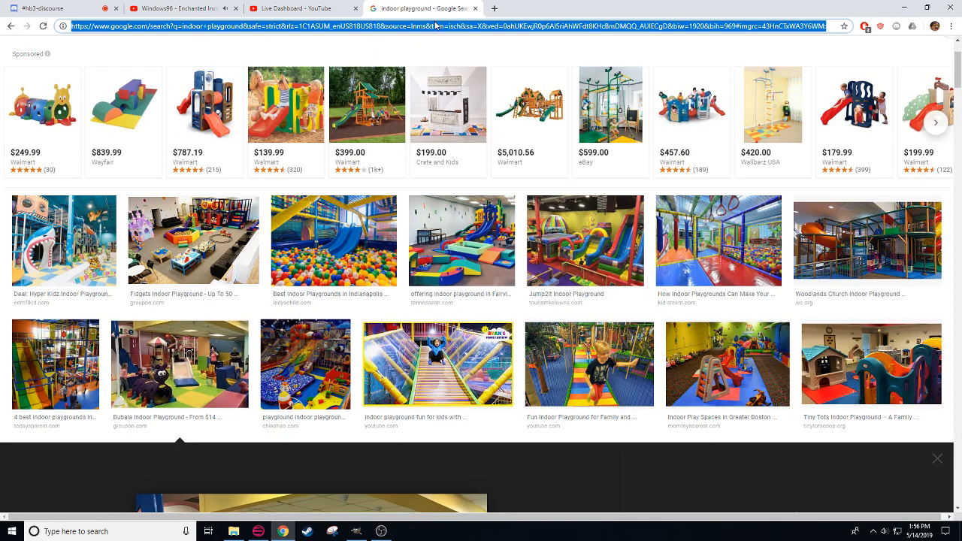
Step: Search Google Images for "roller coaster car"
{"action": "type", "text": "roller"}
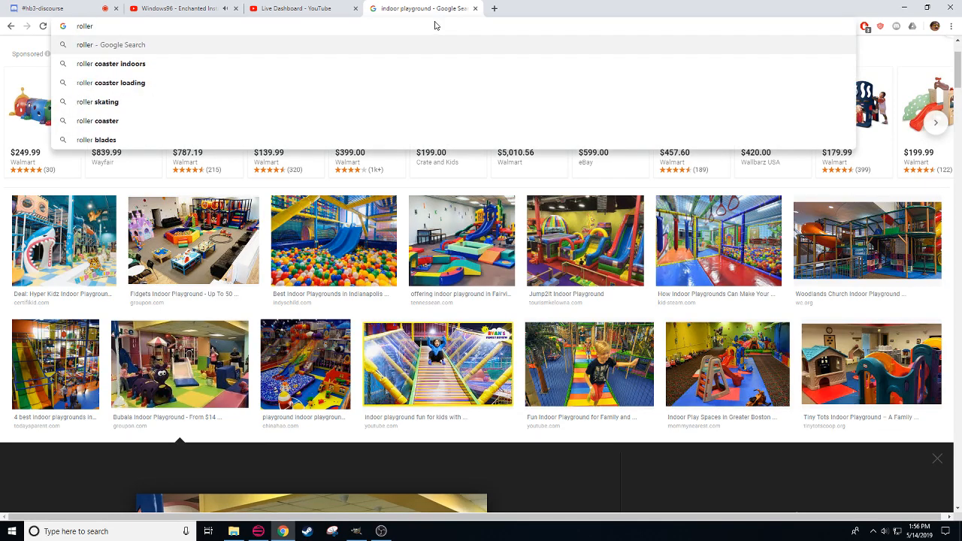
{"action": "type", "text": " coa"}
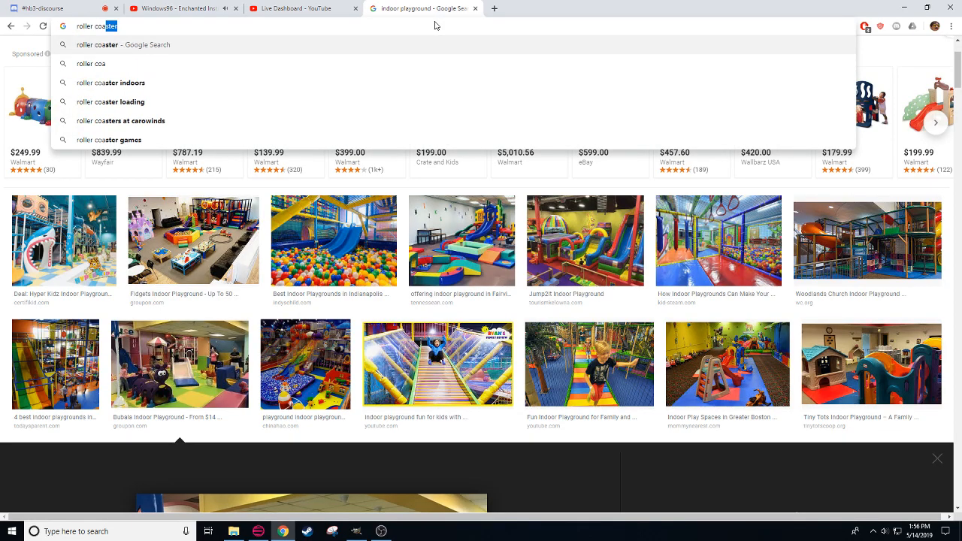
{"action": "type", "text": "ster car"}
{"action": "key", "text": "Return"}
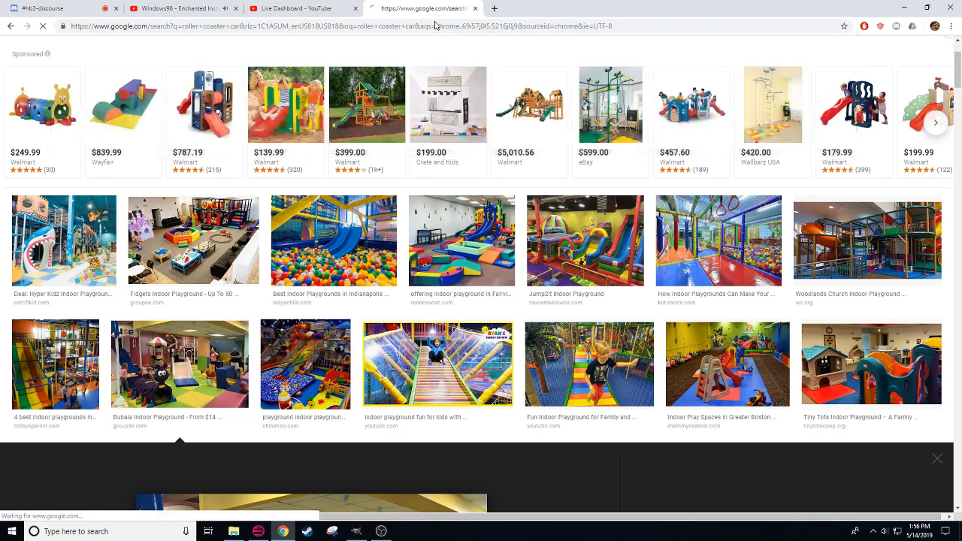
{"action": "left_click", "coordinate": [123, 86]}
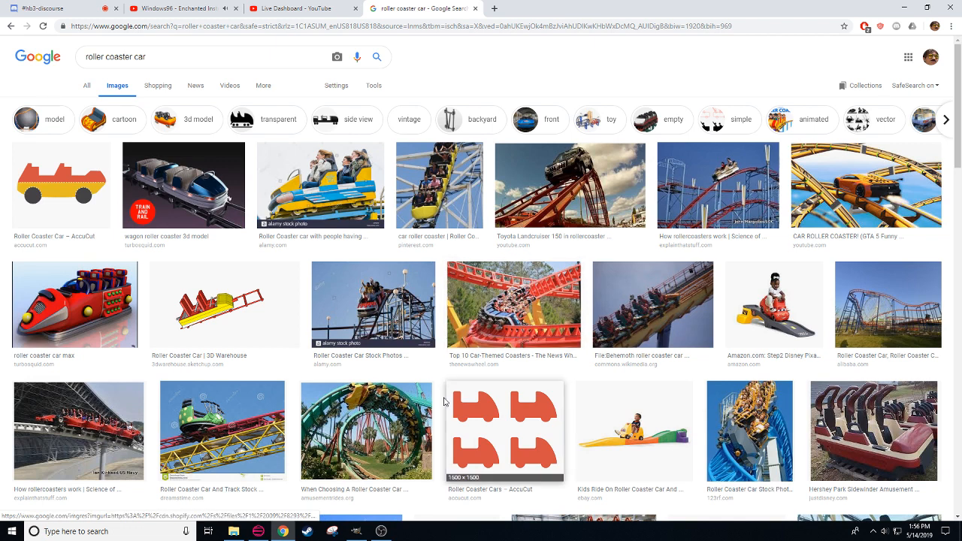
Step: Enlarge the Pinterest and Explain that Stuff roller coaster photos from the image results to examine the cars
{"action": "mouse_move", "coordinate": [284, 534]}
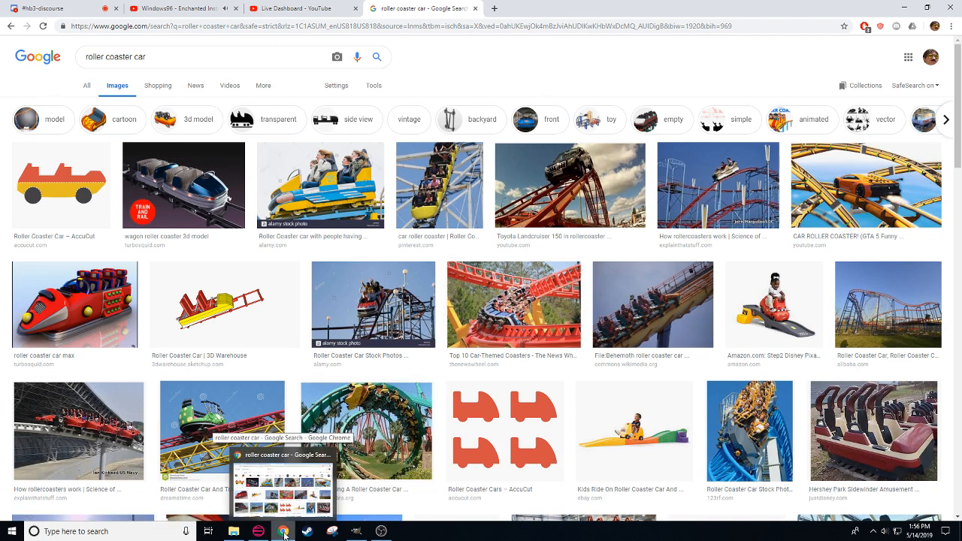
{"action": "left_click", "coordinate": [284, 533]}
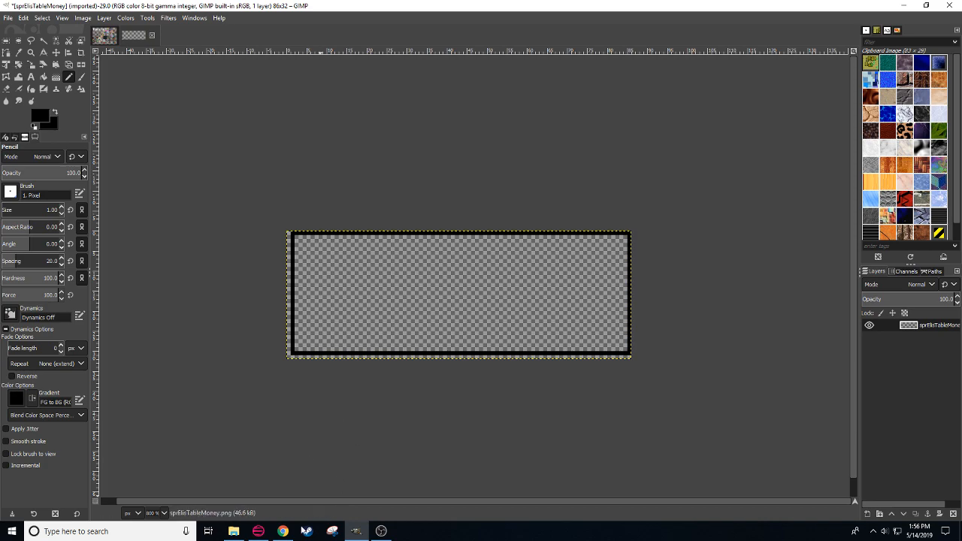
{"action": "key", "text": "alt+Tab"}
{"action": "left_click", "coordinate": [466, 249]}
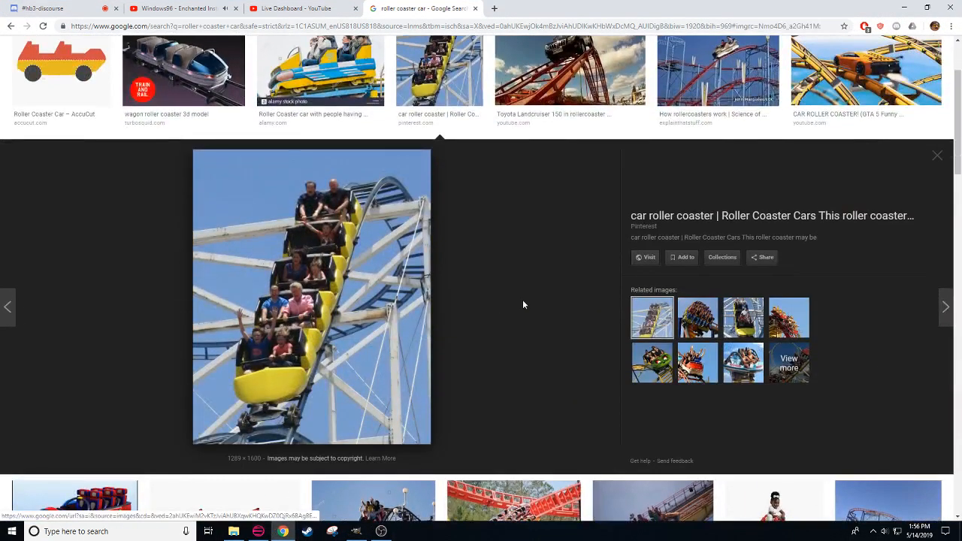
{"action": "scroll", "coordinate": [525, 311], "scroll_direction": "up", "scroll_amount": 2}
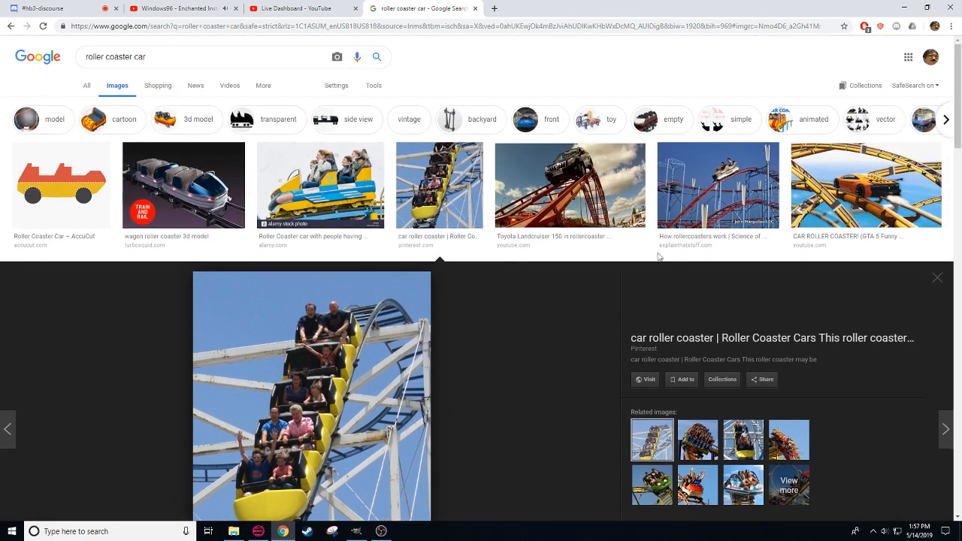
{"action": "left_click", "coordinate": [699, 210]}
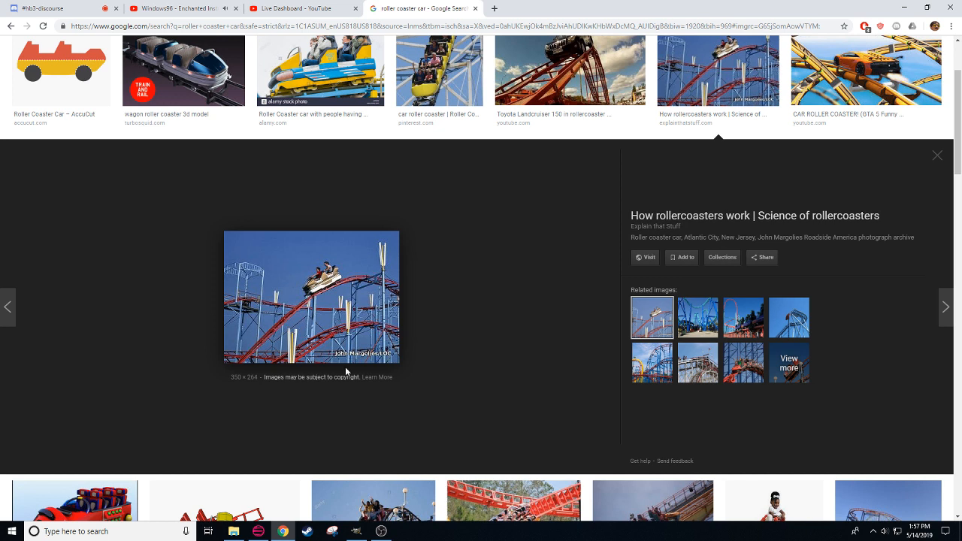
Step: Compare the blank sprite in GIMP with the browser's image results and enlarge the Alamy photo of a red roller coaster car
{"action": "left_click", "coordinate": [356, 530]}
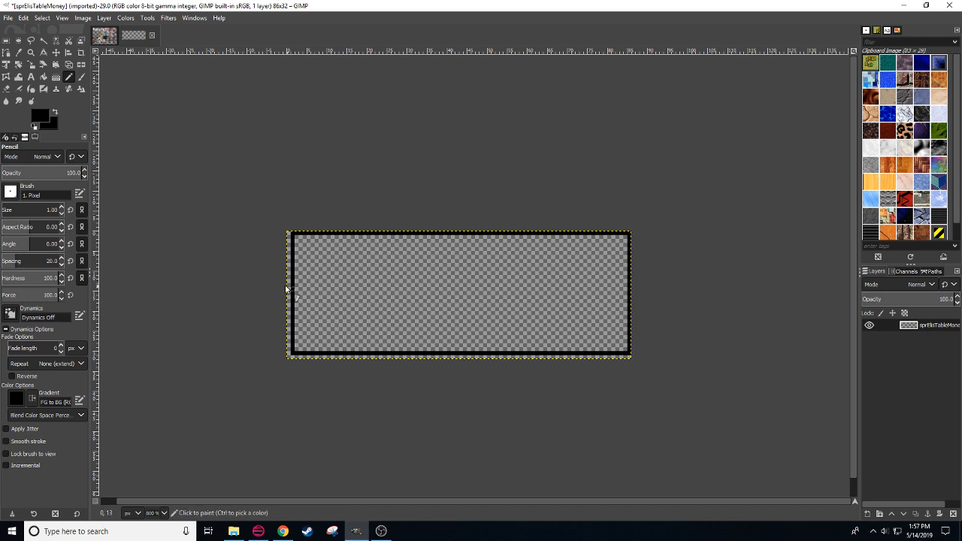
{"action": "left_click_drag", "start_coordinate": [160, 201], "coordinate": [151, 210]}
{"action": "left_click", "coordinate": [283, 530]}
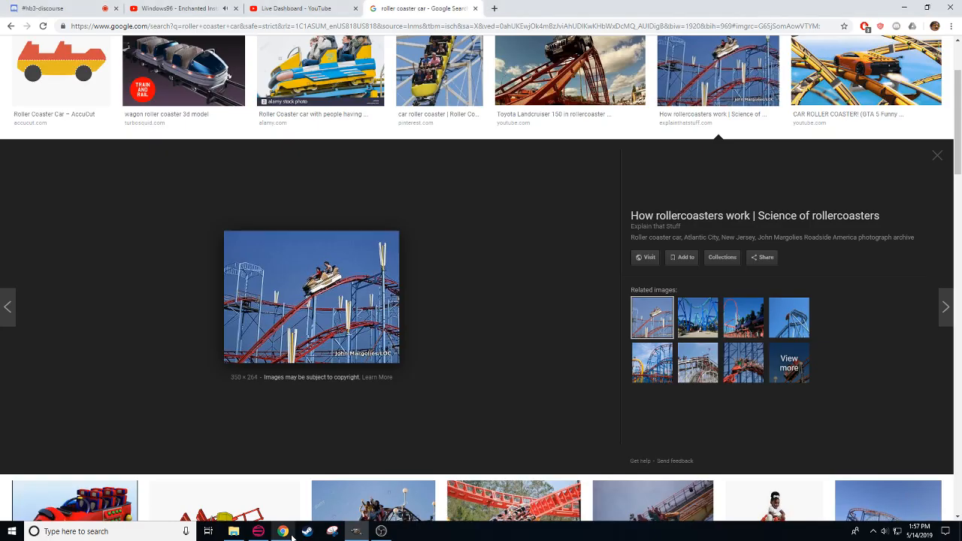
{"action": "key", "text": "Right"}
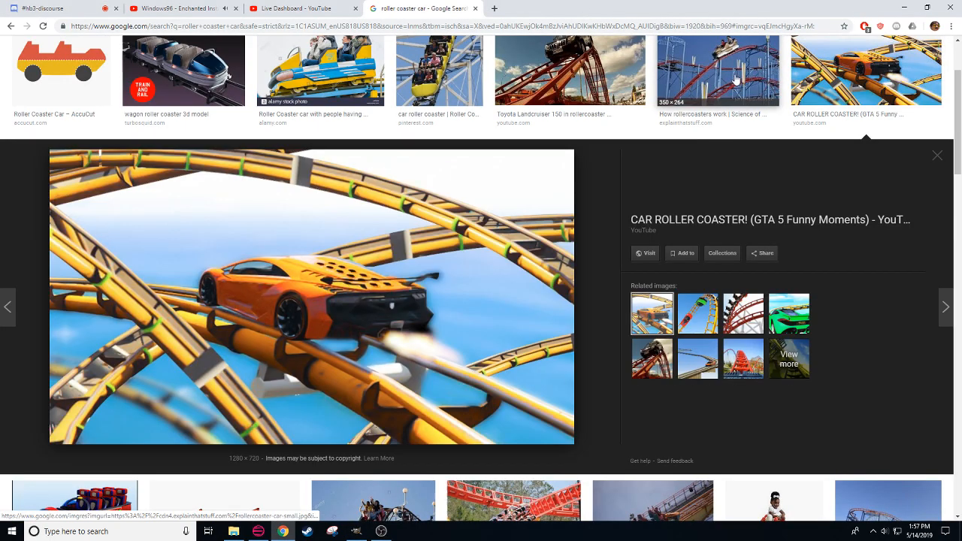
{"action": "key", "text": "Left"}
{"action": "scroll", "coordinate": [513, 350], "scroll_direction": "down", "scroll_amount": 5}
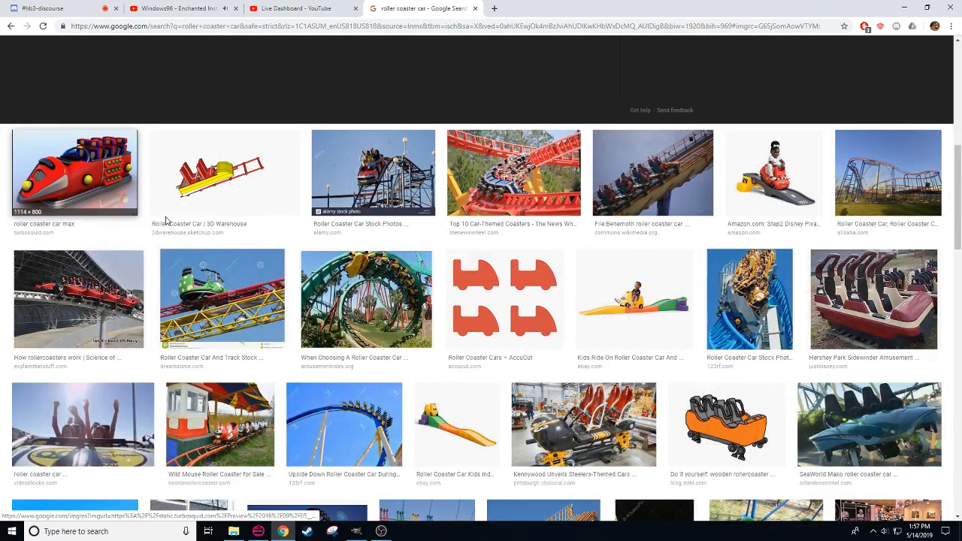
{"action": "left_click", "coordinate": [342, 210]}
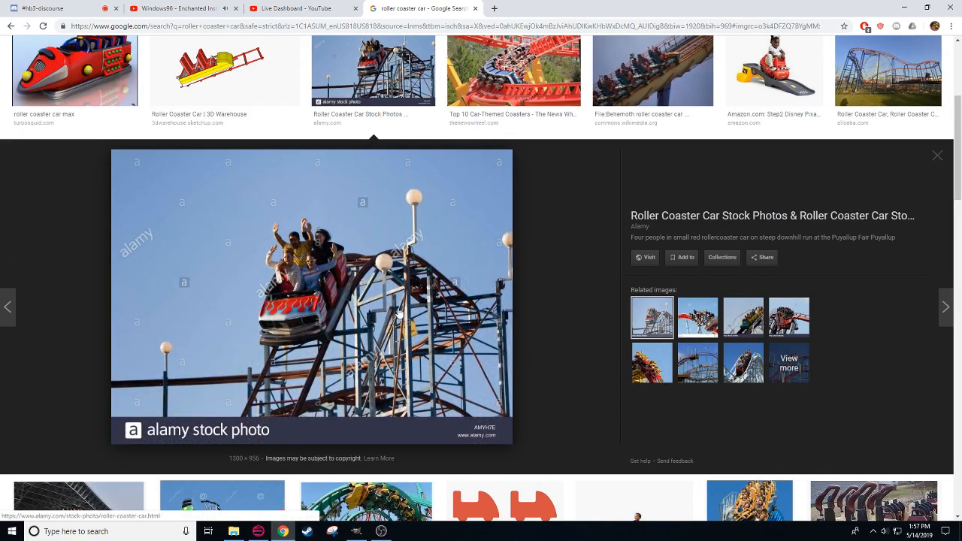
Step: Switch to the sprElisTableMoney image in GIMP and activate the Eraser tool
{"action": "left_click", "coordinate": [356, 531]}
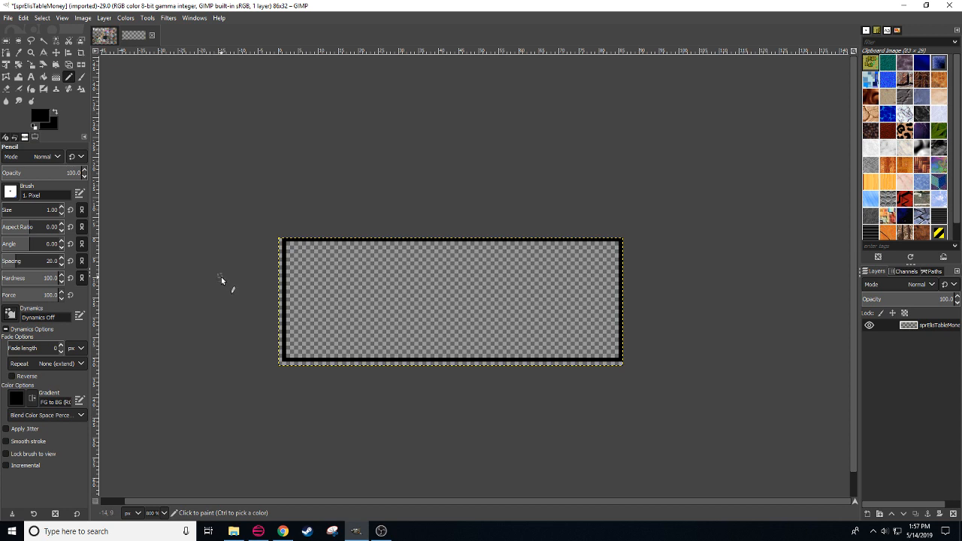
{"action": "left_click_drag", "start_coordinate": [221, 277], "coordinate": [203, 271]}
{"action": "key", "text": "shift+e"}
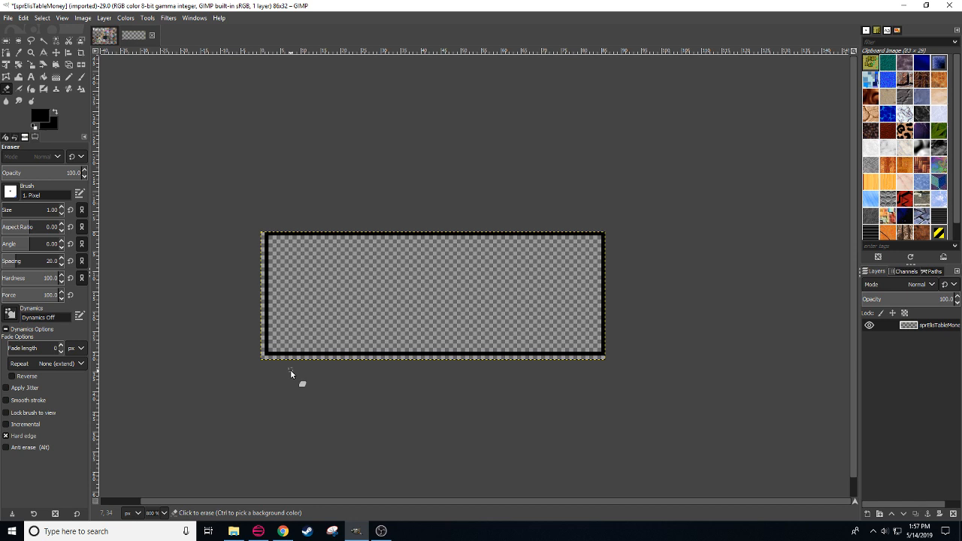
Step: Switch to OBS, lower the Desktop Audio volume in the mixer, and return to GIMP
{"action": "left_click", "coordinate": [381, 530]}
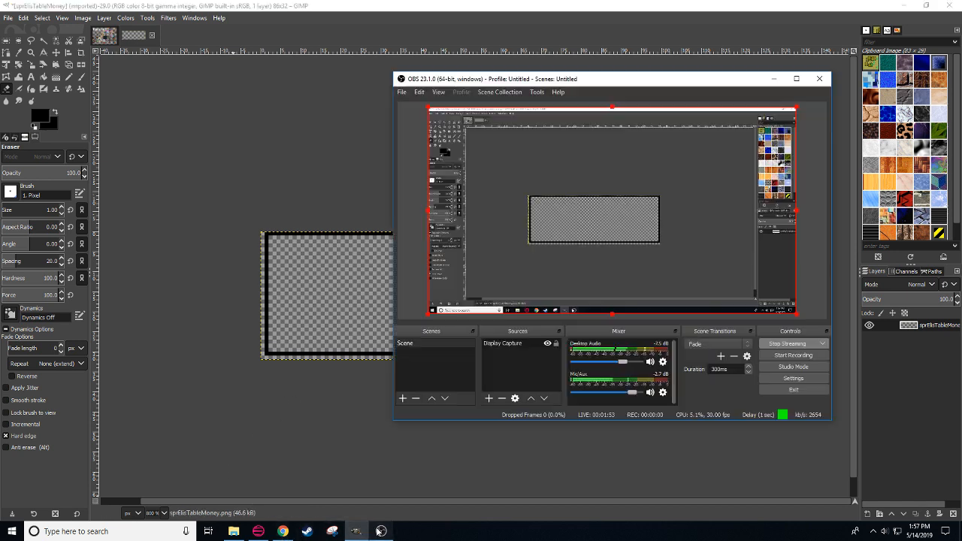
{"action": "left_click", "coordinate": [587, 361]}
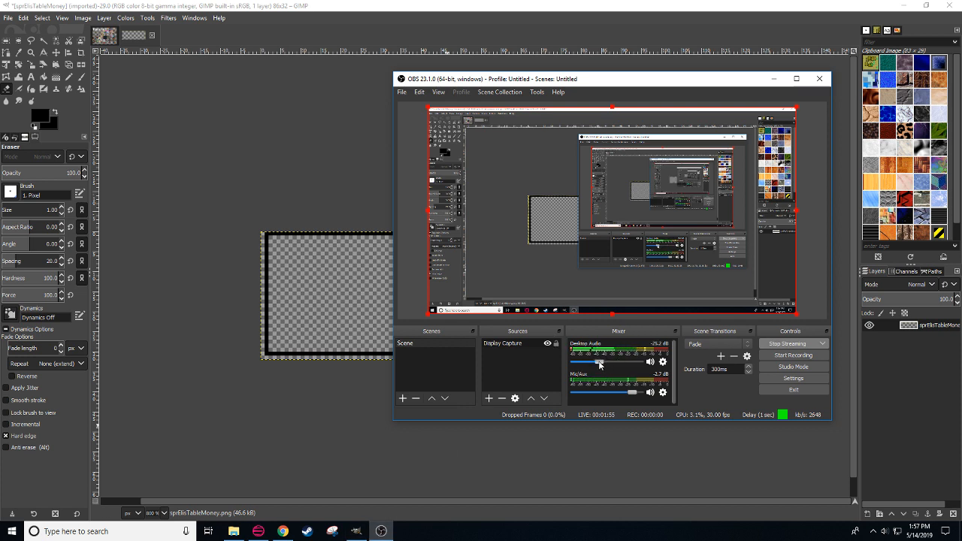
{"action": "left_click", "coordinate": [290, 429]}
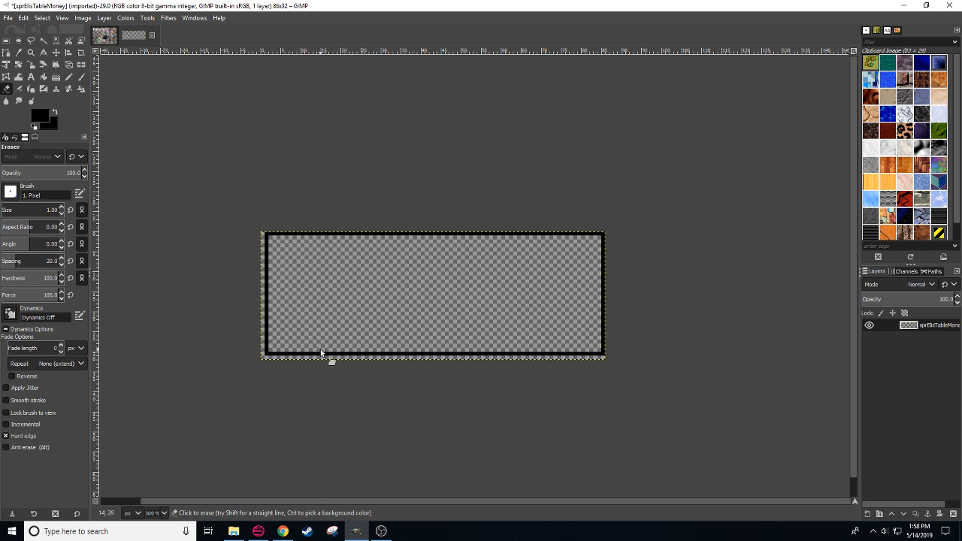
Step: Draw a black 1-pixel Pencil rectangle about 66 pixels wide inside the border, leaving a wider gap on its left side
{"action": "key", "text": "n"}
{"action": "left_click", "coordinate": [294, 246]}
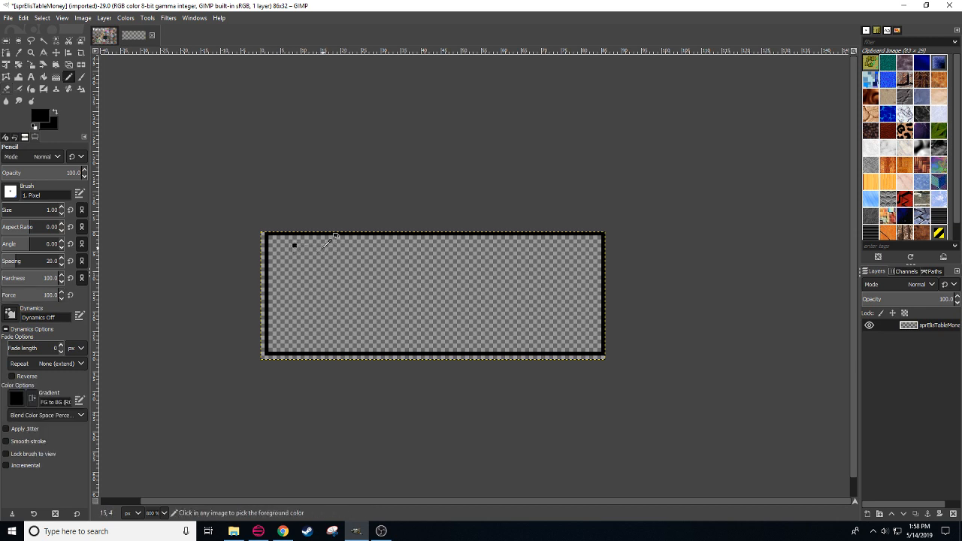
{"action": "key", "text": "ctrl+z"}
{"action": "left_click", "coordinate": [322, 245]}
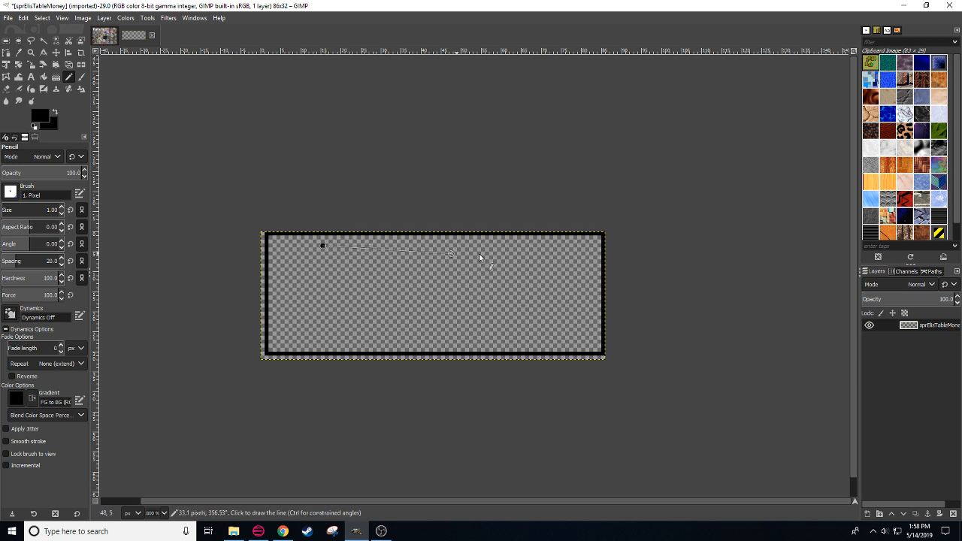
{"action": "left_click", "coordinate": [585, 246], "text": "shift"}
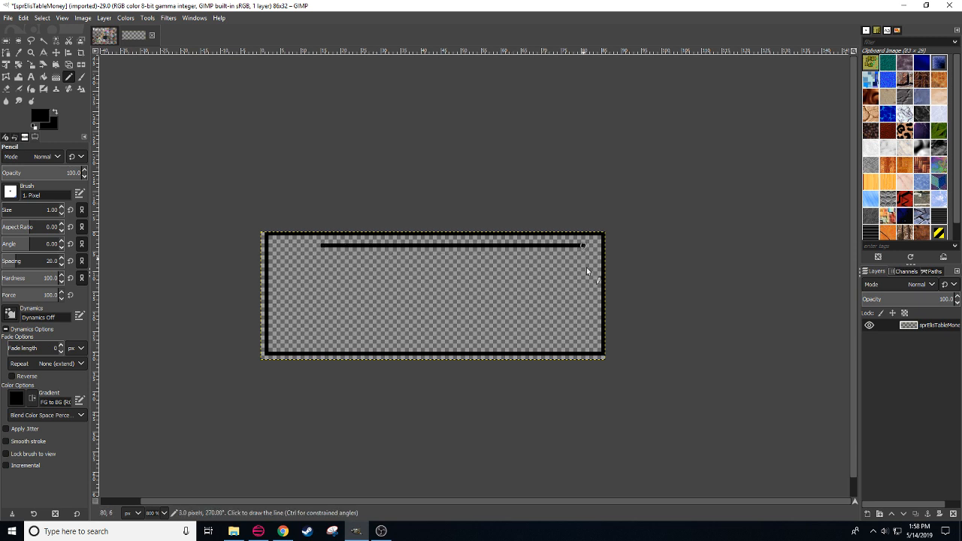
{"action": "left_click", "coordinate": [584, 341], "text": "shift"}
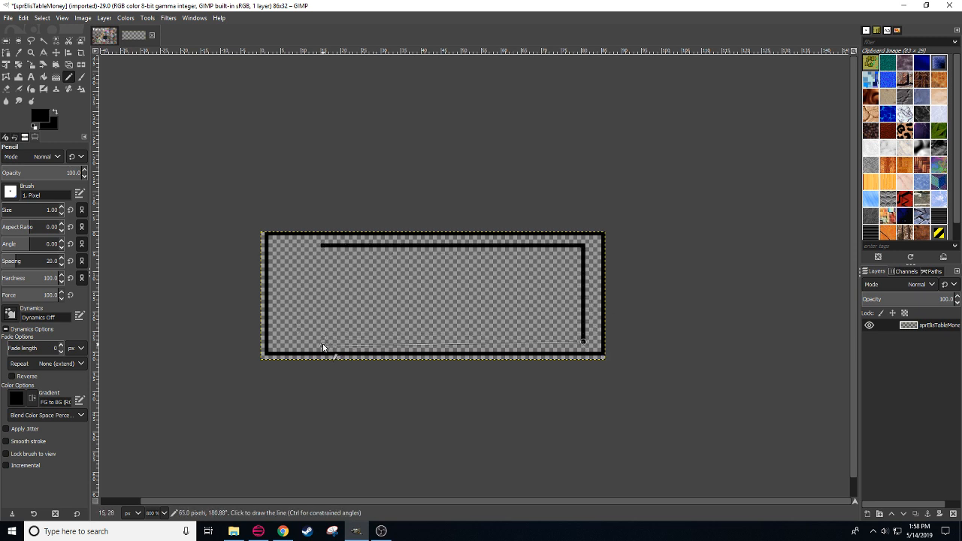
{"action": "left_click", "coordinate": [321, 346], "text": "shift"}
{"action": "key", "text": "ctrl+z"}
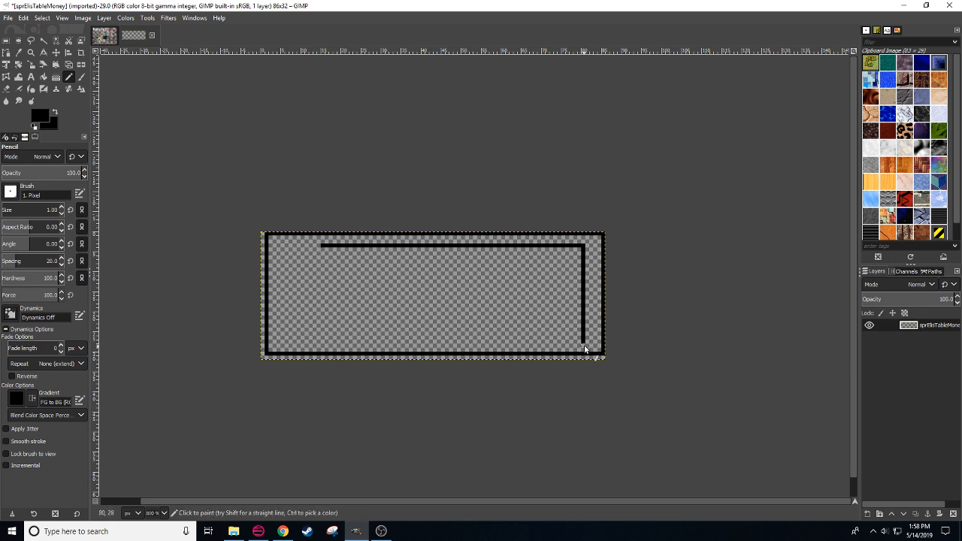
{"action": "left_click", "coordinate": [319, 345], "text": "shift"}
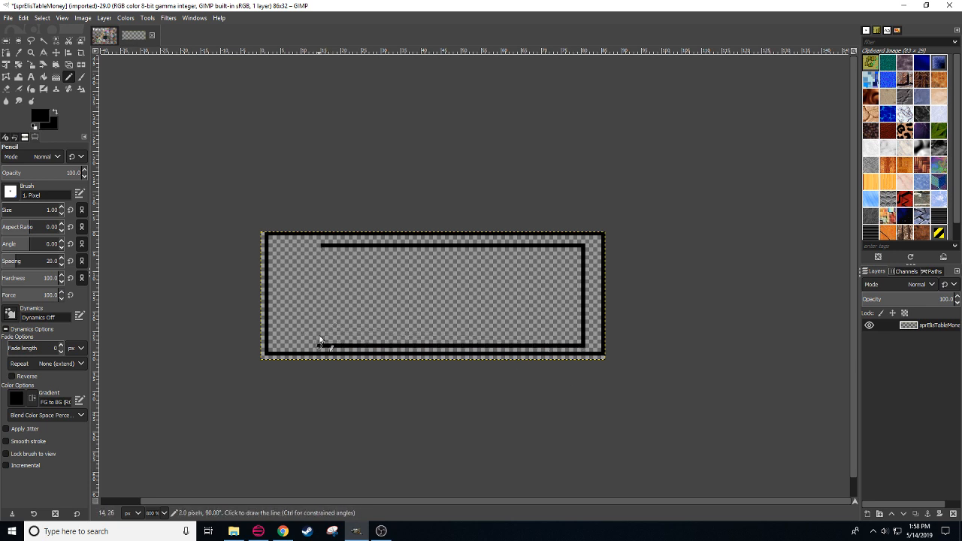
{"action": "left_click", "coordinate": [322, 246], "text": "shift"}
{"action": "left_click_drag", "start_coordinate": [414, 430], "coordinate": [401, 432]}
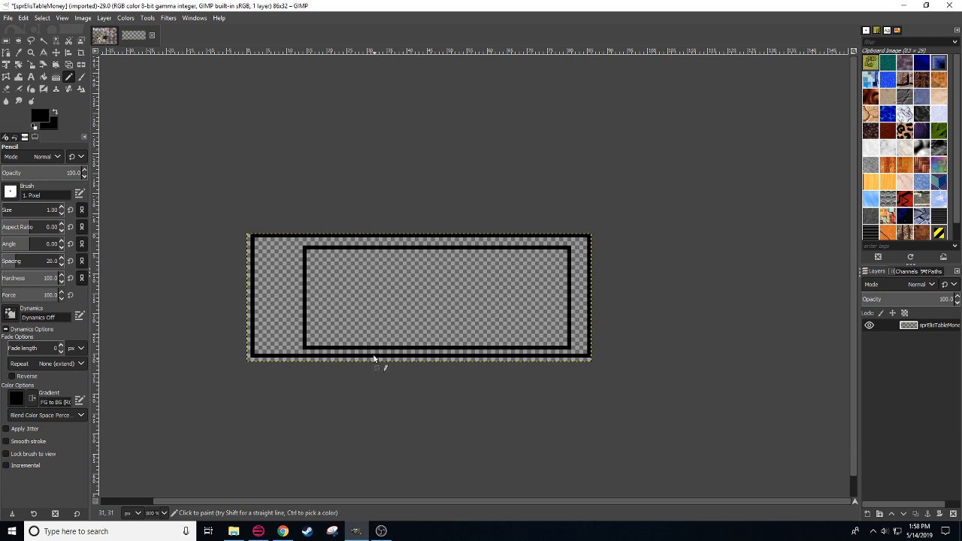
Step: Erase the inner rectangle's bottom edge and redraw it one pixel higher with a straight black Pencil line
{"action": "key", "text": "shift+e"}
{"action": "left_click", "coordinate": [305, 348]}
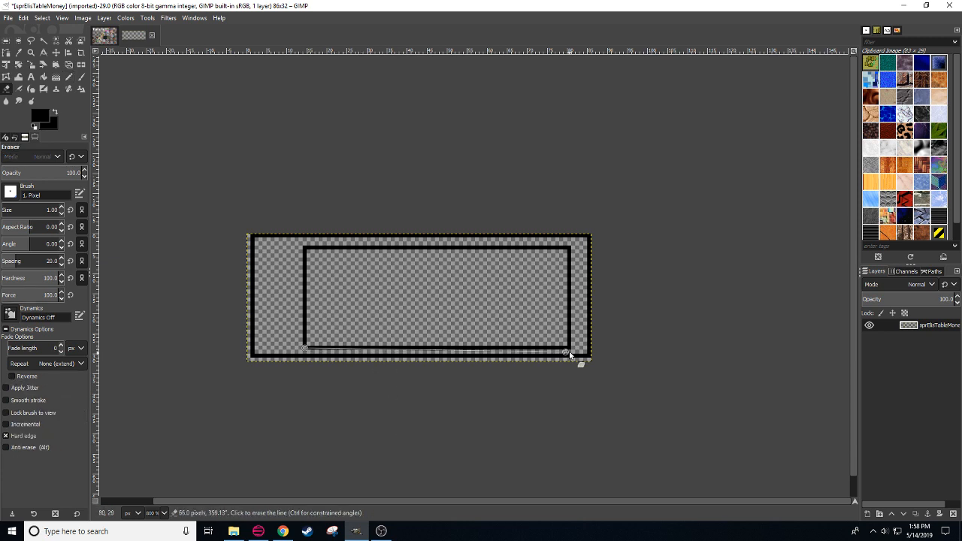
{"action": "left_click", "coordinate": [569, 347], "text": "shift"}
{"action": "key", "text": "n"}
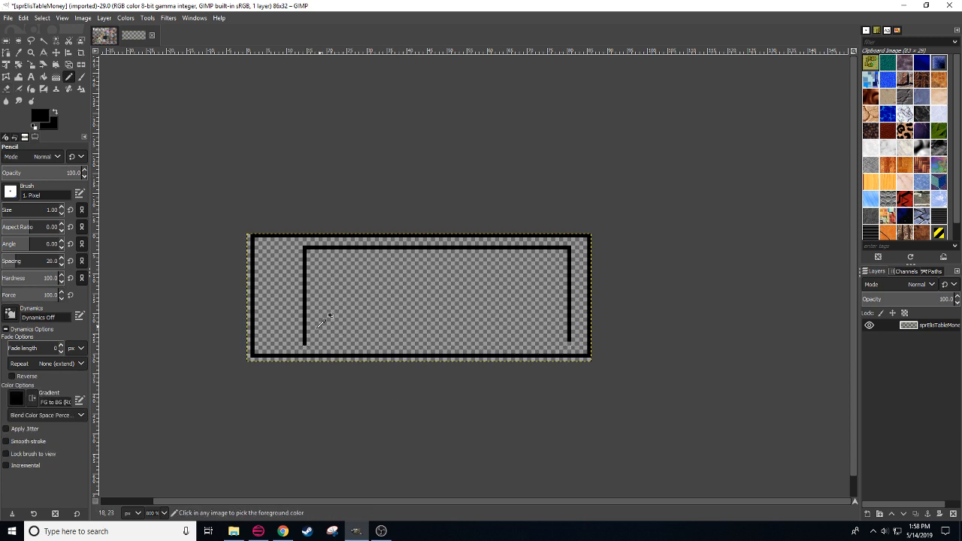
{"action": "left_click", "coordinate": [305, 346]}
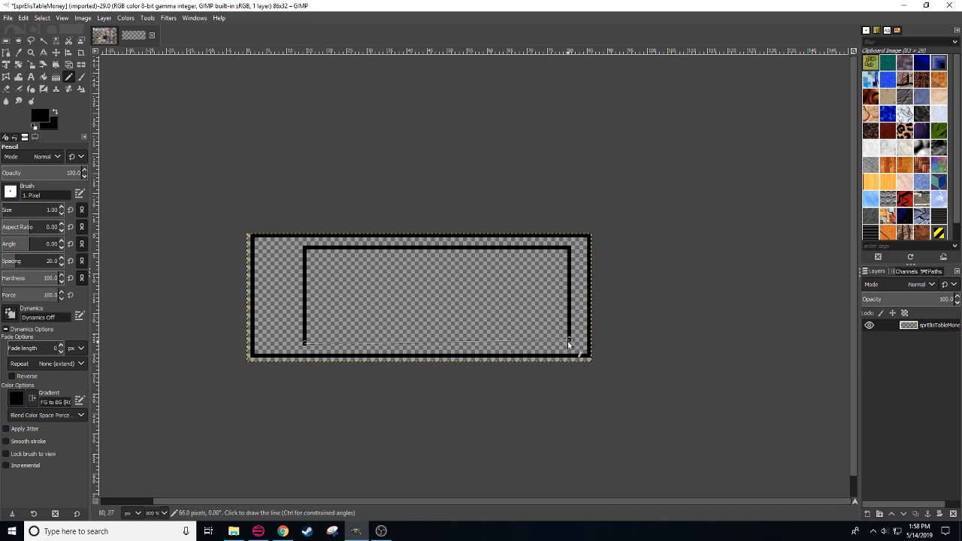
{"action": "left_click", "coordinate": [569, 343], "text": "shift"}
{"action": "left_click_drag", "start_coordinate": [396, 392], "coordinate": [384, 397]}
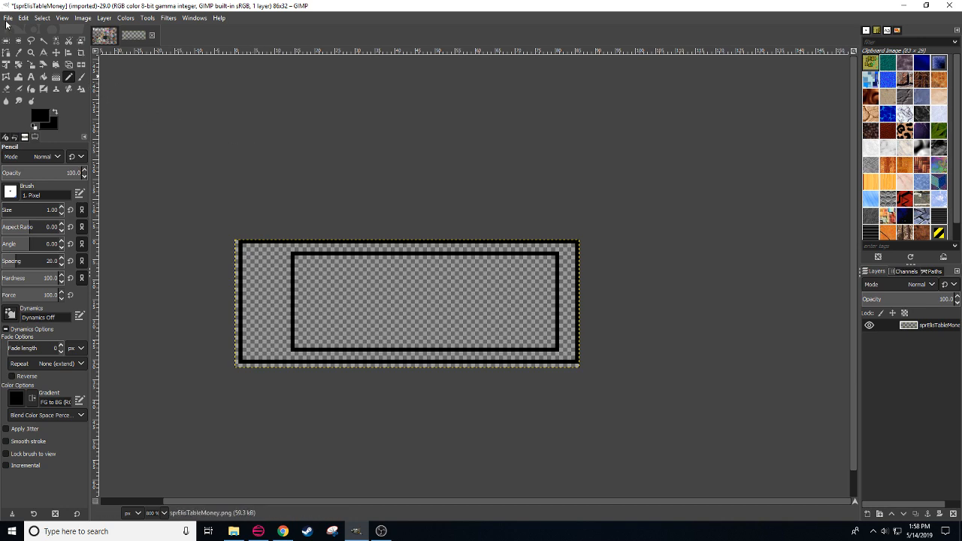
Step: Switch to HLM WAD Explorer, search for "hipsterchai", and step through the frames of sprELisHipsterChairs.meta
{"action": "left_click", "coordinate": [258, 530]}
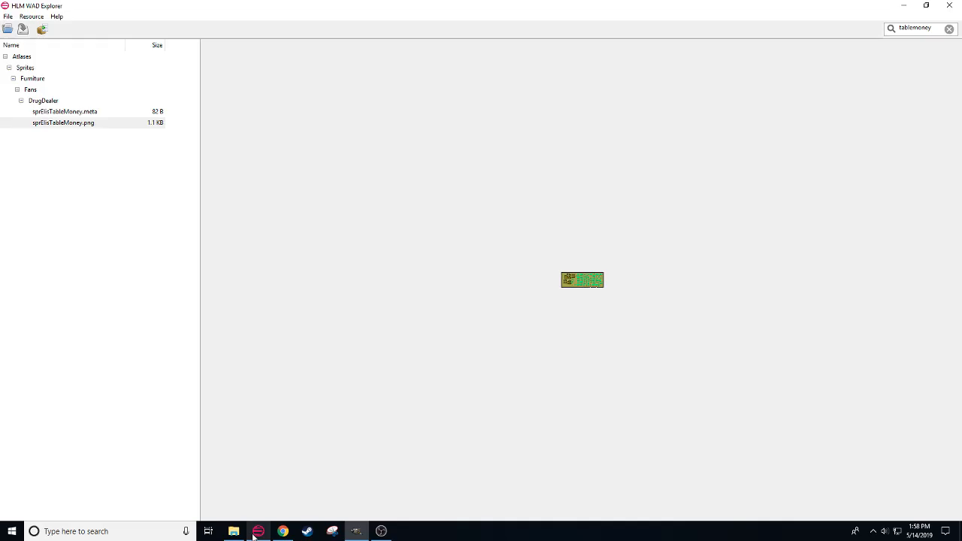
{"action": "left_click", "coordinate": [924, 28]}
{"action": "type", "text": "hips"}
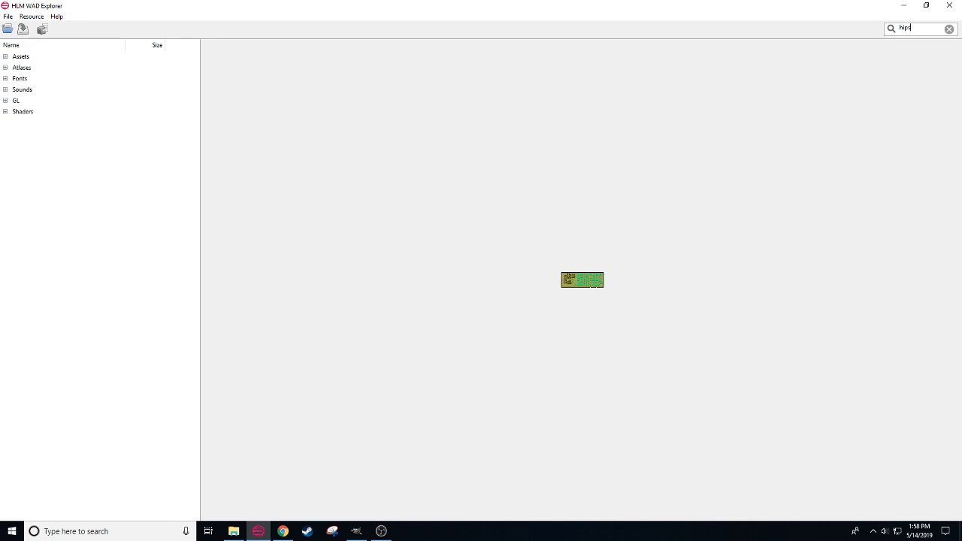
{"action": "type", "text": "terchai"}
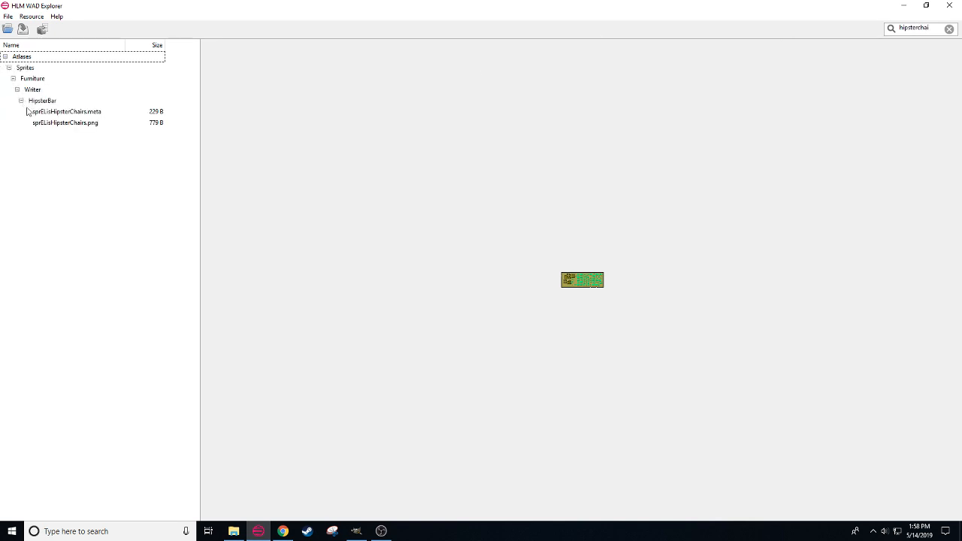
{"action": "left_click", "coordinate": [381, 48]}
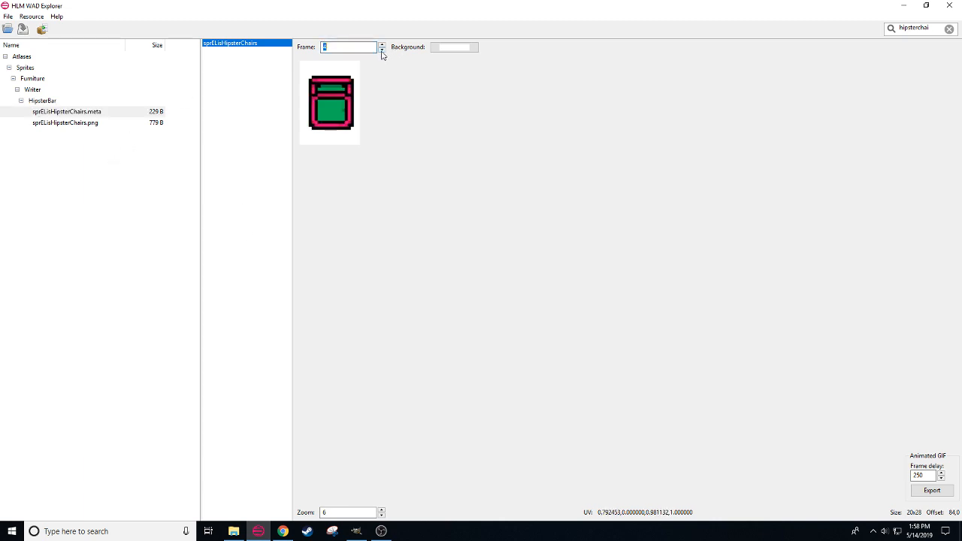
{"action": "left_click", "coordinate": [381, 50]}
{"action": "left_click", "coordinate": [382, 51]}
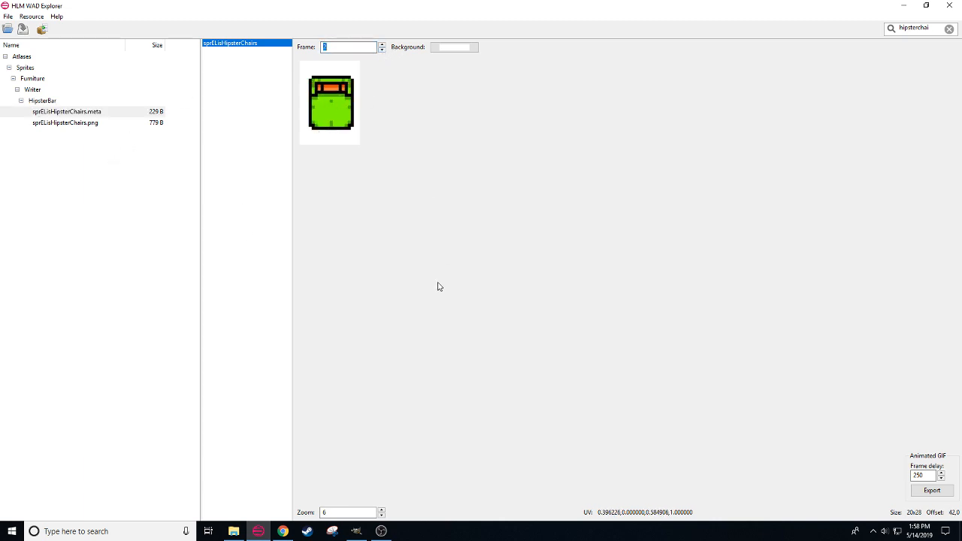
Step: Switch to Chrome, preview the 3D Warehouse roller coaster car in the image results, and briefly check the OBS window
{"action": "left_click", "coordinate": [382, 51]}
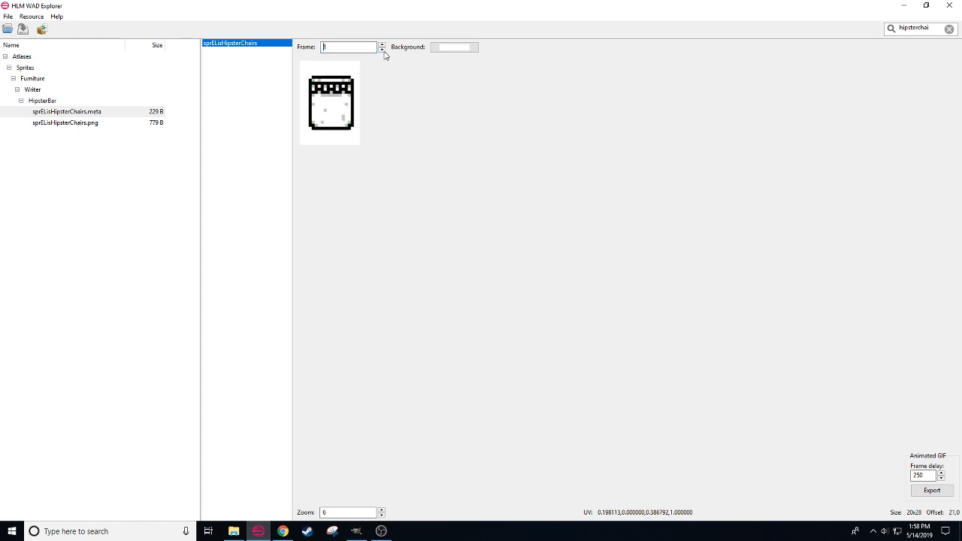
{"action": "left_click", "coordinate": [282, 531]}
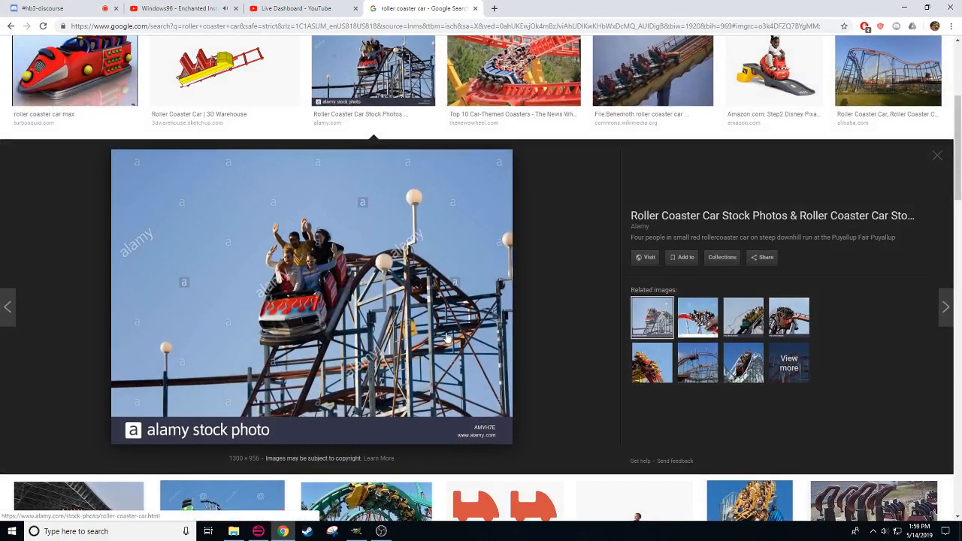
{"action": "left_click", "coordinate": [213, 86]}
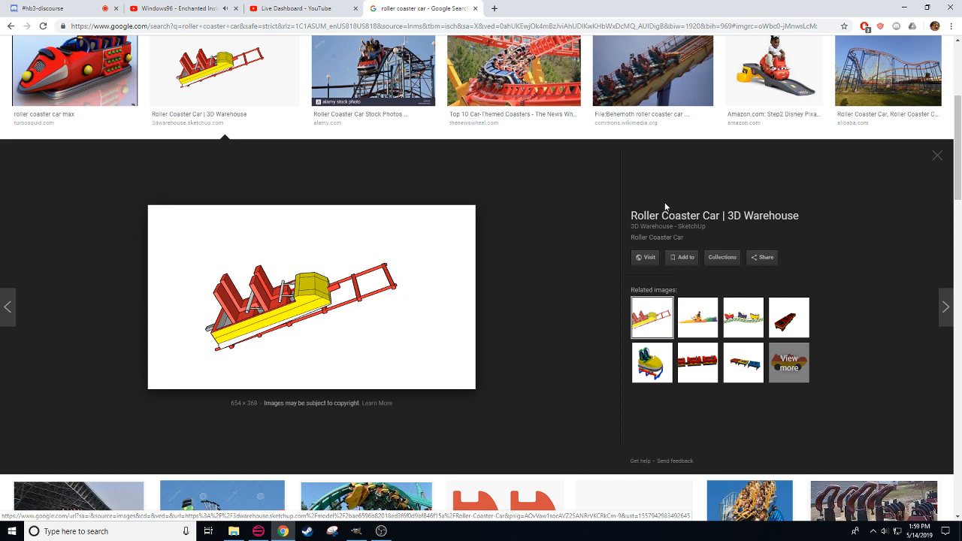
{"action": "scroll", "coordinate": [683, 225], "scroll_direction": "down", "scroll_amount": 2}
{"action": "left_click", "coordinate": [381, 531]}
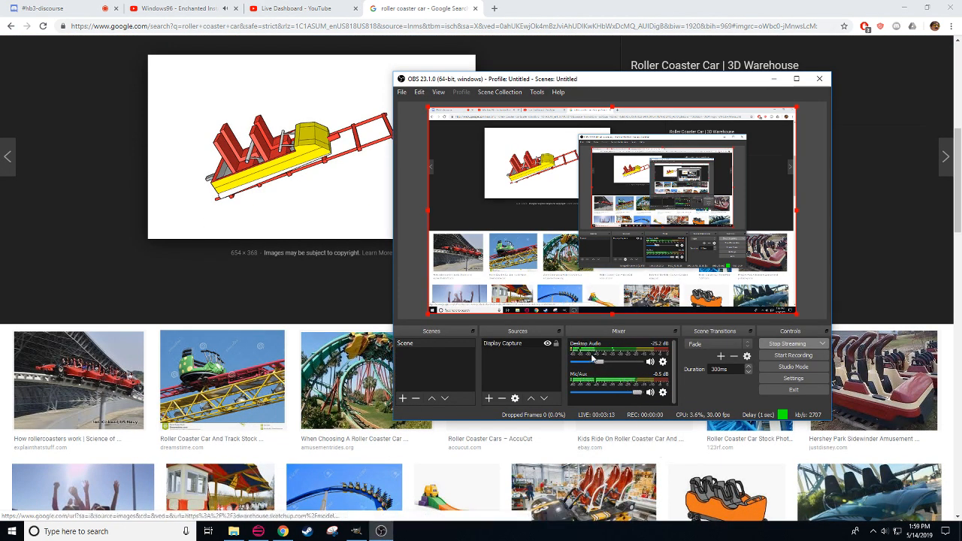
{"action": "left_click", "coordinate": [774, 77]}
Step: Preview the Double Loop, Hollywood Rip Ride and K'NEX roller coaster car images among the search results
{"action": "scroll", "coordinate": [450, 420], "scroll_direction": "down", "scroll_amount": 6}
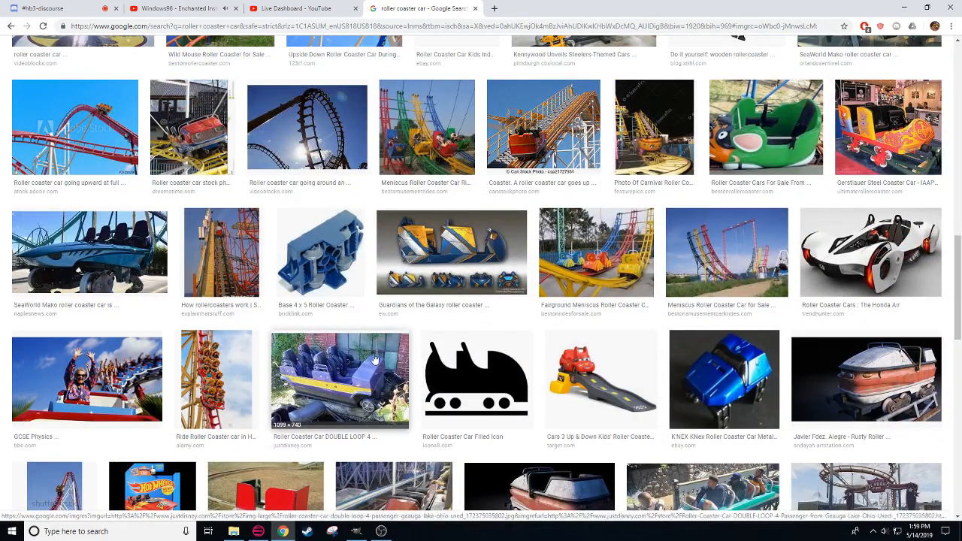
{"action": "left_click", "coordinate": [373, 376]}
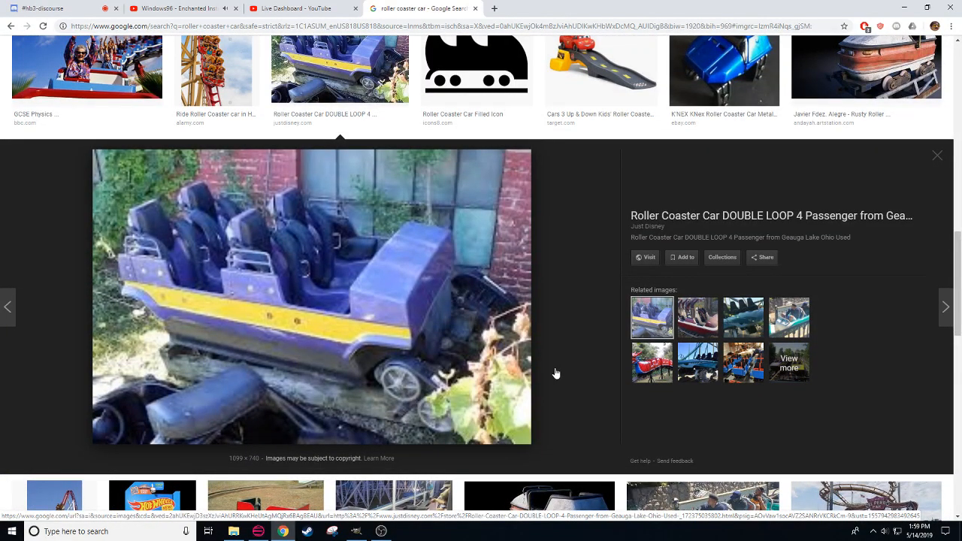
{"action": "scroll", "coordinate": [555, 373], "scroll_direction": "up", "scroll_amount": 3}
{"action": "left_click", "coordinate": [226, 225]}
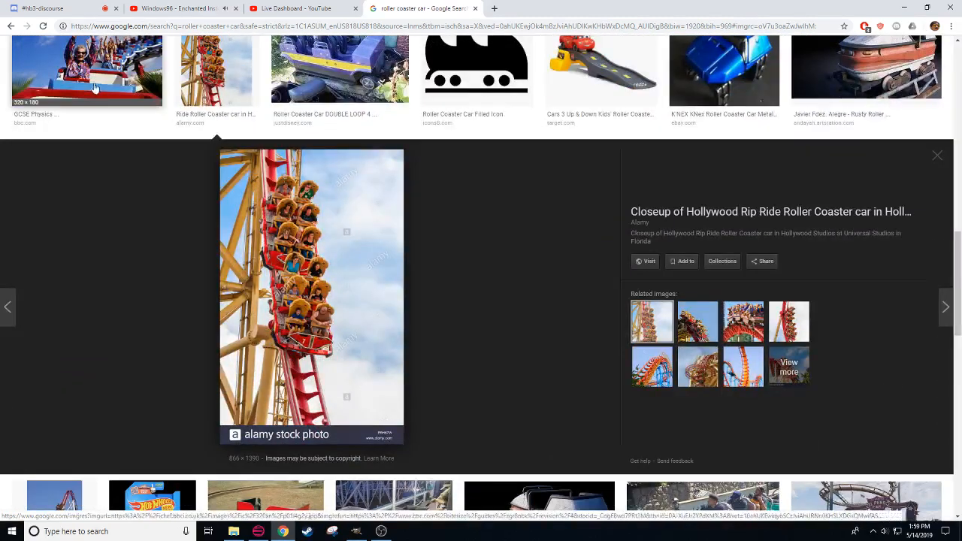
{"action": "left_click", "coordinate": [96, 88]}
{"action": "left_click", "coordinate": [340, 72]}
{"action": "left_click", "coordinate": [718, 109]}
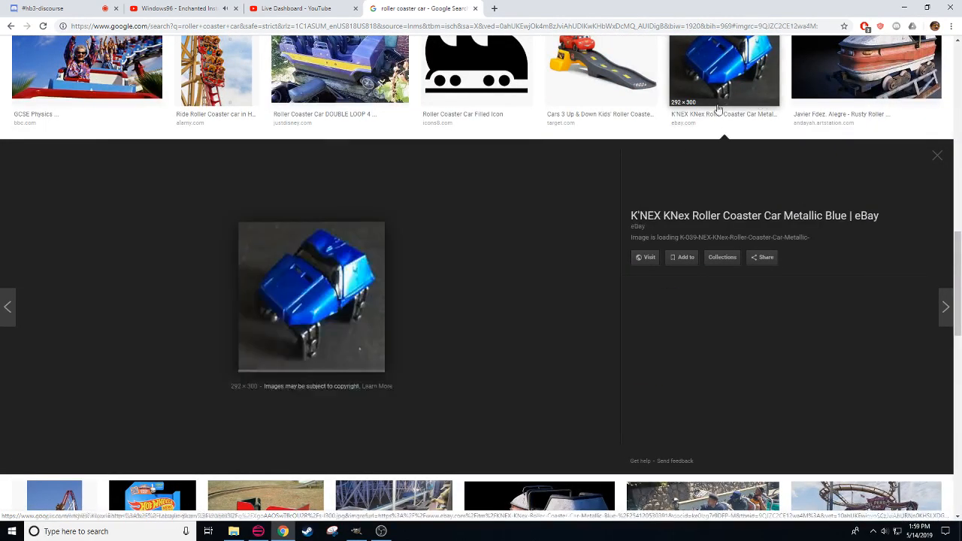
Step: Browse further roller coaster car results and preview the "Spain: Rollercoaster Cars Out of Control" photo
{"action": "scroll", "coordinate": [559, 352], "scroll_direction": "up", "scroll_amount": 4}
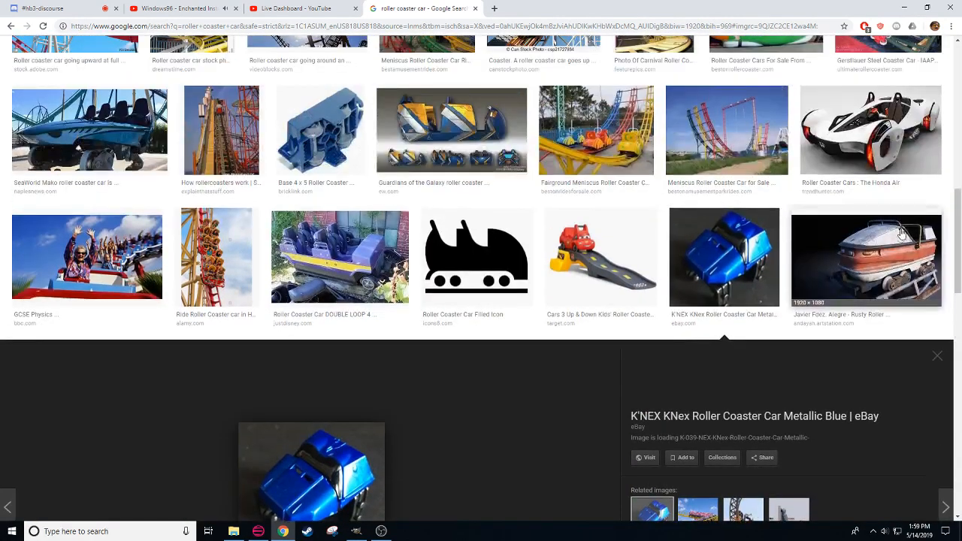
{"action": "scroll", "coordinate": [483, 388], "scroll_direction": "up", "scroll_amount": 3}
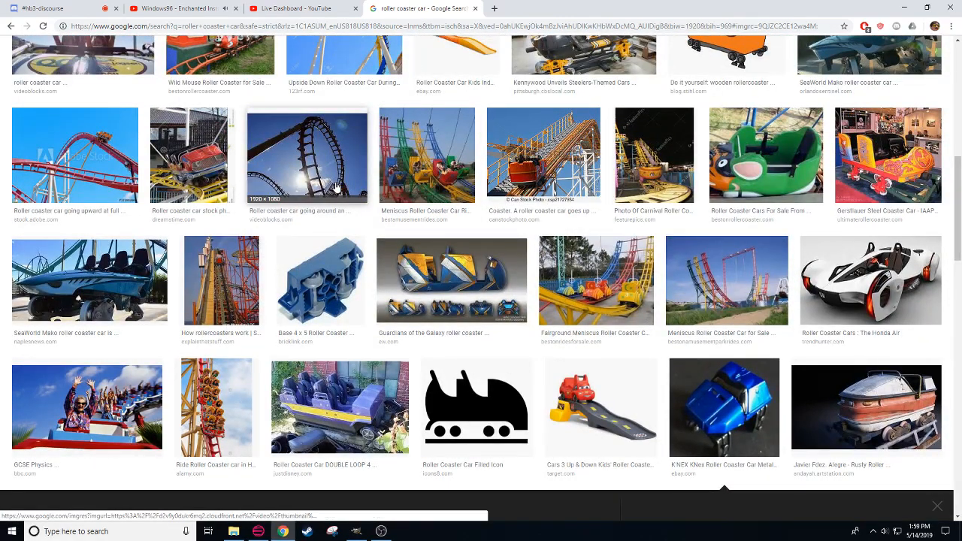
{"action": "left_click", "coordinate": [724, 407]}
{"action": "scroll", "coordinate": [278, 294], "scroll_direction": "down", "scroll_amount": 3}
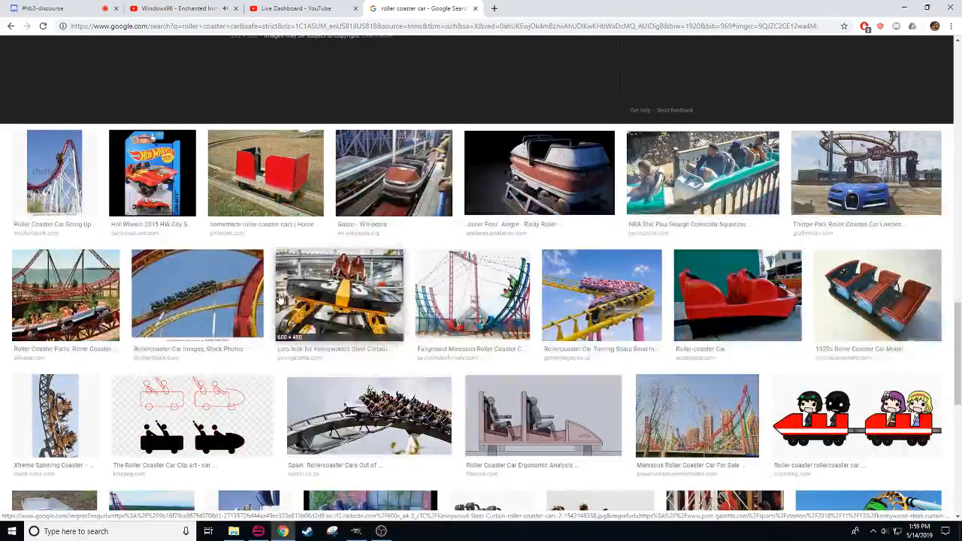
{"action": "left_click", "coordinate": [343, 434]}
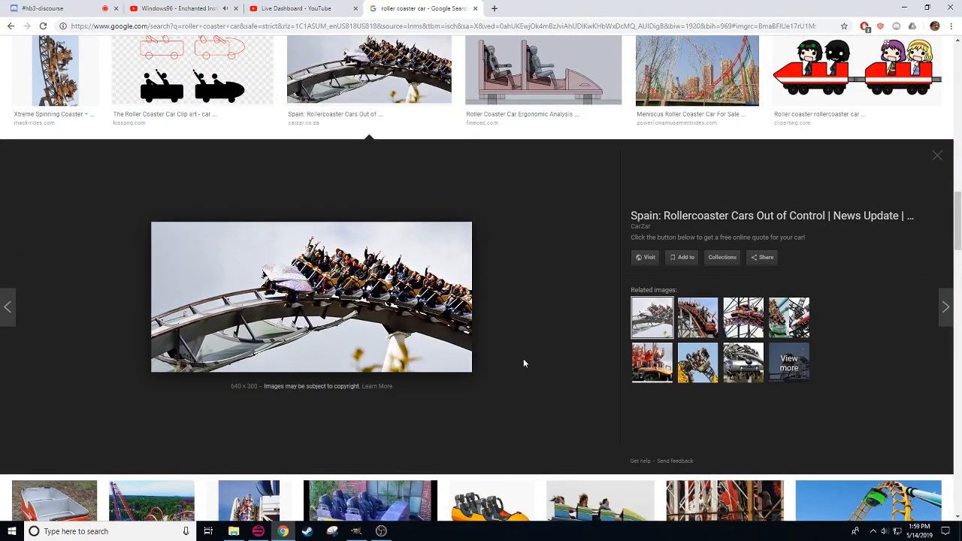
{"action": "scroll", "coordinate": [523, 363], "scroll_direction": "down", "scroll_amount": 5}
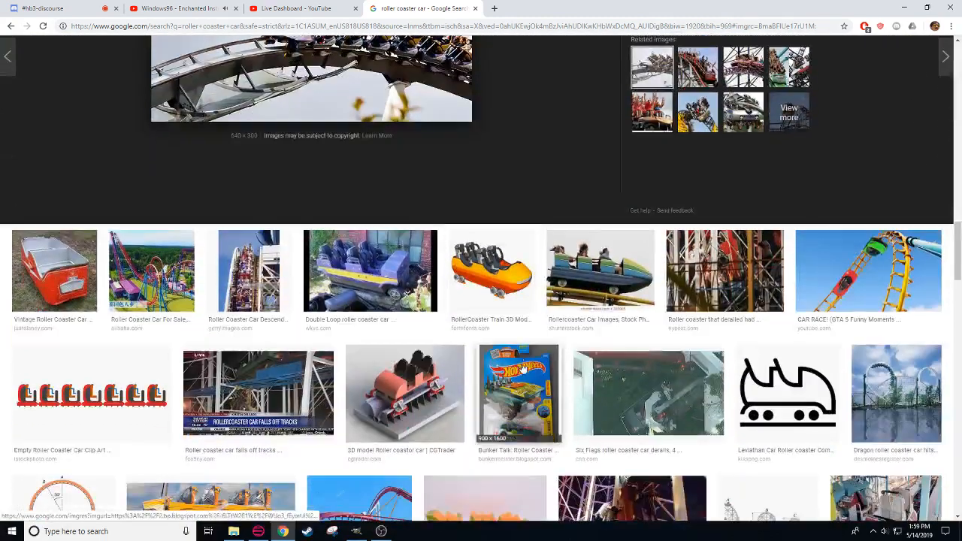
Step: Search Google Images for "space mountain roller coaster car"
{"action": "left_click_drag", "start_coordinate": [957, 235], "coordinate": [954, 45]}
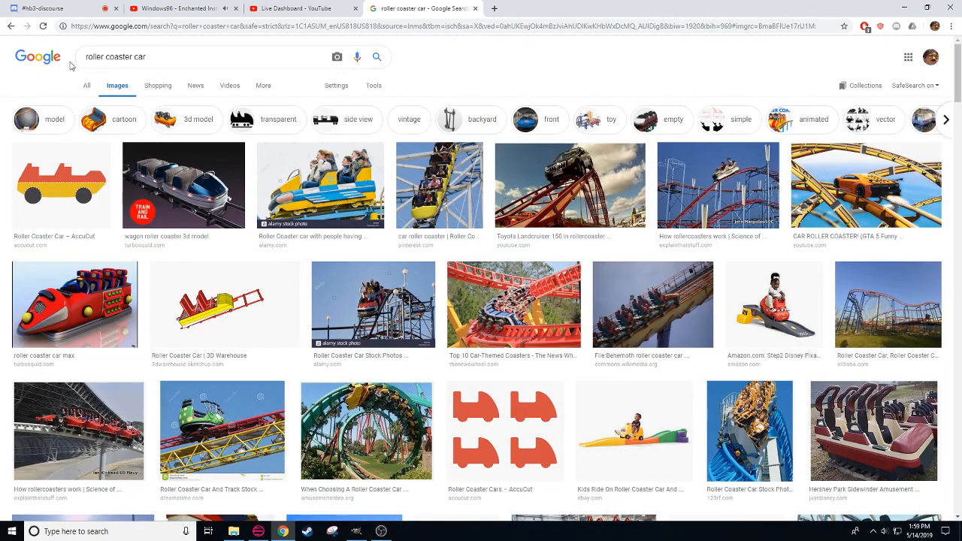
{"action": "left_click", "coordinate": [90, 62]}
{"action": "type", "text": "space mount"}
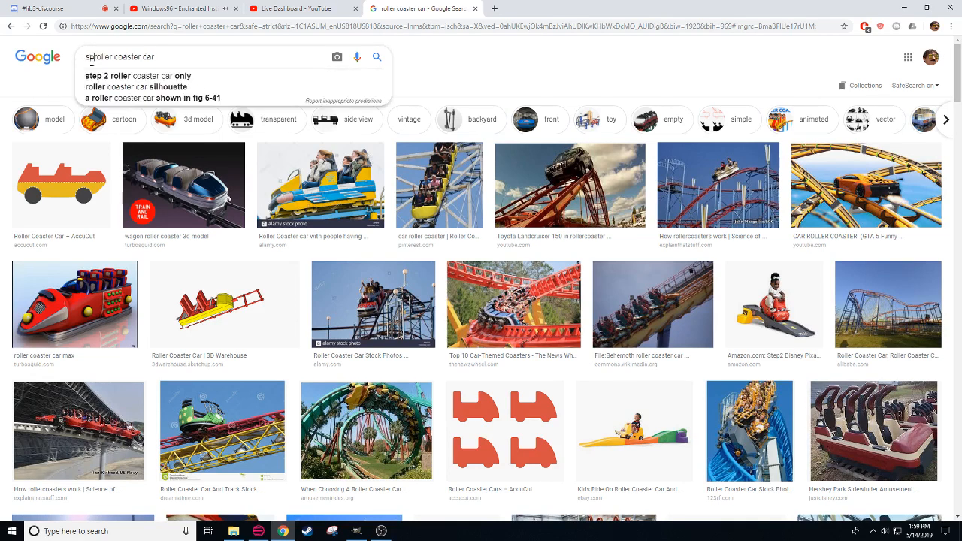
{"action": "type", "text": "ain"}
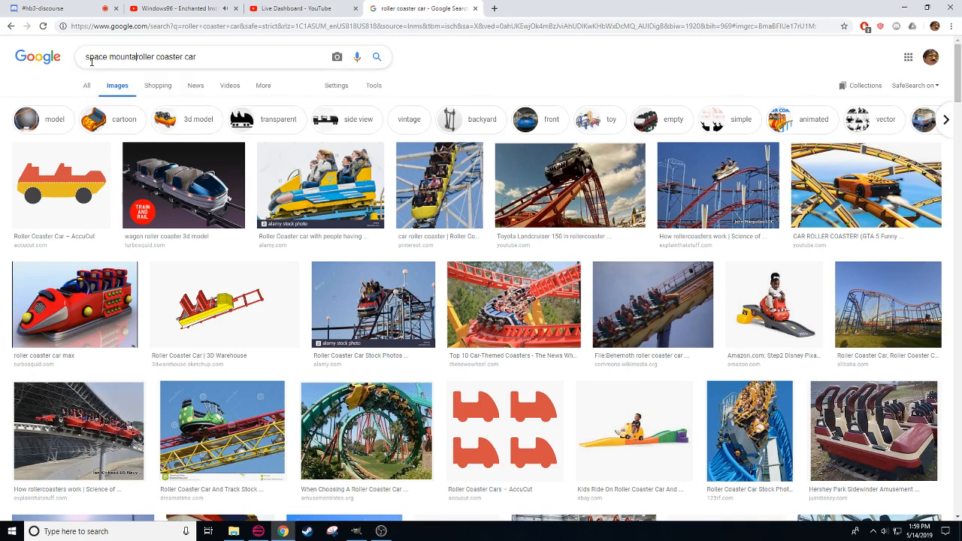
{"action": "key", "text": "Return"}
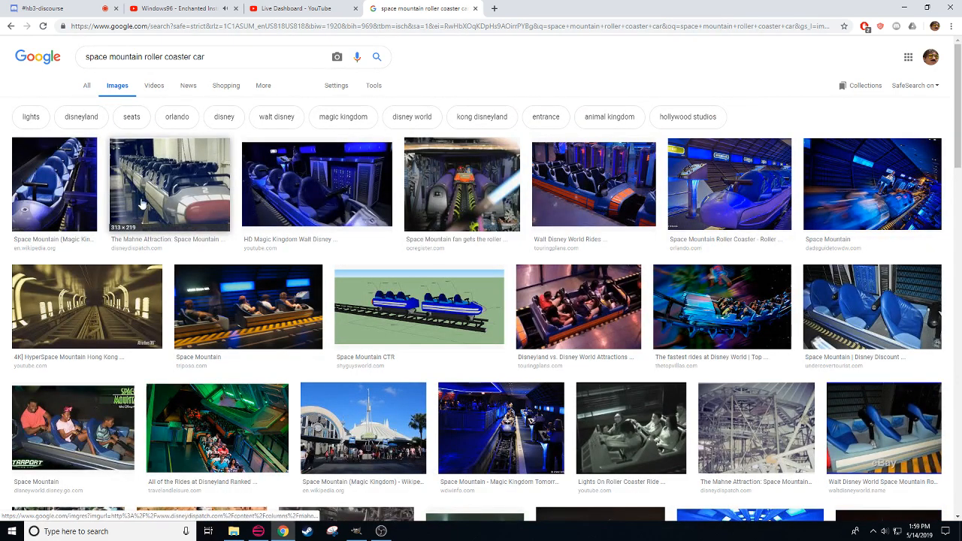
Step: Examine the Triposo and Touring Plans photos of Space Mountain cars for their body and seat layout
{"action": "left_click", "coordinate": [290, 319]}
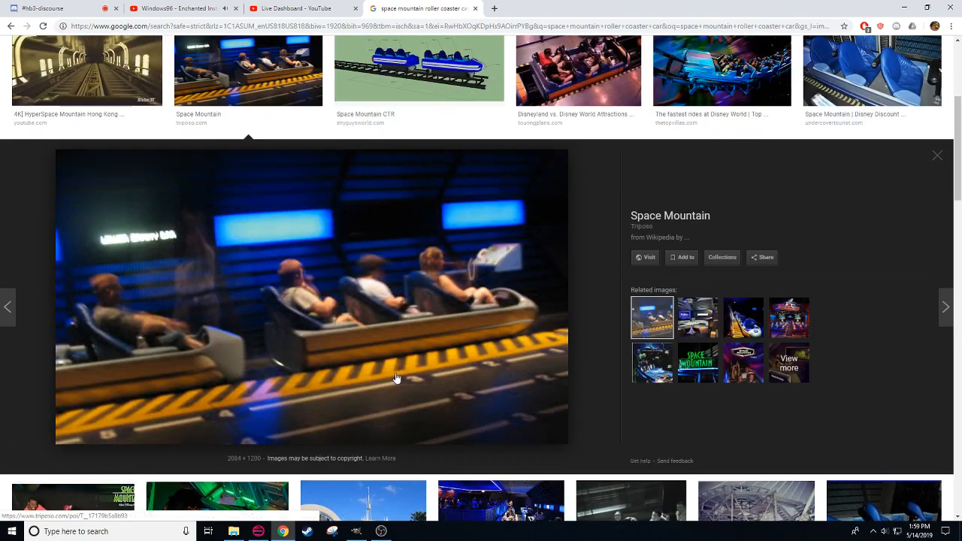
{"action": "scroll", "coordinate": [454, 154], "scroll_direction": "up", "scroll_amount": 1}
{"action": "left_click", "coordinate": [579, 165]}
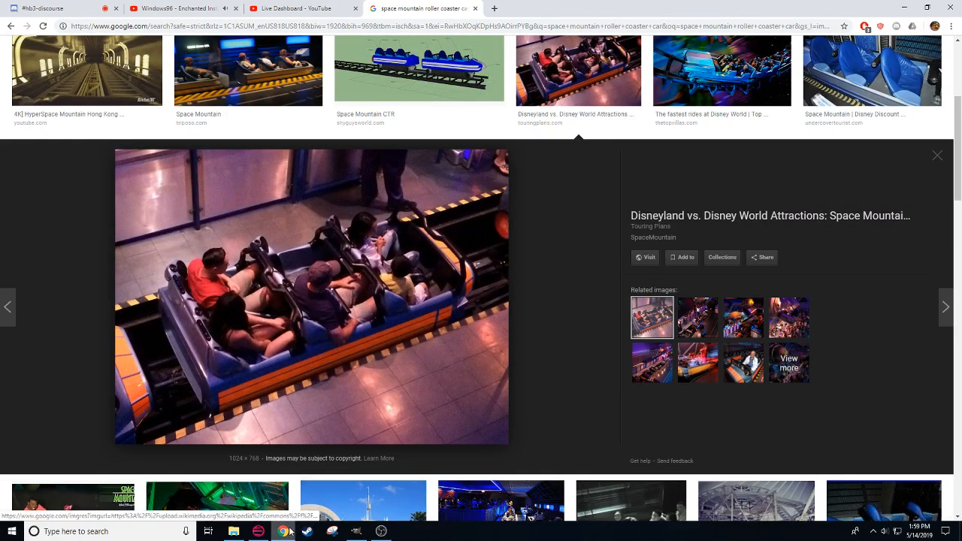
{"action": "mouse_move", "coordinate": [285, 533]}
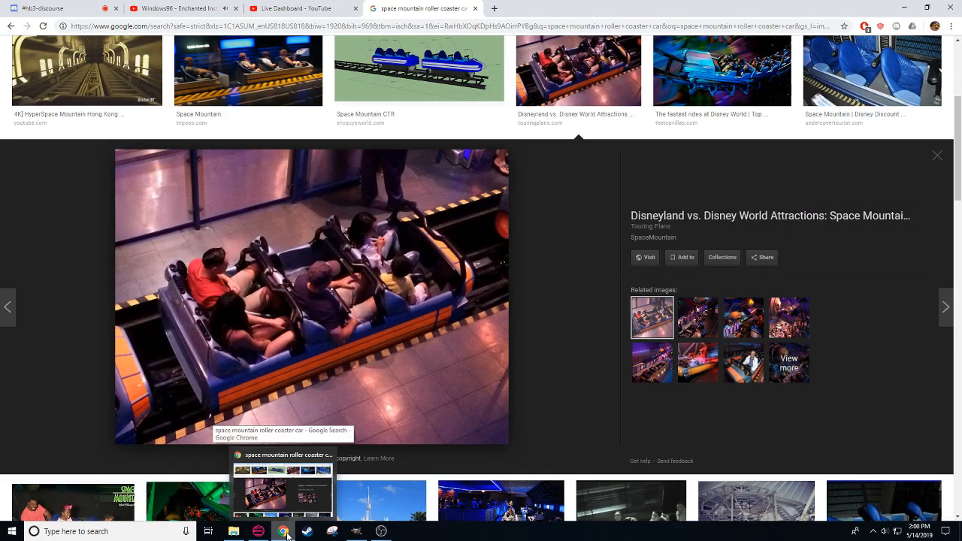
Step: Switch to GIMP, erase the outer outline's upper-left corner, and bridge the gap with a diagonal black 1-pixel Pencil line
{"action": "left_click", "coordinate": [285, 533]}
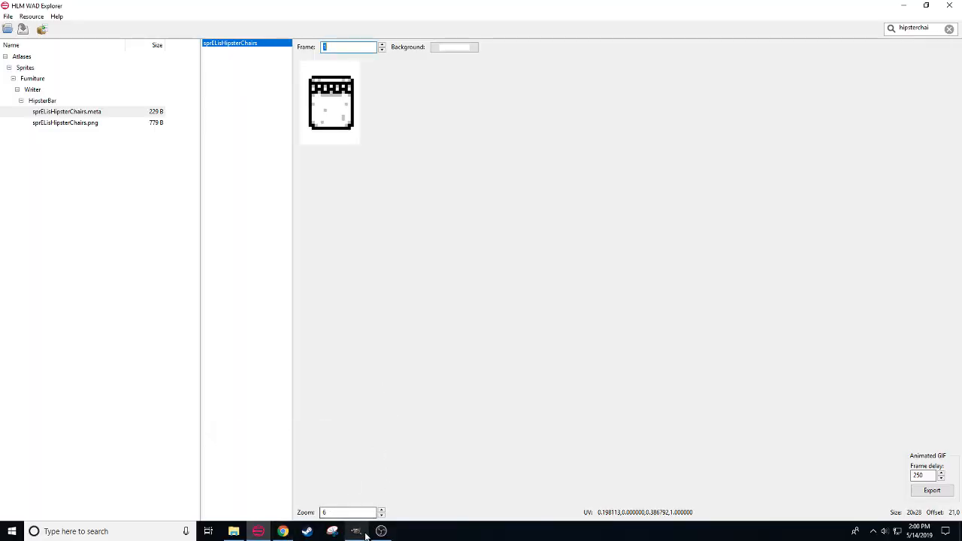
{"action": "key", "text": "alt+Tab"}
{"action": "scroll", "coordinate": [281, 433], "scroll_direction": "left", "scroll_amount": 2}
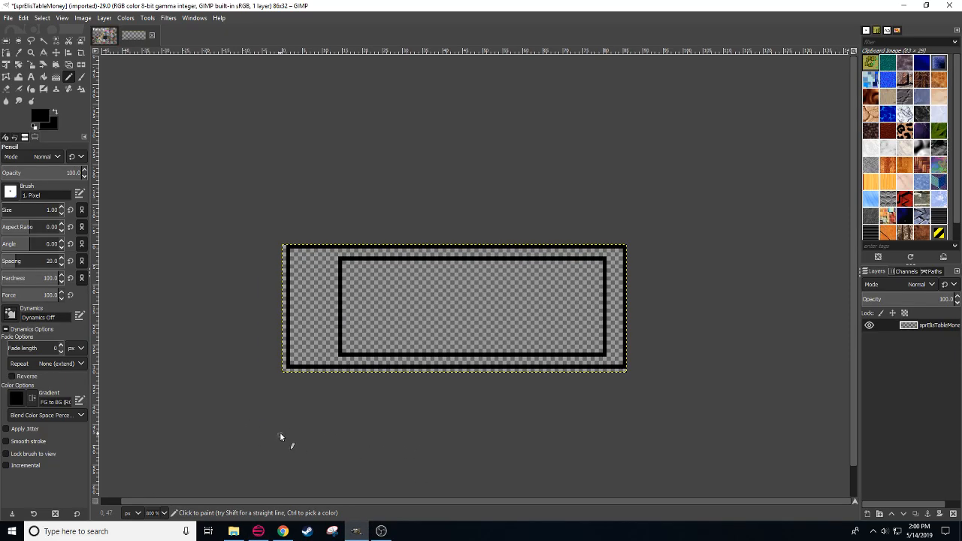
{"action": "key", "text": "shift+e"}
{"action": "left_click_drag", "start_coordinate": [290, 259], "coordinate": [328, 247]}
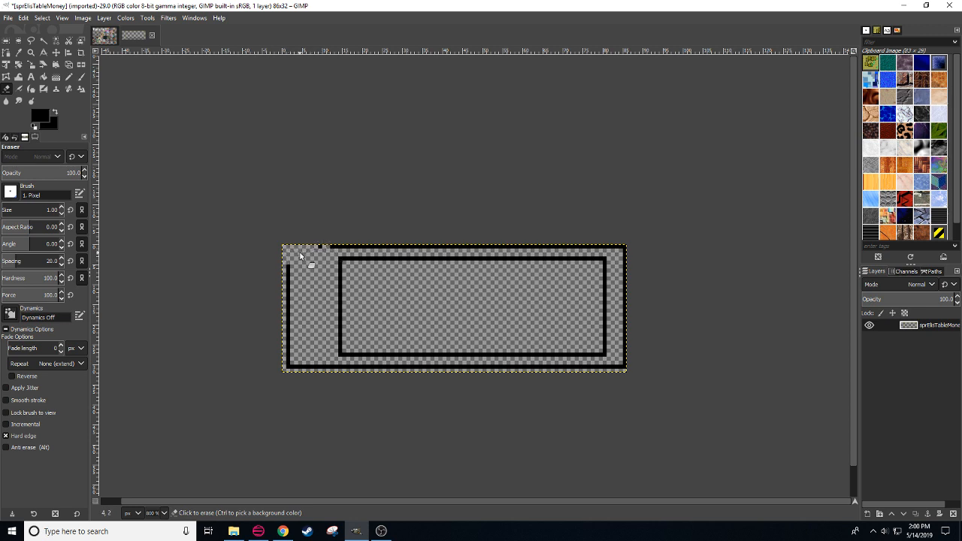
{"action": "left_click", "coordinate": [320, 247]}
{"action": "key", "text": "n"}
{"action": "left_click", "coordinate": [290, 263]}
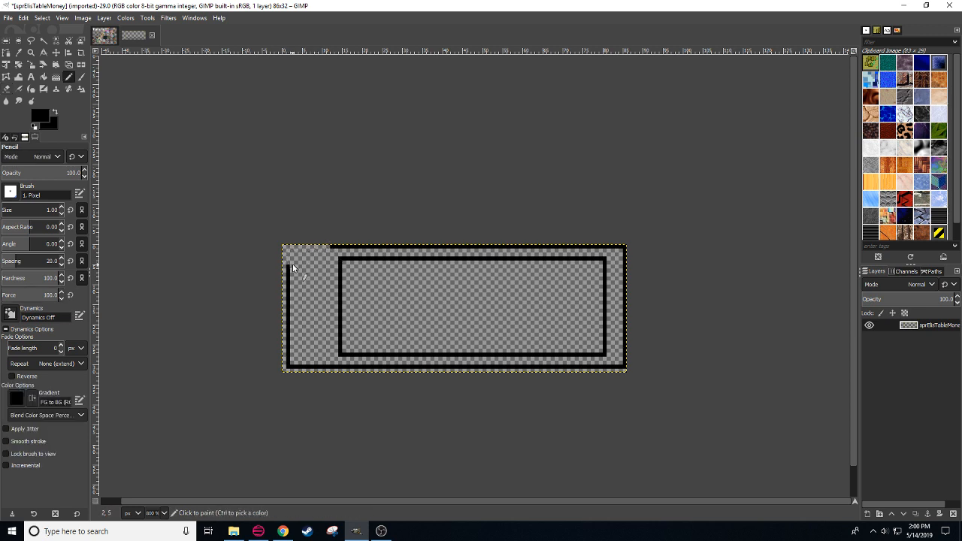
{"action": "left_click", "coordinate": [321, 250], "text": "shift"}
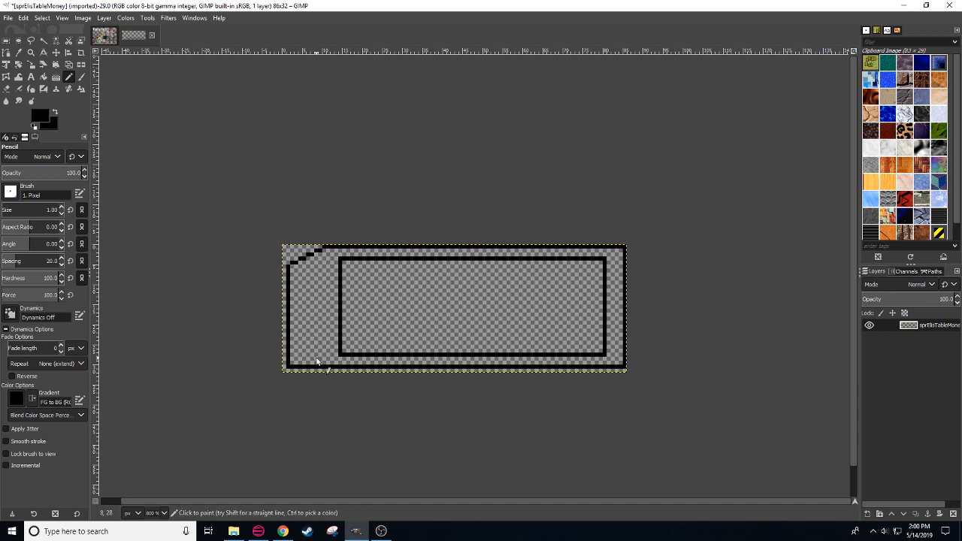
Step: Erase the outer outline's upper-right corner pixels and redraw the corner as a small black Pencil bevel
{"action": "left_click_drag", "start_coordinate": [534, 429], "coordinate": [457, 422]}
{"action": "key", "text": "shift+e"}
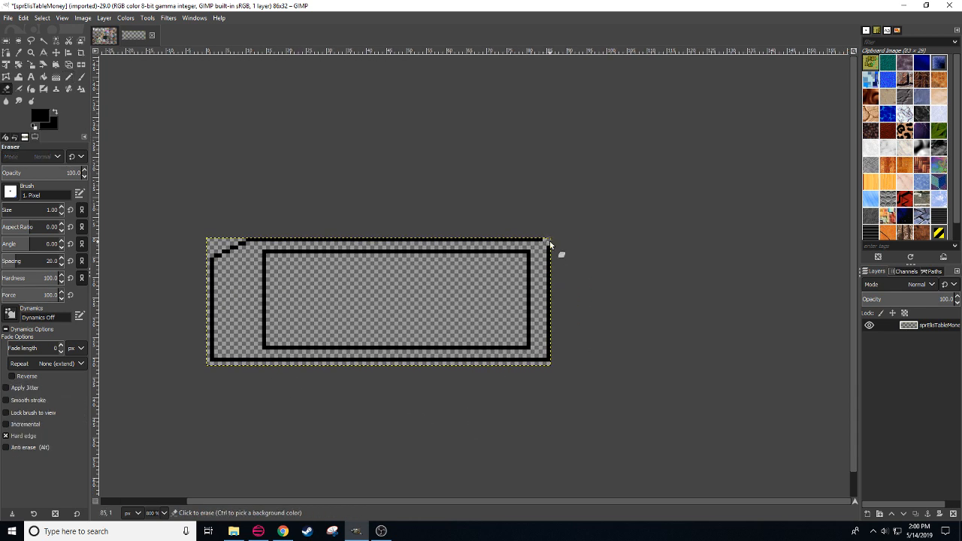
{"action": "key", "text": "n"}
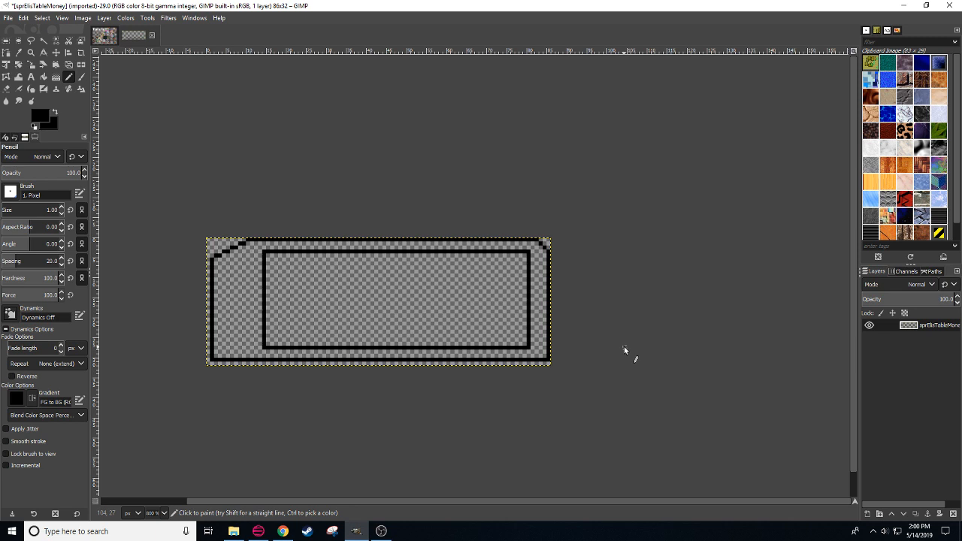
Step: Select the lower part of the car outline from row 18 down, cut it, and return to the Pencil tool
{"action": "key", "text": "r"}
{"action": "mouse_move", "coordinate": [601, 401]}
{"action": "left_mouse_down"}
{"action": "mouse_move", "coordinate": [293, 326]}
{"action": "mouse_move", "coordinate": [101, 314]}
{"action": "left_mouse_up"}
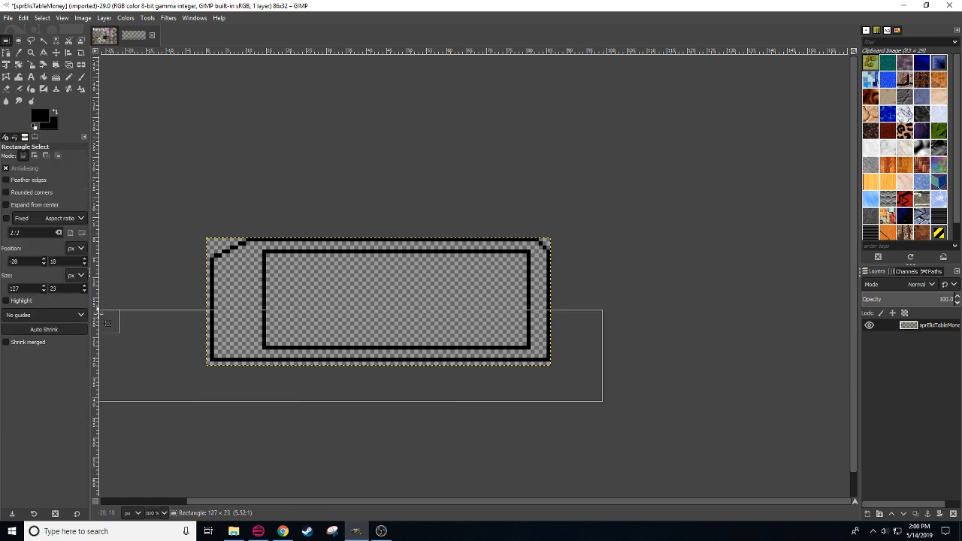
{"action": "key", "text": "ctrl+x"}
{"action": "left_click", "coordinate": [629, 397]}
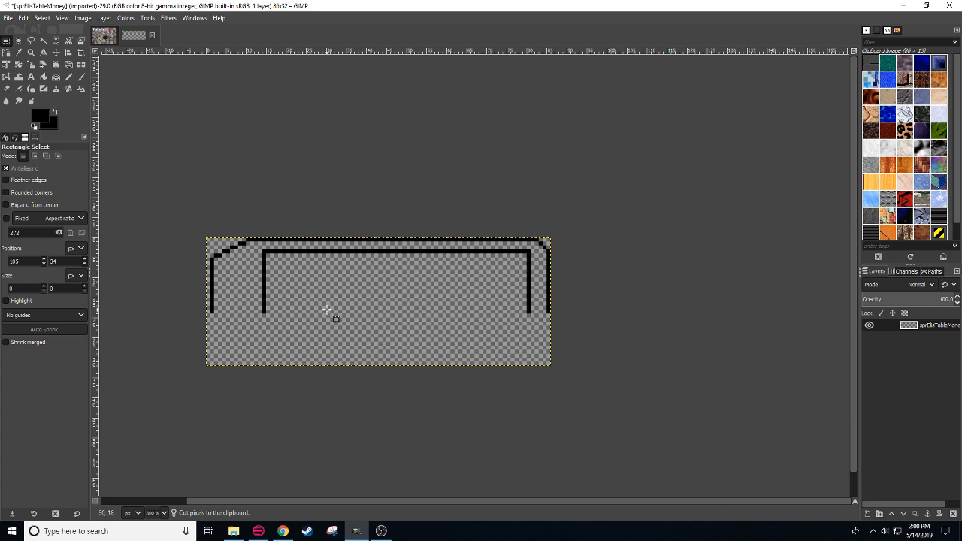
{"action": "key", "text": "n"}
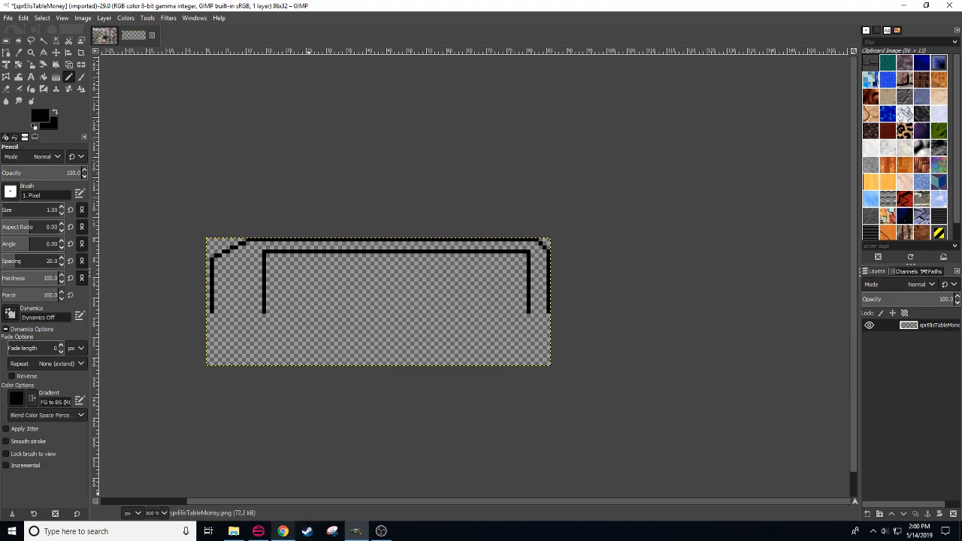
Step: Switch to HLM WAD Explorer and compare the chair designs across the sprELisHipsterChairs frames
{"action": "left_click", "coordinate": [263, 535]}
{"action": "left_click", "coordinate": [384, 50]}
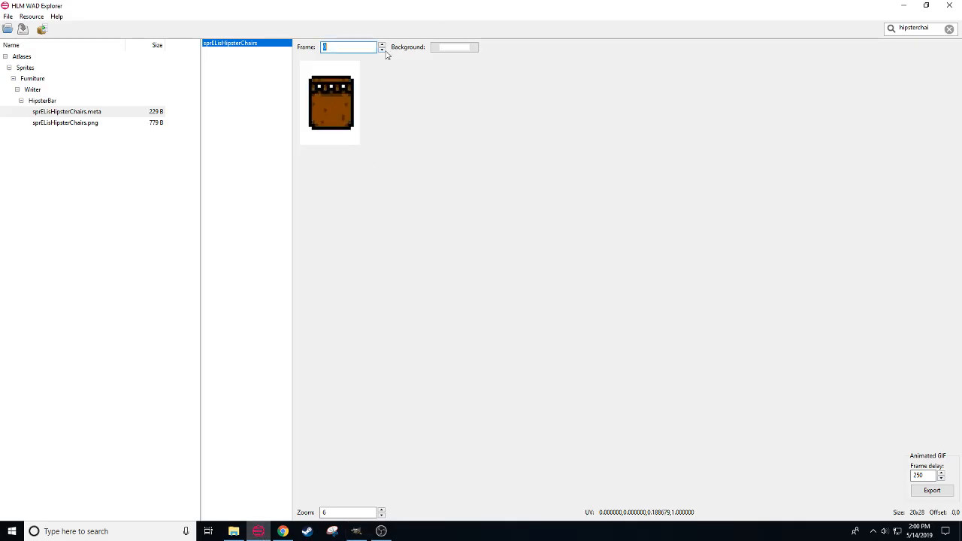
{"action": "left_click", "coordinate": [384, 51]}
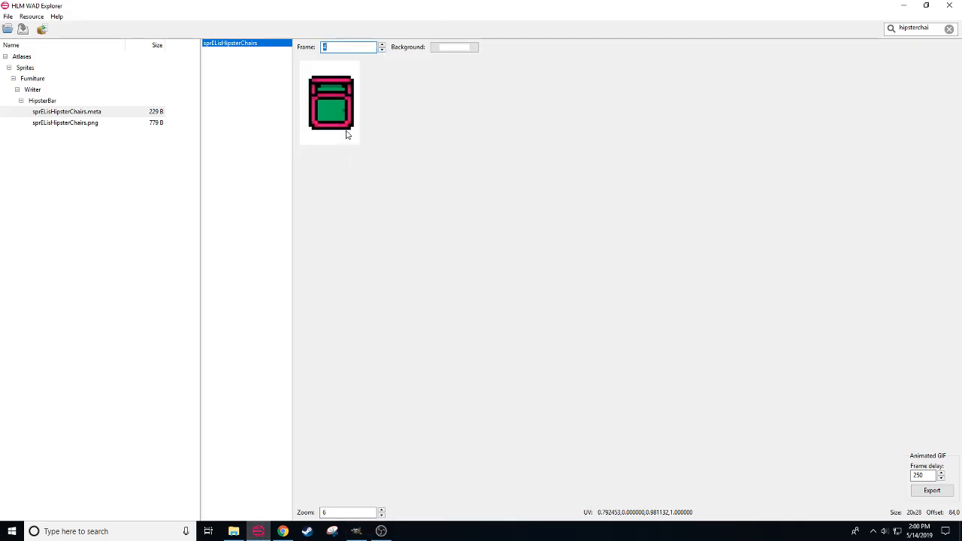
{"action": "left_click", "coordinate": [95, 124]}
{"action": "left_click", "coordinate": [41, 29]}
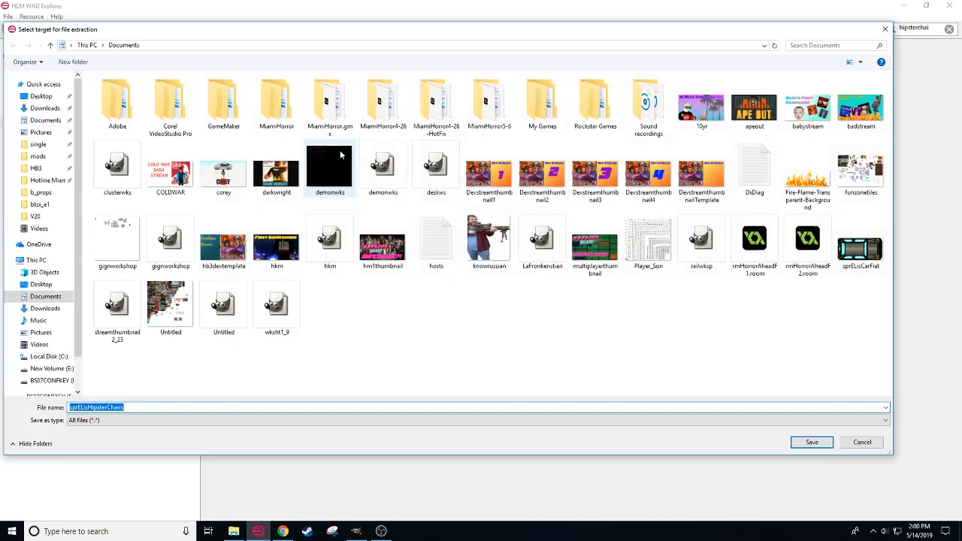
{"action": "left_click", "coordinate": [36, 168]}
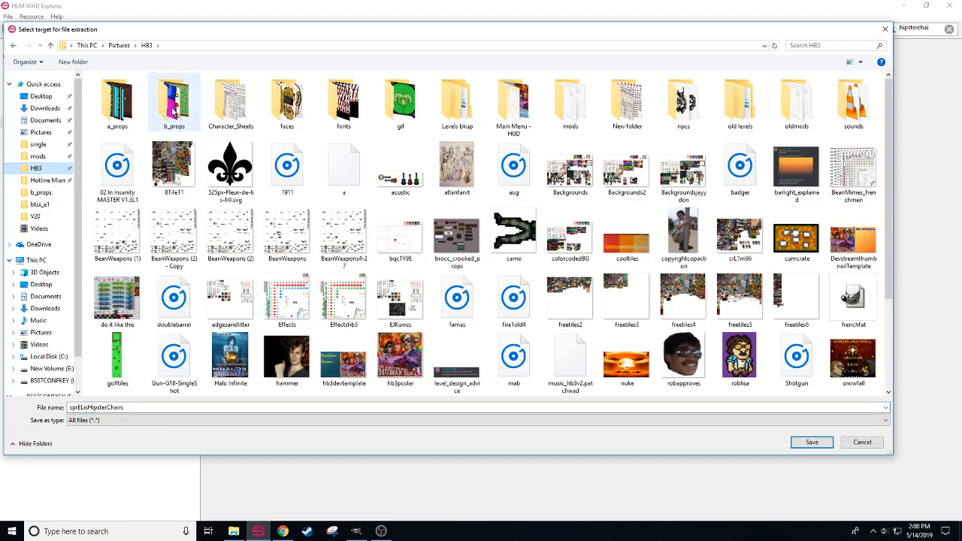
{"action": "left_click", "coordinate": [120, 105]}
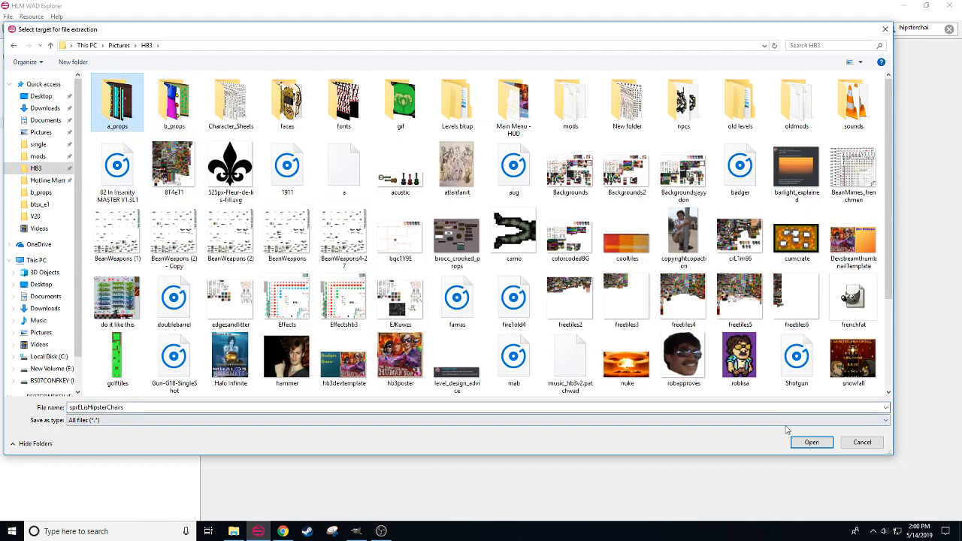
{"action": "left_click", "coordinate": [158, 105]}
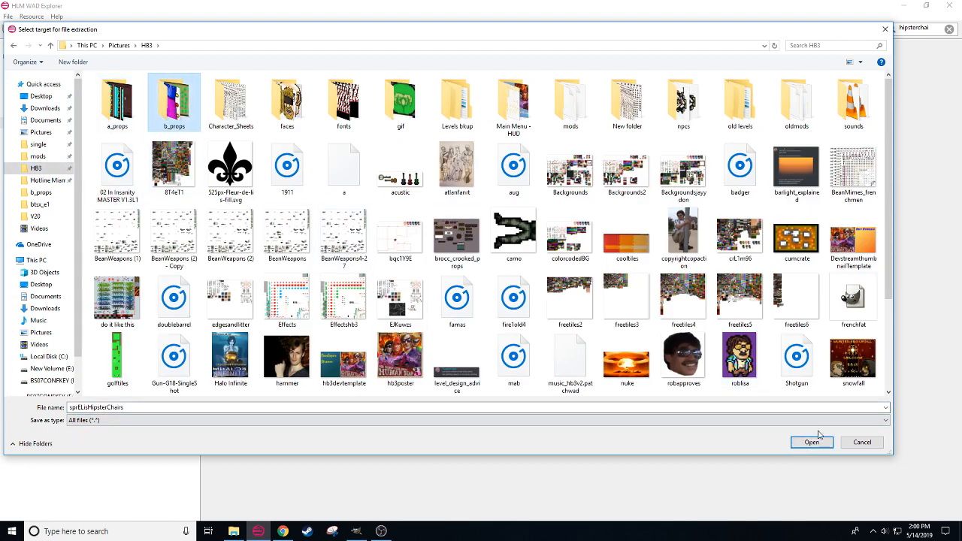
Step: Switch to GIMP and open sprELisHipsterChairs.png from the HB3 a_props folder
{"action": "left_click", "coordinate": [357, 535]}
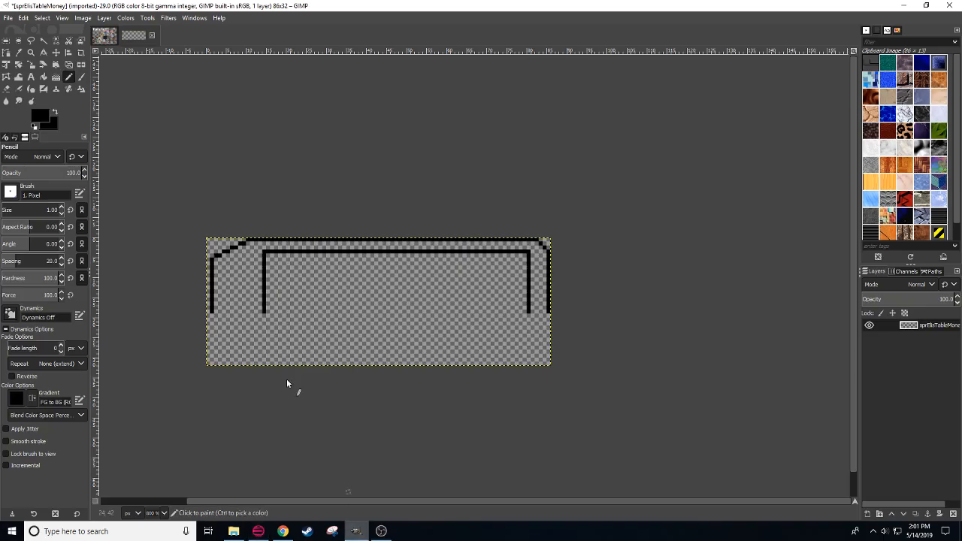
{"action": "left_click", "coordinate": [8, 17]}
{"action": "left_click", "coordinate": [24, 54]}
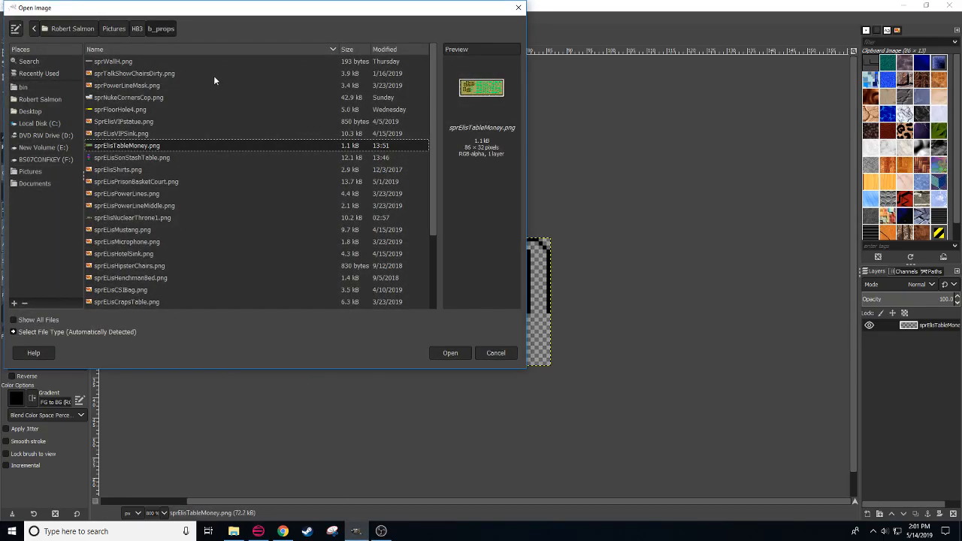
{"action": "left_click", "coordinate": [136, 30]}
{"action": "double_click", "coordinate": [115, 189]}
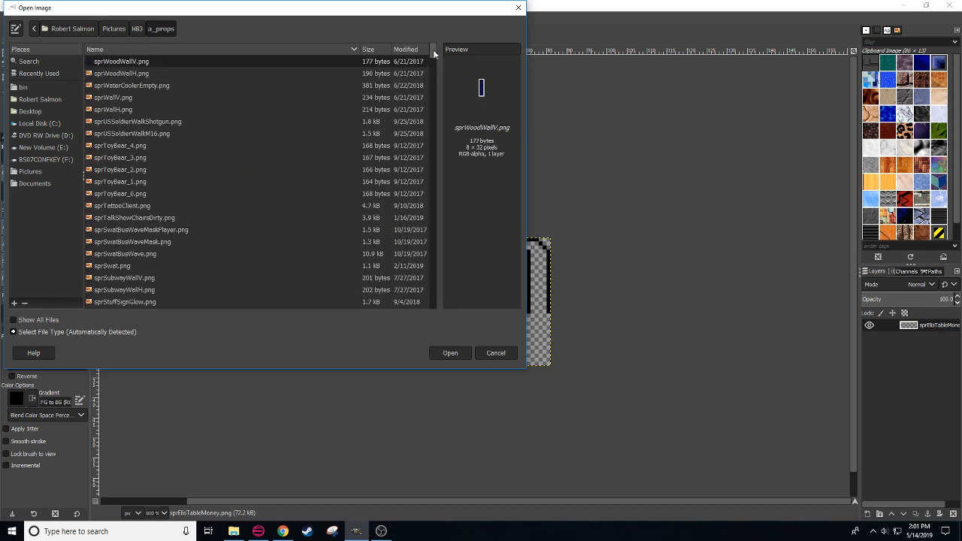
{"action": "left_click_drag", "start_coordinate": [432, 49], "coordinate": [436, 190]}
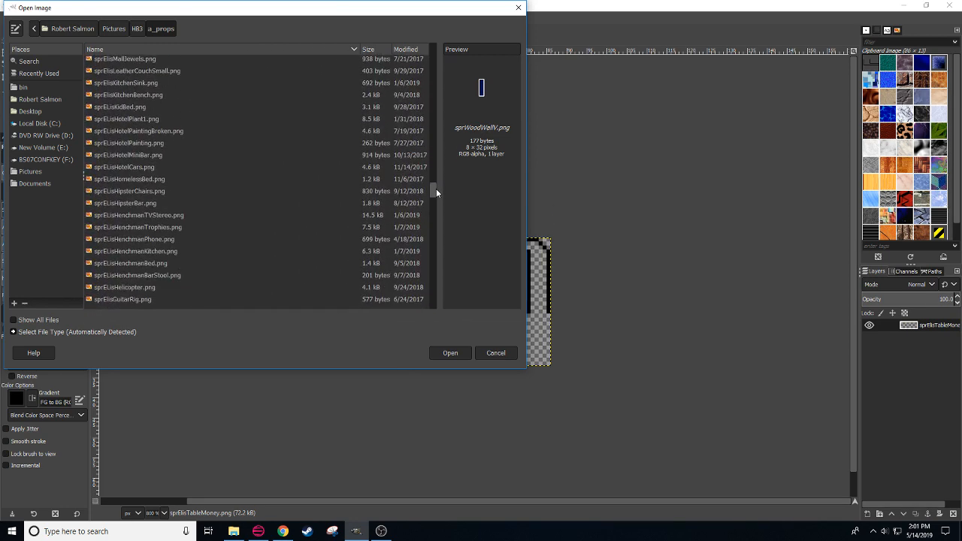
{"action": "left_click", "coordinate": [131, 192]}
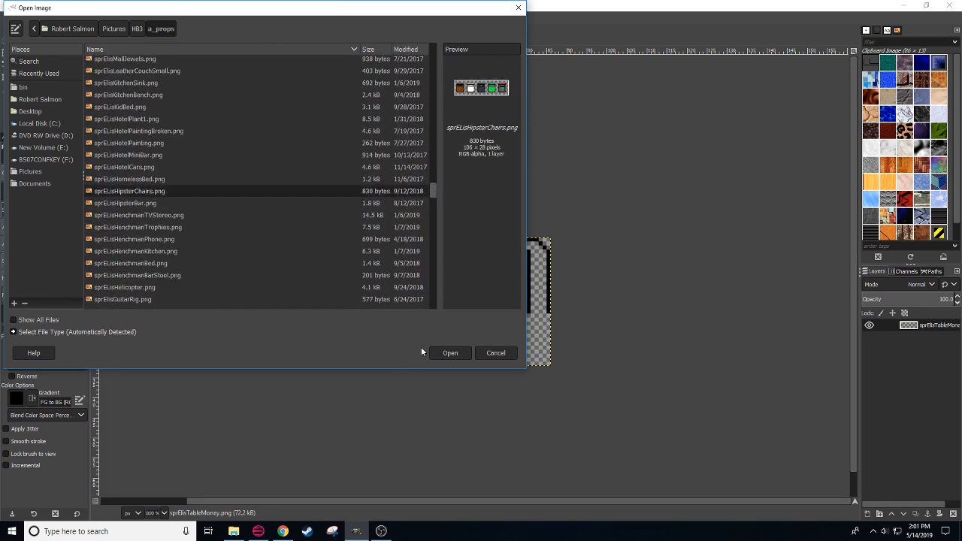
{"action": "left_click", "coordinate": [448, 352]}
{"action": "scroll", "coordinate": [166, 515], "scroll_direction": "up", "scroll_amount": 3}
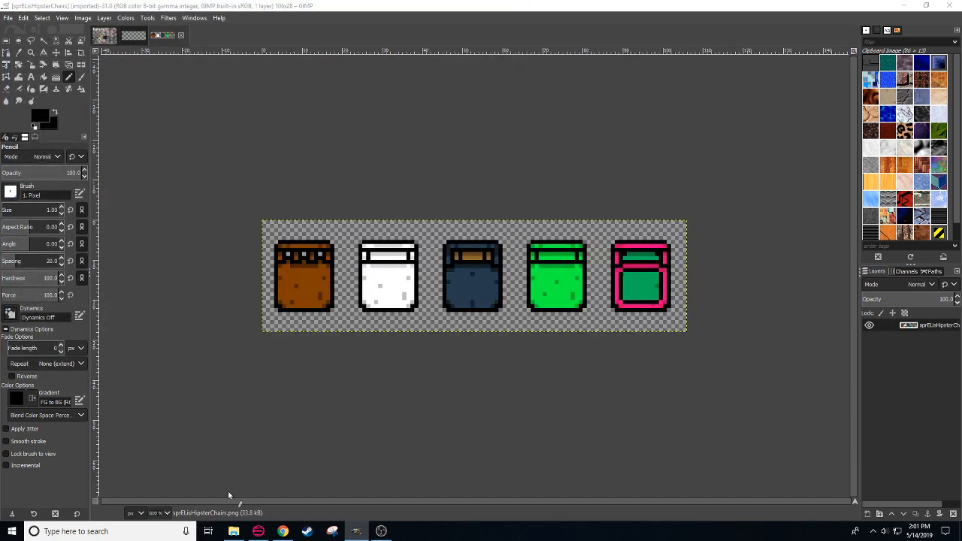
Step: Copy the pink-and-green chair from the chair sheet, keeping the sheet intact, and paste it into the sprElisTableMoney image
{"action": "left_click_drag", "start_coordinate": [450, 426], "coordinate": [350, 412]}
{"action": "key", "text": "r"}
{"action": "left_click_drag", "start_coordinate": [649, 164], "coordinate": [503, 340]}
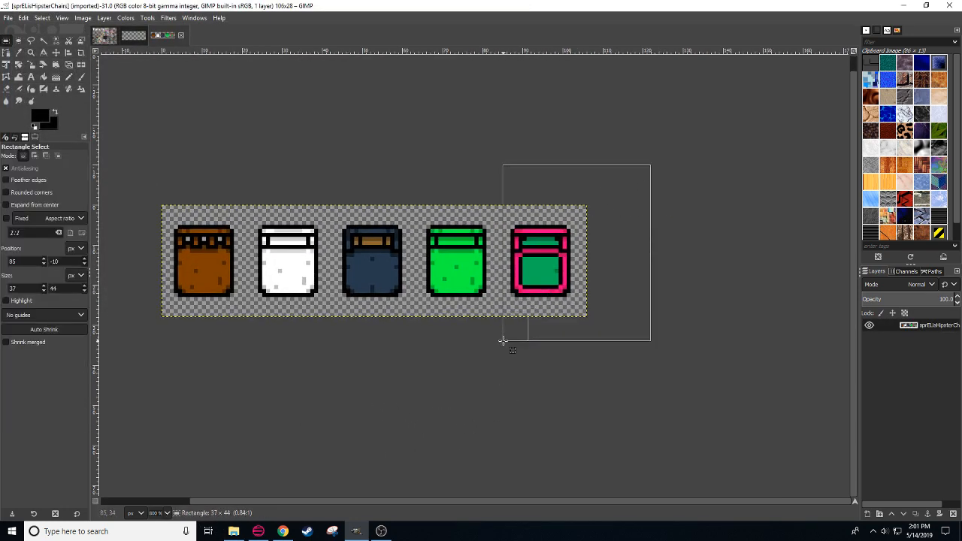
{"action": "key", "text": "ctrl+x"}
{"action": "key", "text": "ctrl+z"}
{"action": "key", "text": "ctrl+z"}
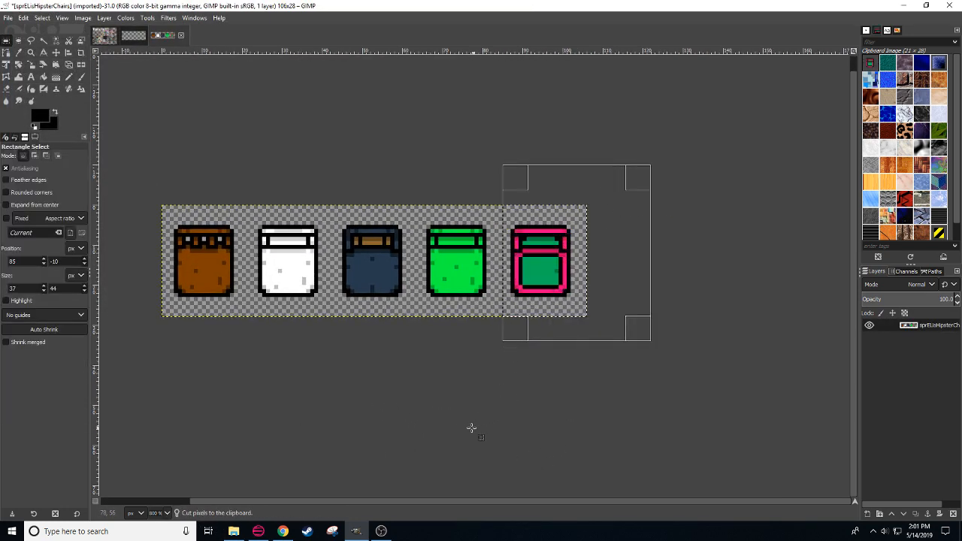
{"action": "left_click", "coordinate": [129, 36]}
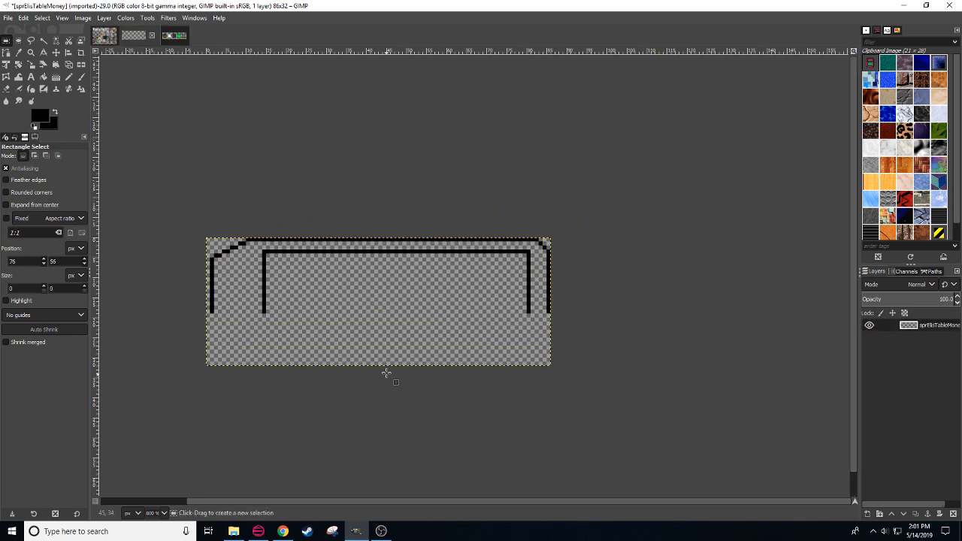
{"action": "key", "text": "ctrl+v"}
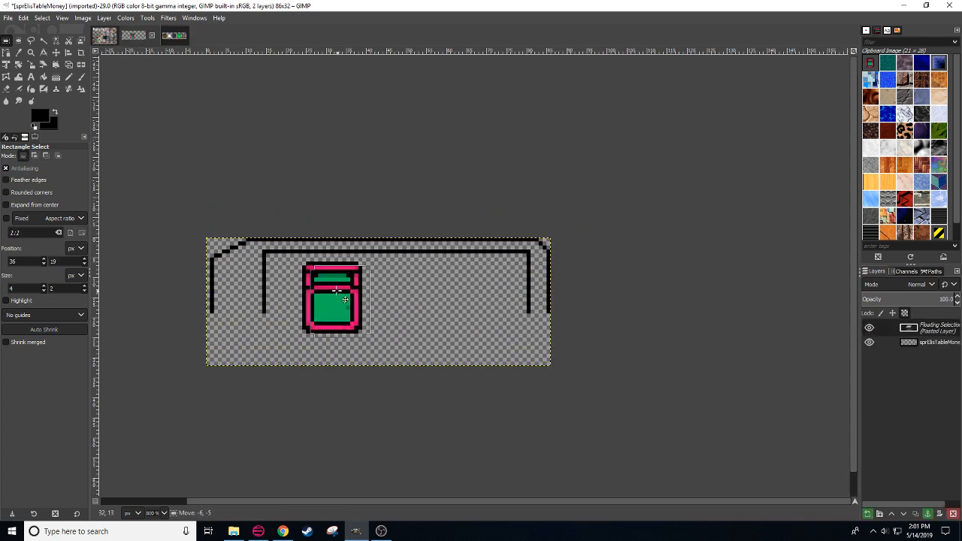
Step: Rotate the pasted chair 90 degrees, fit it into the inner outline's upper-left corner, and anchor it
{"action": "left_click", "coordinate": [19, 65]}
{"action": "left_click", "coordinate": [320, 299]}
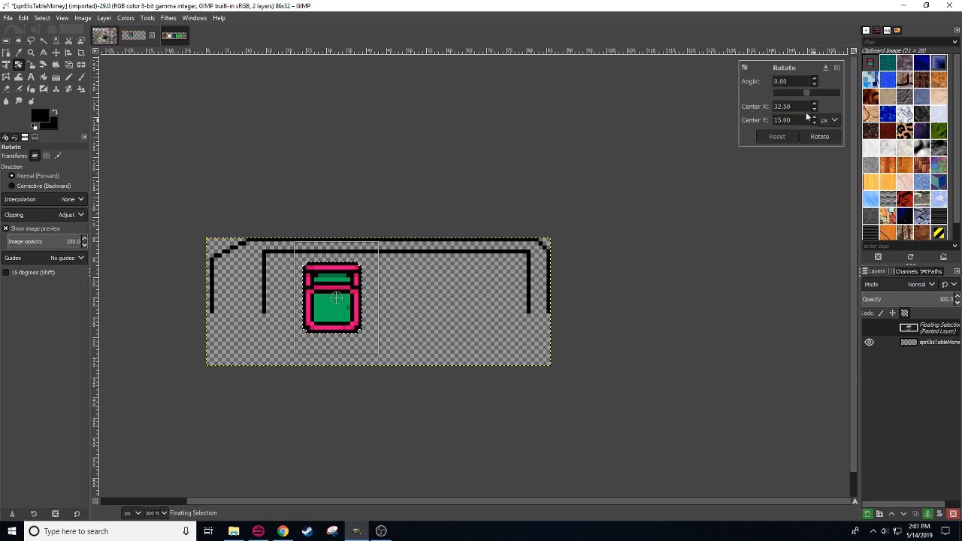
{"action": "type", "text": "90"}
{"action": "left_click", "coordinate": [819, 136]}
{"action": "key", "text": "r"}
{"action": "left_click_drag", "start_coordinate": [332, 292], "coordinate": [293, 281]}
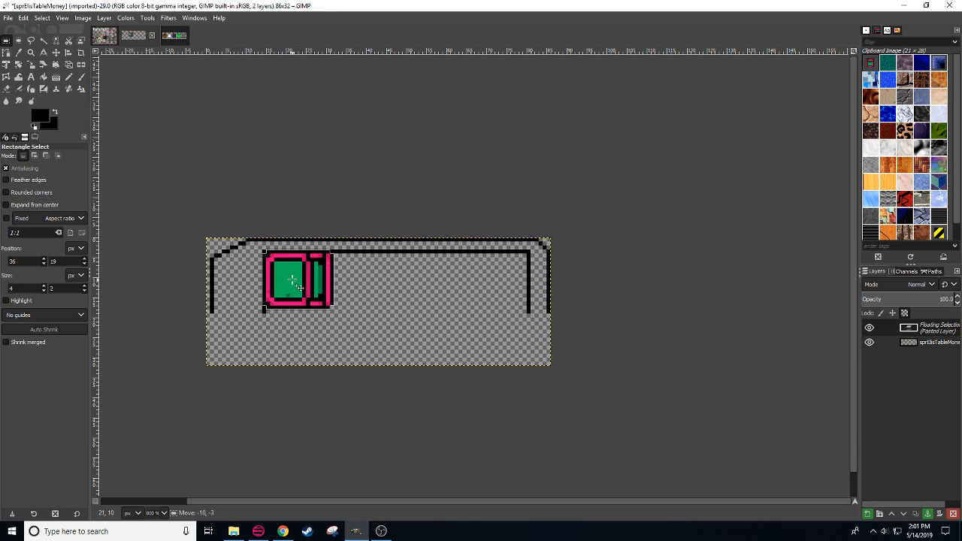
{"action": "left_click", "coordinate": [351, 339]}
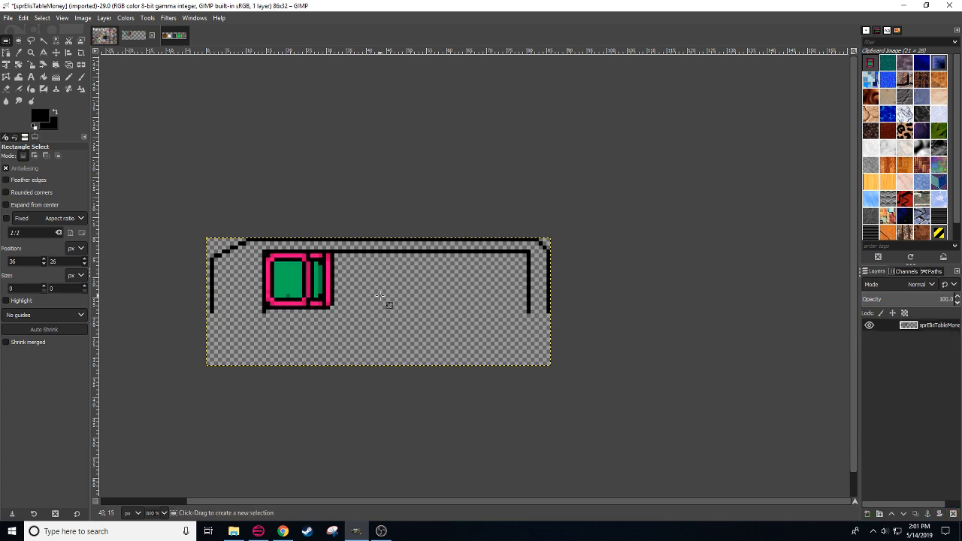
Step: Duplicate the rotated chair and anchor the copy just to its right, aligned along the inner outline's upper edge
{"action": "key", "text": "ctrl+v"}
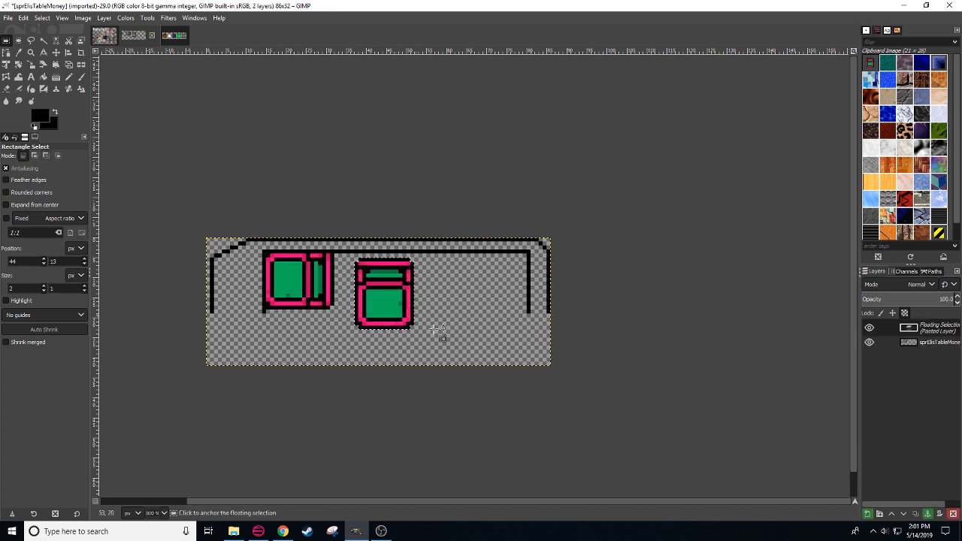
{"action": "key", "text": "ctrl+z"}
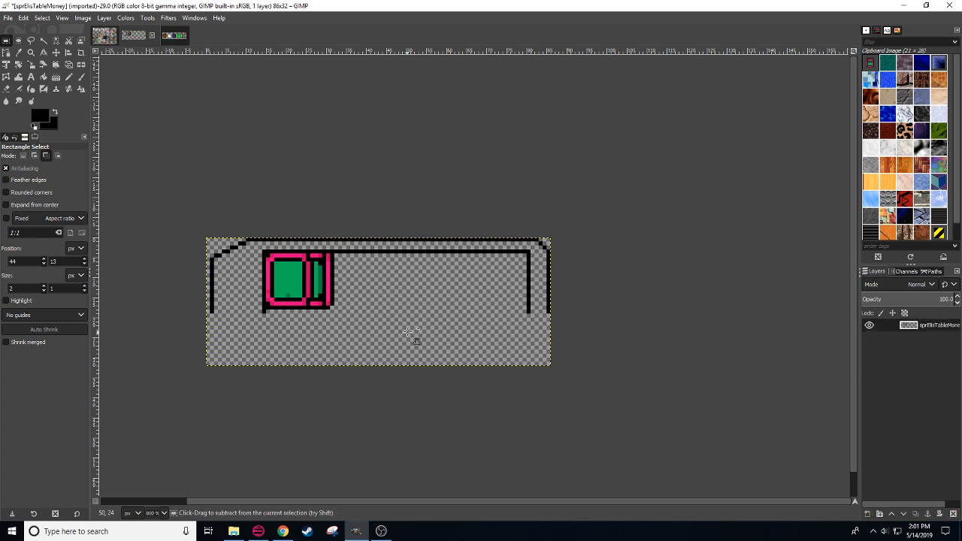
{"action": "key", "text": "ctrl+z"}
{"action": "key", "text": "ctrl+c"}
{"action": "key", "text": "ctrl+v"}
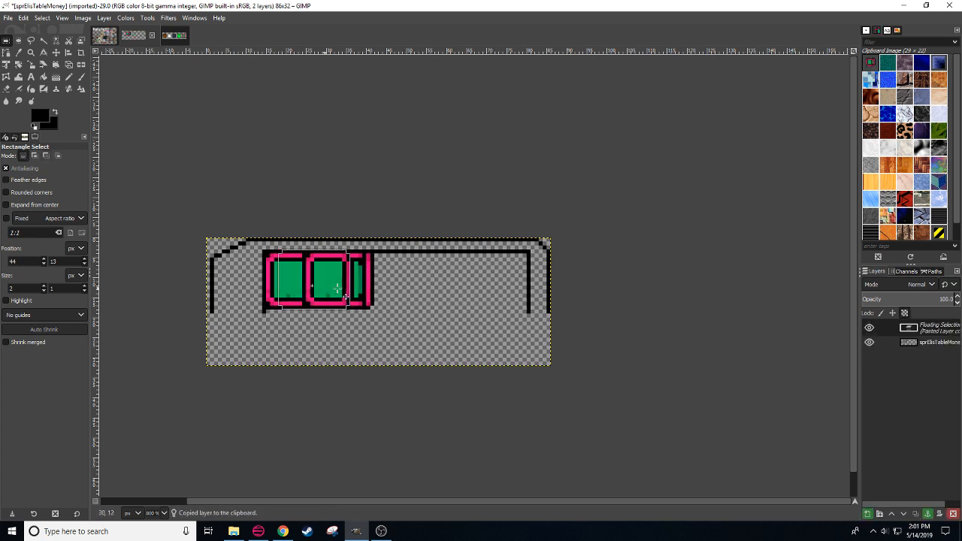
{"action": "left_click_drag", "start_coordinate": [346, 289], "coordinate": [363, 288]}
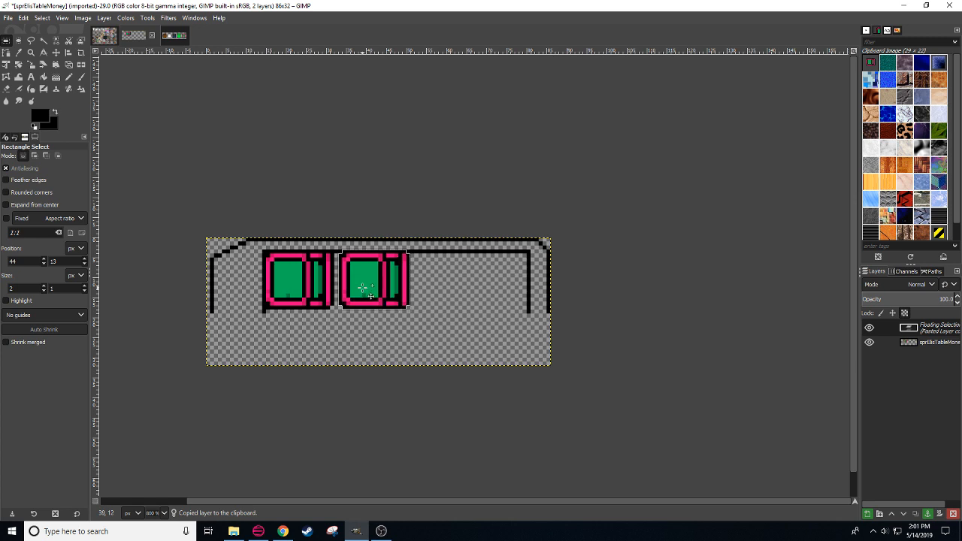
{"action": "left_click", "coordinate": [396, 347]}
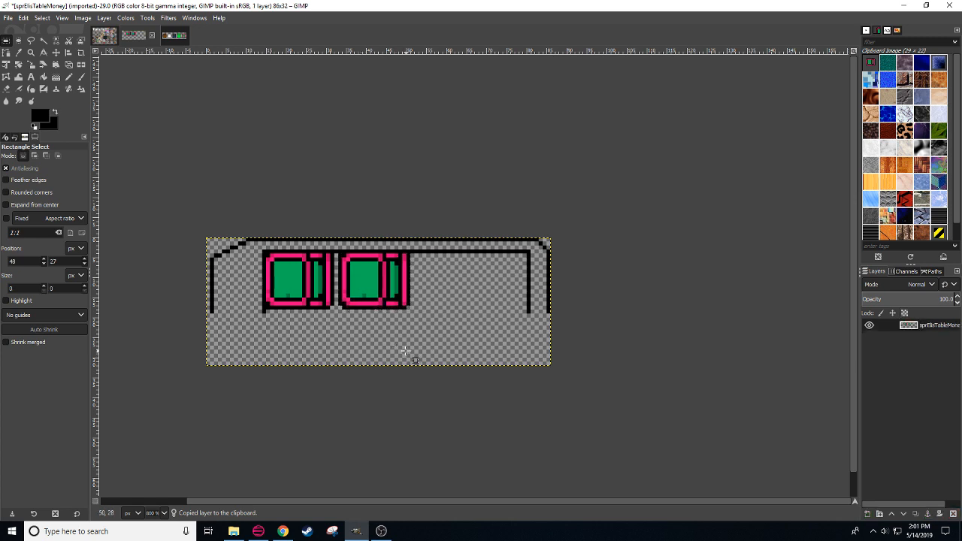
{"action": "key", "text": "n"}
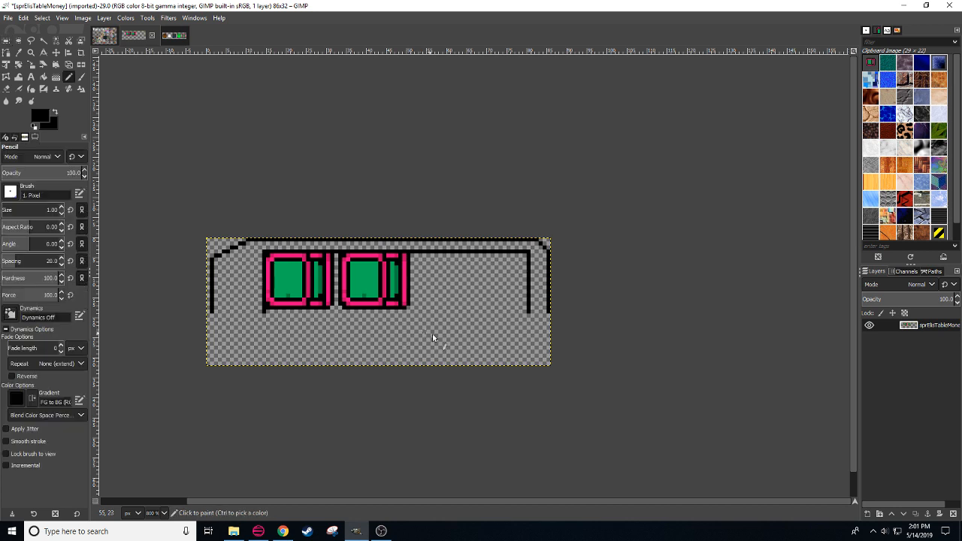
{"action": "left_click", "coordinate": [530, 340]}
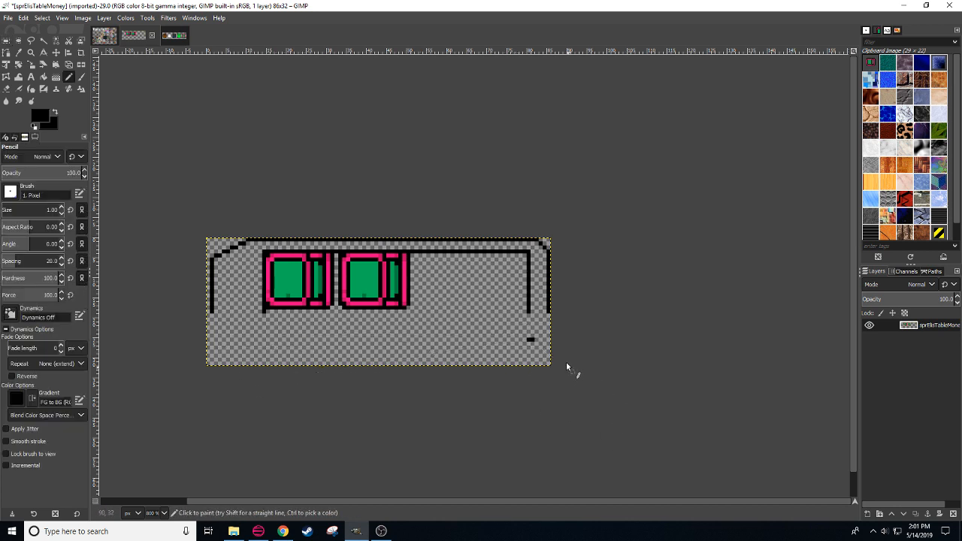
{"action": "key", "text": "shift+e"}
{"action": "left_click", "coordinate": [534, 342]}
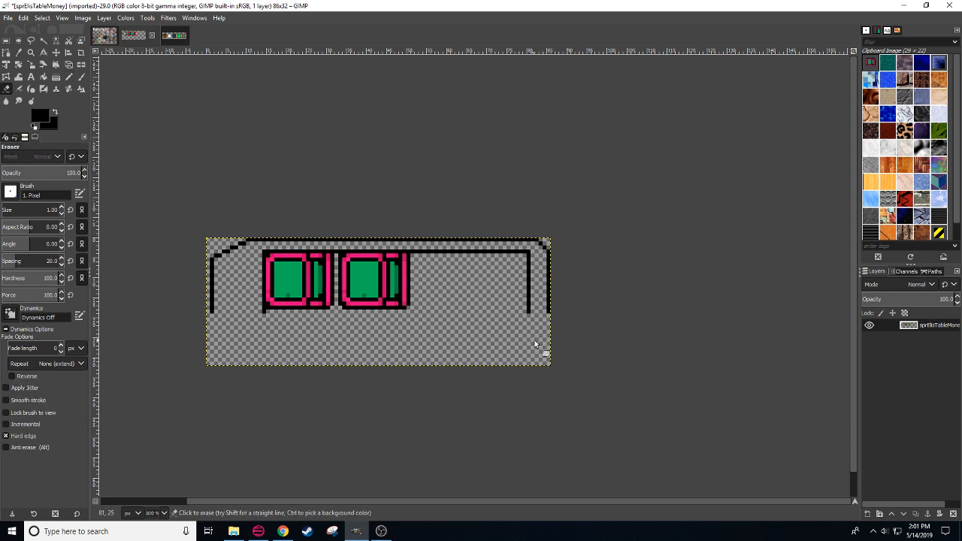
{"action": "key", "text": "n"}
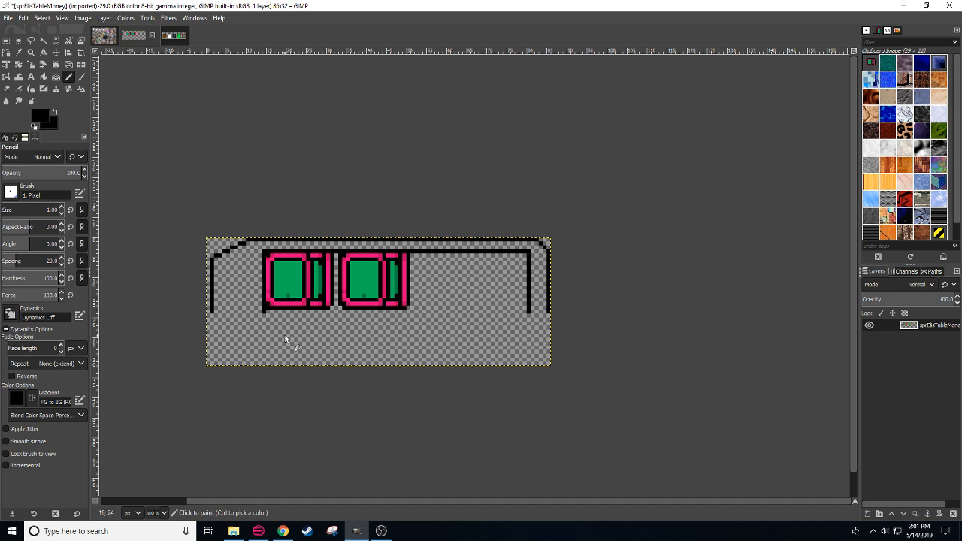
Step: Select both chairs without the inner outline, cut and paste them, and anchor them about one pixel farther right
{"action": "key", "text": "r"}
{"action": "mouse_move", "coordinate": [439, 341]}
{"action": "left_mouse_down"}
{"action": "mouse_move", "coordinate": [284, 308]}
{"action": "mouse_move", "coordinate": [266, 253]}
{"action": "left_mouse_up"}
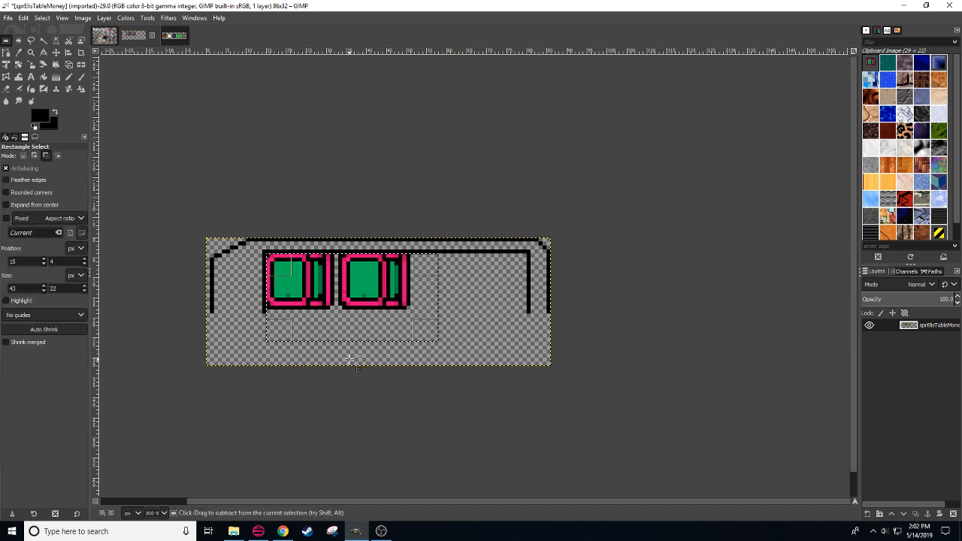
{"action": "key", "text": "ctrl+x"}
{"action": "key", "text": "ctrl+v"}
{"action": "left_click_drag", "start_coordinate": [287, 301], "coordinate": [292, 304]}
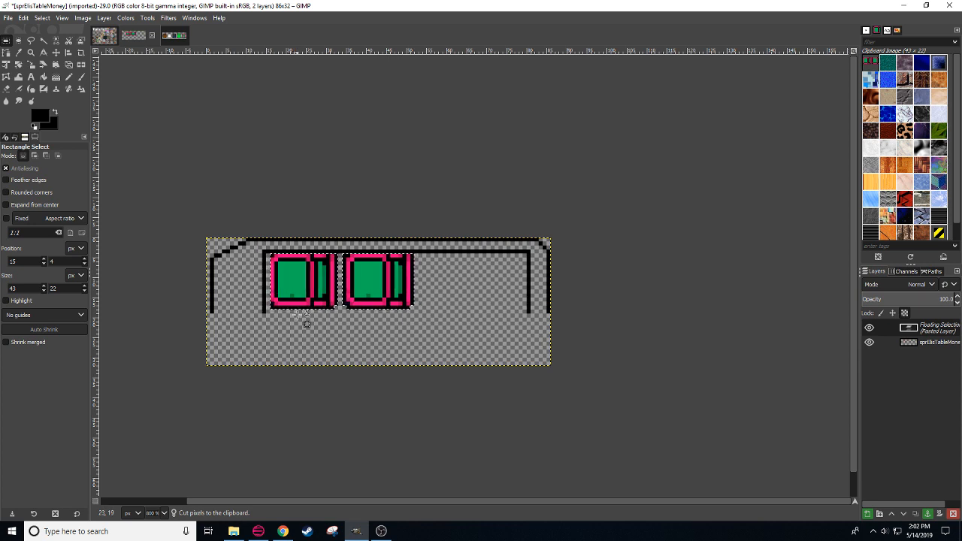
{"action": "left_click", "coordinate": [307, 370]}
Step: Draw a vertical black 1-pixel Pencil line along the first chair's left edge, beside the inner outline
{"action": "left_click_drag", "start_coordinate": [297, 377], "coordinate": [302, 379]}
{"action": "key", "text": "n"}
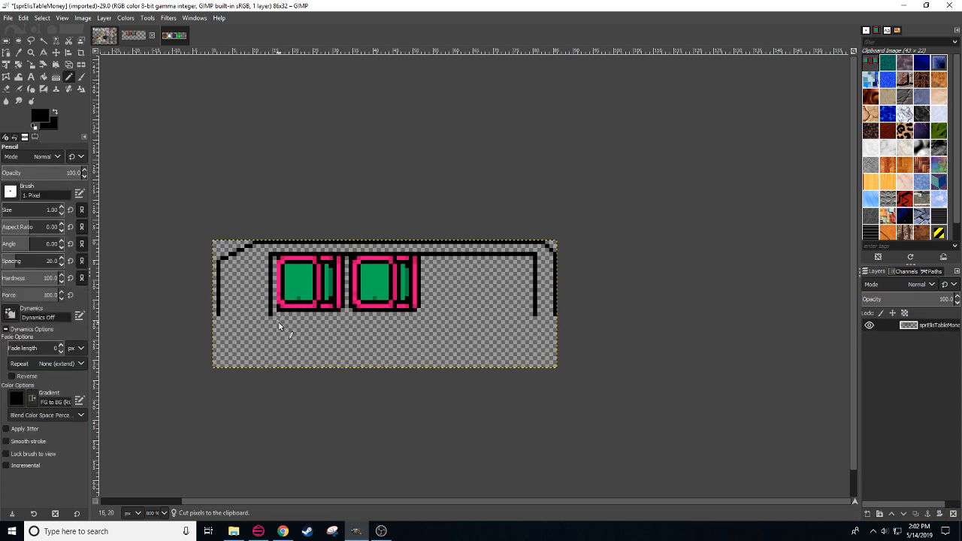
{"action": "left_click", "coordinate": [275, 307]}
{"action": "left_click", "coordinate": [275, 263], "text": "shift"}
Step: Copy the second chair and anchor the duplicate to its right as a third seat with the same spacing
{"action": "key", "text": "r"}
{"action": "left_click_drag", "start_coordinate": [441, 341], "coordinate": [348, 256]}
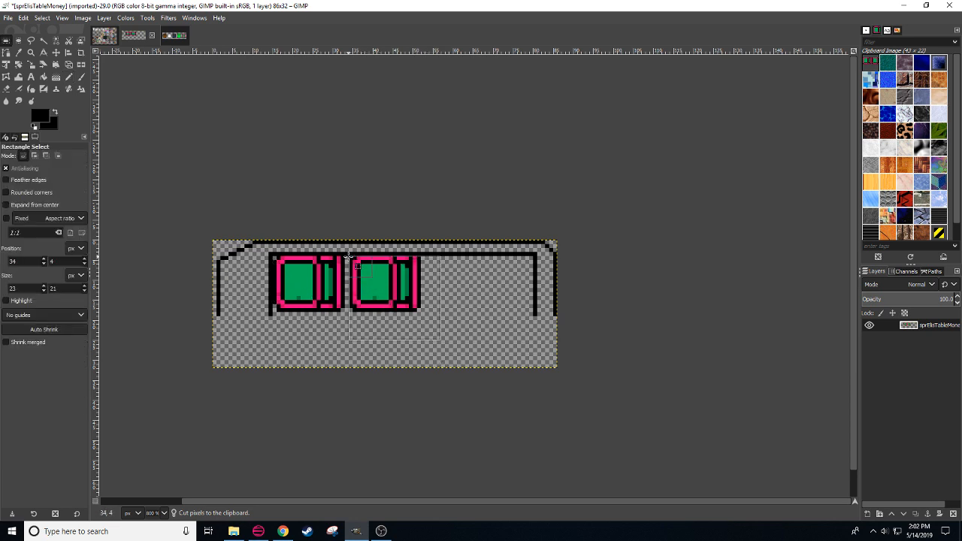
{"action": "key", "text": "ctrl+c"}
{"action": "key", "text": "ctrl+v"}
{"action": "left_click_drag", "start_coordinate": [361, 297], "coordinate": [438, 297]}
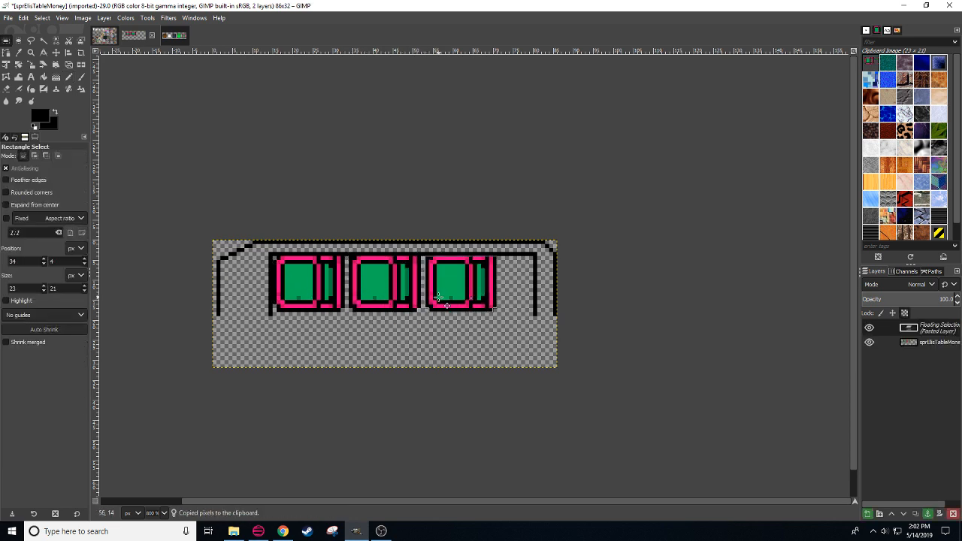
{"action": "left_click", "coordinate": [438, 361]}
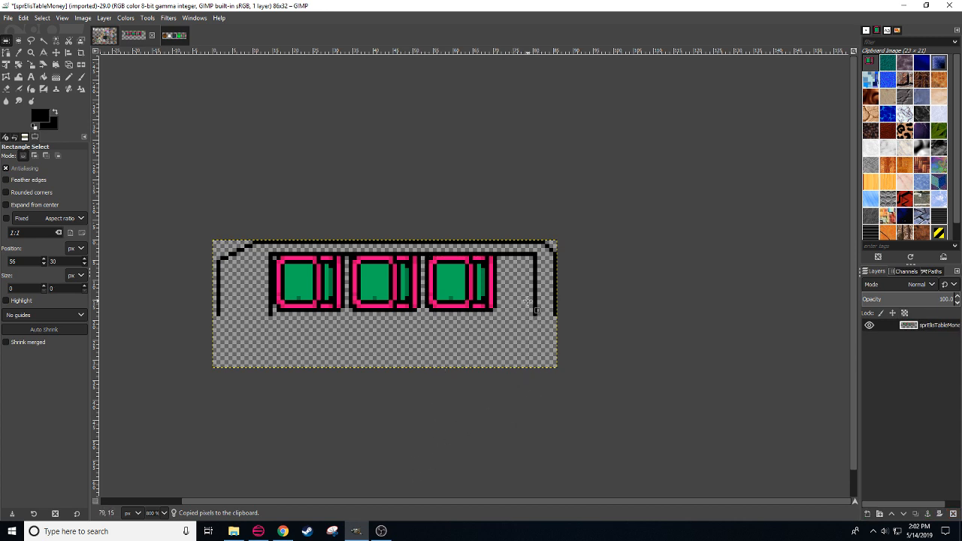
Step: Draw a new vertical black Pencil edge right of the third chair and erase the inner outline's old right corner beyond it
{"action": "key", "text": "n"}
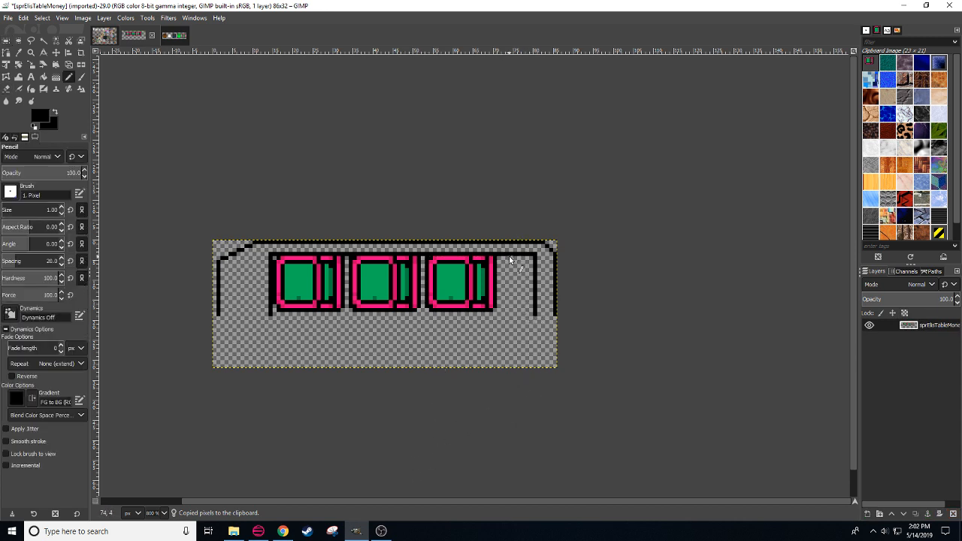
{"action": "left_click", "coordinate": [511, 257]}
{"action": "left_click", "coordinate": [511, 310], "text": "shift"}
{"action": "key", "text": "shift+e"}
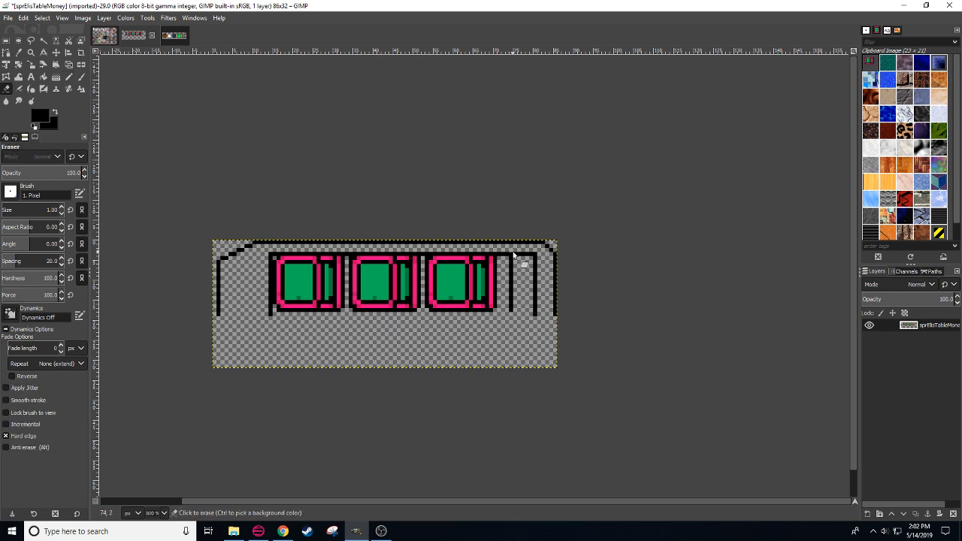
{"action": "mouse_move", "coordinate": [514, 256]}
{"action": "left_mouse_down"}
{"action": "mouse_move", "coordinate": [535, 257]}
{"action": "mouse_move", "coordinate": [536, 316]}
{"action": "left_mouse_up"}
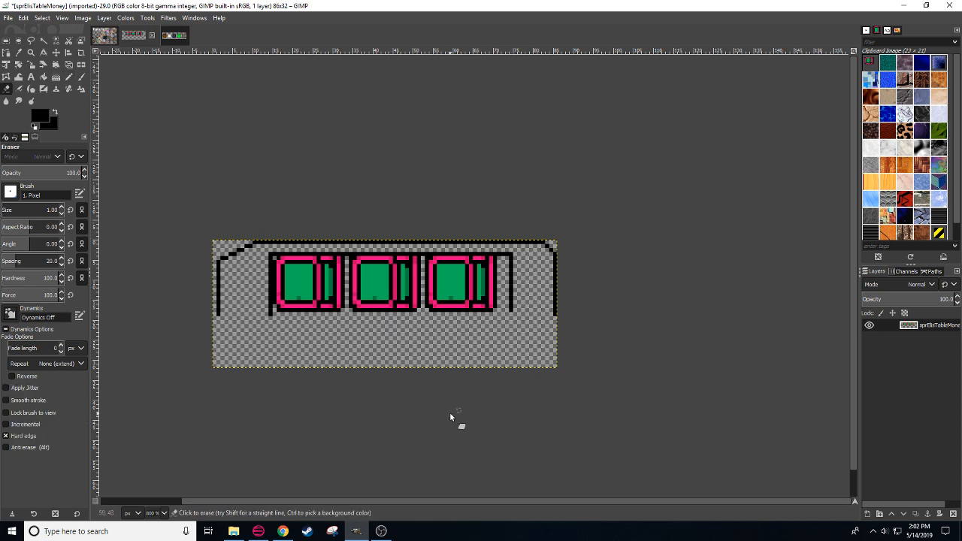
Step: Select the three chairs with the inner outline, cut and paste them, and anchor them about five pixels farther right
{"action": "left_click_drag", "start_coordinate": [410, 428], "coordinate": [505, 443]}
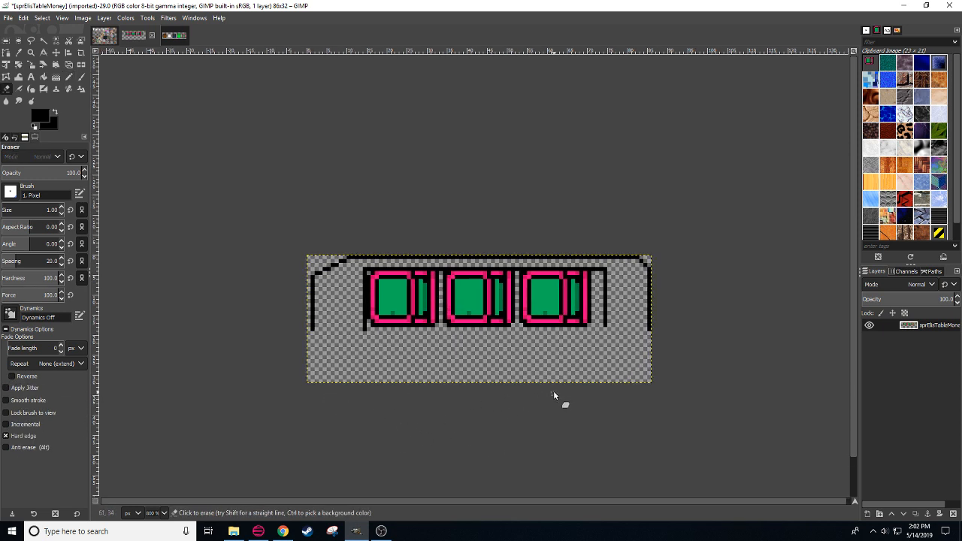
{"action": "key", "text": "r"}
{"action": "mouse_move", "coordinate": [611, 367]}
{"action": "left_mouse_down"}
{"action": "mouse_move", "coordinate": [367, 323]}
{"action": "mouse_move", "coordinate": [359, 264]}
{"action": "left_mouse_up"}
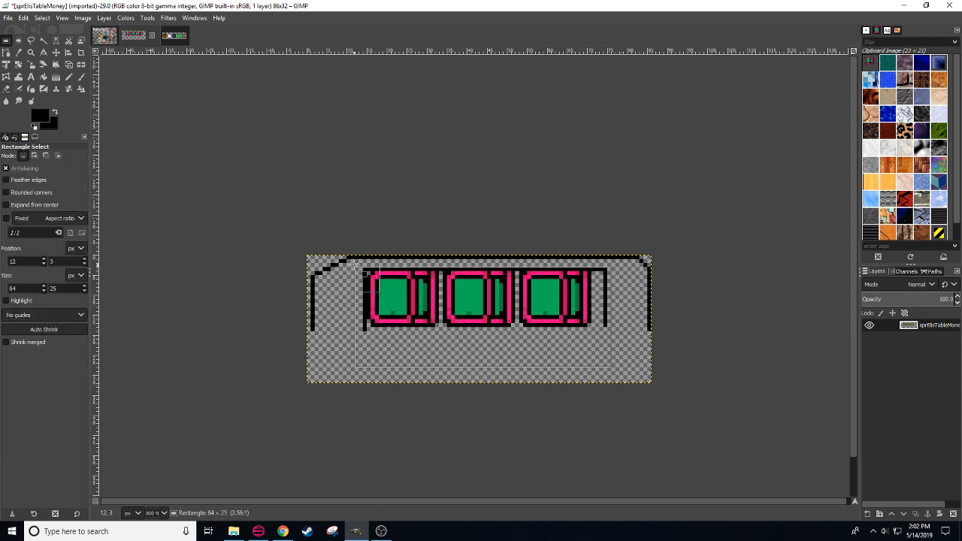
{"action": "key", "text": "ctrl+x"}
{"action": "key", "text": "ctrl+v"}
{"action": "left_click_drag", "start_coordinate": [488, 299], "coordinate": [513, 307]}
{"action": "left_click", "coordinate": [467, 391]}
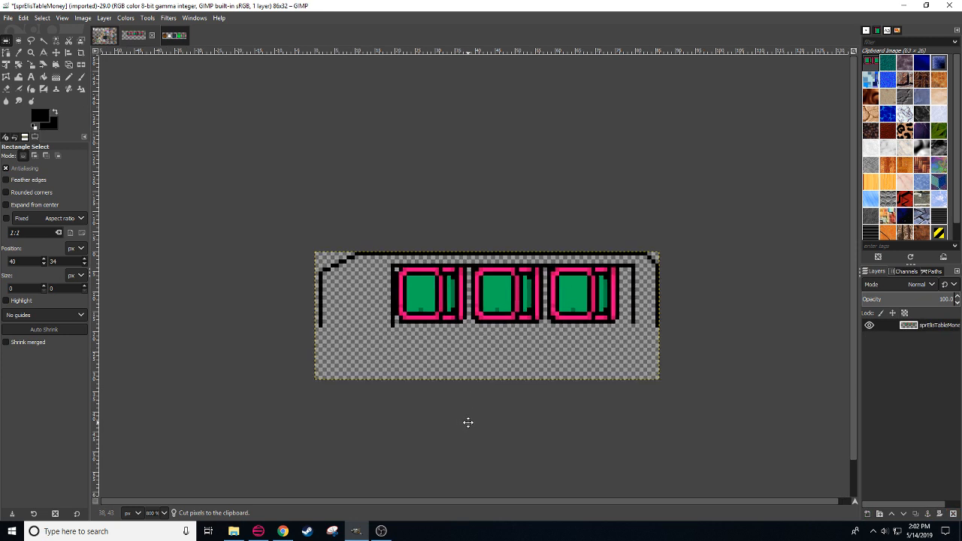
{"action": "key", "text": "n"}
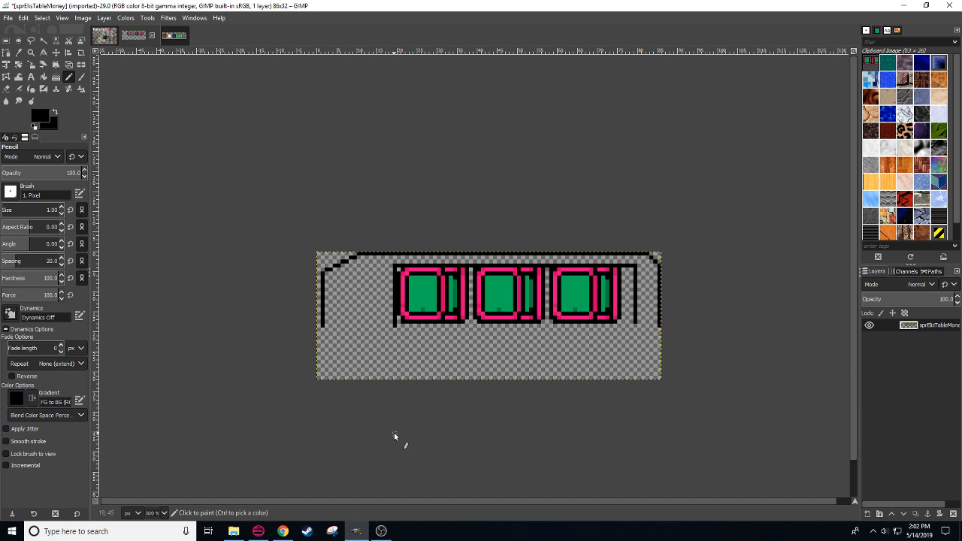
{"action": "left_click_drag", "start_coordinate": [391, 419], "coordinate": [382, 419]}
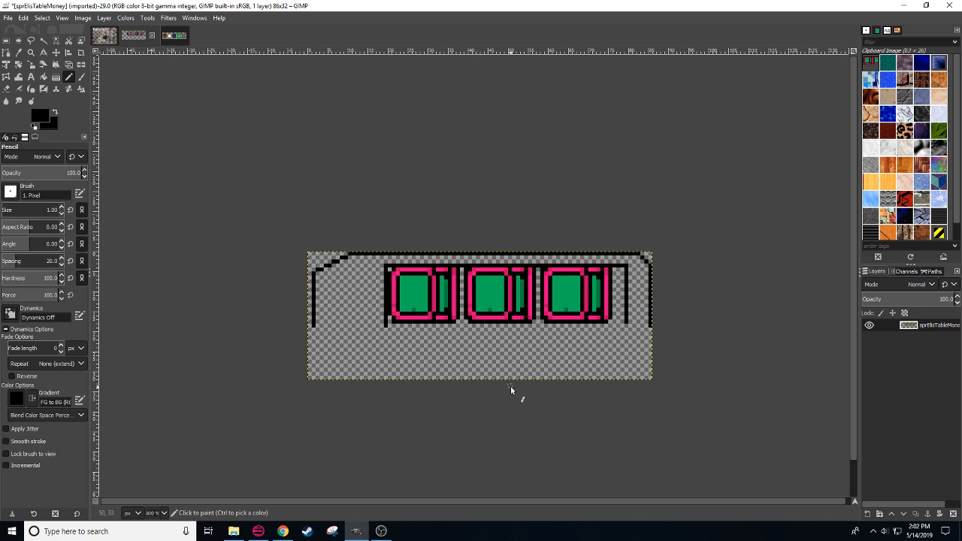
{"action": "left_click_drag", "start_coordinate": [446, 392], "coordinate": [437, 394]}
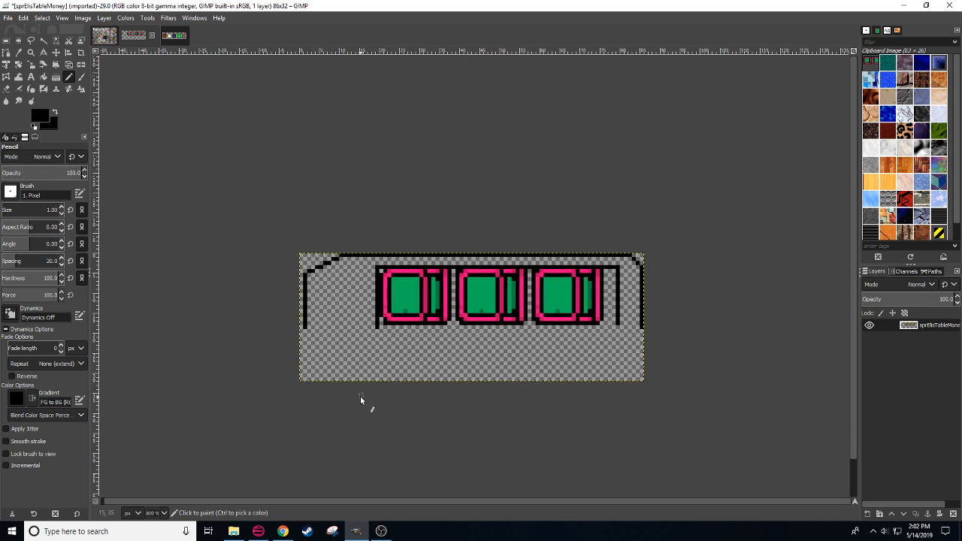
Step: Try to copy the upper half of the car, flip the pasted duplicate vertically, and move it down as the mirrored lower half
{"action": "key", "text": "r"}
{"action": "mouse_move", "coordinate": [275, 204]}
{"action": "left_mouse_down"}
{"action": "mouse_move", "coordinate": [704, 369]}
{"action": "mouse_move", "coordinate": [695, 345]}
{"action": "left_mouse_up"}
{"action": "key", "text": "ctrl"}
{"action": "key", "text": "ctrl+c"}
{"action": "key", "text": "ctrl+v"}
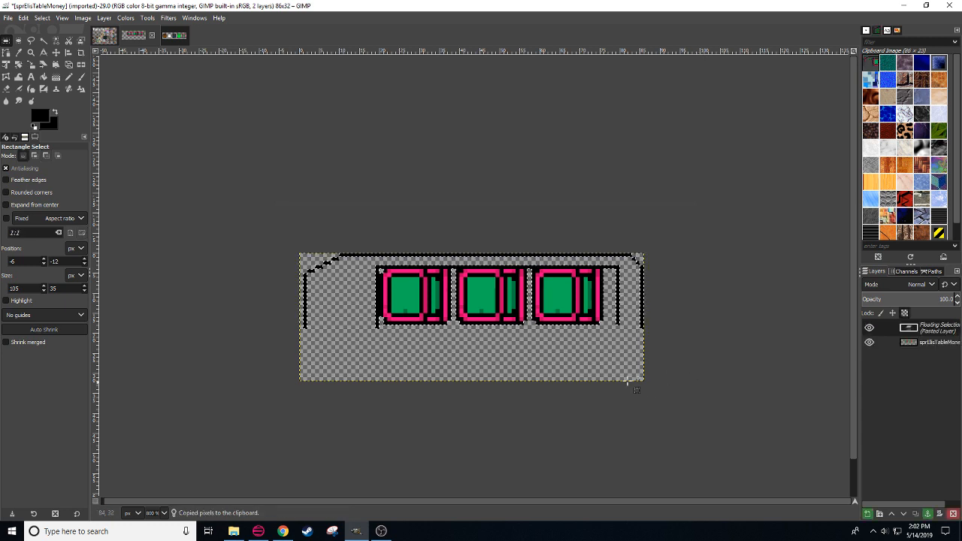
{"action": "key", "text": "shift+f"}
{"action": "left_click", "coordinate": [504, 307]}
{"action": "key", "text": "r"}
{"action": "left_click_drag", "start_coordinate": [498, 319], "coordinate": [497, 344]}
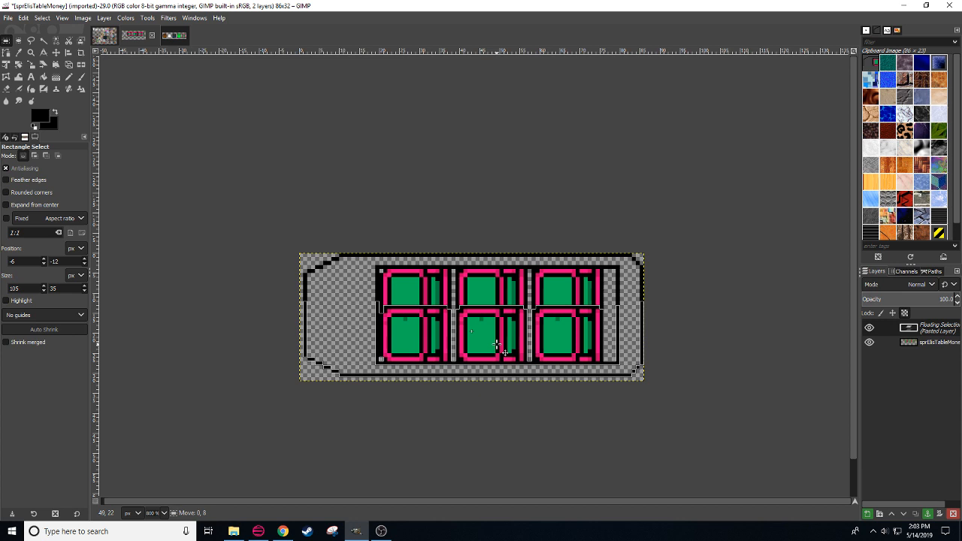
{"action": "left_click_drag", "start_coordinate": [496, 344], "coordinate": [499, 353]}
Step: Undo the pasted and flipped duplicate and clear the selection
{"action": "key", "text": "ctrl+z"}
{"action": "key", "text": "ctrl+z"}
{"action": "key", "text": "ctrl+z"}
{"action": "left_click", "coordinate": [513, 365]}
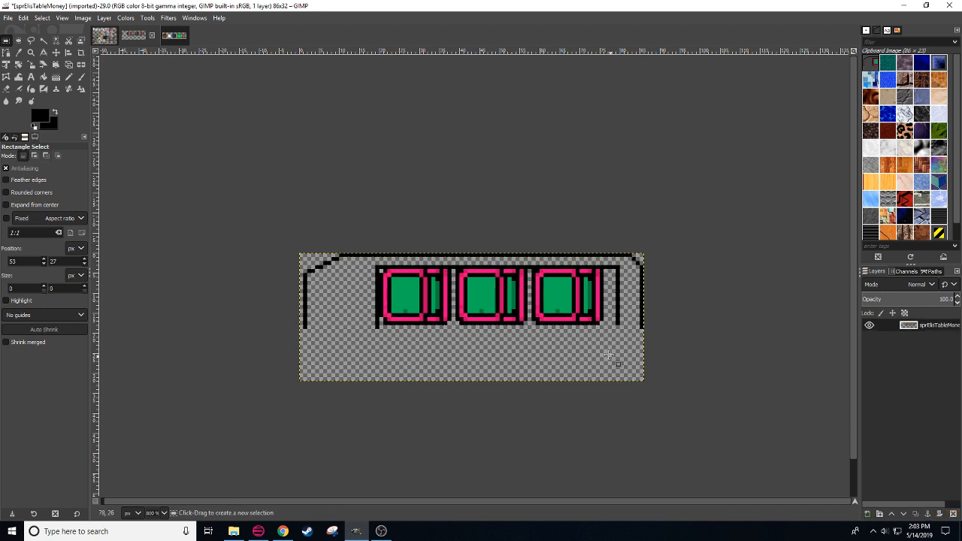
Step: Shorten the three chairs by cutting their lower part, pasting it about two pixels higher, and anchoring it
{"action": "left_click_drag", "start_coordinate": [607, 349], "coordinate": [412, 310]}
{"action": "key", "text": "ctrl+x"}
{"action": "key", "text": "ctrl+v"}
{"action": "left_click", "coordinate": [432, 345]}
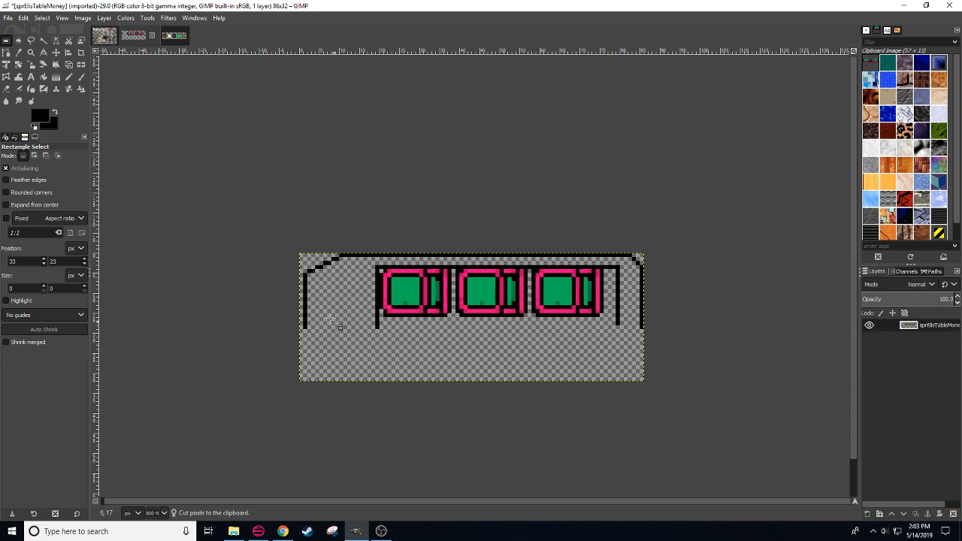
Step: Copy the upper half of the car, flip the pasted duplicate vertically, and anchor it below to form the mirrored lower half
{"action": "left_click_drag", "start_coordinate": [303, 241], "coordinate": [739, 368]}
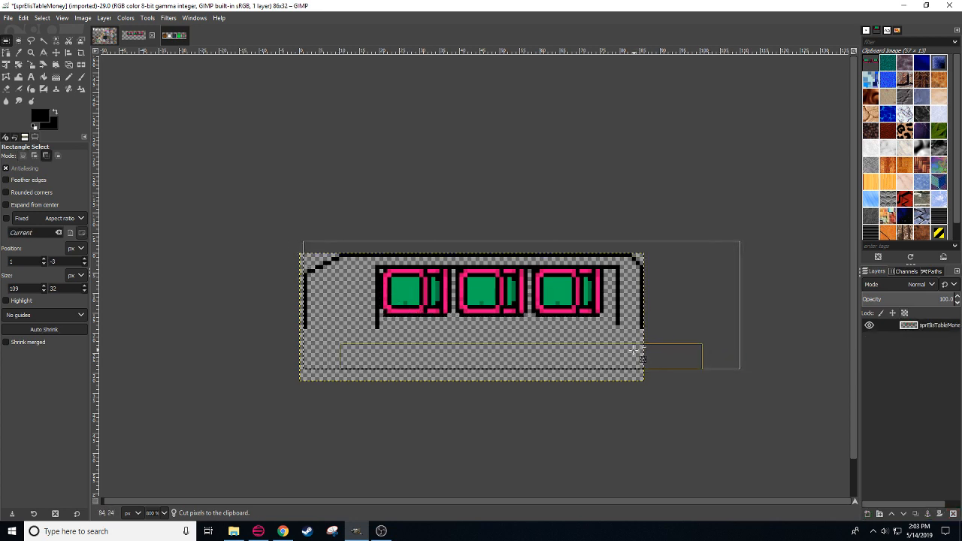
{"action": "key", "text": "ctrl+c"}
{"action": "key", "text": "ctrl+v"}
{"action": "key", "text": "shift+f"}
{"action": "left_click", "coordinate": [501, 353], "text": "ctrl"}
{"action": "key", "text": "r"}
{"action": "left_click_drag", "start_coordinate": [488, 328], "coordinate": [489, 339]}
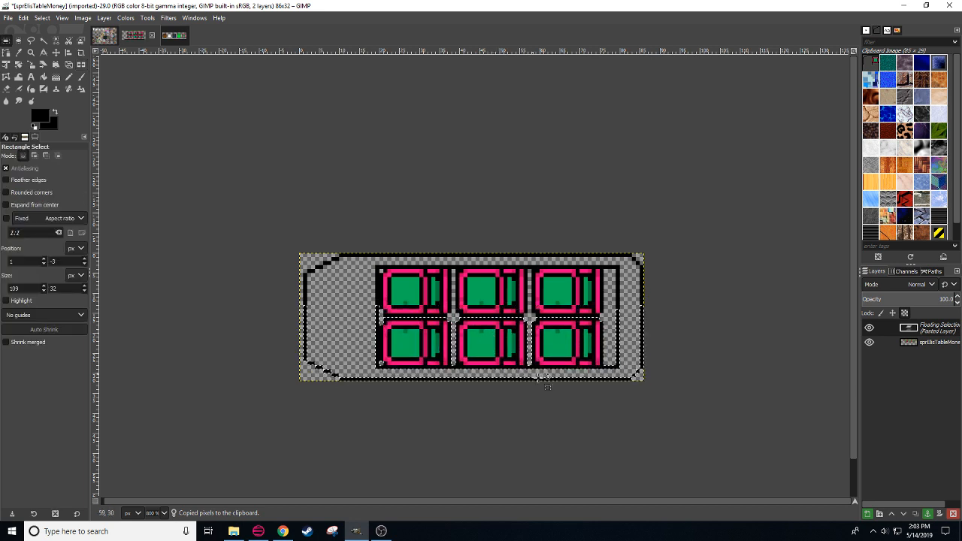
{"action": "left_click", "coordinate": [571, 431]}
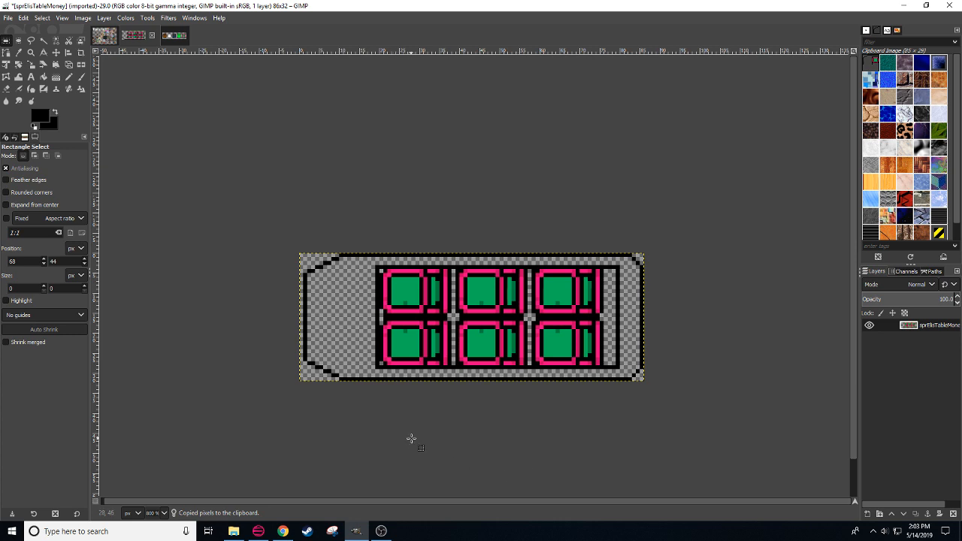
Step: Switch to the Backgrounds image and sample the light purple of the plank tiles as the foreground color
{"action": "scroll", "coordinate": [414, 443], "scroll_direction": "right", "scroll_amount": 1}
{"action": "scroll", "coordinate": [406, 451], "scroll_direction": "left", "scroll_amount": 1}
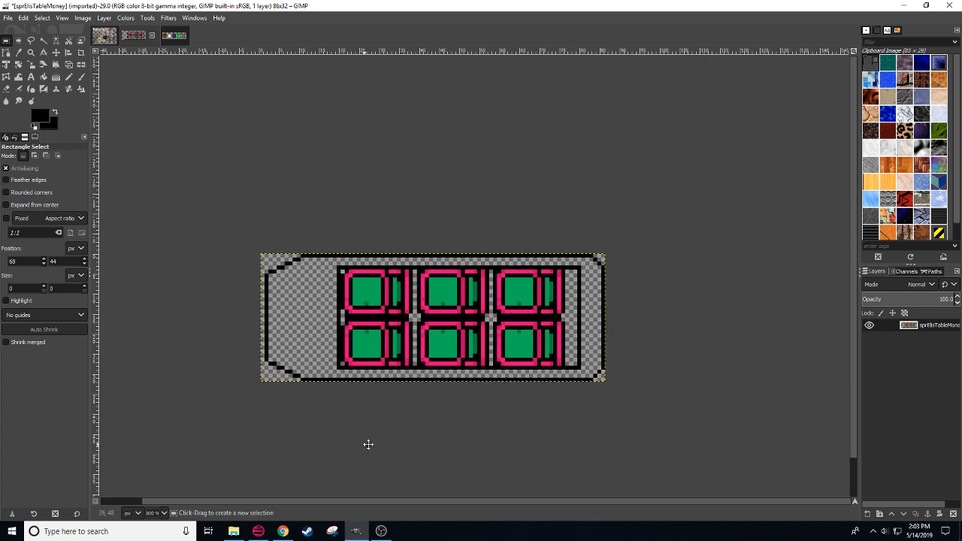
{"action": "key", "text": "n"}
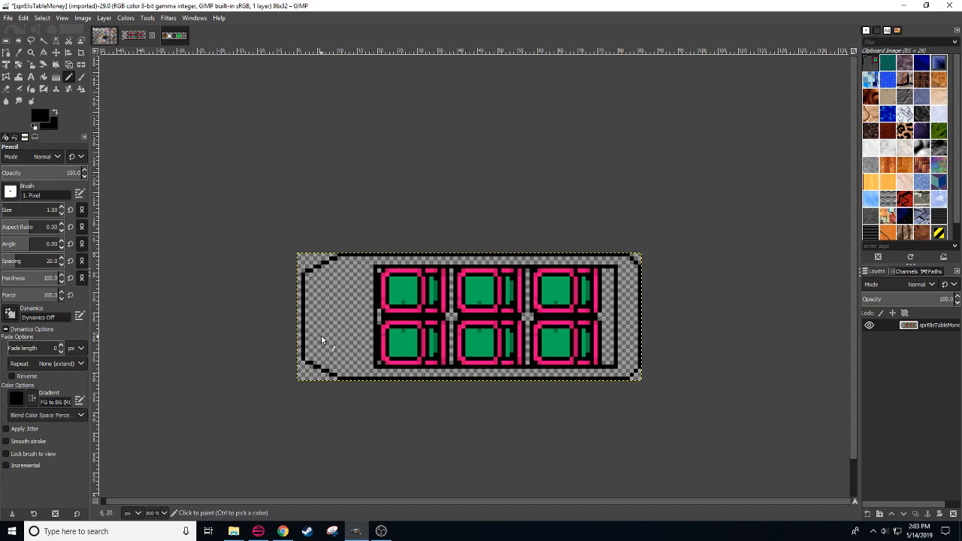
{"action": "left_click", "coordinate": [104, 36]}
{"action": "left_click_drag", "start_coordinate": [169, 439], "coordinate": [171, 505]}
{"action": "key", "text": "4"}
{"action": "left_click_drag", "start_coordinate": [411, 251], "coordinate": [319, 478]}
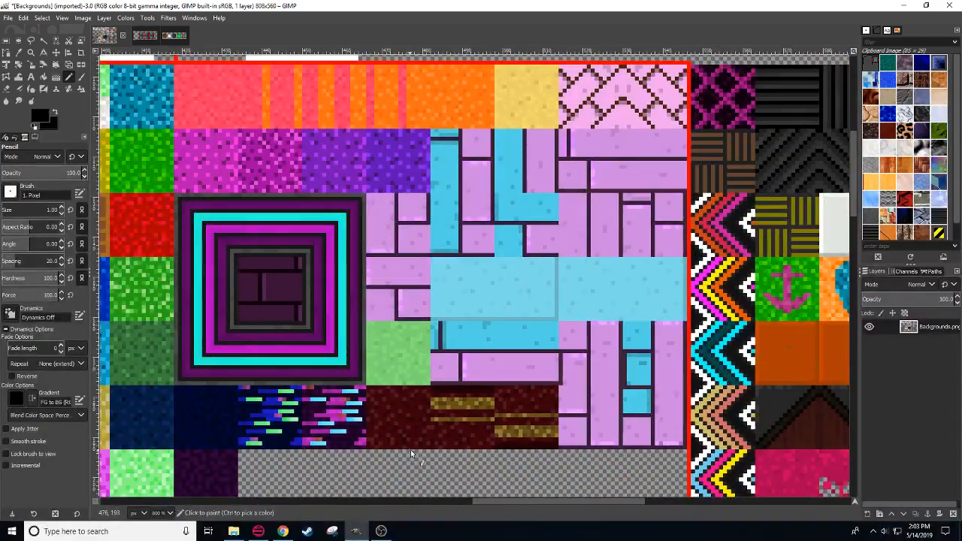
{"action": "left_click", "coordinate": [415, 229], "text": "ctrl"}
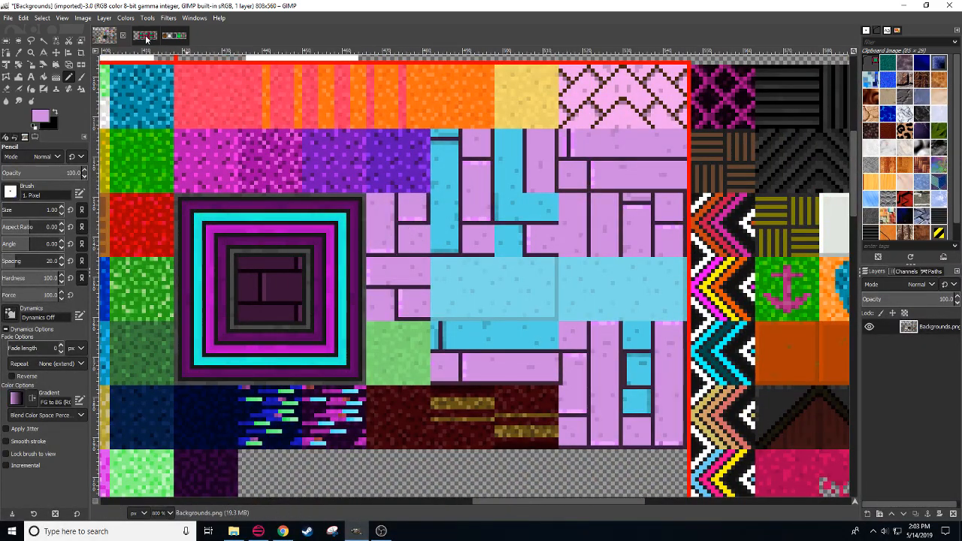
Step: Return to the sprElisTableMoney image and Bucket Fill the car body around the seats with the sampled purple
{"action": "key", "text": "ctrl+Tab"}
{"action": "key", "text": "shift+b"}
{"action": "left_click", "coordinate": [321, 296]}
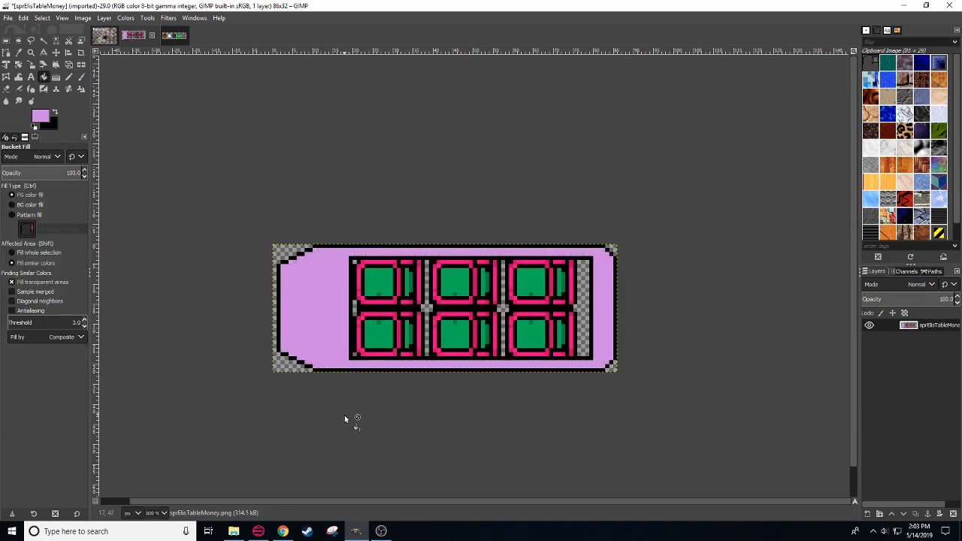
Step: Change the foreground color to a slightly brighter shade of the light purple
{"action": "key", "text": "n"}
{"action": "left_click_drag", "start_coordinate": [296, 401], "coordinate": [351, 412]}
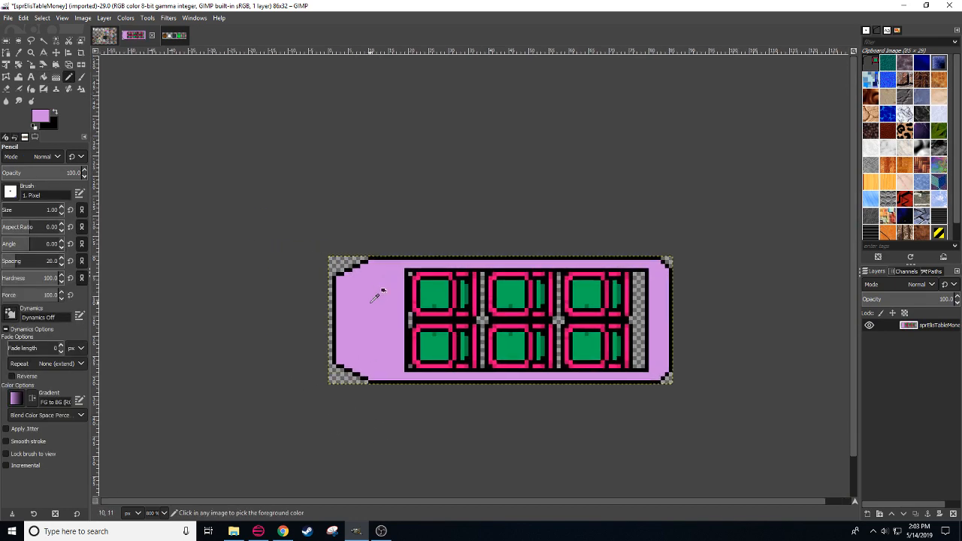
{"action": "left_click", "coordinate": [42, 117]}
{"action": "left_click_drag", "start_coordinate": [717, 174], "coordinate": [724, 175]}
{"action": "left_click", "coordinate": [704, 239]}
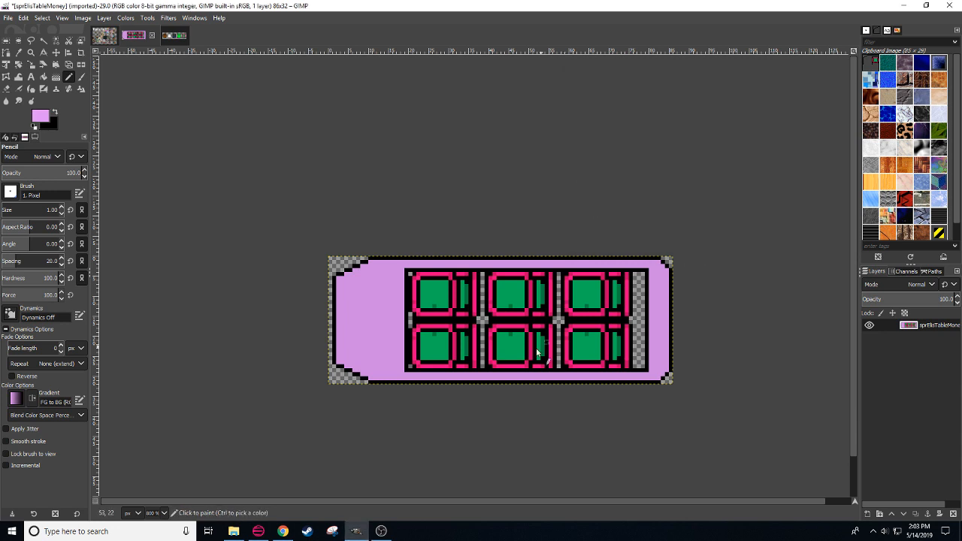
Step: Bucket Fill the car body around the seats with the brighter purple
{"action": "key", "text": "shift+b"}
{"action": "left_click", "coordinate": [427, 363]}
{"action": "key", "text": "ctrl+z"}
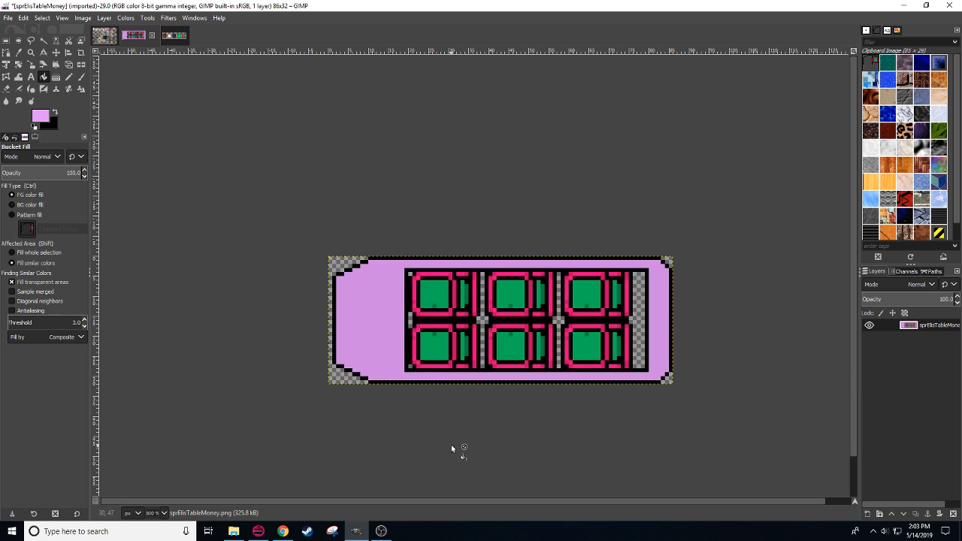
{"action": "left_click", "coordinate": [375, 332]}
Step: Sample the darker blue from the blue plank tiles in the Backgrounds image as the foreground color
{"action": "scroll", "coordinate": [433, 461], "scroll_direction": "right", "scroll_amount": 1}
{"action": "key", "text": "n"}
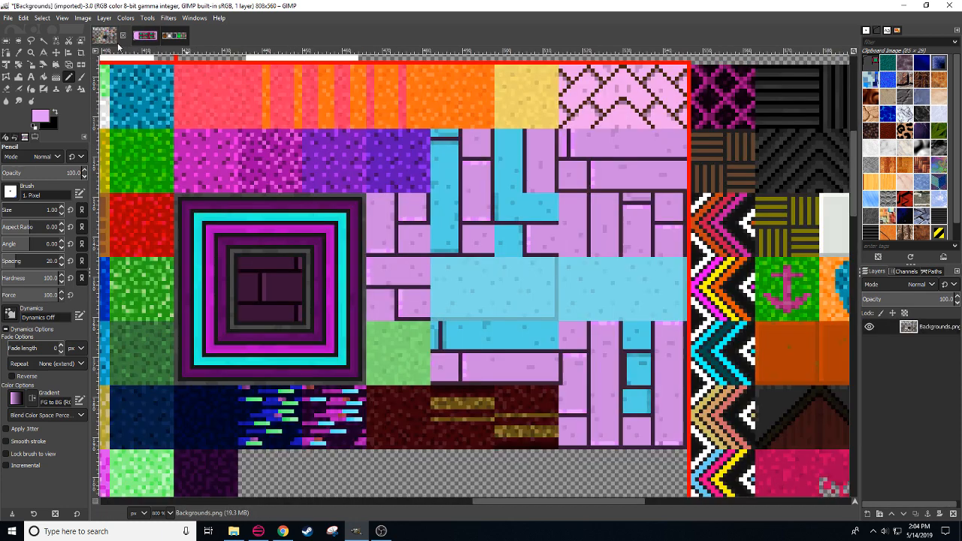
{"action": "left_click", "coordinate": [104, 35]}
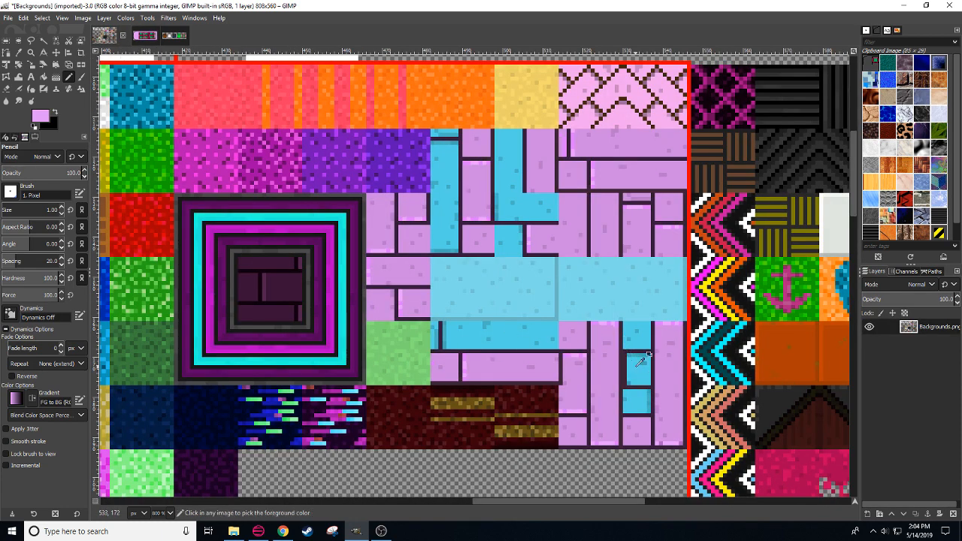
{"action": "left_click", "coordinate": [643, 348]}
Step: Bucket Fill all transparent gaps around the seats inside the car's inner outline with the sampled darker blue
{"action": "left_click", "coordinate": [145, 36]}
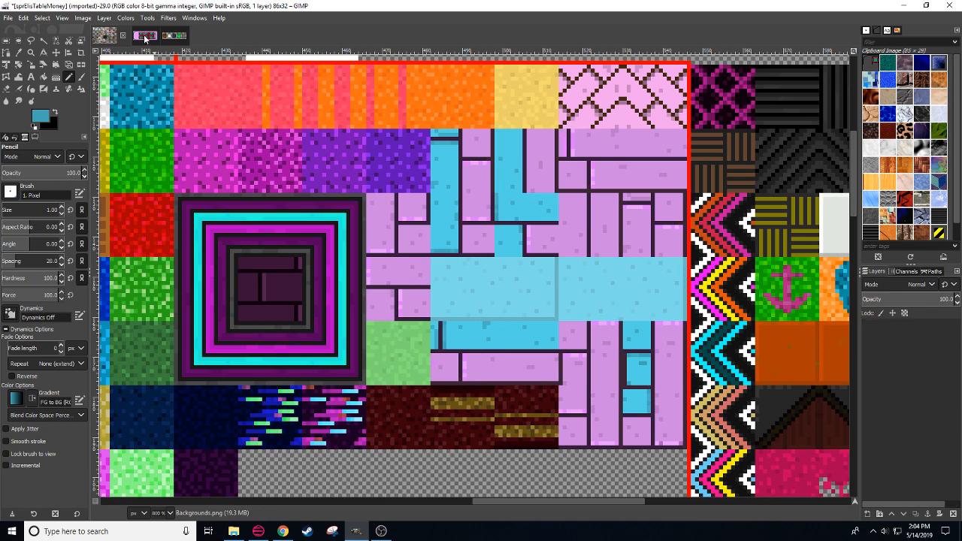
{"action": "key", "text": "shift+b"}
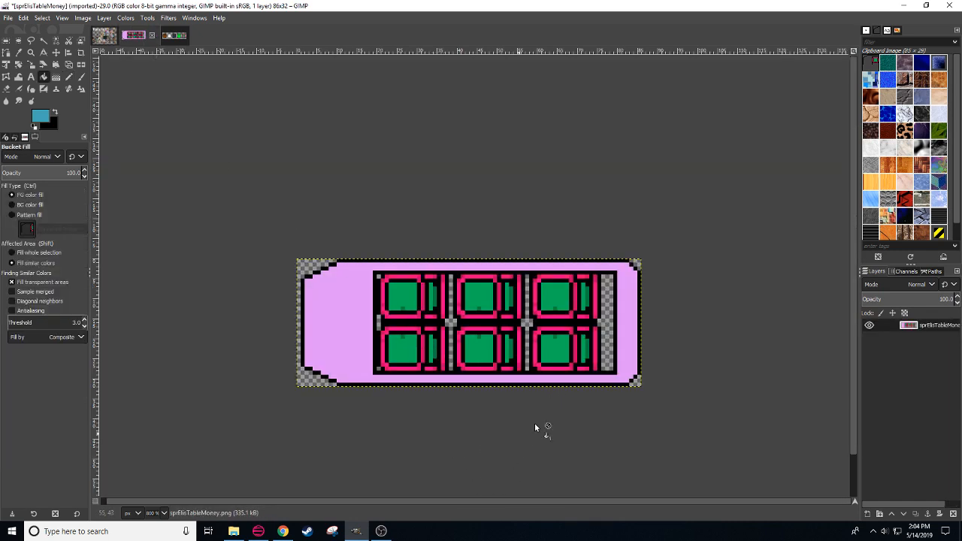
{"action": "left_click", "coordinate": [607, 325]}
{"action": "left_click", "coordinate": [527, 323]}
{"action": "left_click", "coordinate": [452, 324]}
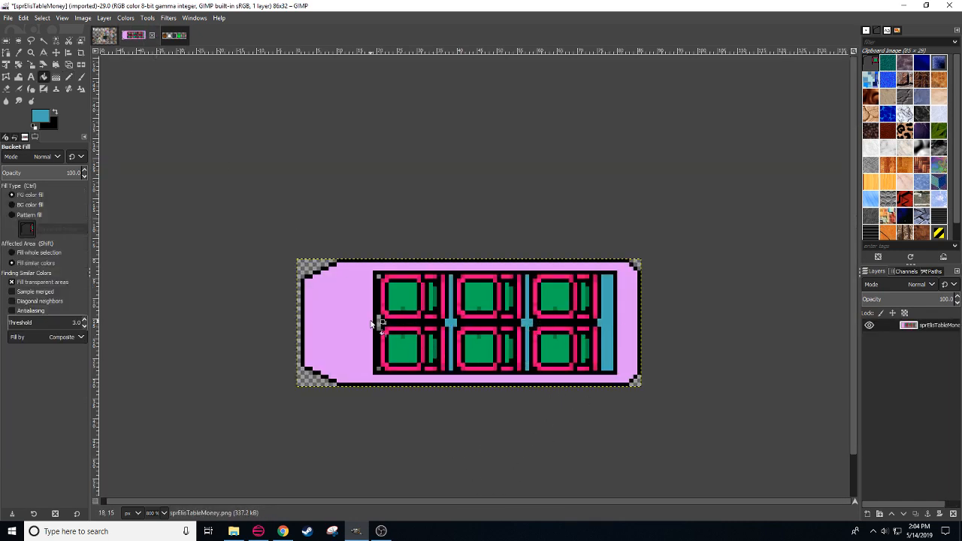
{"action": "left_click", "coordinate": [381, 282]}
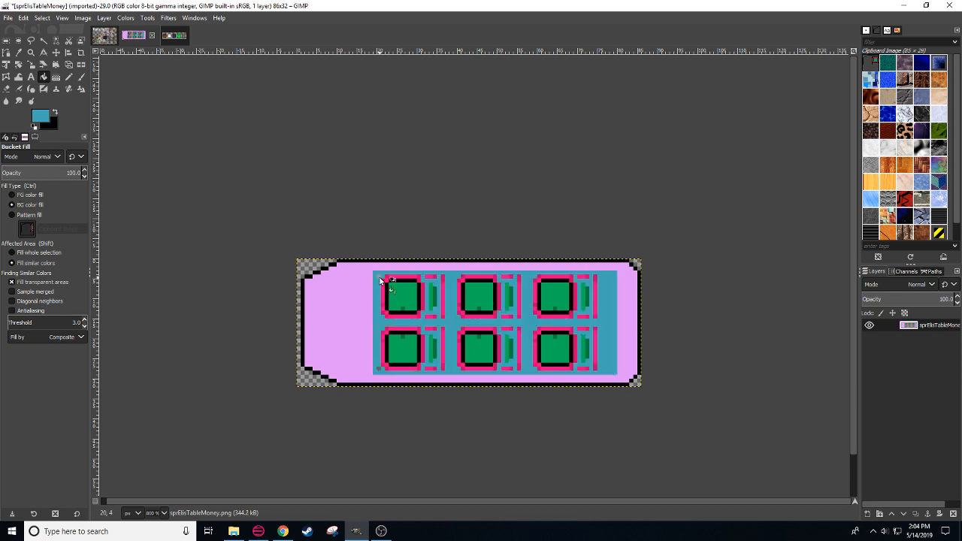
{"action": "key", "text": "ctrl+z"}
{"action": "left_click", "coordinate": [380, 370]}
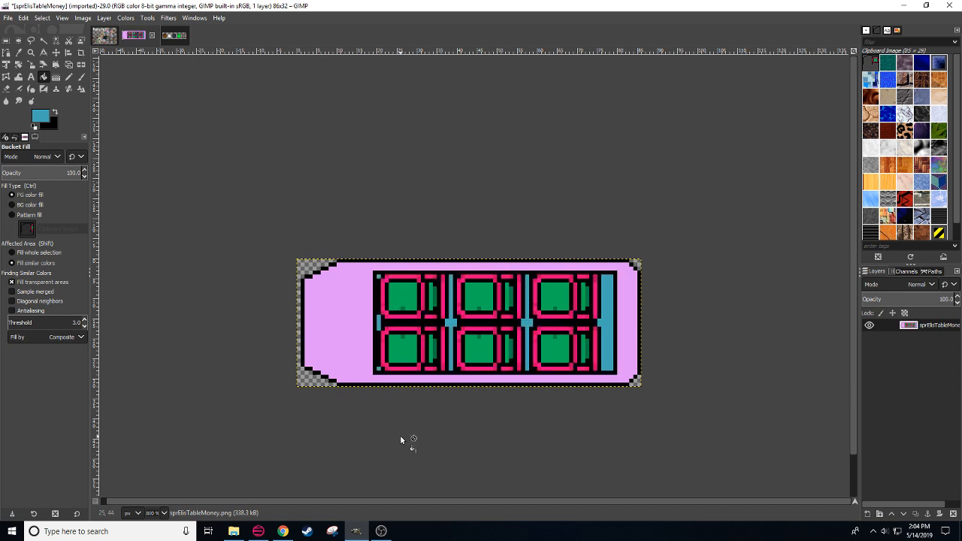
Step: Stamp a darker blue star on the car's nose using the Pencil with the 2. Star brush at size 17
{"action": "key", "text": "n"}
{"action": "left_click_drag", "start_coordinate": [433, 416], "coordinate": [403, 435]}
{"action": "mouse_move", "coordinate": [318, 440]}
{"action": "left_mouse_down"}
{"action": "mouse_move", "coordinate": [352, 453]}
{"action": "mouse_move", "coordinate": [329, 454]}
{"action": "mouse_move", "coordinate": [361, 442]}
{"action": "left_mouse_up"}
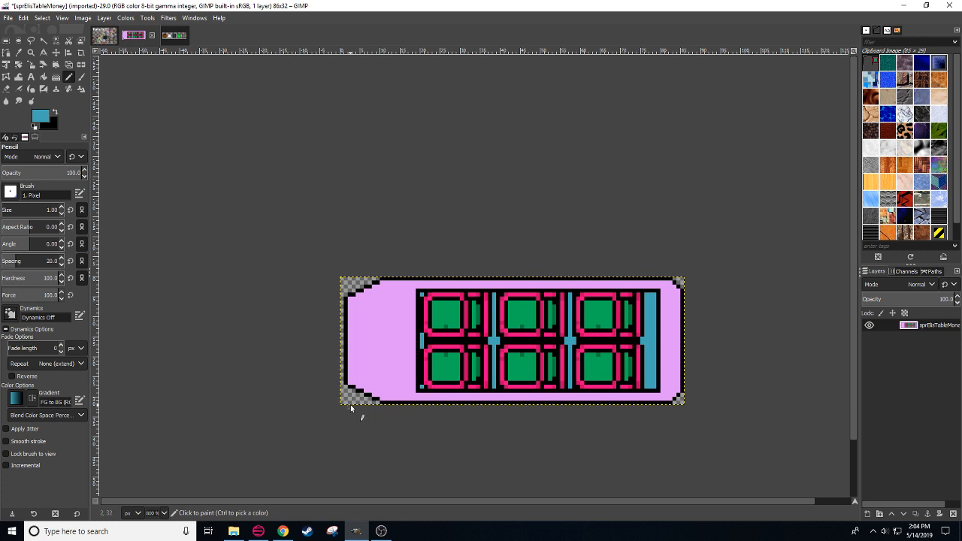
{"action": "left_click", "coordinate": [15, 192]}
{"action": "left_click", "coordinate": [63, 226]}
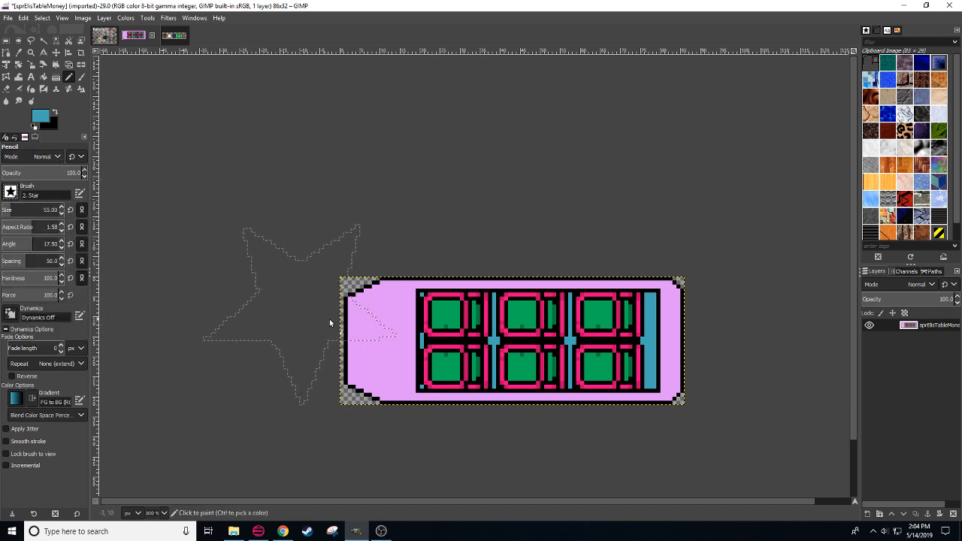
{"action": "left_click", "coordinate": [61, 213]}
{"action": "left_click", "coordinate": [61, 207]}
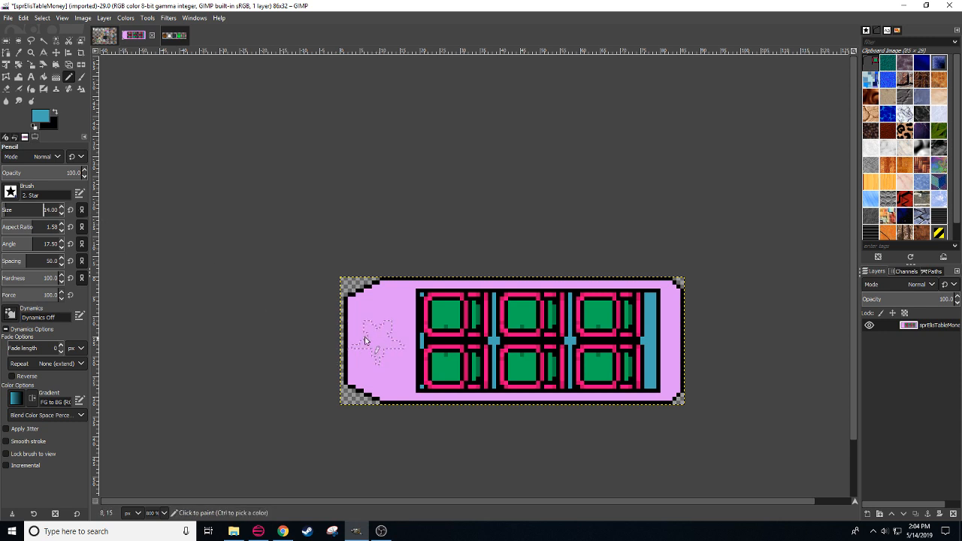
{"action": "left_click", "coordinate": [62, 208]}
{"action": "left_click", "coordinate": [61, 208]}
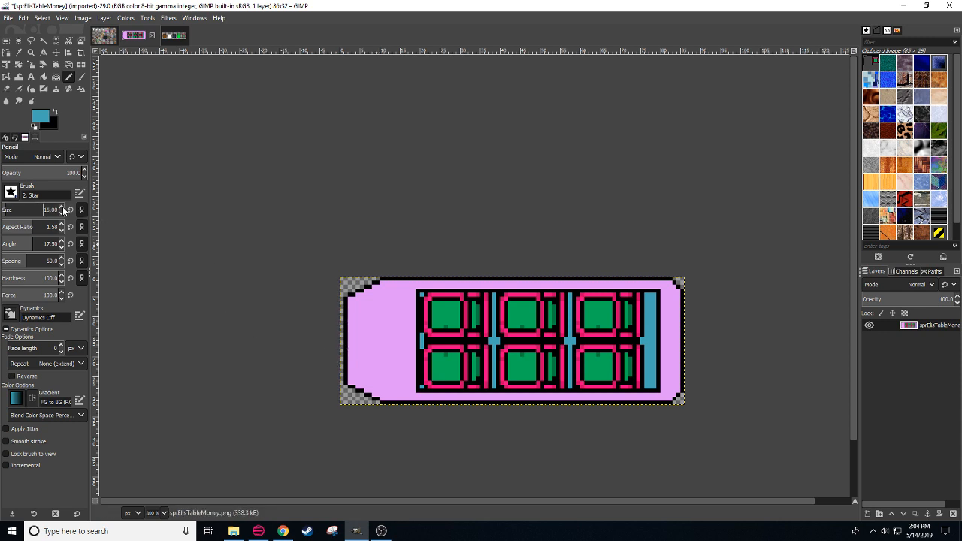
{"action": "left_click", "coordinate": [382, 340]}
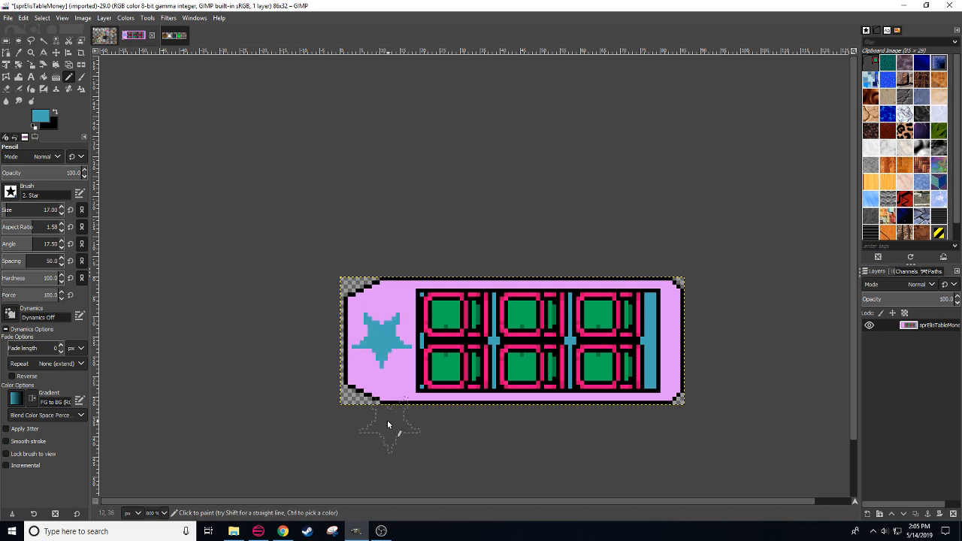
Step: Sample the light blue from the Backgrounds image and Bucket Fill the star on the car's nose with it
{"action": "left_click", "coordinate": [104, 35]}
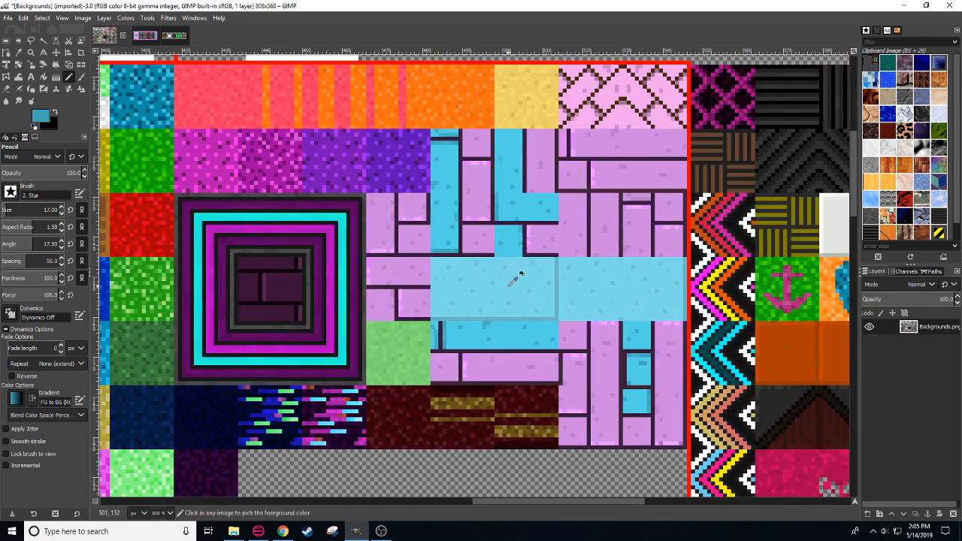
{"action": "left_click", "coordinate": [515, 273], "text": "ctrl"}
{"action": "left_click", "coordinate": [134, 36]}
{"action": "key", "text": "shift+b"}
{"action": "left_click", "coordinate": [374, 319]}
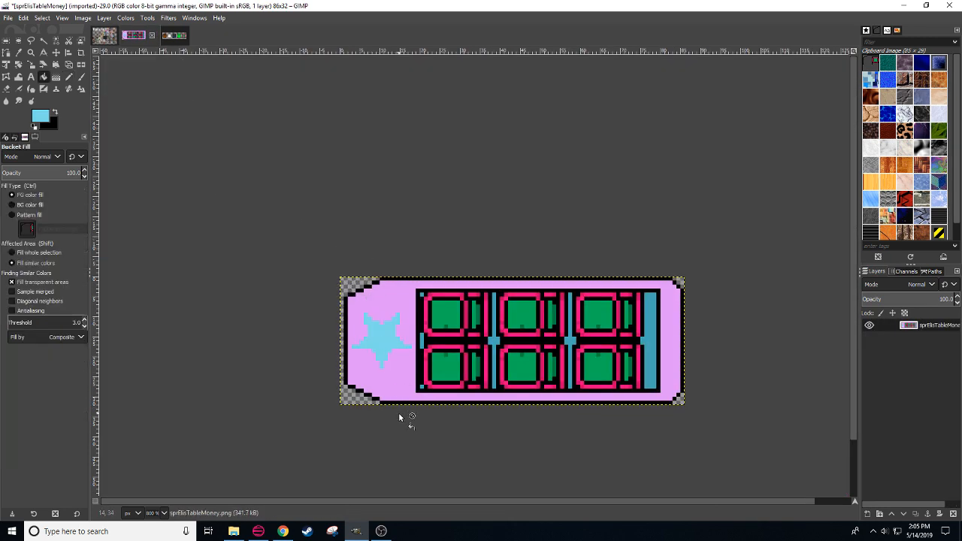
{"action": "key", "text": "n"}
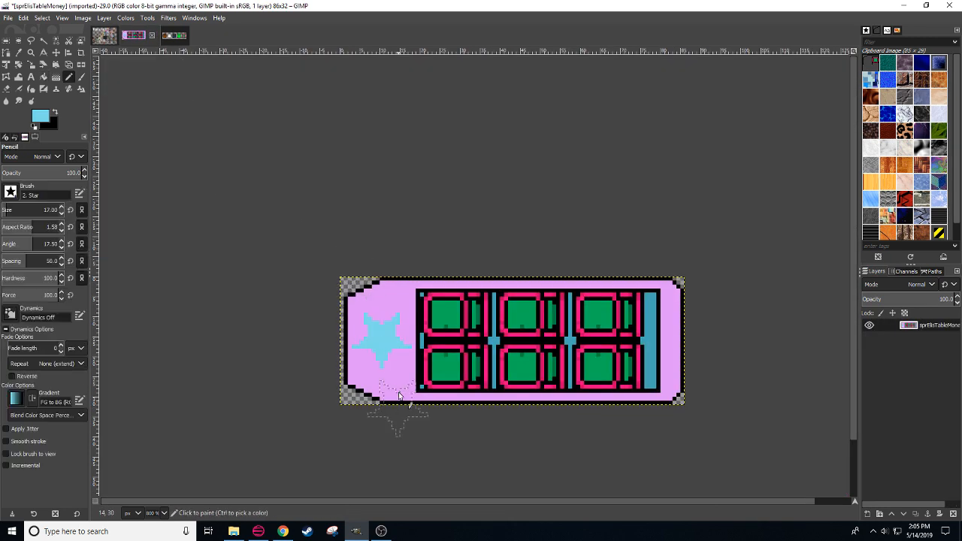
{"action": "left_click", "coordinate": [62, 208]}
{"action": "left_click", "coordinate": [63, 208]}
{"action": "left_click", "coordinate": [62, 208]}
{"action": "left_click", "coordinate": [62, 207]}
{"action": "left_click", "coordinate": [63, 207]}
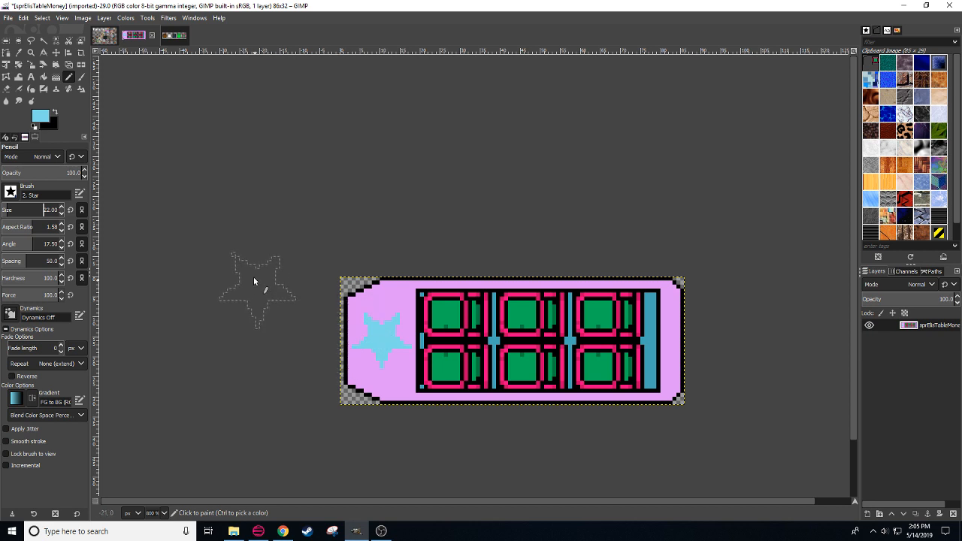
{"action": "key", "text": "r"}
{"action": "left_click_drag", "start_coordinate": [351, 309], "coordinate": [410, 368]}
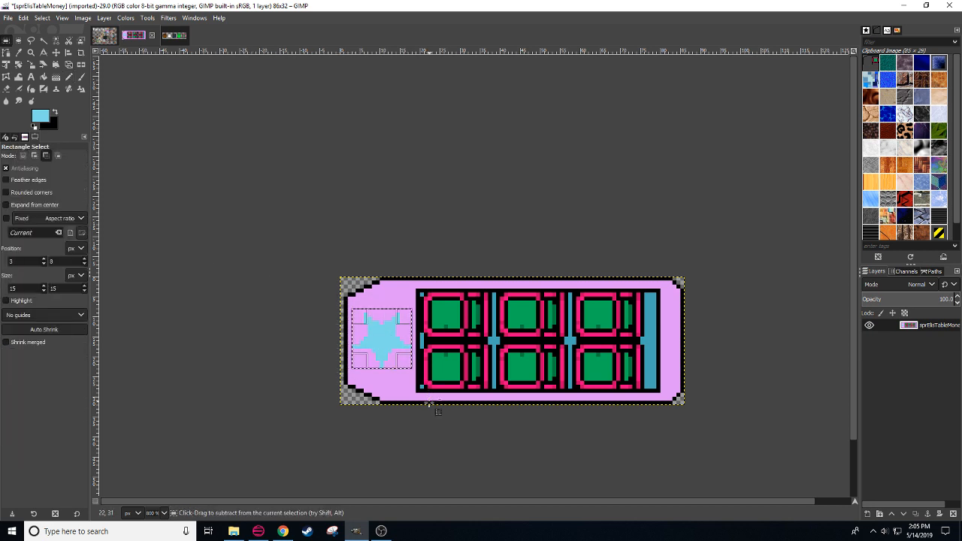
{"action": "left_click", "coordinate": [419, 456]}
Step: Sample the pink from the car body and Bucket Fill the star on the nose with it to erase it
{"action": "key", "text": "o"}
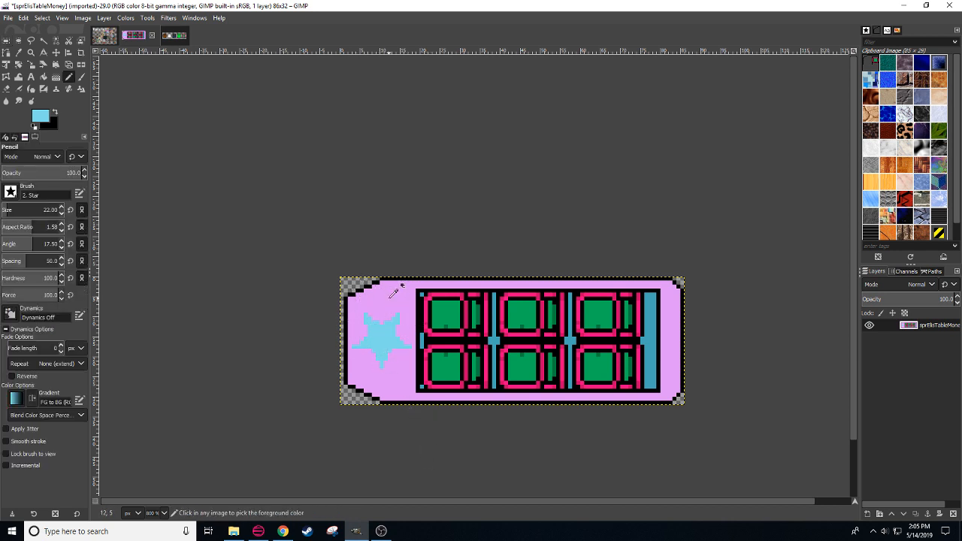
{"action": "left_click", "coordinate": [397, 293]}
{"action": "key", "text": "shift+b"}
{"action": "left_click", "coordinate": [379, 340]}
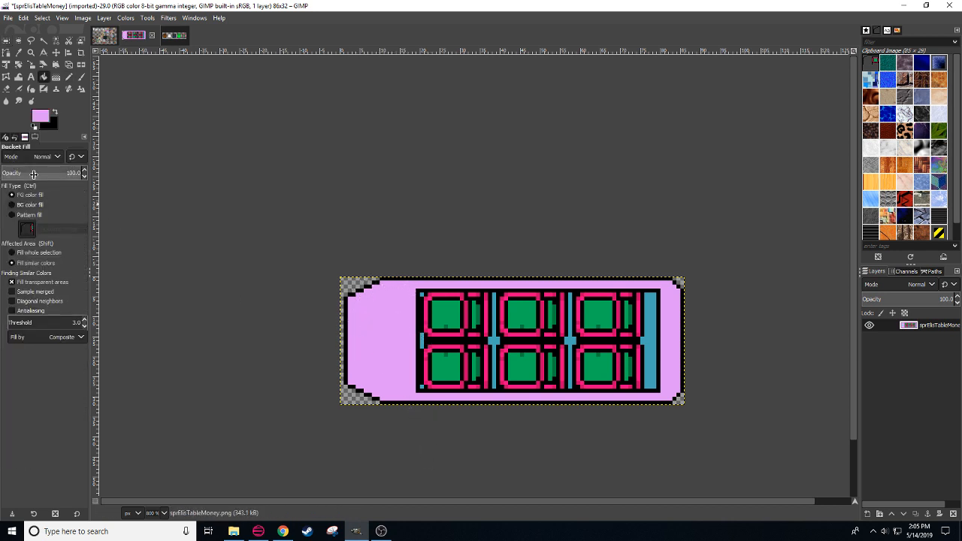
Step: Set the Pencil size to 1 and sample the light blue from the Backgrounds image as the foreground color
{"action": "key", "text": "n"}
{"action": "left_click", "coordinate": [41, 208]}
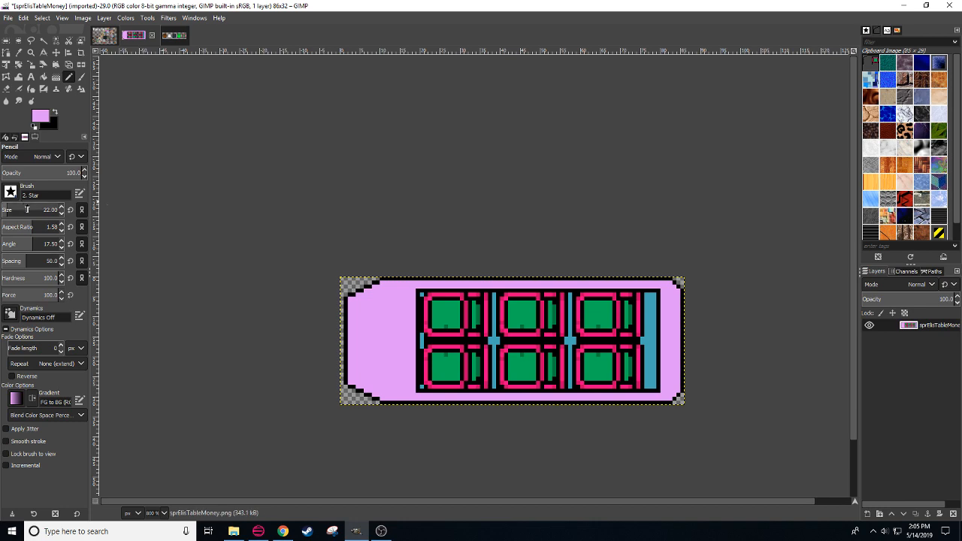
{"action": "type", "text": "1"}
{"action": "key", "text": "Return"}
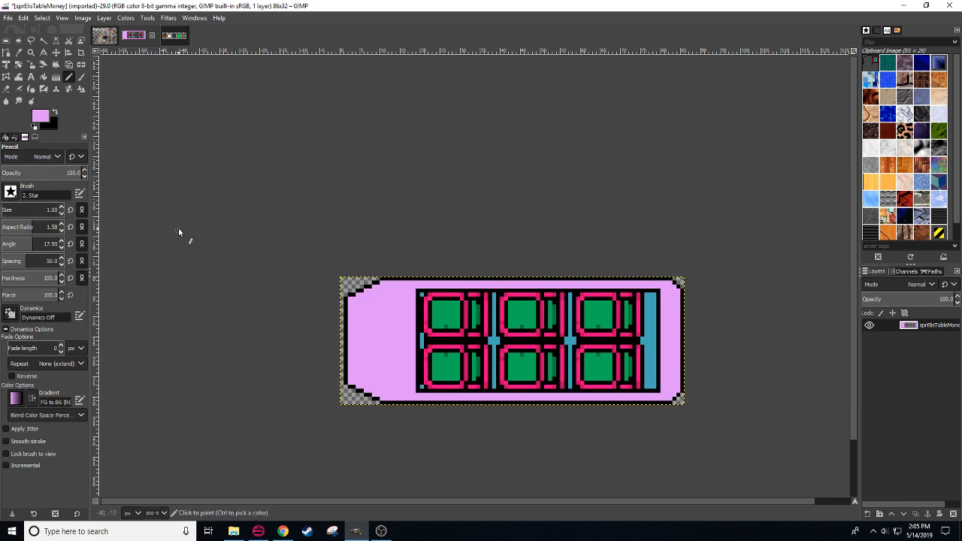
{"action": "left_click", "coordinate": [105, 35]}
{"action": "left_click", "coordinate": [512, 278]}
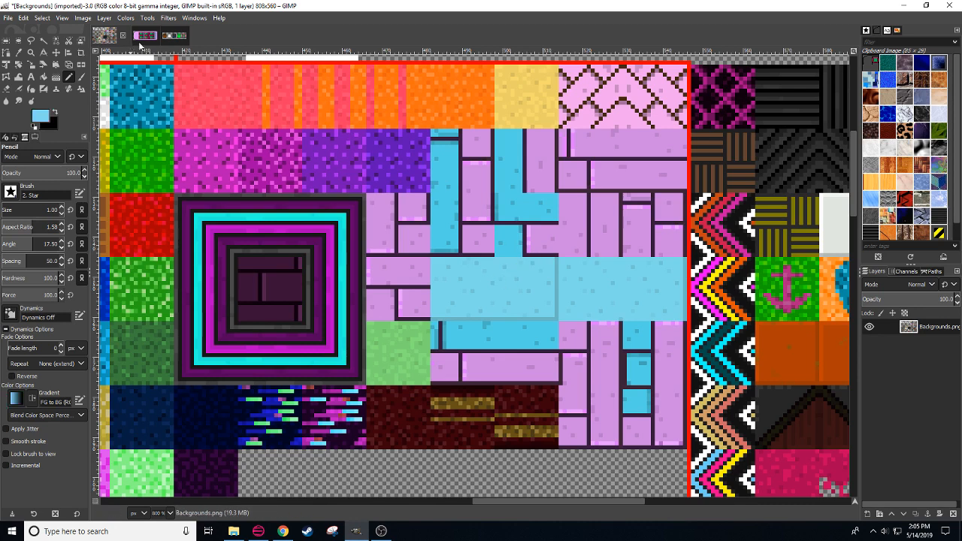
{"action": "left_click", "coordinate": [145, 35]}
Step: Draw a five-pointed star on the car's nose with straight one-pixel light blue Pencil lines
{"action": "left_click", "coordinate": [375, 325]}
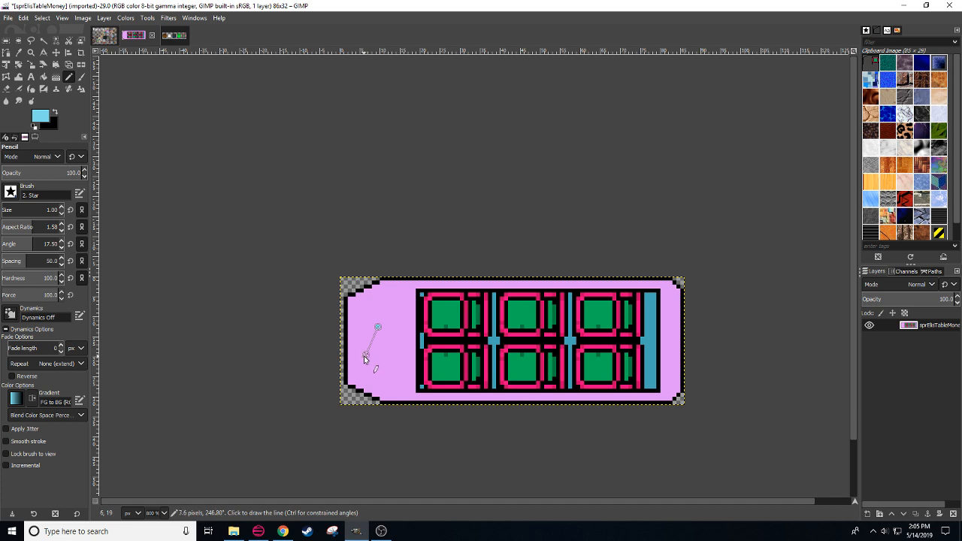
{"action": "left_click", "coordinate": [364, 359], "text": "shift"}
{"action": "left_click", "coordinate": [379, 326]}
{"action": "left_click", "coordinate": [390, 354], "text": "shift"}
{"action": "left_click", "coordinate": [365, 353]}
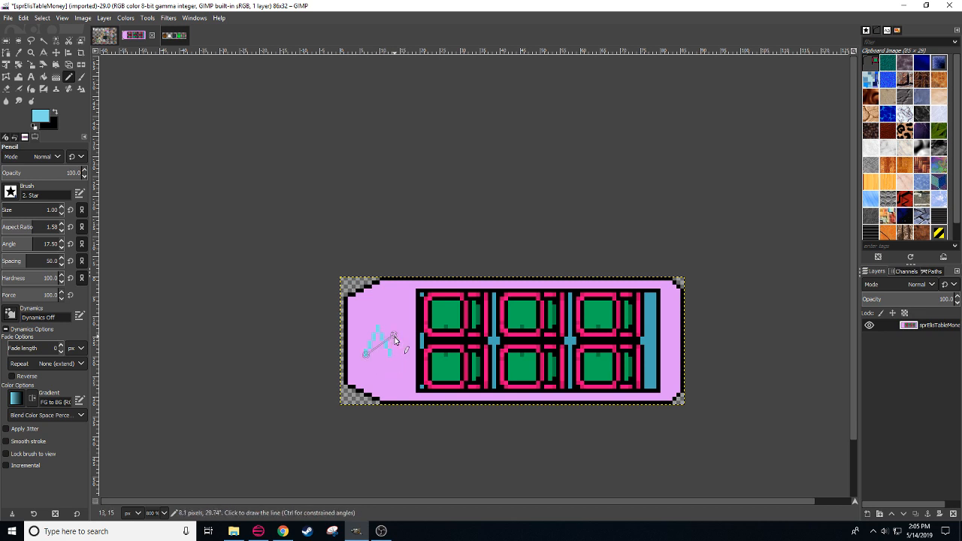
{"action": "left_click", "coordinate": [394, 334], "text": "shift"}
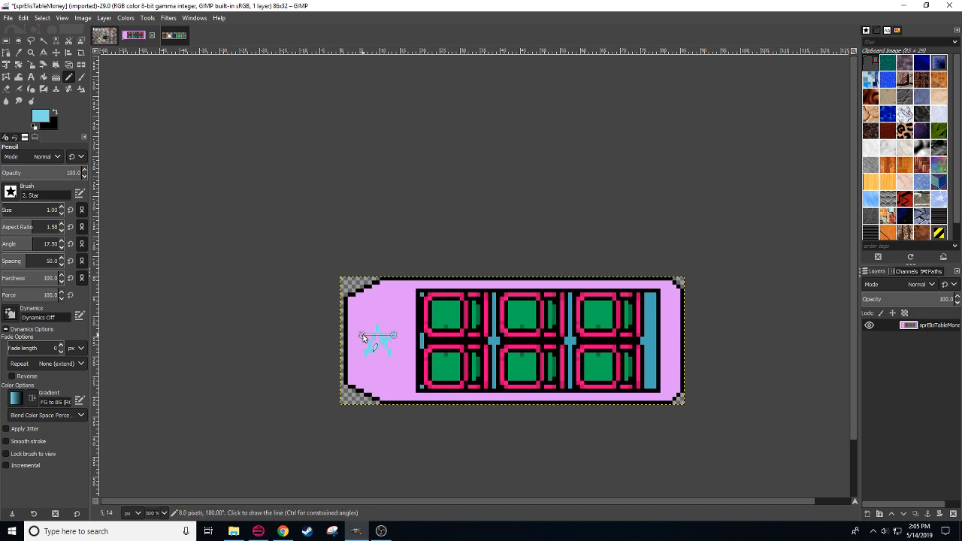
{"action": "left_click", "coordinate": [362, 335], "text": "shift"}
{"action": "left_click", "coordinate": [389, 356], "text": "shift"}
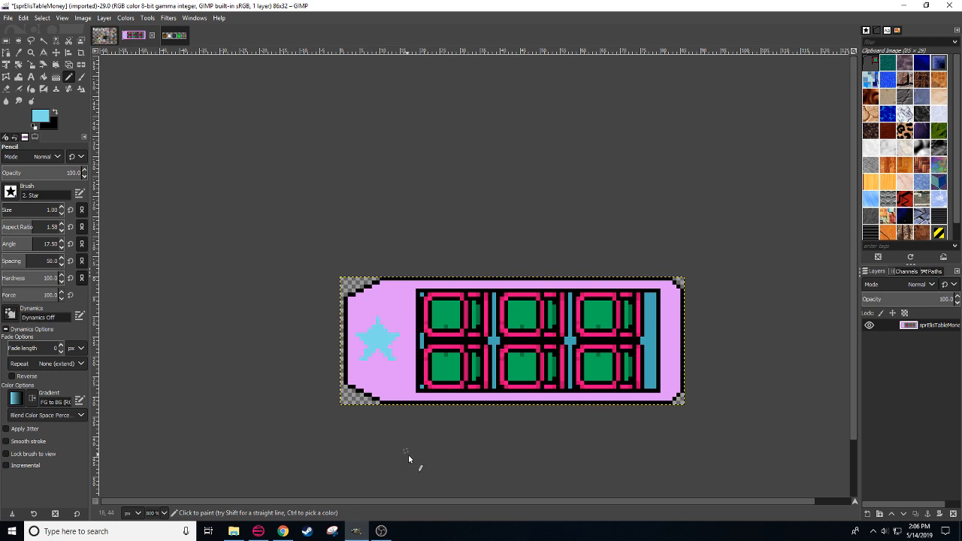
Step: Remove the hand-drawn star by sampling the car body's pink and Bucket Filling the star with it
{"action": "left_click_drag", "start_coordinate": [350, 460], "coordinate": [515, 483]}
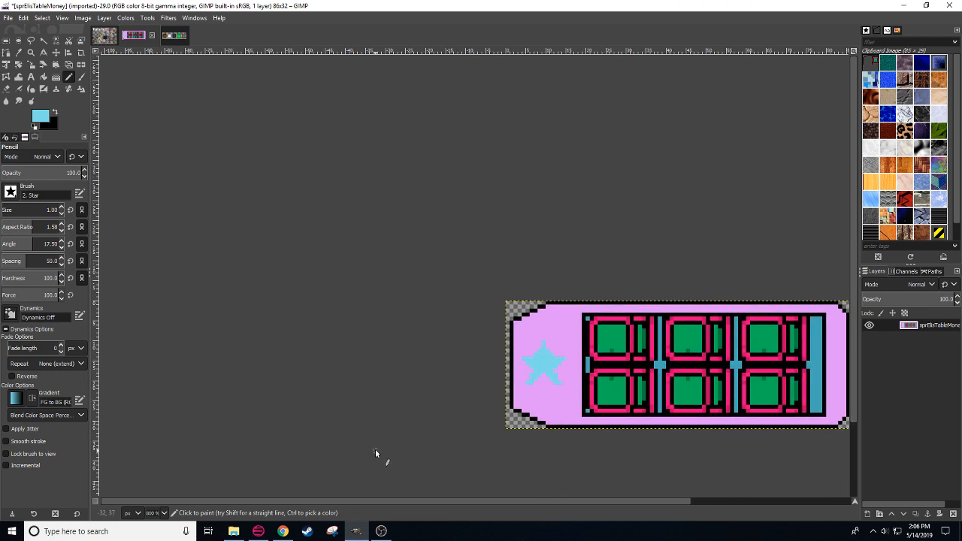
{"action": "left_click_drag", "start_coordinate": [405, 449], "coordinate": [335, 422]}
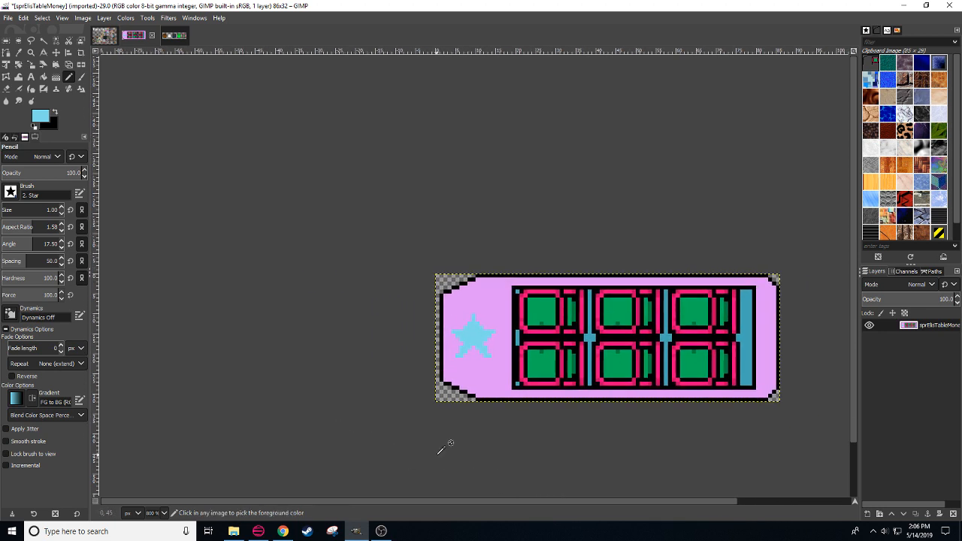
{"action": "left_click", "coordinate": [484, 353], "text": "ctrl"}
{"action": "key", "text": "shift+b"}
{"action": "left_click", "coordinate": [469, 336]}
{"action": "key", "text": "n"}
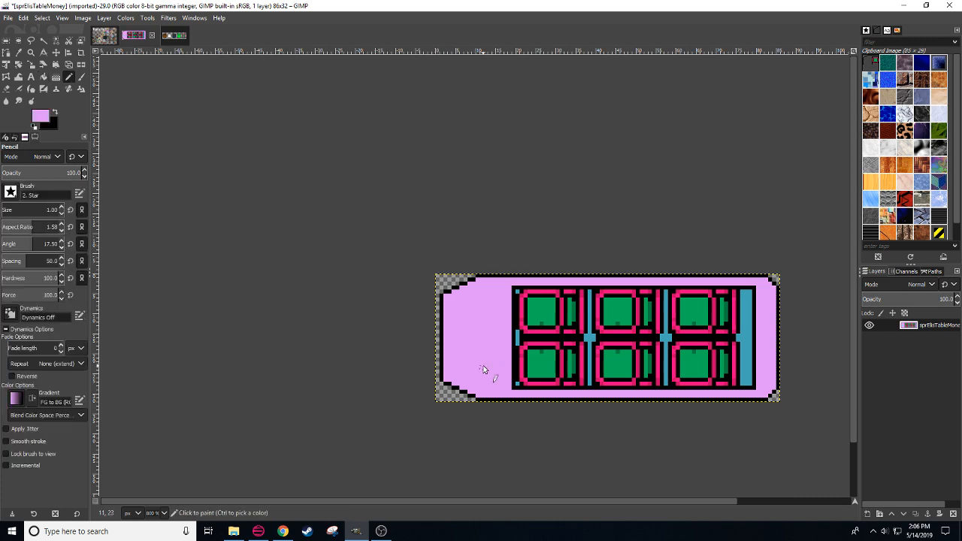
Step: Resample the light blue from the Backgrounds image and return to the car sprite
{"action": "left_click", "coordinate": [105, 38]}
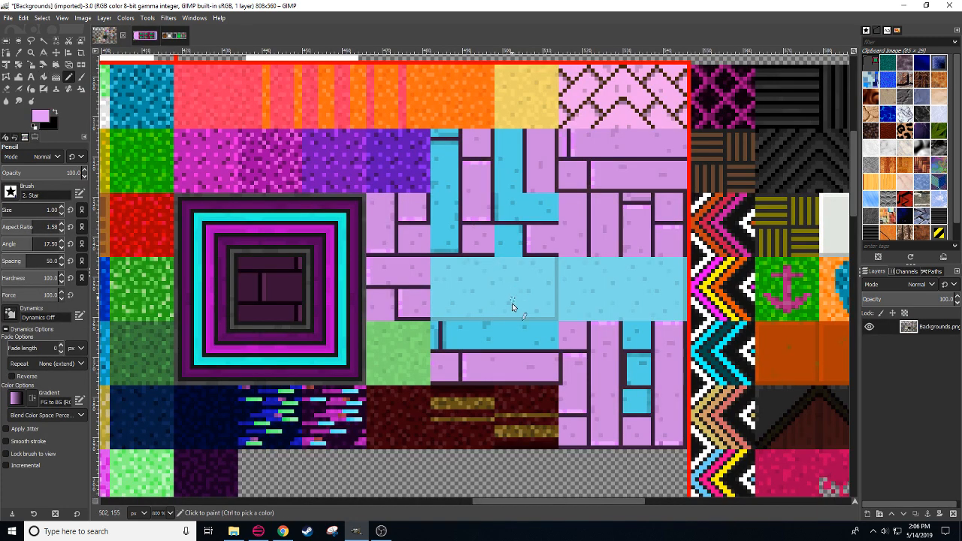
{"action": "left_click", "coordinate": [488, 270], "text": "ctrl"}
{"action": "left_click", "coordinate": [147, 35]}
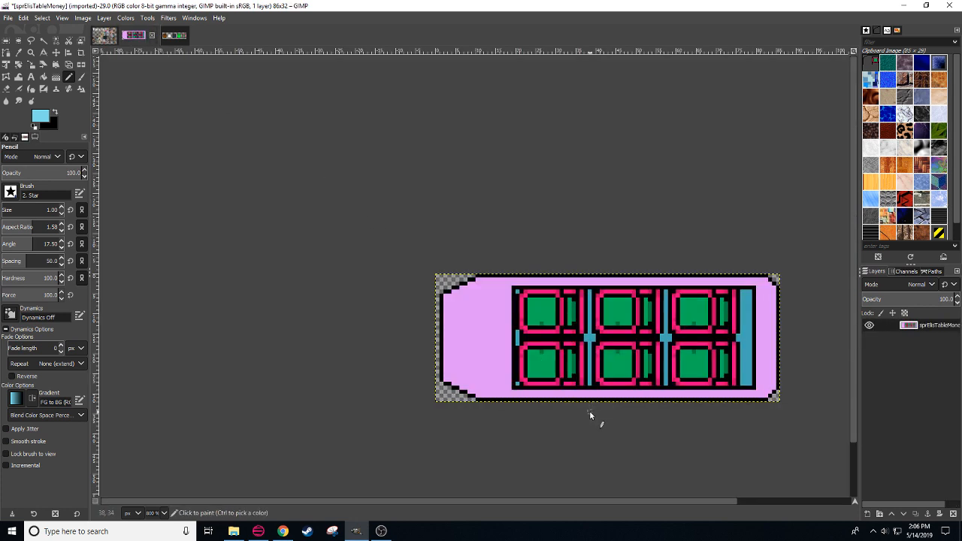
{"action": "left_click_drag", "start_coordinate": [543, 455], "coordinate": [501, 449]}
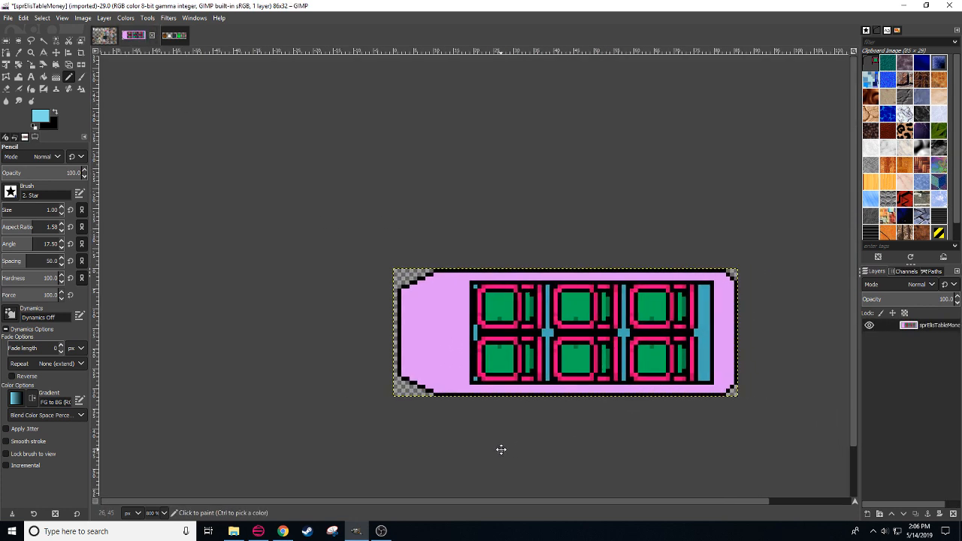
Step: Try to hand-draw another light blue star on the car's nose, starting with its upper point and adding two legs
{"action": "left_click", "coordinate": [431, 325]}
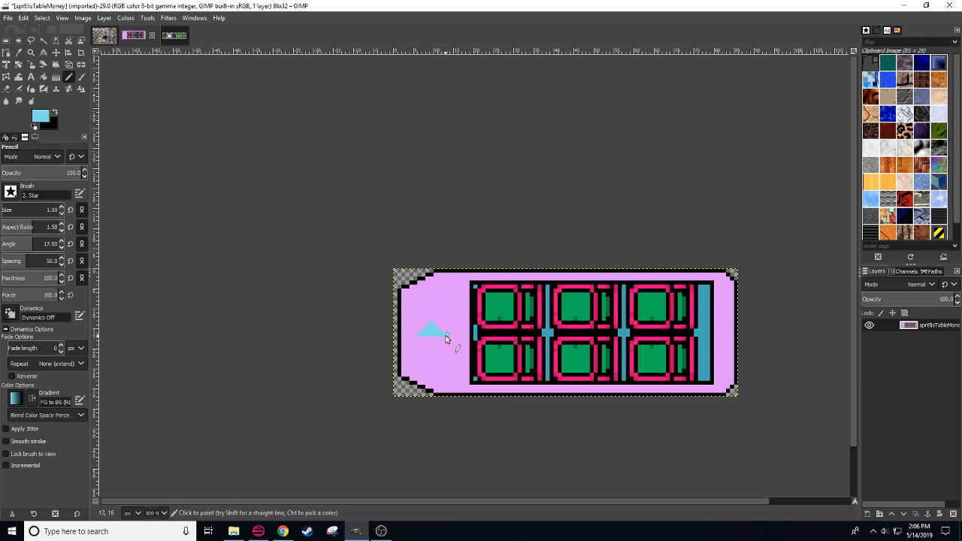
{"action": "key", "text": "ctrl+z"}
{"action": "left_click", "coordinate": [417, 333]}
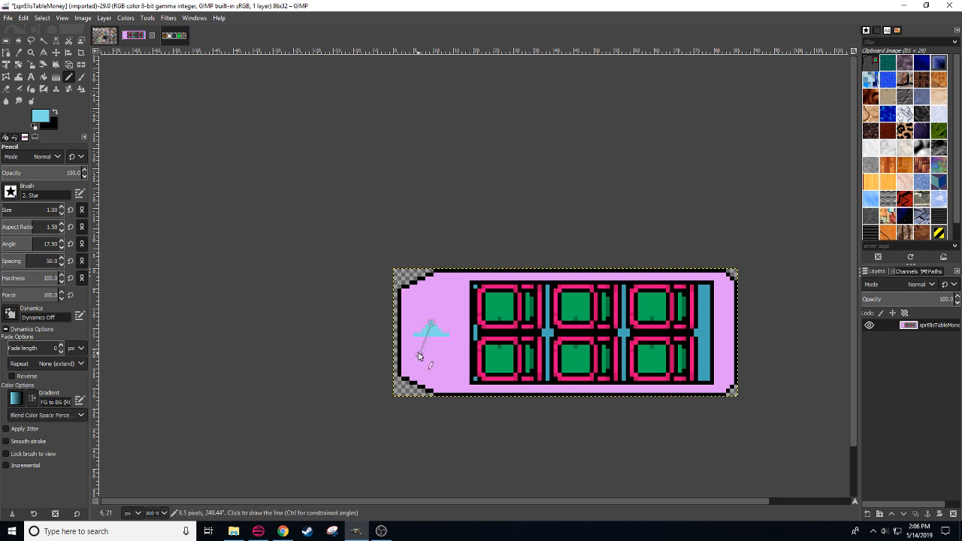
{"action": "left_click", "coordinate": [417, 356], "text": "shift"}
{"action": "left_click", "coordinate": [432, 323]}
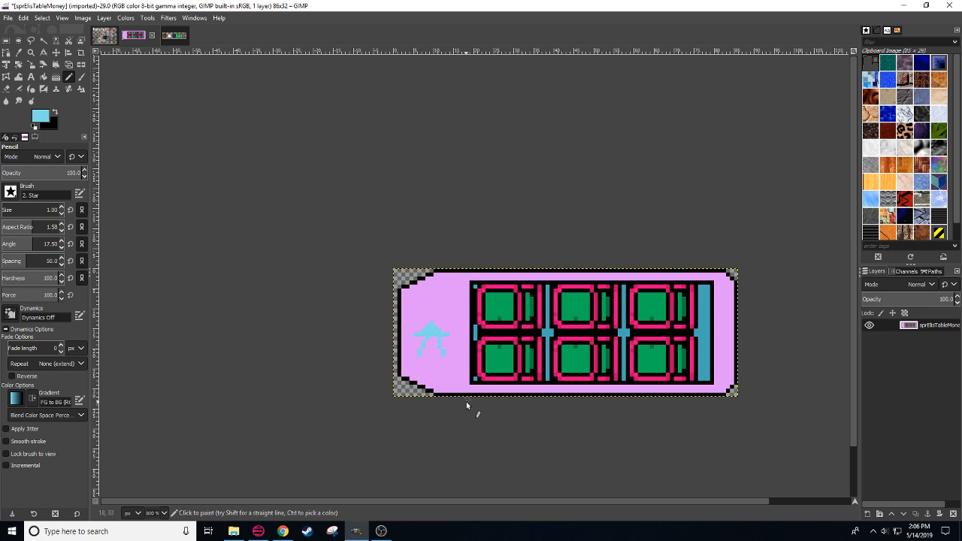
{"action": "left_click_drag", "start_coordinate": [436, 338], "coordinate": [443, 353]}
{"action": "left_click_drag", "start_coordinate": [423, 337], "coordinate": [413, 339]}
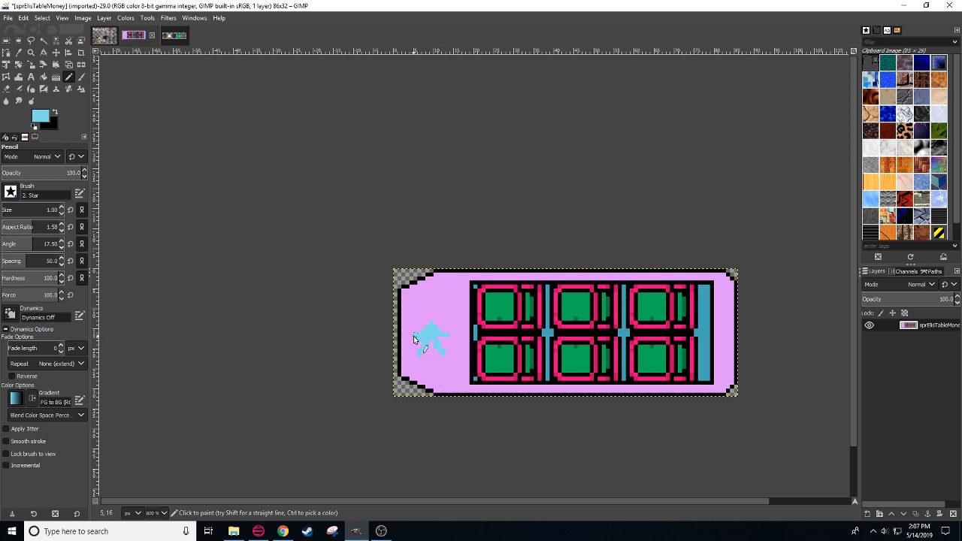
Step: Undo the last star stroke and clear the partial star back to the car body's pink
{"action": "key", "text": "ctrl+z"}
{"action": "left_click", "coordinate": [439, 338], "text": "ctrl"}
{"action": "left_click", "coordinate": [432, 346]}
Step: Set the foreground color to light blue and dab a small swatch in the transparent upper corner beside the car's nose
{"action": "left_click", "coordinate": [40, 116]}
{"action": "left_click", "coordinate": [700, 204]}
{"action": "left_click", "coordinate": [705, 236]}
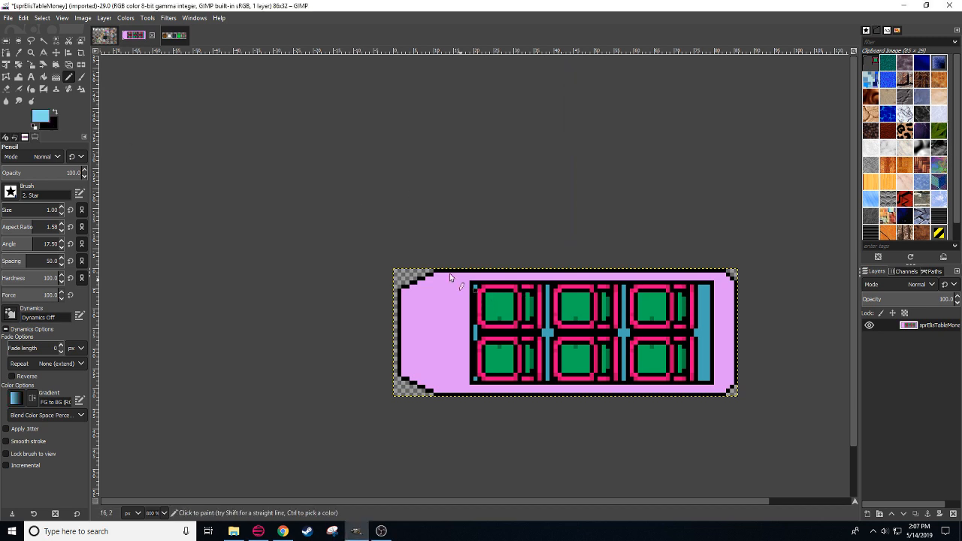
{"action": "left_click", "coordinate": [405, 272]}
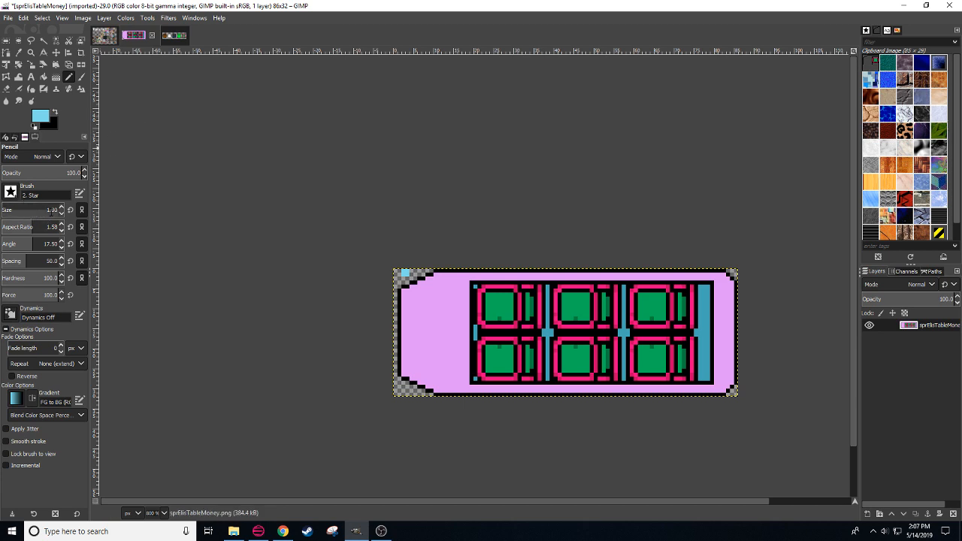
Step: Stamp a light blue star on the car's nose using the Pencil with the 2. Star brush at size 16
{"action": "left_click", "coordinate": [62, 208]}
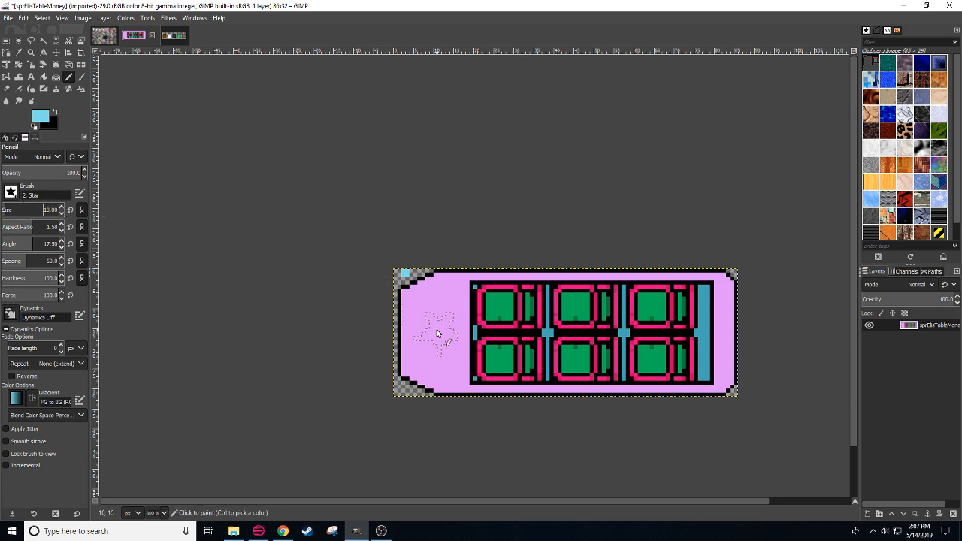
{"action": "key", "text": "bracketright"}
{"action": "key", "text": "bracketright"}
{"action": "key", "text": "bracketright"}
{"action": "left_click", "coordinate": [436, 338]}
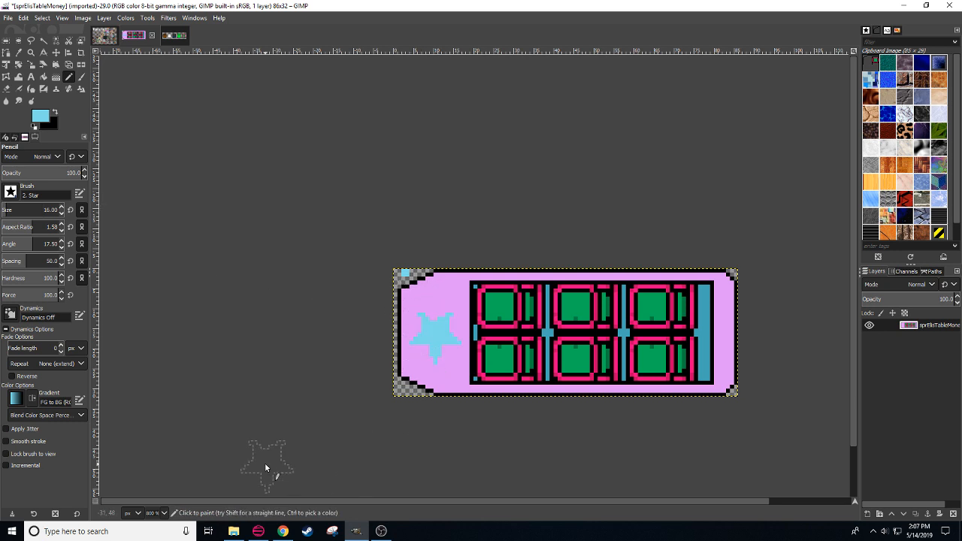
{"action": "key", "text": "ctrl+z"}
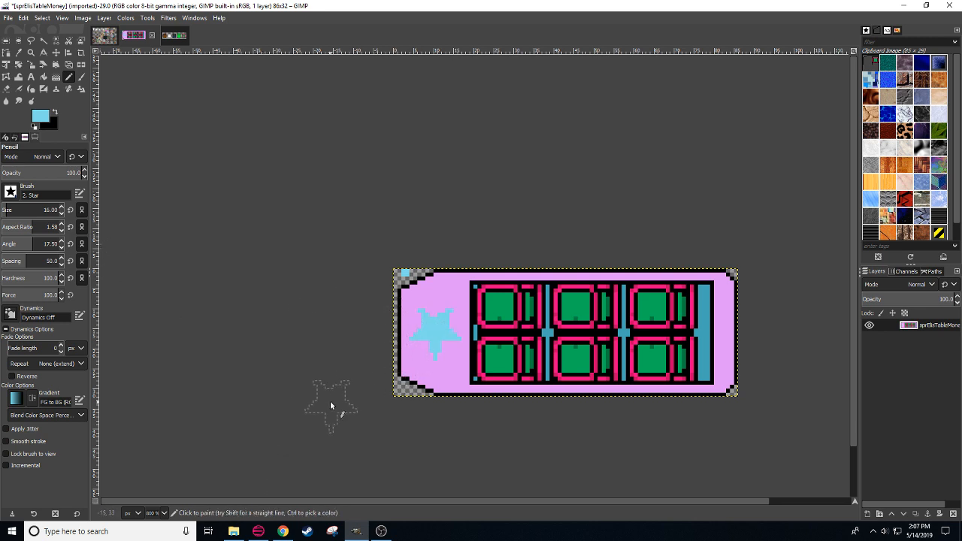
Step: Cut and paste the rectangle around the nose star, flip it vertically so one point faces up, and anchor it
{"action": "key", "text": "r"}
{"action": "left_click_drag", "start_coordinate": [408, 299], "coordinate": [461, 363]}
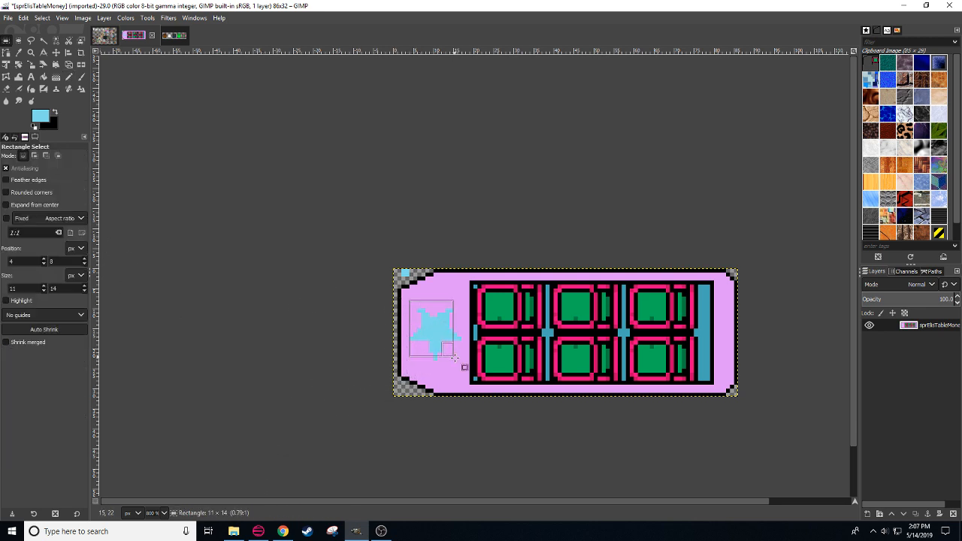
{"action": "key", "text": "ctrl+x"}
{"action": "key", "text": "ctrl+v"}
{"action": "key", "text": "shift+f"}
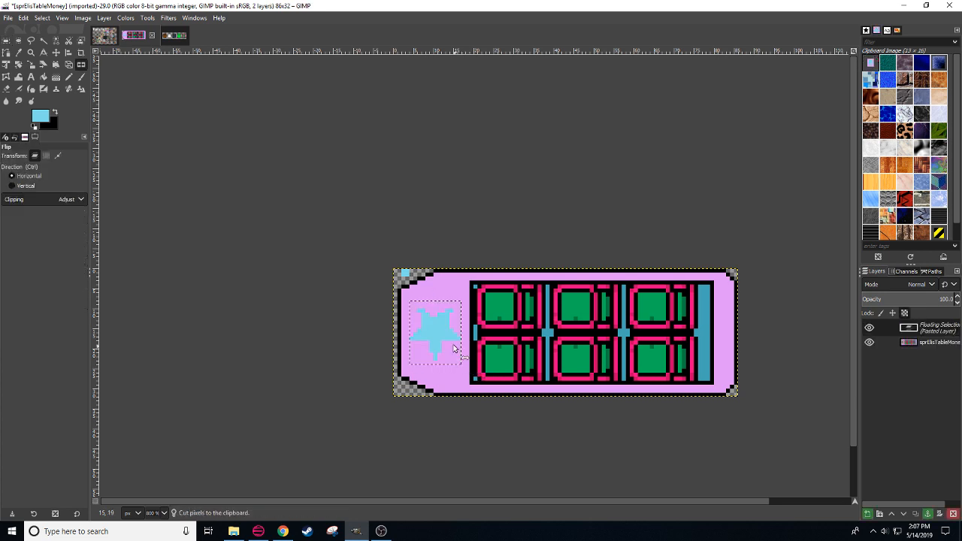
{"action": "key", "text": "r"}
{"action": "left_click", "coordinate": [455, 388]}
Step: Refine the star's points and edges pixel by pixel using the size 1 Pencil with sampled pink and light blue
{"action": "key", "text": "n"}
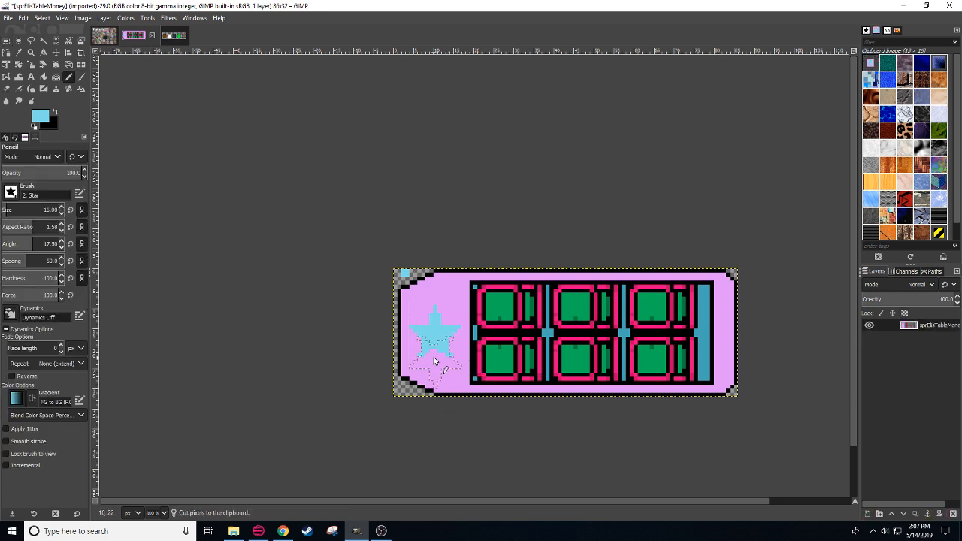
{"action": "left_click", "coordinate": [3, 207]}
{"action": "left_click", "coordinate": [433, 351], "text": "ctrl"}
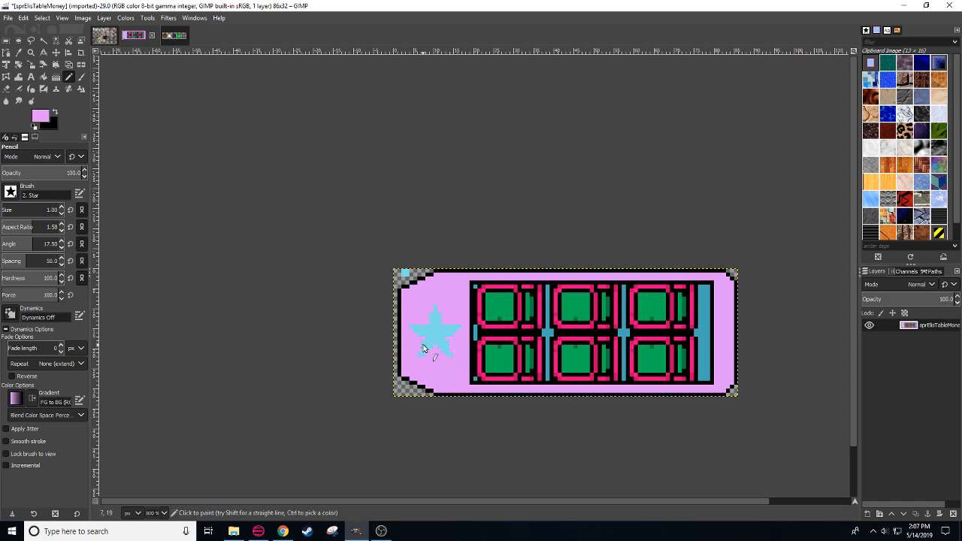
{"action": "left_click", "coordinate": [431, 322], "text": "ctrl"}
{"action": "left_click", "coordinate": [436, 306], "text": "ctrl"}
{"action": "left_click", "coordinate": [435, 319], "text": "ctrl"}
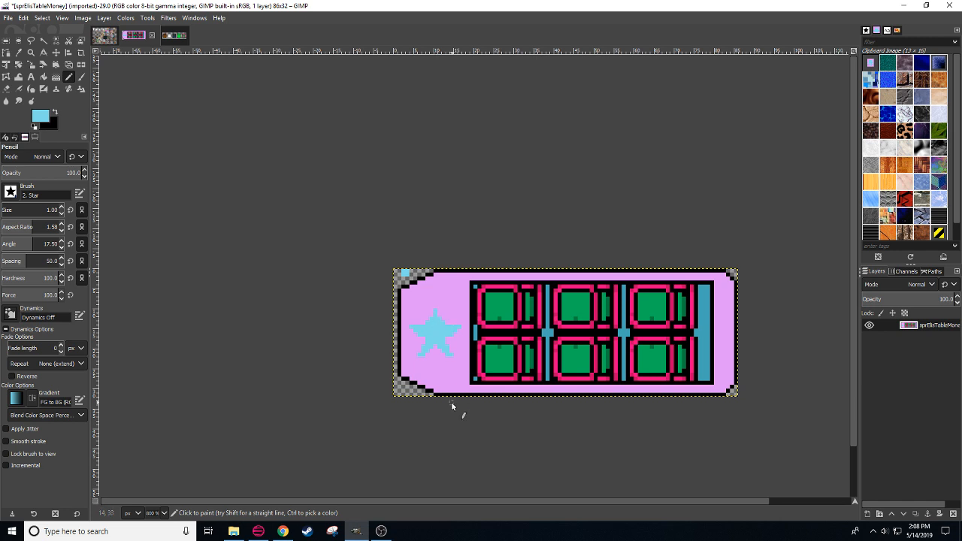
{"action": "left_click", "coordinate": [418, 338], "text": "ctrl"}
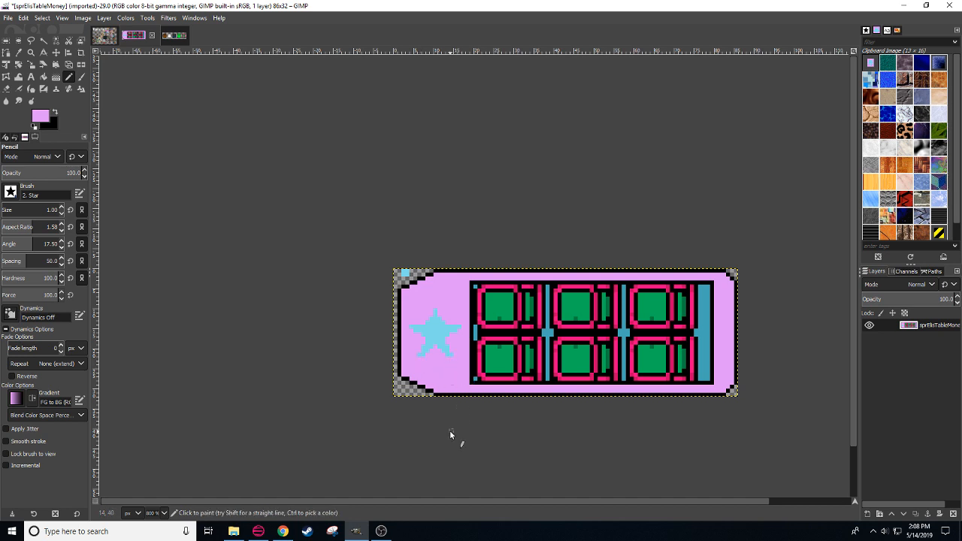
Step: Erase the light blue swatch from the transparent corner beside the car's nose
{"action": "key", "text": "shift+e"}
{"action": "left_click", "coordinate": [405, 272]}
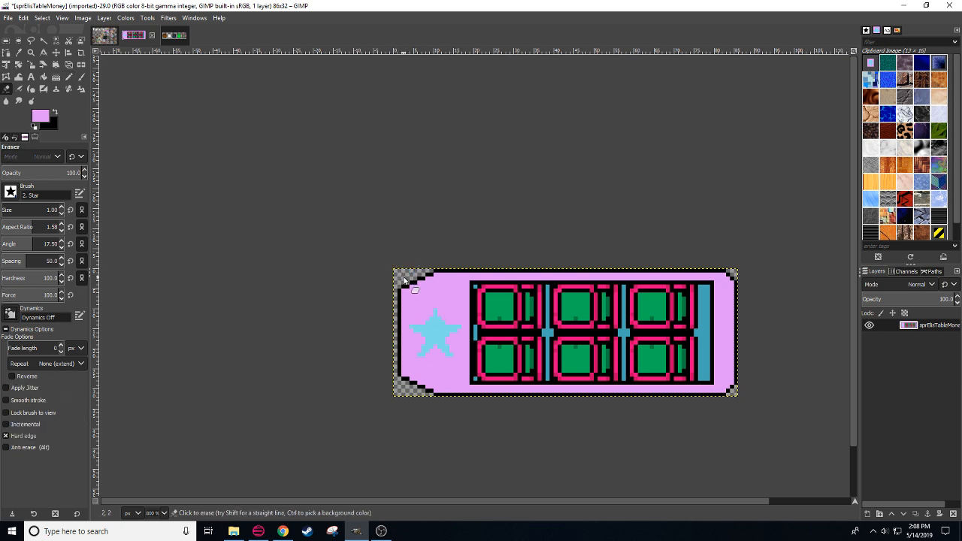
Step: Cut and paste the 13 × 12 px rectangle around the nose star, then rotate the floating selection by 90 degrees
{"action": "key", "text": "r"}
{"action": "left_click_drag", "start_coordinate": [406, 305], "coordinate": [465, 365]}
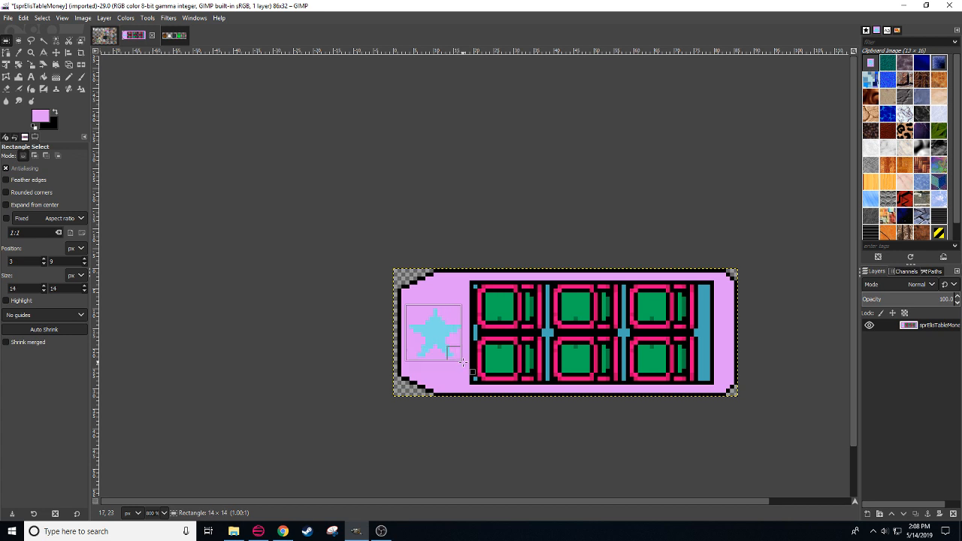
{"action": "left_click_drag", "start_coordinate": [419, 317], "coordinate": [429, 326]}
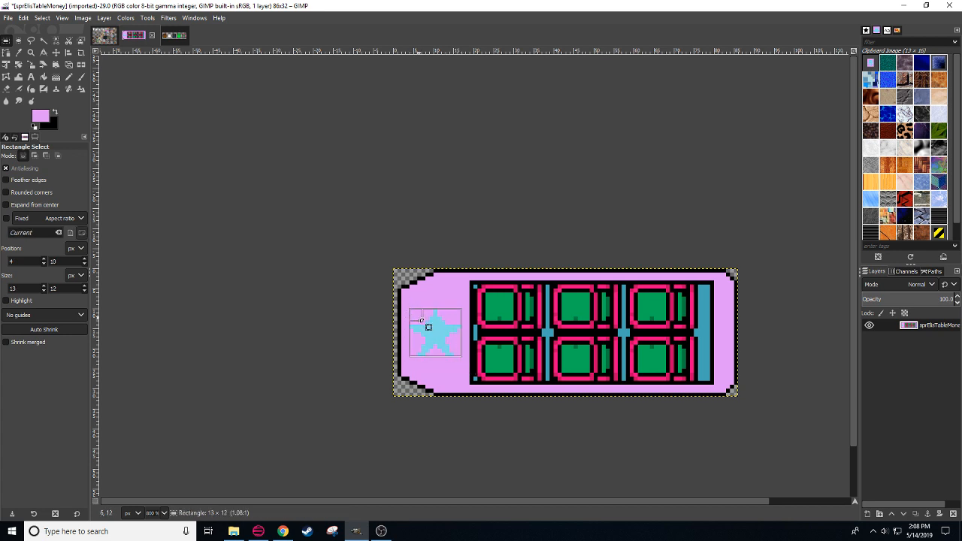
{"action": "key", "text": "ctrl+x"}
{"action": "key", "text": "ctrl+v"}
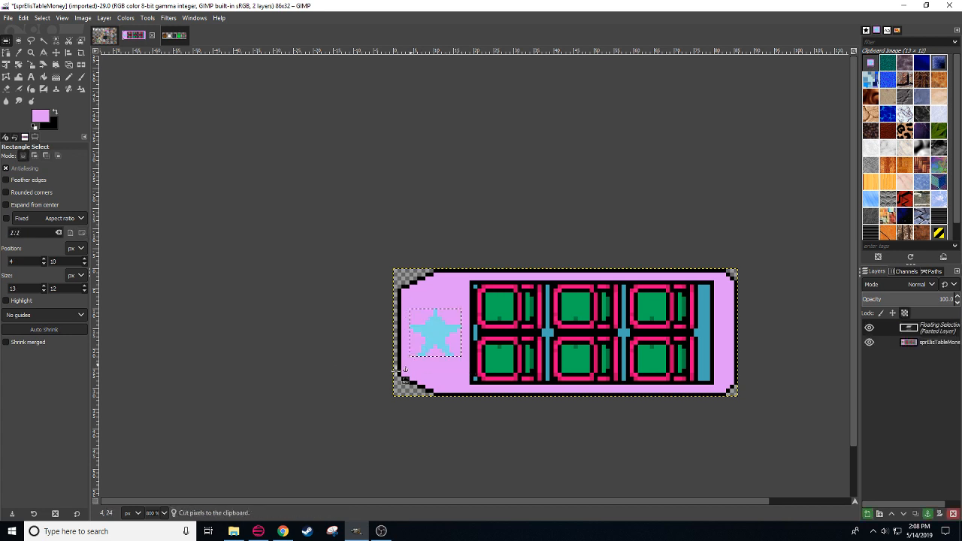
{"action": "key", "text": "shift+r"}
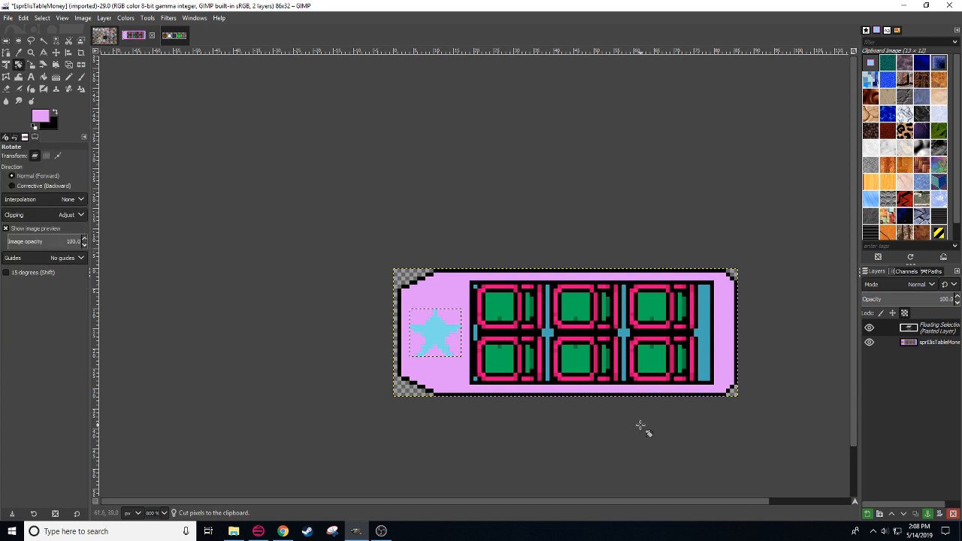
{"action": "left_click", "coordinate": [475, 346]}
{"action": "type", "text": "9"}
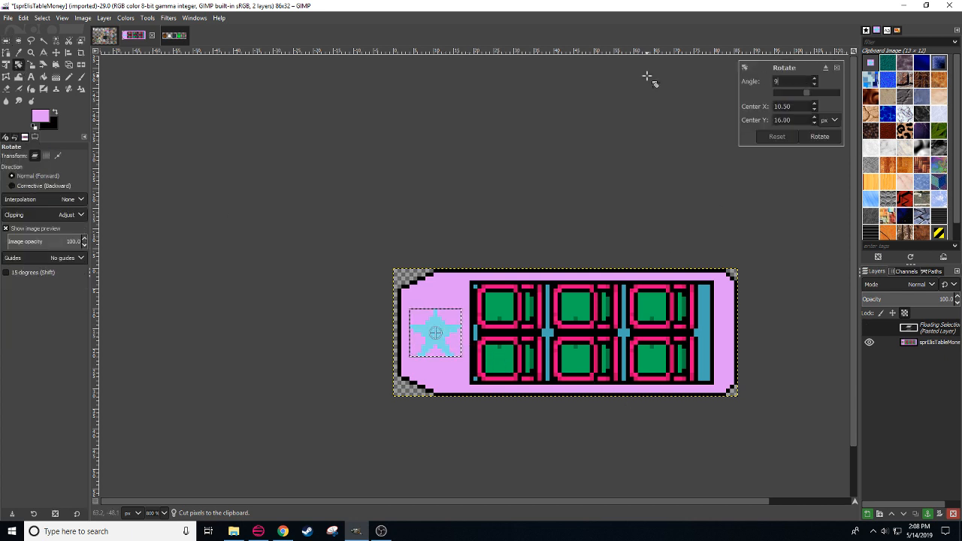
{"action": "type", "text": "0"}
{"action": "key", "text": "Tab"}
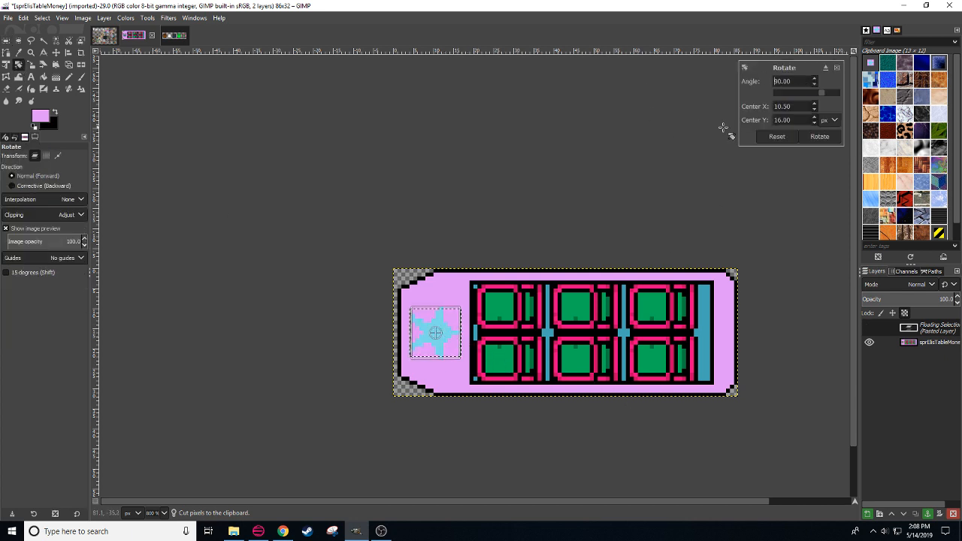
{"action": "left_click", "coordinate": [818, 136]}
Step: Shift the rotated star about one pixel toward the car's front, anchor it, and sample its light blue for the Pencil
{"action": "key", "text": "r"}
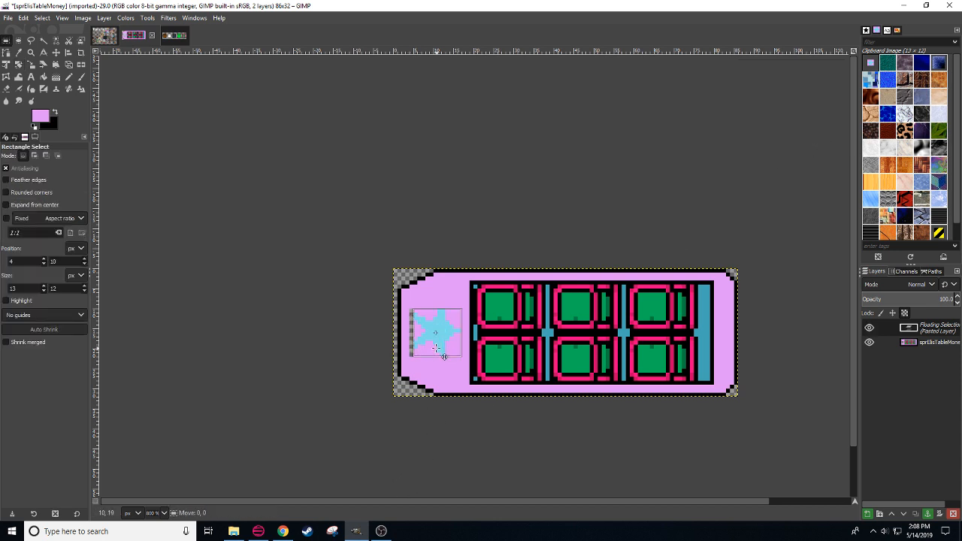
{"action": "left_click_drag", "start_coordinate": [436, 348], "coordinate": [431, 348]}
{"action": "key", "text": "ctrl+h"}
{"action": "key", "text": "n"}
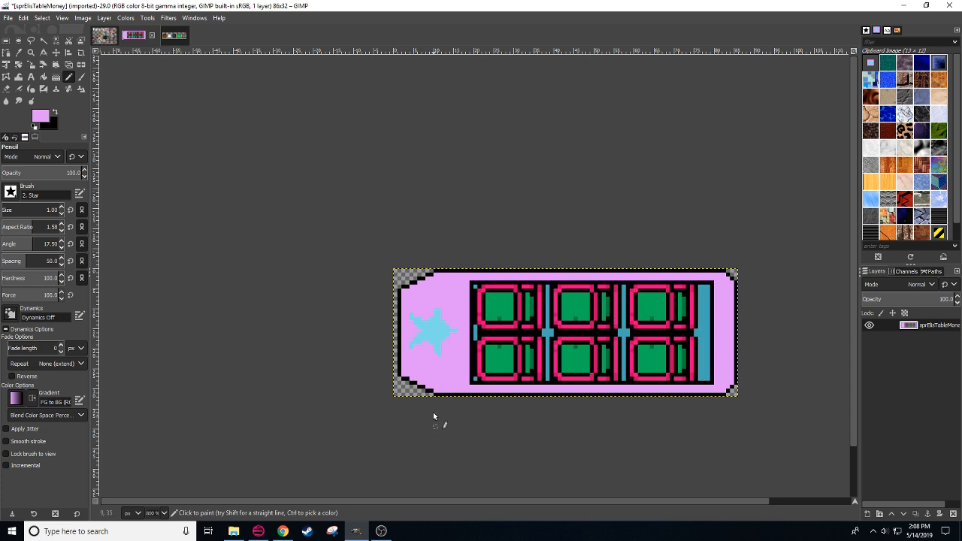
{"action": "left_click", "coordinate": [442, 310], "text": "ctrl"}
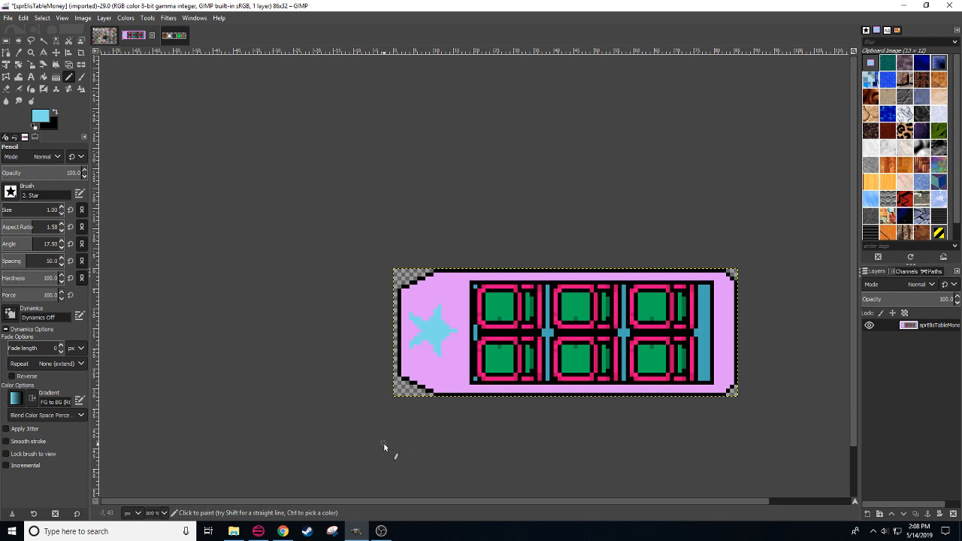
Step: Switch to Chrome, search the web for "crystal castles", and return to GIMP
{"action": "left_click", "coordinate": [283, 531]}
{"action": "left_click", "coordinate": [494, 9]}
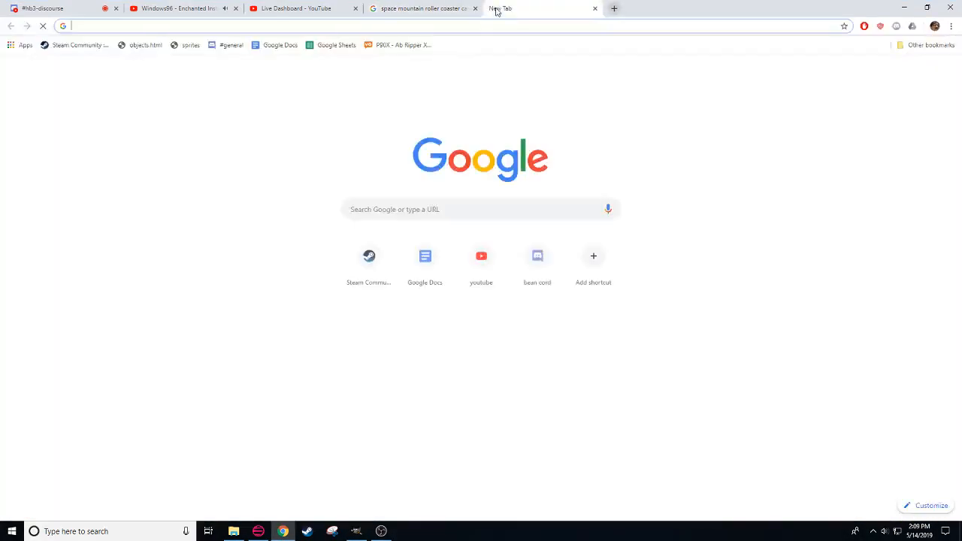
{"action": "type", "text": "crystal castles"}
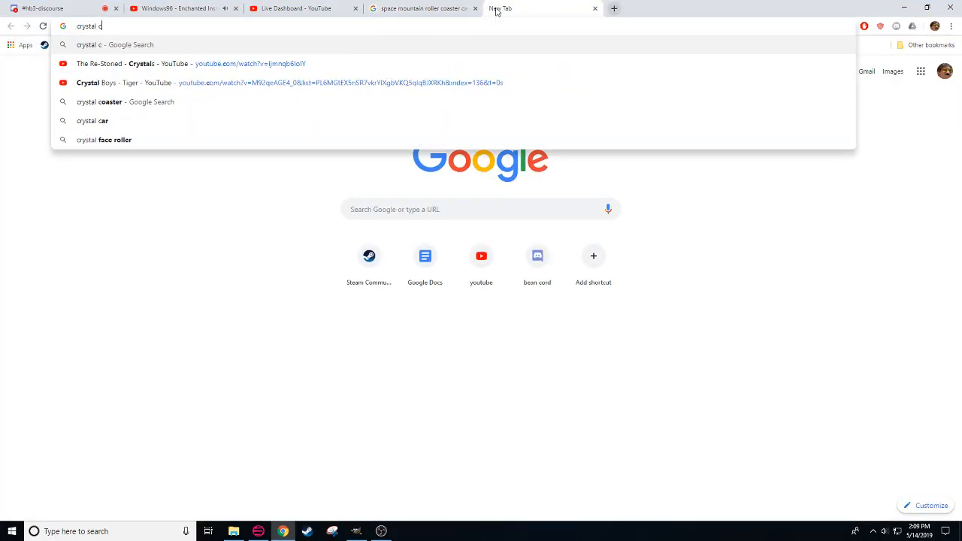
{"action": "key", "text": "Return"}
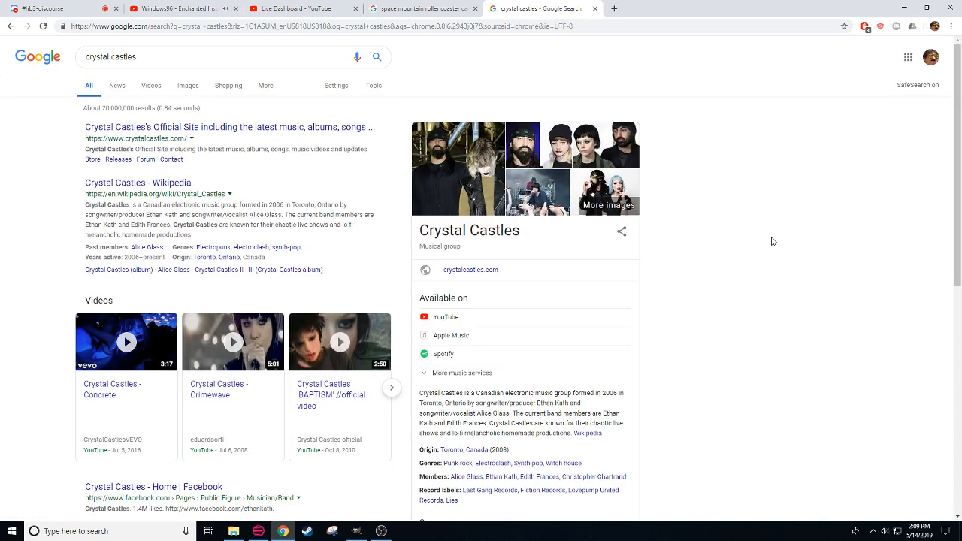
{"action": "left_click", "coordinate": [594, 8]}
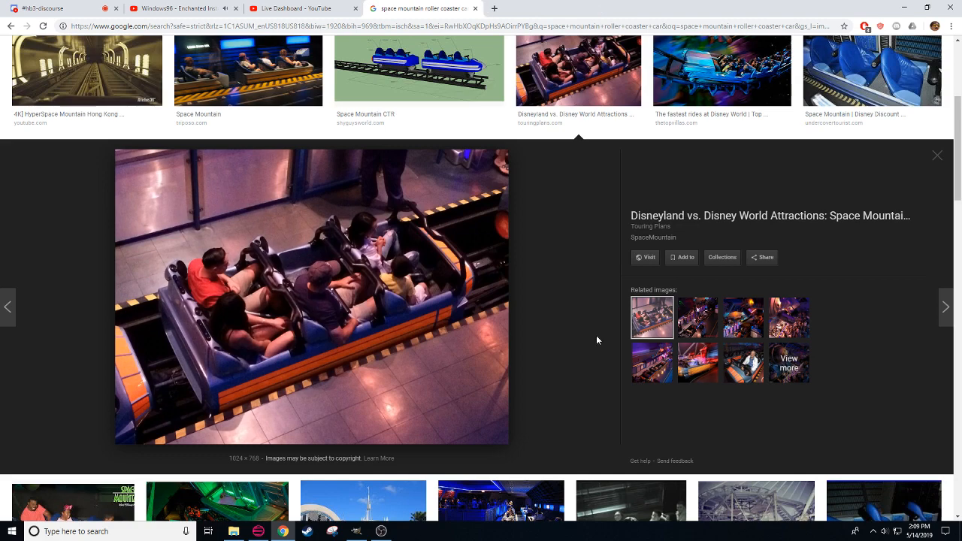
{"action": "left_click", "coordinate": [25, 3]}
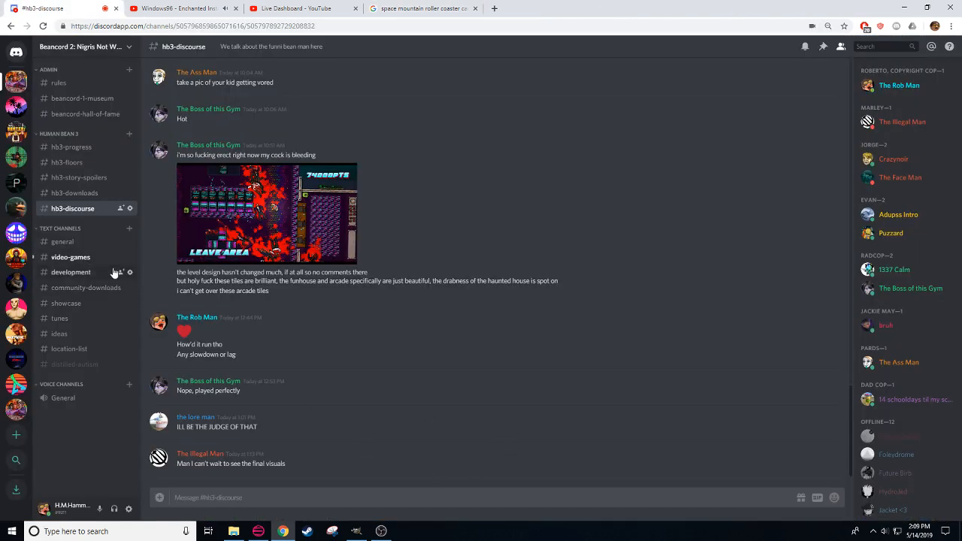
{"action": "left_click", "coordinate": [276, 534]}
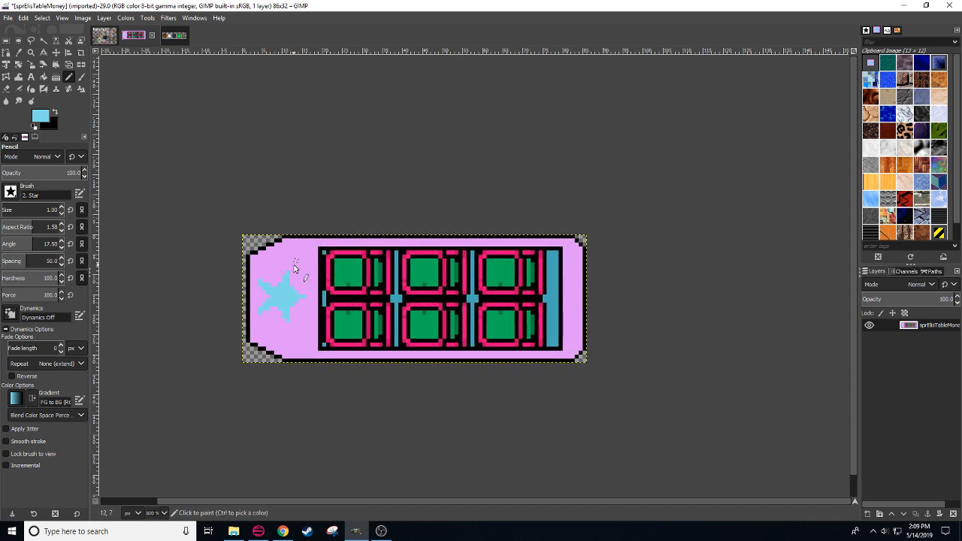
Step: Pencil a light blue trim stripe that starts behind the nose star and runs along the car's upper side past the seats
{"action": "left_click_drag", "start_coordinate": [305, 276], "coordinate": [304, 253]}
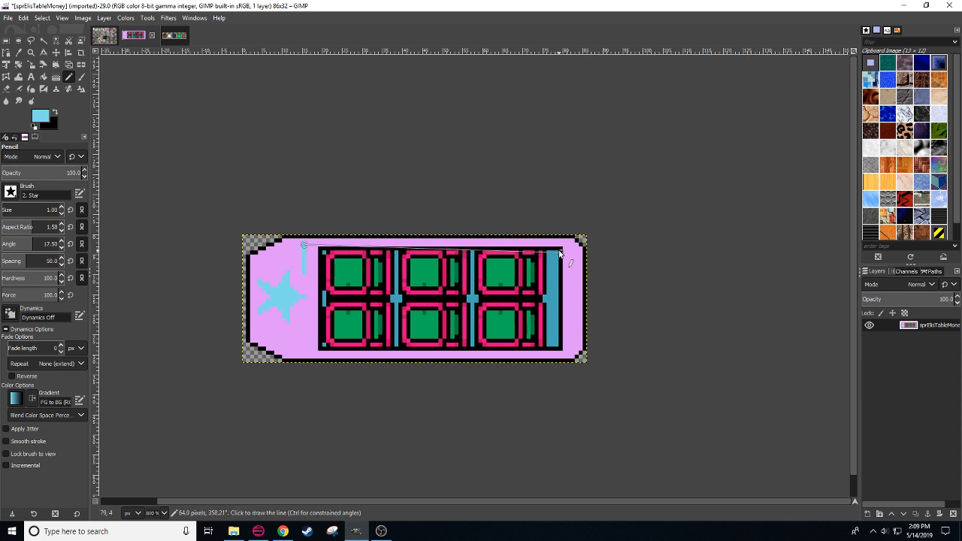
{"action": "left_click", "coordinate": [562, 245], "text": "shift"}
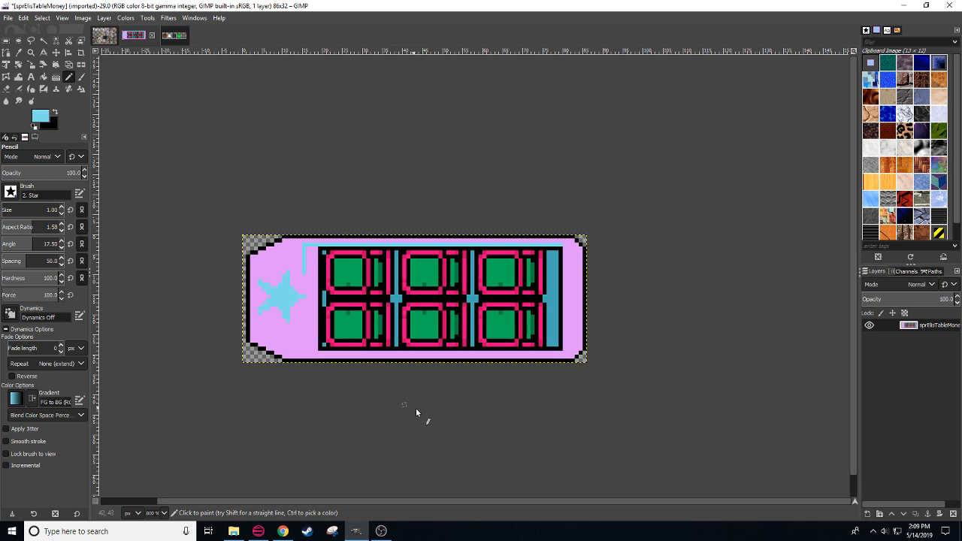
{"action": "left_click_drag", "start_coordinate": [416, 411], "coordinate": [554, 419]}
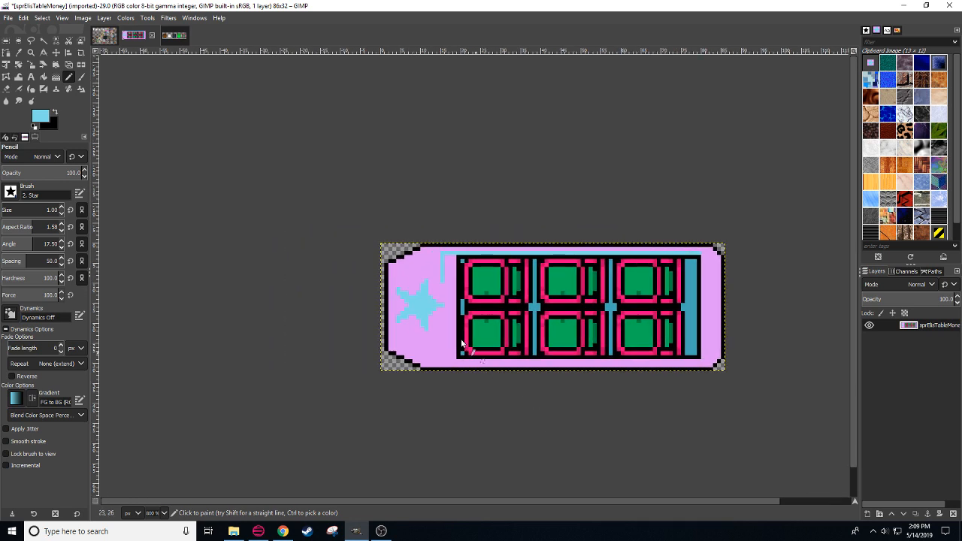
{"action": "left_click", "coordinate": [437, 252], "text": "shift"}
{"action": "scroll", "coordinate": [601, 428], "scroll_direction": "right", "scroll_amount": 2}
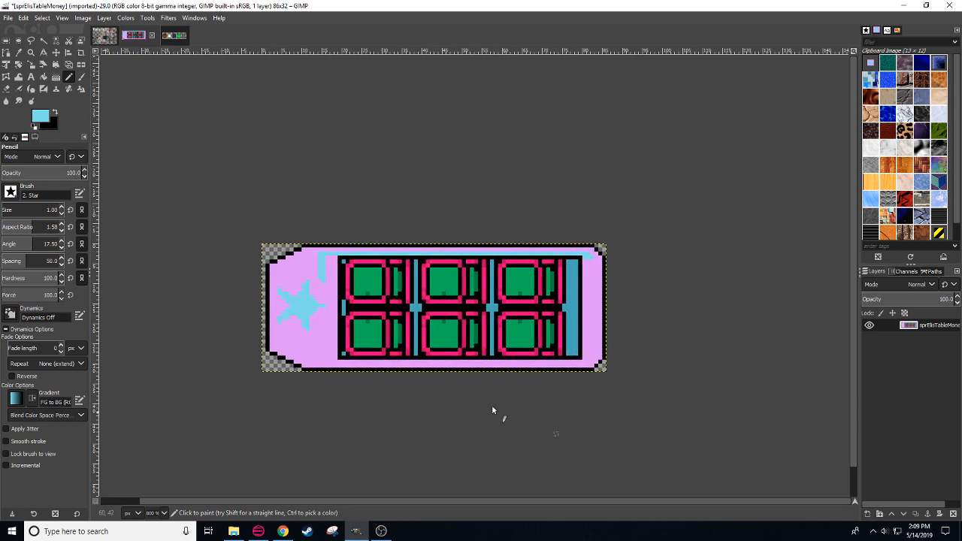
Step: Round the trim stripe's front corner with the Pencil using the sampled body pink
{"action": "left_click", "coordinate": [329, 256], "text": "ctrl"}
{"action": "scroll", "coordinate": [380, 411], "scroll_direction": "right", "scroll_amount": 2}
{"action": "scroll", "coordinate": [342, 412], "scroll_direction": "down", "scroll_amount": 1}
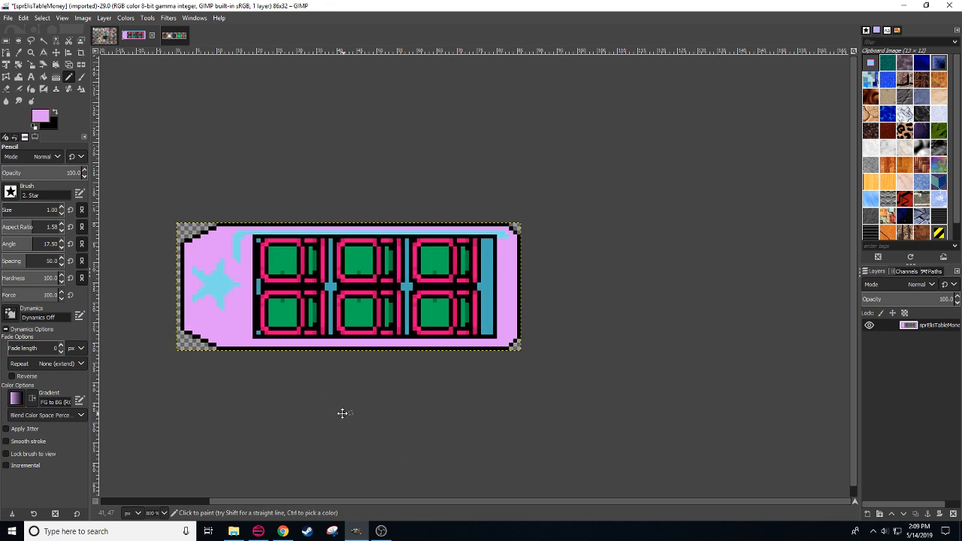
{"action": "scroll", "coordinate": [422, 412], "scroll_direction": "right", "scroll_amount": 1}
{"action": "scroll", "coordinate": [506, 394], "scroll_direction": "left", "scroll_amount": 2}
{"action": "scroll", "coordinate": [506, 393], "scroll_direction": "down", "scroll_amount": 1}
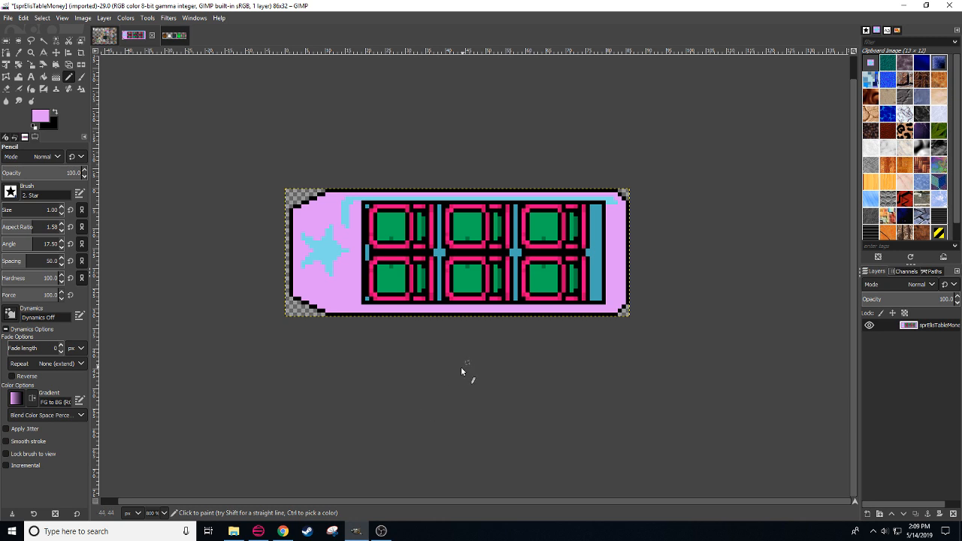
{"action": "left_click_drag", "start_coordinate": [422, 374], "coordinate": [429, 387]}
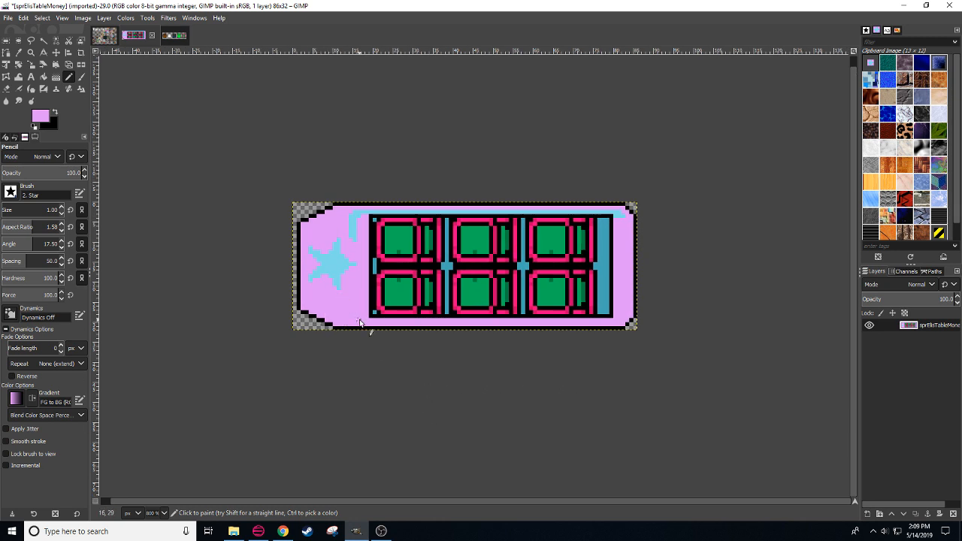
Step: Try to copy all light blue areas by color, flip the copy vertically, and move it to the car's lower side
{"action": "key", "text": "shift+o"}
{"action": "left_click", "coordinate": [353, 225]}
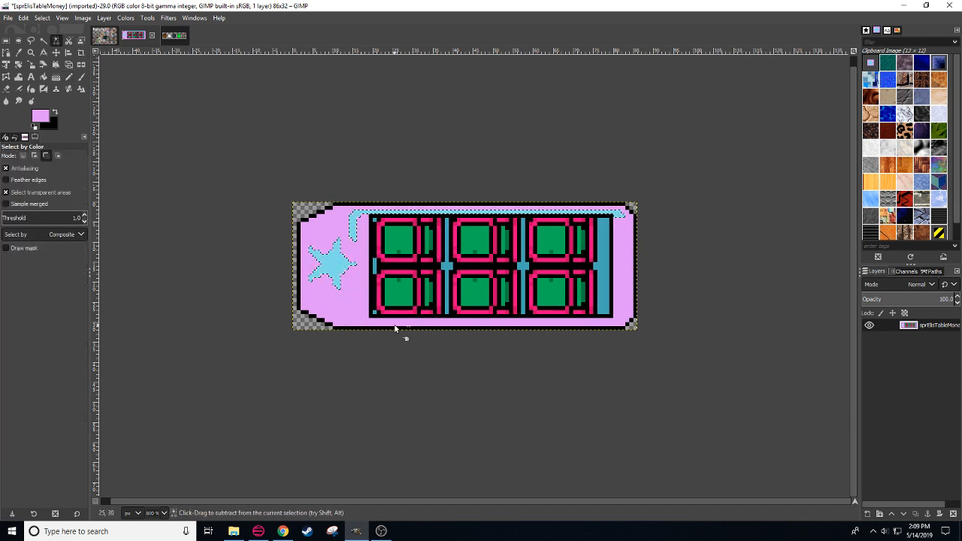
{"action": "key", "text": "ctrl+c"}
{"action": "key", "text": "ctrl+v"}
{"action": "key", "text": "shift+f"}
{"action": "left_click", "coordinate": [380, 313]}
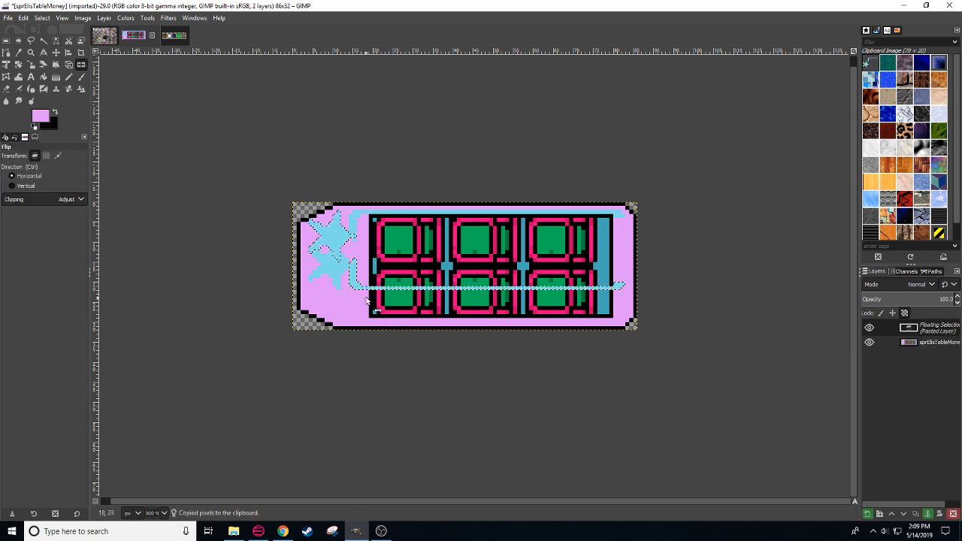
{"action": "key", "text": "r"}
{"action": "left_click_drag", "start_coordinate": [336, 241], "coordinate": [318, 327]}
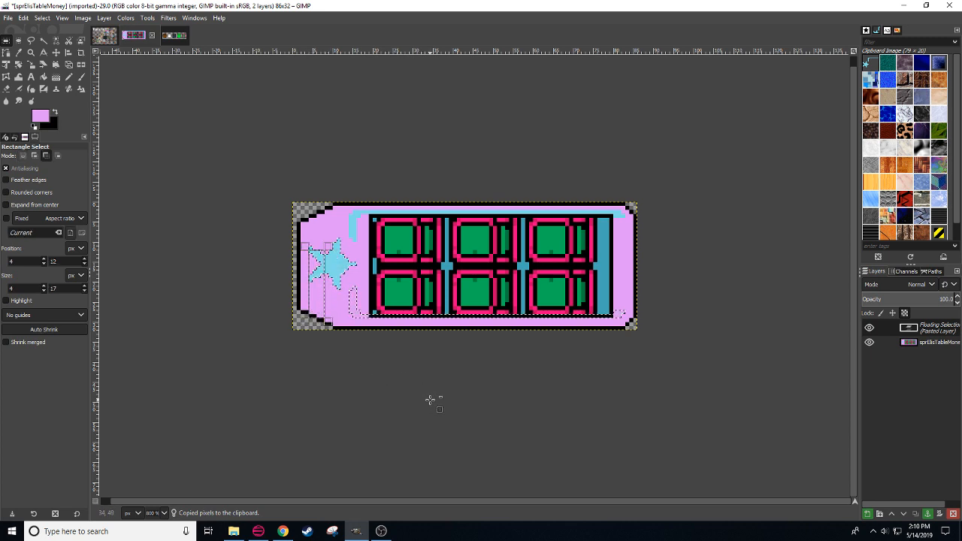
{"action": "key", "text": "ctrl+z"}
{"action": "key", "text": "ctrl+x"}
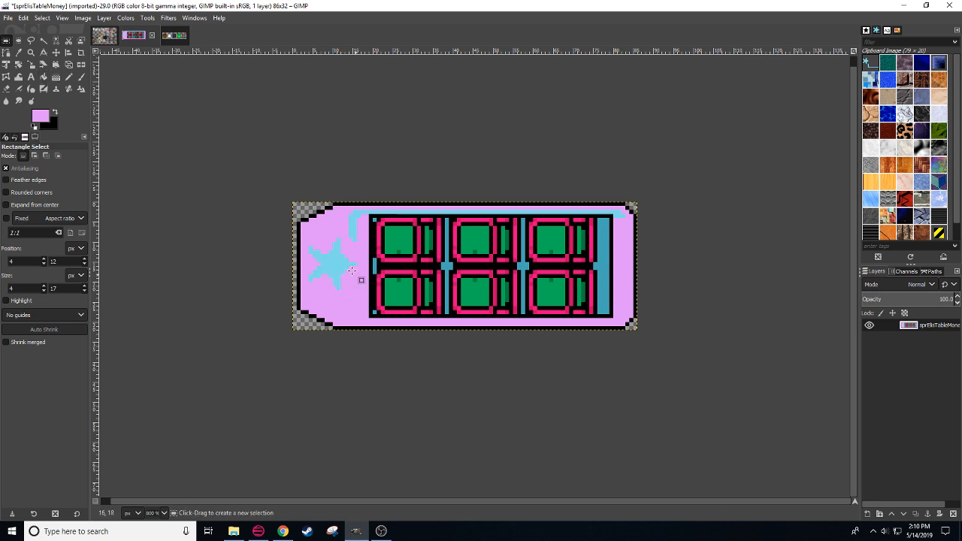
Step: Try to cut, paste and shift the nose star one pixel down
{"action": "left_click_drag", "start_coordinate": [309, 239], "coordinate": [340, 279]}
{"action": "key", "text": "ctrl+x"}
{"action": "key", "text": "ctrl+v"}
{"action": "left_click", "coordinate": [371, 294]}
{"action": "key", "text": "n"}
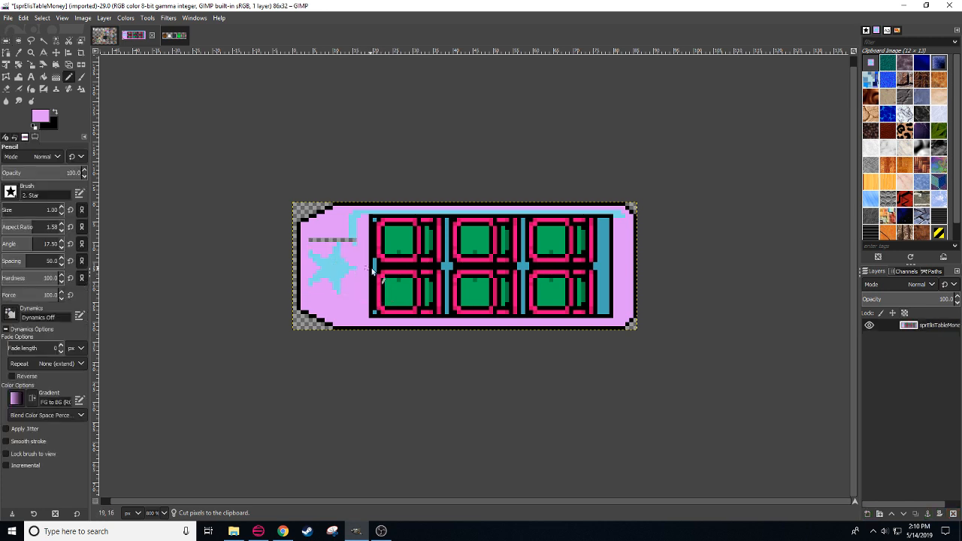
{"action": "key", "text": "ctrl+z"}
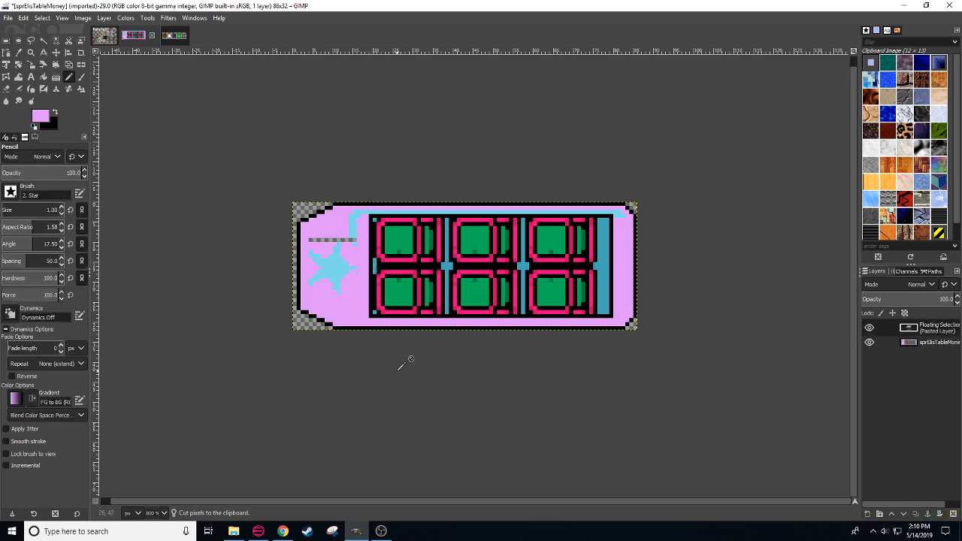
{"action": "key", "text": "r"}
{"action": "left_click", "coordinate": [402, 385]}
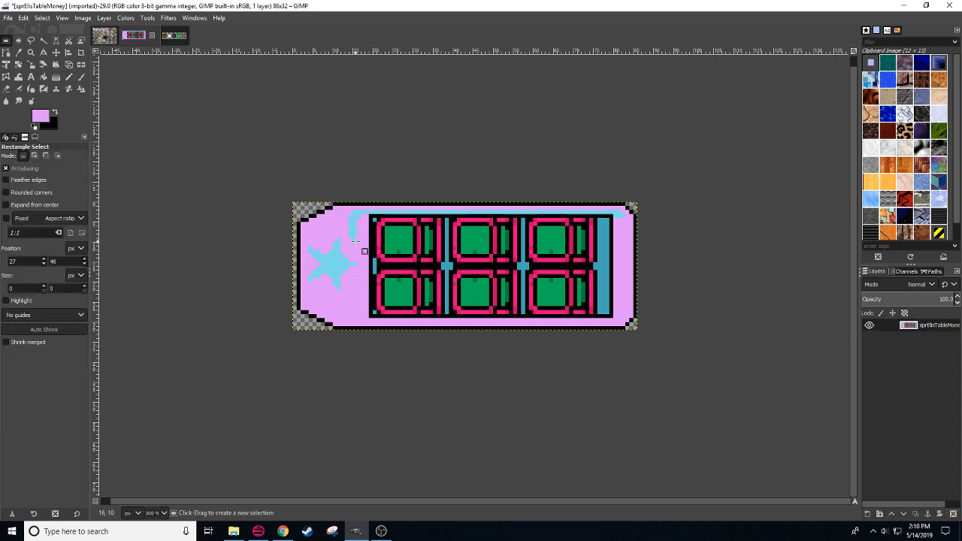
Step: Sample the stripe's light blue, adjust it very slightly, and bucket-fill the trim stripe so its color differs from the star's
{"action": "key", "text": "n"}
{"action": "left_click", "coordinate": [353, 224], "text": "ctrl"}
{"action": "left_click", "coordinate": [43, 120]}
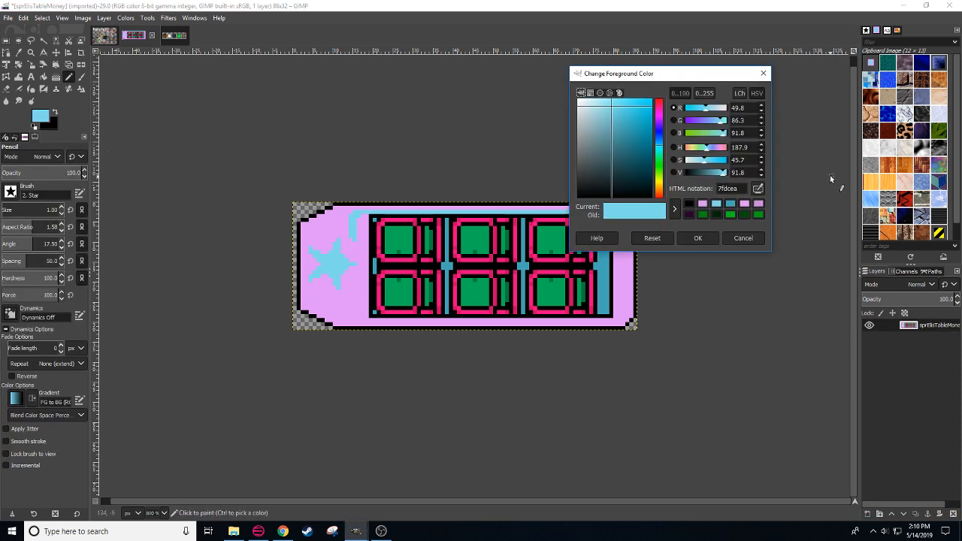
{"action": "left_click", "coordinate": [695, 234]}
{"action": "key", "text": "u"}
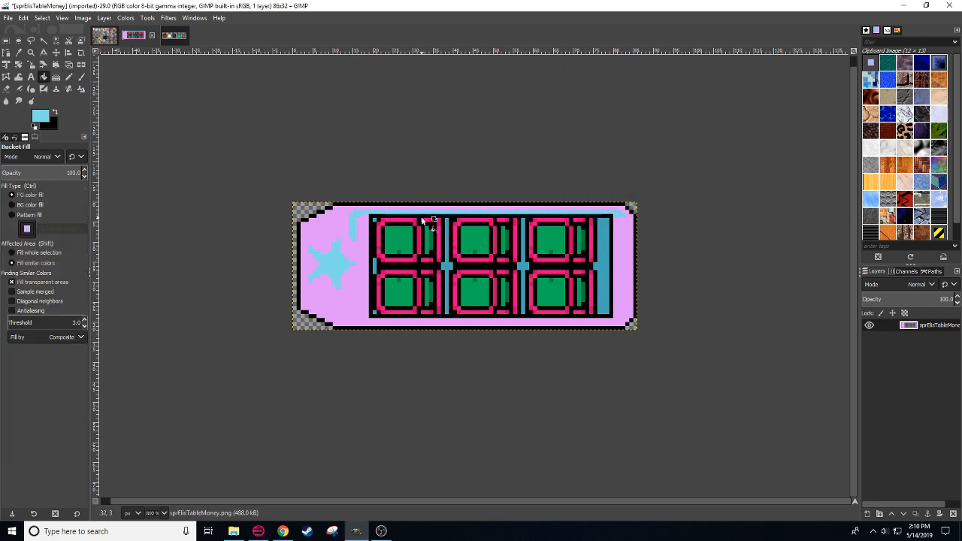
Step: Select only the trim stripe by color, copy and paste it, flip it vertically, and anchor it along the car's lower side
{"action": "key", "text": "shift+o"}
{"action": "left_click", "coordinate": [353, 233]}
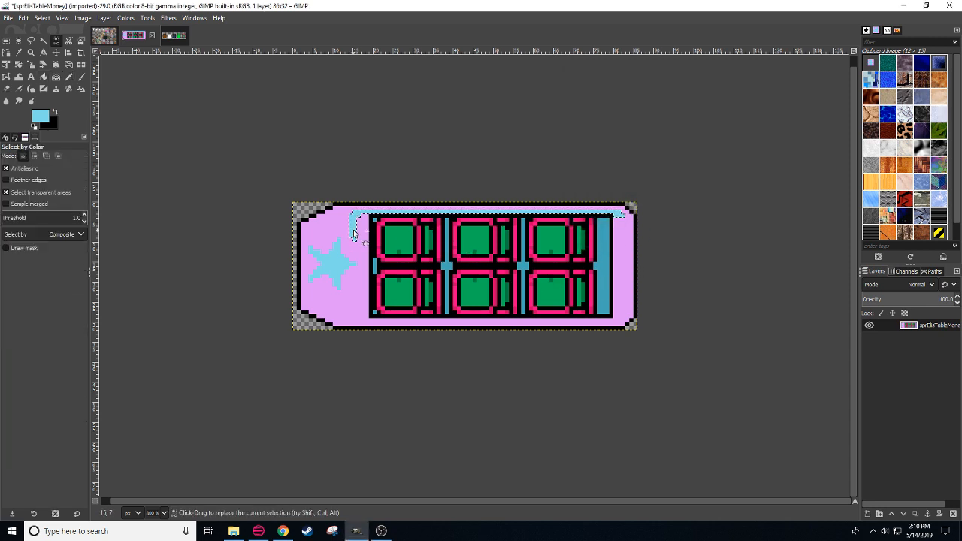
{"action": "key", "text": "ctrl+c"}
{"action": "key", "text": "ctrl+v"}
{"action": "key", "text": "shift+f"}
{"action": "left_click", "coordinate": [358, 233]}
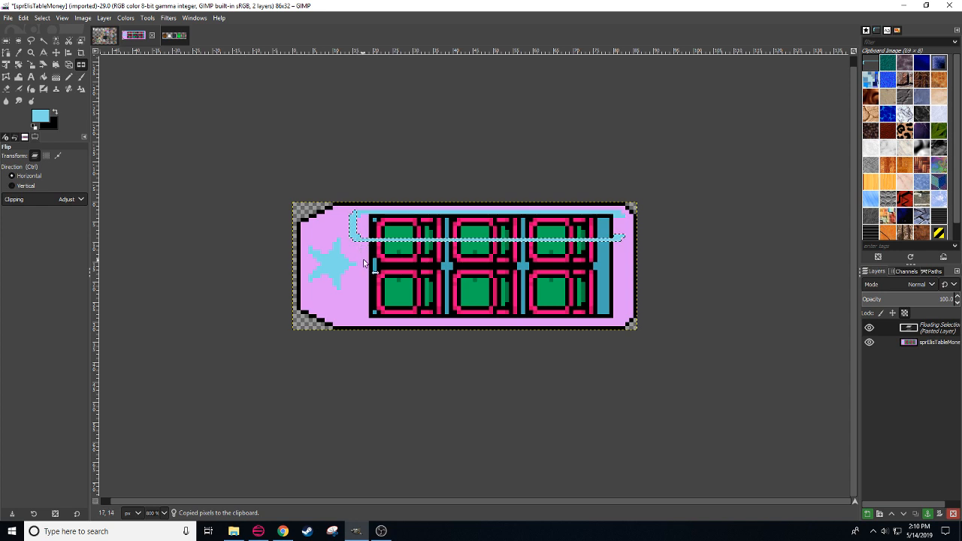
{"action": "key", "text": "r"}
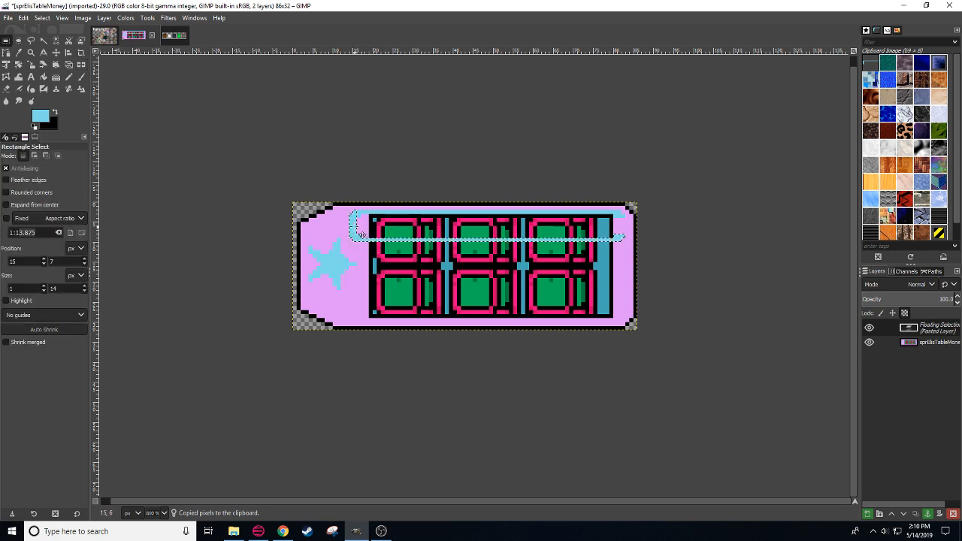
{"action": "left_click_drag", "start_coordinate": [355, 225], "coordinate": [355, 310]}
{"action": "left_click", "coordinate": [392, 362]}
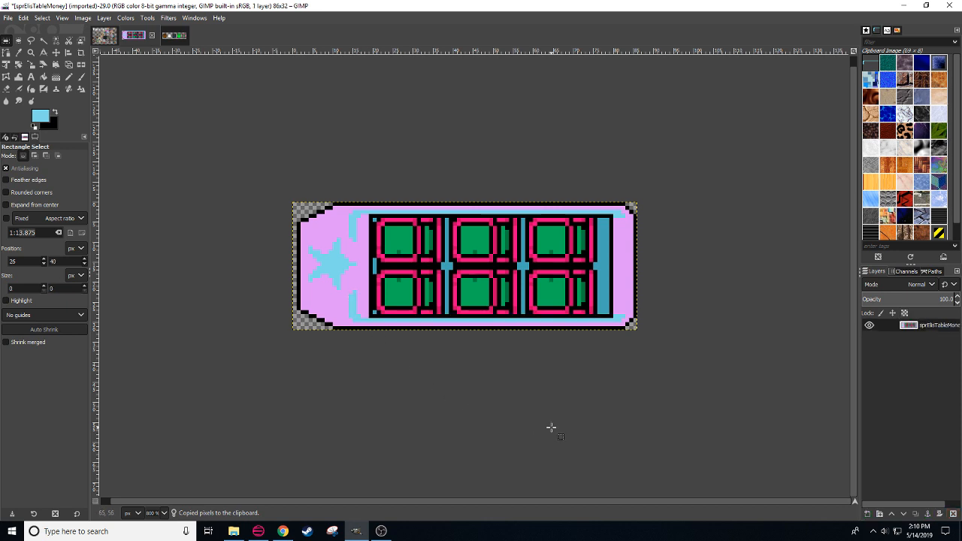
Step: Pencil a light blue diagonal trim stripe along the nose's lower edge, running into the front end of the existing side trim
{"action": "key", "text": "n"}
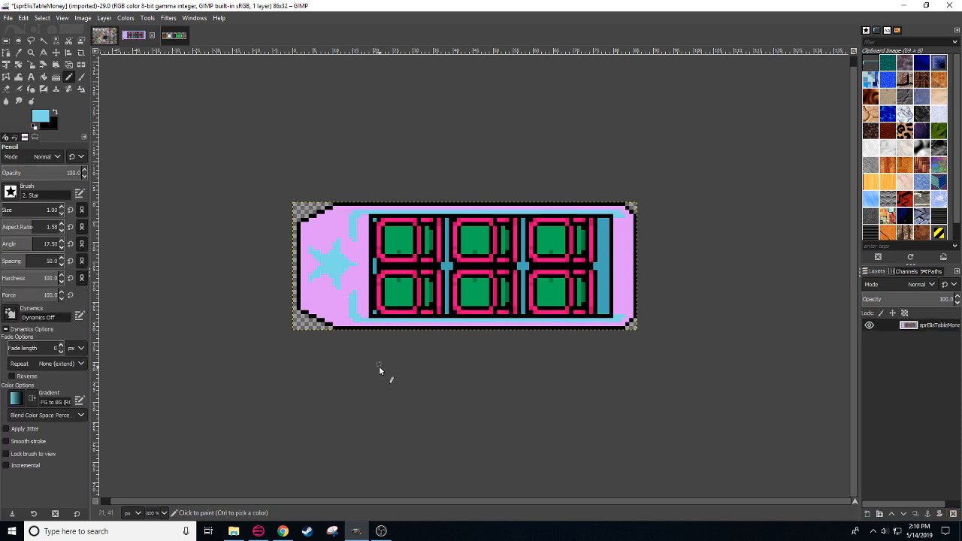
{"action": "left_click_drag", "start_coordinate": [379, 367], "coordinate": [438, 371]}
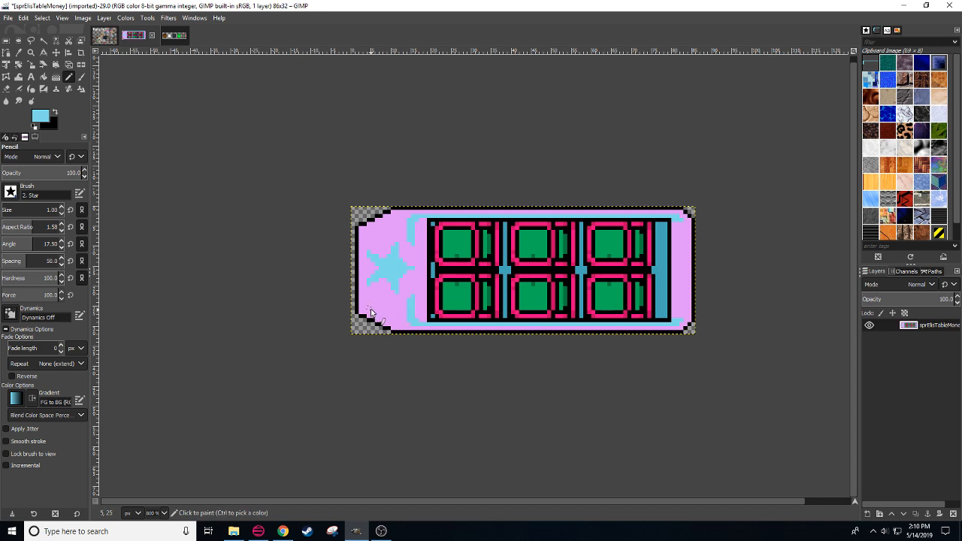
{"action": "left_click_drag", "start_coordinate": [372, 312], "coordinate": [403, 323]}
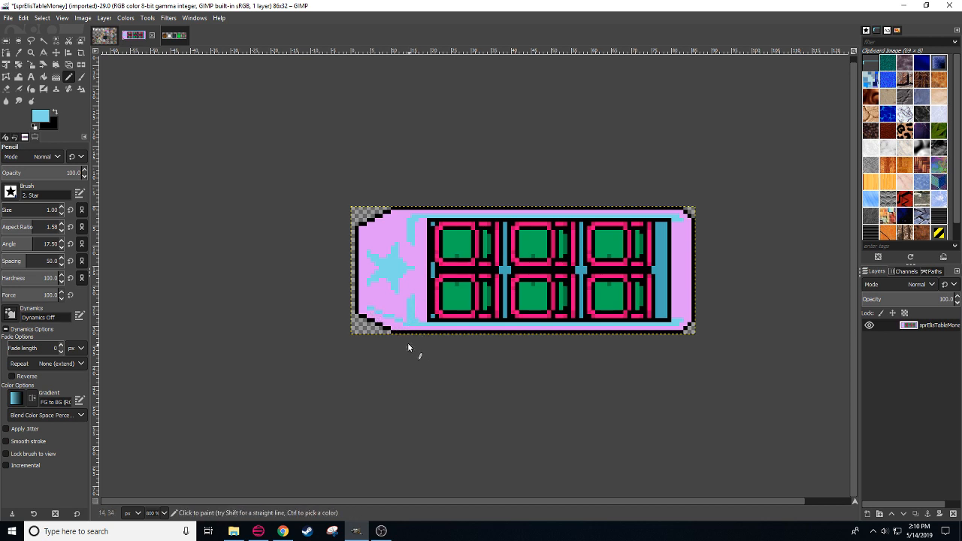
{"action": "left_click", "coordinate": [377, 311], "text": "shift"}
Step: Select the light blue trim by color, then copy, paste and flip it vertically to mirror the diagonal stripe onto the nose's upper side
{"action": "key", "text": "shift+o"}
{"action": "left_click", "coordinate": [407, 320]}
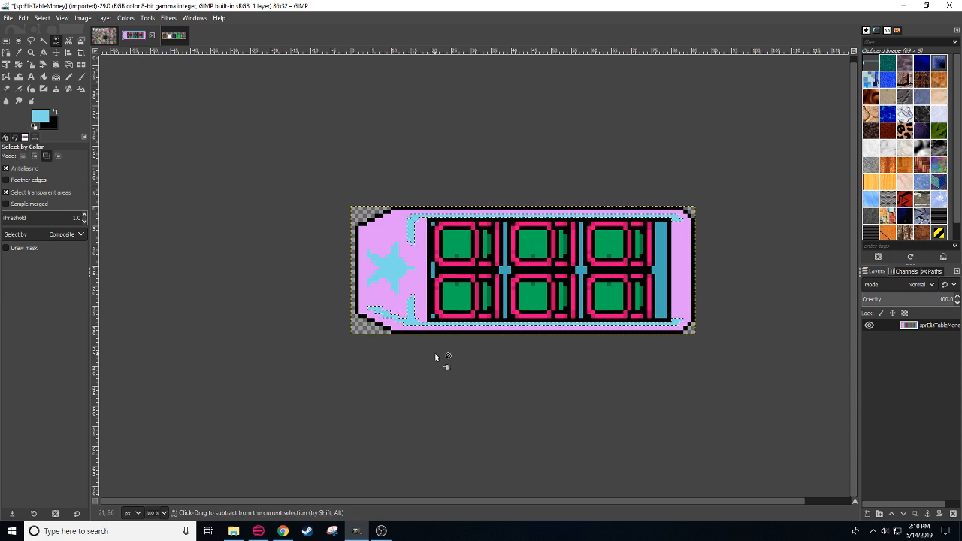
{"action": "key", "text": "ctrl+c"}
{"action": "key", "text": "ctrl+v"}
{"action": "key", "text": "shift+f"}
{"action": "left_click", "coordinate": [416, 333]}
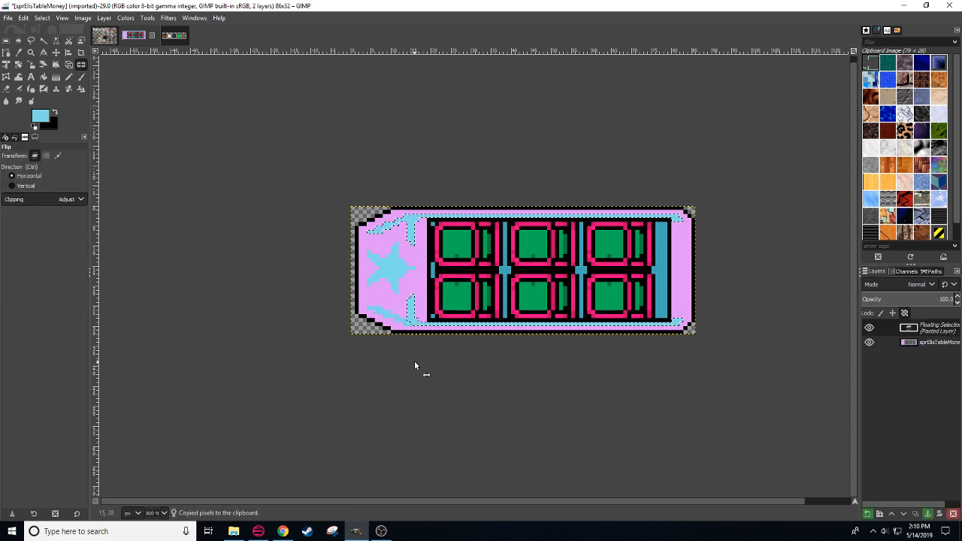
{"action": "key", "text": "r"}
{"action": "left_click", "coordinate": [460, 315]}
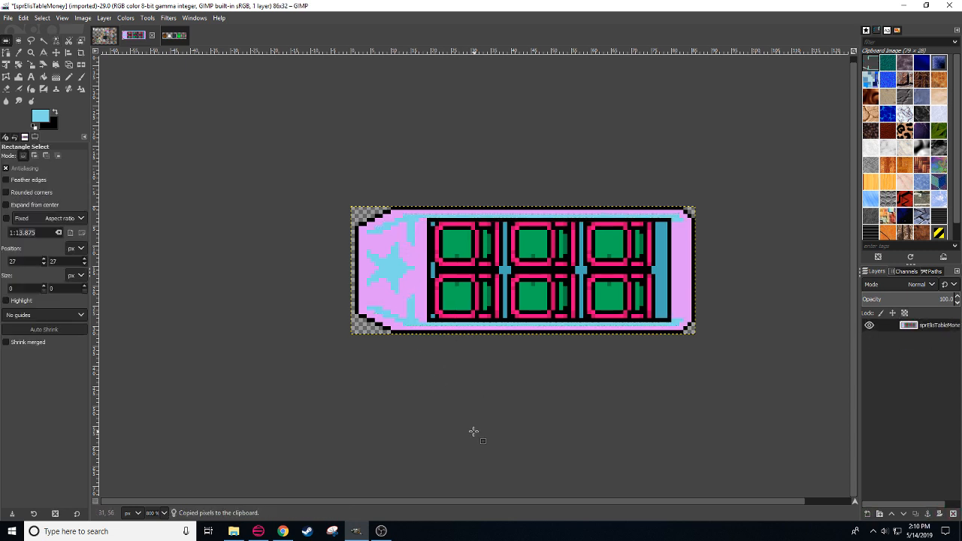
{"action": "left_click_drag", "start_coordinate": [481, 410], "coordinate": [412, 429]}
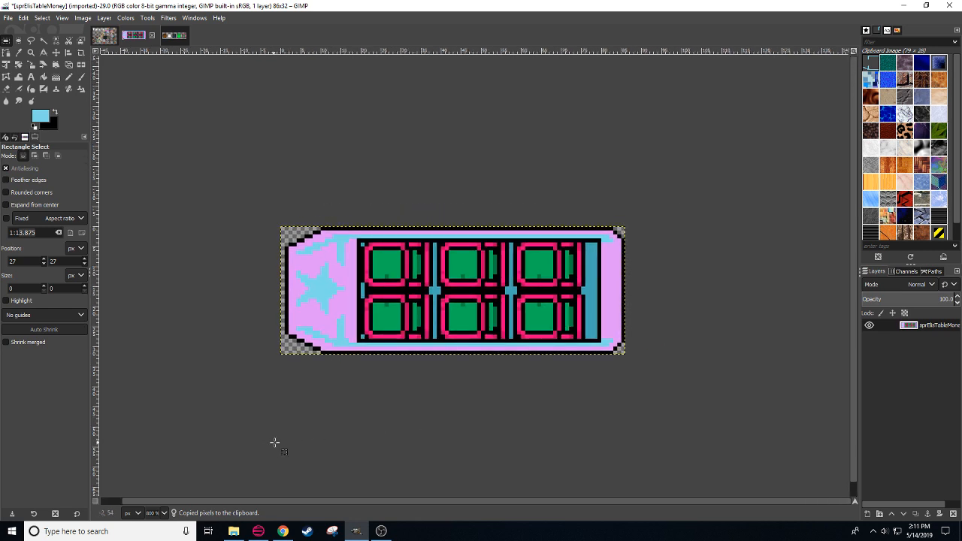
{"action": "left_click_drag", "start_coordinate": [273, 442], "coordinate": [356, 442]}
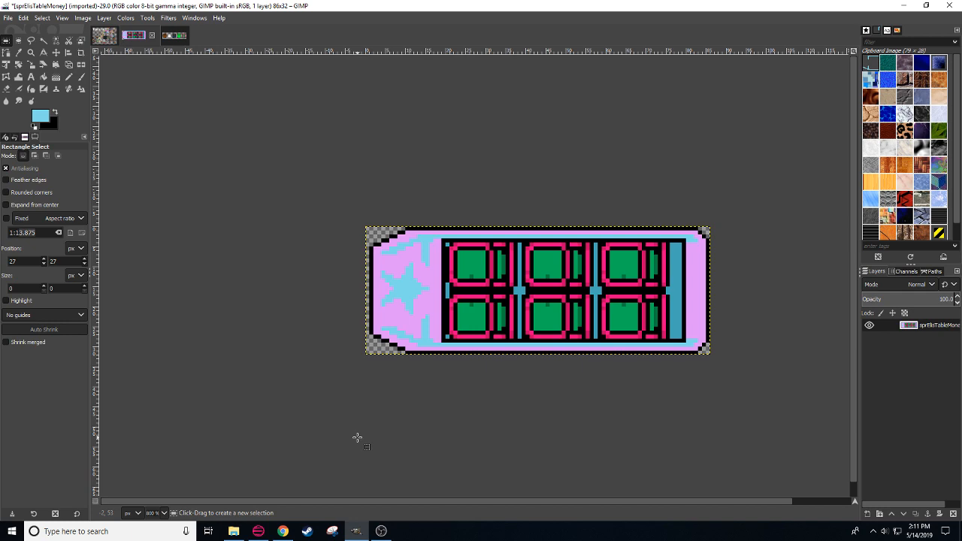
{"action": "left_click_drag", "start_coordinate": [480, 463], "coordinate": [414, 465]}
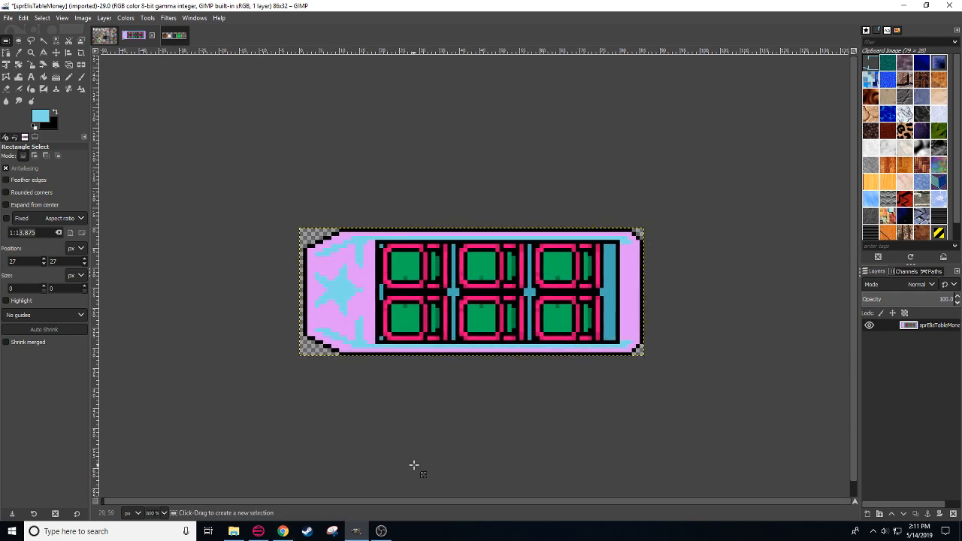
{"action": "left_click_drag", "start_coordinate": [535, 468], "coordinate": [461, 473]}
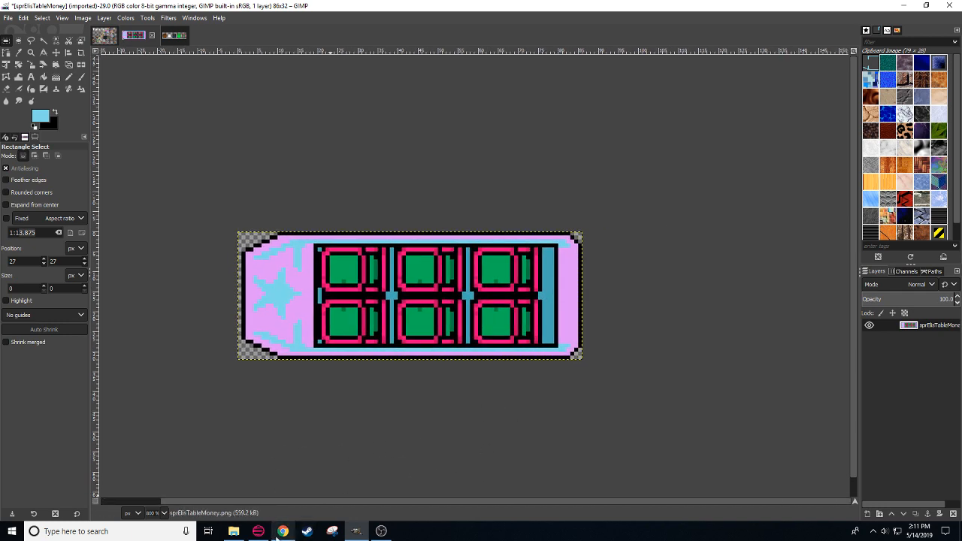
Step: Switch to Chrome and examine the Space Mountain roller coaster car image results for the shape and decoration of real cars
{"action": "left_click", "coordinate": [280, 531]}
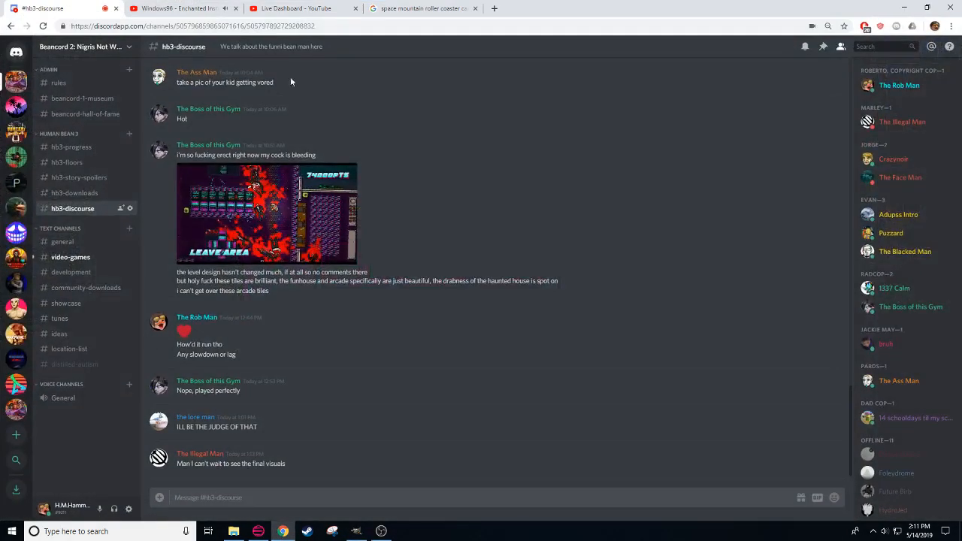
{"action": "left_click", "coordinate": [293, 8]}
{"action": "left_click", "coordinate": [466, 8]}
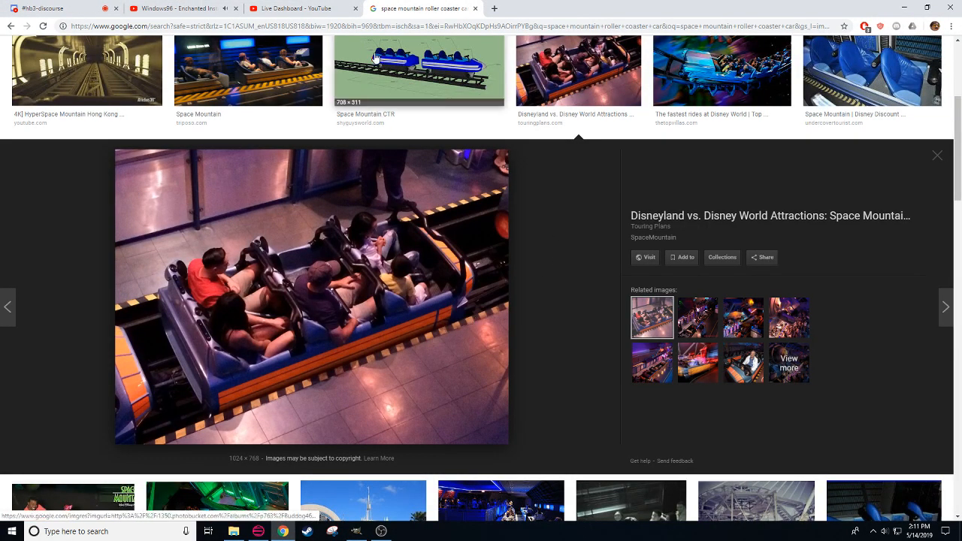
{"action": "left_click", "coordinate": [195, 62]}
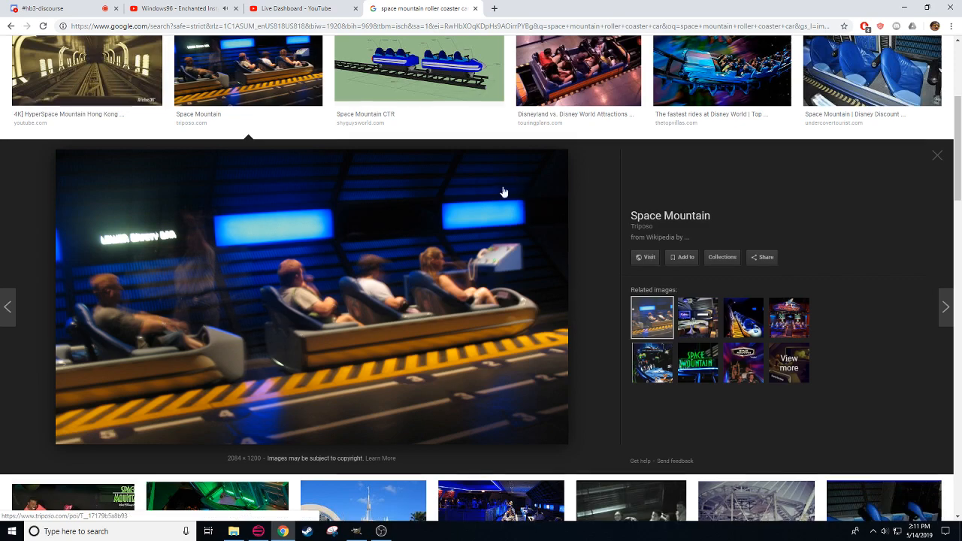
{"action": "scroll", "coordinate": [500, 218], "scroll_direction": "down", "scroll_amount": 5}
{"action": "scroll", "coordinate": [441, 328], "scroll_direction": "down", "scroll_amount": 5}
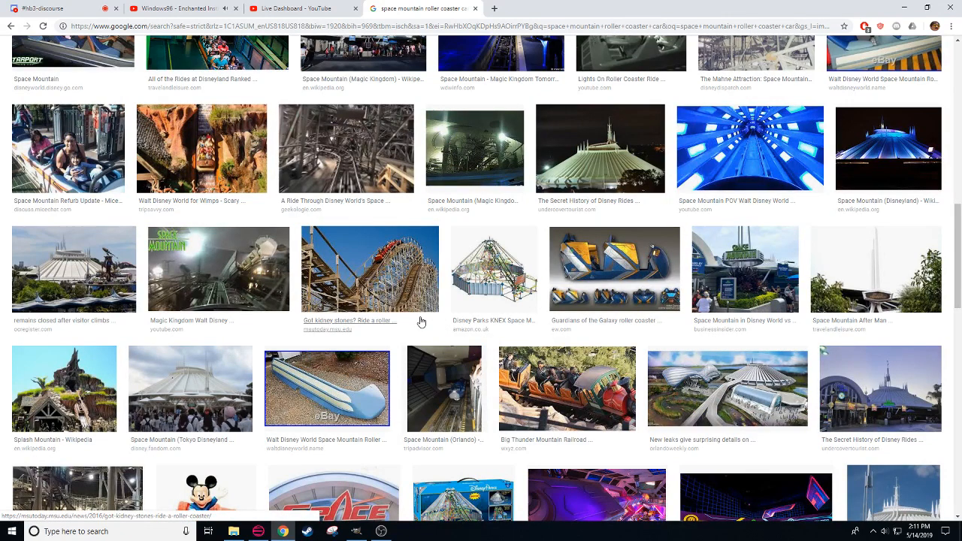
{"action": "scroll", "coordinate": [406, 323], "scroll_direction": "up", "scroll_amount": 1}
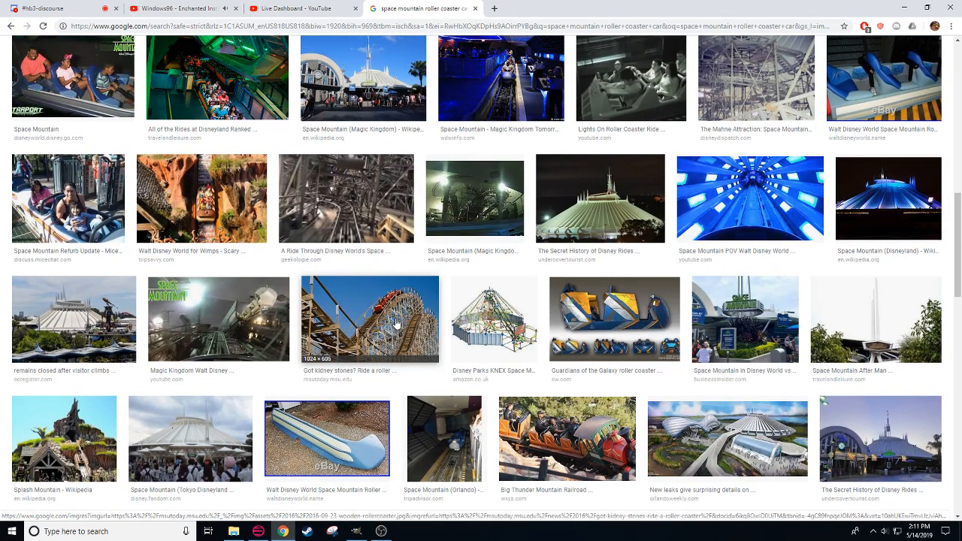
{"action": "scroll", "coordinate": [396, 323], "scroll_direction": "down", "scroll_amount": 4}
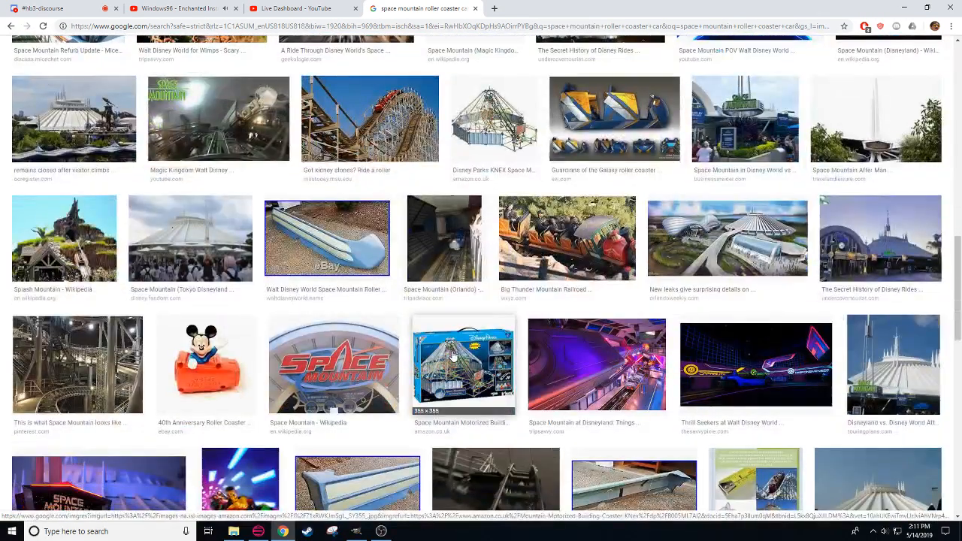
{"action": "scroll", "coordinate": [450, 334], "scroll_direction": "down", "scroll_amount": 3}
{"action": "scroll", "coordinate": [450, 334], "scroll_direction": "down", "scroll_amount": 2}
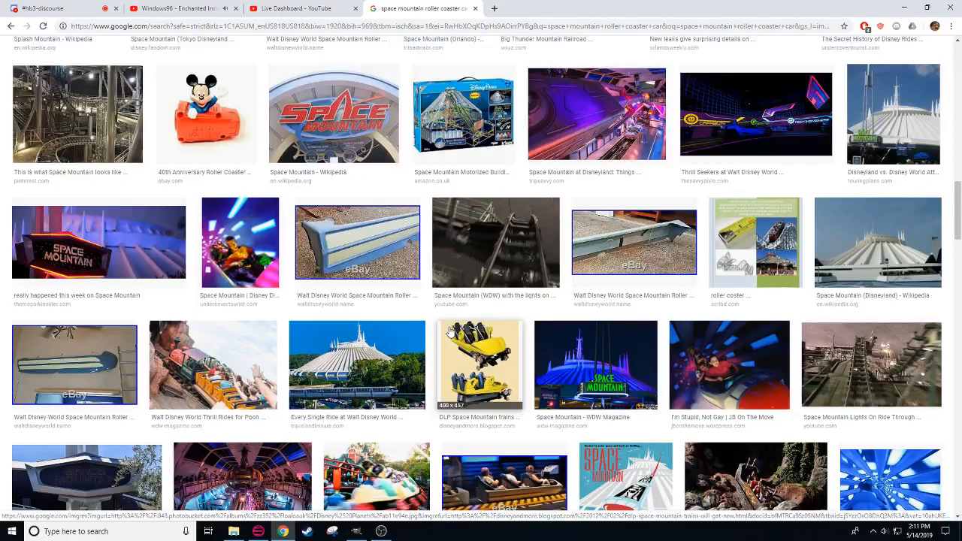
{"action": "scroll", "coordinate": [450, 332], "scroll_direction": "down", "scroll_amount": 5}
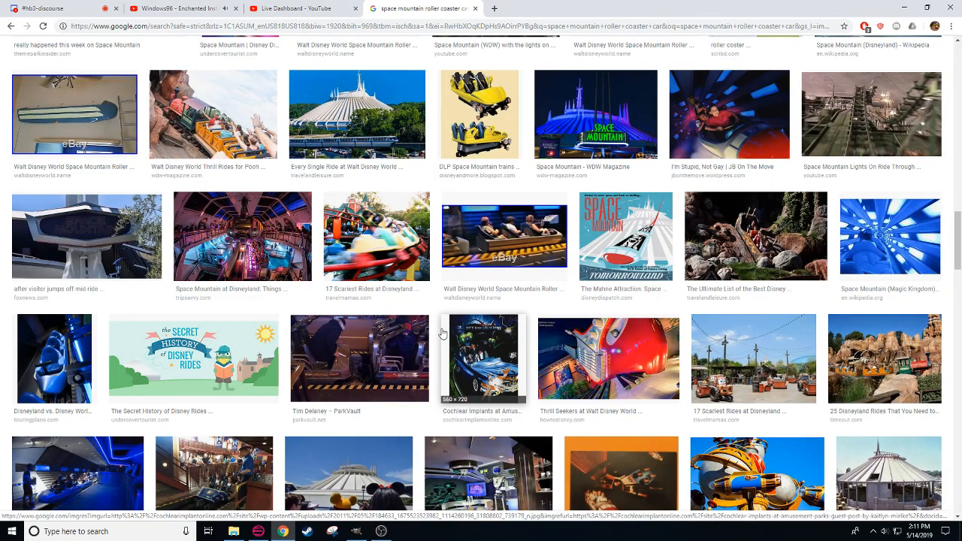
{"action": "scroll", "coordinate": [442, 333], "scroll_direction": "up", "scroll_amount": 10}
{"action": "left_click", "coordinate": [442, 333]}
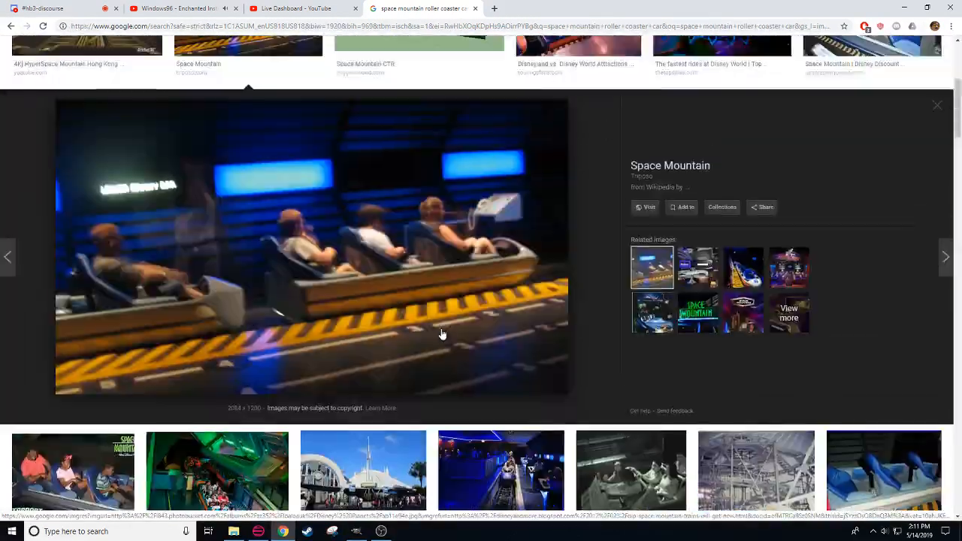
{"action": "scroll", "coordinate": [442, 333], "scroll_direction": "up", "scroll_amount": 4}
{"action": "left_click", "coordinate": [593, 142]}
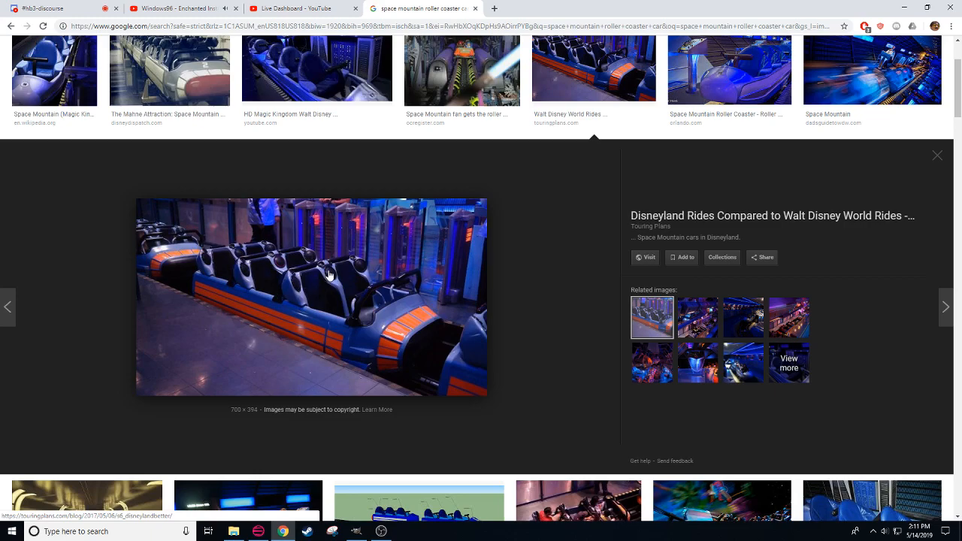
Step: Switch back to GIMP and pencil the word FUN sideways in light blue pixels on the car's rear panel
{"action": "left_click", "coordinate": [356, 531]}
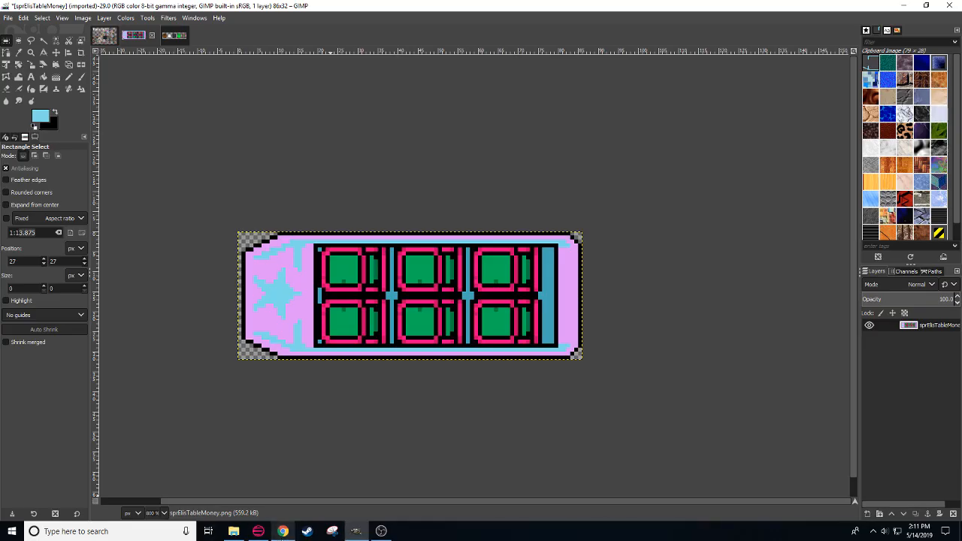
{"action": "left_click_drag", "start_coordinate": [397, 444], "coordinate": [380, 456]}
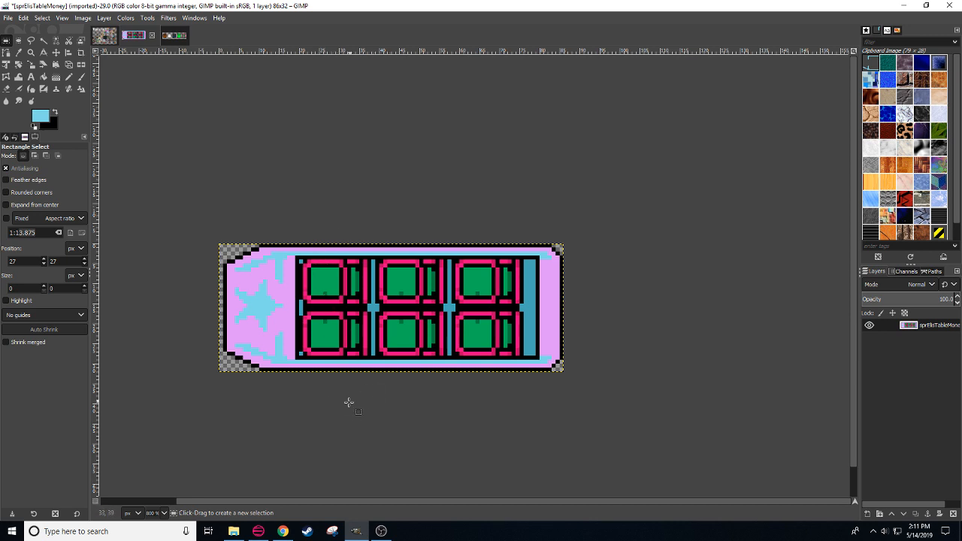
{"action": "left_click_drag", "start_coordinate": [348, 409], "coordinate": [362, 414]}
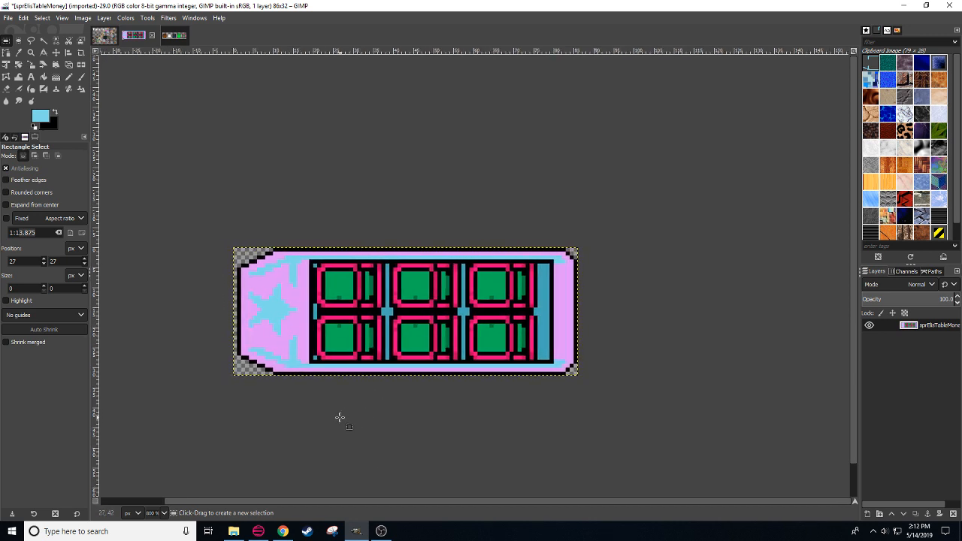
{"action": "key", "text": "n"}
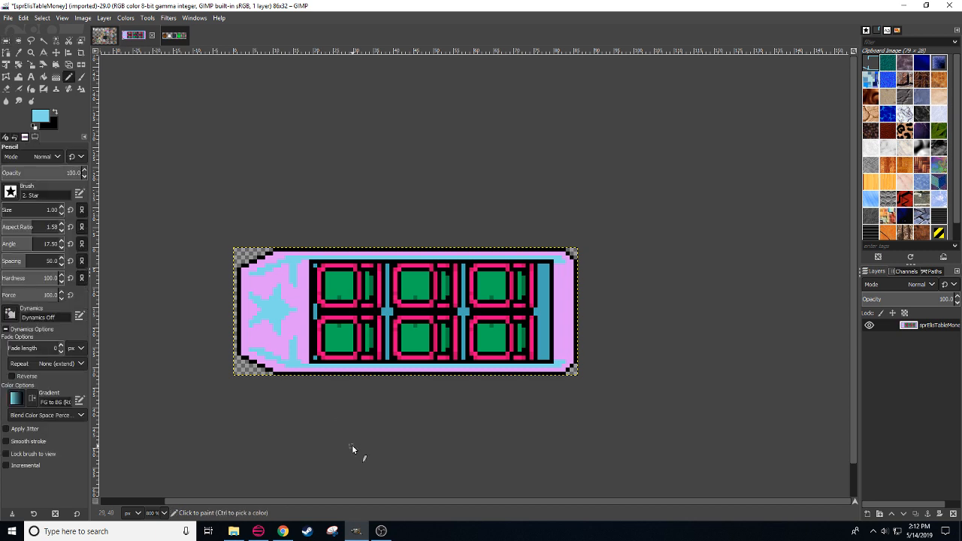
{"action": "scroll", "coordinate": [480, 453], "scroll_direction": "right", "scroll_amount": 2}
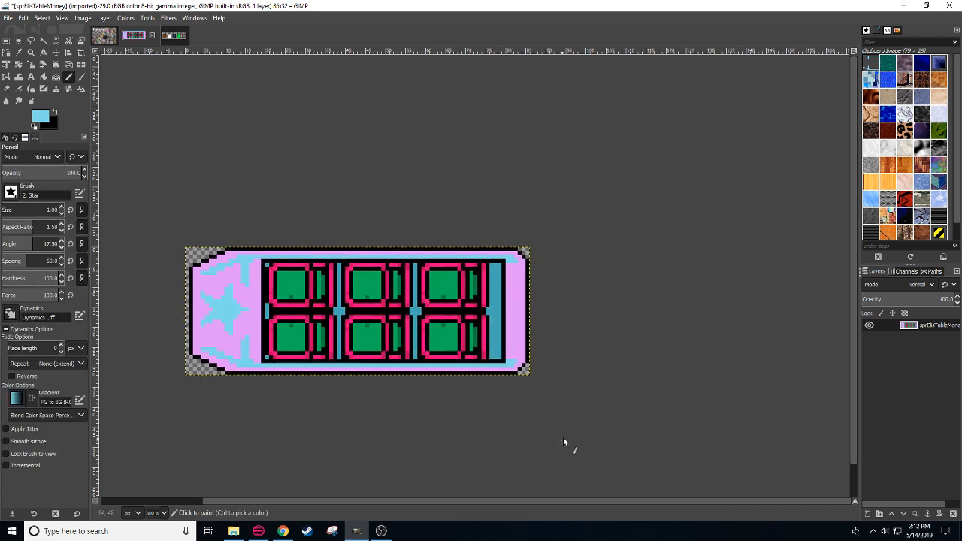
{"action": "scroll", "coordinate": [564, 444], "scroll_direction": "right", "scroll_amount": 6}
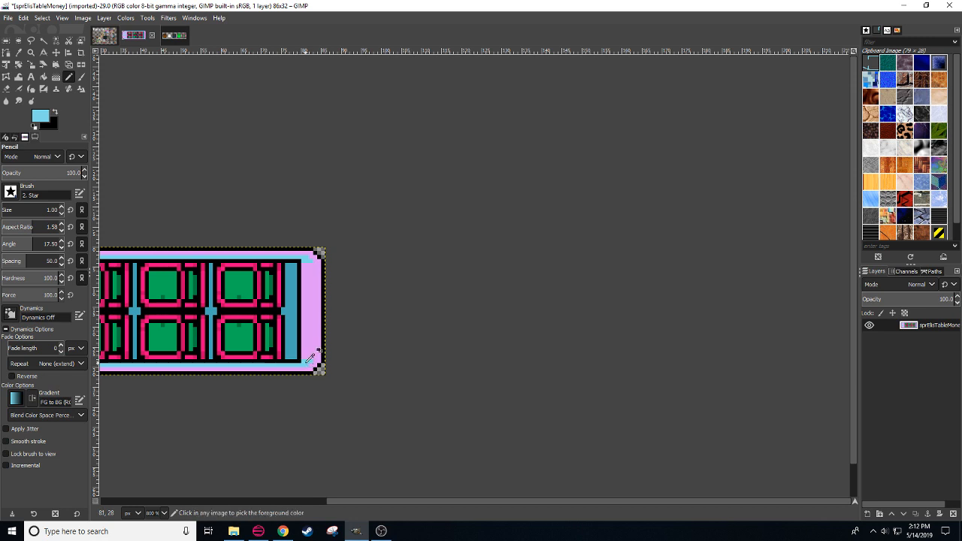
{"action": "left_click_drag", "start_coordinate": [314, 353], "coordinate": [306, 352]}
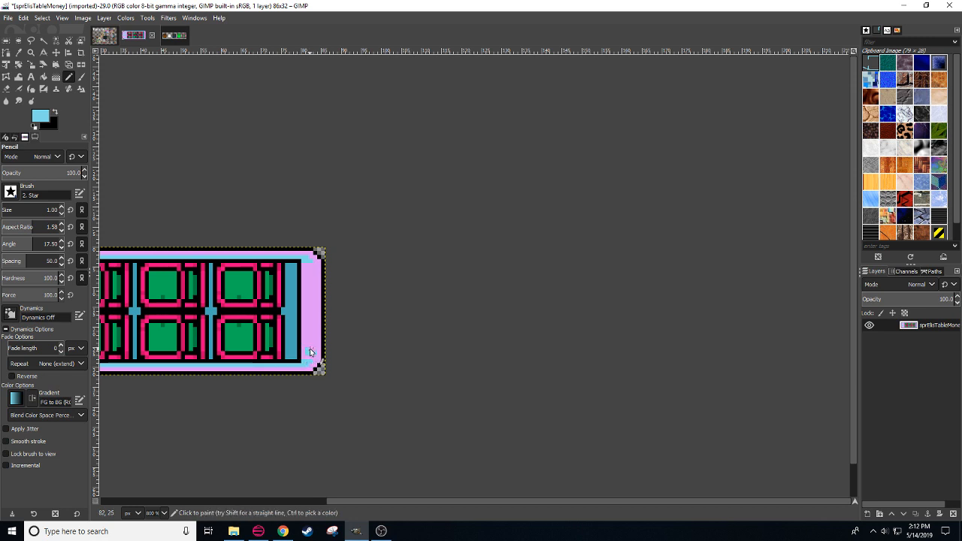
{"action": "left_click", "coordinate": [308, 347]}
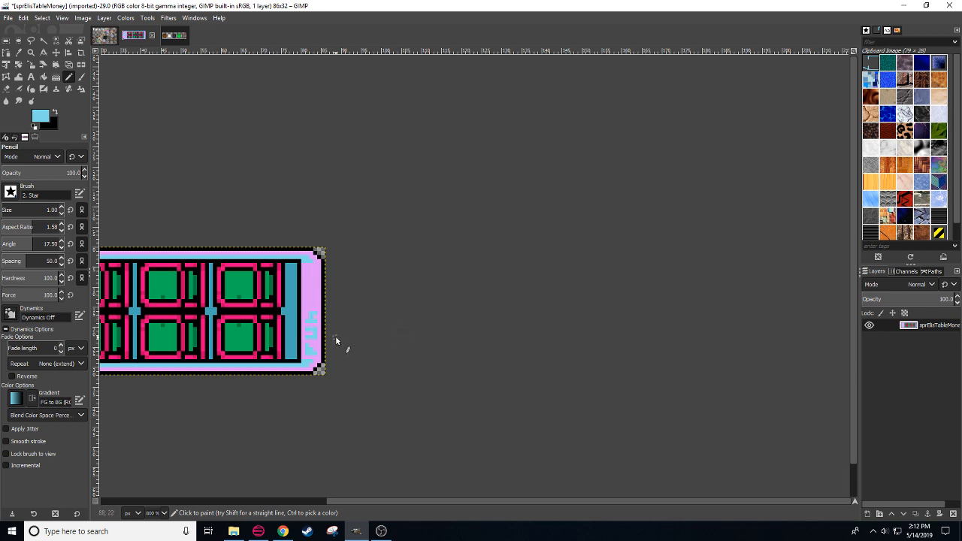
Step: Cut and paste the FUN lettering higher on the rear panel, and bucket-fill the leftover gap with the sampled body pink
{"action": "key", "text": "r"}
{"action": "mouse_move", "coordinate": [302, 308]}
{"action": "left_mouse_down"}
{"action": "mouse_move", "coordinate": [320, 350]}
{"action": "mouse_move", "coordinate": [311, 309]}
{"action": "left_mouse_up"}
{"action": "key", "text": "ctrl+x"}
{"action": "key", "text": "ctrl+v"}
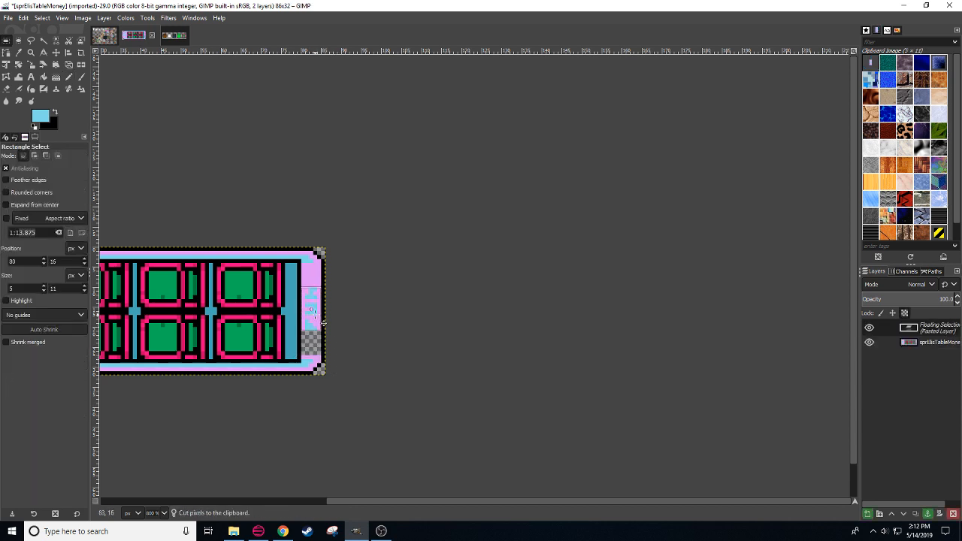
{"action": "left_click", "coordinate": [350, 330]}
{"action": "key", "text": "shift+b"}
{"action": "left_click", "coordinate": [319, 315], "text": "ctrl"}
{"action": "left_click", "coordinate": [314, 349]}
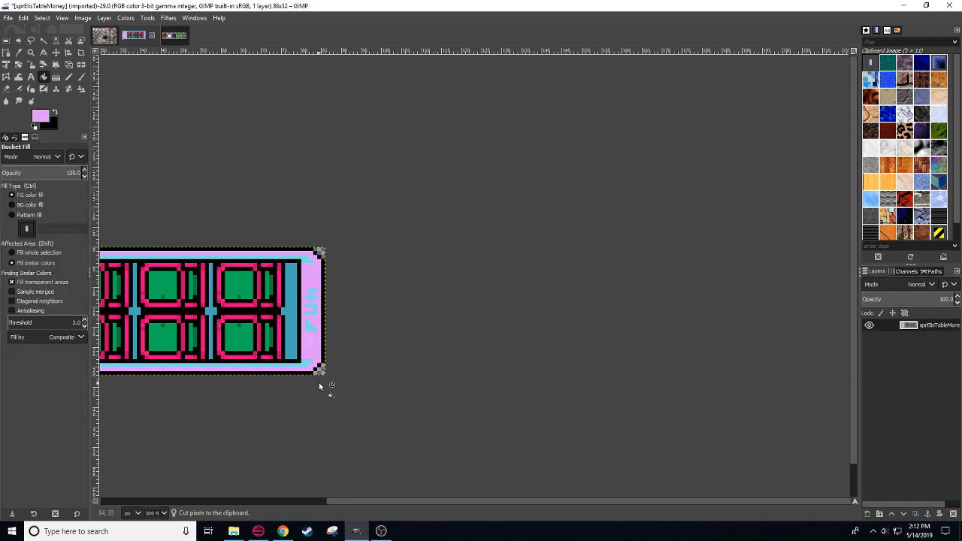
Step: Undo the gap fill and anchoring, shift the FUN lettering one pixel down, and anchor it with the gap refilled in pink
{"action": "scroll", "coordinate": [450, 406], "scroll_direction": "left", "scroll_amount": 5}
{"action": "key", "text": "ctrl+z"}
{"action": "key", "text": "ctrl+z"}
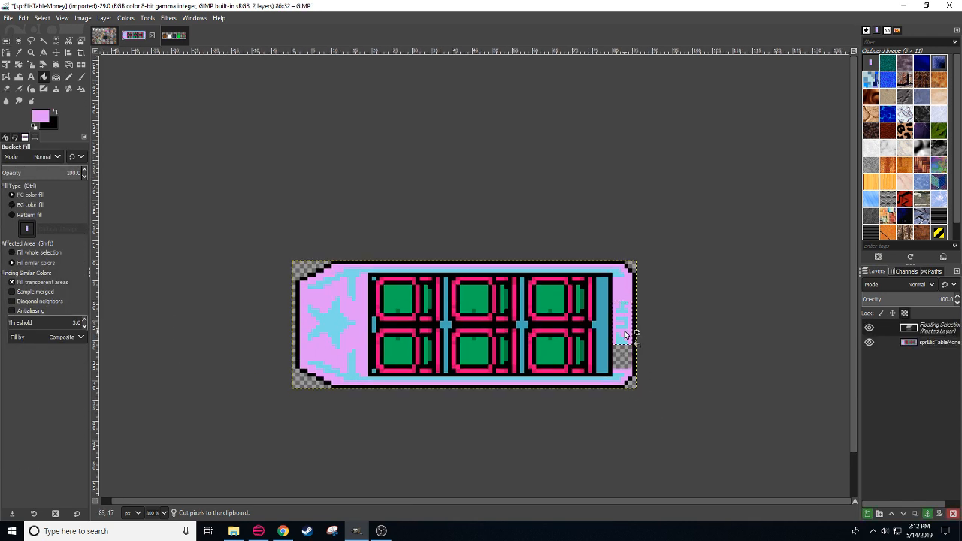
{"action": "key", "text": "r"}
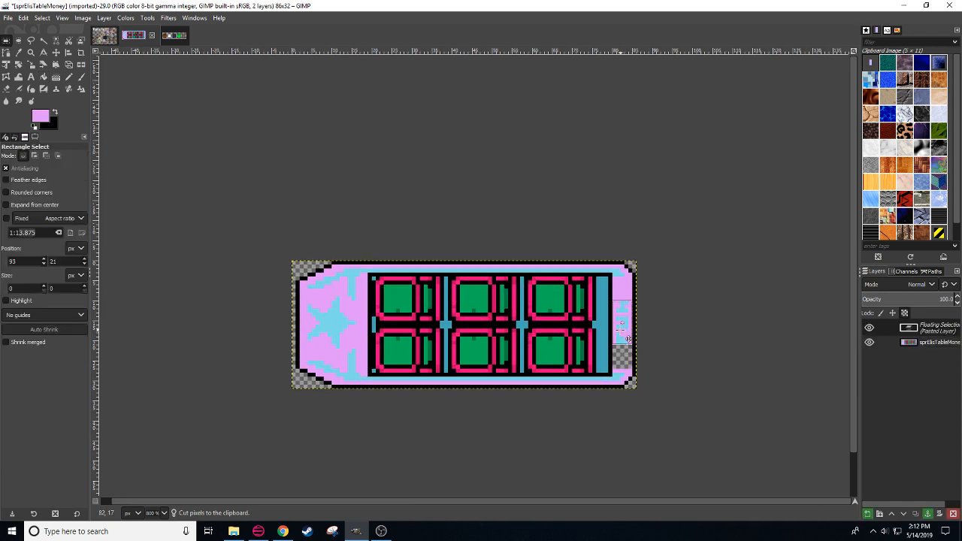
{"action": "left_click", "coordinate": [684, 371]}
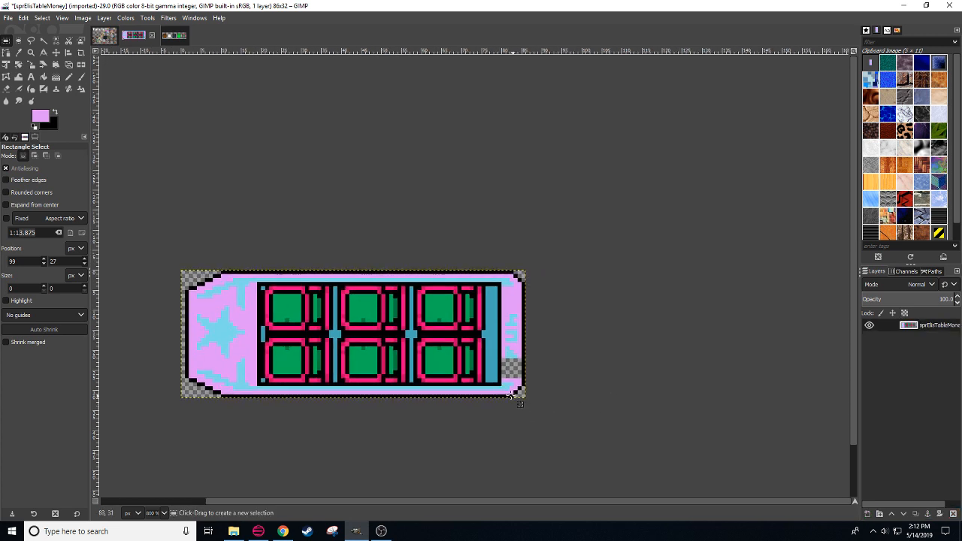
{"action": "key", "text": "shift+b"}
{"action": "left_click", "coordinate": [510, 370]}
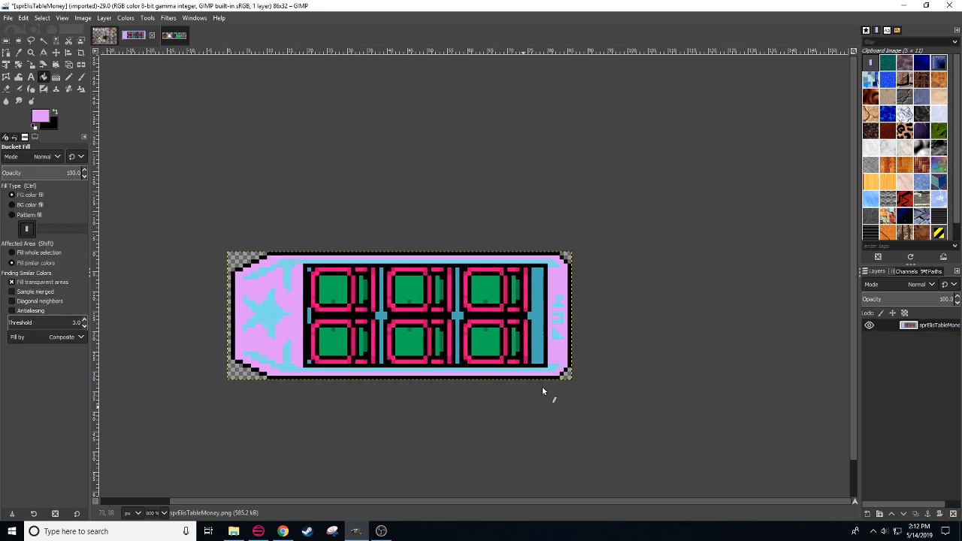
{"action": "key", "text": "n"}
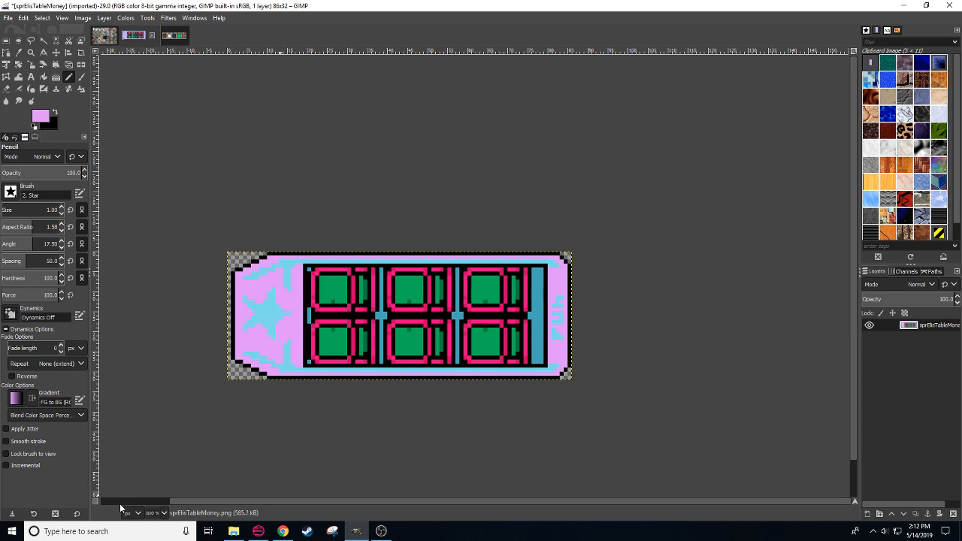
Step: Examine the whole car sprite and compare it with the Space Mountain roller coaster car images in Chrome before returning to GIMP
{"action": "scroll", "coordinate": [155, 514], "scroll_direction": "down", "scroll_amount": 2}
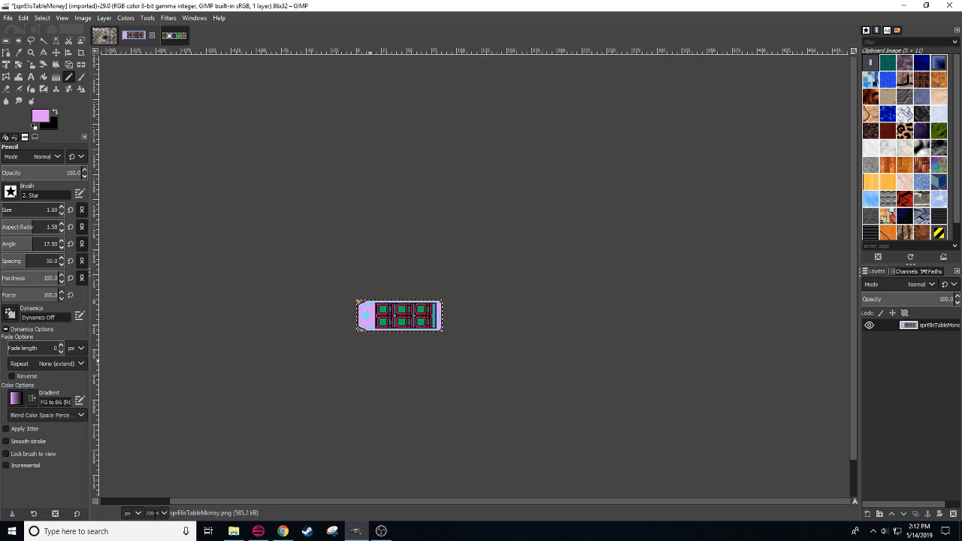
{"action": "scroll", "coordinate": [155, 515], "scroll_direction": "up", "scroll_amount": 2}
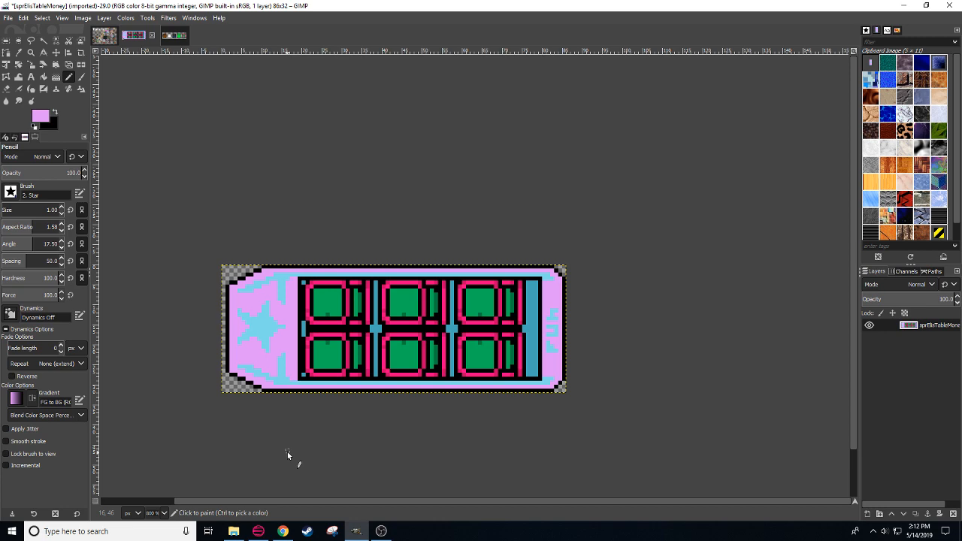
{"action": "left_click", "coordinate": [283, 531]}
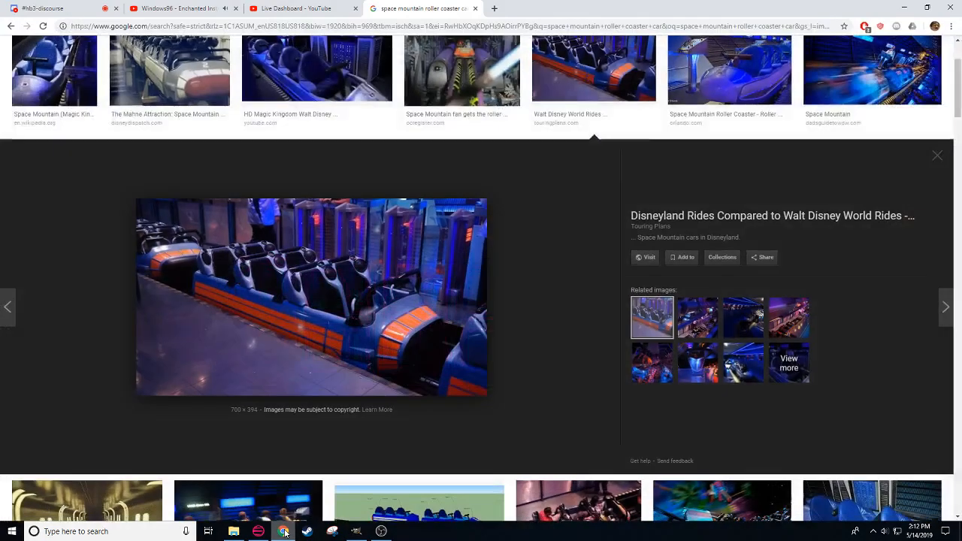
{"action": "scroll", "coordinate": [394, 307], "scroll_direction": "up", "scroll_amount": 2}
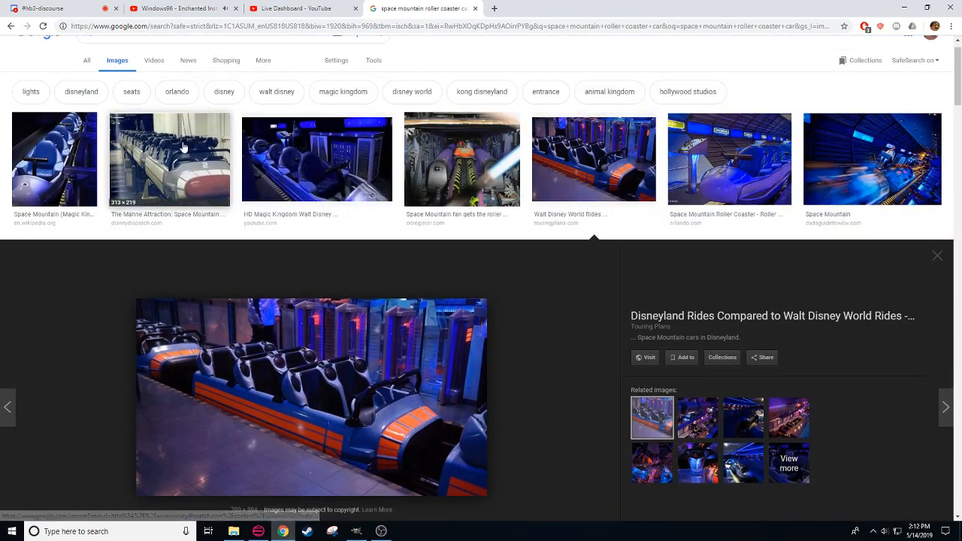
{"action": "left_click", "coordinate": [356, 531]}
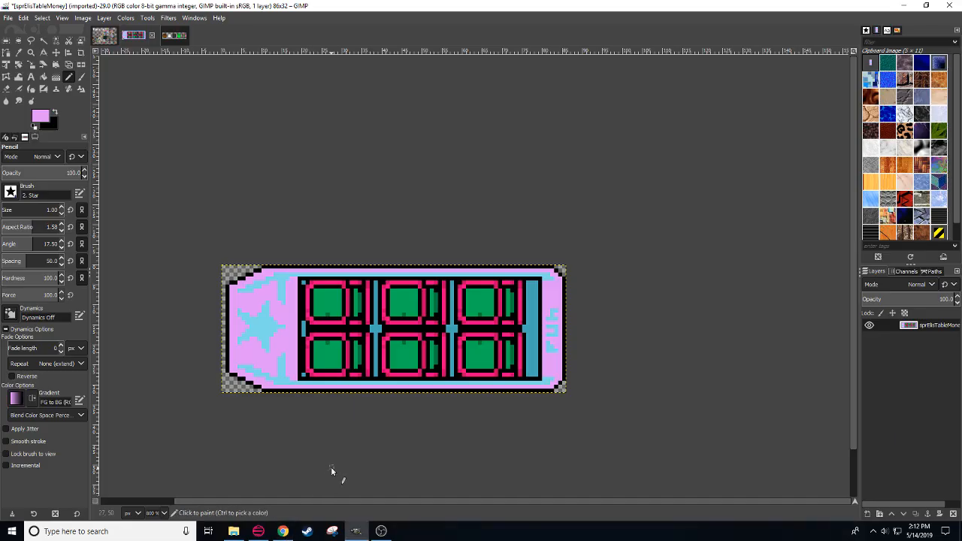
{"action": "left_click_drag", "start_coordinate": [357, 458], "coordinate": [390, 439]}
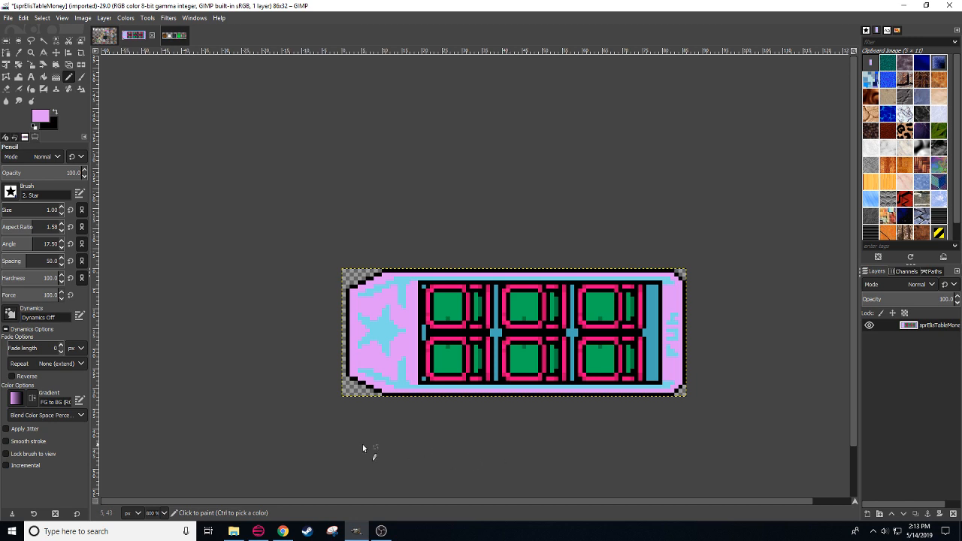
{"action": "left_click_drag", "start_coordinate": [364, 445], "coordinate": [263, 441]}
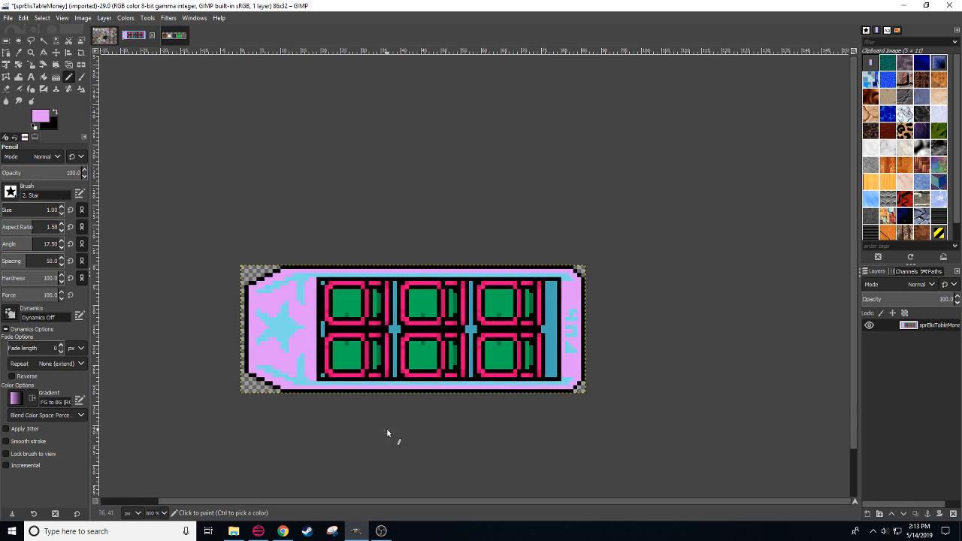
{"action": "left_click_drag", "start_coordinate": [387, 433], "coordinate": [452, 430]}
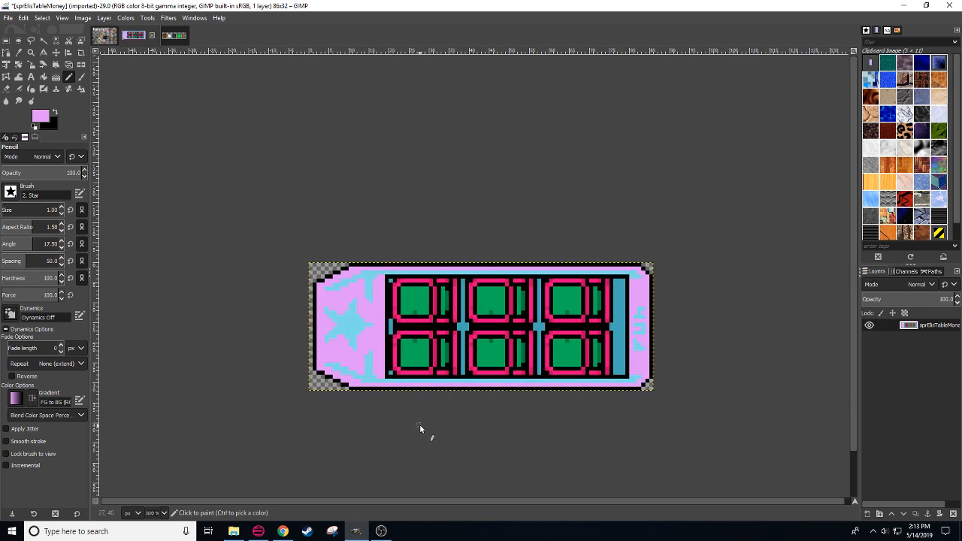
Step: Select all the bright green seat pixels by color, and sample the peach orange swatch from the Backgrounds image as foreground color
{"action": "key", "text": "shift+o"}
{"action": "left_click", "coordinate": [394, 375]}
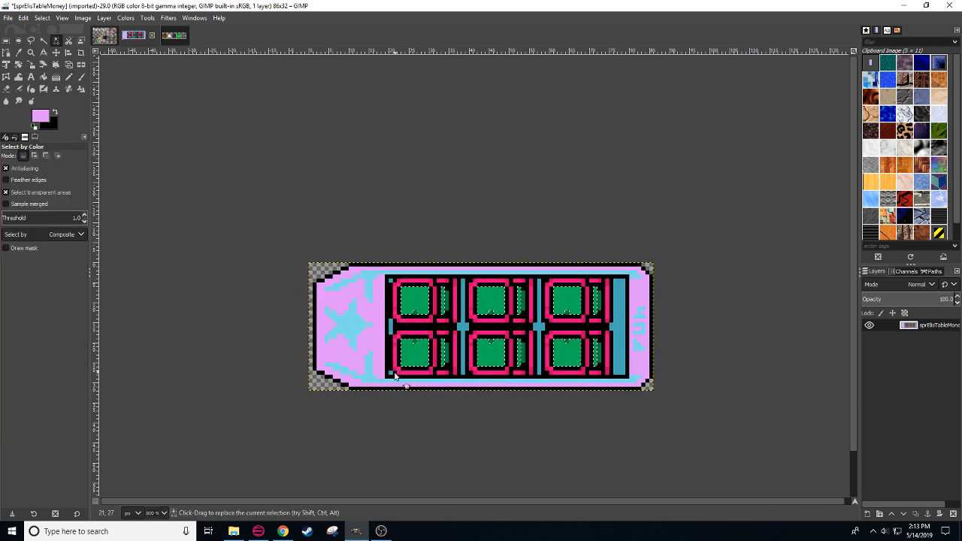
{"action": "key", "text": "n"}
{"action": "key", "text": "alt+1"}
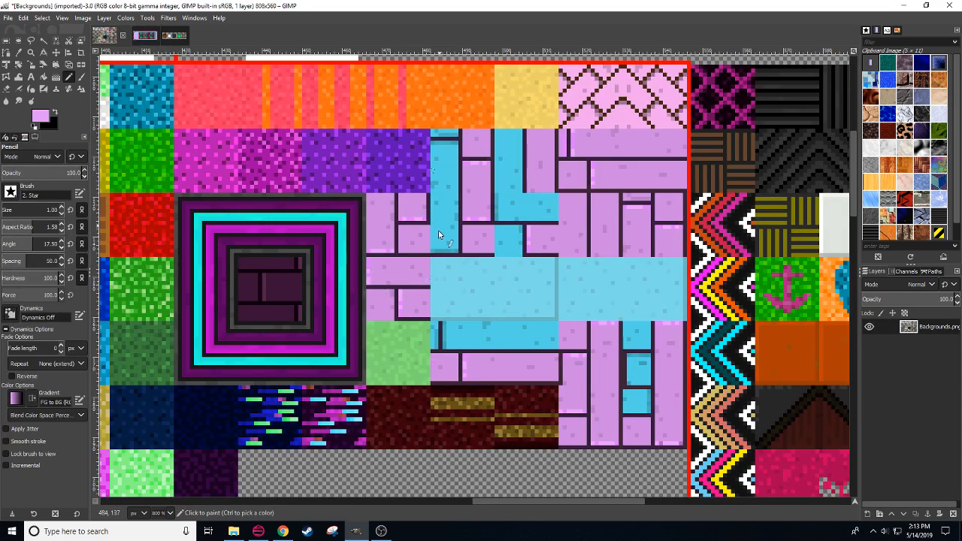
{"action": "left_click_drag", "start_coordinate": [438, 230], "coordinate": [961, 121]}
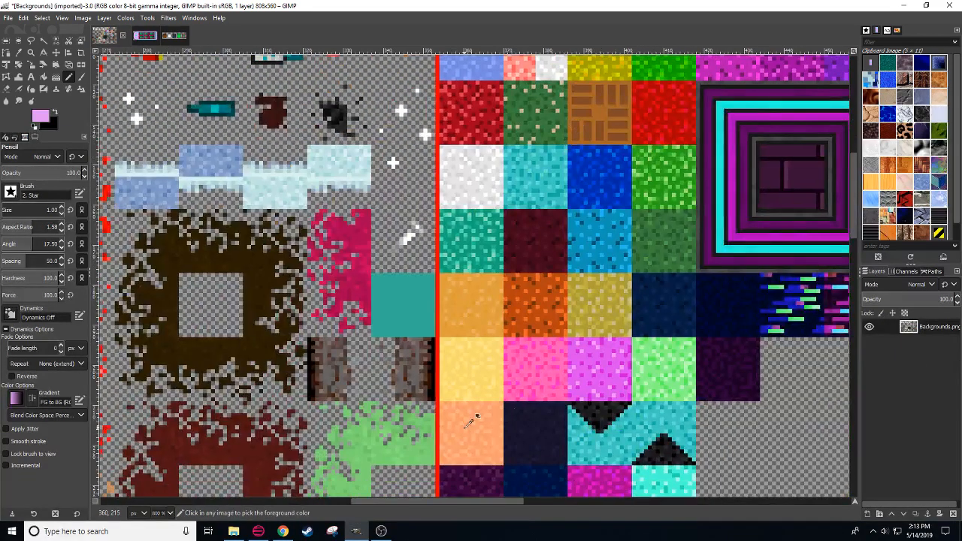
{"action": "left_click", "coordinate": [468, 423], "text": "ctrl"}
Step: Close the sprELisHipsterChairs image discarding its changes, and bucket-fill the selected seat pixels with the sampled peach
{"action": "left_click", "coordinate": [173, 37]}
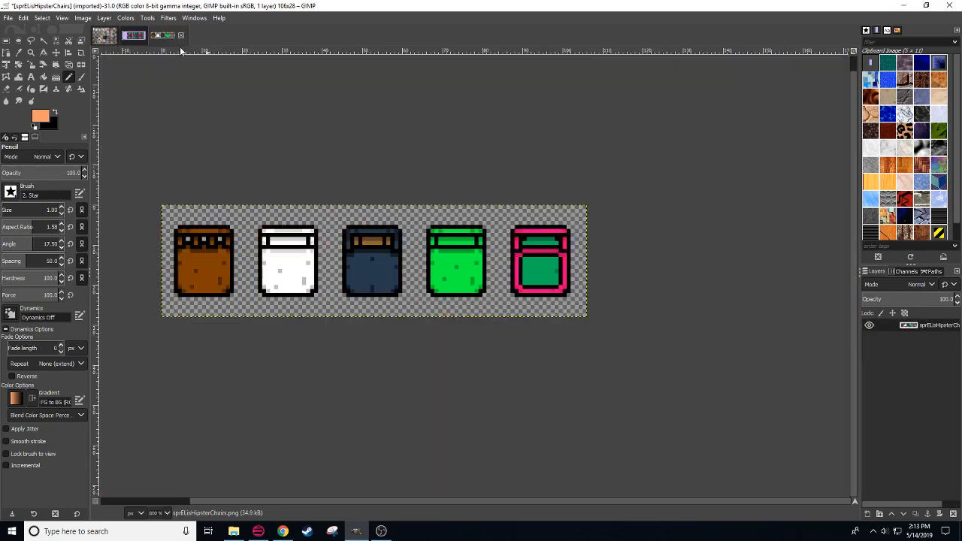
{"action": "left_click", "coordinate": [181, 35]}
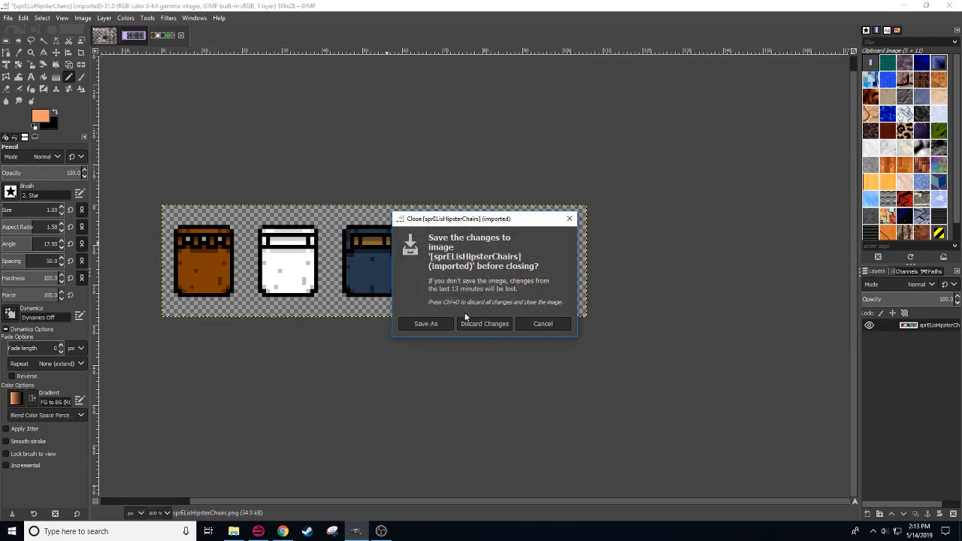
{"action": "left_click", "coordinate": [488, 323]}
{"action": "key", "text": "shift+b"}
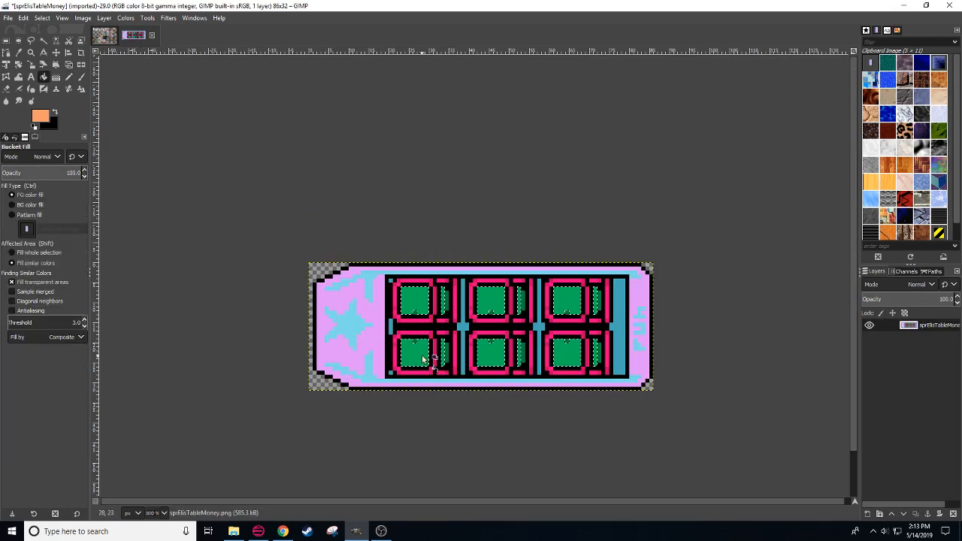
{"action": "left_click", "coordinate": [412, 352]}
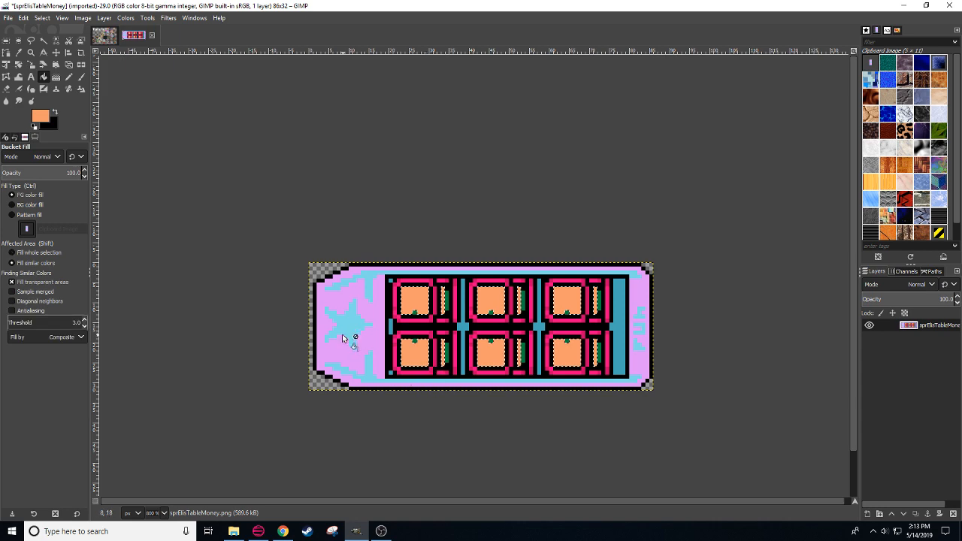
Step: Select the bright pink seat frames by color and fill the whole selection with periwinkle blue sampled from the Backgrounds image
{"action": "key", "text": "shift+o"}
{"action": "left_click", "coordinate": [423, 321]}
{"action": "key", "text": "n"}
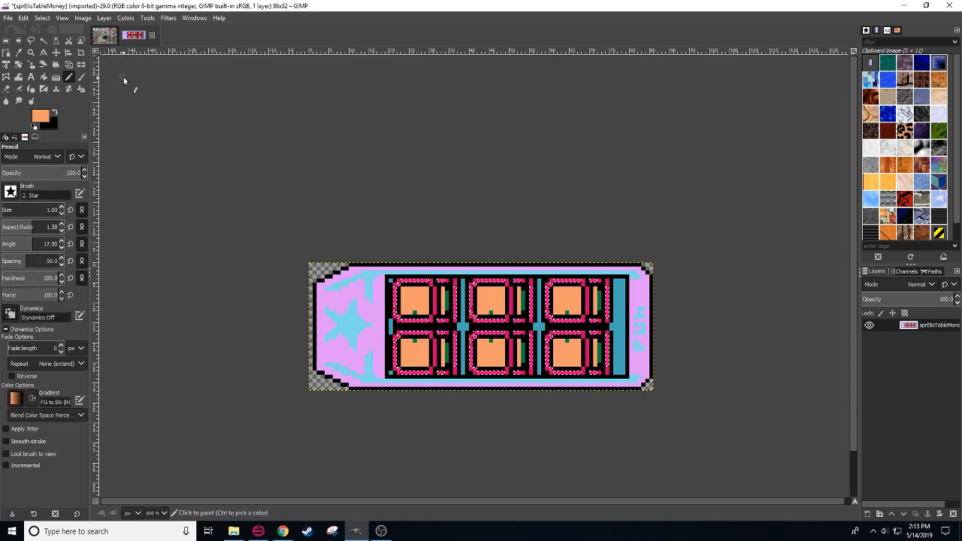
{"action": "left_click", "coordinate": [103, 35]}
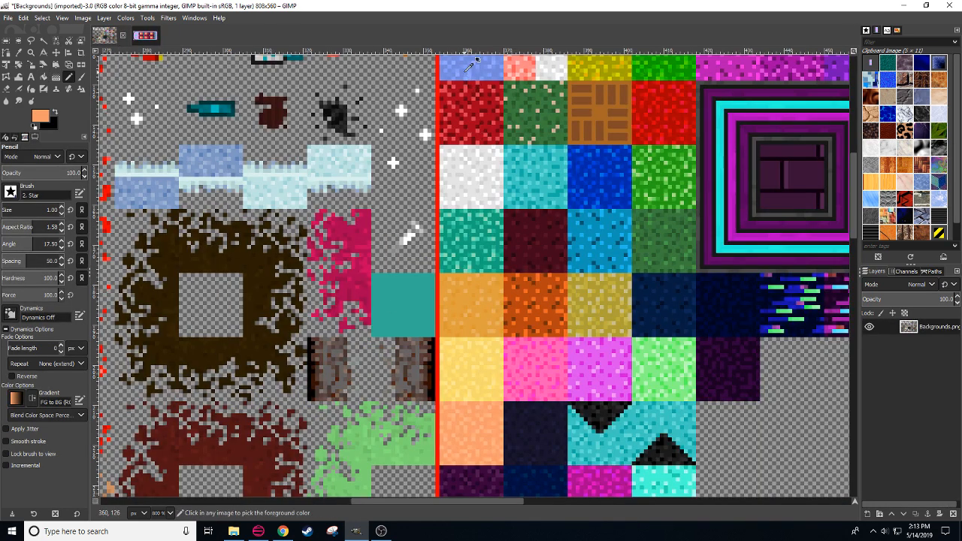
{"action": "left_click", "coordinate": [465, 68], "text": "ctrl"}
{"action": "left_click", "coordinate": [139, 35]}
{"action": "key", "text": "shift+b"}
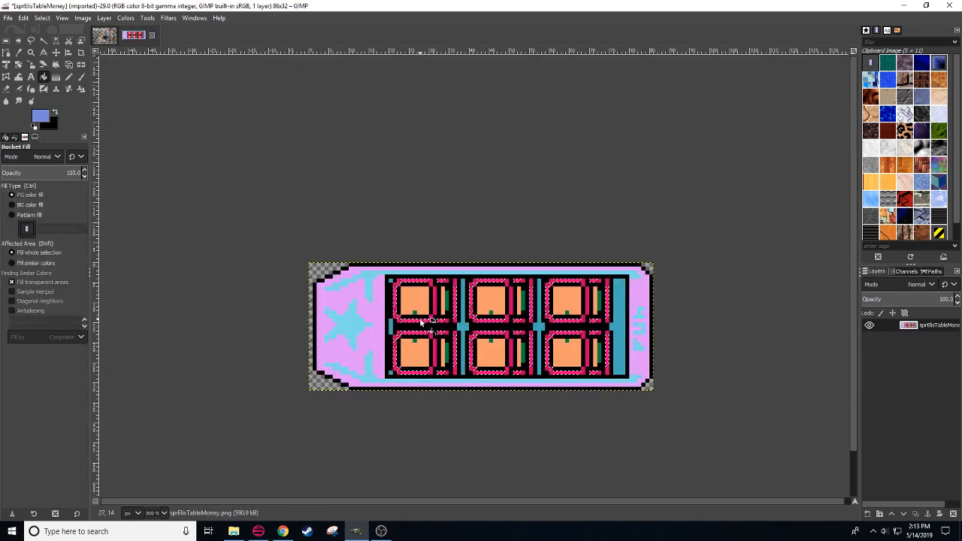
{"action": "left_click", "coordinate": [430, 322], "text": "shift"}
Step: Select the remaining darker pink frame pixels by color and fill them with the periwinkle blue darkened to a value of 78.5
{"action": "key", "text": "shift+o"}
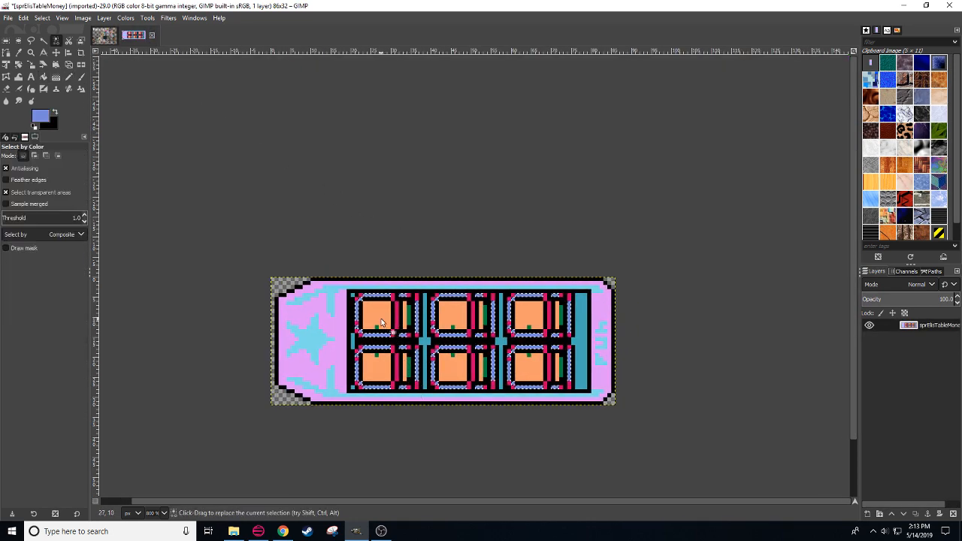
{"action": "left_click", "coordinate": [397, 320]}
{"action": "key", "text": "n"}
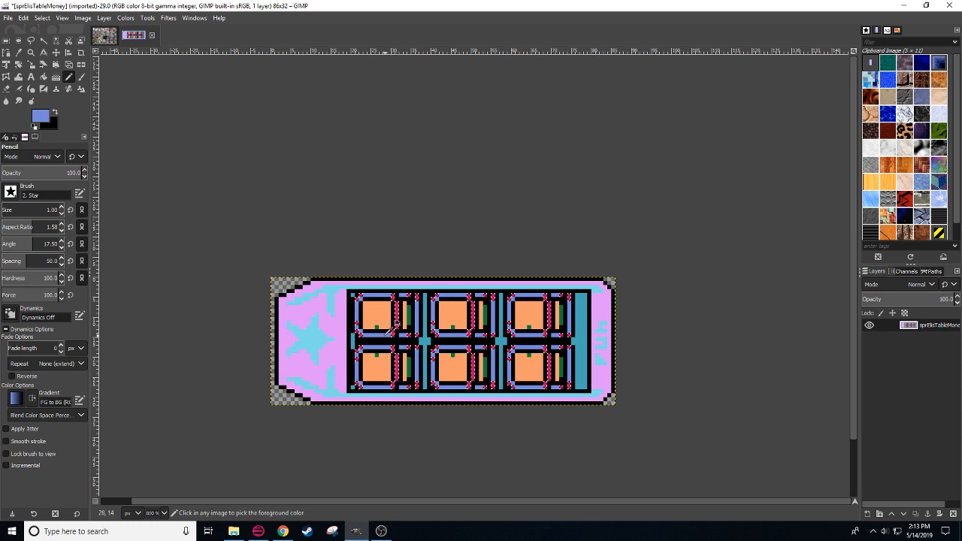
{"action": "left_click", "coordinate": [38, 114]}
{"action": "left_click", "coordinate": [760, 175]}
{"action": "left_click", "coordinate": [760, 175]}
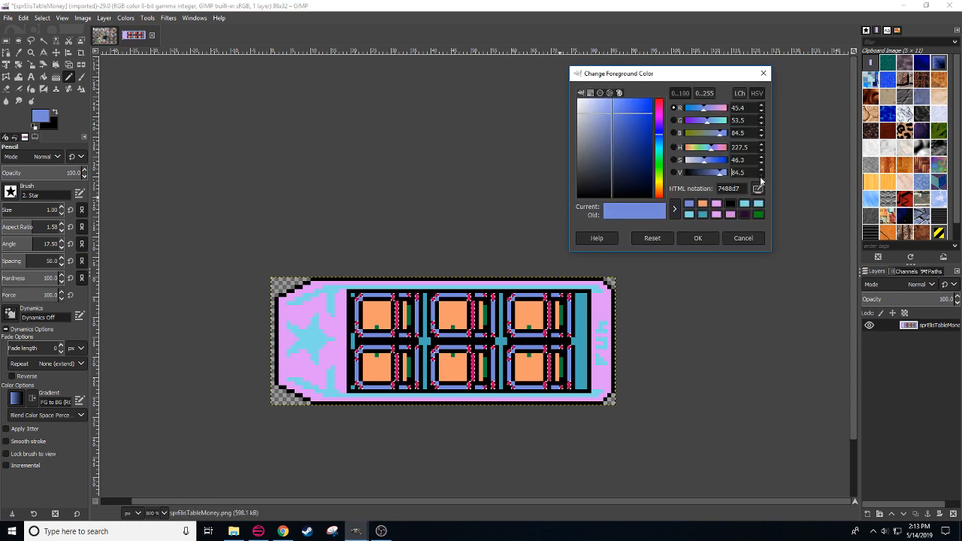
{"action": "left_click", "coordinate": [760, 175]}
{"action": "left_click", "coordinate": [760, 175]}
{"action": "left_click", "coordinate": [761, 175]}
{"action": "left_click", "coordinate": [760, 175]}
{"action": "left_click", "coordinate": [761, 175]}
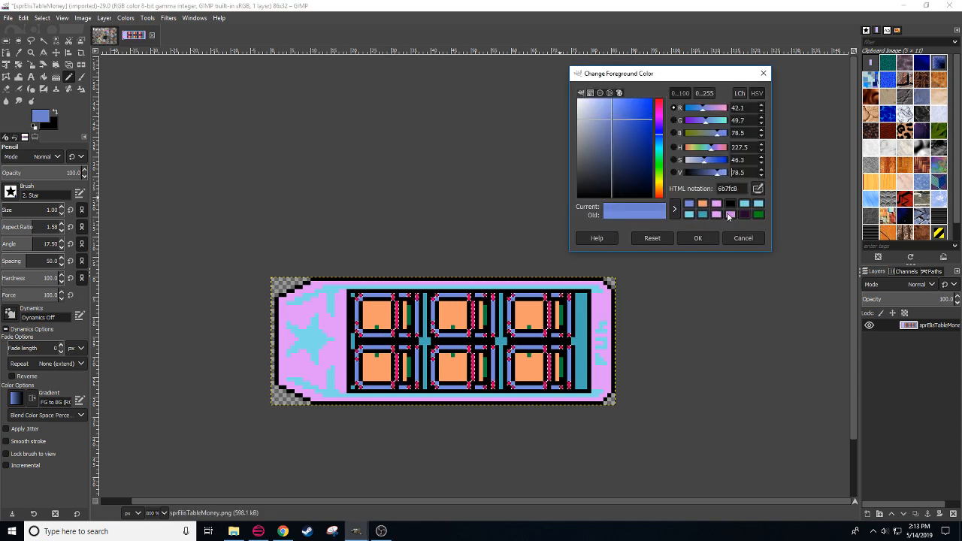
{"action": "left_click", "coordinate": [697, 237]}
{"action": "key", "text": "shift+b"}
{"action": "left_click", "coordinate": [396, 316], "text": "shift"}
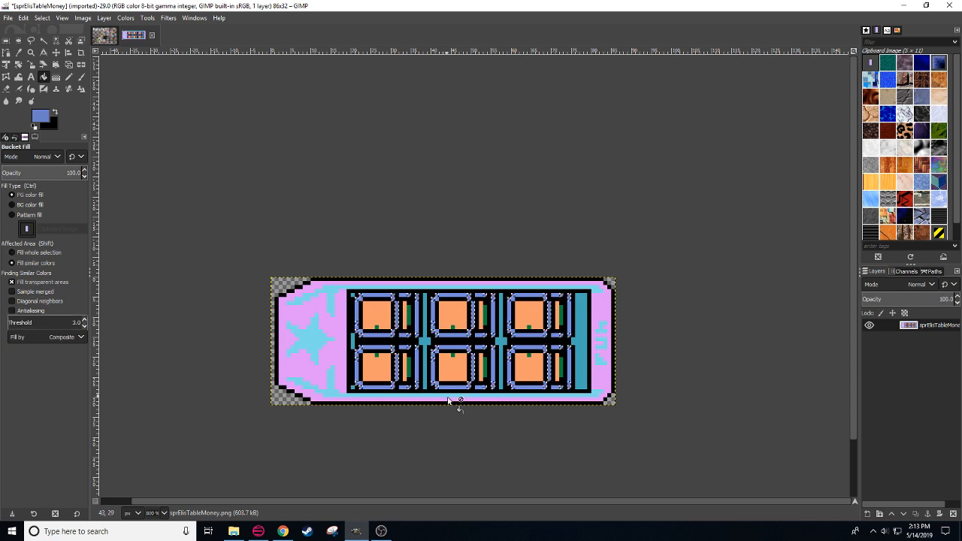
{"action": "key", "text": "ctrl+a"}
{"action": "left_click_drag", "start_coordinate": [471, 426], "coordinate": [458, 435]}
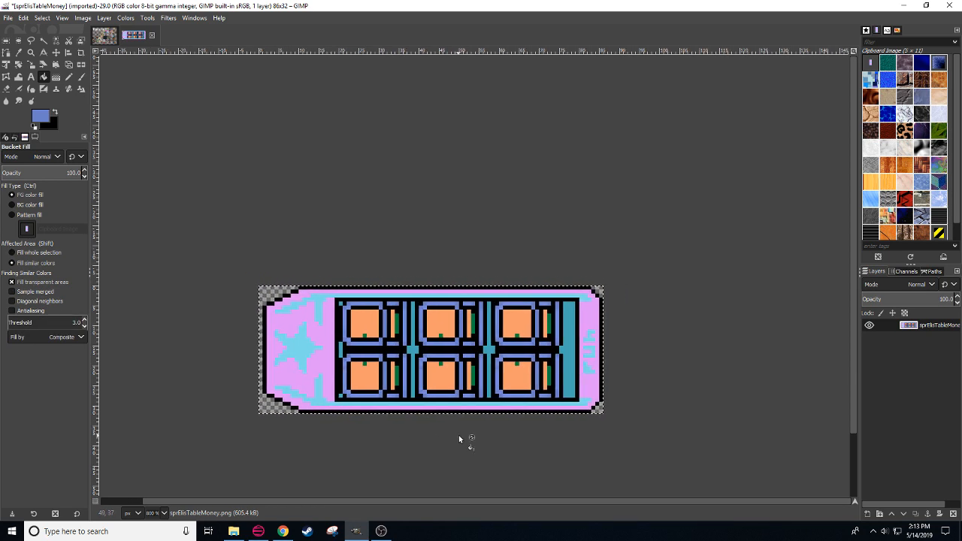
Step: Restore the frame-shading selection and refill it with the blue darkened further to a value of 73.5
{"action": "key", "text": "ctrl+z"}
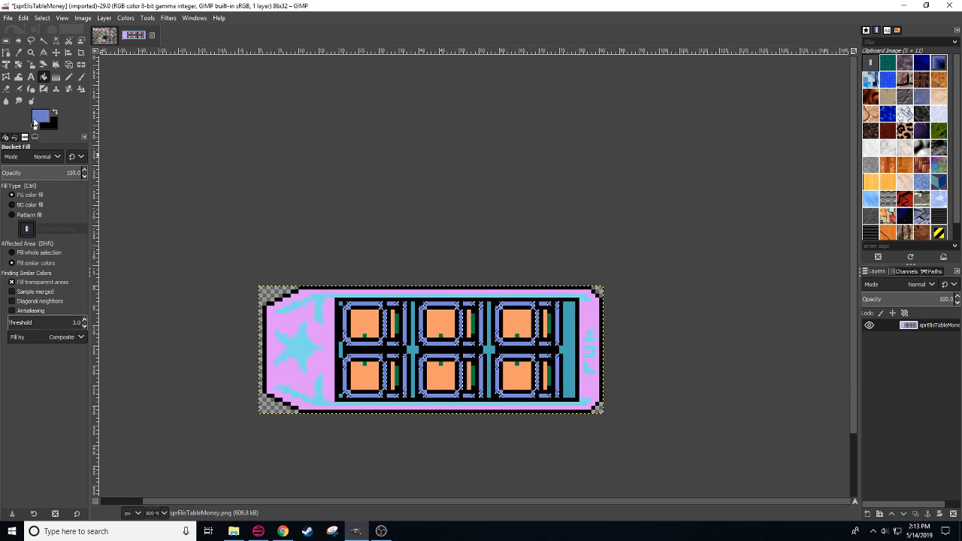
{"action": "left_click", "coordinate": [40, 115]}
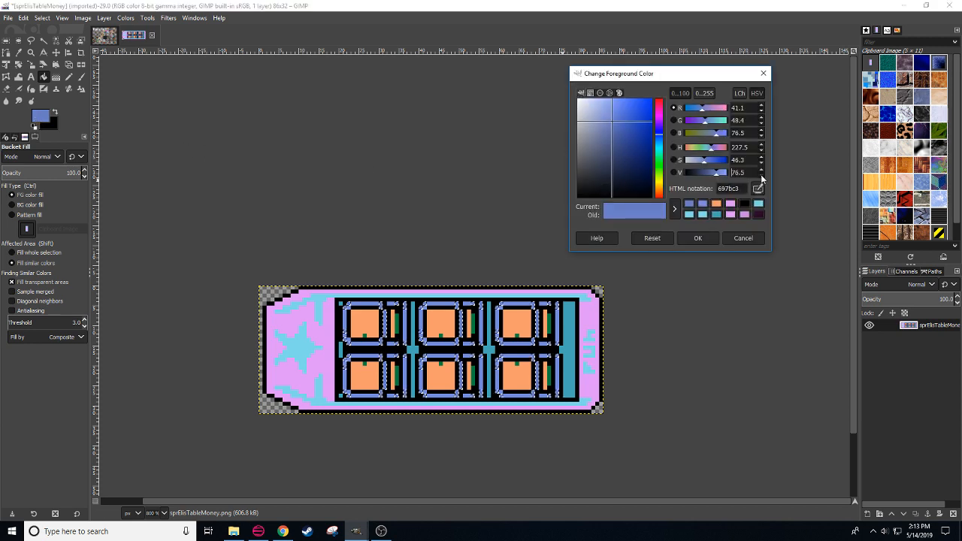
{"action": "left_click", "coordinate": [698, 238]}
{"action": "left_click", "coordinate": [386, 329], "text": "shift"}
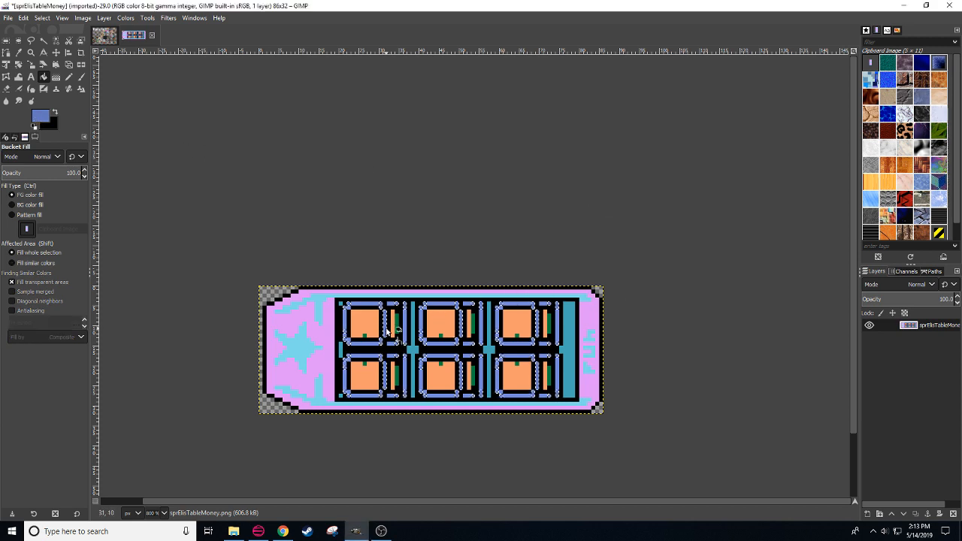
{"action": "key", "text": "ctrl+a"}
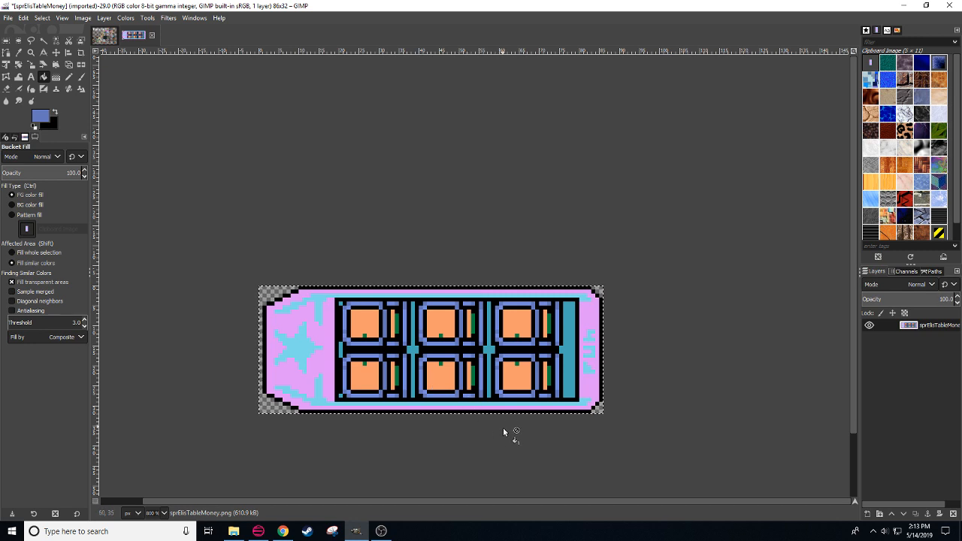
Step: Bring back the frame-shading selection, refill it with a still darker shade of the blue, and select the whole image
{"action": "key", "text": "ctrl+z"}
{"action": "left_click", "coordinate": [36, 123]}
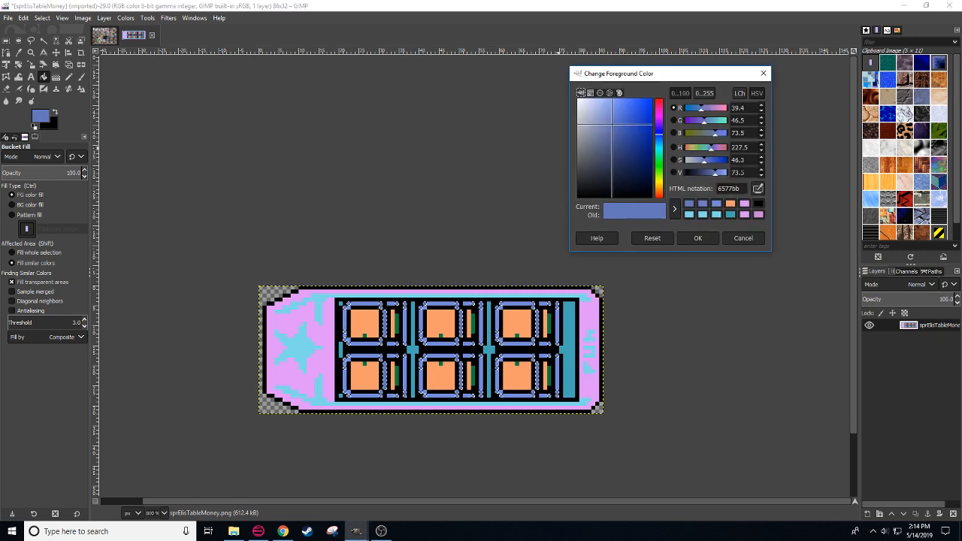
{"action": "left_click", "coordinate": [715, 173]}
{"action": "left_click", "coordinate": [702, 237]}
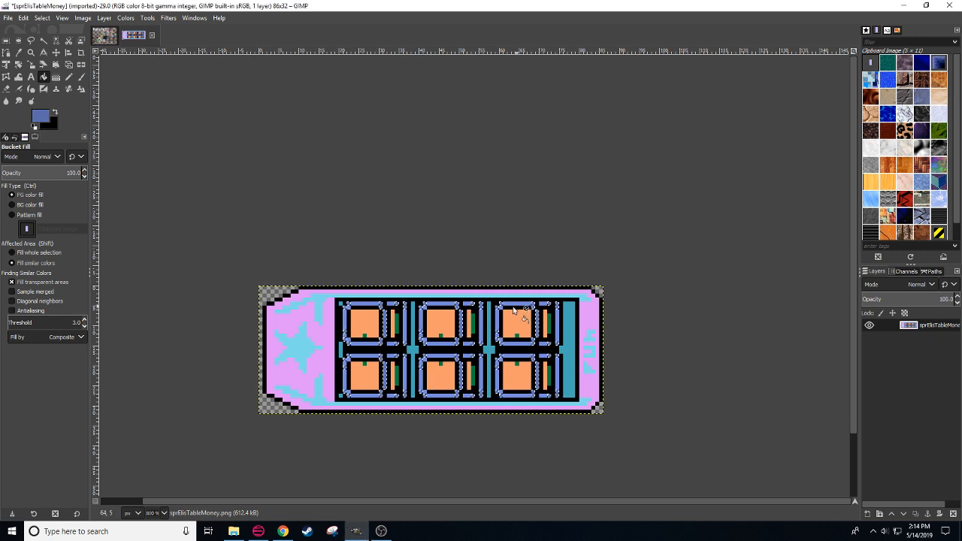
{"action": "key", "text": "ctrl+a"}
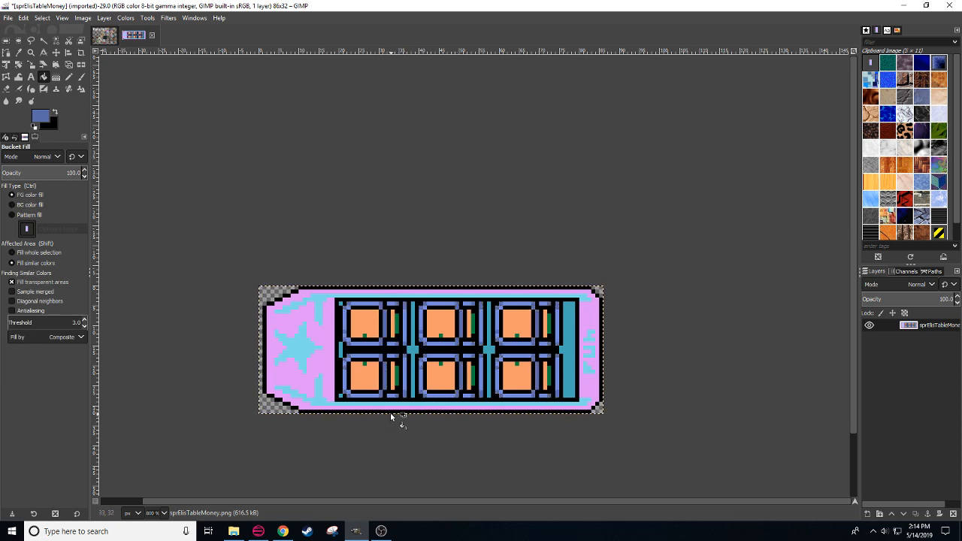
Step: Select the dark green seat shading by color and fill it with a slightly darkened version of the sampled seat peach
{"action": "key", "text": "shift+o"}
{"action": "left_click", "coordinate": [396, 324]}
{"action": "key", "text": "n"}
{"action": "left_click", "coordinate": [378, 323], "text": "ctrl"}
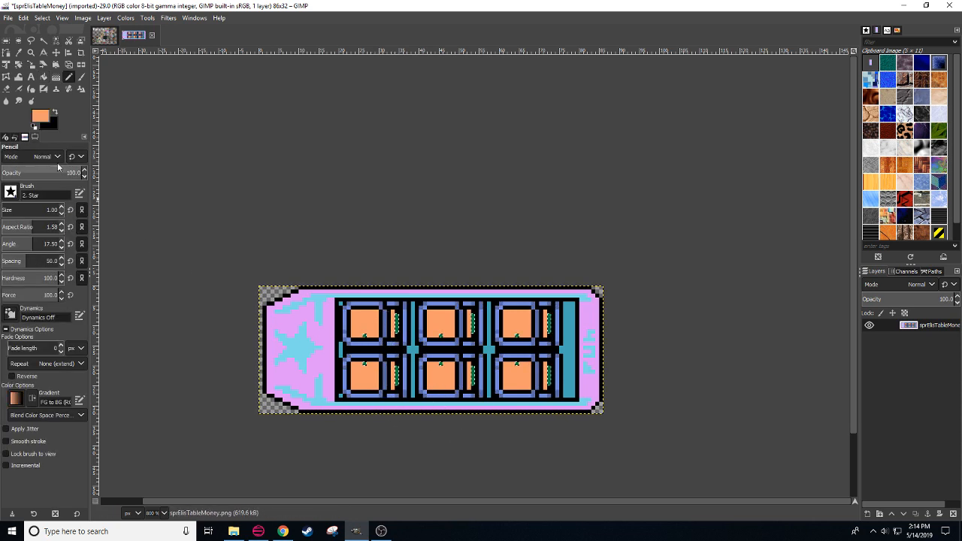
{"action": "left_click", "coordinate": [41, 116]}
{"action": "left_click_drag", "start_coordinate": [723, 176], "coordinate": [717, 174]}
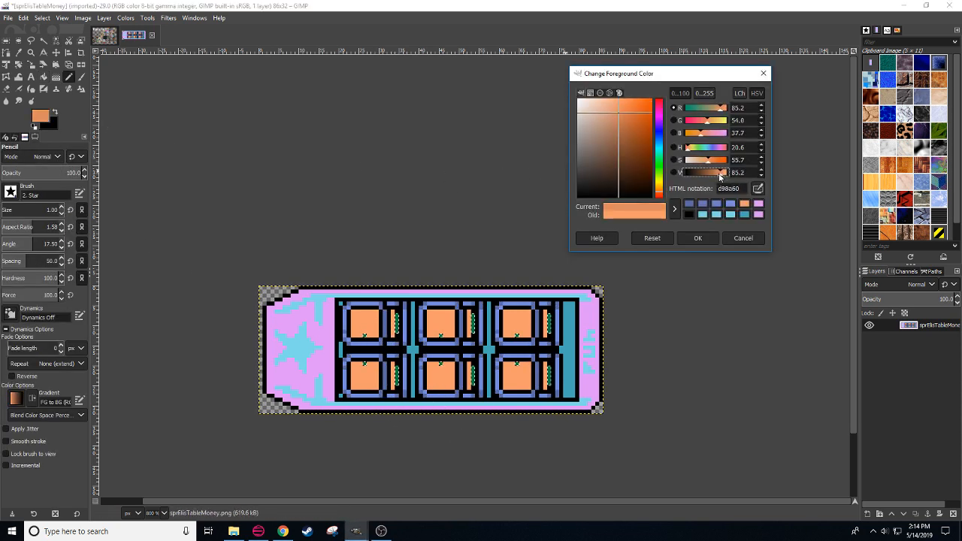
{"action": "left_click", "coordinate": [699, 238]}
{"action": "key", "text": "shift+b"}
{"action": "left_click", "coordinate": [442, 336], "text": "shift"}
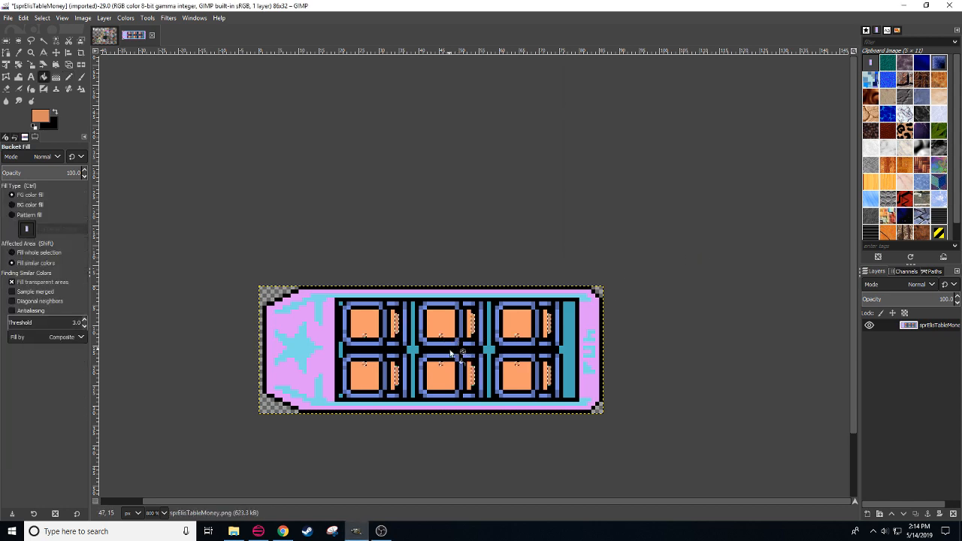
{"action": "key", "text": "ctrl+a"}
{"action": "left_click_drag", "start_coordinate": [479, 459], "coordinate": [490, 455]}
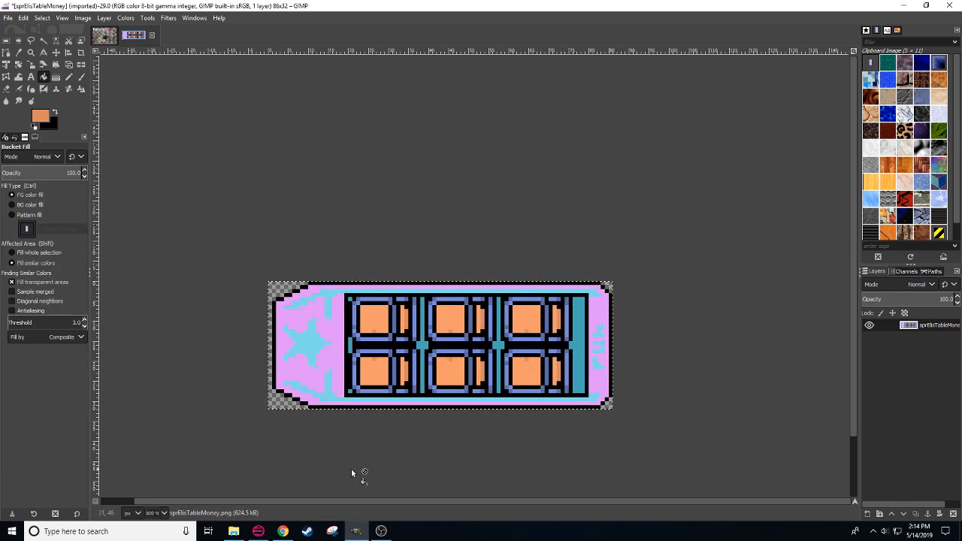
Step: Sample the teal of the car's floor and darken it to a value of 35.8
{"action": "scroll", "coordinate": [160, 516], "scroll_direction": "down", "scroll_amount": 1}
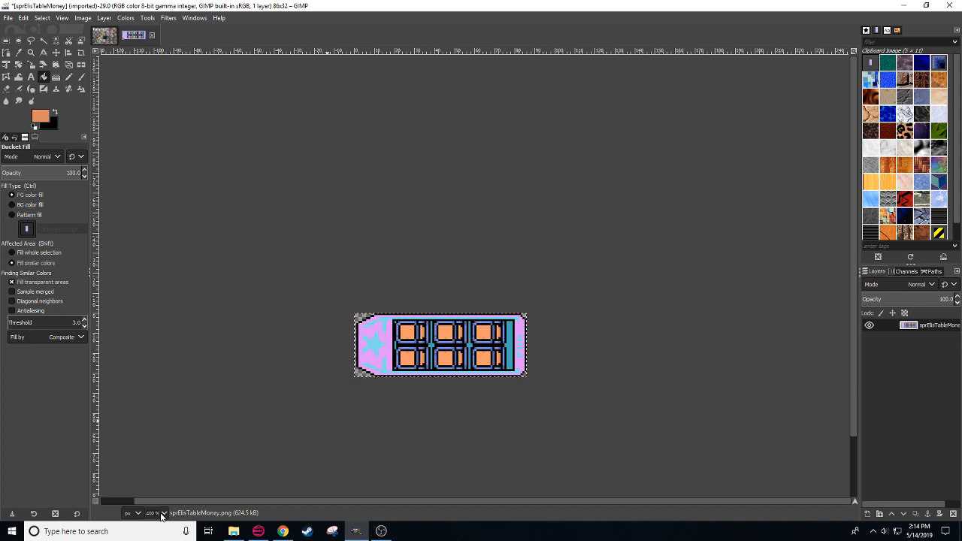
{"action": "scroll", "coordinate": [160, 516], "scroll_direction": "up", "scroll_amount": 1}
{"action": "key", "text": "n"}
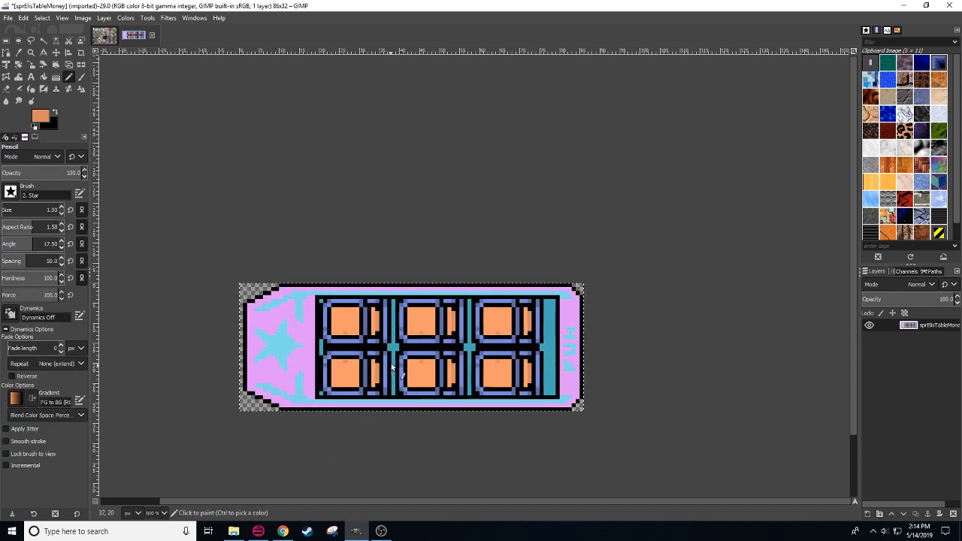
{"action": "left_click", "coordinate": [392, 345], "text": "ctrl"}
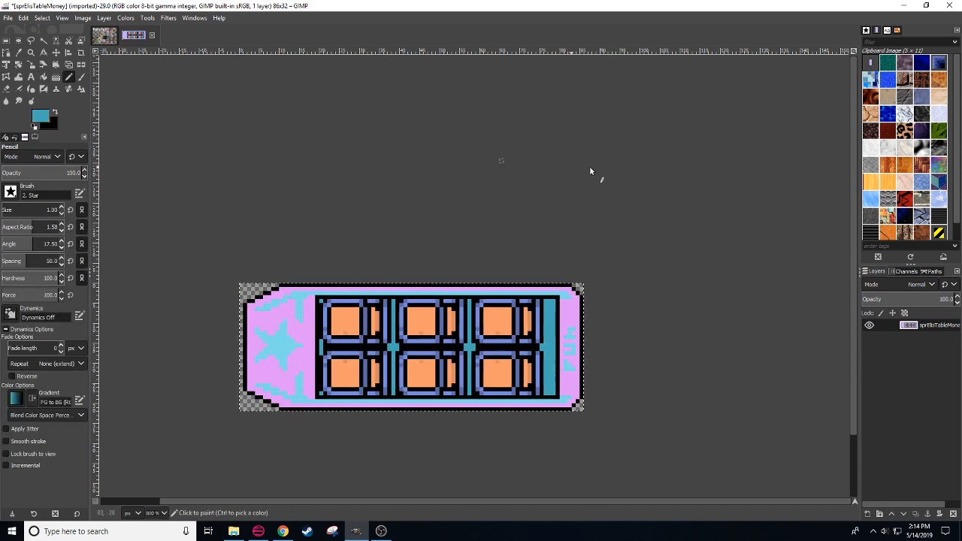
{"action": "left_click", "coordinate": [44, 115]}
{"action": "left_click", "coordinate": [702, 172]}
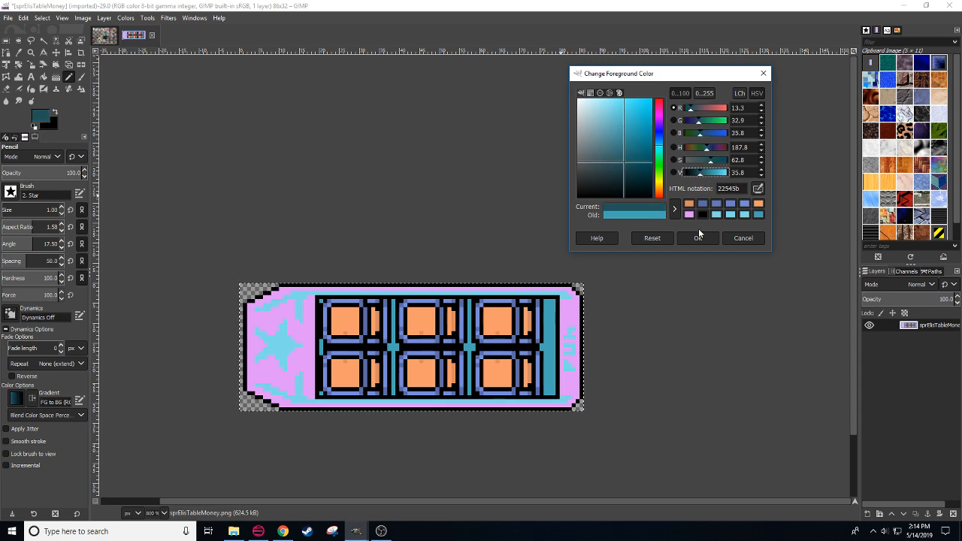
{"action": "left_click", "coordinate": [697, 236]}
Step: Select all the teal floor areas by color, fill them with the darkened teal, and select the whole image
{"action": "key", "text": "shift+o"}
{"action": "left_click", "coordinate": [547, 367]}
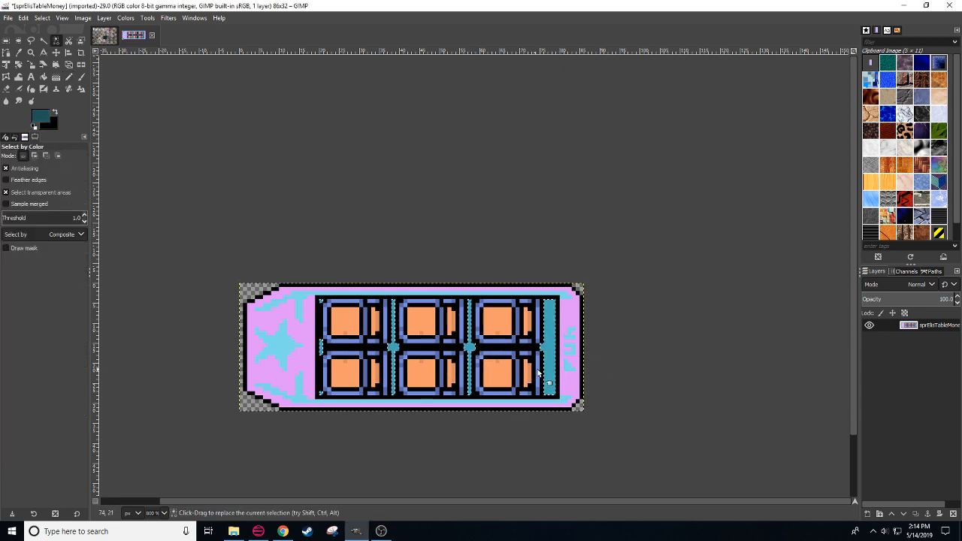
{"action": "key", "text": "shift+b"}
{"action": "left_click", "coordinate": [549, 351], "text": "shift"}
{"action": "key", "text": "ctrl+a"}
{"action": "left_click_drag", "start_coordinate": [564, 446], "coordinate": [628, 388]}
{"action": "left_click_drag", "start_coordinate": [553, 404], "coordinate": [518, 406]}
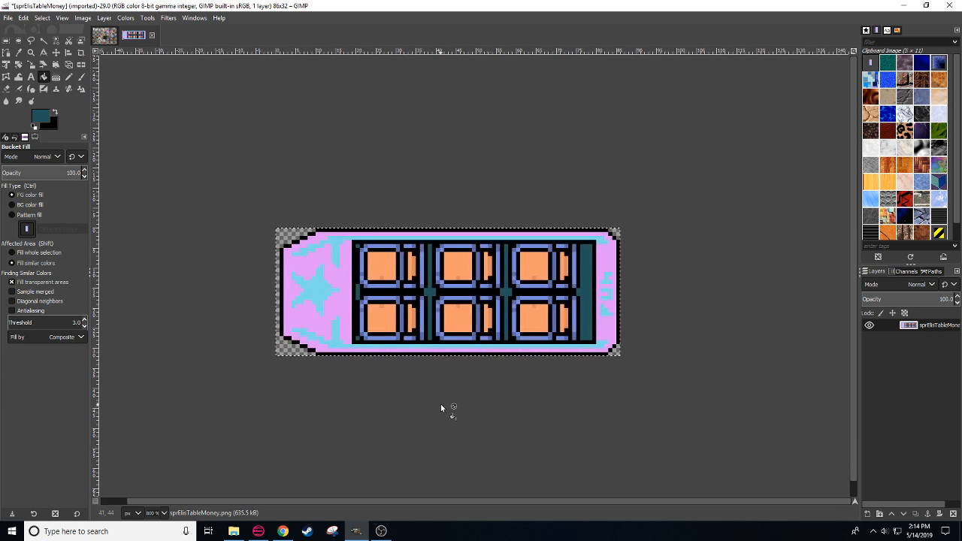
Step: Sample black and pencil two straight vertical lines, each 25 pixels long and one pixel apart, across the pair of seats nearest the star
{"action": "key", "text": "n"}
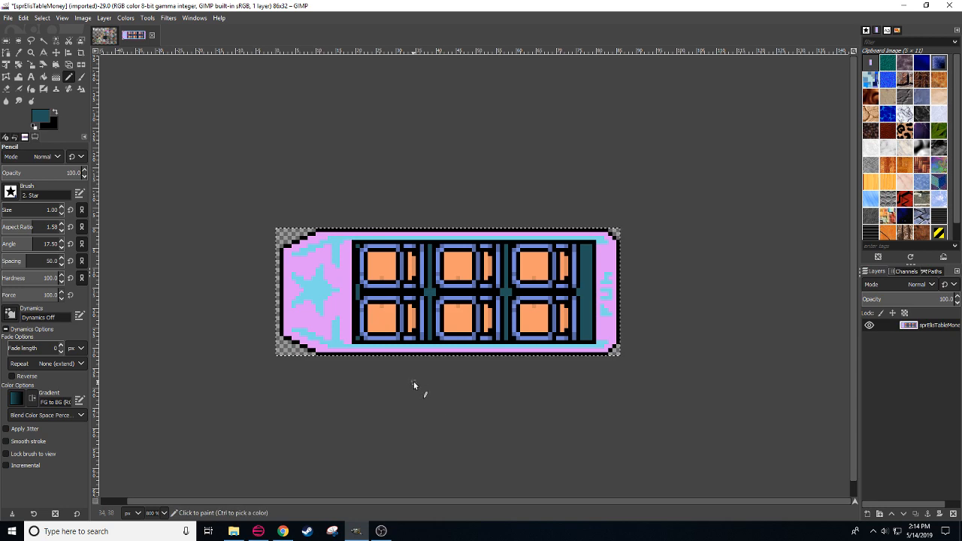
{"action": "left_click_drag", "start_coordinate": [523, 399], "coordinate": [513, 398]}
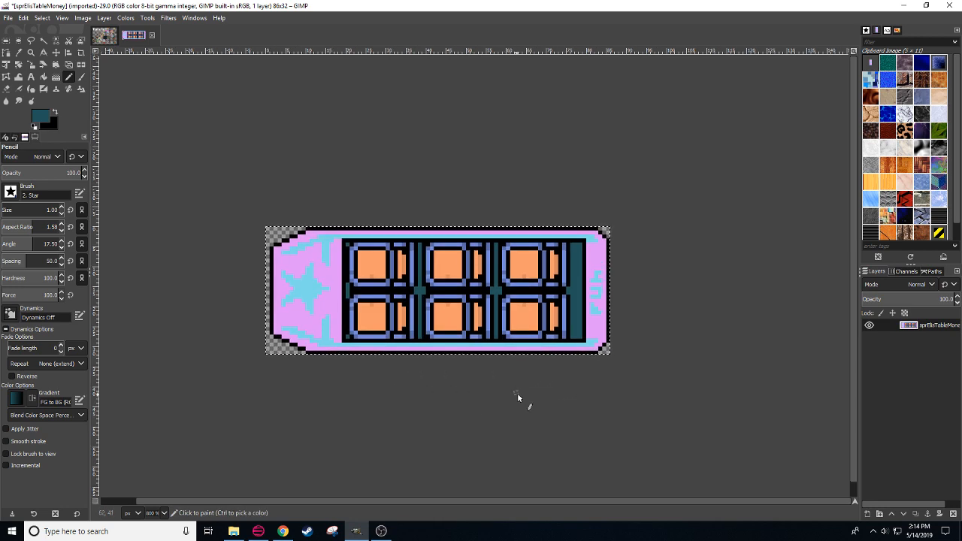
{"action": "left_click", "coordinate": [287, 534]}
{"action": "left_click", "coordinate": [287, 535]}
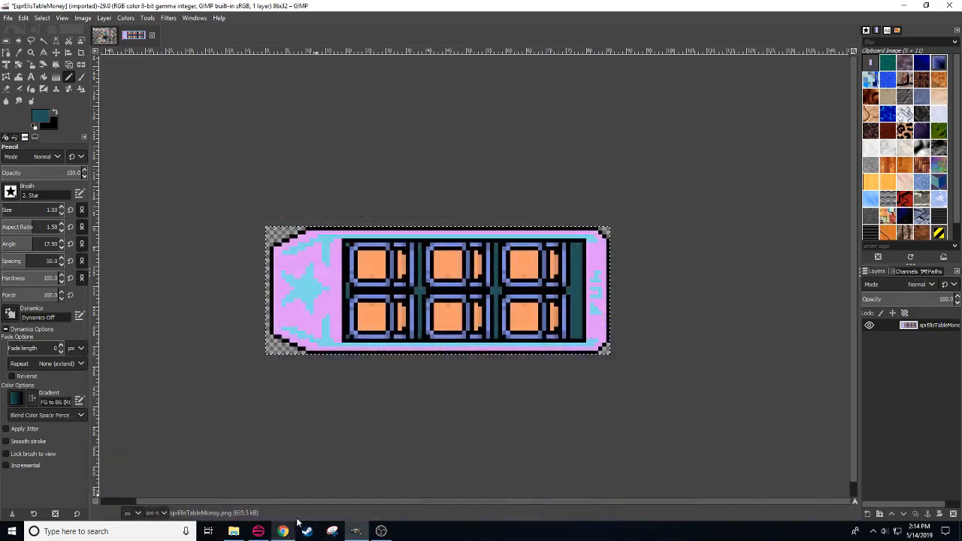
{"action": "left_click", "coordinate": [376, 240], "text": "ctrl"}
{"action": "left_click", "coordinate": [376, 241]}
{"action": "left_click", "coordinate": [375, 340], "text": "shift"}
{"action": "key", "text": "ctrl+z"}
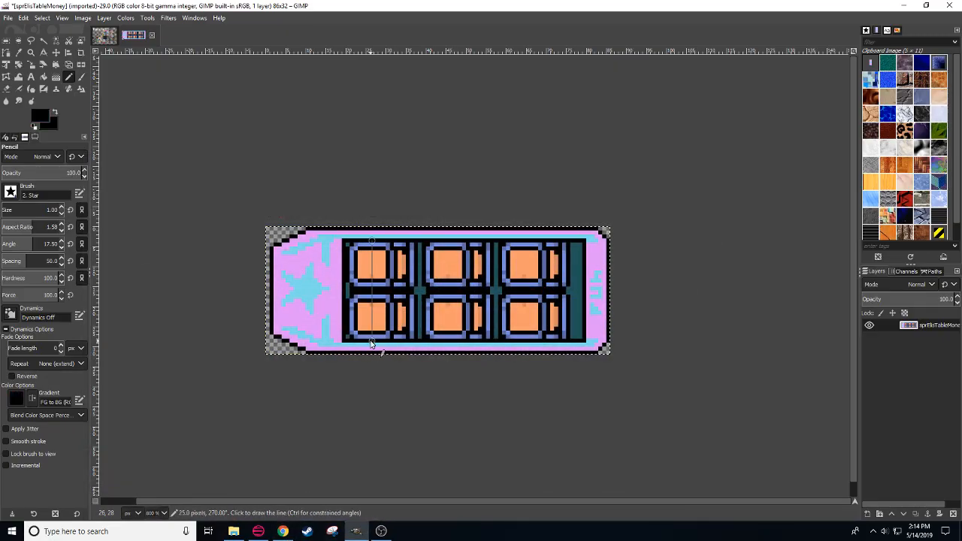
{"action": "left_click", "coordinate": [372, 341], "text": "shift"}
{"action": "left_click", "coordinate": [362, 242]}
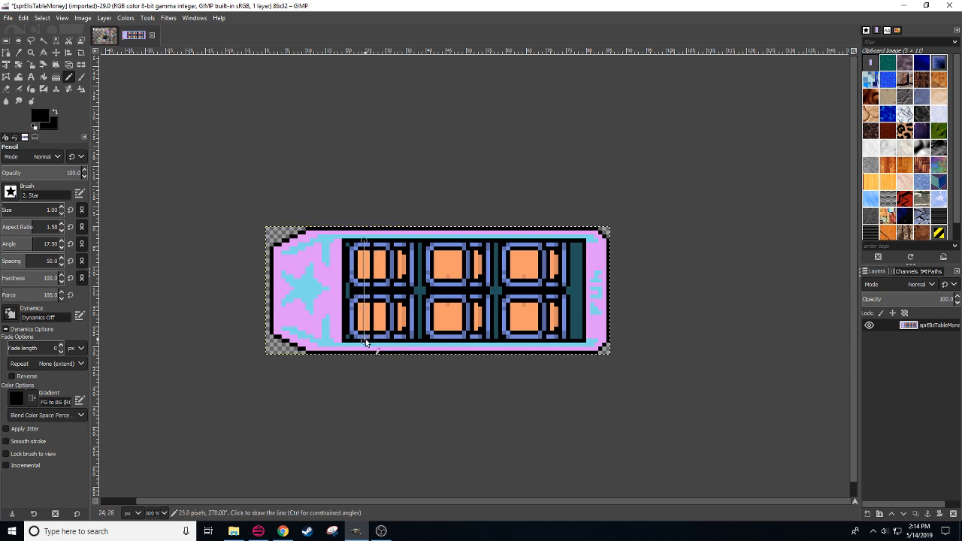
{"action": "left_click", "coordinate": [365, 341], "text": "shift"}
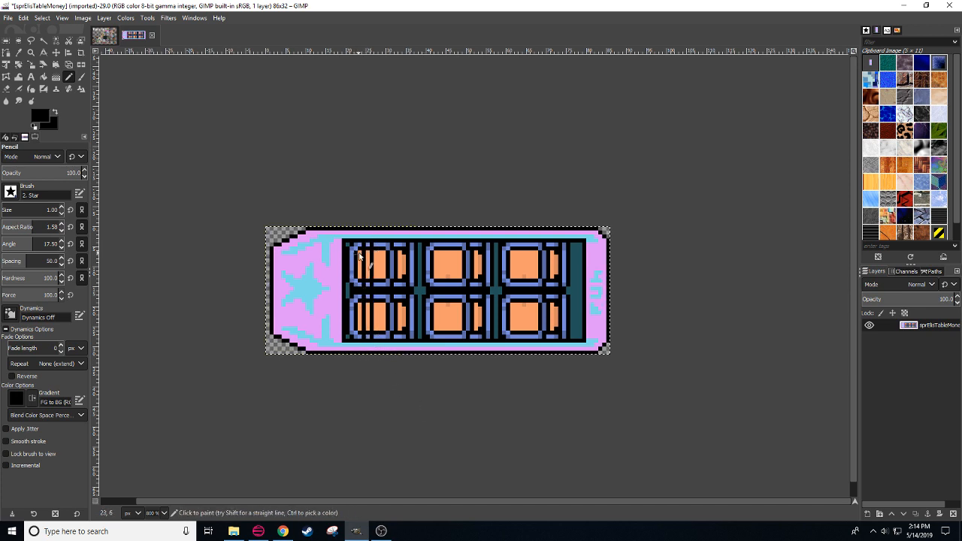
Step: Set the foreground to grey 686868 and pencil a straight vertical bar between the two black lines on the front seats
{"action": "left_click", "coordinate": [40, 116]}
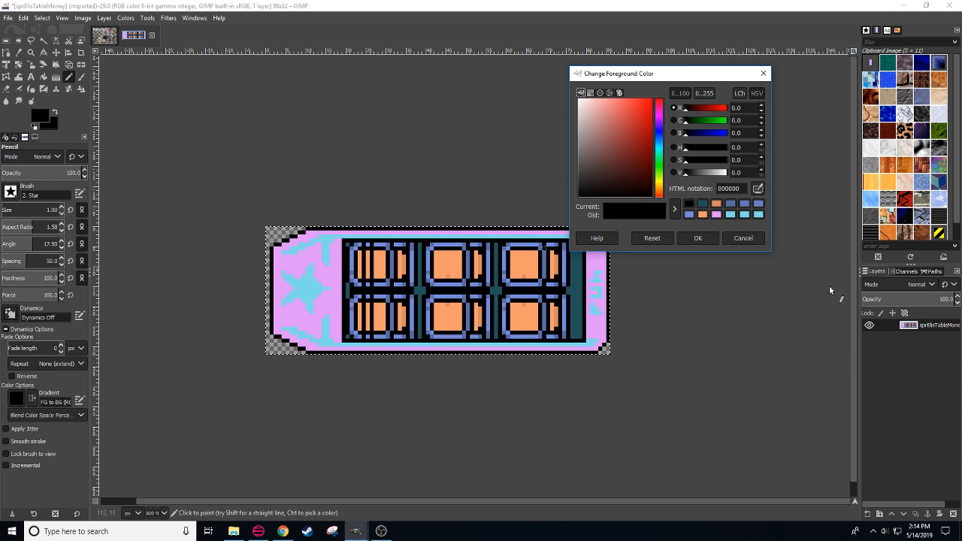
{"action": "left_click", "coordinate": [700, 173]}
{"action": "left_click", "coordinate": [698, 238]}
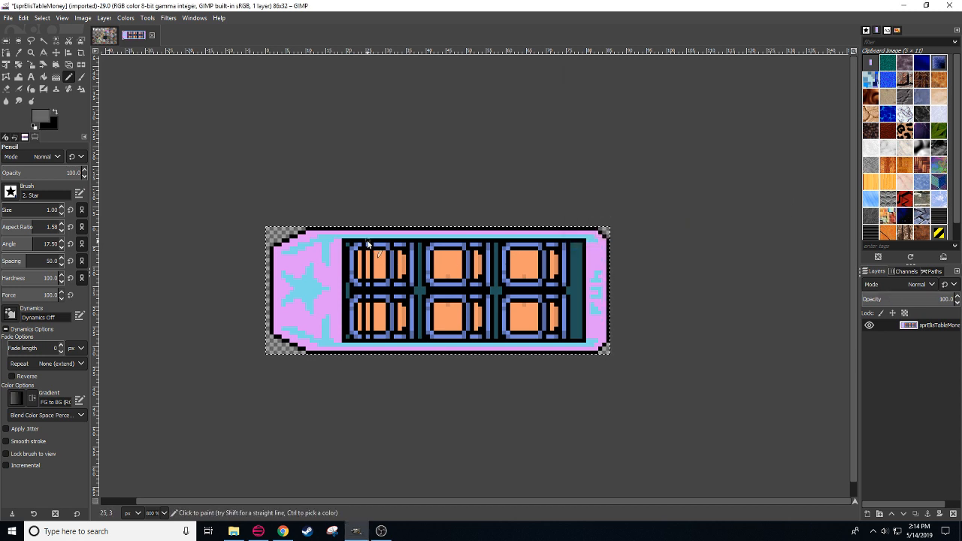
{"action": "left_click", "coordinate": [365, 340], "text": "shift"}
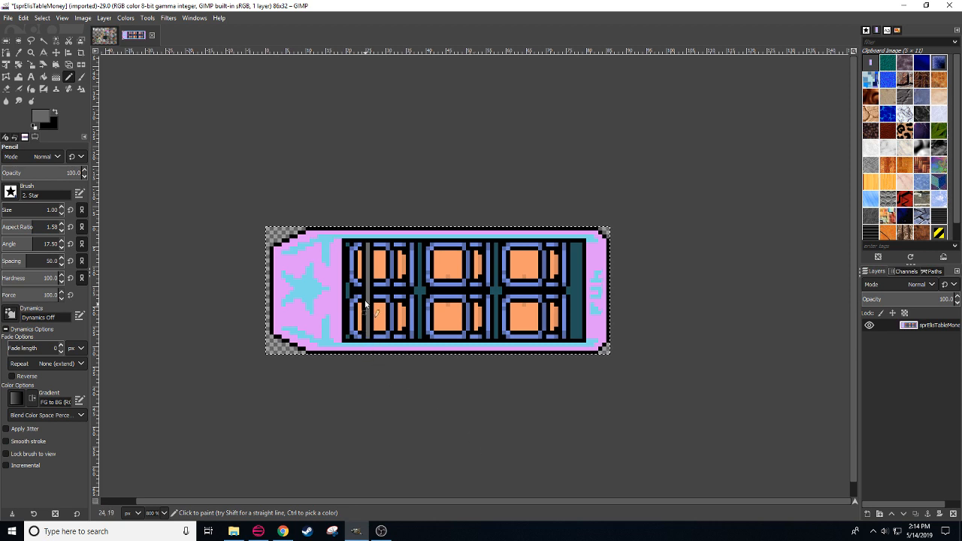
Step: Pencil a short grey bar from the vertical bar across the upper front seat and outline it in black on both sides
{"action": "left_click", "coordinate": [365, 259], "text": "ctrl"}
{"action": "left_click", "coordinate": [368, 267], "text": "ctrl"}
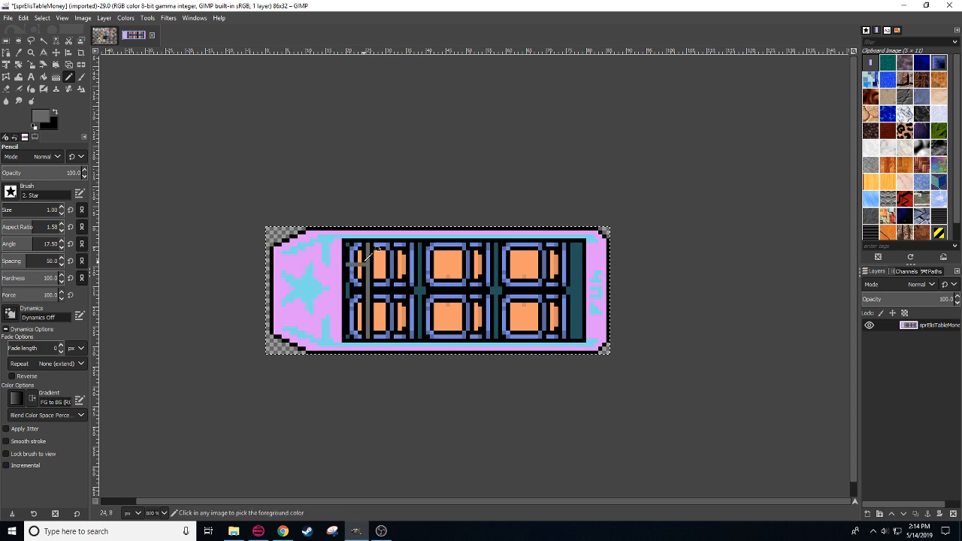
{"action": "left_click", "coordinate": [347, 266], "text": "ctrl"}
{"action": "left_click", "coordinate": [347, 261], "text": "shift"}
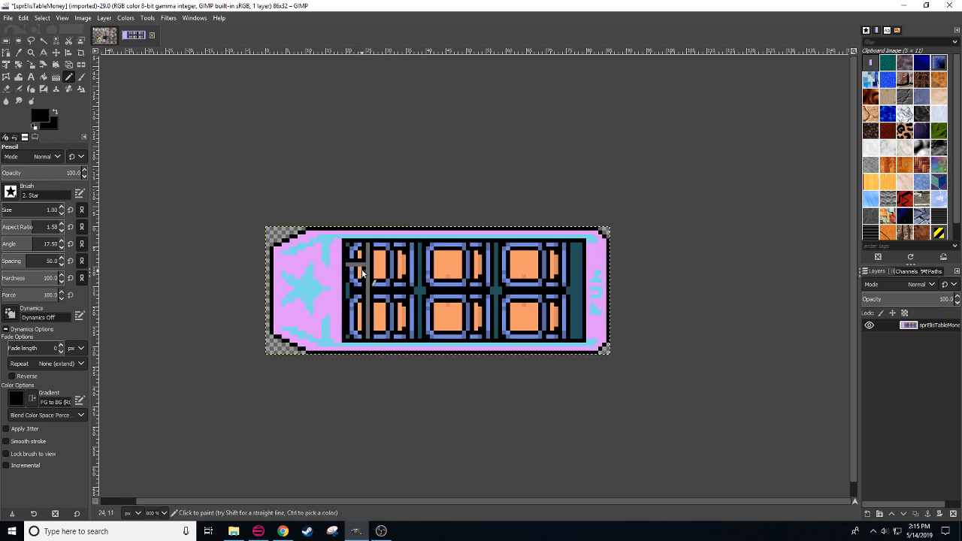
{"action": "left_click", "coordinate": [363, 268]}
{"action": "left_click", "coordinate": [347, 269], "text": "shift"}
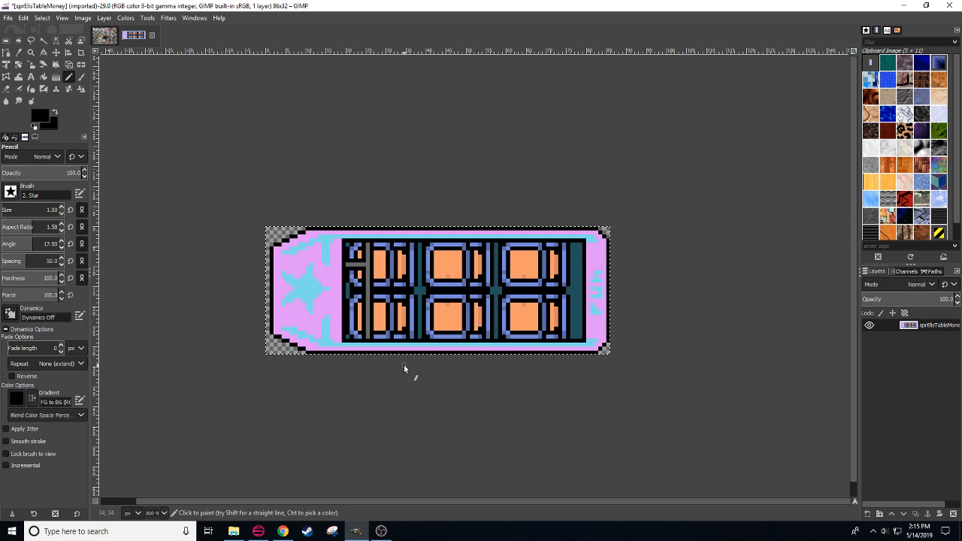
Step: Pencil a matching short grey bar with black outlines across the lower front seat
{"action": "left_click", "coordinate": [366, 314], "text": "ctrl"}
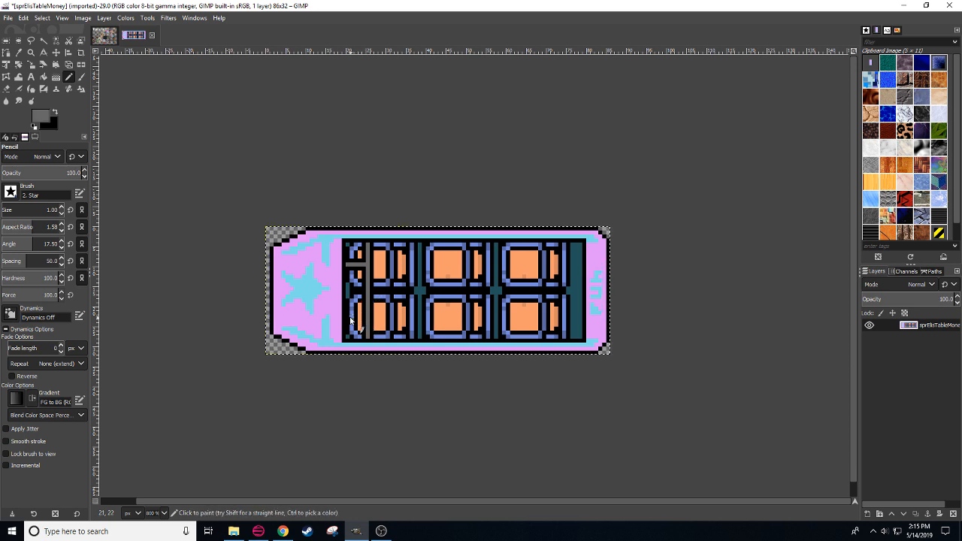
{"action": "left_click", "coordinate": [347, 318], "text": "shift"}
{"action": "left_click", "coordinate": [363, 313], "text": "ctrl"}
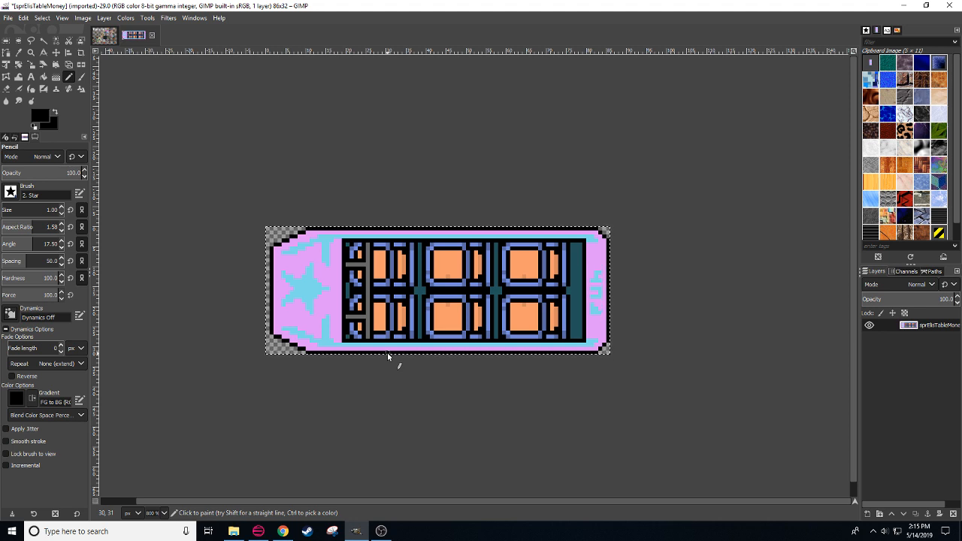
Step: Sample the bar's grey, lighten it to a value of 56.8, and pencil highlights onto the front restraint bars
{"action": "left_click", "coordinate": [378, 266], "text": "ctrl"}
{"action": "left_click", "coordinate": [40, 115]}
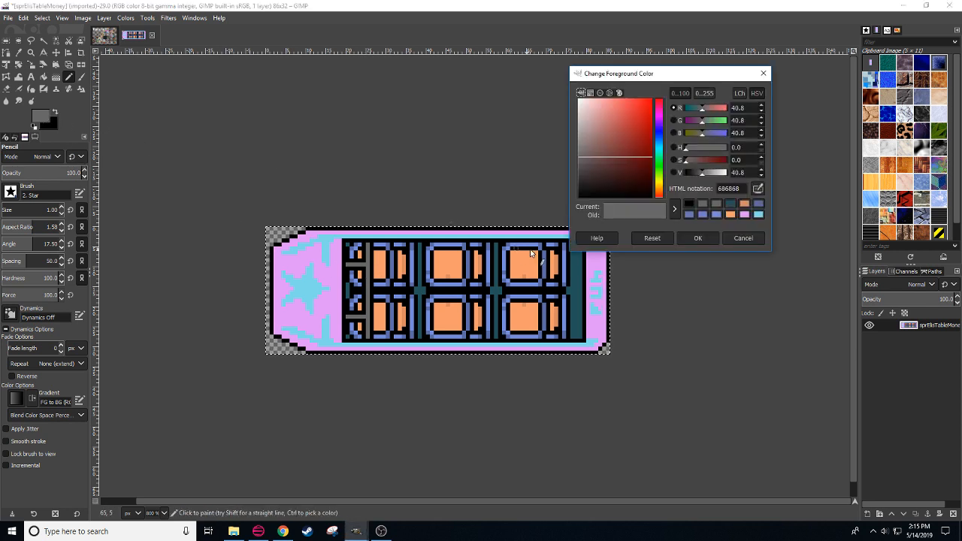
{"action": "left_click_drag", "start_coordinate": [703, 174], "coordinate": [707, 173]}
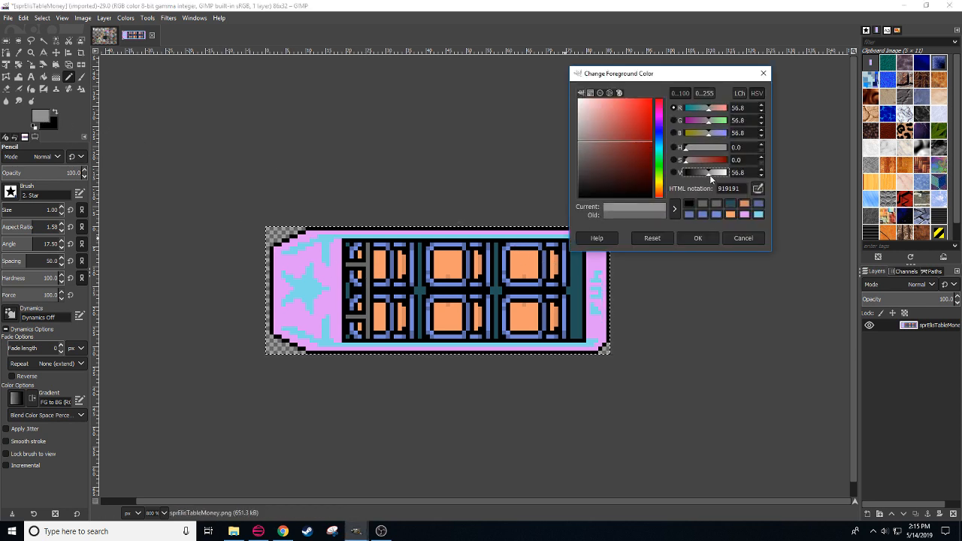
{"action": "left_click", "coordinate": [698, 238]}
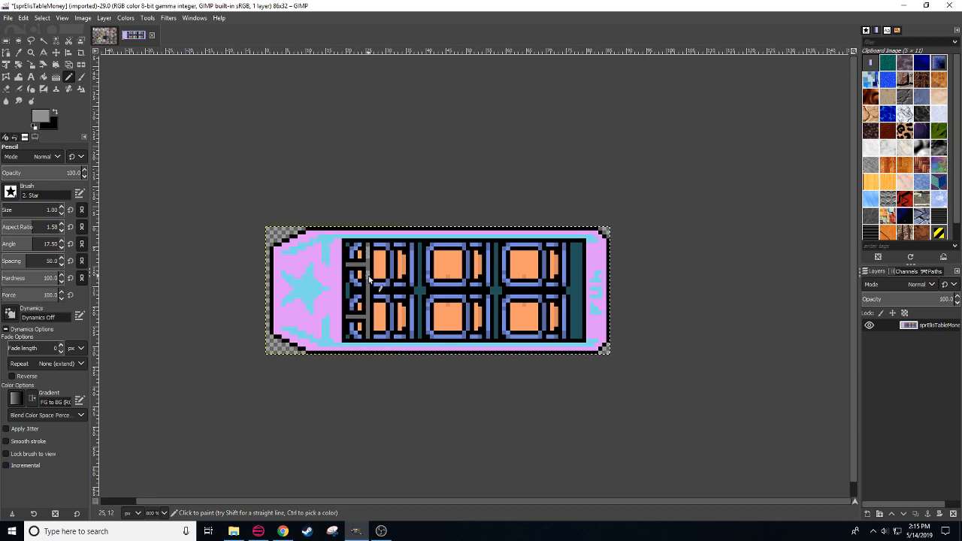
{"action": "left_click_drag", "start_coordinate": [369, 279], "coordinate": [368, 293]}
{"action": "left_click_drag", "start_coordinate": [448, 408], "coordinate": [513, 418]}
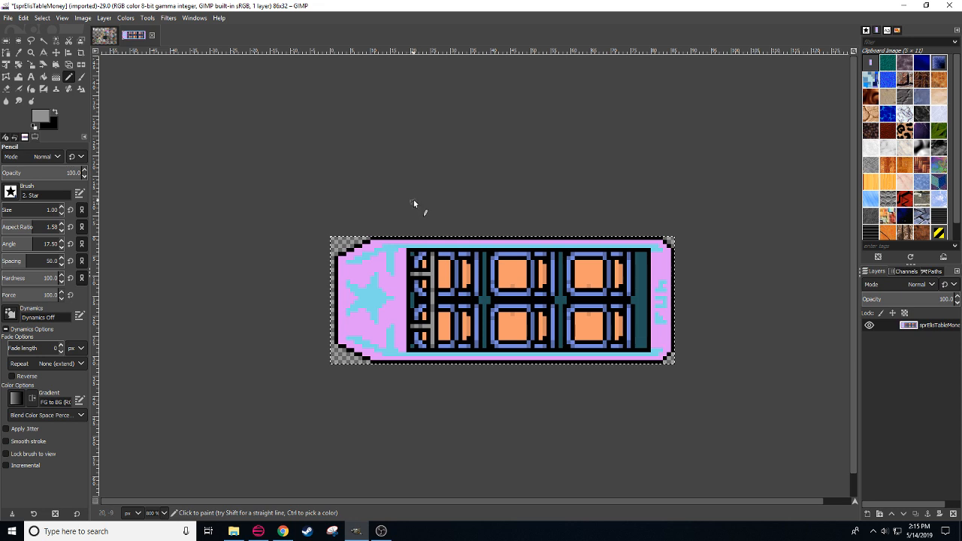
Step: Copy the 7 x 24 pixel area holding the front restraint bars, then paste and anchor it over the middle pair of seats
{"action": "key", "text": "r"}
{"action": "left_click_drag", "start_coordinate": [410, 251], "coordinate": [451, 361]}
{"action": "key", "text": "ctrl+c"}
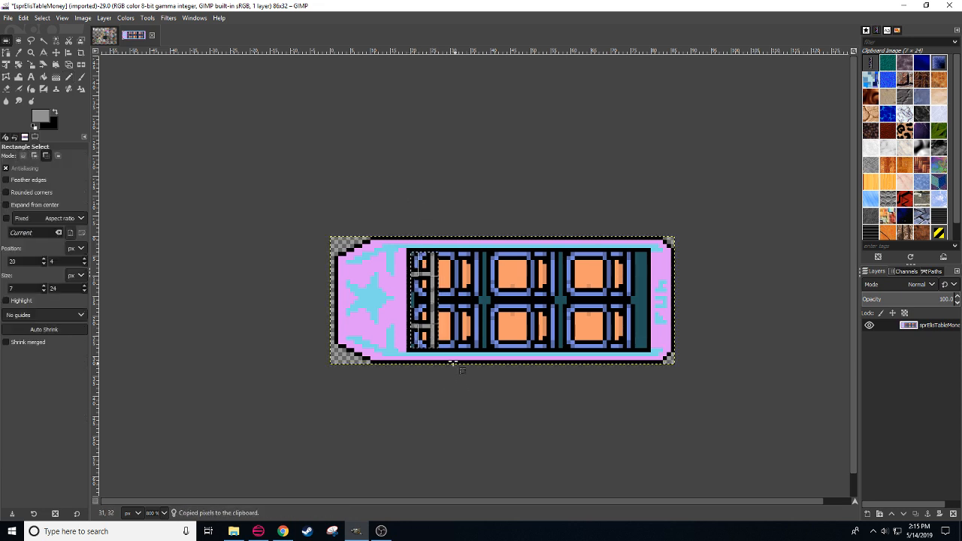
{"action": "key", "text": "ctrl+v"}
{"action": "left_click_drag", "start_coordinate": [433, 322], "coordinate": [508, 316]}
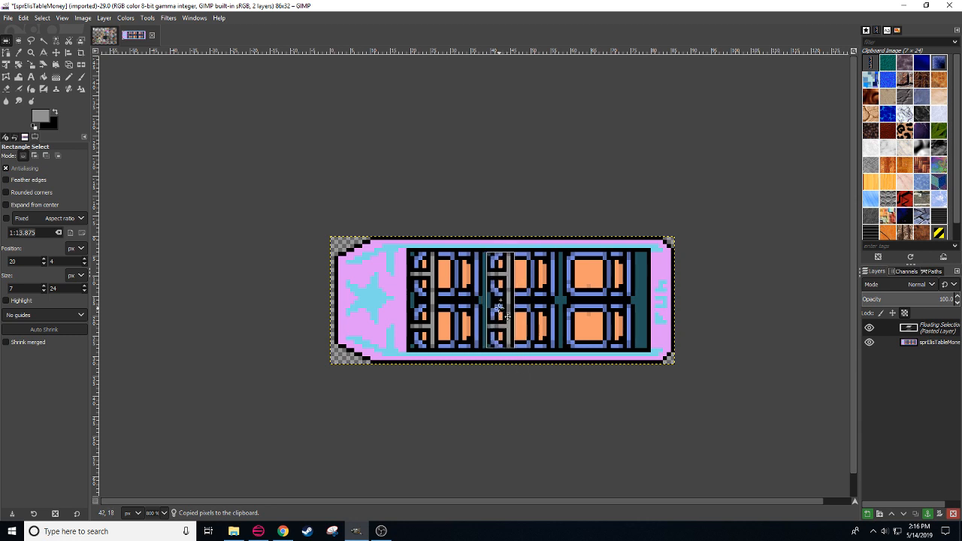
{"action": "left_click", "coordinate": [525, 388]}
Step: Paste another copy of the restraint bars over the rear pair of seats and anchor it
{"action": "left_click_drag", "start_coordinate": [524, 389], "coordinate": [443, 366]}
{"action": "left_click_drag", "start_coordinate": [470, 286], "coordinate": [497, 280]}
{"action": "key", "text": "ctrl+v"}
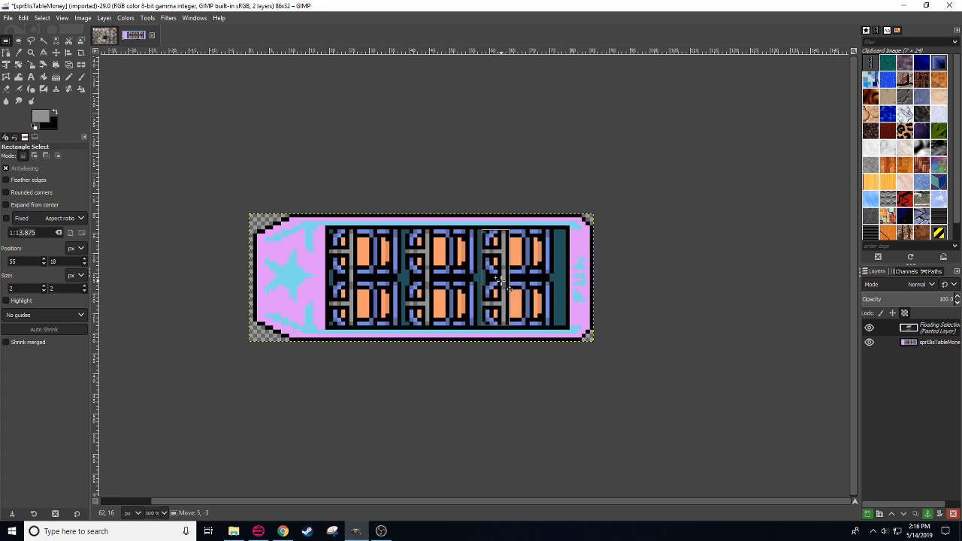
{"action": "left_click", "coordinate": [511, 381]}
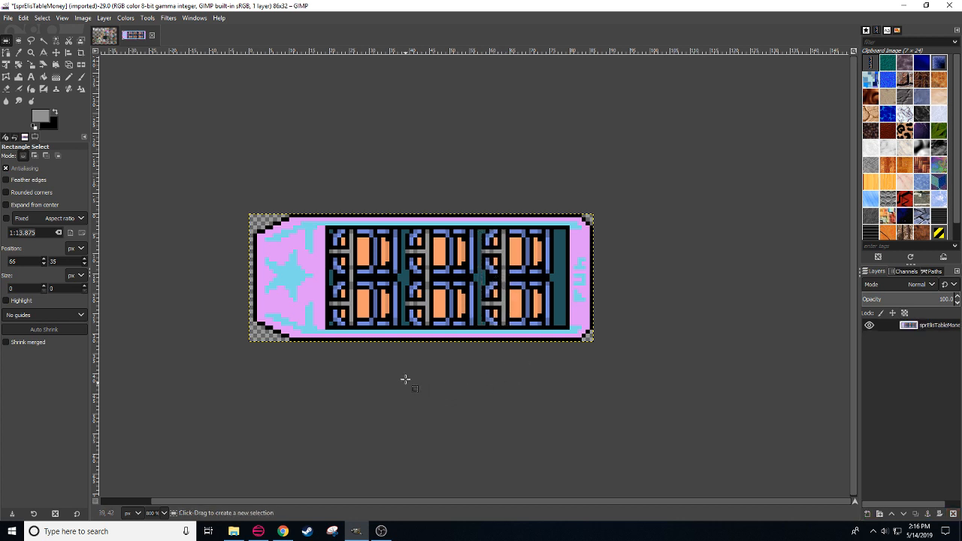
Step: Sample black and pencil in the missing outline pixels where the pasted restraint bars meet the dark teal floor
{"action": "key", "text": "n"}
{"action": "left_click", "coordinate": [412, 241], "text": "ctrl"}
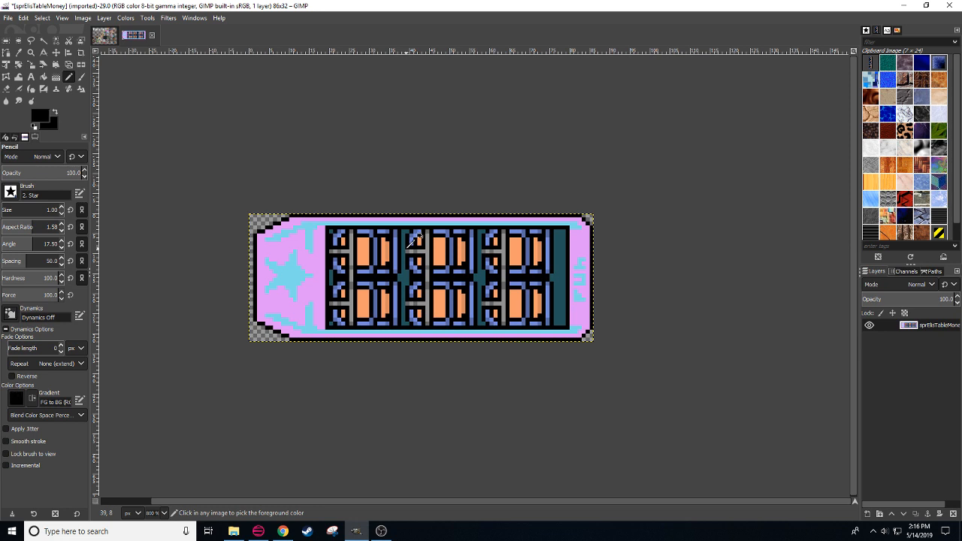
{"action": "left_click", "coordinate": [403, 304]}
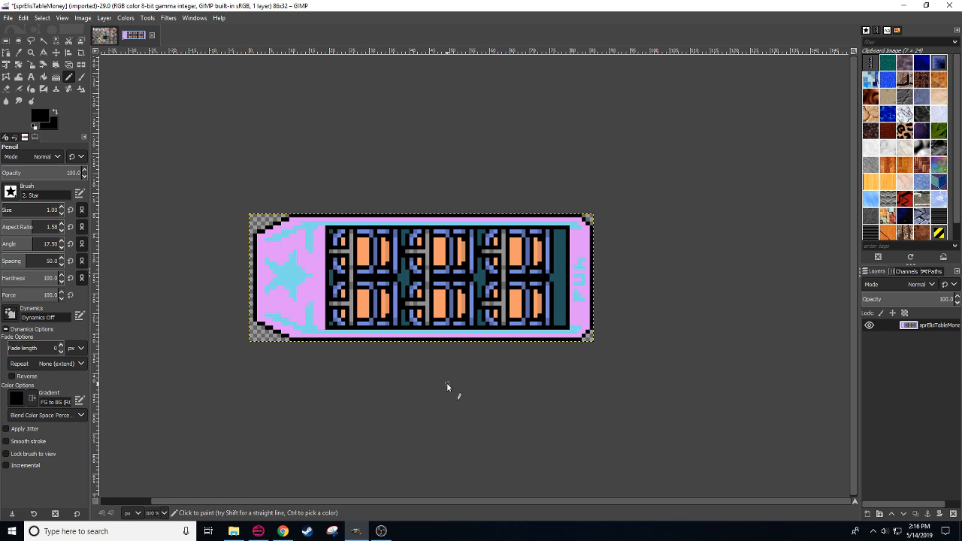
{"action": "left_click_drag", "start_coordinate": [489, 412], "coordinate": [440, 404]}
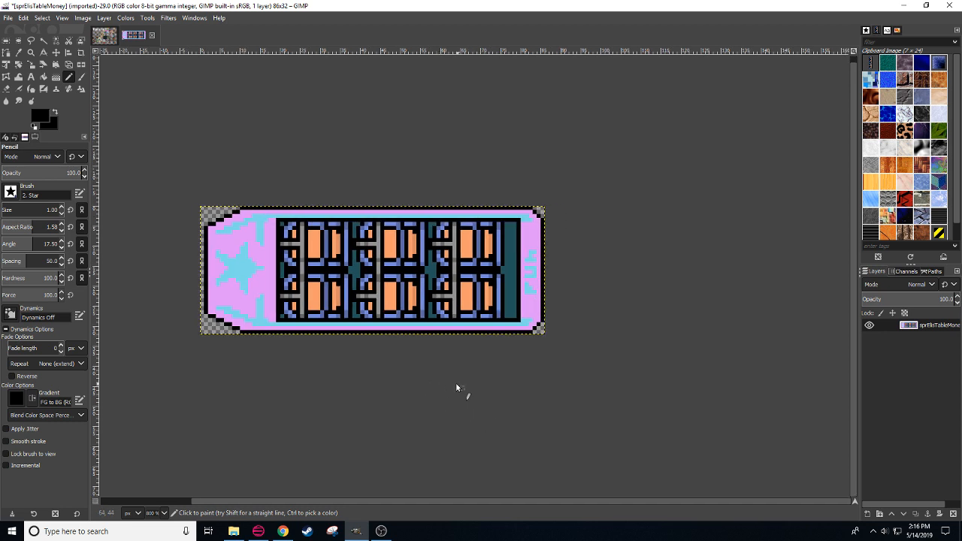
Step: Sample the dark teal floor, darken it further, and pencil a straight vertical shading line along the floor strip behind the rear seats
{"action": "left_click", "coordinate": [508, 285], "text": "ctrl"}
{"action": "left_click", "coordinate": [40, 116]}
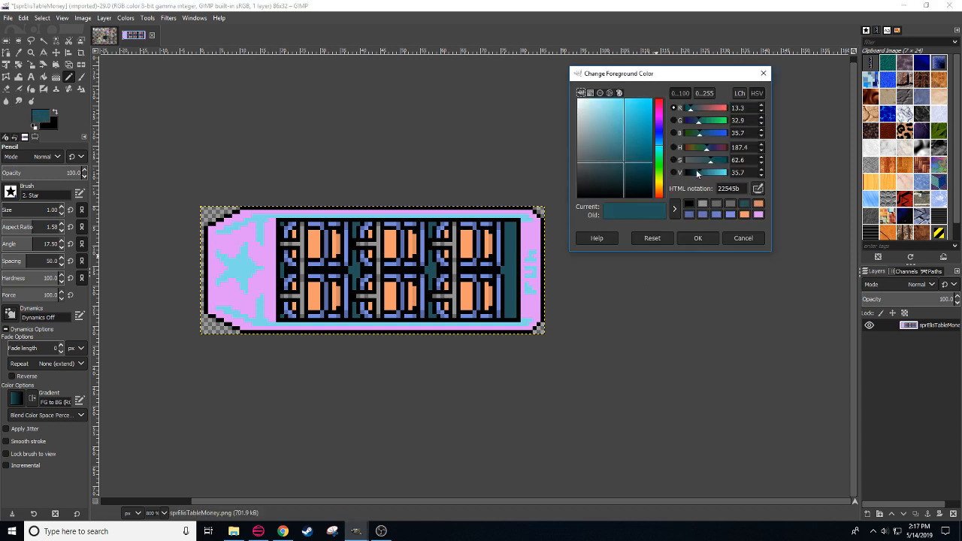
{"action": "left_click_drag", "start_coordinate": [696, 172], "coordinate": [693, 172]}
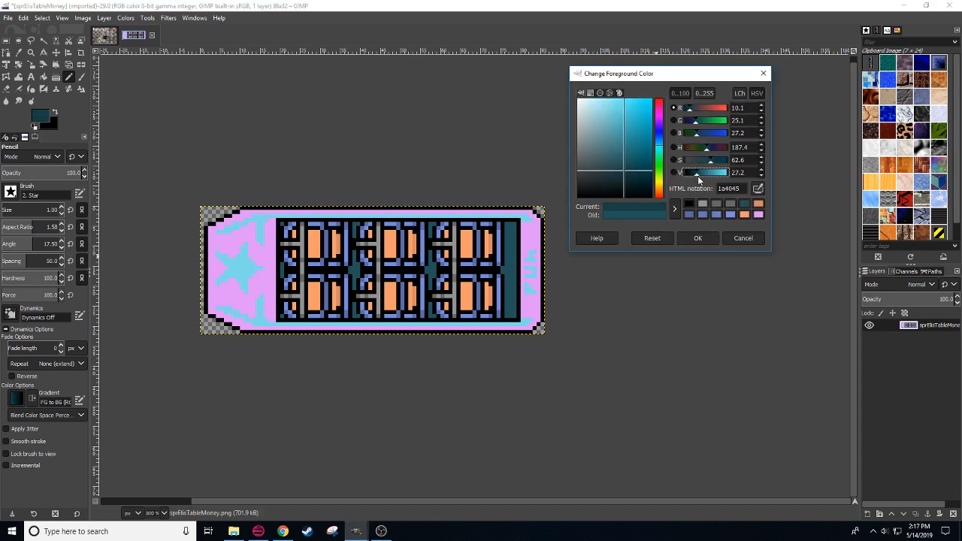
{"action": "left_click", "coordinate": [696, 174]}
{"action": "left_click", "coordinate": [706, 237]}
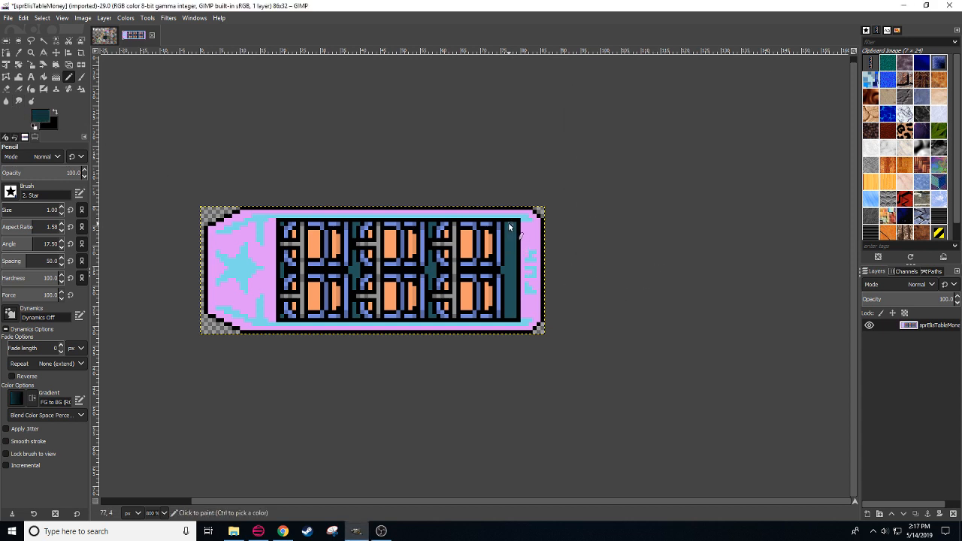
{"action": "left_click", "coordinate": [514, 225]}
{"action": "left_click", "coordinate": [515, 313], "text": "shift"}
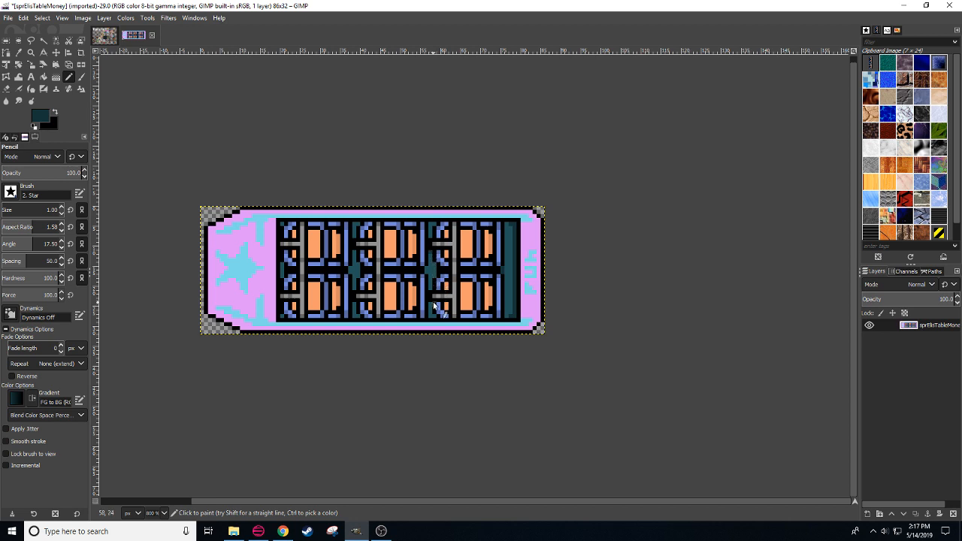
{"action": "left_click", "coordinate": [350, 268]}
{"action": "left_click_drag", "start_coordinate": [469, 383], "coordinate": [417, 376]}
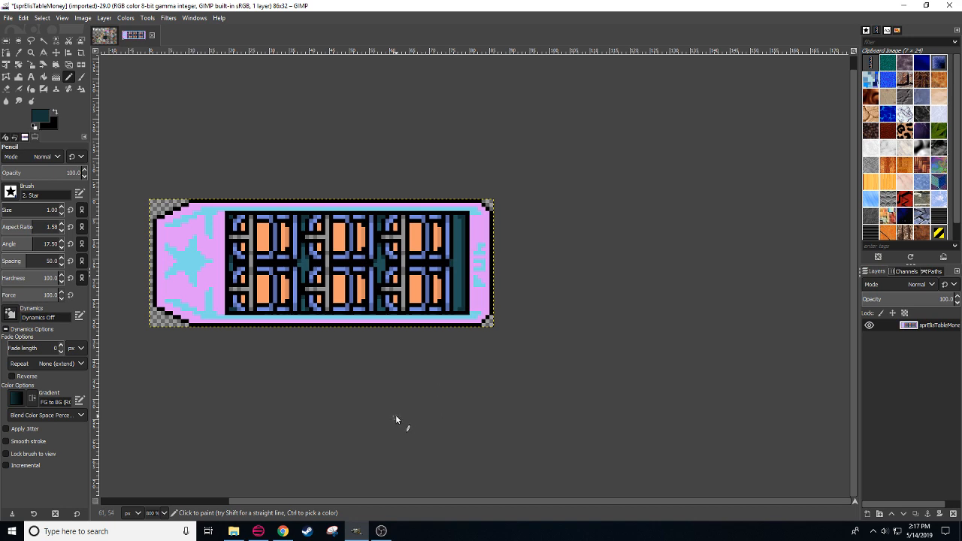
{"action": "left_click_drag", "start_coordinate": [243, 429], "coordinate": [301, 436]}
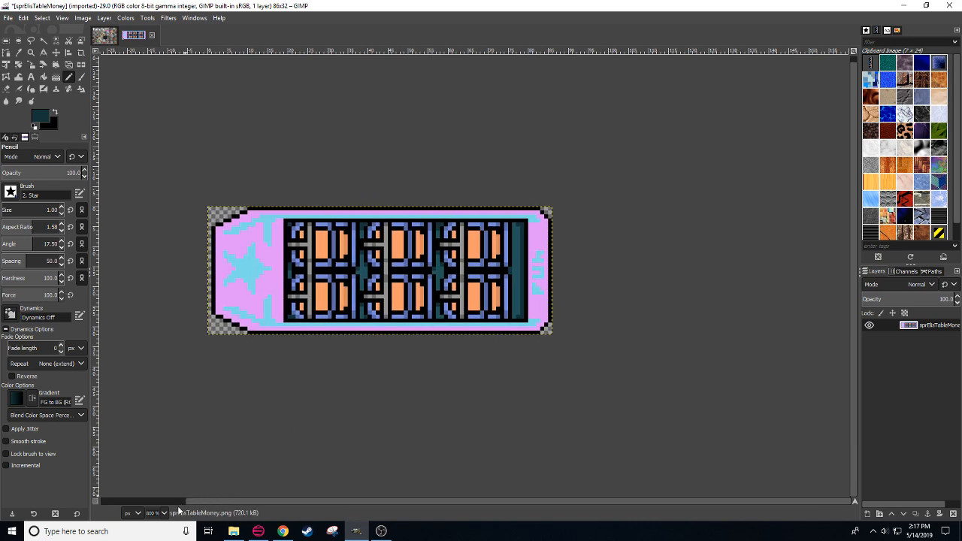
{"action": "scroll", "coordinate": [157, 513], "scroll_direction": "down", "scroll_amount": 1}
{"action": "scroll", "coordinate": [157, 512], "scroll_direction": "up", "scroll_amount": 1}
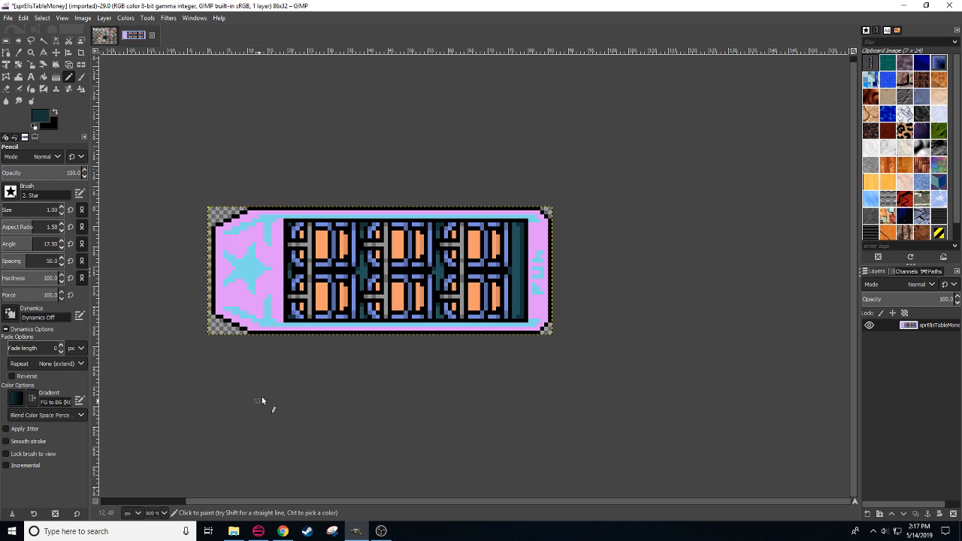
Step: Erase a short stretch of the black outline along the car's lower edge near the nose
{"action": "key", "text": "shift+e"}
{"action": "key", "text": "ctrl+z"}
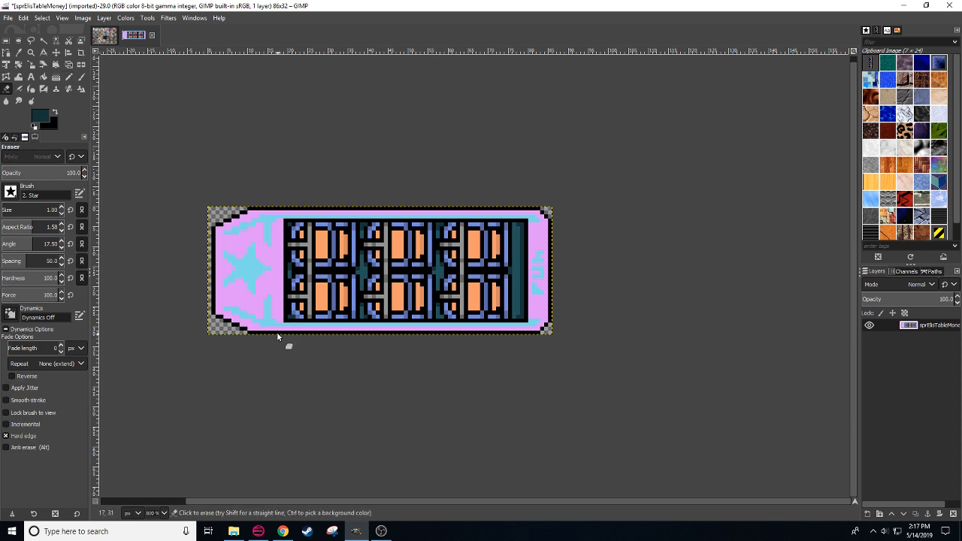
{"action": "mouse_move", "coordinate": [271, 331]}
{"action": "left_mouse_down"}
{"action": "mouse_move", "coordinate": [292, 330]}
{"action": "mouse_move", "coordinate": [279, 330]}
{"action": "left_mouse_up"}
{"action": "key", "text": "n"}
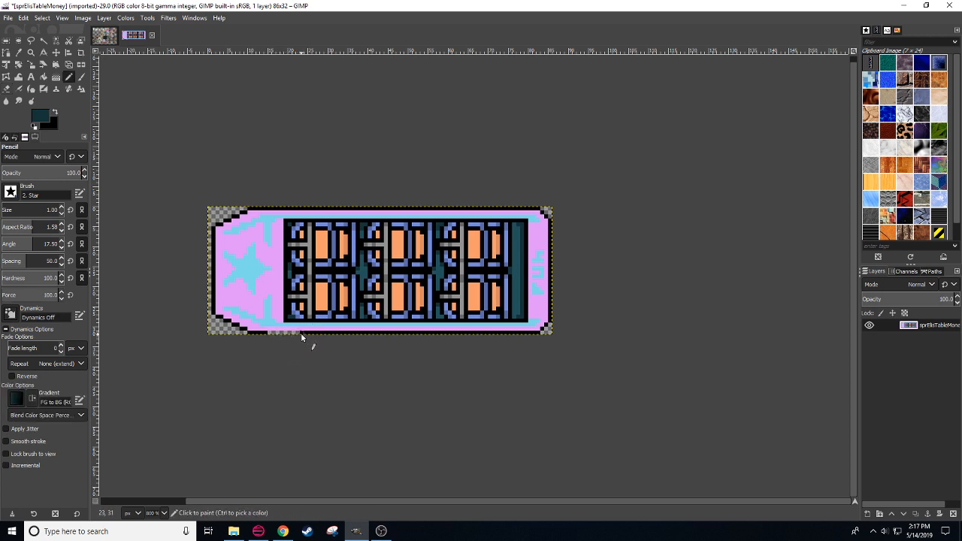
{"action": "key", "text": "shift+e"}
{"action": "left_click", "coordinate": [304, 332]}
{"action": "key", "text": "n"}
Step: Sample black and pencil a straight line just inside the erased stretch, and fill the gap below it with a line of sampled restraint-bar grey
{"action": "left_click", "coordinate": [265, 331], "text": "ctrl"}
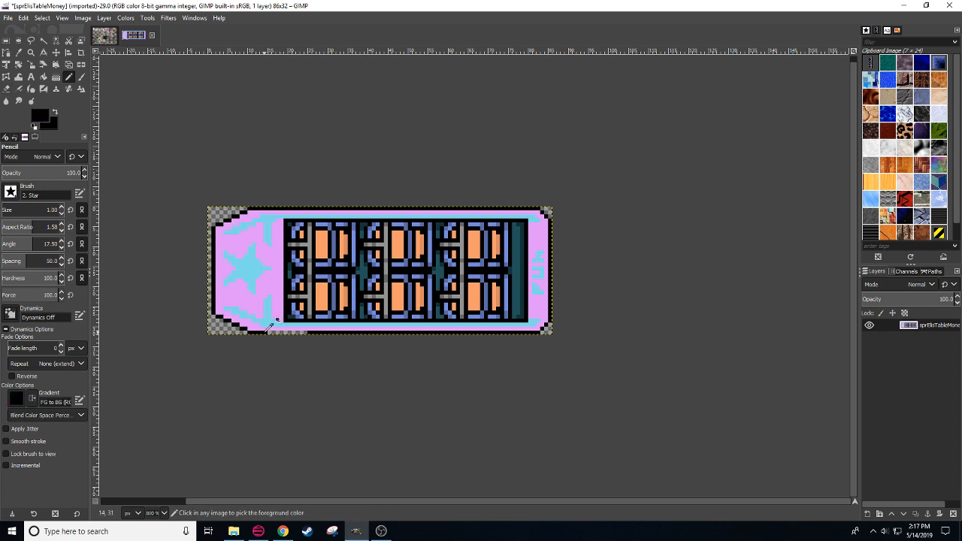
{"action": "left_click_drag", "start_coordinate": [269, 329], "coordinate": [305, 328]}
{"action": "key", "text": "ctrl+z"}
{"action": "left_click", "coordinate": [270, 329], "text": "shift"}
{"action": "left_click", "coordinate": [309, 282], "text": "ctrl"}
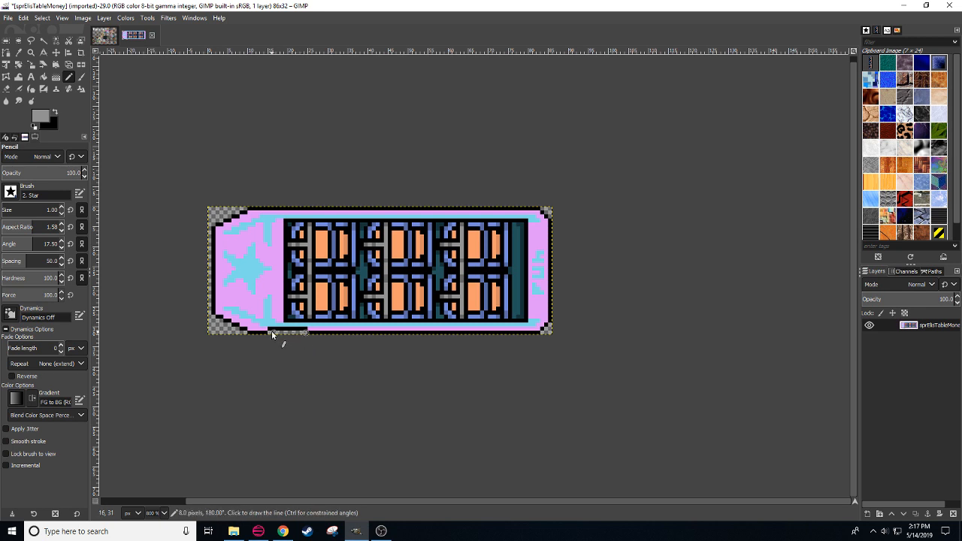
{"action": "left_click", "coordinate": [271, 331], "text": "shift"}
{"action": "left_click", "coordinate": [305, 323], "text": "ctrl"}
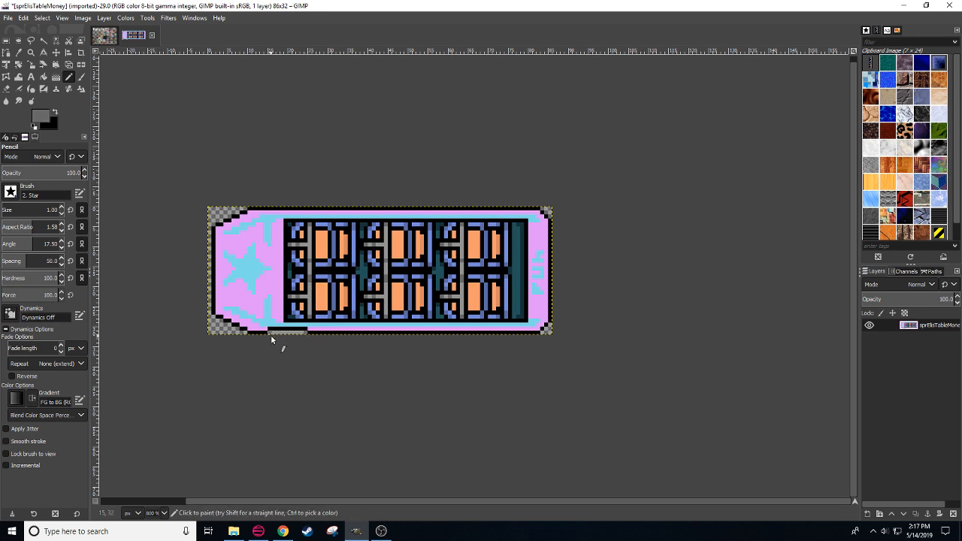
Step: Darken the foreground grey, trying 525252 and settling on 6e6e6e, and pencil it over the grey strip on the lower edge
{"action": "left_click_drag", "start_coordinate": [306, 366], "coordinate": [489, 366]}
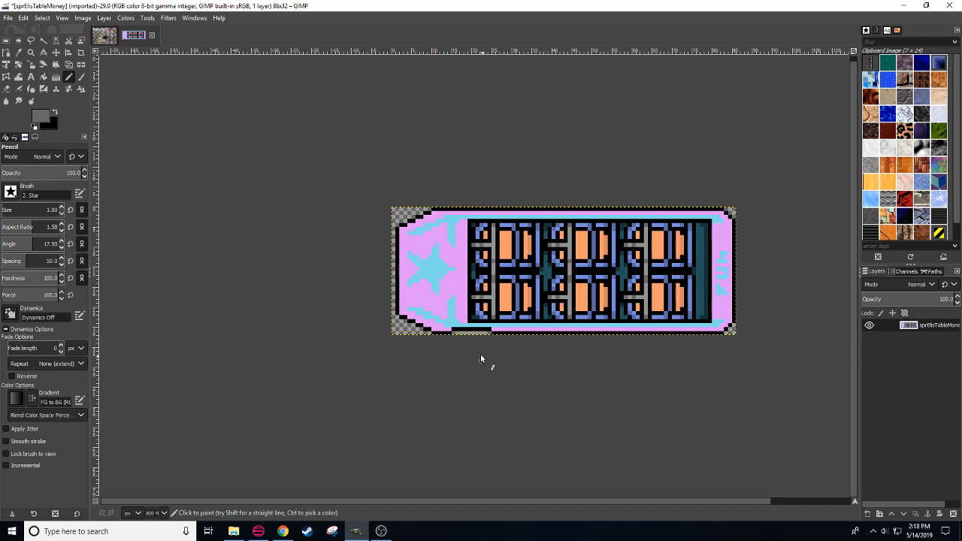
{"action": "left_click", "coordinate": [41, 116]}
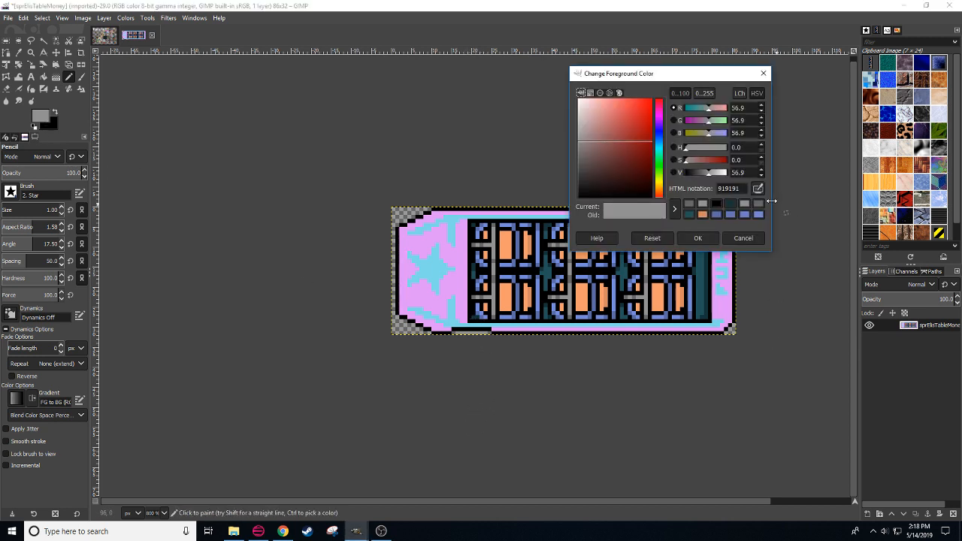
{"action": "left_click_drag", "start_coordinate": [710, 172], "coordinate": [699, 173]}
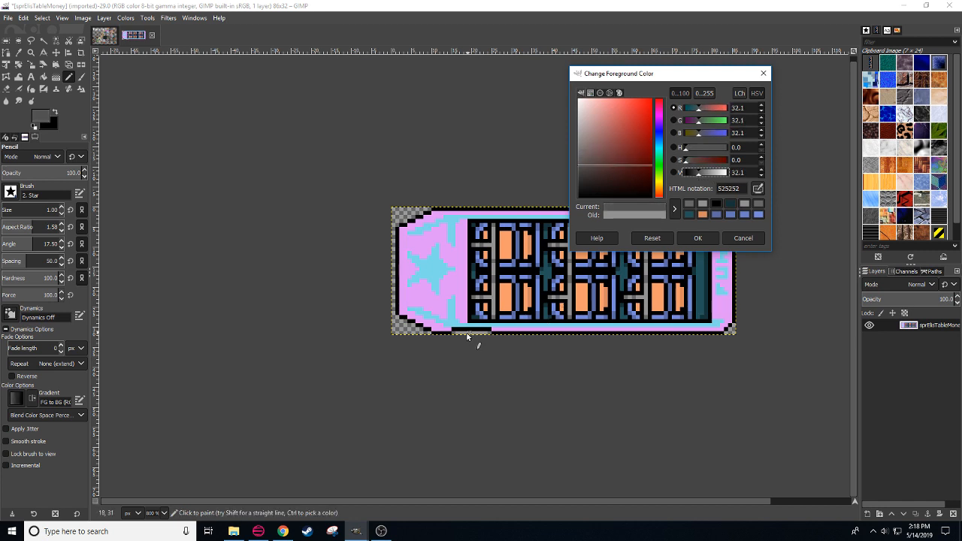
{"action": "left_click_drag", "start_coordinate": [455, 331], "coordinate": [484, 331]}
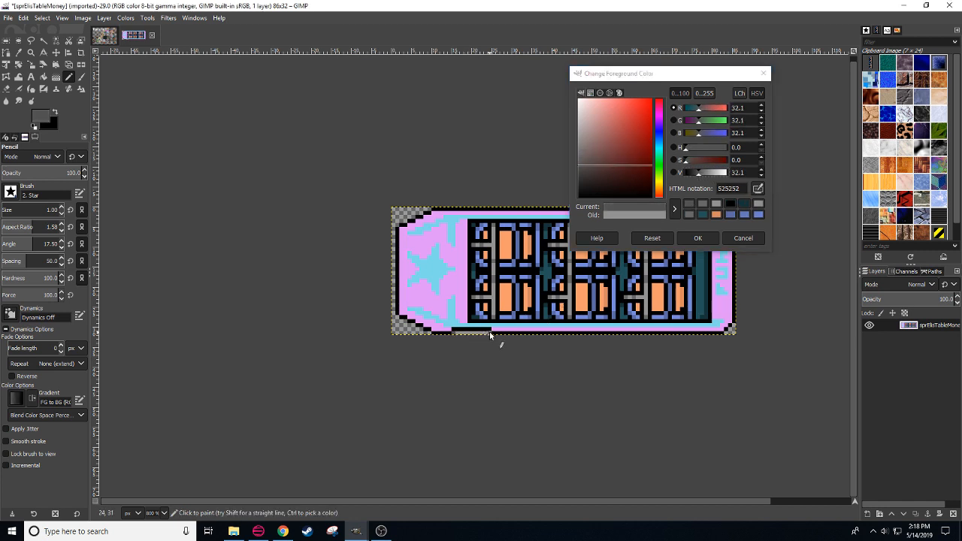
{"action": "left_click_drag", "start_coordinate": [699, 174], "coordinate": [704, 173]}
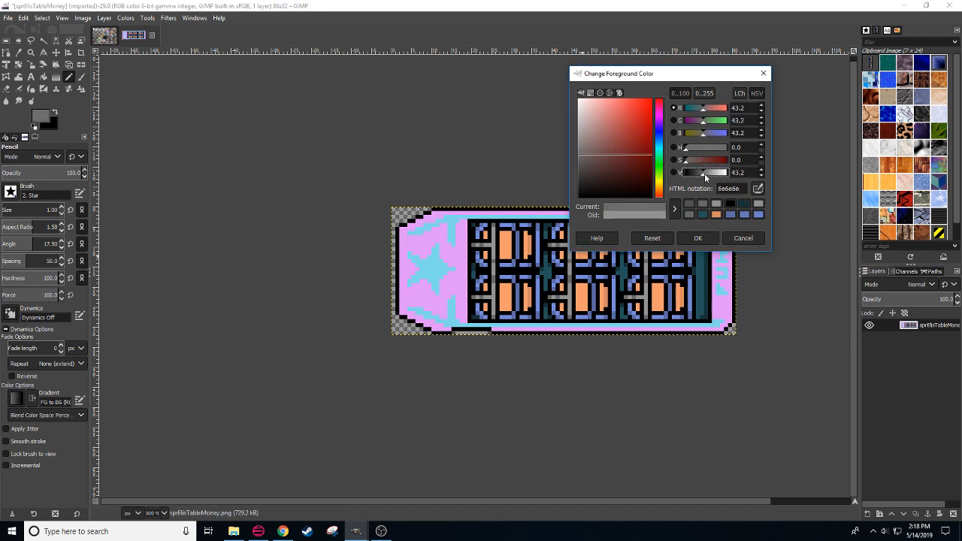
{"action": "left_click", "coordinate": [459, 333]}
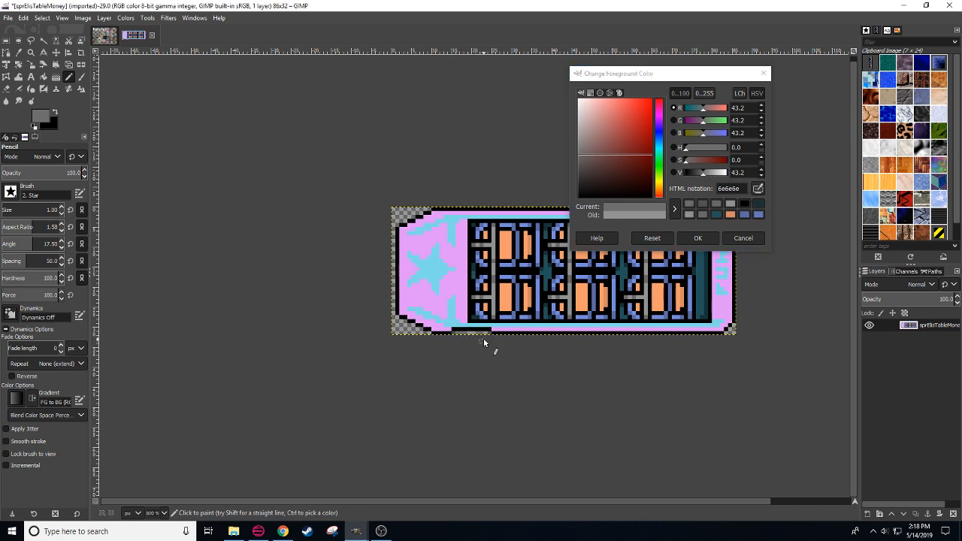
{"action": "left_click_drag", "start_coordinate": [485, 367], "coordinate": [362, 382]}
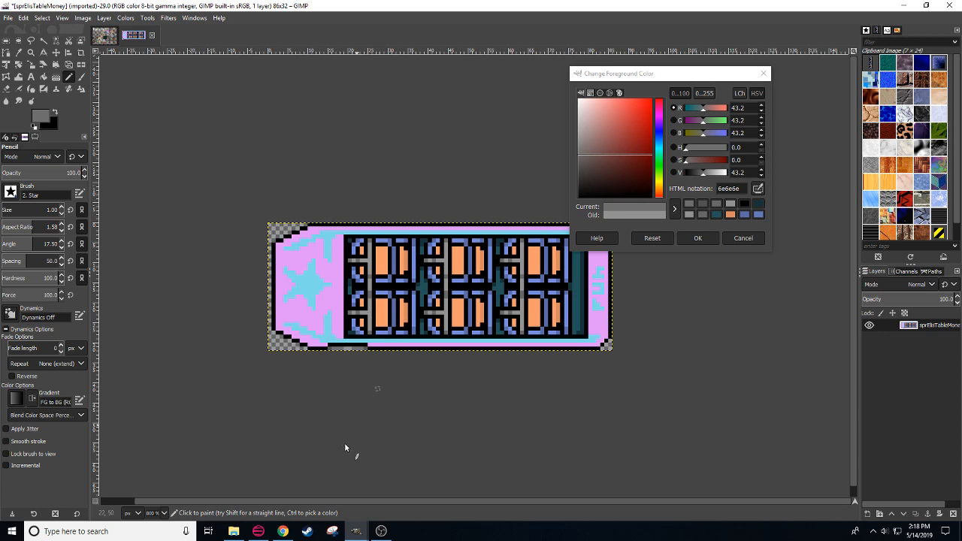
{"action": "left_click", "coordinate": [282, 531]}
{"action": "left_click", "coordinate": [282, 532]}
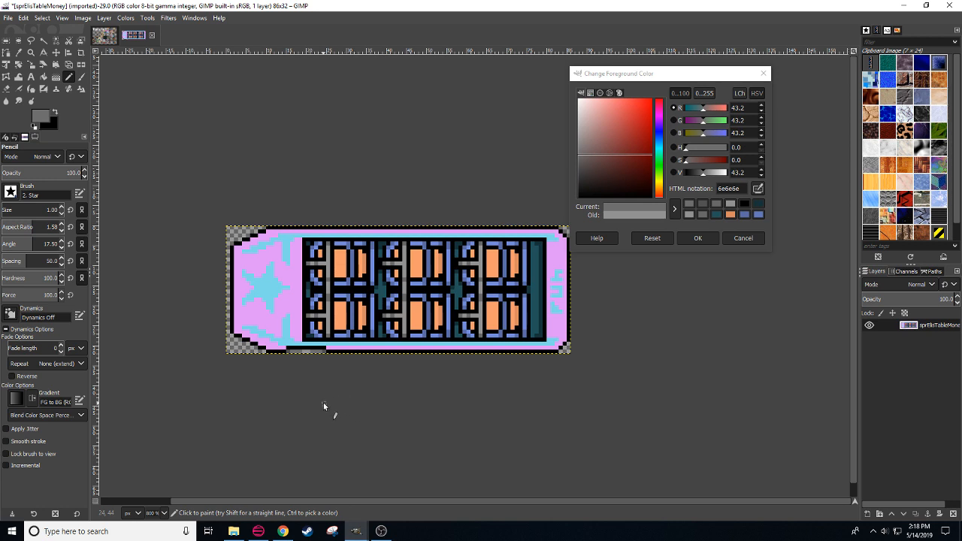
Step: Copy the 10 x 4 pixel area with the grey strip, paste it flipped vertically, and anchor it at the matching place on the upper edge
{"action": "key", "text": "r"}
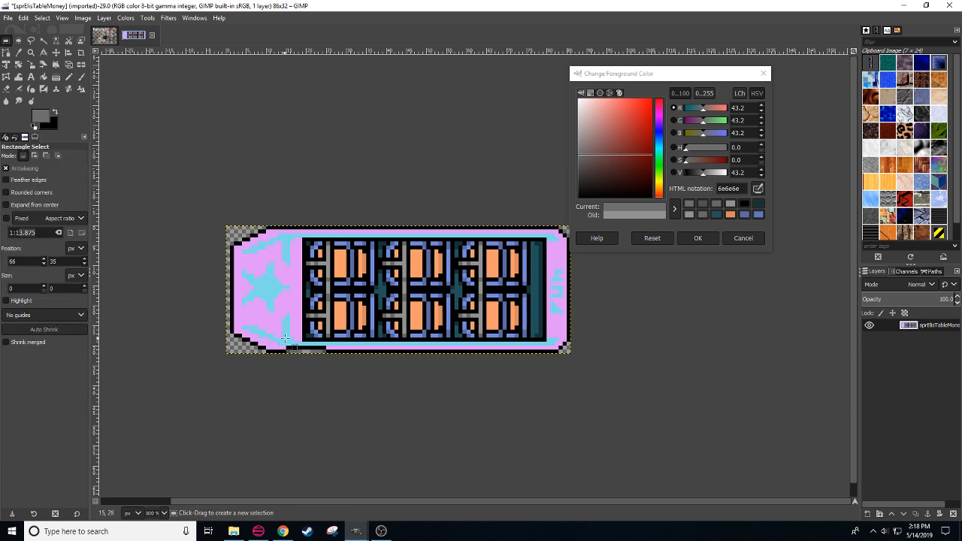
{"action": "left_click_drag", "start_coordinate": [286, 339], "coordinate": [328, 354]}
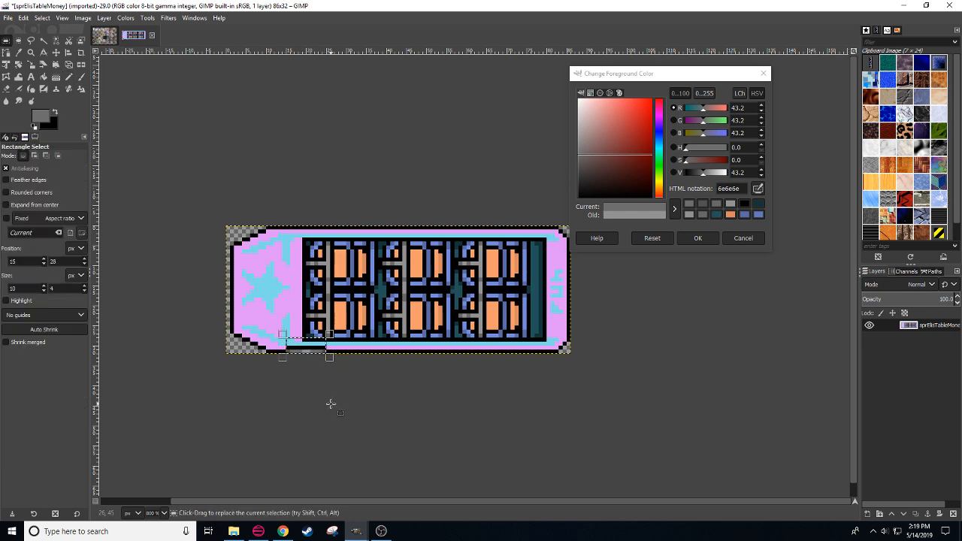
{"action": "key", "text": "ctrl+c"}
{"action": "key", "text": "ctrl+v"}
{"action": "key", "text": "shift+f"}
{"action": "left_click", "coordinate": [311, 350]}
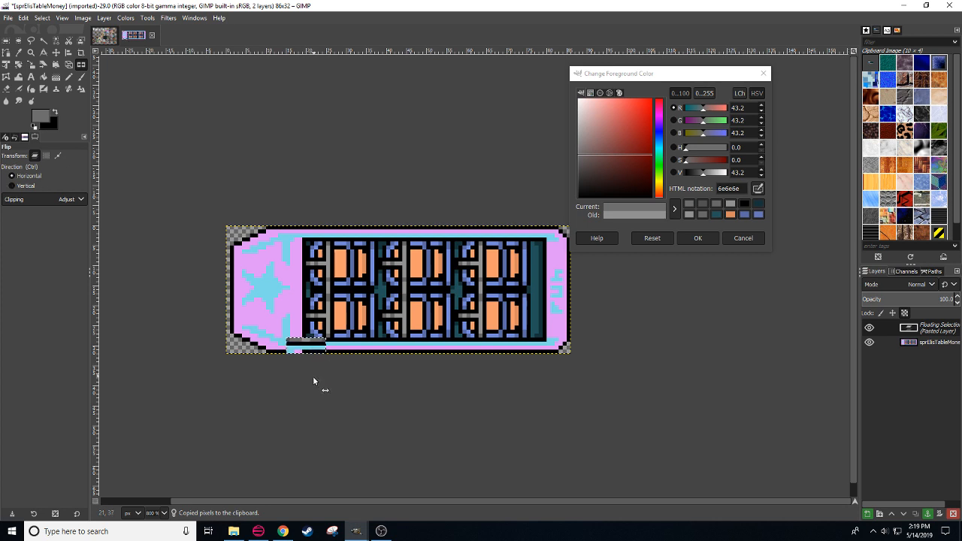
{"action": "key", "text": "r"}
{"action": "left_click_drag", "start_coordinate": [315, 342], "coordinate": [320, 241]}
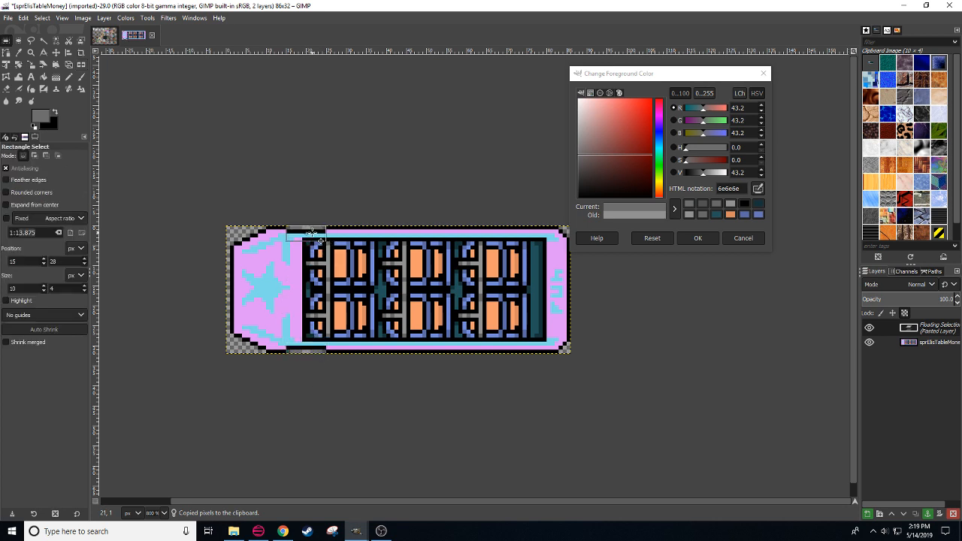
{"action": "left_click", "coordinate": [314, 425]}
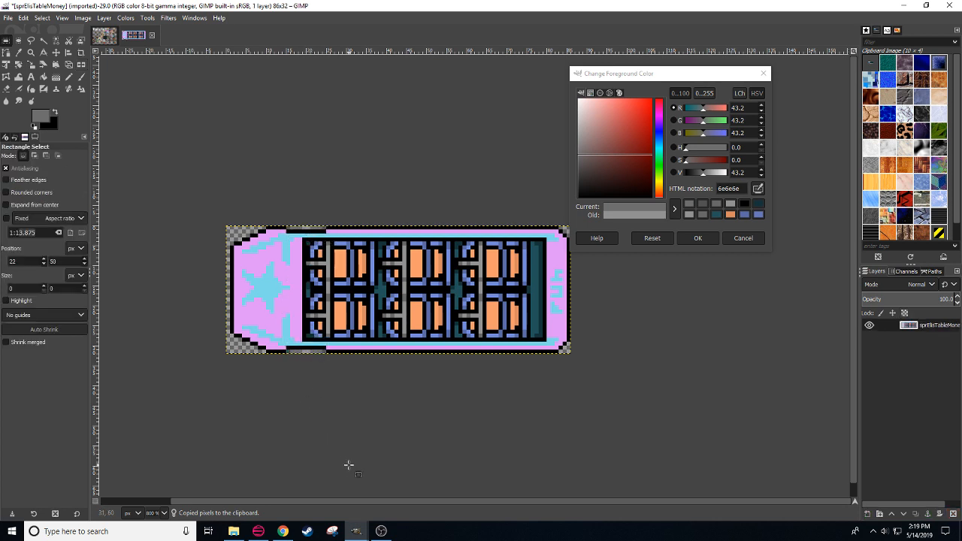
Step: Undo the grey strips and outline changes on the car's upper and lower edges
{"action": "left_click_drag", "start_coordinate": [344, 470], "coordinate": [490, 451]}
{"action": "left_click_drag", "start_coordinate": [416, 425], "coordinate": [413, 453]}
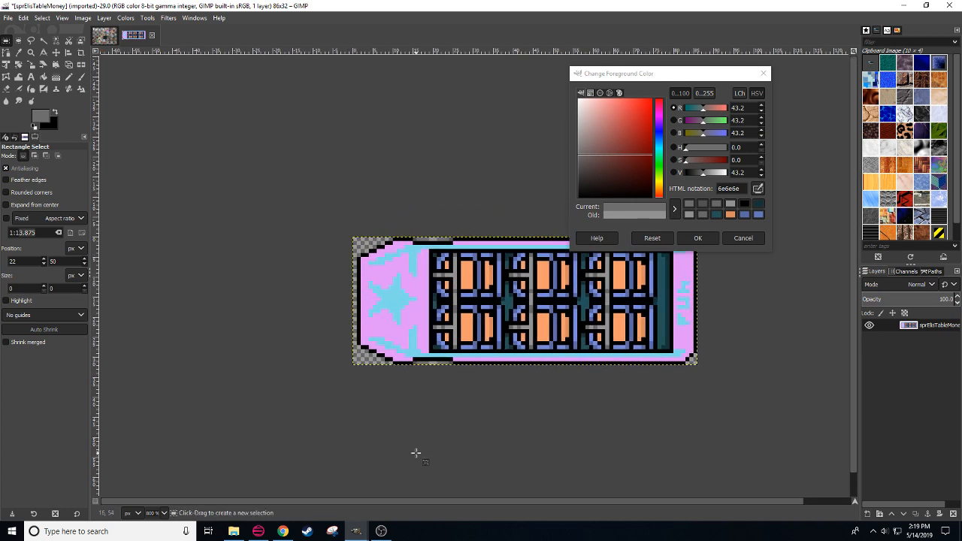
{"action": "left_click_drag", "start_coordinate": [416, 453], "coordinate": [348, 481]}
{"action": "key", "text": "ctrl+v"}
{"action": "key", "text": "ctrl+z"}
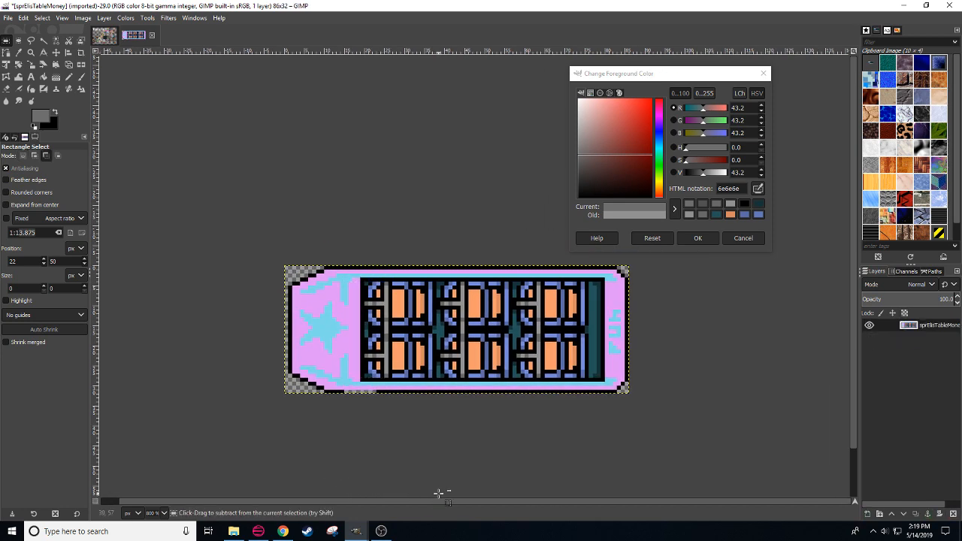
{"action": "left_click_drag", "start_coordinate": [424, 490], "coordinate": [369, 481]}
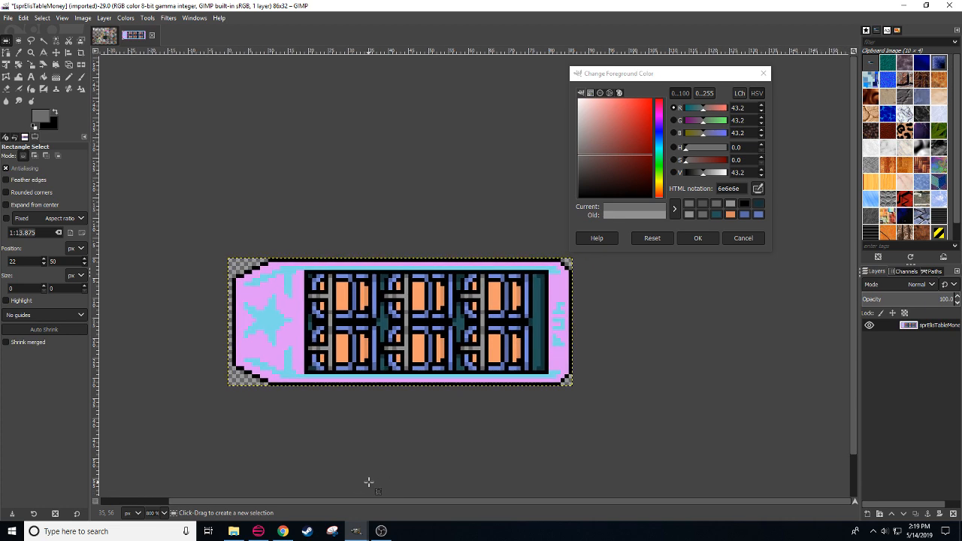
{"action": "left_click_drag", "start_coordinate": [278, 468], "coordinate": [290, 473]}
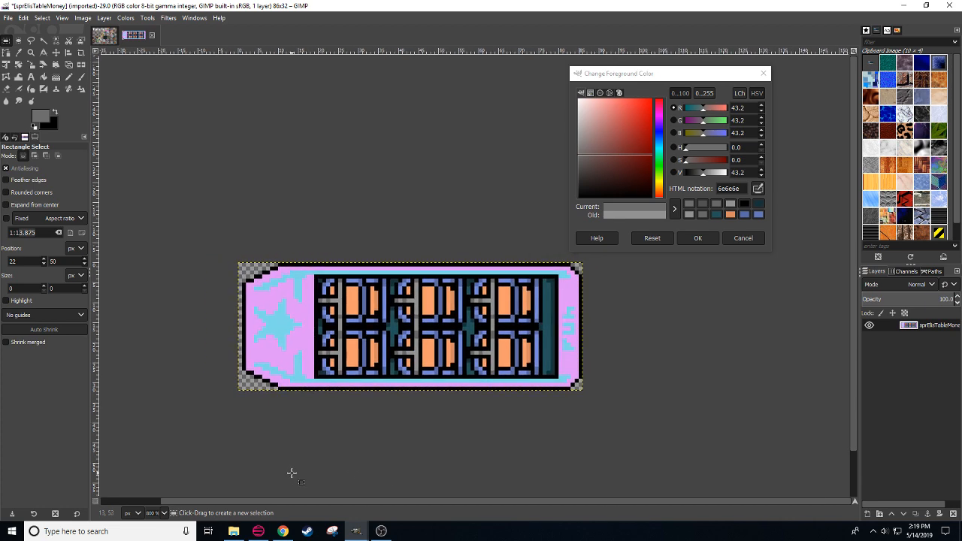
Step: Sample the nose's pink, darken it to a76fb7, and pencil shading inside the outline at the nose's upper corner and along its front edge
{"action": "key", "text": "n"}
{"action": "left_click", "coordinate": [265, 293]}
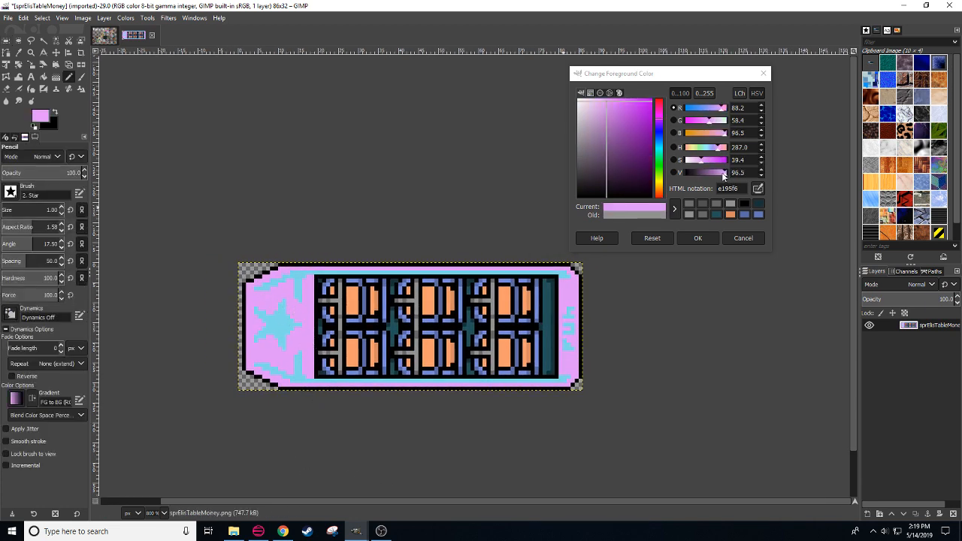
{"action": "left_click_drag", "start_coordinate": [723, 173], "coordinate": [713, 174]}
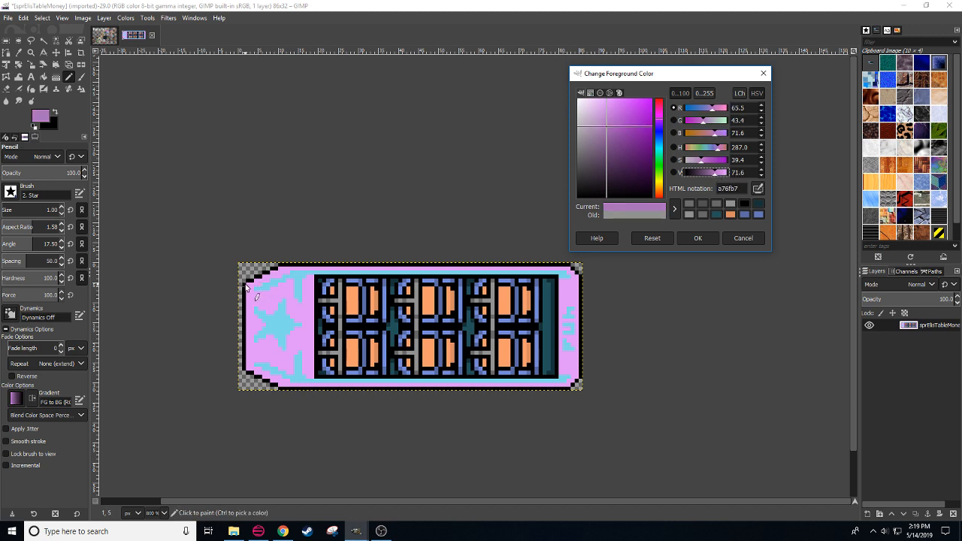
{"action": "left_click", "coordinate": [248, 288]}
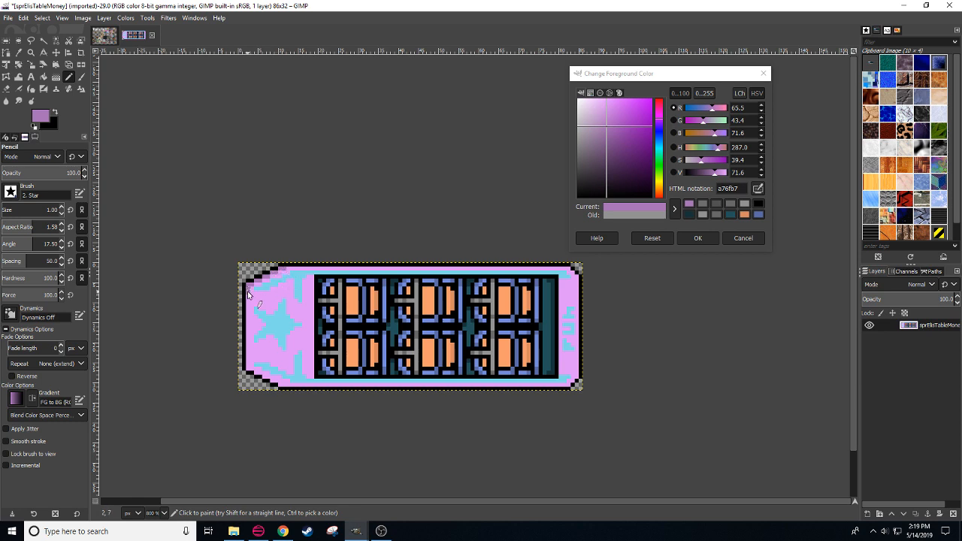
{"action": "mouse_move", "coordinate": [251, 295]}
{"action": "left_mouse_down"}
{"action": "mouse_move", "coordinate": [243, 331]}
{"action": "mouse_move", "coordinate": [248, 359]}
{"action": "left_mouse_up"}
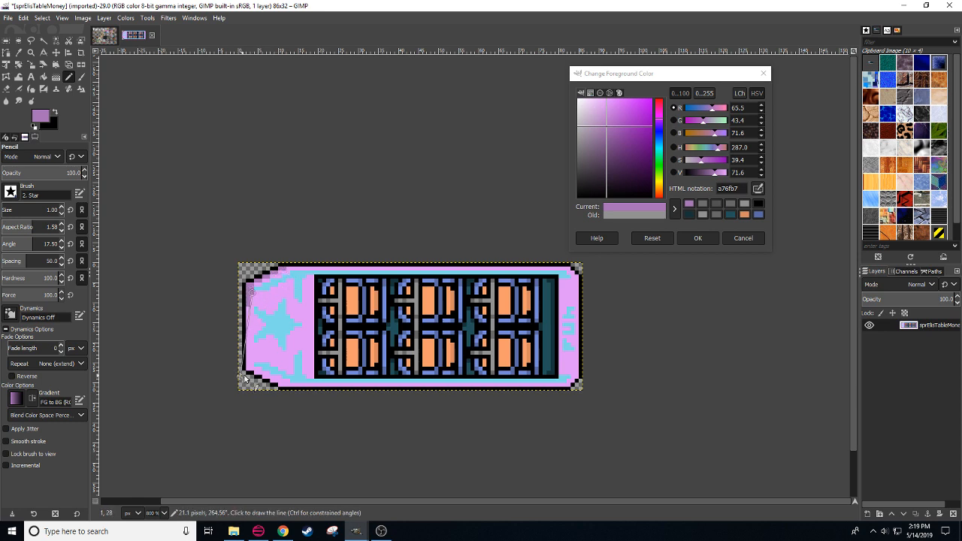
Step: Bucket-fill the narrow pink strip along the nose's front edge with the dark pink and pencil matching shading along its lower corner
{"action": "key", "text": "shift+b"}
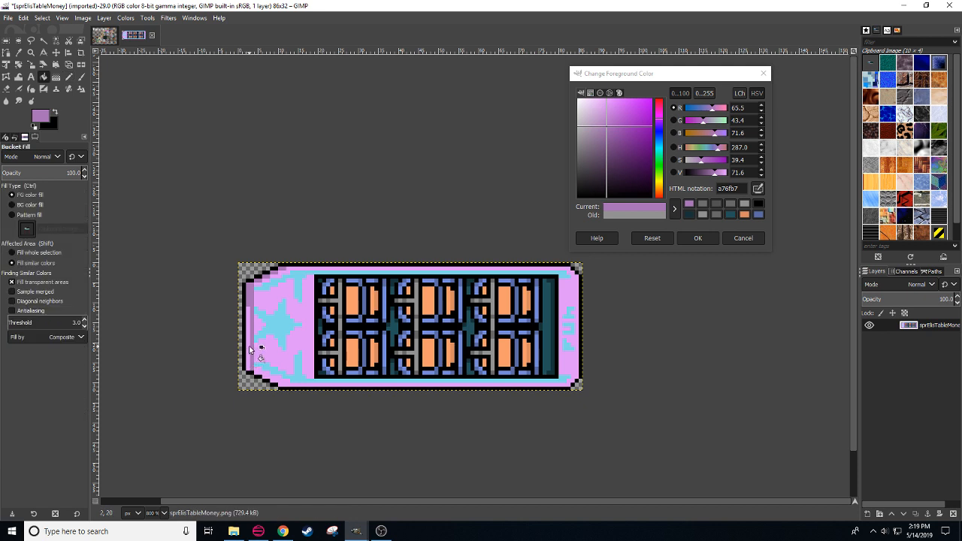
{"action": "left_click", "coordinate": [248, 349]}
{"action": "key", "text": "n"}
{"action": "left_click", "coordinate": [256, 373]}
{"action": "left_click", "coordinate": [260, 374]}
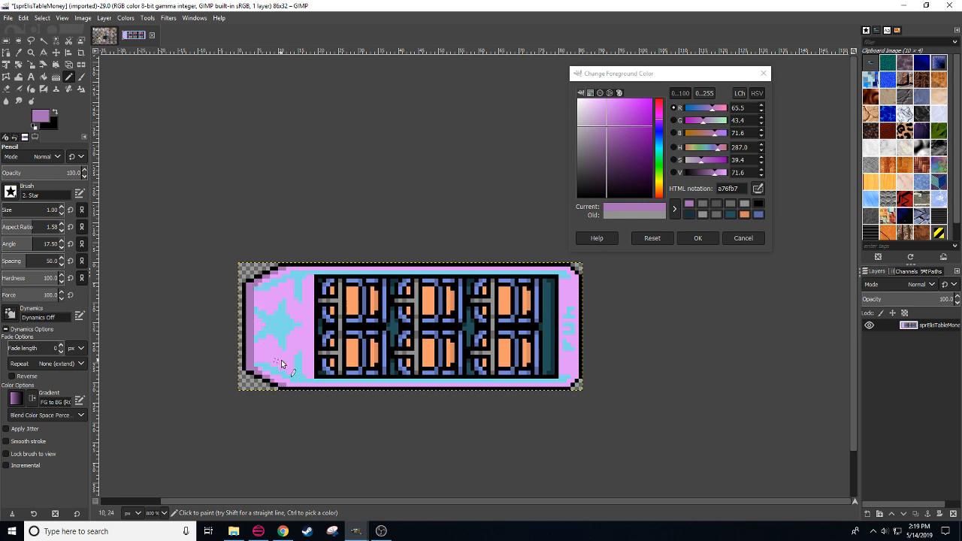
Step: Sample the light pink of the car's nose as the pencil colour
{"action": "left_click_drag", "start_coordinate": [293, 364], "coordinate": [331, 377]}
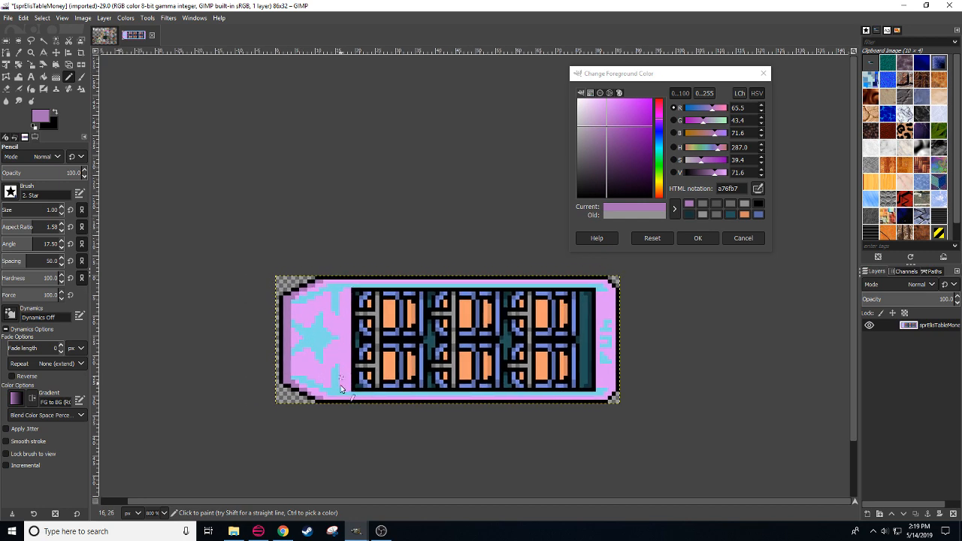
{"action": "left_click", "coordinate": [293, 337], "text": "ctrl"}
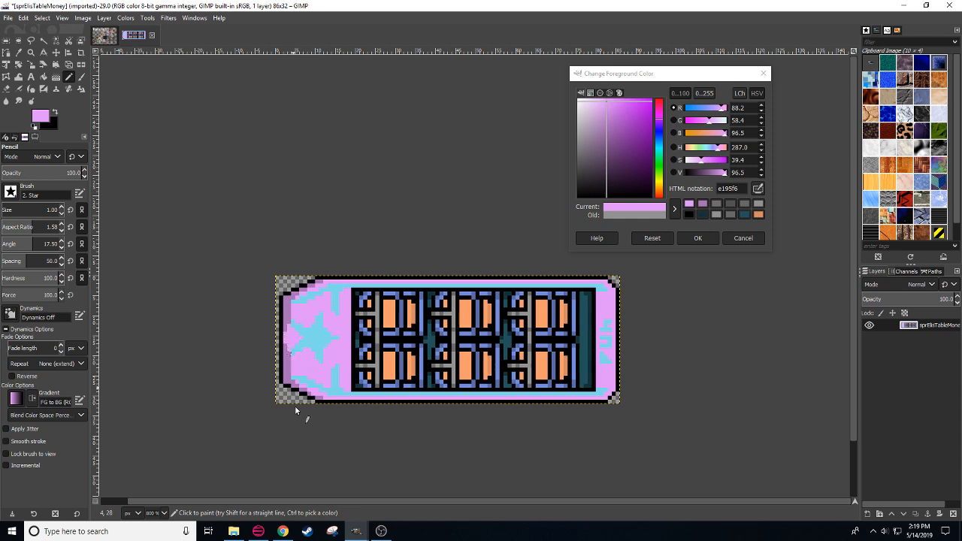
Step: Set the foreground color to the slightly darker purple cf89e3
{"action": "left_click_drag", "start_coordinate": [292, 453], "coordinate": [359, 434]}
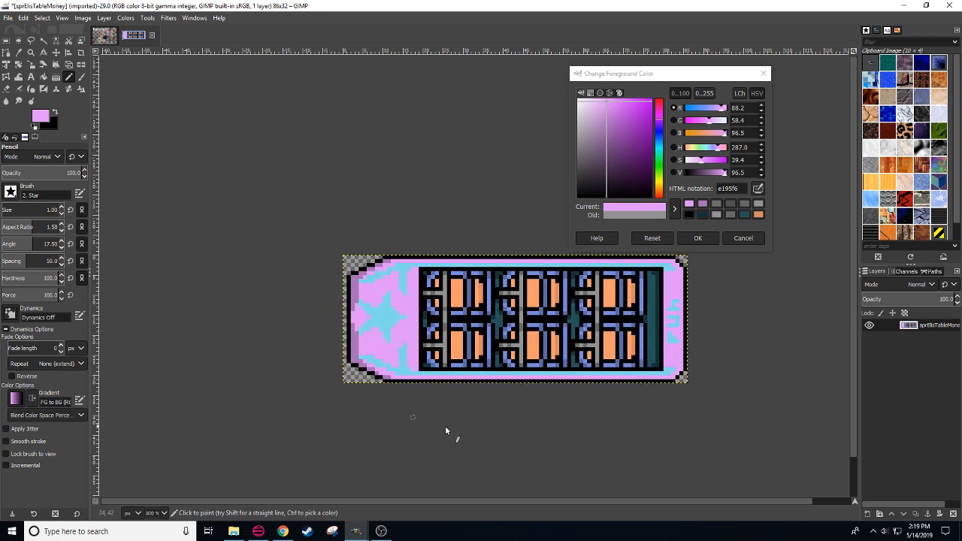
{"action": "left_click_drag", "start_coordinate": [445, 428], "coordinate": [312, 432]}
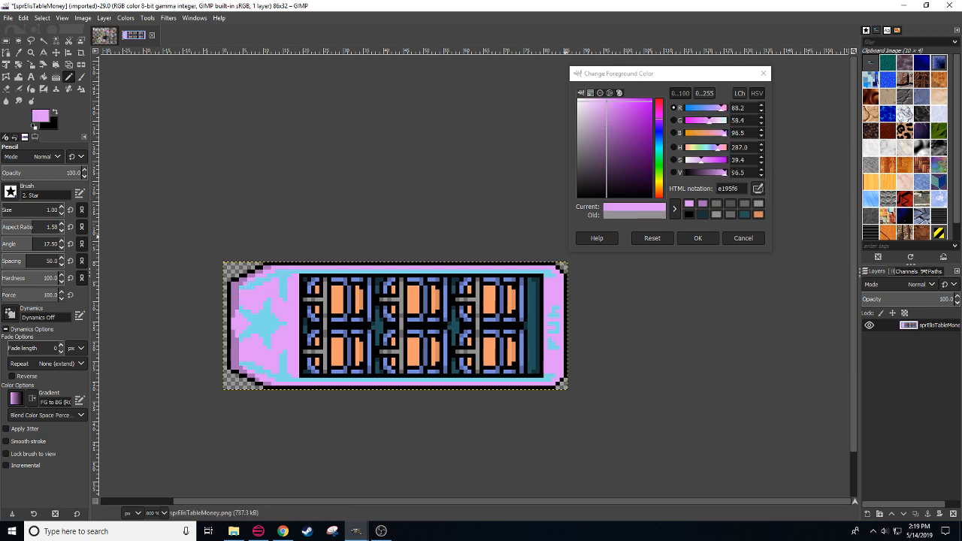
{"action": "left_click_drag", "start_coordinate": [729, 177], "coordinate": [722, 177]}
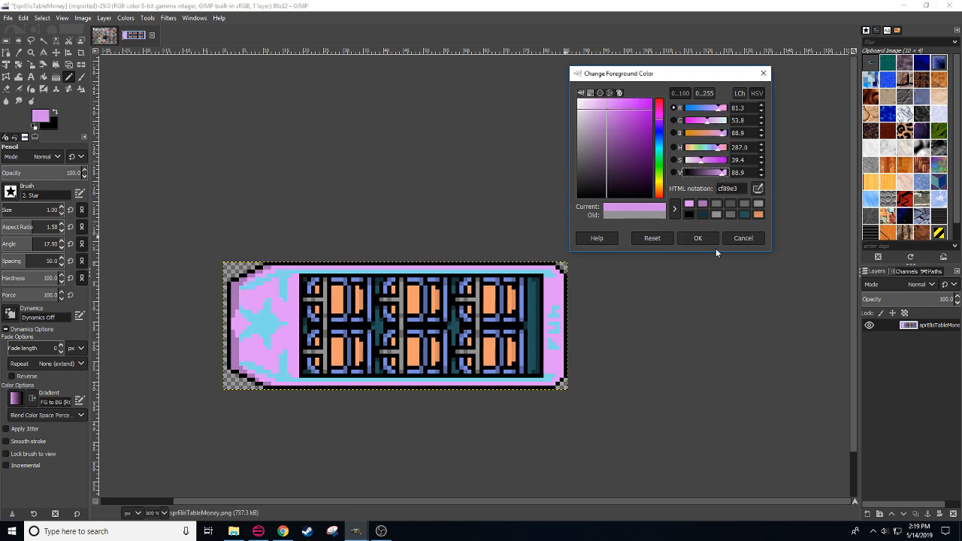
{"action": "left_click", "coordinate": [711, 238]}
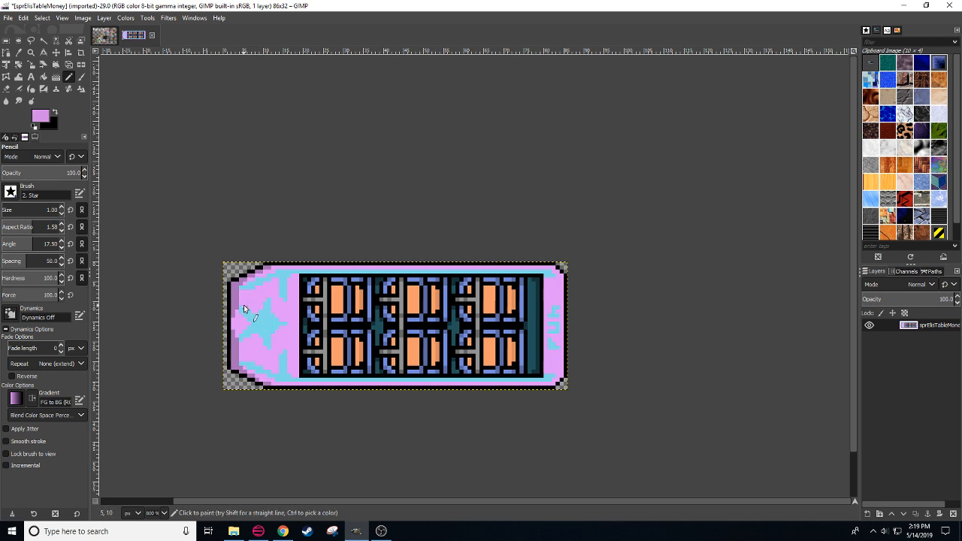
Step: Bucket-fill the darker shading strip along the table's tapered end with the new purple and select that strip by color
{"action": "key", "text": "shift+b"}
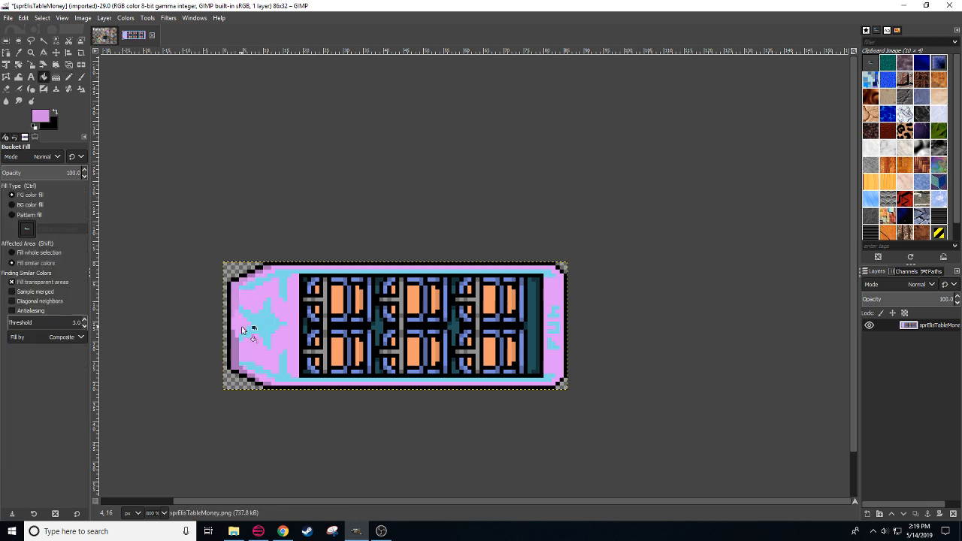
{"action": "left_click", "coordinate": [238, 305]}
{"action": "key", "text": "shift+o"}
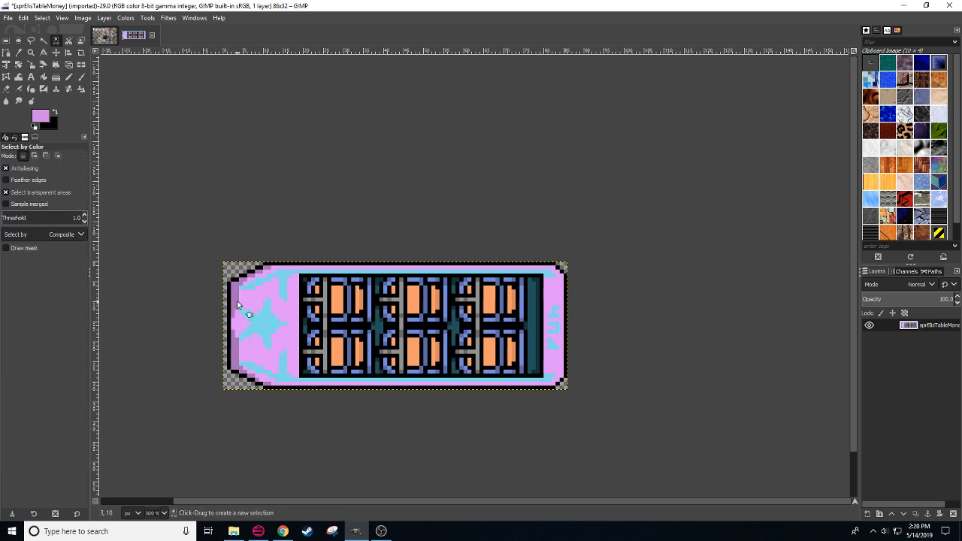
{"action": "key", "text": "shift+b"}
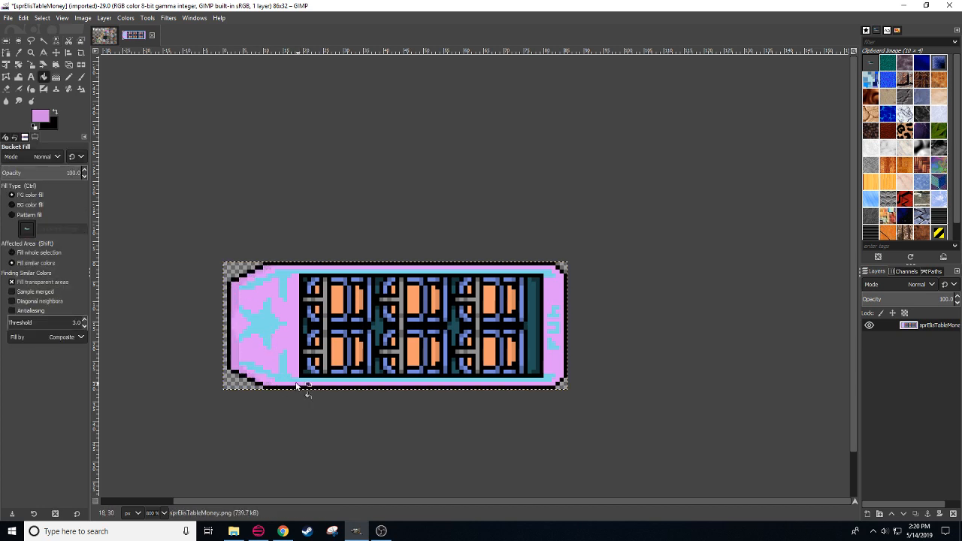
{"action": "key", "text": "ctrl+shift+a"}
{"action": "key", "text": "shift+o"}
{"action": "left_click", "coordinate": [236, 311]}
{"action": "key", "text": "n"}
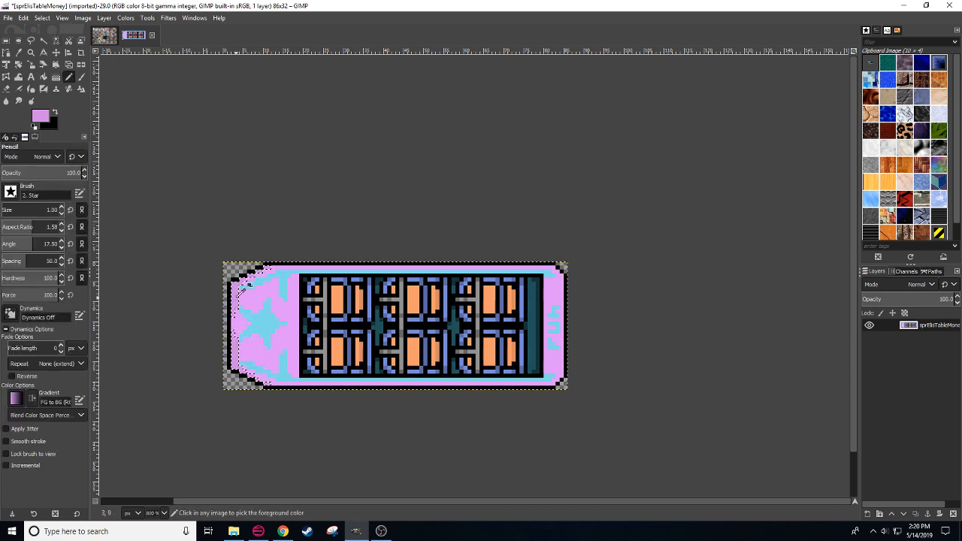
Step: Darken the foreground color to ca86de and fill the selected shading strip with it
{"action": "left_click", "coordinate": [40, 115]}
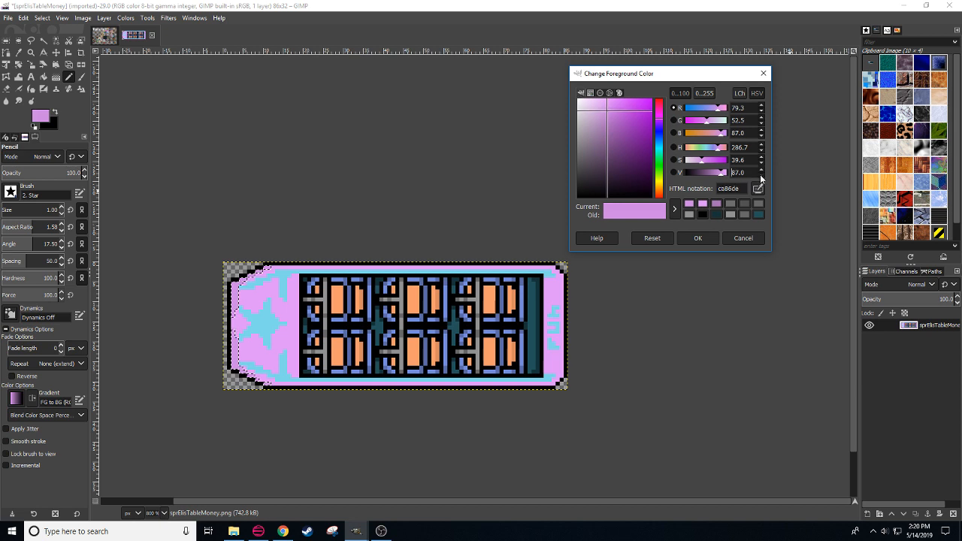
{"action": "left_click", "coordinate": [697, 237]}
{"action": "key", "text": "shift+b"}
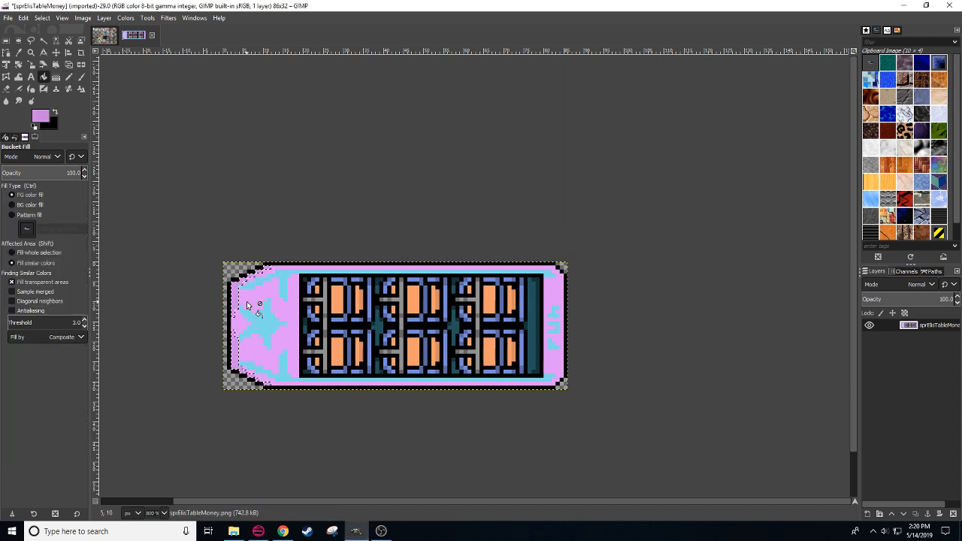
{"action": "left_click", "coordinate": [236, 295], "text": "shift"}
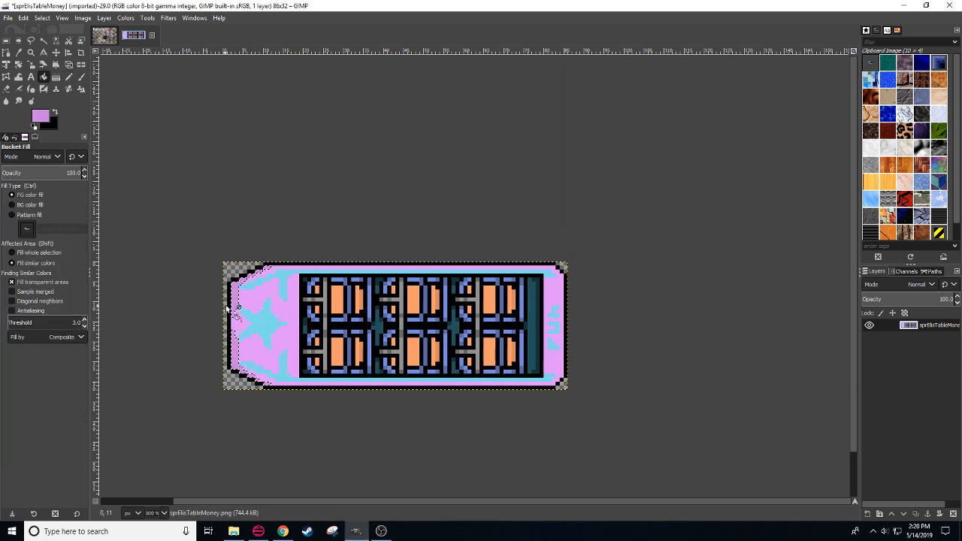
Step: Lower the foreground color's value to 82.0 (bf7ed1), fill the selected shading strip with it and extend the selection to the whole image
{"action": "key", "text": "ctrl+a"}
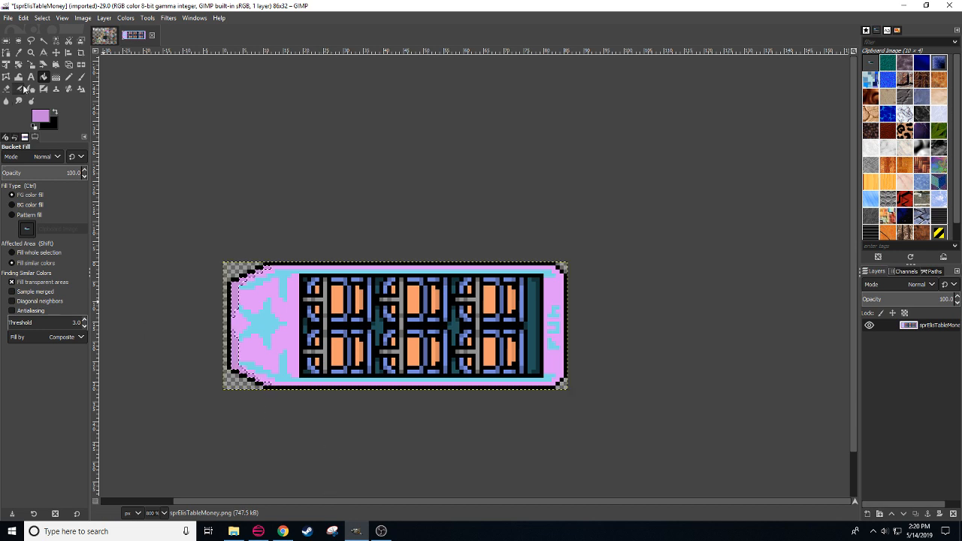
{"action": "left_click", "coordinate": [40, 116]}
{"action": "left_click", "coordinate": [760, 176]}
{"action": "left_click", "coordinate": [760, 175]}
{"action": "left_click", "coordinate": [761, 176]}
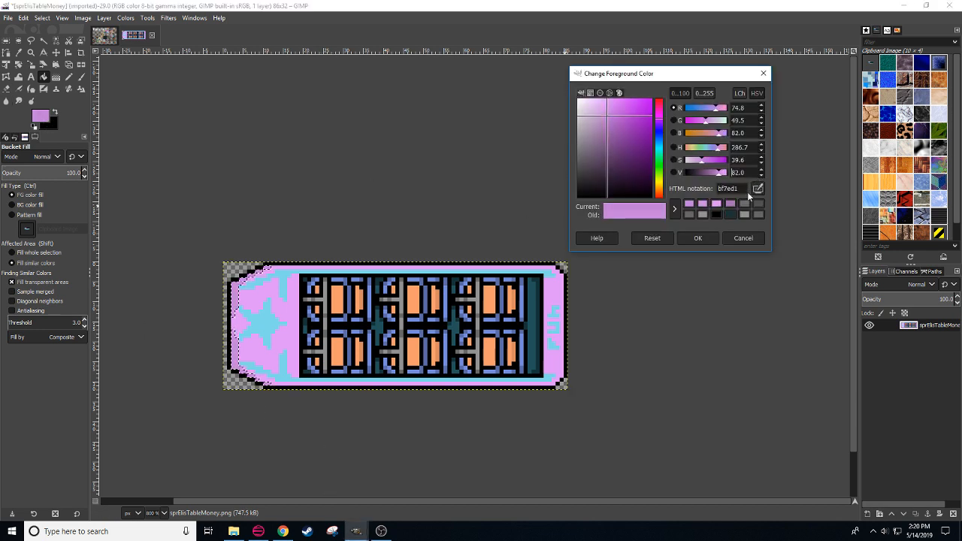
{"action": "left_click", "coordinate": [699, 238]}
{"action": "left_click", "coordinate": [256, 303]}
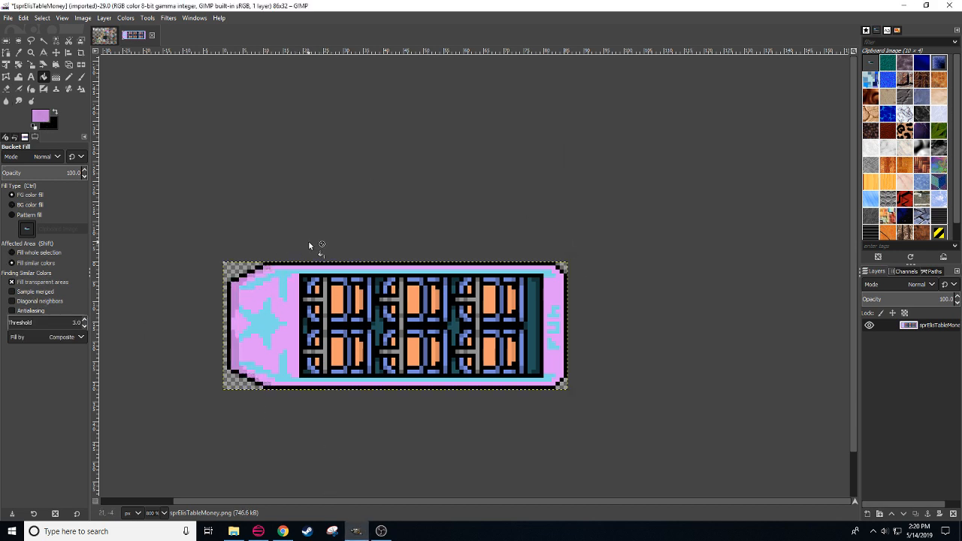
{"action": "scroll", "coordinate": [322, 219], "scroll_direction": "down", "scroll_amount": 1}
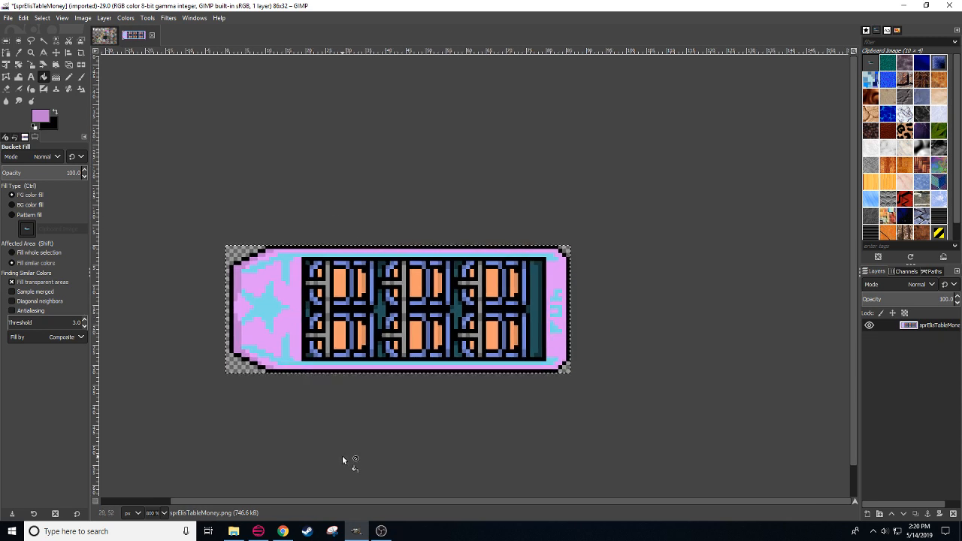
Step: Sample the strip's purple and pencil straight one-pixel shading lines along the table's two long edges and its squared end
{"action": "key", "text": "n"}
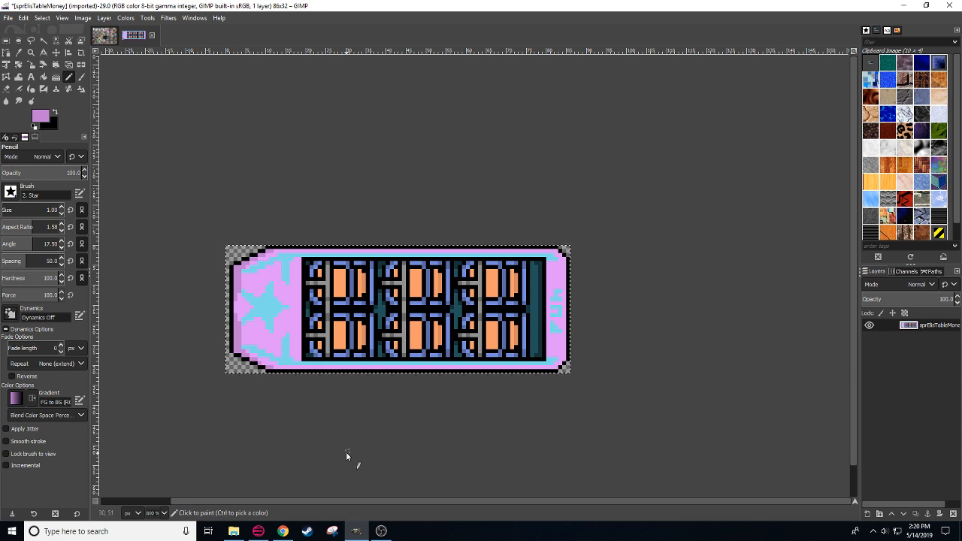
{"action": "left_click", "coordinate": [266, 362], "text": "ctrl"}
{"action": "left_click", "coordinate": [271, 368]}
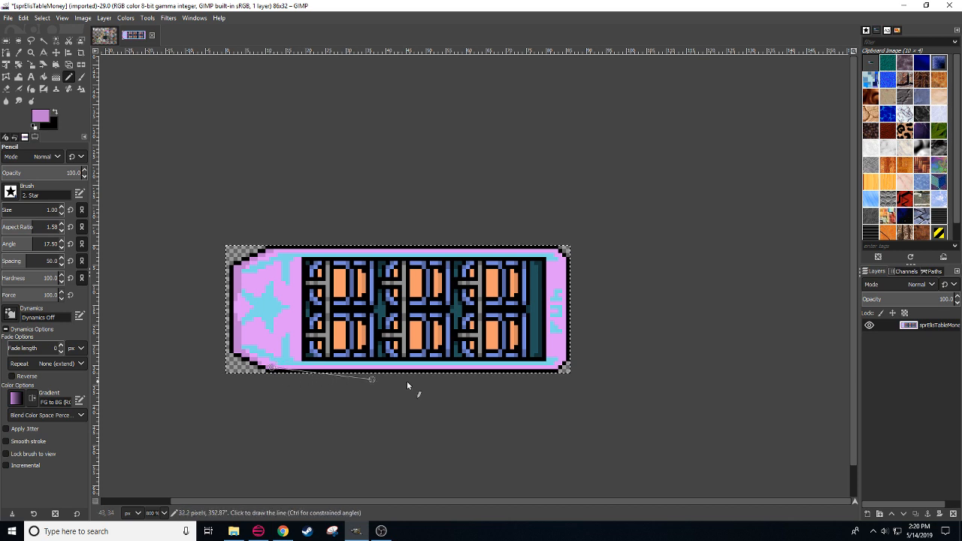
{"action": "left_click", "coordinate": [565, 368], "text": "shift"}
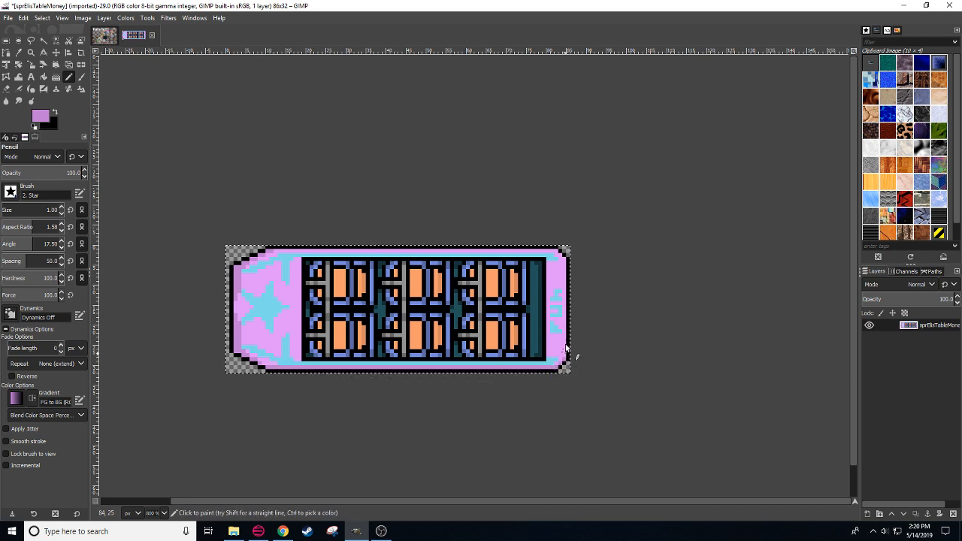
{"action": "left_click", "coordinate": [558, 252], "text": "shift"}
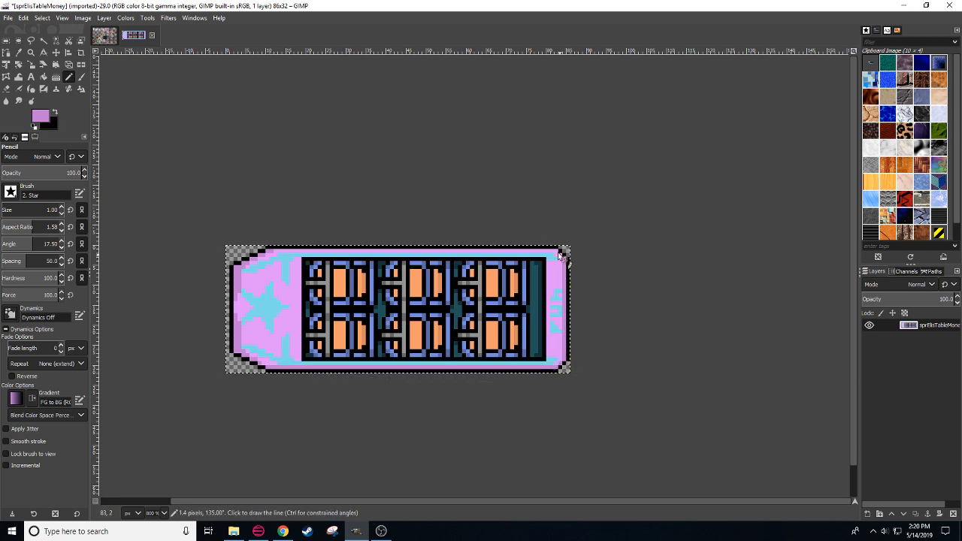
{"action": "left_click", "coordinate": [273, 256], "text": "shift"}
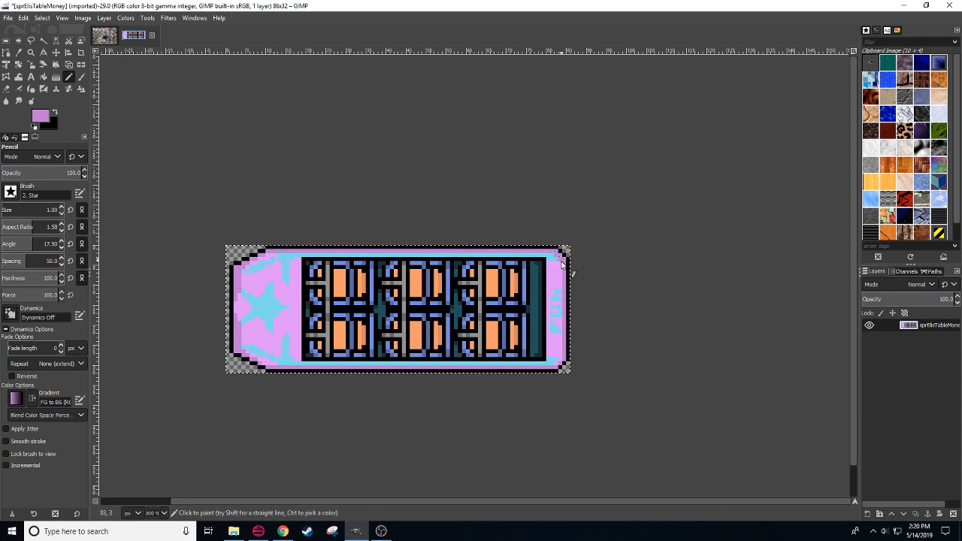
Step: Resample the shading purple and draw straight vertical shading lines on the pink areas bordering both ends of the black panel
{"action": "left_click_drag", "start_coordinate": [565, 383], "coordinate": [479, 393]}
{"action": "scroll", "coordinate": [286, 421], "scroll_direction": "left", "scroll_amount": 6}
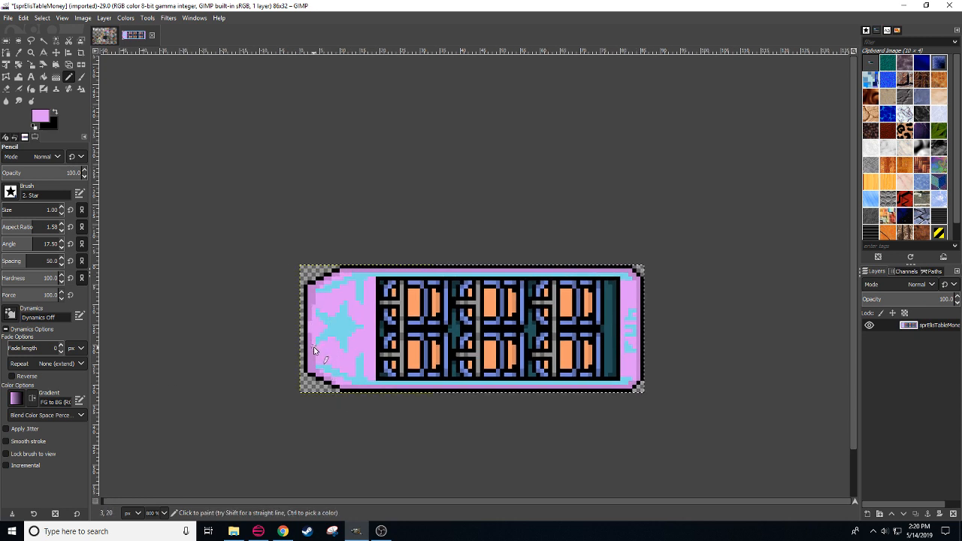
{"action": "left_click_drag", "start_coordinate": [333, 463], "coordinate": [381, 450]}
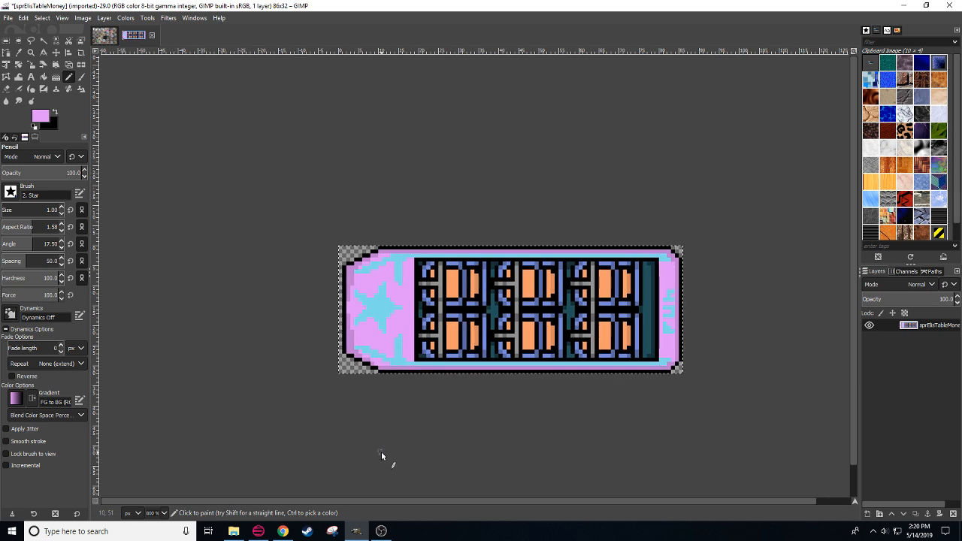
{"action": "scroll", "coordinate": [387, 453], "scroll_direction": "right", "scroll_amount": 2}
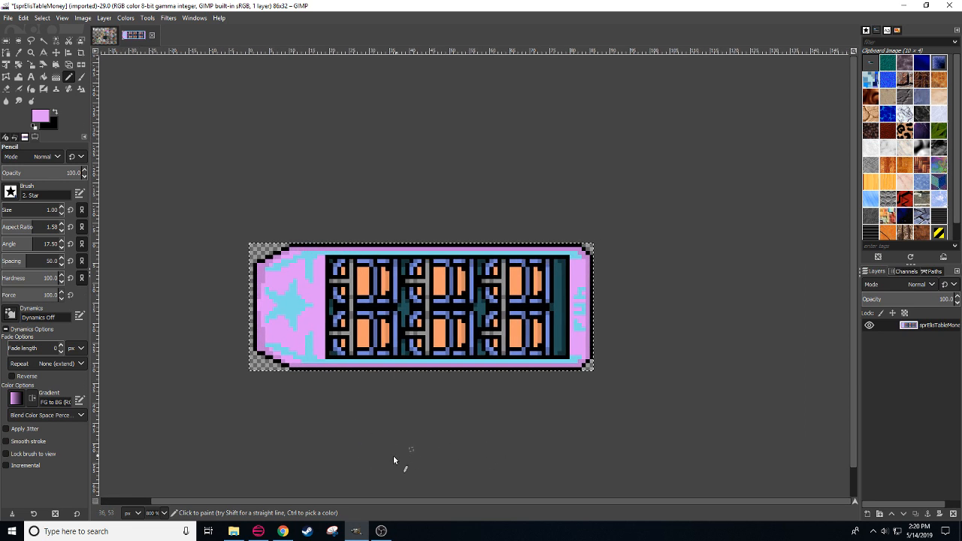
{"action": "left_click", "coordinate": [273, 330], "text": "ctrl"}
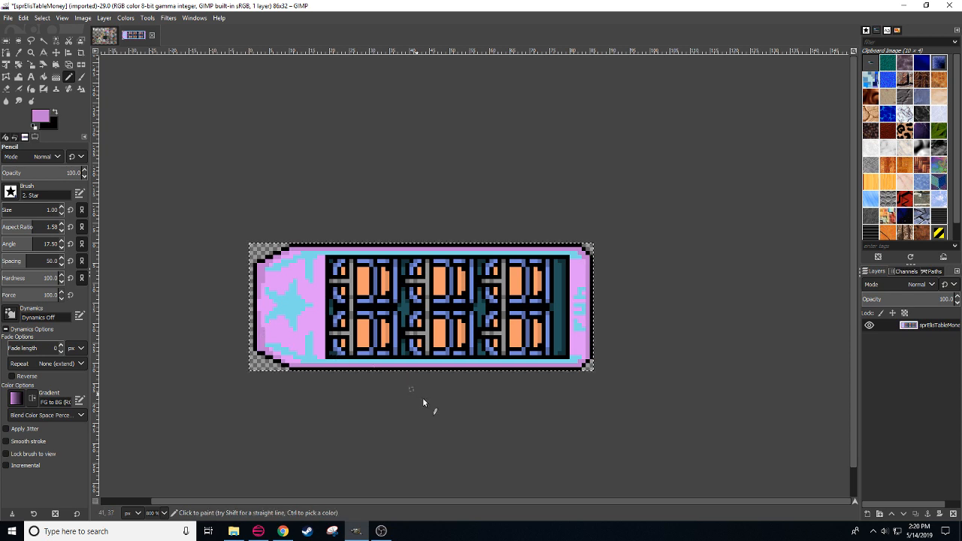
{"action": "left_click", "coordinate": [571, 261]}
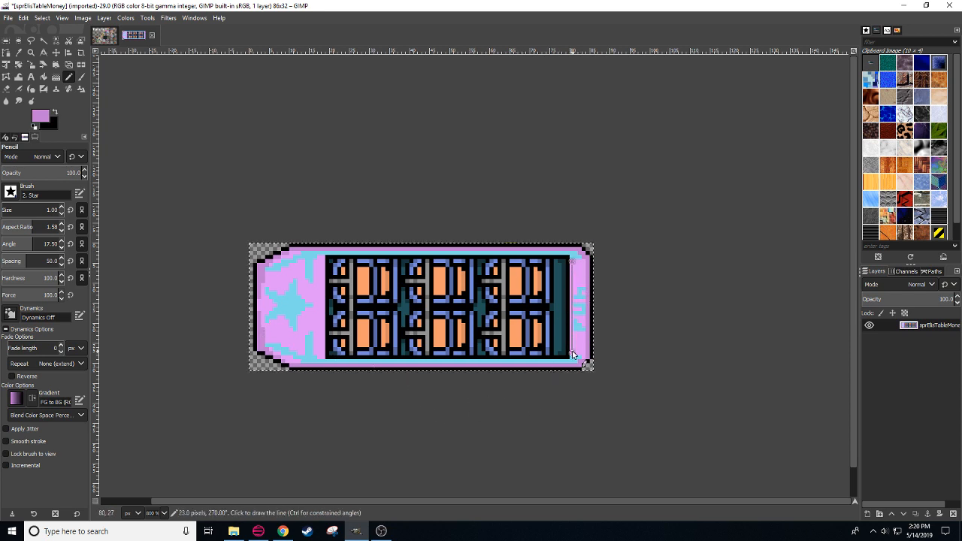
{"action": "left_click", "coordinate": [571, 351], "text": "shift"}
{"action": "left_click_drag", "start_coordinate": [638, 405], "coordinate": [591, 402]}
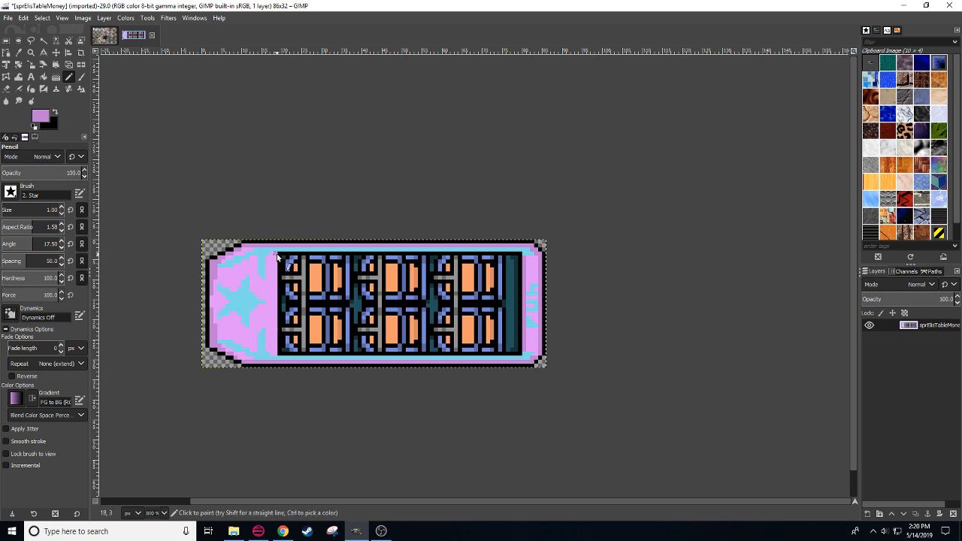
{"action": "left_click_drag", "start_coordinate": [282, 426], "coordinate": [388, 401]}
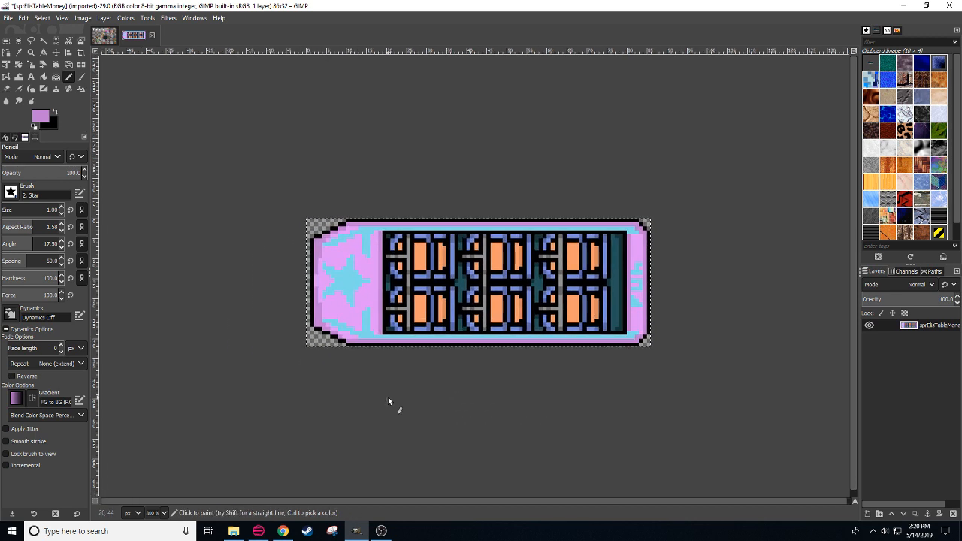
Step: Sample the star's light blue and darken the foreground color to 71c4d1, value 81.8
{"action": "left_click", "coordinate": [352, 271], "text": "ctrl"}
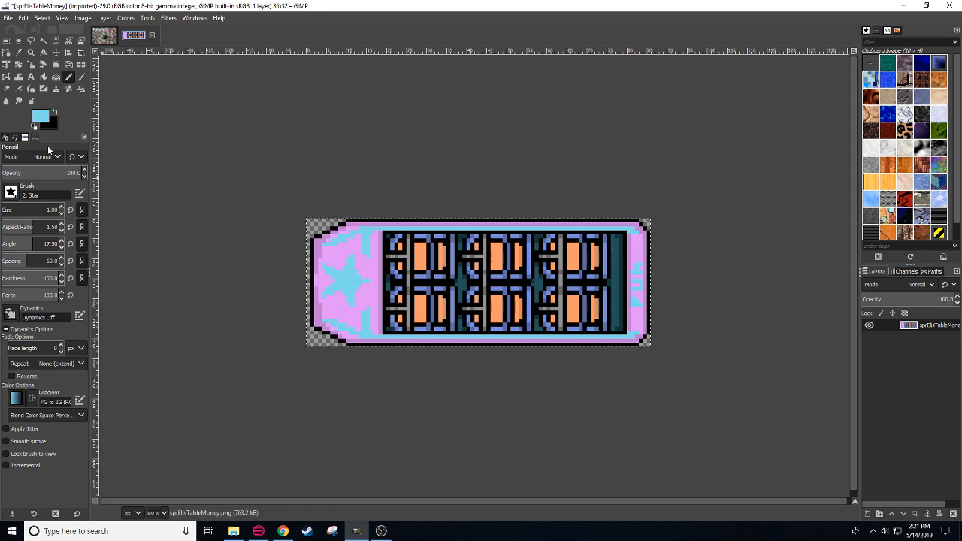
{"action": "left_click", "coordinate": [36, 119]}
{"action": "left_click", "coordinate": [761, 175]}
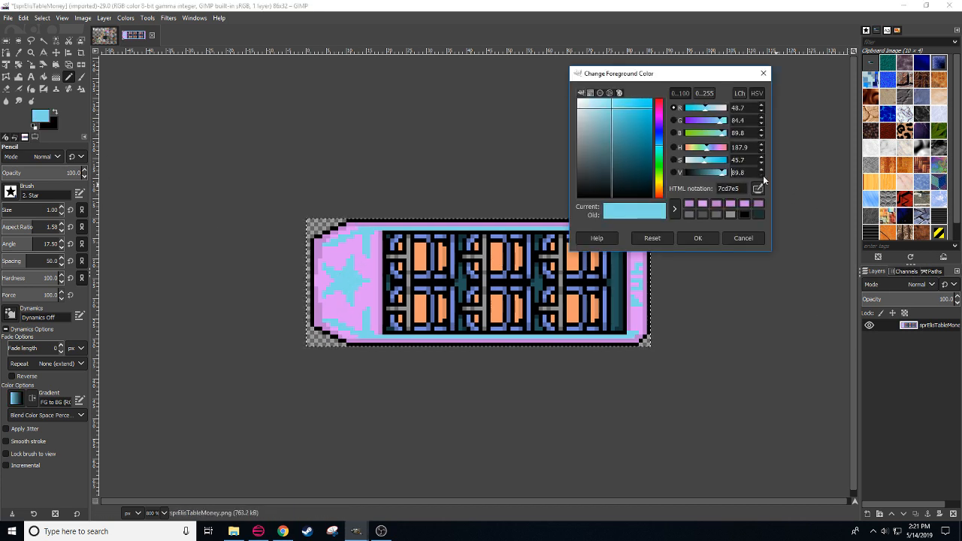
{"action": "triple_click", "coordinate": [761, 175]}
{"action": "triple_click", "coordinate": [761, 175]}
{"action": "triple_click", "coordinate": [761, 175]}
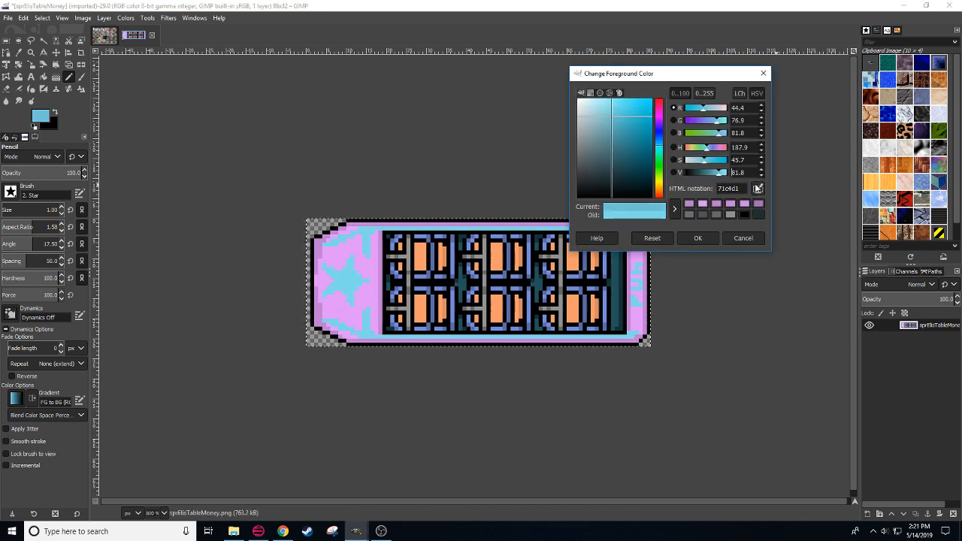
{"action": "left_click", "coordinate": [698, 237]}
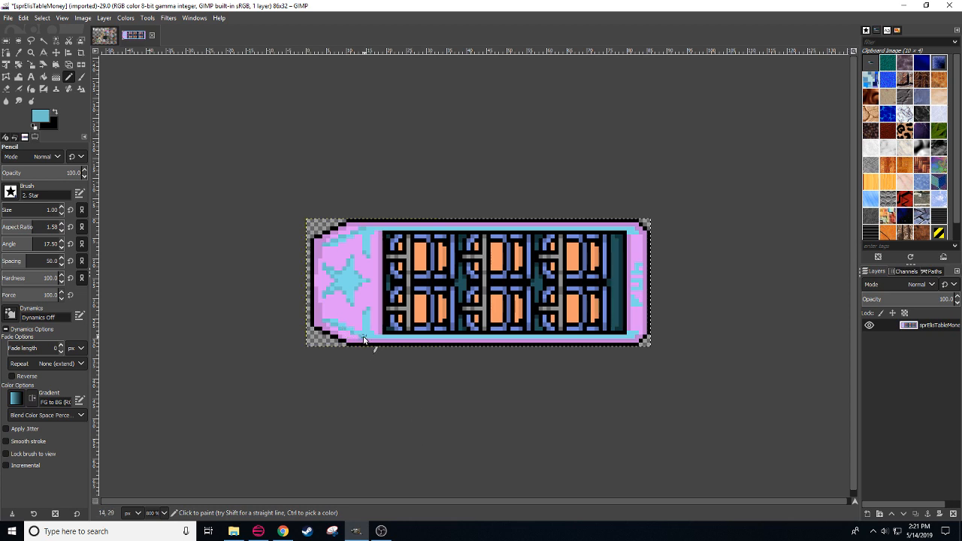
Step: Pencil darker blue shading pixels onto the star and the blue trim of the table
{"action": "left_click_drag", "start_coordinate": [420, 391], "coordinate": [495, 359]}
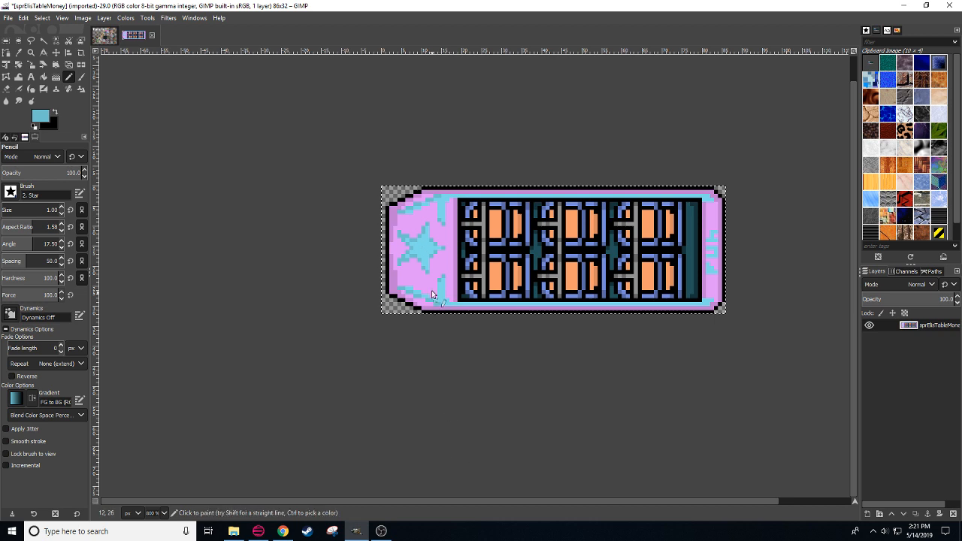
{"action": "left_click_drag", "start_coordinate": [415, 250], "coordinate": [435, 252]}
{"action": "left_click", "coordinate": [412, 250]}
{"action": "left_click_drag", "start_coordinate": [575, 449], "coordinate": [446, 453]}
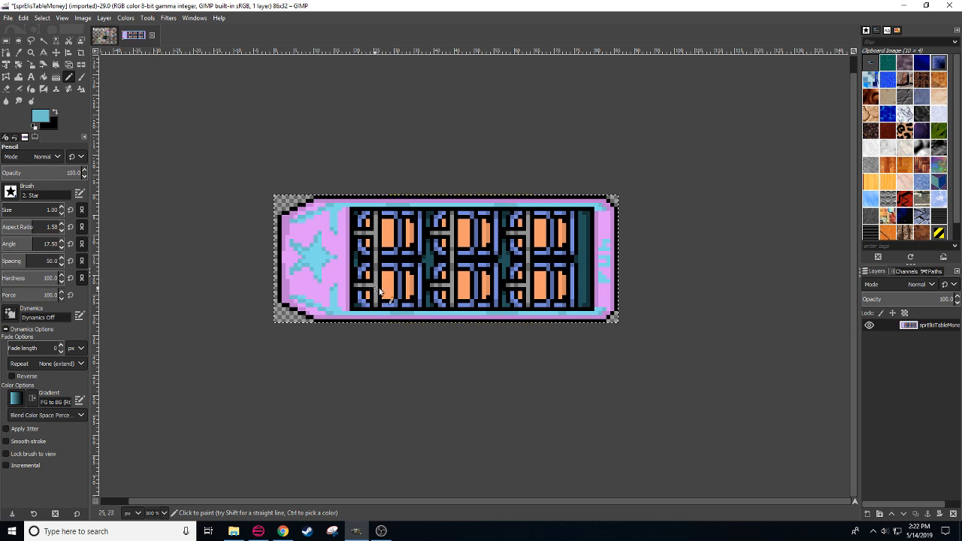
Step: Sample the grey and pencil straight vertical lines down the second and third grey bars of the black panel
{"action": "left_click", "coordinate": [452, 222], "text": "ctrl"}
{"action": "left_click", "coordinate": [451, 229]}
{"action": "left_click", "coordinate": [452, 288], "text": "shift"}
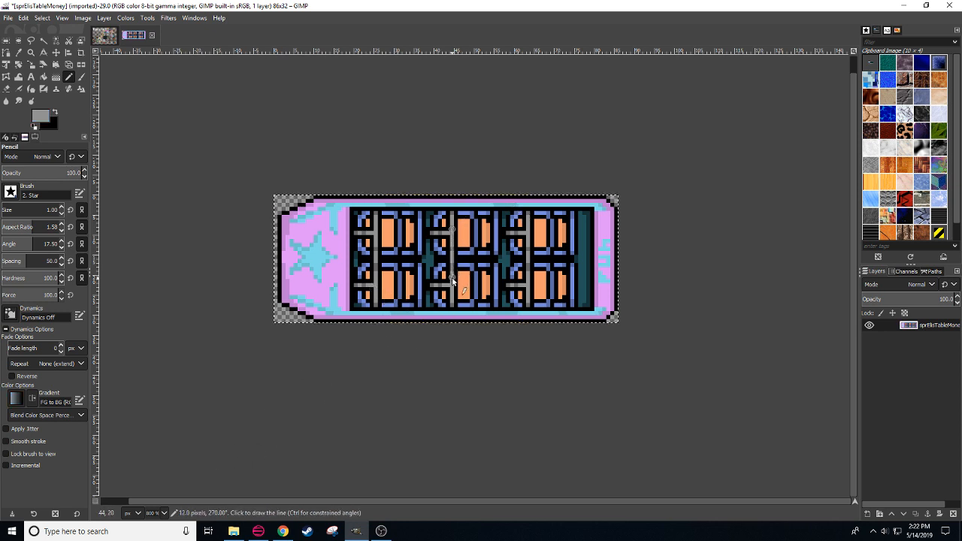
{"action": "left_click", "coordinate": [528, 236]}
{"action": "left_click", "coordinate": [527, 278], "text": "shift"}
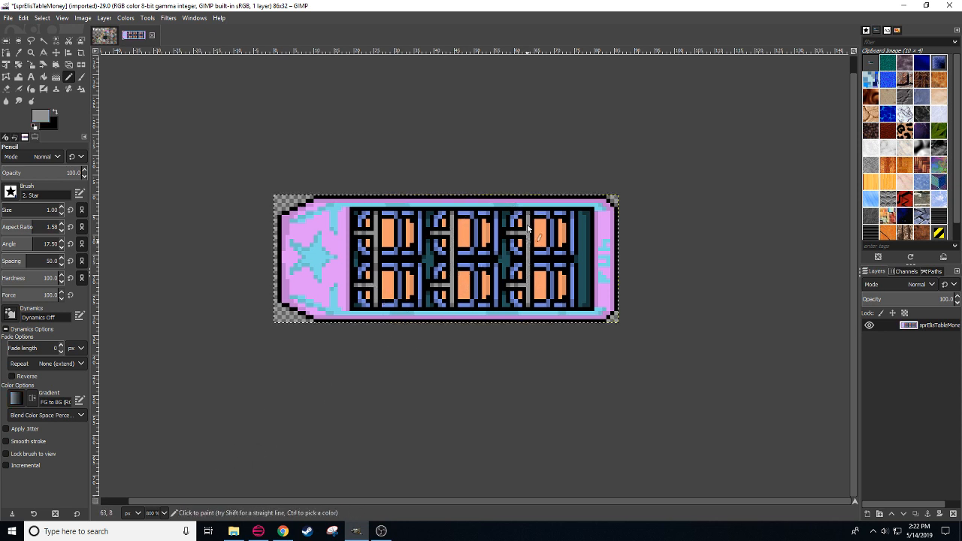
Step: Sample the darker grey from the third grey bar and pencil shading pixels onto the grey bars of the black panel
{"action": "left_click", "coordinate": [529, 213], "text": "ctrl"}
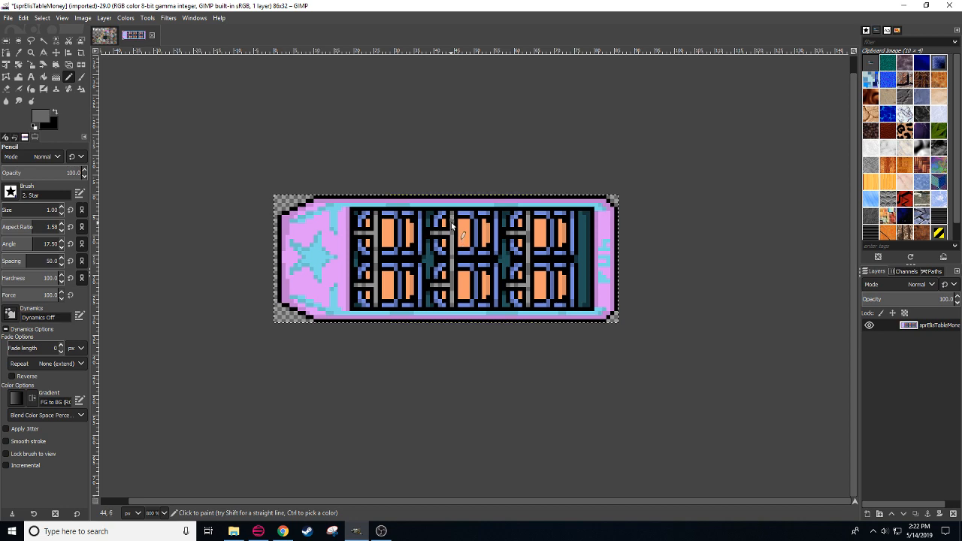
{"action": "scroll", "coordinate": [472, 391], "scroll_direction": "right", "scroll_amount": 3}
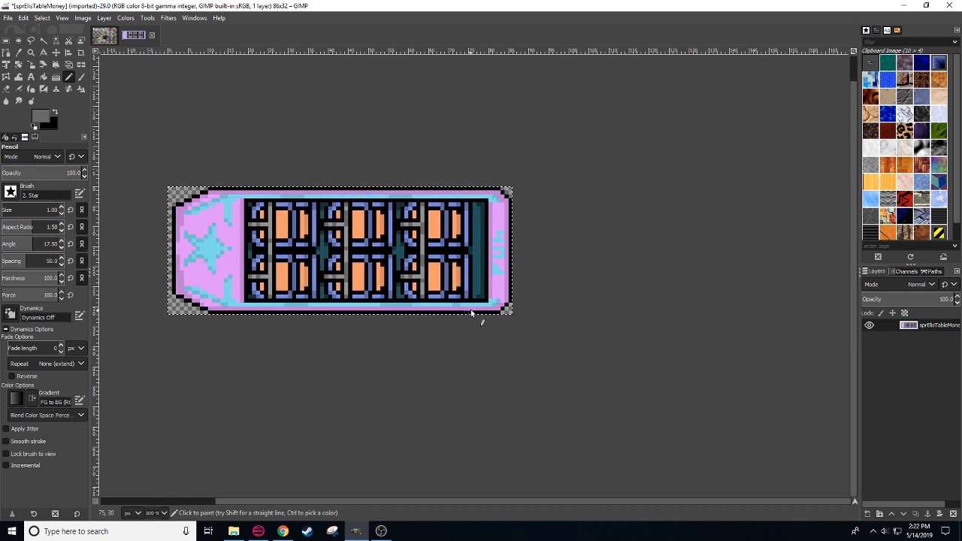
{"action": "scroll", "coordinate": [199, 443], "scroll_direction": "left", "scroll_amount": 3}
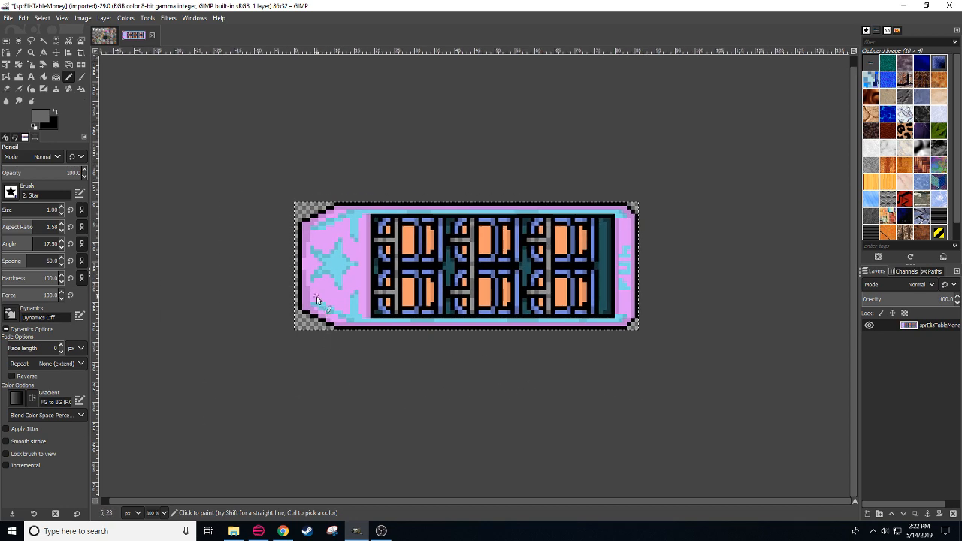
Step: Sample the black outline, lower the pencil opacity to 11.3 and dot faint dark speckles over the pink area around the star
{"action": "left_click", "coordinate": [301, 254], "text": "ctrl"}
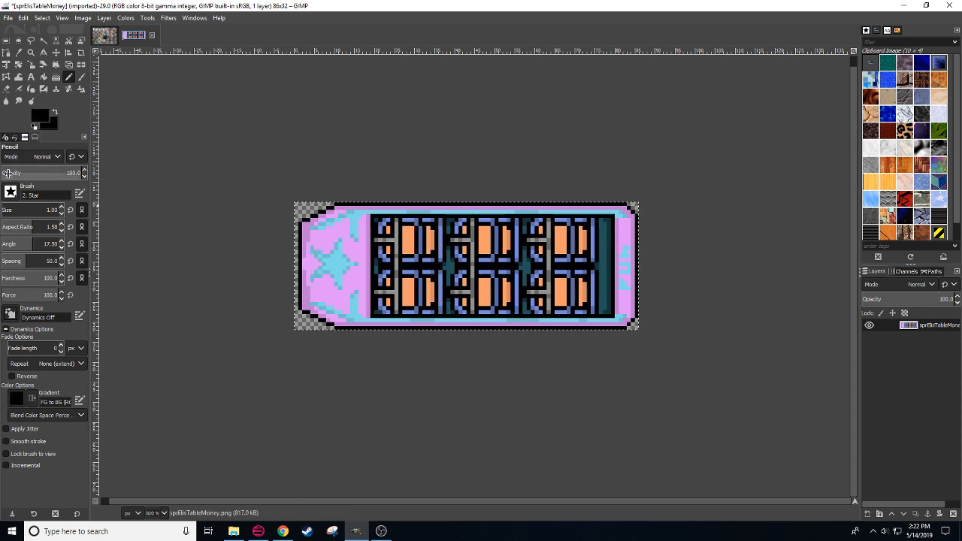
{"action": "left_click_drag", "start_coordinate": [22, 174], "coordinate": [98, 178]}
{"action": "left_click", "coordinate": [10, 174]}
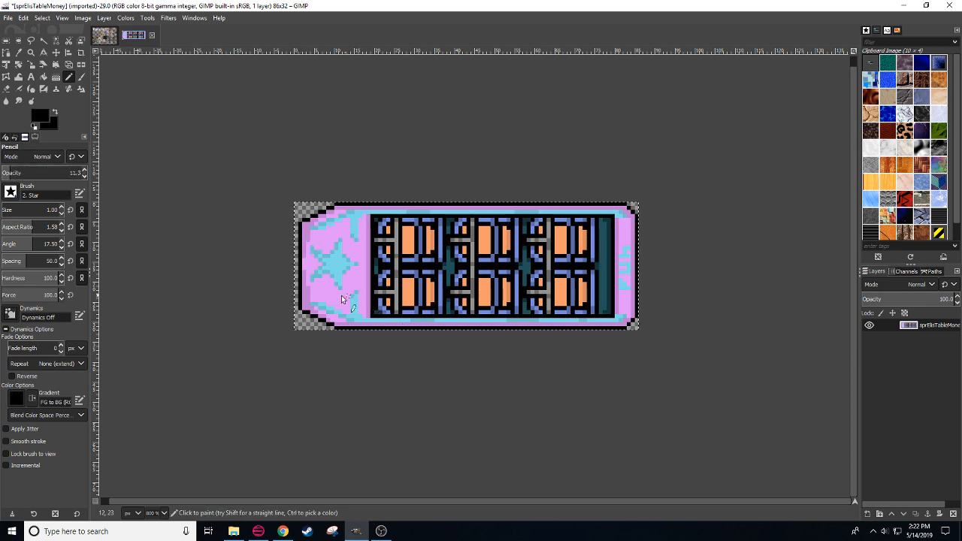
{"action": "left_click", "coordinate": [319, 292]}
{"action": "scroll", "coordinate": [569, 421], "scroll_direction": "right", "scroll_amount": 3}
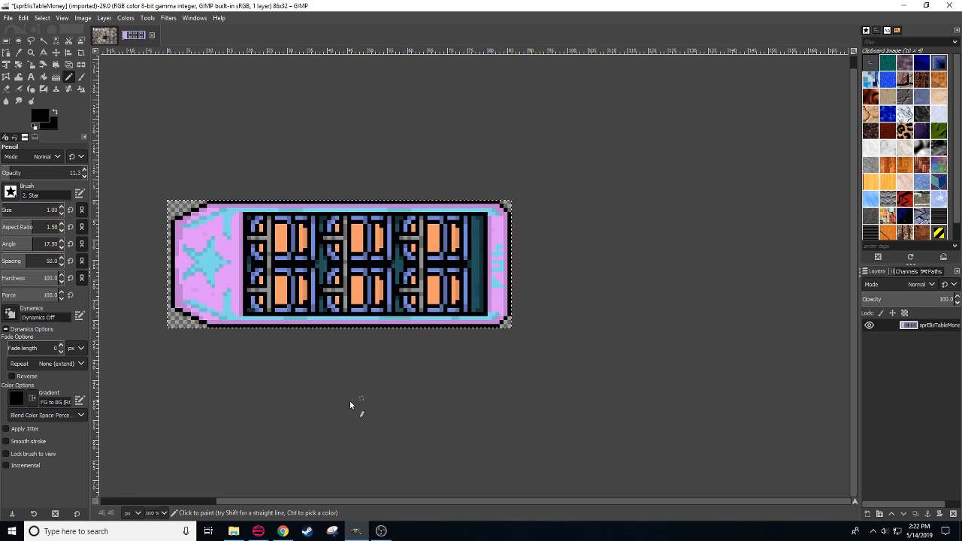
Step: Dot faint dark speckles onto the orange blocks of the black panel
{"action": "left_click", "coordinate": [280, 242]}
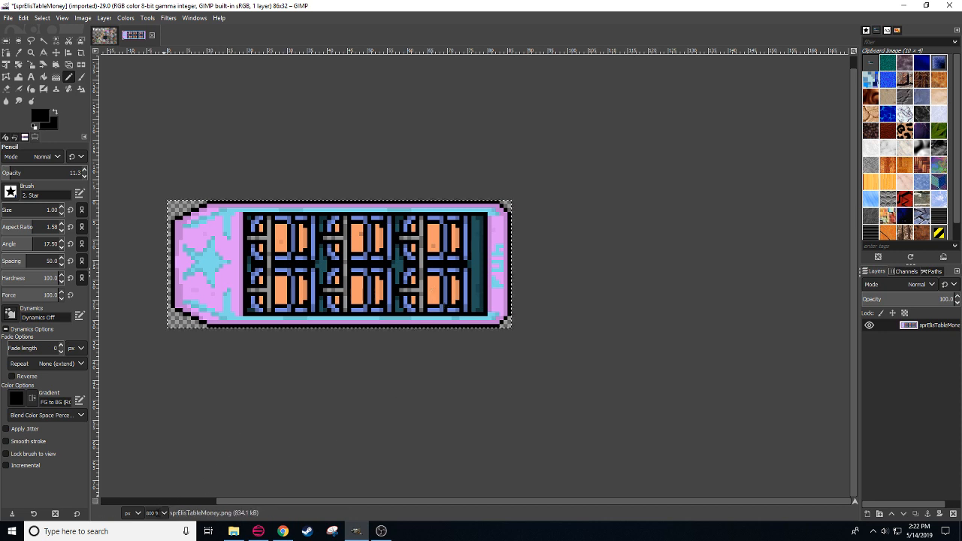
{"action": "scroll", "coordinate": [158, 513], "scroll_direction": "down", "scroll_amount": 1}
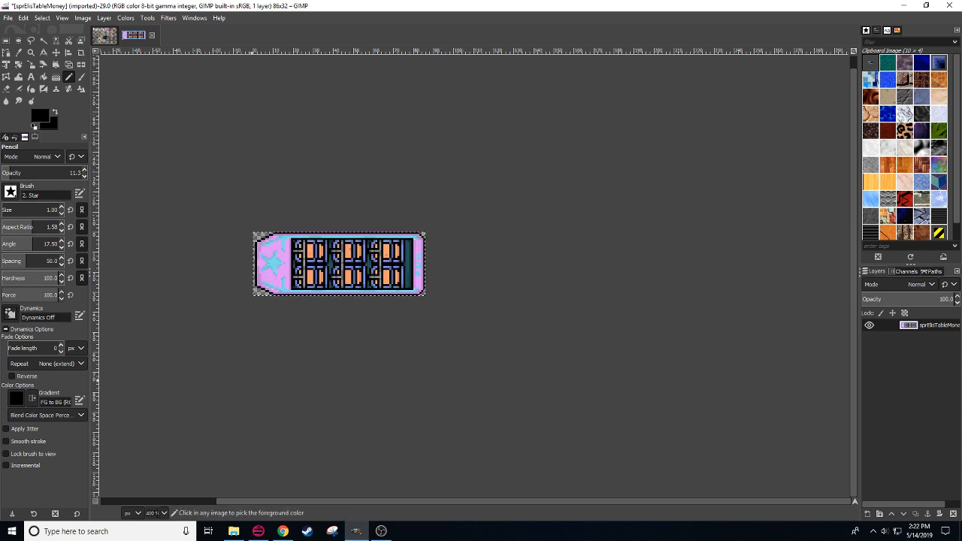
{"action": "scroll", "coordinate": [157, 513], "scroll_direction": "up", "scroll_amount": 1}
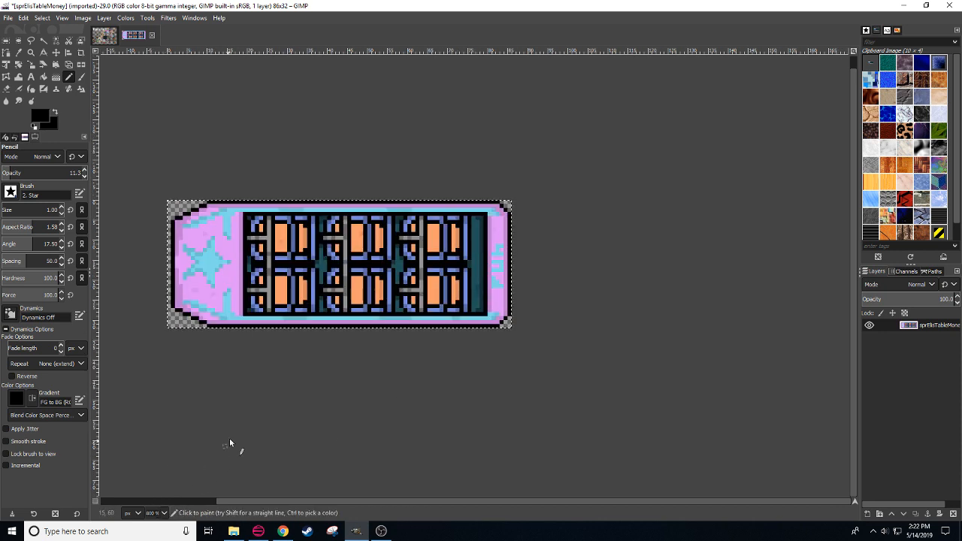
{"action": "left_click_drag", "start_coordinate": [233, 434], "coordinate": [344, 439]}
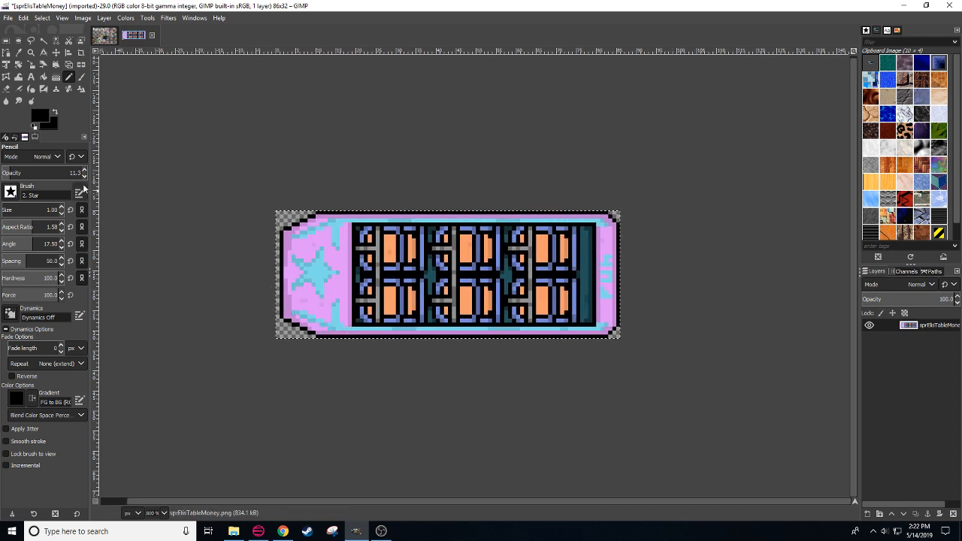
Step: Restore the pencil opacity to 100, sample the shading purple and darken the foreground color to b175c2, value 76.0
{"action": "left_click", "coordinate": [292, 314], "text": "ctrl"}
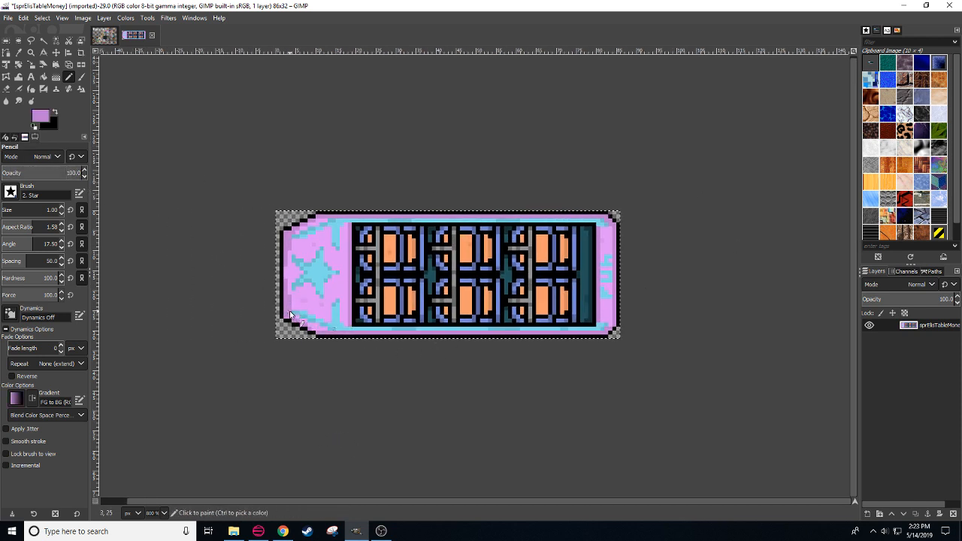
{"action": "left_click", "coordinate": [41, 116]}
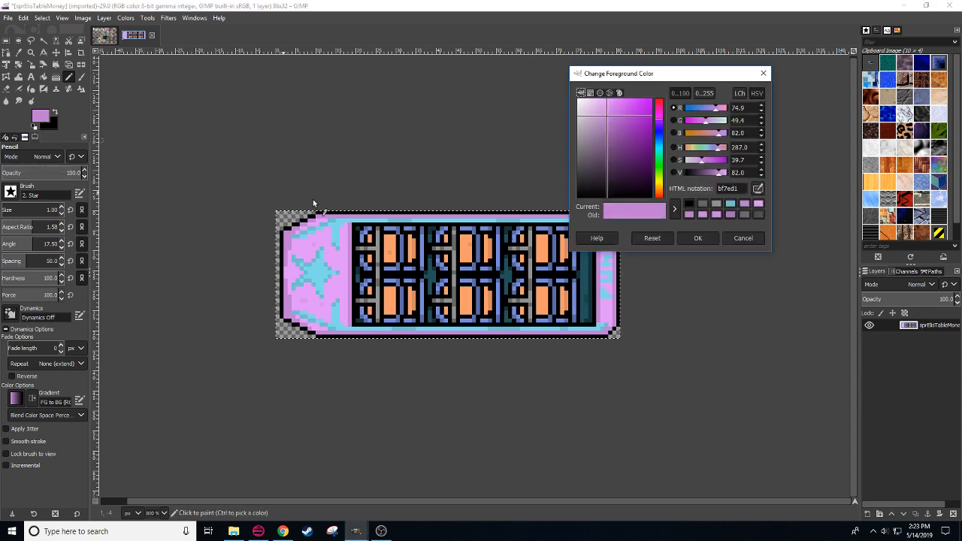
{"action": "left_click", "coordinate": [760, 175]}
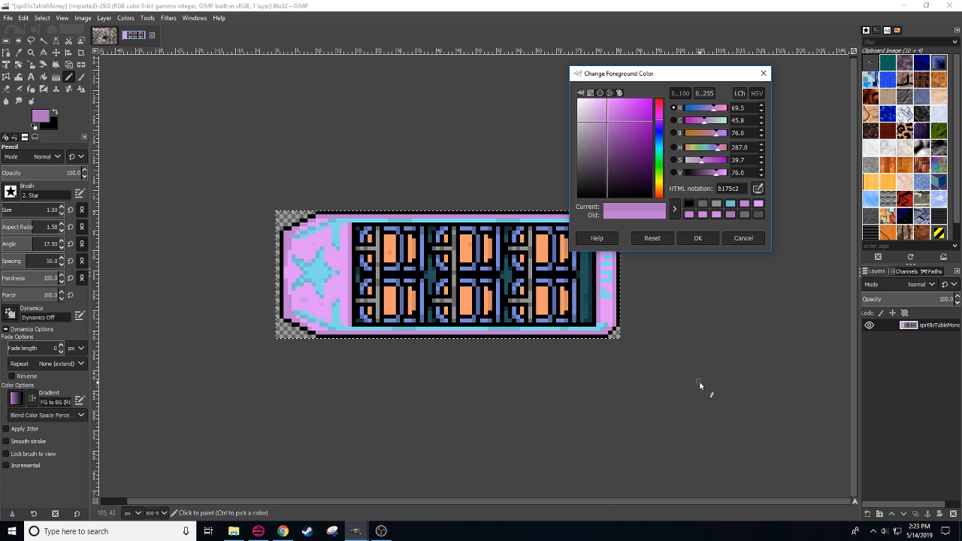
Step: Switch to Chrome to check the hb3-discourse channel on Discord, and return to GIMP
{"action": "left_click", "coordinate": [282, 530]}
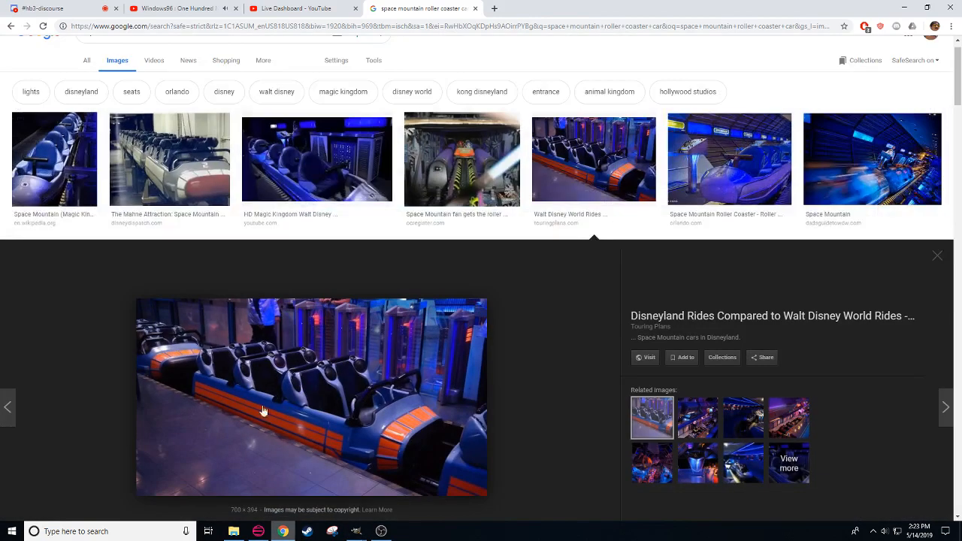
{"action": "left_click", "coordinate": [52, 9]}
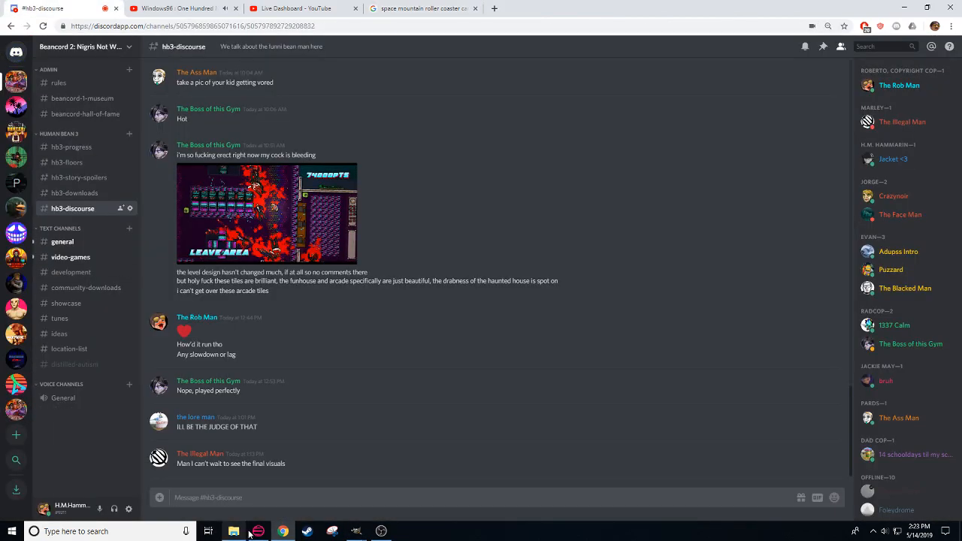
{"action": "left_click", "coordinate": [356, 530]}
Step: Darken the foreground purple to 9663a4, value 64.2, and pencil shading pixels along the outer pink edge beside the star
{"action": "left_click", "coordinate": [286, 314]}
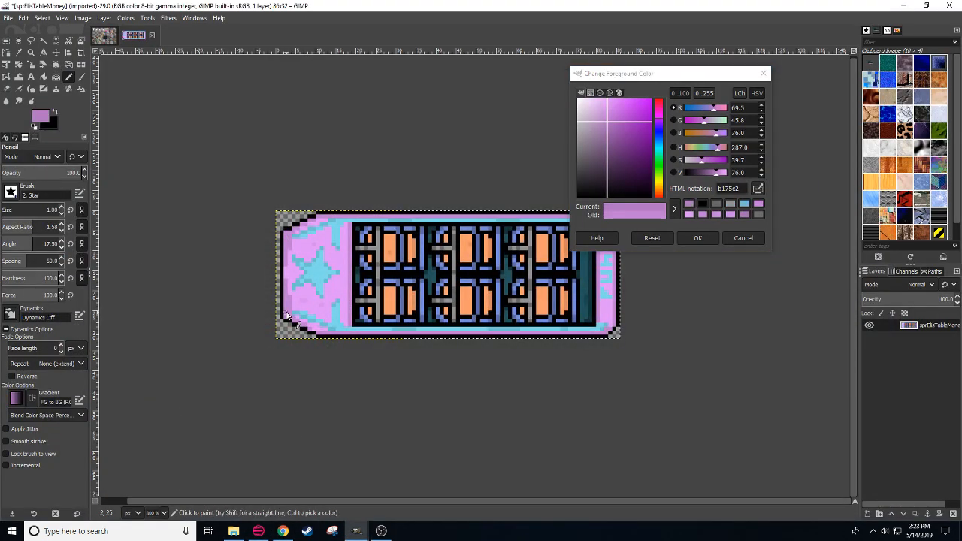
{"action": "left_click_drag", "start_coordinate": [717, 173], "coordinate": [711, 172]}
{"action": "left_click", "coordinate": [287, 315]}
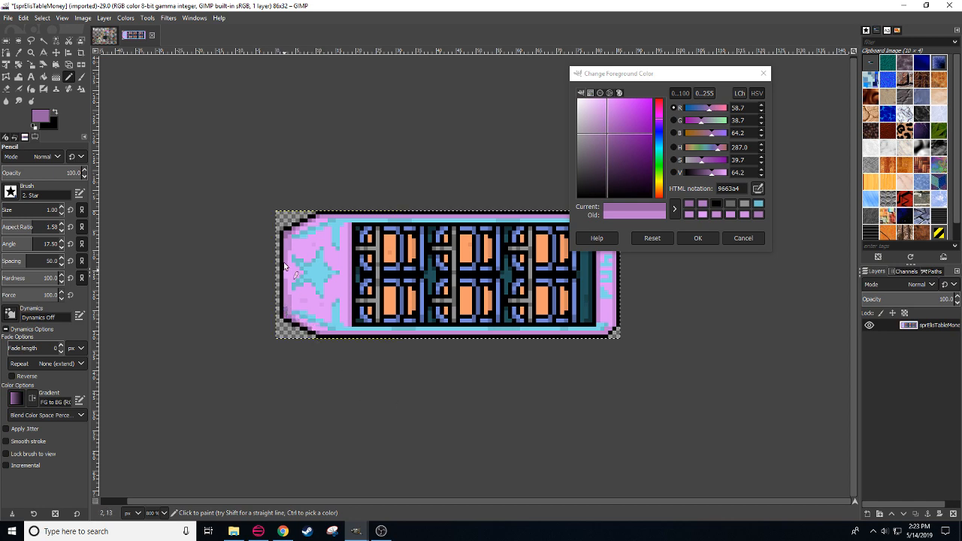
{"action": "left_click_drag", "start_coordinate": [424, 399], "coordinate": [440, 444]}
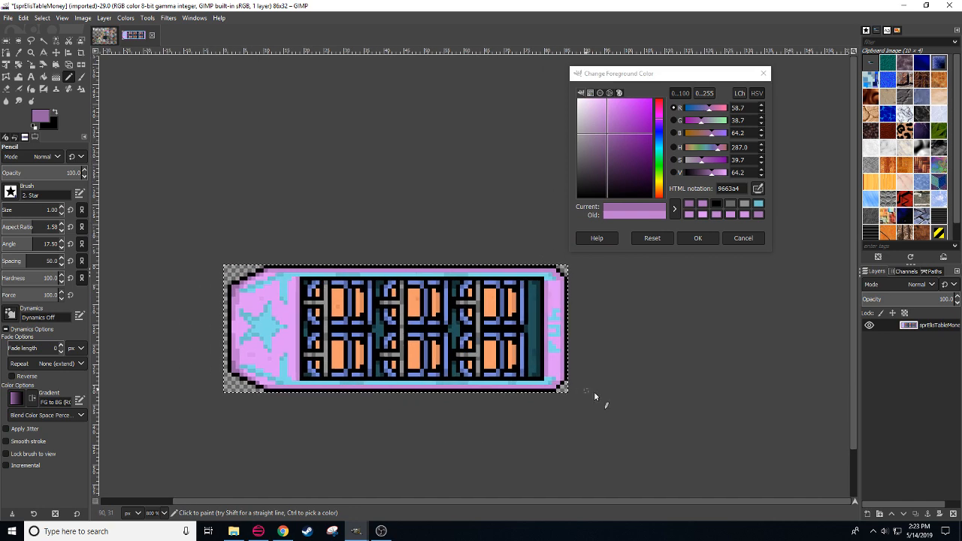
{"action": "left_click_drag", "start_coordinate": [356, 402], "coordinate": [464, 413]}
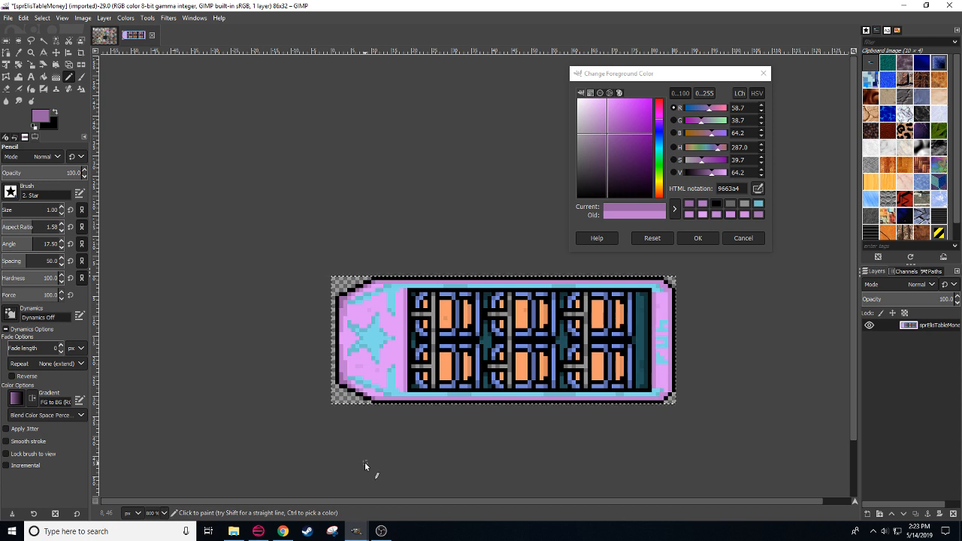
Step: Sample the trim's shading blue, darken it to 6dbdc9, value 78.8, and pencil shading pixels onto the table's blue trim
{"action": "left_click", "coordinate": [469, 287], "text": "ctrl"}
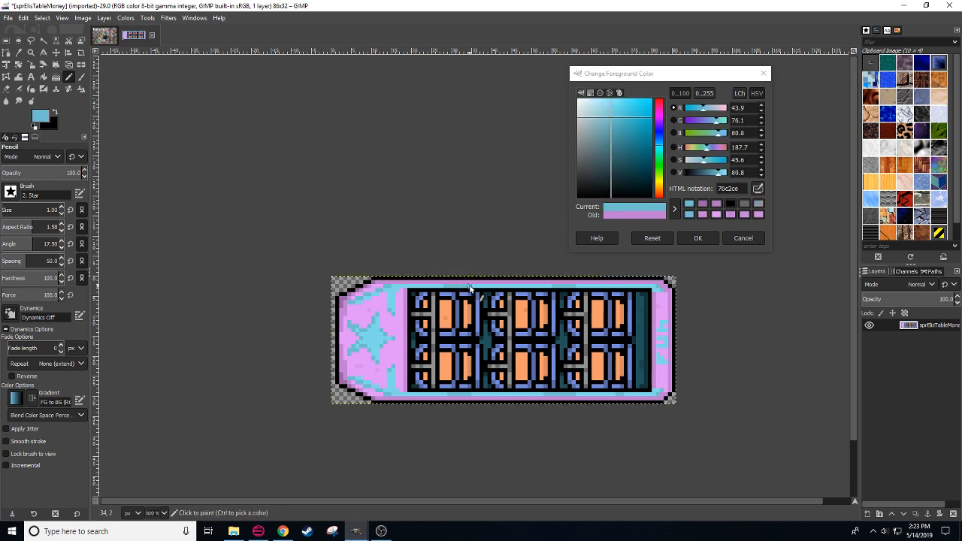
{"action": "left_click", "coordinate": [762, 175]}
{"action": "left_click", "coordinate": [761, 176]}
{"action": "left_click", "coordinate": [457, 289]}
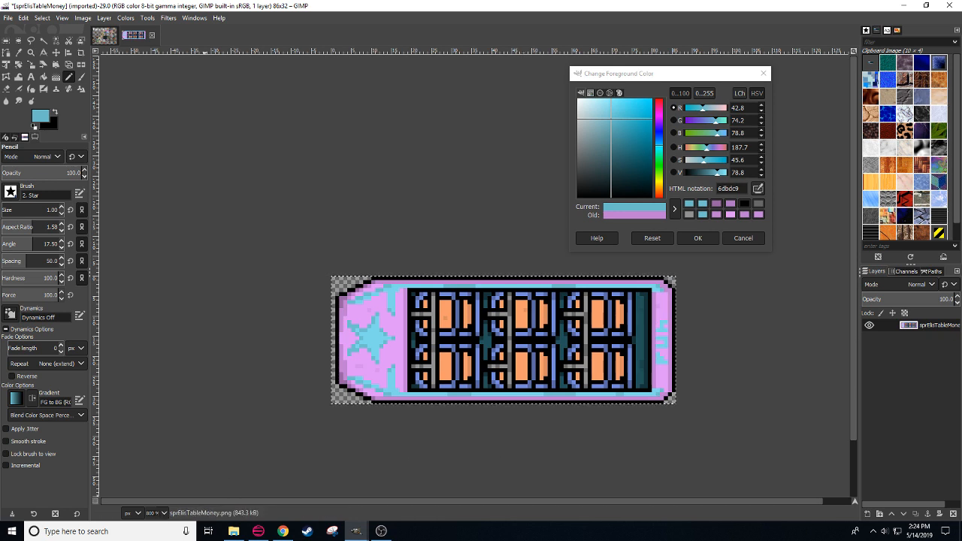
{"action": "scroll", "coordinate": [159, 512], "scroll_direction": "down", "scroll_amount": 1}
{"action": "scroll", "coordinate": [160, 512], "scroll_direction": "up", "scroll_amount": 1}
{"action": "left_click_drag", "start_coordinate": [429, 434], "coordinate": [373, 446]}
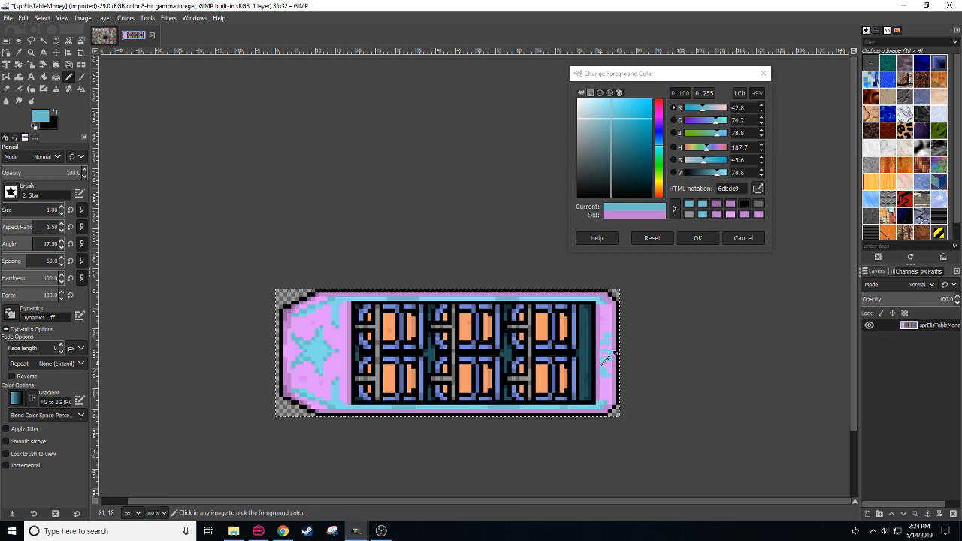
Step: Sample the shading blue 70c2ce and pencil shading pixels onto the blue markings at the end opposite the star
{"action": "left_click", "coordinate": [617, 389], "text": "ctrl"}
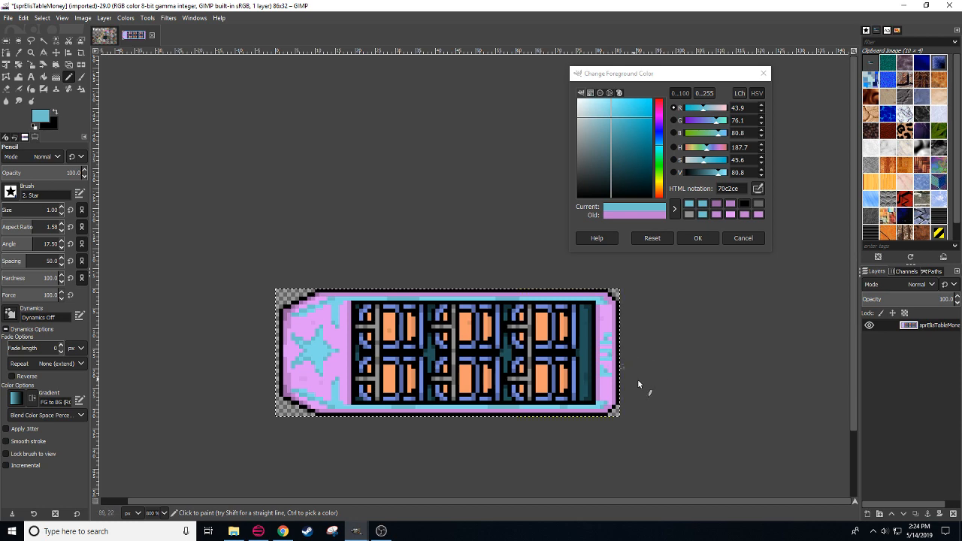
{"action": "left_click_drag", "start_coordinate": [708, 410], "coordinate": [674, 417]}
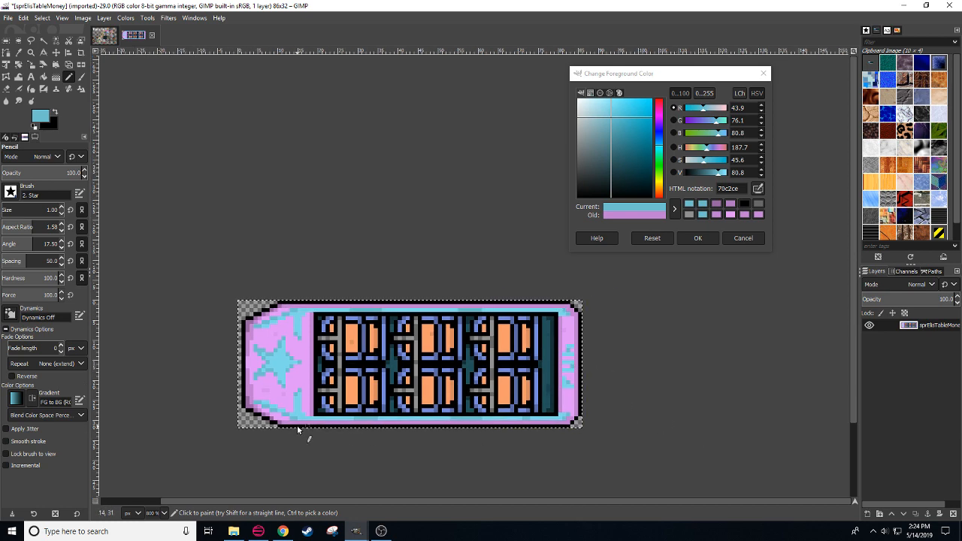
{"action": "scroll", "coordinate": [390, 456], "scroll_direction": "down", "scroll_amount": 2}
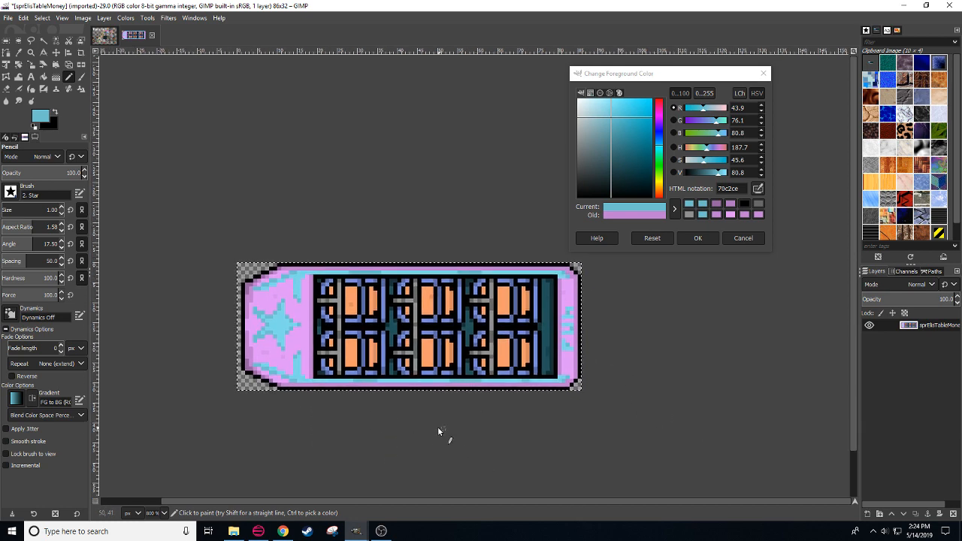
{"action": "left_click_drag", "start_coordinate": [429, 423], "coordinate": [437, 454]}
{"action": "scroll", "coordinate": [157, 515], "scroll_direction": "down", "scroll_amount": 1}
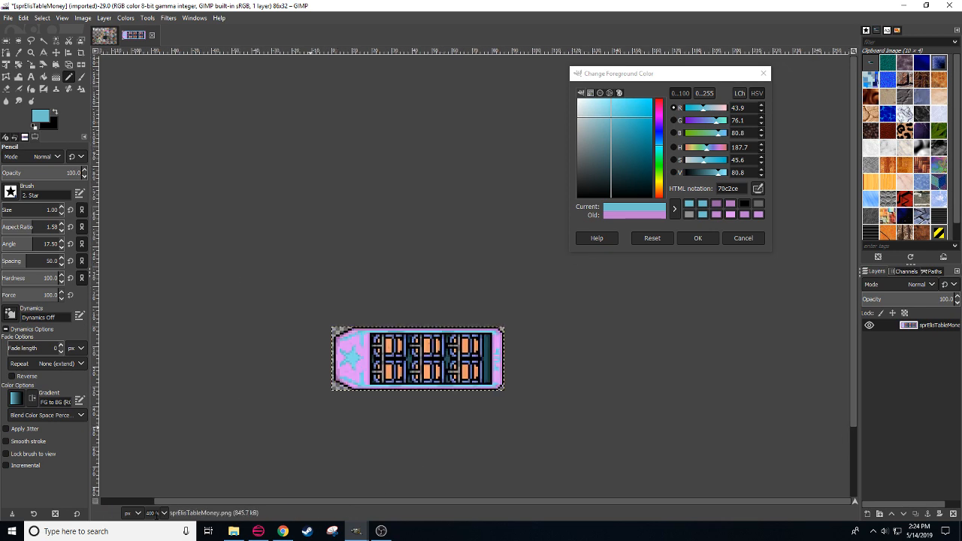
{"action": "scroll", "coordinate": [157, 514], "scroll_direction": "up", "scroll_amount": 1}
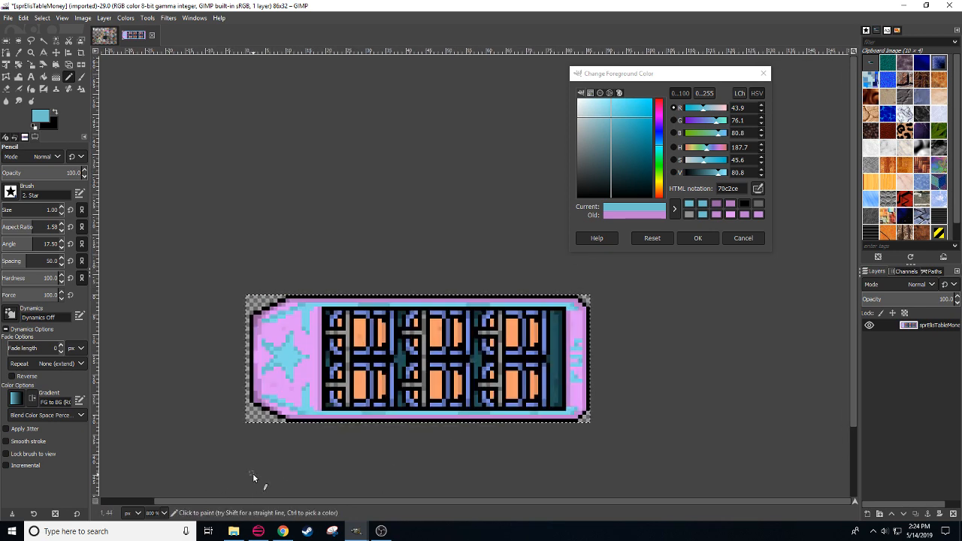
Step: Overwrite sprElisTableMoney.png with the shaded sprite and close the image, discarding the unsaved project changes
{"action": "left_click", "coordinate": [8, 17]}
{"action": "left_click", "coordinate": [94, 162]}
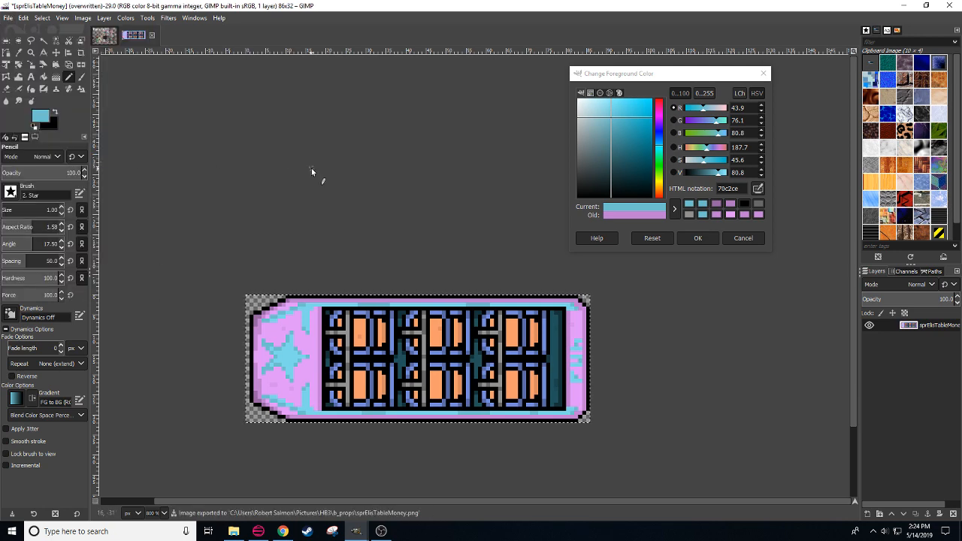
{"action": "left_click", "coordinate": [153, 35]}
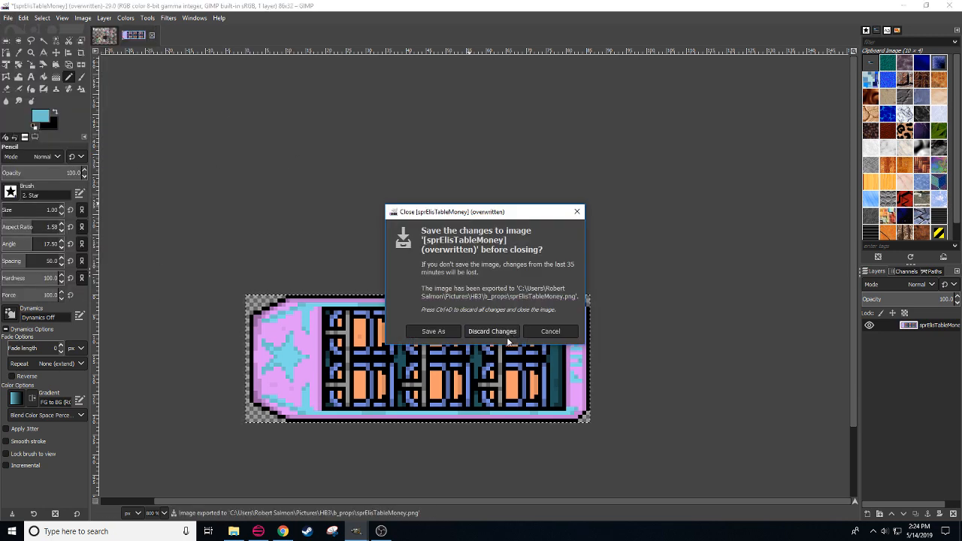
{"action": "key", "text": "ctrl+d"}
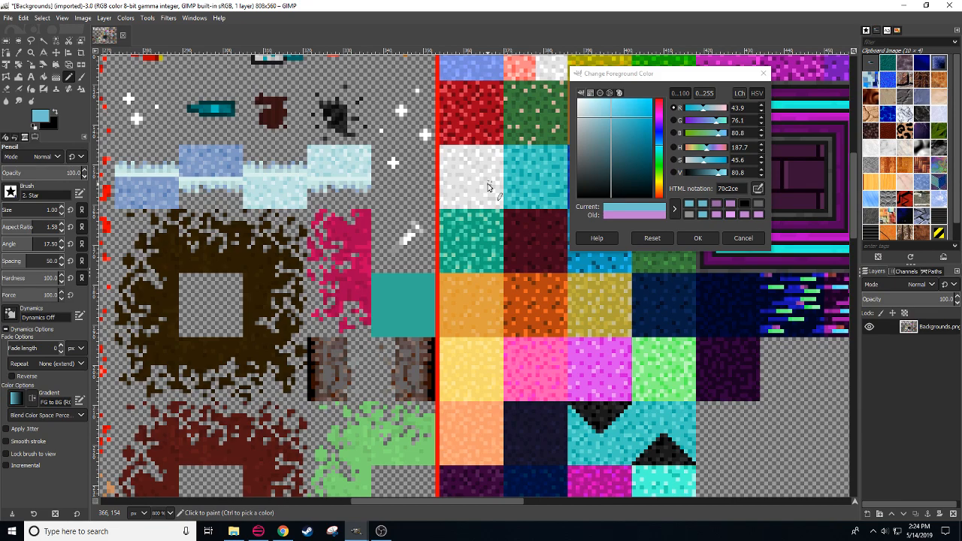
{"action": "scroll", "coordinate": [278, 331], "scroll_direction": "right", "scroll_amount": 5}
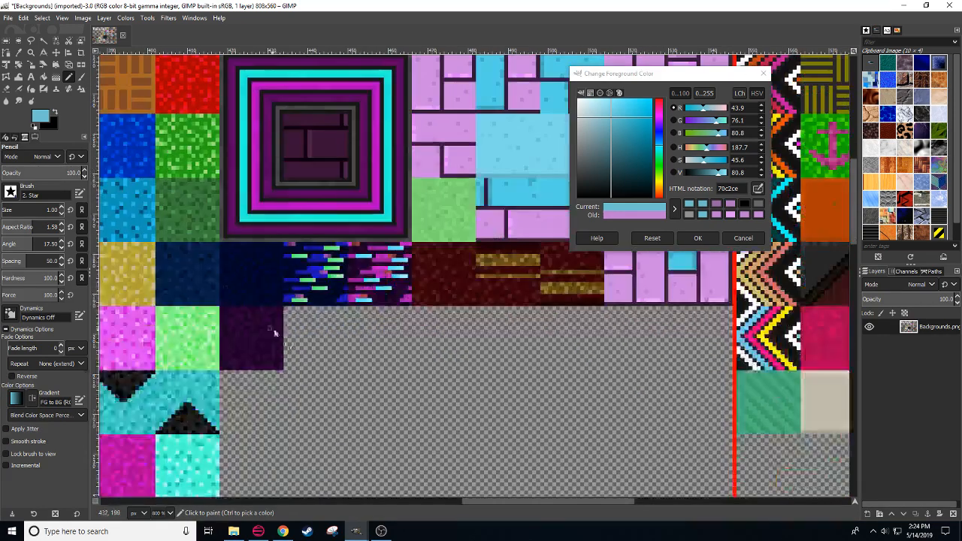
{"action": "left_click_drag", "start_coordinate": [311, 230], "coordinate": [296, 296]}
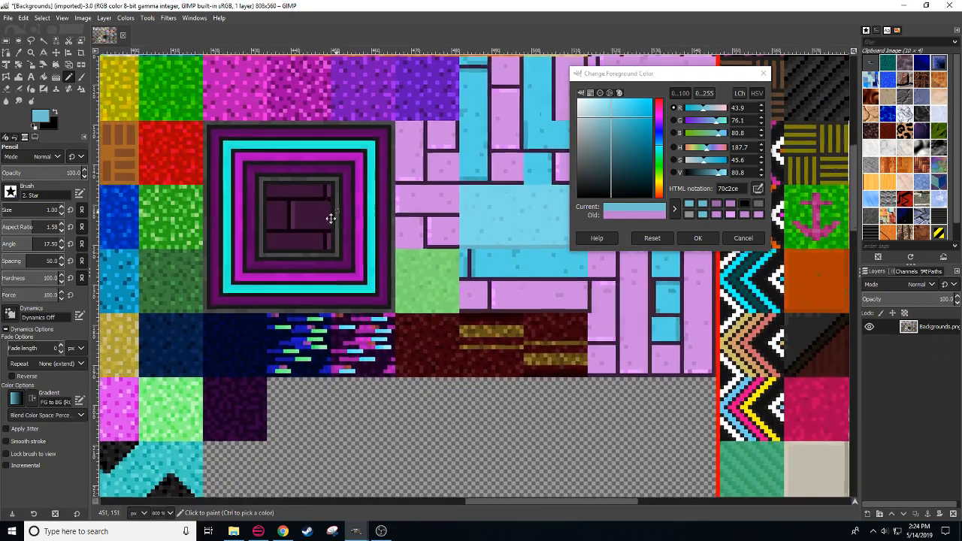
{"action": "left_click_drag", "start_coordinate": [331, 217], "coordinate": [269, 317]}
{"action": "left_click_drag", "start_coordinate": [406, 349], "coordinate": [417, 309]}
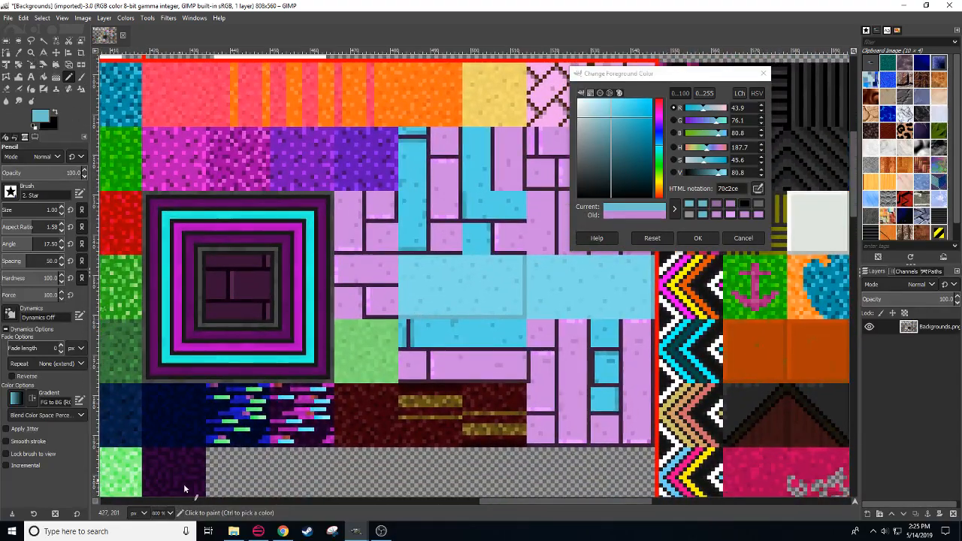
Step: Switch to HLM WAD Explorer, cancel the pending sprELisHipsterChairs extraction, and search the resources for prisondesk
{"action": "left_click", "coordinate": [258, 531]}
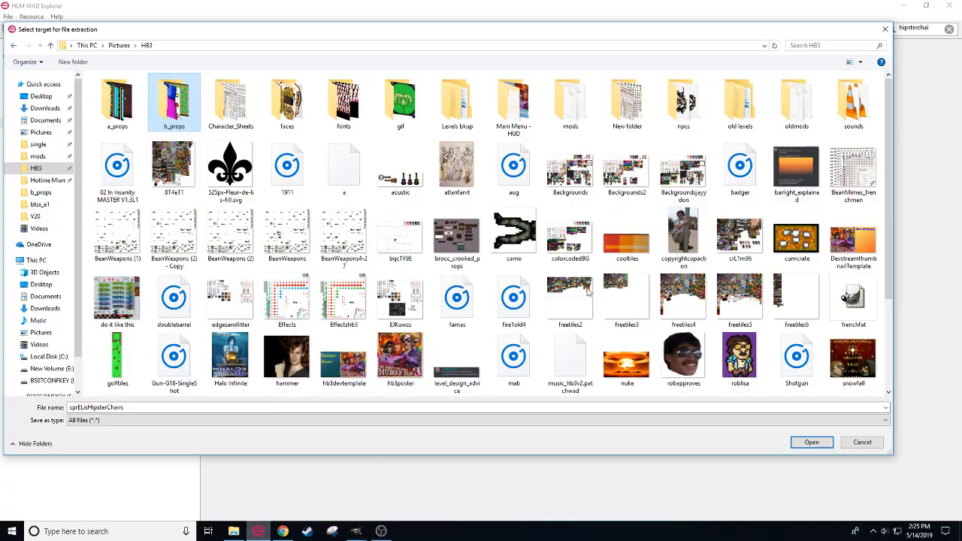
{"action": "left_click", "coordinate": [862, 443]}
{"action": "left_click", "coordinate": [949, 28]}
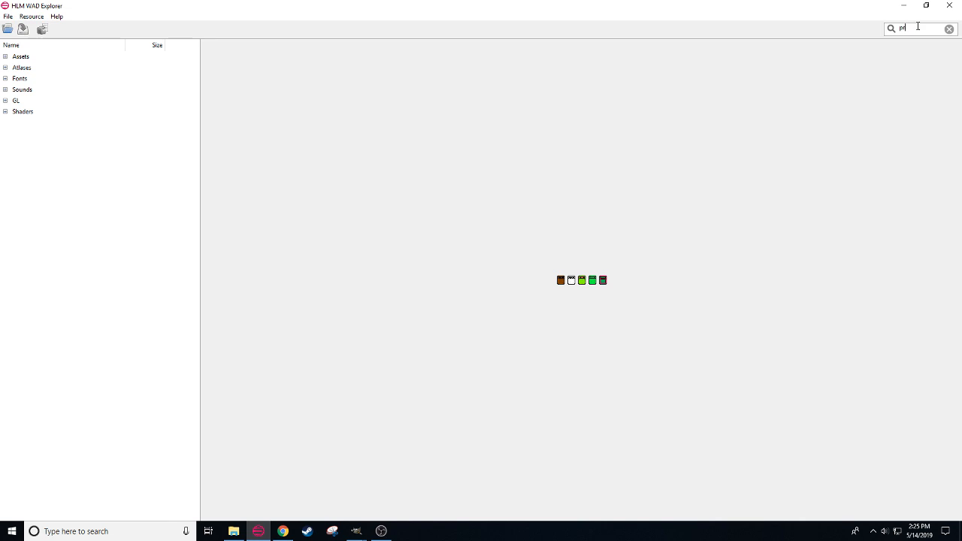
{"action": "type", "text": "prise"}
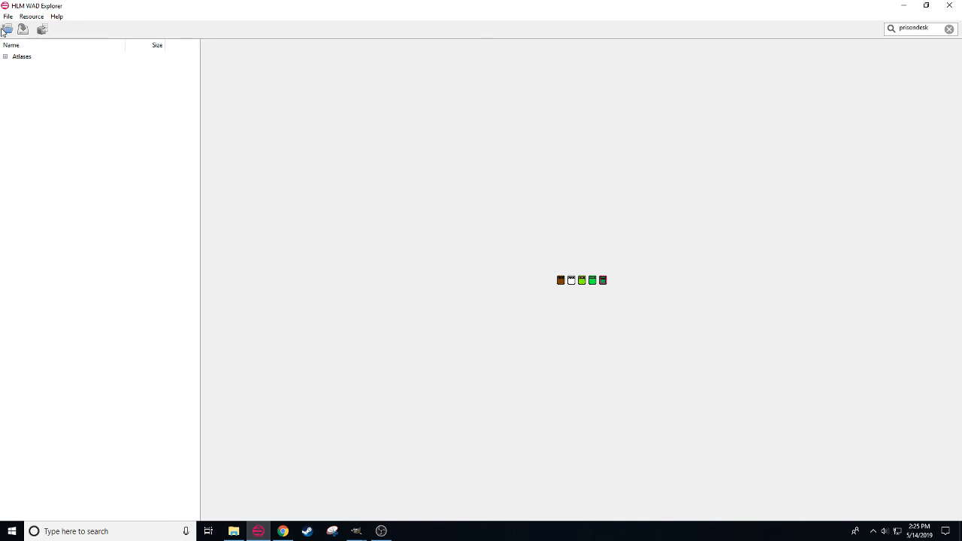
Step: Expand Atlases, Sprites, Furniture, Rat and Prison, preview the desk's meta file, and select sprELisPrisonDesk.png
{"action": "left_click", "coordinate": [5, 56]}
{"action": "left_click", "coordinate": [9, 67]}
{"action": "left_click", "coordinate": [13, 78]}
{"action": "left_click", "coordinate": [16, 89]}
{"action": "left_click", "coordinate": [21, 100]}
{"action": "left_click", "coordinate": [38, 113]}
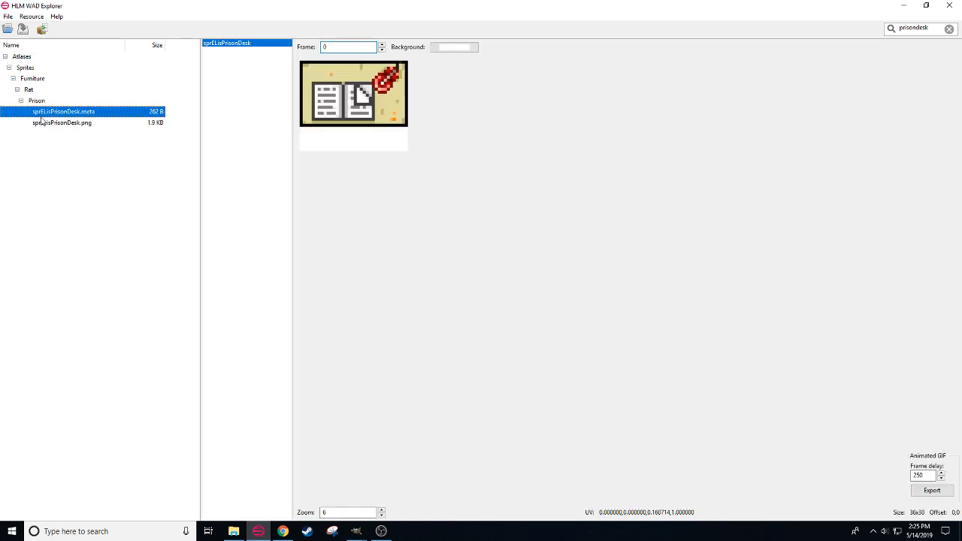
{"action": "left_click", "coordinate": [67, 123]}
Step: Extract sprELisPrisonDesk.png into the b_props folder inside HB3
{"action": "left_click", "coordinate": [42, 30]}
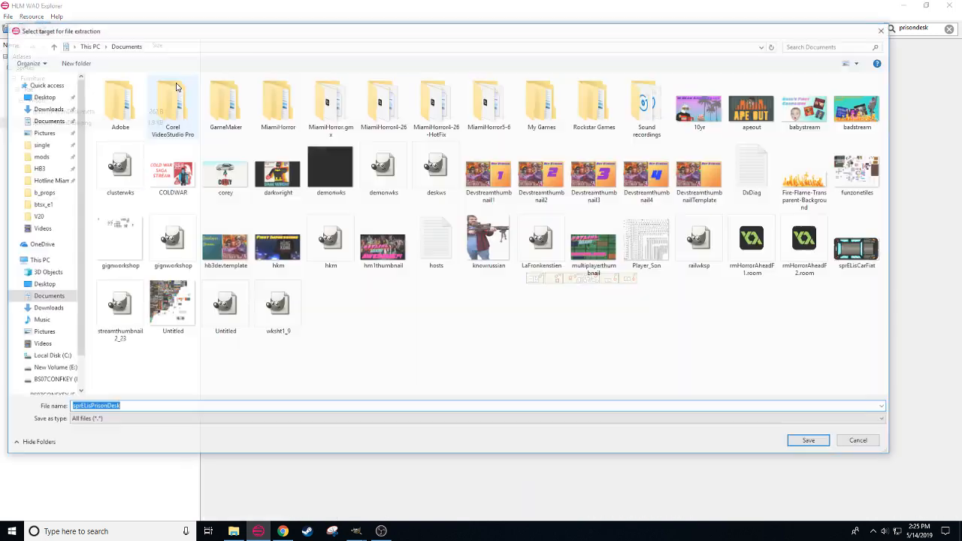
{"action": "left_click", "coordinate": [36, 168]}
{"action": "double_click", "coordinate": [169, 113]}
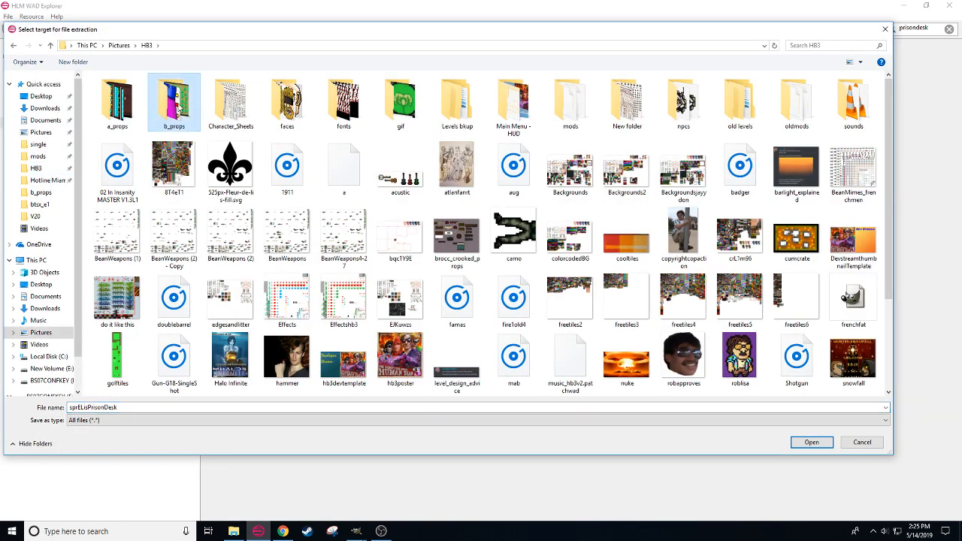
{"action": "left_click", "coordinate": [801, 444]}
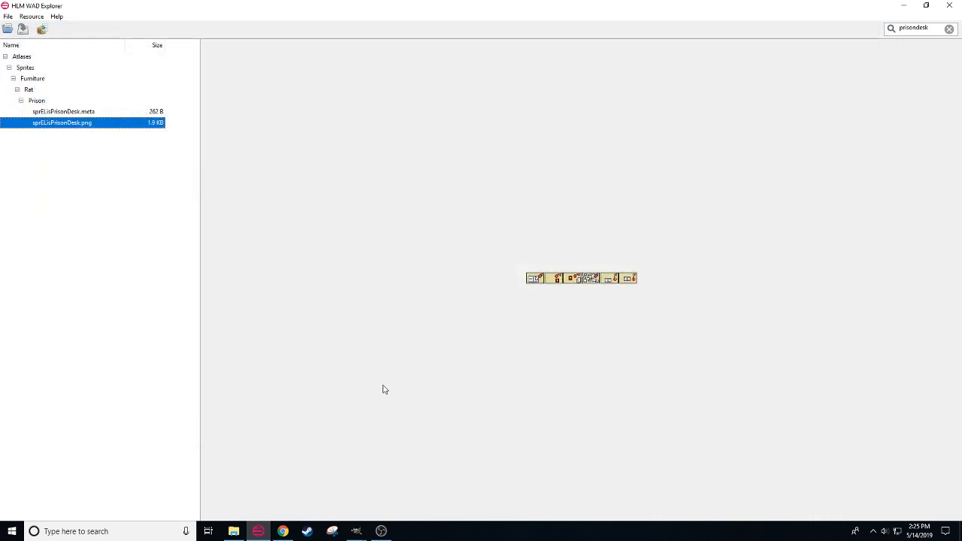
Step: Switch to GIMP and open sprELisPrisonDesk.png from the b_props folder inside HB3
{"action": "mouse_move", "coordinate": [356, 531]}
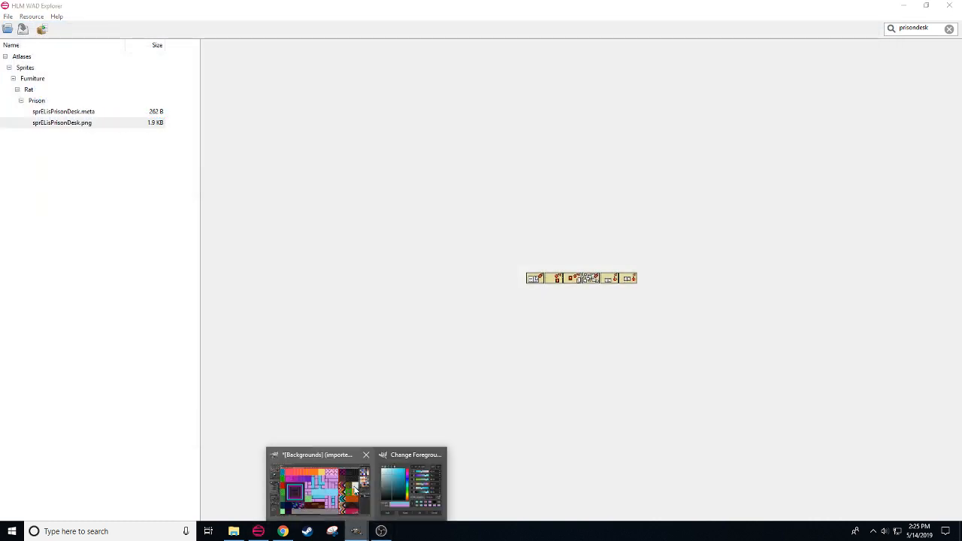
{"action": "left_click", "coordinate": [351, 457]}
{"action": "left_click", "coordinate": [9, 18]}
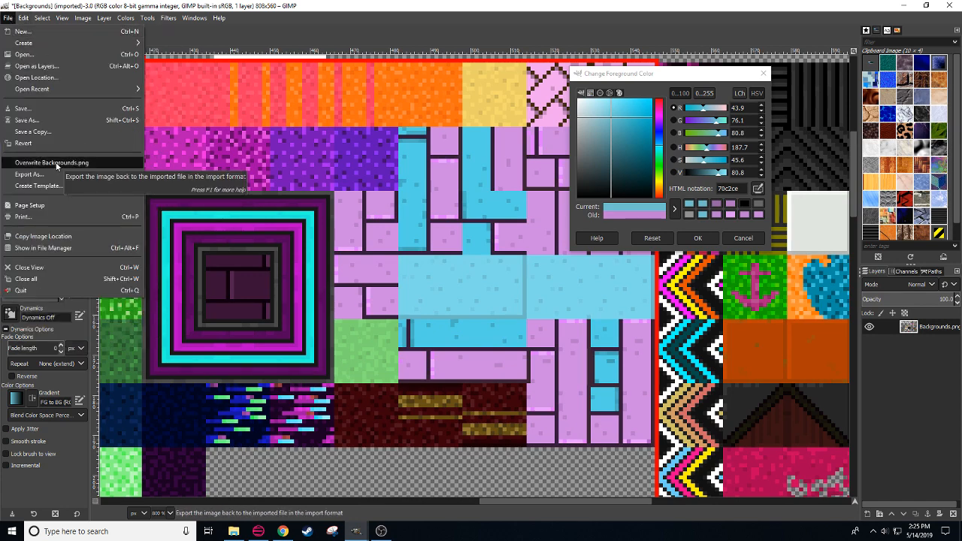
{"action": "left_click", "coordinate": [25, 54]}
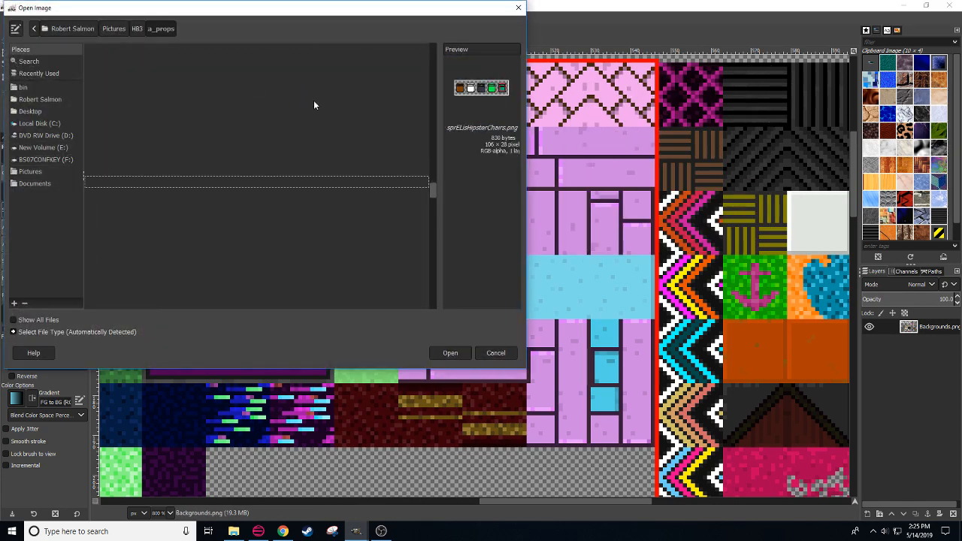
{"action": "left_click", "coordinate": [137, 29]}
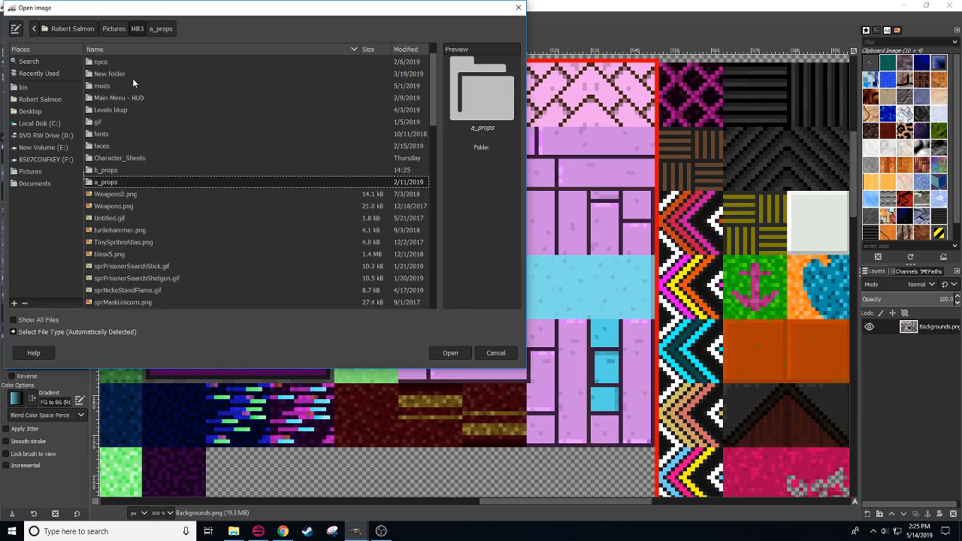
{"action": "double_click", "coordinate": [113, 169]}
{"action": "scroll", "coordinate": [202, 242], "scroll_direction": "up", "scroll_amount": 2}
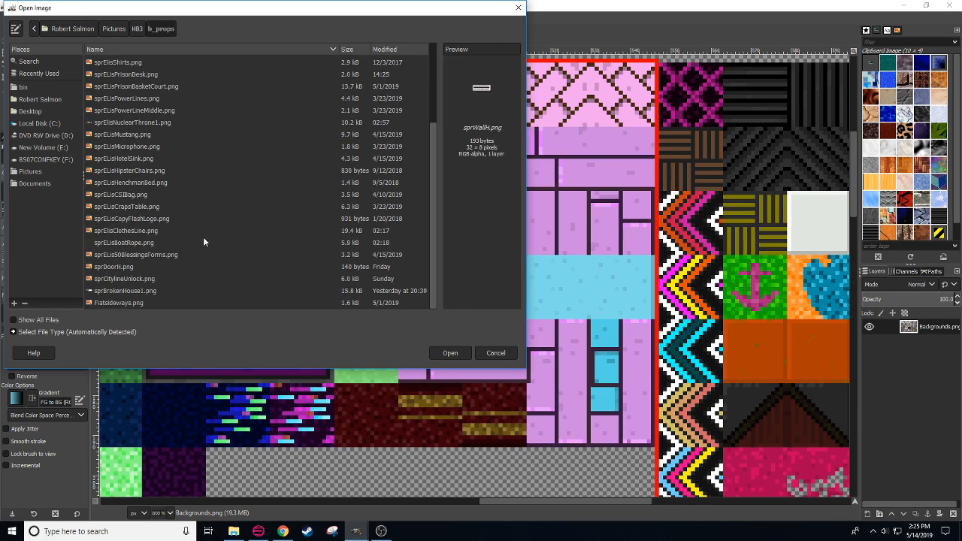
{"action": "scroll", "coordinate": [162, 184], "scroll_direction": "up", "scroll_amount": 3}
{"action": "left_click", "coordinate": [135, 170]}
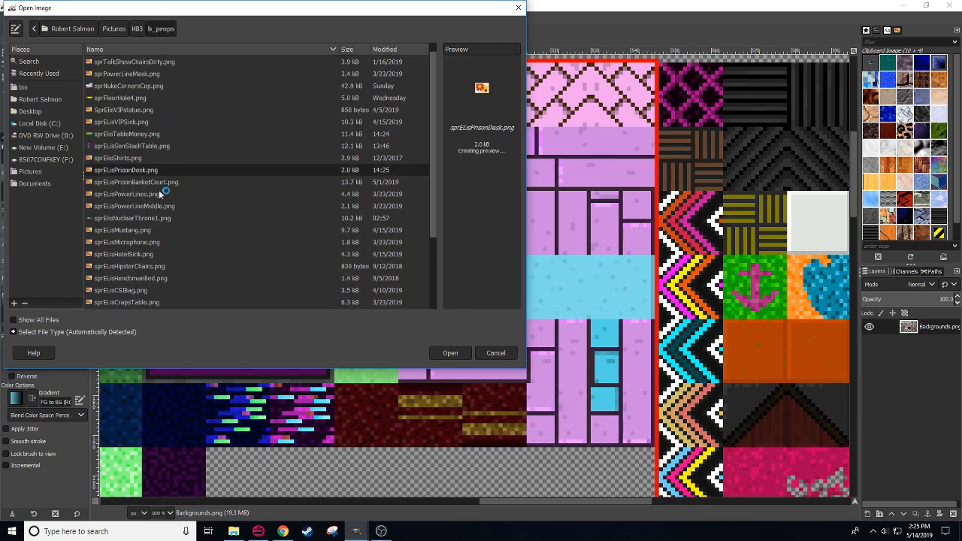
{"action": "left_click", "coordinate": [454, 353]}
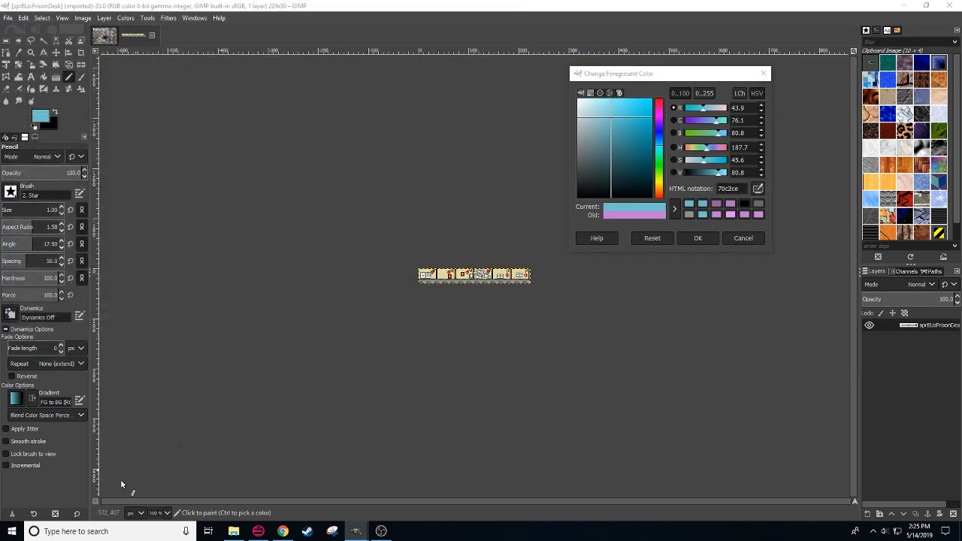
{"action": "scroll", "coordinate": [154, 513], "scroll_direction": "up", "scroll_amount": 2}
{"action": "left_click_drag", "start_coordinate": [311, 404], "coordinate": [295, 459]}
{"action": "scroll", "coordinate": [156, 513], "scroll_direction": "up", "scroll_amount": 1}
{"action": "left_click_drag", "start_coordinate": [265, 425], "coordinate": [399, 434]}
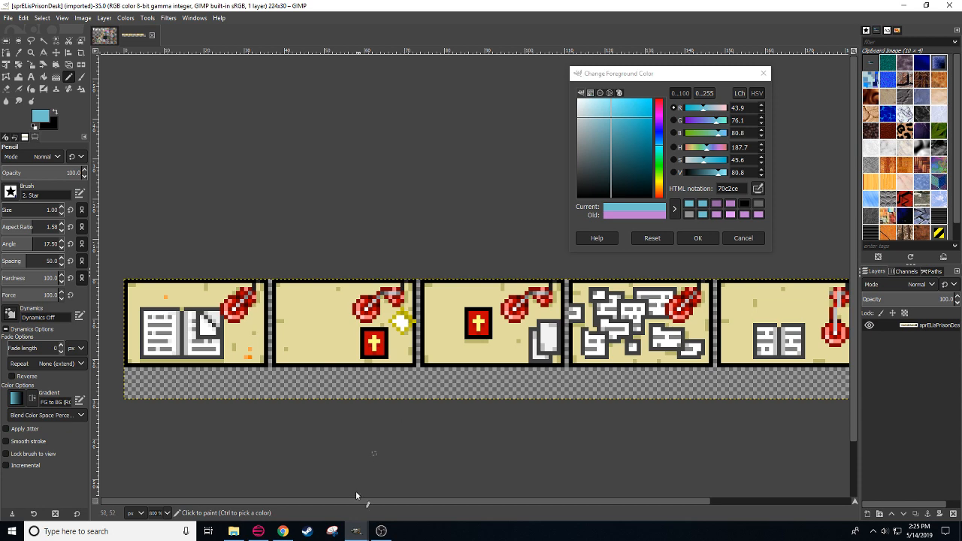
Step: Switch to Chrome and search Google Images for "roller coaster control room" in place of the earlier roller coaster search
{"action": "left_click", "coordinate": [283, 531]}
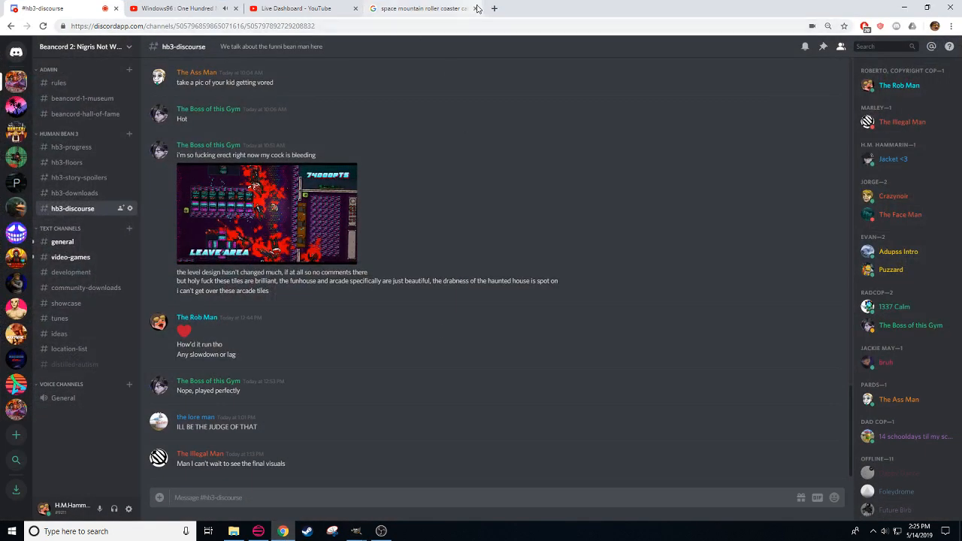
{"action": "left_click", "coordinate": [425, 8]}
{"action": "left_click", "coordinate": [449, 26]}
{"action": "type", "text": "ro"}
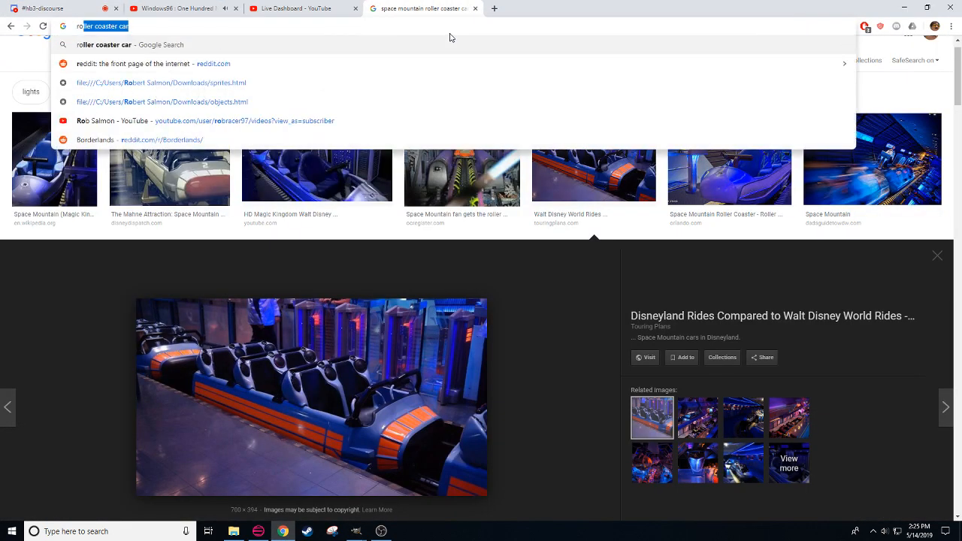
{"action": "type", "text": "ller coaster c"}
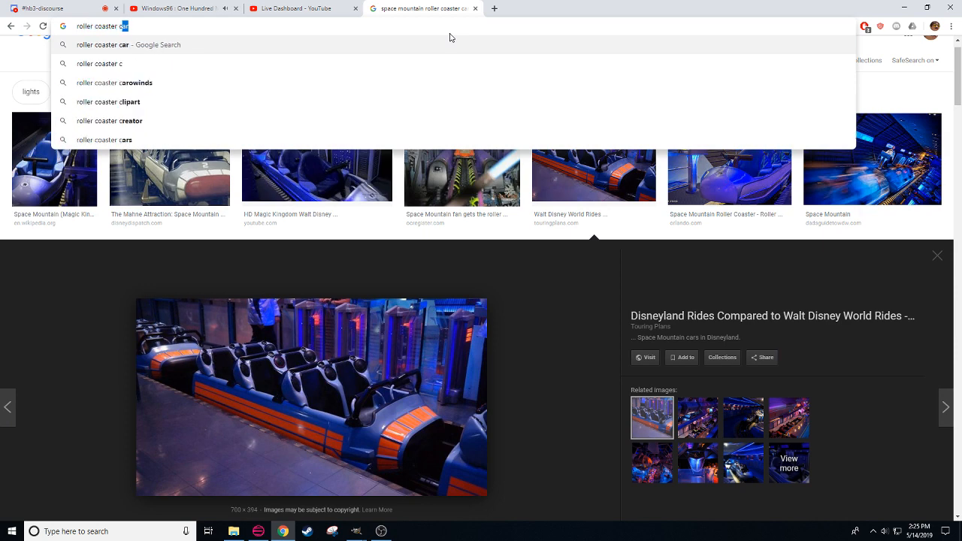
{"action": "type", "text": "ontrol room"}
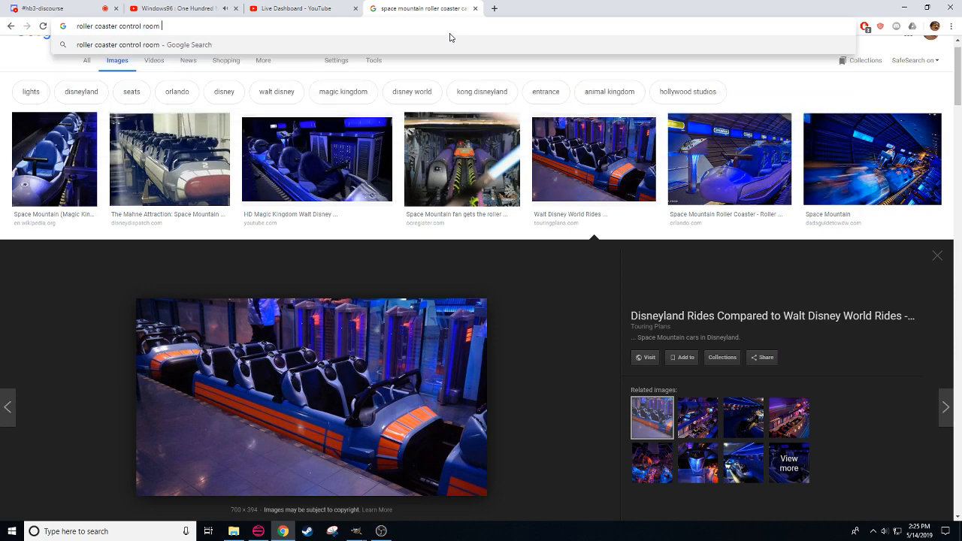
{"action": "key", "text": "Return"}
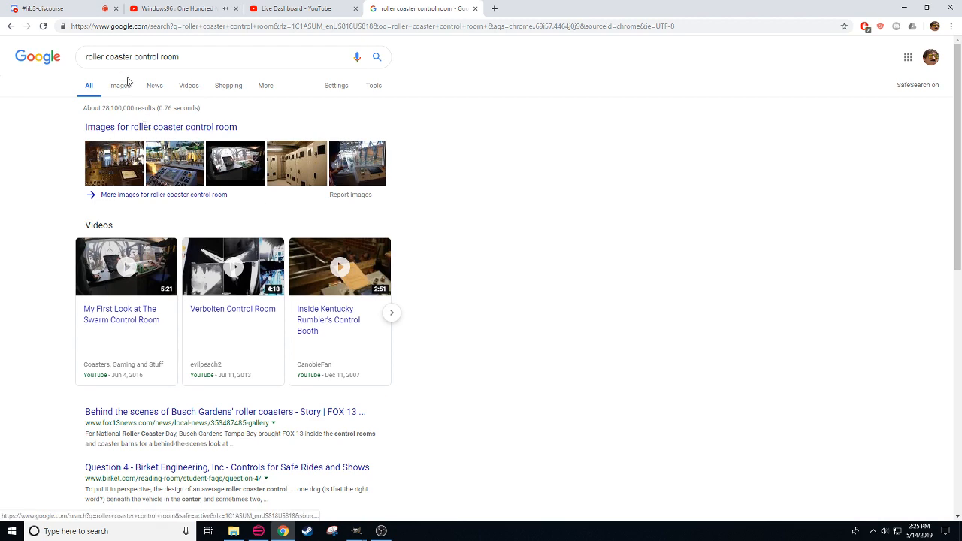
{"action": "left_click", "coordinate": [120, 86]}
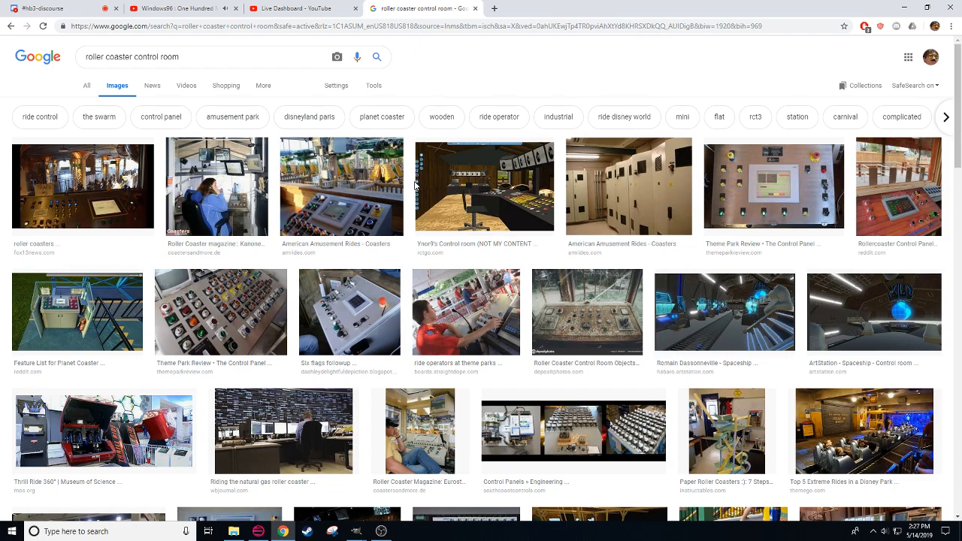
Step: Examine the control room and control panel photos for the layout of consoles, buttons, screens and cabinets
{"action": "left_click", "coordinate": [467, 314]}
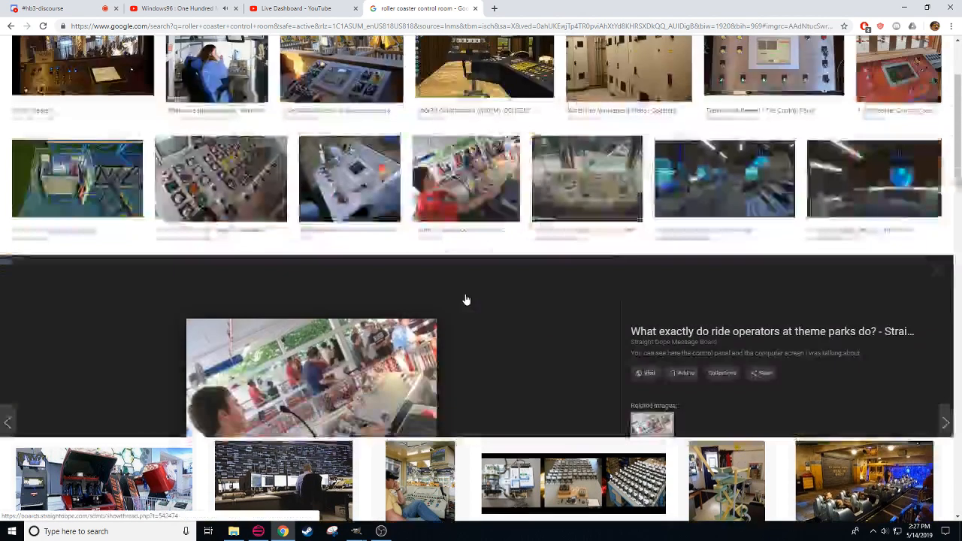
{"action": "scroll", "coordinate": [556, 274], "scroll_direction": "up", "scroll_amount": 5}
{"action": "left_click", "coordinate": [339, 192]}
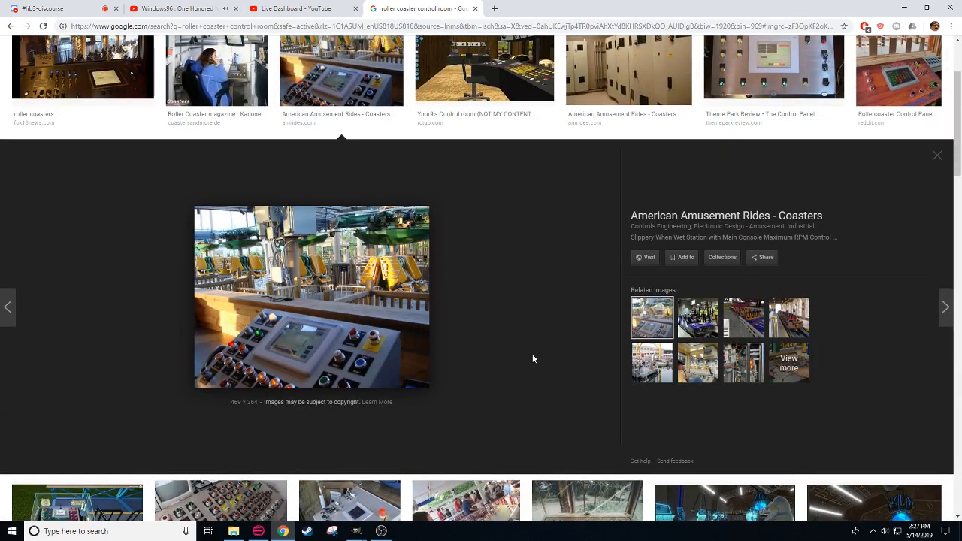
{"action": "scroll", "coordinate": [531, 358], "scroll_direction": "up", "scroll_amount": 2}
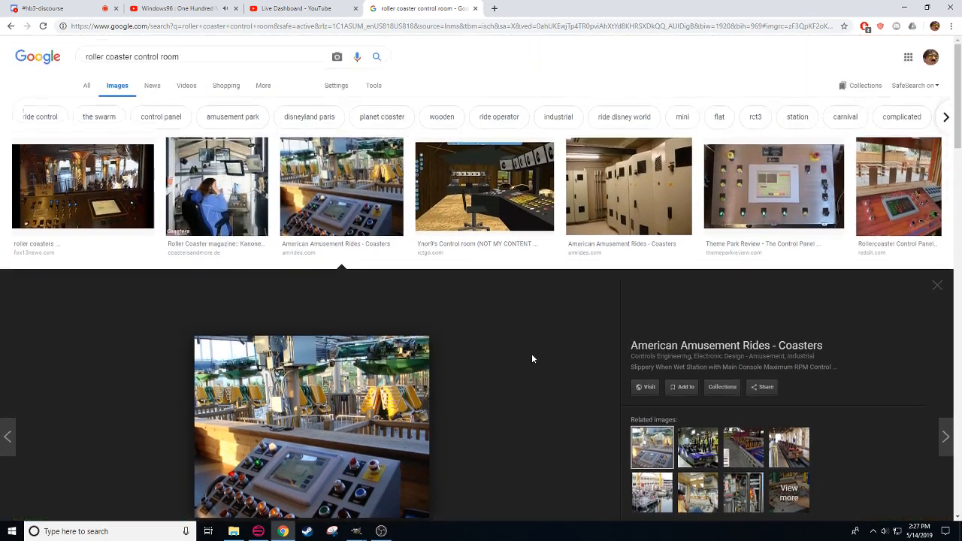
{"action": "left_click", "coordinate": [60, 183]}
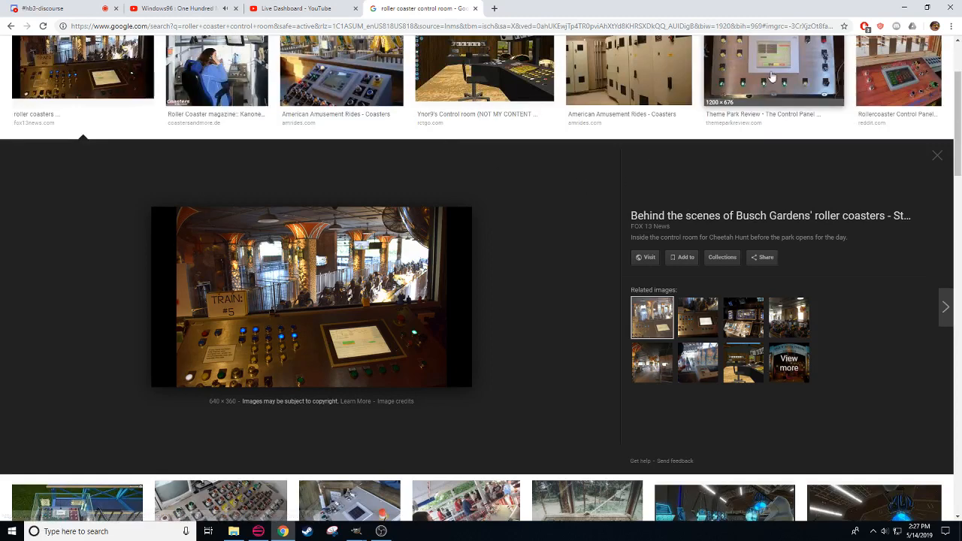
{"action": "left_click", "coordinate": [790, 77]}
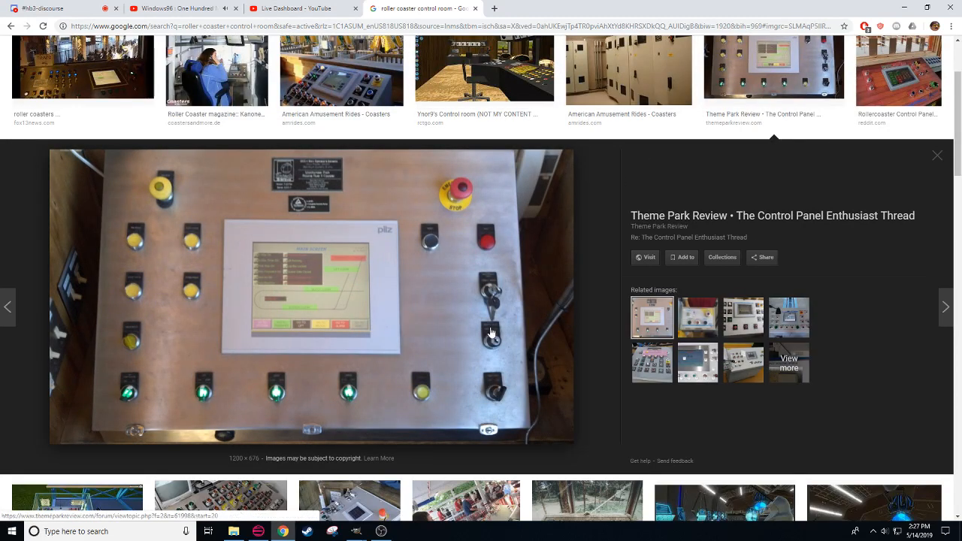
{"action": "left_click", "coordinate": [341, 69]}
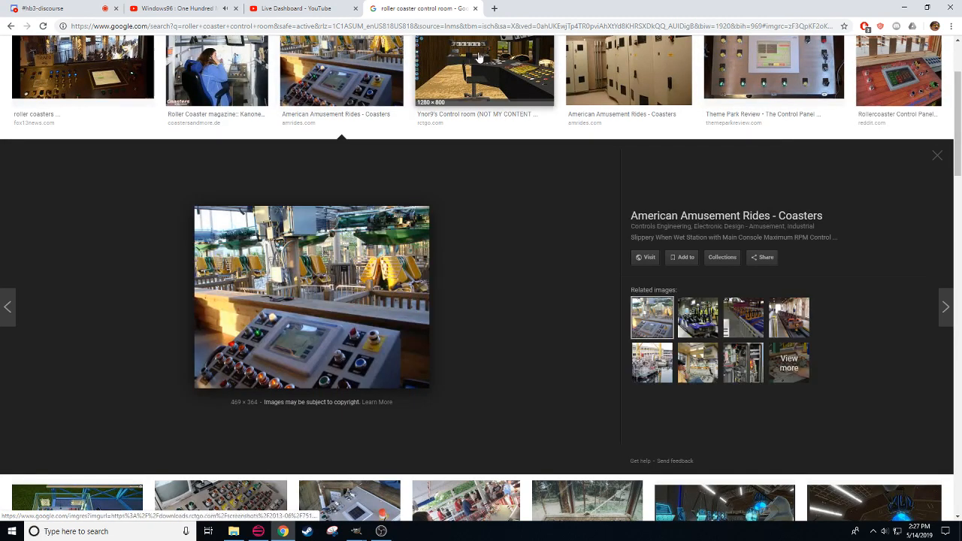
{"action": "left_click", "coordinate": [479, 57]}
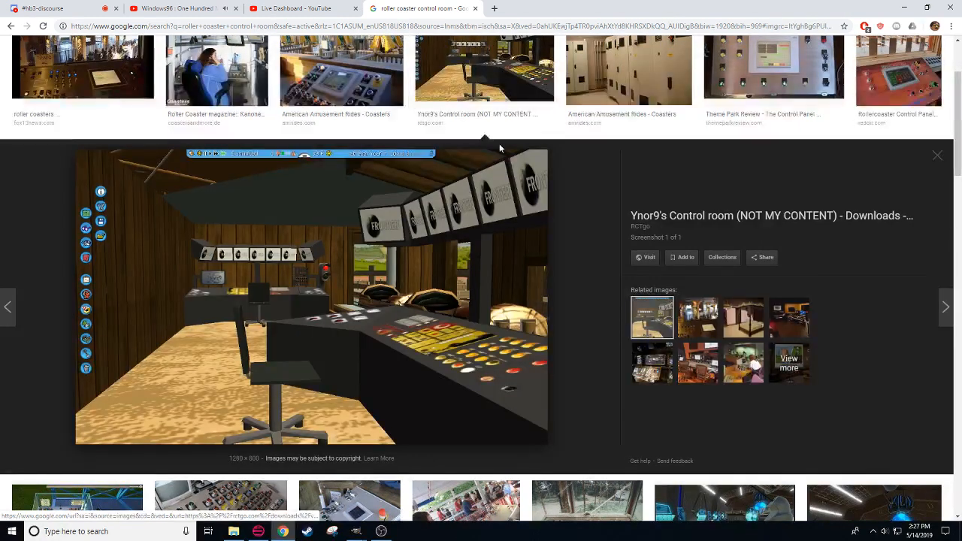
{"action": "left_click", "coordinate": [623, 79]}
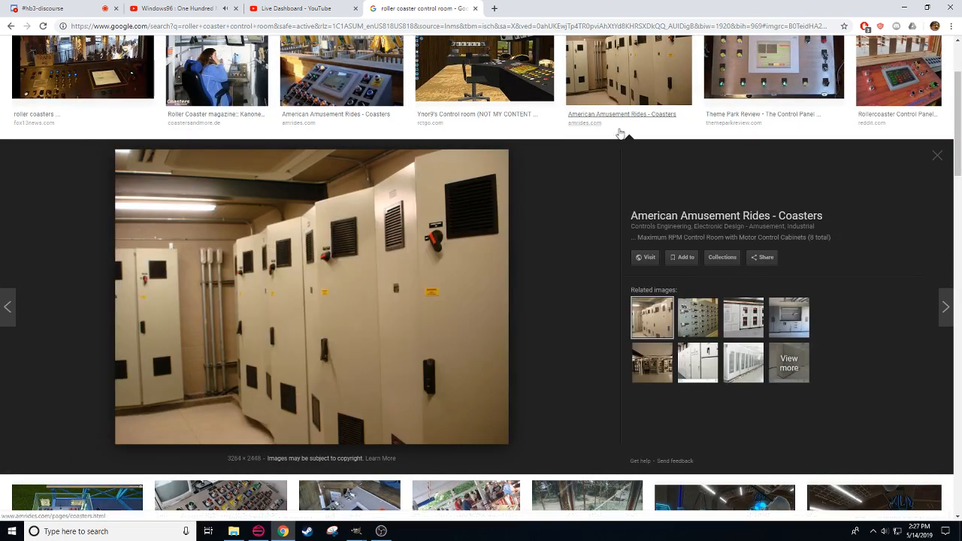
{"action": "left_click", "coordinate": [898, 72]}
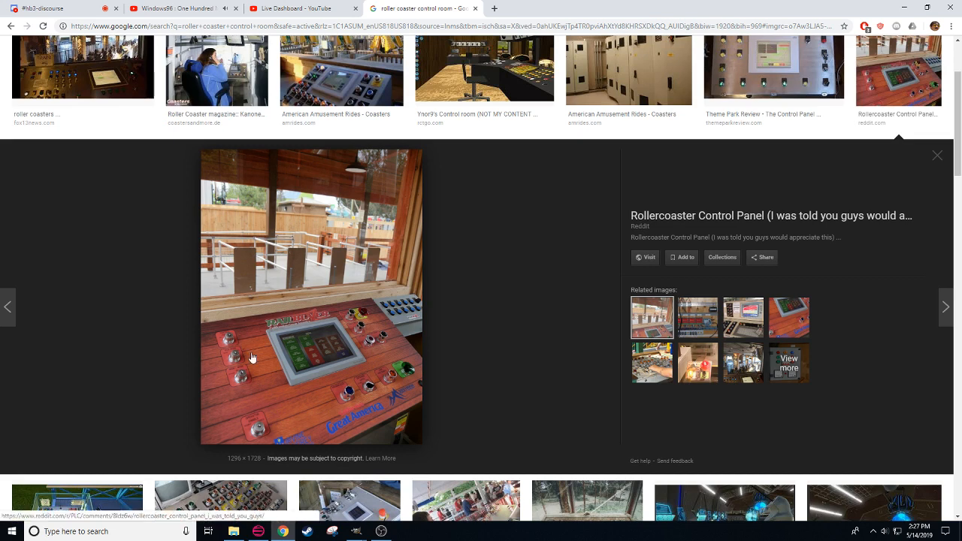
{"action": "left_click", "coordinate": [82, 68]}
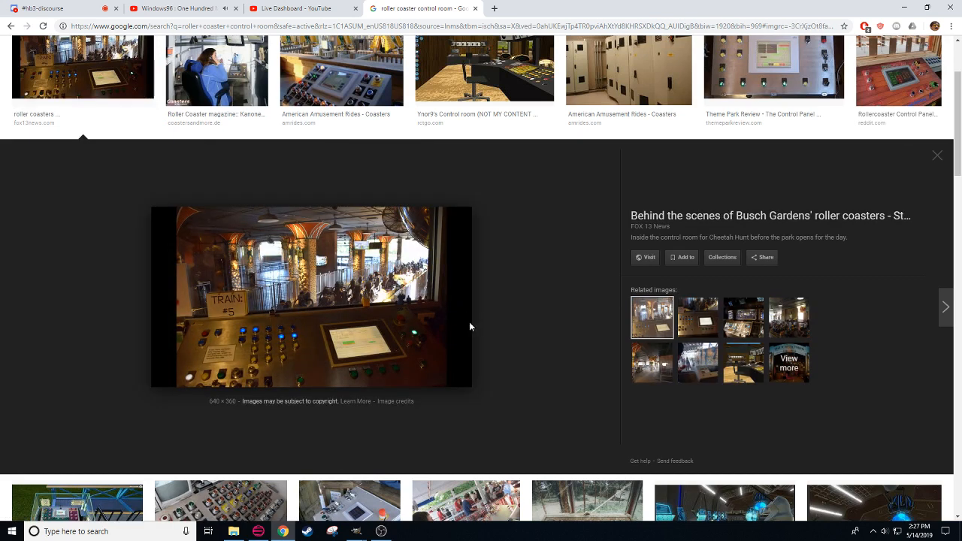
Step: Return to GIMP, cut the 34 × 20 px interior of the first desk frame inside its black outline, and activate the Pencil
{"action": "left_click", "coordinate": [283, 531]}
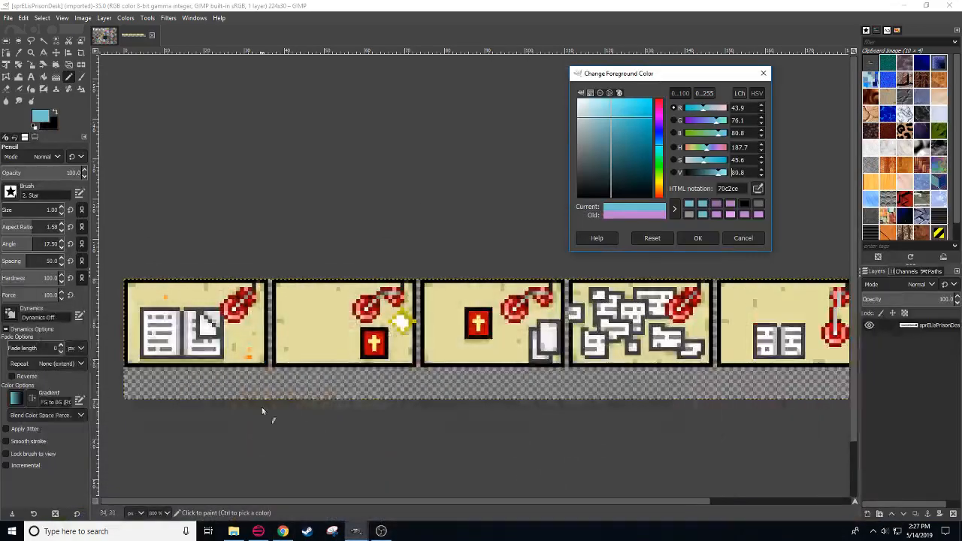
{"action": "left_click_drag", "start_coordinate": [262, 411], "coordinate": [443, 444]}
{"action": "key", "text": "r"}
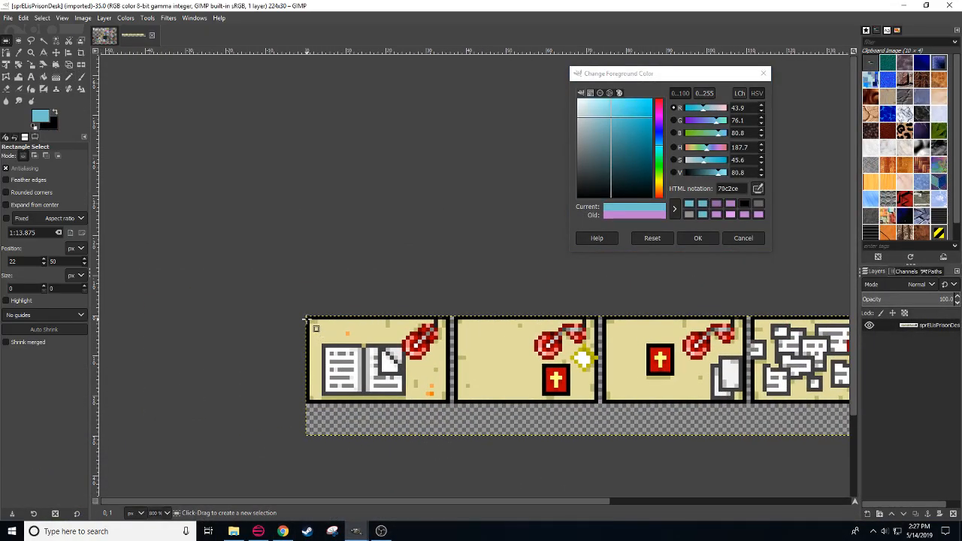
{"action": "left_click_drag", "start_coordinate": [310, 321], "coordinate": [449, 402]}
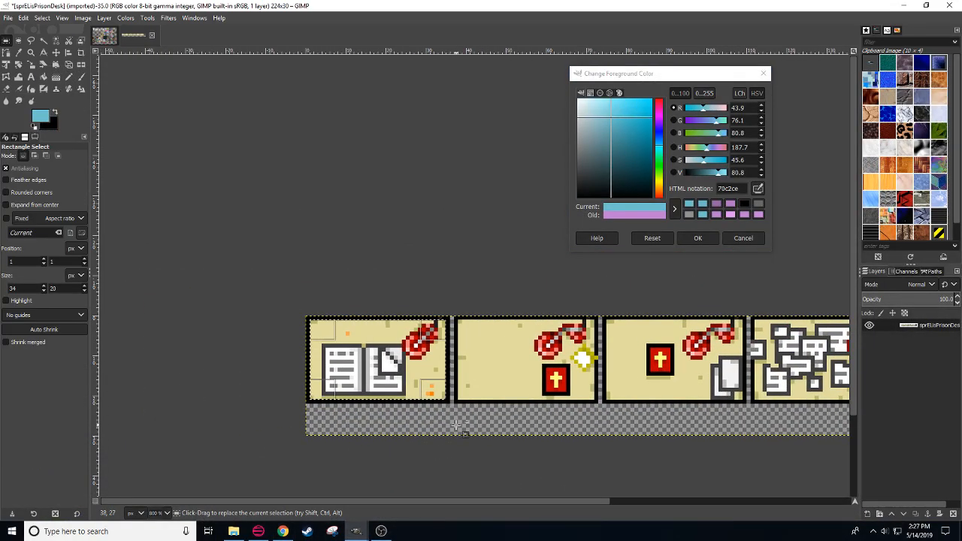
{"action": "key", "text": "ctrl+x"}
{"action": "left_click", "coordinate": [439, 448]}
{"action": "left_click_drag", "start_coordinate": [396, 461], "coordinate": [436, 478]}
{"action": "key", "text": "n"}
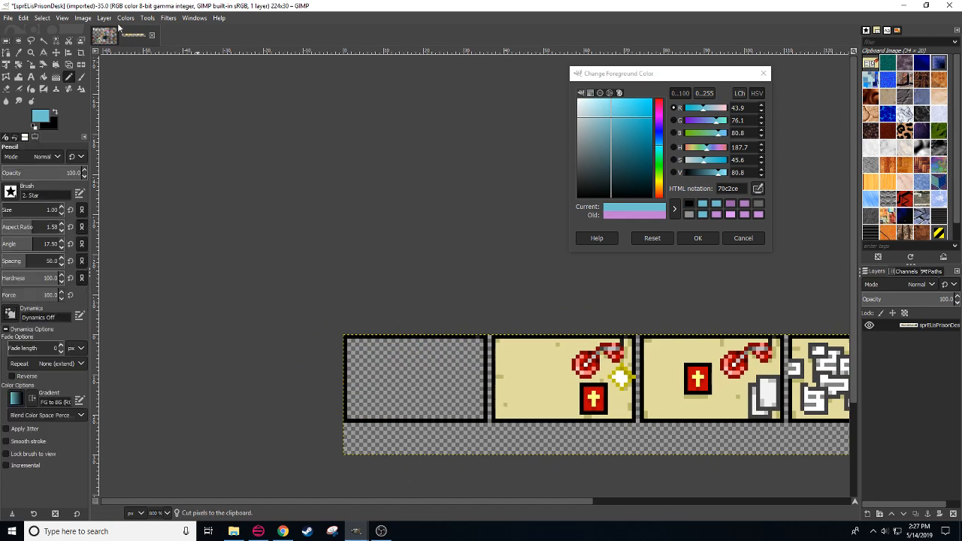
Step: Sample the light purple cd88e0 from the Backgrounds image and fill the first desk frame's interior with it
{"action": "left_click", "coordinate": [105, 35]}
{"action": "scroll", "coordinate": [341, 270], "scroll_direction": "down", "scroll_amount": 3}
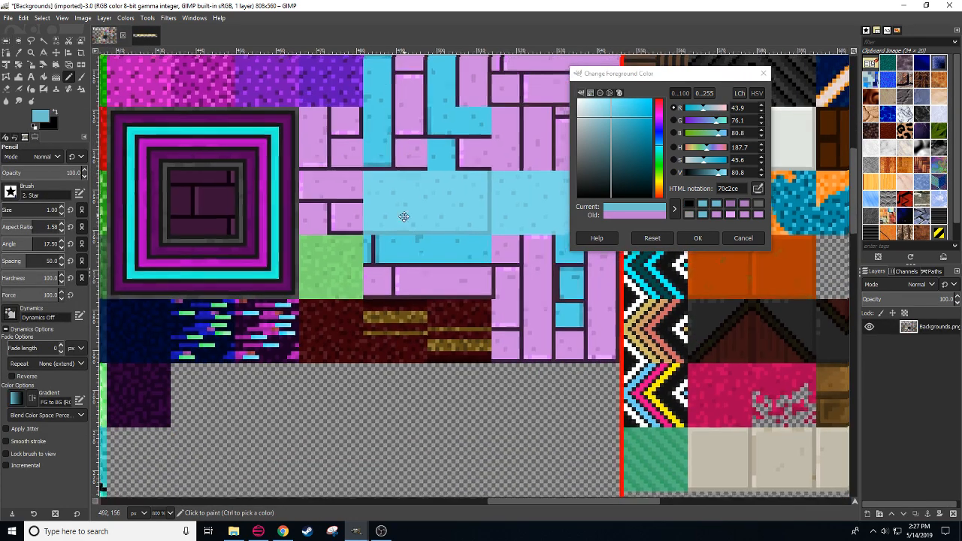
{"action": "left_click_drag", "start_coordinate": [403, 217], "coordinate": [388, 299]}
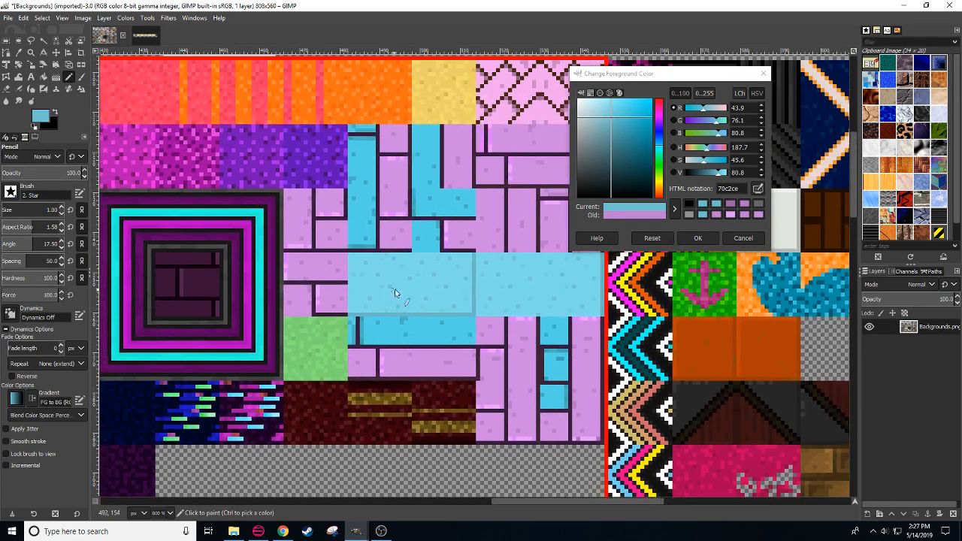
{"action": "left_click", "coordinate": [495, 195], "text": "ctrl"}
{"action": "left_click", "coordinate": [145, 35]}
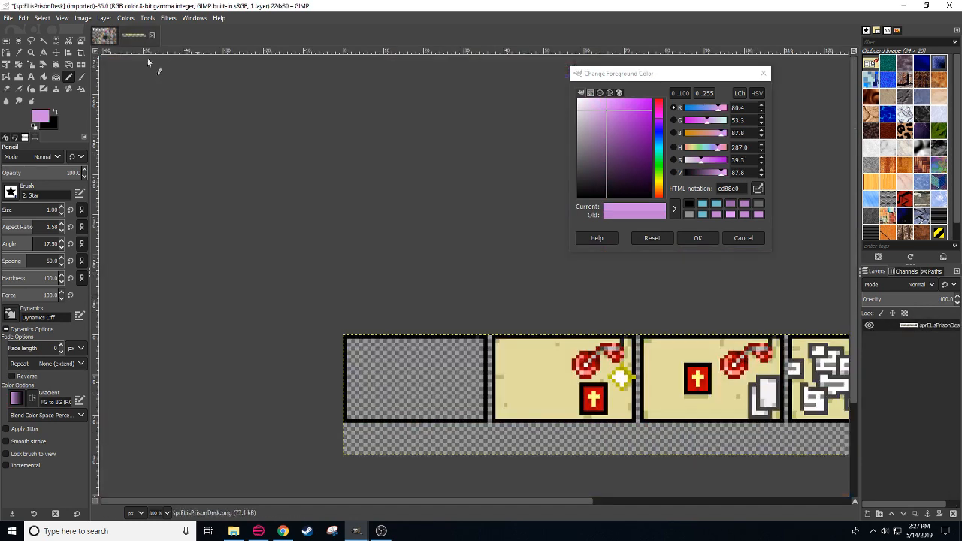
{"action": "key", "text": "shift+b"}
{"action": "left_click", "coordinate": [418, 380]}
{"action": "key", "text": "n"}
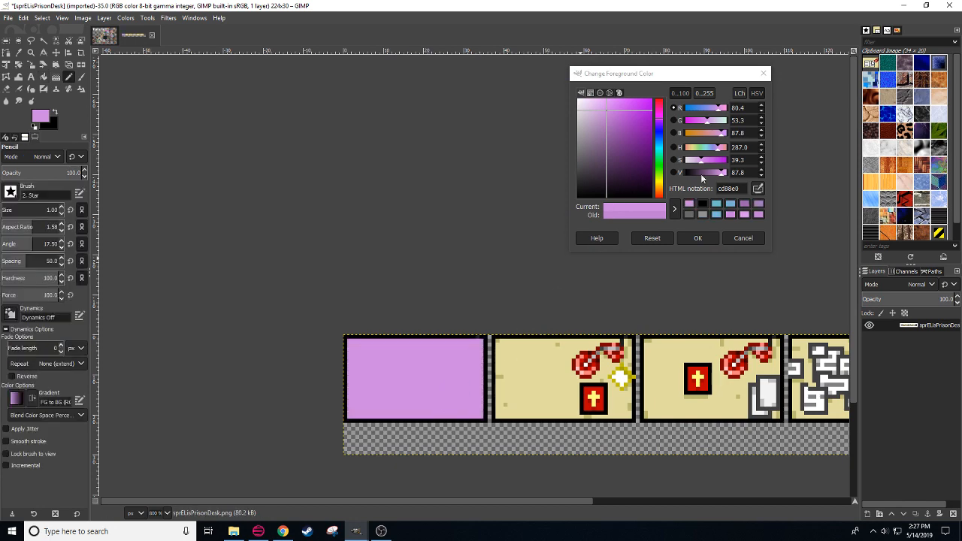
Step: Brighten the purple to value 100 (e99bff) and refill the first desk frame's interior with it
{"action": "left_click", "coordinate": [727, 172]}
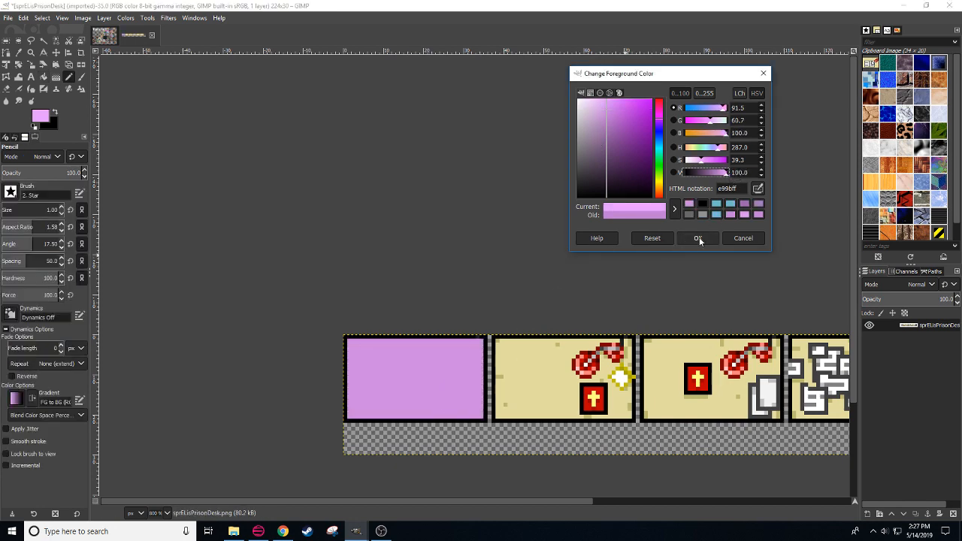
{"action": "left_click", "coordinate": [699, 238]}
{"action": "key", "text": "shift+b"}
{"action": "left_click", "coordinate": [409, 393]}
{"action": "key", "text": "n"}
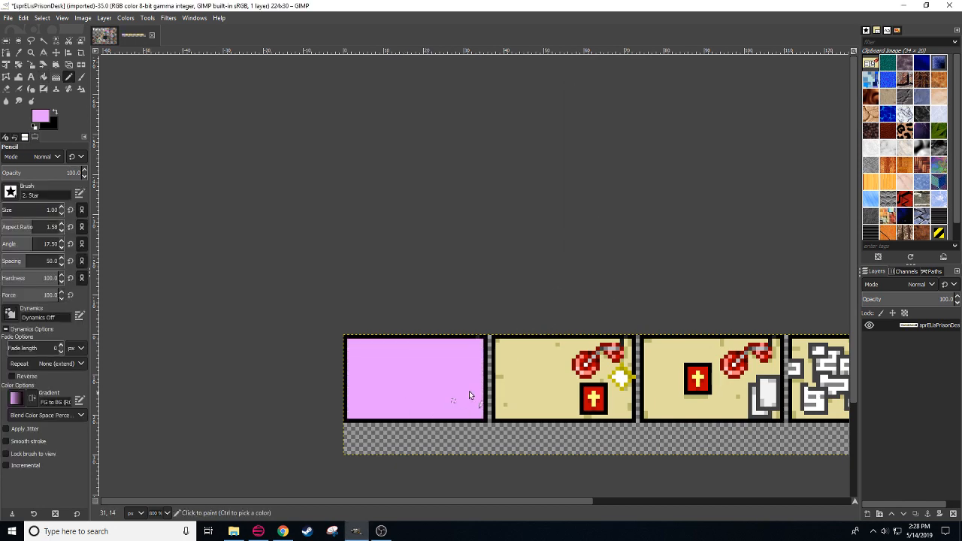
Step: Draw a black rectangular screen outline about 14 × 8 px in the upper middle of the first desk and paint over its stray corner pixel
{"action": "left_click", "coordinate": [493, 370], "text": "ctrl"}
{"action": "left_click", "coordinate": [402, 385]}
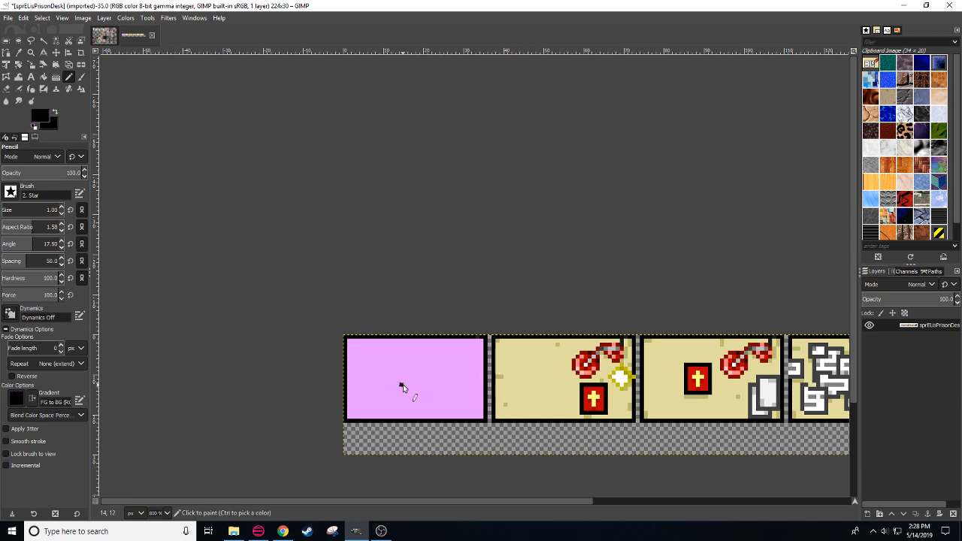
{"action": "left_click", "coordinate": [437, 381], "text": "shift"}
{"action": "key", "text": "ctrl+z"}
{"action": "left_click", "coordinate": [446, 386], "text": "shift"}
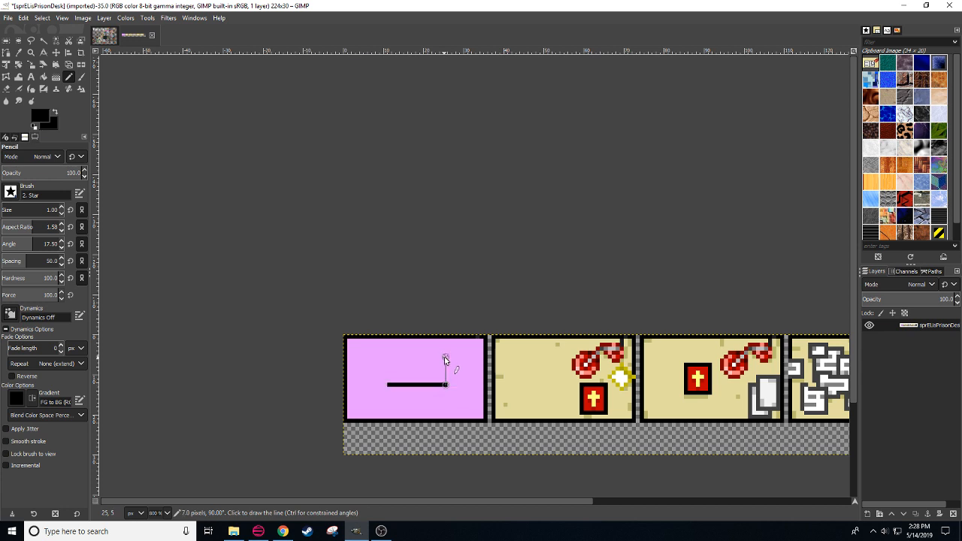
{"action": "left_click", "coordinate": [446, 356], "text": "shift"}
{"action": "left_click", "coordinate": [391, 357], "text": "shift"}
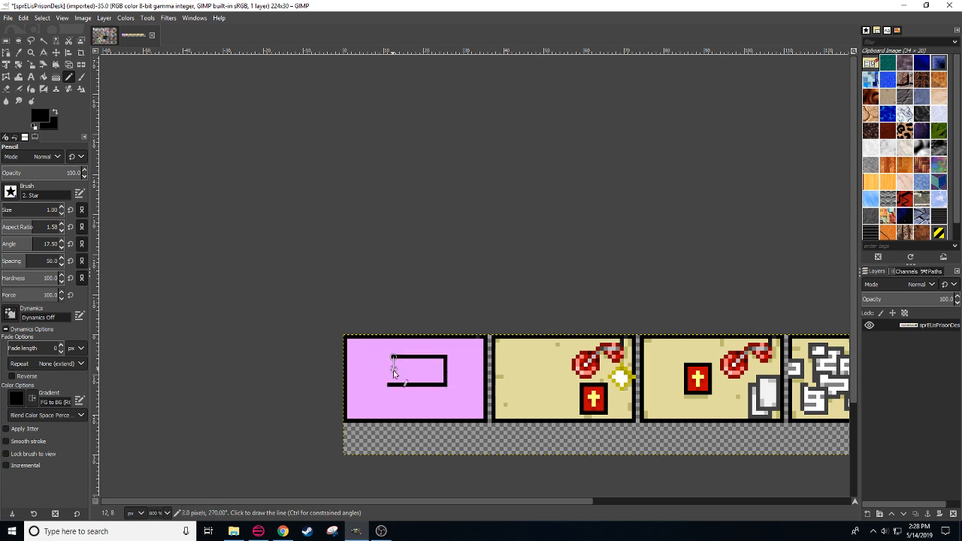
{"action": "left_click", "coordinate": [392, 385], "text": "shift"}
{"action": "left_click", "coordinate": [396, 361], "text": "ctrl"}
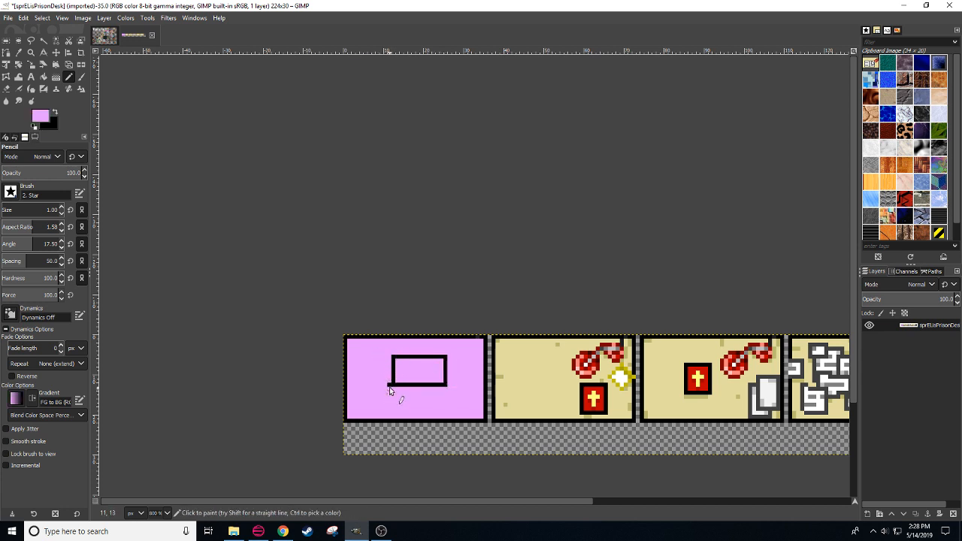
{"action": "left_click", "coordinate": [388, 383]}
Step: Paint single-pixel buttons on the first desk: two in red d60101 near its left edge, one in 620101 and one in bd0101 along the lower row
{"action": "left_click_drag", "start_coordinate": [432, 452], "coordinate": [459, 408]}
{"action": "left_click", "coordinate": [41, 117]}
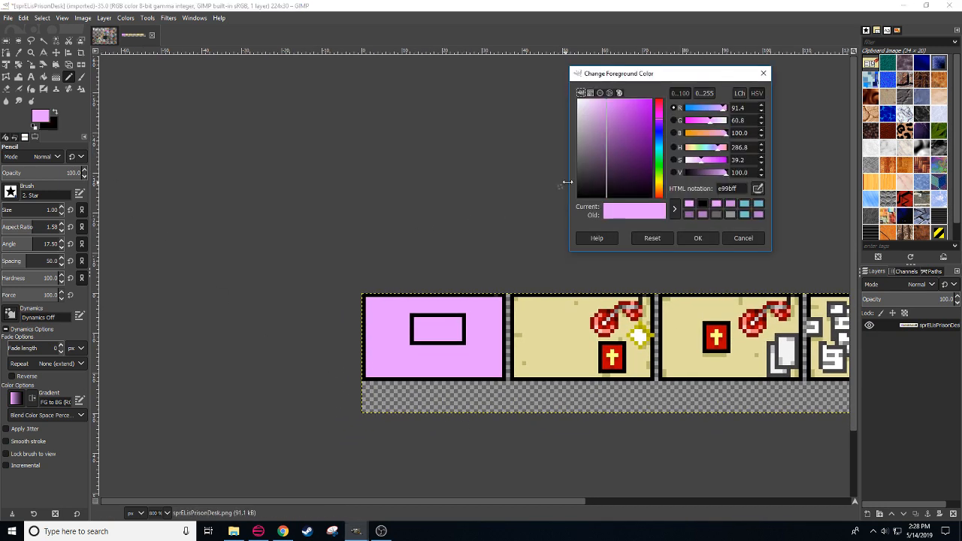
{"action": "mouse_move", "coordinate": [659, 112]}
{"action": "left_mouse_down"}
{"action": "mouse_move", "coordinate": [661, 96]}
{"action": "mouse_move", "coordinate": [652, 113]}
{"action": "left_mouse_up"}
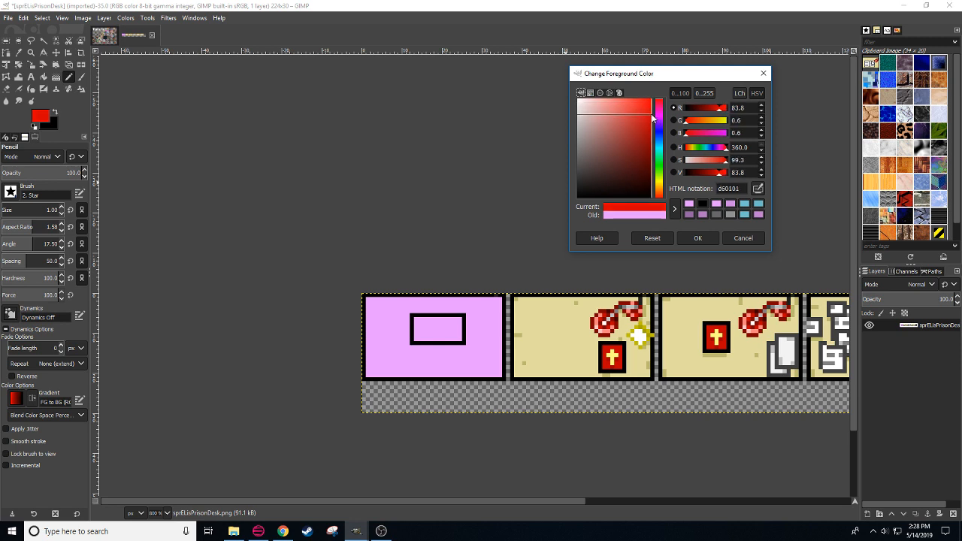
{"action": "left_click", "coordinate": [380, 358]}
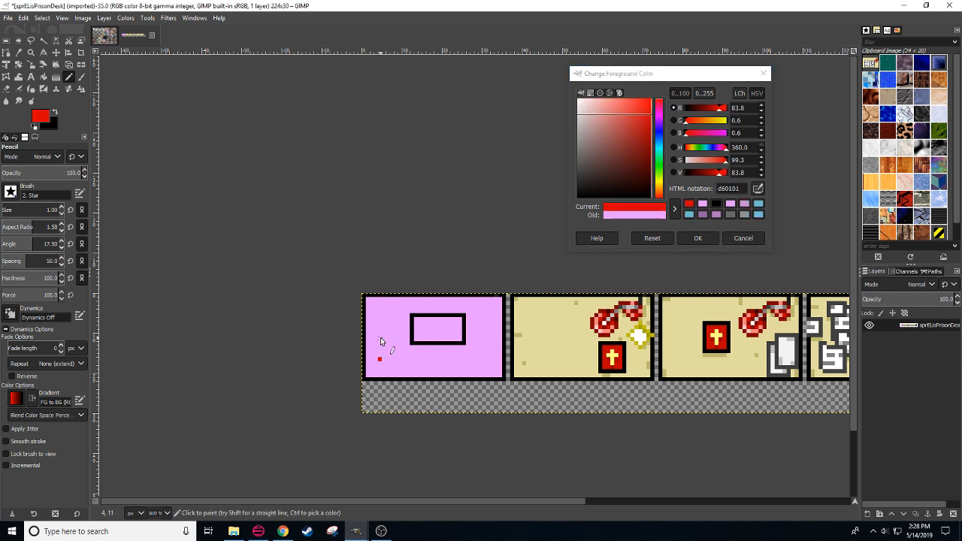
{"action": "left_click", "coordinate": [379, 340]}
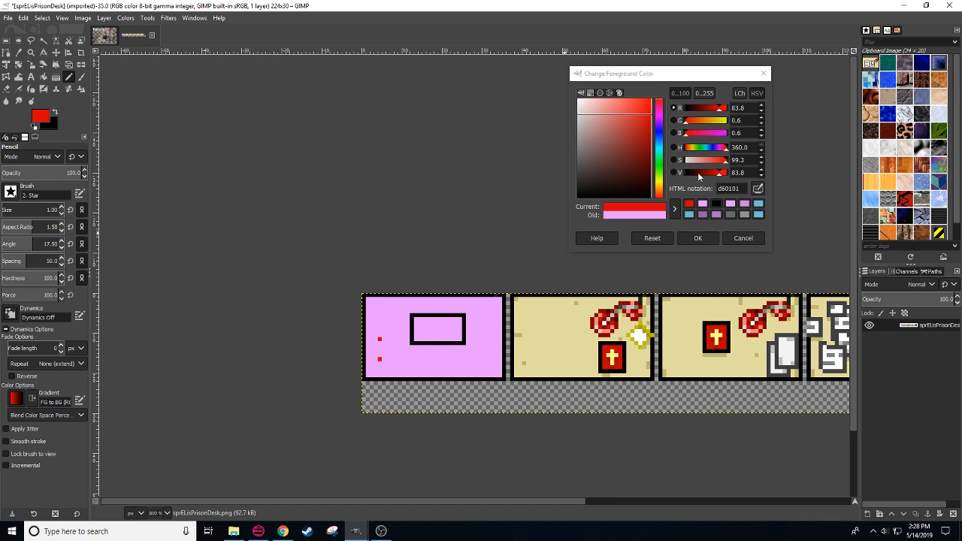
{"action": "left_click", "coordinate": [699, 173]}
{"action": "left_click", "coordinate": [400, 359]}
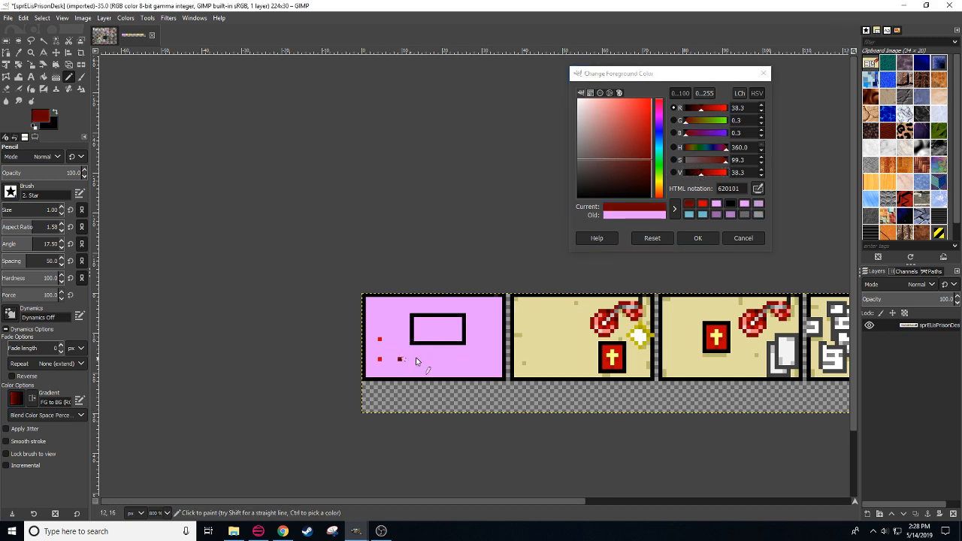
{"action": "left_click", "coordinate": [715, 173]}
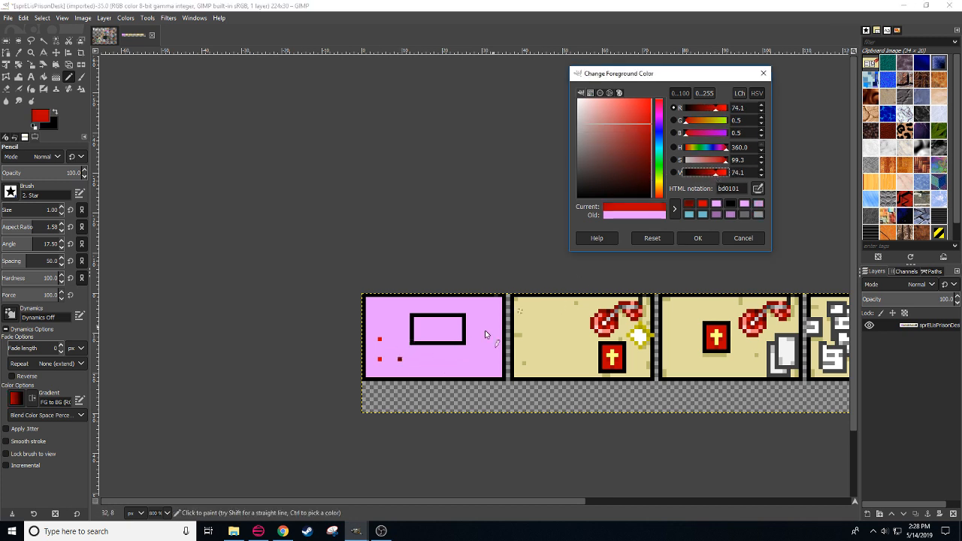
{"action": "left_click", "coordinate": [472, 359]}
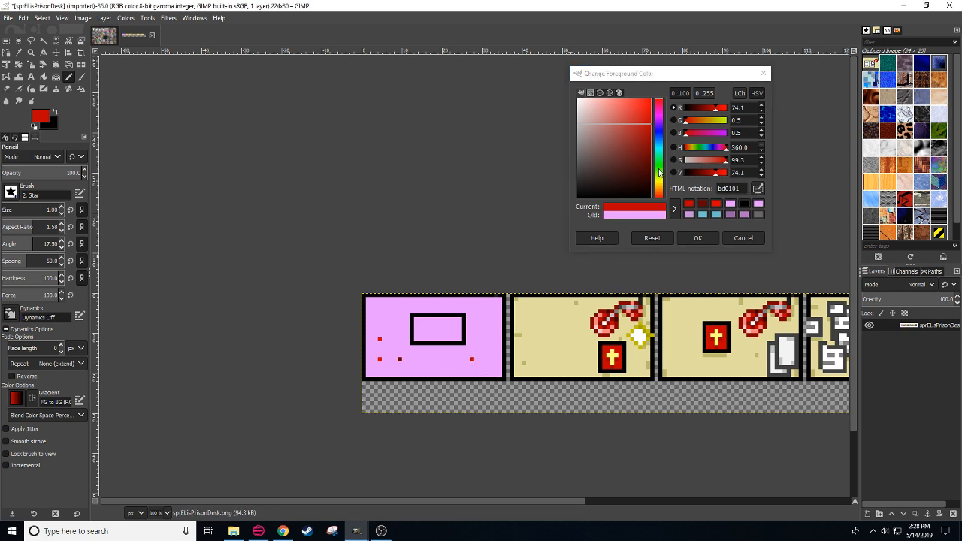
Step: Set the color to green 129200 and paint three single-pixel buttons, one in the lower row's middle and two near the desk's right edge
{"action": "left_click", "coordinate": [659, 168]}
{"action": "left_click_drag", "start_coordinate": [634, 111], "coordinate": [657, 140]}
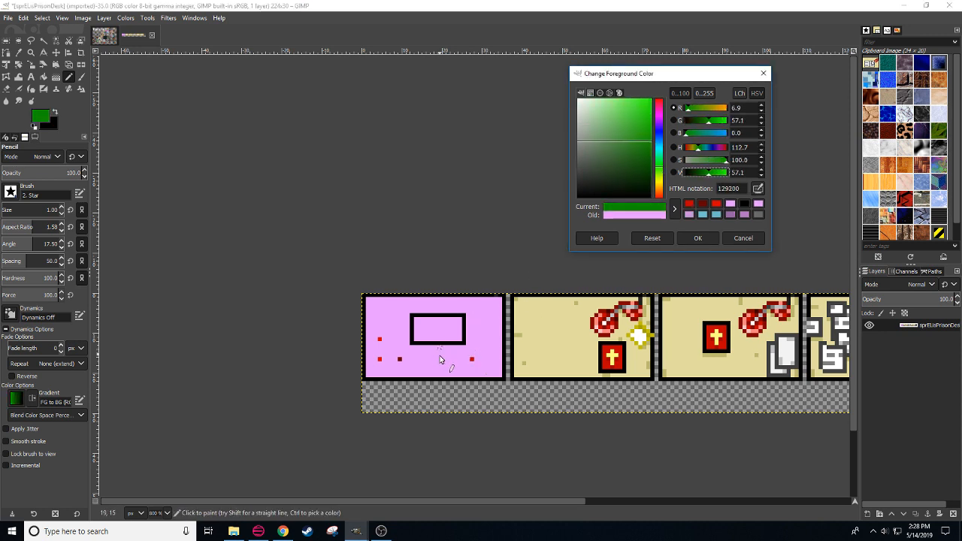
{"action": "left_click", "coordinate": [436, 359]}
{"action": "left_click", "coordinate": [487, 342]}
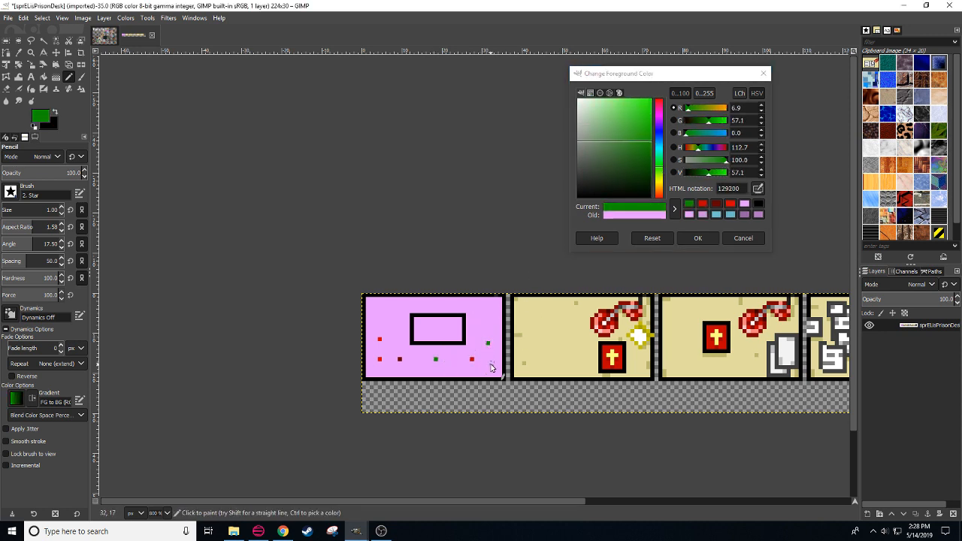
{"action": "left_click", "coordinate": [488, 359]}
Step: Even out the lower button row by moving the right-hand red button two pixels left and the dark red button two pixels right
{"action": "left_click", "coordinate": [465, 355], "text": "ctrl"}
{"action": "left_click", "coordinate": [469, 360], "text": "ctrl"}
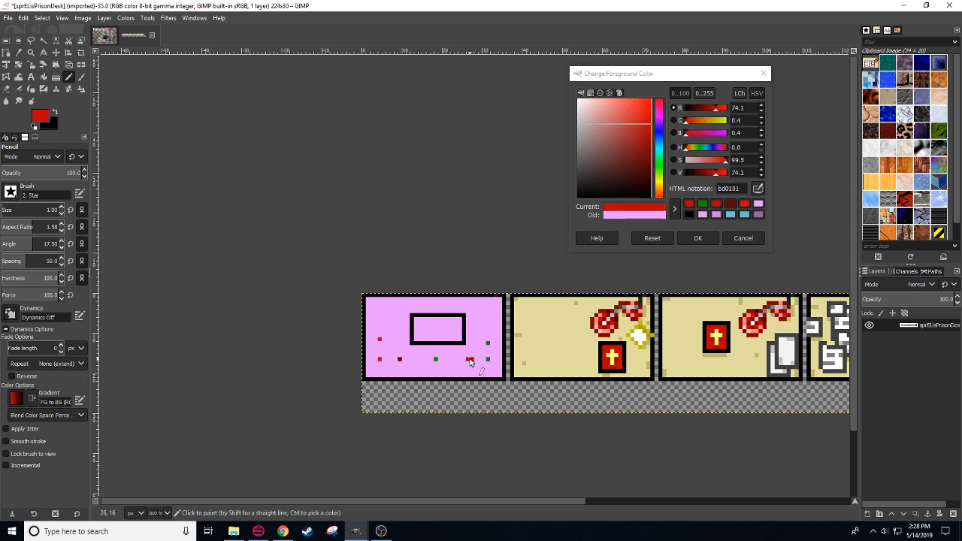
{"action": "left_click", "coordinate": [472, 363], "text": "ctrl"}
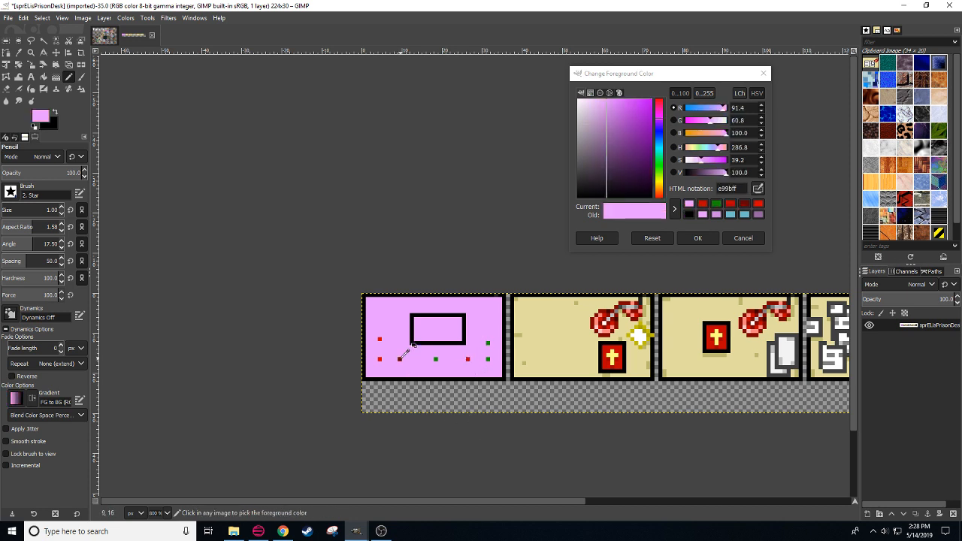
{"action": "left_click", "coordinate": [404, 360], "text": "ctrl"}
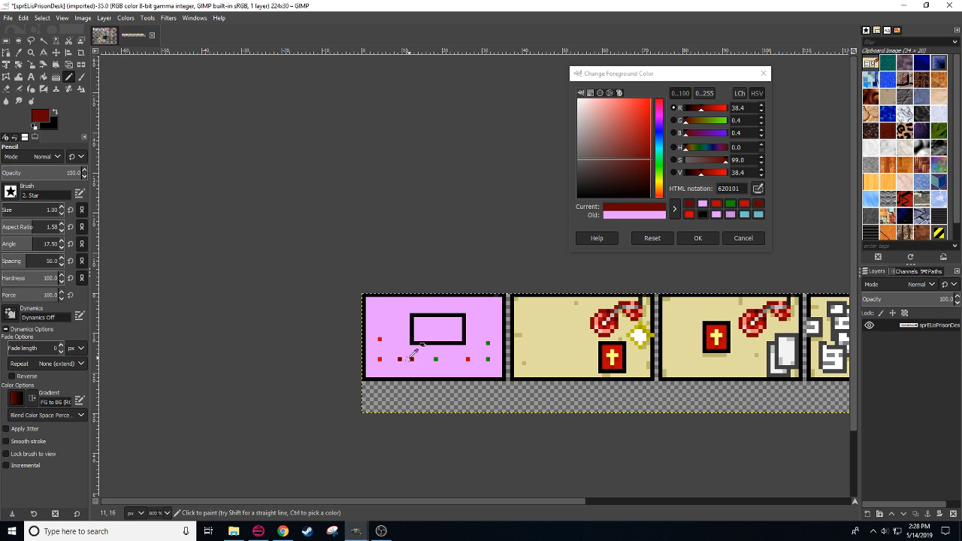
{"action": "left_click", "coordinate": [412, 368], "text": "ctrl"}
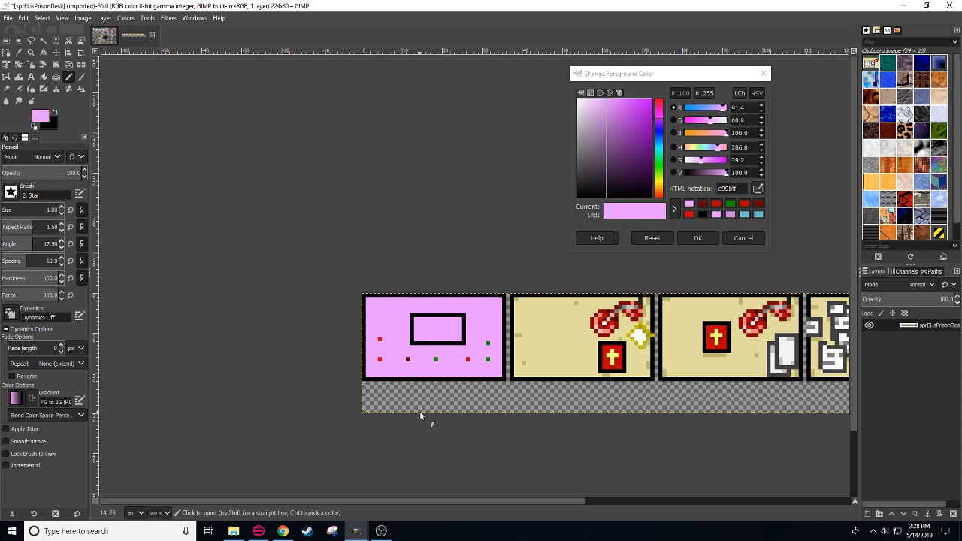
{"action": "left_click", "coordinate": [467, 359], "text": "ctrl"}
{"action": "left_click", "coordinate": [465, 366], "text": "ctrl"}
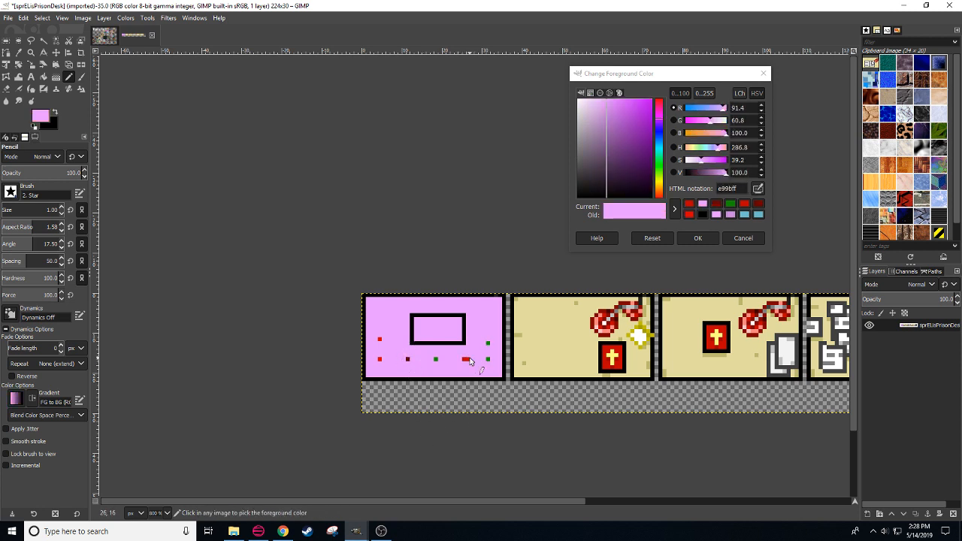
Step: Move the first desk's upper green button up one pixel, covering its old position with the desk purple
{"action": "left_click_drag", "start_coordinate": [477, 430], "coordinate": [464, 411]}
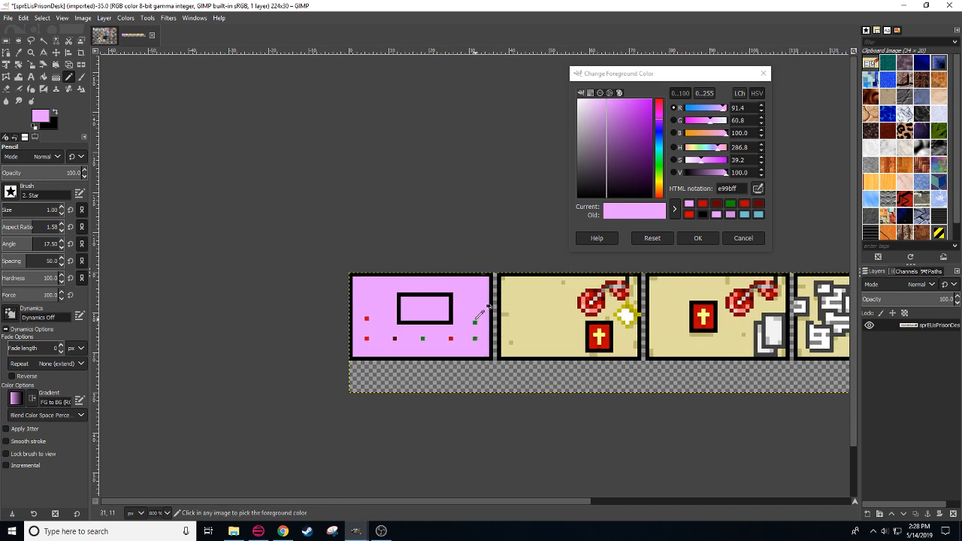
{"action": "left_click", "coordinate": [474, 321], "text": "ctrl"}
{"action": "left_click", "coordinate": [472, 316], "text": "ctrl"}
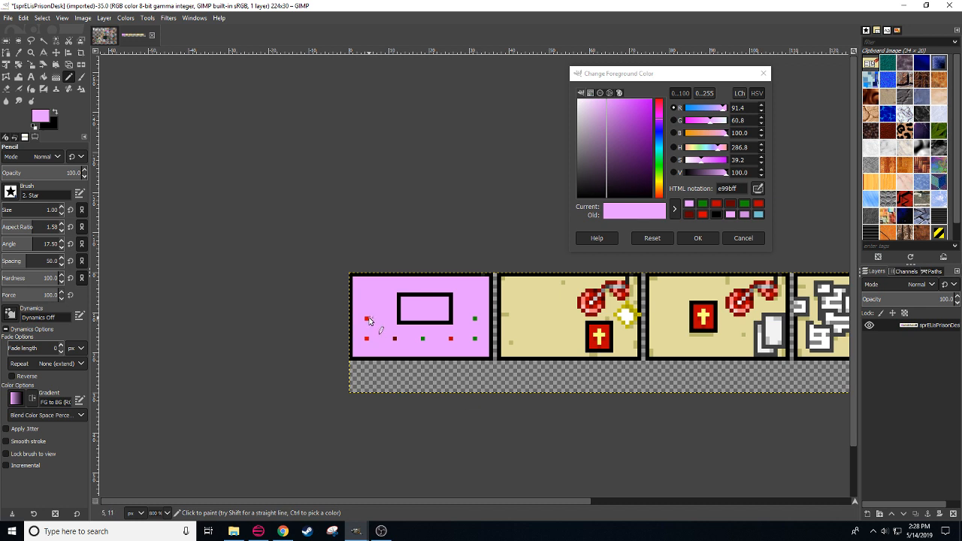
Step: Cut the 14 × 9 px area holding the black screen outline and paste it back one pixel further left on the first desk
{"action": "key", "text": "r"}
{"action": "mouse_move", "coordinate": [365, 312]}
{"action": "left_mouse_down"}
{"action": "mouse_move", "coordinate": [399, 326]}
{"action": "mouse_move", "coordinate": [464, 318]}
{"action": "mouse_move", "coordinate": [376, 316]}
{"action": "mouse_move", "coordinate": [461, 312]}
{"action": "left_mouse_up"}
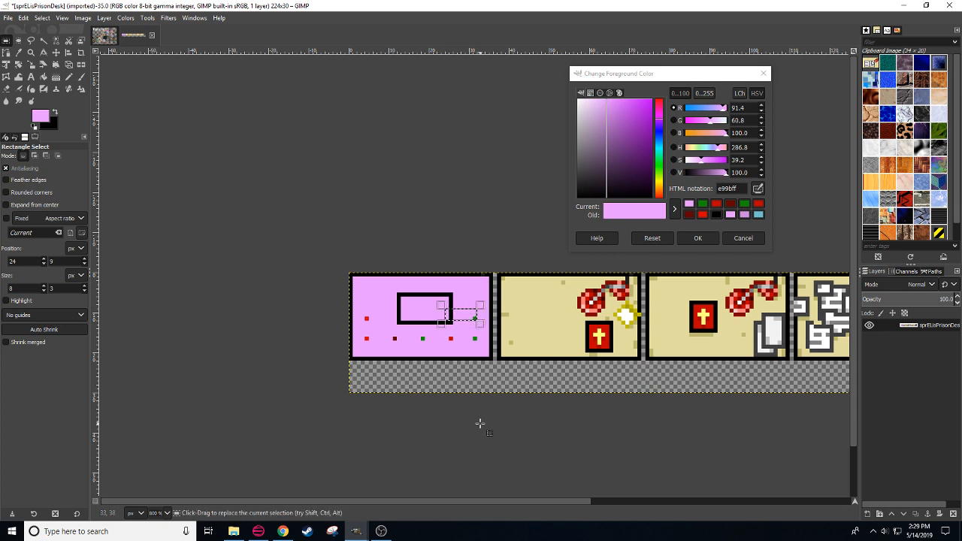
{"action": "left_click_drag", "start_coordinate": [397, 289], "coordinate": [453, 325]}
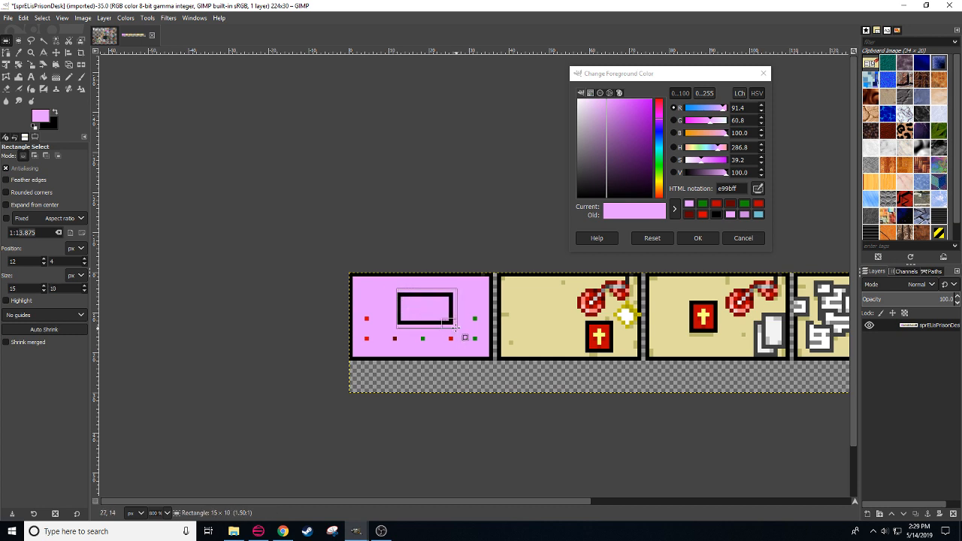
{"action": "key", "text": "ctrl+x"}
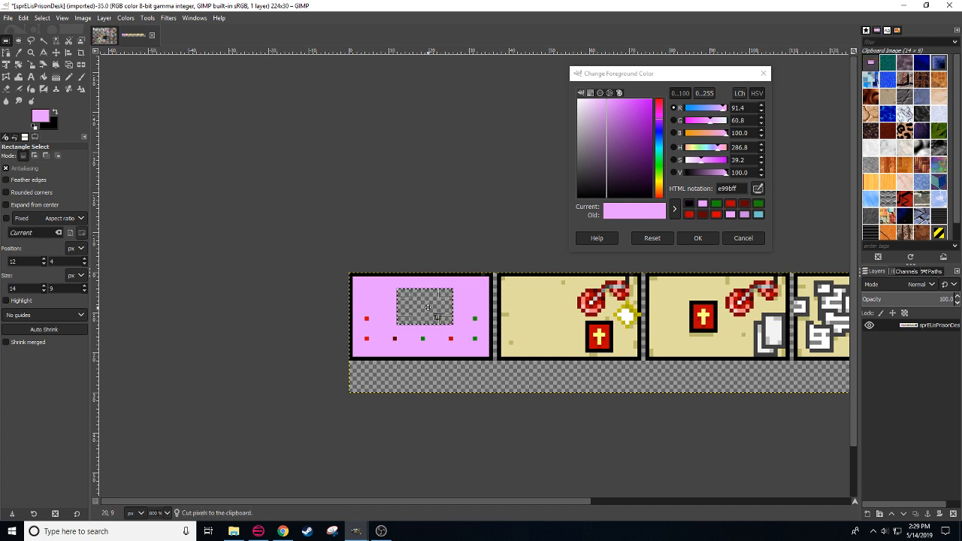
{"action": "key", "text": "ctrl+v"}
{"action": "mouse_move", "coordinate": [435, 314]}
{"action": "left_mouse_down"}
{"action": "mouse_move", "coordinate": [464, 313]}
{"action": "mouse_move", "coordinate": [452, 289]}
{"action": "mouse_move", "coordinate": [452, 323]}
{"action": "left_mouse_up"}
{"action": "left_click", "coordinate": [461, 309]}
{"action": "key", "text": "n"}
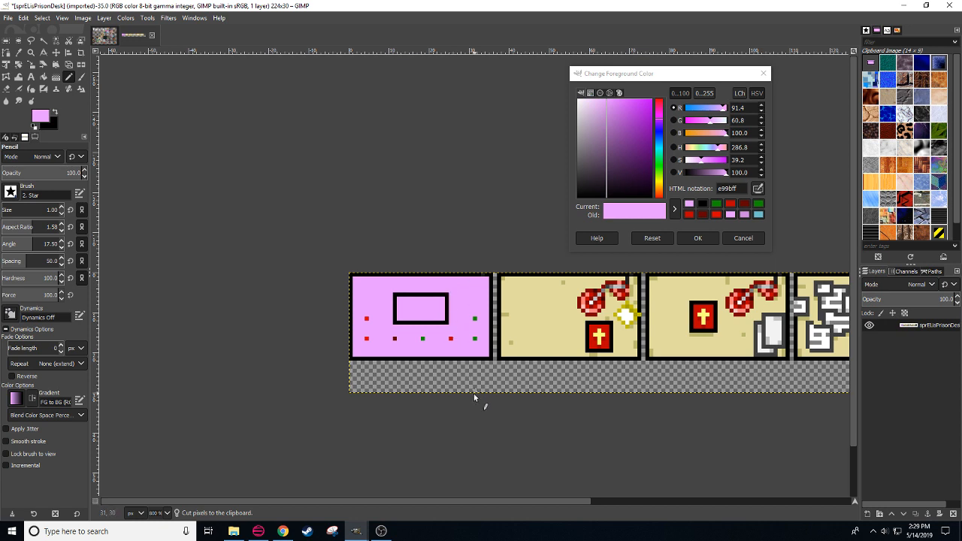
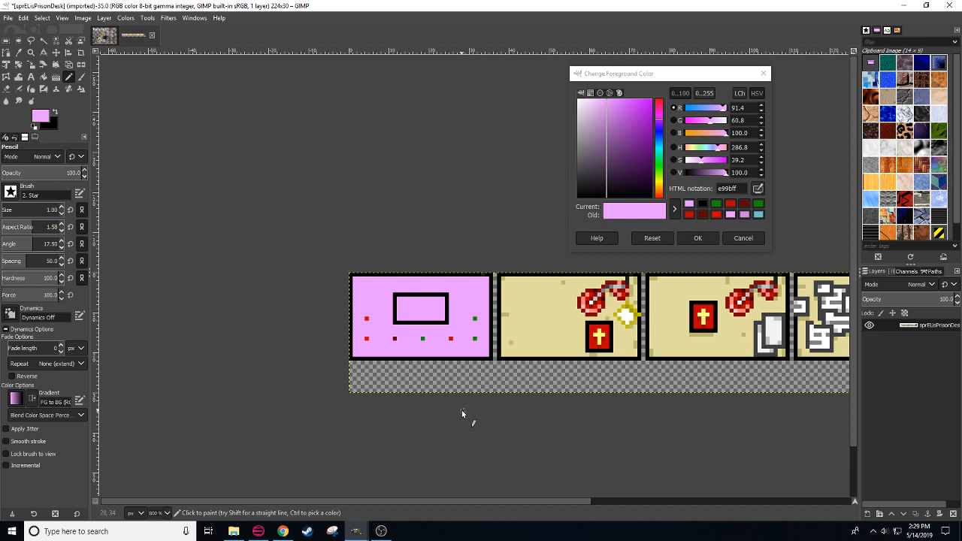
{"action": "key", "text": "r"}
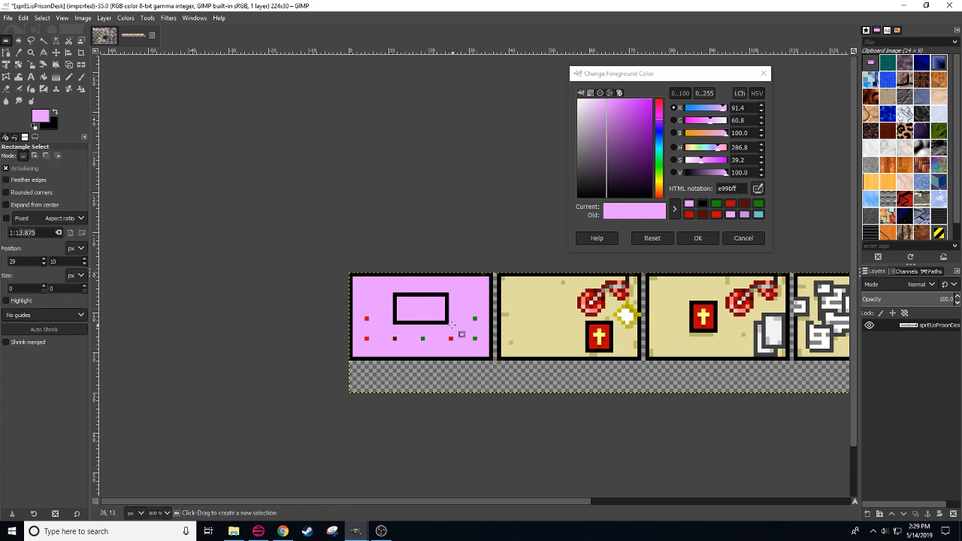
{"action": "left_click_drag", "start_coordinate": [437, 317], "coordinate": [545, 379]}
{"action": "left_click", "coordinate": [526, 403]}
{"action": "scroll", "coordinate": [444, 420], "scroll_direction": "right", "scroll_amount": 3}
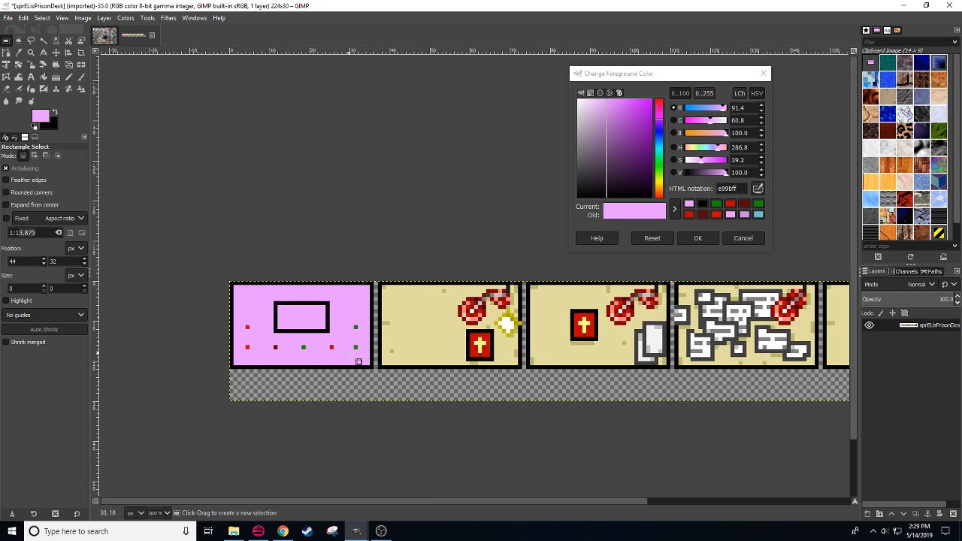
{"action": "left_click_drag", "start_coordinate": [382, 341], "coordinate": [440, 331]}
{"action": "key", "text": "ctrl+v"}
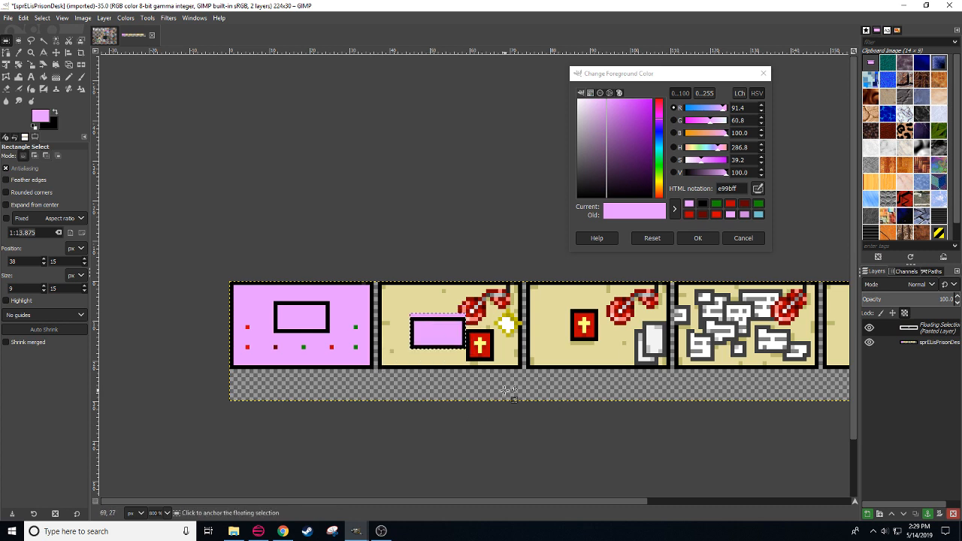
{"action": "key", "text": "shift+e"}
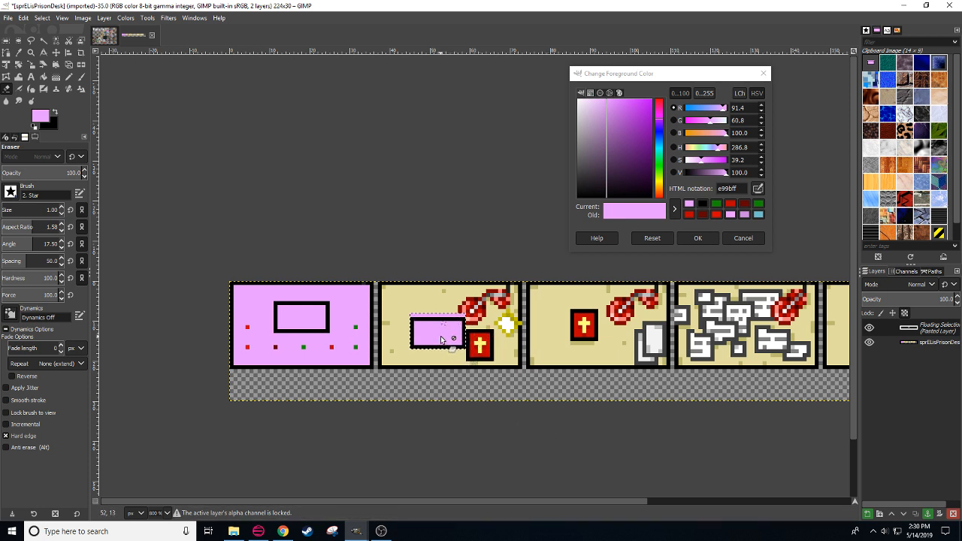
{"action": "key", "text": "ctrl+z"}
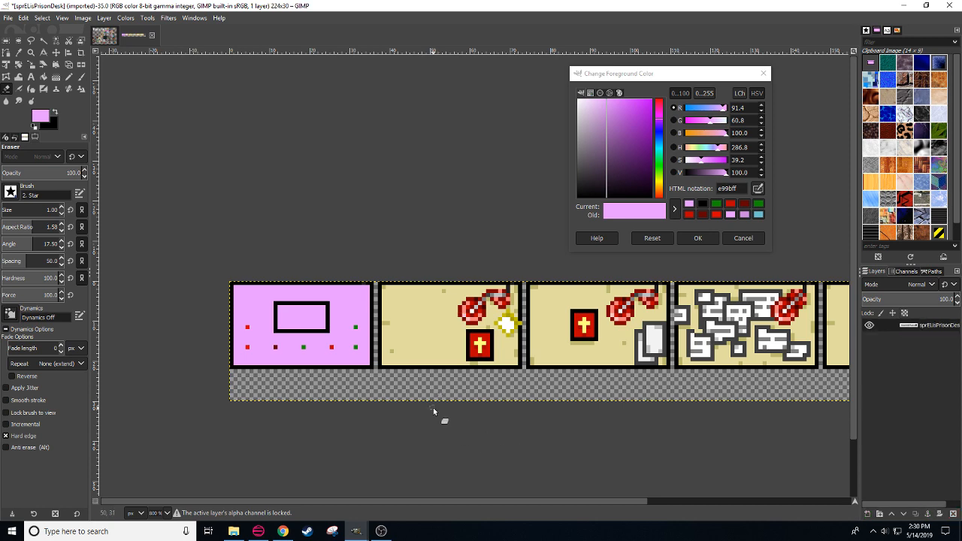
{"action": "key", "text": "r"}
{"action": "left_click_drag", "start_coordinate": [404, 391], "coordinate": [449, 403]}
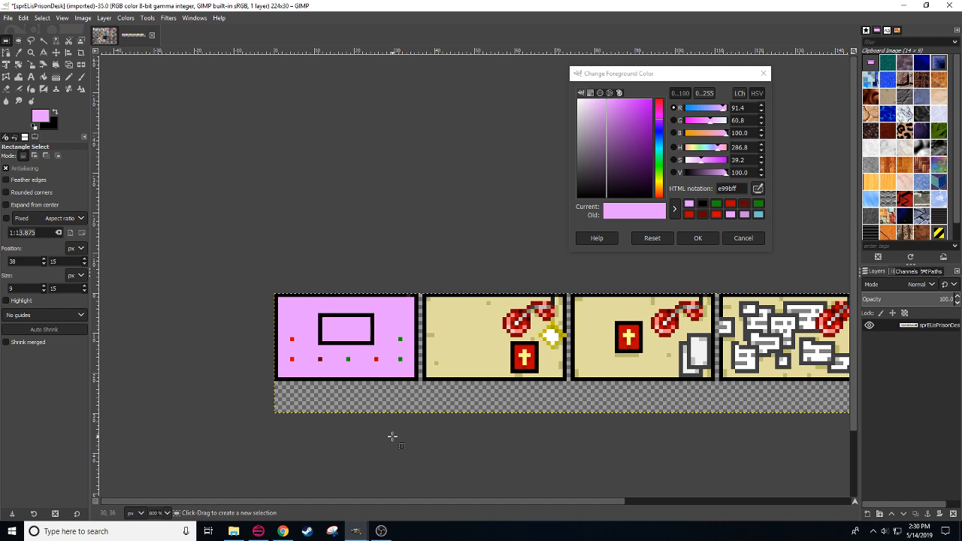
Step: Pick the black of the screen outline and paint single black pixels around the two red buttons at the first desk's left edge
{"action": "key", "text": "n"}
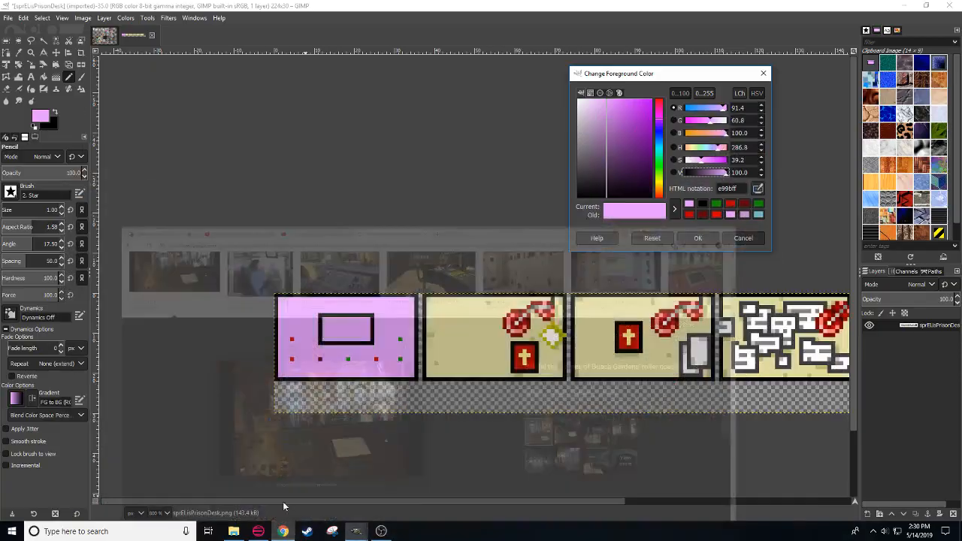
{"action": "left_click", "coordinate": [320, 338], "text": "ctrl"}
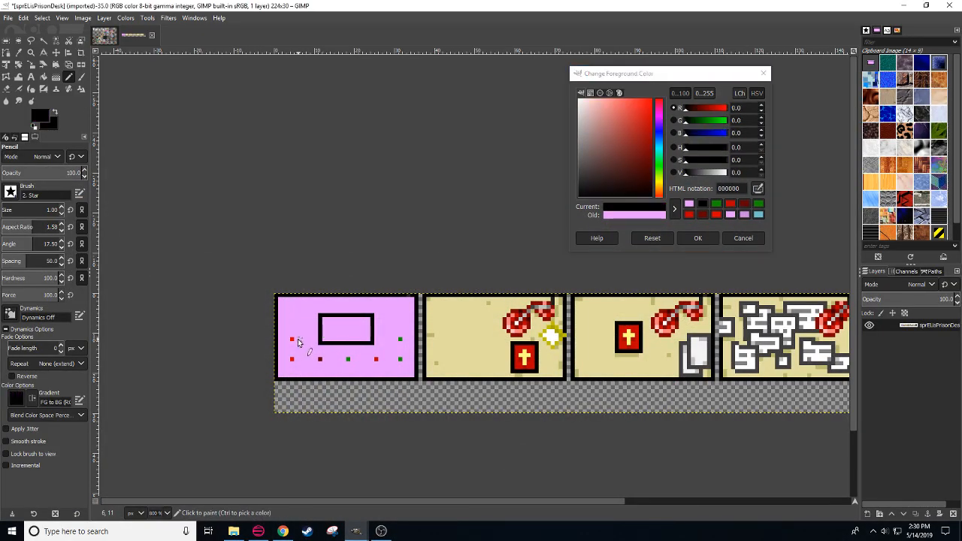
{"action": "left_click", "coordinate": [291, 343]}
{"action": "left_click", "coordinate": [289, 339]}
{"action": "left_click", "coordinate": [291, 336]}
{"action": "left_click", "coordinate": [295, 339]}
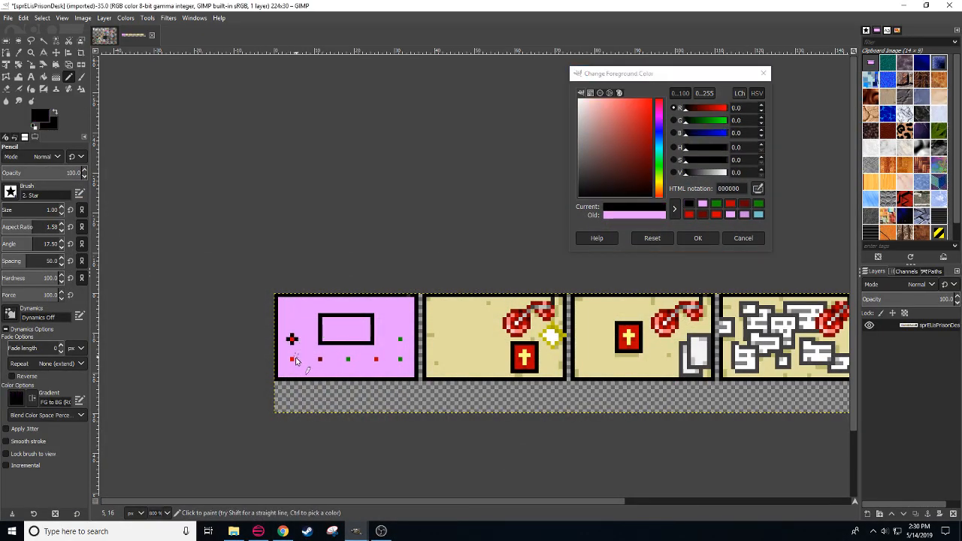
{"action": "left_click", "coordinate": [292, 356]}
{"action": "left_click", "coordinate": [295, 359]}
{"action": "left_click", "coordinate": [291, 363]}
Step: Surround the dark red, green and red buttons in the middle of the lower row with black pixels on all four sides
{"action": "left_click", "coordinate": [316, 359]}
{"action": "left_click", "coordinate": [320, 356]}
{"action": "left_click", "coordinate": [320, 363]}
{"action": "left_click", "coordinate": [324, 359]}
{"action": "left_click", "coordinate": [347, 355]}
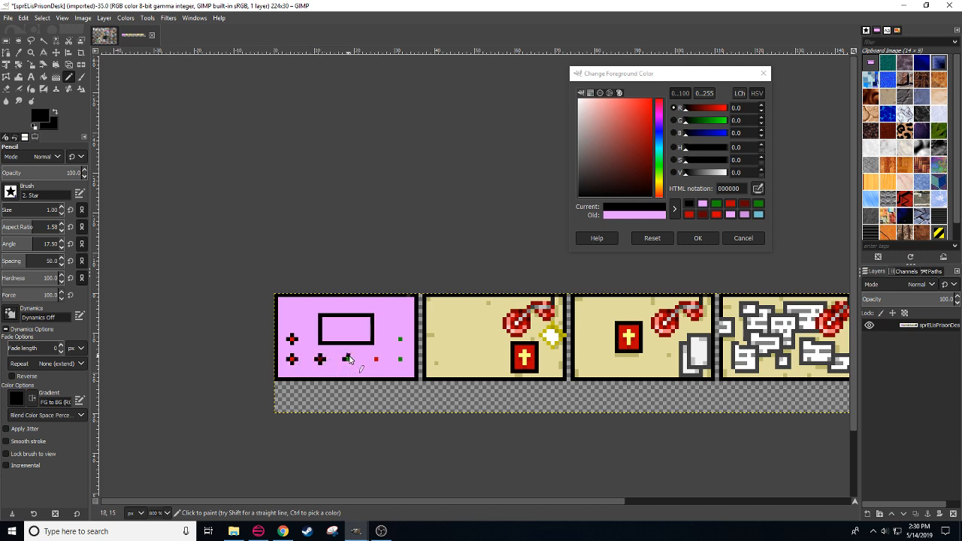
{"action": "left_click", "coordinate": [344, 359]}
{"action": "left_click", "coordinate": [351, 360]}
{"action": "left_click", "coordinate": [347, 363]}
{"action": "left_click", "coordinate": [372, 359]}
{"action": "left_click", "coordinate": [375, 355]}
{"action": "left_click", "coordinate": [379, 359]}
{"action": "left_click", "coordinate": [375, 362]}
Step: Paint black pixels on the four sides of both green buttons near the first desk's right edge
{"action": "left_click", "coordinate": [396, 359]}
{"action": "left_click", "coordinate": [403, 359]}
{"action": "left_click", "coordinate": [400, 362]}
{"action": "left_click", "coordinate": [400, 355]}
{"action": "left_click", "coordinate": [400, 343]}
{"action": "left_click", "coordinate": [396, 339]}
{"action": "left_click", "coordinate": [400, 335]}
{"action": "left_click", "coordinate": [403, 339]}
Step: Pick the button green, darken it to 073900 and repaint the upper green button near the desk's right edge
{"action": "left_click", "coordinate": [403, 335], "text": "ctrl"}
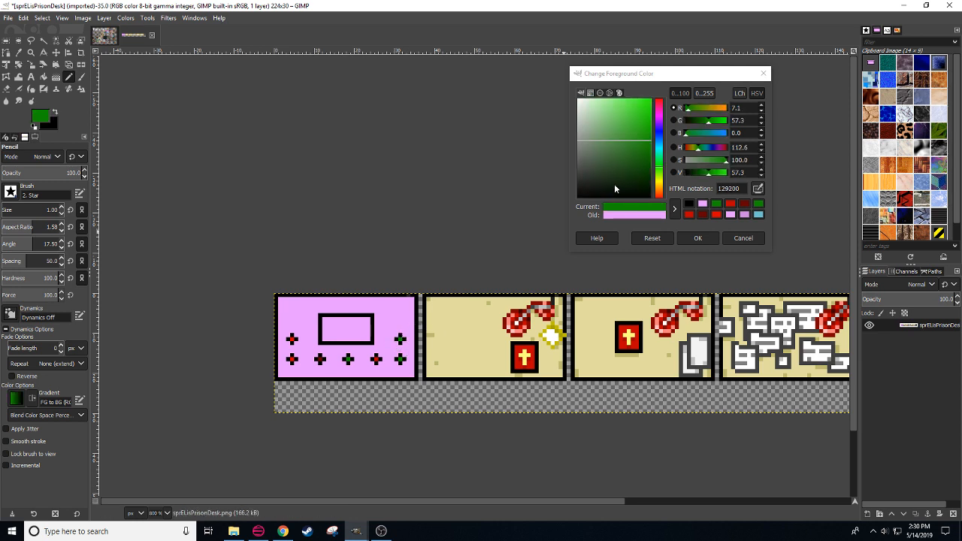
{"action": "left_click", "coordinate": [688, 173]}
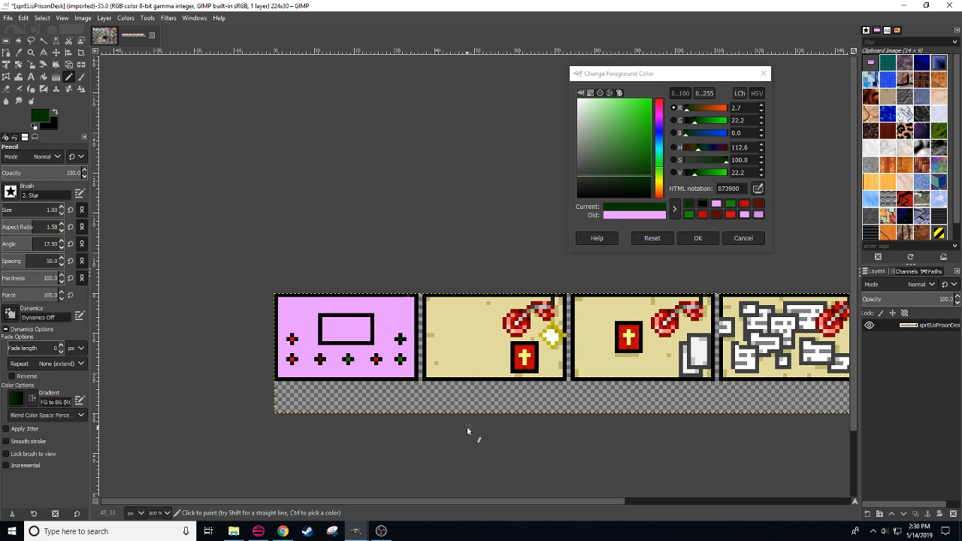
{"action": "scroll", "coordinate": [455, 428], "scroll_direction": "right", "scroll_amount": 1}
{"action": "scroll", "coordinate": [448, 428], "scroll_direction": "right", "scroll_amount": 2}
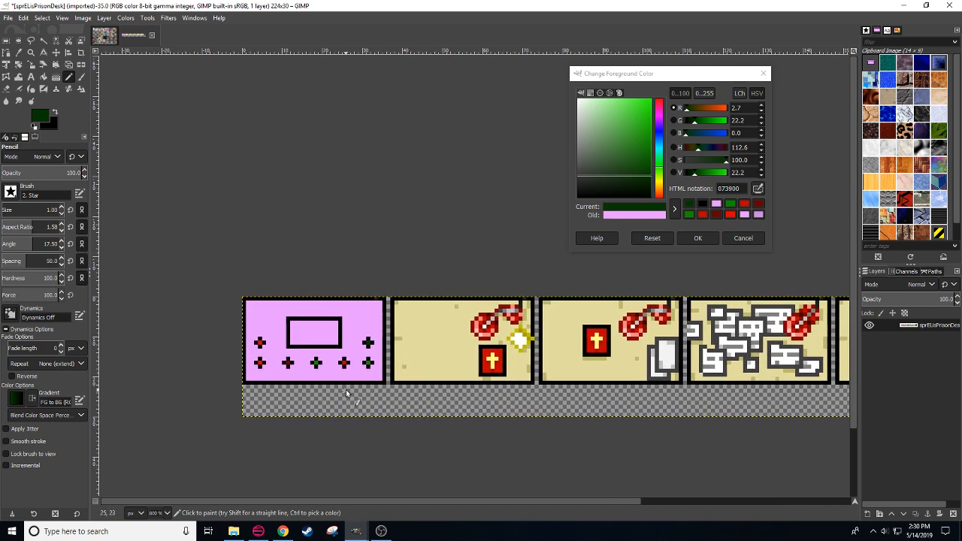
Step: Make dark green 042400 the background color and a brighter medium green the foreground color
{"action": "left_click", "coordinate": [368, 362]}
{"action": "mouse_move", "coordinate": [647, 190]}
{"action": "left_mouse_down"}
{"action": "mouse_move", "coordinate": [664, 192]}
{"action": "mouse_move", "coordinate": [640, 182]}
{"action": "mouse_move", "coordinate": [648, 190]}
{"action": "left_mouse_up"}
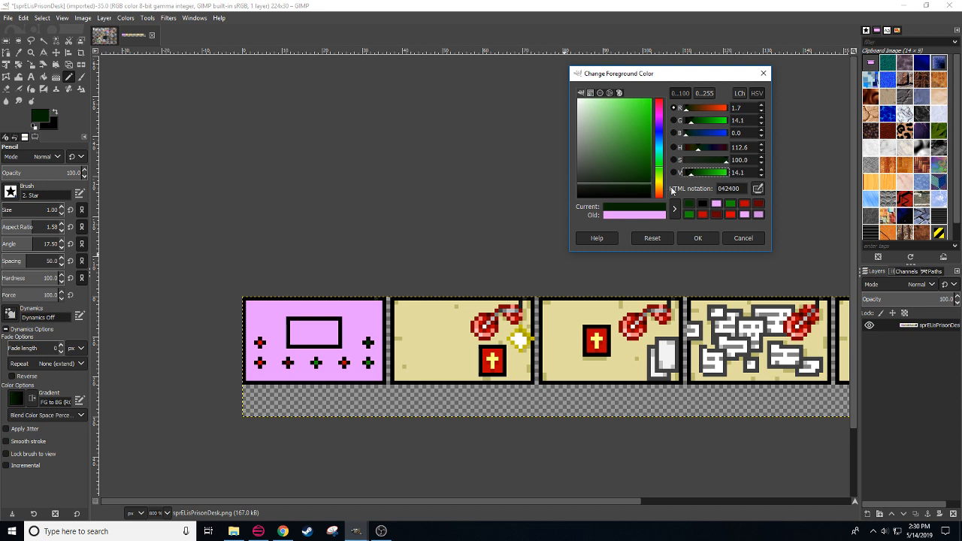
{"action": "left_click", "coordinate": [56, 112]}
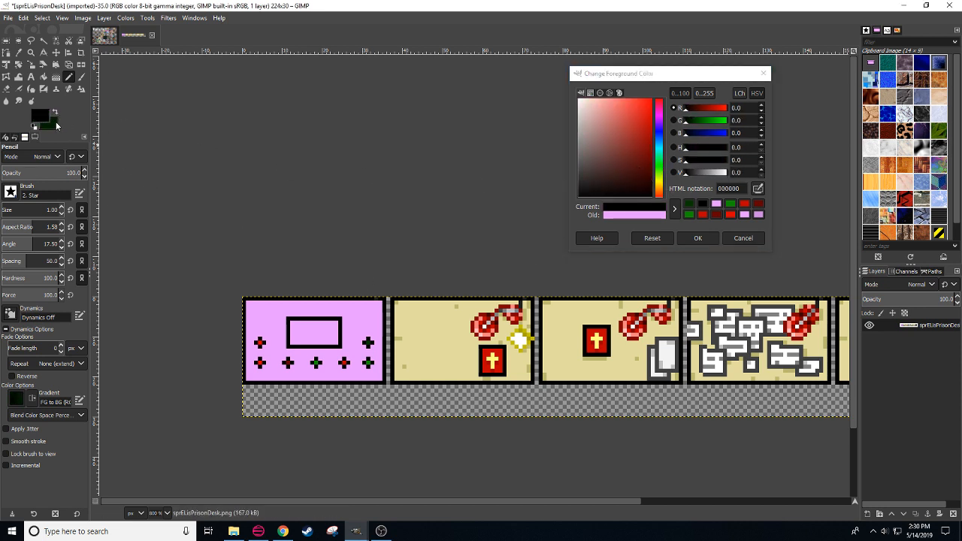
{"action": "left_click", "coordinate": [690, 205]}
{"action": "left_click_drag", "start_coordinate": [711, 172], "coordinate": [707, 177]}
{"action": "left_click", "coordinate": [696, 238]}
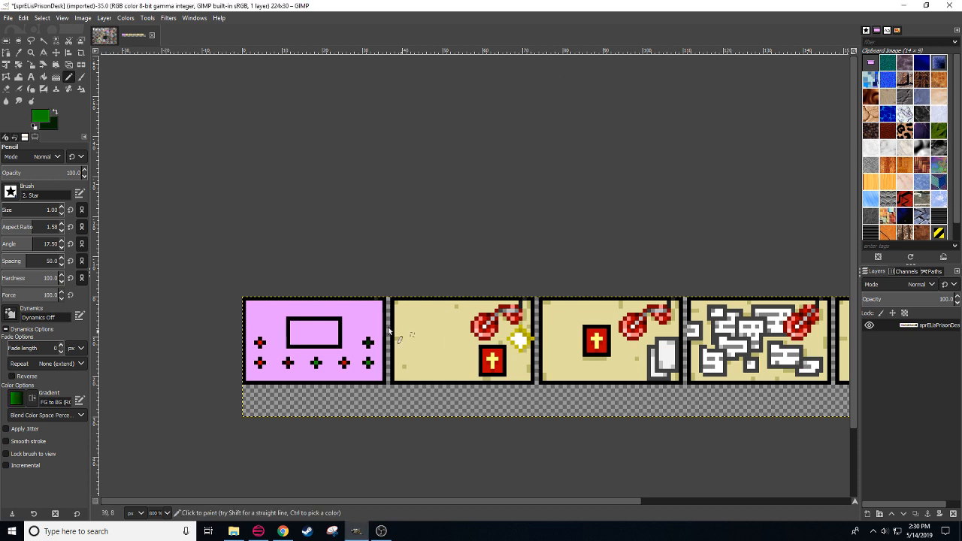
Step: Bucket fill the inside of the first desk's screen with the medium green and select the filled area
{"action": "key", "text": "shift+b"}
{"action": "left_click", "coordinate": [328, 332]}
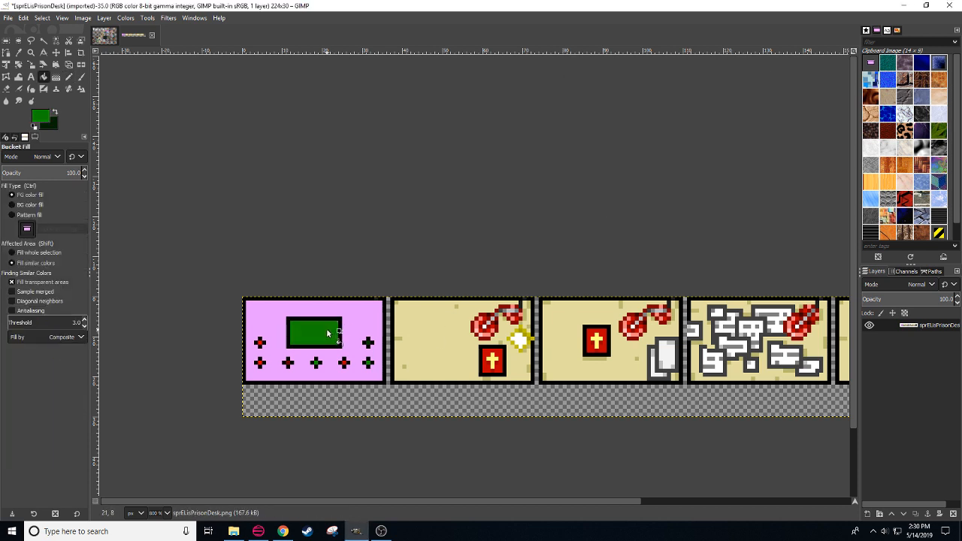
{"action": "key", "text": "u"}
{"action": "left_click", "coordinate": [329, 332]}
Step: Draw a linear foreground-to-background gradient from the left to the right side of the selected screen, then deselect it
{"action": "left_click", "coordinate": [56, 77]}
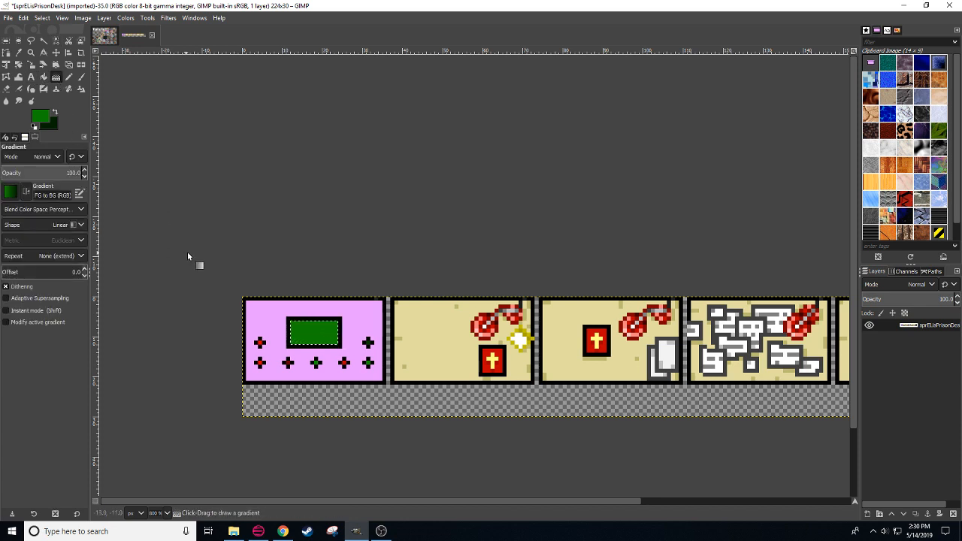
{"action": "left_click_drag", "start_coordinate": [288, 324], "coordinate": [340, 328]}
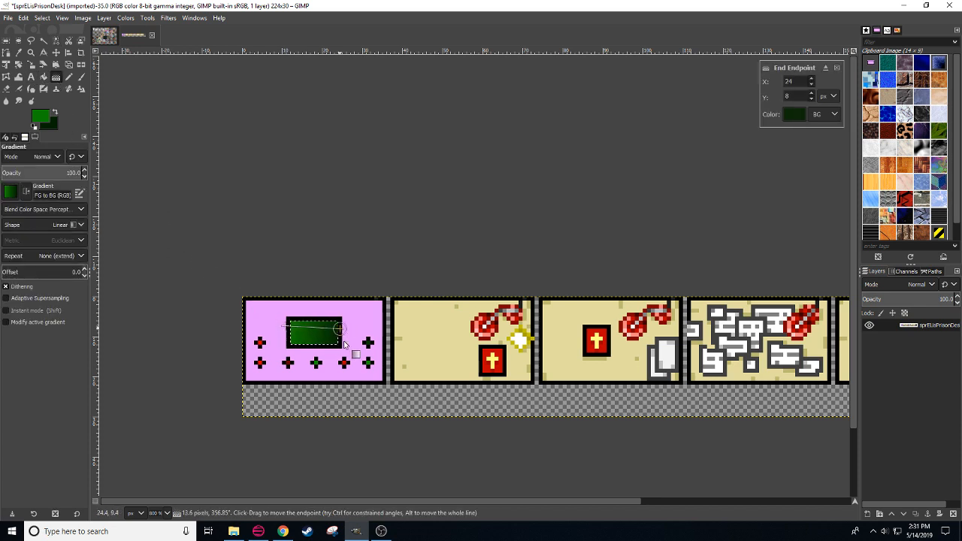
{"action": "key", "text": "r"}
{"action": "left_click", "coordinate": [382, 469]}
Step: Pick a green from the screen, brighten it to 1ad902, and test it with a pencil mark that is undone
{"action": "key", "text": "n"}
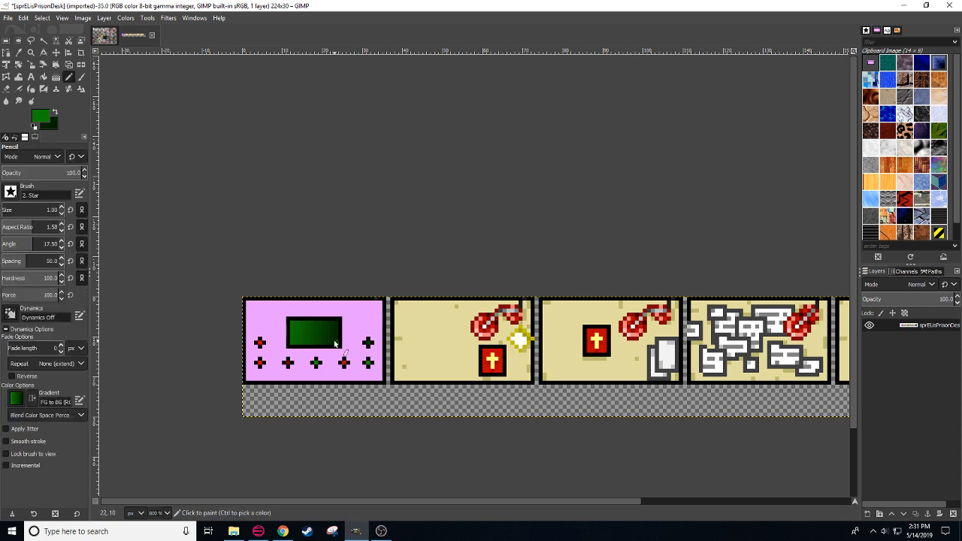
{"action": "left_click", "coordinate": [332, 333], "text": "ctrl"}
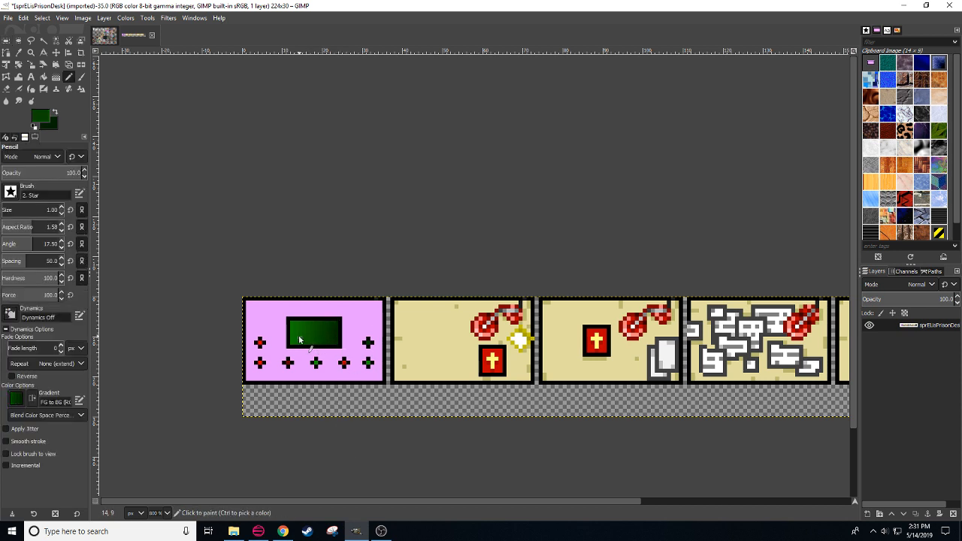
{"action": "left_click", "coordinate": [40, 115]}
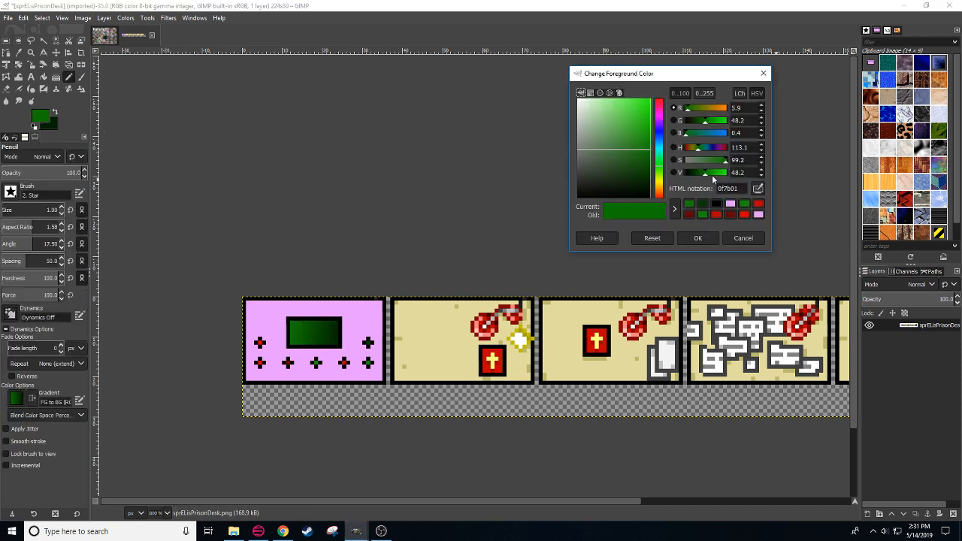
{"action": "left_click_drag", "start_coordinate": [712, 174], "coordinate": [719, 173]}
{"action": "left_click", "coordinate": [299, 328]}
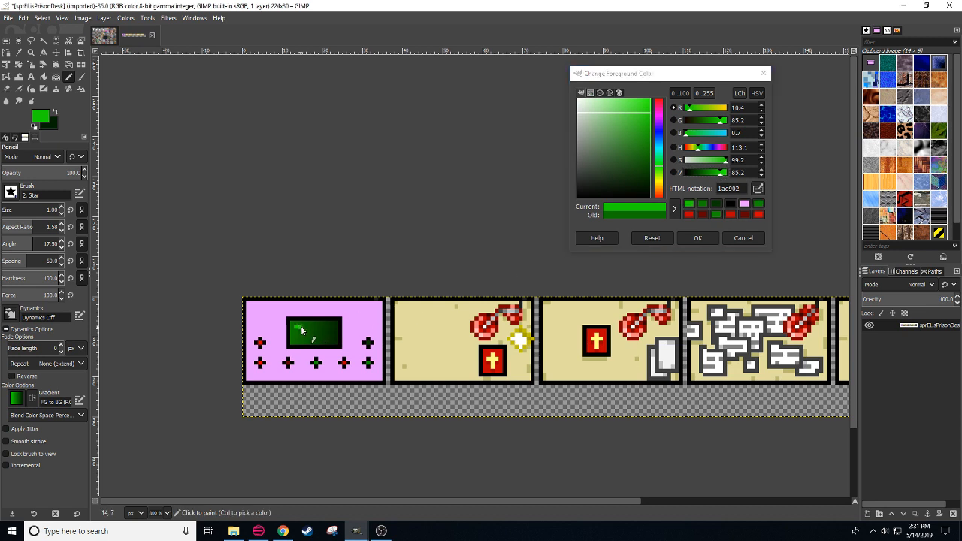
{"action": "key", "text": "ctrl+z"}
Step: Undo the screen's gradient and redraw it about 38 px long, starting well left of the desk and ending near the screen's right side
{"action": "key", "text": "g"}
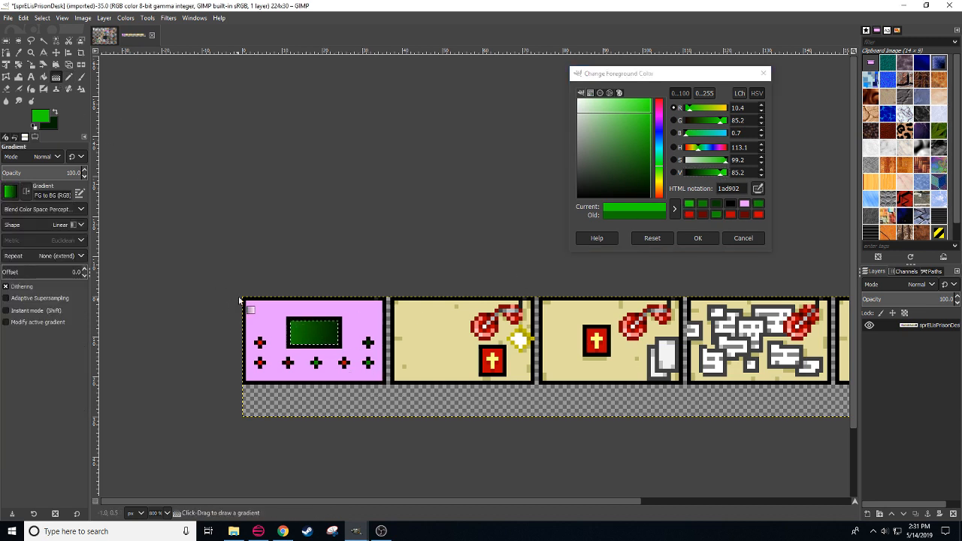
{"action": "key", "text": "ctrl+z"}
{"action": "left_click_drag", "start_coordinate": [269, 328], "coordinate": [325, 333]}
{"action": "key", "text": "Escape"}
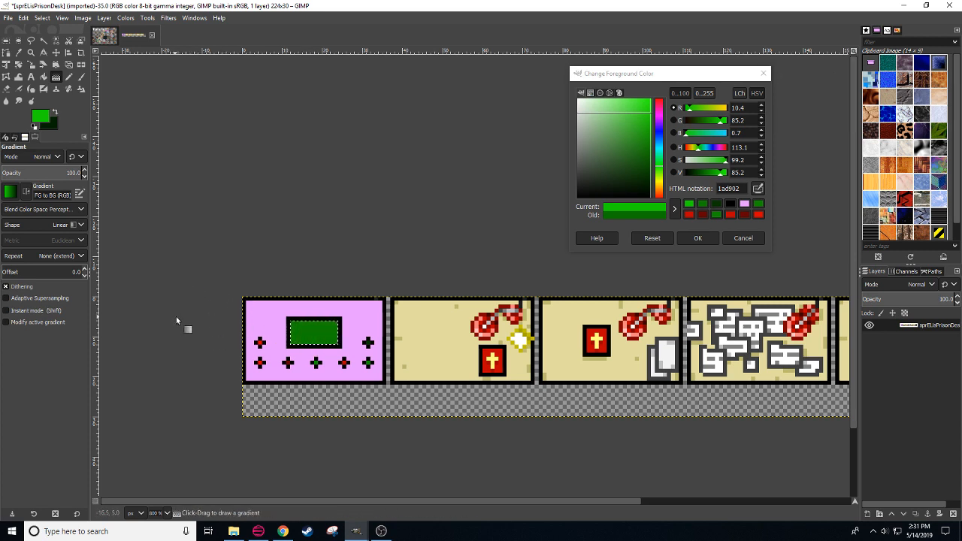
{"action": "left_click_drag", "start_coordinate": [178, 317], "coordinate": [331, 336]}
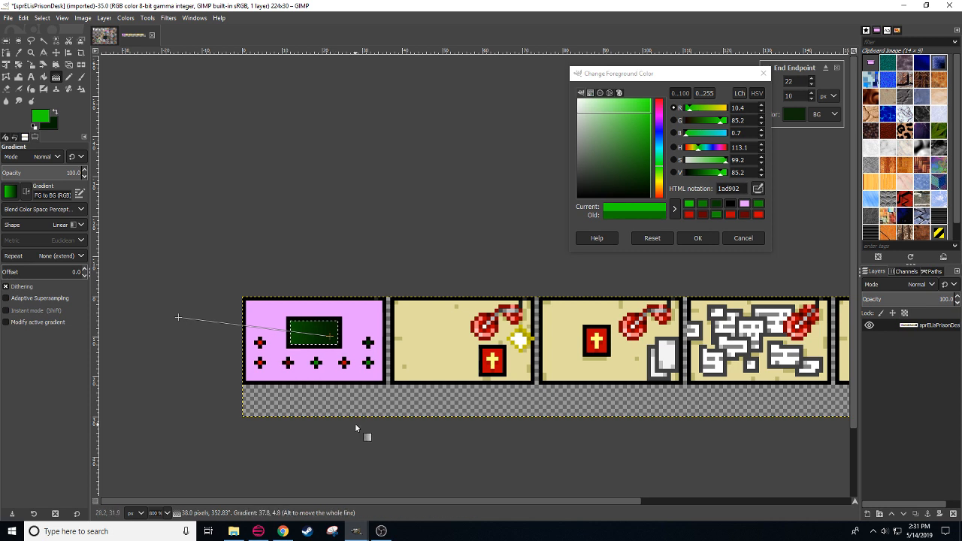
{"action": "key", "text": "r"}
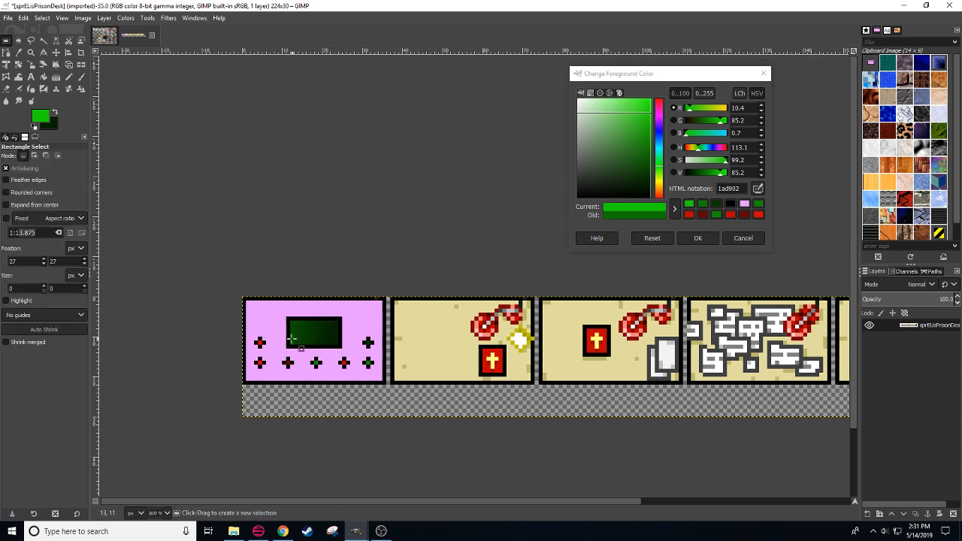
Step: Paint two rows of short text-like dashes across the screen in bright green 19c902, undoing the extra dash below them
{"action": "key", "text": "n"}
{"action": "left_click", "coordinate": [298, 327]}
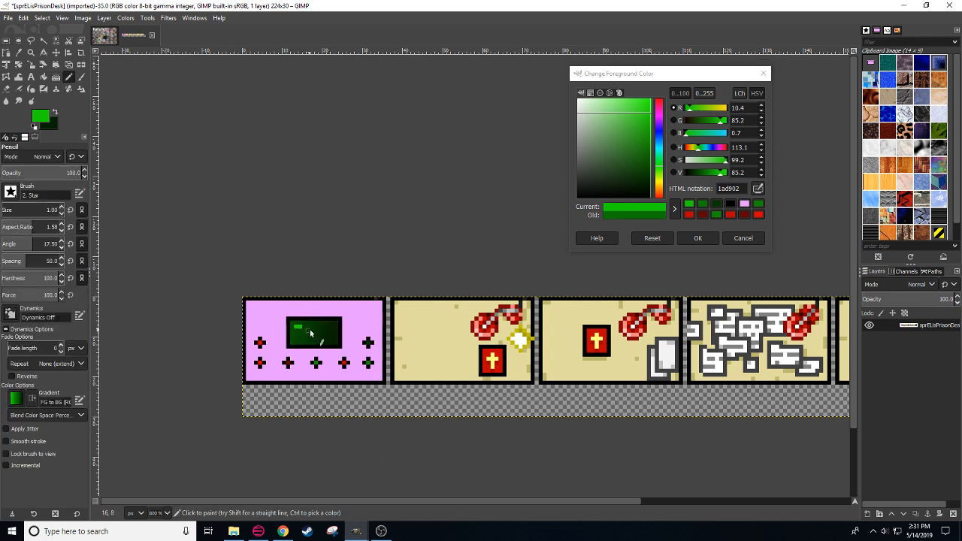
{"action": "left_click", "coordinate": [716, 173]}
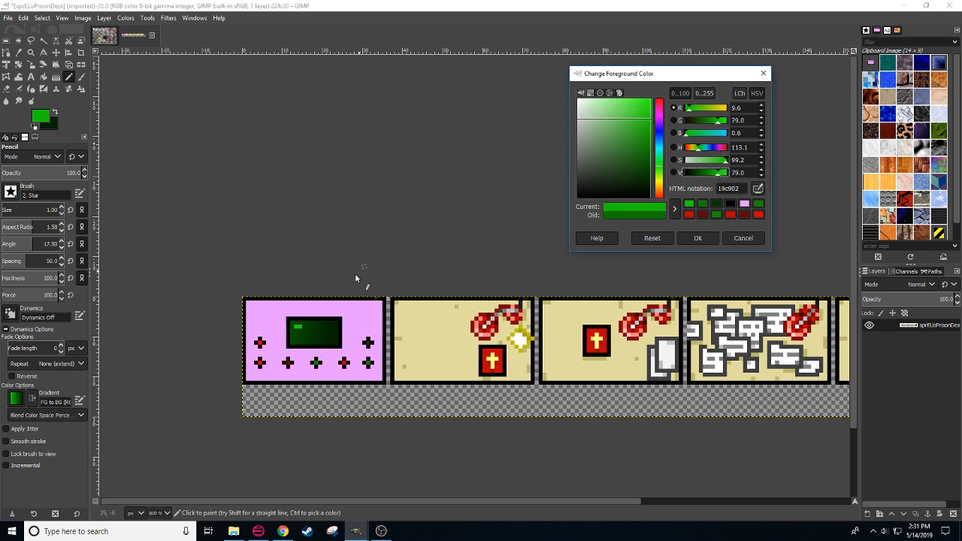
{"action": "mouse_move", "coordinate": [295, 328]}
{"action": "left_mouse_down"}
{"action": "mouse_move", "coordinate": [328, 329]}
{"action": "mouse_move", "coordinate": [297, 336]}
{"action": "mouse_move", "coordinate": [332, 334]}
{"action": "mouse_move", "coordinate": [299, 342]}
{"action": "left_mouse_up"}
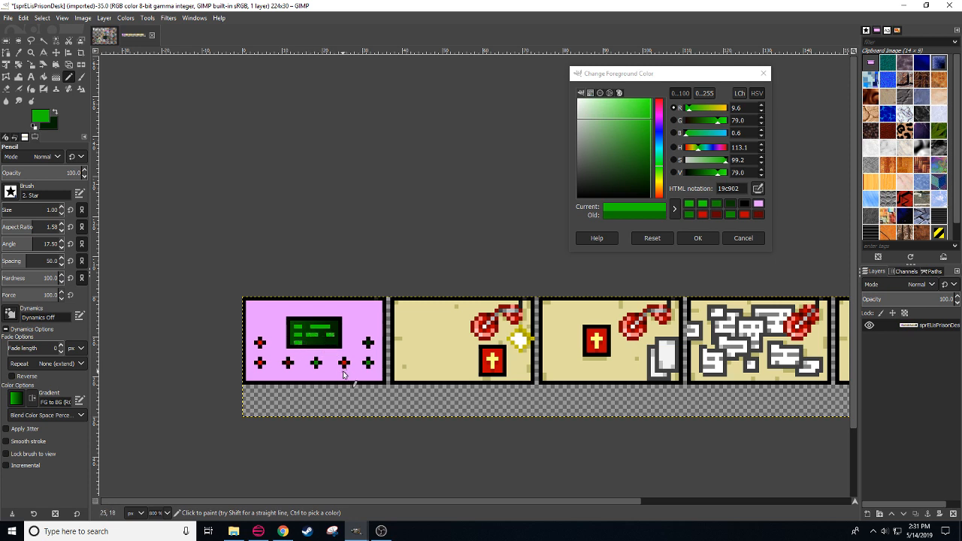
{"action": "key", "text": "ctrl+z"}
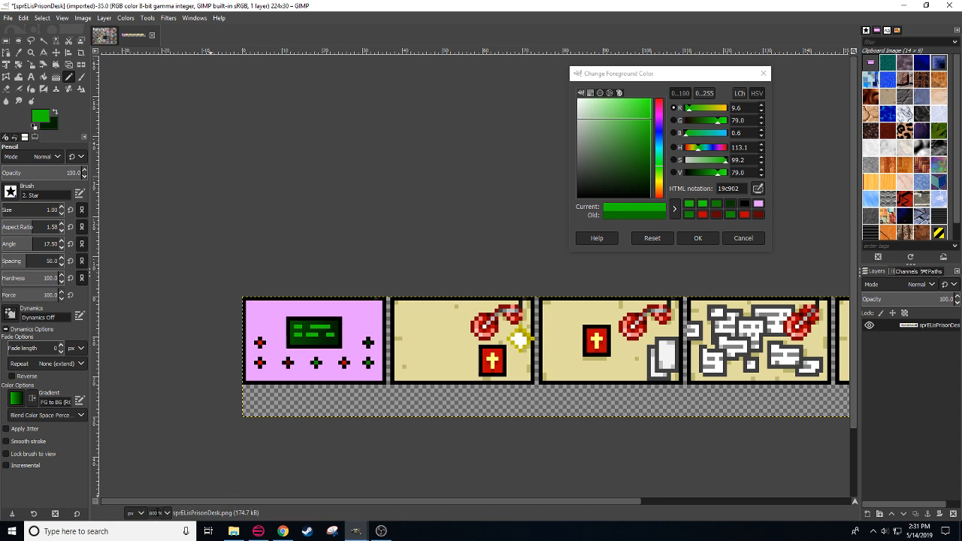
Step: Try a shadow shade by picking the desk's purple, darkening it to 8a5c97, and making a test pencil mark below the screen
{"action": "scroll", "coordinate": [158, 513], "scroll_direction": "down", "scroll_amount": 1}
{"action": "scroll", "coordinate": [158, 513], "scroll_direction": "up", "scroll_amount": 1}
{"action": "left_click_drag", "start_coordinate": [234, 442], "coordinate": [389, 441]}
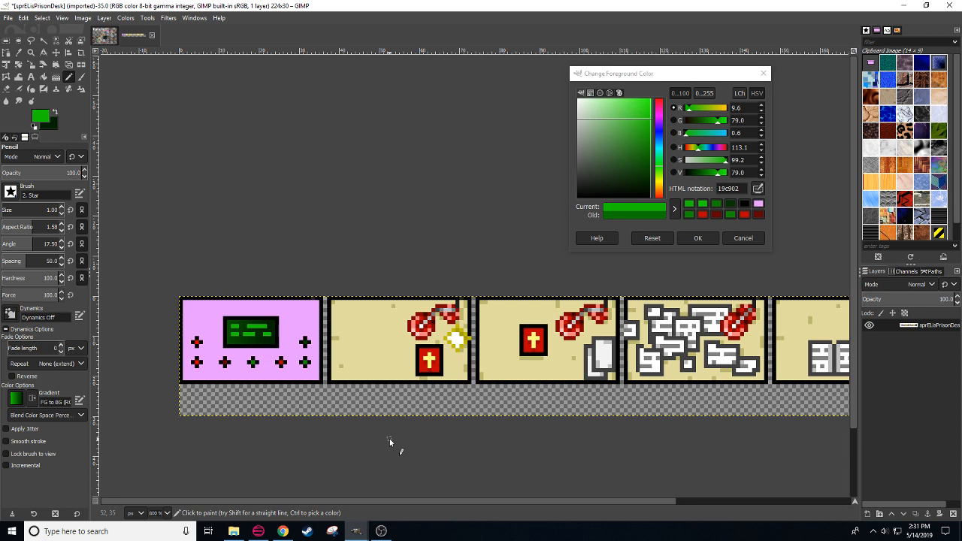
{"action": "left_click", "coordinate": [316, 343], "text": "ctrl"}
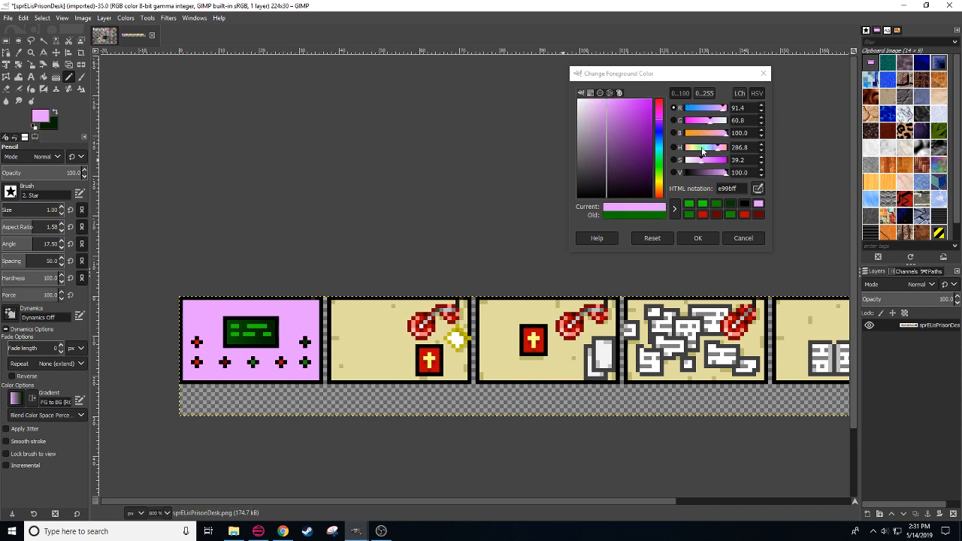
{"action": "left_click_drag", "start_coordinate": [727, 169], "coordinate": [710, 170]}
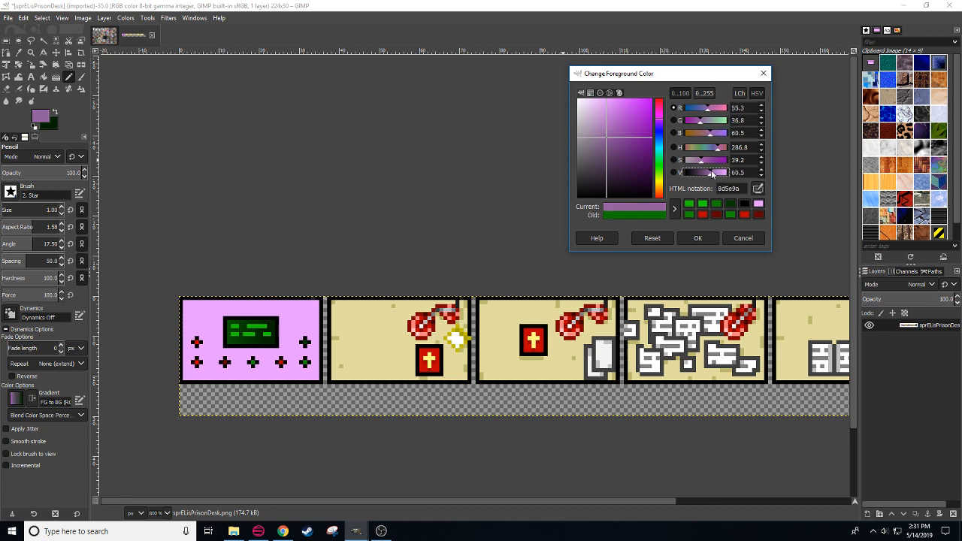
{"action": "left_click", "coordinate": [233, 355]}
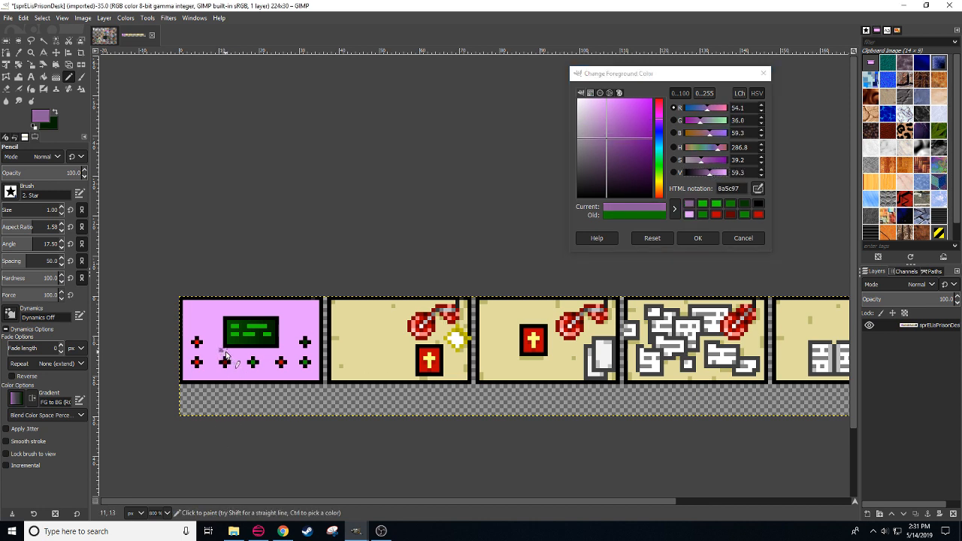
Step: Pick the desk's purple again, darken it to b277c3, and draw a shadow along the screen's bottom and right edges
{"action": "left_click", "coordinate": [233, 354], "text": "ctrl"}
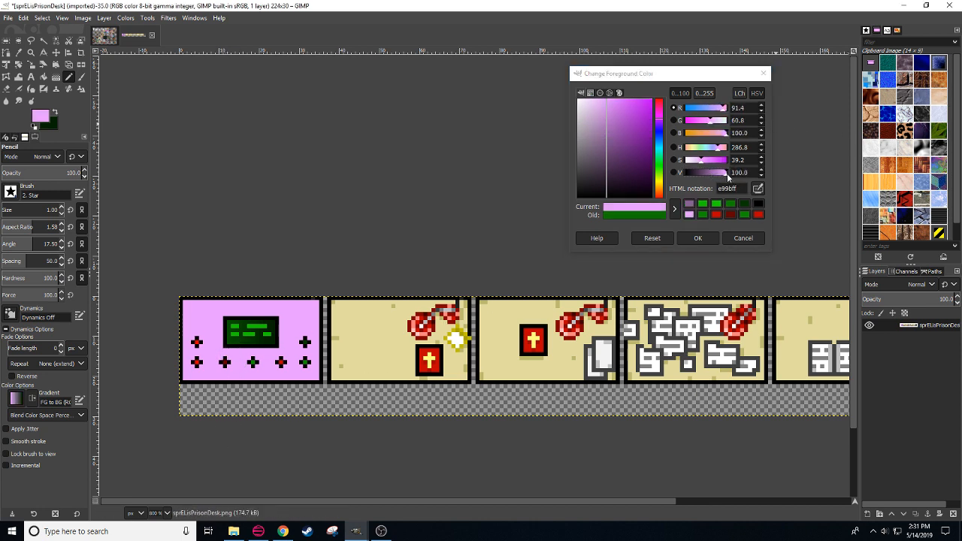
{"action": "left_click_drag", "start_coordinate": [727, 173], "coordinate": [718, 173]}
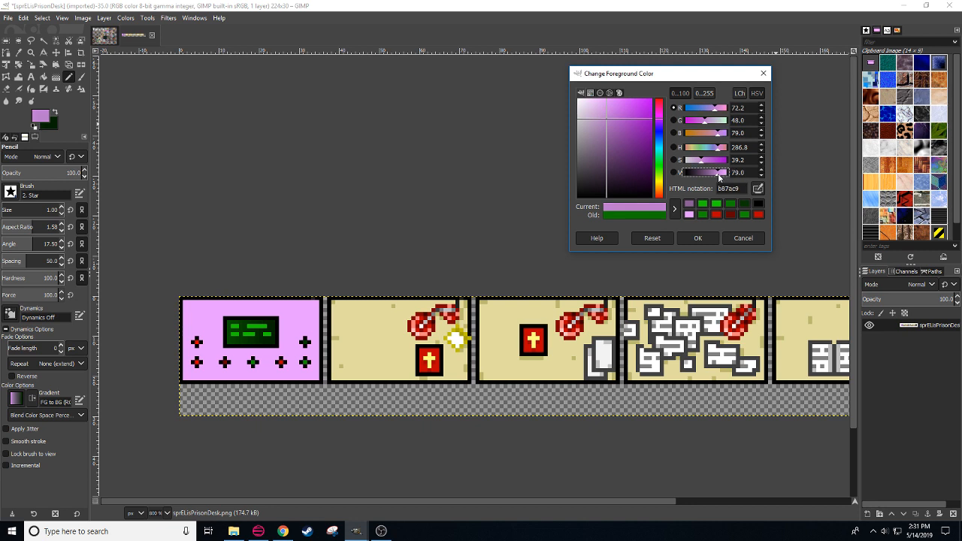
{"action": "left_click", "coordinate": [225, 356]}
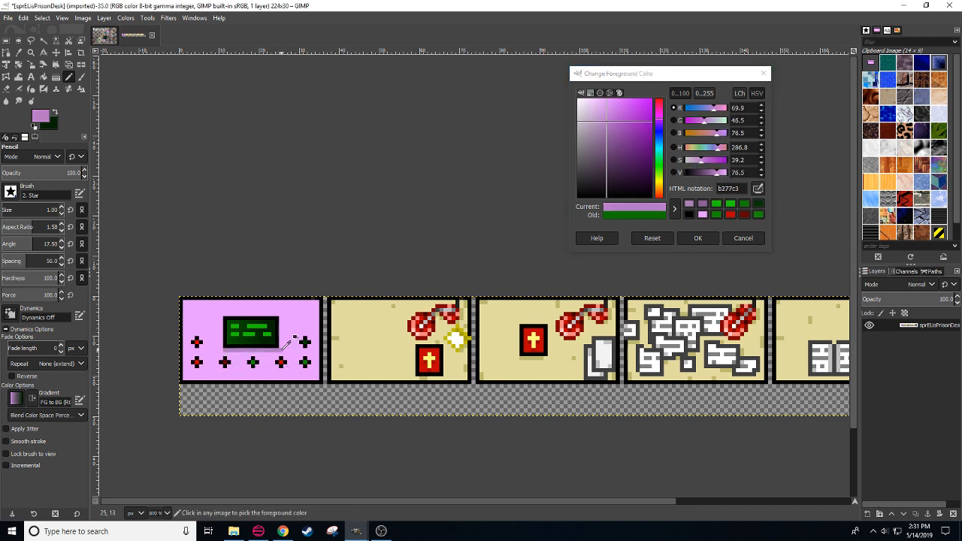
{"action": "key", "text": "ctrl+z"}
{"action": "left_click", "coordinate": [281, 350], "text": "shift"}
{"action": "left_click", "coordinate": [281, 322], "text": "shift"}
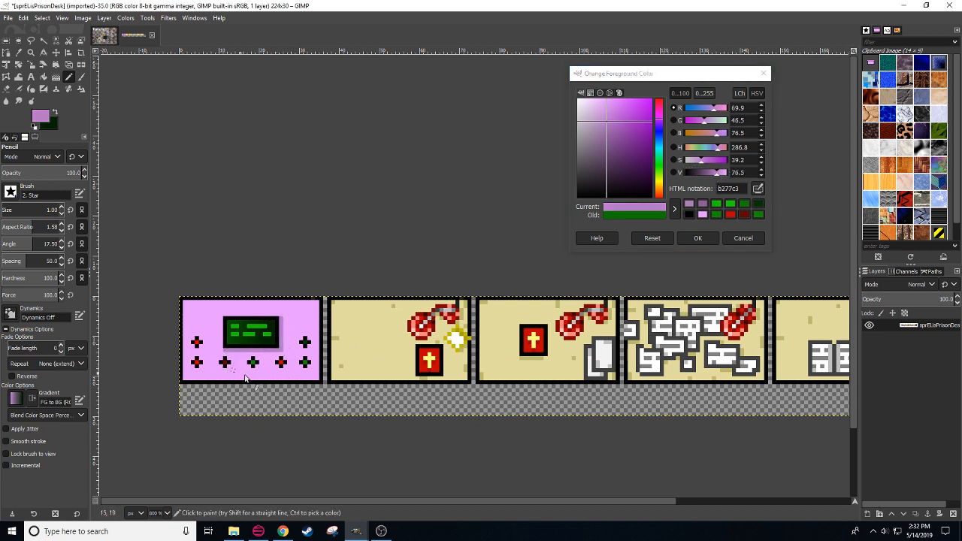
Step: Draw shadow lines in b277c3 along the inside of the desk's bottom and right borders
{"action": "scroll", "coordinate": [244, 378], "scroll_direction": "down", "scroll_amount": 2}
{"action": "scroll", "coordinate": [244, 378], "scroll_direction": "left", "scroll_amount": 1}
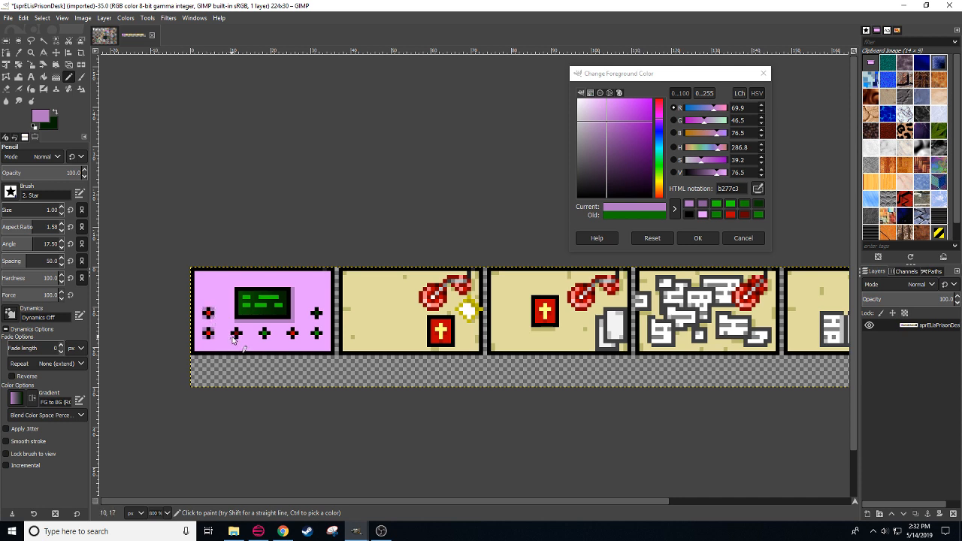
{"action": "left_click", "coordinate": [196, 350]}
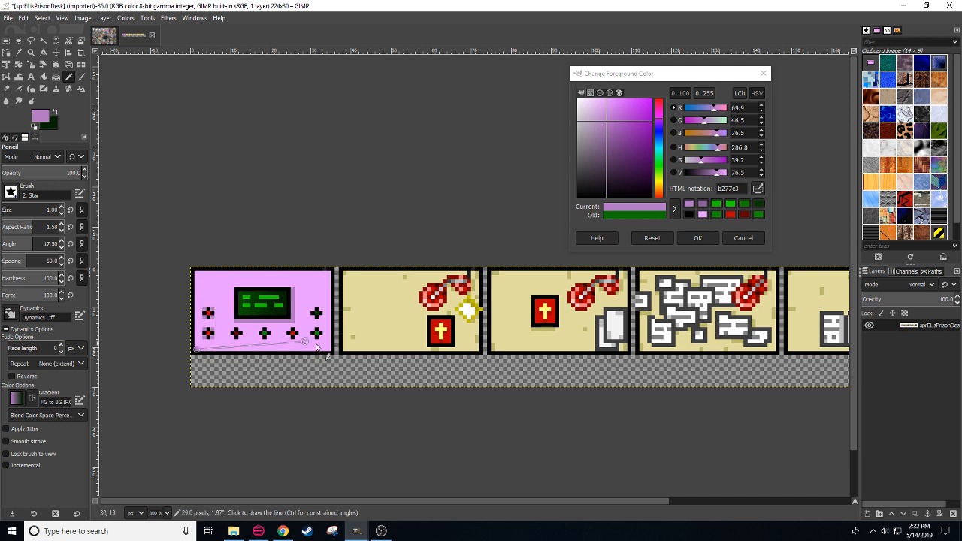
{"action": "left_click", "coordinate": [329, 349], "text": "shift"}
{"action": "left_click", "coordinate": [328, 273], "text": "shift"}
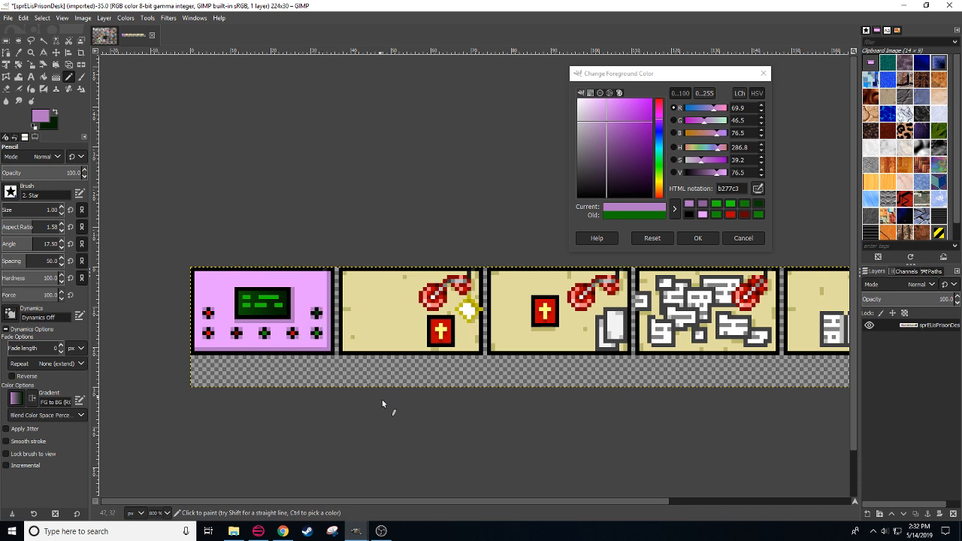
Step: Pick the light blue 7fdcea from the Backgrounds image and return to the sprELisPrisonDesk image
{"action": "left_click_drag", "start_coordinate": [368, 402], "coordinate": [386, 353]}
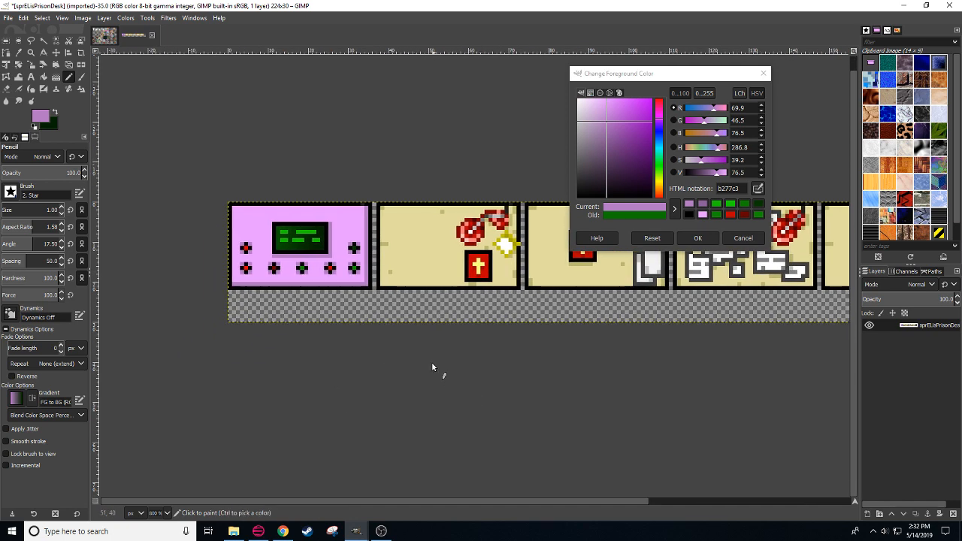
{"action": "left_click", "coordinate": [105, 35]}
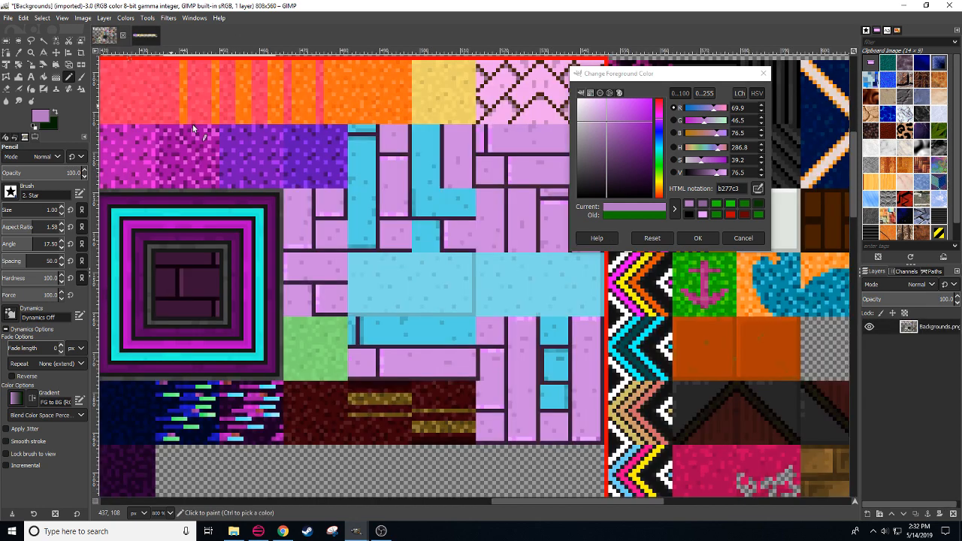
{"action": "left_click", "coordinate": [421, 273], "text": "ctrl"}
{"action": "left_click", "coordinate": [145, 36]}
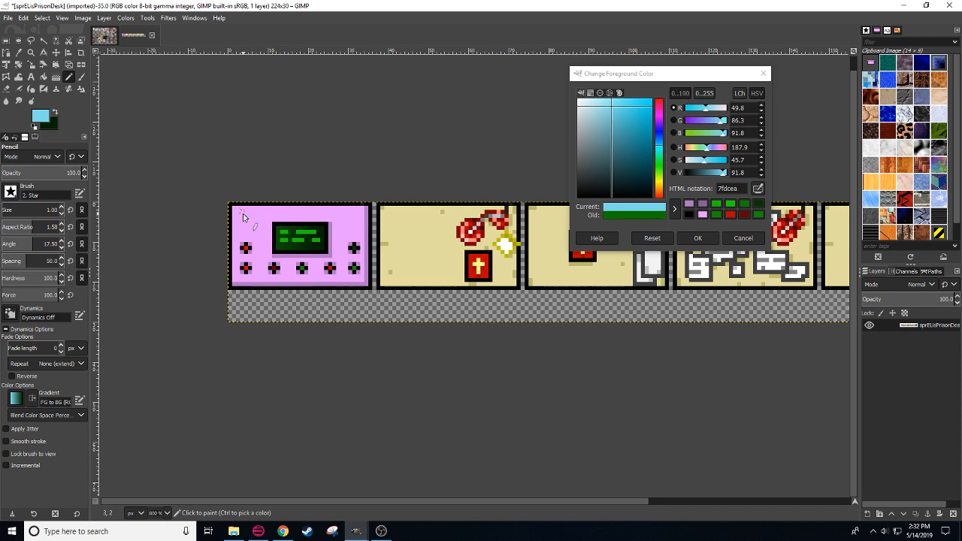
Step: Paint three staggered light blue stripes in the purple desk's upper-left area, undoing misplaced strokes
{"action": "left_click_drag", "start_coordinate": [242, 216], "coordinate": [255, 217]}
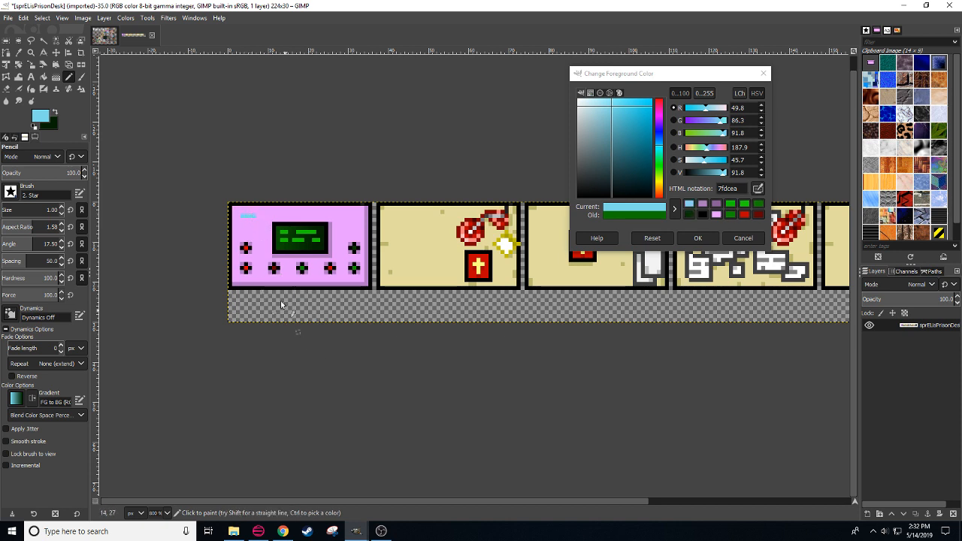
{"action": "key", "text": "ctrl+z"}
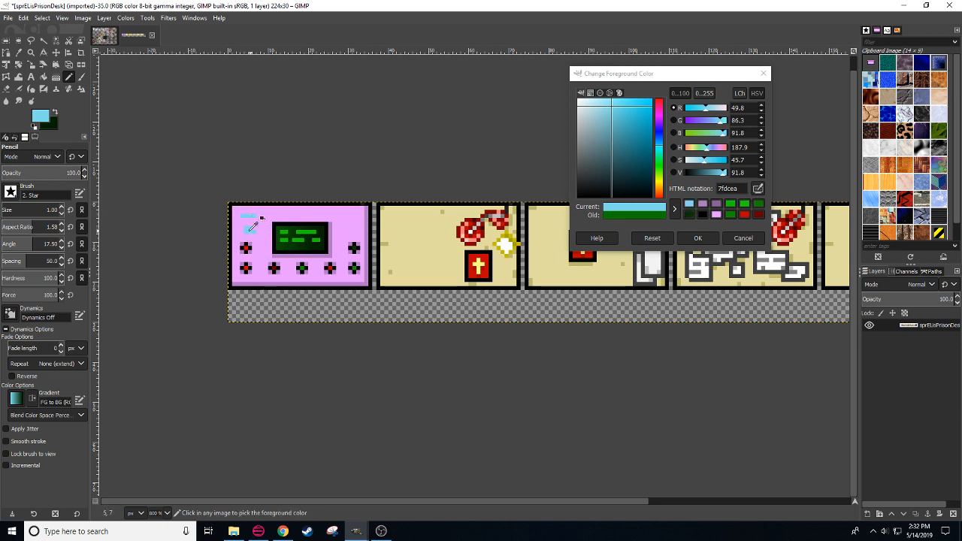
{"action": "left_click_drag", "start_coordinate": [254, 230], "coordinate": [246, 233]}
{"action": "key", "text": "ctrl+z"}
{"action": "key", "text": "ctrl+z"}
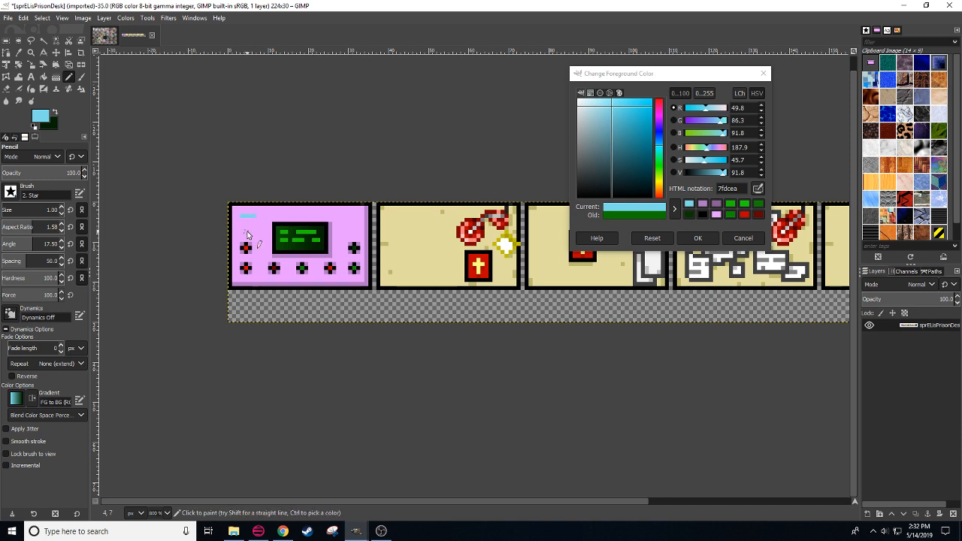
{"action": "key", "text": "ctrl+z"}
{"action": "left_click_drag", "start_coordinate": [253, 230], "coordinate": [257, 229]}
{"action": "left_click_drag", "start_coordinate": [251, 234], "coordinate": [269, 233]}
Step: Copy the 8 × 5 px block of light blue stripes, paste it about one pixel further left, and anchor it
{"action": "key", "text": "r"}
{"action": "left_click_drag", "start_coordinate": [240, 214], "coordinate": [267, 235]}
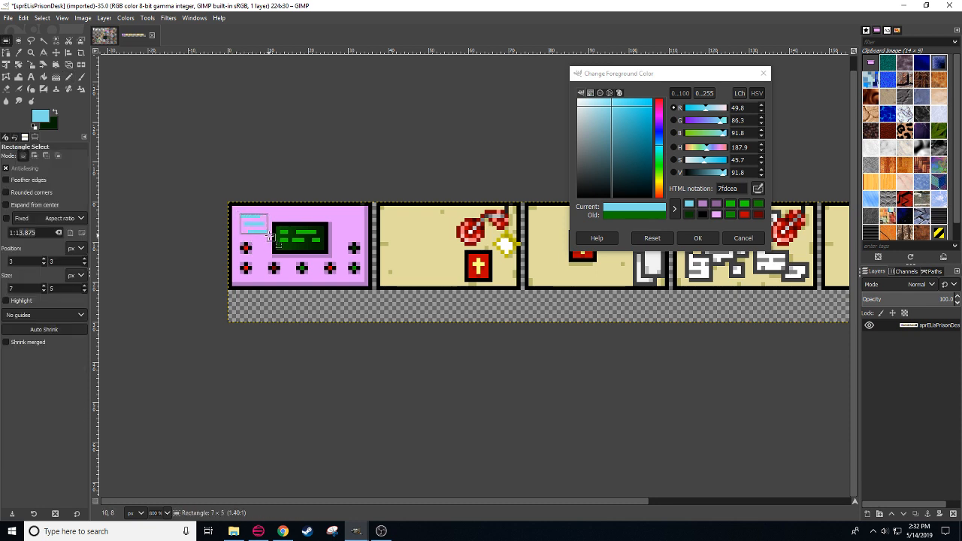
{"action": "key", "text": "ctrl+c"}
{"action": "key", "text": "ctrl+v"}
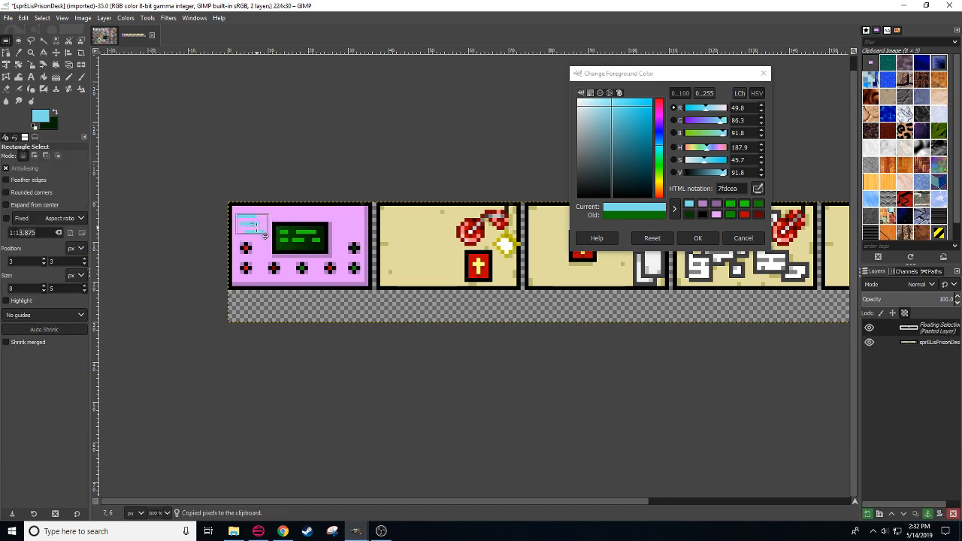
{"action": "left_click", "coordinate": [311, 352]}
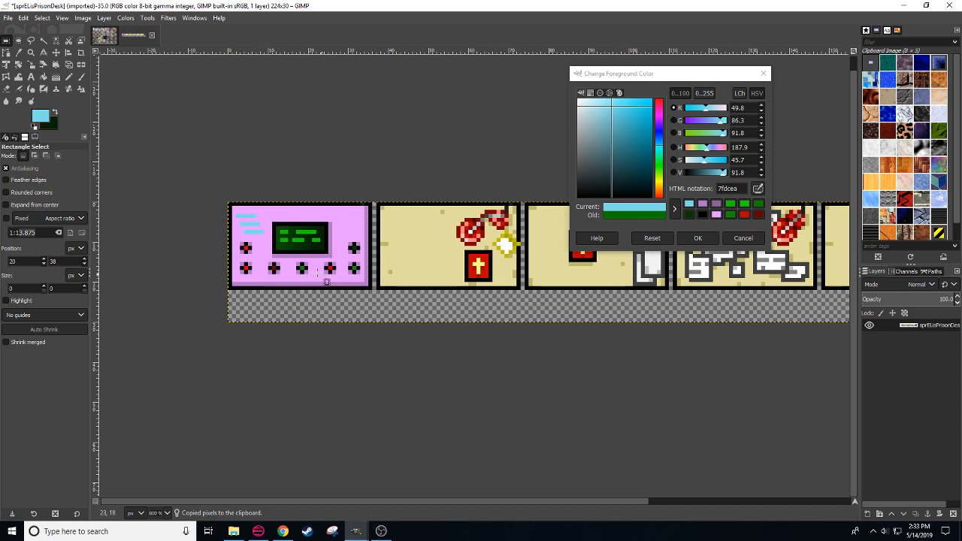
Step: Paste another copy of the stripes, flip it horizontally, and anchor it in the desk's upper-right area
{"action": "key", "text": "ctrl+v"}
{"action": "key", "text": "shift+f"}
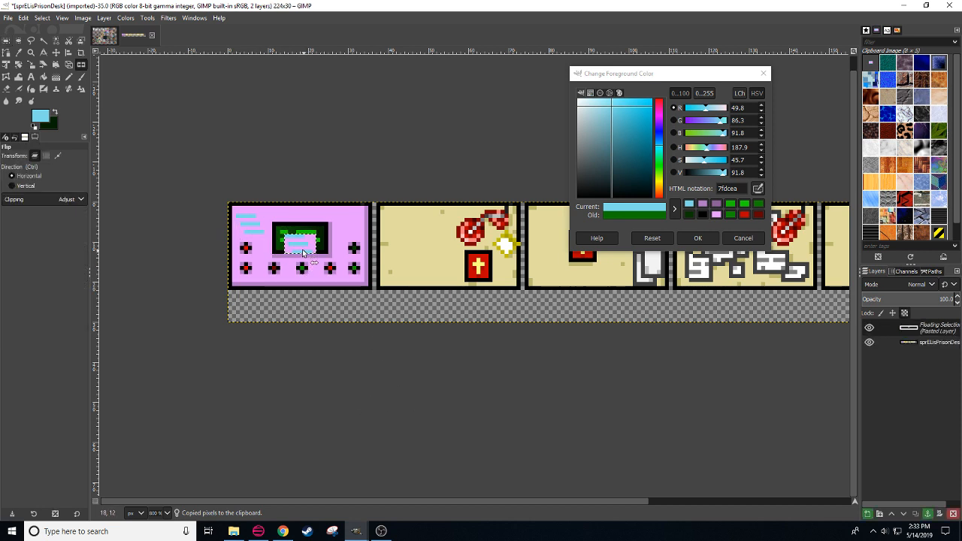
{"action": "key", "text": "r"}
{"action": "left_click_drag", "start_coordinate": [303, 254], "coordinate": [356, 226]}
{"action": "left_click", "coordinate": [379, 334]}
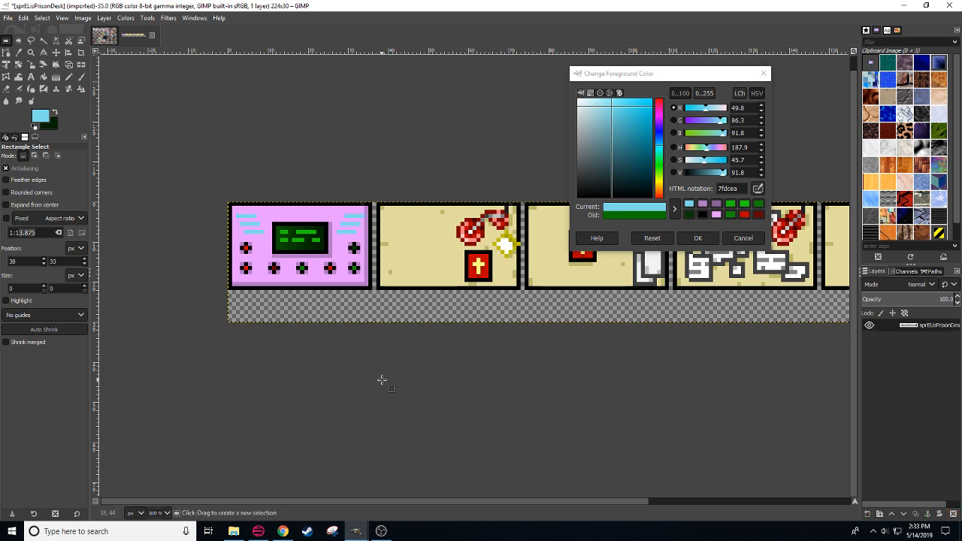
Step: Select all black outlines by color, then pick the desk's purple and darken it to 37253c
{"action": "left_click_drag", "start_coordinate": [381, 365], "coordinate": [389, 352]}
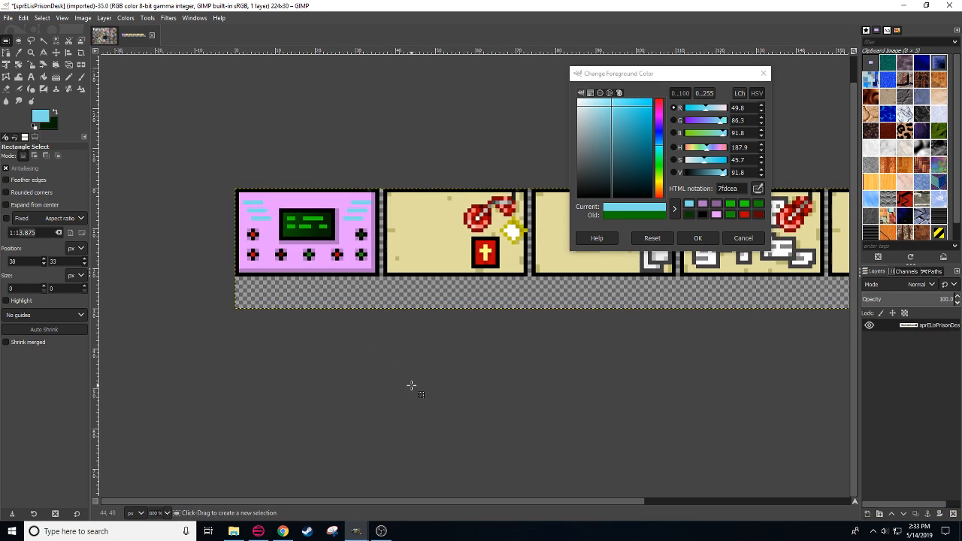
{"action": "left_click_drag", "start_coordinate": [322, 367], "coordinate": [327, 390]}
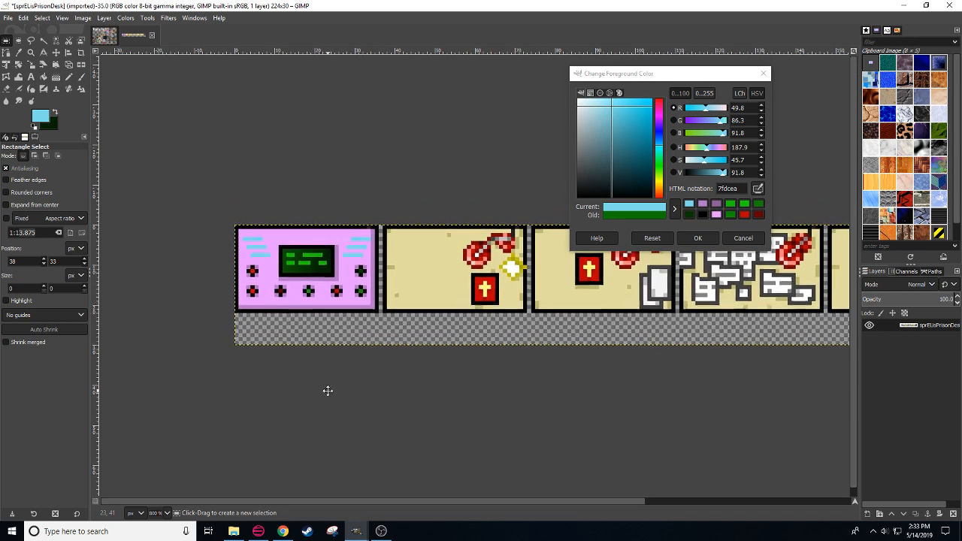
{"action": "key", "text": "n"}
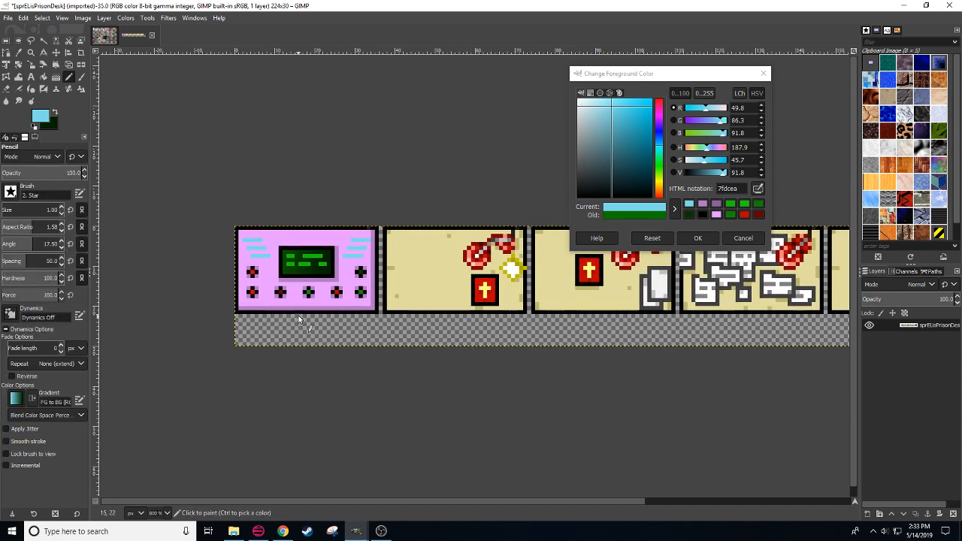
{"action": "key", "text": "shift+o"}
{"action": "left_click", "coordinate": [287, 277]}
{"action": "key", "text": "n"}
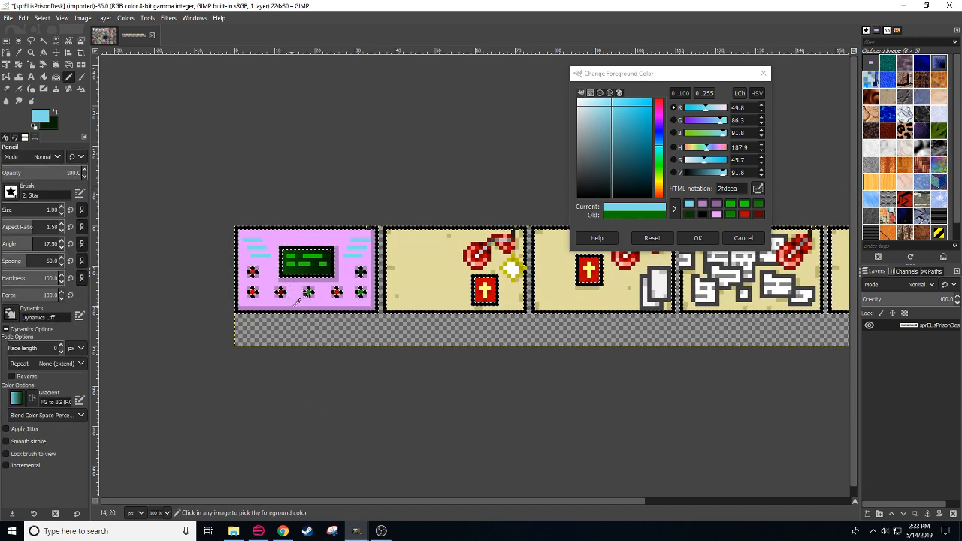
{"action": "left_click", "coordinate": [296, 300]}
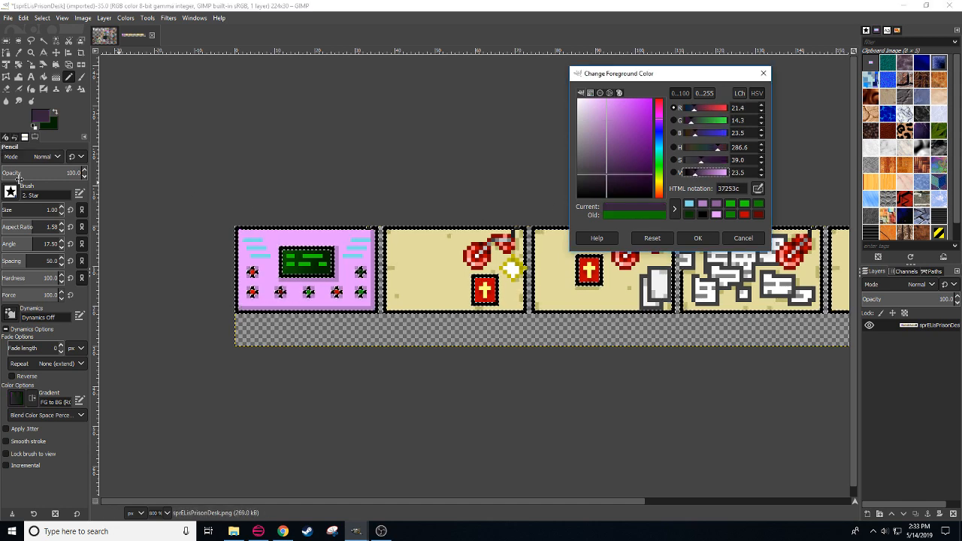
Step: Switch to the 1. Pixel brush at size 16, darken the color to 251929, and paint over the purple desk's selected outlines
{"action": "left_click", "coordinate": [70, 209]}
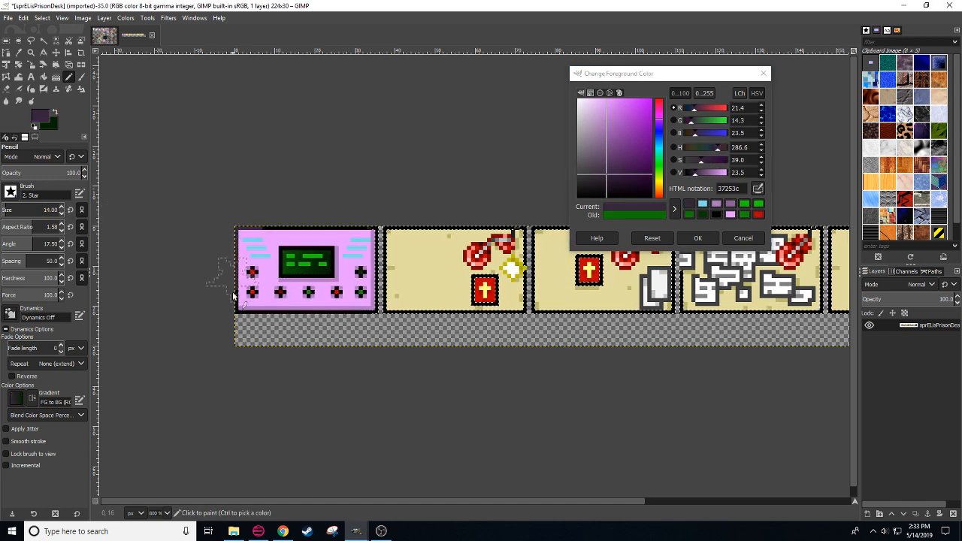
{"action": "left_click", "coordinate": [10, 192]}
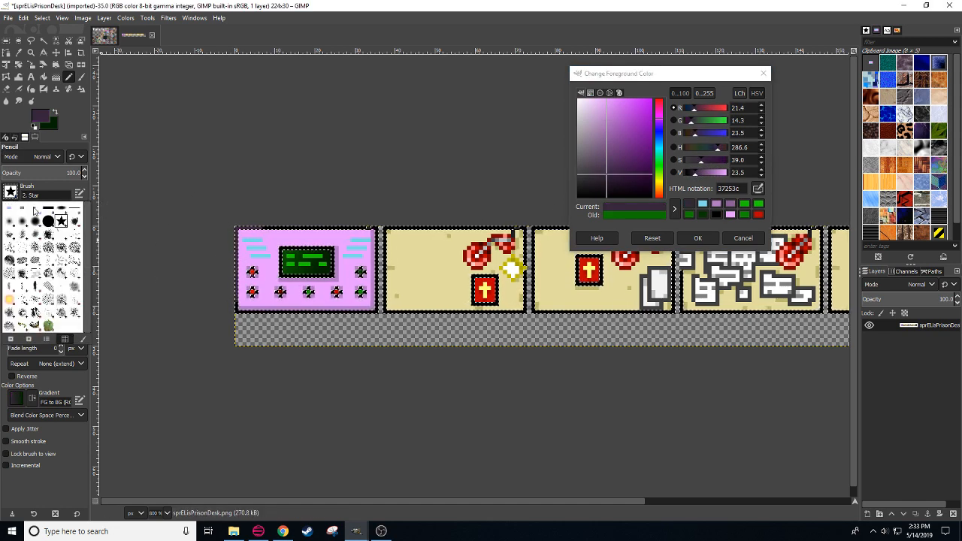
{"action": "left_click", "coordinate": [33, 211]}
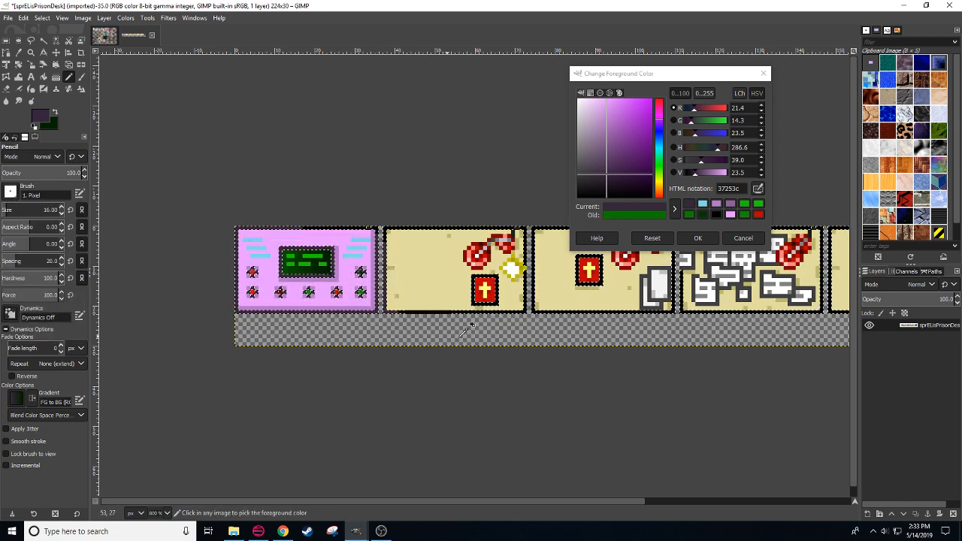
{"action": "left_click_drag", "start_coordinate": [695, 174], "coordinate": [691, 173]}
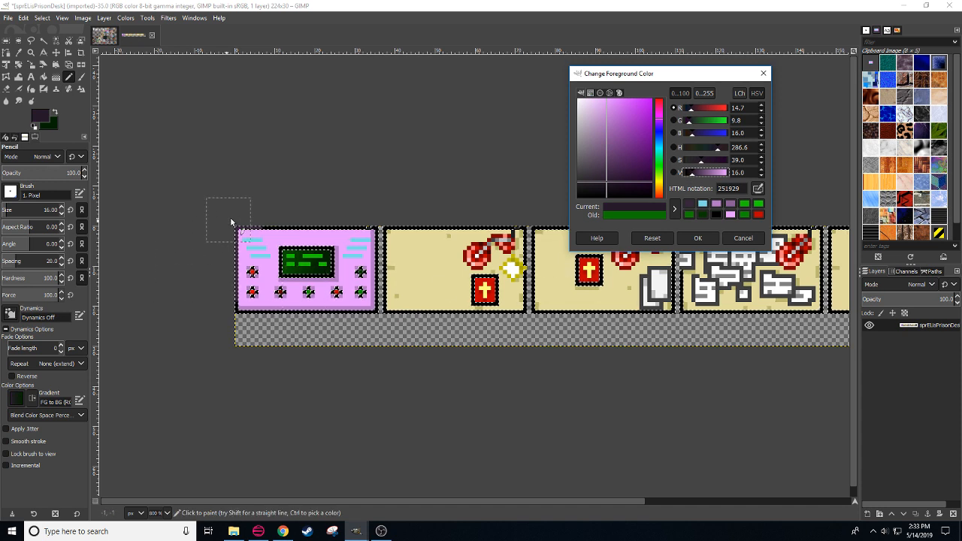
{"action": "mouse_move", "coordinate": [232, 223]}
{"action": "left_mouse_down"}
{"action": "mouse_move", "coordinate": [253, 298]}
{"action": "mouse_move", "coordinate": [284, 239]}
{"action": "mouse_move", "coordinate": [310, 283]}
{"action": "mouse_move", "coordinate": [336, 258]}
{"action": "mouse_move", "coordinate": [350, 296]}
{"action": "left_mouse_up"}
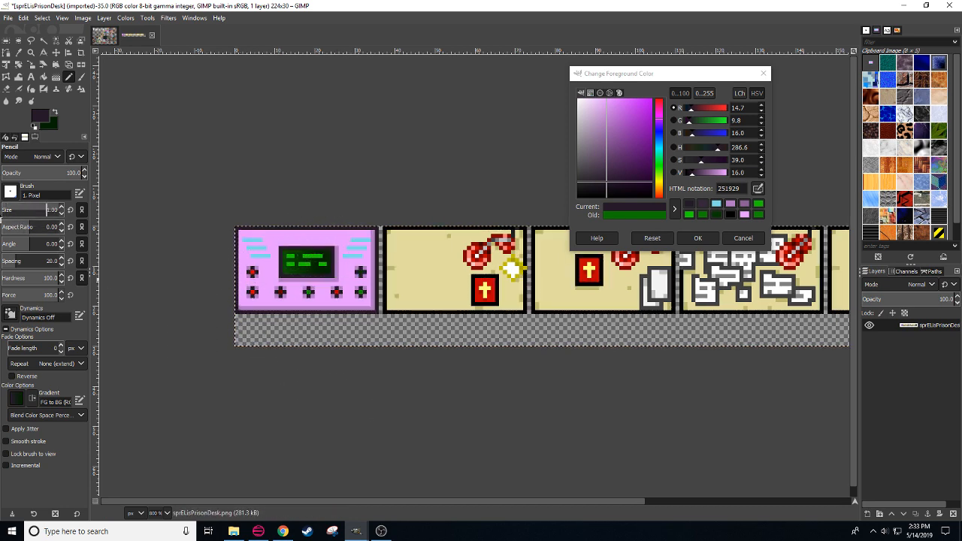
Step: Switch to Chrome and examine the roller coaster control room reference photo
{"action": "left_click", "coordinate": [283, 531]}
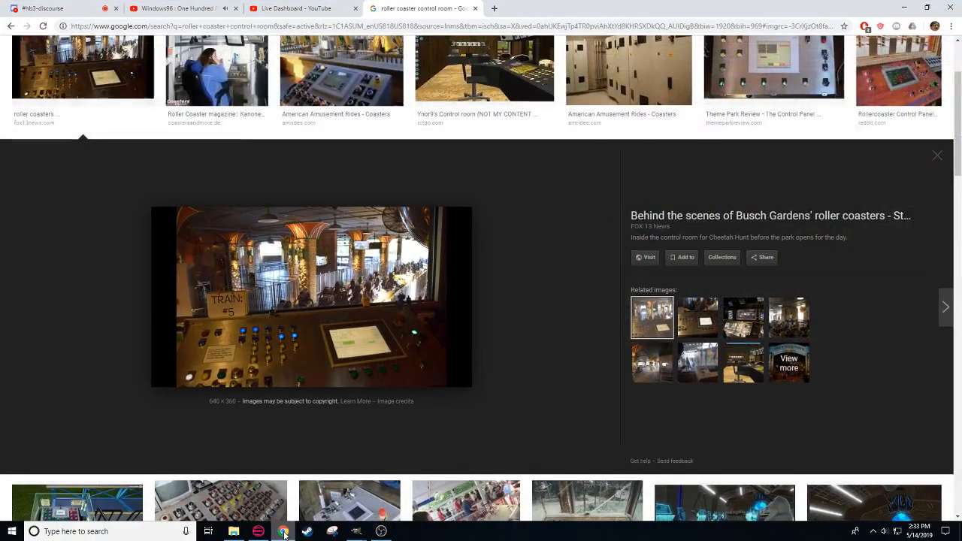
{"action": "left_click", "coordinate": [284, 531]}
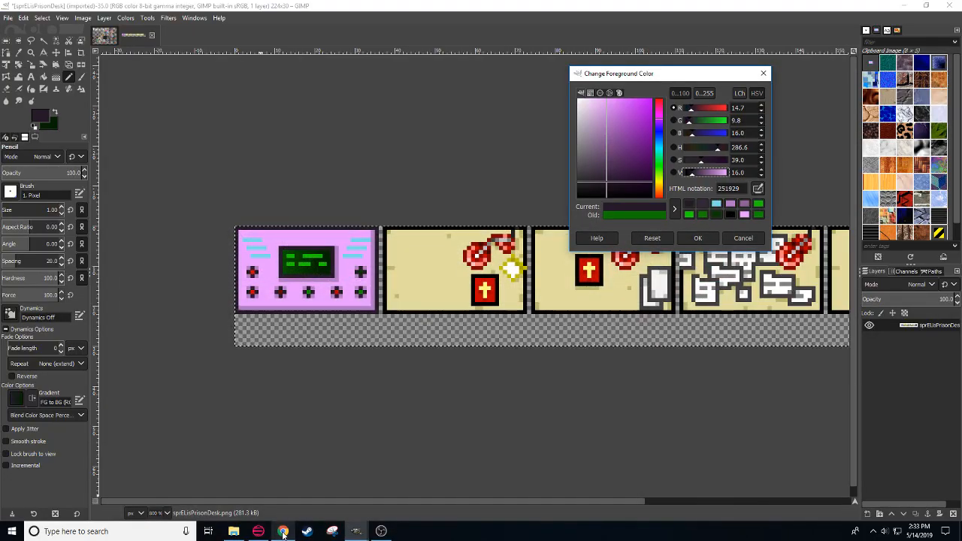
{"action": "left_click", "coordinate": [283, 531]}
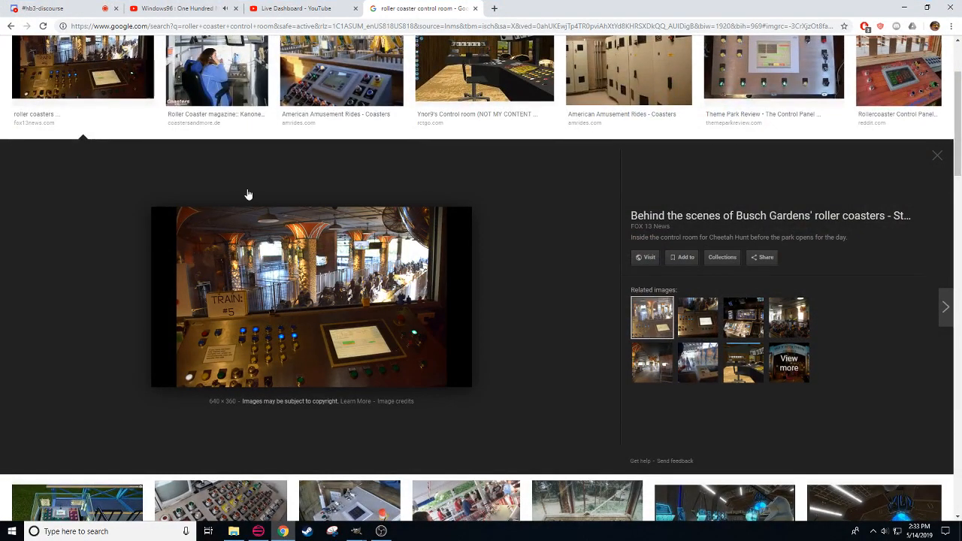
Step: Examine the American Amusement Rides control console photo and switch back to GIMP
{"action": "left_click", "coordinate": [342, 75]}
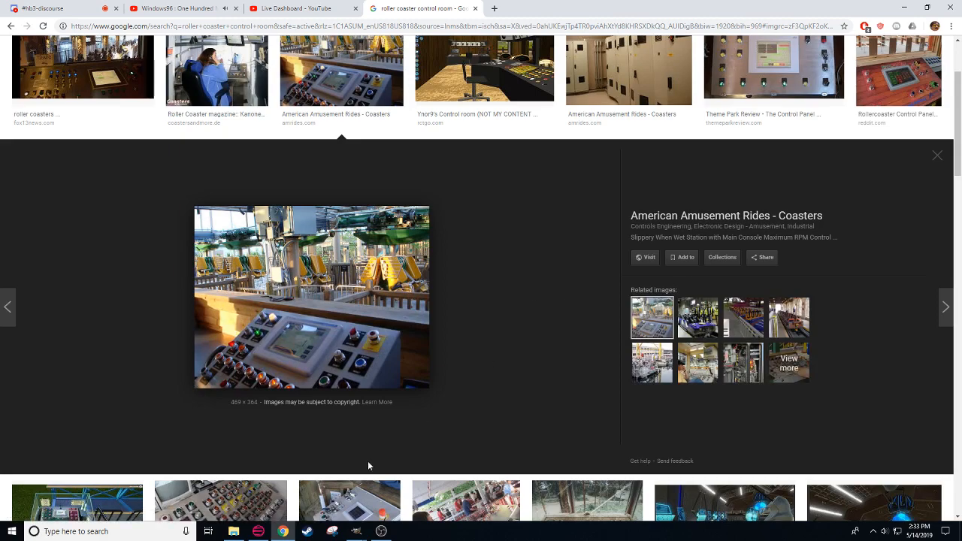
{"action": "left_click", "coordinate": [282, 531]}
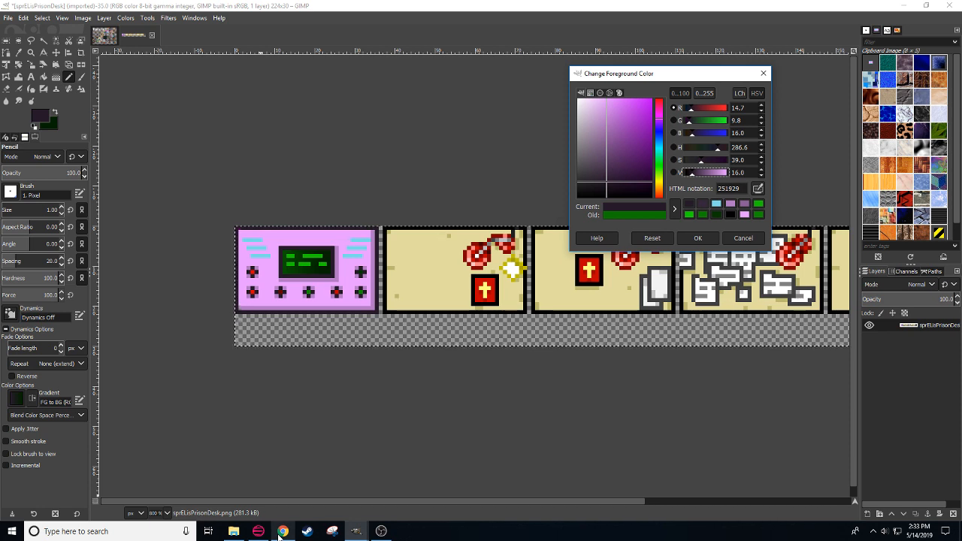
{"action": "left_click_drag", "start_coordinate": [233, 416], "coordinate": [246, 430]}
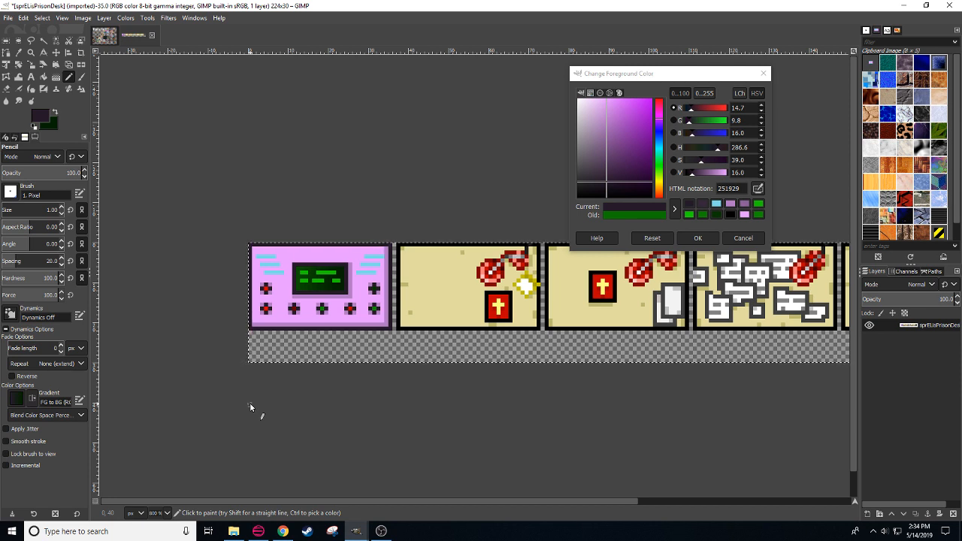
{"action": "scroll", "coordinate": [257, 413], "scroll_direction": "up", "scroll_amount": 1}
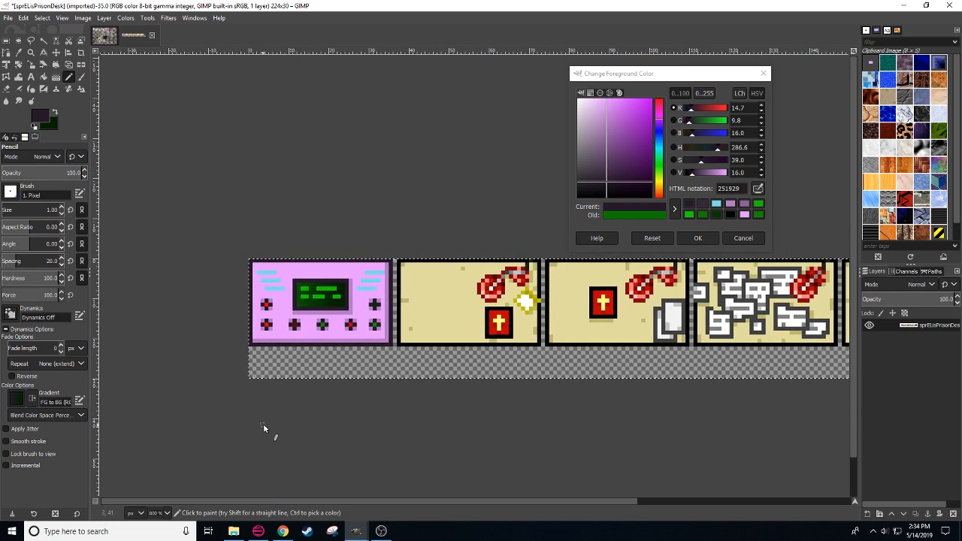
Step: Switch to Chrome, look up john wick 3 in a new tab, close that tab and return to GIMP
{"action": "left_click", "coordinate": [283, 532]}
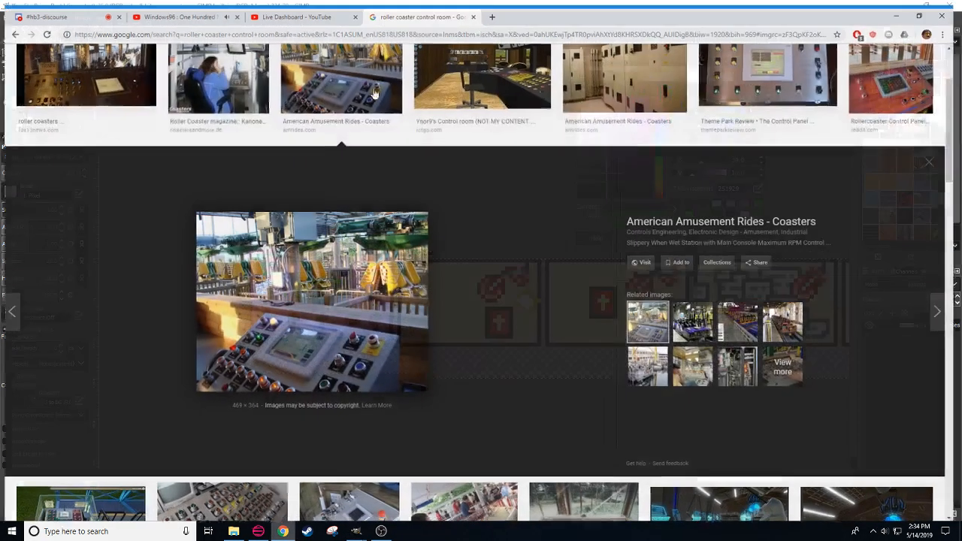
{"action": "left_click", "coordinate": [495, 8]}
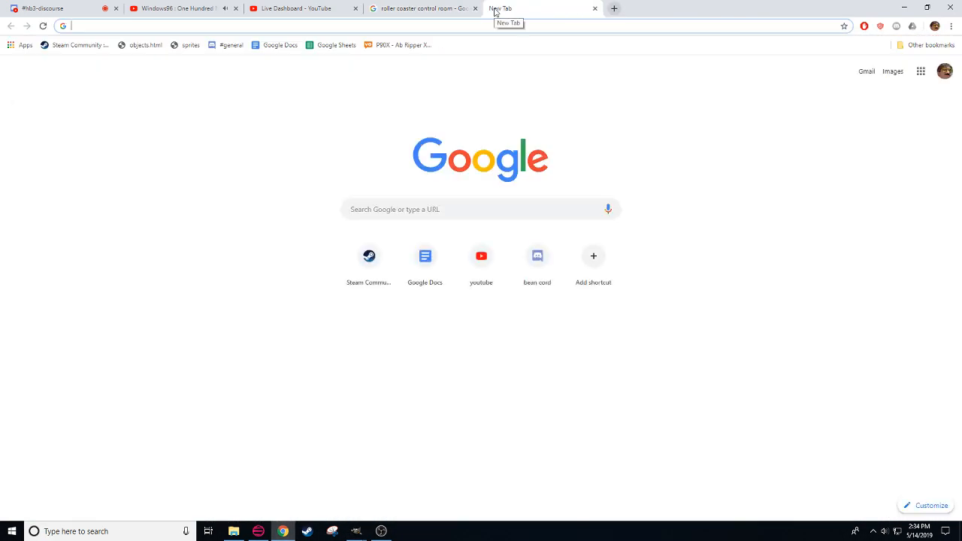
{"action": "type", "text": "john wick 3"}
{"action": "key", "text": "Return"}
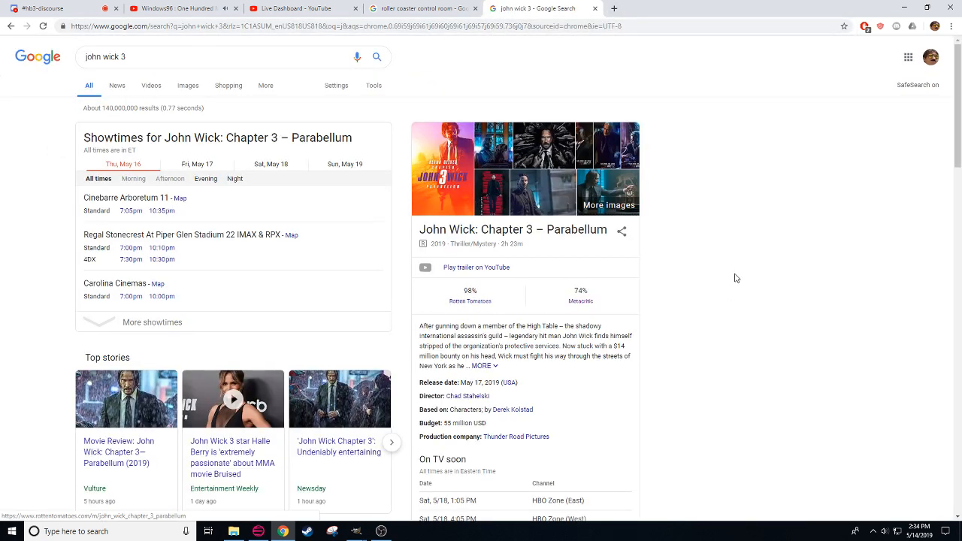
{"action": "scroll", "coordinate": [740, 277], "scroll_direction": "down", "scroll_amount": 1}
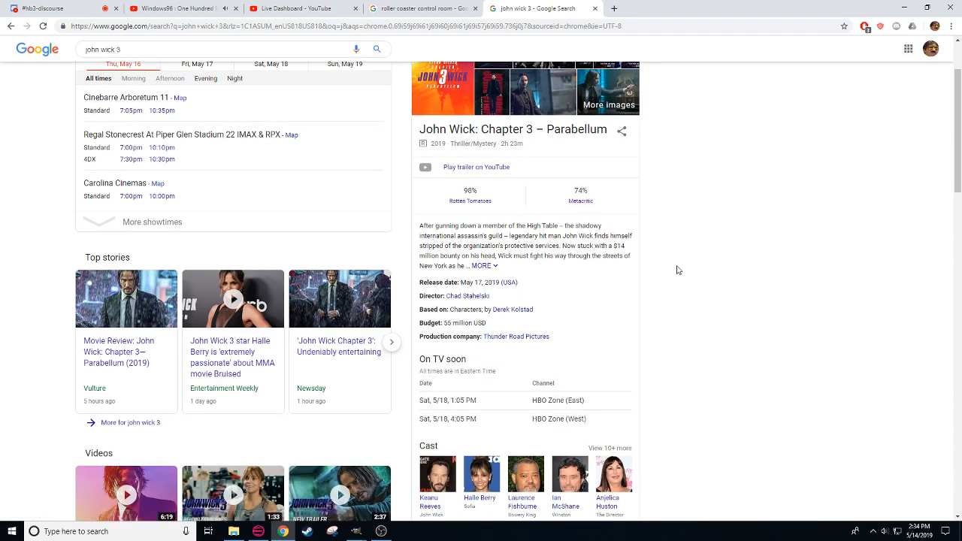
{"action": "scroll", "coordinate": [676, 270], "scroll_direction": "up", "scroll_amount": 1}
{"action": "left_click", "coordinate": [593, 9]}
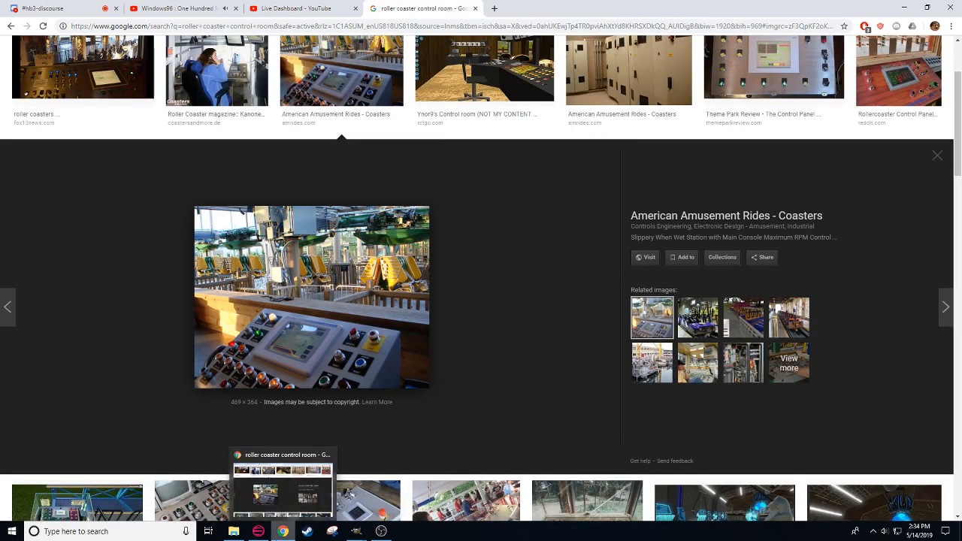
{"action": "left_click", "coordinate": [281, 531]}
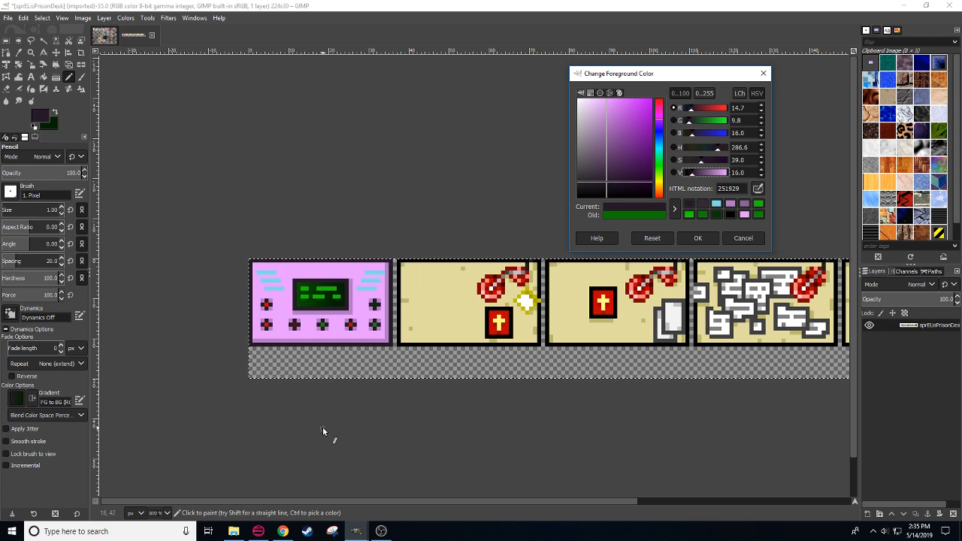
Step: Pick the stripes' light blue, darken it to 65afba, and dot shade pixels onto the first desk's stripes
{"action": "scroll", "coordinate": [367, 458], "scroll_direction": "down", "scroll_amount": 1}
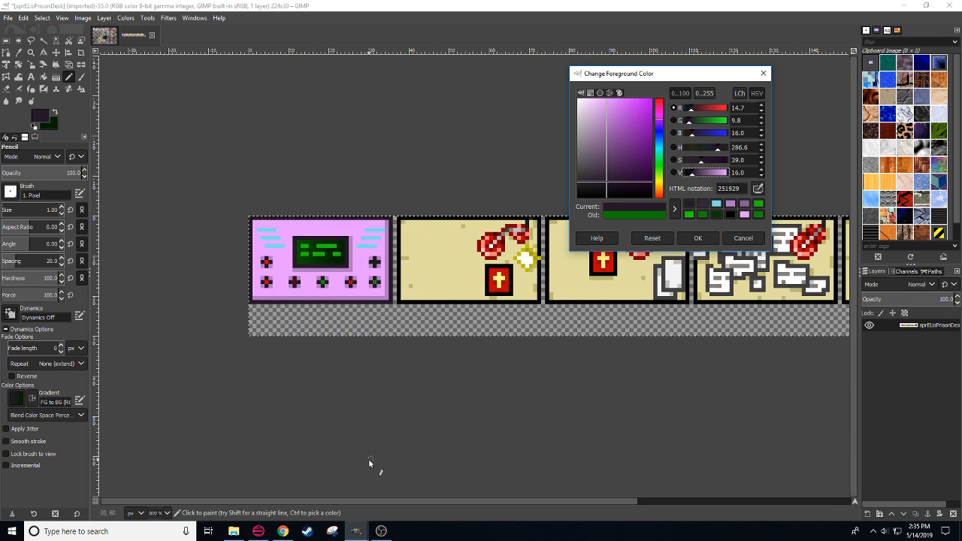
{"action": "left_click_drag", "start_coordinate": [313, 396], "coordinate": [336, 430]}
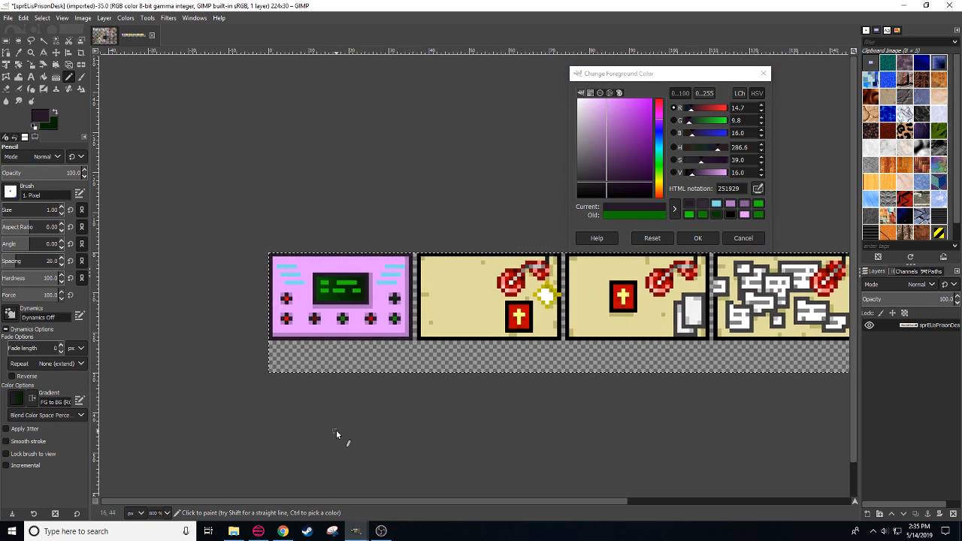
{"action": "left_click", "coordinate": [292, 284], "text": "ctrl"}
{"action": "left_click_drag", "start_coordinate": [723, 173], "coordinate": [712, 173]}
{"action": "left_click", "coordinate": [394, 286]}
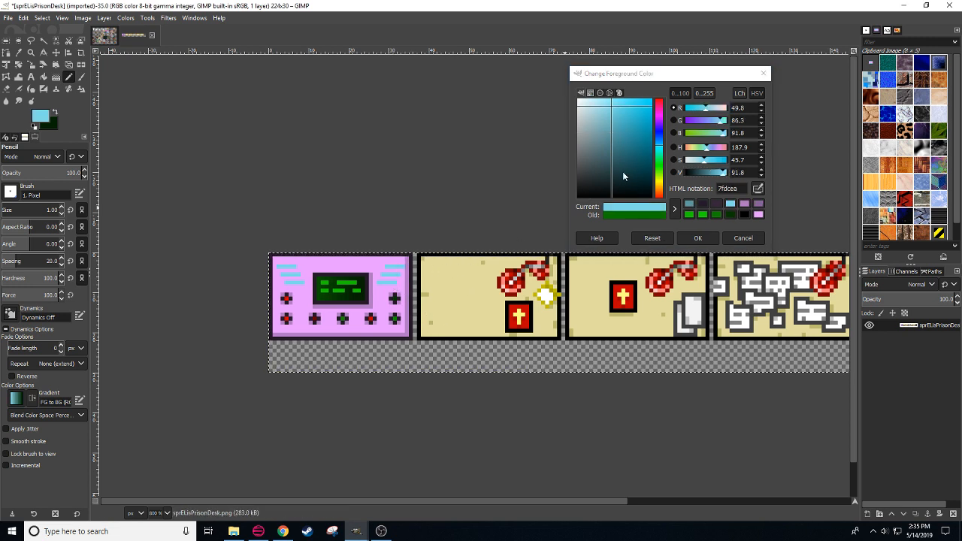
{"action": "left_click_drag", "start_coordinate": [711, 175], "coordinate": [716, 179]}
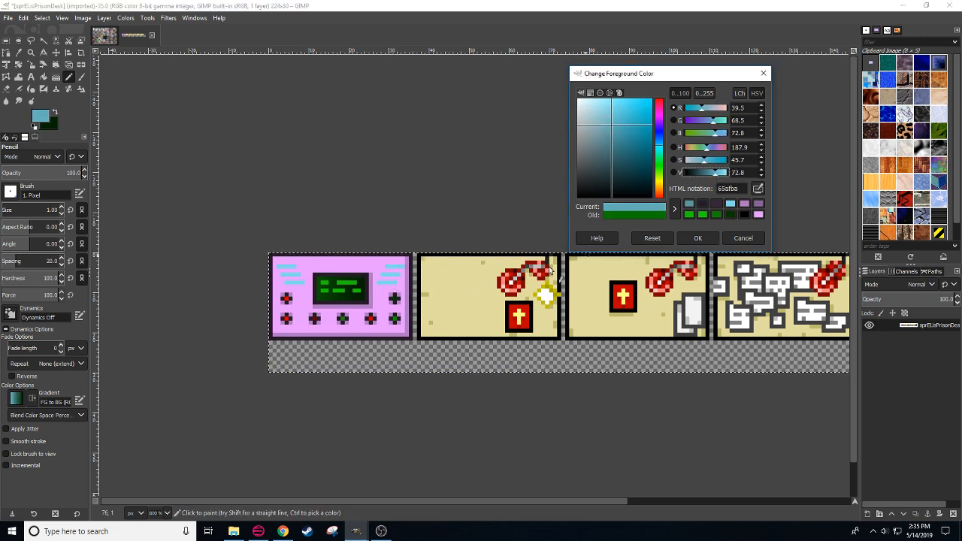
{"action": "left_click", "coordinate": [393, 284]}
{"action": "left_click", "coordinate": [398, 274]}
{"action": "left_click", "coordinate": [402, 265]}
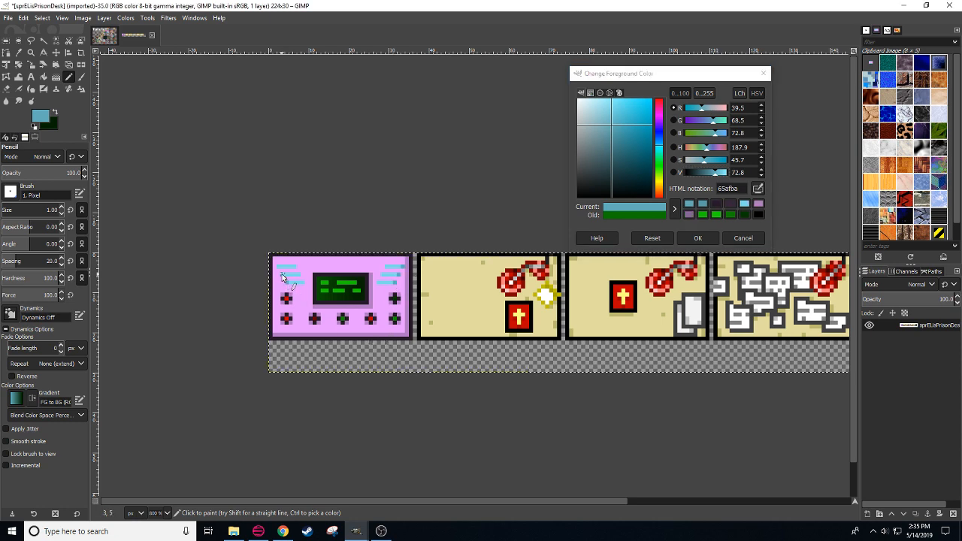
Step: Pick the screen text's green, darken it to 17bc02 and 16b502, and shade pixels of the first desk's text lines
{"action": "left_click_drag", "start_coordinate": [406, 395], "coordinate": [368, 401]}
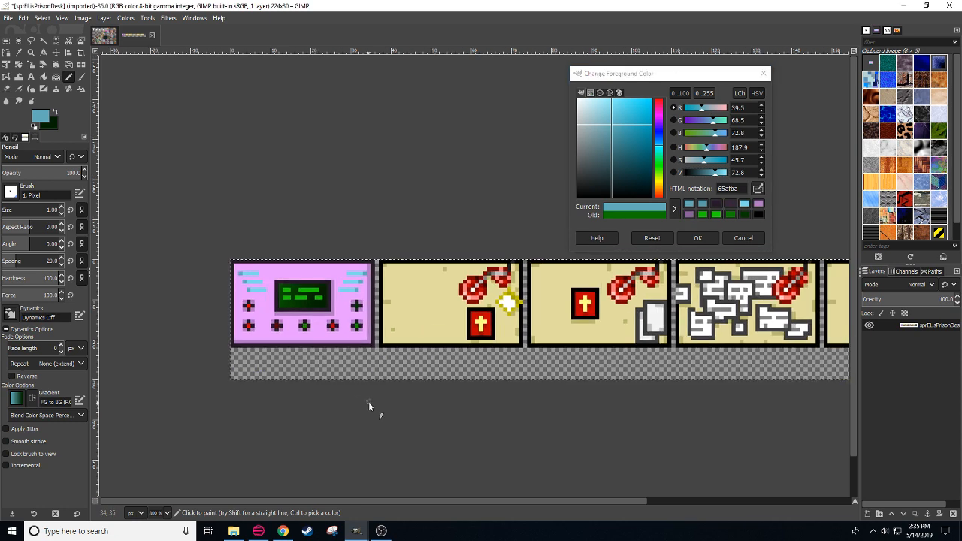
{"action": "left_click", "coordinate": [314, 291]}
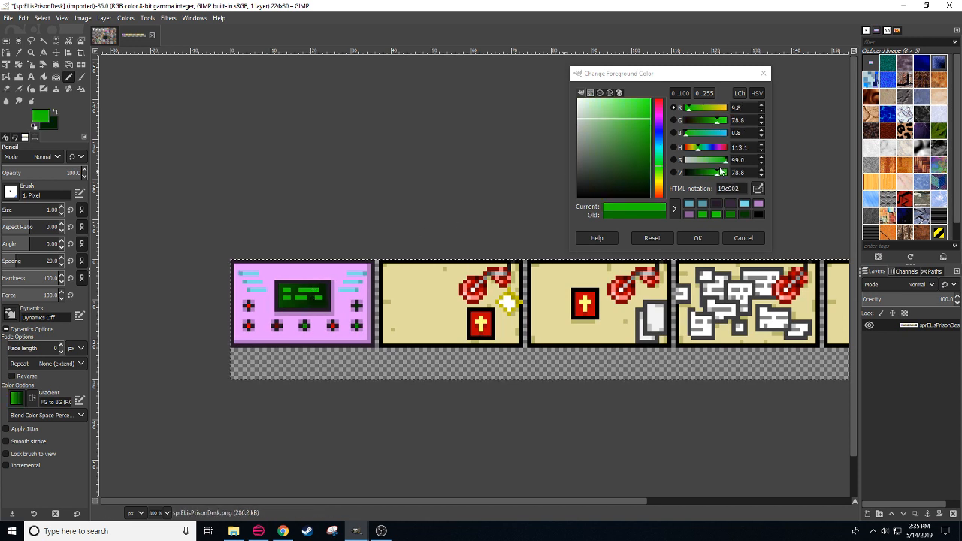
{"action": "left_click", "coordinate": [761, 175]}
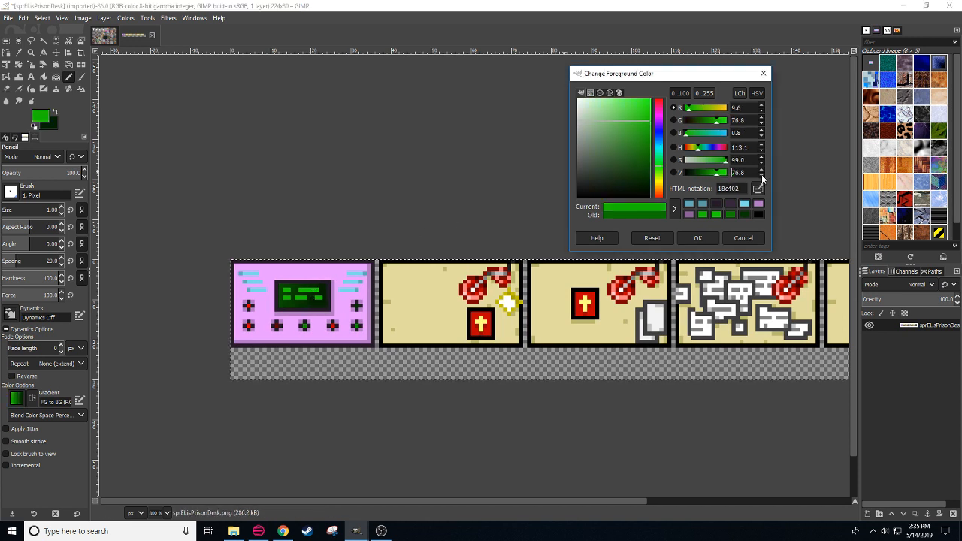
{"action": "left_click", "coordinate": [304, 291]}
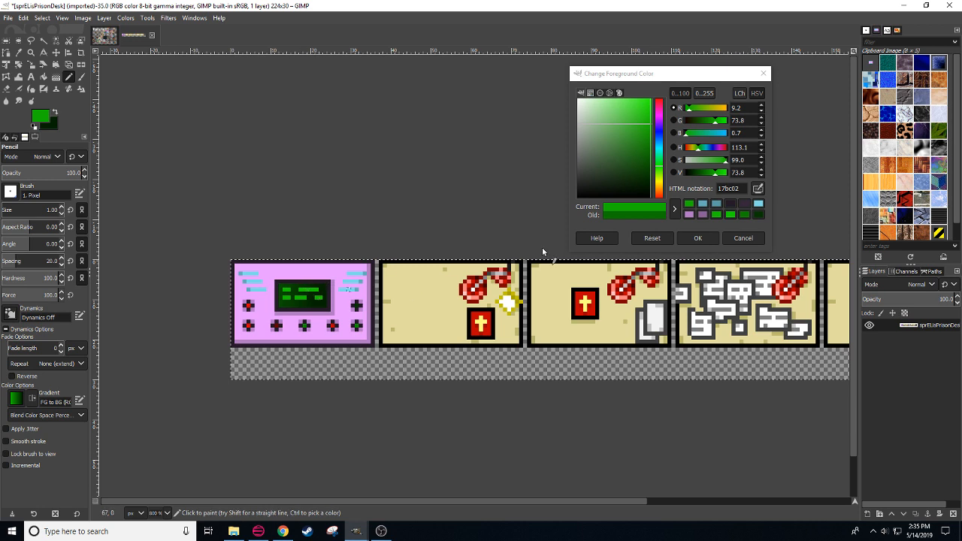
{"action": "left_click", "coordinate": [761, 175]}
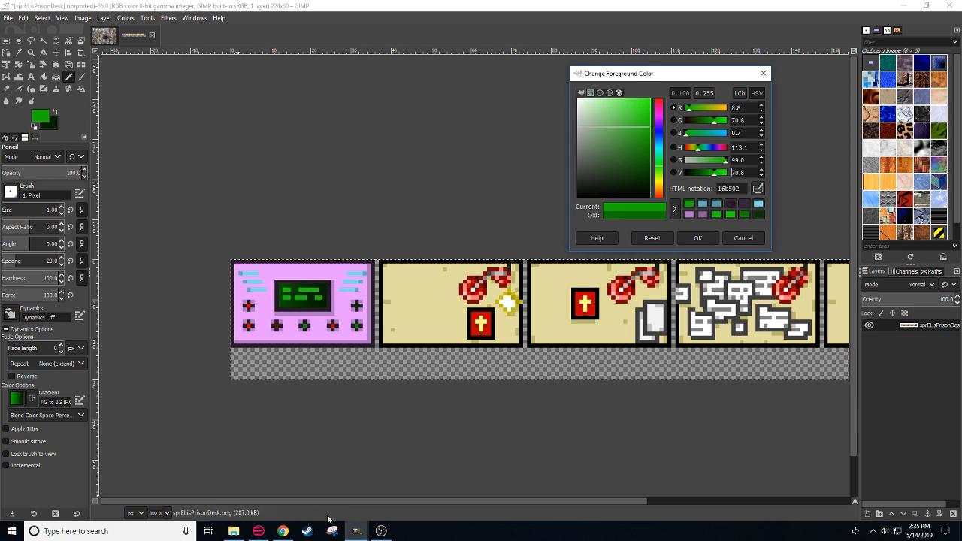
{"action": "left_click", "coordinate": [314, 293]}
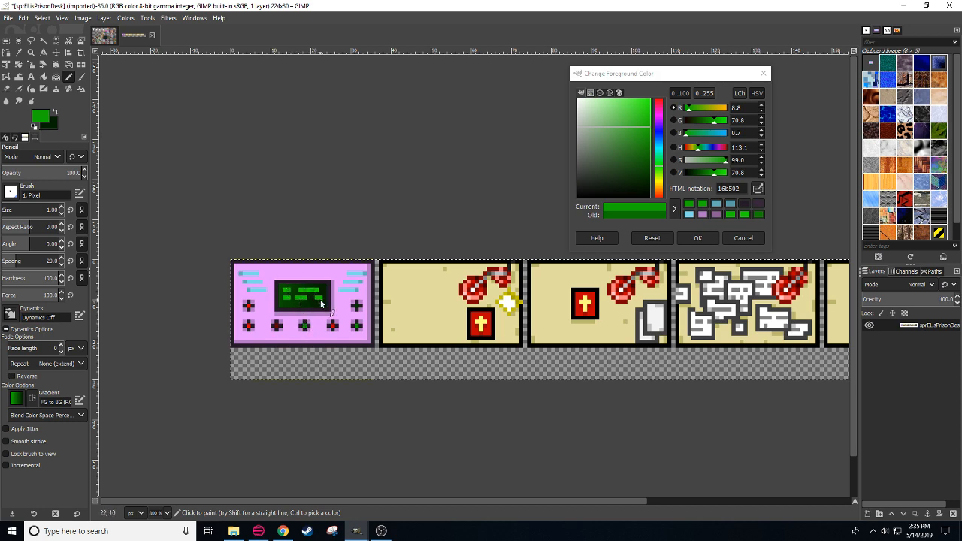
Step: Pick the dark purple 251929 and paint faint smudges on the first desk with pencil opacity at 11.9 and 19.9
{"action": "left_click_drag", "start_coordinate": [354, 435], "coordinate": [327, 406]}
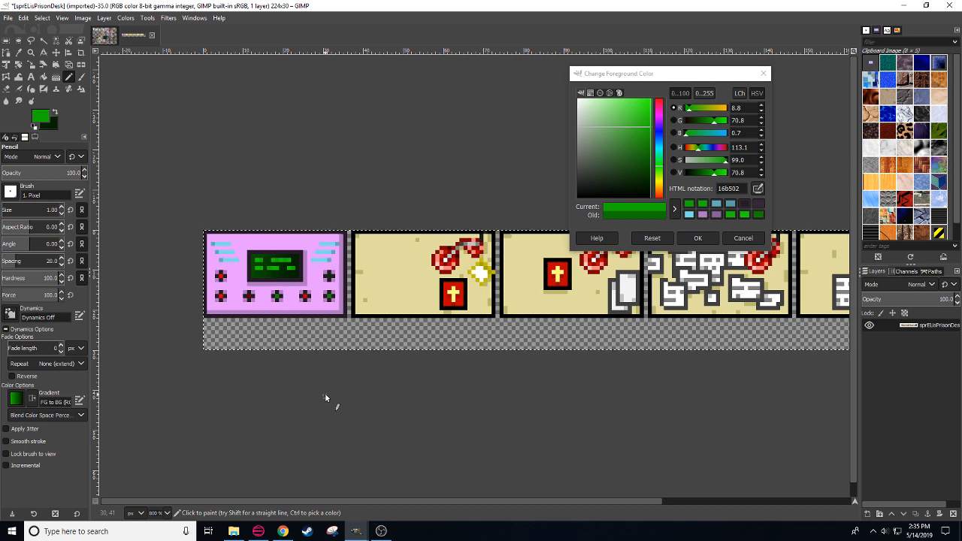
{"action": "scroll", "coordinate": [342, 410], "scroll_direction": "up", "scroll_amount": 1}
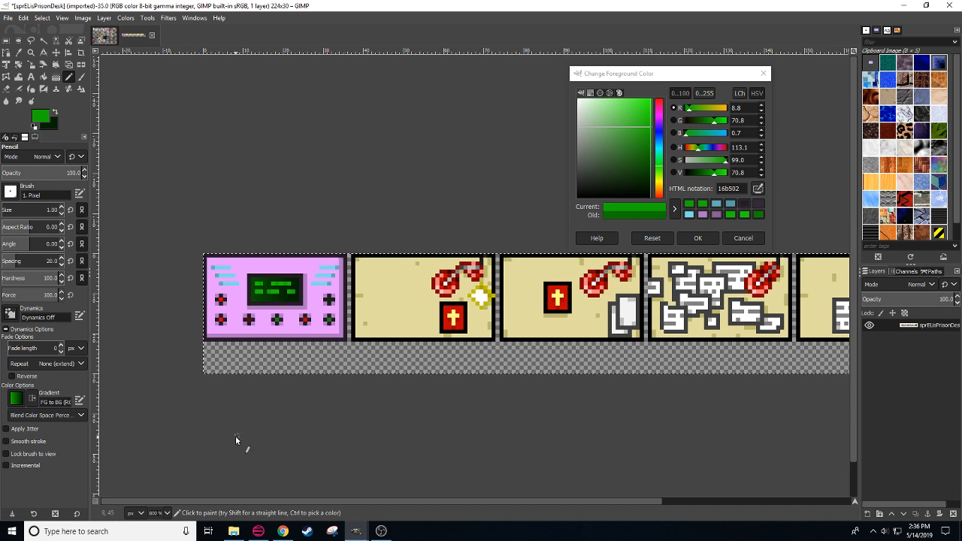
{"action": "left_click", "coordinate": [260, 276], "text": "ctrl"}
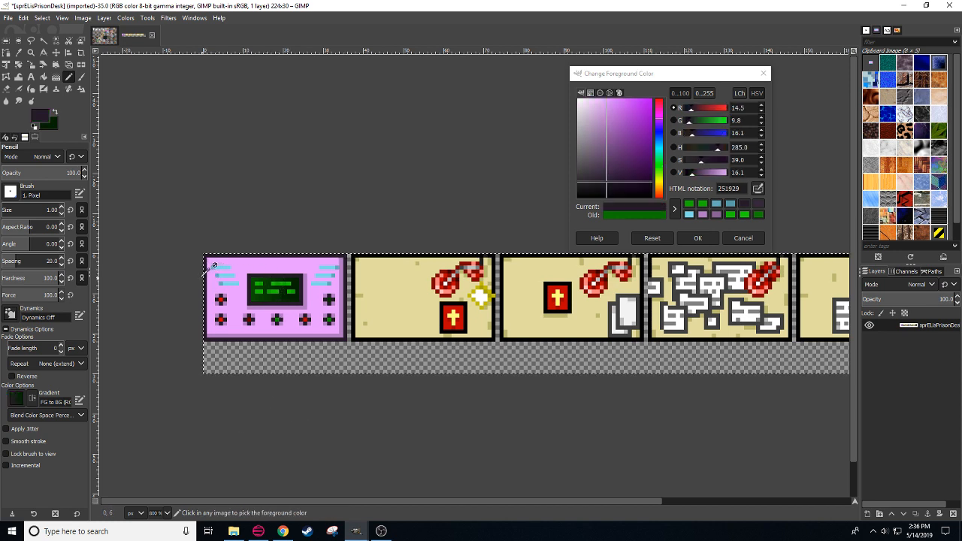
{"action": "left_click", "coordinate": [11, 174]}
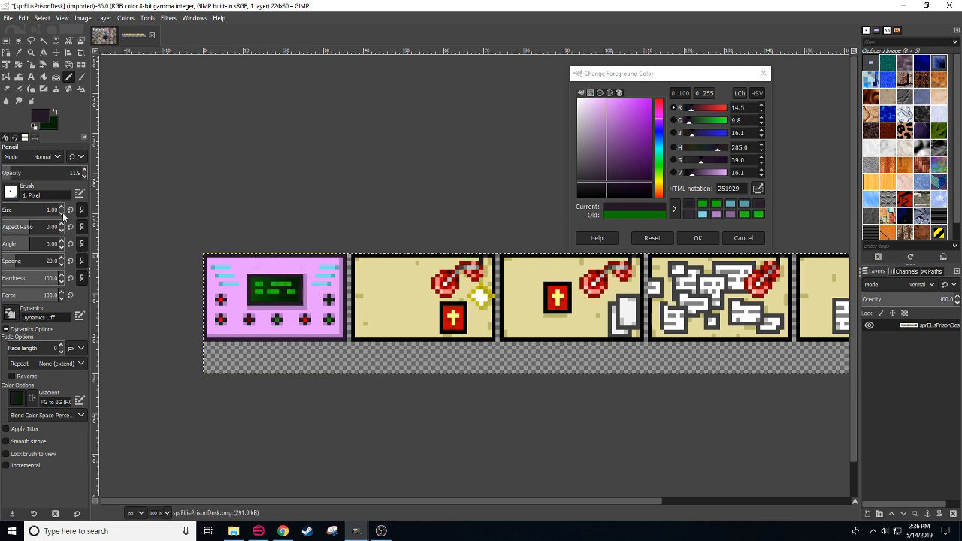
{"action": "left_click", "coordinate": [84, 169]}
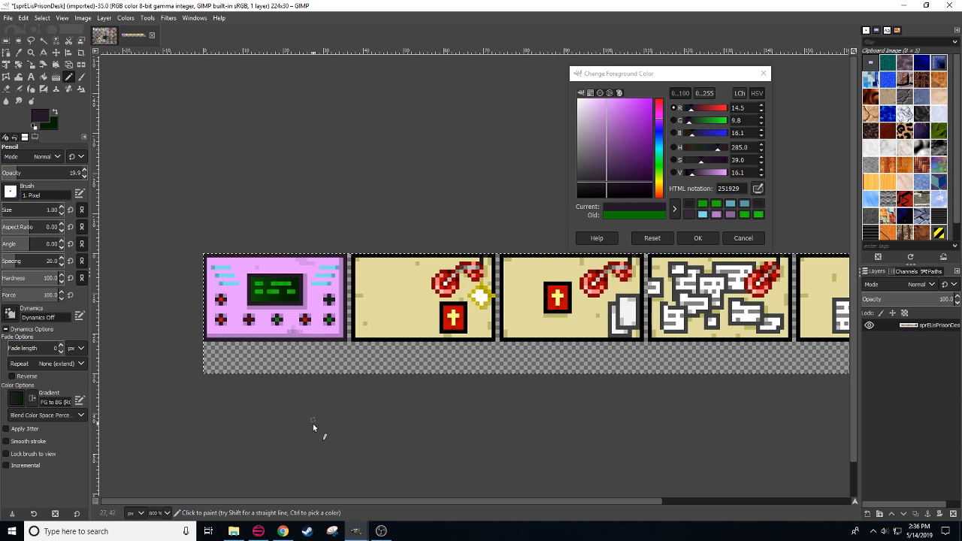
Step: Select the whole first desk frame, copy it, and paste and anchor the copy over the second frame
{"action": "left_click_drag", "start_coordinate": [300, 452], "coordinate": [325, 439]}
{"action": "key", "text": "r"}
{"action": "left_click_drag", "start_coordinate": [222, 230], "coordinate": [373, 350]}
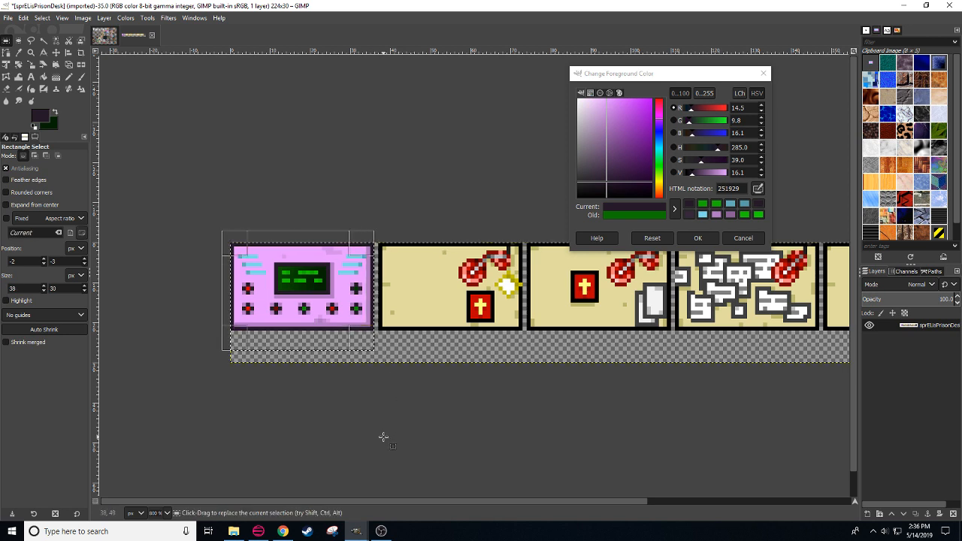
{"action": "key", "text": "ctrl+c"}
{"action": "key", "text": "ctrl+v"}
{"action": "mouse_move", "coordinate": [341, 282]}
{"action": "left_mouse_down"}
{"action": "mouse_move", "coordinate": [460, 296]}
{"action": "mouse_move", "coordinate": [444, 275]}
{"action": "left_mouse_up"}
{"action": "left_click", "coordinate": [459, 401]}
{"action": "left_click_drag", "start_coordinate": [444, 403], "coordinate": [353, 421]}
Step: Pick the desk's light purple e99bff and paint over the smudges on the second desk with the pencil at full opacity
{"action": "key", "text": "n"}
{"action": "left_click", "coordinate": [390, 323], "text": "ctrl"}
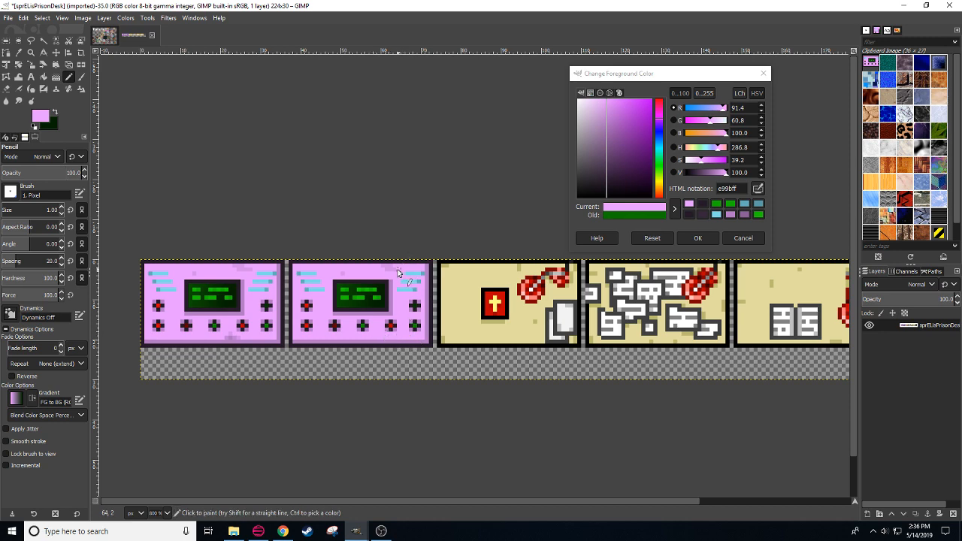
{"action": "scroll", "coordinate": [407, 446], "scroll_direction": "right", "scroll_amount": 3}
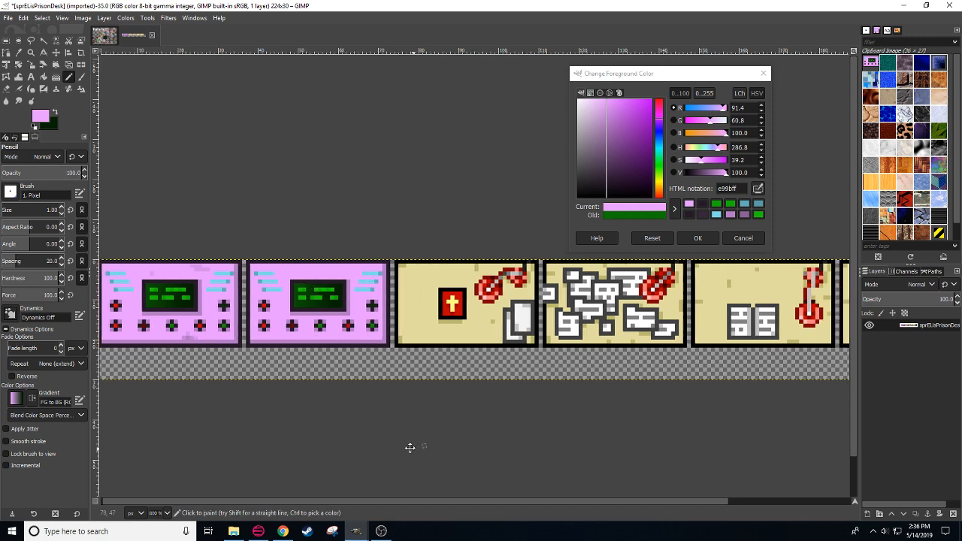
{"action": "scroll", "coordinate": [434, 408], "scroll_direction": "left", "scroll_amount": 3}
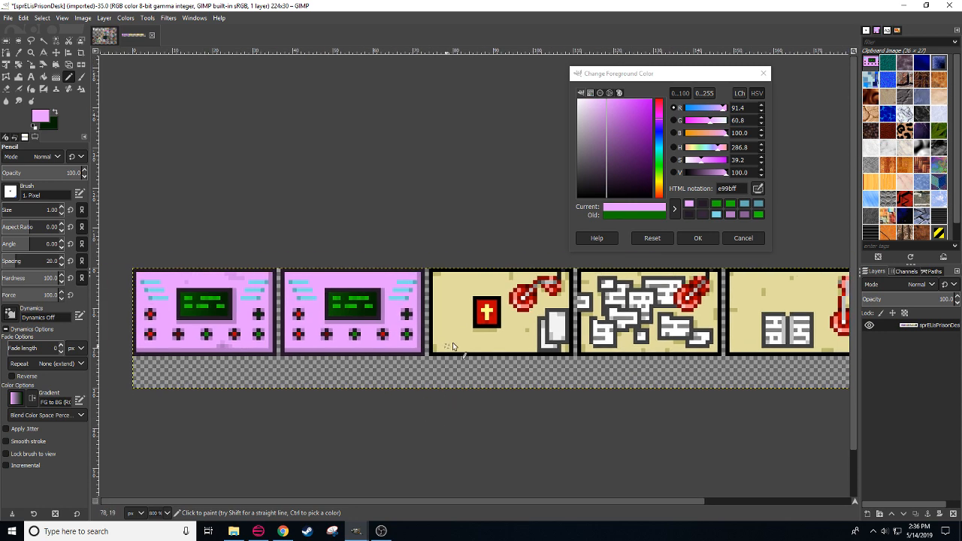
Step: Set the color to blue 1f1fff and paint the second desk's two lower-right buttons and upper-left button blue
{"action": "left_click", "coordinate": [658, 132]}
{"action": "left_click_drag", "start_coordinate": [701, 160], "coordinate": [722, 160]}
{"action": "left_click", "coordinate": [406, 335]}
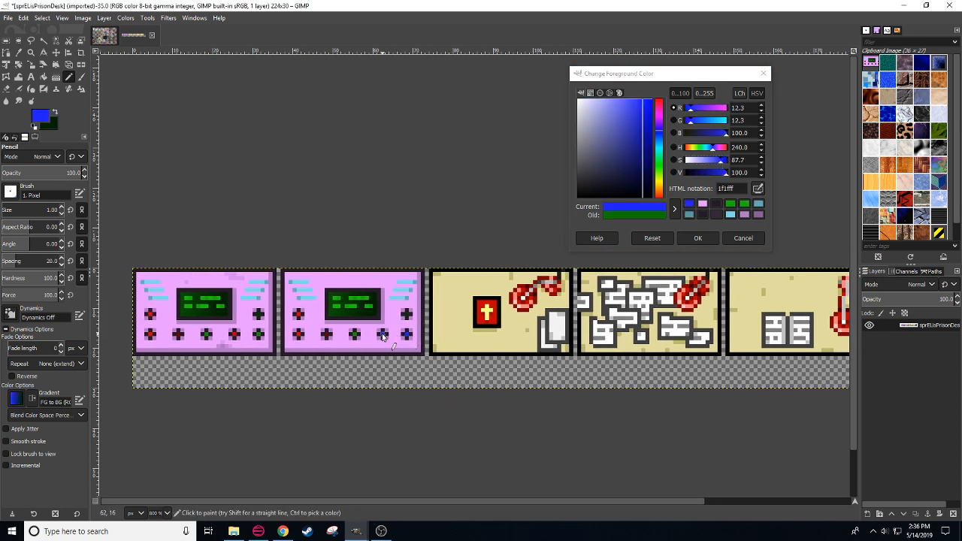
{"action": "left_click", "coordinate": [299, 314]}
Step: Paint the second desk's upper-right and second lower-row buttons yellow ffdd1f, and its lower-left button dark yellow 4c4209
{"action": "left_click", "coordinate": [658, 191]}
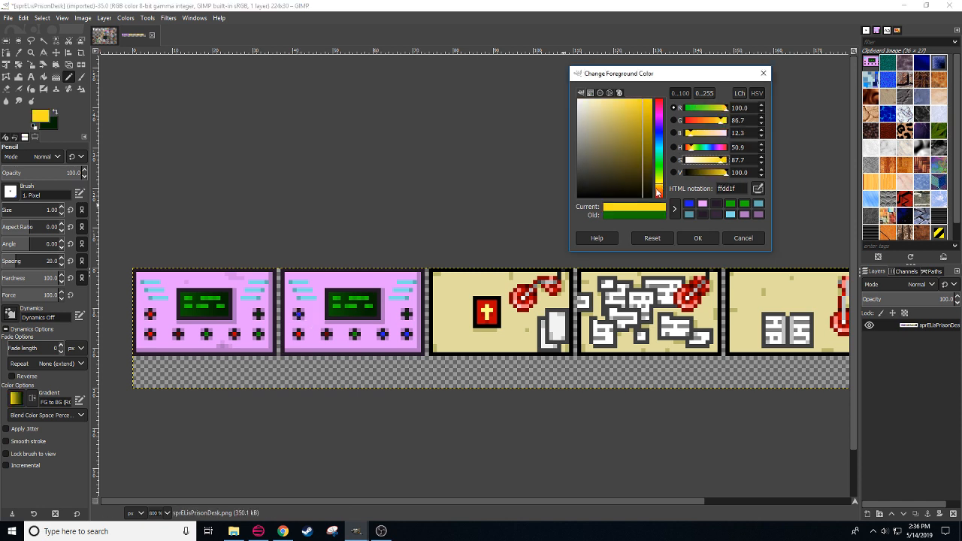
{"action": "left_click", "coordinate": [406, 314]}
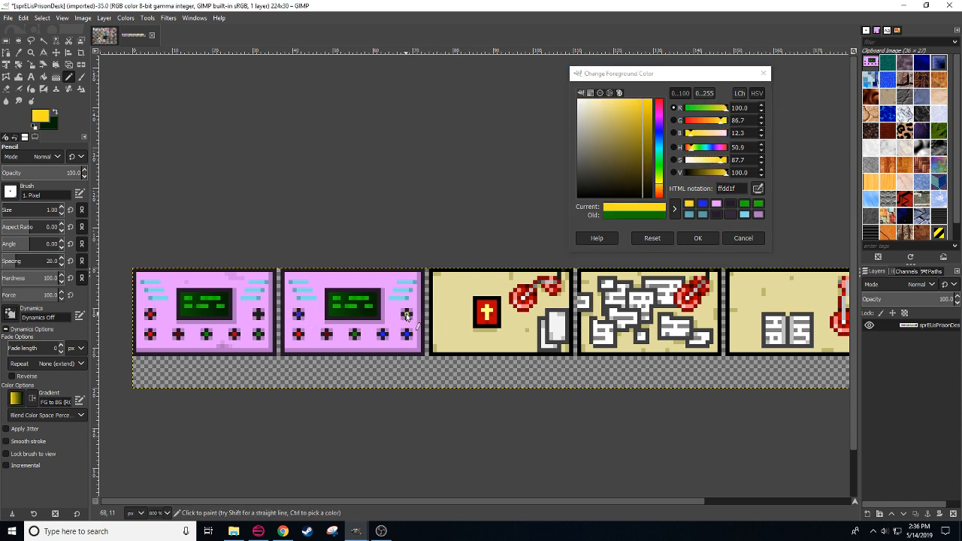
{"action": "left_click", "coordinate": [326, 333]}
{"action": "left_click", "coordinate": [698, 172]}
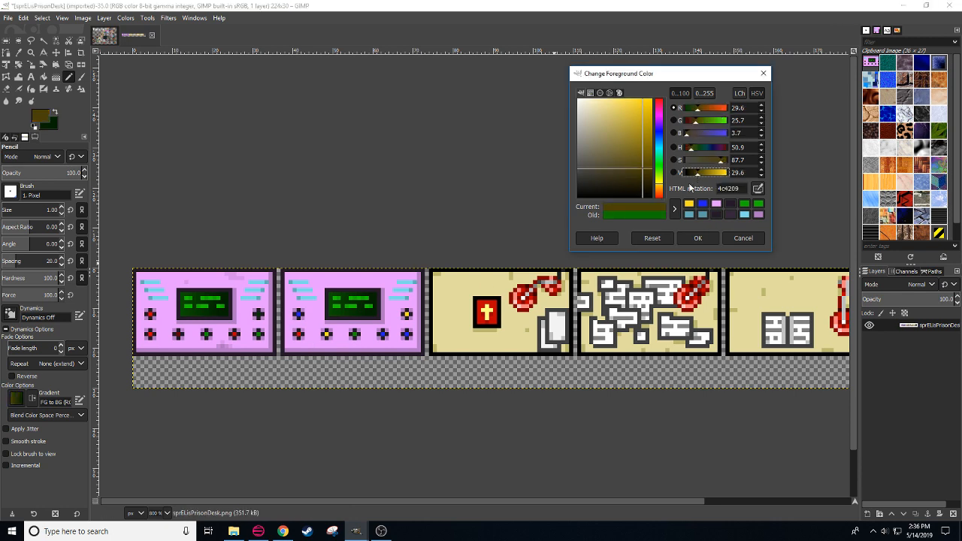
{"action": "left_click", "coordinate": [299, 335]}
{"action": "key", "text": "r"}
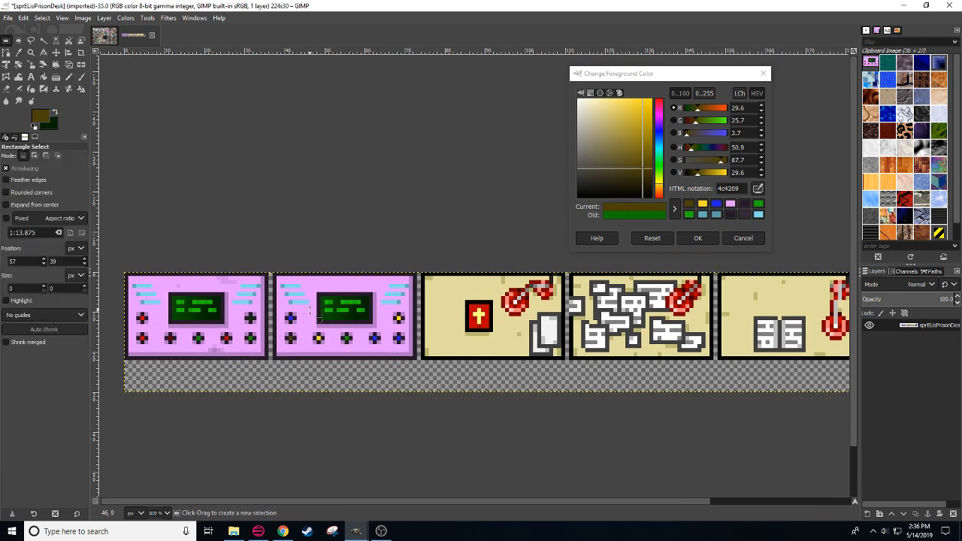
Step: Select the green screen area on the second desk, fill it with the desk's light purple e99bff, and deselect
{"action": "left_click_drag", "start_coordinate": [317, 289], "coordinate": [377, 327]}
{"action": "key", "text": "o"}
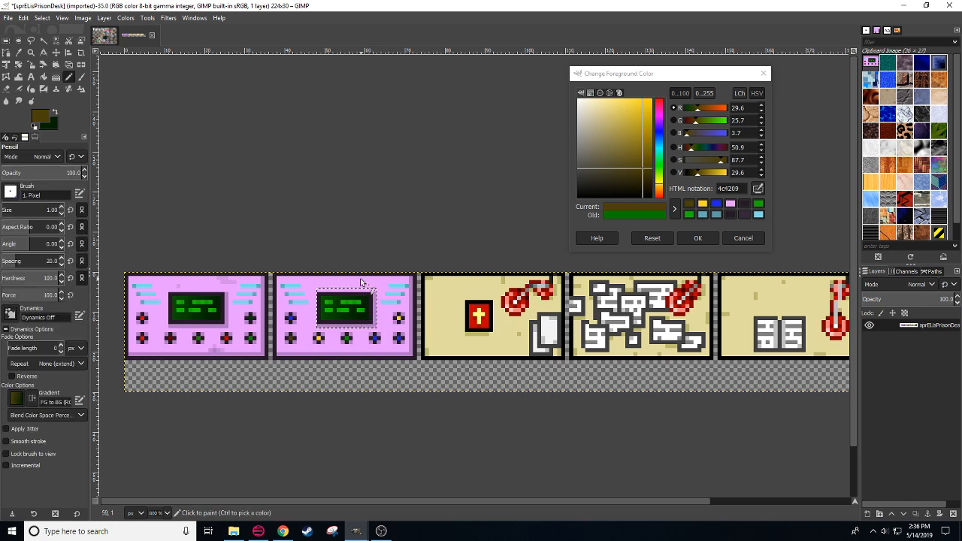
{"action": "left_click", "coordinate": [365, 279]}
{"action": "key", "text": "shift+b"}
{"action": "left_click", "coordinate": [353, 315]}
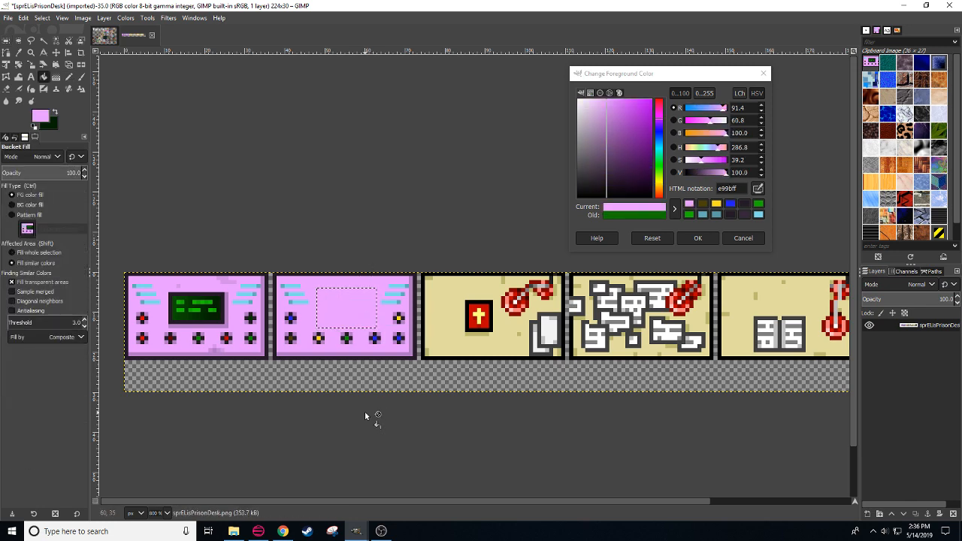
{"action": "key", "text": "r"}
{"action": "left_click", "coordinate": [365, 405]}
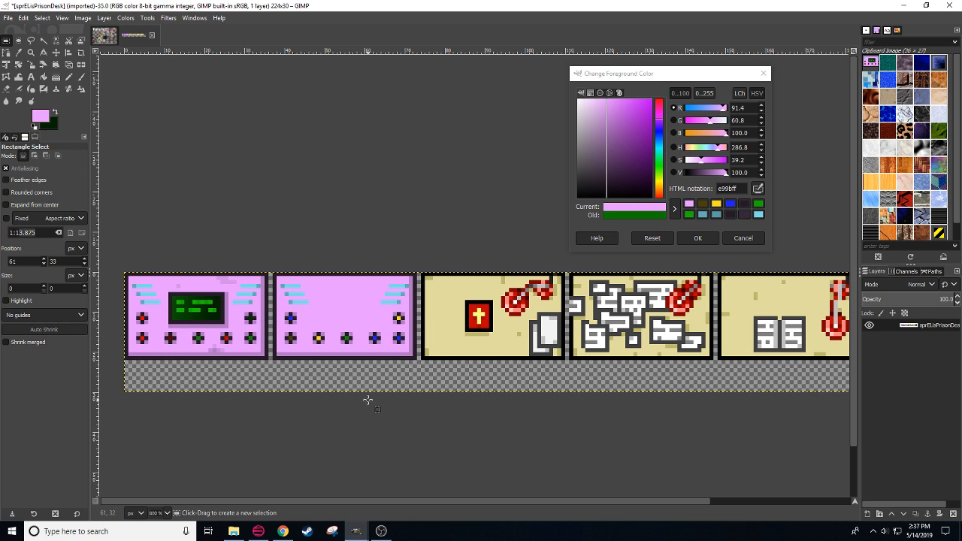
{"action": "key", "text": "n"}
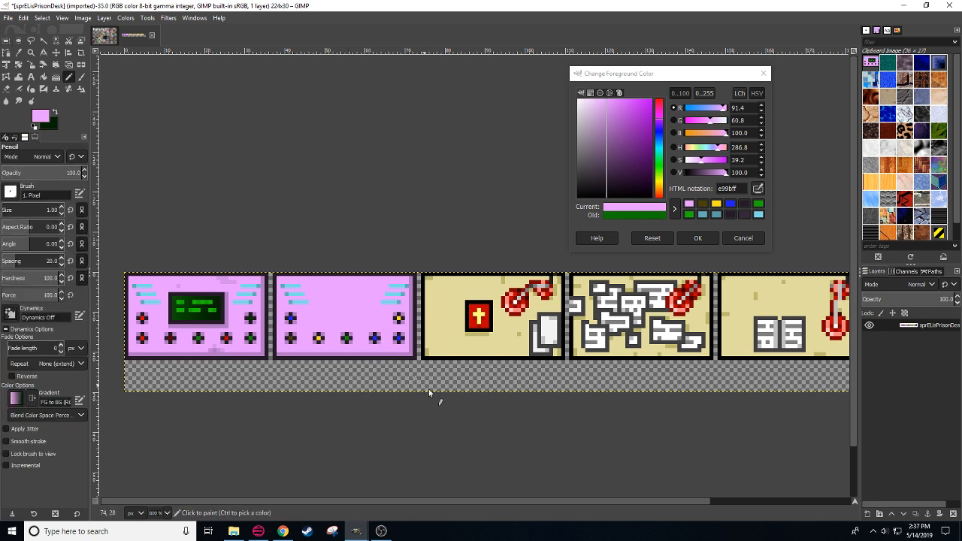
{"action": "key", "text": "ctrl"}
{"action": "left_click", "coordinate": [320, 334], "text": "ctrl"}
{"action": "key", "text": "shift"}
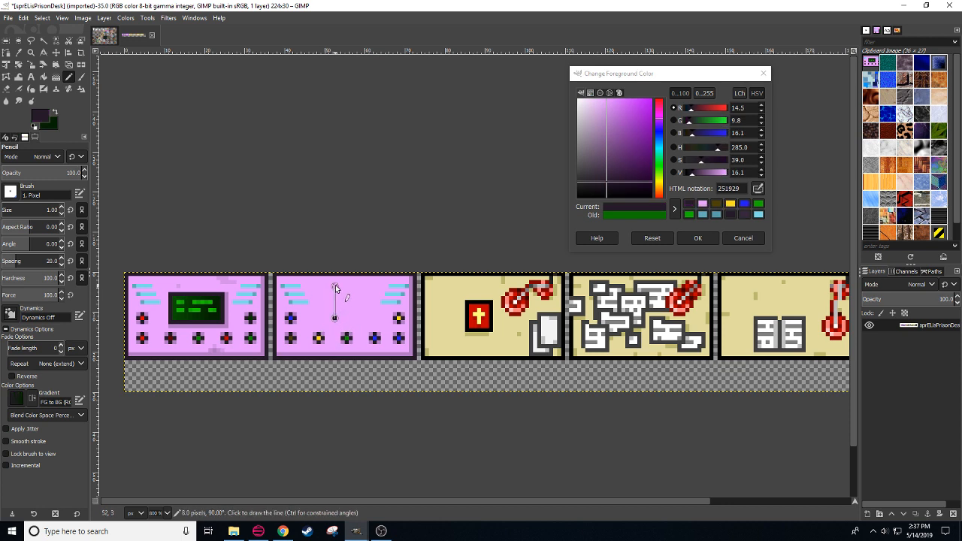
{"action": "left_click", "coordinate": [335, 285], "text": "shift"}
{"action": "left_click", "coordinate": [353, 318]}
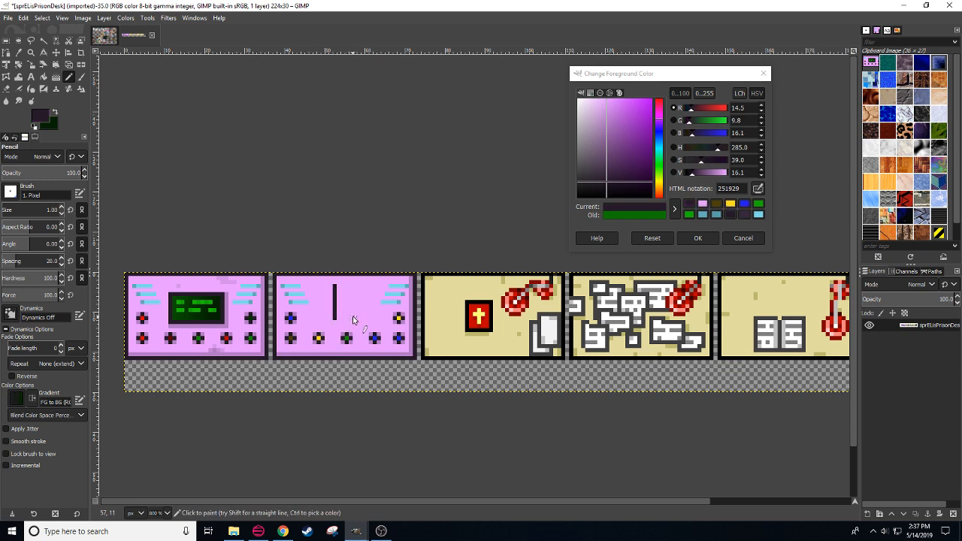
{"action": "key", "text": "shift"}
{"action": "left_click", "coordinate": [355, 285], "text": "shift"}
{"action": "key", "text": "ctrl+z"}
{"action": "key", "text": "ctrl+z"}
Step: Set the color to black 000000 and draw two parallel vertical lines in the cleared center of the second desk
{"action": "left_click_drag", "start_coordinate": [618, 190], "coordinate": [486, 260]}
{"action": "left_click", "coordinate": [338, 317]}
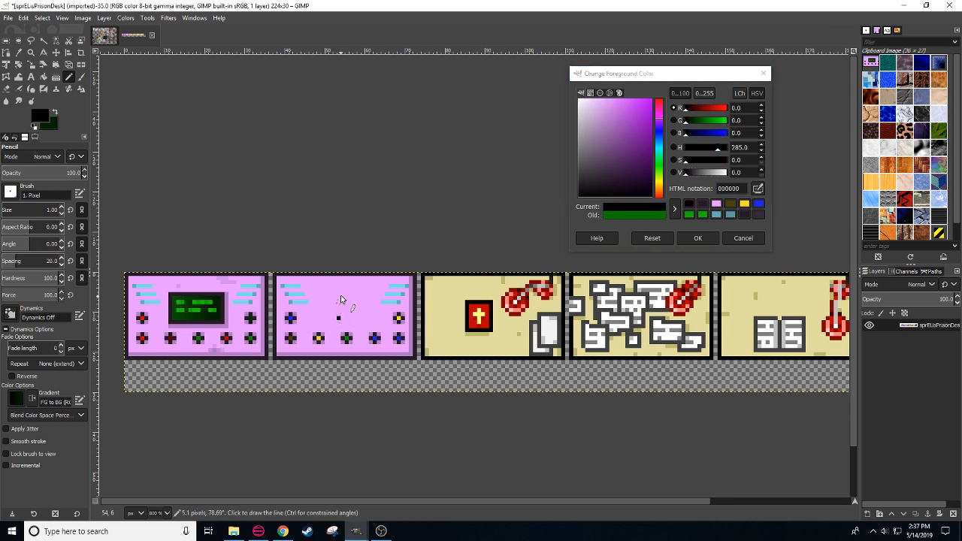
{"action": "left_click", "coordinate": [338, 289], "text": "shift"}
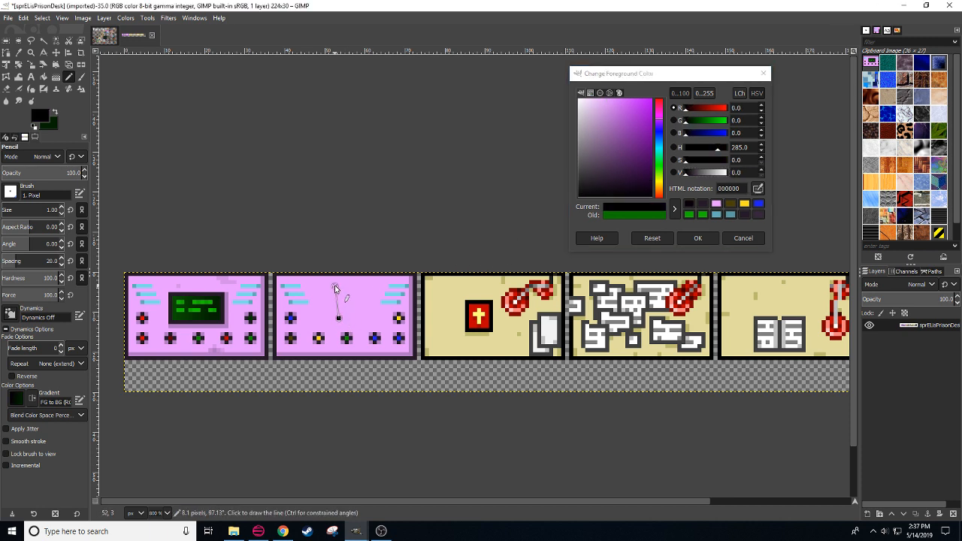
{"action": "left_click", "coordinate": [354, 317]}
{"action": "left_click", "coordinate": [353, 289], "text": "shift"}
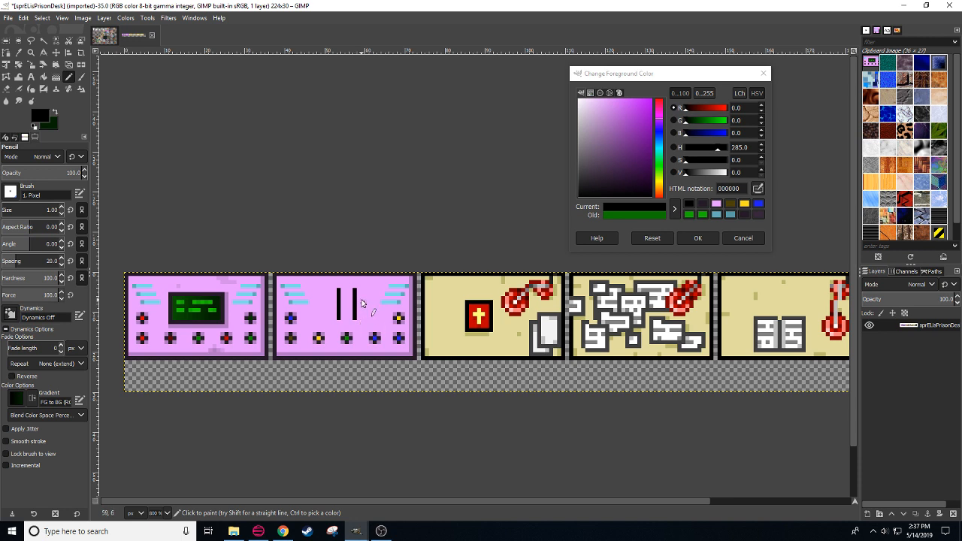
Step: Outline a horizontal black bar across the two vertical lines and paint its interior dark grey 484848
{"action": "left_click", "coordinate": [361, 300]}
{"action": "left_click", "coordinate": [332, 299], "text": "shift"}
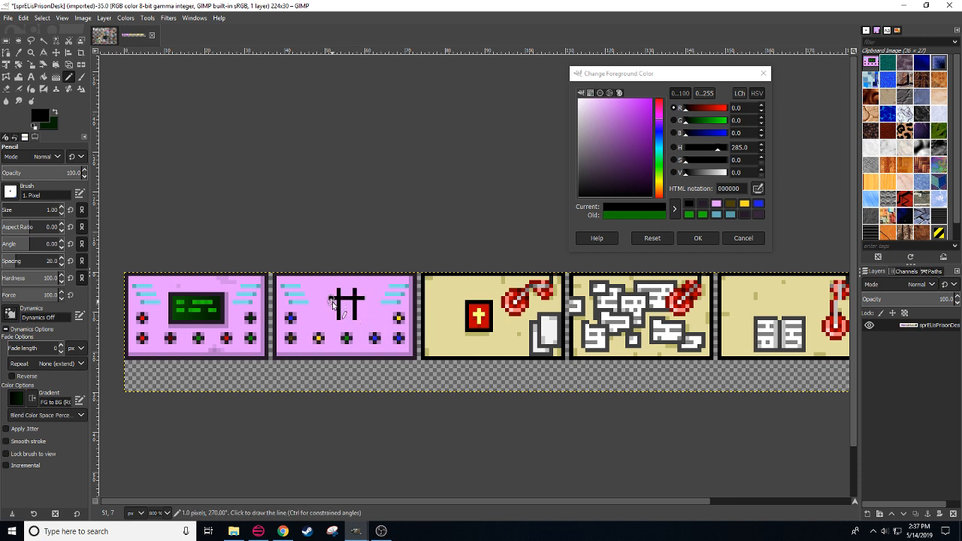
{"action": "left_click", "coordinate": [332, 306], "text": "shift"}
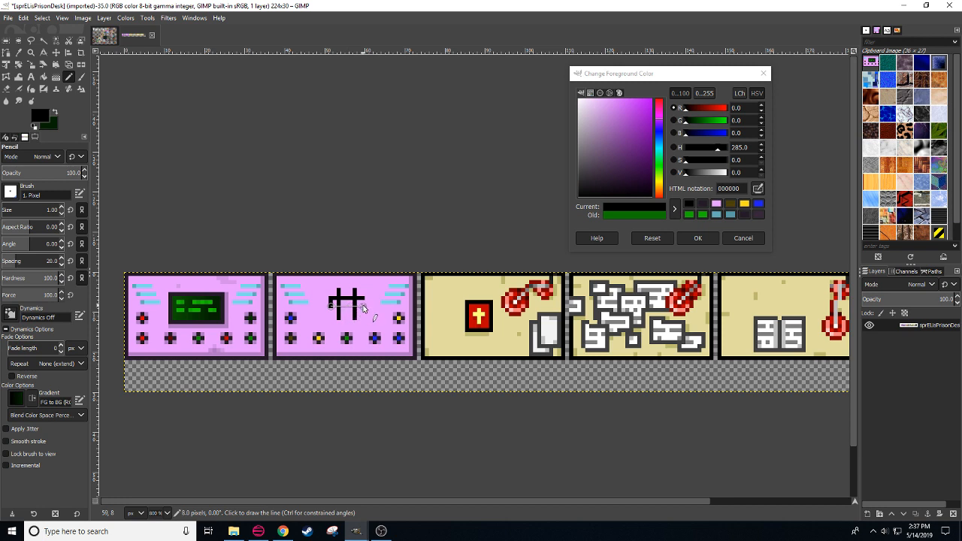
{"action": "left_click", "coordinate": [364, 308], "text": "shift"}
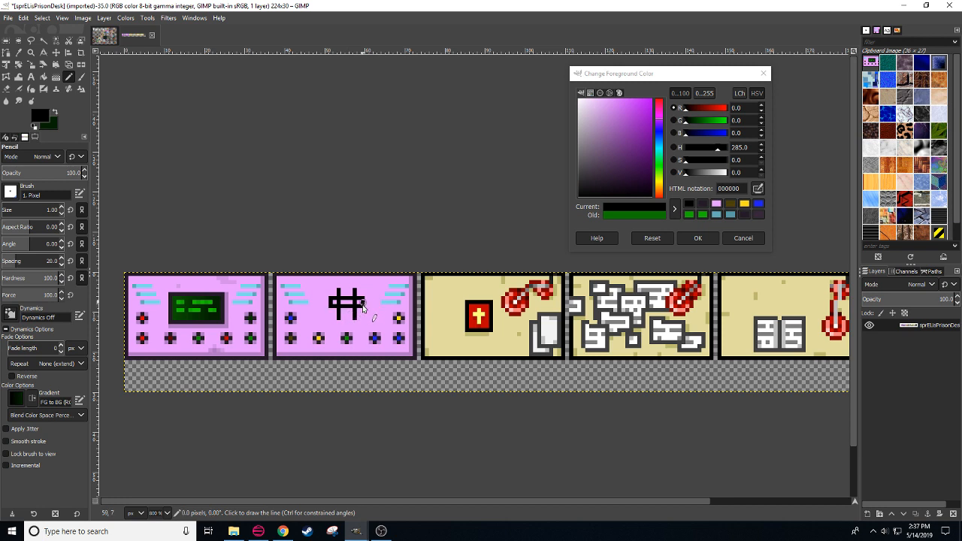
{"action": "left_click", "coordinate": [695, 173]}
{"action": "left_click", "coordinate": [334, 305]}
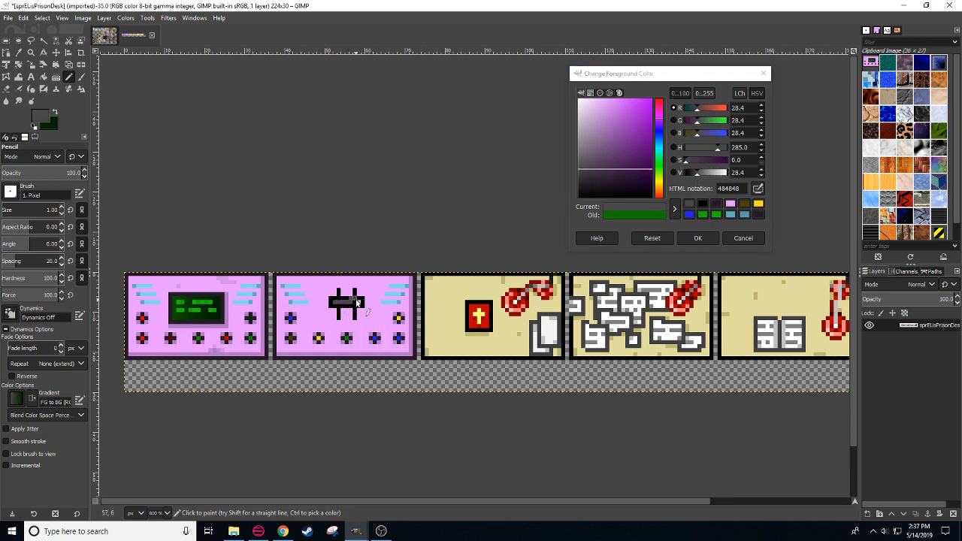
{"action": "left_click", "coordinate": [334, 303], "text": "shift"}
{"action": "left_click", "coordinate": [329, 321]}
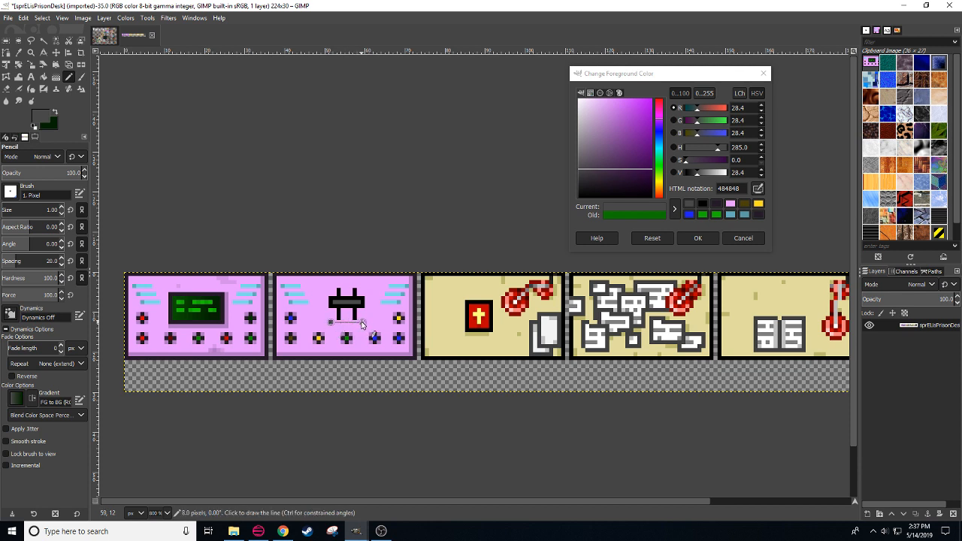
{"action": "left_click", "coordinate": [362, 321], "text": "shift"}
{"action": "left_click", "coordinate": [362, 310], "text": "shift"}
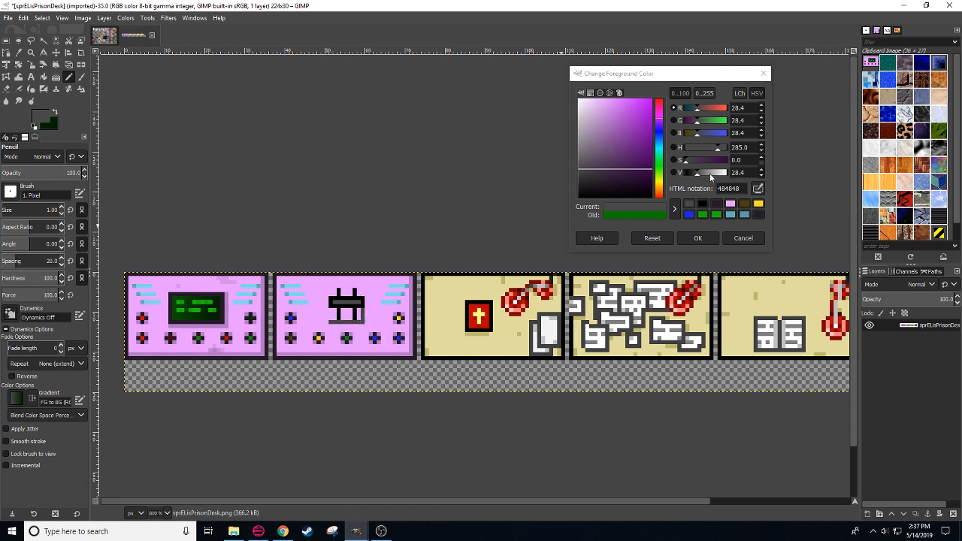
Step: Set the color to grey 979797 and draw a rectangular outline around the black crossed lines on the second desk
{"action": "left_click", "coordinate": [710, 174]}
{"action": "left_click", "coordinate": [329, 322]}
{"action": "left_click", "coordinate": [362, 322], "text": "shift"}
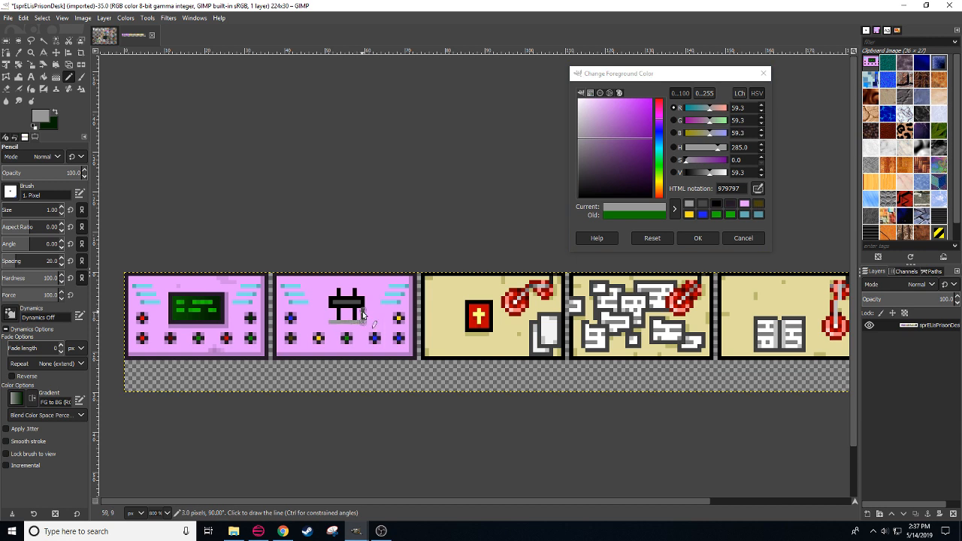
{"action": "left_click", "coordinate": [363, 308], "text": "shift"}
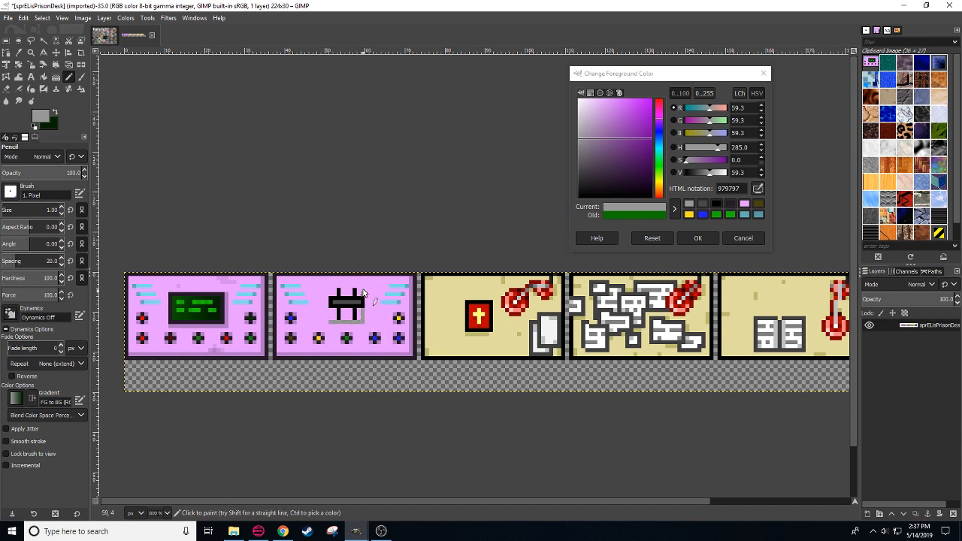
{"action": "left_click", "coordinate": [362, 286], "text": "shift"}
{"action": "left_click", "coordinate": [331, 286], "text": "shift"}
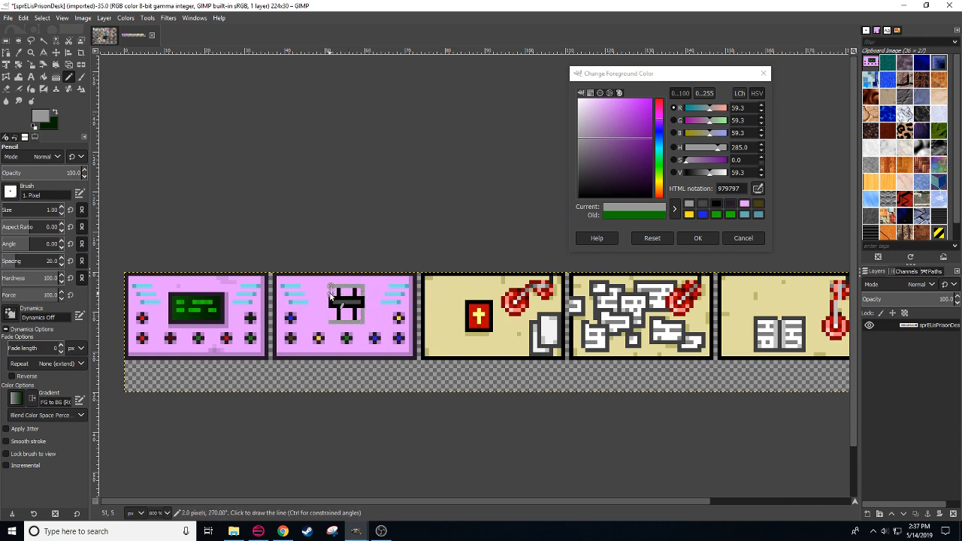
{"action": "left_click", "coordinate": [331, 319], "text": "shift"}
Step: Bucket-fill the purple gaps inside the rectangular outline with grey 979797, keeping the lines black
{"action": "key", "text": "shift+b"}
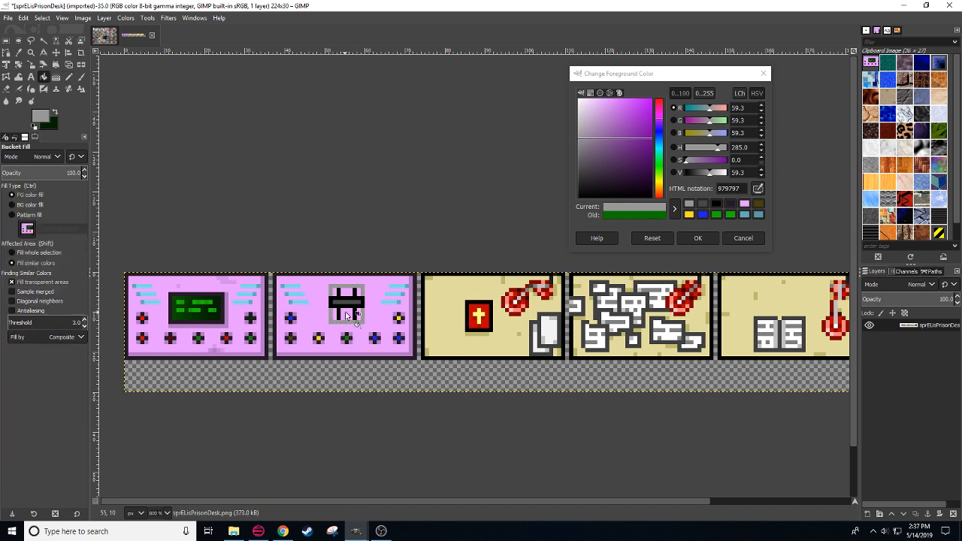
{"action": "left_click", "coordinate": [346, 314]}
{"action": "left_click", "coordinate": [334, 315]}
{"action": "left_click", "coordinate": [358, 314]}
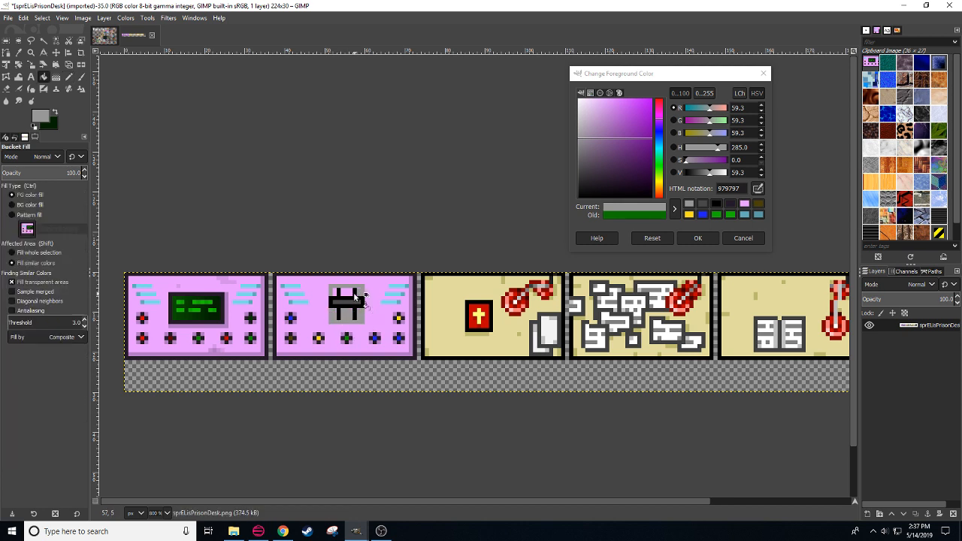
{"action": "left_click", "coordinate": [338, 294]}
{"action": "key", "text": "ctrl+z"}
{"action": "key", "text": "n"}
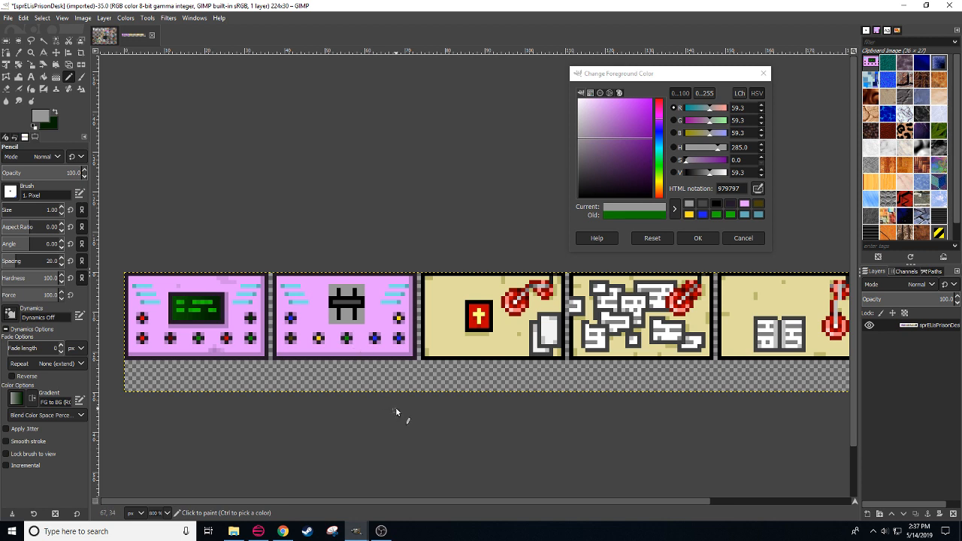
{"action": "left_click", "coordinate": [364, 299], "text": "ctrl"}
{"action": "left_click", "coordinate": [365, 300]}
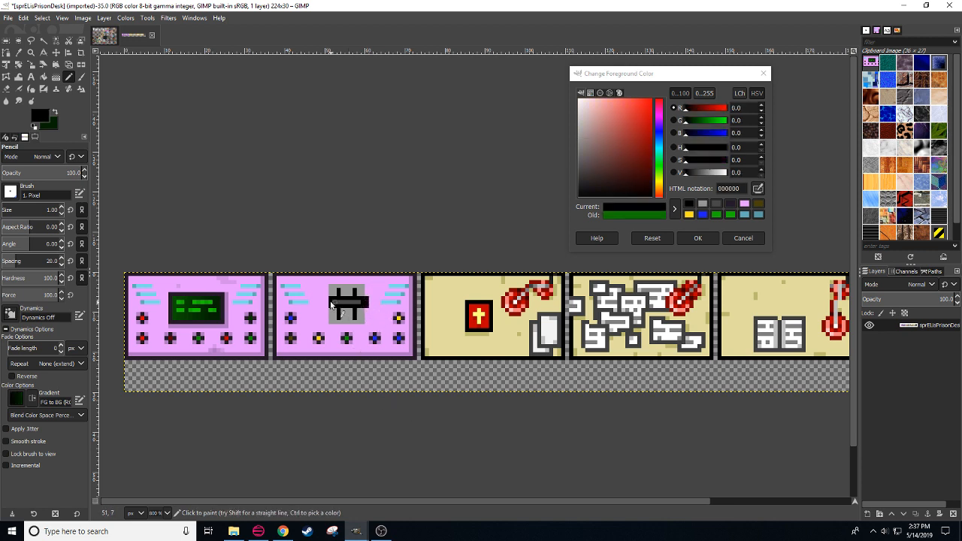
{"action": "left_click", "coordinate": [328, 300]}
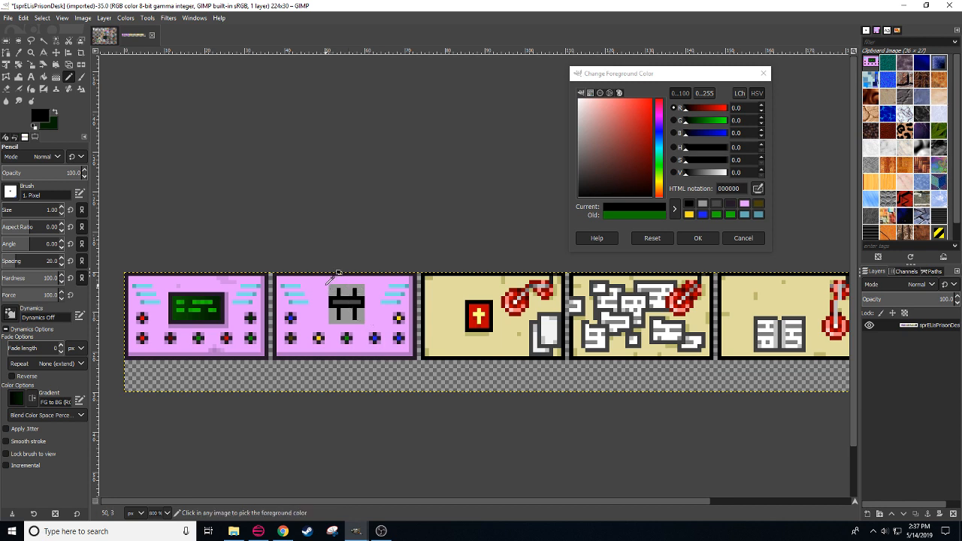
Step: Paint the grey panel's outermost side columns light purple e99bff and recolor the black bar's interior dark grey 323232
{"action": "left_click", "coordinate": [331, 281], "text": "ctrl"}
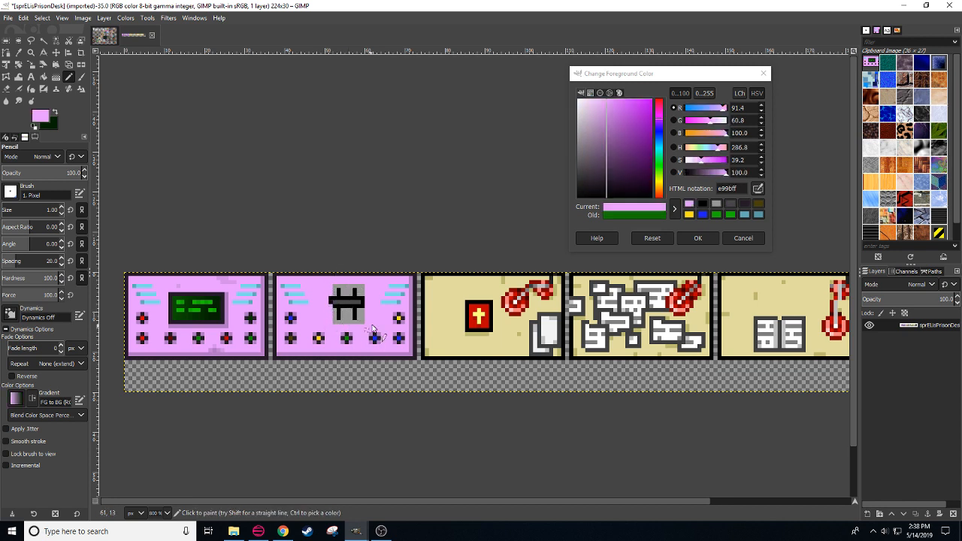
{"action": "left_click", "coordinate": [330, 304], "text": "ctrl"}
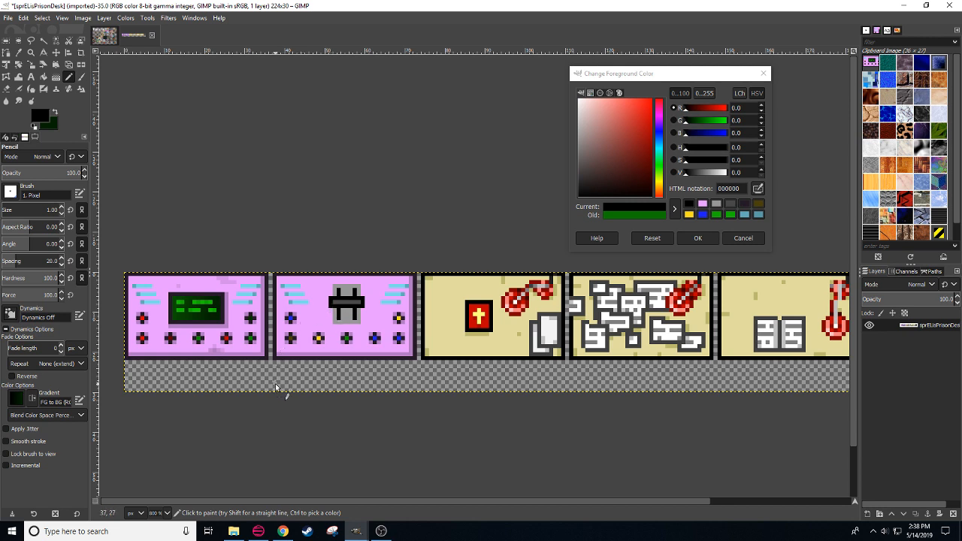
{"action": "left_click", "coordinate": [357, 297], "text": "ctrl"}
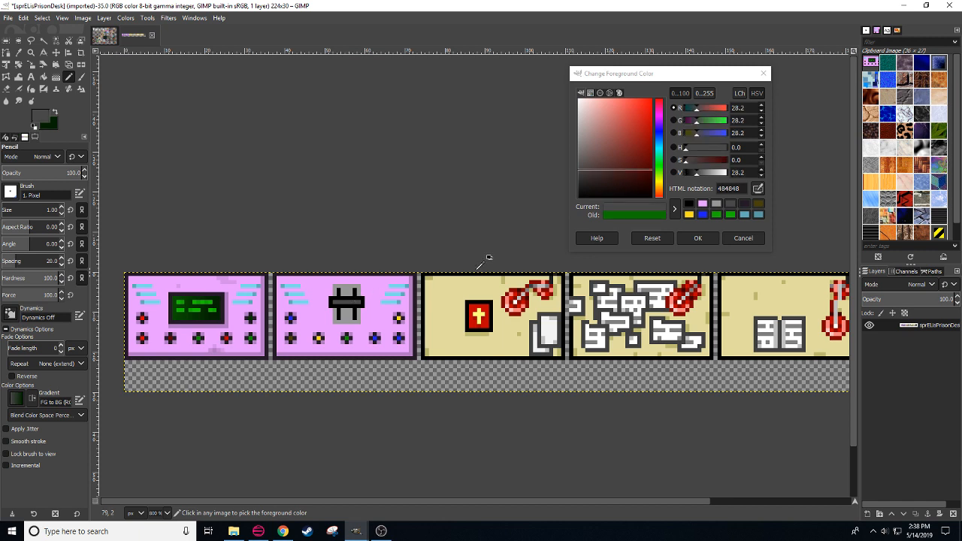
{"action": "left_click", "coordinate": [693, 173]}
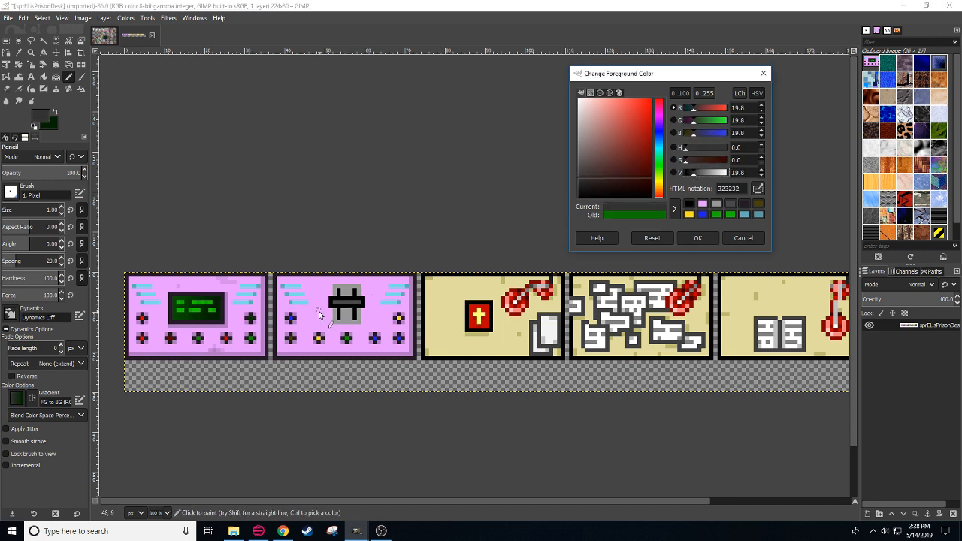
{"action": "left_click_drag", "start_coordinate": [340, 304], "coordinate": [360, 303]}
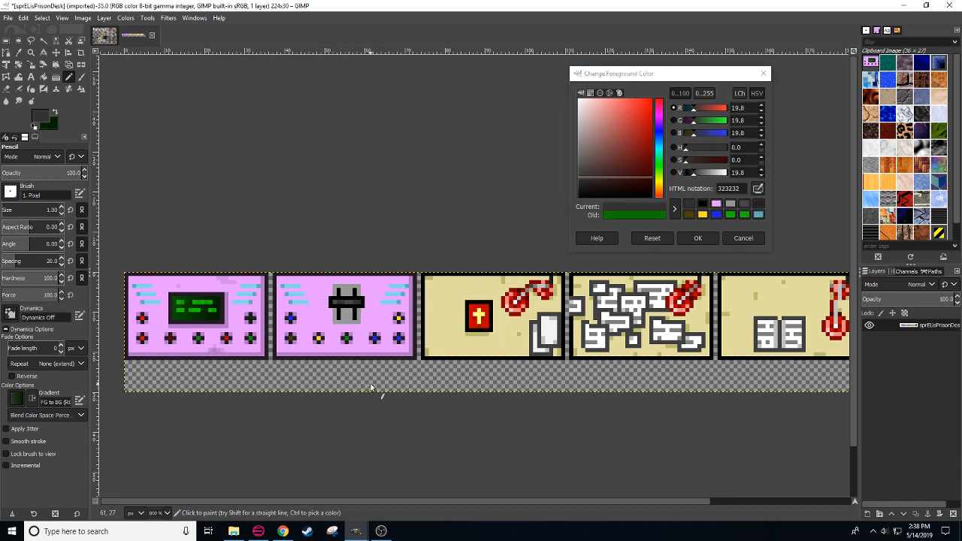
Step: Add shading pixels to the grey panel behind the bar using darker greys 585858 and 8a8a8a
{"action": "left_click", "coordinate": [355, 314], "text": "ctrl"}
{"action": "left_click_drag", "start_coordinate": [709, 174], "coordinate": [700, 174]}
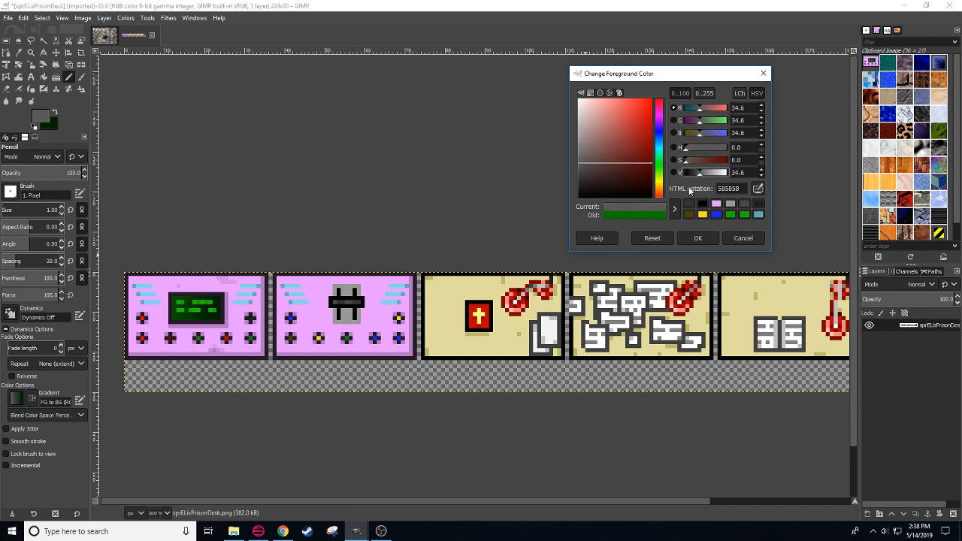
{"action": "left_click", "coordinate": [345, 322]}
{"action": "left_click", "coordinate": [350, 321], "text": "ctrl"}
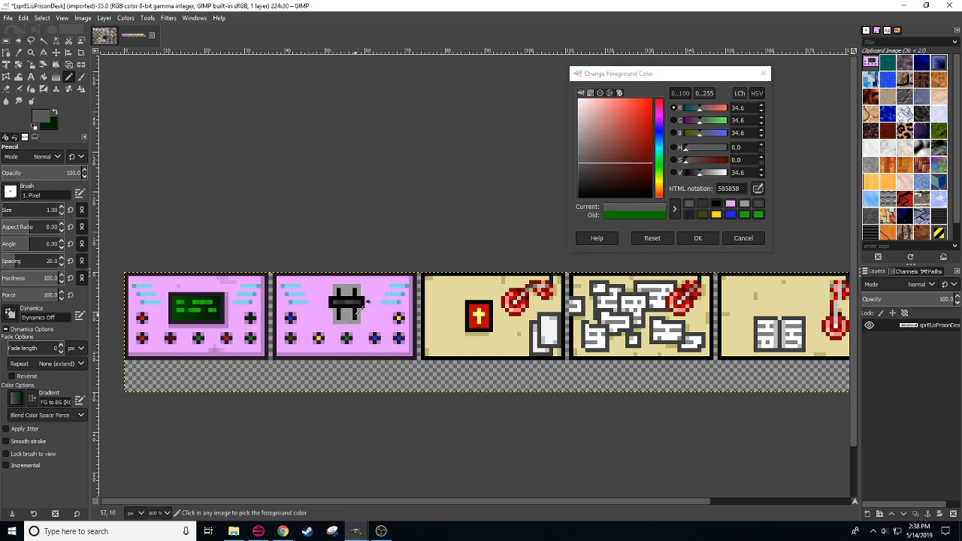
{"action": "left_click", "coordinate": [760, 175]}
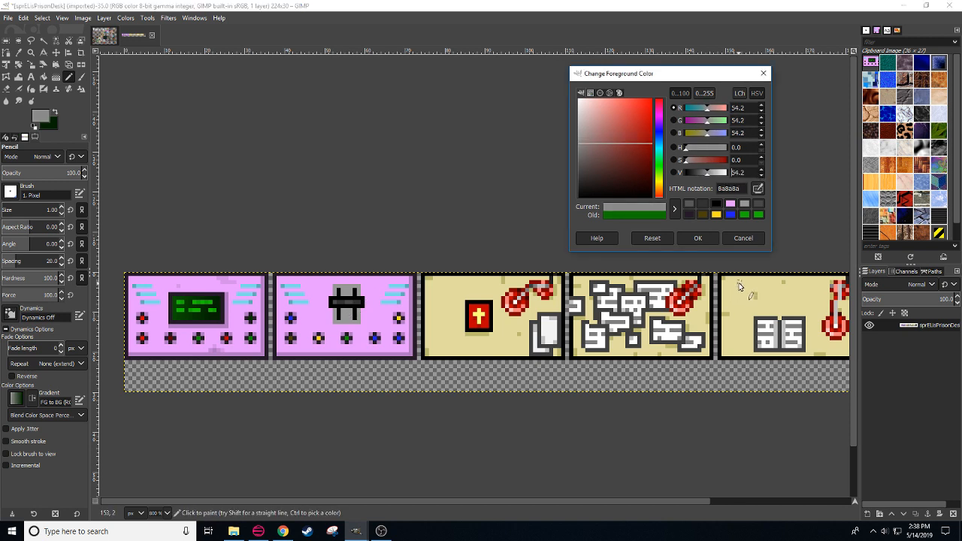
{"action": "left_click", "coordinate": [336, 324]}
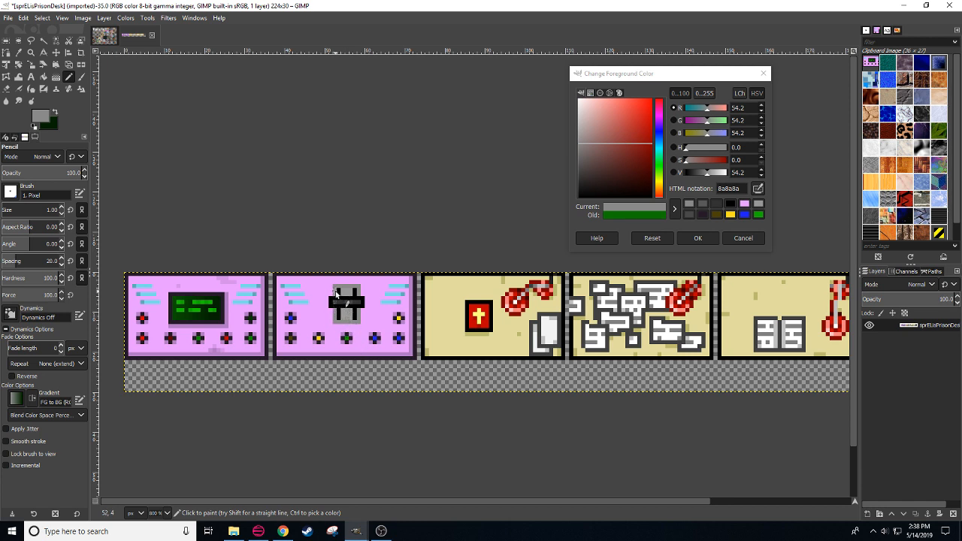
{"action": "left_click_drag", "start_coordinate": [702, 173], "coordinate": [699, 174]}
Step: Switch to Chrome and search Google for "frank west" in a new tab
{"action": "left_click", "coordinate": [282, 531]}
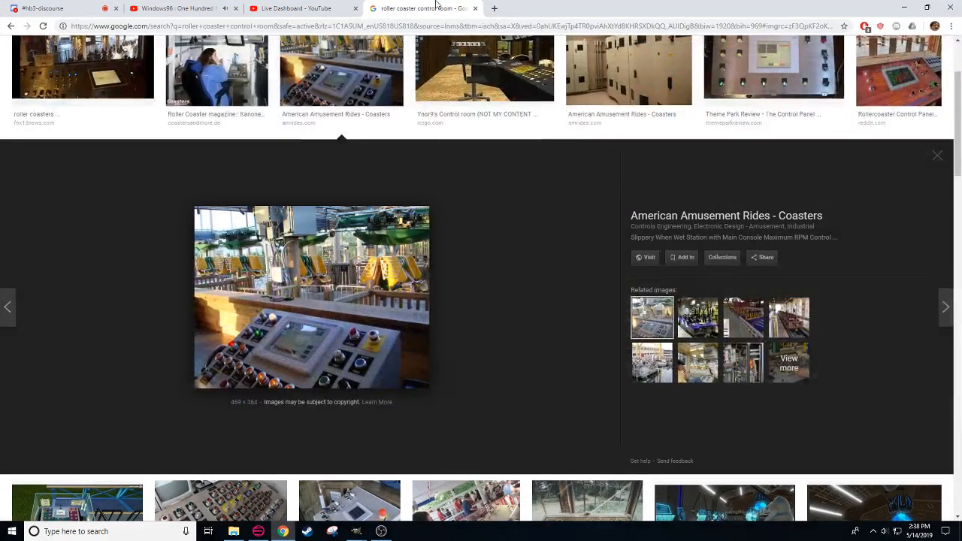
{"action": "key", "text": "ctrl+l"}
{"action": "left_click", "coordinate": [495, 9]}
{"action": "type", "text": "frank west"}
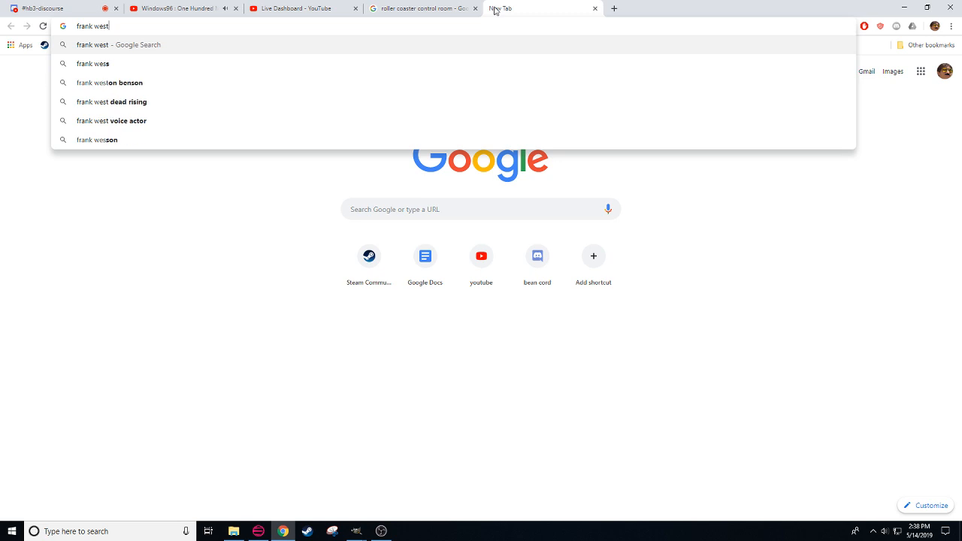
{"action": "key", "text": "Return"}
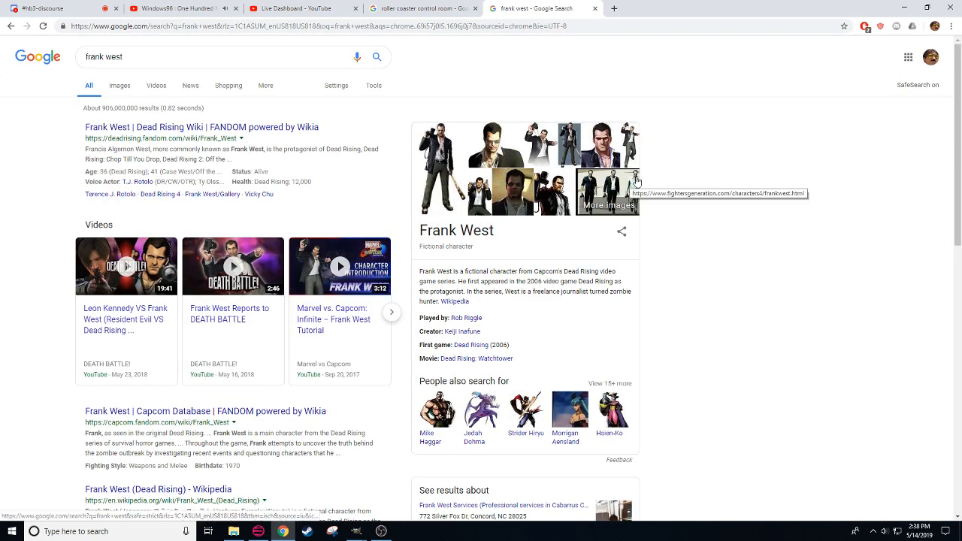
Step: Close the "frank west" search, return to GIMP and shade the grey panel above the black bar with dark grey 5a5a5a
{"action": "left_click", "coordinate": [594, 8]}
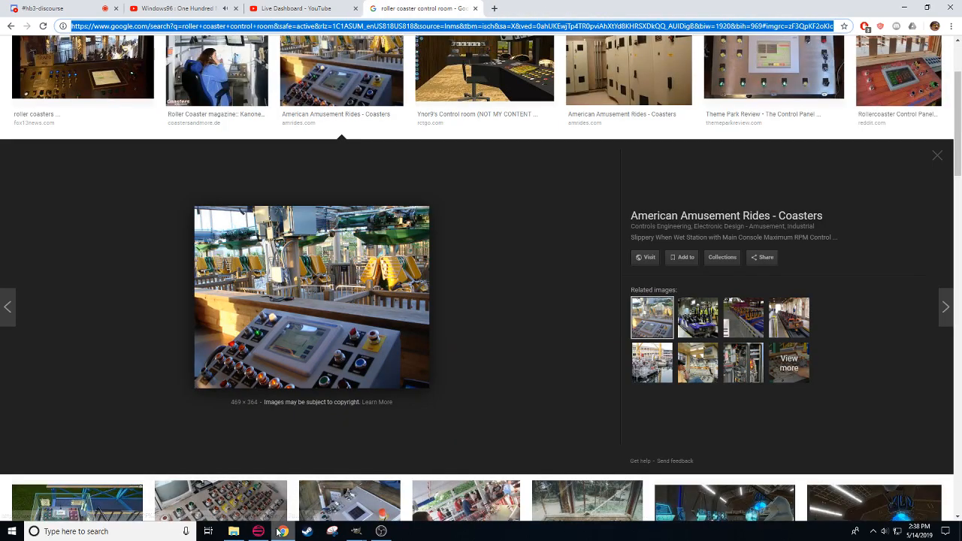
{"action": "left_click", "coordinate": [357, 531]}
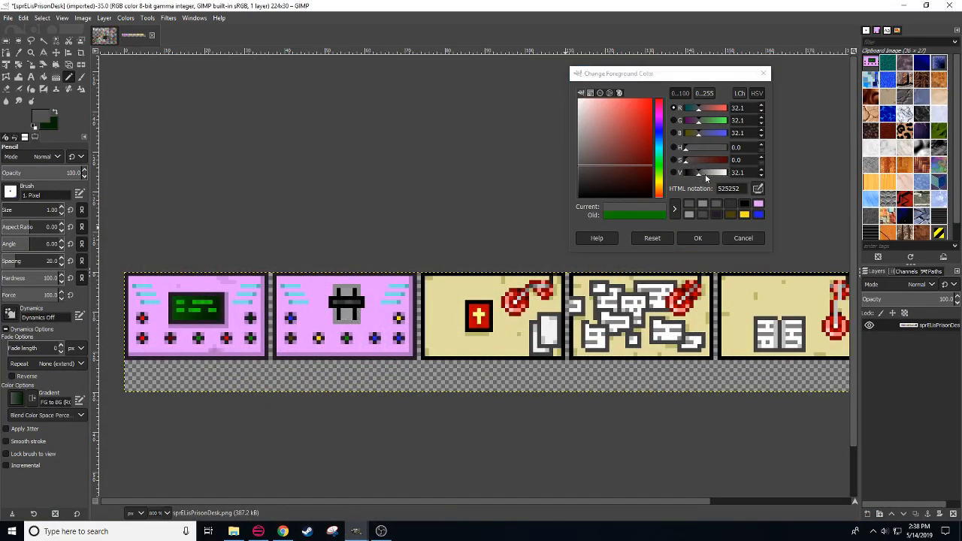
{"action": "left_click", "coordinate": [760, 171]}
{"action": "left_click", "coordinate": [760, 171]}
{"action": "left_click", "coordinate": [761, 171]}
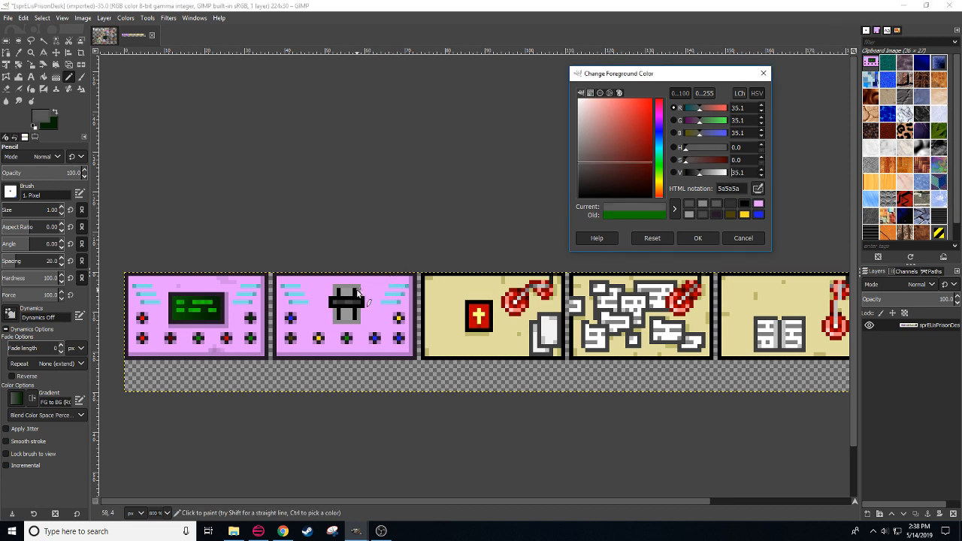
{"action": "left_click", "coordinate": [358, 293]}
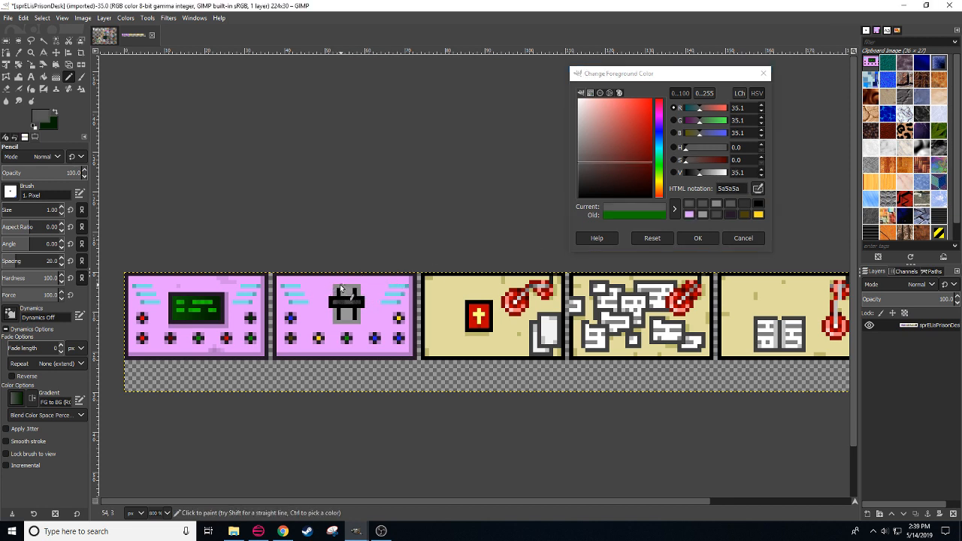
{"action": "left_click_drag", "start_coordinate": [337, 286], "coordinate": [356, 294]}
Step: Set the pencil to black at 22.9 opacity for shading the grey lever panel
{"action": "left_click", "coordinate": [424, 299], "text": "ctrl"}
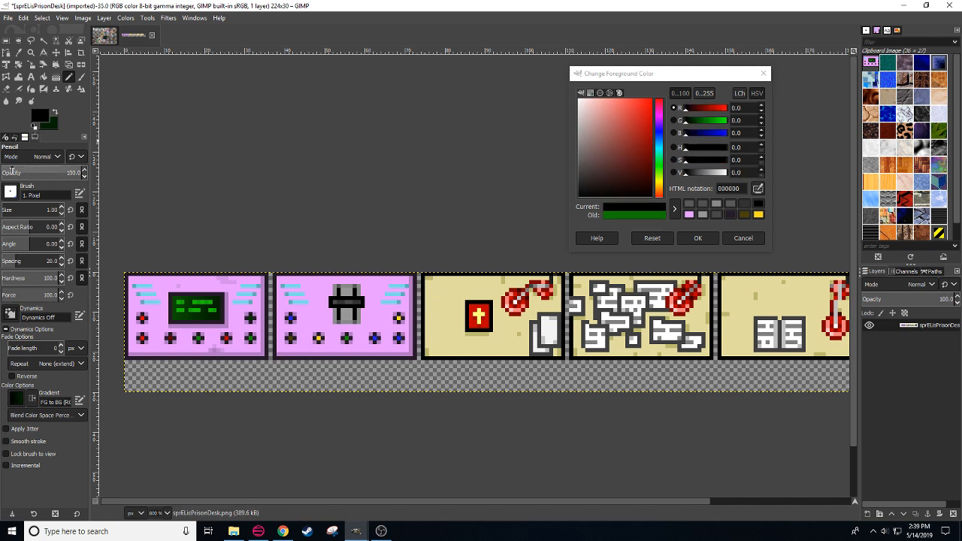
{"action": "left_click", "coordinate": [11, 172]}
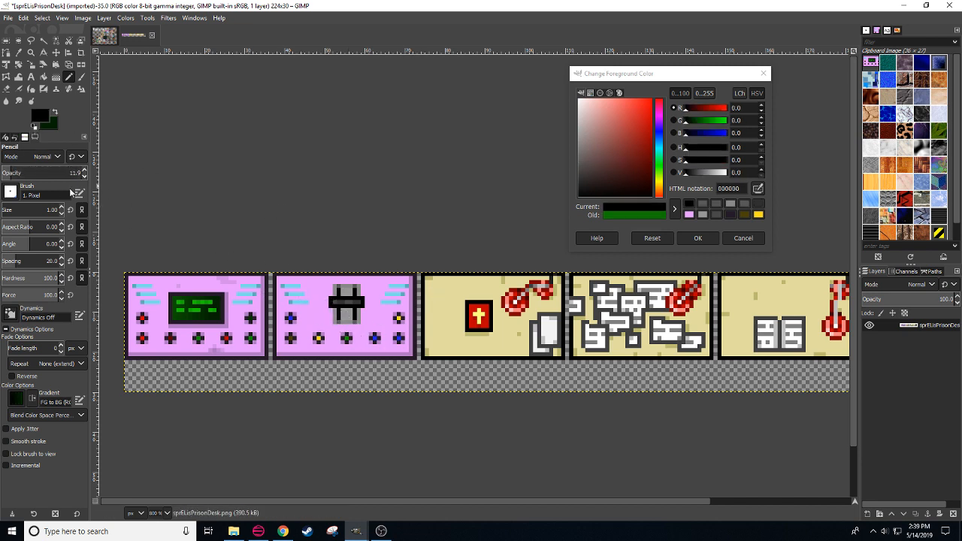
{"action": "left_click", "coordinate": [21, 172]}
{"action": "key", "text": "3"}
{"action": "key", "text": "4"}
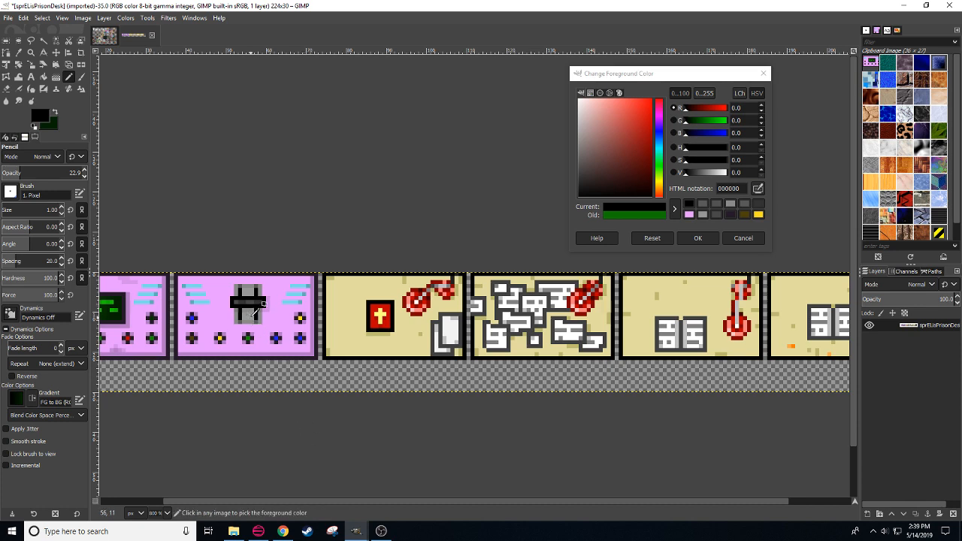
Step: Add soft highlights below the bar on the grey panel with b3b3b3 and c3c3c3, touching up with 979797
{"action": "mouse_move", "coordinate": [703, 172]}
{"action": "left_mouse_down"}
{"action": "mouse_move", "coordinate": [723, 172]}
{"action": "mouse_move", "coordinate": [714, 173]}
{"action": "left_mouse_up"}
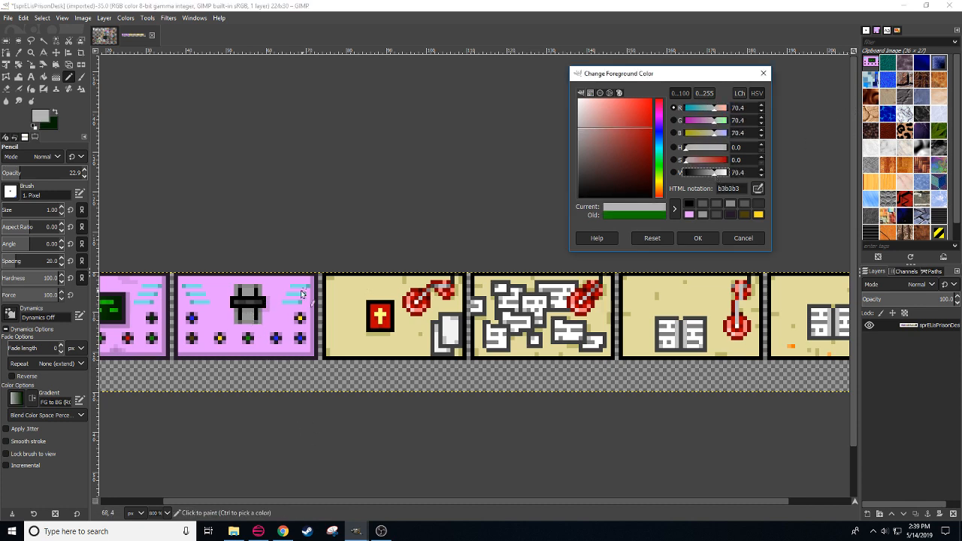
{"action": "left_click", "coordinate": [249, 319]}
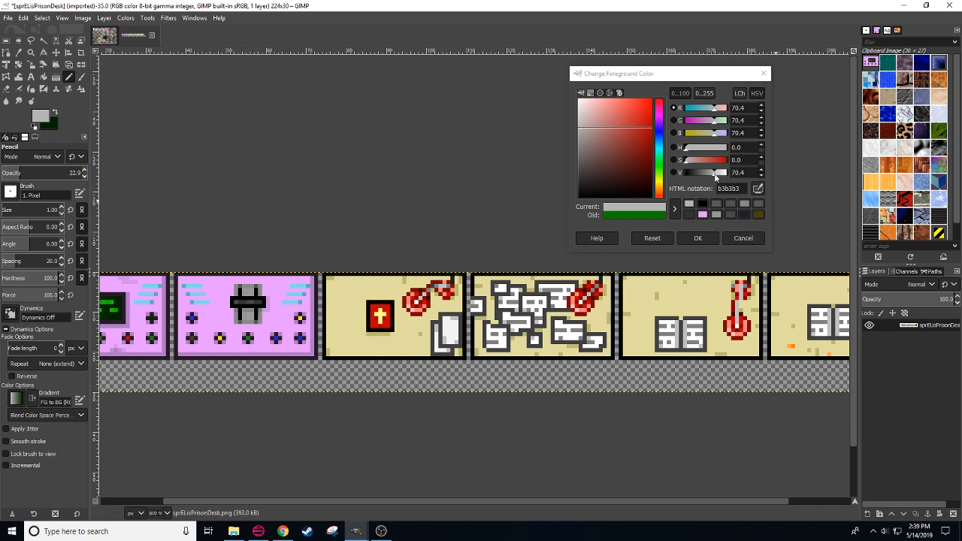
{"action": "left_click_drag", "start_coordinate": [715, 176], "coordinate": [720, 174]}
{"action": "left_click", "coordinate": [248, 322]}
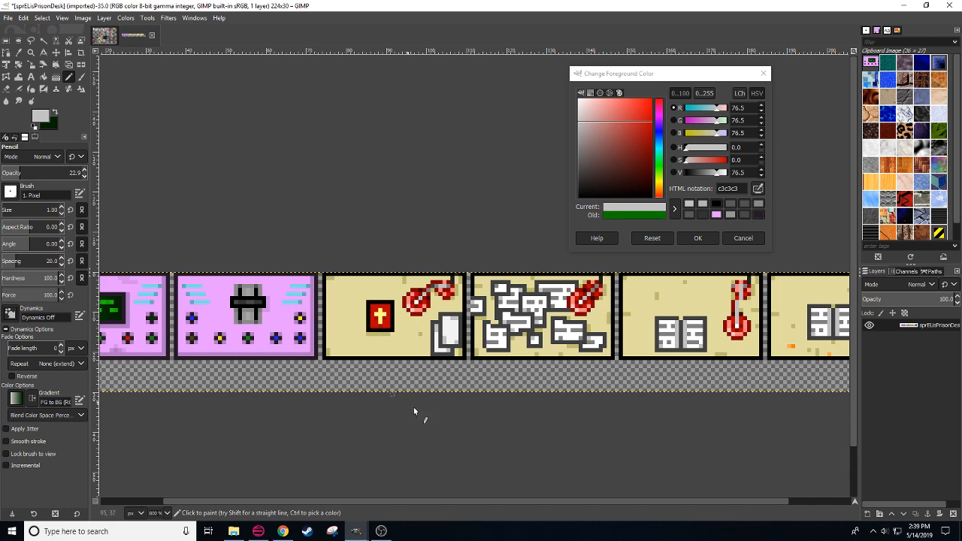
{"action": "left_click_drag", "start_coordinate": [413, 407], "coordinate": [445, 352]}
{"action": "left_click", "coordinate": [282, 234], "text": "ctrl"}
{"action": "left_click", "coordinate": [281, 248]}
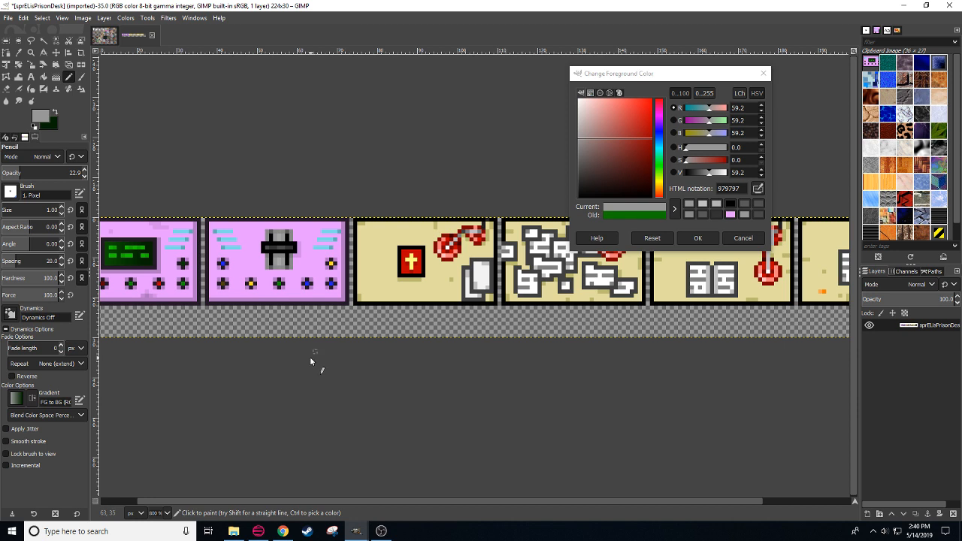
Step: Paint vertical yellow ffdd1f strips along both sides of the grey panel with the pencil at 100 opacity
{"action": "left_click_drag", "start_coordinate": [262, 405], "coordinate": [315, 433]}
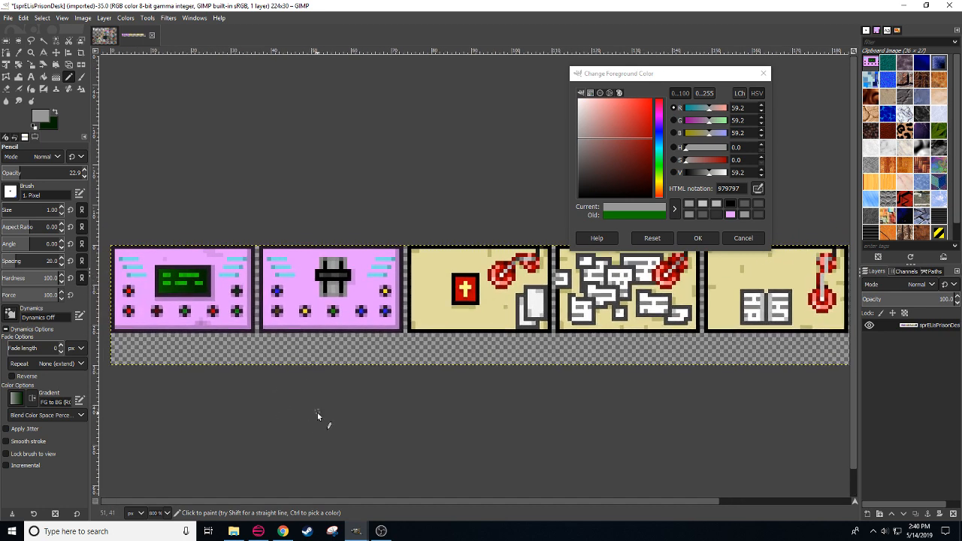
{"action": "left_click", "coordinate": [385, 290], "text": "ctrl"}
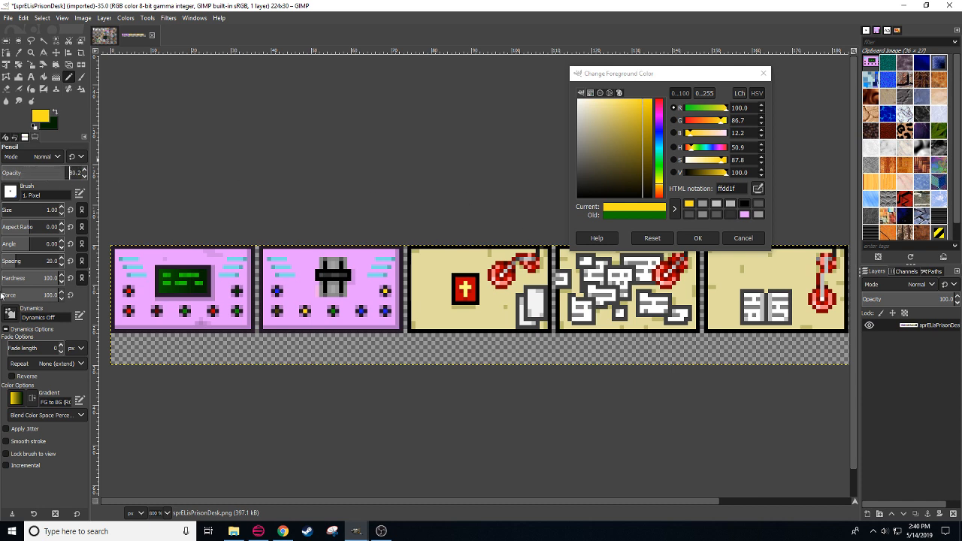
{"action": "left_click_drag", "start_coordinate": [50, 179], "coordinate": [88, 177]}
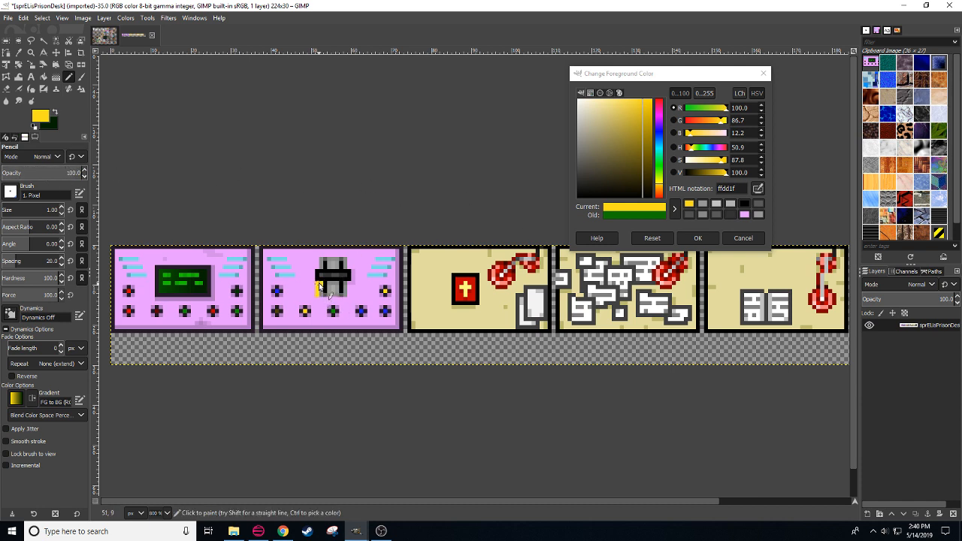
{"action": "left_click_drag", "start_coordinate": [317, 294], "coordinate": [316, 261]}
{"action": "left_click_drag", "start_coordinate": [349, 297], "coordinate": [348, 264]}
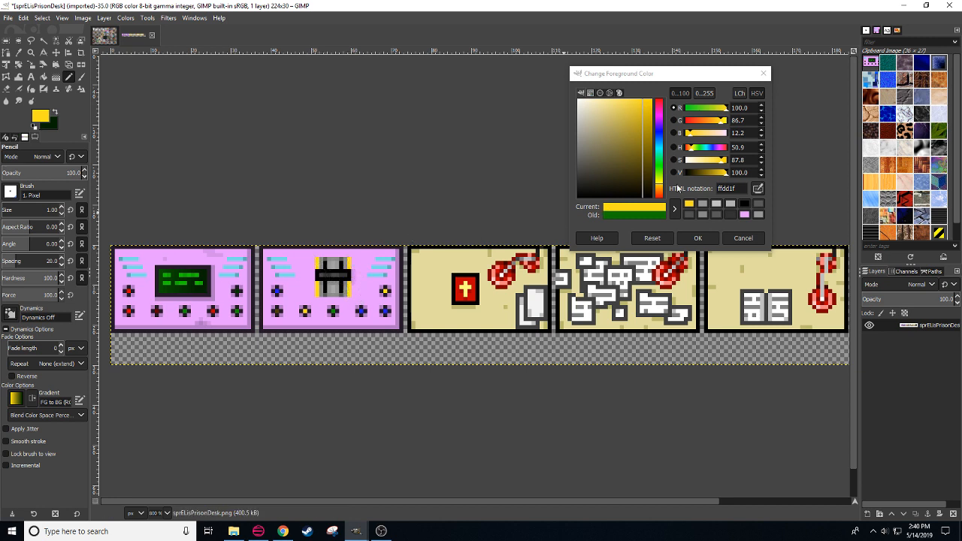
Step: Paint alternating dark pixels along the yellow side strips with 1f1b04 to make hazard stripes
{"action": "left_click", "coordinate": [696, 172]}
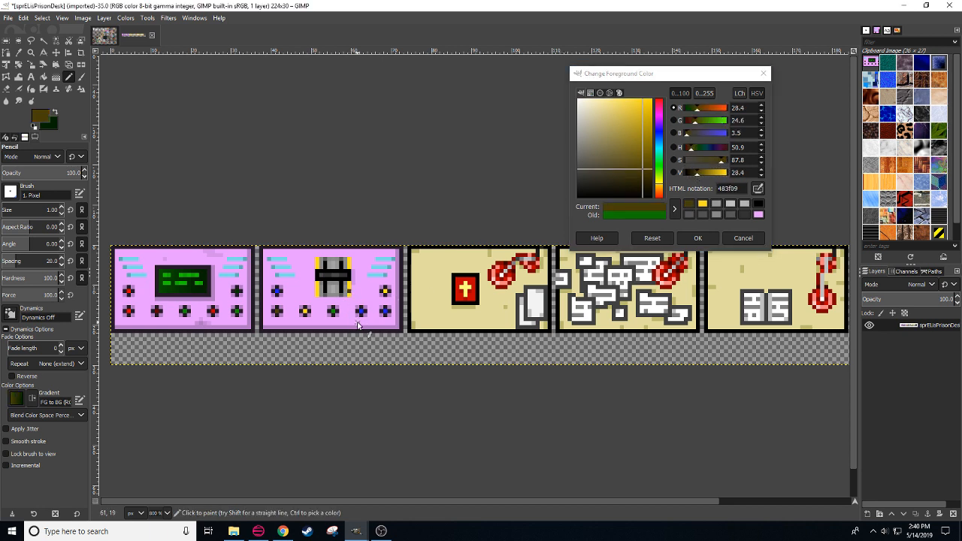
{"action": "left_click", "coordinate": [690, 172]}
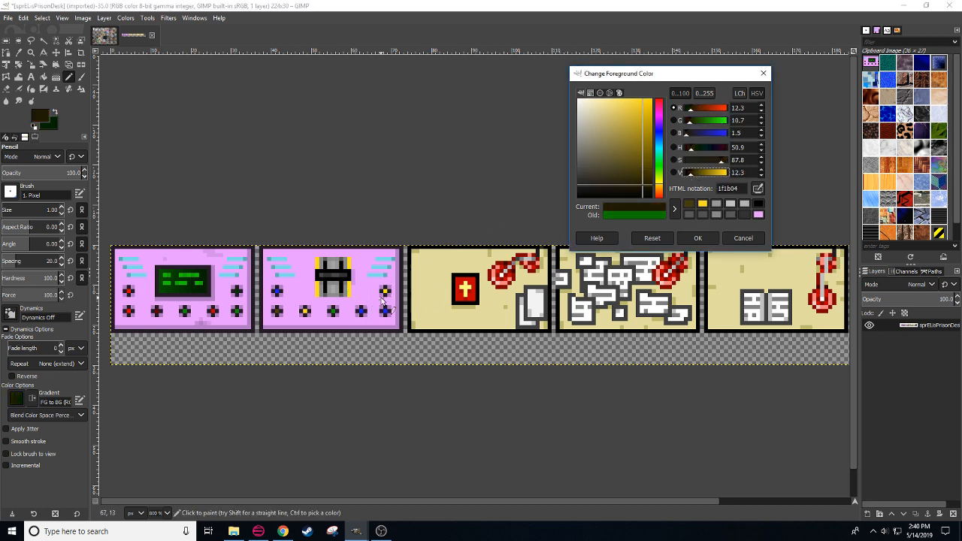
{"action": "left_click", "coordinate": [351, 293]}
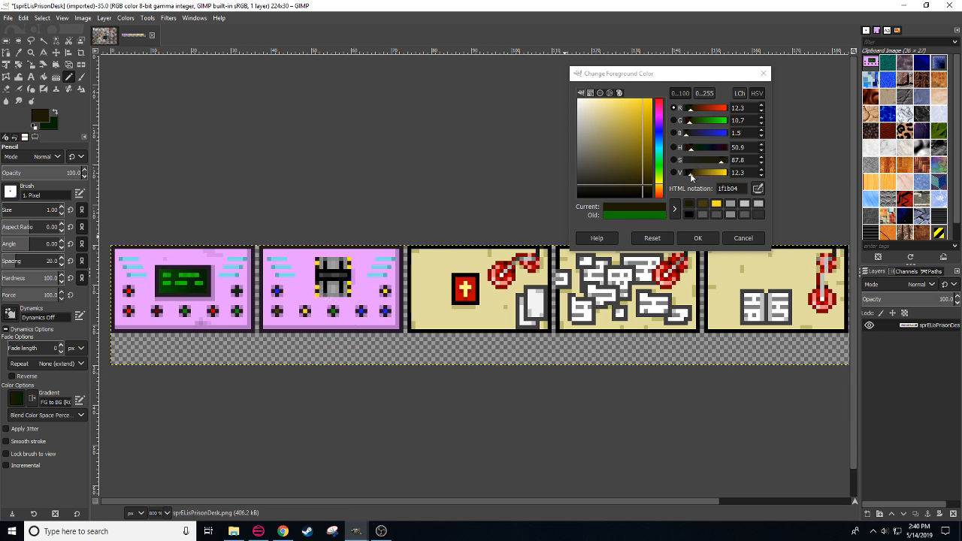
Step: Continue the hazard stripes over the black bar's ends with yellow ffdd1f and dark 362e07, touching up the bar in black
{"action": "left_click_drag", "start_coordinate": [690, 177], "coordinate": [694, 178]}
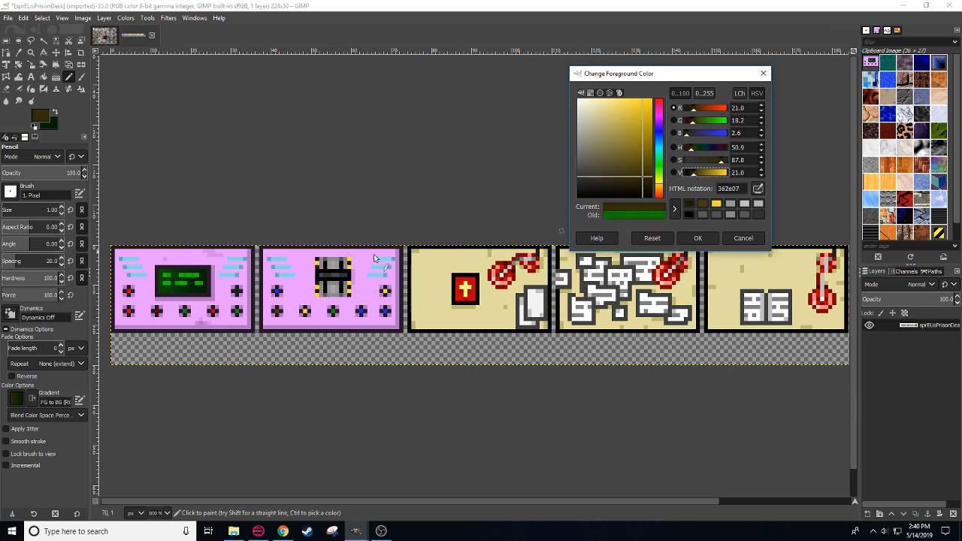
{"action": "left_click", "coordinate": [326, 265], "text": "ctrl"}
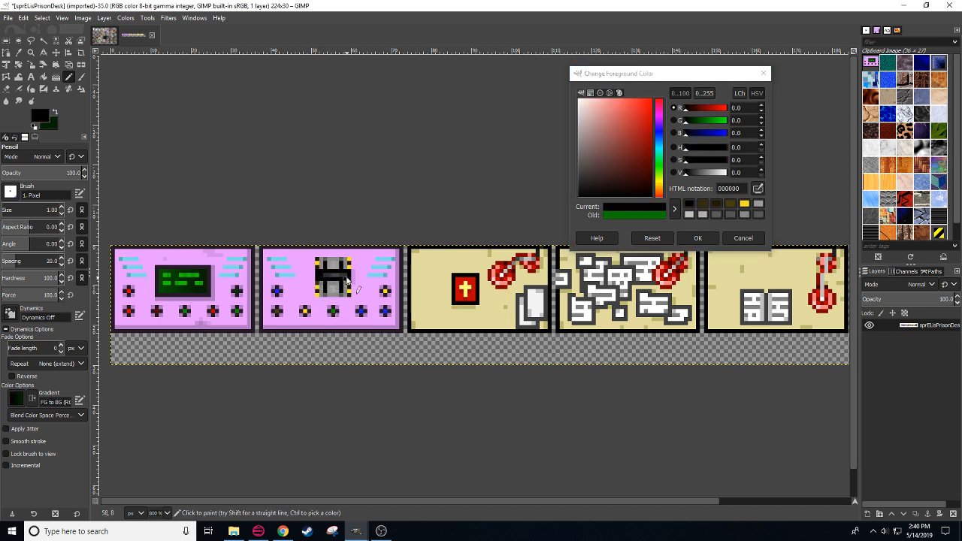
{"action": "left_click", "coordinate": [349, 277], "text": "ctrl"}
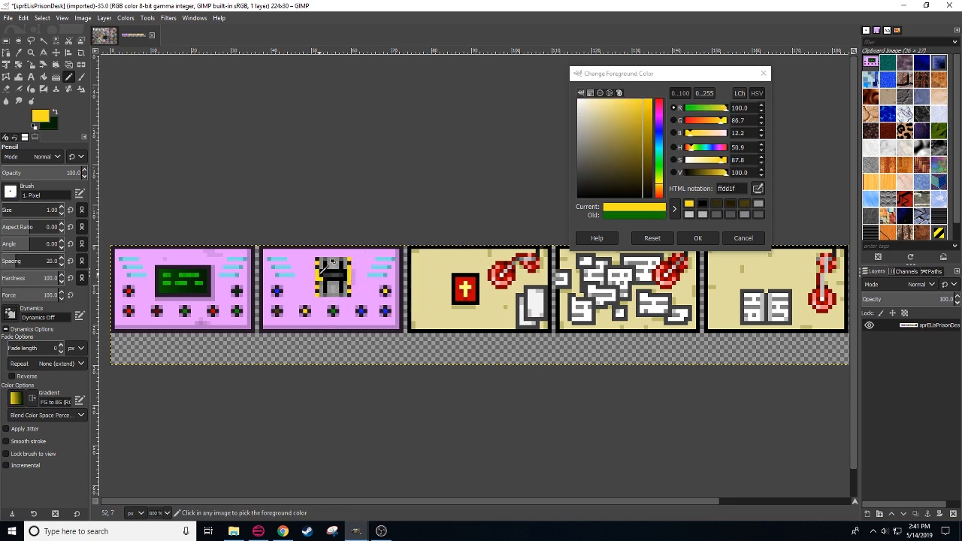
{"action": "left_click", "coordinate": [347, 281], "text": "ctrl"}
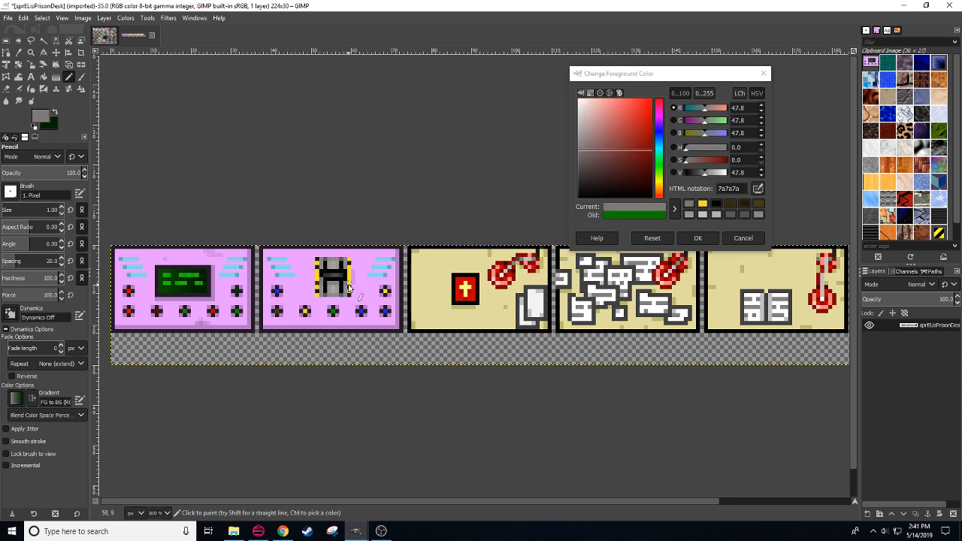
{"action": "scroll", "coordinate": [350, 300], "scroll_direction": "left", "scroll_amount": 1}
{"action": "left_click", "coordinate": [353, 279], "text": "ctrl"}
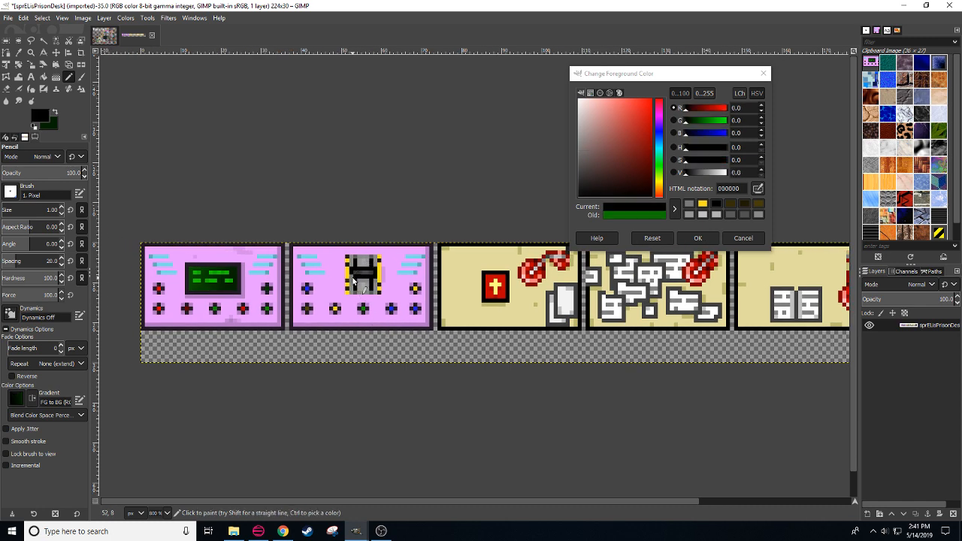
{"action": "left_click", "coordinate": [347, 275], "text": "ctrl"}
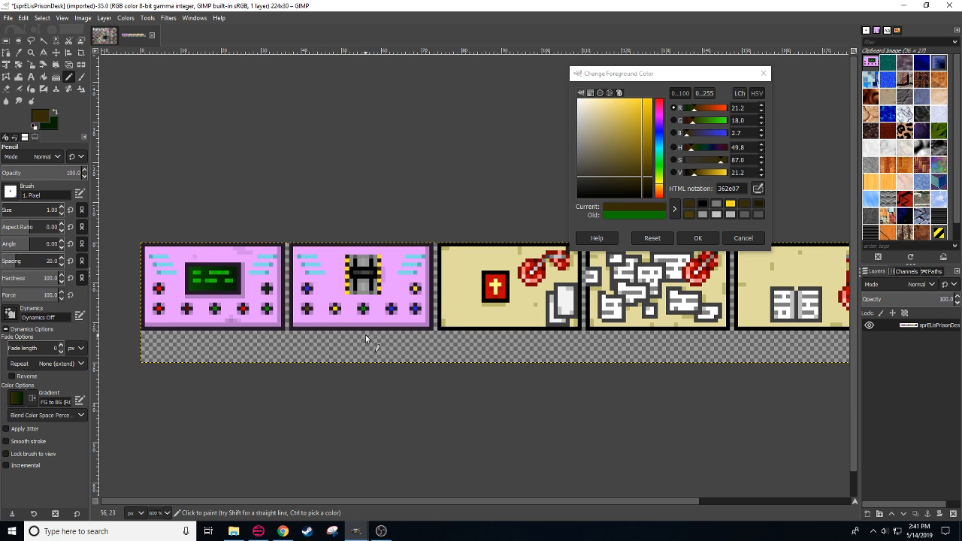
Step: Redraw the panel's left strip as a straight yellow ffdd1f line and repaint its alternating dark pixels with 1f1b04
{"action": "left_click", "coordinate": [348, 289], "text": "ctrl"}
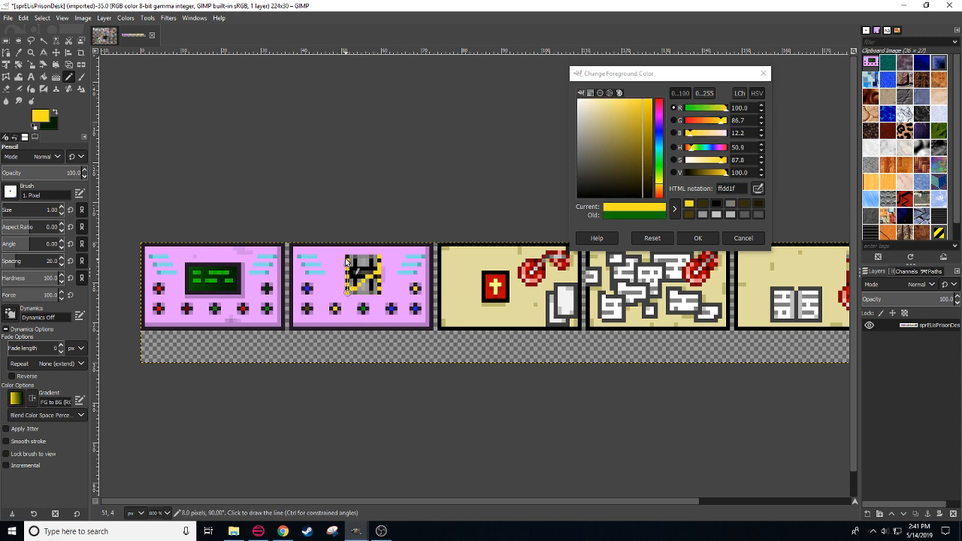
{"action": "left_click", "coordinate": [347, 293]}
{"action": "left_click", "coordinate": [347, 257], "text": "shift"}
{"action": "left_click", "coordinate": [378, 291], "text": "ctrl"}
{"action": "left_click", "coordinate": [347, 292]}
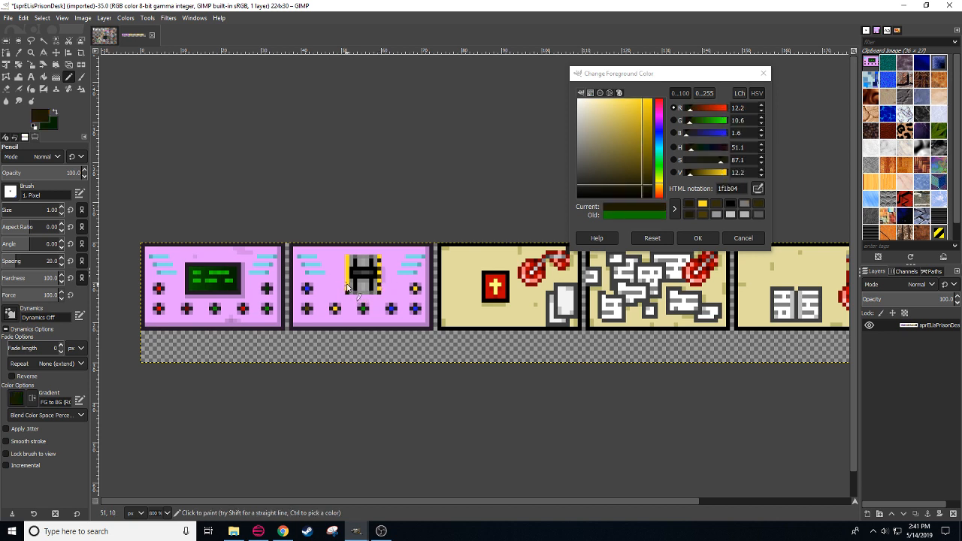
{"action": "left_click", "coordinate": [347, 285]}
{"action": "left_click", "coordinate": [347, 277]}
{"action": "left_click", "coordinate": [347, 269]}
{"action": "left_click", "coordinate": [347, 261]}
Step: Draw a rectangular outline in dark purple 251929 around the lever panel and its hazard-striped sides
{"action": "left_click", "coordinate": [383, 290], "text": "ctrl"}
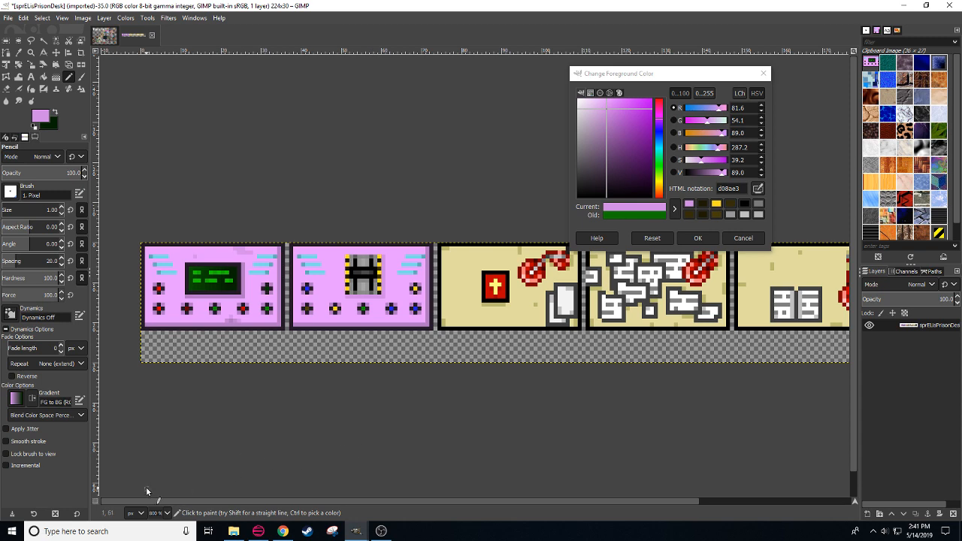
{"action": "scroll", "coordinate": [158, 512], "scroll_direction": "down", "scroll_amount": 1}
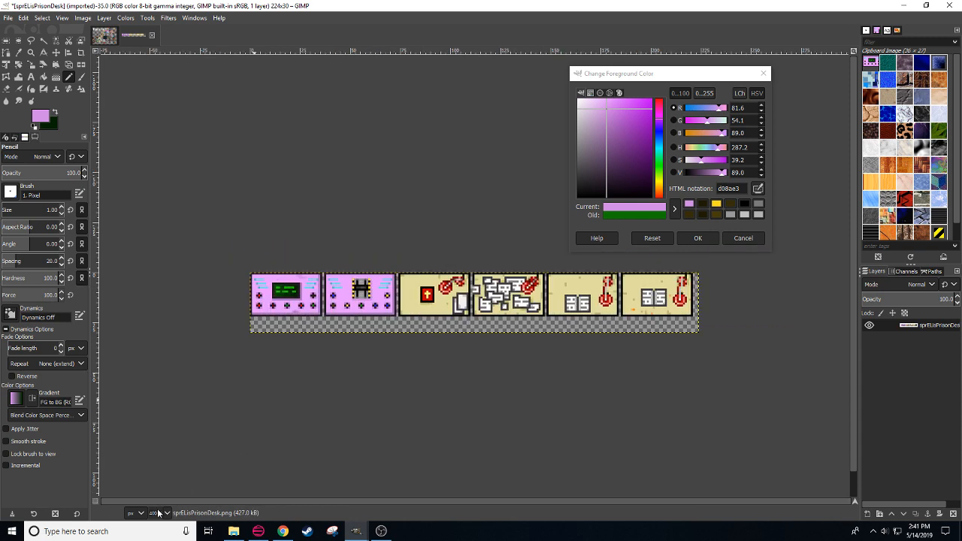
{"action": "scroll", "coordinate": [157, 512], "scroll_direction": "up", "scroll_amount": 1}
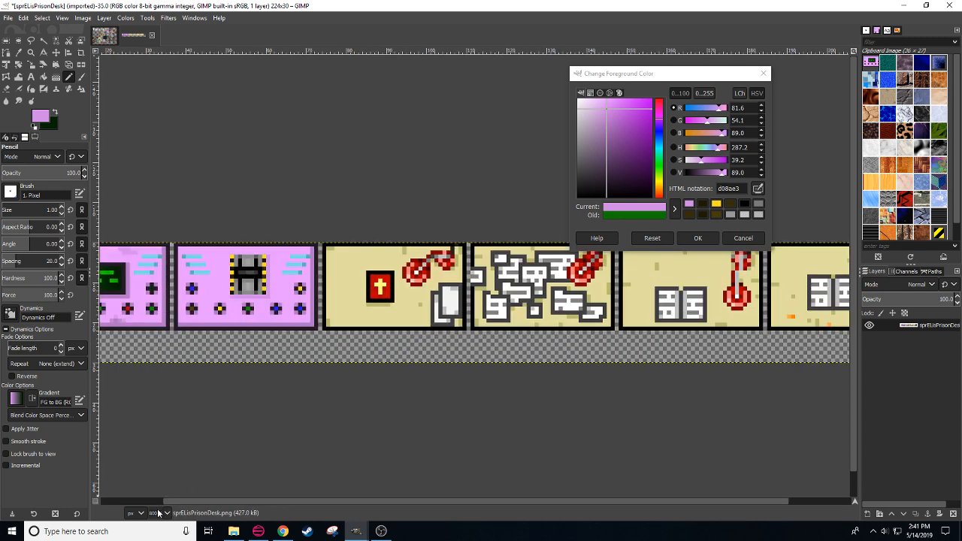
{"action": "left_click_drag", "start_coordinate": [228, 439], "coordinate": [295, 451]}
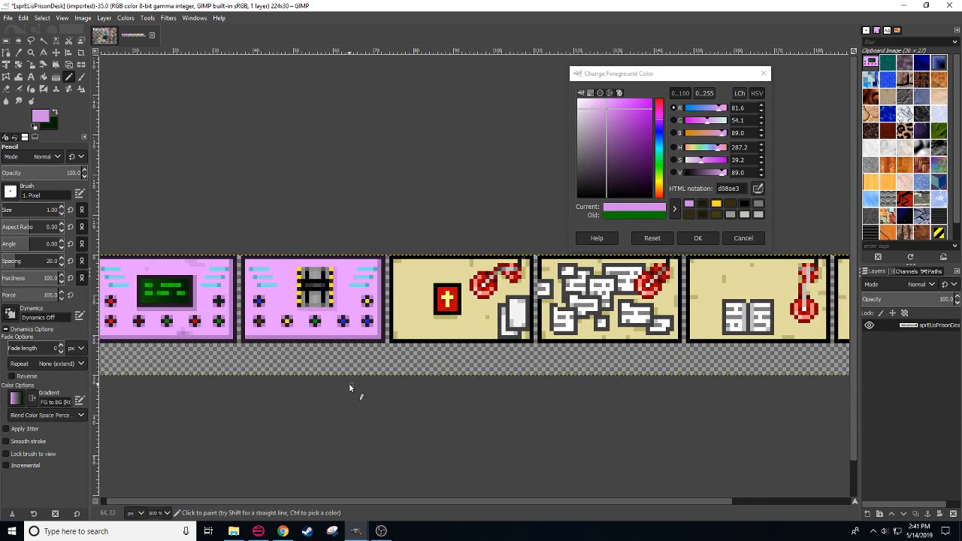
{"action": "left_click", "coordinate": [320, 308]}
{"action": "left_click", "coordinate": [295, 310]}
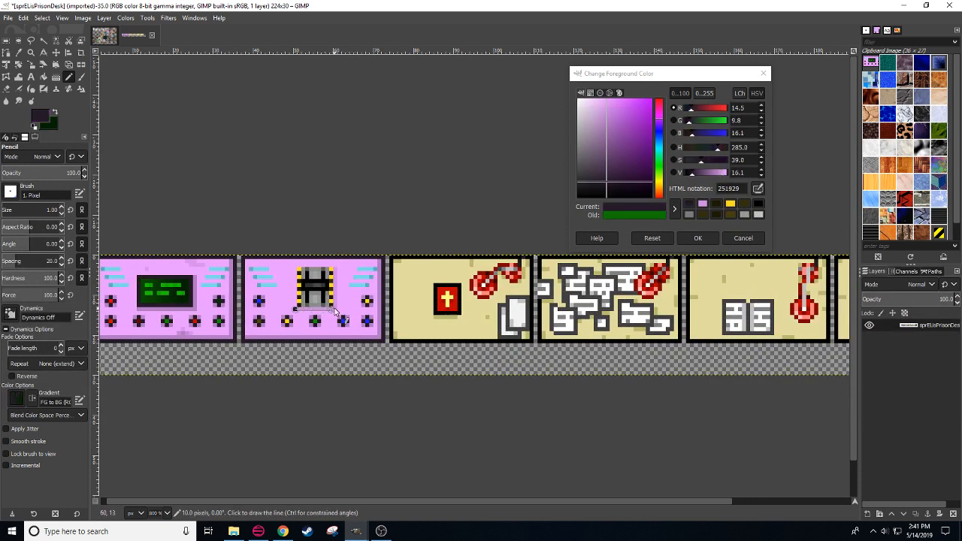
{"action": "left_click", "coordinate": [335, 309], "text": "shift"}
{"action": "left_click", "coordinate": [335, 267], "text": "shift"}
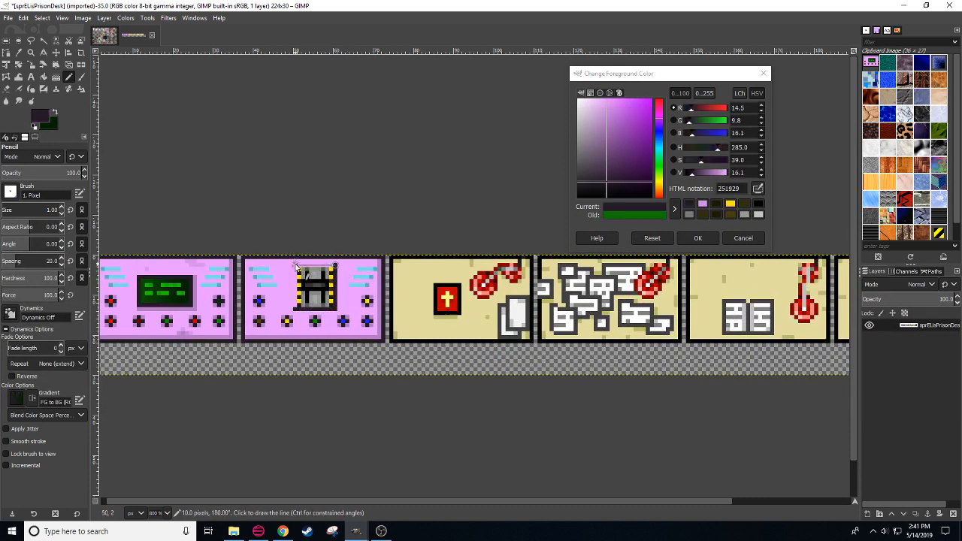
{"action": "left_click", "coordinate": [295, 266], "text": "shift"}
{"action": "left_click", "coordinate": [295, 308], "text": "shift"}
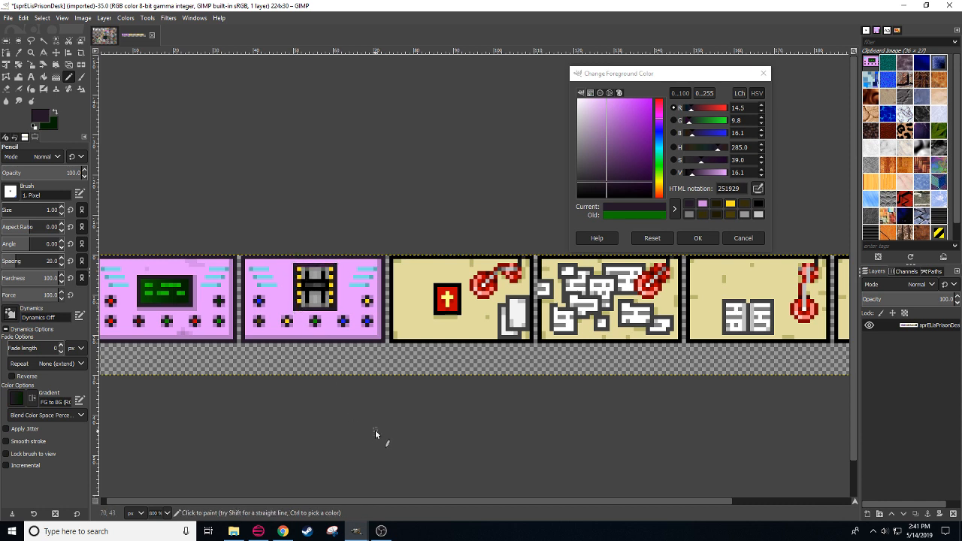
Step: Touch up the hazard stripes on the lever panel's sides with dark 1f1b04 and yellow ffdd1f
{"action": "key", "text": "ctrl"}
{"action": "left_click", "coordinate": [339, 284], "text": "ctrl"}
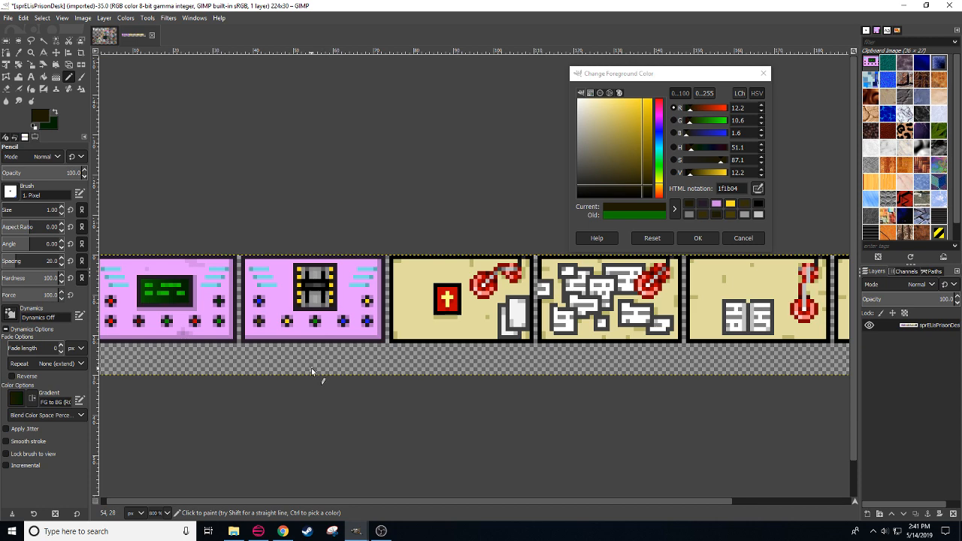
{"action": "left_click_drag", "start_coordinate": [311, 368], "coordinate": [367, 364]}
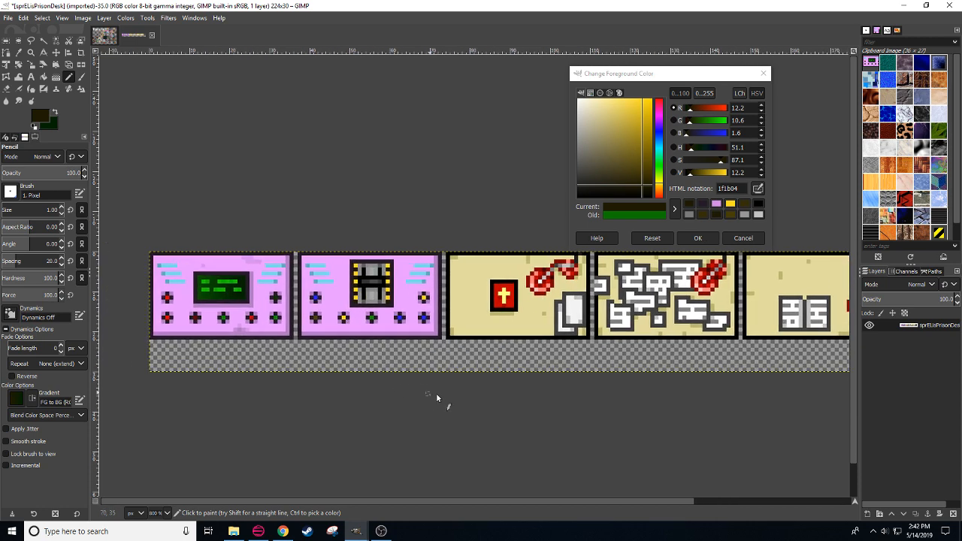
{"action": "left_click_drag", "start_coordinate": [435, 393], "coordinate": [473, 394]}
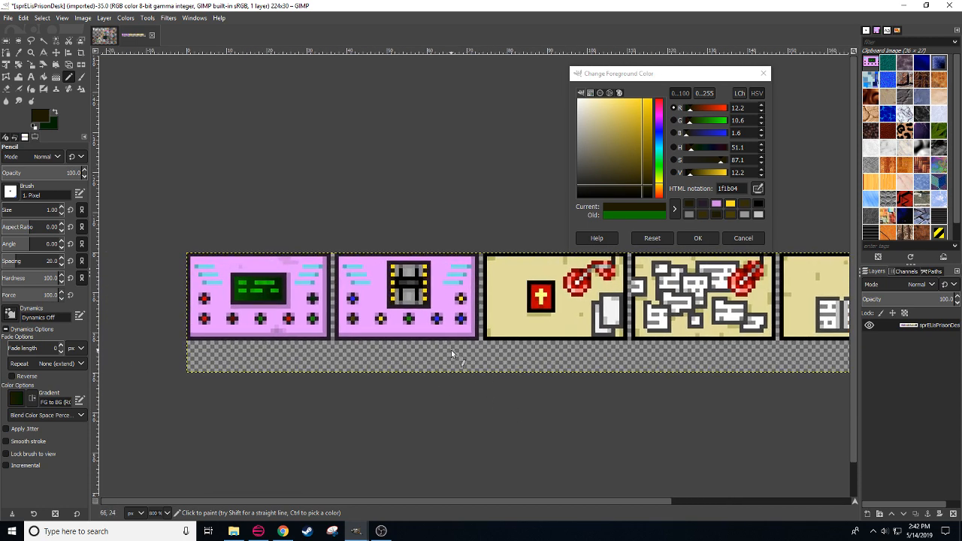
{"action": "left_click", "coordinate": [396, 308], "text": "ctrl"}
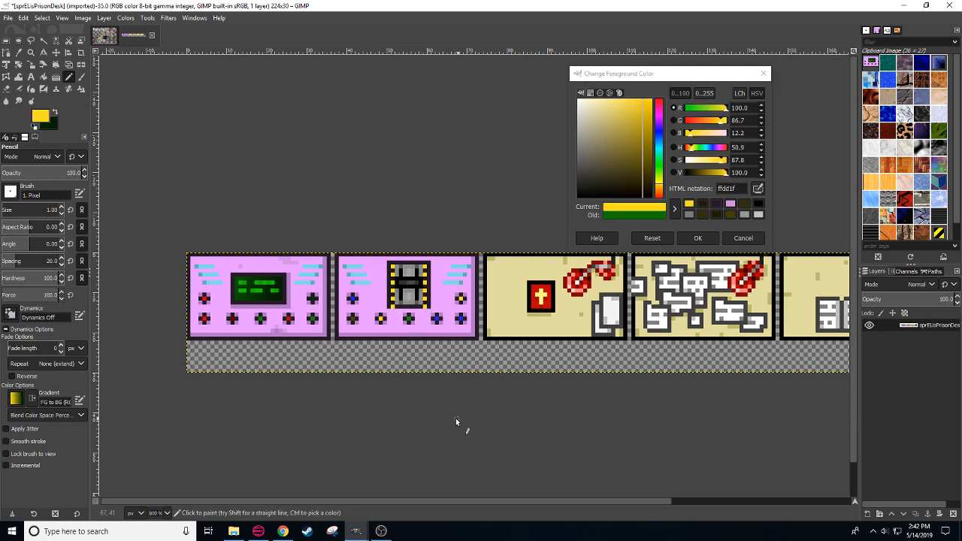
Step: Paint a purple b277c3 shadow along the right and bottom edges of the lever panel
{"action": "left_click_drag", "start_coordinate": [455, 417], "coordinate": [302, 432]}
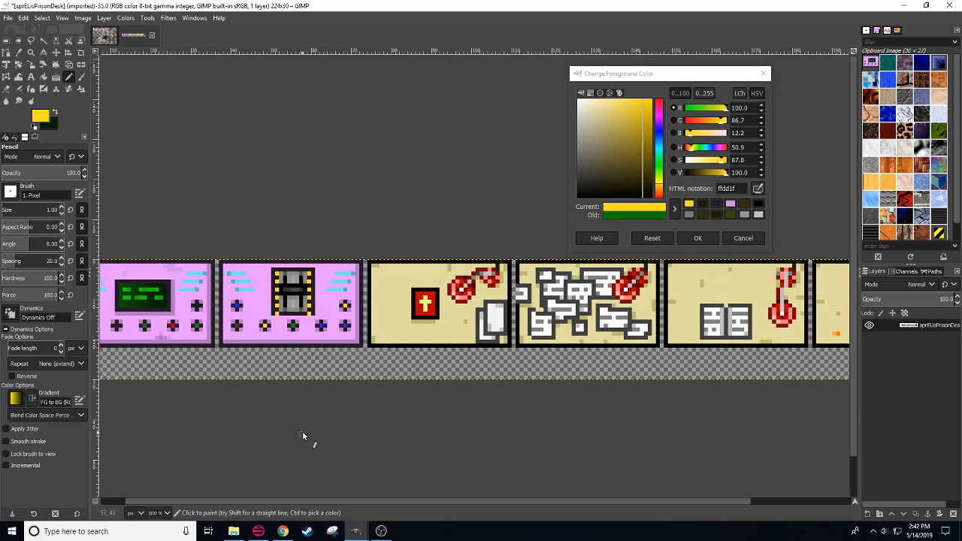
{"action": "left_click", "coordinate": [252, 315], "text": "ctrl"}
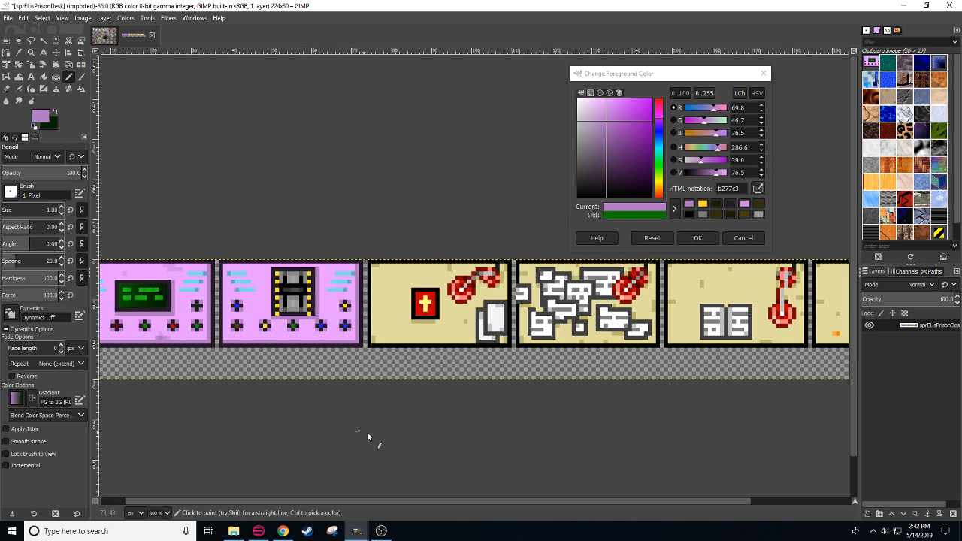
{"action": "left_click_drag", "start_coordinate": [366, 431], "coordinate": [393, 436]}
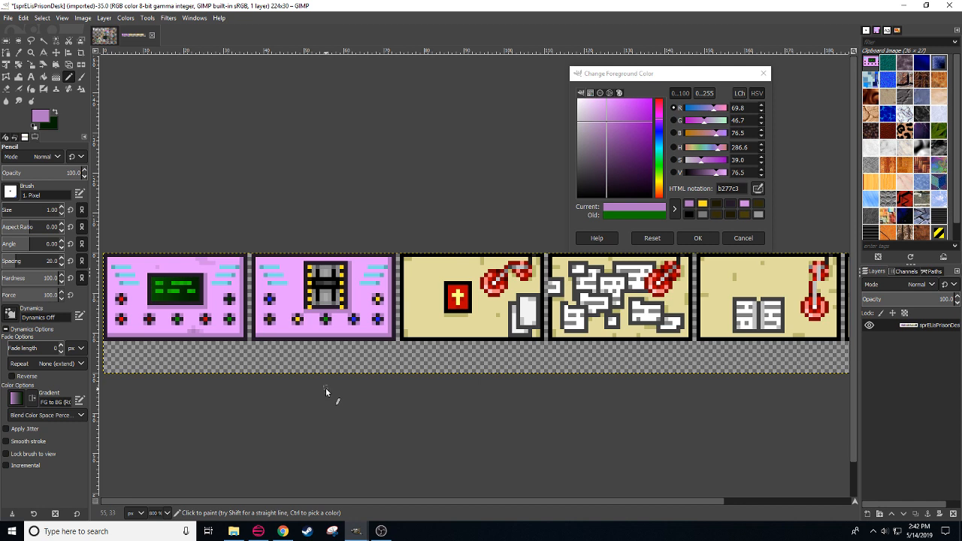
Step: Try to move the lever panel and its shadow up two pixels by cutting and pasting the selection
{"action": "key", "text": "r"}
{"action": "left_click_drag", "start_coordinate": [304, 261], "coordinate": [350, 311]}
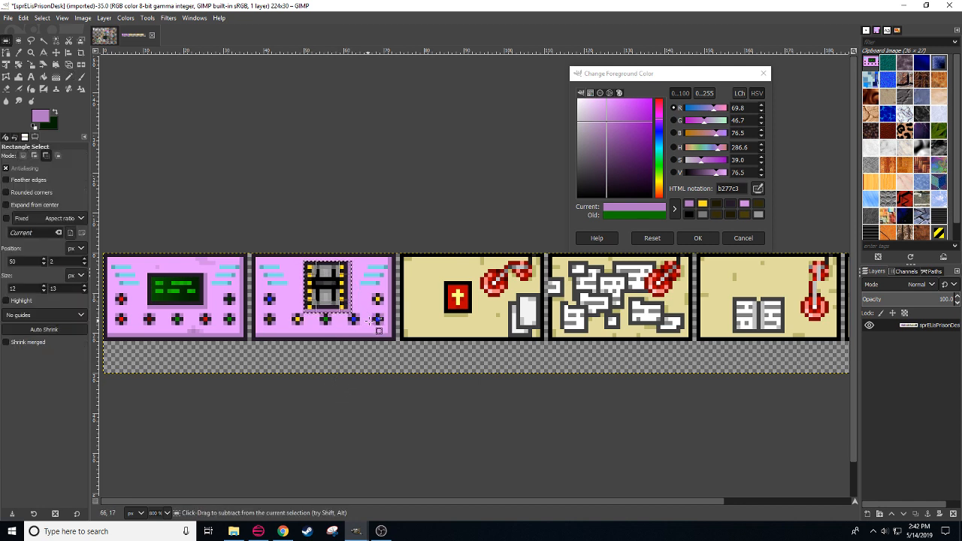
{"action": "key", "text": "ctrl+x"}
{"action": "key", "text": "ctrl+v"}
{"action": "key", "text": "Up"}
{"action": "key", "text": "Up"}
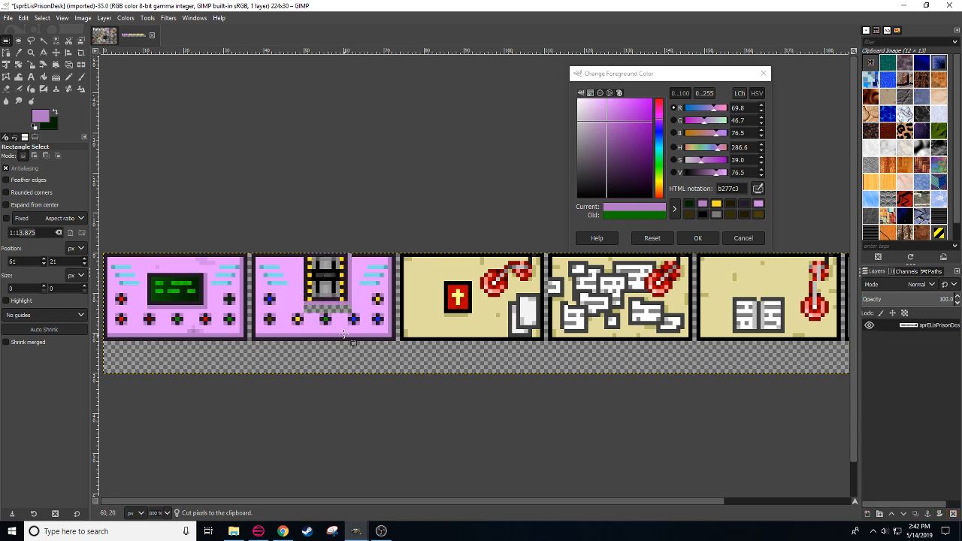
Step: Fill the gap below the moved lever panel with e99bff and repair the desk's upper outline with 251929
{"action": "key", "text": "n"}
{"action": "left_click", "coordinate": [359, 301], "text": "ctrl"}
{"action": "key", "text": "shift+b"}
{"action": "left_click", "coordinate": [343, 310]}
{"action": "left_click_drag", "start_coordinate": [365, 409], "coordinate": [358, 410]}
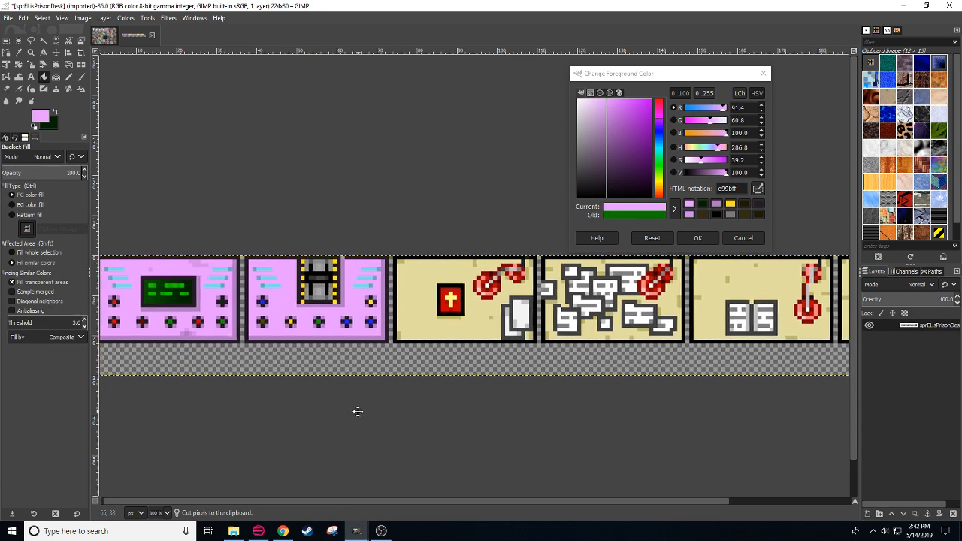
{"action": "key", "text": "n"}
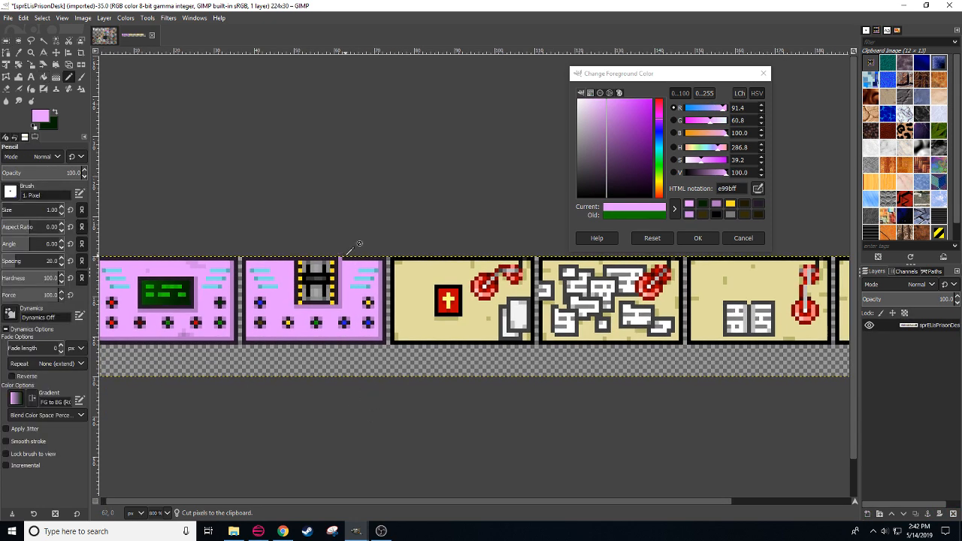
{"action": "left_click", "coordinate": [346, 257], "text": "ctrl"}
{"action": "left_click", "coordinate": [340, 258]}
Step: Undo the outline repair, the gap fill and the lever panel move, and clear the selection
{"action": "left_click_drag", "start_coordinate": [410, 421], "coordinate": [470, 338]}
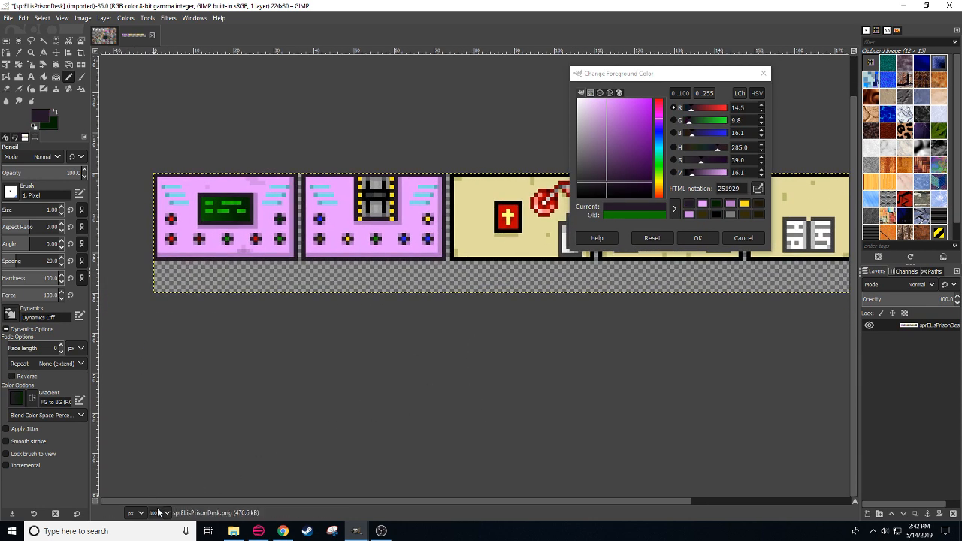
{"action": "scroll", "coordinate": [157, 511], "scroll_direction": "down", "scroll_amount": 1}
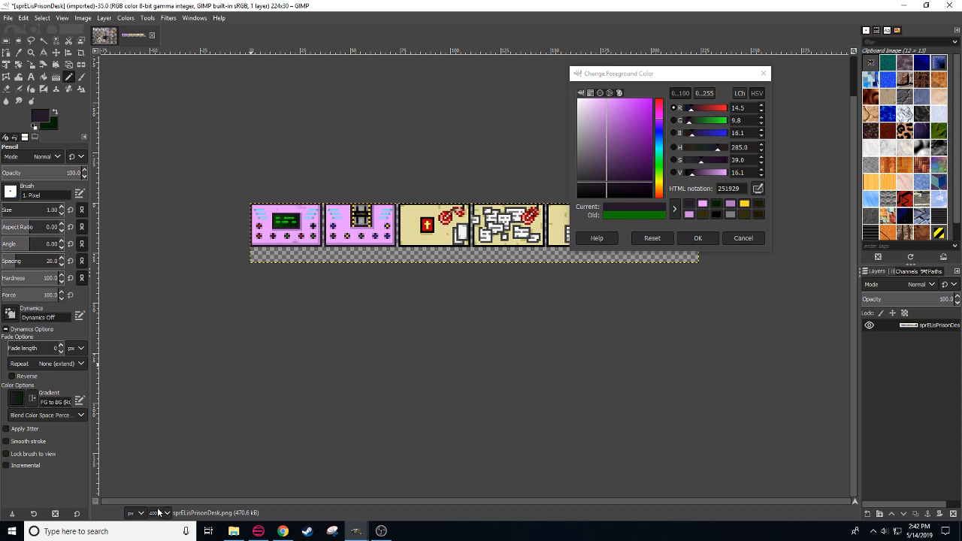
{"action": "scroll", "coordinate": [158, 511], "scroll_direction": "up", "scroll_amount": 1}
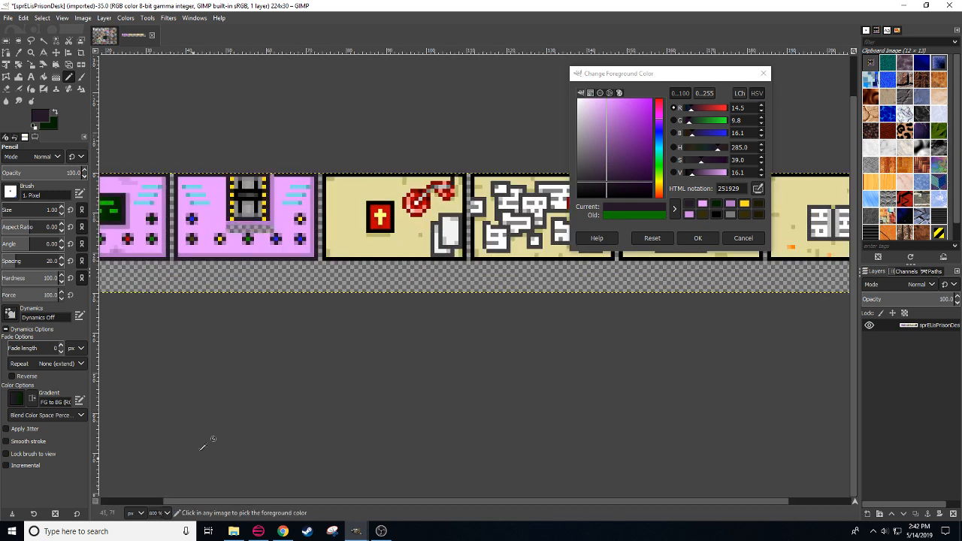
{"action": "key", "text": "ctrl+x"}
{"action": "key", "text": "ctrl+z"}
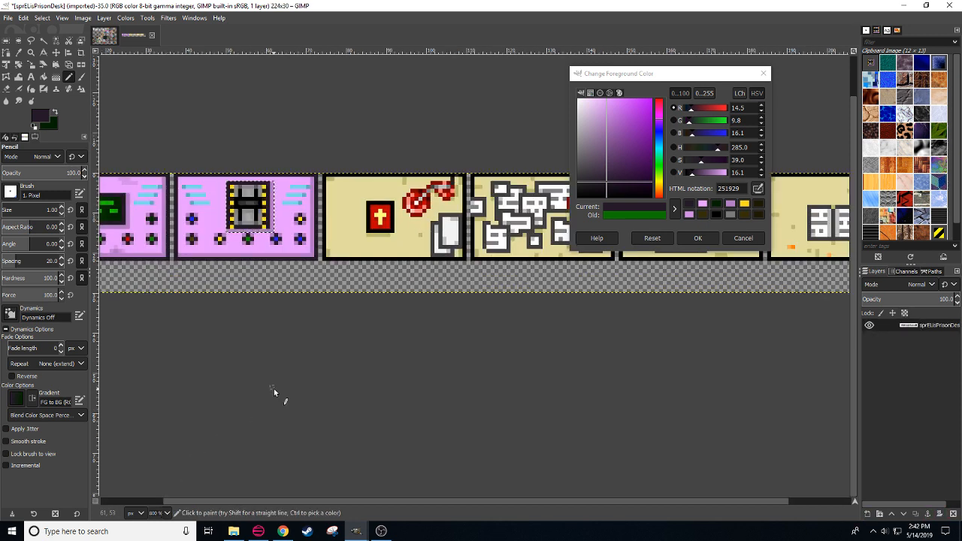
{"action": "left_click", "coordinate": [263, 347]}
{"action": "left_click_drag", "start_coordinate": [259, 367], "coordinate": [377, 396]}
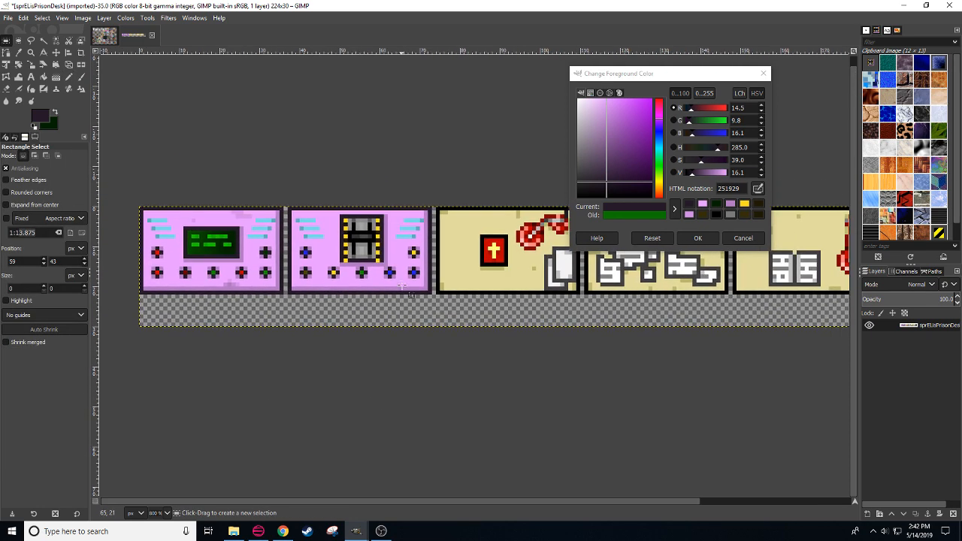
Step: Accept 251929 as the foreground color and close the color dialog
{"action": "left_click_drag", "start_coordinate": [392, 330], "coordinate": [383, 353]}
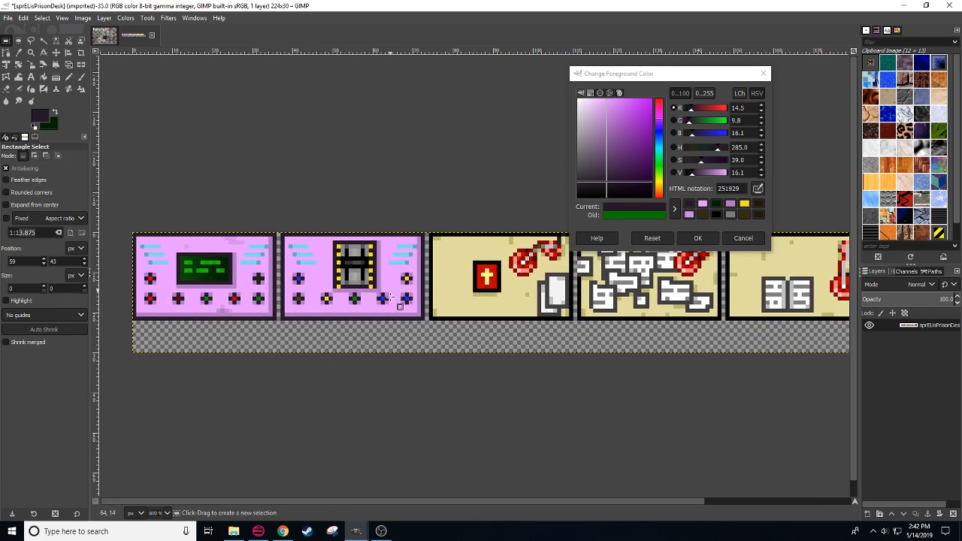
{"action": "left_click_drag", "start_coordinate": [406, 418], "coordinate": [374, 427]}
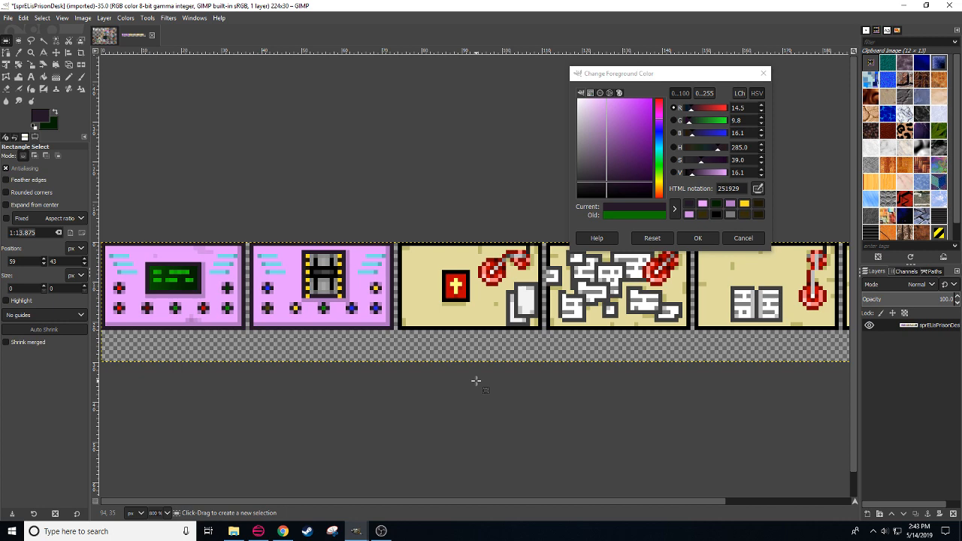
{"action": "left_click_drag", "start_coordinate": [549, 390], "coordinate": [635, 429]}
{"action": "left_click", "coordinate": [712, 239]}
{"action": "left_click_drag", "start_coordinate": [581, 413], "coordinate": [481, 386]}
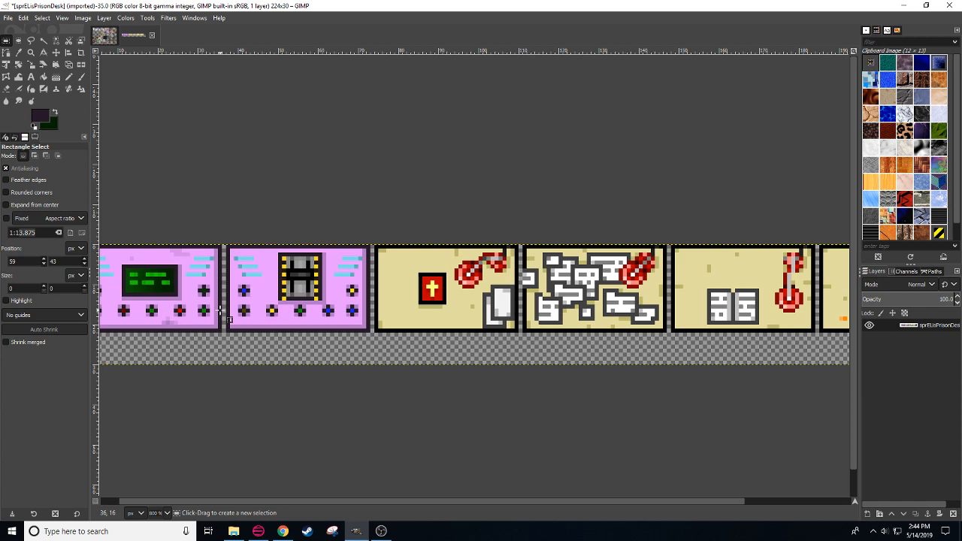
Step: Paint over the lever panel's shadow with the light purple picked from the desk surface
{"action": "left_click_drag", "start_coordinate": [328, 417], "coordinate": [542, 395]}
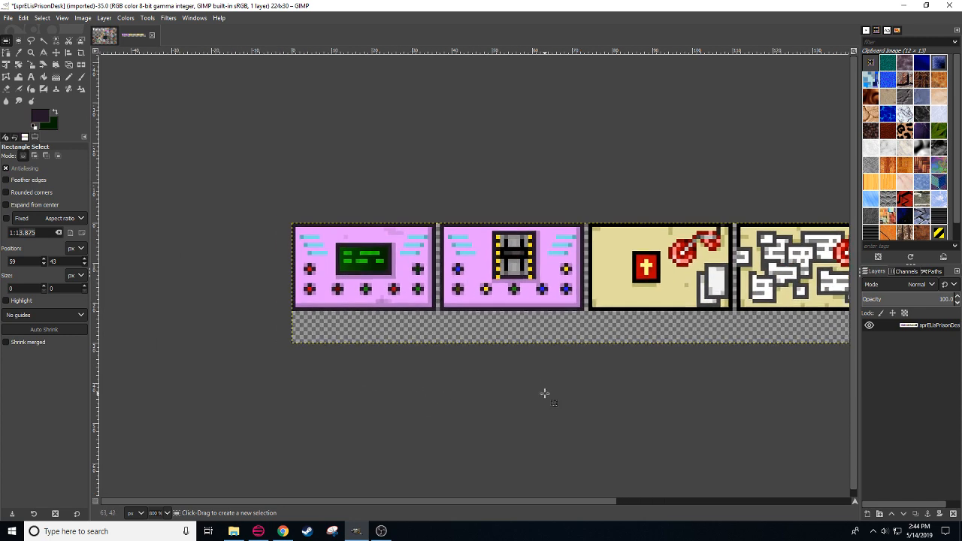
{"action": "left_click_drag", "start_coordinate": [482, 400], "coordinate": [449, 426]}
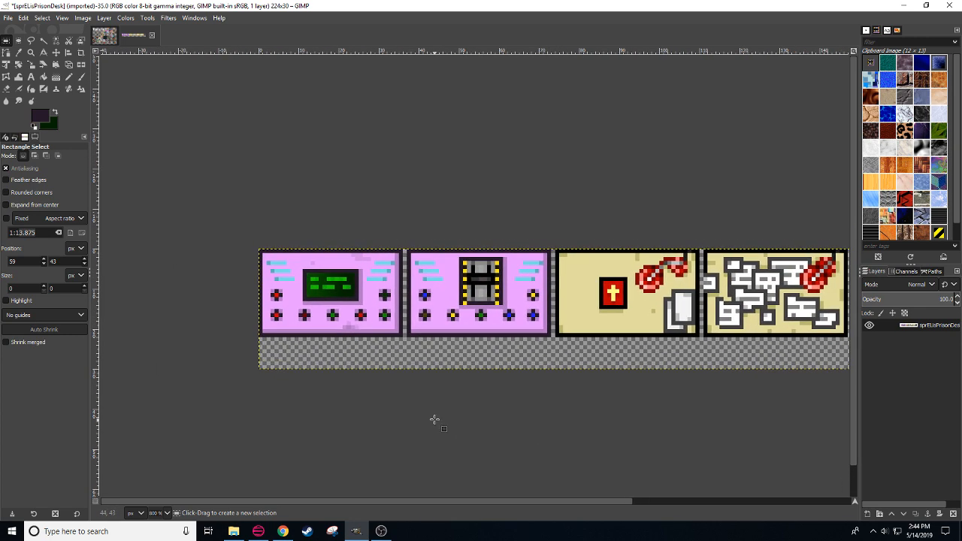
{"action": "key", "text": "n"}
{"action": "left_click", "coordinate": [518, 303], "text": "ctrl"}
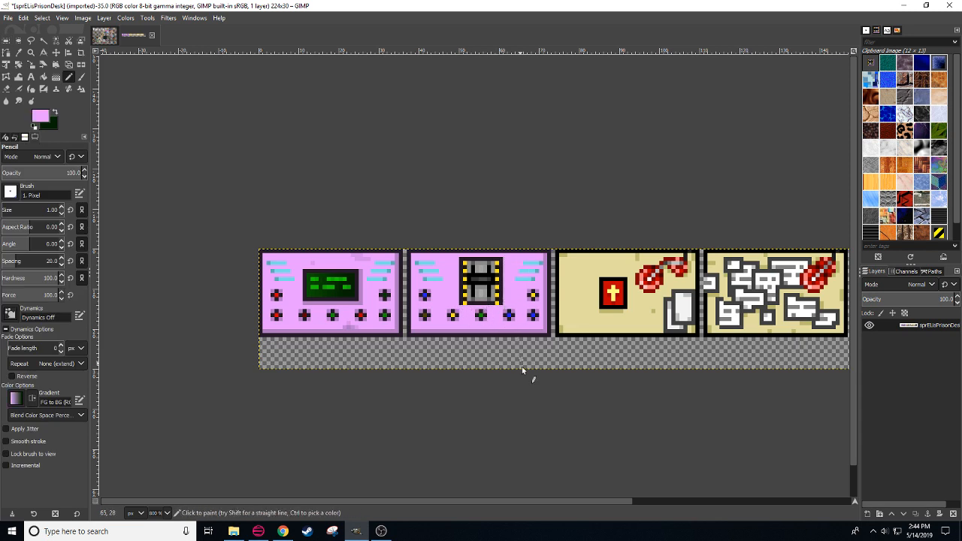
{"action": "left_click_drag", "start_coordinate": [528, 375], "coordinate": [445, 378]}
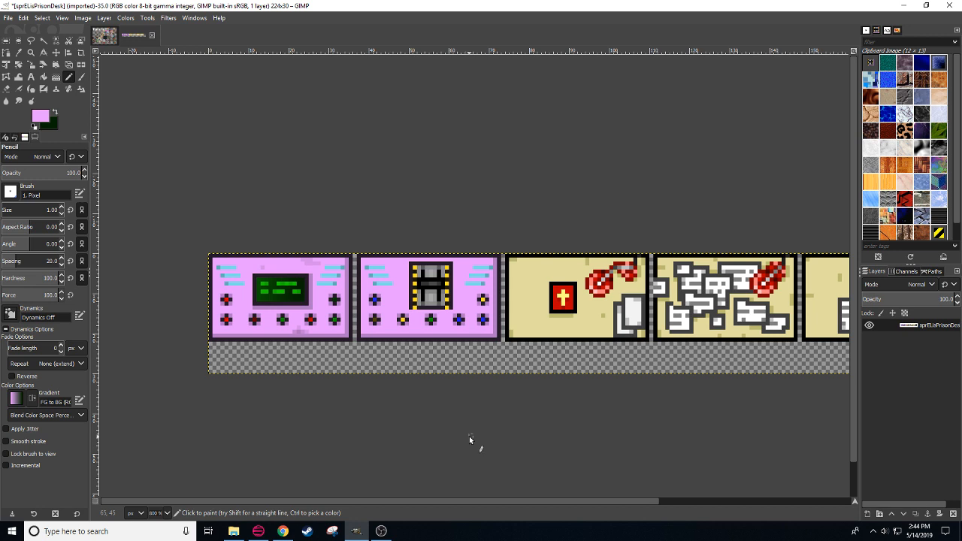
Step: Try to paste a copy of the 11 by 12 pixel lever panel one pixel higher and paint out the leftover bottom row
{"action": "key", "text": "r"}
{"action": "left_click", "coordinate": [410, 264]}
{"action": "left_click_drag", "start_coordinate": [411, 264], "coordinate": [452, 310]}
{"action": "left_click", "coordinate": [483, 380]}
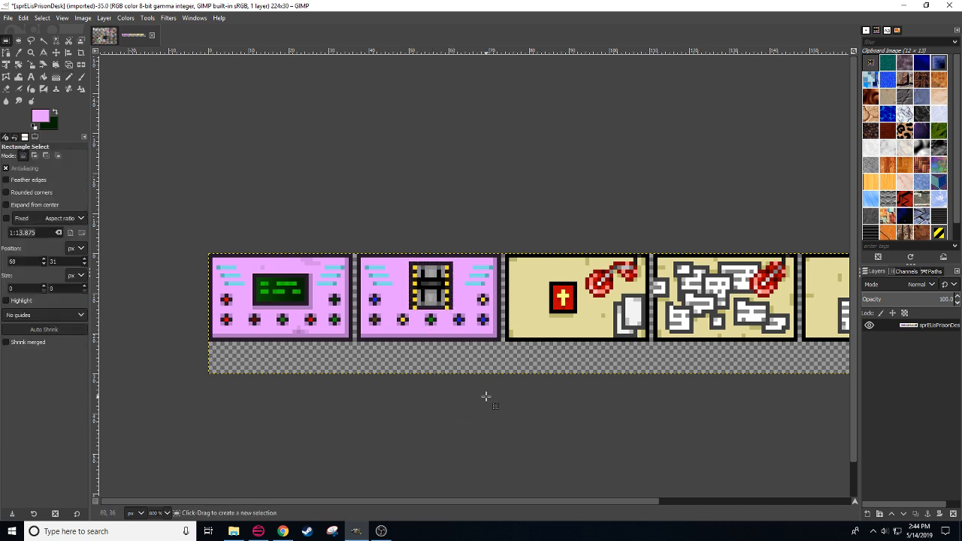
{"action": "left_click_drag", "start_coordinate": [410, 264], "coordinate": [453, 312]}
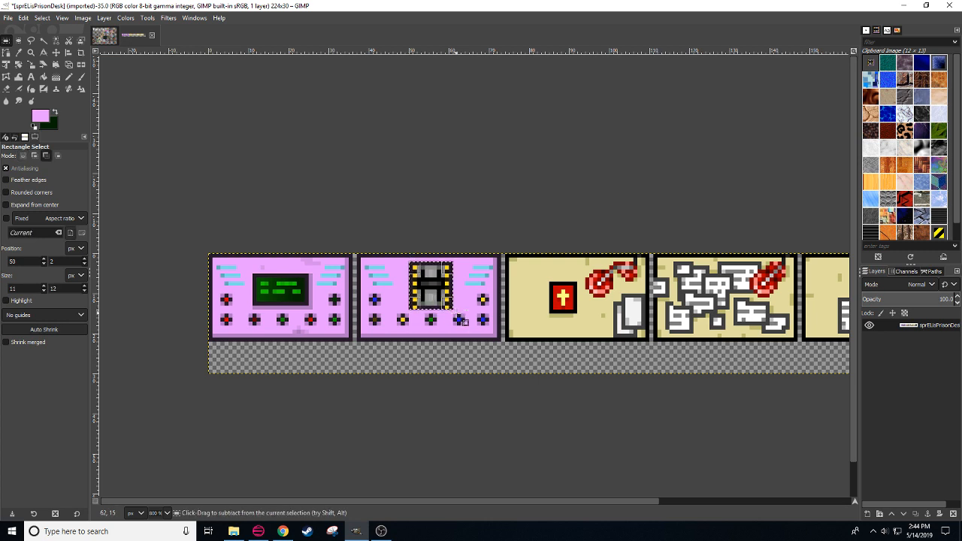
{"action": "key", "text": "ctrl+c"}
{"action": "key", "text": "ctrl+v"}
{"action": "left_click", "coordinate": [472, 307]}
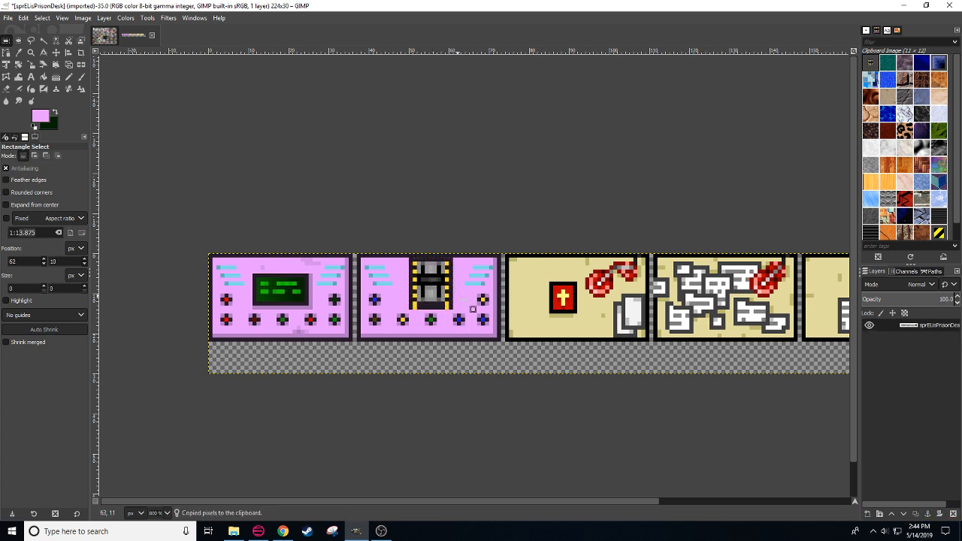
{"action": "key", "text": "n"}
{"action": "left_click_drag", "start_coordinate": [451, 308], "coordinate": [412, 309]}
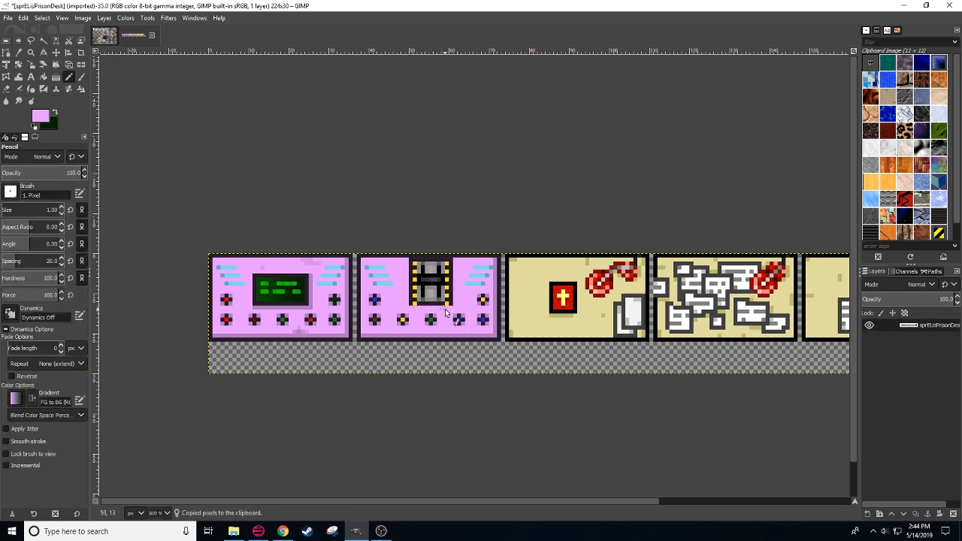
Step: Undo the lever panel's shift and anchor the pasted copy at its original position
{"action": "key", "text": "ctrl+z"}
{"action": "key", "text": "ctrl+z"}
{"action": "key", "text": "ctrl+z"}
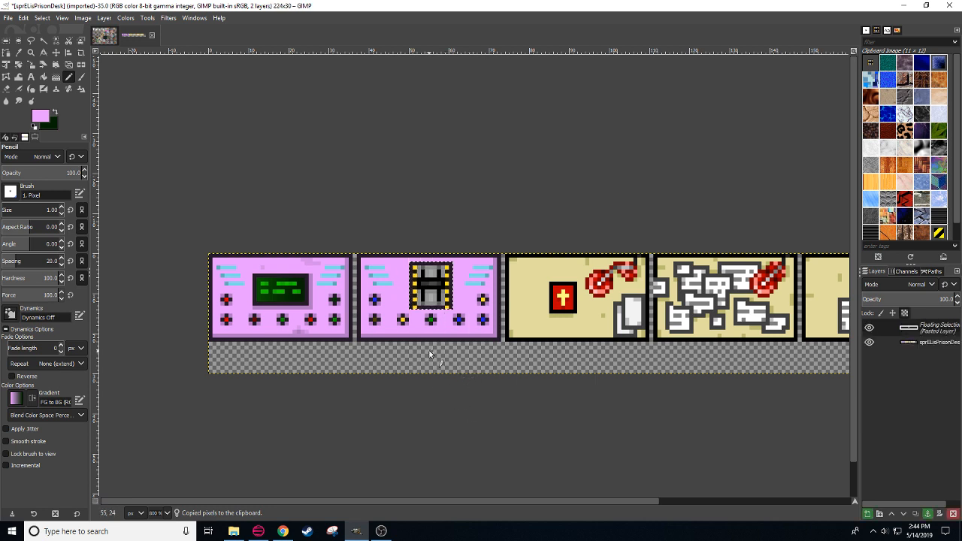
{"action": "key", "text": "r"}
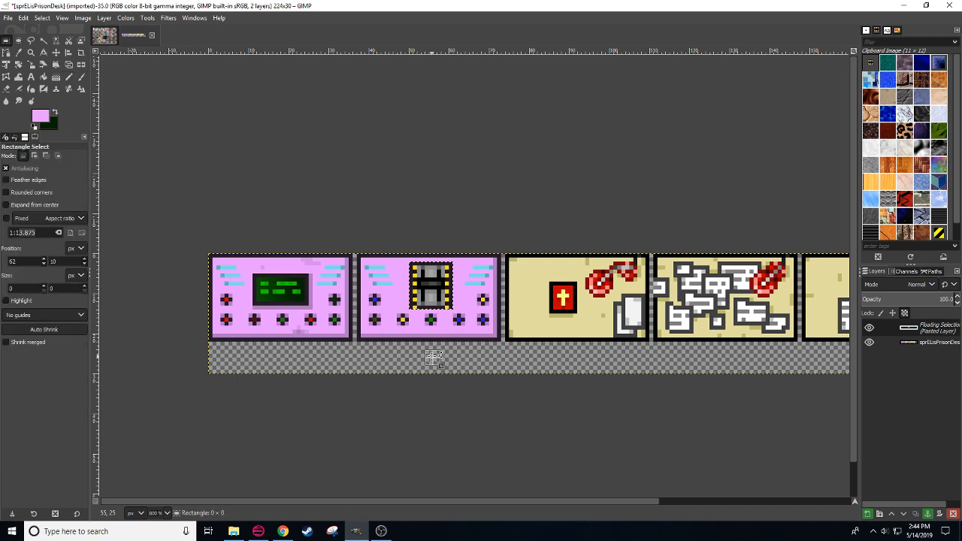
{"action": "left_click", "coordinate": [431, 355]}
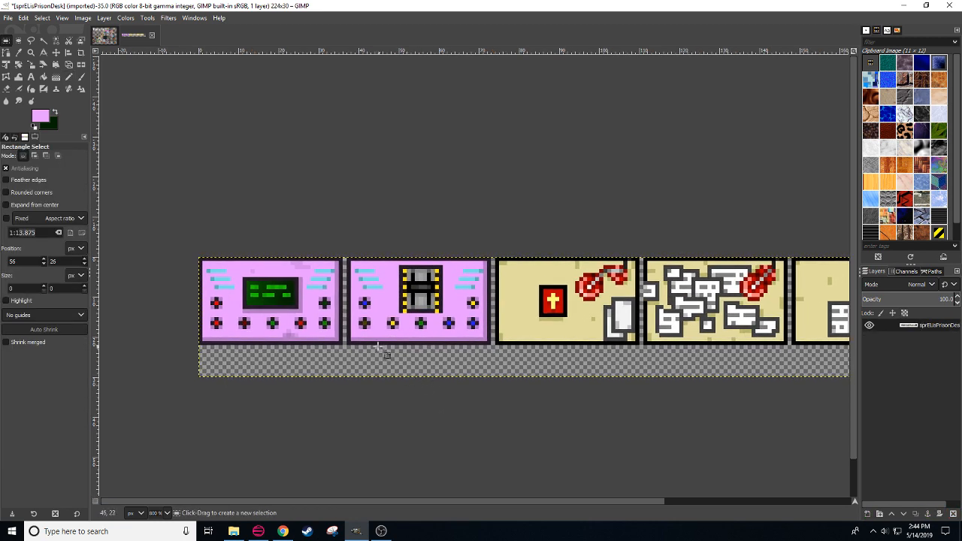
Step: Cut the two buttons at the second desk's left edge and paste them one pixel lower
{"action": "left_click_drag", "start_coordinate": [360, 298], "coordinate": [376, 344]}
{"action": "key", "text": "ctrl+x"}
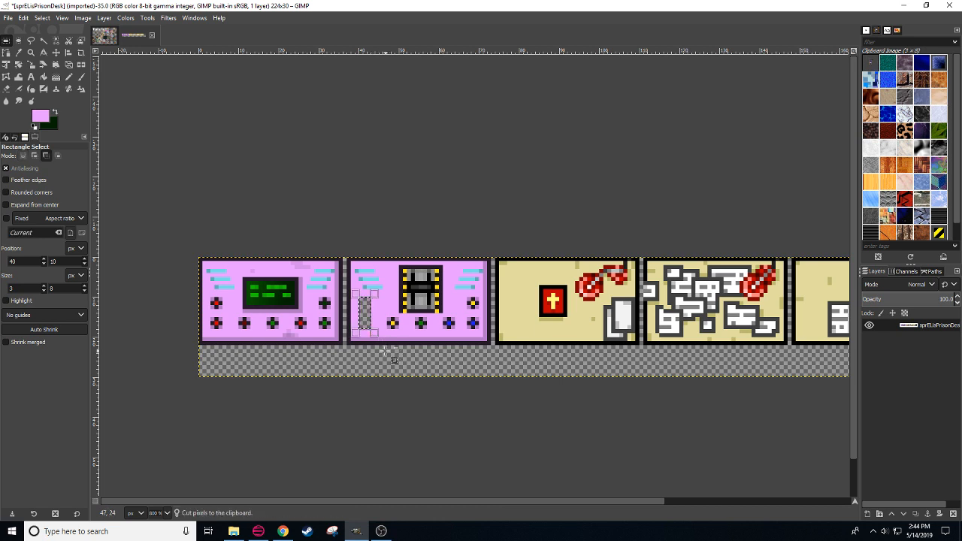
{"action": "key", "text": "ctrl+v"}
{"action": "left_click", "coordinate": [400, 344]}
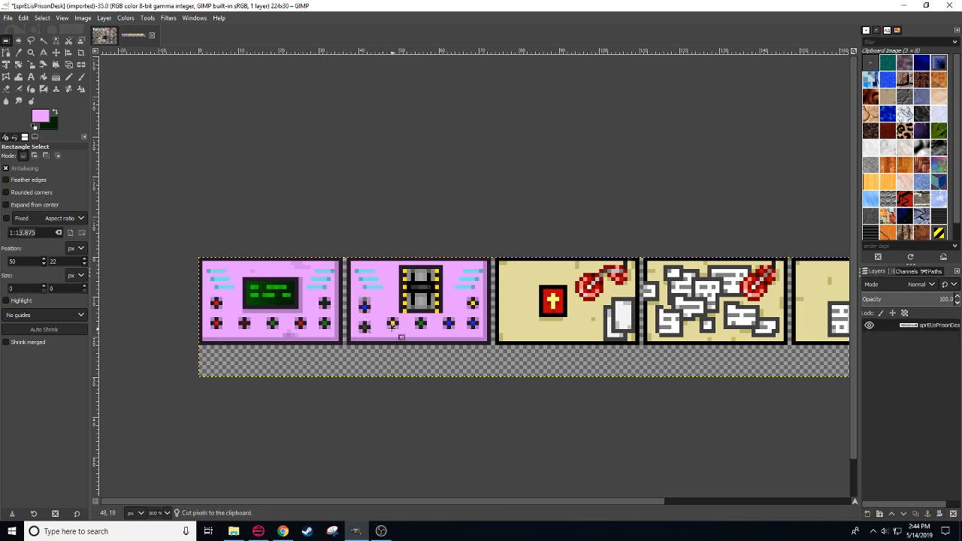
Step: Cut the other four buttons of the second desk's bottom row and paste them one pixel lower
{"action": "left_click_drag", "start_coordinate": [386, 316], "coordinate": [479, 331]}
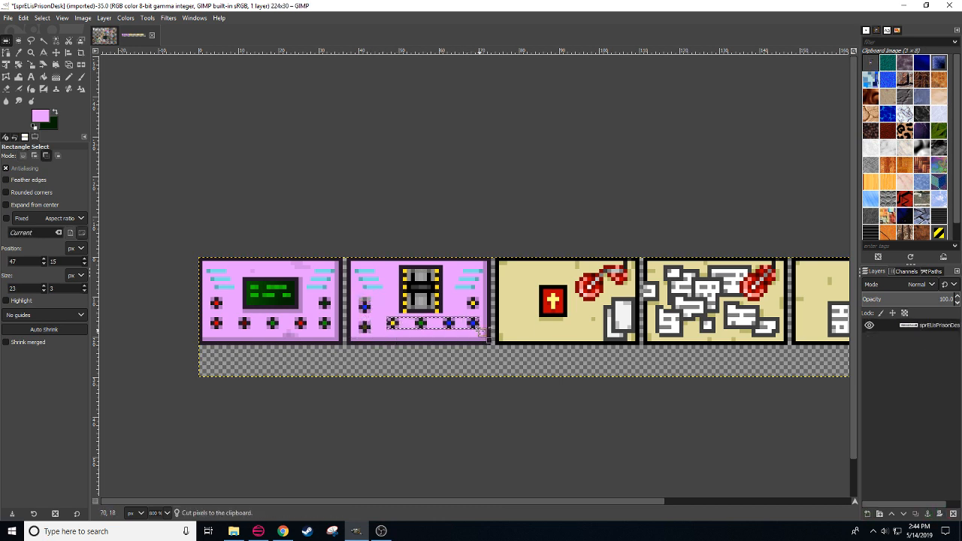
{"action": "key", "text": "ctrl+x"}
{"action": "key", "text": "ctrl+v"}
{"action": "left_click", "coordinate": [469, 301]}
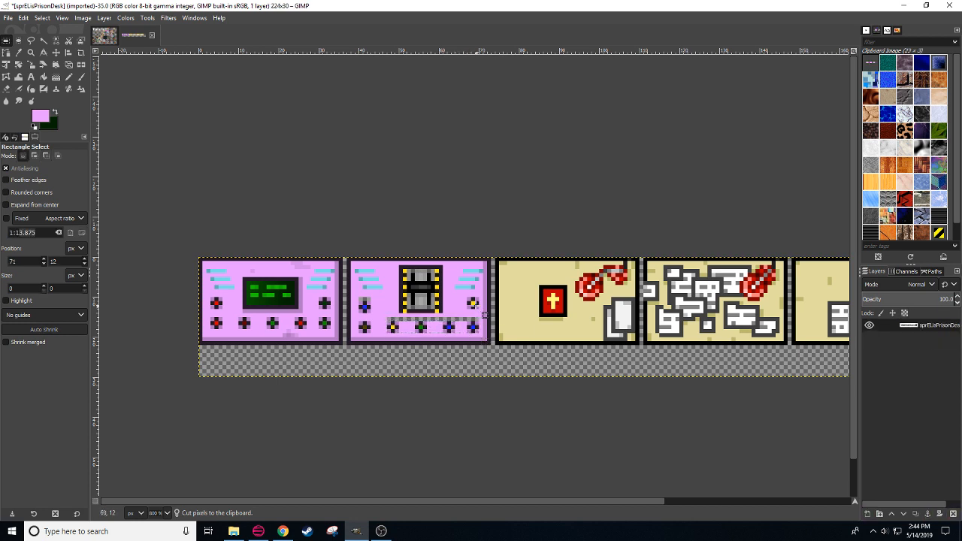
Step: Move the second desk's yellow button at the right down one pixel and paint the transparent gaps light purple
{"action": "left_click_drag", "start_coordinate": [467, 297], "coordinate": [474, 308]}
{"action": "key", "text": "ctrl+x"}
{"action": "key", "text": "ctrl+v"}
{"action": "left_click", "coordinate": [492, 314]}
{"action": "key", "text": "n"}
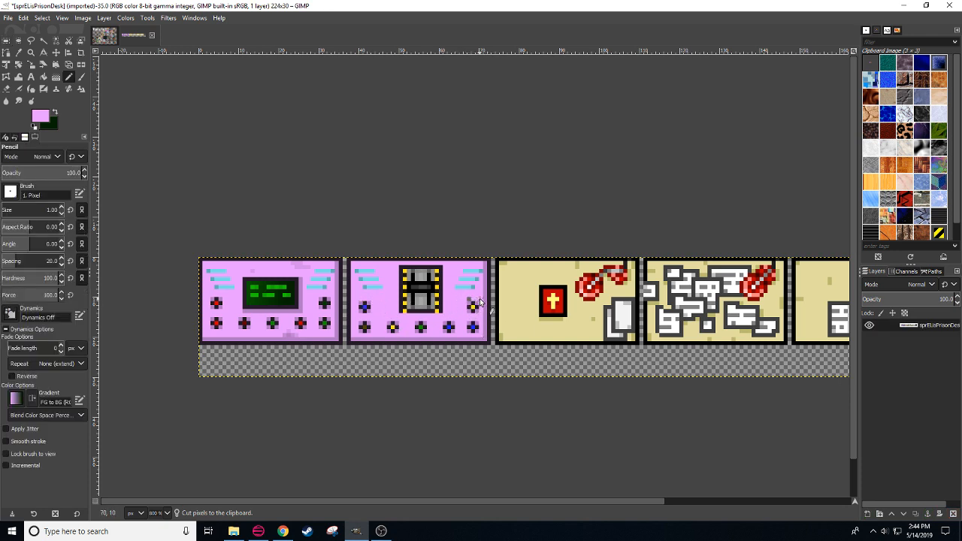
Step: Redraw the lever panel's shadow as straight lines below and right of it, using the buttons' darker purple
{"action": "left_click", "coordinate": [474, 305], "text": "ctrl"}
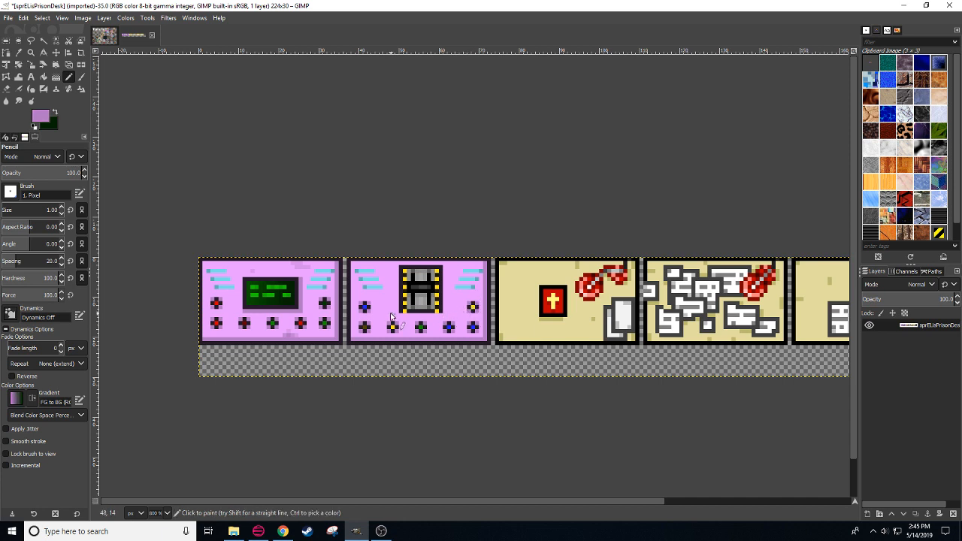
{"action": "left_click", "coordinate": [440, 315], "text": "shift"}
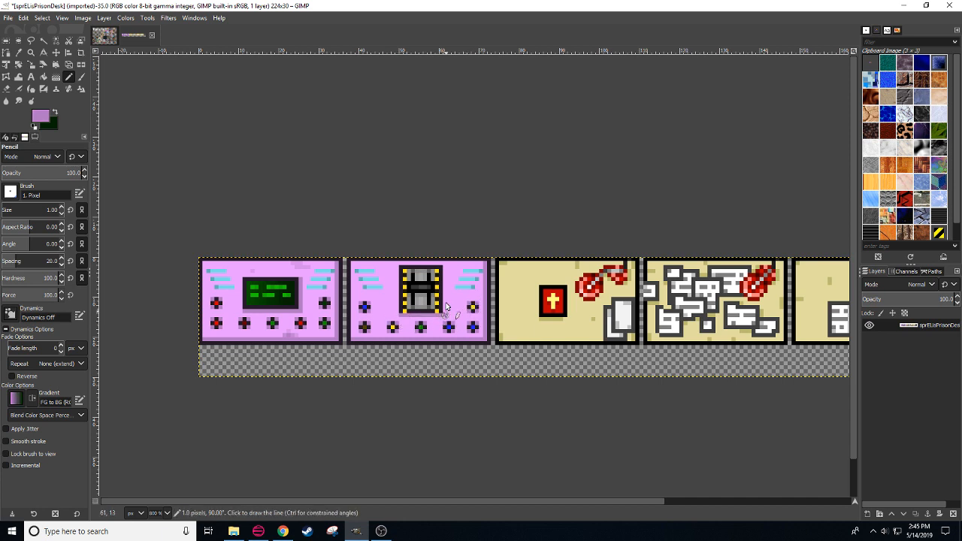
{"action": "left_click", "coordinate": [444, 265], "text": "shift"}
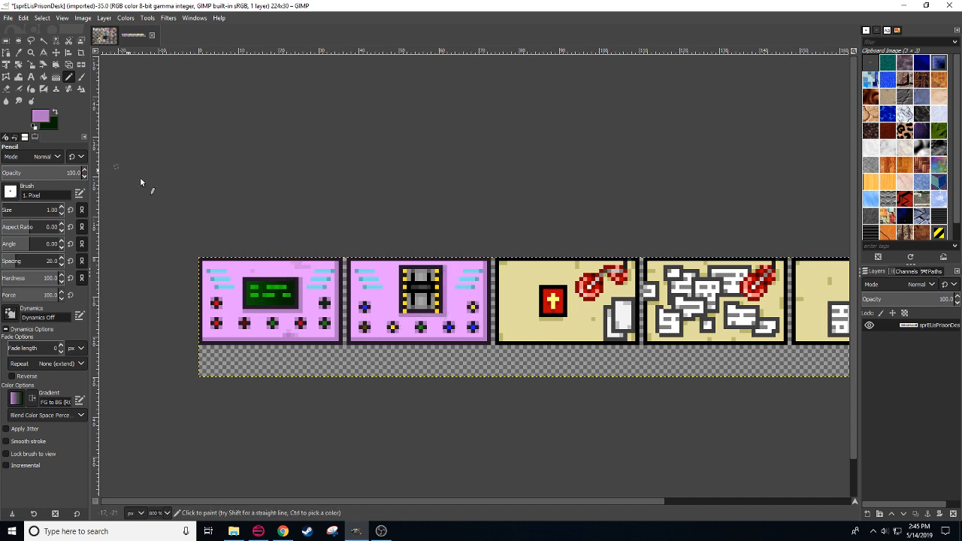
Step: Add shading patches to the second desk's surface with the slightly darker purple picked from the first desk
{"action": "left_click", "coordinate": [302, 263], "text": "ctrl"}
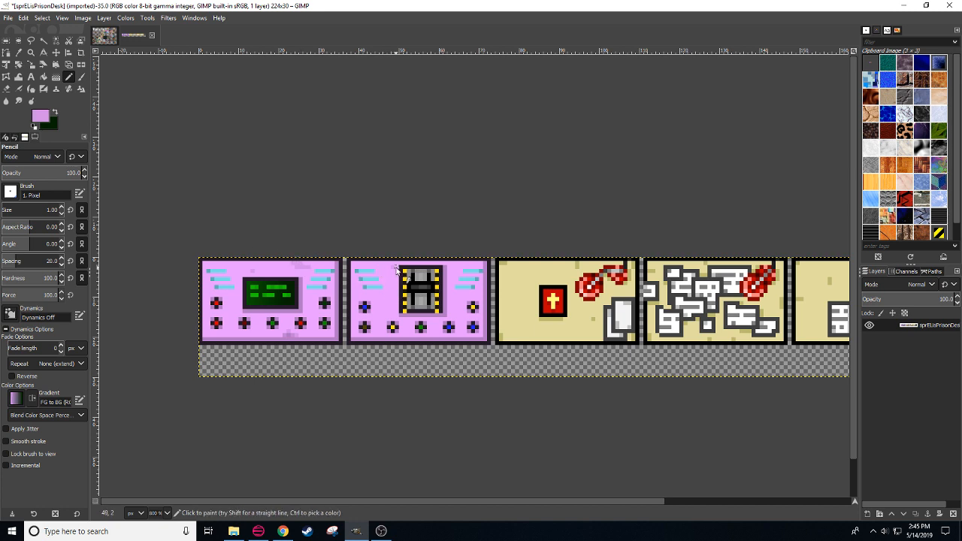
{"action": "left_click", "coordinate": [382, 302], "text": "ctrl"}
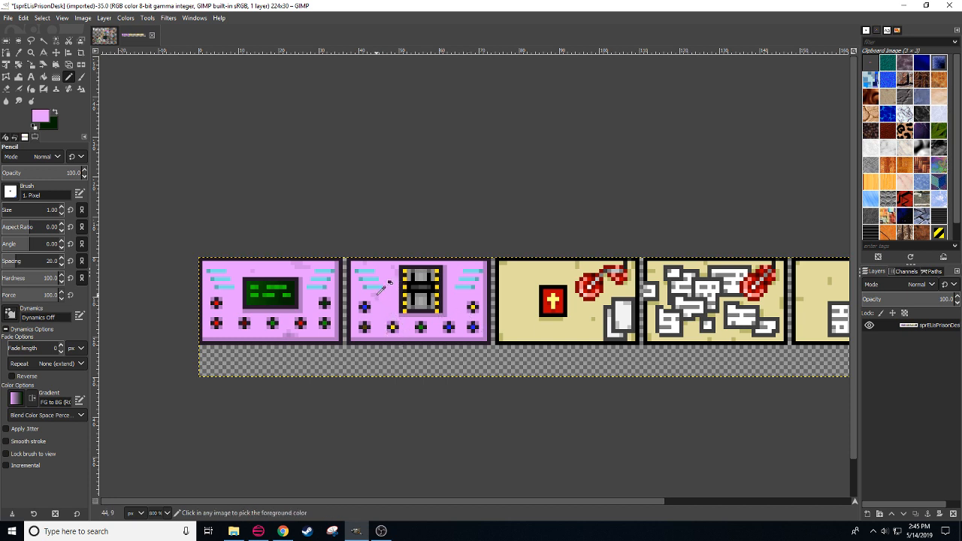
{"action": "left_click", "coordinate": [382, 302], "text": "ctrl"}
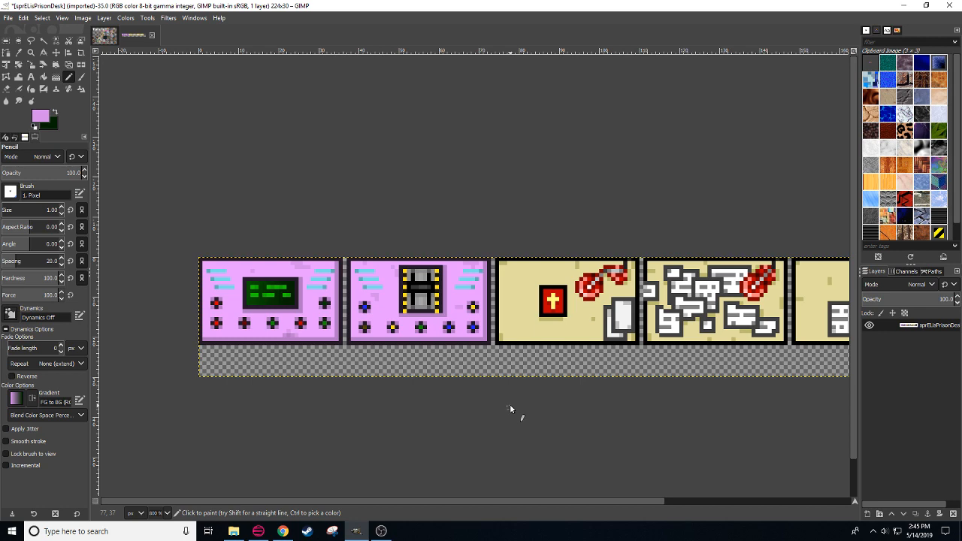
{"action": "left_click_drag", "start_coordinate": [467, 396], "coordinate": [361, 401]}
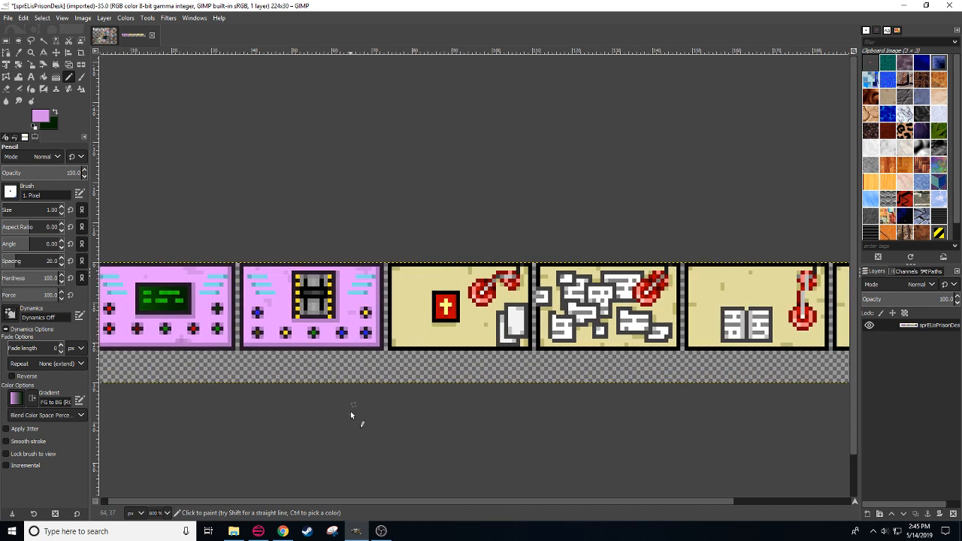
{"action": "left_click_drag", "start_coordinate": [313, 443], "coordinate": [328, 433]}
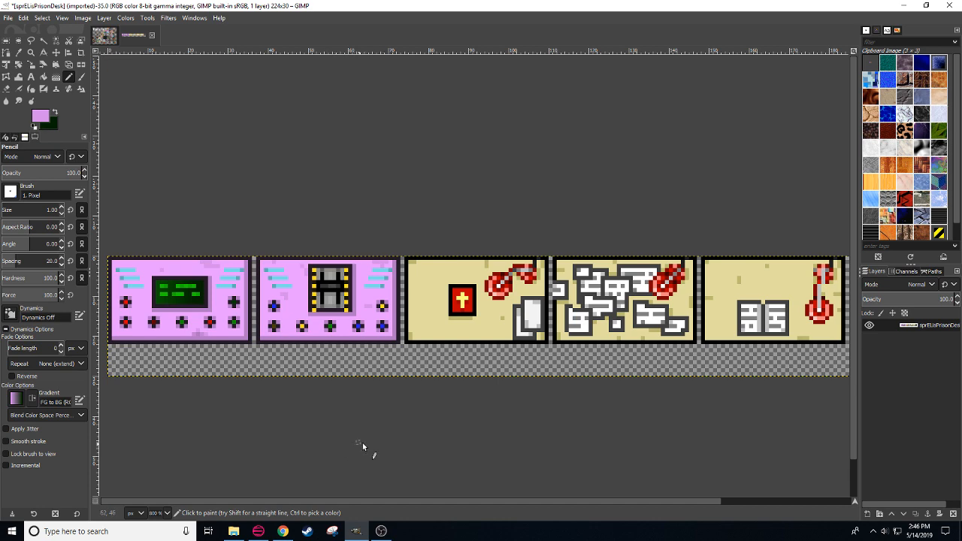
{"action": "left_click_drag", "start_coordinate": [363, 421], "coordinate": [425, 403]}
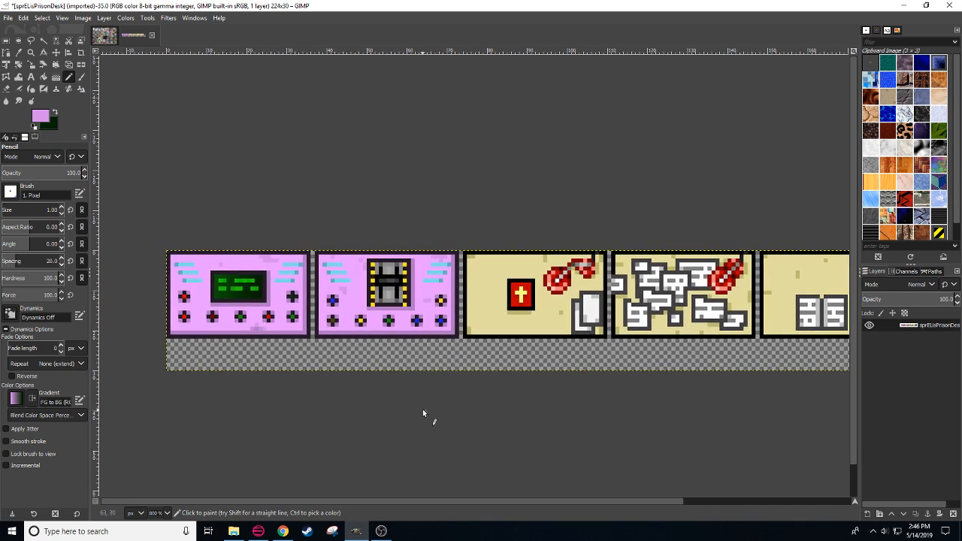
{"action": "scroll", "coordinate": [157, 513], "scroll_direction": "down", "scroll_amount": 2}
{"action": "scroll", "coordinate": [157, 513], "scroll_direction": "up", "scroll_amount": 2}
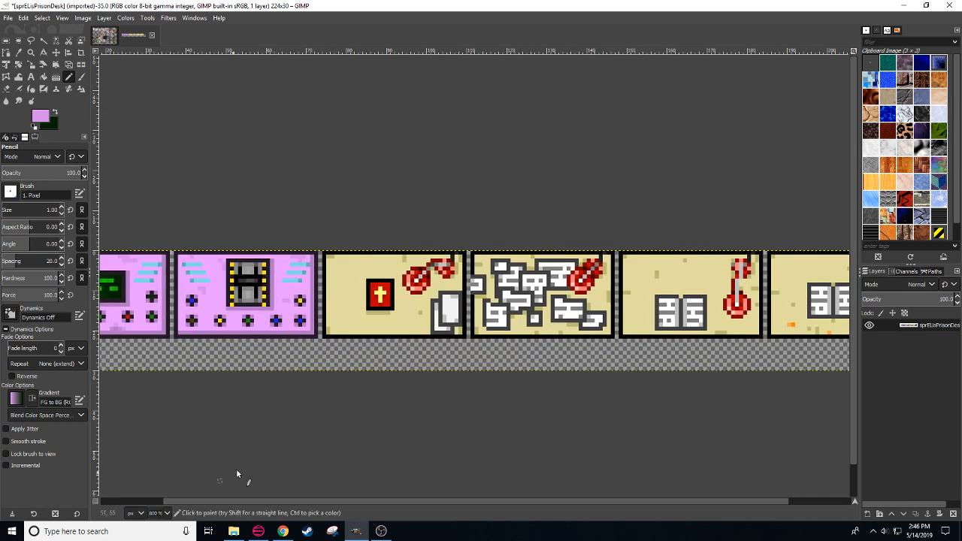
{"action": "left_click_drag", "start_coordinate": [294, 444], "coordinate": [283, 462]}
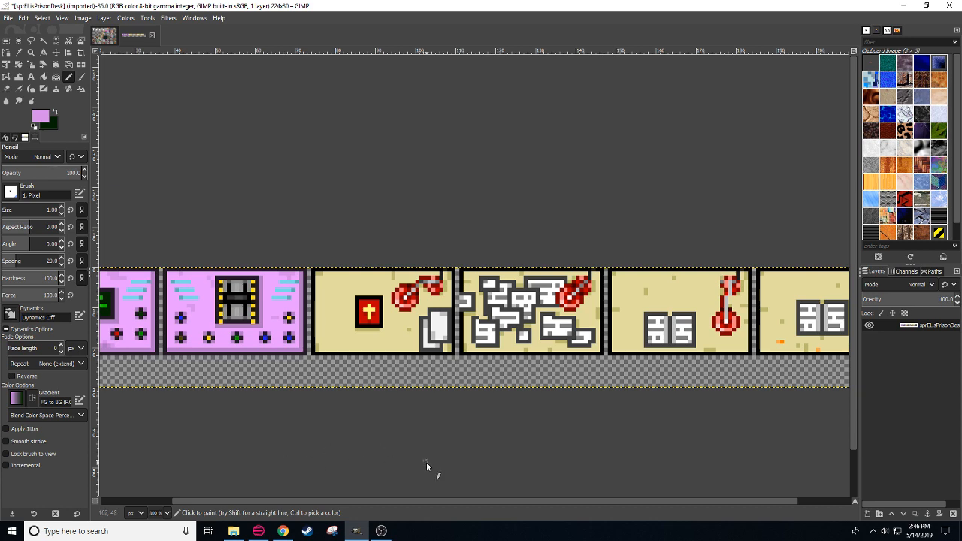
{"action": "left_click_drag", "start_coordinate": [415, 446], "coordinate": [383, 456]}
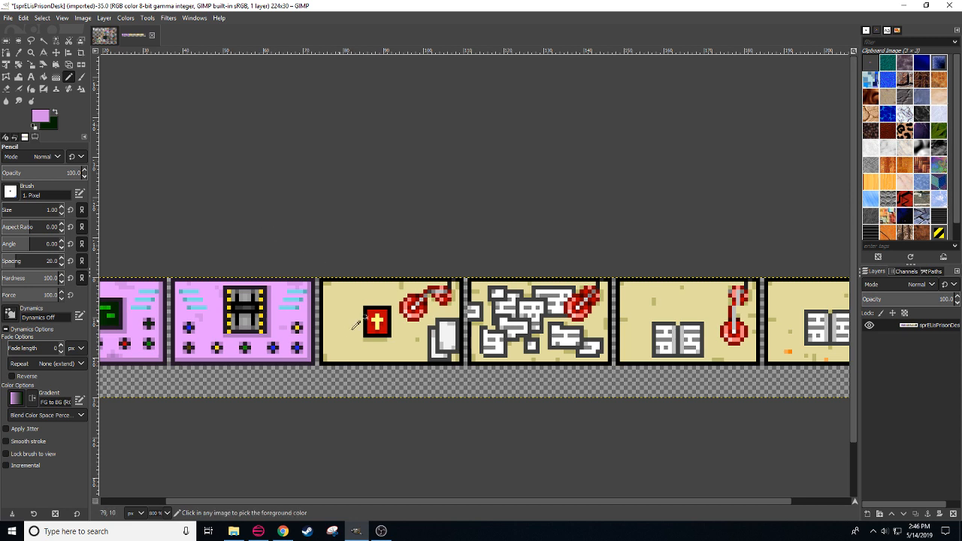
Step: Pick the beige of the third desk frame and fill its whole interior, about 34 × 20 px, with that colour
{"action": "left_click", "coordinate": [344, 303], "text": "ctrl"}
{"action": "key", "text": "r"}
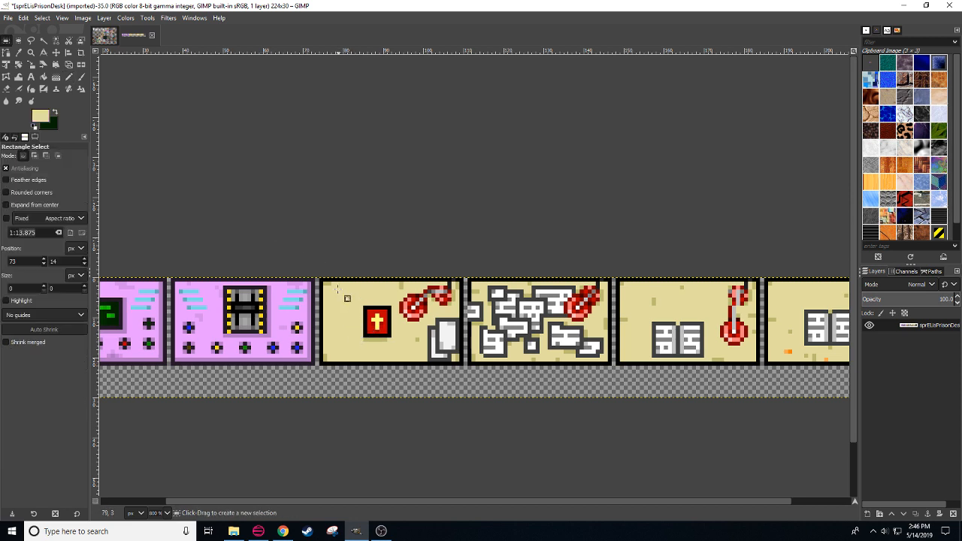
{"action": "left_click_drag", "start_coordinate": [323, 282], "coordinate": [446, 363]}
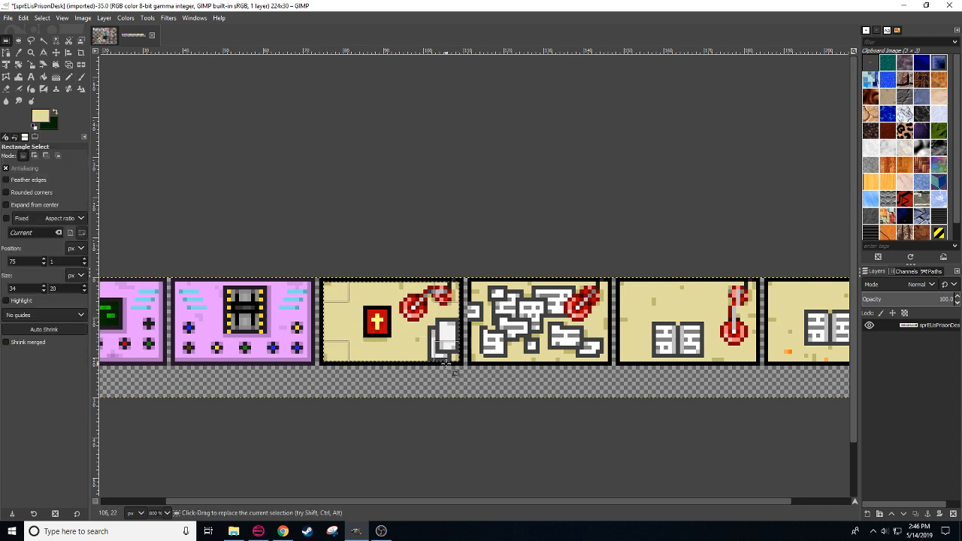
{"action": "key", "text": "shift+b"}
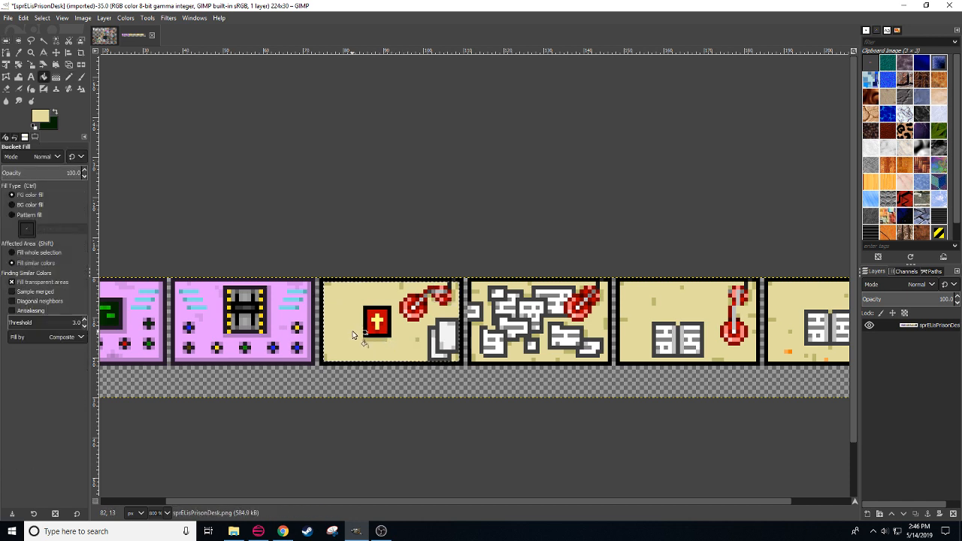
{"action": "left_click", "coordinate": [352, 335], "text": "shift"}
Step: Copy the blank beige frame with its black border and paste it over the fourth desk frame
{"action": "key", "text": "r"}
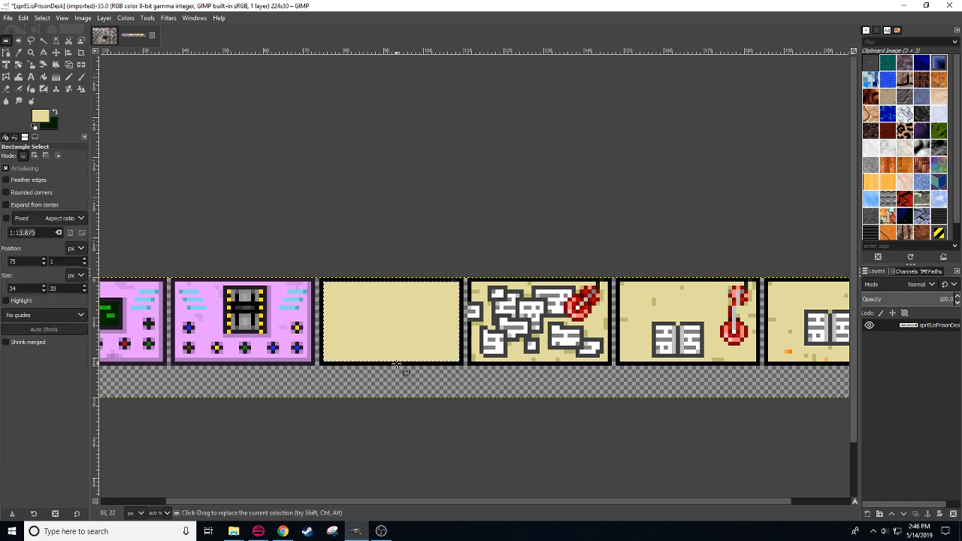
{"action": "left_click_drag", "start_coordinate": [319, 275], "coordinate": [460, 368]}
{"action": "key", "text": "ctrl+c"}
{"action": "key", "text": "ctrl+v"}
{"action": "left_click_drag", "start_coordinate": [408, 337], "coordinate": [554, 337]}
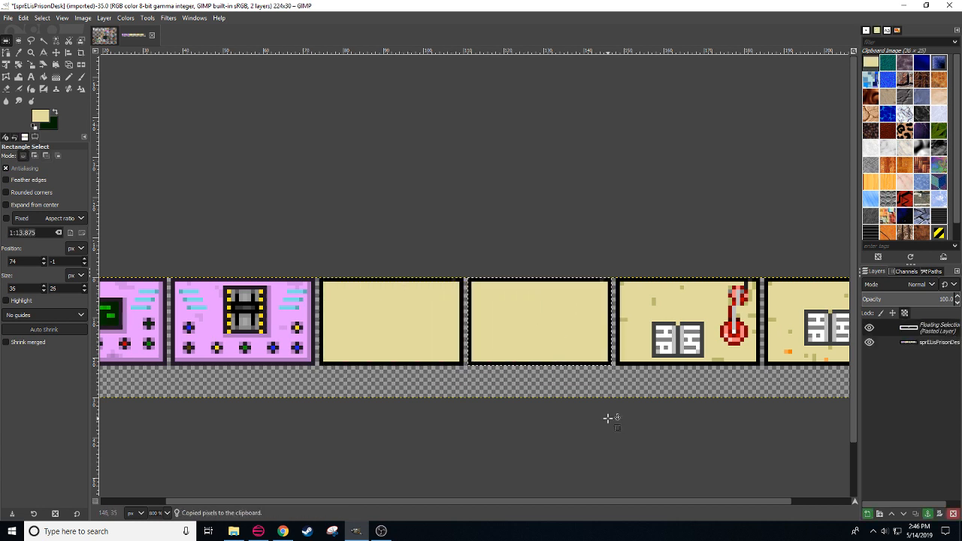
Step: Paste the blank beige frame over the fifth and sixth desk frames and anchor the pasted pixels
{"action": "scroll", "coordinate": [609, 417], "scroll_direction": "right", "scroll_amount": 5}
{"action": "mouse_move", "coordinate": [460, 323]}
{"action": "left_mouse_down"}
{"action": "mouse_move", "coordinate": [505, 347]}
{"action": "mouse_move", "coordinate": [455, 339]}
{"action": "left_mouse_up"}
{"action": "key", "text": "ctrl+v"}
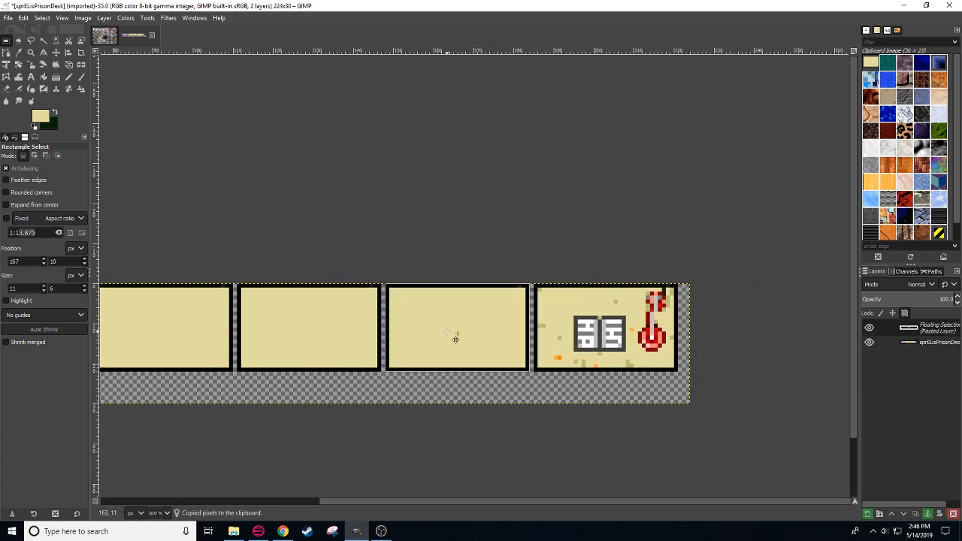
{"action": "key", "text": "ctrl+v"}
{"action": "mouse_move", "coordinate": [469, 401]}
{"action": "left_mouse_down"}
{"action": "mouse_move", "coordinate": [494, 413]}
{"action": "mouse_move", "coordinate": [653, 344]}
{"action": "mouse_move", "coordinate": [641, 339]}
{"action": "left_mouse_up"}
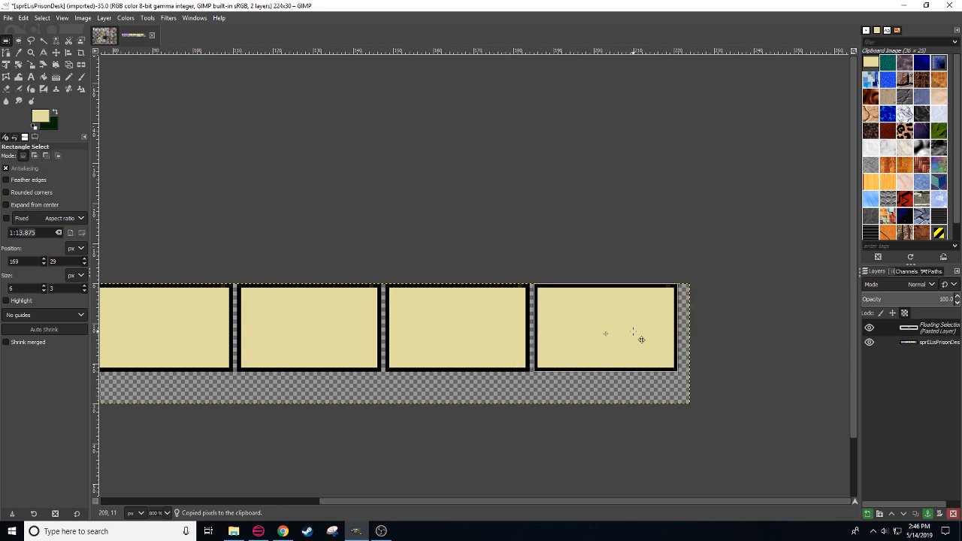
{"action": "left_click", "coordinate": [562, 431]}
Step: Make a circular selection of 20 × 20 px in the middle of the blank third frame
{"action": "scroll", "coordinate": [594, 444], "scroll_direction": "left", "scroll_amount": 5}
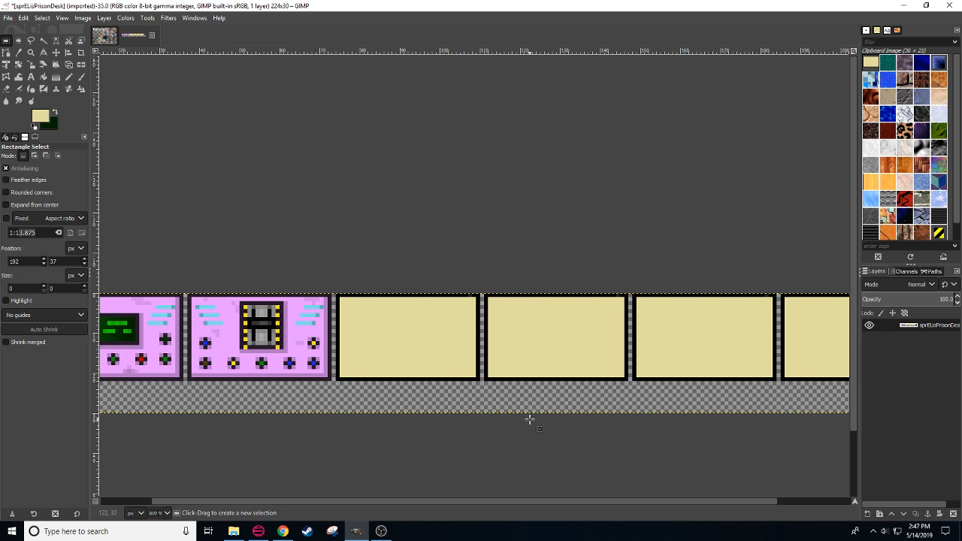
{"action": "key", "text": "n"}
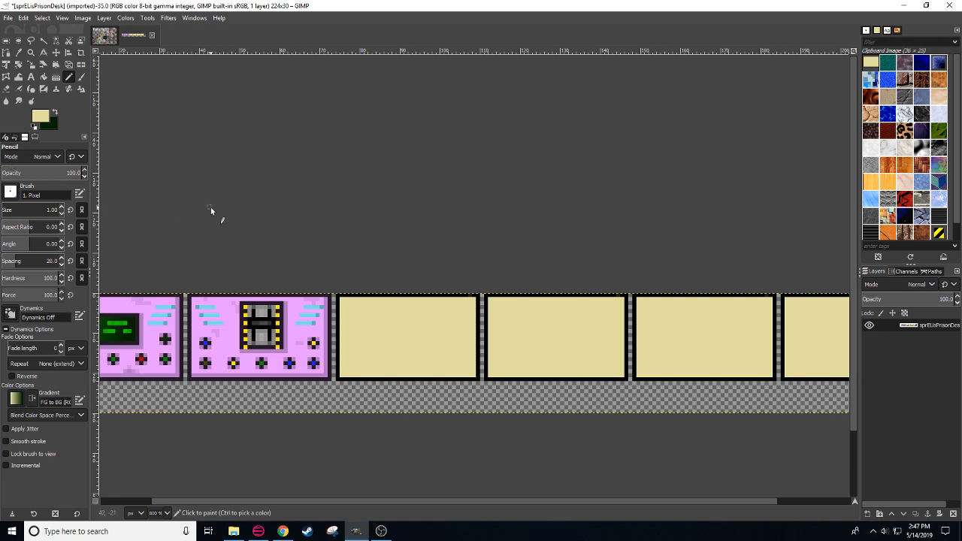
{"action": "scroll", "coordinate": [211, 203], "scroll_direction": "down", "scroll_amount": 2}
{"action": "scroll", "coordinate": [226, 188], "scroll_direction": "down", "scroll_amount": 2}
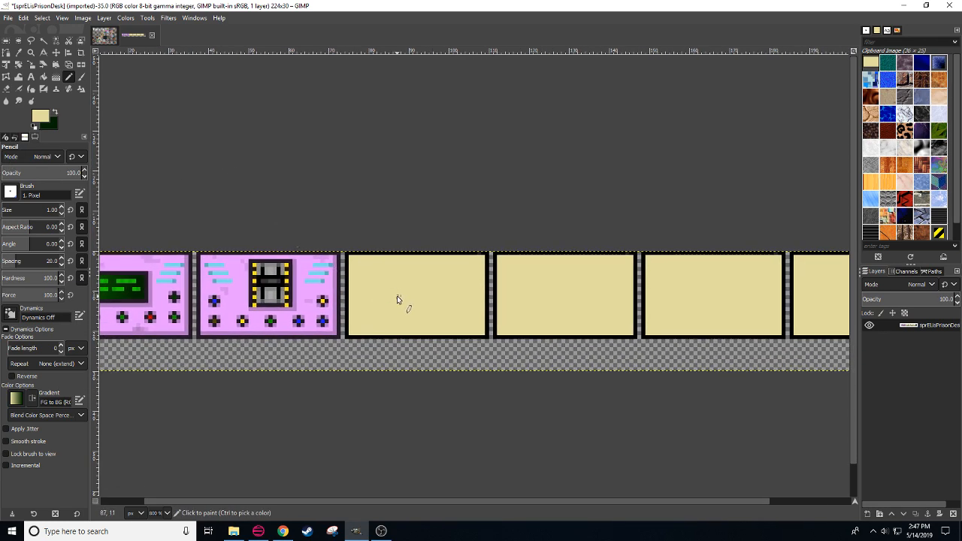
{"action": "key", "text": "e"}
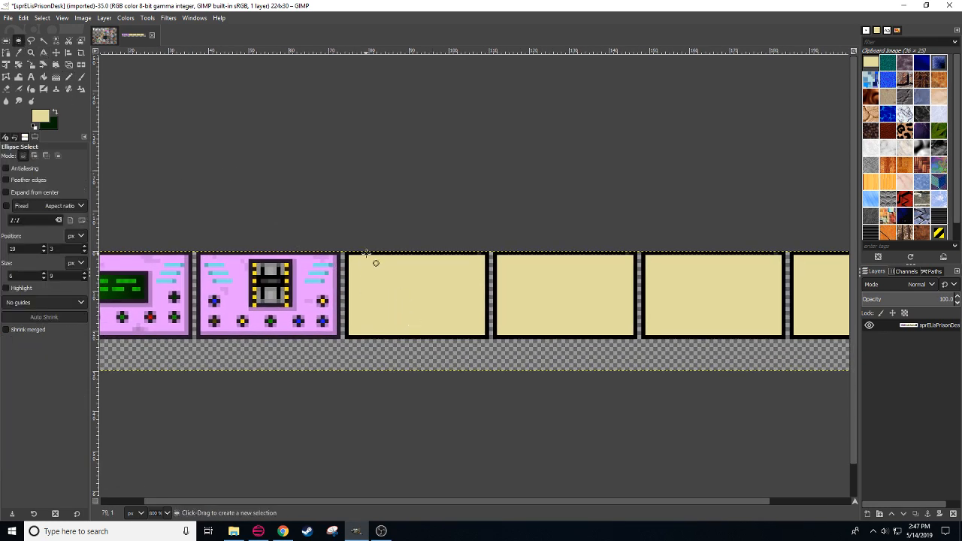
{"action": "left_click_drag", "start_coordinate": [366, 253], "coordinate": [450, 334]}
{"action": "left_click_drag", "start_coordinate": [416, 298], "coordinate": [421, 299]}
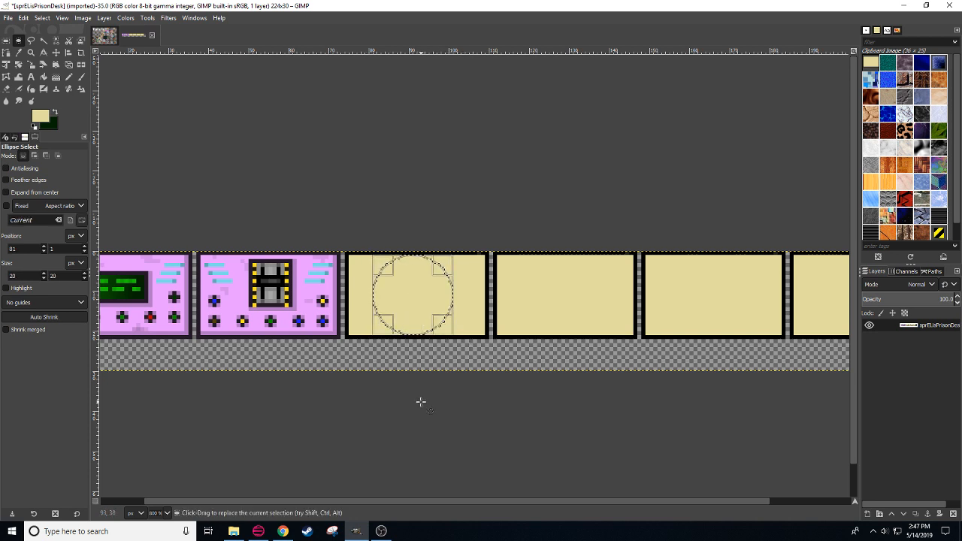
Step: Set the foreground colour to the dark gold b0a23b
{"action": "left_click", "coordinate": [45, 117]}
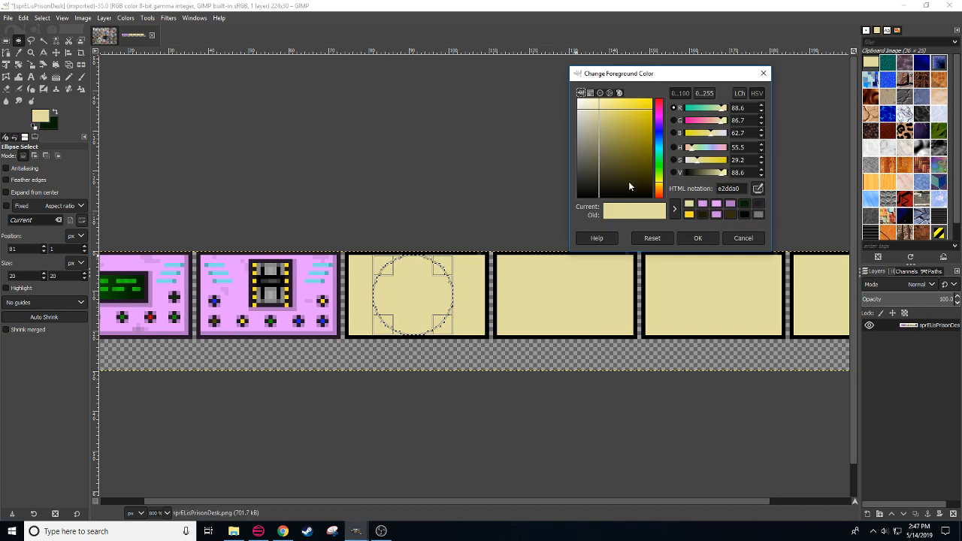
{"action": "left_click_drag", "start_coordinate": [630, 183], "coordinate": [626, 129]}
{"action": "left_click", "coordinate": [659, 186]}
{"action": "left_click", "coordinate": [660, 183]}
{"action": "left_click", "coordinate": [630, 133]}
{"action": "left_click", "coordinate": [630, 125]}
{"action": "left_click", "coordinate": [697, 239]}
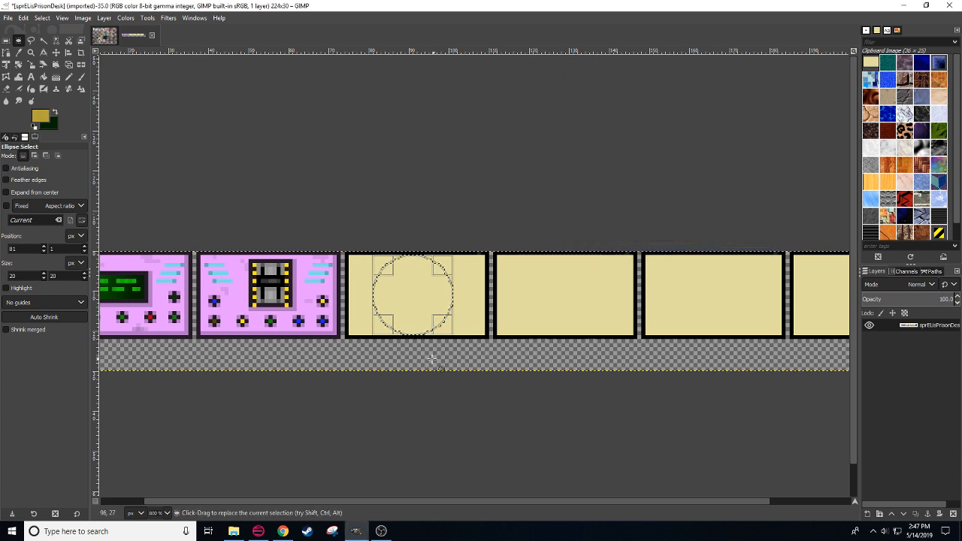
Step: Fill the circular selection in the third frame with the dark gold and clear the selection
{"action": "key", "text": "n"}
{"action": "mouse_move", "coordinate": [406, 335]}
{"action": "left_mouse_down"}
{"action": "mouse_move", "coordinate": [440, 346]}
{"action": "mouse_move", "coordinate": [432, 329]}
{"action": "left_mouse_up"}
{"action": "left_click", "coordinate": [424, 333]}
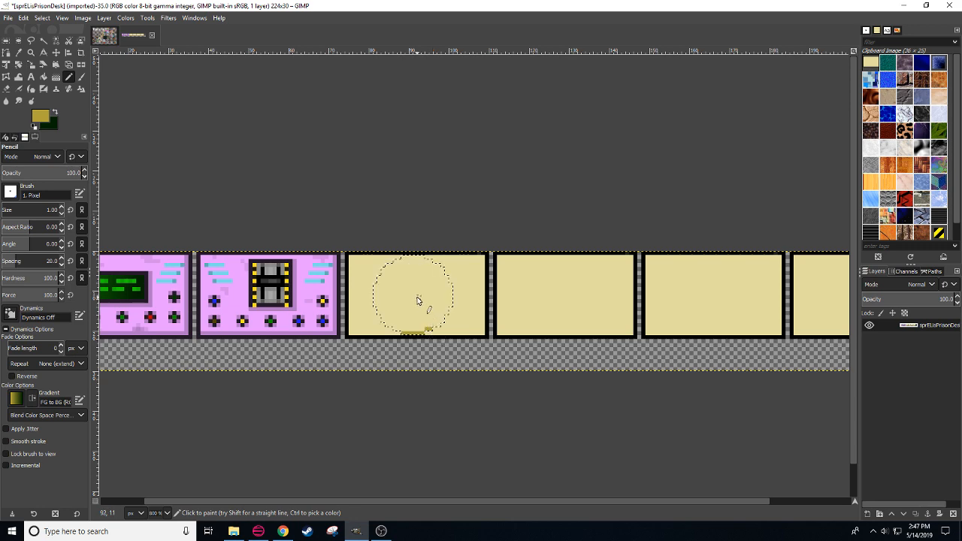
{"action": "key", "text": "shift+b"}
{"action": "left_click", "coordinate": [418, 300]}
{"action": "key", "text": "ctrl+shift+a"}
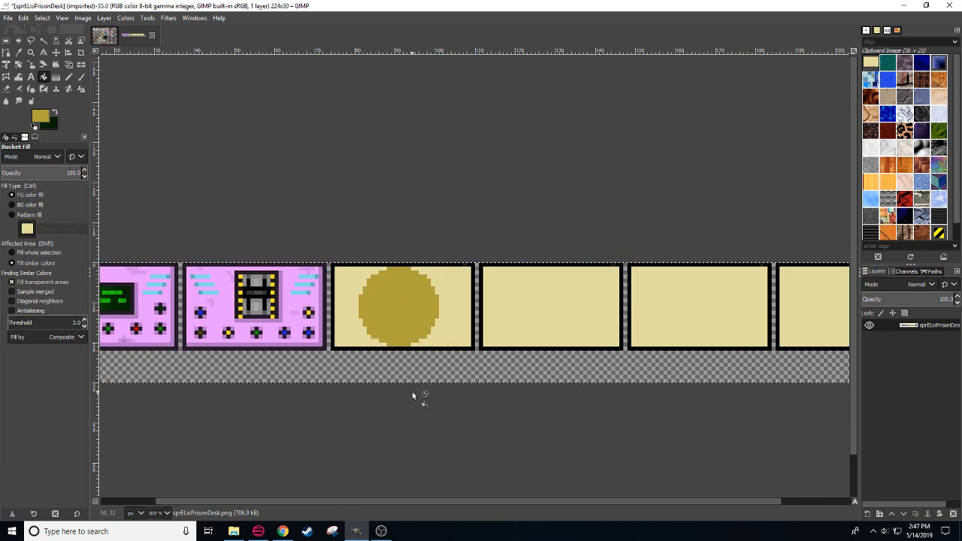
{"action": "key", "text": "n"}
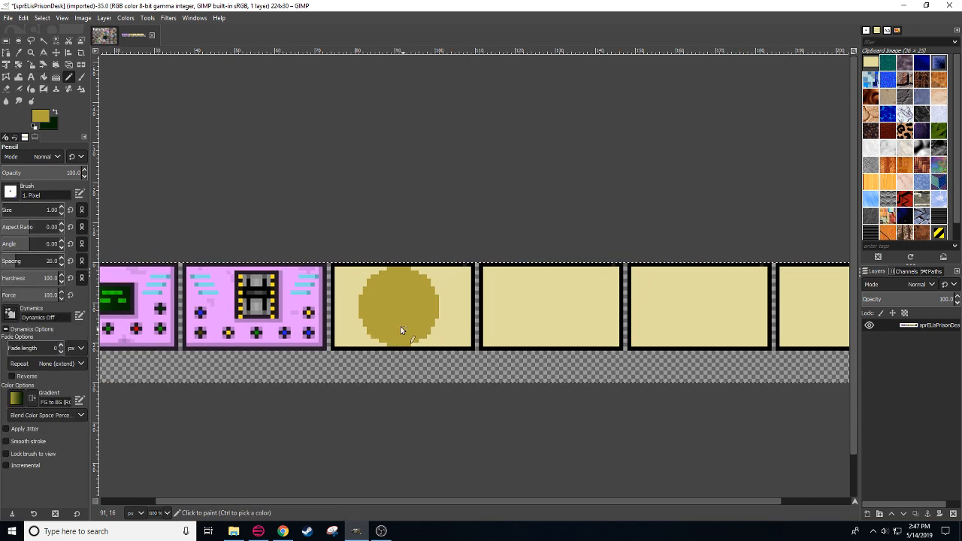
{"action": "left_click", "coordinate": [18, 42]}
{"action": "left_click_drag", "start_coordinate": [378, 290], "coordinate": [397, 286]}
{"action": "left_click", "coordinate": [400, 287]}
{"action": "key", "text": "ctrl+z"}
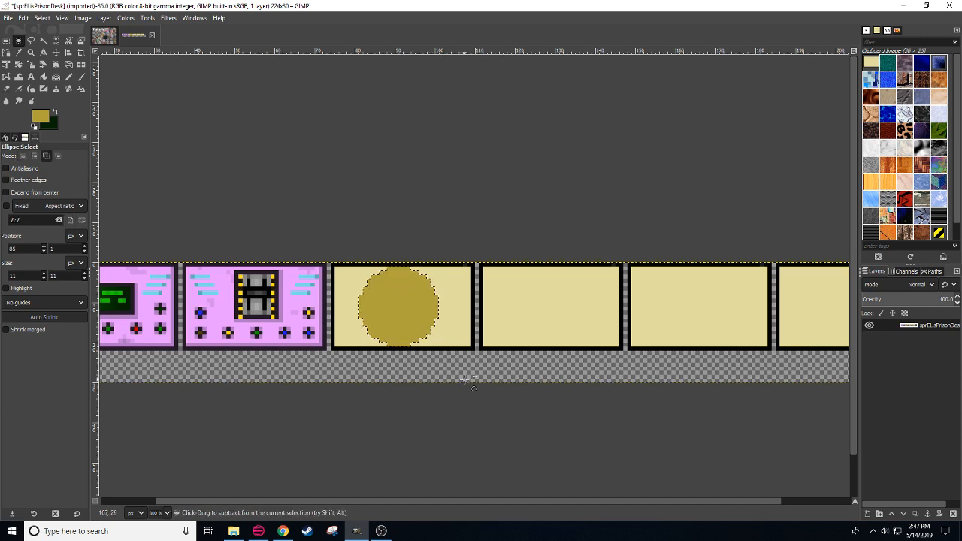
{"action": "left_click", "coordinate": [398, 305]}
{"action": "left_click_drag", "start_coordinate": [428, 339], "coordinate": [419, 336]}
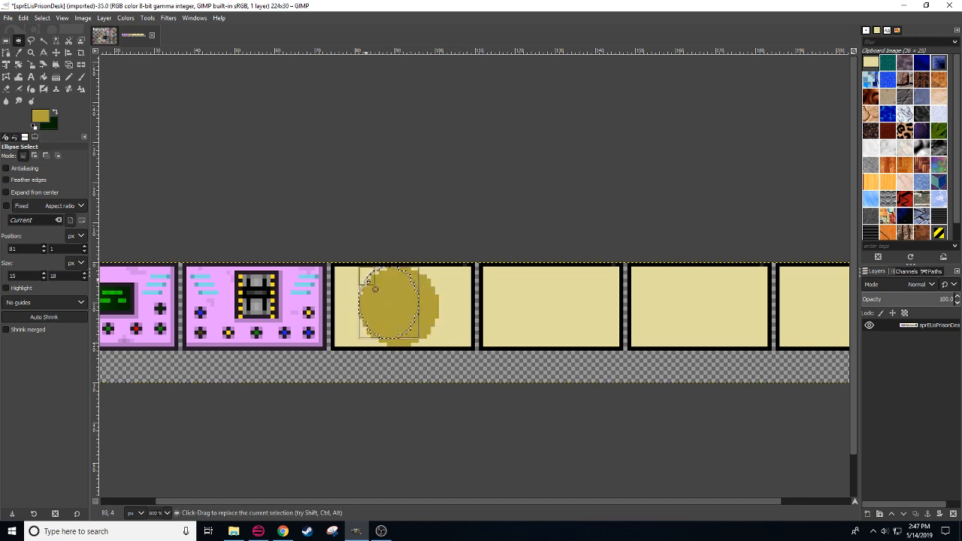
Step: Make a 12 × 12 px circular selection centred inside the gold circle
{"action": "left_click_drag", "start_coordinate": [366, 280], "coordinate": [423, 289]}
{"action": "mouse_move", "coordinate": [410, 302]}
{"action": "left_mouse_down"}
{"action": "mouse_move", "coordinate": [383, 308]}
{"action": "mouse_move", "coordinate": [399, 322]}
{"action": "mouse_move", "coordinate": [399, 303]}
{"action": "left_mouse_up"}
{"action": "left_click", "coordinate": [413, 306]}
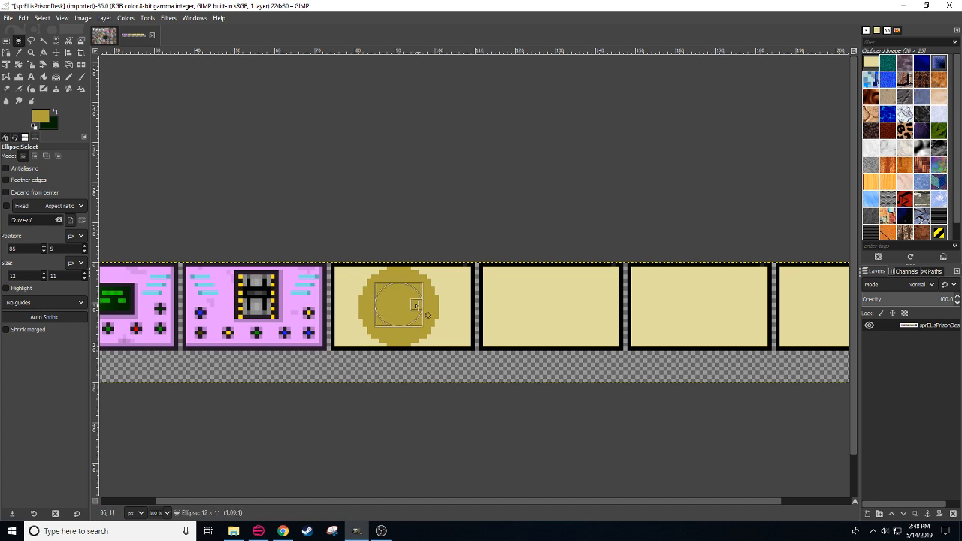
{"action": "left_click", "coordinate": [403, 304]}
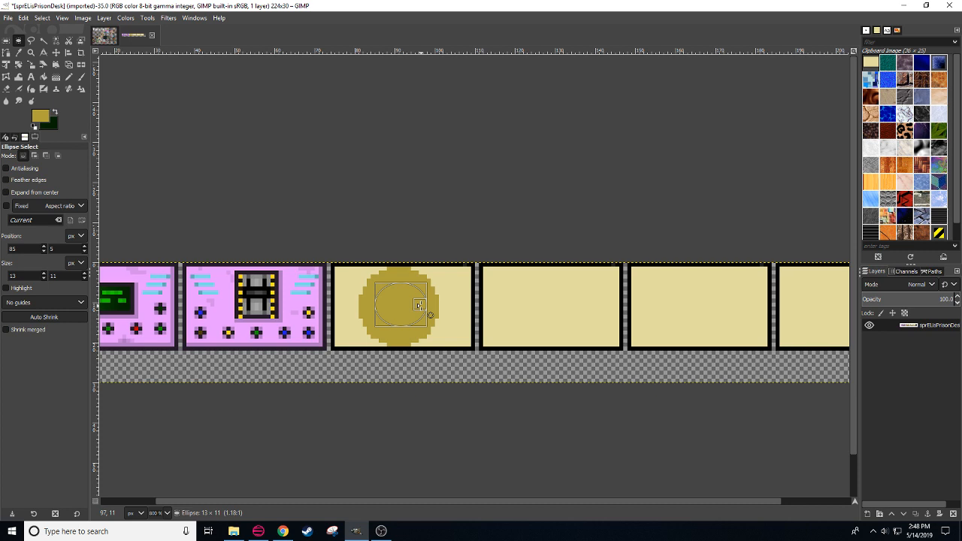
{"action": "left_click_drag", "start_coordinate": [419, 305], "coordinate": [400, 321]}
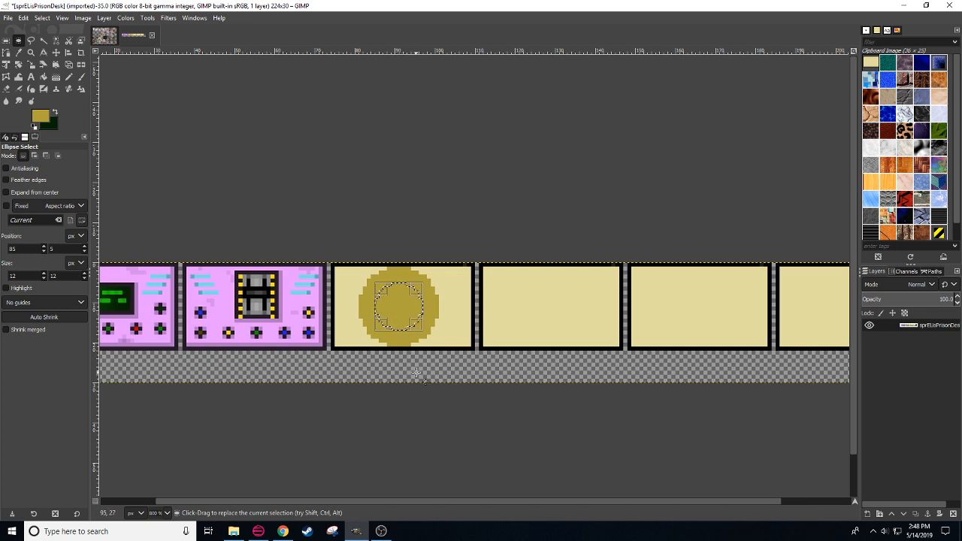
{"action": "left_click", "coordinate": [496, 351]}
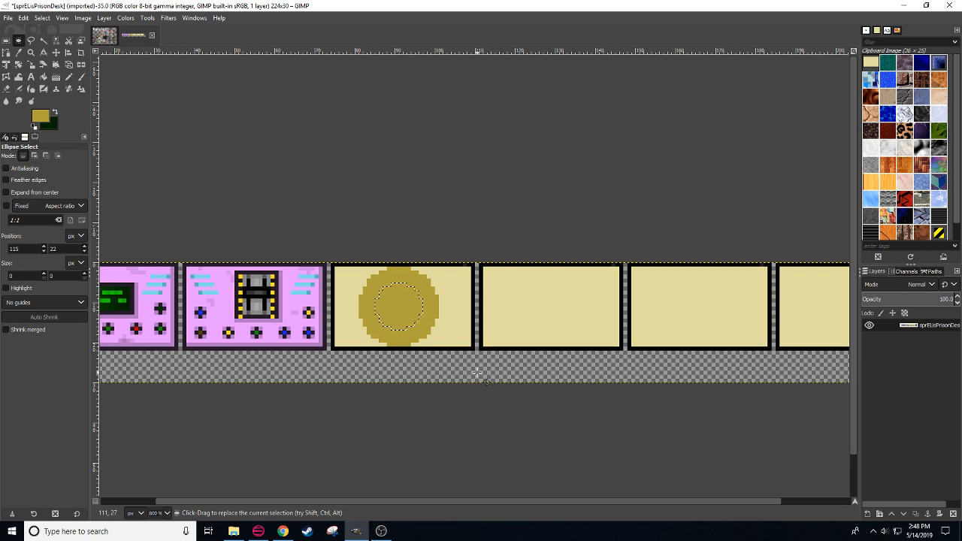
Step: Fill the inner circle with a dark olive brown from the colour history and clear the selection
{"action": "key", "text": "n"}
{"action": "left_click", "coordinate": [47, 120]}
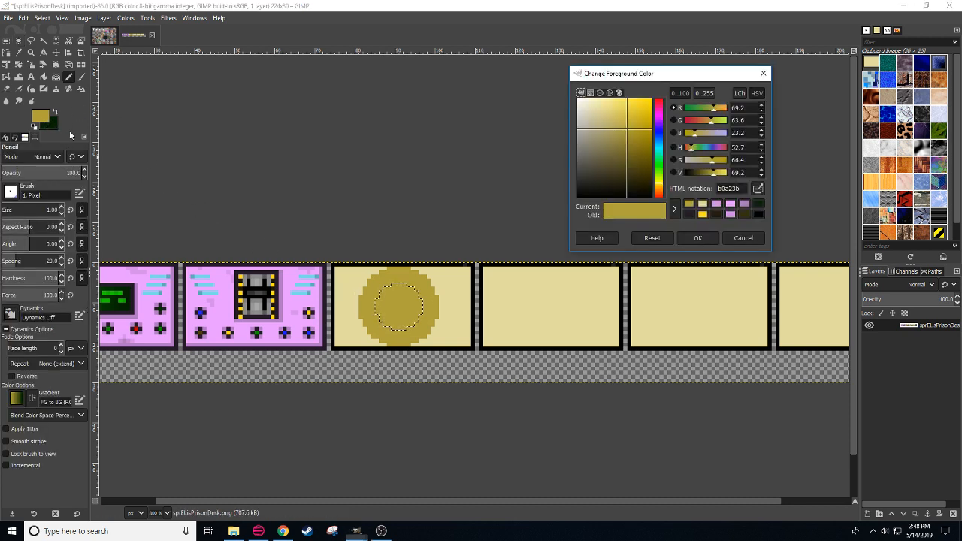
{"action": "left_click", "coordinate": [701, 215]}
{"action": "left_click", "coordinate": [697, 238]}
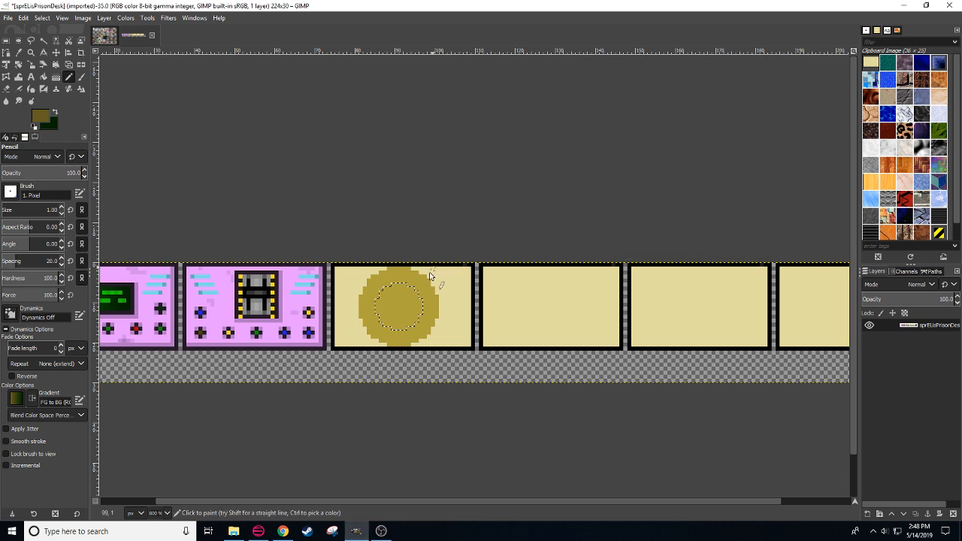
{"action": "key", "text": "shift+b"}
{"action": "left_click", "coordinate": [398, 316]}
{"action": "key", "text": "ctrl+shift+a"}
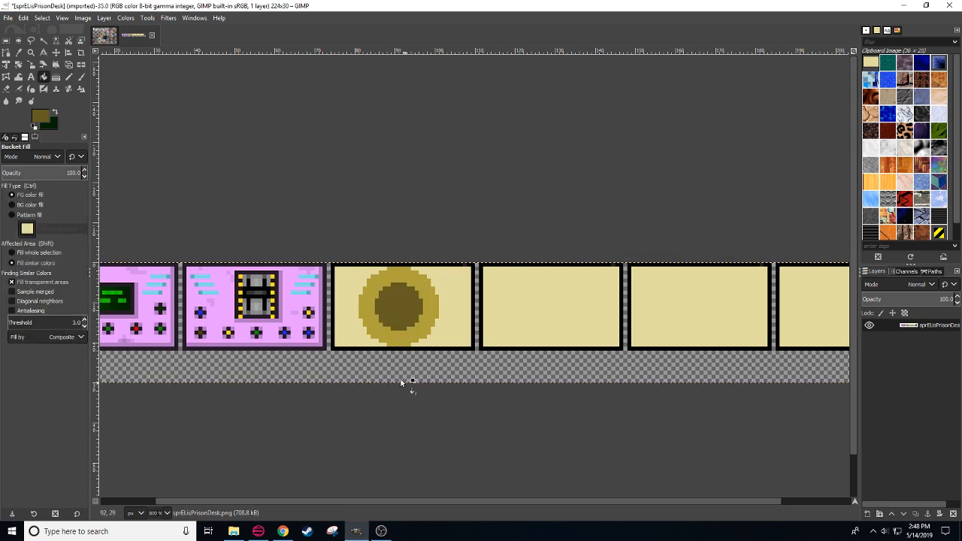
Step: Select the flat gold ring in the third frame by its colour
{"action": "key", "text": "shift+o"}
{"action": "left_click", "coordinate": [368, 319]}
Step: Try CIE lch Noise on the gold ring with dulling 2, lightness 40, chroma 40 and hue 3, and inspect it without the selection
{"action": "left_click", "coordinate": [169, 20]}
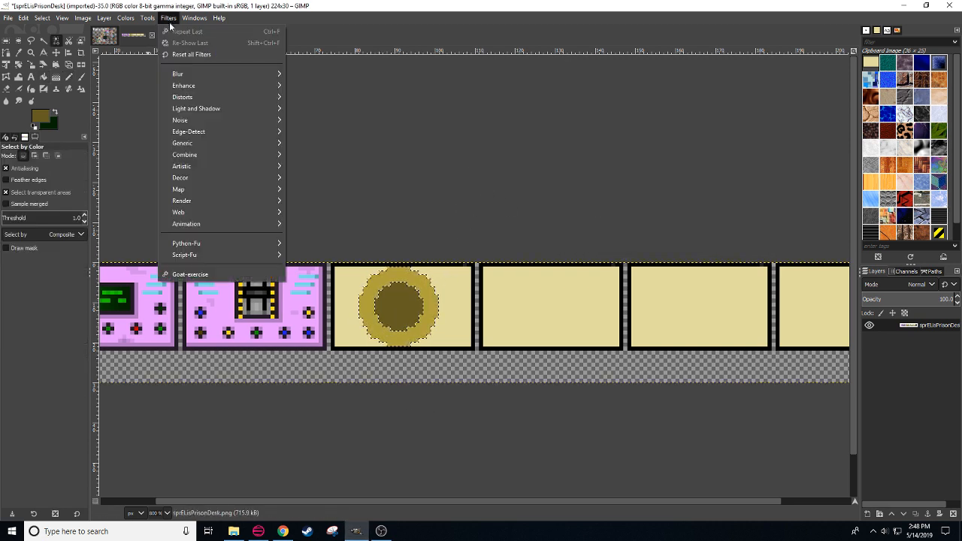
{"action": "mouse_move", "coordinate": [220, 124]}
{"action": "left_click", "coordinate": [316, 120]}
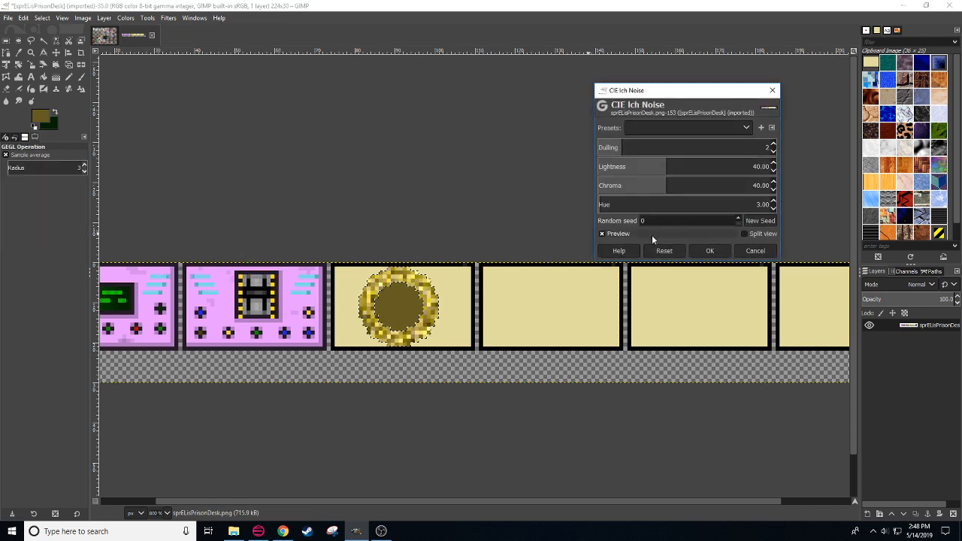
{"action": "left_click", "coordinate": [711, 251]}
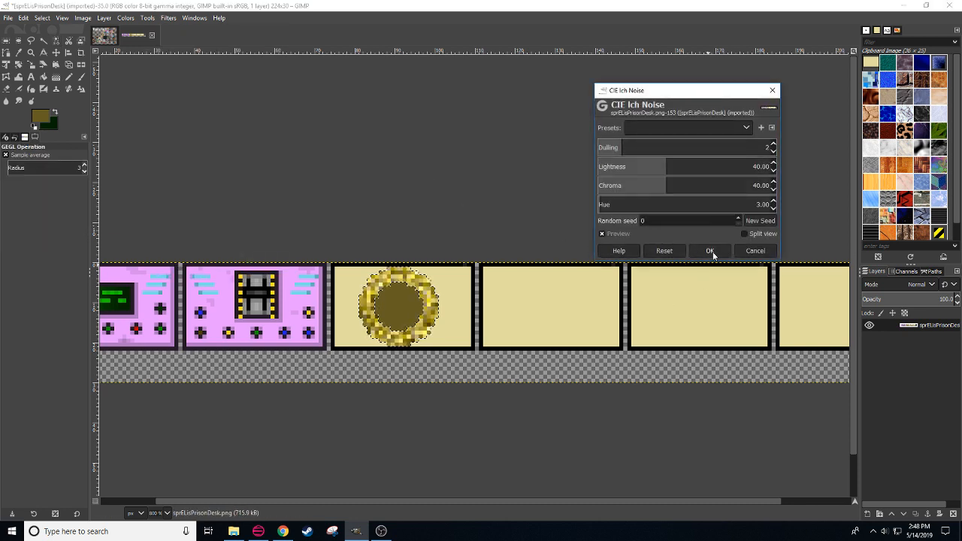
{"action": "key", "text": "r"}
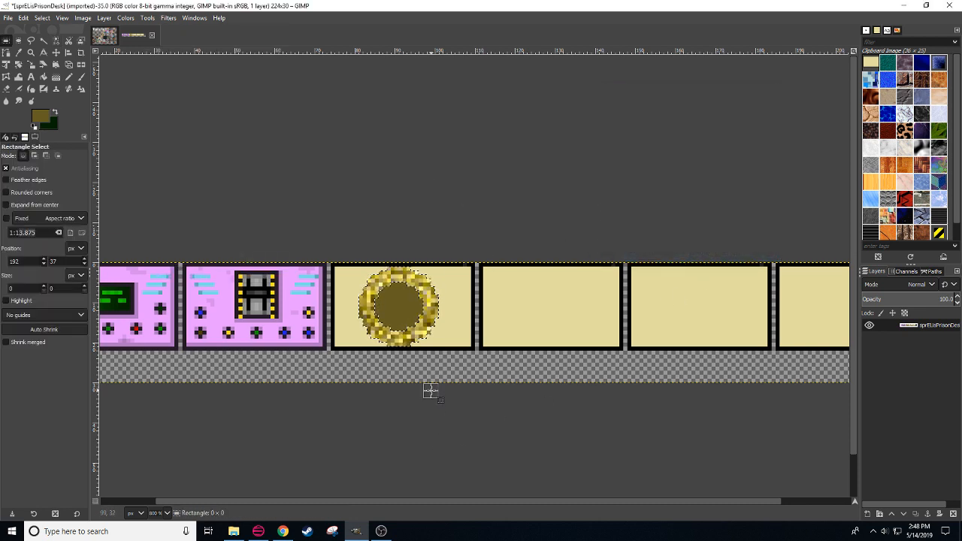
{"action": "left_click", "coordinate": [431, 389]}
{"action": "left_click_drag", "start_coordinate": [403, 390], "coordinate": [389, 404]}
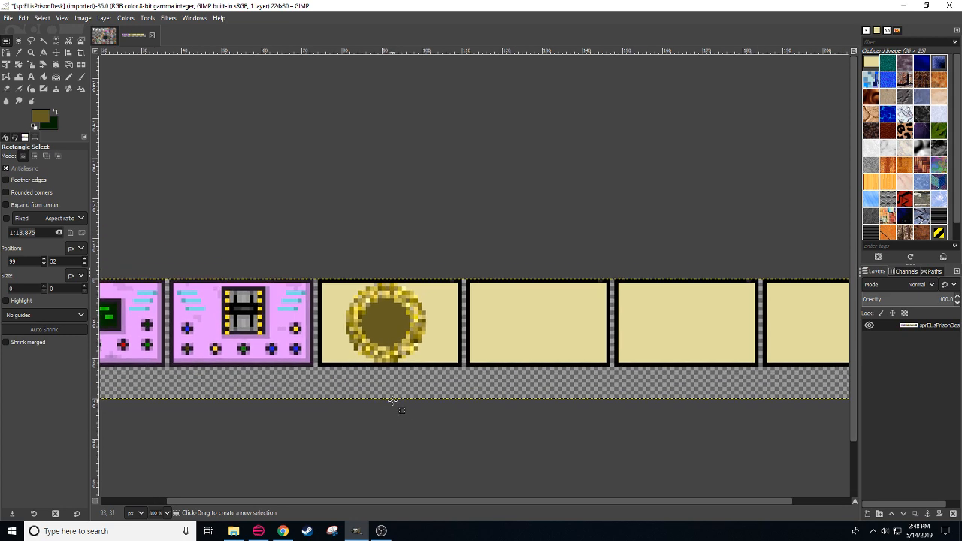
{"action": "key", "text": "n"}
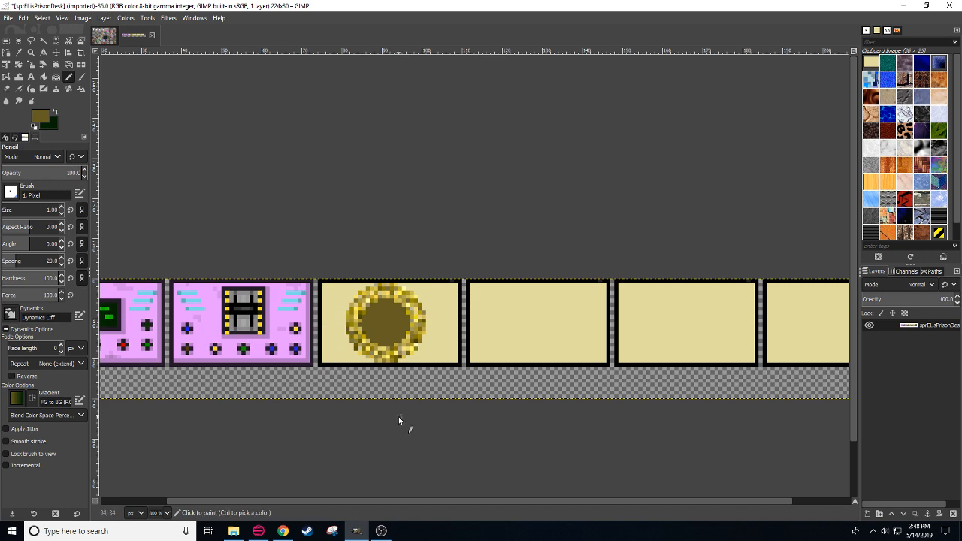
{"action": "scroll", "coordinate": [155, 512], "scroll_direction": "down", "scroll_amount": 2}
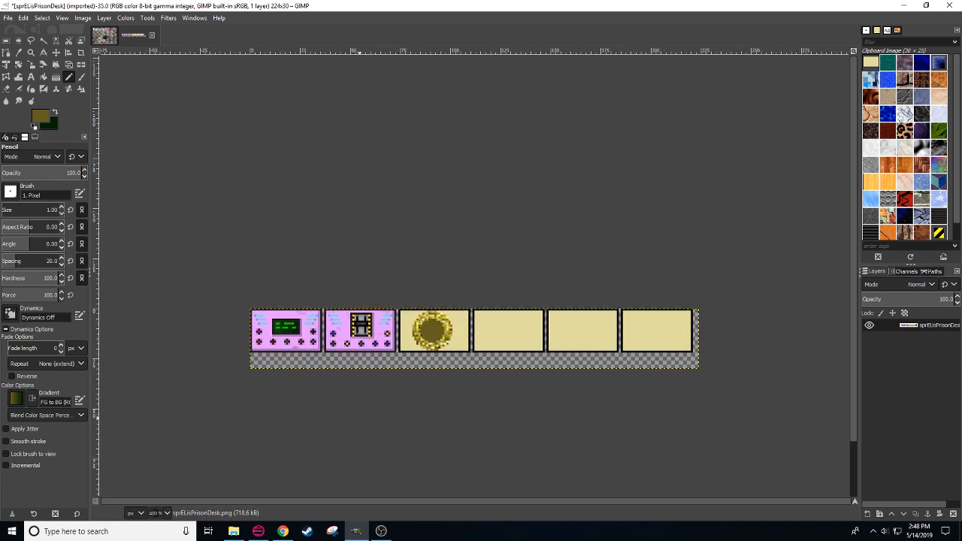
{"action": "scroll", "coordinate": [154, 513], "scroll_direction": "up", "scroll_amount": 2}
{"action": "left_click_drag", "start_coordinate": [334, 426], "coordinate": [331, 406]}
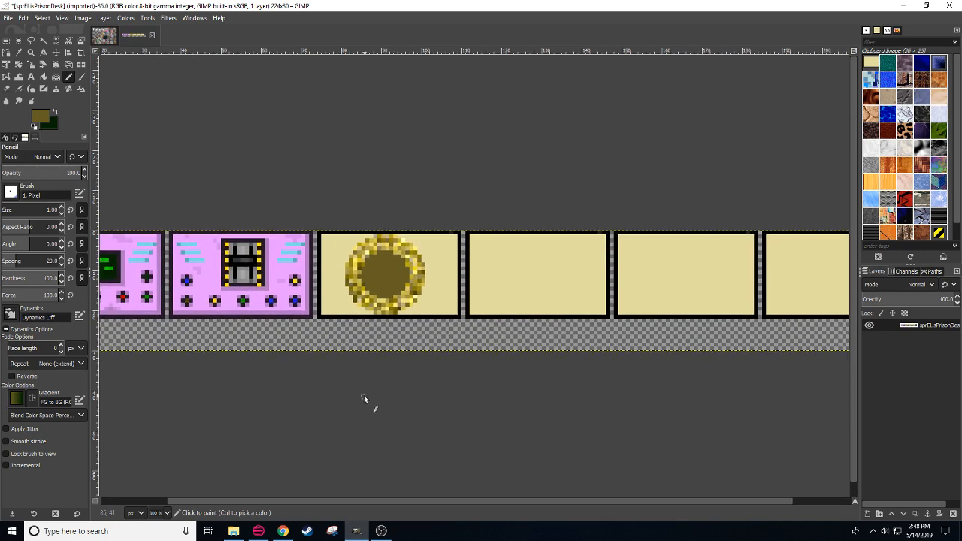
{"action": "scroll", "coordinate": [155, 512], "scroll_direction": "down", "scroll_amount": 2}
{"action": "scroll", "coordinate": [155, 513], "scroll_direction": "up", "scroll_amount": 2}
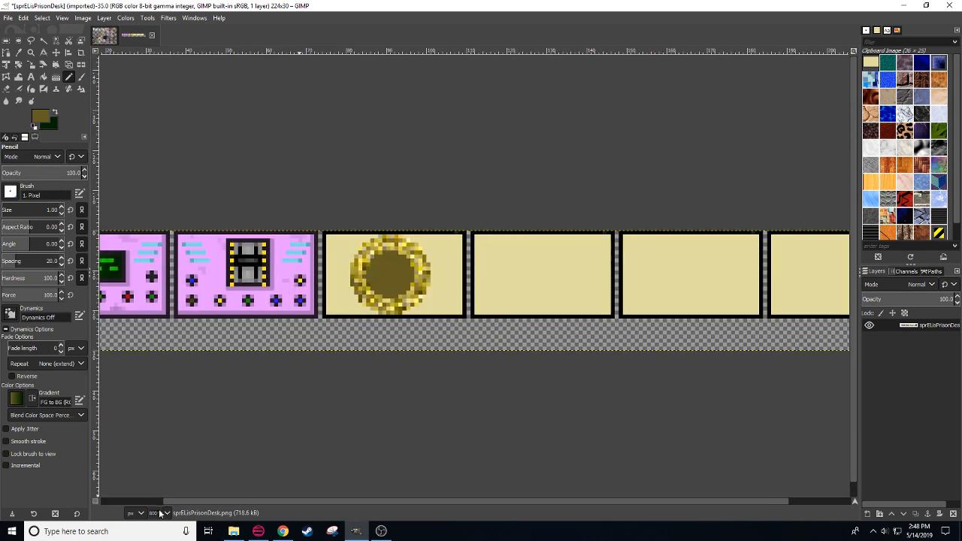
Step: Apply CIE lch Noise to the selected gold ring with dulling 6 and lightness 38.37, and clear the selection
{"action": "left_click", "coordinate": [167, 18]}
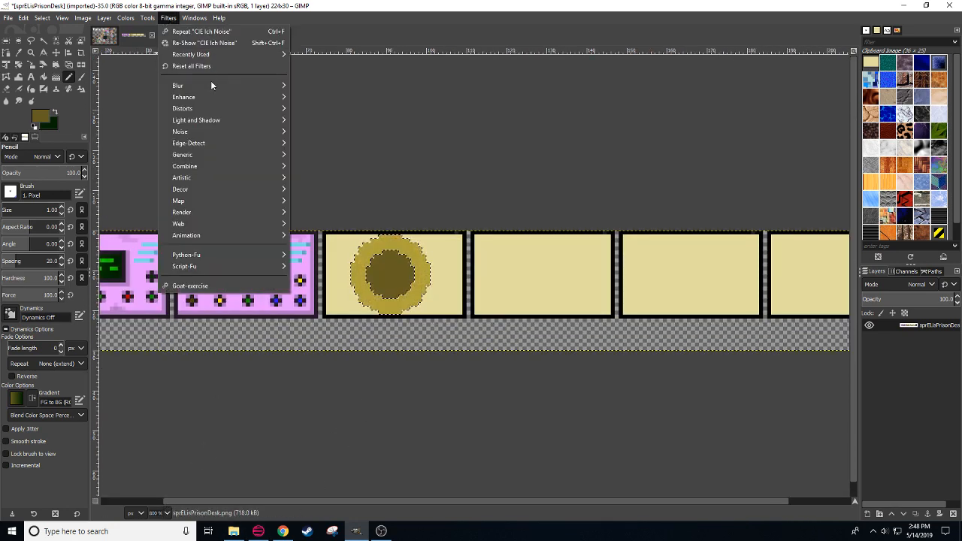
{"action": "mouse_move", "coordinate": [214, 133]}
{"action": "left_click", "coordinate": [363, 136]}
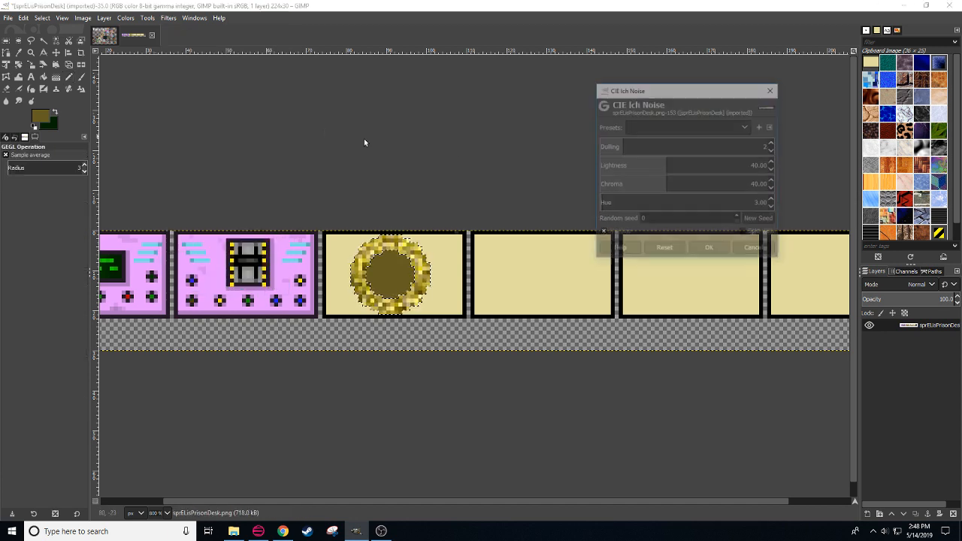
{"action": "left_click_drag", "start_coordinate": [723, 154], "coordinate": [662, 168]}
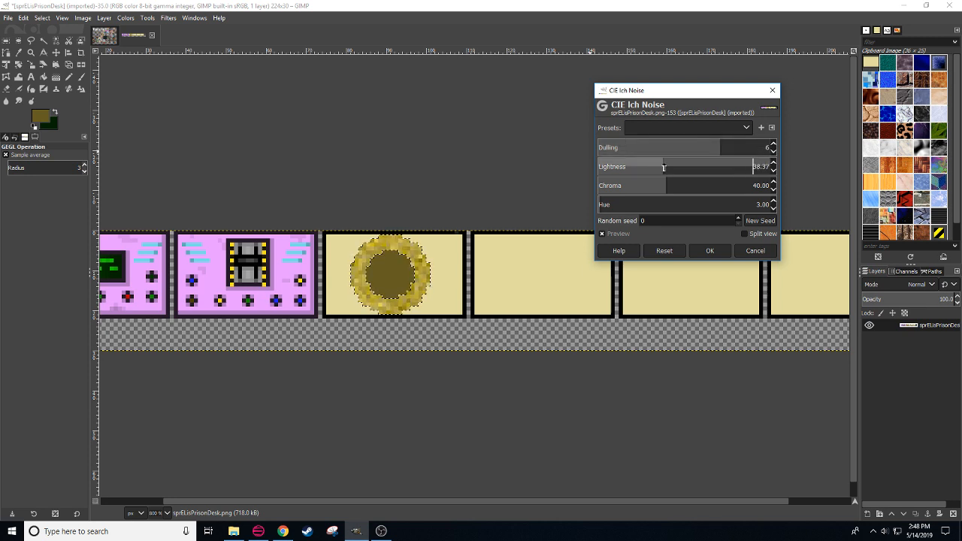
{"action": "left_click", "coordinate": [714, 251]}
{"action": "key", "text": "r"}
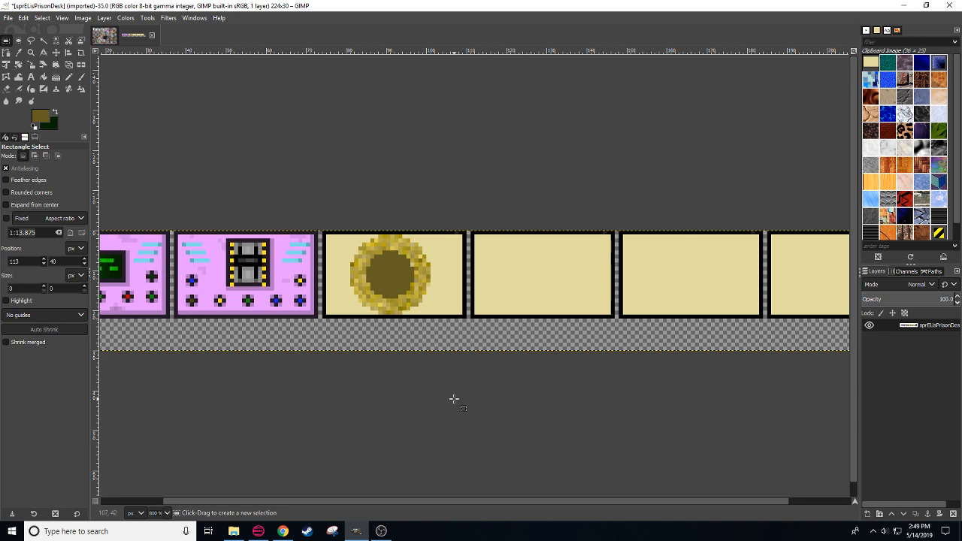
{"action": "left_click_drag", "start_coordinate": [461, 409], "coordinate": [472, 419]}
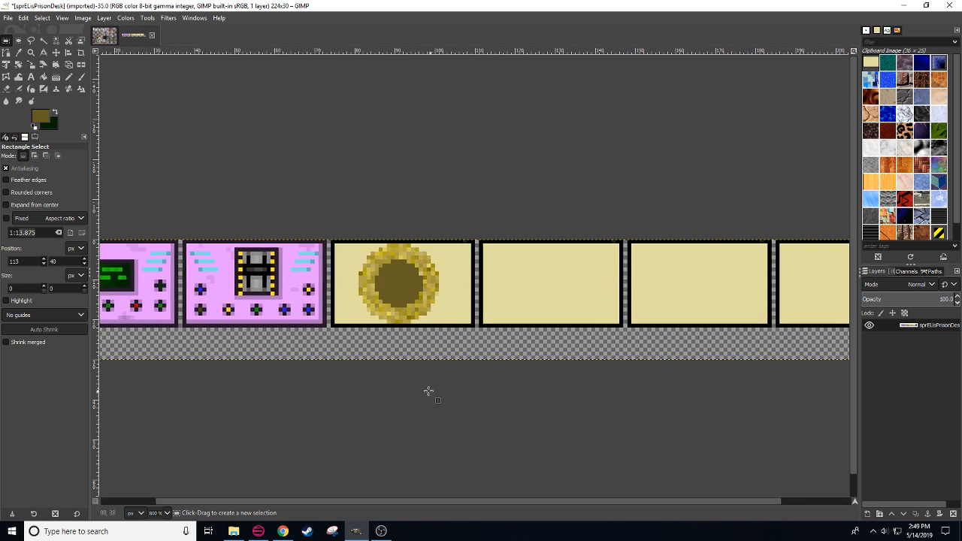
{"action": "left_click_drag", "start_coordinate": [427, 389], "coordinate": [450, 399]}
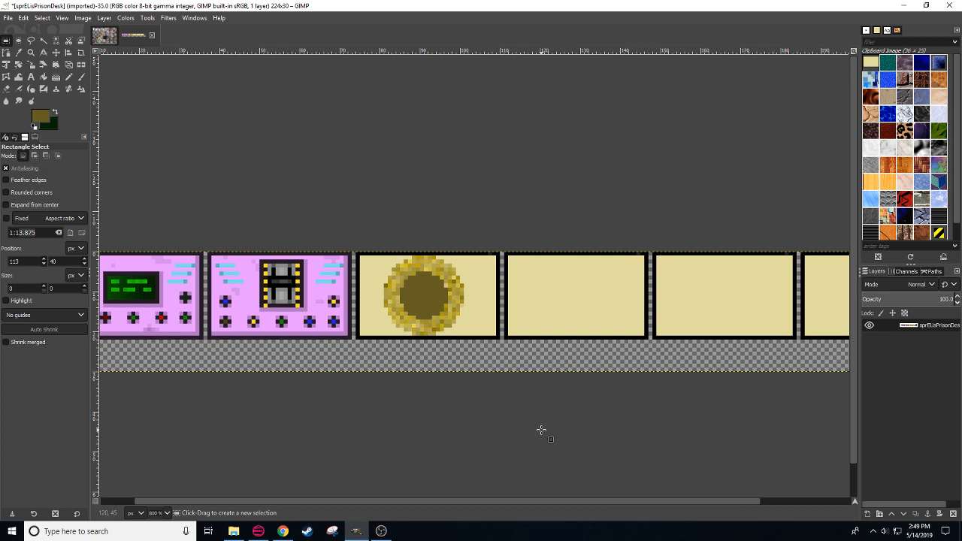
Step: Pencil scattered single pixels around the ring's outer edge, using gold shades picked from the ring, to roughen its outline
{"action": "key", "text": "n"}
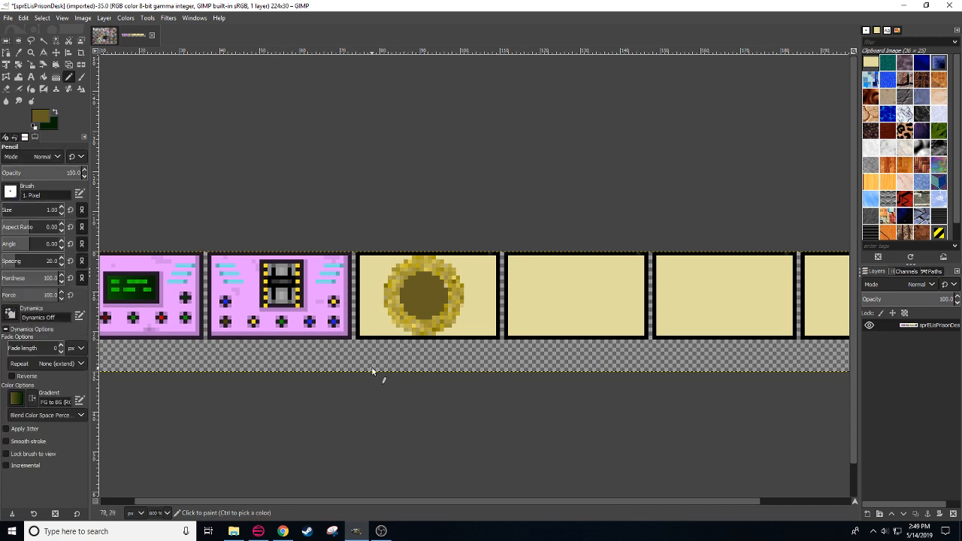
{"action": "scroll", "coordinate": [443, 381], "scroll_direction": "down", "scroll_amount": 2}
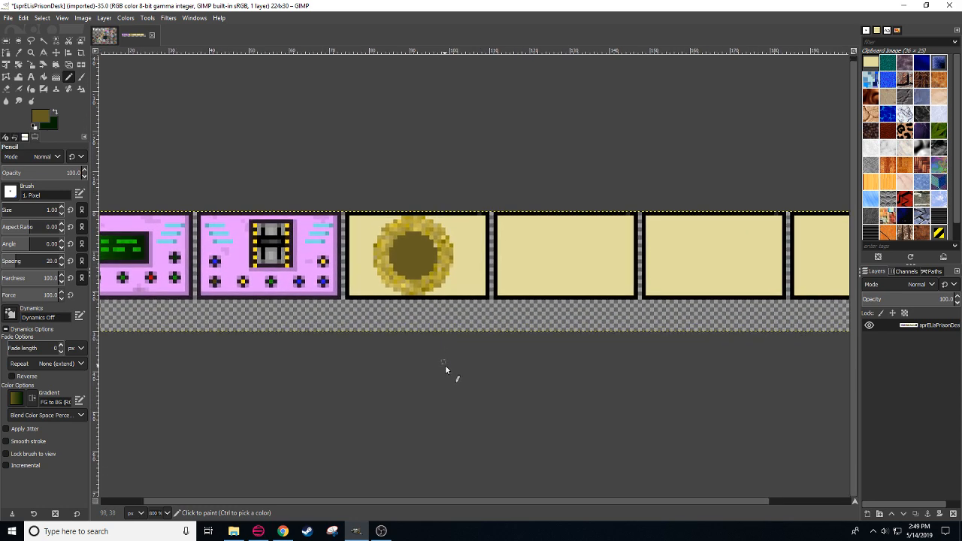
{"action": "left_click", "coordinate": [453, 239], "text": "ctrl"}
{"action": "left_click", "coordinate": [452, 231]}
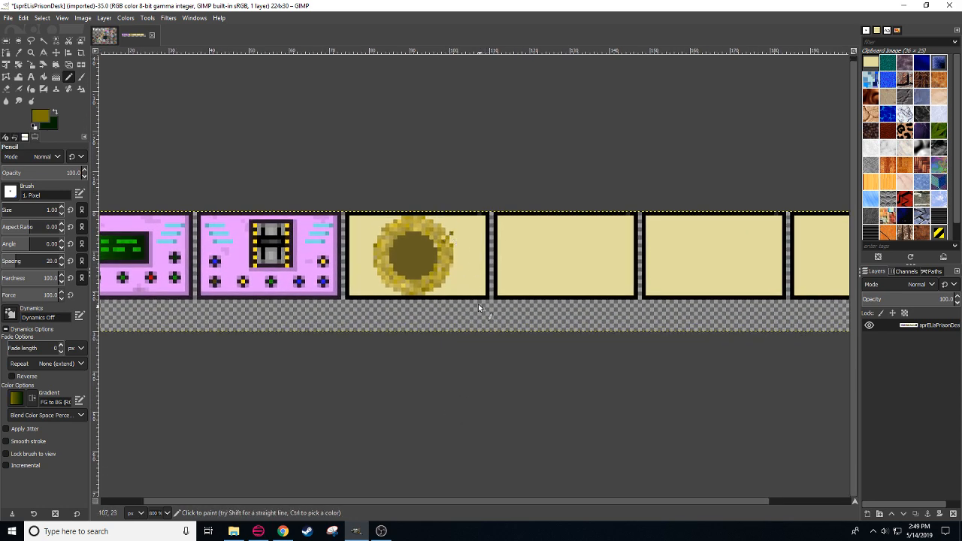
{"action": "left_click", "coordinate": [454, 257], "text": "ctrl"}
{"action": "left_click", "coordinate": [378, 261], "text": "ctrl"}
{"action": "left_click_drag", "start_coordinate": [434, 335], "coordinate": [425, 366]}
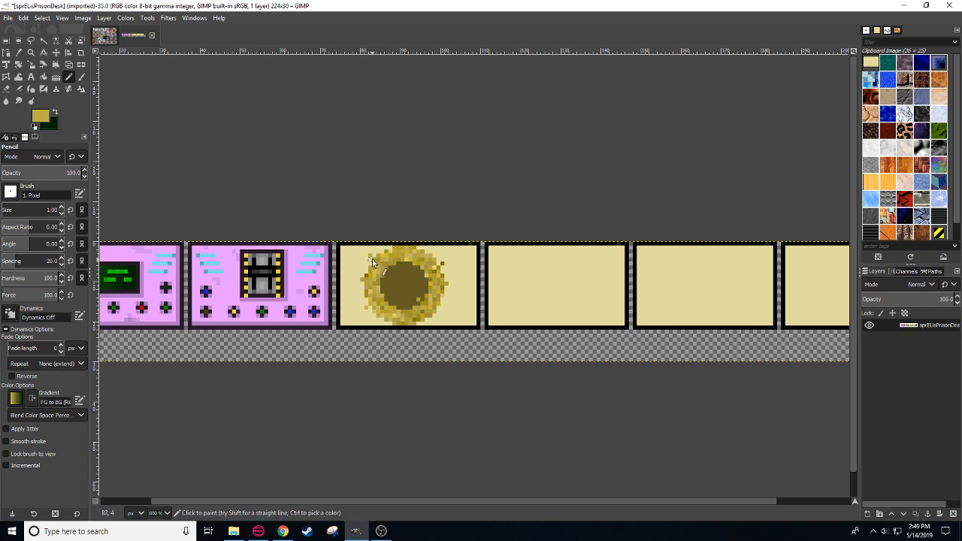
{"action": "left_click", "coordinate": [435, 314], "text": "ctrl"}
{"action": "left_click", "coordinate": [434, 320]}
{"action": "left_click_drag", "start_coordinate": [441, 374], "coordinate": [399, 328]}
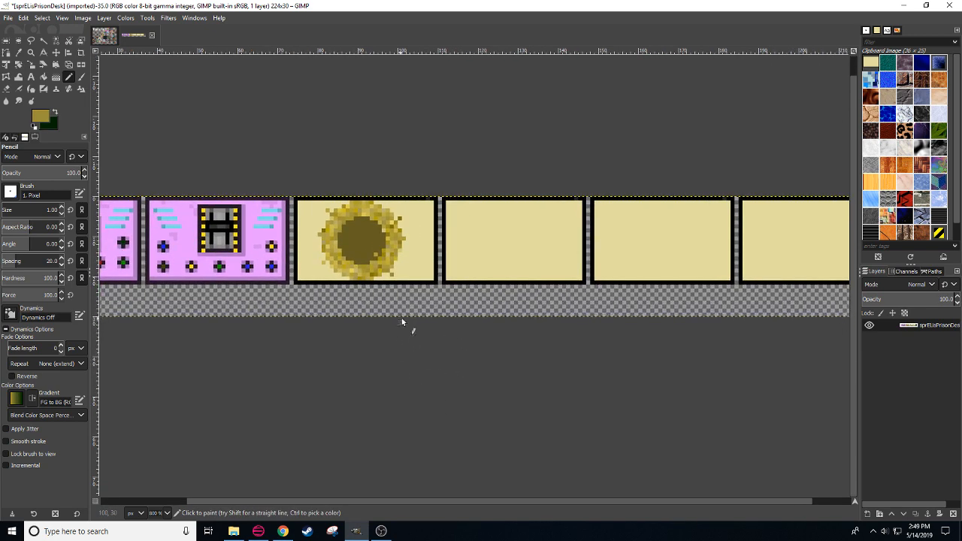
{"action": "left_click", "coordinate": [383, 205], "text": "ctrl"}
{"action": "left_click_drag", "start_coordinate": [408, 377], "coordinate": [426, 370]}
Step: Select the olive brown inner circle by colour, apply CIE lch Noise with dulling 8 and lightness 16.57, and clear the selection
{"action": "key", "text": "shift+o"}
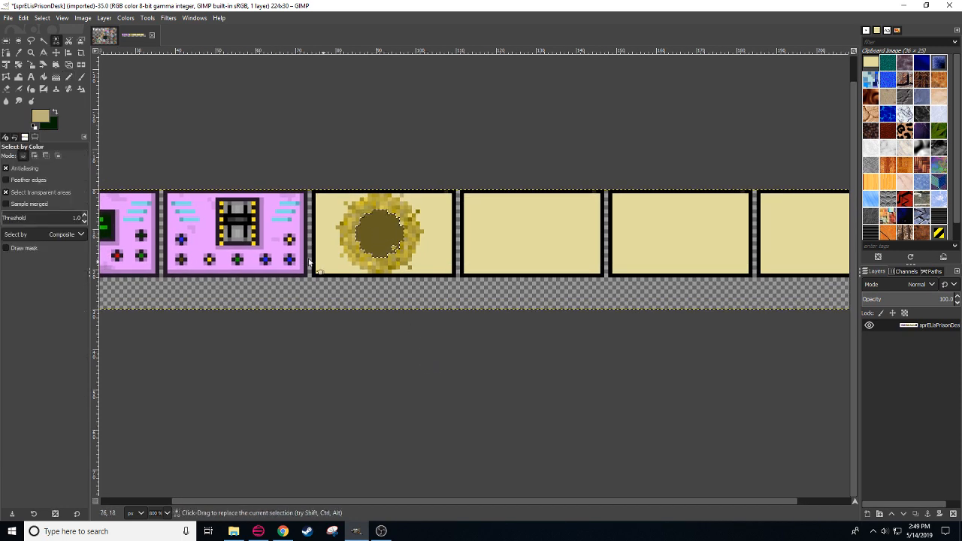
{"action": "left_click", "coordinate": [380, 246]}
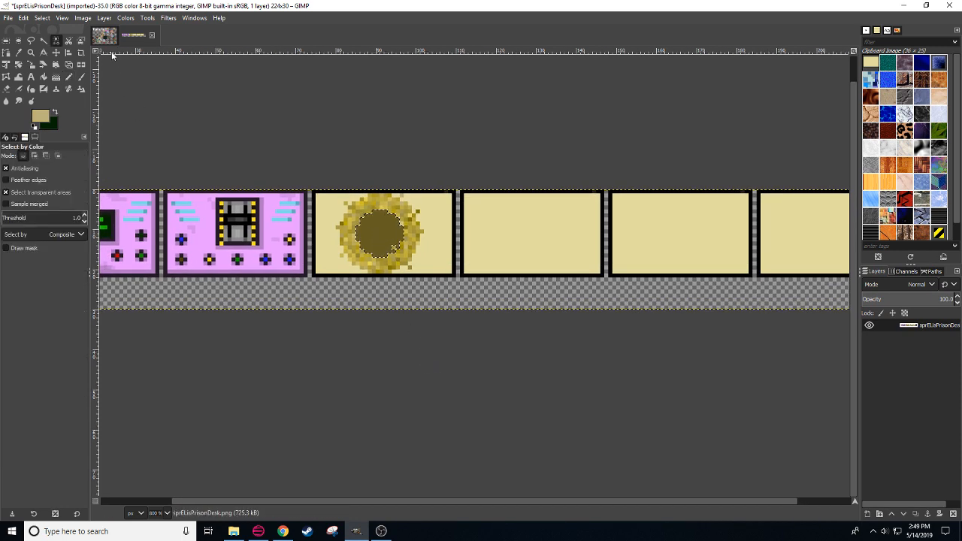
{"action": "left_click", "coordinate": [168, 17]}
{"action": "mouse_move", "coordinate": [226, 131]}
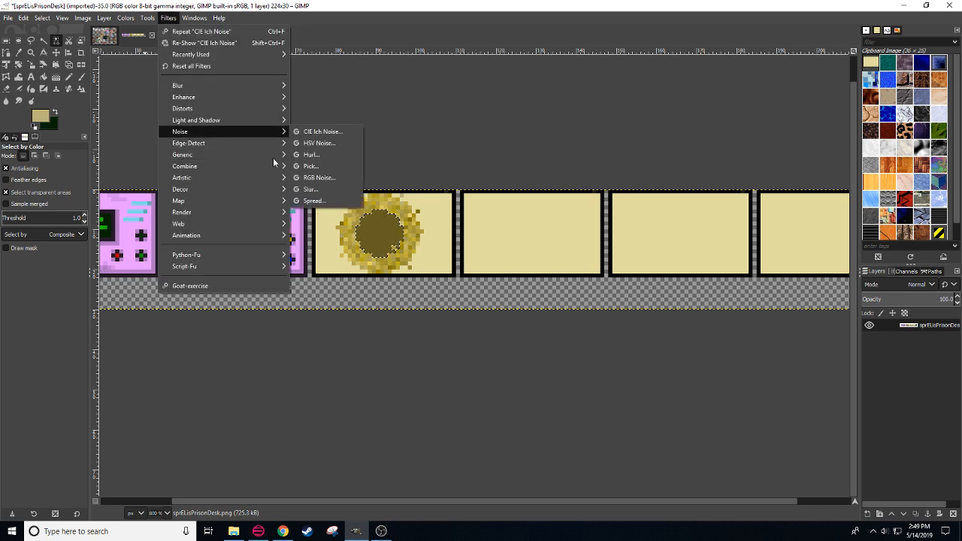
{"action": "left_click", "coordinate": [319, 133]}
{"action": "left_click_drag", "start_coordinate": [635, 147], "coordinate": [927, 153]}
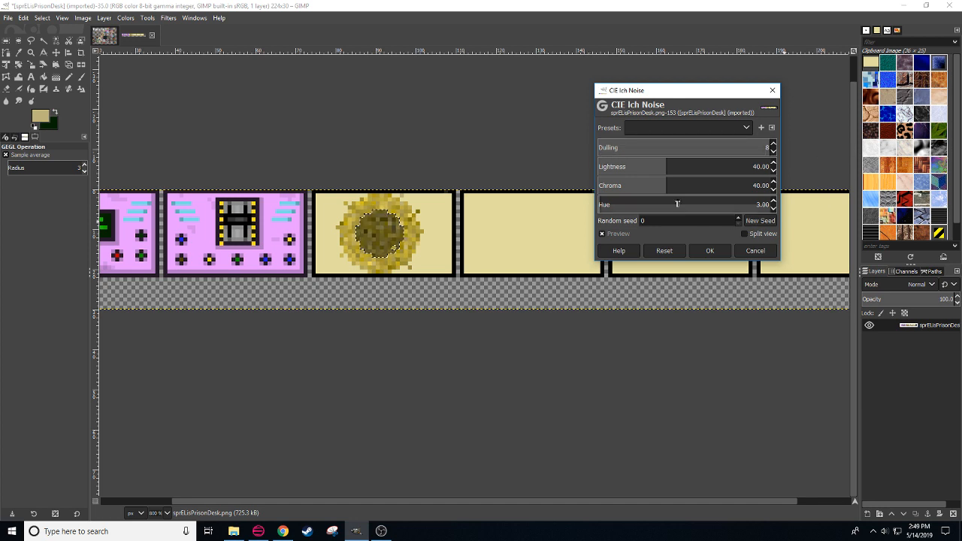
{"action": "left_click_drag", "start_coordinate": [672, 167], "coordinate": [626, 168]}
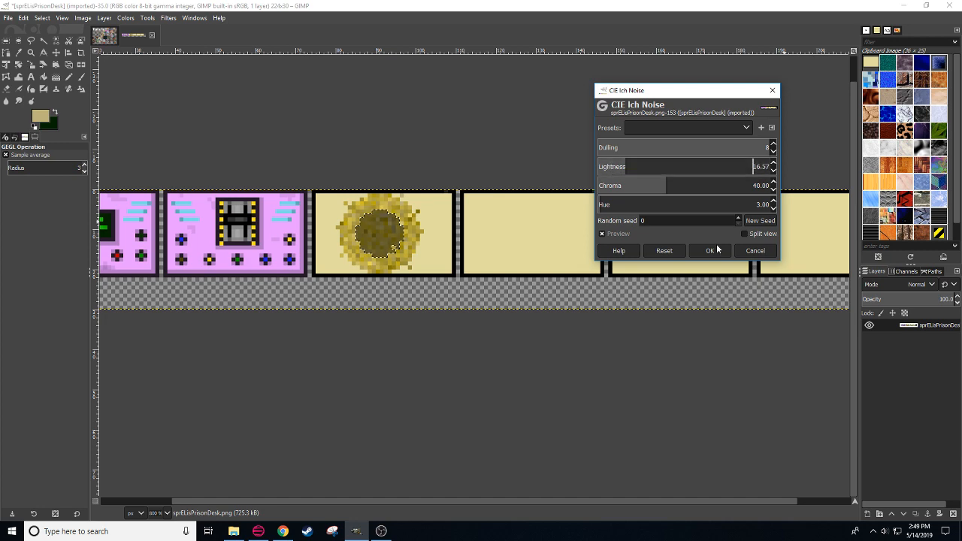
{"action": "left_click", "coordinate": [721, 249]}
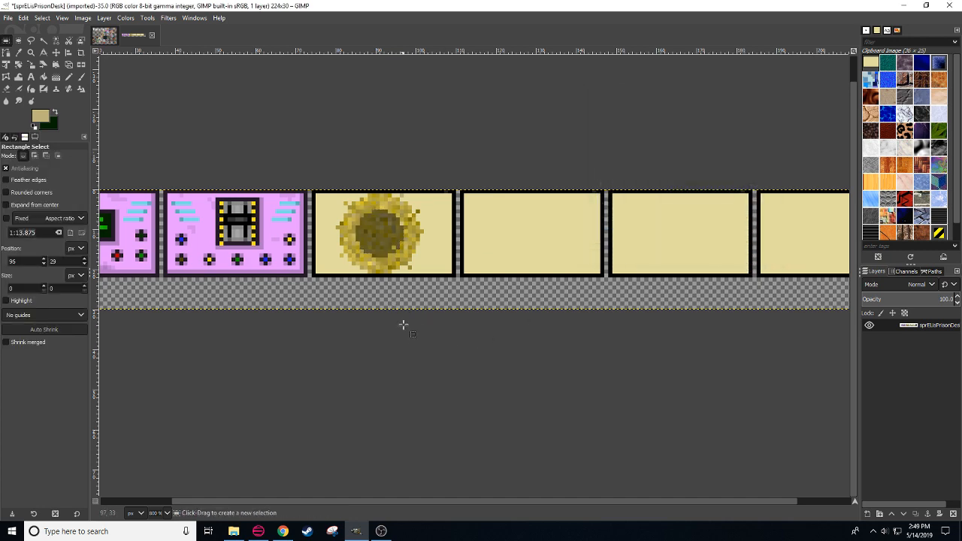
{"action": "scroll", "coordinate": [404, 359], "scroll_direction": "up", "scroll_amount": 1}
Step: Shade the inner circle with black picked from the frame border, raising the pencil opacity in stages from 18.8 to 43.2
{"action": "key", "text": "n"}
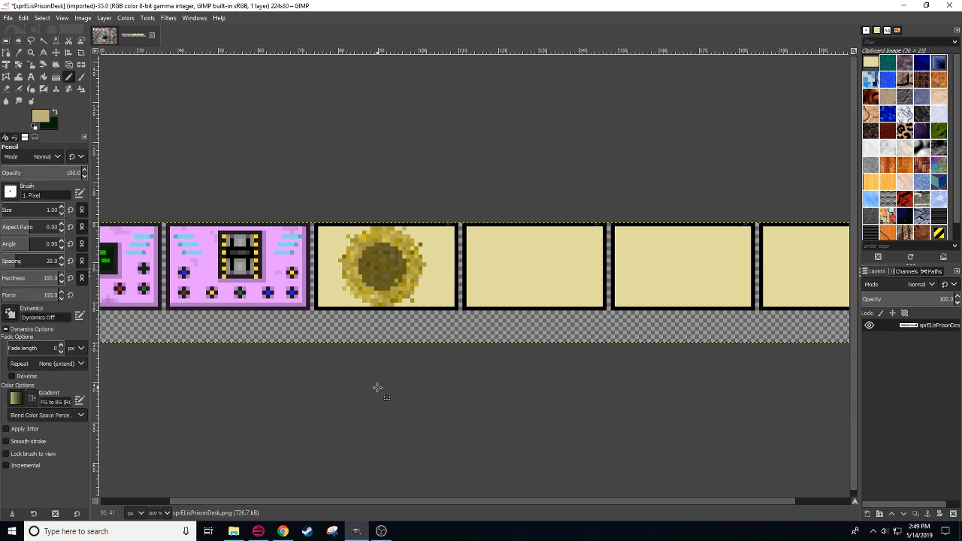
{"action": "left_click", "coordinate": [317, 253], "text": "ctrl"}
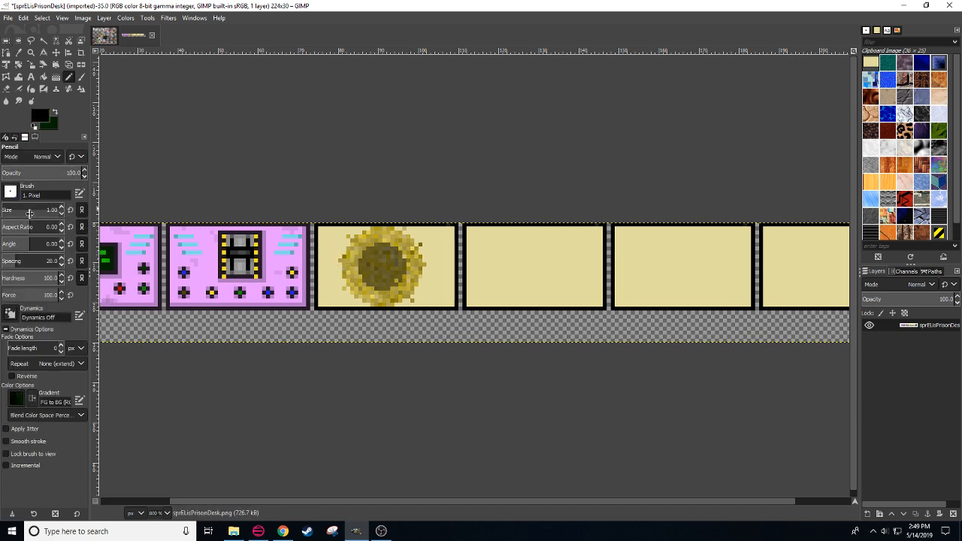
{"action": "left_click", "coordinate": [18, 172]}
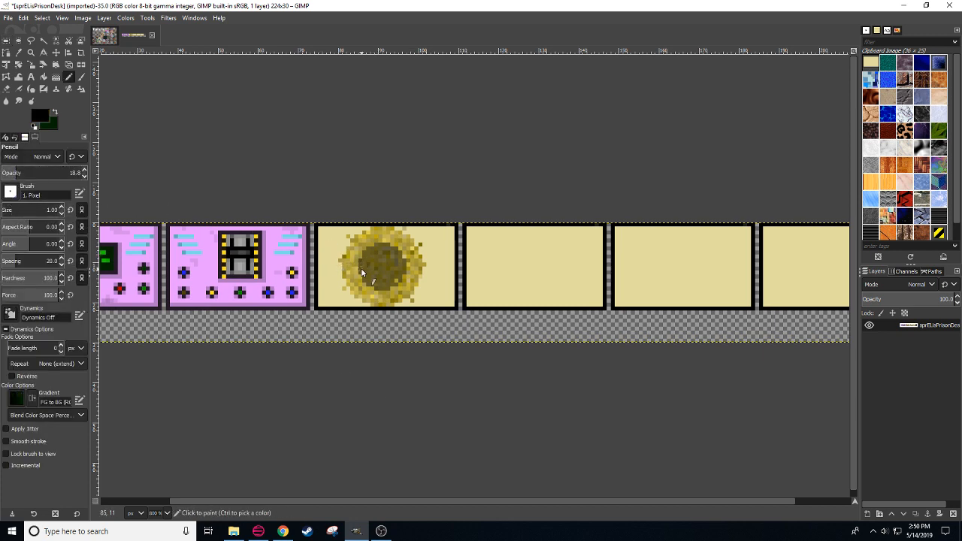
{"action": "left_click", "coordinate": [19, 172]}
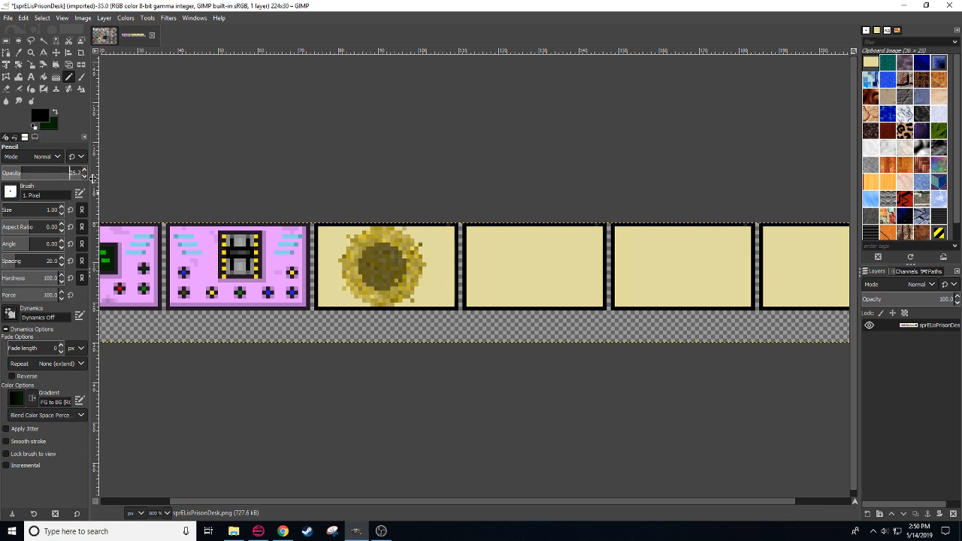
{"action": "left_click", "coordinate": [27, 172]}
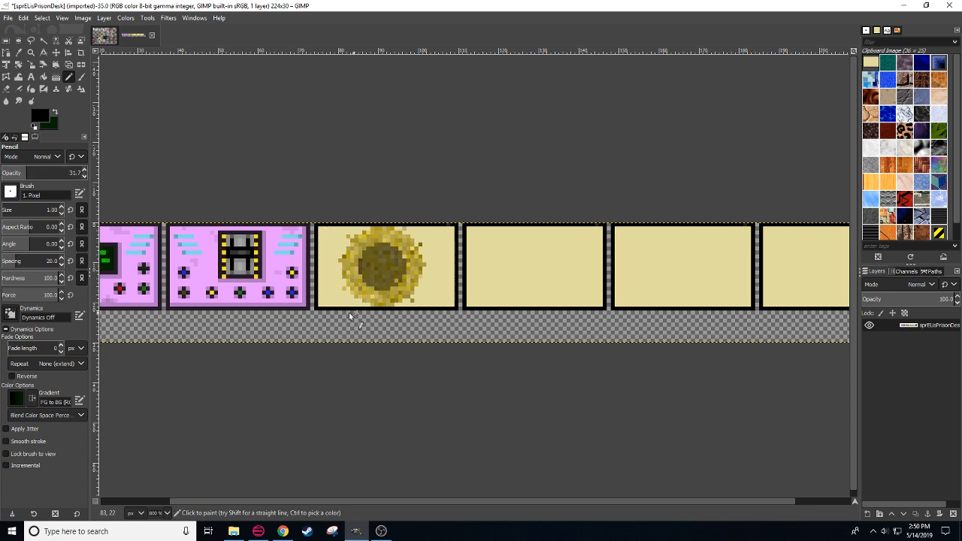
{"action": "left_click", "coordinate": [33, 172]}
{"action": "left_click", "coordinate": [36, 172]}
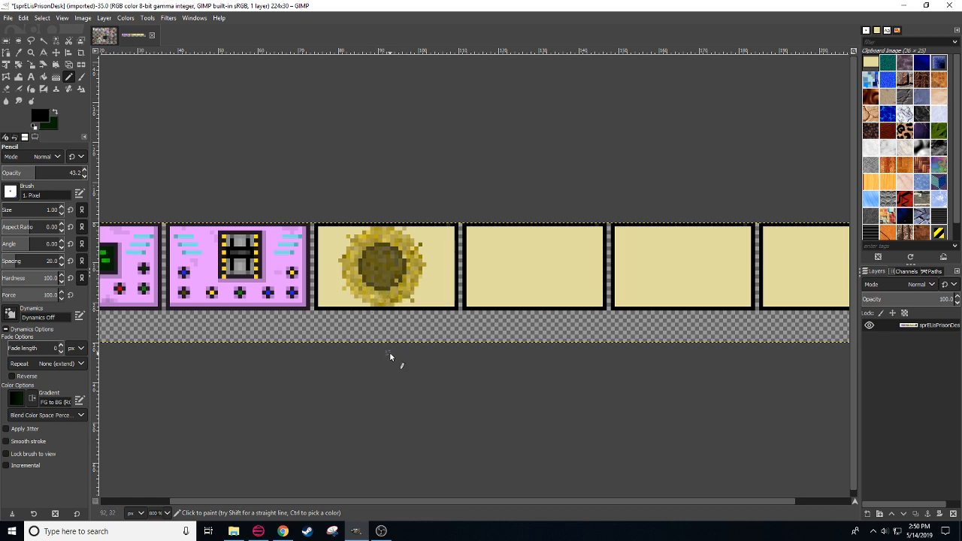
Step: Set the pencil opacity to 100 and try black pixels beside the ring's lower-left edge, undoing the stroke
{"action": "left_click_drag", "start_coordinate": [45, 172], "coordinate": [469, 178]}
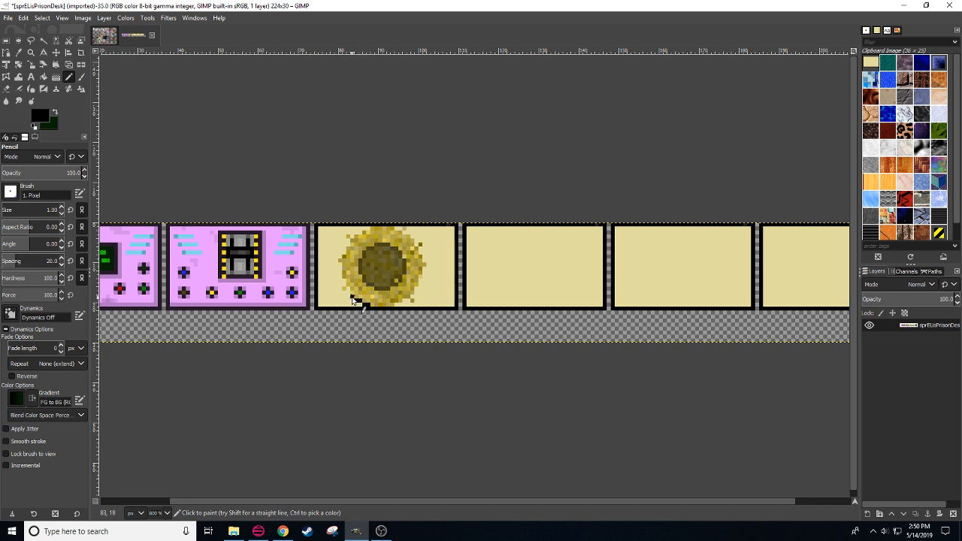
{"action": "left_click_drag", "start_coordinate": [348, 291], "coordinate": [347, 288]}
{"action": "key", "text": "ctrl+z"}
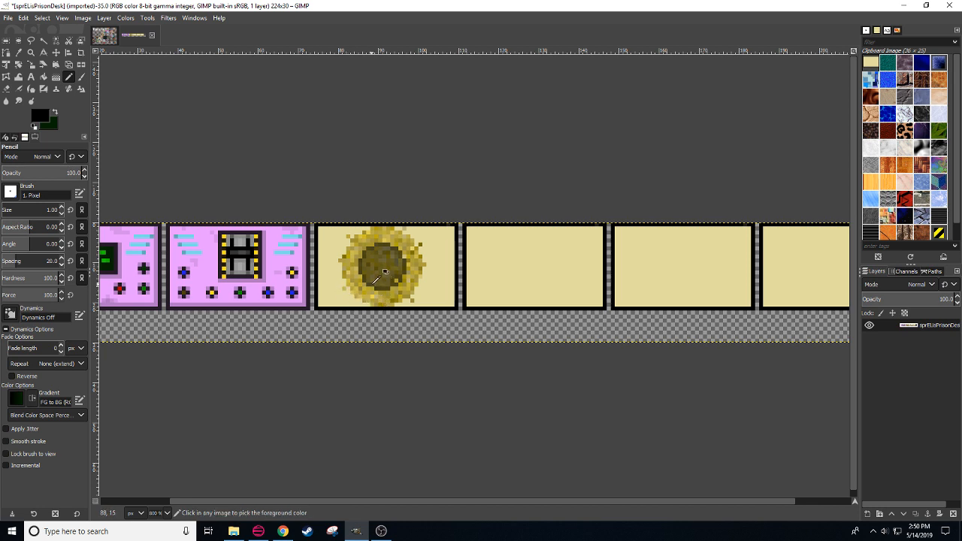
Step: Pick the dark brown from the ring's centre, darken it slightly, and pencil a broken dark outline around the ring's outer edge
{"action": "left_click", "coordinate": [384, 271], "text": "ctrl"}
{"action": "left_click", "coordinate": [39, 115]}
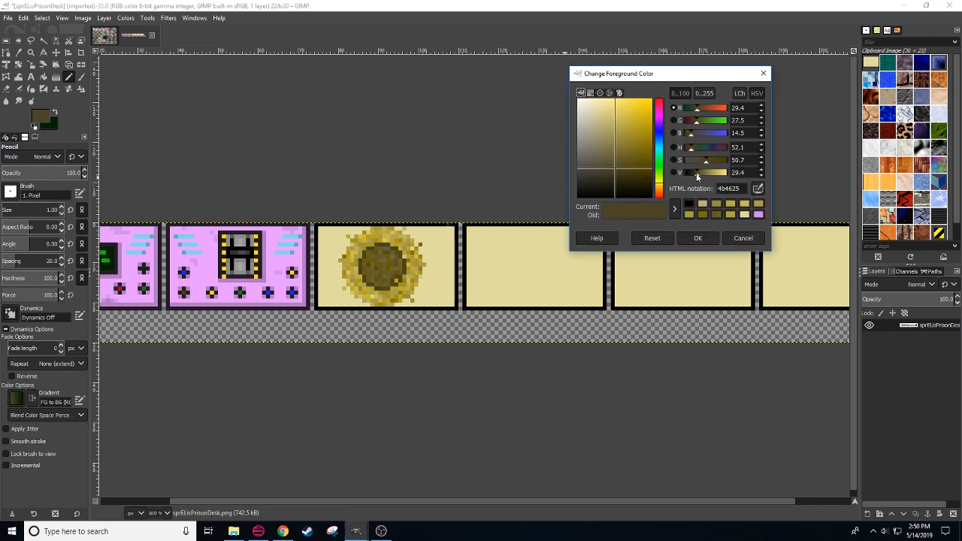
{"action": "left_click_drag", "start_coordinate": [696, 173], "coordinate": [693, 172]}
{"action": "left_click", "coordinate": [697, 237]}
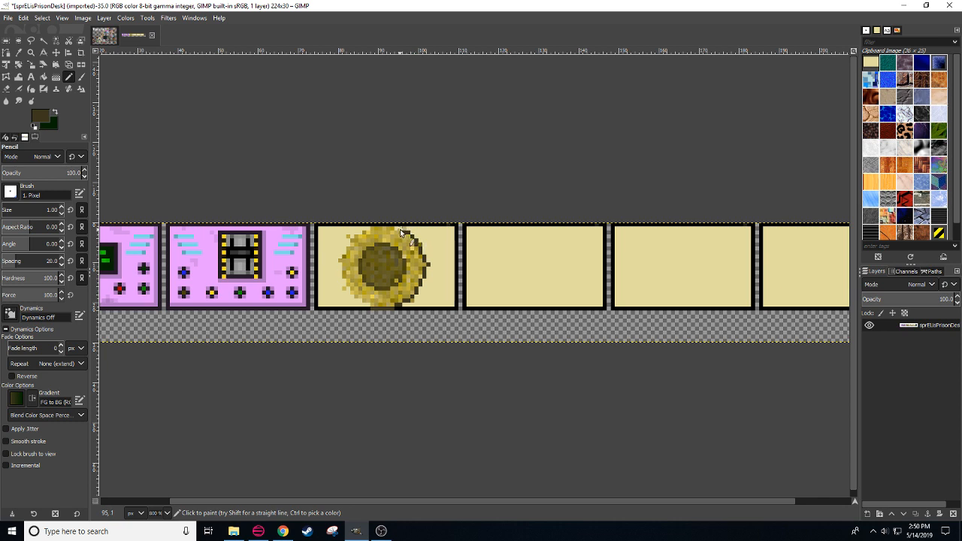
{"action": "left_click", "coordinate": [336, 261]}
{"action": "left_click", "coordinate": [340, 265]}
{"action": "left_click", "coordinate": [340, 269]}
{"action": "key", "text": "ctrl+x"}
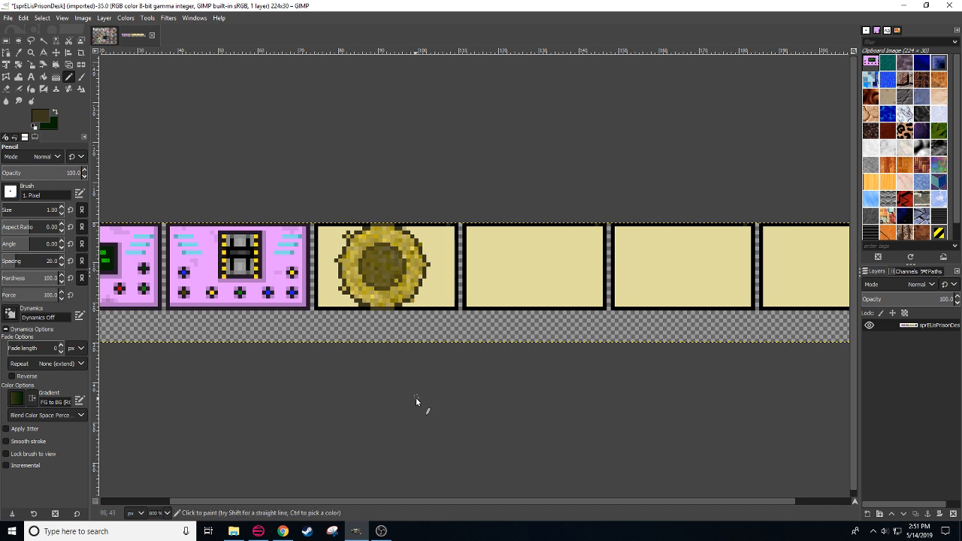
Step: Darken the beige background colour to 8e8b64 and pencil soft shadow pixels just outside the ring's dark outline
{"action": "left_click", "coordinate": [40, 117]}
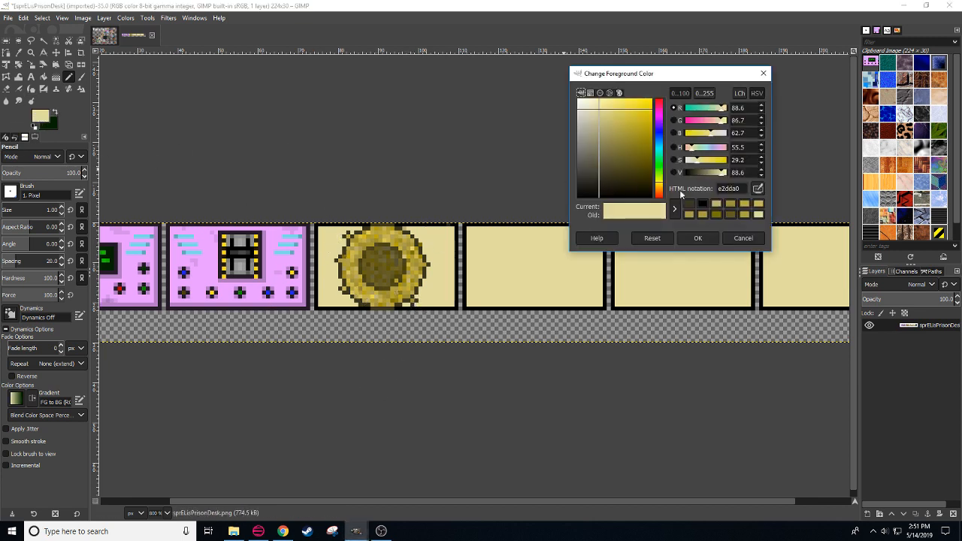
{"action": "left_click_drag", "start_coordinate": [722, 173], "coordinate": [706, 172]}
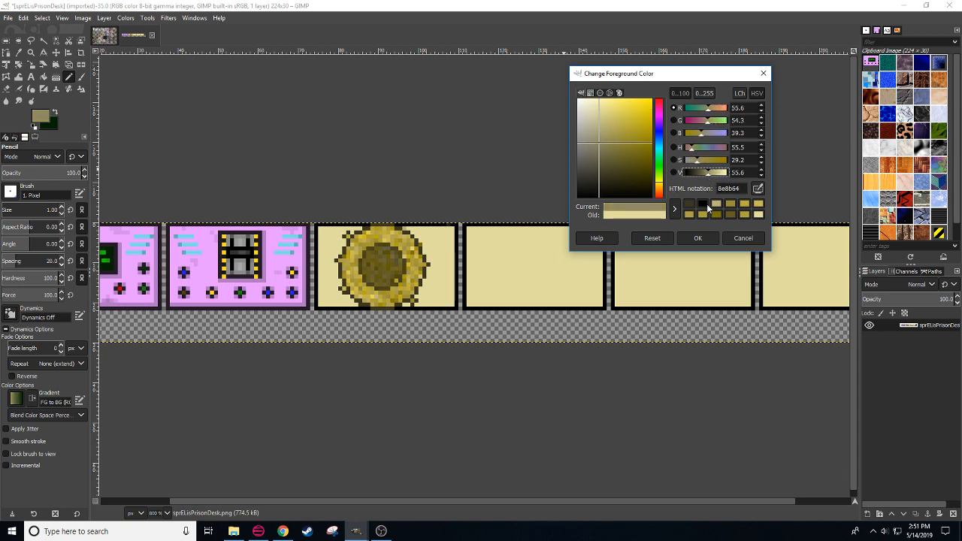
{"action": "left_click", "coordinate": [699, 237]}
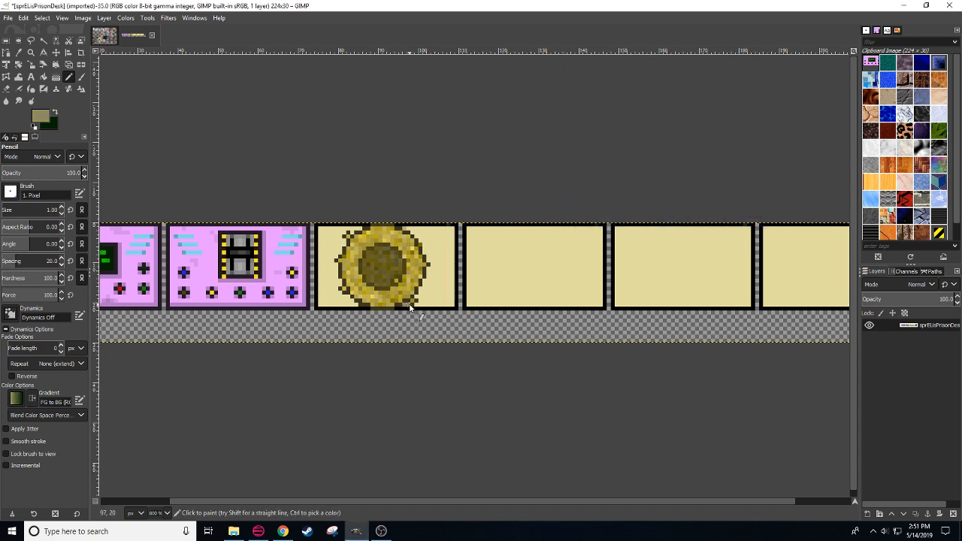
{"action": "left_click_drag", "start_coordinate": [420, 293], "coordinate": [432, 282]}
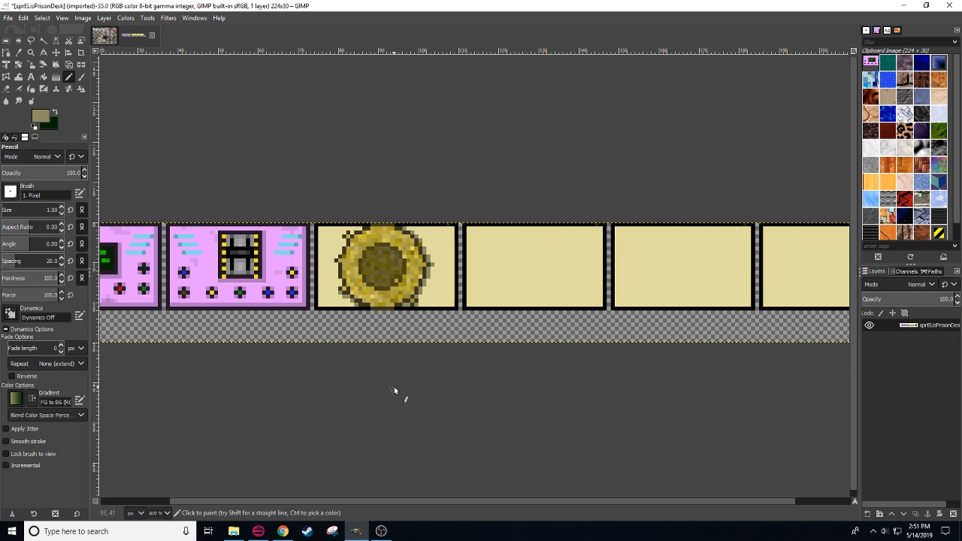
{"action": "scroll", "coordinate": [164, 513], "scroll_direction": "down", "scroll_amount": 1}
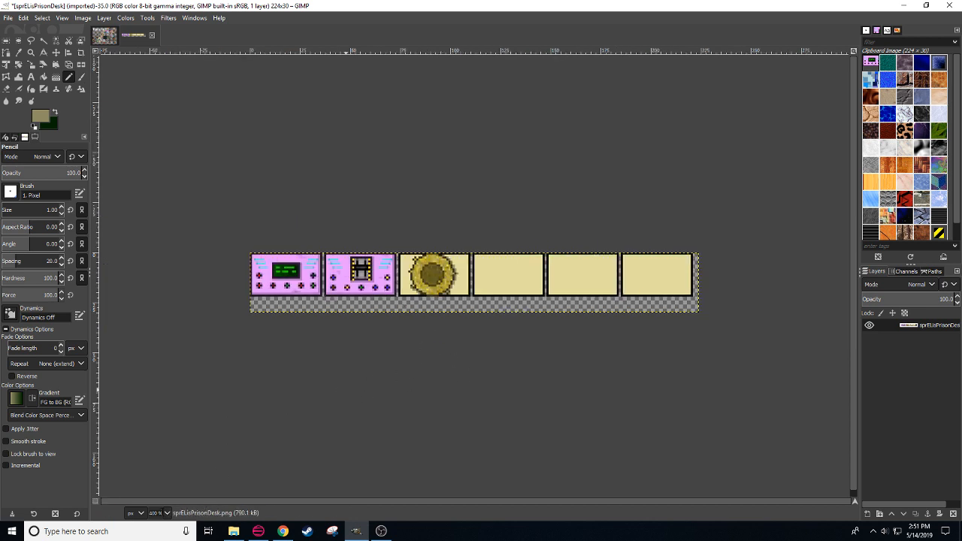
{"action": "scroll", "coordinate": [164, 513], "scroll_direction": "up", "scroll_amount": 1}
{"action": "left_click_drag", "start_coordinate": [417, 447], "coordinate": [462, 448]}
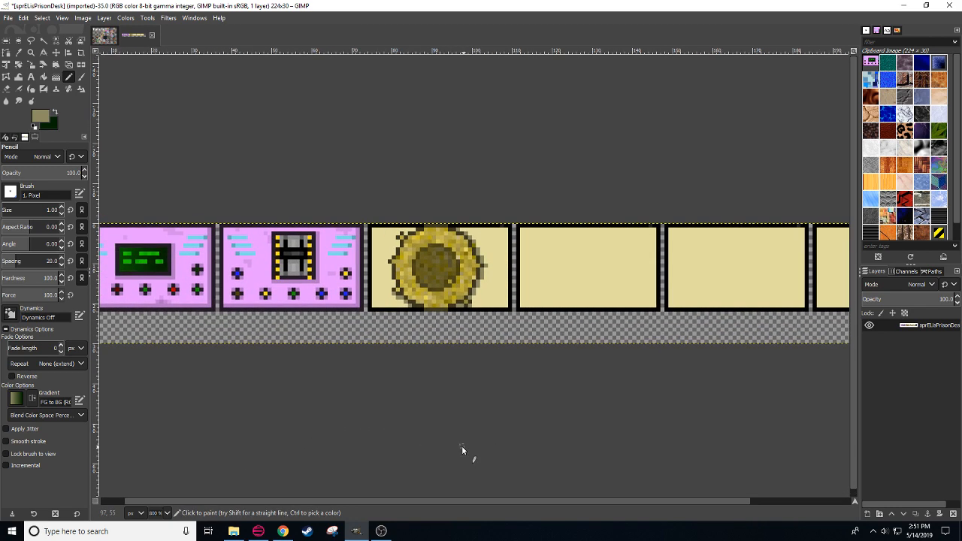
Step: Switch to Chrome and search Google Images for "chicken nest" in a new tab
{"action": "left_click", "coordinate": [282, 531]}
{"action": "left_click", "coordinate": [407, 27]}
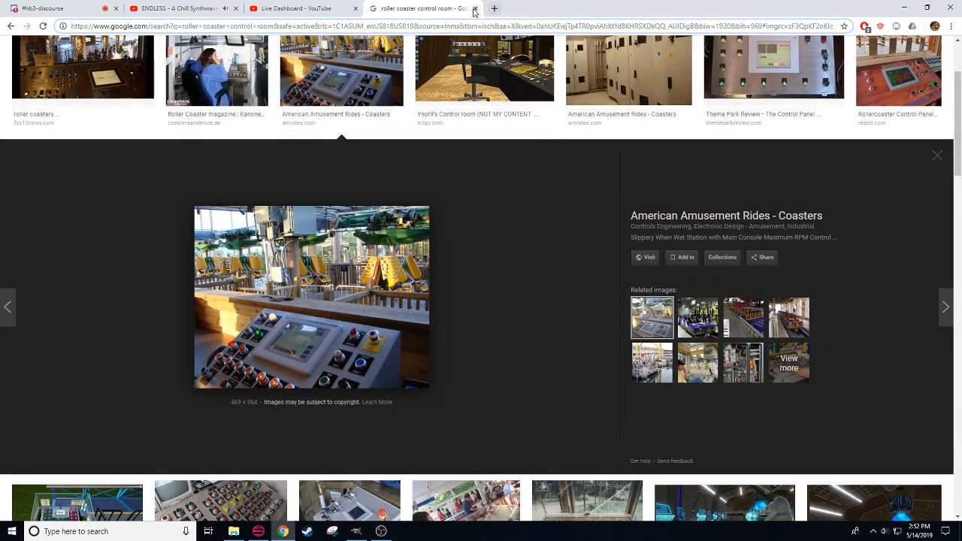
{"action": "left_click", "coordinate": [493, 9]}
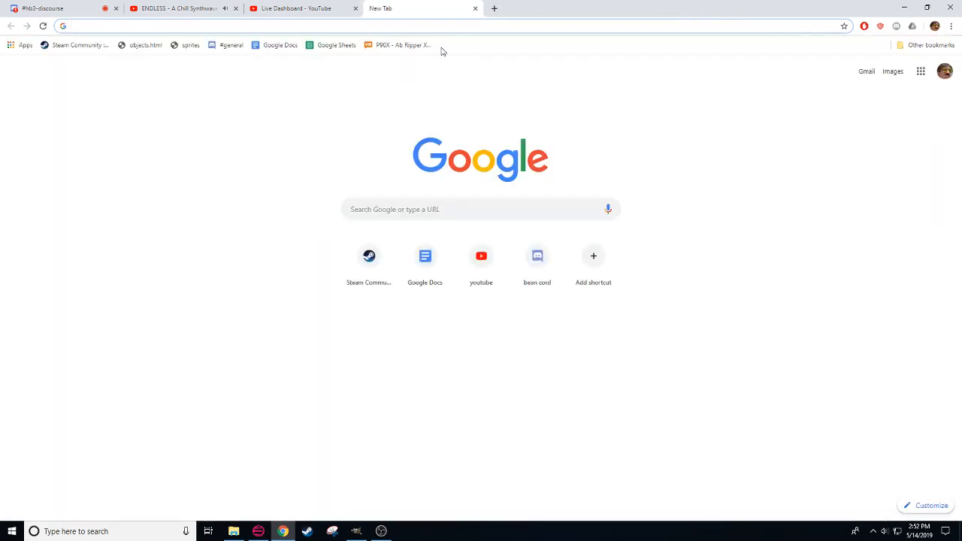
{"action": "type", "text": "chicken"}
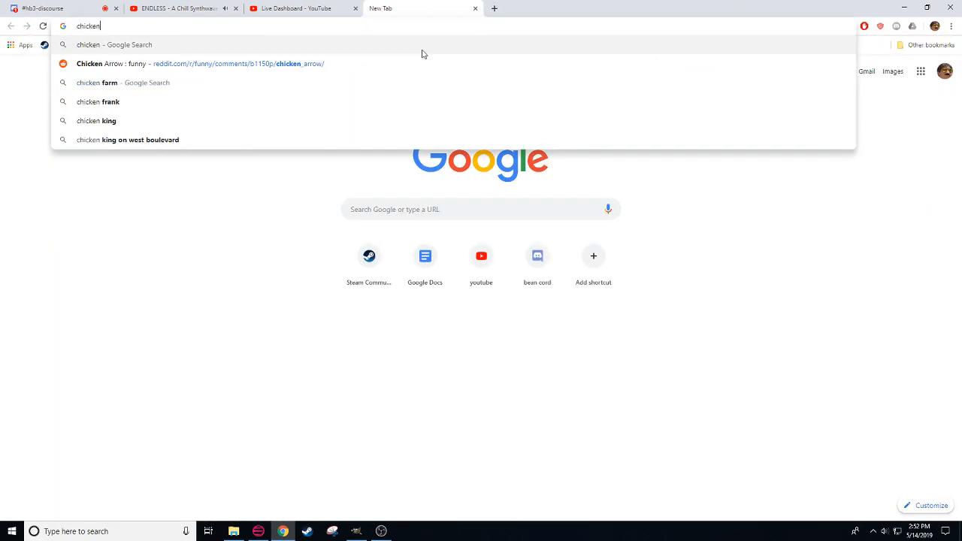
{"action": "type", "text": " nest"}
{"action": "key", "text": "Return"}
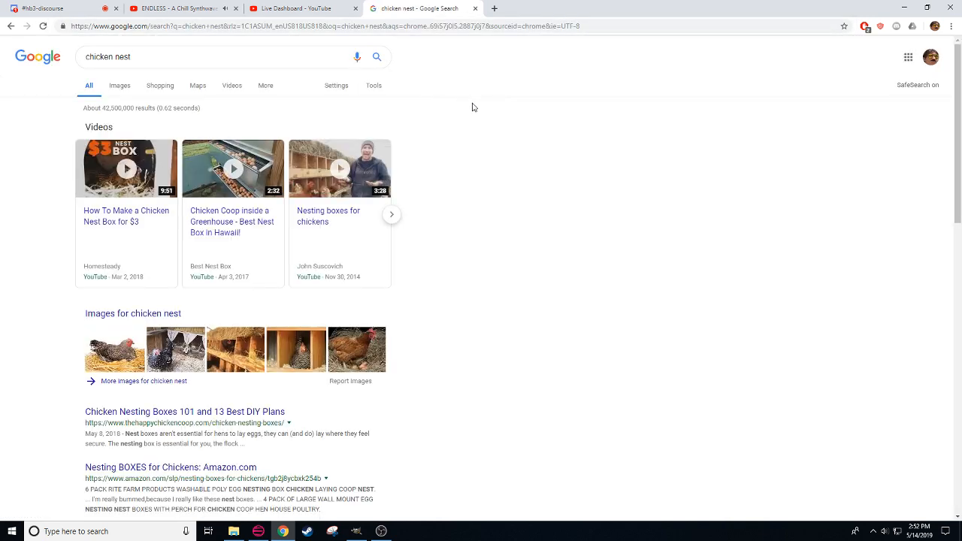
{"action": "left_click", "coordinate": [119, 85]}
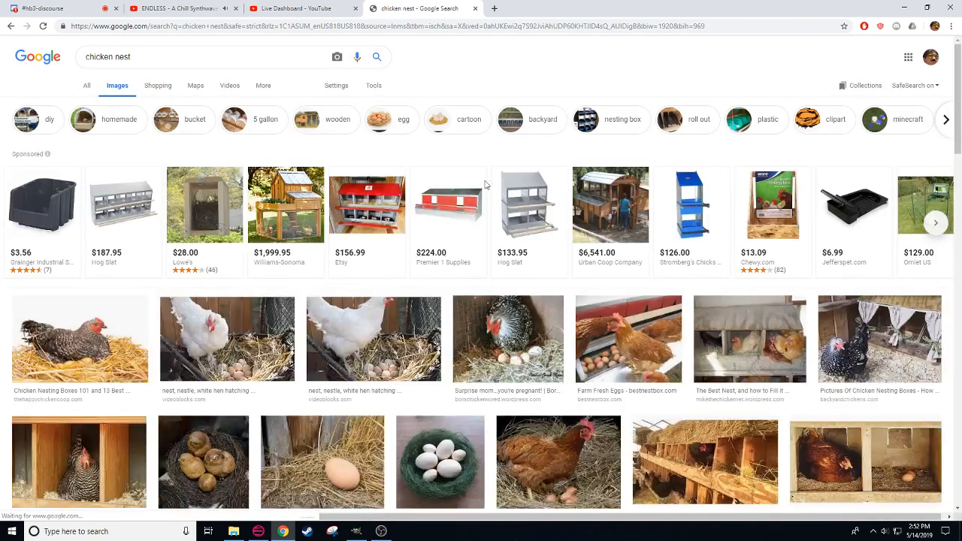
Step: Examine the enlarged chicken nest photos for how straw, eggs and nest edges look
{"action": "left_click", "coordinate": [233, 346]}
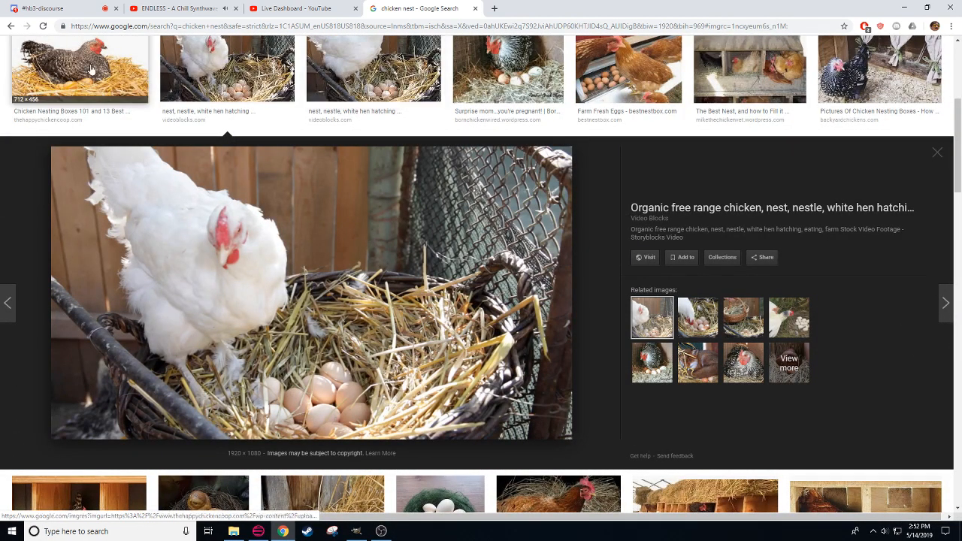
{"action": "scroll", "coordinate": [358, 302], "scroll_direction": "down", "scroll_amount": 4}
{"action": "scroll", "coordinate": [357, 302], "scroll_direction": "down", "scroll_amount": 1}
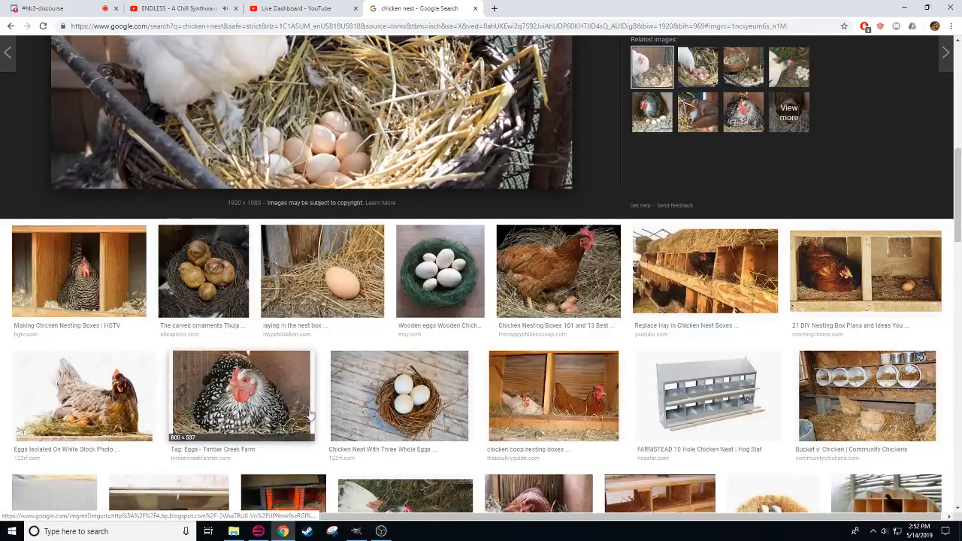
{"action": "left_click", "coordinate": [242, 267]}
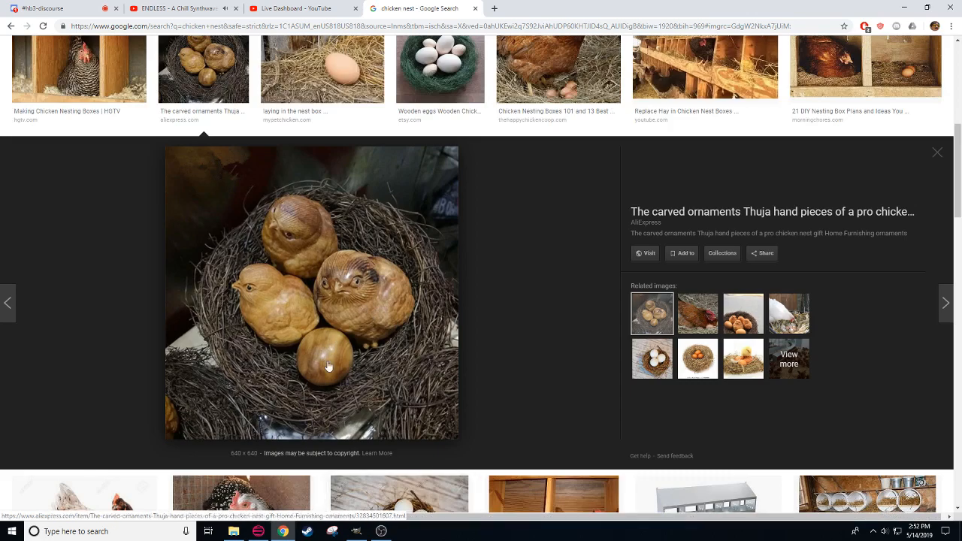
{"action": "scroll", "coordinate": [371, 341], "scroll_direction": "up", "scroll_amount": 4}
{"action": "scroll", "coordinate": [371, 341], "scroll_direction": "down", "scroll_amount": 3}
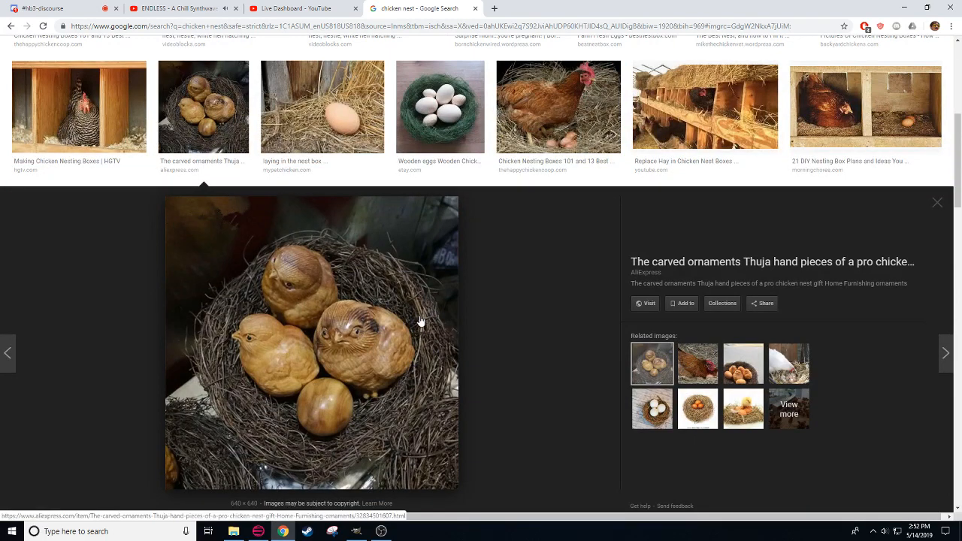
{"action": "scroll", "coordinate": [362, 167], "scroll_direction": "up", "scroll_amount": 3}
{"action": "left_click", "coordinate": [362, 167]}
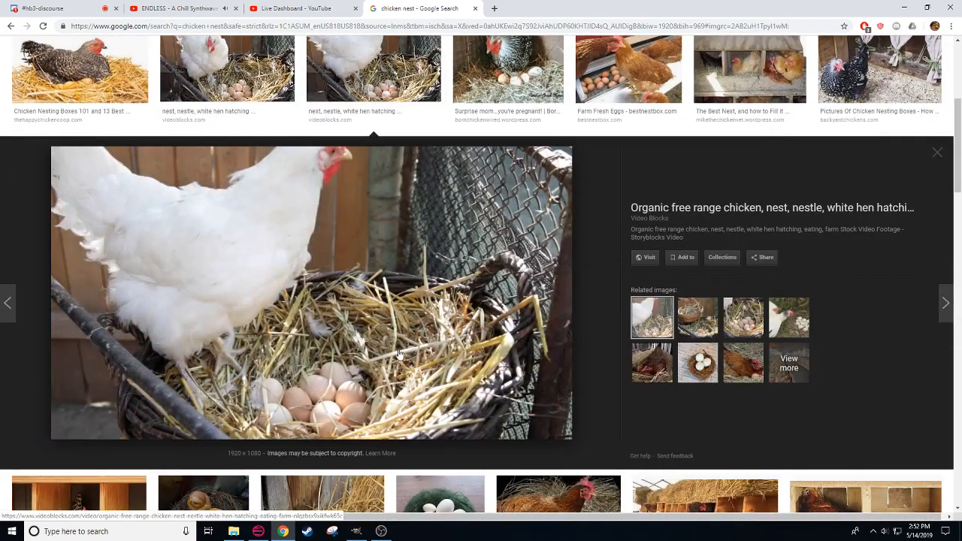
Step: Return to GIMP, darken the picked beige to cdc891, and pencil scattered texture pixels over the third frame's background
{"action": "key", "text": "alt+Tab"}
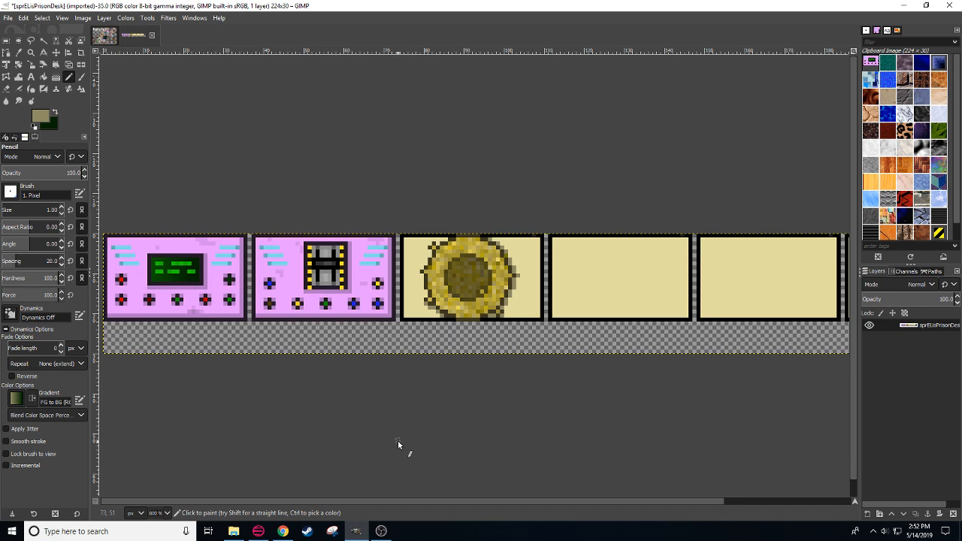
{"action": "left_click_drag", "start_coordinate": [441, 408], "coordinate": [419, 411]}
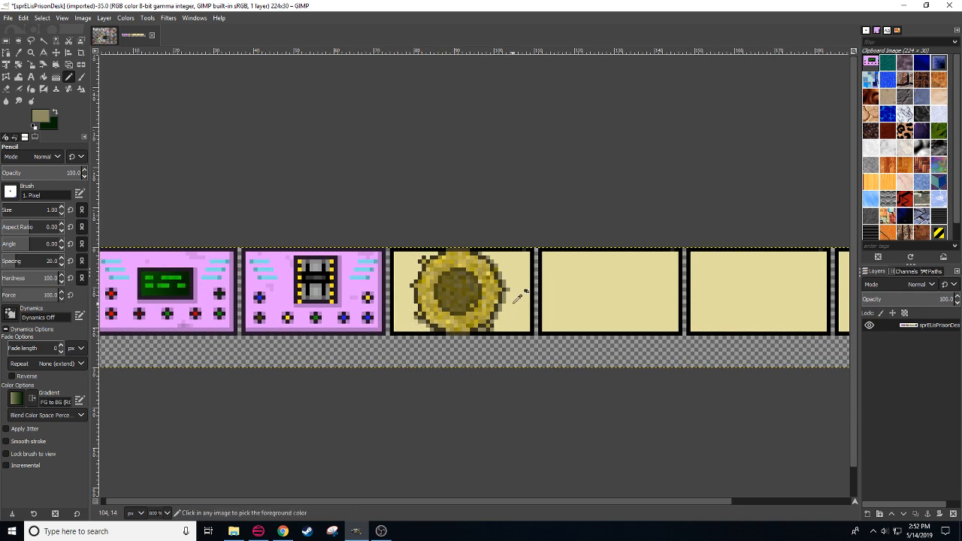
{"action": "mouse_move", "coordinate": [606, 375]}
{"action": "left_mouse_down"}
{"action": "mouse_move", "coordinate": [416, 373]}
{"action": "mouse_move", "coordinate": [531, 389]}
{"action": "left_mouse_up"}
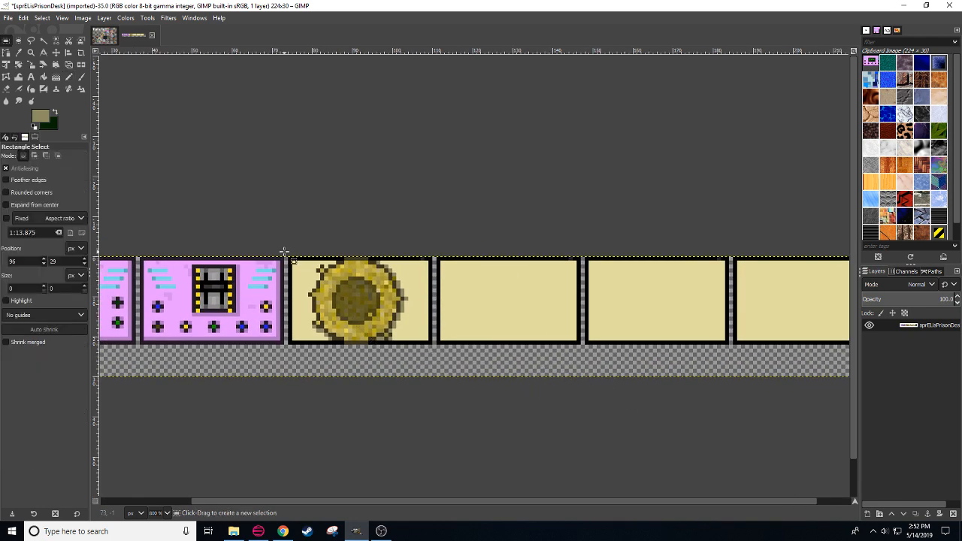
{"action": "key", "text": "n"}
{"action": "left_click", "coordinate": [303, 265], "text": "ctrl"}
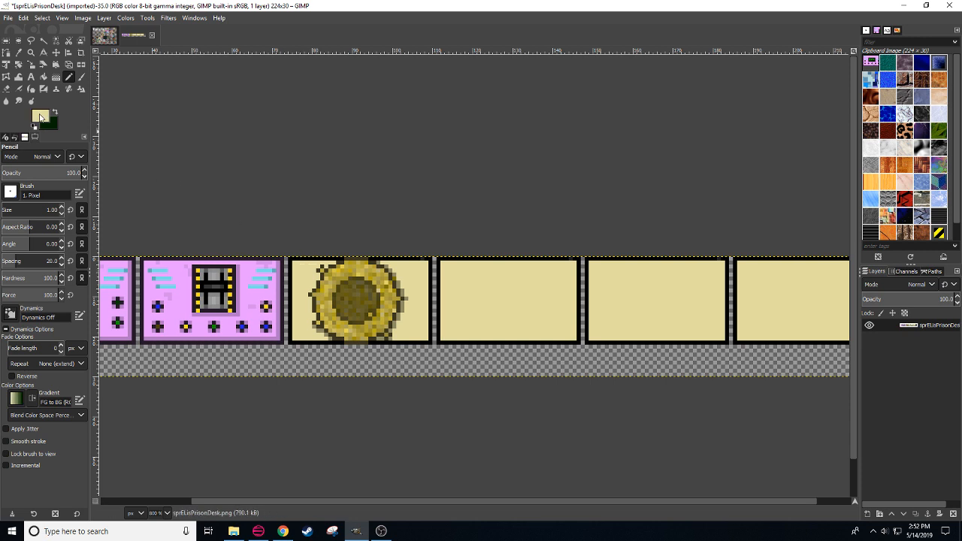
{"action": "left_click", "coordinate": [40, 115]}
{"action": "left_click_drag", "start_coordinate": [721, 174], "coordinate": [718, 176]}
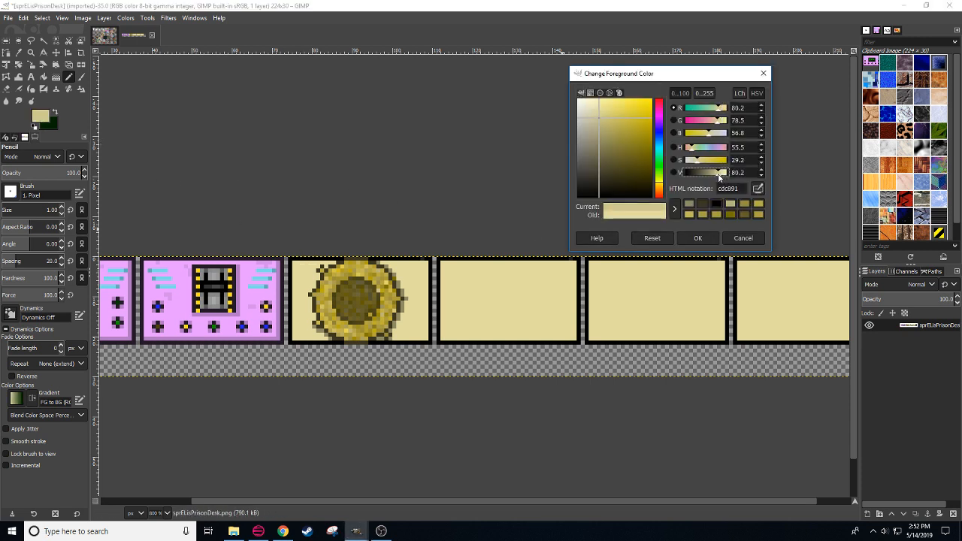
{"action": "left_click", "coordinate": [697, 238]}
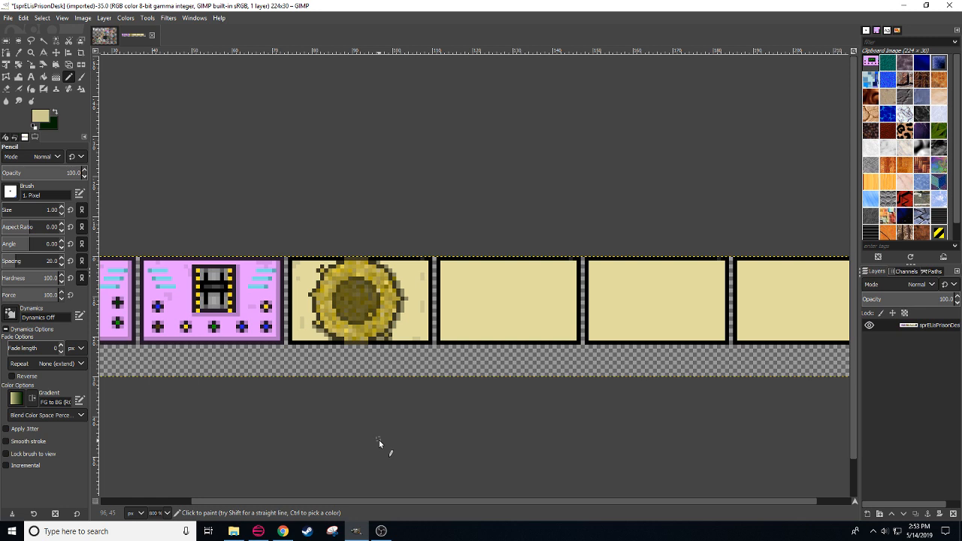
Step: Select the ring in the third frame, copy it, and paste it into the fourth frame near the frame's left side
{"action": "key", "text": "r"}
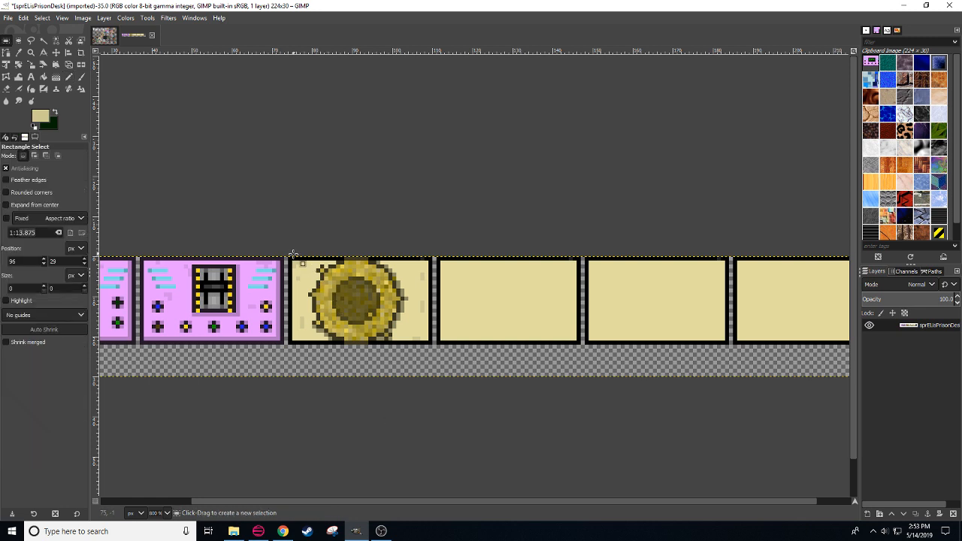
{"action": "left_click_drag", "start_coordinate": [288, 256], "coordinate": [431, 341]}
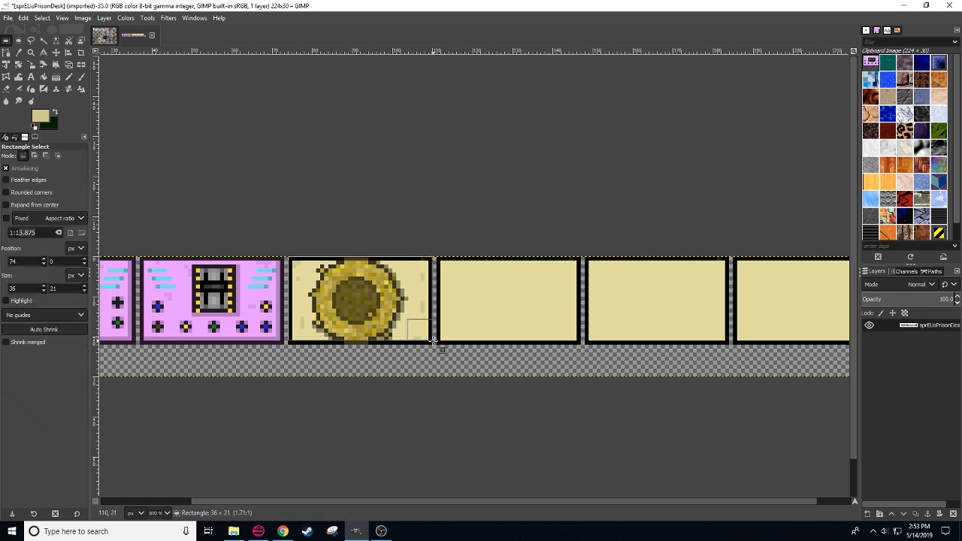
{"action": "left_click", "coordinate": [440, 375]}
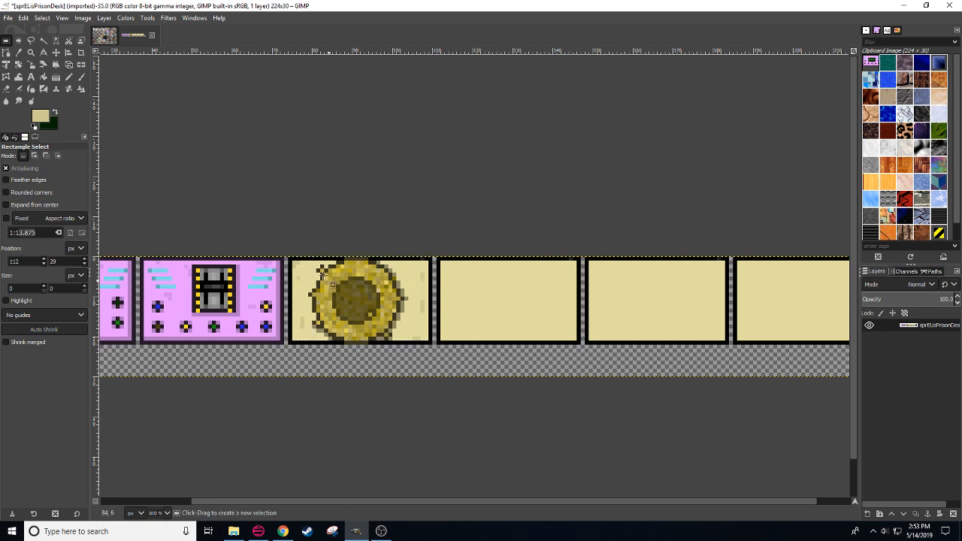
{"action": "left_click_drag", "start_coordinate": [308, 253], "coordinate": [408, 350]}
{"action": "key", "text": "ctrl+c"}
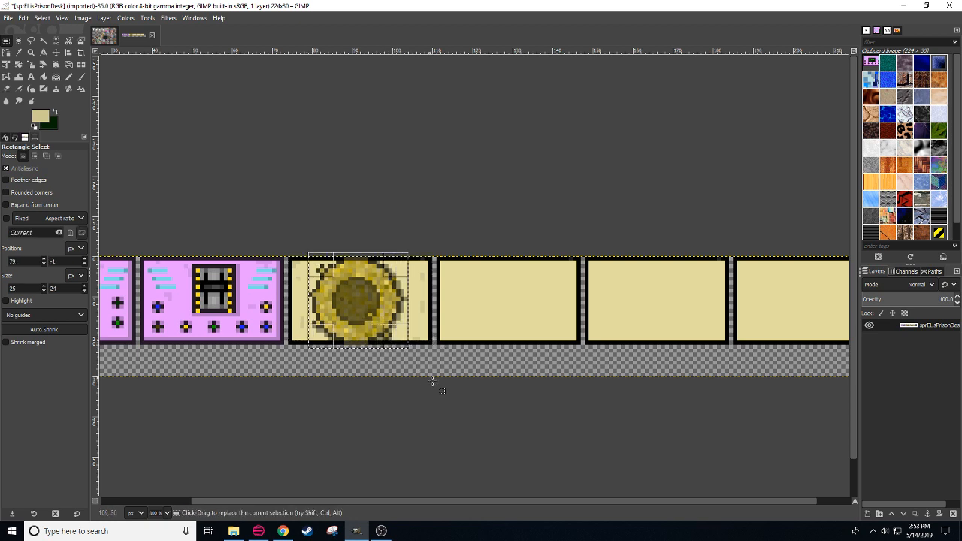
{"action": "key", "text": "ctrl+v"}
{"action": "left_click_drag", "start_coordinate": [366, 292], "coordinate": [499, 296]}
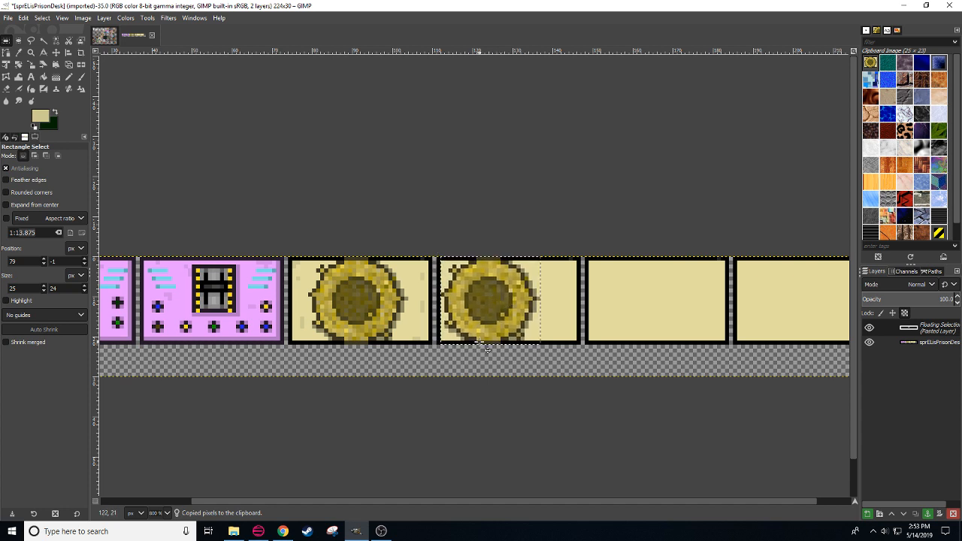
{"action": "left_click", "coordinate": [522, 444]}
Step: Paste two more copies of the ring into the fifth and sixth frames, positioning and anchoring each one
{"action": "left_click_drag", "start_coordinate": [598, 438], "coordinate": [485, 428]}
{"action": "left_click_drag", "start_coordinate": [533, 304], "coordinate": [559, 290]}
{"action": "key", "text": "ctrl+v"}
{"action": "left_click", "coordinate": [588, 363]}
{"action": "left_click_drag", "start_coordinate": [668, 287], "coordinate": [670, 293]}
{"action": "key", "text": "ctrl+v"}
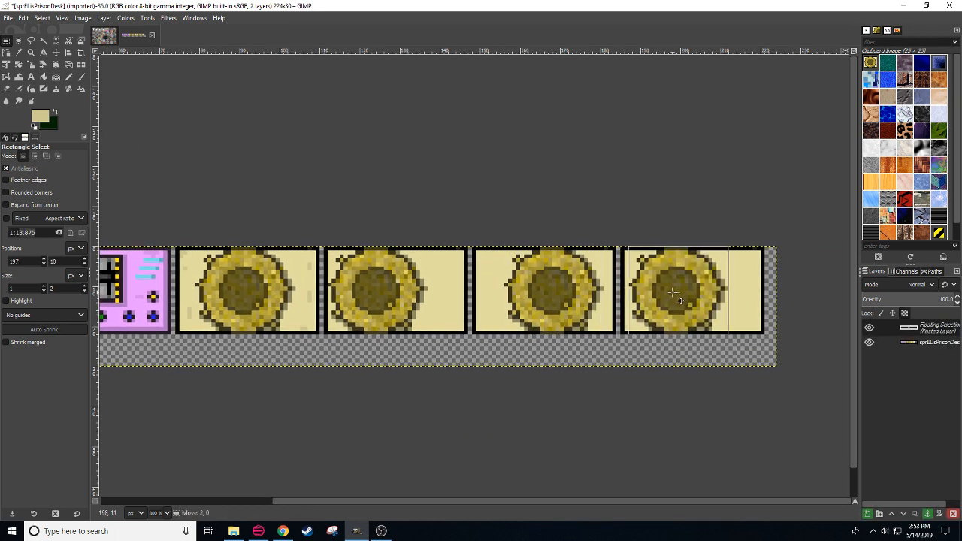
{"action": "left_click", "coordinate": [638, 392]}
Step: Pick the background beige for the Pencil and paint out the stray pixels around the sixth frame's ring
{"action": "key", "text": "n"}
{"action": "left_click", "coordinate": [598, 274], "text": "ctrl"}
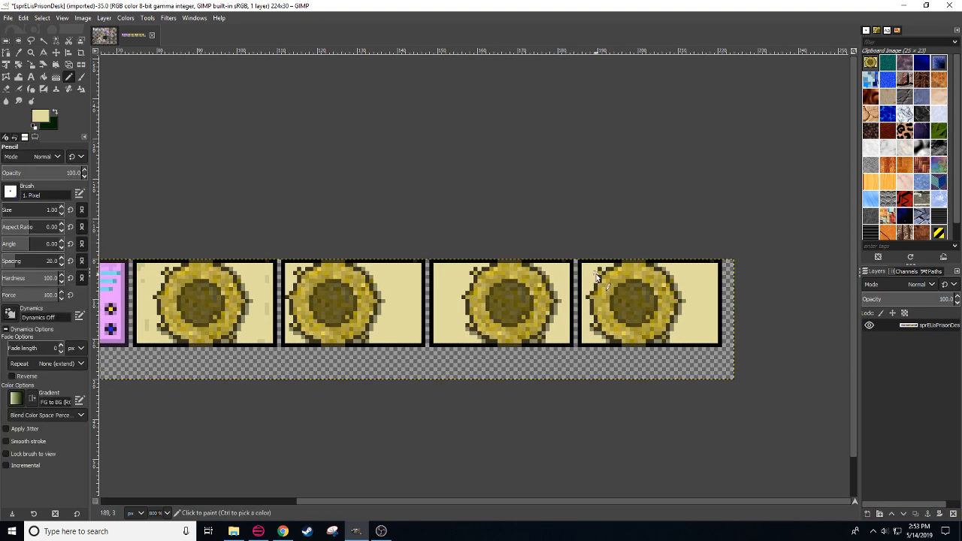
{"action": "left_click", "coordinate": [667, 337]}
{"action": "left_click", "coordinate": [668, 341]}
{"action": "left_click", "coordinate": [667, 344]}
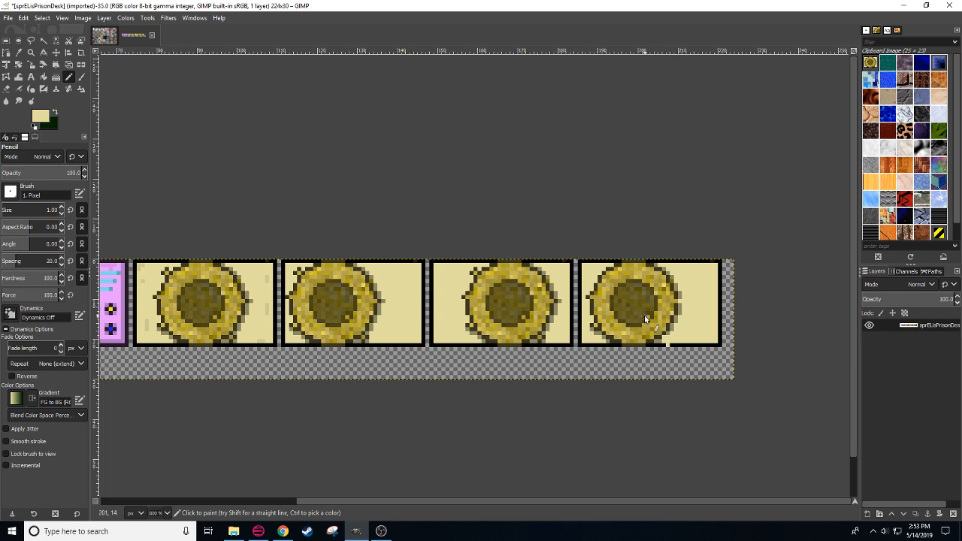
Step: Retouch the sixth frame's ring centre and outline with colours picked from it, and restore the frame's black border pixel
{"action": "left_click", "coordinate": [646, 318], "text": "ctrl"}
{"action": "scroll", "coordinate": [586, 386], "scroll_direction": "right", "scroll_amount": 2}
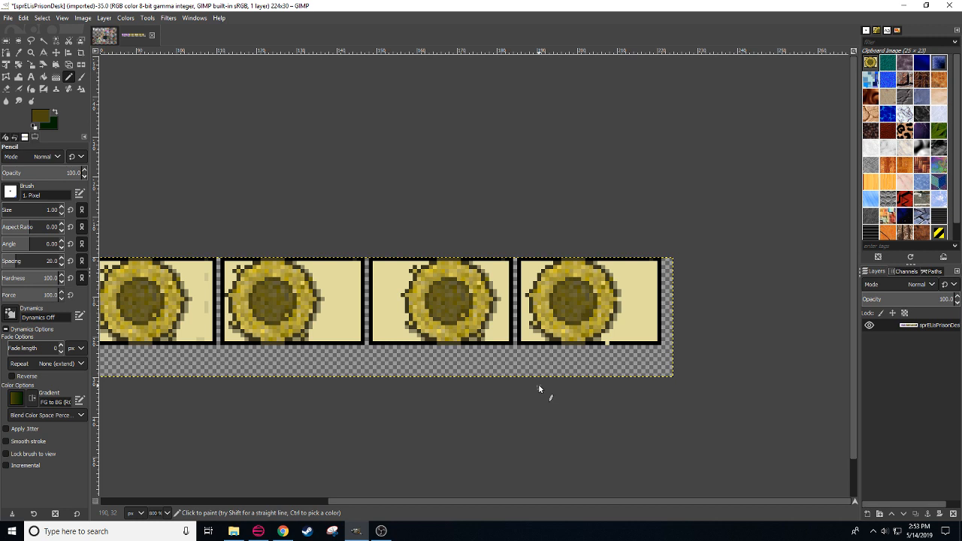
{"action": "left_click", "coordinate": [533, 333], "text": "ctrl"}
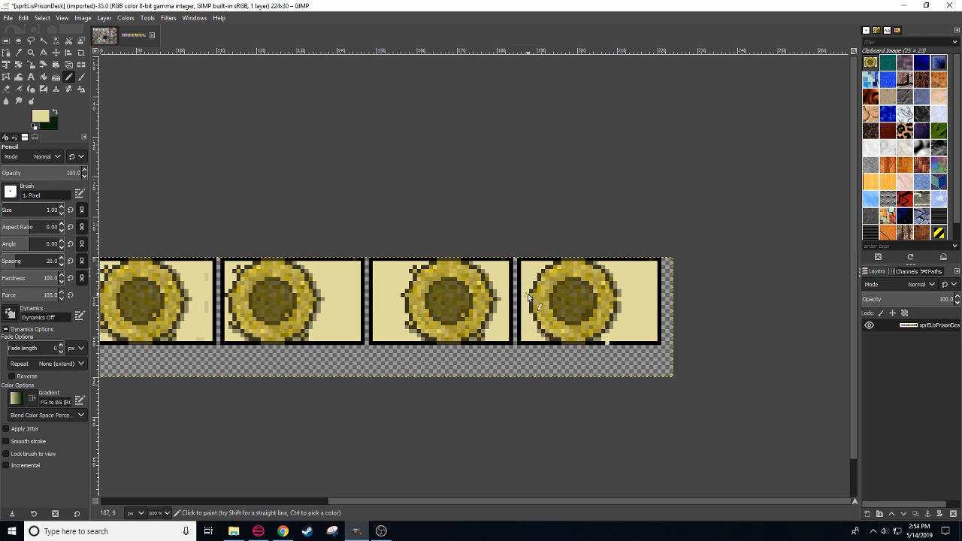
{"action": "left_click", "coordinate": [531, 296], "text": "ctrl"}
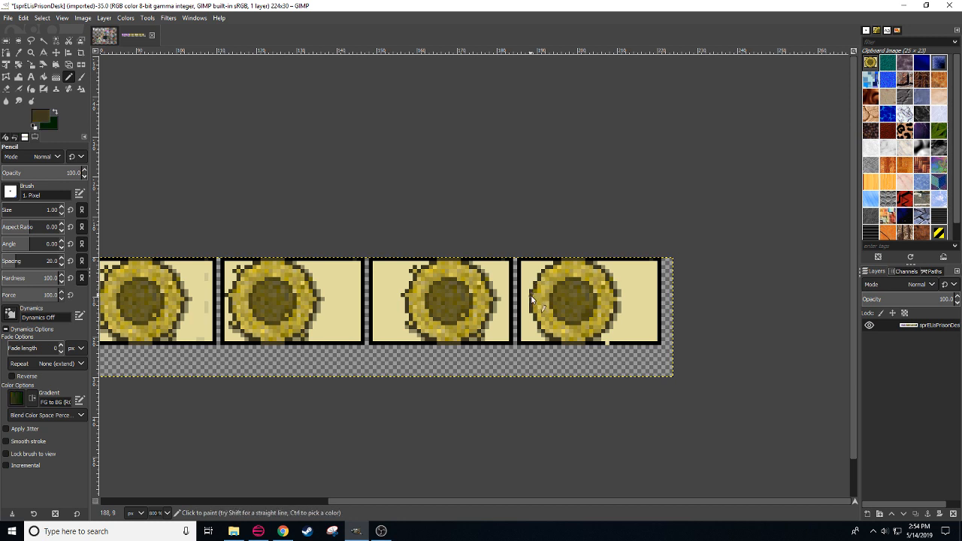
{"action": "left_click", "coordinate": [618, 293], "text": "ctrl"}
{"action": "left_click", "coordinate": [608, 342], "text": "ctrl"}
{"action": "left_click_drag", "start_coordinate": [518, 435], "coordinate": [533, 451]}
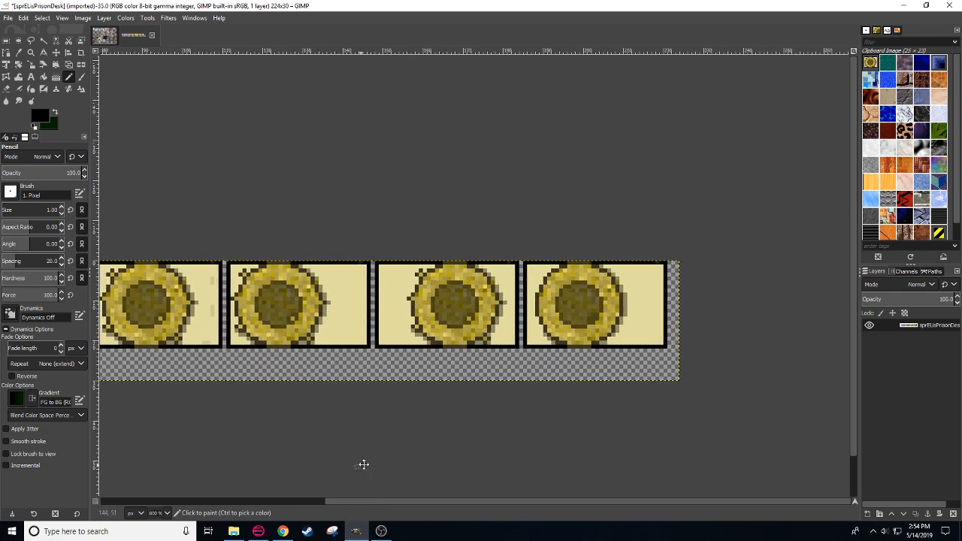
Step: Pencil varied brown pixels into the dark centres of the fifth and fourth frames' rings using picked shades
{"action": "left_click_drag", "start_coordinate": [363, 462], "coordinate": [517, 474]}
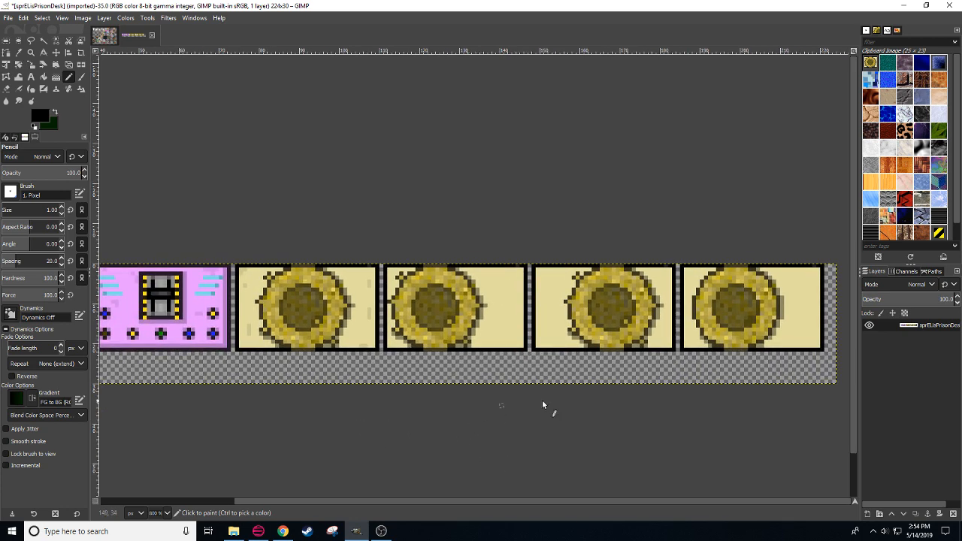
{"action": "left_click_drag", "start_coordinate": [585, 363], "coordinate": [498, 368]}
{"action": "left_click_drag", "start_coordinate": [541, 396], "coordinate": [493, 392]}
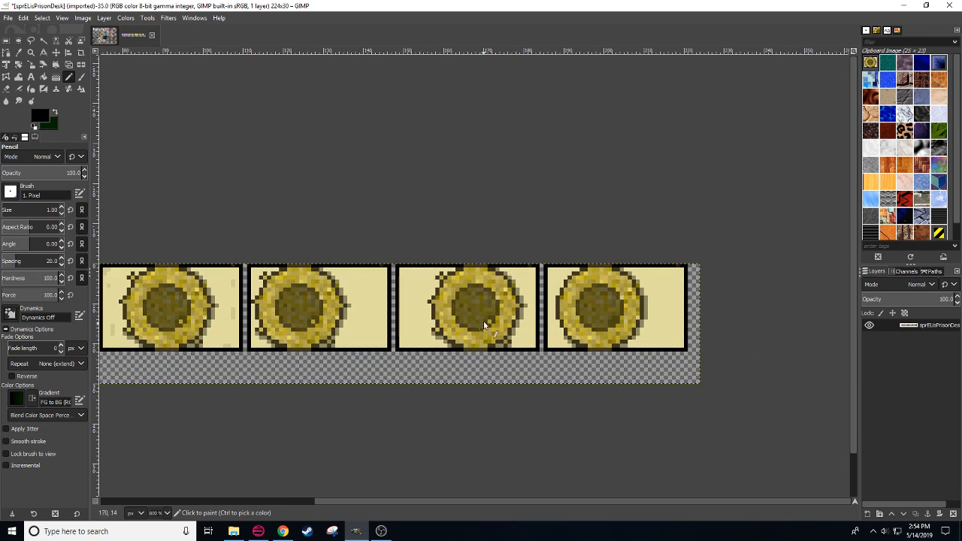
{"action": "left_click", "coordinate": [493, 308], "text": "ctrl"}
{"action": "left_click", "coordinate": [488, 326]}
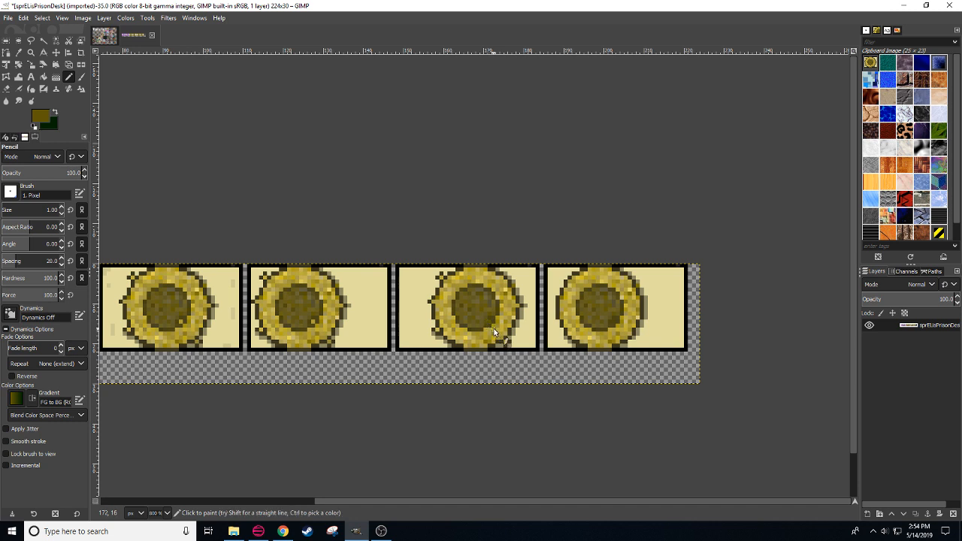
{"action": "left_click", "coordinate": [313, 305], "text": "ctrl"}
{"action": "scroll", "coordinate": [579, 398], "scroll_direction": "left", "scroll_amount": 3}
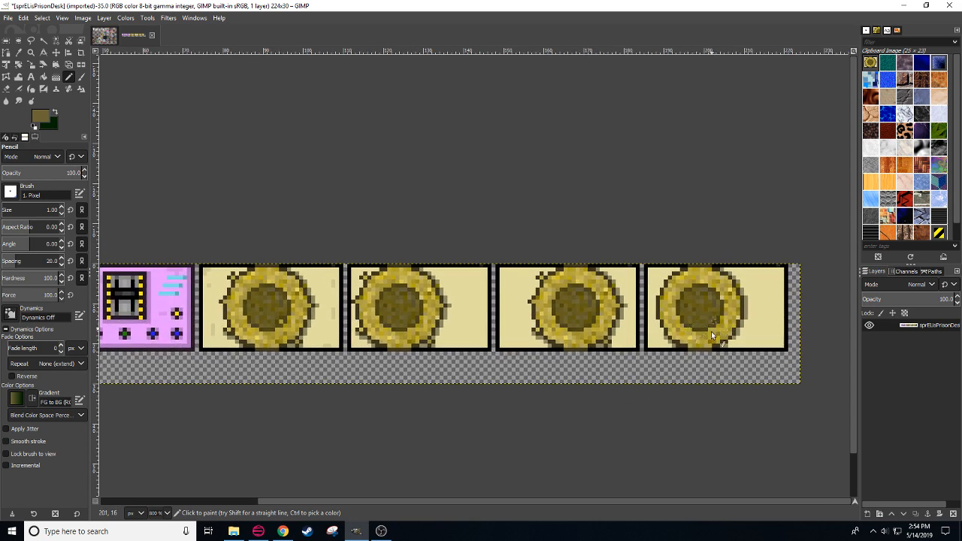
{"action": "scroll", "coordinate": [349, 410], "scroll_direction": "left", "scroll_amount": 3}
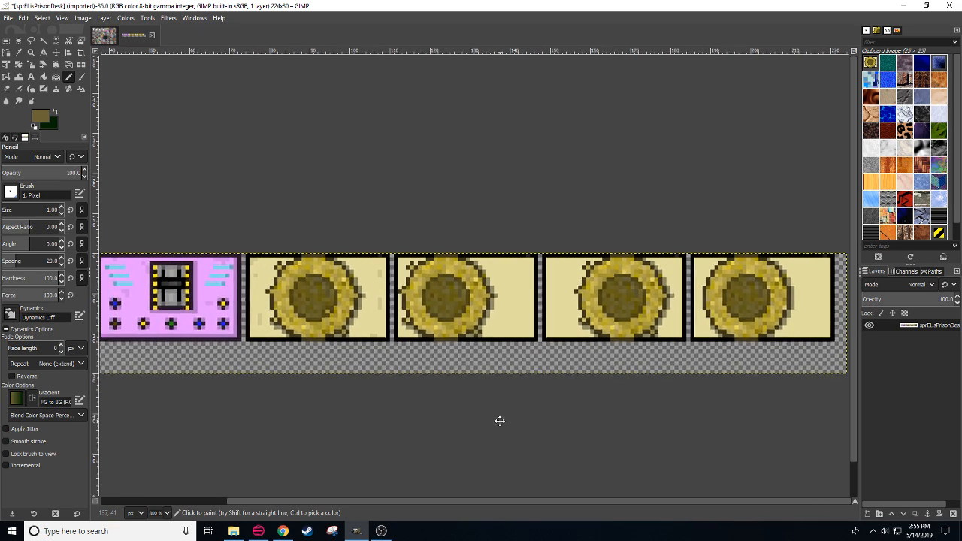
Step: Erase the stray pixels around the fifth frame's ring with background beige and redraw its outline in picked browns
{"action": "scroll", "coordinate": [471, 412], "scroll_direction": "down", "scroll_amount": 1}
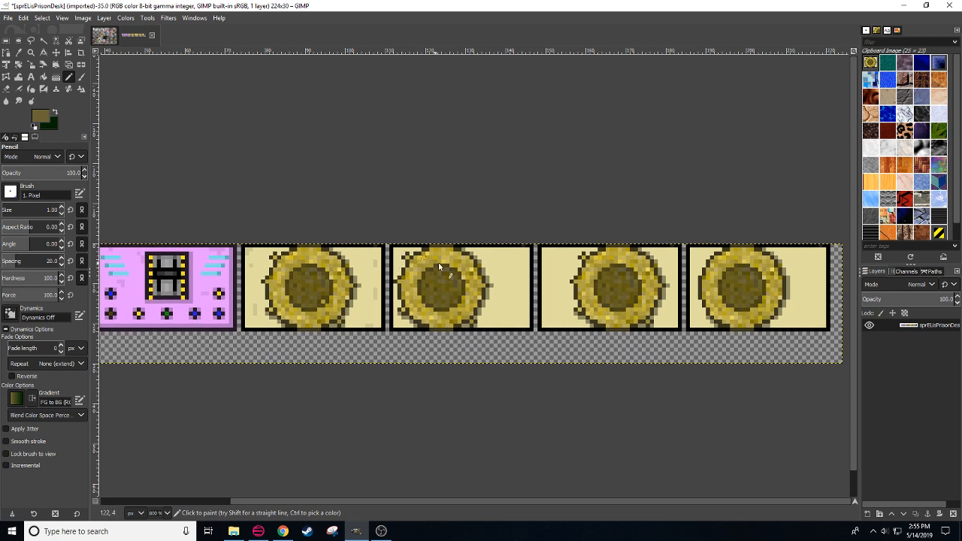
{"action": "left_click", "coordinate": [582, 261], "text": "ctrl"}
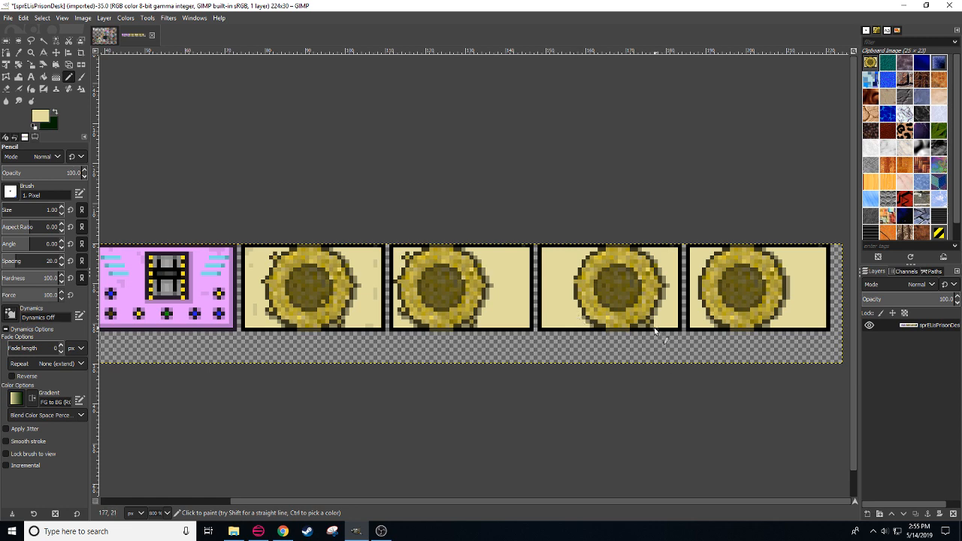
{"action": "left_click_drag", "start_coordinate": [730, 375], "coordinate": [663, 388]}
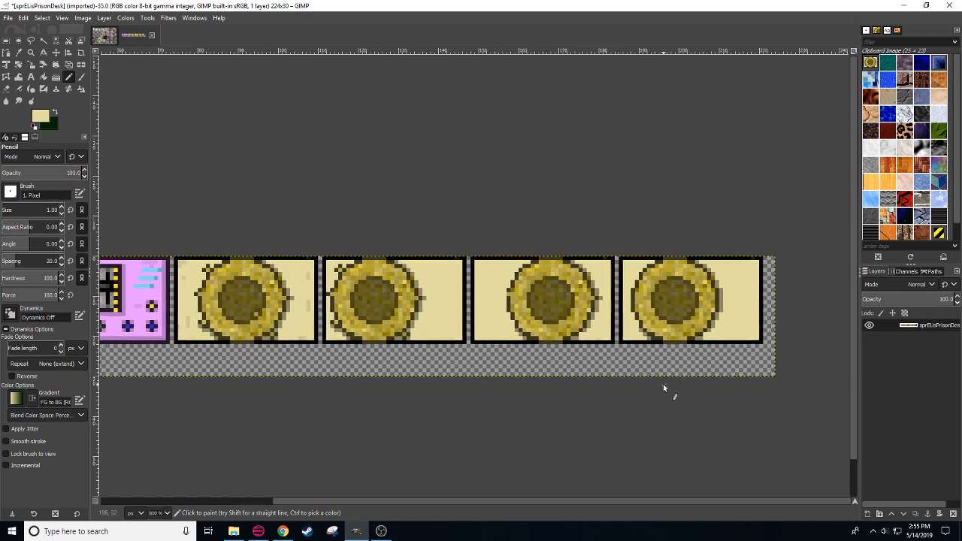
{"action": "left_click", "coordinate": [594, 314], "text": "ctrl"}
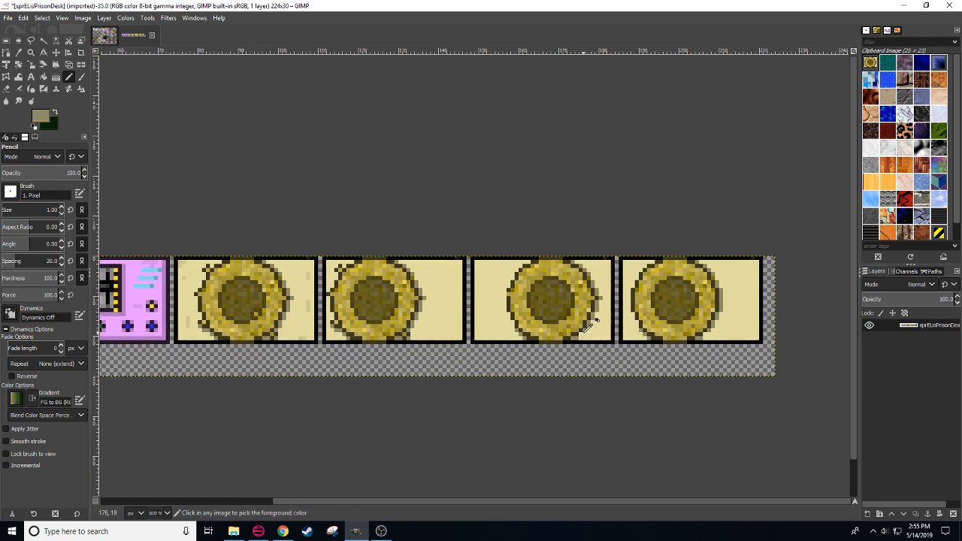
{"action": "left_click", "coordinate": [502, 300], "text": "ctrl"}
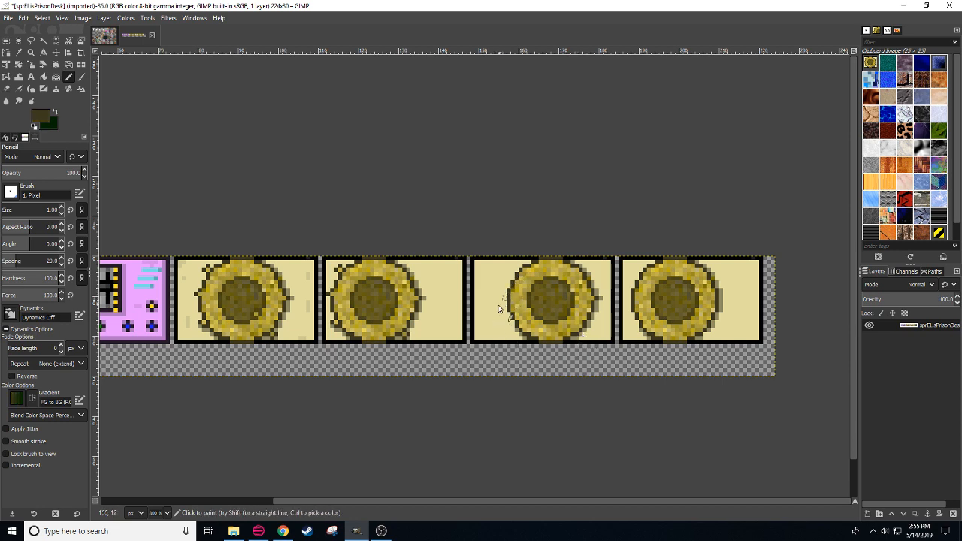
Step: Clear the stray straw pixels around the fourth frame's ring with background beige and tidy its outer edge
{"action": "scroll", "coordinate": [432, 316], "scroll_direction": "left", "scroll_amount": 1}
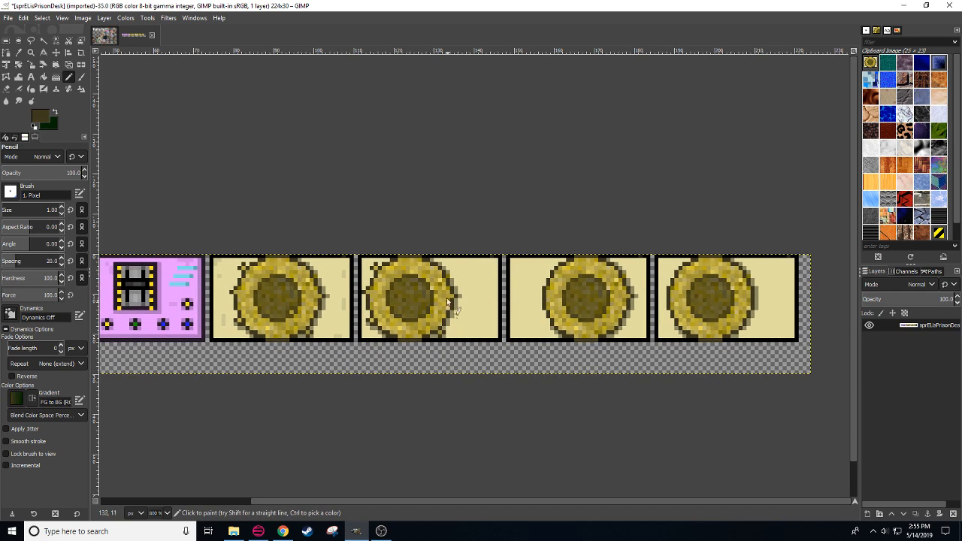
{"action": "left_click", "coordinate": [370, 265], "text": "ctrl"}
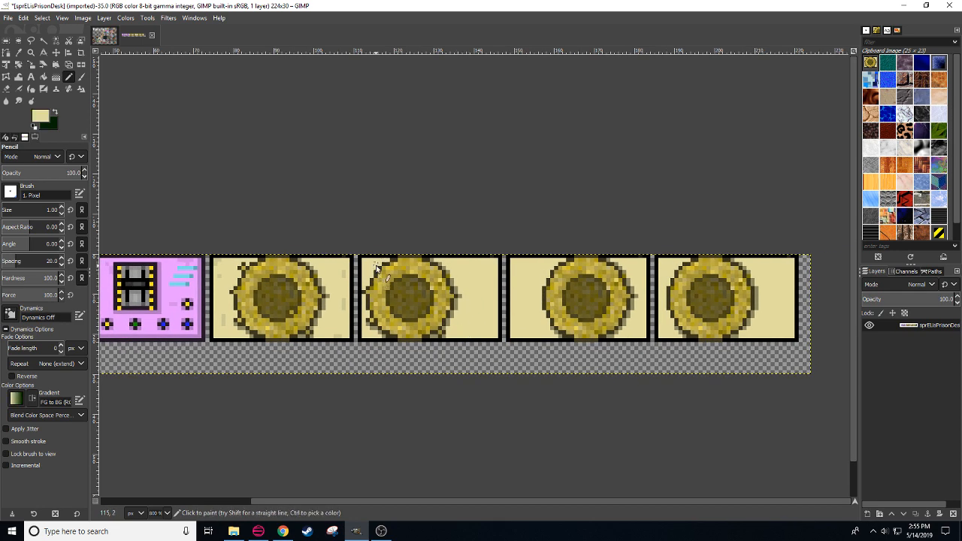
{"action": "left_click", "coordinate": [443, 334], "text": "ctrl"}
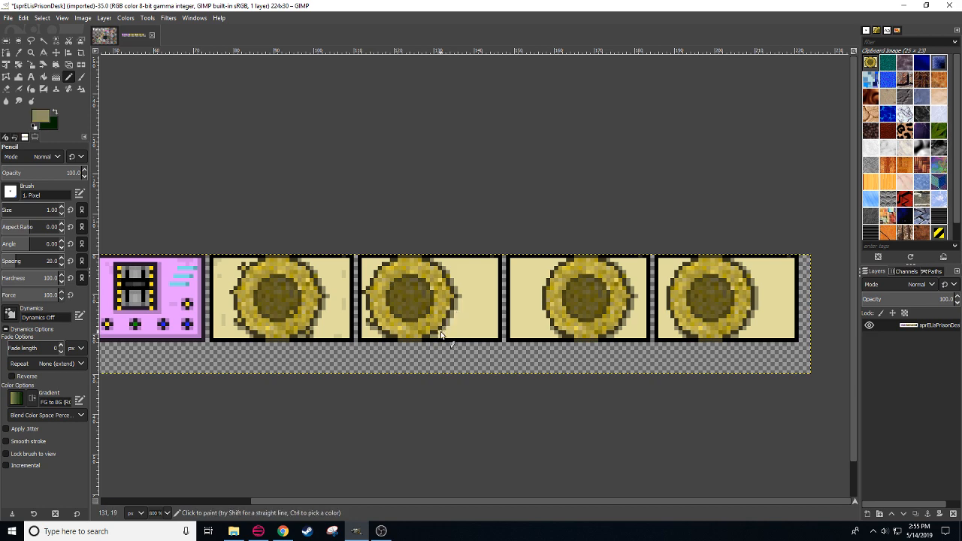
{"action": "scroll", "coordinate": [449, 372], "scroll_direction": "left", "scroll_amount": 1}
{"action": "left_click_drag", "start_coordinate": [449, 372], "coordinate": [465, 370]}
{"action": "left_click", "coordinate": [392, 272], "text": "ctrl"}
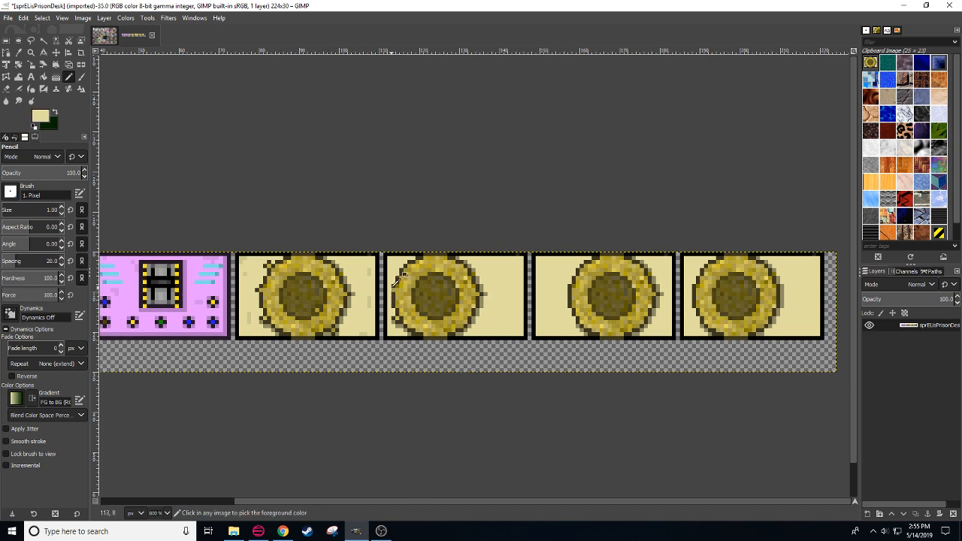
{"action": "left_click", "coordinate": [392, 293], "text": "ctrl"}
{"action": "left_click", "coordinate": [394, 321], "text": "ctrl"}
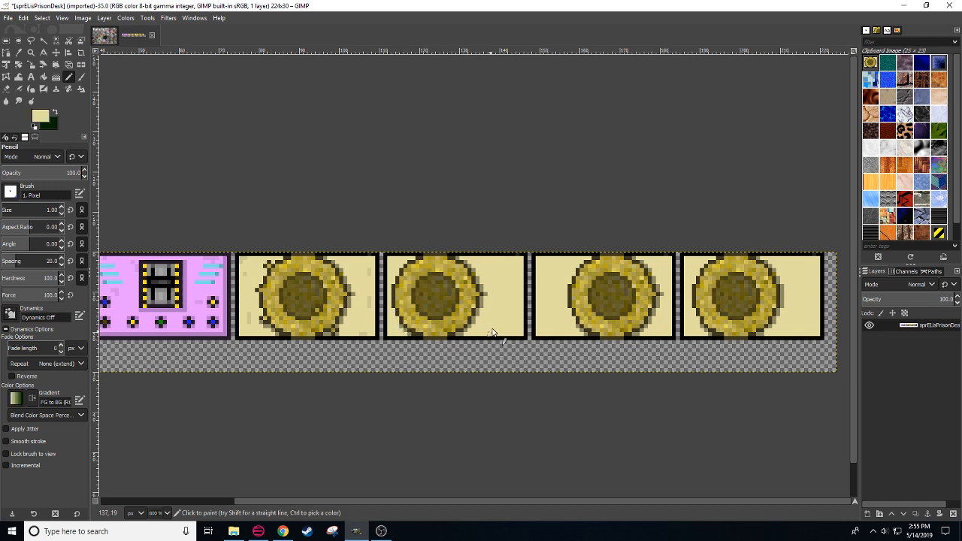
Step: Reshape the right edge of the fifth frame's ring and retouch its upper-left edge with picked beige, brown and gold
{"action": "left_click_drag", "start_coordinate": [547, 351], "coordinate": [512, 358]}
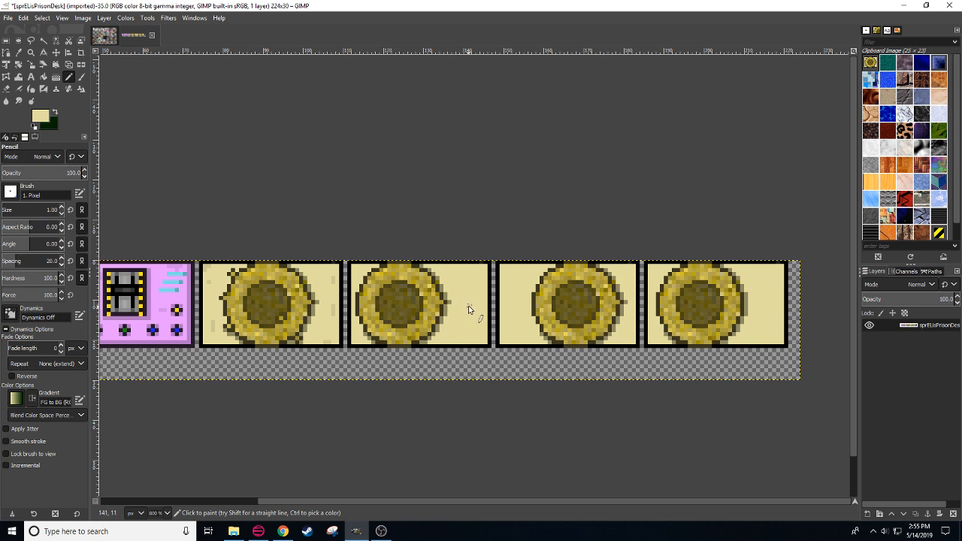
{"action": "left_click", "coordinate": [621, 302], "text": "ctrl"}
{"action": "left_click", "coordinate": [619, 302], "text": "ctrl"}
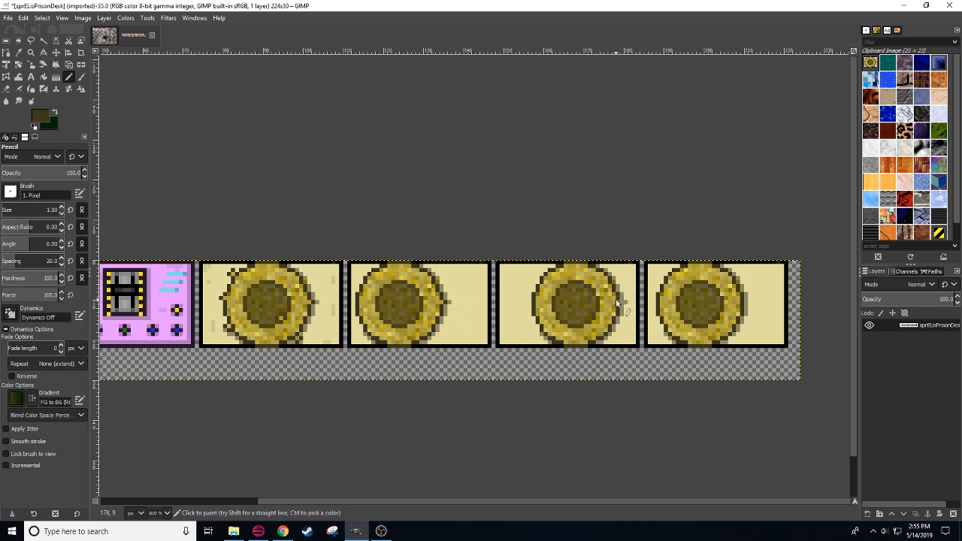
{"action": "left_click", "coordinate": [628, 293], "text": "ctrl"}
{"action": "left_click", "coordinate": [623, 297], "text": "ctrl"}
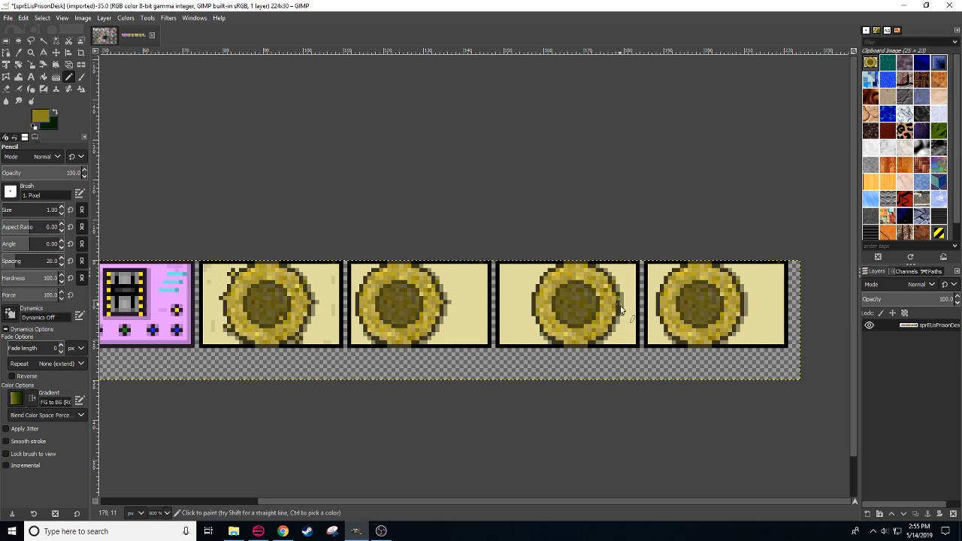
{"action": "left_click", "coordinate": [620, 298], "text": "ctrl"}
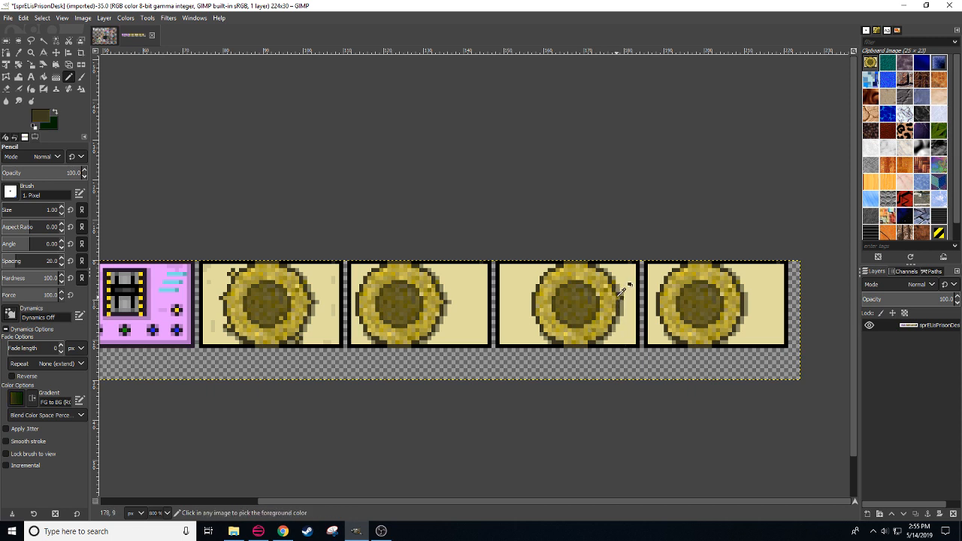
{"action": "left_click", "coordinate": [626, 289], "text": "ctrl"}
{"action": "left_click", "coordinate": [546, 280], "text": "ctrl"}
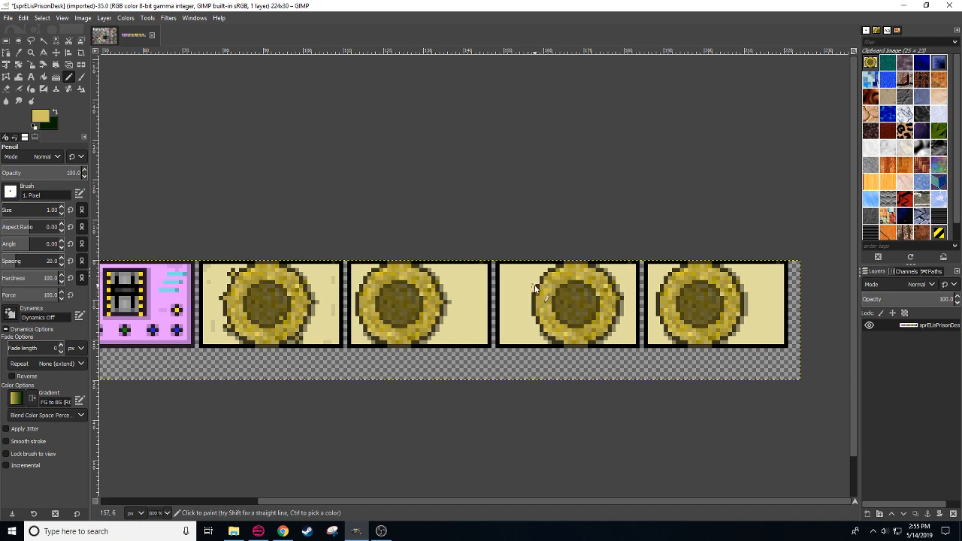
Step: Switch to the YouTube page in Chrome and resume the paused ENDLESS synthwave mix
{"action": "left_click", "coordinate": [282, 531]}
{"action": "left_click", "coordinate": [209, 6]}
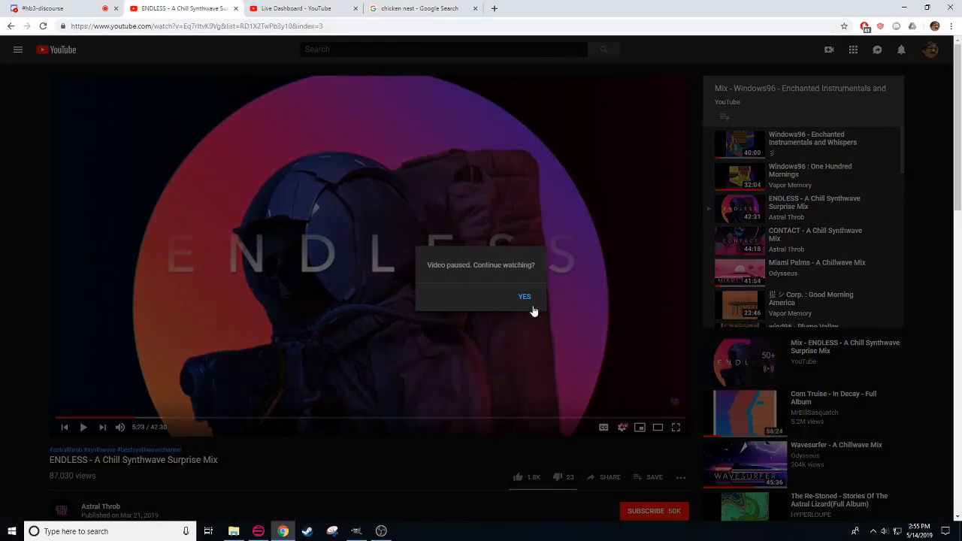
{"action": "left_click", "coordinate": [527, 299]}
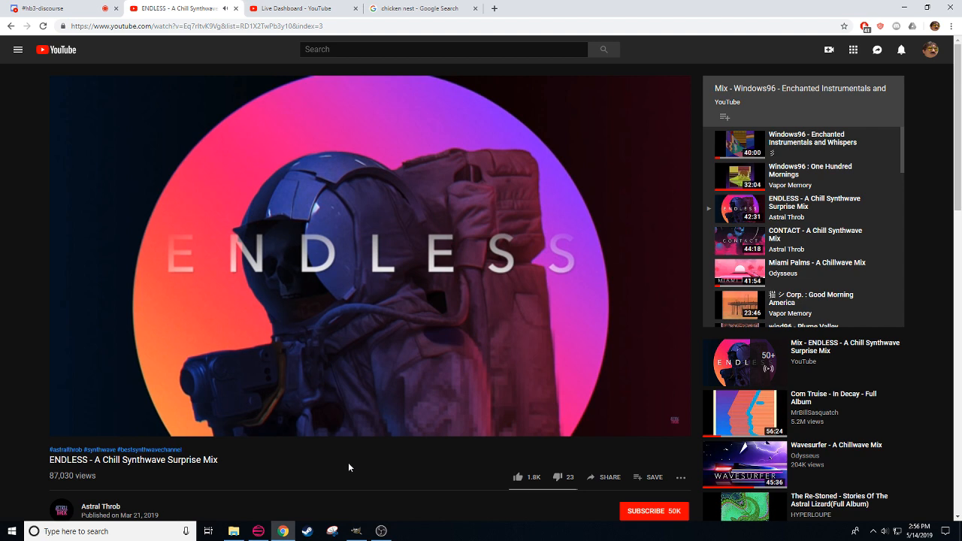
Step: Browse the Windows96 mix playlist and play wind96 - Plume Valley
{"action": "scroll", "coordinate": [830, 266], "scroll_direction": "down", "scroll_amount": 3}
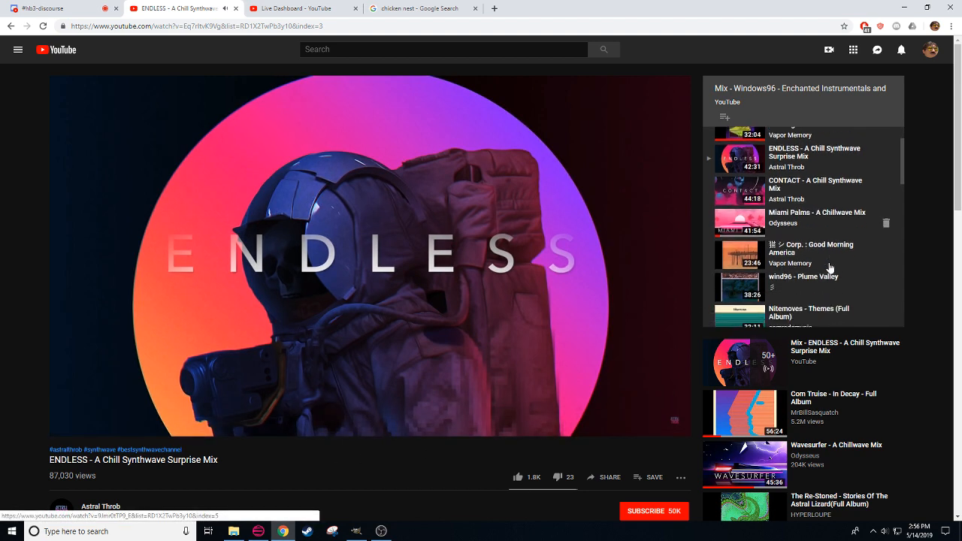
{"action": "scroll", "coordinate": [830, 267], "scroll_direction": "down", "scroll_amount": 10}
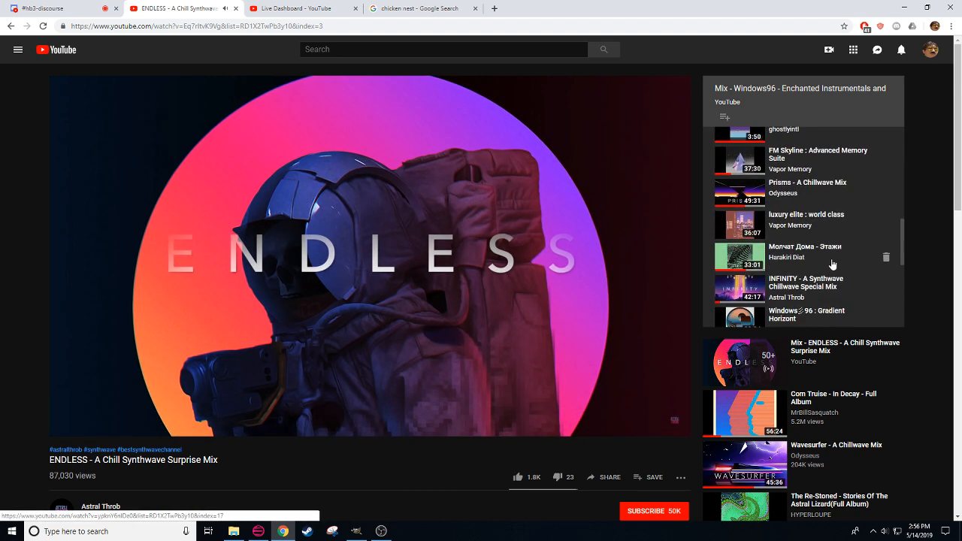
{"action": "scroll", "coordinate": [831, 264], "scroll_direction": "down", "scroll_amount": 1}
{"action": "scroll", "coordinate": [832, 264], "scroll_direction": "up", "scroll_amount": 10}
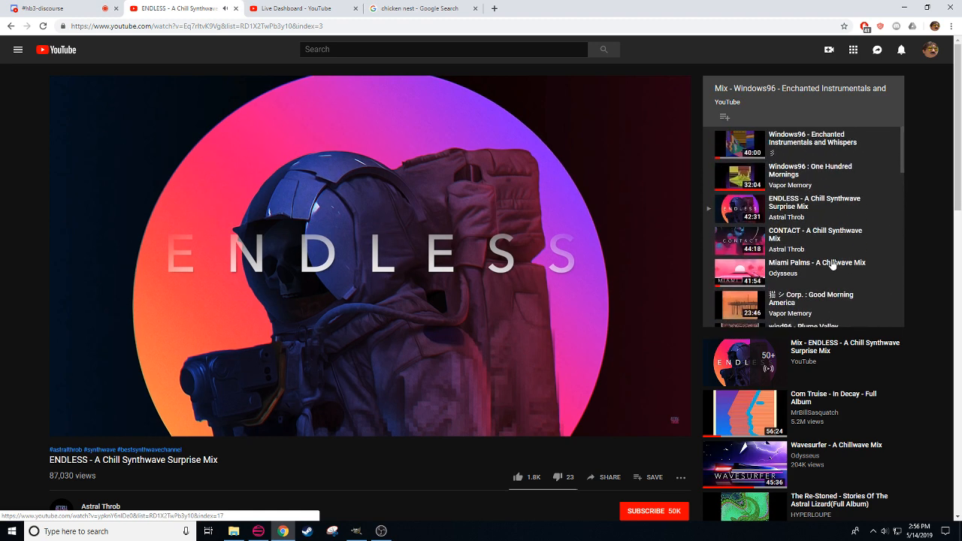
{"action": "scroll", "coordinate": [832, 264], "scroll_direction": "down", "scroll_amount": 5}
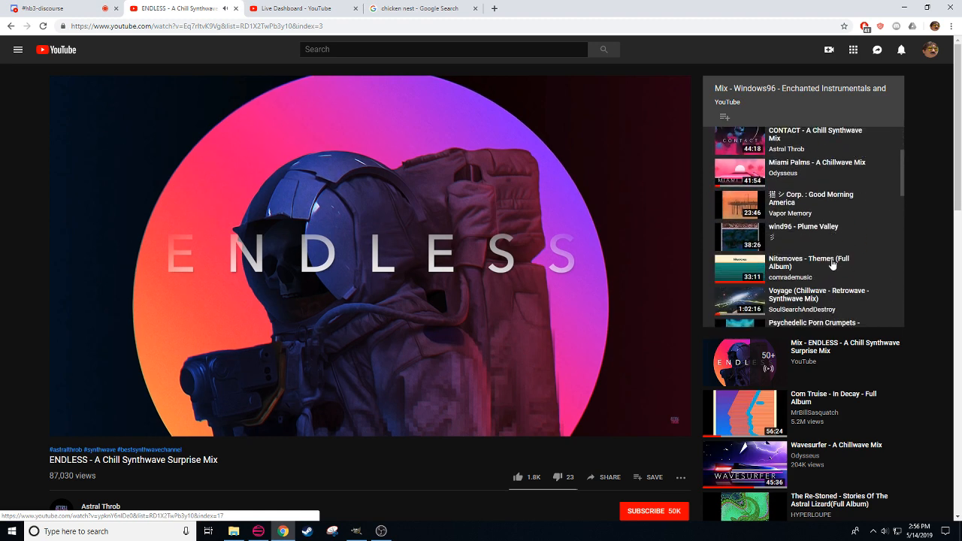
{"action": "left_click", "coordinate": [824, 187]}
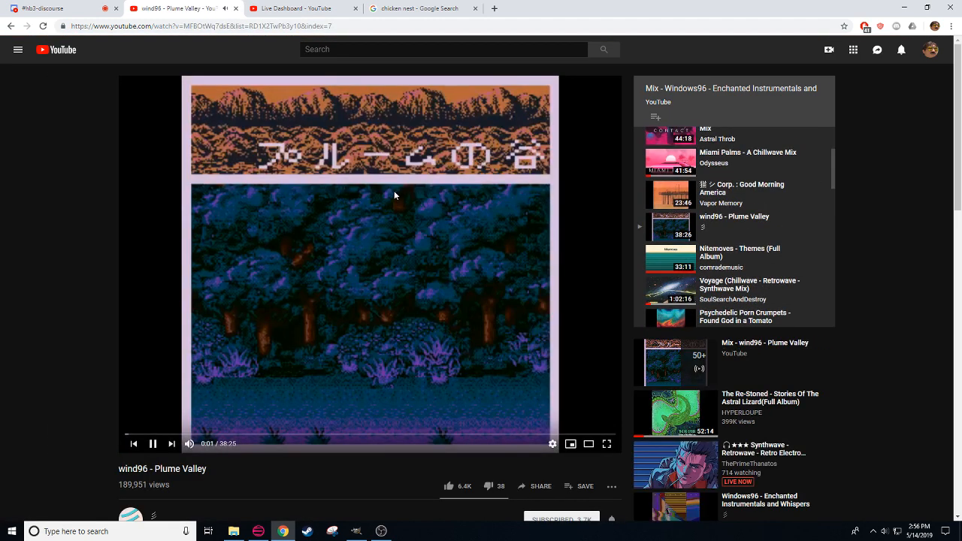
Step: Return to GIMP and bring the film-strip frame and all four ring frames into view
{"action": "left_click", "coordinate": [278, 531]}
{"action": "left_click_drag", "start_coordinate": [377, 431], "coordinate": [433, 426]}
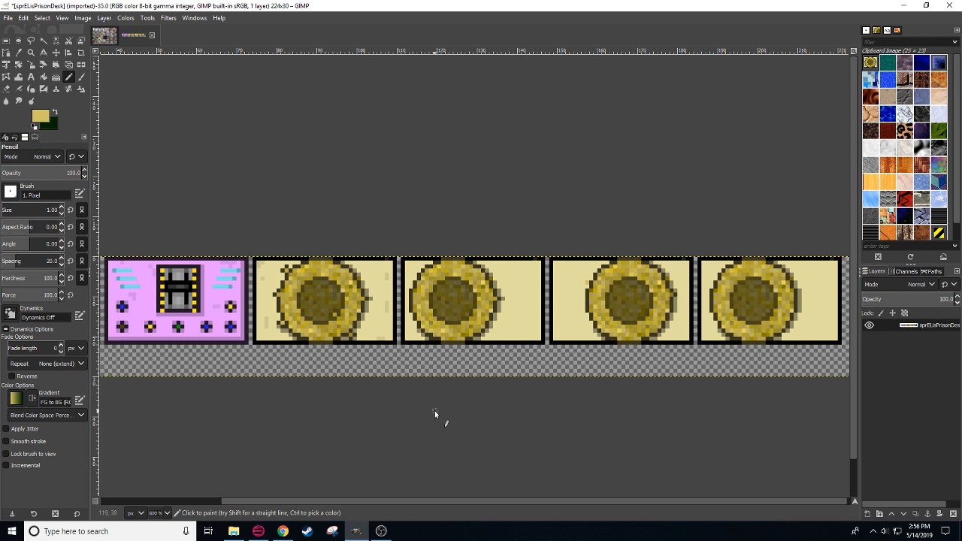
{"action": "key", "text": "ctrl"}
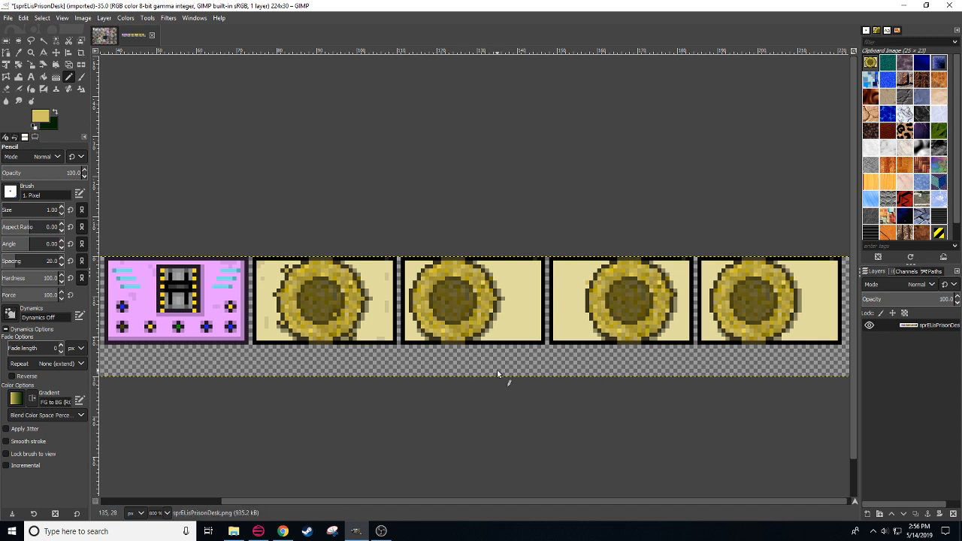
Step: Retouch the upper-right edge of the second ring frame's ring with picked gold, dark brown and muted beige pixels
{"action": "left_click", "coordinate": [474, 273], "text": "ctrl"}
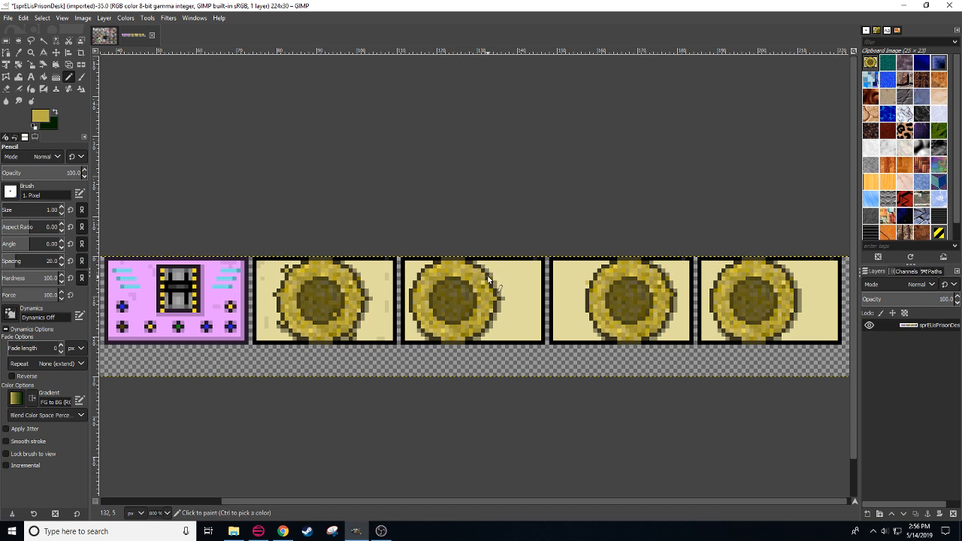
{"action": "left_click", "coordinate": [488, 275]}
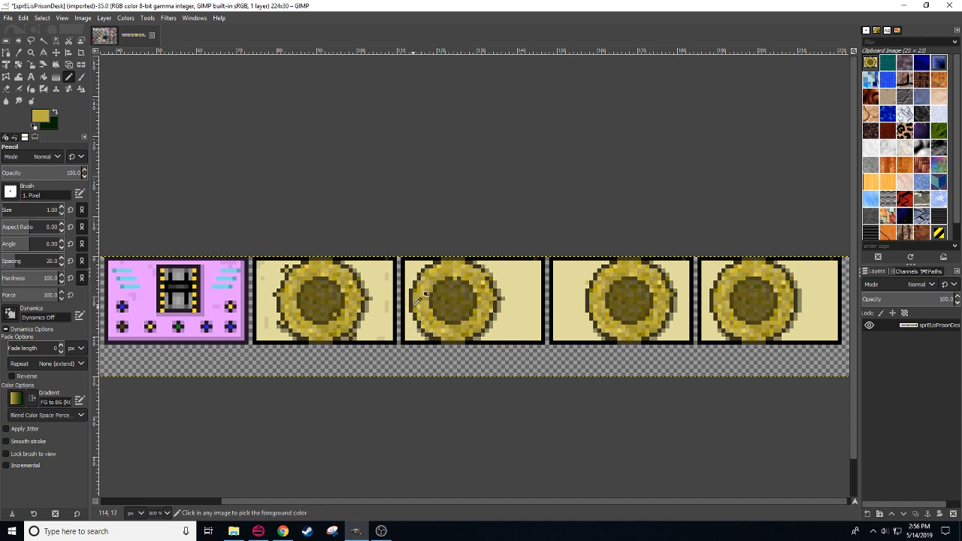
{"action": "left_click", "coordinate": [503, 298], "text": "ctrl"}
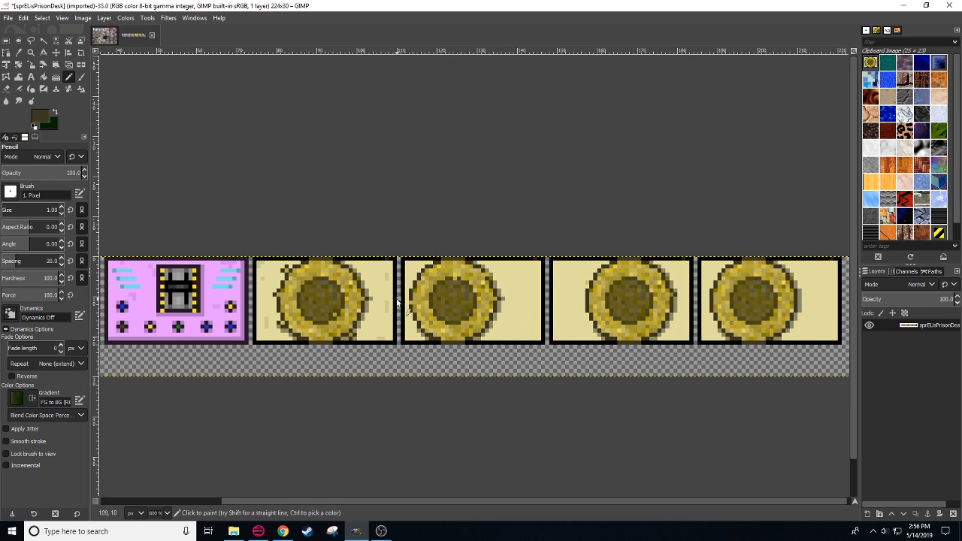
{"action": "left_click", "coordinate": [492, 275], "text": "ctrl"}
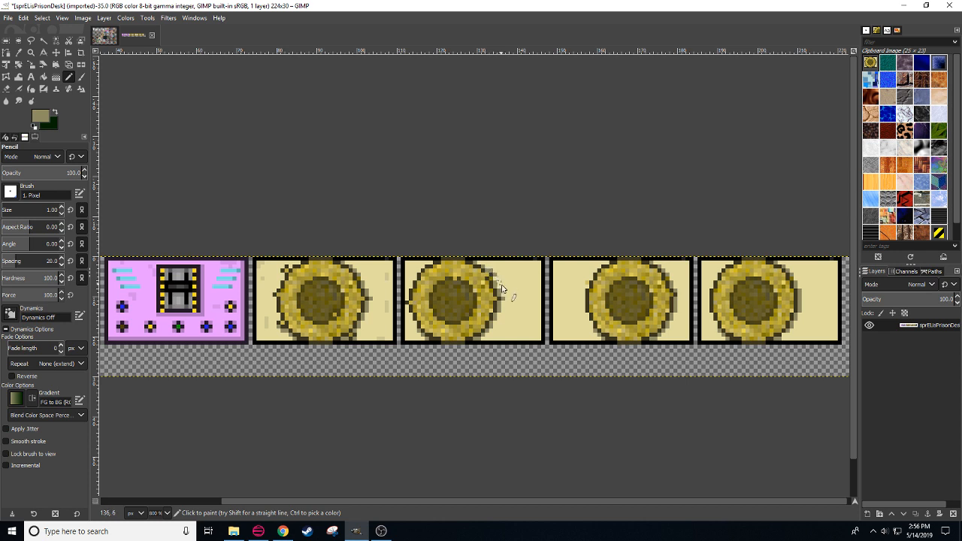
{"action": "left_click", "coordinate": [490, 275], "text": "ctrl"}
Step: Pick the frame border's black and draw a short black line directly beneath the ring in each of the four ring frames
{"action": "left_click", "coordinate": [470, 340], "text": "ctrl"}
{"action": "left_click_drag", "start_coordinate": [451, 347], "coordinate": [444, 347]}
{"action": "left_click_drag", "start_coordinate": [310, 346], "coordinate": [332, 347]}
{"action": "left_click_drag", "start_coordinate": [619, 346], "coordinate": [640, 346]}
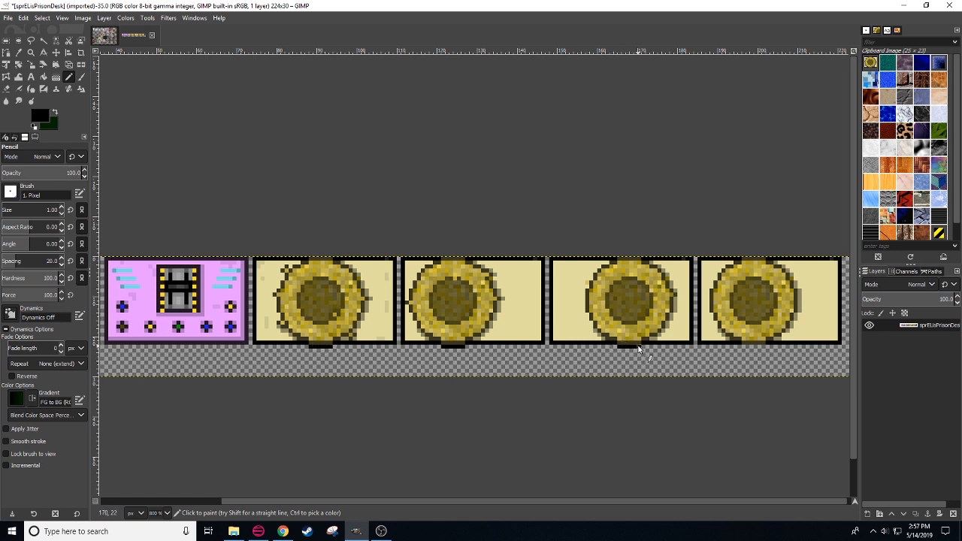
{"action": "left_click_drag", "start_coordinate": [743, 346], "coordinate": [763, 347]}
Step: Reshape the upper-left edge of the third ring frame's ring with picked dark brown and gold pixels
{"action": "left_click_drag", "start_coordinate": [679, 415], "coordinate": [614, 354]}
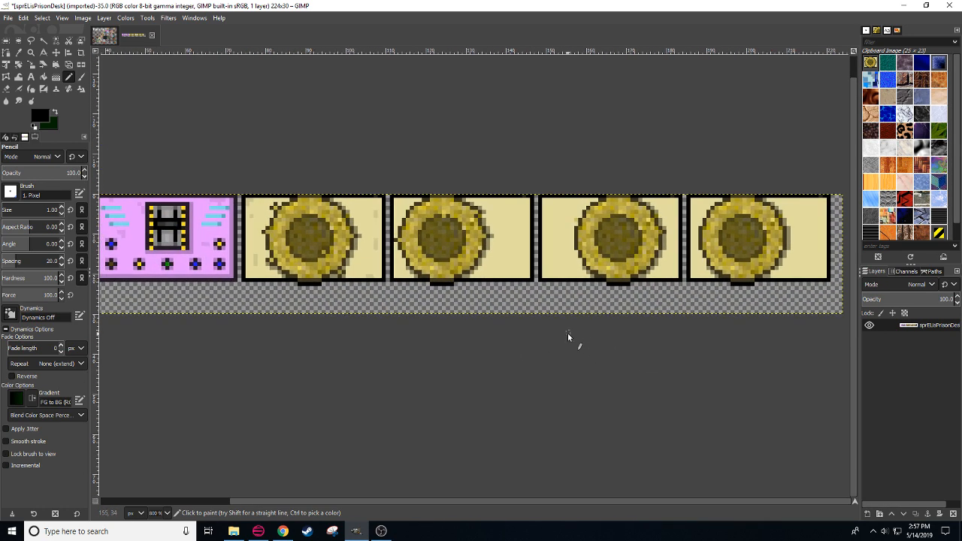
{"action": "left_click_drag", "start_coordinate": [634, 389], "coordinate": [607, 392]}
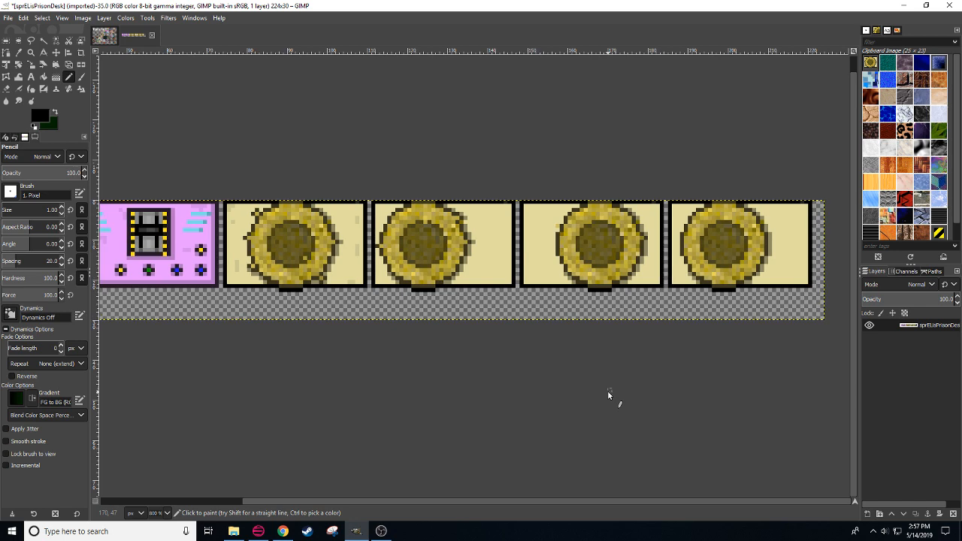
{"action": "left_click_drag", "start_coordinate": [583, 343], "coordinate": [529, 342]}
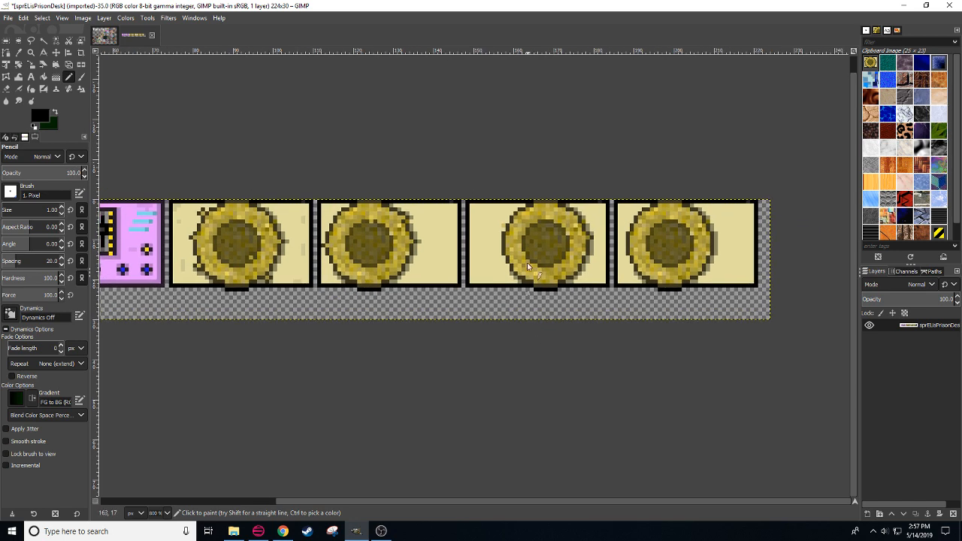
{"action": "left_click", "coordinate": [511, 234], "text": "ctrl"}
{"action": "left_click", "coordinate": [509, 223], "text": "ctrl"}
{"action": "left_click", "coordinate": [508, 230], "text": "ctrl"}
{"action": "scroll", "coordinate": [539, 351], "scroll_direction": "right", "scroll_amount": 3}
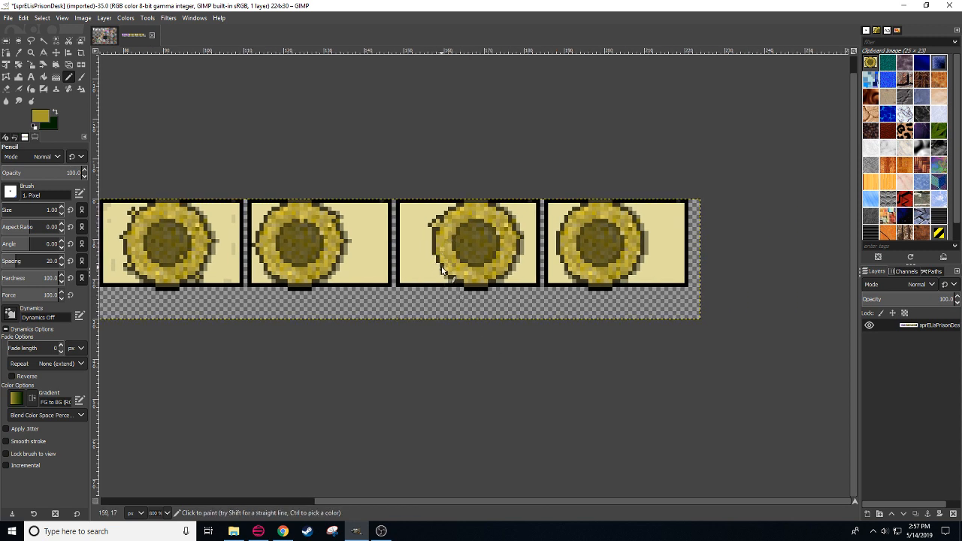
{"action": "scroll", "coordinate": [518, 350], "scroll_direction": "right", "scroll_amount": 1}
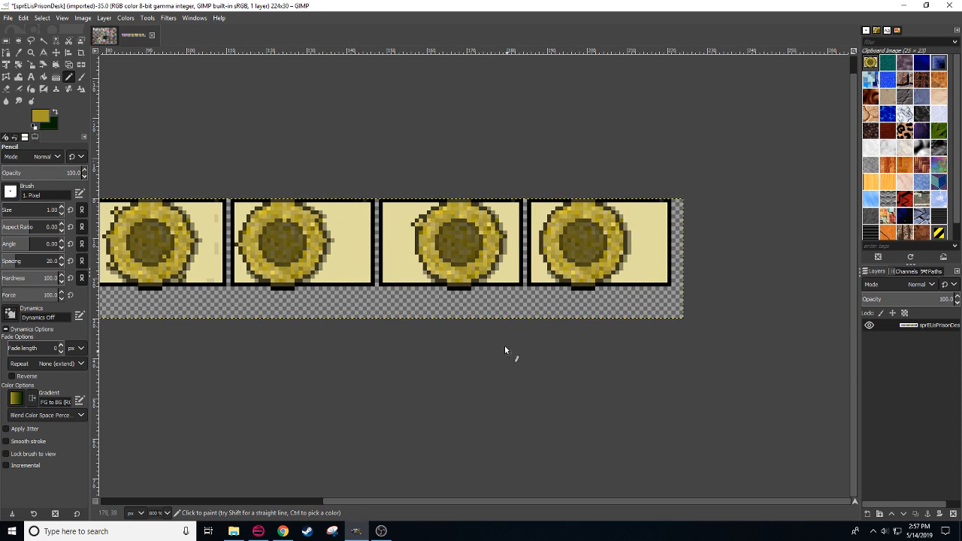
Step: Break up the lower edge of the third ring's dark centre with gold pixels picked from the ring
{"action": "left_click", "coordinate": [286, 223], "text": "ctrl"}
{"action": "left_click", "coordinate": [458, 263], "text": "ctrl"}
{"action": "left_click", "coordinate": [463, 263], "text": "ctrl"}
{"action": "left_click", "coordinate": [460, 261], "text": "ctrl"}
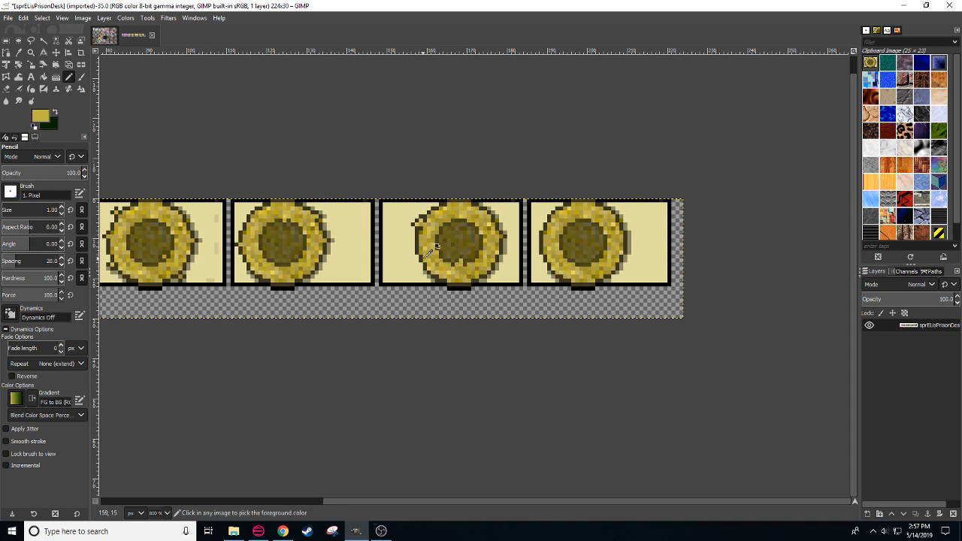
{"action": "left_click", "coordinate": [428, 244], "text": "ctrl"}
{"action": "left_click", "coordinate": [461, 262]}
Step: Retouch the upper-left and upper-right edges of the last frame's ring with picked gold, dark brown and muted beige
{"action": "left_click_drag", "start_coordinate": [508, 340], "coordinate": [448, 345]}
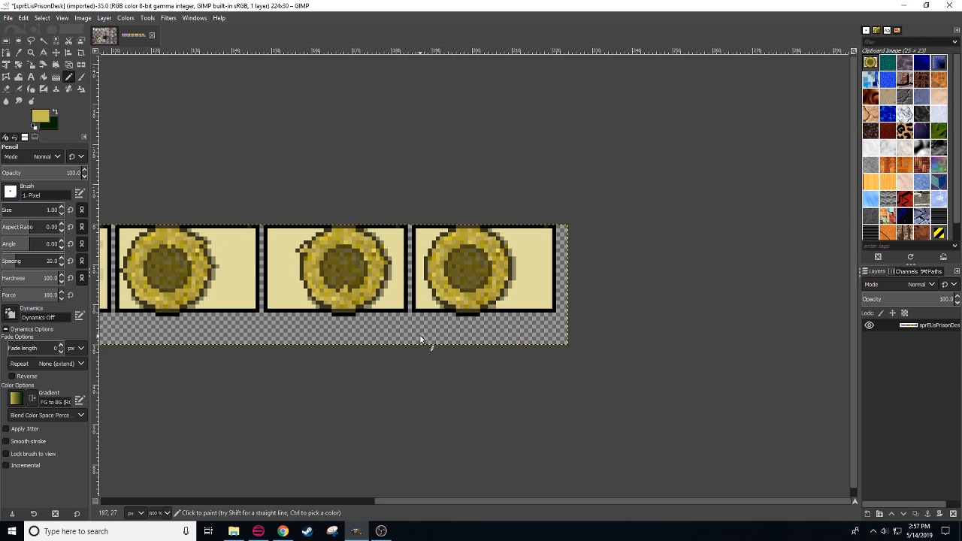
{"action": "left_click", "coordinate": [384, 278], "text": "ctrl"}
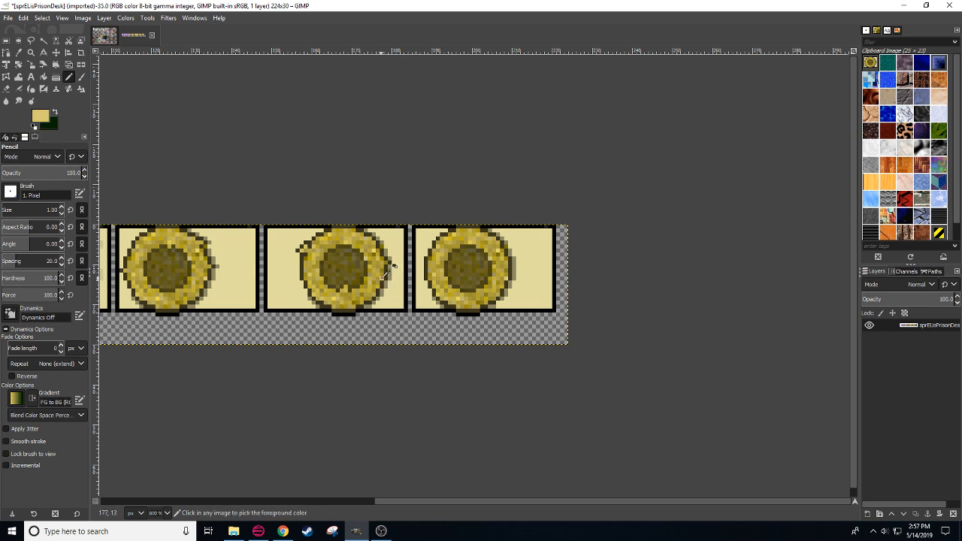
{"action": "left_click", "coordinate": [428, 249]}
{"action": "left_click", "coordinate": [430, 249], "text": "ctrl"}
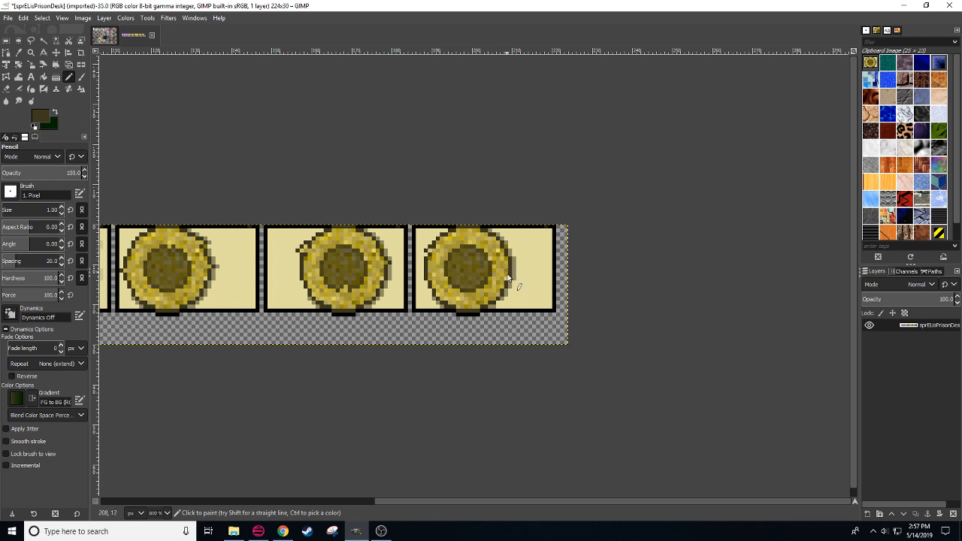
{"action": "scroll", "coordinate": [522, 333], "scroll_direction": "left", "scroll_amount": 2}
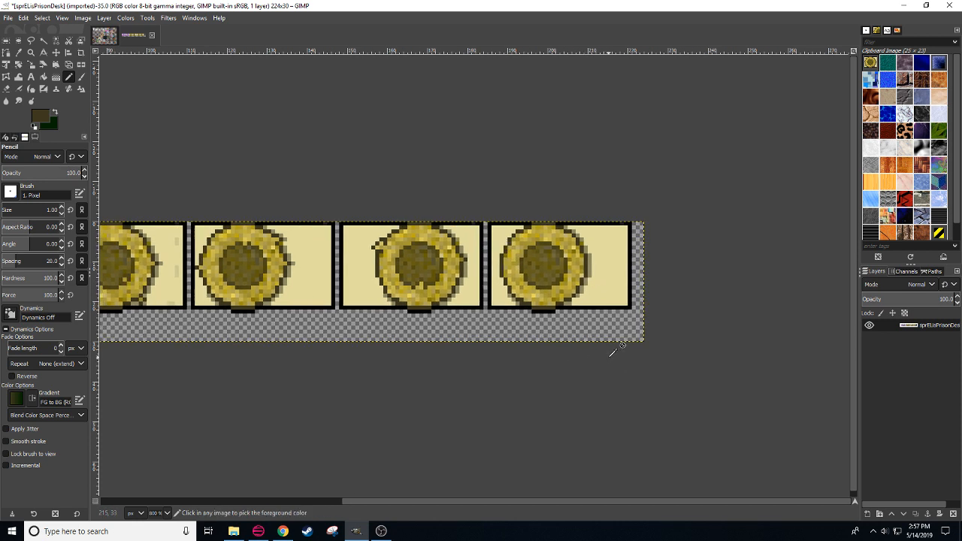
{"action": "left_click", "coordinate": [574, 239], "text": "ctrl"}
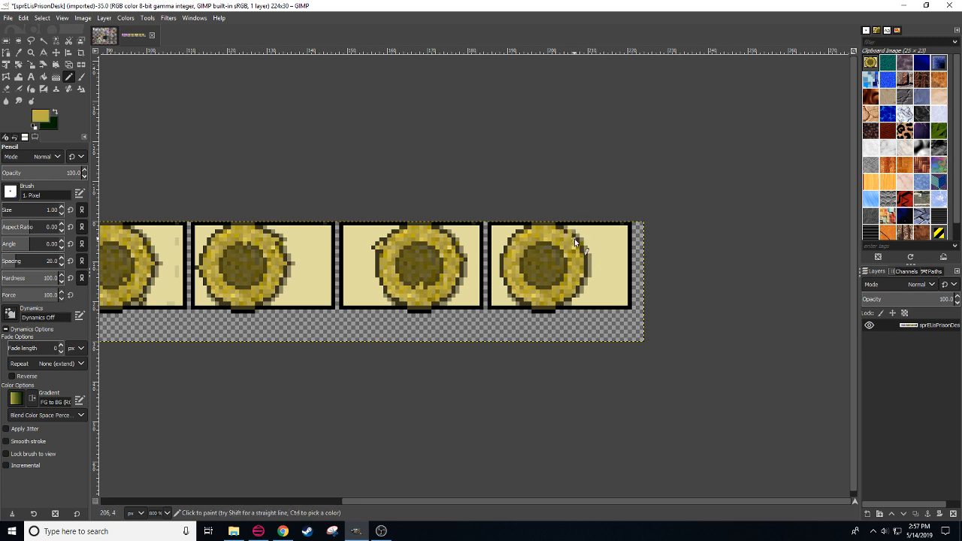
{"action": "left_click", "coordinate": [578, 232], "text": "ctrl"}
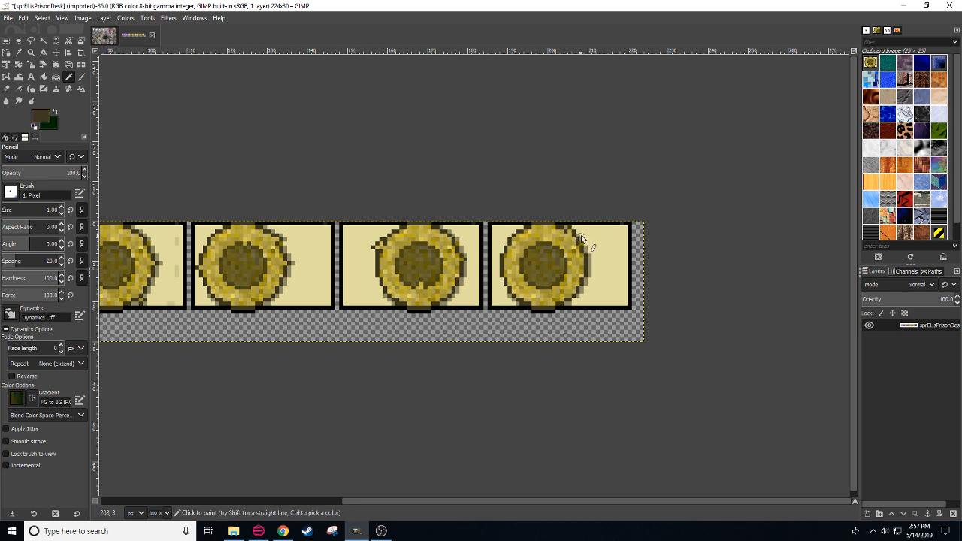
{"action": "left_click", "coordinate": [580, 239], "text": "ctrl"}
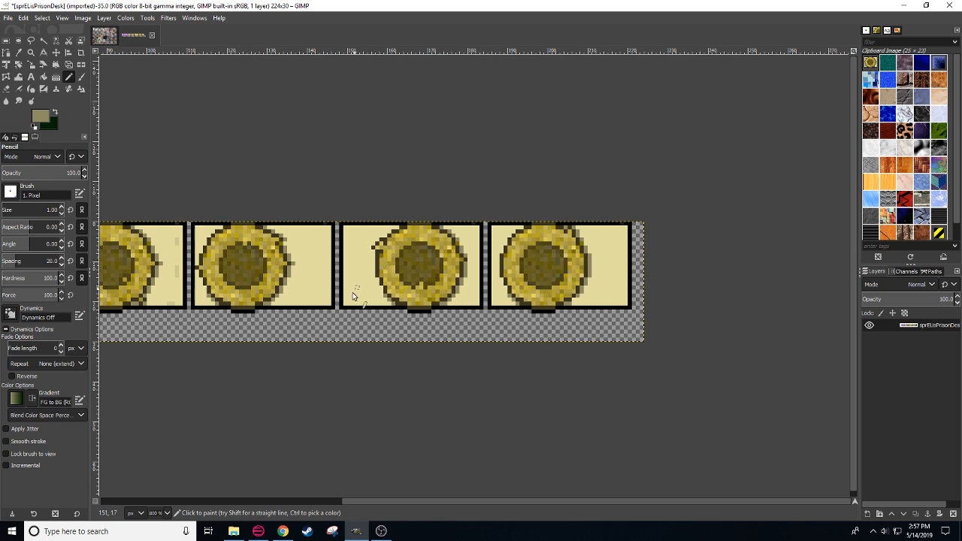
Step: Set the foreground colour to off-white fcfbeb and draw a small egg shape in the transparent strip below the first ring frame
{"action": "left_click_drag", "start_coordinate": [353, 292], "coordinate": [509, 310]}
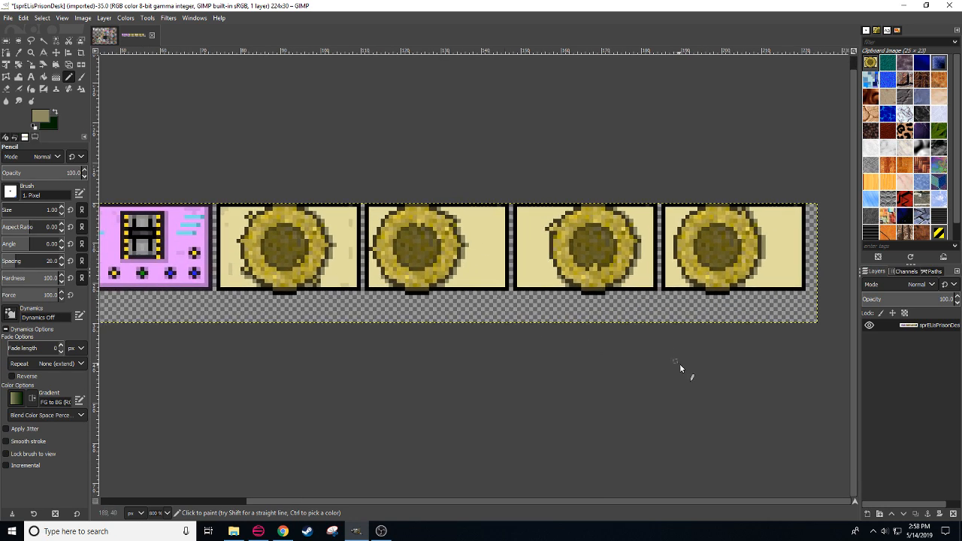
{"action": "scroll", "coordinate": [411, 337], "scroll_direction": "left", "scroll_amount": 5}
{"action": "left_click", "coordinate": [41, 117]}
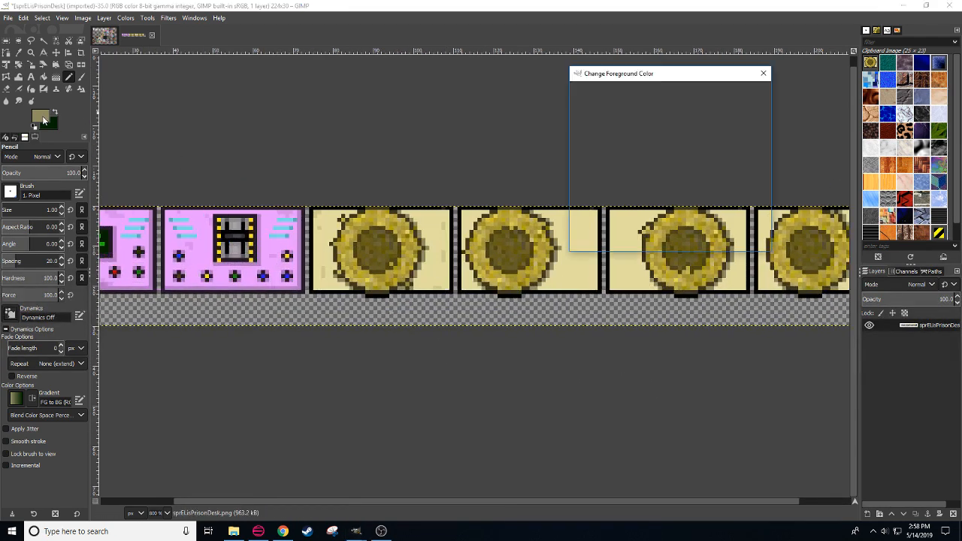
{"action": "left_click_drag", "start_coordinate": [650, 152], "coordinate": [583, 103]}
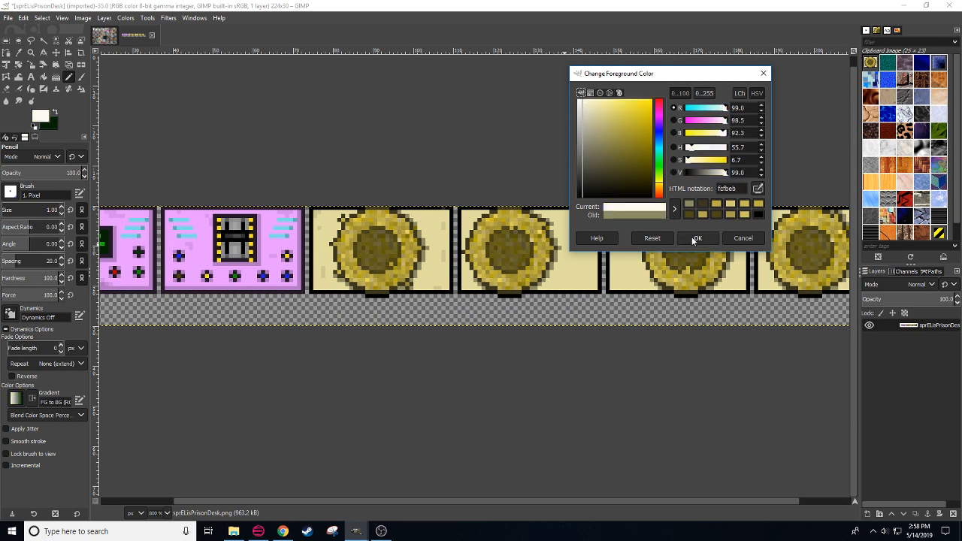
{"action": "left_click", "coordinate": [693, 238]}
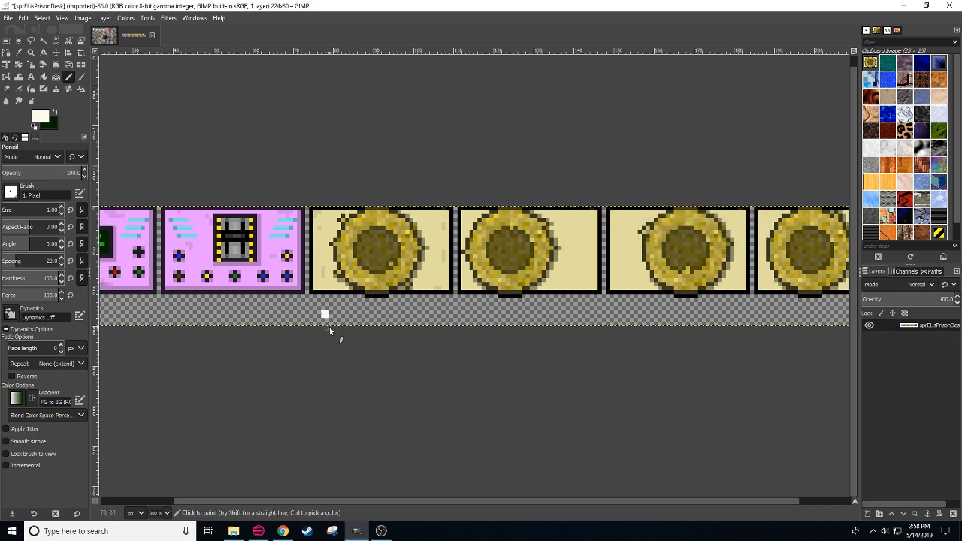
{"action": "key", "text": "ctrl+z"}
Step: Set the foreground colour to dark grey 292926 and outline the small off-white egg below the first ring frame
{"action": "left_click", "coordinate": [41, 115]}
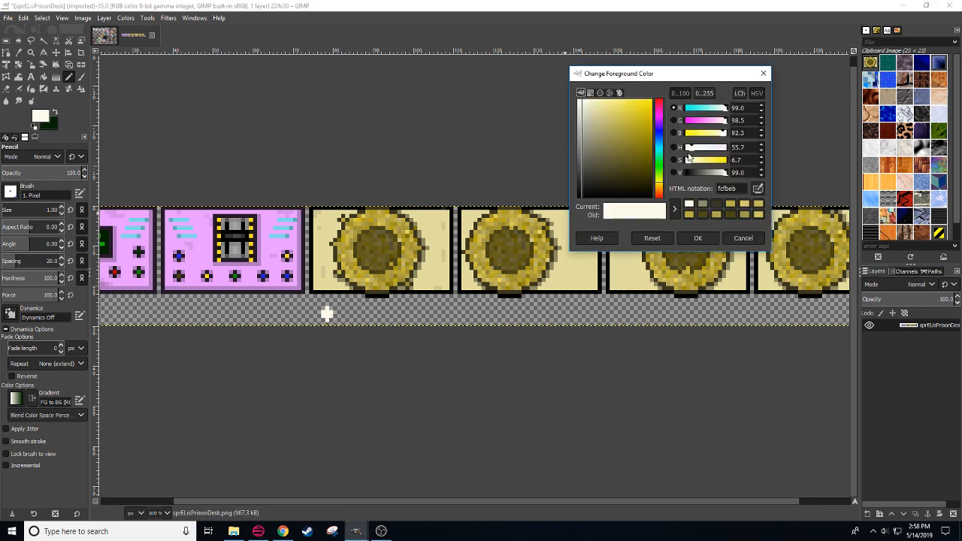
{"action": "left_click_drag", "start_coordinate": [702, 174], "coordinate": [692, 173]}
{"action": "left_click", "coordinate": [328, 323]}
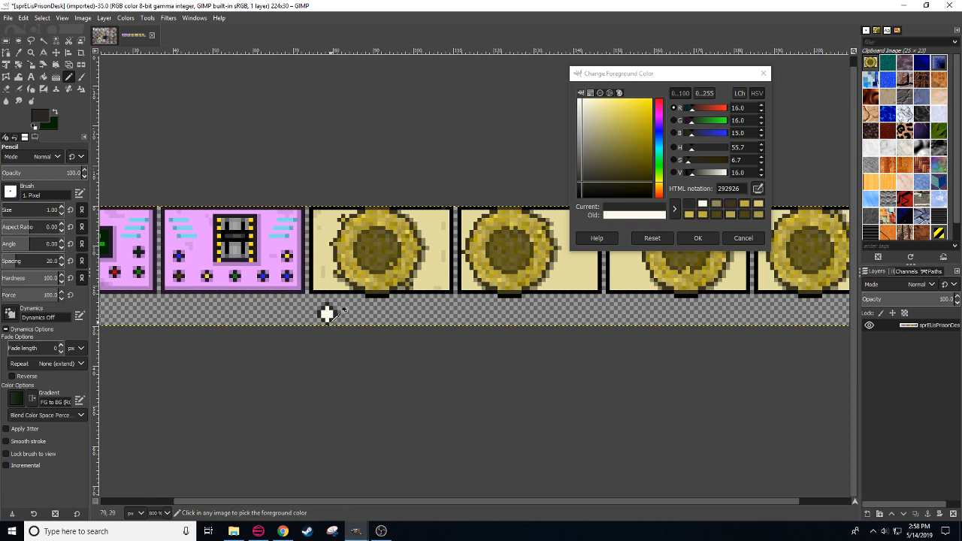
{"action": "key", "text": "shift+e"}
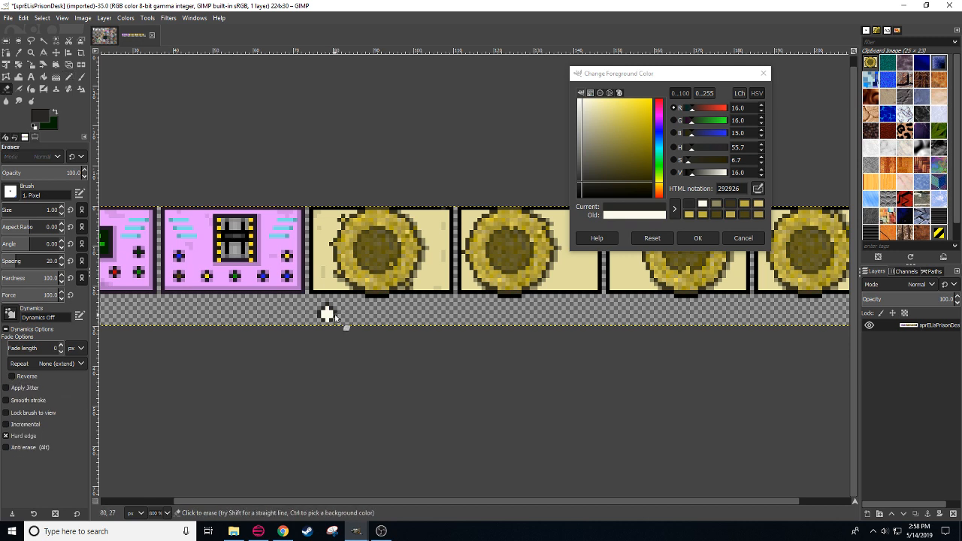
{"action": "key", "text": "n"}
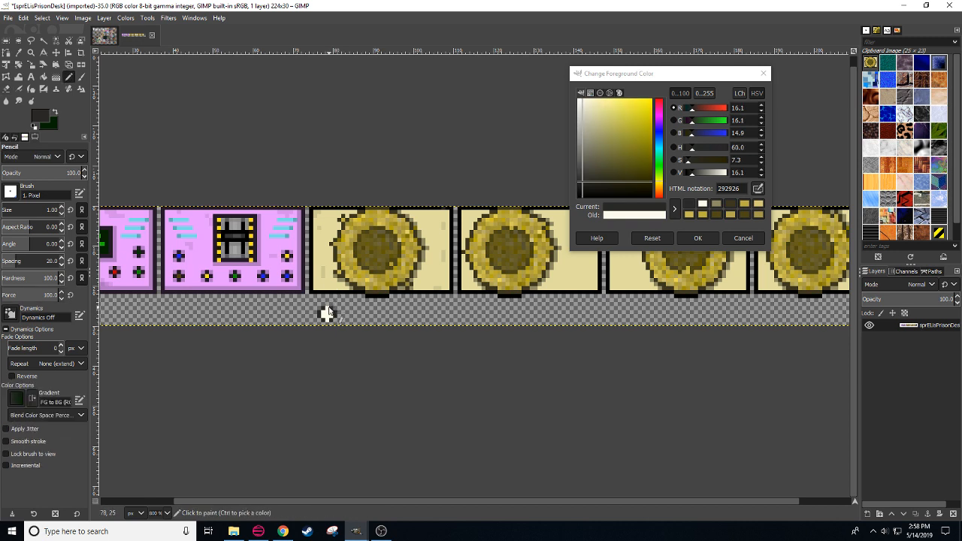
{"action": "left_click", "coordinate": [326, 311]}
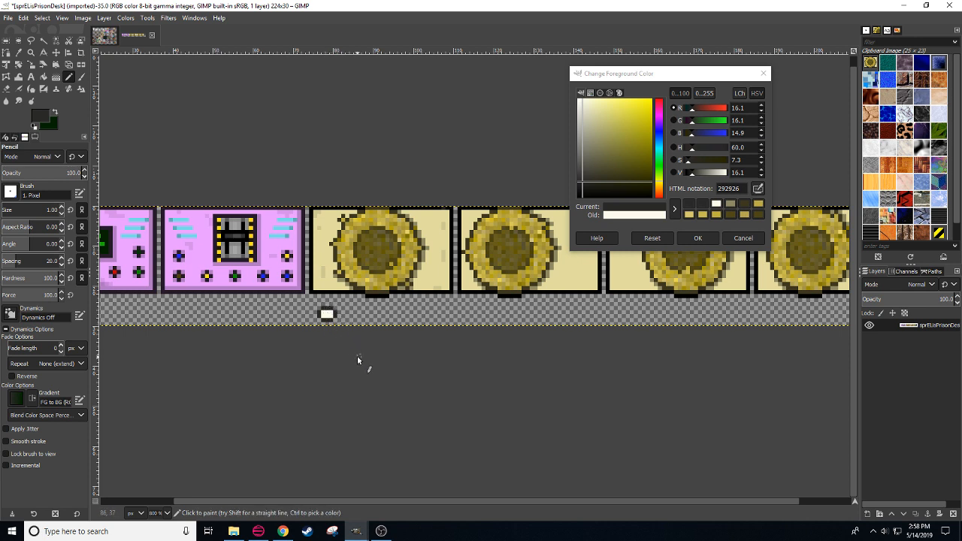
Step: Select the outlined egg, copy it to the clipboard and clear the selection
{"action": "key", "text": "r"}
{"action": "left_click_drag", "start_coordinate": [309, 302], "coordinate": [340, 329]}
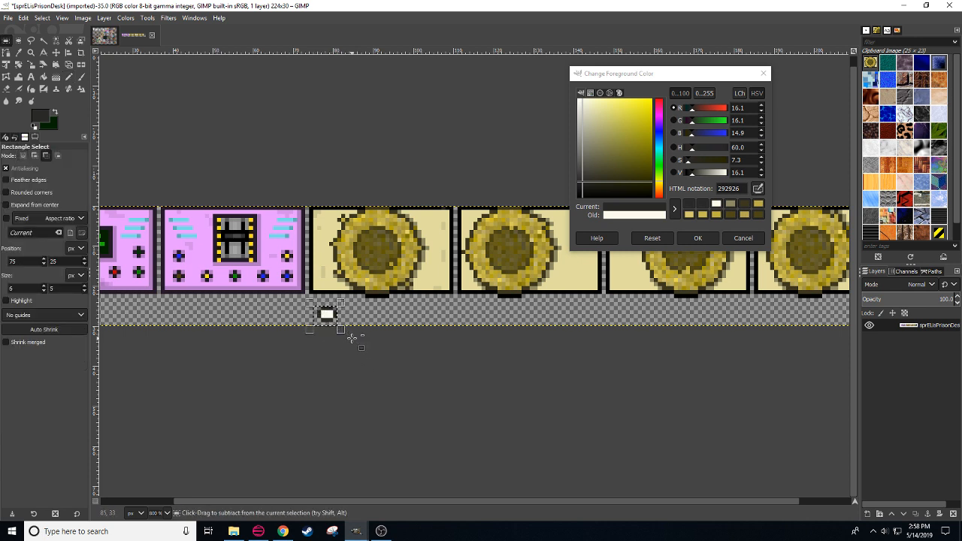
{"action": "key", "text": "ctrl+c"}
{"action": "left_click", "coordinate": [339, 308]}
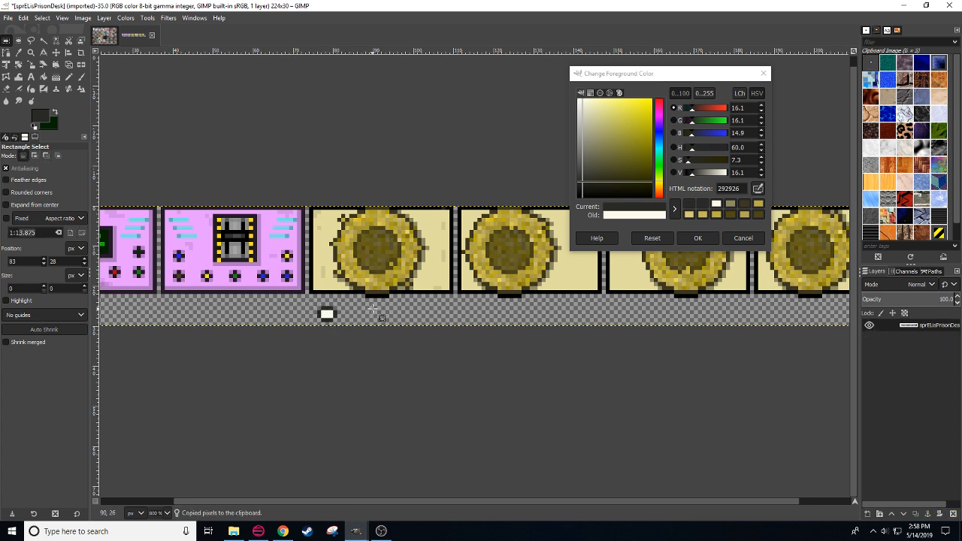
Step: Pick the egg's off-white and darken it to d3d2c5 as the foreground colour
{"action": "key", "text": "n"}
{"action": "left_click", "coordinate": [328, 313], "text": "ctrl"}
{"action": "left_click", "coordinate": [761, 180]}
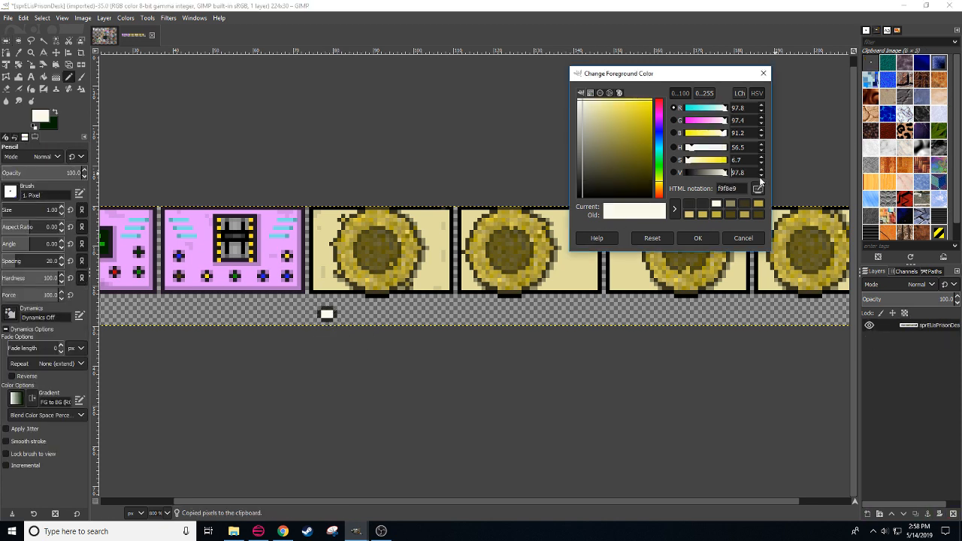
{"action": "scroll", "coordinate": [760, 175], "scroll_direction": "down", "scroll_amount": 14}
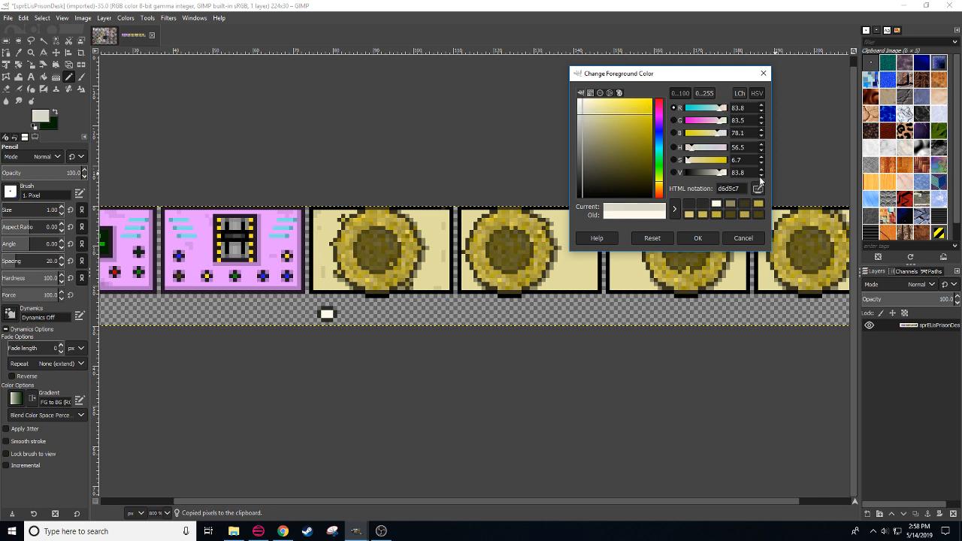
{"action": "scroll", "coordinate": [760, 174], "scroll_direction": "down", "scroll_amount": 1}
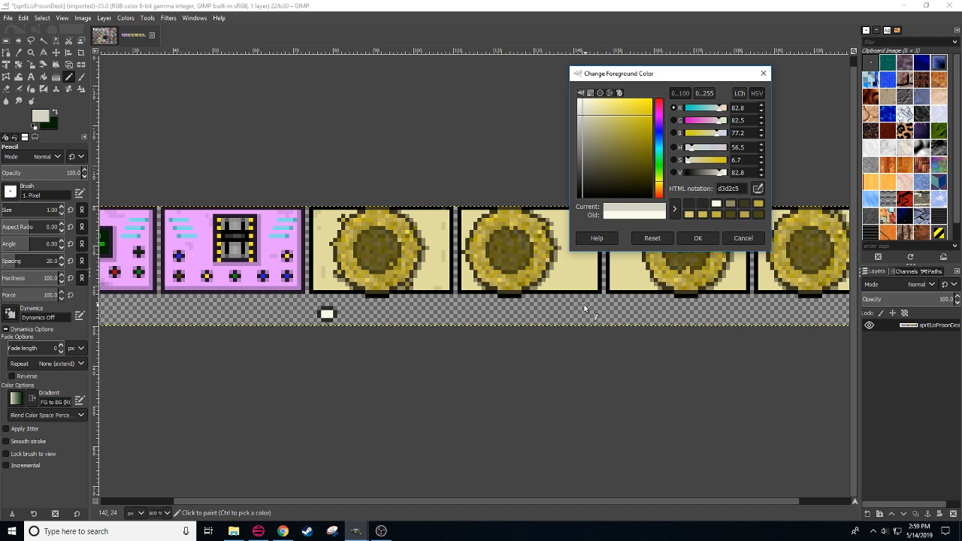
{"action": "left_click", "coordinate": [312, 302]}
{"action": "key", "text": "r"}
{"action": "mouse_move", "coordinate": [311, 300]}
{"action": "left_mouse_down"}
{"action": "mouse_move", "coordinate": [345, 335]}
{"action": "mouse_move", "coordinate": [373, 275]}
{"action": "left_mouse_up"}
{"action": "key", "text": "ctrl+c"}
{"action": "key", "text": "ctrl+v"}
{"action": "key", "text": "ctrl+z"}
{"action": "key", "text": "ctrl+z"}
{"action": "key", "text": "ctrl+z"}
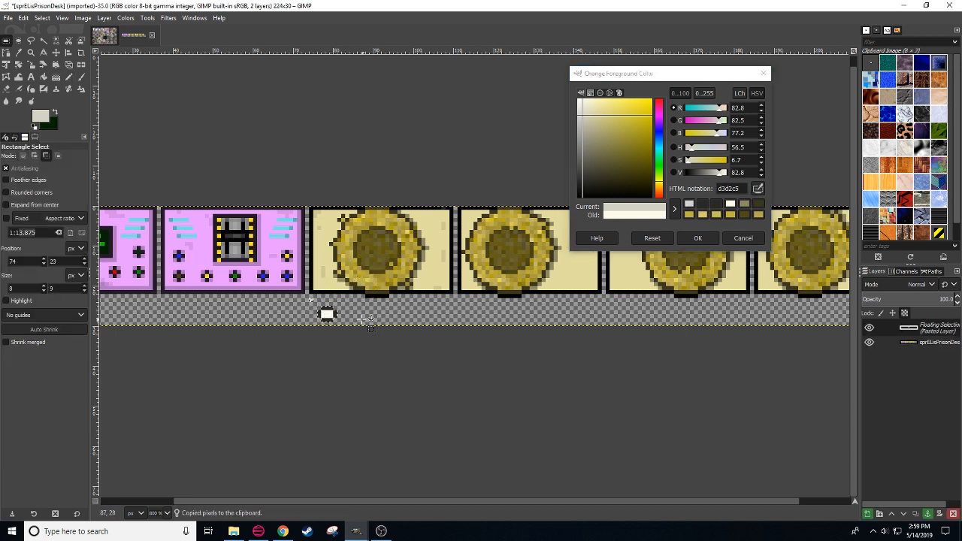
{"action": "key", "text": "shift+e"}
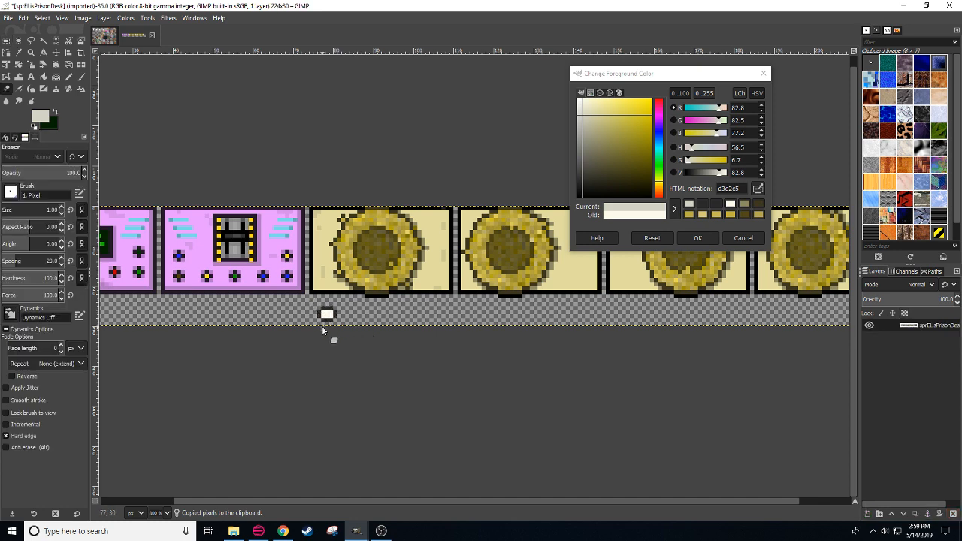
Step: Copy the outlined egg and paste a duplicate into the dark centre of the first ring frame's nest
{"action": "key", "text": "r"}
{"action": "mouse_move", "coordinate": [317, 304]}
{"action": "left_mouse_down"}
{"action": "mouse_move", "coordinate": [338, 323]}
{"action": "mouse_move", "coordinate": [381, 252]}
{"action": "left_mouse_up"}
{"action": "key", "text": "ctrl+c"}
{"action": "key", "text": "ctrl+v"}
{"action": "scroll", "coordinate": [381, 252], "scroll_direction": "down", "scroll_amount": 2}
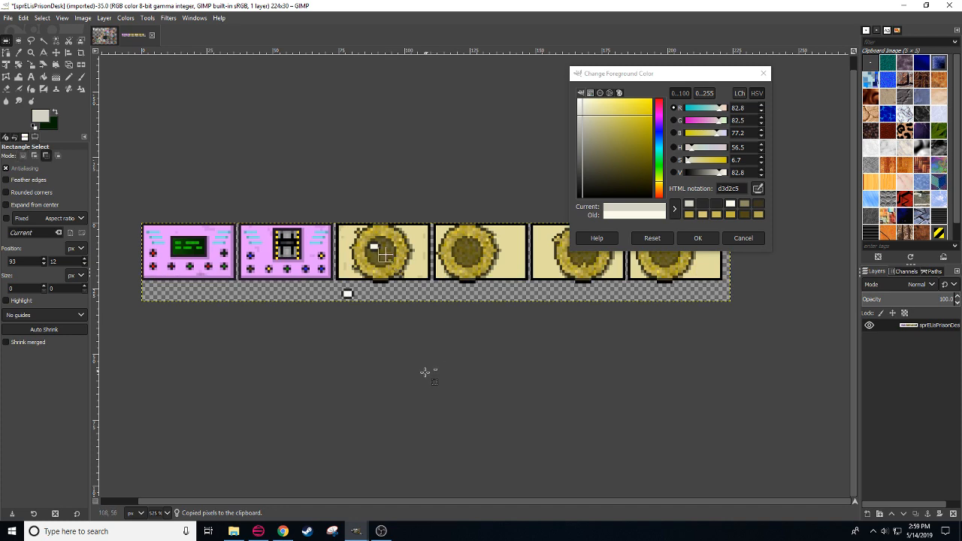
Step: Copy the outlined egg below the first ring frame and paste a second egg into that frame's nest
{"action": "scroll", "coordinate": [379, 252], "scroll_direction": "up", "scroll_amount": 1}
{"action": "scroll", "coordinate": [350, 251], "scroll_direction": "up", "scroll_amount": 1}
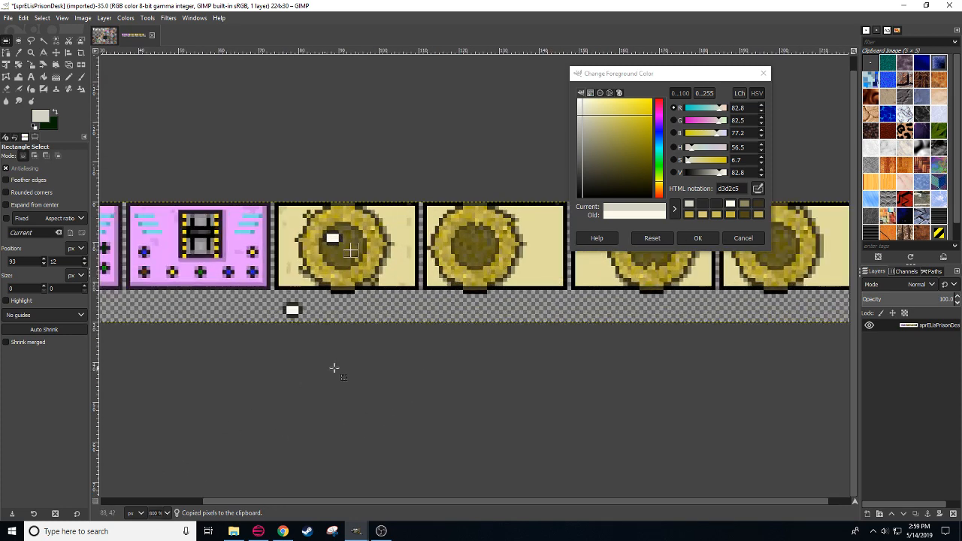
{"action": "scroll", "coordinate": [372, 360], "scroll_direction": "left", "scroll_amount": 2}
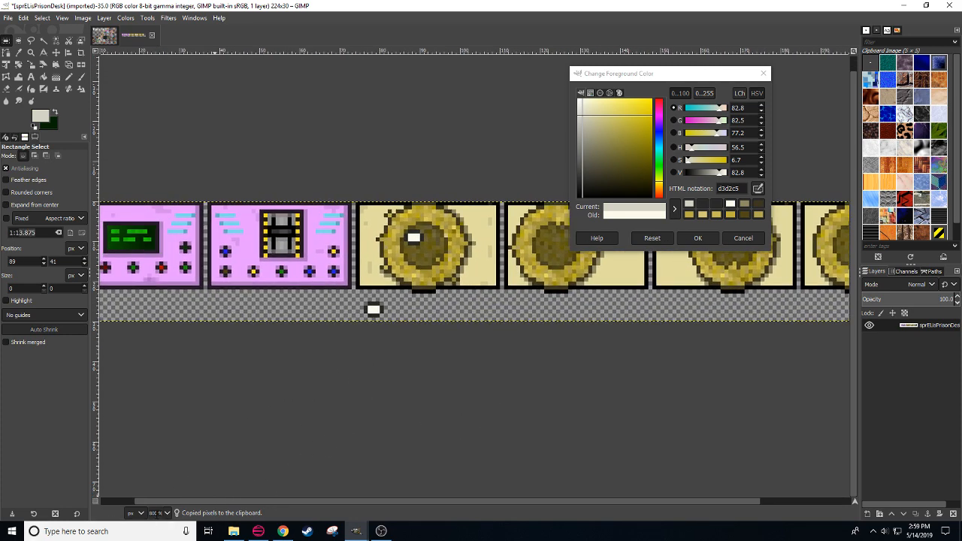
{"action": "scroll", "coordinate": [155, 516], "scroll_direction": "down", "scroll_amount": 3}
{"action": "scroll", "coordinate": [156, 515], "scroll_direction": "up", "scroll_amount": 1}
{"action": "scroll", "coordinate": [154, 514], "scroll_direction": "up", "scroll_amount": 1}
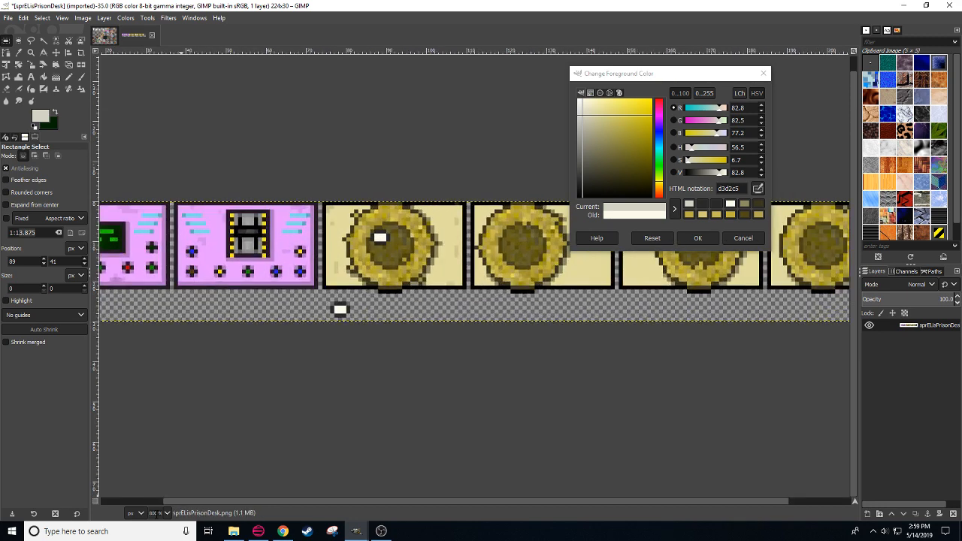
{"action": "scroll", "coordinate": [157, 515], "scroll_direction": "down", "scroll_amount": 3}
{"action": "scroll", "coordinate": [157, 515], "scroll_direction": "up", "scroll_amount": 3}
{"action": "left_click_drag", "start_coordinate": [333, 305], "coordinate": [387, 266]}
{"action": "key", "text": "ctrl+c"}
{"action": "key", "text": "ctrl+v"}
{"action": "left_click", "coordinate": [420, 346]}
{"action": "left_click_drag", "start_coordinate": [492, 408], "coordinate": [353, 432]}
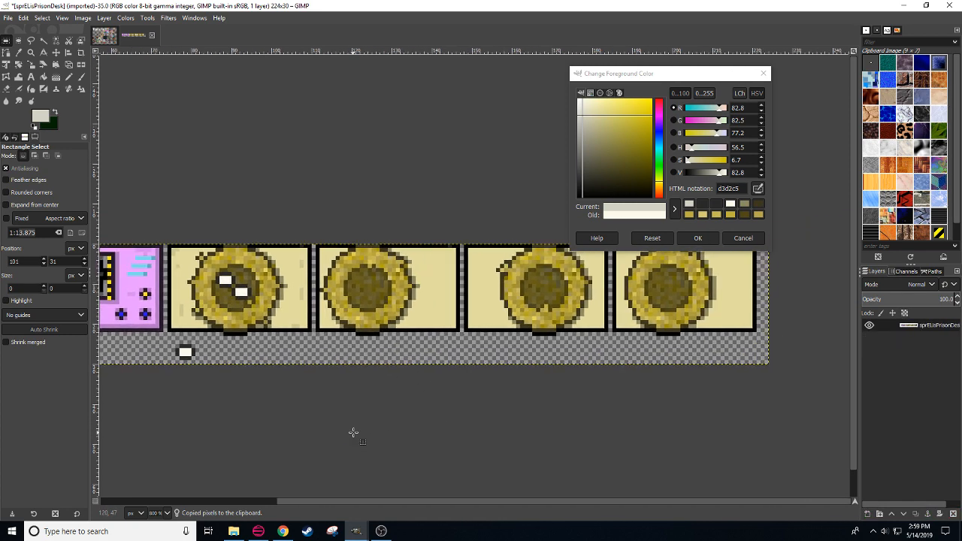
Step: Move the second egg closer to the first and paste a third egg beneath them in the first ring frame's nest
{"action": "key", "text": "ctrl"}
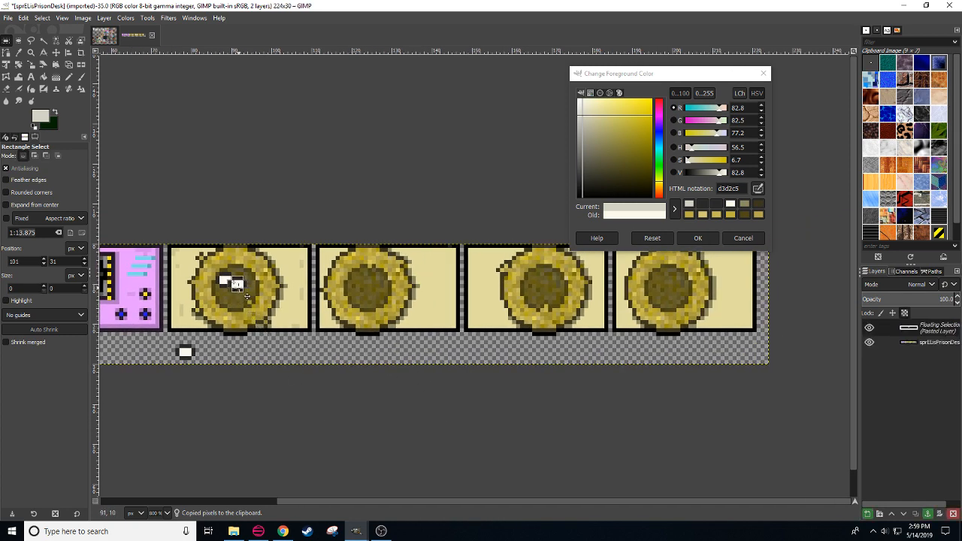
{"action": "left_click", "coordinate": [260, 314]}
{"action": "key", "text": "ctrl+v"}
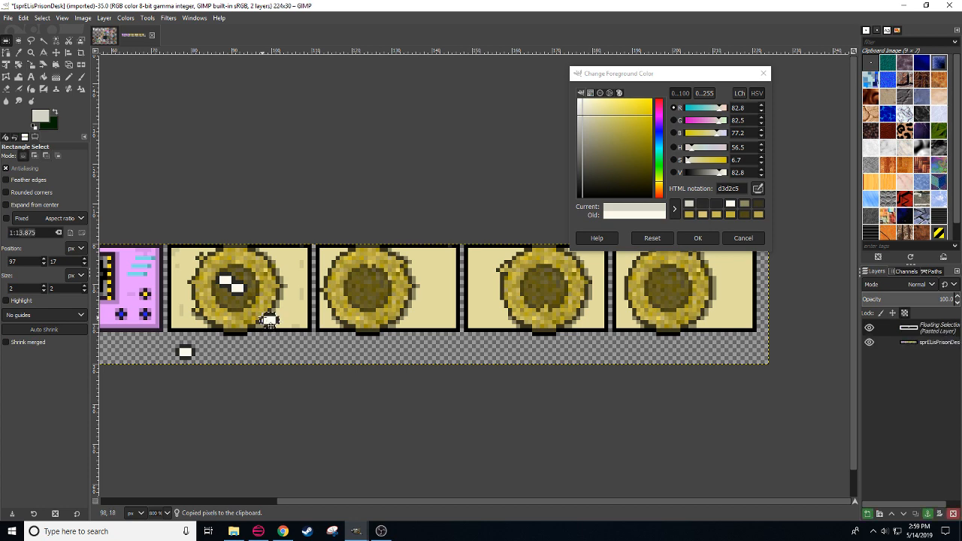
{"action": "left_click_drag", "start_coordinate": [263, 315], "coordinate": [260, 328]}
{"action": "left_click", "coordinate": [308, 405]}
{"action": "left_click_drag", "start_coordinate": [328, 406], "coordinate": [286, 425]}
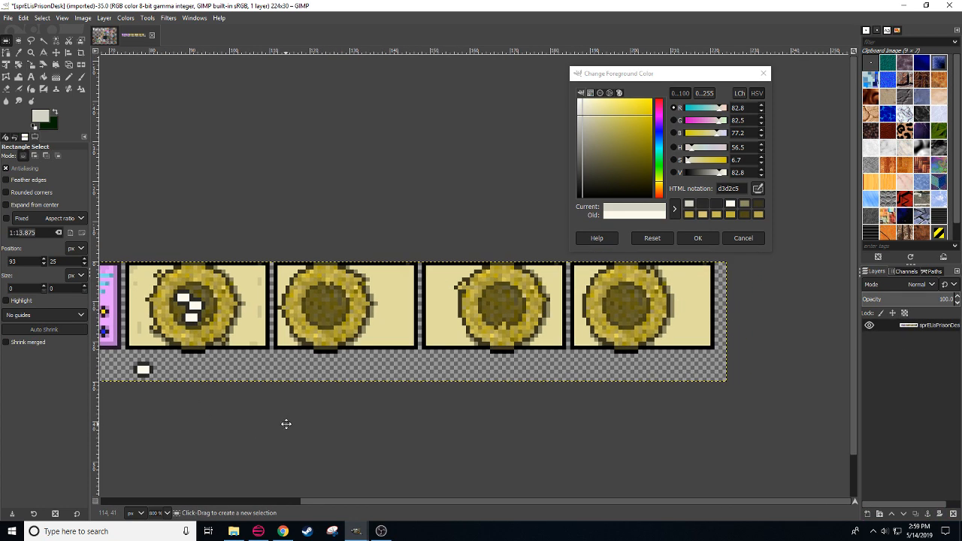
Step: Paste one outlined egg into the second ring frame's nest and place another copy at the nest's lower edge
{"action": "left_click_drag", "start_coordinate": [313, 295], "coordinate": [340, 323]}
{"action": "key", "text": "ctrl+v"}
{"action": "left_click", "coordinate": [335, 318]}
{"action": "key", "text": "ctrl+v"}
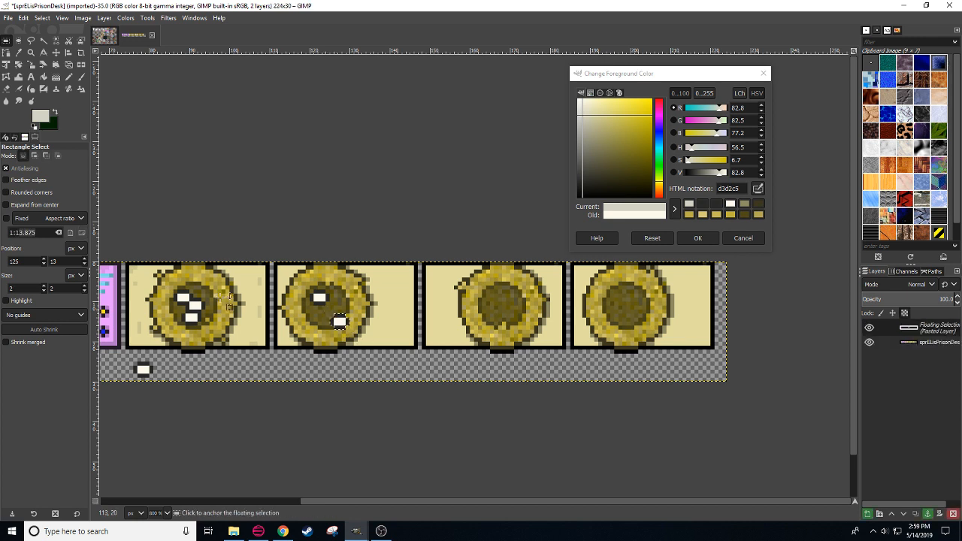
Step: Rotate the newly pasted egg 90 degrees and place it against the first egg in the second ring frame's nest
{"action": "left_click", "coordinate": [19, 64]}
{"action": "left_click", "coordinate": [339, 321]}
{"action": "left_click_drag", "start_coordinate": [714, 73], "coordinate": [607, 70]}
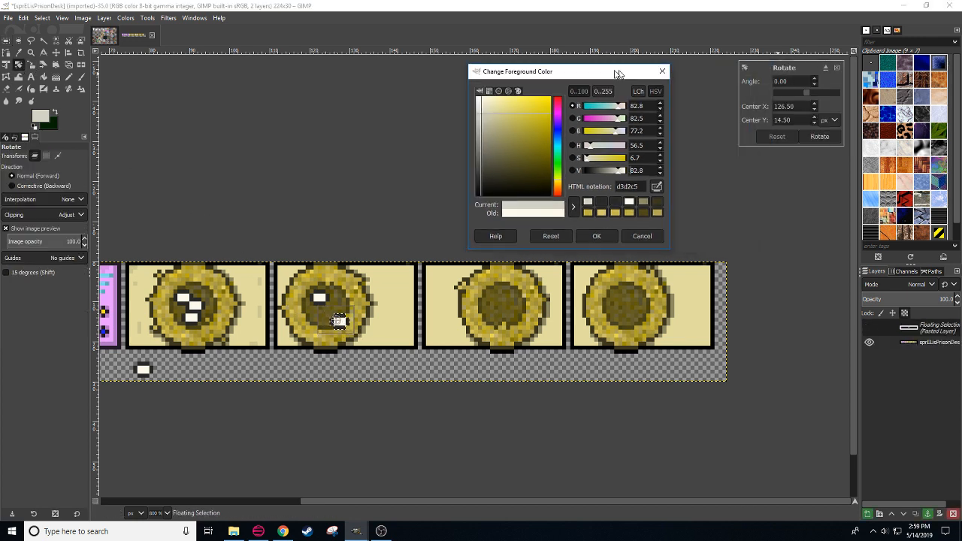
{"action": "type", "text": "90"}
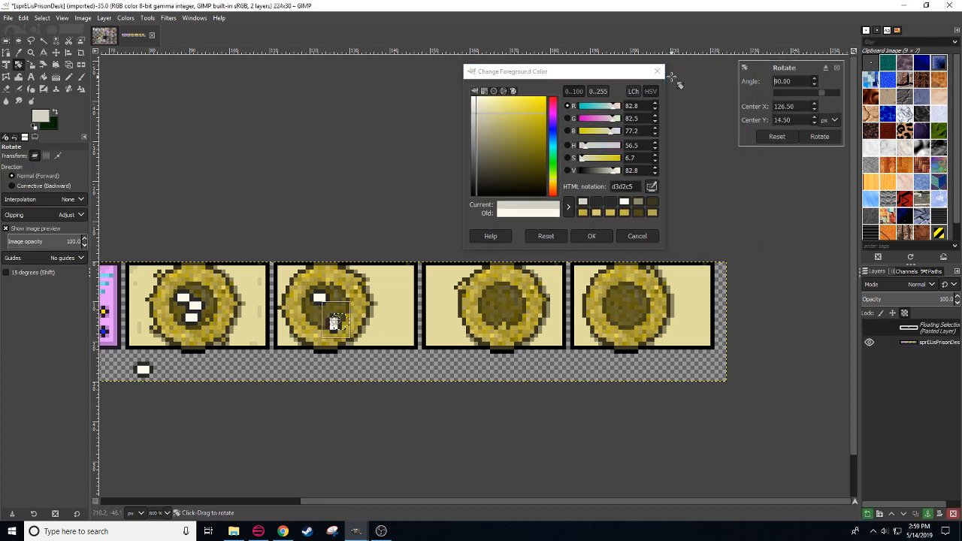
{"action": "left_click", "coordinate": [819, 138]}
{"action": "key", "text": "r"}
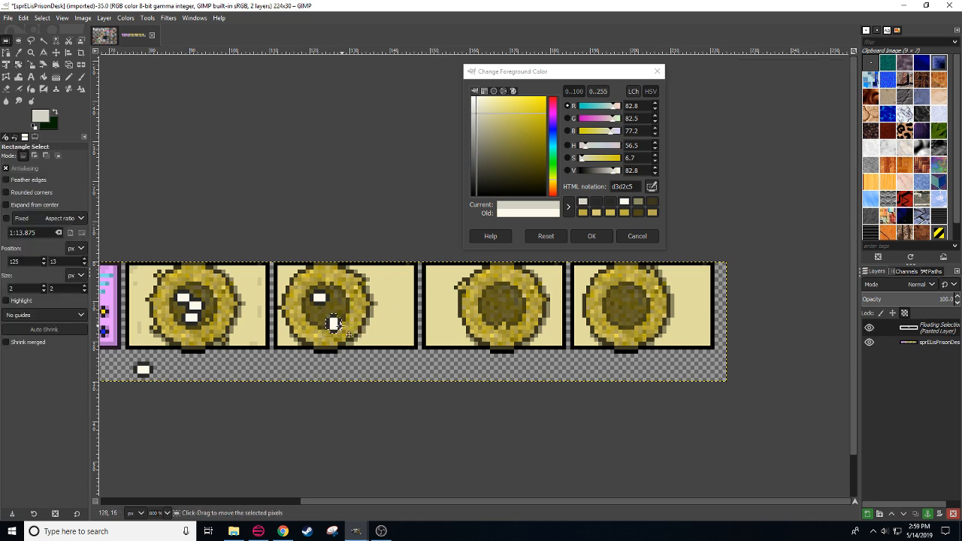
{"action": "left_click_drag", "start_coordinate": [357, 334], "coordinate": [342, 322]}
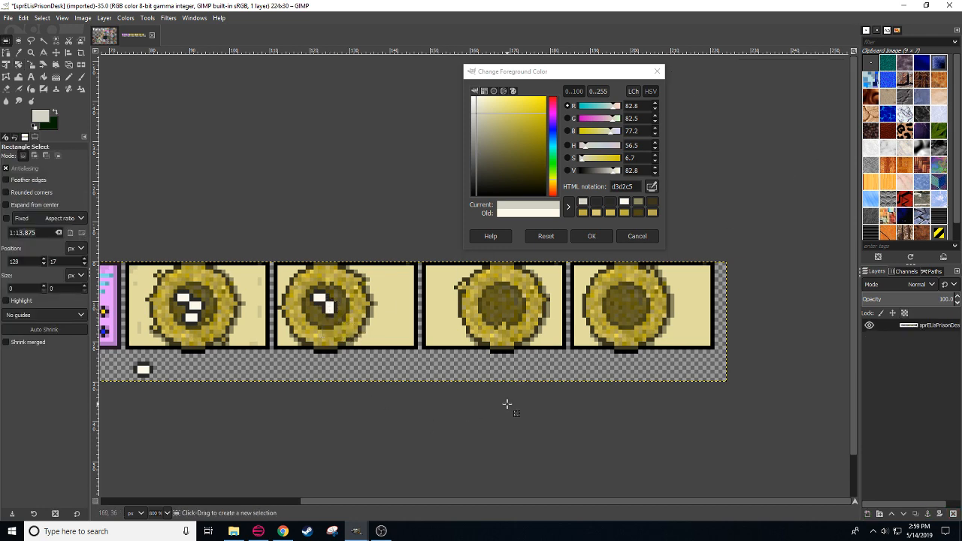
{"action": "left_click", "coordinate": [514, 415]}
{"action": "left_click_drag", "start_coordinate": [512, 422], "coordinate": [482, 416]}
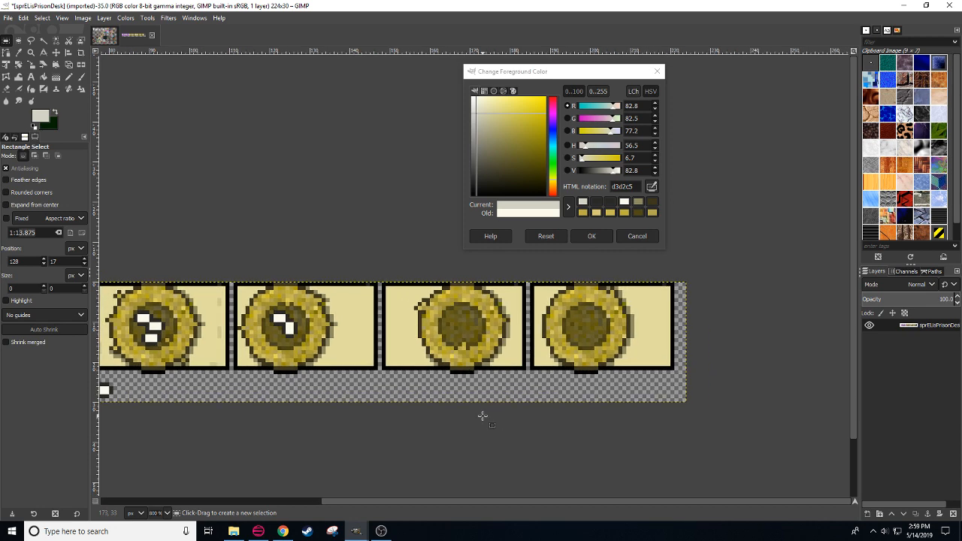
Step: Paste several copies of the outlined egg as a cluster in the third ring frame's nest
{"action": "left_click_drag", "start_coordinate": [272, 399], "coordinate": [346, 393]}
{"action": "mouse_move", "coordinate": [547, 320]}
{"action": "left_mouse_down"}
{"action": "mouse_move", "coordinate": [556, 328]}
{"action": "mouse_move", "coordinate": [530, 331]}
{"action": "mouse_move", "coordinate": [539, 326]}
{"action": "mouse_move", "coordinate": [531, 319]}
{"action": "mouse_move", "coordinate": [553, 329]}
{"action": "mouse_move", "coordinate": [560, 352]}
{"action": "mouse_move", "coordinate": [547, 330]}
{"action": "mouse_move", "coordinate": [520, 329]}
{"action": "mouse_move", "coordinate": [550, 355]}
{"action": "mouse_move", "coordinate": [541, 338]}
{"action": "left_mouse_up"}
{"action": "key", "text": "ctrl+v"}
{"action": "left_click", "coordinate": [544, 327]}
{"action": "key", "text": "ctrl+v"}
{"action": "left_click", "coordinate": [541, 338]}
{"action": "key", "text": "ctrl+v"}
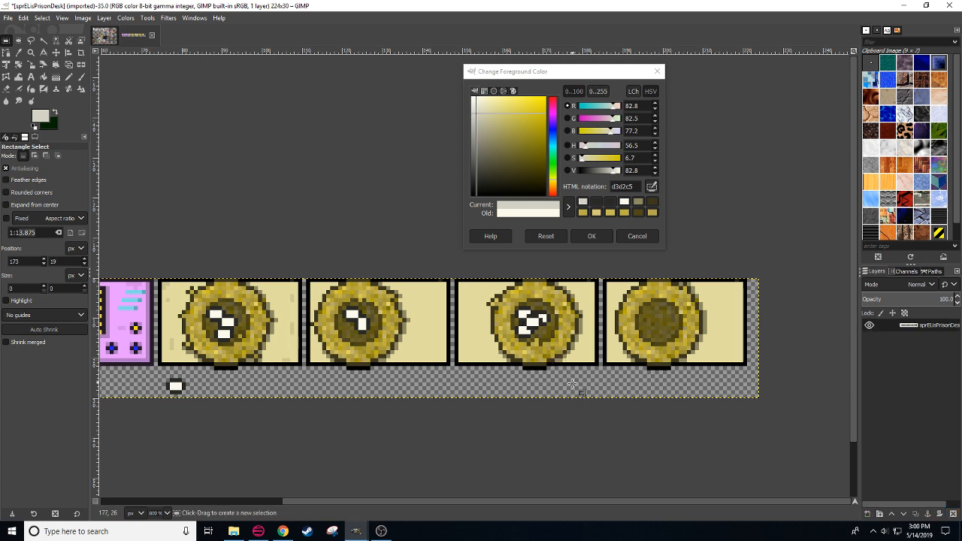
{"action": "left_click", "coordinate": [542, 339]}
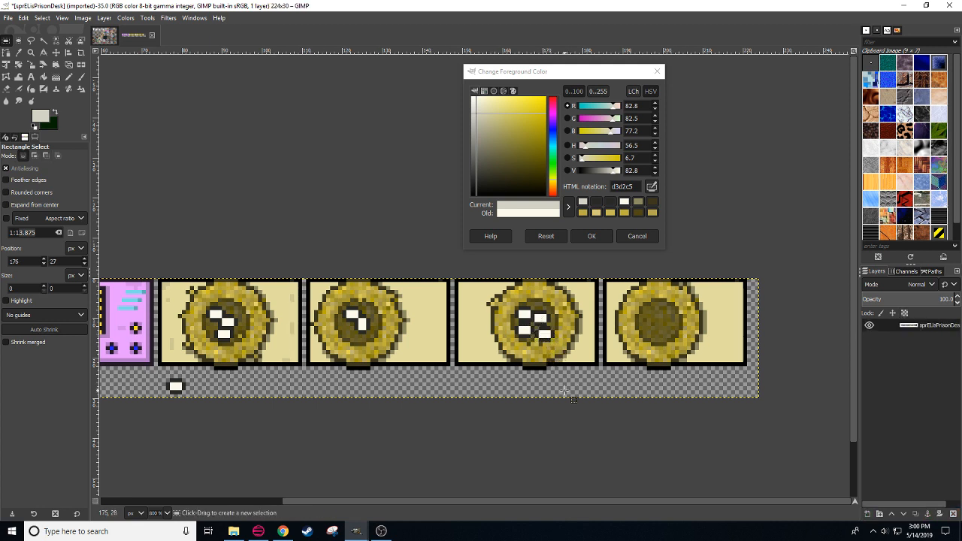
Step: Paste a further outlined egg into the middle of the third ring frame's egg cluster
{"action": "left_click_drag", "start_coordinate": [537, 378], "coordinate": [536, 323]}
{"action": "key", "text": "ctrl+v"}
{"action": "left_click", "coordinate": [594, 460]}
{"action": "left_click_drag", "start_coordinate": [584, 459], "coordinate": [482, 462]}
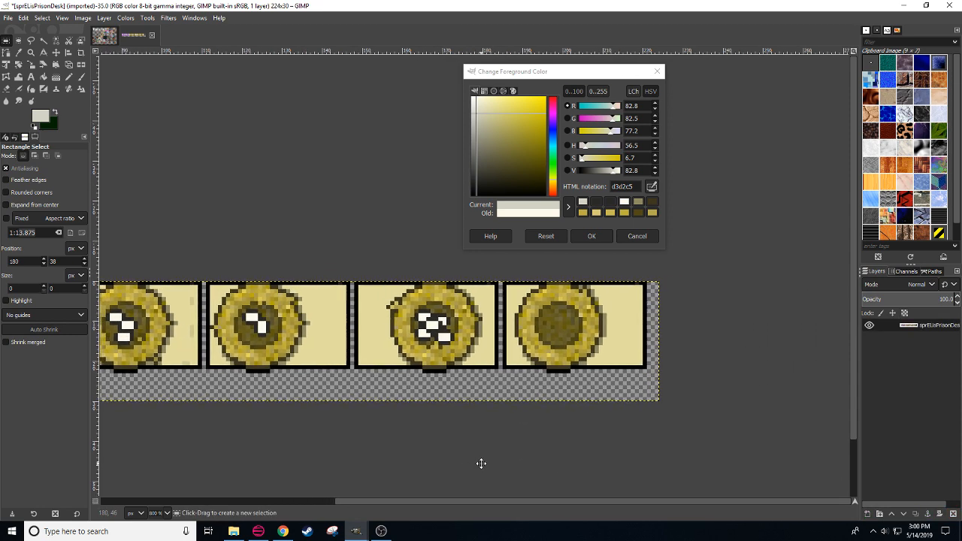
Step: Undo the latest egg placements in the third ring frame's nest
{"action": "key", "text": "ctrl+v"}
{"action": "key", "text": "ctrl+z"}
{"action": "key", "text": "ctrl+z"}
{"action": "key", "text": "ctrl+z"}
{"action": "key", "text": "ctrl+z"}
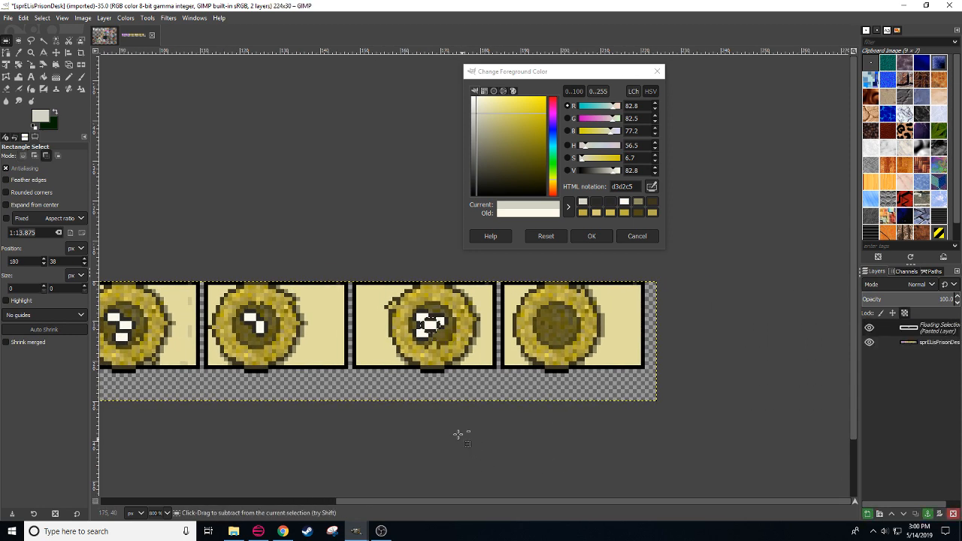
{"action": "key", "text": "ctrl+z"}
{"action": "key", "text": "ctrl+z"}
Step: Place an egg so it overlaps the others in the centre of the third ring frame's nest and anchor it
{"action": "mouse_move", "coordinate": [425, 335]}
{"action": "left_mouse_down"}
{"action": "mouse_move", "coordinate": [445, 336]}
{"action": "mouse_move", "coordinate": [434, 328]}
{"action": "left_mouse_up"}
{"action": "left_click", "coordinate": [451, 358]}
{"action": "key", "text": "ctrl+v"}
{"action": "left_click", "coordinate": [470, 386]}
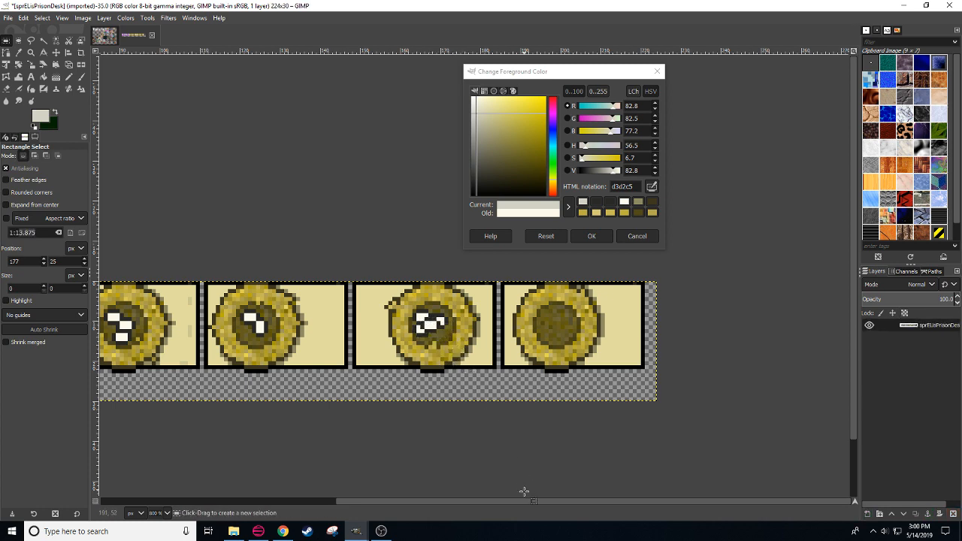
Step: Paste a single outlined egg onto the beige desk area at the lower left of the third ring frame
{"action": "scroll", "coordinate": [560, 456], "scroll_direction": "left", "scroll_amount": 3}
{"action": "scroll", "coordinate": [574, 437], "scroll_direction": "right", "scroll_amount": 2}
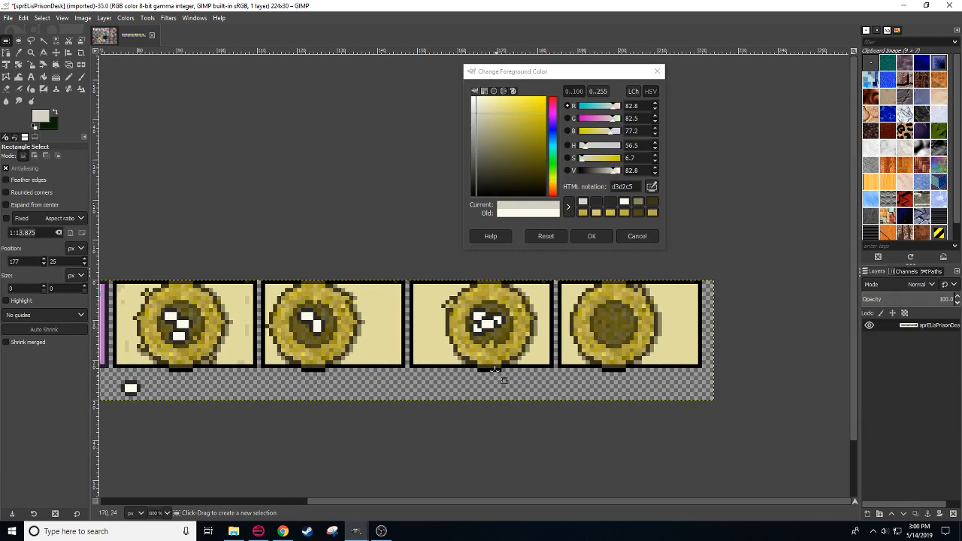
{"action": "left_click_drag", "start_coordinate": [497, 357], "coordinate": [440, 325]}
{"action": "key", "text": "ctrl+v"}
{"action": "left_click", "coordinate": [453, 428]}
{"action": "scroll", "coordinate": [501, 472], "scroll_direction": "right", "scroll_amount": 1}
{"action": "left_click_drag", "start_coordinate": [491, 474], "coordinate": [450, 488]}
{"action": "key", "text": "ctrl+z"}
{"action": "left_click_drag", "start_coordinate": [365, 340], "coordinate": [365, 364]}
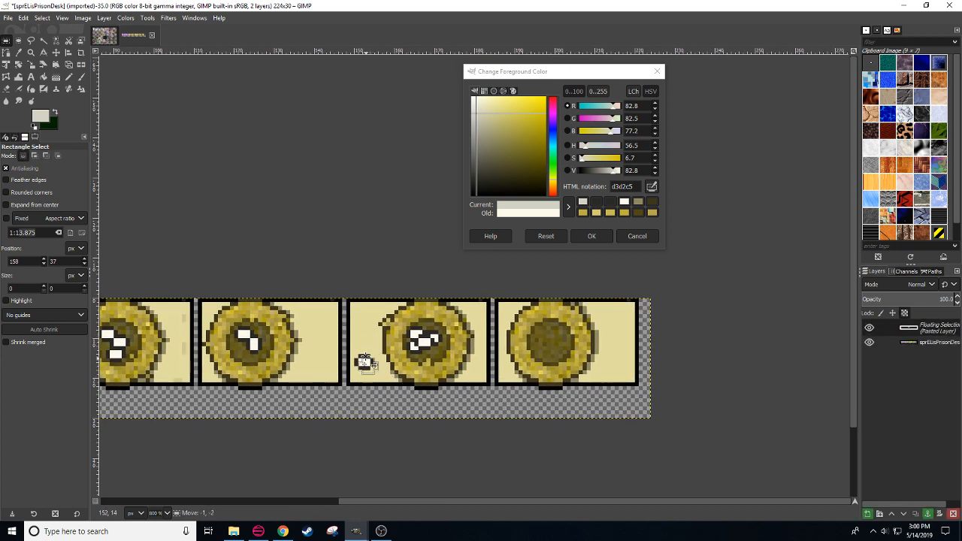
{"action": "left_click", "coordinate": [396, 414]}
{"action": "left_click_drag", "start_coordinate": [438, 450], "coordinate": [362, 447]}
Step: Pick the eggs' off-white fcfbeb and draw one large filled oval egg with the Pencil in the fourth ring frame's nest
{"action": "key", "text": "n"}
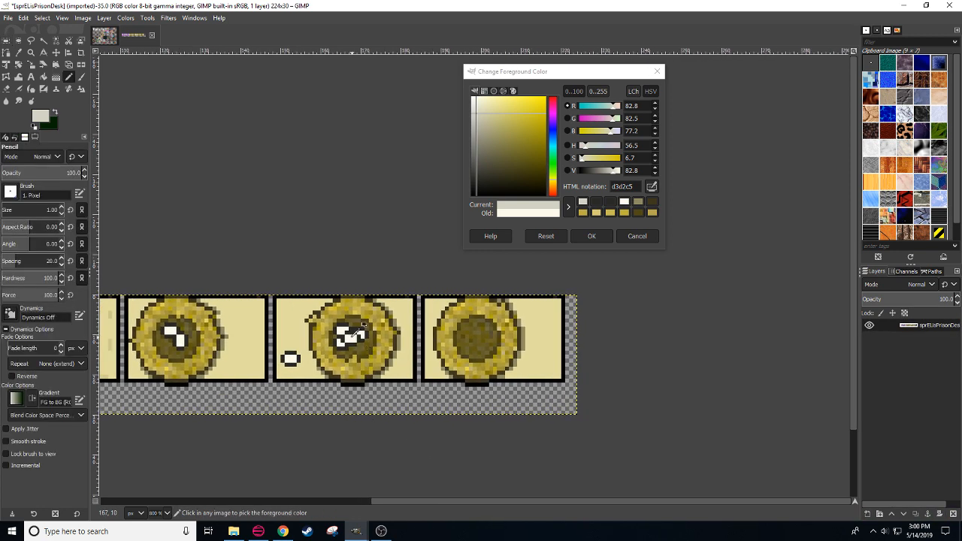
{"action": "left_click", "coordinate": [361, 334], "text": "ctrl"}
{"action": "scroll", "coordinate": [431, 430], "scroll_direction": "right", "scroll_amount": 3}
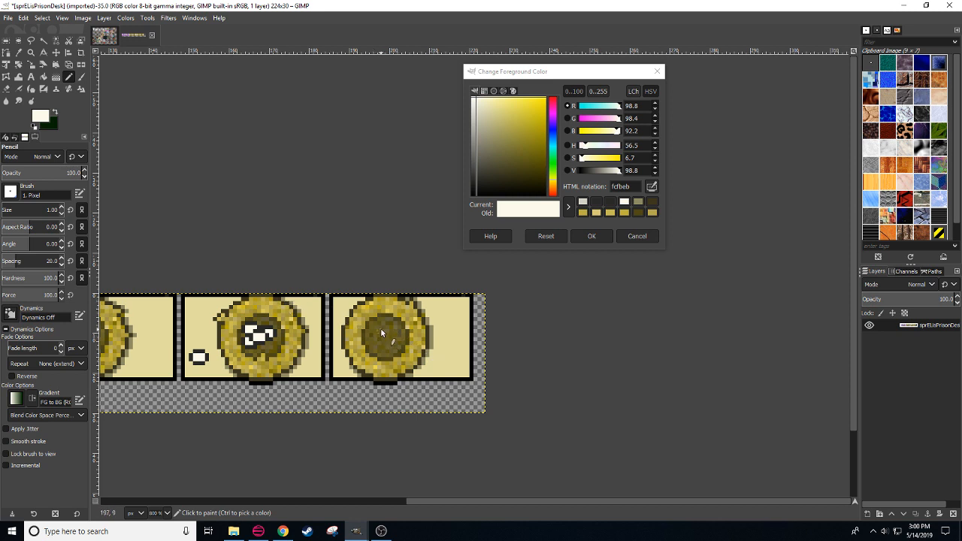
{"action": "left_click", "coordinate": [382, 326]}
{"action": "left_click", "coordinate": [379, 329]}
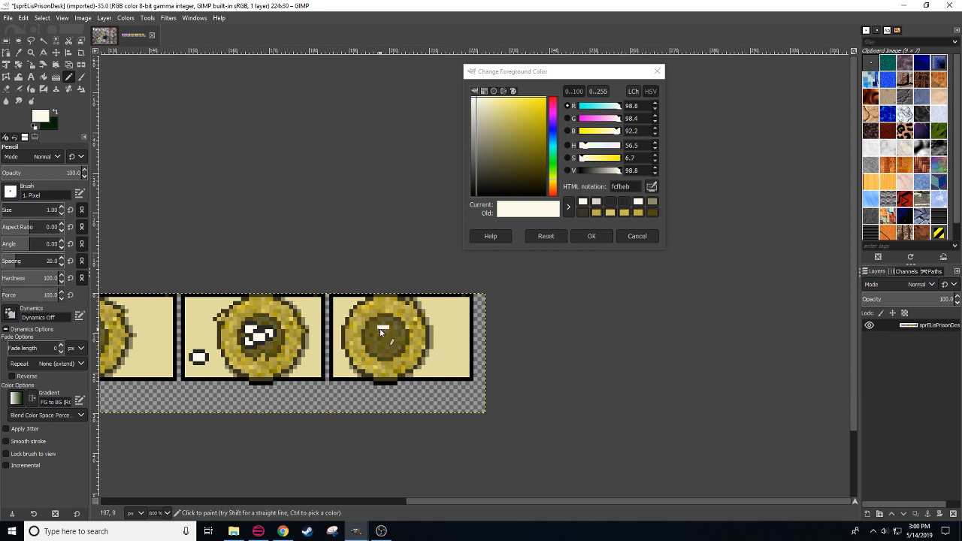
{"action": "left_click", "coordinate": [376, 330]}
{"action": "mouse_move", "coordinate": [370, 336]}
{"action": "left_mouse_down"}
{"action": "mouse_move", "coordinate": [395, 336]}
{"action": "mouse_move", "coordinate": [379, 351]}
{"action": "left_mouse_up"}
{"action": "key", "text": "ctrl+z"}
{"action": "key", "text": "ctrl+z"}
Step: Pick the dark grey outline colour 292926 and outline the large egg in the fourth ring frame, undoing the last stroke
{"action": "left_click", "coordinate": [275, 331]}
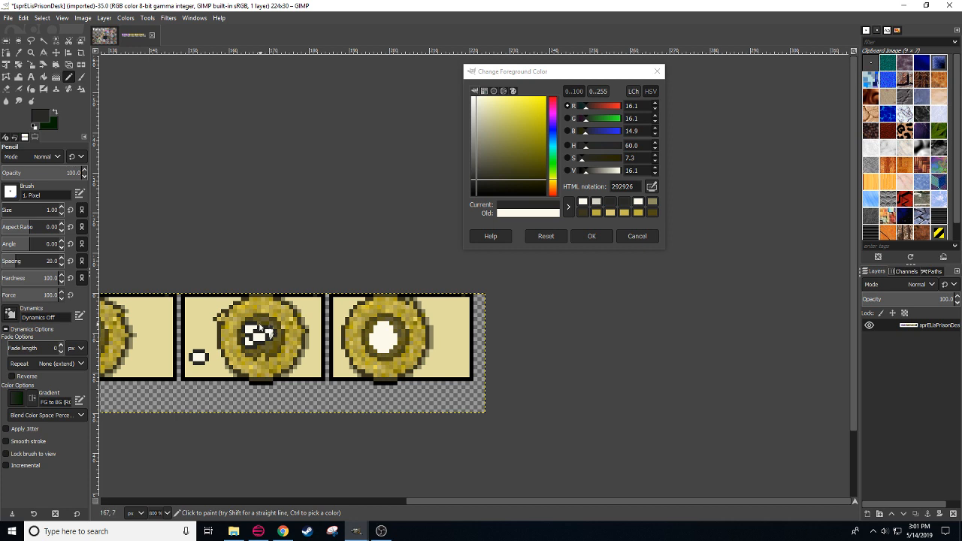
{"action": "left_click", "coordinate": [384, 353]}
{"action": "mouse_move", "coordinate": [388, 350]}
{"action": "left_mouse_down"}
{"action": "mouse_move", "coordinate": [396, 345]}
{"action": "mouse_move", "coordinate": [383, 356]}
{"action": "mouse_move", "coordinate": [391, 352]}
{"action": "left_mouse_up"}
{"action": "key", "text": "ctrl+z"}
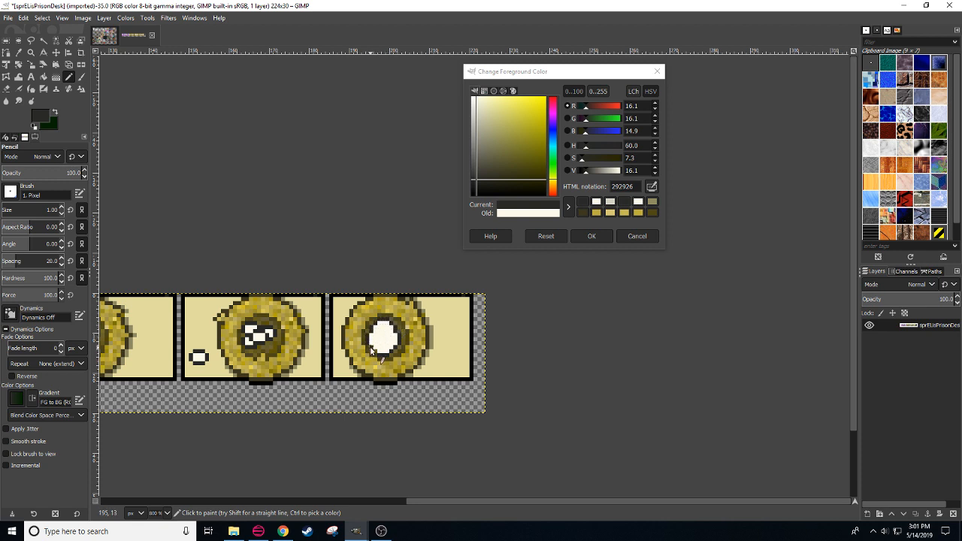
Step: Pick the large egg's off-white, darken it to bdbcb0 and try it as shading on the egg
{"action": "left_click", "coordinate": [386, 344], "text": "ctrl"}
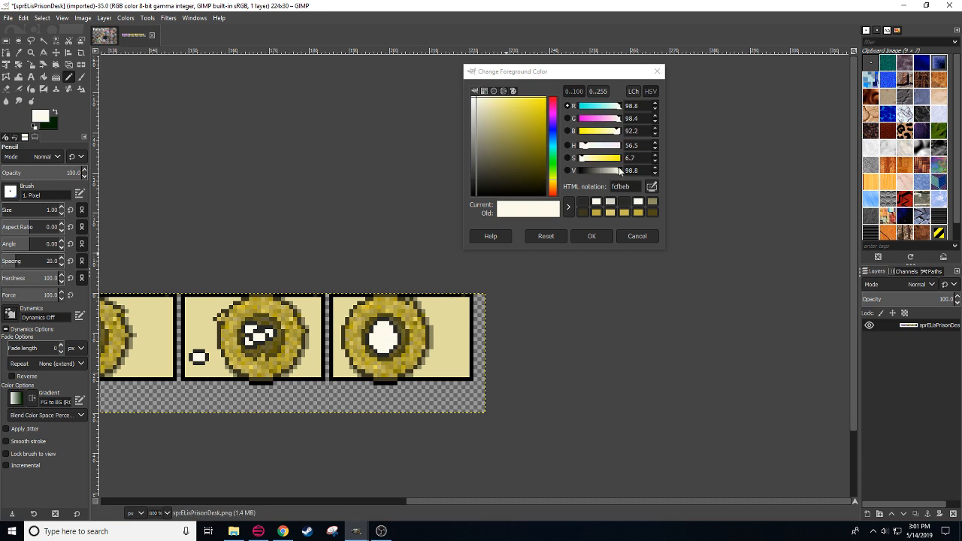
{"action": "left_click_drag", "start_coordinate": [618, 170], "coordinate": [609, 173]}
{"action": "left_click", "coordinate": [385, 353]}
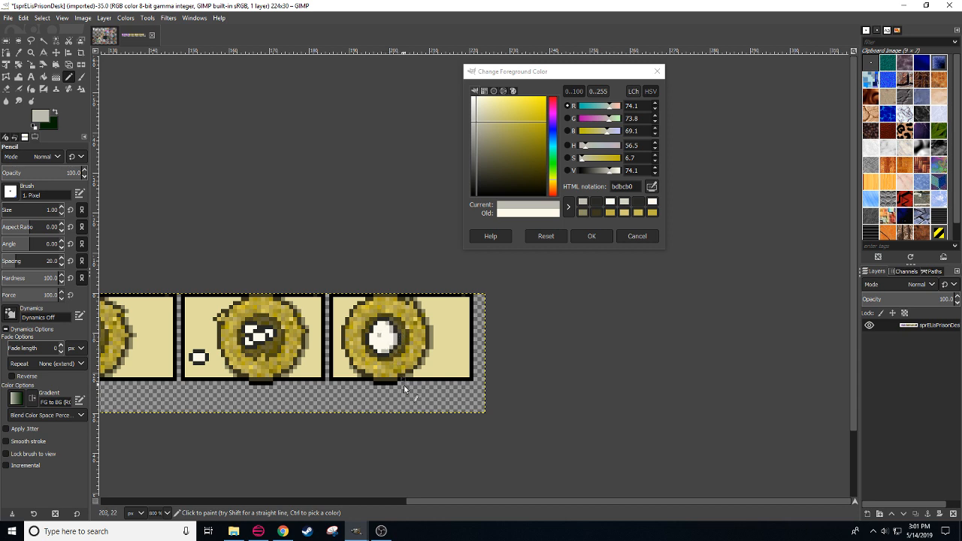
{"action": "key", "text": "ctrl+x"}
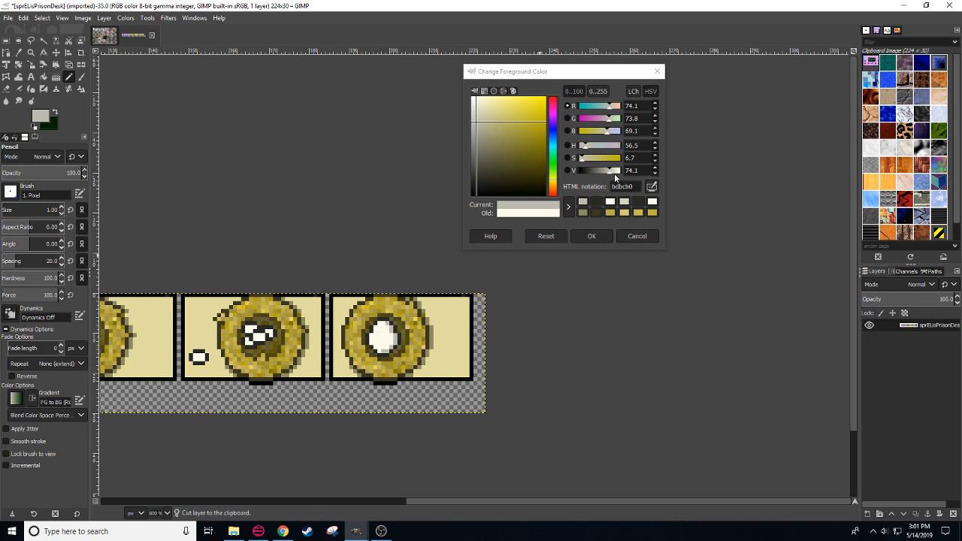
Step: Set the foreground colour to d9d8cb and add shading pixels to the large egg in the fourth ring frame
{"action": "left_click", "coordinate": [615, 172]}
{"action": "left_click", "coordinate": [380, 339]}
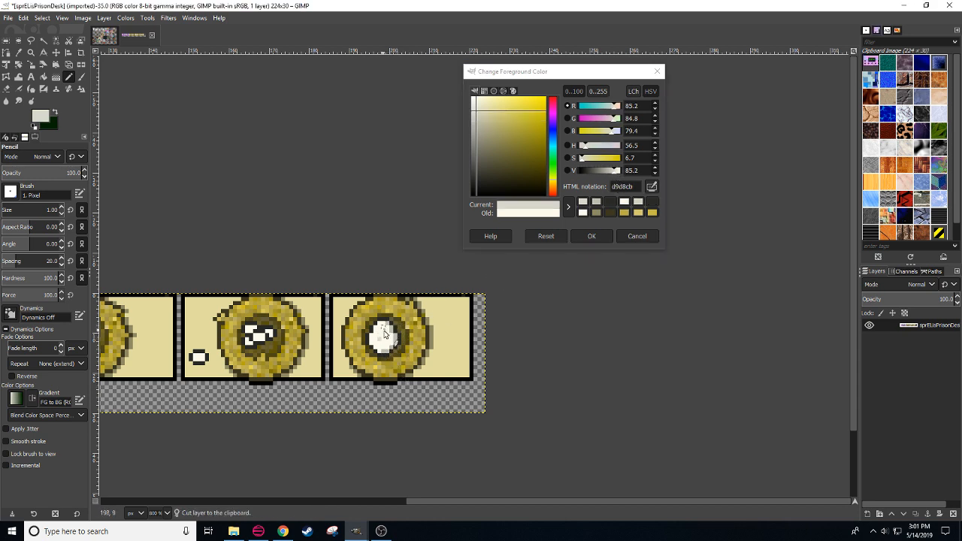
{"action": "left_click", "coordinate": [378, 352]}
Step: Add light grey d9d8cb shading pixels to the small eggs in the other ring frames
{"action": "scroll", "coordinate": [157, 519], "scroll_direction": "down", "scroll_amount": 1}
{"action": "scroll", "coordinate": [159, 517], "scroll_direction": "up", "scroll_amount": 1}
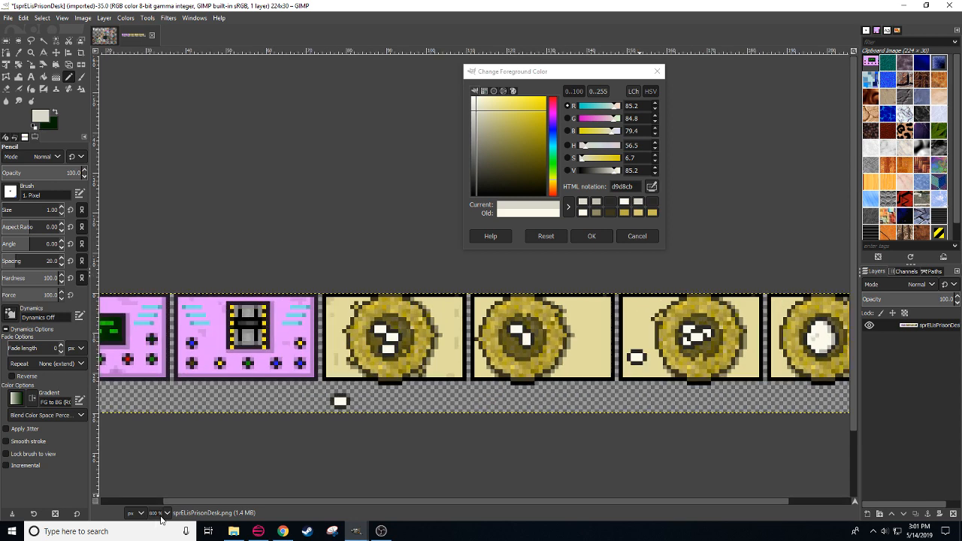
{"action": "left_click_drag", "start_coordinate": [671, 382], "coordinate": [551, 376]}
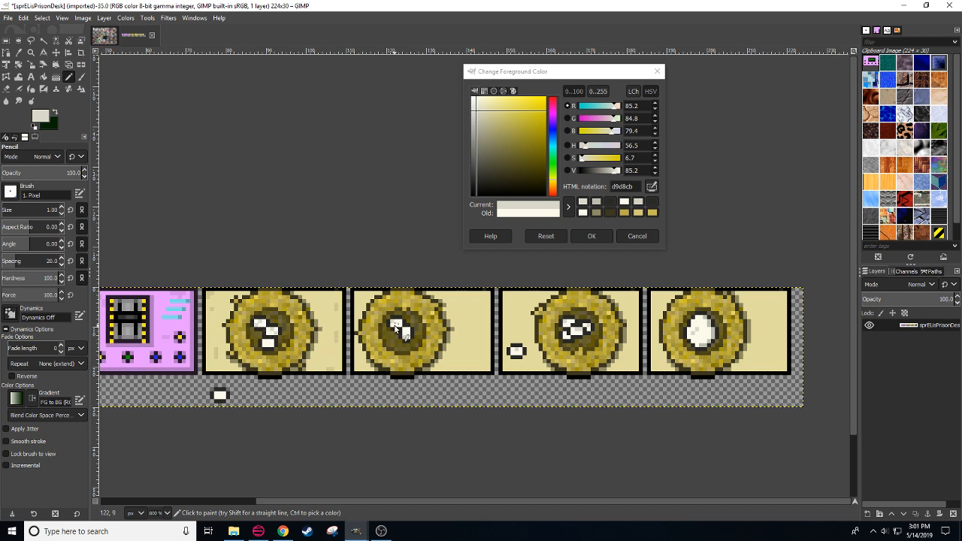
{"action": "scroll", "coordinate": [589, 451], "scroll_direction": "right", "scroll_amount": 1}
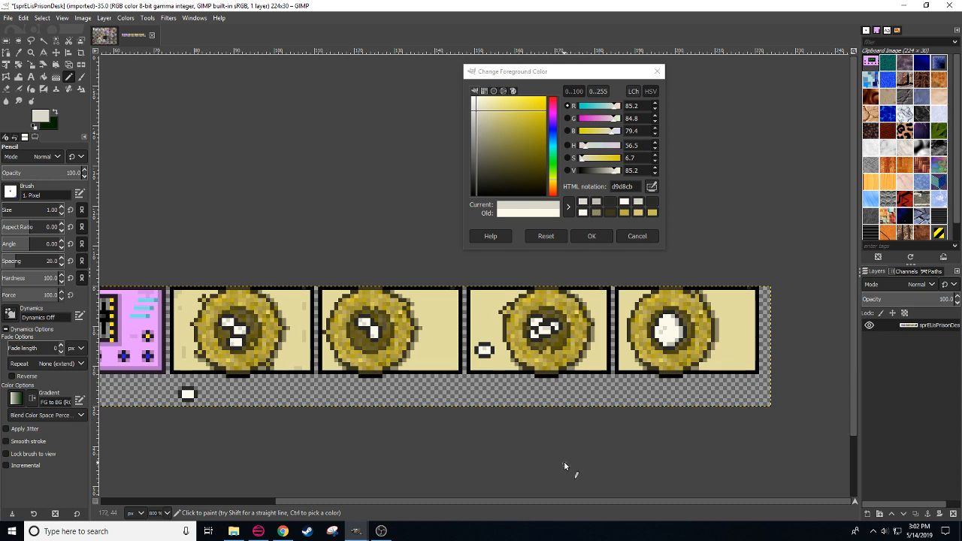
Step: Pick olive grey 8e8b64 as the foreground colour and cut away the spare egg below the first ring frame
{"action": "left_click", "coordinate": [590, 345], "text": "ctrl"}
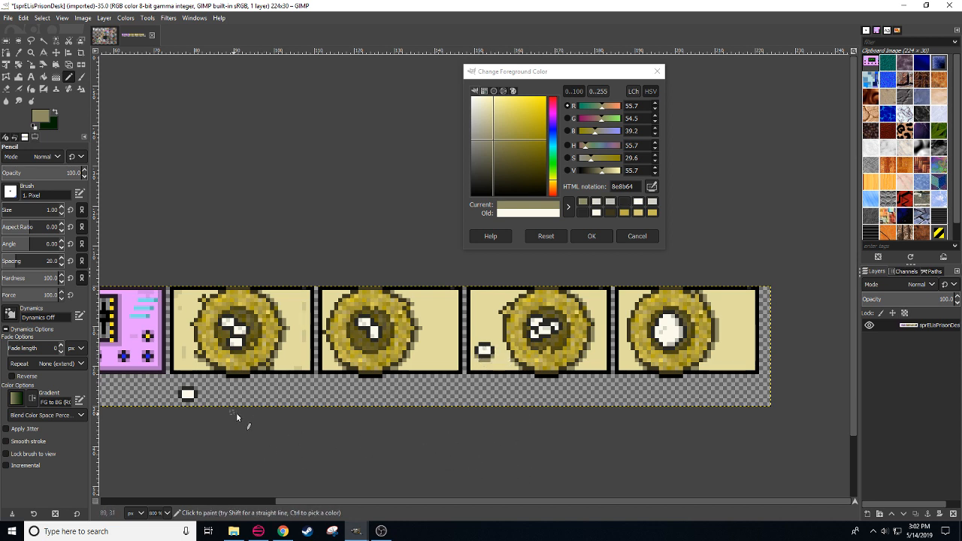
{"action": "key", "text": "r"}
{"action": "left_click_drag", "start_coordinate": [175, 388], "coordinate": [204, 401]}
{"action": "key", "text": "ctrl+x"}
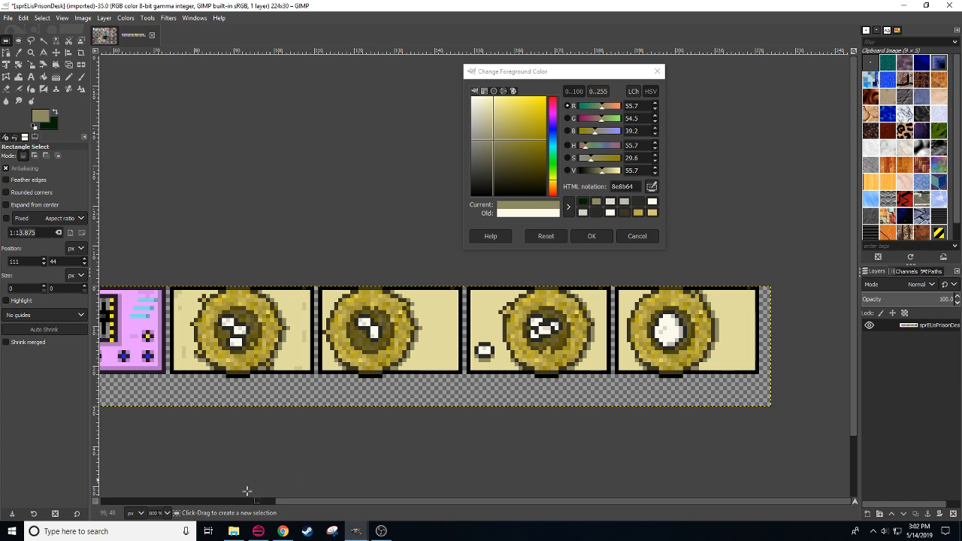
{"action": "scroll", "coordinate": [160, 513], "scroll_direction": "down", "scroll_amount": 1}
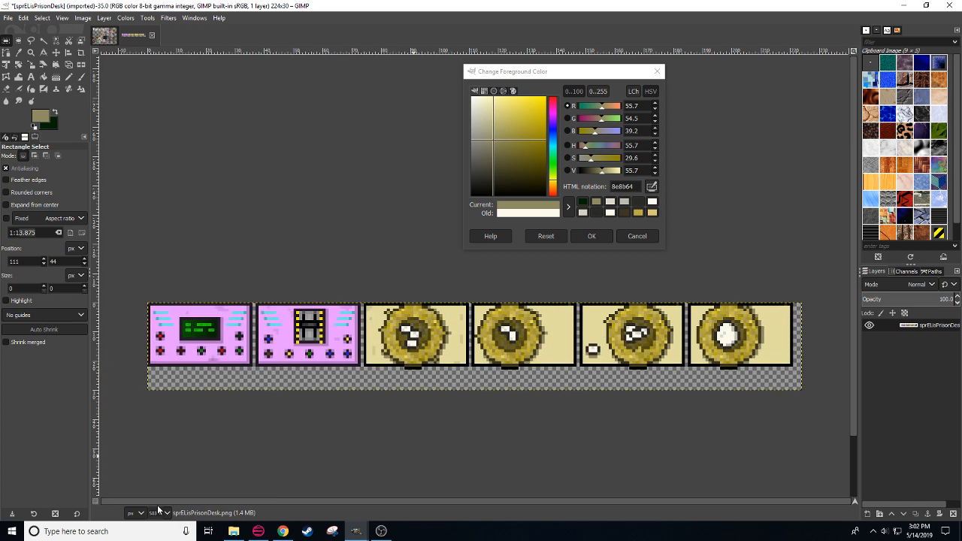
Step: Pick the darker beige cdc891 as the foreground colour and scatter single-pixel specks over the beige backgrounds of the ring frames
{"action": "scroll", "coordinate": [255, 476], "scroll_direction": "up", "scroll_amount": 2}
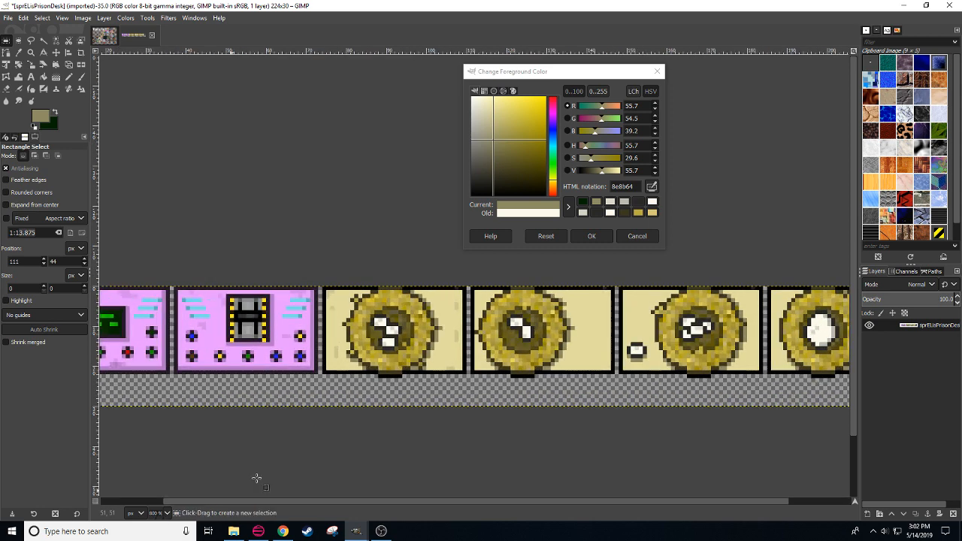
{"action": "key", "text": "n"}
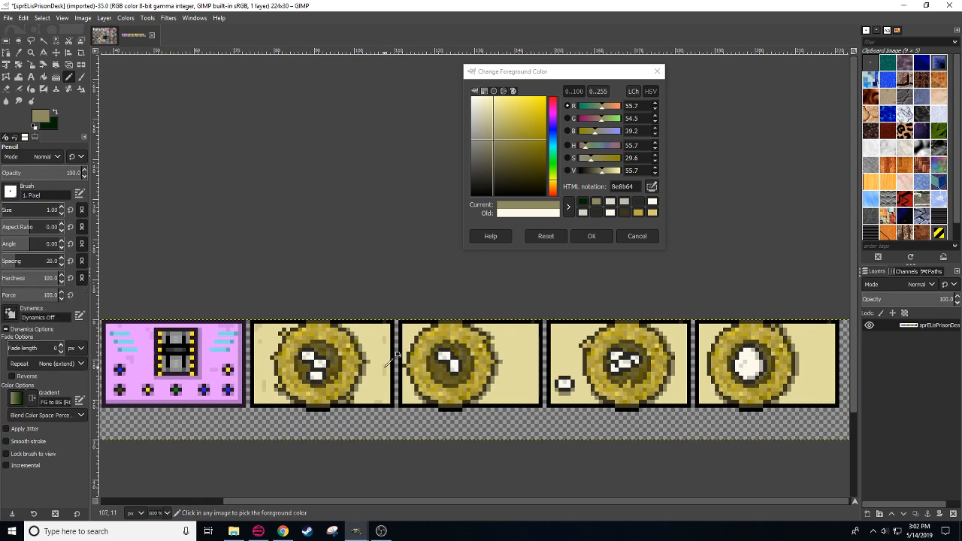
{"action": "left_click", "coordinate": [500, 342], "text": "ctrl"}
{"action": "left_click", "coordinate": [520, 343]}
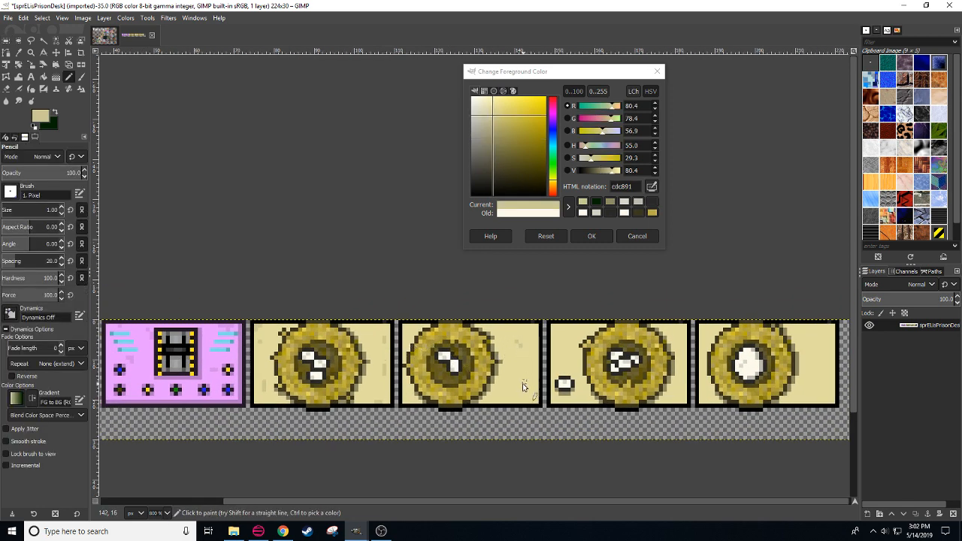
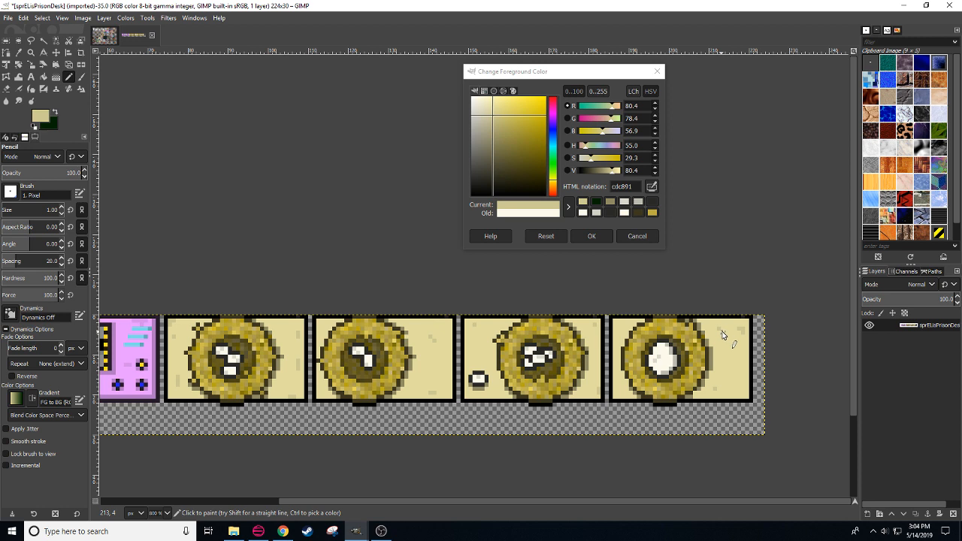
{"action": "left_click_drag", "start_coordinate": [315, 382], "coordinate": [463, 394]}
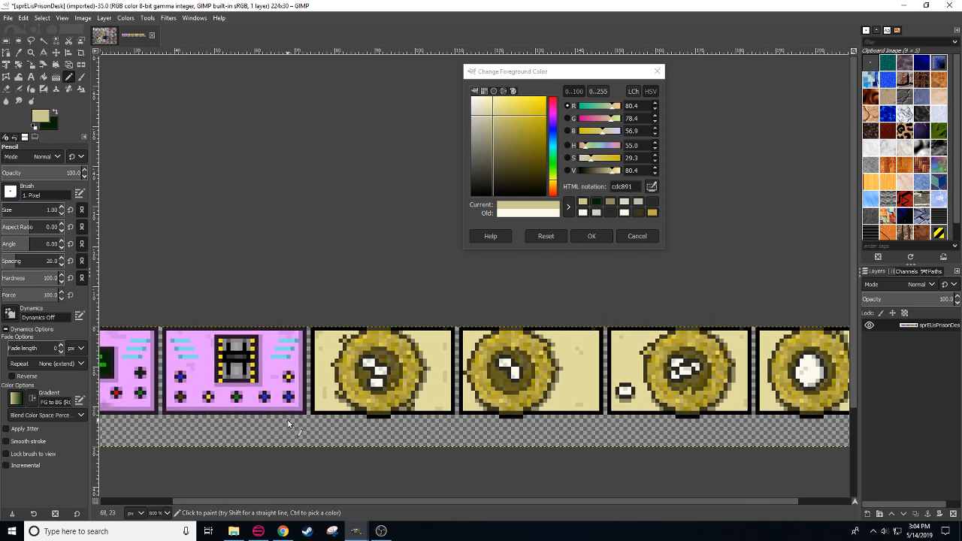
{"action": "scroll", "coordinate": [156, 512], "scroll_direction": "down", "scroll_amount": 3}
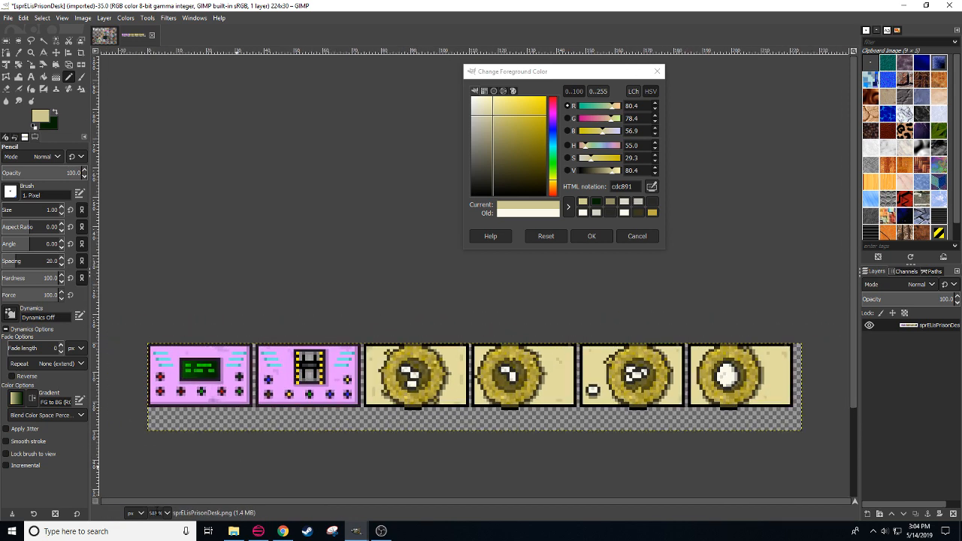
{"action": "left_click_drag", "start_coordinate": [339, 414], "coordinate": [397, 416]}
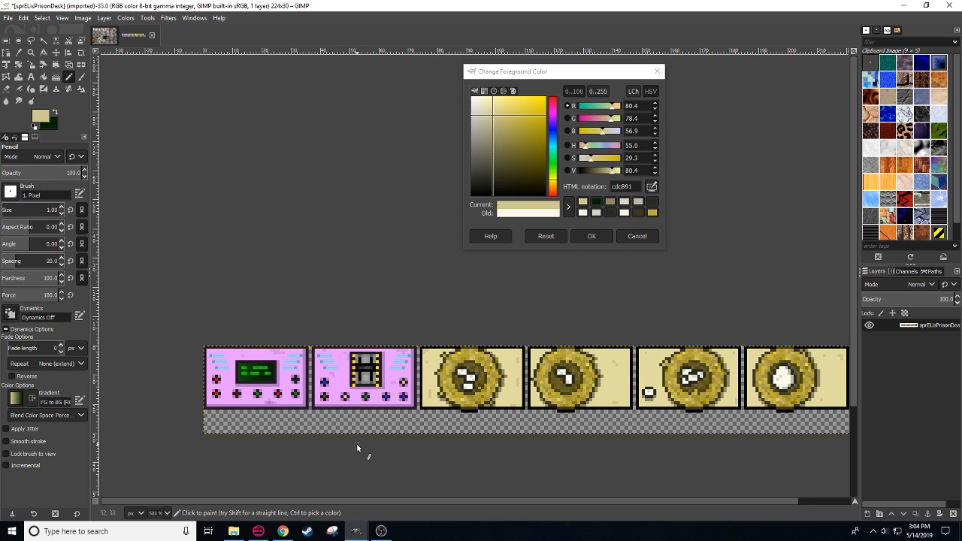
Step: Overwrite sprELisPrisonDesk.png with the edited frames and close that image
{"action": "left_click", "coordinate": [8, 17]}
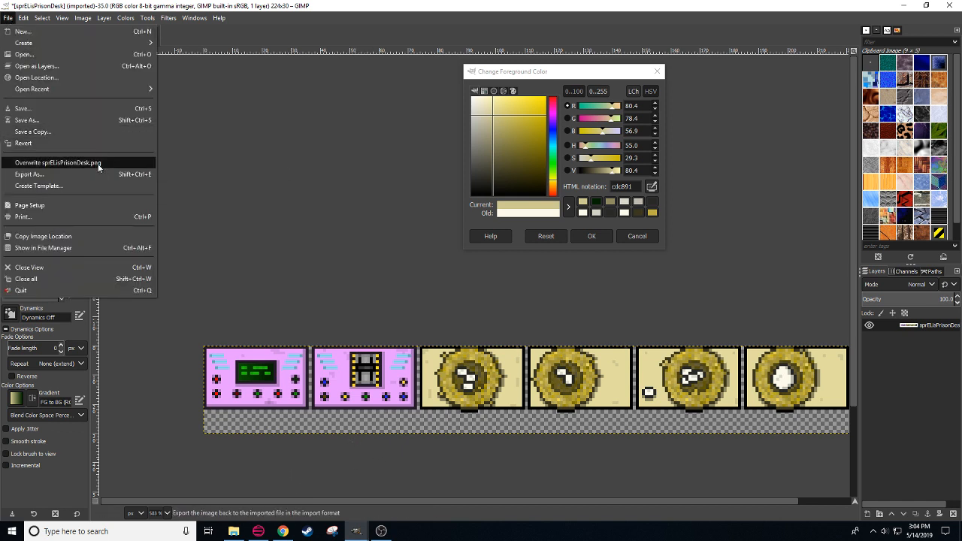
{"action": "left_click", "coordinate": [404, 289]}
{"action": "left_click_drag", "start_coordinate": [406, 290], "coordinate": [358, 279]}
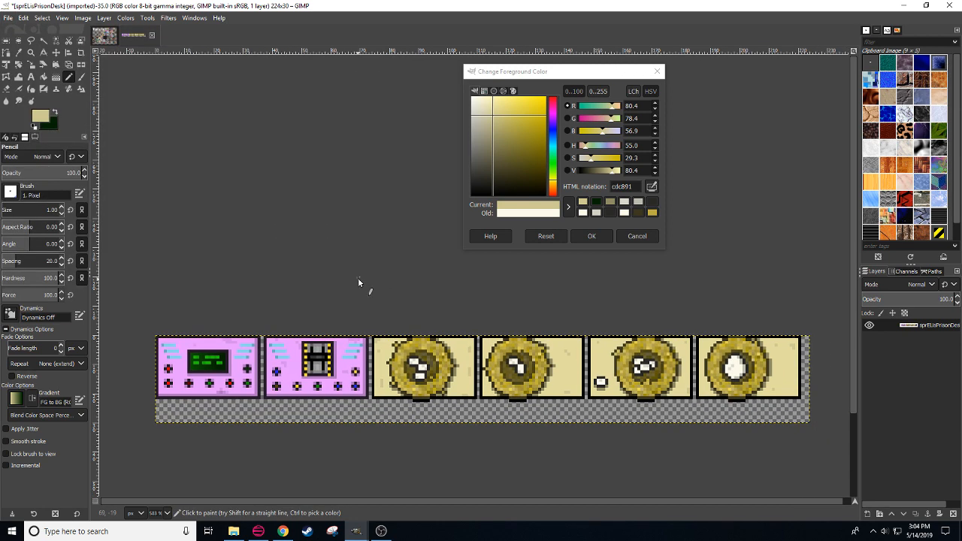
{"action": "left_click", "coordinate": [8, 17]}
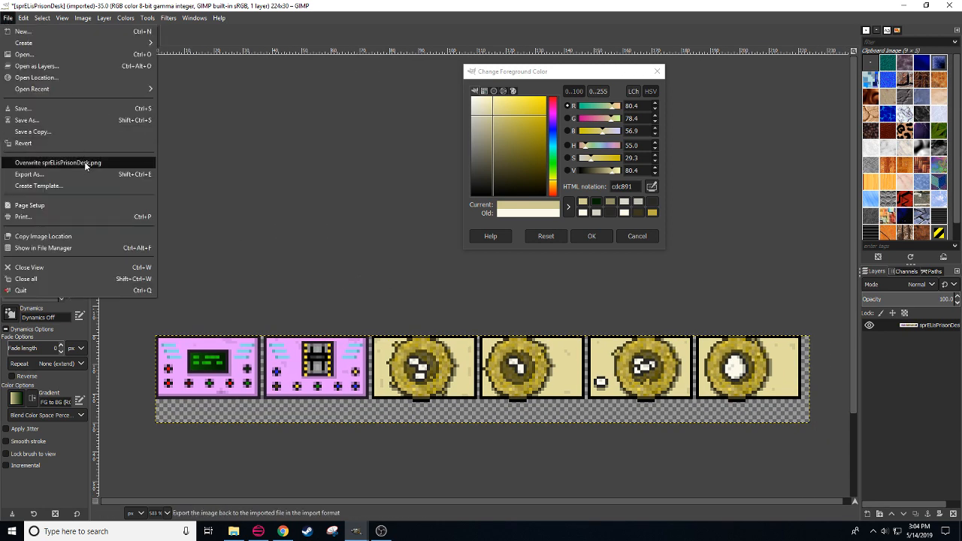
{"action": "left_click", "coordinate": [85, 165]}
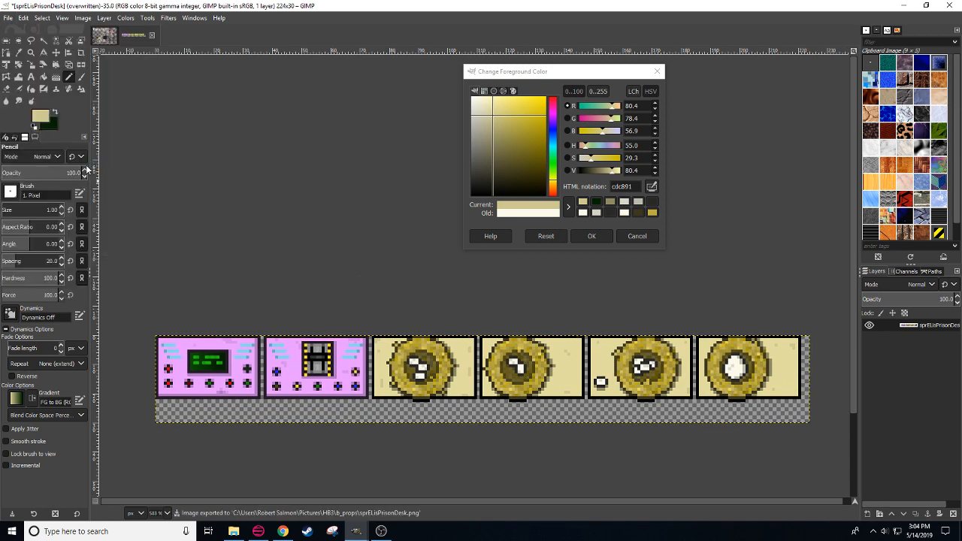
{"action": "left_click", "coordinate": [151, 36]}
{"action": "left_click", "coordinate": [491, 327]}
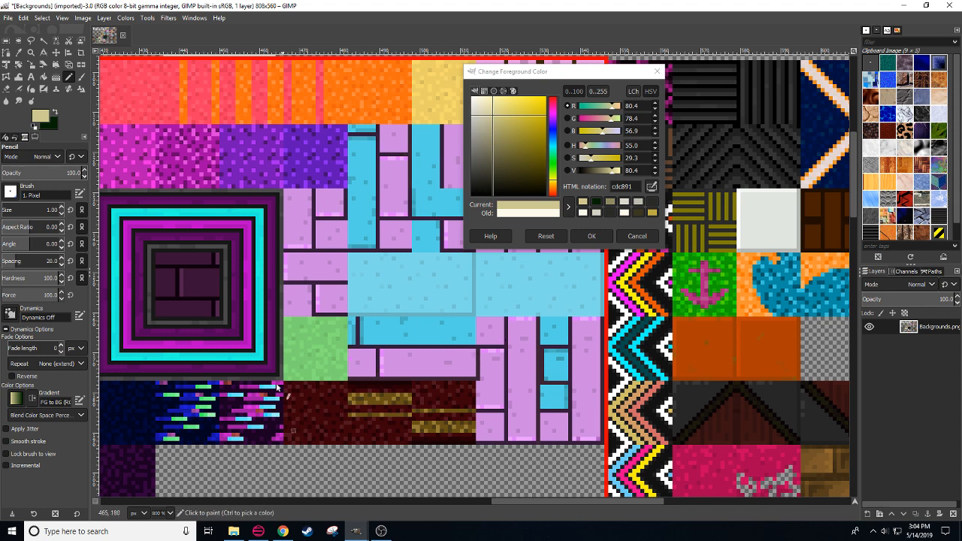
{"action": "left_click", "coordinate": [8, 18]}
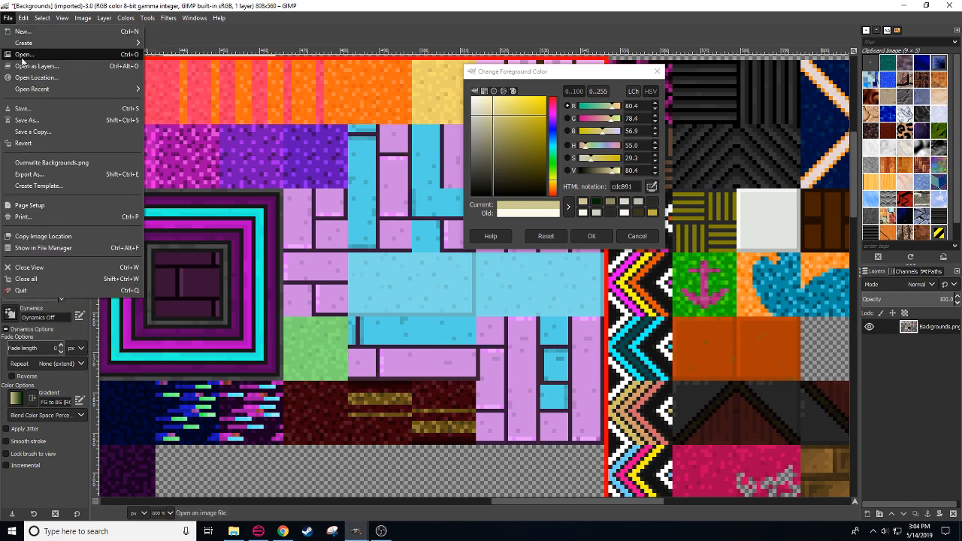
{"action": "left_click", "coordinate": [23, 59]}
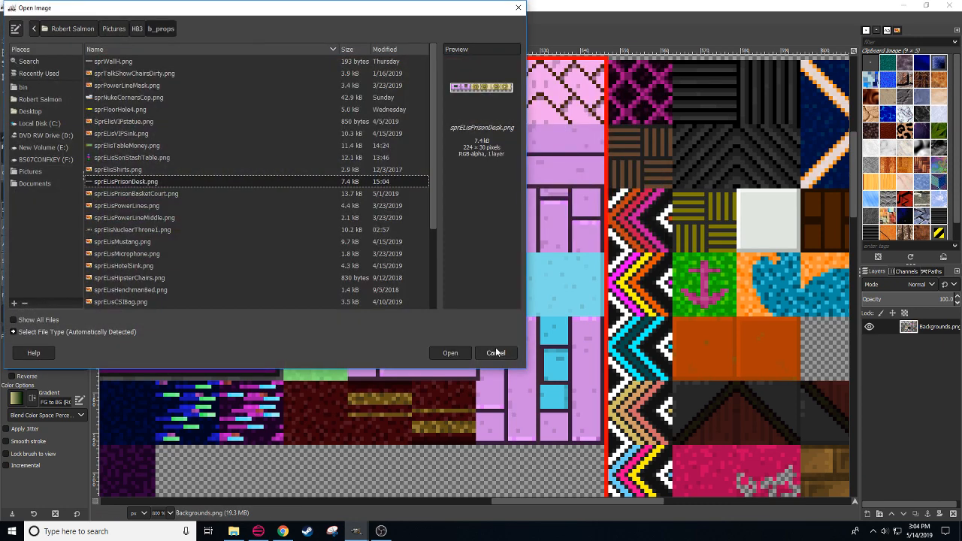
{"action": "left_click", "coordinate": [496, 352]}
Step: Switch to HLM WAD Explorer, search for "pad" and expand the Furniture folders down to Writer
{"action": "left_click", "coordinate": [257, 530]}
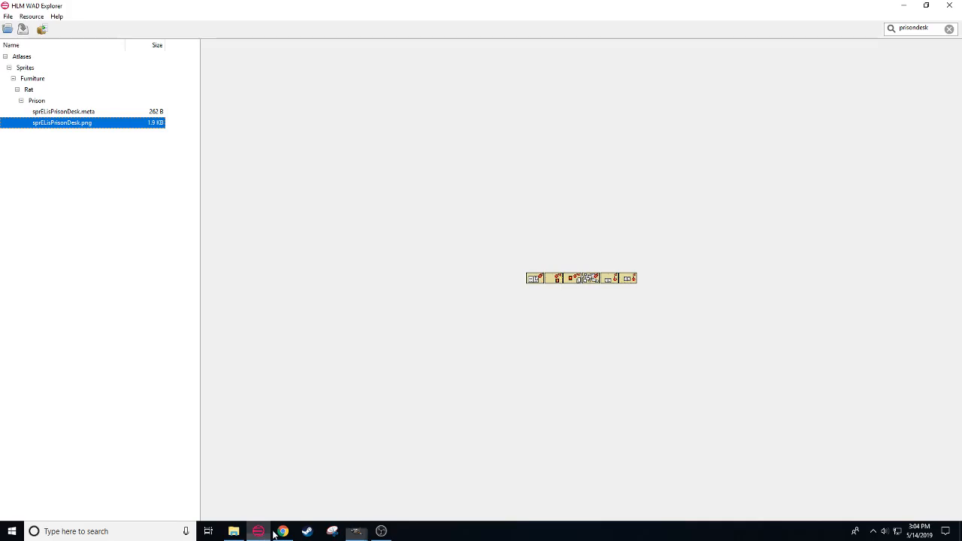
{"action": "left_click", "coordinate": [949, 30]}
{"action": "type", "text": "pad"}
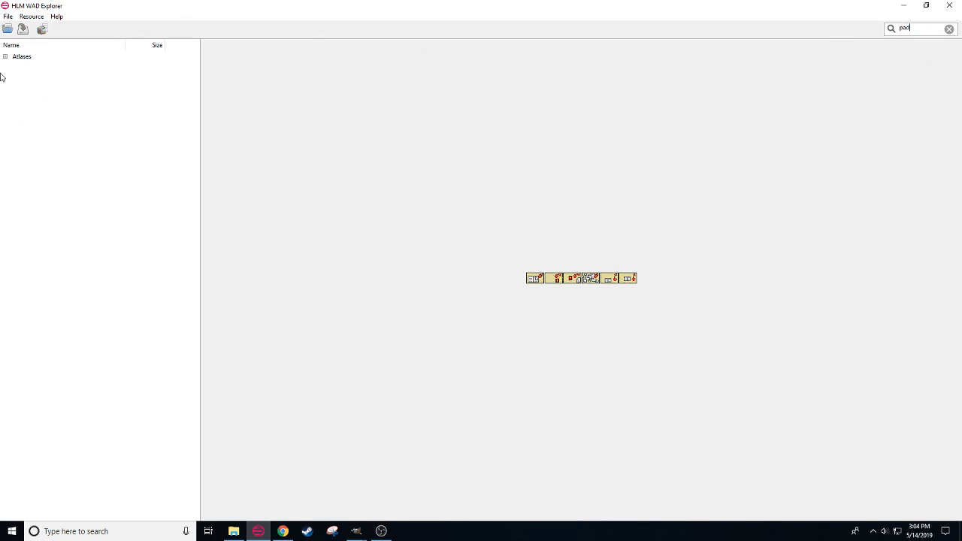
{"action": "left_click", "coordinate": [5, 56]}
{"action": "left_click", "coordinate": [9, 68]}
{"action": "left_click", "coordinate": [13, 78]}
{"action": "left_click", "coordinate": [16, 100]}
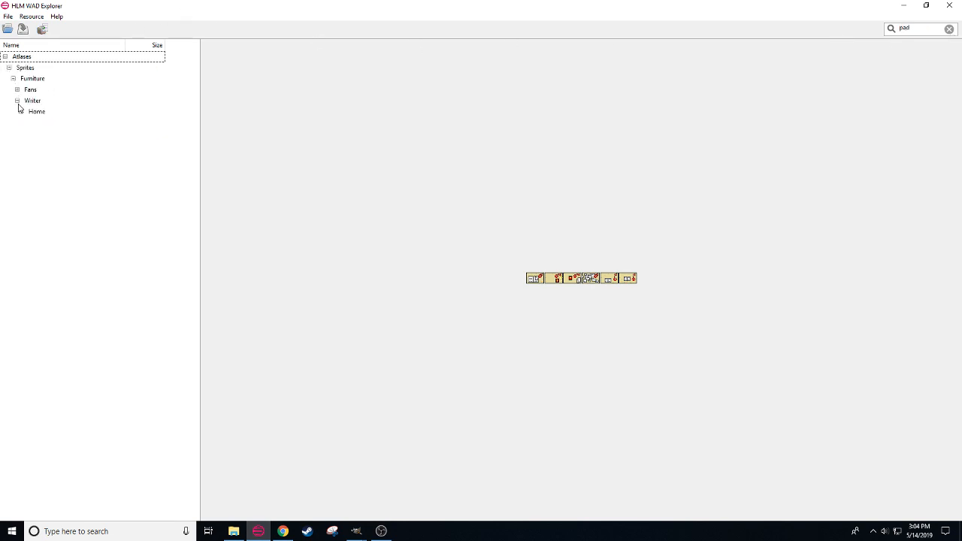
Step: Search for "helic", expand the folders down to Jungle and preview the helicopter and sprHelicopterBlades.png sprites
{"action": "double_click", "coordinate": [924, 27]}
{"action": "type", "text": "hel"}
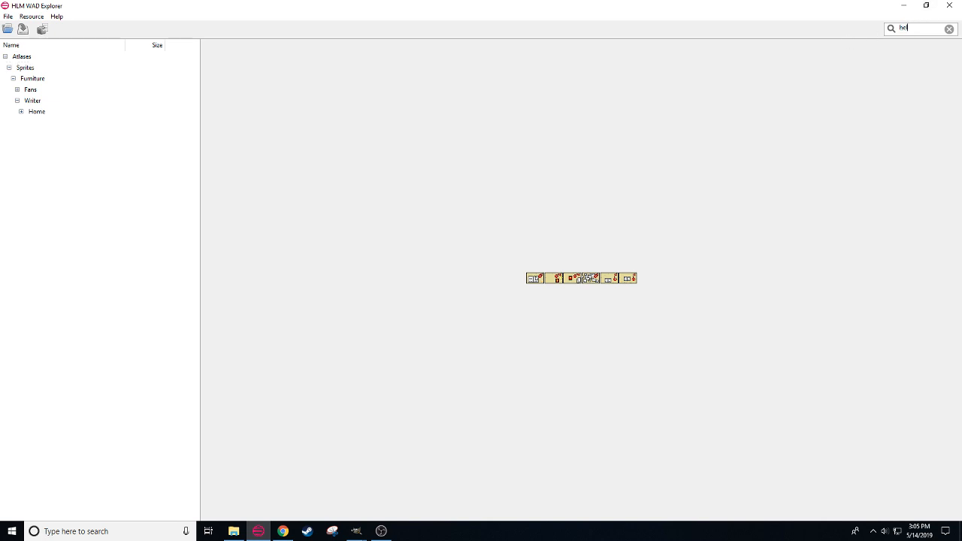
{"action": "type", "text": "ic"}
{"action": "left_click", "coordinate": [6, 57]}
{"action": "left_click", "coordinate": [9, 68]}
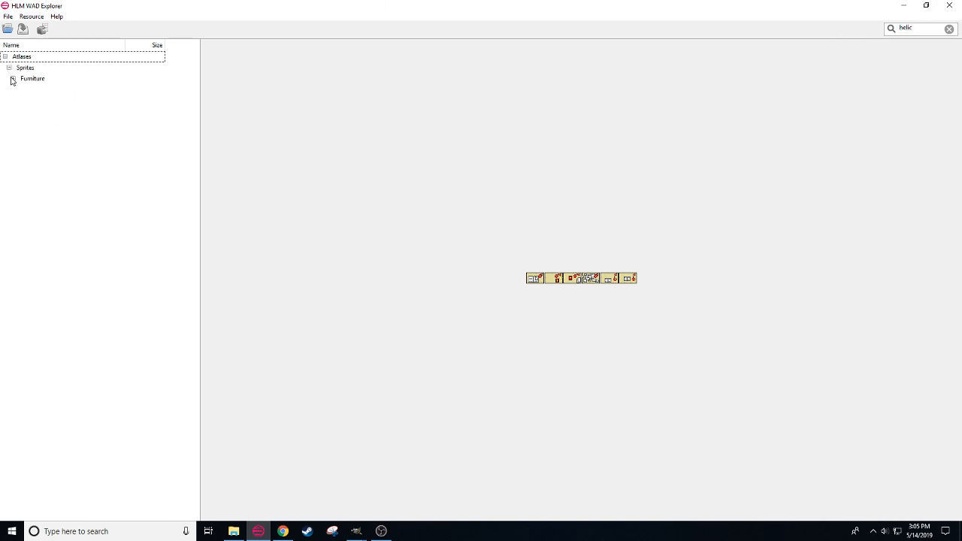
{"action": "left_click", "coordinate": [12, 79]}
{"action": "left_click", "coordinate": [16, 90]}
{"action": "left_click", "coordinate": [52, 111]}
{"action": "left_click", "coordinate": [71, 135]}
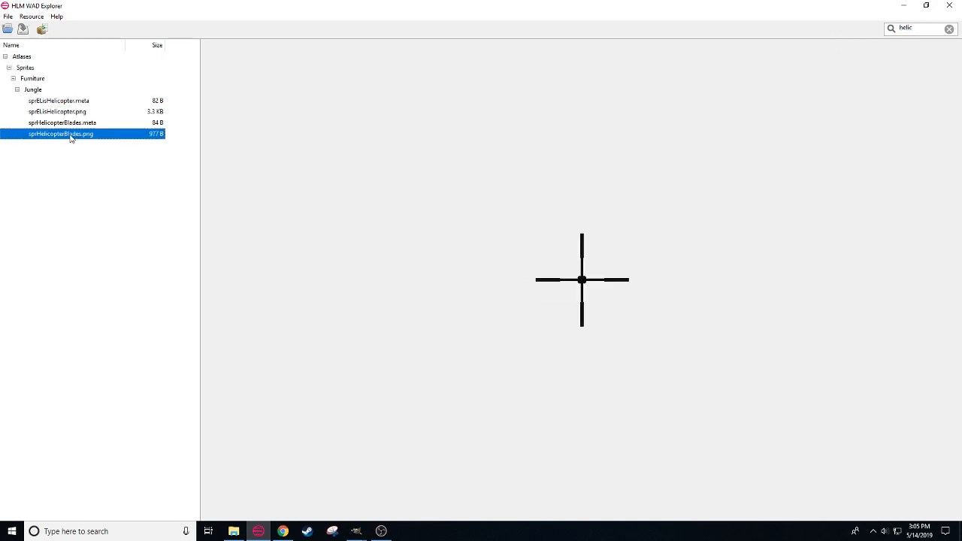
Step: Search for "roofhe" and select sprELisRoofHelipad.png in the DeathWish Roof folder
{"action": "left_click_drag", "start_coordinate": [923, 28], "coordinate": [850, 35]}
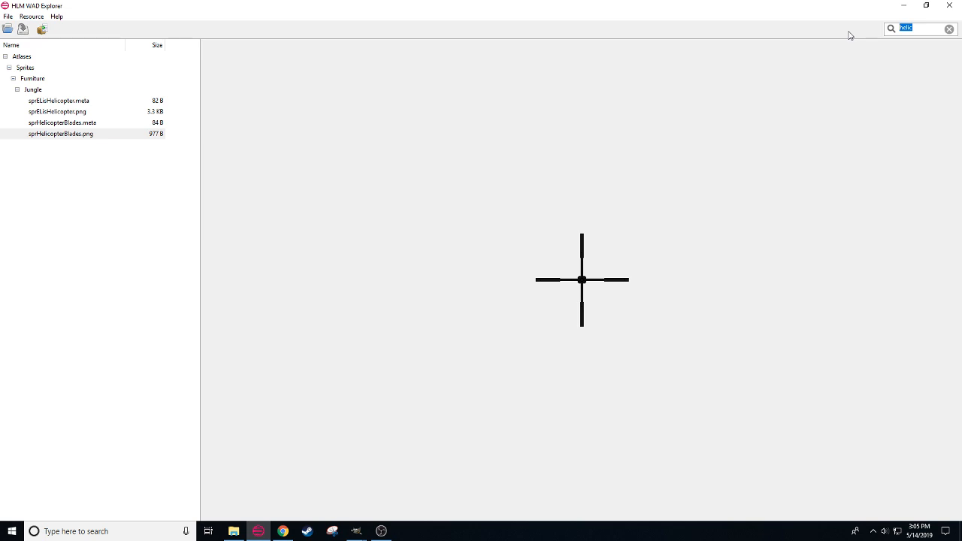
{"action": "type", "text": "roofhe"}
{"action": "left_click", "coordinate": [4, 56]}
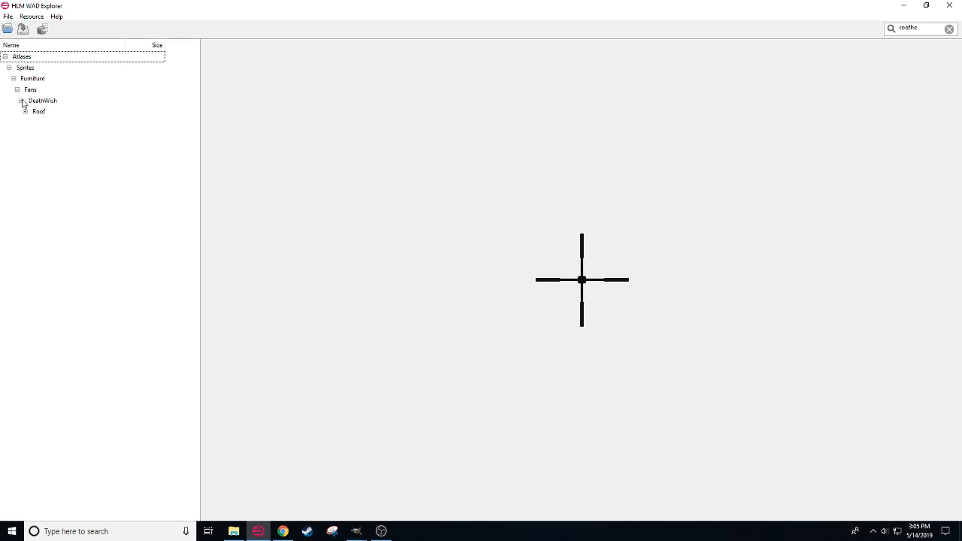
{"action": "left_click", "coordinate": [67, 134]}
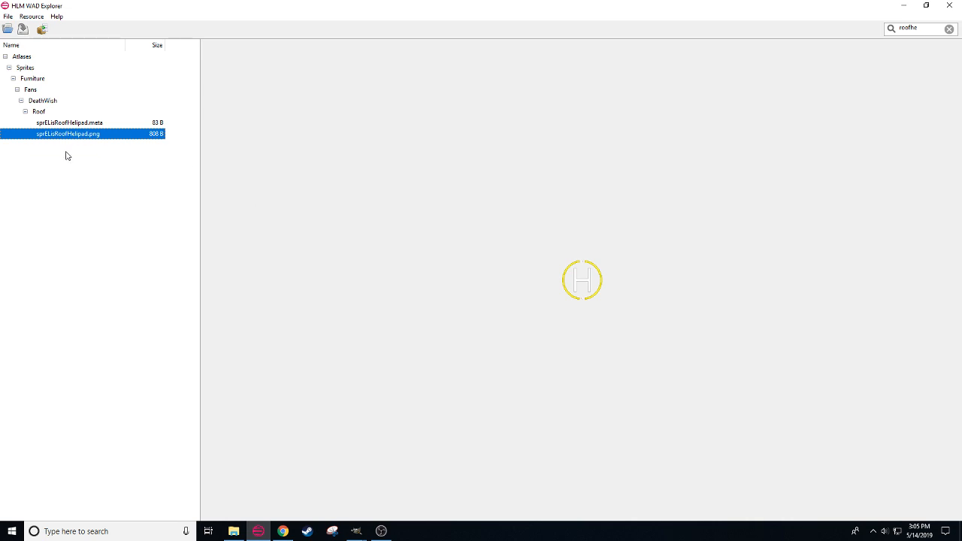
Step: Extract sprELisRoofHelipad.png into the HB3 b_props folder and preview the sprite through its meta file
{"action": "left_click", "coordinate": [79, 125]}
{"action": "left_click", "coordinate": [77, 135]}
{"action": "left_click", "coordinate": [42, 29]}
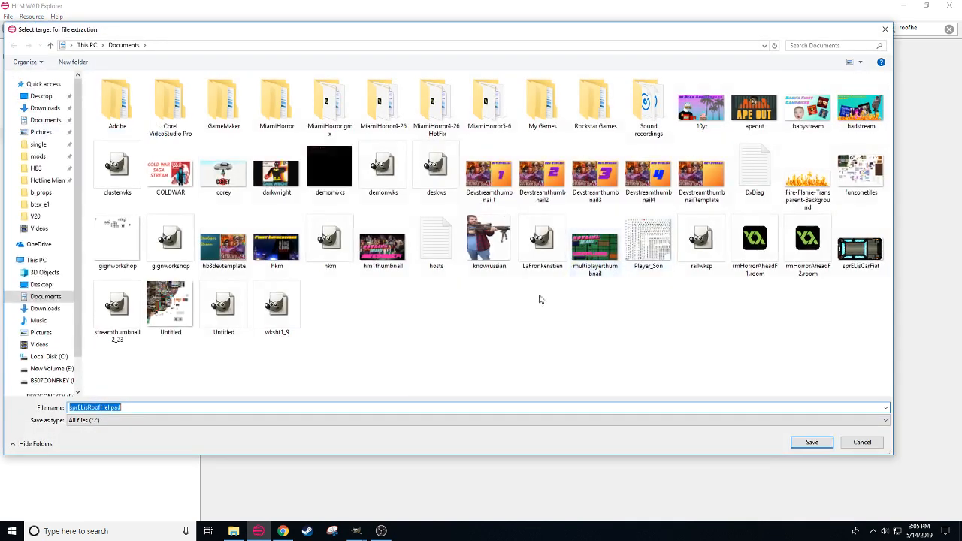
{"action": "left_click", "coordinate": [36, 168]}
{"action": "double_click", "coordinate": [170, 105]}
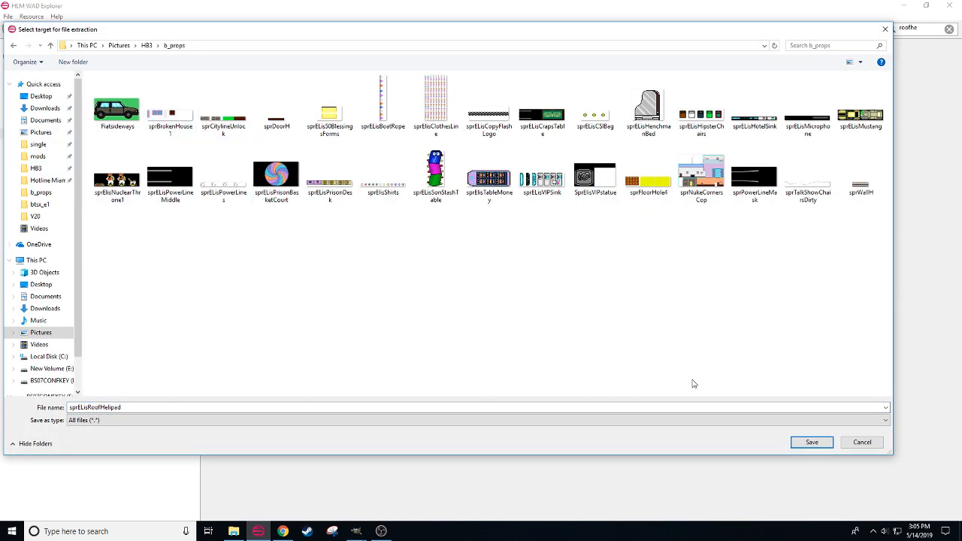
{"action": "left_click", "coordinate": [809, 442]}
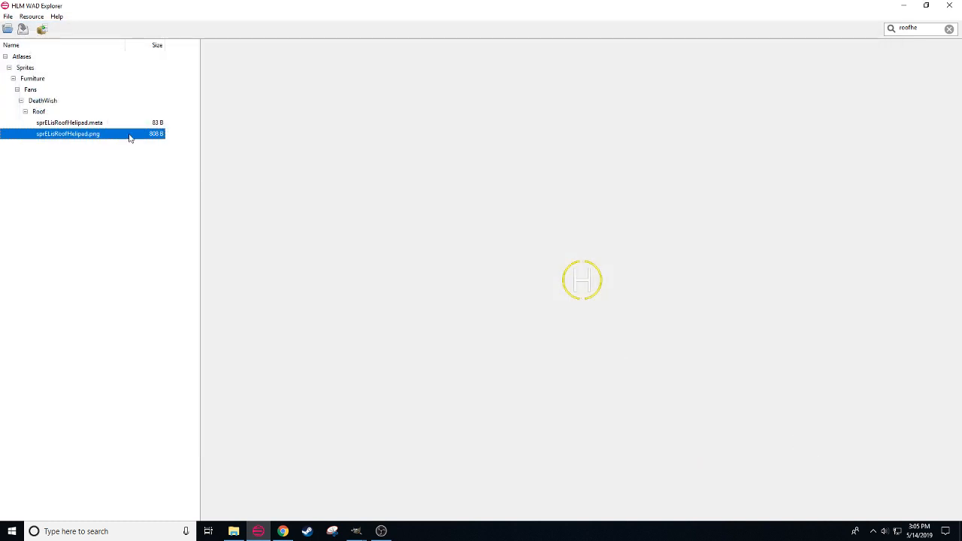
{"action": "left_click", "coordinate": [98, 124]}
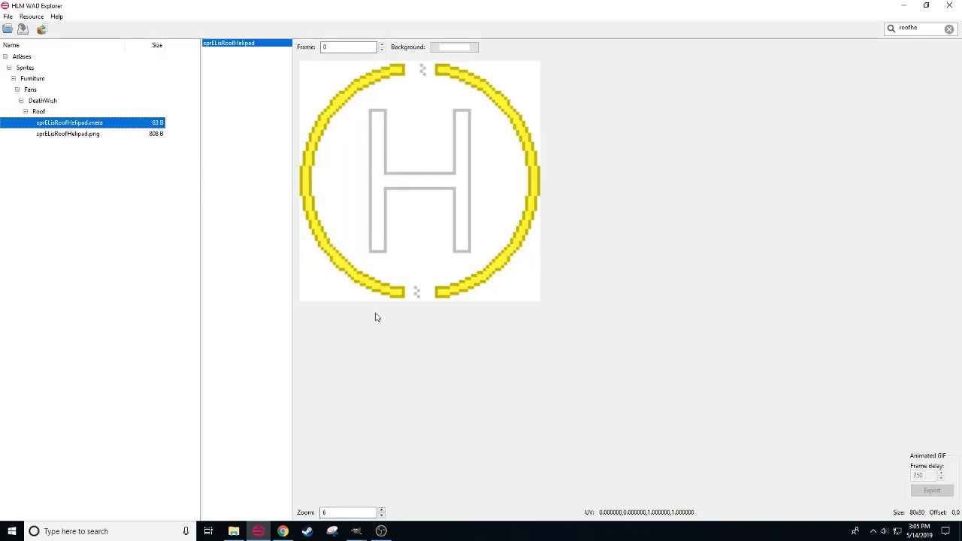
{"action": "left_click", "coordinate": [75, 136]}
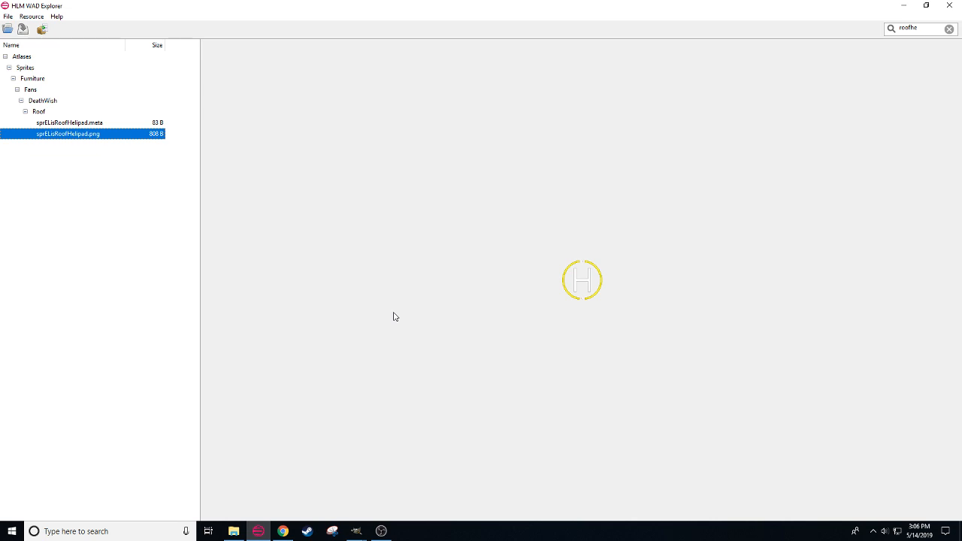
Step: Switch to GIMP and open sprELisRoofHelipad.png from the b_props folder
{"action": "left_click", "coordinate": [356, 530]}
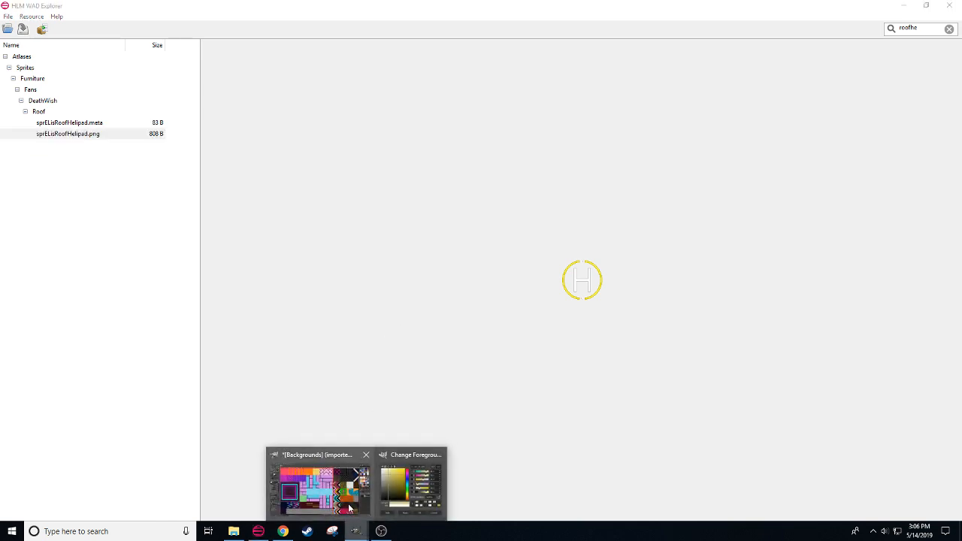
{"action": "left_click", "coordinate": [344, 492]}
{"action": "left_click", "coordinate": [8, 17]}
{"action": "left_click", "coordinate": [30, 54]}
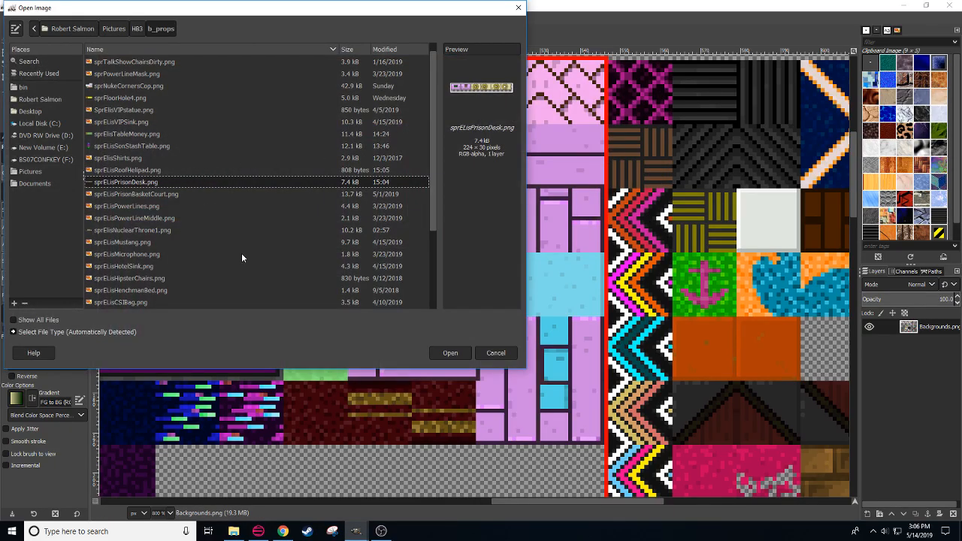
{"action": "scroll", "coordinate": [242, 253], "scroll_direction": "down", "scroll_amount": 3}
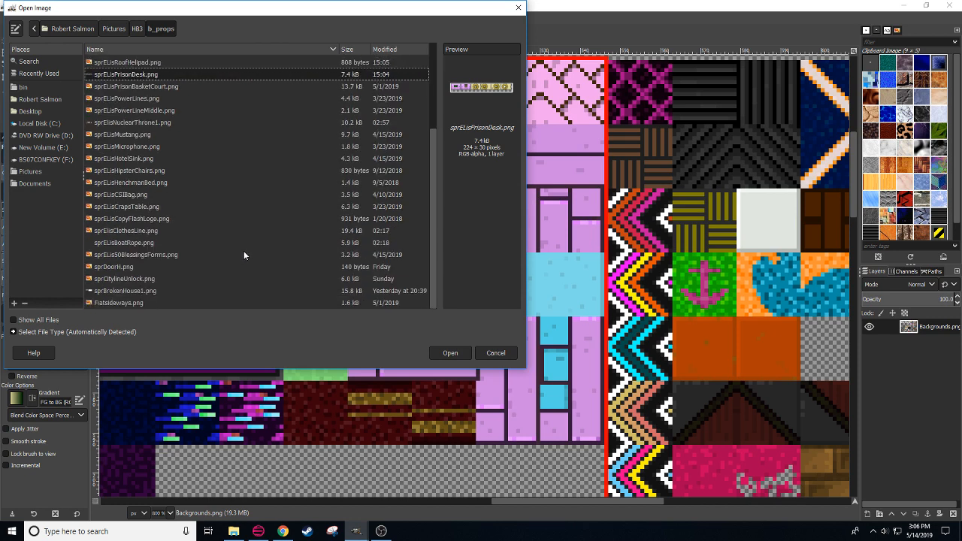
{"action": "scroll", "coordinate": [244, 251], "scroll_direction": "up", "scroll_amount": 4}
{"action": "left_click", "coordinate": [137, 183]}
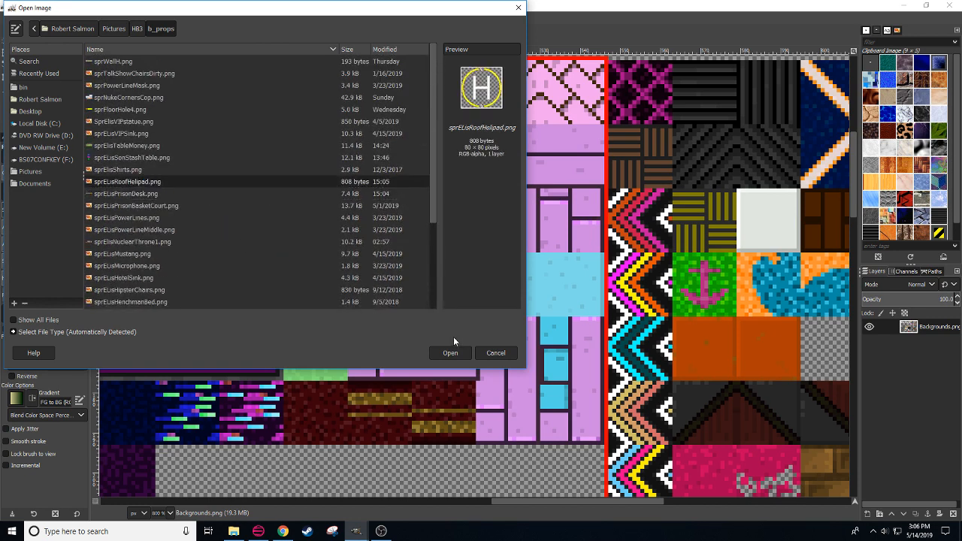
{"action": "left_click", "coordinate": [450, 351]}
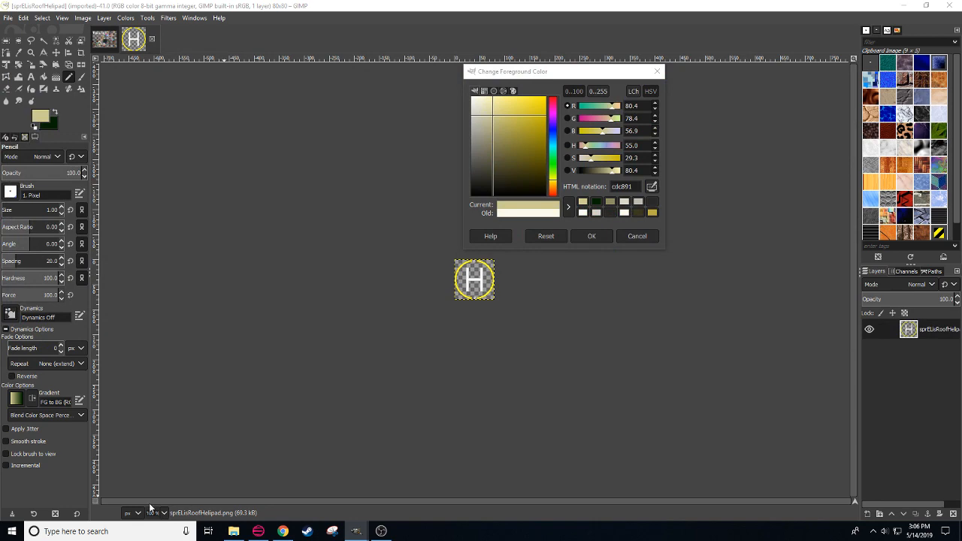
Step: Accept cdc891 as the foreground colour to close the colour dialog and clear the view of the helipad
{"action": "key", "text": "4"}
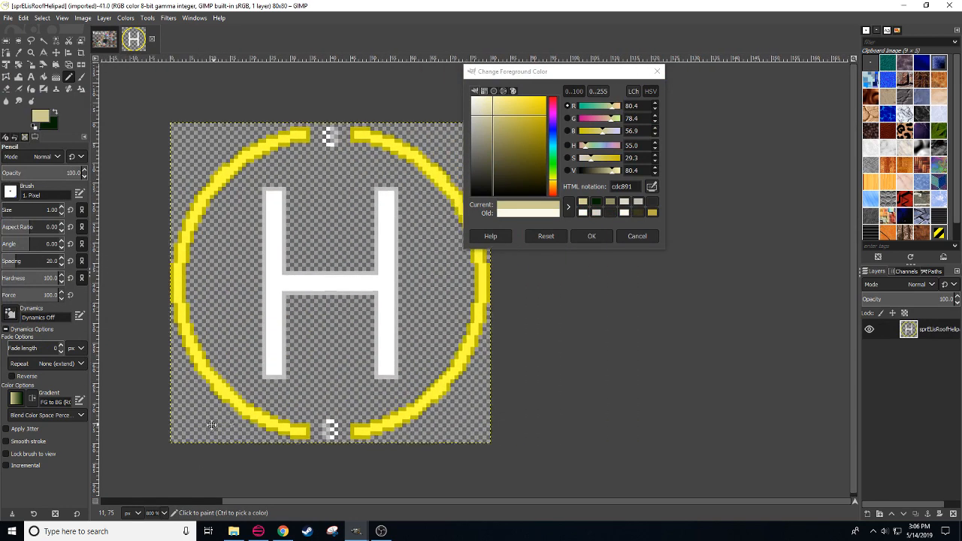
{"action": "left_click", "coordinate": [597, 237]}
{"action": "left_click_drag", "start_coordinate": [548, 312], "coordinate": [599, 310]}
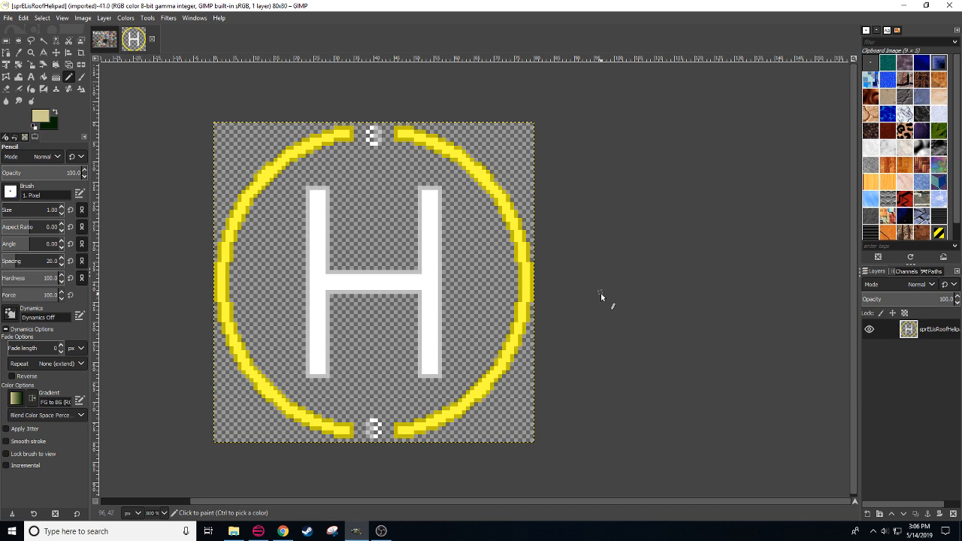
Step: Select the whole helipad image with a rectangle and cut it to leave an empty 80x80 canvas
{"action": "key", "text": "r"}
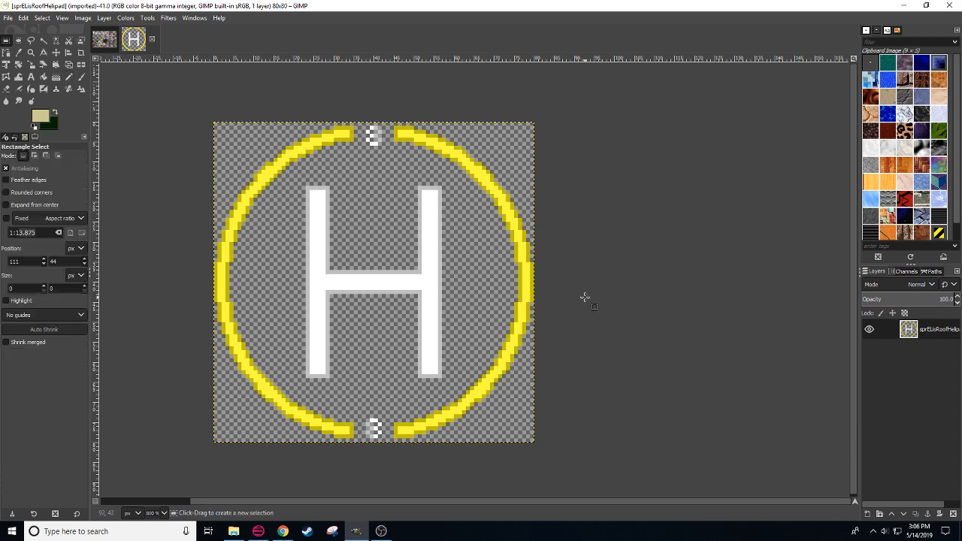
{"action": "left_click_drag", "start_coordinate": [174, 94], "coordinate": [561, 442]}
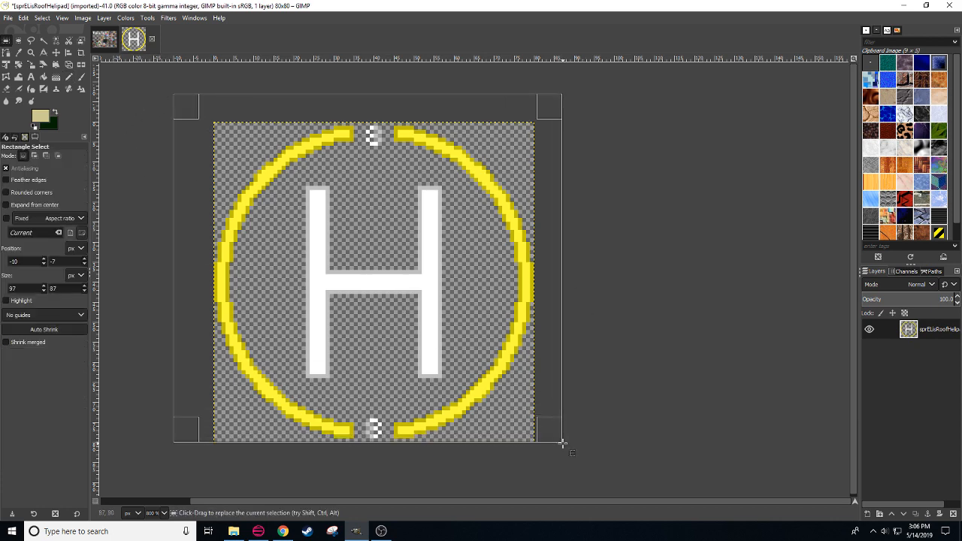
{"action": "key", "text": "ctrl+x"}
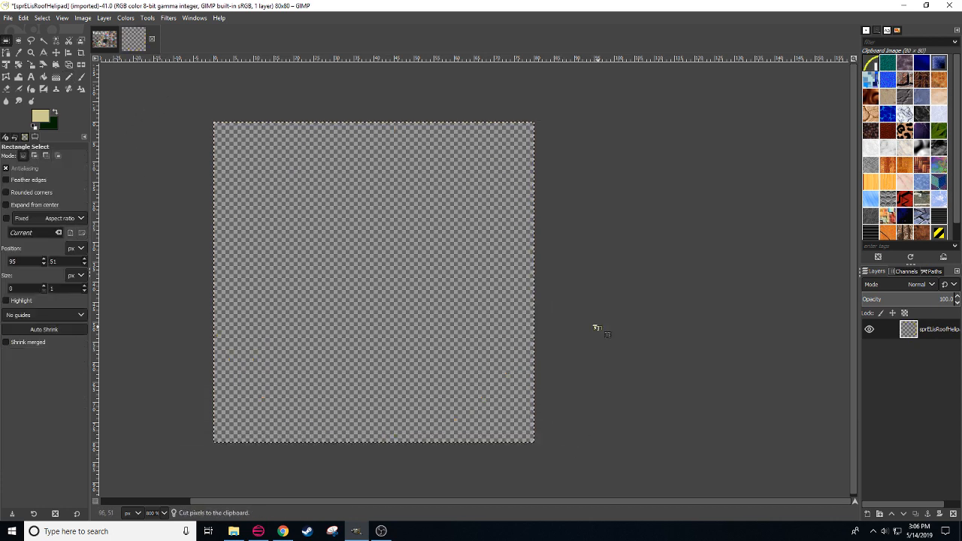
Step: Switch to Chrome and search Google for "farm windmill" from the chicken nest page
{"action": "left_click", "coordinate": [283, 531]}
{"action": "left_click", "coordinate": [421, 8]}
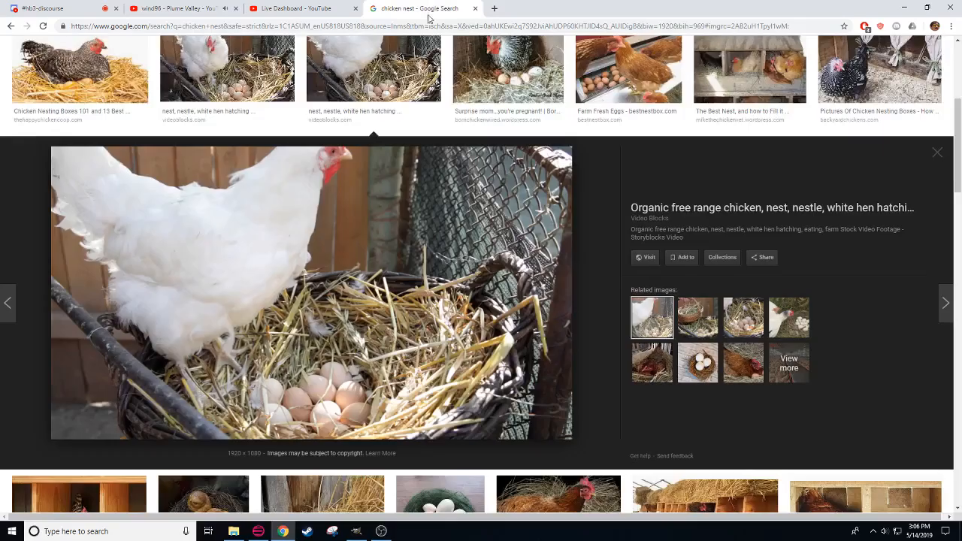
{"action": "left_click", "coordinate": [424, 30]}
{"action": "type", "text": "farm wind"}
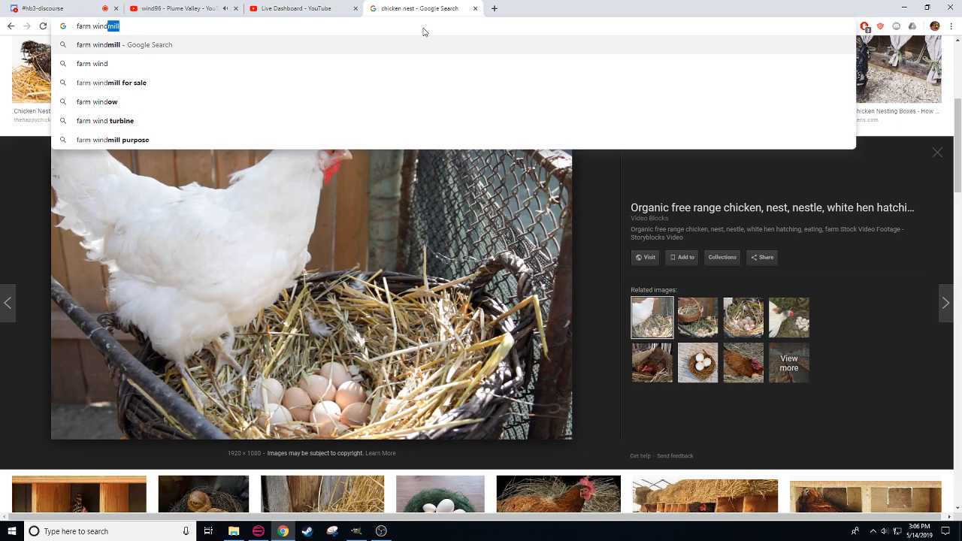
{"action": "key", "text": "Return"}
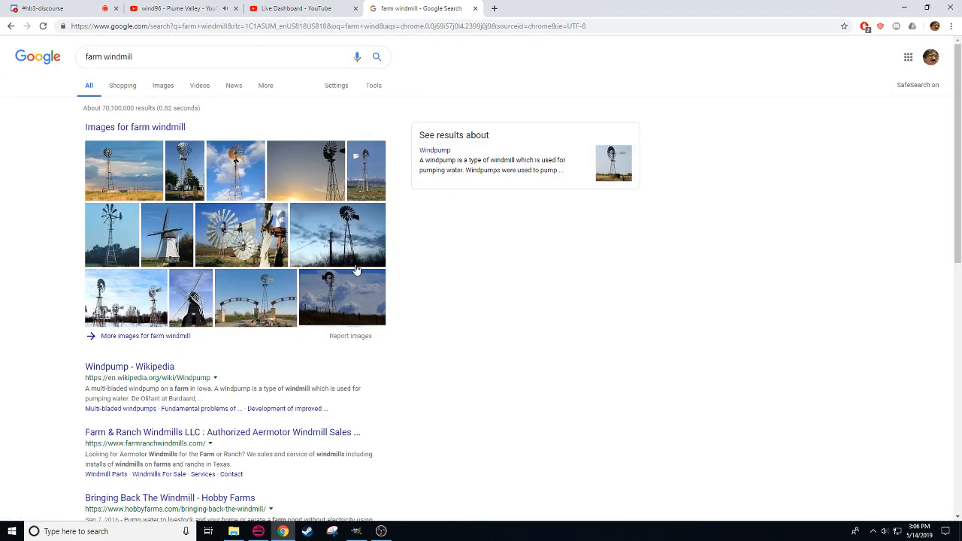
Step: Examine the Hobby Farms windmill photo and the Bass Pro Shops backyard windmill listing, closing the shop page when done
{"action": "left_click", "coordinate": [126, 169]}
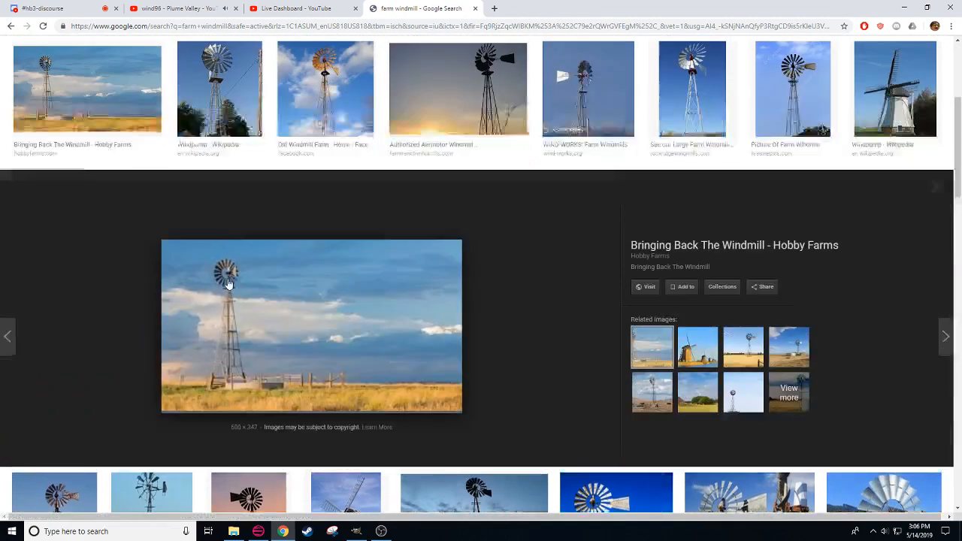
{"action": "scroll", "coordinate": [321, 331], "scroll_direction": "up", "scroll_amount": 4}
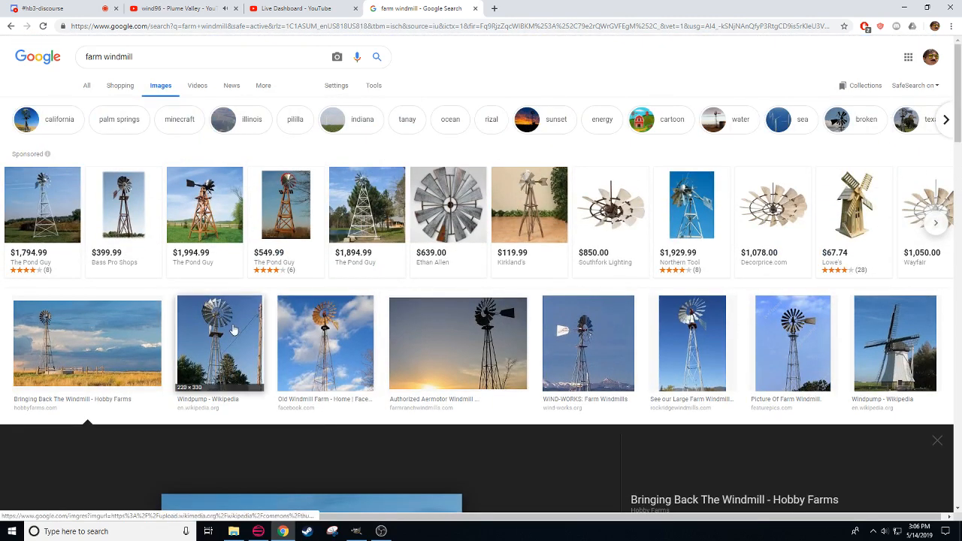
{"action": "left_click", "coordinate": [137, 225]}
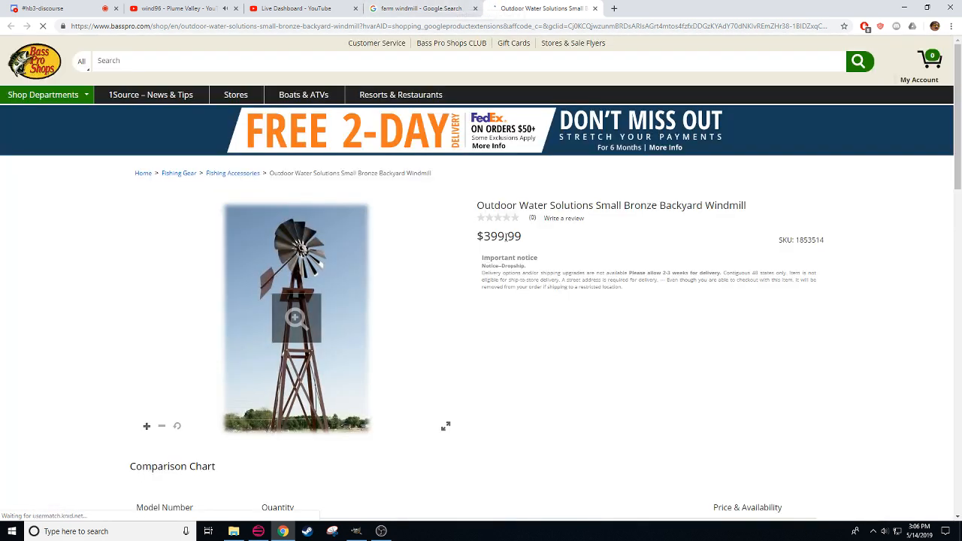
{"action": "left_click", "coordinate": [594, 8]}
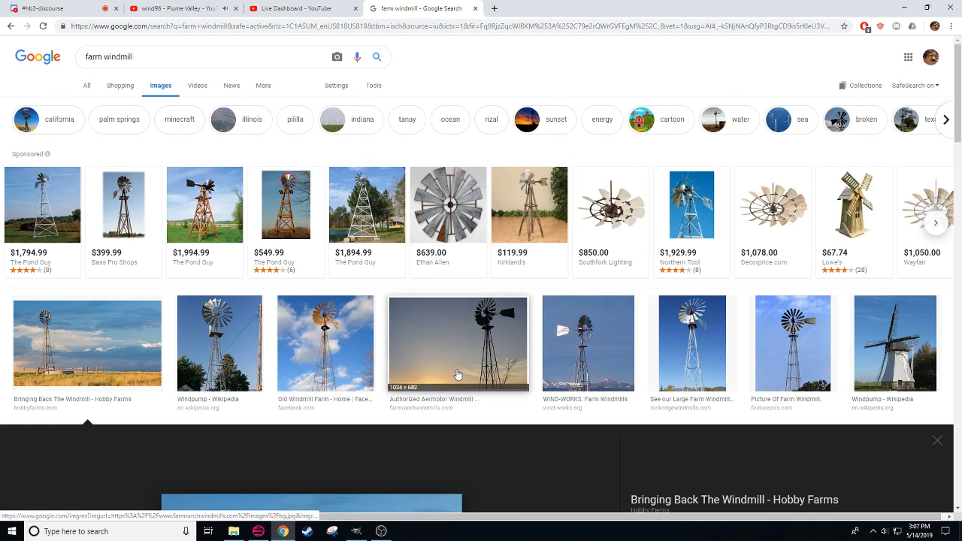
{"action": "scroll", "coordinate": [457, 374], "scroll_direction": "down", "scroll_amount": 2}
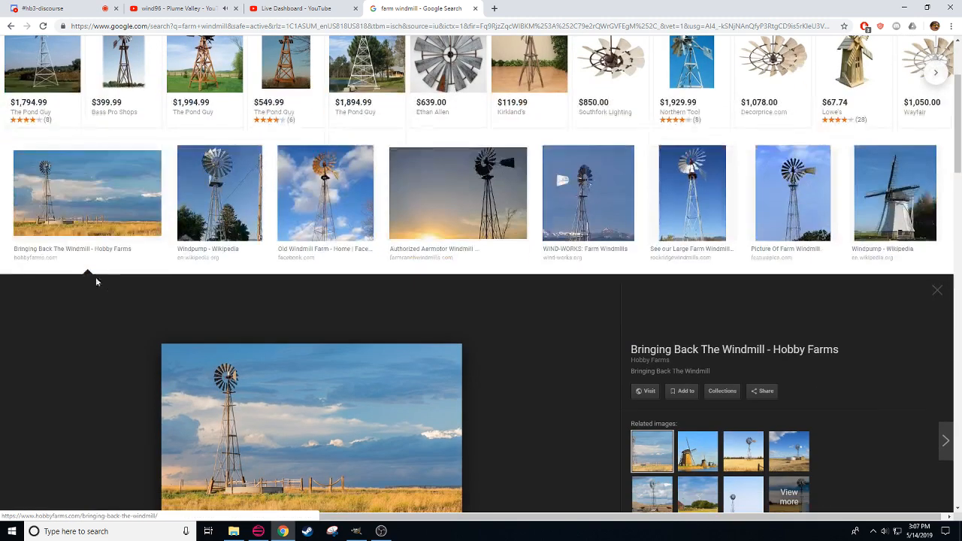
{"action": "scroll", "coordinate": [571, 342], "scroll_direction": "down", "scroll_amount": 3}
{"action": "scroll", "coordinate": [458, 263], "scroll_direction": "up", "scroll_amount": 2}
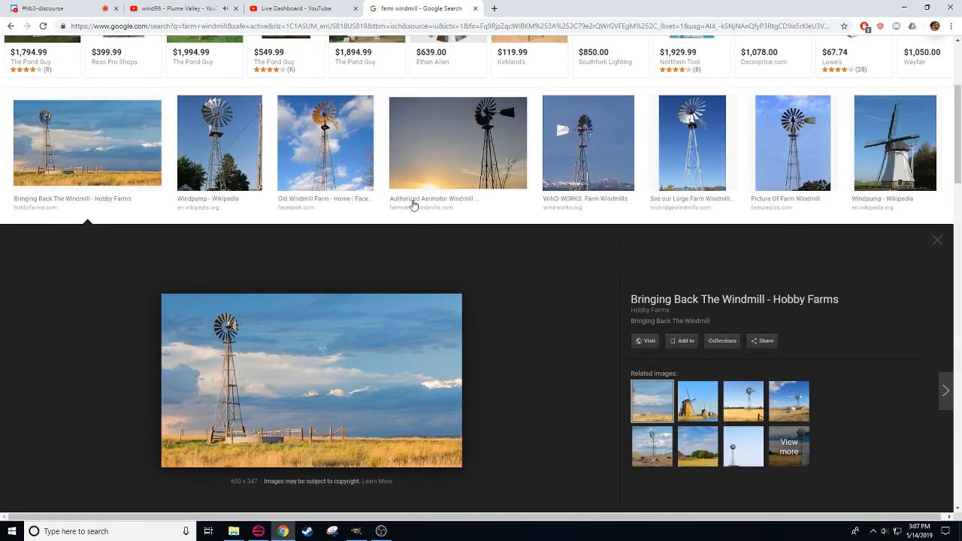
Step: Compare the Rock Ridge, Wikipedia windpump and WIND-WORKS windmill photos for the shape of the tower and blades
{"action": "left_click", "coordinate": [689, 147]}
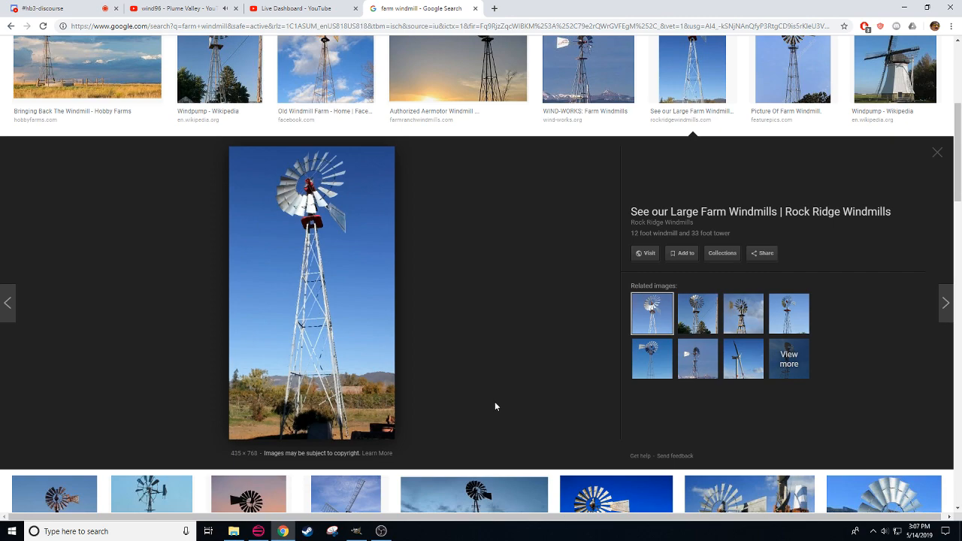
{"action": "scroll", "coordinate": [526, 300], "scroll_direction": "up", "scroll_amount": 1}
{"action": "scroll", "coordinate": [335, 91], "scroll_direction": "up", "scroll_amount": 2}
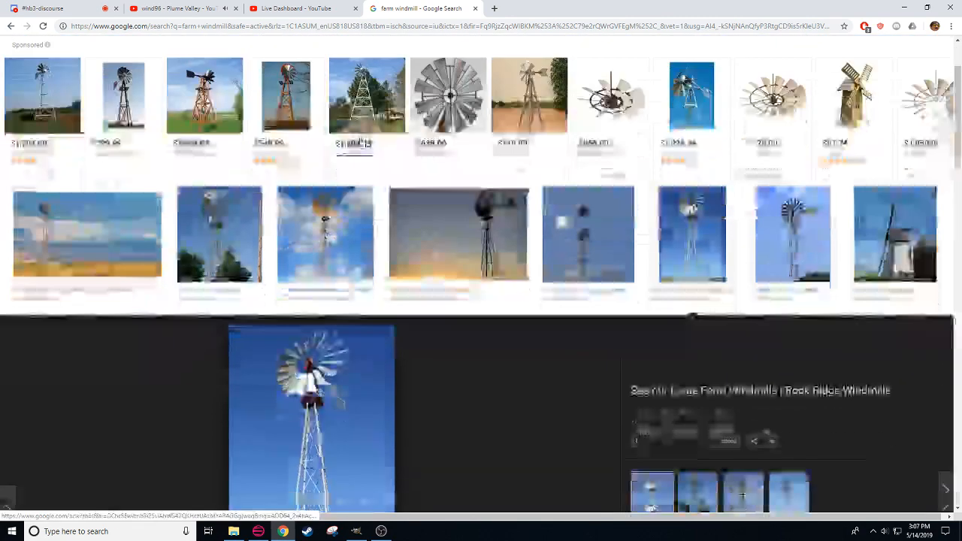
{"action": "scroll", "coordinate": [539, 316], "scroll_direction": "down", "scroll_amount": 2}
{"action": "left_click", "coordinate": [668, 359]}
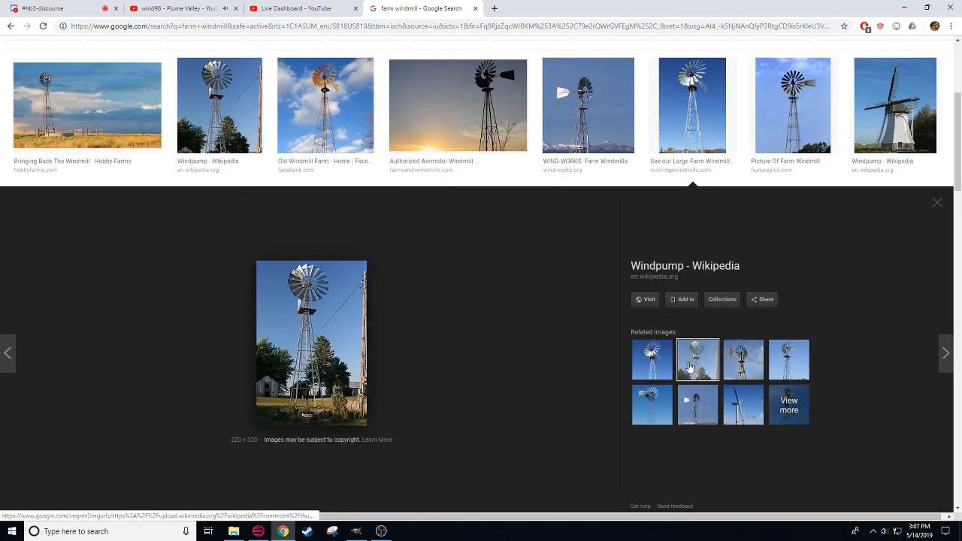
{"action": "left_click", "coordinate": [588, 113]}
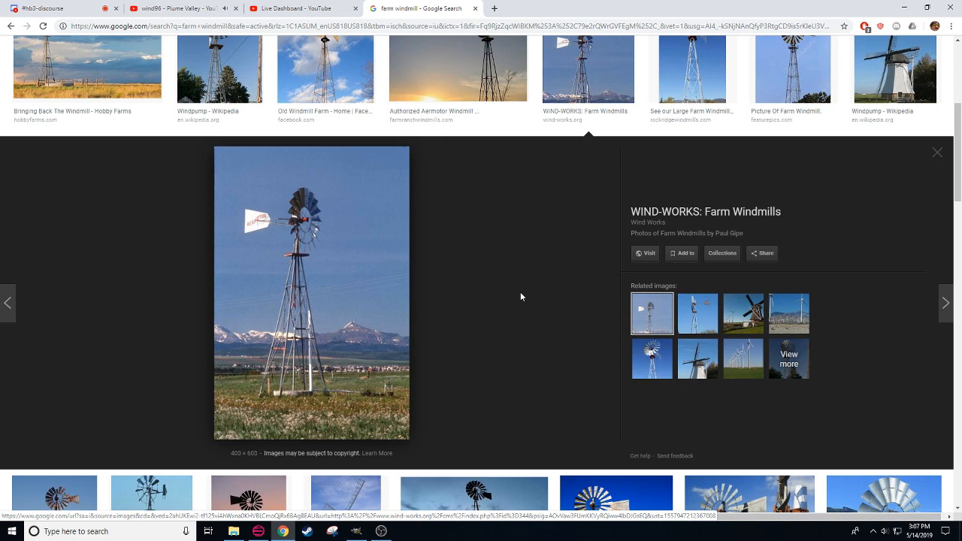
Step: Browse more windmill results and preview the related 10_Foot_Rock_Ridge_Windmill photo as a side-view reference
{"action": "scroll", "coordinate": [502, 289], "scroll_direction": "down", "scroll_amount": 2}
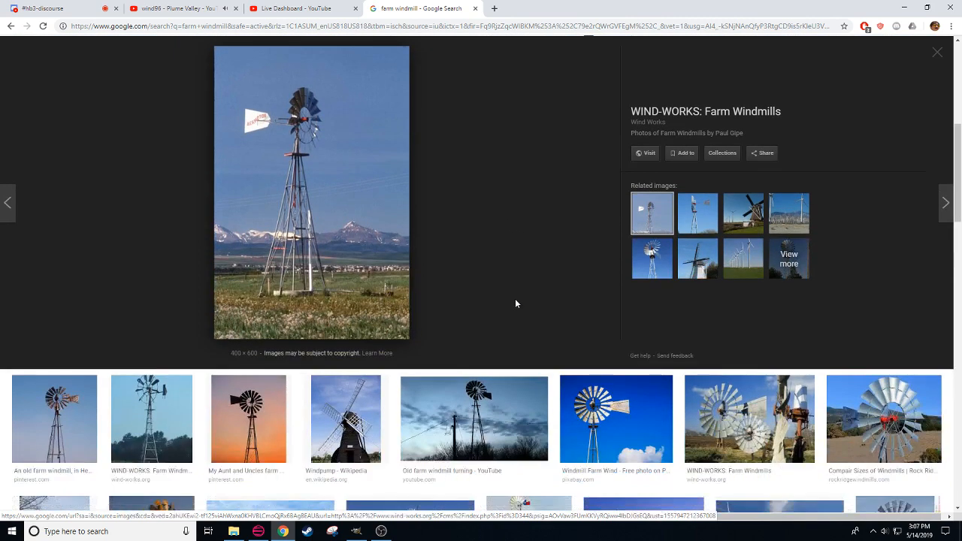
{"action": "scroll", "coordinate": [224, 340], "scroll_direction": "down", "scroll_amount": 3}
{"action": "scroll", "coordinate": [372, 407], "scroll_direction": "up", "scroll_amount": 5}
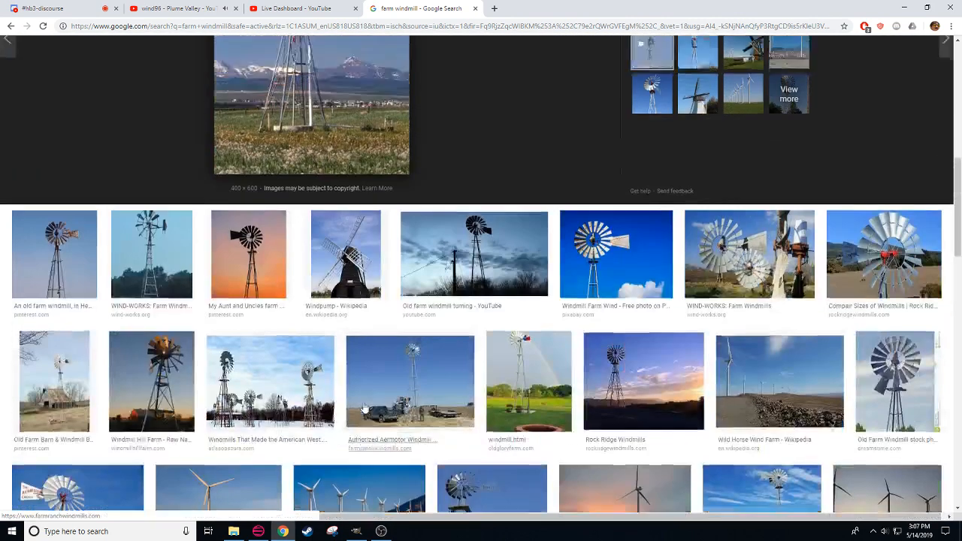
{"action": "scroll", "coordinate": [373, 406], "scroll_direction": "up", "scroll_amount": 1}
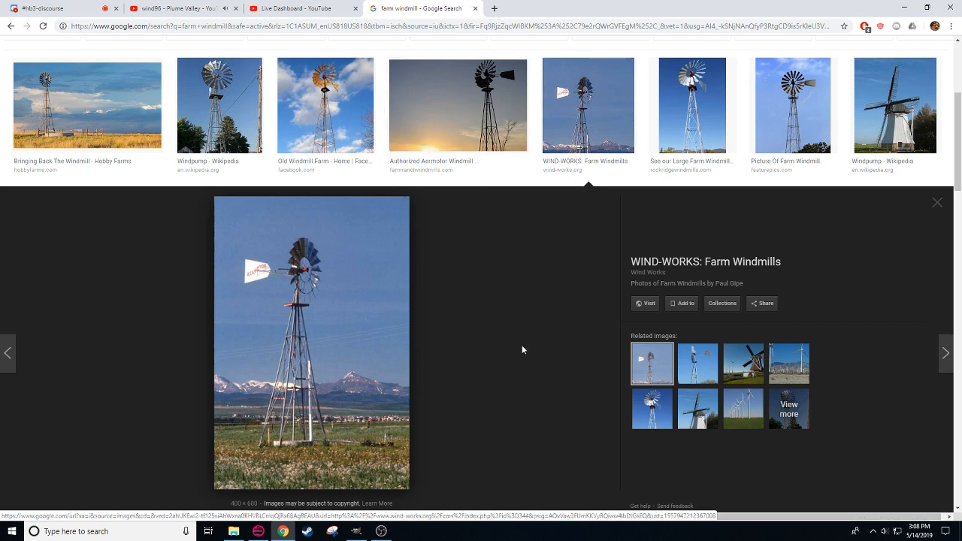
{"action": "left_click", "coordinate": [696, 364]}
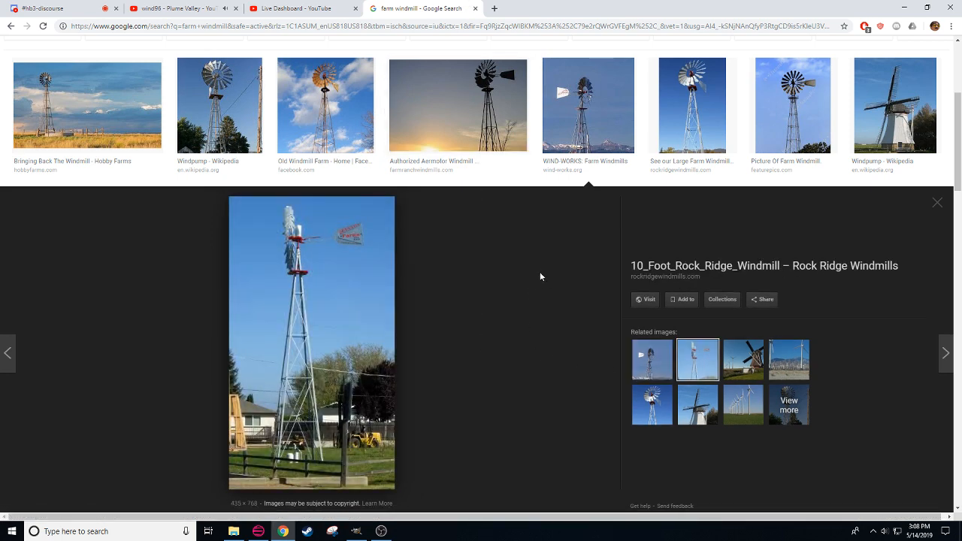
{"action": "scroll", "coordinate": [539, 276], "scroll_direction": "down", "scroll_amount": 1}
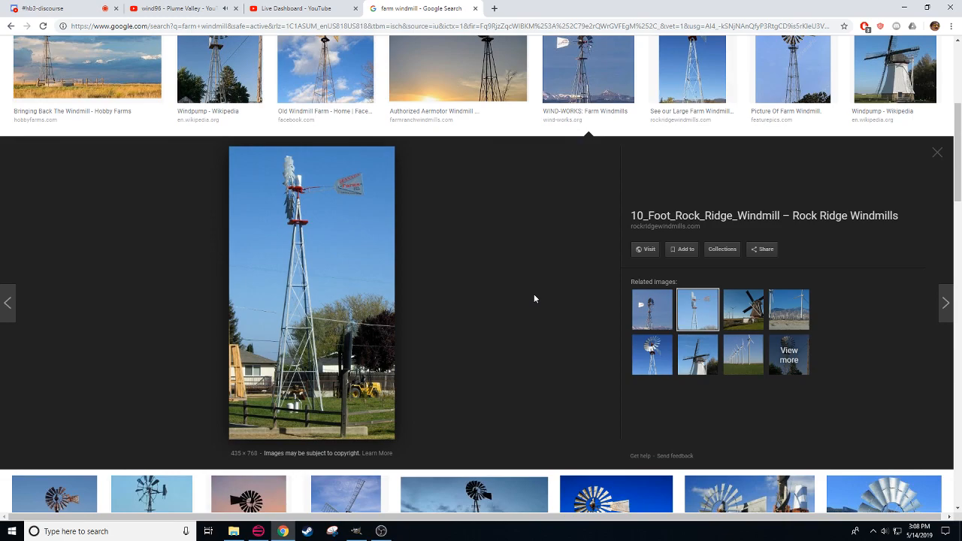
{"action": "scroll", "coordinate": [534, 298], "scroll_direction": "down", "scroll_amount": 5}
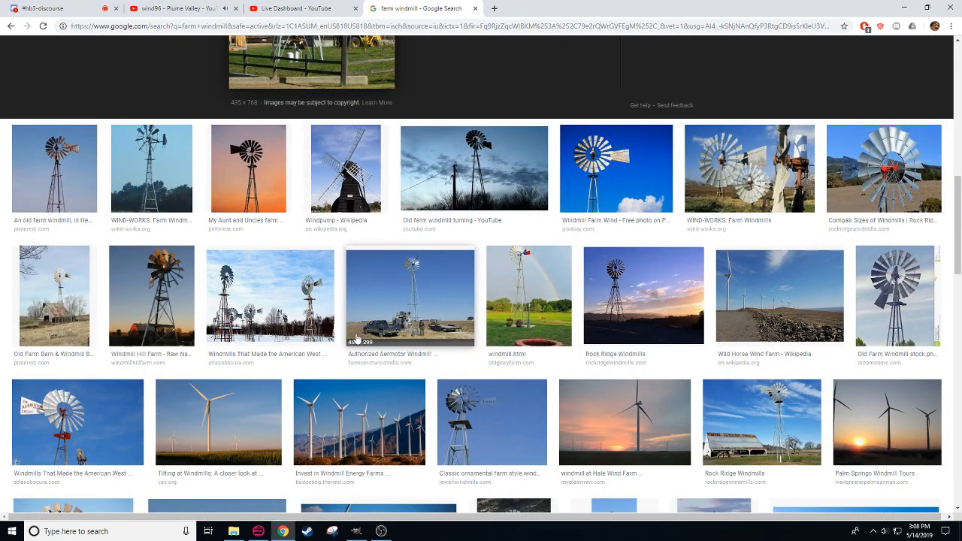
{"action": "scroll", "coordinate": [356, 339], "scroll_direction": "down", "scroll_amount": 3}
{"action": "scroll", "coordinate": [394, 379], "scroll_direction": "up", "scroll_amount": 8}
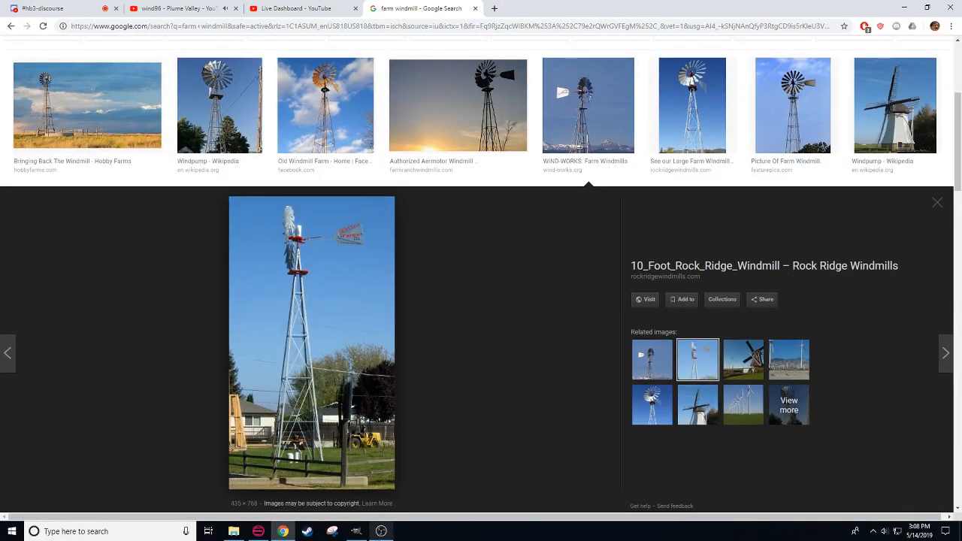
Step: Switch to GIMP and set the foreground colour to black
{"action": "left_click", "coordinate": [356, 531]}
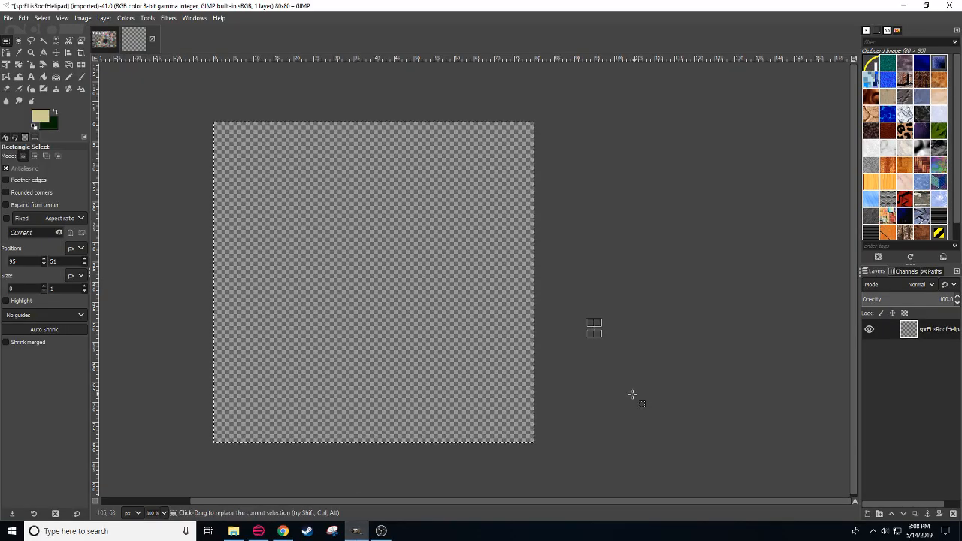
{"action": "left_click", "coordinate": [282, 531]}
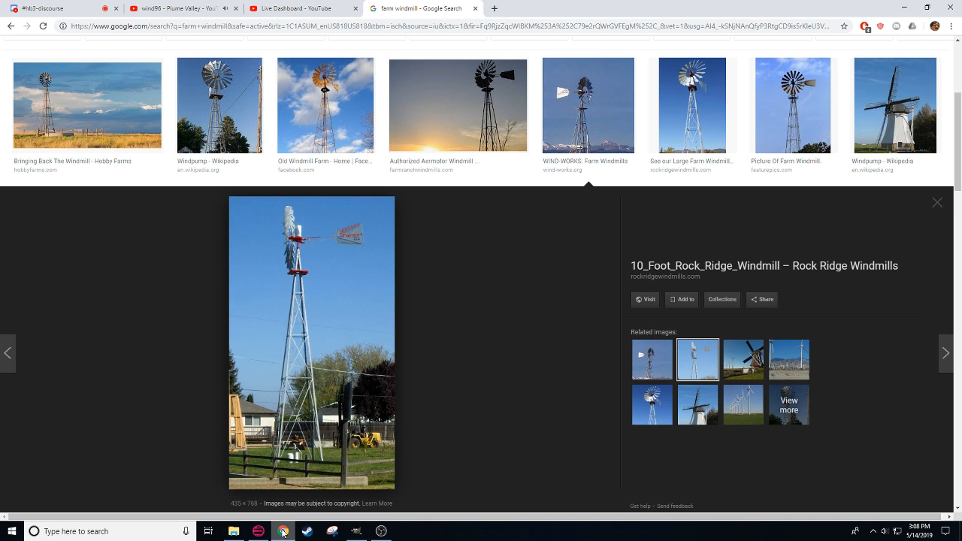
{"action": "left_click", "coordinate": [282, 532]}
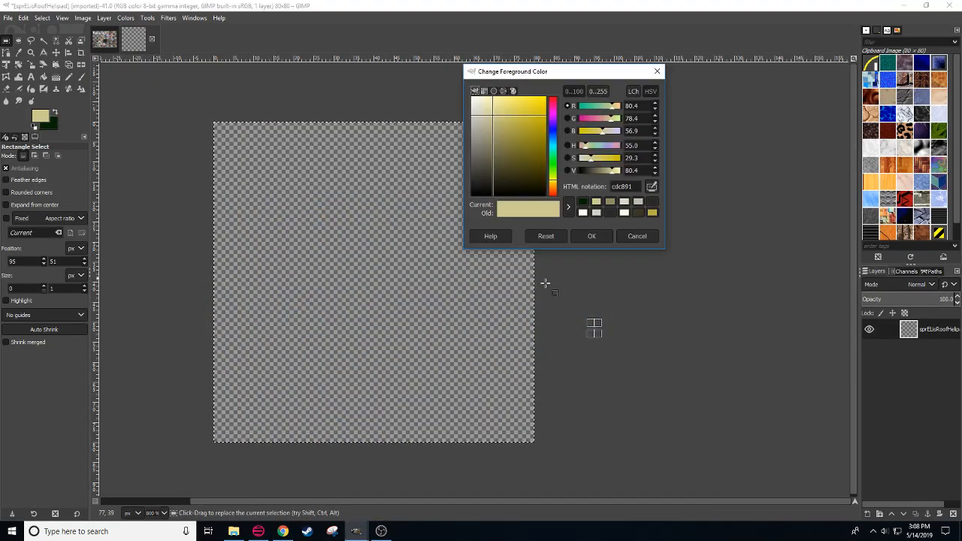
{"action": "left_click_drag", "start_coordinate": [515, 164], "coordinate": [447, 223]}
{"action": "left_click", "coordinate": [586, 238]}
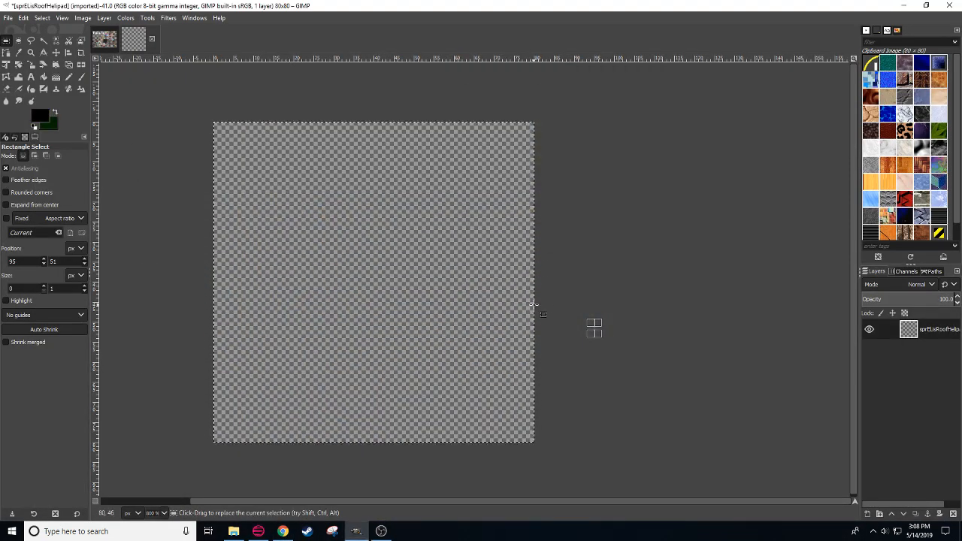
{"action": "key", "text": "n"}
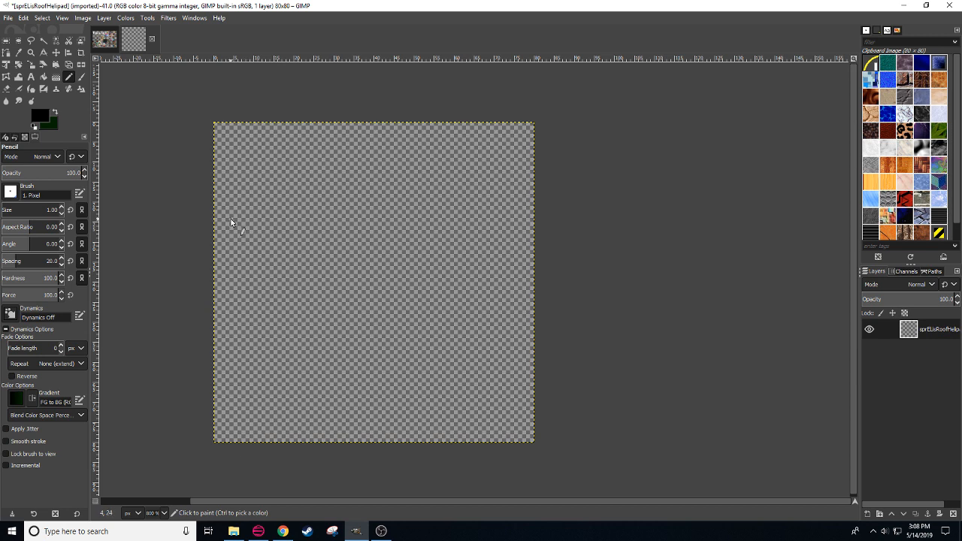
{"action": "left_click", "coordinate": [223, 163]}
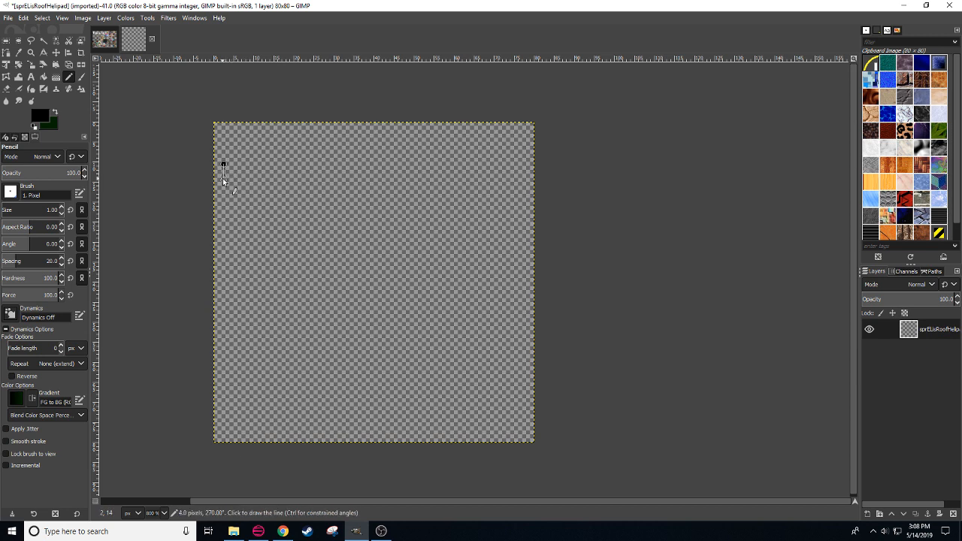
{"action": "key", "text": "ctrl+z"}
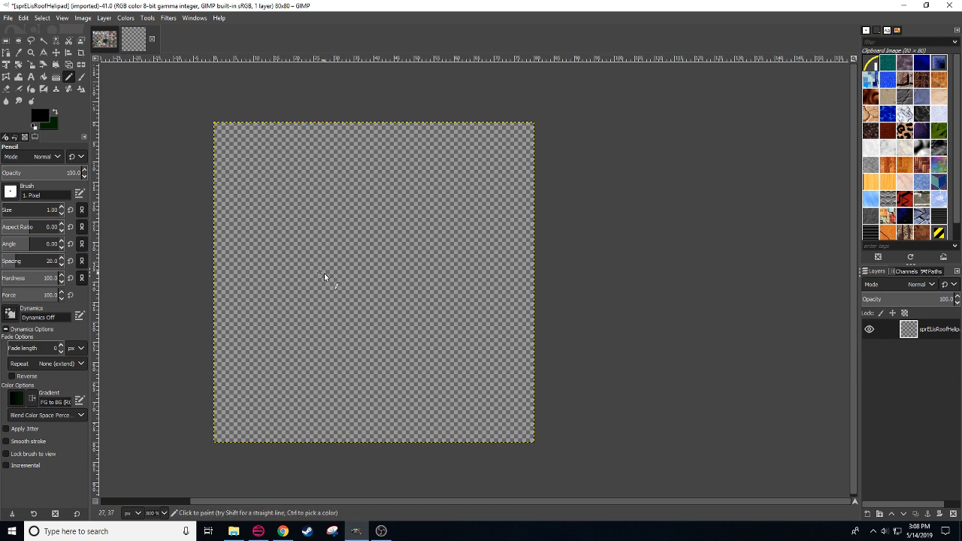
Step: Mark out a full-height rectangular selection of 45 by 80 px starting at position 19, 0 on the empty canvas
{"action": "key", "text": "r"}
{"action": "left_click_drag", "start_coordinate": [290, 122], "coordinate": [471, 438]}
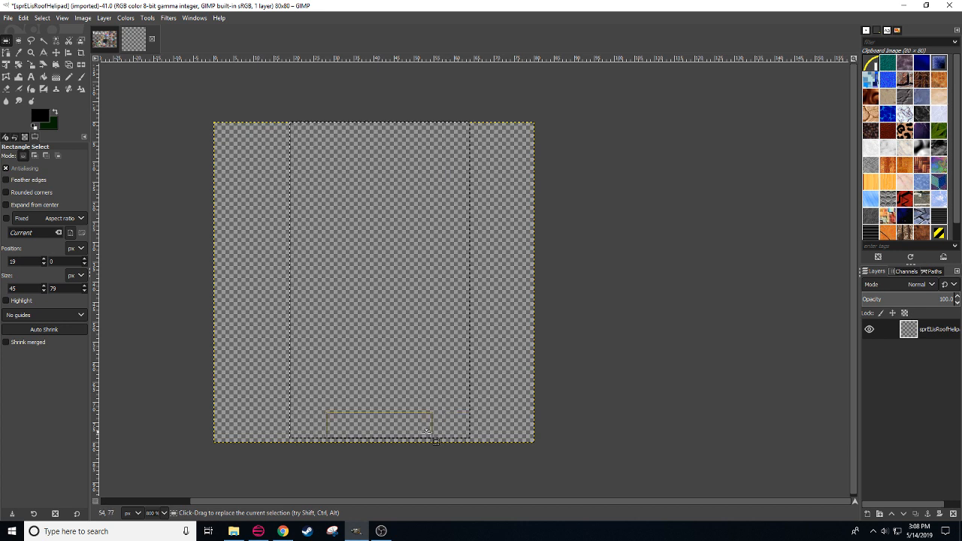
{"action": "left_click_drag", "start_coordinate": [402, 425], "coordinate": [402, 425]}
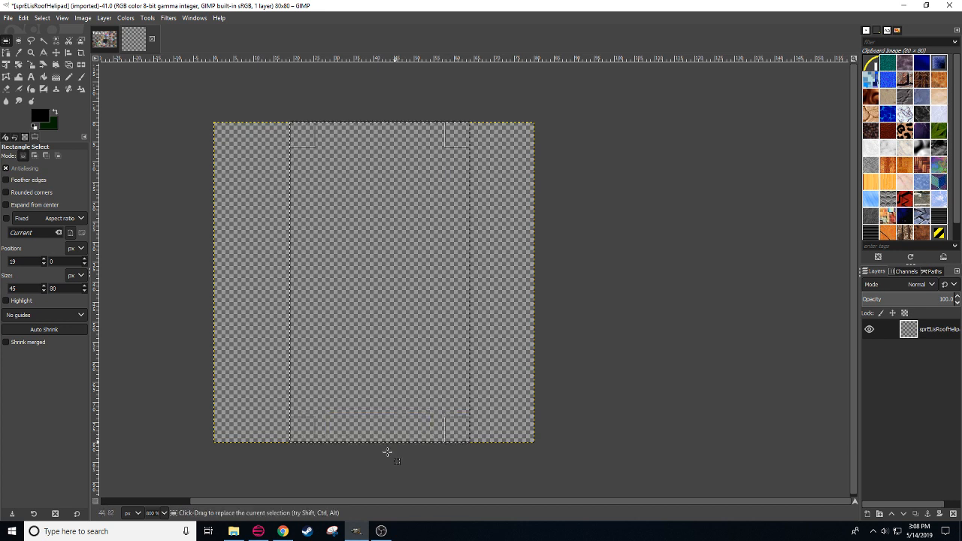
Step: Switch to HLM WAD Explorer and preview sprELisRoofHelipad.meta to compare the sprite with the windmill photo in Chrome
{"action": "left_click", "coordinate": [257, 530]}
{"action": "left_click", "coordinate": [88, 123]}
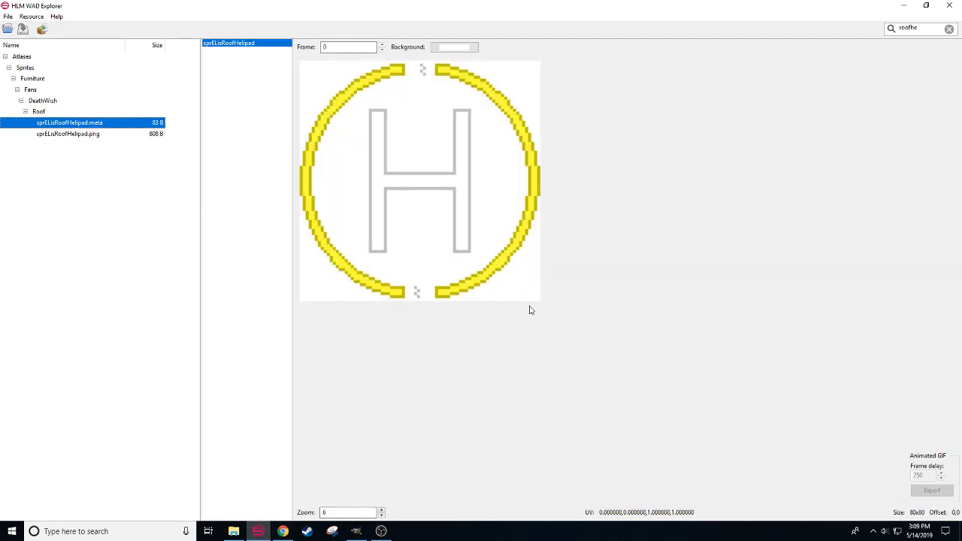
{"action": "left_click", "coordinate": [286, 533]}
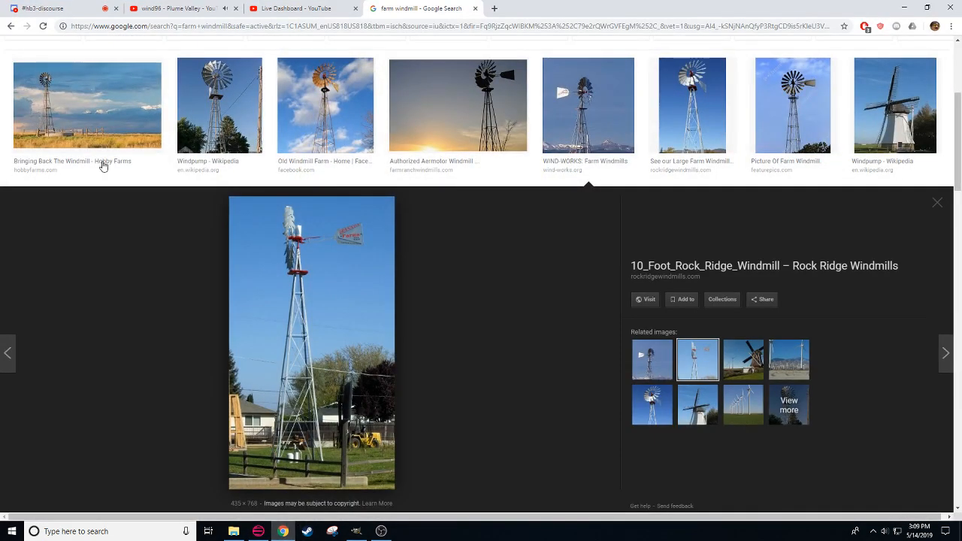
{"action": "left_click", "coordinate": [282, 532]}
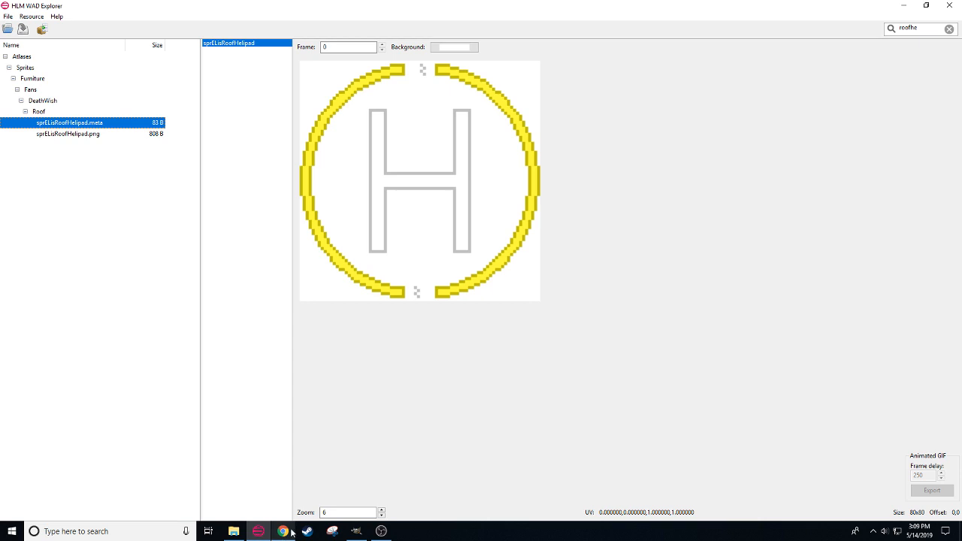
Step: Switch to GIMP, select the canvas's lower half as a centre guide, and pencil a black block about 4 by 2 px there
{"action": "left_click", "coordinate": [382, 533]}
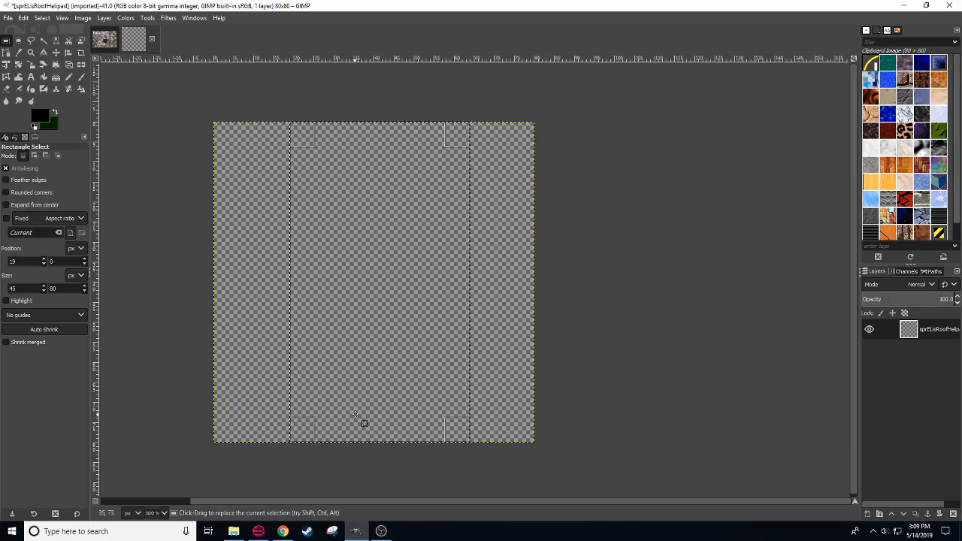
{"action": "left_click_drag", "start_coordinate": [368, 425], "coordinate": [373, 425]}
{"action": "left_click_drag", "start_coordinate": [386, 143], "coordinate": [386, 300]}
{"action": "key", "text": "w"}
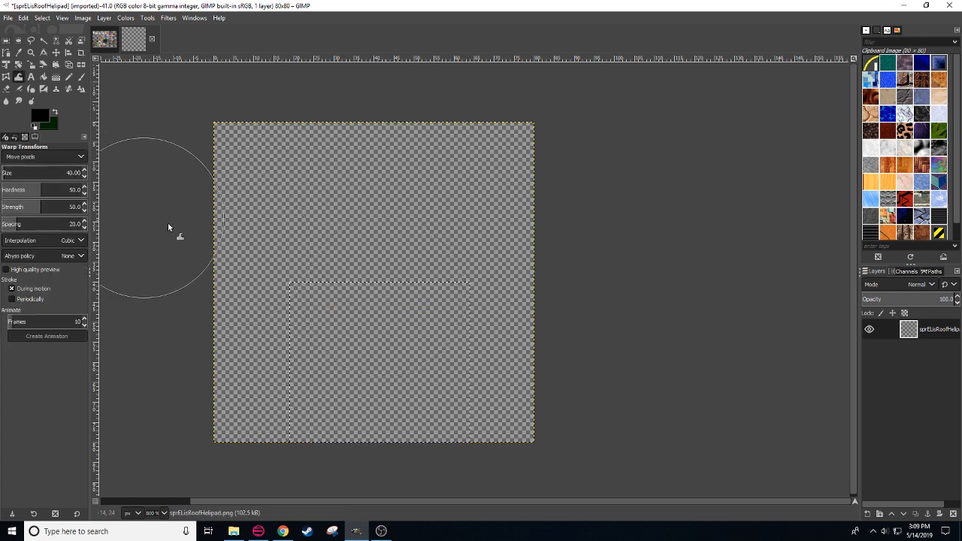
{"action": "key", "text": "n"}
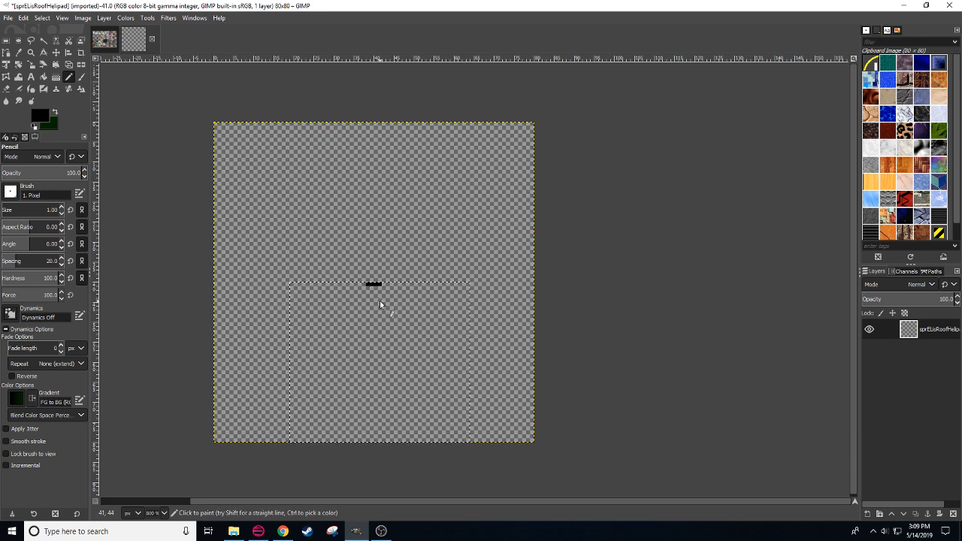
{"action": "key", "text": "ctrl+a"}
{"action": "left_click_drag", "start_coordinate": [367, 281], "coordinate": [377, 281]}
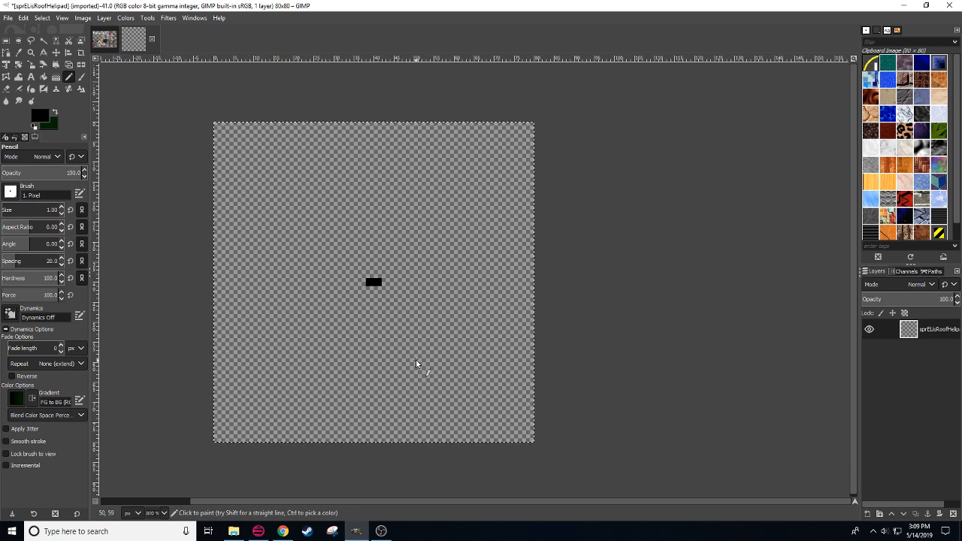
Step: Frame the black block with a wide rectangular selection and check the proportions against the 10_Foot_Rock_Ridge_Windmill photo in Chrome
{"action": "mouse_move", "coordinate": [388, 348]}
{"action": "left_mouse_down"}
{"action": "mouse_move", "coordinate": [442, 331]}
{"action": "mouse_move", "coordinate": [457, 349]}
{"action": "left_mouse_up"}
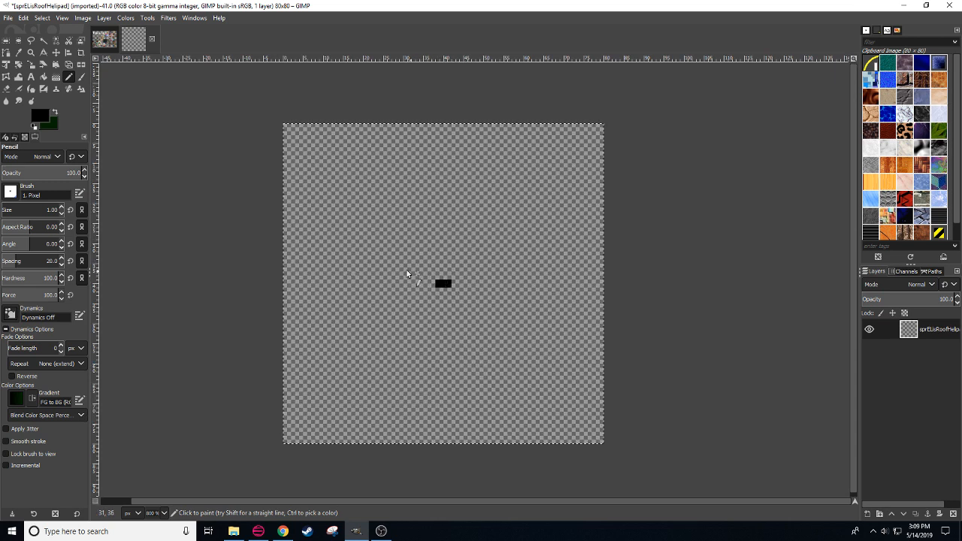
{"action": "key", "text": "r"}
{"action": "mouse_move", "coordinate": [391, 239]}
{"action": "left_mouse_down"}
{"action": "mouse_move", "coordinate": [480, 329]}
{"action": "mouse_move", "coordinate": [495, 323]}
{"action": "left_mouse_up"}
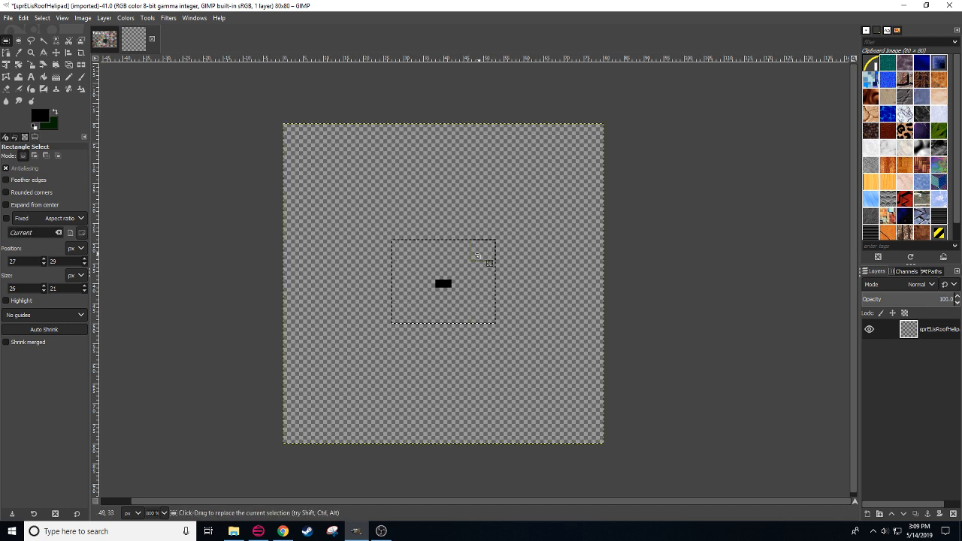
{"action": "left_click_drag", "start_coordinate": [483, 256], "coordinate": [486, 265]}
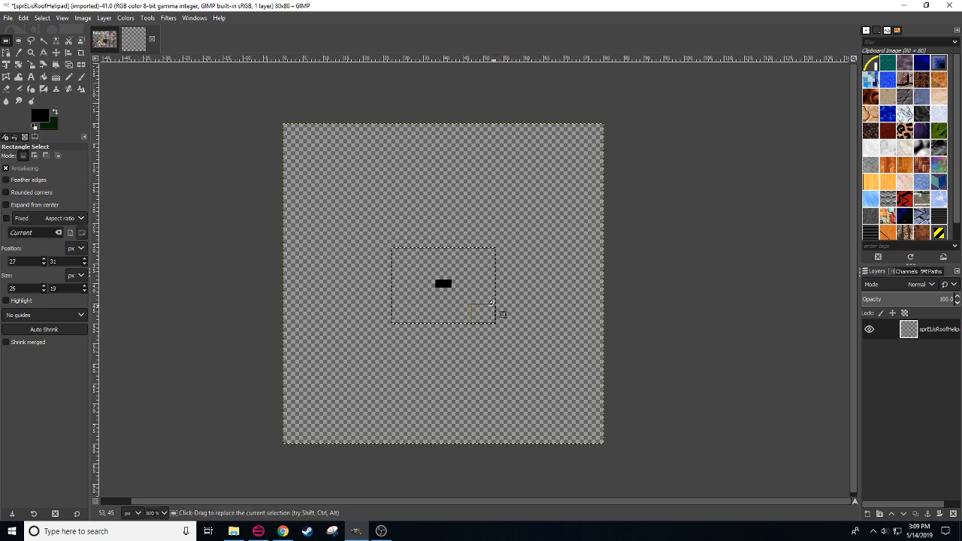
{"action": "left_click_drag", "start_coordinate": [492, 303], "coordinate": [531, 300]}
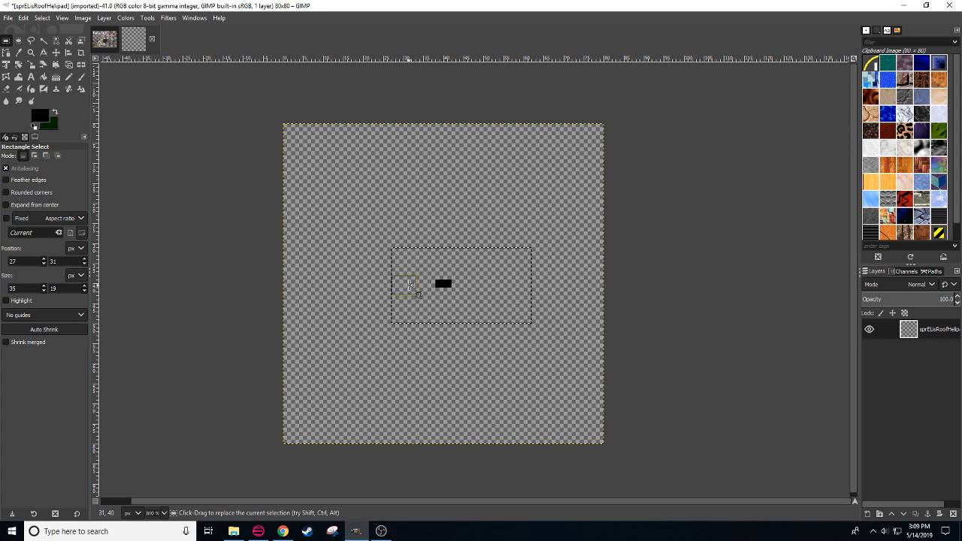
{"action": "left_click_drag", "start_coordinate": [409, 283], "coordinate": [359, 285]}
{"action": "left_click", "coordinate": [279, 531]}
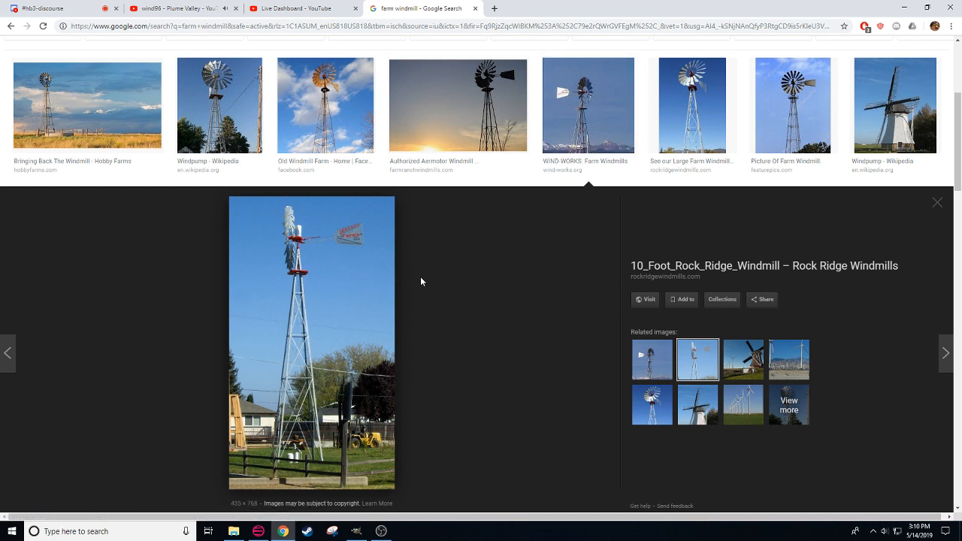
{"action": "key", "text": "alt+Tab"}
Step: Pencil a straight horizontal black bar 2 px thick from the centre block to about 1 px from the canvas's left edge
{"action": "key", "text": "n"}
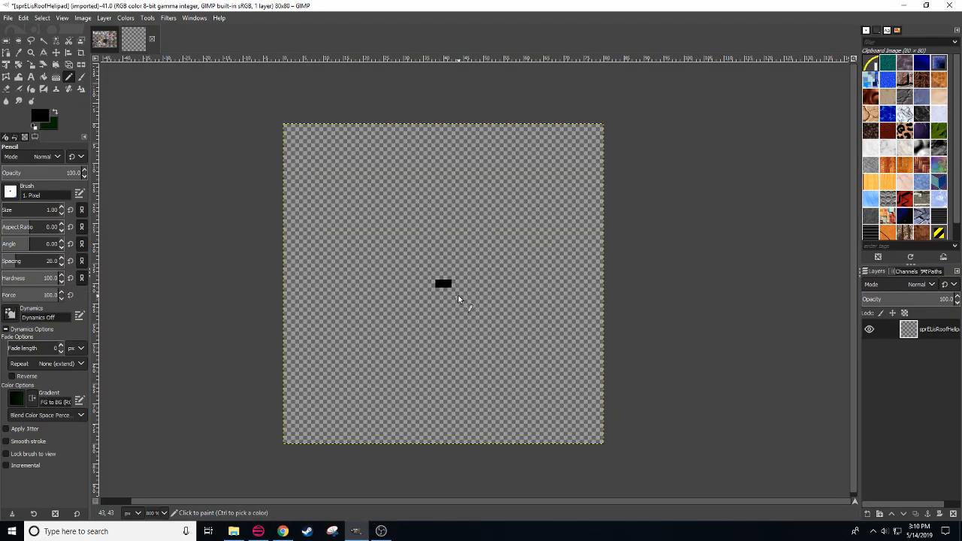
{"action": "left_click", "coordinate": [440, 283]}
{"action": "key", "text": "shift"}
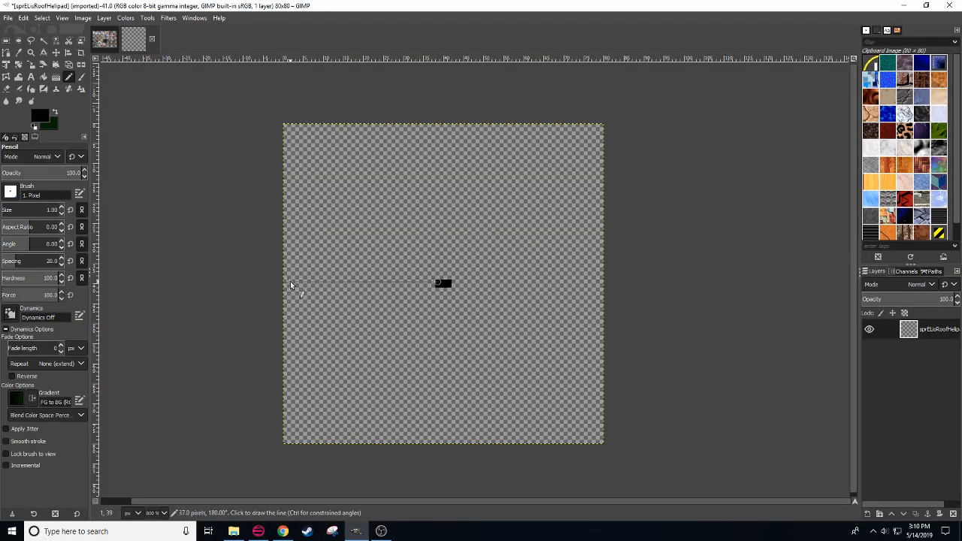
{"action": "left_click", "coordinate": [287, 282], "text": "shift"}
{"action": "left_click", "coordinate": [432, 287]}
{"action": "left_click", "coordinate": [288, 285], "text": "shift"}
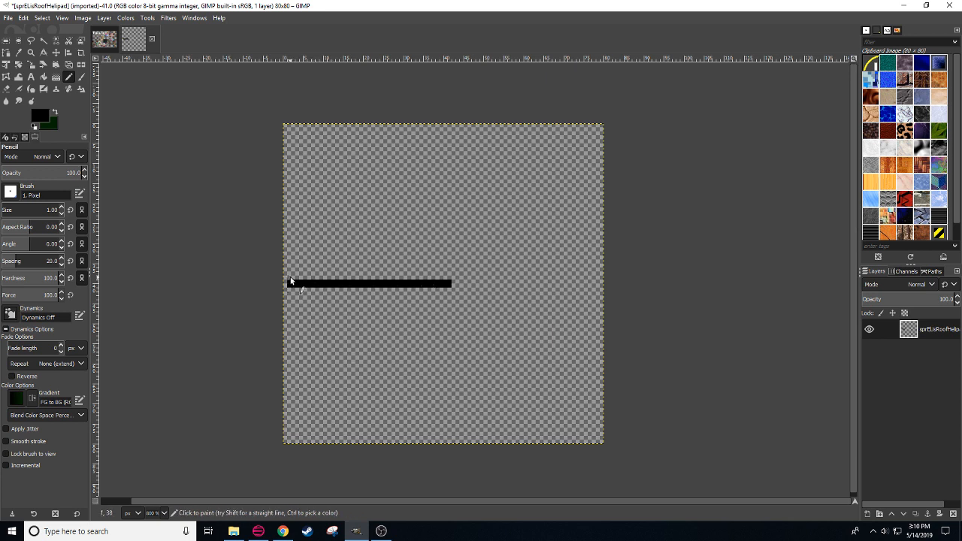
{"action": "left_click", "coordinate": [290, 274]}
{"action": "left_click", "coordinate": [290, 254], "text": "shift"}
{"action": "key", "text": "shift+e"}
{"action": "left_click_drag", "start_coordinate": [289, 258], "coordinate": [290, 267]}
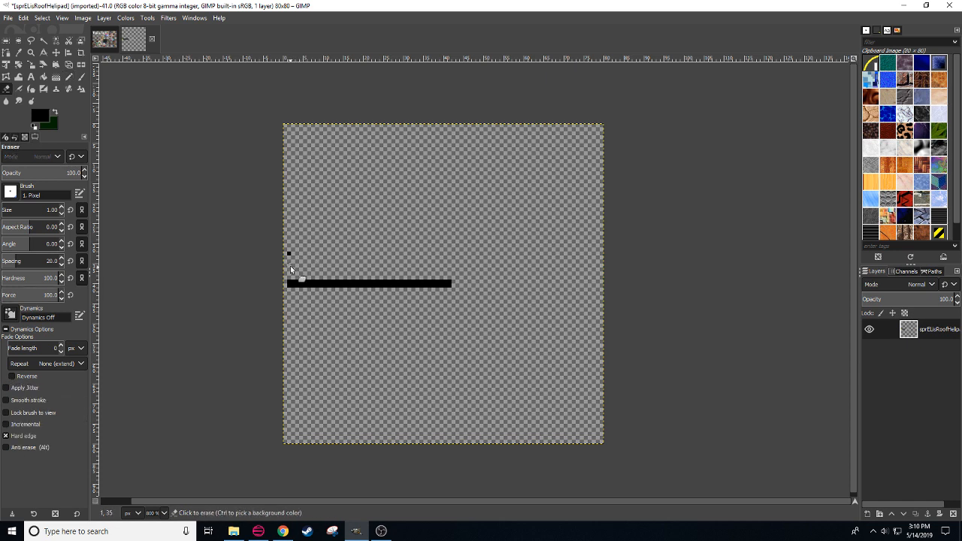
{"action": "left_click", "coordinate": [289, 254]}
Step: Pencil a narrow black blade outline with slanted ends, about 4 px wide, standing on the bar's left end
{"action": "key", "text": "n"}
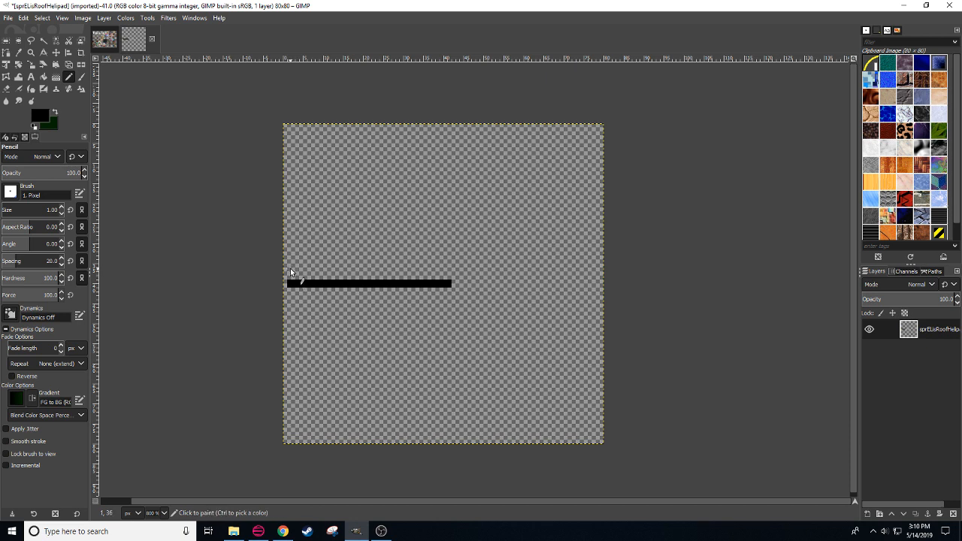
{"action": "left_click_drag", "start_coordinate": [290, 268], "coordinate": [295, 278]}
{"action": "key", "text": "shift"}
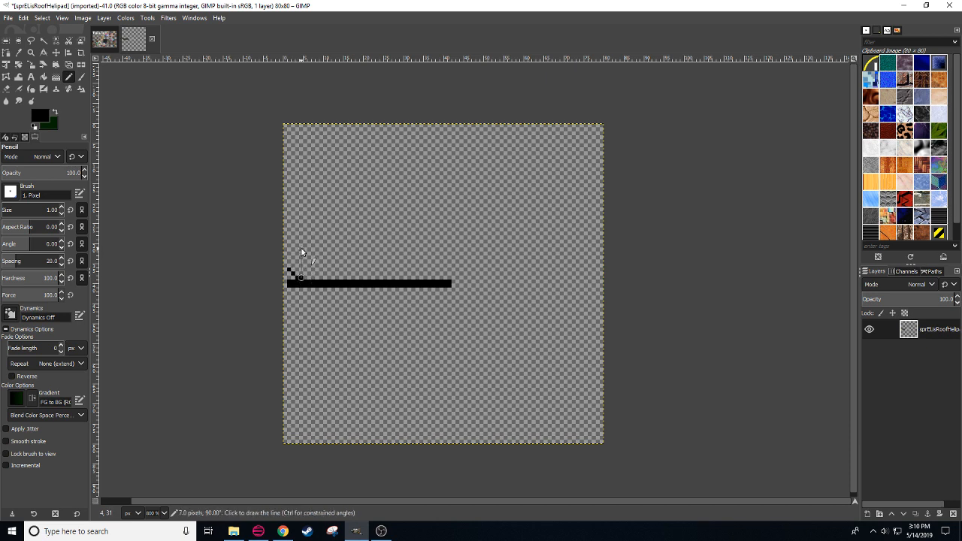
{"action": "left_click", "coordinate": [302, 252], "text": "shift"}
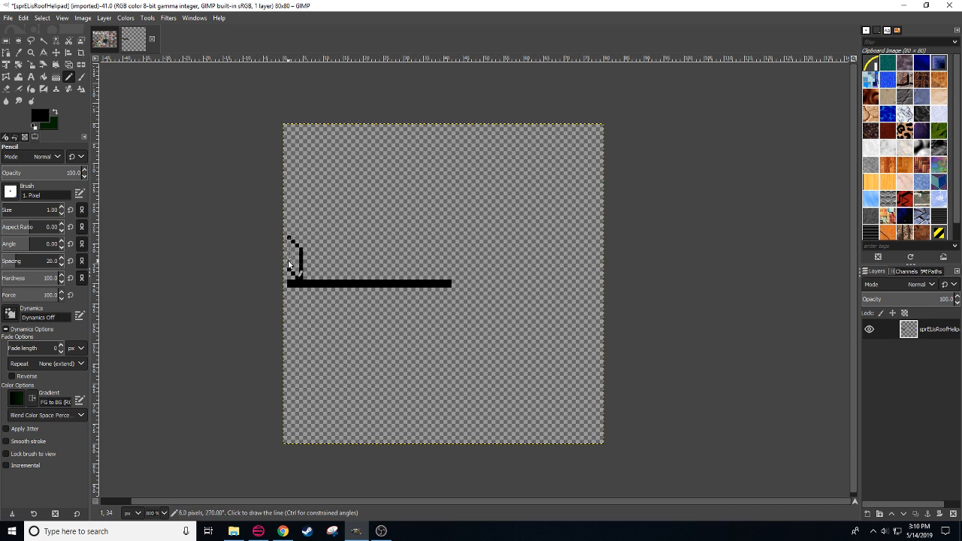
{"action": "left_click", "coordinate": [289, 261], "text": "shift"}
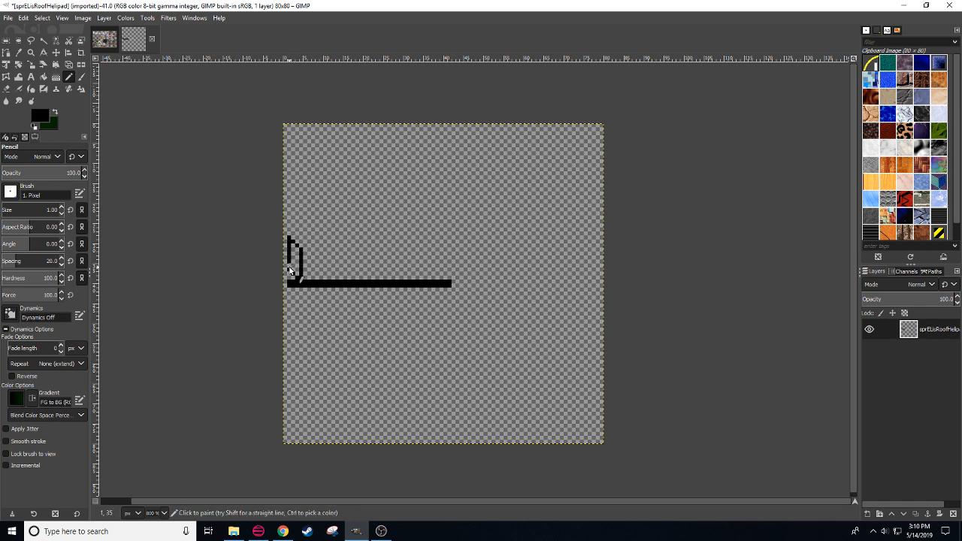
Step: Refine the upper end of the blade outline by adding a black pixel at its tip and erasing the inner corner pixel
{"action": "left_click_drag", "start_coordinate": [313, 327], "coordinate": [317, 355]}
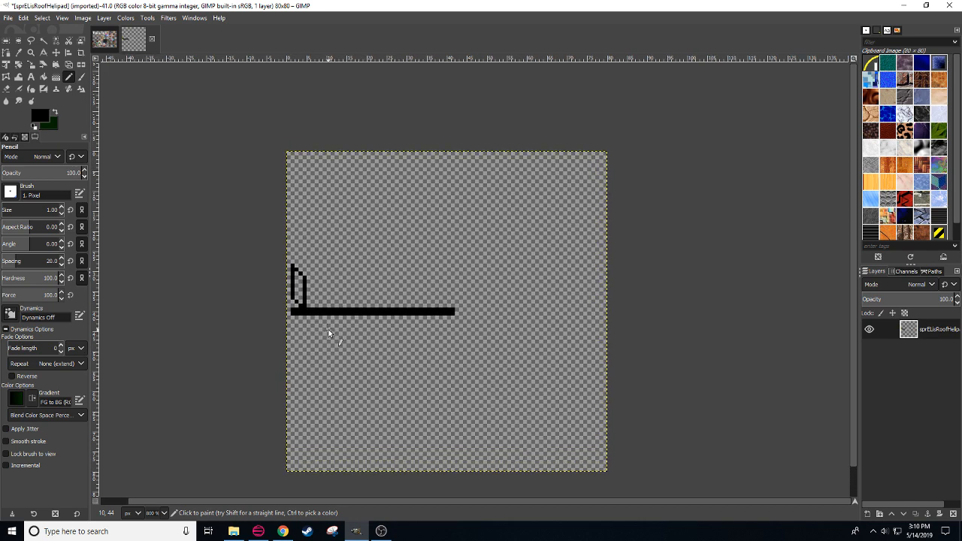
{"action": "key", "text": "r"}
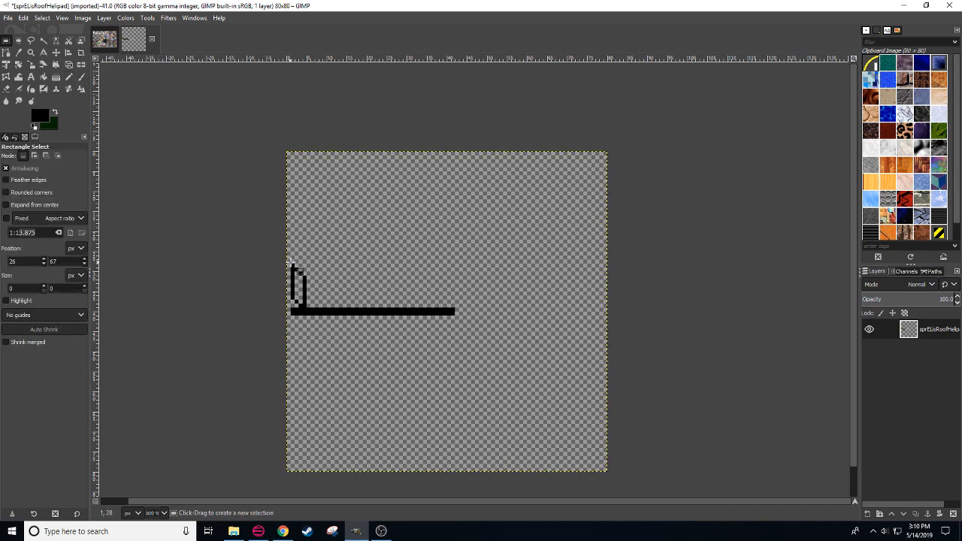
{"action": "left_click_drag", "start_coordinate": [292, 266], "coordinate": [292, 267]}
{"action": "key", "text": "n"}
{"action": "left_click", "coordinate": [296, 266]}
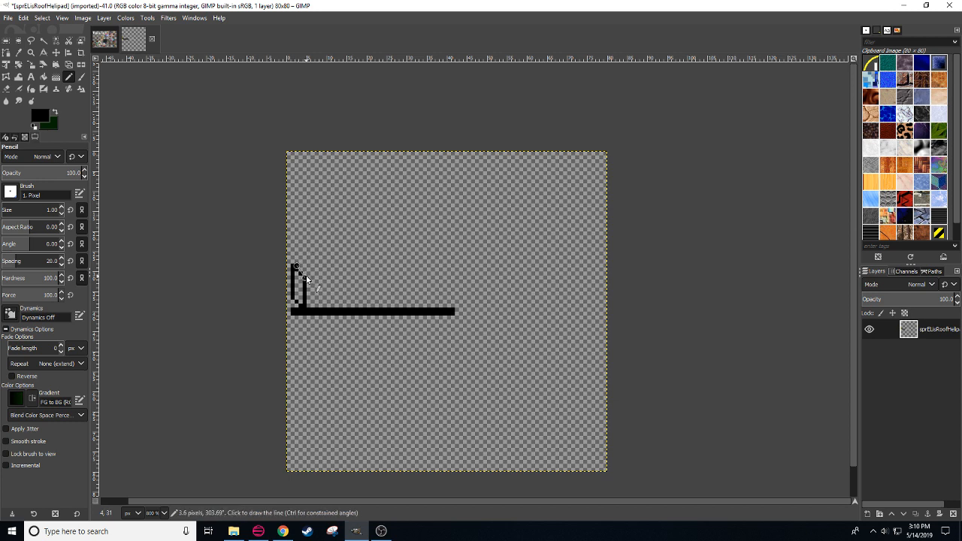
{"action": "key", "text": "shift+e"}
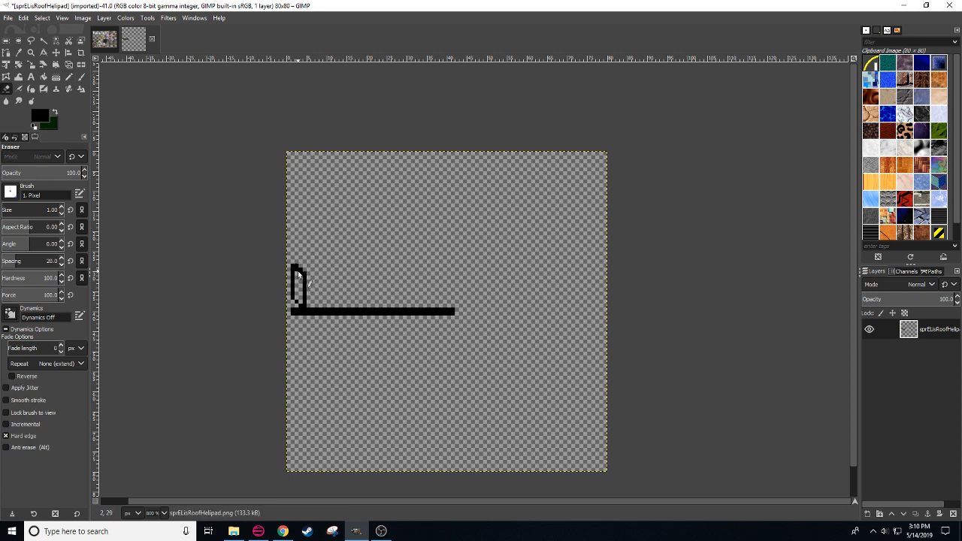
{"action": "left_click", "coordinate": [300, 275]}
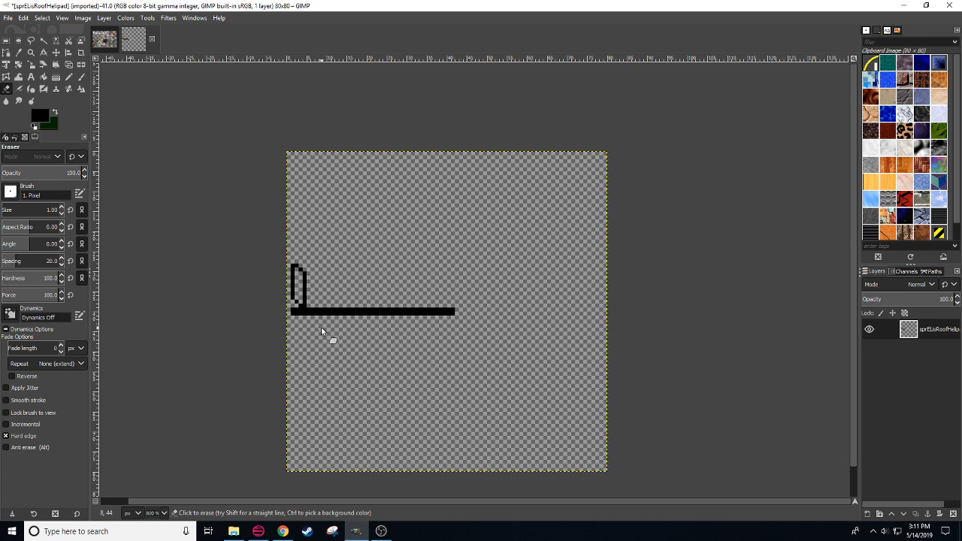
Step: Check the windmill photo in Chrome, and replace the blade outline with a horizontally flipped copy in the same spot in GIMP
{"action": "left_click", "coordinate": [282, 531]}
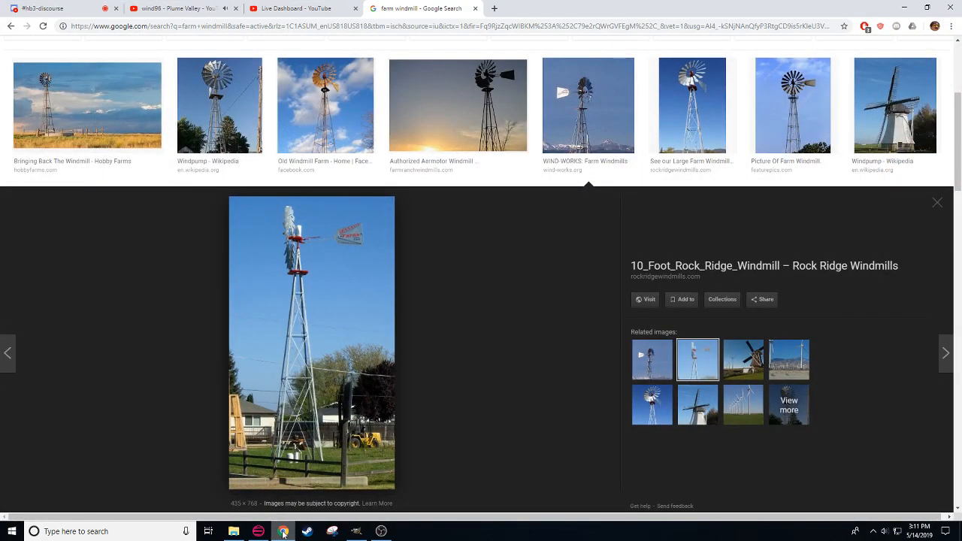
{"action": "left_click", "coordinate": [282, 531]}
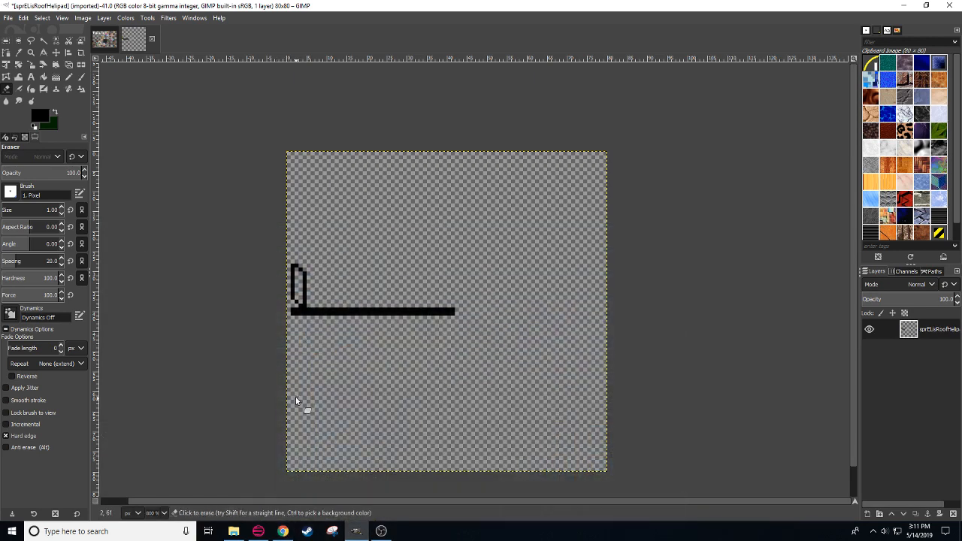
{"action": "key", "text": "r"}
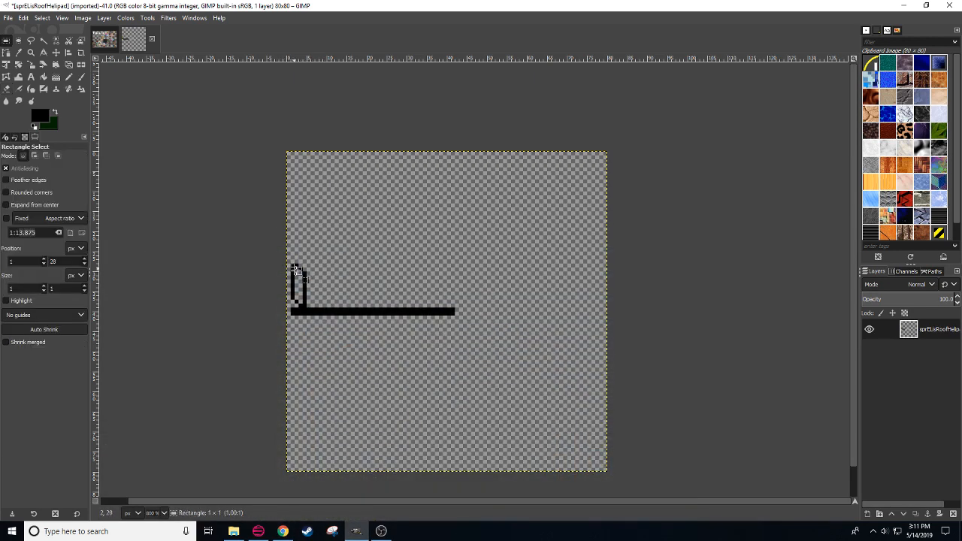
{"action": "left_click_drag", "start_coordinate": [291, 264], "coordinate": [314, 308]}
{"action": "key", "text": "ctrl+x"}
{"action": "key", "text": "ctrl+v"}
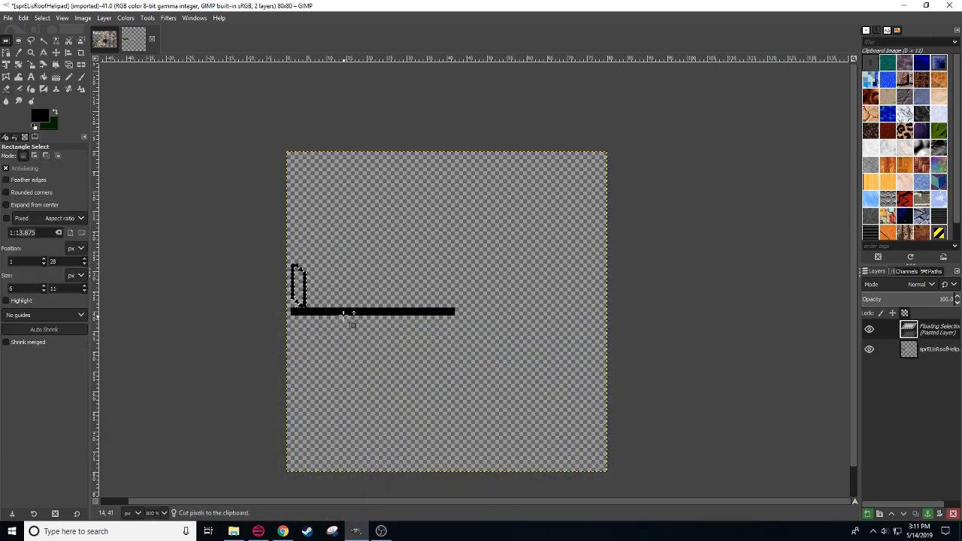
{"action": "key", "text": "shift+f"}
{"action": "left_click", "coordinate": [307, 294]}
{"action": "key", "text": "r"}
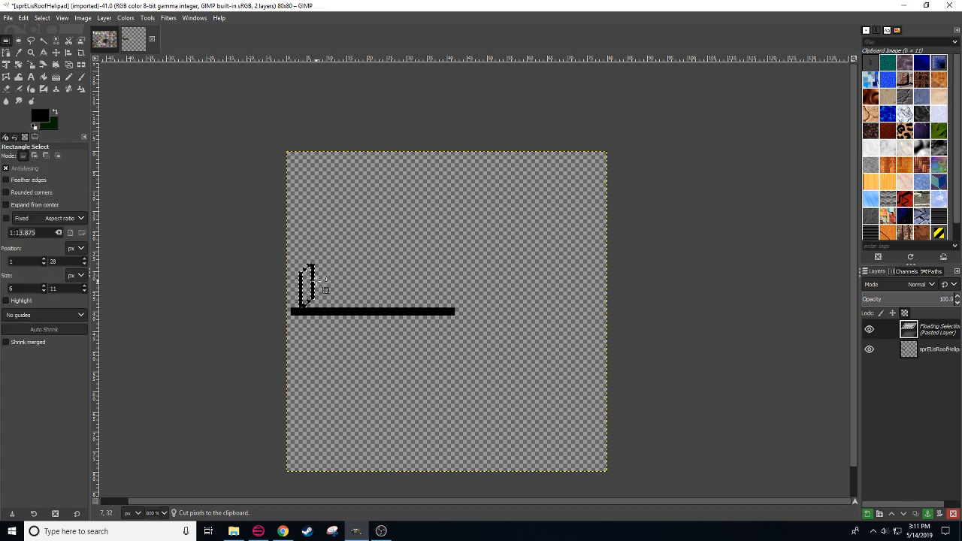
{"action": "mouse_move", "coordinate": [311, 285]}
{"action": "left_mouse_down"}
{"action": "mouse_move", "coordinate": [300, 279]}
{"action": "mouse_move", "coordinate": [313, 290]}
{"action": "left_mouse_up"}
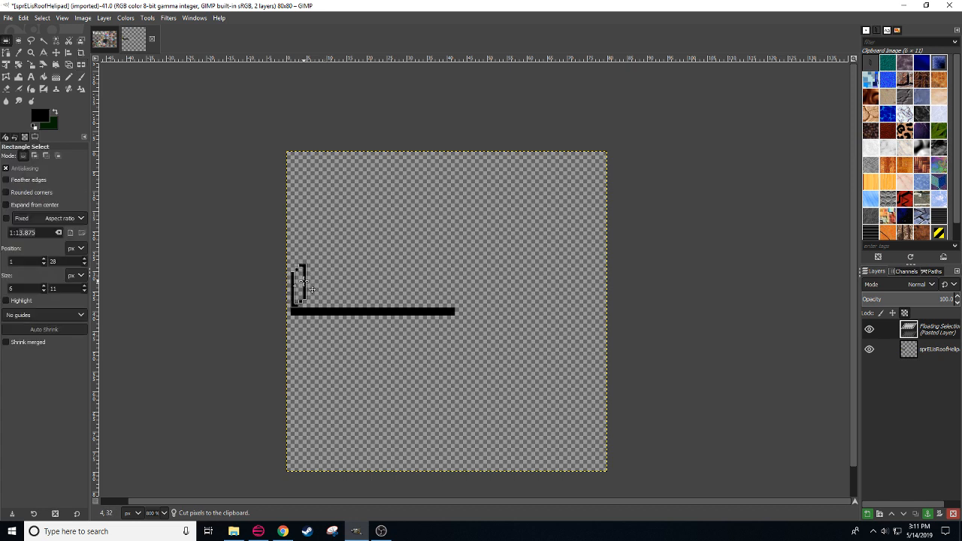
{"action": "left_click", "coordinate": [335, 257]}
{"action": "left_click_drag", "start_coordinate": [314, 236], "coordinate": [323, 235]}
{"action": "key", "text": "ctrl+v"}
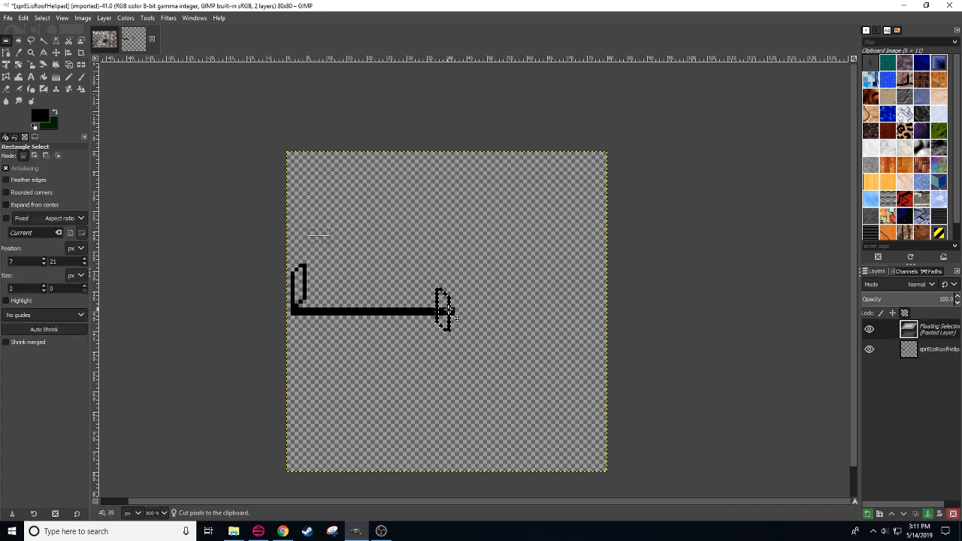
{"action": "key", "text": "ctrl+z"}
{"action": "key", "text": "ctrl+z"}
Step: Copy the flipped blade outline and place the duplicate directly above the first one at the bar's left end
{"action": "key", "text": "ctrl+c"}
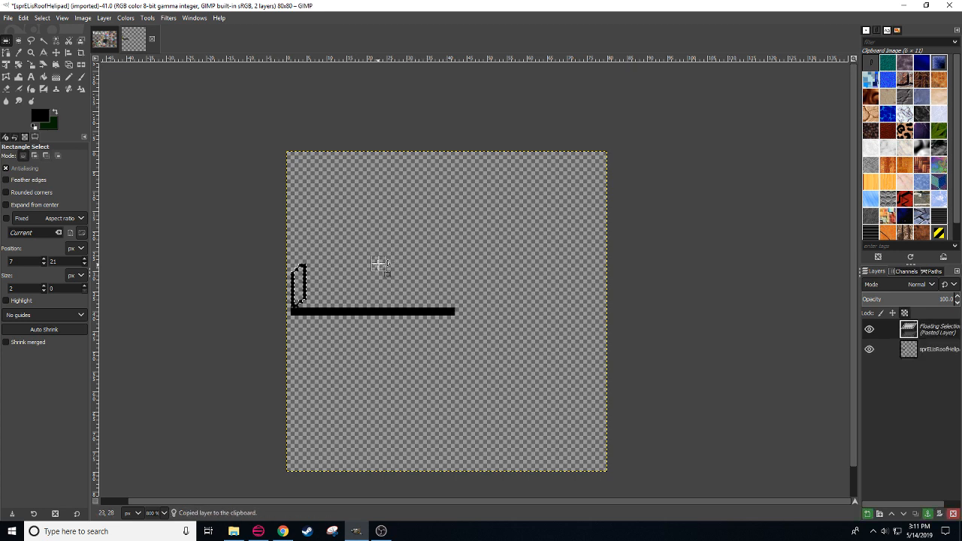
{"action": "left_click", "coordinate": [333, 225]}
{"action": "key", "text": "ctrl+v"}
{"action": "left_click_drag", "start_coordinate": [342, 235], "coordinate": [303, 242]}
{"action": "left_click", "coordinate": [339, 251]}
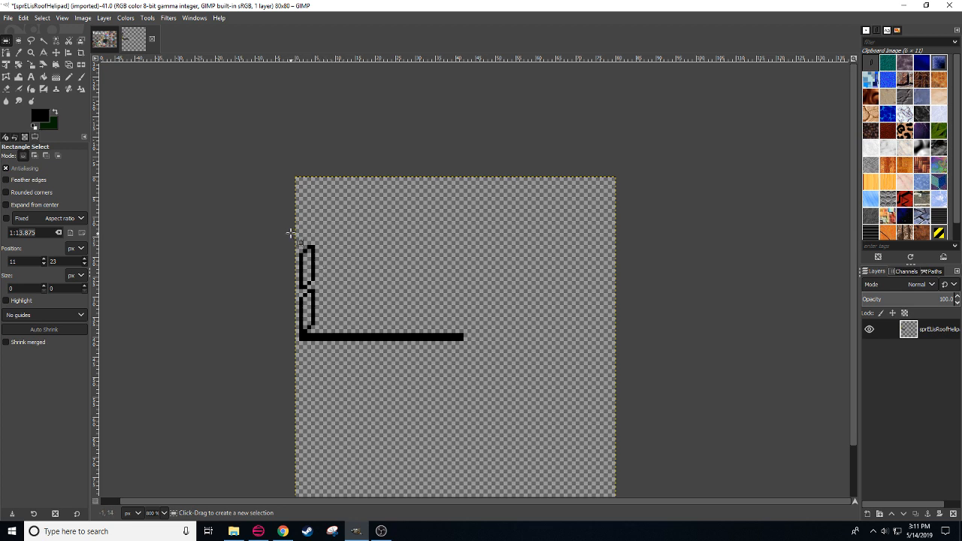
Step: Try lowering the upper blade copy by about 2 px so it overlaps the lower blade, and undo the move
{"action": "key", "text": "ctrl+z"}
{"action": "left_click_drag", "start_coordinate": [315, 257], "coordinate": [314, 264]}
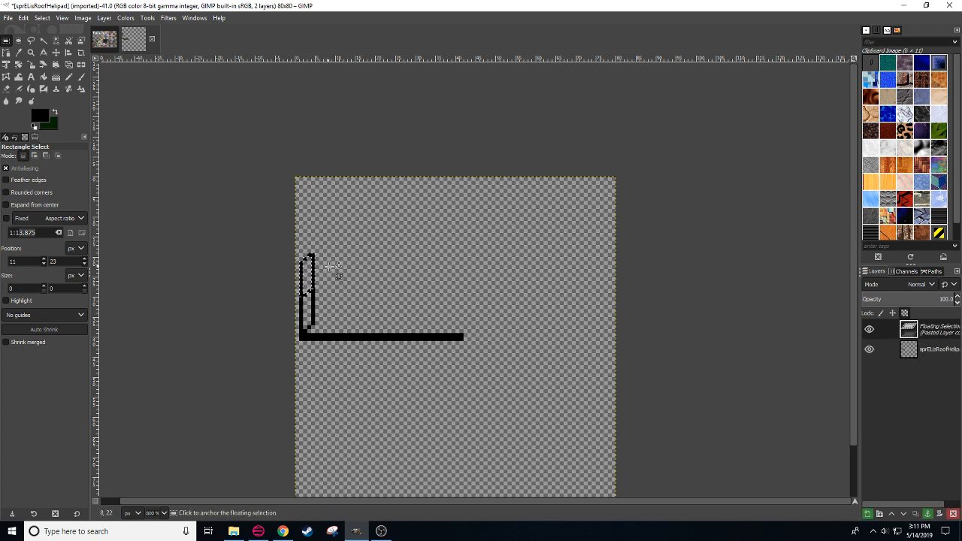
{"action": "left_click", "coordinate": [331, 266]}
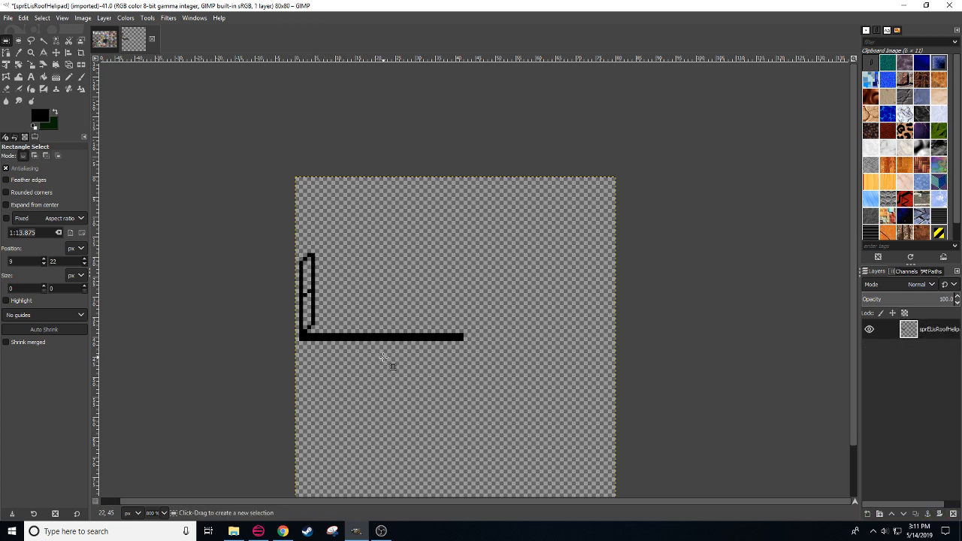
{"action": "left_click_drag", "start_coordinate": [363, 306], "coordinate": [367, 320]}
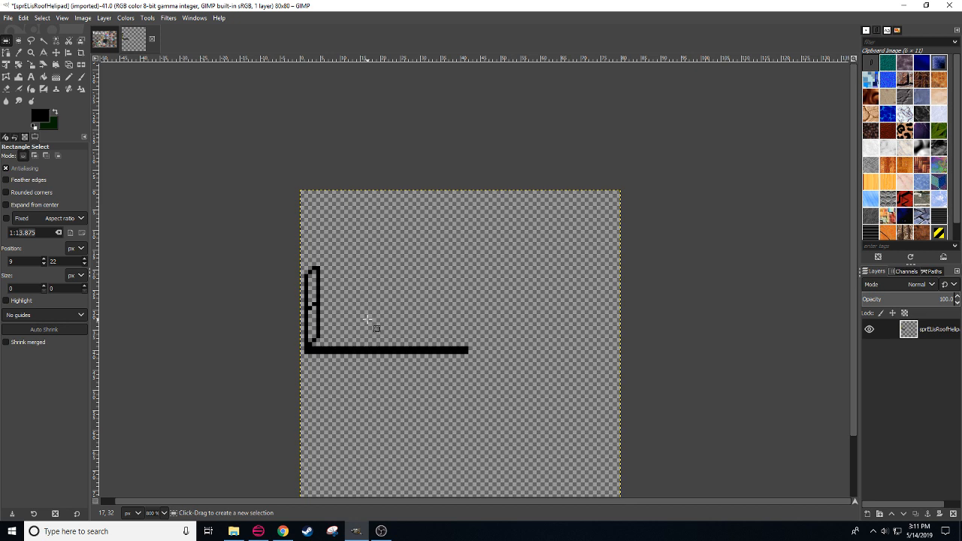
{"action": "key", "text": "ctrl+z"}
{"action": "key", "text": "ctrl+z"}
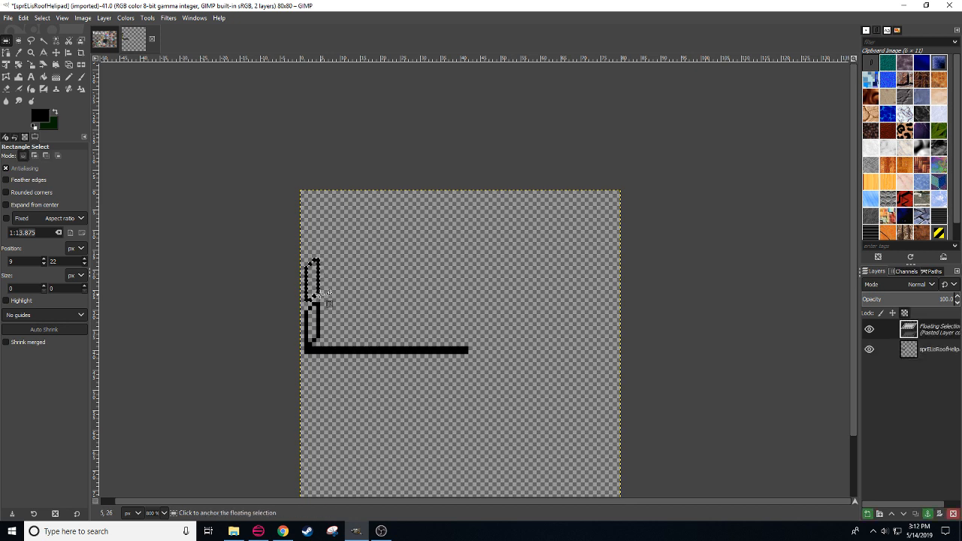
Step: Remove the floating upper blade copy from the canvas, keeping only the lower blade outline on the bar
{"action": "left_click_drag", "start_coordinate": [318, 280], "coordinate": [322, 283]}
{"action": "key", "text": "ctrl+x"}
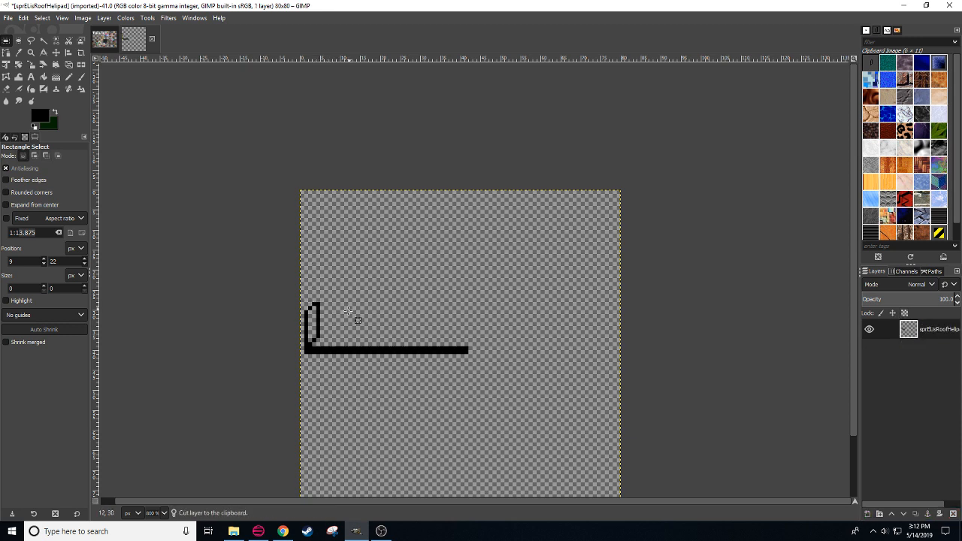
Step: Try drawing a second blade outline above the existing one with straight one-pixel black pencil lines, and undo it
{"action": "key", "text": "n"}
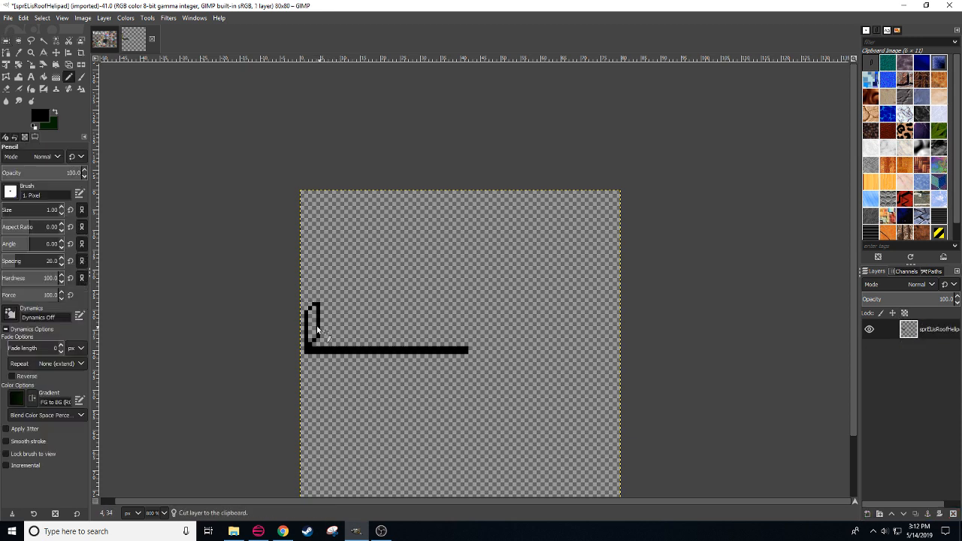
{"action": "left_click", "coordinate": [310, 273], "text": "shift"}
{"action": "left_click", "coordinate": [324, 277], "text": "shift"}
{"action": "key", "text": "ctrl+z"}
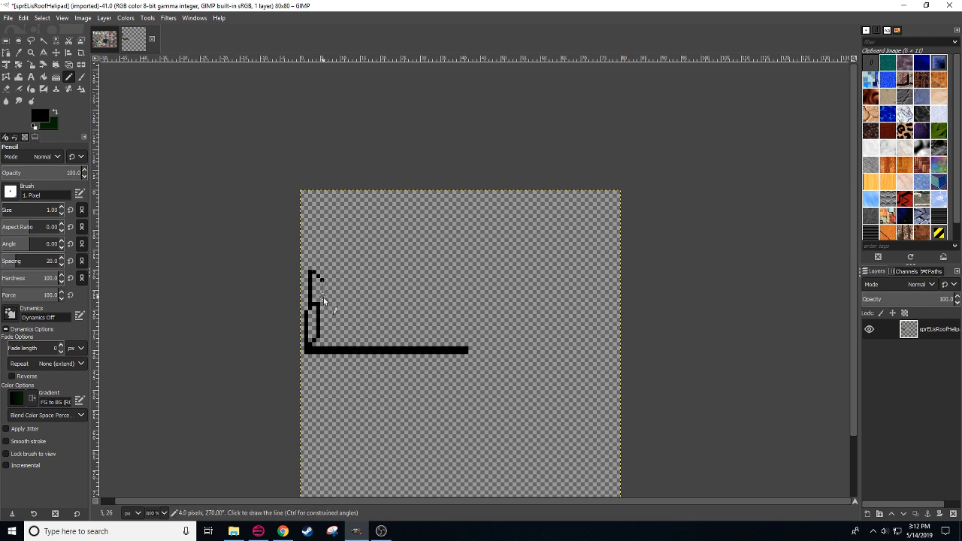
{"action": "left_click", "coordinate": [323, 304], "text": "shift"}
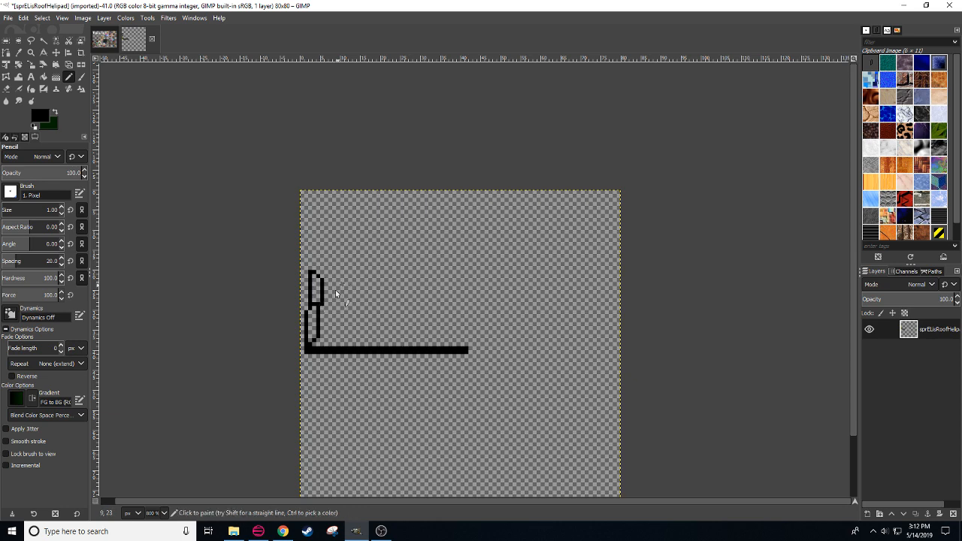
{"action": "scroll", "coordinate": [377, 323], "scroll_direction": "down", "scroll_amount": 3}
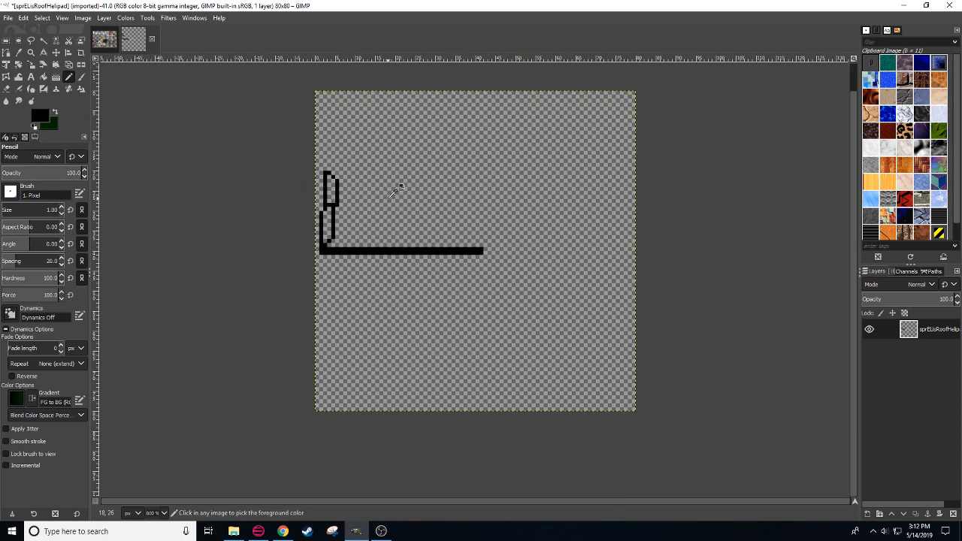
{"action": "key", "text": "ctrl+z"}
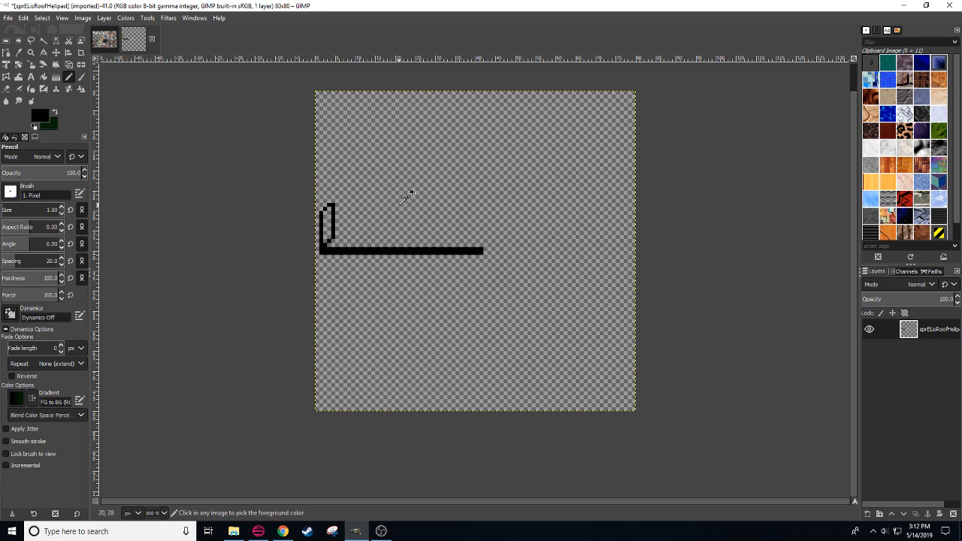
Step: Switch to Chrome, search Google Images for "farm windmill top down", and look through the results for a view from above
{"action": "left_click", "coordinate": [282, 531]}
{"action": "left_click", "coordinate": [219, 71]}
{"action": "scroll", "coordinate": [347, 278], "scroll_direction": "up", "scroll_amount": 5}
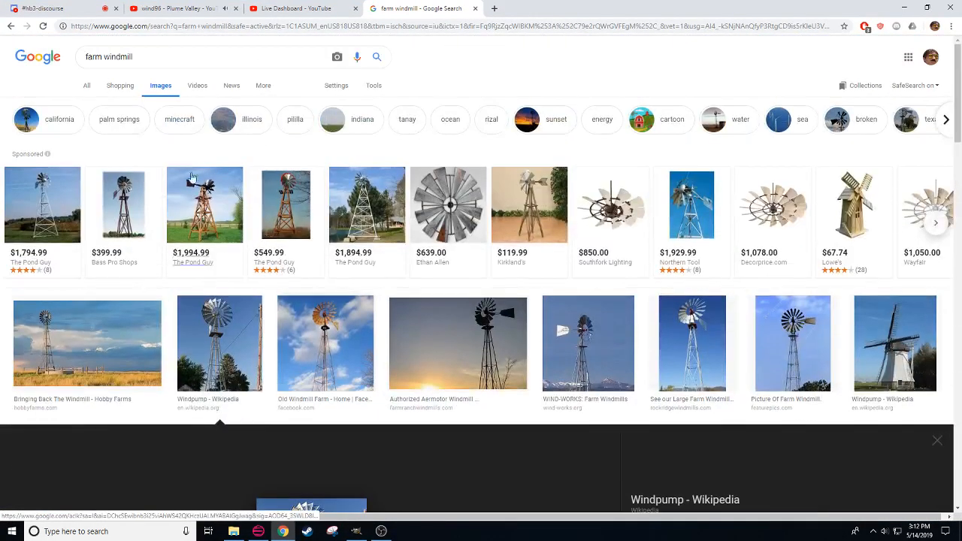
{"action": "left_click", "coordinate": [163, 63]}
{"action": "type", "text": "top down"}
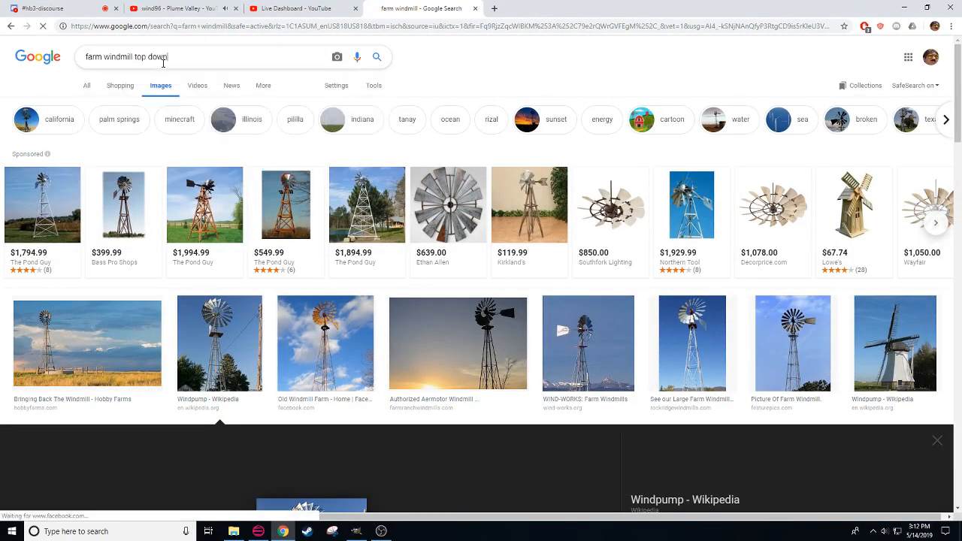
{"action": "key", "text": "Return"}
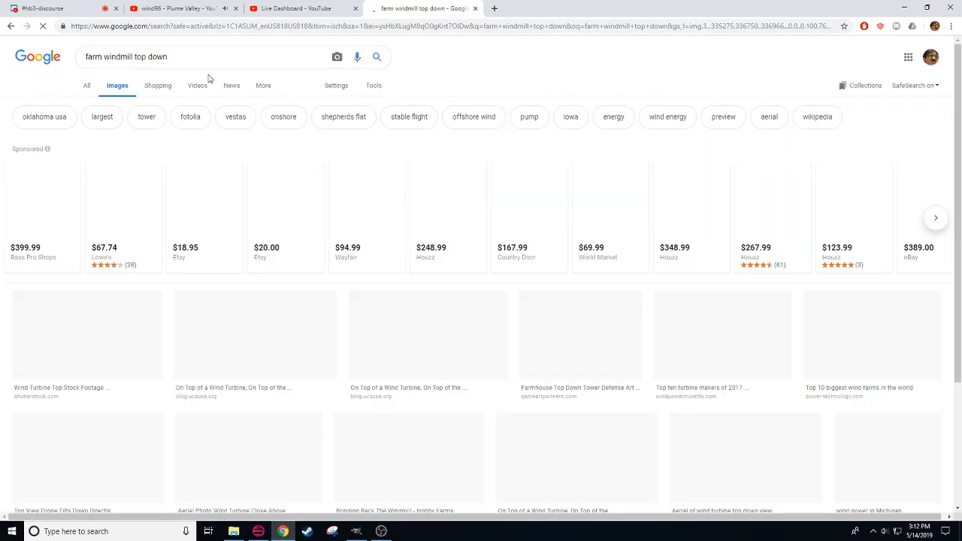
{"action": "scroll", "coordinate": [447, 413], "scroll_direction": "down", "scroll_amount": 6}
{"action": "scroll", "coordinate": [446, 413], "scroll_direction": "down", "scroll_amount": 8}
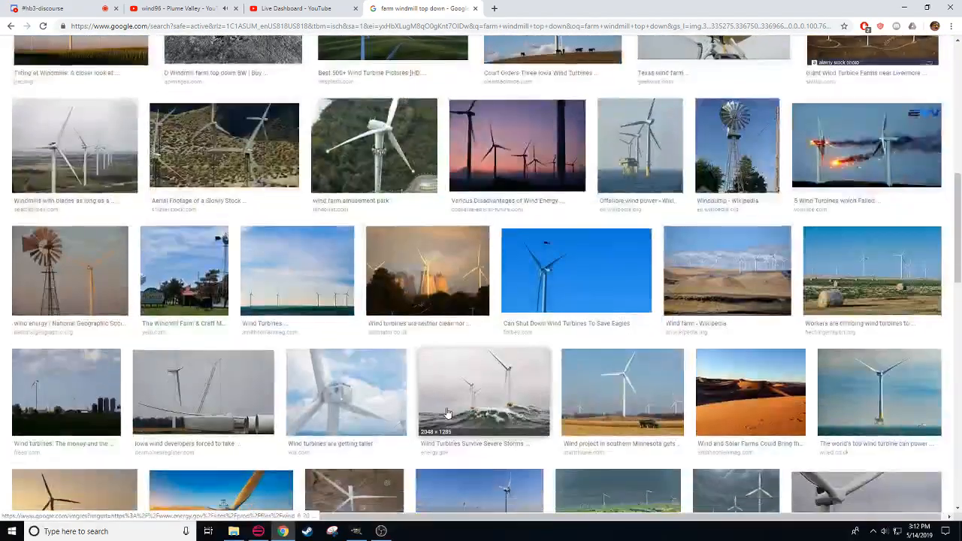
{"action": "scroll", "coordinate": [446, 414], "scroll_direction": "up", "scroll_amount": 15}
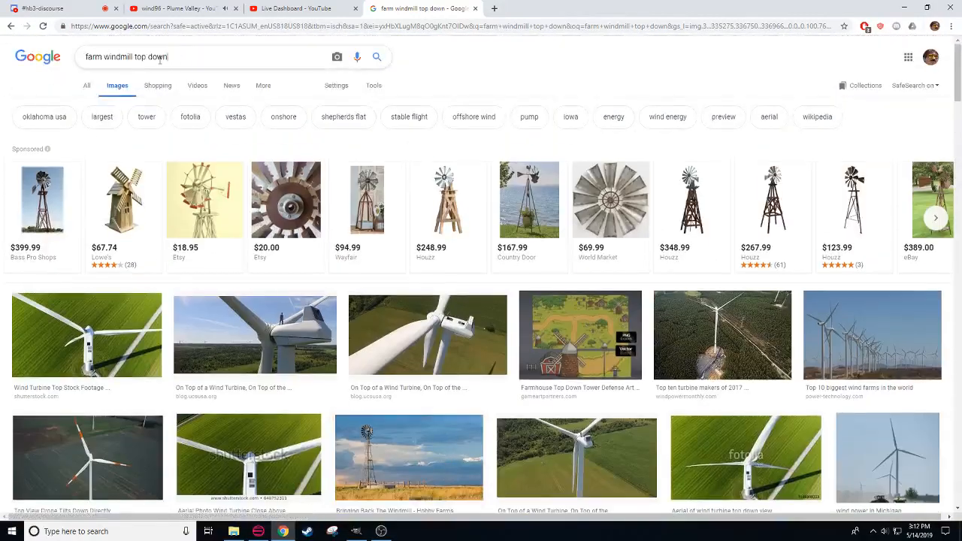
Step: Search Google Images for "farm windmill pixel art" and preview the Game Art windmill with the wooden balcony
{"action": "left_click_drag", "start_coordinate": [169, 58], "coordinate": [138, 60]}
{"action": "key", "text": "BackSpace"}
{"action": "type", "text": "p"}
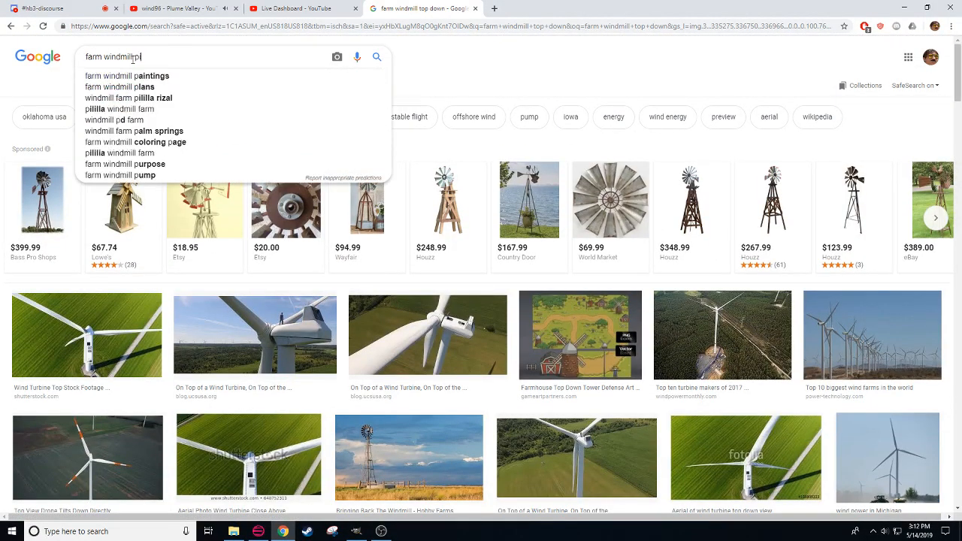
{"action": "type", "text": "ixel art"}
{"action": "key", "text": "Return"}
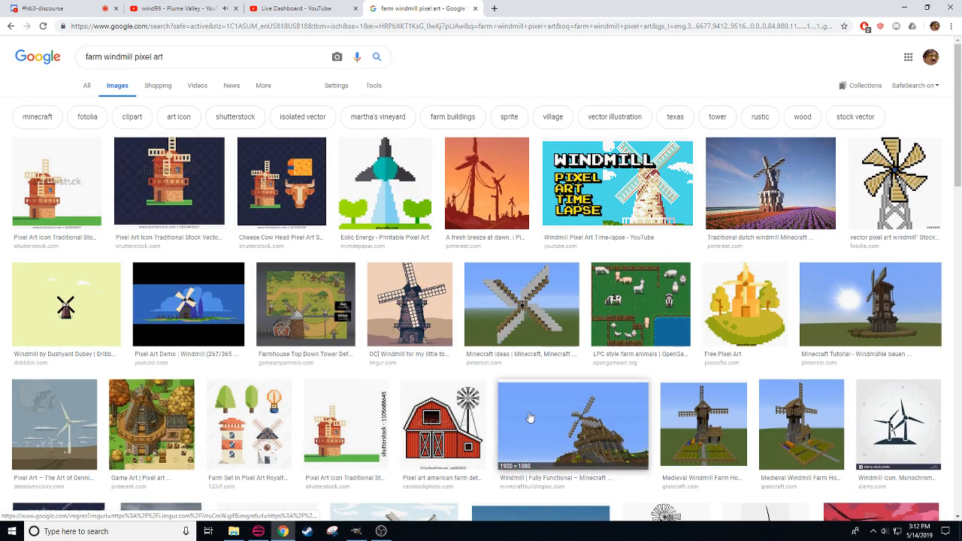
{"action": "scroll", "coordinate": [519, 418], "scroll_direction": "down", "scroll_amount": 2}
{"action": "left_click", "coordinate": [152, 278]}
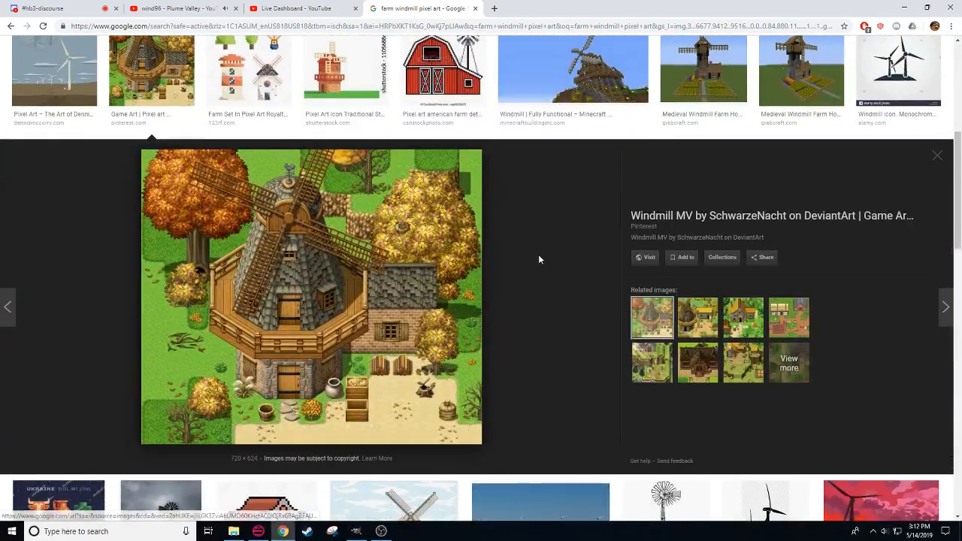
{"action": "scroll", "coordinate": [593, 294], "scroll_direction": "up", "scroll_amount": 2}
{"action": "scroll", "coordinate": [628, 334], "scroll_direction": "up", "scroll_amount": 2}
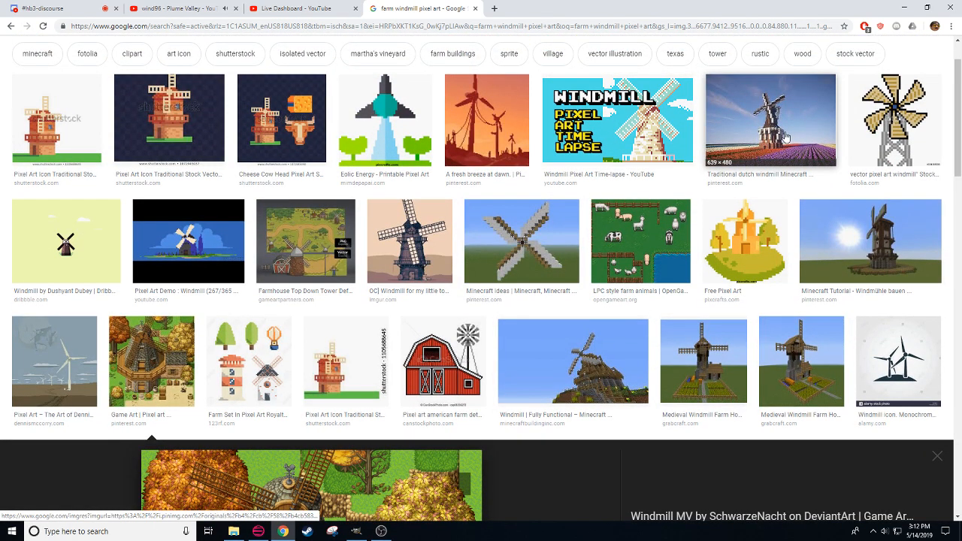
Step: Look further through the pixel art results and preview the Backyard Barns farm windmill to examine its wheel and tower
{"action": "scroll", "coordinate": [473, 369], "scroll_direction": "down", "scroll_amount": 5}
{"action": "scroll", "coordinate": [478, 370], "scroll_direction": "down", "scroll_amount": 5}
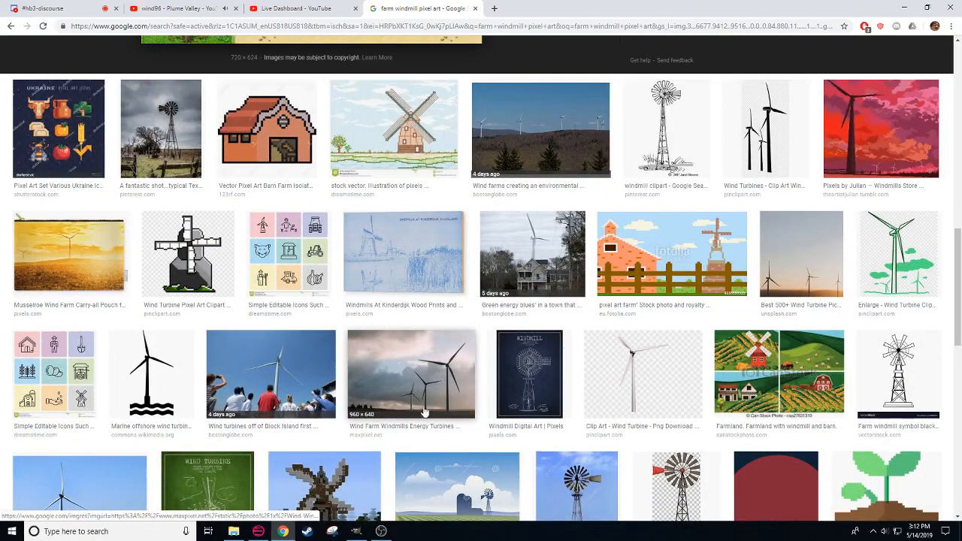
{"action": "scroll", "coordinate": [475, 321], "scroll_direction": "down", "scroll_amount": 4}
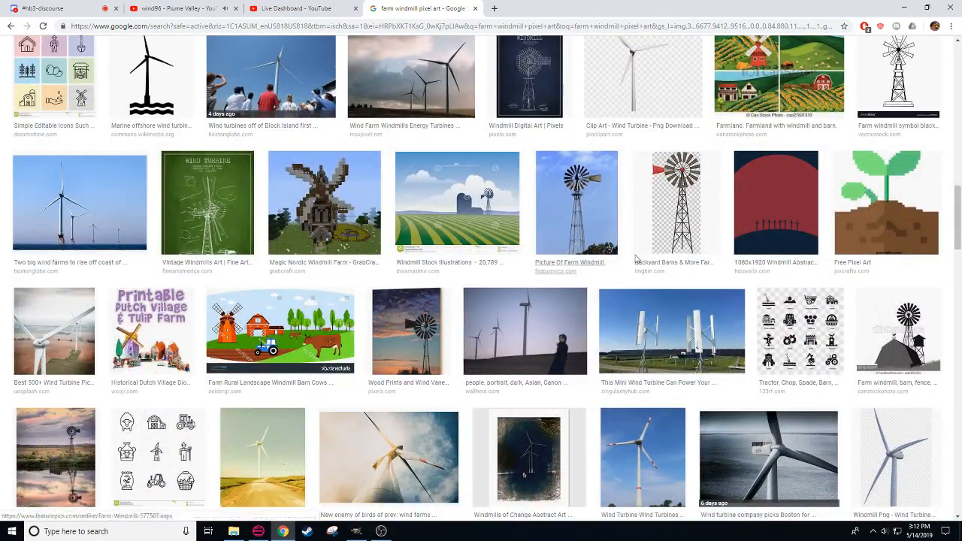
{"action": "left_click", "coordinate": [685, 214]}
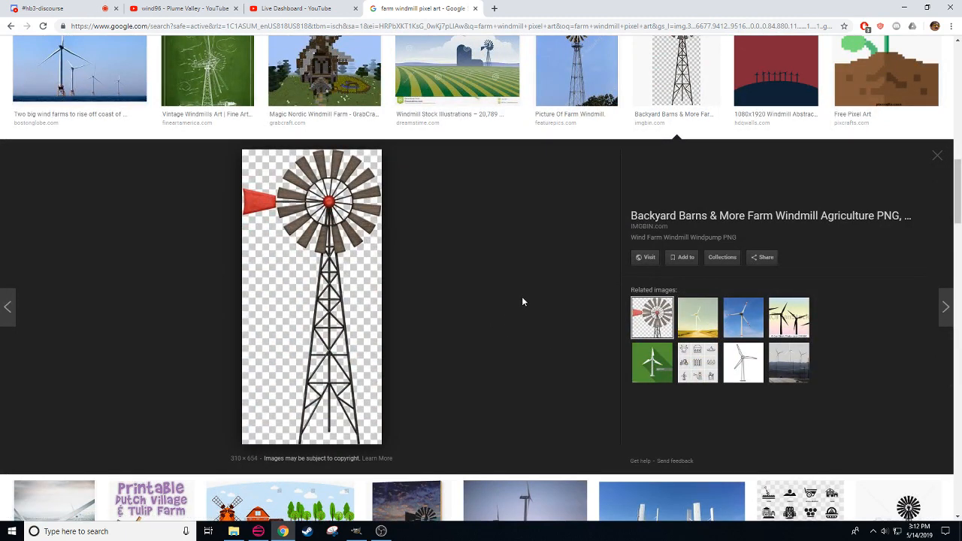
{"action": "scroll", "coordinate": [474, 358], "scroll_direction": "down", "scroll_amount": 3}
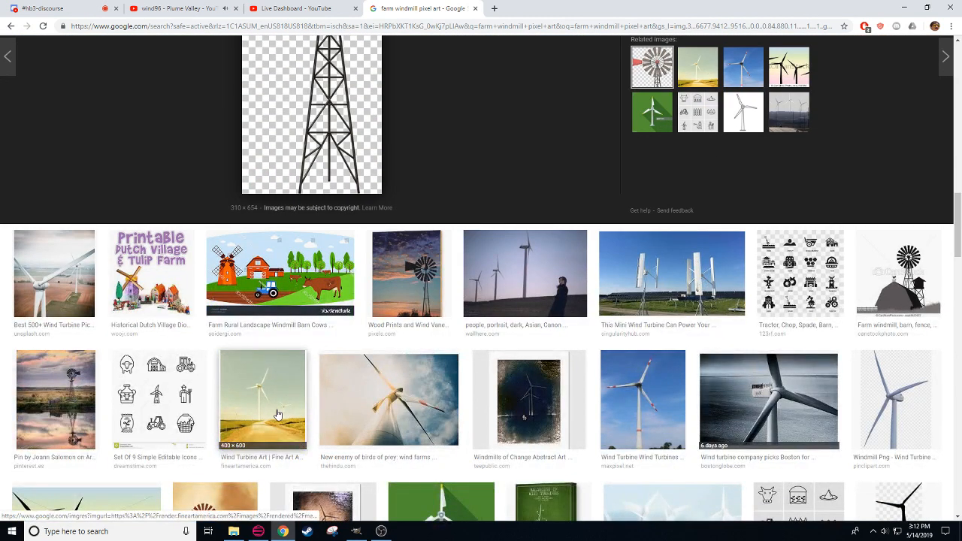
{"action": "scroll", "coordinate": [274, 412], "scroll_direction": "down", "scroll_amount": 4}
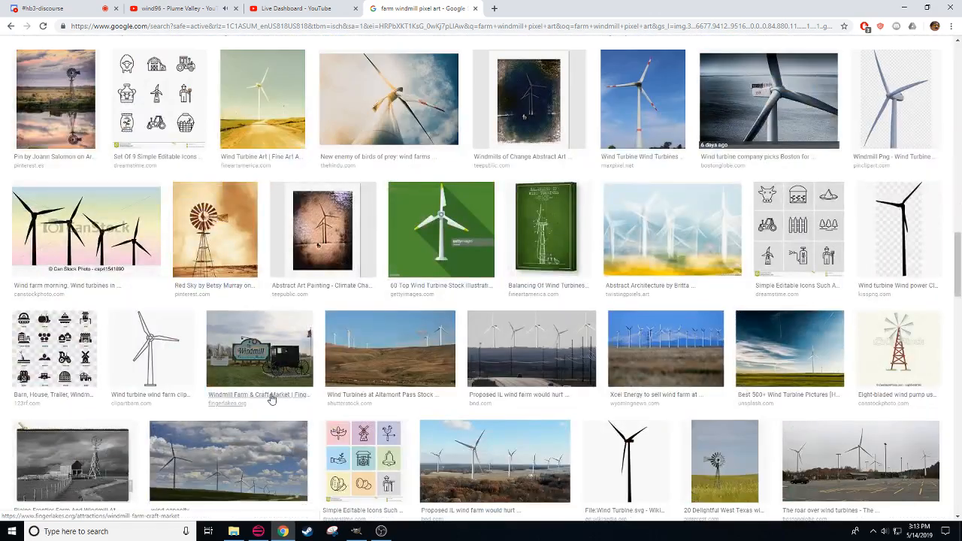
{"action": "scroll", "coordinate": [272, 399], "scroll_direction": "down", "scroll_amount": 10}
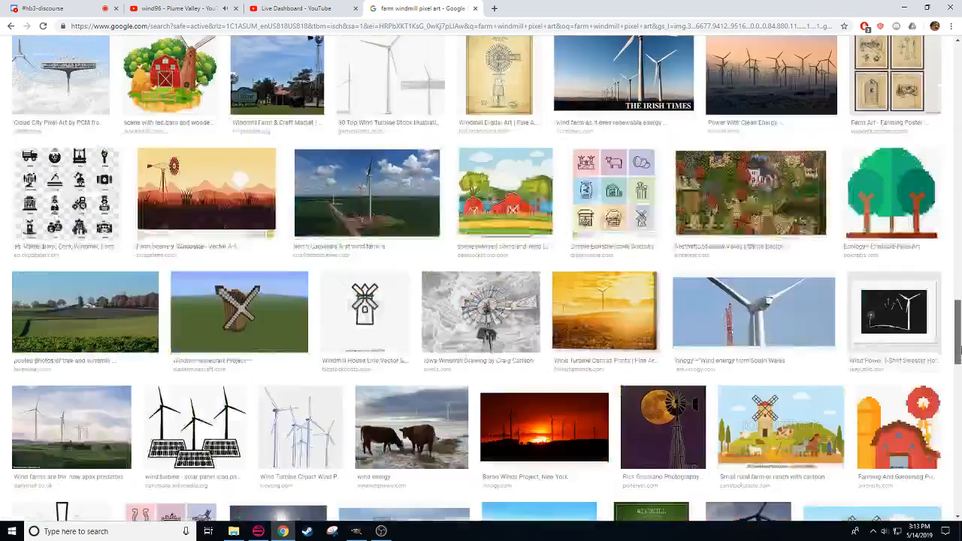
{"action": "left_click_drag", "start_coordinate": [958, 332], "coordinate": [957, 226]}
{"action": "scroll", "coordinate": [513, 336], "scroll_direction": "up", "scroll_amount": 5}
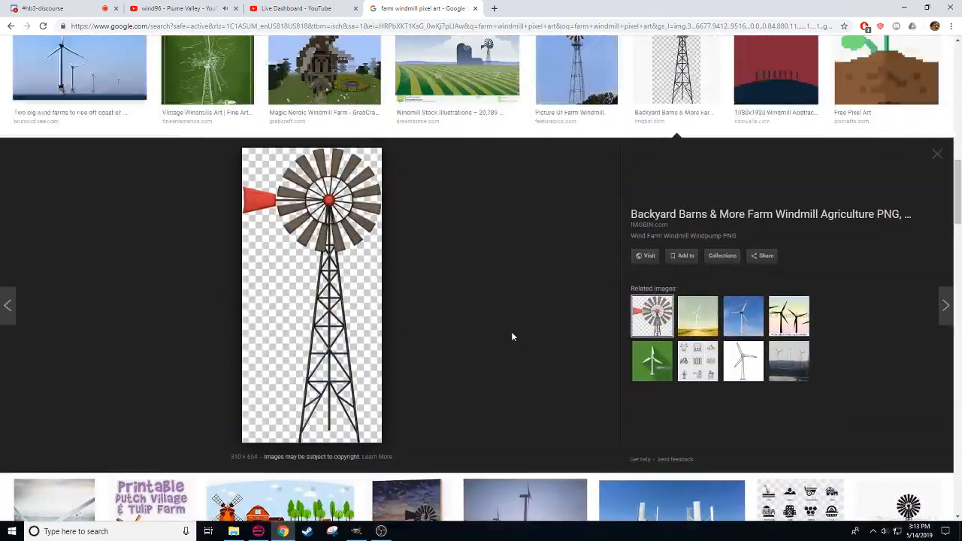
{"action": "scroll", "coordinate": [511, 337], "scroll_direction": "up", "scroll_amount": 6}
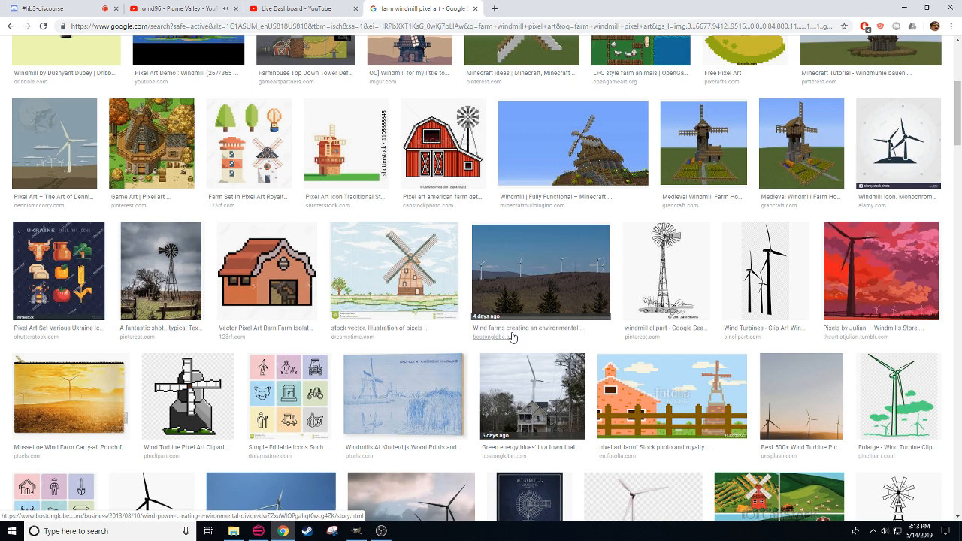
Step: Preview the "Pixel Art Demo : Windmill" result, reopen the Windmill MV preview, and close the extra tab opened from it
{"action": "mouse_move", "coordinate": [268, 539]}
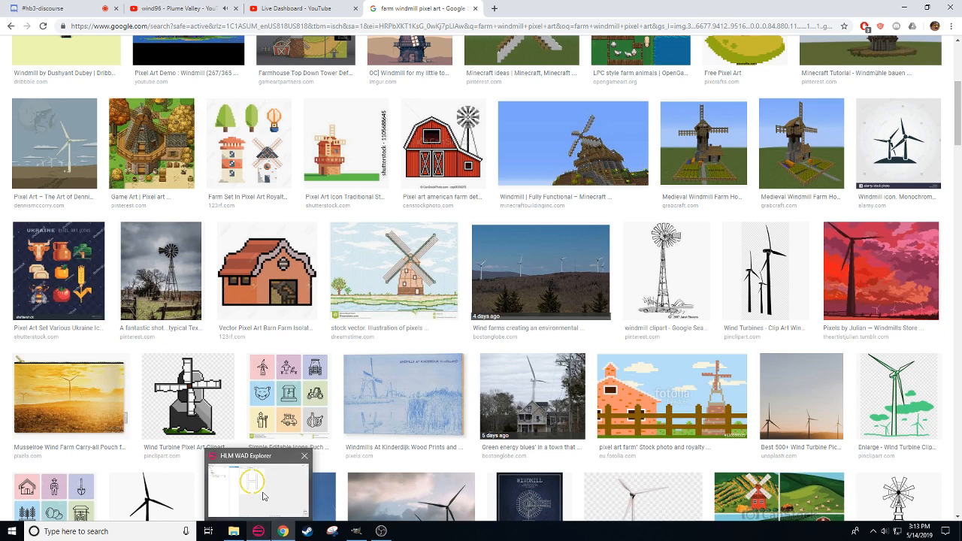
{"action": "scroll", "coordinate": [567, 386], "scroll_direction": "up", "scroll_amount": 1}
{"action": "scroll", "coordinate": [567, 386], "scroll_direction": "up", "scroll_amount": 4}
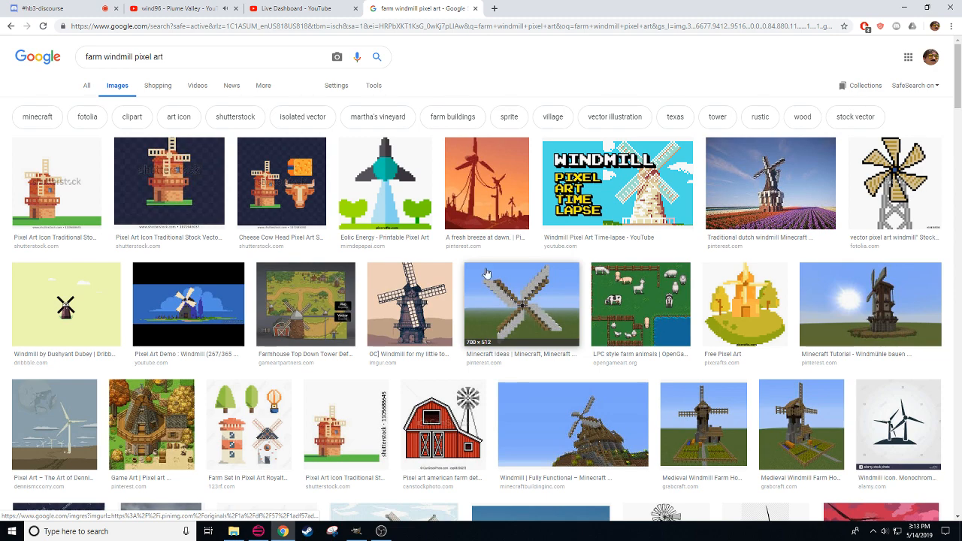
{"action": "left_click", "coordinate": [170, 309]}
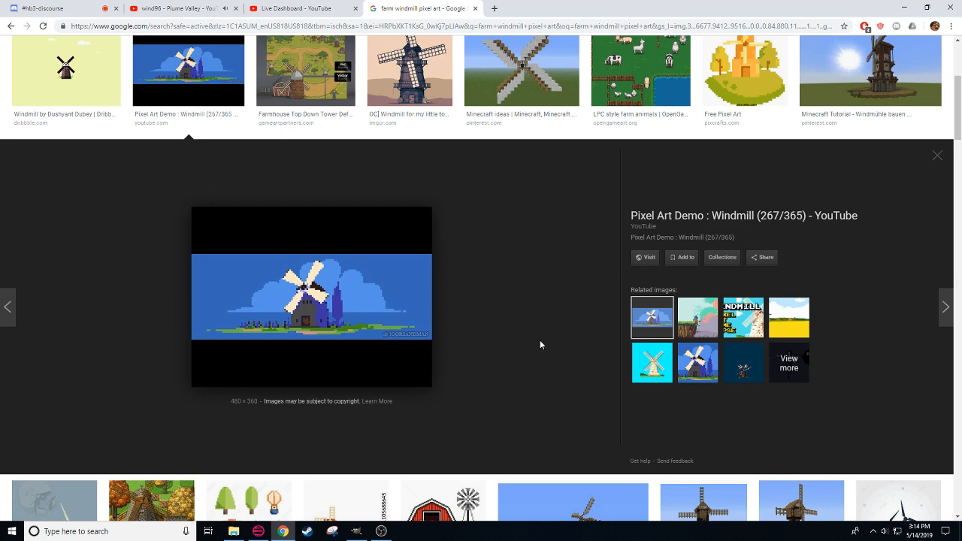
{"action": "scroll", "coordinate": [740, 225], "scroll_direction": "down", "scroll_amount": 3}
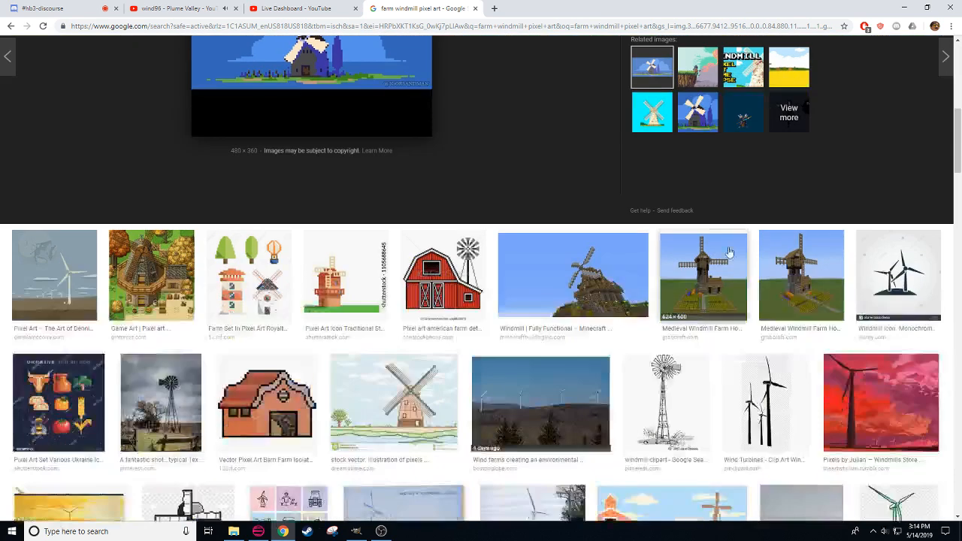
{"action": "left_click", "coordinate": [151, 294]}
{"action": "left_click", "coordinate": [257, 112]}
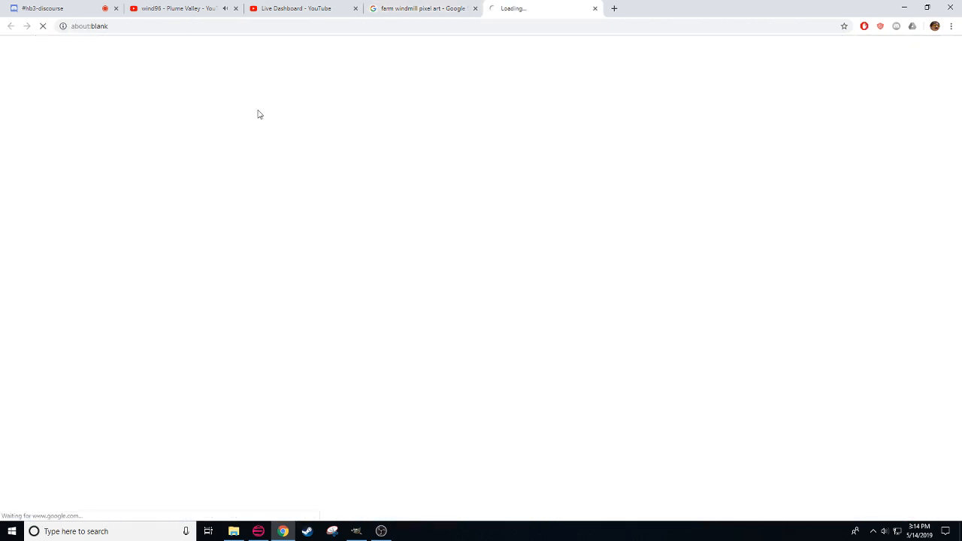
{"action": "left_click", "coordinate": [594, 9]}
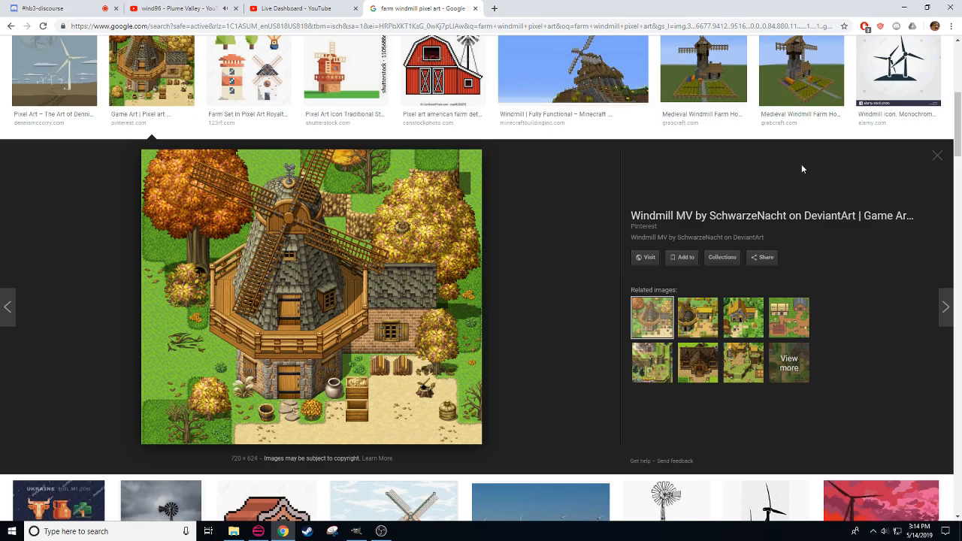
Step: Browse more of the pixel art results and preview the "Farm Set In Pixel Art" image for its windmill
{"action": "scroll", "coordinate": [800, 167], "scroll_direction": "down", "scroll_amount": 4}
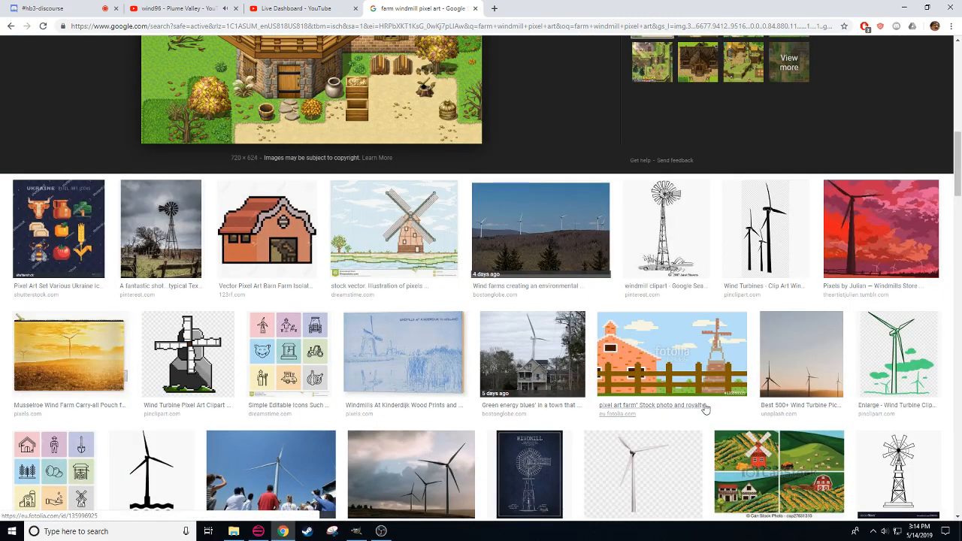
{"action": "scroll", "coordinate": [570, 356], "scroll_direction": "down", "scroll_amount": 2}
{"action": "scroll", "coordinate": [571, 356], "scroll_direction": "down", "scroll_amount": 5}
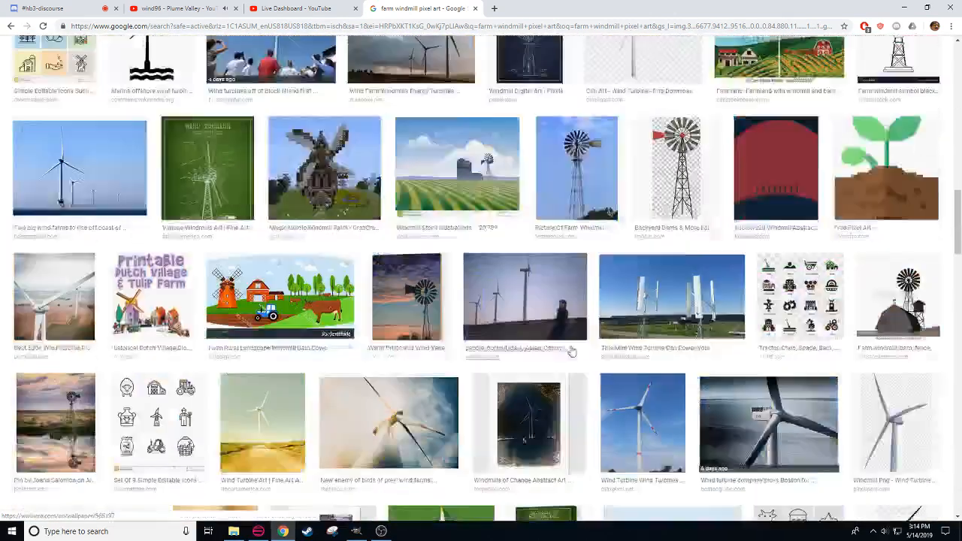
{"action": "scroll", "coordinate": [570, 350], "scroll_direction": "up", "scroll_amount": 9}
{"action": "scroll", "coordinate": [570, 350], "scroll_direction": "up", "scroll_amount": 6}
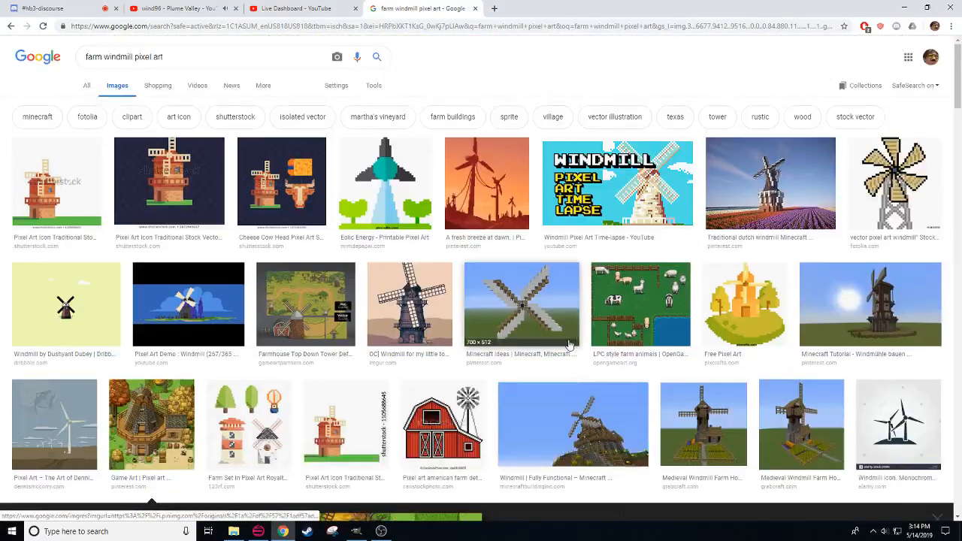
{"action": "left_click", "coordinate": [248, 418]}
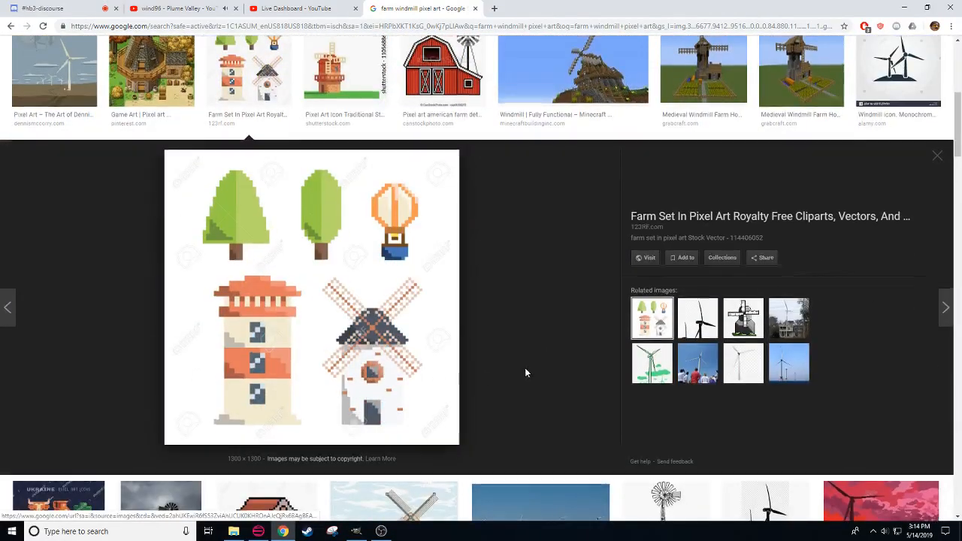
{"action": "scroll", "coordinate": [525, 371], "scroll_direction": "up", "scroll_amount": 5}
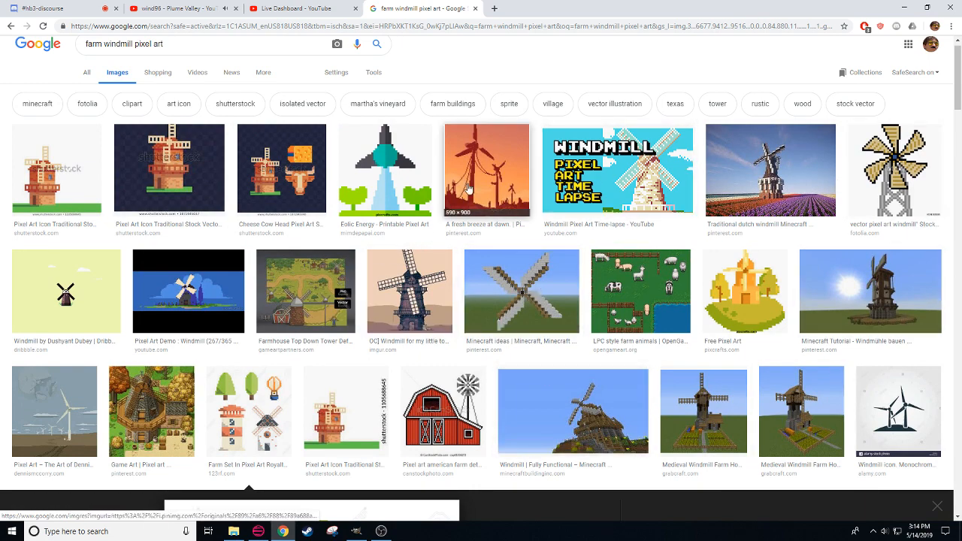
Step: Return to the "farm windmill top down" image results and look through them for an overhead windmill reference
{"action": "left_click", "coordinate": [10, 26]}
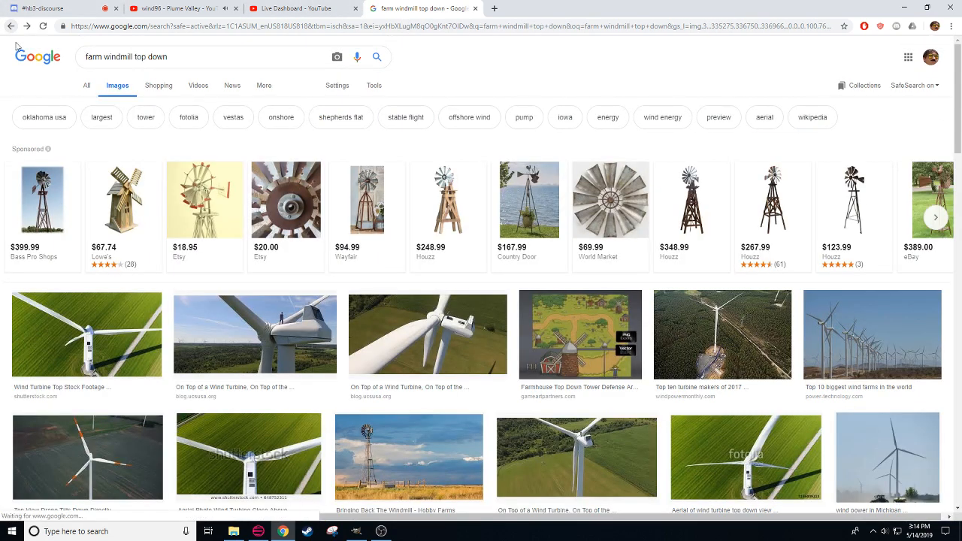
{"action": "scroll", "coordinate": [167, 206], "scroll_direction": "down", "scroll_amount": 2}
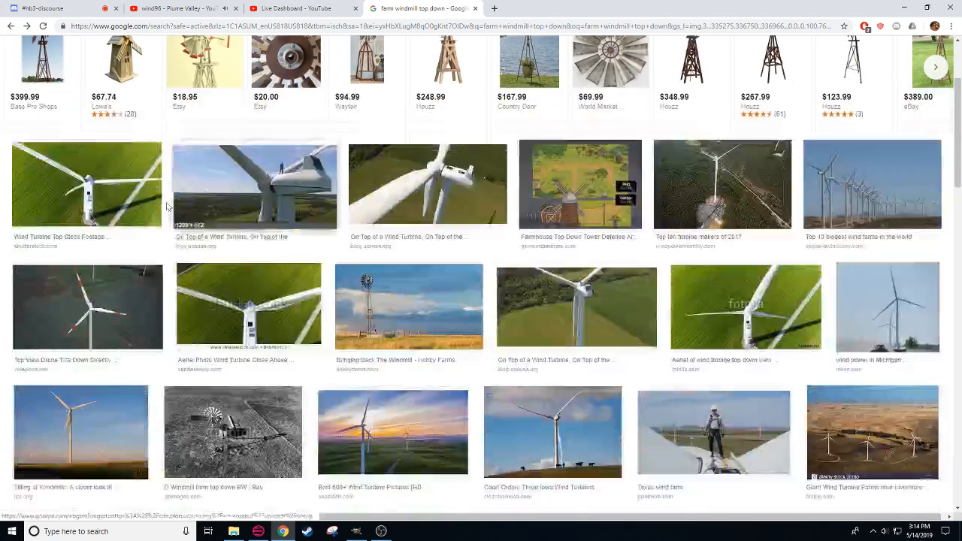
Step: Return to the farm windmill image results and view the Windmill & Solar Pumps Central Texas photo as reference for the sprite
{"action": "left_click", "coordinate": [11, 26]}
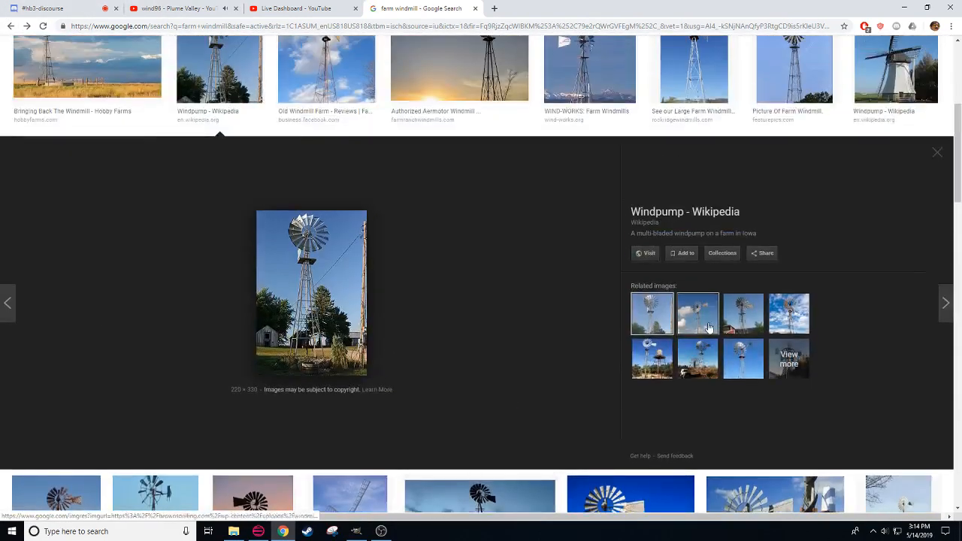
{"action": "left_click", "coordinate": [708, 327]}
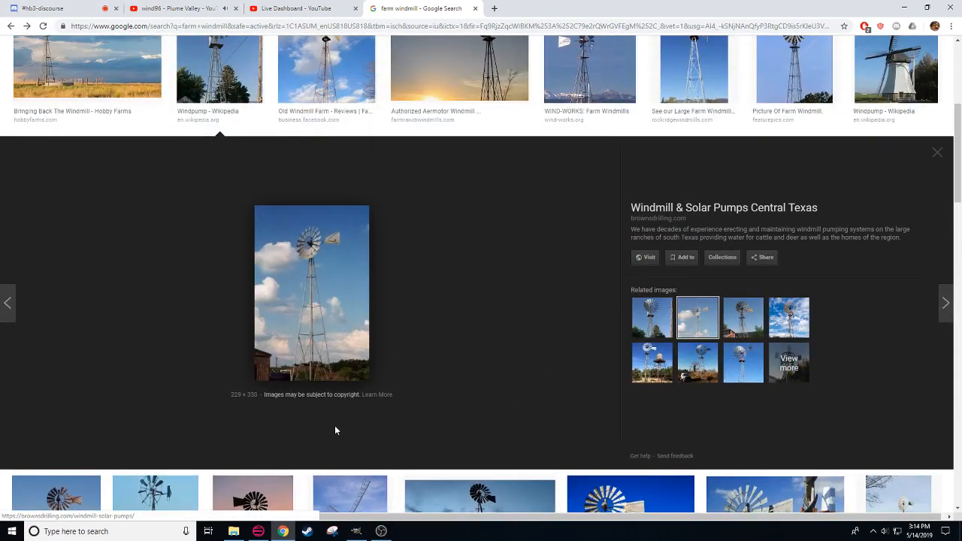
{"action": "key", "text": "alt+Tab"}
{"action": "left_click_drag", "start_coordinate": [263, 384], "coordinate": [261, 429]}
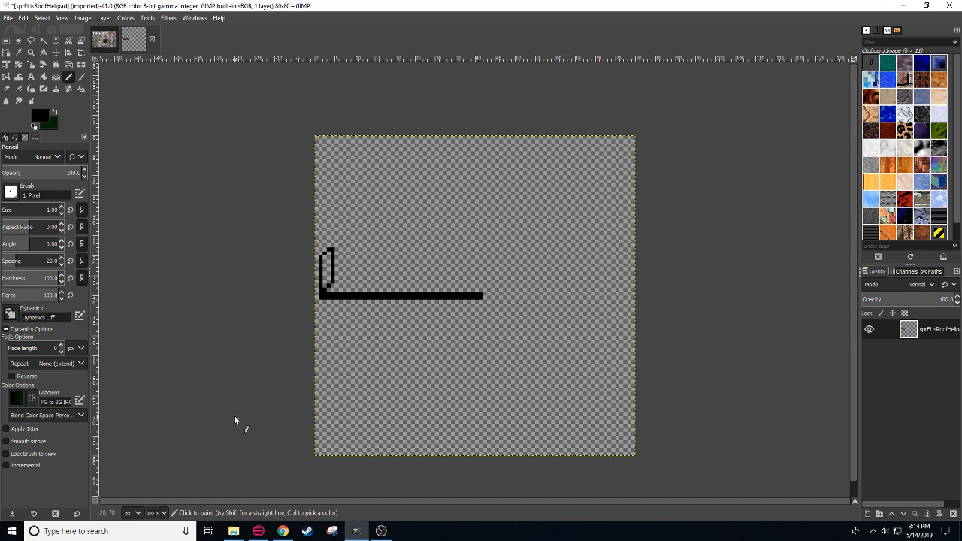
Step: Browse more farm windmill photos in Chrome, opening the sunset silhouette and the Old Farm Windmill stock photo to study the blades
{"action": "left_click", "coordinate": [283, 531]}
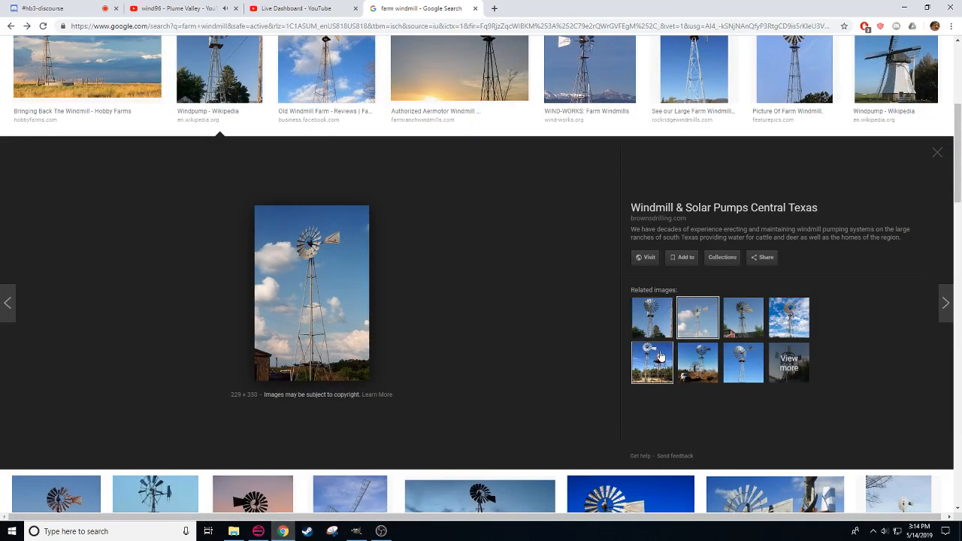
{"action": "scroll", "coordinate": [552, 353], "scroll_direction": "down", "scroll_amount": 3}
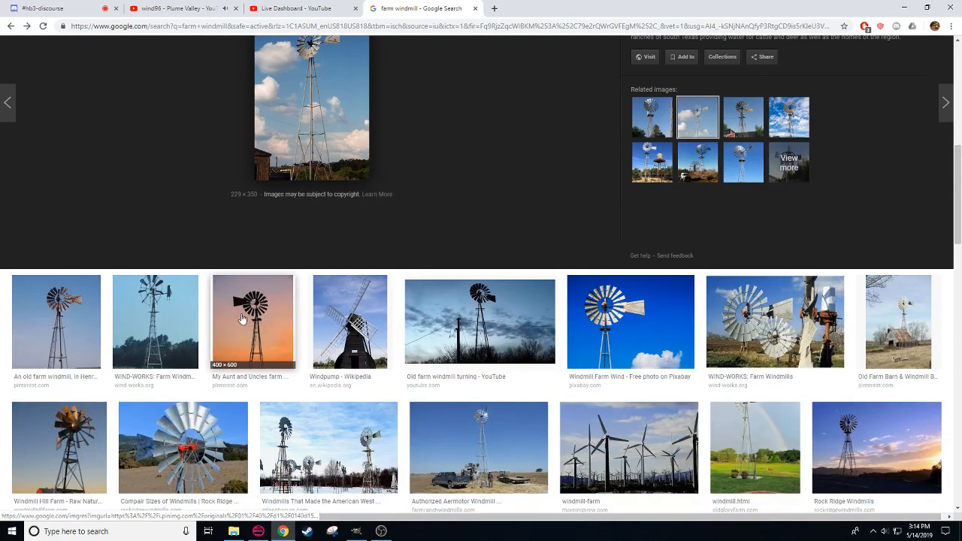
{"action": "left_click", "coordinate": [253, 314]}
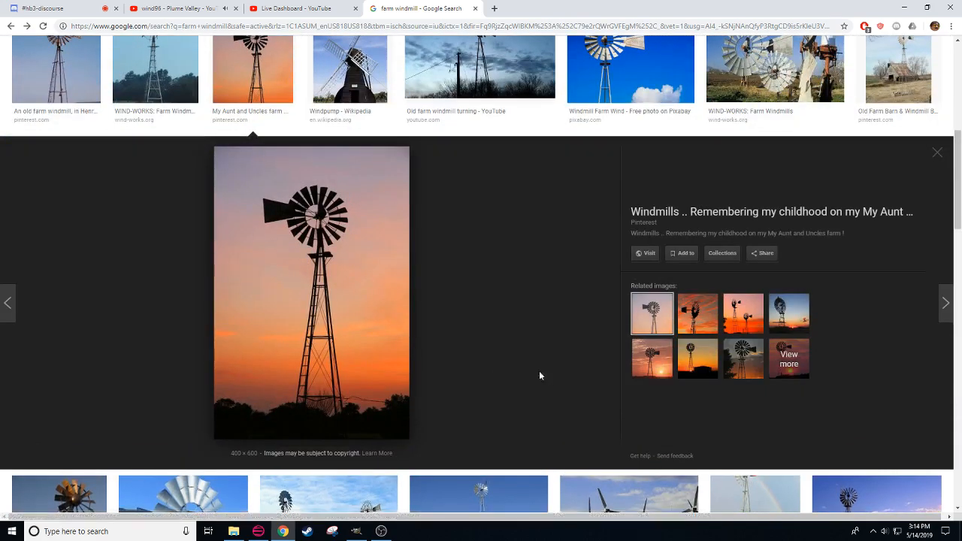
{"action": "scroll", "coordinate": [530, 370], "scroll_direction": "down", "scroll_amount": 5}
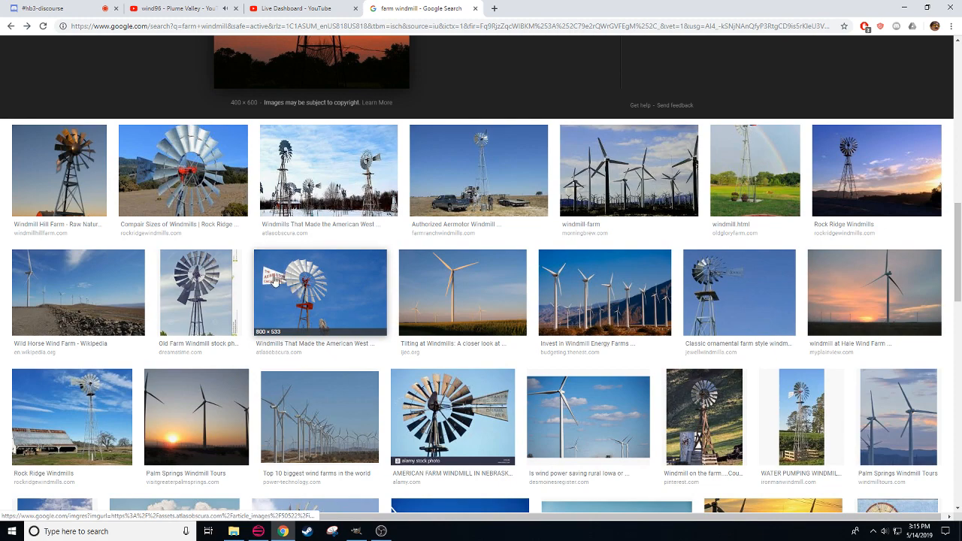
{"action": "left_click", "coordinate": [199, 293]}
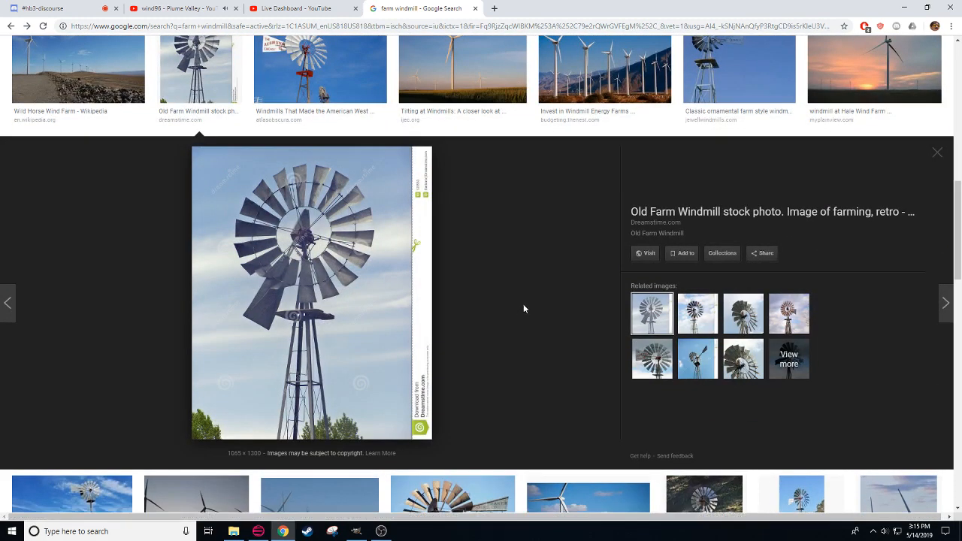
{"action": "scroll", "coordinate": [525, 302], "scroll_direction": "up", "scroll_amount": 4}
{"action": "scroll", "coordinate": [530, 302], "scroll_direction": "up", "scroll_amount": 4}
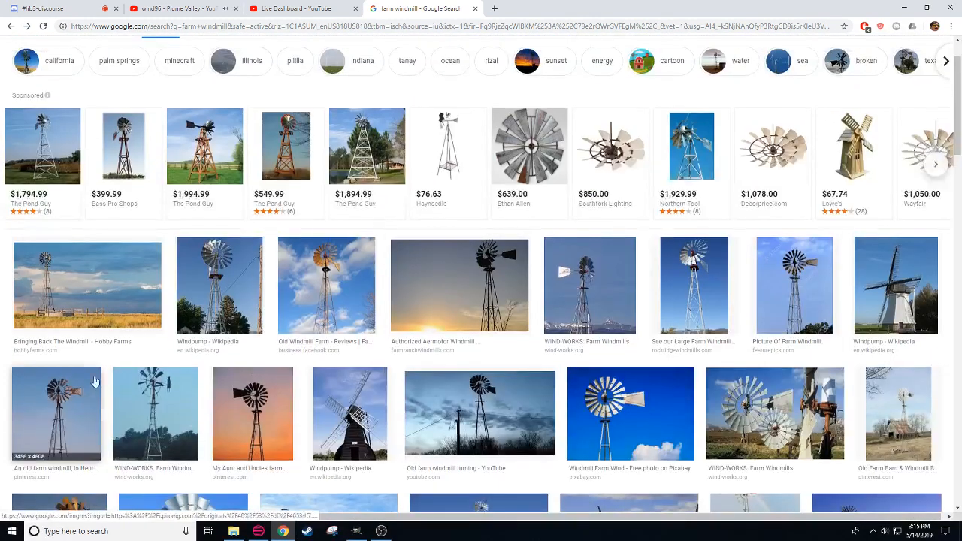
Step: Switch to GIMP and cut a 32 × 21 px section out of the horizontal black bar's middle, keeping both ends, then clear the selection
{"action": "left_click", "coordinate": [285, 532]}
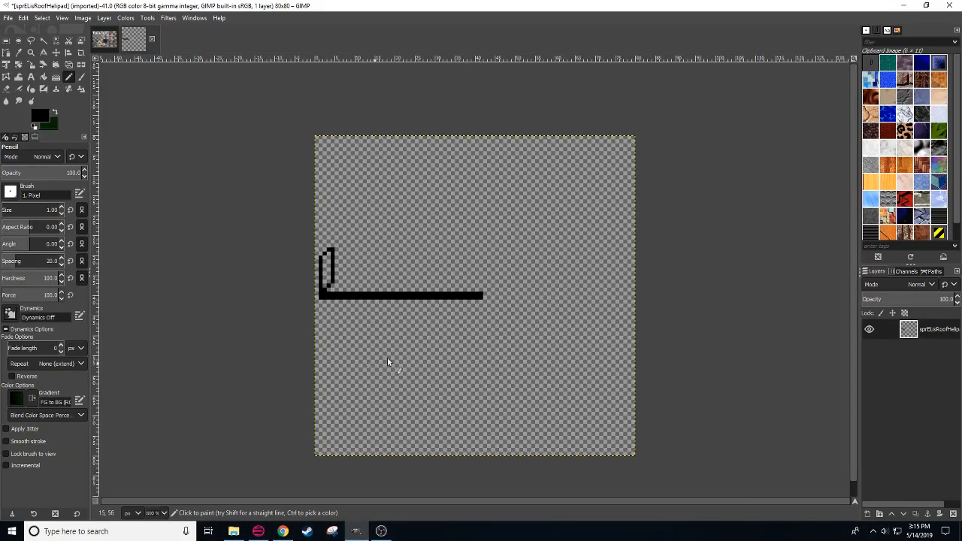
{"action": "key", "text": "r"}
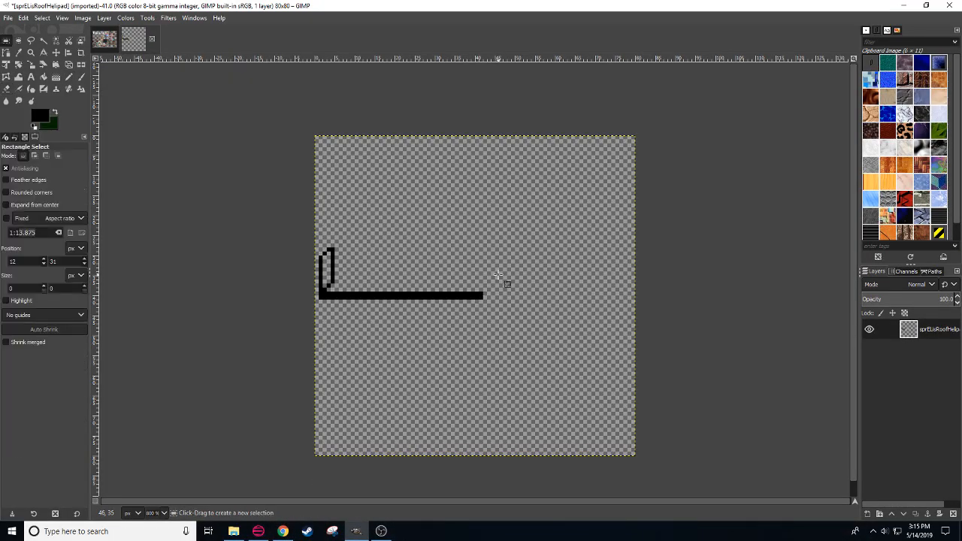
{"action": "left_click_drag", "start_coordinate": [499, 276], "coordinate": [335, 343]}
{"action": "left_click", "coordinate": [339, 345]}
{"action": "left_click_drag", "start_coordinate": [506, 276], "coordinate": [337, 359]}
{"action": "left_click_drag", "start_coordinate": [496, 318], "coordinate": [456, 326]}
{"action": "key", "text": "ctrl+x"}
{"action": "key", "text": "ctrl+shift+a"}
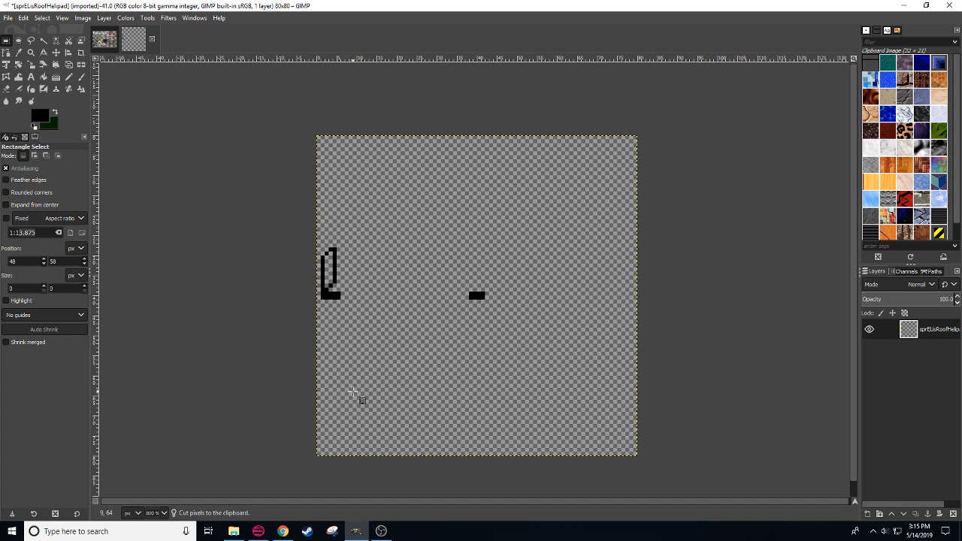
Step: Set the foreground colour to grey 979797 and bucket-fill the inside of the small blade outline
{"action": "key", "text": "n"}
{"action": "scroll", "coordinate": [372, 341], "scroll_direction": "up", "scroll_amount": 1}
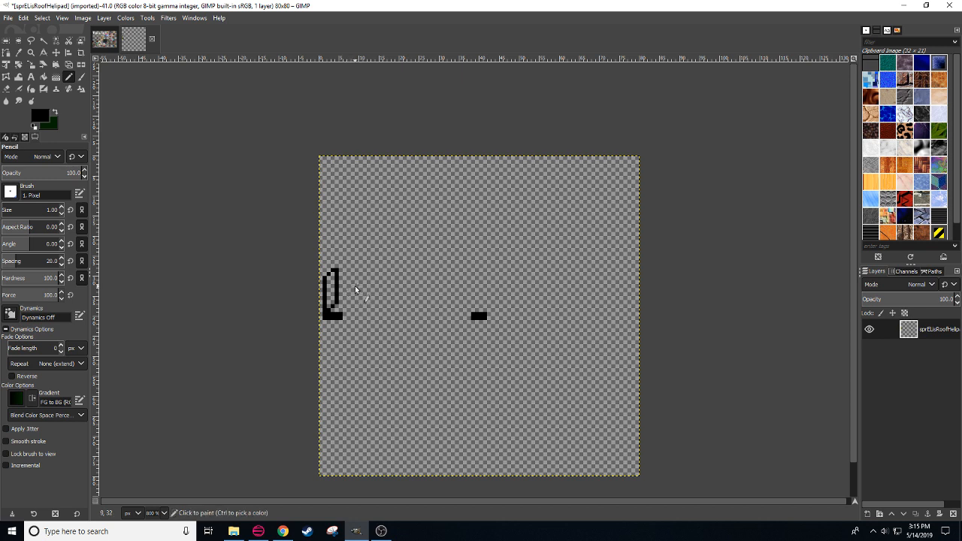
{"action": "left_click", "coordinate": [40, 114]}
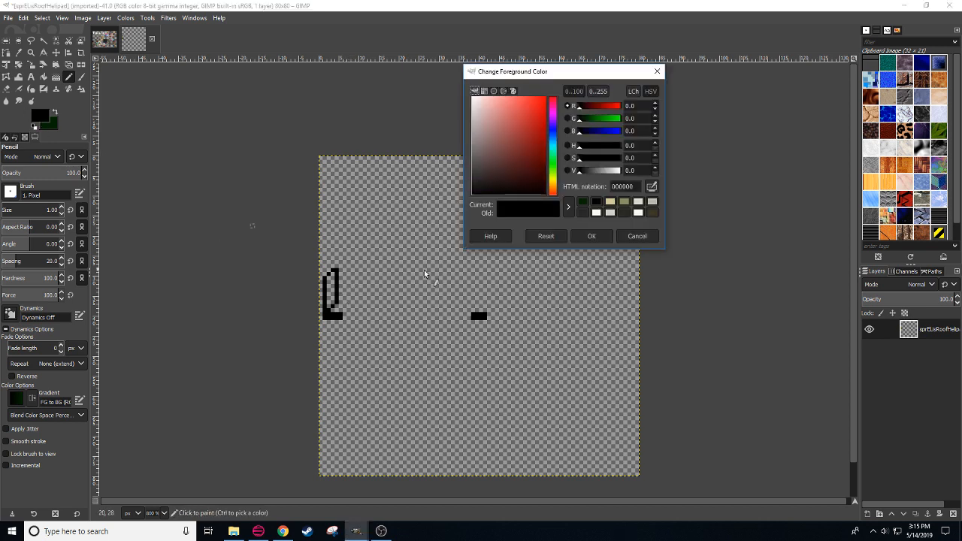
{"action": "mouse_move", "coordinate": [583, 170]}
{"action": "left_mouse_down"}
{"action": "mouse_move", "coordinate": [610, 170]}
{"action": "mouse_move", "coordinate": [591, 171]}
{"action": "mouse_move", "coordinate": [602, 171]}
{"action": "left_mouse_up"}
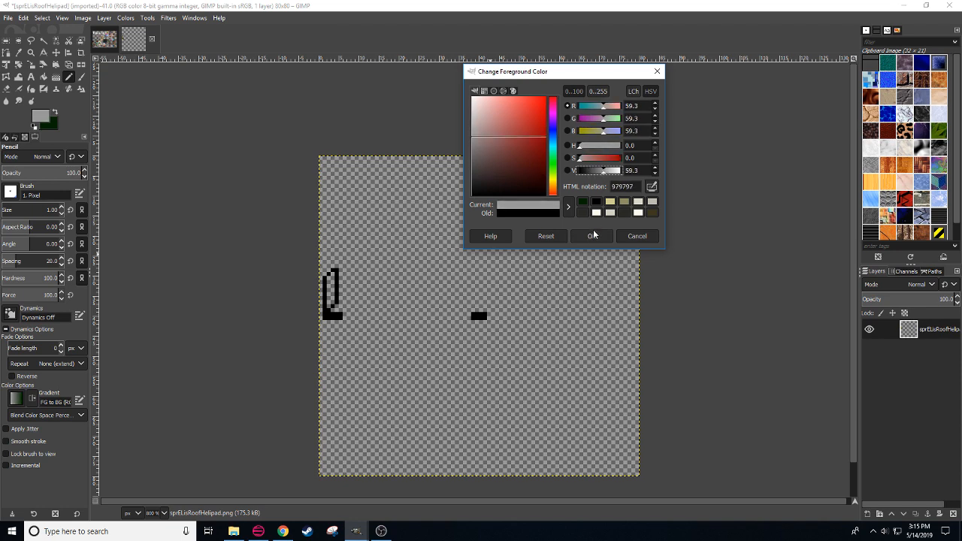
{"action": "left_click", "coordinate": [591, 235]}
{"action": "key", "text": "shift+b"}
{"action": "left_click", "coordinate": [331, 291]}
{"action": "scroll", "coordinate": [346, 308], "scroll_direction": "up", "scroll_amount": 1}
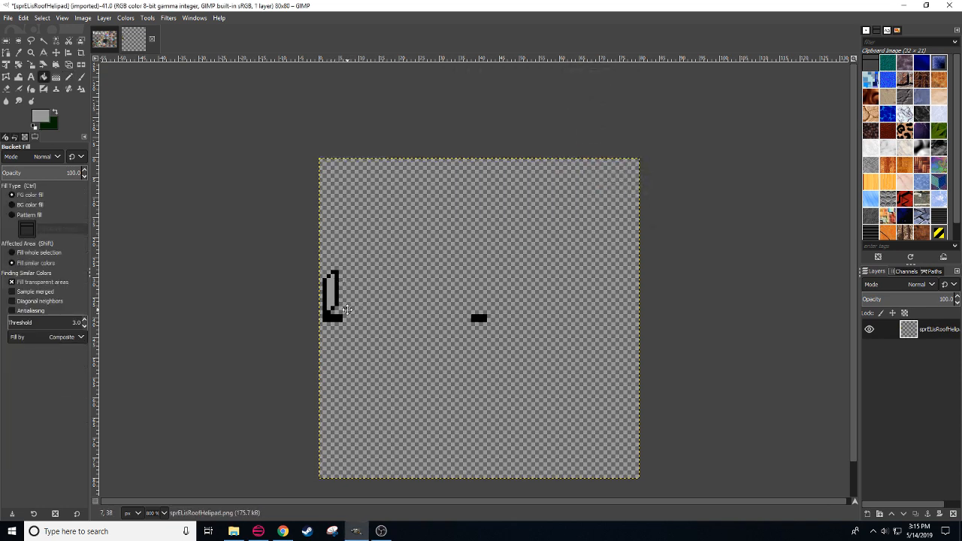
Step: Copy the grey-filled 7 × 11 px blade segment and paste it directly above the original, anchoring it there
{"action": "key", "text": "r"}
{"action": "left_click_drag", "start_coordinate": [322, 284], "coordinate": [344, 284]}
{"action": "key", "text": "ctrl+c"}
{"action": "key", "text": "ctrl+v"}
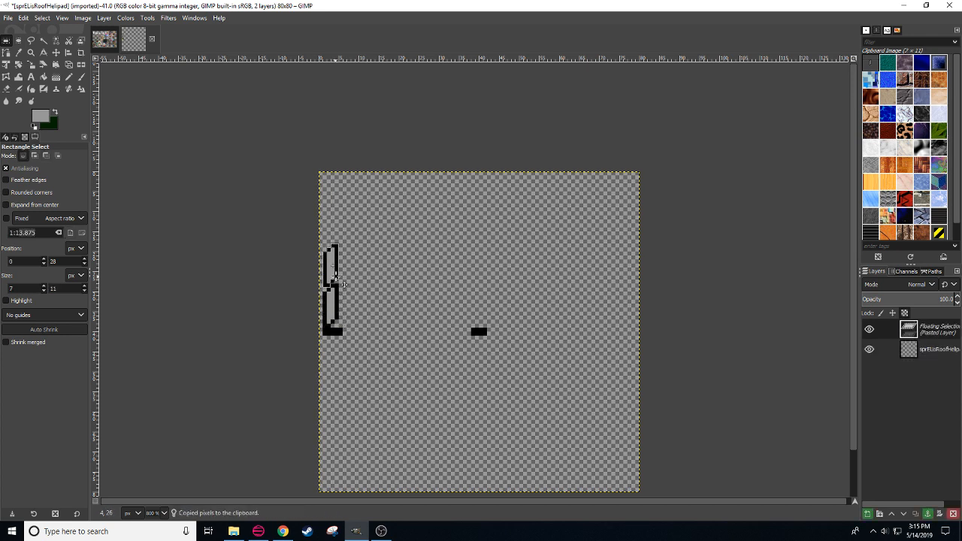
{"action": "left_click", "coordinate": [349, 264]}
Step: Shorten the upper blade segment by cutting its 7 × 5 px top and pasting it back slightly lower
{"action": "mouse_move", "coordinate": [320, 237]}
{"action": "left_mouse_down"}
{"action": "mouse_move", "coordinate": [346, 256]}
{"action": "mouse_move", "coordinate": [332, 251]}
{"action": "left_mouse_up"}
{"action": "key", "text": "ctrl+x"}
{"action": "key", "text": "ctrl+v"}
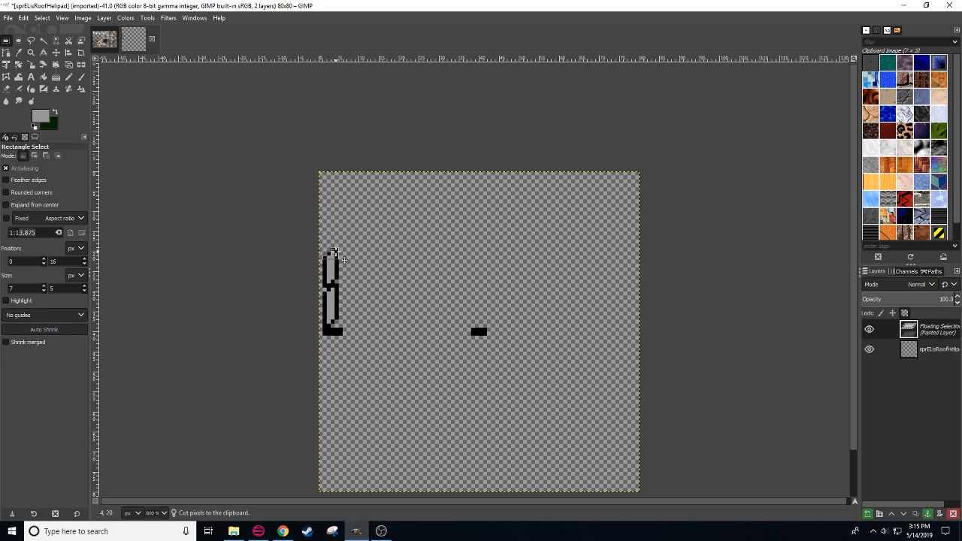
{"action": "left_click", "coordinate": [360, 277]}
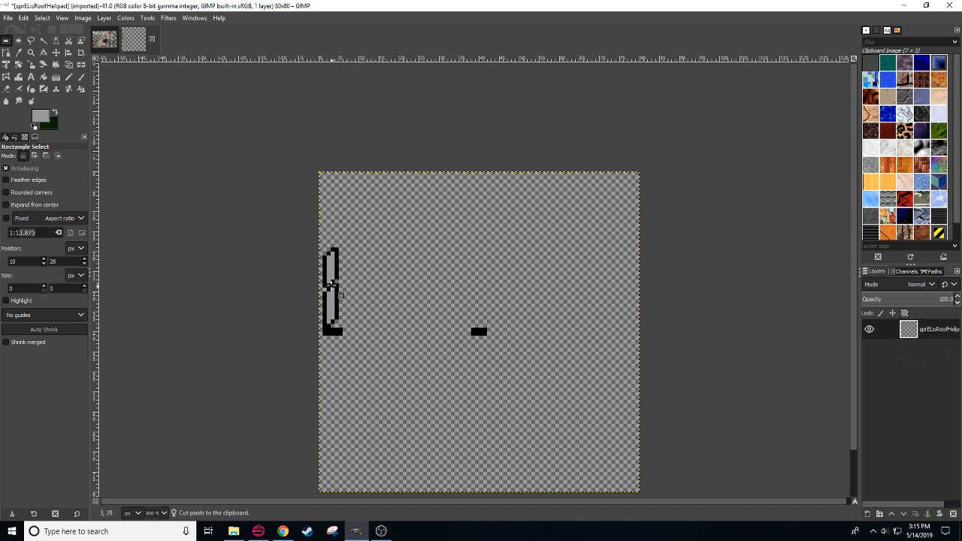
Step: Darken the foreground colour to 7e7e7e and bucket-fill the upper blade segment with it
{"action": "key", "text": "n"}
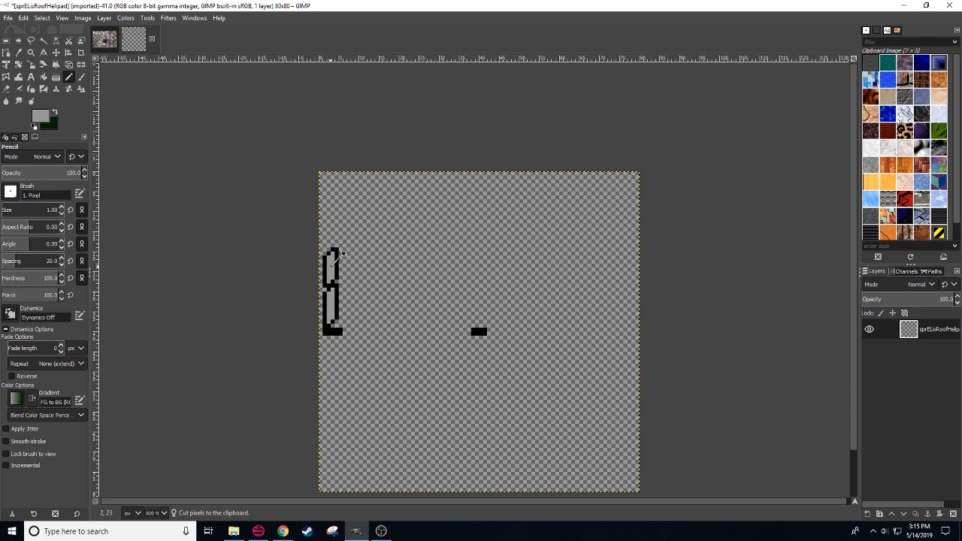
{"action": "left_click", "coordinate": [40, 116]}
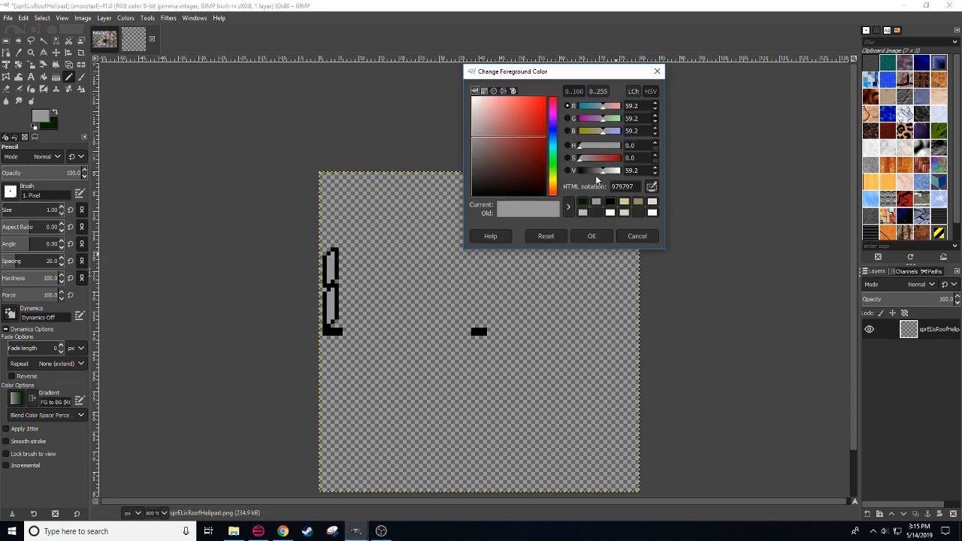
{"action": "left_click_drag", "start_coordinate": [602, 171], "coordinate": [599, 171]}
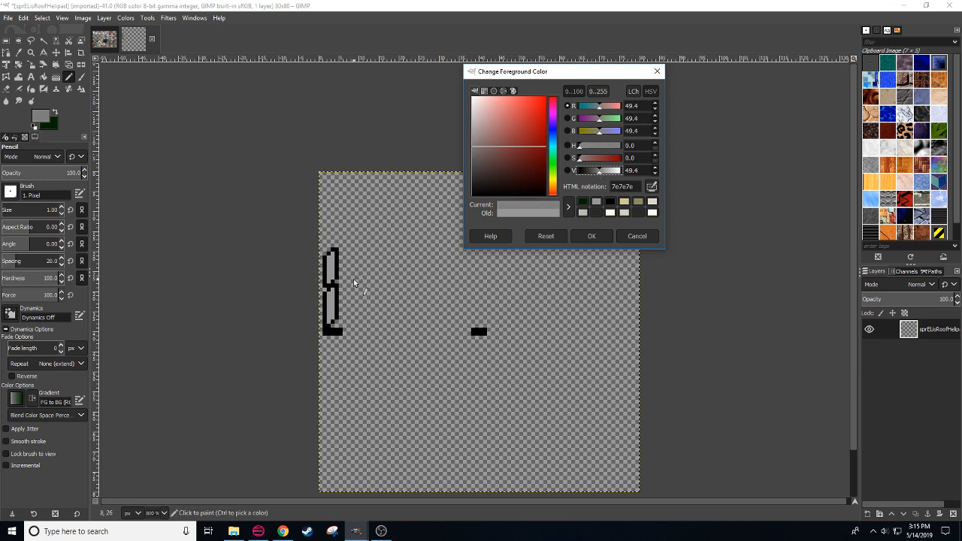
{"action": "key", "text": "shift+b"}
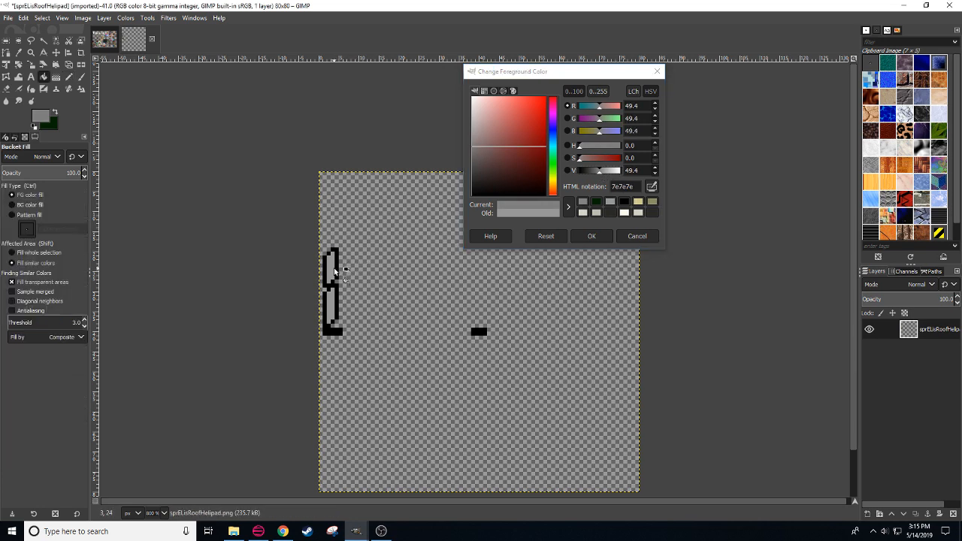
{"action": "key", "text": "r"}
{"action": "left_click_drag", "start_coordinate": [324, 248], "coordinate": [338, 260]}
{"action": "key", "text": "ctrl+c"}
{"action": "left_click_drag", "start_coordinate": [347, 218], "coordinate": [354, 224]}
{"action": "key", "text": "ctrl+v"}
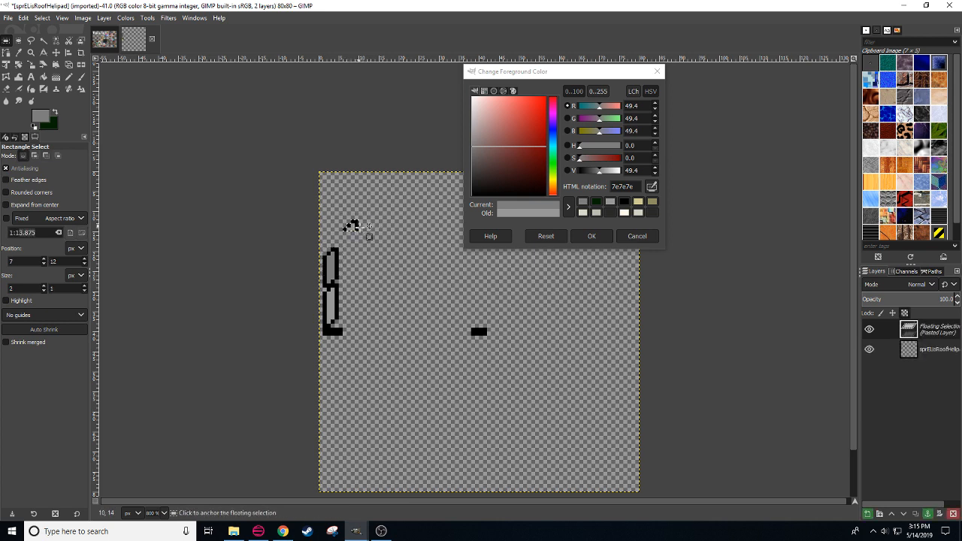
{"action": "key", "text": "ctrl+z"}
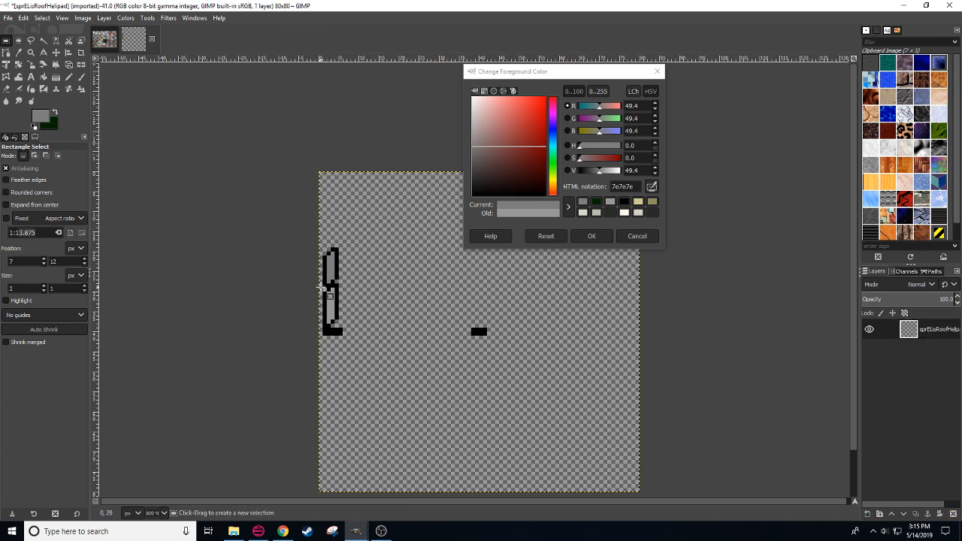
Step: Copy the upper blade segment as an 8 × 11 px selection and anchor the copy on top of the stack as a third segment
{"action": "left_click_drag", "start_coordinate": [325, 290], "coordinate": [346, 325]}
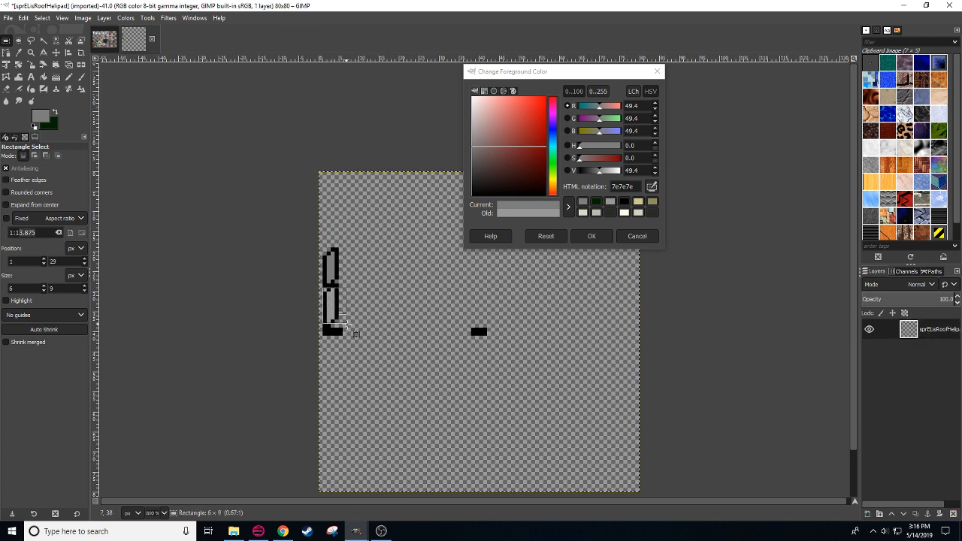
{"action": "mouse_move", "coordinate": [319, 244]}
{"action": "left_mouse_down"}
{"action": "mouse_move", "coordinate": [346, 283]}
{"action": "mouse_move", "coordinate": [336, 241]}
{"action": "left_mouse_up"}
{"action": "key", "text": "ctrl+c"}
{"action": "key", "text": "ctrl+v"}
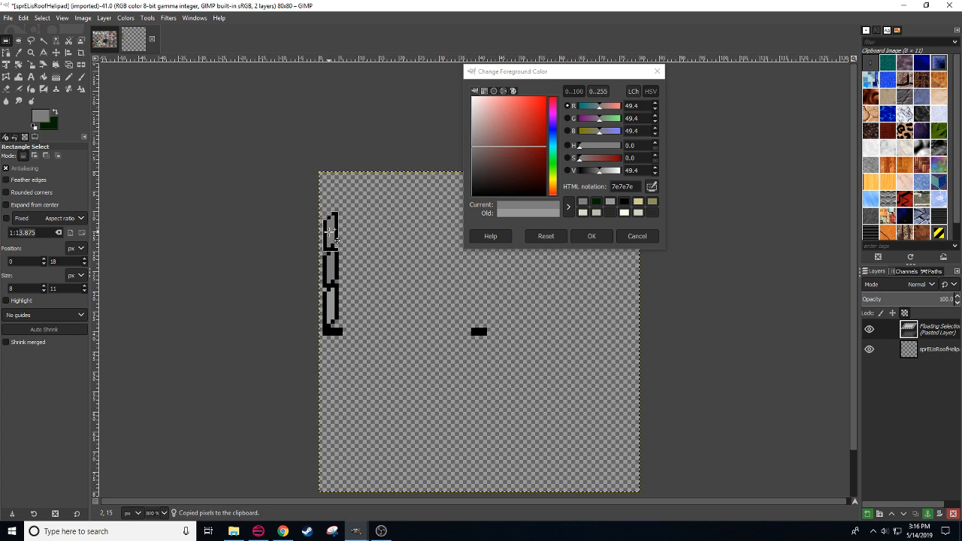
{"action": "left_click", "coordinate": [354, 230]}
Step: Shorten the third blade segment by cutting its 6 × 5 px top and anchoring it back slightly lower
{"action": "left_click_drag", "start_coordinate": [323, 208], "coordinate": [347, 229]}
{"action": "key", "text": "ctrl+x"}
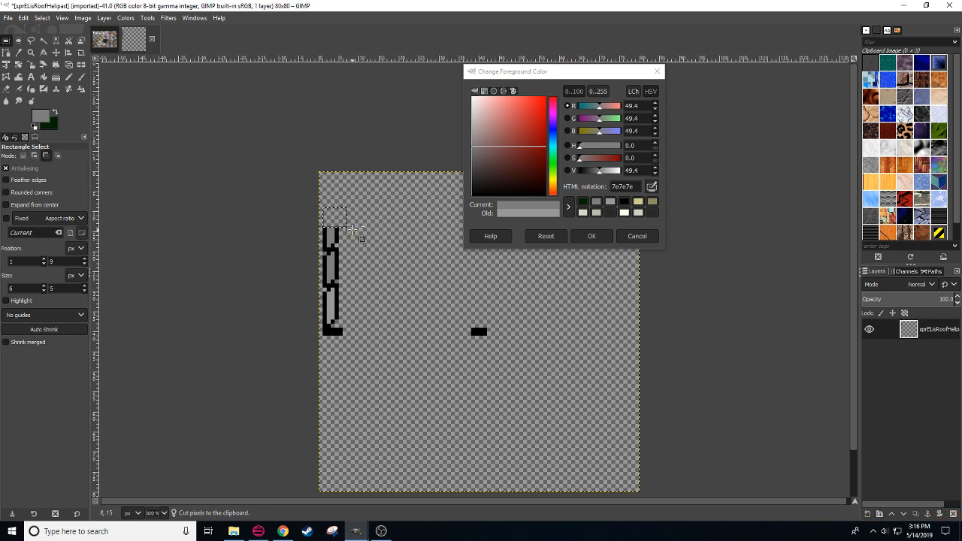
{"action": "key", "text": "ctrl+v"}
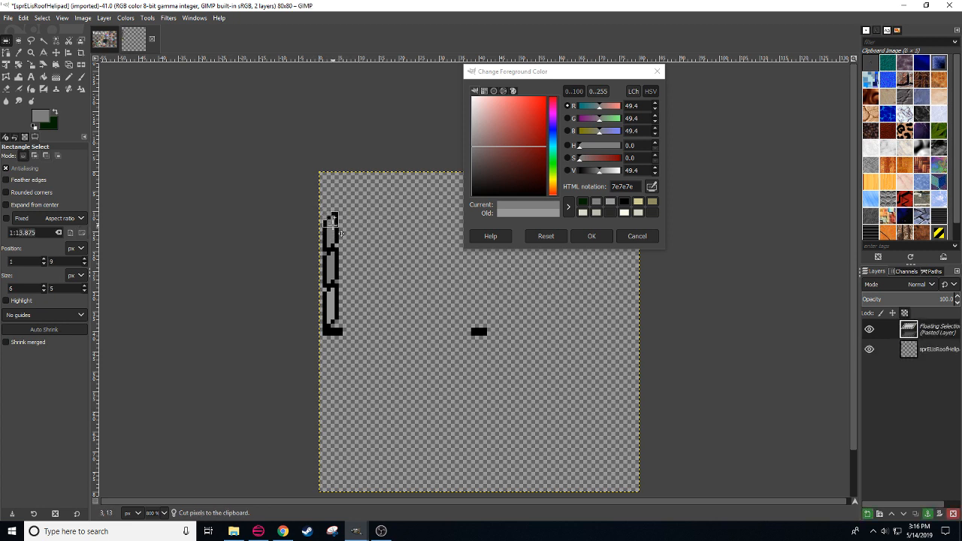
{"action": "left_click_drag", "start_coordinate": [340, 233], "coordinate": [346, 236]}
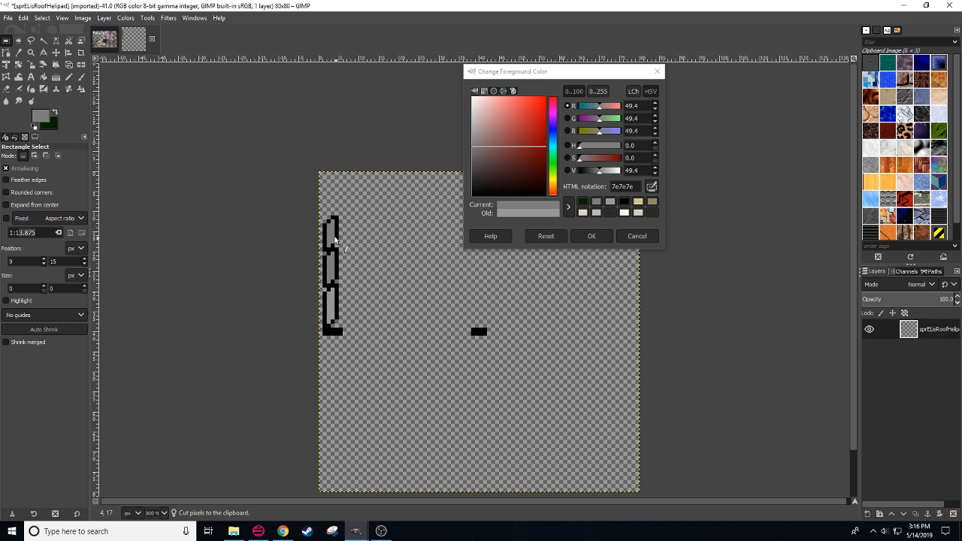
Step: Darken the foreground colour to 717171 and bucket-fill the third blade segment with it
{"action": "key", "text": "n"}
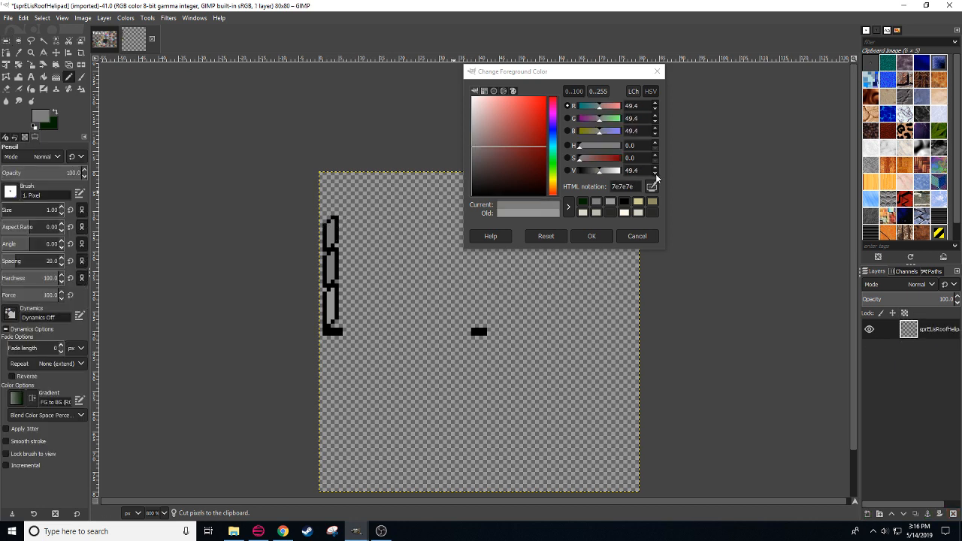
{"action": "left_click", "coordinate": [655, 175]}
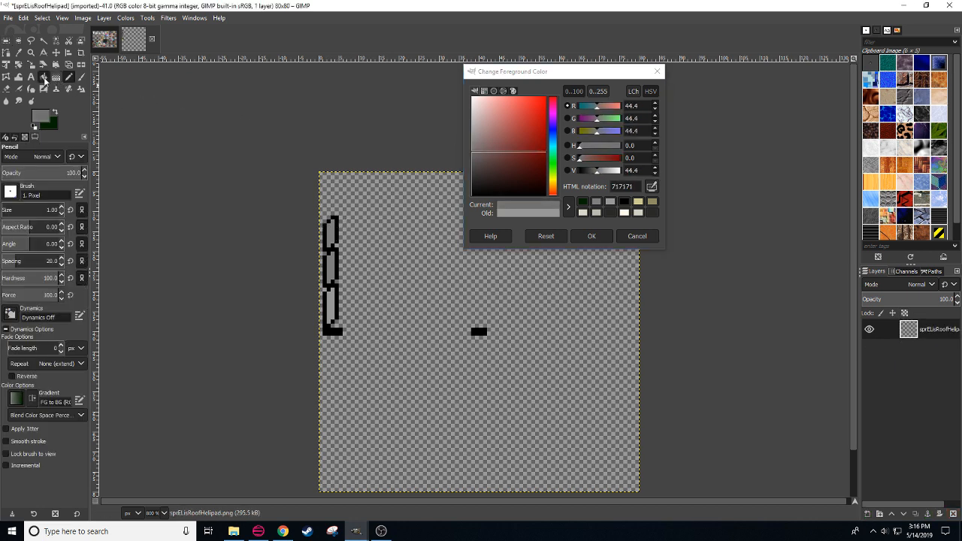
{"action": "left_click", "coordinate": [43, 77]}
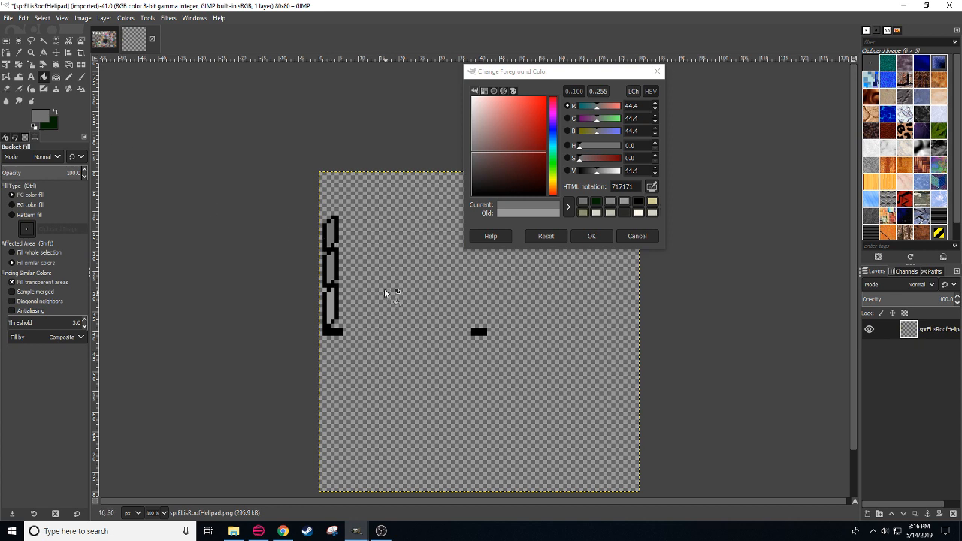
Step: Add a copied fourth segment on top of the blade, lower its 9 × 5 px top to shorten it, and switch to the Eraser
{"action": "key", "text": "r"}
{"action": "mouse_move", "coordinate": [315, 212]}
{"action": "left_mouse_down"}
{"action": "mouse_move", "coordinate": [351, 244]}
{"action": "mouse_move", "coordinate": [333, 196]}
{"action": "mouse_move", "coordinate": [354, 197]}
{"action": "mouse_move", "coordinate": [313, 178]}
{"action": "mouse_move", "coordinate": [335, 198]}
{"action": "left_mouse_up"}
{"action": "key", "text": "ctrl+c"}
{"action": "key", "text": "ctrl+v"}
{"action": "left_click", "coordinate": [358, 212]}
{"action": "key", "text": "ctrl+x"}
{"action": "key", "text": "ctrl+v"}
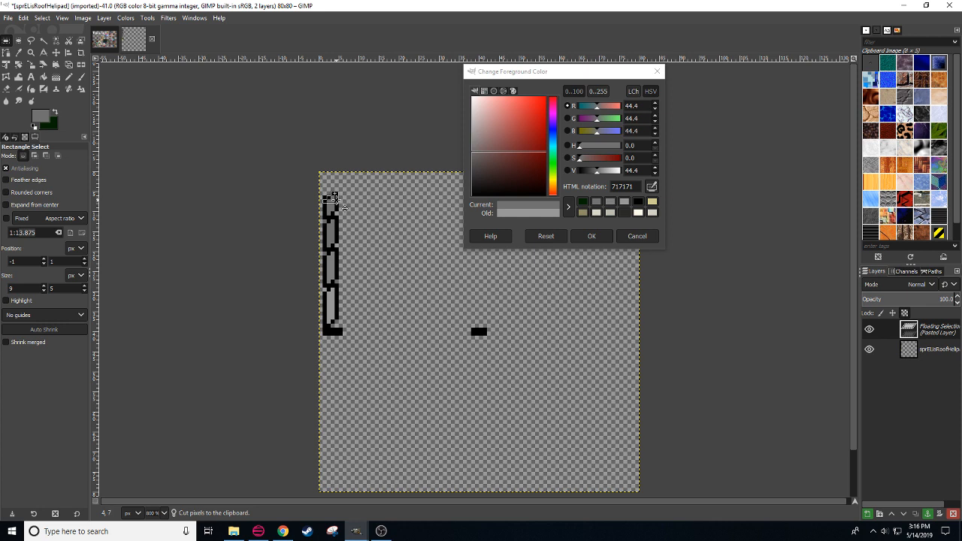
{"action": "left_click", "coordinate": [366, 217]}
{"action": "key", "text": "shift+e"}
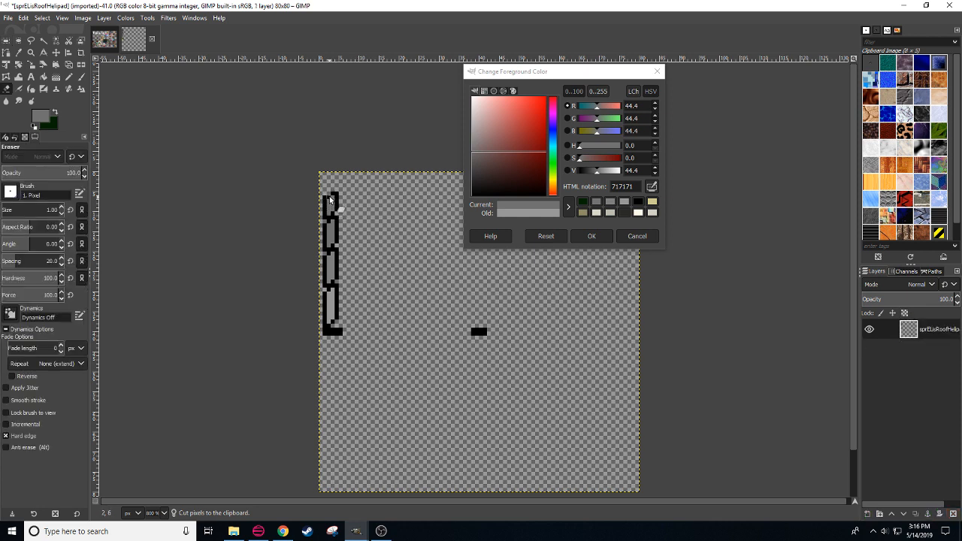
Step: Darken the foreground colour to 3f3f3f and bucket-fill the fourth, topmost blade segment with it
{"action": "key", "text": "n"}
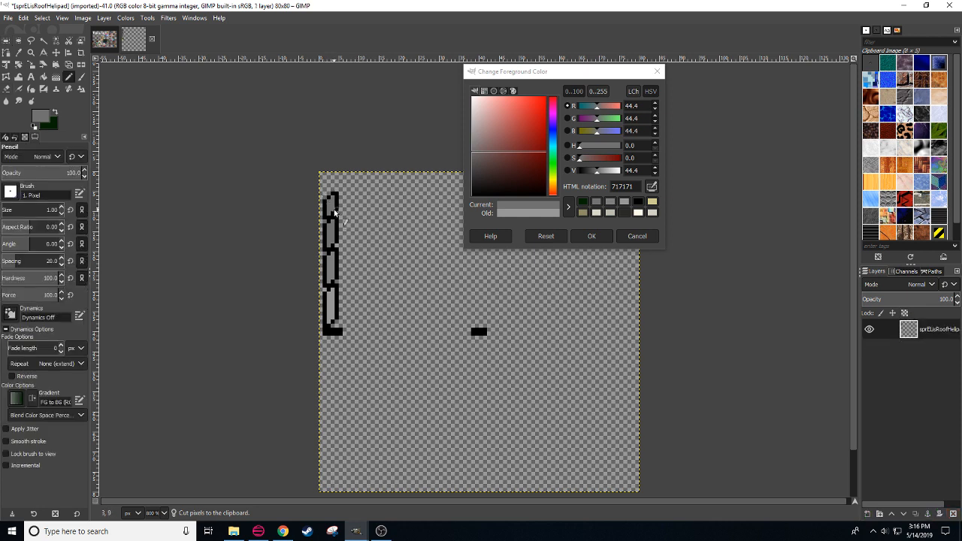
{"action": "left_click_drag", "start_coordinate": [600, 172], "coordinate": [436, 142]}
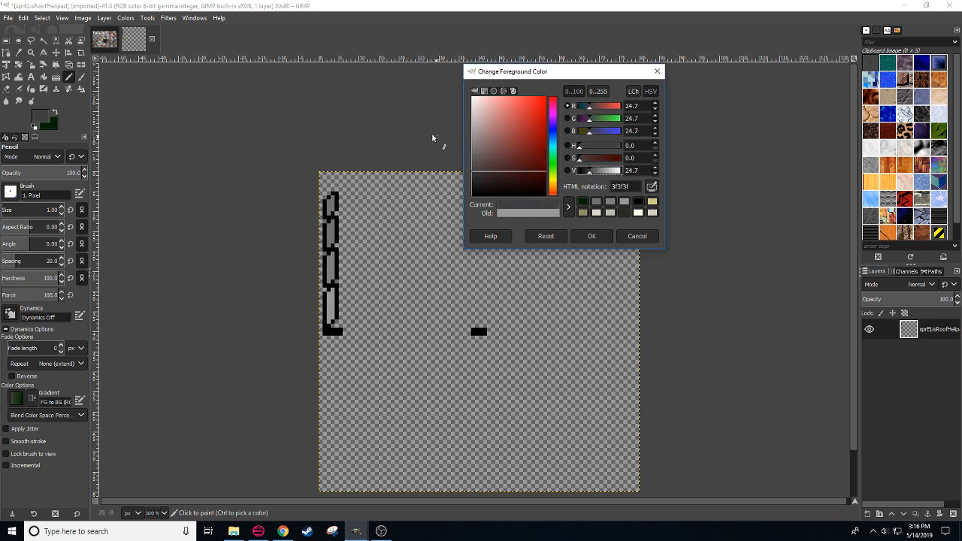
{"action": "key", "text": "shift+b"}
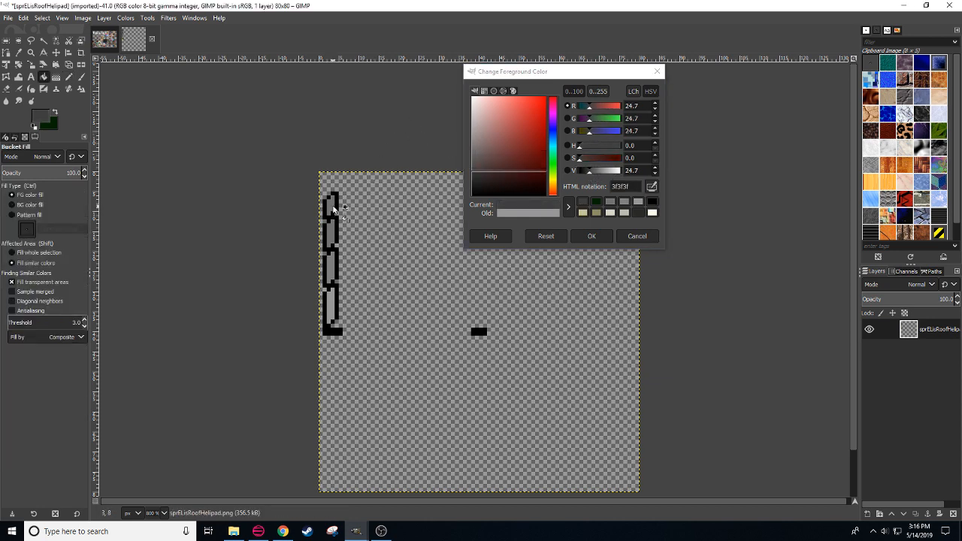
{"action": "left_click", "coordinate": [332, 206]}
Step: Copy the whole four-segment blade, flip the copy vertically, and anchor it directly below the black hub strip
{"action": "left_click_drag", "start_coordinate": [380, 374], "coordinate": [318, 362]}
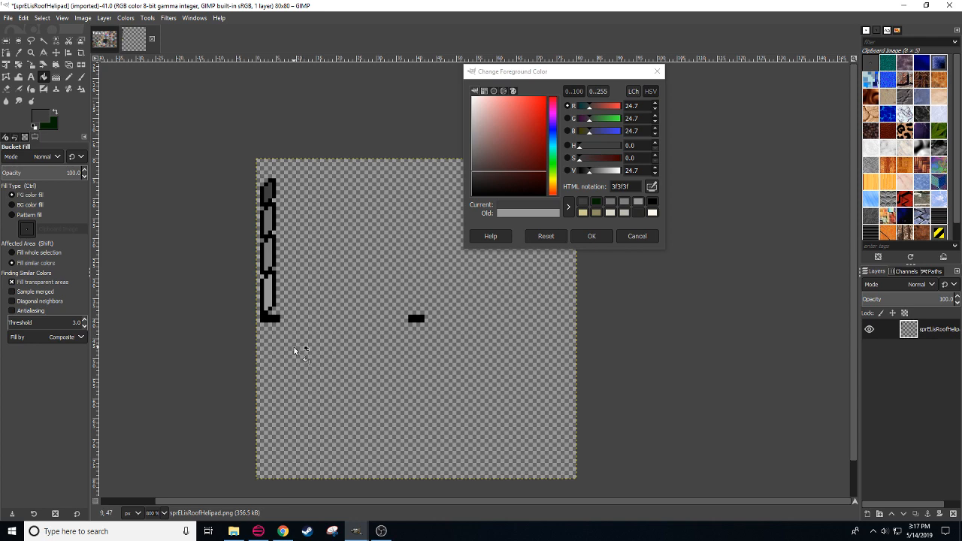
{"action": "scroll", "coordinate": [297, 348], "scroll_direction": "left", "scroll_amount": 1}
{"action": "key", "text": "r"}
{"action": "left_click_drag", "start_coordinate": [279, 176], "coordinate": [350, 337]}
{"action": "key", "text": "ctrl+c"}
{"action": "key", "text": "ctrl+v"}
{"action": "key", "text": "shift+f"}
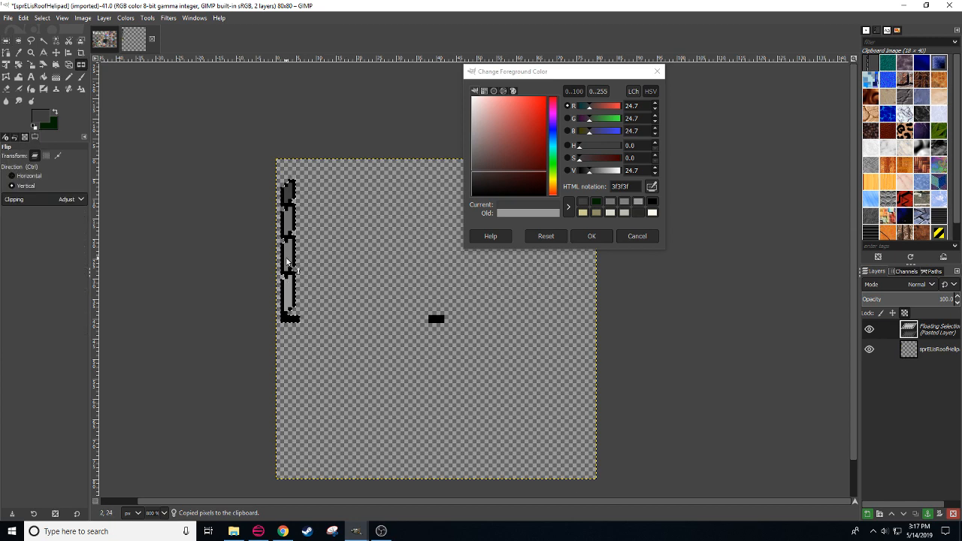
{"action": "left_click", "coordinate": [299, 292], "text": "ctrl"}
{"action": "key", "text": "r"}
{"action": "left_click_drag", "start_coordinate": [288, 229], "coordinate": [290, 354]}
{"action": "left_click", "coordinate": [346, 325]}
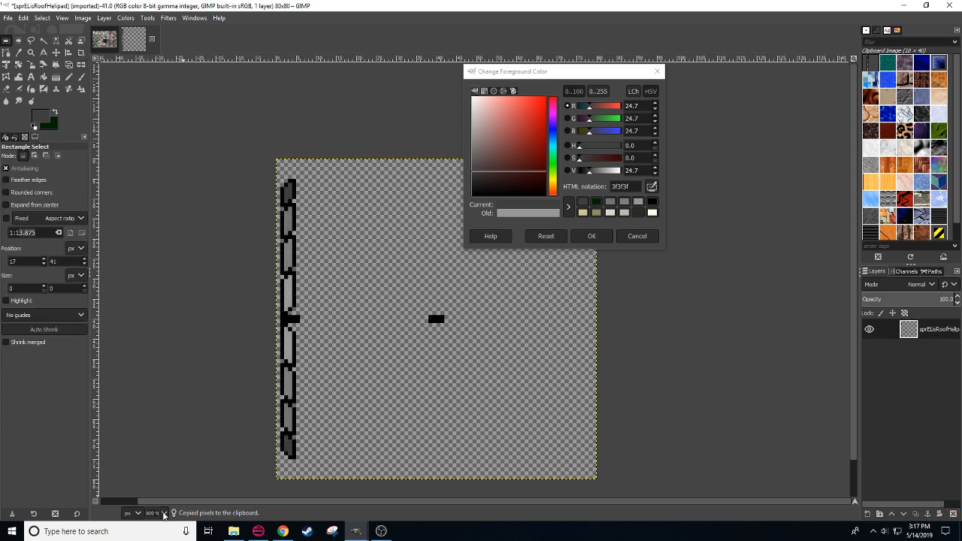
Step: Shorten the lower blade's first segment by cutting everything beneath it as a 28 × 35 px selection and anchoring it back about 2 px higher
{"action": "scroll", "coordinate": [164, 515], "scroll_direction": "down", "scroll_amount": 1}
{"action": "scroll", "coordinate": [157, 514], "scroll_direction": "up", "scroll_amount": 1}
{"action": "left_click_drag", "start_coordinate": [375, 395], "coordinate": [387, 360]}
{"action": "left_click_drag", "start_coordinate": [366, 456], "coordinate": [252, 314]}
{"action": "key", "text": "ctrl+x"}
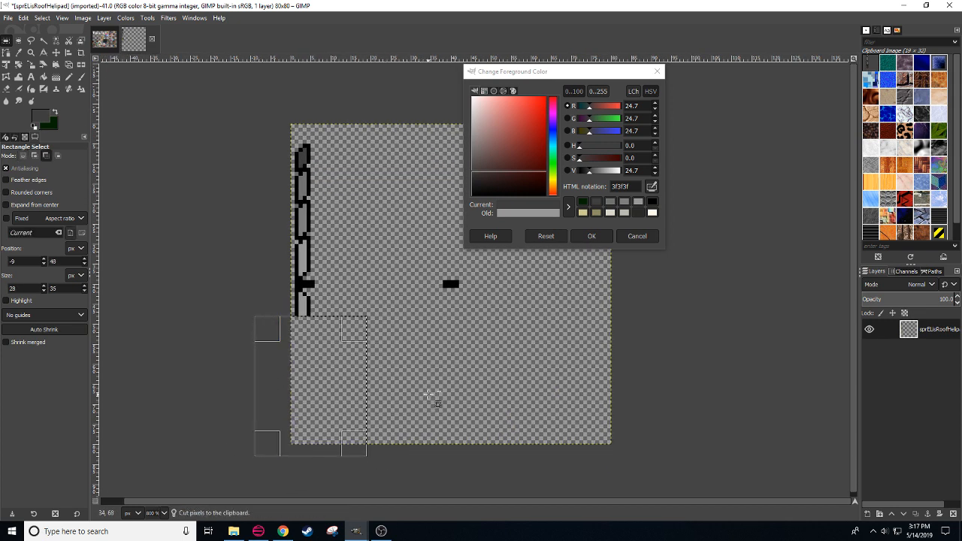
{"action": "key", "text": "ctrl+v"}
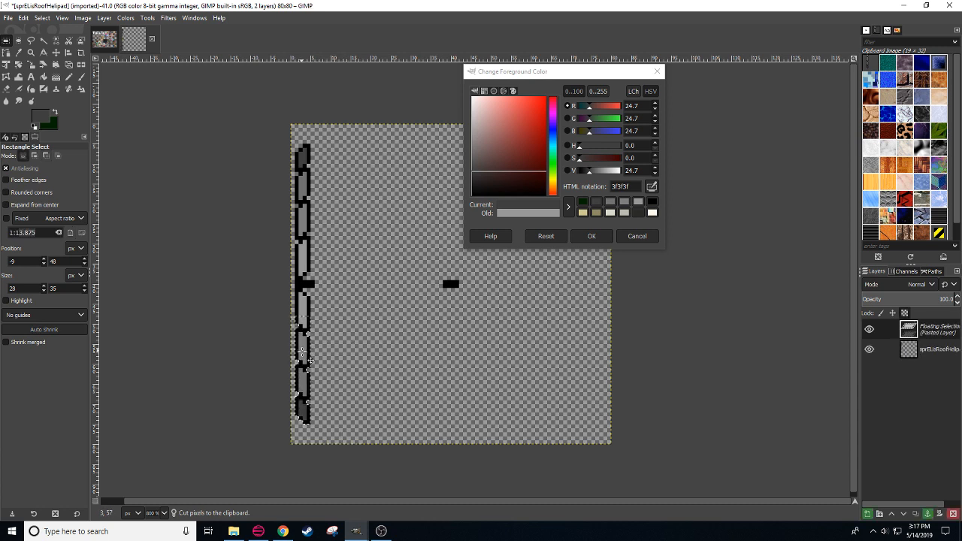
{"action": "left_click_drag", "start_coordinate": [303, 354], "coordinate": [303, 346]}
{"action": "left_click", "coordinate": [347, 344]}
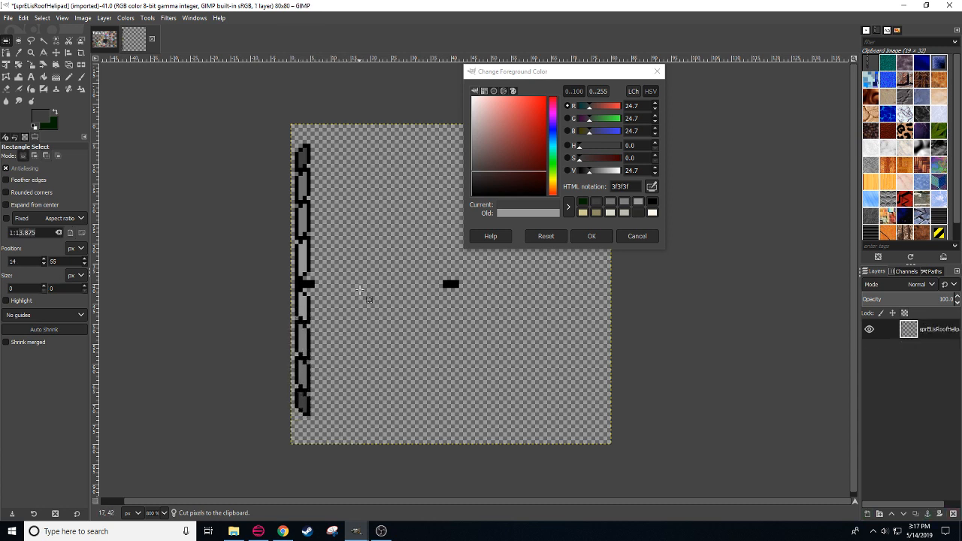
{"action": "left_click_drag", "start_coordinate": [275, 148], "coordinate": [360, 280]}
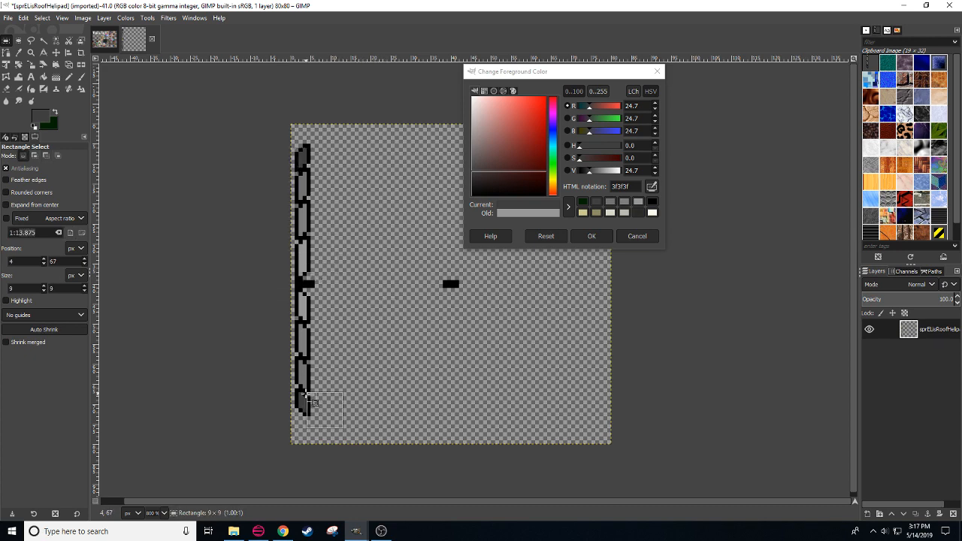
{"action": "left_click", "coordinate": [352, 379]}
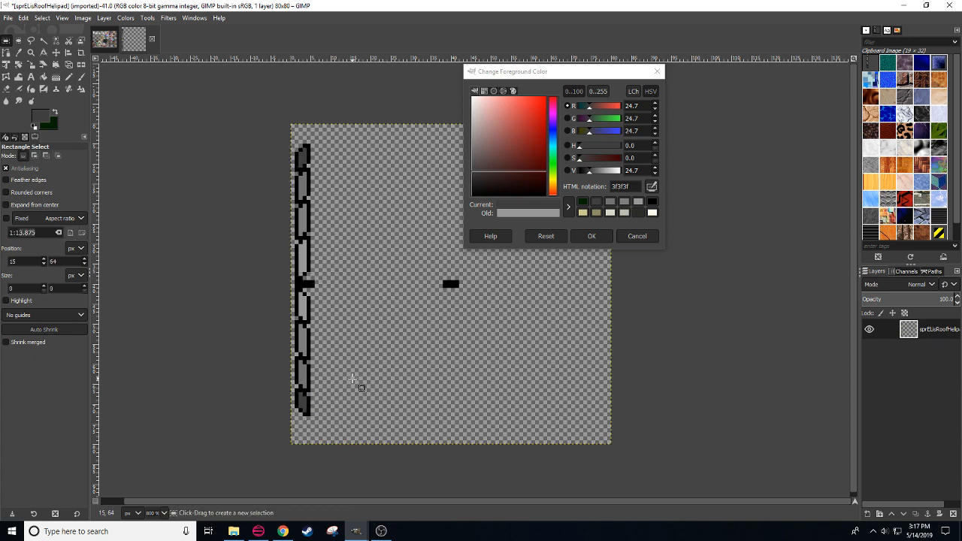
{"action": "left_click", "coordinate": [282, 531]}
{"action": "left_click", "coordinate": [283, 531]}
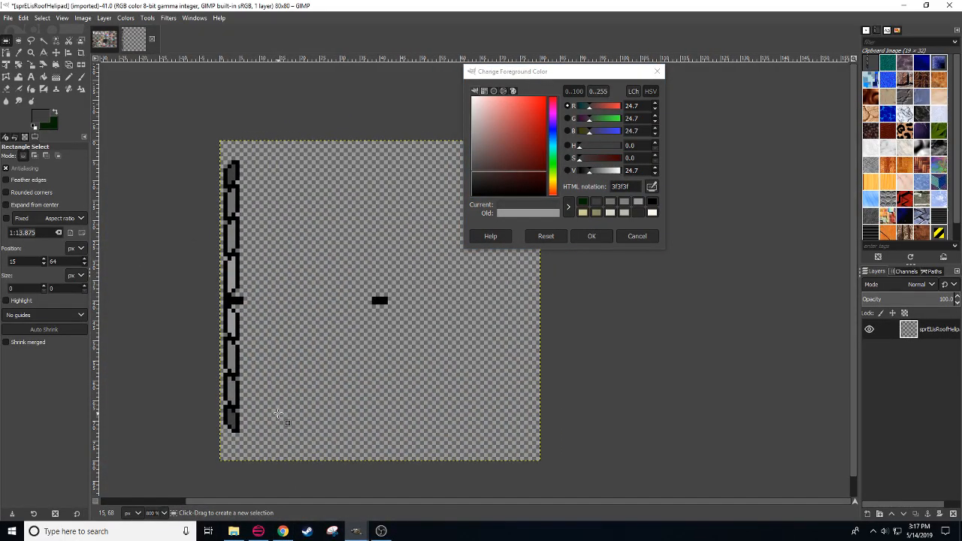
Step: Cut away the upper and lower segmented blades, keeping only the black hub strips on the canvas
{"action": "left_click_drag", "start_coordinate": [193, 154], "coordinate": [281, 302]}
{"action": "left_click", "coordinate": [298, 342]}
{"action": "left_click_drag", "start_coordinate": [188, 153], "coordinate": [291, 296]}
{"action": "key", "text": "ctrl+x"}
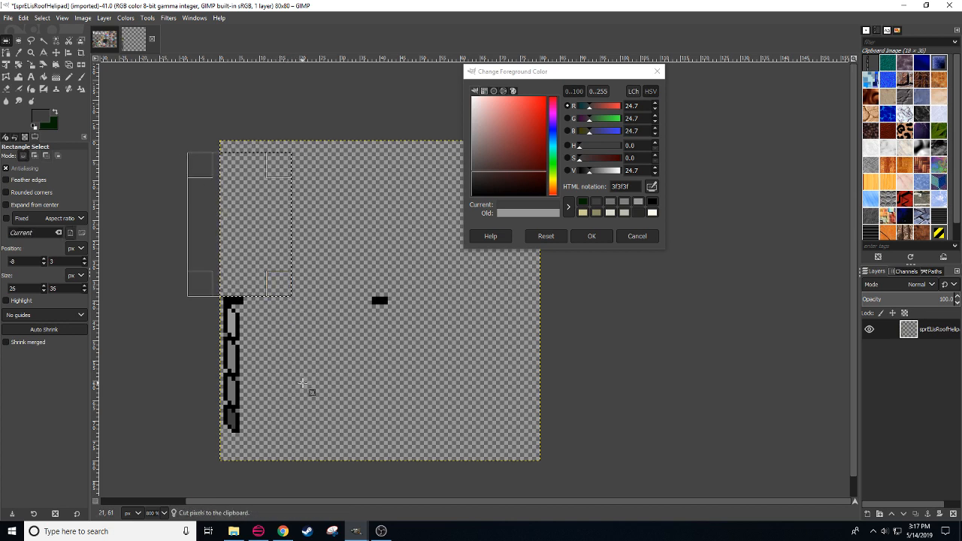
{"action": "left_click_drag", "start_coordinate": [291, 468], "coordinate": [169, 306]}
{"action": "key", "text": "ctrl+x"}
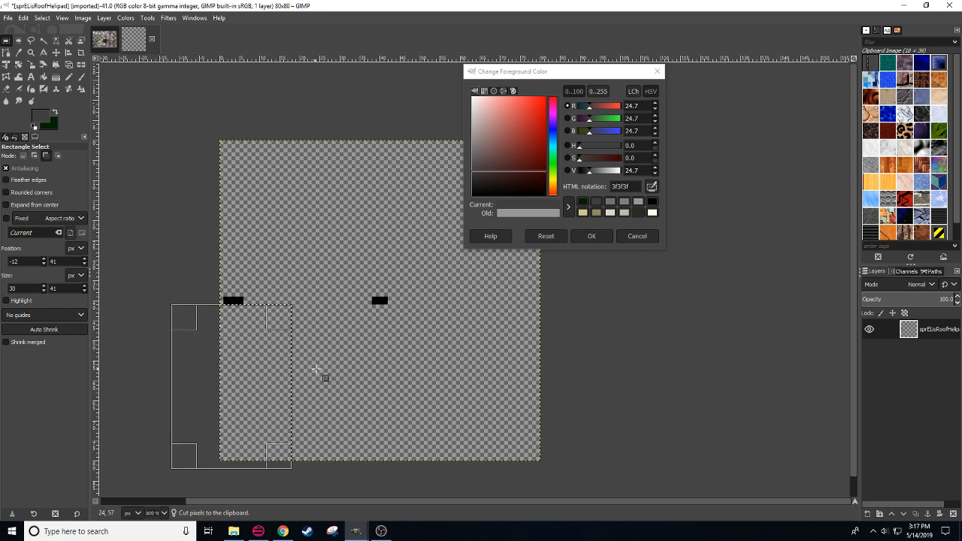
{"action": "left_click", "coordinate": [322, 376]}
Step: Pencil black pixels above and below the hub strip near the canvas edge and erase the strip's inner pixels to hollow it out
{"action": "key", "text": "n"}
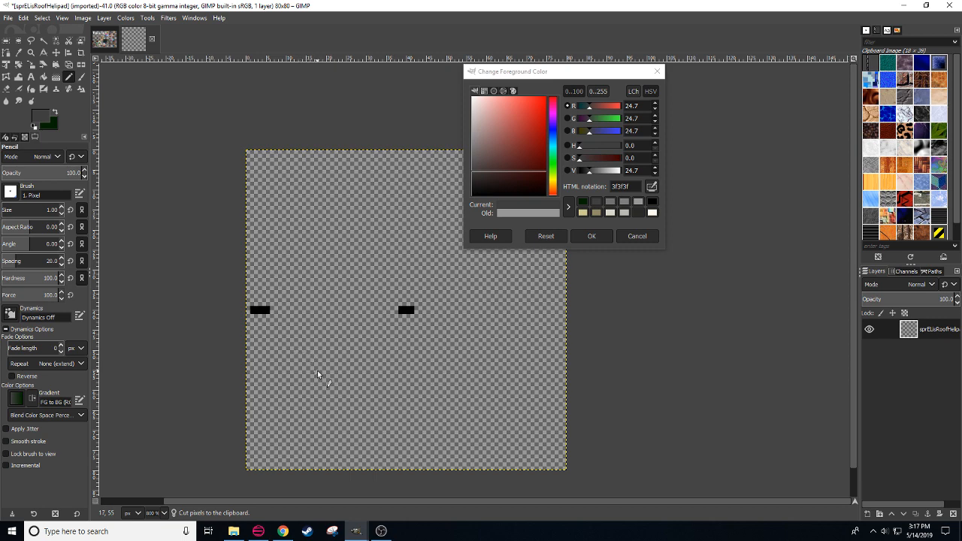
{"action": "mouse_move", "coordinate": [317, 370]}
{"action": "left_mouse_down"}
{"action": "mouse_move", "coordinate": [375, 389]}
{"action": "mouse_move", "coordinate": [340, 378]}
{"action": "left_mouse_up"}
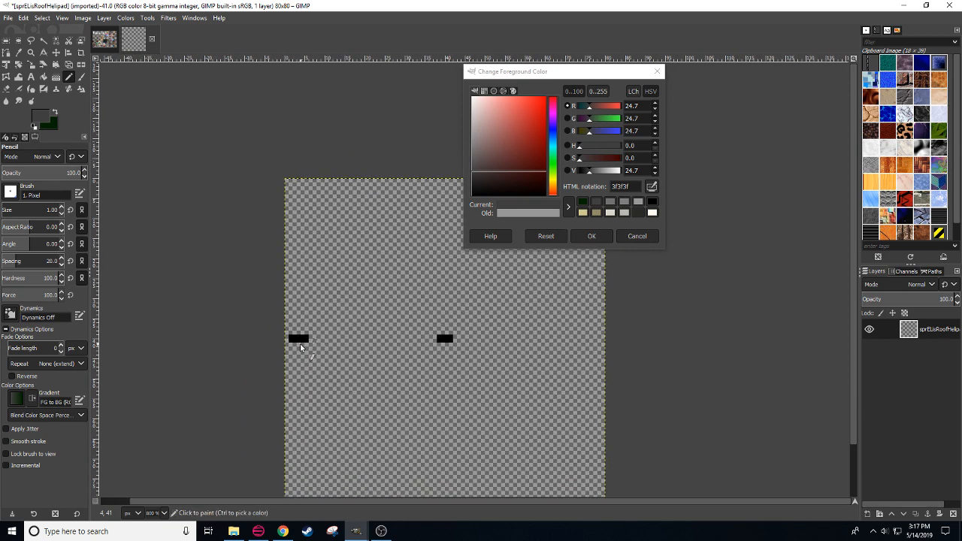
{"action": "left_click", "coordinate": [298, 343], "text": "ctrl"}
{"action": "left_click", "coordinate": [294, 344]}
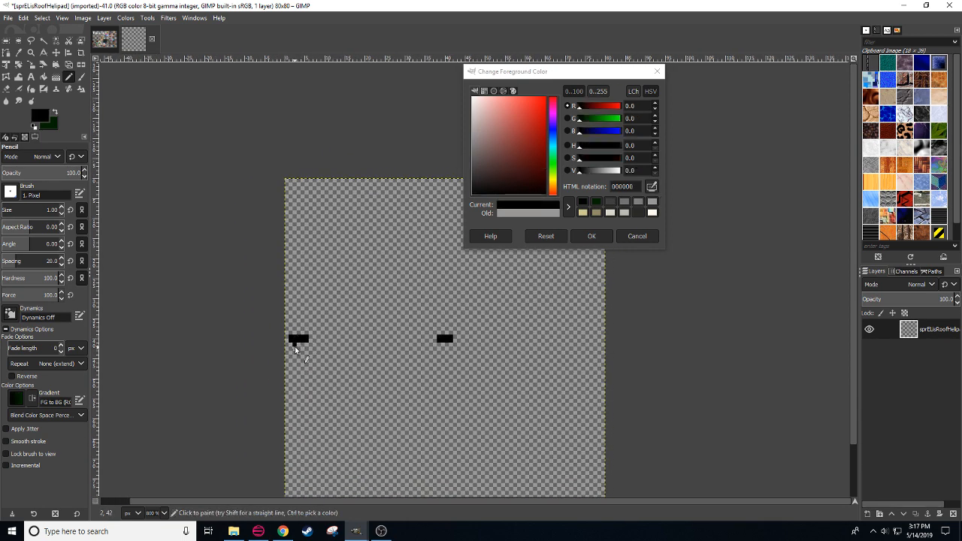
{"action": "key", "text": "shift+e"}
{"action": "left_click", "coordinate": [300, 342]}
{"action": "left_click", "coordinate": [294, 338]}
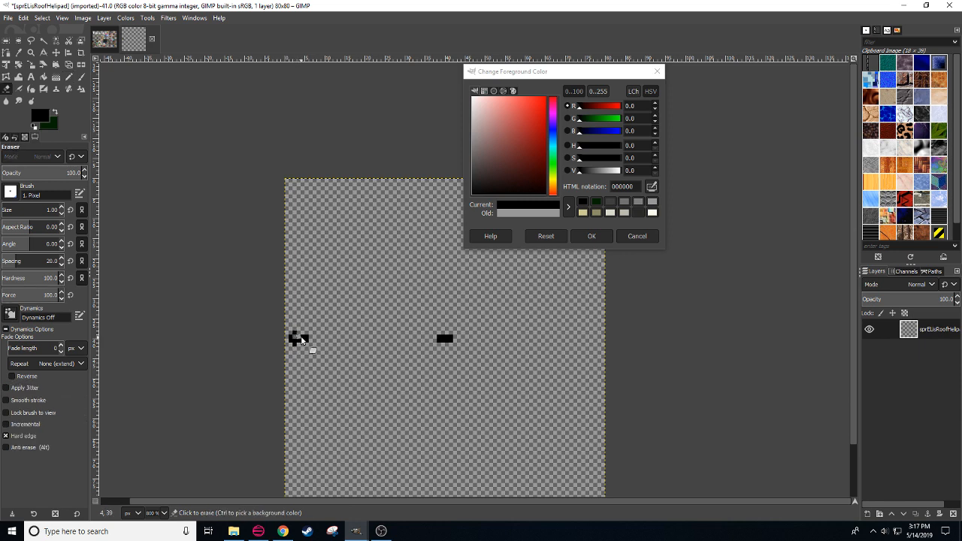
{"action": "left_click", "coordinate": [301, 338]}
Step: Paint the hollow interior of the hub with grey pixels, using 424242 first and 525252 for the rest
{"action": "key", "text": "n"}
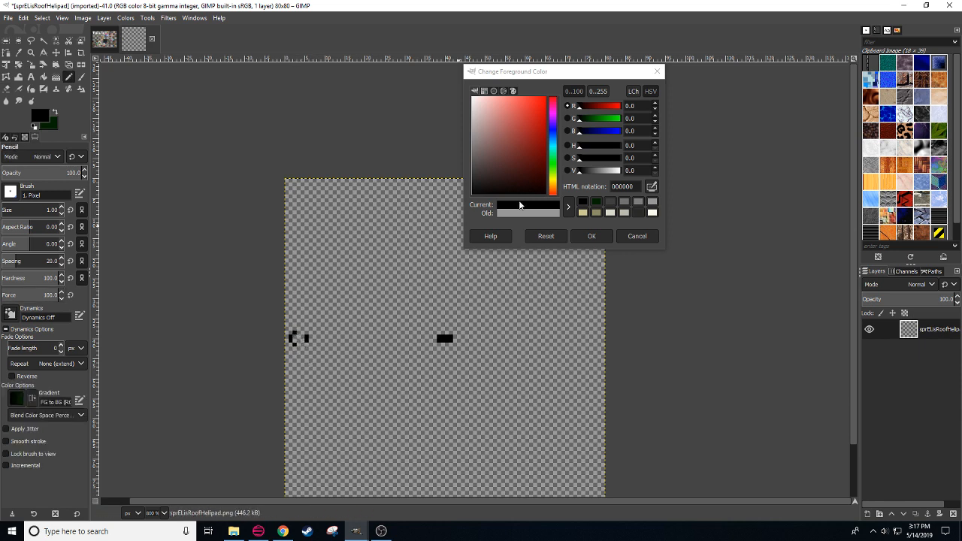
{"action": "left_click_drag", "start_coordinate": [579, 172], "coordinate": [589, 173]}
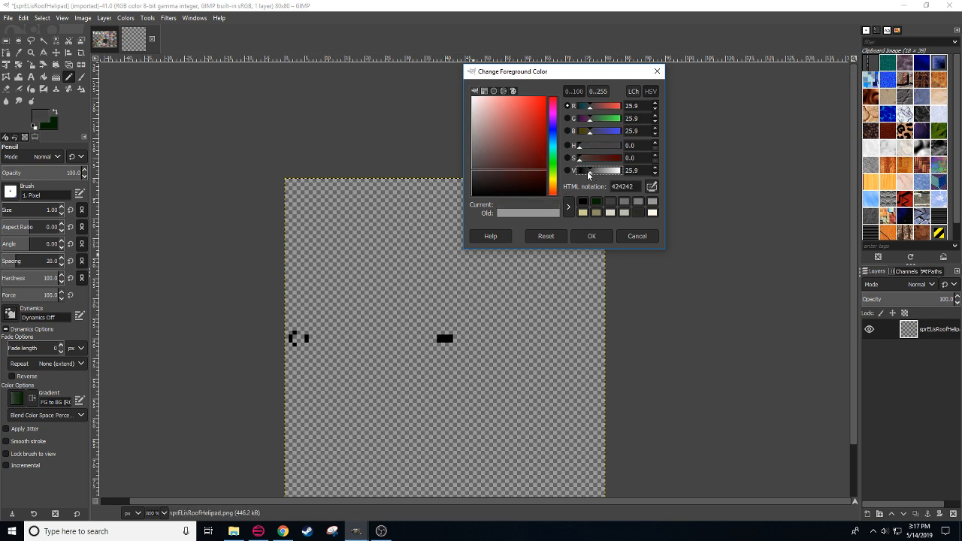
{"action": "left_click", "coordinate": [295, 339]}
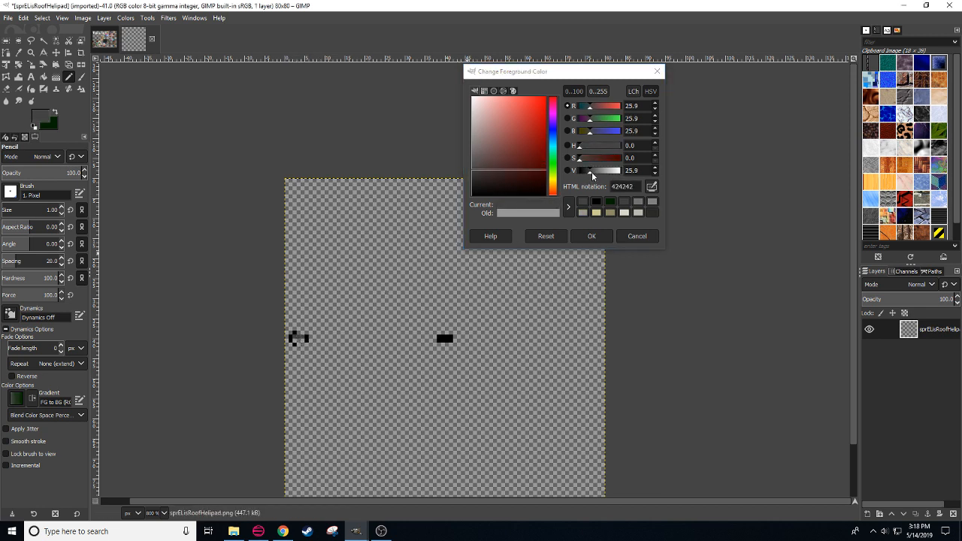
{"action": "left_click_drag", "start_coordinate": [592, 175], "coordinate": [593, 173]}
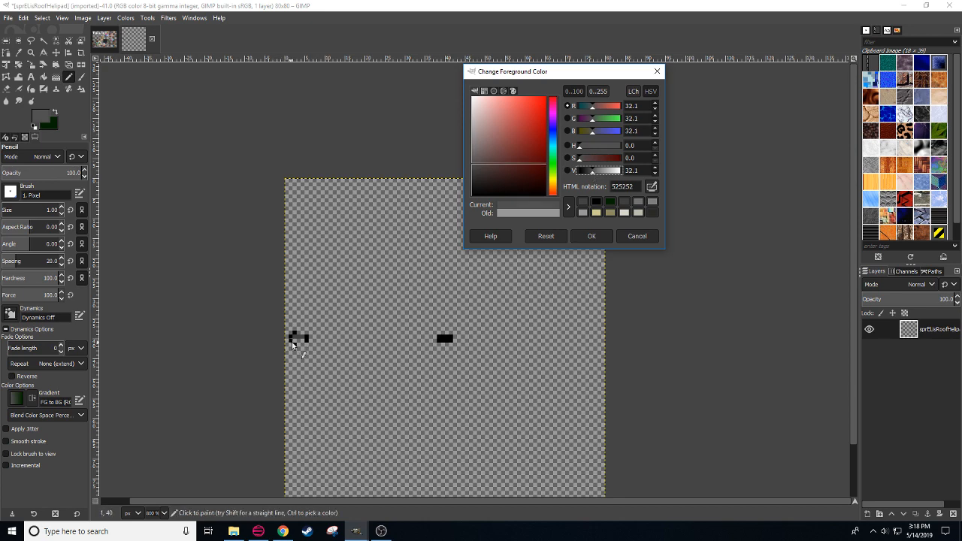
{"action": "left_click", "coordinate": [295, 342]}
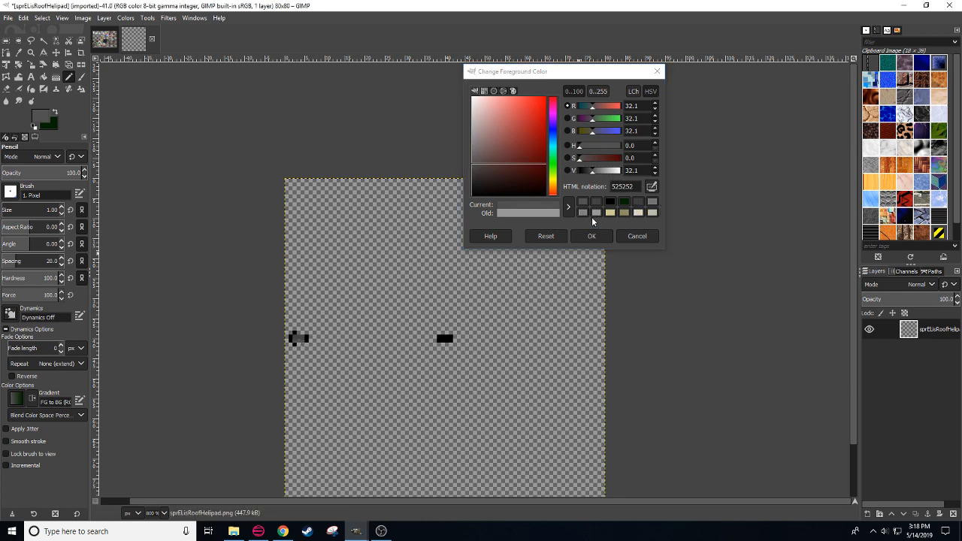
Step: Sample black from the hub and pencil in the missing edge pixels to close its outline around the grey interior
{"action": "left_click_drag", "start_coordinate": [340, 298], "coordinate": [328, 314]}
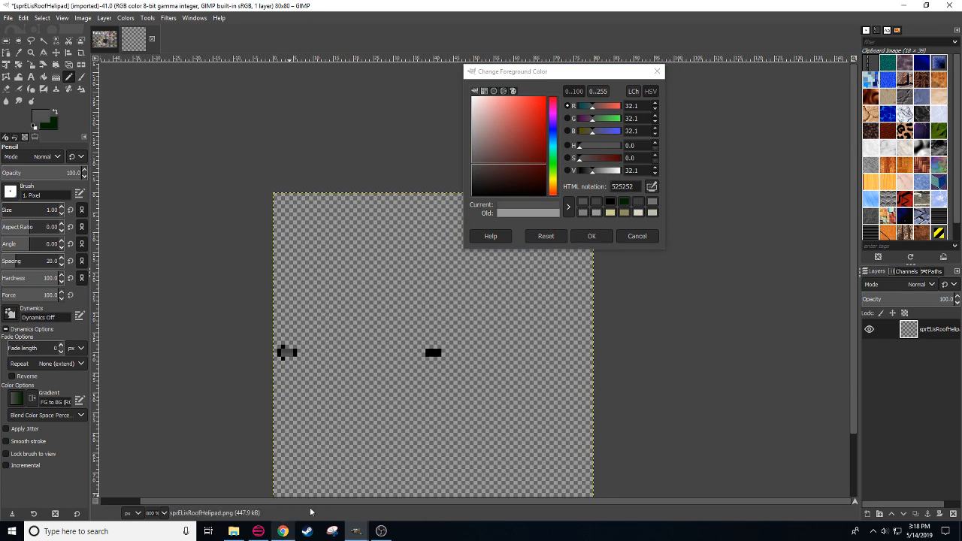
{"action": "left_click", "coordinate": [283, 349], "text": "ctrl"}
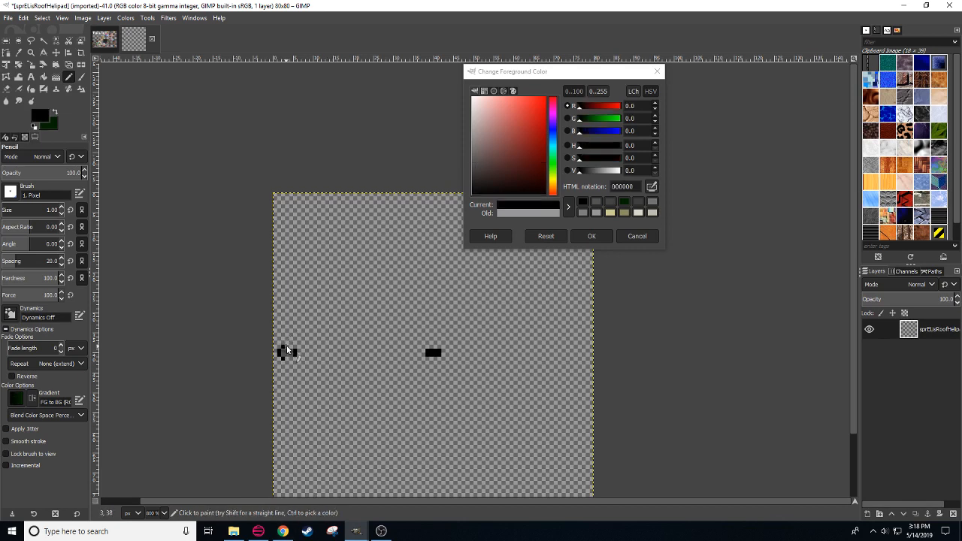
{"action": "left_click", "coordinate": [293, 348]}
{"action": "scroll", "coordinate": [293, 364], "scroll_direction": "up", "scroll_amount": 1}
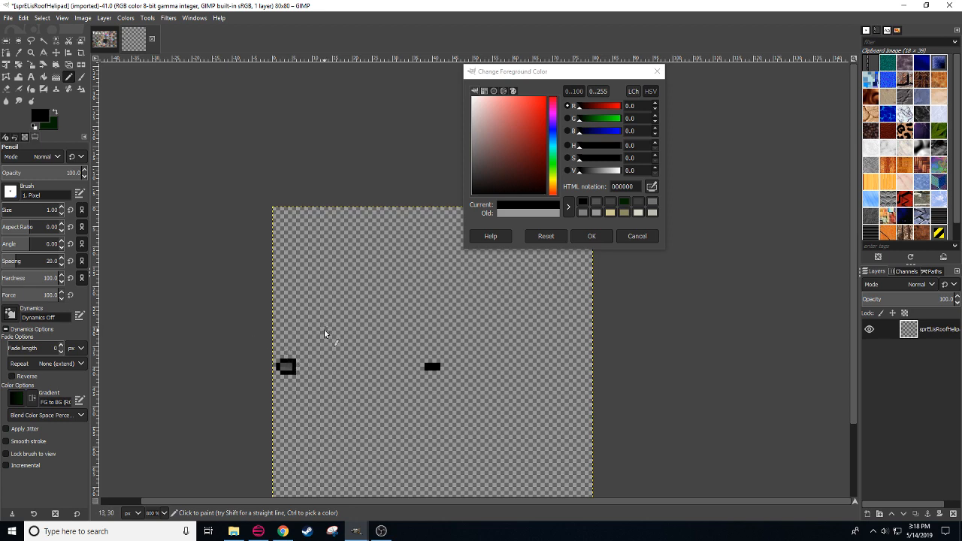
{"action": "scroll", "coordinate": [324, 329], "scroll_direction": "left", "scroll_amount": 3}
{"action": "scroll", "coordinate": [323, 329], "scroll_direction": "down", "scroll_amount": 2}
{"action": "left_click_drag", "start_coordinate": [383, 351], "coordinate": [350, 369]}
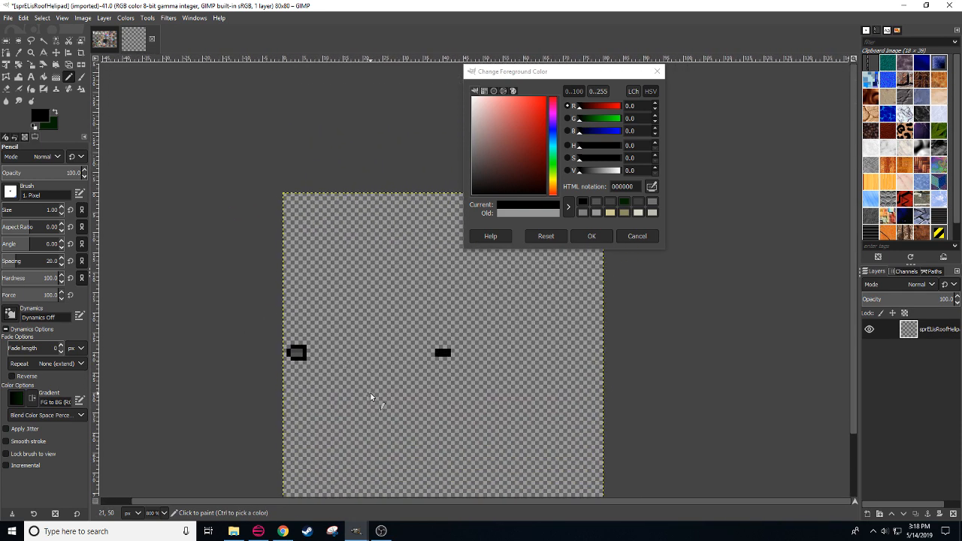
Step: Switch to Chrome, examine the enlarged photo of the old farm windmill in Henry County, Illinois, and return to GIMP
{"action": "left_click", "coordinate": [289, 533]}
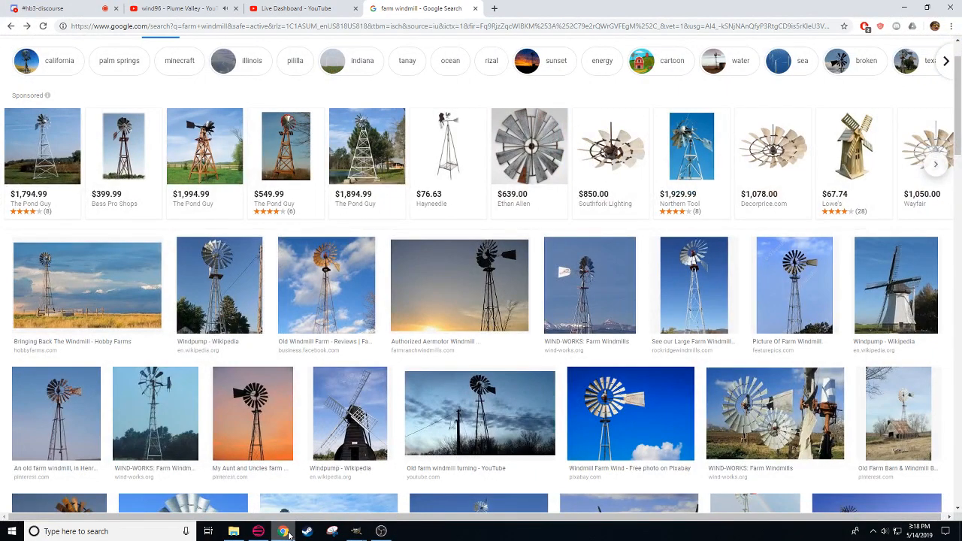
{"action": "left_click", "coordinate": [57, 414]}
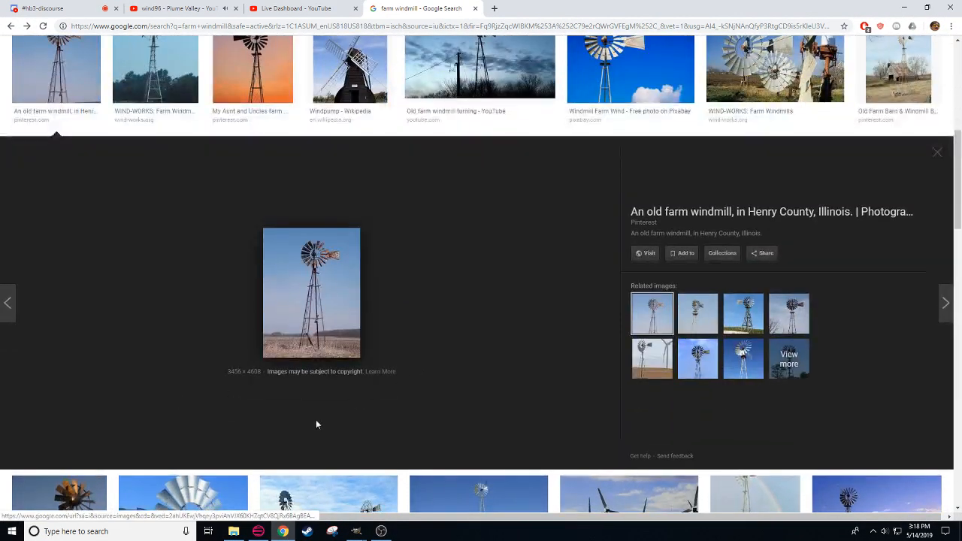
{"action": "key", "text": "alt+Tab"}
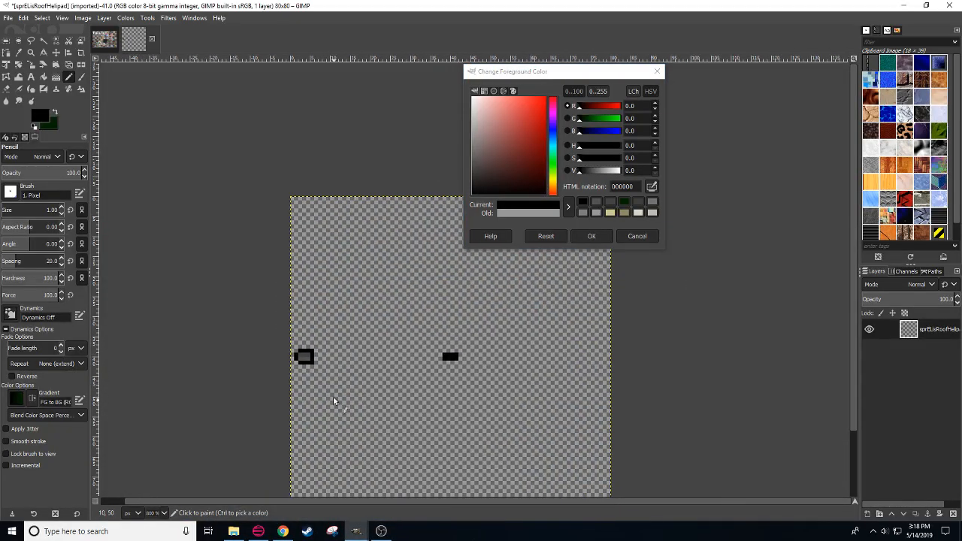
Step: Outline a narrow black blade above the hub with two parallel vertical lines about 10 px tall, capped by a single pixel between them
{"action": "left_click", "coordinate": [305, 343]}
{"action": "left_click", "coordinate": [300, 310], "text": "shift"}
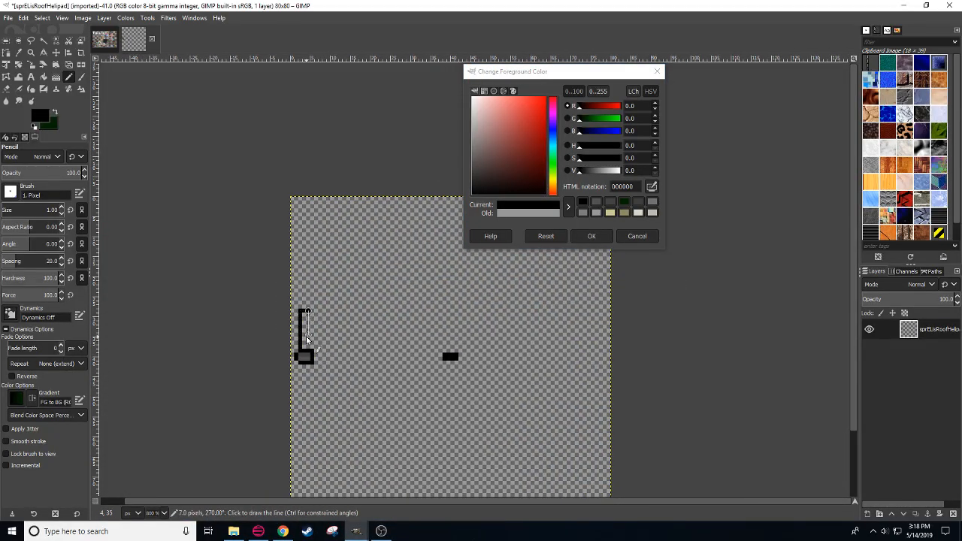
{"action": "key", "text": "ctrl+z"}
{"action": "left_click", "coordinate": [300, 311], "text": "shift"}
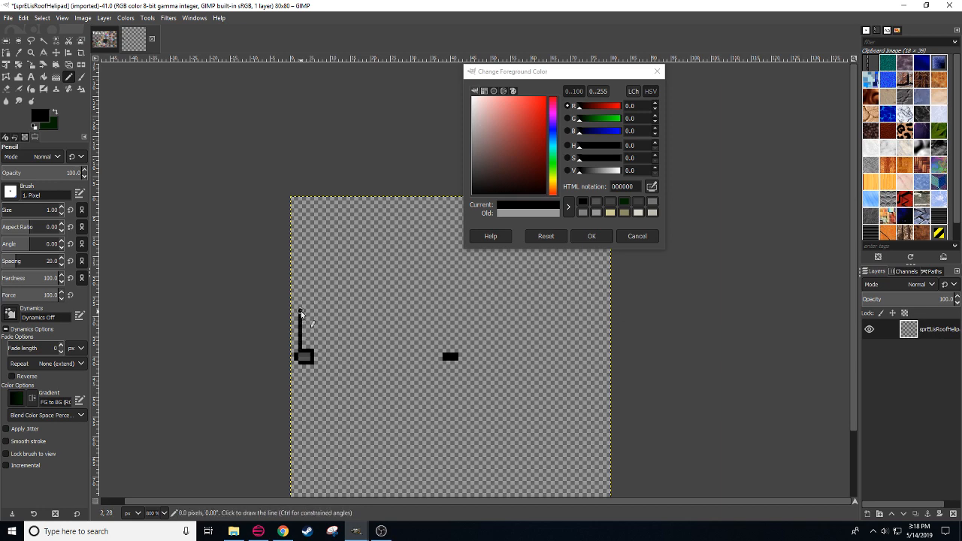
{"action": "left_click", "coordinate": [305, 307]}
{"action": "left_click", "coordinate": [309, 311]}
{"action": "left_click", "coordinate": [309, 346], "text": "shift"}
{"action": "scroll", "coordinate": [312, 348], "scroll_direction": "up", "scroll_amount": 1}
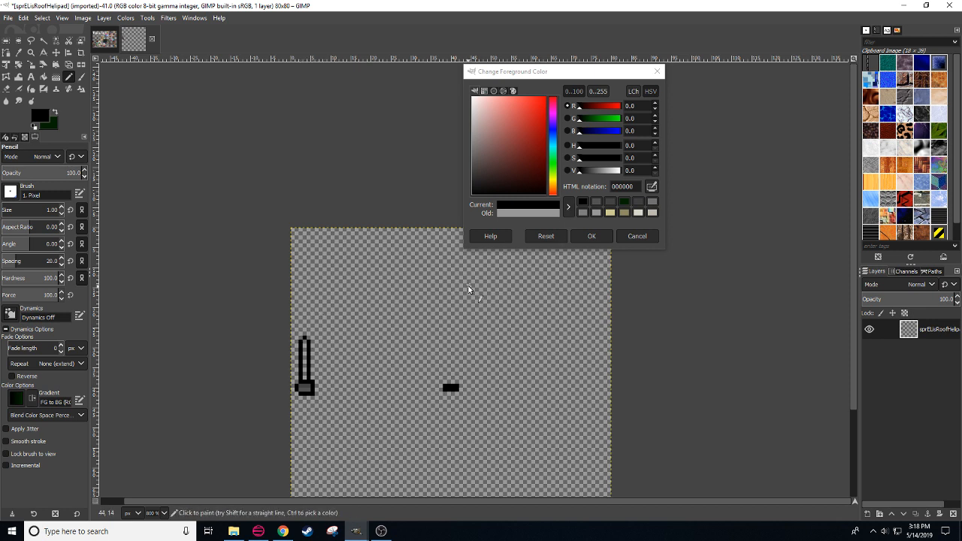
Step: Switch to Chrome and enlarge the Rock Ridge Windmills photo "Compair Sizes of Windmills" to study its wheel and blades
{"action": "left_click", "coordinate": [284, 532]}
{"action": "scroll", "coordinate": [376, 330], "scroll_direction": "down", "scroll_amount": 3}
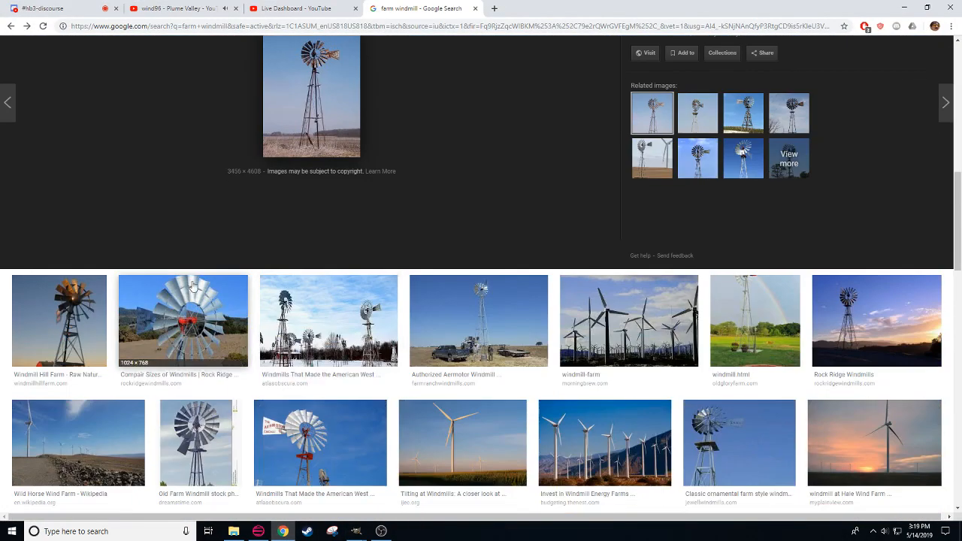
{"action": "left_click", "coordinate": [183, 319]}
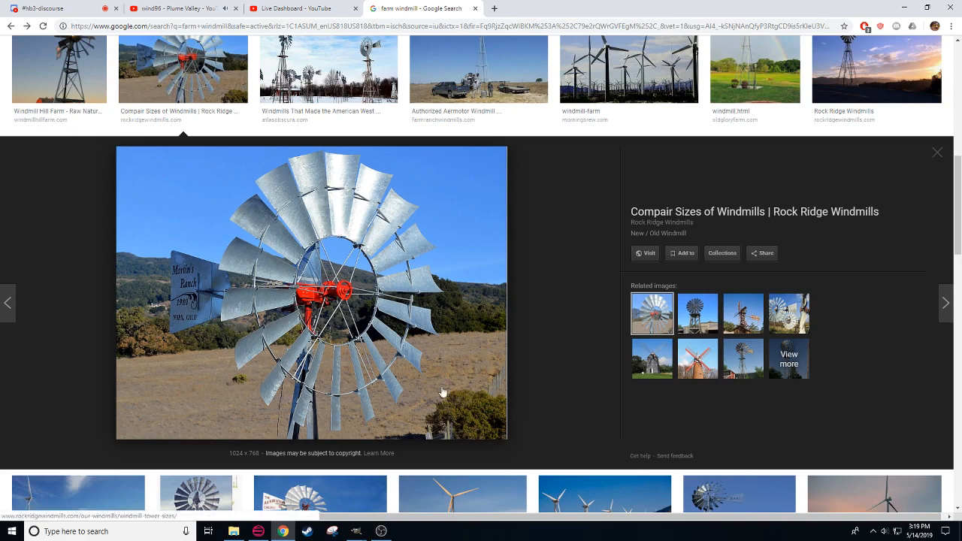
Step: Return to GIMP and cut out the tall straight blade above the hub with a rectangular selection, leaving the hub intact
{"action": "left_click", "coordinate": [282, 530]}
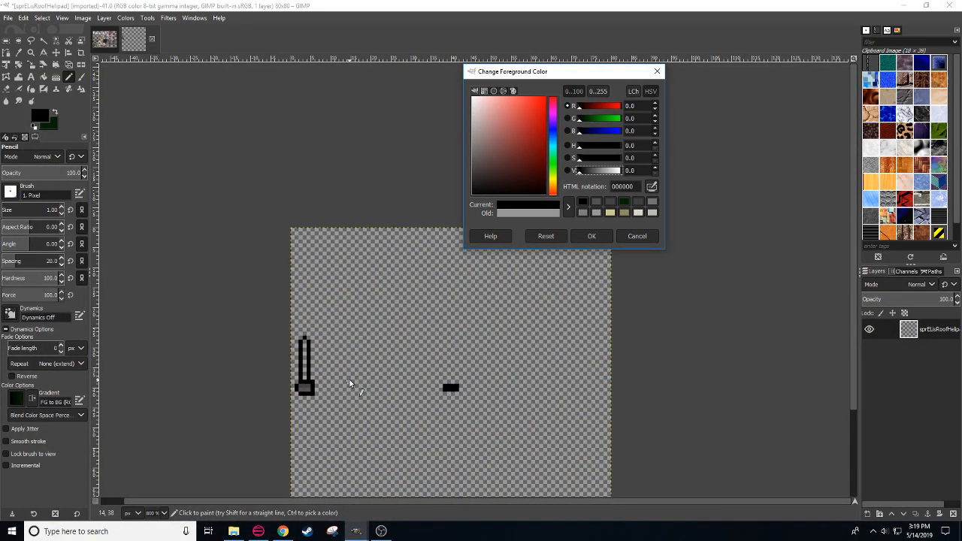
{"action": "left_click_drag", "start_coordinate": [293, 319], "coordinate": [335, 372]}
{"action": "key", "text": "ctrl+z"}
{"action": "key", "text": "r"}
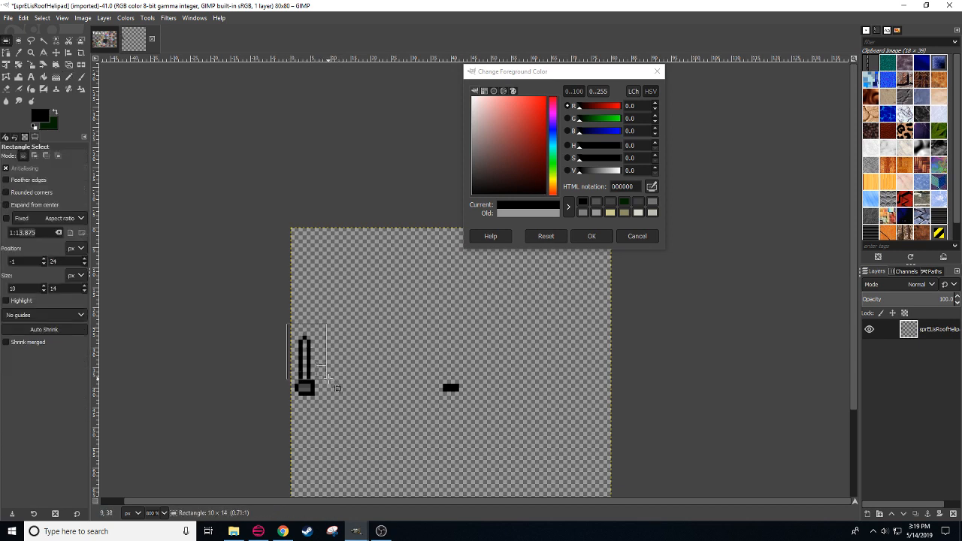
{"action": "left_click_drag", "start_coordinate": [286, 326], "coordinate": [338, 382]}
{"action": "key", "text": "ctrl+x"}
{"action": "left_click", "coordinate": [359, 391]}
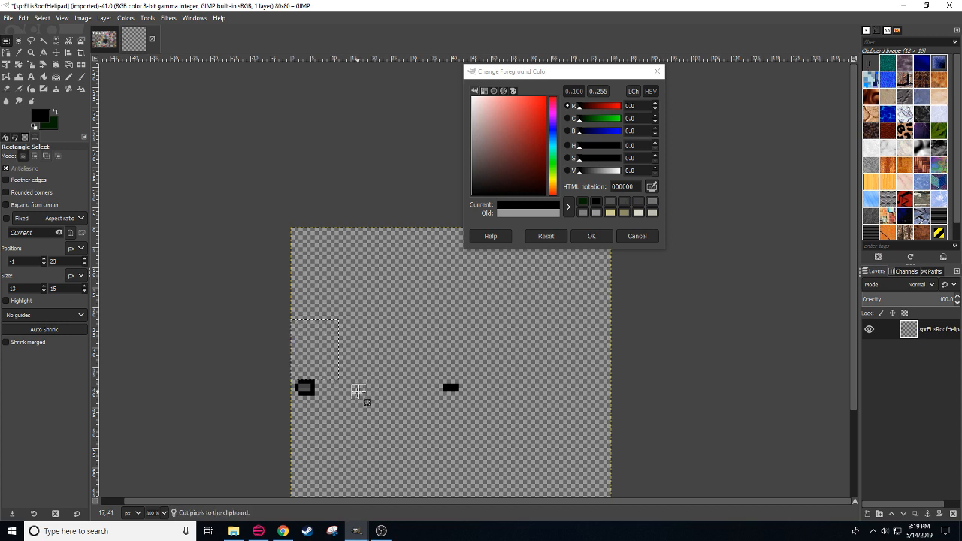
Step: Pencil a shorter black blade outline about 9 px tall above the hub, its upper half stepped slightly right and capped by one pixel
{"action": "key", "text": "n"}
{"action": "left_click", "coordinate": [301, 373]}
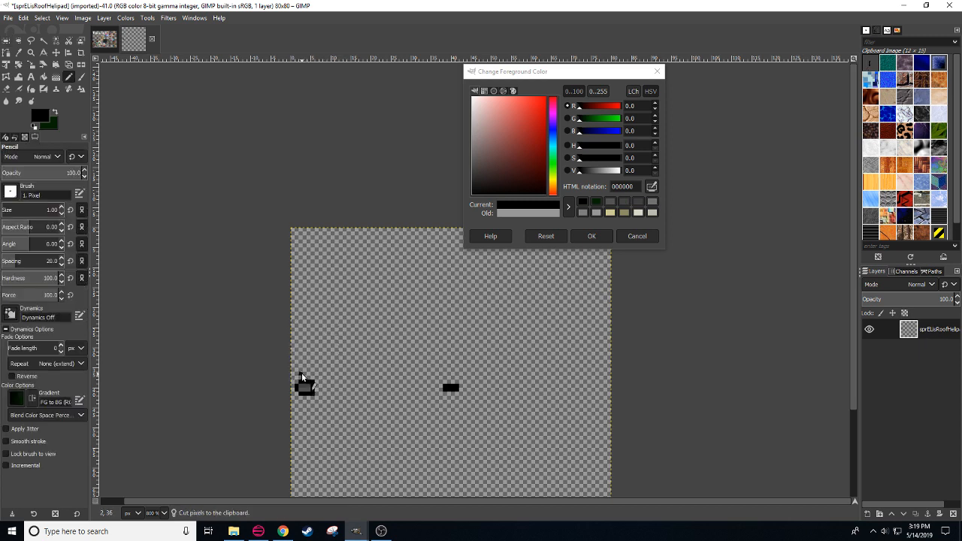
{"action": "left_click_drag", "start_coordinate": [301, 371], "coordinate": [300, 367]}
{"action": "left_click", "coordinate": [308, 345]}
{"action": "left_click", "coordinate": [313, 354]}
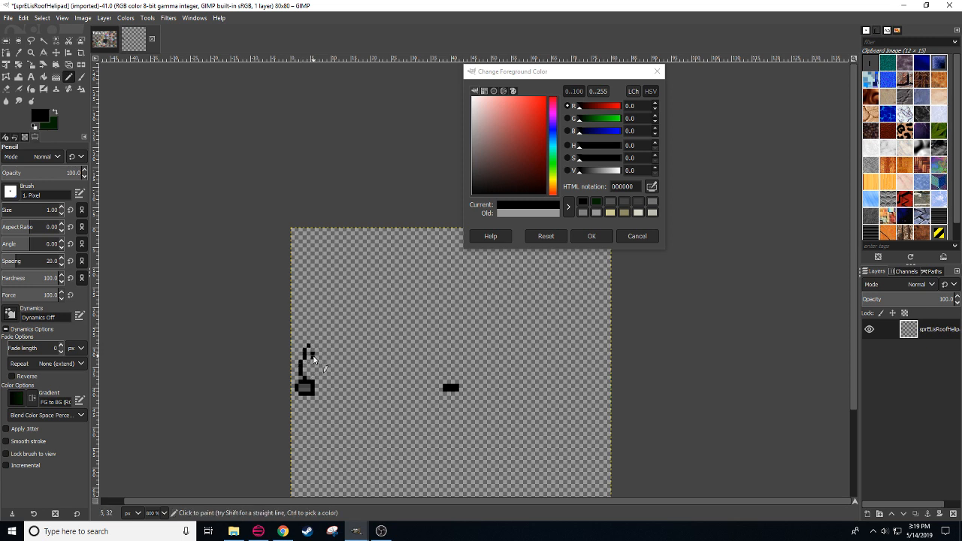
{"action": "left_click_drag", "start_coordinate": [313, 357], "coordinate": [308, 374]}
Step: Try to lengthen the blade by stacking a pasted copy directly on top of it, and undo the placement
{"action": "key", "text": "r"}
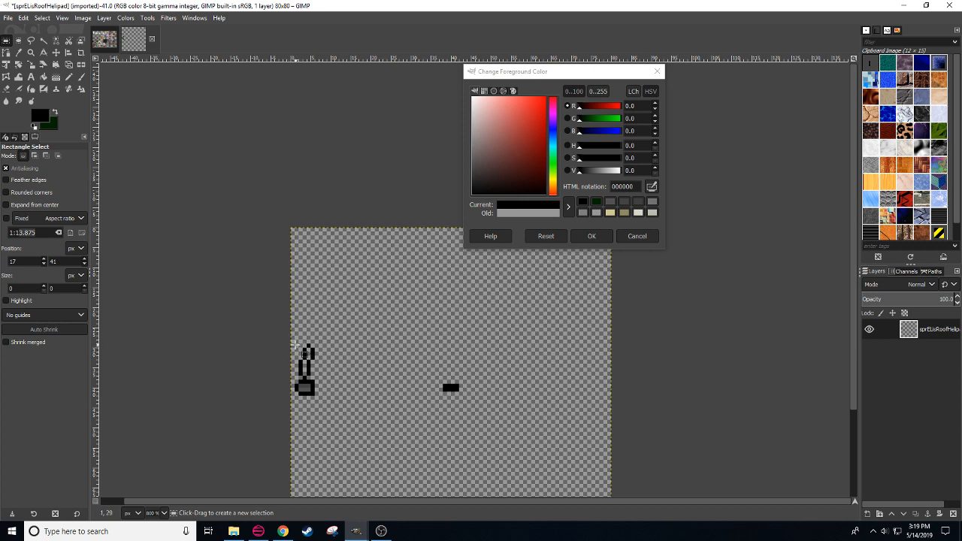
{"action": "left_click_drag", "start_coordinate": [293, 340], "coordinate": [335, 400]}
{"action": "key", "text": "ctrl+c"}
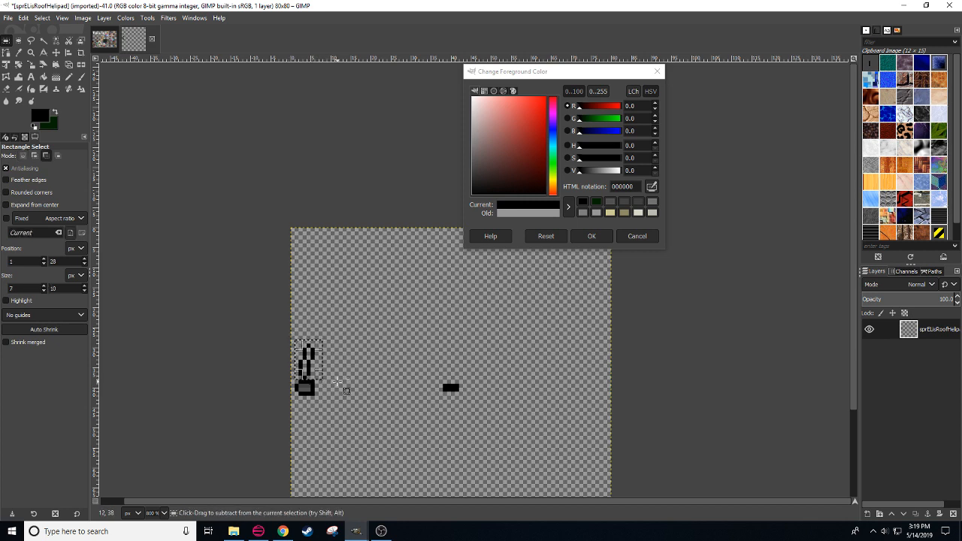
{"action": "key", "text": "ctrl+v"}
{"action": "left_click_drag", "start_coordinate": [316, 365], "coordinate": [308, 329]}
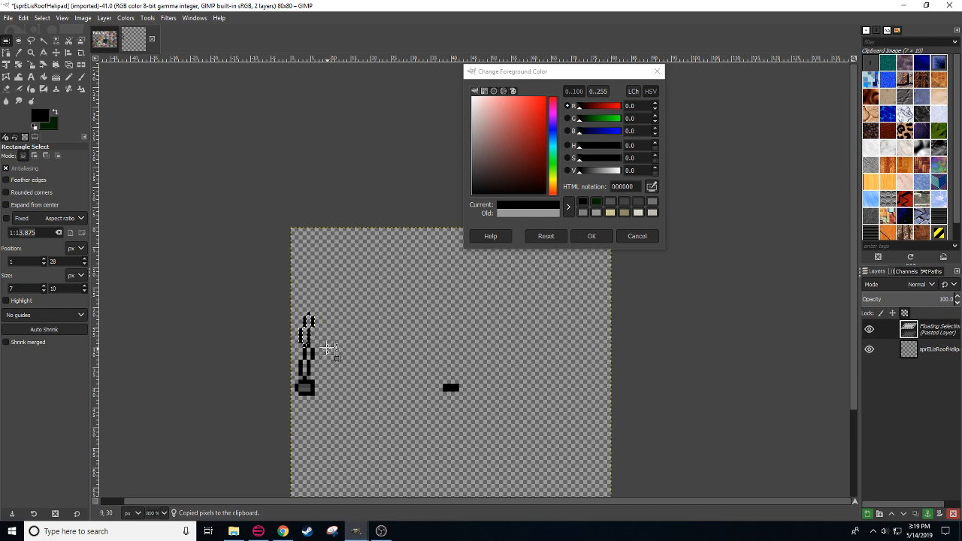
{"action": "left_click", "coordinate": [329, 349]}
{"action": "scroll", "coordinate": [359, 396], "scroll_direction": "down", "scroll_amount": 3}
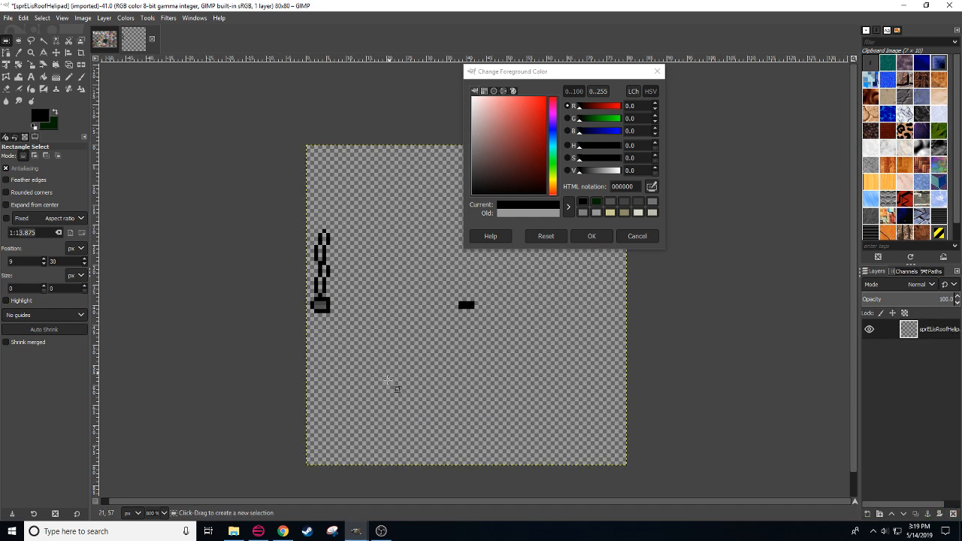
{"action": "key", "text": "ctrl+z"}
{"action": "key", "text": "ctrl+z"}
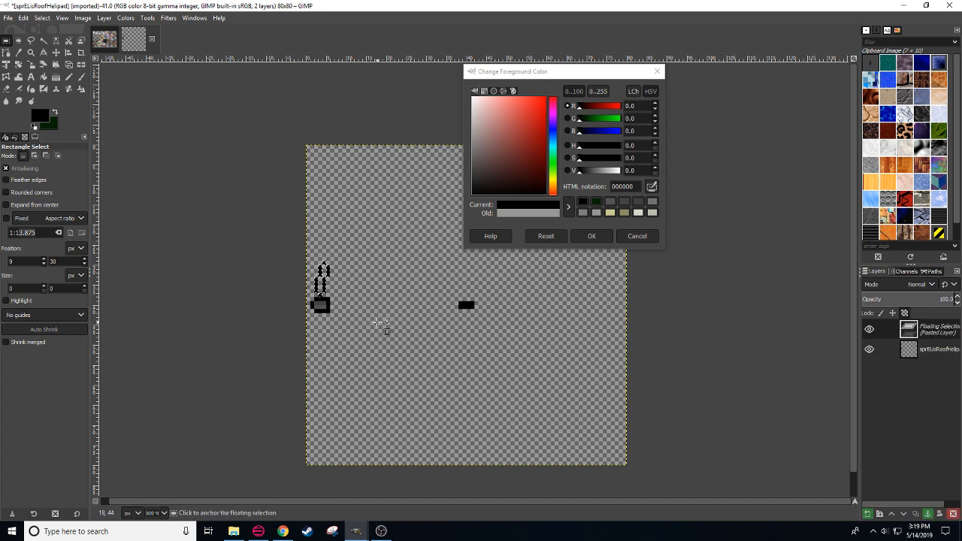
{"action": "left_click", "coordinate": [372, 336]}
Step: Switch to Chrome and browse the farm windmill image results for further views of the wheel and blades, returning to GIMP
{"action": "left_click", "coordinate": [283, 531]}
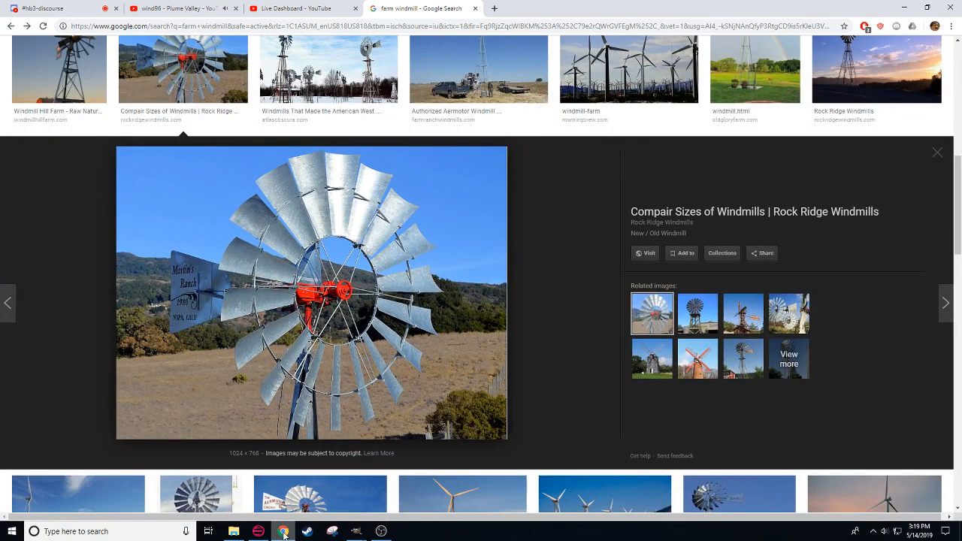
{"action": "scroll", "coordinate": [260, 421], "scroll_direction": "down", "scroll_amount": 2}
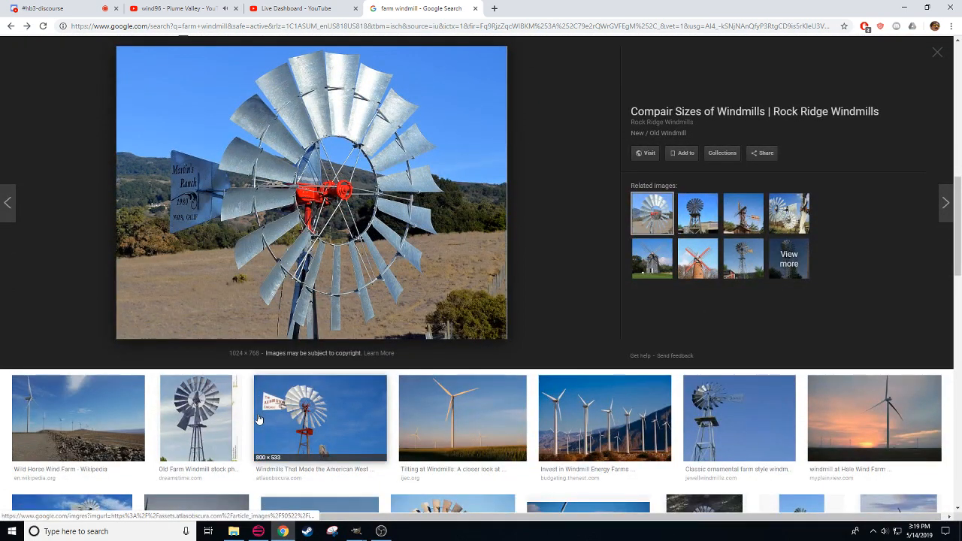
{"action": "scroll", "coordinate": [259, 419], "scroll_direction": "down", "scroll_amount": 2}
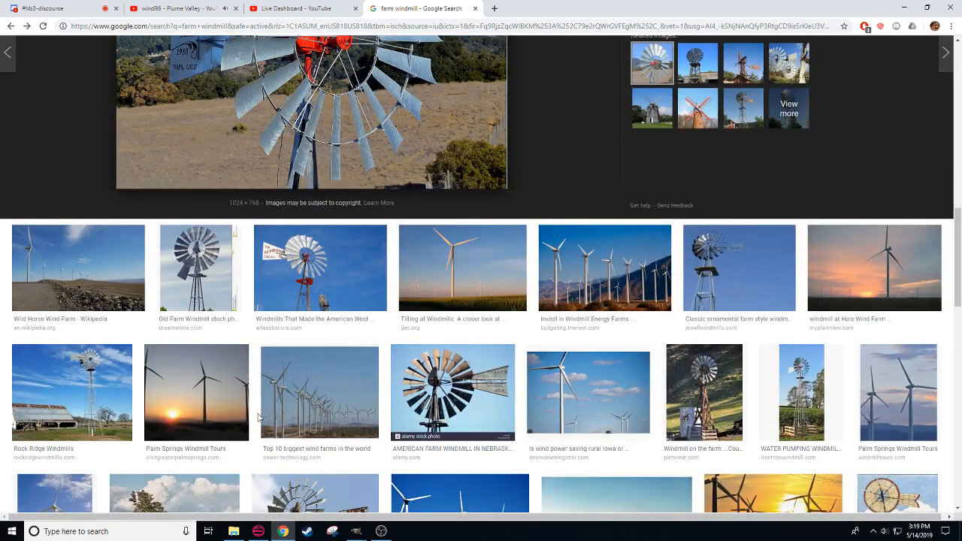
{"action": "scroll", "coordinate": [258, 417], "scroll_direction": "down", "scroll_amount": 5}
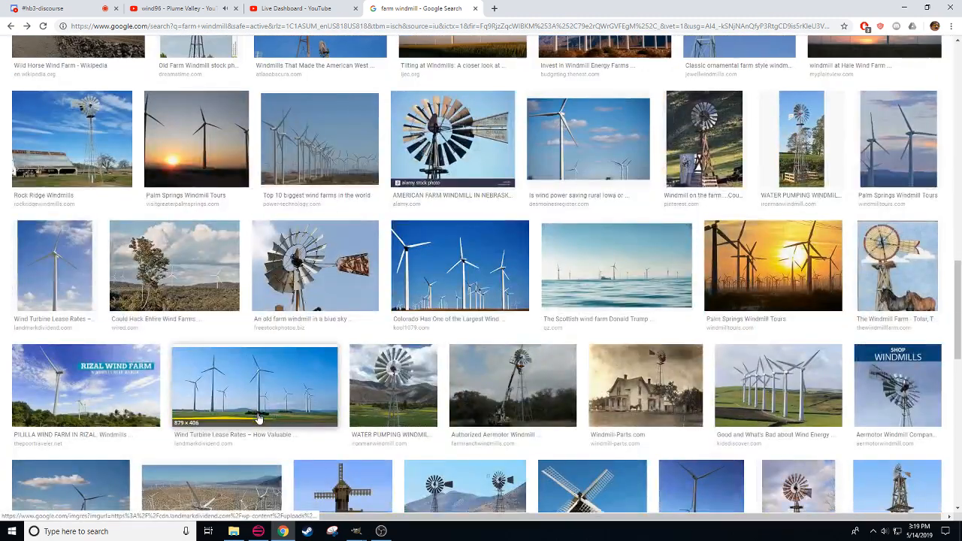
{"action": "scroll", "coordinate": [257, 415], "scroll_direction": "down", "scroll_amount": 3}
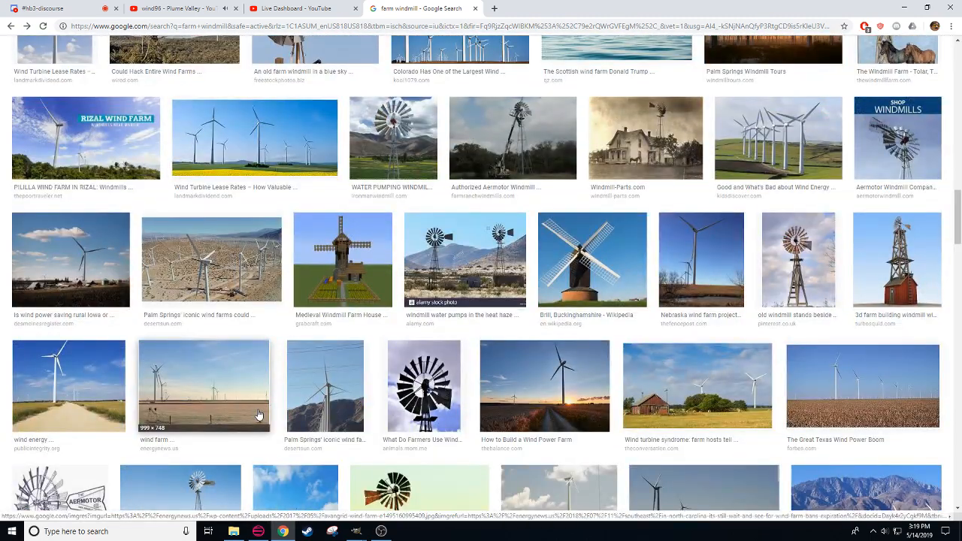
{"action": "scroll", "coordinate": [259, 421], "scroll_direction": "down", "scroll_amount": 5}
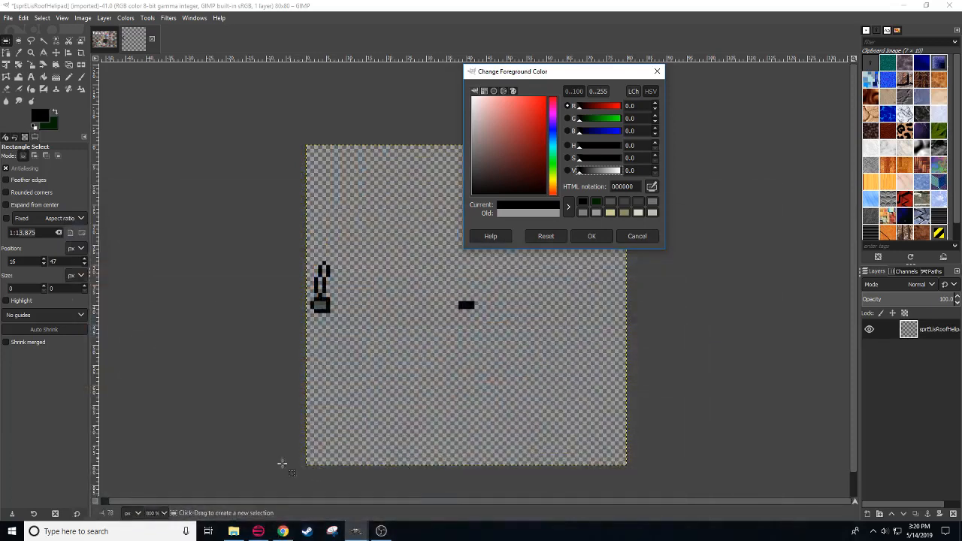
{"action": "scroll", "coordinate": [154, 513], "scroll_direction": "down", "scroll_amount": 1}
{"action": "left_click_drag", "start_coordinate": [321, 430], "coordinate": [273, 446]}
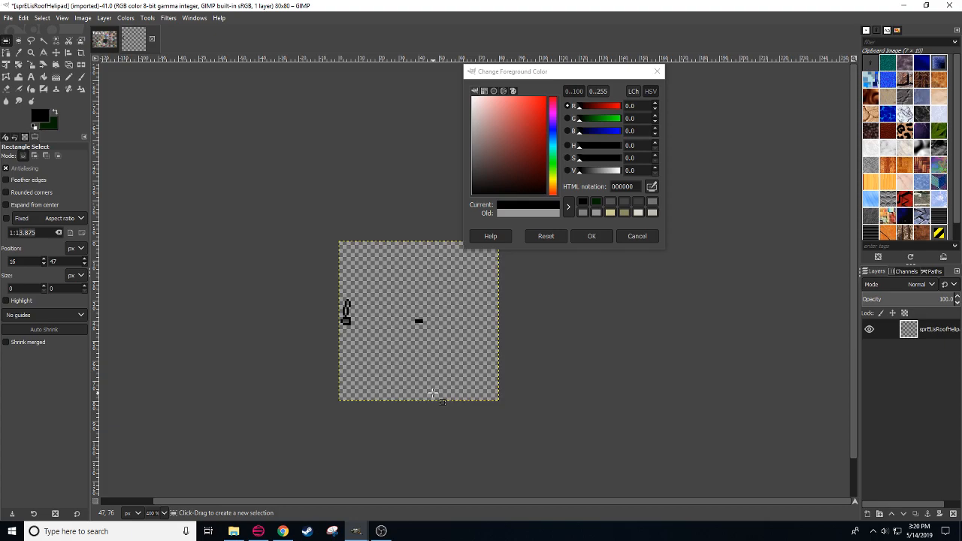
{"action": "left_click", "coordinate": [283, 531]}
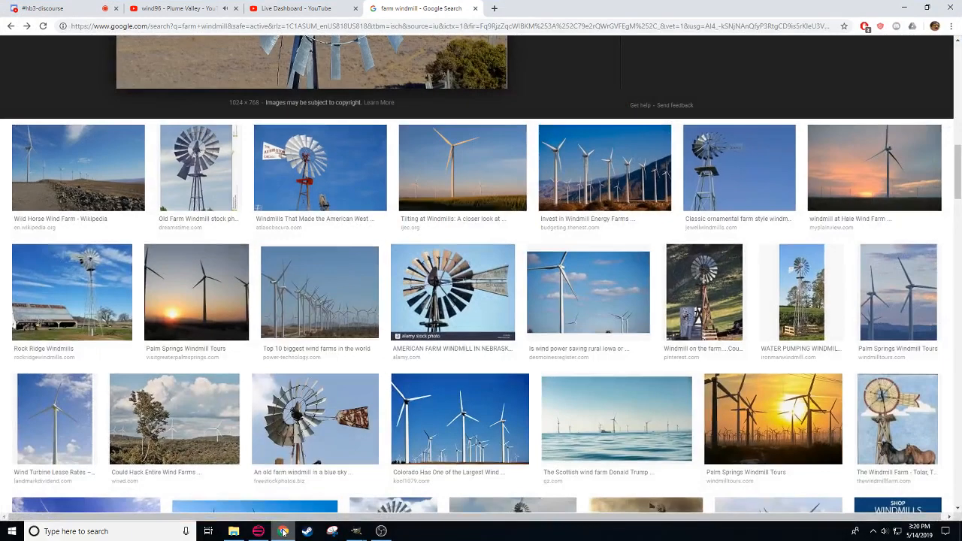
{"action": "left_click", "coordinate": [174, 8]}
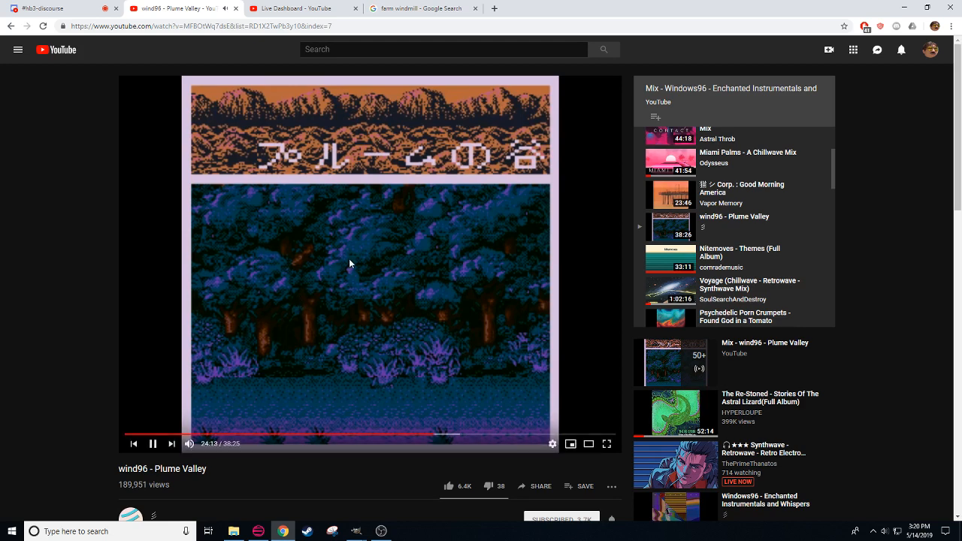
{"action": "left_click", "coordinate": [356, 531]}
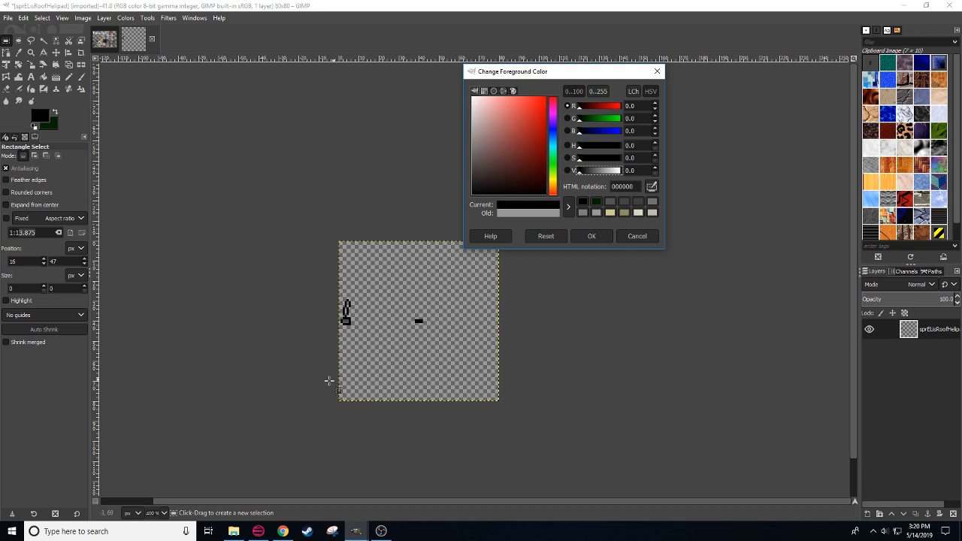
{"action": "scroll", "coordinate": [153, 513], "scroll_direction": "up", "scroll_amount": 1}
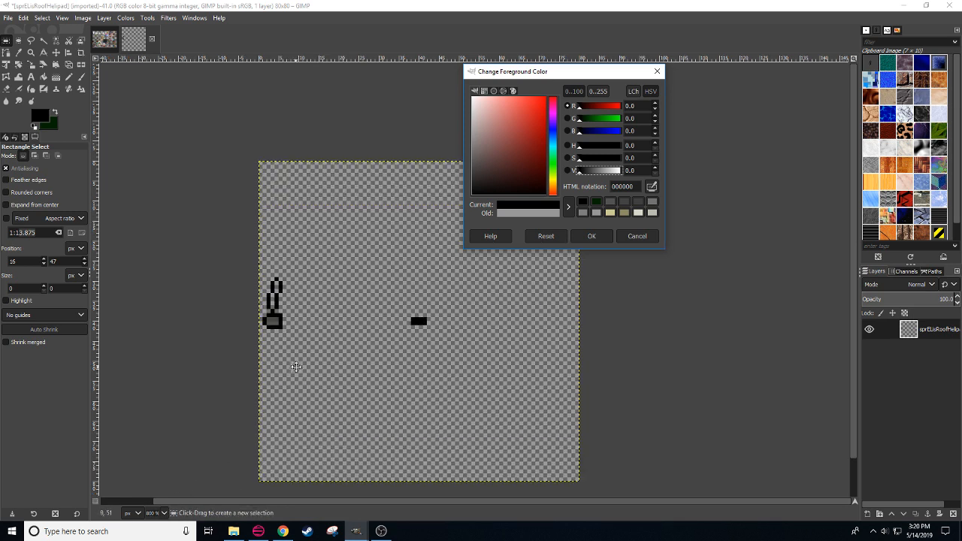
{"action": "left_click_drag", "start_coordinate": [297, 367], "coordinate": [337, 379]}
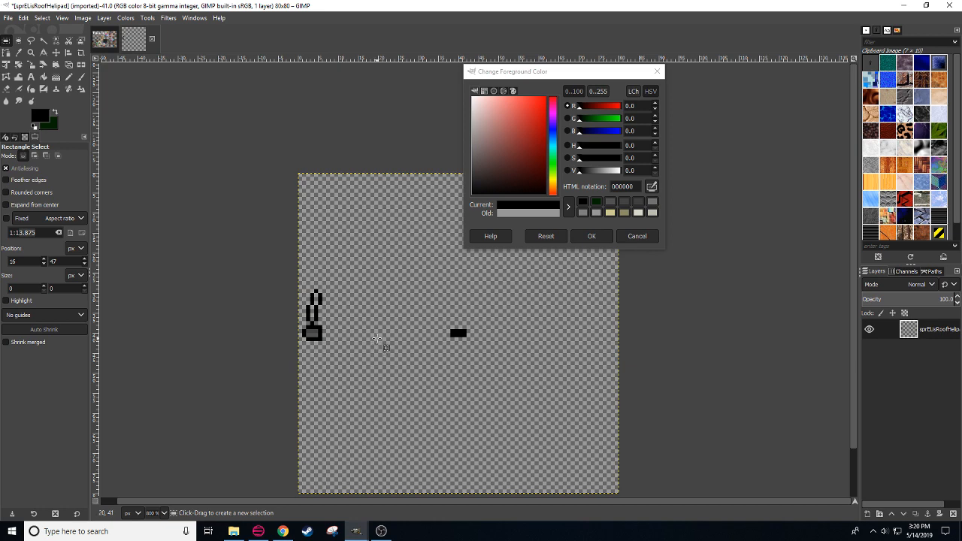
{"action": "left_click_drag", "start_coordinate": [382, 328], "coordinate": [350, 356]}
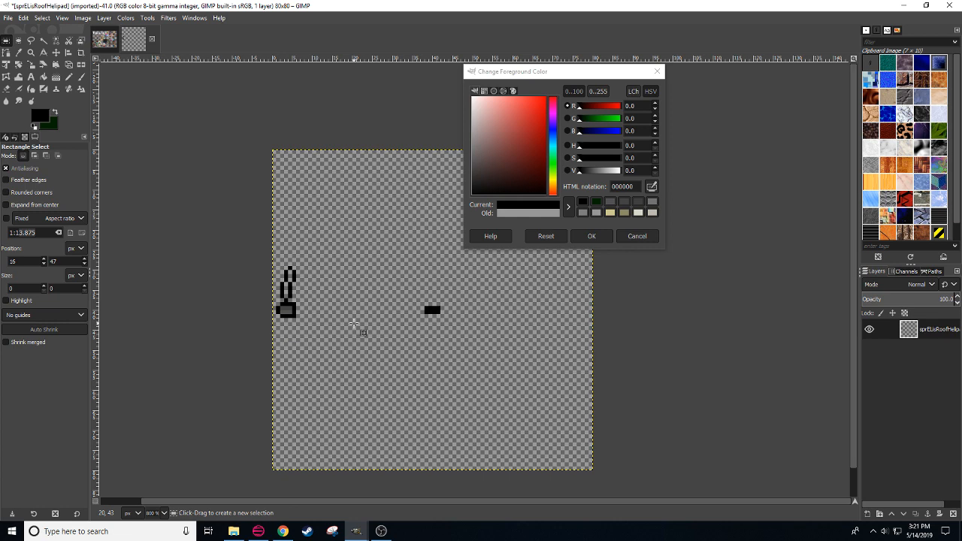
{"action": "left_click_drag", "start_coordinate": [342, 337], "coordinate": [370, 369]}
{"action": "key", "text": "n"}
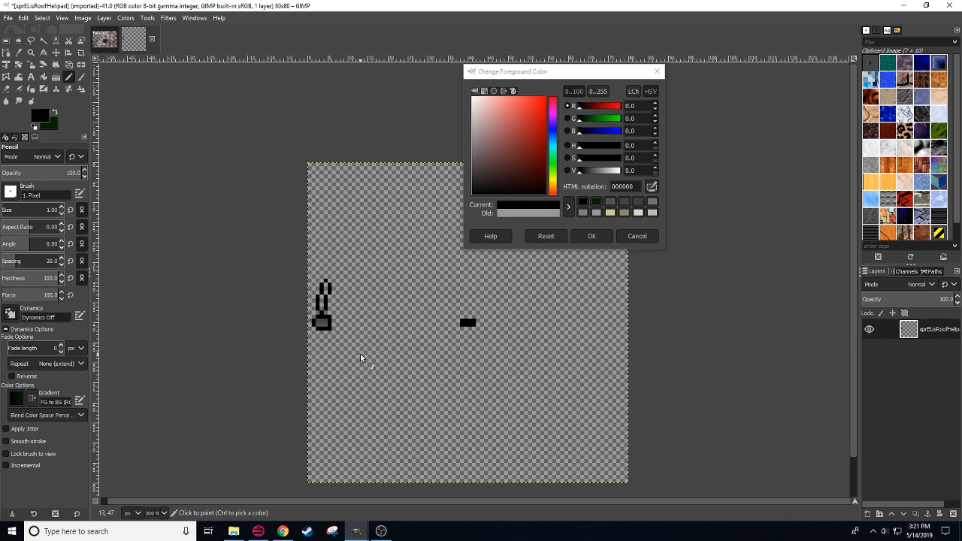
Step: Switch to Chrome, review the farm windmill image results again, and return to the sprite in GIMP
{"action": "left_click", "coordinate": [283, 531]}
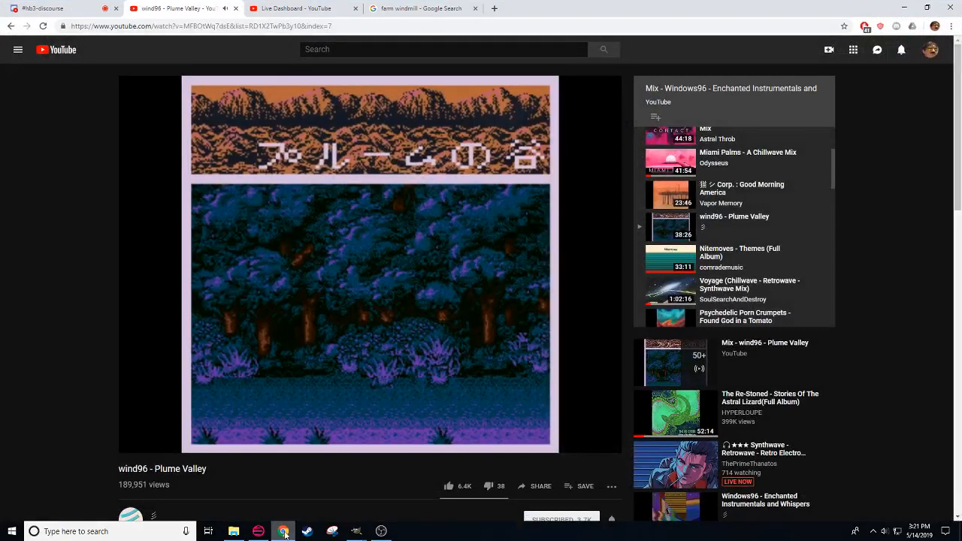
{"action": "mouse_move", "coordinate": [285, 533]}
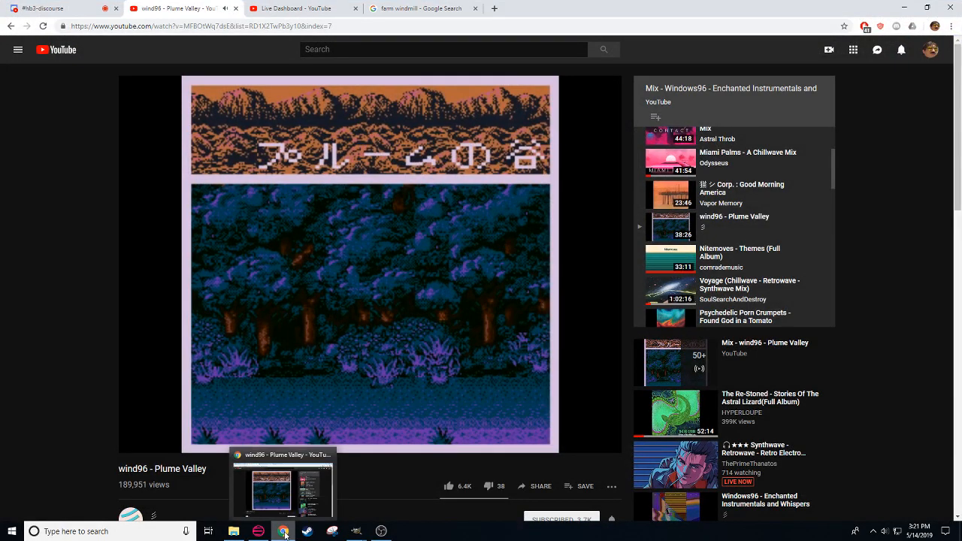
{"action": "left_click", "coordinate": [417, 9]}
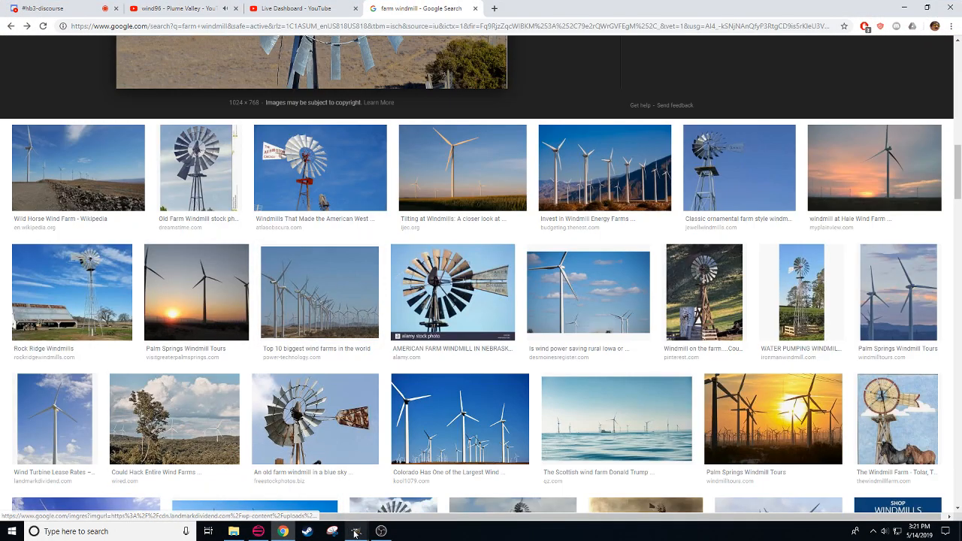
{"action": "mouse_move", "coordinate": [356, 532]}
{"action": "left_click", "coordinate": [312, 484]}
{"action": "left_click_drag", "start_coordinate": [343, 343], "coordinate": [351, 373]}
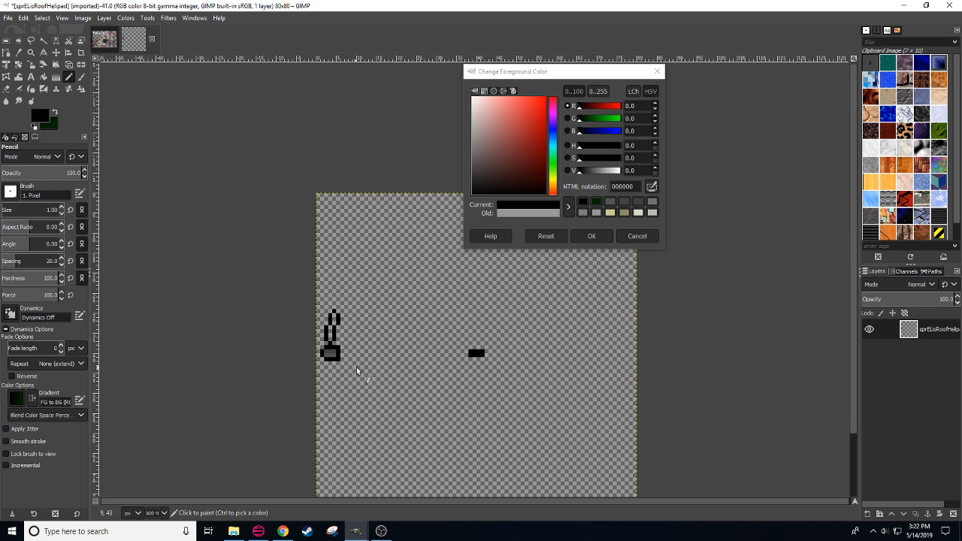
{"action": "scroll", "coordinate": [356, 367], "scroll_direction": "down", "scroll_amount": 3}
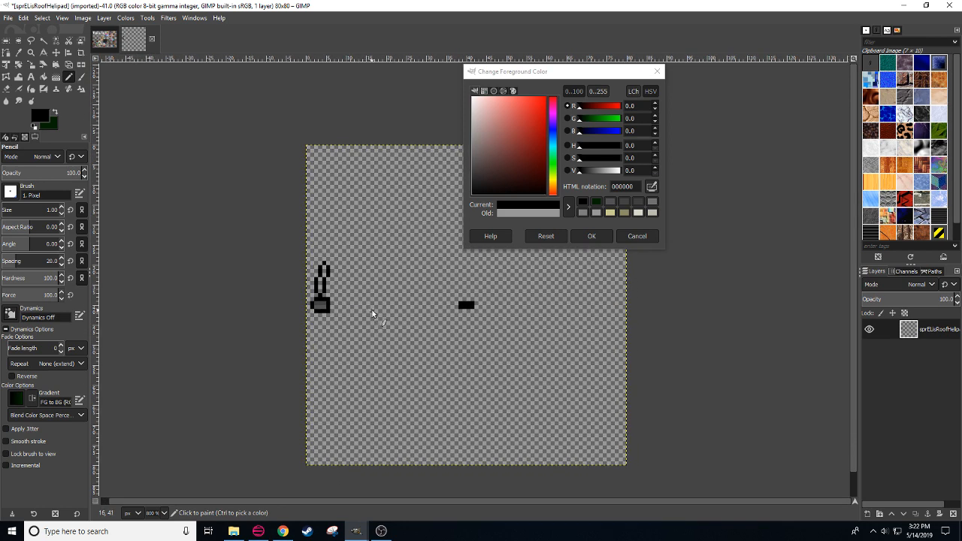
{"action": "left_click_drag", "start_coordinate": [372, 310], "coordinate": [365, 323]}
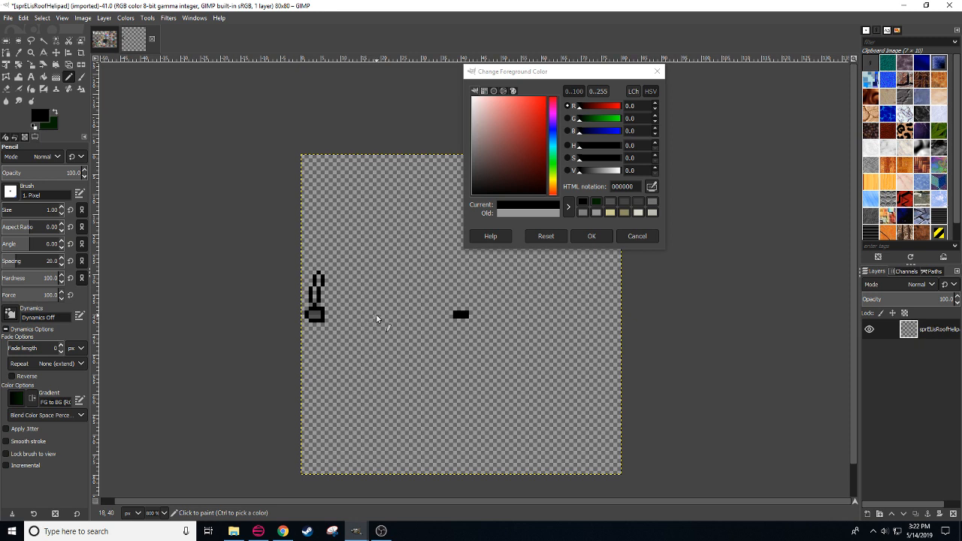
Step: Copy the blade again, try placing the pasted copy above the original, and undo it
{"action": "key", "text": "r"}
{"action": "mouse_move", "coordinate": [309, 267]}
{"action": "left_mouse_down"}
{"action": "mouse_move", "coordinate": [333, 306]}
{"action": "mouse_move", "coordinate": [328, 260]}
{"action": "mouse_move", "coordinate": [327, 268]}
{"action": "left_mouse_up"}
{"action": "key", "text": "ctrl+c"}
{"action": "key", "text": "ctrl+v"}
{"action": "left_click", "coordinate": [352, 291]}
{"action": "key", "text": "ctrl+z"}
{"action": "key", "text": "ctrl+z"}
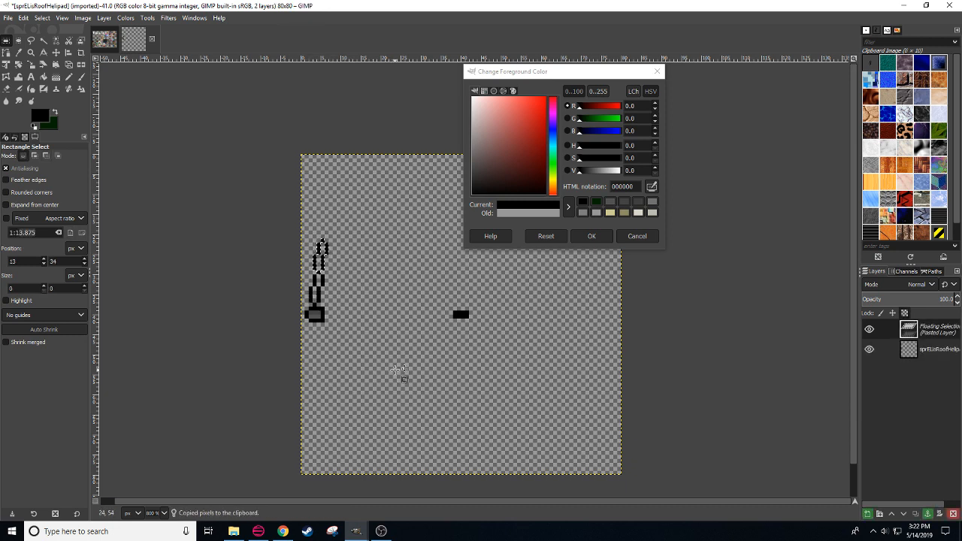
{"action": "left_click", "coordinate": [376, 303]}
{"action": "left_click_drag", "start_coordinate": [343, 354], "coordinate": [365, 376]}
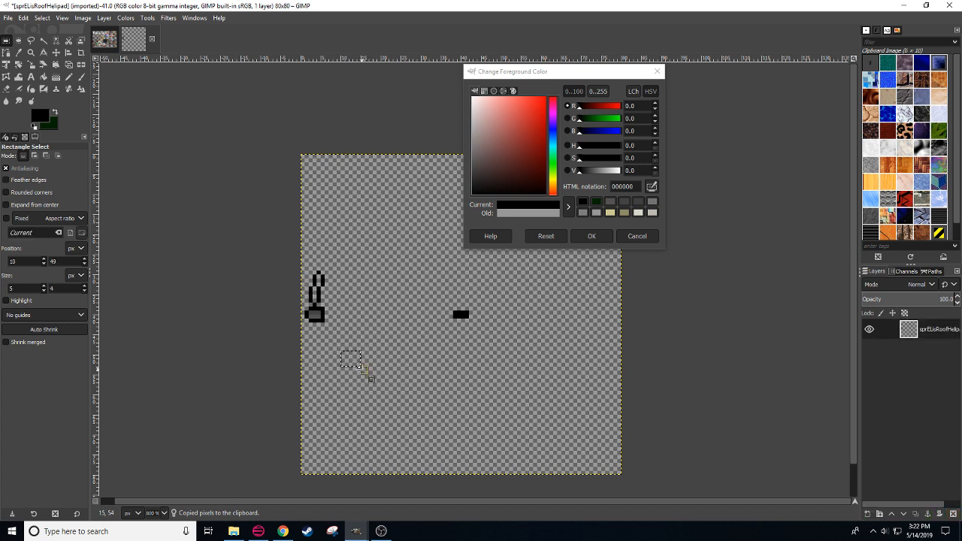
Step: Paste the copied blade, flip it horizontally, and anchor it directly below the hub as the opposite blade
{"action": "key", "text": "ctrl+v"}
{"action": "key", "text": "shift+f"}
{"action": "left_click", "coordinate": [360, 374]}
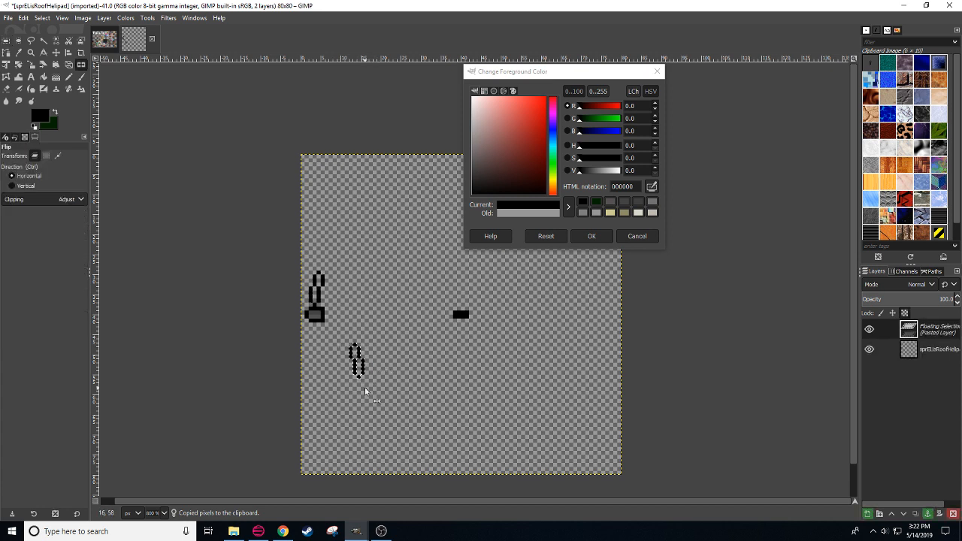
{"action": "key", "text": "r"}
{"action": "left_click_drag", "start_coordinate": [368, 360], "coordinate": [319, 332]}
{"action": "left_click", "coordinate": [377, 381]}
{"action": "left_click_drag", "start_coordinate": [379, 402], "coordinate": [353, 376]}
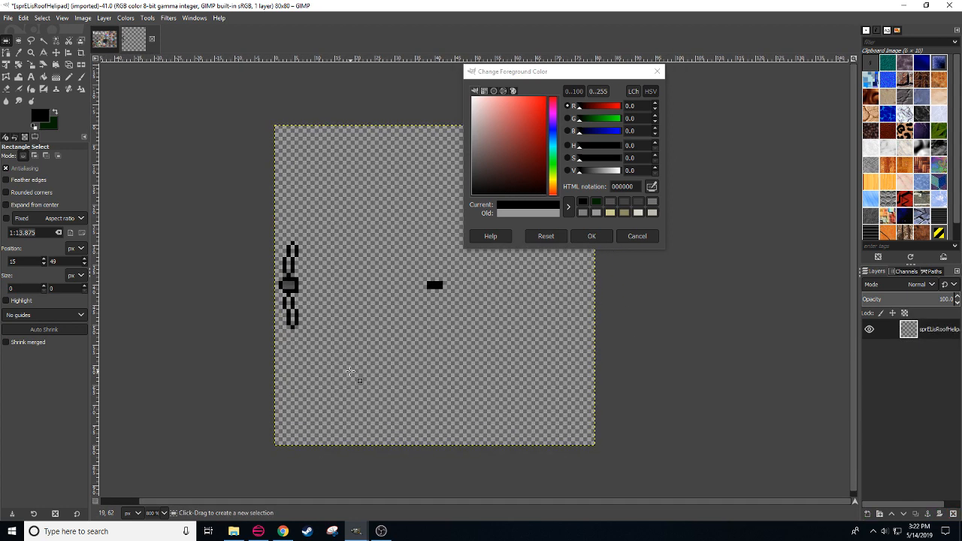
{"action": "left_click_drag", "start_coordinate": [323, 343], "coordinate": [339, 365]}
{"action": "key", "text": "n"}
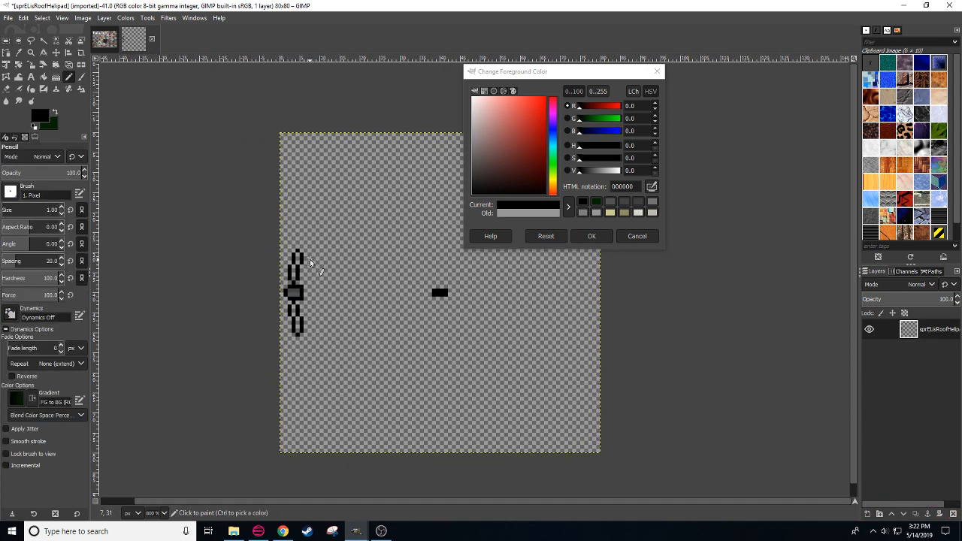
Step: Extend the tips of the upper and lower blades with black pencil pixels, slanting them outward from the hub
{"action": "key", "text": "ctrl"}
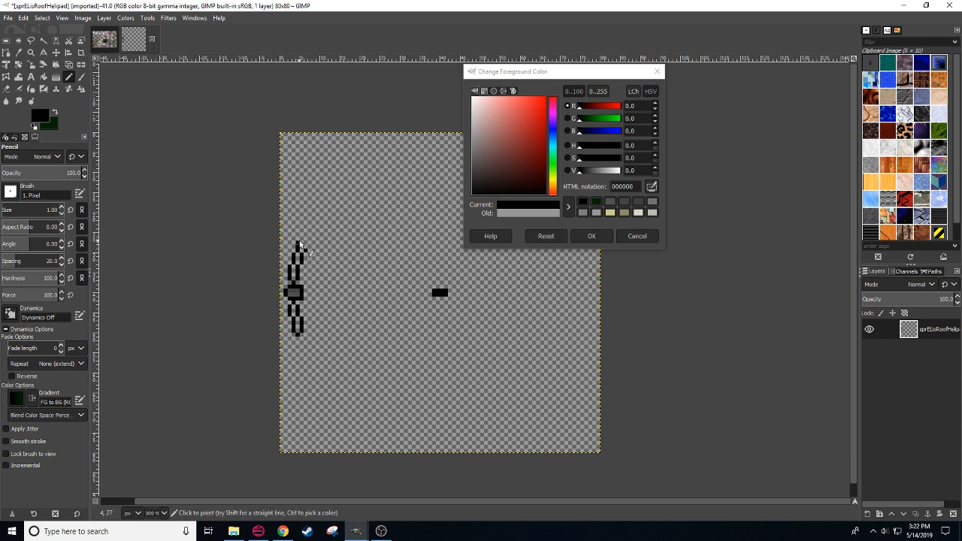
{"action": "left_click_drag", "start_coordinate": [297, 248], "coordinate": [301, 240]}
{"action": "left_click", "coordinate": [298, 338]}
{"action": "left_click_drag", "start_coordinate": [305, 336], "coordinate": [304, 344]}
{"action": "left_click_drag", "start_coordinate": [368, 359], "coordinate": [385, 337]}
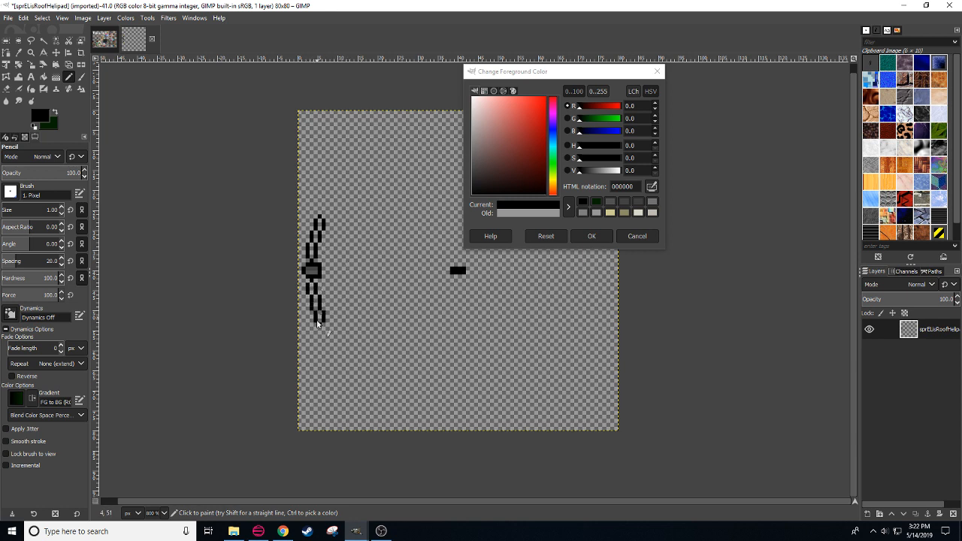
Step: Replace the lower blade by cutting it, copying the hub with the upper blade, flipping the copy vertically, and anchoring it below the hub
{"action": "key", "text": "r"}
{"action": "mouse_move", "coordinate": [342, 338]}
{"action": "left_mouse_down"}
{"action": "mouse_move", "coordinate": [296, 275]}
{"action": "mouse_move", "coordinate": [290, 280]}
{"action": "mouse_move", "coordinate": [301, 202]}
{"action": "left_mouse_up"}
{"action": "key", "text": "ctrl+x"}
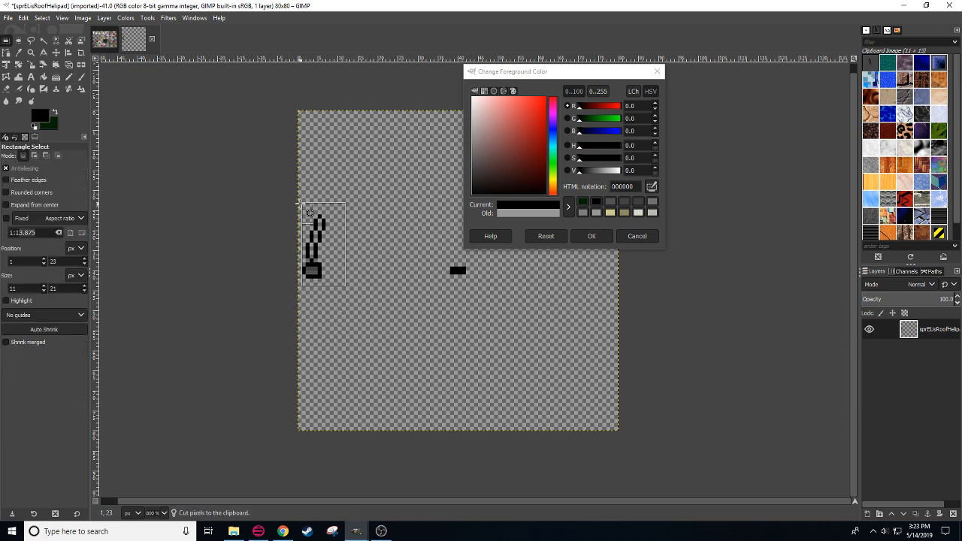
{"action": "key", "text": "ctrl+c"}
{"action": "key", "text": "ctrl+v"}
{"action": "key", "text": "shift+f"}
{"action": "left_click", "coordinate": [346, 312], "text": "ctrl"}
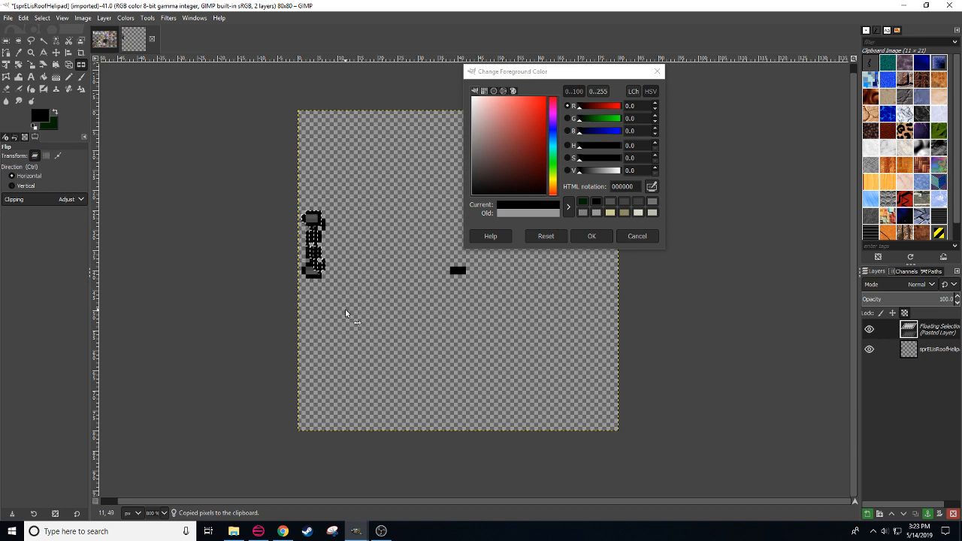
{"action": "key", "text": "r"}
{"action": "left_click_drag", "start_coordinate": [318, 227], "coordinate": [318, 279]}
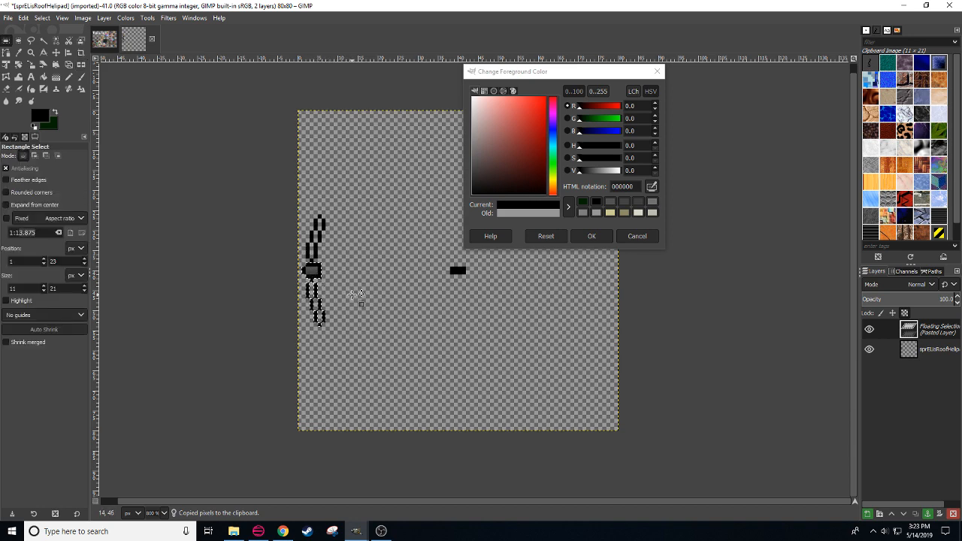
{"action": "left_click", "coordinate": [353, 294]}
Step: Switch to Chrome for a check of the farm windmill wheel photos, returning to the sprite in GIMP
{"action": "left_click_drag", "start_coordinate": [377, 331], "coordinate": [401, 358]}
{"action": "left_click_drag", "start_coordinate": [463, 341], "coordinate": [505, 346]}
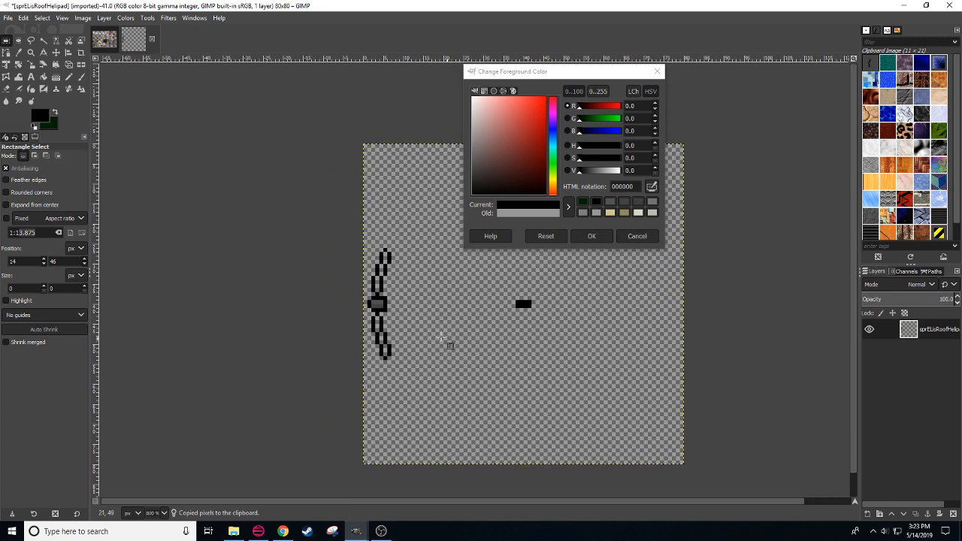
{"action": "left_click_drag", "start_coordinate": [449, 324], "coordinate": [409, 352]}
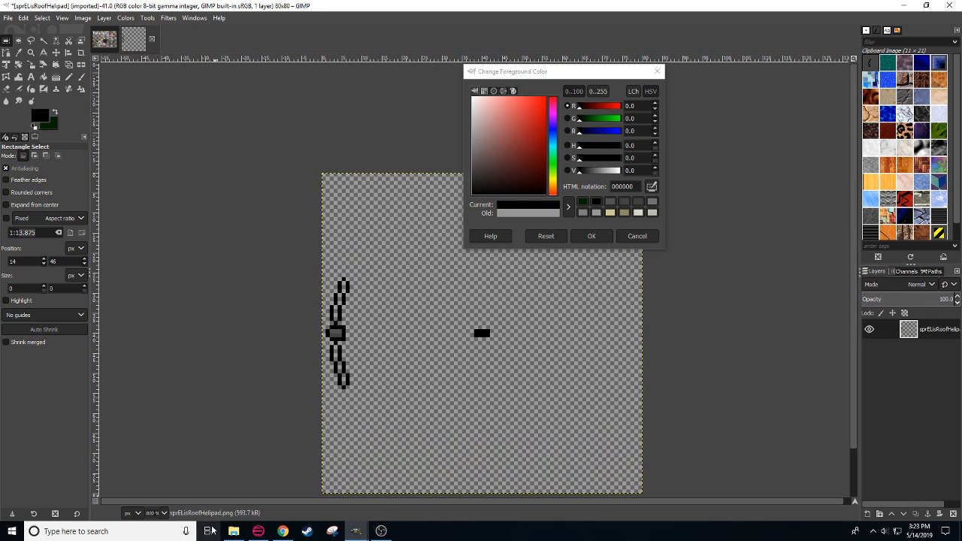
{"action": "scroll", "coordinate": [157, 513], "scroll_direction": "down", "scroll_amount": 1}
{"action": "scroll", "coordinate": [157, 513], "scroll_direction": "up", "scroll_amount": 1}
{"action": "left_click_drag", "start_coordinate": [439, 400], "coordinate": [291, 325]}
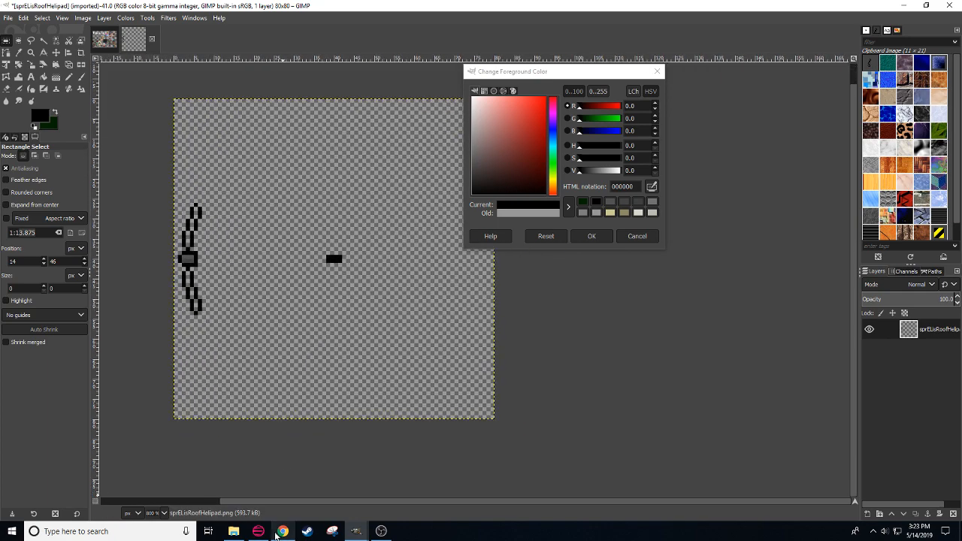
{"action": "left_click", "coordinate": [277, 533]}
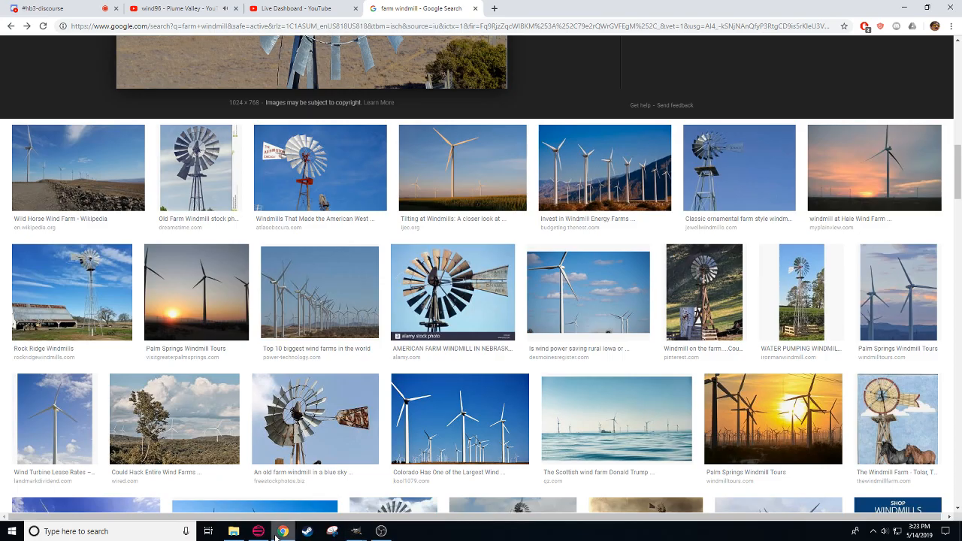
{"action": "left_click", "coordinate": [278, 533]}
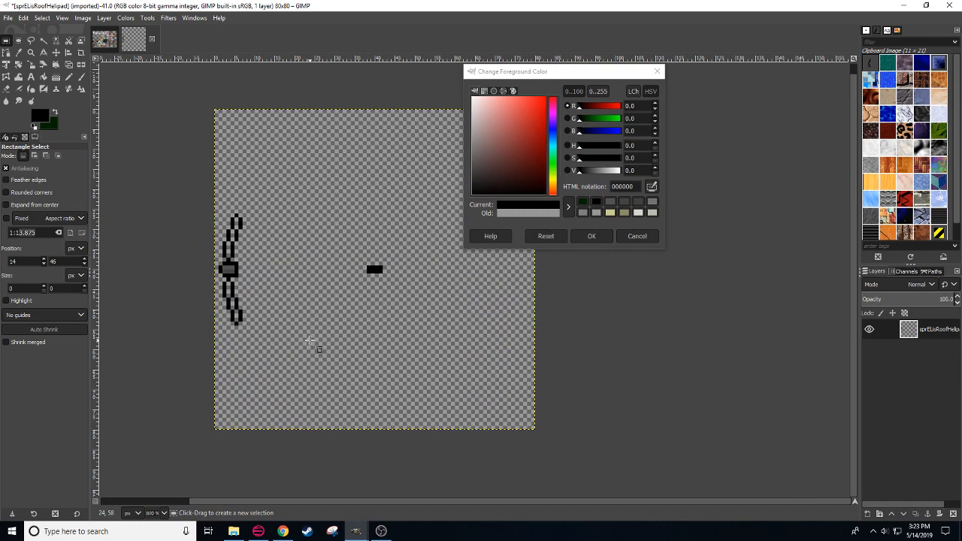
Step: Lengthen the lower blade's outline with more black pencil pixels, continuing its outward slant from the tip
{"action": "key", "text": "n"}
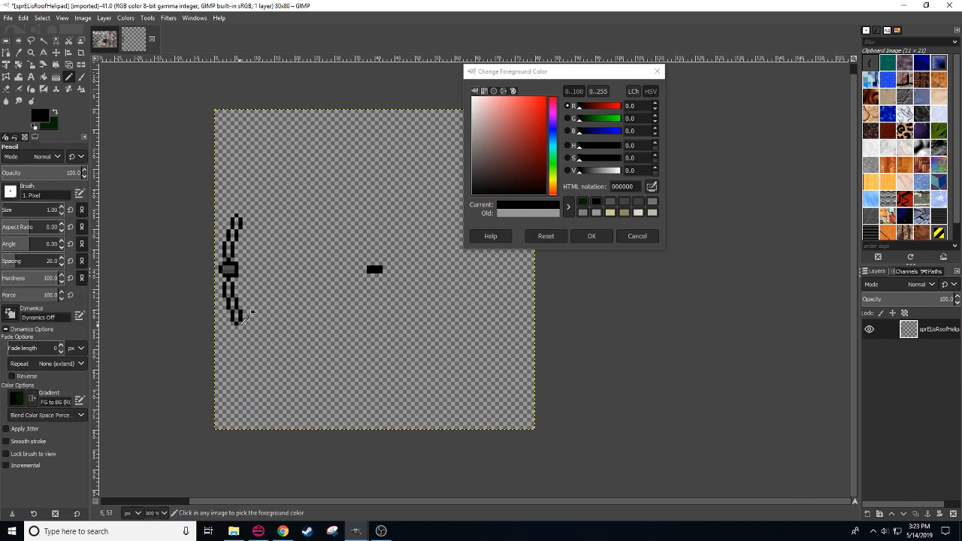
{"action": "left_click", "coordinate": [238, 329]}
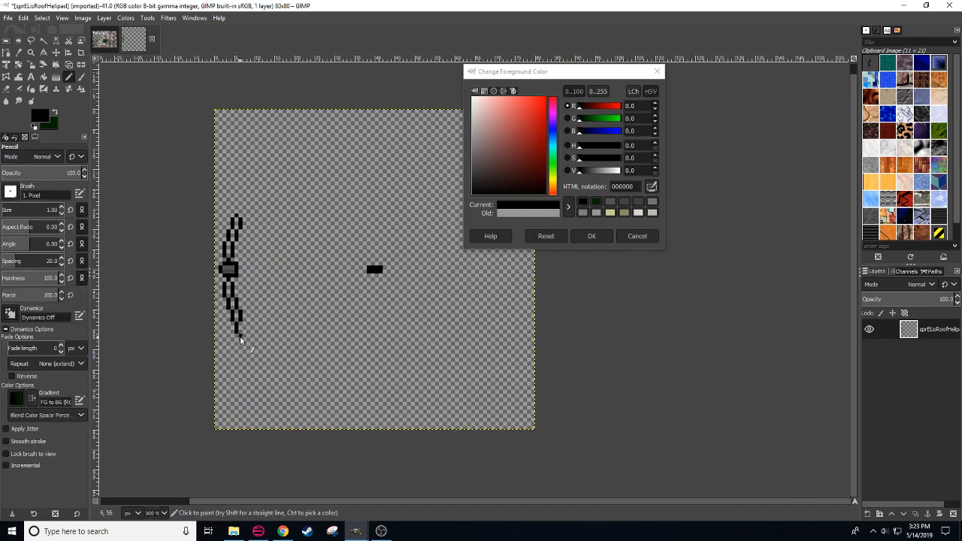
{"action": "left_click", "coordinate": [242, 341]}
{"action": "left_click", "coordinate": [244, 345]}
{"action": "left_click", "coordinate": [248, 340]}
{"action": "left_click", "coordinate": [248, 337]}
{"action": "left_click_drag", "start_coordinate": [267, 311], "coordinate": [334, 342]}
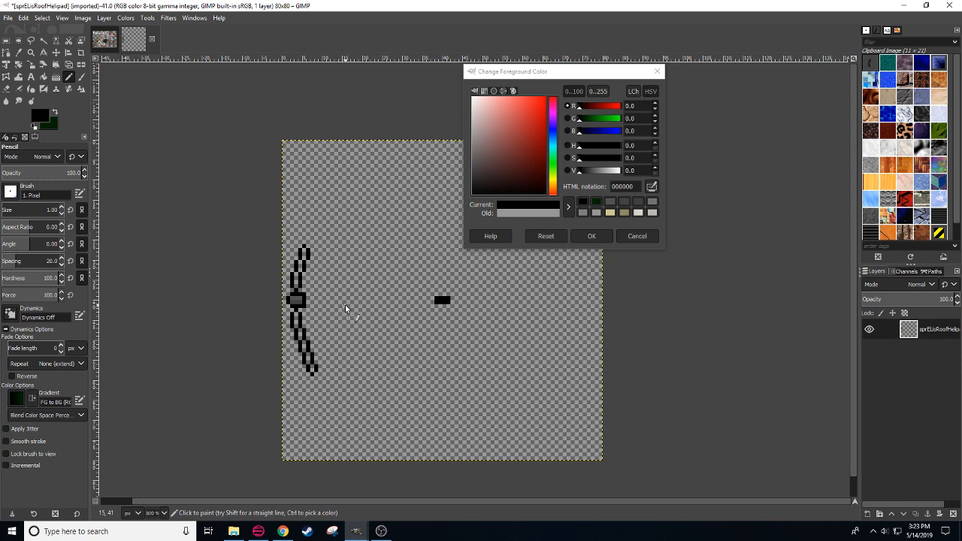
Step: Pick the hub's dark gray 525252 and fill the inside of the lower blade's outline with the pencil
{"action": "key", "text": "r"}
{"action": "mouse_move", "coordinate": [371, 408]}
{"action": "left_mouse_down"}
{"action": "mouse_move", "coordinate": [257, 304]}
{"action": "mouse_move", "coordinate": [262, 296]}
{"action": "left_mouse_up"}
{"action": "left_click", "coordinate": [448, 376]}
{"action": "key", "text": "n"}
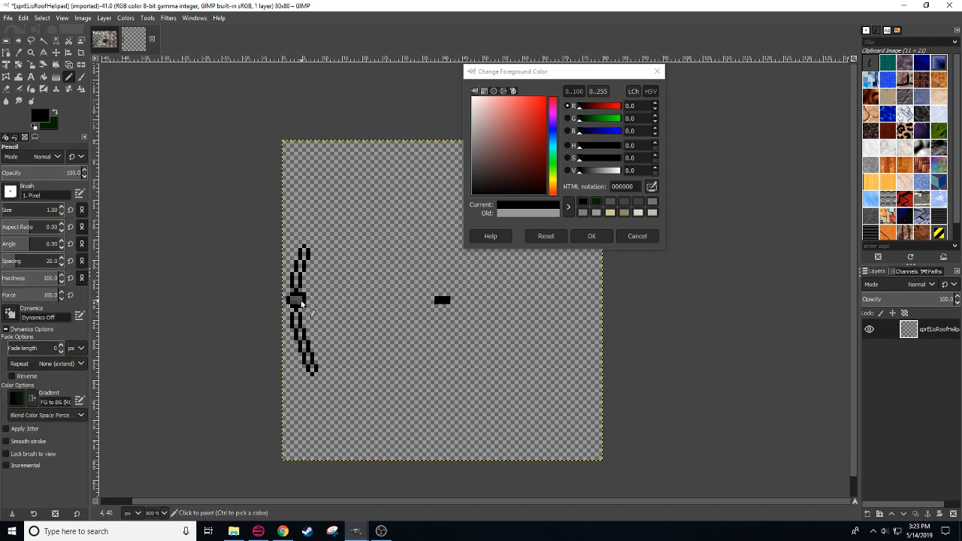
{"action": "left_click", "coordinate": [301, 300], "text": "ctrl"}
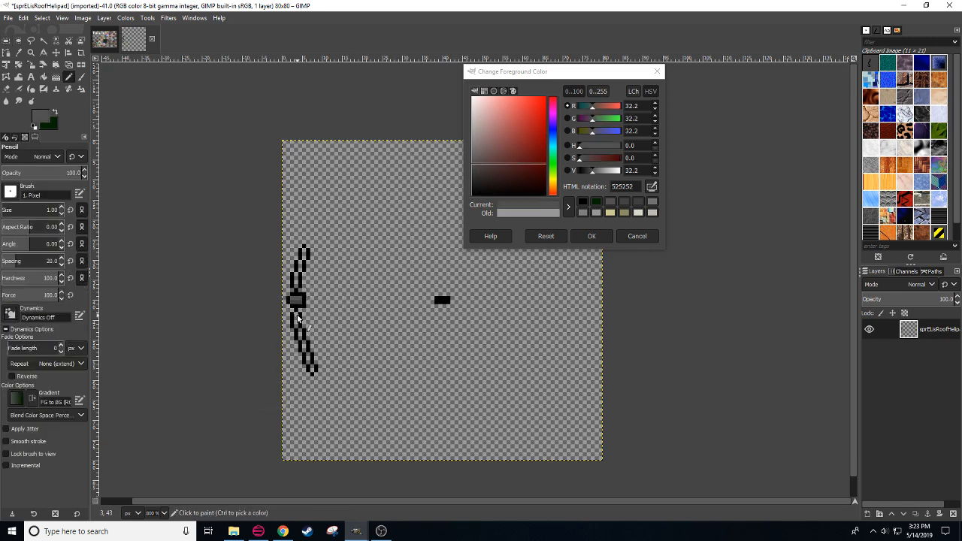
{"action": "left_click_drag", "start_coordinate": [297, 315], "coordinate": [298, 328]}
{"action": "key", "text": "ctrl+z"}
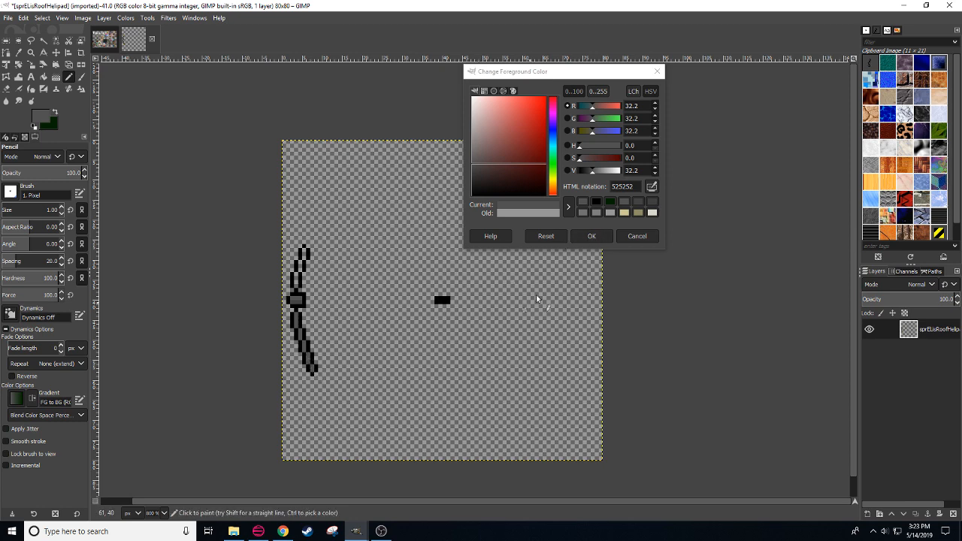
Step: Lighten the foreground gray to 686868 and pencil highlight pixels along the lower blade
{"action": "left_click", "coordinate": [308, 312], "text": "ctrl"}
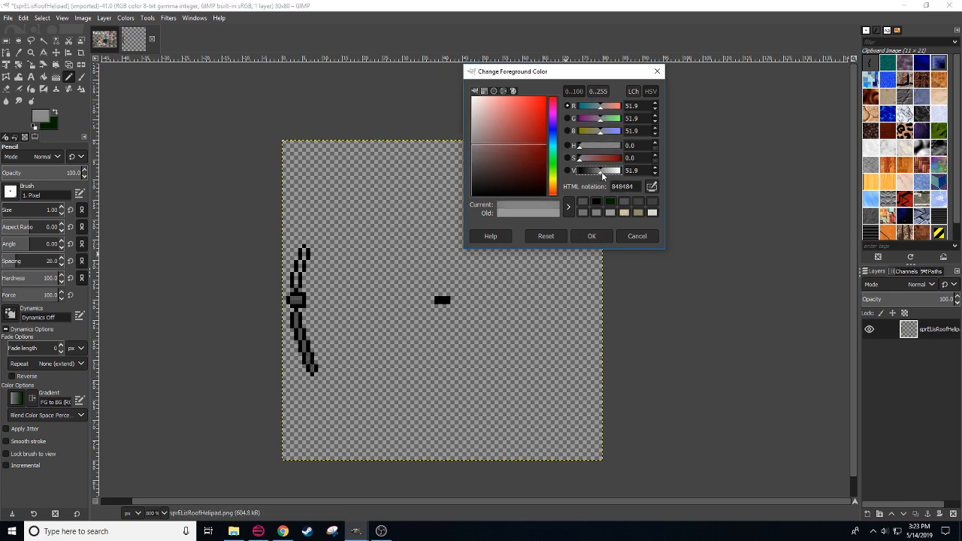
{"action": "left_click", "coordinate": [296, 315]}
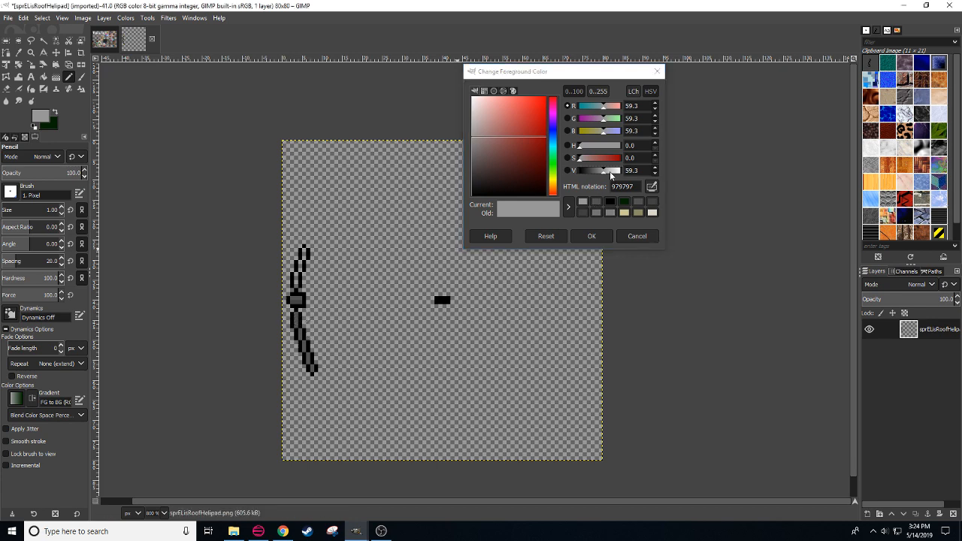
{"action": "left_click_drag", "start_coordinate": [610, 176], "coordinate": [592, 171]}
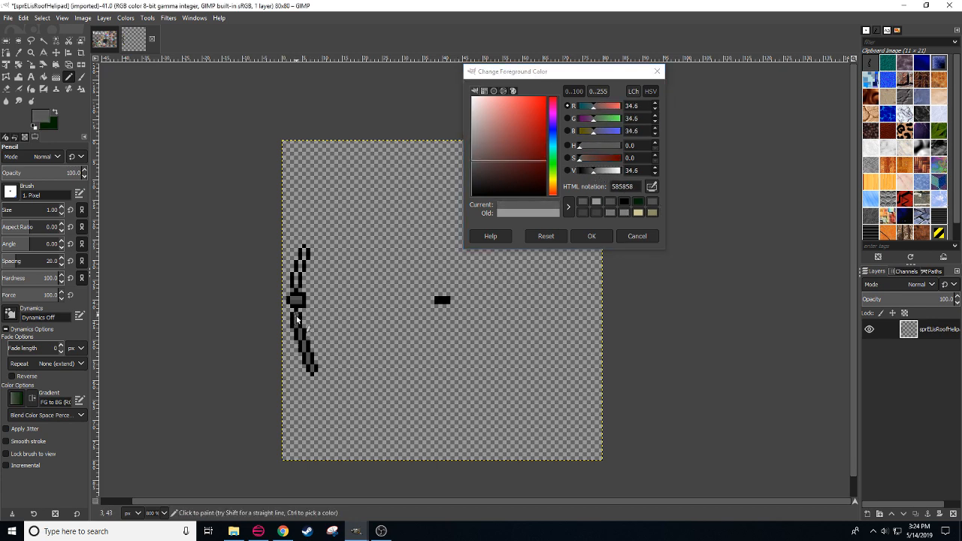
{"action": "left_click", "coordinate": [594, 172]}
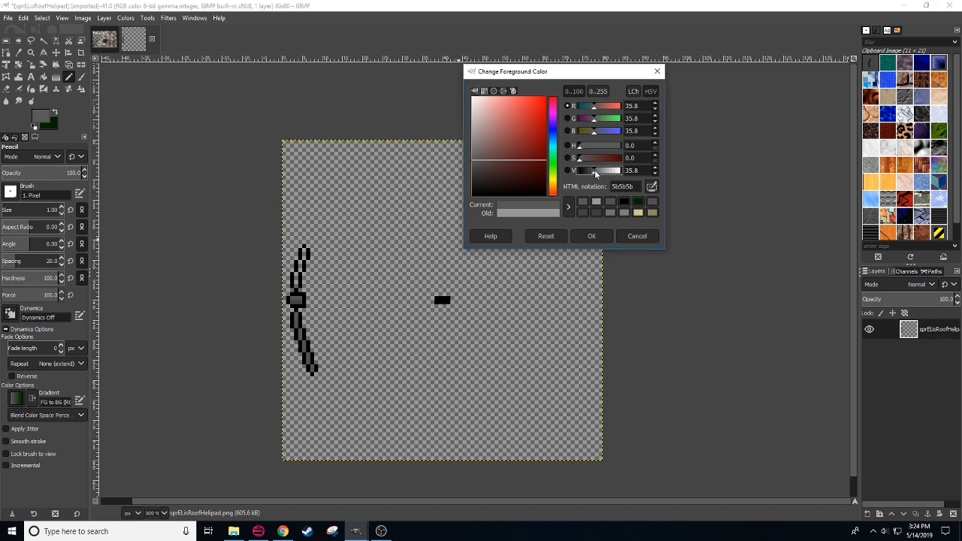
{"action": "left_click_drag", "start_coordinate": [595, 172], "coordinate": [597, 172]}
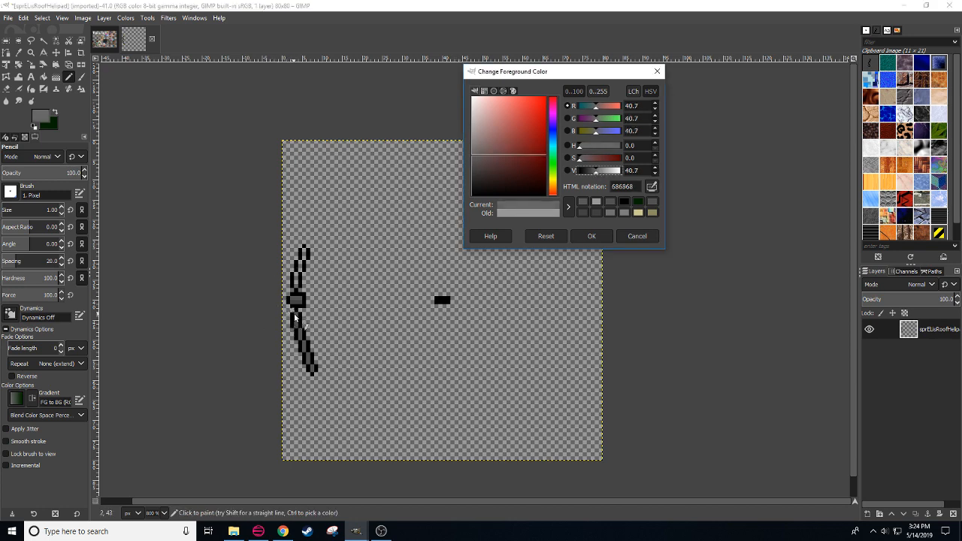
{"action": "left_click_drag", "start_coordinate": [295, 315], "coordinate": [312, 366]}
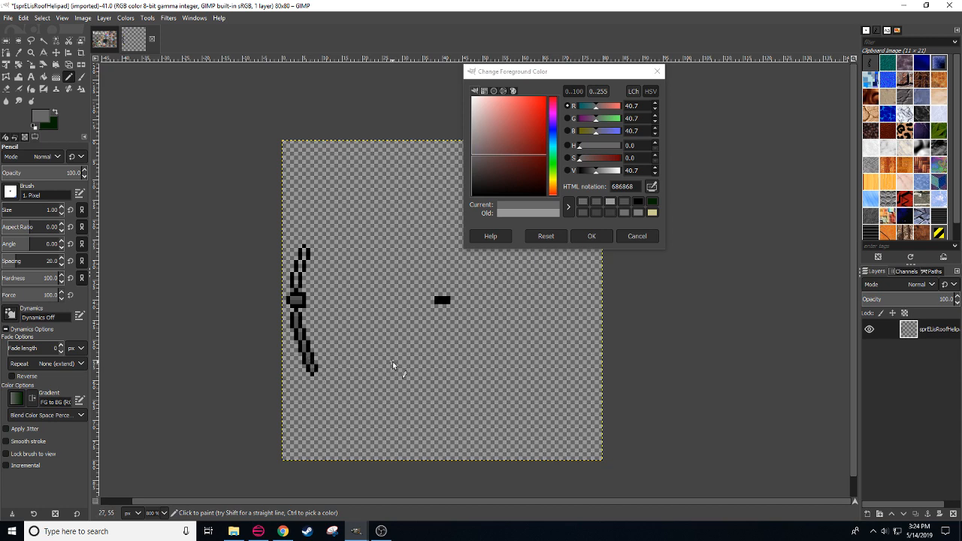
Step: Pick the 525252 gray, darken it to 404040, and pencil shading pixels along the lower blade
{"action": "left_click", "coordinate": [319, 314], "text": "ctrl"}
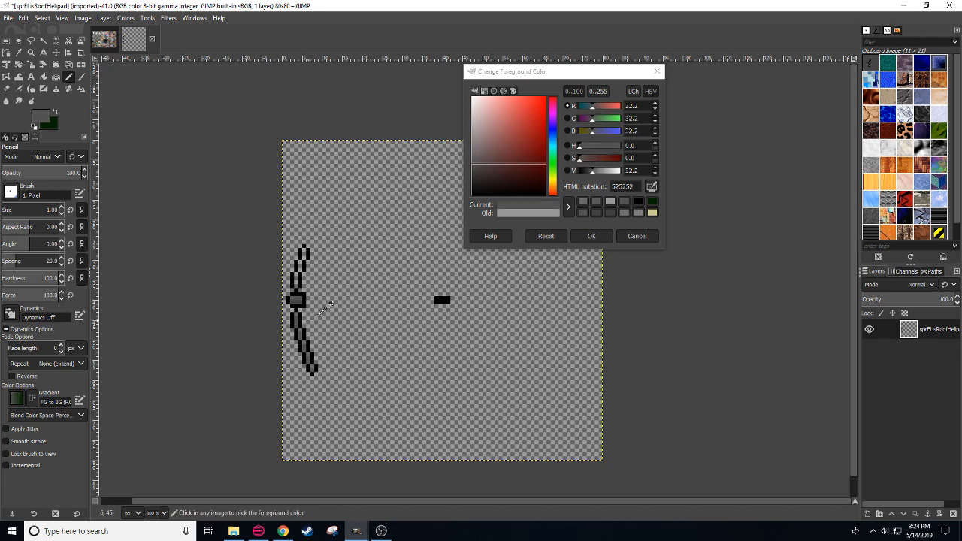
{"action": "left_click", "coordinate": [655, 174]}
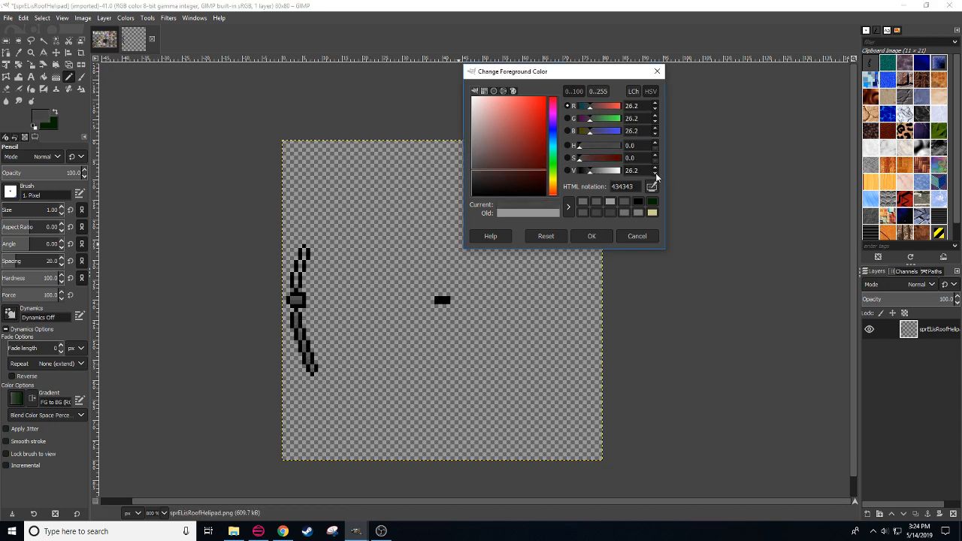
{"action": "left_click", "coordinate": [655, 174]}
{"action": "left_click", "coordinate": [308, 339]}
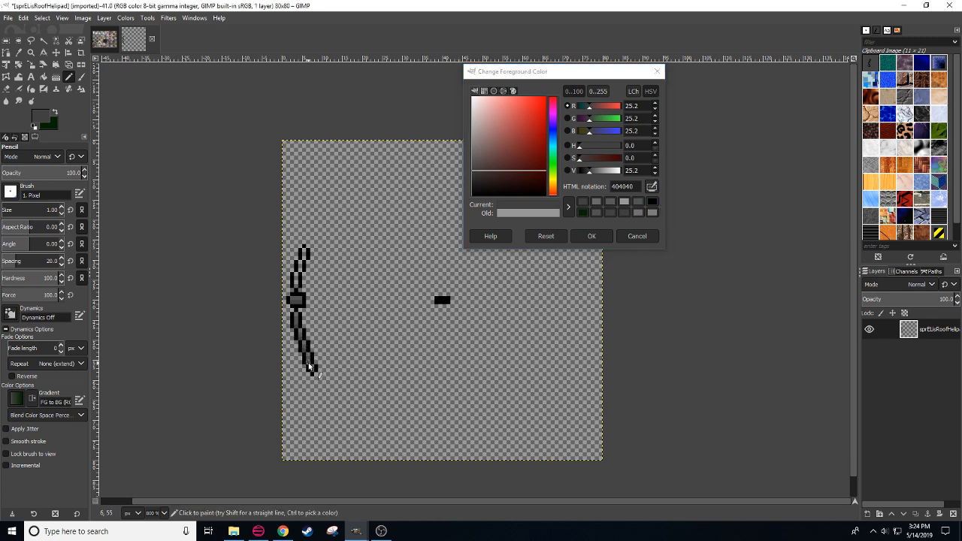
{"action": "scroll", "coordinate": [375, 405], "scroll_direction": "down", "scroll_amount": 2}
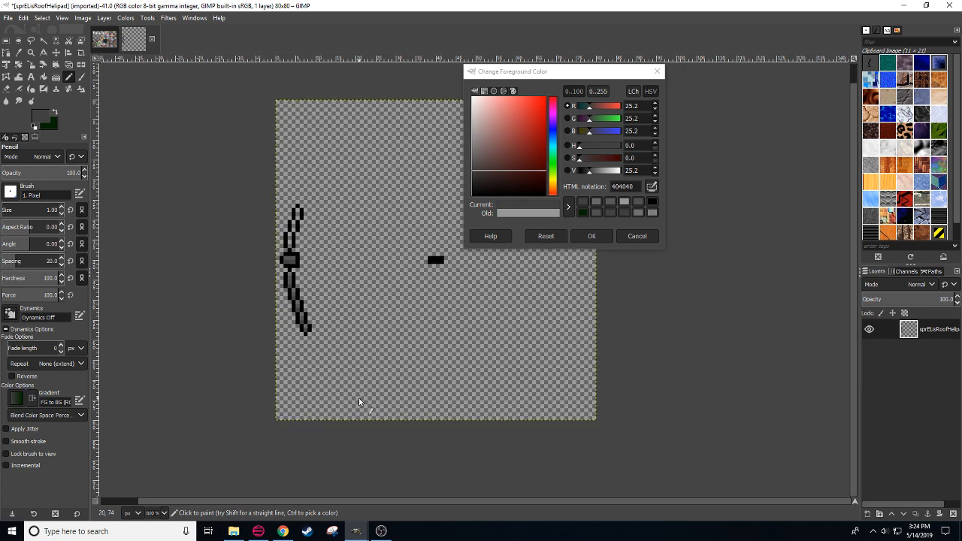
{"action": "scroll", "coordinate": [349, 376], "scroll_direction": "up", "scroll_amount": 2}
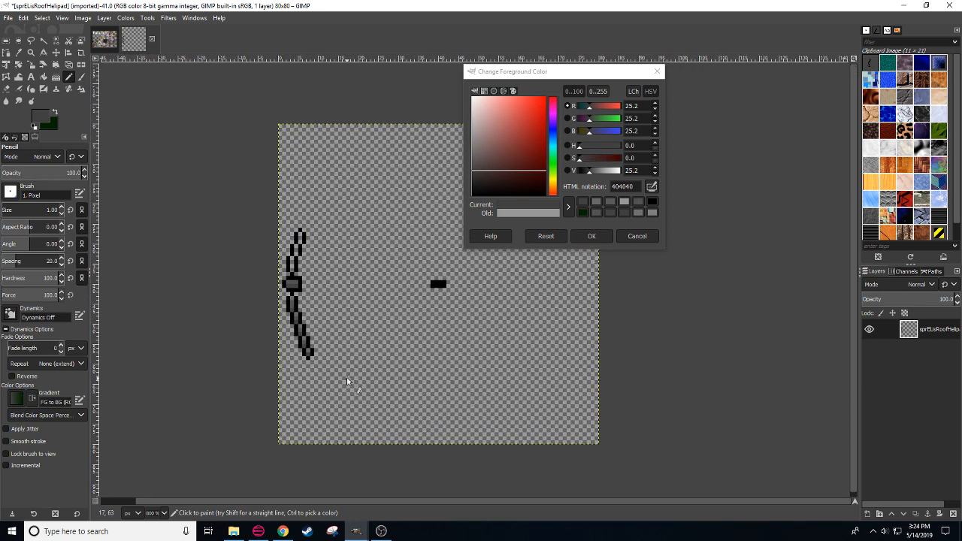
Step: Darken the sampled blade gray to 323232 and pencil deeper shading pixels down to the lower blade's tip
{"action": "key", "text": "r"}
{"action": "key", "text": "n"}
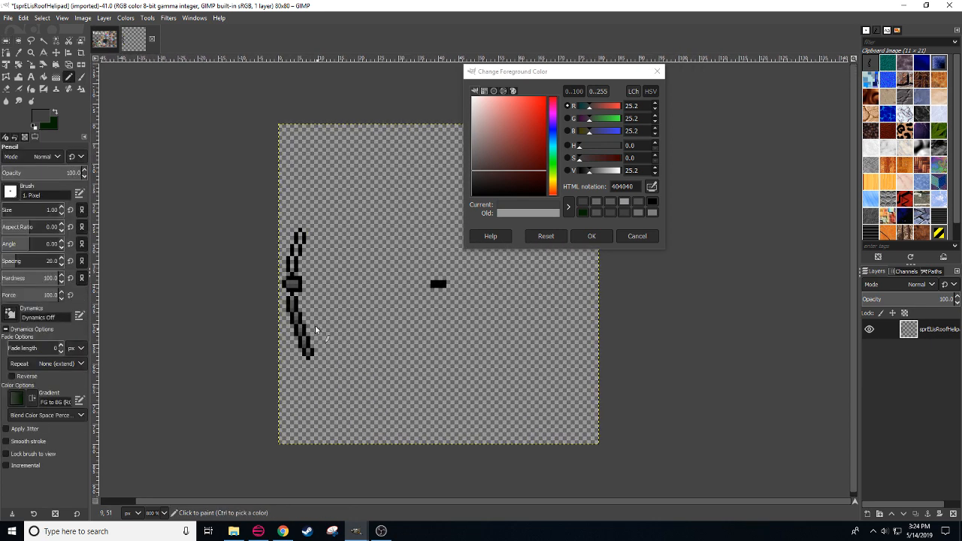
{"action": "left_click", "coordinate": [293, 307], "text": "ctrl"}
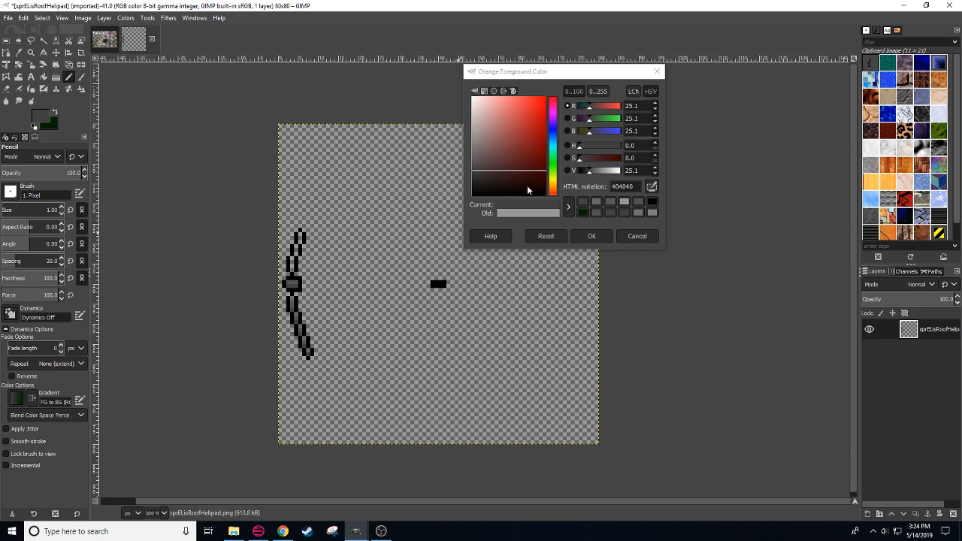
{"action": "left_click_drag", "start_coordinate": [589, 174], "coordinate": [587, 173]}
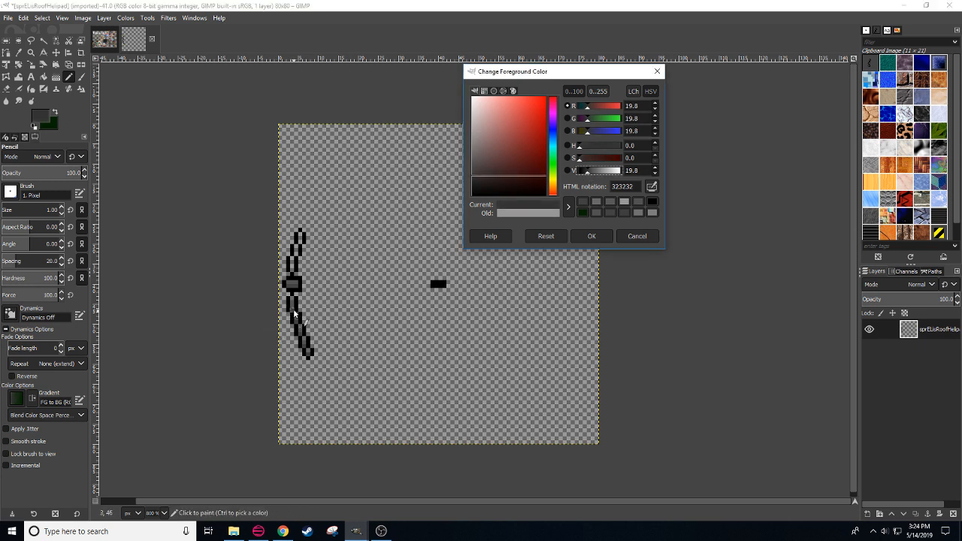
{"action": "left_click_drag", "start_coordinate": [294, 313], "coordinate": [304, 340]}
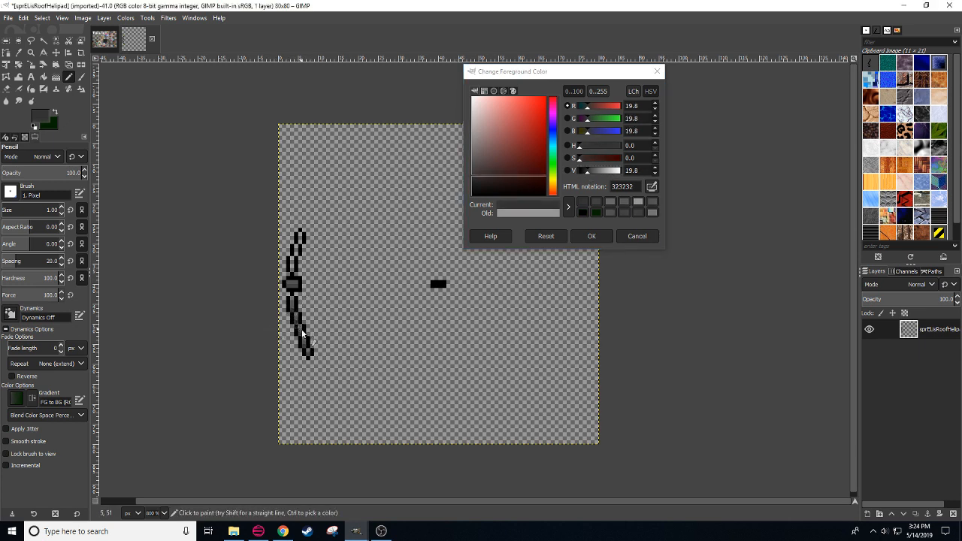
{"action": "left_click", "coordinate": [308, 351]}
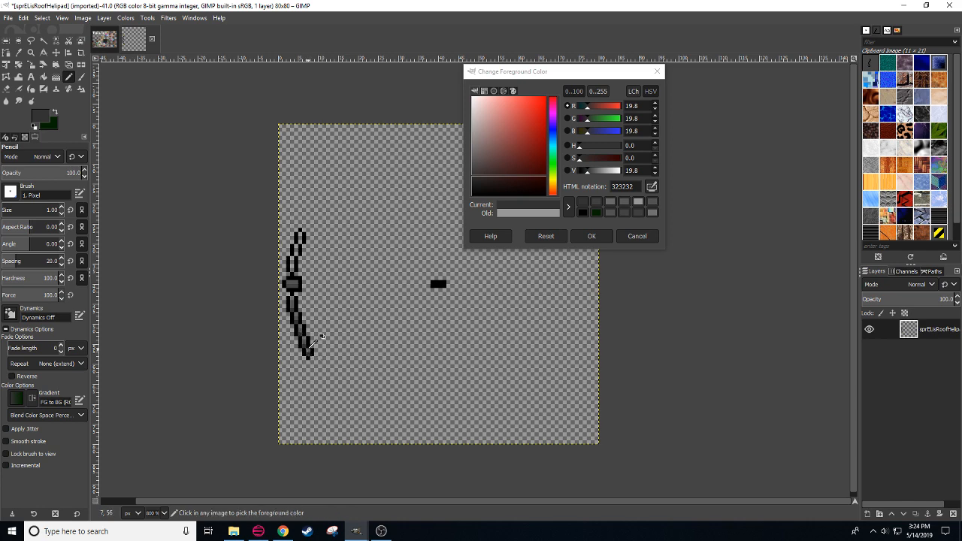
Step: Sample a gray from the lower blade, lighten it to 787878, and pencil brighter highlights along the blade
{"action": "left_click", "coordinate": [306, 338], "text": "ctrl"}
{"action": "left_click_drag", "start_coordinate": [597, 172], "coordinate": [598, 173]}
{"action": "left_click_drag", "start_coordinate": [291, 298], "coordinate": [310, 355]}
Step: Copy the shaded lower blade with the hub, flip the pasted copy vertically, and anchor it above the hub as the matching upper blade
{"action": "mouse_move", "coordinate": [351, 390]}
{"action": "left_mouse_down"}
{"action": "mouse_move", "coordinate": [340, 393]}
{"action": "mouse_move", "coordinate": [271, 281]}
{"action": "left_mouse_up"}
{"action": "key", "text": "r"}
{"action": "key", "text": "ctrl+c"}
{"action": "key", "text": "ctrl+v"}
{"action": "key", "text": "shift+f"}
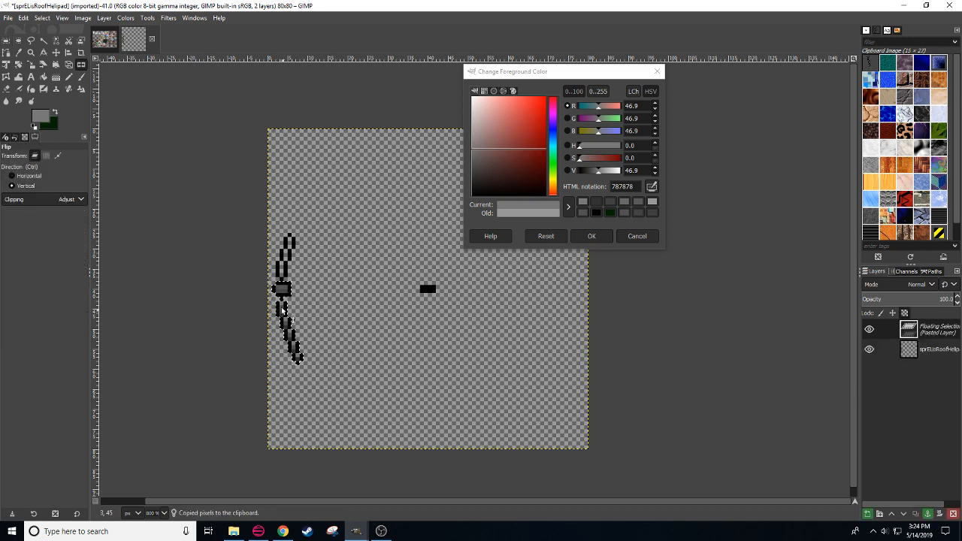
{"action": "left_click", "coordinate": [283, 287]}
{"action": "key", "text": "r"}
{"action": "left_click_drag", "start_coordinate": [286, 384], "coordinate": [286, 293]}
{"action": "left_click", "coordinate": [353, 314]}
{"action": "left_click_drag", "start_coordinate": [397, 385], "coordinate": [329, 391]}
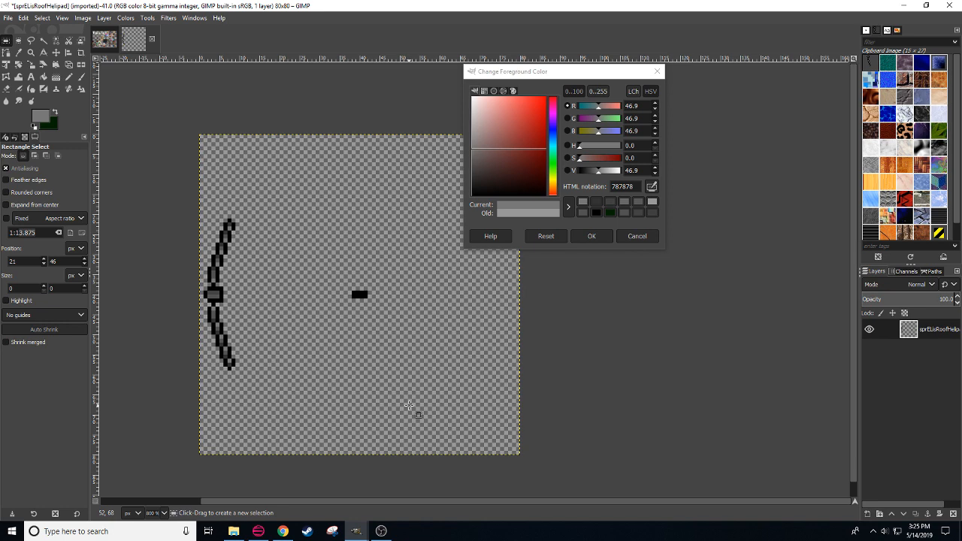
{"action": "key", "text": "shift+j"}
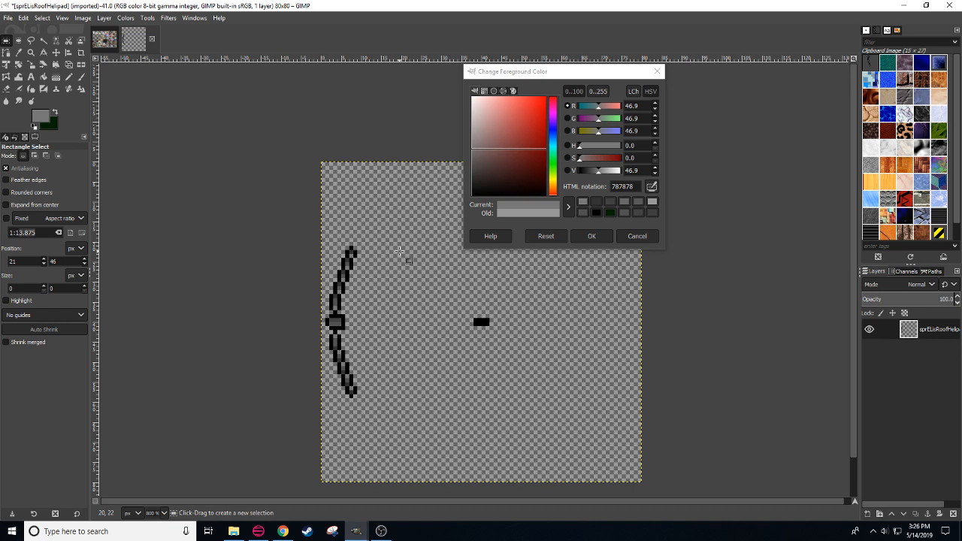
Step: Copy both blades with the hub from the windmill sprite and paste them into an empty area of the Backgrounds image
{"action": "key", "text": "n"}
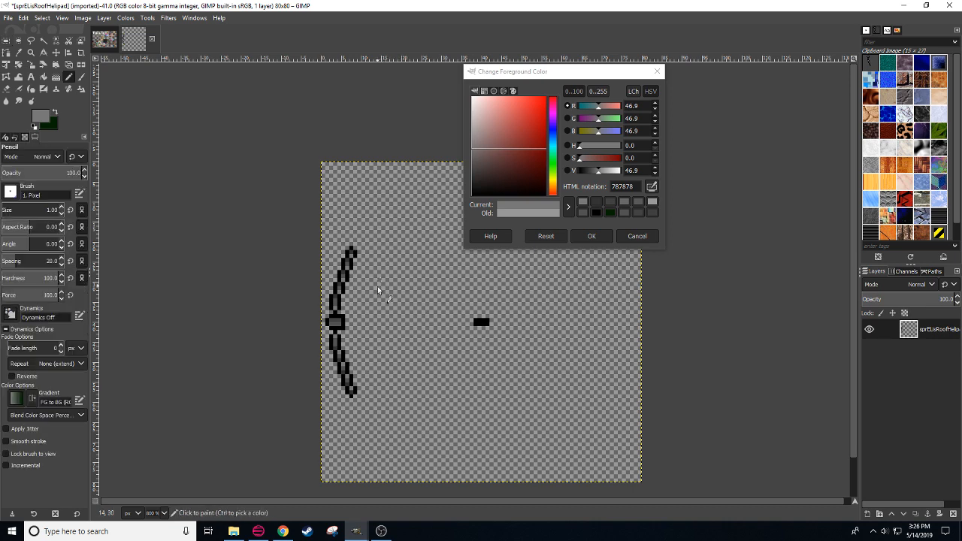
{"action": "mouse_move", "coordinate": [403, 369]}
{"action": "left_mouse_down"}
{"action": "mouse_move", "coordinate": [408, 304]}
{"action": "mouse_move", "coordinate": [346, 364]}
{"action": "left_mouse_up"}
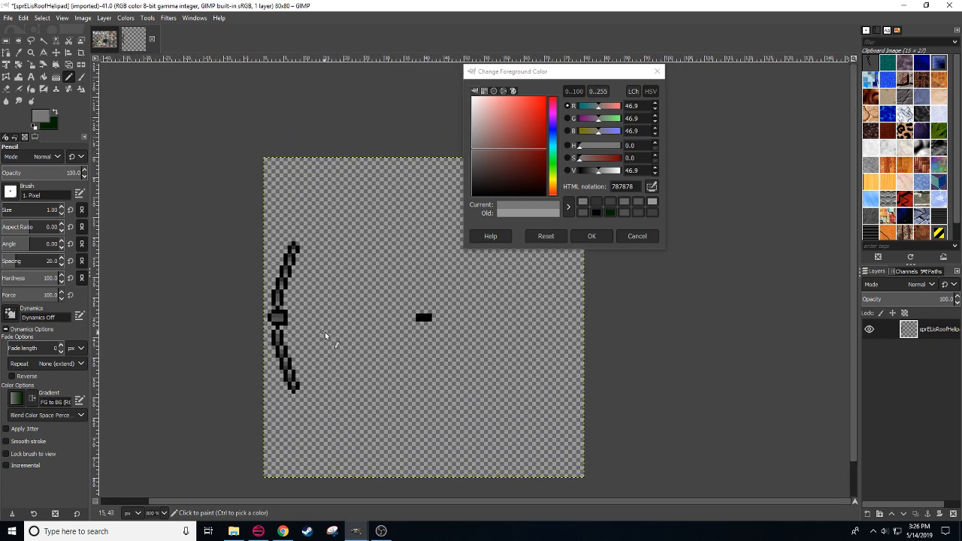
{"action": "left_click_drag", "start_coordinate": [335, 339], "coordinate": [306, 322]}
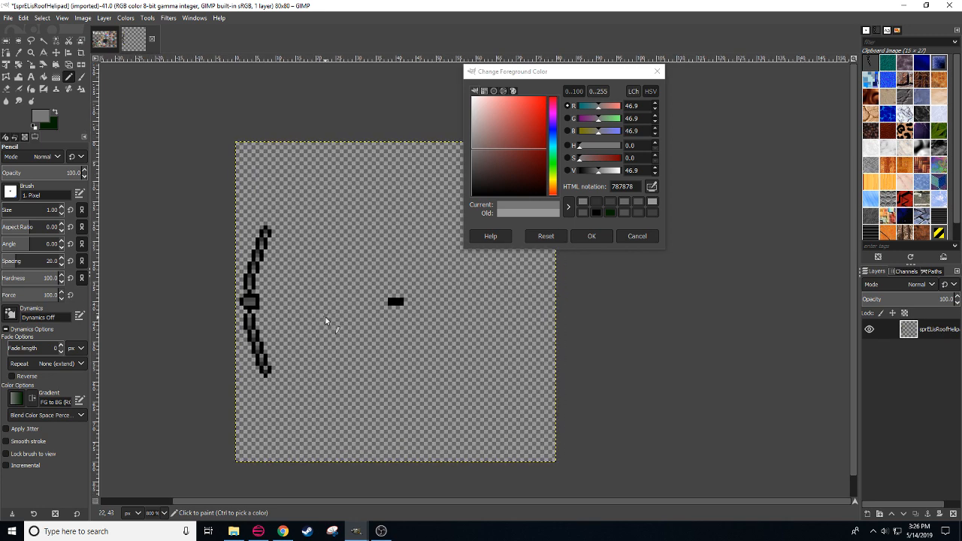
{"action": "left_click_drag", "start_coordinate": [301, 345], "coordinate": [325, 394]}
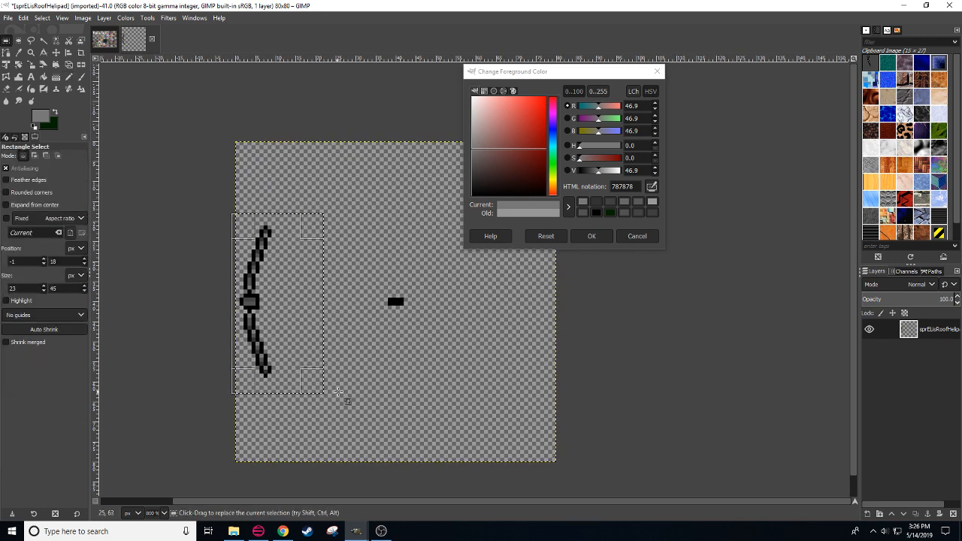
{"action": "left_click", "coordinate": [340, 324]}
{"action": "left_click_drag", "start_coordinate": [219, 206], "coordinate": [268, 171]}
{"action": "key", "text": "ctrl+c"}
{"action": "left_click", "coordinate": [106, 39]}
{"action": "scroll", "coordinate": [163, 511], "scroll_direction": "down", "scroll_amount": 2}
{"action": "left_click_drag", "start_coordinate": [425, 419], "coordinate": [409, 267]}
{"action": "left_click_drag", "start_coordinate": [273, 390], "coordinate": [260, 365]}
{"action": "key", "text": "ctrl+v"}
{"action": "left_click", "coordinate": [326, 356]}
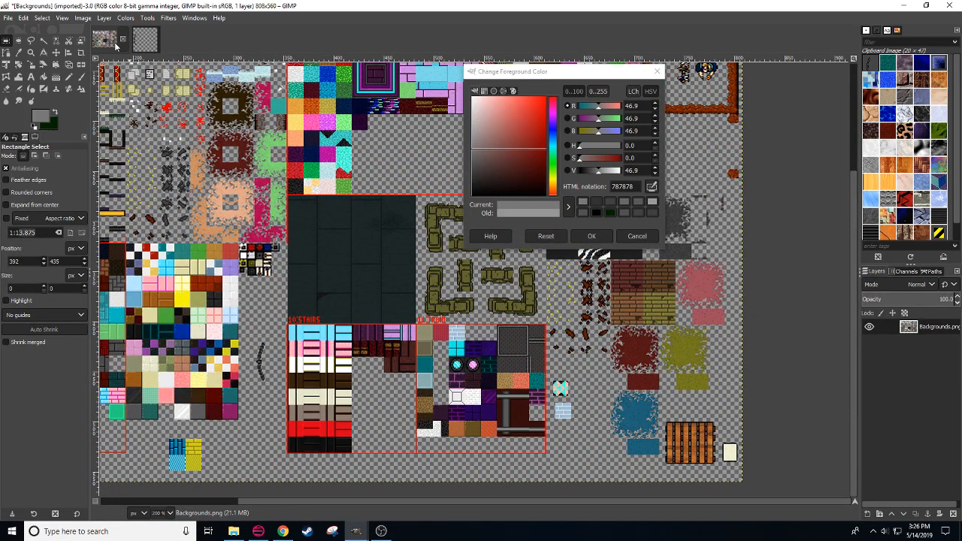
Step: Return to the windmill sprite and cut away the upper and lower blades, keeping the hub
{"action": "left_click", "coordinate": [145, 39]}
{"action": "left_click_drag", "start_coordinate": [207, 189], "coordinate": [329, 299]}
{"action": "key", "text": "ctrl+x"}
{"action": "mouse_move", "coordinate": [335, 420]}
{"action": "left_mouse_down"}
{"action": "mouse_move", "coordinate": [291, 398]}
{"action": "mouse_move", "coordinate": [215, 308]}
{"action": "left_mouse_up"}
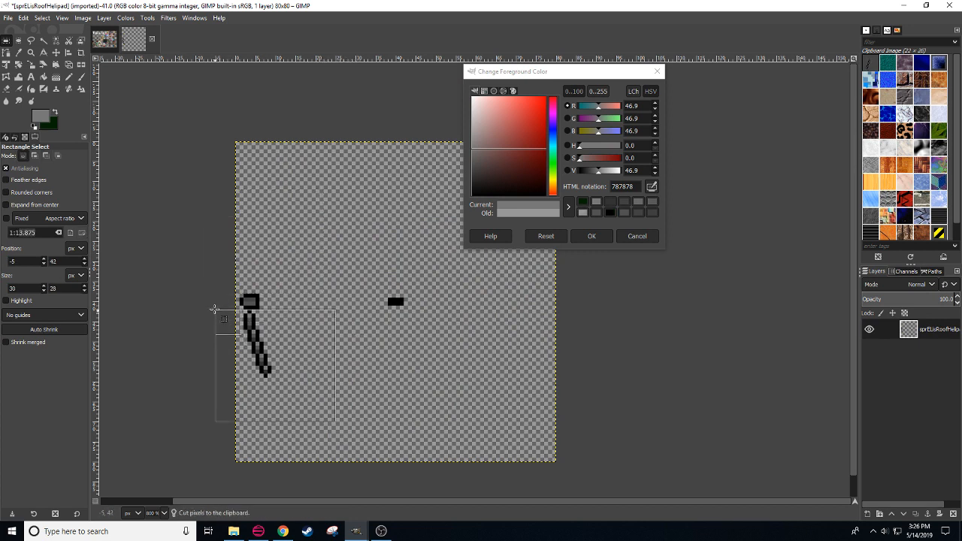
{"action": "key", "text": "ctrl+x"}
{"action": "left_click", "coordinate": [411, 382]}
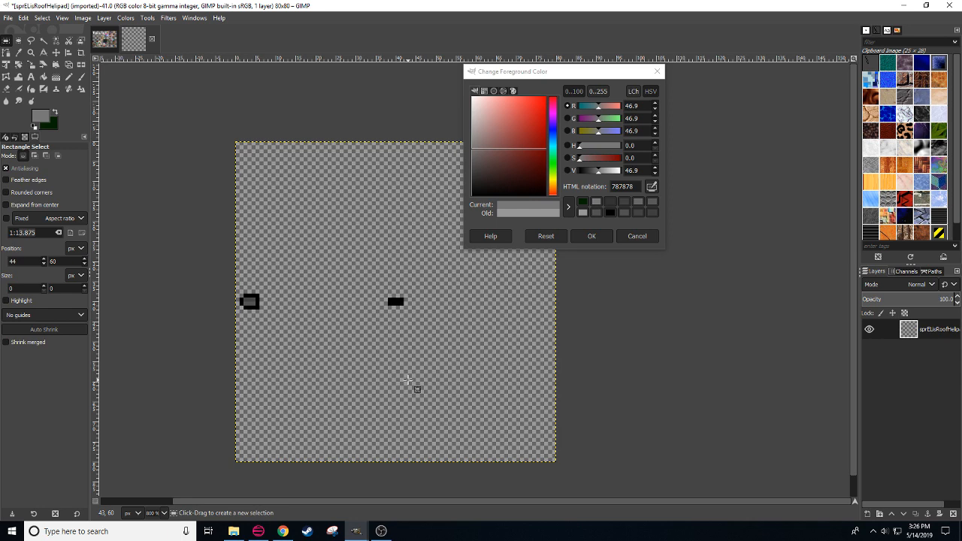
Step: Sample black from the hub and pencil a stepped, straight-sided blade outline with a closed top above it
{"action": "key", "text": "n"}
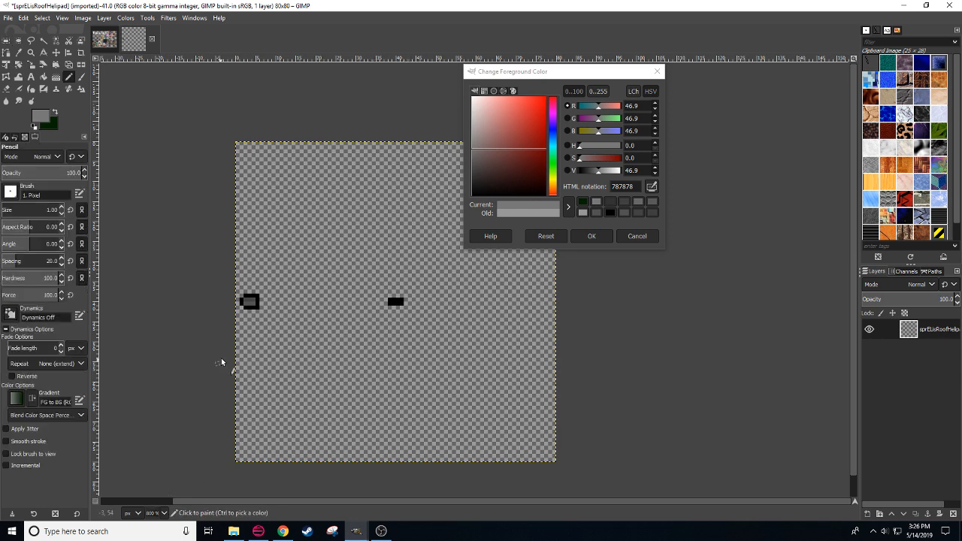
{"action": "left_click", "coordinate": [349, 315], "text": "ctrl"}
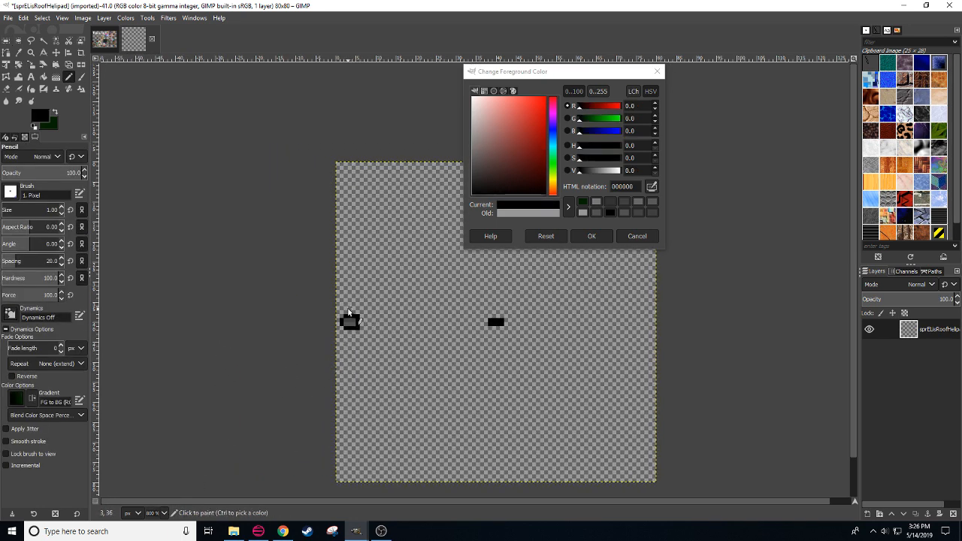
{"action": "left_click", "coordinate": [346, 309]}
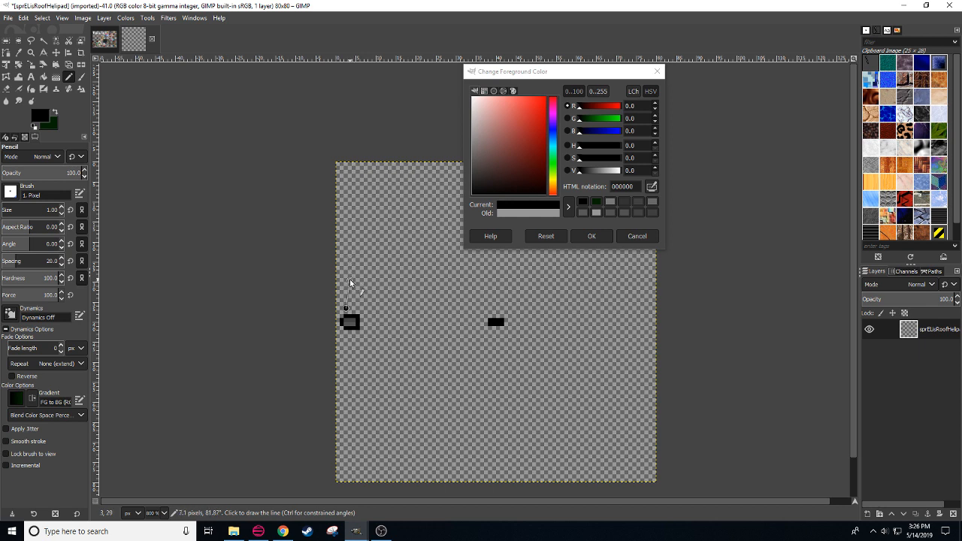
{"action": "left_click", "coordinate": [349, 279], "text": "shift"}
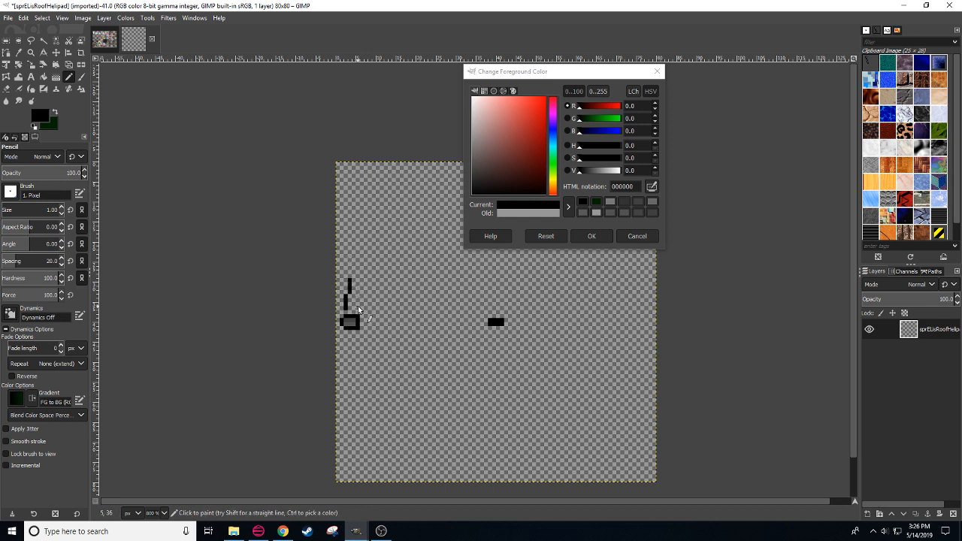
{"action": "left_click", "coordinate": [358, 305]}
{"action": "left_click", "coordinate": [361, 275], "text": "shift"}
{"action": "left_click", "coordinate": [350, 277], "text": "shift"}
Step: Cut the new blade outline, paste it one pixel lower so it meets the hub, and anchor it
{"action": "key", "text": "r"}
{"action": "left_click_drag", "start_coordinate": [340, 266], "coordinate": [380, 314]}
{"action": "key", "text": "ctrl+x"}
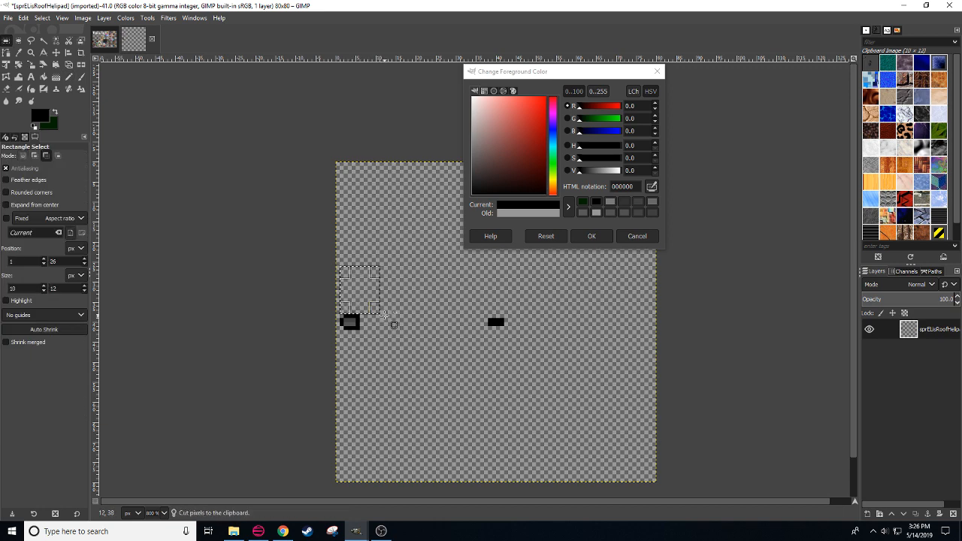
{"action": "key", "text": "ctrl+v"}
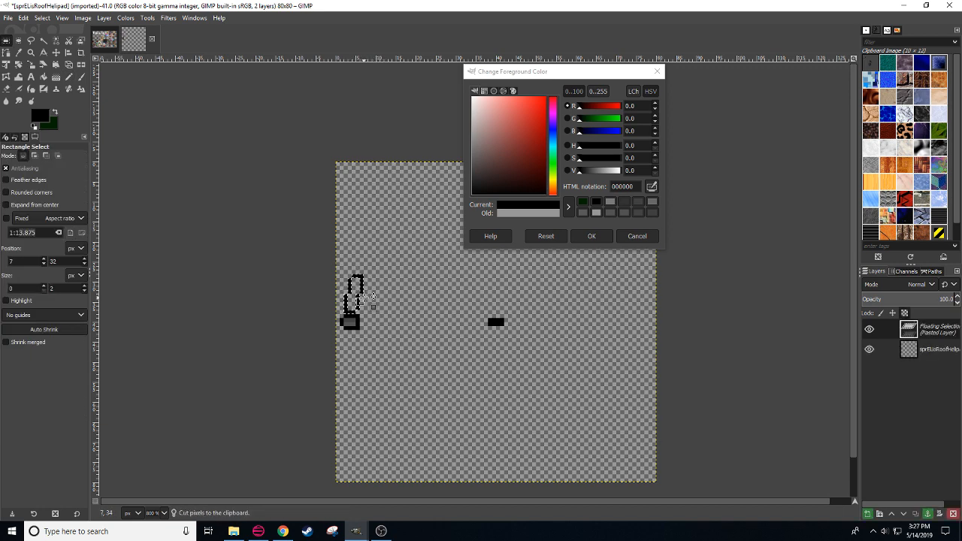
{"action": "key", "text": "ctrl+z"}
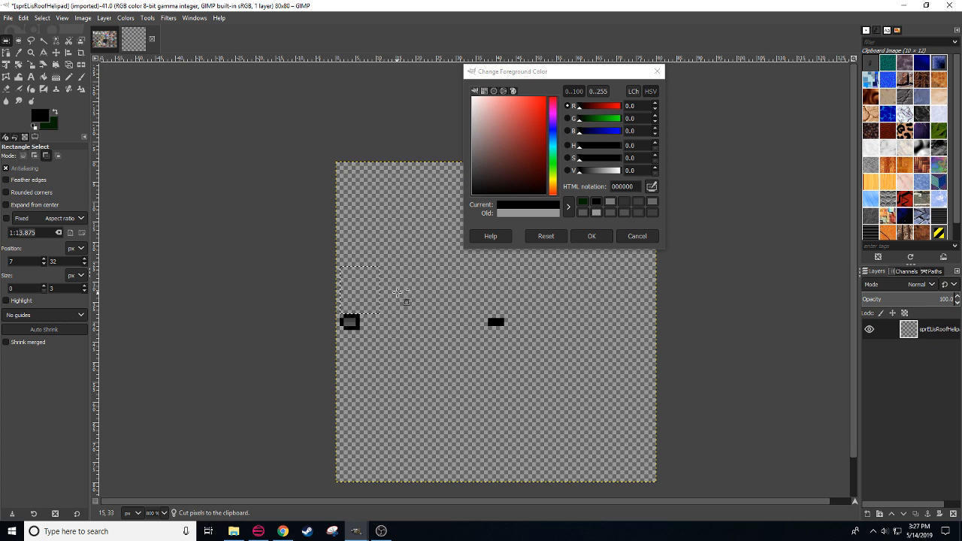
{"action": "key", "text": "ctrl+v"}
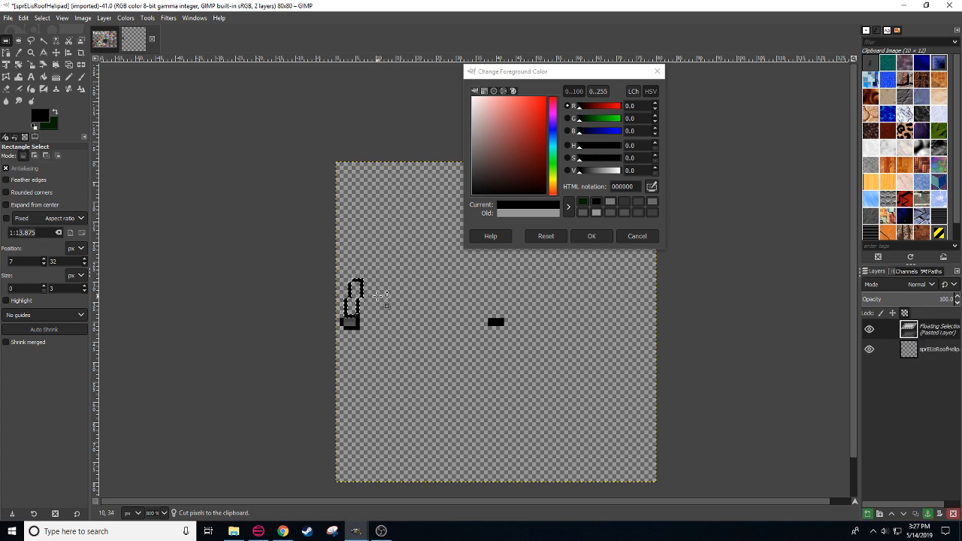
{"action": "left_click", "coordinate": [382, 299]}
Step: Check the windmill reference photos in Chrome, then try extending the blade in GIMP by stacking pasted copies of its outline upward
{"action": "left_click_drag", "start_coordinate": [391, 355], "coordinate": [379, 375]}
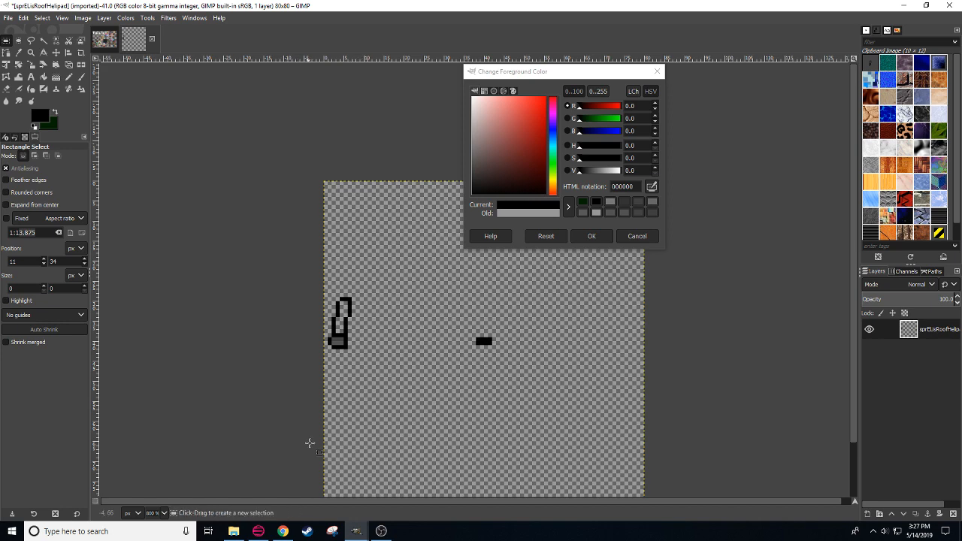
{"action": "left_click", "coordinate": [283, 532]}
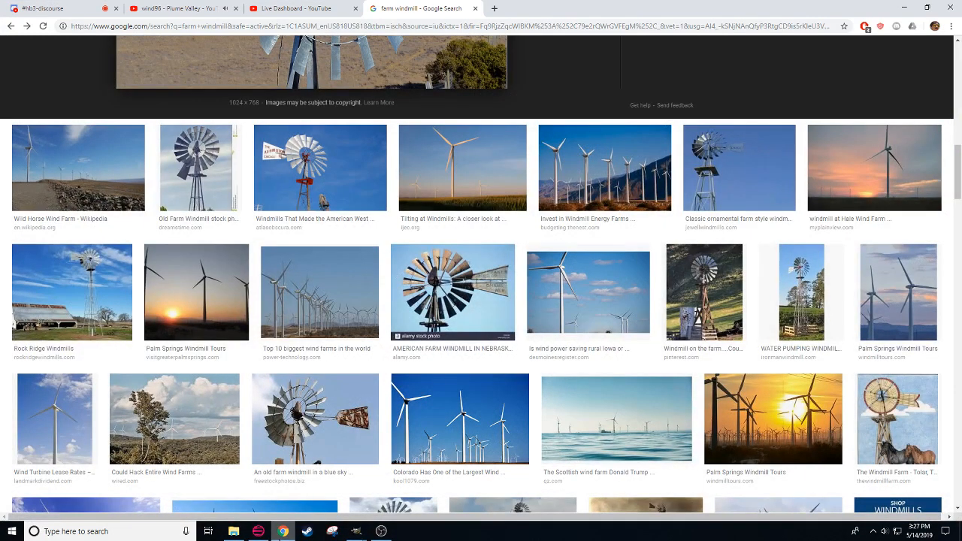
{"action": "left_click", "coordinate": [284, 531]}
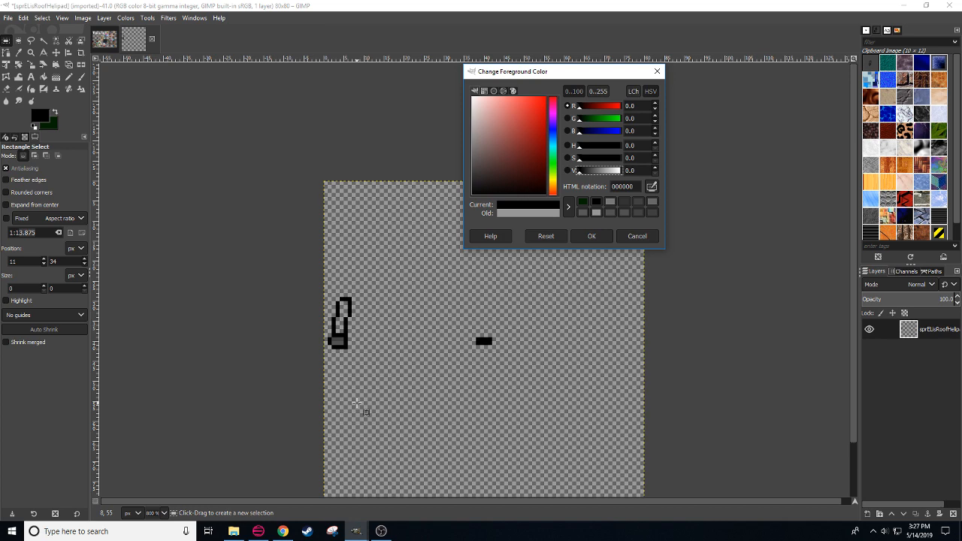
{"action": "mouse_move", "coordinate": [378, 340]}
{"action": "left_mouse_down"}
{"action": "mouse_move", "coordinate": [328, 243]}
{"action": "mouse_move", "coordinate": [331, 279]}
{"action": "left_mouse_up"}
{"action": "mouse_move", "coordinate": [335, 220]}
{"action": "left_mouse_down"}
{"action": "mouse_move", "coordinate": [357, 236]}
{"action": "mouse_move", "coordinate": [301, 229]}
{"action": "mouse_move", "coordinate": [378, 265]}
{"action": "left_mouse_up"}
{"action": "key", "text": "ctrl+v"}
{"action": "left_click", "coordinate": [327, 249]}
{"action": "key", "text": "ctrl+z"}
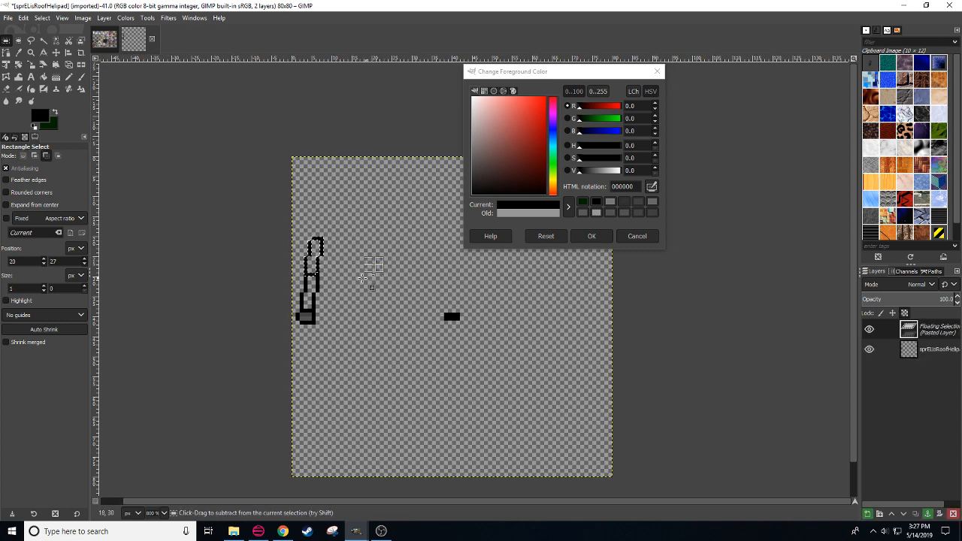
{"action": "left_click_drag", "start_coordinate": [315, 267], "coordinate": [311, 267]}
{"action": "left_click", "coordinate": [349, 292]}
{"action": "left_click_drag", "start_coordinate": [364, 226], "coordinate": [316, 246]}
{"action": "key", "text": "ctrl+v"}
{"action": "left_click", "coordinate": [356, 258]}
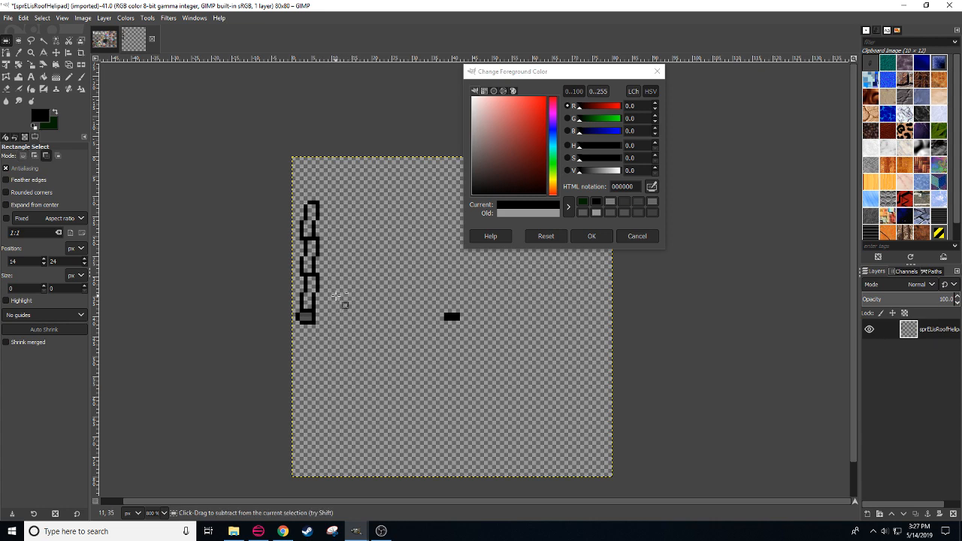
Step: Undo the stacked outline copies and cut the remaining blade outline above the hub
{"action": "key", "text": "ctrl+z"}
{"action": "key", "text": "ctrl+z"}
{"action": "key", "text": "ctrl+z"}
{"action": "key", "text": "ctrl+z"}
{"action": "key", "text": "ctrl+z"}
{"action": "key", "text": "ctrl+z"}
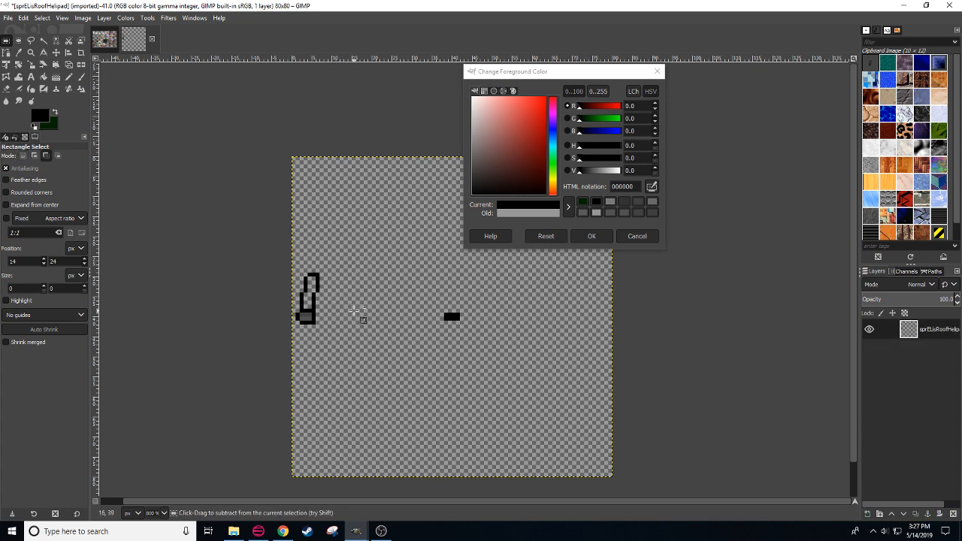
{"action": "key", "text": "ctrl+z"}
{"action": "key", "text": "ctrl+x"}
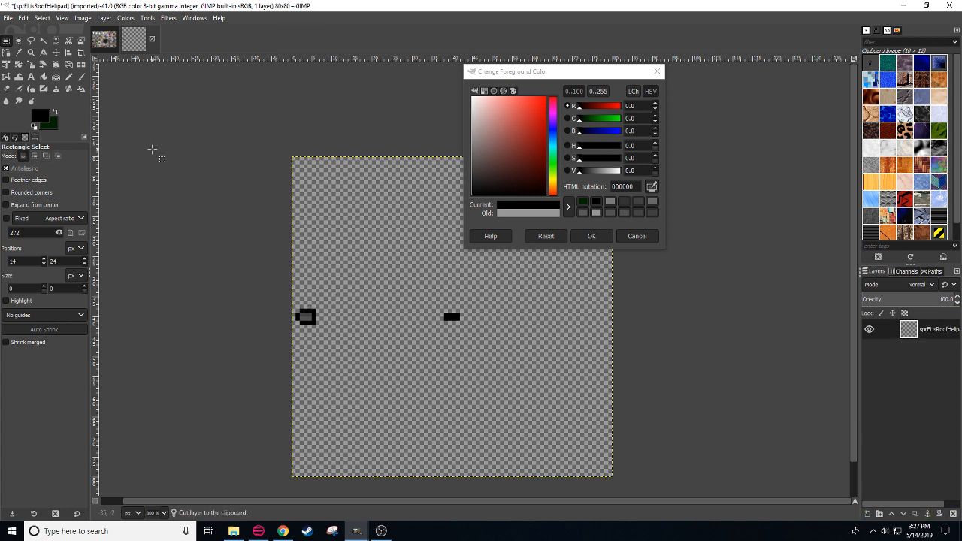
Step: Select the saved pair of blades with the hub in the Backgrounds image and copy it
{"action": "left_click", "coordinate": [105, 39]}
{"action": "key", "text": "plus"}
{"action": "key", "text": "plus"}
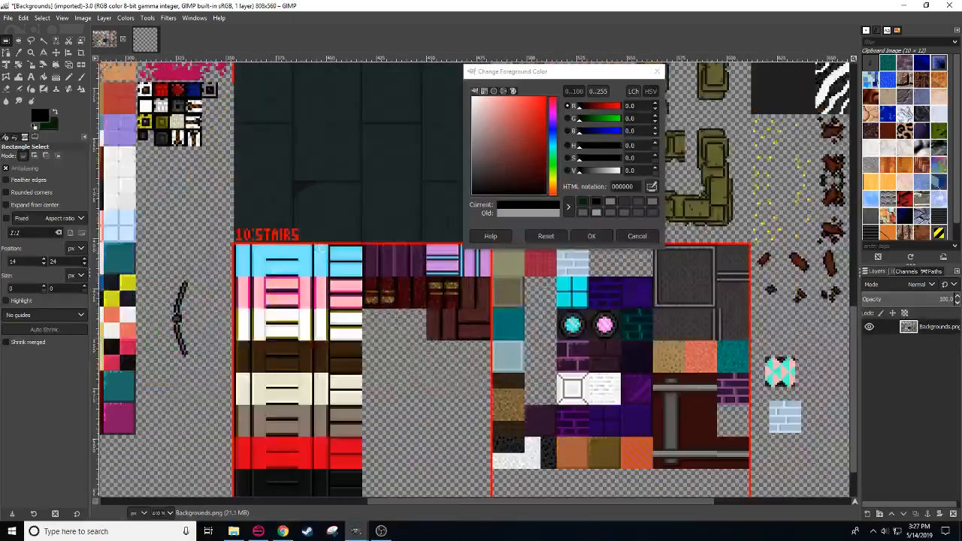
{"action": "scroll", "coordinate": [319, 248], "scroll_direction": "up", "scroll_amount": 2}
{"action": "left_click_drag", "start_coordinate": [416, 409], "coordinate": [521, 225]}
{"action": "left_click_drag", "start_coordinate": [254, 383], "coordinate": [363, 395]}
{"action": "left_click_drag", "start_coordinate": [271, 347], "coordinate": [276, 357]}
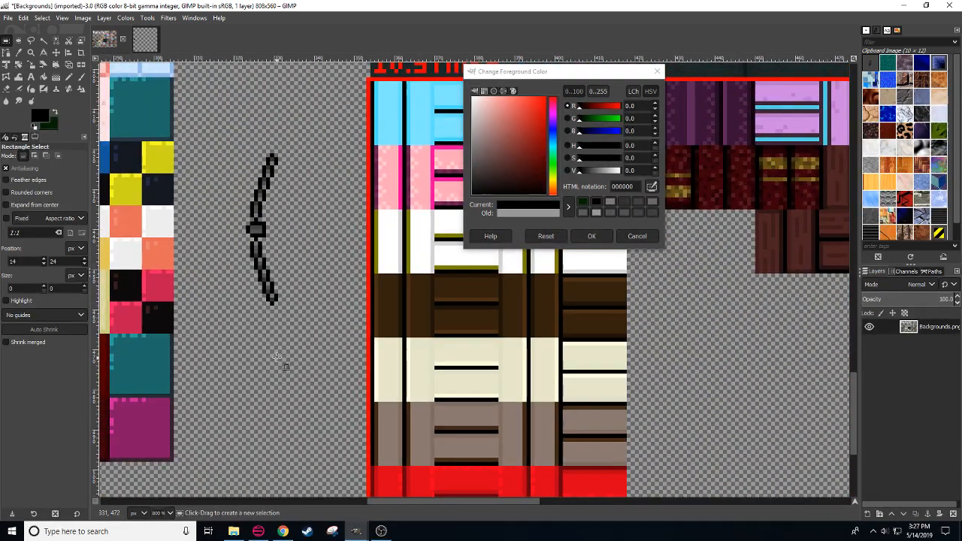
{"action": "left_click_drag", "start_coordinate": [223, 118], "coordinate": [323, 308]}
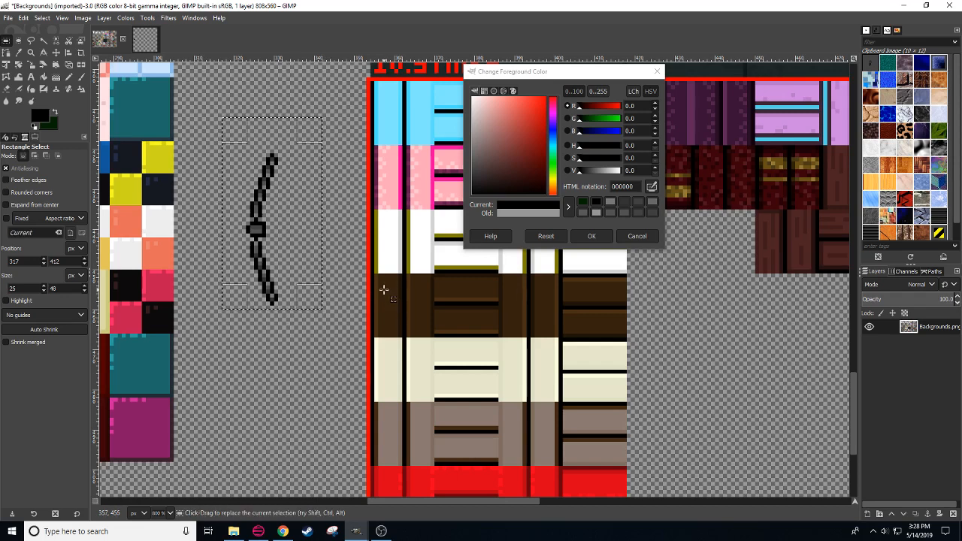
{"action": "key", "text": "alt+2"}
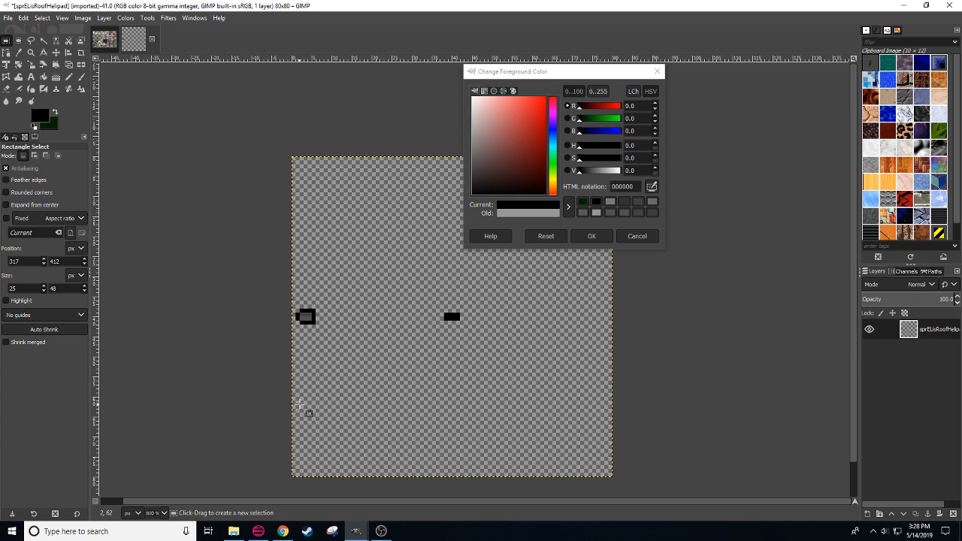
{"action": "key", "text": "alt+1"}
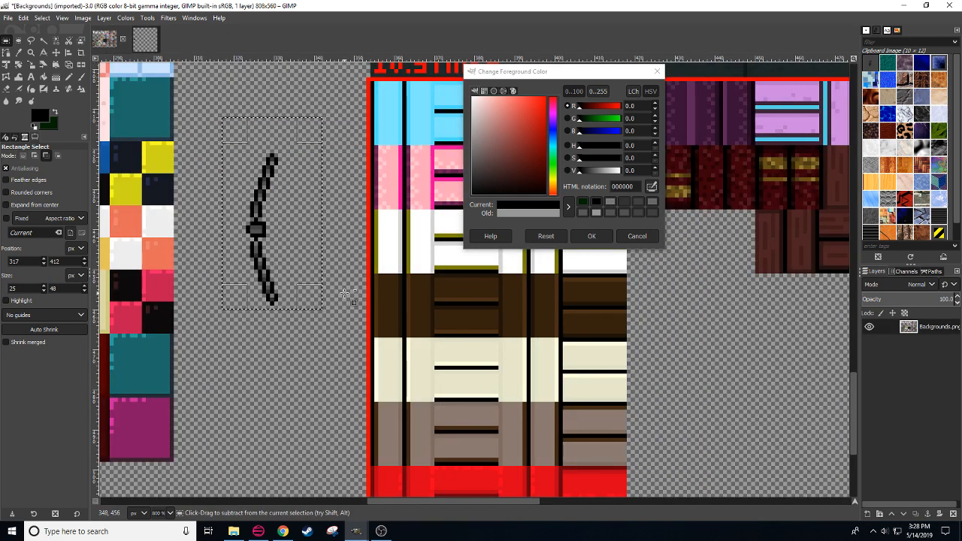
Step: Paste the saved blades into the windmill sprite, align them over the existing hub, and anchor them
{"action": "key", "text": "alt+2"}
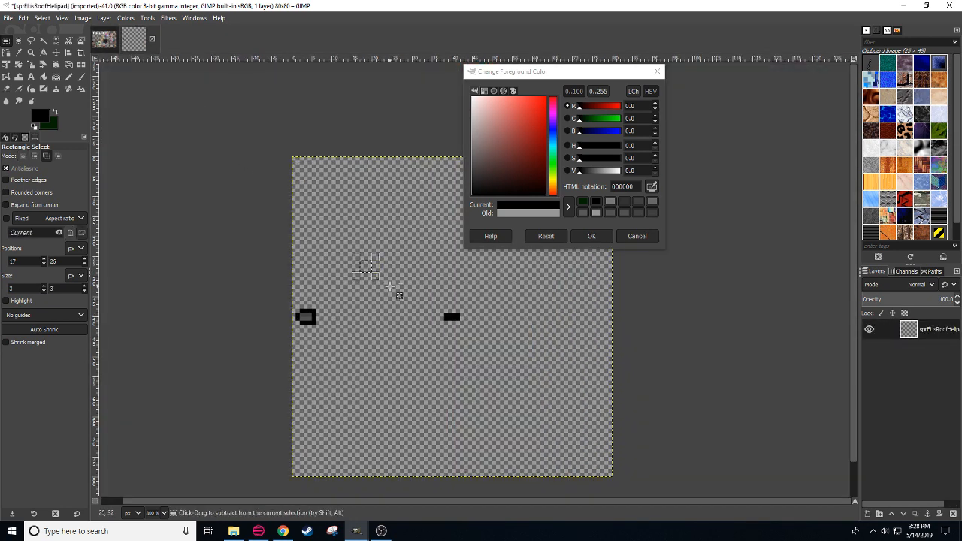
{"action": "key", "text": "ctrl+v"}
{"action": "left_click_drag", "start_coordinate": [350, 279], "coordinate": [308, 316]}
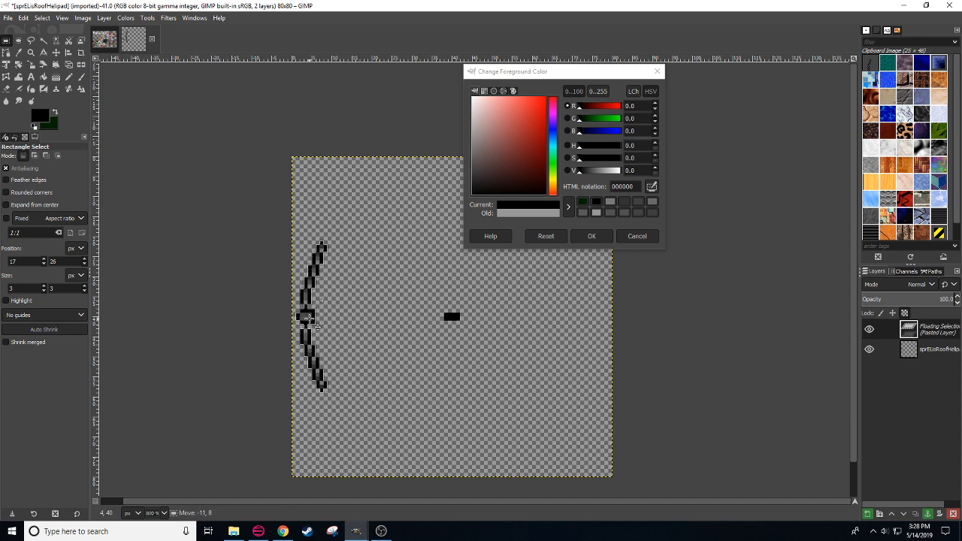
{"action": "left_click", "coordinate": [368, 317]}
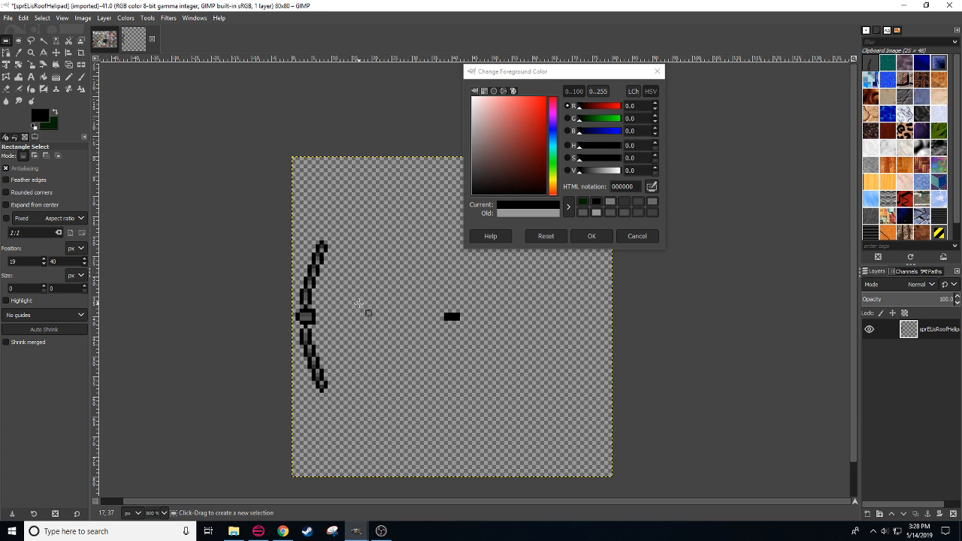
{"action": "mouse_move", "coordinate": [346, 332]}
{"action": "left_mouse_down"}
{"action": "mouse_move", "coordinate": [331, 368]}
{"action": "mouse_move", "coordinate": [336, 341]}
{"action": "left_mouse_up"}
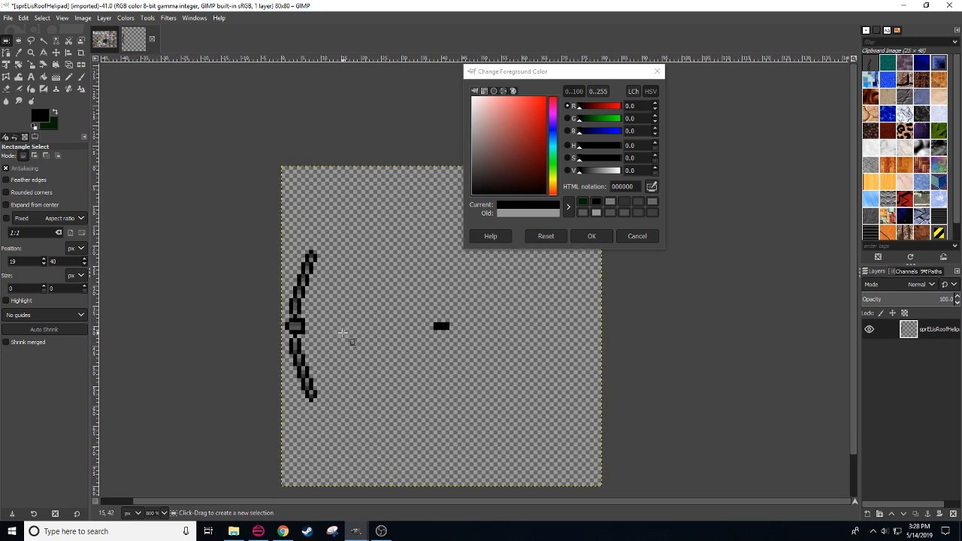
Step: Switch to Chrome and examine the Jewell and old farm windmill photos for the blade and hub arrangement
{"action": "left_click", "coordinate": [284, 532]}
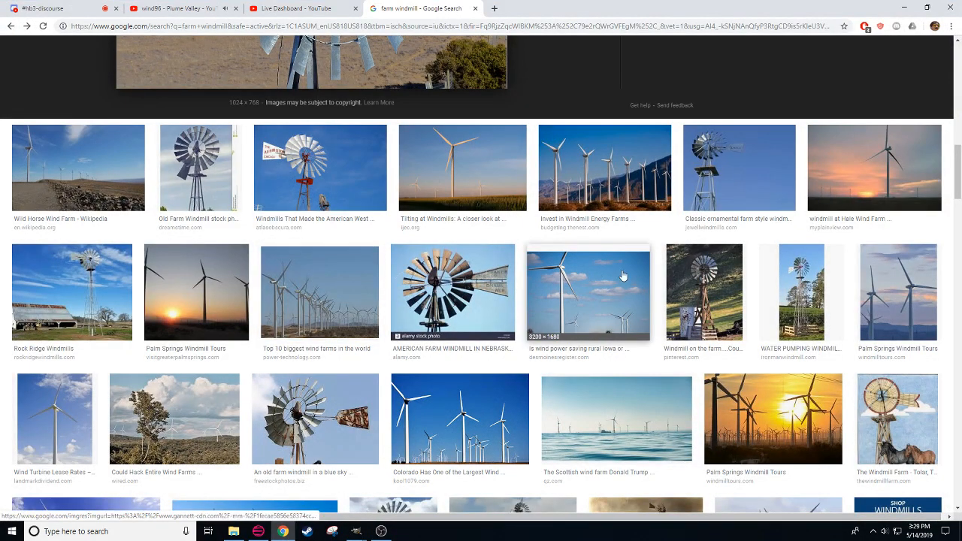
{"action": "left_click", "coordinate": [729, 161]}
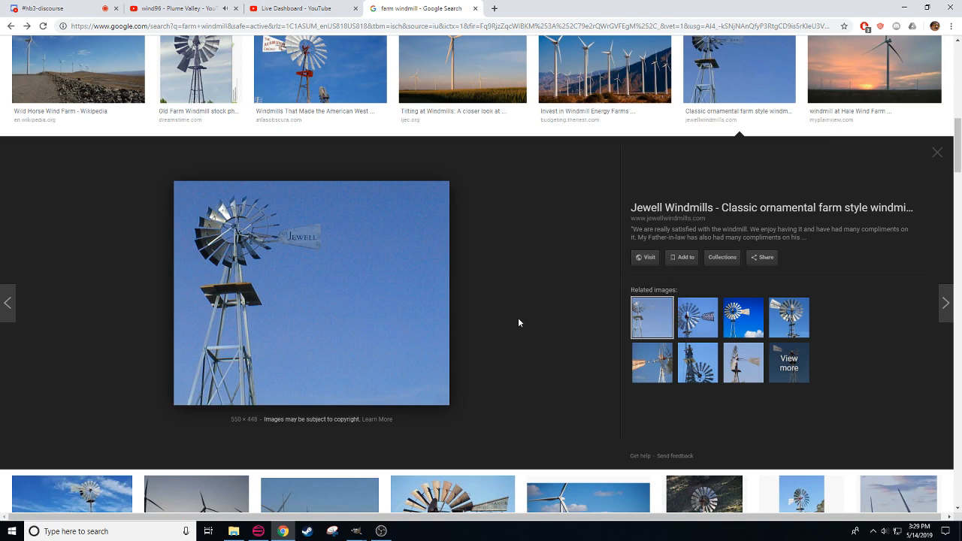
{"action": "scroll", "coordinate": [518, 321], "scroll_direction": "down", "scroll_amount": 2}
{"action": "scroll", "coordinate": [518, 321], "scroll_direction": "down", "scroll_amount": 1}
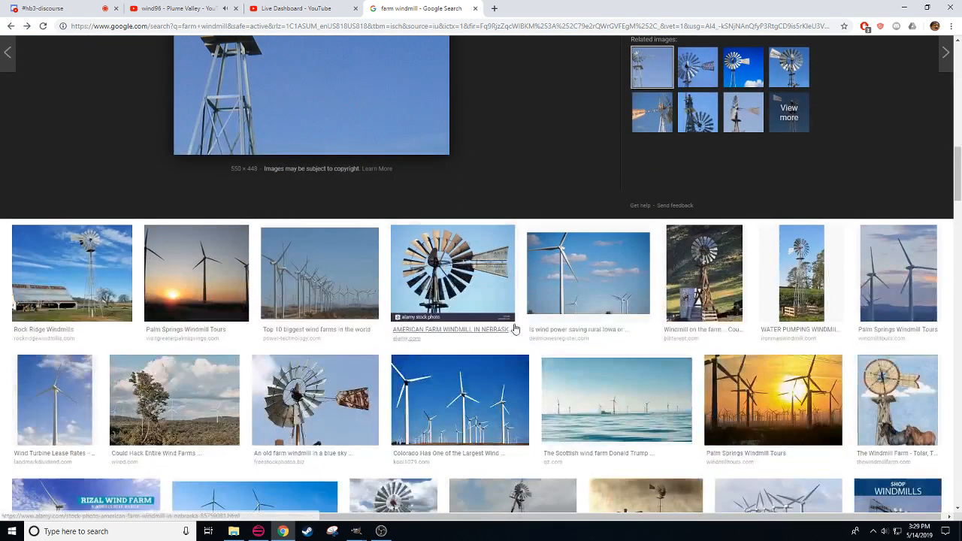
{"action": "left_click", "coordinate": [372, 390]}
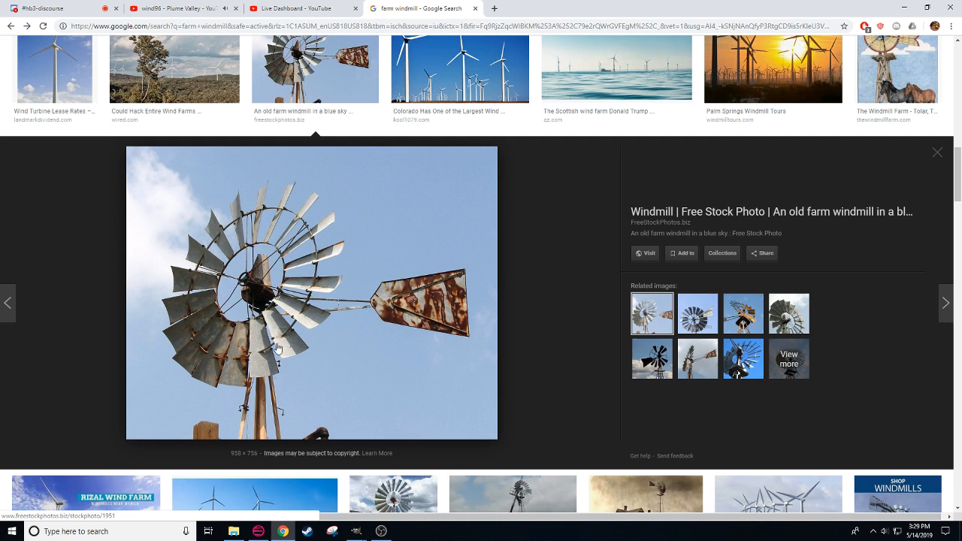
Step: Switch to GIMP and try enlarging the upper blade by cutting and pasting it, scaling it to 28 × 41 px
{"action": "left_click", "coordinate": [356, 530]}
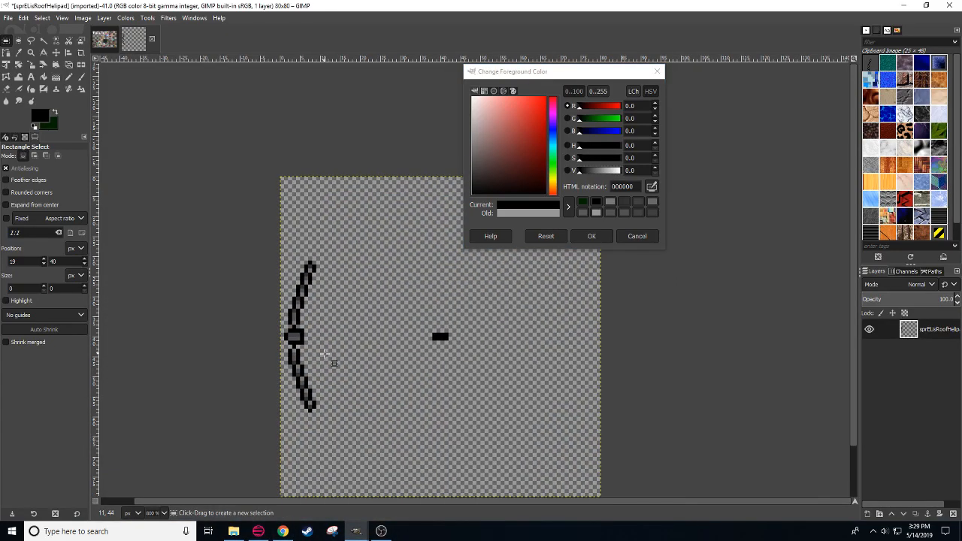
{"action": "left_click_drag", "start_coordinate": [325, 354], "coordinate": [297, 313]}
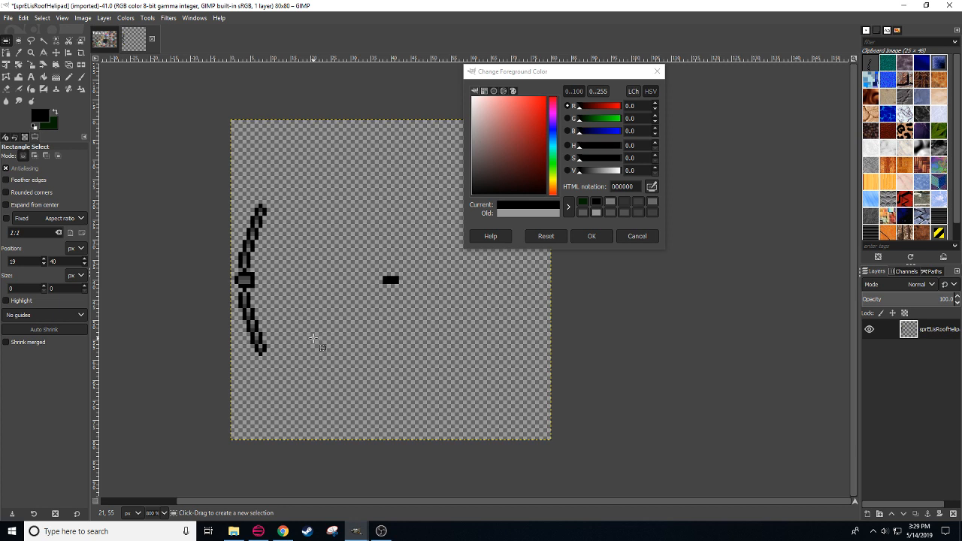
{"action": "left_click_drag", "start_coordinate": [239, 196], "coordinate": [291, 271]}
{"action": "key", "text": "ctrl+x"}
{"action": "key", "text": "ctrl+v"}
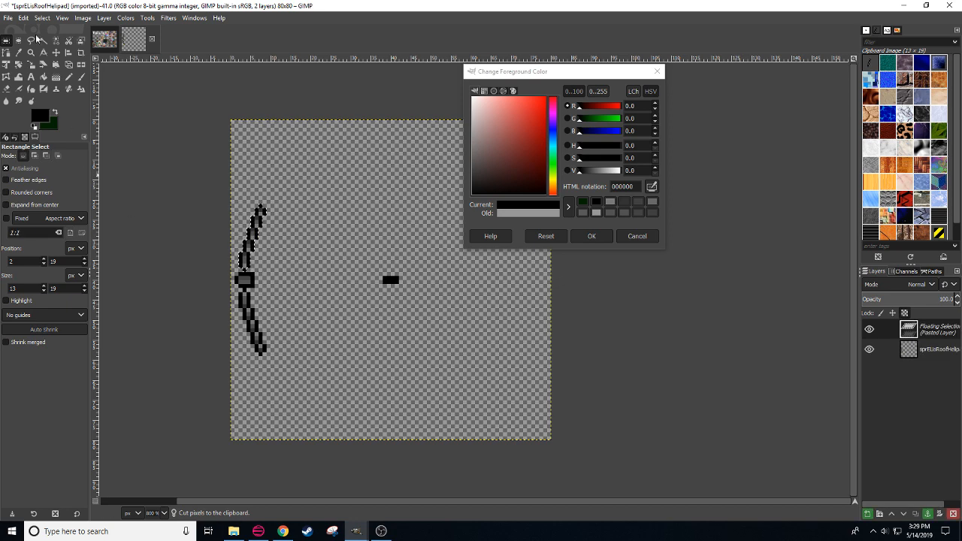
{"action": "left_click", "coordinate": [30, 66]}
{"action": "left_click", "coordinate": [259, 240]}
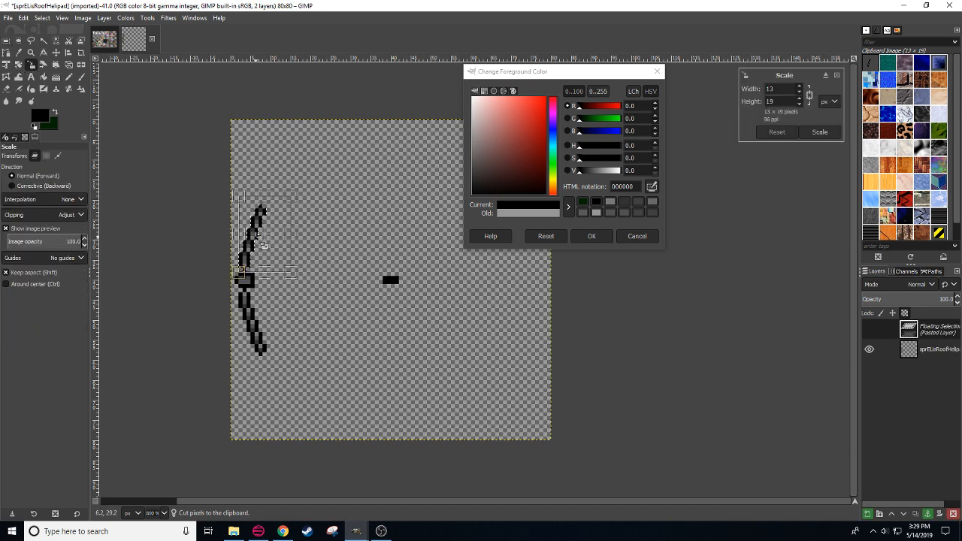
{"action": "left_click_drag", "start_coordinate": [296, 194], "coordinate": [351, 107]}
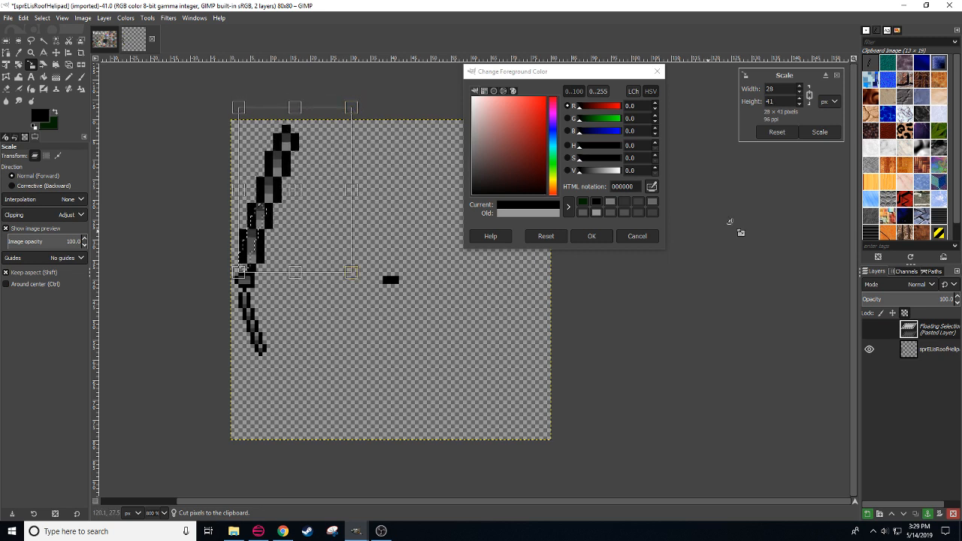
{"action": "left_click", "coordinate": [821, 132]}
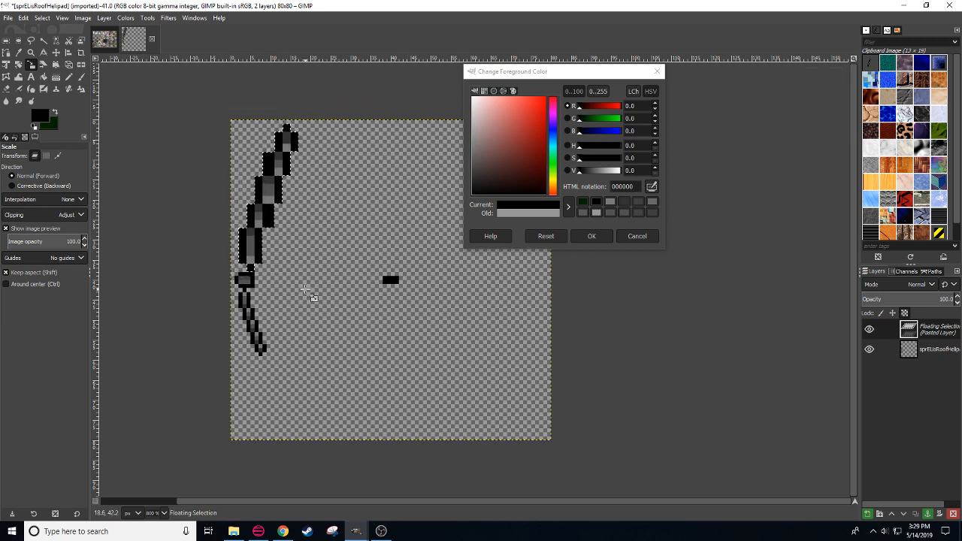
Step: Cut the enlarged blade away and undo back to the original upper blade above the hub
{"action": "left_click_drag", "start_coordinate": [305, 288], "coordinate": [363, 335]}
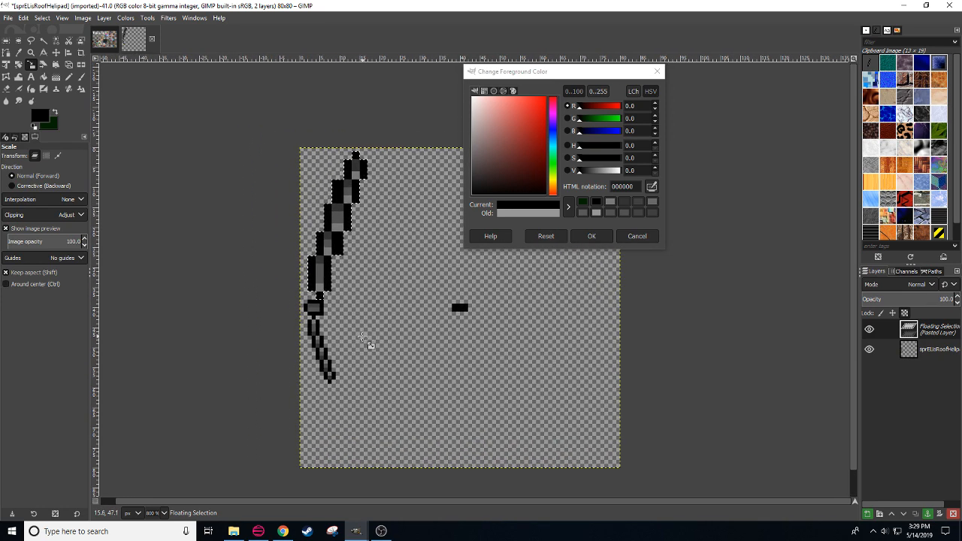
{"action": "scroll", "coordinate": [157, 513], "scroll_direction": "down", "scroll_amount": 2}
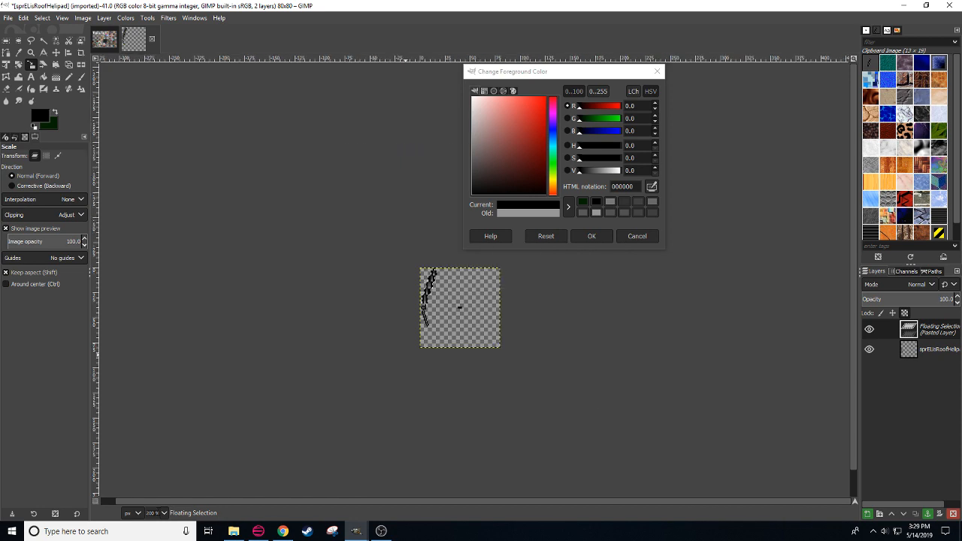
{"action": "scroll", "coordinate": [157, 513], "scroll_direction": "up", "scroll_amount": 1}
{"action": "key", "text": "ctrl+x"}
{"action": "left_click", "coordinate": [278, 424]}
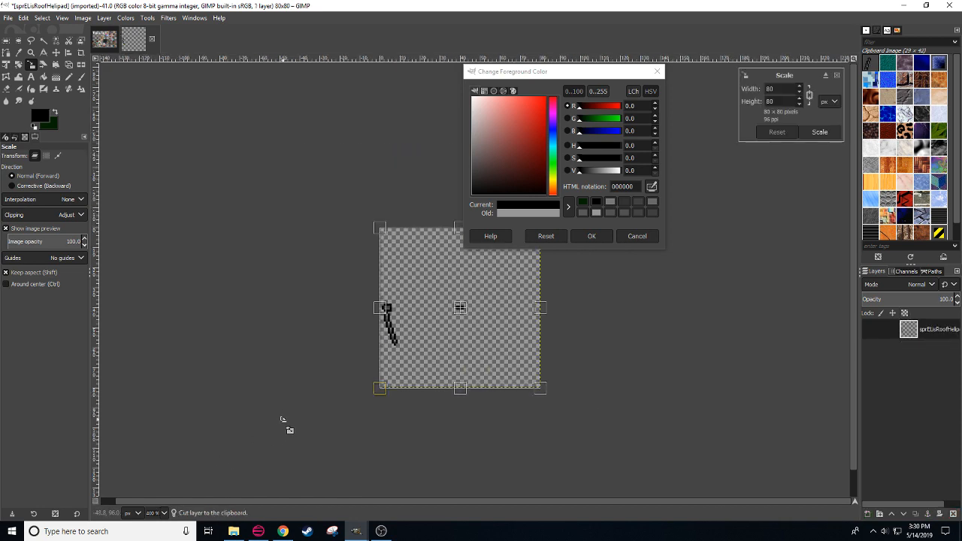
{"action": "key", "text": "ctrl+v"}
{"action": "left_click", "coordinate": [289, 430]}
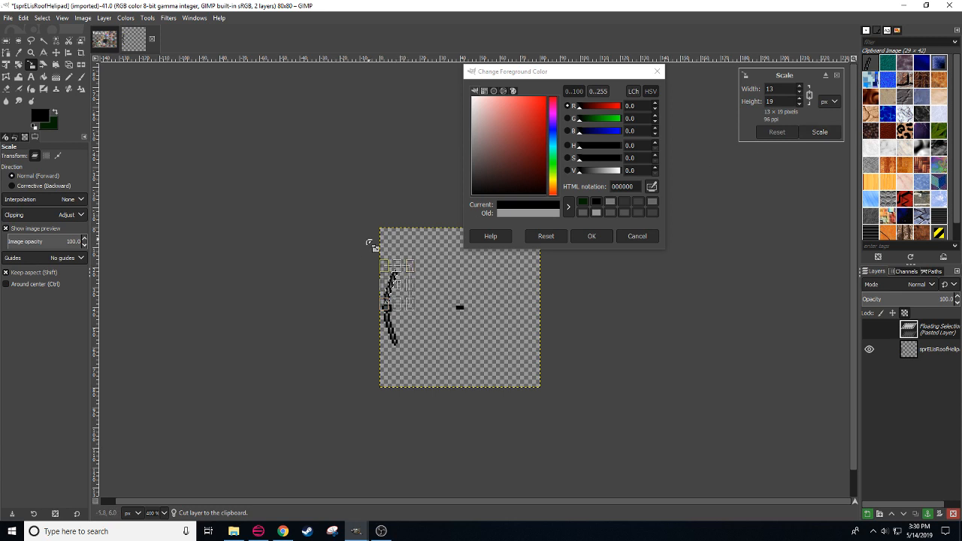
{"action": "key", "text": "r"}
{"action": "left_click", "coordinate": [331, 242]}
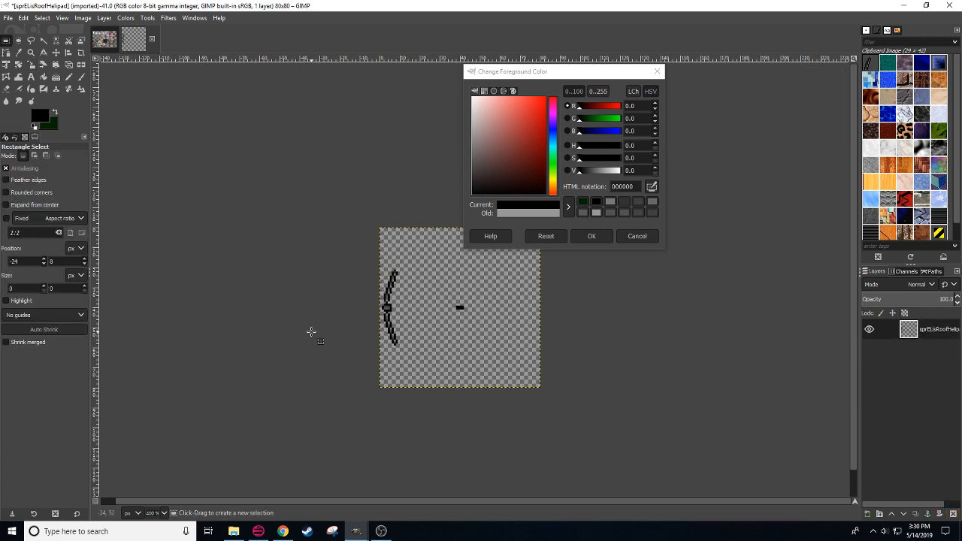
{"action": "left_click_drag", "start_coordinate": [300, 338], "coordinate": [296, 335]}
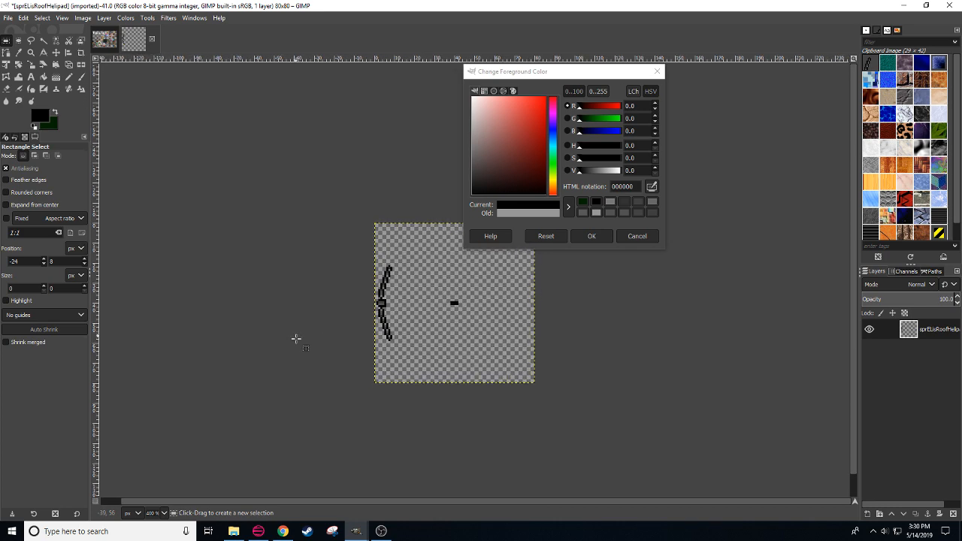
{"action": "scroll", "coordinate": [158, 513], "scroll_direction": "up", "scroll_amount": 1}
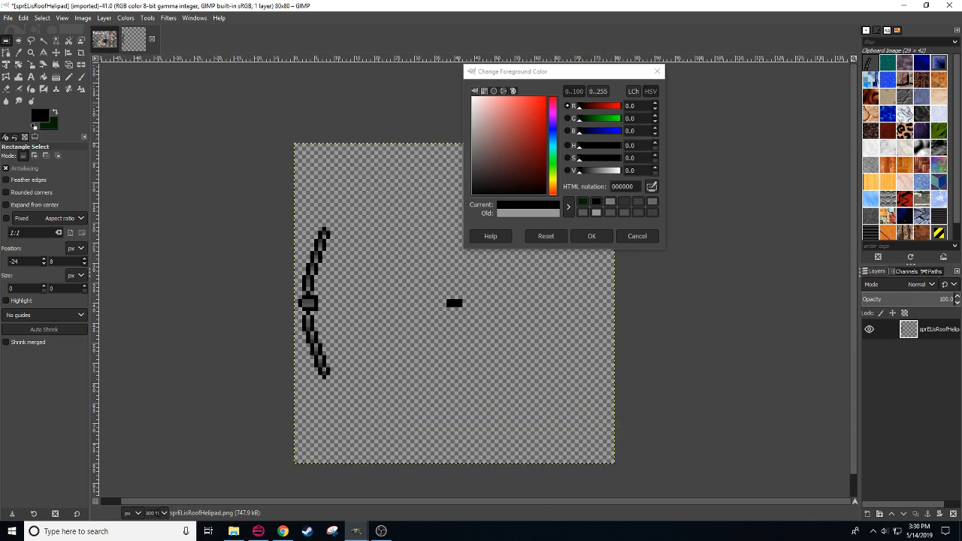
{"action": "left_click_drag", "start_coordinate": [217, 407], "coordinate": [238, 410]}
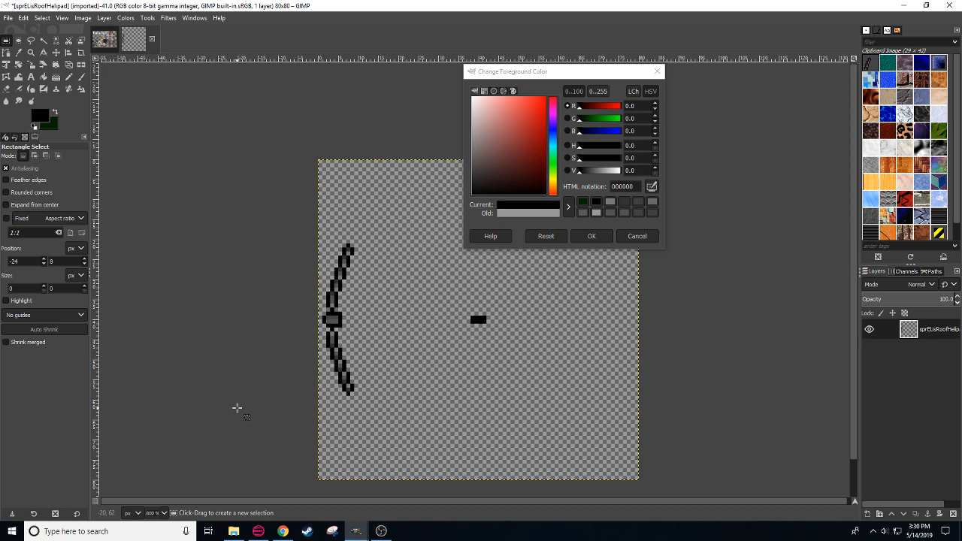
{"action": "left_click_drag", "start_coordinate": [378, 343], "coordinate": [330, 353]}
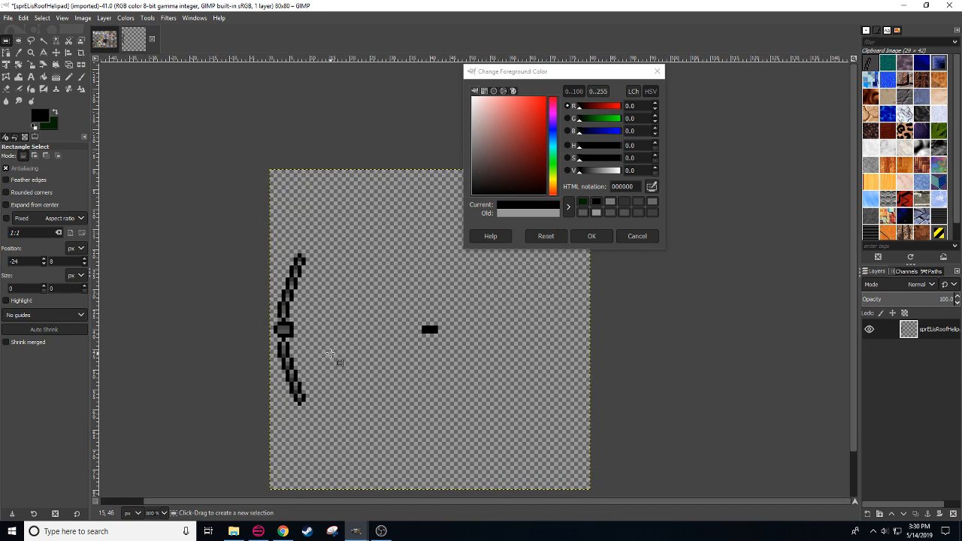
{"action": "left_click_drag", "start_coordinate": [365, 413], "coordinate": [322, 378]}
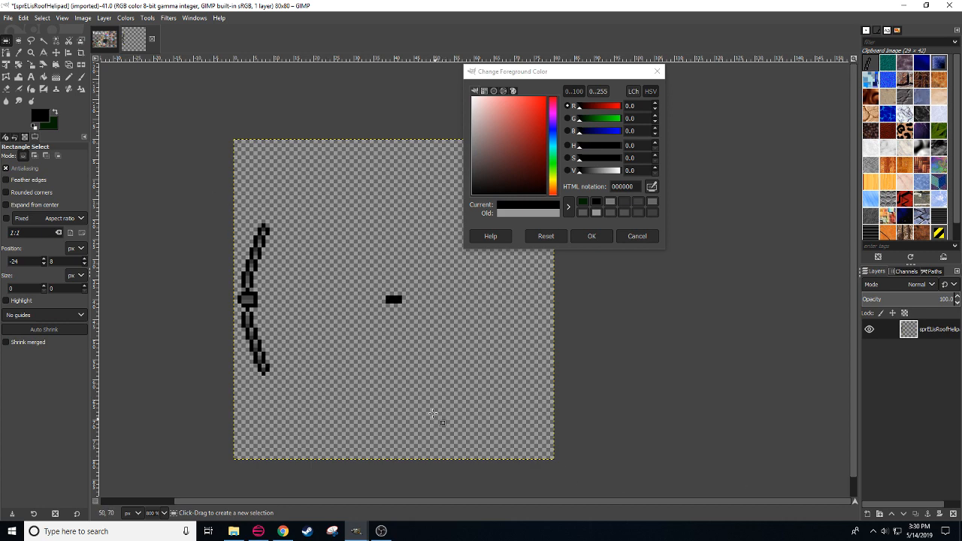
{"action": "left_click_drag", "start_coordinate": [433, 395], "coordinate": [382, 408]}
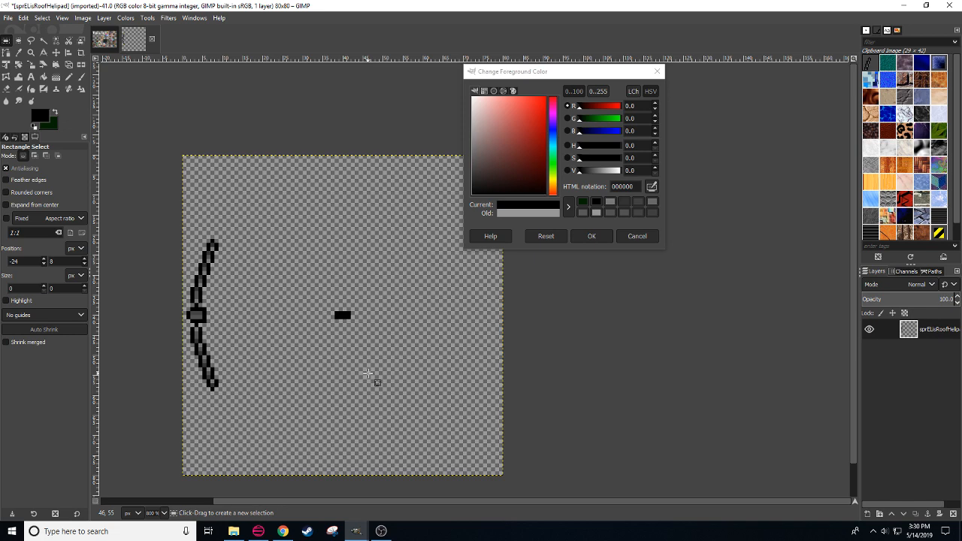
{"action": "scroll", "coordinate": [365, 365], "scroll_direction": "left", "scroll_amount": 2}
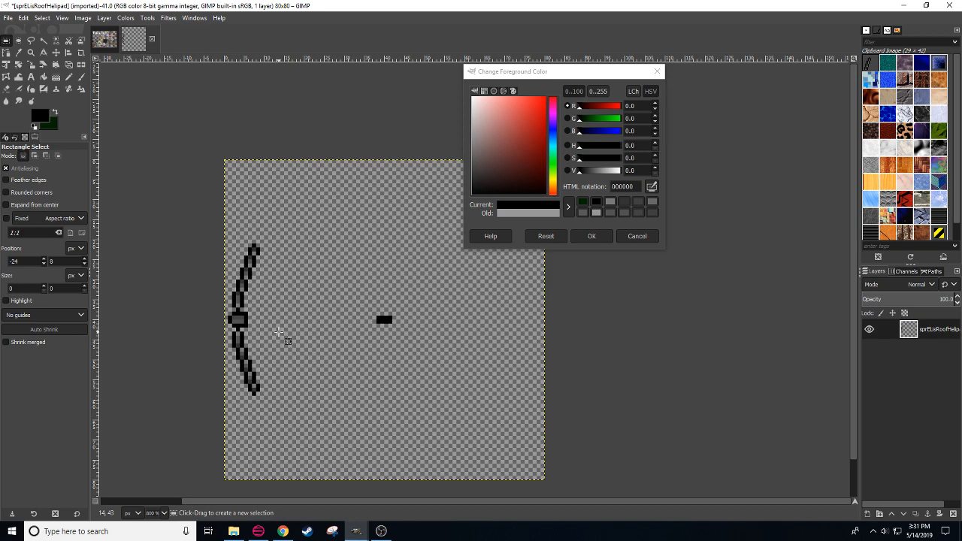
Step: Switch to Chrome and examine the Atlas Obscura and WIND-WORKS farm windmill photos for the blades, tail and tower
{"action": "left_click", "coordinate": [283, 531]}
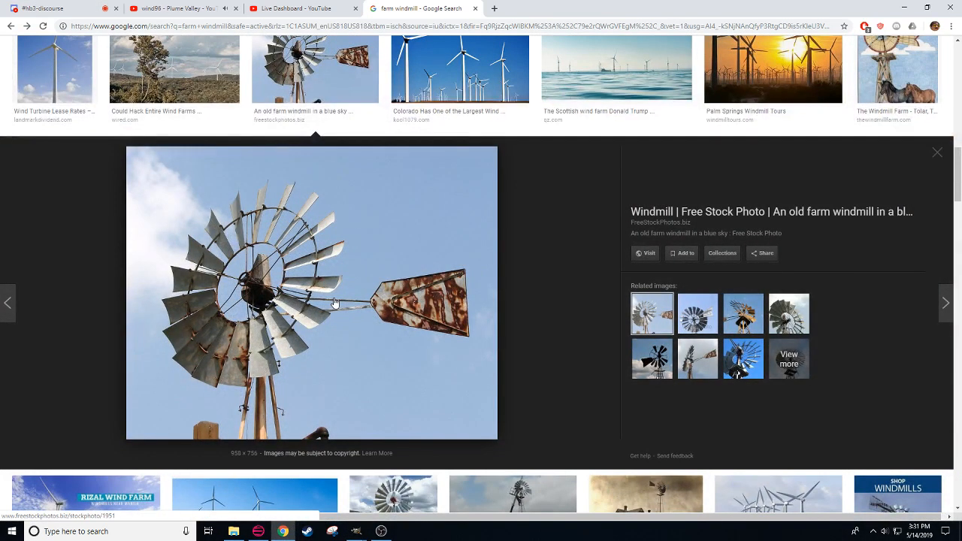
{"action": "scroll", "coordinate": [335, 302], "scroll_direction": "up", "scroll_amount": 4}
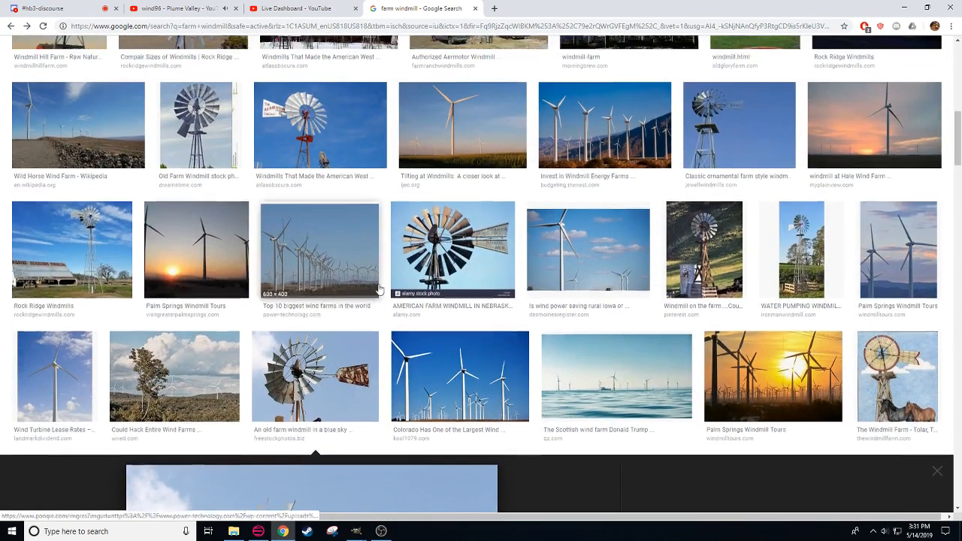
{"action": "scroll", "coordinate": [379, 291], "scroll_direction": "up", "scroll_amount": 3}
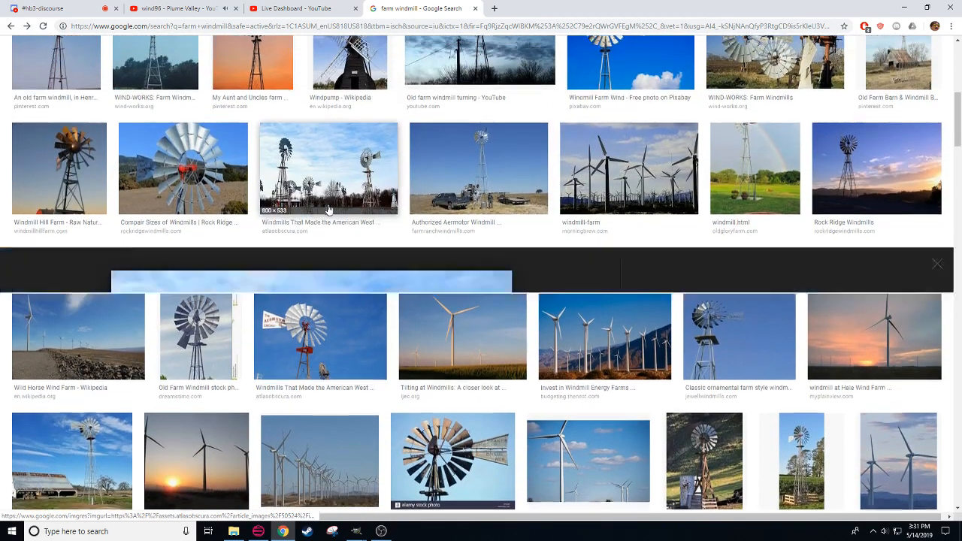
{"action": "left_click", "coordinate": [328, 209]}
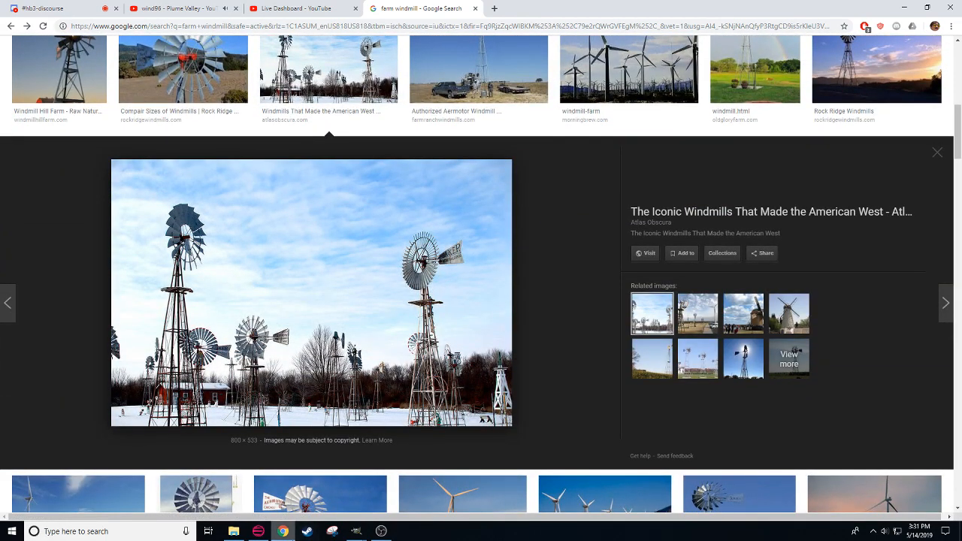
{"action": "scroll", "coordinate": [302, 373], "scroll_direction": "up", "scroll_amount": 3}
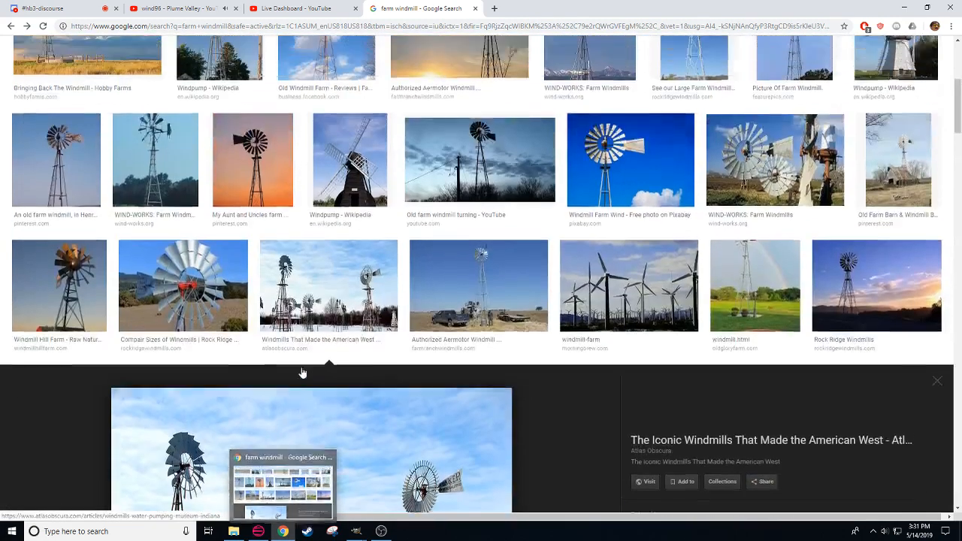
{"action": "scroll", "coordinate": [302, 373], "scroll_direction": "up", "scroll_amount": 2}
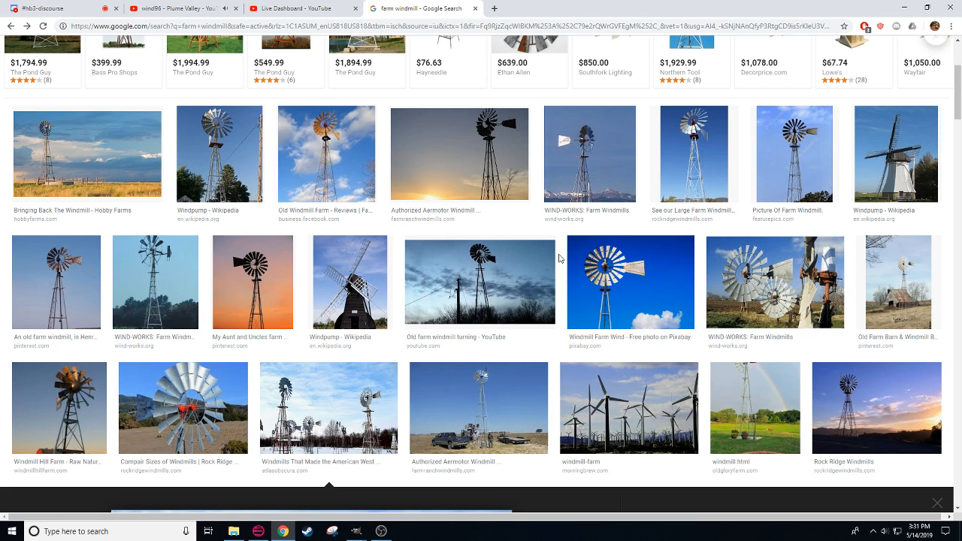
{"action": "left_click", "coordinate": [155, 282]}
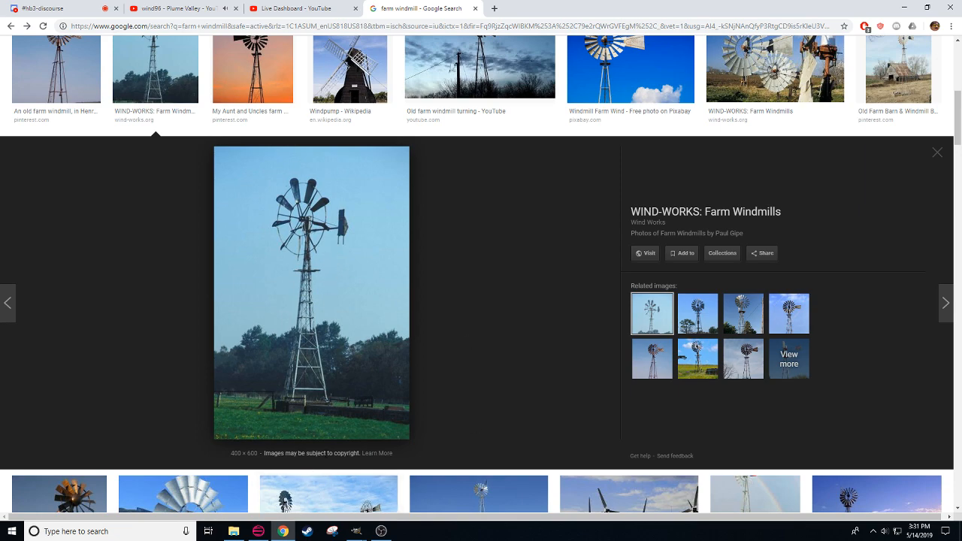
{"action": "left_click", "coordinate": [288, 534]}
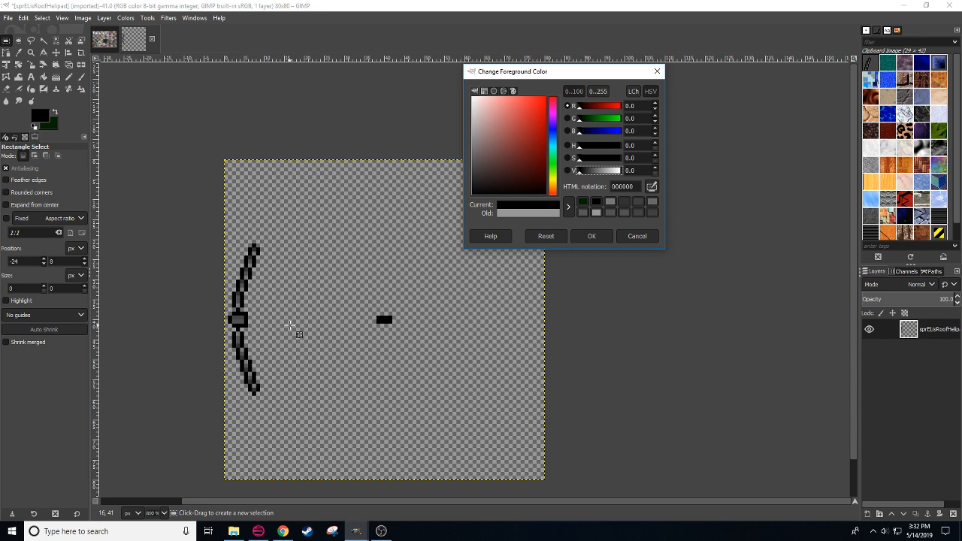
{"action": "scroll", "coordinate": [157, 513], "scroll_direction": "down", "scroll_amount": 1}
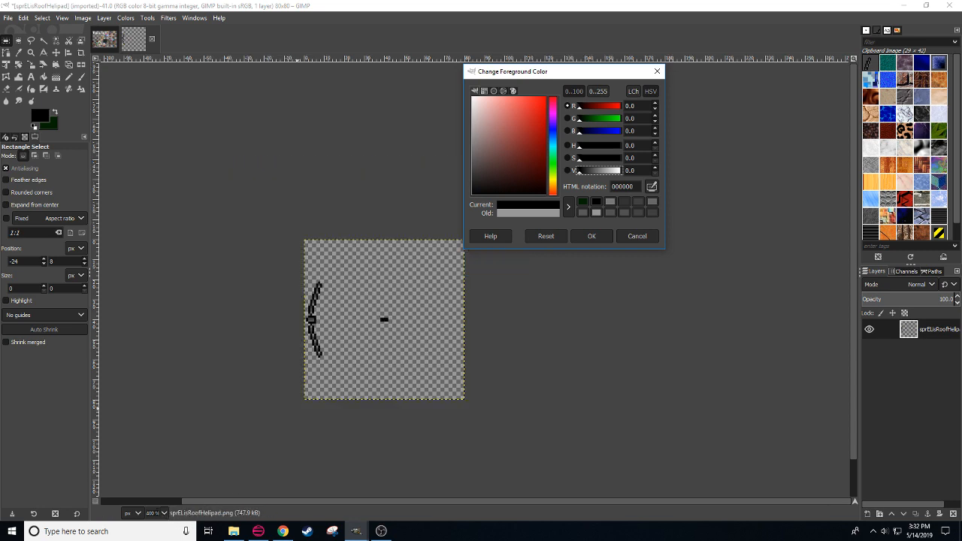
{"action": "scroll", "coordinate": [154, 513], "scroll_direction": "up", "scroll_amount": 1}
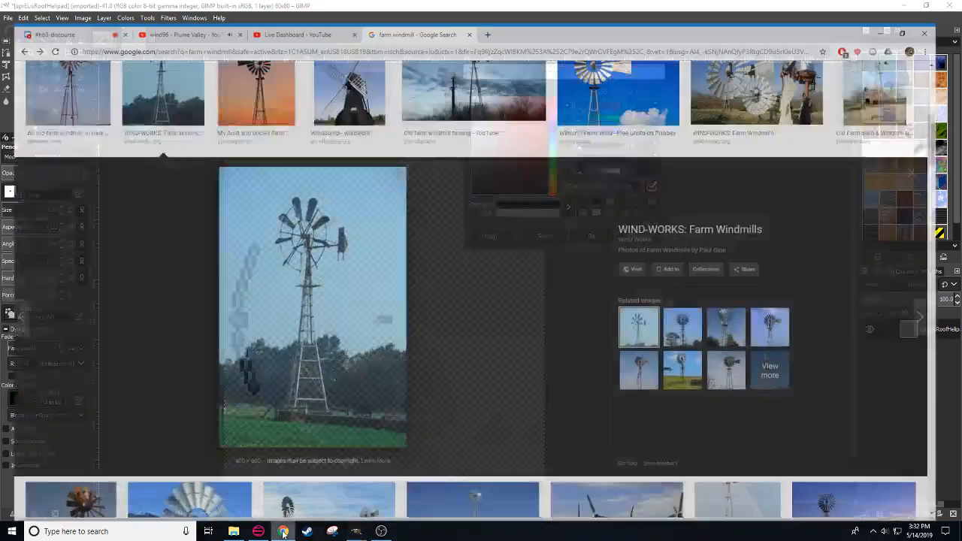
Step: Switch to Chrome and examine the 4-Leg Galvanized Windmill product image and the FeaturePics farm windmill photo for the tower and wheel
{"action": "left_click", "coordinate": [283, 531]}
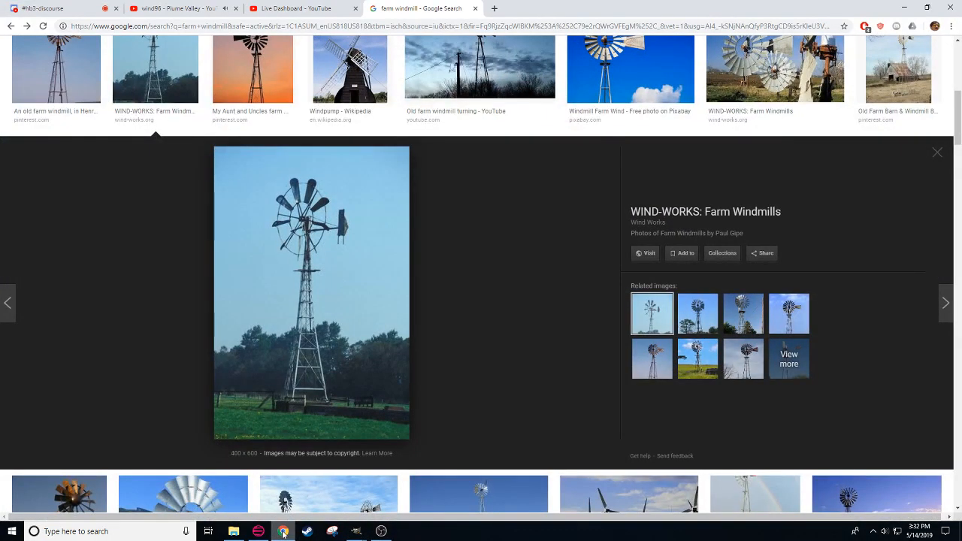
{"action": "scroll", "coordinate": [312, 390], "scroll_direction": "up", "scroll_amount": 5}
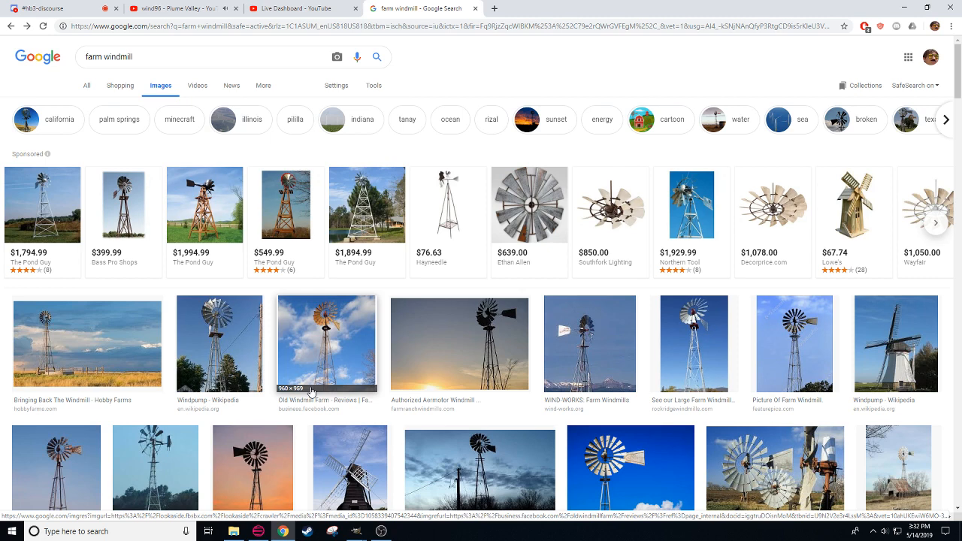
{"action": "mouse_move", "coordinate": [362, 215]}
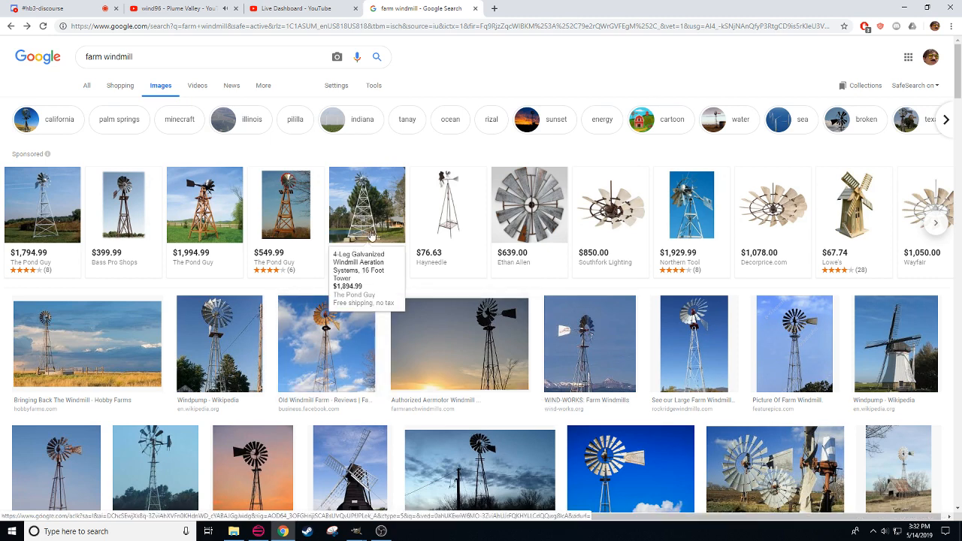
{"action": "left_click", "coordinate": [364, 232]}
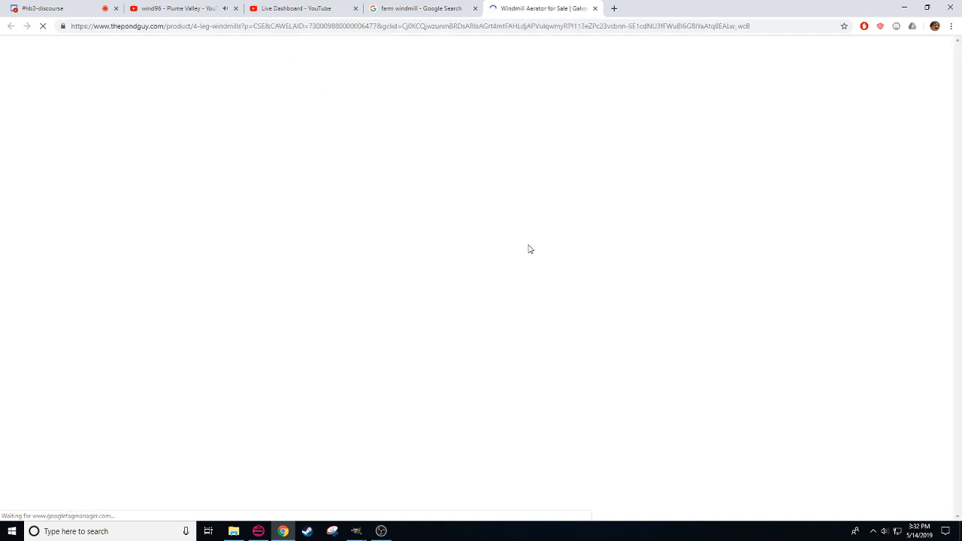
{"action": "mouse_move", "coordinate": [318, 361]}
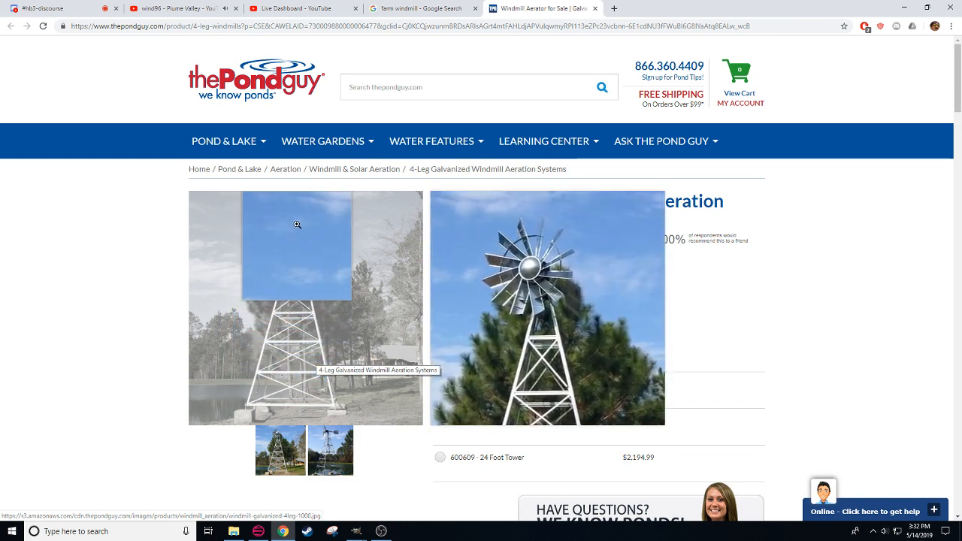
{"action": "left_click", "coordinate": [595, 9]}
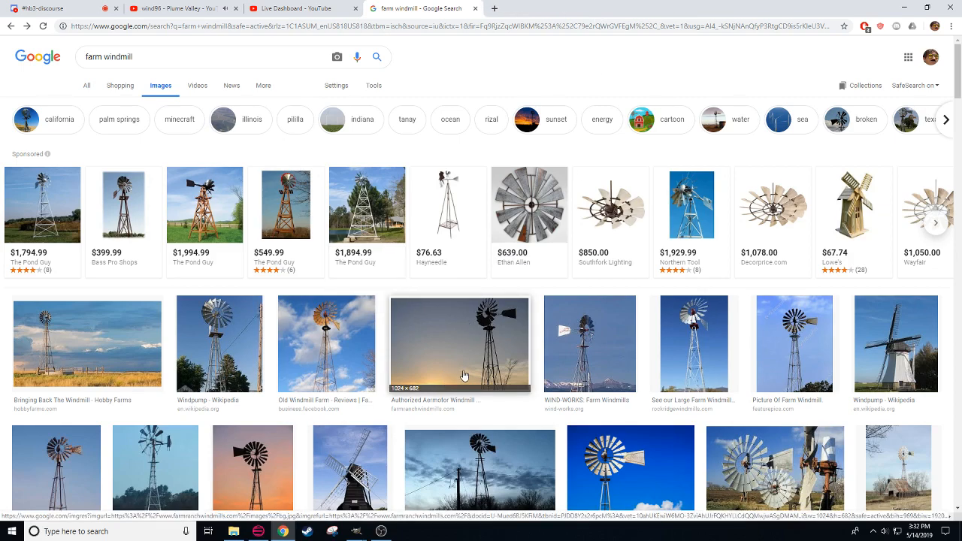
{"action": "left_click", "coordinate": [794, 359]}
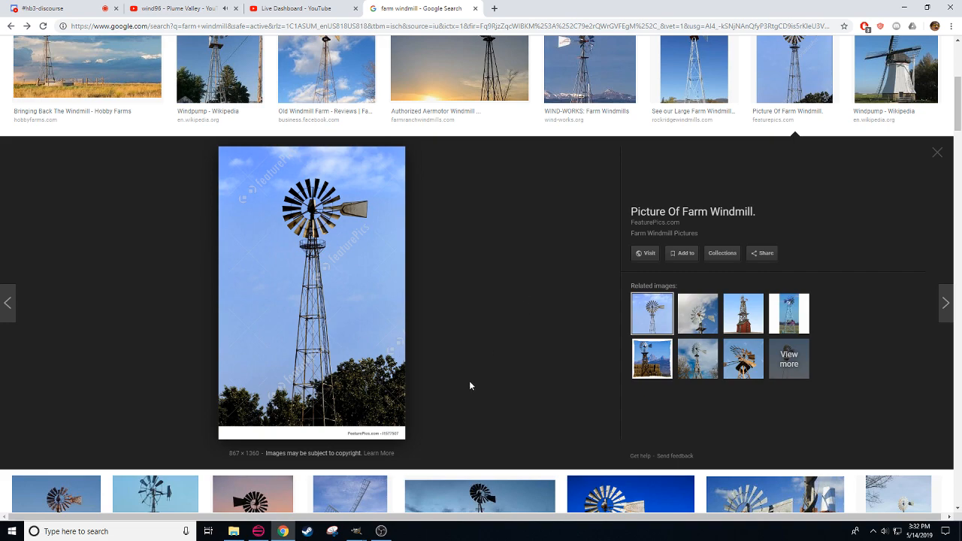
Step: Examine the WIND-WORKS photo of farm windmill wheels standing on the ground
{"action": "scroll", "coordinate": [469, 383], "scroll_direction": "down", "scroll_amount": 3}
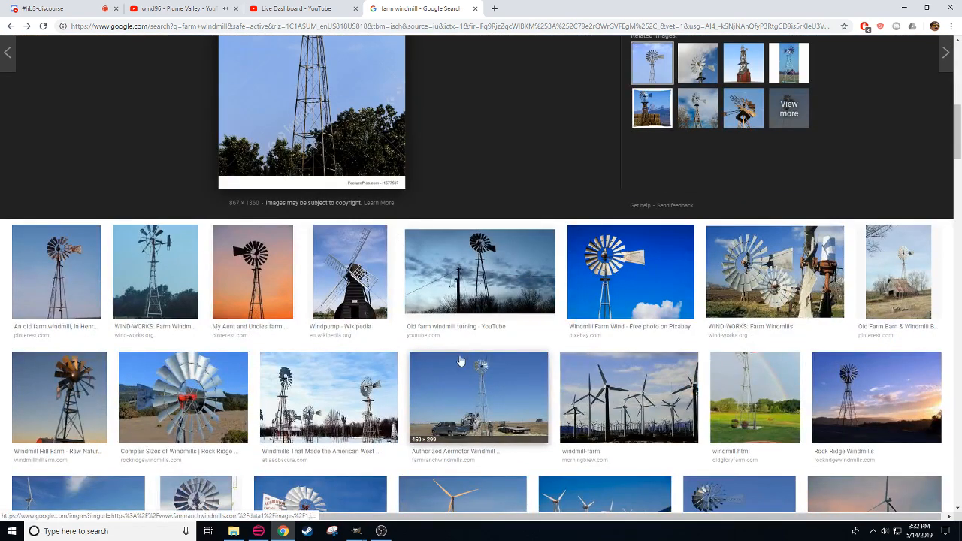
{"action": "left_click", "coordinate": [760, 253]}
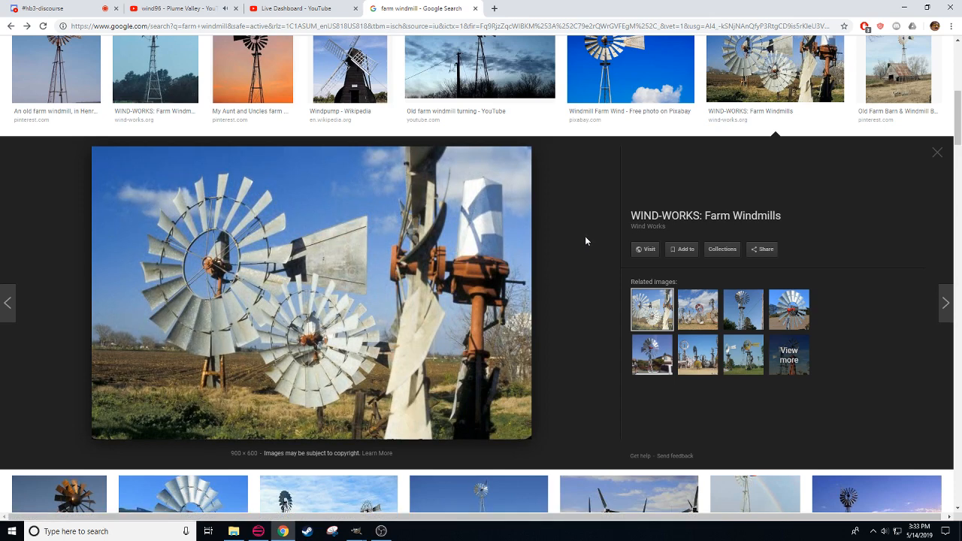
Step: Switch to GIMP and draw two parallel black pencil lines running diagonally down to the right from the windmill hub
{"action": "left_click", "coordinate": [288, 536]}
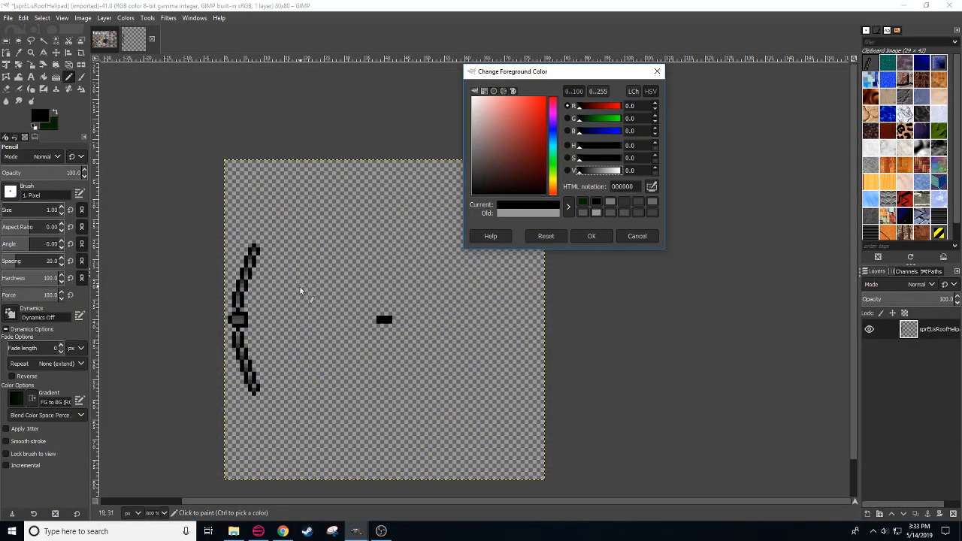
{"action": "left_click", "coordinate": [250, 332]}
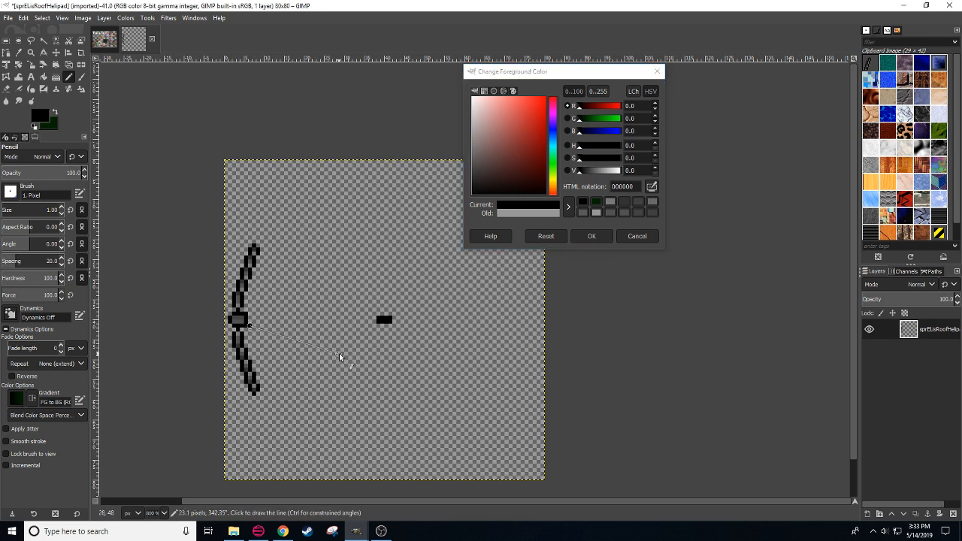
{"action": "left_click", "coordinate": [394, 360], "text": "shift"}
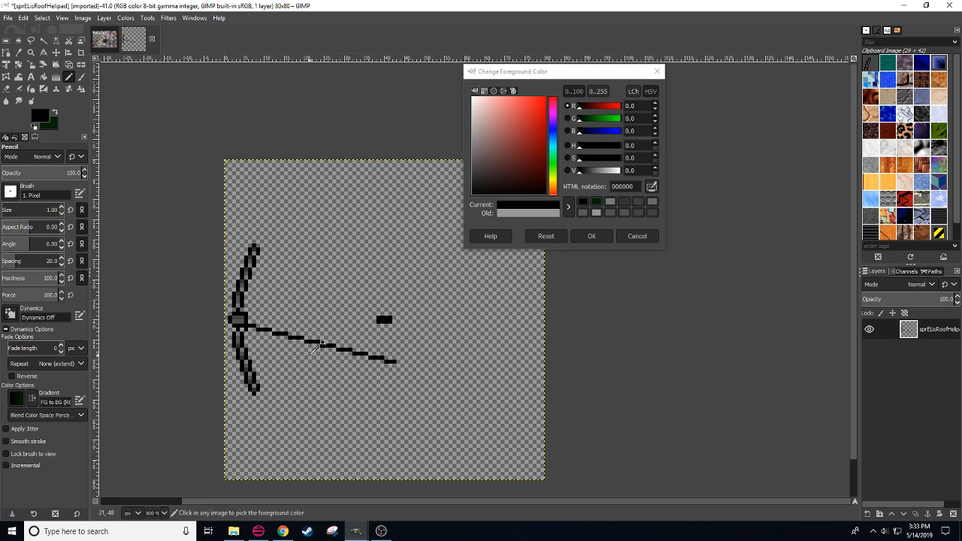
{"action": "left_click_drag", "start_coordinate": [253, 336], "coordinate": [398, 371]}
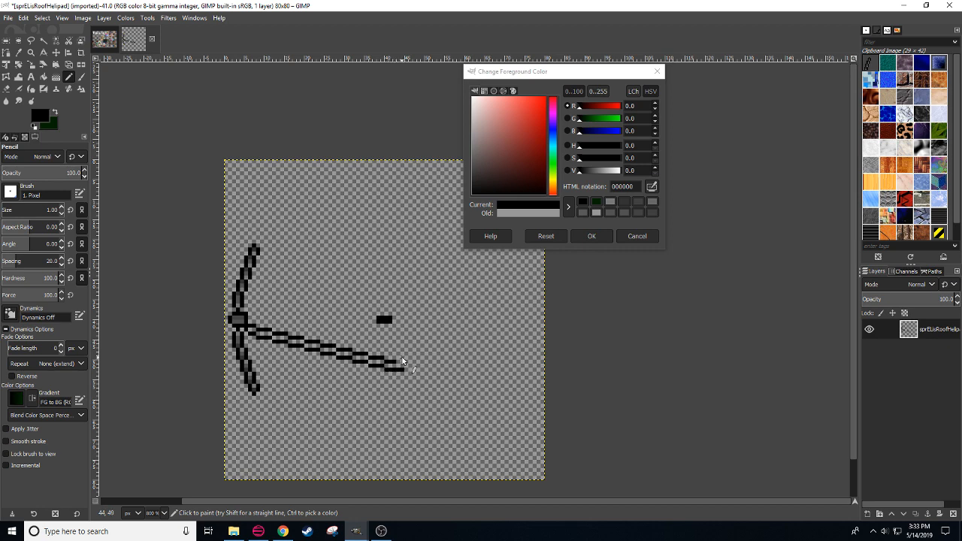
Step: Switch to Chrome and examine the Authorized Aermotor, Old farm windmill turning and WIND-WORKS photos for the wheel, tail and tower
{"action": "left_click", "coordinate": [284, 531]}
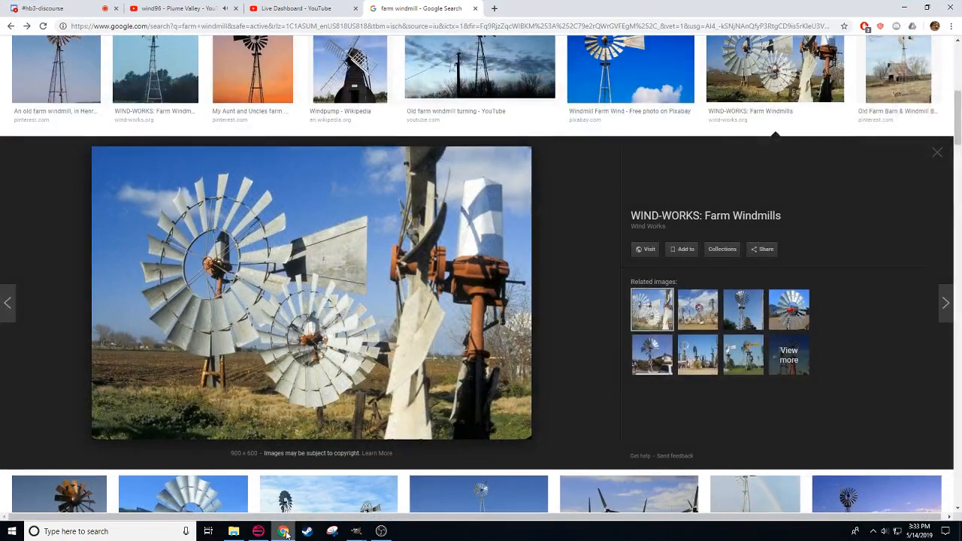
{"action": "left_click", "coordinate": [284, 531]}
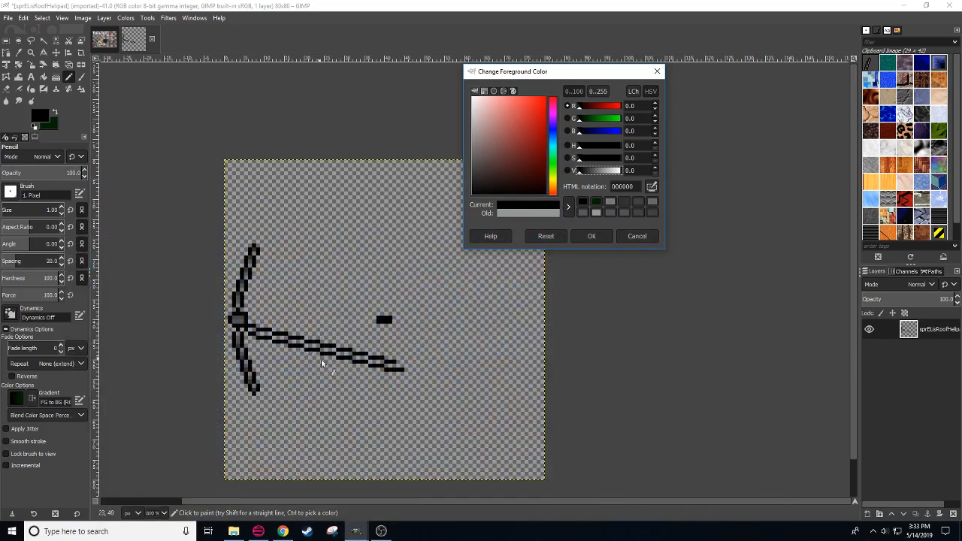
{"action": "left_click_drag", "start_coordinate": [397, 420], "coordinate": [347, 385]}
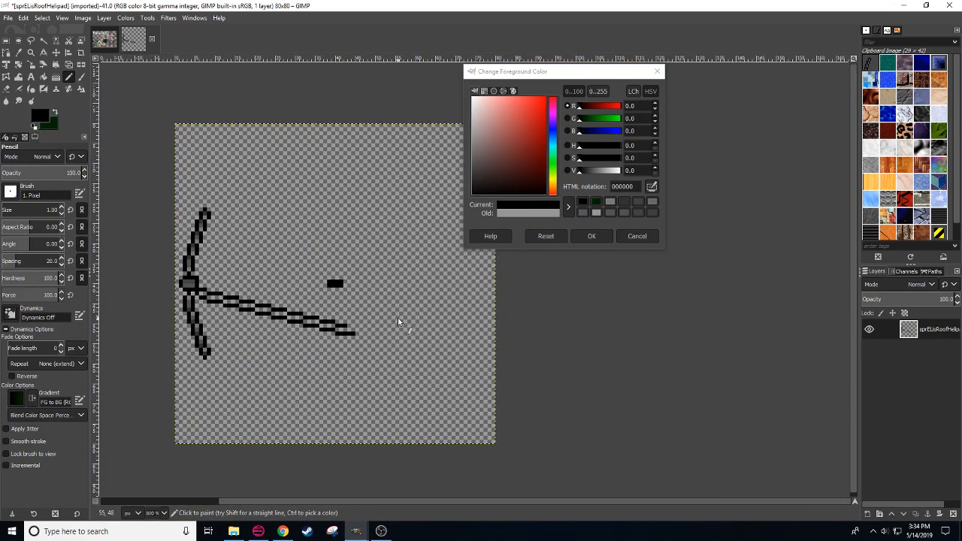
{"action": "left_click", "coordinate": [283, 531]}
{"action": "scroll", "coordinate": [278, 198], "scroll_direction": "up", "scroll_amount": 2}
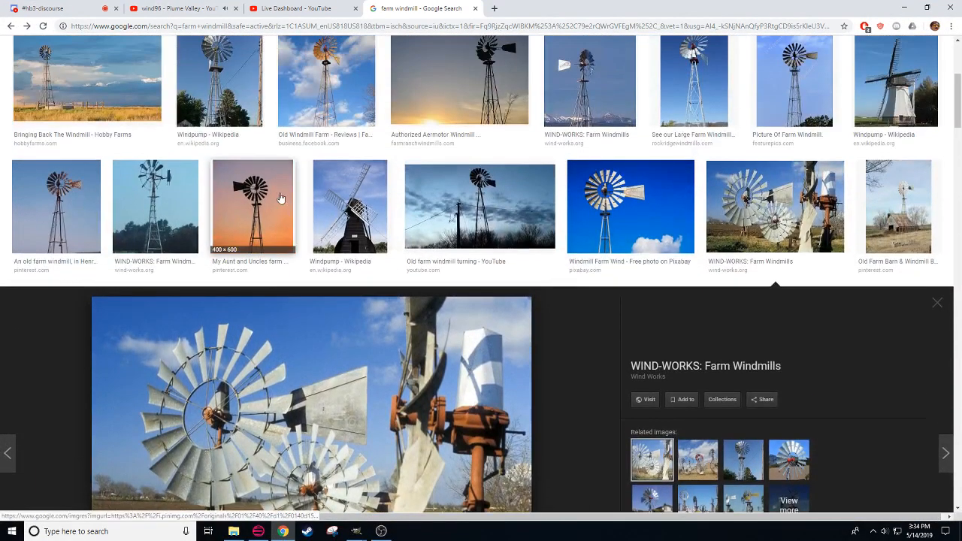
{"action": "scroll", "coordinate": [300, 233], "scroll_direction": "up", "scroll_amount": 2}
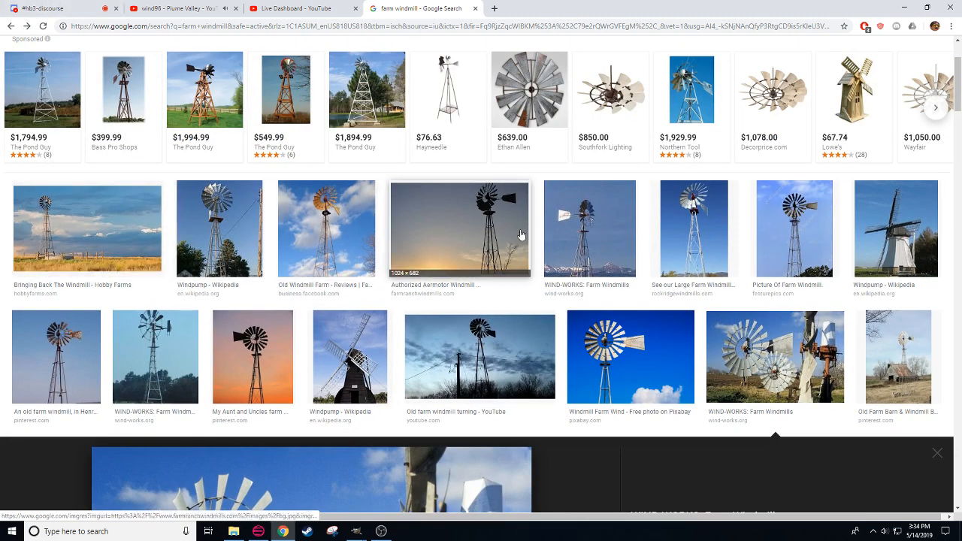
{"action": "left_click", "coordinate": [485, 236]}
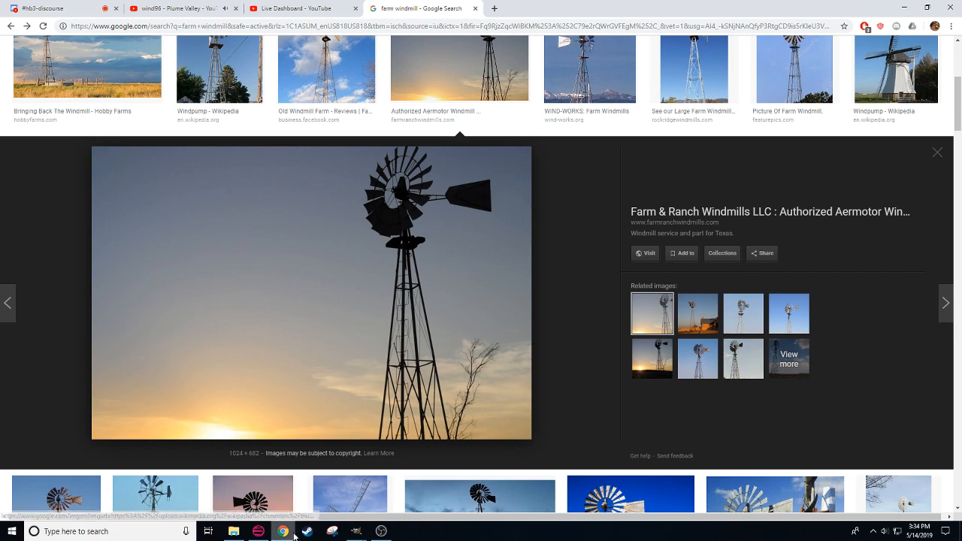
{"action": "scroll", "coordinate": [365, 433], "scroll_direction": "down", "scroll_amount": 2}
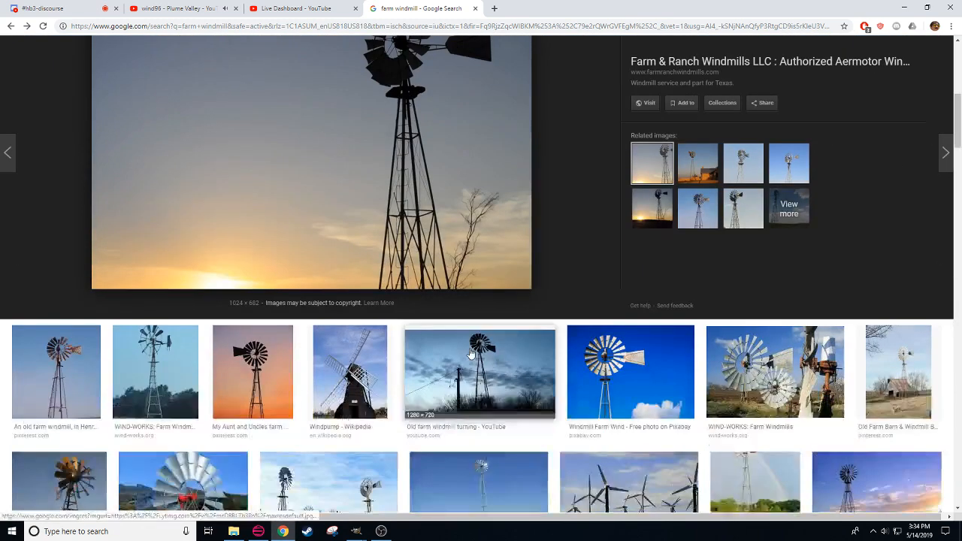
{"action": "left_click", "coordinate": [623, 372]}
{"action": "left_click", "coordinate": [455, 90]}
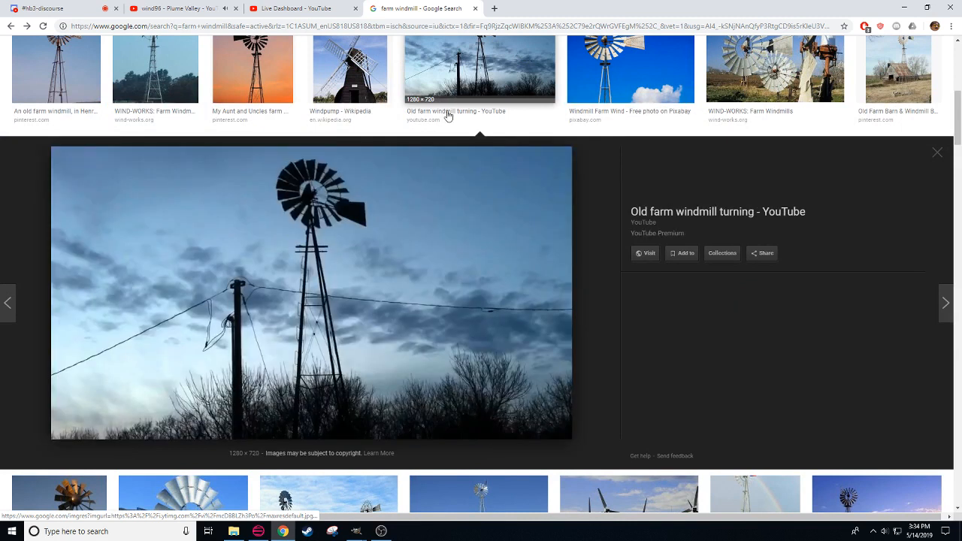
{"action": "left_click", "coordinate": [350, 75]}
{"action": "left_click", "coordinate": [148, 48]}
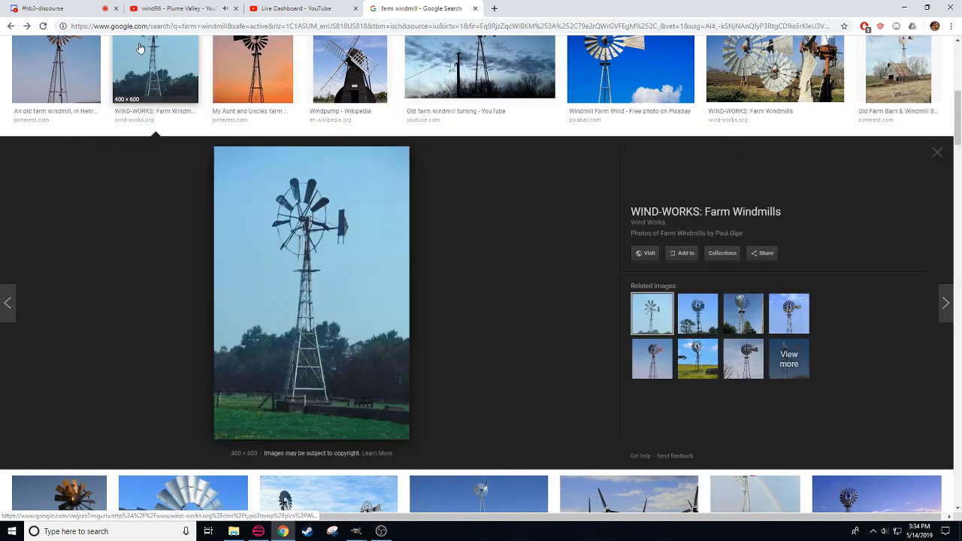
Step: Switch to GIMP and enclose the blades, hub and diagonal lines in a polygonal Free Select outline, excluding the central black mark
{"action": "left_click", "coordinate": [284, 534]}
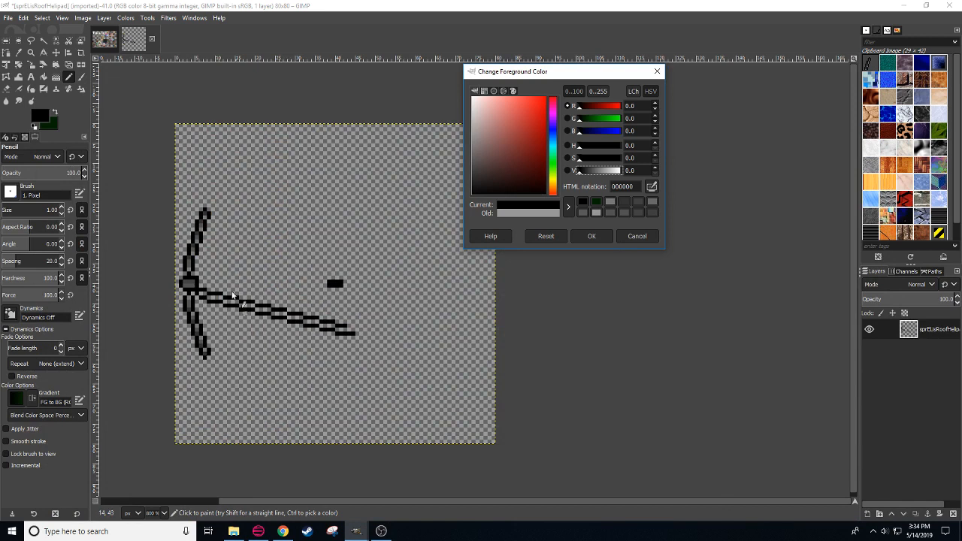
{"action": "left_click", "coordinate": [206, 217]}
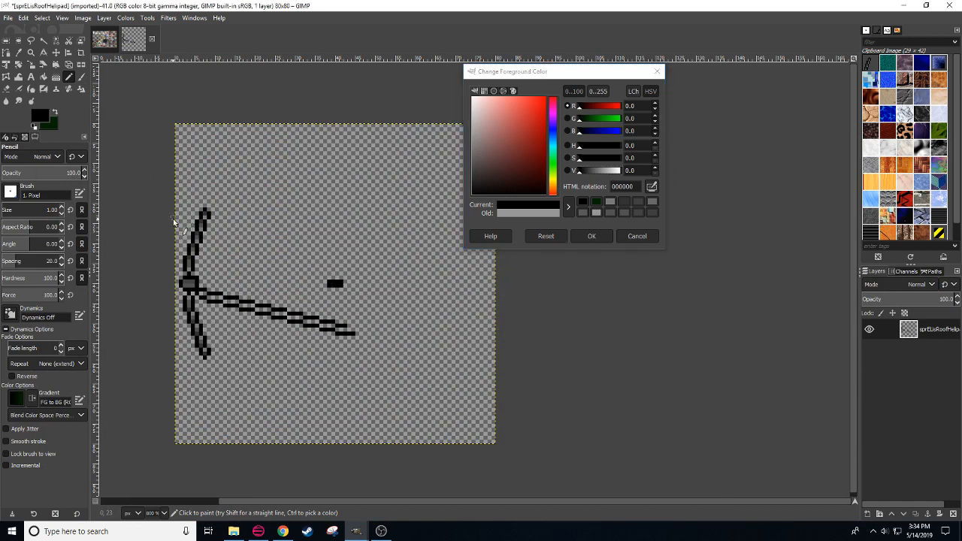
{"action": "left_click", "coordinate": [30, 40]}
{"action": "left_click", "coordinate": [284, 284]}
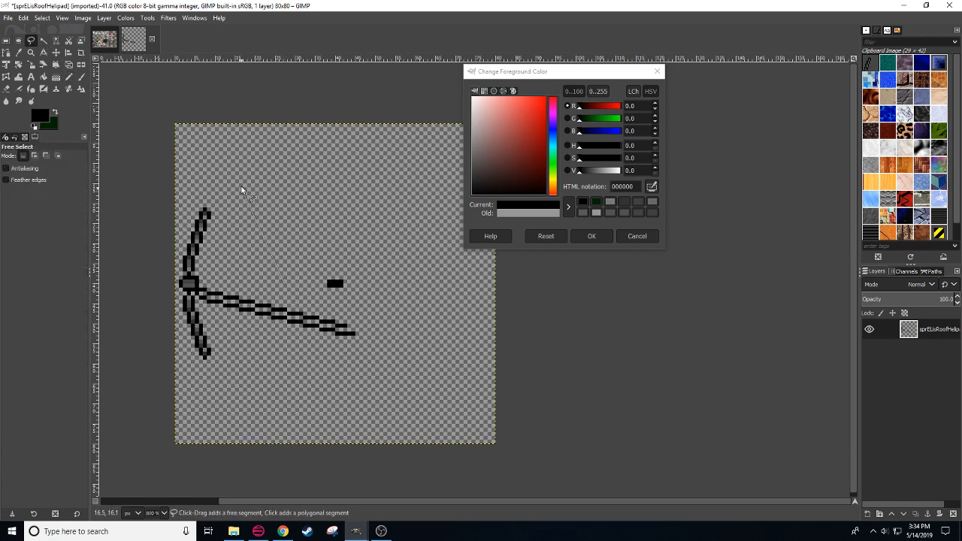
{"action": "left_click", "coordinate": [228, 152]}
{"action": "left_click", "coordinate": [119, 207]}
{"action": "left_click", "coordinate": [154, 391]}
{"action": "left_click", "coordinate": [284, 282]}
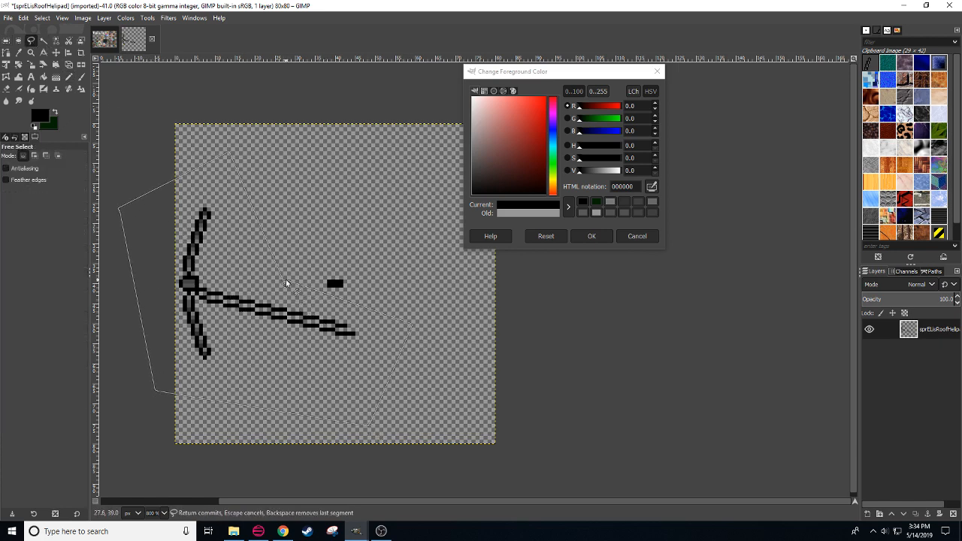
{"action": "key", "text": "r"}
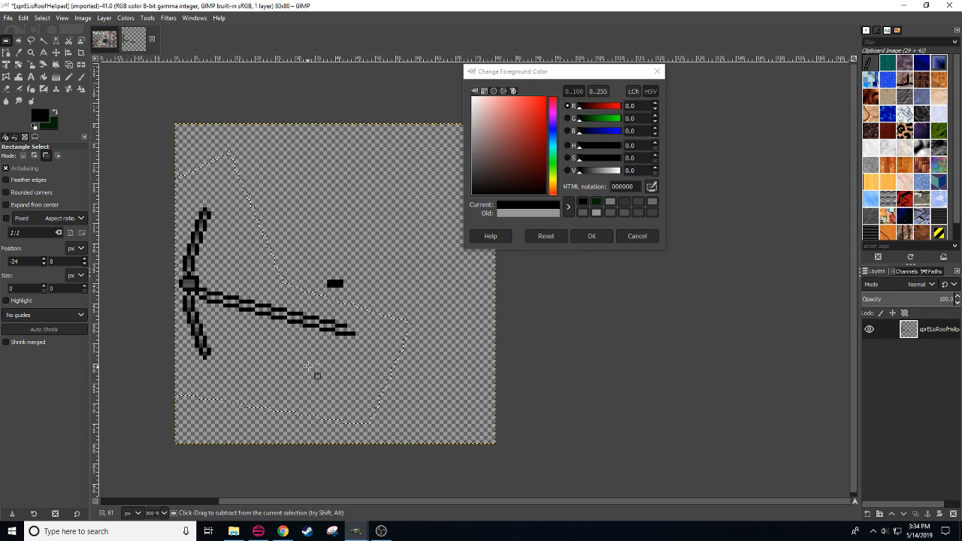
Step: Try shifting a pasted copy of the selected windmill parts toward the central black mark, and undo back to the selection
{"action": "key", "text": "ctrl+c"}
{"action": "key", "text": "ctrl+v"}
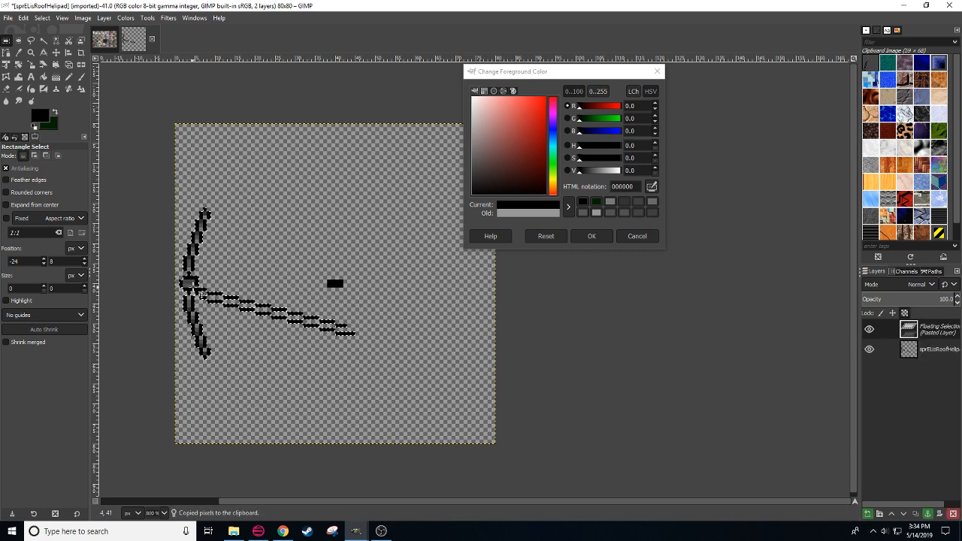
{"action": "left_click_drag", "start_coordinate": [191, 285], "coordinate": [311, 285]}
{"action": "key", "text": "ctrl+z"}
{"action": "left_click", "coordinate": [349, 380]}
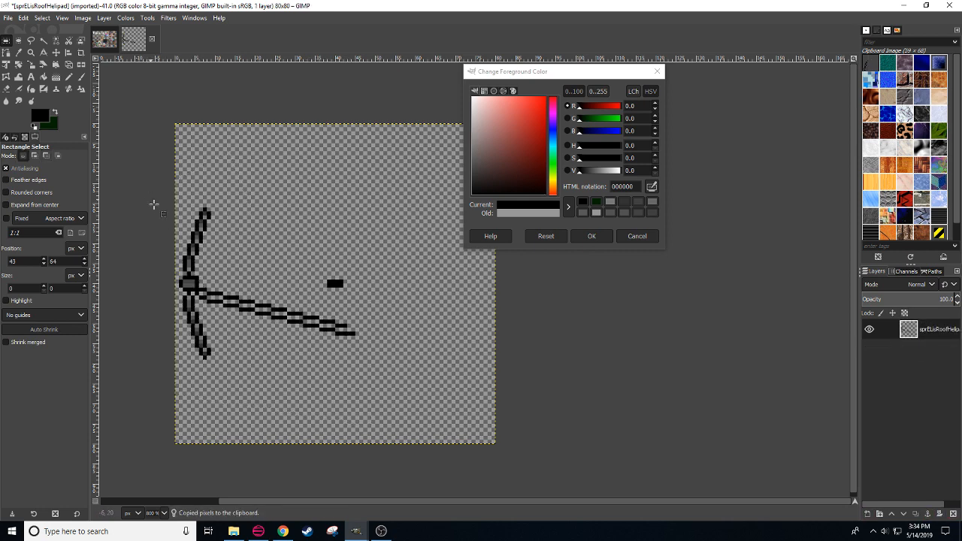
{"action": "key", "text": "ctrl+z"}
{"action": "key", "text": "ctrl+x"}
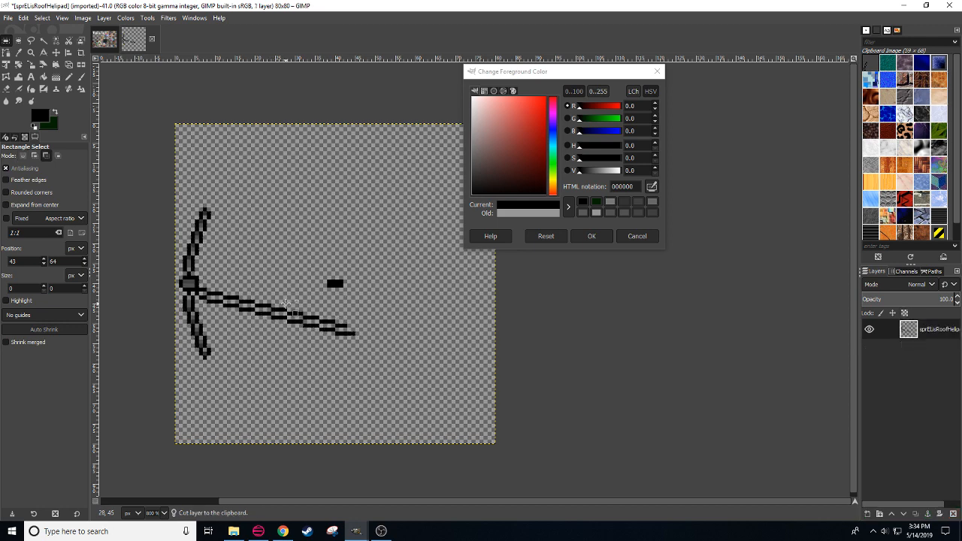
{"action": "key", "text": "ctrl+v"}
{"action": "left_click", "coordinate": [235, 250]}
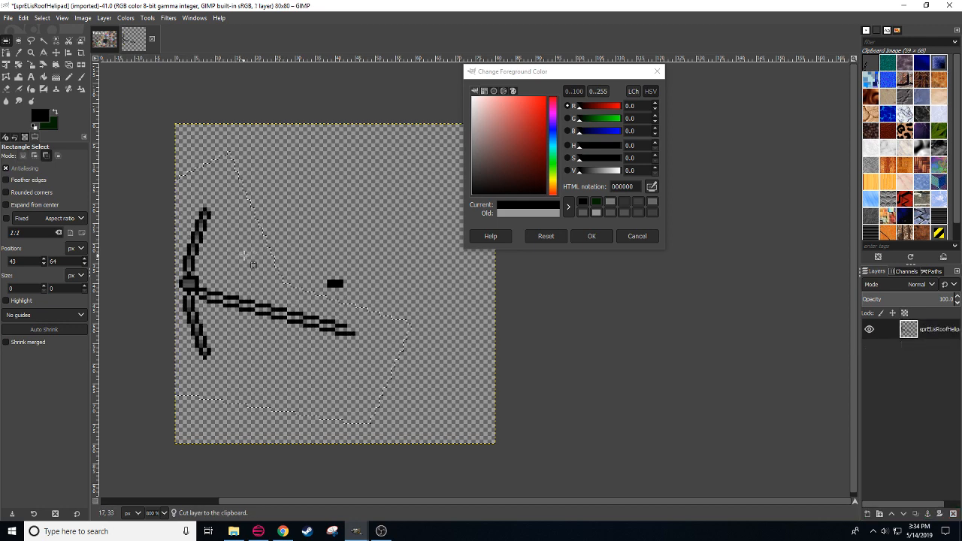
Step: Cut the selected windmill parts and paste them with the hub against the central black mark
{"action": "key", "text": "ctrl+x"}
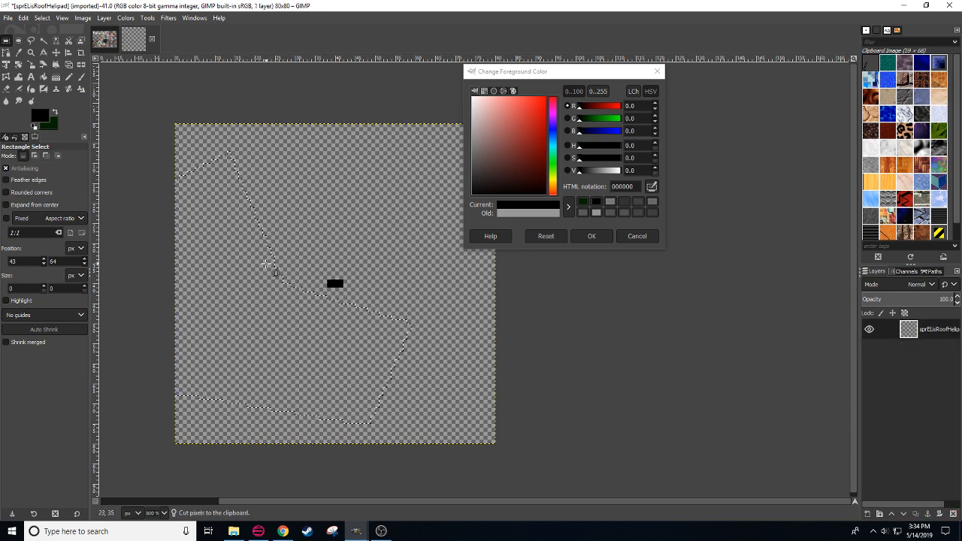
{"action": "key", "text": "ctrl+v"}
{"action": "mouse_move", "coordinate": [208, 256]}
{"action": "left_mouse_down"}
{"action": "mouse_move", "coordinate": [331, 279]}
{"action": "mouse_move", "coordinate": [321, 282]}
{"action": "left_mouse_up"}
{"action": "left_click", "coordinate": [477, 406]}
{"action": "left_click_drag", "start_coordinate": [478, 406], "coordinate": [380, 413]}
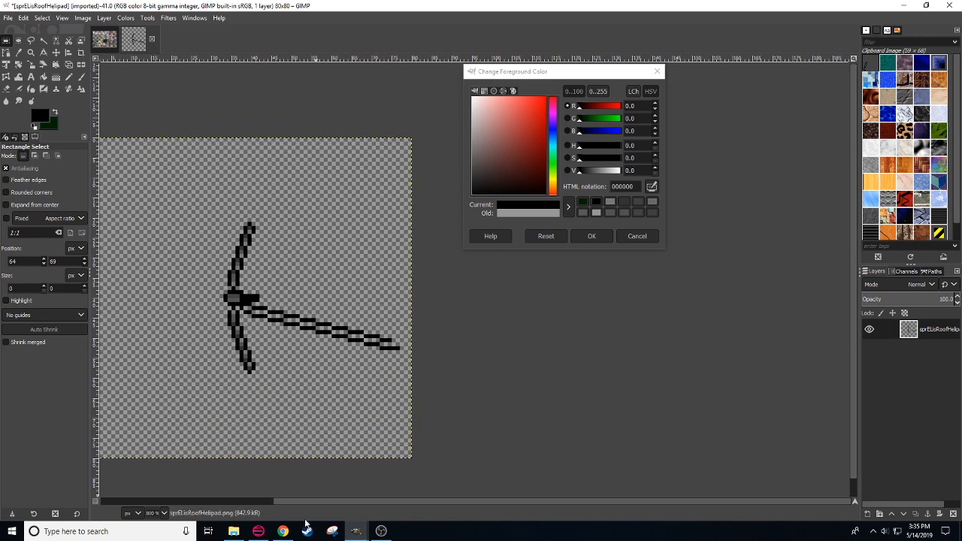
Step: Switch to Chrome, play "Молчат Дома - Этажи" from the YouTube mix and lower the volume
{"action": "left_click", "coordinate": [283, 531]}
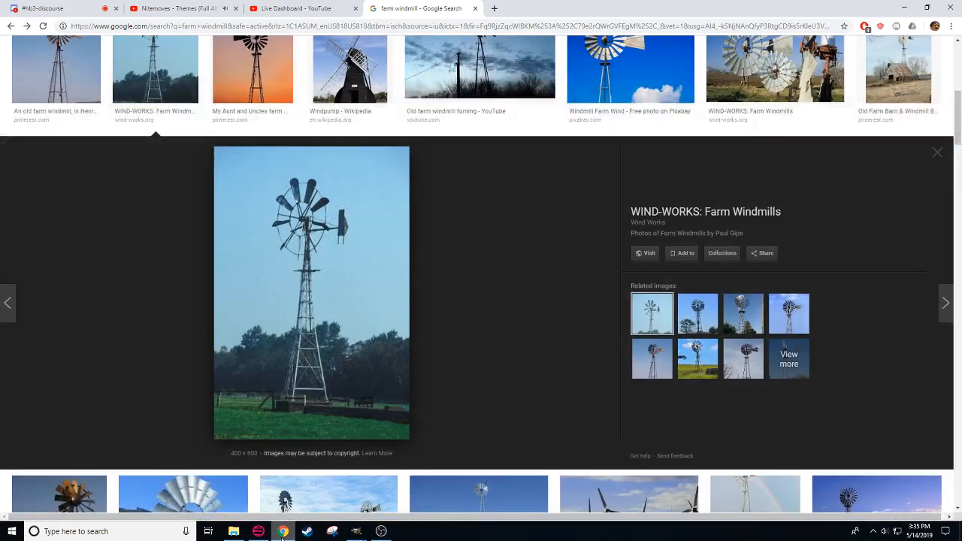
{"action": "left_click", "coordinate": [185, 8]}
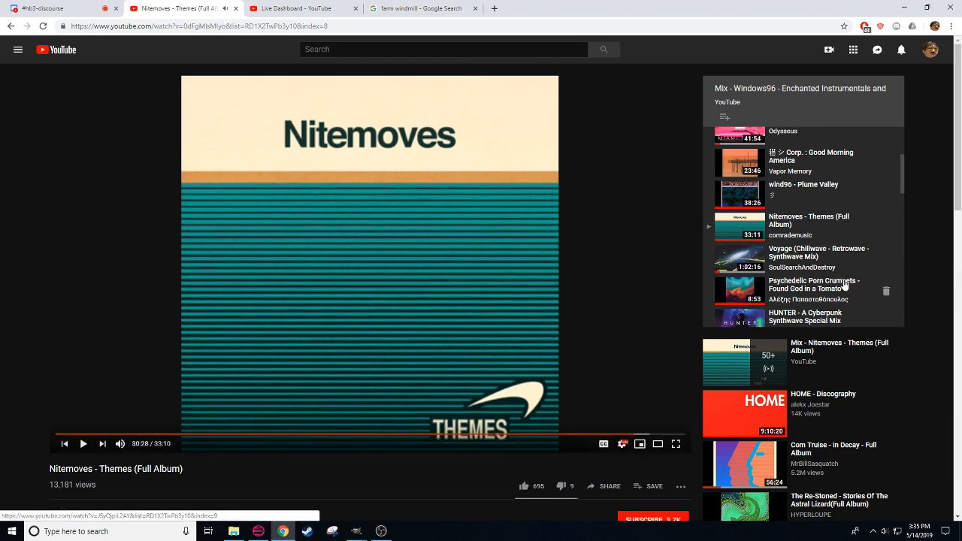
{"action": "scroll", "coordinate": [843, 285], "scroll_direction": "down", "scroll_amount": 1}
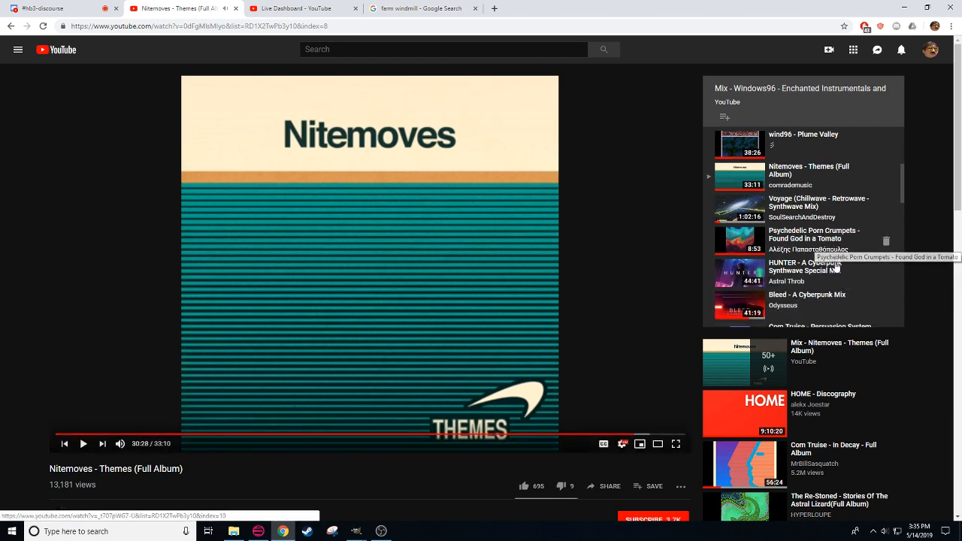
{"action": "scroll", "coordinate": [838, 256], "scroll_direction": "down", "scroll_amount": 5}
{"action": "left_click", "coordinate": [843, 273]}
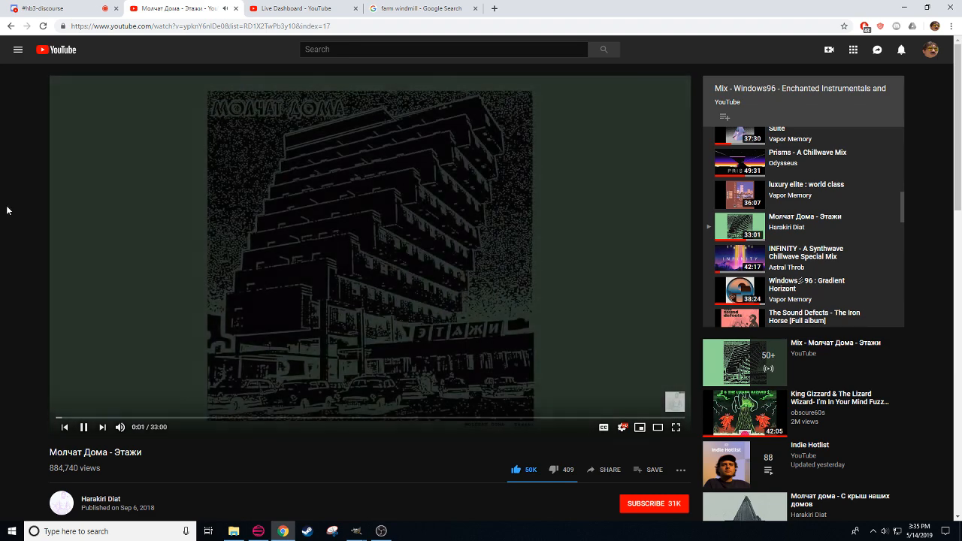
{"action": "key", "text": "XF86AudioLowerVolume"}
{"action": "key", "text": "XF86AudioLowerVolume"}
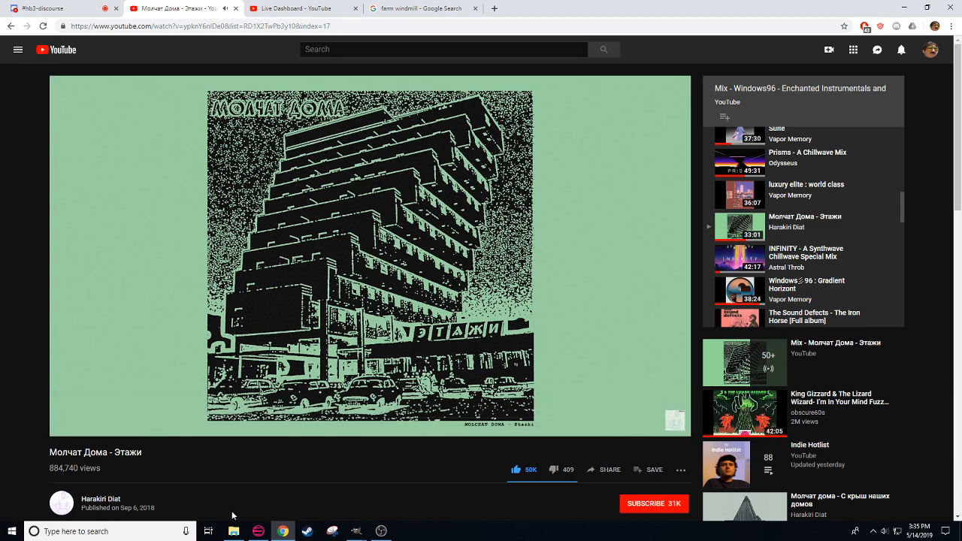
Step: Switch to GIMP, select the whole windmill with a 57 × 48 px rectangle and move it about 13 px left by cutting and pasting
{"action": "left_click", "coordinate": [356, 532]}
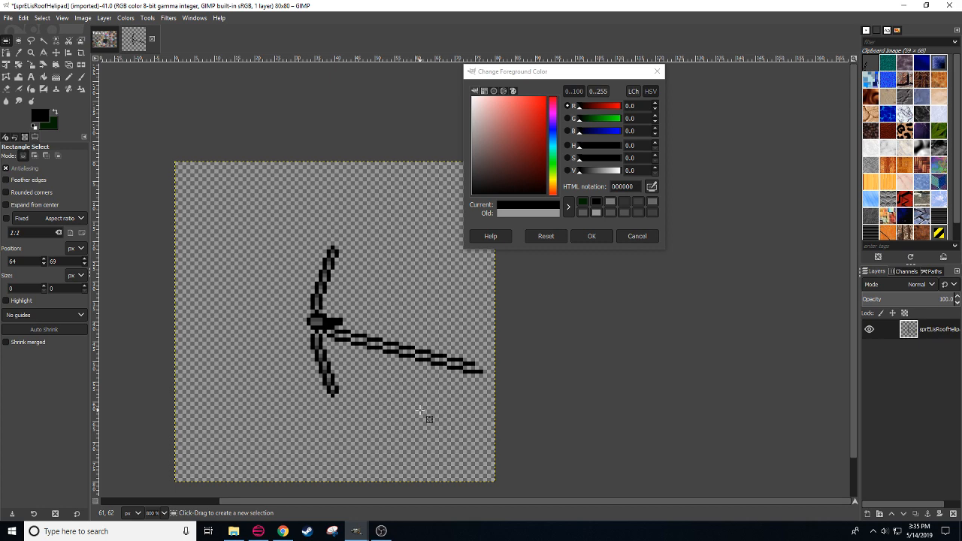
{"action": "scroll", "coordinate": [418, 413], "scroll_direction": "right", "scroll_amount": 1}
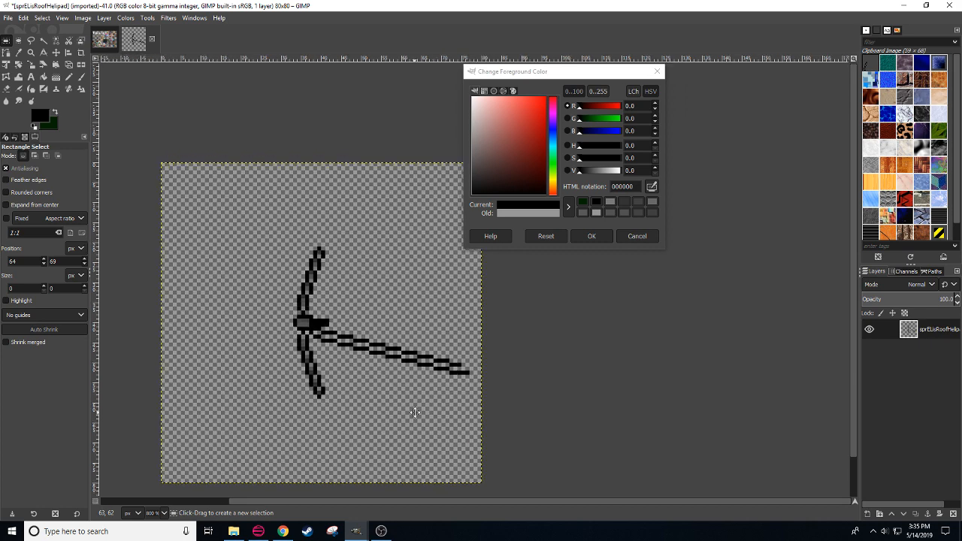
{"action": "left_click_drag", "start_coordinate": [257, 231], "coordinate": [485, 422]}
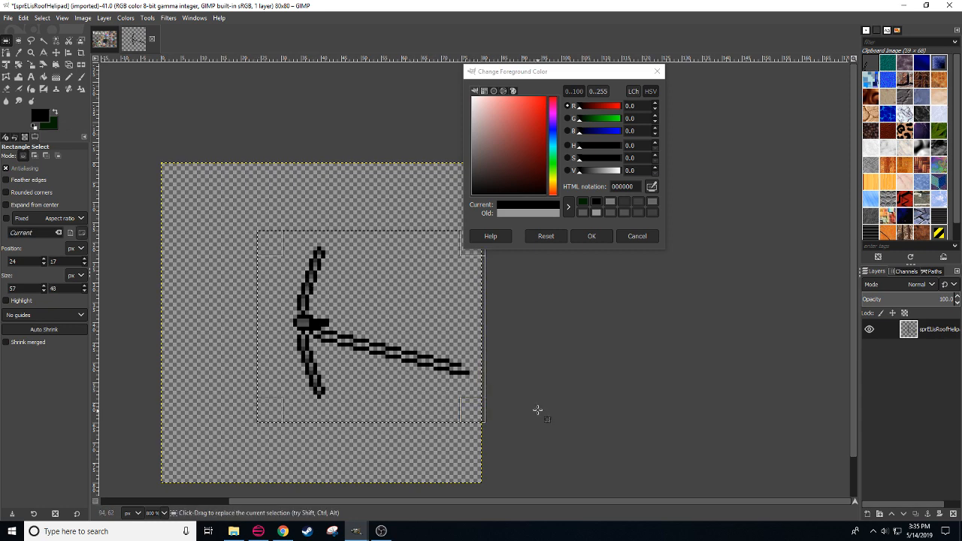
{"action": "key", "text": "ctrl+x"}
{"action": "key", "text": "ctrl+v"}
{"action": "left_click_drag", "start_coordinate": [304, 310], "coordinate": [256, 310]}
{"action": "key", "text": "ctrl+h"}
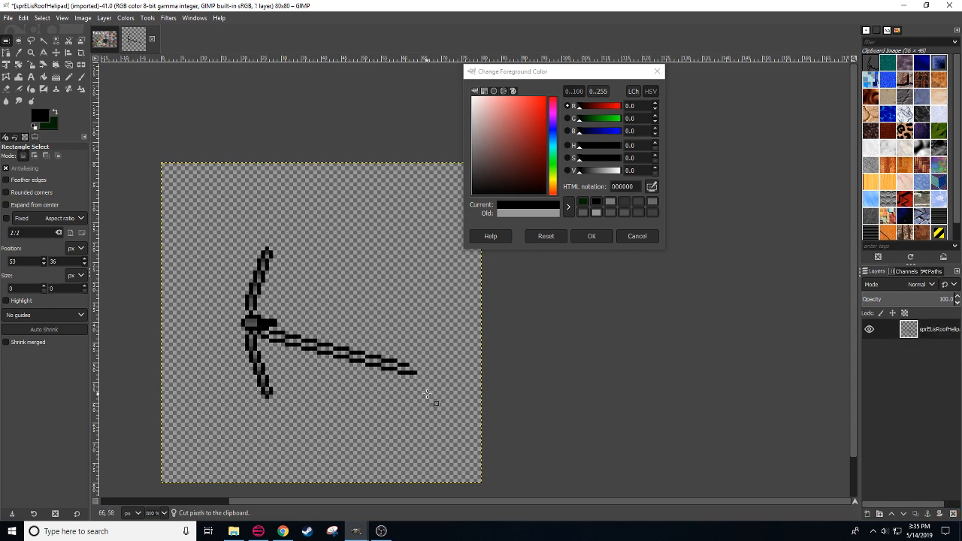
Step: Select the long lower arm with a 38 × 11 px rectangle, paste a copy of it and flip the copy vertically
{"action": "key", "text": "n"}
{"action": "key", "text": "r"}
{"action": "mouse_move", "coordinate": [426, 391]}
{"action": "left_mouse_down"}
{"action": "mouse_move", "coordinate": [327, 362]}
{"action": "mouse_move", "coordinate": [269, 331]}
{"action": "left_mouse_up"}
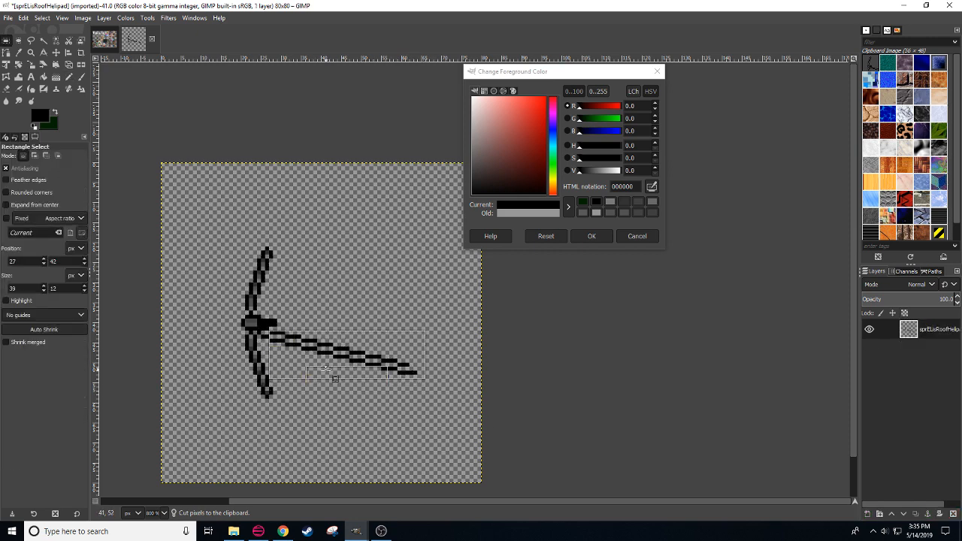
{"action": "left_click", "coordinate": [365, 411]}
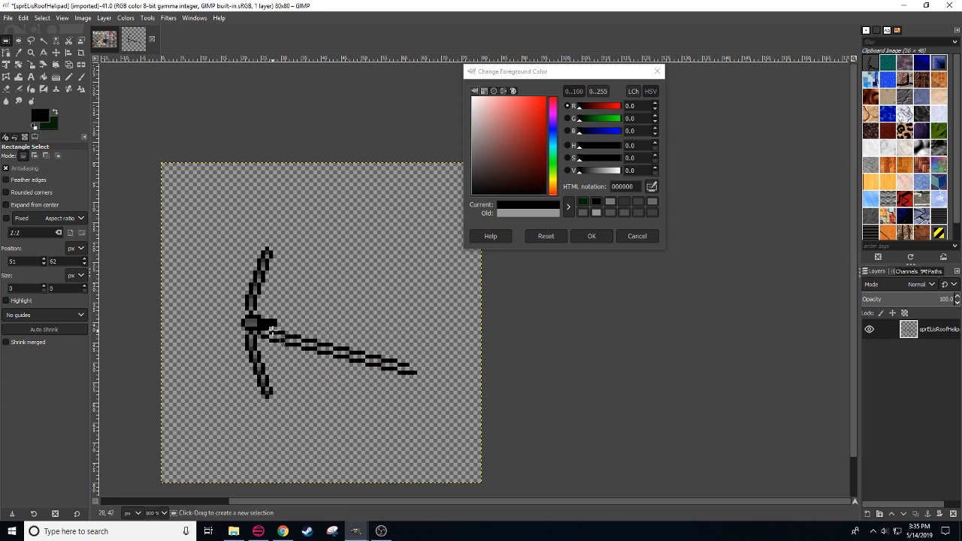
{"action": "left_click_drag", "start_coordinate": [272, 331], "coordinate": [425, 374]}
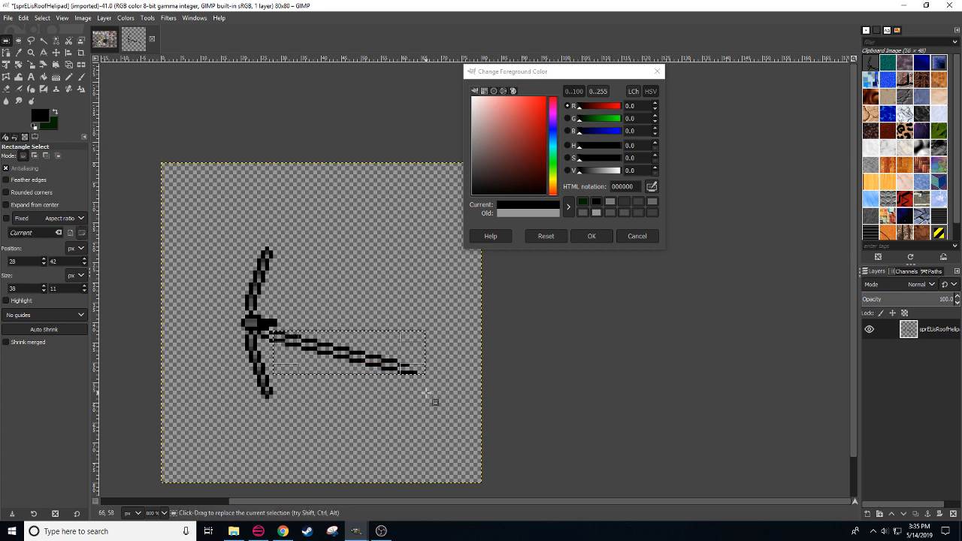
{"action": "key", "text": "ctrl+c"}
{"action": "key", "text": "ctrl+v"}
{"action": "key", "text": "shift+f"}
{"action": "left_click", "coordinate": [344, 361]}
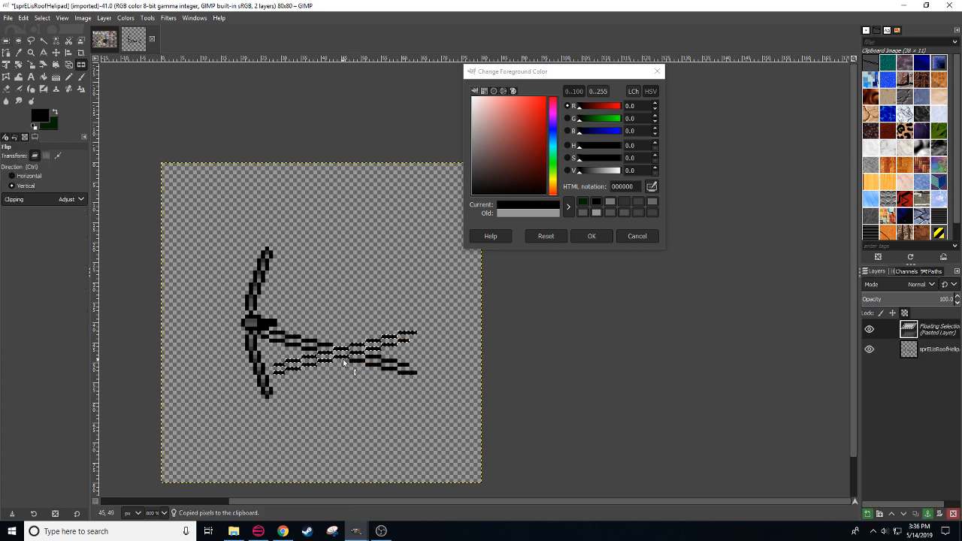
Step: Move the flipped arm up above the hub so it mirrors the lower arm, and anchor it
{"action": "key", "text": "r"}
{"action": "left_click_drag", "start_coordinate": [337, 367], "coordinate": [326, 310]}
{"action": "left_click_drag", "start_coordinate": [325, 310], "coordinate": [334, 310]}
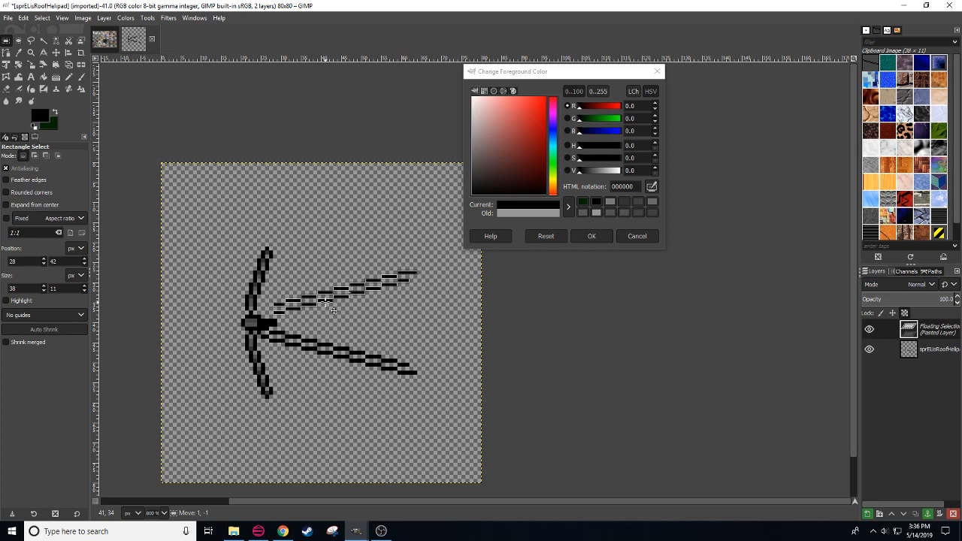
{"action": "left_click", "coordinate": [410, 343]}
Step: Pencil in black pixels that join the inner end of the upper long arm to the hub
{"action": "key", "text": "n"}
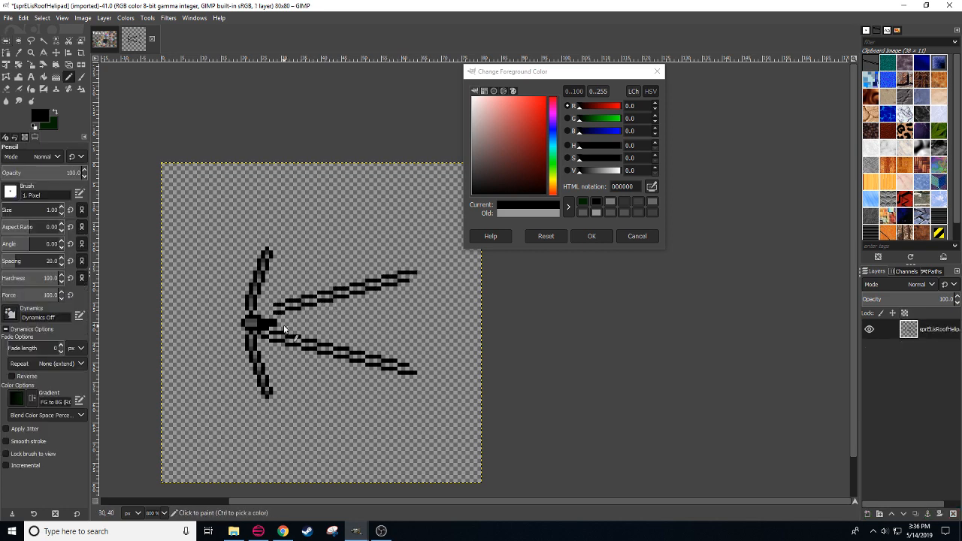
{"action": "left_click", "coordinate": [271, 313]}
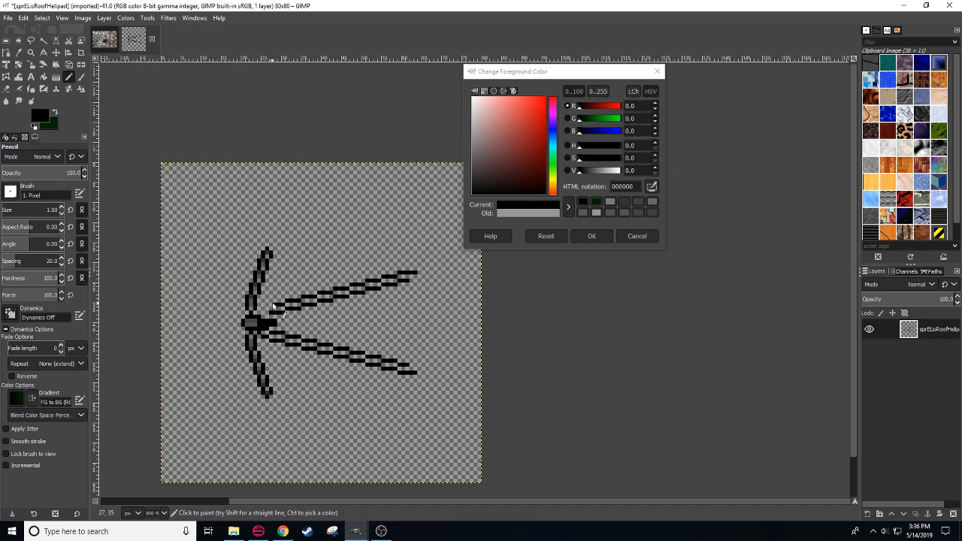
{"action": "left_click", "coordinate": [271, 304]}
{"action": "scroll", "coordinate": [313, 404], "scroll_direction": "right", "scroll_amount": 1}
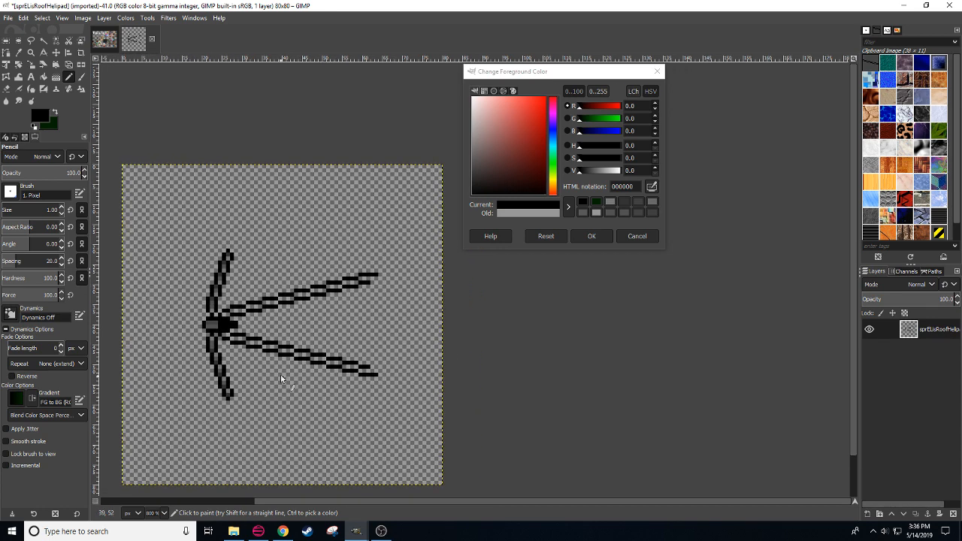
{"action": "scroll", "coordinate": [360, 363], "scroll_direction": "left", "scroll_amount": 3}
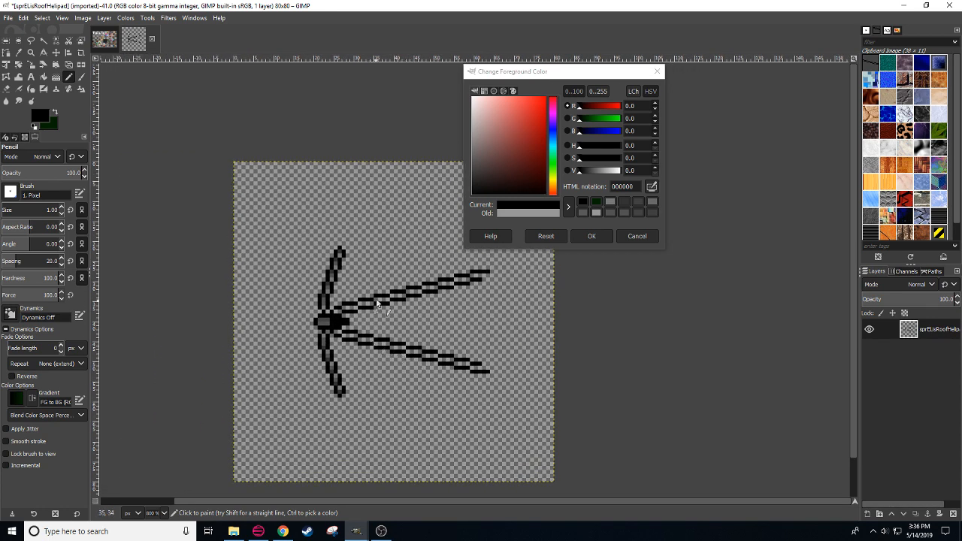
{"action": "left_click", "coordinate": [334, 322]}
{"action": "key", "text": "r"}
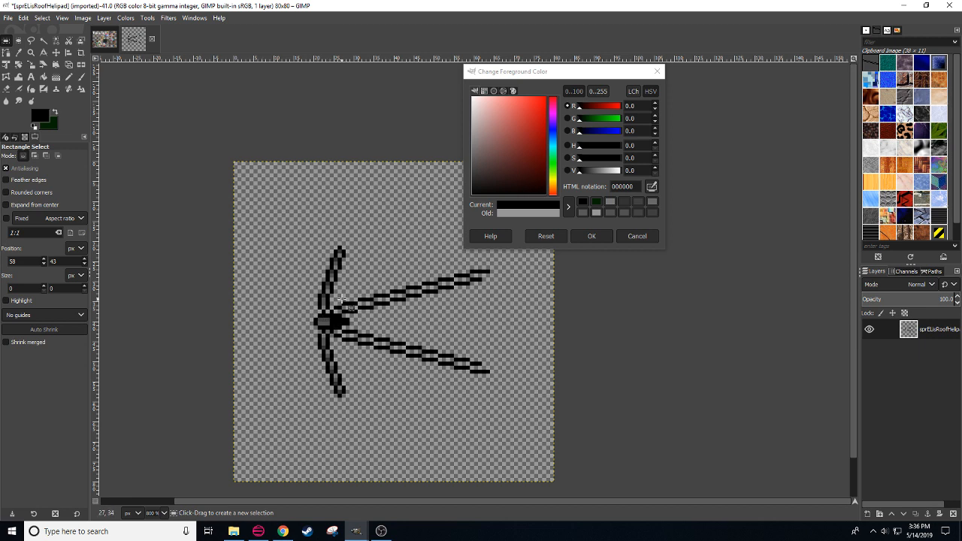
{"action": "mouse_move", "coordinate": [278, 199]}
{"action": "left_mouse_down"}
{"action": "mouse_move", "coordinate": [296, 249]}
{"action": "mouse_move", "coordinate": [327, 288]}
{"action": "mouse_move", "coordinate": [350, 421]}
{"action": "mouse_move", "coordinate": [337, 405]}
{"action": "mouse_move", "coordinate": [346, 247]}
{"action": "left_mouse_up"}
{"action": "left_click", "coordinate": [363, 248]}
{"action": "left_click", "coordinate": [30, 40]}
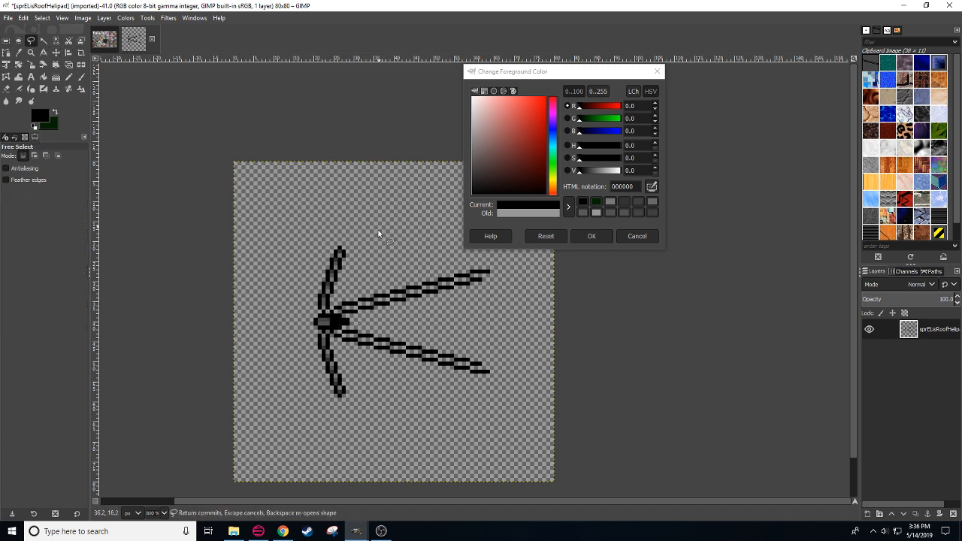
{"action": "left_click", "coordinate": [331, 308]}
{"action": "left_click", "coordinate": [352, 212]}
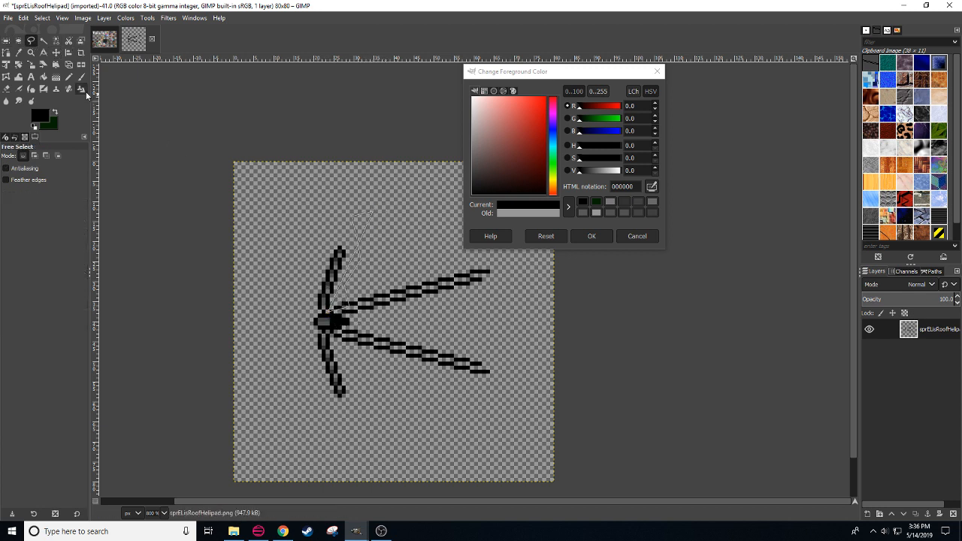
{"action": "left_click", "coordinate": [43, 41]}
{"action": "left_click", "coordinate": [30, 40]}
{"action": "key", "text": "ctrl"}
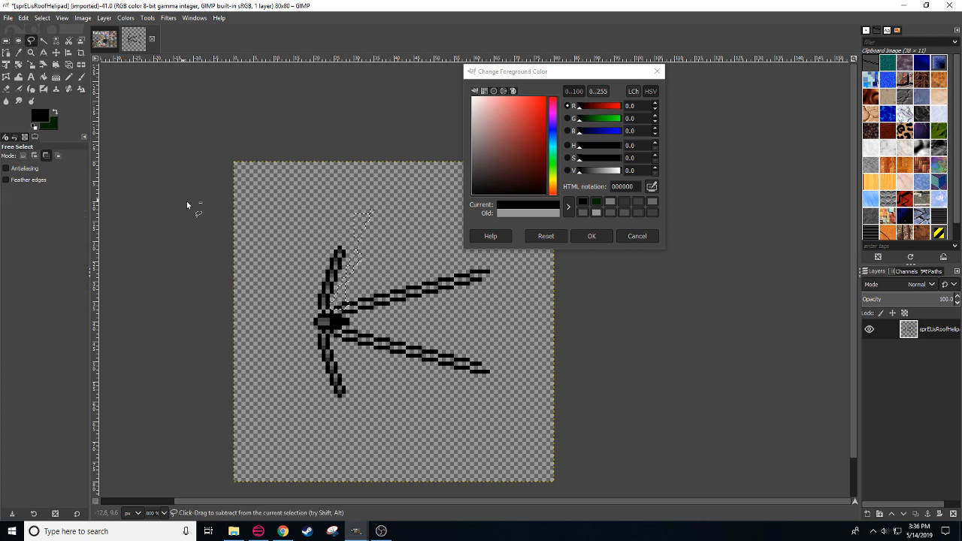
{"action": "key", "text": "Escape"}
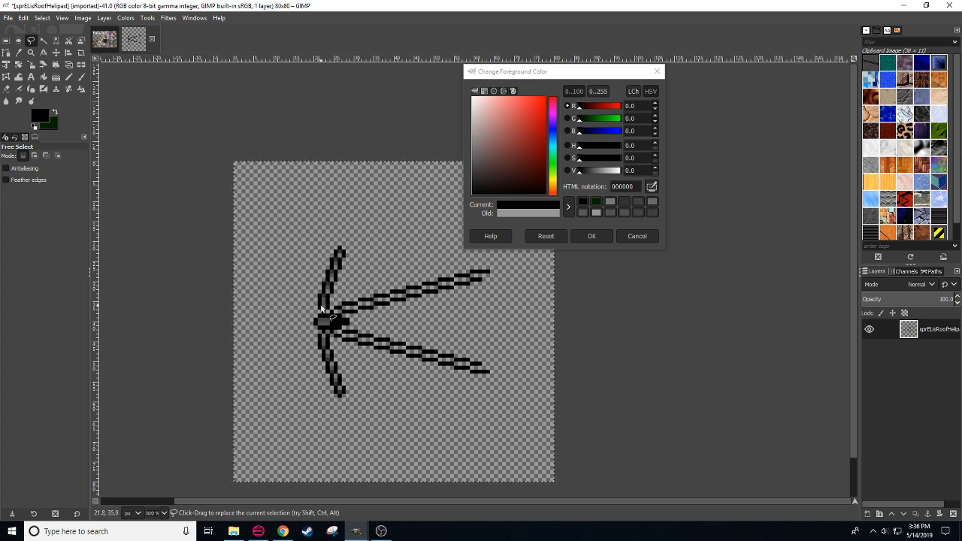
Step: Outline both short curved blades and the grey hub tip with a closed Free Select polygon that leaves out the long arms
{"action": "left_click", "coordinate": [328, 311]}
{"action": "left_click", "coordinate": [367, 229]}
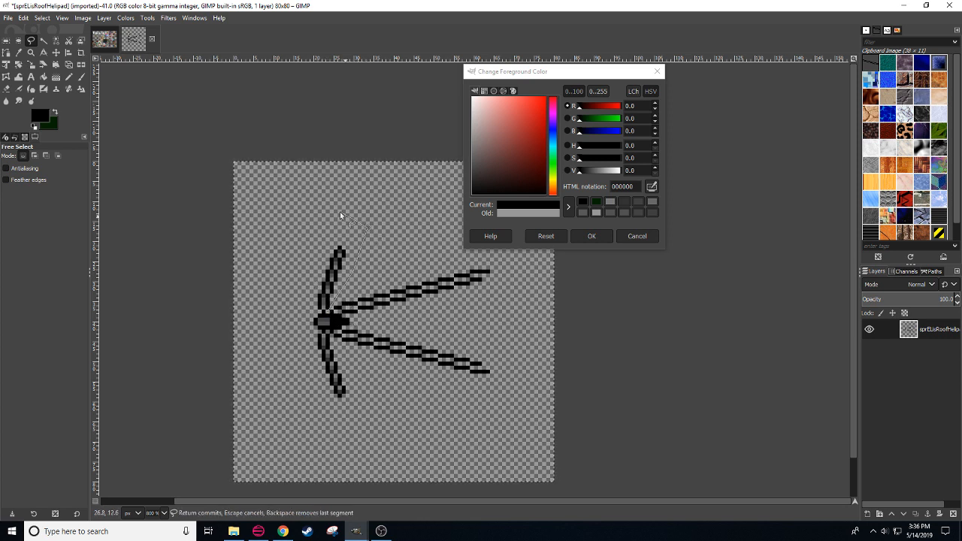
{"action": "left_click", "coordinate": [272, 303]}
{"action": "left_click", "coordinate": [312, 411]}
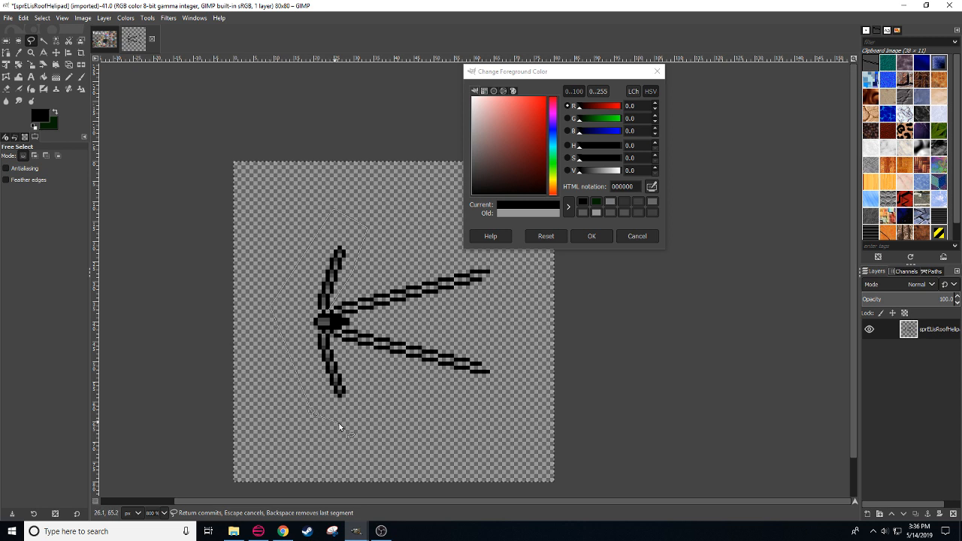
{"action": "left_click", "coordinate": [370, 396]}
{"action": "left_click", "coordinate": [328, 313]}
{"action": "key", "text": "Return"}
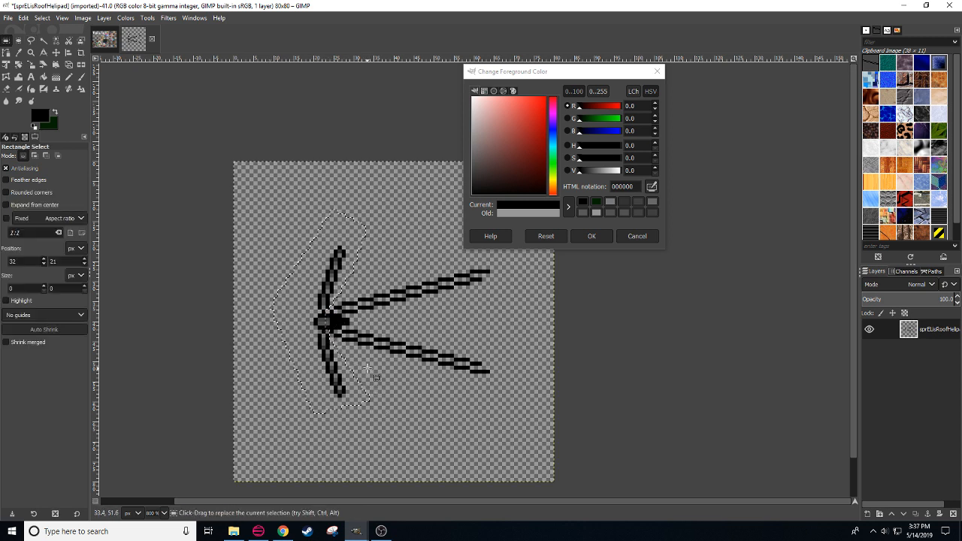
Step: Cut the selected curved blades and hub tip, paste them about 18 px further left and anchor them
{"action": "key", "text": "ctrl+c"}
{"action": "key", "text": "shift+e"}
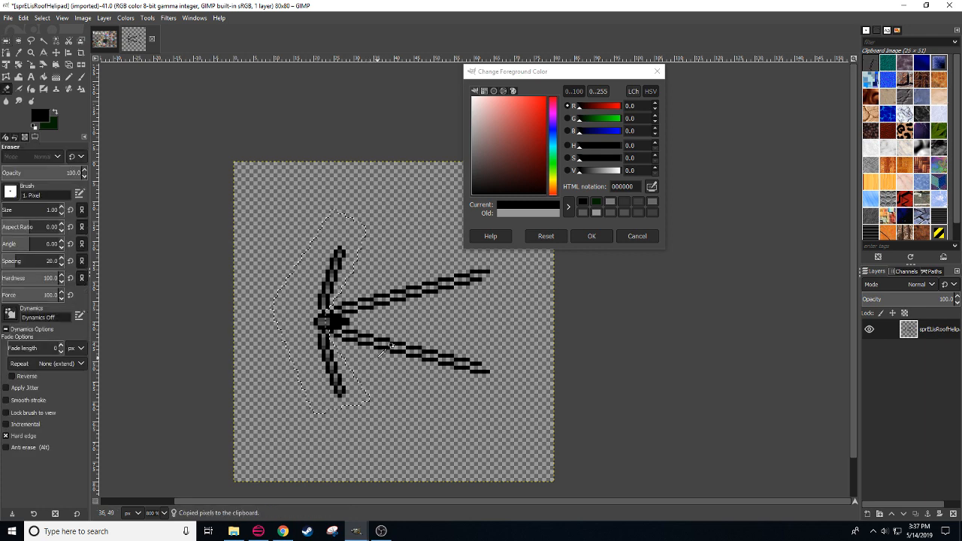
{"action": "key", "text": "ctrl+x"}
{"action": "key", "text": "r"}
{"action": "key", "text": "ctrl+v"}
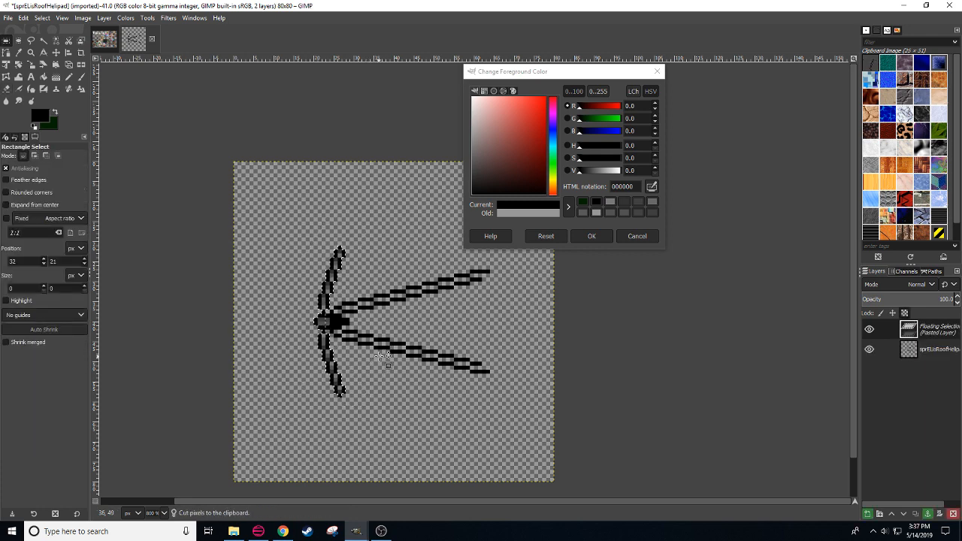
{"action": "left_click_drag", "start_coordinate": [330, 330], "coordinate": [251, 324]}
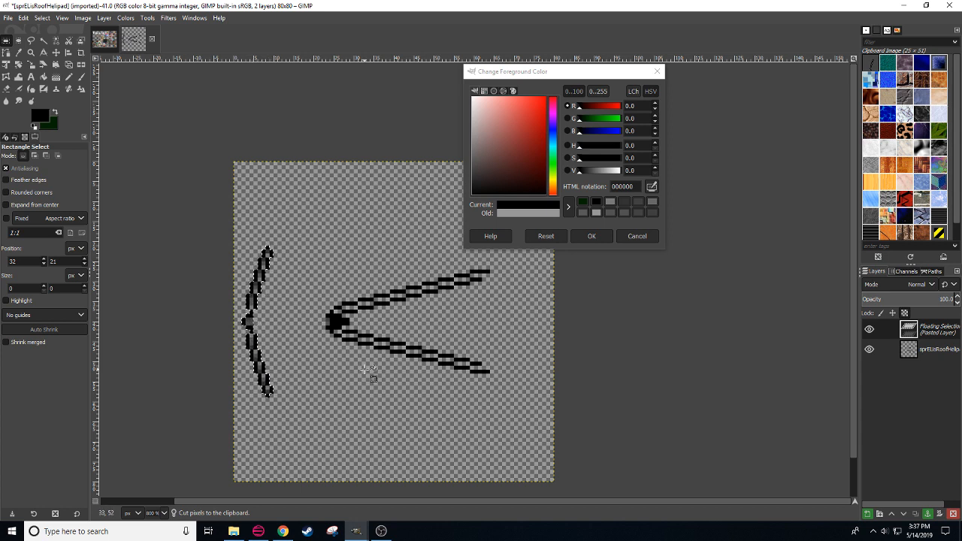
{"action": "left_click", "coordinate": [391, 414]}
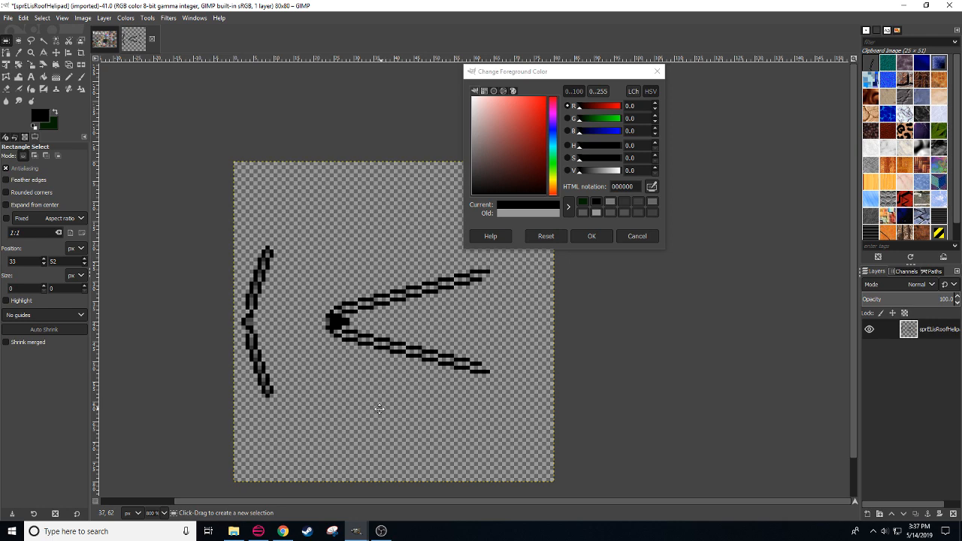
Step: Cut the 6 × 6 px hub tip from between the curved blades and paste it back against the central black hub
{"action": "left_click_drag", "start_coordinate": [383, 408], "coordinate": [354, 413]}
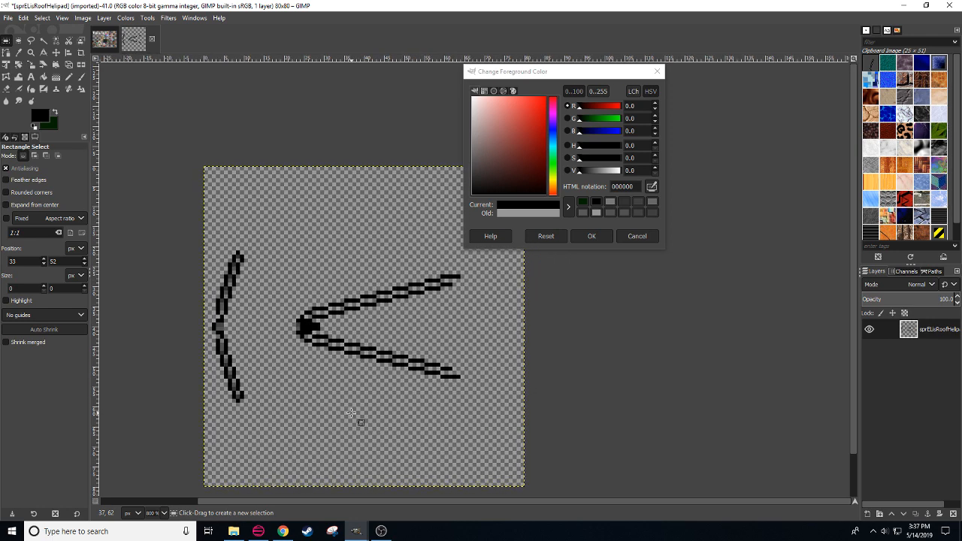
{"action": "left_click_drag", "start_coordinate": [368, 414], "coordinate": [398, 418]}
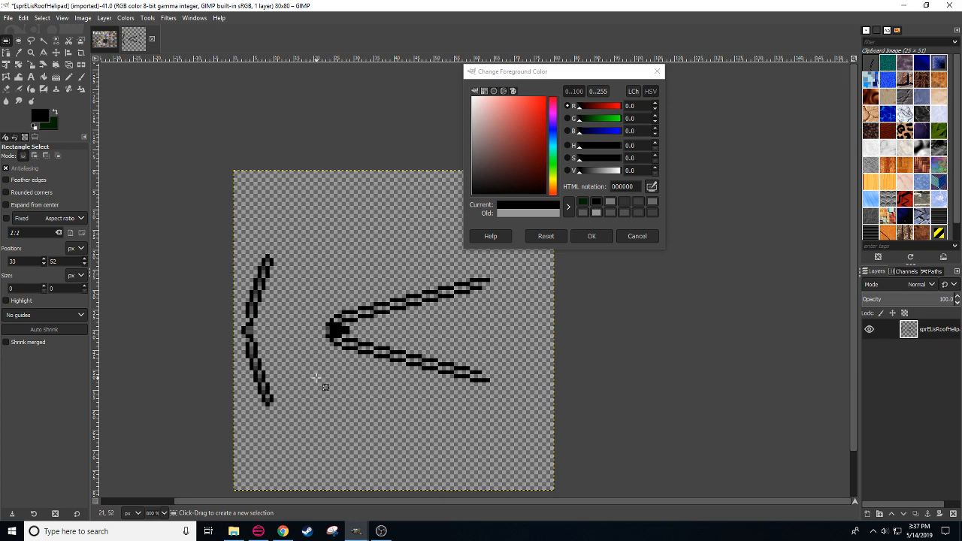
{"action": "key", "text": "n"}
{"action": "key", "text": "r"}
{"action": "mouse_move", "coordinate": [241, 318]}
{"action": "left_mouse_down"}
{"action": "mouse_move", "coordinate": [267, 340]}
{"action": "mouse_move", "coordinate": [311, 337]}
{"action": "left_mouse_up"}
{"action": "key", "text": "ctrl+x"}
{"action": "key", "text": "ctrl+v"}
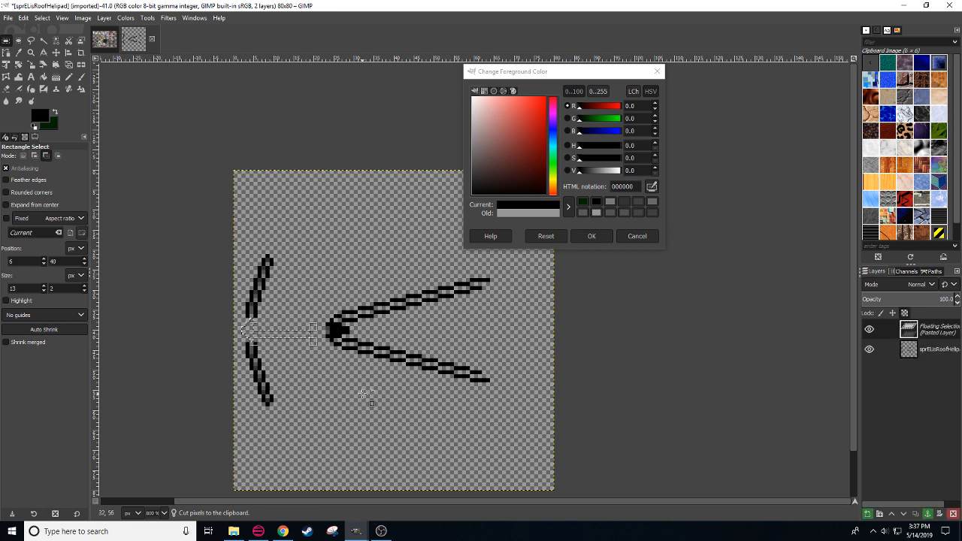
{"action": "key", "text": "ctrl+z"}
{"action": "left_click_drag", "start_coordinate": [249, 333], "coordinate": [323, 335]}
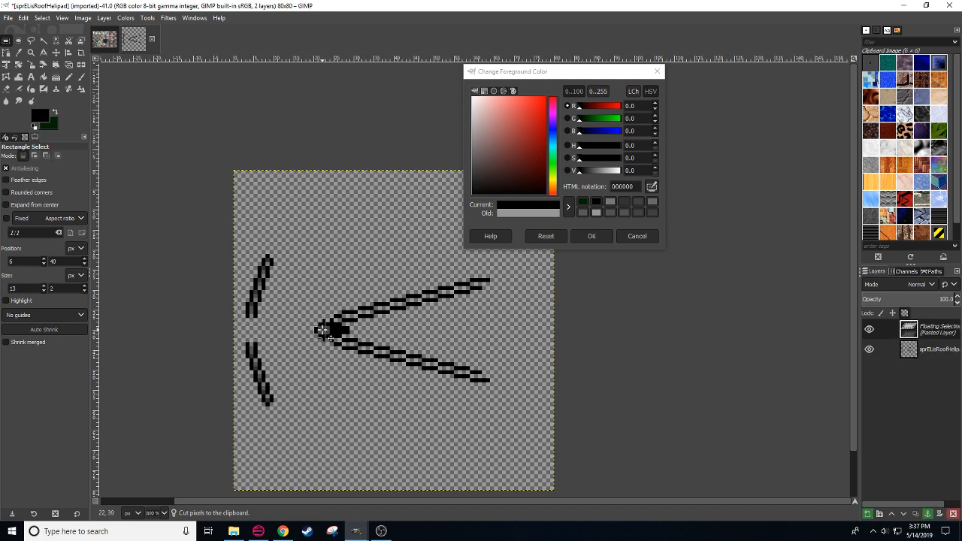
{"action": "left_click", "coordinate": [338, 382]}
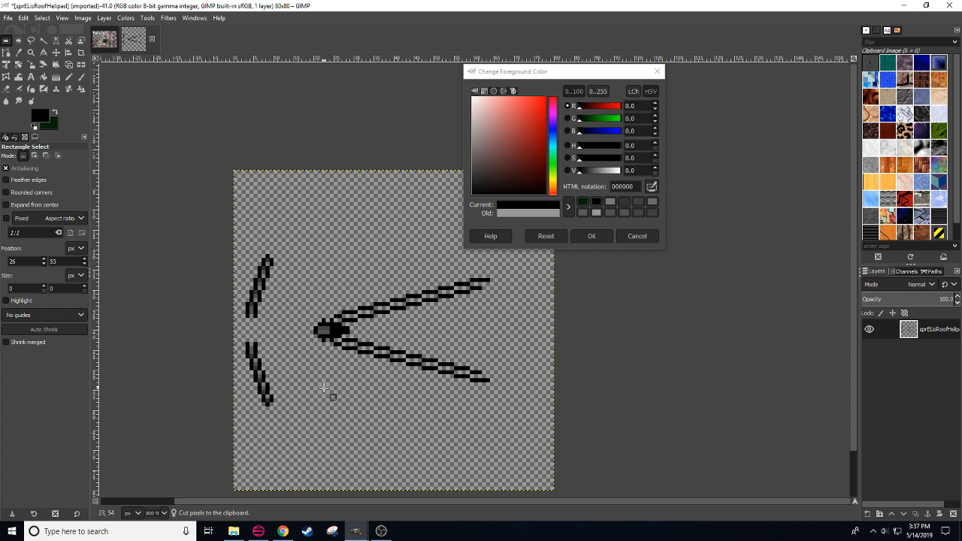
Step: Pencil two parallel black lines about 18 px tall upward from the hub, stepping slightly right, as a new straighter blade
{"action": "scroll", "coordinate": [323, 387], "scroll_direction": "down", "scroll_amount": 1}
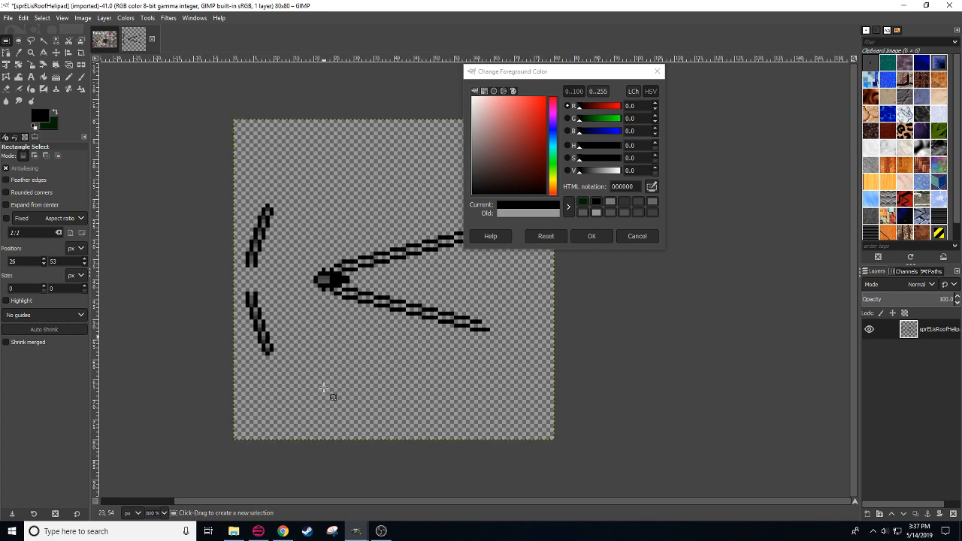
{"action": "left_click_drag", "start_coordinate": [353, 346], "coordinate": [383, 400]}
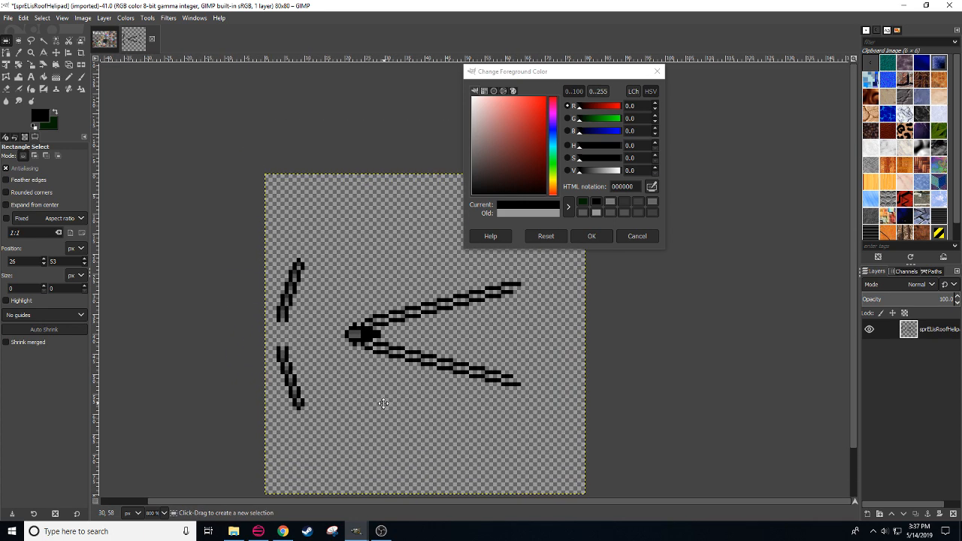
{"action": "key", "text": "n"}
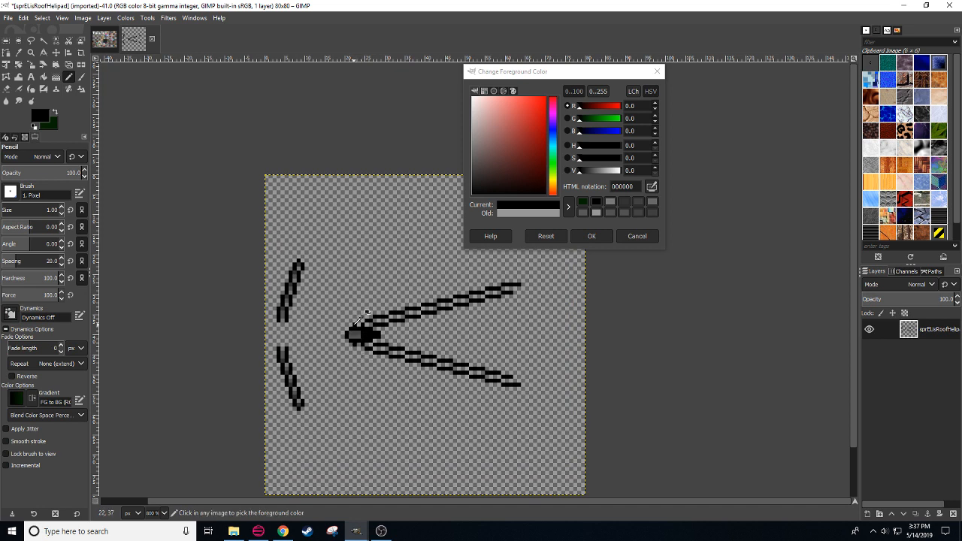
{"action": "mouse_move", "coordinate": [349, 323]}
{"action": "left_mouse_down"}
{"action": "mouse_move", "coordinate": [351, 296]}
{"action": "mouse_move", "coordinate": [361, 319]}
{"action": "left_mouse_up"}
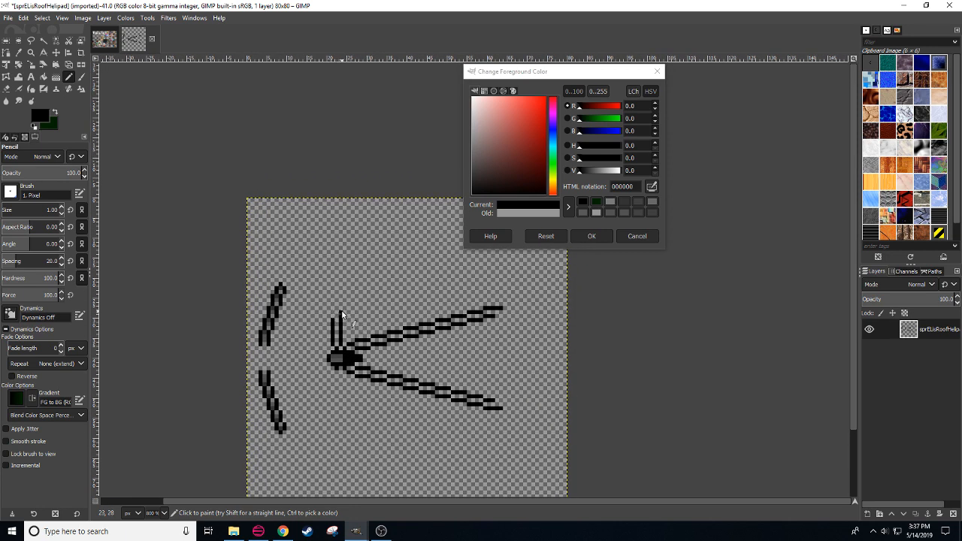
{"action": "left_click_drag", "start_coordinate": [333, 318], "coordinate": [335, 310]}
{"action": "mouse_move", "coordinate": [337, 305]}
{"action": "left_mouse_down"}
{"action": "mouse_move", "coordinate": [338, 276]}
{"action": "mouse_move", "coordinate": [345, 306]}
{"action": "mouse_move", "coordinate": [343, 259]}
{"action": "left_mouse_up"}
{"action": "key", "text": "ctrl+z"}
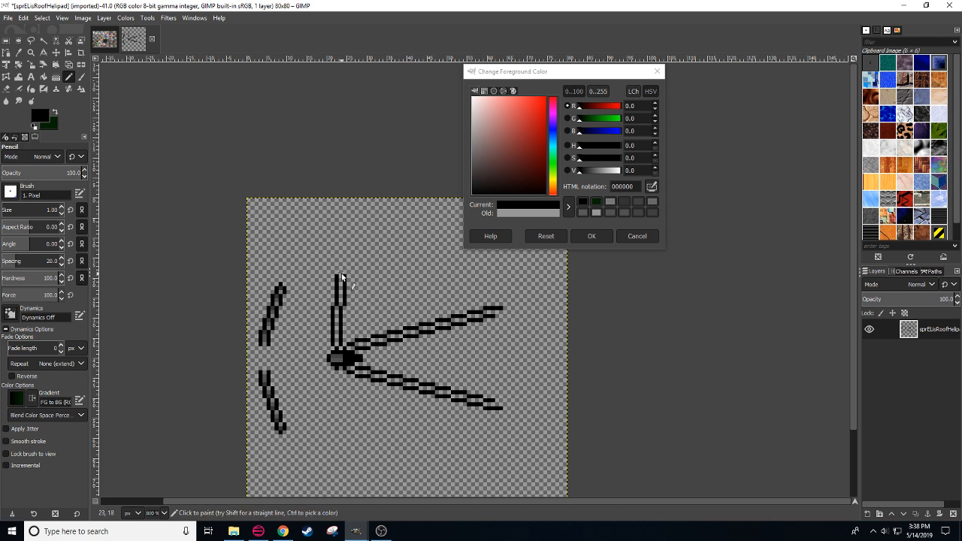
Step: Extend both lines of the new blade in straight, right-stepping segments to near the canvas's upper edge, about 32 px above the hub
{"action": "left_click", "coordinate": [341, 271]}
{"action": "left_click", "coordinate": [341, 249], "text": "shift"}
{"action": "left_click", "coordinate": [348, 272]}
{"action": "left_click", "coordinate": [348, 249], "text": "shift"}
{"action": "left_click_drag", "start_coordinate": [366, 276], "coordinate": [346, 299]}
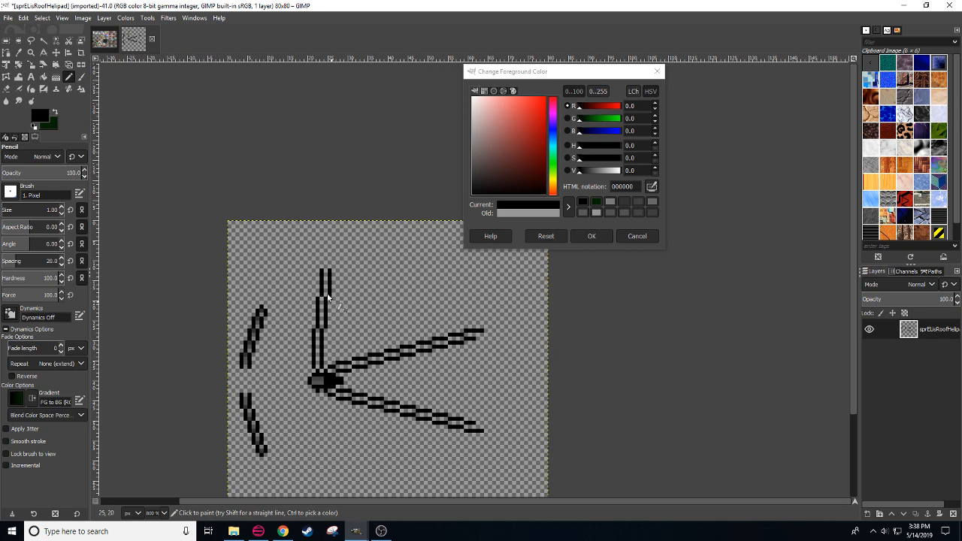
{"action": "left_click", "coordinate": [326, 266]}
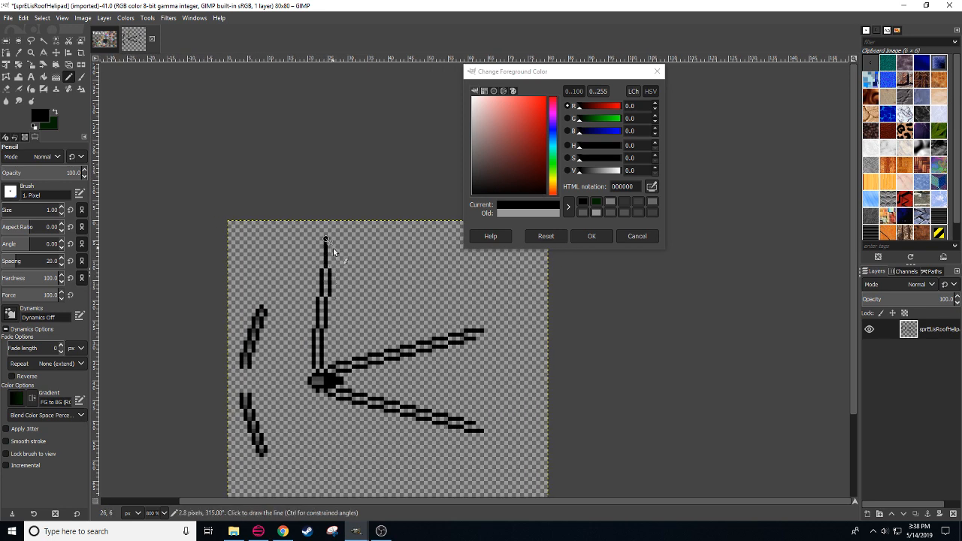
{"action": "left_click", "coordinate": [325, 245], "text": "shift"}
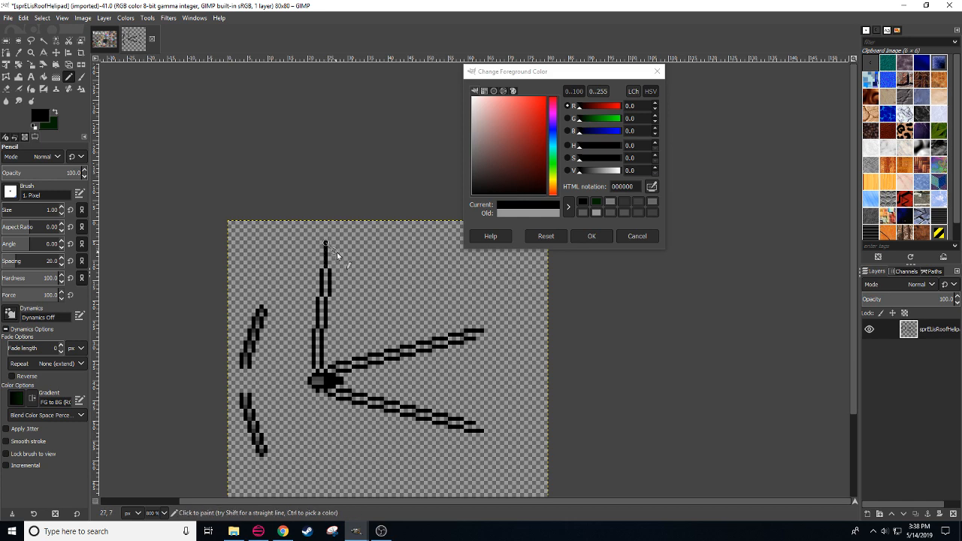
{"action": "left_click_drag", "start_coordinate": [336, 267], "coordinate": [335, 242]}
{"action": "left_click_drag", "start_coordinate": [376, 301], "coordinate": [377, 228]}
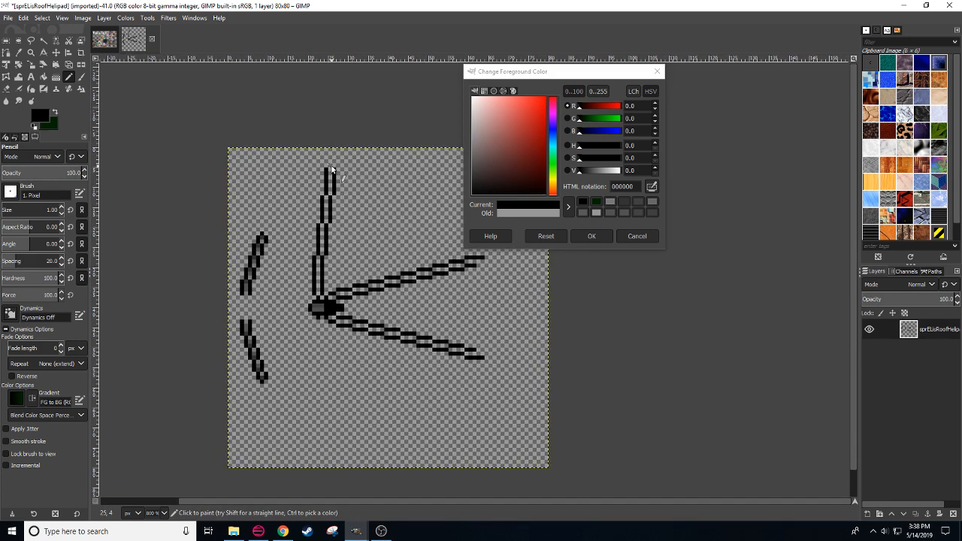
Step: Try extending the upright blade's black lines a few pixels further toward the canvas's upper edge
{"action": "mouse_move", "coordinate": [332, 169]}
{"action": "left_mouse_down"}
{"action": "mouse_move", "coordinate": [338, 158]}
{"action": "mouse_move", "coordinate": [329, 153]}
{"action": "left_mouse_up"}
{"action": "key", "text": "ctrl+z"}
{"action": "left_click", "coordinate": [335, 153]}
{"action": "scroll", "coordinate": [161, 515], "scroll_direction": "down", "scroll_amount": 2}
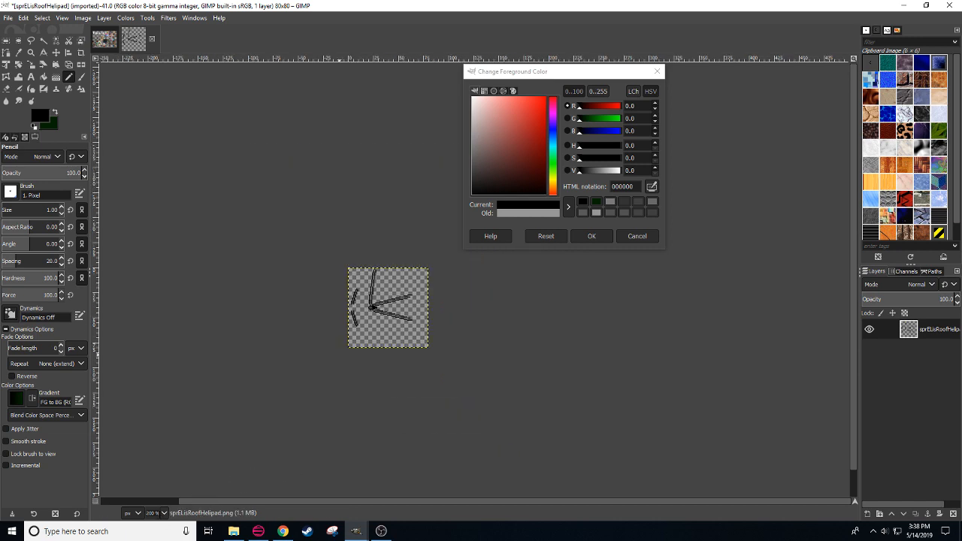
{"action": "scroll", "coordinate": [160, 514], "scroll_direction": "up", "scroll_amount": 1}
{"action": "scroll", "coordinate": [160, 515], "scroll_direction": "up", "scroll_amount": 1}
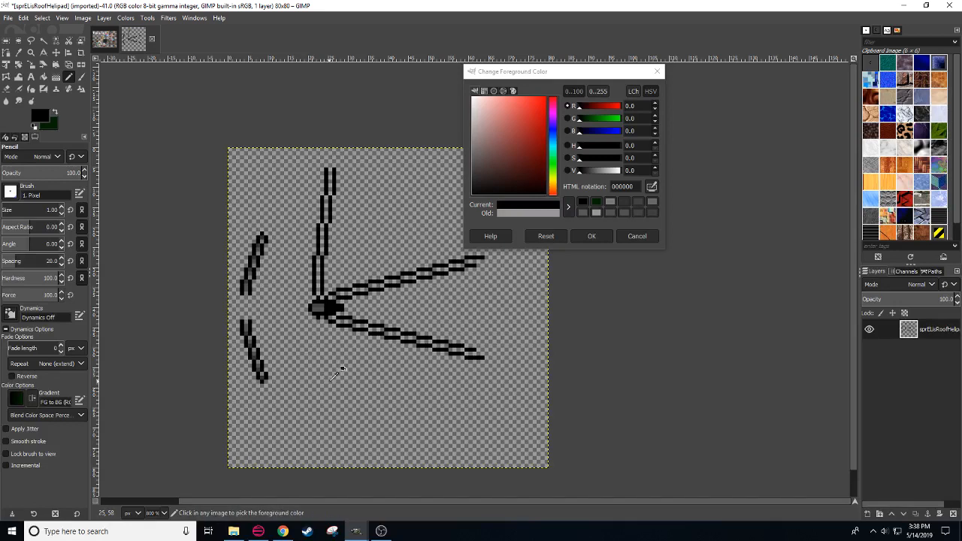
Step: Undo the upright blade's upper segments, keeping only its lower part about 18 px above the hub
{"action": "key", "text": "ctrl+z"}
{"action": "key", "text": "ctrl+z"}
{"action": "key", "text": "ctrl+z"}
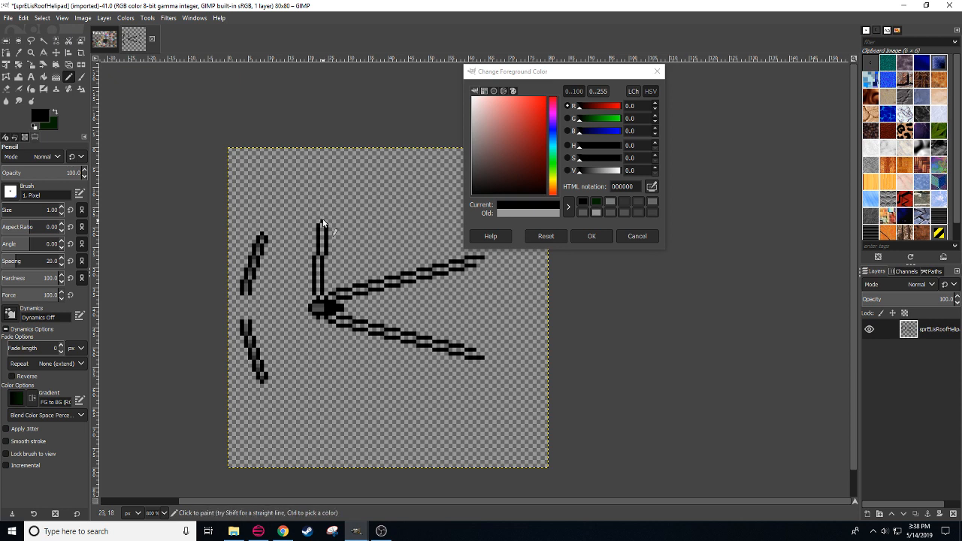
{"action": "key", "text": "ctrl+z"}
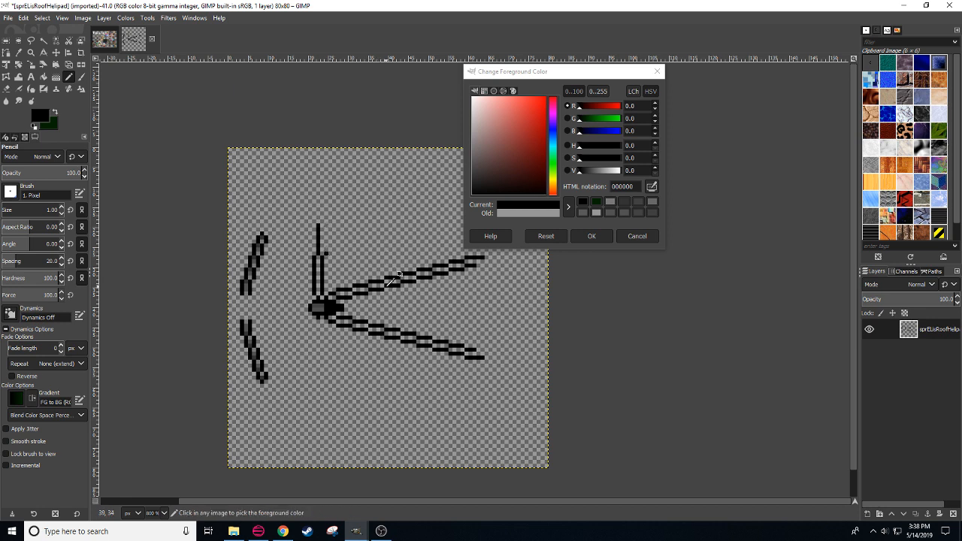
{"action": "key", "text": "ctrl+z"}
{"action": "key", "text": "ctrl+y"}
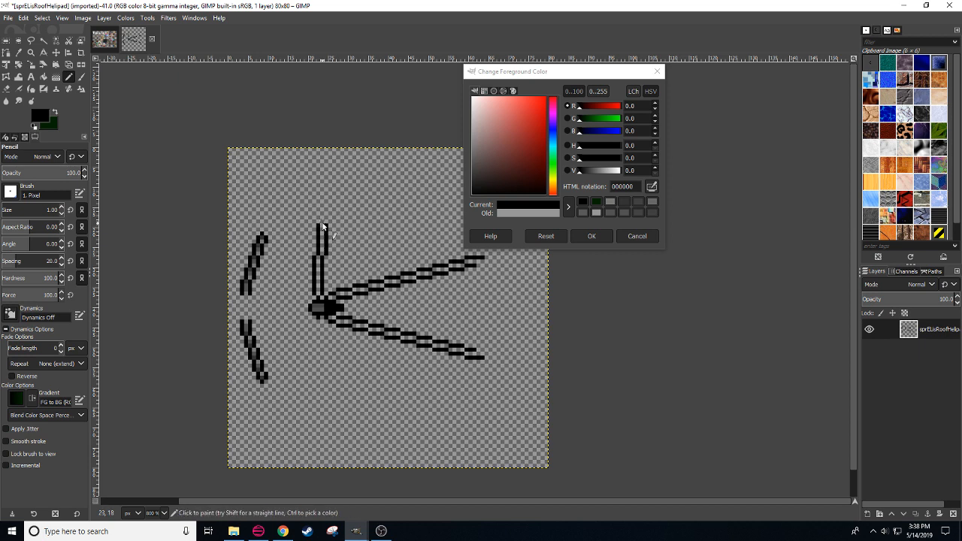
Step: Redraw the upright blade's upper segments in black with joined steps, reaching about 33 px above the hub, and close its tip
{"action": "left_click", "coordinate": [323, 198], "text": "shift"}
{"action": "left_click", "coordinate": [331, 194], "text": "shift"}
{"action": "mouse_move", "coordinate": [330, 193]}
{"action": "left_mouse_down"}
{"action": "mouse_move", "coordinate": [291, 268]}
{"action": "mouse_move", "coordinate": [294, 254]}
{"action": "left_mouse_up"}
{"action": "left_click", "coordinate": [291, 243]}
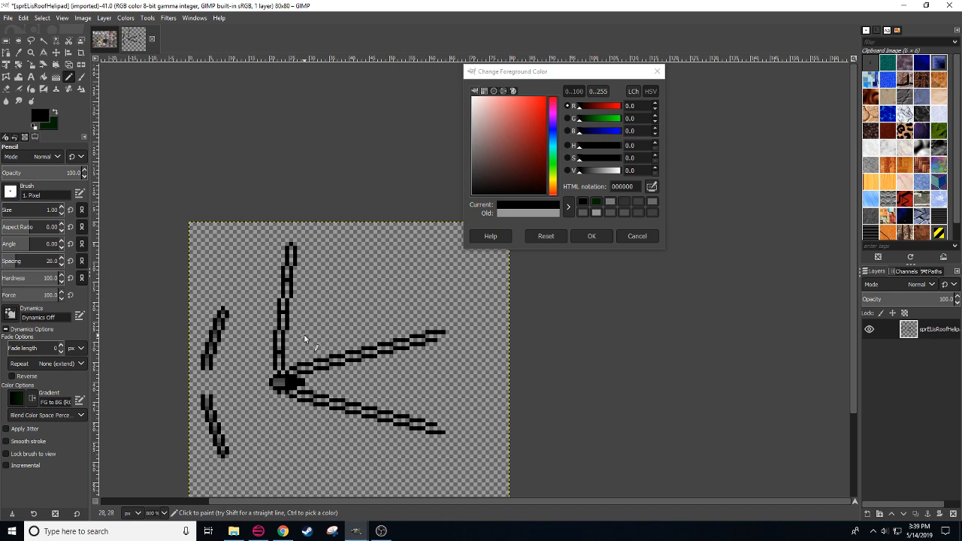
{"action": "left_click_drag", "start_coordinate": [292, 254], "coordinate": [303, 231]}
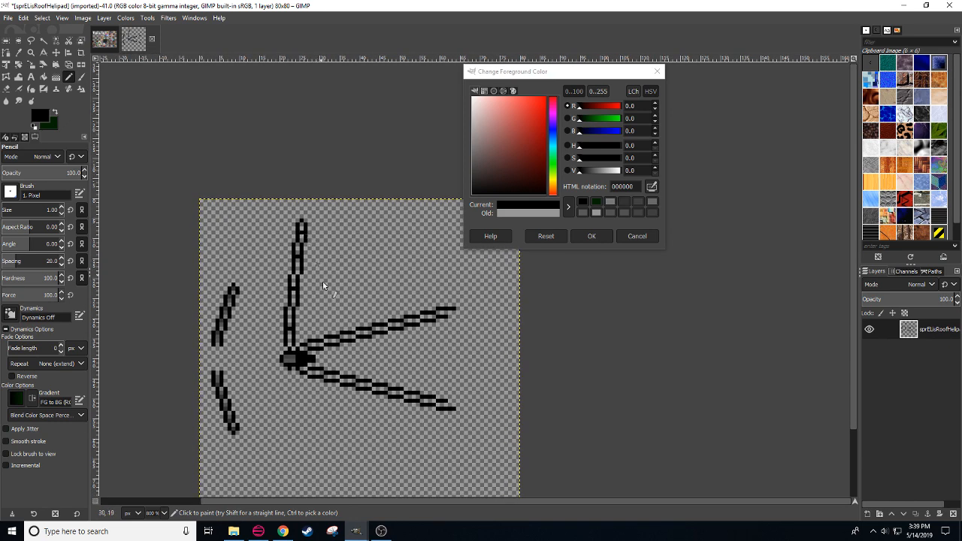
{"action": "scroll", "coordinate": [335, 320], "scroll_direction": "down", "scroll_amount": 3}
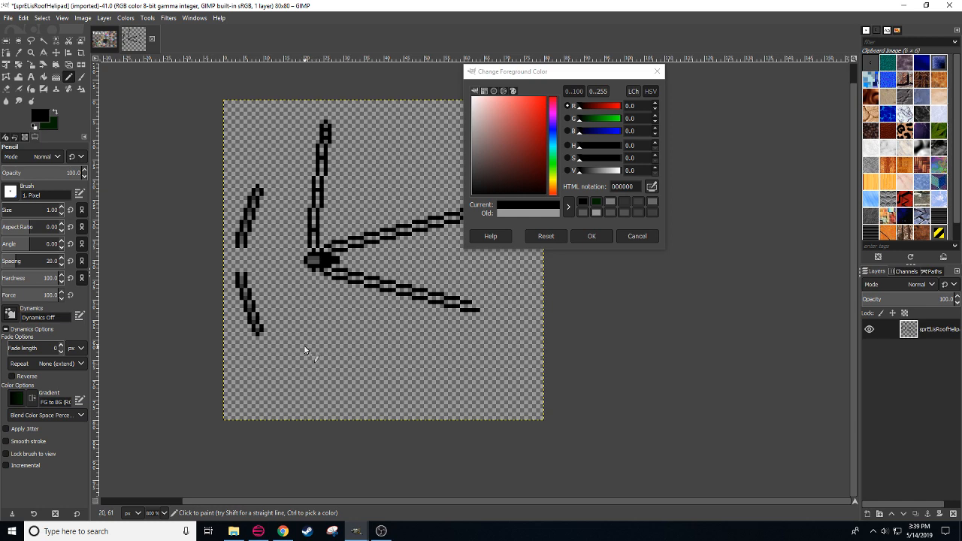
{"action": "key", "text": "shift+b"}
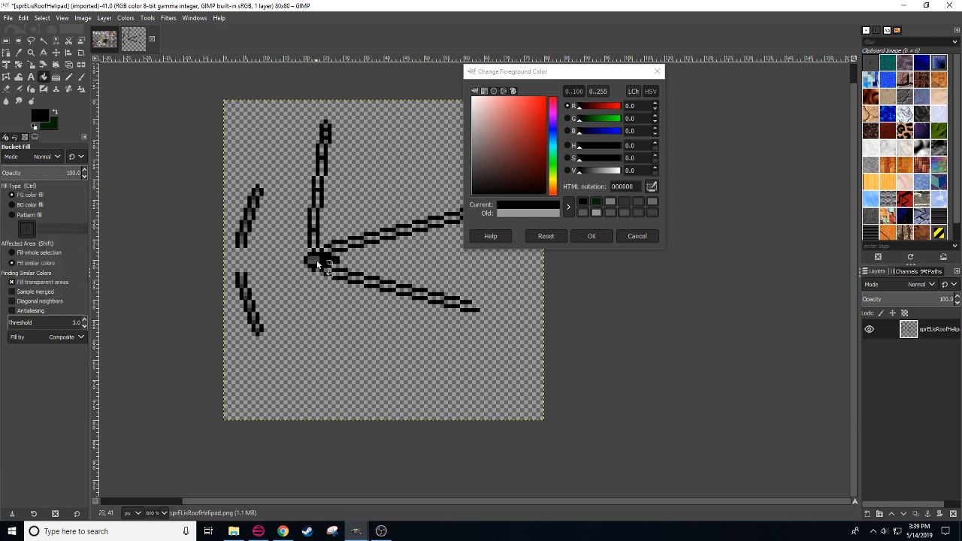
{"action": "left_click", "coordinate": [31, 40]}
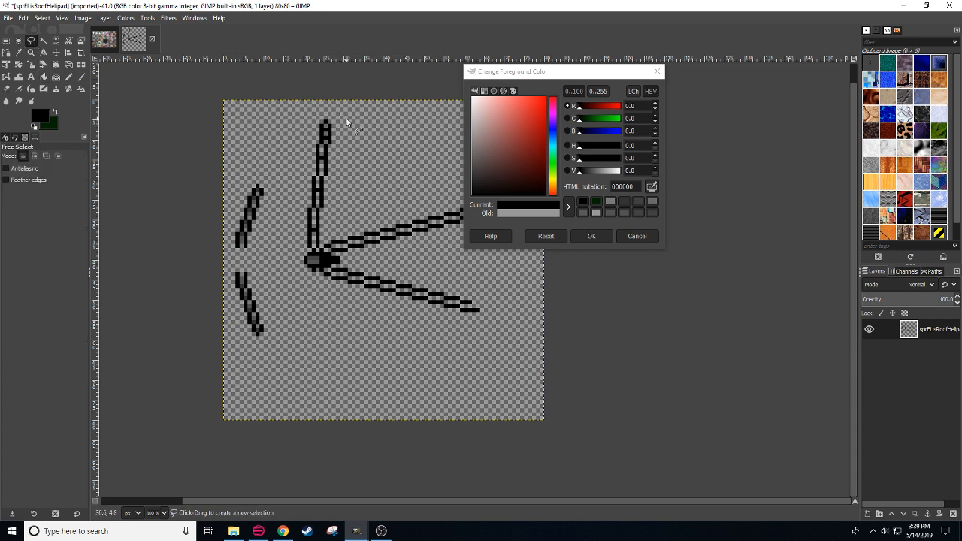
{"action": "mouse_move", "coordinate": [347, 122]}
{"action": "left_mouse_down"}
{"action": "mouse_move", "coordinate": [349, 164]}
{"action": "mouse_move", "coordinate": [323, 247]}
{"action": "left_mouse_up"}
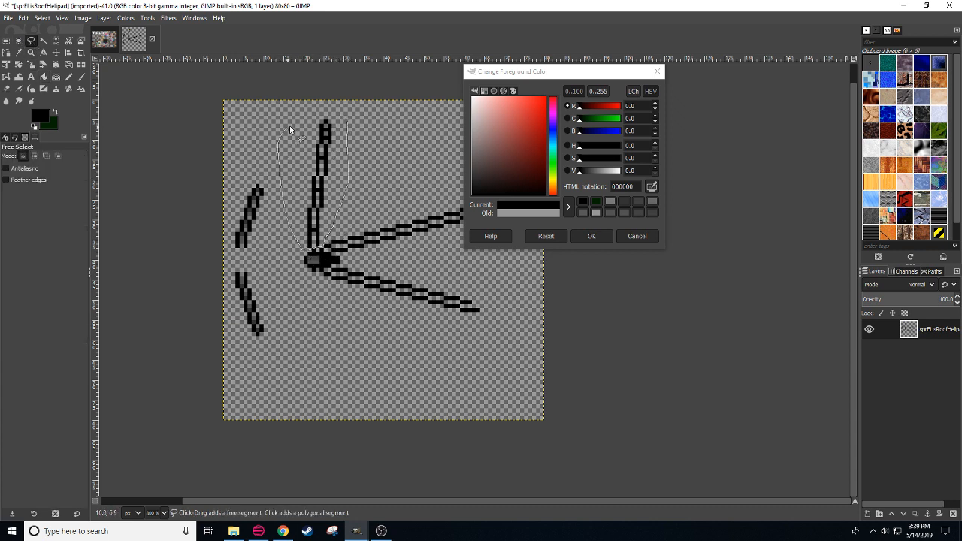
{"action": "left_click", "coordinate": [346, 124]}
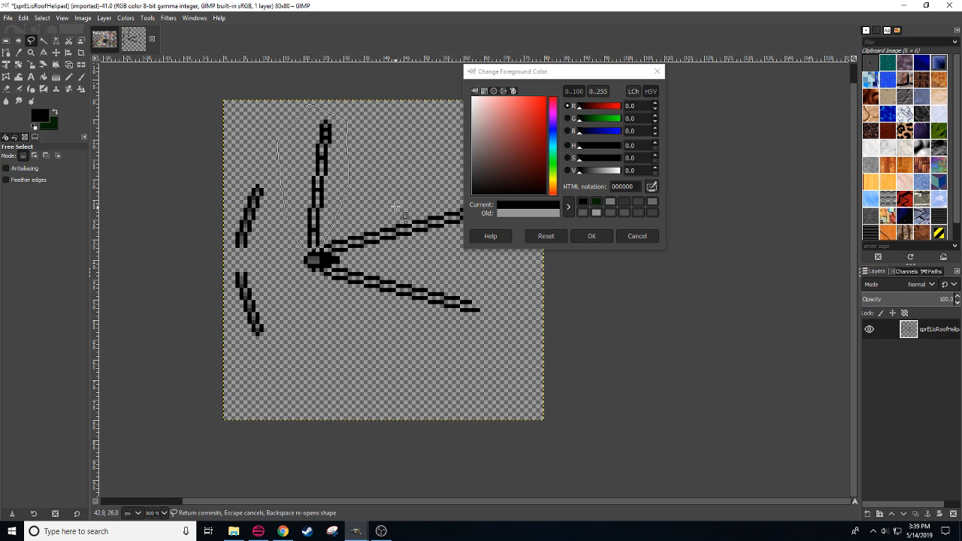
{"action": "key", "text": "r"}
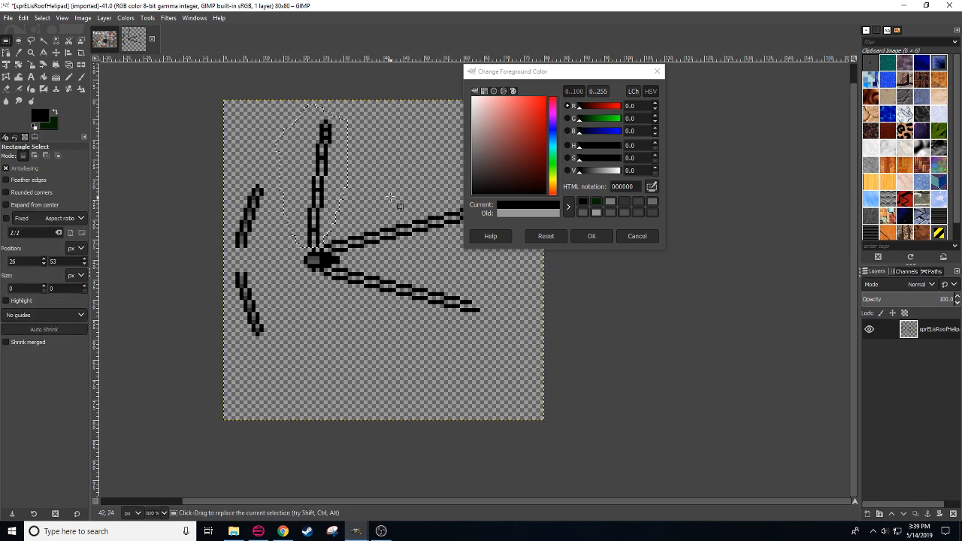
{"action": "left_click", "coordinate": [382, 185]}
{"action": "left_click_drag", "start_coordinate": [264, 282], "coordinate": [257, 303]}
Step: Shade the inside of the upright blade with the greys 525252, 787878 and 323232 sampled from the curved blades
{"action": "key", "text": "n"}
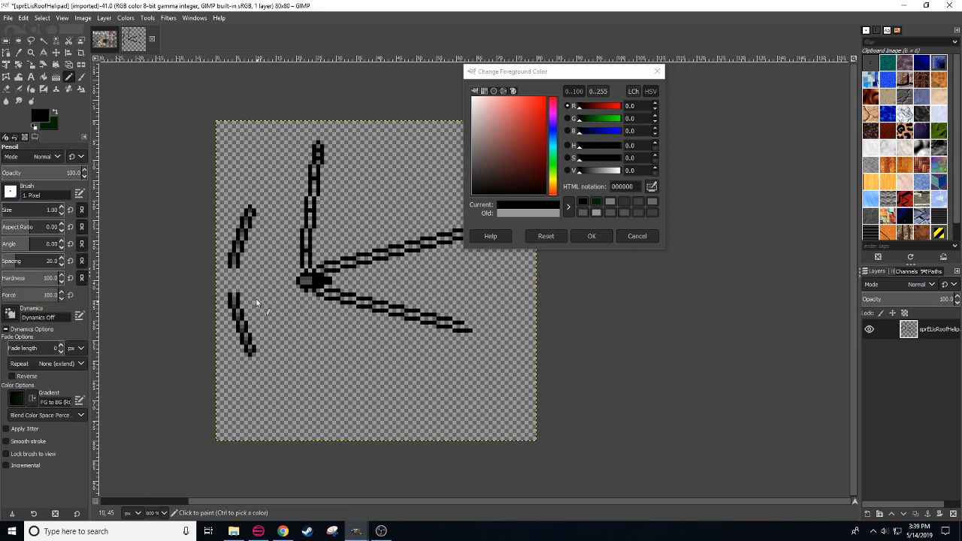
{"action": "left_click", "coordinate": [233, 284], "text": "ctrl"}
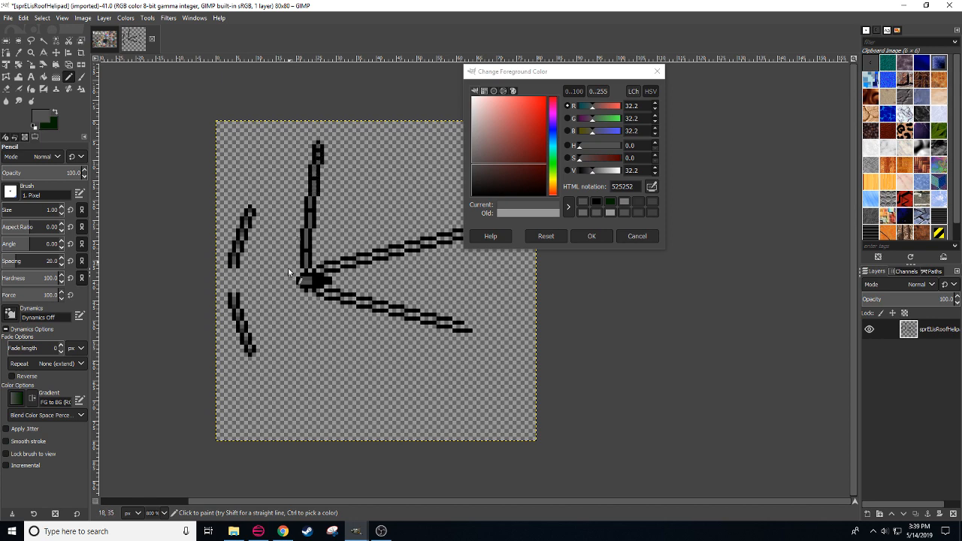
{"action": "left_click_drag", "start_coordinate": [319, 228], "coordinate": [309, 239]}
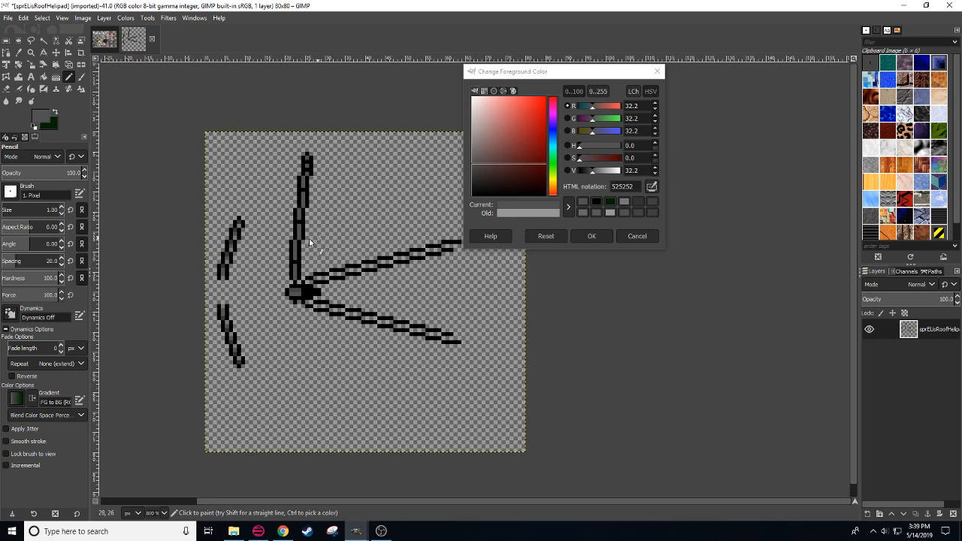
{"action": "left_click", "coordinate": [224, 269]}
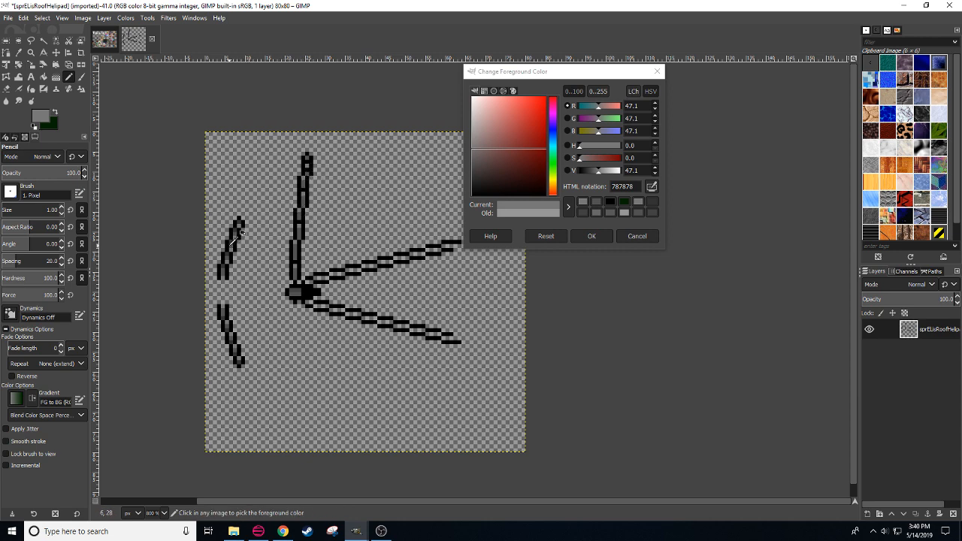
{"action": "left_click", "coordinate": [236, 237], "text": "ctrl"}
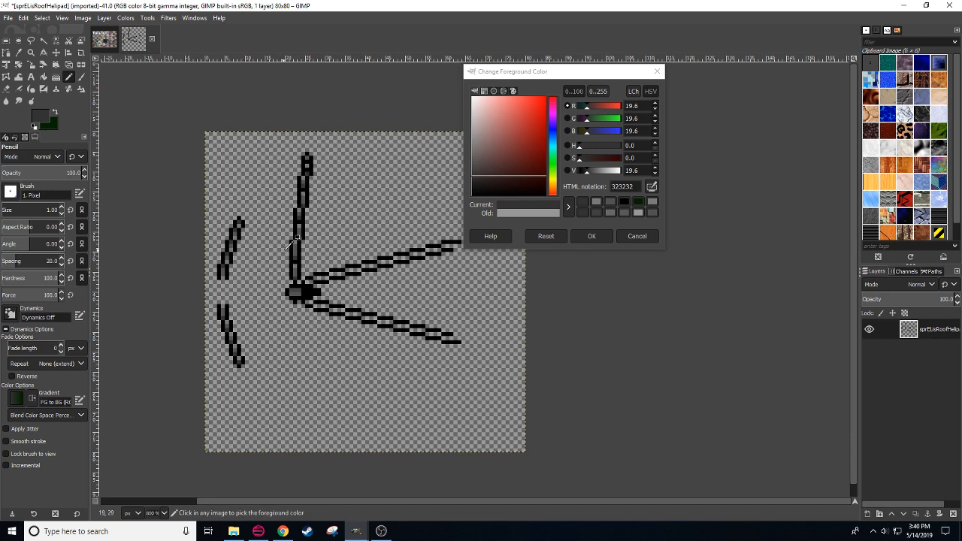
Step: Mix the grey 484848, touch up the upright blade's shading with it, and sample the outline's black again
{"action": "left_click", "coordinate": [593, 171]}
{"action": "left_click_drag", "start_coordinate": [593, 171], "coordinate": [591, 172]}
{"action": "left_click", "coordinate": [297, 251]}
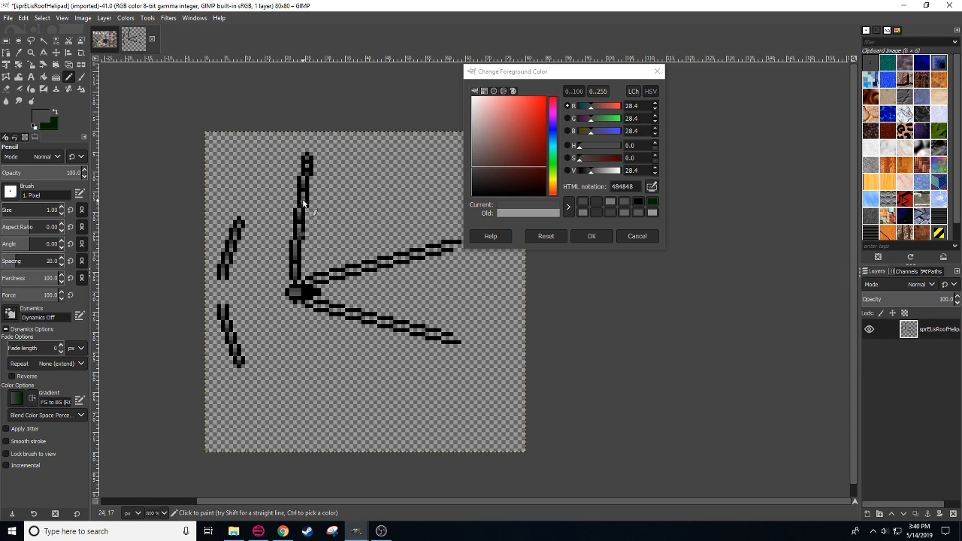
{"action": "left_click", "coordinate": [300, 241], "text": "ctrl"}
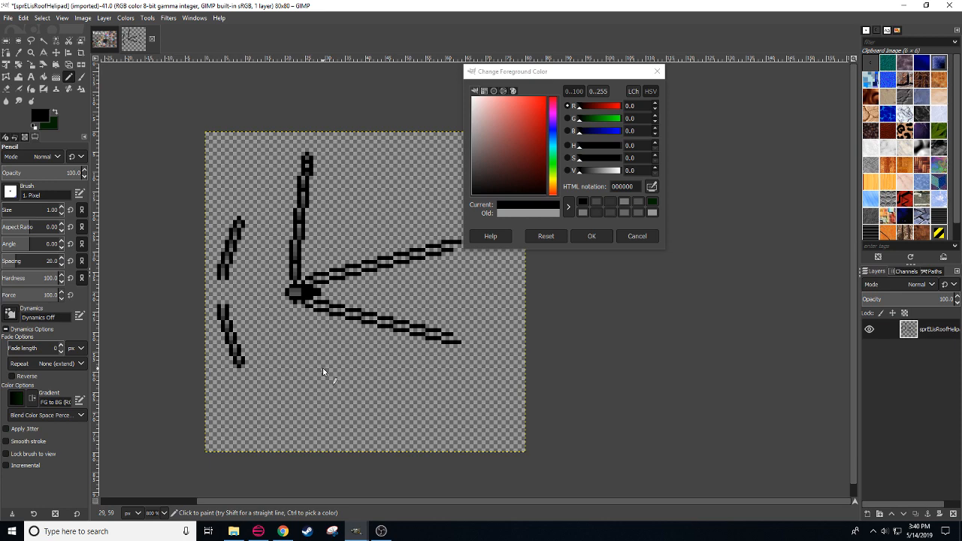
{"action": "mouse_move", "coordinate": [362, 387]}
{"action": "left_mouse_down"}
{"action": "mouse_move", "coordinate": [331, 395]}
{"action": "mouse_move", "coordinate": [325, 423]}
{"action": "left_mouse_up"}
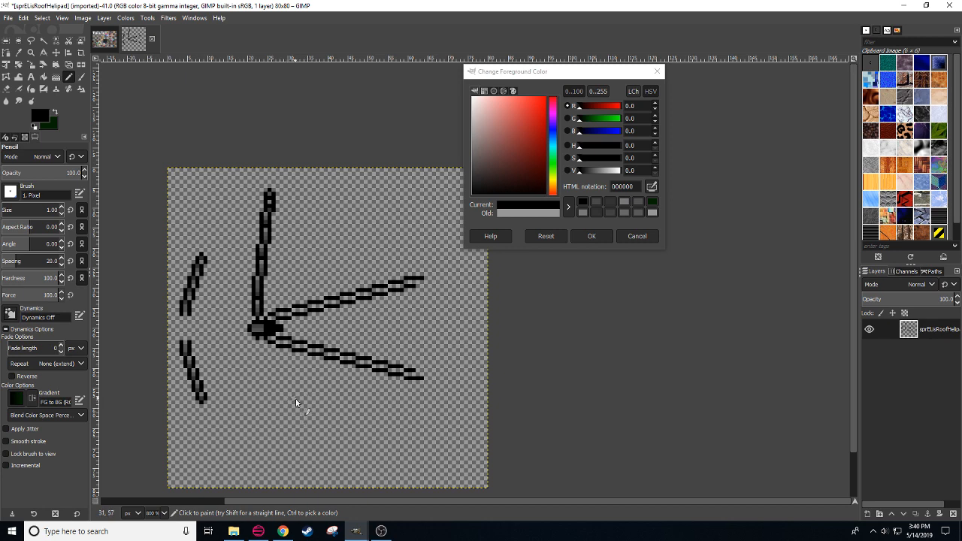
{"action": "left_click_drag", "start_coordinate": [295, 398], "coordinate": [297, 391]}
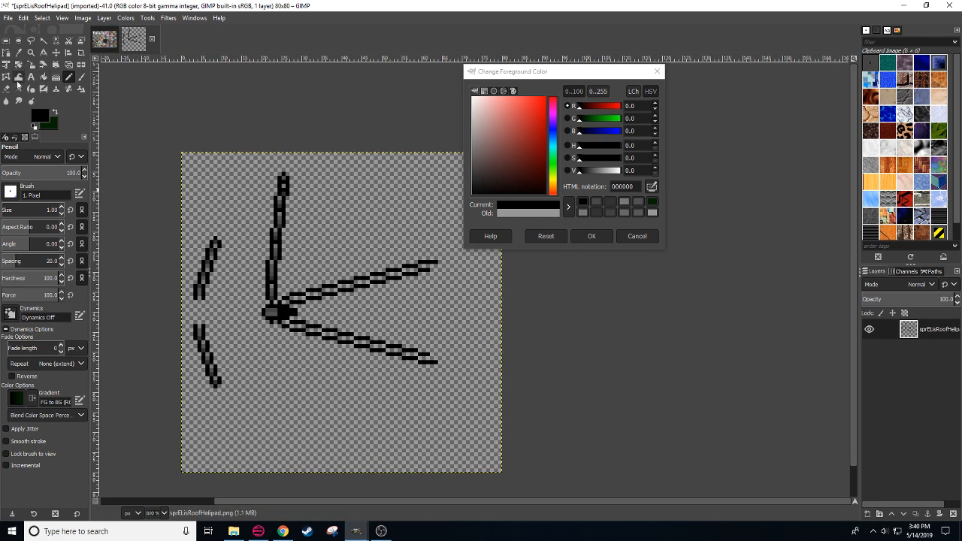
Step: Outline the upright blade together with the hub's grey tip using Free Select and cut them to the clipboard
{"action": "left_click", "coordinate": [31, 40]}
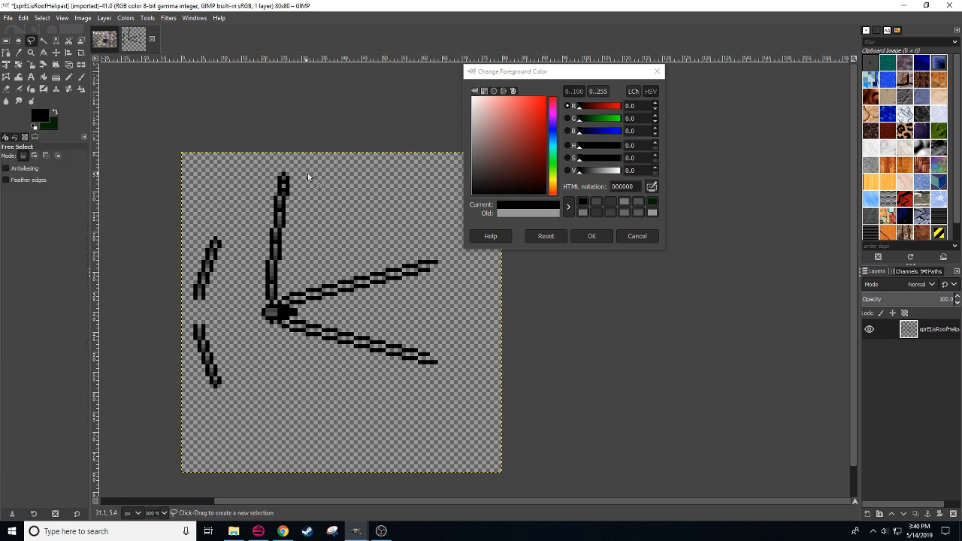
{"action": "left_click", "coordinate": [292, 178]}
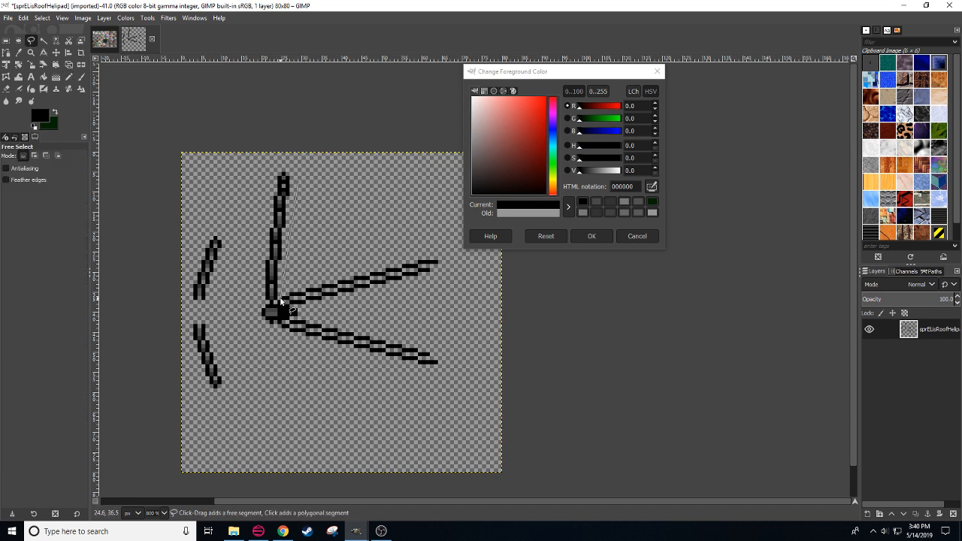
{"action": "left_click", "coordinate": [281, 299]}
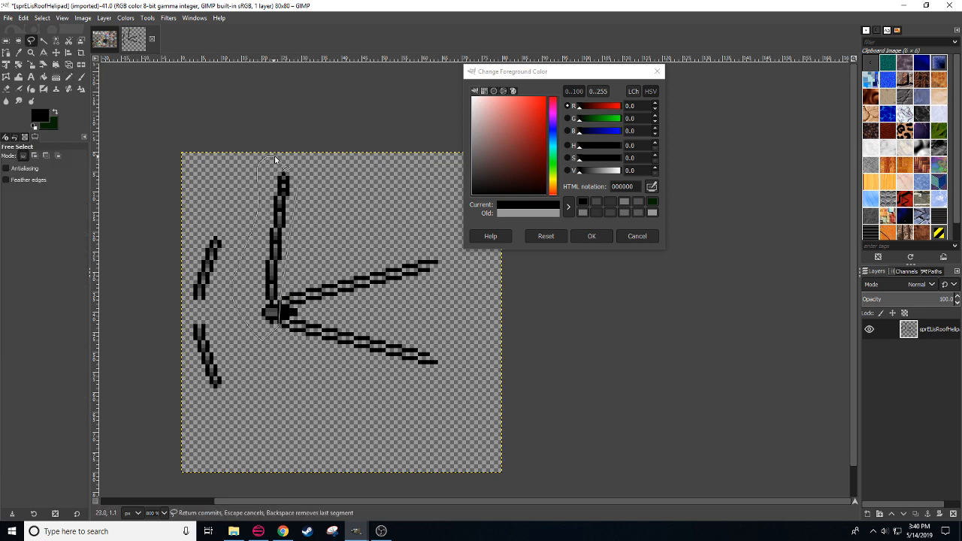
{"action": "left_click", "coordinate": [298, 183]}
{"action": "key", "text": "r"}
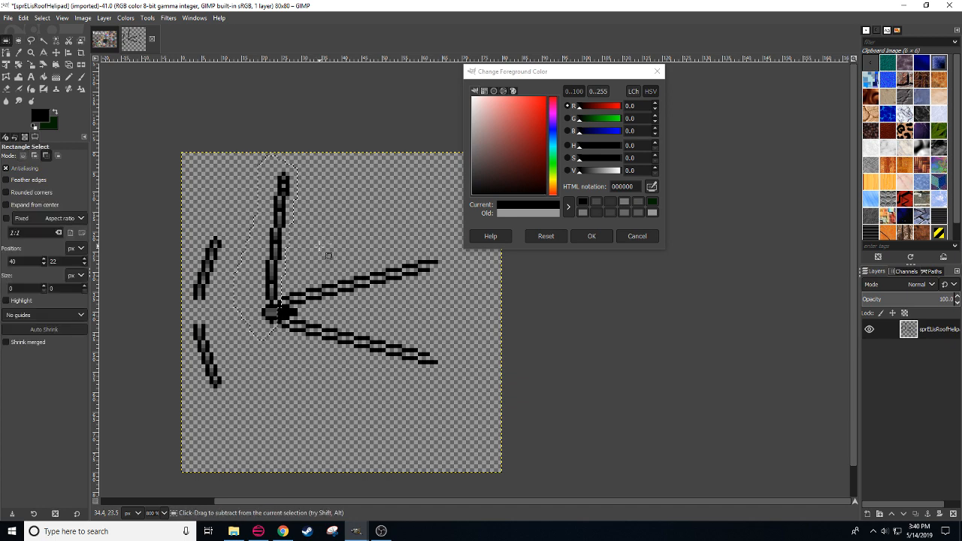
{"action": "key", "text": "ctrl+x"}
Step: Try to flip the pasted blade vertically and move it below the hub
{"action": "key", "text": "ctrl+v"}
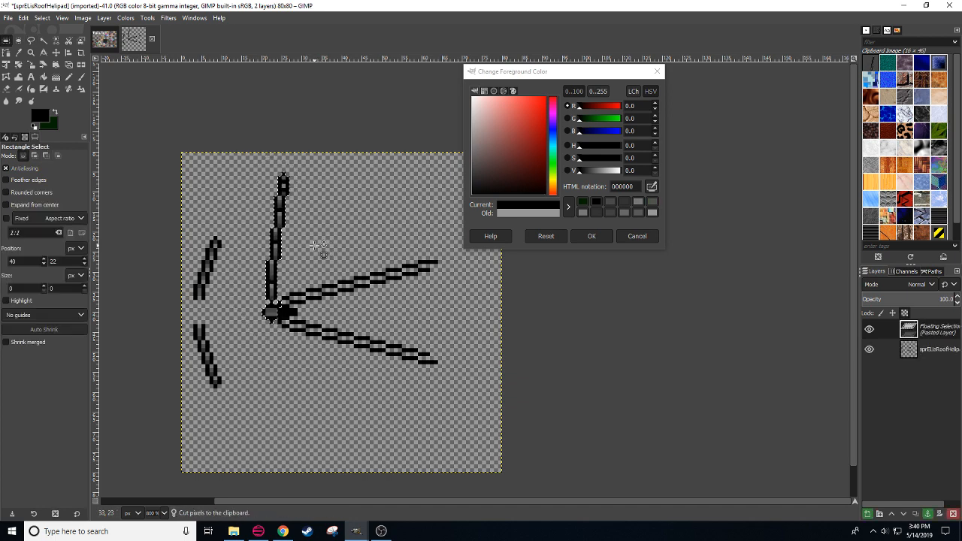
{"action": "key", "text": "shift+f"}
{"action": "left_click", "coordinate": [313, 248], "text": "ctrl"}
{"action": "key", "text": "r"}
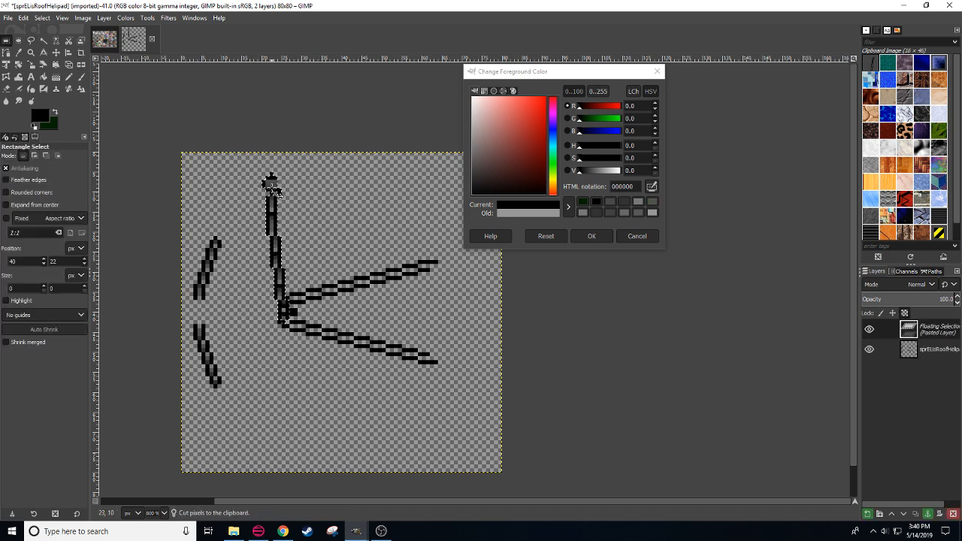
{"action": "left_click_drag", "start_coordinate": [270, 187], "coordinate": [254, 312]}
{"action": "key", "text": "ctrl+z"}
{"action": "key", "text": "ctrl+z"}
{"action": "left_click_drag", "start_coordinate": [321, 220], "coordinate": [343, 233]}
{"action": "key", "text": "ctrl+z"}
Step: Paste a copy of the upright blade, flip it vertically, align its hub tip with the original hub and anchor it
{"action": "key", "text": "ctrl+v"}
{"action": "key", "text": "shift+f"}
{"action": "left_click", "coordinate": [352, 285], "text": "ctrl"}
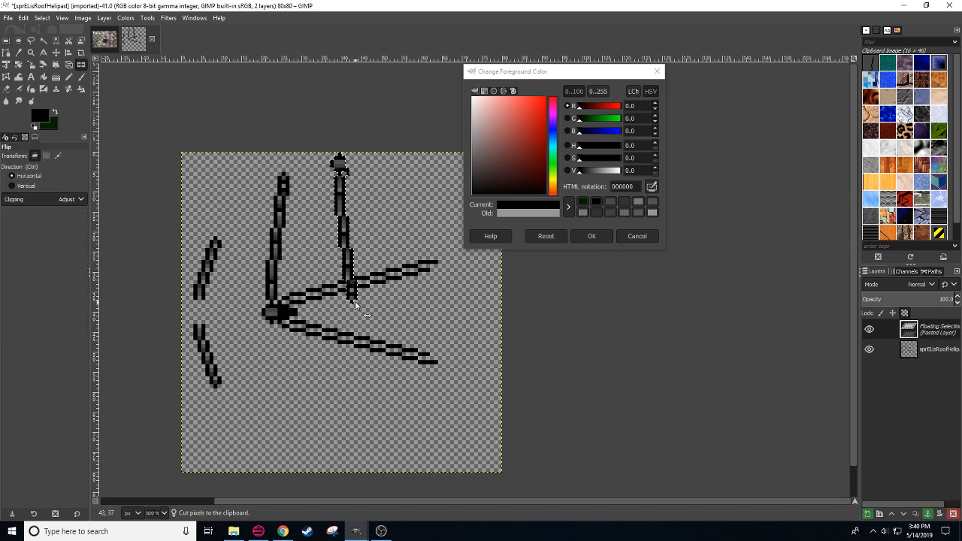
{"action": "key", "text": "r"}
{"action": "mouse_move", "coordinate": [340, 173]}
{"action": "left_mouse_down"}
{"action": "mouse_move", "coordinate": [275, 362]}
{"action": "mouse_move", "coordinate": [277, 320]}
{"action": "left_mouse_up"}
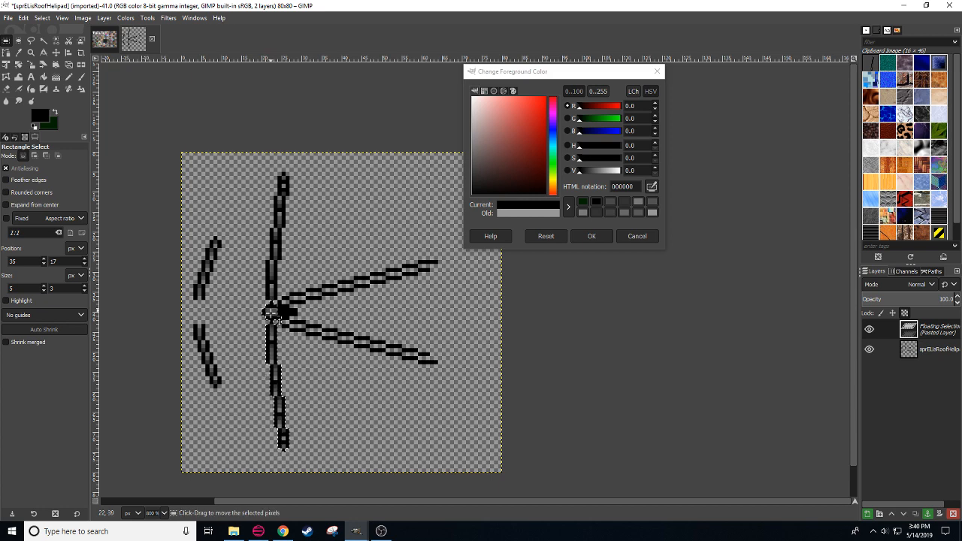
{"action": "left_click", "coordinate": [348, 421]}
{"action": "left_click_drag", "start_coordinate": [348, 420], "coordinate": [326, 370]}
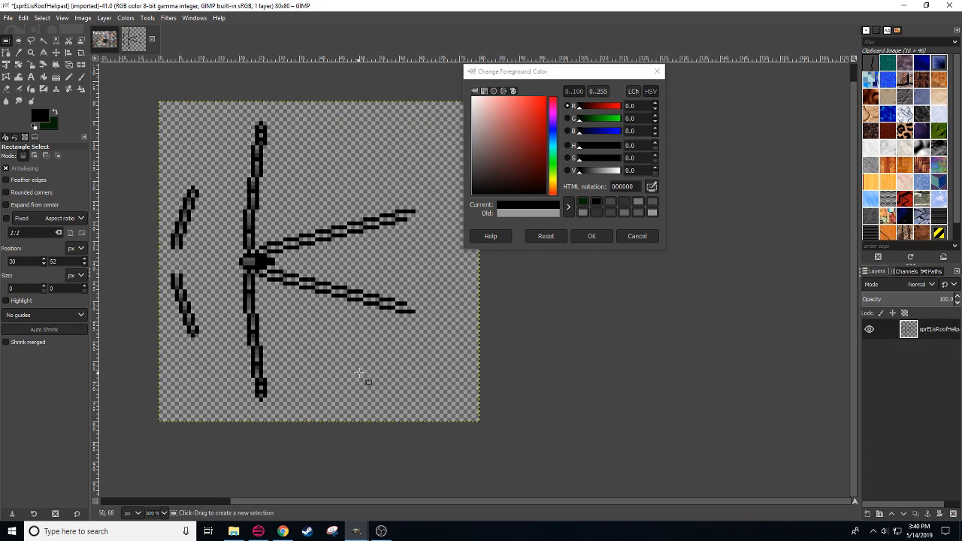
Step: Select the two short curved blades beside the hub and cut them from the canvas
{"action": "left_click_drag", "start_coordinate": [256, 394], "coordinate": [317, 429]}
{"action": "mouse_move", "coordinate": [201, 185]}
{"action": "left_mouse_down"}
{"action": "mouse_move", "coordinate": [300, 397]}
{"action": "mouse_move", "coordinate": [283, 408]}
{"action": "left_mouse_up"}
{"action": "key", "text": "ctrl+x"}
Step: Touch up the joints and tips of the two long blades with pencil pixels in sampled greys 525252 and 323232
{"action": "key", "text": "n"}
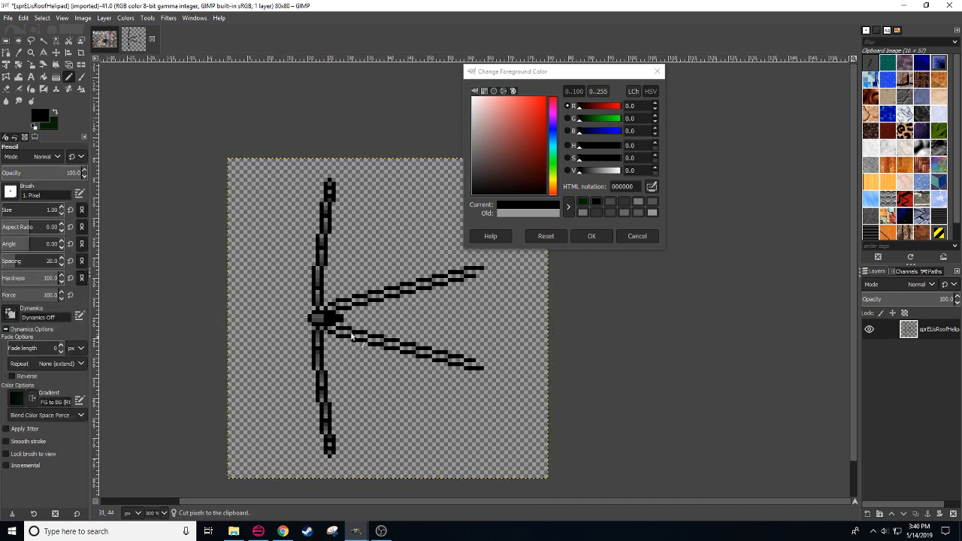
{"action": "left_click", "coordinate": [321, 256], "text": "ctrl"}
{"action": "left_click", "coordinate": [320, 257]}
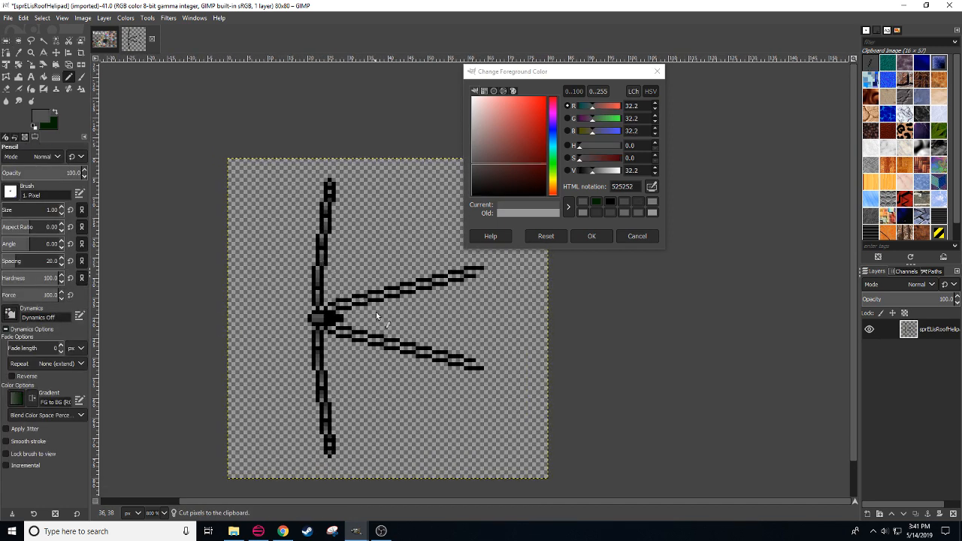
{"action": "left_click", "coordinate": [330, 199], "text": "ctrl"}
{"action": "left_click", "coordinate": [331, 198], "text": "ctrl"}
{"action": "left_click", "coordinate": [330, 192]}
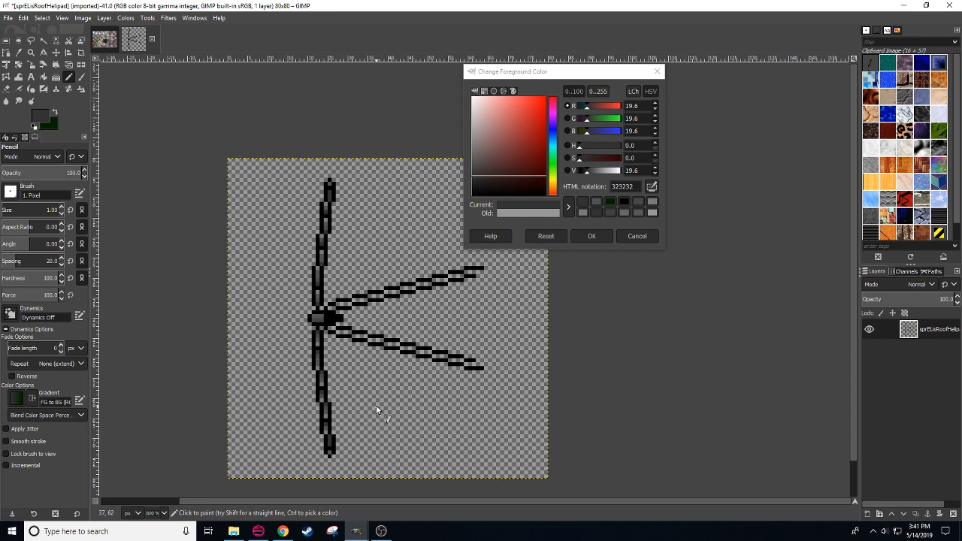
{"action": "left_click_drag", "start_coordinate": [375, 403], "coordinate": [352, 388]}
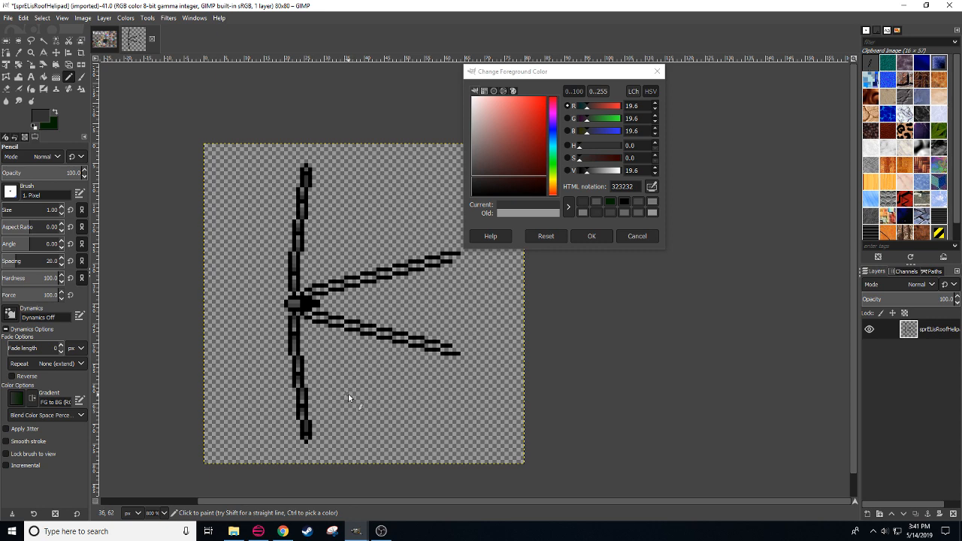
Step: Switch to the browser's farm windmill image results and examine how the wheel, hub and tail are arranged in the sunset windmill photo
{"action": "scroll", "coordinate": [341, 461], "scroll_direction": "down", "scroll_amount": 2}
{"action": "scroll", "coordinate": [383, 343], "scroll_direction": "up", "scroll_amount": 5}
{"action": "scroll", "coordinate": [403, 420], "scroll_direction": "down", "scroll_amount": 4}
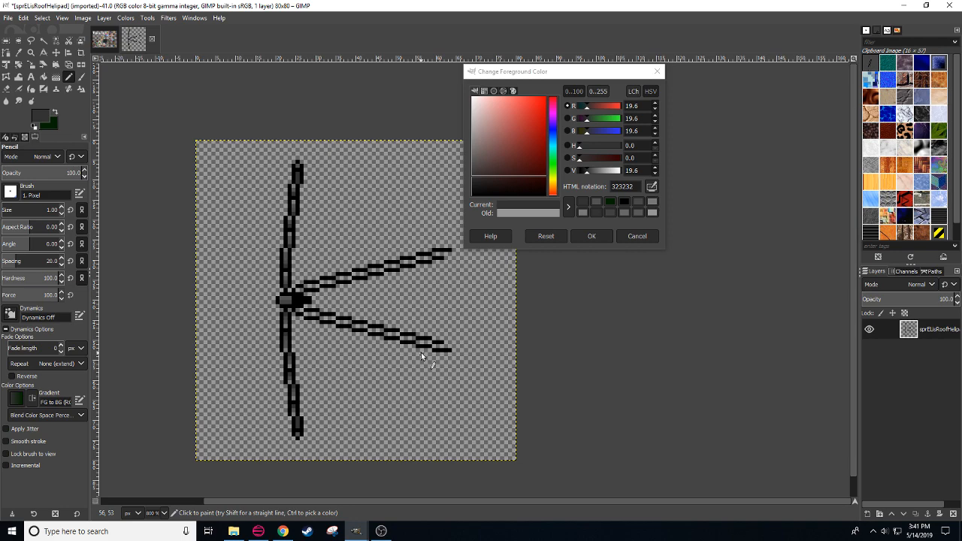
{"action": "left_click", "coordinate": [283, 531]}
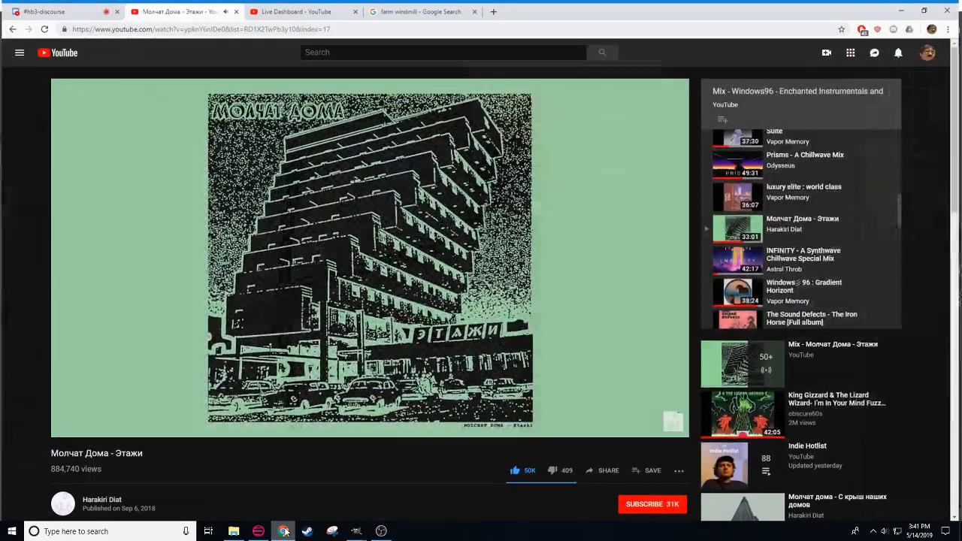
{"action": "left_click", "coordinate": [434, 6]}
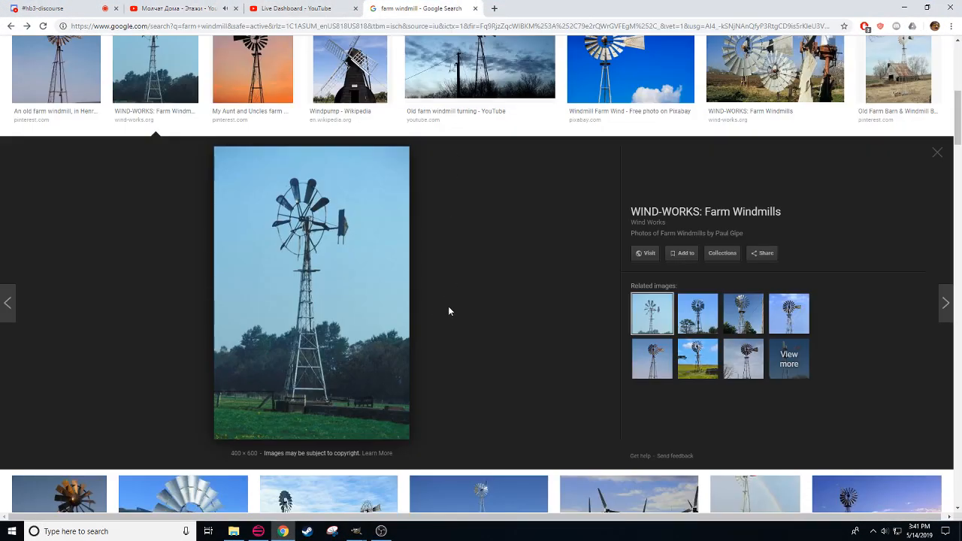
{"action": "left_click", "coordinate": [331, 62]}
{"action": "left_click", "coordinate": [259, 52]}
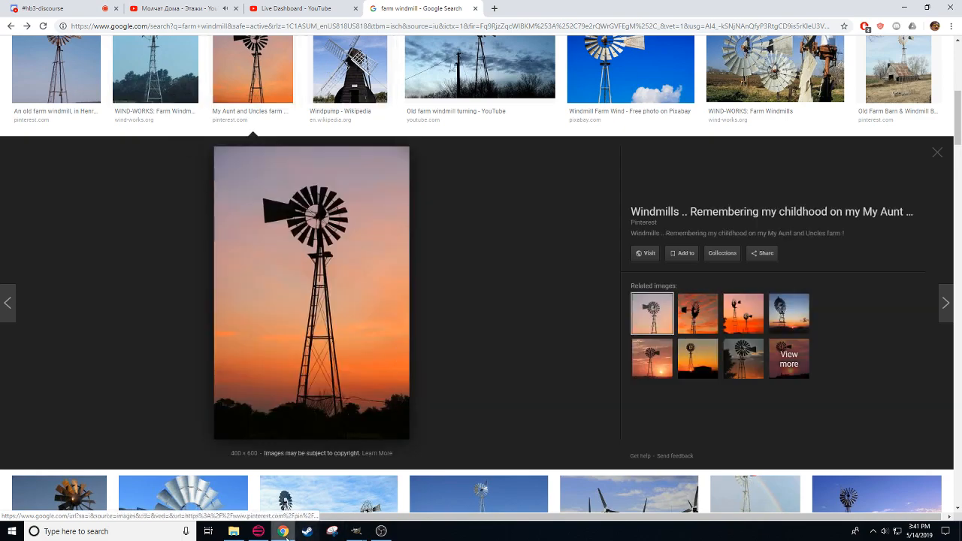
{"action": "left_click", "coordinate": [282, 531]}
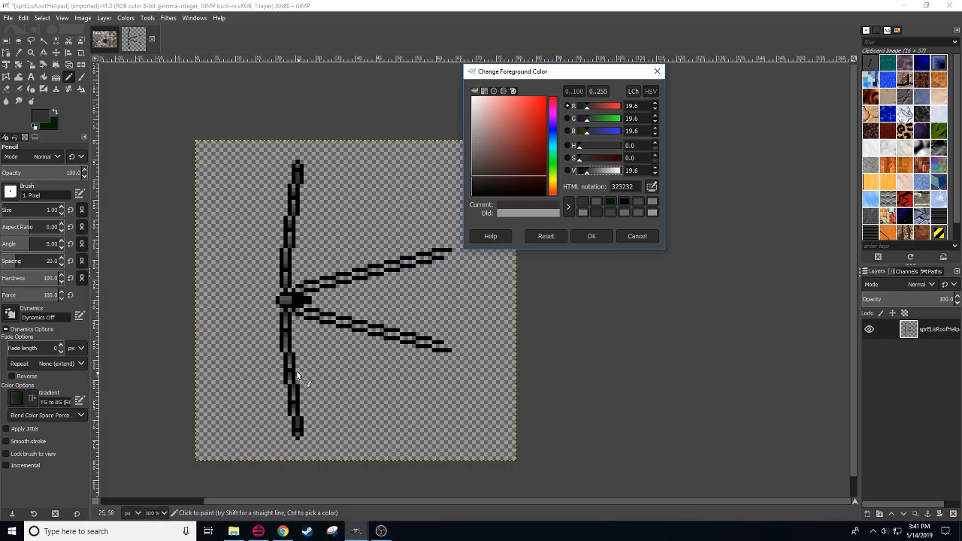
{"action": "left_click_drag", "start_coordinate": [273, 358], "coordinate": [233, 370]}
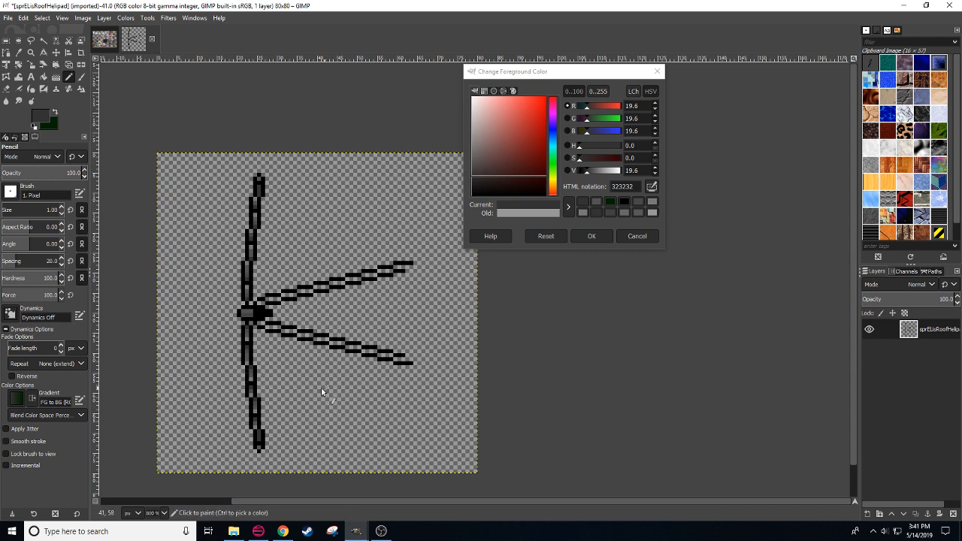
{"action": "left_click_drag", "start_coordinate": [321, 391], "coordinate": [294, 388]}
{"action": "left_click", "coordinate": [282, 531]}
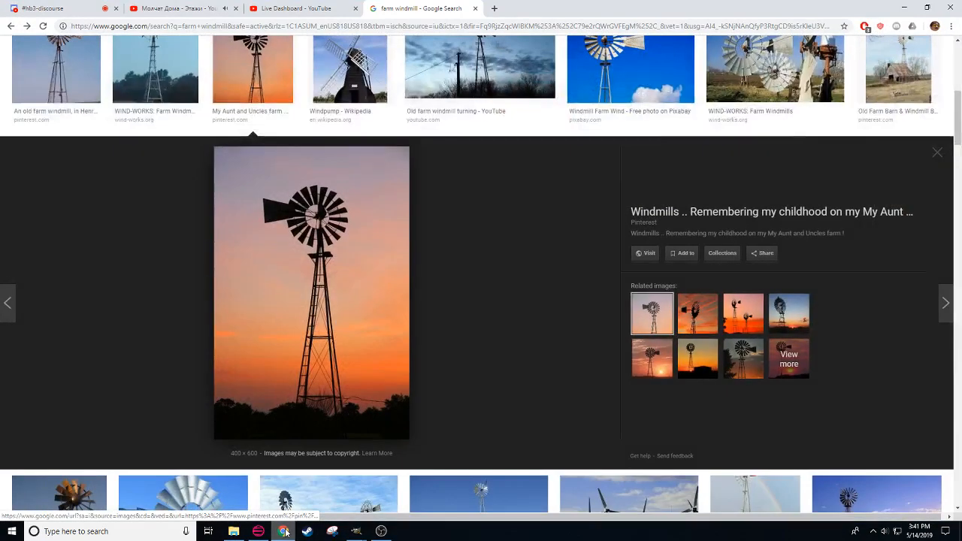
{"action": "left_click", "coordinate": [285, 531]}
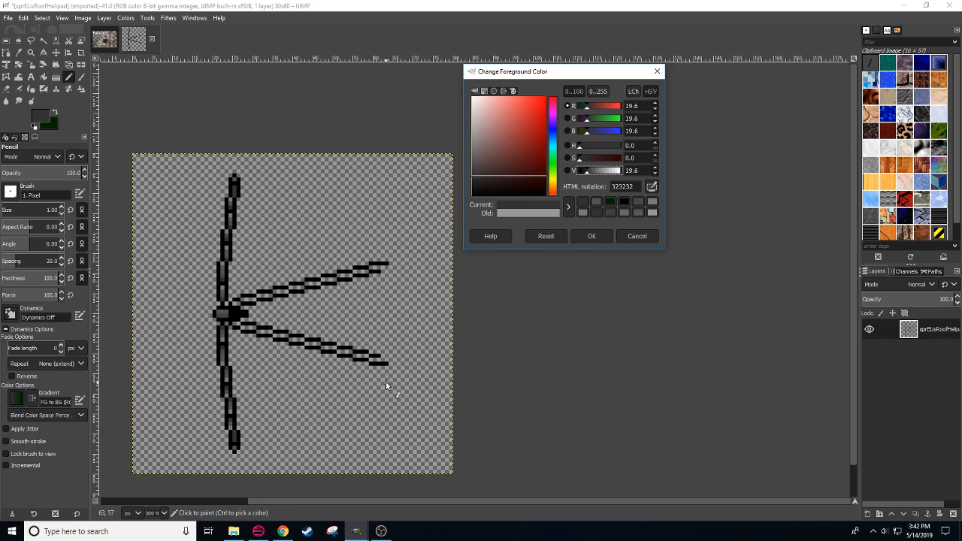
Step: Select the lower slanted bar extending from the hub and cut it, and do the same with the upper slanted bar
{"action": "left_click", "coordinate": [278, 376]}
{"action": "key", "text": "ctrl+z"}
{"action": "key", "text": "r"}
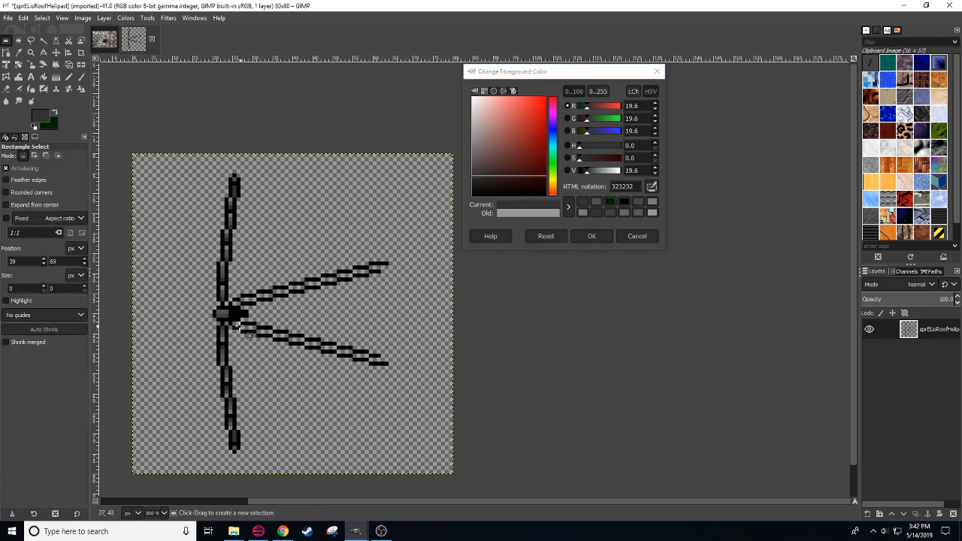
{"action": "left_click_drag", "start_coordinate": [234, 324], "coordinate": [384, 375]}
{"action": "key", "text": "ctrl+x"}
{"action": "key", "text": "ctrl+shift+a"}
{"action": "mouse_move", "coordinate": [408, 234]}
{"action": "left_mouse_down"}
{"action": "mouse_move", "coordinate": [359, 275]}
{"action": "mouse_move", "coordinate": [243, 305]}
{"action": "left_mouse_up"}
{"action": "key", "text": "ctrl+x"}
{"action": "left_click", "coordinate": [336, 354]}
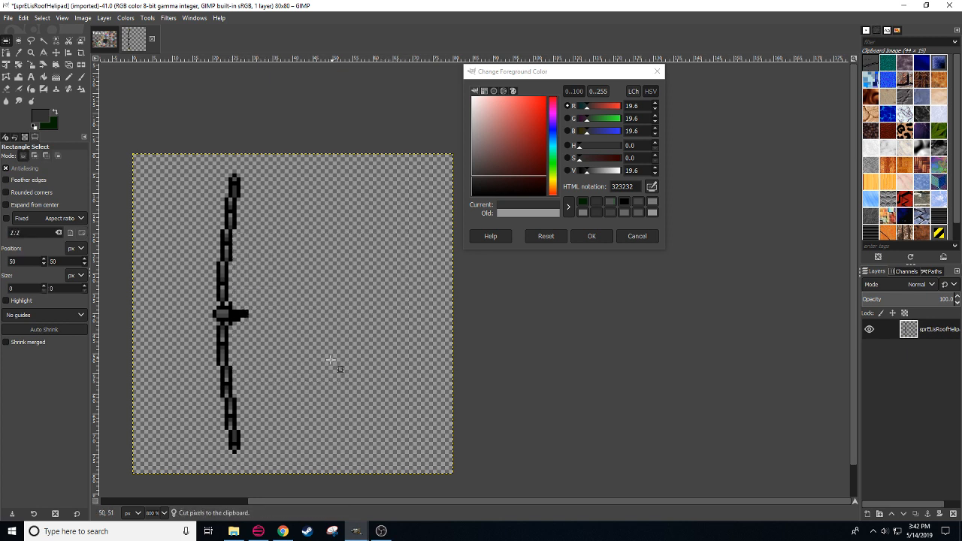
Step: Sample black (000000) from the hub and extend its central shaft by about 4 px with the Pencil, away from the blades
{"action": "key", "text": "n"}
{"action": "left_click", "coordinate": [244, 315], "text": "ctrl"}
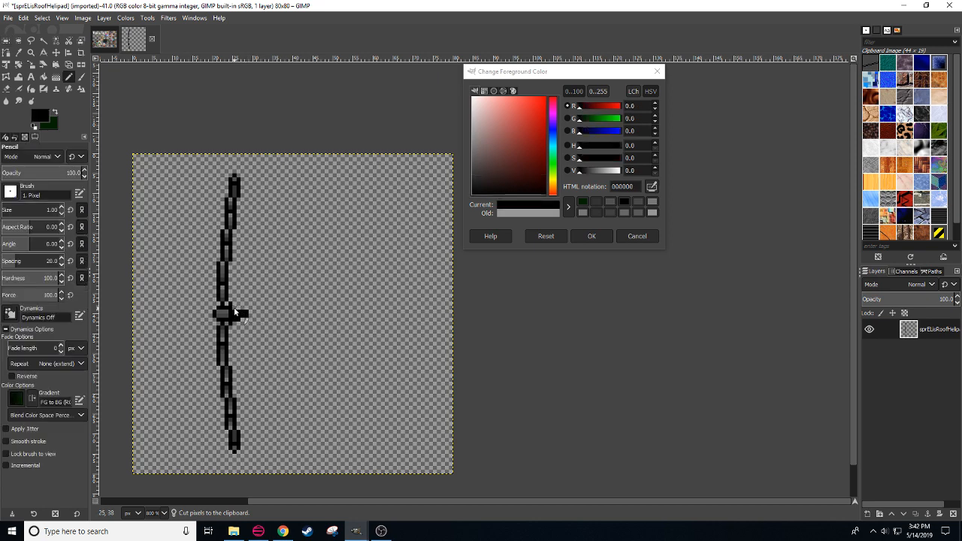
{"action": "left_click_drag", "start_coordinate": [248, 314], "coordinate": [263, 315]}
Step: Draw a black rectangular outline about 17 × 8 px around the end of the hub shaft using straight pencil lines
{"action": "left_click_drag", "start_coordinate": [316, 389], "coordinate": [327, 398]}
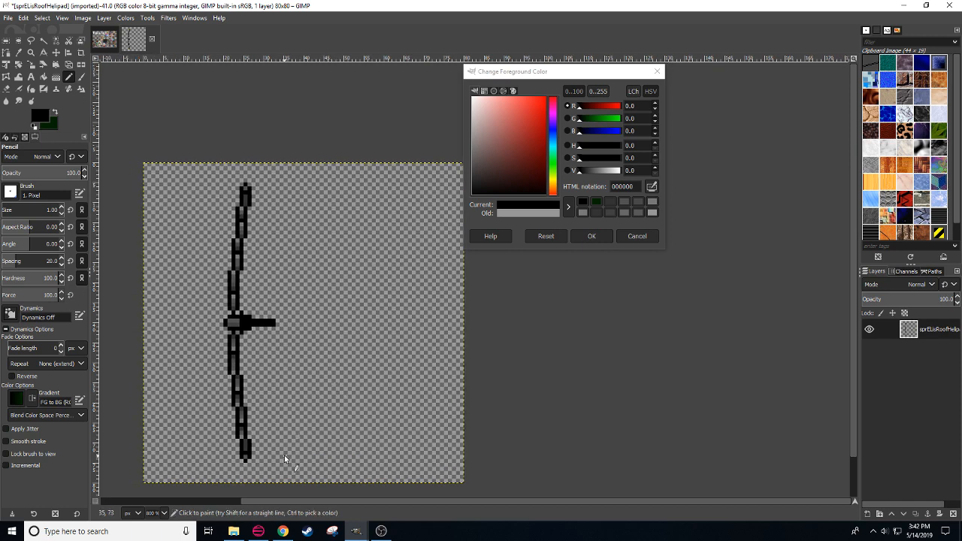
{"action": "left_click", "coordinate": [259, 308], "text": "shift"}
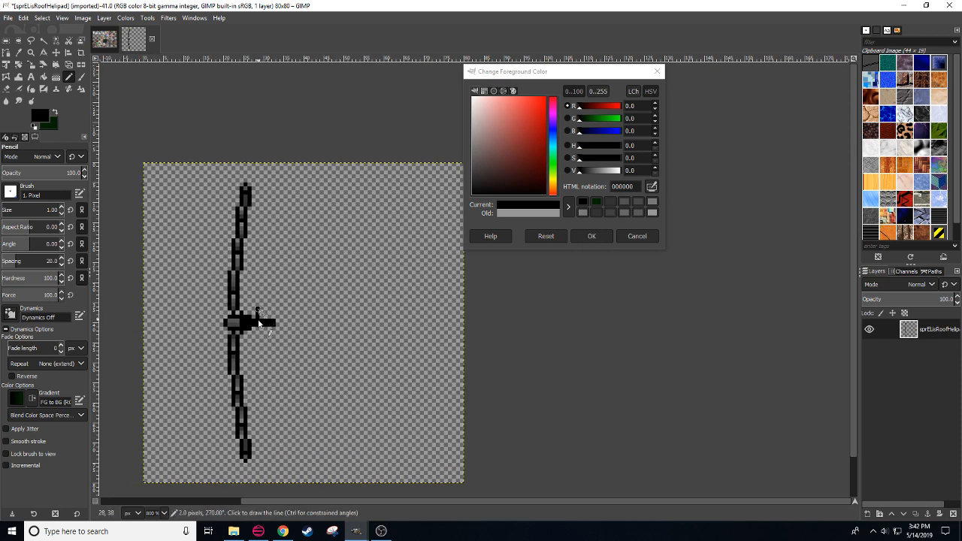
{"action": "left_click", "coordinate": [258, 329]}
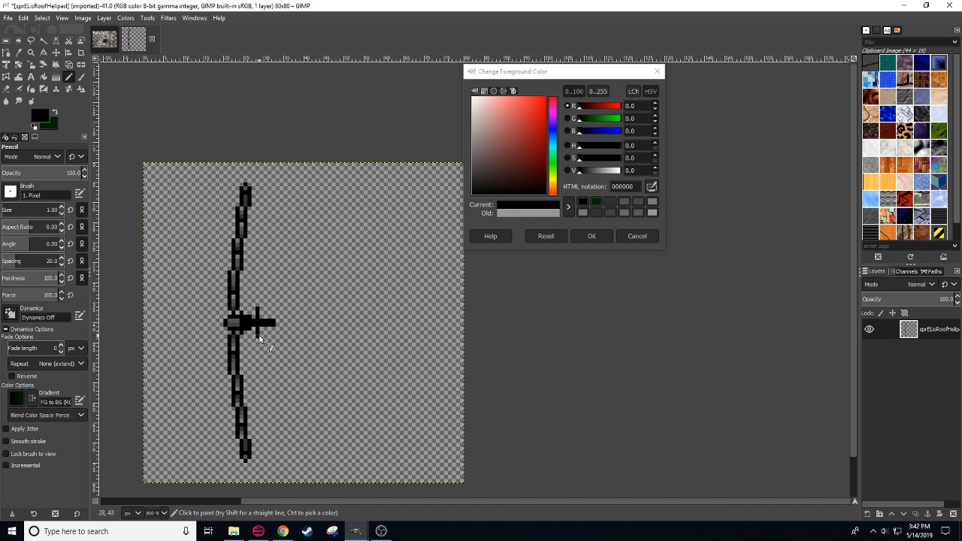
{"action": "left_click", "coordinate": [260, 336]}
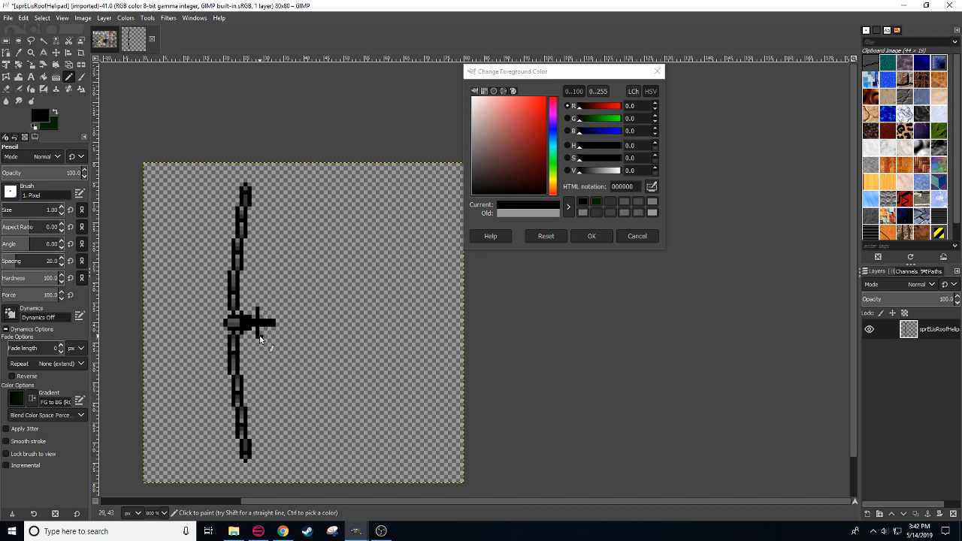
{"action": "left_click", "coordinate": [321, 337], "text": "shift"}
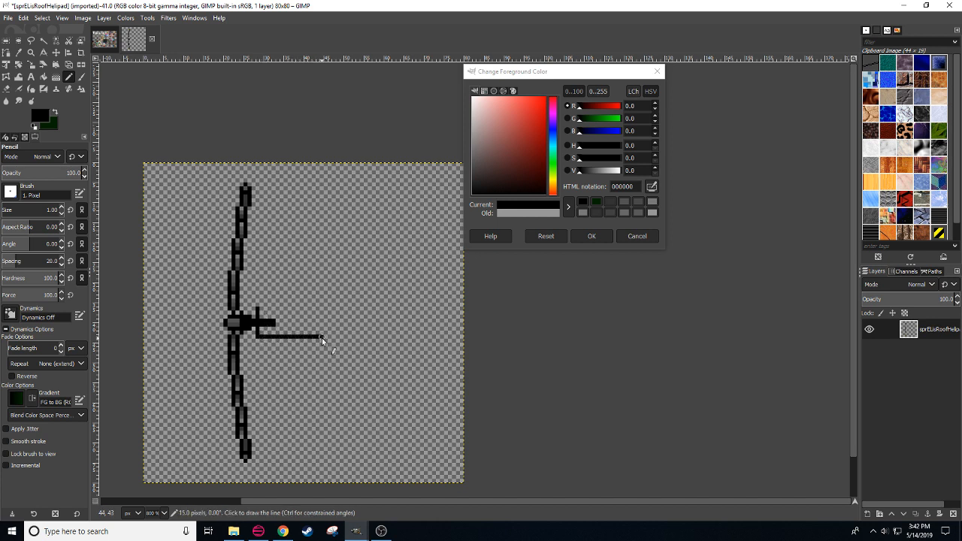
{"action": "left_click", "coordinate": [321, 309], "text": "shift"}
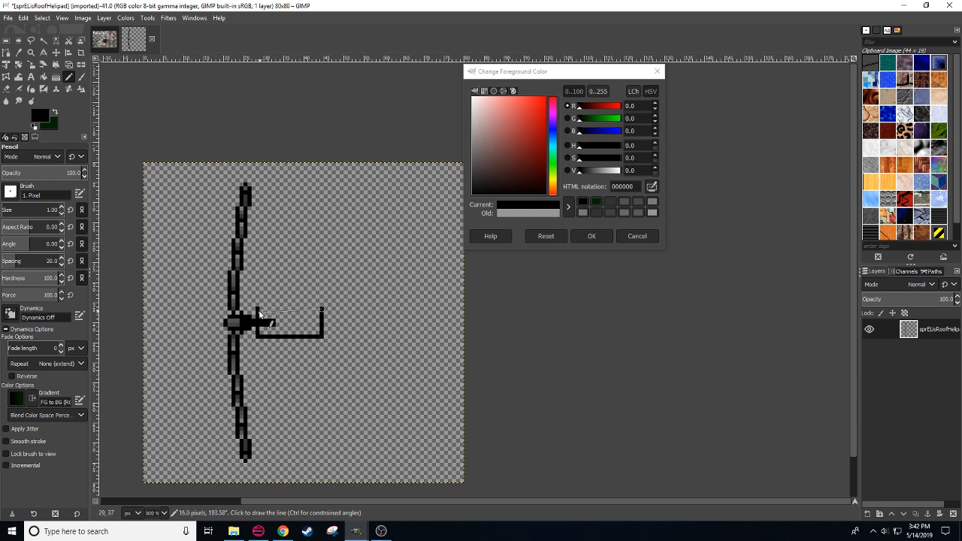
{"action": "left_click", "coordinate": [258, 310], "text": "shift"}
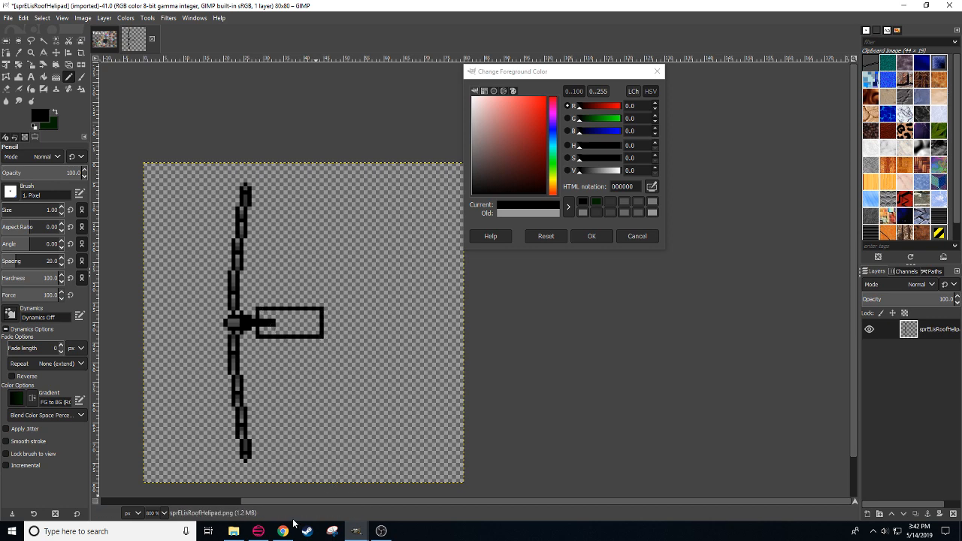
Step: Check the windmill photos in the browser, and pencil the tail's stepped black upper edge from the rectangle toward the canvas edge
{"action": "mouse_move", "coordinate": [286, 532]}
{"action": "left_click", "coordinate": [286, 496]}
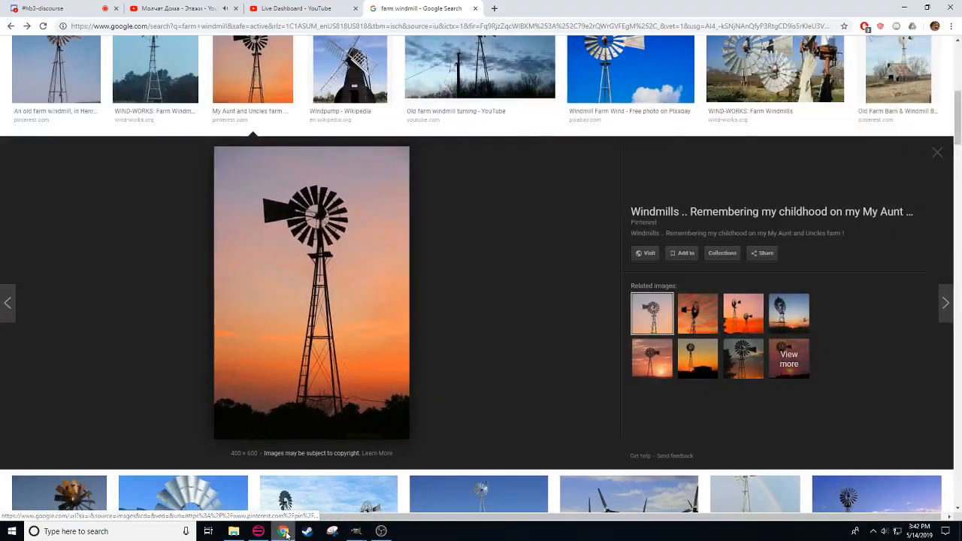
{"action": "scroll", "coordinate": [162, 332], "scroll_direction": "up", "scroll_amount": 4}
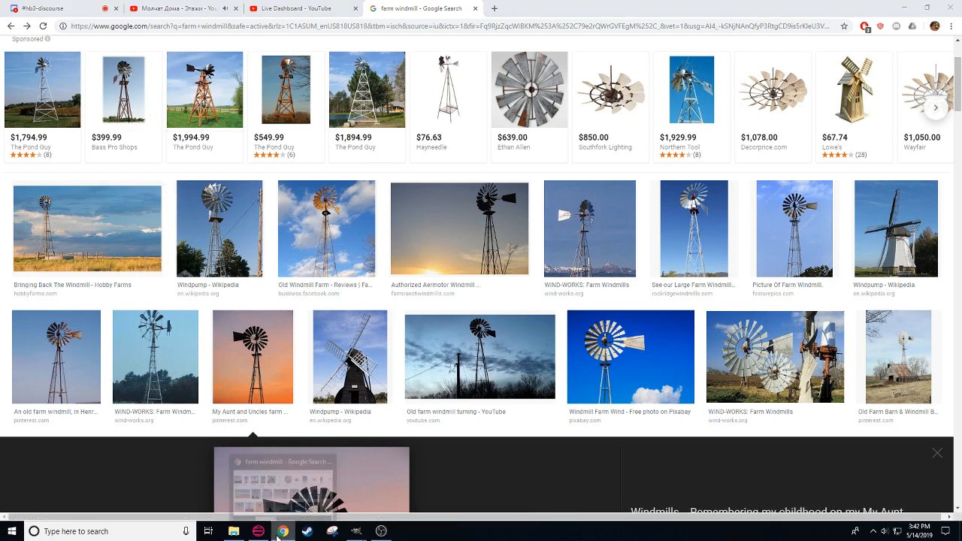
{"action": "left_click", "coordinate": [356, 531]}
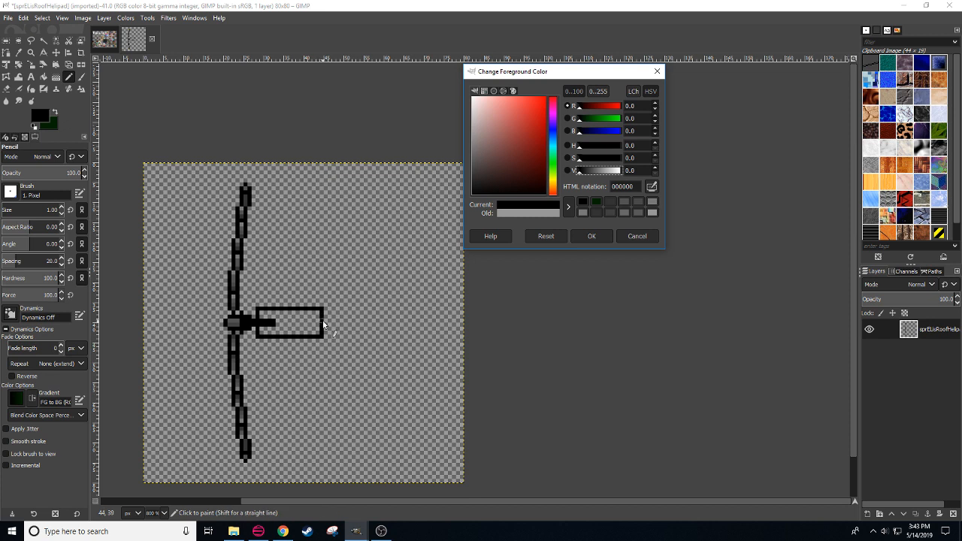
{"action": "left_click", "coordinate": [322, 321]}
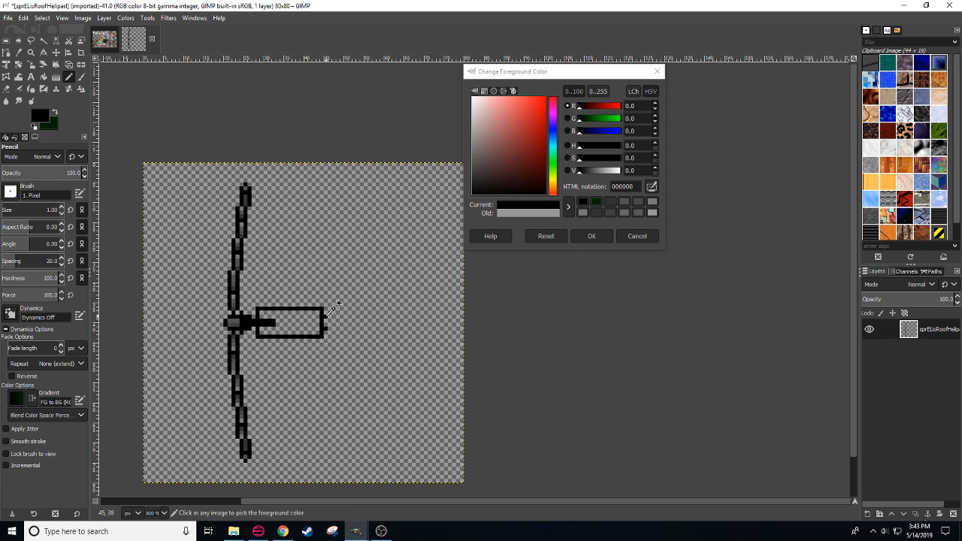
{"action": "left_click", "coordinate": [449, 311], "text": "shift"}
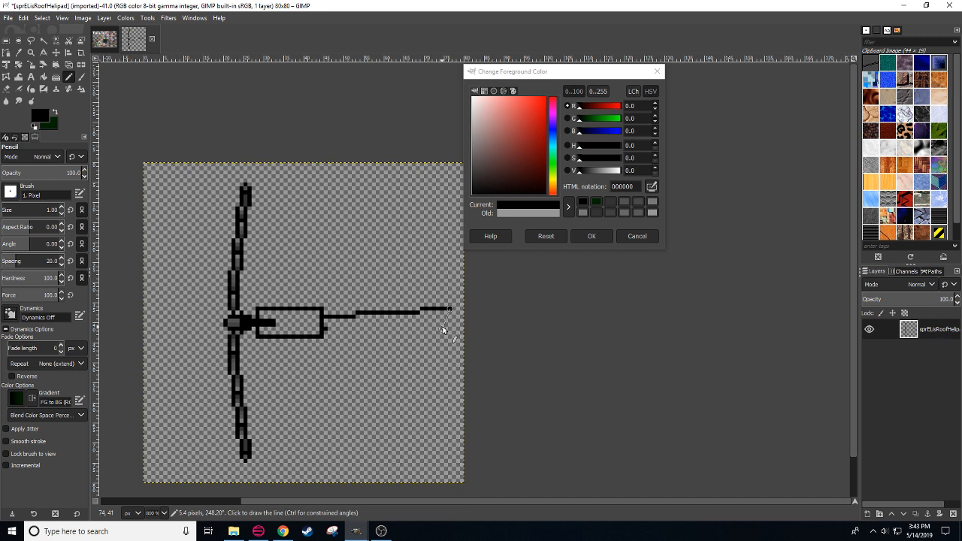
{"action": "left_click", "coordinate": [442, 329], "text": "shift"}
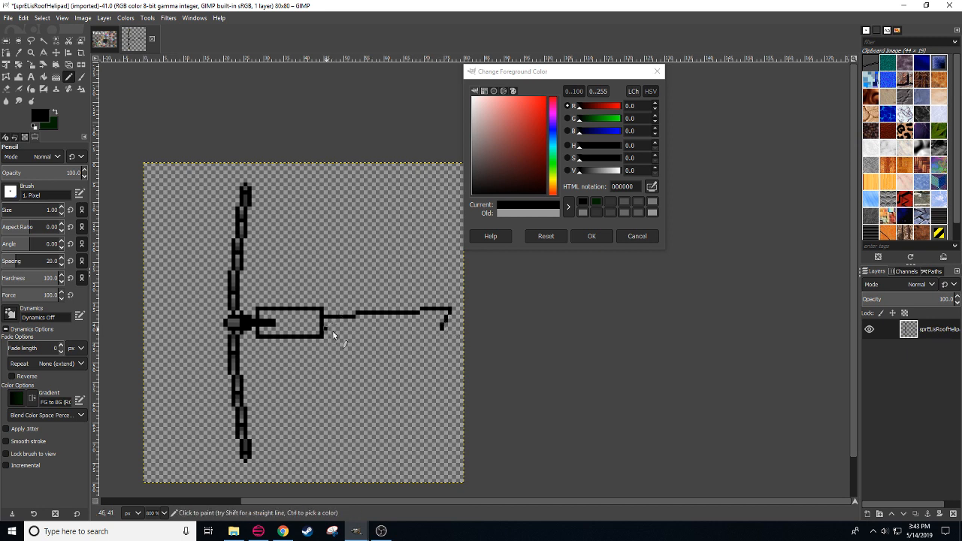
Step: Pencil the tail's lower black edge in steps mirroring the upper edge, and erase the stray pixels between the edges at the tail's end
{"action": "left_click", "coordinate": [446, 347], "text": "shift"}
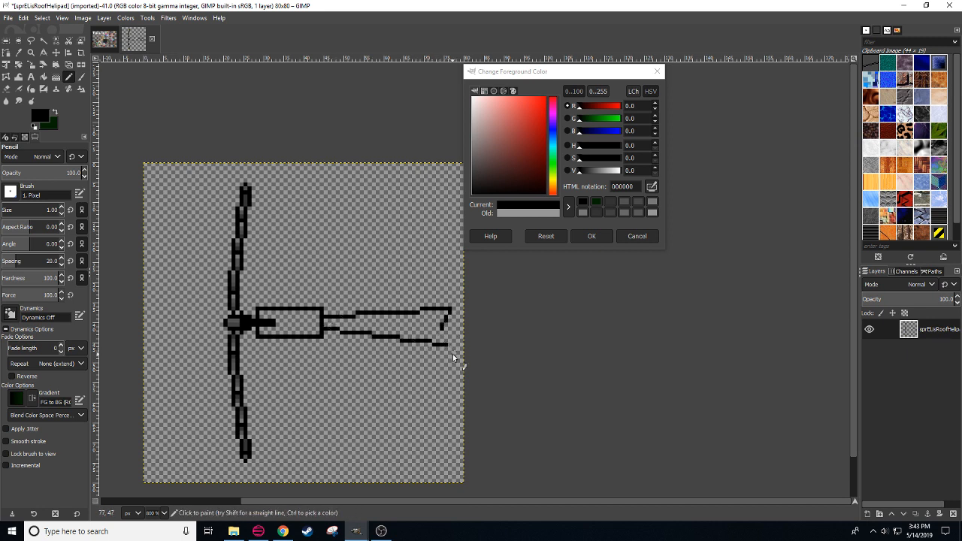
{"action": "key", "text": "ctrl+z"}
{"action": "left_click_drag", "start_coordinate": [331, 330], "coordinate": [354, 329]}
{"action": "left_click", "coordinate": [357, 332]}
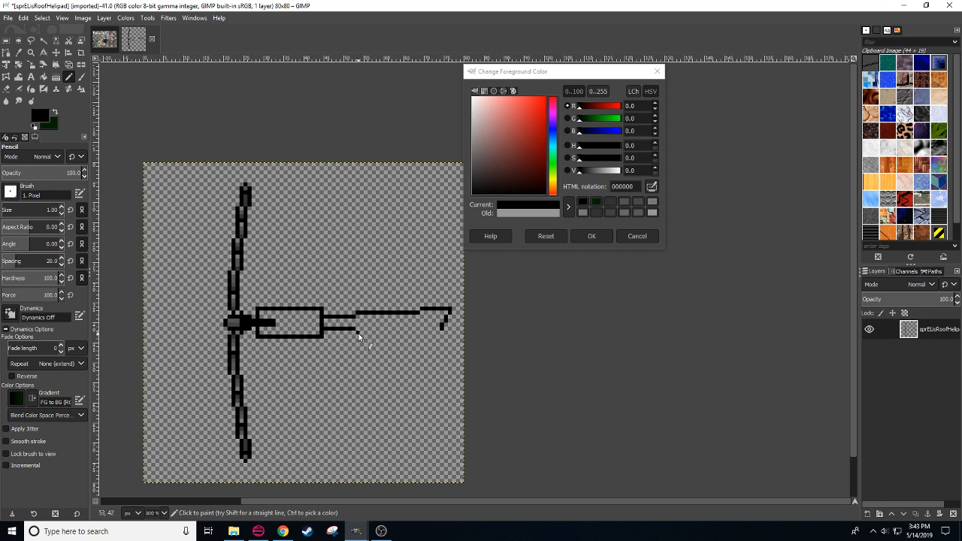
{"action": "left_click", "coordinate": [421, 333], "text": "shift"}
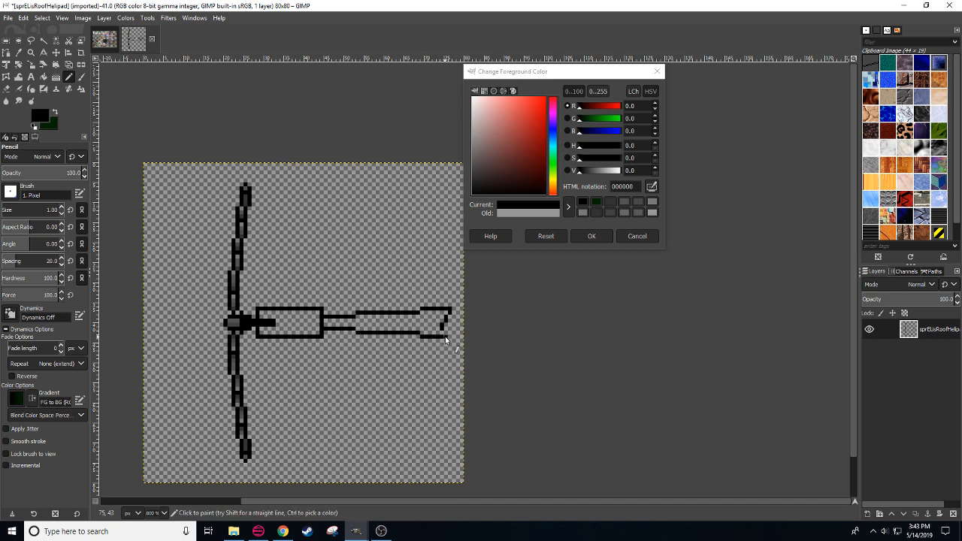
{"action": "key", "text": "shift+e"}
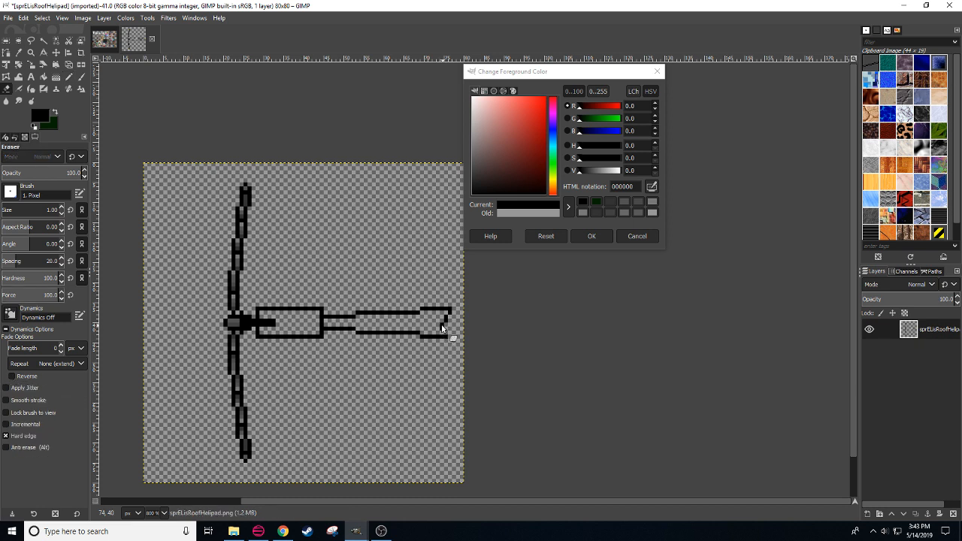
{"action": "key", "text": "n"}
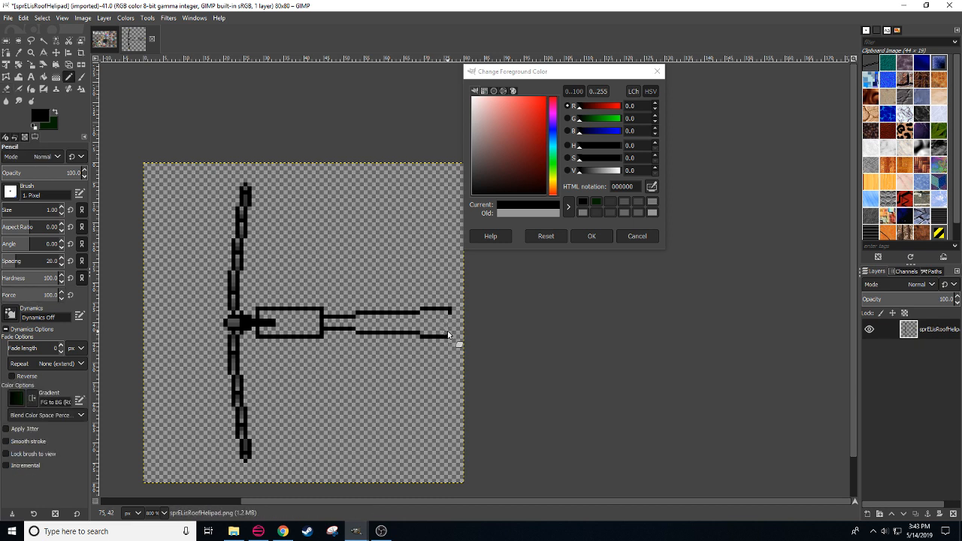
{"action": "key", "text": "shift"}
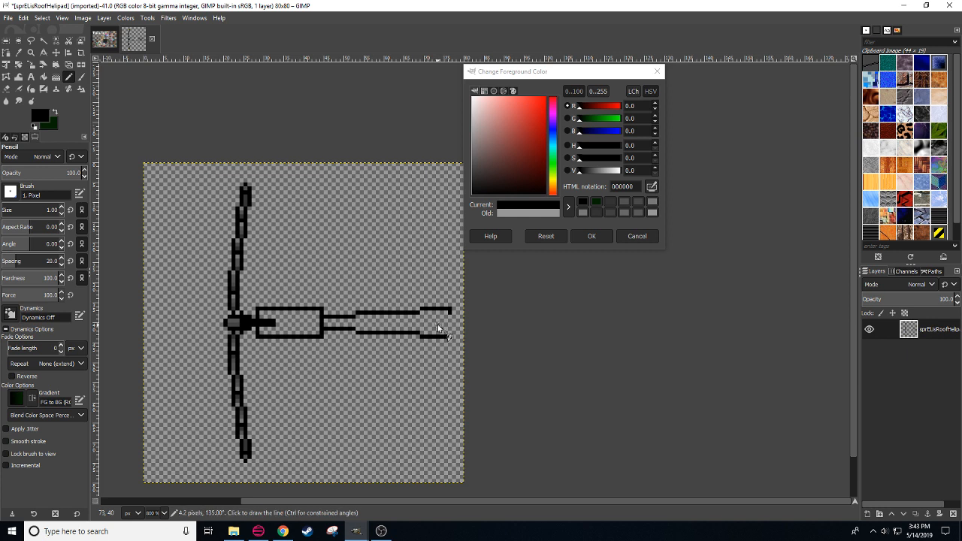
{"action": "left_click", "coordinate": [438, 326], "text": "shift"}
{"action": "left_click", "coordinate": [438, 321]}
{"action": "left_click", "coordinate": [450, 312], "text": "shift"}
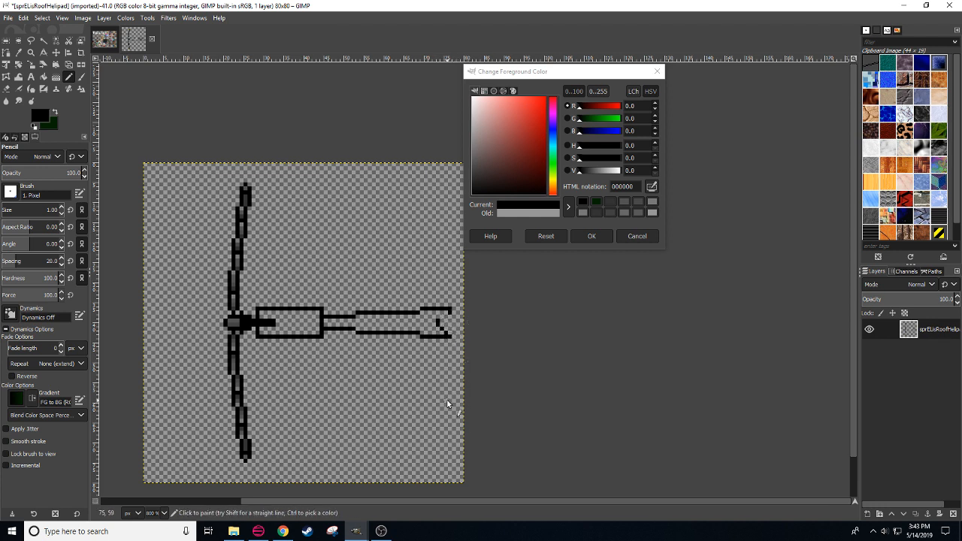
{"action": "key", "text": "ctrl+z"}
{"action": "key", "text": "ctrl+z"}
{"action": "key", "text": "ctrl+z"}
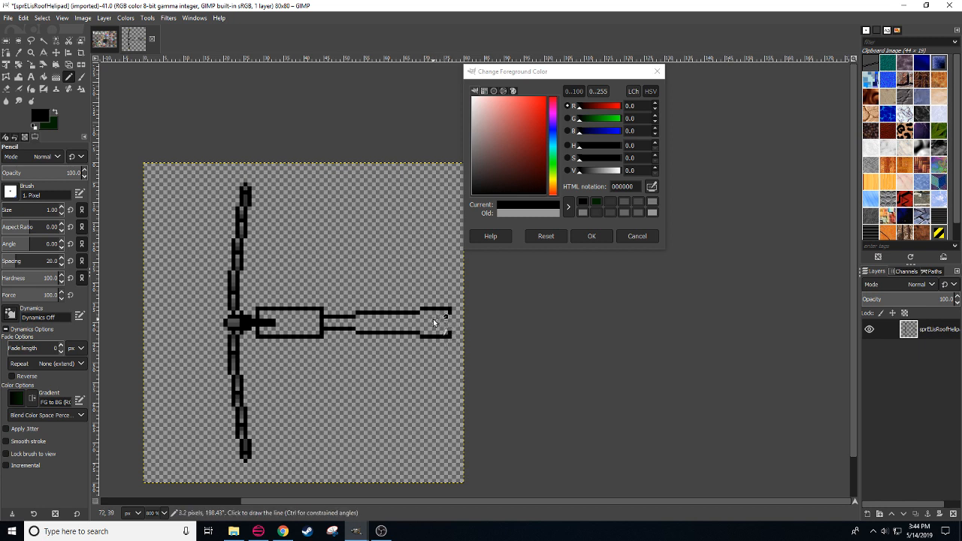
Step: Pencil in a black V-shaped notch that closes the open right end of the horizontal shaft's outline
{"action": "left_click", "coordinate": [434, 322], "text": "shift"}
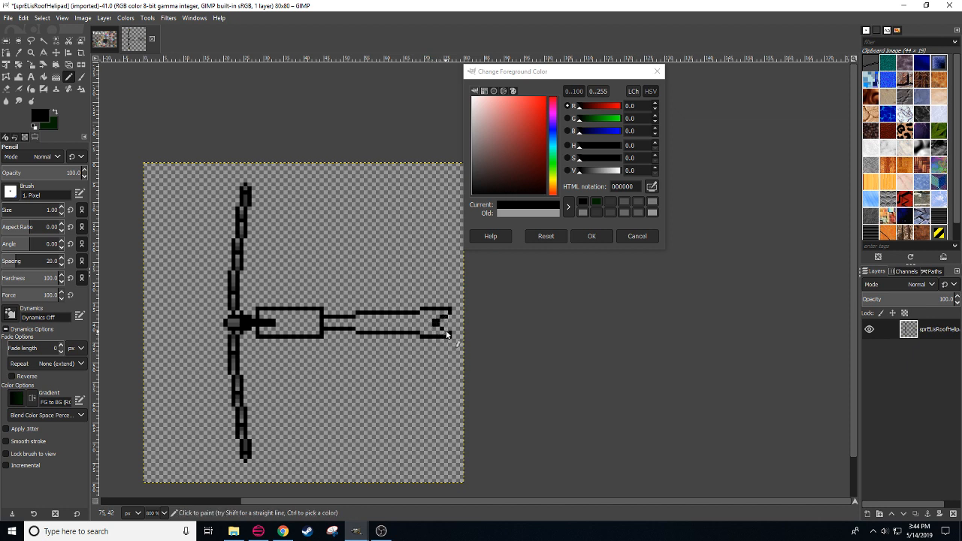
{"action": "key", "text": "ctrl+z"}
{"action": "left_click", "coordinate": [448, 329]}
{"action": "key", "text": "ctrl+z"}
{"action": "left_click", "coordinate": [444, 328]}
{"action": "left_click_drag", "start_coordinate": [428, 351], "coordinate": [444, 348]}
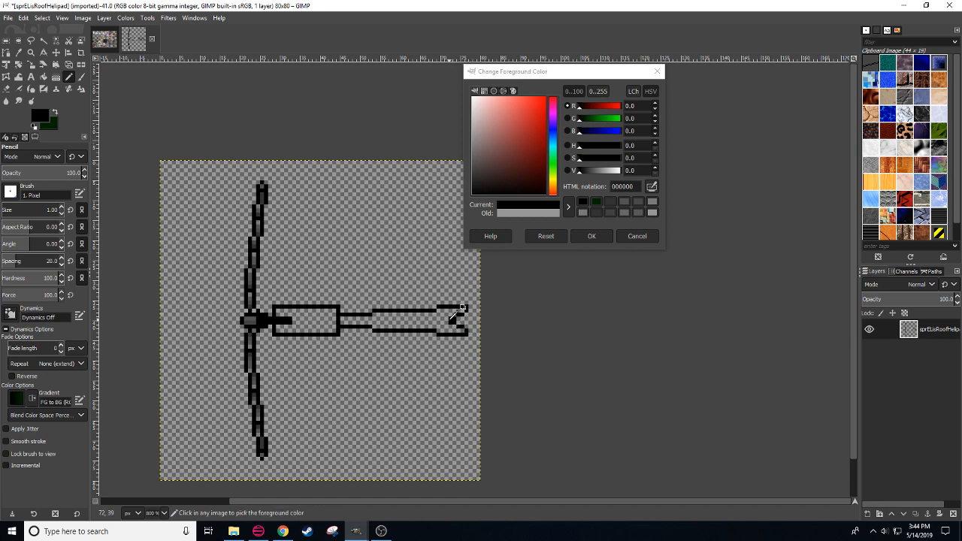
{"action": "left_click_drag", "start_coordinate": [465, 342], "coordinate": [425, 336]}
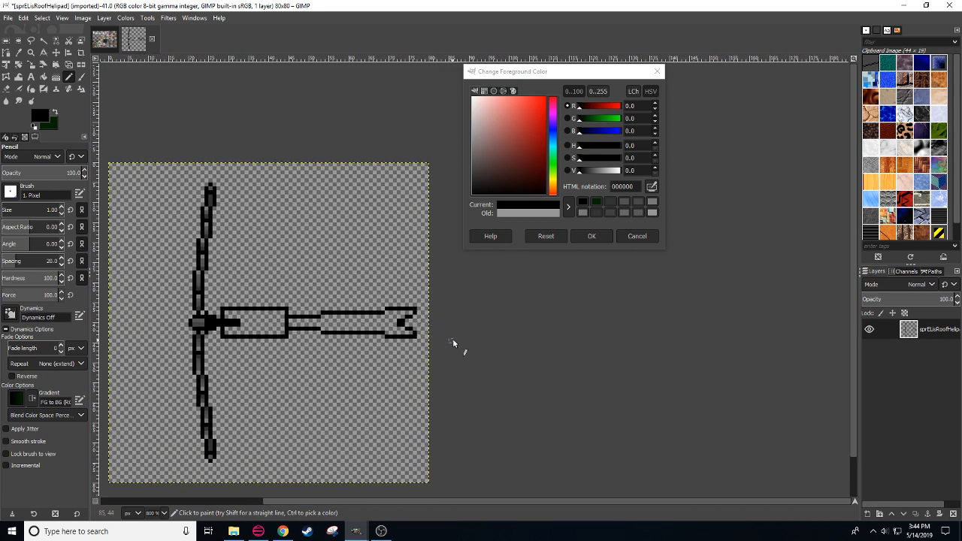
Step: Set the foreground color to light red d34d4d
{"action": "left_click_drag", "start_coordinate": [537, 126], "coordinate": [519, 113]}
{"action": "left_click_drag", "start_coordinate": [498, 297], "coordinate": [513, 251]}
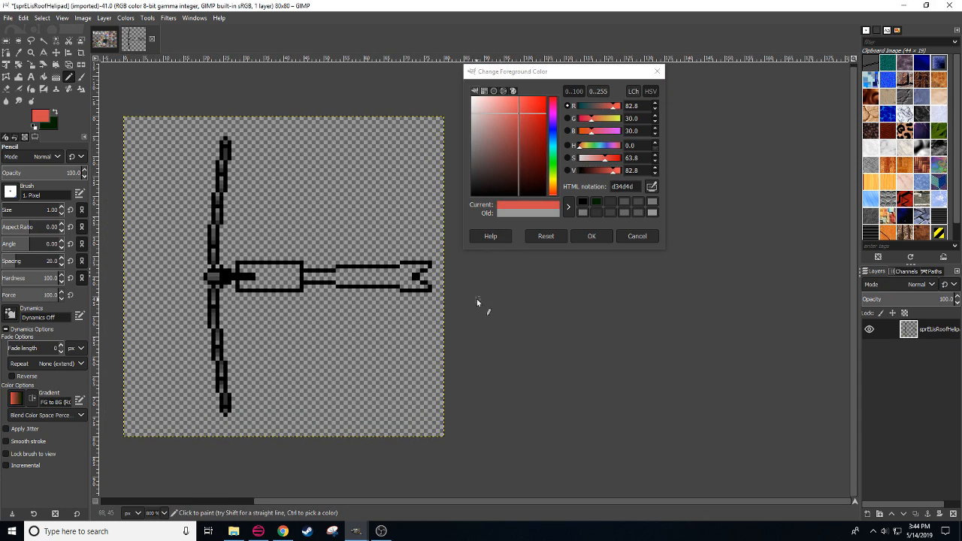
{"action": "left_click_drag", "start_coordinate": [510, 350], "coordinate": [529, 372]}
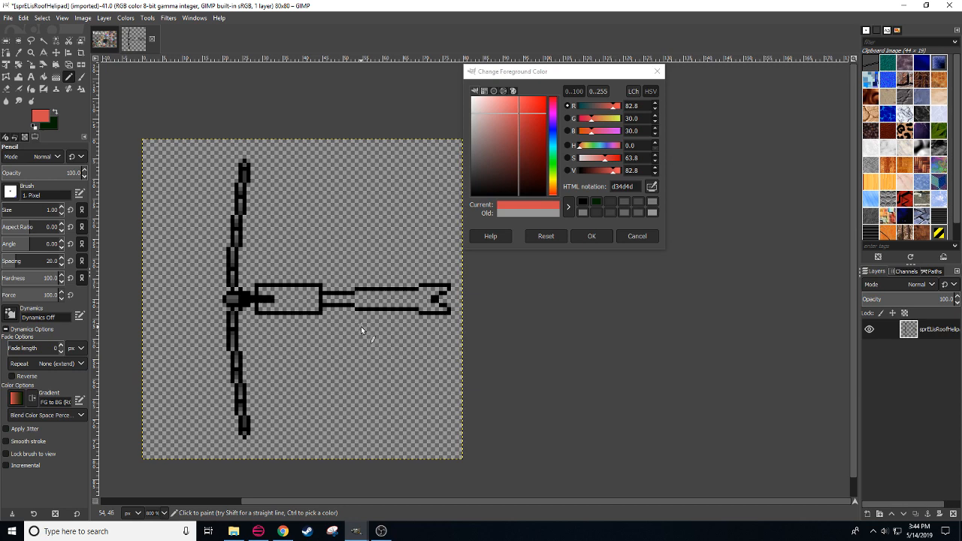
{"action": "scroll", "coordinate": [330, 322], "scroll_direction": "down", "scroll_amount": 1}
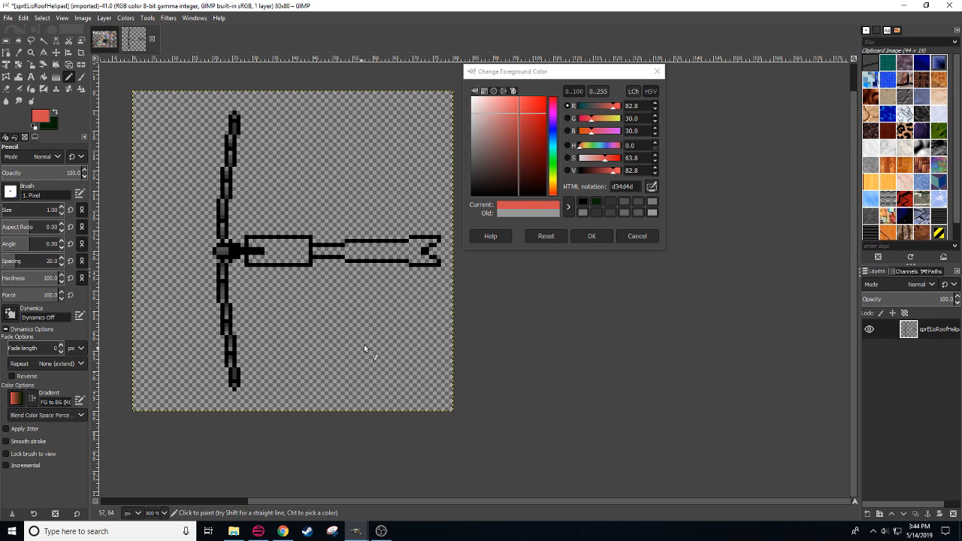
Step: Set the foreground color to dark red 800000 and pencil shading lines along the inside of the shaft's upper outline
{"action": "left_click_drag", "start_coordinate": [513, 185], "coordinate": [548, 146]}
{"action": "left_click_drag", "start_coordinate": [433, 242], "coordinate": [410, 240]}
{"action": "left_click", "coordinate": [312, 248]}
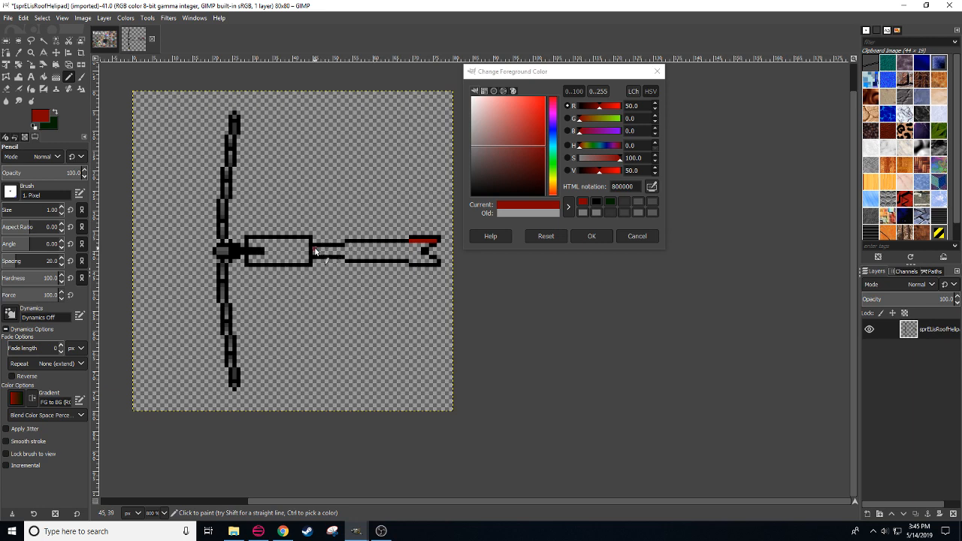
{"action": "left_click", "coordinate": [344, 248], "text": "shift"}
{"action": "left_click", "coordinate": [412, 243], "text": "shift"}
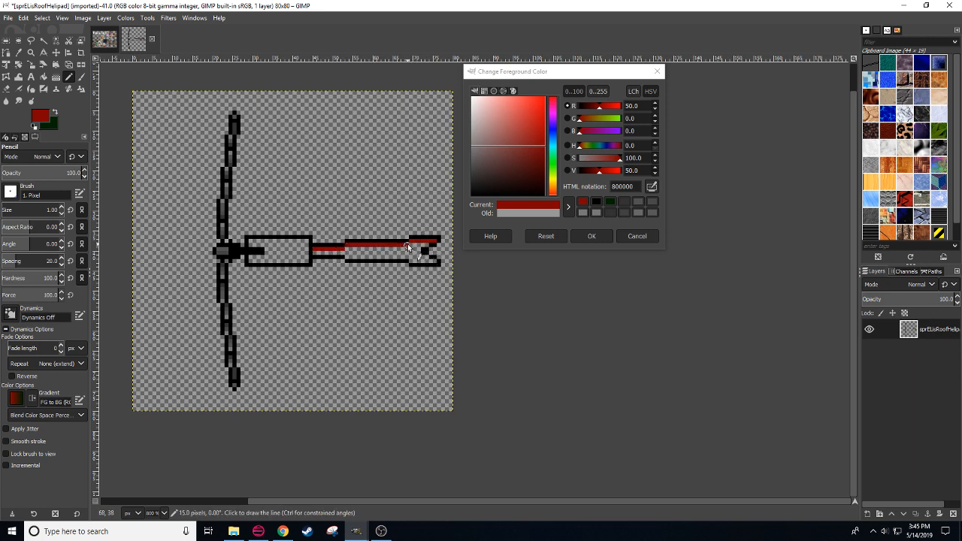
Step: Pencil matching dark red shading along the inside of the shaft's lower outline, through to the narrow neck beside the box
{"action": "left_click", "coordinate": [429, 262]}
{"action": "left_click_drag", "start_coordinate": [432, 262], "coordinate": [434, 261]}
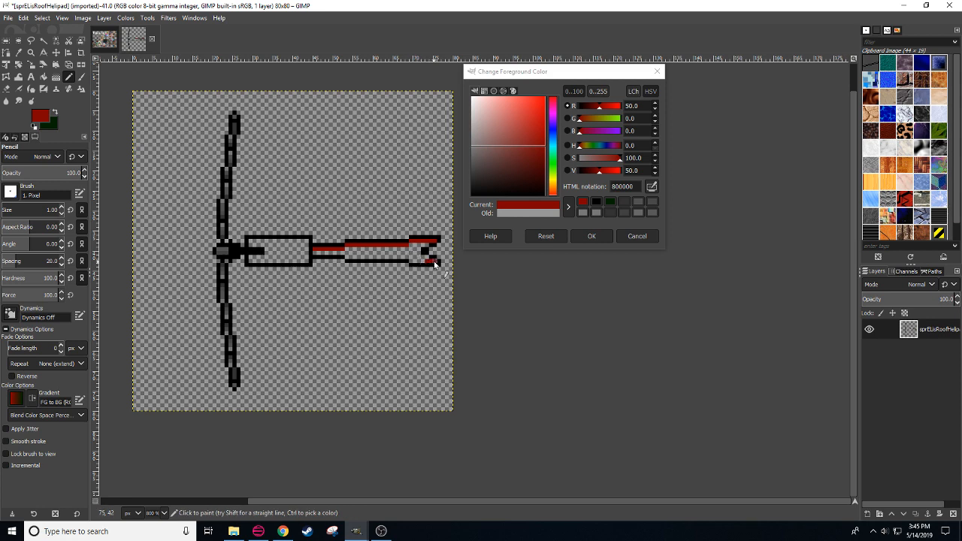
{"action": "left_click", "coordinate": [410, 261], "text": "shift"}
{"action": "left_click", "coordinate": [409, 258]}
{"action": "left_click", "coordinate": [344, 257], "text": "shift"}
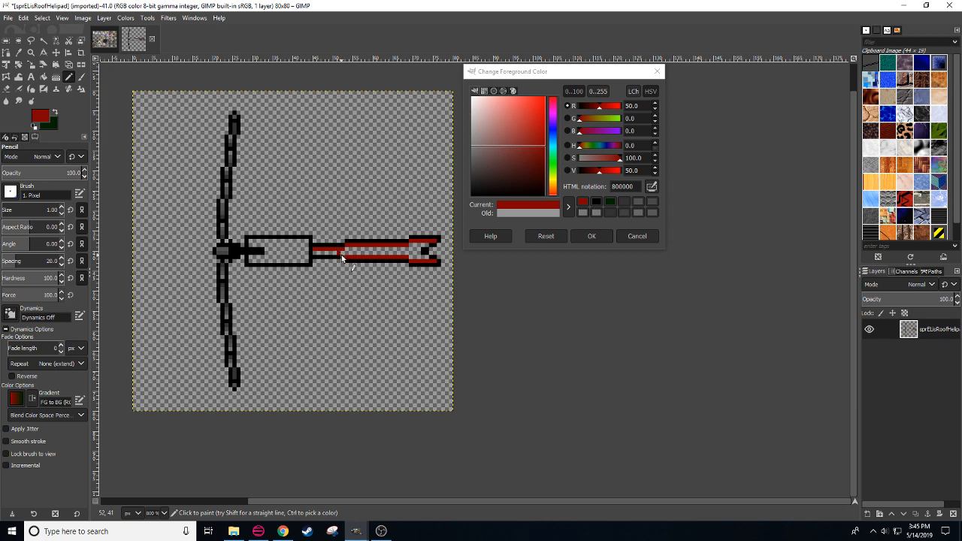
{"action": "left_click", "coordinate": [319, 257], "text": "shift"}
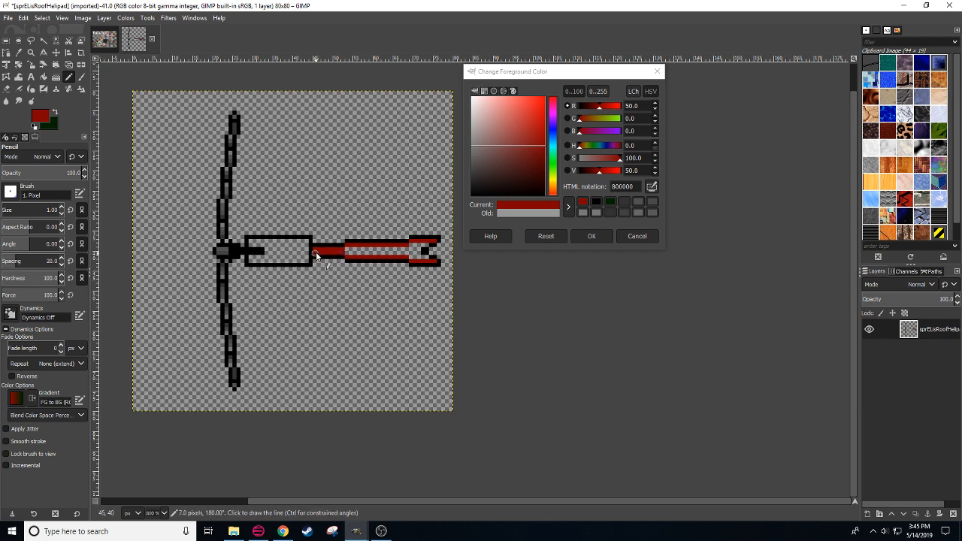
Step: Brighten the picked dark red to a70000 and bucket-fill the shaft's empty interior with it
{"action": "left_click_drag", "start_coordinate": [537, 153], "coordinate": [540, 116]}
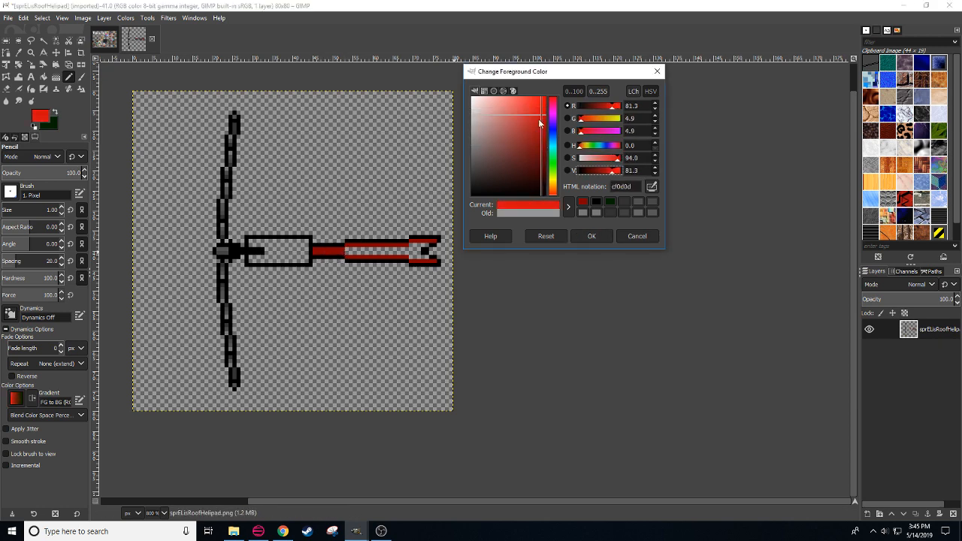
{"action": "left_click", "coordinate": [340, 250], "text": "ctrl"}
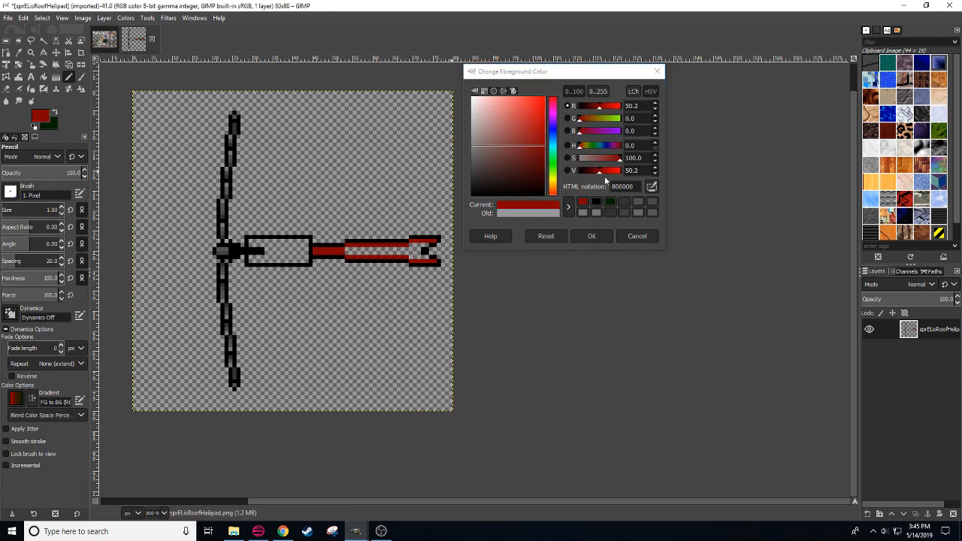
{"action": "left_click_drag", "start_coordinate": [600, 173], "coordinate": [605, 172]}
{"action": "left_click", "coordinate": [42, 76]}
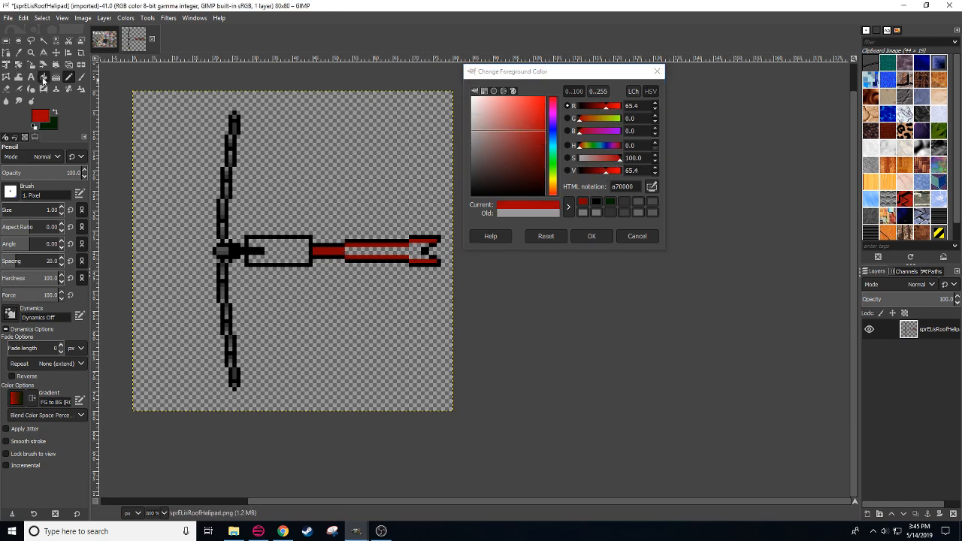
{"action": "left_click", "coordinate": [368, 254]}
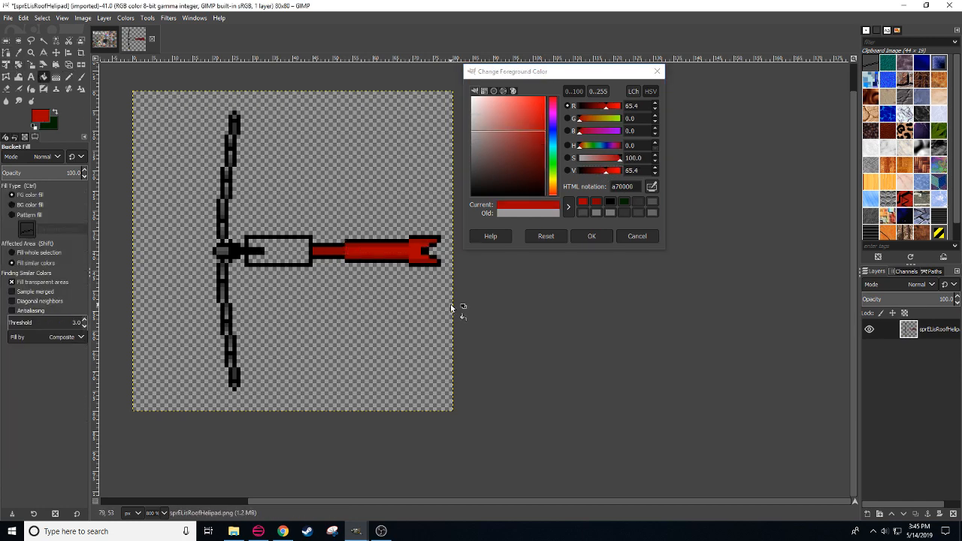
Step: Set the foreground color to cd2121 and bucket-fill the shaft's interior with this brighter red
{"action": "key", "text": "n"}
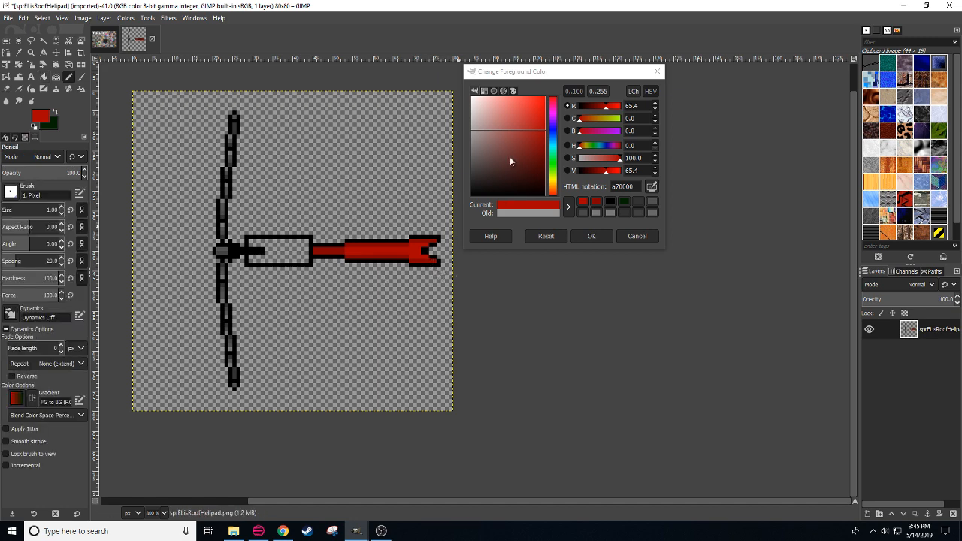
{"action": "left_click_drag", "start_coordinate": [608, 175], "coordinate": [613, 162]}
{"action": "left_click", "coordinate": [353, 168]}
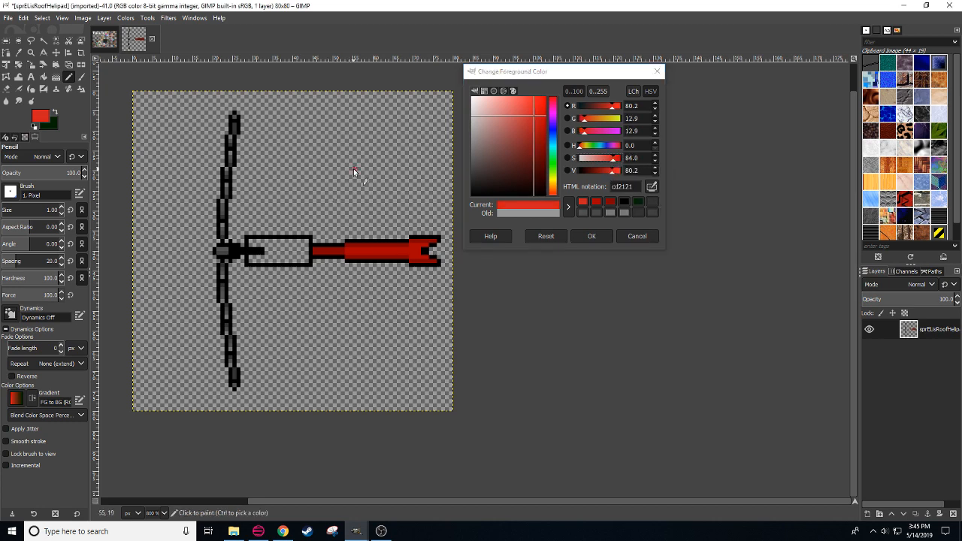
{"action": "key", "text": "ctrl+z"}
{"action": "key", "text": "shift+b"}
{"action": "left_click", "coordinate": [395, 254]}
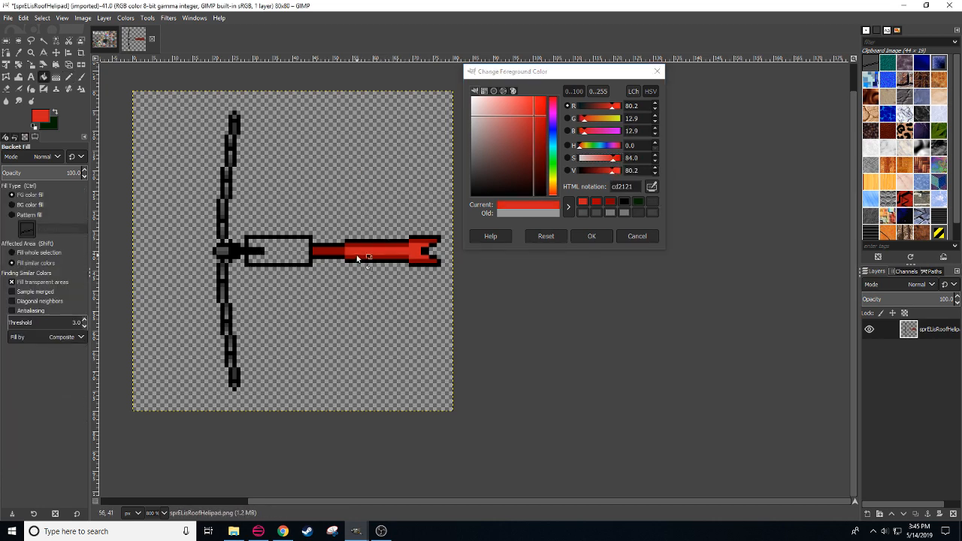
Step: Select the shaft's dark red shading by color, fill it with muted red 8e2c2c, and select the whole canvas
{"action": "key", "text": "n"}
{"action": "key", "text": "u"}
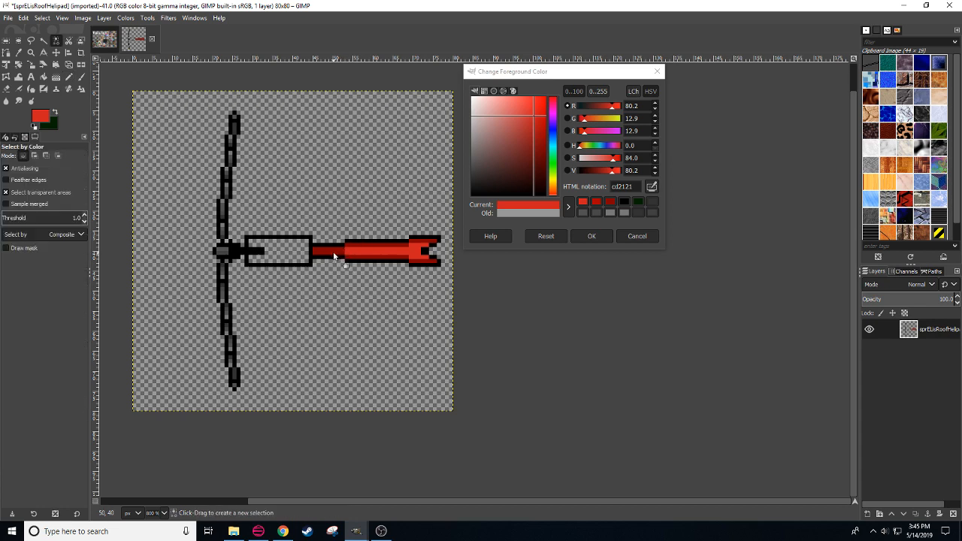
{"action": "left_click", "coordinate": [344, 254]}
{"action": "key", "text": "n"}
{"action": "mouse_move", "coordinate": [613, 171]}
{"action": "left_mouse_down"}
{"action": "mouse_move", "coordinate": [602, 174]}
{"action": "mouse_move", "coordinate": [607, 159]}
{"action": "left_mouse_up"}
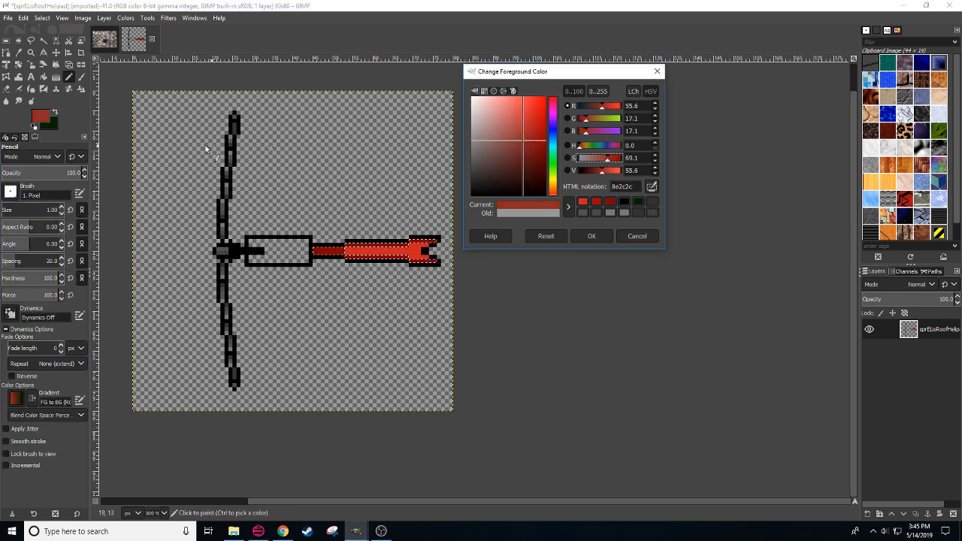
{"action": "key", "text": "shift+b"}
{"action": "left_click", "coordinate": [338, 254], "text": "shift"}
{"action": "key", "text": "ctrl+a"}
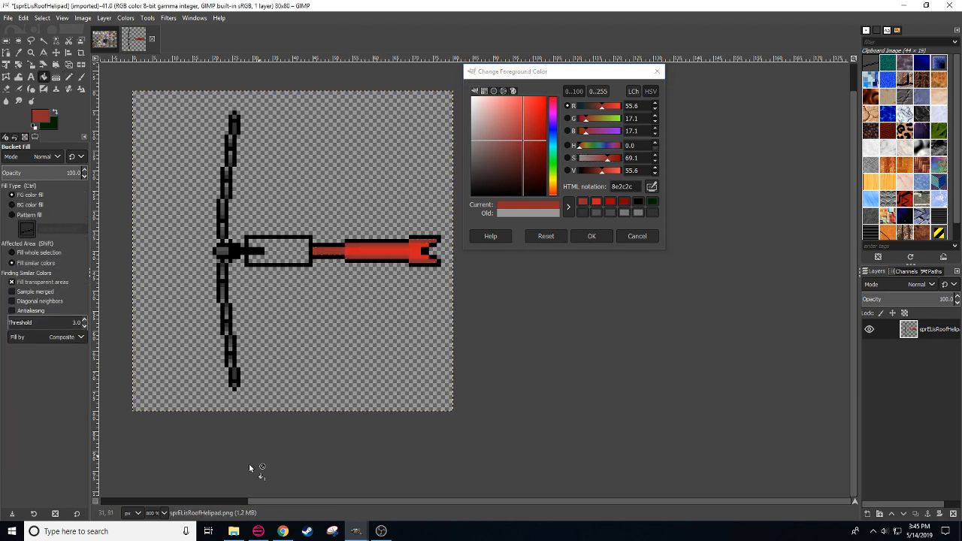
Step: Lighten the foreground color to c03b3b and refill the shaft's interior with it, undoing any fill of the transparent background
{"action": "left_click", "coordinate": [606, 176]}
{"action": "left_click_drag", "start_coordinate": [605, 176], "coordinate": [611, 174]}
{"action": "left_click", "coordinate": [386, 193]}
{"action": "key", "text": "ctrl+z"}
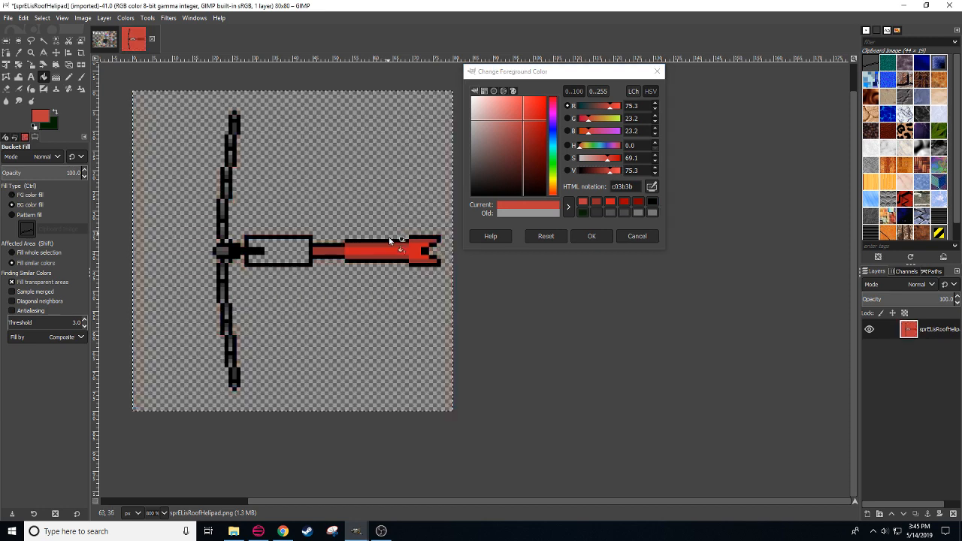
{"action": "left_click", "coordinate": [398, 253]}
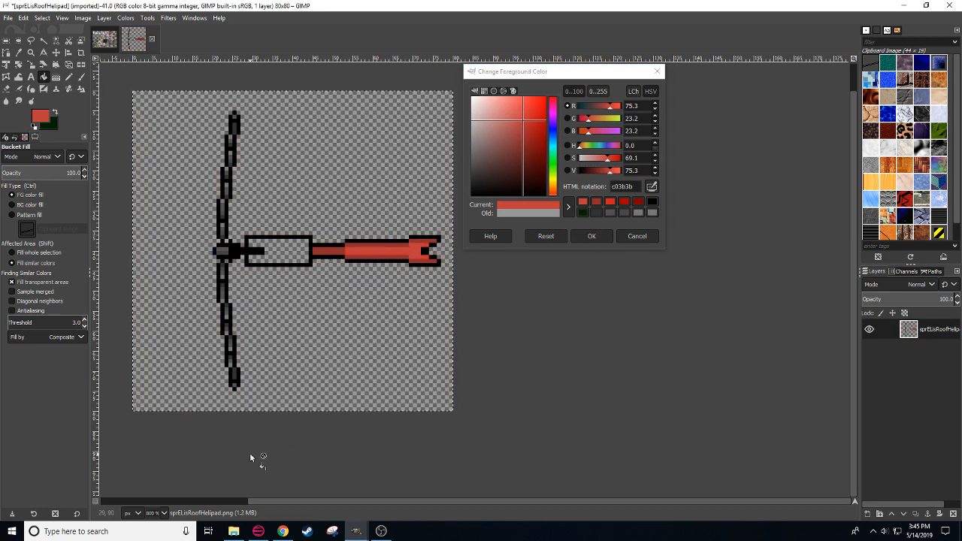
Step: Darken the shading red to 742424 and pencil a darker shadow on the narrow neck where it meets the box
{"action": "key", "text": "n"}
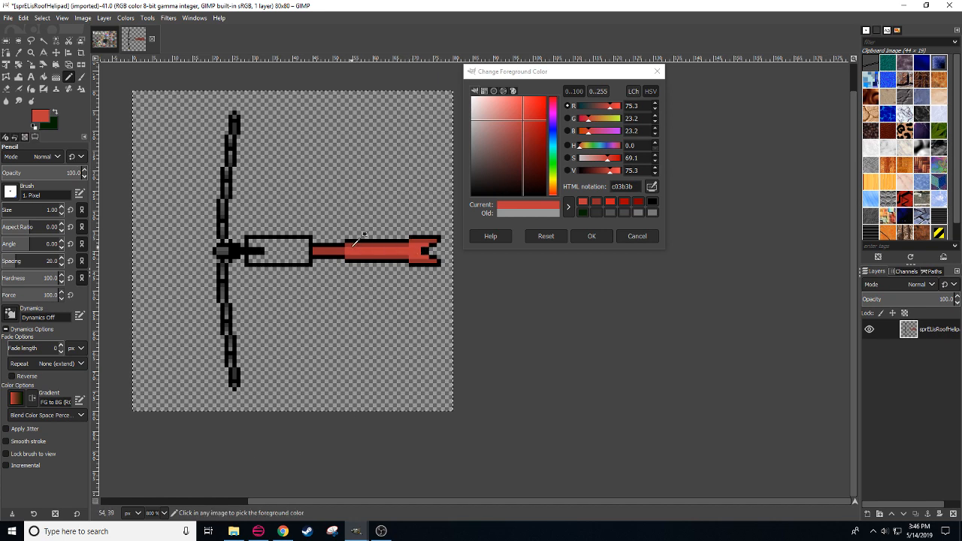
{"action": "left_click", "coordinate": [601, 170]}
{"action": "left_click_drag", "start_coordinate": [601, 171], "coordinate": [597, 172]}
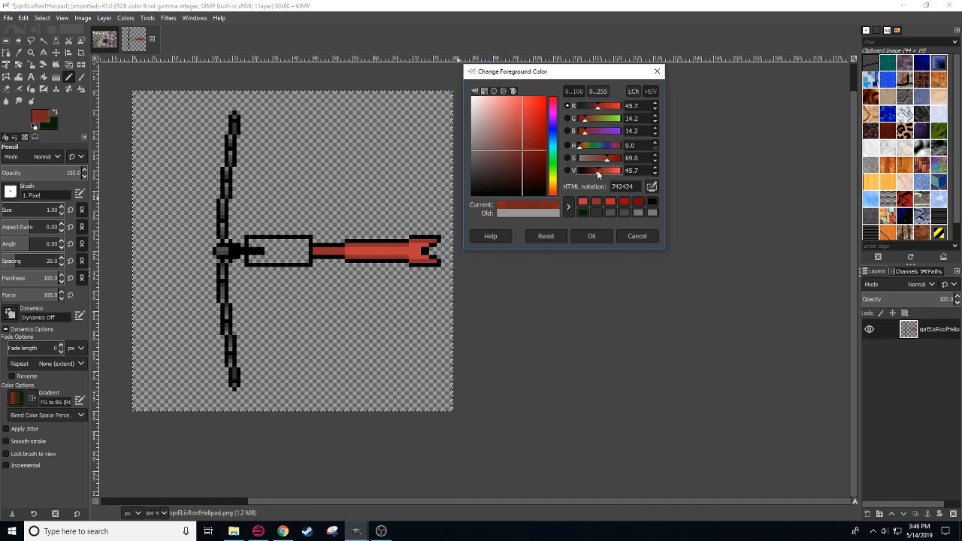
{"action": "left_click", "coordinate": [315, 251]}
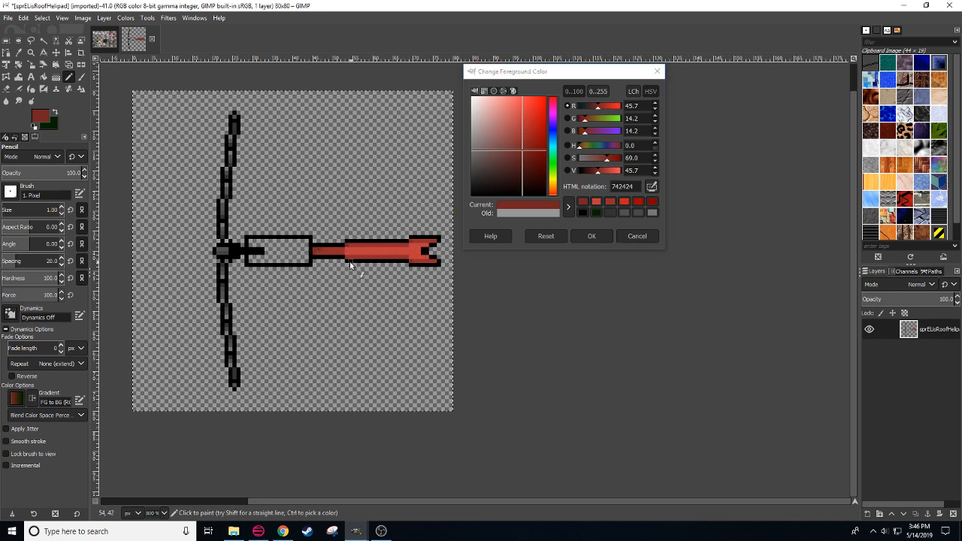
Step: Pencil a d64242 highlight along the middle of the shaft and shade around the end notch with the picked 8e2c2c red
{"action": "left_click_drag", "start_coordinate": [598, 170], "coordinate": [615, 173]}
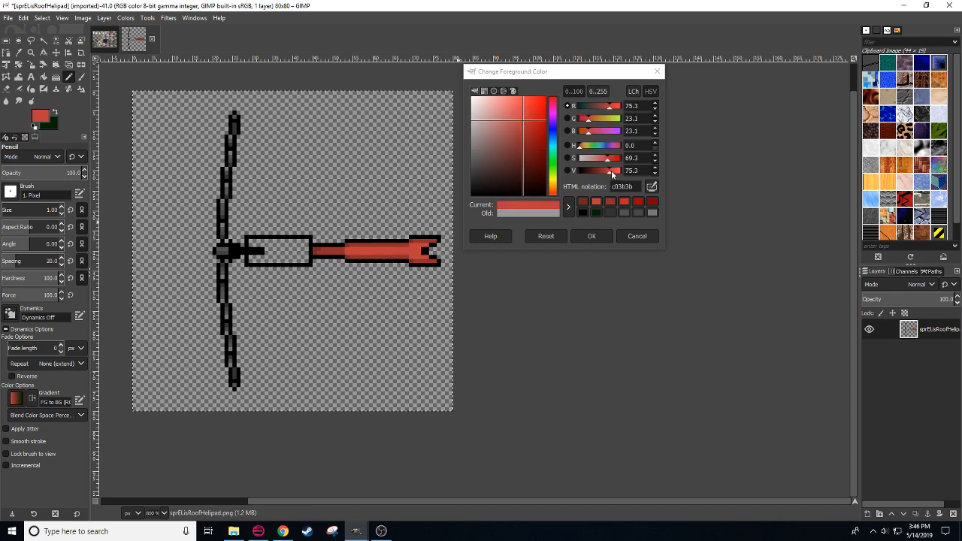
{"action": "left_click", "coordinate": [348, 252]}
{"action": "left_click", "coordinate": [416, 253], "text": "shift"}
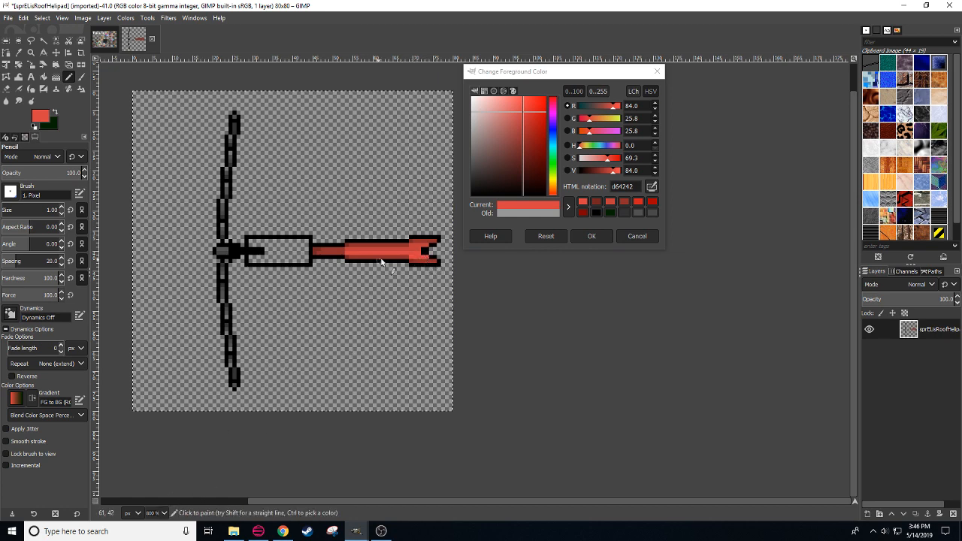
{"action": "left_click", "coordinate": [431, 245], "text": "ctrl"}
{"action": "left_click_drag", "start_coordinate": [431, 245], "coordinate": [420, 259]}
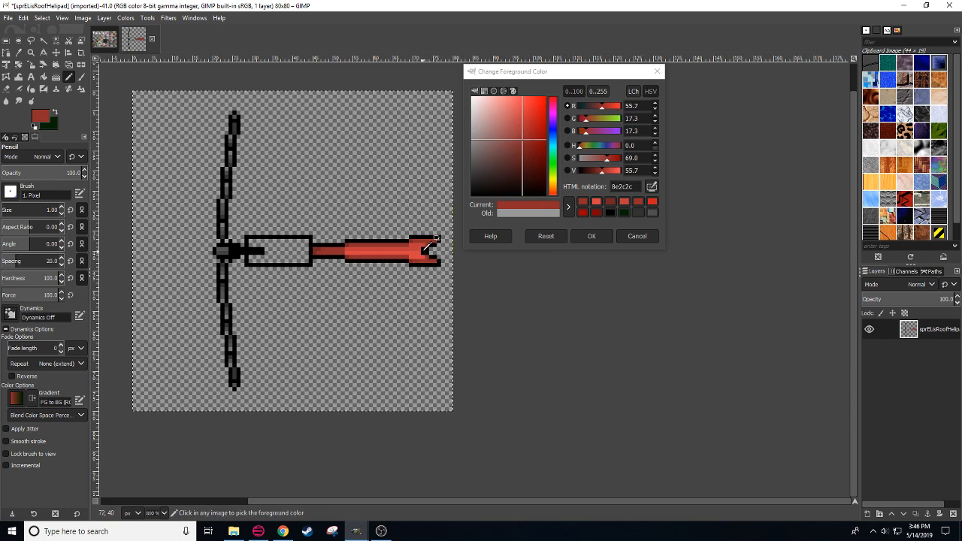
Step: Remove the black stub inside the box, pick grey 525252 from the sprite, and bucket-fill the box with it
{"action": "scroll", "coordinate": [360, 421], "scroll_direction": "right", "scroll_amount": 3}
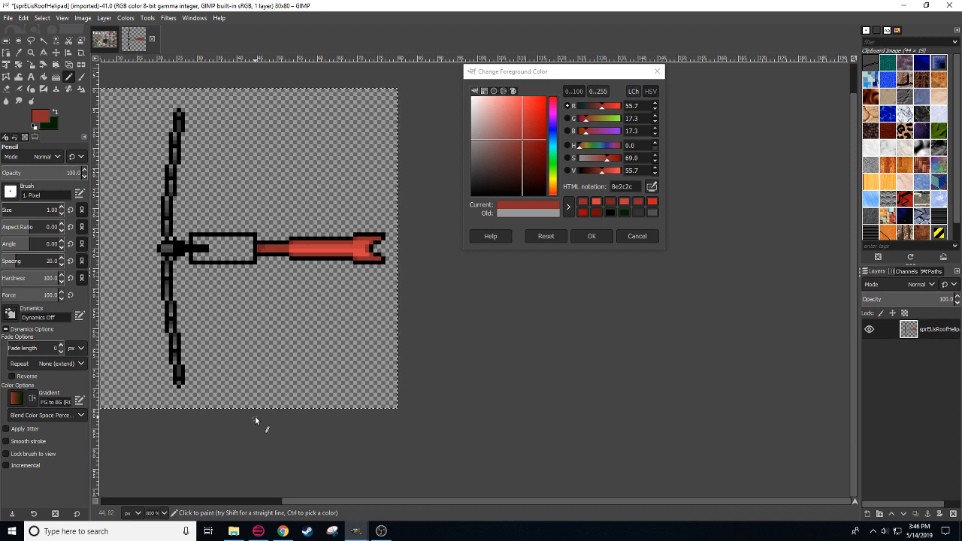
{"action": "key", "text": "ctrl+z"}
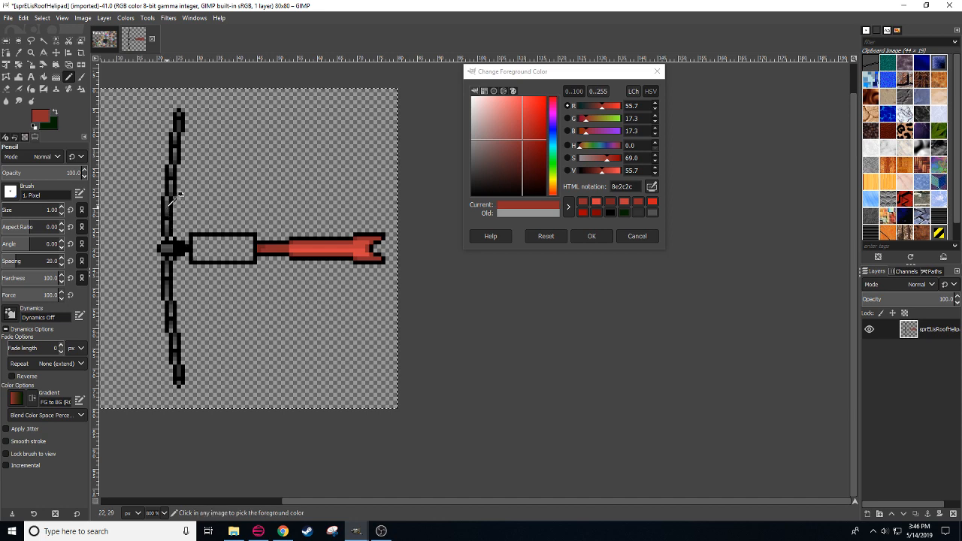
{"action": "left_click", "coordinate": [258, 293], "text": "ctrl"}
{"action": "key", "text": "shift+b"}
{"action": "left_click", "coordinate": [237, 252]}
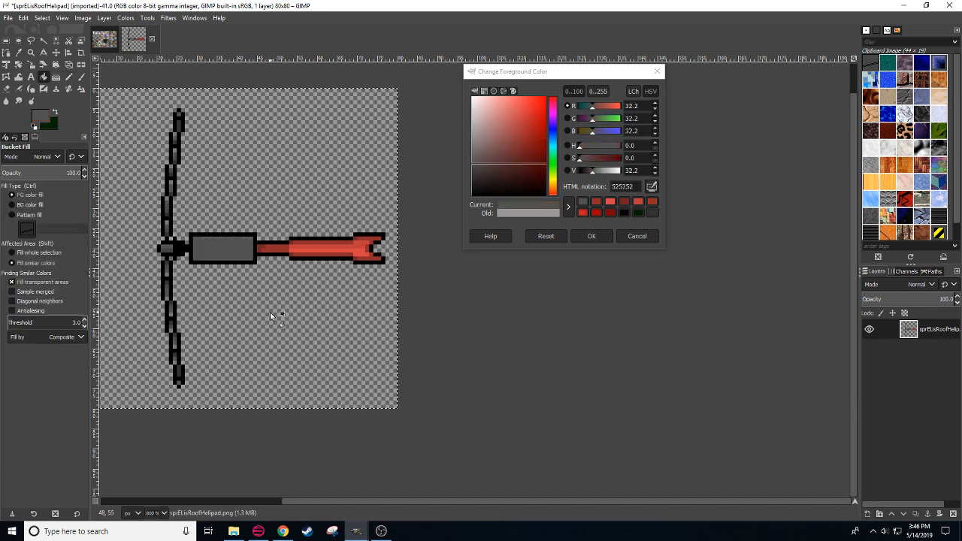
Step: Pick black 000000 from the grey box's outline and pencil the top edge and upper right side of a rectangle behind the shaft
{"action": "key", "text": "n"}
{"action": "mouse_move", "coordinate": [290, 329]}
{"action": "left_mouse_down"}
{"action": "mouse_move", "coordinate": [380, 362]}
{"action": "mouse_move", "coordinate": [320, 383]}
{"action": "left_mouse_up"}
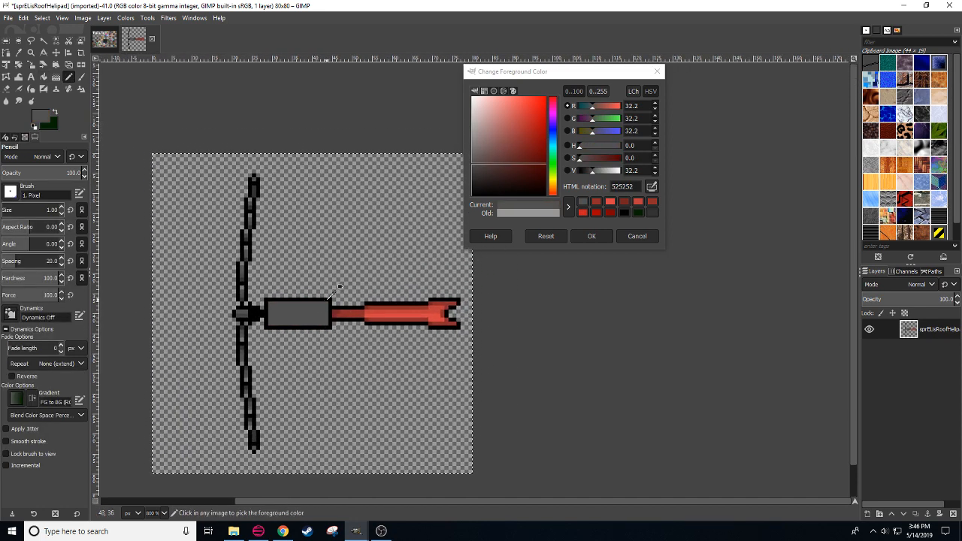
{"action": "left_click", "coordinate": [331, 298]}
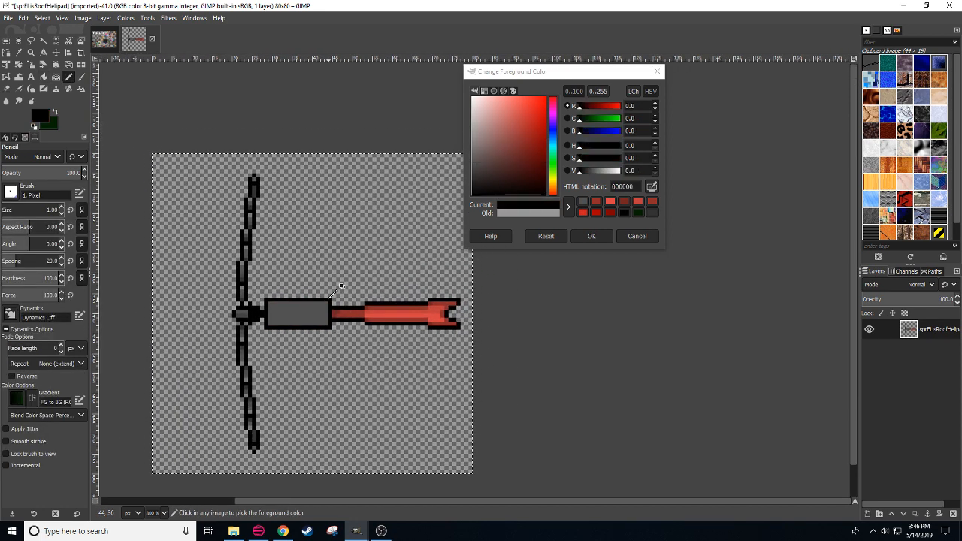
{"action": "left_click", "coordinate": [269, 239]}
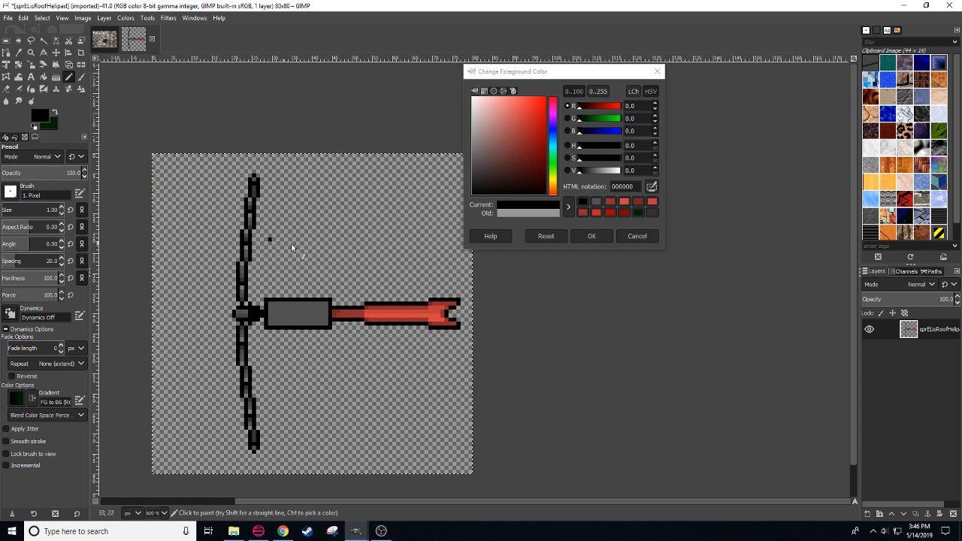
{"action": "left_click", "coordinate": [379, 239], "text": "shift"}
{"action": "left_click", "coordinate": [378, 301], "text": "shift"}
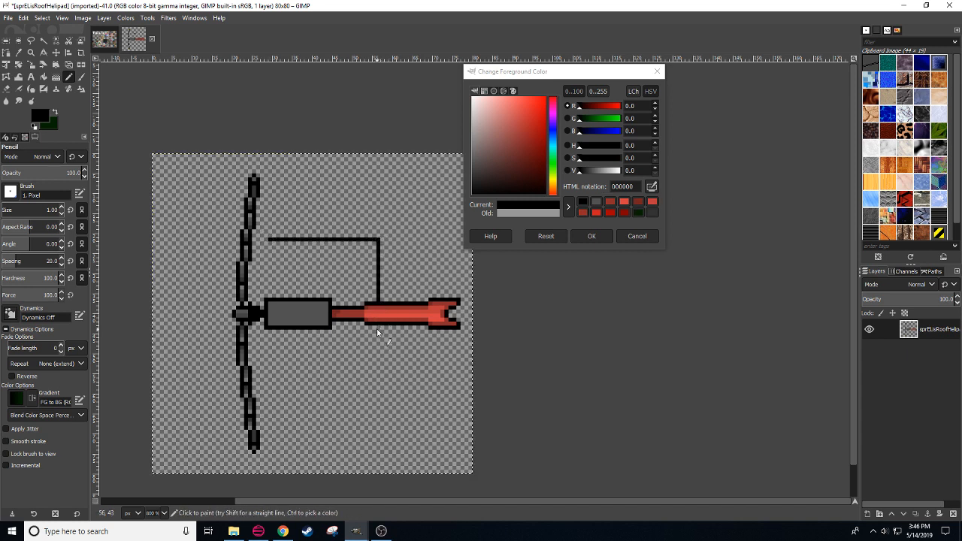
Step: Complete the black rectangle outline with straight pencil lines below the shaft, along the lower edge and up the rotor-facing side
{"action": "left_click", "coordinate": [378, 327]}
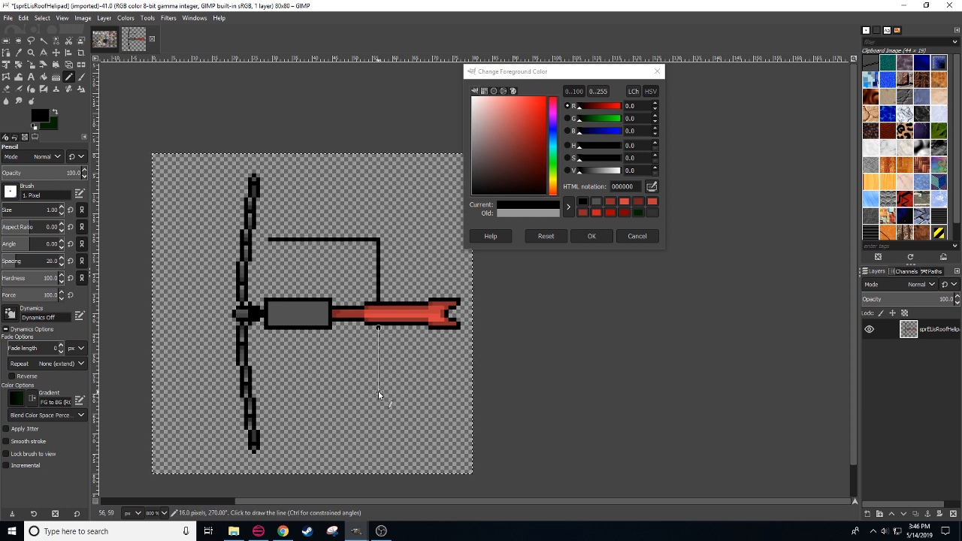
{"action": "left_click", "coordinate": [377, 383], "text": "shift"}
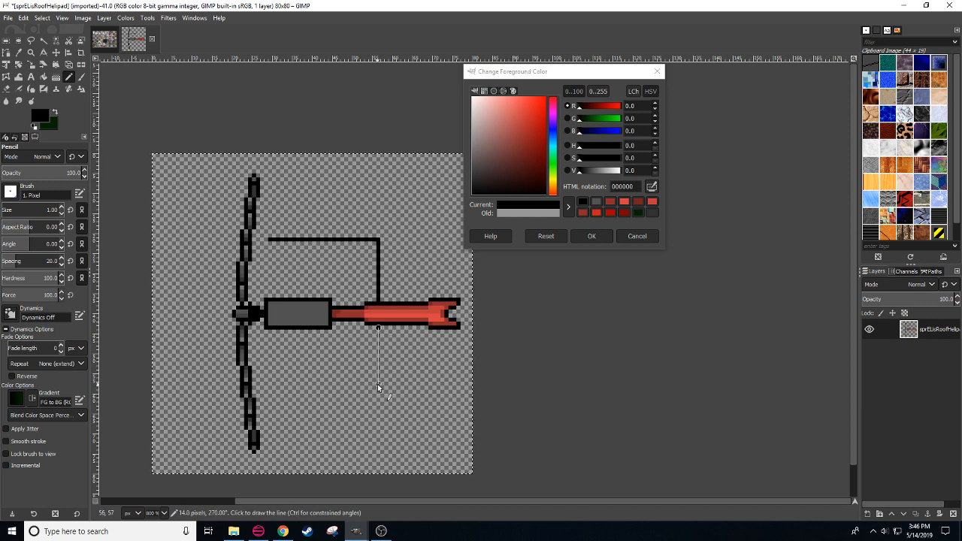
{"action": "left_click", "coordinate": [270, 384], "text": "shift"}
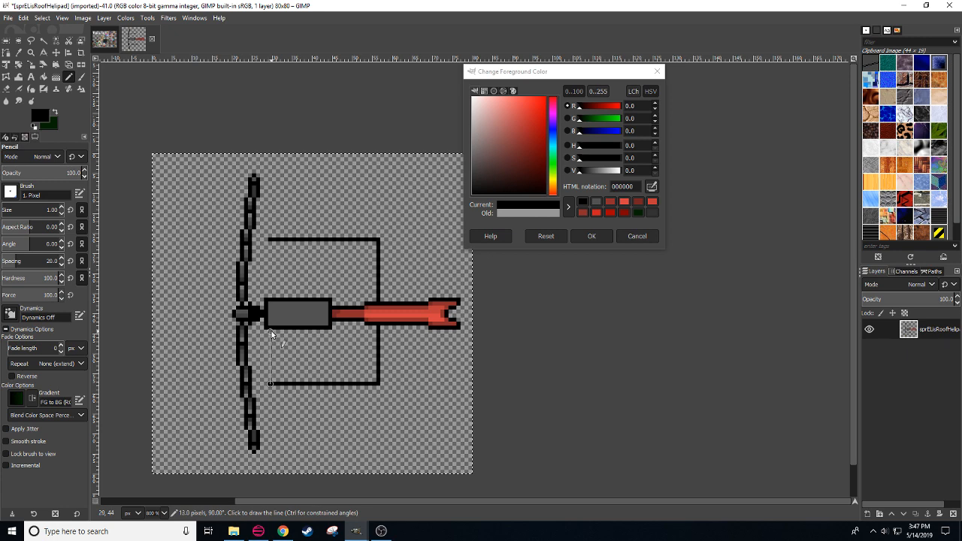
{"action": "left_click", "coordinate": [270, 239], "text": "shift"}
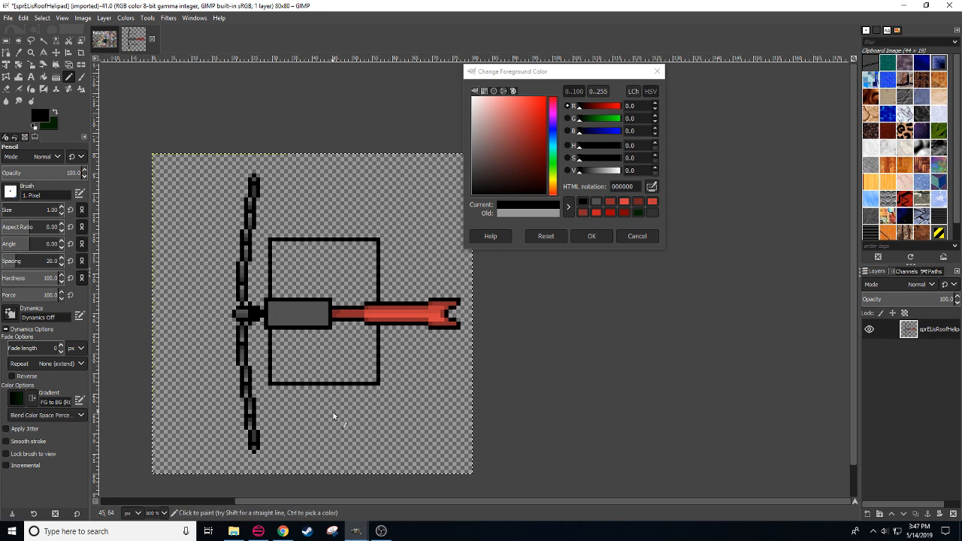
Step: Compare the rectangle's upper and lower halves using a 28×15 px rectangular selection
{"action": "left_click_drag", "start_coordinate": [334, 419], "coordinate": [321, 331]}
{"action": "key", "text": "r"}
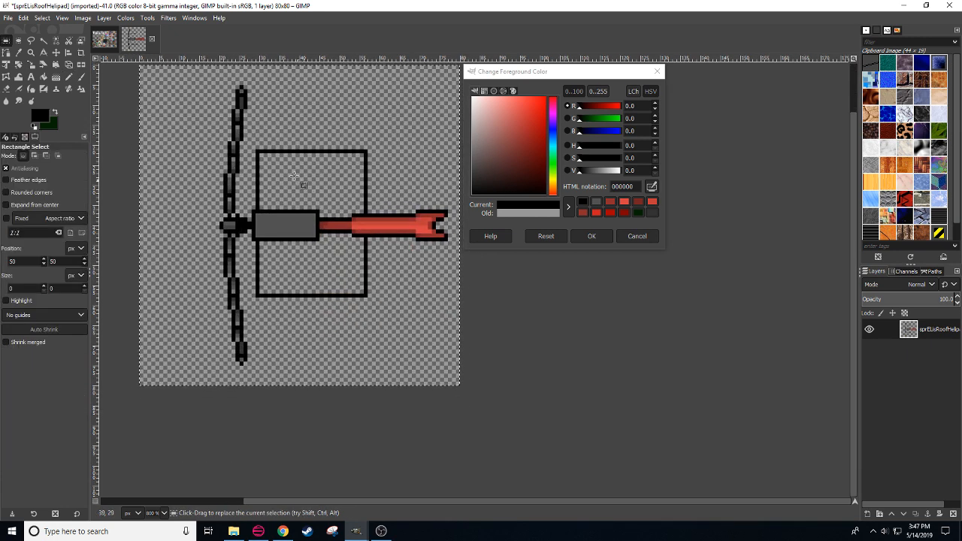
{"action": "mouse_move", "coordinate": [256, 150]}
{"action": "left_mouse_down"}
{"action": "mouse_move", "coordinate": [376, 306]}
{"action": "mouse_move", "coordinate": [375, 220]}
{"action": "mouse_move", "coordinate": [366, 211]}
{"action": "left_mouse_up"}
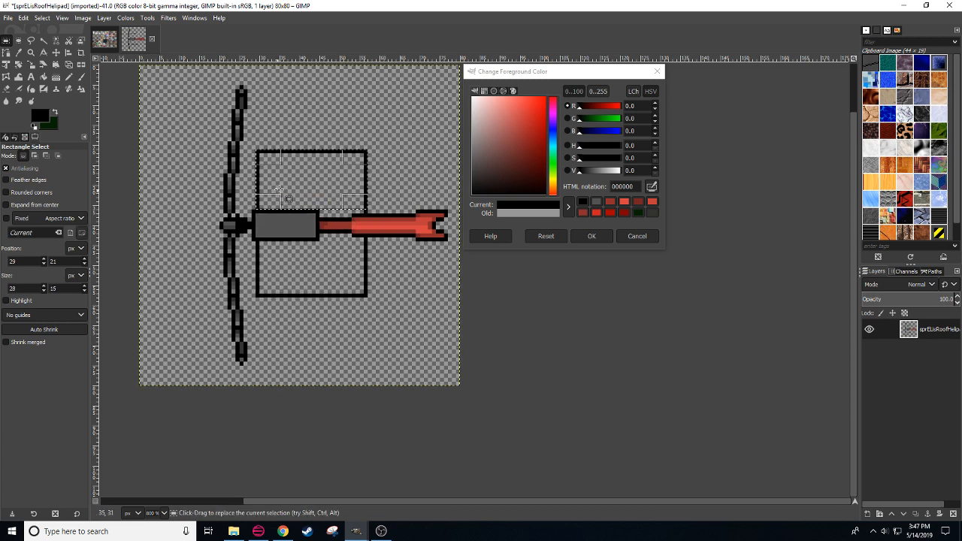
{"action": "left_click_drag", "start_coordinate": [281, 188], "coordinate": [292, 269]}
{"action": "left_click", "coordinate": [327, 340]}
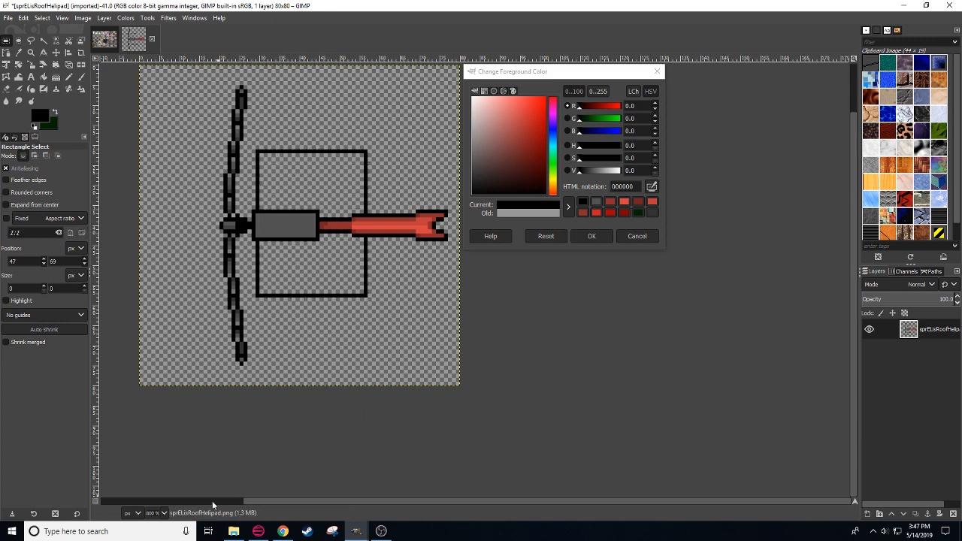
{"action": "scroll", "coordinate": [158, 516], "scroll_direction": "down", "scroll_amount": 2}
{"action": "scroll", "coordinate": [159, 516], "scroll_direction": "up", "scroll_amount": 2}
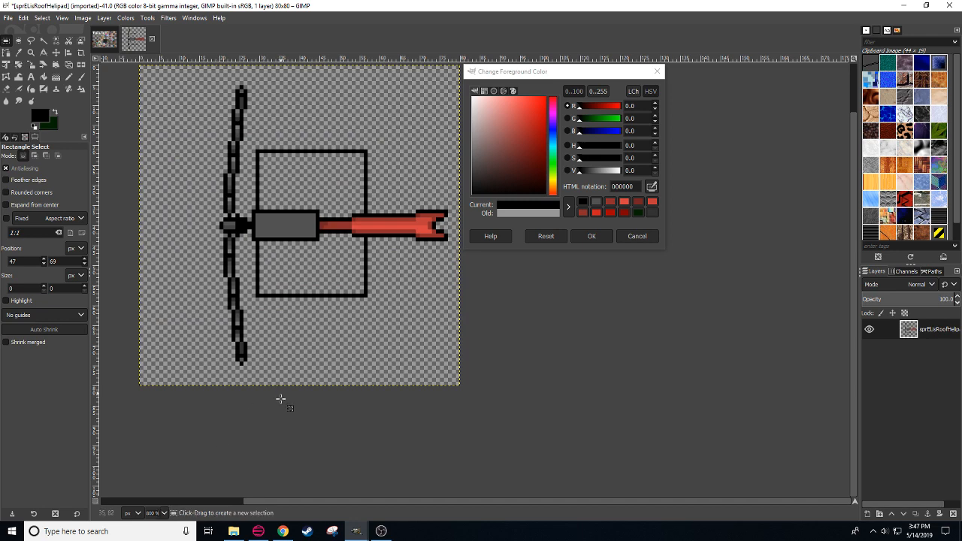
Step: Pencil two parallel black diagonal lines from the rectangle's upper right corner to the canvas's upper right corner
{"action": "left_click_drag", "start_coordinate": [281, 399], "coordinate": [291, 461]}
{"action": "key", "text": "n"}
{"action": "scroll", "coordinate": [368, 278], "scroll_direction": "up", "scroll_amount": 1}
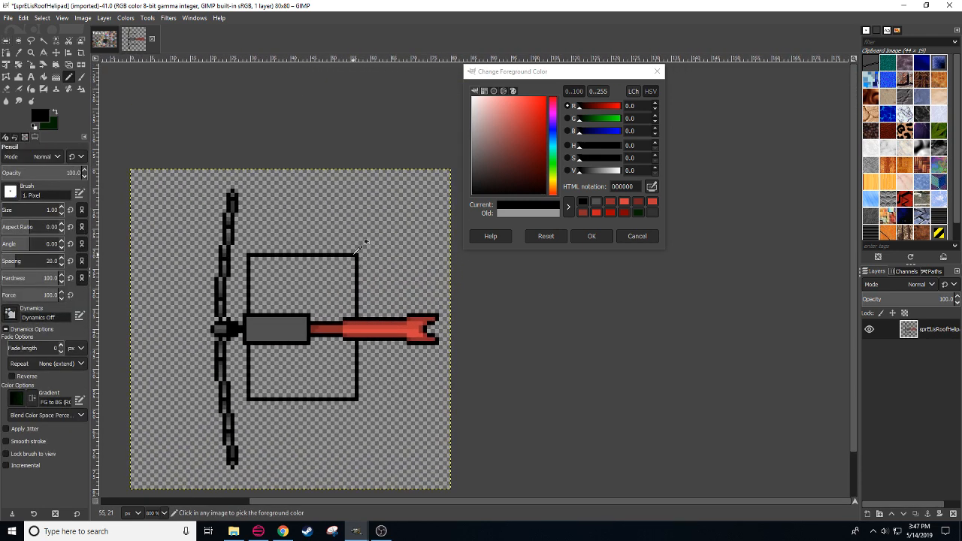
{"action": "left_click", "coordinate": [442, 172], "text": "shift"}
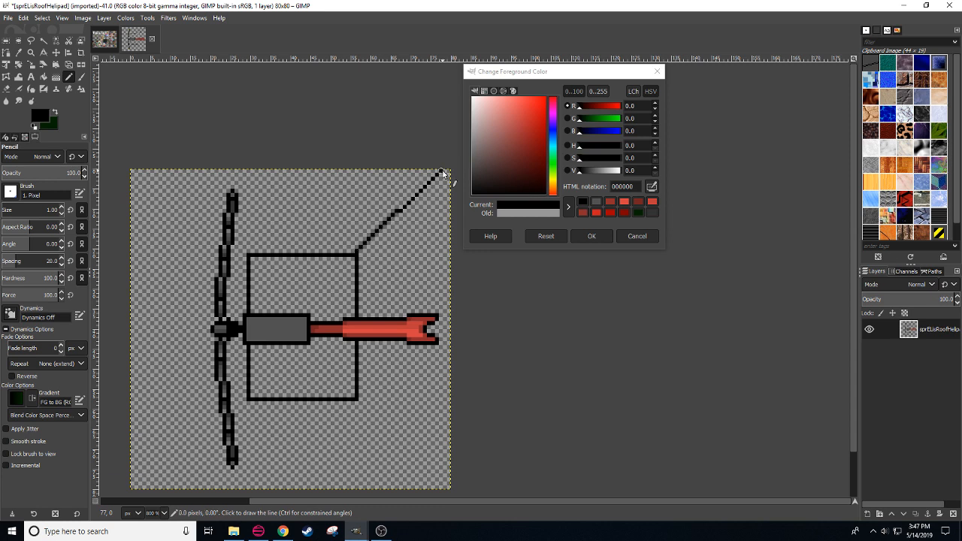
{"action": "left_click", "coordinate": [361, 255]}
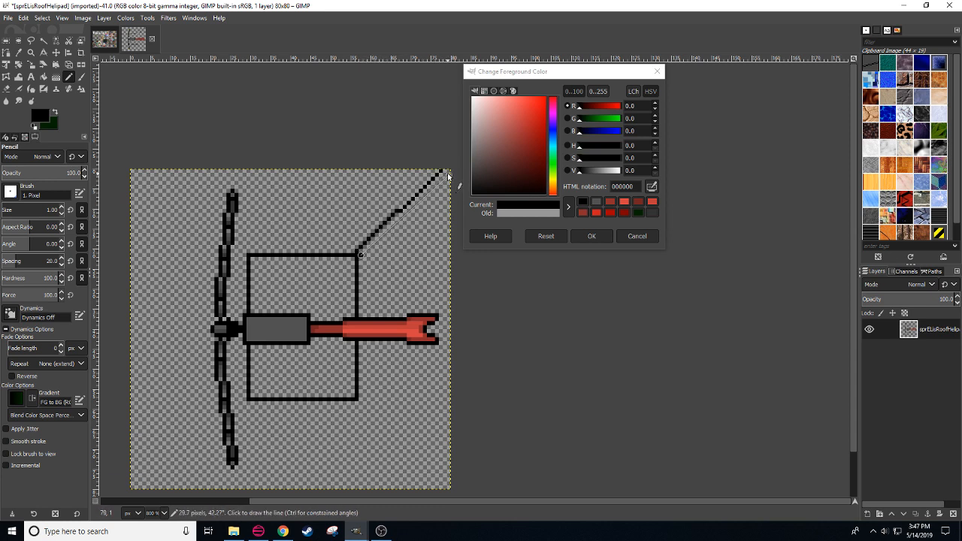
{"action": "left_click", "coordinate": [448, 175]}
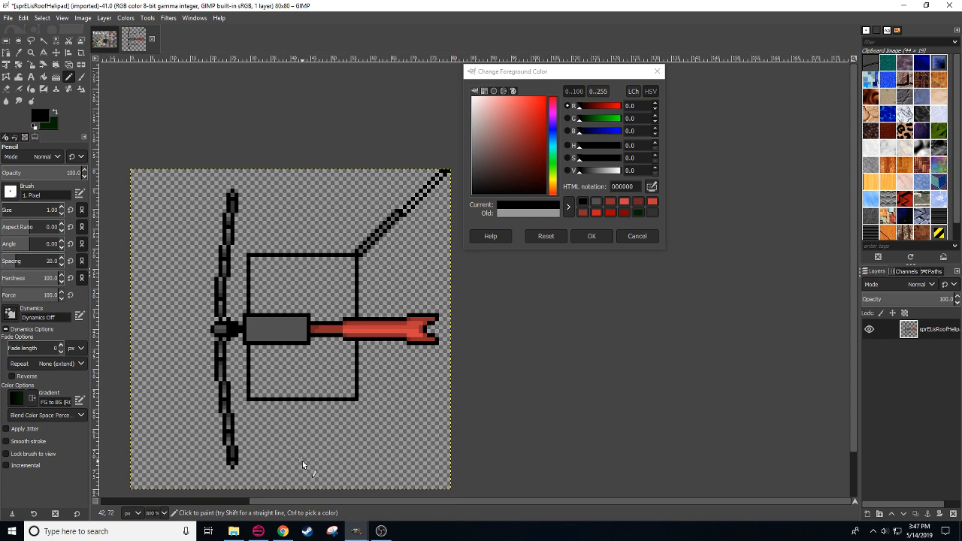
Step: Switch to Chrome and read the track list in the description of the YouTube album video
{"action": "left_click", "coordinate": [283, 530]}
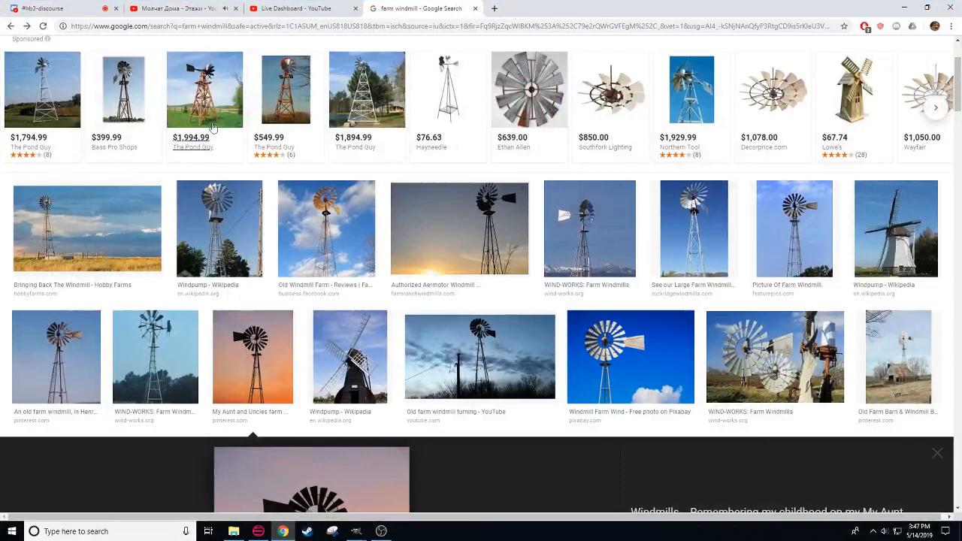
{"action": "left_click", "coordinate": [178, 8]}
{"action": "scroll", "coordinate": [316, 281], "scroll_direction": "down", "scroll_amount": 1}
{"action": "scroll", "coordinate": [127, 149], "scroll_direction": "down", "scroll_amount": 5}
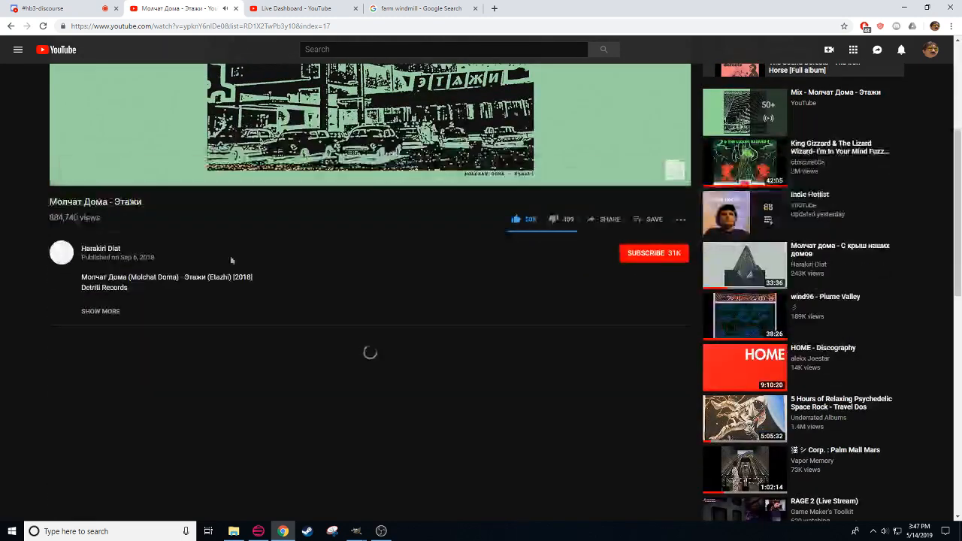
{"action": "left_click", "coordinate": [100, 131]}
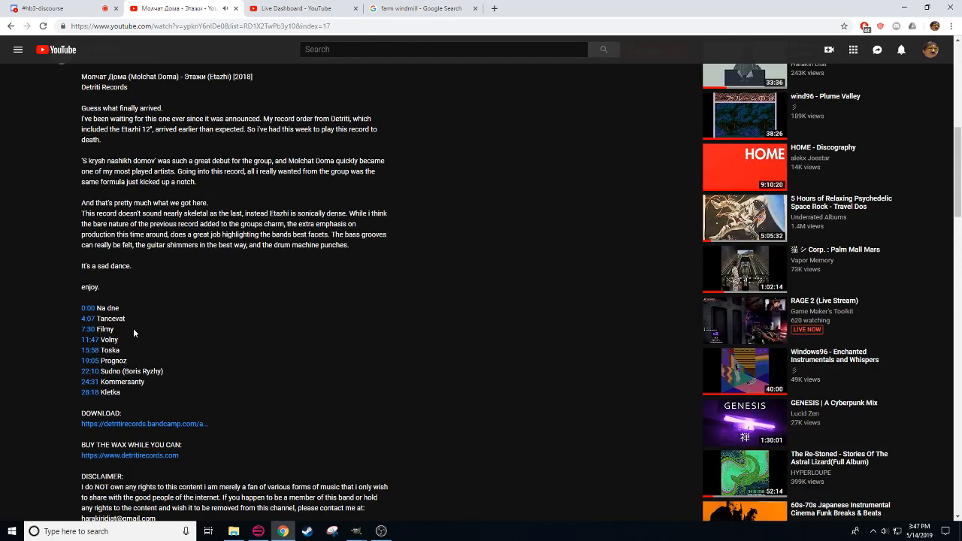
{"action": "left_click_drag", "start_coordinate": [141, 371], "coordinate": [158, 392]}
{"action": "left_click", "coordinate": [156, 390]}
{"action": "scroll", "coordinate": [150, 315], "scroll_direction": "down", "scroll_amount": 1}
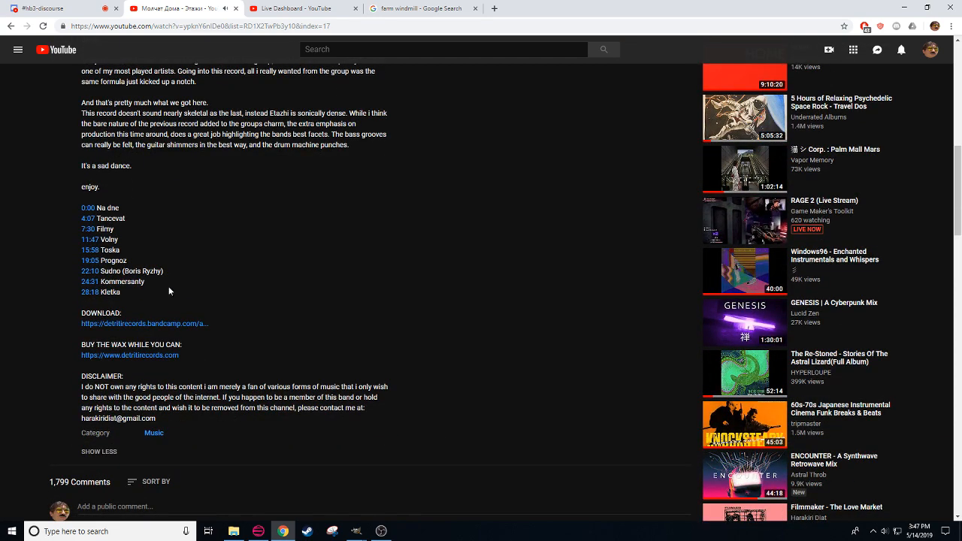
{"action": "scroll", "coordinate": [196, 255], "scroll_direction": "up", "scroll_amount": 4}
{"action": "scroll", "coordinate": [190, 338], "scroll_direction": "down", "scroll_amount": 3}
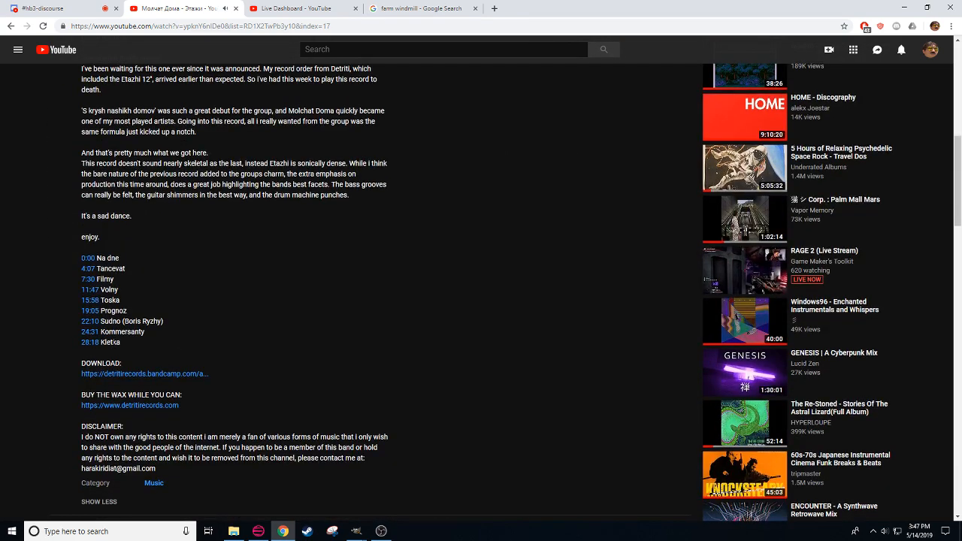
{"action": "scroll", "coordinate": [318, 378], "scroll_direction": "up", "scroll_amount": 4}
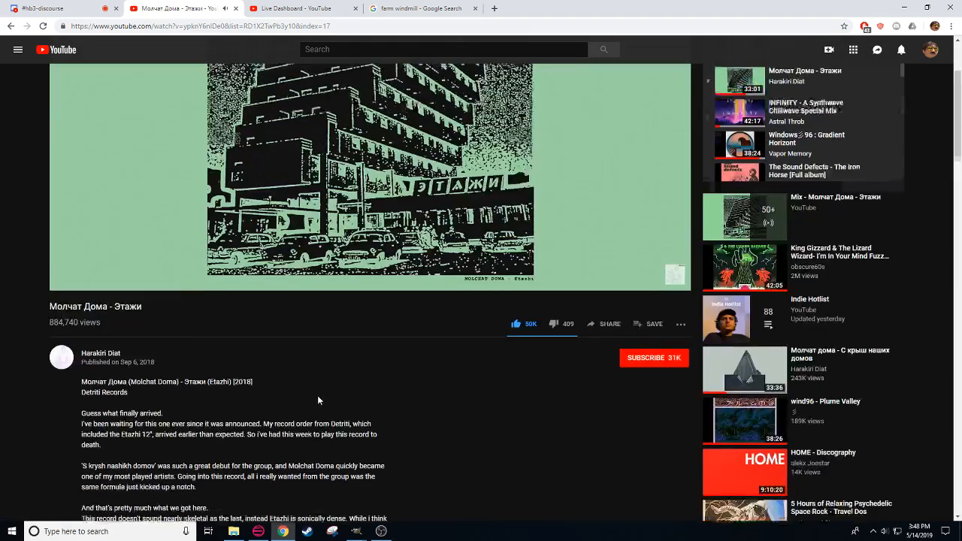
{"action": "scroll", "coordinate": [317, 397], "scroll_direction": "up", "scroll_amount": 2}
{"action": "left_click", "coordinate": [285, 531]}
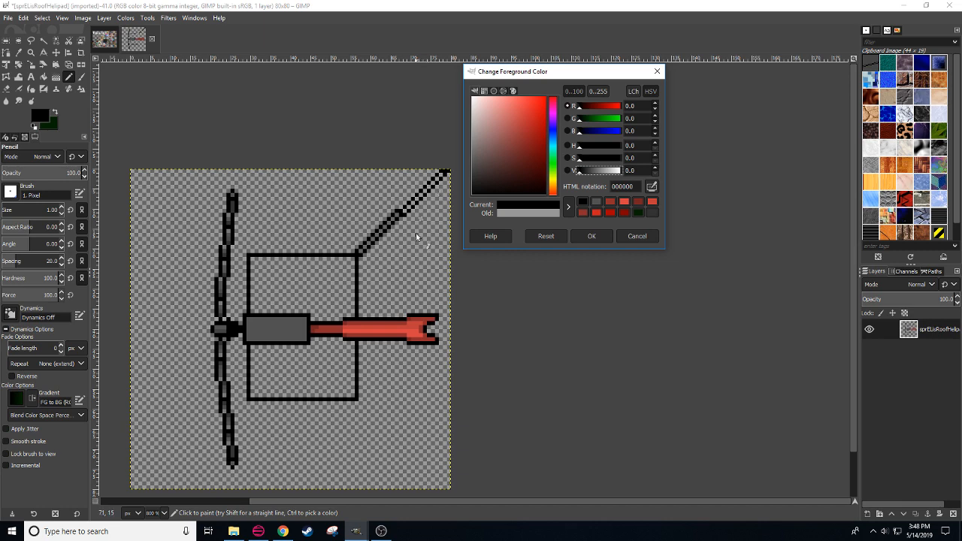
Step: Back in GIMP, cut the outer half of the diagonal strut with a 20×18 px rectangular selection and clear the selection
{"action": "left_click_drag", "start_coordinate": [450, 275], "coordinate": [410, 289]}
{"action": "key", "text": "r"}
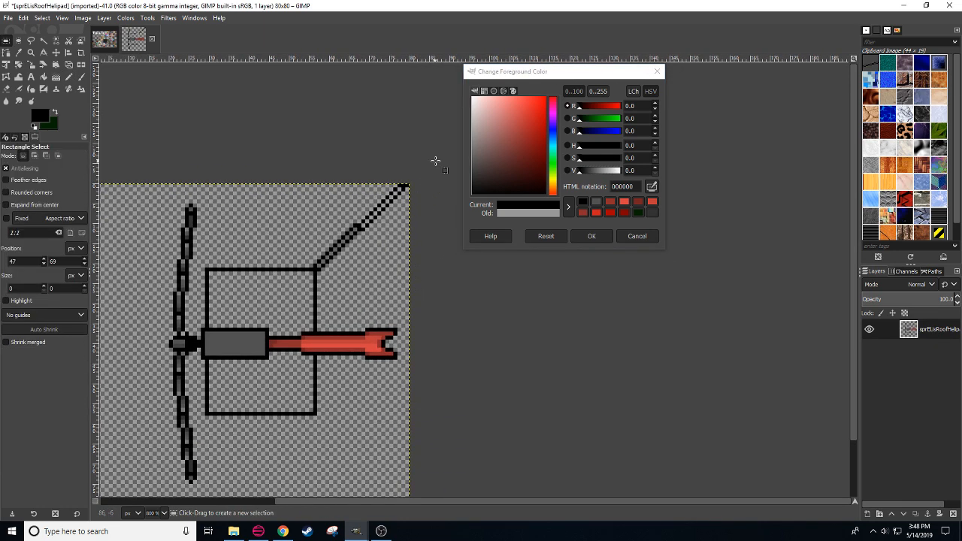
{"action": "left_click_drag", "start_coordinate": [436, 160], "coordinate": [359, 231]}
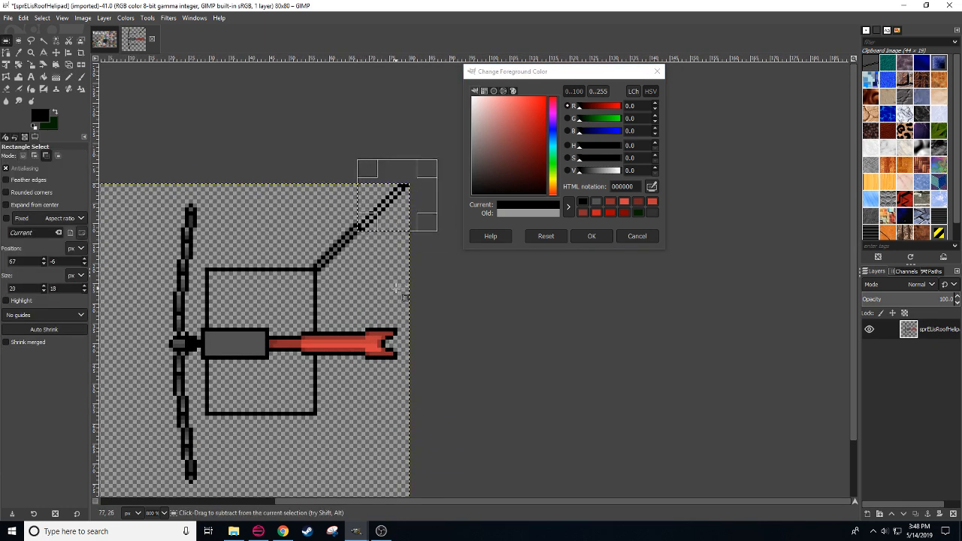
{"action": "key", "text": "ctrl+x"}
{"action": "key", "text": "ctrl+shift+a"}
Step: Redraw the outer half of the diagonal strut as two evenly stepped parallel pencil lines up to the canvas edge
{"action": "key", "text": "n"}
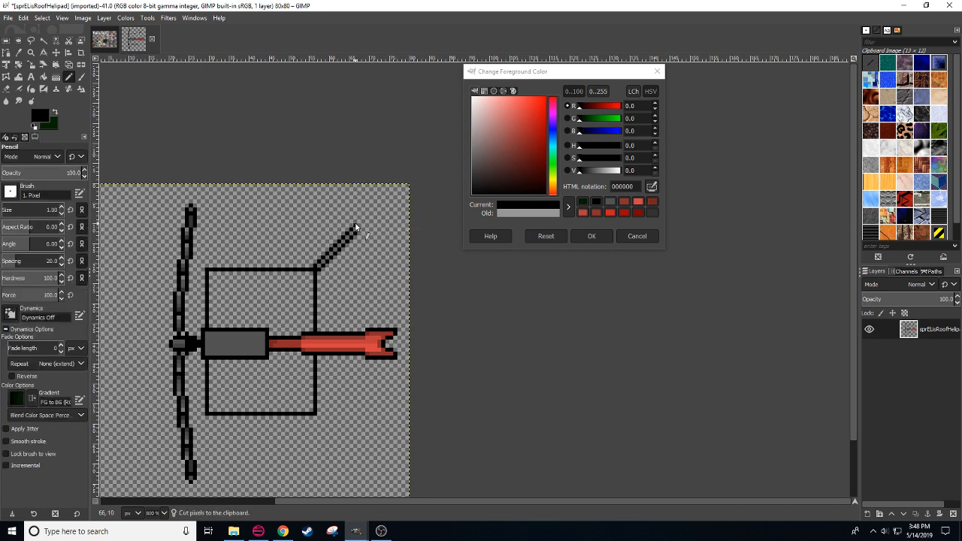
{"action": "left_click", "coordinate": [396, 184], "text": "shift"}
{"action": "left_click", "coordinate": [405, 186], "text": "shift"}
{"action": "left_click_drag", "start_coordinate": [416, 289], "coordinate": [461, 232]}
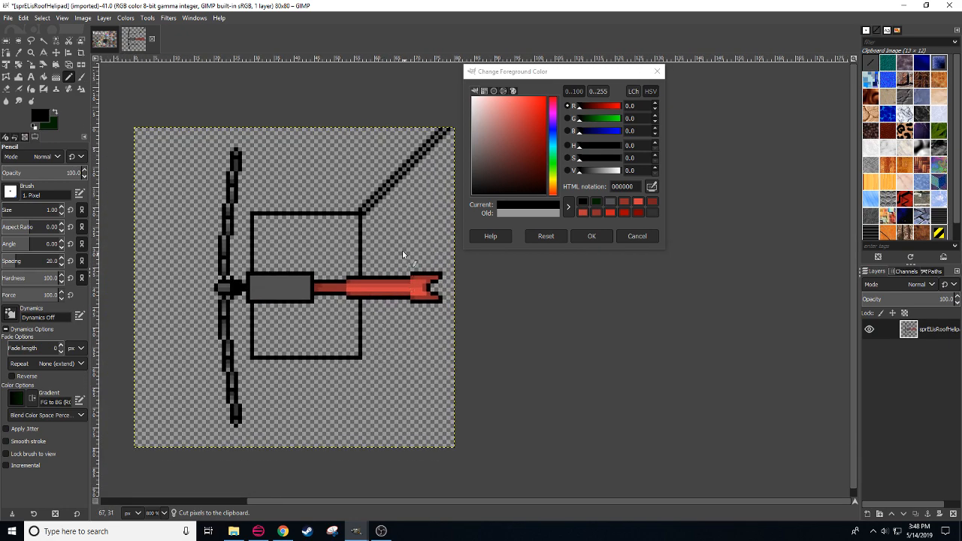
Step: Check the YouTube live dashboard and the farm windmill image results in Chrome, ending back in GIMP
{"action": "left_click", "coordinate": [283, 531]}
{"action": "left_click", "coordinate": [312, 6]}
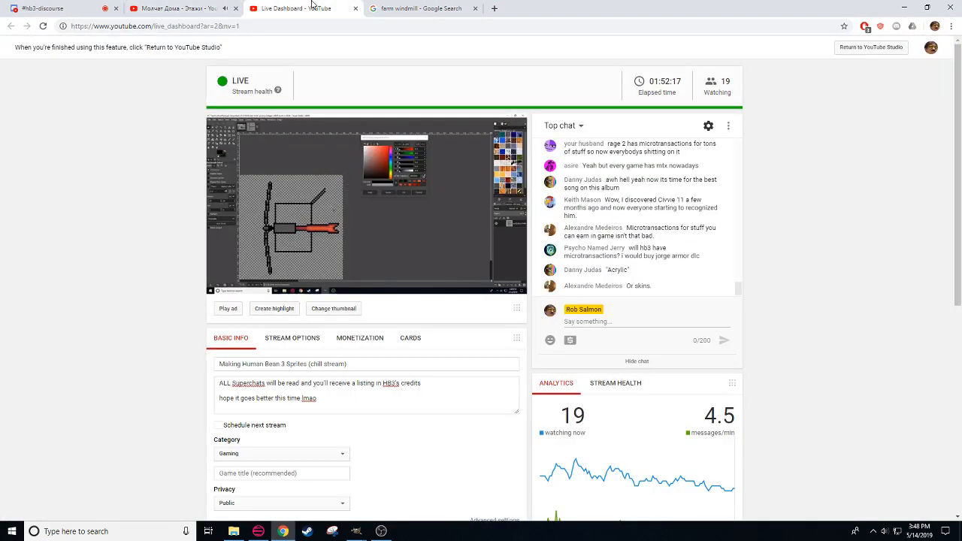
{"action": "left_click", "coordinate": [365, 9]}
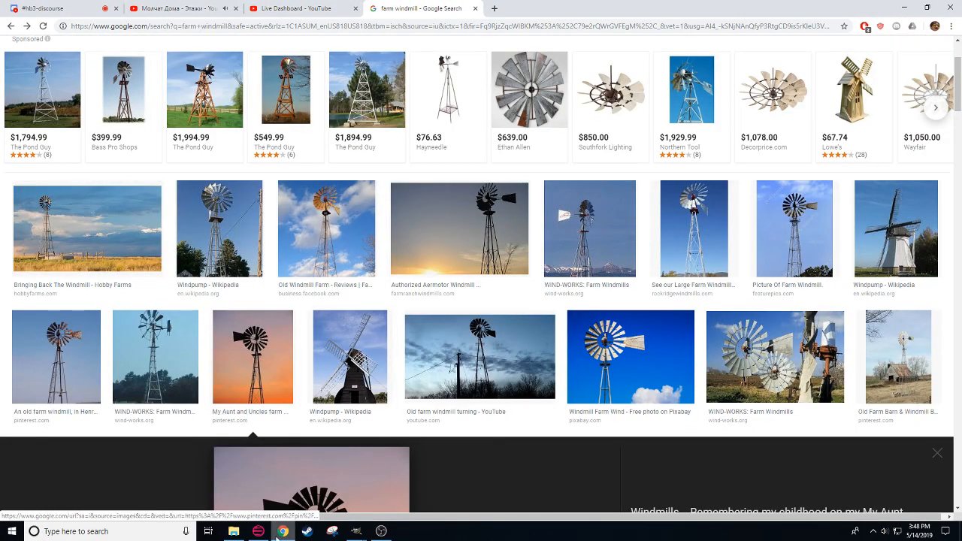
{"action": "left_click", "coordinate": [356, 531]}
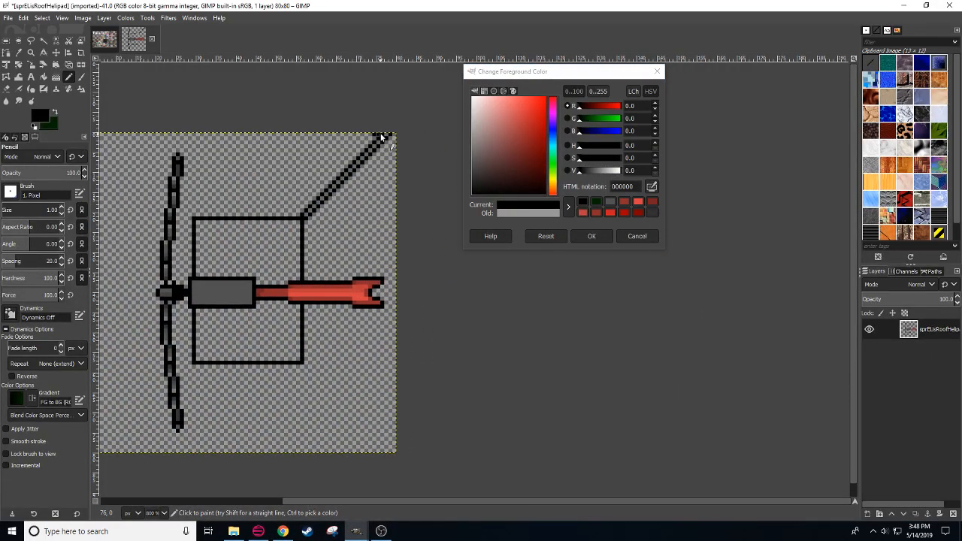
Step: Pencil a small black square end cap on the strut's outer end, undoing the misplaced stroke
{"action": "left_click_drag", "start_coordinate": [381, 136], "coordinate": [390, 145]}
{"action": "key", "text": "ctrl+z"}
{"action": "left_click", "coordinate": [370, 143]}
{"action": "left_click", "coordinate": [371, 137], "text": "shift"}
Step: Select the upper diagonal strut with its end cap in a 28×29 px area and paste a copy of it
{"action": "left_click_drag", "start_coordinate": [373, 369], "coordinate": [381, 347]}
{"action": "key", "text": "r"}
{"action": "left_click_drag", "start_coordinate": [420, 94], "coordinate": [307, 208]}
{"action": "key", "text": "ctrl+c"}
{"action": "key", "text": "ctrl+v"}
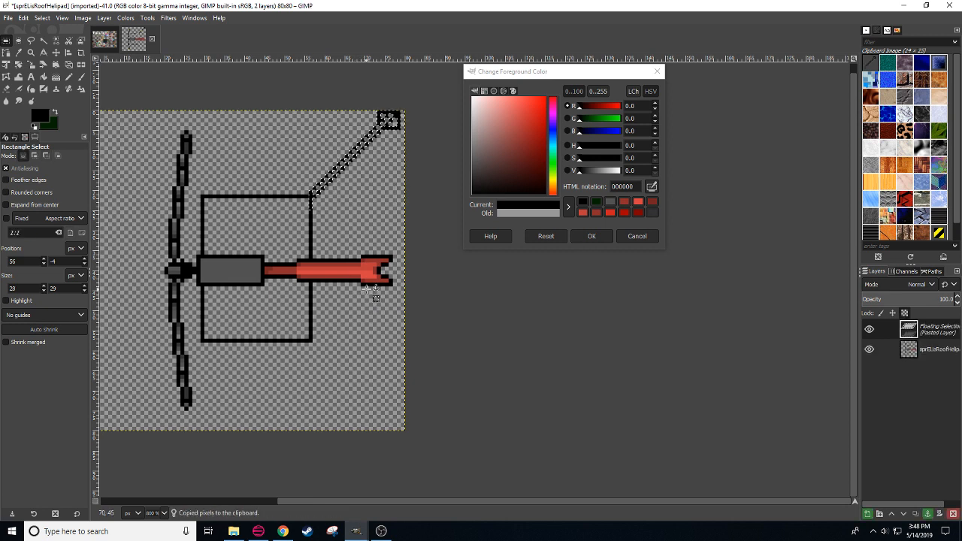
Step: Flip the pasted strut vertically, move it to the rectangle's lower right corner, and anchor it
{"action": "key", "text": "shift+f"}
{"action": "left_click", "coordinate": [362, 184]}
{"action": "key", "text": "r"}
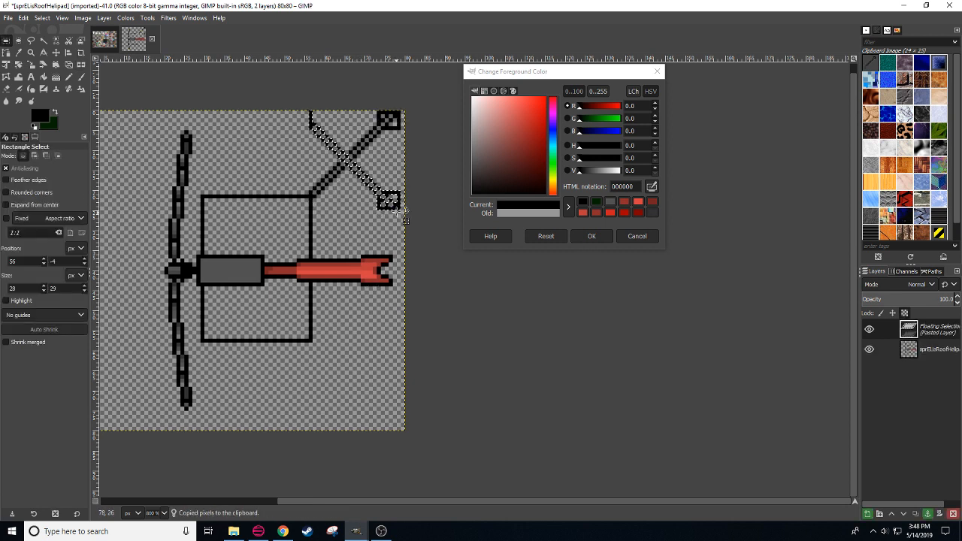
{"action": "left_click_drag", "start_coordinate": [394, 203], "coordinate": [405, 430]}
{"action": "left_click", "coordinate": [481, 381]}
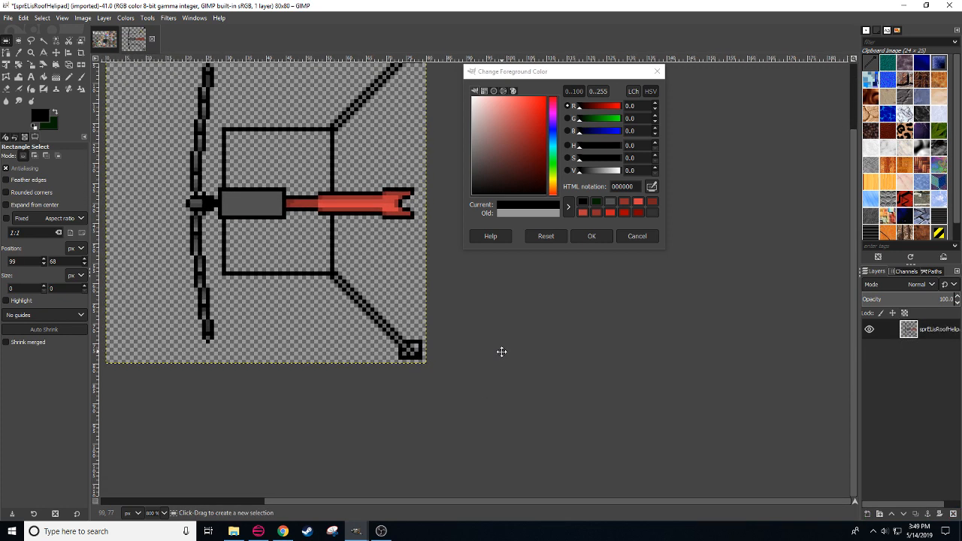
{"action": "scroll", "coordinate": [468, 299], "scroll_direction": "up", "scroll_amount": 2}
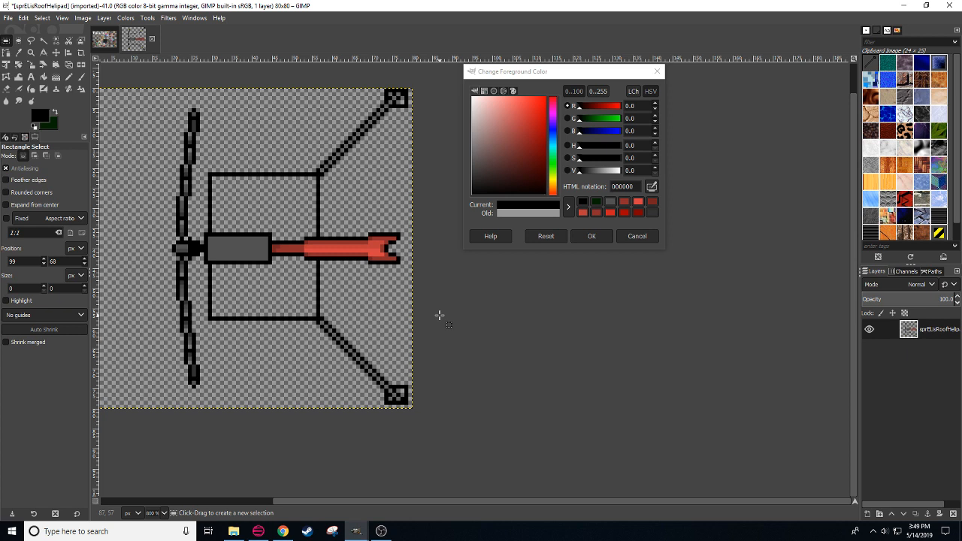
{"action": "scroll", "coordinate": [391, 334], "scroll_direction": "right", "scroll_amount": 1}
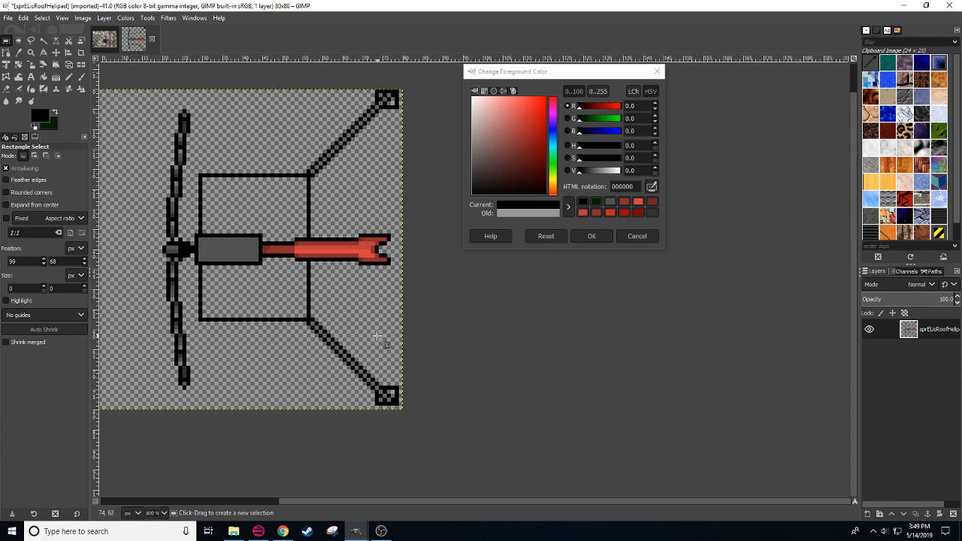
Step: Pencil two parallel vertical black bars between the upper and lower diagonal struts, stopping them at the red shaft's edges
{"action": "key", "text": "n"}
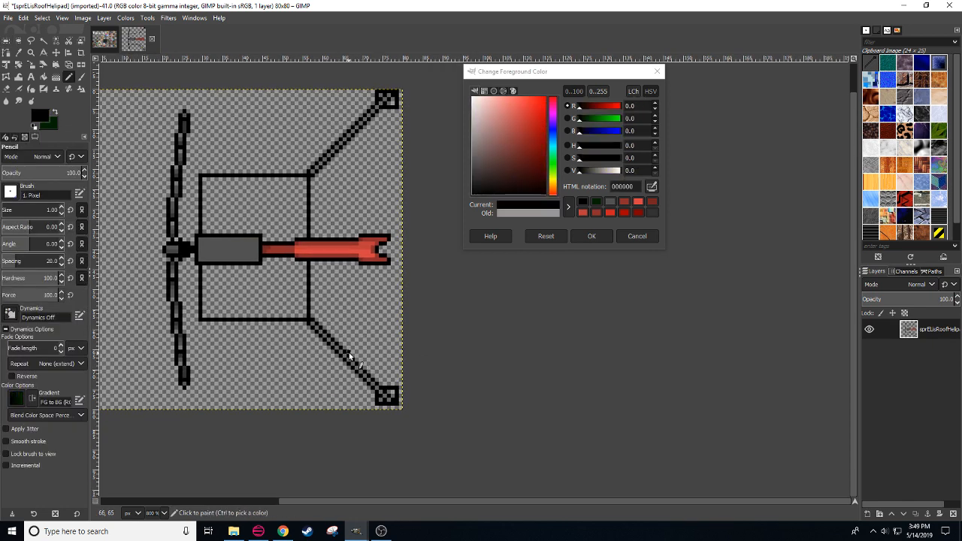
{"action": "left_click", "coordinate": [349, 267], "text": "shift"}
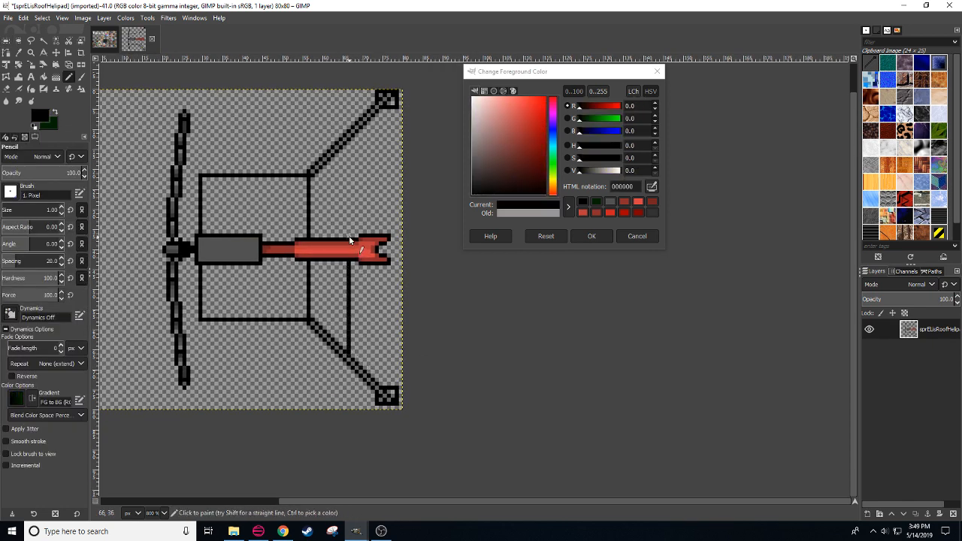
{"action": "left_click", "coordinate": [350, 143], "text": "shift"}
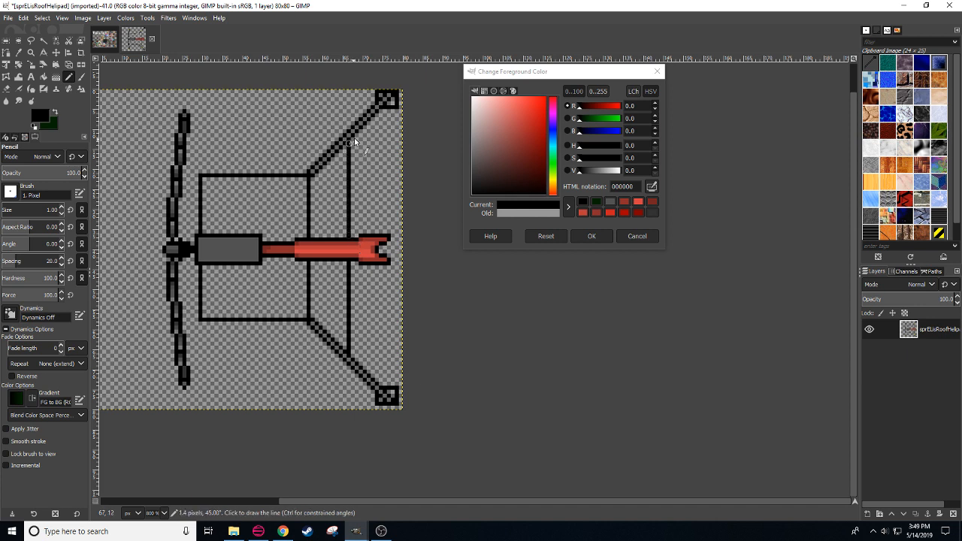
{"action": "left_click", "coordinate": [356, 136]}
{"action": "left_click", "coordinate": [356, 235], "text": "shift"}
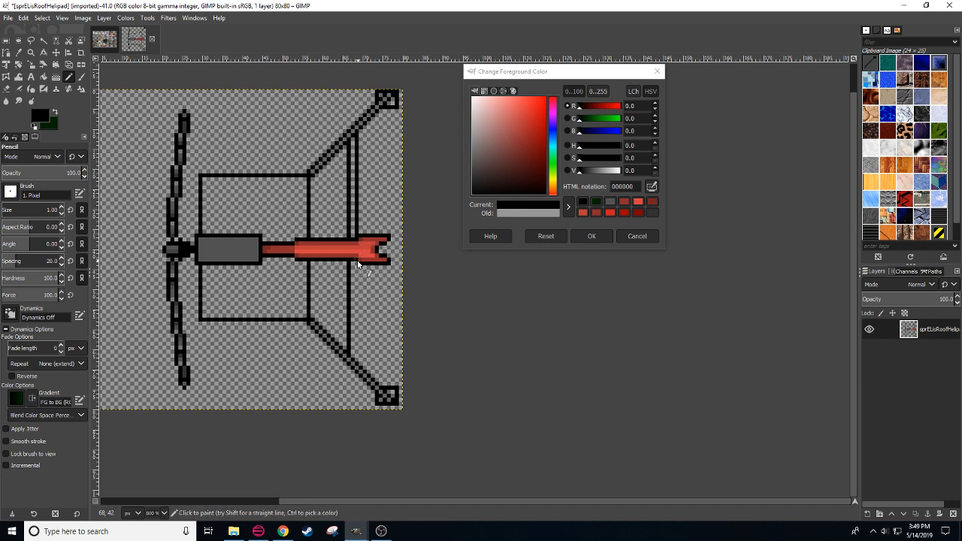
{"action": "left_click", "coordinate": [357, 263]}
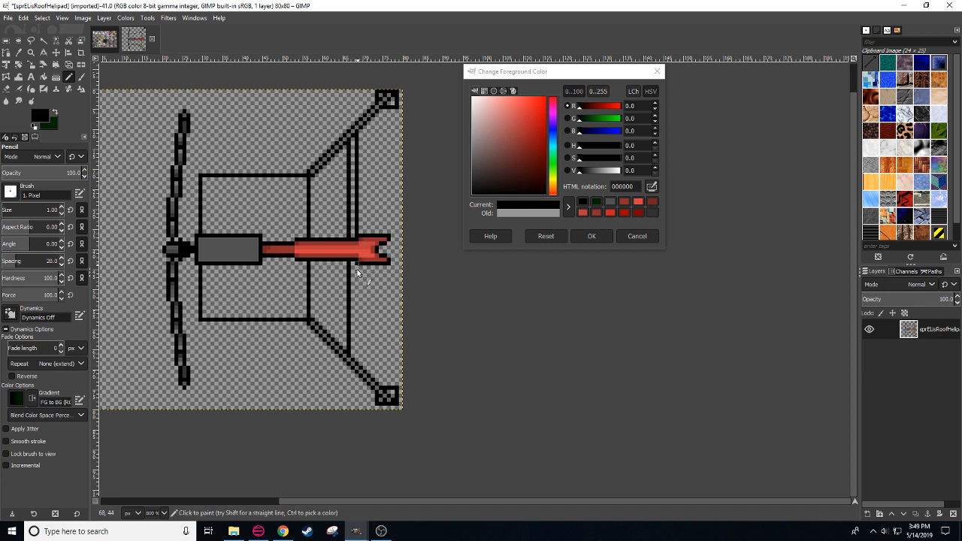
{"action": "left_click", "coordinate": [358, 367], "text": "shift"}
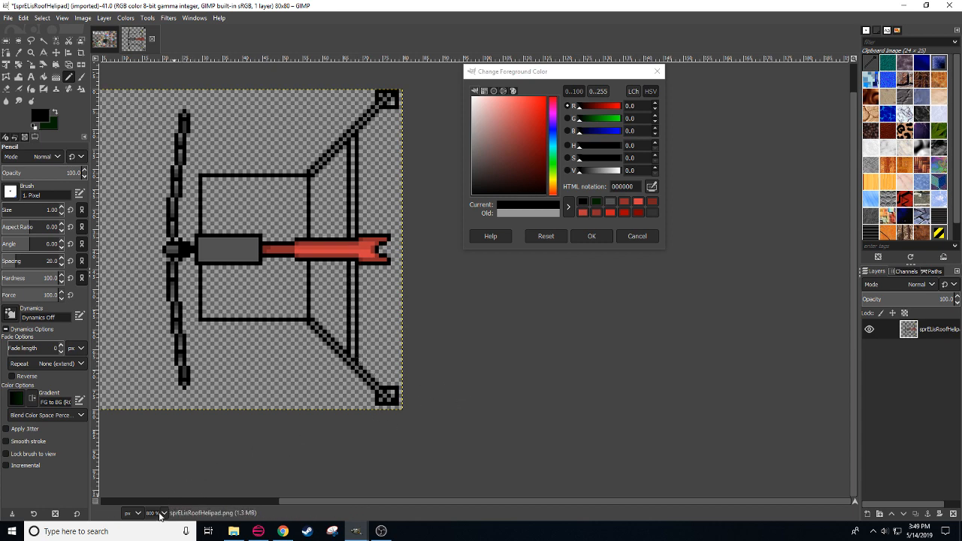
Step: Select the segmented propeller with its hub beside the grey box and cut it from the sprite
{"action": "scroll", "coordinate": [159, 514], "scroll_direction": "down", "scroll_amount": 1}
{"action": "scroll", "coordinate": [159, 514], "scroll_direction": "up", "scroll_amount": 1}
{"action": "scroll", "coordinate": [160, 514], "scroll_direction": "down", "scroll_amount": 1}
{"action": "left_click_drag", "start_coordinate": [307, 411], "coordinate": [273, 420]}
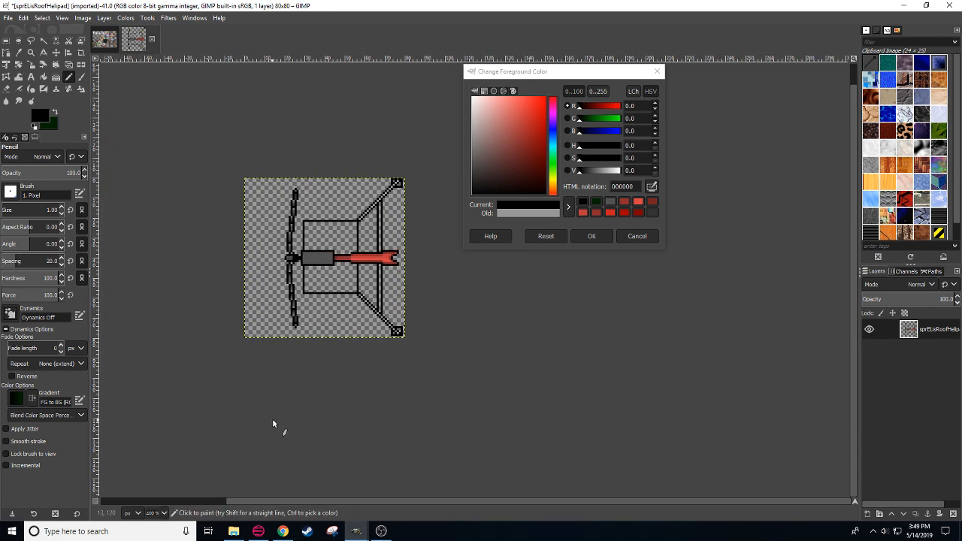
{"action": "key", "text": "shift+e"}
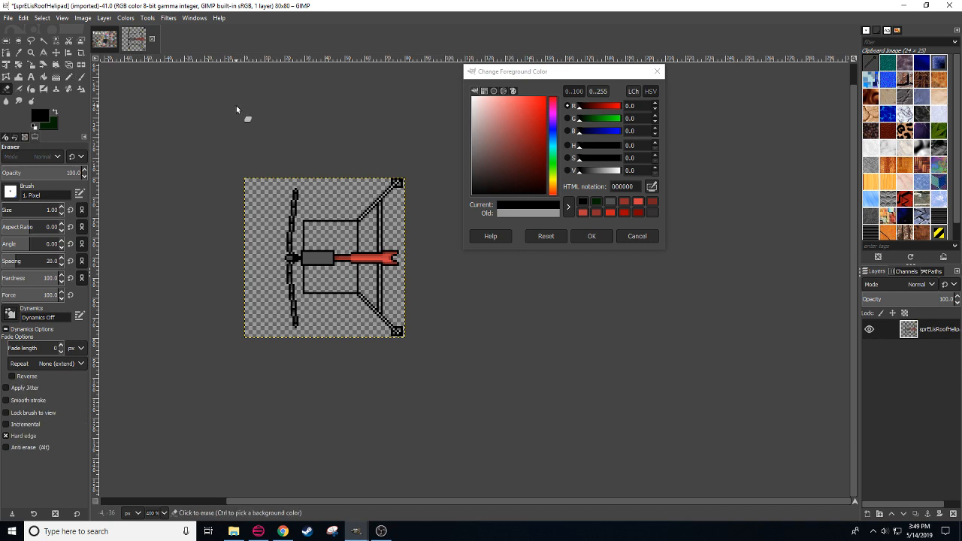
{"action": "key", "text": "r"}
{"action": "mouse_move", "coordinate": [226, 115]}
{"action": "left_mouse_down"}
{"action": "mouse_move", "coordinate": [278, 350]}
{"action": "mouse_move", "coordinate": [299, 366]}
{"action": "left_mouse_up"}
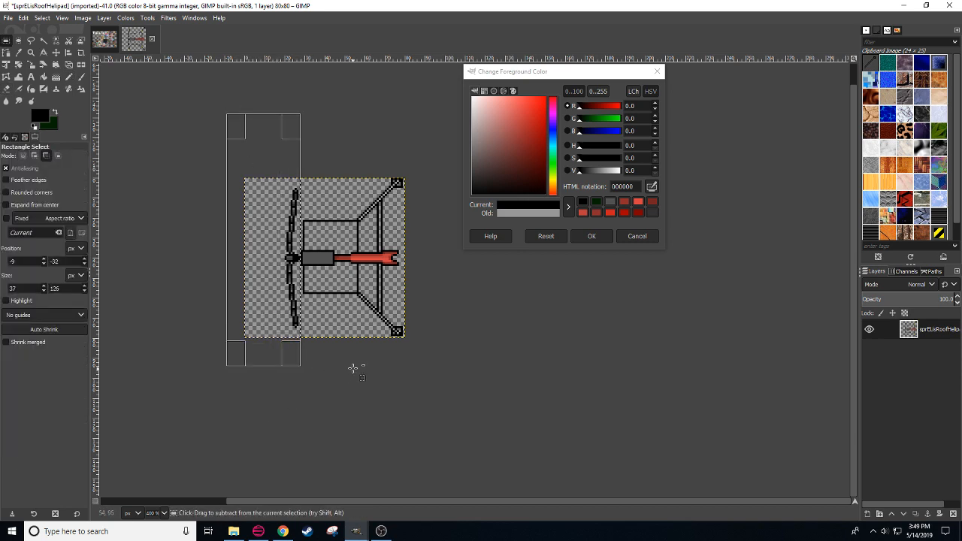
{"action": "key", "text": "ctrl+x"}
Step: Paste the cut propeller into the Backgrounds image, move it onto the empty area, and anchor it
{"action": "left_click", "coordinate": [105, 34]}
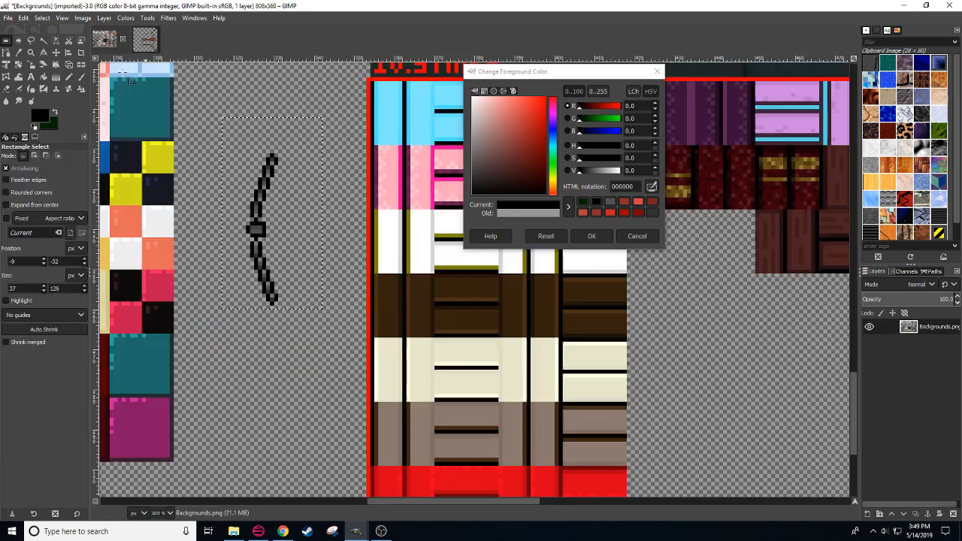
{"action": "scroll", "coordinate": [327, 364], "scroll_direction": "down", "scroll_amount": 5}
{"action": "key", "text": "ctrl+v"}
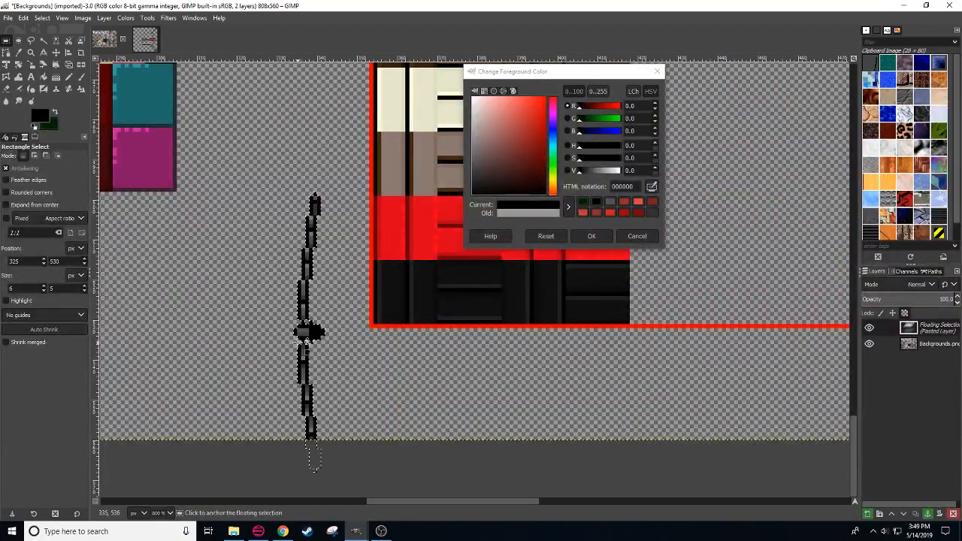
{"action": "left_click_drag", "start_coordinate": [308, 328], "coordinate": [260, 197]}
{"action": "left_click", "coordinate": [293, 252]}
{"action": "scroll", "coordinate": [293, 251], "scroll_direction": "up", "scroll_amount": 2}
Step: Return to the sprELisRoofHelipad image, select the right-hand part with both struts and the shaft end, and paste a copy of it
{"action": "left_click", "coordinate": [144, 39]}
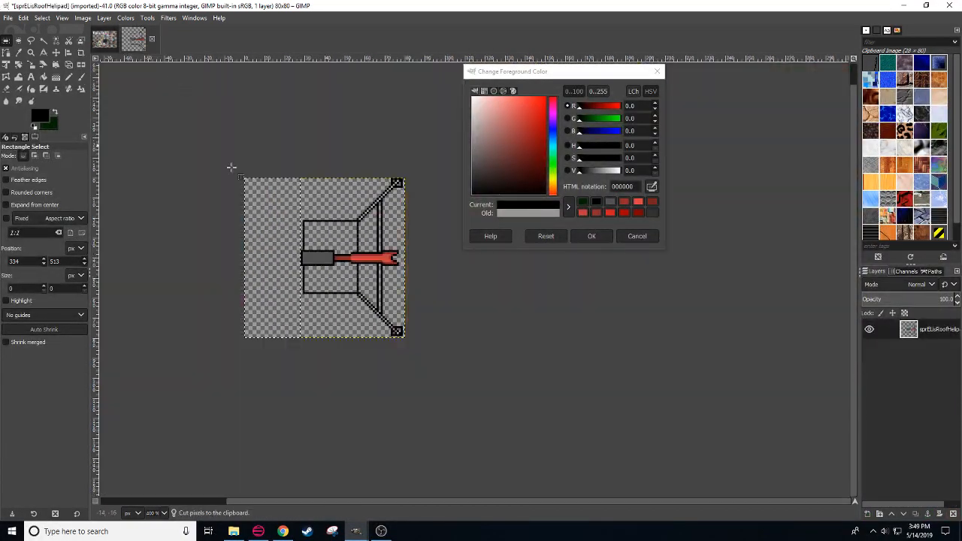
{"action": "left_click", "coordinate": [158, 513]}
{"action": "left_click", "coordinate": [167, 503]}
{"action": "left_click_drag", "start_coordinate": [338, 427], "coordinate": [263, 442]}
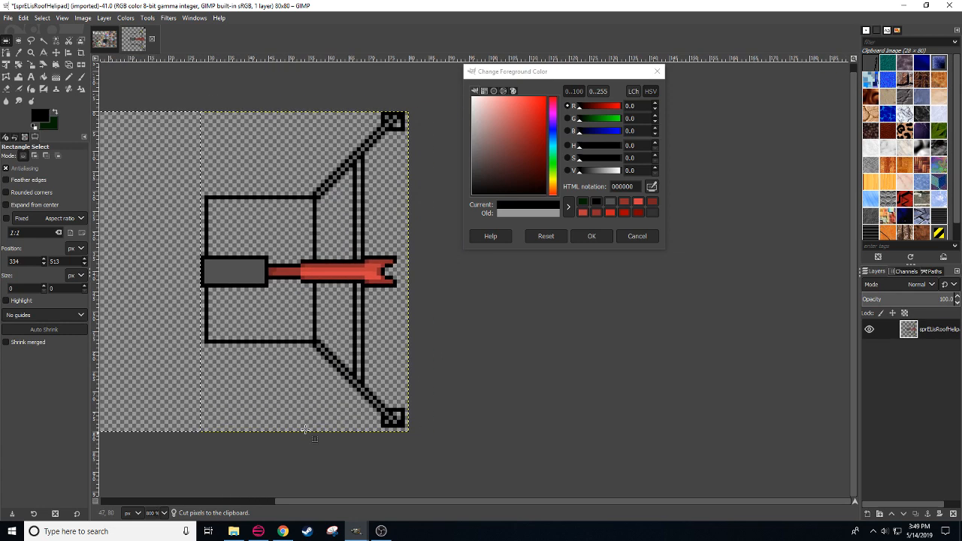
{"action": "left_click", "coordinate": [440, 389]}
{"action": "left_click_drag", "start_coordinate": [508, 409], "coordinate": [458, 405]}
{"action": "left_click_drag", "start_coordinate": [417, 92], "coordinate": [242, 443]}
{"action": "key", "text": "ctrl"}
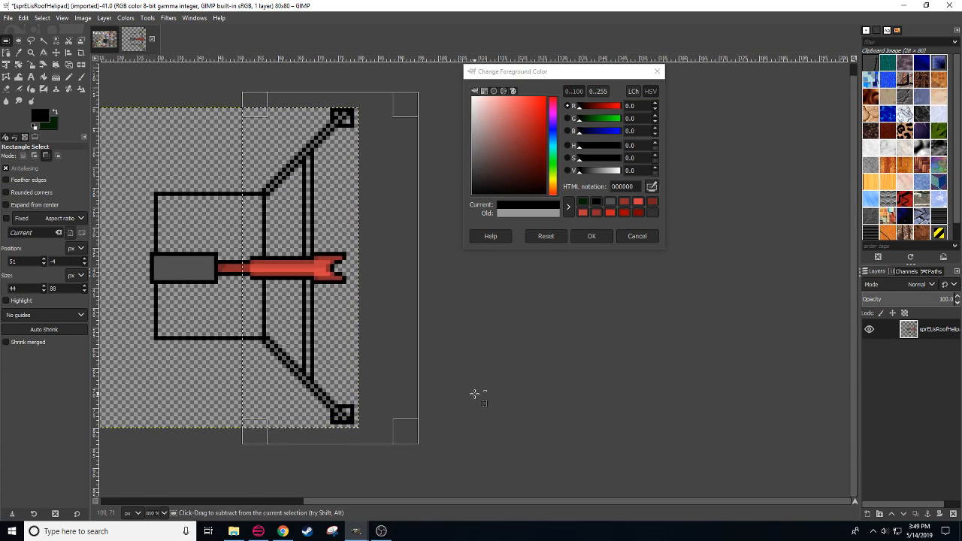
{"action": "key", "text": "ctrl+c"}
{"action": "key", "text": "ctrl+v"}
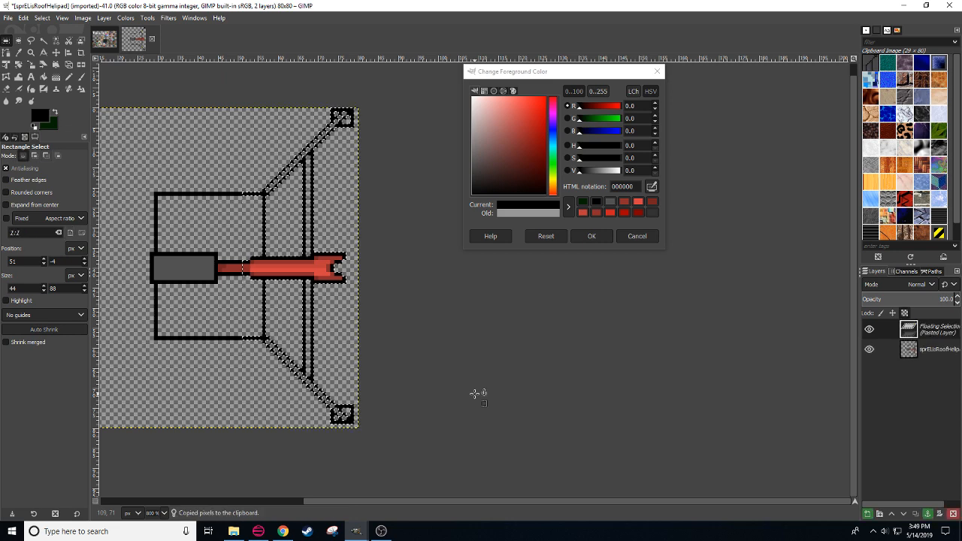
Step: Flip the pasted struts horizontally, align them with the rectangle's left corners, and anchor them
{"action": "key", "text": "shift+f"}
{"action": "left_click", "coordinate": [312, 277]}
{"action": "key", "text": "r"}
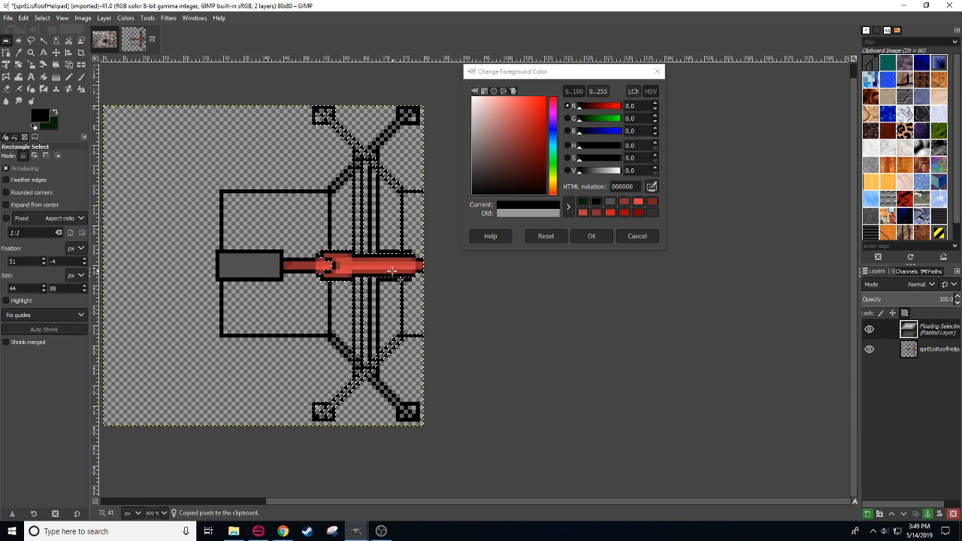
{"action": "left_click_drag", "start_coordinate": [387, 270], "coordinate": [209, 272]}
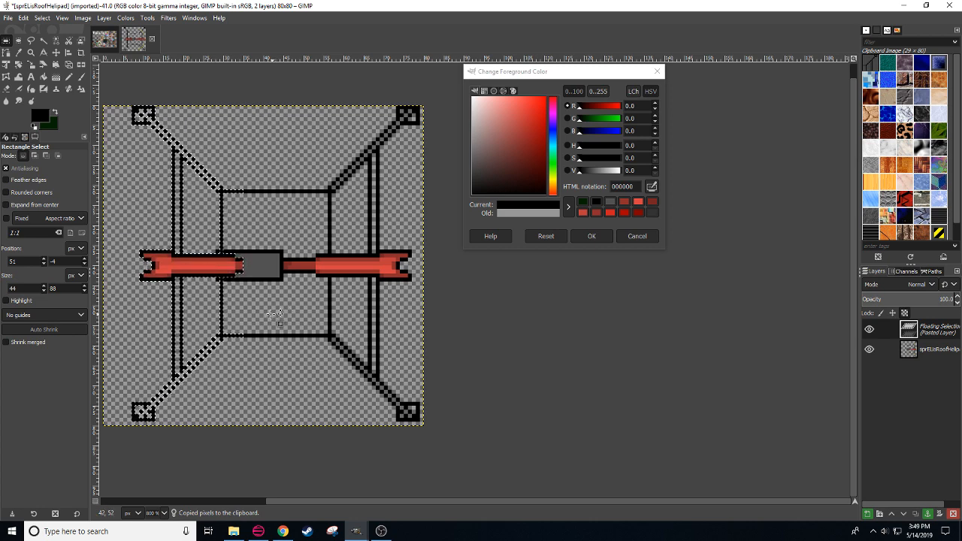
{"action": "left_click", "coordinate": [275, 309]}
Step: Restore the grey box where the mirrored shaft overlaps it, using grey 525252 and a black left outline, undoing a stray stroke
{"action": "key", "text": "n"}
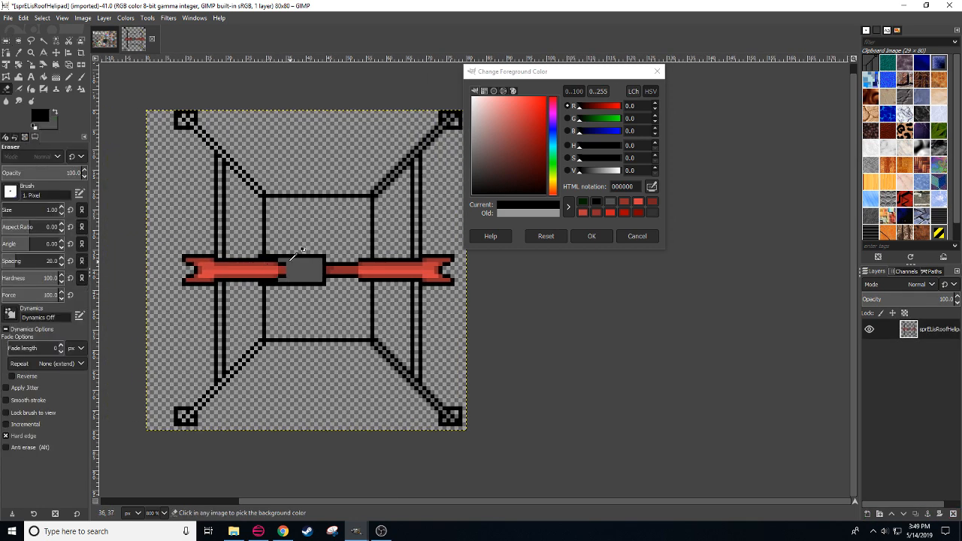
{"action": "left_click", "coordinate": [292, 262]}
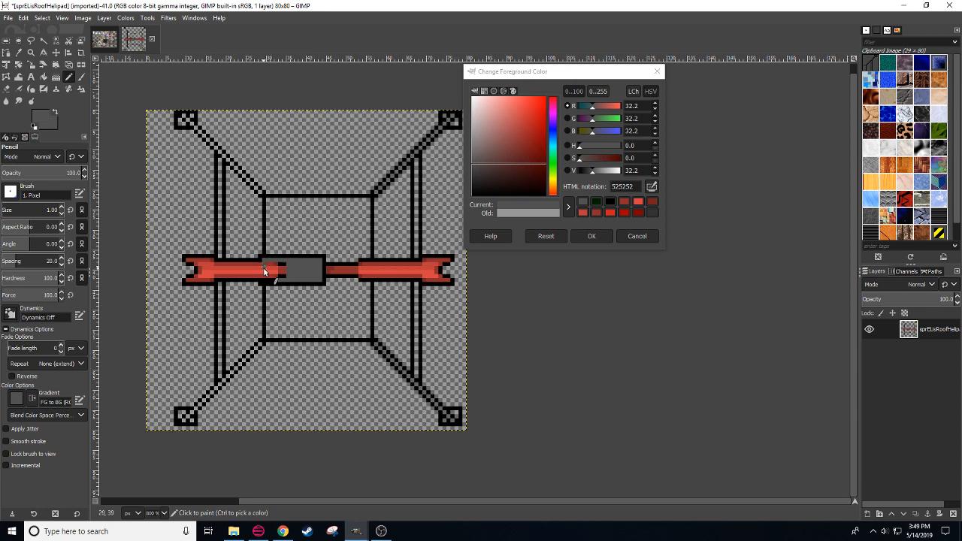
{"action": "mouse_move", "coordinate": [264, 268]}
{"action": "left_mouse_down"}
{"action": "mouse_move", "coordinate": [266, 279]}
{"action": "mouse_move", "coordinate": [278, 266]}
{"action": "mouse_move", "coordinate": [279, 276]}
{"action": "left_mouse_up"}
{"action": "left_click", "coordinate": [274, 272]}
{"action": "left_click", "coordinate": [261, 263], "text": "ctrl"}
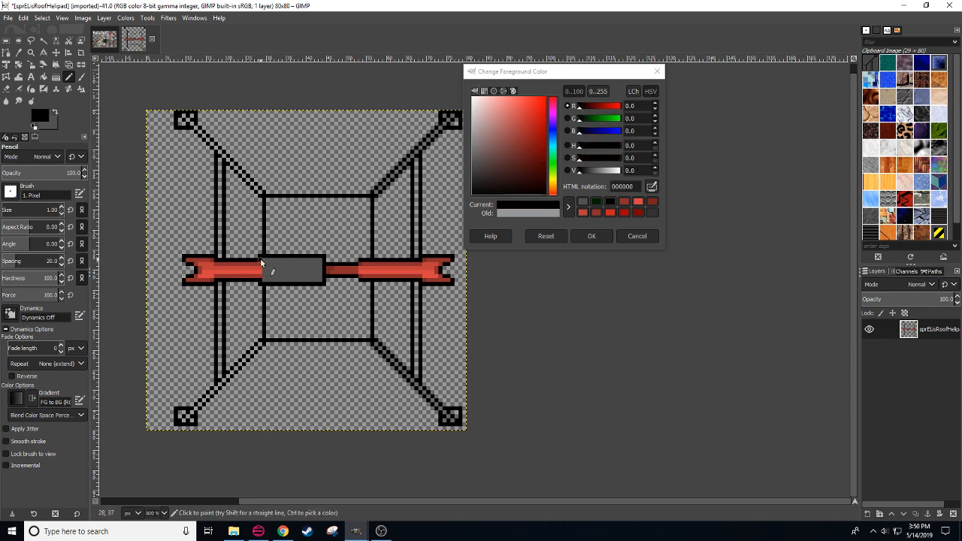
{"action": "left_click_drag", "start_coordinate": [261, 262], "coordinate": [260, 280]}
{"action": "key", "text": "ctrl+z"}
{"action": "left_click_drag", "start_coordinate": [278, 339], "coordinate": [306, 345]}
Step: Select the mirrored red shaft left of the grey box and cut it out
{"action": "key", "text": "r"}
{"action": "left_click_drag", "start_coordinate": [202, 257], "coordinate": [287, 294]}
{"action": "left_click", "coordinate": [353, 338]}
{"action": "left_click_drag", "start_coordinate": [202, 257], "coordinate": [285, 304]}
{"action": "key", "text": "ctrl+x"}
Step: Close the gaps in the two left vertical bars with straight black pencil lines
{"action": "key", "text": "n"}
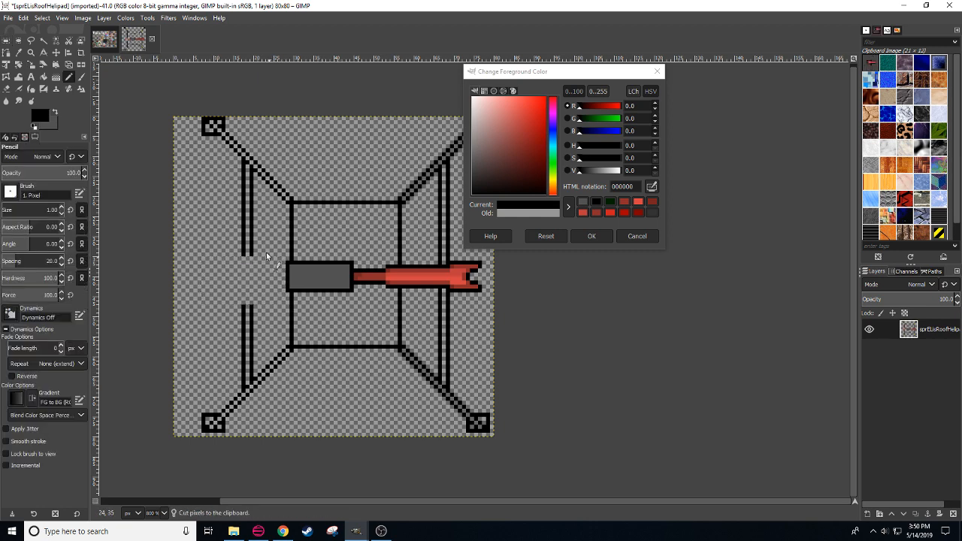
{"action": "left_click", "coordinate": [249, 255]}
{"action": "left_click", "coordinate": [248, 304], "text": "shift"}
{"action": "left_click", "coordinate": [243, 303]}
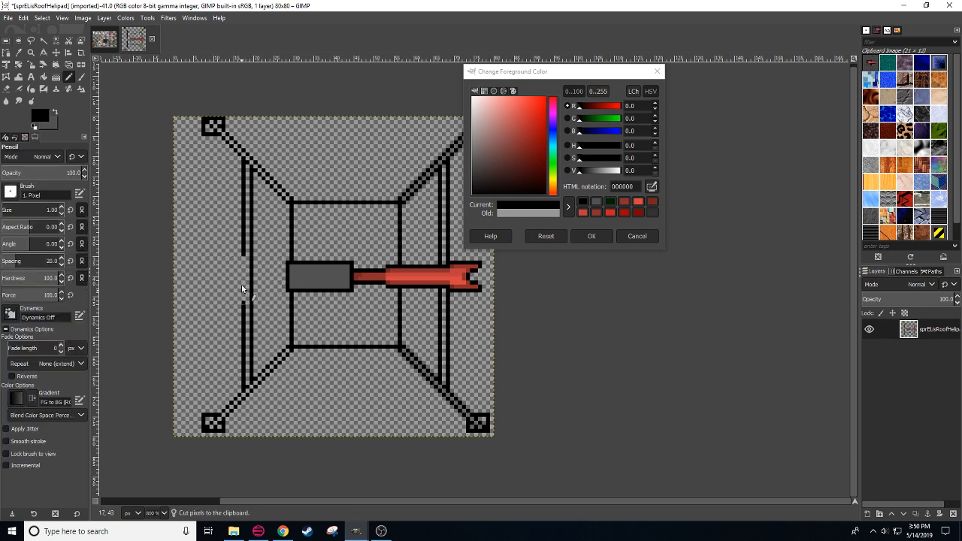
{"action": "left_click", "coordinate": [242, 260], "text": "shift"}
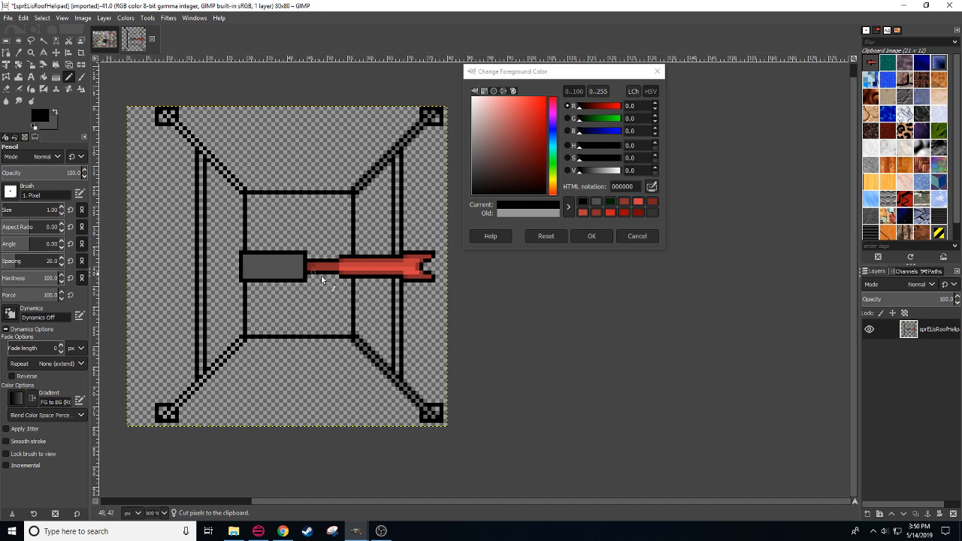
Step: Darken the box's grey to 292929 and bucket-fill the rectangular body above and below the shaft
{"action": "left_click", "coordinate": [270, 276], "text": "ctrl"}
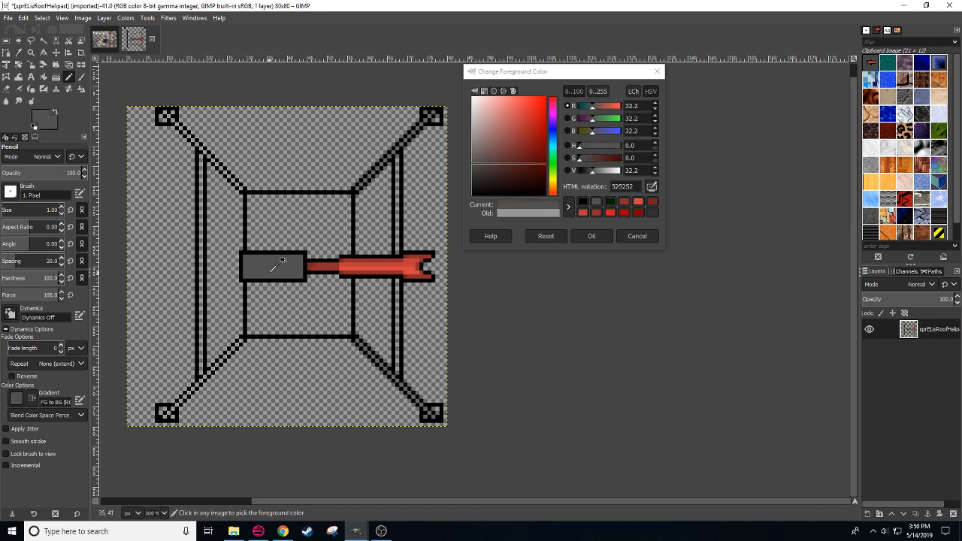
{"action": "left_click_drag", "start_coordinate": [592, 176], "coordinate": [528, 167]}
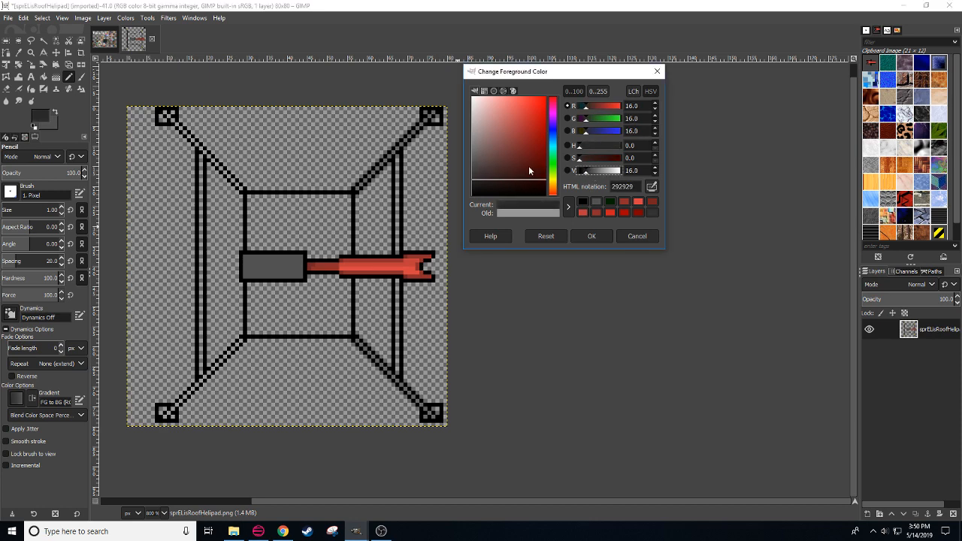
{"action": "left_click", "coordinate": [43, 76]}
{"action": "left_click", "coordinate": [268, 215]}
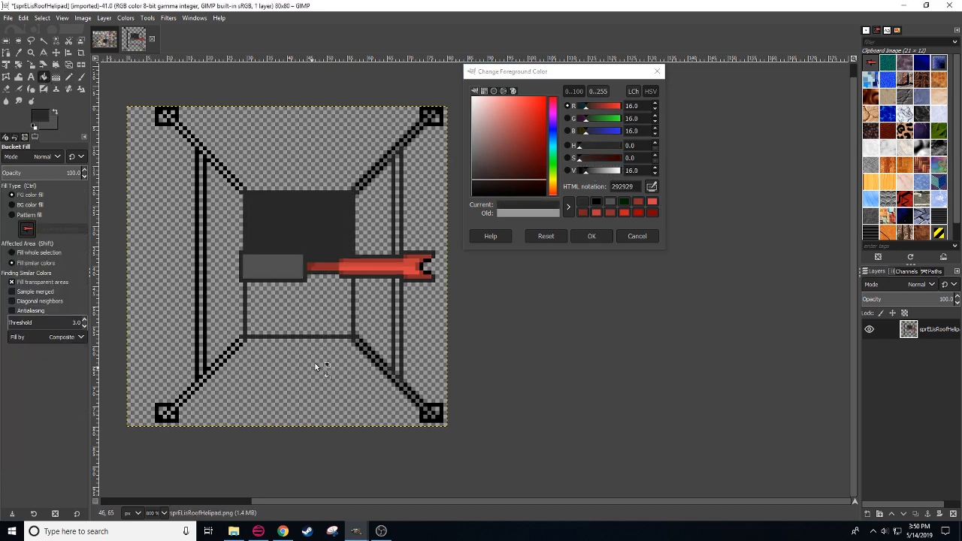
{"action": "left_click", "coordinate": [316, 301]}
Step: Try to pencil the cores of three diagonal struts in near-black 131313, and undo the strokes
{"action": "left_click_drag", "start_coordinate": [309, 389], "coordinate": [362, 392]}
{"action": "key", "text": "n"}
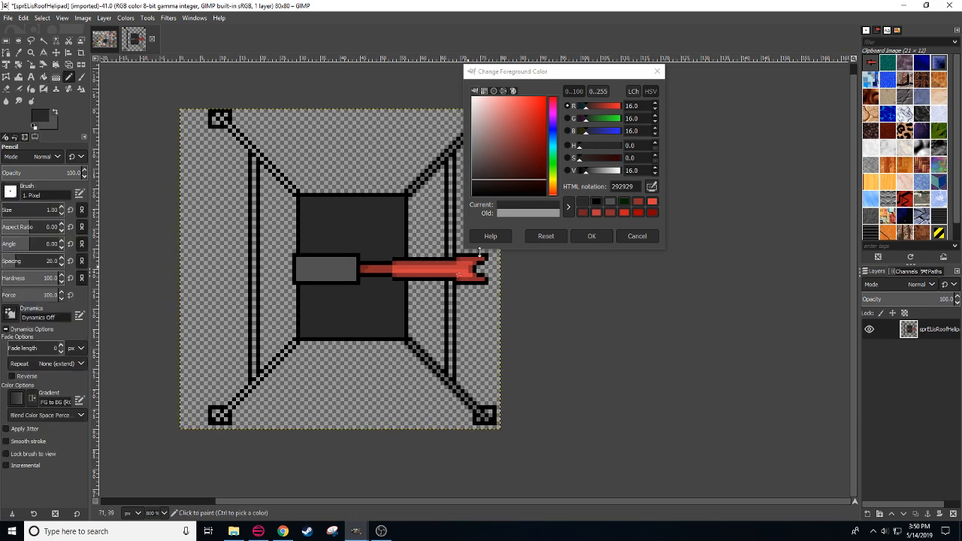
{"action": "left_click_drag", "start_coordinate": [586, 175], "coordinate": [526, 318]}
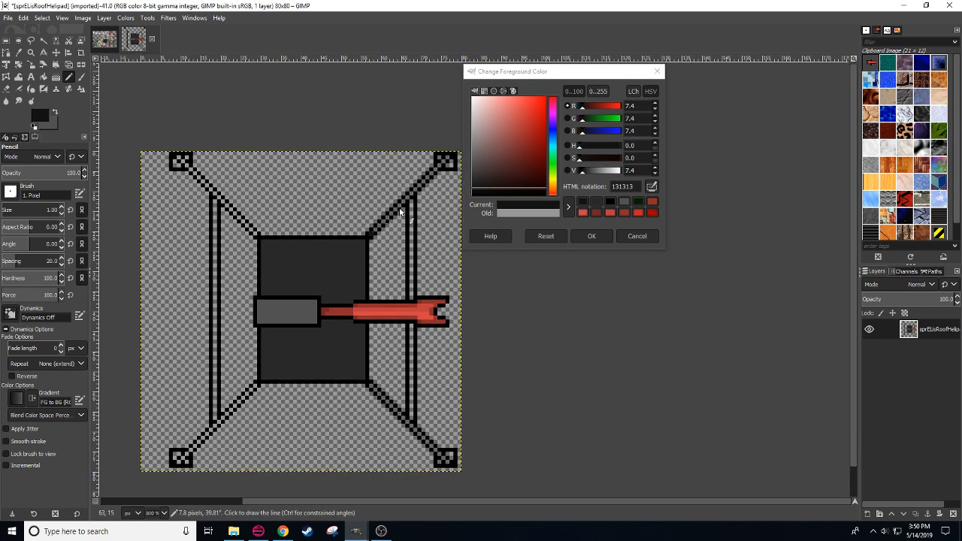
{"action": "left_click", "coordinate": [445, 162], "text": "shift"}
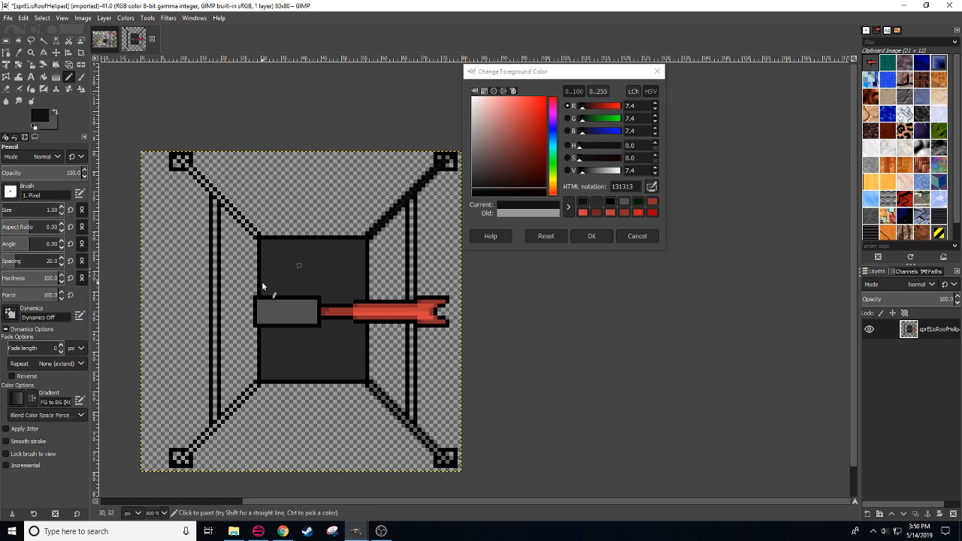
{"action": "left_click", "coordinate": [255, 238]}
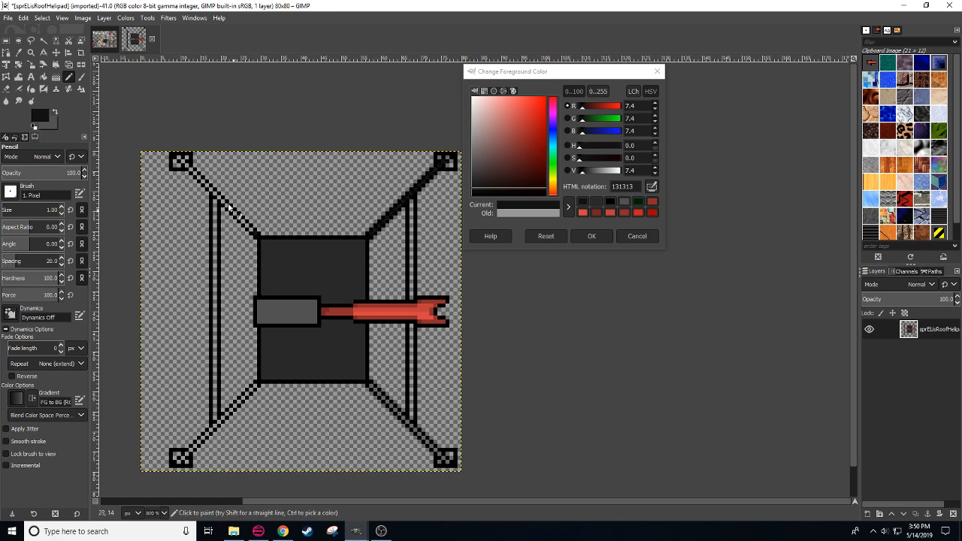
{"action": "left_click", "coordinate": [184, 164], "text": "shift"}
{"action": "left_click_drag", "start_coordinate": [260, 381], "coordinate": [292, 305]}
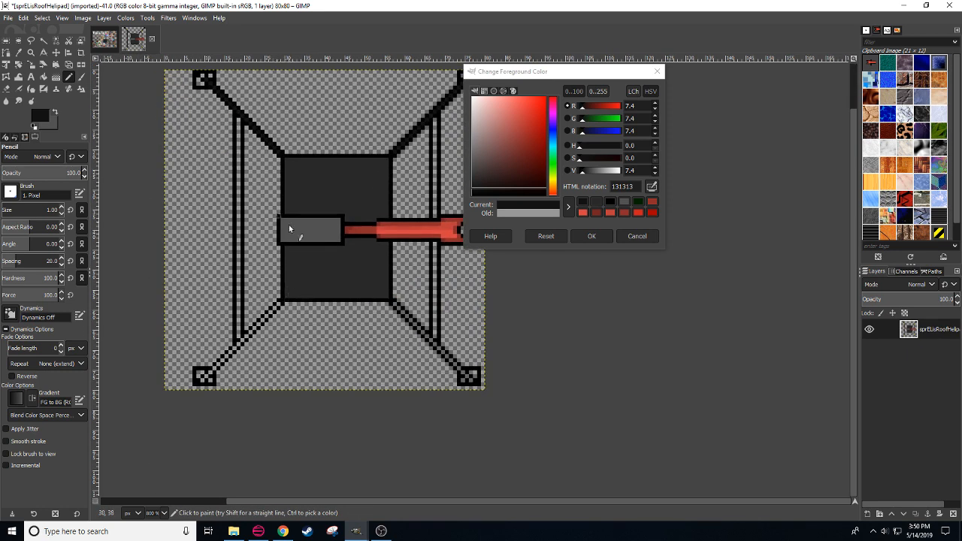
{"action": "left_click", "coordinate": [279, 302]}
{"action": "left_click", "coordinate": [208, 375], "text": "shift"}
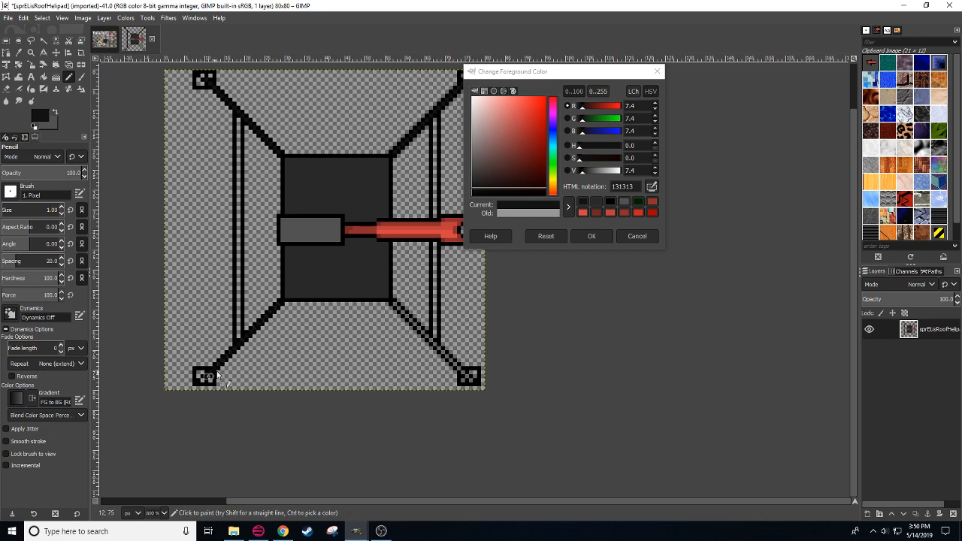
{"action": "key", "text": "ctrl+z"}
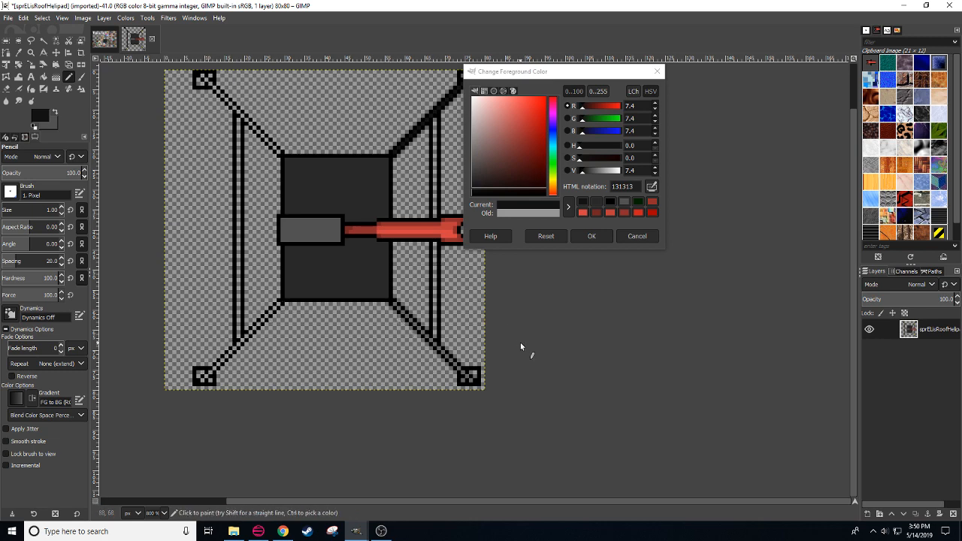
Step: Sample the body's dark grey 292929 and pencil straight core lines through the four diagonal struts out to their corner squares
{"action": "left_click_drag", "start_coordinate": [518, 333], "coordinate": [456, 369]}
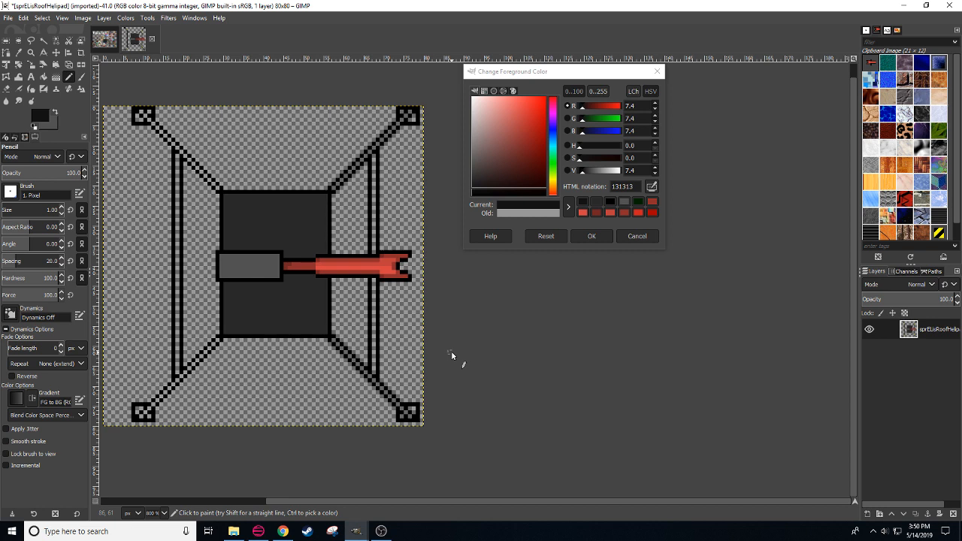
{"action": "left_click", "coordinate": [340, 215], "text": "ctrl"}
{"action": "left_click", "coordinate": [333, 188]}
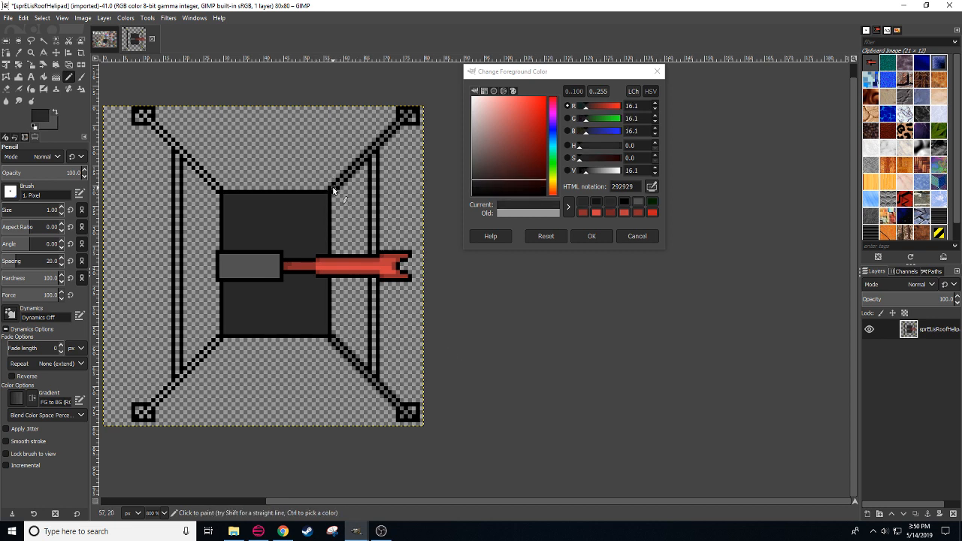
{"action": "left_click", "coordinate": [406, 116], "text": "shift"}
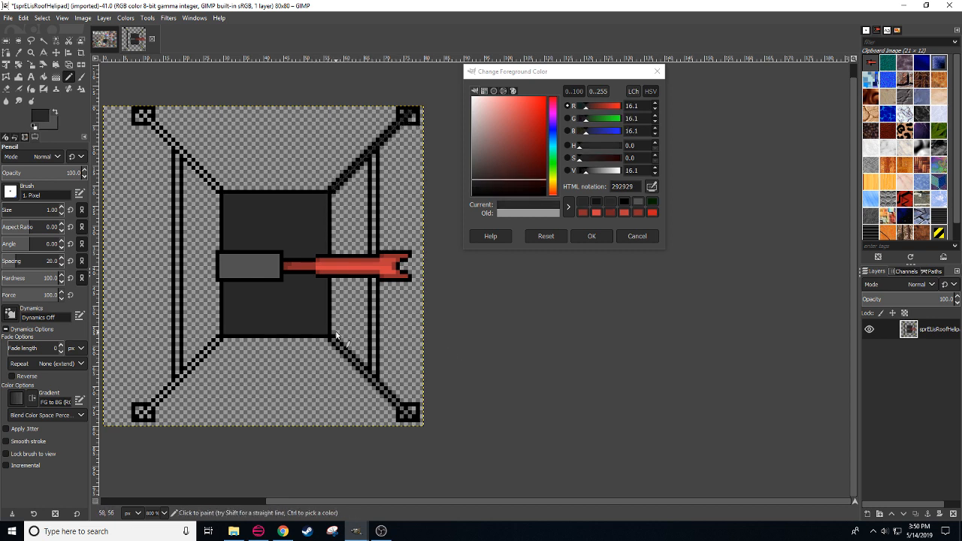
{"action": "left_click", "coordinate": [335, 338]}
{"action": "left_click", "coordinate": [410, 416], "text": "shift"}
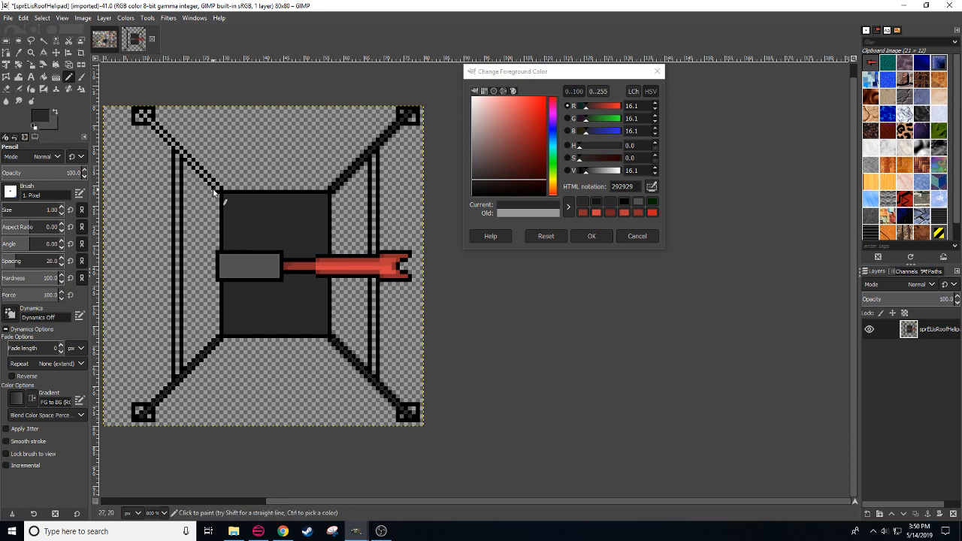
{"action": "left_click", "coordinate": [147, 119], "text": "shift"}
Step: Fill the cores of both tall vertical bars with straight 292929 pencil lines
{"action": "scroll", "coordinate": [289, 353], "scroll_direction": "down", "scroll_amount": 2}
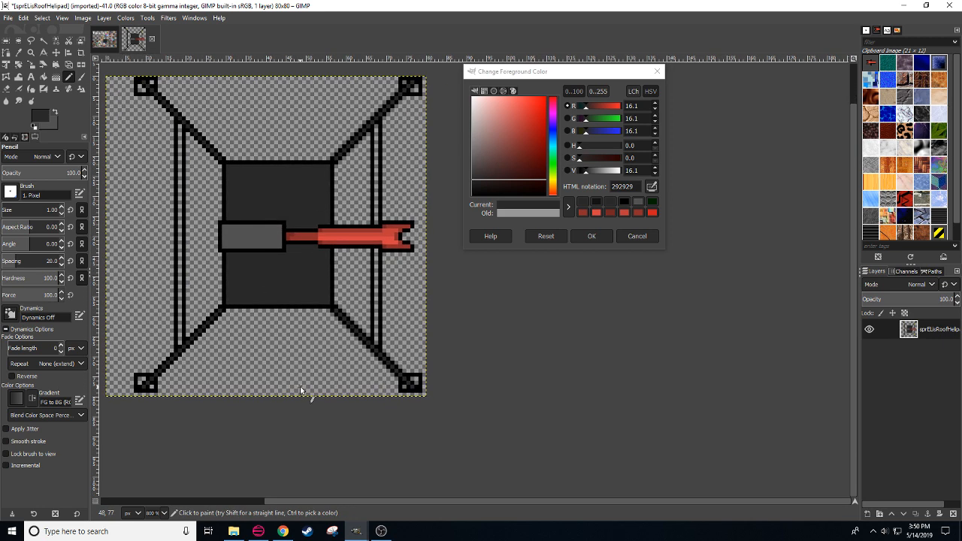
{"action": "left_click_drag", "start_coordinate": [378, 345], "coordinate": [378, 248]}
{"action": "left_click", "coordinate": [376, 125], "text": "shift"}
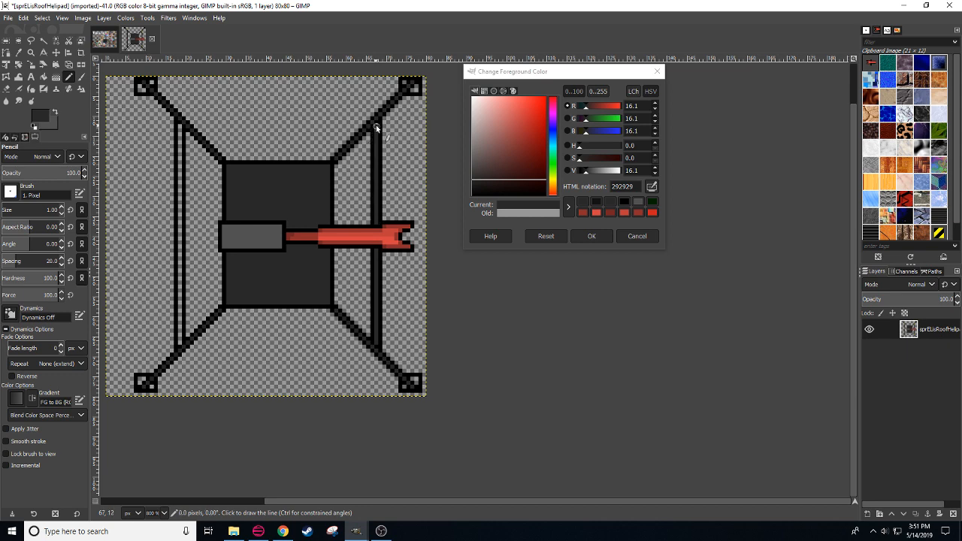
{"action": "left_click", "coordinate": [181, 127]}
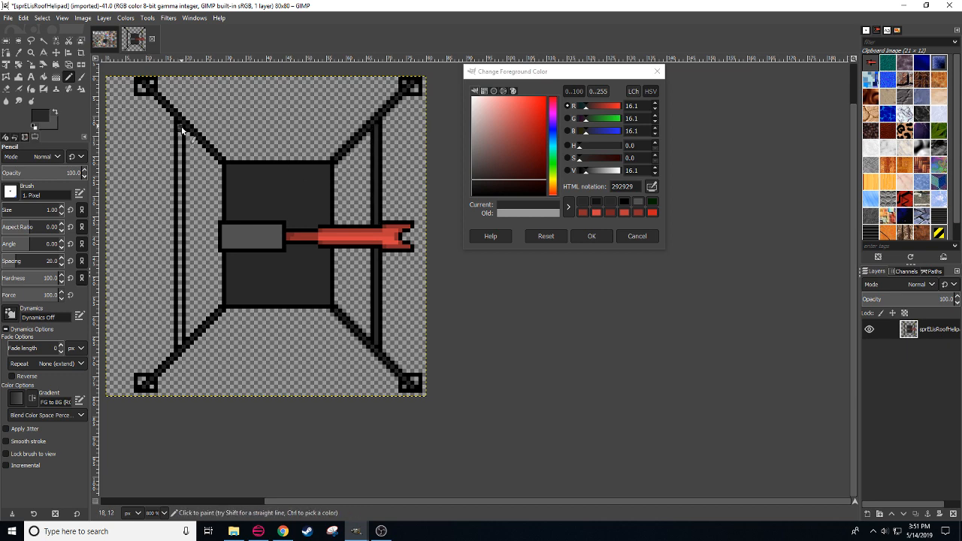
{"action": "left_click", "coordinate": [180, 346], "text": "shift"}
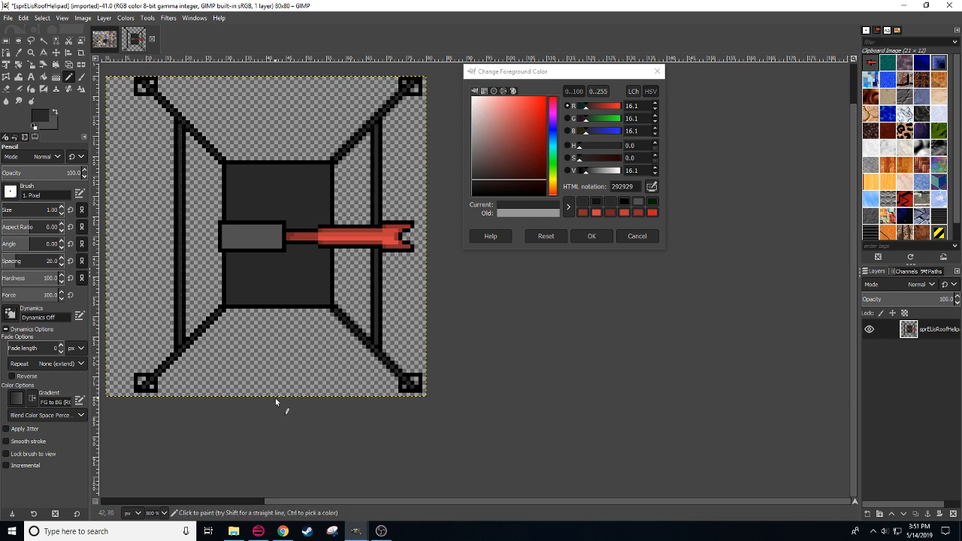
Step: Sample black and pencil straight horizontal outlines joining the vertical bars across the struts, above and below the body
{"action": "scroll", "coordinate": [275, 401], "scroll_direction": "up", "scroll_amount": 2}
{"action": "left_click", "coordinate": [196, 191], "text": "ctrl"}
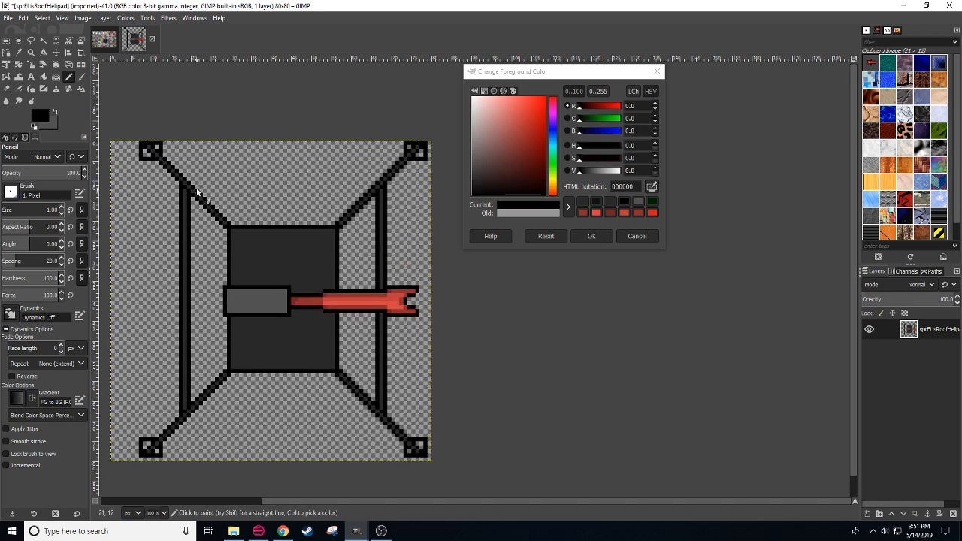
{"action": "left_click", "coordinate": [188, 181]}
{"action": "left_click", "coordinate": [381, 180], "text": "shift"}
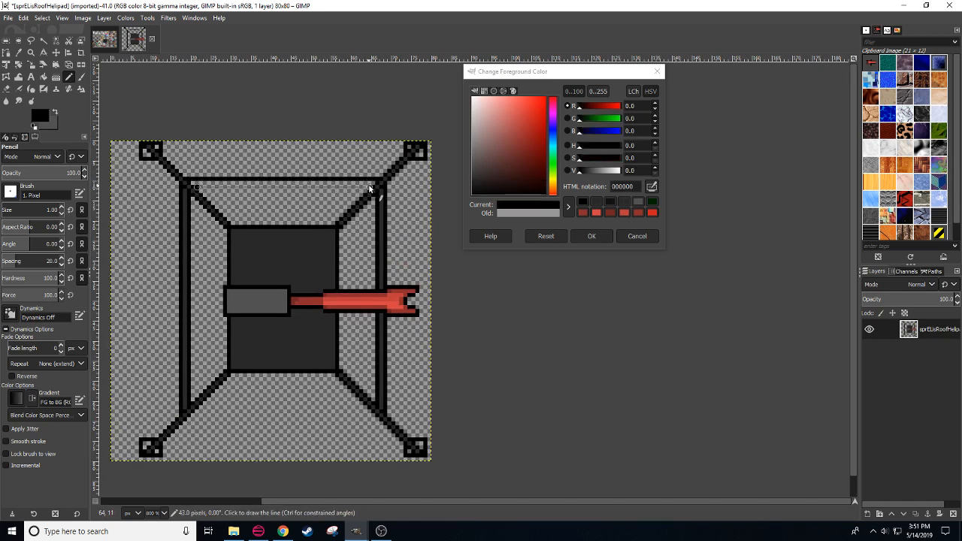
{"action": "scroll", "coordinate": [227, 320], "scroll_direction": "down", "scroll_amount": 4}
{"action": "left_click", "coordinate": [205, 291]}
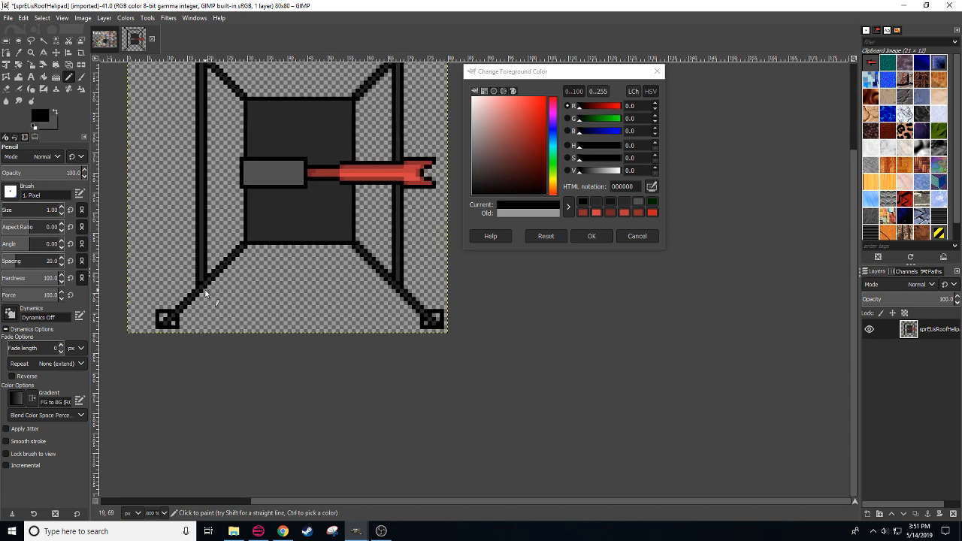
{"action": "left_click", "coordinate": [392, 292], "text": "shift"}
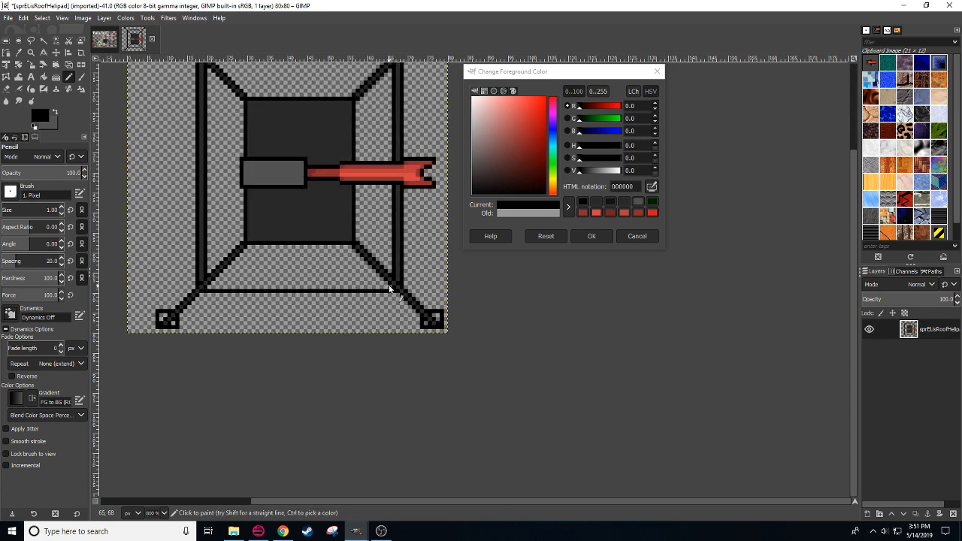
{"action": "left_click", "coordinate": [211, 284], "text": "shift"}
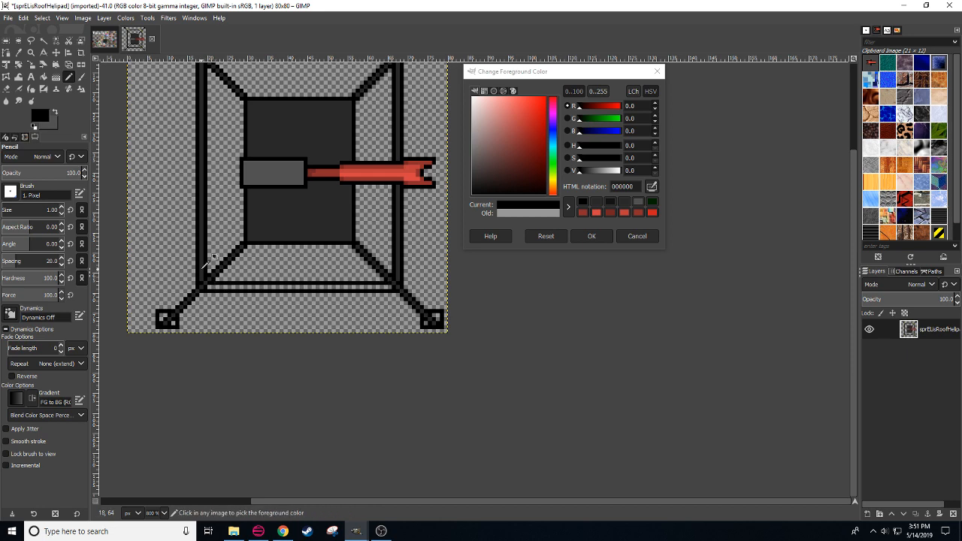
Step: Sample the bars' dark grey 292929 and bucket-fill the lower horizontal bar between its black outlines
{"action": "left_click", "coordinate": [205, 265], "text": "ctrl"}
{"action": "key", "text": "shift+b"}
{"action": "left_click", "coordinate": [252, 287]}
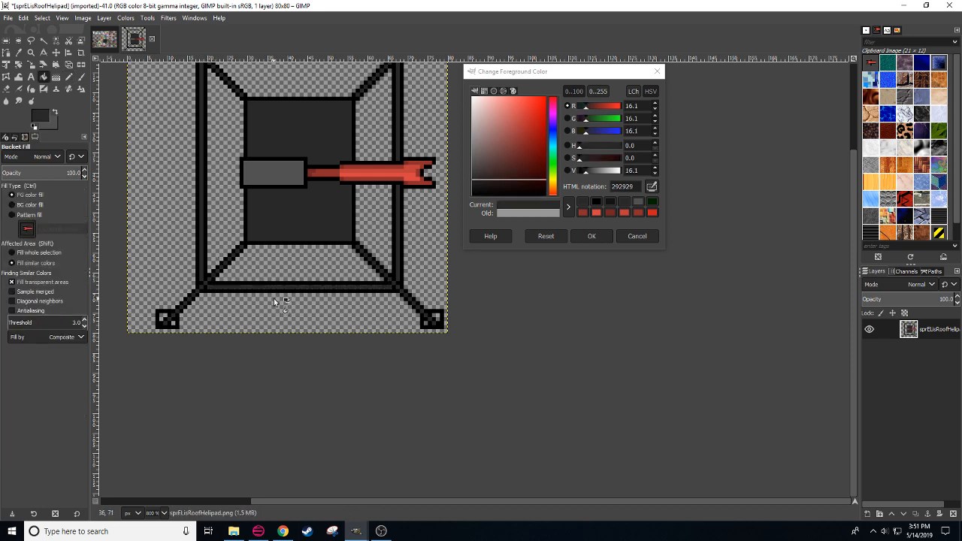
{"action": "key", "text": "n"}
{"action": "left_click_drag", "start_coordinate": [303, 398], "coordinate": [321, 447]}
{"action": "left_click_drag", "start_coordinate": [236, 403], "coordinate": [380, 475]}
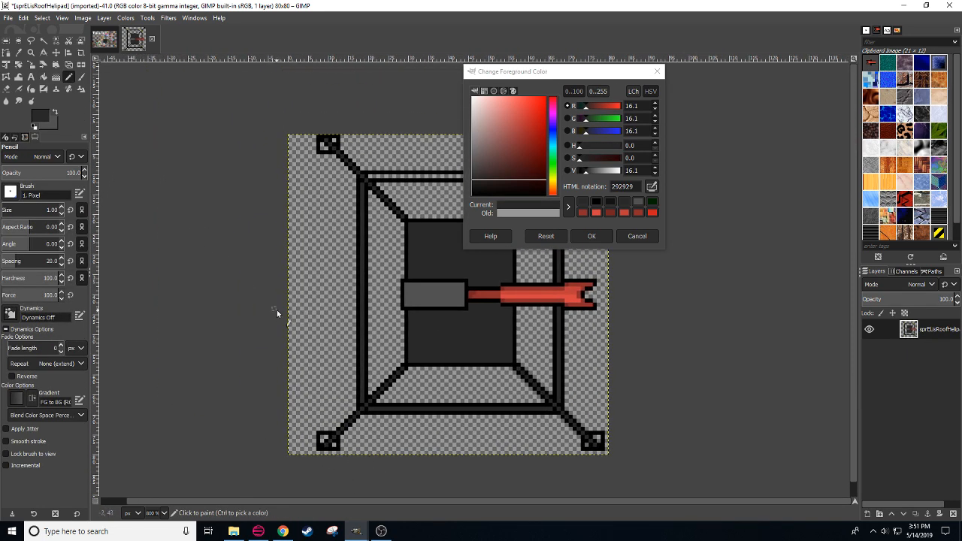
Step: Copy the tall, thin black rotor with its hub from the Backgrounds image using a 26x72 rectangular selection
{"action": "left_click_drag", "start_coordinate": [277, 311], "coordinate": [162, 301]}
{"action": "left_click", "coordinate": [108, 38]}
{"action": "key", "text": "r"}
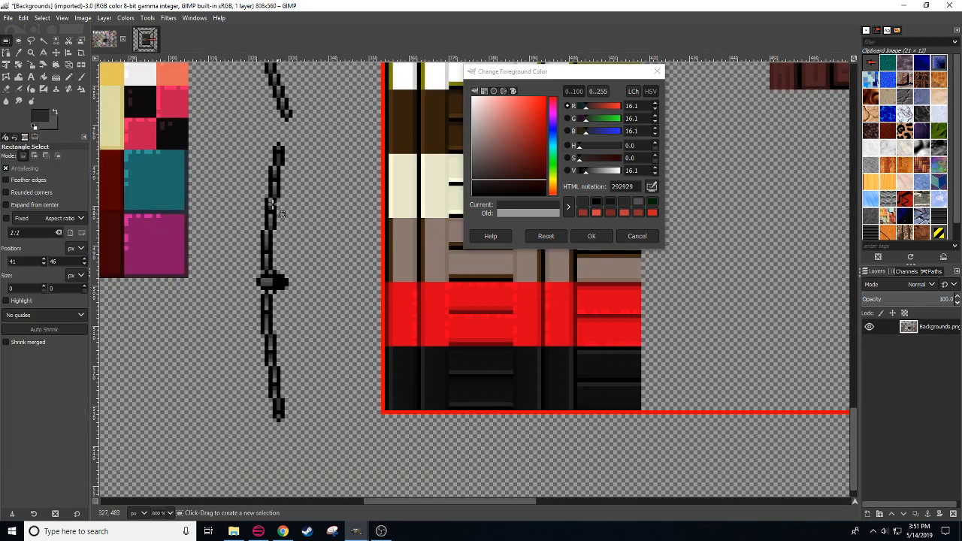
{"action": "left_click_drag", "start_coordinate": [233, 143], "coordinate": [337, 429]}
{"action": "key", "text": "ctrl+c"}
{"action": "left_click", "coordinate": [144, 39]}
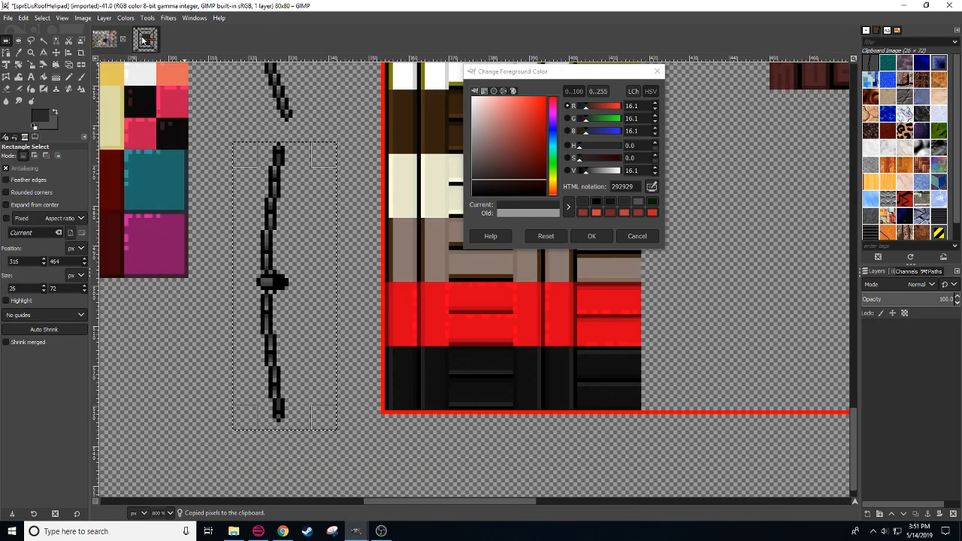
Step: Paste the rotor into the helipad sprite, place its hub against the grey box opposite the red shaft, and anchor it
{"action": "key", "text": "ctrl+v"}
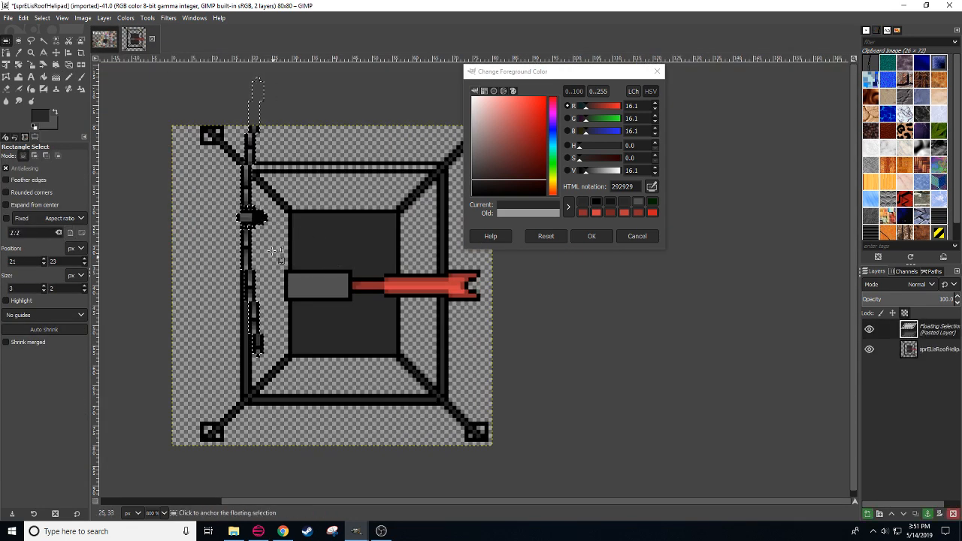
{"action": "left_click_drag", "start_coordinate": [255, 217], "coordinate": [274, 287]}
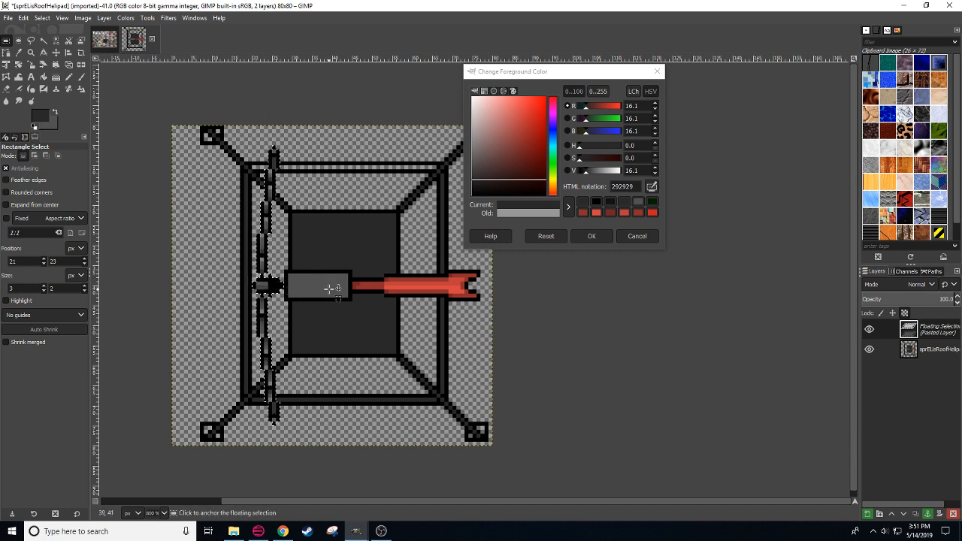
{"action": "left_click", "coordinate": [329, 289]}
{"action": "left_click_drag", "start_coordinate": [388, 253], "coordinate": [355, 274]}
Step: Pencil a straight 292929 core line through the upper horizontal bar as far as the rotor
{"action": "key", "text": "n"}
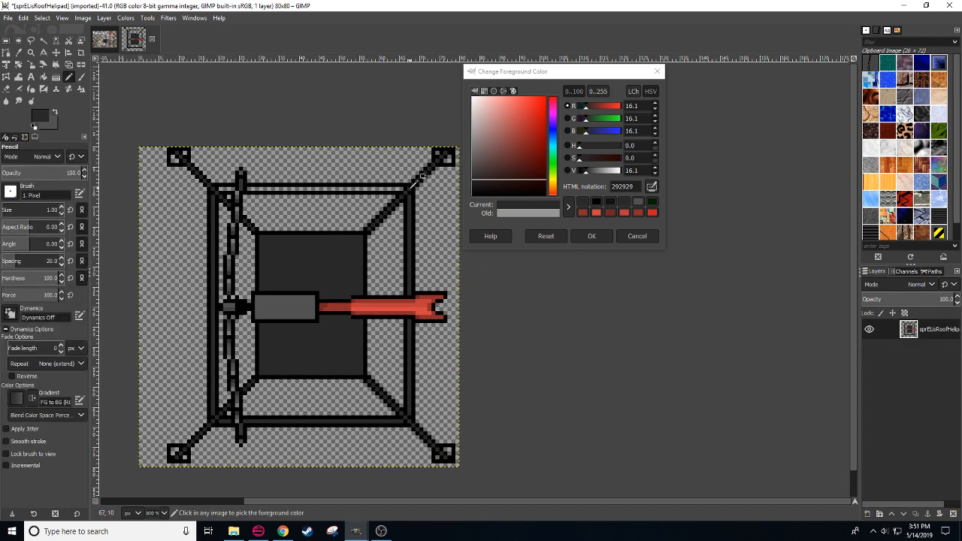
{"action": "left_click", "coordinate": [246, 190], "text": "shift"}
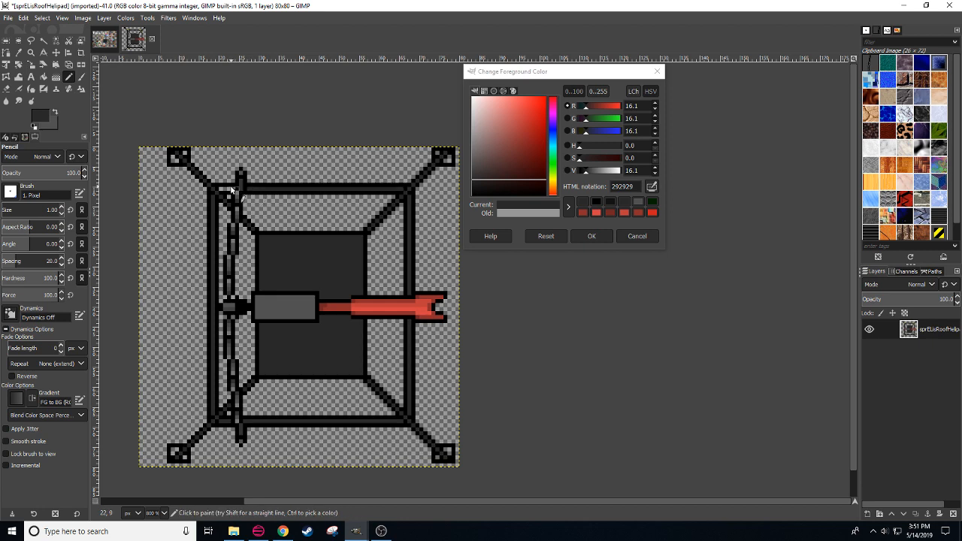
{"action": "scroll", "coordinate": [307, 346], "scroll_direction": "down", "scroll_amount": 1}
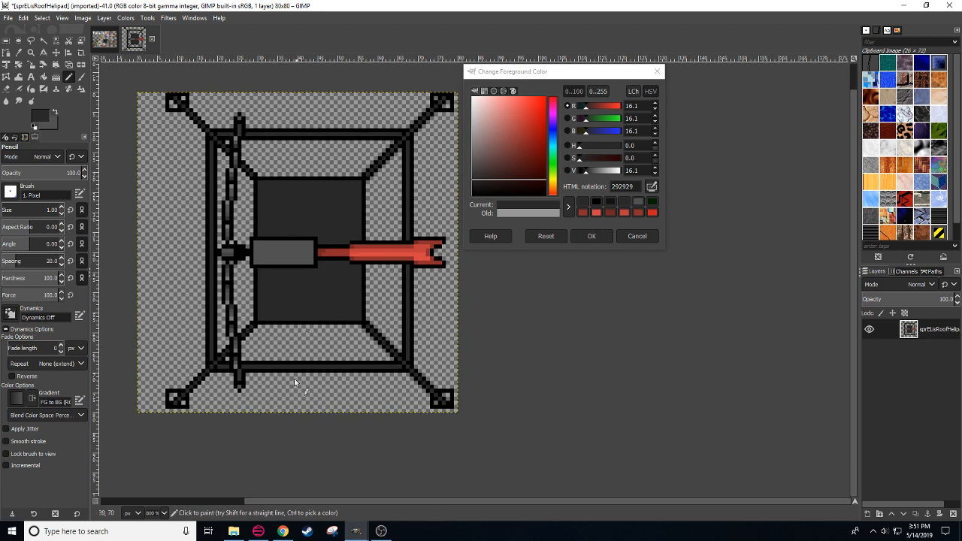
{"action": "scroll", "coordinate": [156, 518], "scroll_direction": "down", "scroll_amount": 1}
{"action": "scroll", "coordinate": [156, 518], "scroll_direction": "up", "scroll_amount": 1}
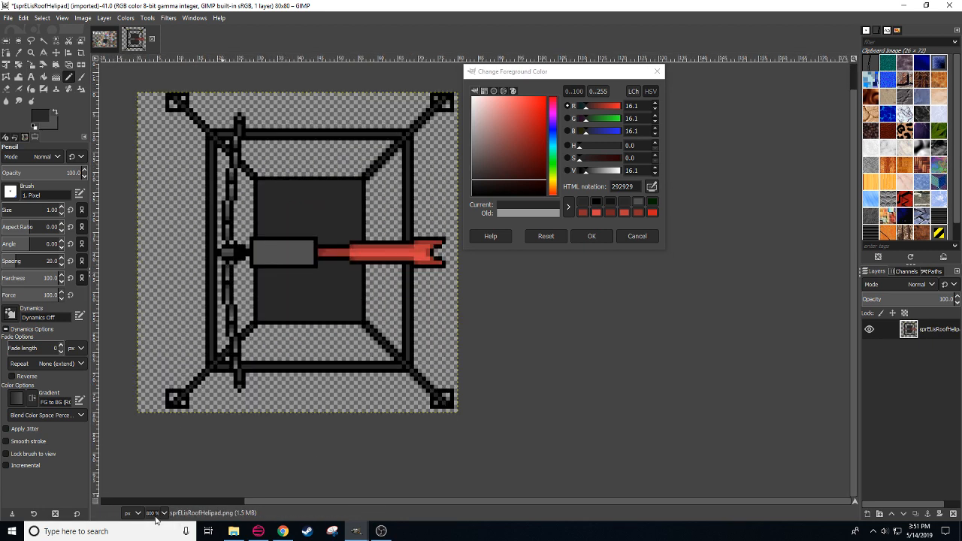
{"action": "left_click_drag", "start_coordinate": [552, 364], "coordinate": [541, 366]}
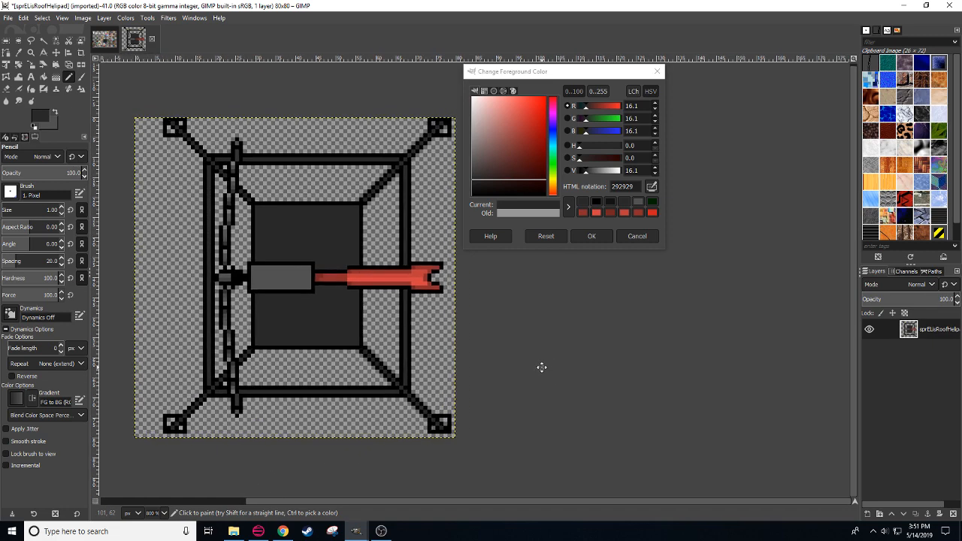
{"action": "left_click", "coordinate": [283, 531]}
{"action": "left_click", "coordinate": [282, 531]}
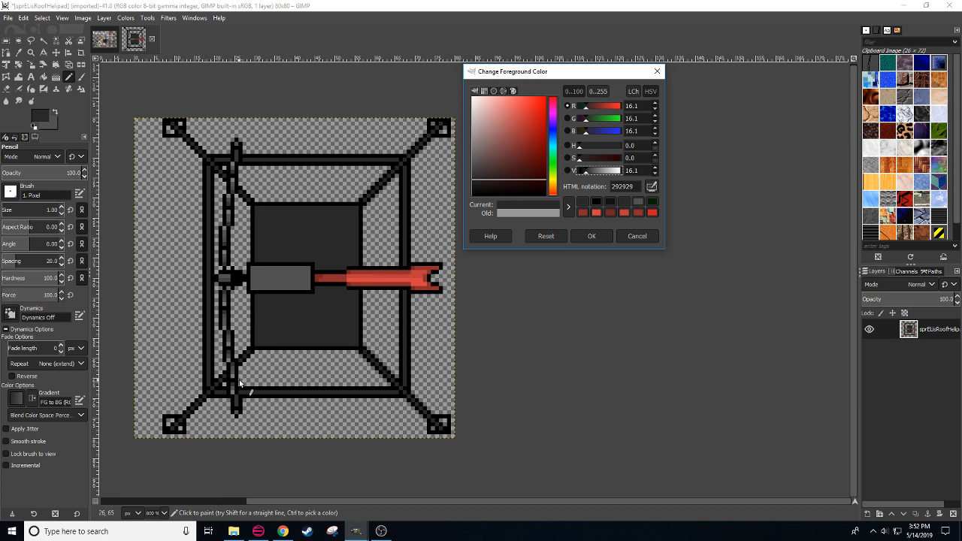
Step: Lighten the foreground grey to 8b8b8b and bucket-fill the small box beside the red shaft
{"action": "left_click", "coordinate": [516, 159]}
{"action": "left_click_drag", "start_coordinate": [595, 169], "coordinate": [601, 171]}
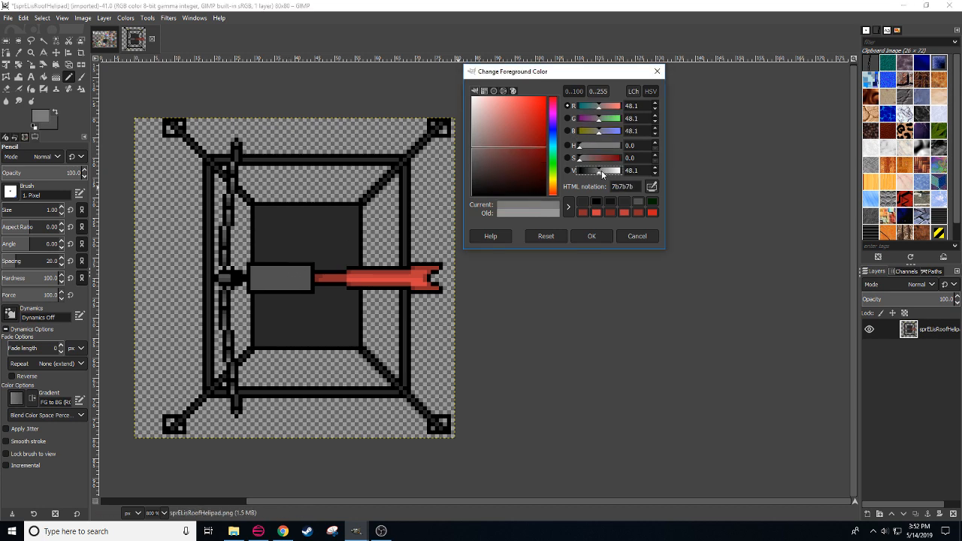
{"action": "left_click", "coordinate": [44, 77]}
{"action": "left_click", "coordinate": [277, 276]}
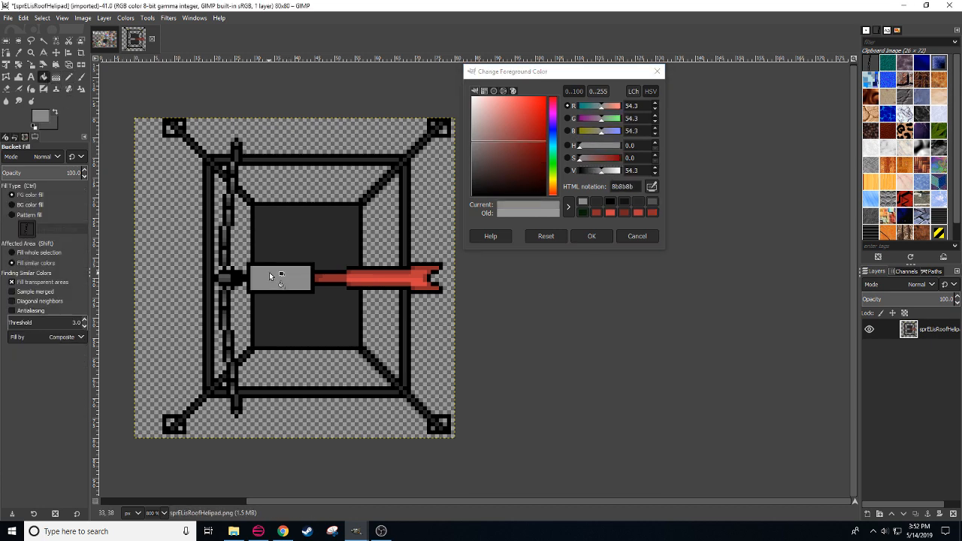
Step: Set the foreground grey to 6e6e6e and bucket-fill the rectangular body above and below the shaft
{"action": "key", "text": "n"}
{"action": "left_click", "coordinate": [337, 258], "text": "ctrl"}
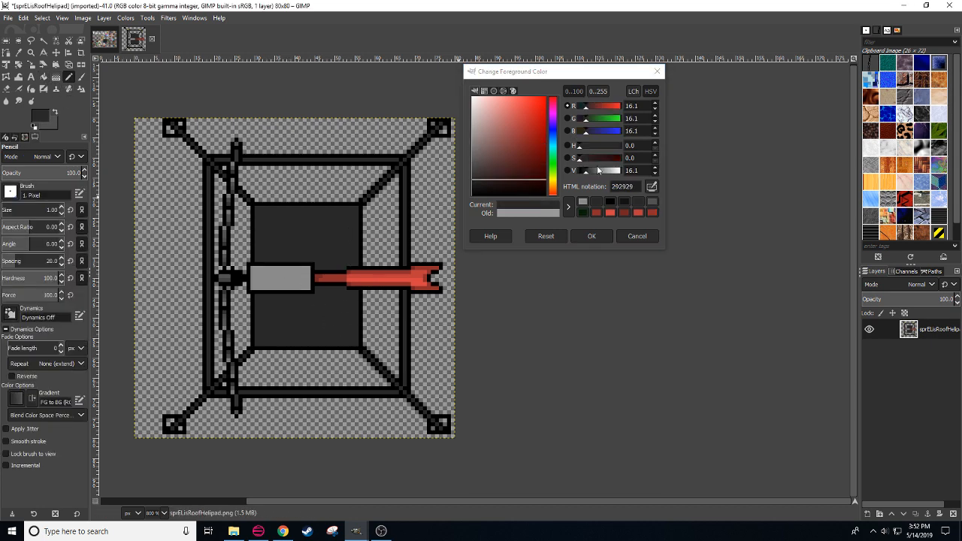
{"action": "left_click", "coordinate": [600, 169]}
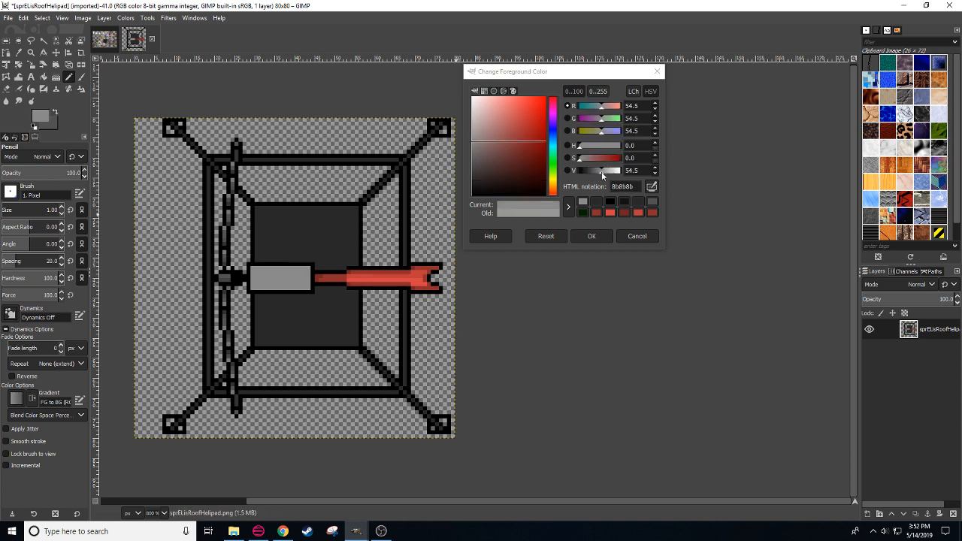
{"action": "left_click_drag", "start_coordinate": [602, 175], "coordinate": [596, 177]}
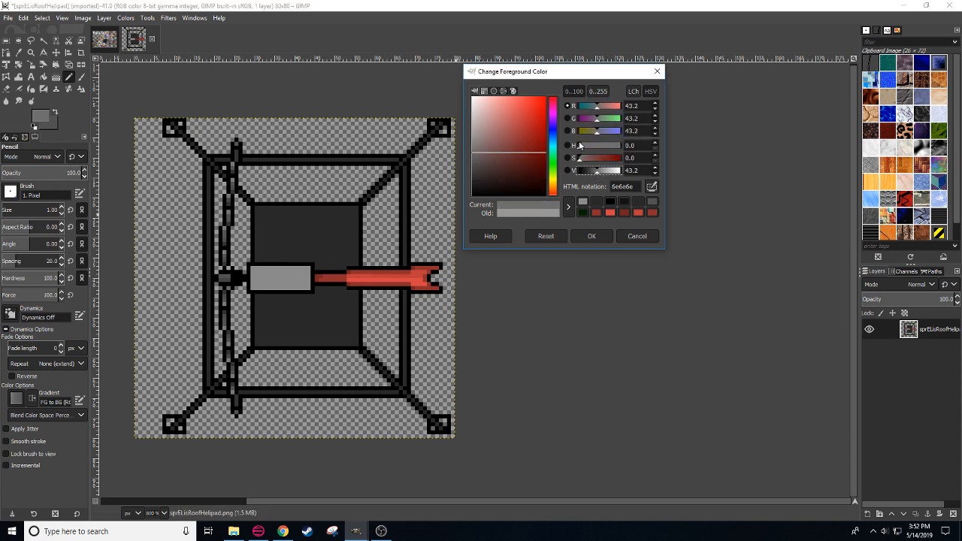
{"action": "left_click", "coordinate": [43, 76]}
{"action": "left_click", "coordinate": [277, 241]}
{"action": "left_click", "coordinate": [335, 317]}
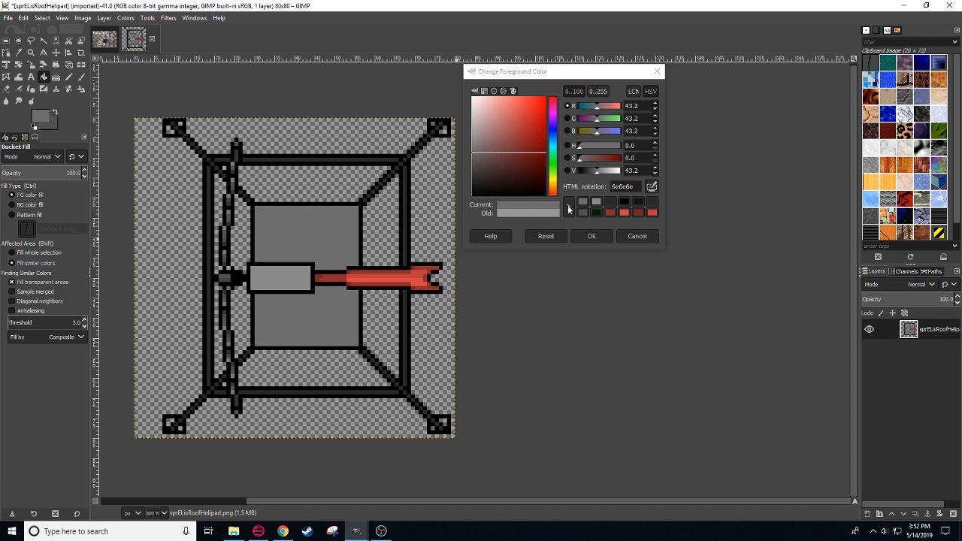
Step: Set the foreground grey to 5b5b5b and bucket-fill both halves of the rectangular body
{"action": "left_click_drag", "start_coordinate": [607, 173], "coordinate": [593, 174]}
{"action": "left_click", "coordinate": [331, 240]}
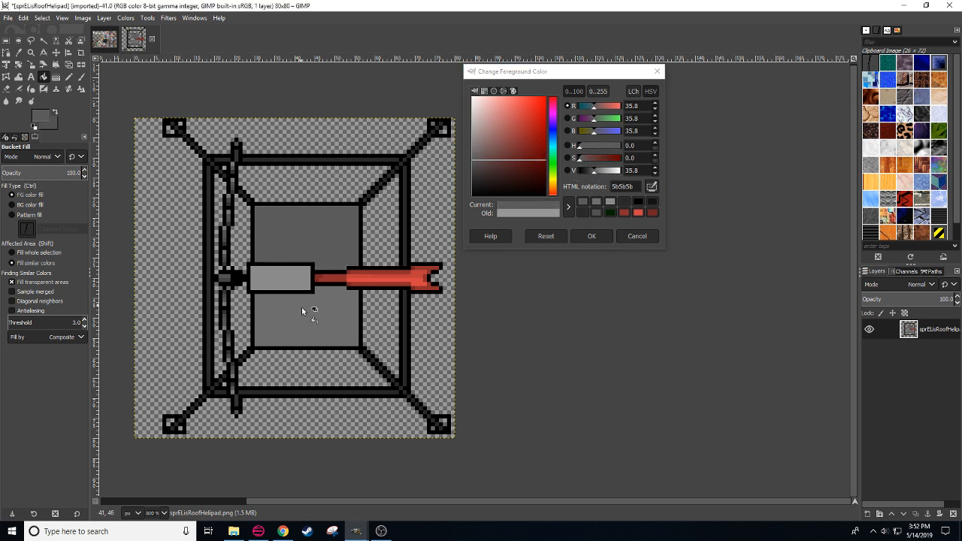
{"action": "left_click", "coordinate": [301, 306]}
Step: Set the foreground grey to 454545 and pencil straight core lines along the inner diagonal struts around the rectangular body
{"action": "key", "text": "n"}
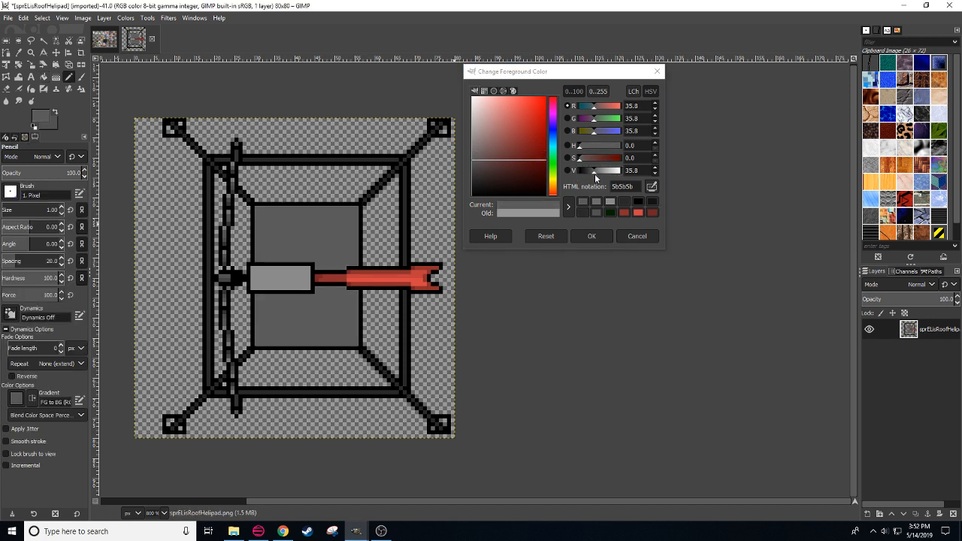
{"action": "left_click_drag", "start_coordinate": [595, 174], "coordinate": [590, 172]}
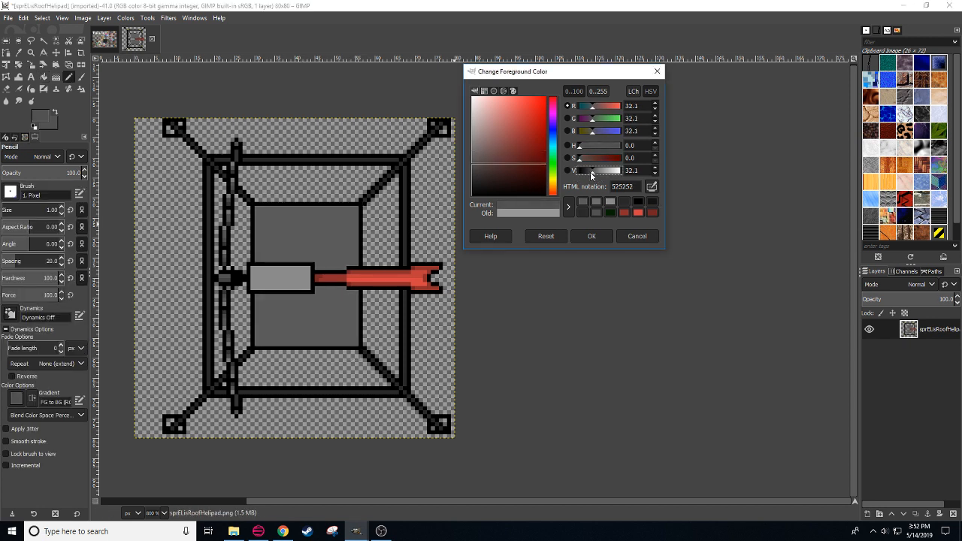
{"action": "left_click", "coordinate": [364, 200]}
{"action": "left_click", "coordinate": [398, 167], "text": "shift"}
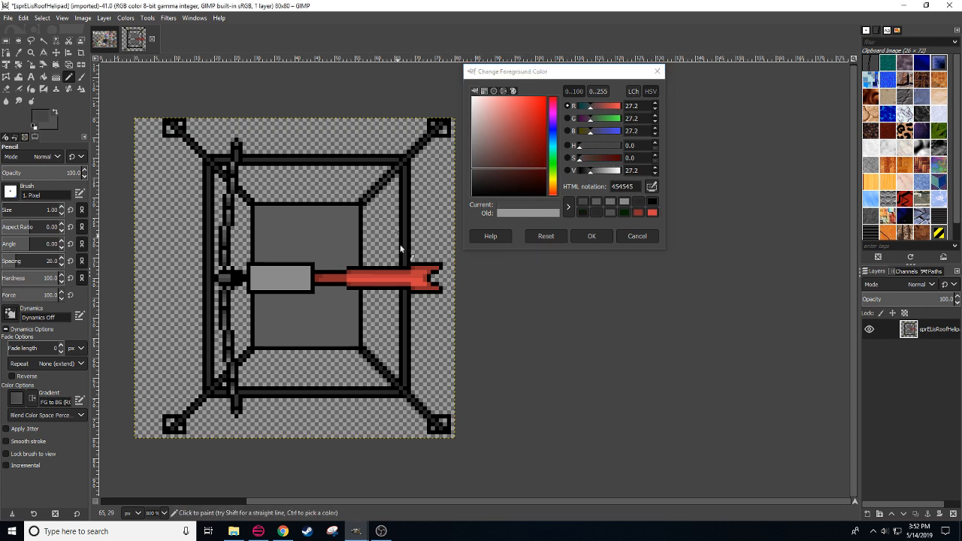
{"action": "left_click", "coordinate": [365, 350]}
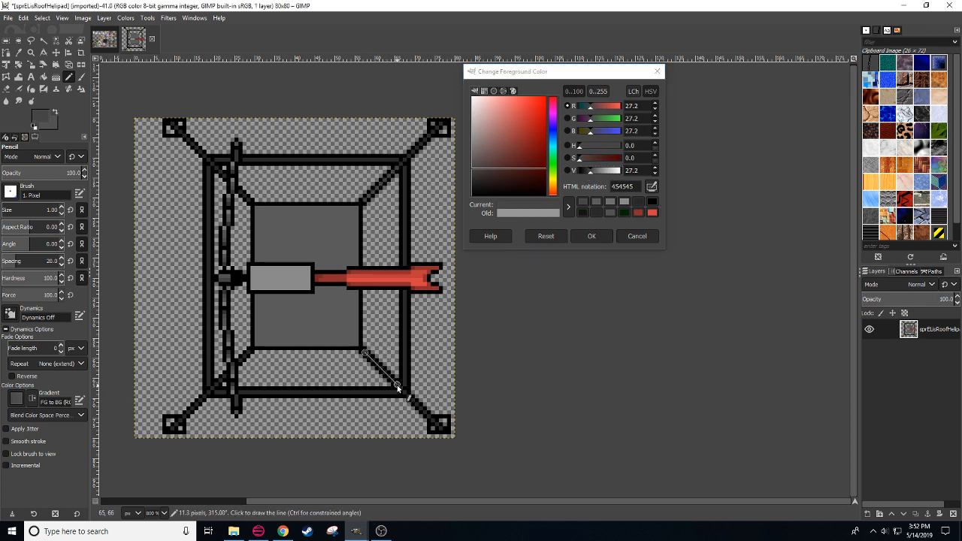
{"action": "left_click", "coordinate": [397, 387], "text": "shift"}
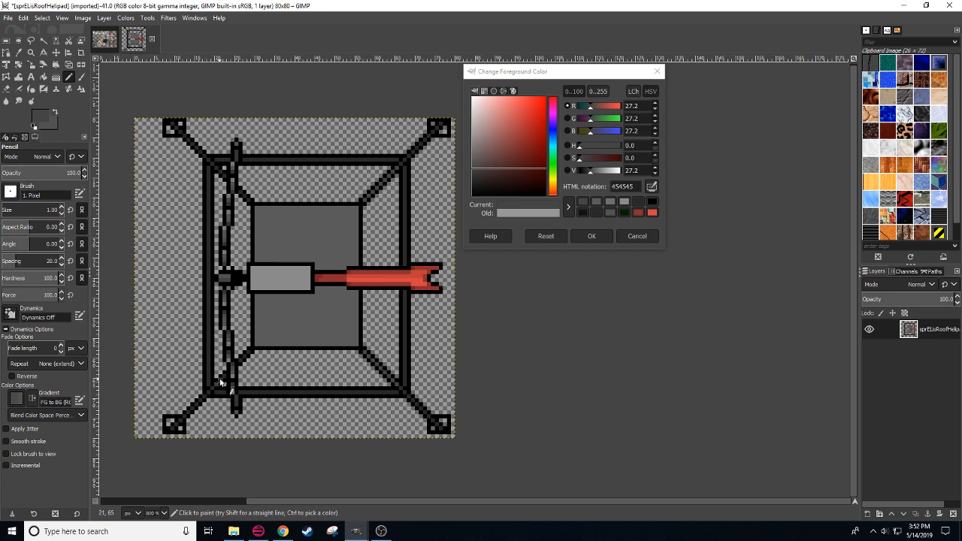
{"action": "left_click", "coordinate": [250, 352]}
Step: Darken the foreground grey to 2f2f2f and pencil straight core lines along the outer diagonal struts reaching the corner squares
{"action": "left_click_drag", "start_coordinate": [374, 283], "coordinate": [337, 294]}
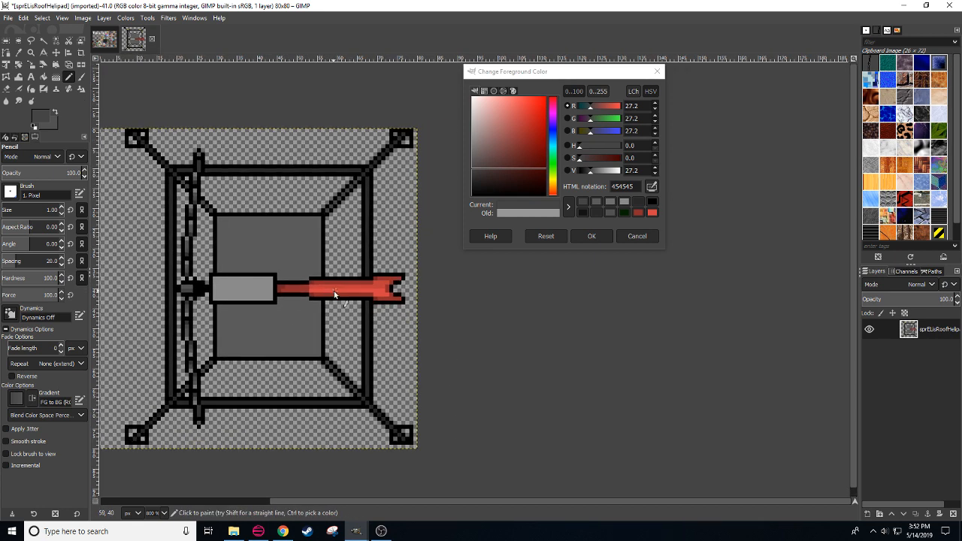
{"action": "left_click_drag", "start_coordinate": [592, 170], "coordinate": [587, 171]}
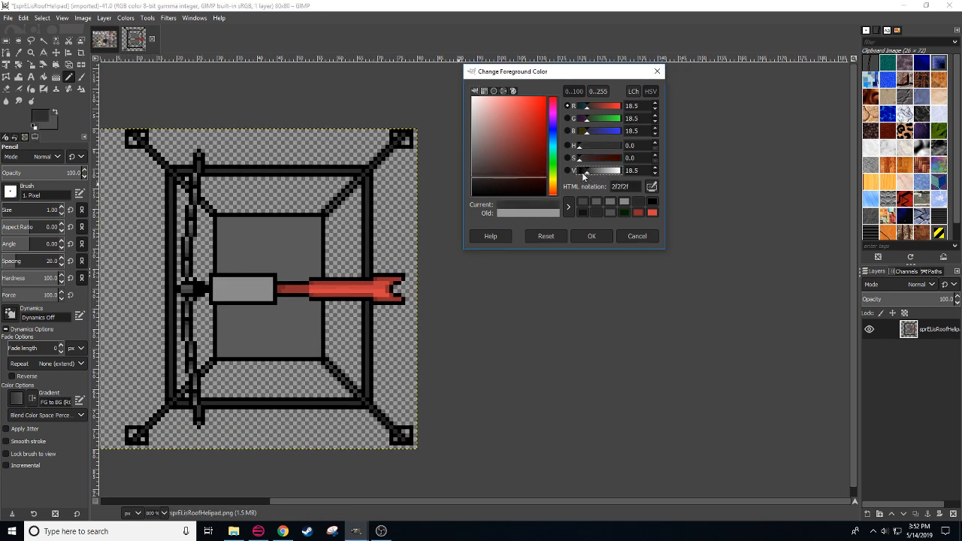
{"action": "left_click", "coordinate": [371, 167]}
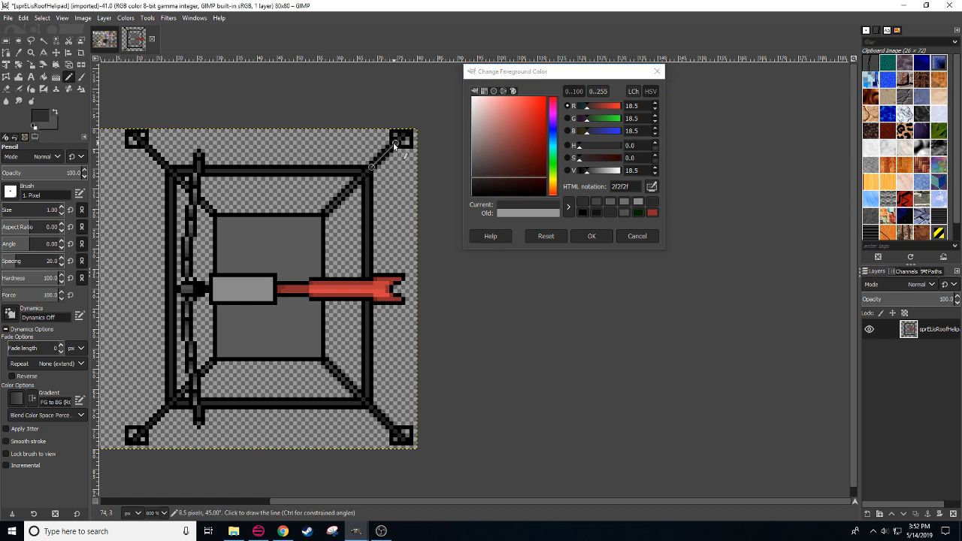
{"action": "left_click", "coordinate": [396, 145], "text": "shift"}
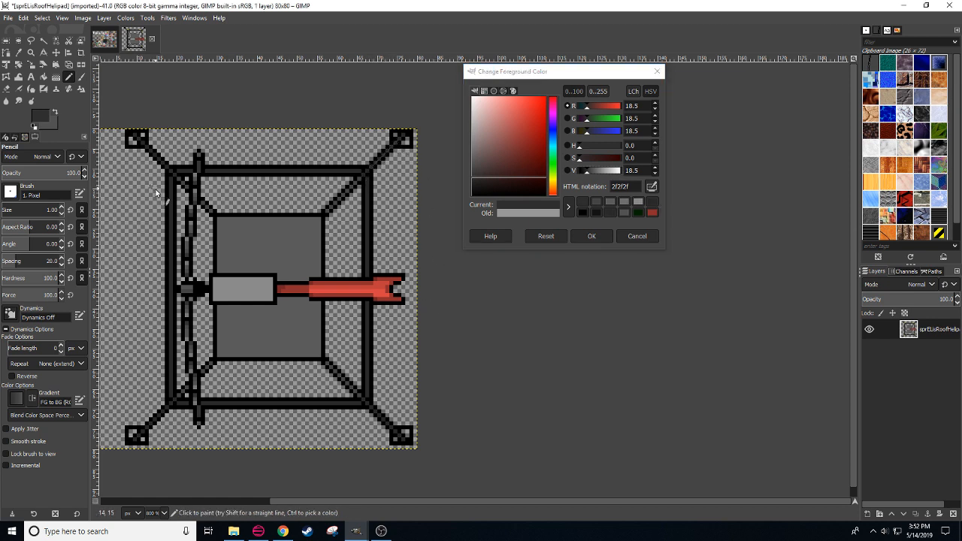
{"action": "left_click", "coordinate": [167, 172]}
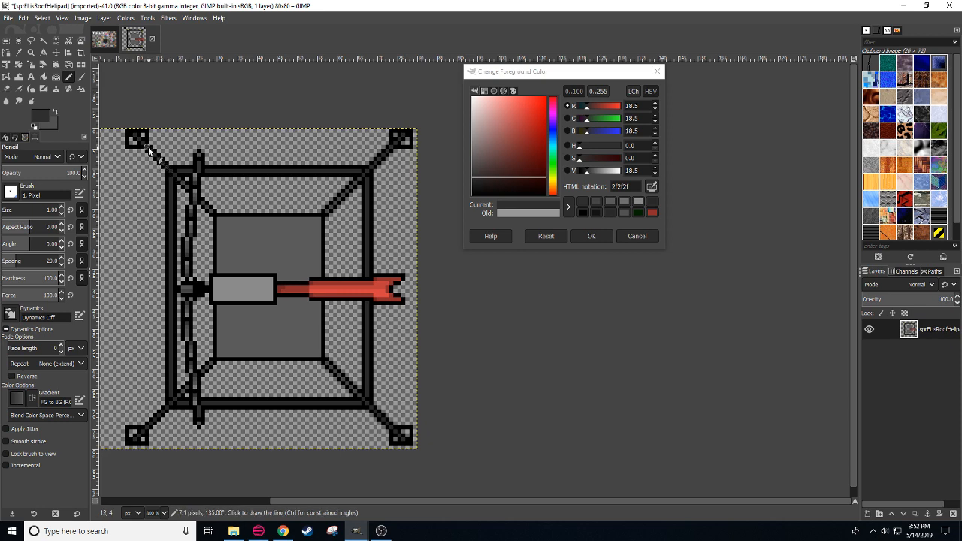
{"action": "left_click", "coordinate": [148, 150], "text": "shift"}
{"action": "left_click_drag", "start_coordinate": [187, 413], "coordinate": [251, 302]}
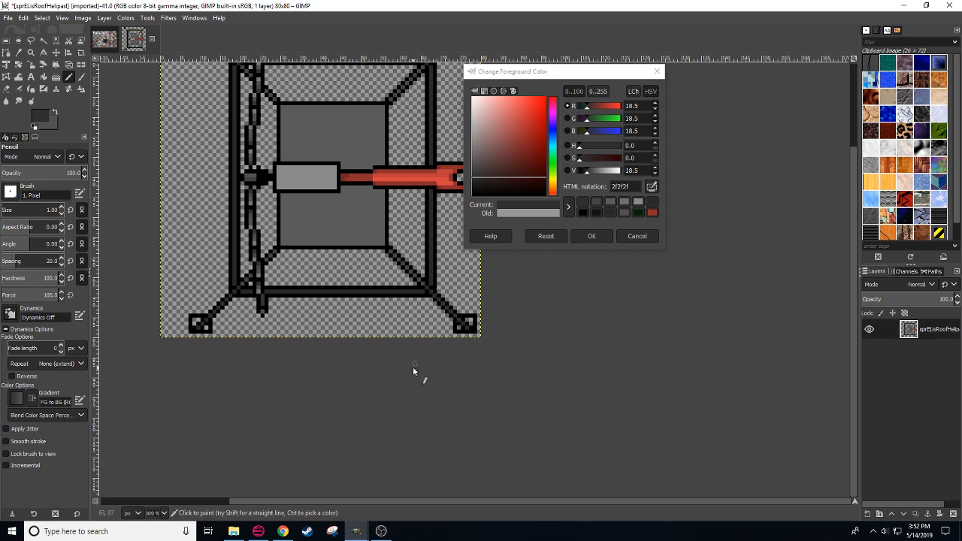
Step: Set the foreground colour to 2a2626 and pencil in the insides of the four corner squares
{"action": "left_click_drag", "start_coordinate": [410, 369], "coordinate": [365, 420]}
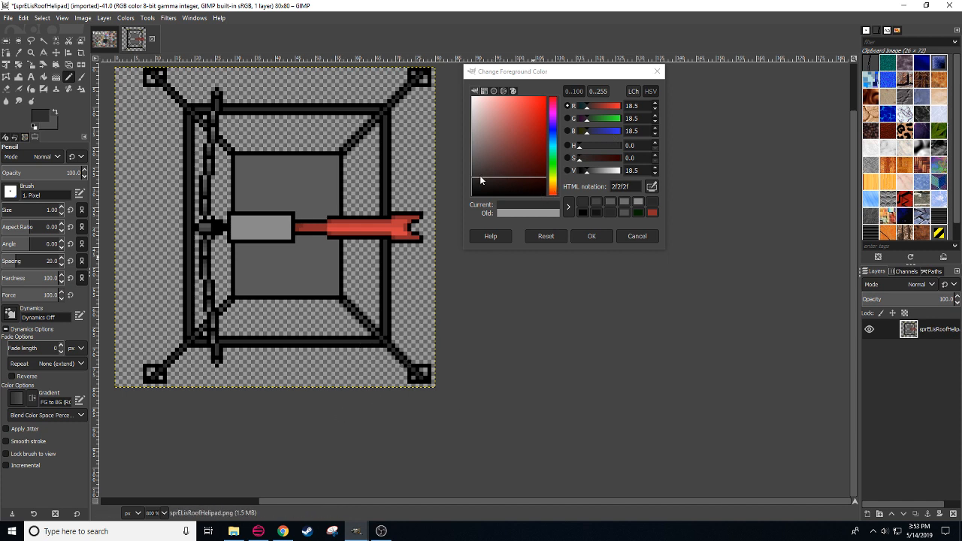
{"action": "left_click_drag", "start_coordinate": [481, 183], "coordinate": [480, 182]}
{"action": "left_click_drag", "start_coordinate": [423, 369], "coordinate": [414, 378]}
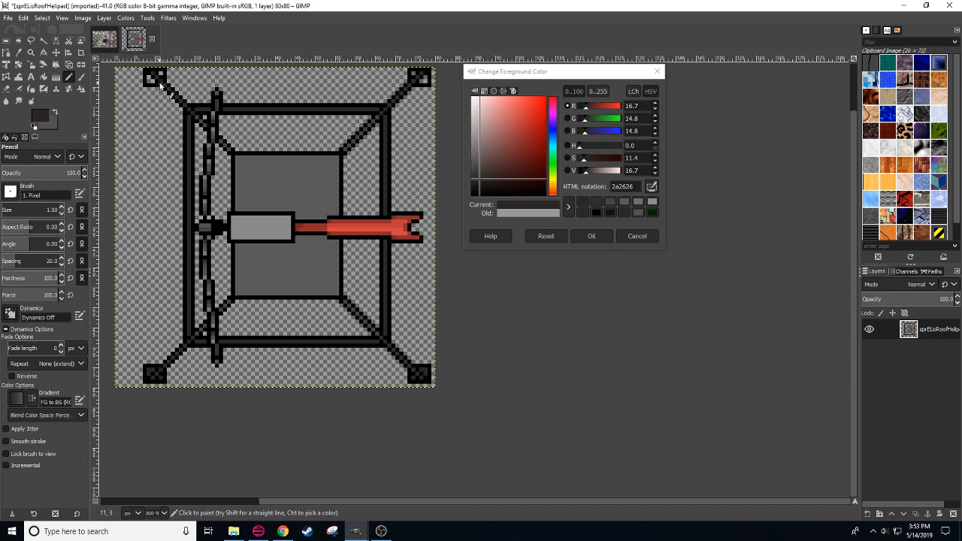
{"action": "left_click_drag", "start_coordinate": [152, 81], "coordinate": [160, 74]}
{"action": "left_click_drag", "start_coordinate": [425, 81], "coordinate": [415, 75]}
{"action": "scroll", "coordinate": [397, 232], "scroll_direction": "up", "scroll_amount": 1}
{"action": "scroll", "coordinate": [397, 233], "scroll_direction": "right", "scroll_amount": 1}
{"action": "scroll", "coordinate": [397, 232], "scroll_direction": "up", "scroll_amount": 3}
{"action": "scroll", "coordinate": [398, 233], "scroll_direction": "right", "scroll_amount": 1}
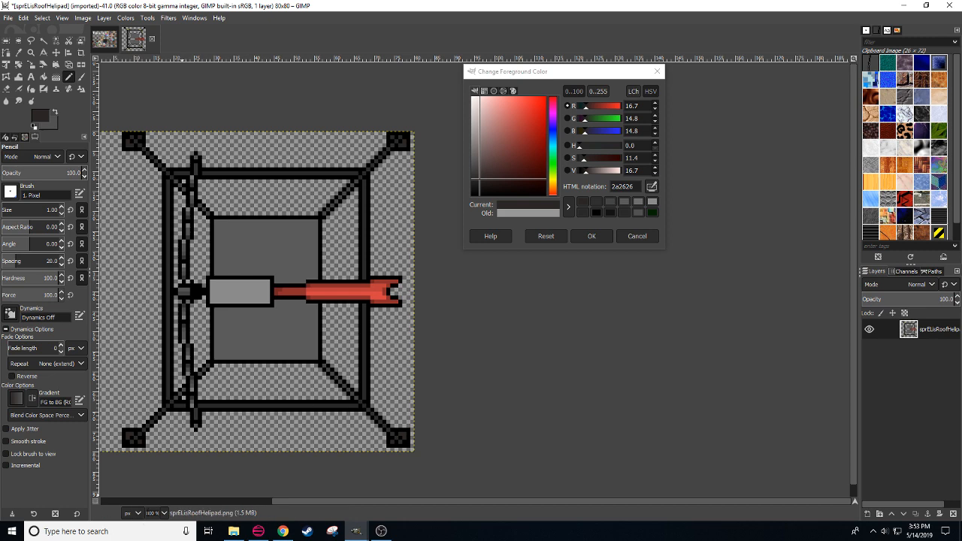
{"action": "scroll", "coordinate": [160, 514], "scroll_direction": "down", "scroll_amount": 2}
{"action": "scroll", "coordinate": [160, 514], "scroll_direction": "up", "scroll_amount": 2}
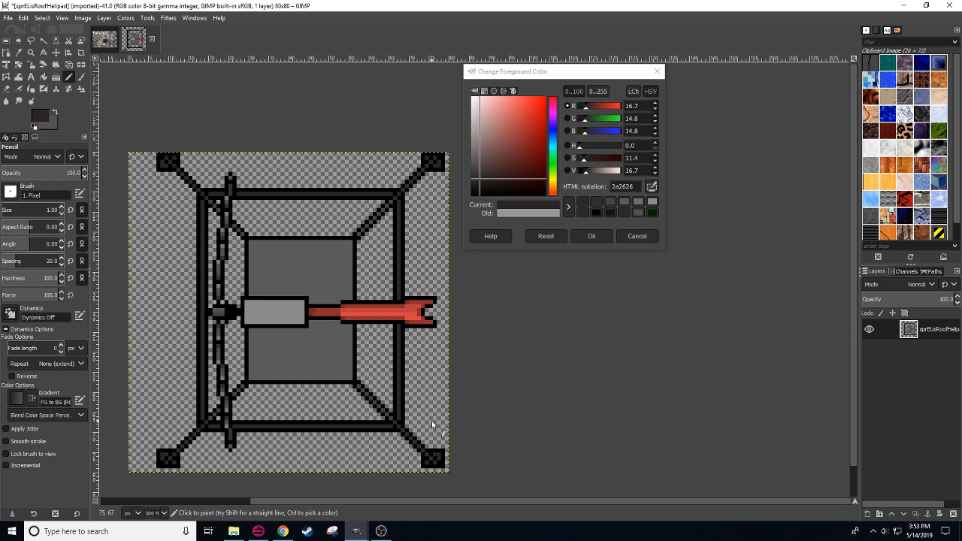
Step: Mix a dark olive foreground colour, 3e3b30, and try a pencil dab on the lower half of the body
{"action": "left_click", "coordinate": [591, 171]}
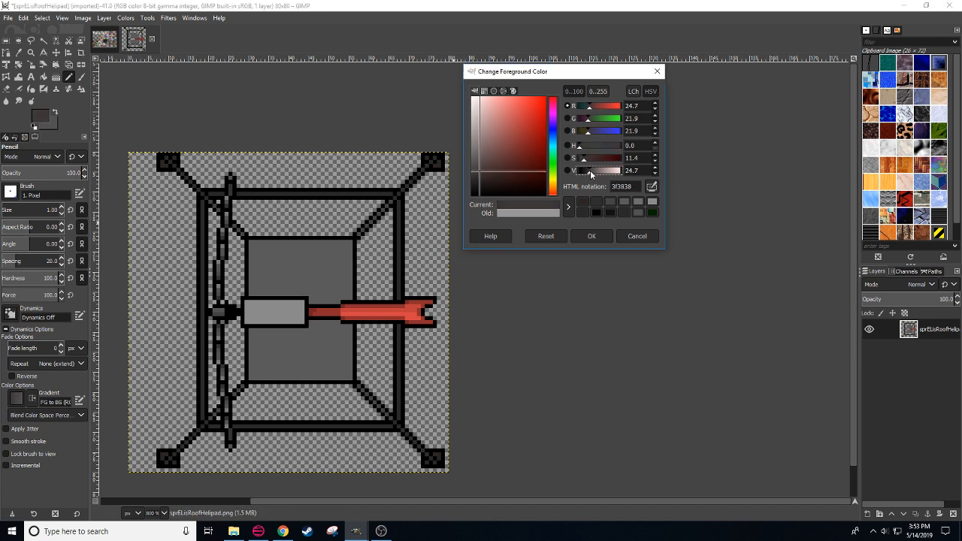
{"action": "left_click_drag", "start_coordinate": [588, 137], "coordinate": [584, 134]}
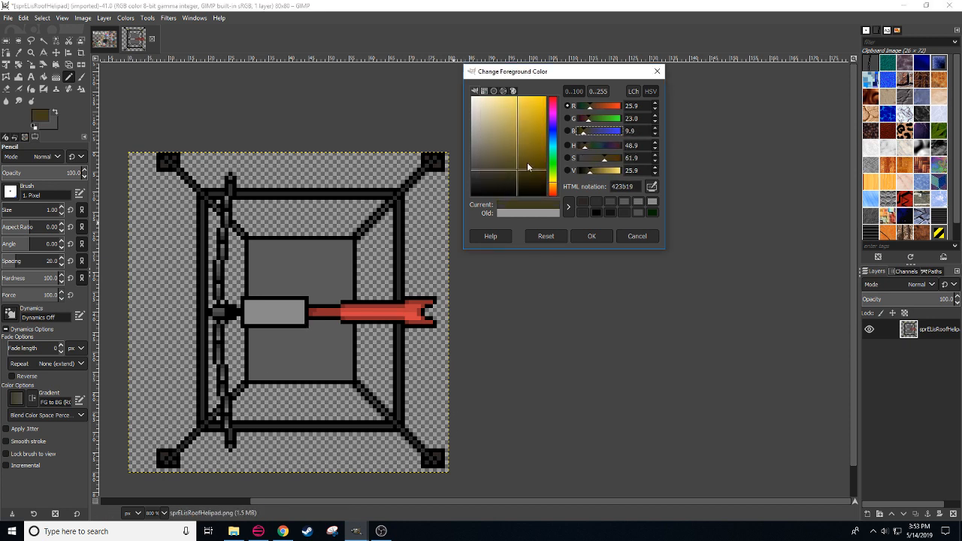
{"action": "left_click_drag", "start_coordinate": [528, 167], "coordinate": [488, 176]}
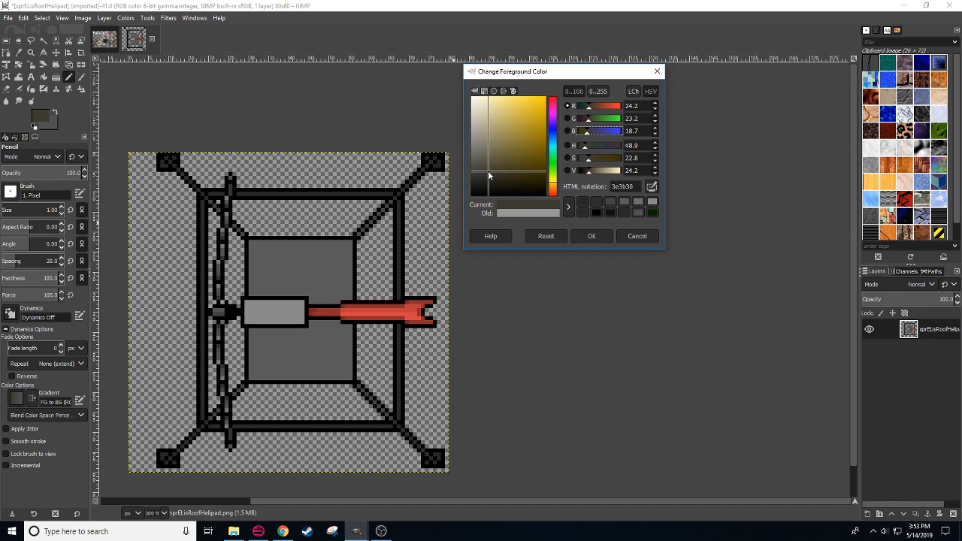
{"action": "left_click", "coordinate": [301, 365]}
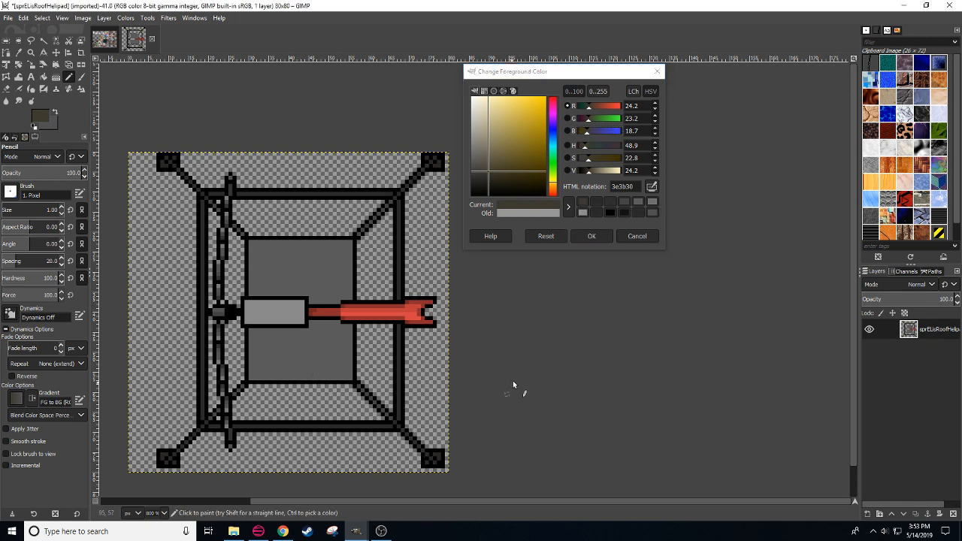
{"action": "left_click_drag", "start_coordinate": [514, 385], "coordinate": [533, 371]}
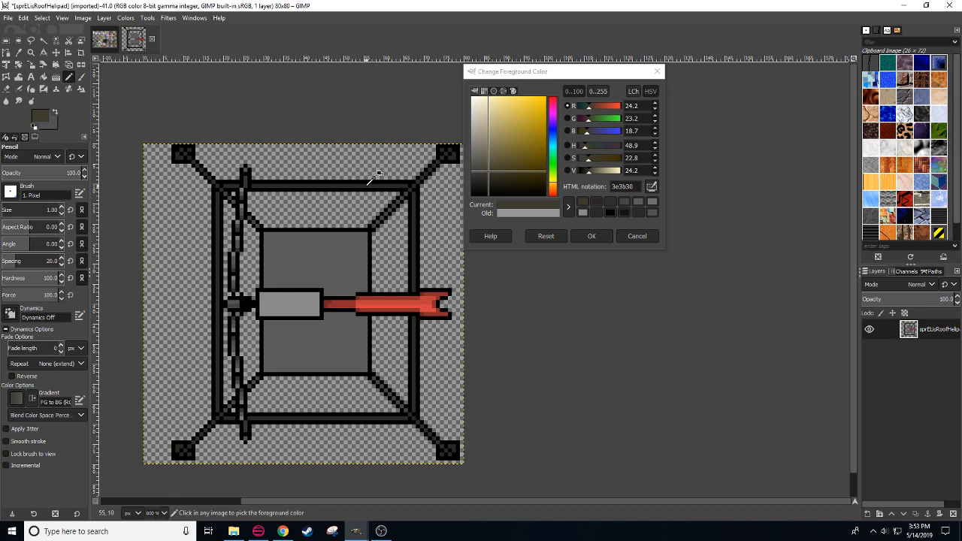
Step: Sample the frame's bar colour, adjust it to 383838 and pencil a straight highlight segment along the upper horizontal bar
{"action": "left_click", "coordinate": [376, 184], "text": "ctrl"}
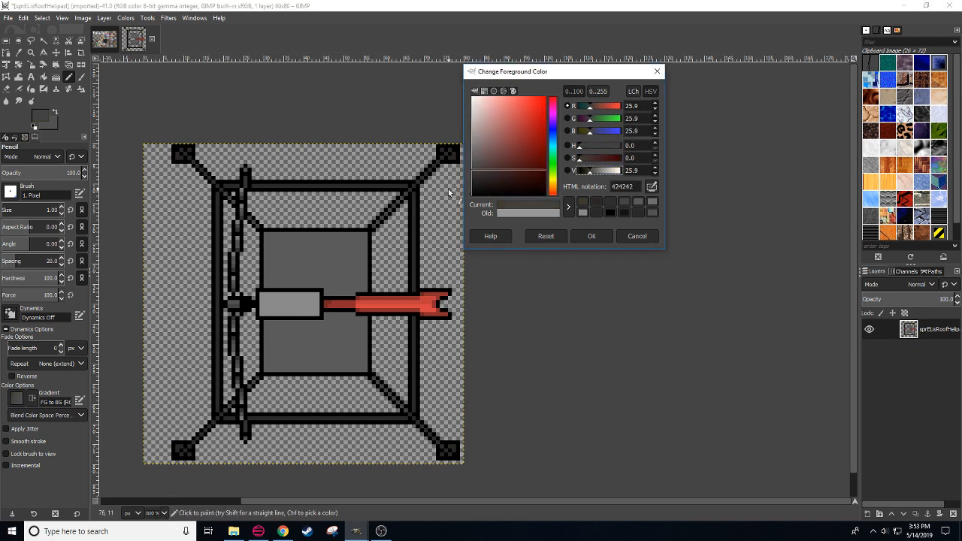
{"action": "left_click", "coordinate": [654, 169]}
{"action": "left_click", "coordinate": [654, 169]}
{"action": "left_click", "coordinate": [654, 169]}
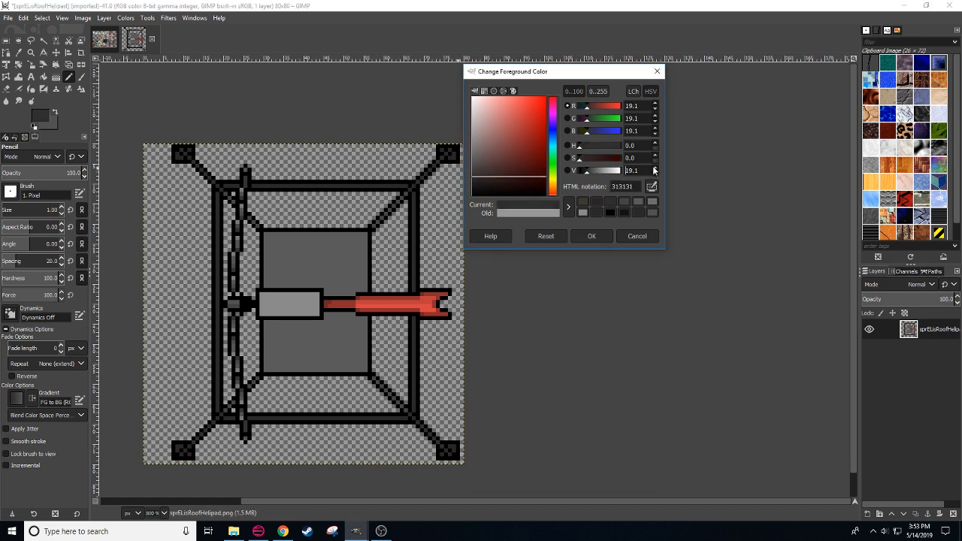
{"action": "left_click", "coordinate": [655, 169]}
{"action": "left_click", "coordinate": [655, 169]}
{"action": "left_click", "coordinate": [655, 169]}
{"action": "left_click", "coordinate": [378, 186]}
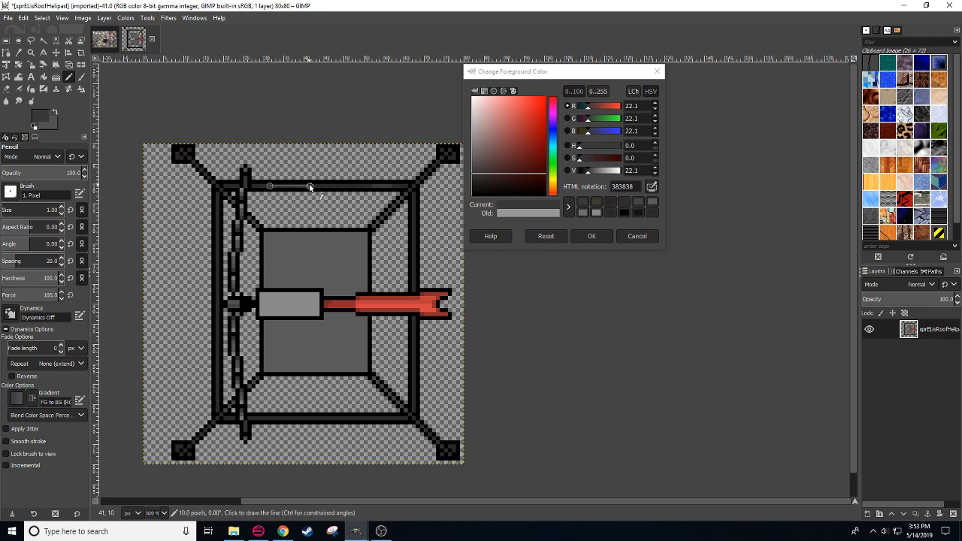
Step: Pencil straight 383838 highlight segments along the lower horizontal bar of the frame
{"action": "scroll", "coordinate": [414, 236], "scroll_direction": "down", "scroll_amount": 3}
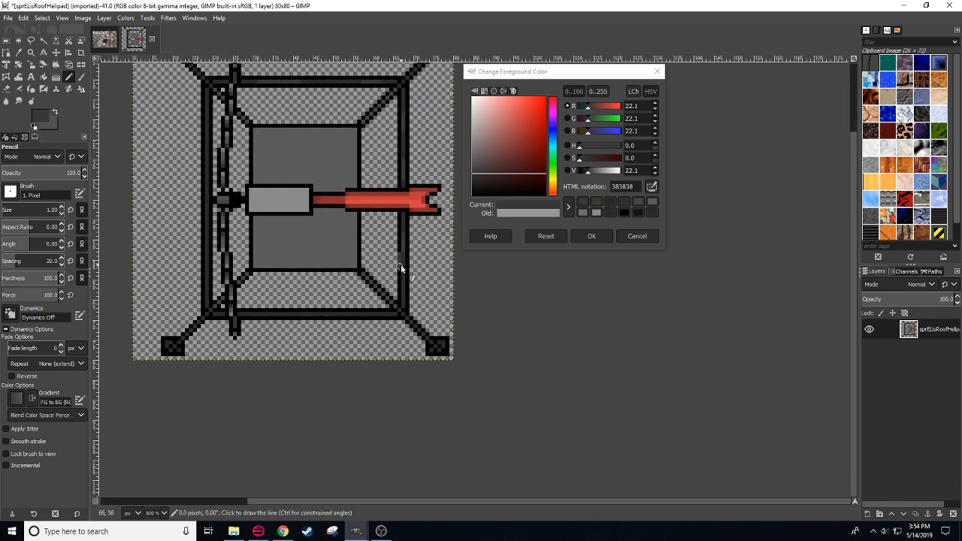
{"action": "left_click", "coordinate": [389, 314]}
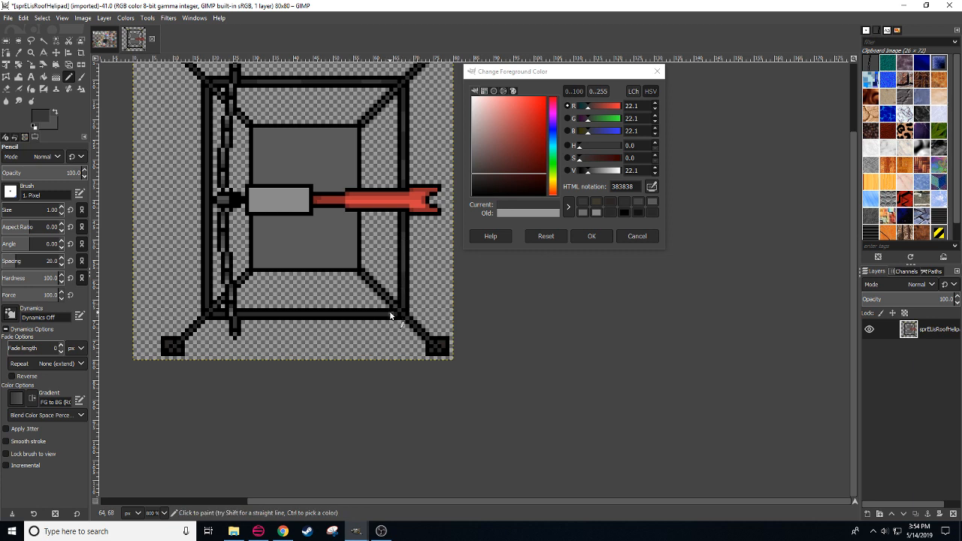
{"action": "left_click", "coordinate": [358, 314], "text": "shift"}
{"action": "left_click", "coordinate": [335, 314]}
{"action": "left_click", "coordinate": [299, 315], "text": "shift"}
{"action": "left_click_drag", "start_coordinate": [300, 349], "coordinate": [391, 395]}
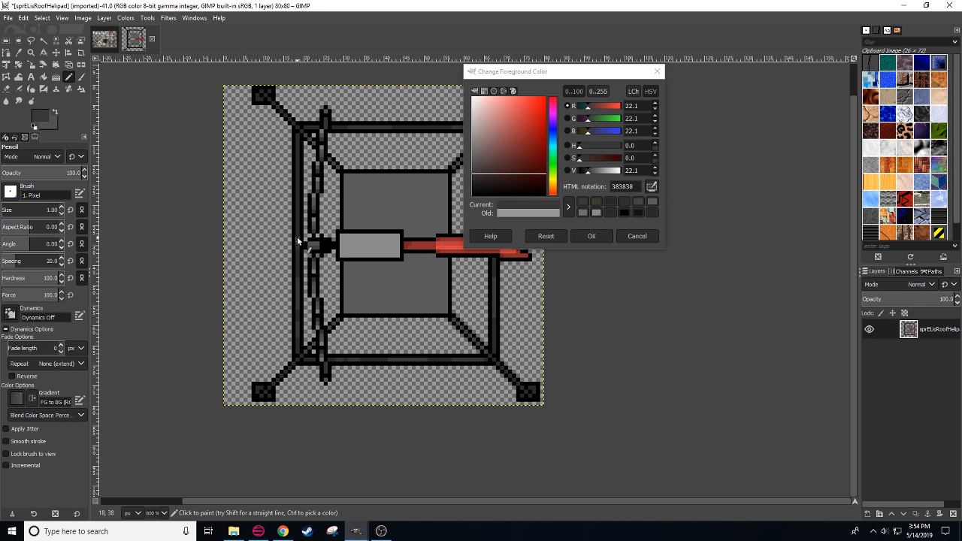
{"action": "left_click_drag", "start_coordinate": [369, 243], "coordinate": [358, 278]}
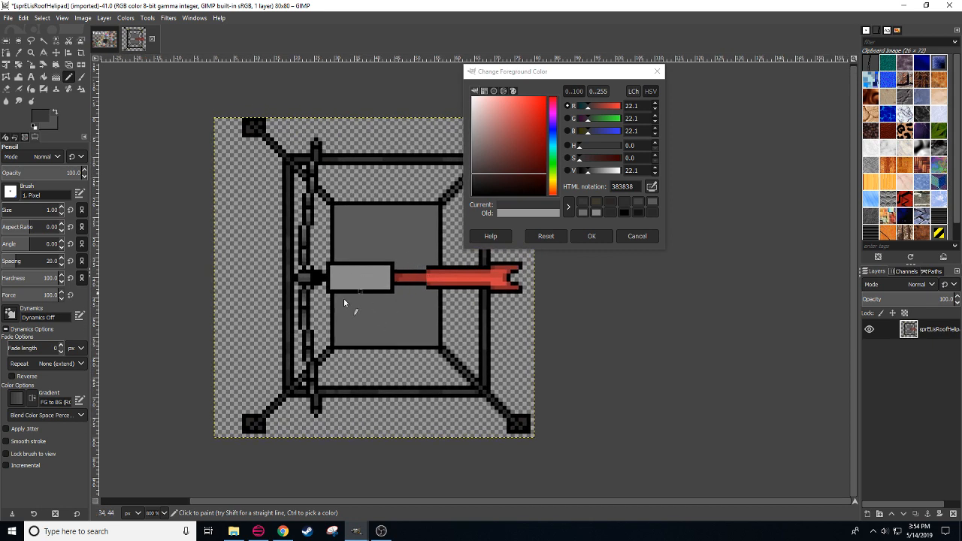
Step: Sample the frame's black and pencil a straight diagonal line alongside the upper-right inner strut to widen its outline
{"action": "scroll", "coordinate": [162, 514], "scroll_direction": "down", "scroll_amount": 1}
{"action": "scroll", "coordinate": [162, 514], "scroll_direction": "up", "scroll_amount": 1}
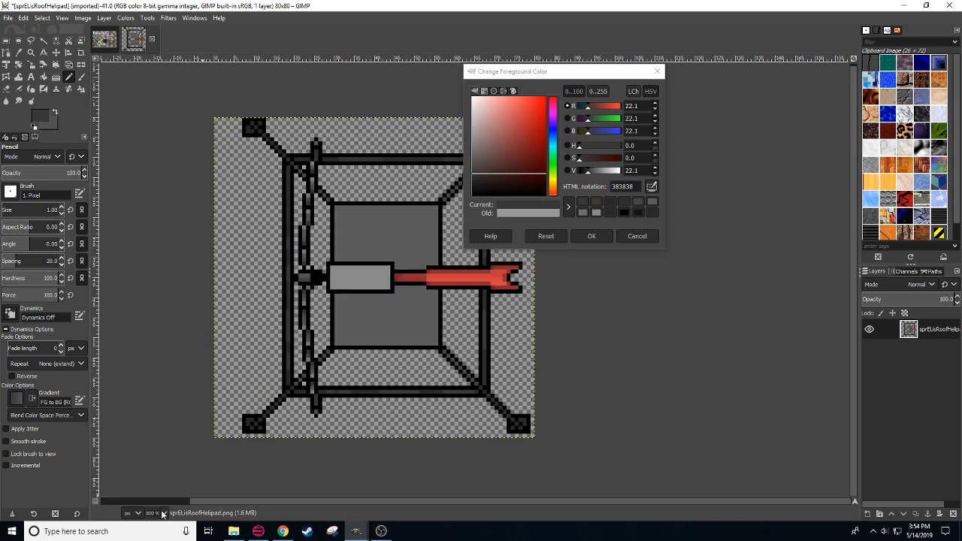
{"action": "left_click_drag", "start_coordinate": [365, 412], "coordinate": [309, 420]}
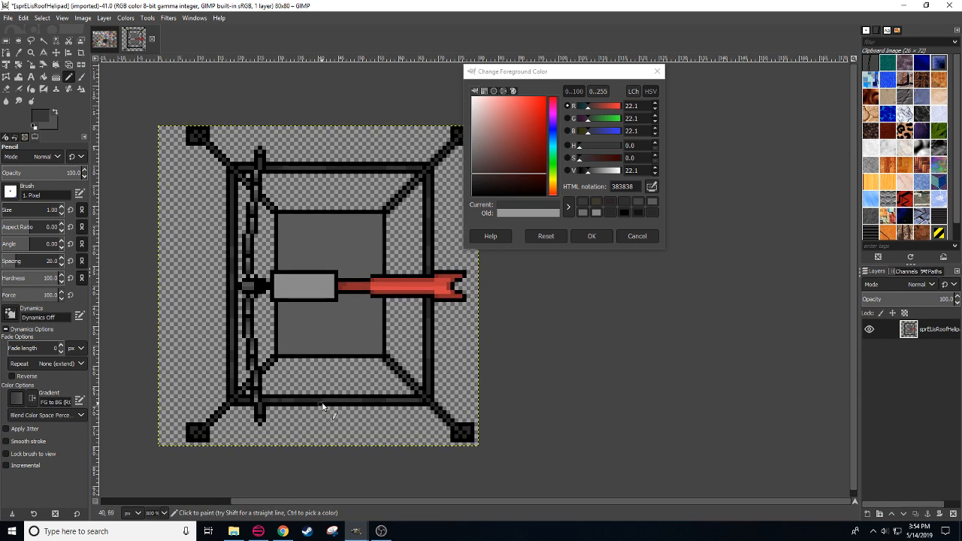
{"action": "left_click_drag", "start_coordinate": [371, 402], "coordinate": [355, 403]}
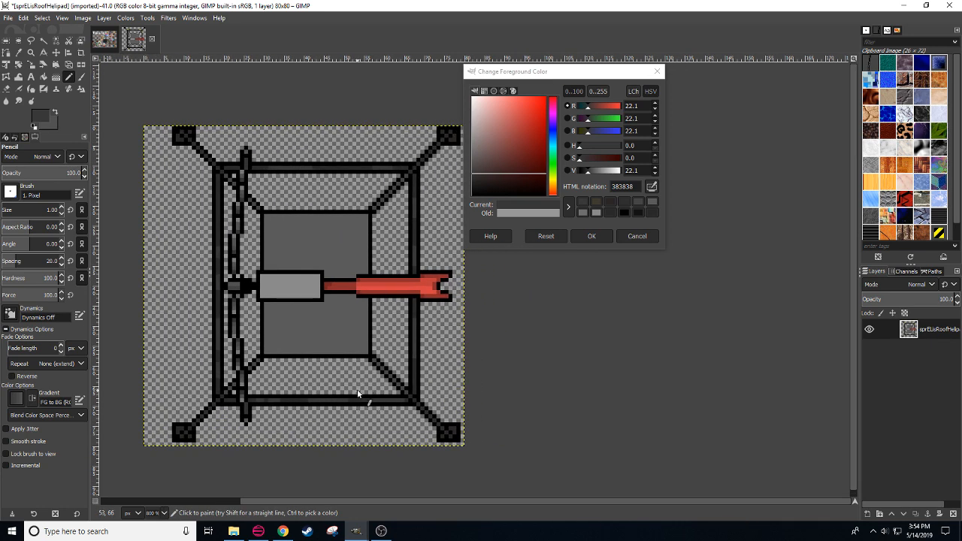
{"action": "left_click_drag", "start_coordinate": [427, 352], "coordinate": [410, 359]}
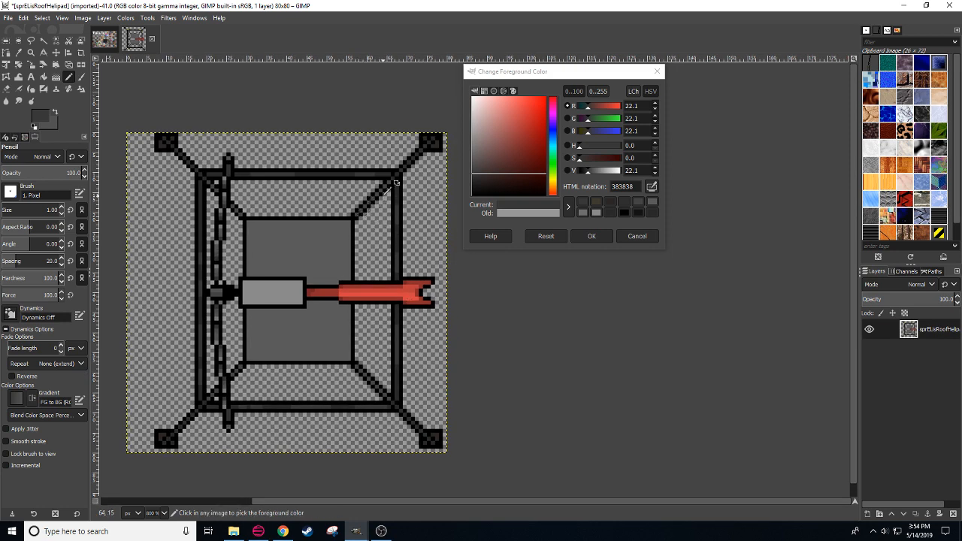
{"action": "left_click", "coordinate": [398, 176], "text": "ctrl"}
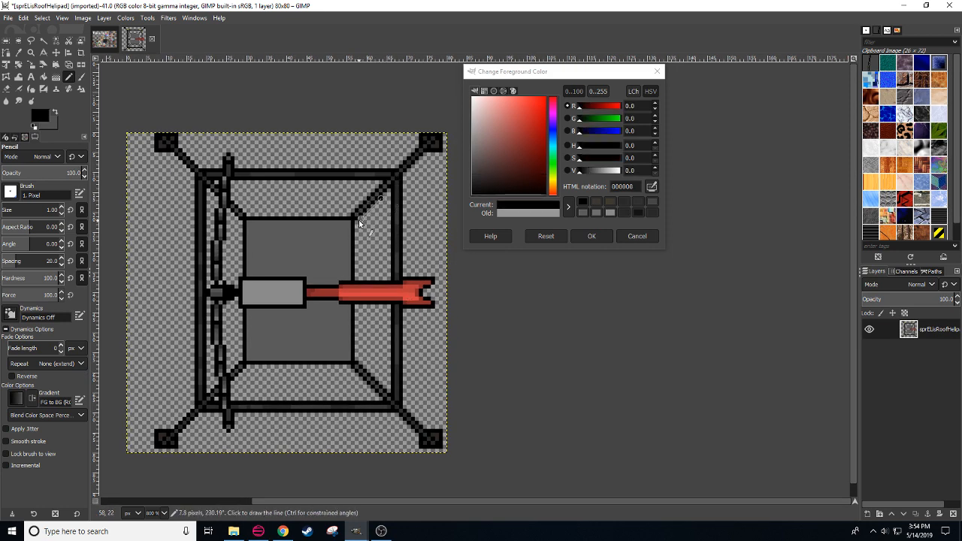
{"action": "left_click", "coordinate": [373, 191]}
{"action": "left_click", "coordinate": [350, 216], "text": "shift"}
Step: Sample the strut's 454545 grey and pencil it diagonally through the inside of the widened upper-right inner strut
{"action": "left_click", "coordinate": [376, 188], "text": "ctrl"}
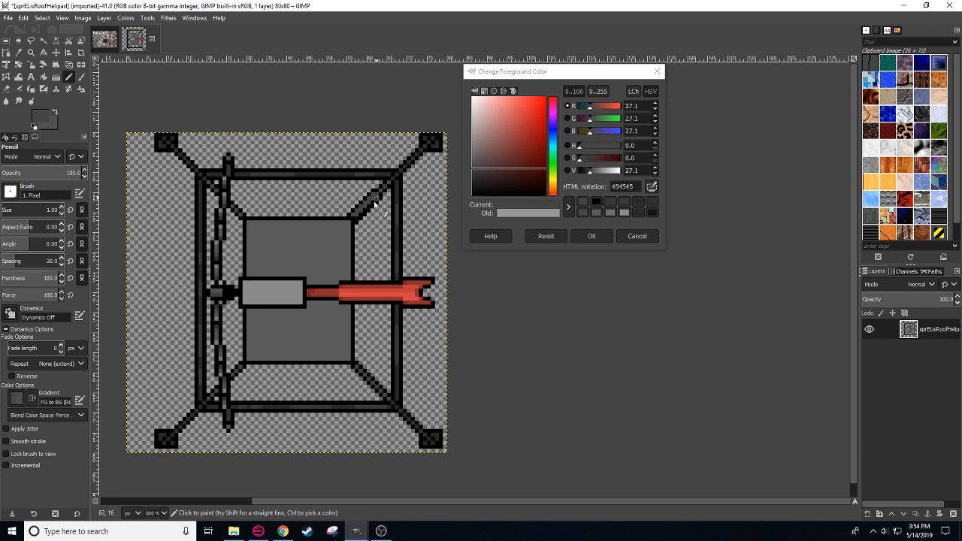
{"action": "left_click", "coordinate": [357, 220], "text": "shift"}
{"action": "left_click_drag", "start_coordinate": [380, 238], "coordinate": [357, 268]}
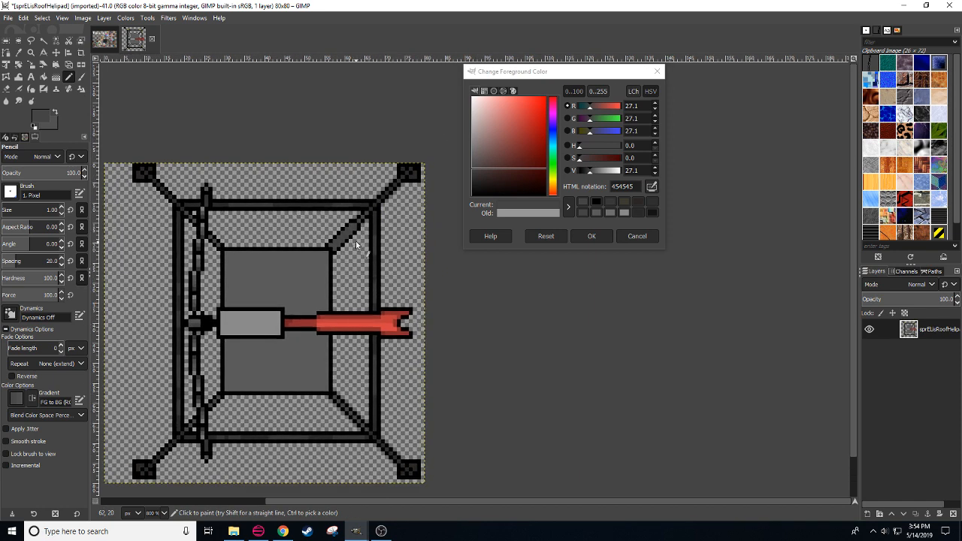
{"action": "left_click", "coordinate": [359, 220], "text": "ctrl"}
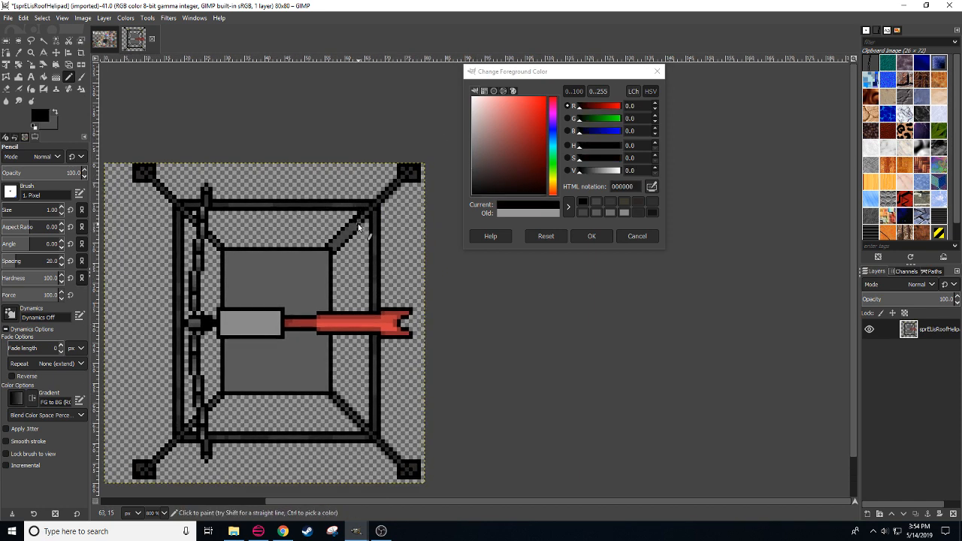
{"action": "left_click", "coordinate": [361, 219], "text": "ctrl"}
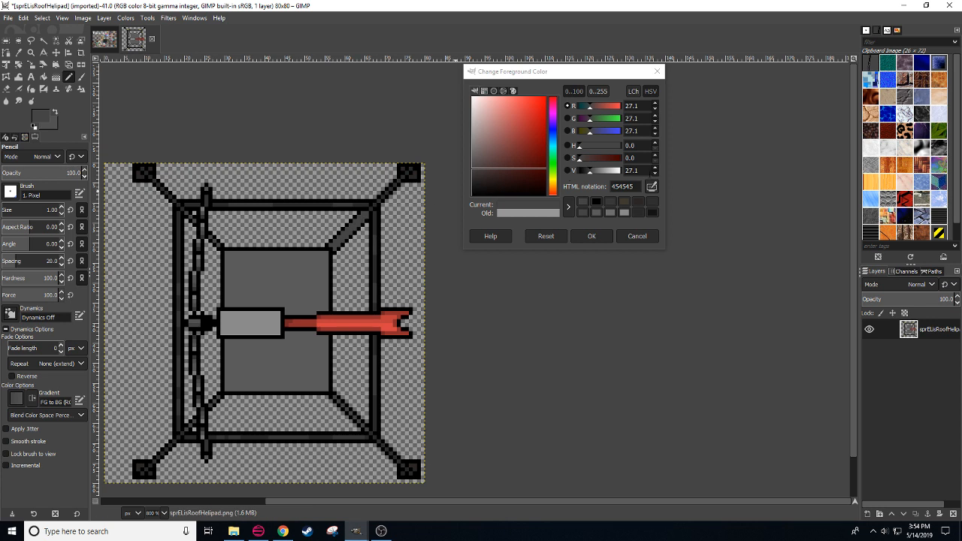
Step: Darken the foreground colour to 333333 and pencil a straight shading line along the upper-right inner strut
{"action": "left_click", "coordinate": [654, 173]}
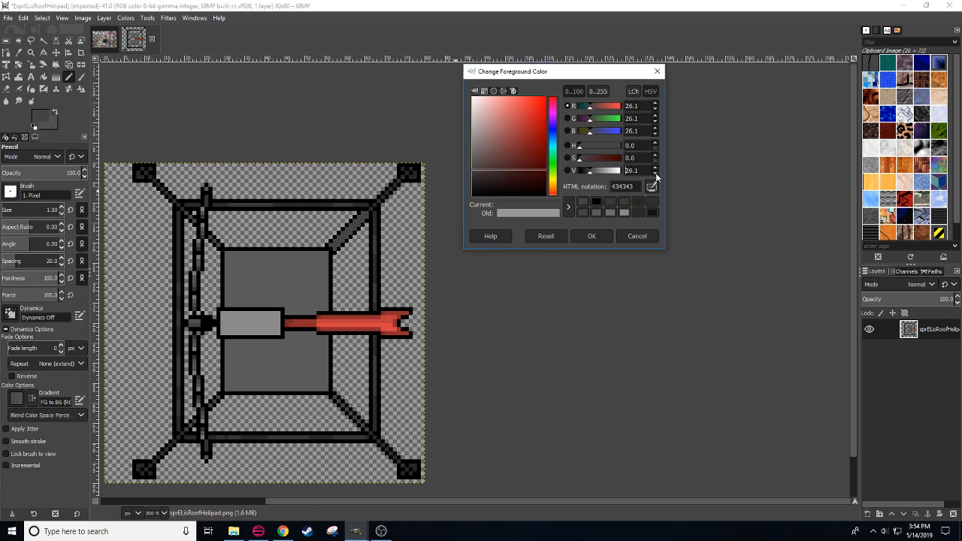
{"action": "left_click", "coordinate": [330, 246]}
{"action": "left_click", "coordinate": [365, 215], "text": "shift"}
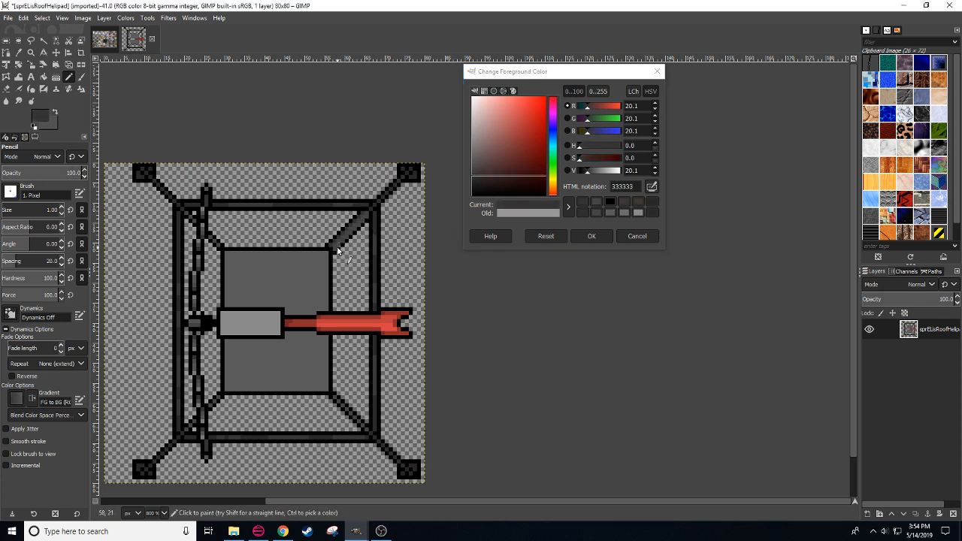
Step: Copy the 11 × 11 px area around the upper-right inner strut, paste it and flip the copy horizontally
{"action": "scroll", "coordinate": [400, 321], "scroll_direction": "down", "scroll_amount": 1}
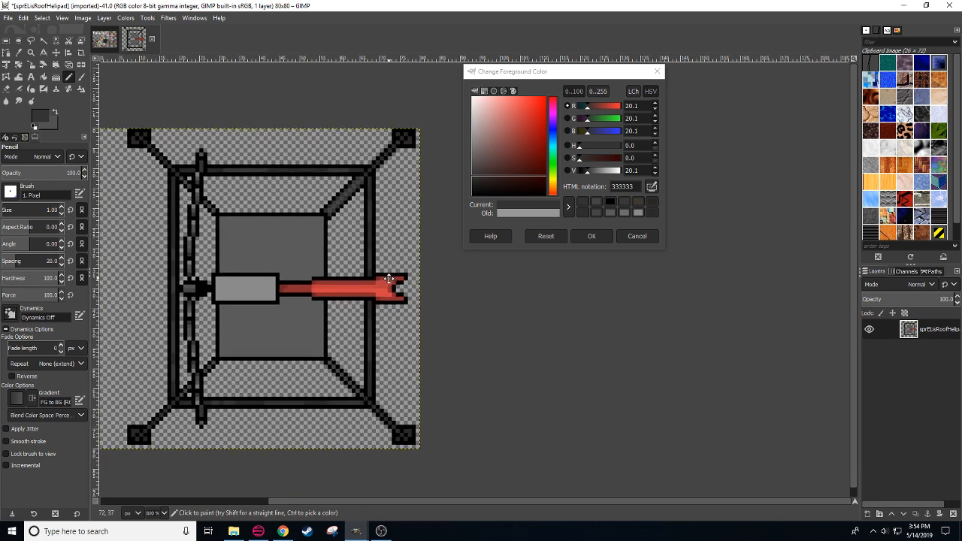
{"action": "left_click_drag", "start_coordinate": [412, 252], "coordinate": [356, 269]}
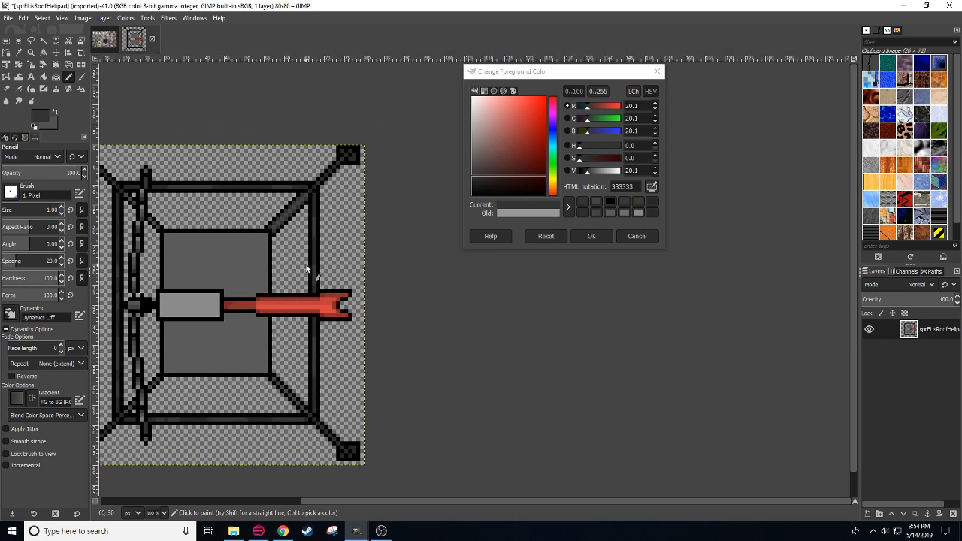
{"action": "key", "text": "r"}
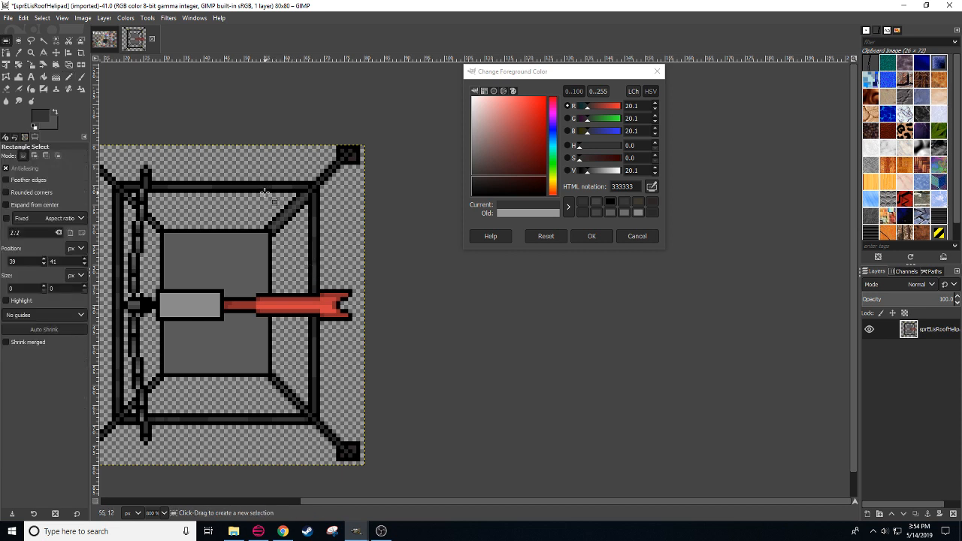
{"action": "mouse_move", "coordinate": [264, 192]}
{"action": "left_mouse_down"}
{"action": "mouse_move", "coordinate": [307, 233]}
{"action": "mouse_move", "coordinate": [290, 232]}
{"action": "mouse_move", "coordinate": [297, 239]}
{"action": "left_mouse_up"}
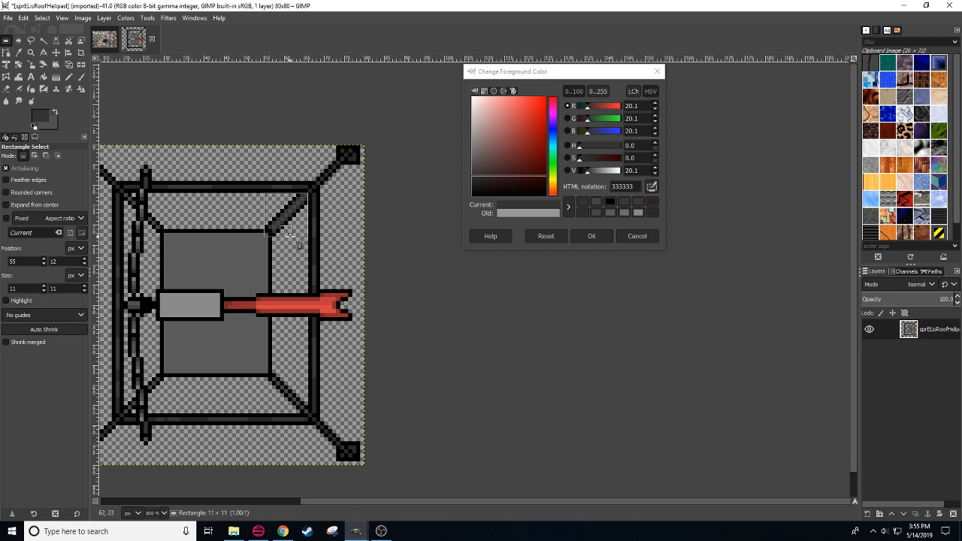
{"action": "key", "text": "ctrl+c"}
{"action": "key", "text": "ctrl+v"}
{"action": "key", "text": "shift+f"}
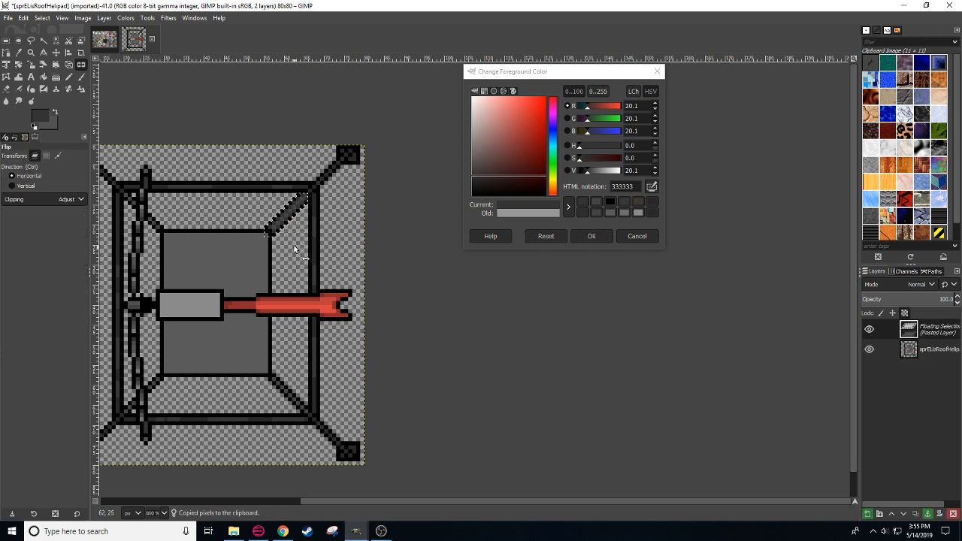
{"action": "left_click", "coordinate": [296, 242]}
{"action": "key", "text": "shift+e"}
{"action": "left_click", "coordinate": [289, 234]}
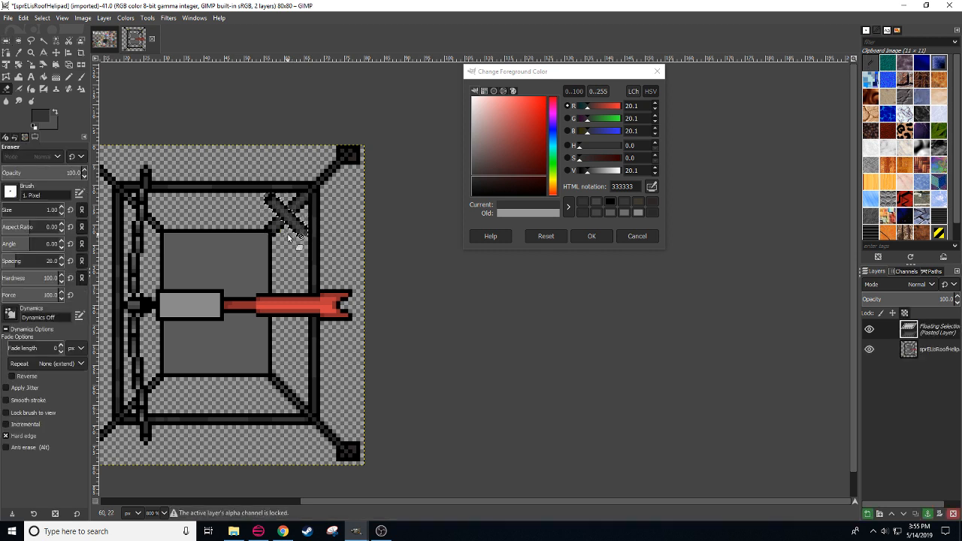
Step: Move the flipped strut copy onto the lower-right inner strut and anchor it
{"action": "key", "text": "r"}
{"action": "mouse_move", "coordinate": [289, 234]}
{"action": "left_mouse_down"}
{"action": "mouse_move", "coordinate": [287, 390]}
{"action": "mouse_move", "coordinate": [296, 398]}
{"action": "left_mouse_up"}
{"action": "left_click", "coordinate": [351, 360]}
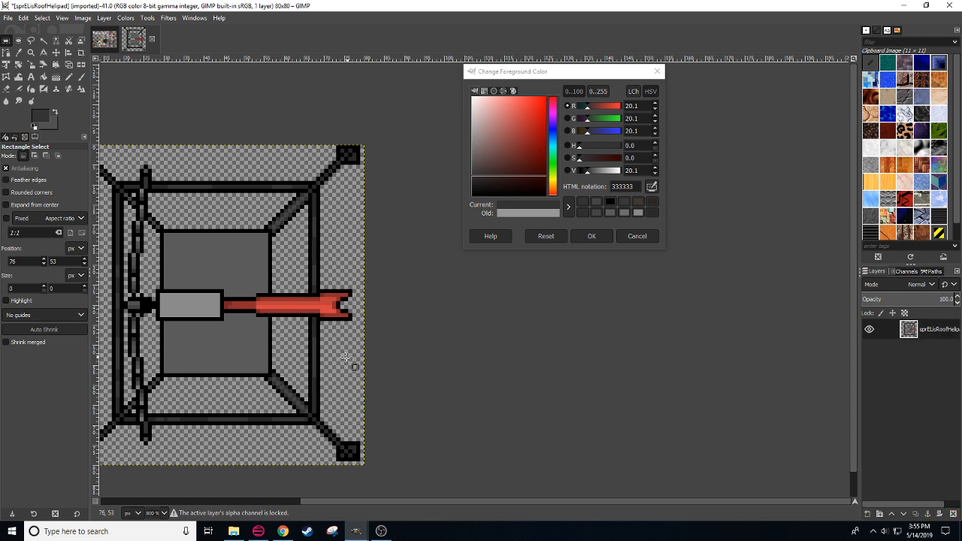
{"action": "left_click_drag", "start_coordinate": [330, 365], "coordinate": [490, 305]}
{"action": "left_click_drag", "start_coordinate": [385, 281], "coordinate": [295, 337]}
{"action": "key", "text": "n"}
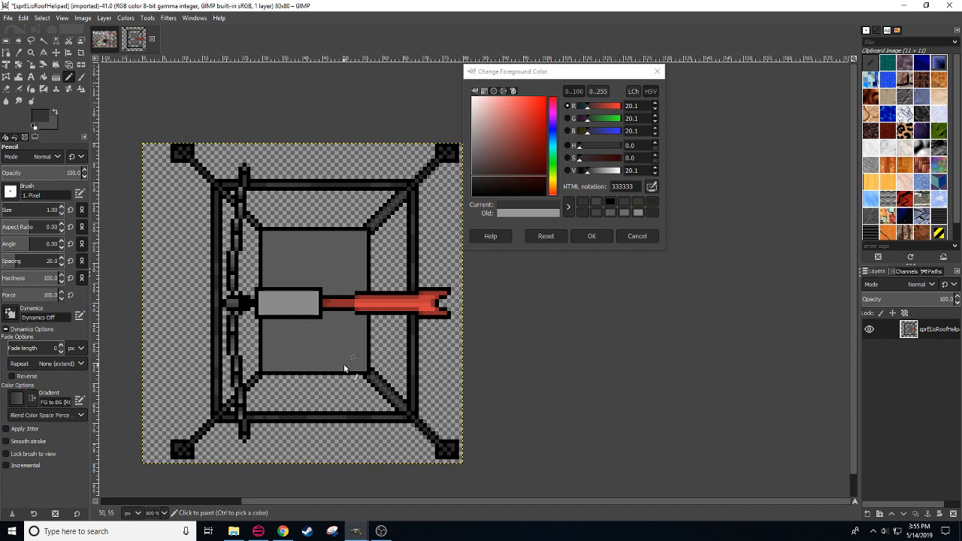
{"action": "scroll", "coordinate": [344, 364], "scroll_direction": "up", "scroll_amount": 1}
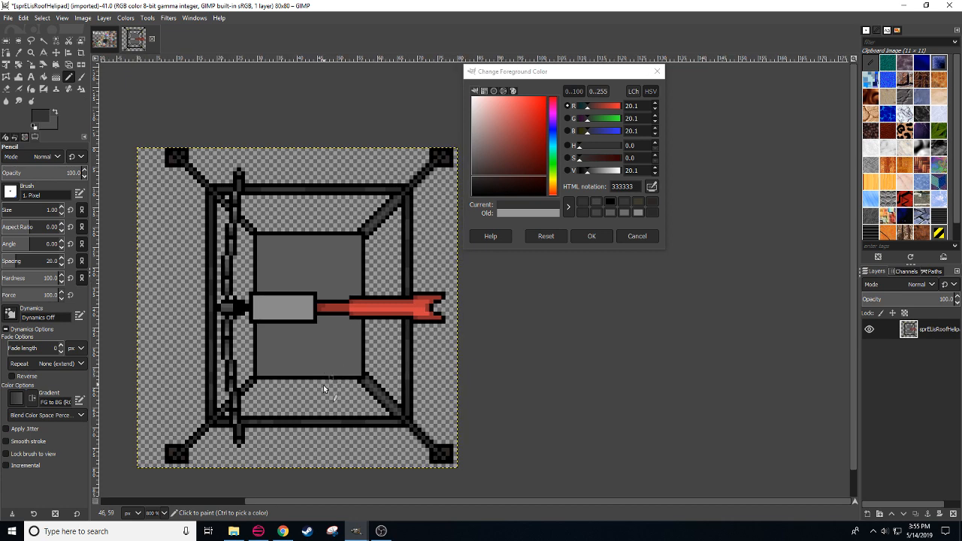
Step: Check the live stream dashboard and the farm windmill image results in Chrome, and return to GIMP
{"action": "left_click", "coordinate": [282, 531]}
{"action": "left_click", "coordinate": [74, 5]}
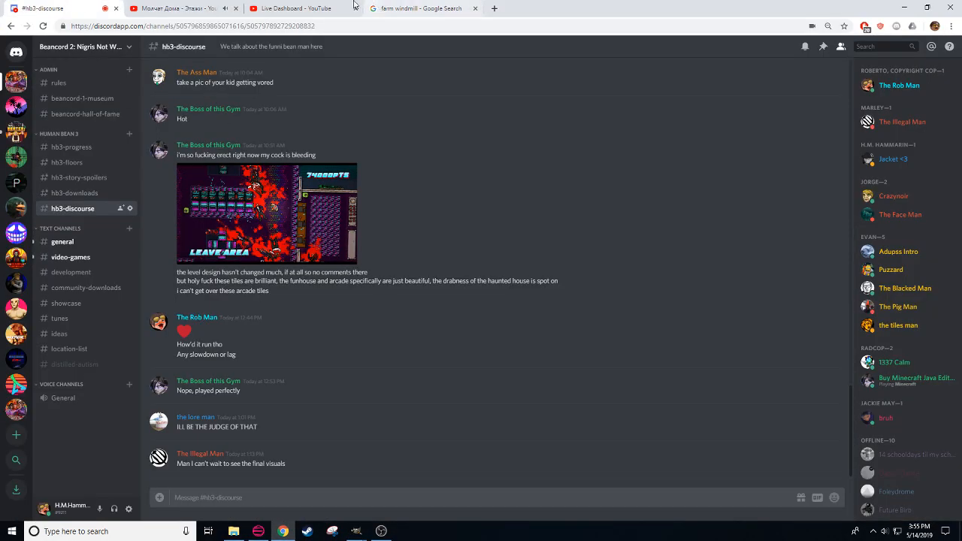
{"action": "left_click", "coordinate": [315, 9]}
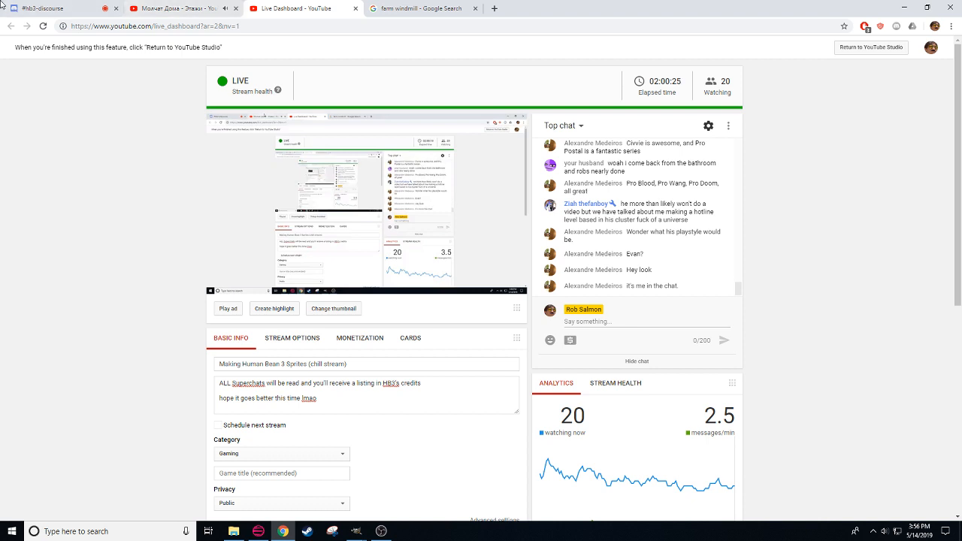
{"action": "left_click", "coordinate": [387, 5]}
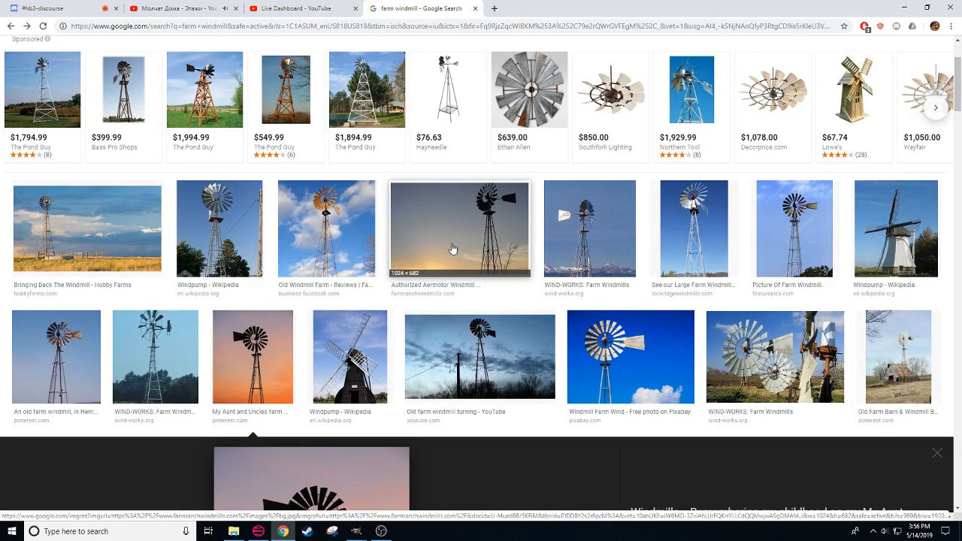
{"action": "mouse_move", "coordinate": [353, 532]}
{"action": "left_click", "coordinate": [353, 480]}
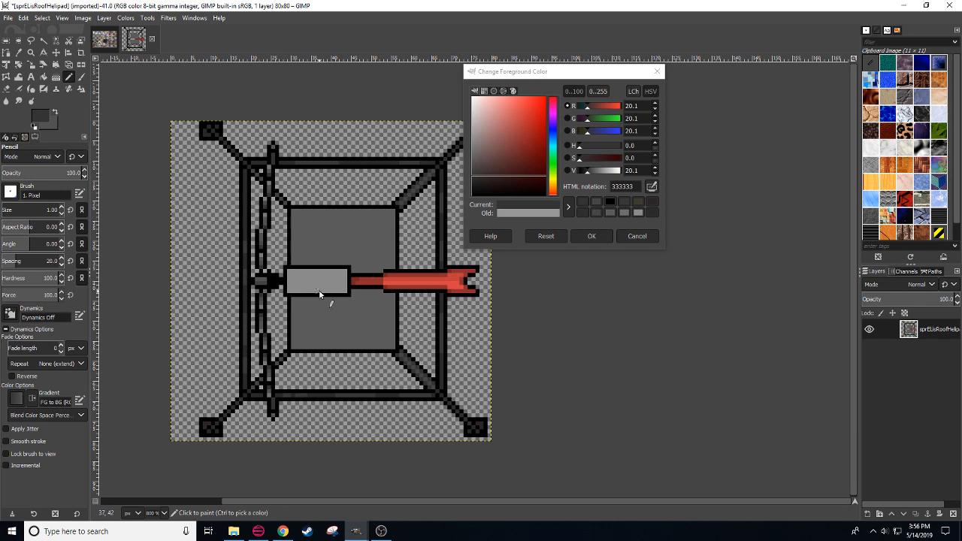
Step: Mix a dark green foreground colour, 1b371d, and bucket-fill the upper and lower halves of the body
{"action": "left_click_drag", "start_coordinate": [533, 335], "coordinate": [475, 340]}
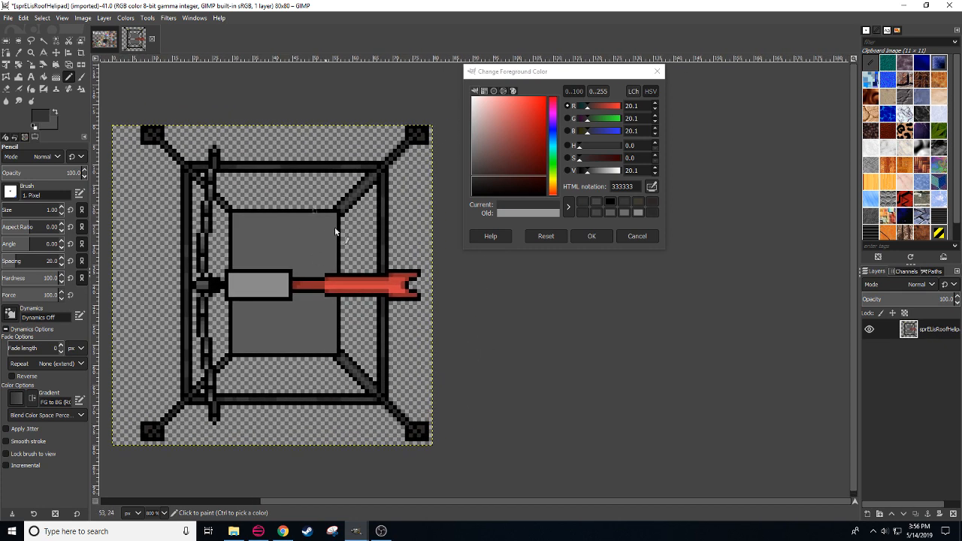
{"action": "left_click", "coordinate": [556, 164]}
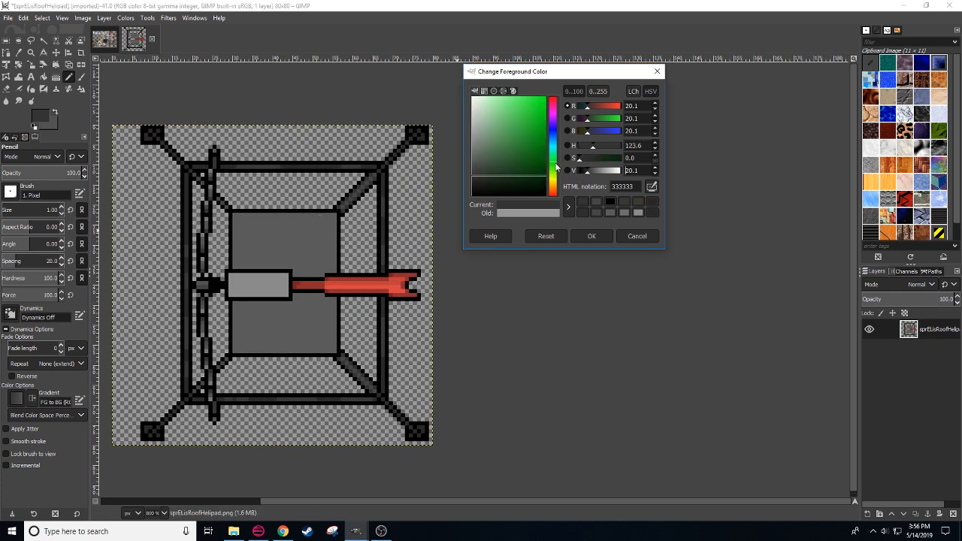
{"action": "left_click_drag", "start_coordinate": [586, 164], "coordinate": [615, 159]}
{"action": "left_click", "coordinate": [590, 172]}
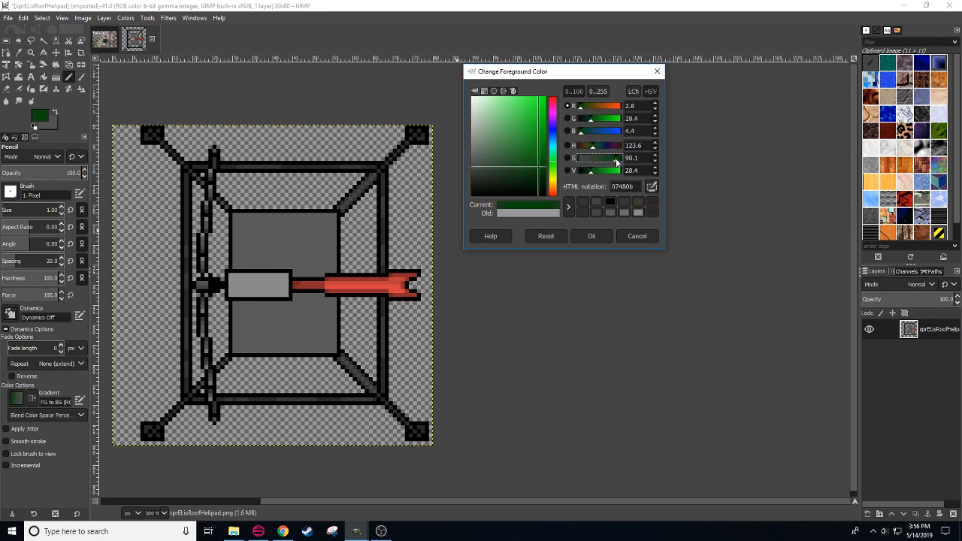
{"action": "left_click", "coordinate": [589, 172]}
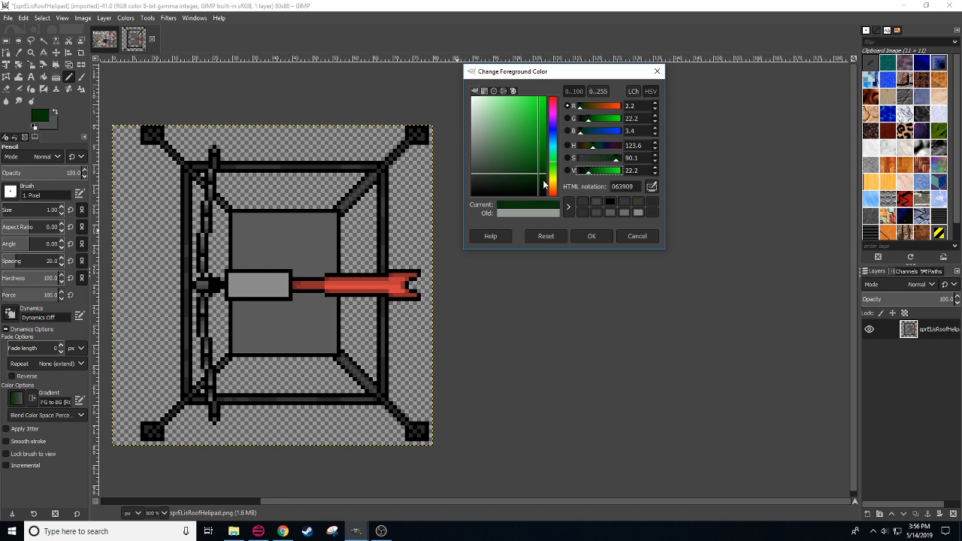
{"action": "left_click_drag", "start_coordinate": [539, 175], "coordinate": [536, 175]}
{"action": "left_click_drag", "start_coordinate": [613, 162], "coordinate": [598, 161]}
{"action": "key", "text": "shift+b"}
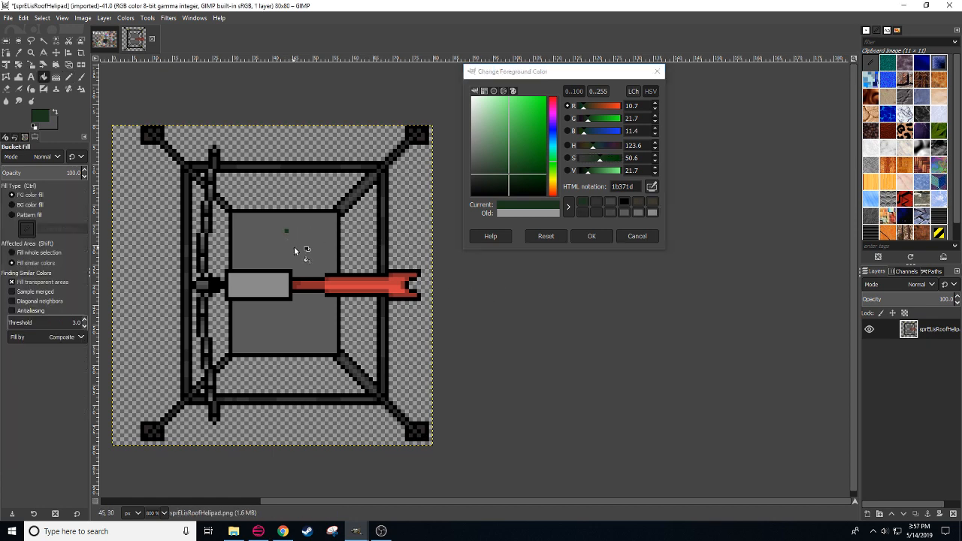
{"action": "left_click", "coordinate": [301, 251]}
{"action": "left_click", "coordinate": [300, 328]}
Step: Brighten the green foreground colour to 1f3f21 and switch to the Pencil tool
{"action": "left_click_drag", "start_coordinate": [507, 299], "coordinate": [477, 328]}
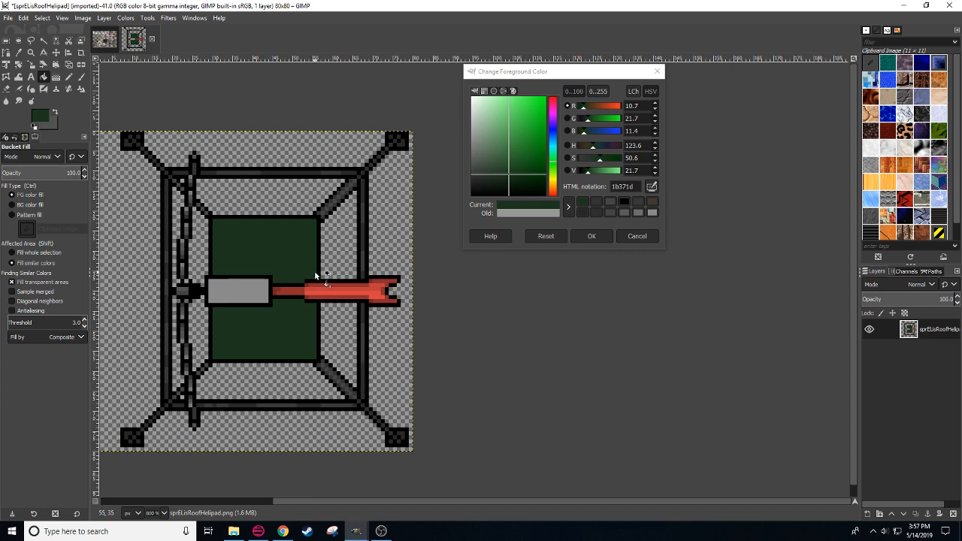
{"action": "left_click", "coordinate": [655, 169]}
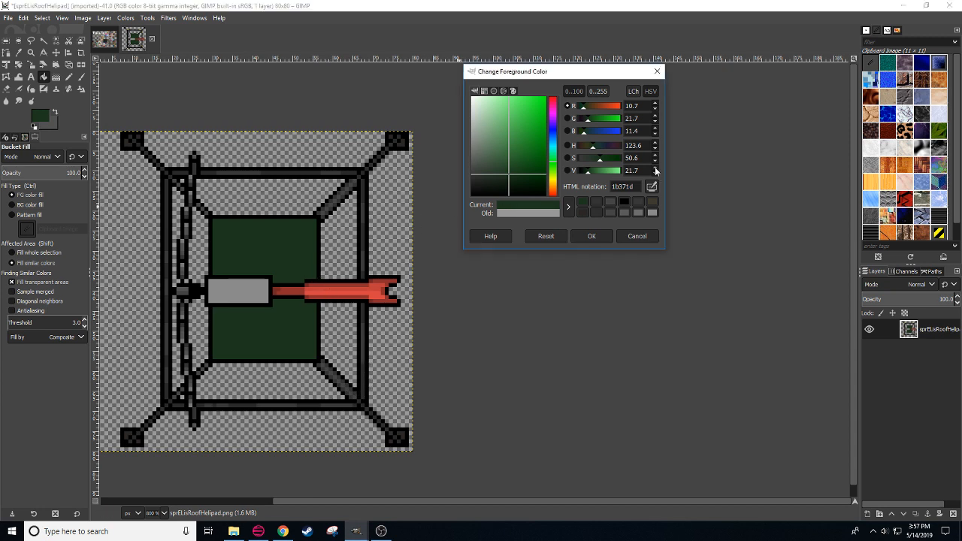
{"action": "left_click", "coordinate": [655, 168]}
{"action": "left_click", "coordinate": [655, 168]}
{"action": "left_click", "coordinate": [471, 325]}
{"action": "key", "text": "n"}
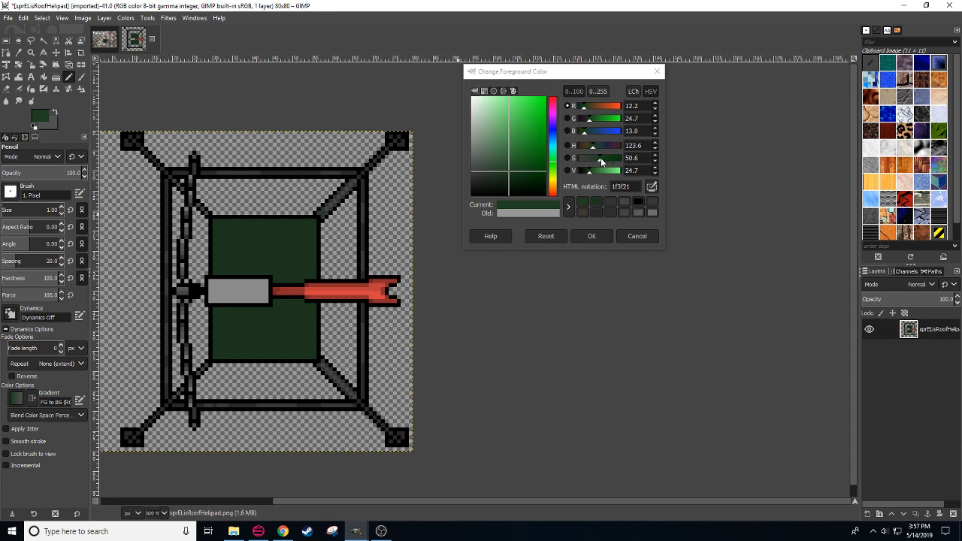
{"action": "mouse_move", "coordinate": [598, 161]}
{"action": "left_mouse_down"}
{"action": "mouse_move", "coordinate": [588, 157]}
{"action": "mouse_move", "coordinate": [599, 160]}
{"action": "left_mouse_up"}
Step: Blend brown 3e3820 over the body's green at 34.9 pencil opacity and sample the mixed olive green 2b371e as foreground
{"action": "left_click", "coordinate": [586, 212]}
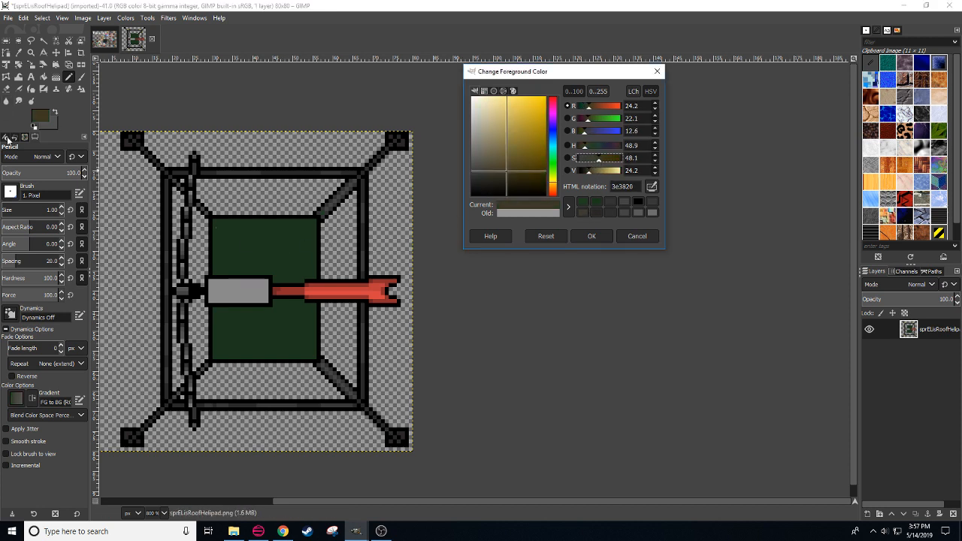
{"action": "left_click", "coordinate": [13, 172]}
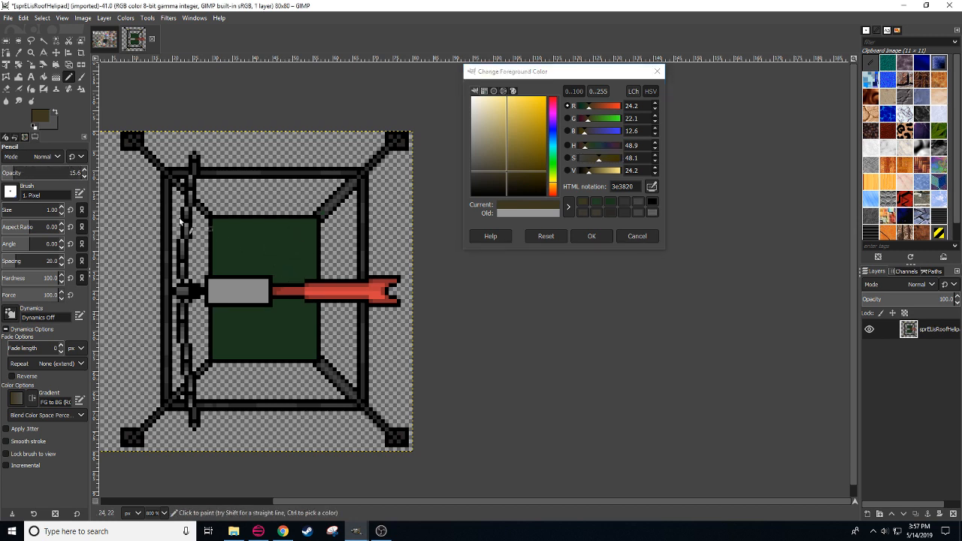
{"action": "left_click", "coordinate": [30, 172]}
{"action": "key", "text": "shift+b"}
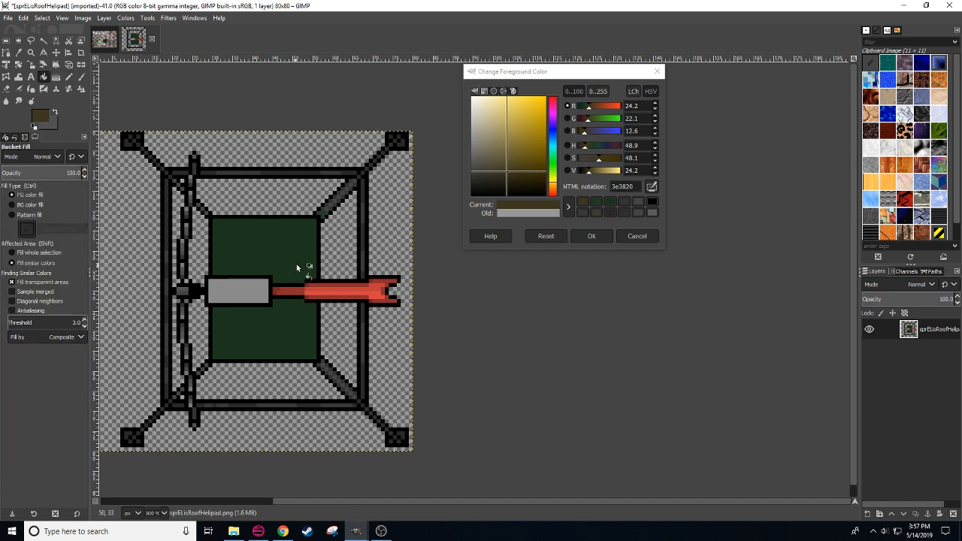
{"action": "key", "text": "n"}
{"action": "left_click", "coordinate": [279, 251], "text": "ctrl"}
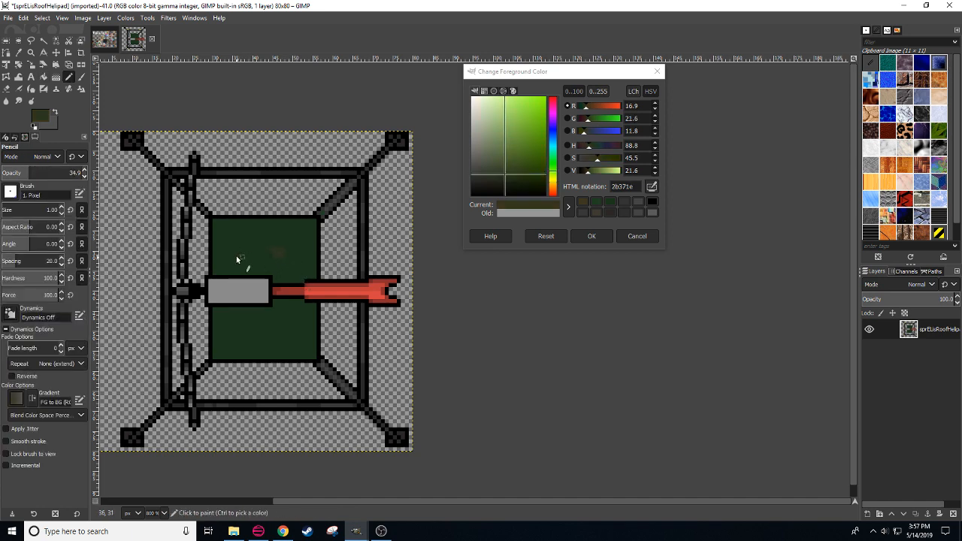
Step: Bucket-fill the upper and lower halves of the body with olive green 2b371e, and return to the Pencil tool
{"action": "key", "text": "shift+b"}
{"action": "left_click", "coordinate": [237, 260]}
{"action": "left_click", "coordinate": [269, 341]}
{"action": "key", "text": "n"}
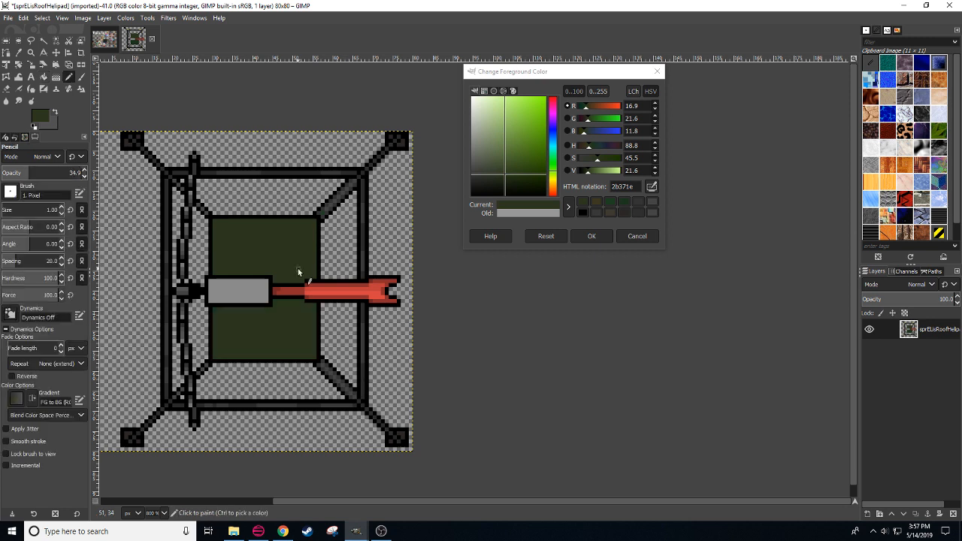
Step: Saturate the green to 263714 and draw full-opacity pencil lines along the upper-right and lower-right inner struts
{"action": "left_click_drag", "start_coordinate": [598, 161], "coordinate": [605, 162]}
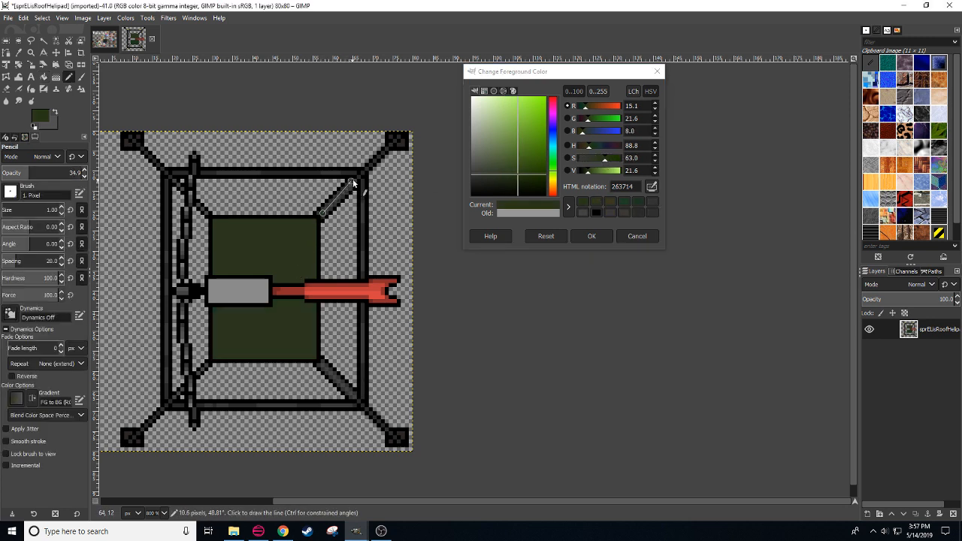
{"action": "left_click_drag", "start_coordinate": [37, 172], "coordinate": [86, 173]}
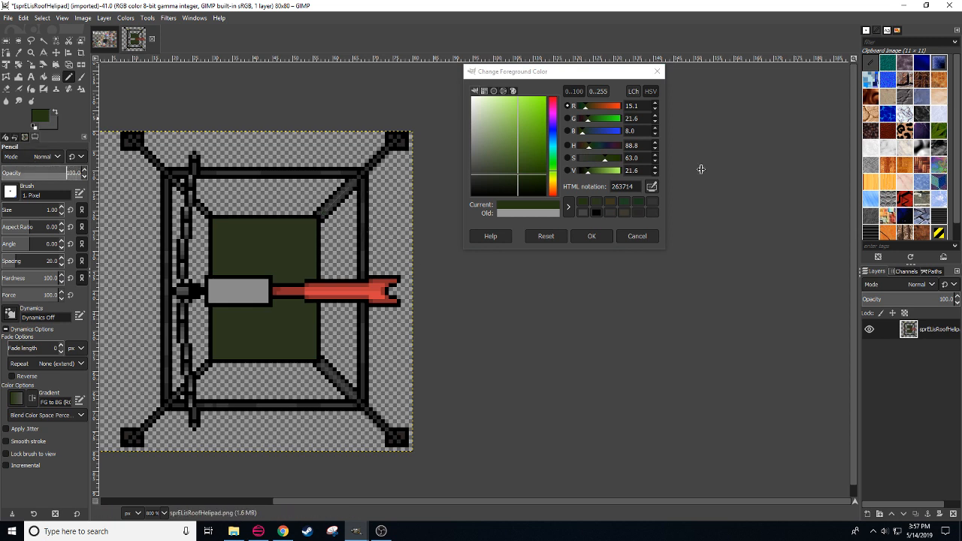
{"action": "left_click", "coordinate": [323, 216]}
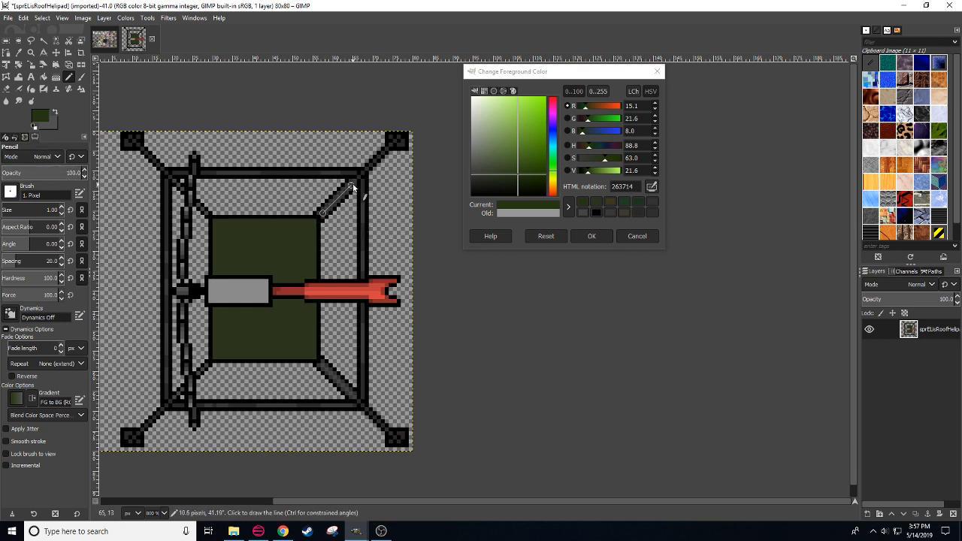
{"action": "left_click", "coordinate": [356, 183], "text": "shift"}
{"action": "left_click", "coordinate": [356, 397]}
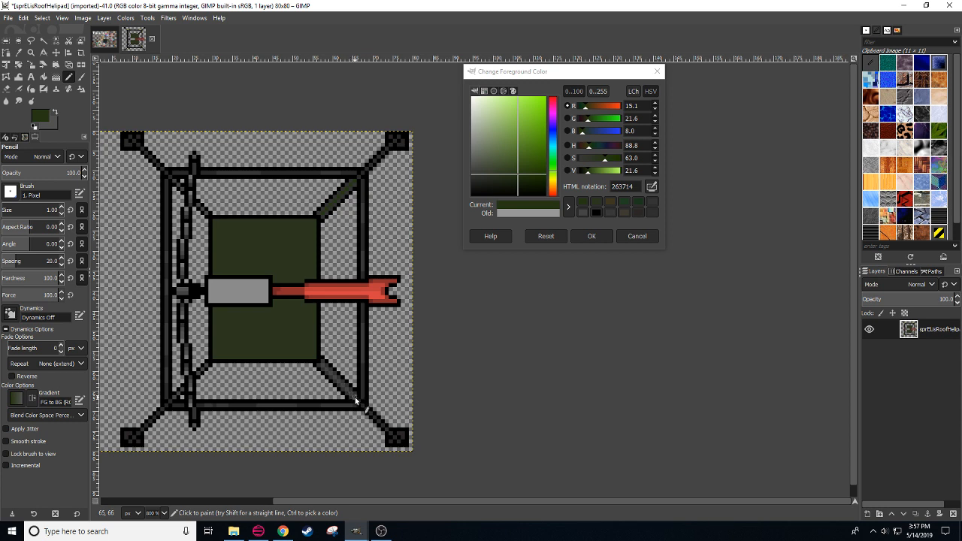
{"action": "left_click", "coordinate": [322, 364], "text": "shift"}
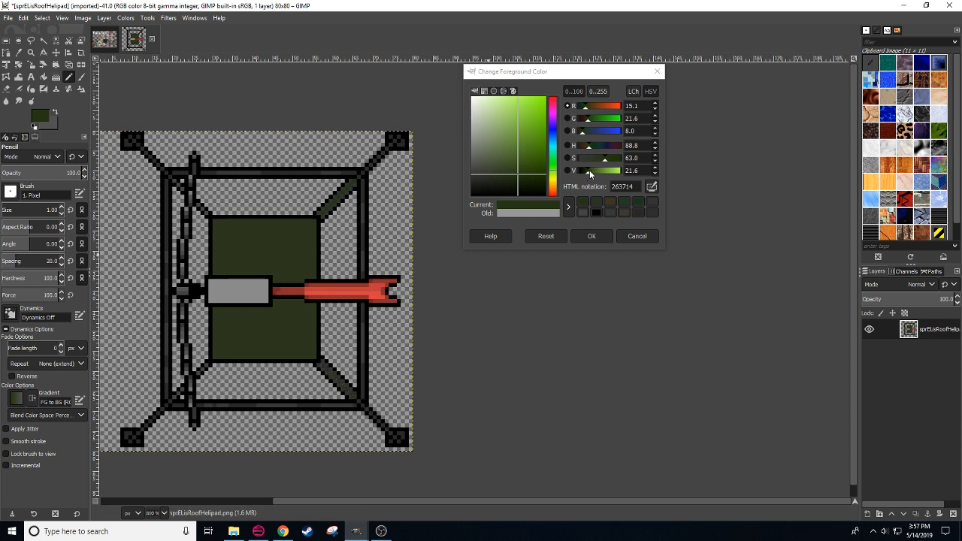
Step: Darken the green to 161f0c and draw a shadow line along the lower-right inner strut
{"action": "left_click_drag", "start_coordinate": [589, 174], "coordinate": [582, 172]}
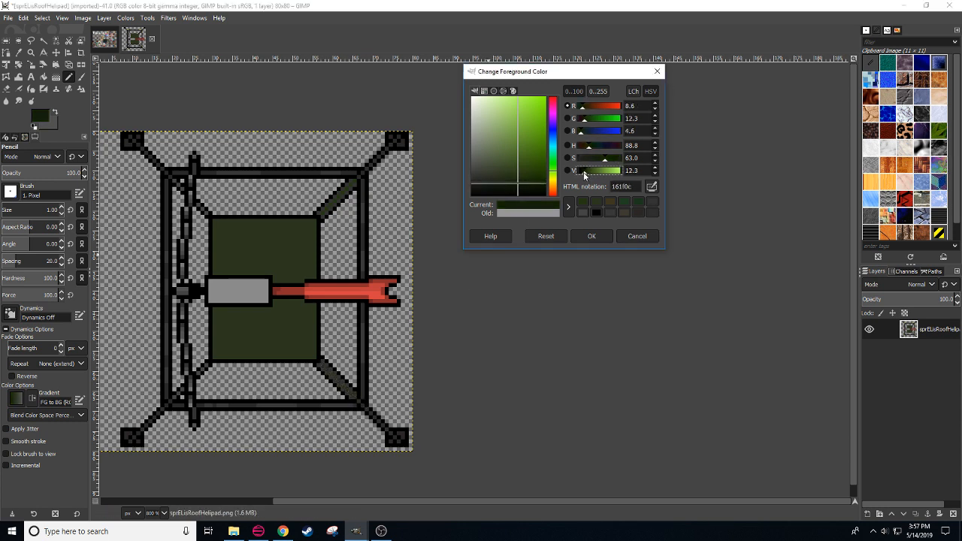
{"action": "left_click", "coordinate": [351, 402]}
{"action": "left_click", "coordinate": [323, 366], "text": "shift"}
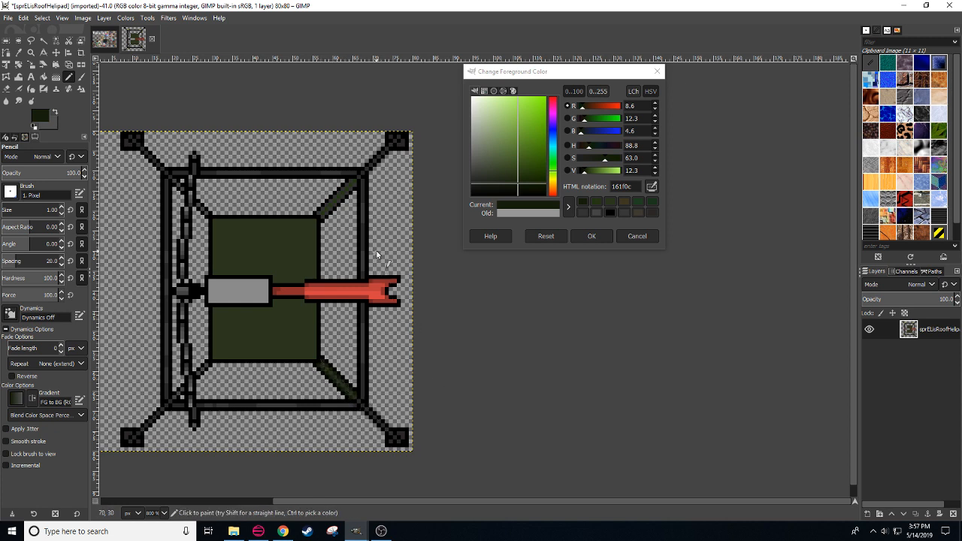
Step: Sample the body's green, darken it to 1f2816, fill the frame's grey segments with it using colour selection, and clear the selection
{"action": "left_click", "coordinate": [300, 240], "text": "ctrl"}
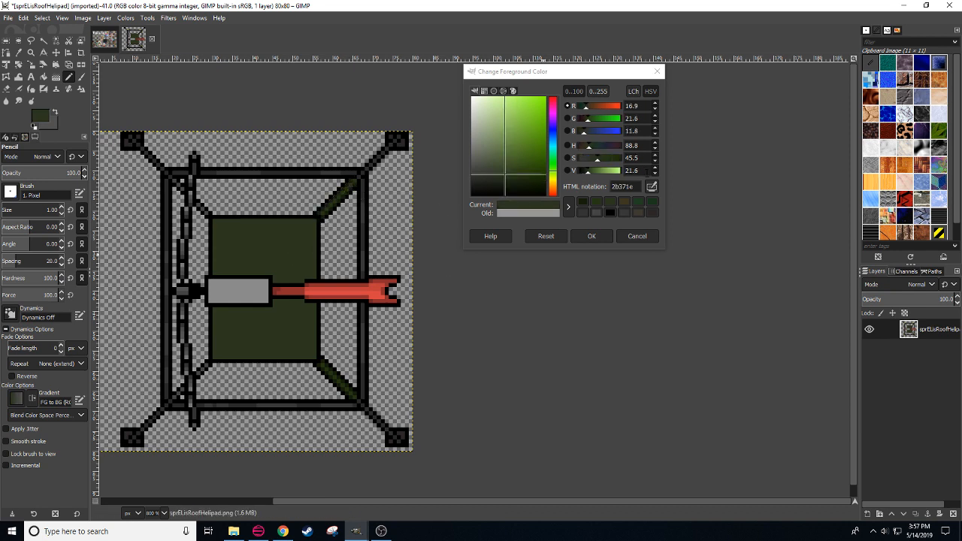
{"action": "scroll", "coordinate": [654, 173], "scroll_direction": "down", "scroll_amount": 2}
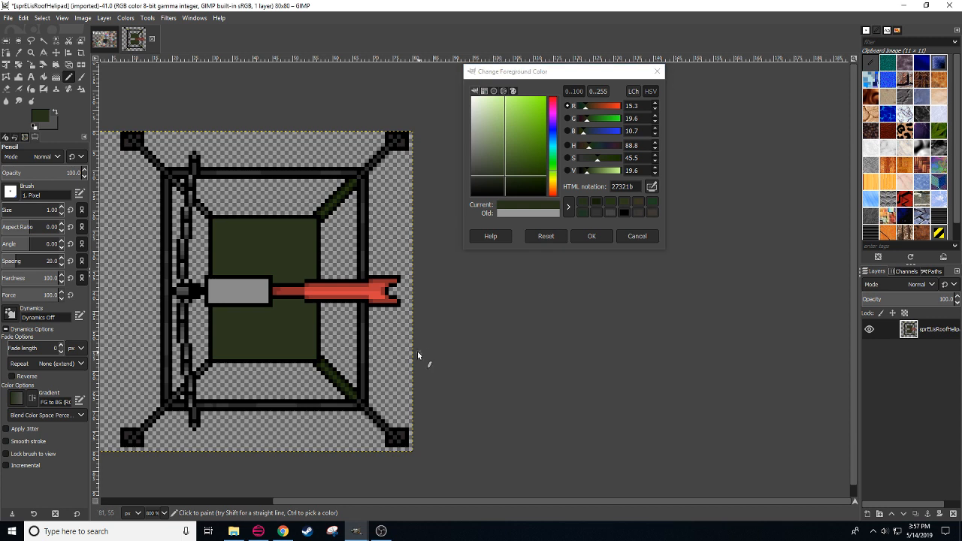
{"action": "key", "text": "shift+b"}
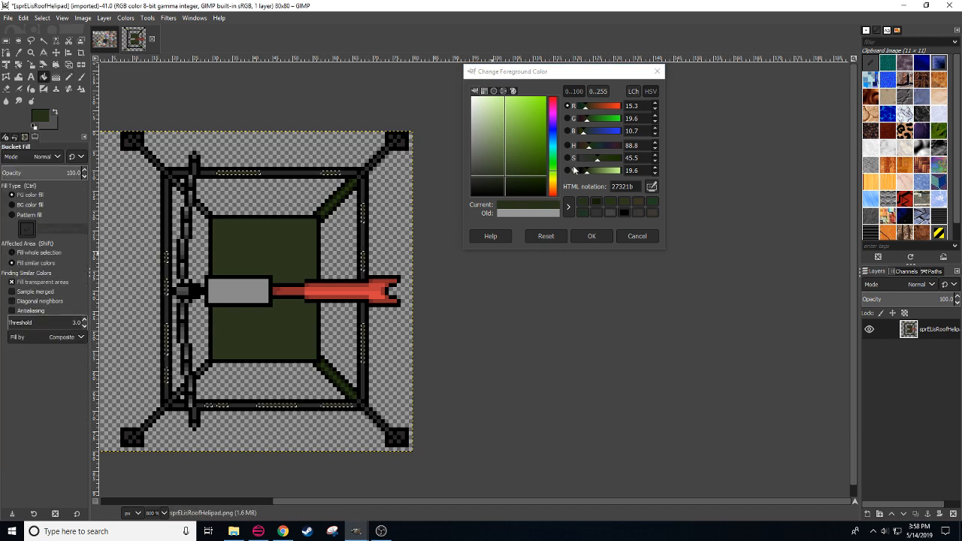
{"action": "scroll", "coordinate": [655, 175], "scroll_direction": "down", "scroll_amount": 4}
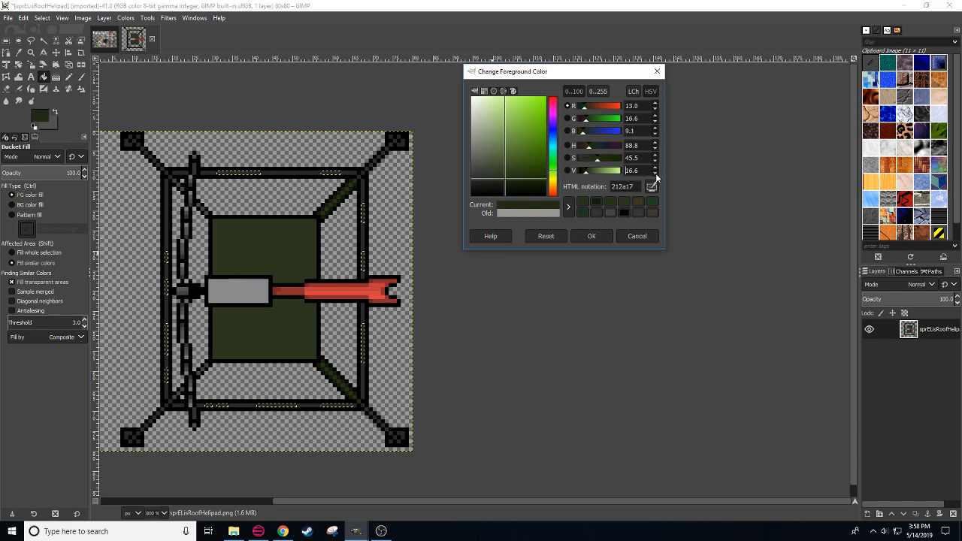
{"action": "left_click", "coordinate": [532, 360]}
{"action": "key", "text": "shift+o"}
{"action": "left_click", "coordinate": [364, 315]}
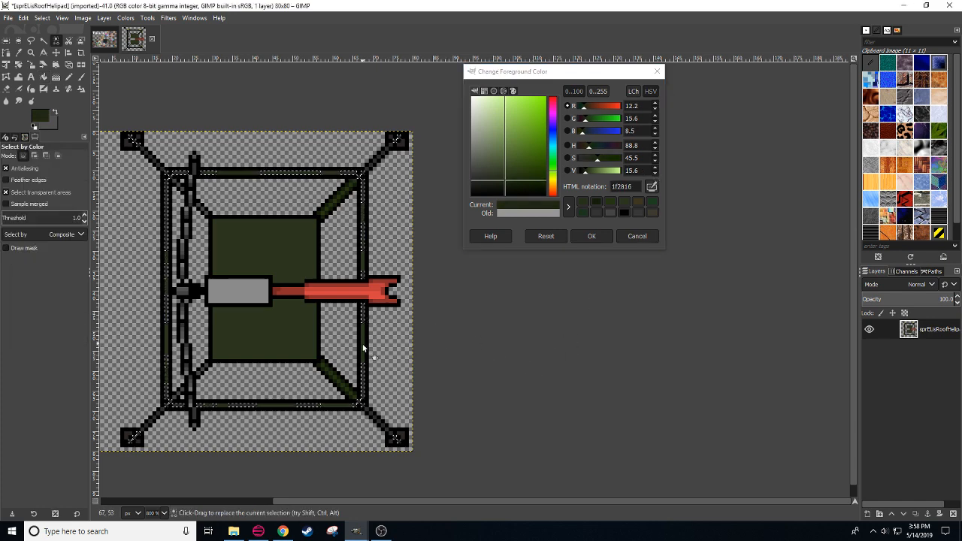
{"action": "key", "text": "shift+b"}
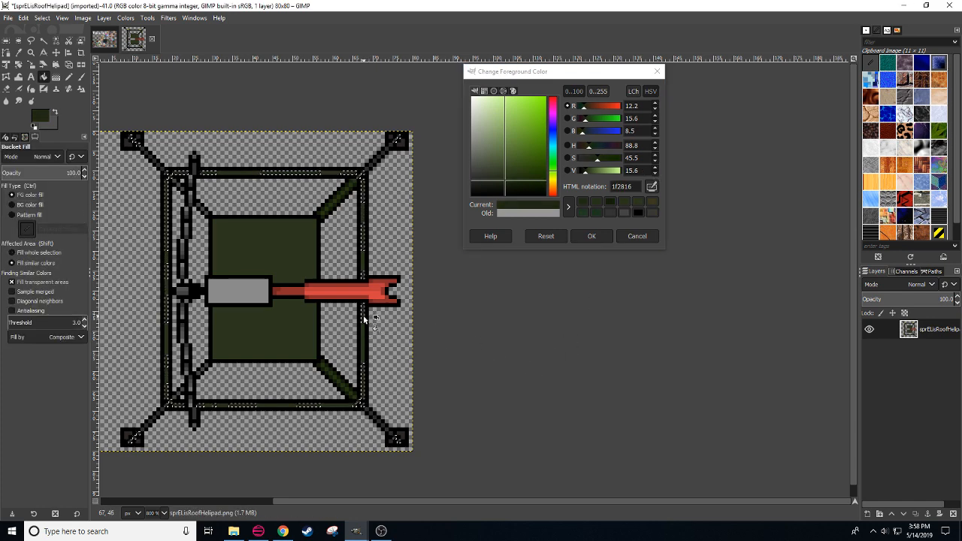
{"action": "left_click", "coordinate": [364, 317]}
{"action": "key", "text": "ctrl+shift+a"}
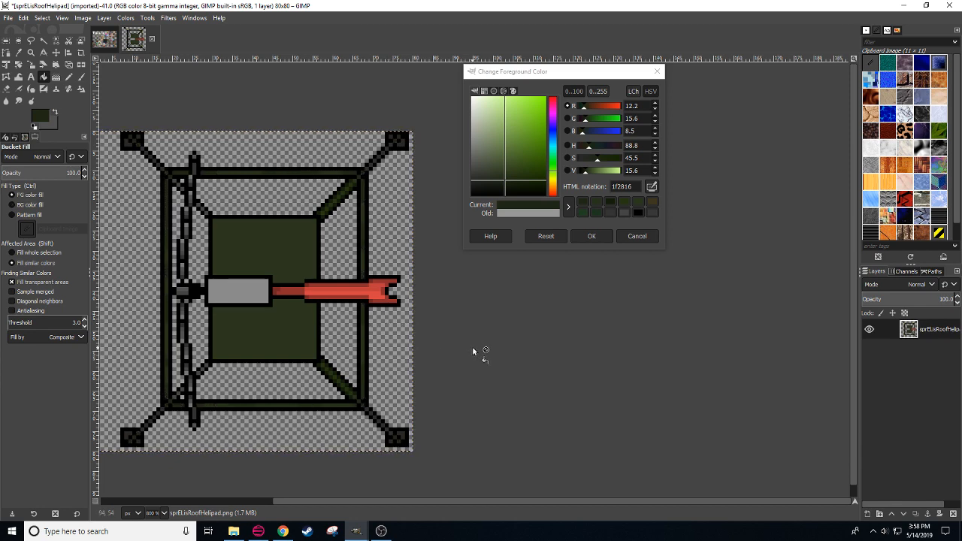
Step: Sample the right inner struts' greens, 263714 and 161f0c, and pencil them along the lower-left inner strut
{"action": "left_click_drag", "start_coordinate": [441, 348], "coordinate": [459, 352]}
{"action": "left_click_drag", "start_coordinate": [244, 250], "coordinate": [274, 260]}
{"action": "key", "text": "n"}
{"action": "left_click", "coordinate": [266, 235], "text": "ctrl"}
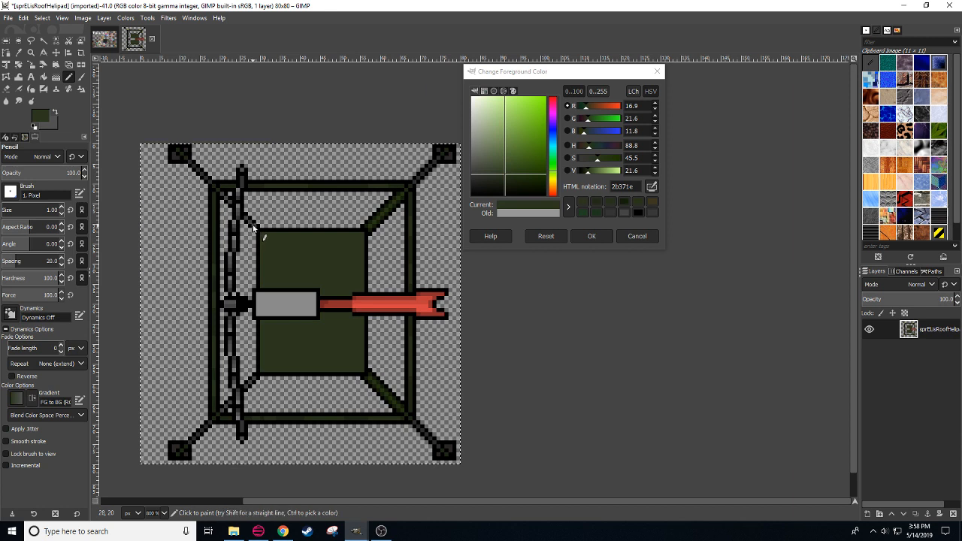
{"action": "left_click", "coordinate": [378, 217], "text": "ctrl"}
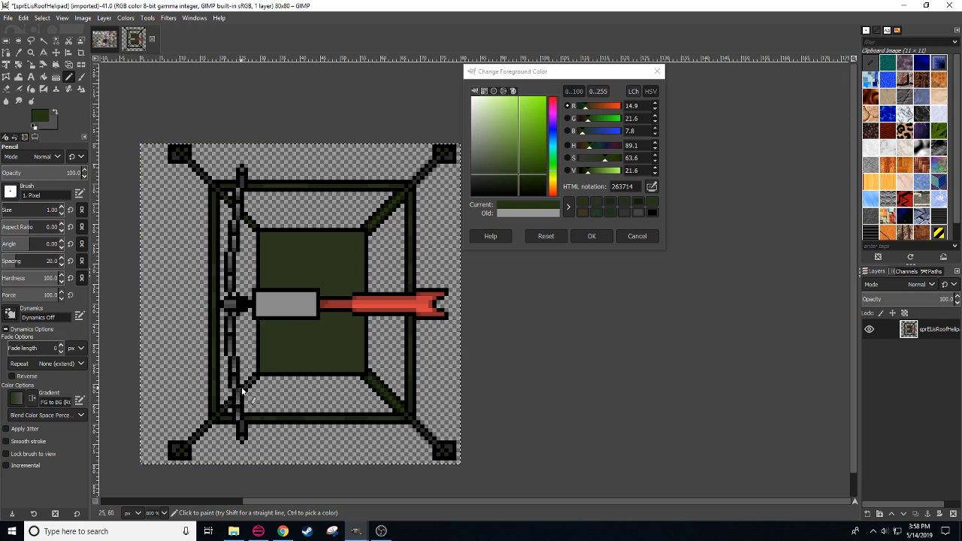
{"action": "left_click", "coordinate": [380, 383], "text": "ctrl"}
{"action": "left_click", "coordinate": [258, 378]}
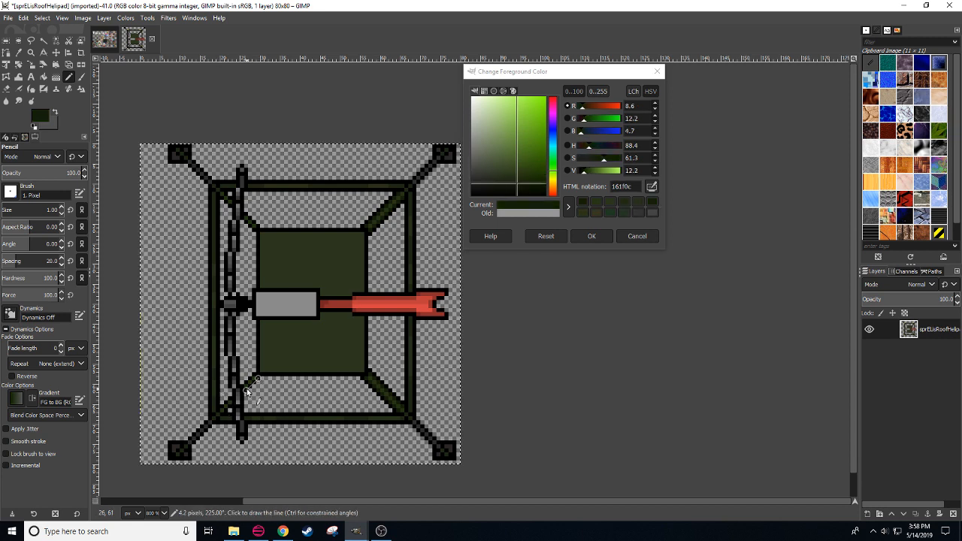
{"action": "left_click", "coordinate": [226, 412], "text": "shift"}
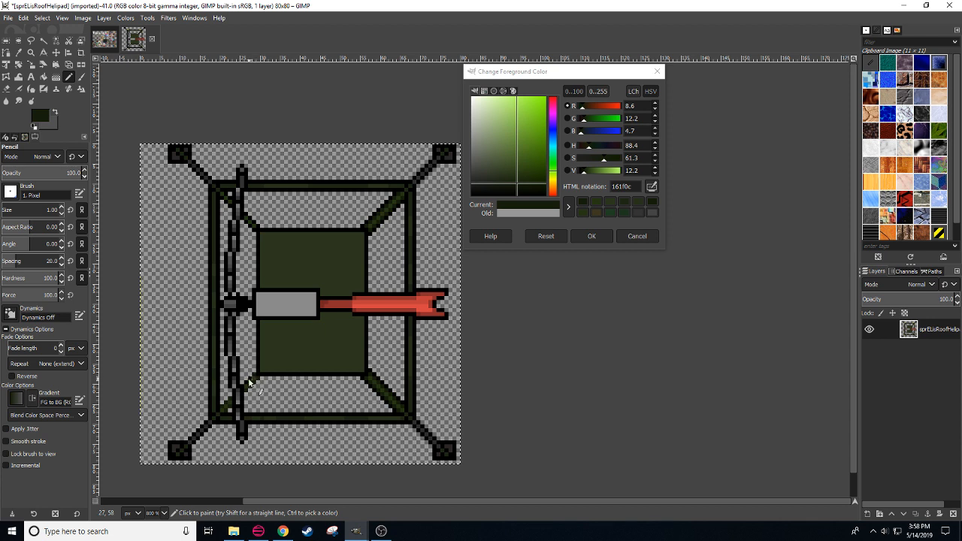
Step: Sample black from the outline and draw black pencil edges along the left inner struts
{"action": "left_click", "coordinate": [278, 375], "text": "ctrl"}
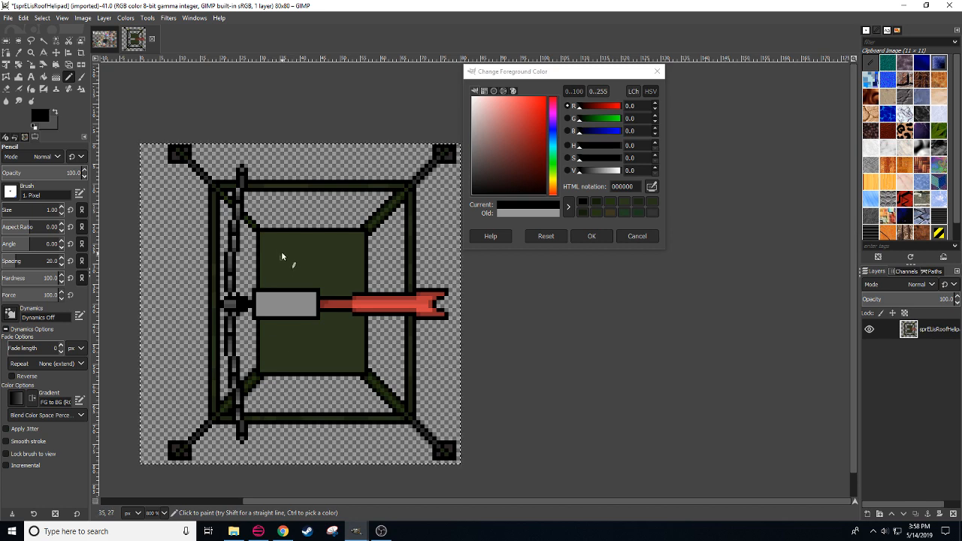
{"action": "left_click_drag", "start_coordinate": [276, 252], "coordinate": [340, 298]}
{"action": "left_click", "coordinate": [443, 265]}
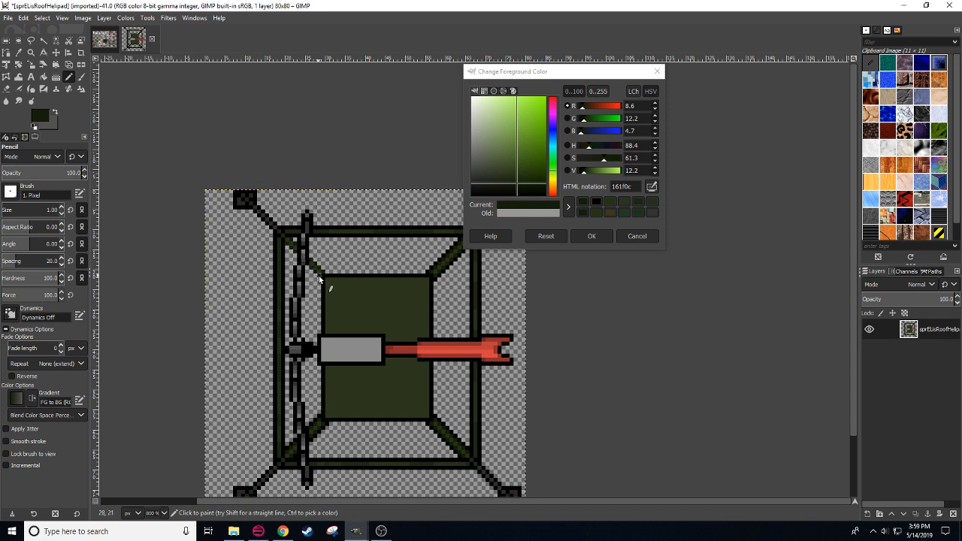
{"action": "left_click", "coordinate": [323, 275], "text": "ctrl"}
{"action": "left_click", "coordinate": [327, 272]}
{"action": "left_click", "coordinate": [310, 255], "text": "shift"}
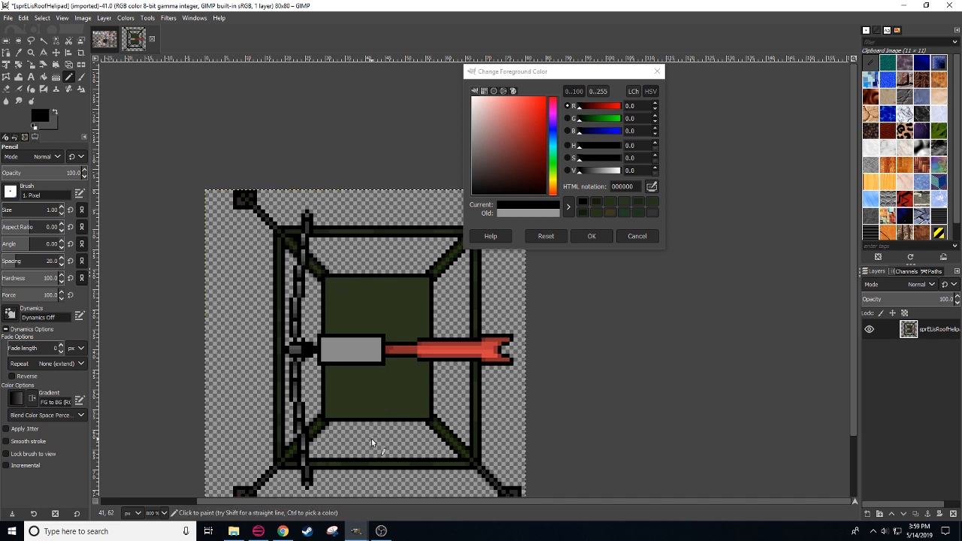
Step: Sample green 263714 from the lower-left inner strut and draw a line along the lower-left outer leg
{"action": "scroll", "coordinate": [372, 440], "scroll_direction": "down", "scroll_amount": 3}
{"action": "scroll", "coordinate": [372, 440], "scroll_direction": "right", "scroll_amount": 2}
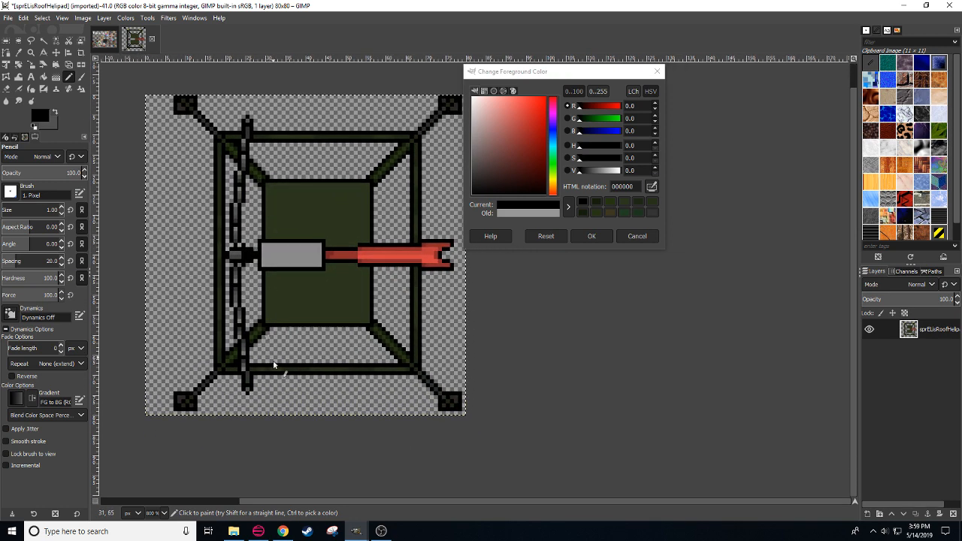
{"action": "left_click", "coordinate": [226, 364], "text": "ctrl"}
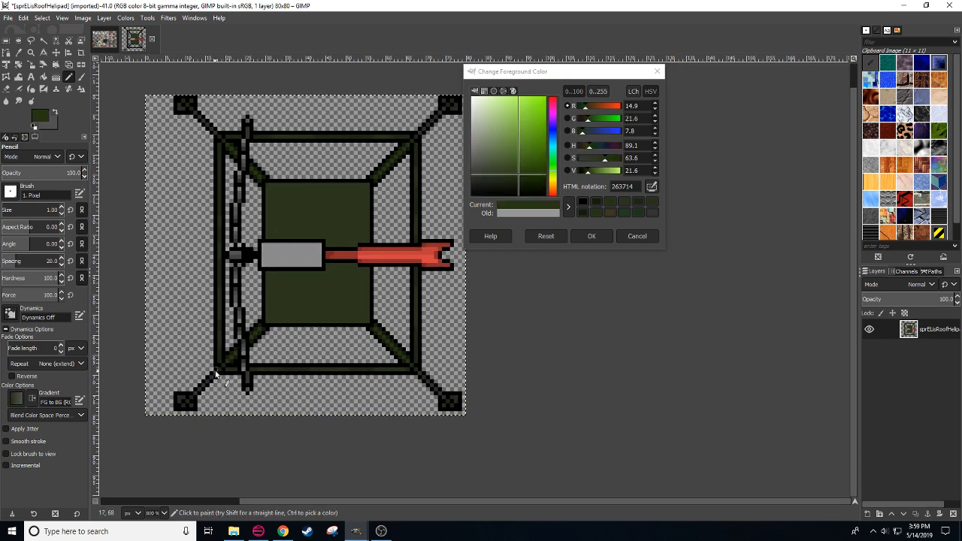
{"action": "left_click", "coordinate": [229, 366], "text": "ctrl"}
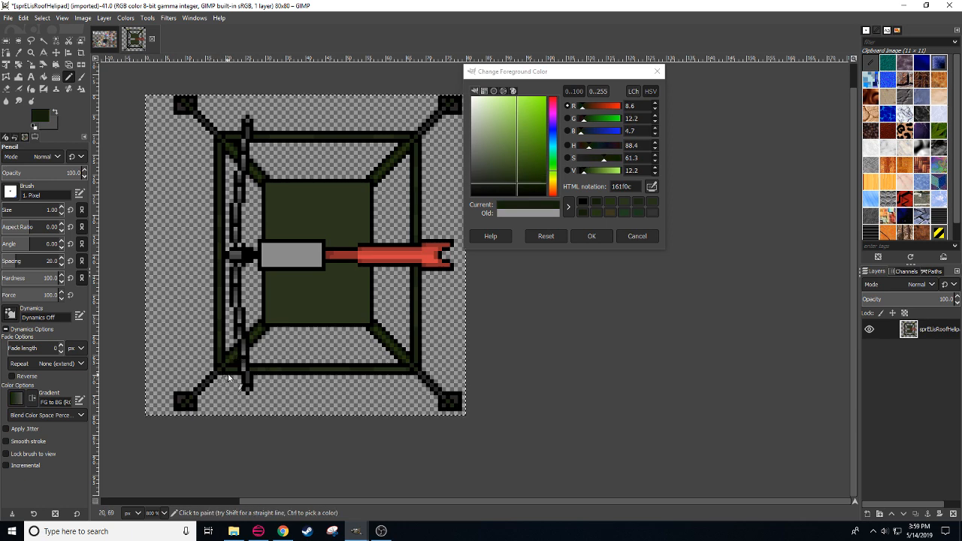
{"action": "mouse_move", "coordinate": [228, 375]}
{"action": "left_mouse_down"}
{"action": "mouse_move", "coordinate": [258, 356]}
{"action": "mouse_move", "coordinate": [215, 408]}
{"action": "left_mouse_up"}
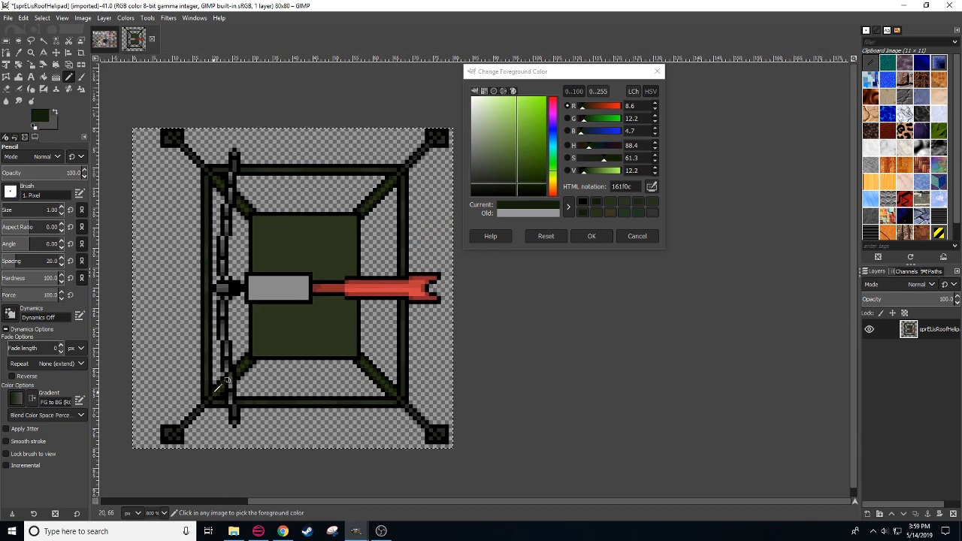
{"action": "left_click", "coordinate": [219, 387], "text": "ctrl"}
{"action": "left_click", "coordinate": [186, 424], "text": "shift"}
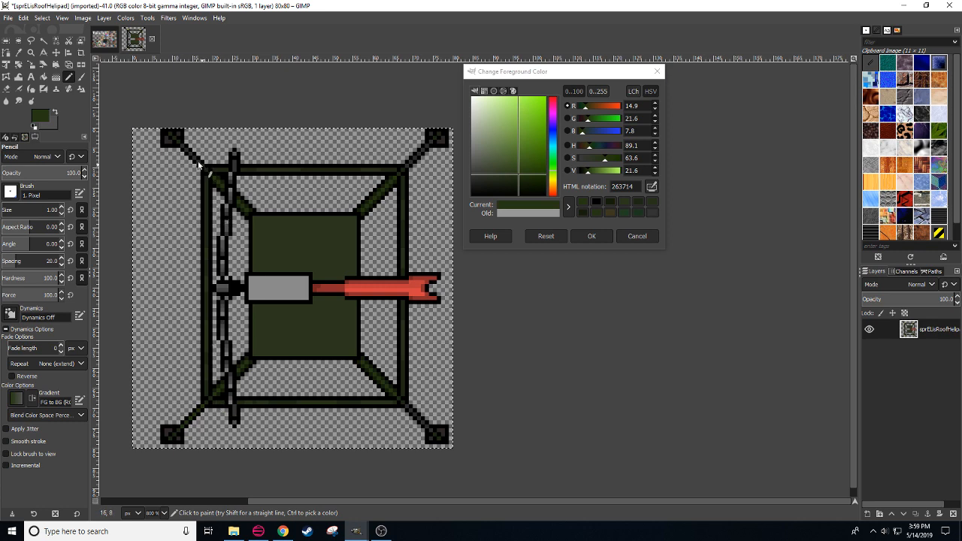
Step: Draw green 263714 pencil lines along the remaining outer legs of the frame
{"action": "left_click_drag", "start_coordinate": [338, 350], "coordinate": [298, 336]}
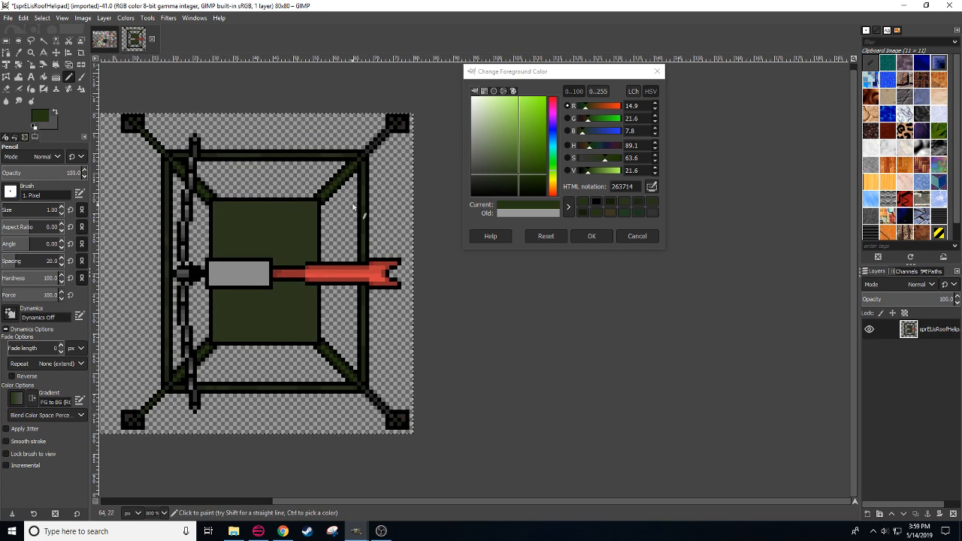
{"action": "left_click", "coordinate": [385, 133], "text": "shift"}
{"action": "left_click", "coordinate": [381, 405]}
{"action": "left_click", "coordinate": [366, 391], "text": "shift"}
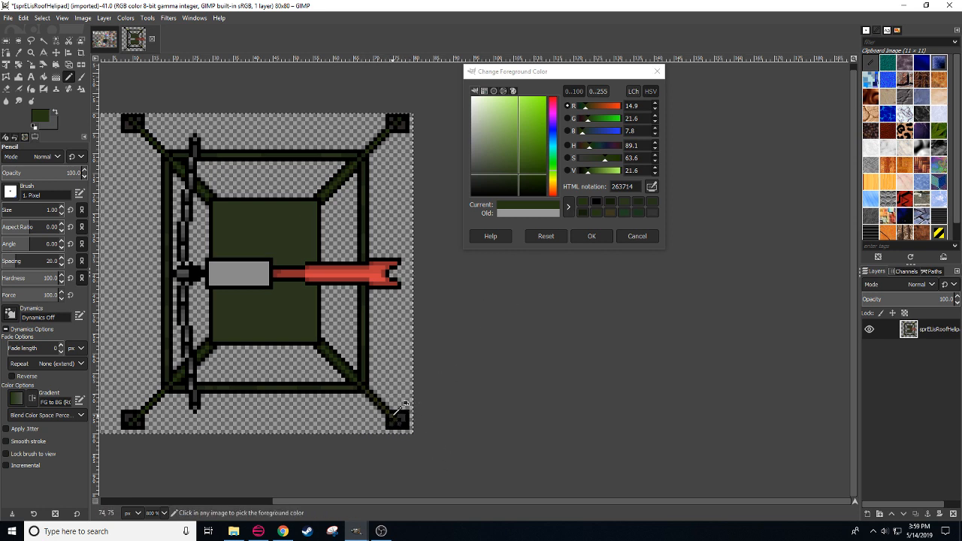
Step: Desaturate the green to 31372b and pencil pixels of it onto the frame's square corner feet, resampling shades from the feet as needed
{"action": "left_click", "coordinate": [588, 159]}
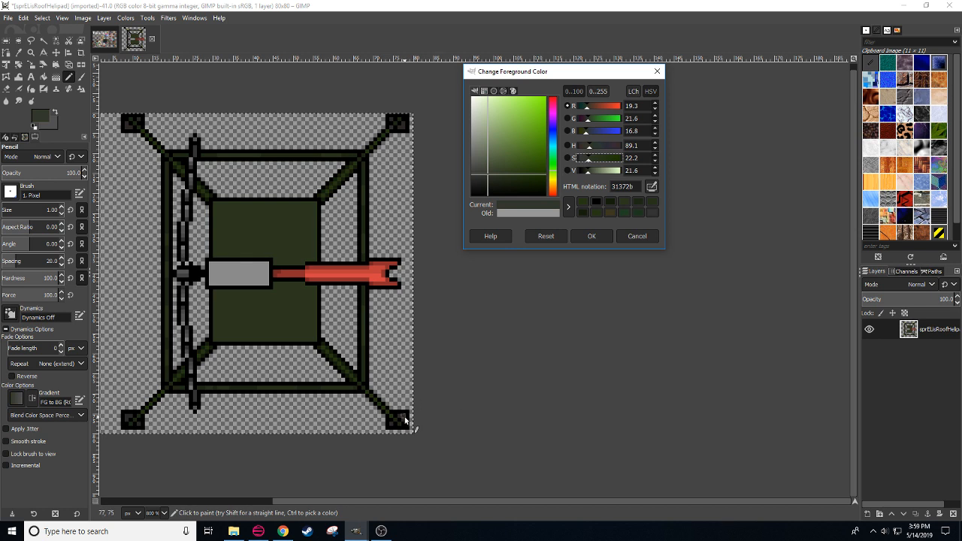
{"action": "left_click", "coordinate": [404, 421]}
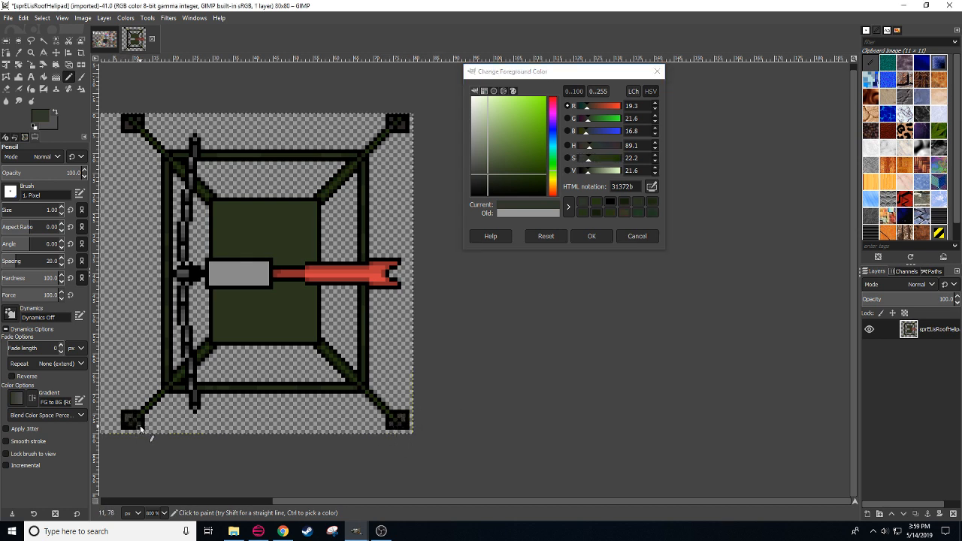
{"action": "left_click", "coordinate": [402, 125], "text": "ctrl"}
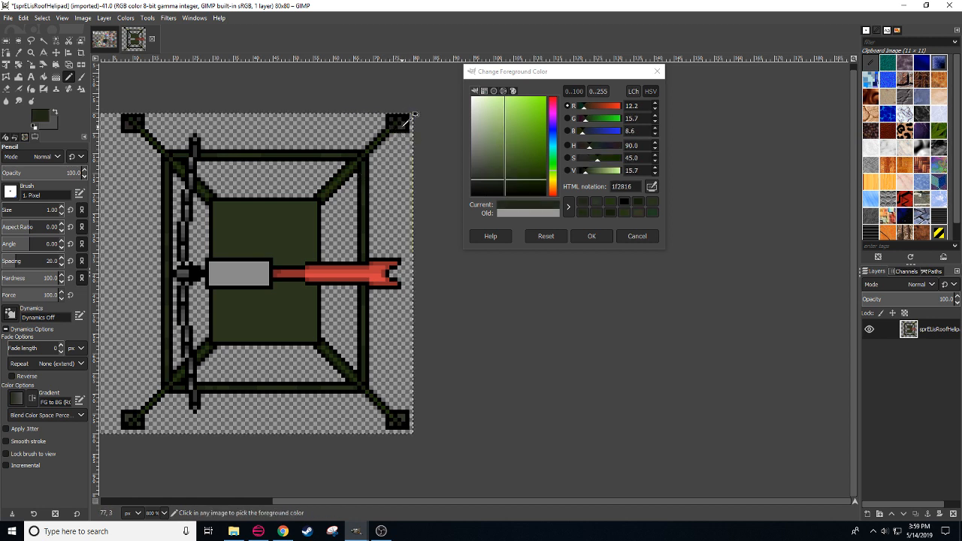
{"action": "left_click", "coordinate": [411, 114], "text": "ctrl"}
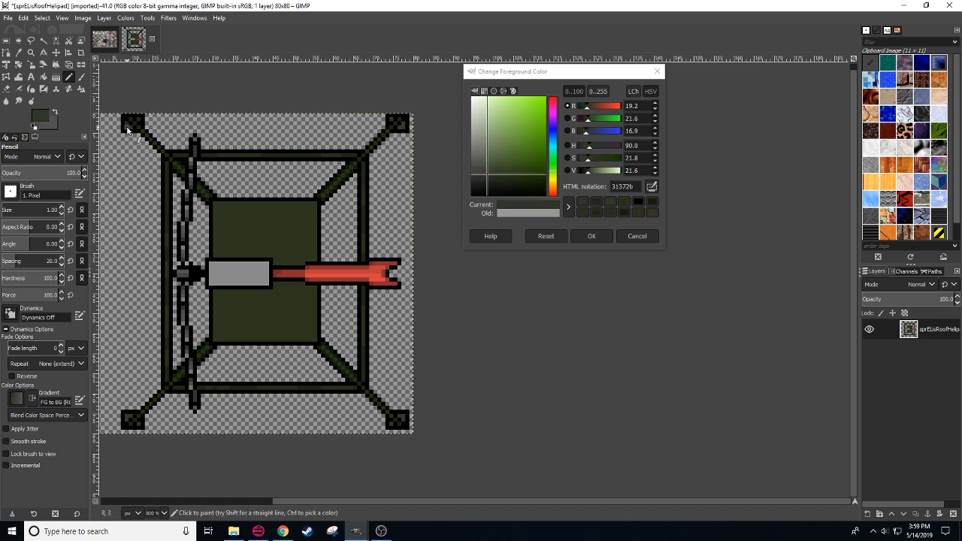
{"action": "scroll", "coordinate": [308, 278], "scroll_direction": "left", "scroll_amount": 3}
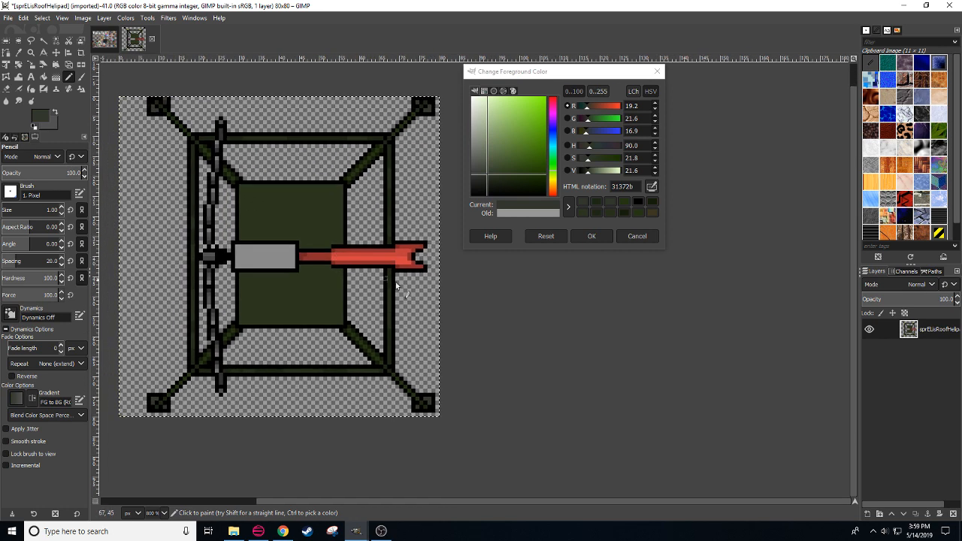
Step: Return to the previous grey, darken it to 525252, and pencil shading streaks on the grey cylinder
{"action": "left_click", "coordinate": [530, 213]}
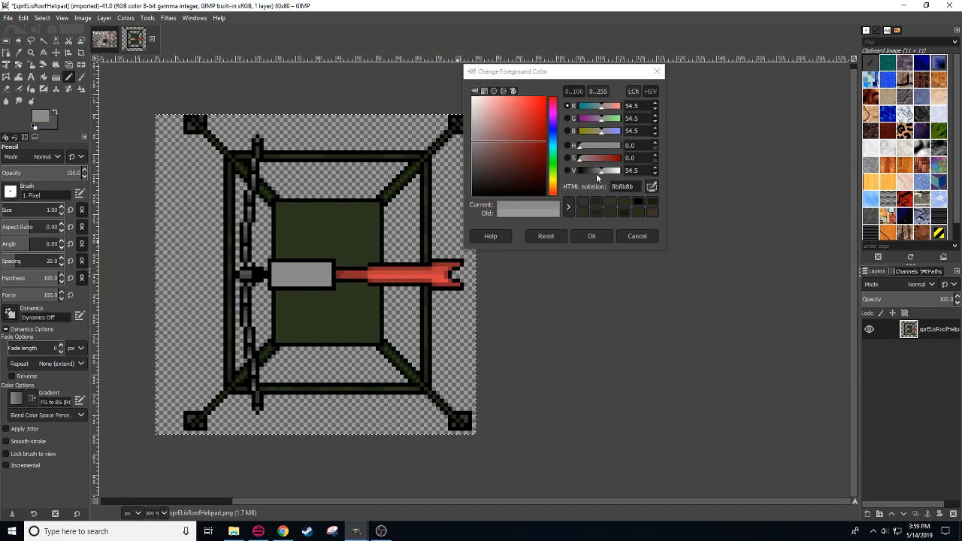
{"action": "left_click_drag", "start_coordinate": [597, 177], "coordinate": [590, 178]}
{"action": "left_click", "coordinate": [274, 263]}
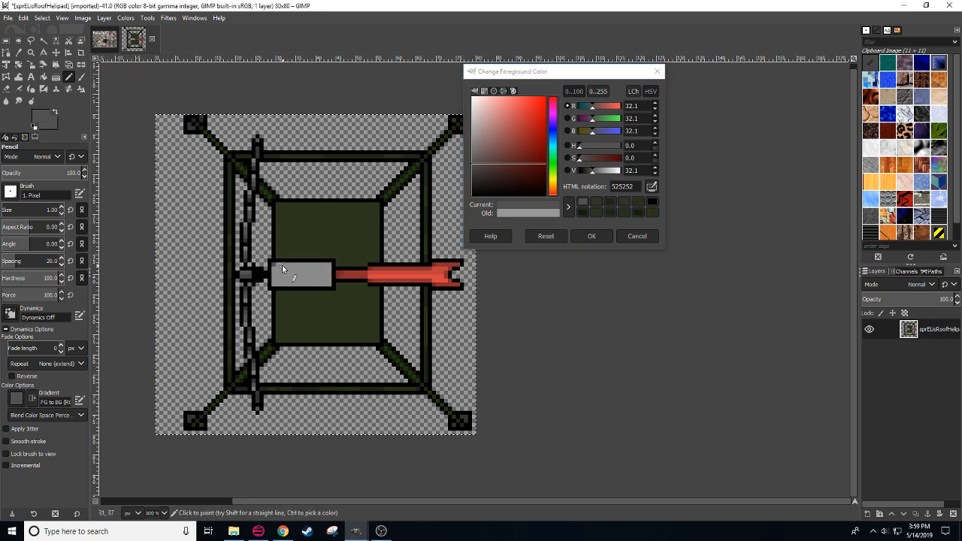
{"action": "left_click", "coordinate": [329, 265], "text": "shift"}
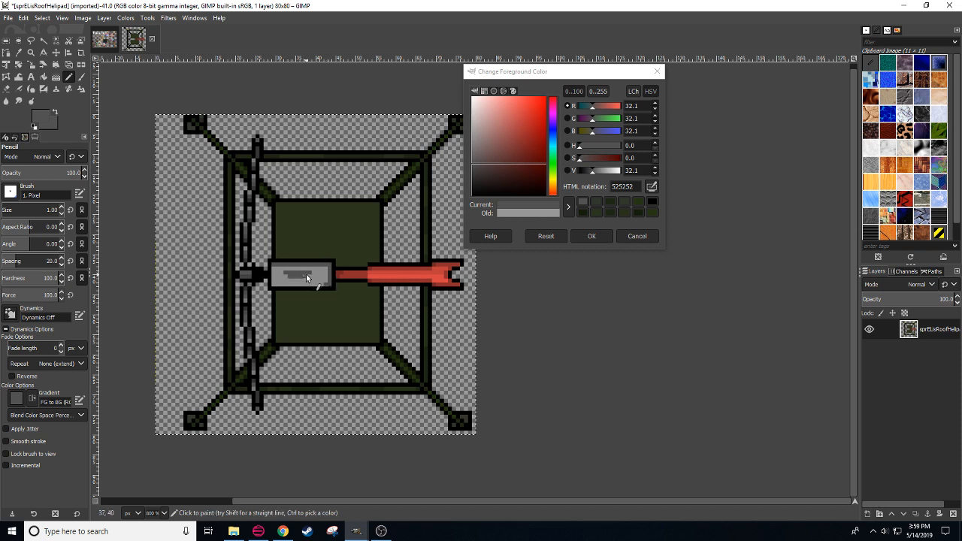
{"action": "left_click_drag", "start_coordinate": [302, 274], "coordinate": [278, 276]}
Step: Lighten the grey to 686868 and pencil over the dark streaks on the cylinder to soften them
{"action": "left_click_drag", "start_coordinate": [591, 172], "coordinate": [595, 172]}
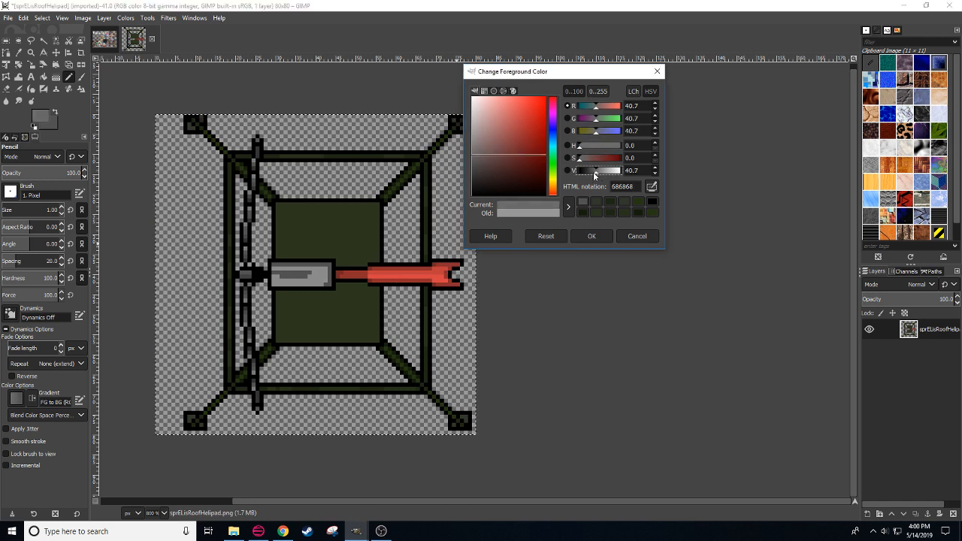
{"action": "left_click", "coordinate": [288, 277]}
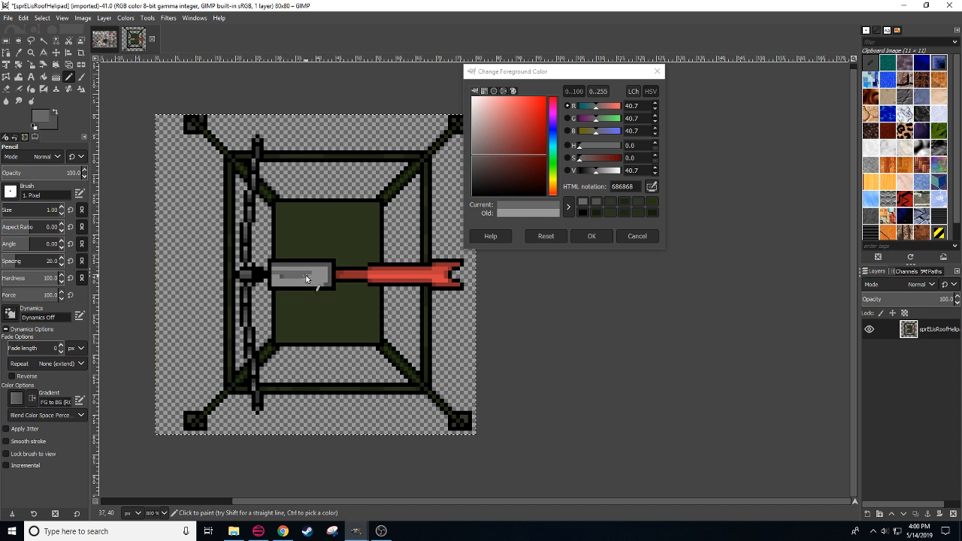
{"action": "left_click_drag", "start_coordinate": [321, 279], "coordinate": [281, 281]}
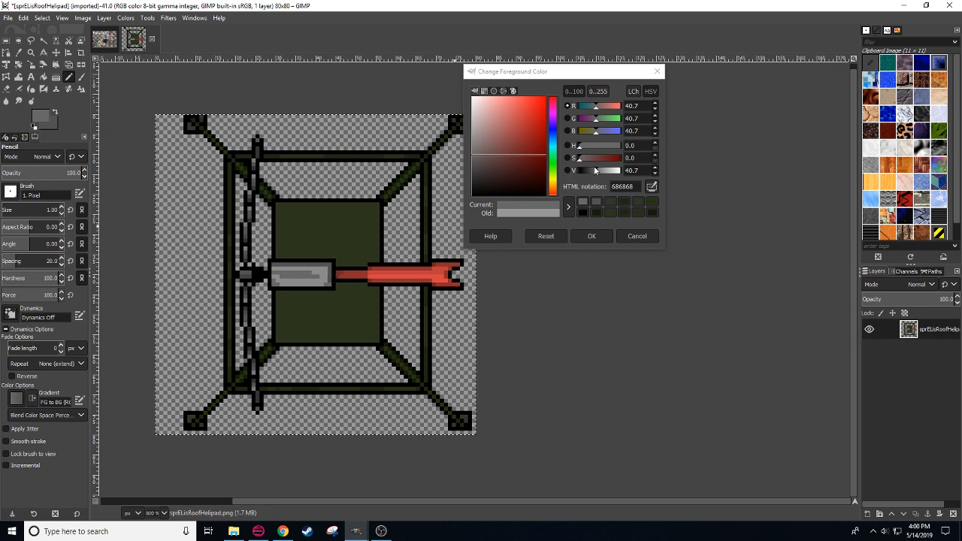
Step: Mix the dark brown 513816 as the foreground colour
{"action": "left_click_drag", "start_coordinate": [595, 172], "coordinate": [592, 172]}
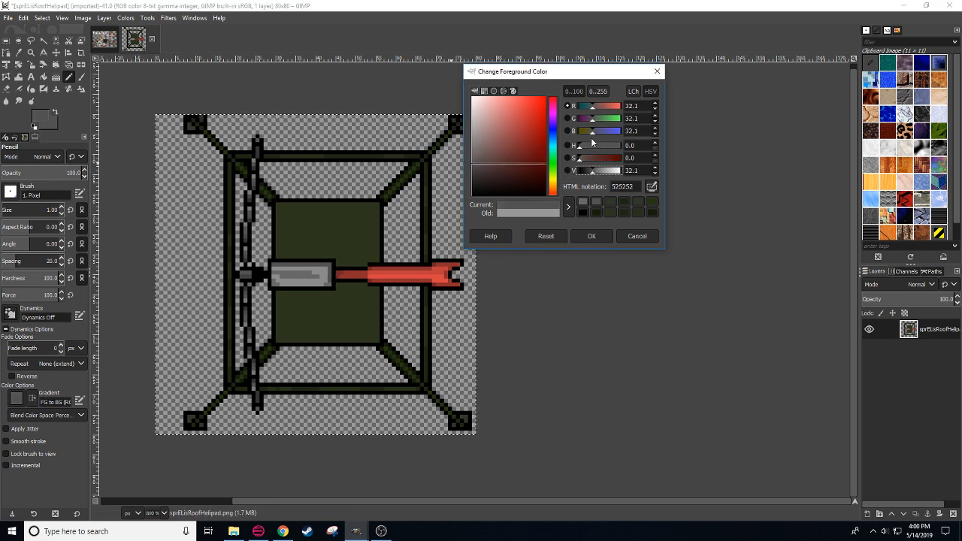
{"action": "left_click", "coordinate": [553, 181]}
{"action": "mouse_move", "coordinate": [534, 172]}
{"action": "left_mouse_down"}
{"action": "mouse_move", "coordinate": [542, 171]}
{"action": "mouse_move", "coordinate": [532, 178]}
{"action": "mouse_move", "coordinate": [527, 170]}
{"action": "left_mouse_up"}
{"action": "scroll", "coordinate": [575, 298], "scroll_direction": "up", "scroll_amount": 1}
{"action": "scroll", "coordinate": [575, 299], "scroll_direction": "right", "scroll_amount": 1}
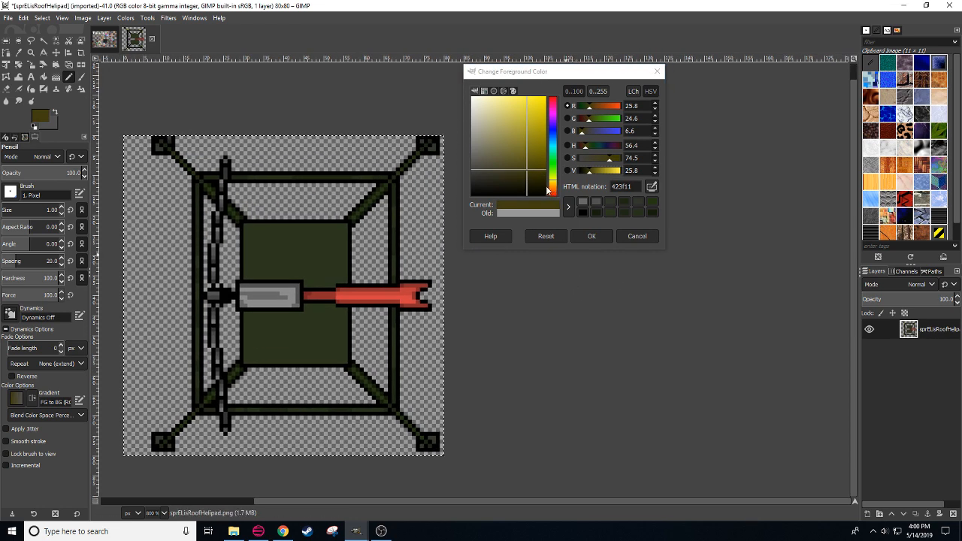
{"action": "left_click", "coordinate": [527, 175]}
{"action": "left_click", "coordinate": [553, 187]}
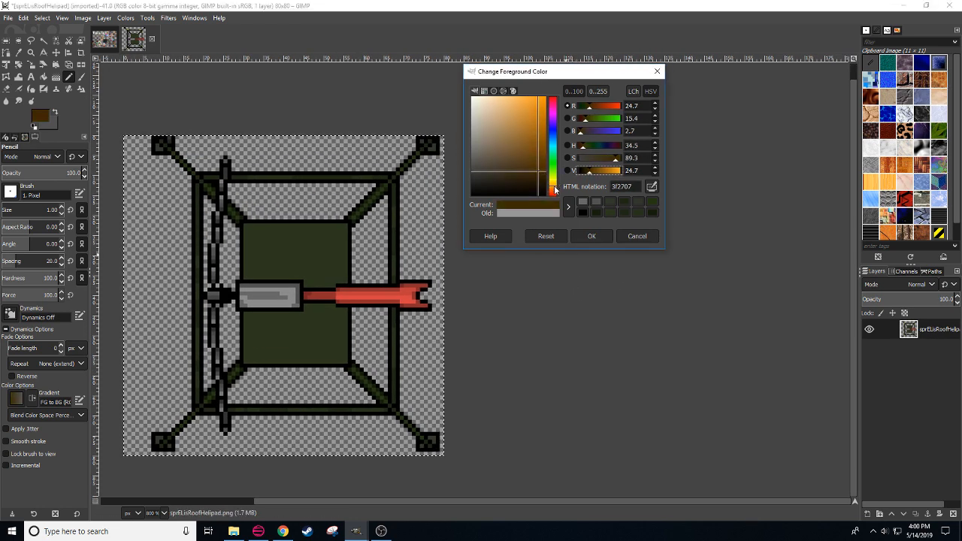
{"action": "left_click", "coordinate": [527, 168]}
{"action": "left_click", "coordinate": [527, 167]}
Step: Reduce the pencil opacity to 51.9 and add a faint brown rust streak along the grey cylinder's upper part
{"action": "left_click", "coordinate": [33, 173]}
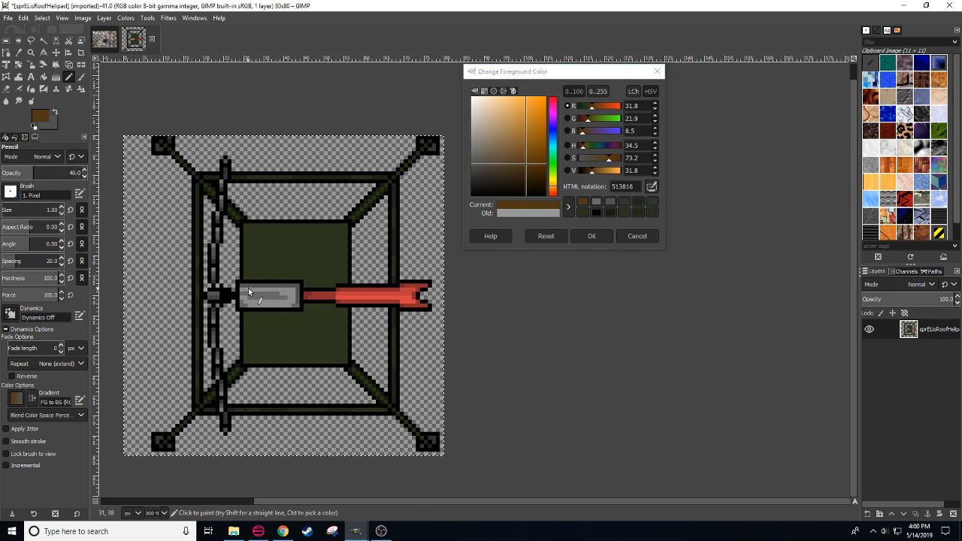
{"action": "left_click", "coordinate": [63, 174]}
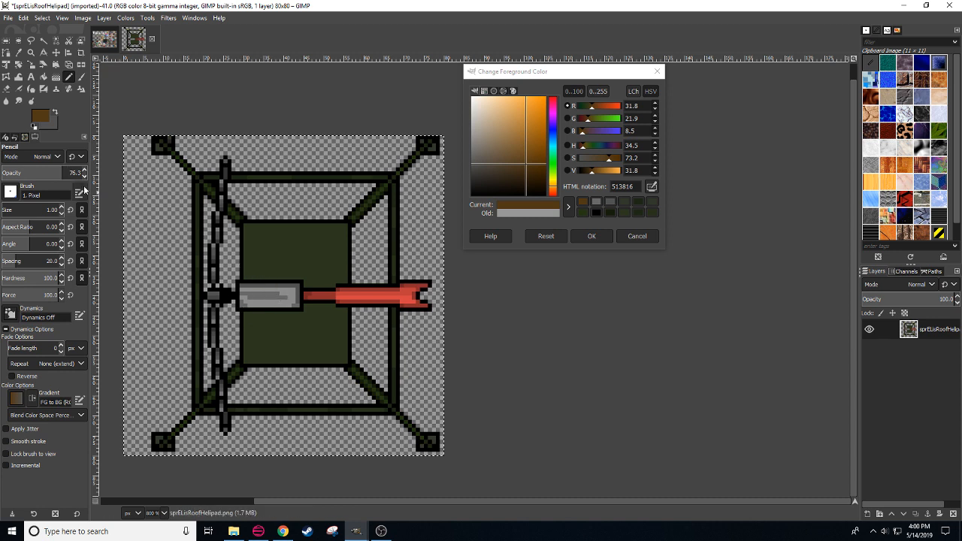
{"action": "left_click_drag", "start_coordinate": [61, 174], "coordinate": [43, 174]}
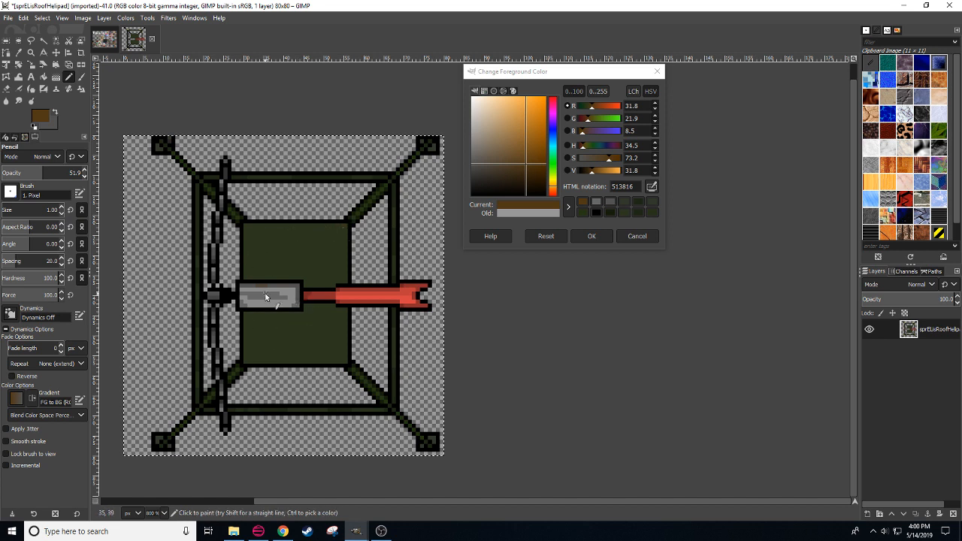
Step: Try the brown at a much lower pencil opacity, starting at 10, on the green body's upper half
{"action": "left_click", "coordinate": [11, 173]}
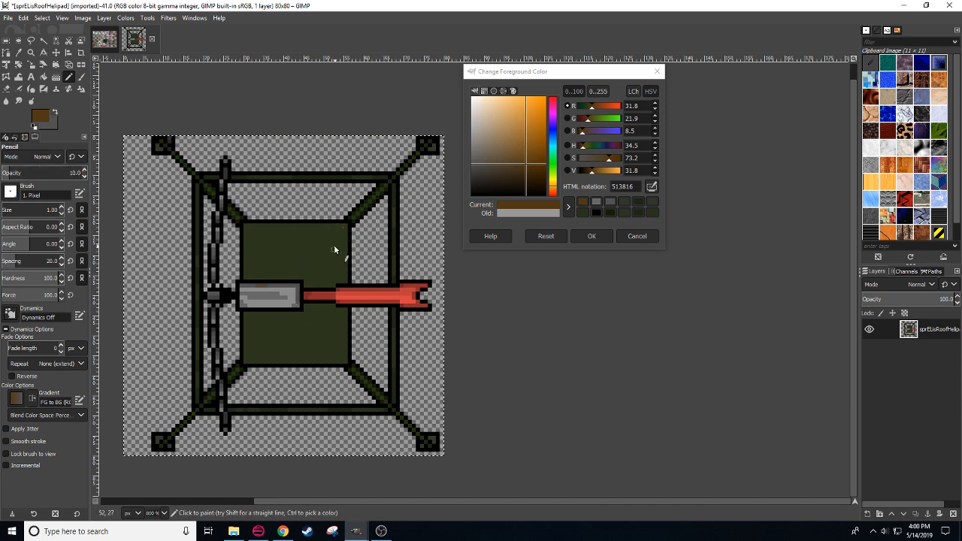
{"action": "left_click", "coordinate": [25, 173]}
{"action": "left_click_drag", "start_coordinate": [24, 173], "coordinate": [30, 173]}
{"action": "left_click", "coordinate": [345, 223]}
Step: Restore the pencil opacity to 100, sample rust brown 52463c from the cylinder, and pencil rust pixels along its middle
{"action": "left_click_drag", "start_coordinate": [30, 173], "coordinate": [84, 173]}
{"action": "left_click", "coordinate": [275, 288], "text": "ctrl"}
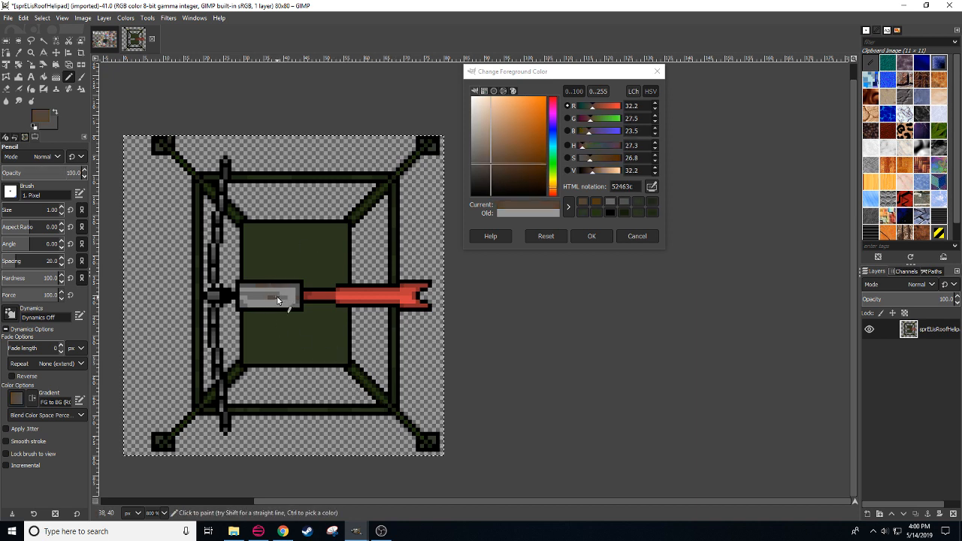
{"action": "scroll", "coordinate": [155, 512], "scroll_direction": "down", "scroll_amount": 1}
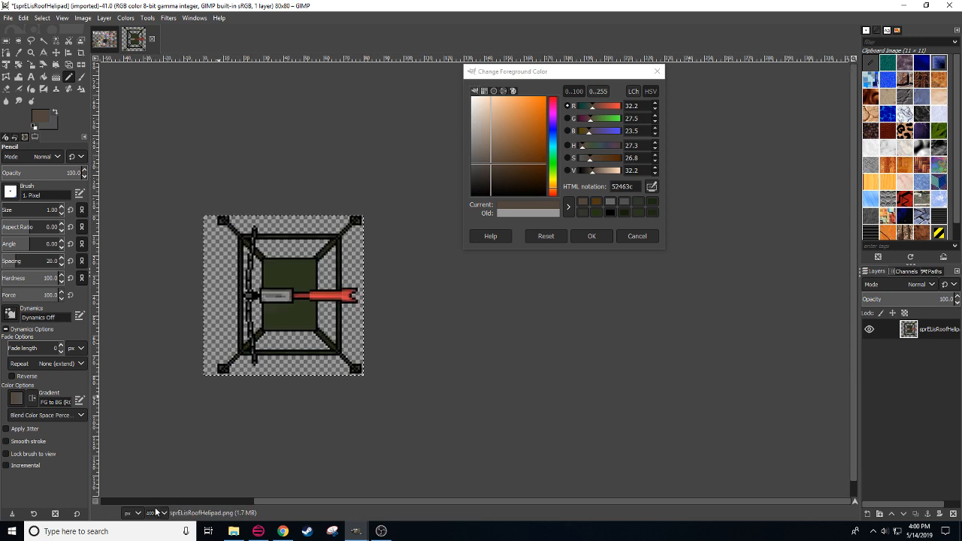
{"action": "scroll", "coordinate": [156, 512], "scroll_direction": "up", "scroll_amount": 1}
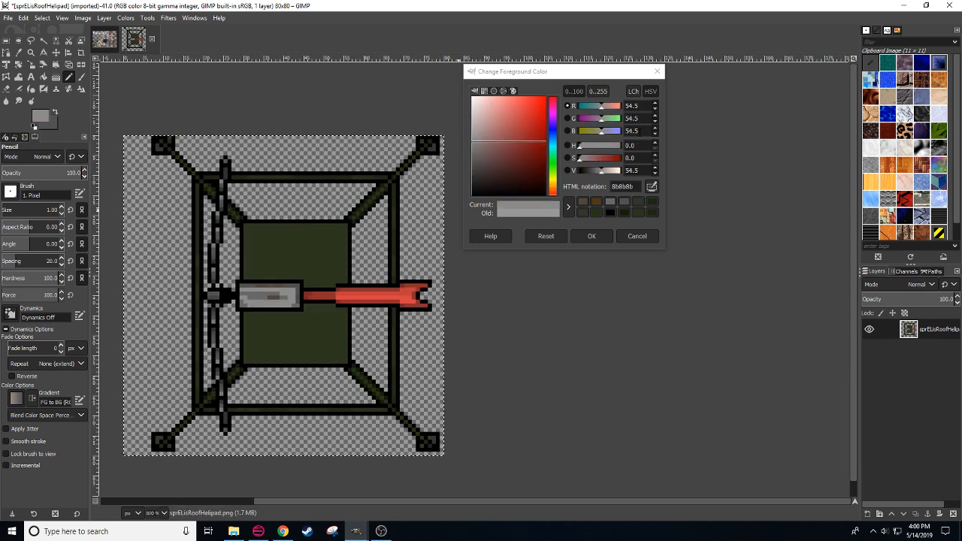
Step: Darken the cylinder's grey to 747474 and pencil mid-grey shading pixels across the cylinder
{"action": "left_click", "coordinate": [268, 300]}
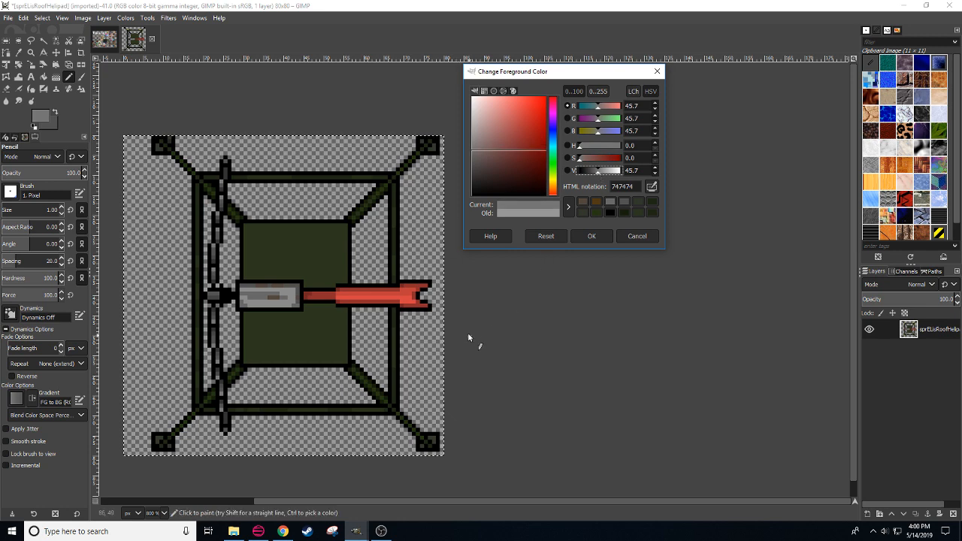
{"action": "left_click", "coordinate": [425, 293]}
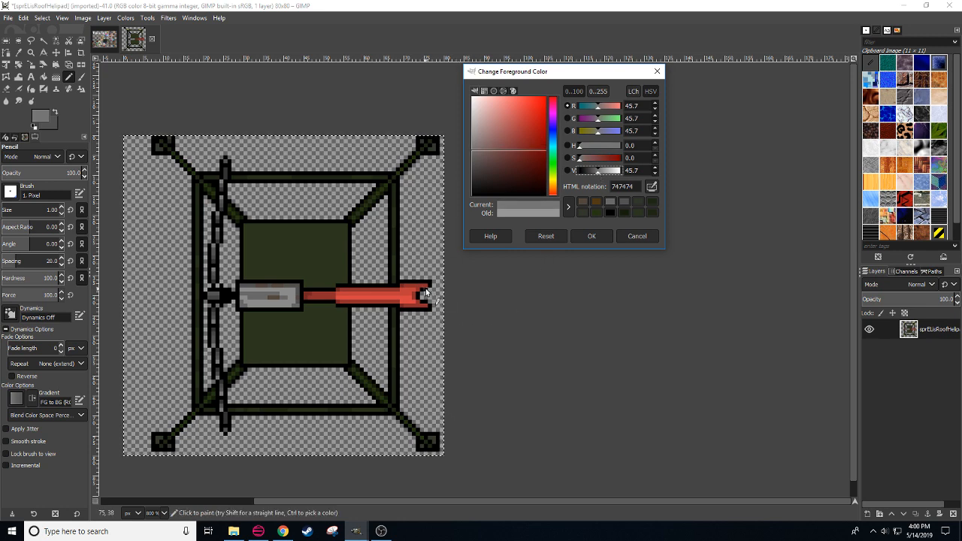
{"action": "left_click", "coordinate": [261, 306]}
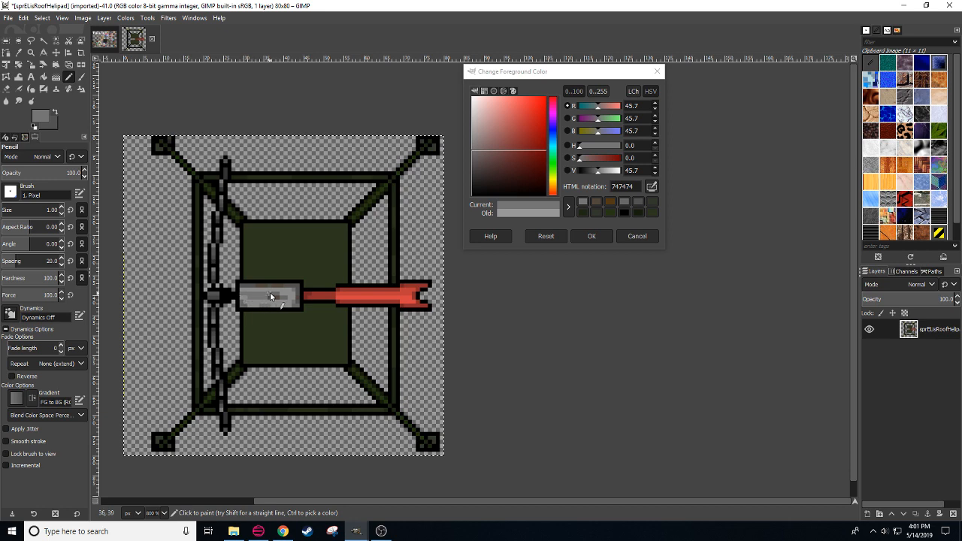
{"action": "left_click_drag", "start_coordinate": [389, 344], "coordinate": [363, 351]}
Step: Sample the cylinder's rust brown, lighten it to 68594c, and pencil lighter rust pixels around the rust patch
{"action": "left_click", "coordinate": [248, 305], "text": "ctrl"}
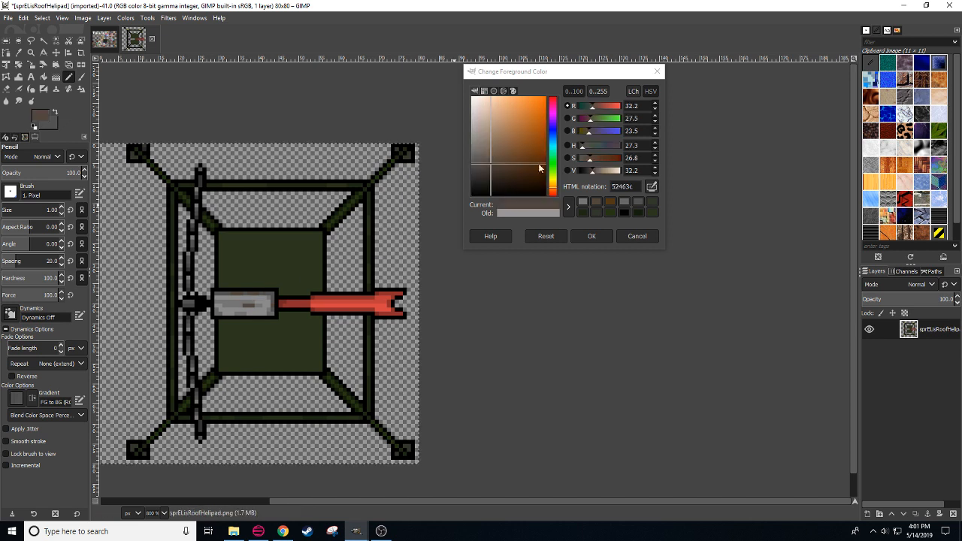
{"action": "mouse_move", "coordinate": [594, 172]}
{"action": "left_mouse_down"}
{"action": "mouse_move", "coordinate": [606, 173]}
{"action": "mouse_move", "coordinate": [596, 172]}
{"action": "left_mouse_up"}
{"action": "left_click", "coordinate": [258, 305]}
{"action": "left_click", "coordinate": [245, 305]}
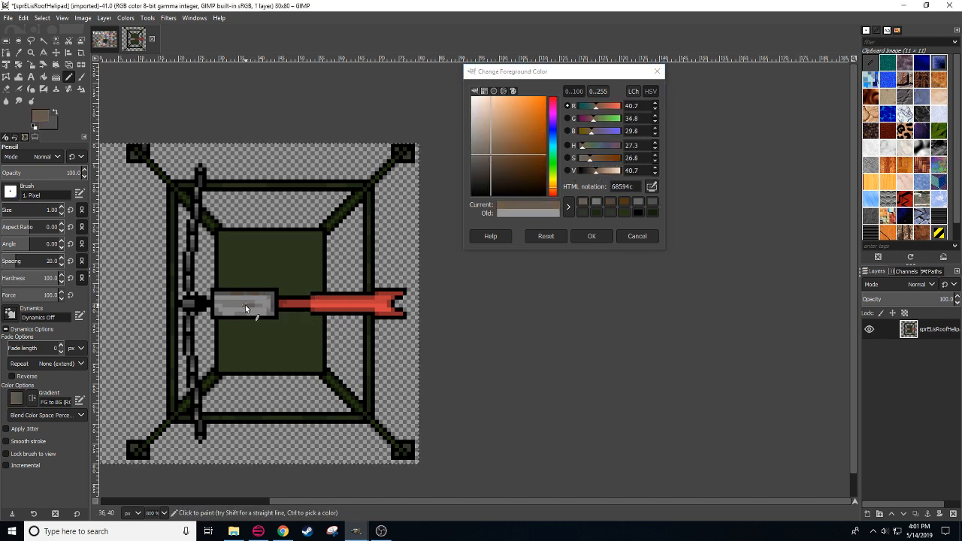
Step: Sample the body's olive green, darken it to 212a17, and pencil shading patches along the edges of the body's upper half
{"action": "left_click", "coordinate": [309, 237], "text": "ctrl"}
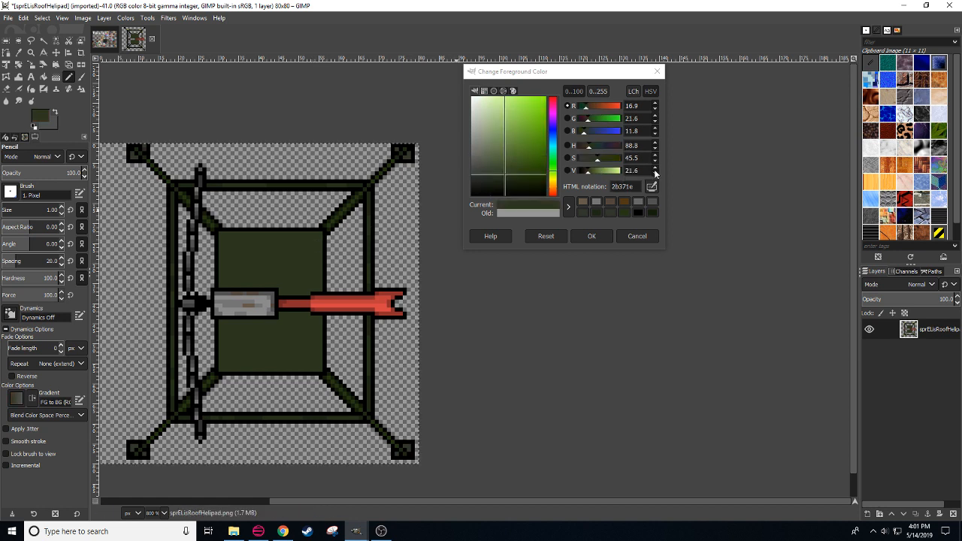
{"action": "left_click", "coordinate": [655, 173]}
{"action": "left_click", "coordinate": [655, 173]}
{"action": "left_click", "coordinate": [655, 174]}
{"action": "left_click", "coordinate": [655, 174]}
{"action": "left_click", "coordinate": [655, 173]}
{"action": "mouse_move", "coordinate": [293, 234]}
{"action": "left_mouse_down"}
{"action": "mouse_move", "coordinate": [319, 235]}
{"action": "mouse_move", "coordinate": [319, 246]}
{"action": "mouse_move", "coordinate": [304, 239]}
{"action": "mouse_move", "coordinate": [321, 266]}
{"action": "left_mouse_up"}
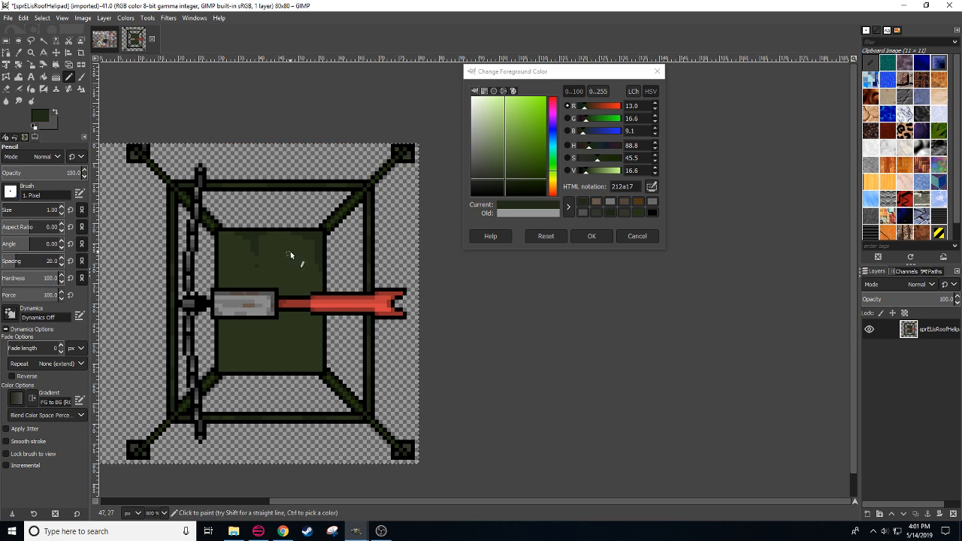
Step: Pencil 212a17 shading along the edges of the body's lower half and just below the grey cylinder
{"action": "scroll", "coordinate": [290, 250], "scroll_direction": "down", "scroll_amount": 2}
{"action": "scroll", "coordinate": [290, 251], "scroll_direction": "left", "scroll_amount": 2}
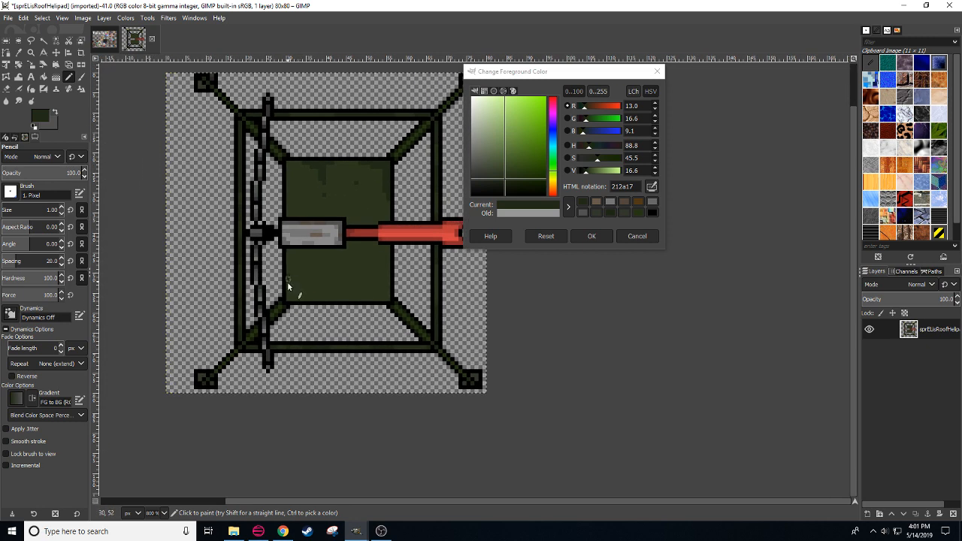
{"action": "mouse_move", "coordinate": [288, 283]}
{"action": "left_mouse_down"}
{"action": "mouse_move", "coordinate": [312, 298]}
{"action": "mouse_move", "coordinate": [288, 288]}
{"action": "mouse_move", "coordinate": [315, 300]}
{"action": "mouse_move", "coordinate": [379, 302]}
{"action": "left_mouse_up"}
{"action": "left_click", "coordinate": [289, 251]}
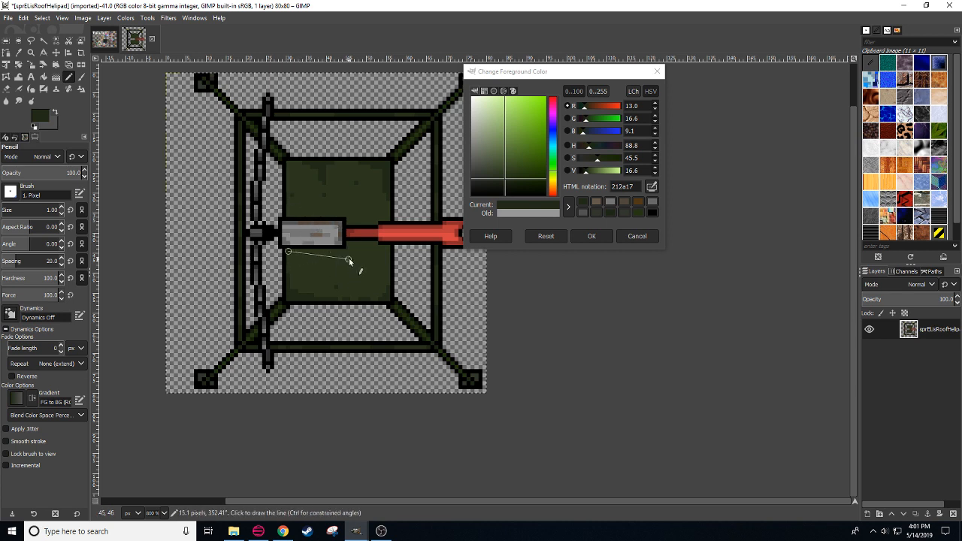
{"action": "left_click", "coordinate": [347, 243]}
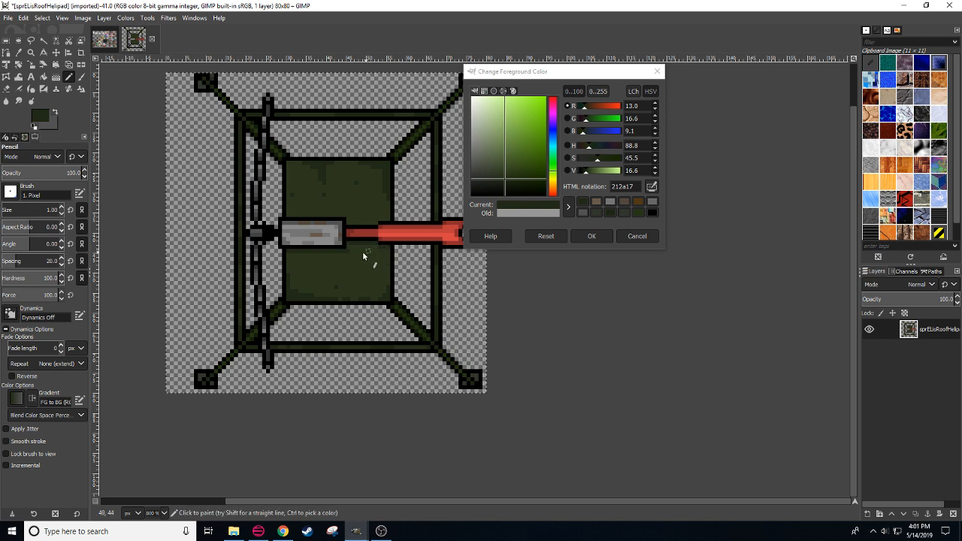
{"action": "left_click", "coordinate": [351, 253], "text": "ctrl"}
{"action": "left_click", "coordinate": [347, 247], "text": "ctrl"}
{"action": "left_click", "coordinate": [347, 248]}
{"action": "left_click_drag", "start_coordinate": [376, 268], "coordinate": [343, 278]}
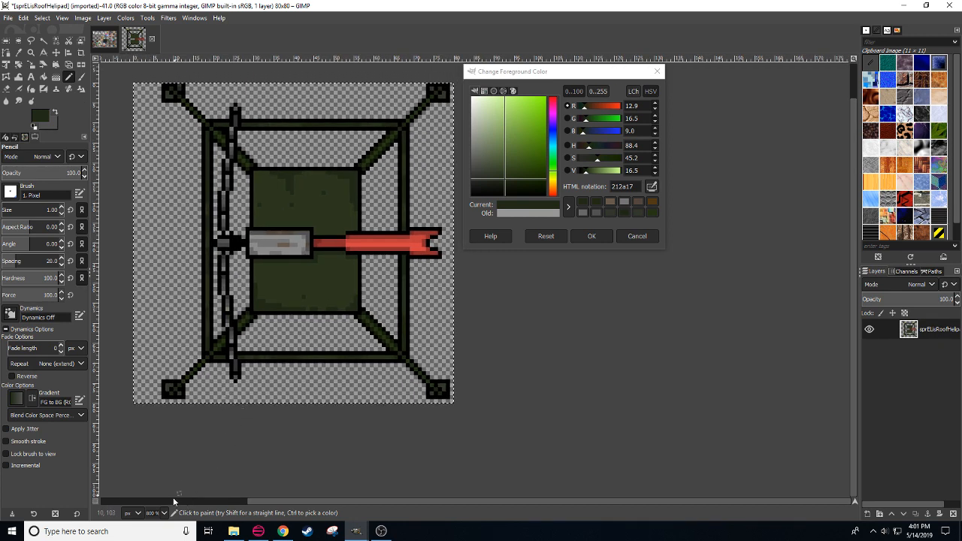
{"action": "scroll", "coordinate": [159, 512], "scroll_direction": "down", "scroll_amount": 2}
{"action": "scroll", "coordinate": [159, 512], "scroll_direction": "up", "scroll_amount": 2}
Step: Sample the body's olive green, lighten it to 3b4c29, and pencil a highlight pixel on the body's lower half
{"action": "left_click", "coordinate": [394, 257], "text": "ctrl"}
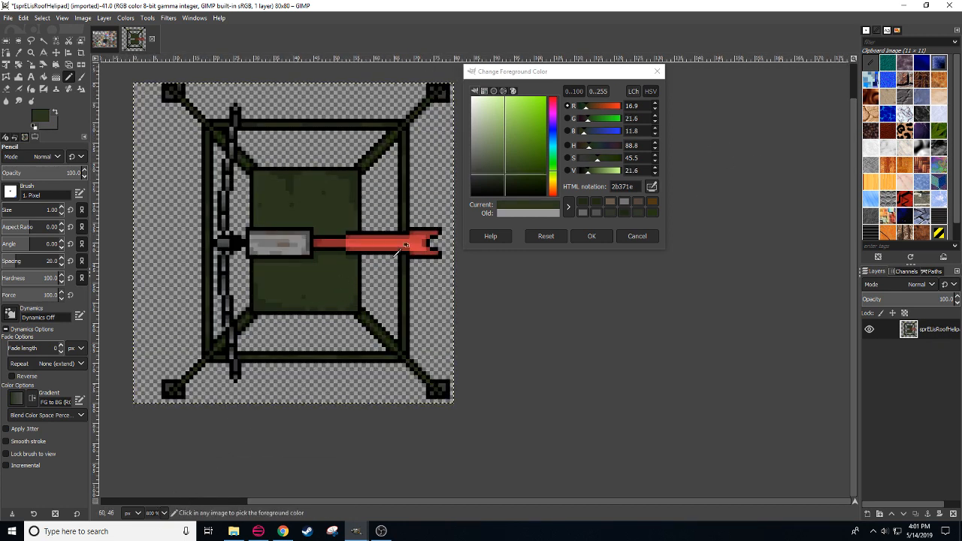
{"action": "left_click_drag", "start_coordinate": [586, 172], "coordinate": [591, 174]}
{"action": "left_click", "coordinate": [339, 277]}
{"action": "key", "text": "ctrl+z"}
{"action": "left_click", "coordinate": [339, 260], "text": "ctrl"}
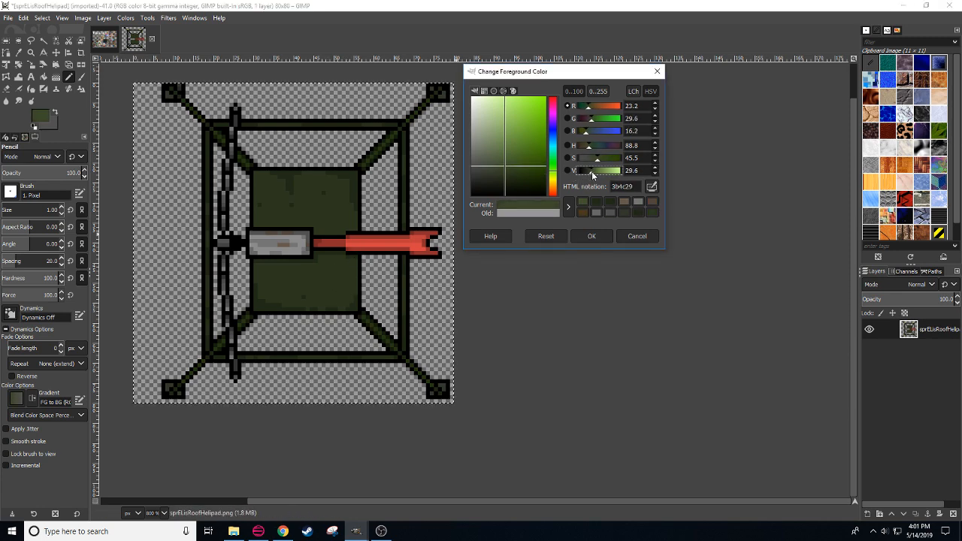
{"action": "left_click", "coordinate": [332, 281]}
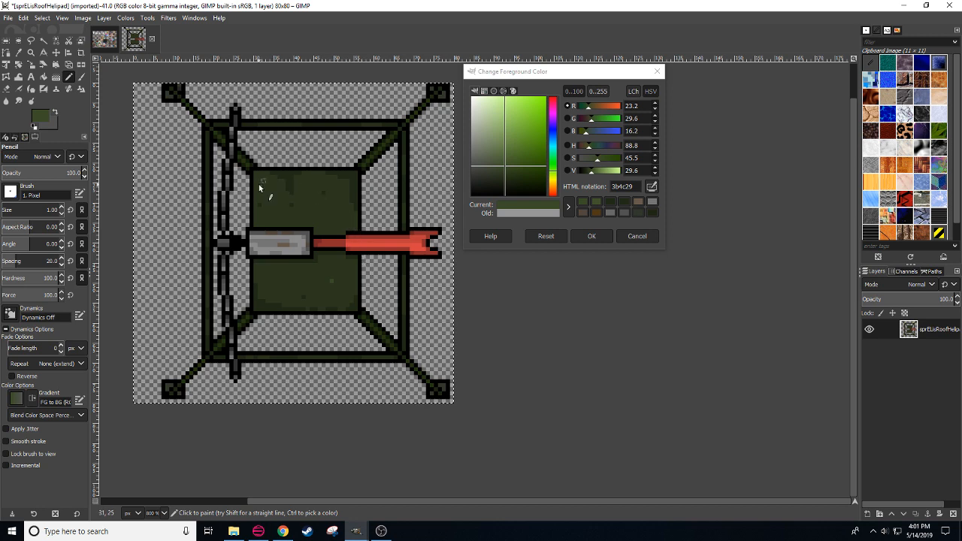
Step: Sample the red arm's edge colour, darken it to b83939, and pencil a shading pixel near the arm's forked tip
{"action": "key", "text": "minus"}
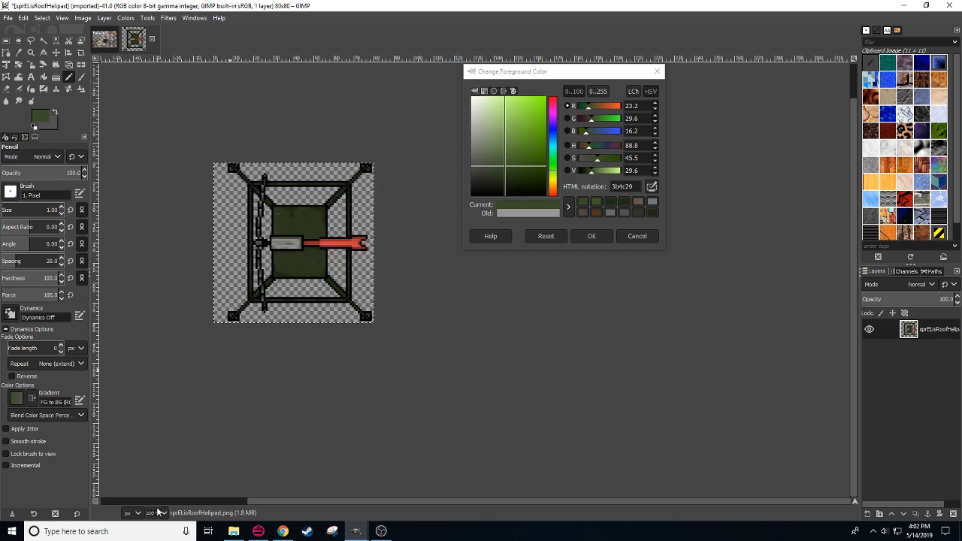
{"action": "left_click_drag", "start_coordinate": [308, 444], "coordinate": [325, 445]}
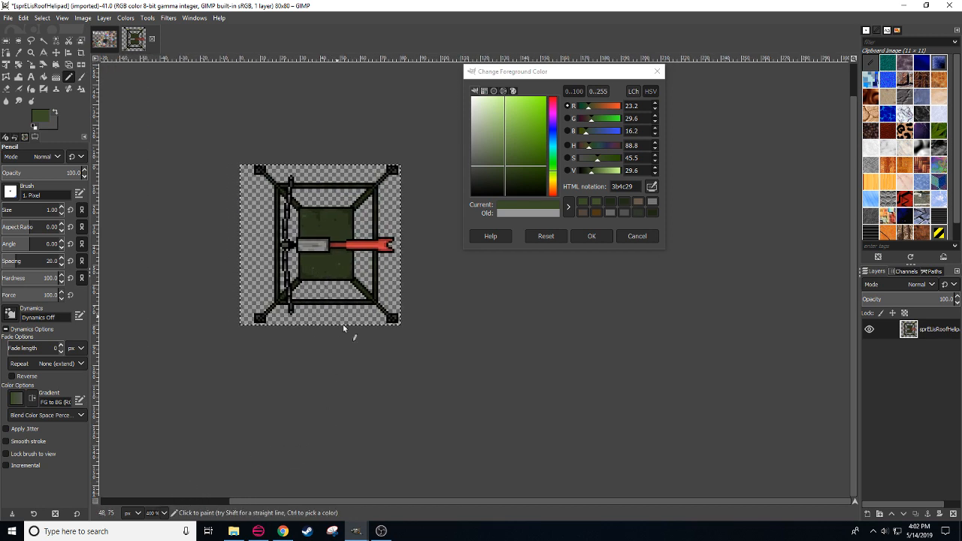
{"action": "left_click_drag", "start_coordinate": [461, 415], "coordinate": [472, 419]}
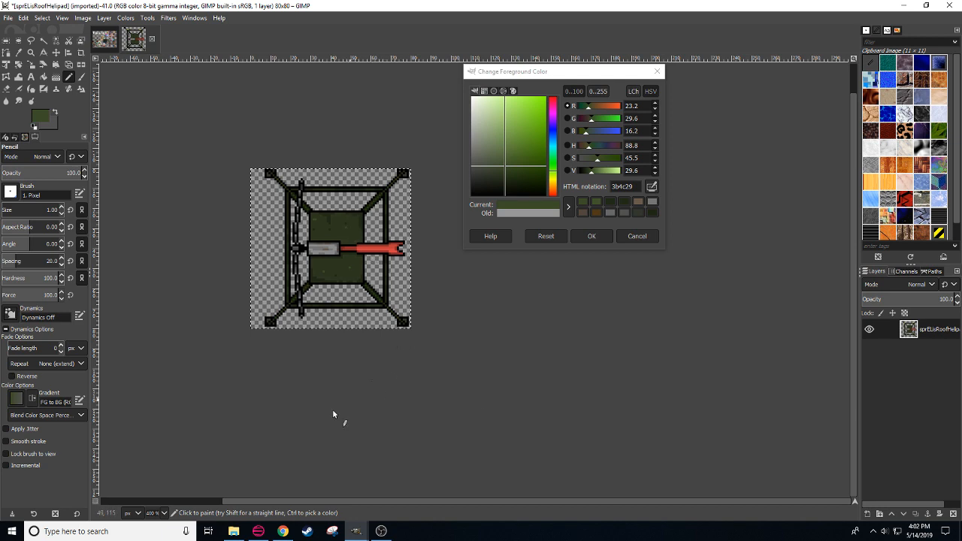
{"action": "left_click", "coordinate": [155, 515]}
{"action": "left_click", "coordinate": [158, 506]}
{"action": "left_click_drag", "start_coordinate": [442, 265], "coordinate": [395, 279]}
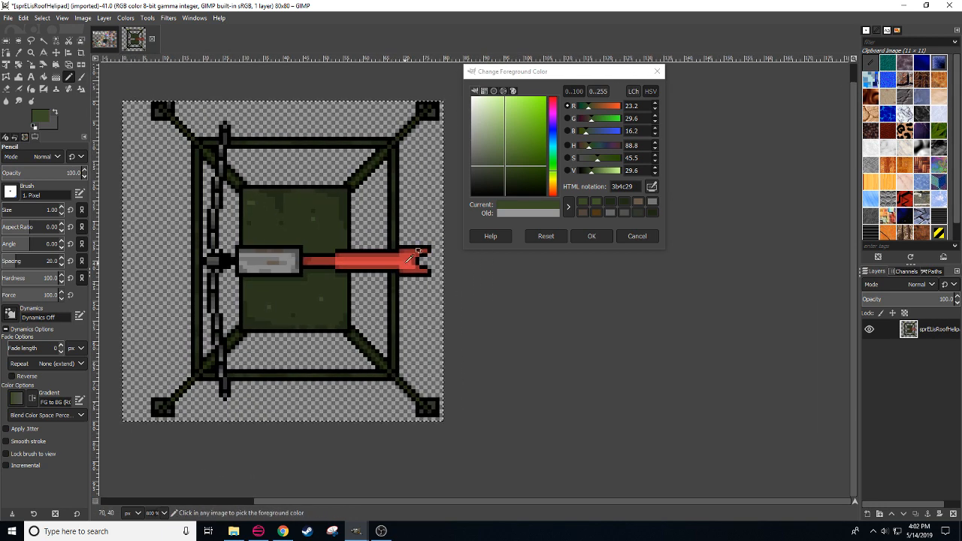
{"action": "left_click", "coordinate": [411, 256]}
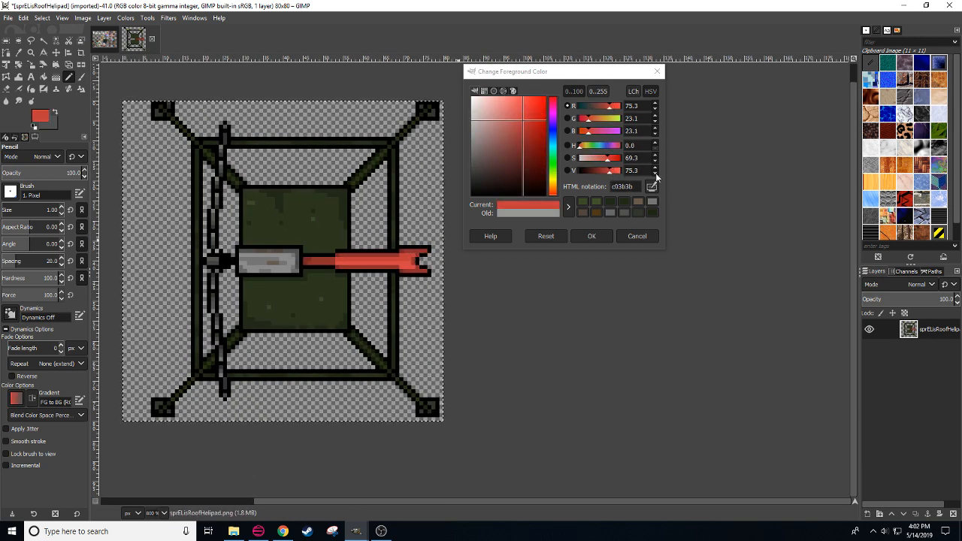
{"action": "left_click", "coordinate": [655, 174]}
{"action": "left_click", "coordinate": [400, 256]}
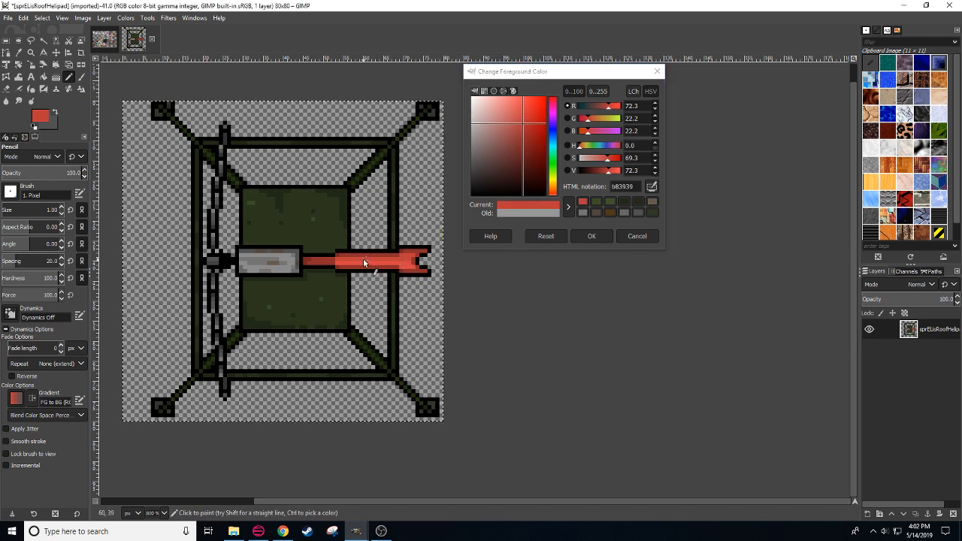
Step: Sample the red arm's brighter centre colour, lighten it to e34646, and pencil a highlight along the arm's middle
{"action": "left_click", "coordinate": [387, 258], "text": "ctrl"}
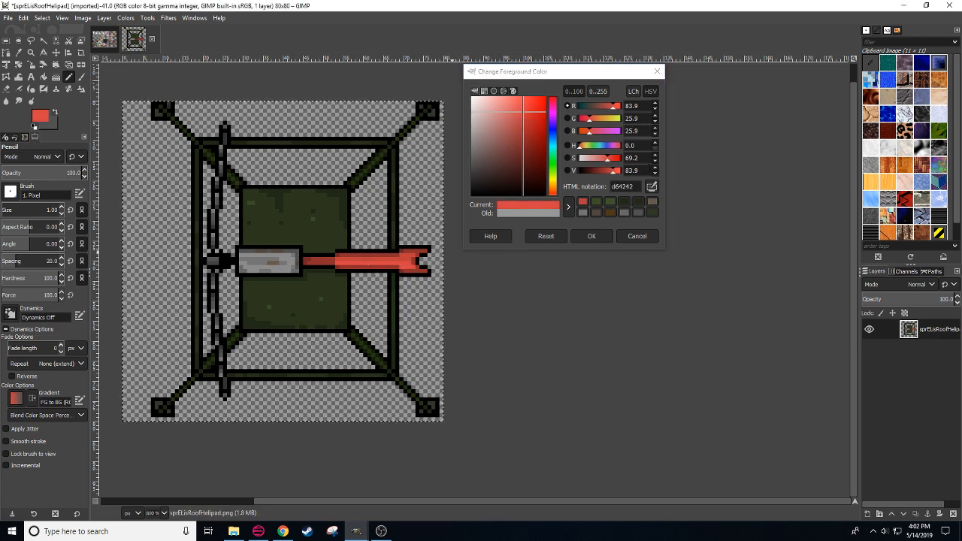
{"action": "left_click", "coordinate": [655, 168]}
{"action": "left_click", "coordinate": [655, 168]}
{"action": "left_click", "coordinate": [655, 168]}
{"action": "left_click", "coordinate": [655, 168]}
{"action": "left_click", "coordinate": [655, 169]}
{"action": "left_click", "coordinate": [356, 265]}
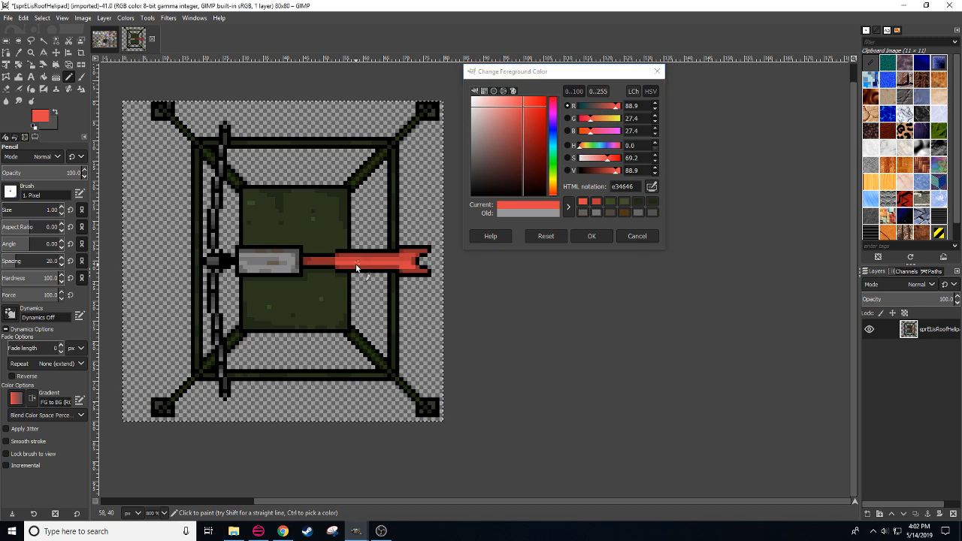
{"action": "left_click_drag", "start_coordinate": [213, 422], "coordinate": [222, 453]}
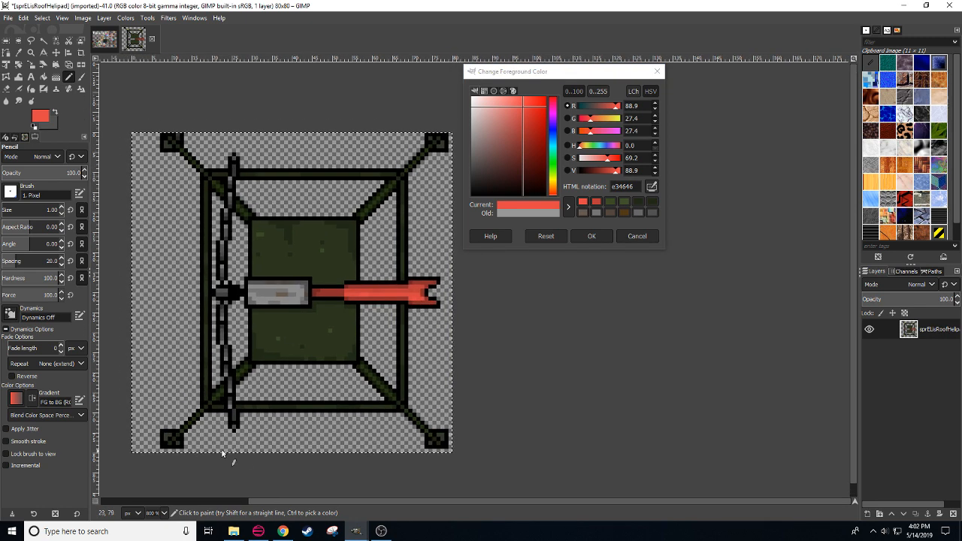
{"action": "scroll", "coordinate": [222, 453], "scroll_direction": "down", "scroll_amount": 2}
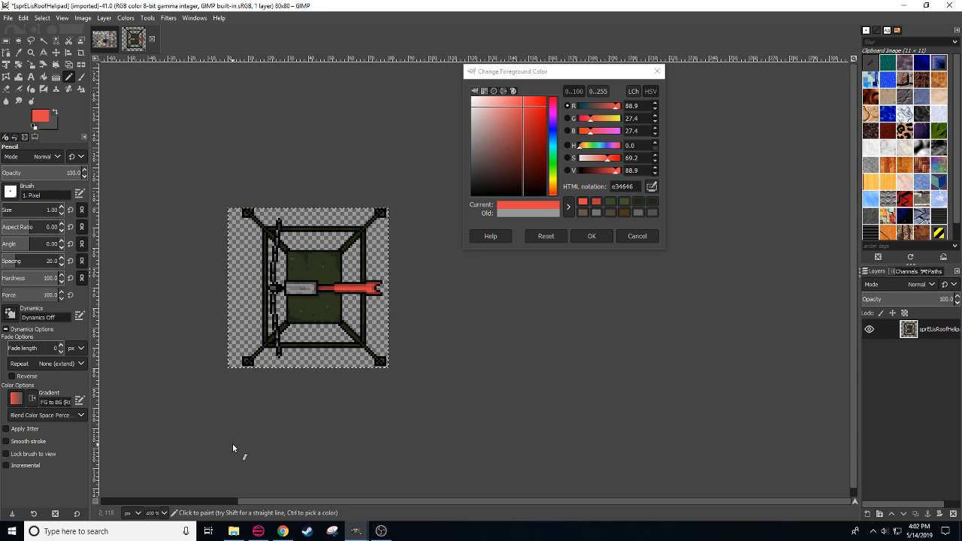
{"action": "left_click_drag", "start_coordinate": [231, 443], "coordinate": [250, 434]}
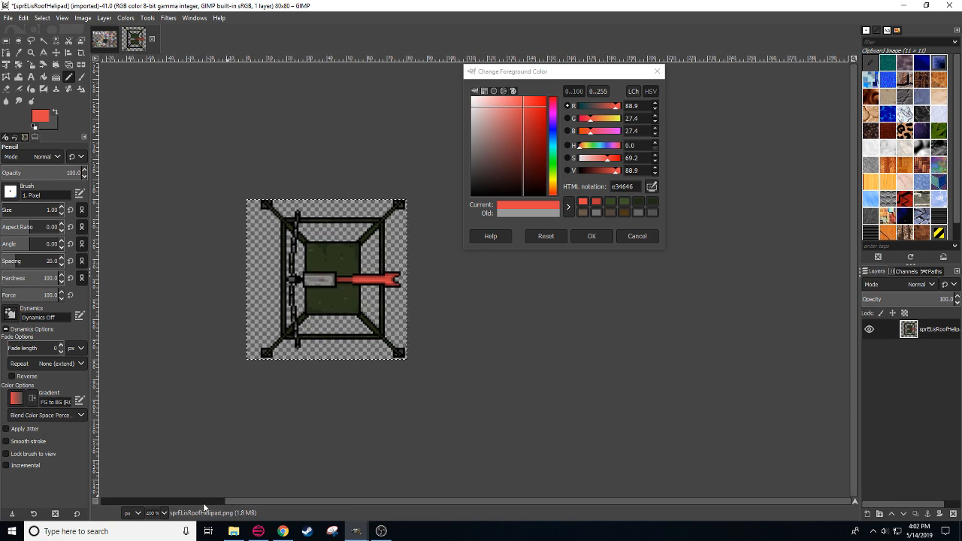
{"action": "scroll", "coordinate": [156, 513], "scroll_direction": "up", "scroll_amount": 1}
{"action": "left_click_drag", "start_coordinate": [292, 372], "coordinate": [323, 403]}
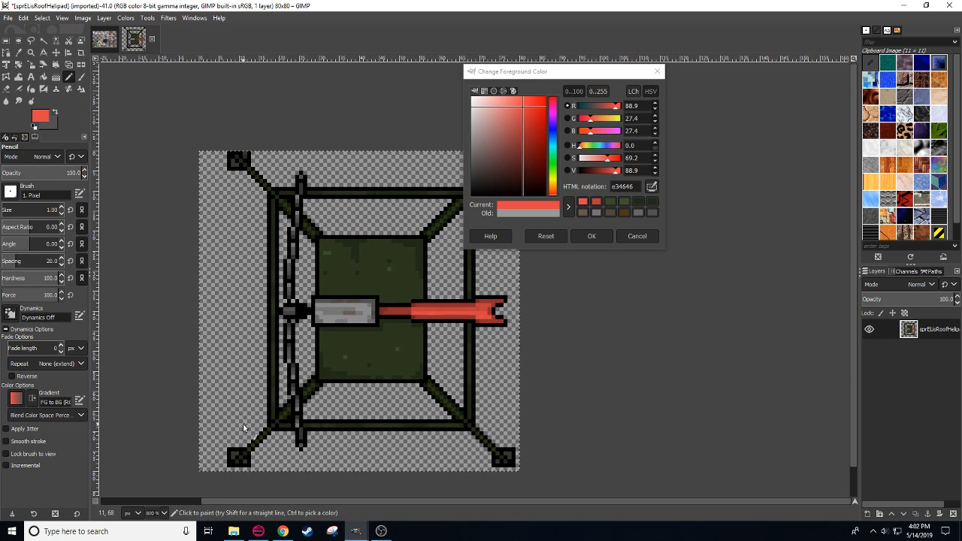
{"action": "left_click", "coordinate": [587, 236]}
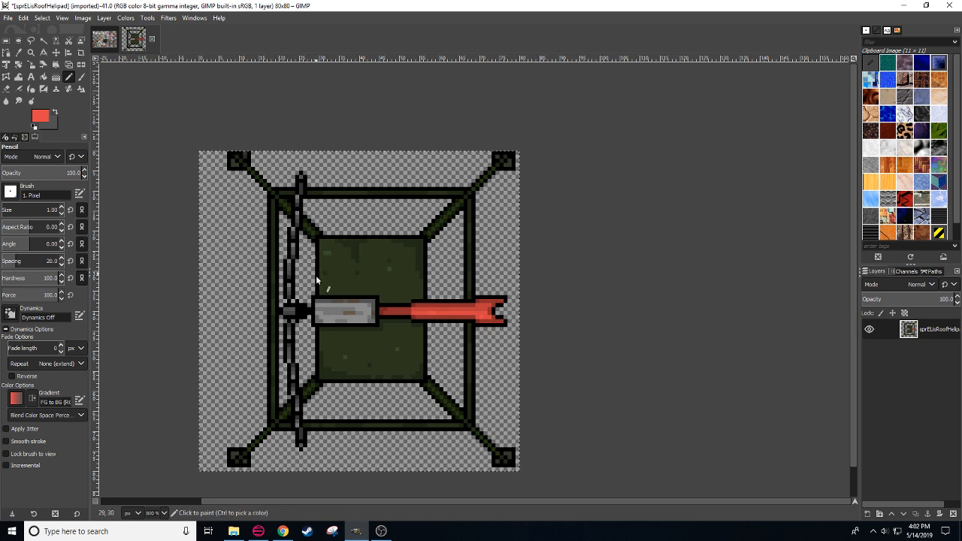
Step: Sample the body's olive green, darken it to 14190e, and pencil rivet-like marks in the four corners of the body
{"action": "left_click", "coordinate": [292, 275], "text": "ctrl"}
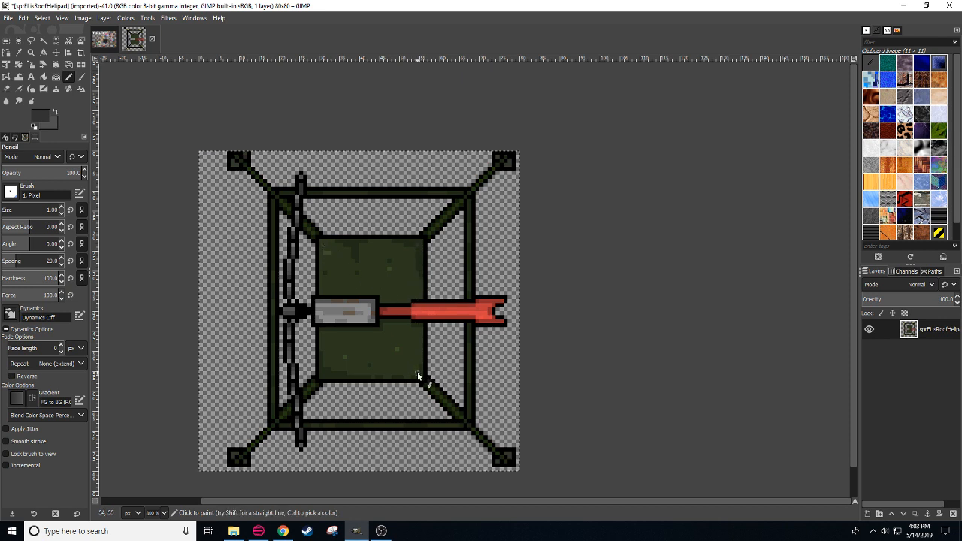
{"action": "left_click", "coordinate": [337, 364], "text": "ctrl"}
{"action": "left_click", "coordinate": [41, 115]}
{"action": "left_click_drag", "start_coordinate": [586, 172], "coordinate": [582, 174]}
{"action": "left_click", "coordinate": [320, 378]}
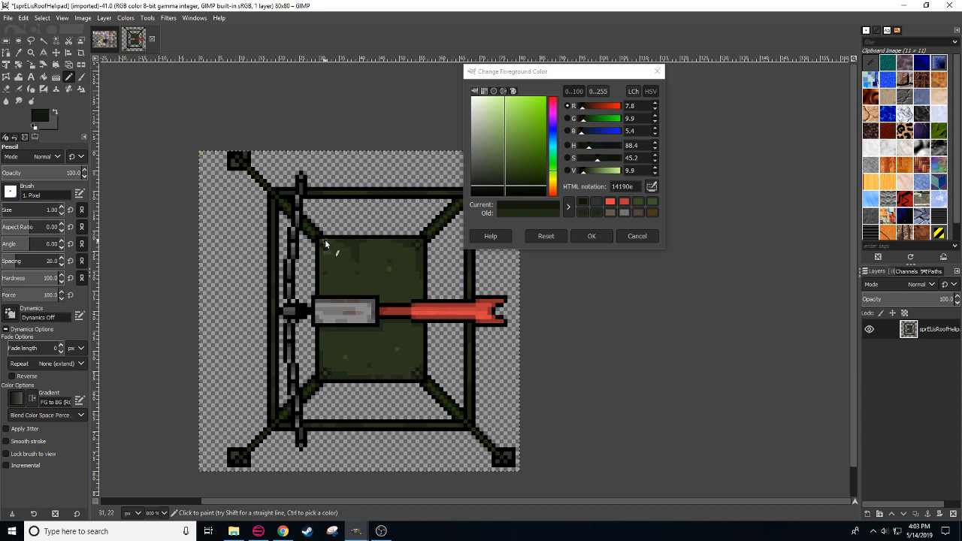
{"action": "left_click_drag", "start_coordinate": [445, 415], "coordinate": [377, 413]}
{"action": "left_click_drag", "start_coordinate": [567, 406], "coordinate": [558, 352]}
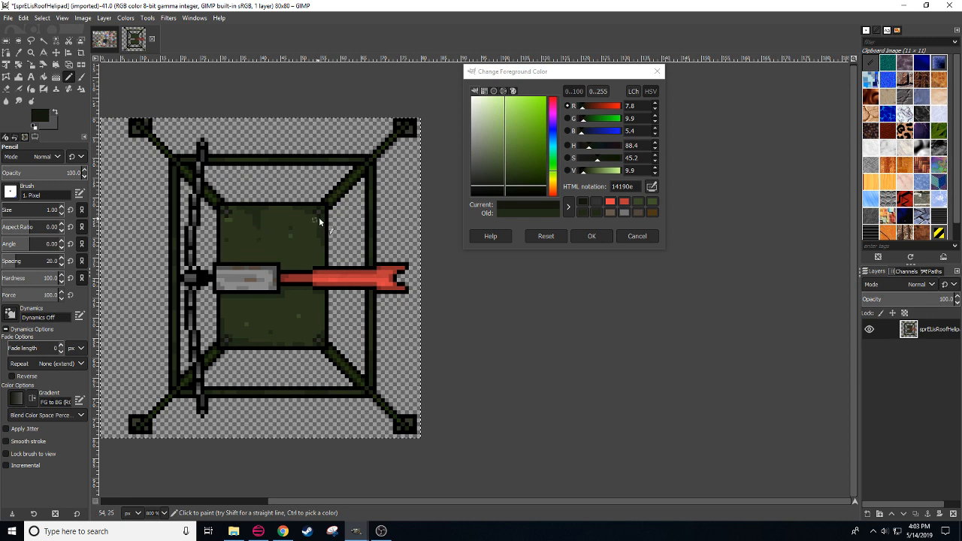
Step: Sample the 212a17 shading green from the body and touch up the body's shading with it
{"action": "left_click", "coordinate": [226, 233], "text": "ctrl"}
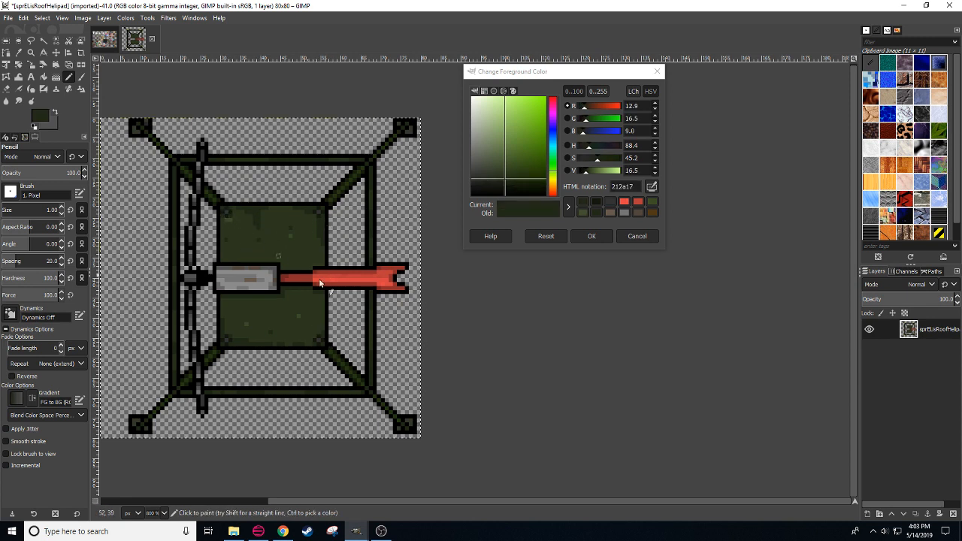
{"action": "left_click_drag", "start_coordinate": [471, 422], "coordinate": [455, 413]}
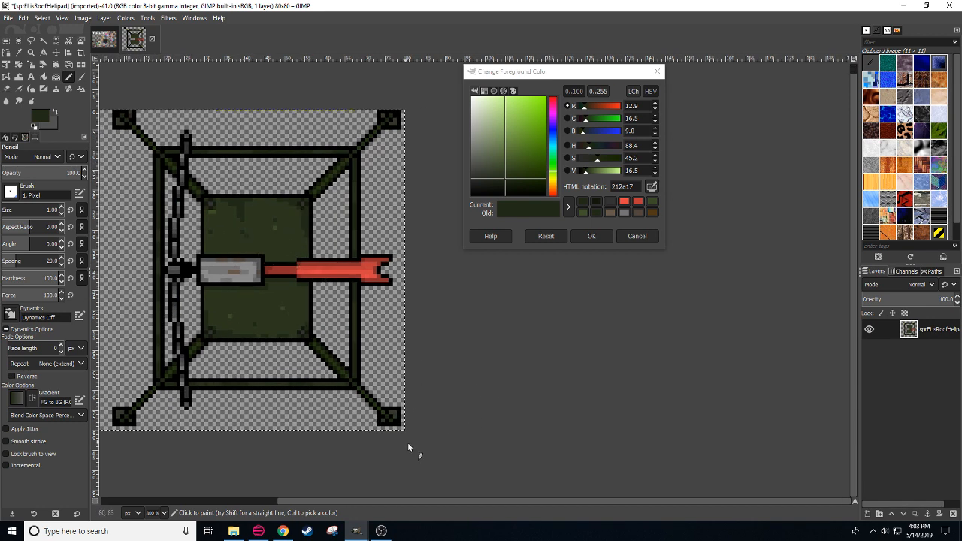
{"action": "left_click_drag", "start_coordinate": [496, 429], "coordinate": [474, 384]}
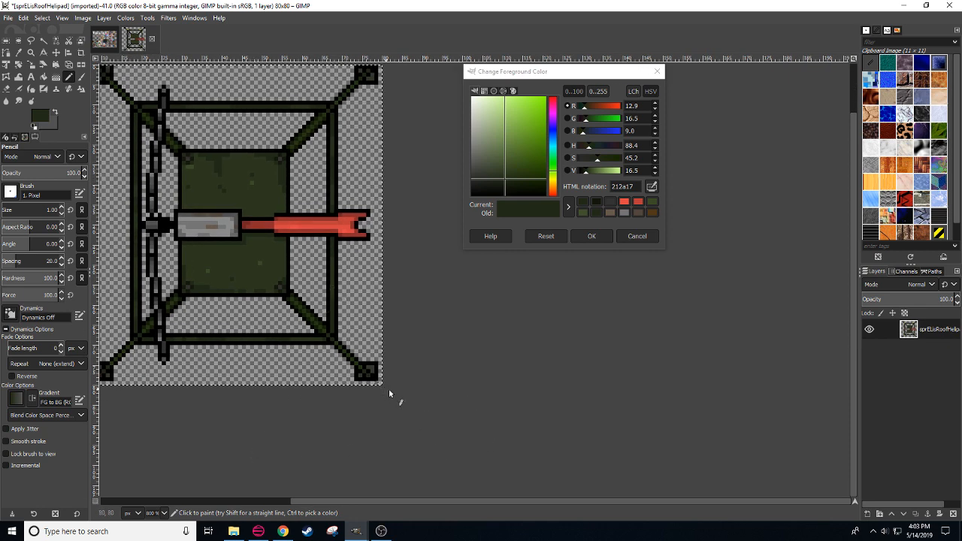
{"action": "left_click_drag", "start_coordinate": [419, 410], "coordinate": [497, 415]}
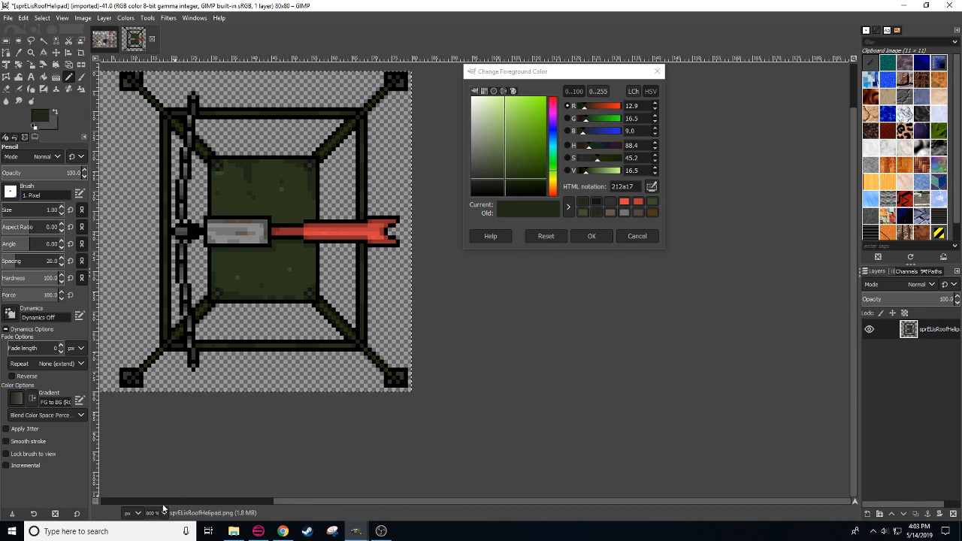
{"action": "scroll", "coordinate": [162, 512], "scroll_direction": "down", "scroll_amount": 1}
{"action": "left_click_drag", "start_coordinate": [257, 401], "coordinate": [260, 469]}
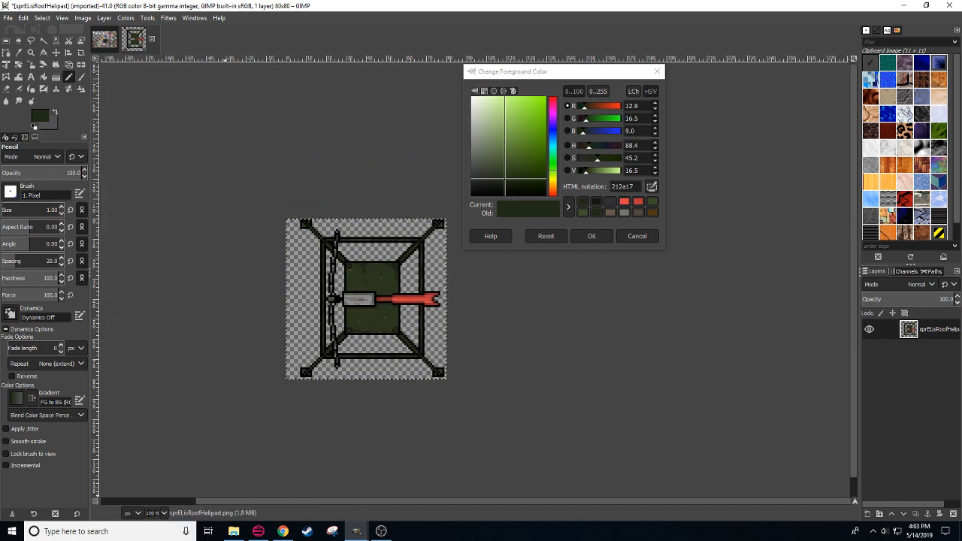
{"action": "scroll", "coordinate": [150, 513], "scroll_direction": "up", "scroll_amount": 2}
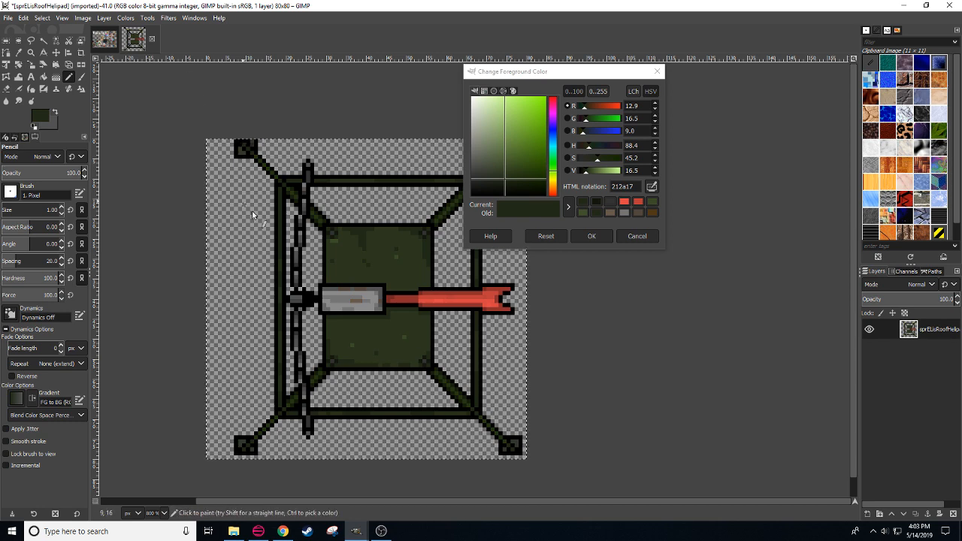
{"action": "left_click", "coordinate": [592, 237]}
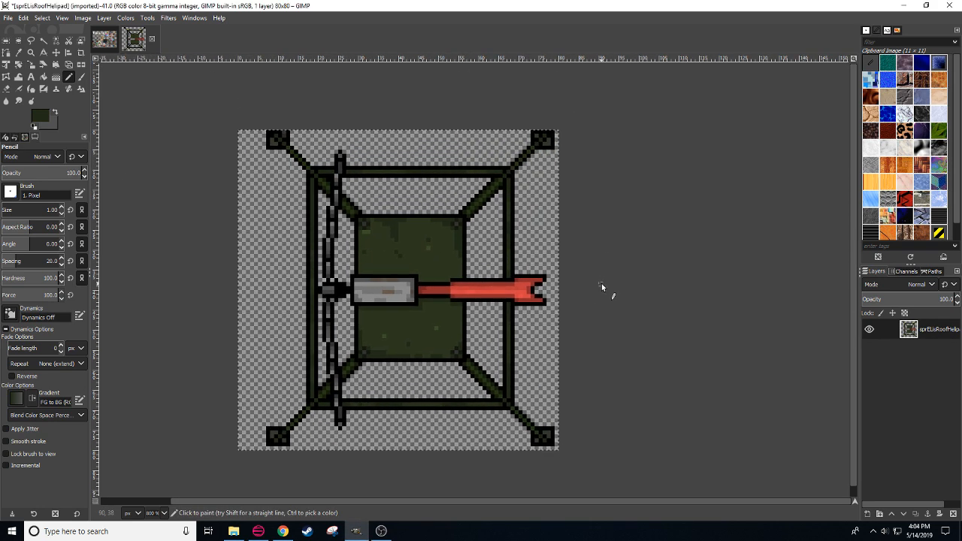
Step: Sample the grey and black of the chain hub and reshape the hub's outer end using the Pencil and Eraser
{"action": "left_click_drag", "start_coordinate": [635, 296], "coordinate": [702, 307]}
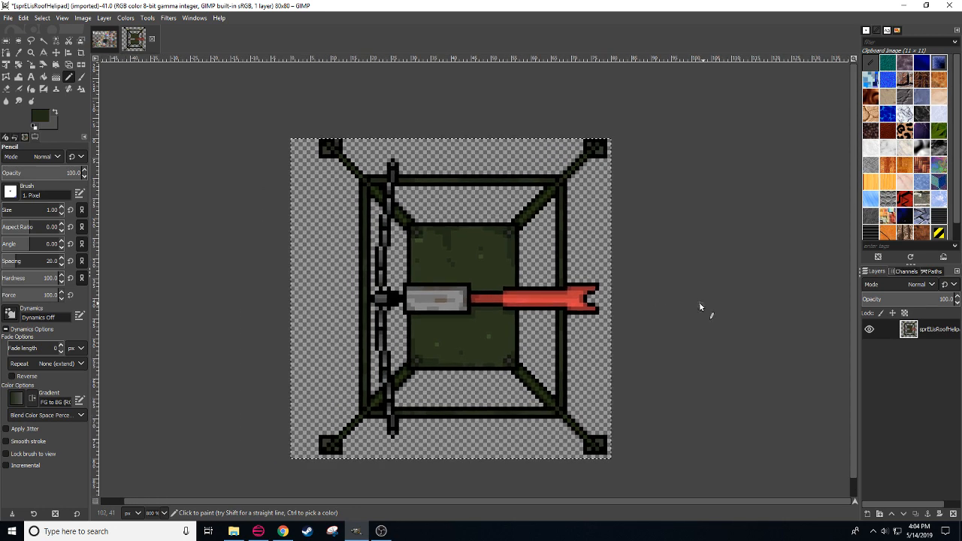
{"action": "left_click", "coordinate": [377, 298], "text": "ctrl"}
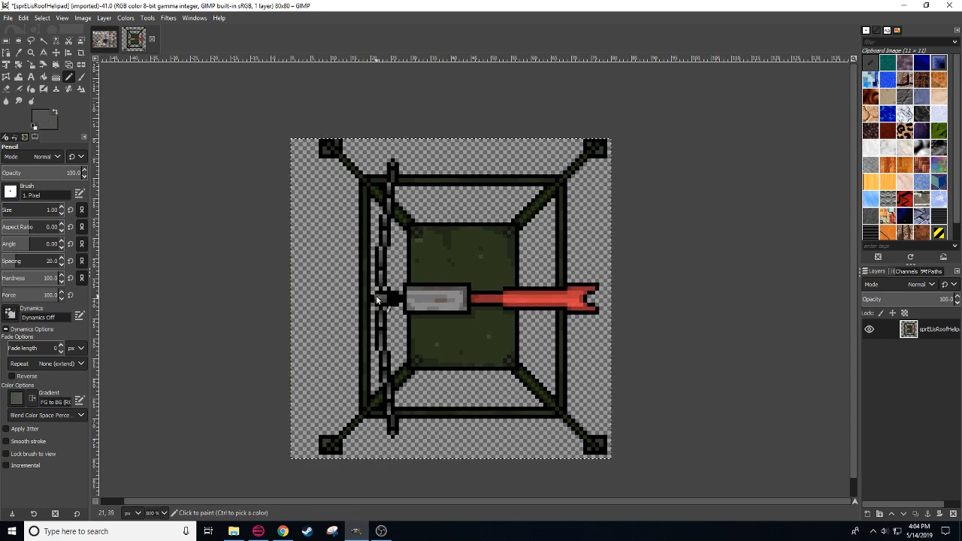
{"action": "left_click", "coordinate": [368, 305], "text": "ctrl"}
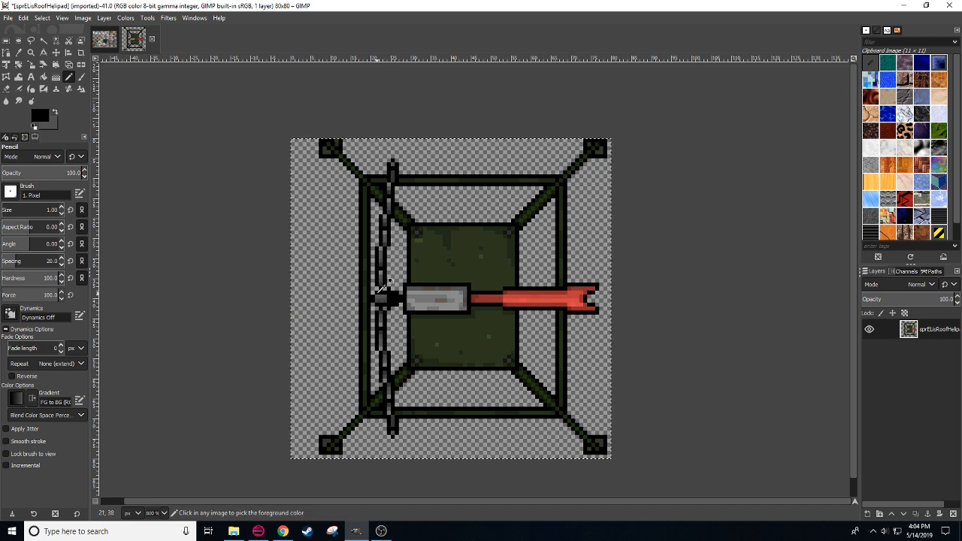
{"action": "key", "text": "shift+e"}
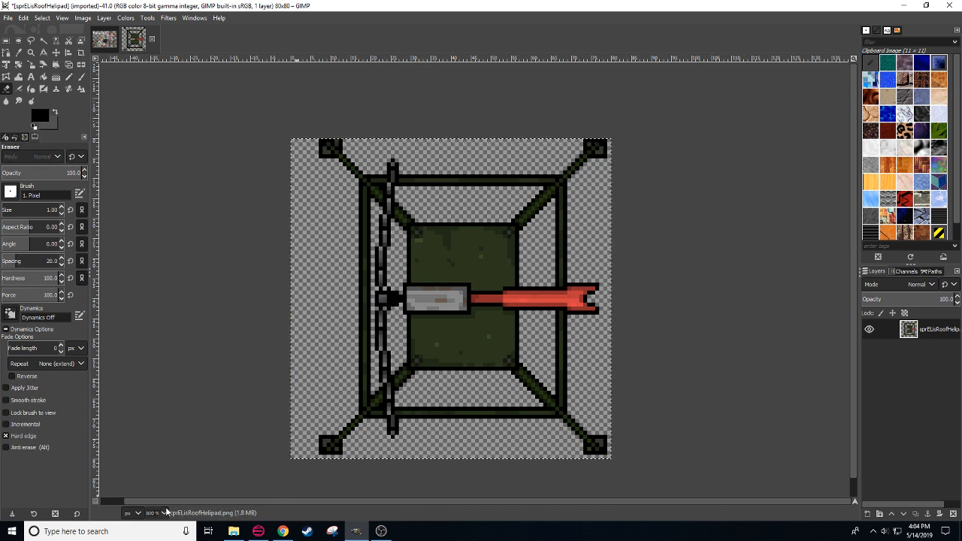
{"action": "scroll", "coordinate": [166, 513], "scroll_direction": "down", "scroll_amount": 1}
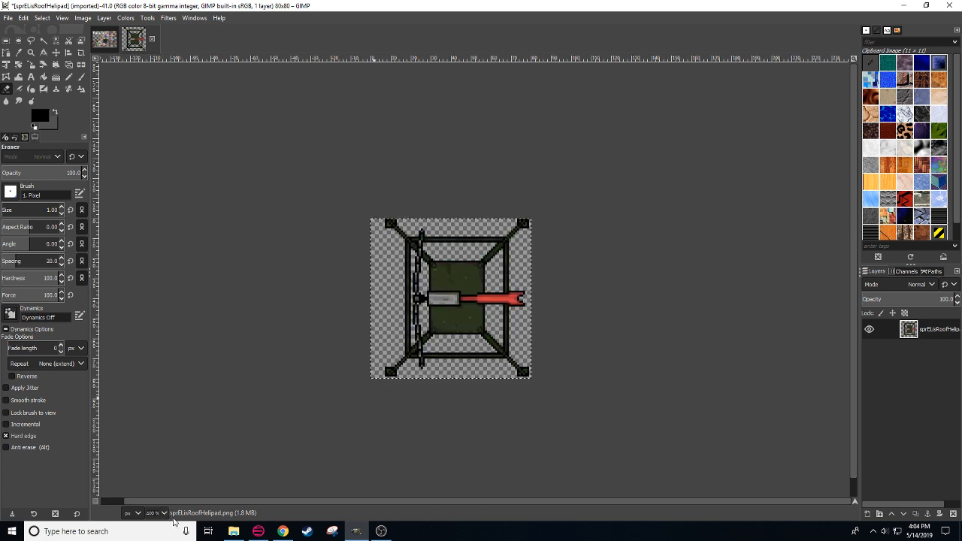
{"action": "scroll", "coordinate": [159, 516], "scroll_direction": "up", "scroll_amount": 1}
{"action": "left_click_drag", "start_coordinate": [690, 364], "coordinate": [645, 374]}
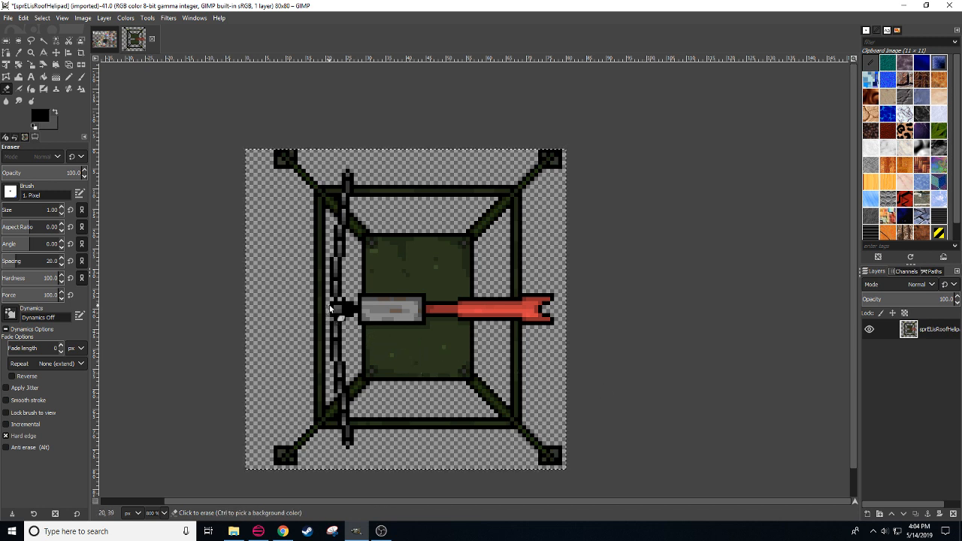
{"action": "left_click_drag", "start_coordinate": [652, 368], "coordinate": [623, 379]}
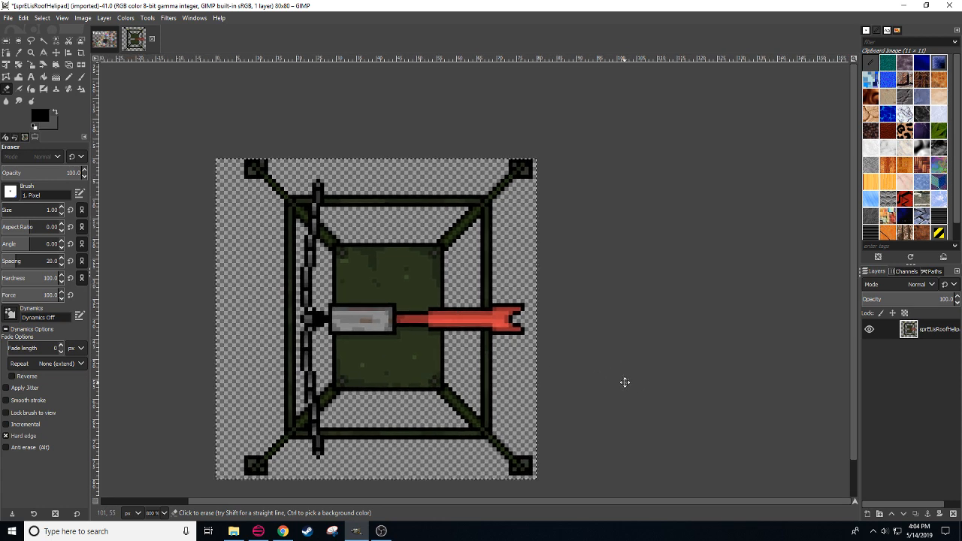
Step: Sample the hub's dark grey and pencil it onto the hub where the chain meets the cylinder's mount
{"action": "key", "text": "n"}
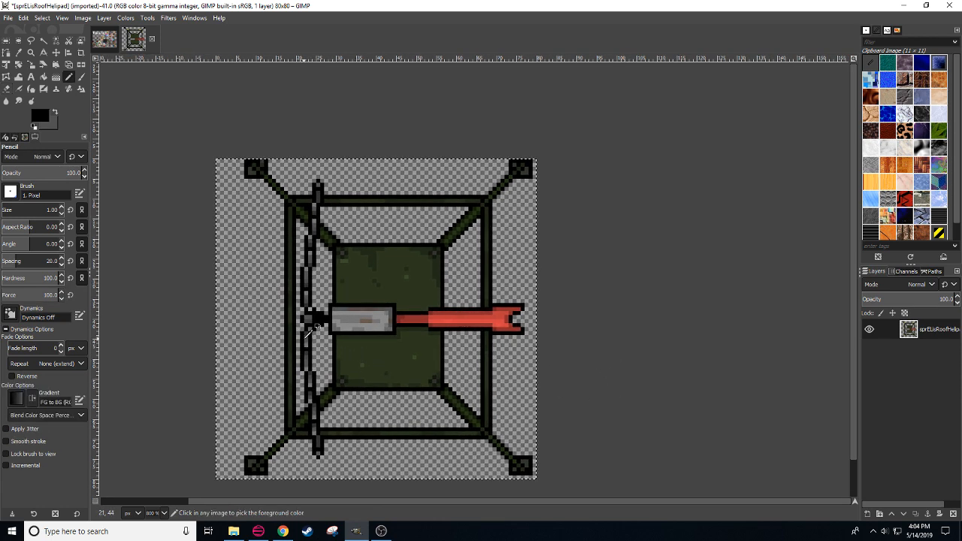
{"action": "left_click", "coordinate": [313, 325], "text": "ctrl"}
{"action": "left_click", "coordinate": [309, 317]}
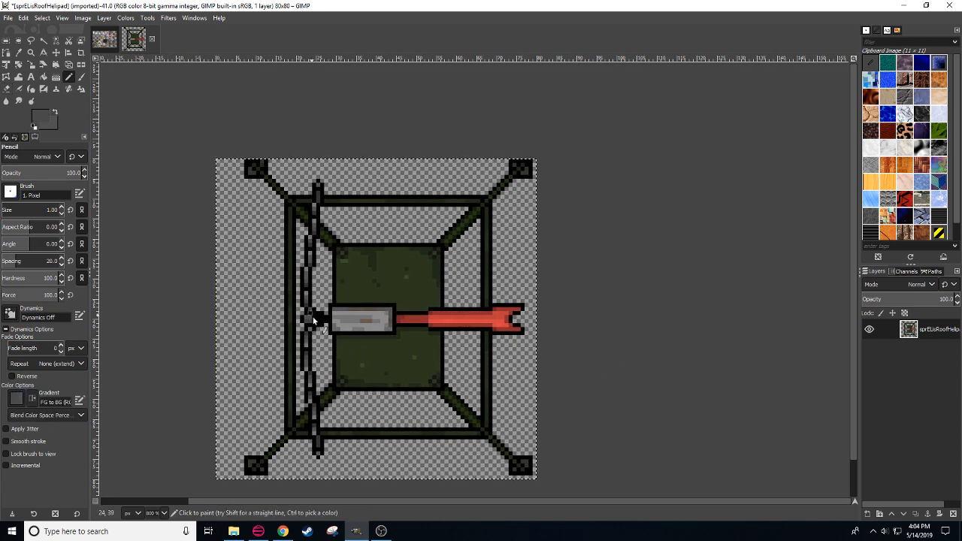
{"action": "left_click_drag", "start_coordinate": [638, 374], "coordinate": [611, 381]}
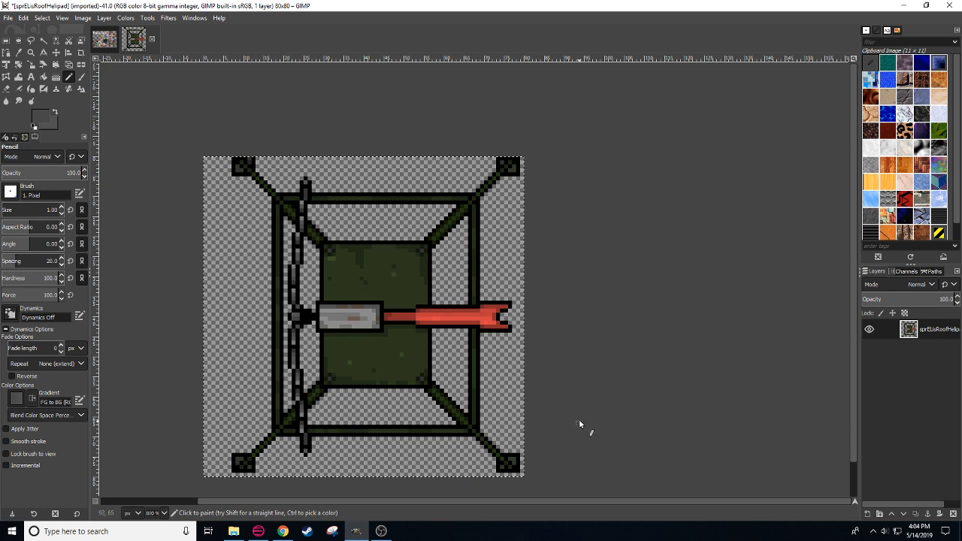
Step: Cut away part of the lower-left outer strut and move its square foot inward so it rejoins the shortened strut
{"action": "key", "text": "r"}
{"action": "mouse_move", "coordinate": [553, 489]}
{"action": "left_mouse_down"}
{"action": "mouse_move", "coordinate": [492, 445]}
{"action": "mouse_move", "coordinate": [498, 454]}
{"action": "mouse_move", "coordinate": [558, 442]}
{"action": "left_mouse_up"}
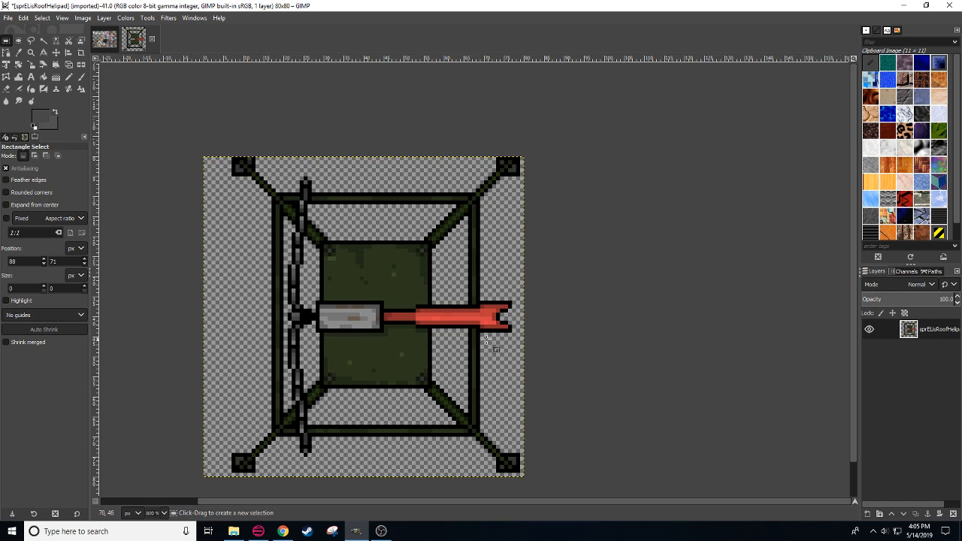
{"action": "left_click_drag", "start_coordinate": [557, 349], "coordinate": [579, 329]}
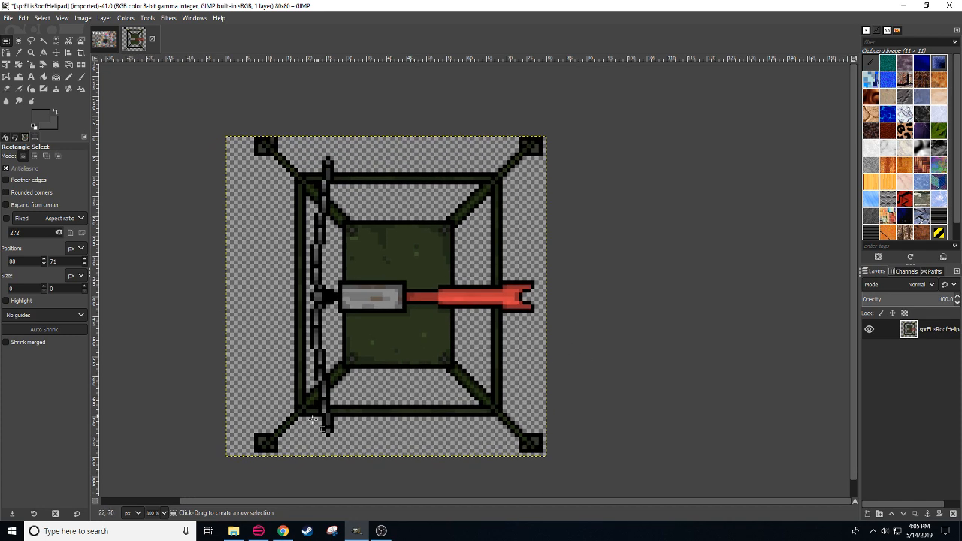
{"action": "left_click_drag", "start_coordinate": [251, 431], "coordinate": [291, 443]}
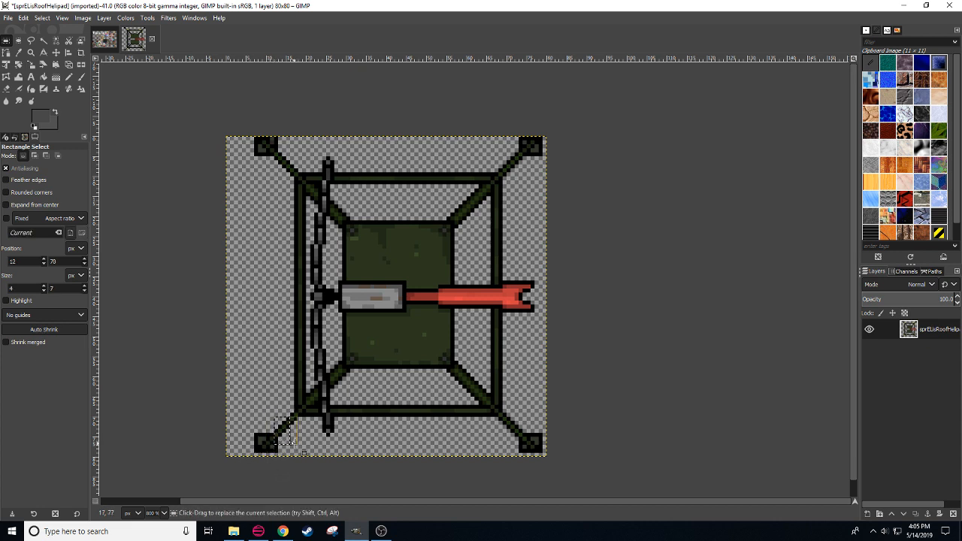
{"action": "left_click", "coordinate": [293, 443]}
{"action": "left_click_drag", "start_coordinate": [278, 409], "coordinate": [289, 446]}
{"action": "key", "text": "ctrl+x"}
{"action": "left_click_drag", "start_coordinate": [250, 417], "coordinate": [283, 430]}
{"action": "key", "text": "ctrl+x"}
{"action": "key", "text": "ctrl+v"}
{"action": "left_click", "coordinate": [306, 435]}
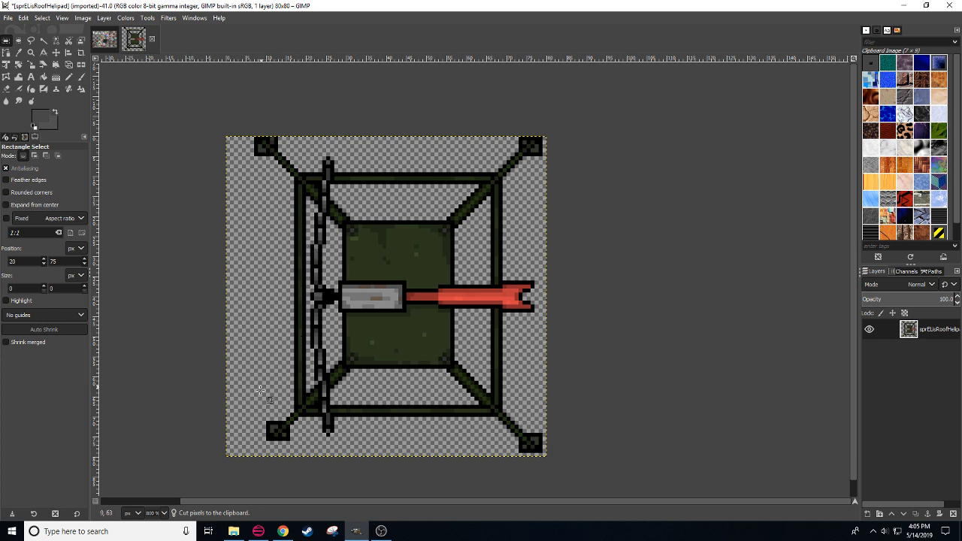
Step: Copy the repositioned lower-left foot with its strut, and delete the upper-left and upper-right outer feet and struts
{"action": "left_click_drag", "start_coordinate": [262, 412], "coordinate": [301, 441]}
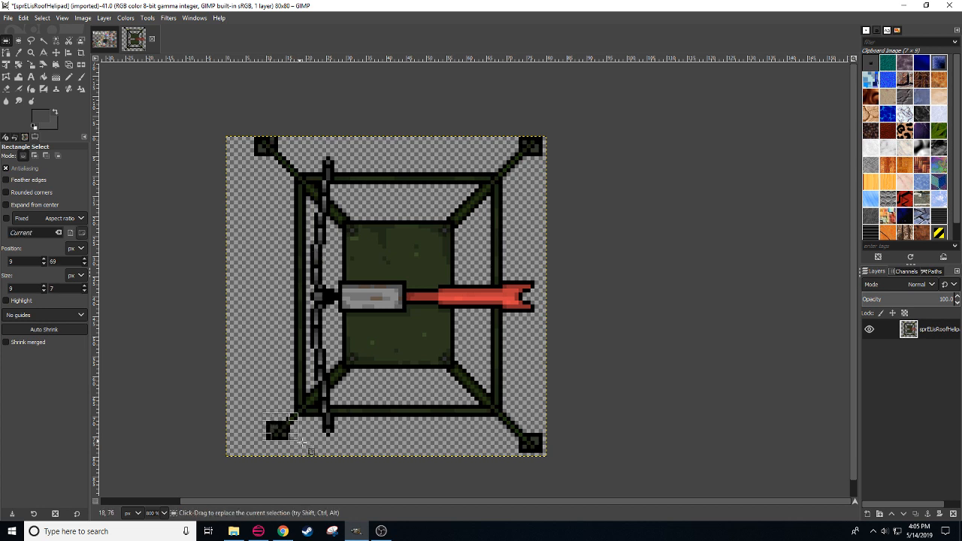
{"action": "key", "text": "ctrl+c"}
{"action": "left_click_drag", "start_coordinate": [246, 124], "coordinate": [294, 172]}
{"action": "key", "text": "Delete"}
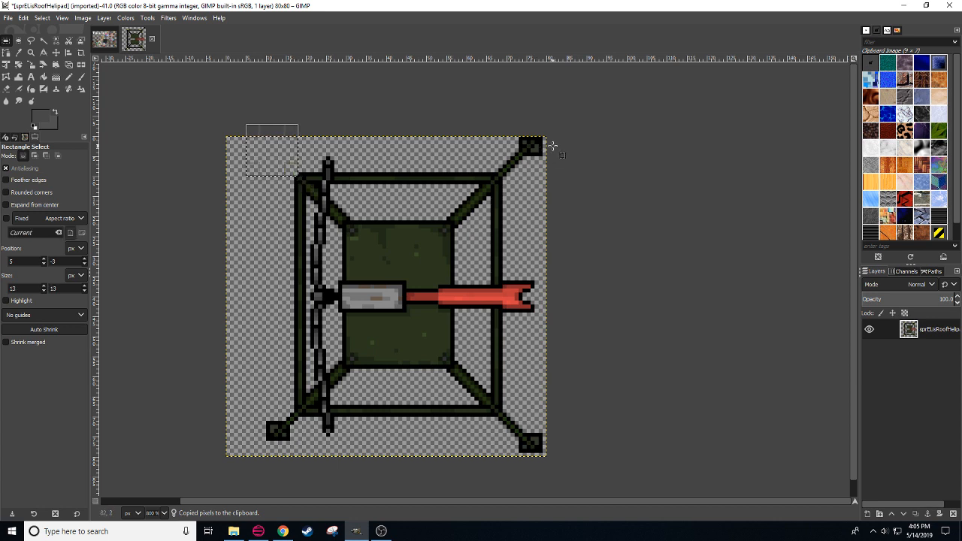
{"action": "left_click_drag", "start_coordinate": [586, 124], "coordinate": [501, 176]}
{"action": "key", "text": "Delete"}
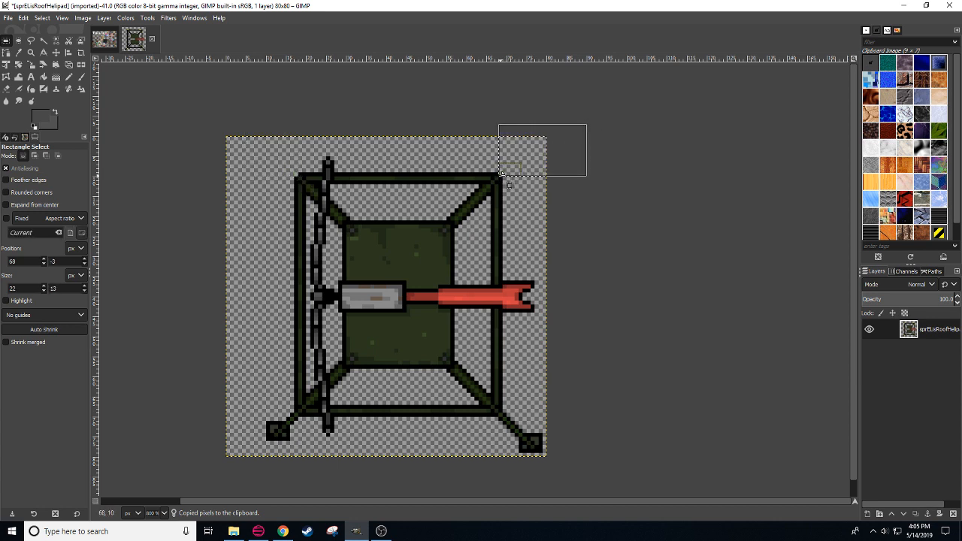
Step: Replace the lower-right foot and strut with a horizontally mirrored copy of the lower-left one, attached to the frame corner
{"action": "left_click", "coordinate": [576, 478]}
{"action": "left_click_drag", "start_coordinate": [576, 477], "coordinate": [527, 438]}
{"action": "key", "text": "ctrl+v"}
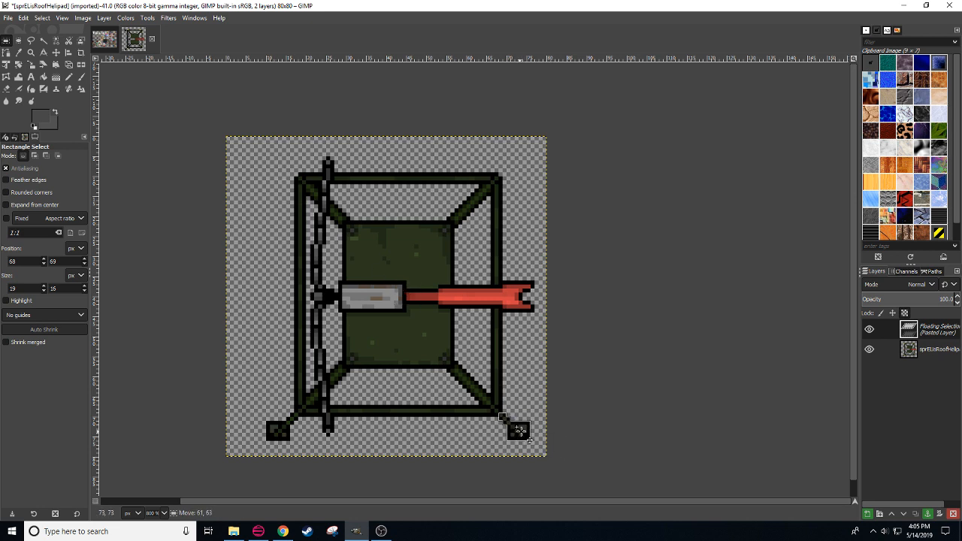
{"action": "left_click", "coordinate": [582, 395]}
Step: Paste another copy of the foot, flip it vertically and attach it to the frame's upper-left corner
{"action": "left_click_drag", "start_coordinate": [491, 197], "coordinate": [515, 224]}
{"action": "key", "text": "ctrl+v"}
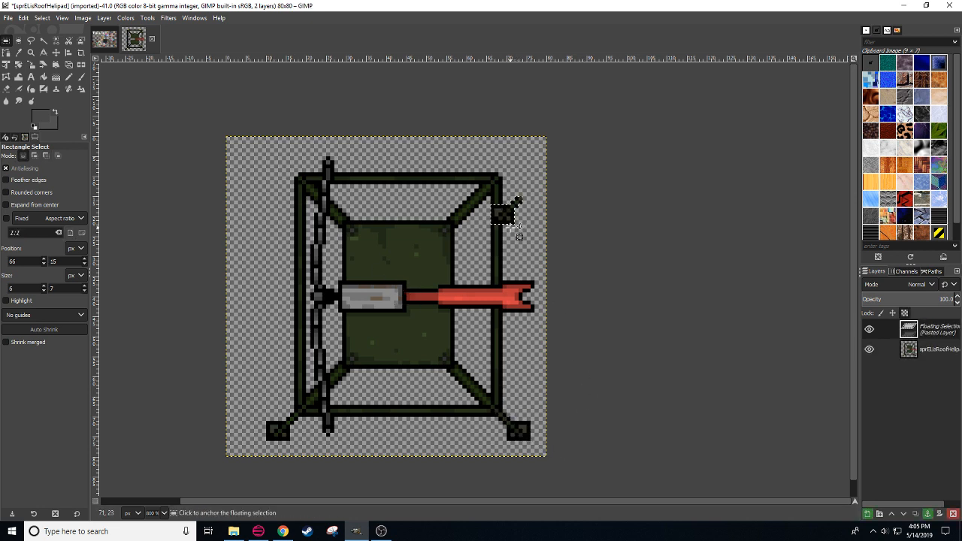
{"action": "key", "text": "shift+f"}
{"action": "key", "text": "r"}
{"action": "left_click_drag", "start_coordinate": [515, 219], "coordinate": [290, 170]}
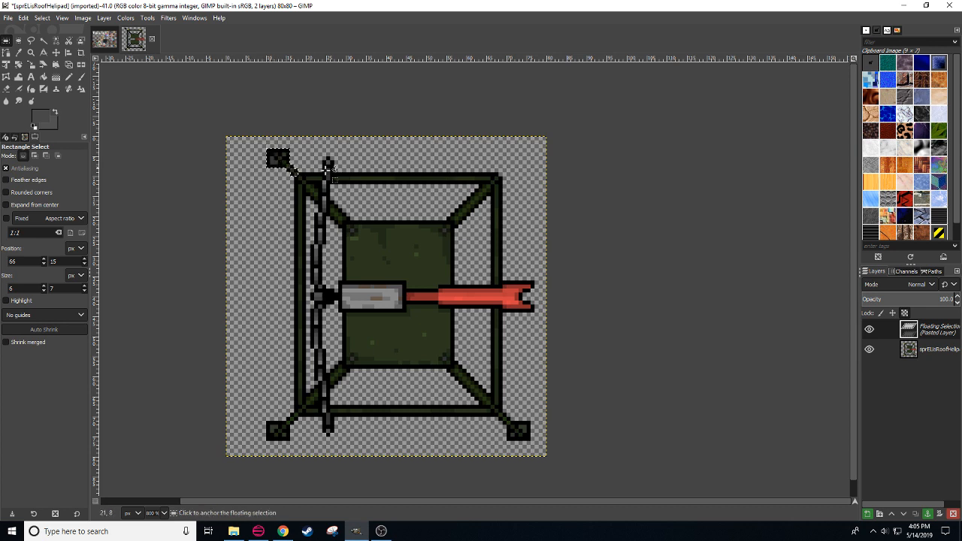
Step: Copy the upper-left foot, flip the copy horizontally and anchor it at the frame's upper-right corner
{"action": "key", "text": "ctrl+c"}
{"action": "left_click", "coordinate": [385, 168]}
{"action": "mouse_move", "coordinate": [383, 161]}
{"action": "left_mouse_down"}
{"action": "mouse_move", "coordinate": [407, 176]}
{"action": "mouse_move", "coordinate": [546, 150]}
{"action": "mouse_move", "coordinate": [523, 157]}
{"action": "left_mouse_up"}
{"action": "key", "text": "ctrl+v"}
{"action": "key", "text": "shift+f"}
{"action": "left_click", "coordinate": [398, 166]}
{"action": "key", "text": "r"}
{"action": "left_click", "coordinate": [640, 301]}
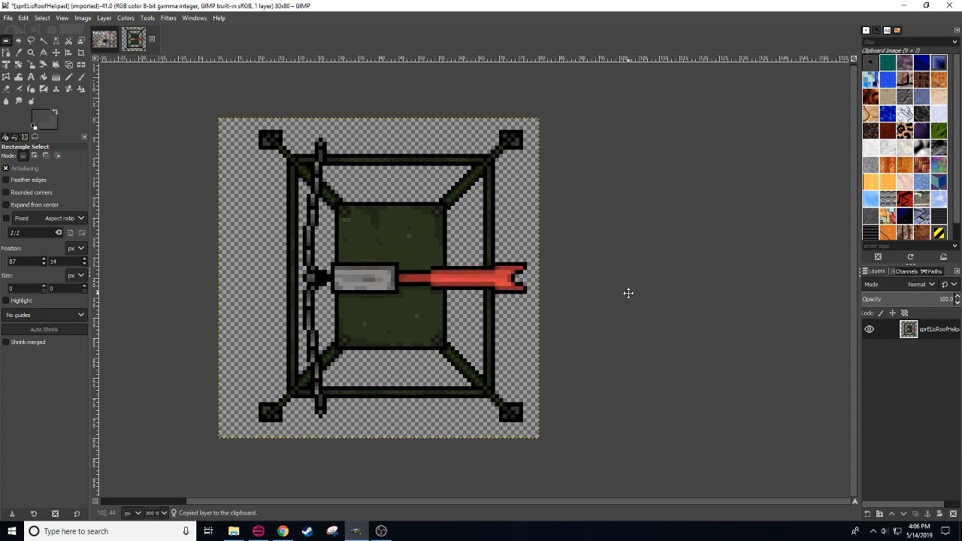
Step: Try repainting the chain link that crosses the lower-left strut with greys sampled from the chain, using the Pencil
{"action": "scroll", "coordinate": [634, 296], "scroll_direction": "down", "scroll_amount": 1}
{"action": "scroll", "coordinate": [163, 514], "scroll_direction": "down", "scroll_amount": 2}
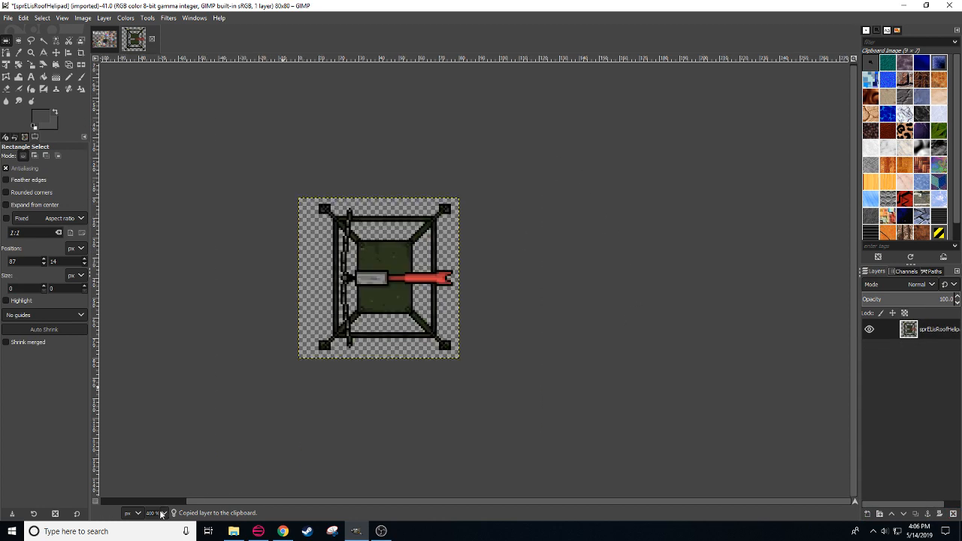
{"action": "scroll", "coordinate": [160, 513], "scroll_direction": "up", "scroll_amount": 1}
{"action": "scroll", "coordinate": [160, 513], "scroll_direction": "up", "scroll_amount": 1}
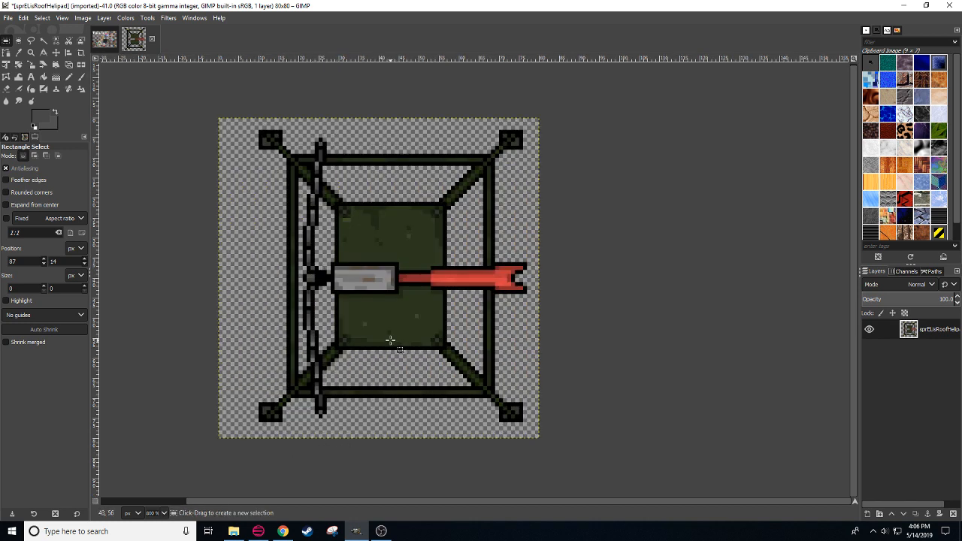
{"action": "key", "text": "n"}
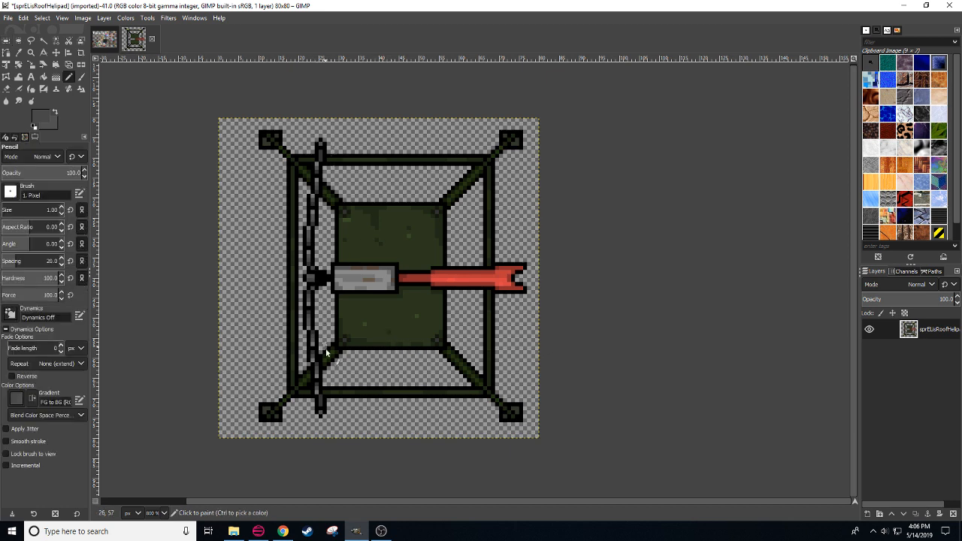
{"action": "left_click", "coordinate": [318, 374], "text": "ctrl"}
{"action": "left_click", "coordinate": [319, 372]}
{"action": "left_click", "coordinate": [320, 372], "text": "ctrl"}
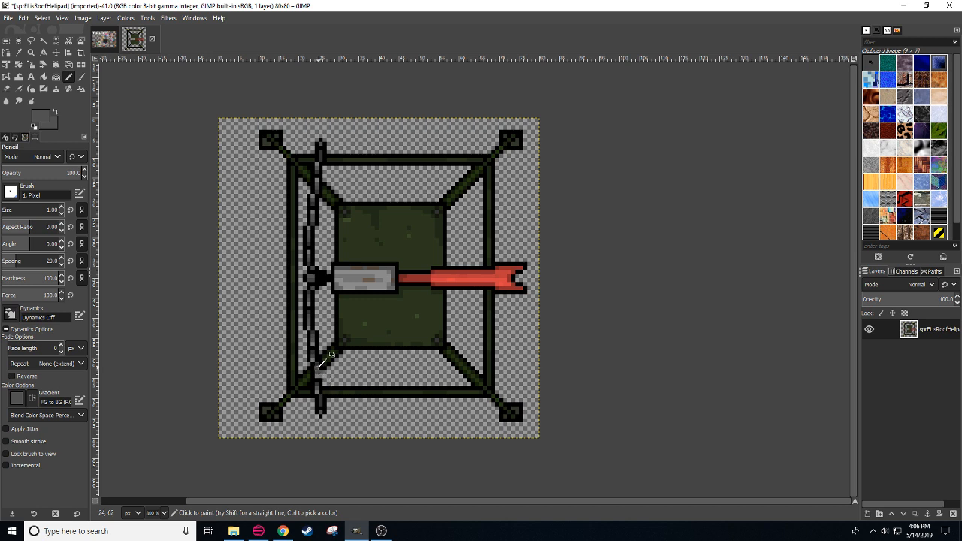
{"action": "left_click", "coordinate": [318, 367], "text": "ctrl"}
{"action": "left_click", "coordinate": [320, 365]}
{"action": "left_click", "coordinate": [323, 365], "text": "ctrl"}
{"action": "left_click_drag", "start_coordinate": [324, 378], "coordinate": [325, 367]}
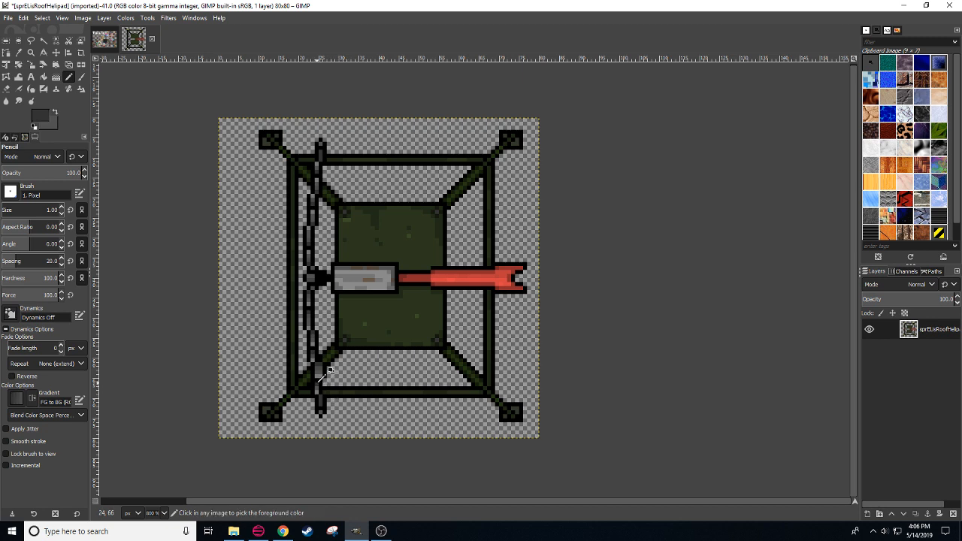
Step: Try reshaping the chain's lowest links with the Pencil, using sampled greys and a black outline to widen the end
{"action": "left_click", "coordinate": [319, 390], "text": "ctrl"}
{"action": "left_click", "coordinate": [320, 391]}
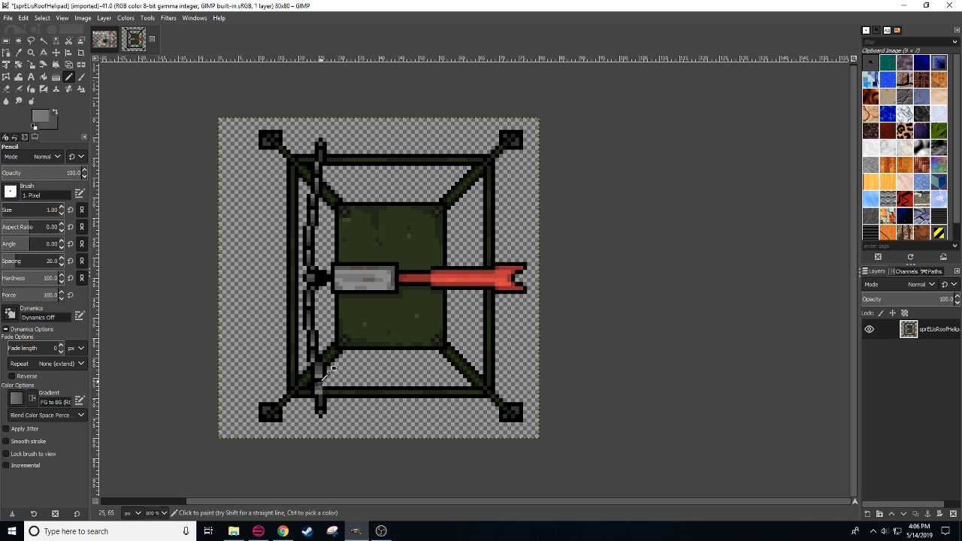
{"action": "left_click", "coordinate": [325, 383], "text": "ctrl"}
{"action": "left_click_drag", "start_coordinate": [324, 385], "coordinate": [323, 395]}
{"action": "left_click", "coordinate": [321, 391], "text": "ctrl"}
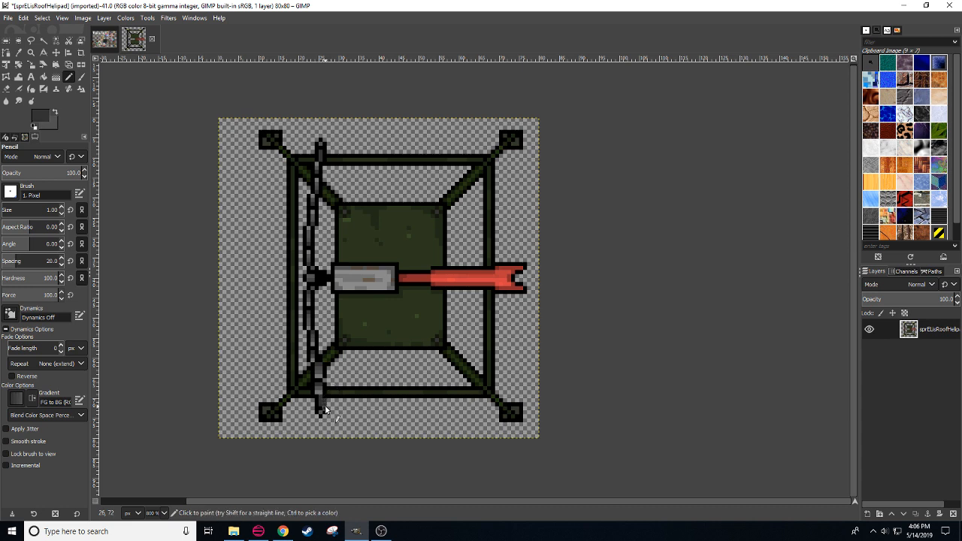
{"action": "left_click", "coordinate": [324, 412], "text": "ctrl"}
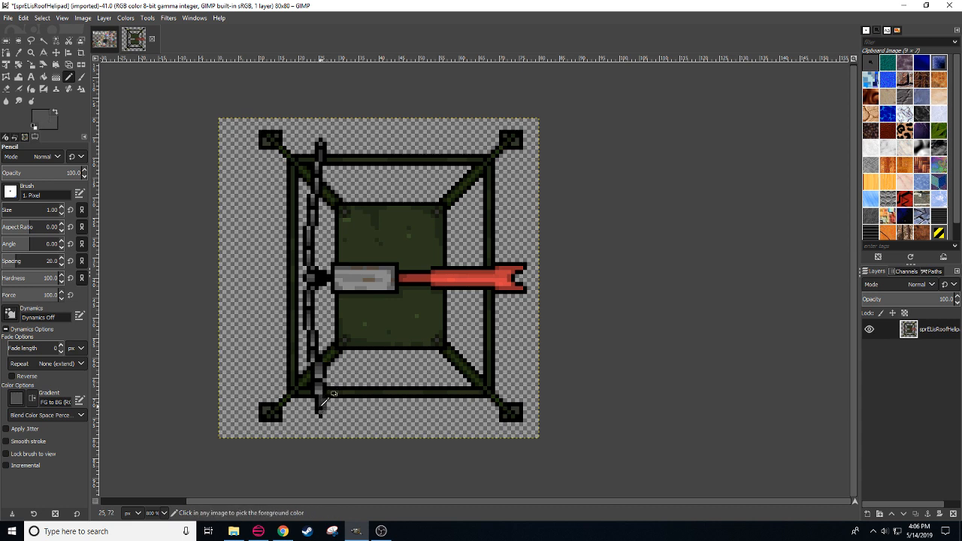
{"action": "left_click", "coordinate": [324, 413], "text": "ctrl"}
{"action": "left_click_drag", "start_coordinate": [327, 415], "coordinate": [329, 402]}
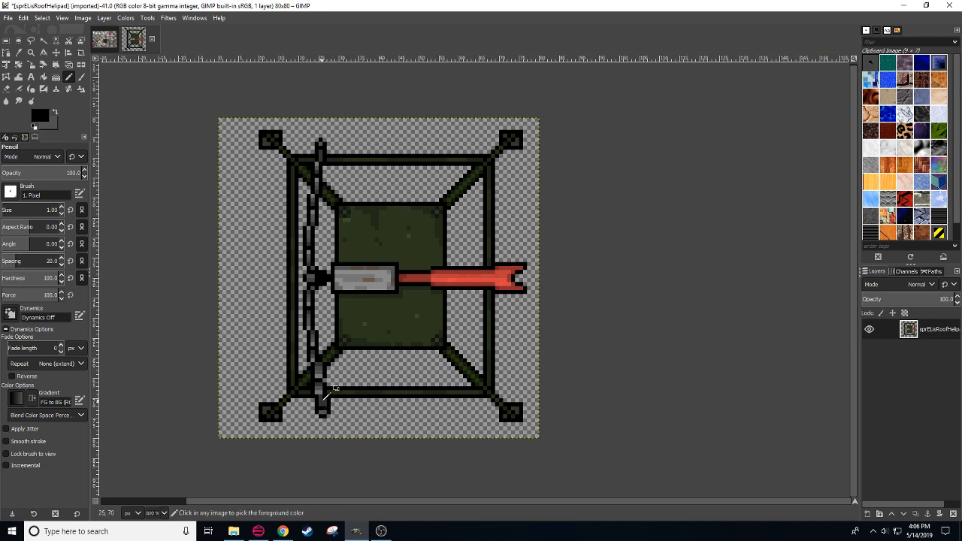
{"action": "left_click", "coordinate": [325, 409], "text": "ctrl"}
{"action": "scroll", "coordinate": [366, 412], "scroll_direction": "down", "scroll_amount": 3}
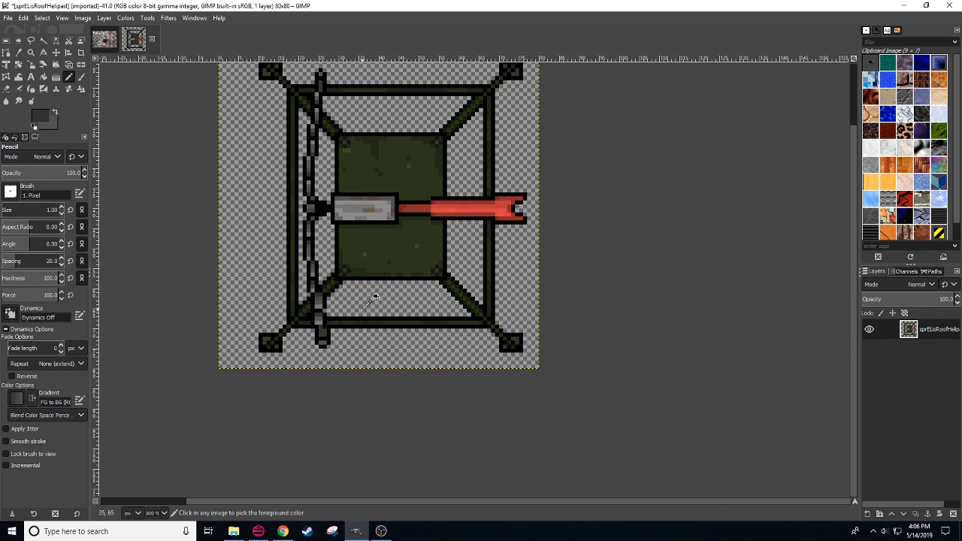
Step: Undo the pencil edits on the lower chain and redo the placement of the upper-right foot
{"action": "key", "text": "ctrl+z"}
{"action": "key", "text": "ctrl+z"}
{"action": "key", "text": "ctrl+z"}
{"action": "key", "text": "ctrl+z"}
{"action": "key", "text": "ctrl+v"}
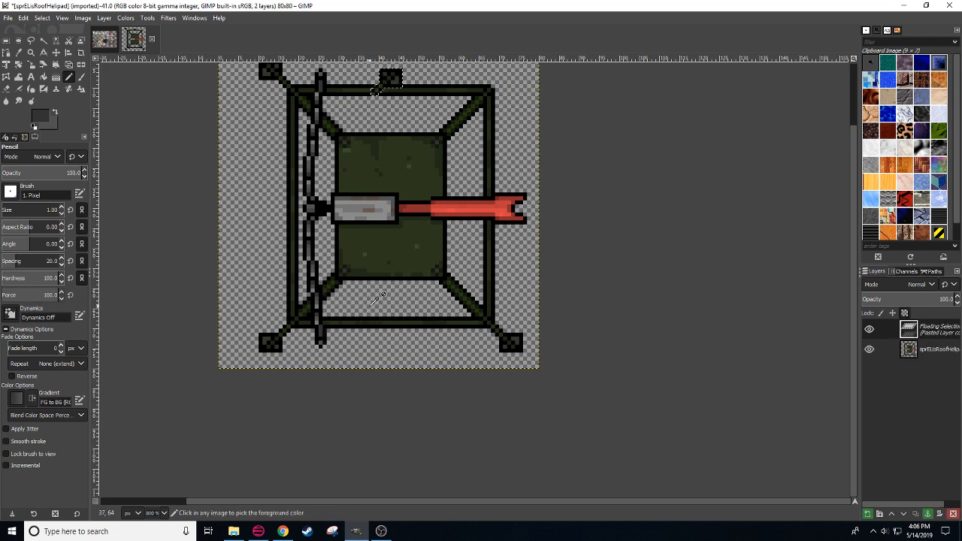
{"action": "key", "text": "ctrl+y"}
{"action": "key", "text": "r"}
{"action": "left_click", "coordinate": [527, 286]}
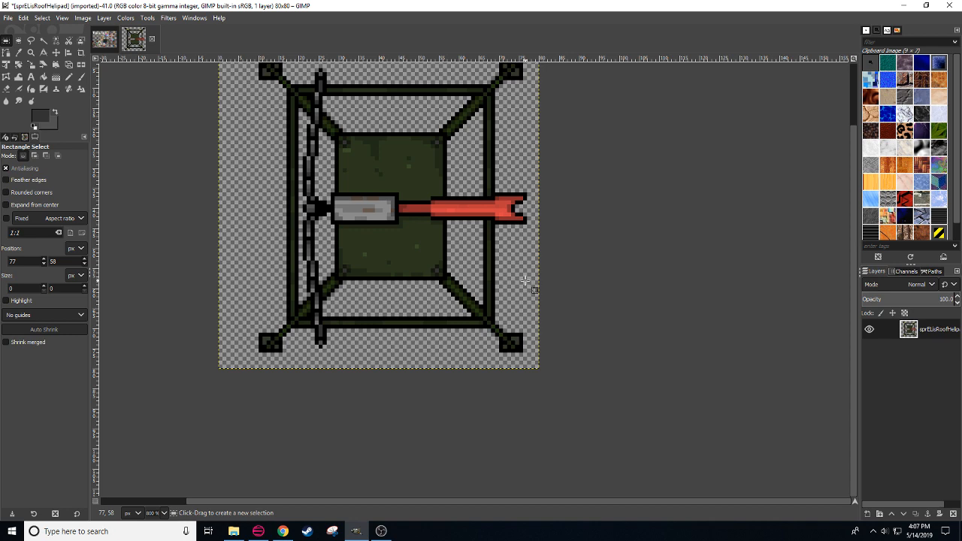
Step: Overwrite sprELisRoofHelipad.png with the edited sprite and close the image
{"action": "left_click_drag", "start_coordinate": [379, 291], "coordinate": [405, 385]}
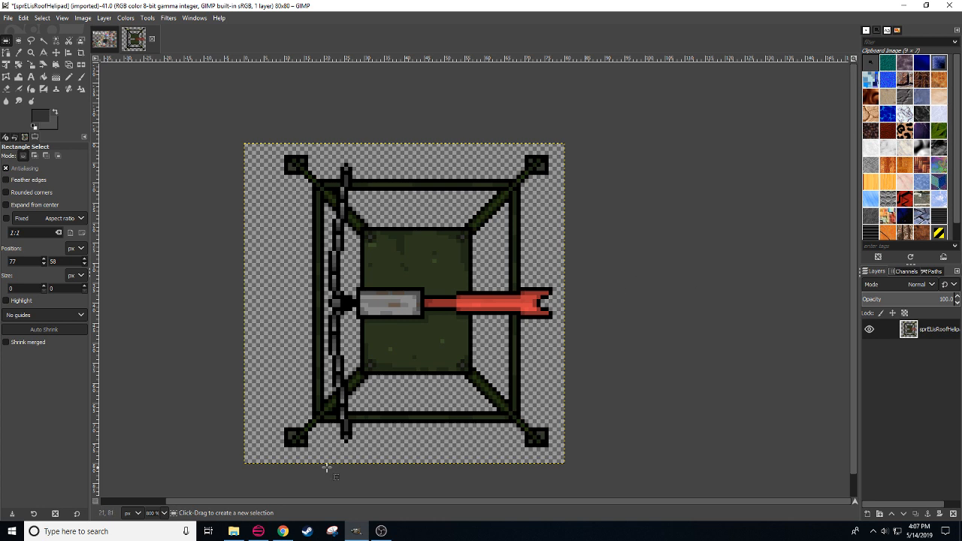
{"action": "scroll", "coordinate": [151, 516], "scroll_direction": "down", "scroll_amount": 1}
{"action": "scroll", "coordinate": [151, 516], "scroll_direction": "up", "scroll_amount": 1}
{"action": "left_click", "coordinate": [7, 19]}
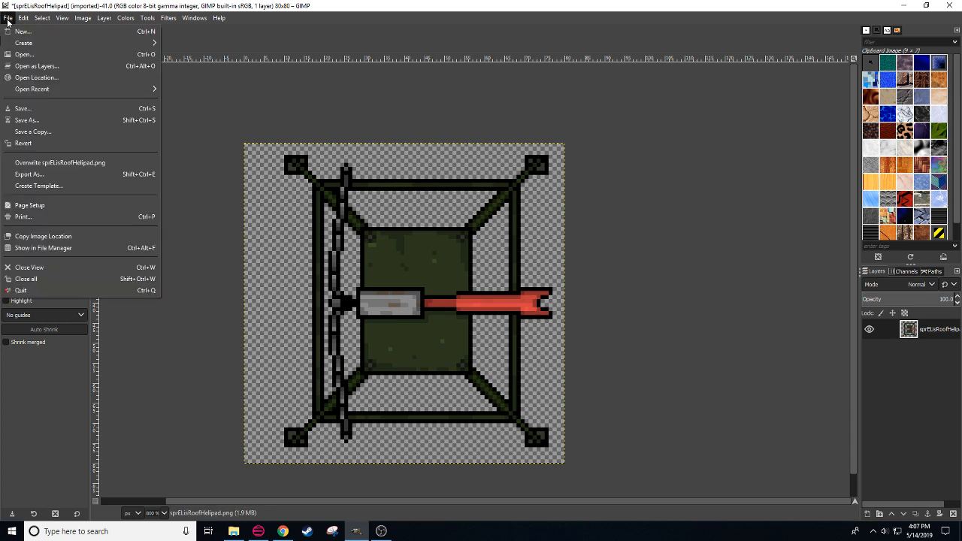
{"action": "left_click", "coordinate": [81, 162]}
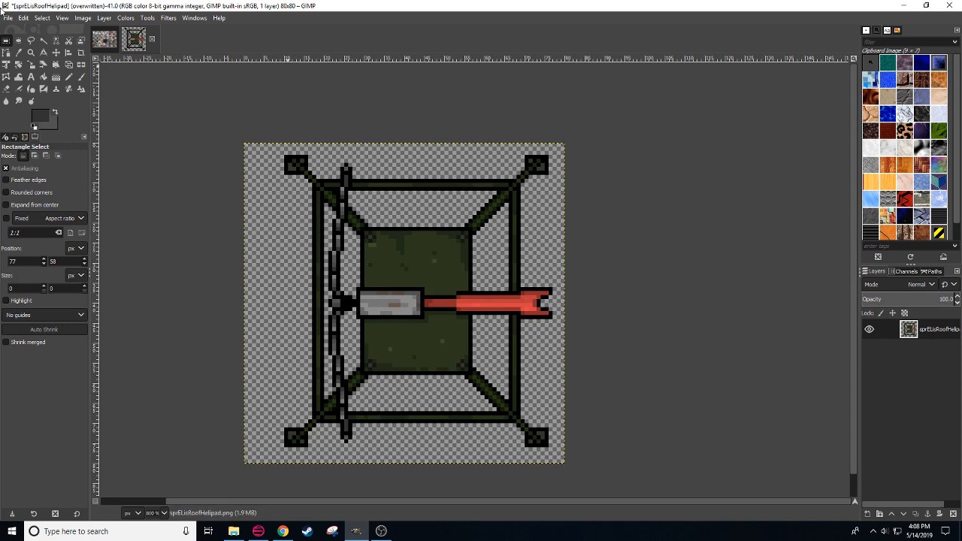
{"action": "left_click", "coordinate": [6, 17]}
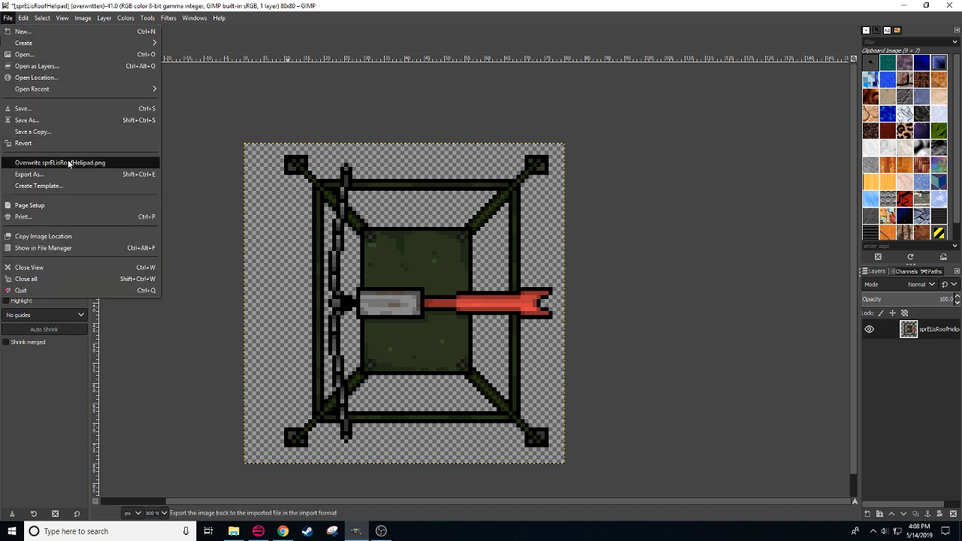
{"action": "left_click", "coordinate": [45, 160]}
{"action": "left_click", "coordinate": [152, 39]}
{"action": "left_click", "coordinate": [483, 336]}
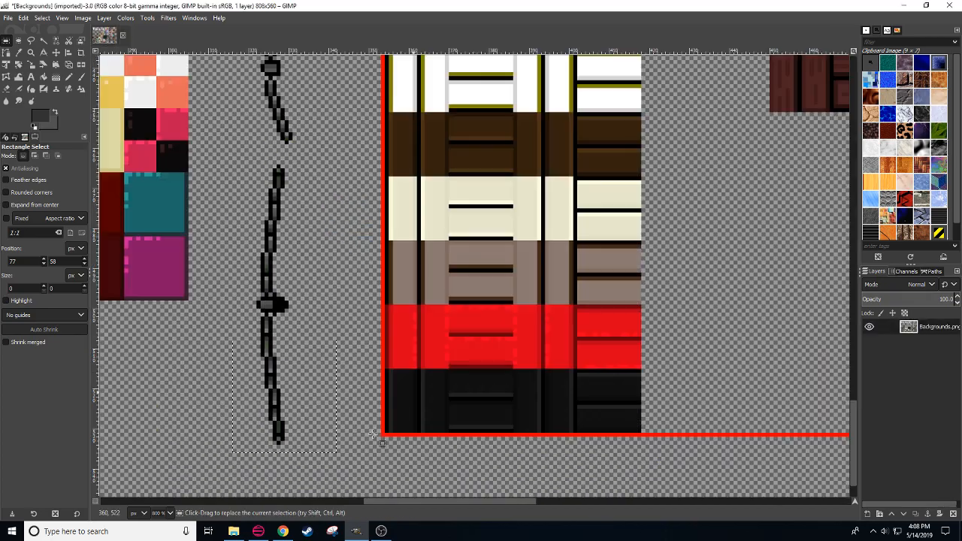
Step: Switch to HLM WAD Explorer, search for minibar and select sprELisStripClubMinibar.png under Furniture > Son > StripClub
{"action": "left_click", "coordinate": [258, 531]}
{"action": "double_click", "coordinate": [906, 28]}
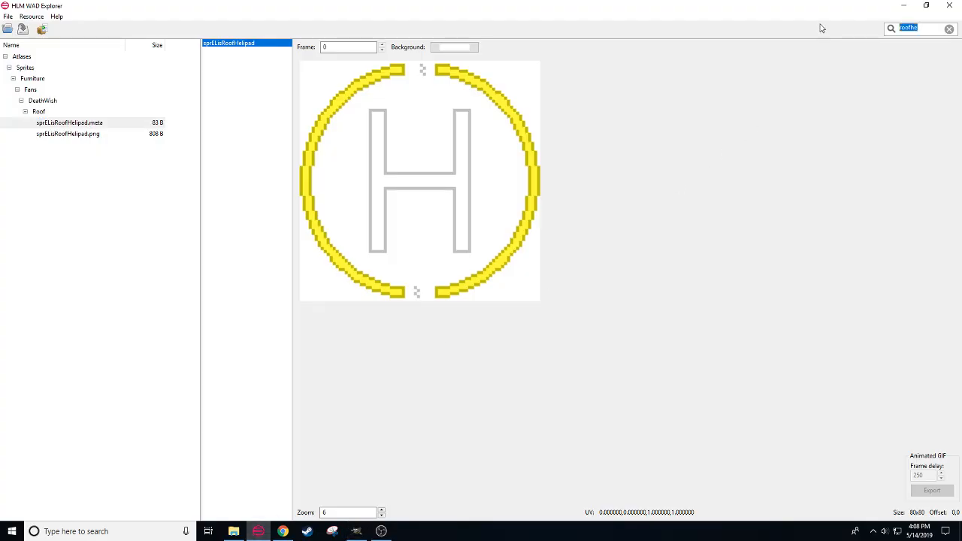
{"action": "type", "text": "minibar"}
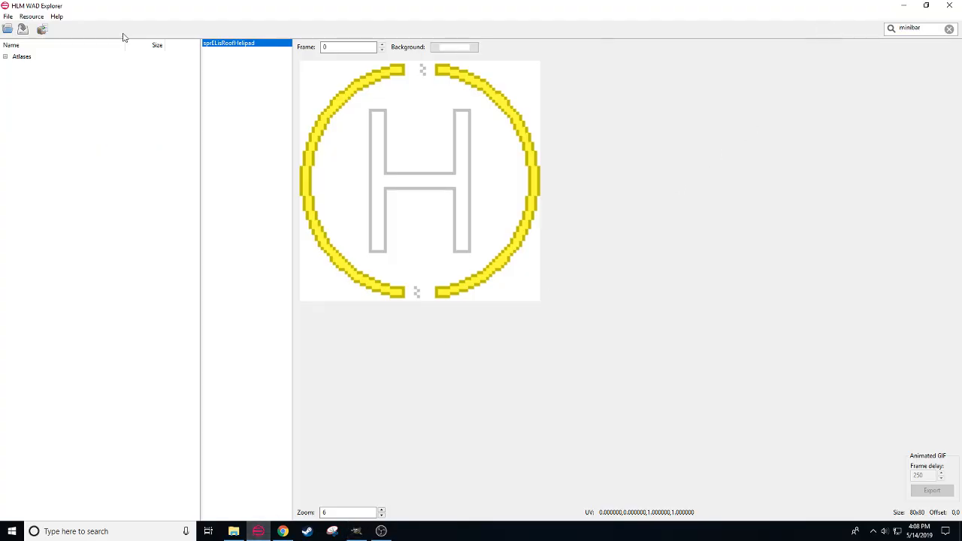
{"action": "left_click", "coordinate": [5, 57]}
{"action": "left_click", "coordinate": [9, 68]}
{"action": "left_click", "coordinate": [13, 78]}
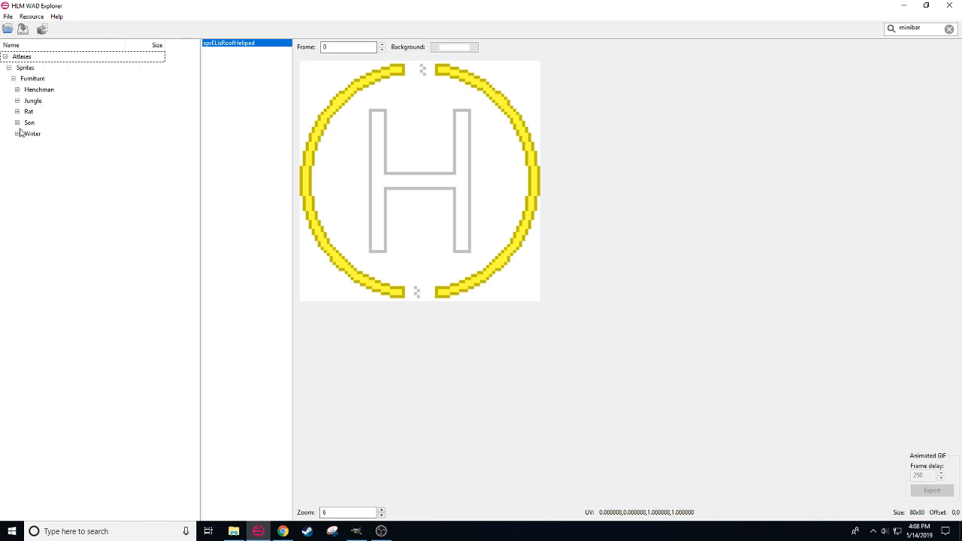
{"action": "left_click", "coordinate": [18, 123]}
{"action": "left_click", "coordinate": [22, 134]}
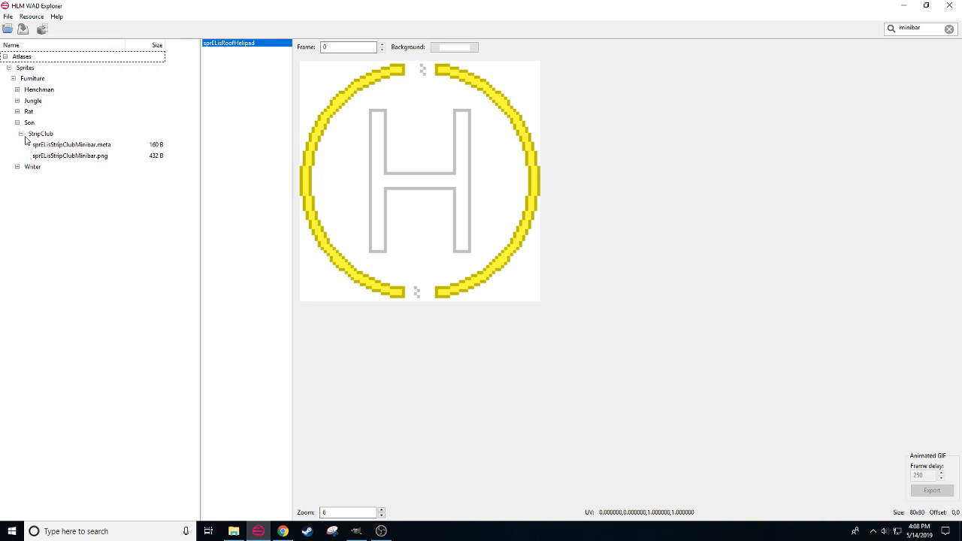
{"action": "left_click", "coordinate": [48, 156]}
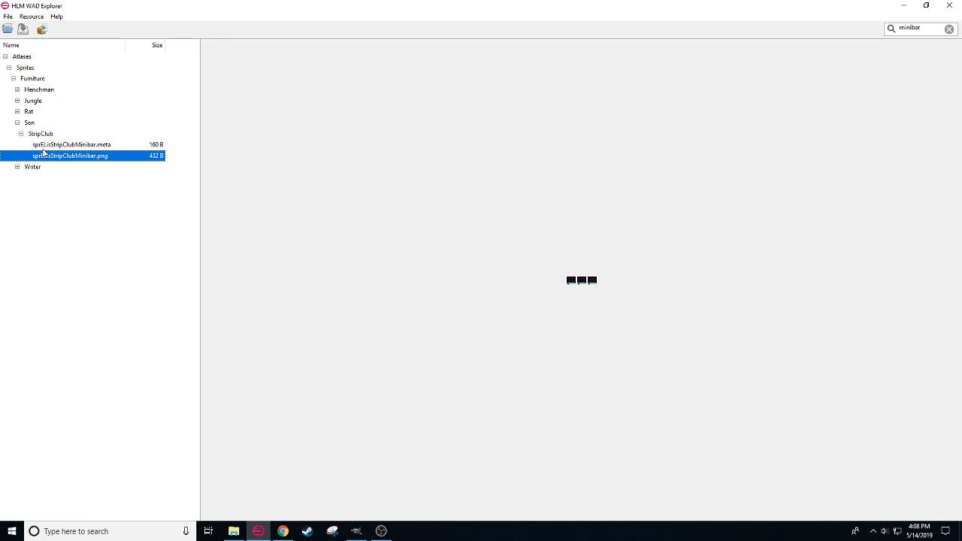
Step: Extract sprELisStripClubMinibar.png from the WAD into the b_props folder inside HB3, keeping its file name
{"action": "left_click", "coordinate": [41, 28]}
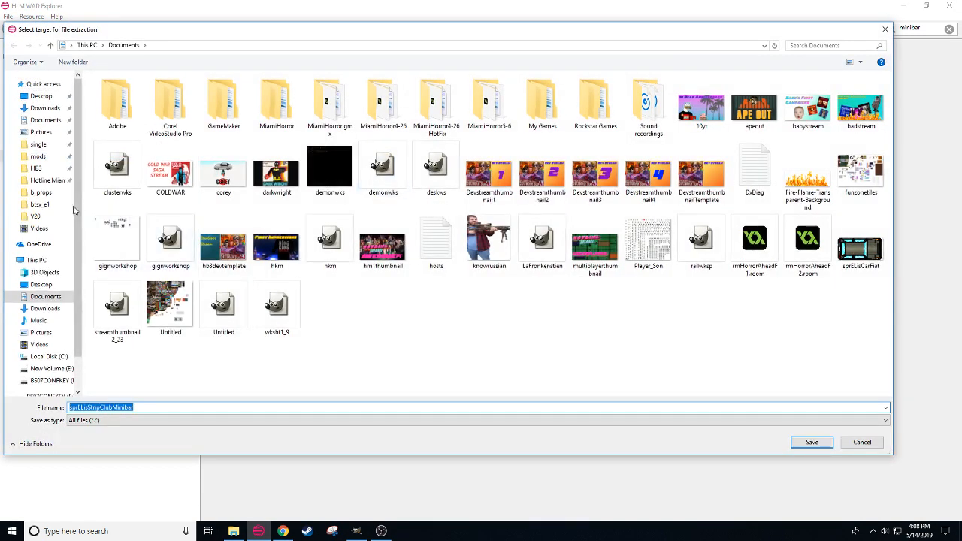
{"action": "left_click", "coordinate": [36, 168]}
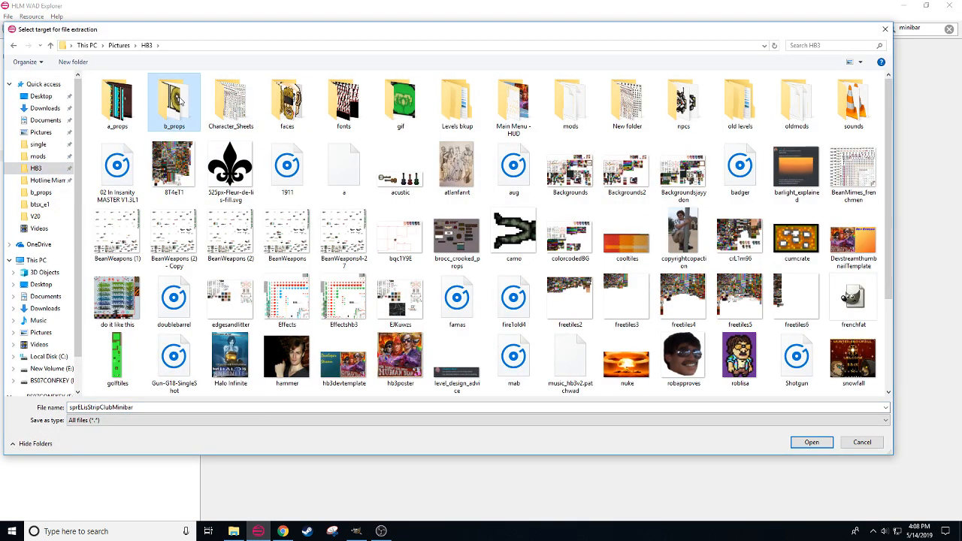
{"action": "double_click", "coordinate": [180, 101]}
{"action": "left_click", "coordinate": [822, 444]}
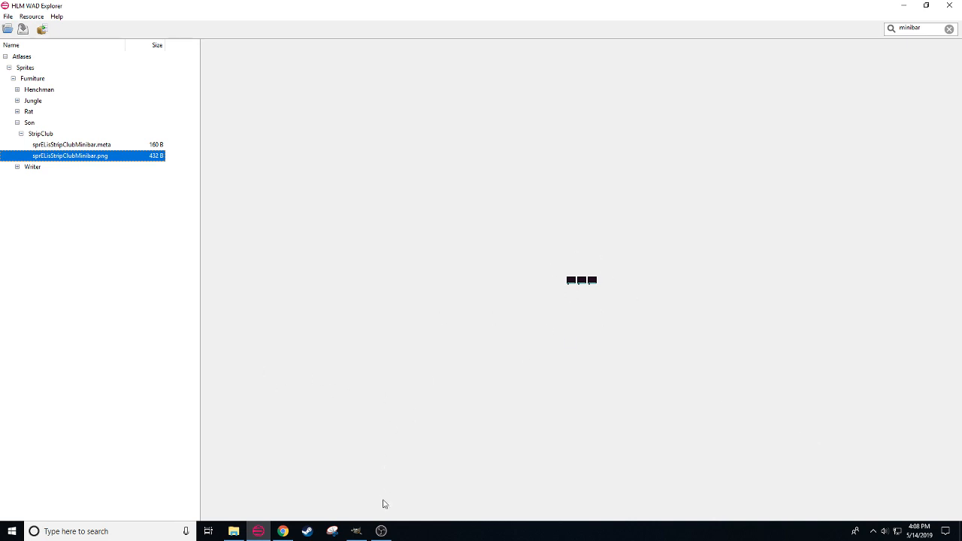
Step: Switch to GIMP and cut both chain drawings beside the 10:STAIRS tiles out of the Backgrounds image with a 37 × 134 px rectangular selection
{"action": "left_click", "coordinate": [357, 531]}
{"action": "left_click", "coordinate": [348, 273]}
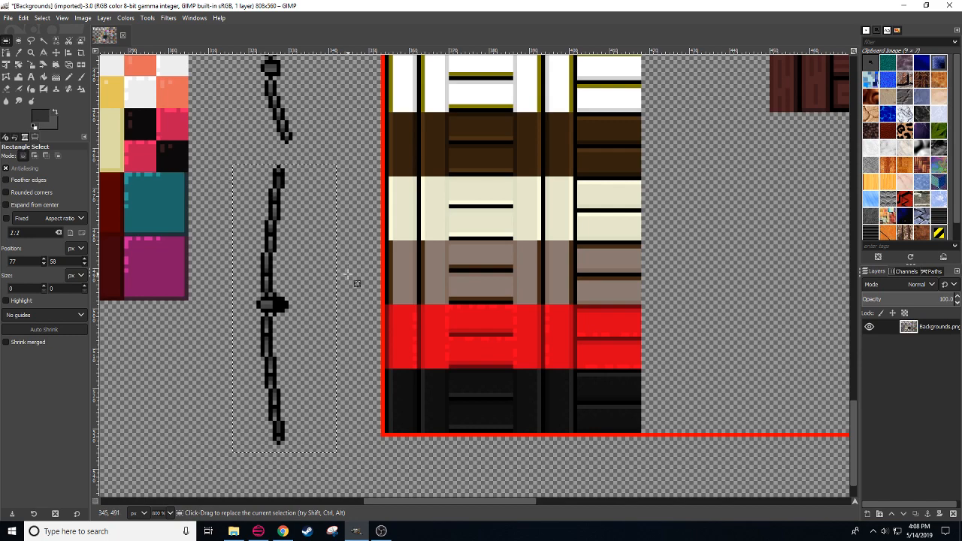
{"action": "left_click", "coordinate": [351, 230]}
{"action": "scroll", "coordinate": [166, 510], "scroll_direction": "down", "scroll_amount": 1}
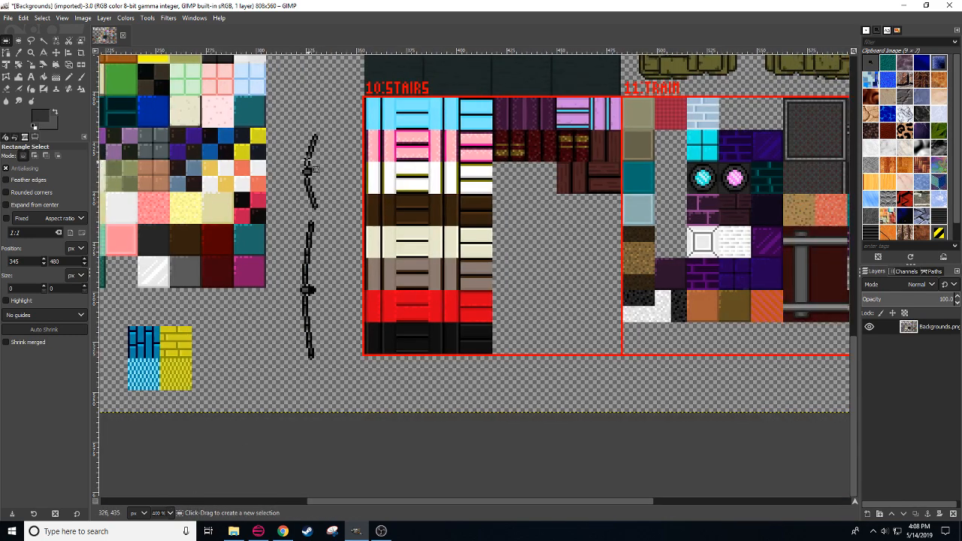
{"action": "left_click_drag", "start_coordinate": [274, 122], "coordinate": [347, 390]}
{"action": "key", "text": "ctrl+x"}
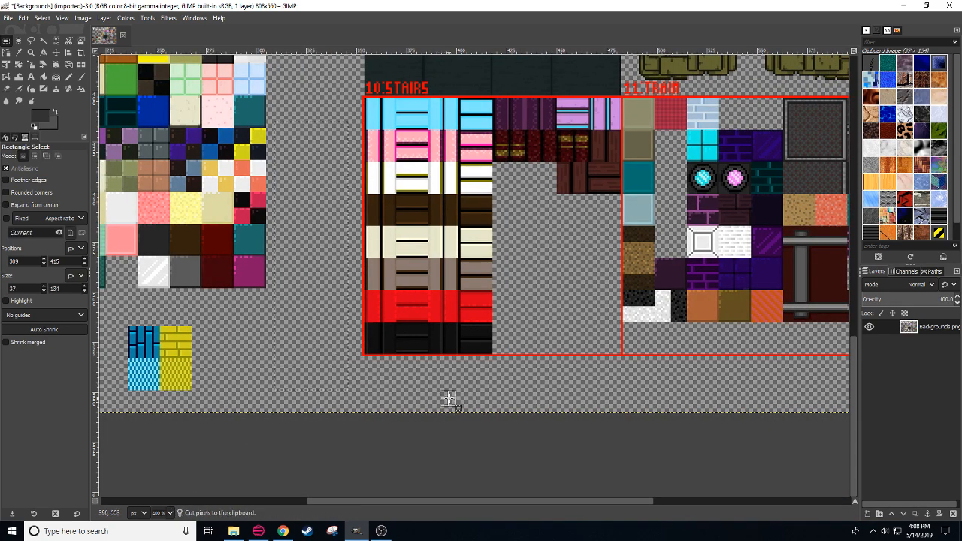
{"action": "scroll", "coordinate": [451, 394], "scroll_direction": "up", "scroll_amount": 4}
{"action": "scroll", "coordinate": [451, 394], "scroll_direction": "right", "scroll_amount": 2}
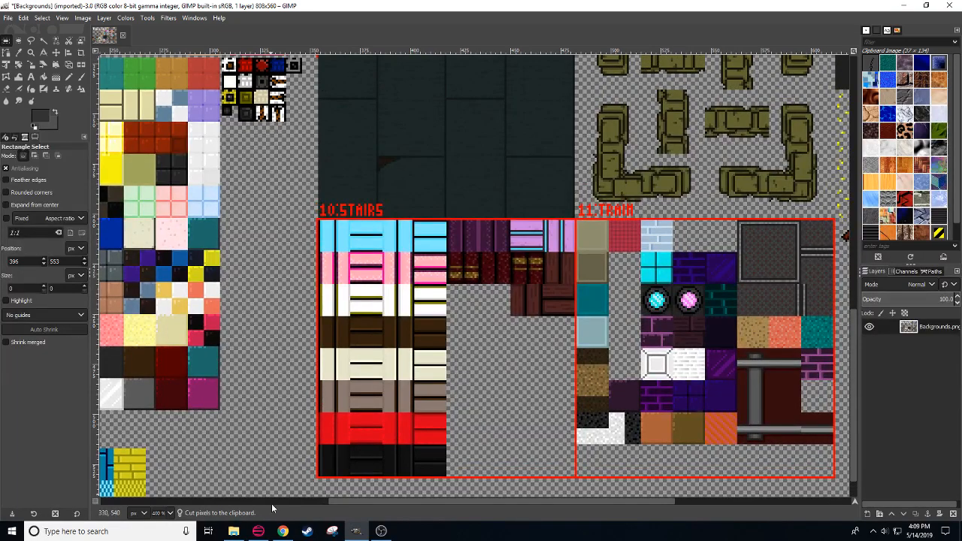
Step: Switch to Chrome and play "HOME - Falling Into Place (Full Album)" from the YouTube mix playlist
{"action": "left_click", "coordinate": [285, 531]}
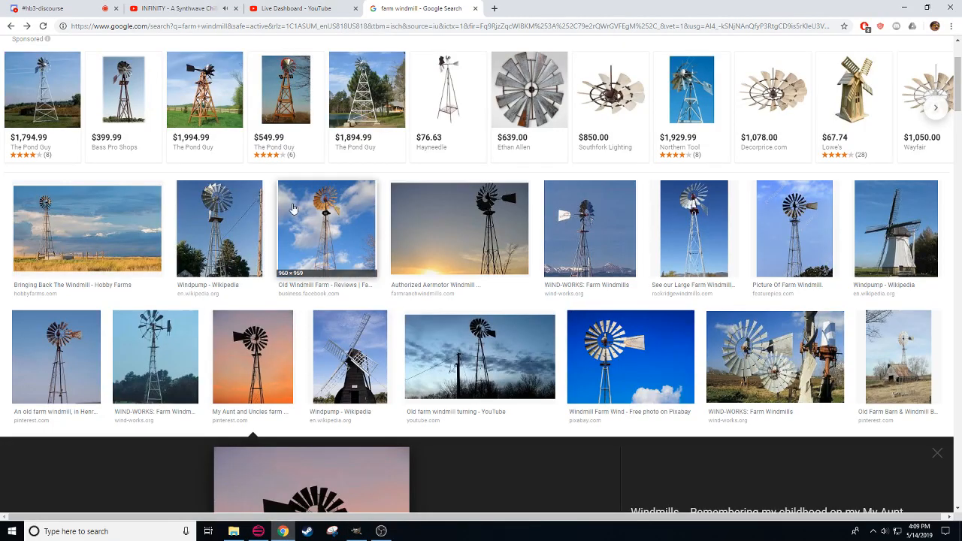
{"action": "left_click", "coordinate": [197, 8]}
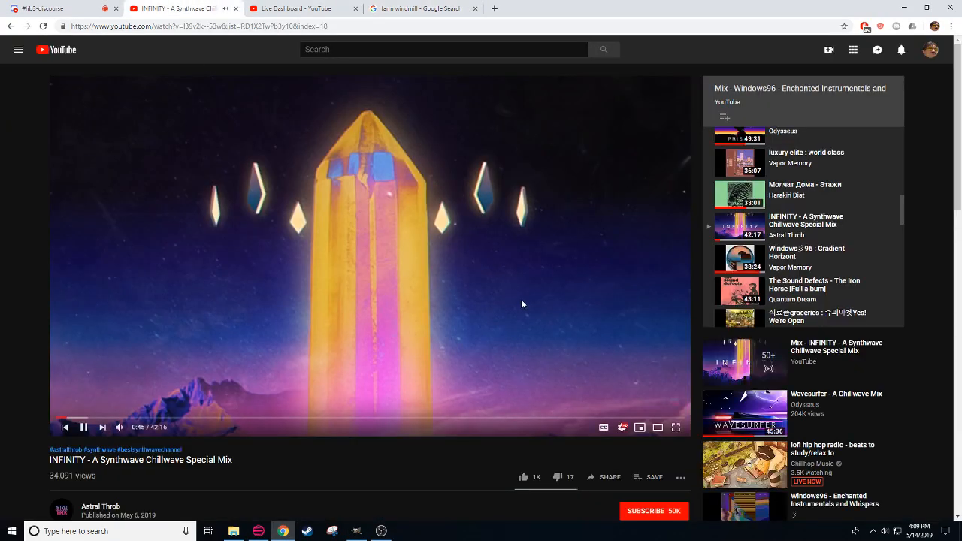
{"action": "scroll", "coordinate": [802, 266], "scroll_direction": "down", "scroll_amount": 1}
{"action": "scroll", "coordinate": [802, 266], "scroll_direction": "down", "scroll_amount": 4}
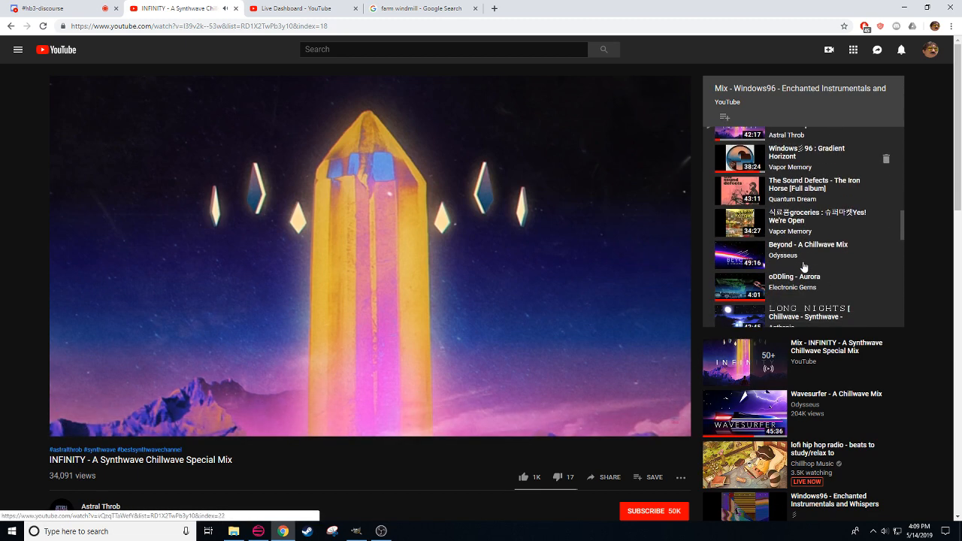
{"action": "scroll", "coordinate": [847, 278], "scroll_direction": "down", "scroll_amount": 3}
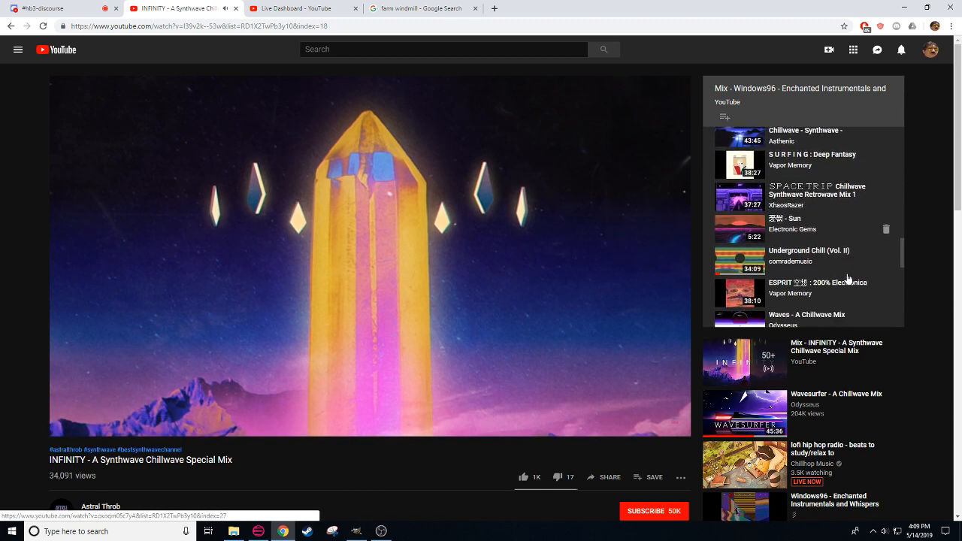
{"action": "scroll", "coordinate": [848, 279], "scroll_direction": "down", "scroll_amount": 5}
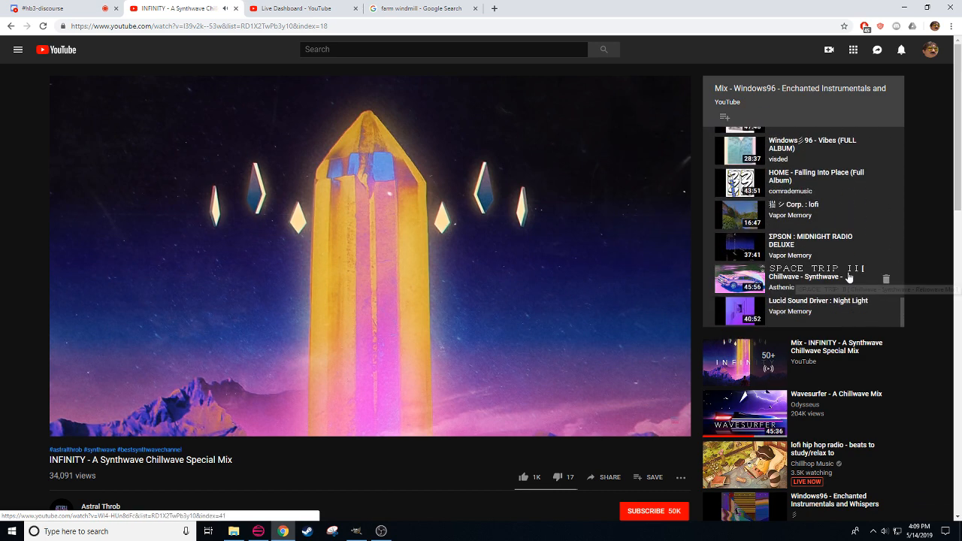
{"action": "left_click", "coordinate": [816, 183]}
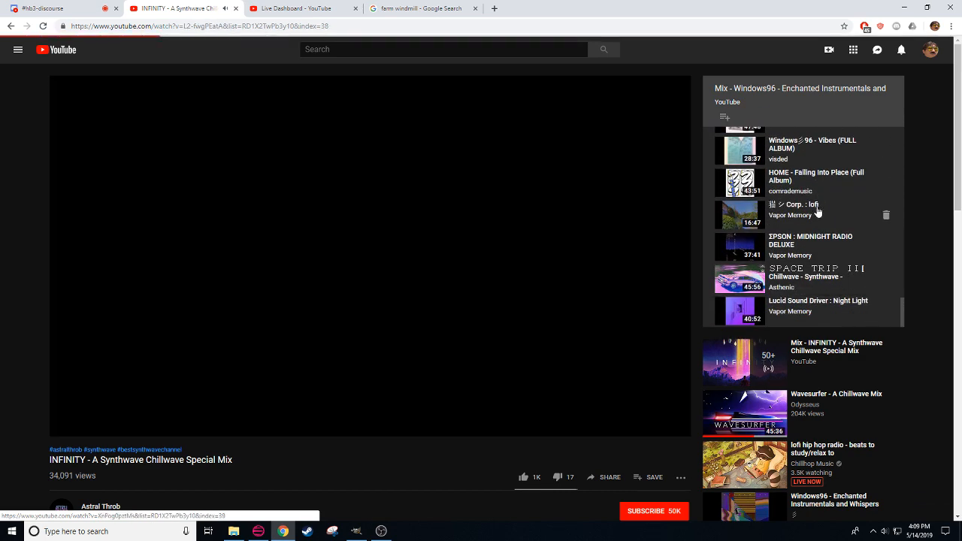
{"action": "scroll", "coordinate": [856, 259], "scroll_direction": "down", "scroll_amount": 5}
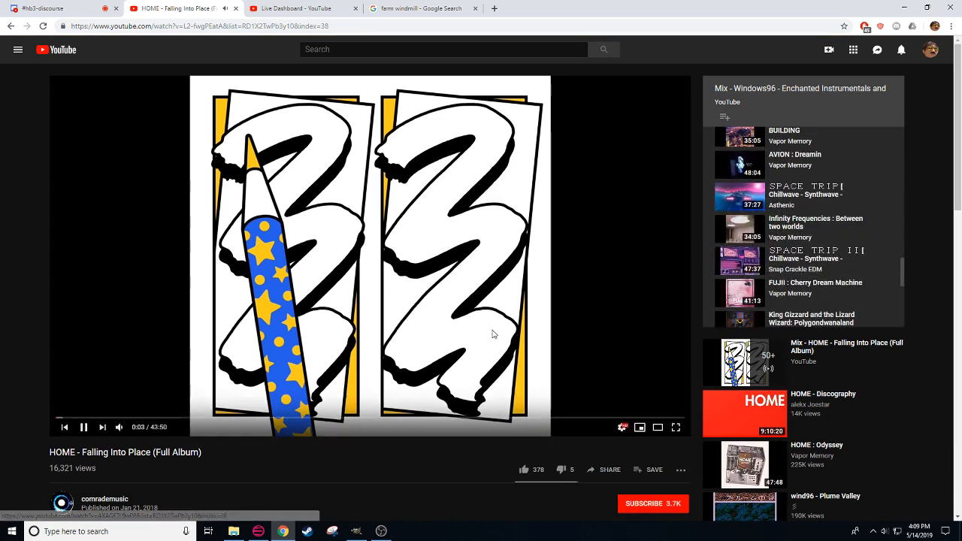
{"action": "scroll", "coordinate": [707, 319], "scroll_direction": "down", "scroll_amount": 2}
{"action": "mouse_move", "coordinate": [494, 311]}
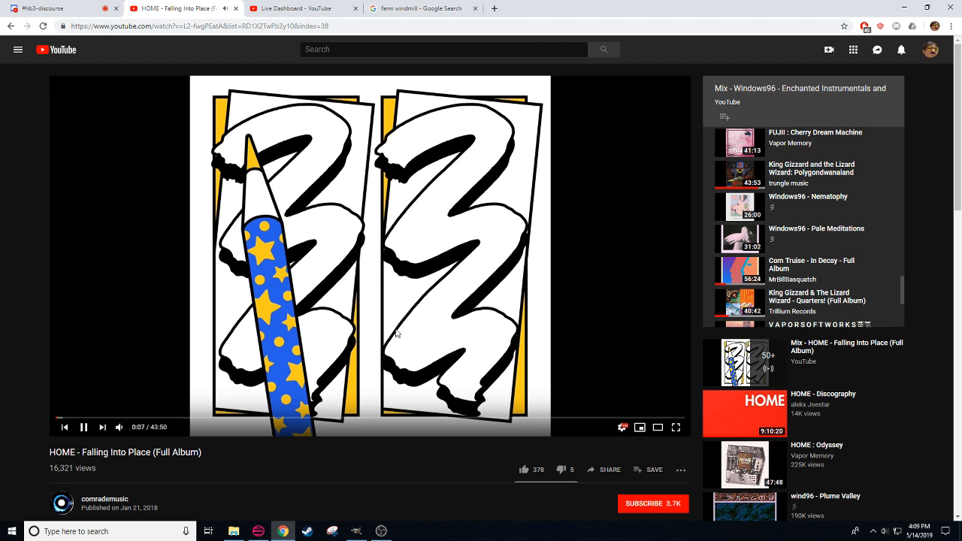
{"action": "left_click", "coordinate": [285, 529]}
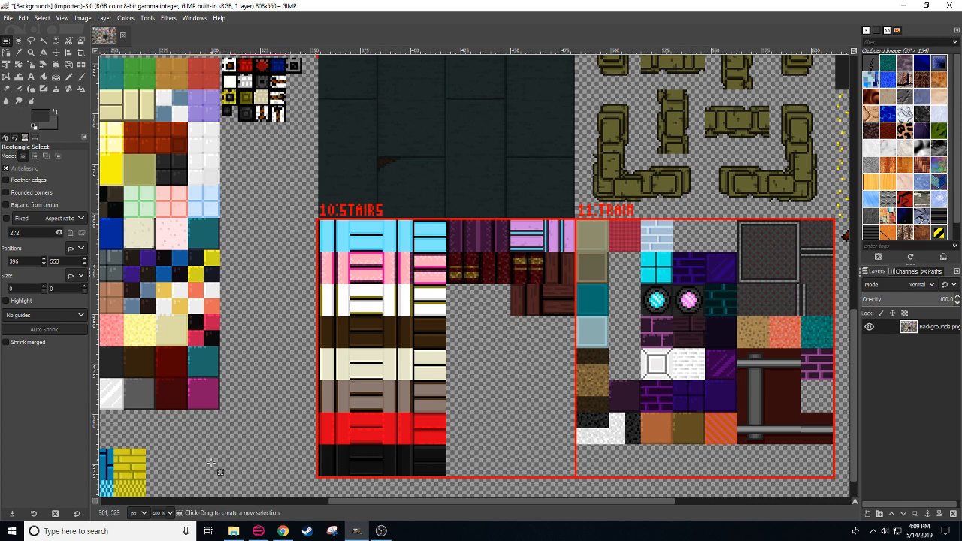
Step: Examine the tile groups in the Backgrounds sheet, including the stairs, train and surrounding floor tiles
{"action": "scroll", "coordinate": [160, 513], "scroll_direction": "down", "scroll_amount": 2}
{"action": "scroll", "coordinate": [321, 278], "scroll_direction": "up", "scroll_amount": 5}
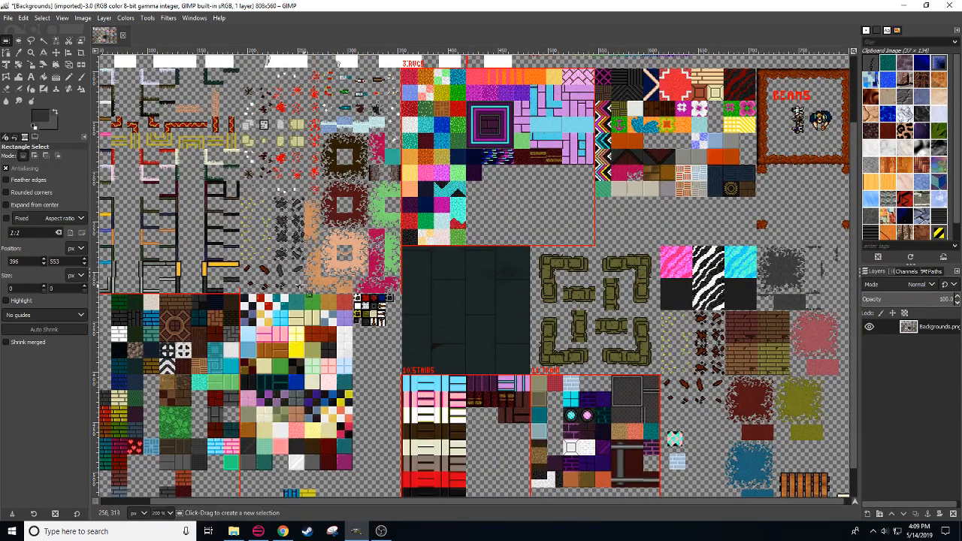
{"action": "scroll", "coordinate": [331, 293], "scroll_direction": "up", "scroll_amount": 3}
{"action": "scroll", "coordinate": [330, 293], "scroll_direction": "left", "scroll_amount": 2}
{"action": "scroll", "coordinate": [333, 310], "scroll_direction": "down", "scroll_amount": 4}
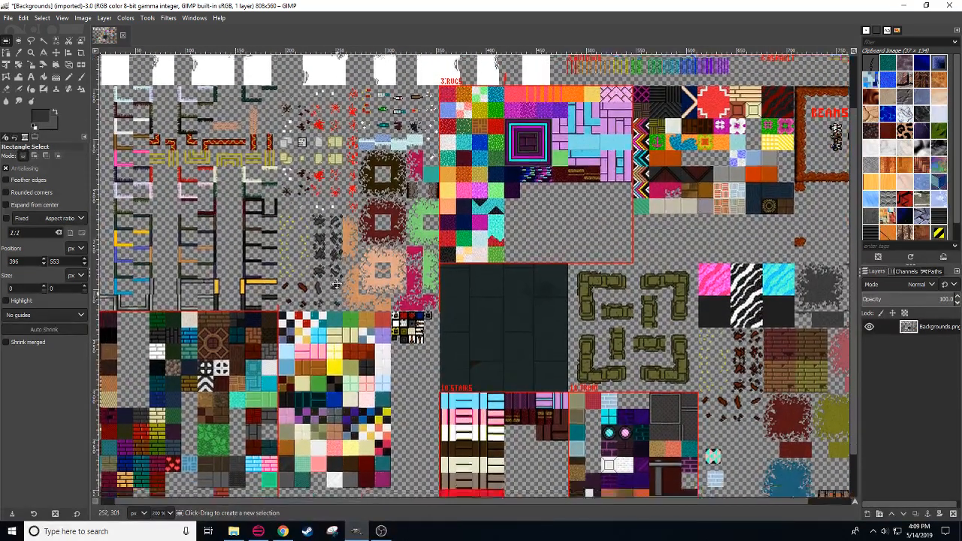
{"action": "scroll", "coordinate": [334, 309], "scroll_direction": "left", "scroll_amount": 5}
{"action": "left_click_drag", "start_coordinate": [654, 260], "coordinate": [528, 149]}
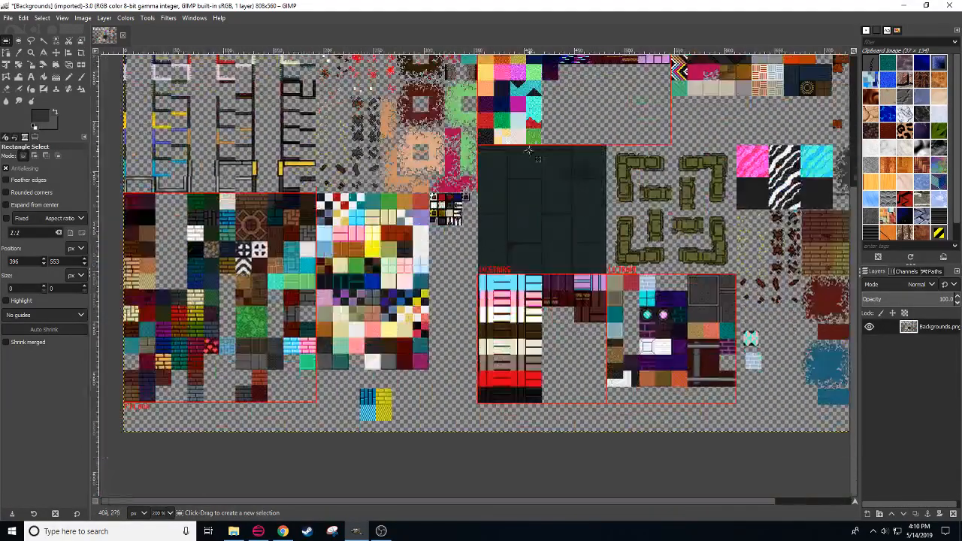
{"action": "left_click_drag", "start_coordinate": [525, 94], "coordinate": [487, 172]}
Step: Open the image sprElisStripClubMinibar.png from the b_props folder and enlarge it for pixel editing
{"action": "left_click", "coordinate": [8, 18]}
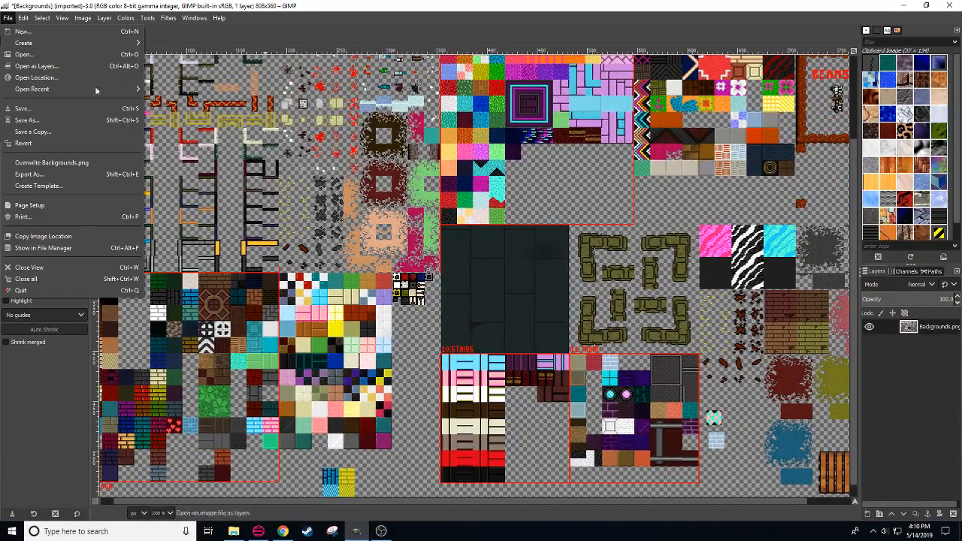
{"action": "left_click", "coordinate": [70, 56]}
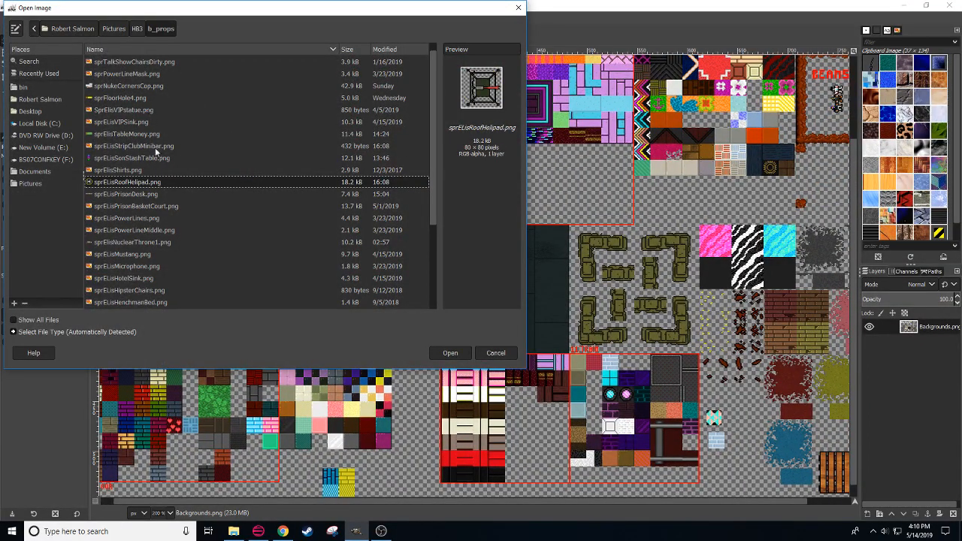
{"action": "left_click", "coordinate": [146, 145]}
{"action": "left_click", "coordinate": [447, 353]}
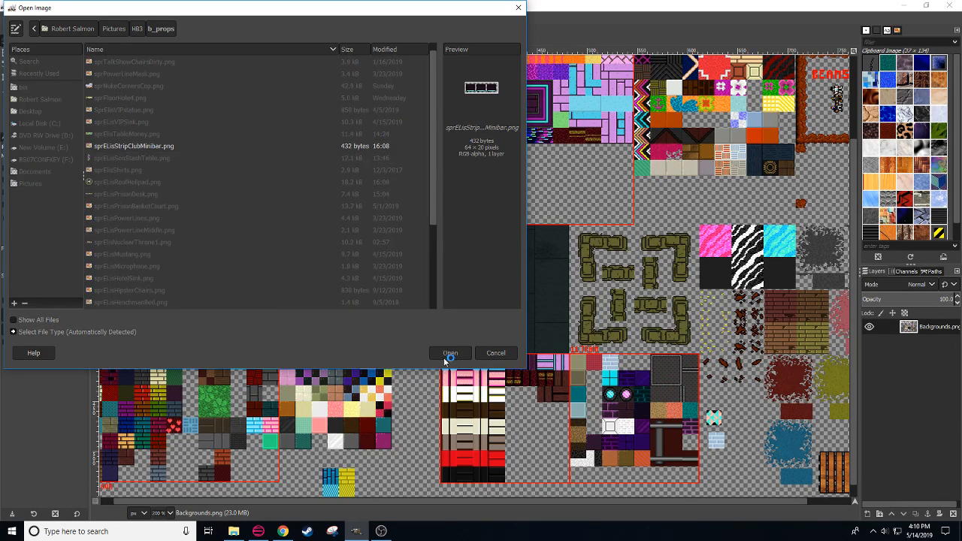
{"action": "key", "text": "4"}
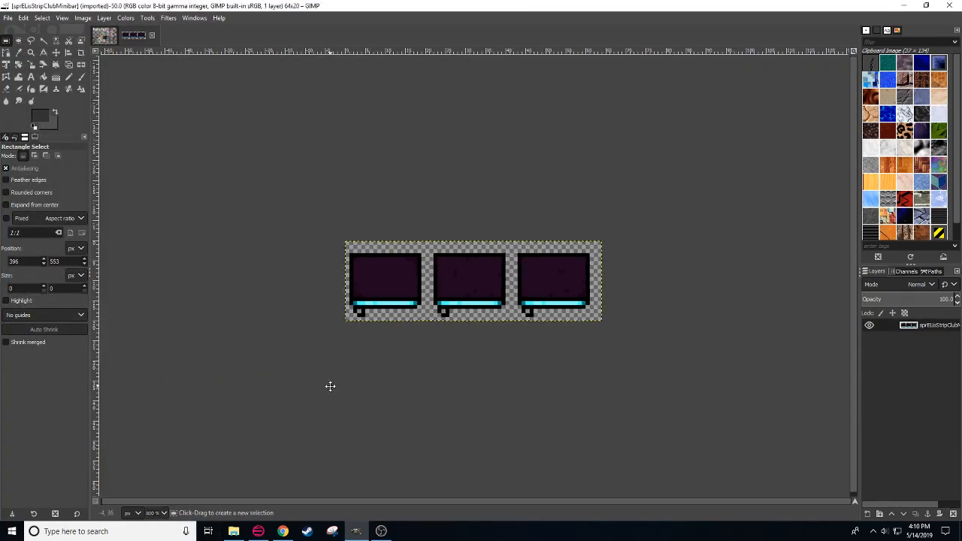
Step: Extend the first box's outline down and across beneath its cyan strip with 1-pixel black Pencil lines
{"action": "key", "text": "n"}
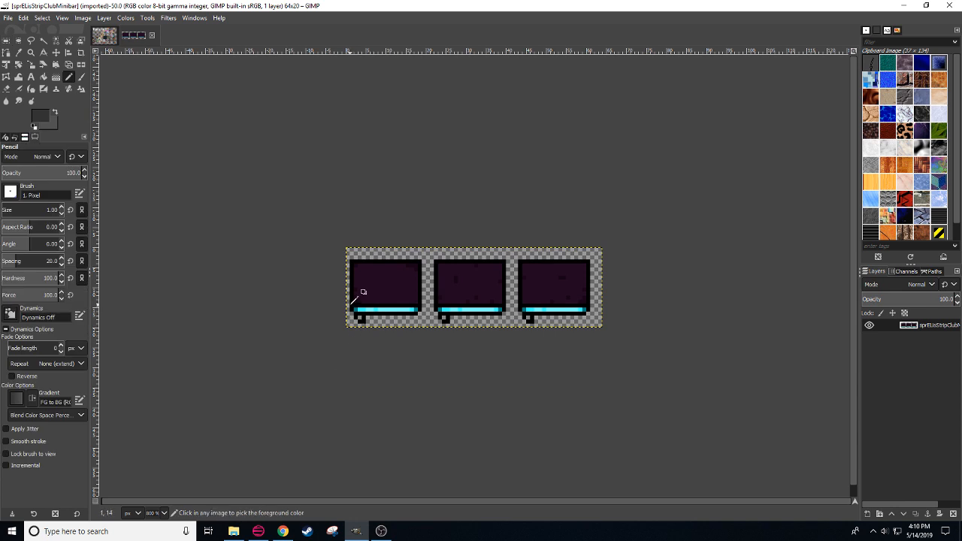
{"action": "left_click", "coordinate": [351, 316], "text": "ctrl"}
{"action": "left_click", "coordinate": [351, 316]}
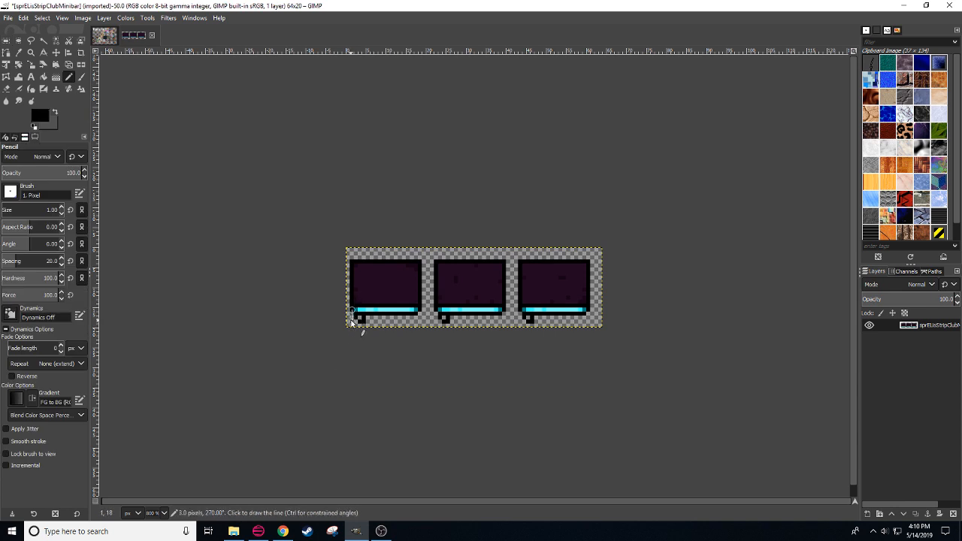
{"action": "left_click", "coordinate": [418, 315], "text": "shift"}
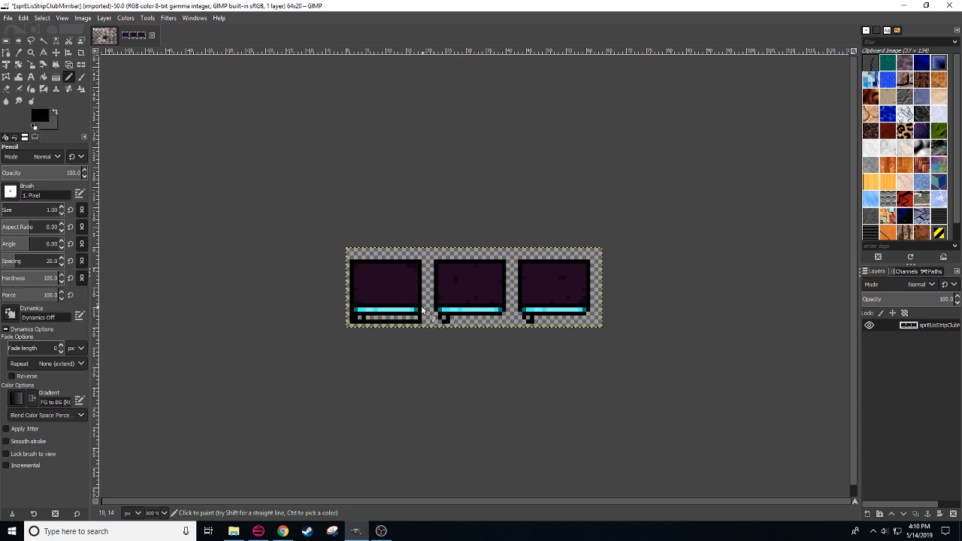
Step: Cut out everything inside the first box's outline and fill it with the second box's dark purple
{"action": "key", "text": "r"}
{"action": "left_click_drag", "start_coordinate": [354, 264], "coordinate": [418, 320]}
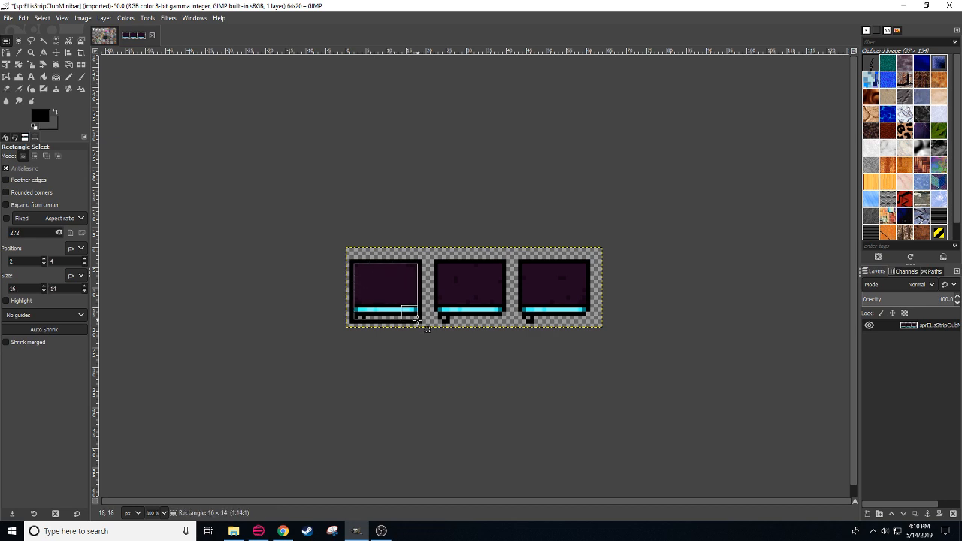
{"action": "key", "text": "ctrl+x"}
{"action": "left_click", "coordinate": [456, 367]}
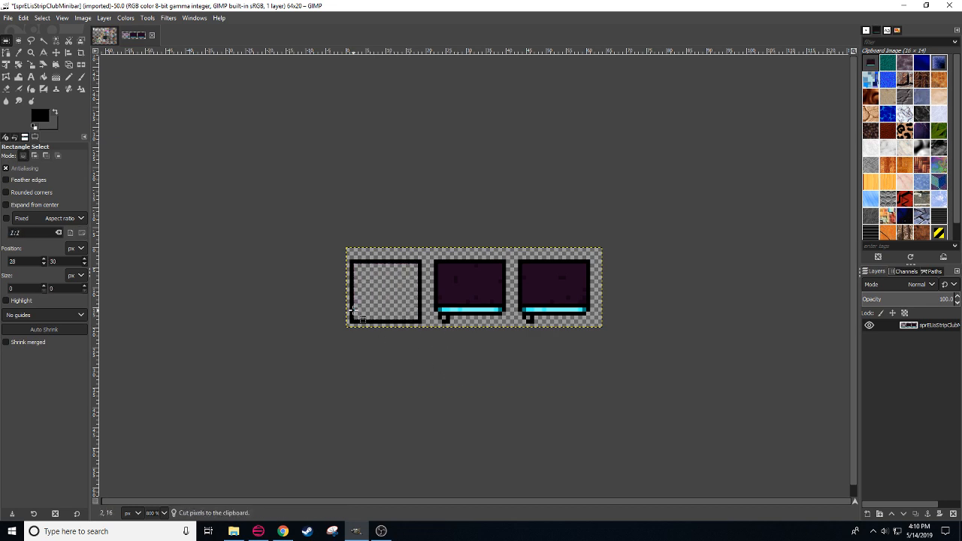
{"action": "key", "text": "o"}
{"action": "left_click", "coordinate": [468, 307]}
{"action": "key", "text": "shift+b"}
{"action": "left_click", "coordinate": [369, 311]}
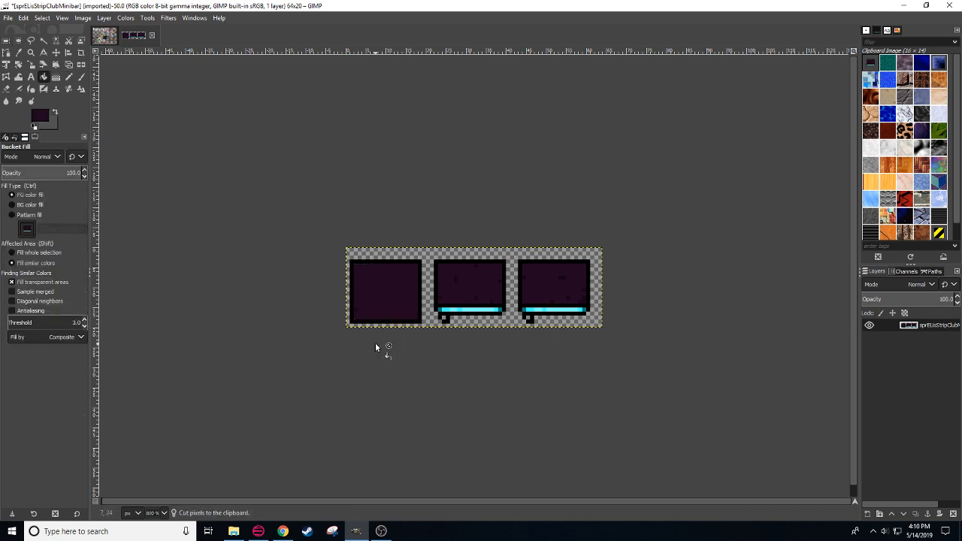
Step: Copy the plain purple first box and place the copy over the middle box
{"action": "key", "text": "r"}
{"action": "left_click_drag", "start_coordinate": [339, 254], "coordinate": [433, 343]}
{"action": "key", "text": "ctrl+c"}
{"action": "key", "text": "ctrl+v"}
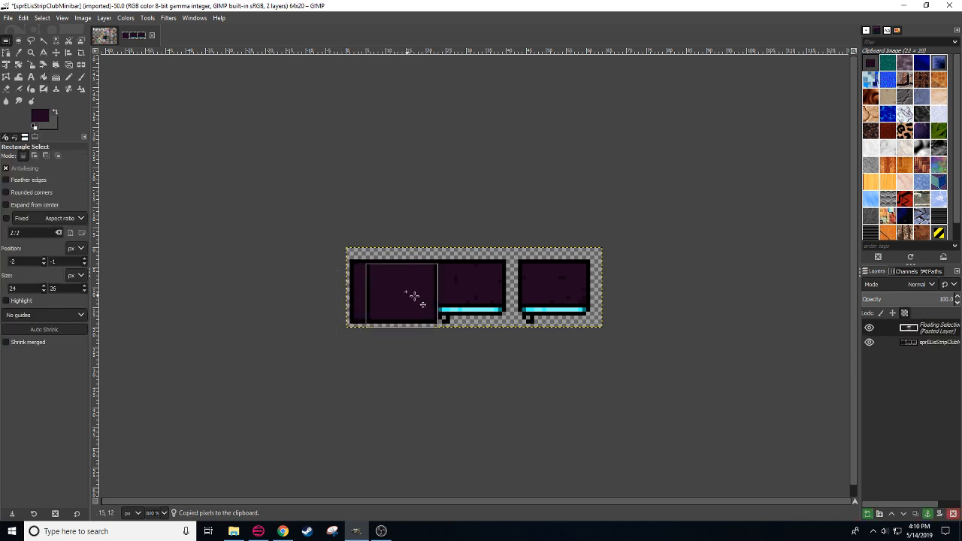
{"action": "left_click_drag", "start_coordinate": [414, 295], "coordinate": [483, 277]}
{"action": "left_click", "coordinate": [509, 194]}
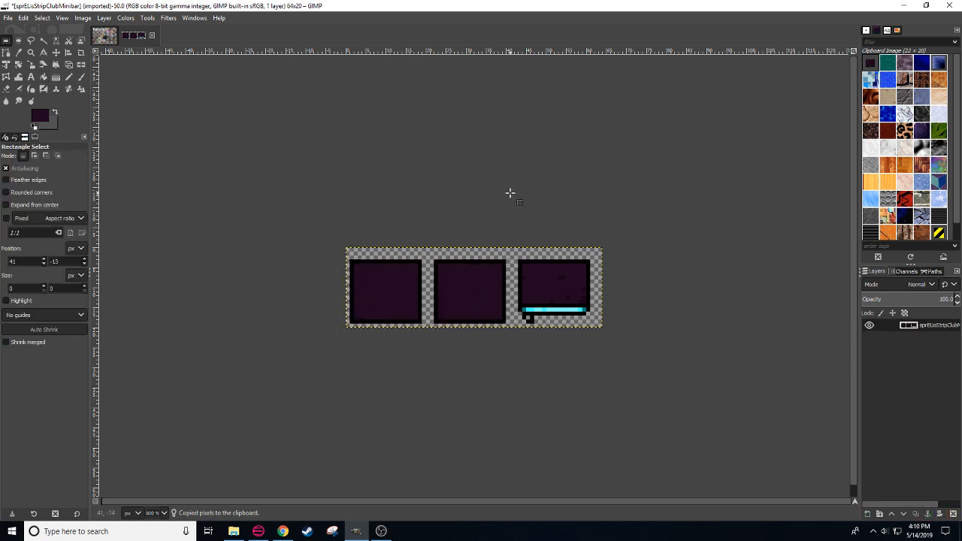
Step: Paste another copy of the plain purple box over the third box and anchor it
{"action": "left_click_drag", "start_coordinate": [518, 179], "coordinate": [538, 196]}
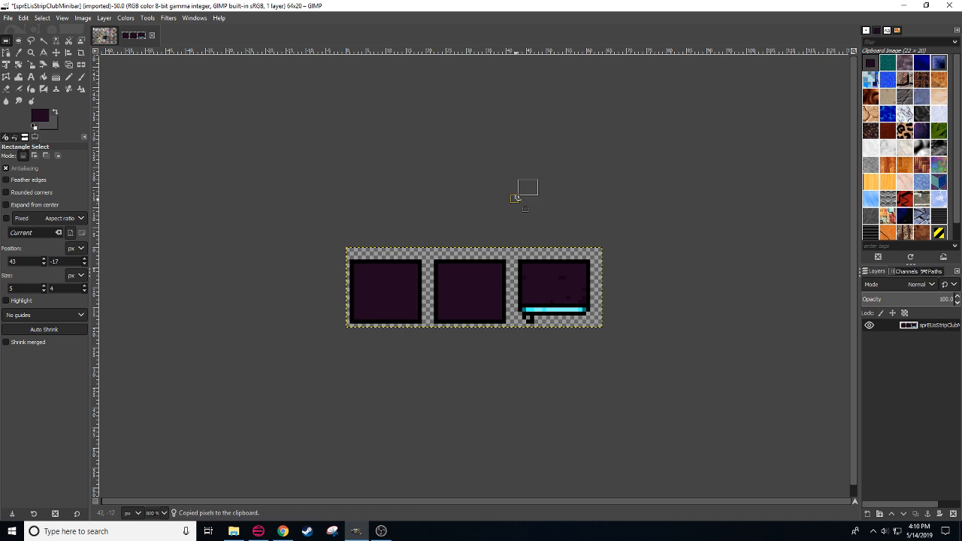
{"action": "key", "text": "ctrl+v"}
{"action": "left_click", "coordinate": [589, 218]}
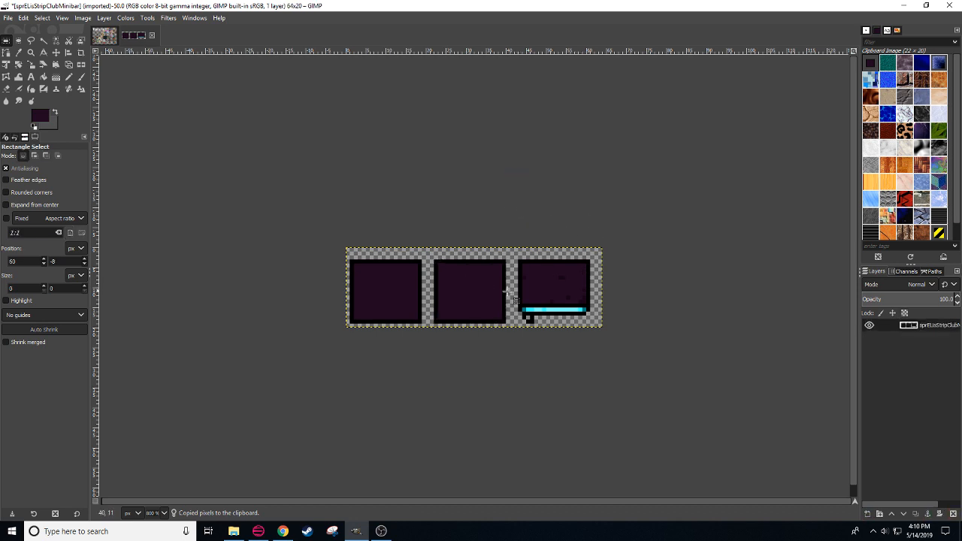
{"action": "left_click_drag", "start_coordinate": [538, 152], "coordinate": [649, 228]}
{"action": "key", "text": "ctrl+v"}
{"action": "left_click_drag", "start_coordinate": [470, 294], "coordinate": [555, 290]}
{"action": "left_click", "coordinate": [589, 367]}
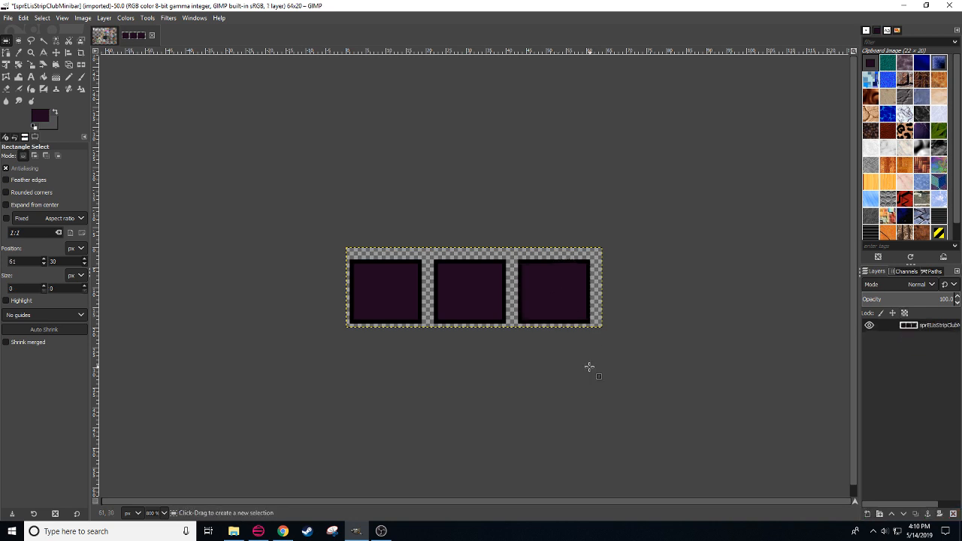
Step: Set the foreground color to dark grey 2f2f2f
{"action": "key", "text": "n"}
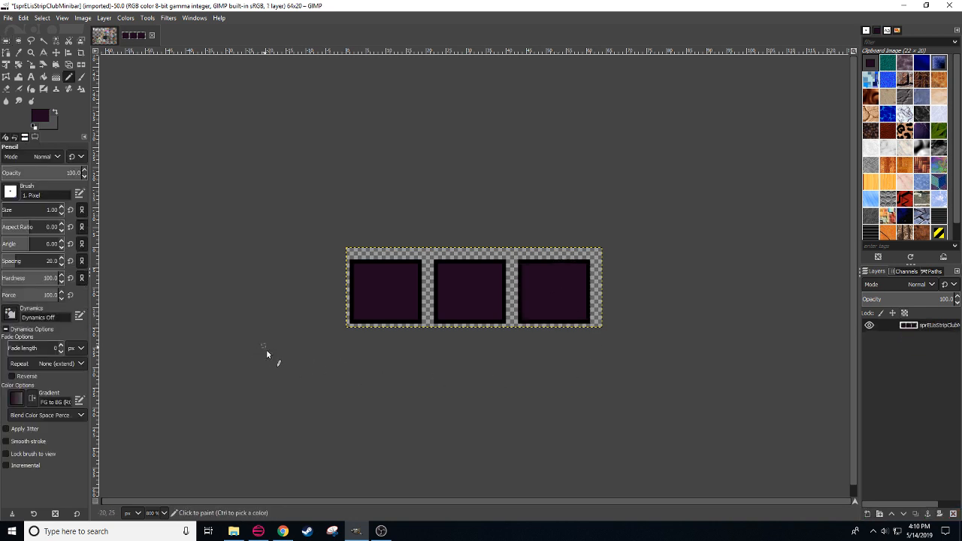
{"action": "left_click_drag", "start_coordinate": [266, 349], "coordinate": [283, 370]}
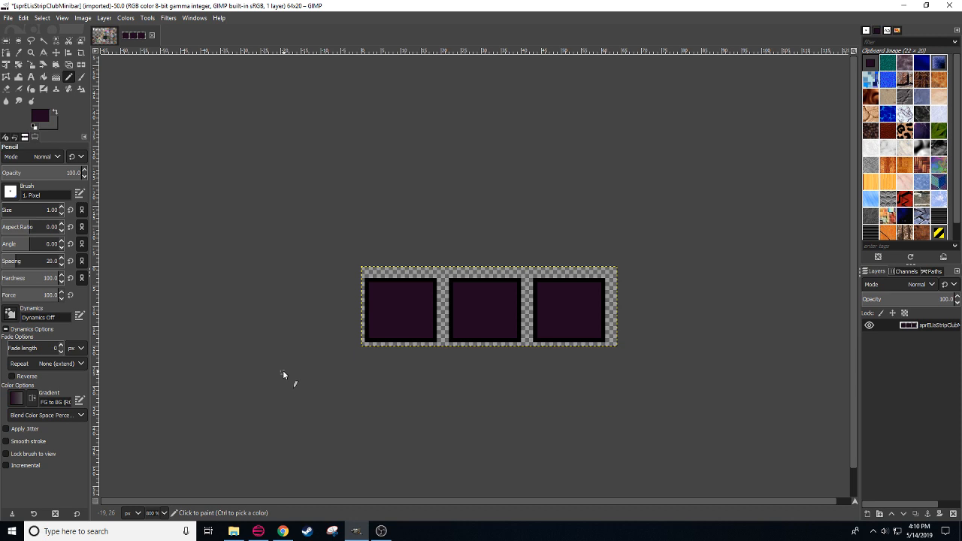
{"action": "left_click_drag", "start_coordinate": [378, 429], "coordinate": [341, 426]}
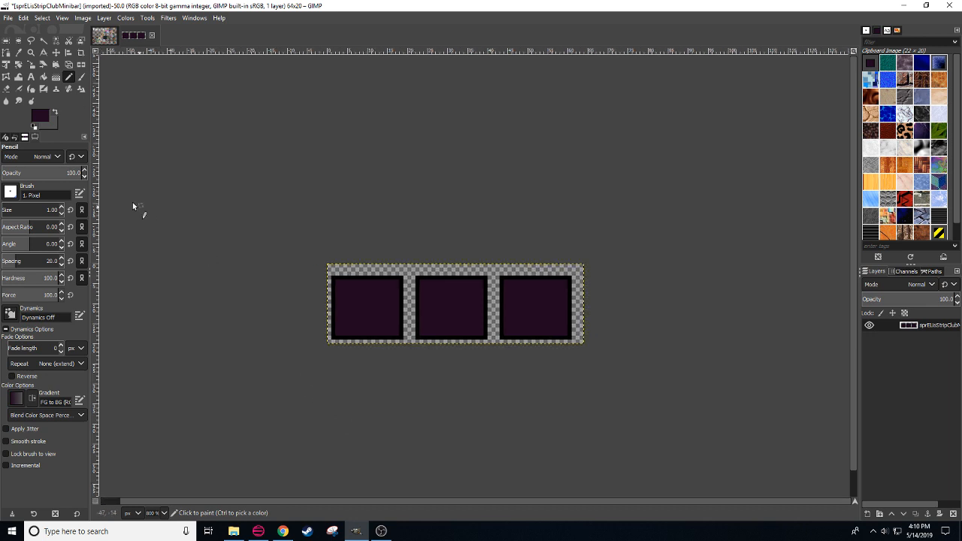
{"action": "left_click", "coordinate": [43, 121]}
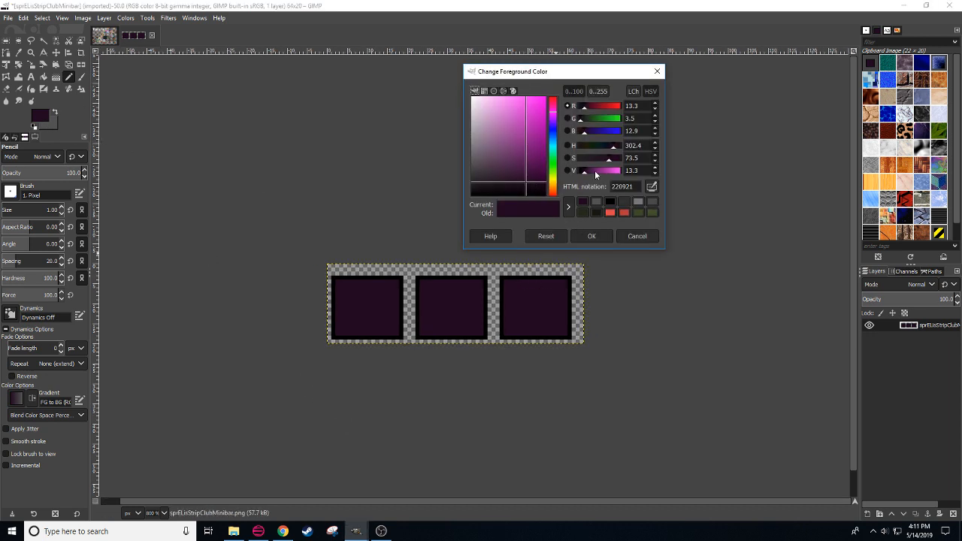
{"action": "left_click", "coordinate": [596, 202]}
{"action": "left_click", "coordinate": [586, 171]}
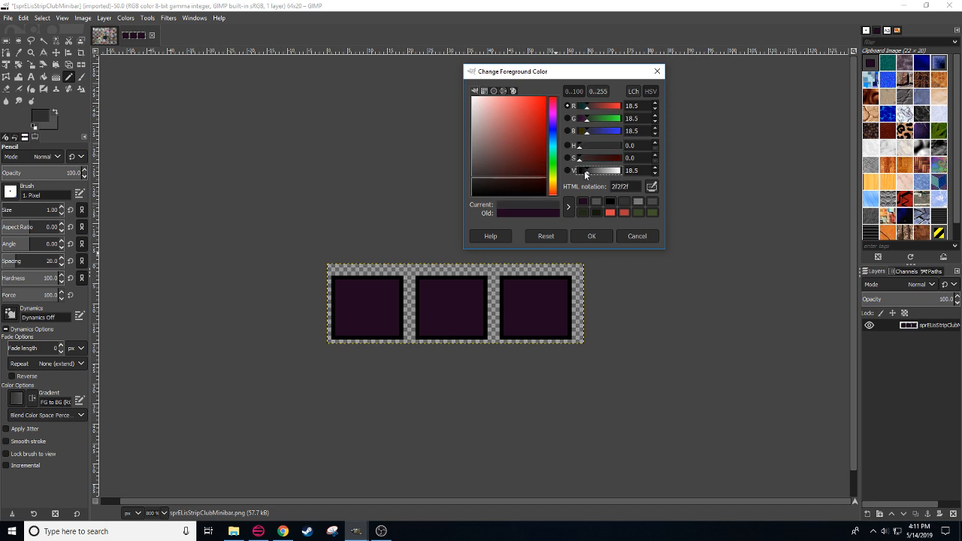
Step: Fill the interiors of all three boxes with the dark grey foreground color
{"action": "key", "text": "shift+b"}
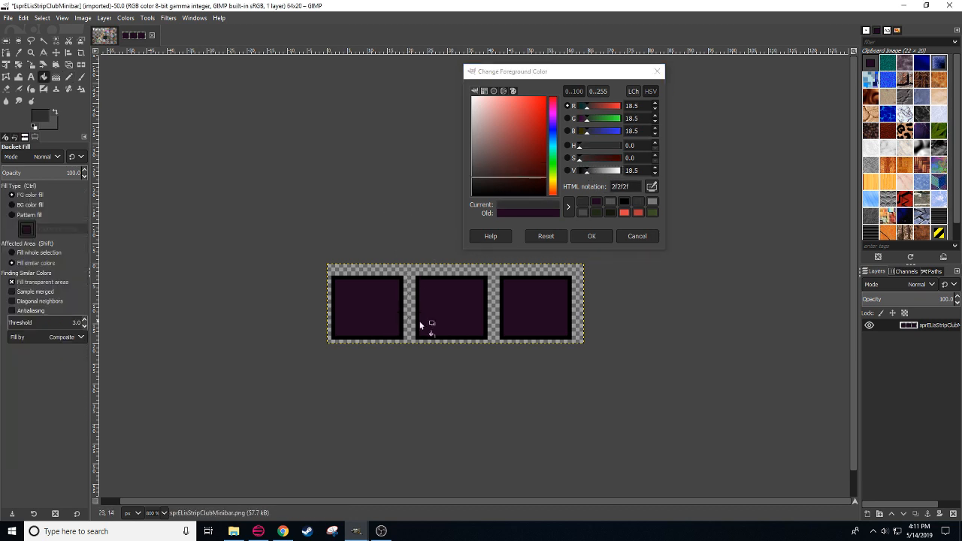
{"action": "left_click", "coordinate": [425, 326]}
{"action": "left_click", "coordinate": [362, 310]}
{"action": "left_click", "coordinate": [546, 311]}
Step: Set the foreground color to bright yellow f8ff24 and paint one pixel near the first box's lower-left corner
{"action": "key", "text": "n"}
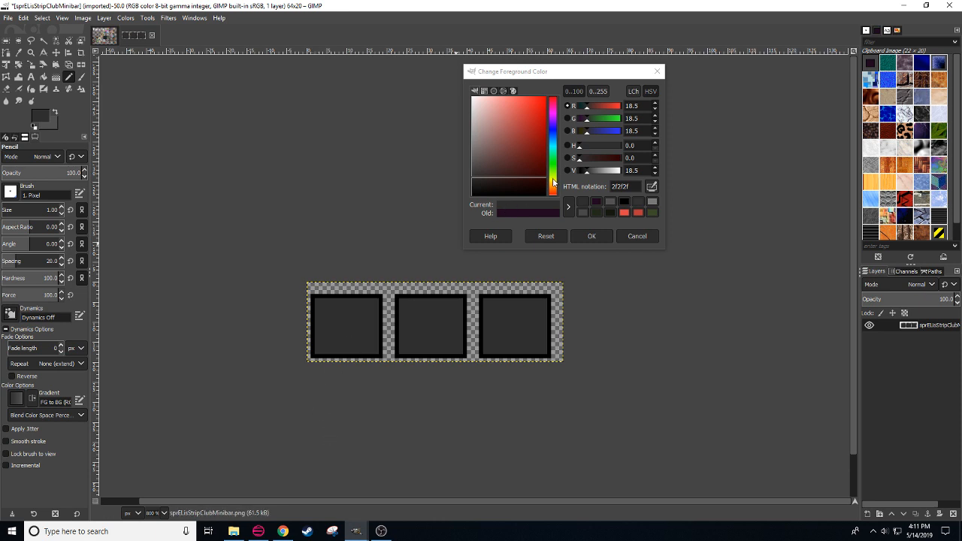
{"action": "left_click", "coordinate": [554, 182]}
{"action": "left_click_drag", "start_coordinate": [538, 183], "coordinate": [536, 97]}
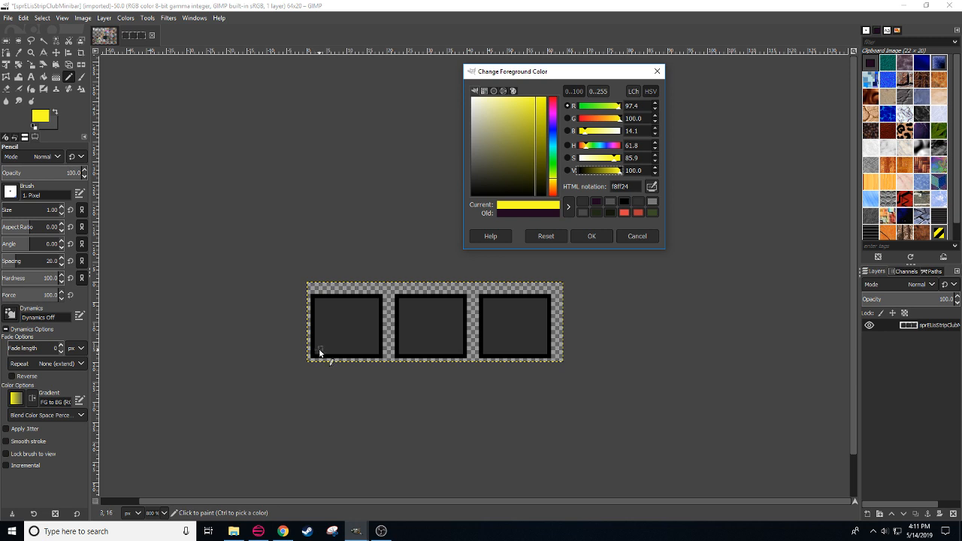
{"action": "left_click", "coordinate": [320, 347]}
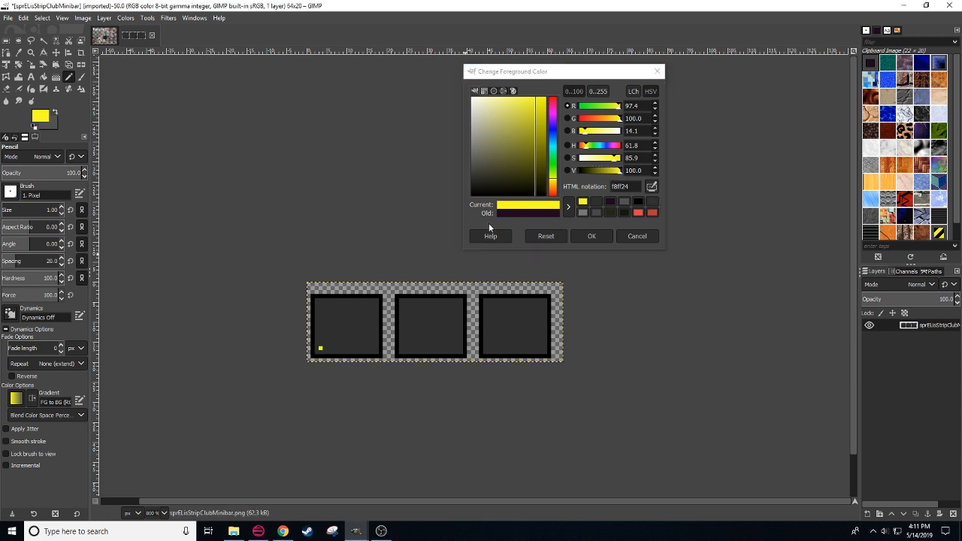
Step: Darken the box's grey to 161616 and paint one pixel just right of the yellow one
{"action": "left_click", "coordinate": [349, 332], "text": "ctrl"}
{"action": "left_click", "coordinate": [585, 173]}
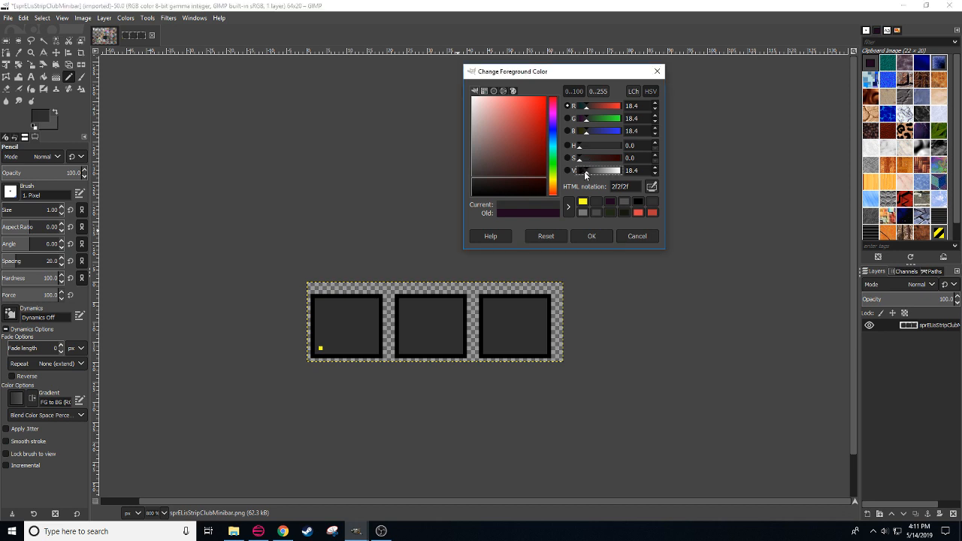
{"action": "left_click_drag", "start_coordinate": [585, 174], "coordinate": [581, 172]}
{"action": "left_click", "coordinate": [328, 346]}
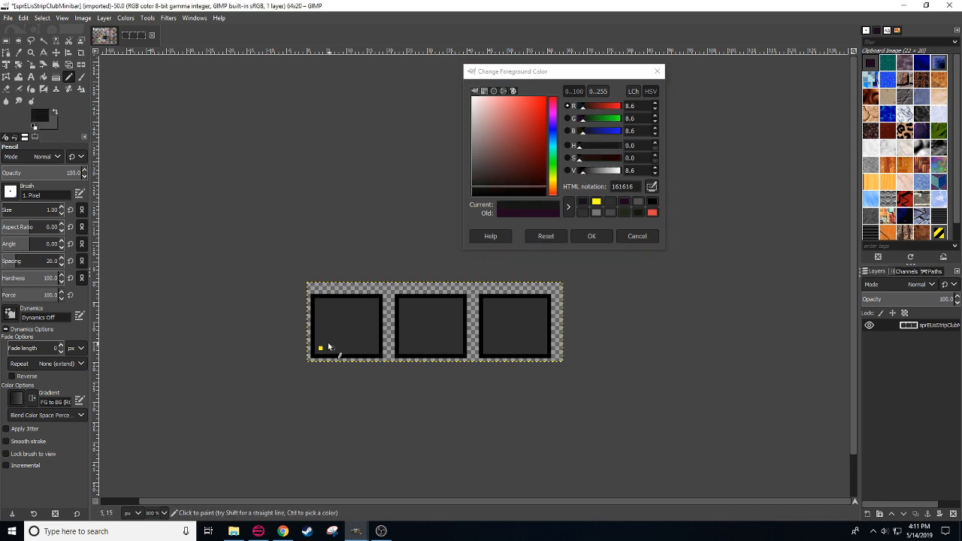
Step: Draw a black horizontal Pencil line across each of the three boxes, just above the yellow pixel's row
{"action": "left_click", "coordinate": [317, 341], "text": "ctrl"}
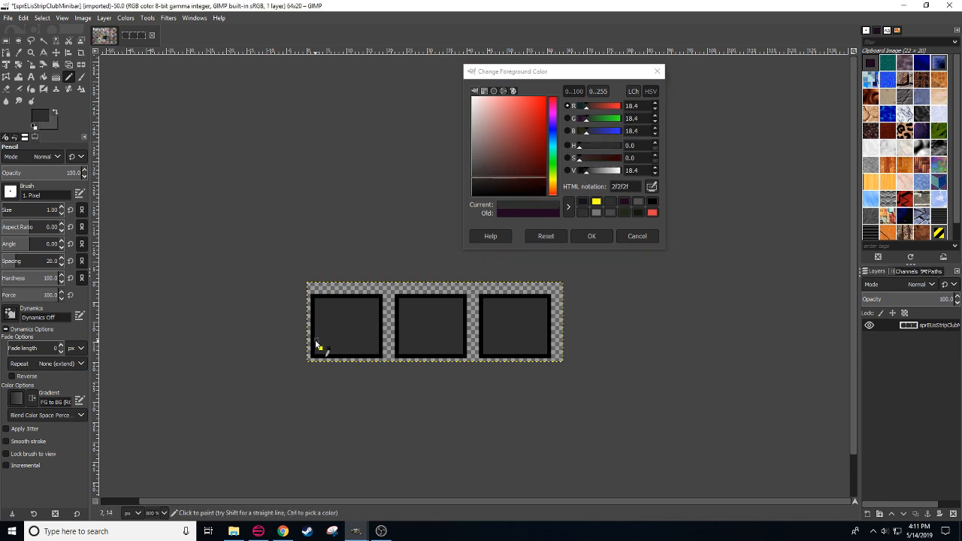
{"action": "left_click", "coordinate": [380, 344], "text": "ctrl"}
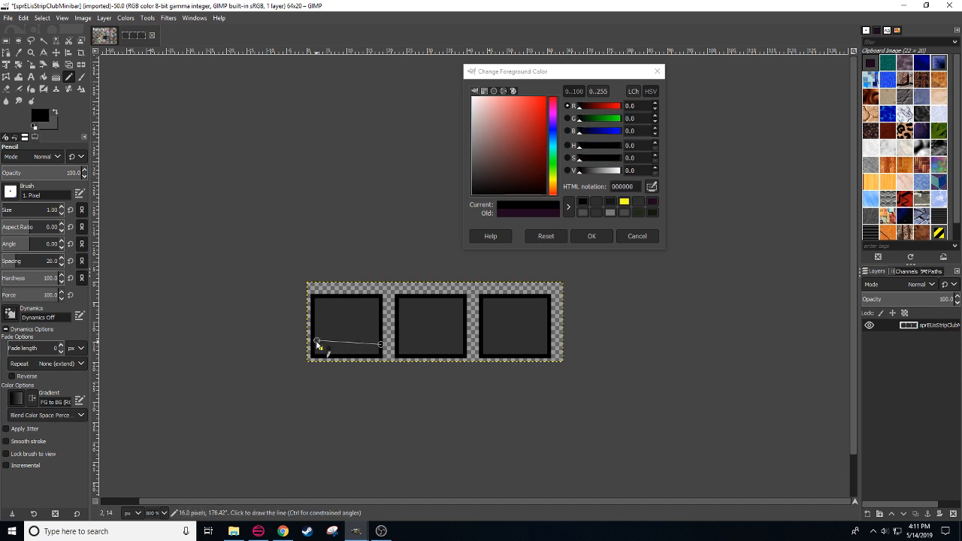
{"action": "left_click", "coordinate": [381, 341]}
{"action": "left_click", "coordinate": [316, 341], "text": "shift"}
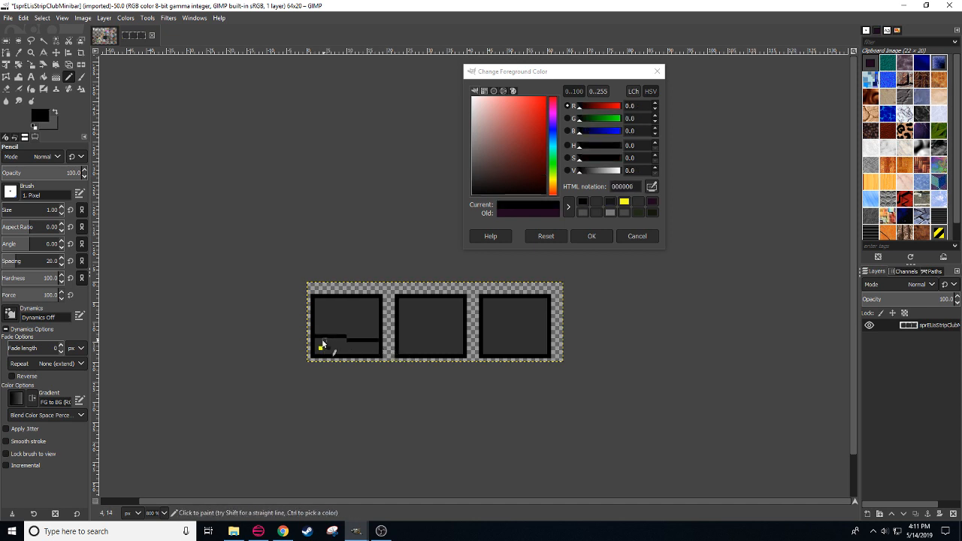
{"action": "left_click", "coordinate": [399, 341]}
{"action": "left_click", "coordinate": [463, 340], "text": "shift"}
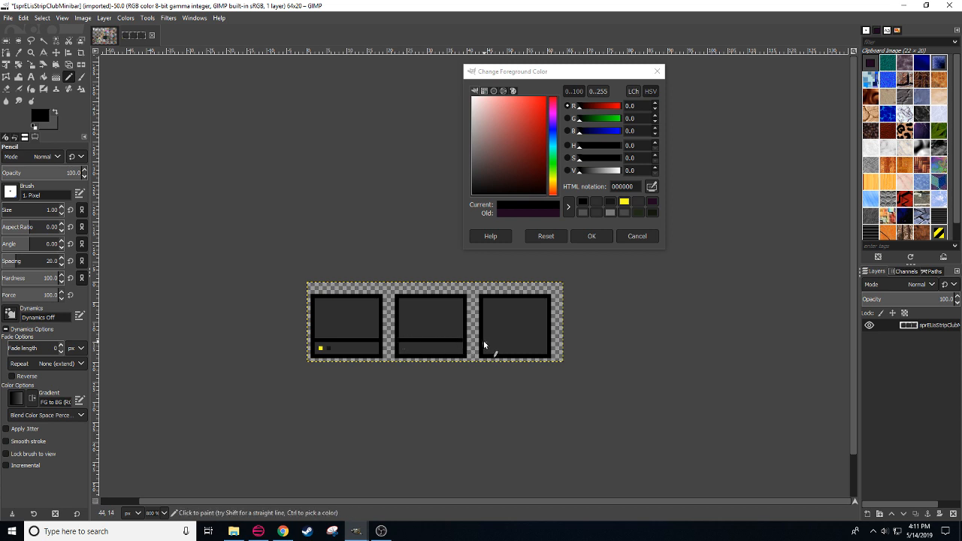
{"action": "left_click", "coordinate": [483, 340]}
{"action": "left_click", "coordinate": [548, 340], "text": "shift"}
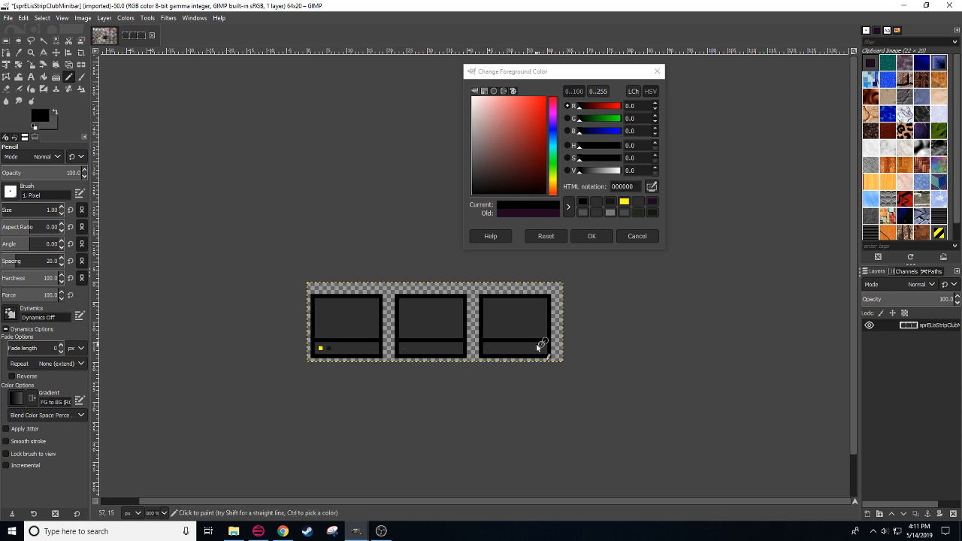
Step: Draw a black inner frame in the third box with one-pixel Pencil lines along its left, top and right sides
{"action": "left_click", "coordinate": [488, 340]}
{"action": "left_click", "coordinate": [488, 304], "text": "shift"}
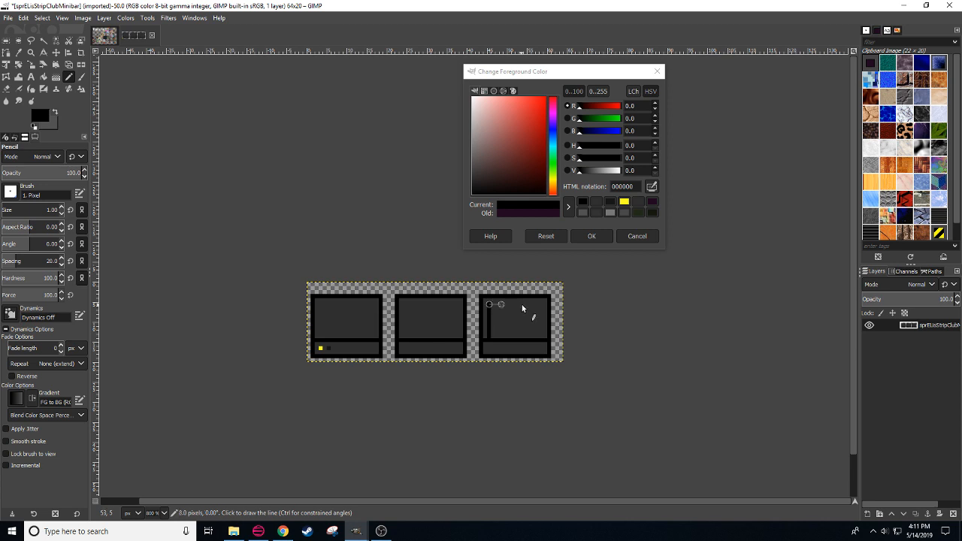
{"action": "left_click", "coordinate": [541, 304], "text": "shift"}
{"action": "left_click", "coordinate": [541, 340], "text": "shift"}
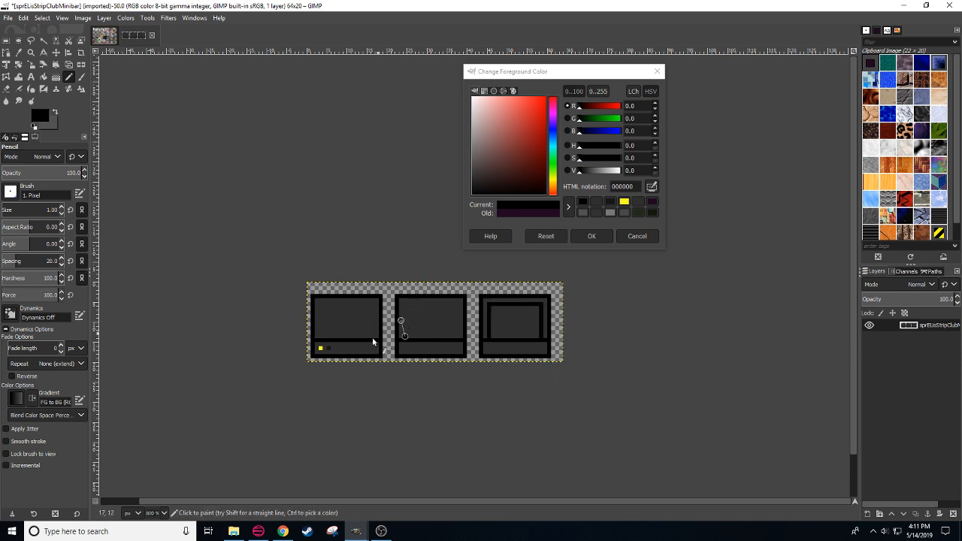
Step: Sample the yellow f8ff24 and paint more separated single pixels along the first box's lower strip
{"action": "left_click", "coordinate": [320, 348], "text": "ctrl"}
{"action": "left_click", "coordinate": [336, 348]}
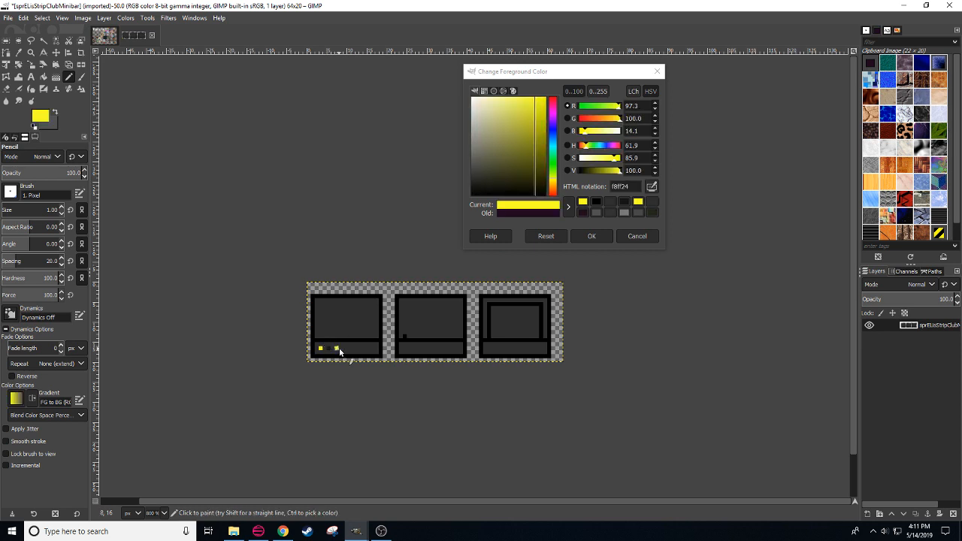
{"action": "left_click", "coordinate": [345, 349]}
{"action": "left_click", "coordinate": [361, 350]}
{"action": "left_click", "coordinate": [369, 349]}
{"action": "left_click_drag", "start_coordinate": [471, 381], "coordinate": [452, 387]}
Step: Sample black and draw matching inner frames along the left, top and right sides of the second and first boxes
{"action": "left_click", "coordinate": [382, 337], "text": "ctrl"}
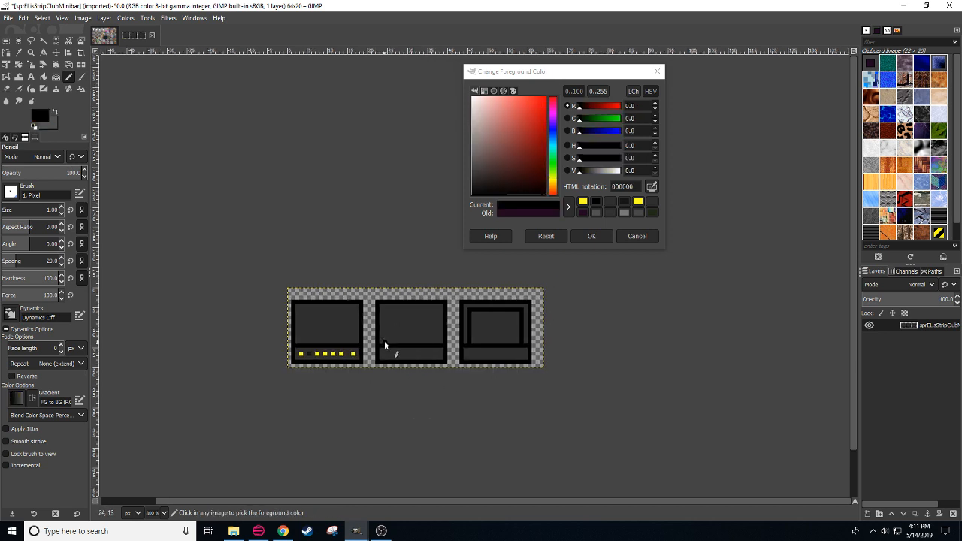
{"action": "left_click", "coordinate": [384, 309]}
{"action": "left_click", "coordinate": [439, 311], "text": "shift"}
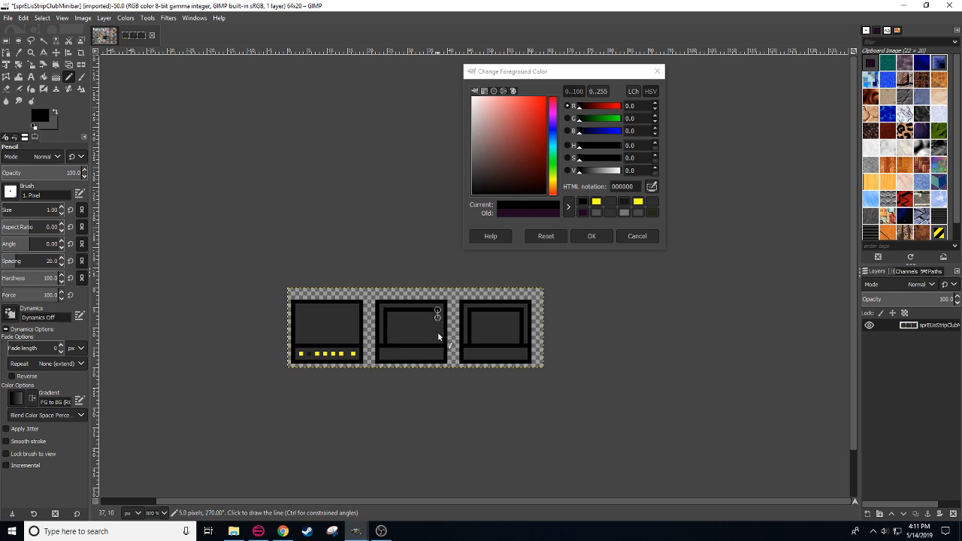
{"action": "left_click", "coordinate": [354, 309]}
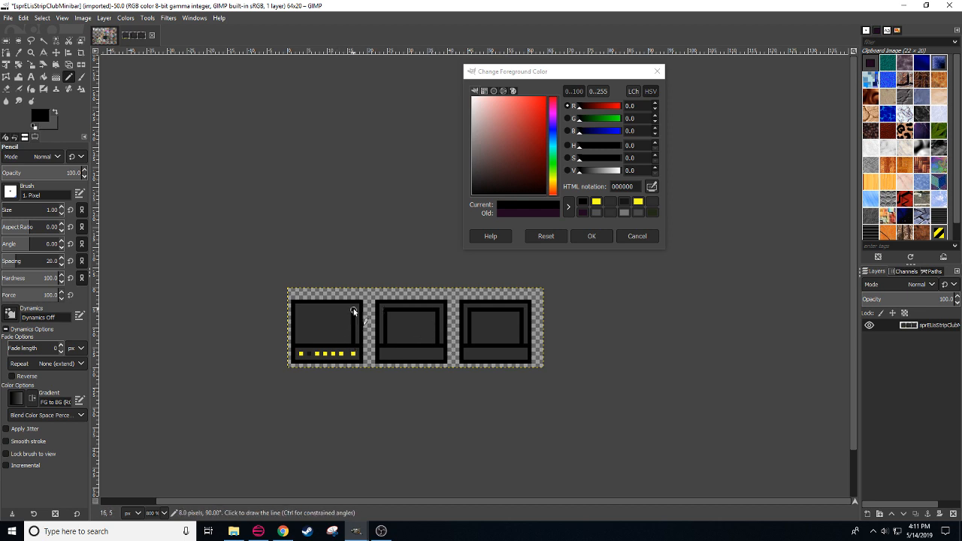
{"action": "left_click", "coordinate": [303, 307], "text": "shift"}
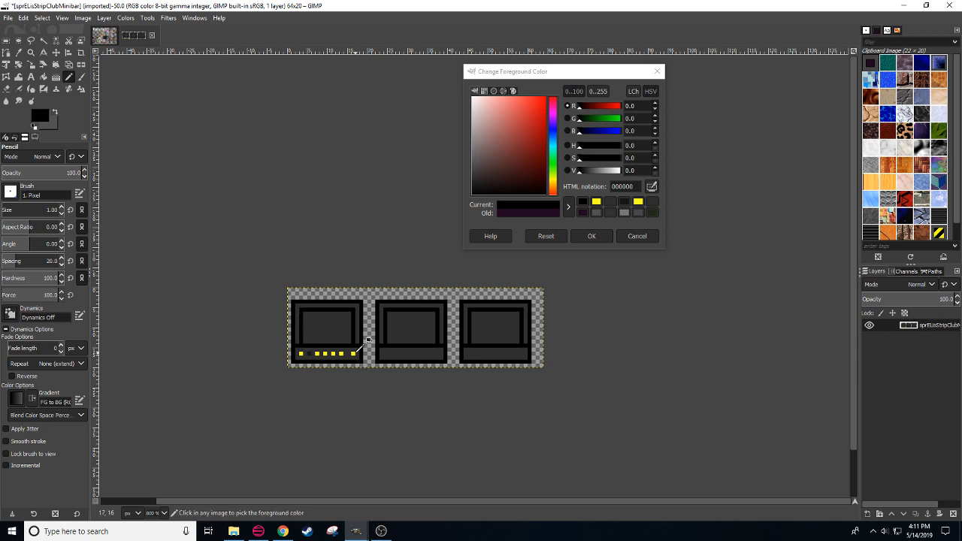
Step: Cover the rightmost yellow pixel in the first box with grey 2f2f2f and paint a yellow f8ff24 pixel at the row's right end
{"action": "left_click", "coordinate": [354, 351]}
{"action": "left_click", "coordinate": [354, 348], "text": "ctrl"}
{"action": "left_click", "coordinate": [353, 353]}
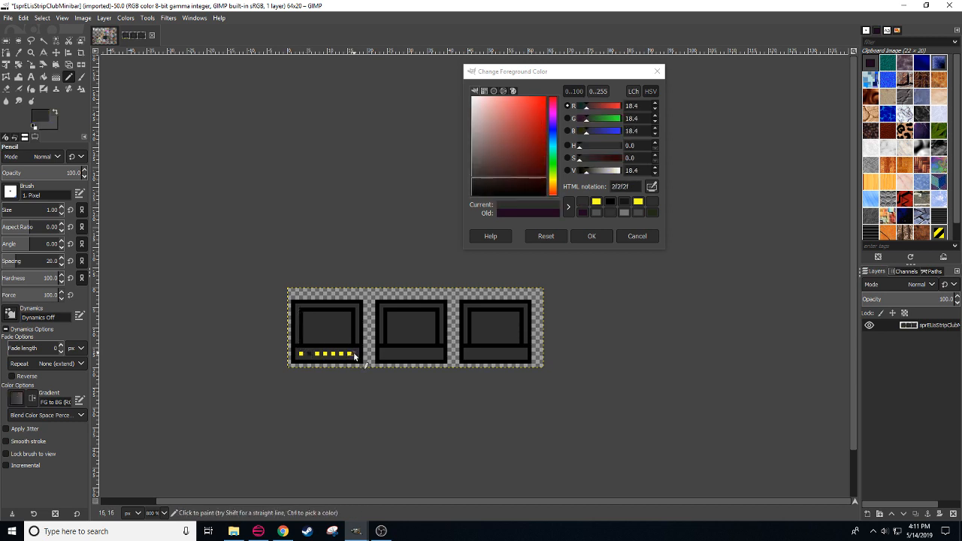
{"action": "left_click", "coordinate": [349, 353], "text": "ctrl"}
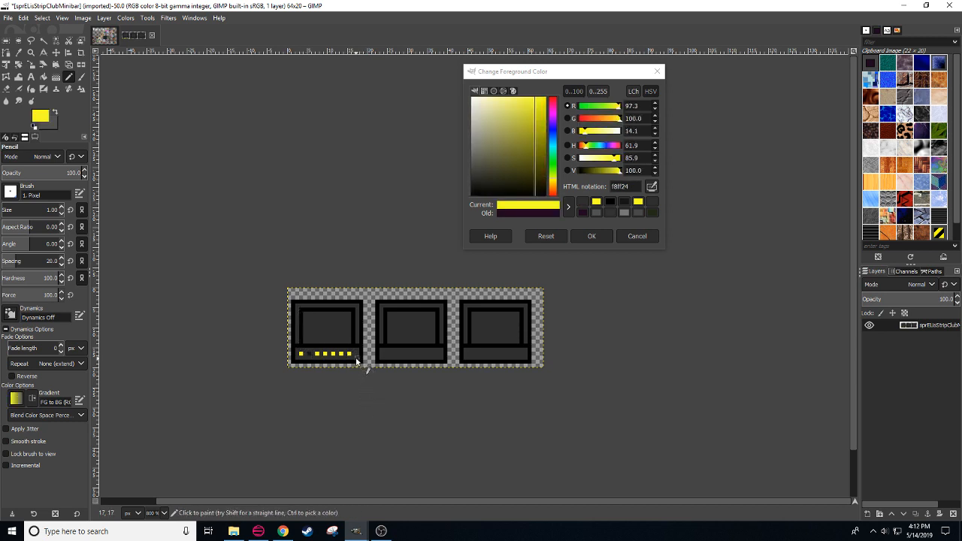
{"action": "left_click", "coordinate": [357, 353]}
{"action": "mouse_move", "coordinate": [385, 393]}
{"action": "left_mouse_down"}
{"action": "mouse_move", "coordinate": [365, 395]}
{"action": "mouse_move", "coordinate": [438, 392]}
{"action": "mouse_move", "coordinate": [449, 328]}
{"action": "mouse_move", "coordinate": [438, 408]}
{"action": "left_mouse_up"}
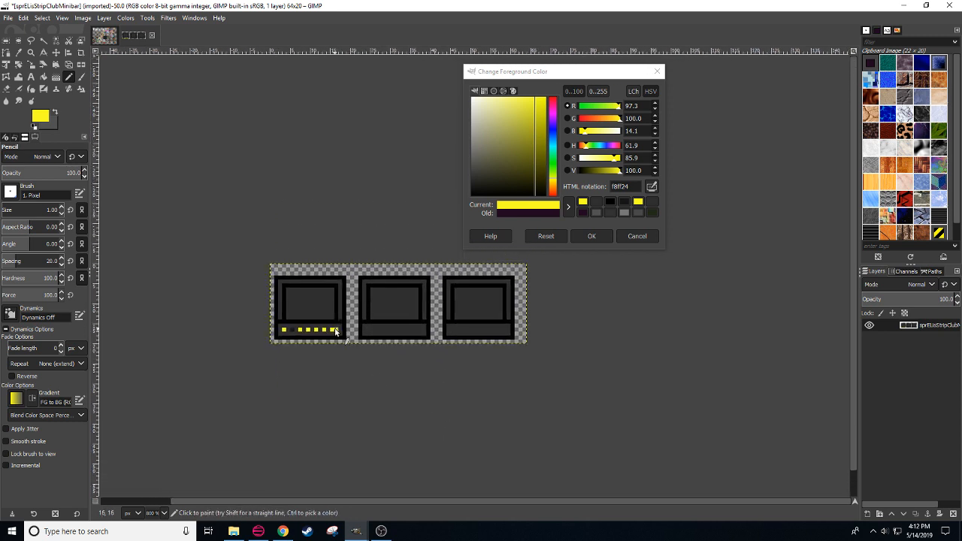
Step: Sample the 161616 grey, paint over yellow pixels in the first box's row and undo the last change
{"action": "left_click_drag", "start_coordinate": [391, 389], "coordinate": [313, 428]}
{"action": "left_click", "coordinate": [253, 361], "text": "ctrl"}
{"action": "left_click", "coordinate": [276, 361]}
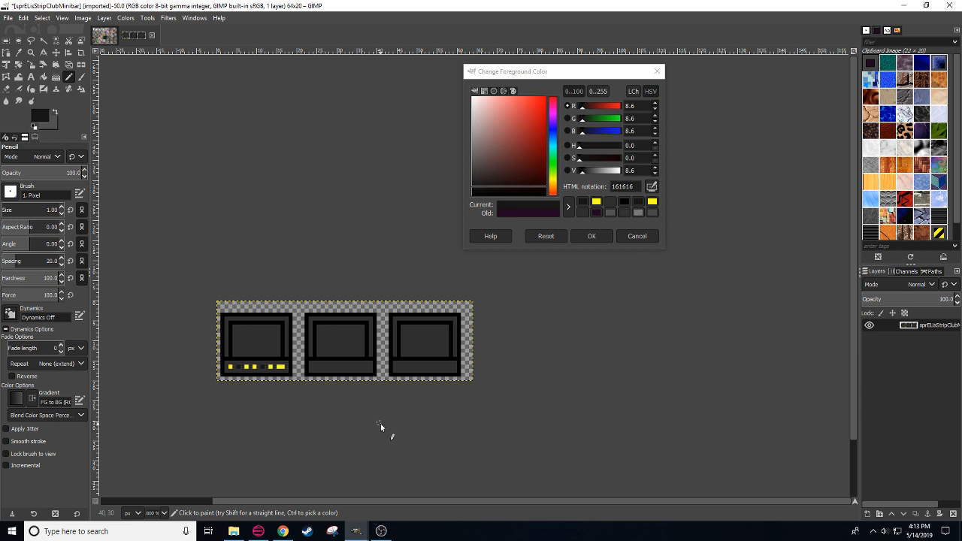
{"action": "key", "text": "ctrl+z"}
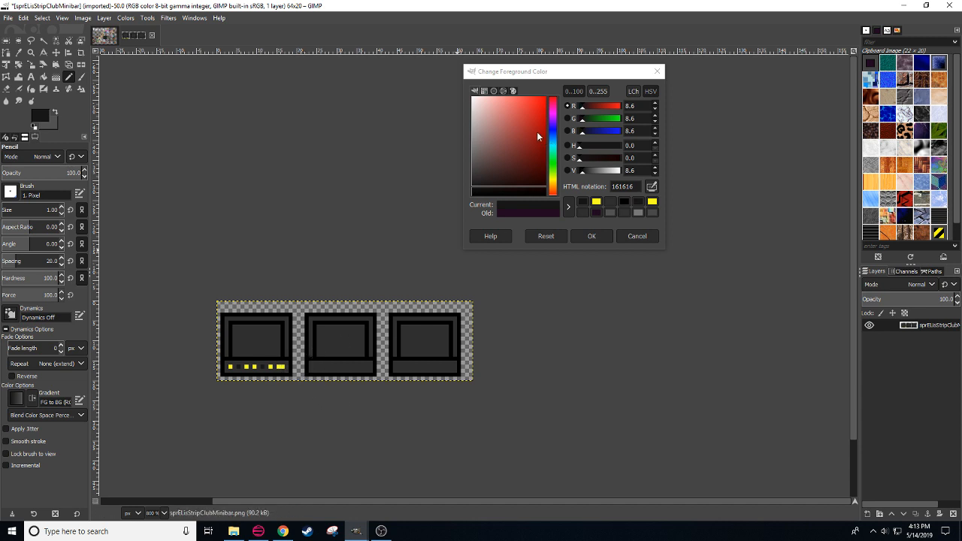
Step: Set the foreground color to light cyan b0f8fc and paint two short horizontal dashes in the second box's lower strip
{"action": "left_click_drag", "start_coordinate": [556, 139], "coordinate": [554, 145]}
{"action": "left_click_drag", "start_coordinate": [512, 110], "coordinate": [494, 98]}
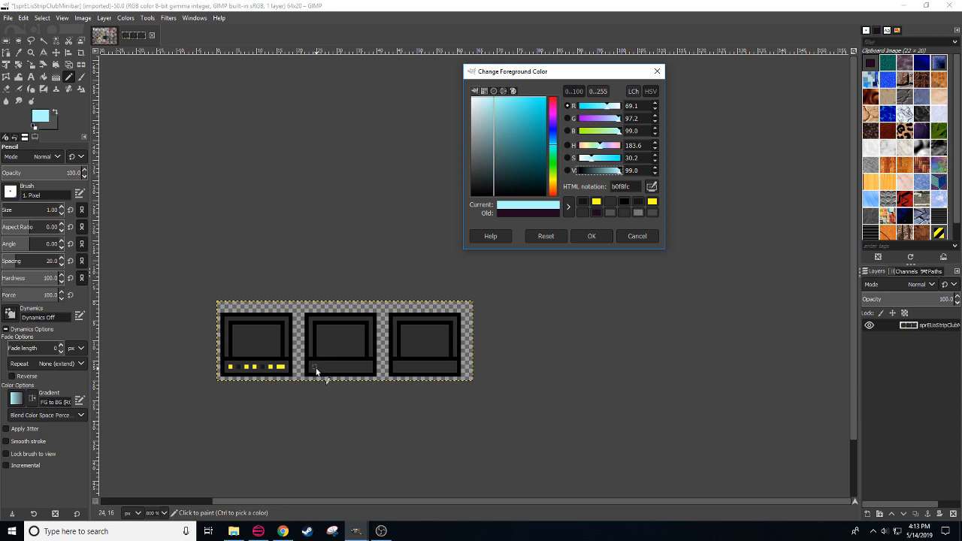
{"action": "left_click_drag", "start_coordinate": [312, 368], "coordinate": [352, 369]}
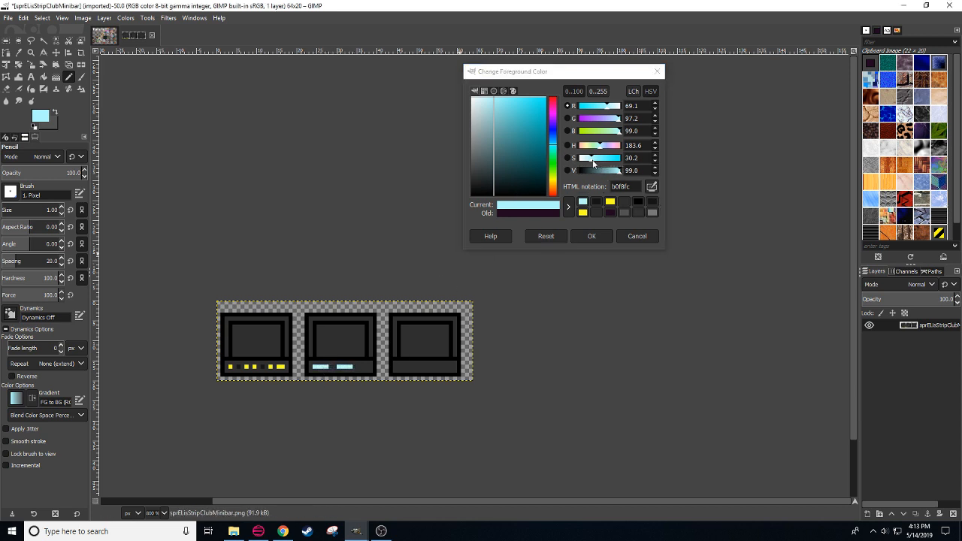
Step: Increase the saturation to get cyan 10eefc, paint around the light dashes and sample the light cyan again
{"action": "left_click_drag", "start_coordinate": [592, 159], "coordinate": [619, 159]}
{"action": "left_click_drag", "start_coordinate": [311, 368], "coordinate": [355, 370]}
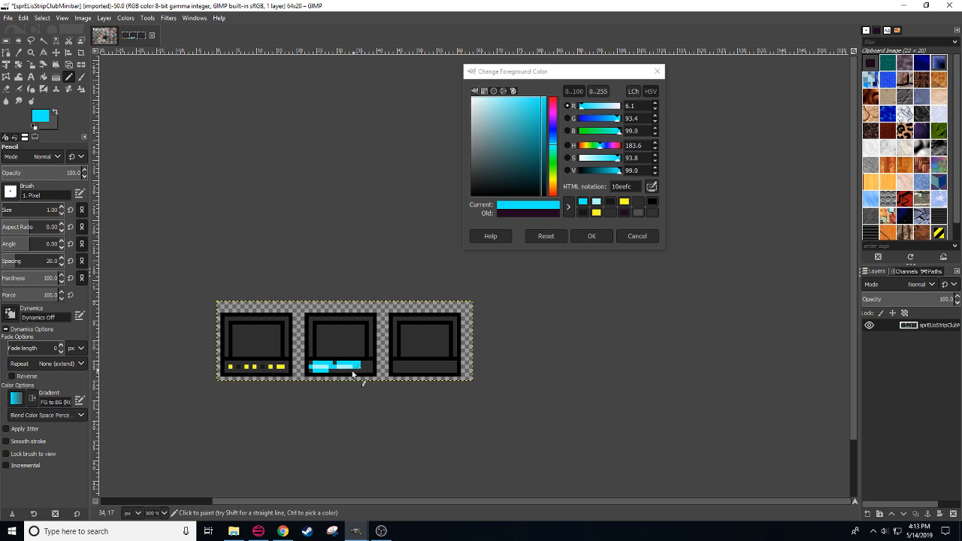
{"action": "left_click", "coordinate": [350, 366], "text": "ctrl"}
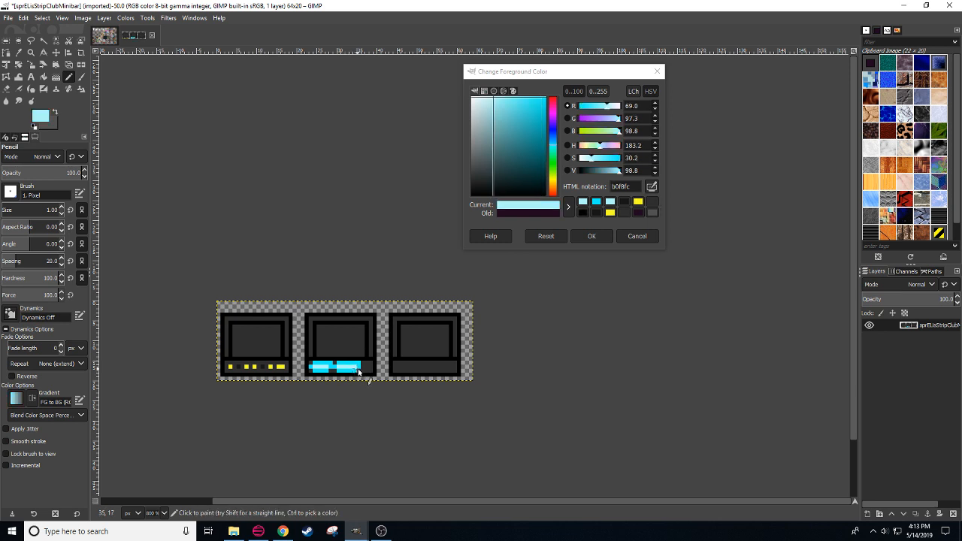
Step: Sample the bright cyan glow in the second box and darken the foreground color to 0cb2bd
{"action": "left_click", "coordinate": [356, 368], "text": "ctrl"}
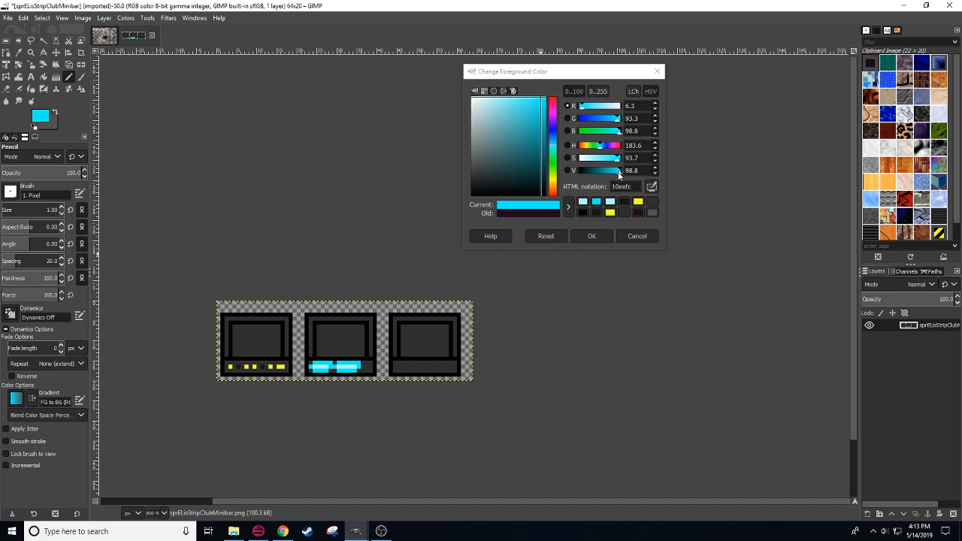
{"action": "left_click_drag", "start_coordinate": [618, 171], "coordinate": [610, 170]}
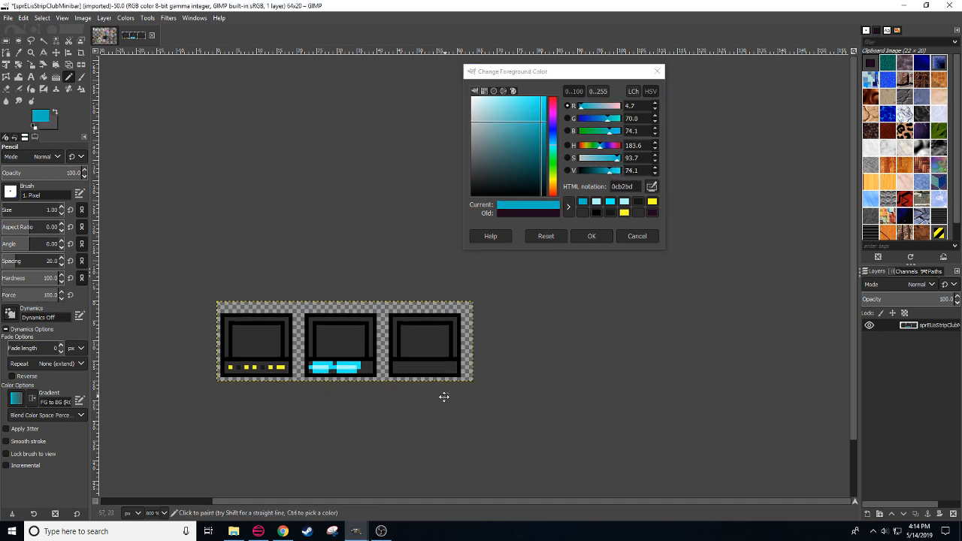
{"action": "left_click_drag", "start_coordinate": [444, 394], "coordinate": [420, 409]}
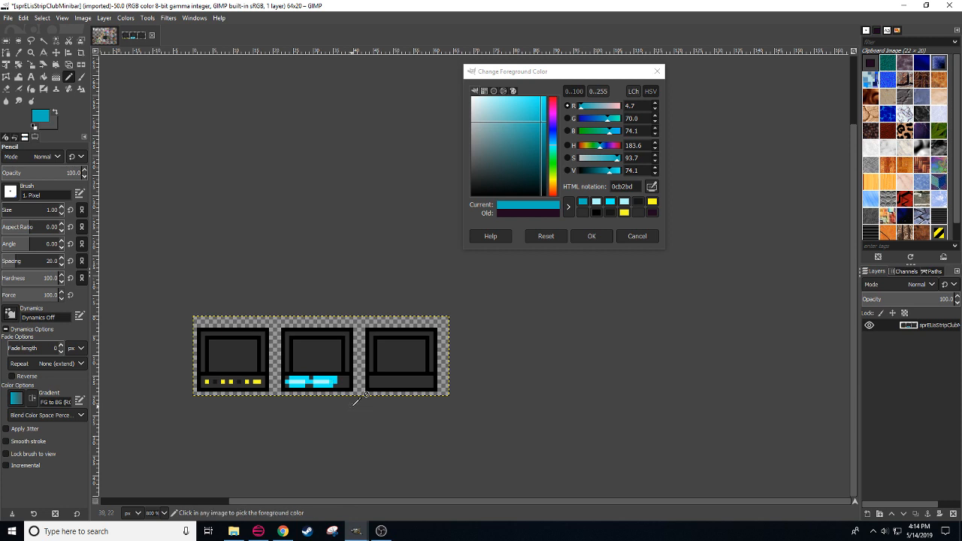
Step: Undo all the cyan painting in the second box's lower strip
{"action": "key", "text": "ctrl+z"}
{"action": "key", "text": "ctrl+z"}
{"action": "key", "text": "ctrl+z"}
{"action": "key", "text": "ctrl+z"}
{"action": "key", "text": "ctrl+z"}
{"action": "key", "text": "ctrl+z"}
{"action": "key", "text": "ctrl+z"}
{"action": "key", "text": "ctrl+z"}
{"action": "key", "text": "ctrl+z"}
{"action": "key", "text": "ctrl+z"}
Step: Sample the 161616 grey and paint a row of separated single pixels along the second box's lower strip
{"action": "left_click", "coordinate": [242, 383], "text": "ctrl"}
{"action": "left_click", "coordinate": [299, 382]}
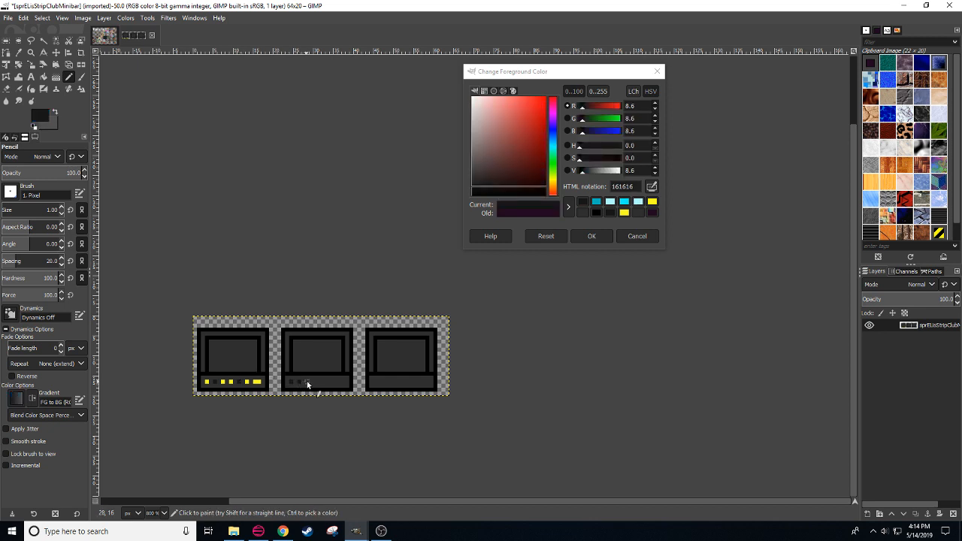
{"action": "left_click", "coordinate": [307, 383]}
{"action": "left_click", "coordinate": [314, 383]}
{"action": "left_click", "coordinate": [321, 383]}
{"action": "left_click", "coordinate": [332, 382]}
{"action": "left_click", "coordinate": [340, 383]}
{"action": "left_click", "coordinate": [343, 382]}
{"action": "left_click", "coordinate": [380, 530]}
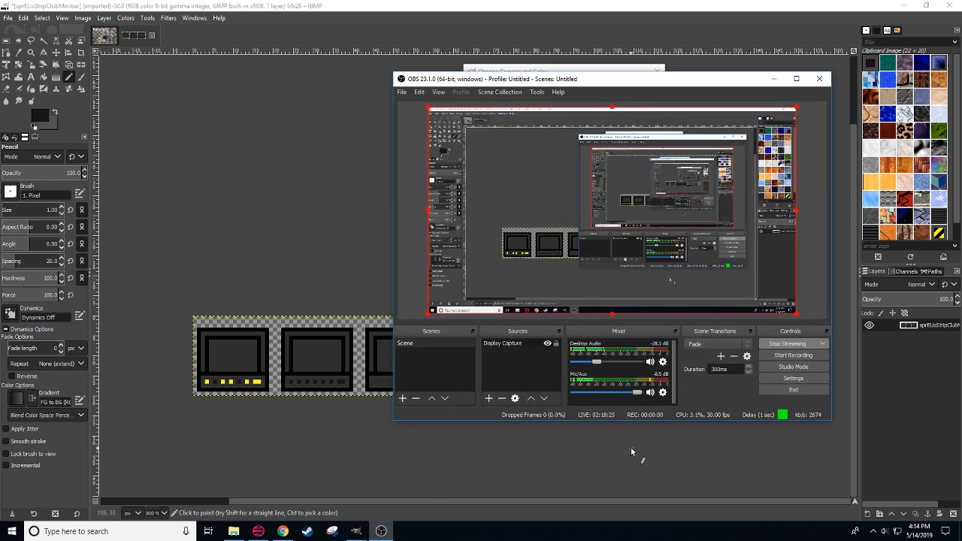
{"action": "left_click", "coordinate": [518, 180]}
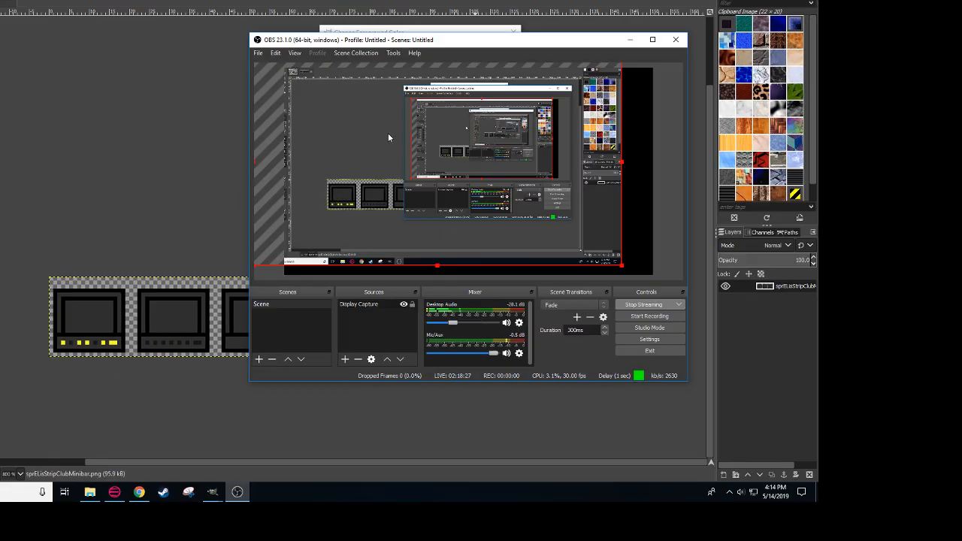
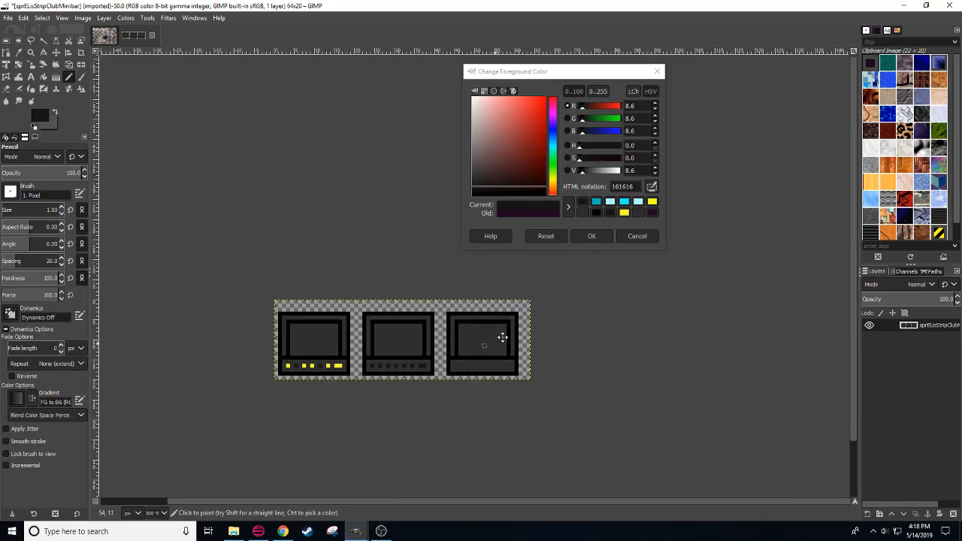
Step: Sample the yellow f8ff24 and recolor the first, second, fourth and fifth indicator pixels in the second box
{"action": "scroll", "coordinate": [350, 369], "scroll_direction": "down", "scroll_amount": 3}
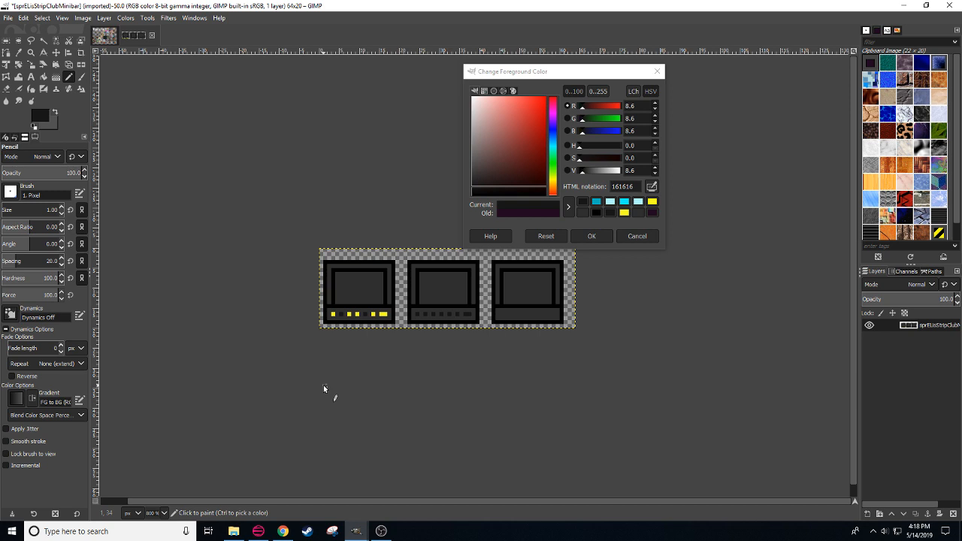
{"action": "left_click", "coordinate": [379, 313], "text": "ctrl"}
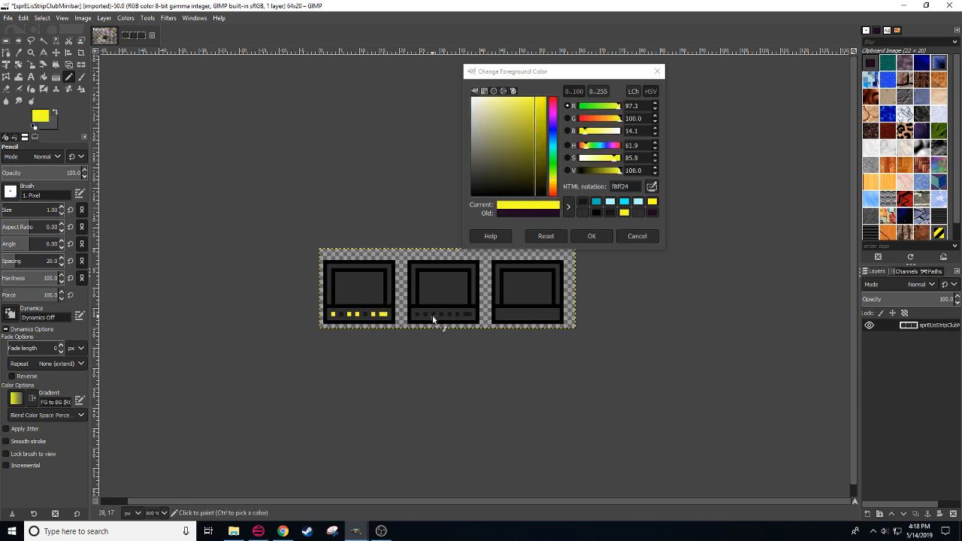
{"action": "left_click", "coordinate": [417, 314]}
{"action": "left_click", "coordinate": [424, 314]}
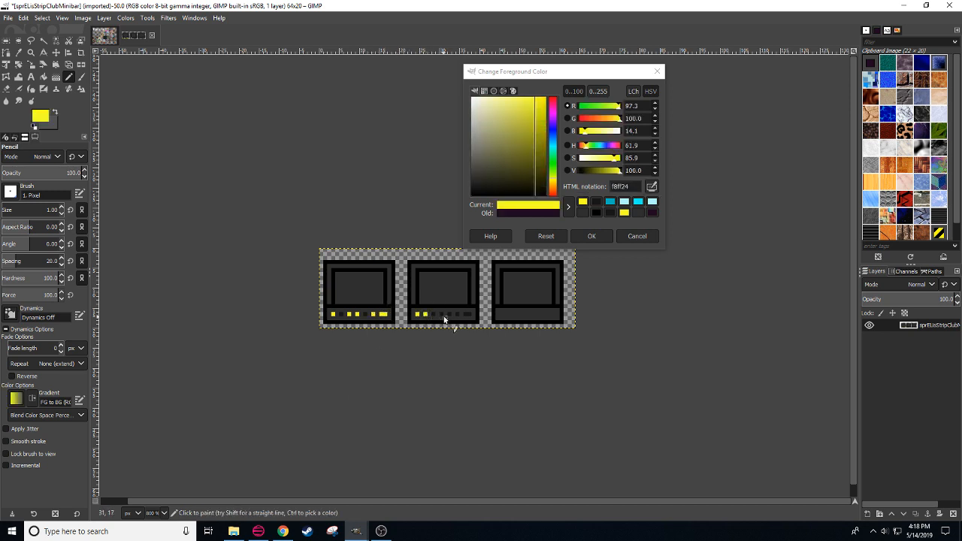
{"action": "left_click", "coordinate": [441, 315]}
{"action": "left_click", "coordinate": [449, 315]}
{"action": "left_click_drag", "start_coordinate": [477, 358], "coordinate": [422, 390]}
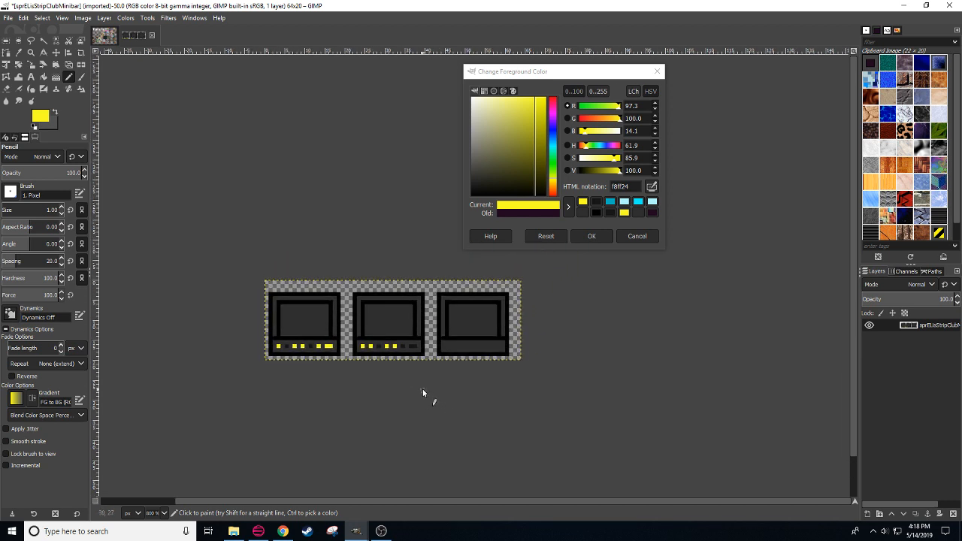
Step: Sample the 161616 grey and paint five two-pixel dashes along the third box's lower strip
{"action": "left_click", "coordinate": [412, 344], "text": "ctrl"}
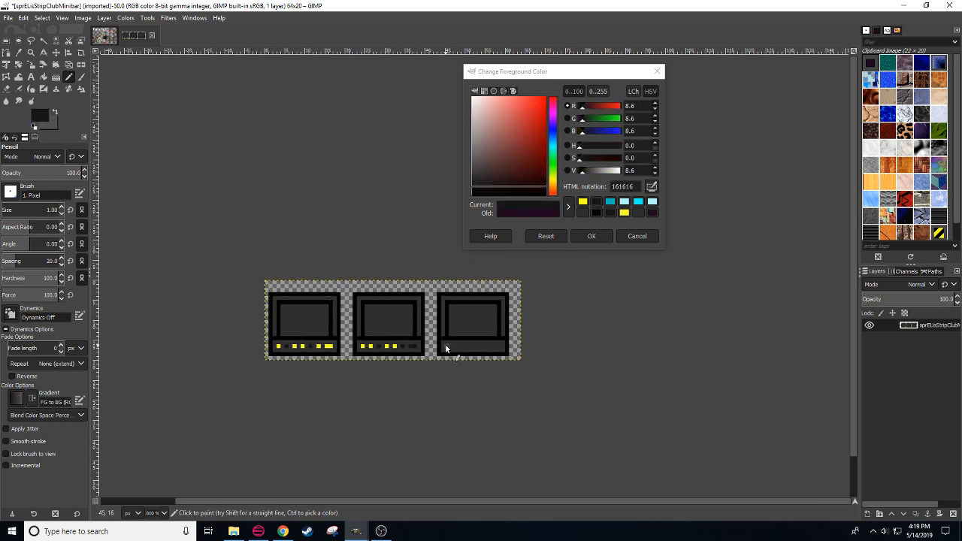
{"action": "left_click", "coordinate": [449, 346]}
{"action": "left_click", "coordinate": [458, 346]}
{"action": "left_click", "coordinate": [463, 347]}
{"action": "left_click", "coordinate": [471, 347]}
{"action": "left_click", "coordinate": [475, 347]}
{"action": "left_click", "coordinate": [484, 347]}
{"action": "left_click", "coordinate": [489, 347]}
{"action": "left_click", "coordinate": [495, 347]}
{"action": "left_click", "coordinate": [499, 347]}
{"action": "left_click_drag", "start_coordinate": [489, 405], "coordinate": [461, 410]}
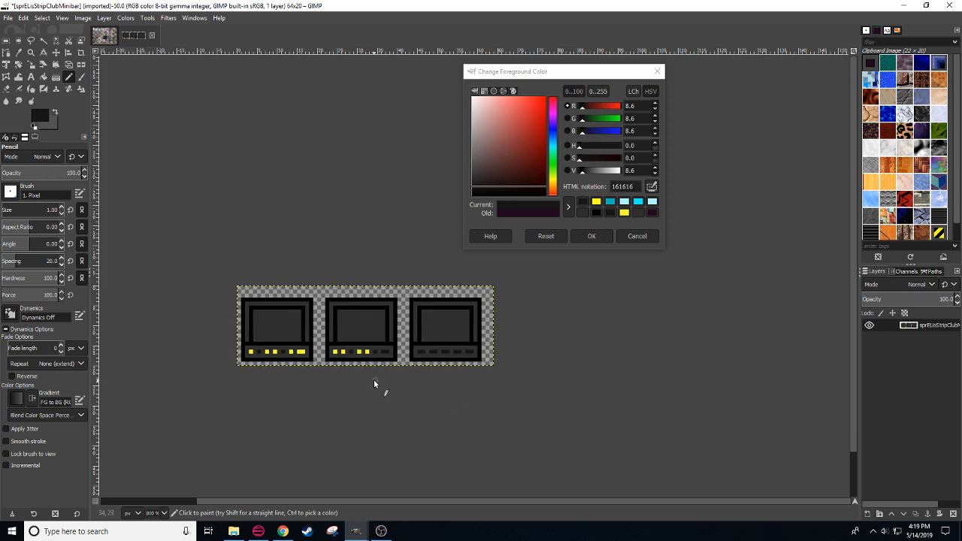
Step: Sample the 2f2f2f grey and draw straight lines over the indicator pixels in the first and second boxes to clear their lower strips
{"action": "left_click", "coordinate": [307, 353], "text": "ctrl"}
{"action": "left_click", "coordinate": [308, 353]}
{"action": "left_click", "coordinate": [251, 353], "text": "shift"}
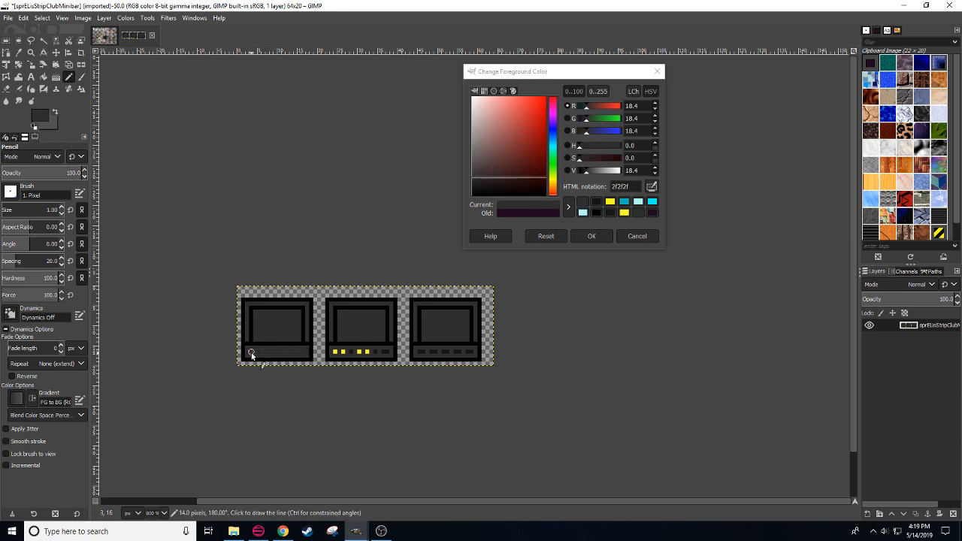
{"action": "left_click", "coordinate": [331, 354]}
{"action": "left_click", "coordinate": [392, 353], "text": "shift"}
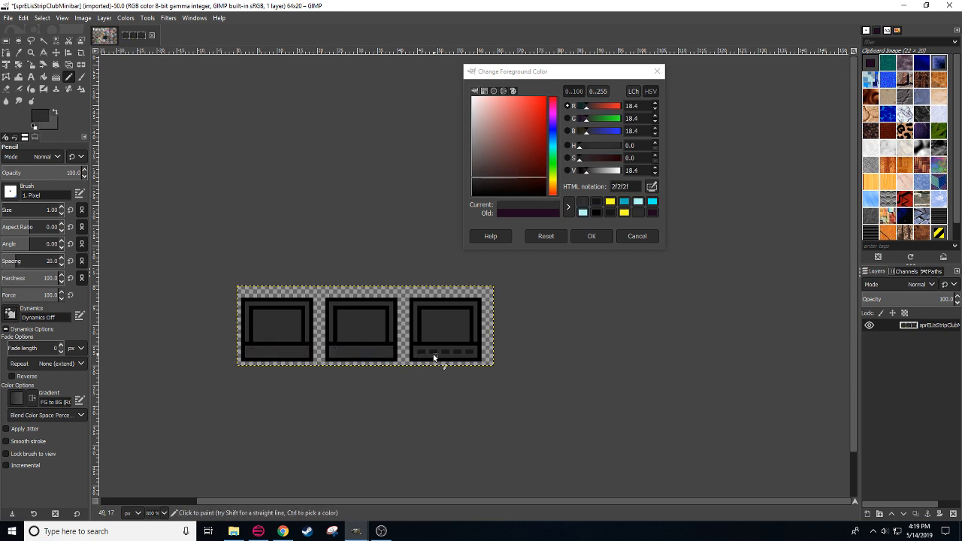
Step: Sample the 161616 grey and paint rows of five two-pixel dashes in the lower strips of the second and first boxes
{"action": "left_click", "coordinate": [398, 360], "text": "ctrl"}
{"action": "left_click_drag", "start_coordinate": [387, 352], "coordinate": [287, 352]}
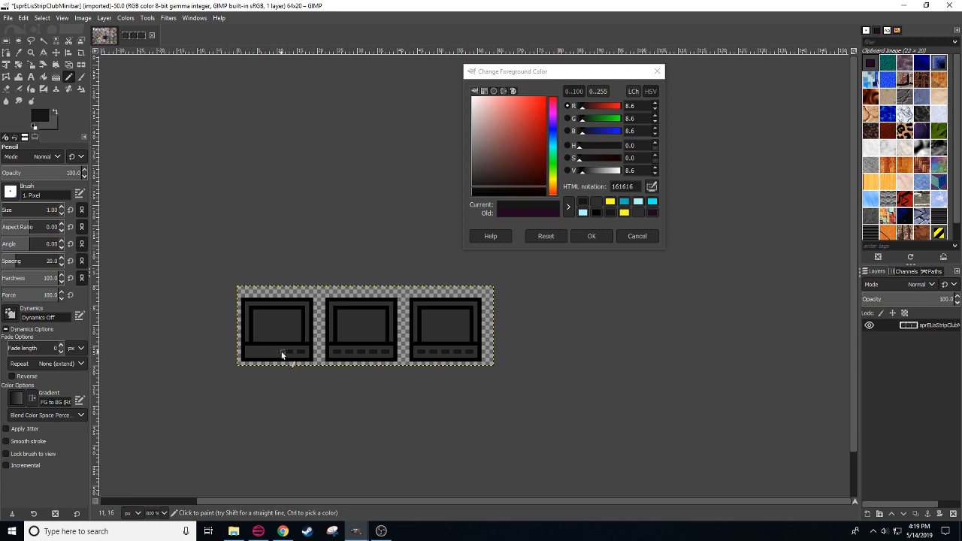
{"action": "left_click_drag", "start_coordinate": [280, 351], "coordinate": [249, 351]}
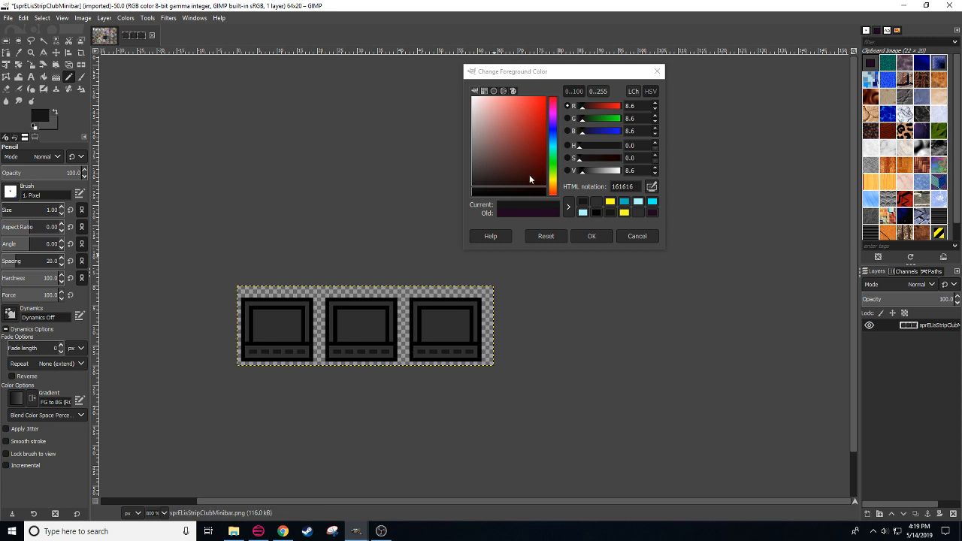
Step: Set the foreground to yellow f9ff3f and recolor the second, fourth and fifth dashes in the third box's lower strip
{"action": "left_click", "coordinate": [610, 202]}
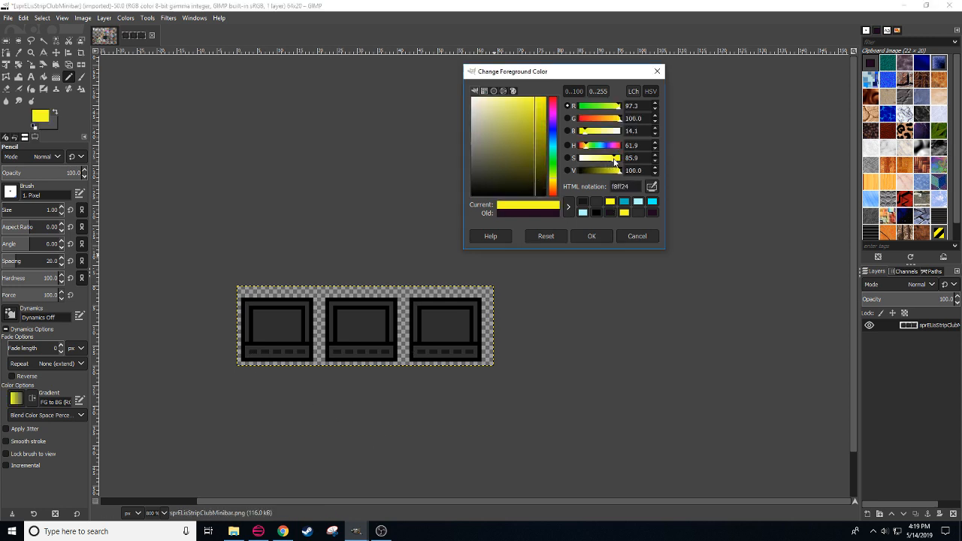
{"action": "left_click_drag", "start_coordinate": [615, 161], "coordinate": [609, 160]}
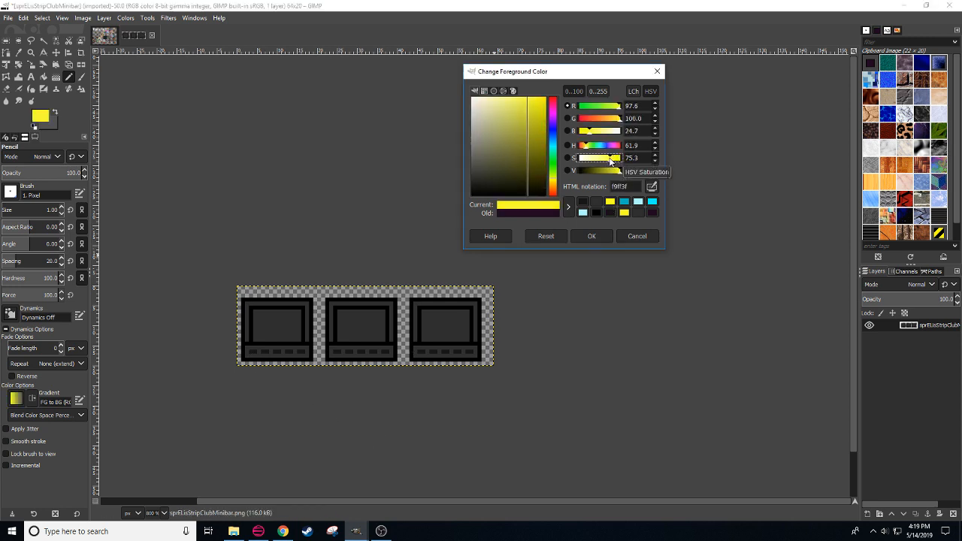
{"action": "left_click", "coordinate": [468, 351]}
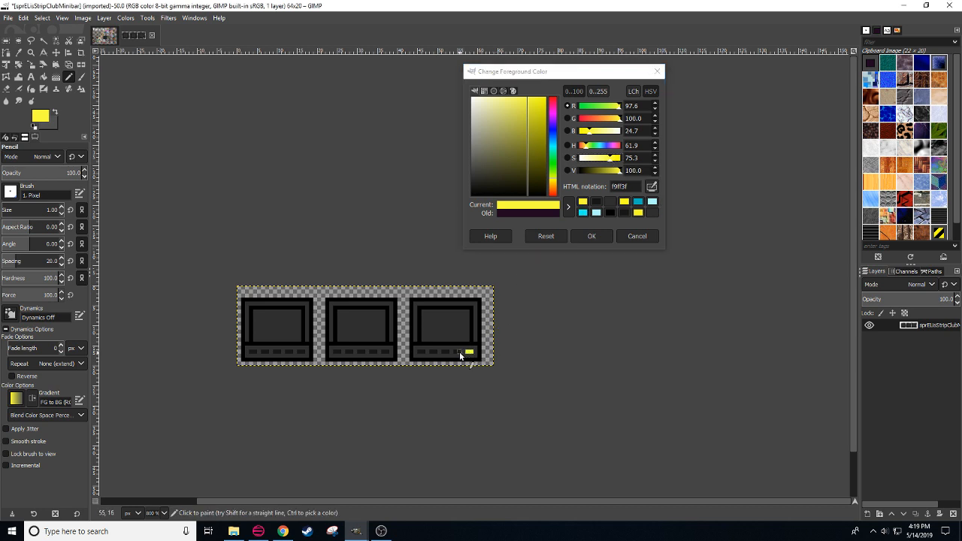
{"action": "left_click", "coordinate": [459, 352]}
{"action": "left_click", "coordinate": [434, 351]}
Step: Recolor the second box's second and fourth dashes and all five of the first box's dashes in yellow f9ff3f
{"action": "left_click", "coordinate": [348, 352]}
{"action": "left_click", "coordinate": [374, 351]}
{"action": "left_click", "coordinate": [264, 352]}
{"action": "left_click", "coordinate": [299, 351]}
{"action": "left_click", "coordinate": [289, 351]}
{"action": "left_click", "coordinate": [277, 352]}
{"action": "left_click", "coordinate": [253, 351]}
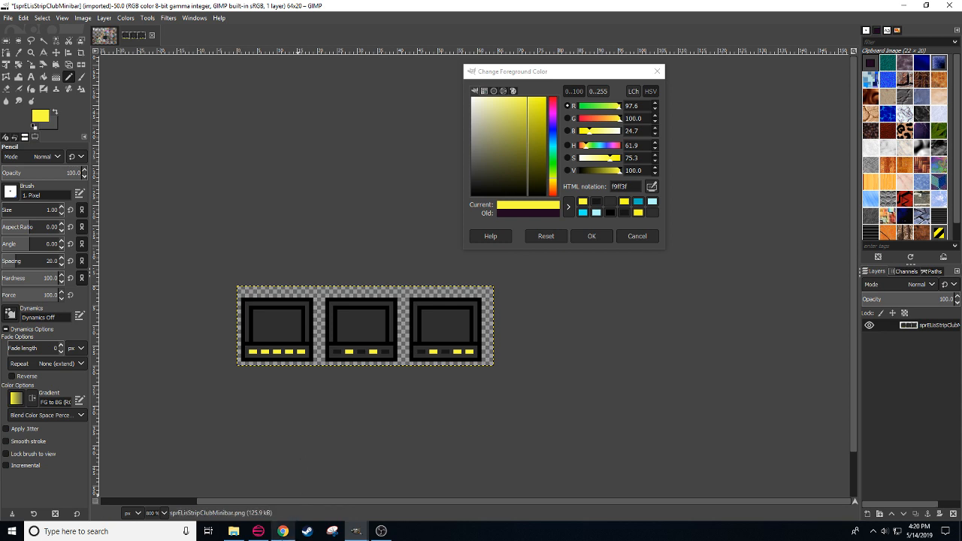
Step: Switch to the YouTube live dashboard in Chrome, make a chat participant a moderator and check the Super Chat section
{"action": "left_click", "coordinate": [282, 531]}
{"action": "left_click", "coordinate": [326, 8]}
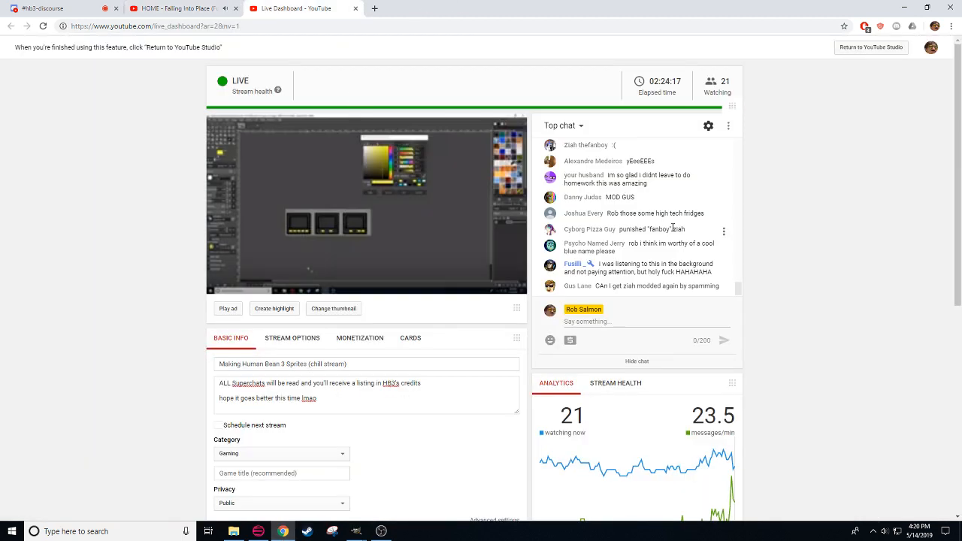
{"action": "scroll", "coordinate": [665, 240], "scroll_direction": "up", "scroll_amount": 1}
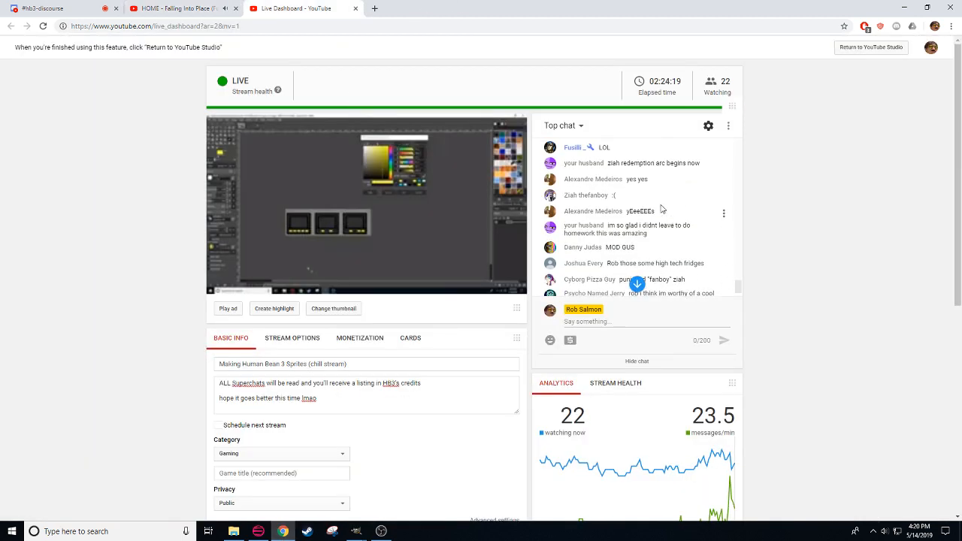
{"action": "left_click", "coordinate": [723, 197]}
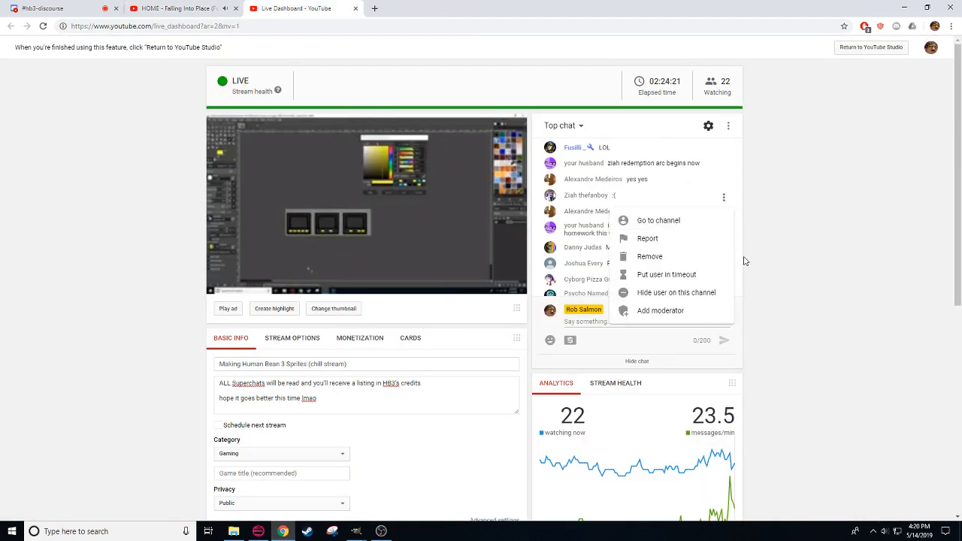
{"action": "left_click", "coordinate": [702, 309]}
{"action": "scroll", "coordinate": [669, 241], "scroll_direction": "down", "scroll_amount": 2}
{"action": "scroll", "coordinate": [485, 444], "scroll_direction": "down", "scroll_amount": 3}
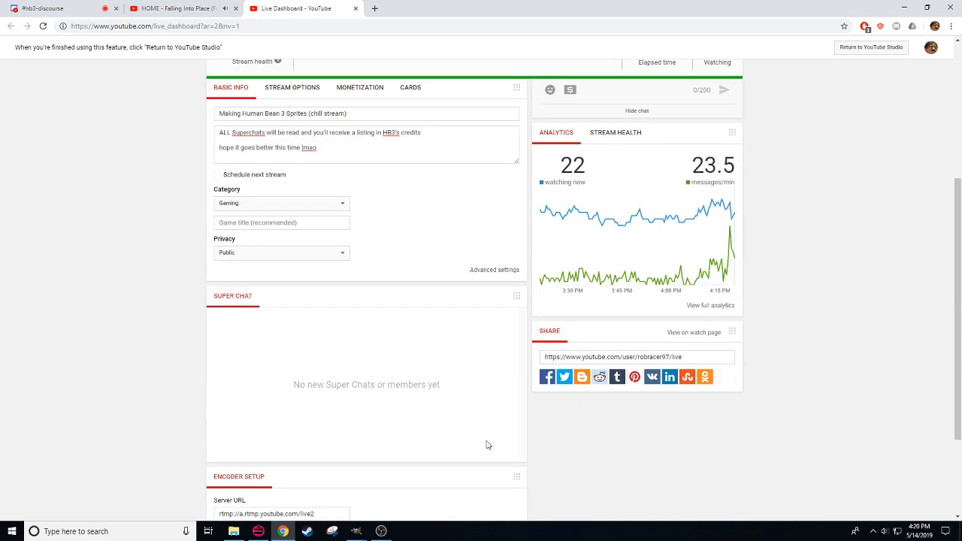
{"action": "scroll", "coordinate": [444, 323], "scroll_direction": "up", "scroll_amount": 3}
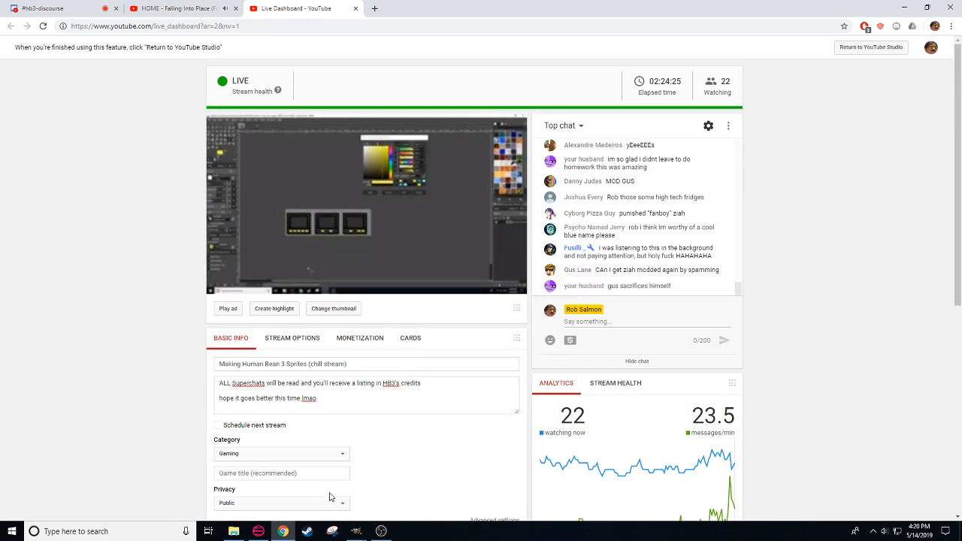
Step: Switch back to GIMP, sample the 161616 grey and repaint the first box's fourth dash with it
{"action": "left_click", "coordinate": [356, 531]}
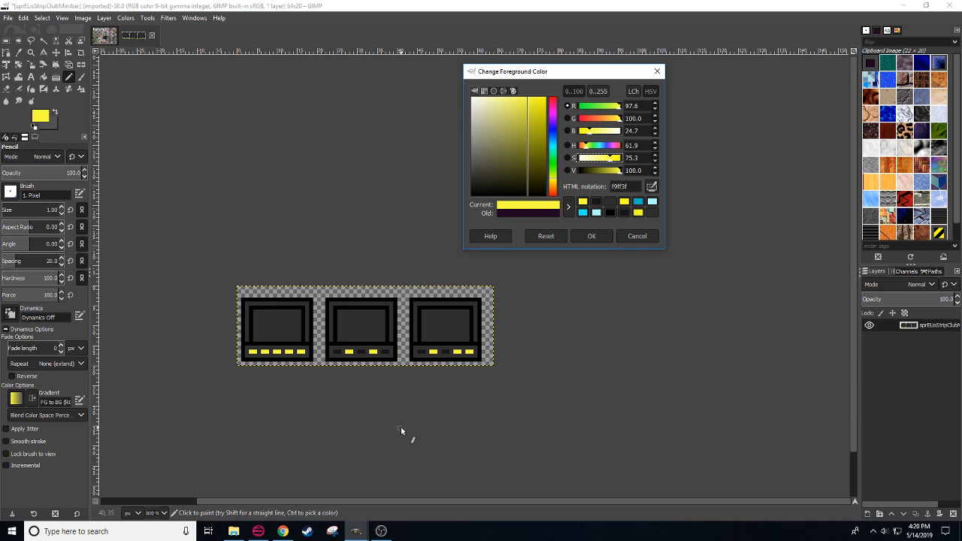
{"action": "left_click", "coordinate": [335, 352], "text": "ctrl"}
{"action": "left_click", "coordinate": [287, 352]}
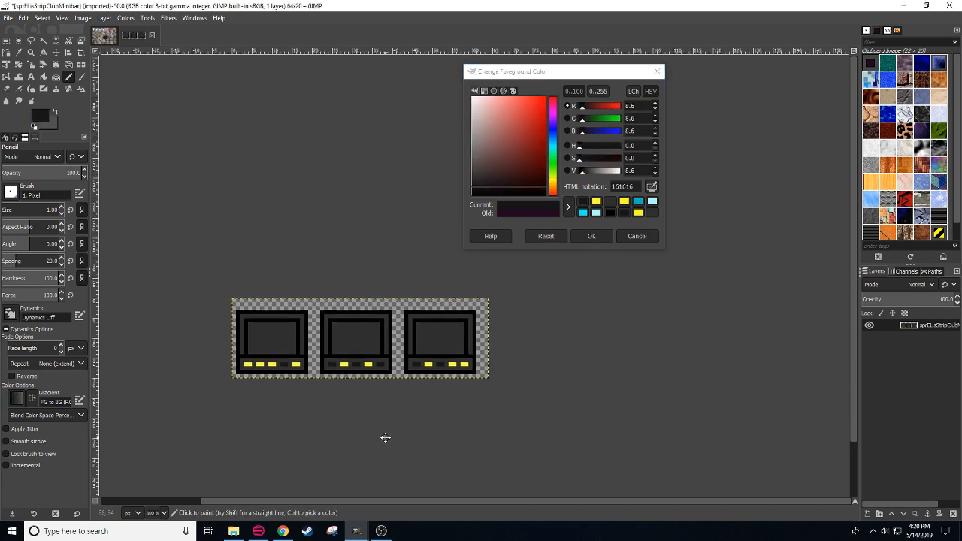
{"action": "left_click_drag", "start_coordinate": [470, 431], "coordinate": [478, 420]}
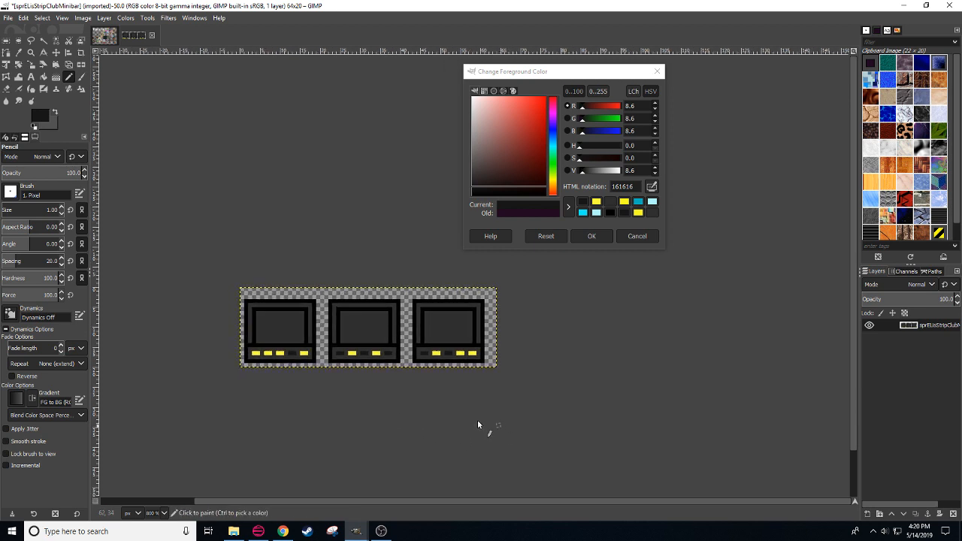
Step: Sample the 2f2f2f grey, lighten it to 4c4c4c and bucket-fill the inner screens of all three boxes
{"action": "left_click", "coordinate": [337, 321], "text": "ctrl"}
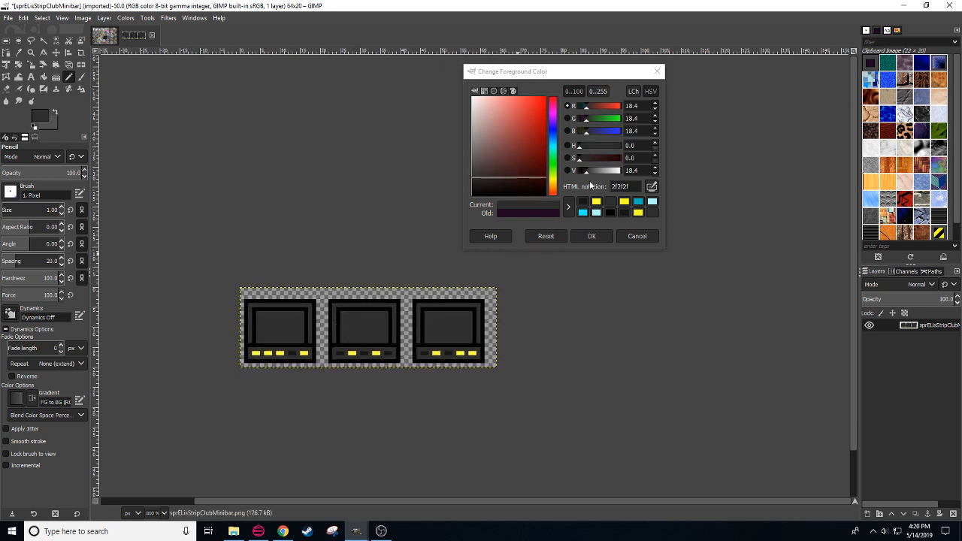
{"action": "left_click", "coordinate": [591, 170]}
{"action": "left_click", "coordinate": [44, 77]}
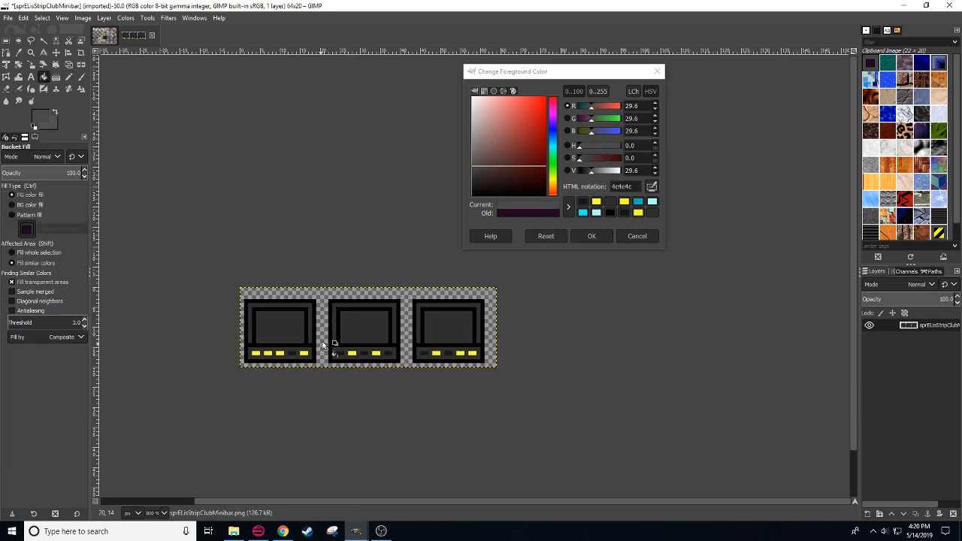
{"action": "left_click", "coordinate": [295, 324]}
{"action": "left_click", "coordinate": [368, 330]}
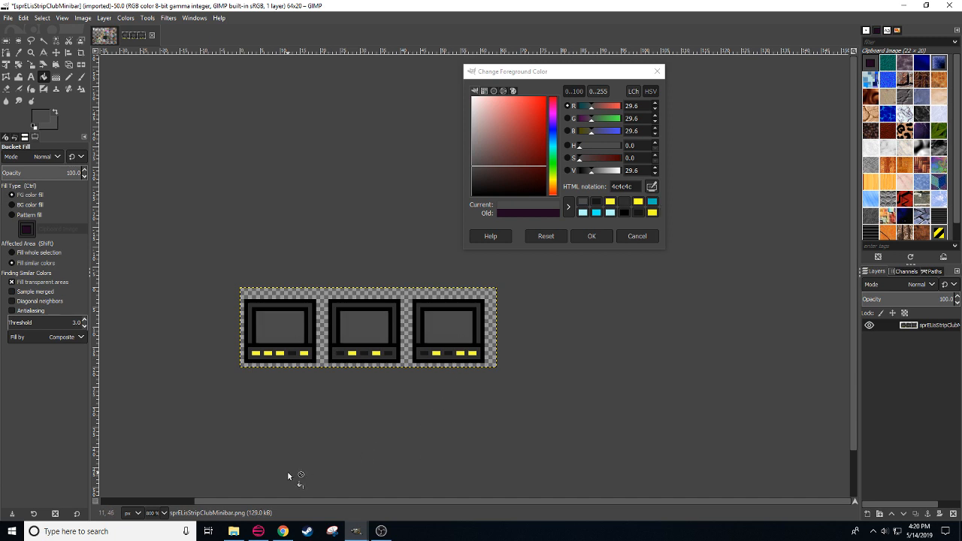
Step: Return to the Pencil, sample the black outline color and lighten the foreground to 101010
{"action": "key", "text": "n"}
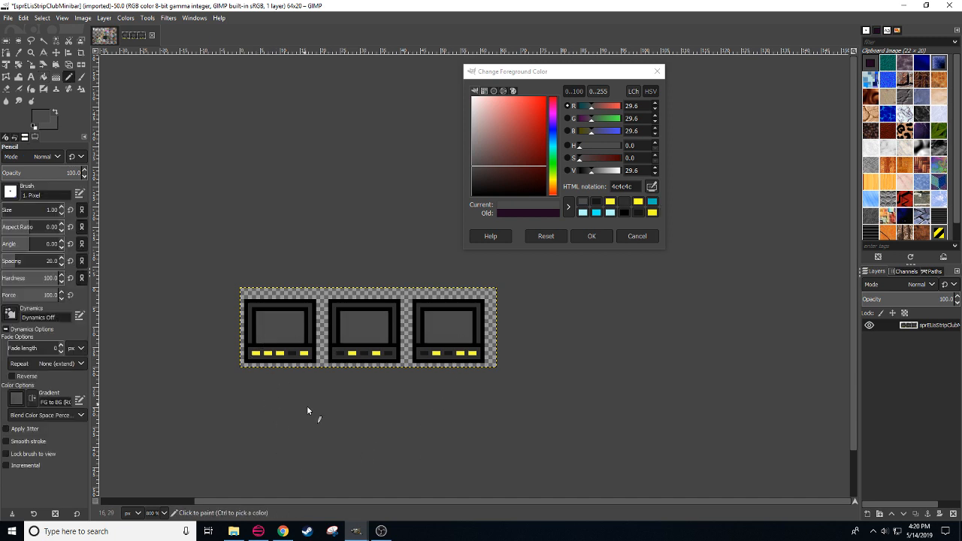
{"action": "left_click_drag", "start_coordinate": [346, 446], "coordinate": [340, 455]}
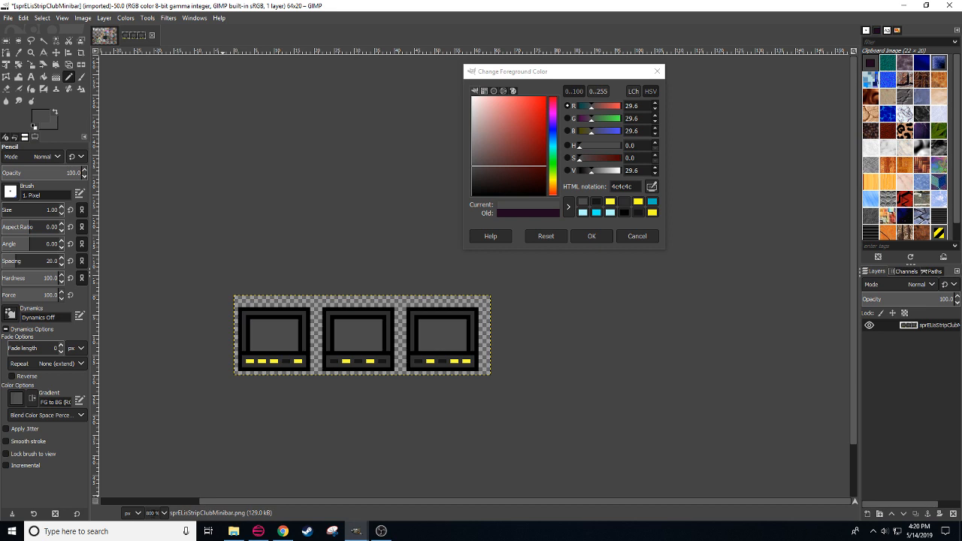
{"action": "key", "text": "2"}
{"action": "key", "text": "4"}
{"action": "left_click_drag", "start_coordinate": [302, 436], "coordinate": [280, 449]}
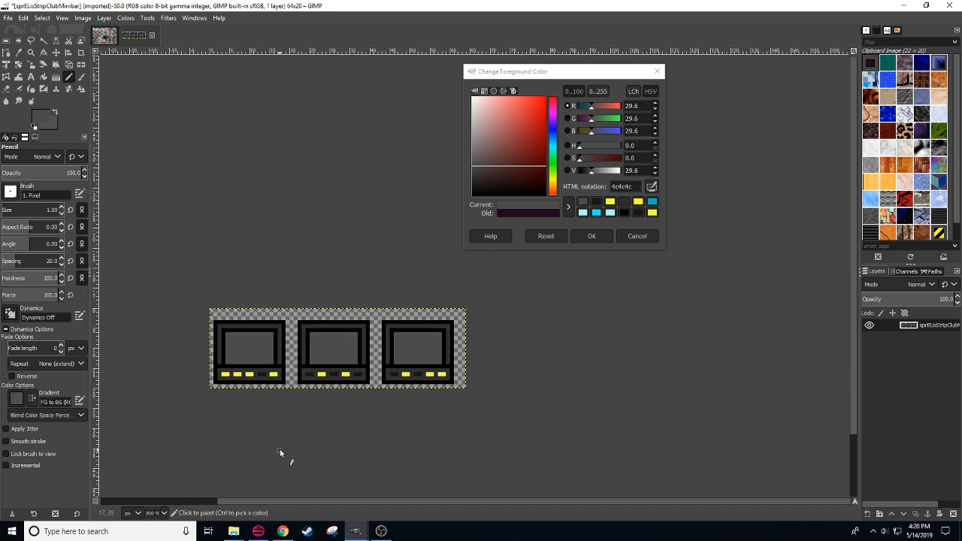
{"action": "left_click", "coordinate": [394, 342], "text": "ctrl"}
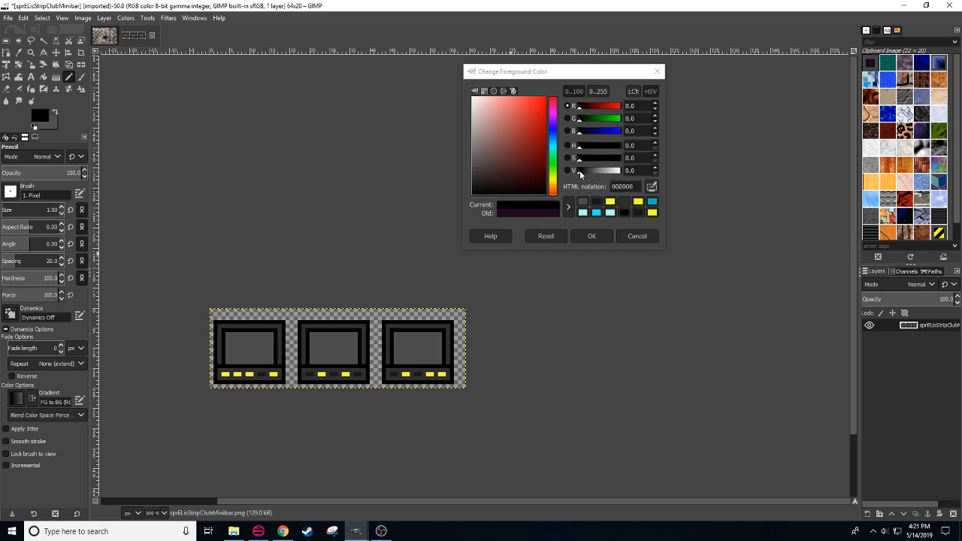
{"action": "left_click", "coordinate": [583, 174]}
{"action": "left_click_drag", "start_coordinate": [583, 173], "coordinate": [582, 174]}
{"action": "left_click", "coordinate": [503, 352]}
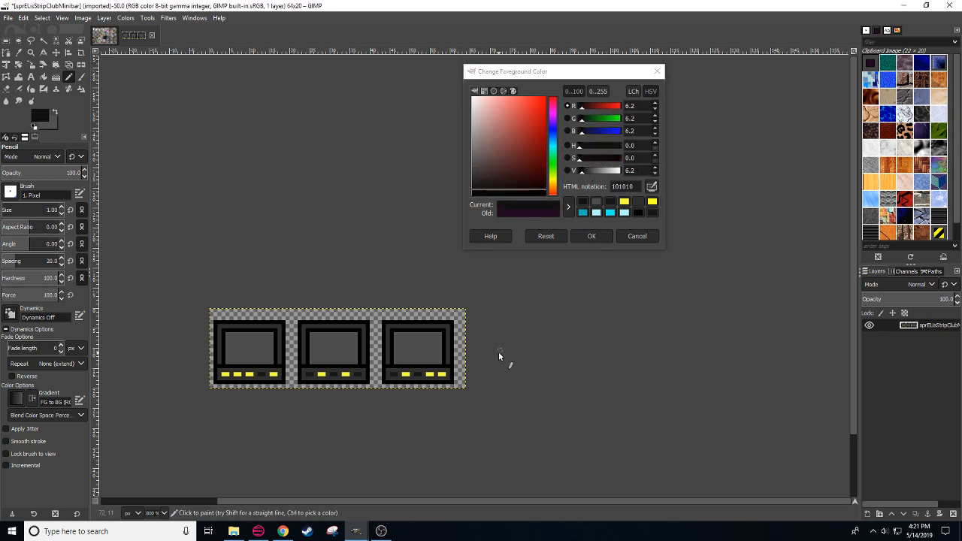
Step: Select the black outlines by color, repaint them in 101010 with a size 13 pencil, and restore brush size 1 with the whole canvas selected
{"action": "key", "text": "shift+o"}
{"action": "left_click", "coordinate": [453, 366]}
{"action": "key", "text": "n"}
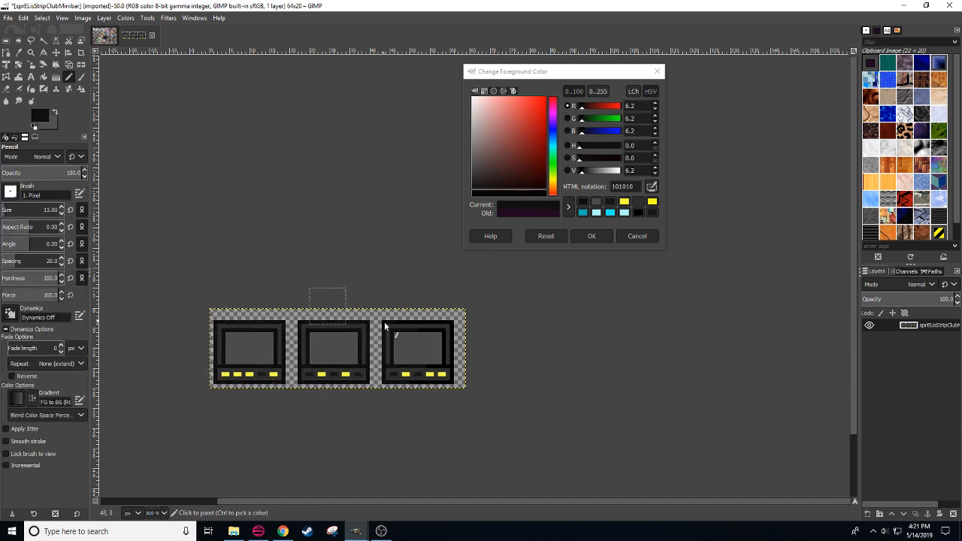
{"action": "left_click", "coordinate": [4, 210]}
{"action": "key", "text": "ctrl+a"}
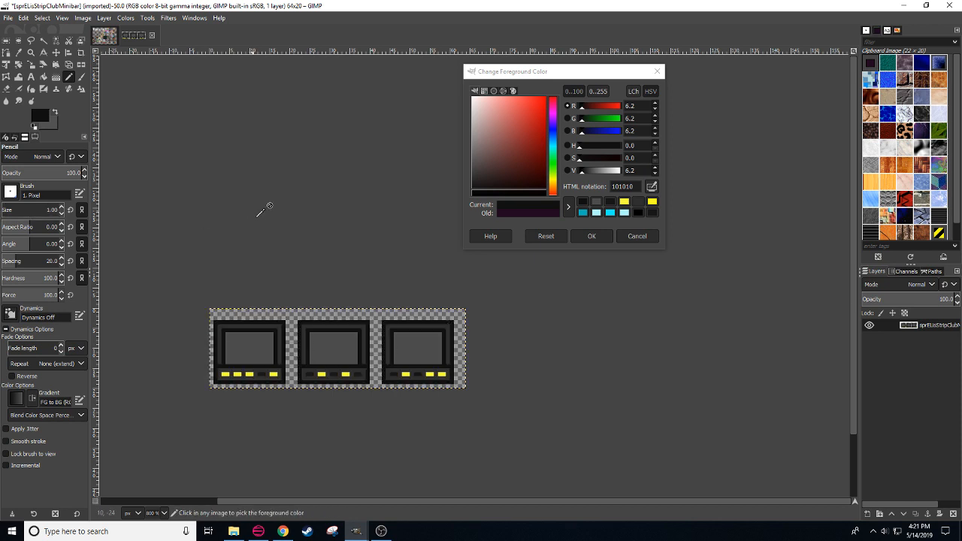
{"action": "left_click", "coordinate": [265, 343]}
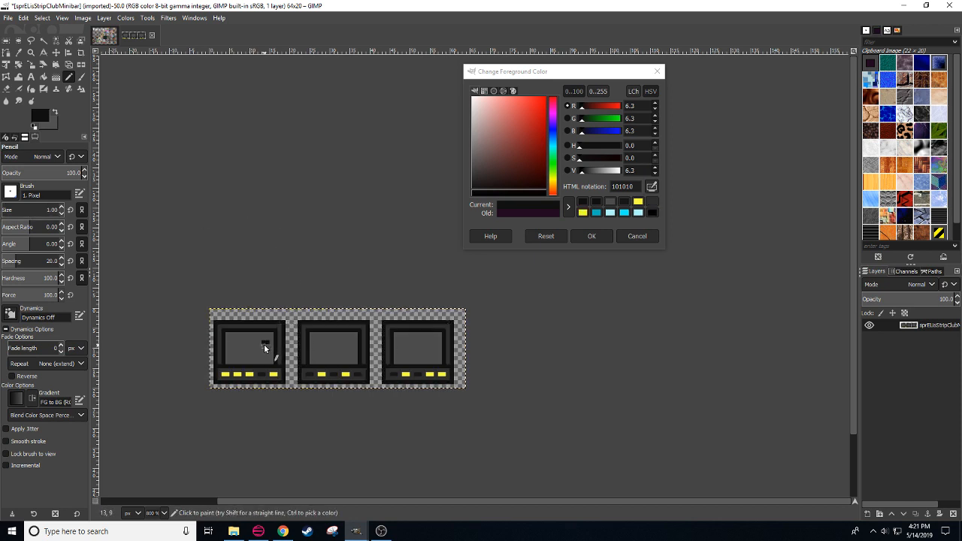
{"action": "left_click", "coordinate": [264, 348]}
{"action": "left_click", "coordinate": [234, 353]}
{"action": "key", "text": "ctrl+z"}
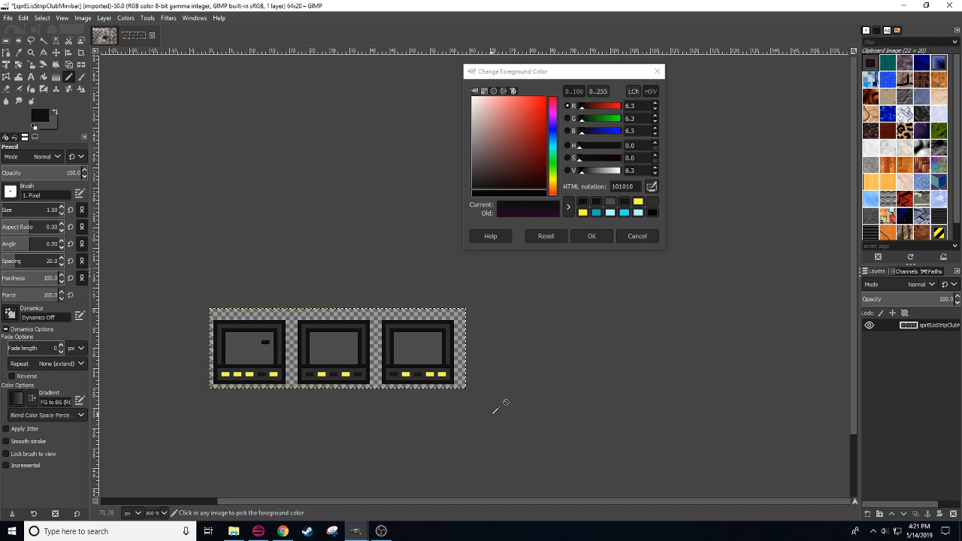
{"action": "key", "text": "ctrl+z"}
{"action": "key", "text": "ctrl+z"}
Step: Set the foreground to pale blue dcf6fc and paint two small irregular shapes along the lower part of the second box's screen
{"action": "left_click_drag", "start_coordinate": [555, 382], "coordinate": [555, 339]}
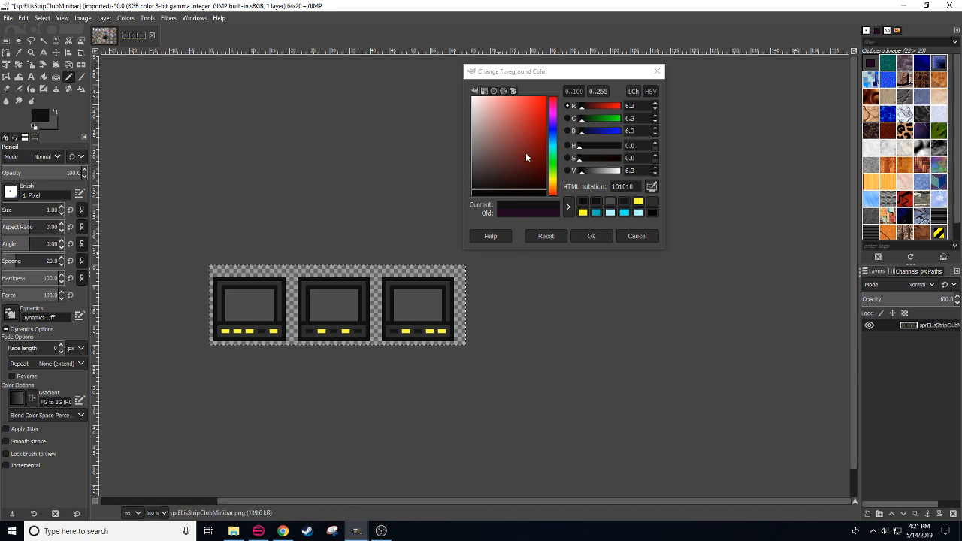
{"action": "left_click", "coordinate": [553, 145]}
{"action": "left_click", "coordinate": [553, 148]}
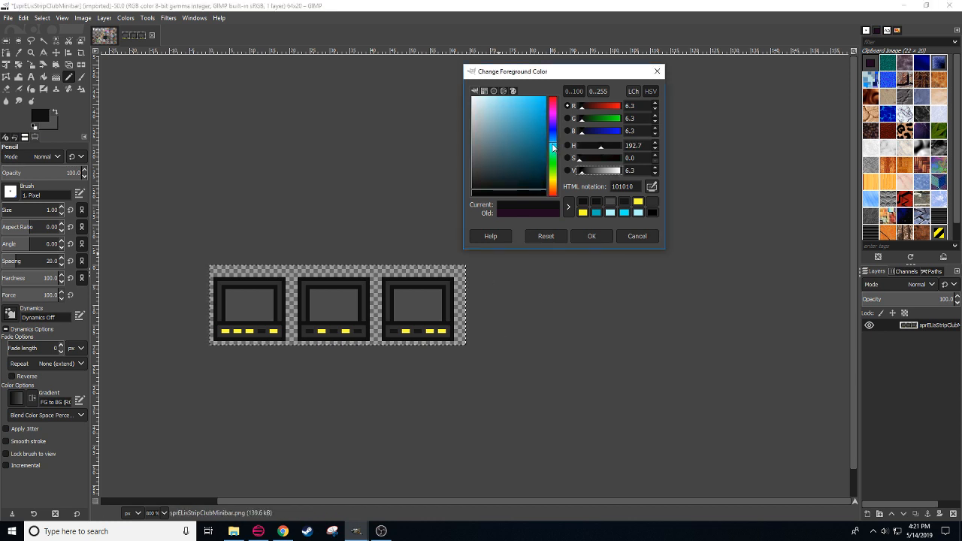
{"action": "left_click_drag", "start_coordinate": [478, 103], "coordinate": [480, 98]}
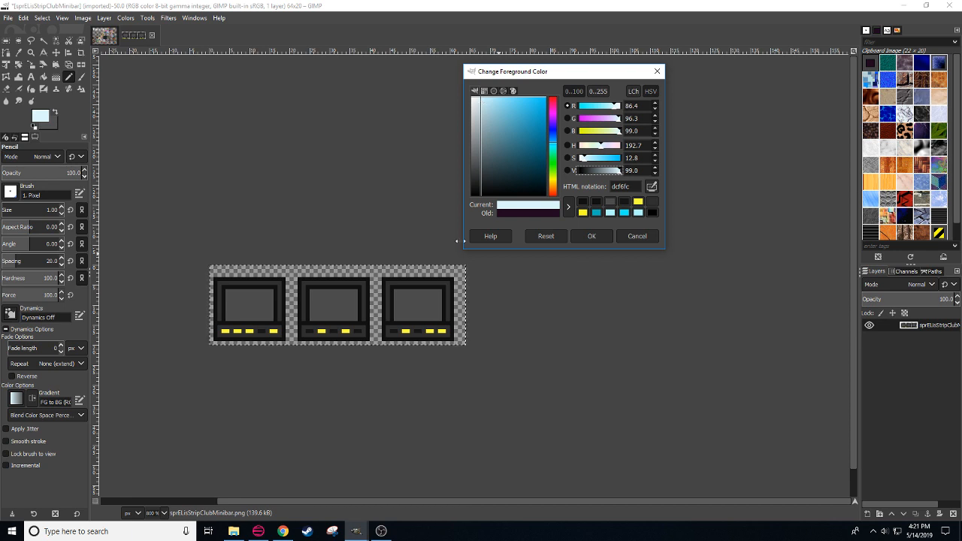
{"action": "left_click_drag", "start_coordinate": [319, 428], "coordinate": [352, 459]}
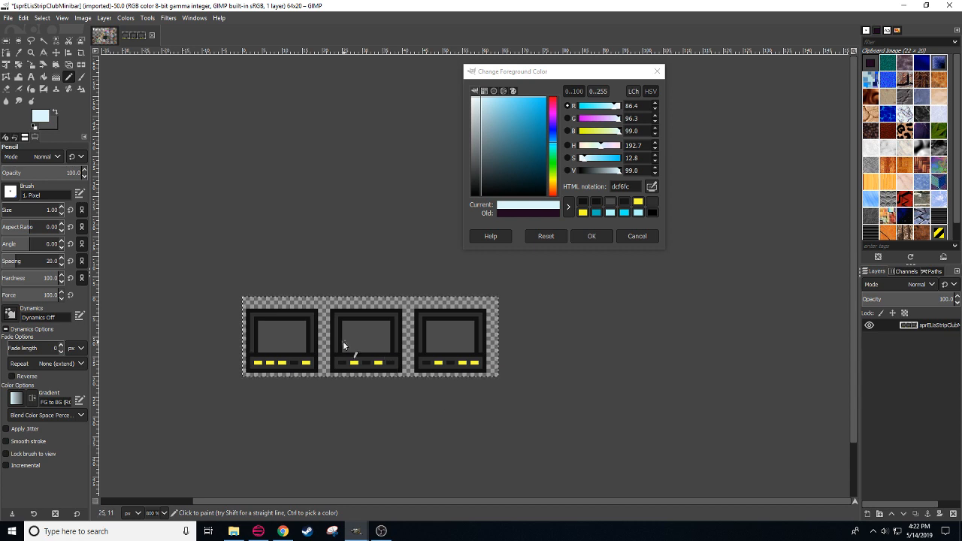
{"action": "left_click_drag", "start_coordinate": [348, 347], "coordinate": [377, 348]}
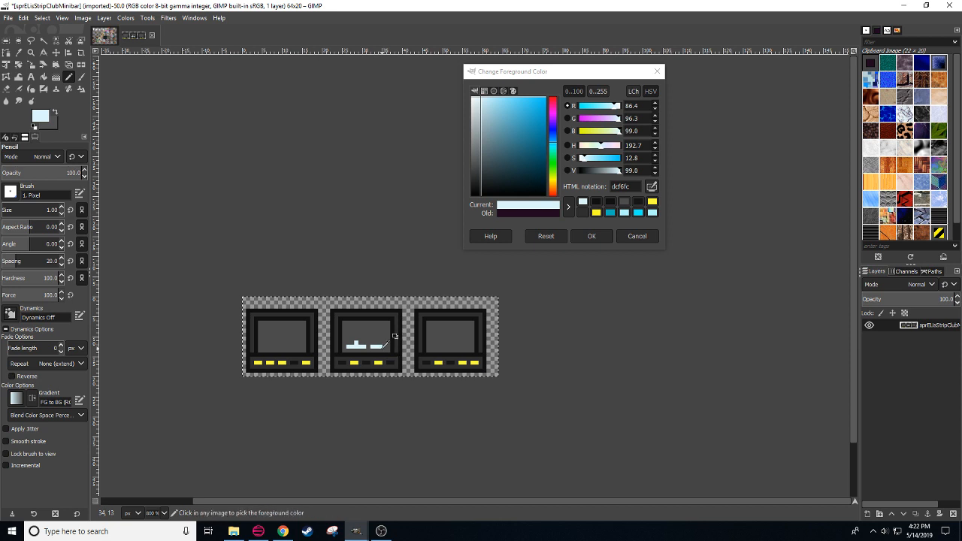
{"action": "left_click_drag", "start_coordinate": [380, 348], "coordinate": [387, 350]}
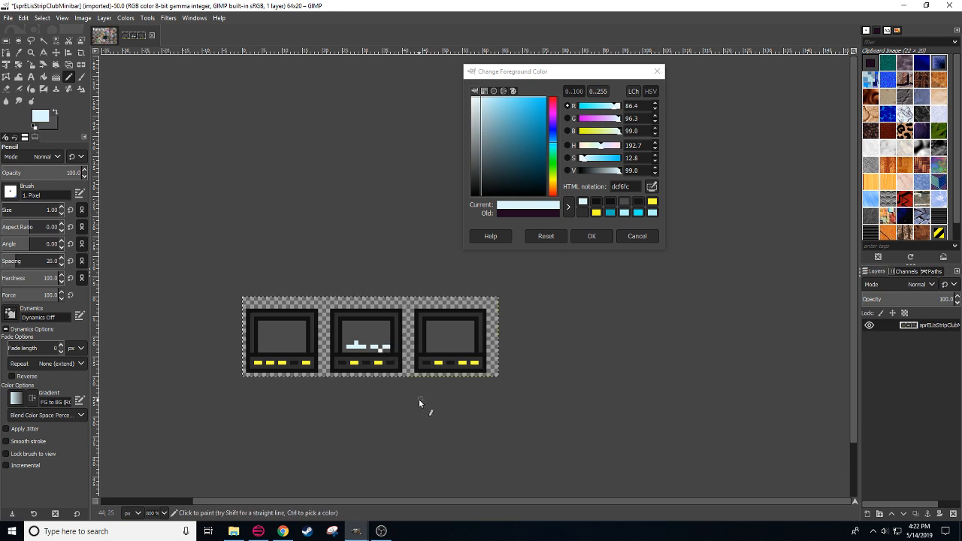
Step: Set the foreground color to the more saturated blue 51d8fc and the pencil opacity to 46.9
{"action": "left_click_drag", "start_coordinate": [582, 158], "coordinate": [607, 159]}
{"action": "left_click", "coordinate": [40, 173]}
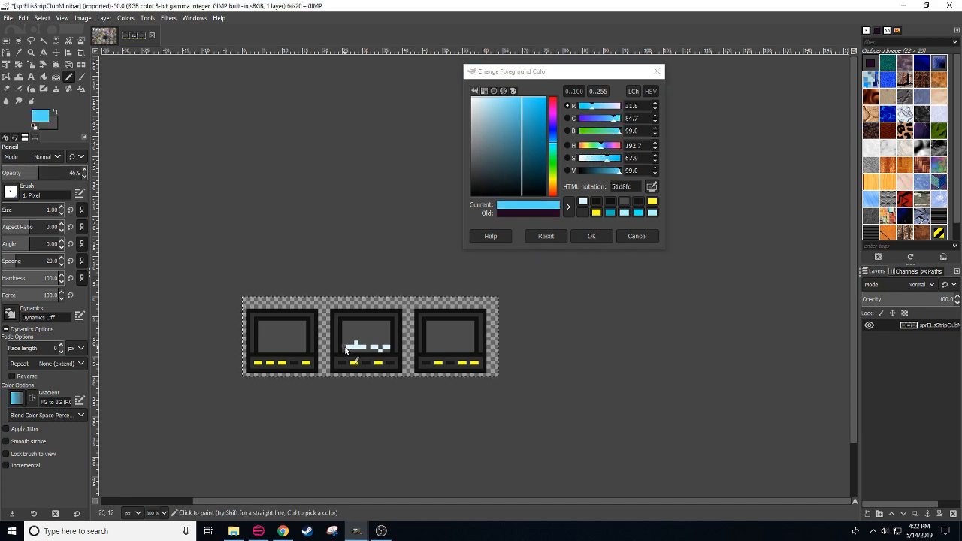
{"action": "mouse_move", "coordinate": [345, 349]}
{"action": "left_mouse_down"}
{"action": "mouse_move", "coordinate": [381, 356]}
{"action": "mouse_move", "coordinate": [389, 347]}
{"action": "left_mouse_up"}
{"action": "key", "text": "ctrl+a"}
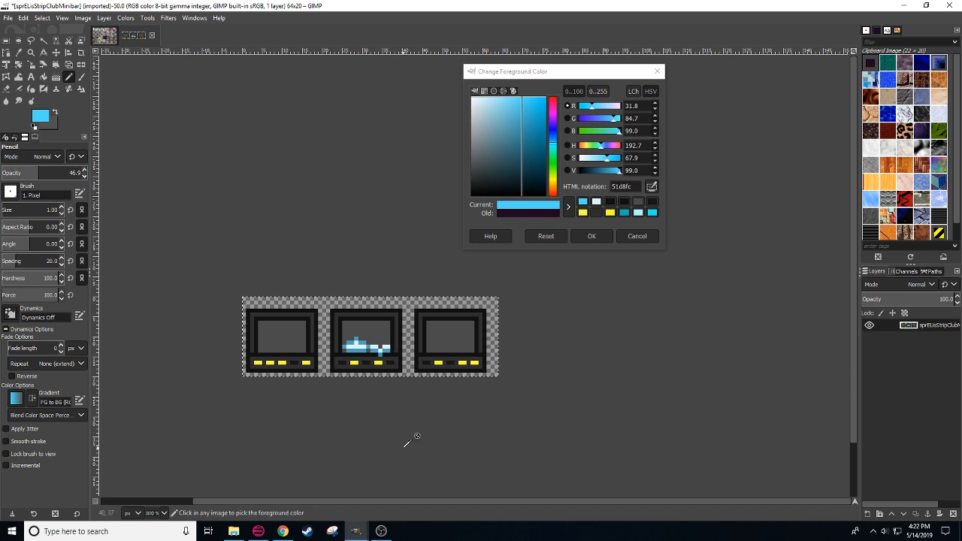
{"action": "key", "text": "ctrl+z"}
{"action": "key", "text": "ctrl+z"}
{"action": "key", "text": "ctrl+z"}
{"action": "key", "text": "ctrl+z"}
{"action": "key", "text": "ctrl+z"}
{"action": "key", "text": "ctrl+z"}
{"action": "key", "text": "ctrl+z"}
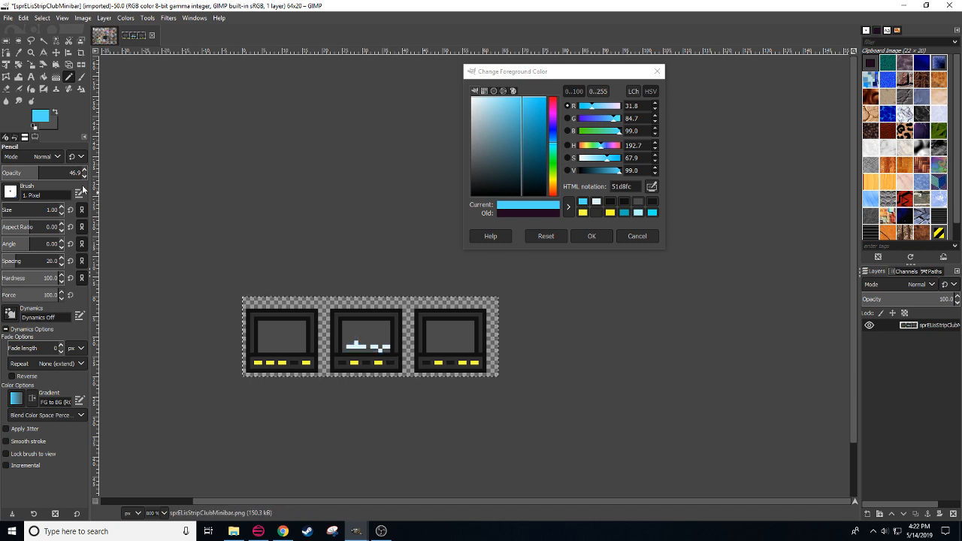
Step: Lower the pencil opacity to 20.6 and paint a blue 51d8fc glow around the pale shapes on the second box's screen
{"action": "left_click", "coordinate": [18, 174]}
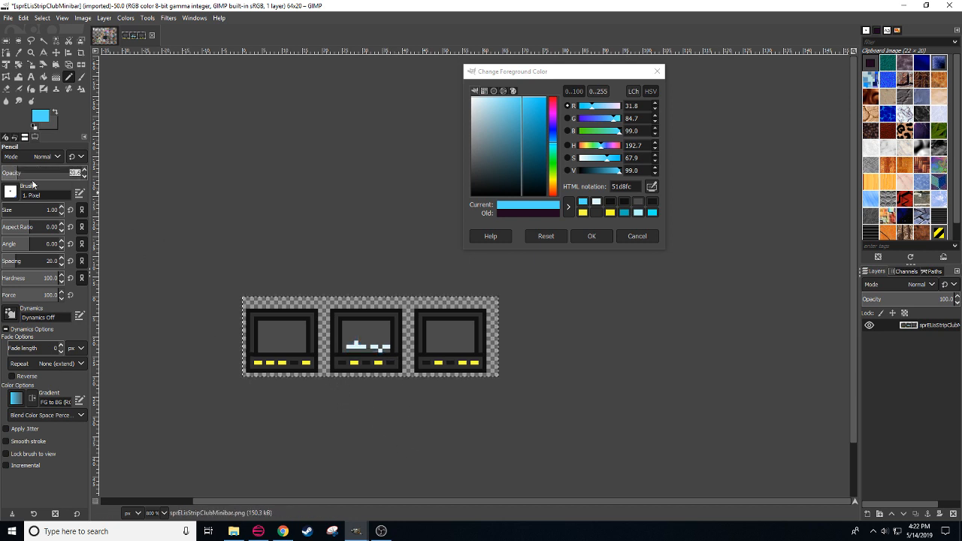
{"action": "left_click", "coordinate": [344, 347]}
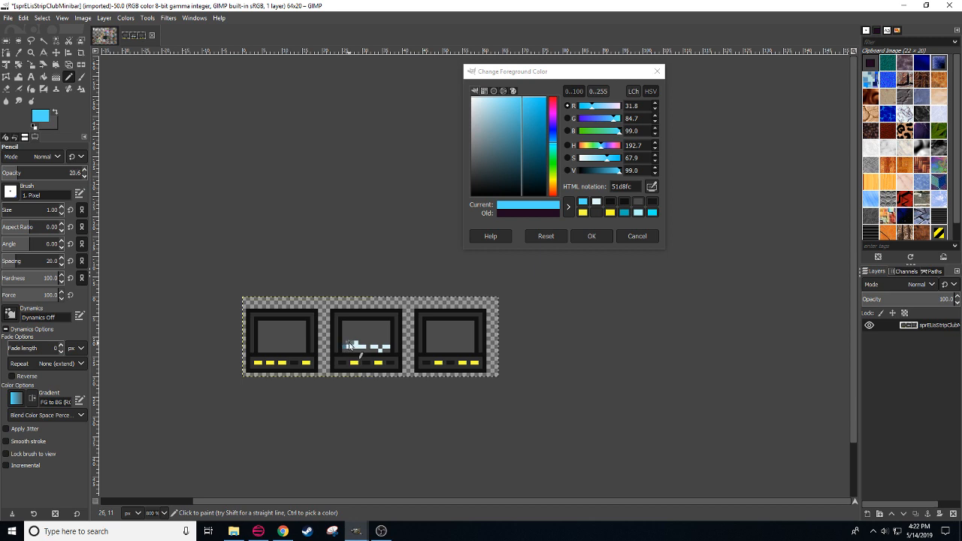
{"action": "left_click", "coordinate": [349, 344]}
{"action": "left_click", "coordinate": [353, 340]}
{"action": "left_click", "coordinate": [356, 339]}
{"action": "key", "text": "ctrl+z"}
{"action": "left_click", "coordinate": [361, 343]}
{"action": "left_click", "coordinate": [367, 348]}
{"action": "left_click_drag", "start_coordinate": [364, 351], "coordinate": [347, 350]}
{"action": "left_click_drag", "start_coordinate": [404, 384], "coordinate": [386, 385]}
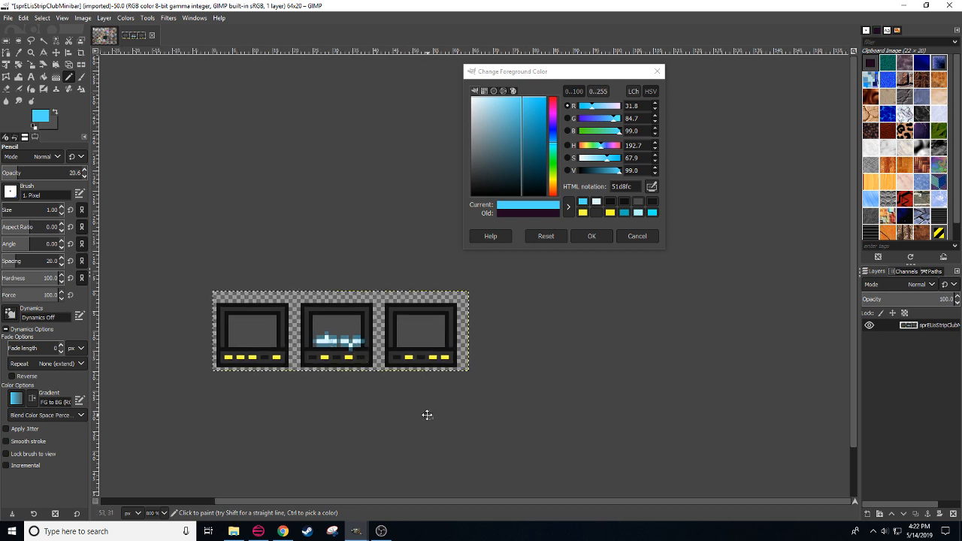
{"action": "left_click_drag", "start_coordinate": [425, 414], "coordinate": [367, 436]}
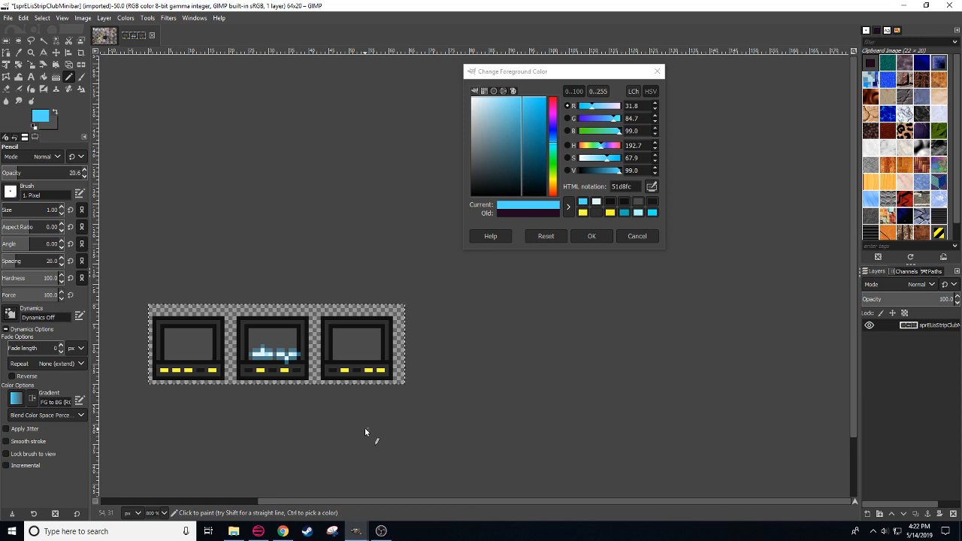
Step: Set the foreground to light pink fbb9ff and draw a horizontal line at 100 opacity along the lower part of the third box's screen
{"action": "left_click", "coordinate": [553, 106]}
{"action": "left_click", "coordinate": [475, 100]}
{"action": "left_click_drag", "start_coordinate": [475, 100], "coordinate": [491, 97]}
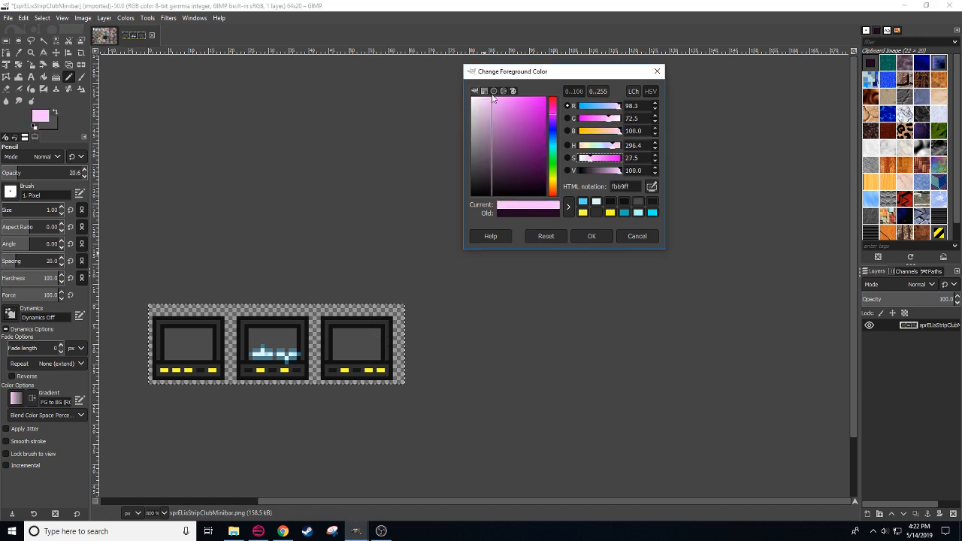
{"action": "left_click_drag", "start_coordinate": [338, 356], "coordinate": [347, 356]}
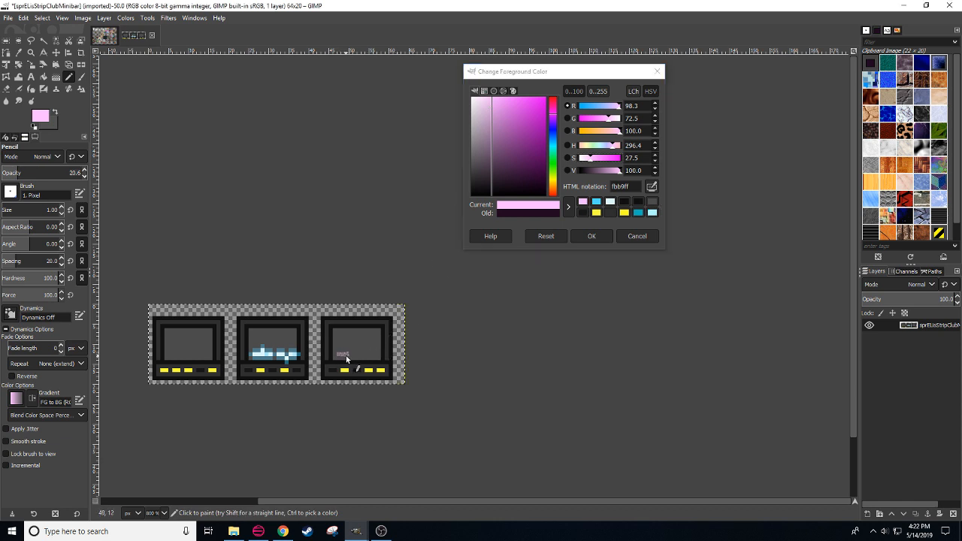
{"action": "left_click", "coordinate": [62, 173]}
{"action": "left_click_drag", "start_coordinate": [493, 199], "coordinate": [799, 217]}
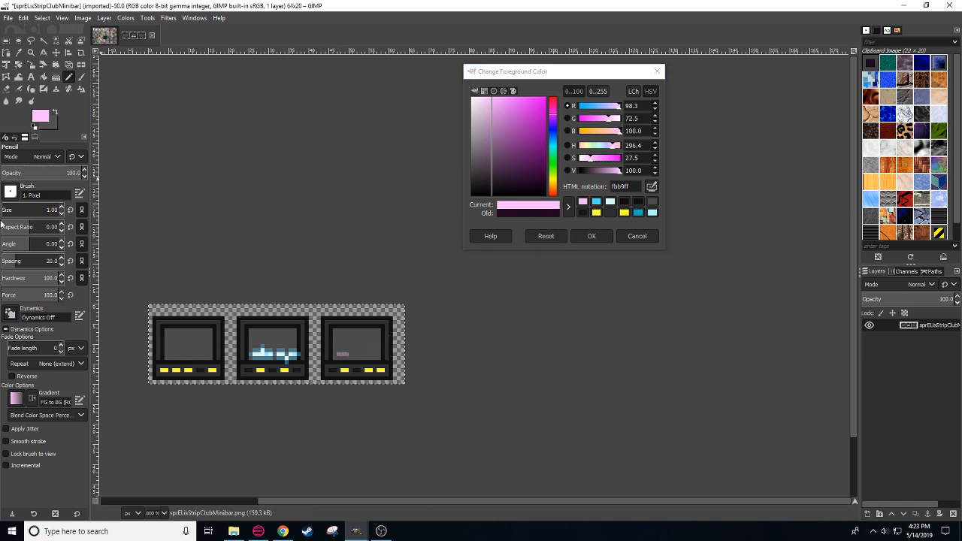
{"action": "left_click_drag", "start_coordinate": [339, 357], "coordinate": [375, 358]}
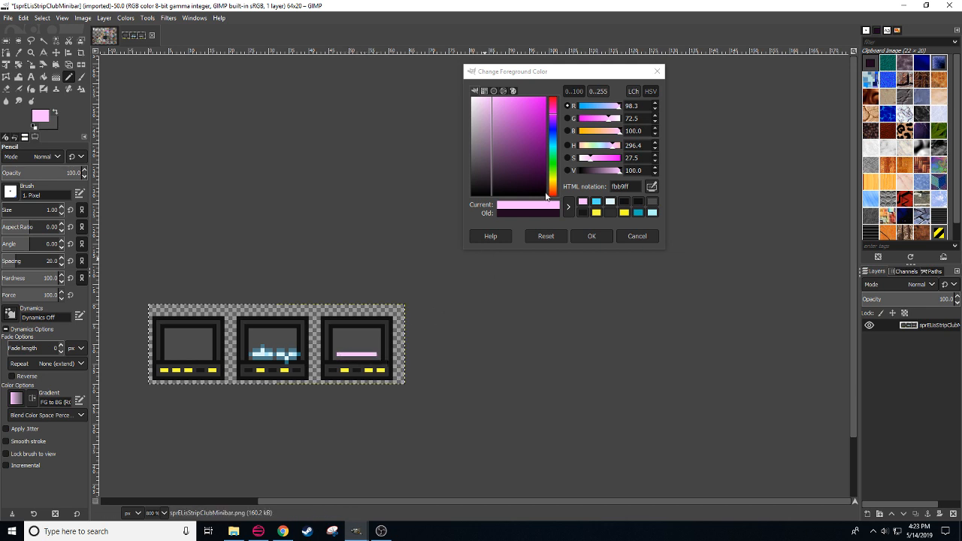
Step: Change the foreground to the saturated pink f33cff and paint a glow at 20.5 opacity around the third screen's pink line
{"action": "left_click_drag", "start_coordinate": [597, 159], "coordinate": [607, 160]}
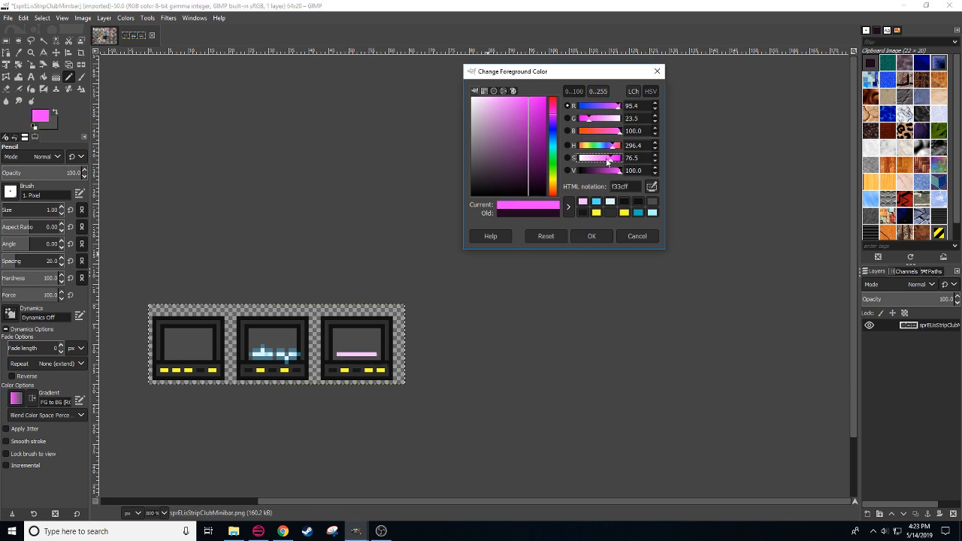
{"action": "left_click", "coordinate": [15, 172]}
{"action": "scroll", "coordinate": [84, 171], "scroll_direction": "up", "scroll_amount": 3}
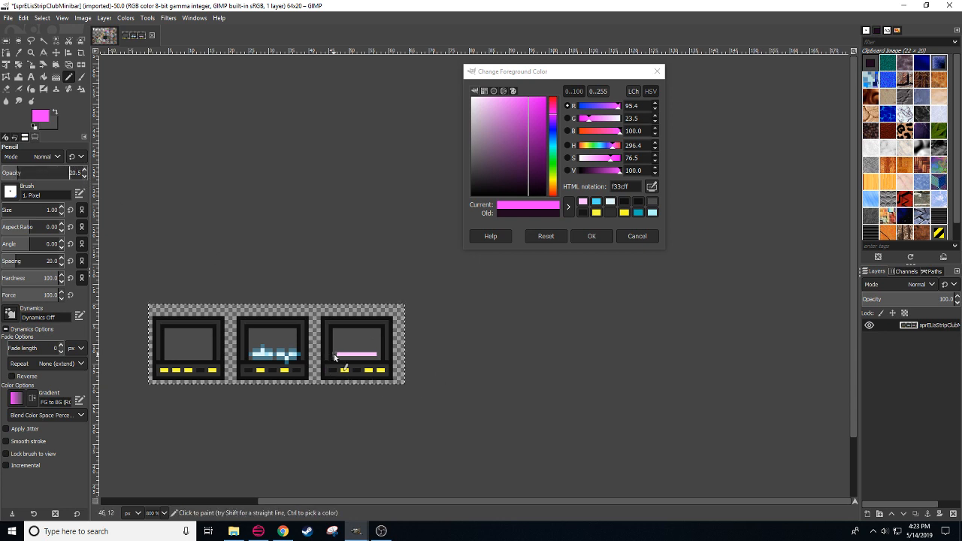
{"action": "left_click_drag", "start_coordinate": [335, 352], "coordinate": [374, 353]}
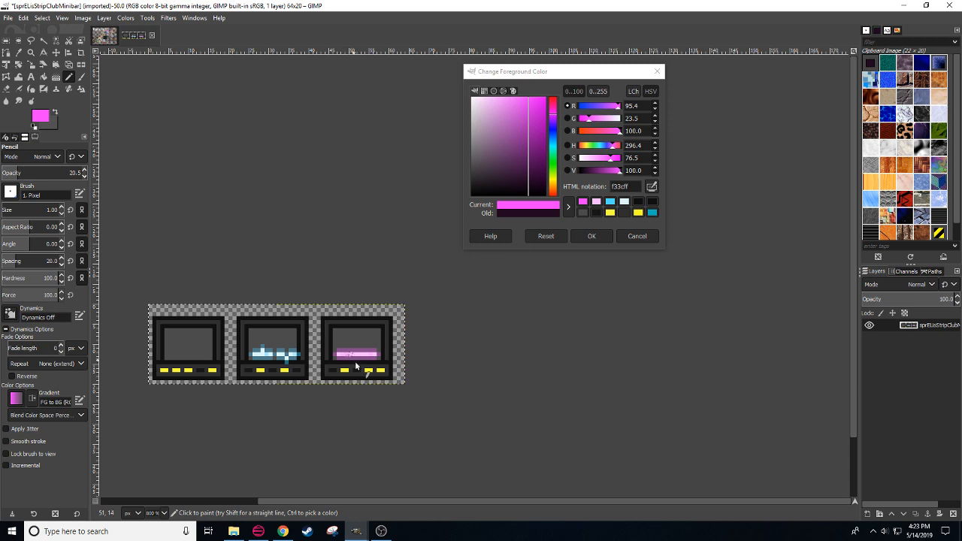
{"action": "scroll", "coordinate": [413, 445], "scroll_direction": "down", "scroll_amount": 1}
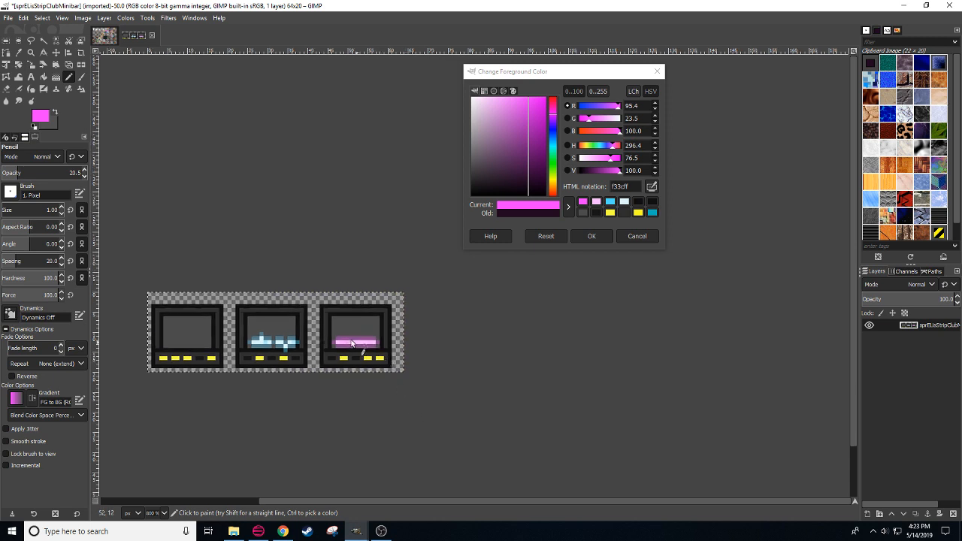
Step: Restore the pencil opacity to 100, sample the first screen's grey and darken the foreground color to 3a3a3a
{"action": "left_click_drag", "start_coordinate": [16, 177], "coordinate": [710, 175]}
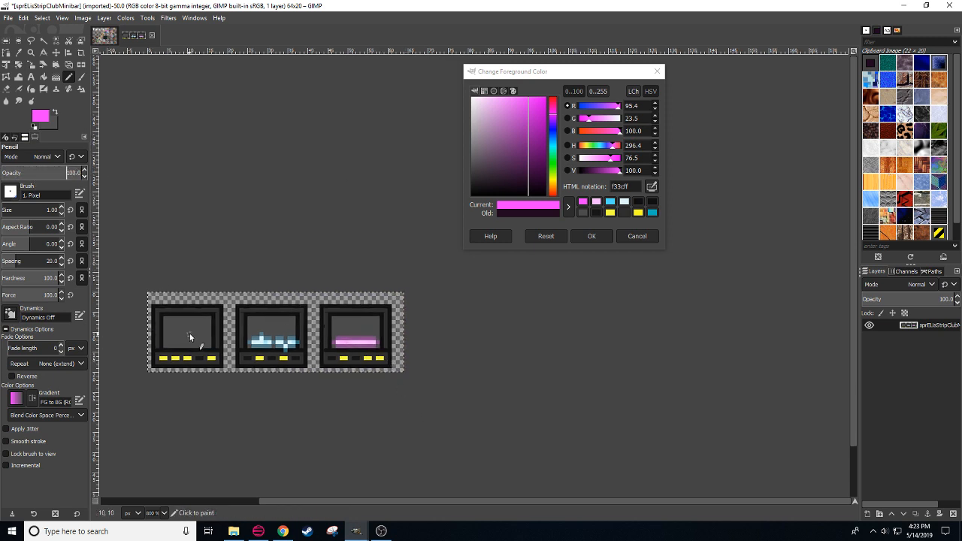
{"action": "left_click", "coordinate": [195, 334], "text": "ctrl"}
{"action": "left_click", "coordinate": [654, 174]}
{"action": "left_click", "coordinate": [654, 173]}
{"action": "left_click", "coordinate": [654, 173]}
{"action": "left_click", "coordinate": [654, 173]}
{"action": "left_click", "coordinate": [655, 174]}
{"action": "left_click", "coordinate": [654, 174]}
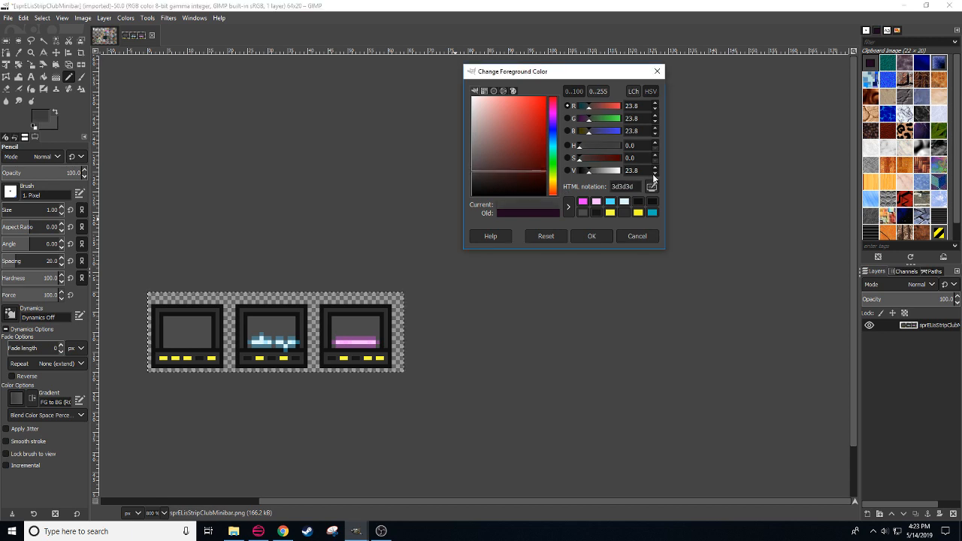
{"action": "left_click", "coordinate": [654, 174]}
Step: Paint dark grey 3a3a3a shading pixels in the upper corners and scattered specks on the three box screens
{"action": "left_click", "coordinate": [167, 320]}
{"action": "mouse_move", "coordinate": [165, 321]}
{"action": "left_mouse_down"}
{"action": "mouse_move", "coordinate": [209, 321]}
{"action": "mouse_move", "coordinate": [173, 342]}
{"action": "left_mouse_up"}
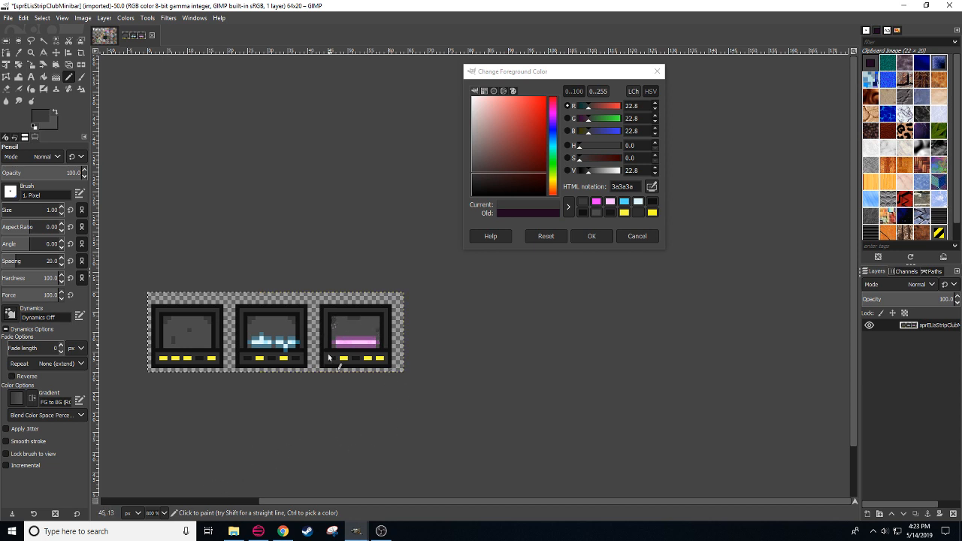
{"action": "scroll", "coordinate": [157, 516], "scroll_direction": "down", "scroll_amount": 1}
{"action": "scroll", "coordinate": [157, 515], "scroll_direction": "up", "scroll_amount": 1}
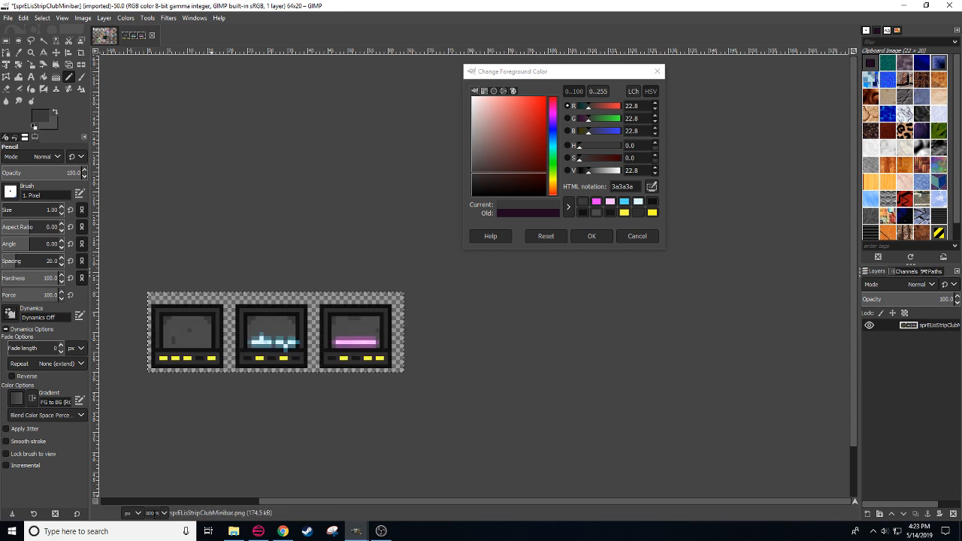
Step: Overwrite sprELisStripClubMinibar.png with the finished sprite and close its image
{"action": "left_click", "coordinate": [7, 17]}
{"action": "left_click", "coordinate": [112, 164]}
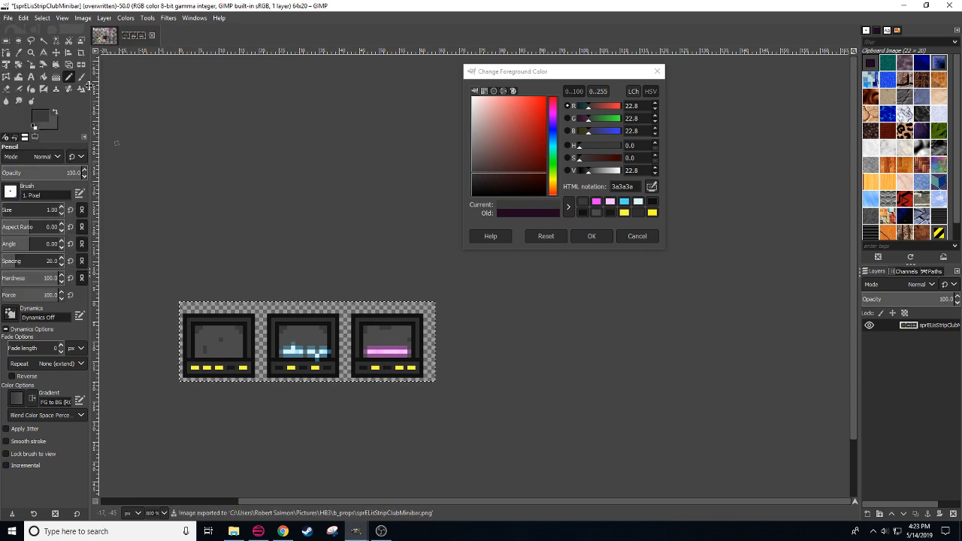
{"action": "left_click", "coordinate": [7, 17]}
{"action": "left_click", "coordinate": [80, 161]}
{"action": "left_click", "coordinate": [152, 36]}
{"action": "left_click", "coordinate": [507, 329]}
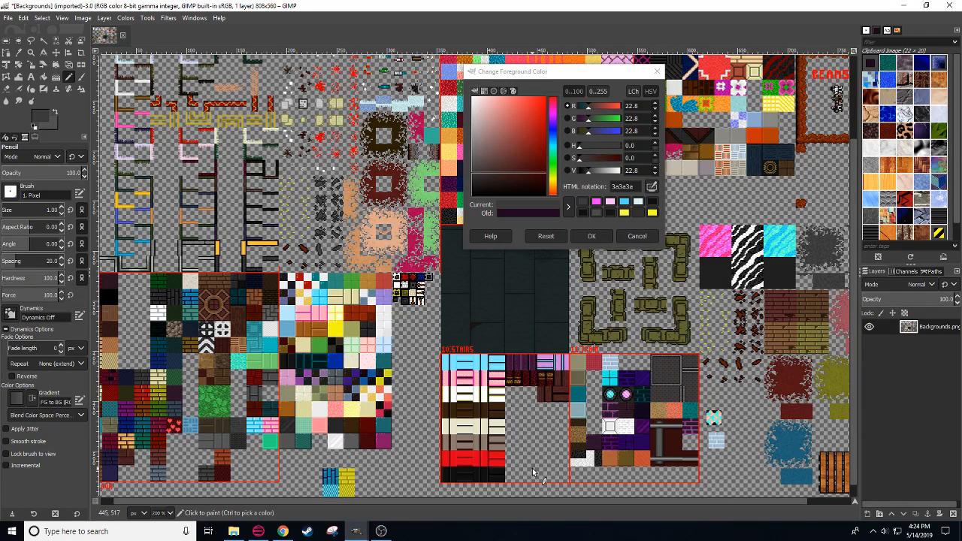
Step: Accept the 3a3a3a foreground color and close the color dialog covering the Backgrounds tile sheet
{"action": "scroll", "coordinate": [421, 391], "scroll_direction": "right", "scroll_amount": 2}
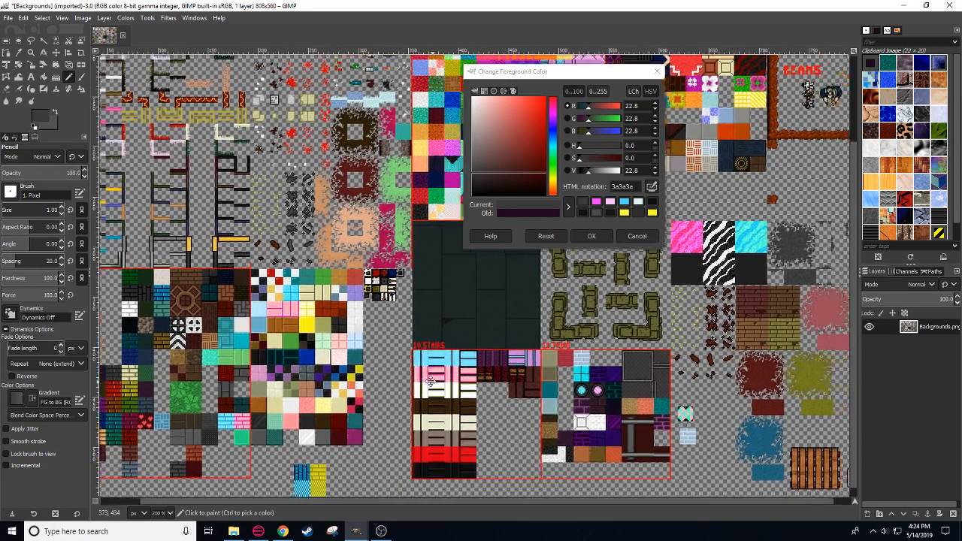
{"action": "left_click", "coordinate": [594, 235]}
{"action": "scroll", "coordinate": [450, 338], "scroll_direction": "right", "scroll_amount": 2}
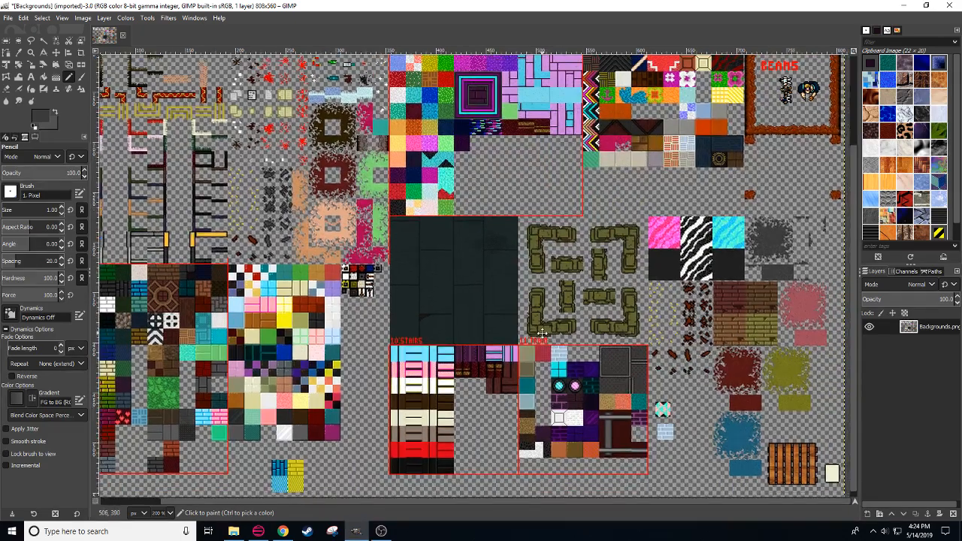
Step: Check the live stream dashboard and chat in Chrome, and return to the Backgrounds tile sheet in GIMP
{"action": "left_click", "coordinate": [285, 533]}
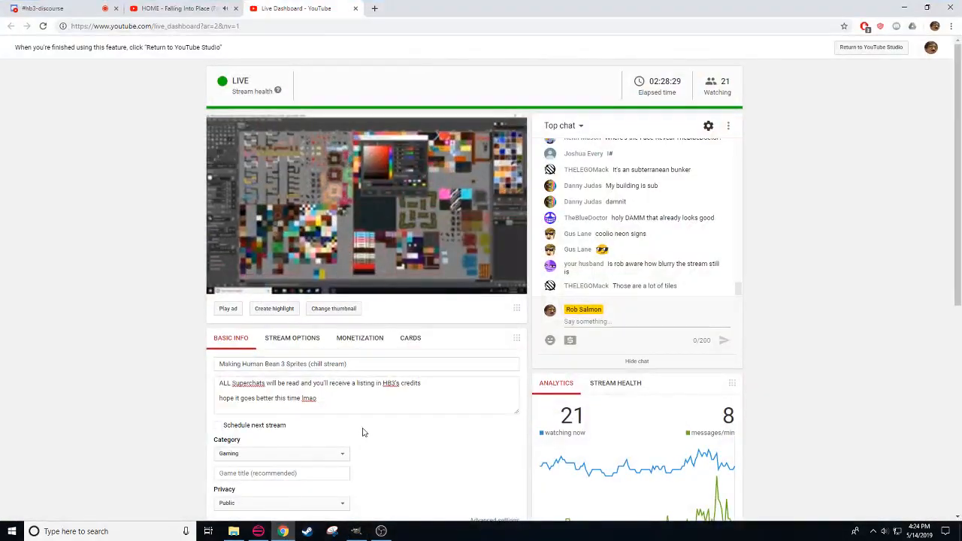
{"action": "left_click", "coordinate": [284, 532]}
{"action": "scroll", "coordinate": [476, 366], "scroll_direction": "up", "scroll_amount": 5}
{"action": "scroll", "coordinate": [476, 365], "scroll_direction": "right", "scroll_amount": 3}
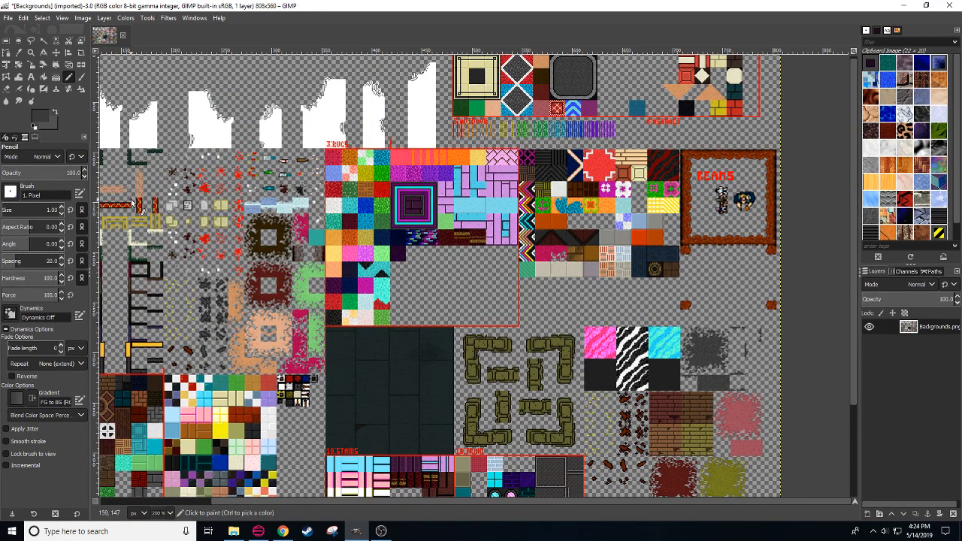
Step: Switch to HLM WAD Explorer, search for "tattoo" and select sprElisTattooShelf.png under Furniture, Cobra, Tattoo
{"action": "left_click", "coordinate": [257, 534]}
{"action": "left_click_drag", "start_coordinate": [927, 28], "coordinate": [814, 34]}
{"action": "type", "text": "tattoo"}
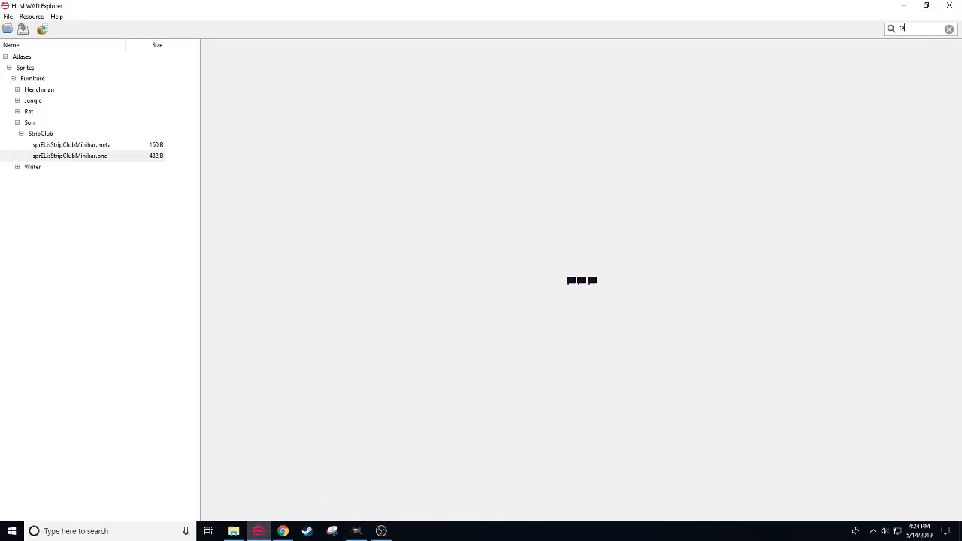
{"action": "left_click", "coordinate": [5, 58]}
{"action": "left_click", "coordinate": [8, 78]}
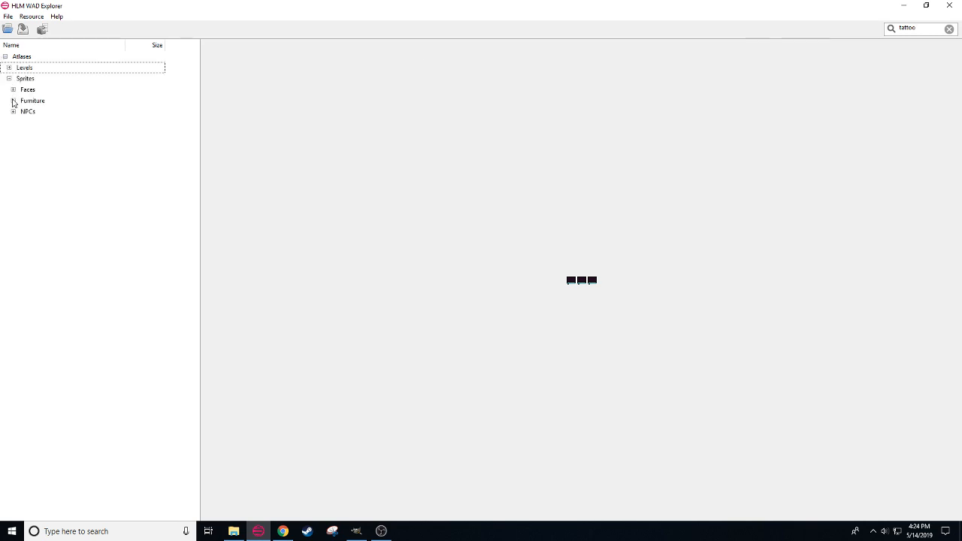
{"action": "left_click", "coordinate": [13, 101]}
{"action": "left_click", "coordinate": [16, 111]}
{"action": "left_click", "coordinate": [22, 122]}
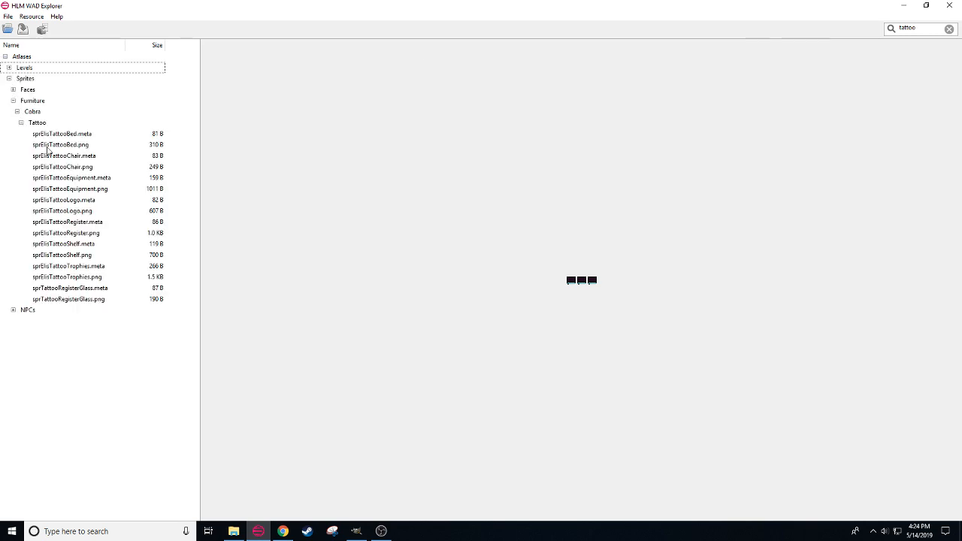
{"action": "left_click", "coordinate": [86, 255]}
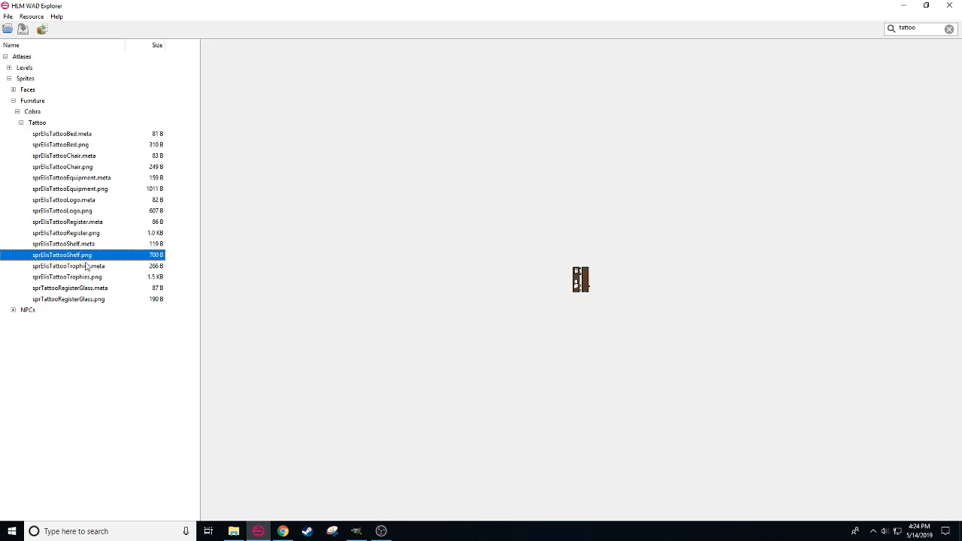
Step: Extract the tattoo shelf sprite into the HB3 b_props folder as sprElisTattooShelf
{"action": "left_click", "coordinate": [42, 29]}
{"action": "left_click", "coordinate": [45, 168]}
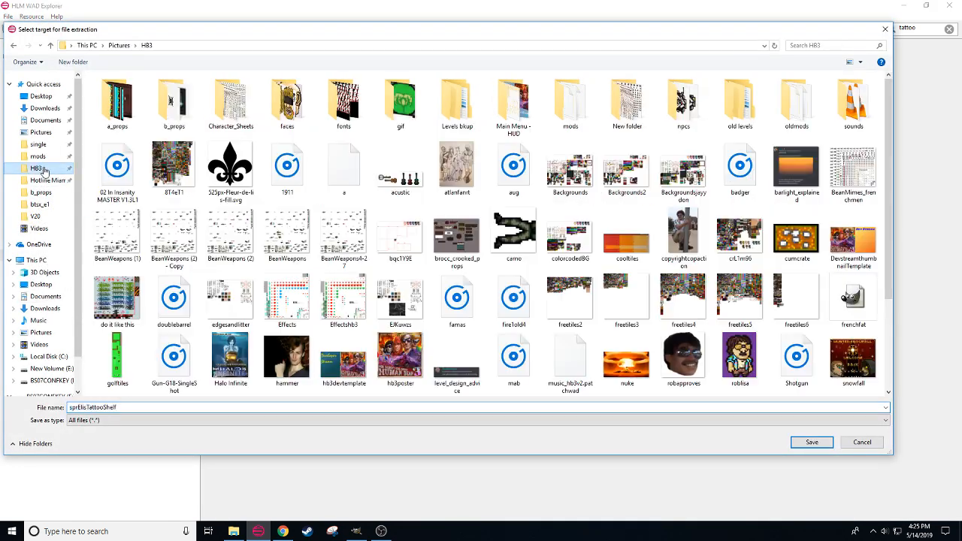
{"action": "double_click", "coordinate": [170, 114]}
{"action": "left_click", "coordinate": [799, 443]}
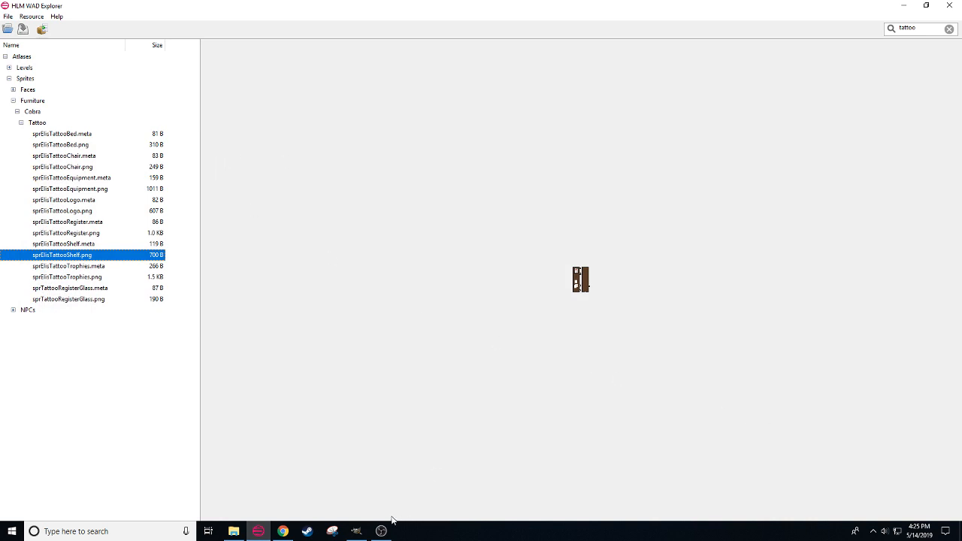
Step: Switch to GIMP and open sprElisTattooShelf.png from the b_props folder
{"action": "left_click", "coordinate": [356, 530]}
{"action": "left_click", "coordinate": [7, 18]}
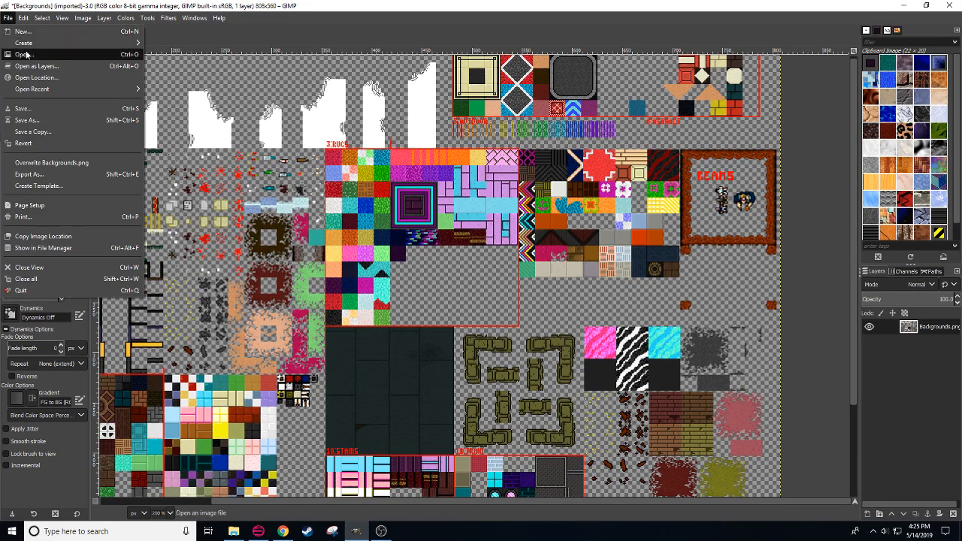
{"action": "left_click", "coordinate": [28, 54]}
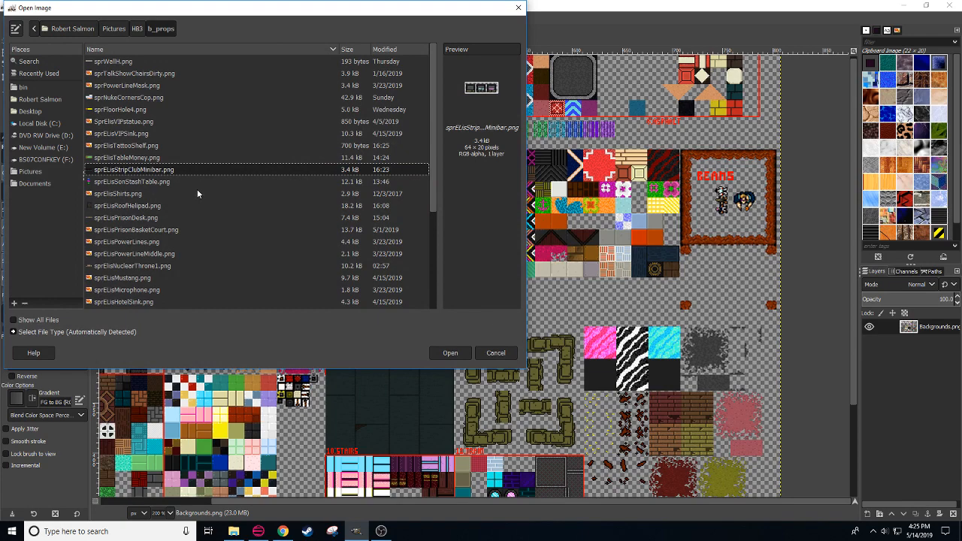
{"action": "left_click", "coordinate": [150, 145]}
{"action": "left_click", "coordinate": [450, 353]}
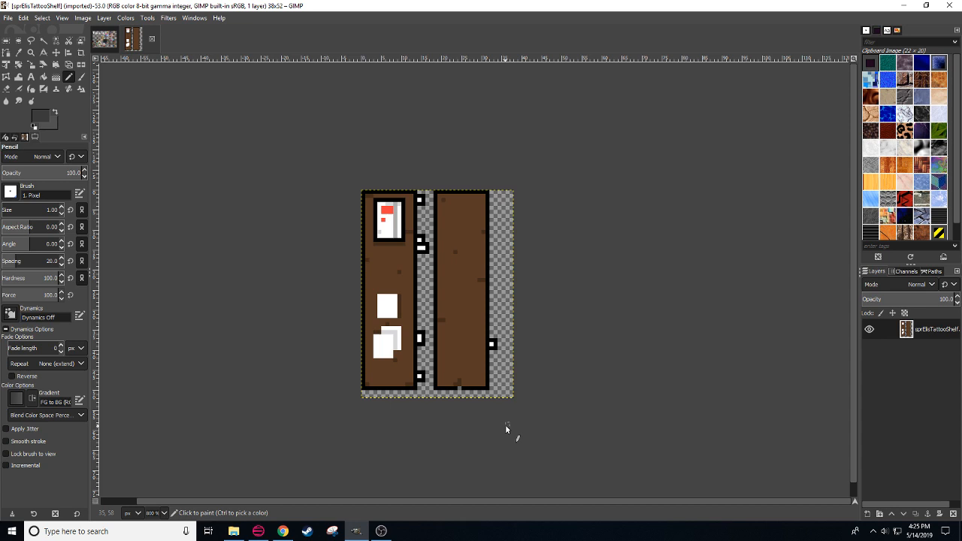
Step: Bring up the OBS window, move and enlarge it to check the stream status, and minimize it
{"action": "left_click", "coordinate": [381, 531]}
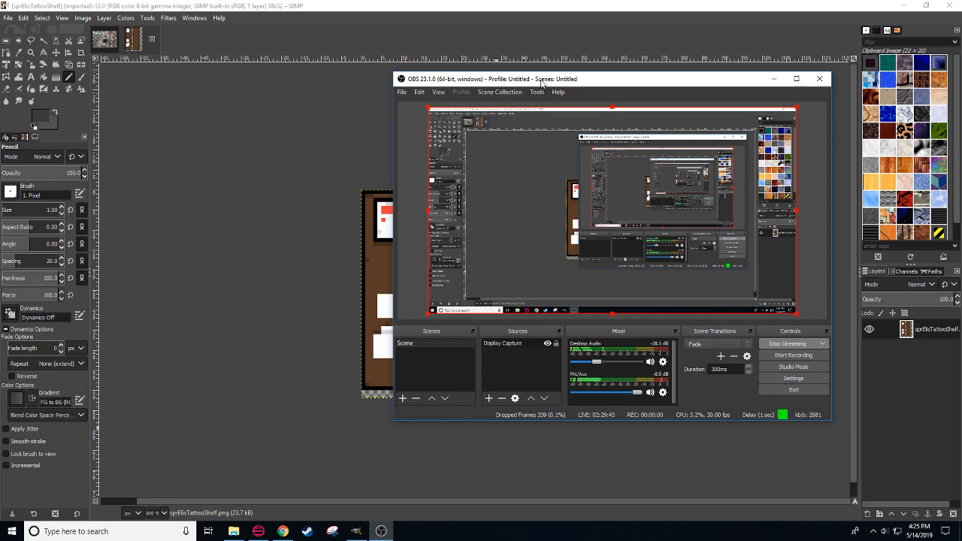
{"action": "left_click_drag", "start_coordinate": [541, 81], "coordinate": [420, 158]}
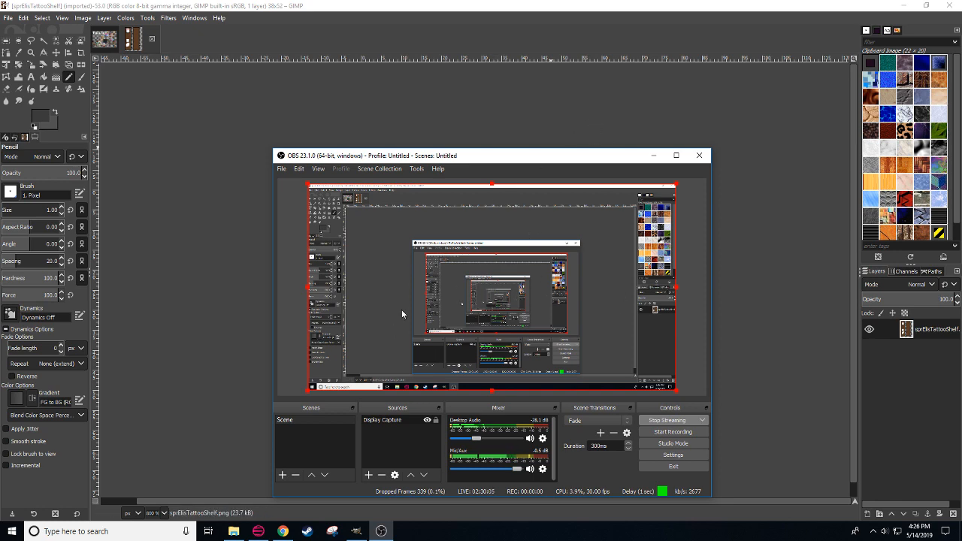
{"action": "left_click_drag", "start_coordinate": [272, 148], "coordinate": [111, 63]}
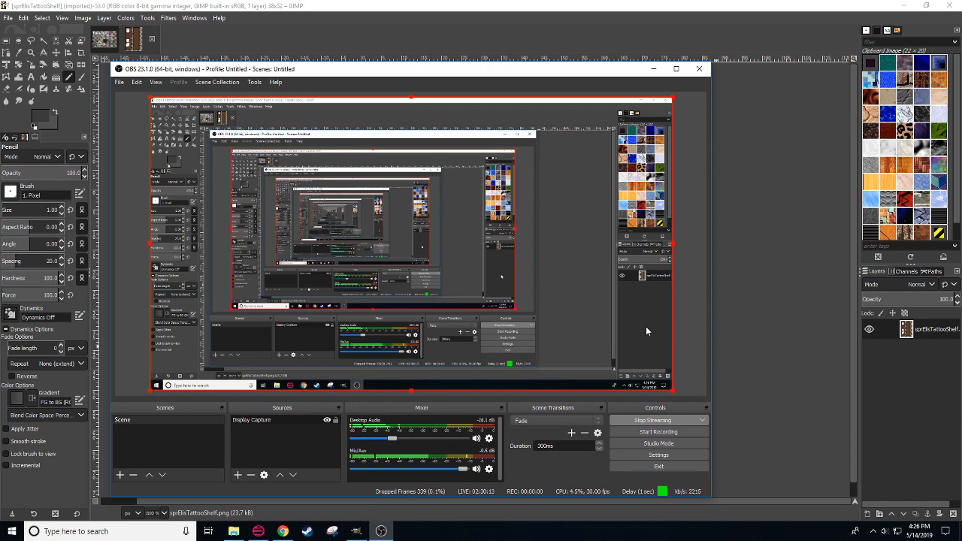
{"action": "left_click", "coordinate": [650, 69]}
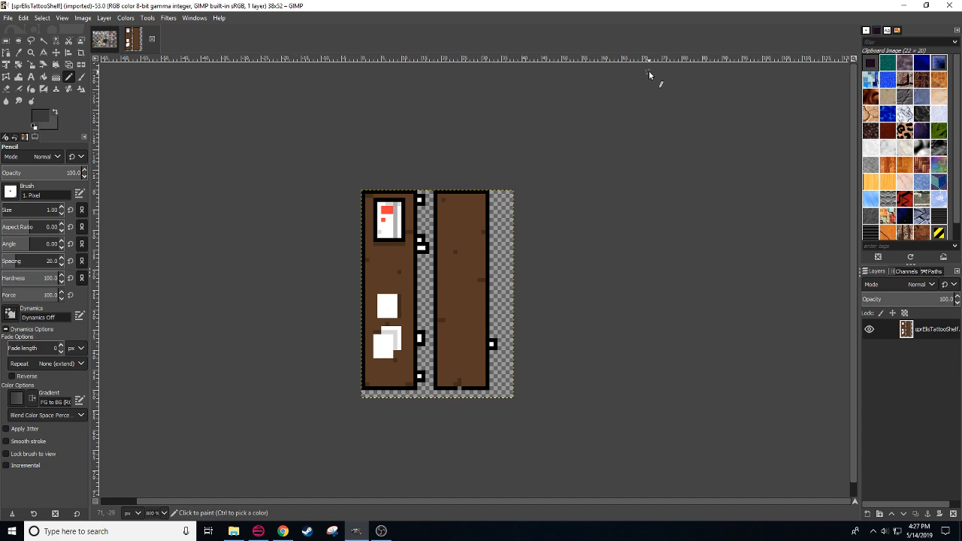
{"action": "key", "text": "r"}
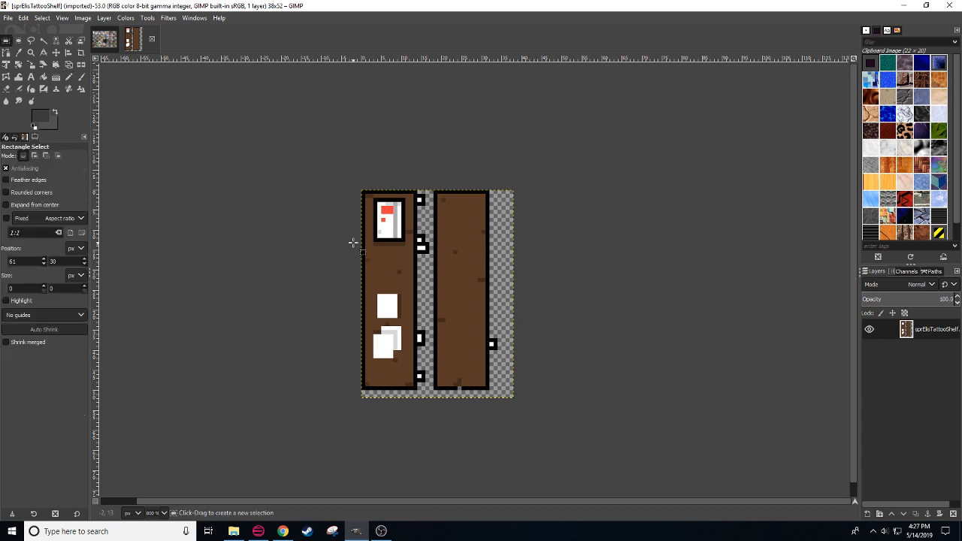
{"action": "left_click_drag", "start_coordinate": [364, 196], "coordinate": [418, 384]}
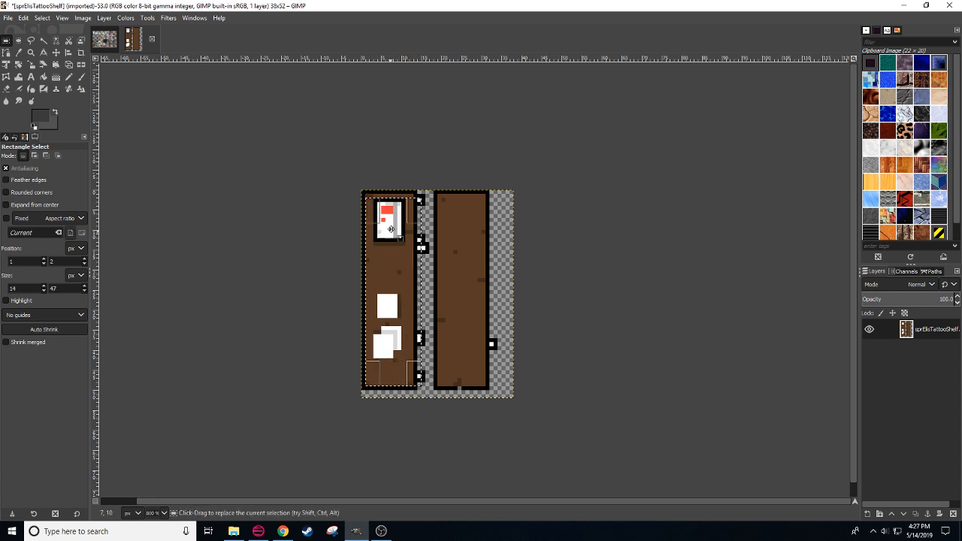
{"action": "left_click", "coordinate": [445, 252]}
Step: Draw a one-pixel-wide straight black pencil line down the full height beside the left shelf panel as its new right edge
{"action": "key", "text": "n"}
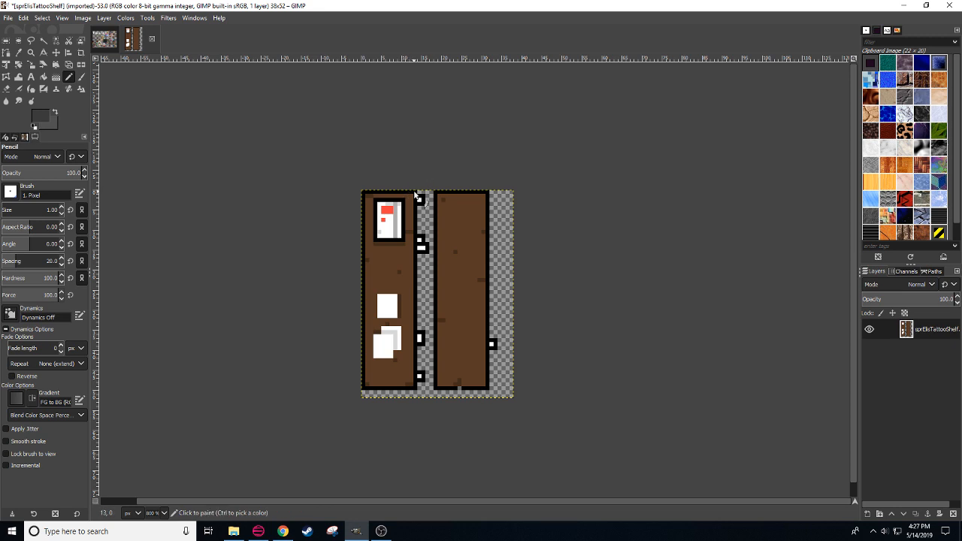
{"action": "left_click", "coordinate": [40, 174]}
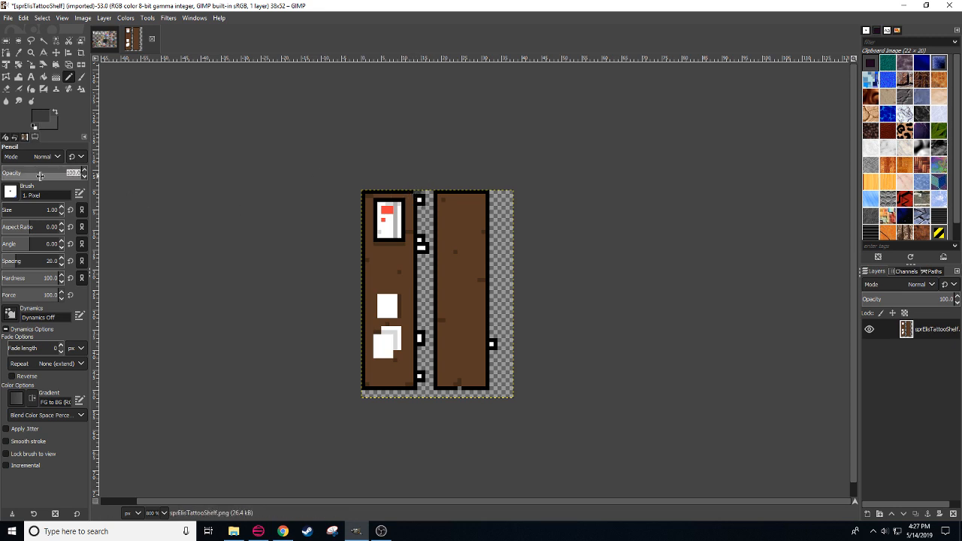
{"action": "key", "text": "d"}
{"action": "left_click", "coordinate": [423, 192]}
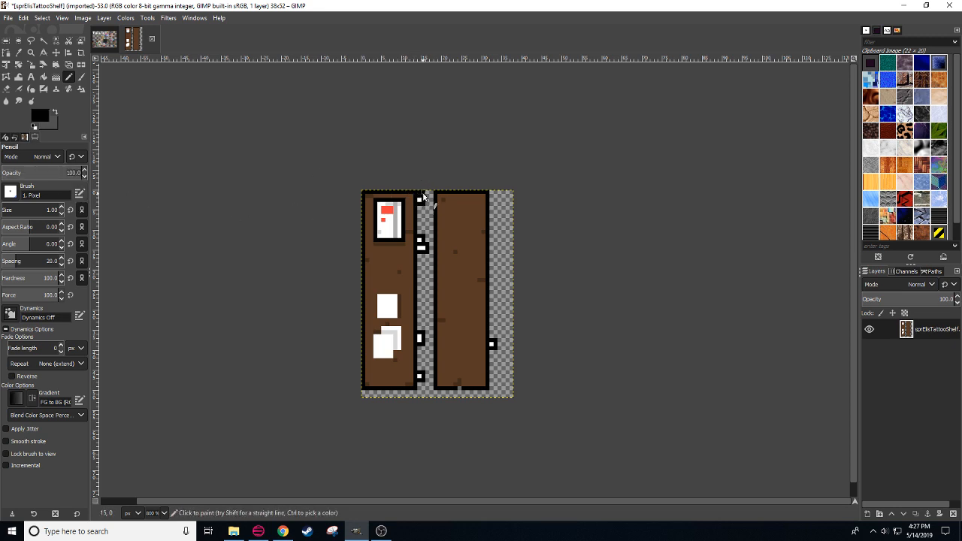
{"action": "left_click", "coordinate": [423, 390], "text": "shift"}
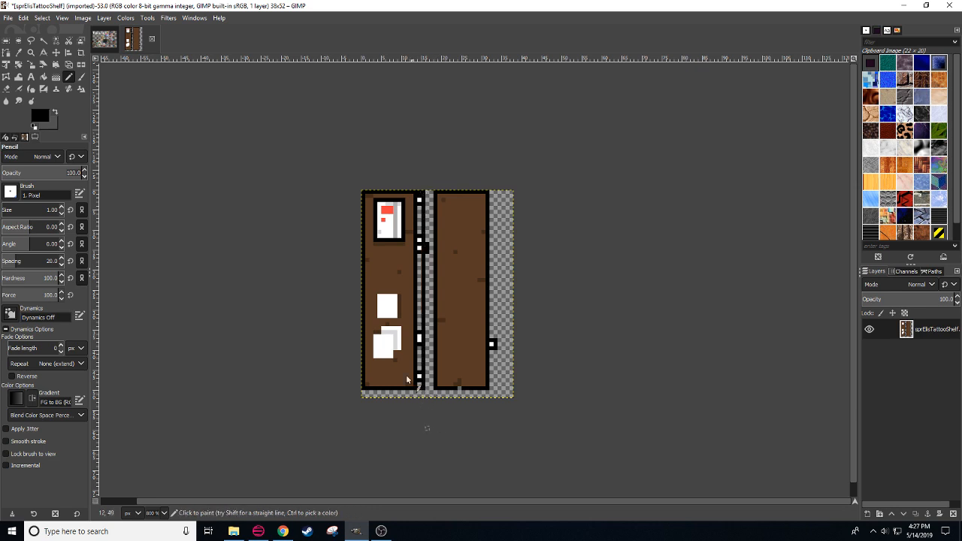
Step: Select the widened left panel's interior and fill the whole selection with the brown sampled from the panel, covering its papers and spots
{"action": "key", "text": "r"}
{"action": "mouse_move", "coordinate": [366, 195]}
{"action": "left_mouse_down"}
{"action": "mouse_move", "coordinate": [397, 255]}
{"action": "mouse_move", "coordinate": [420, 388]}
{"action": "left_mouse_up"}
{"action": "key", "text": "n"}
{"action": "left_click", "coordinate": [411, 286], "text": "ctrl"}
{"action": "key", "text": "shift+b"}
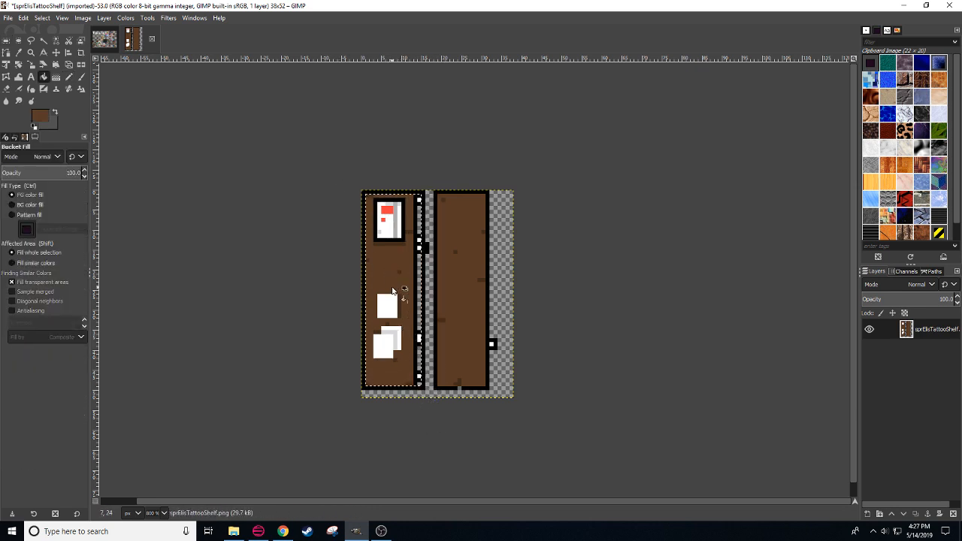
{"action": "left_click", "coordinate": [411, 286], "text": "shift"}
Step: Clear the selection and erase the leftover black pixels sticking out beyond the left panel's right outline
{"action": "key", "text": "r"}
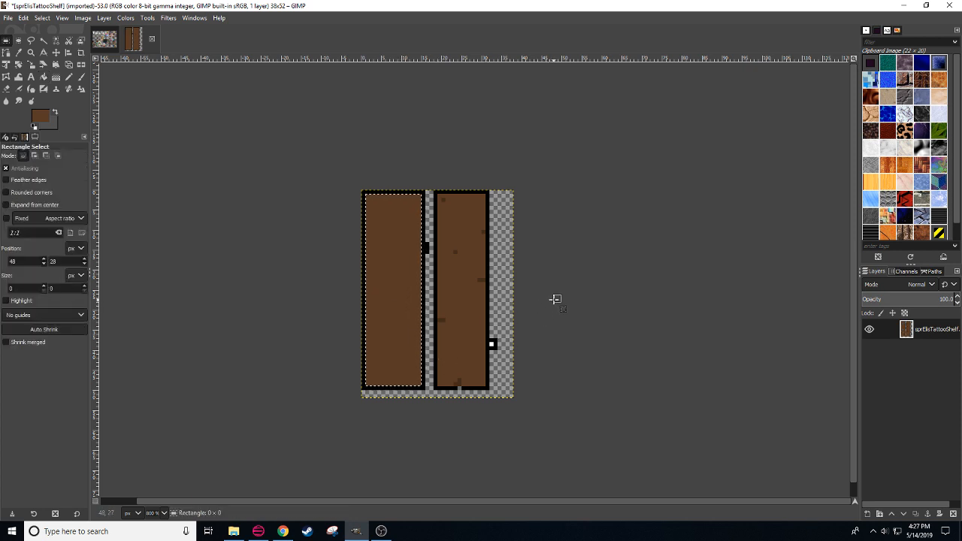
{"action": "key", "text": "ctrl+shift+a"}
{"action": "key", "text": "shift+e"}
{"action": "left_click_drag", "start_coordinate": [426, 247], "coordinate": [428, 259]}
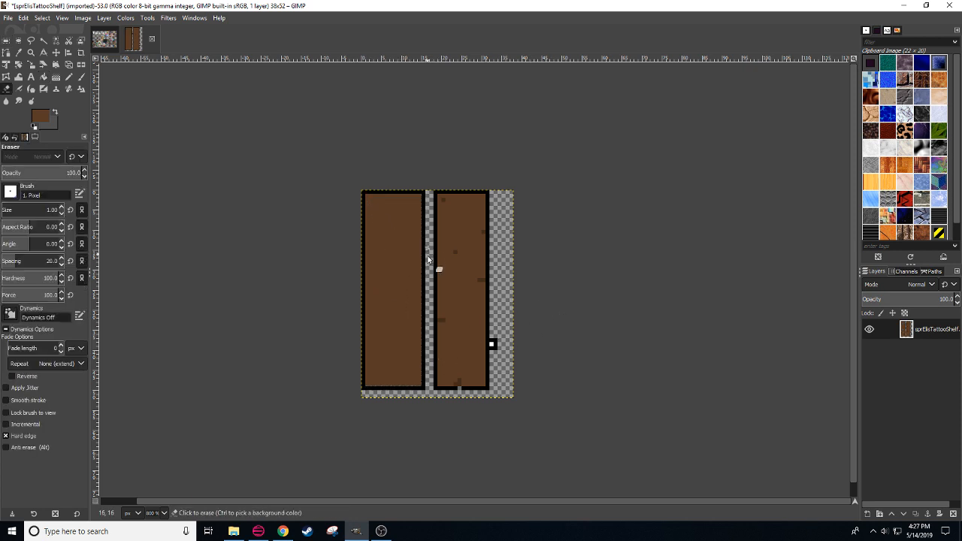
Step: Copy the cleaned left shelf panel, paste it over the right panel, and anchor it
{"action": "key", "text": "r"}
{"action": "left_click_drag", "start_coordinate": [329, 166], "coordinate": [432, 407]}
{"action": "key", "text": "ctrl+c"}
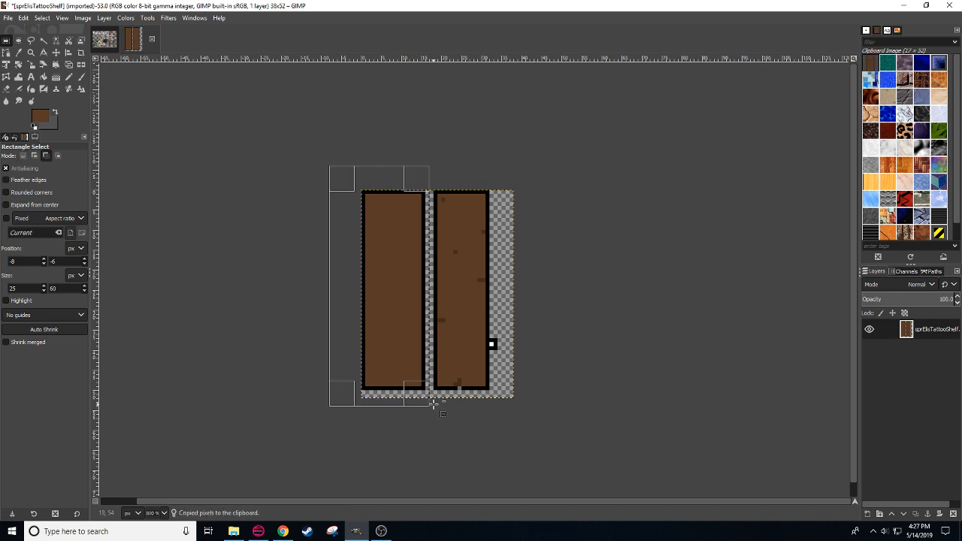
{"action": "key", "text": "ctrl+v"}
{"action": "left_click_drag", "start_coordinate": [408, 316], "coordinate": [481, 315]}
{"action": "left_click", "coordinate": [578, 334]}
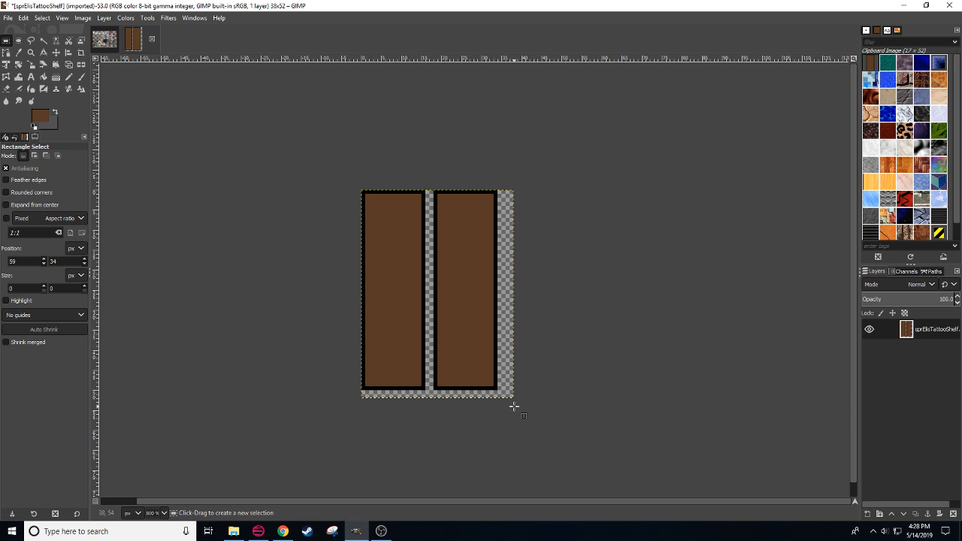
Step: Darken the pencil's foreground color to the brown 3c2718
{"action": "key", "text": "n"}
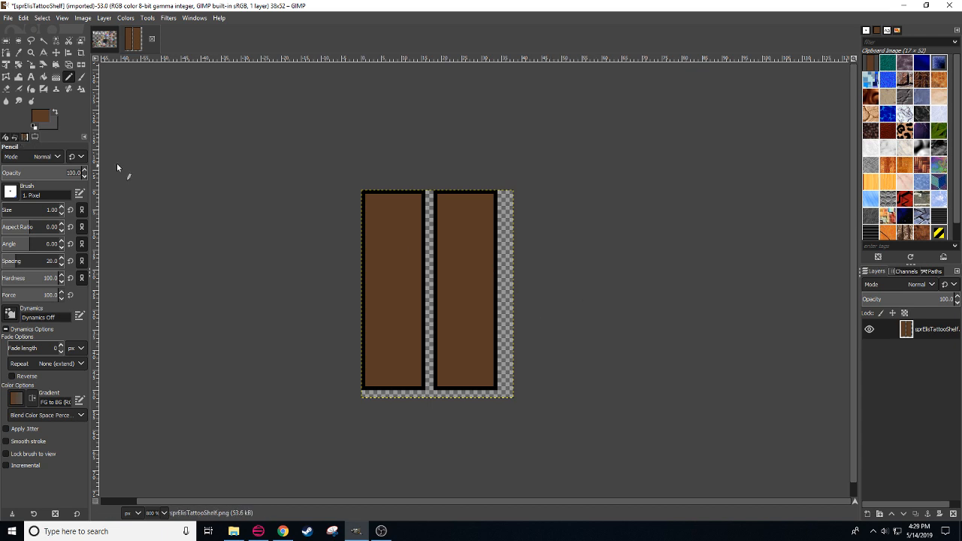
{"action": "left_click", "coordinate": [43, 118]}
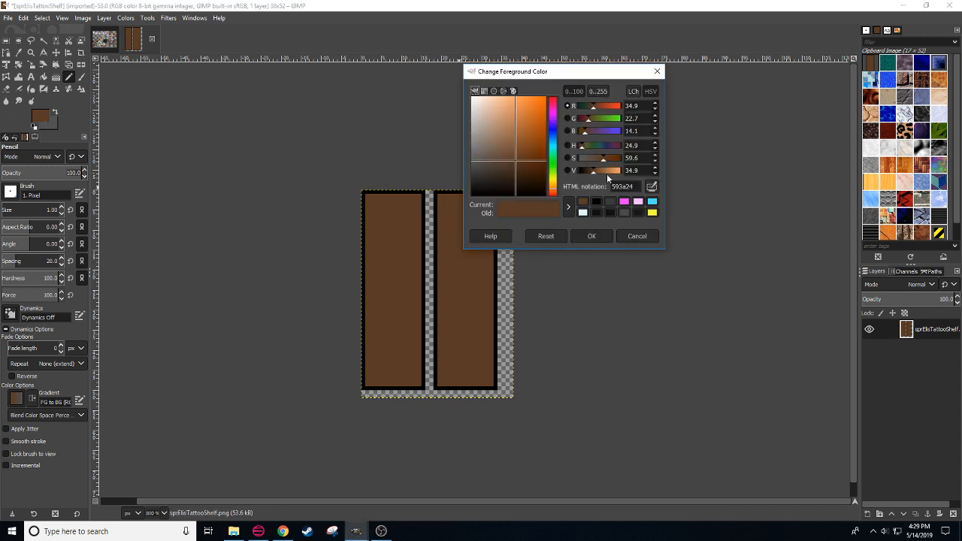
{"action": "left_click_drag", "start_coordinate": [601, 177], "coordinate": [590, 175]}
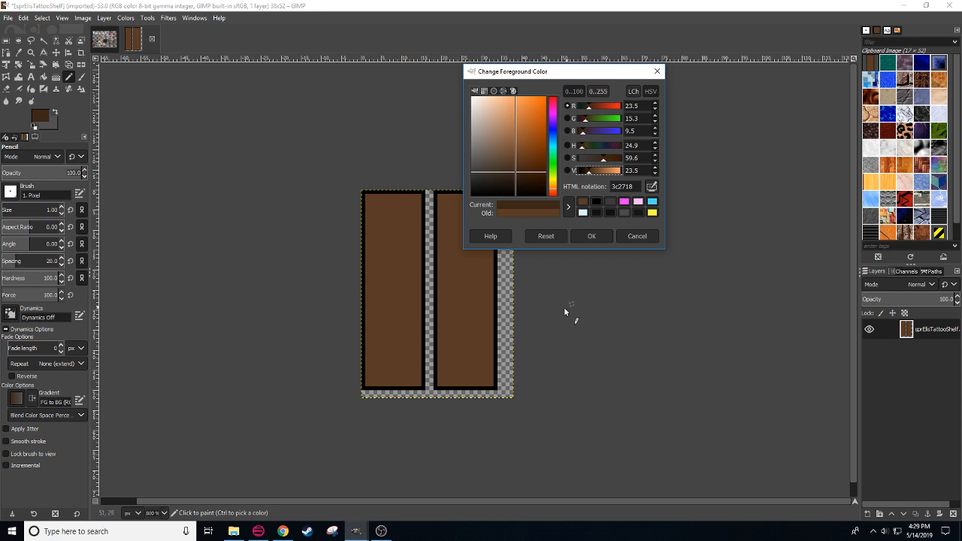
{"action": "left_click_drag", "start_coordinate": [568, 316], "coordinate": [469, 314]}
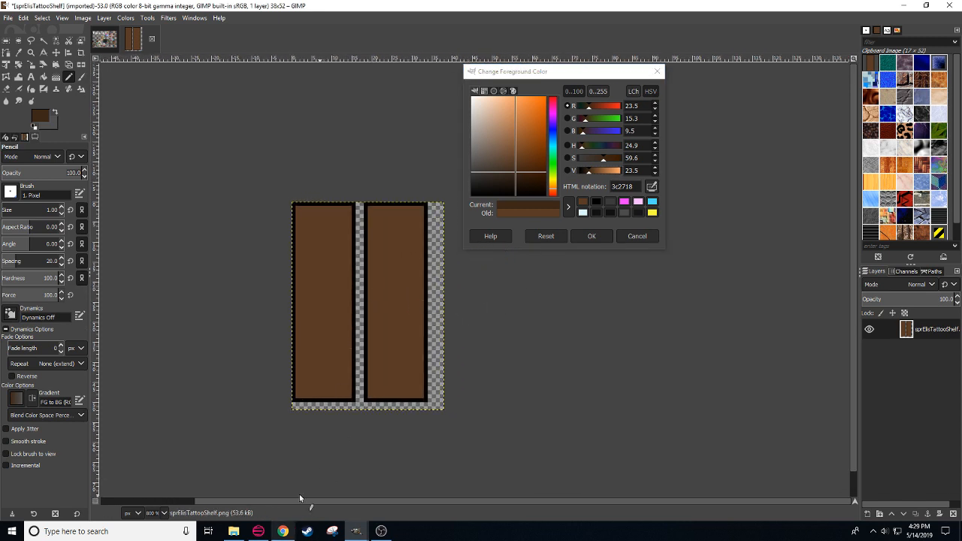
Step: Copy a 12 x 19 pixel piece of the navy tile with blue and green streaks in the Backgrounds image
{"action": "left_click", "coordinate": [105, 40]}
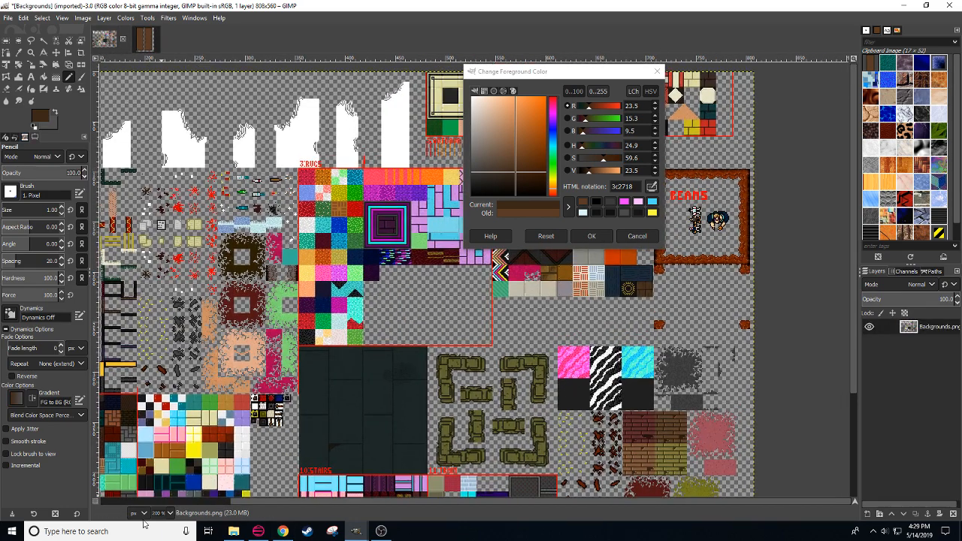
{"action": "scroll", "coordinate": [158, 515], "scroll_direction": "up", "scroll_amount": 2}
{"action": "left_click_drag", "start_coordinate": [177, 268], "coordinate": [289, 384]}
{"action": "key", "text": "r"}
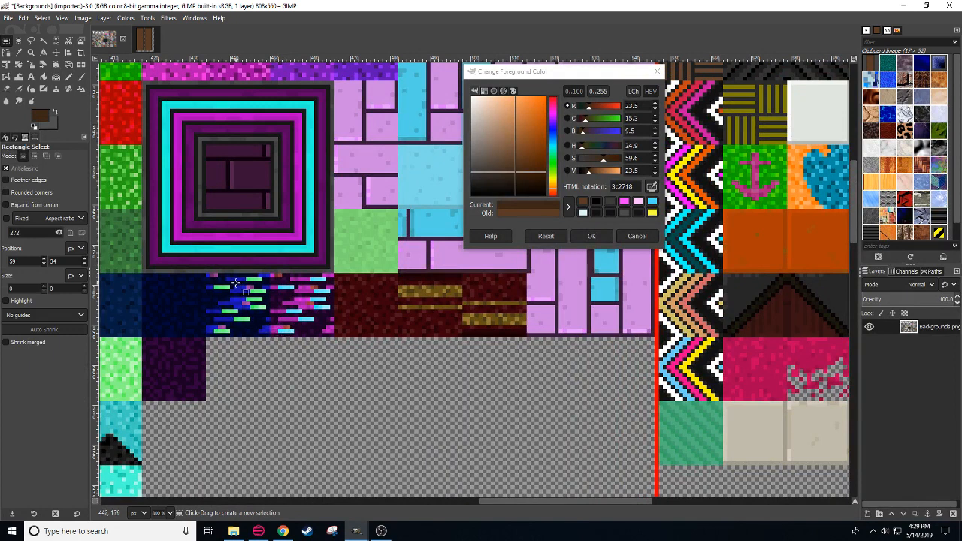
{"action": "left_click_drag", "start_coordinate": [217, 273], "coordinate": [275, 356]}
{"action": "key", "text": "ctrl+c"}
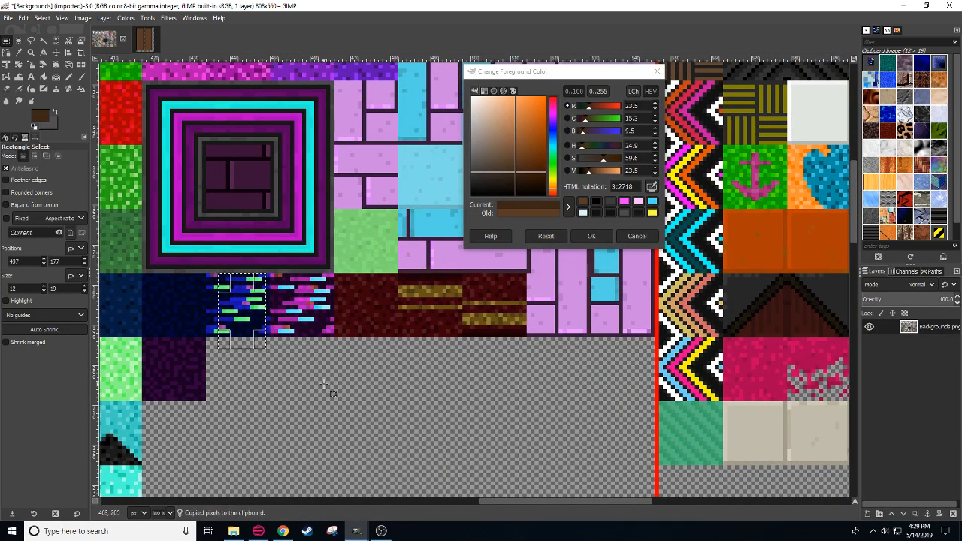
{"action": "key", "text": "ctrl+shift+a"}
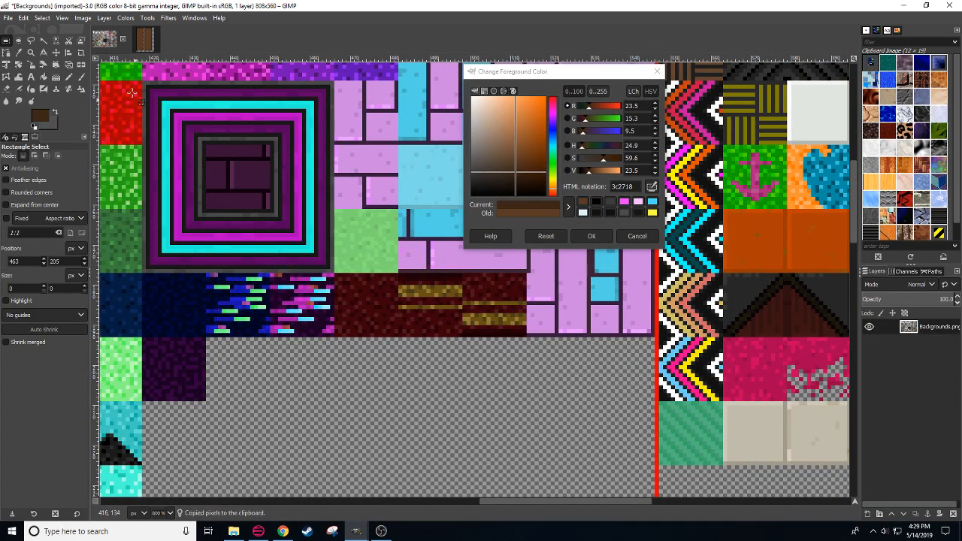
Step: Copy both shelf panels from the sprElisTattooShelf image and paste them into the empty area below the streaked tiles in Backgrounds
{"action": "left_click", "coordinate": [147, 45]}
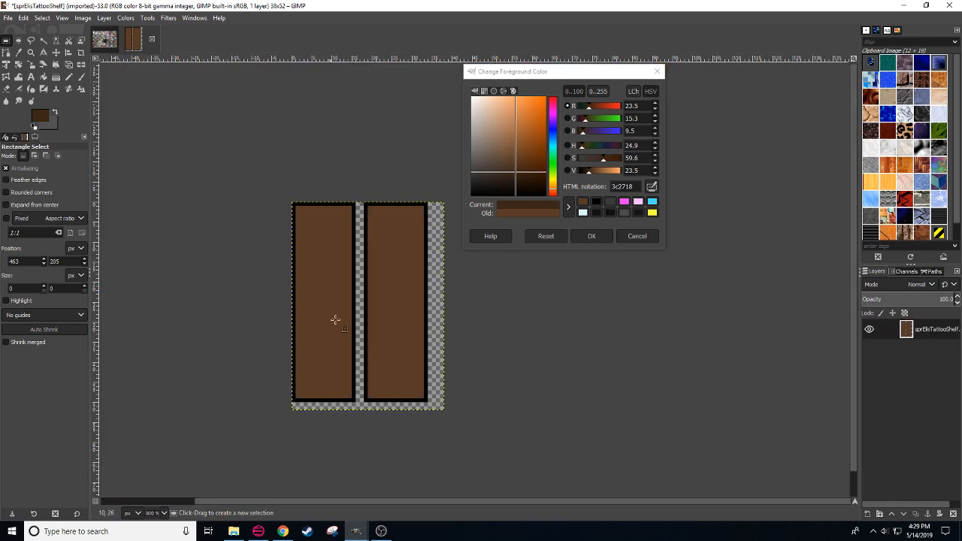
{"action": "left_click_drag", "start_coordinate": [292, 229], "coordinate": [447, 408]}
{"action": "key", "text": "ctrl+c"}
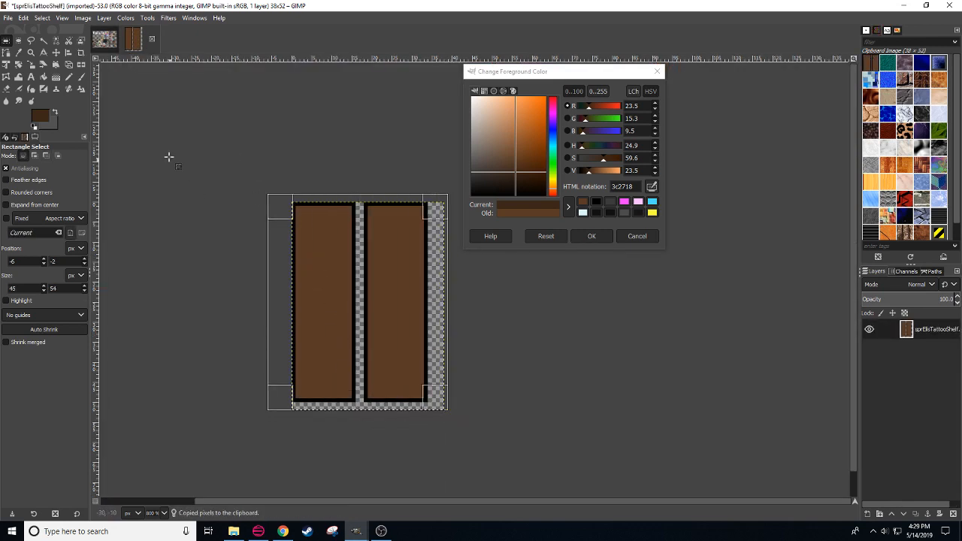
{"action": "left_click", "coordinate": [107, 45]}
{"action": "scroll", "coordinate": [353, 339], "scroll_direction": "up", "scroll_amount": 1}
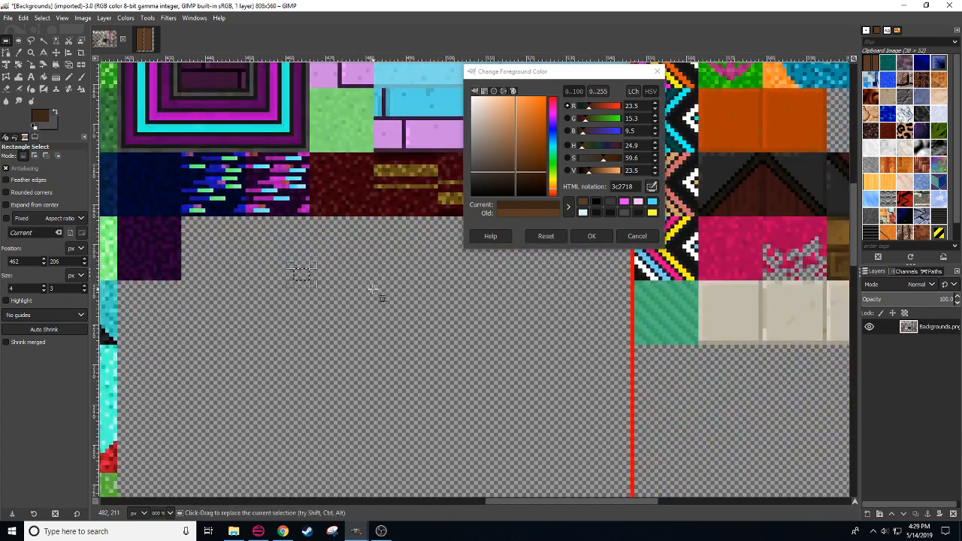
{"action": "key", "text": "ctrl+v"}
{"action": "left_click_drag", "start_coordinate": [317, 279], "coordinate": [347, 359]}
{"action": "left_click", "coordinate": [423, 338]}
{"action": "left_click_drag", "start_coordinate": [424, 351], "coordinate": [398, 360]}
Step: Sample the bright green 2cff53 from the streaked tile and fill the left panel's outline with it
{"action": "key", "text": "n"}
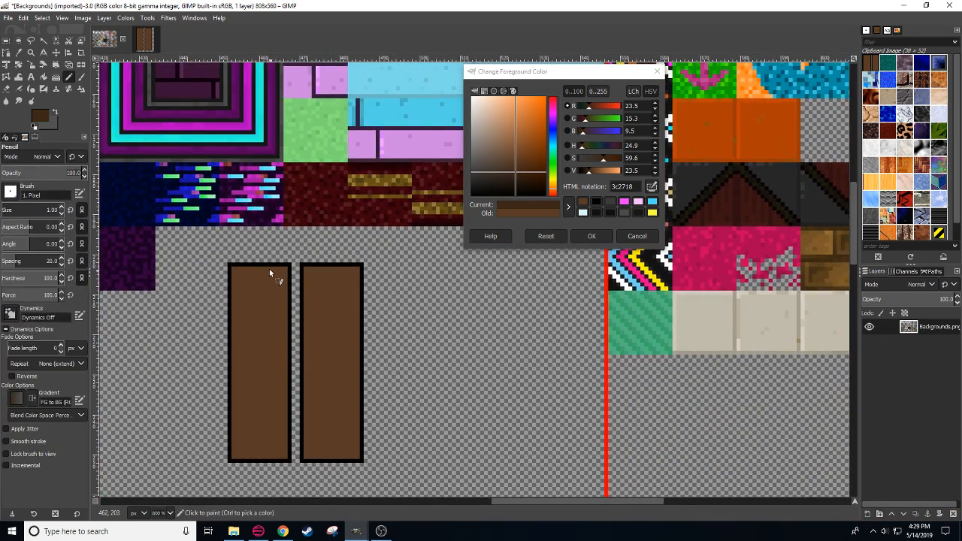
{"action": "left_click", "coordinate": [203, 194]}
{"action": "key", "text": "shift+b"}
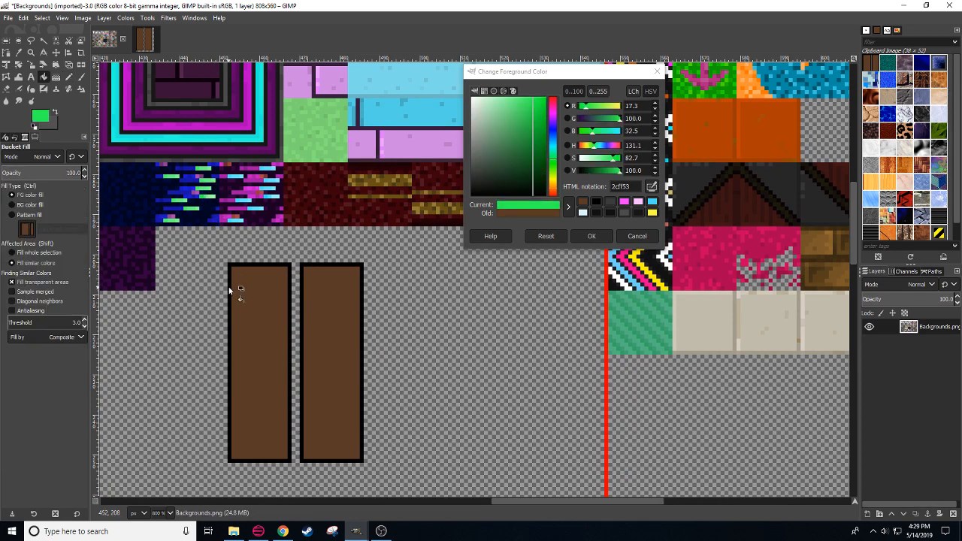
{"action": "left_click", "coordinate": [229, 289]}
Step: Sample the dark navy 000521 from the streaked tile and fill the left panel's interior with it
{"action": "key", "text": "n"}
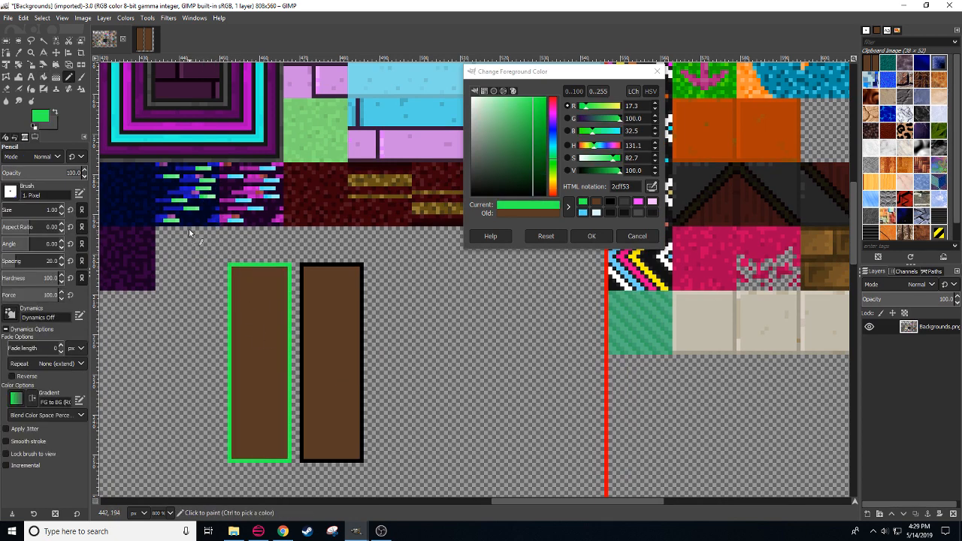
{"action": "left_click", "coordinate": [194, 204], "text": "ctrl"}
{"action": "key", "text": "shift+b"}
{"action": "left_click", "coordinate": [270, 328]}
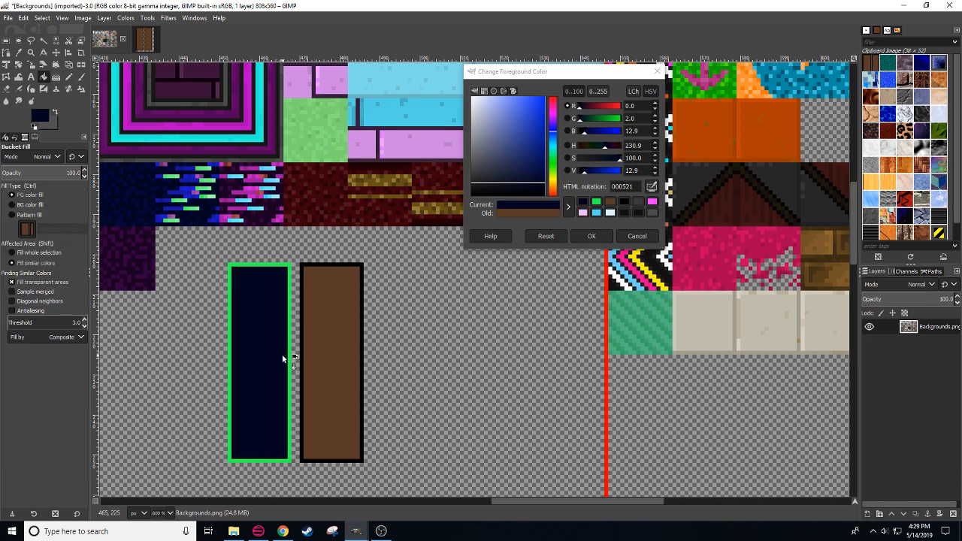
Step: Try a freehand pencil stroke in green 2cff53 across the navy panel, and undo it
{"action": "key", "text": "n"}
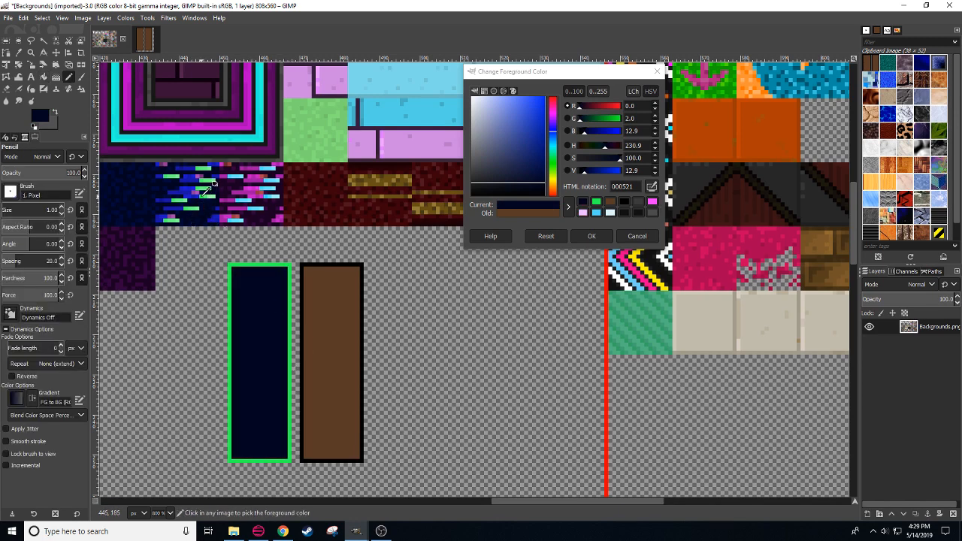
{"action": "left_click", "coordinate": [210, 185], "text": "ctrl"}
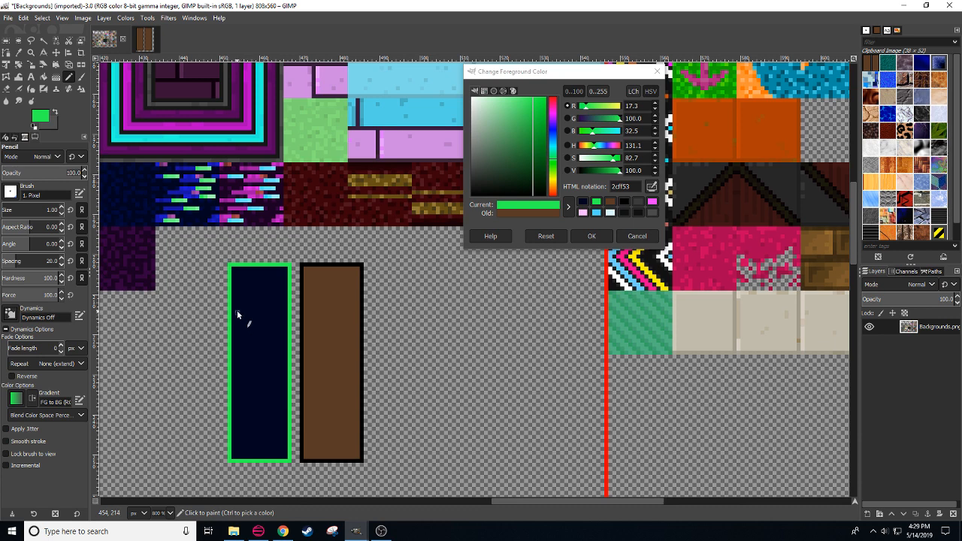
{"action": "left_click_drag", "start_coordinate": [239, 311], "coordinate": [255, 304]}
{"action": "key", "text": "ctrl+z"}
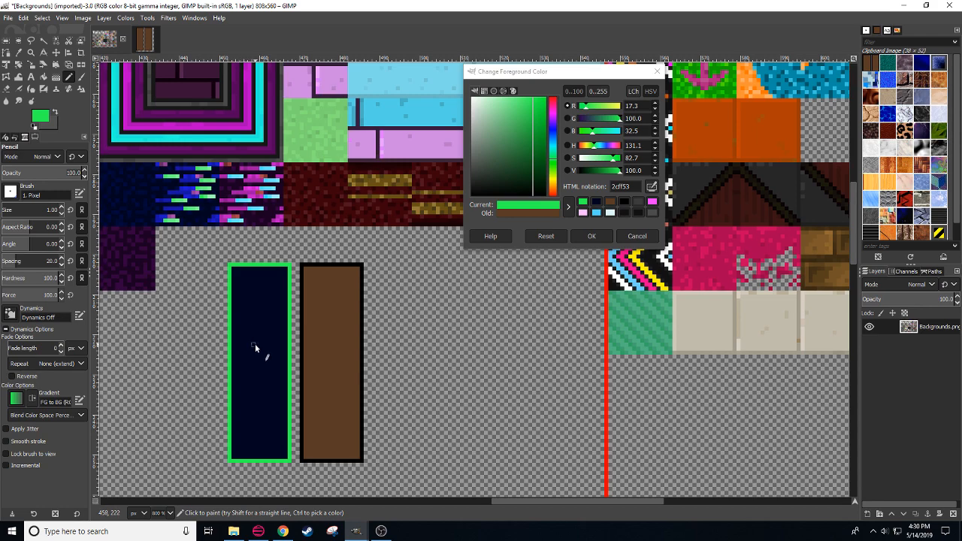
Step: Switch to Chrome and open a new browser tab
{"action": "left_click", "coordinate": [283, 531]}
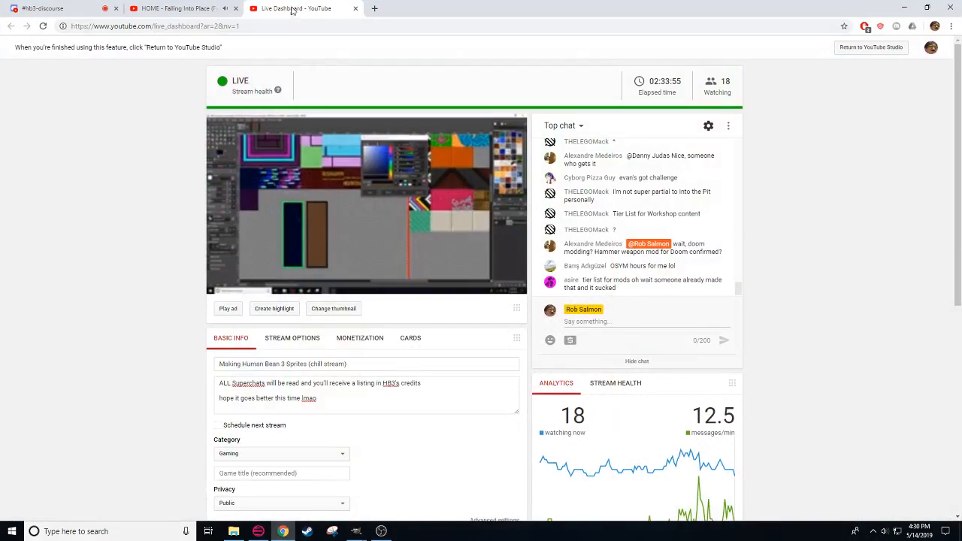
{"action": "left_click", "coordinate": [373, 9]}
{"action": "left_click", "coordinate": [180, 8]}
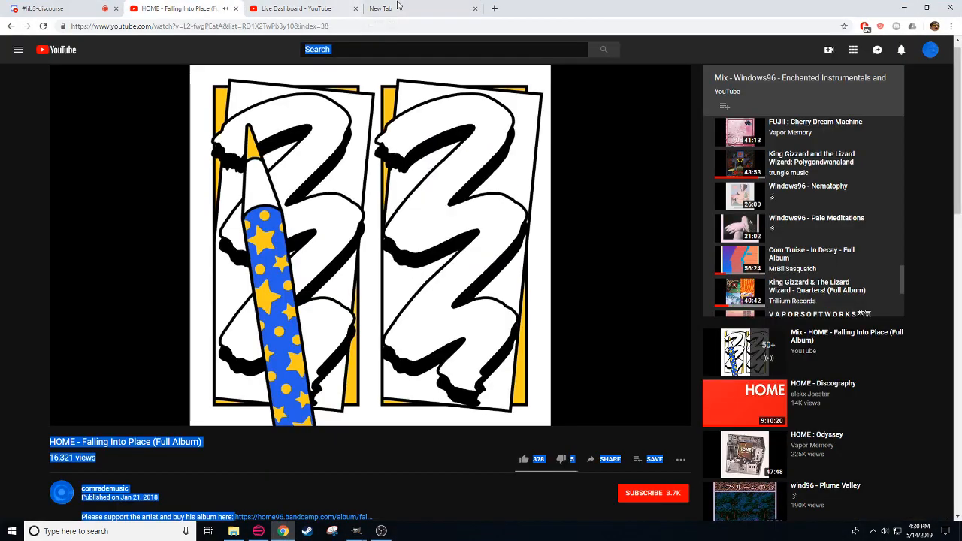
{"action": "left_click", "coordinate": [406, 8]}
Step: Search Google for "laser tag" and open the shopping results
{"action": "type", "text": "lazer"}
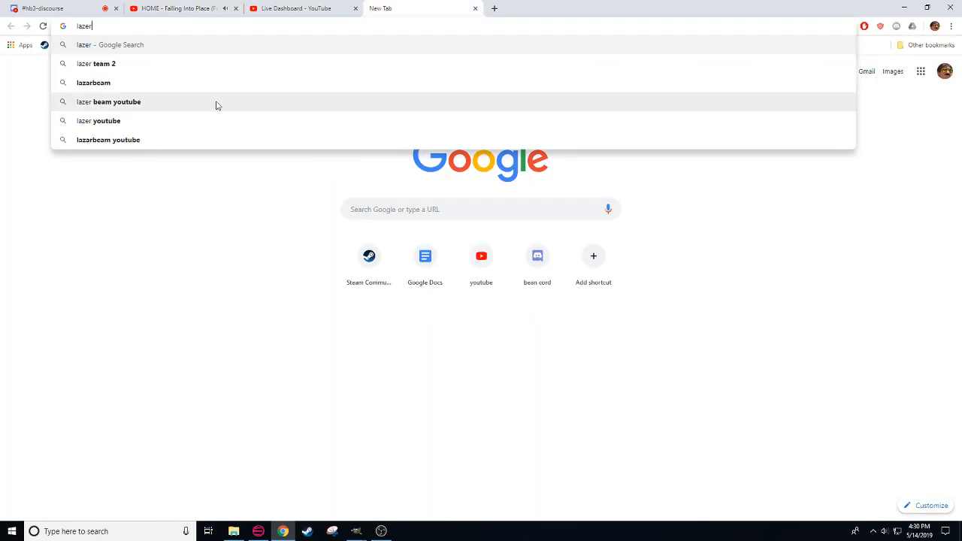
{"action": "key", "text": "BackSpace"}
{"action": "key", "text": "BackSpace"}
{"action": "key", "text": "BackSpace"}
{"action": "type", "text": "ser"}
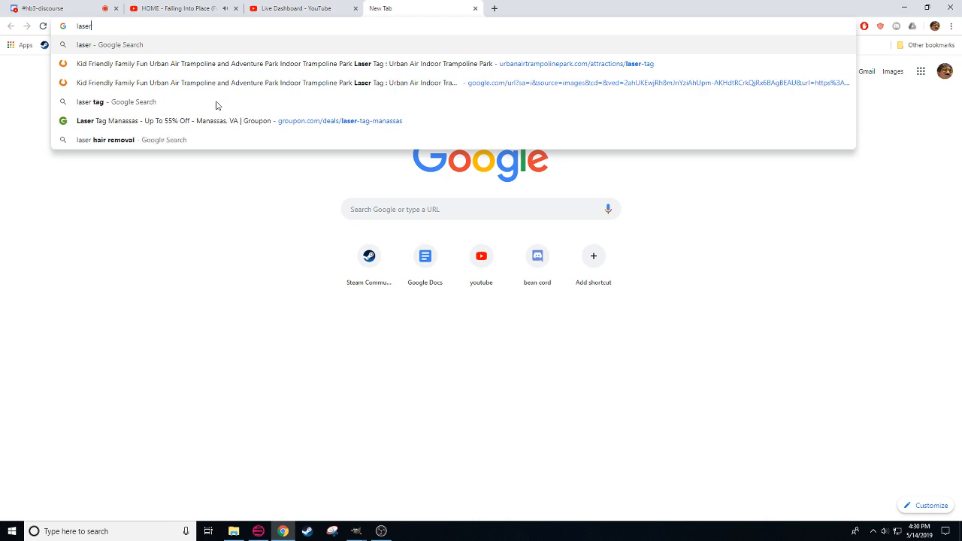
{"action": "left_click", "coordinate": [138, 104]}
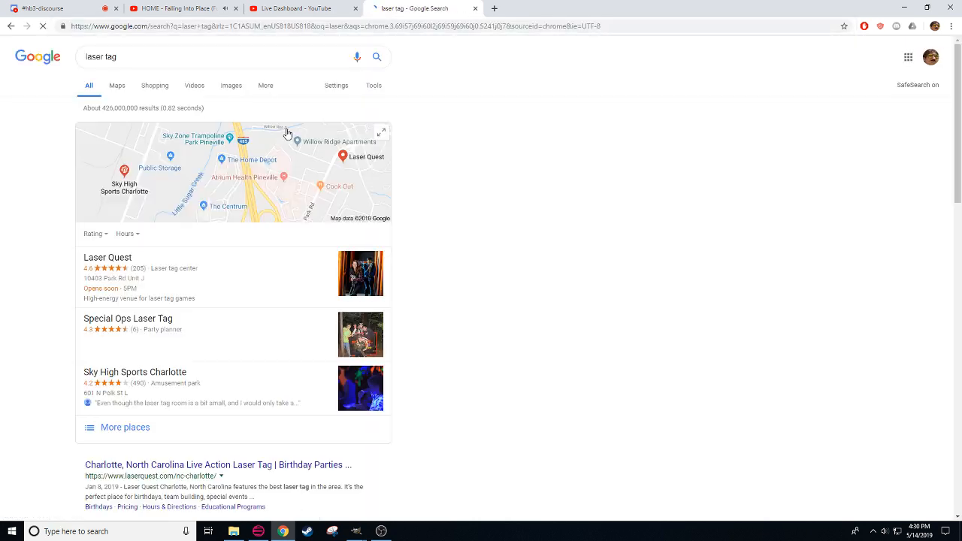
{"action": "left_click", "coordinate": [156, 85]}
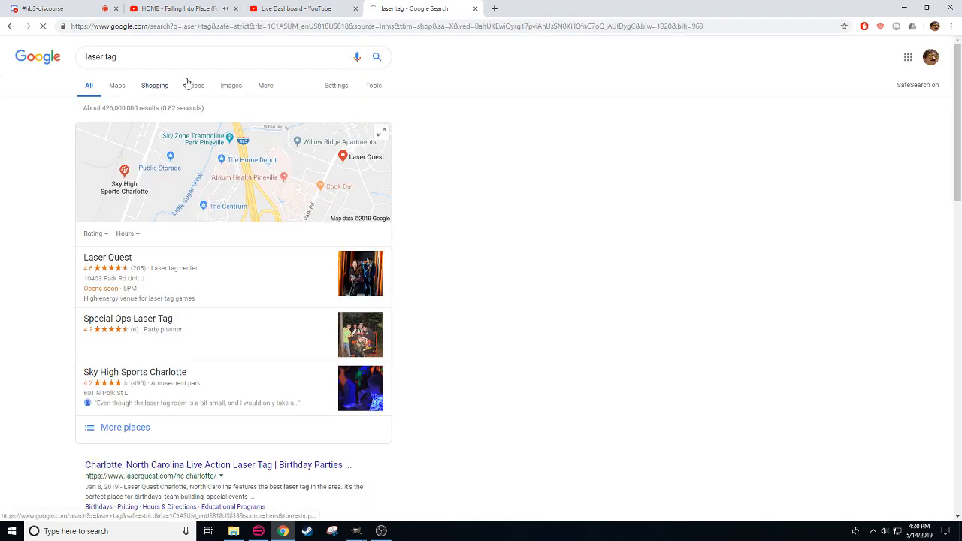
Step: Return to the main "laser tag" results, switch to image results and preview the Manassas, VA arena photo
{"action": "left_click", "coordinate": [11, 27]}
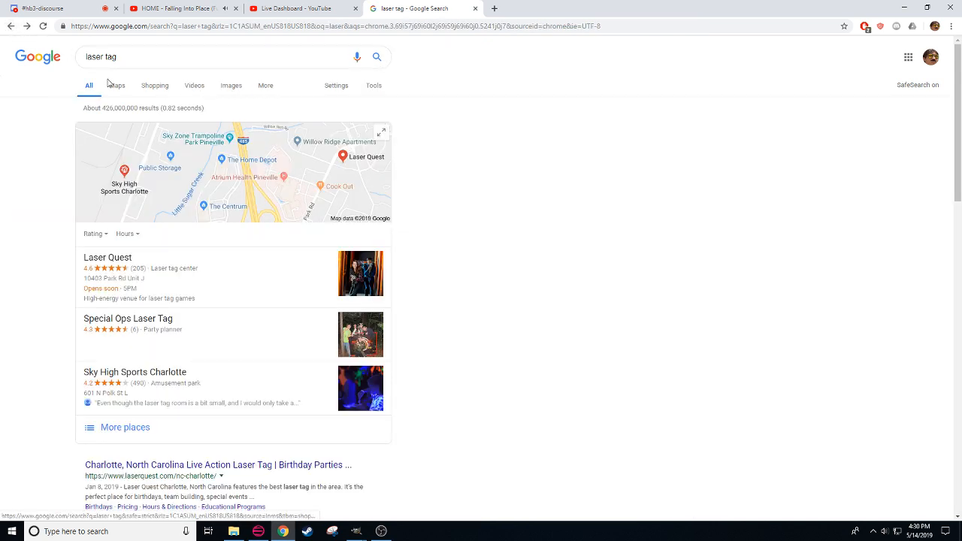
{"action": "left_click", "coordinate": [231, 85]}
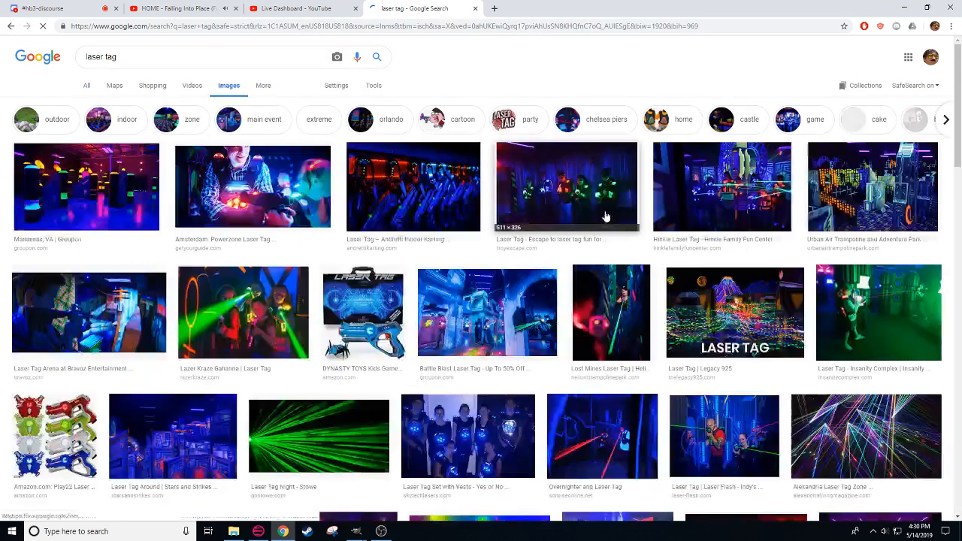
{"action": "left_click", "coordinate": [112, 195]}
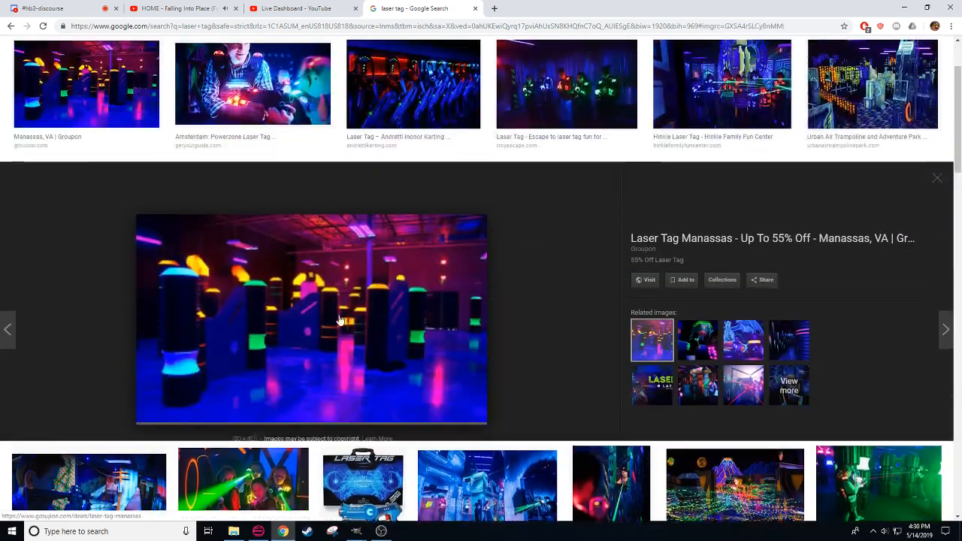
Step: Preview the XtremeCraze New England arena photo and compare its related images from The Hindu and Lasergame Rotterdam
{"action": "scroll", "coordinate": [537, 376], "scroll_direction": "down", "scroll_amount": 3}
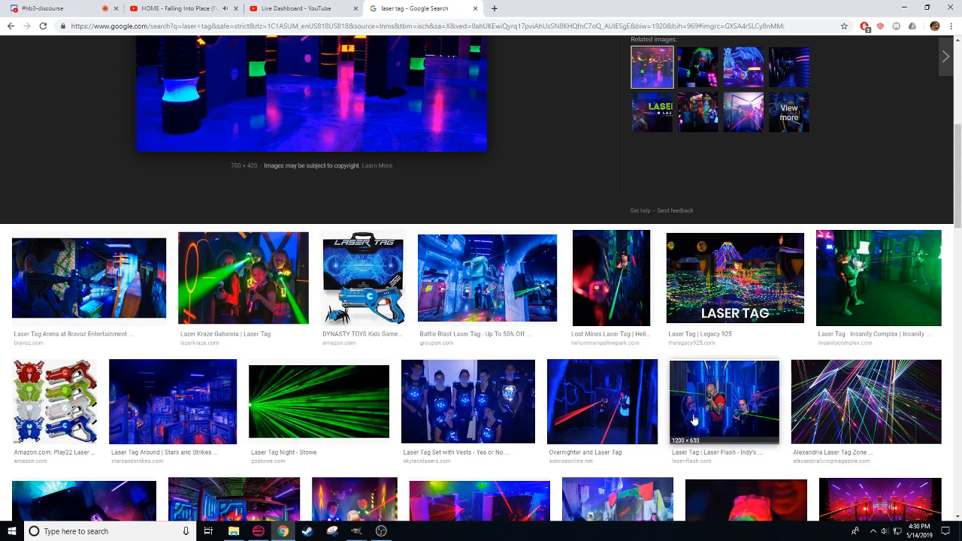
{"action": "scroll", "coordinate": [536, 376], "scroll_direction": "down", "scroll_amount": 3}
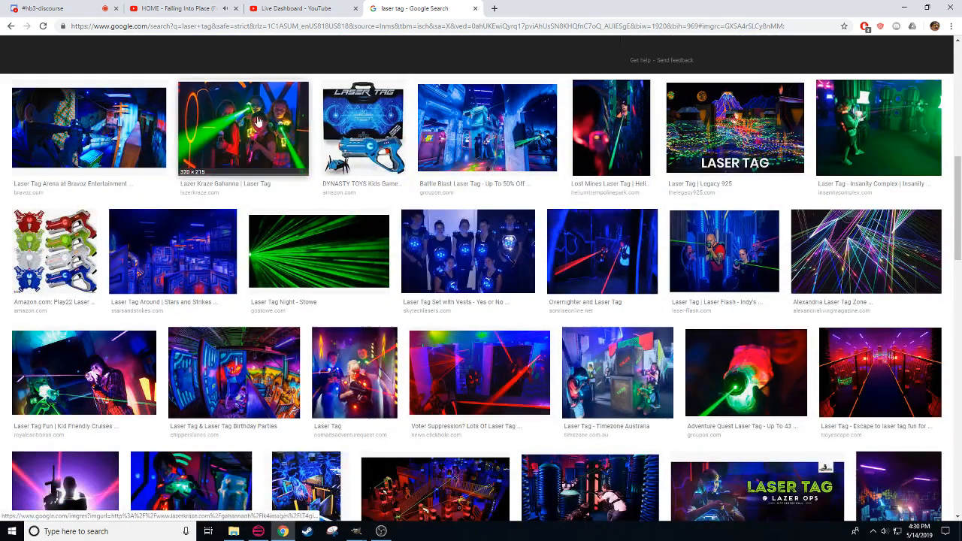
{"action": "scroll", "coordinate": [414, 351], "scroll_direction": "down", "scroll_amount": 2}
{"action": "left_click", "coordinate": [414, 351]}
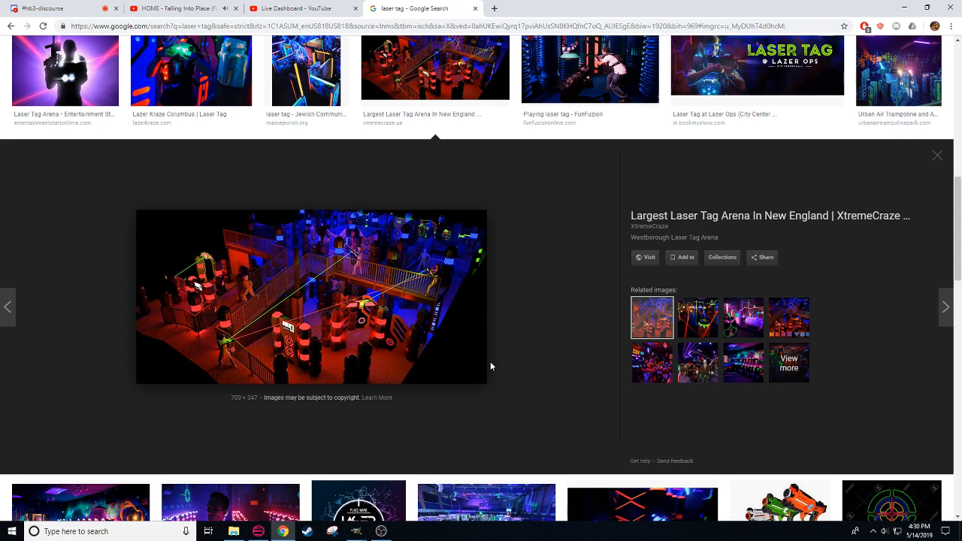
{"action": "scroll", "coordinate": [490, 361], "scroll_direction": "up", "scroll_amount": 2}
{"action": "left_click", "coordinate": [697, 419]}
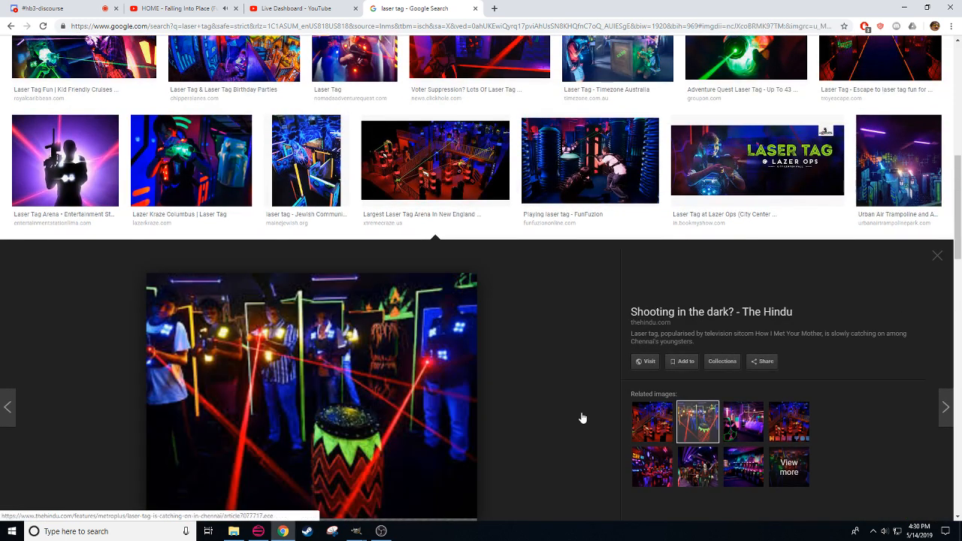
{"action": "scroll", "coordinate": [579, 416], "scroll_direction": "down", "scroll_amount": 2}
{"action": "left_click", "coordinate": [744, 329]}
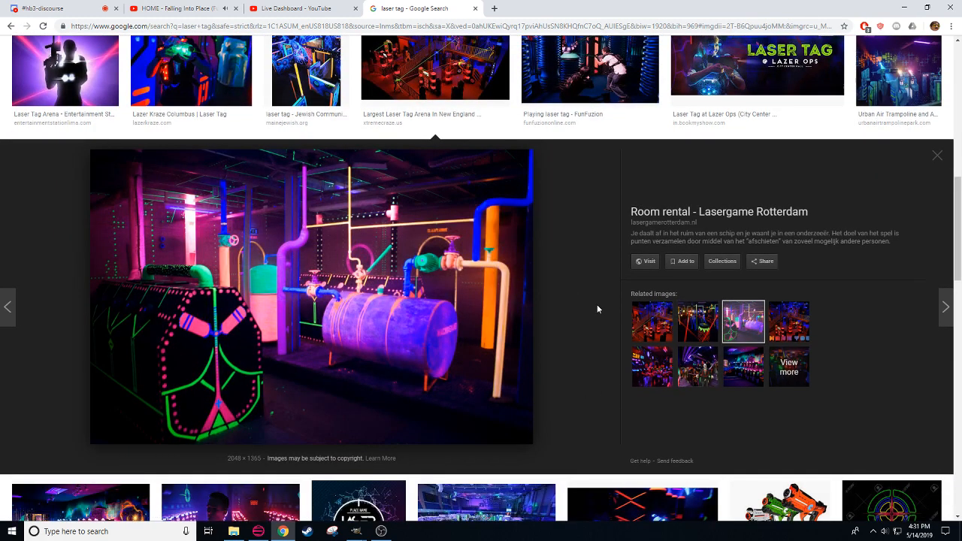
{"action": "left_click", "coordinate": [697, 322]}
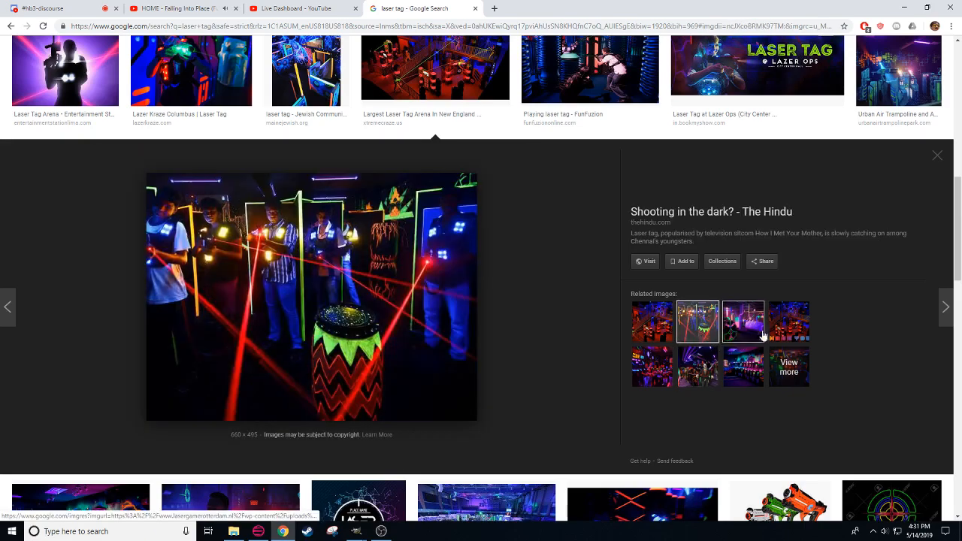
{"action": "left_click", "coordinate": [753, 324]}
Step: Preview the Sparkles Kennesaw laser tag photo and the Royal Caribbean laser tag photo further down the image results
{"action": "scroll", "coordinate": [566, 348], "scroll_direction": "down", "scroll_amount": 3}
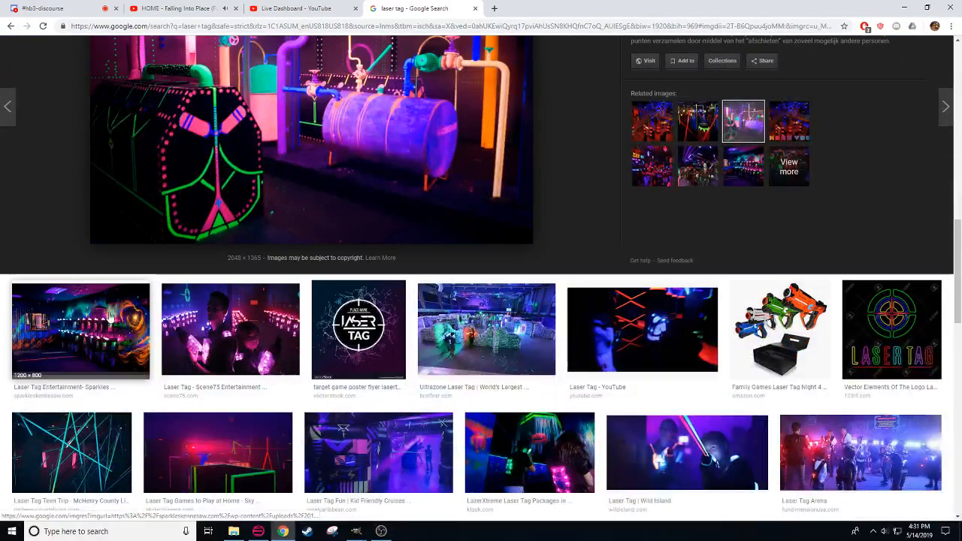
{"action": "left_click", "coordinate": [79, 335]}
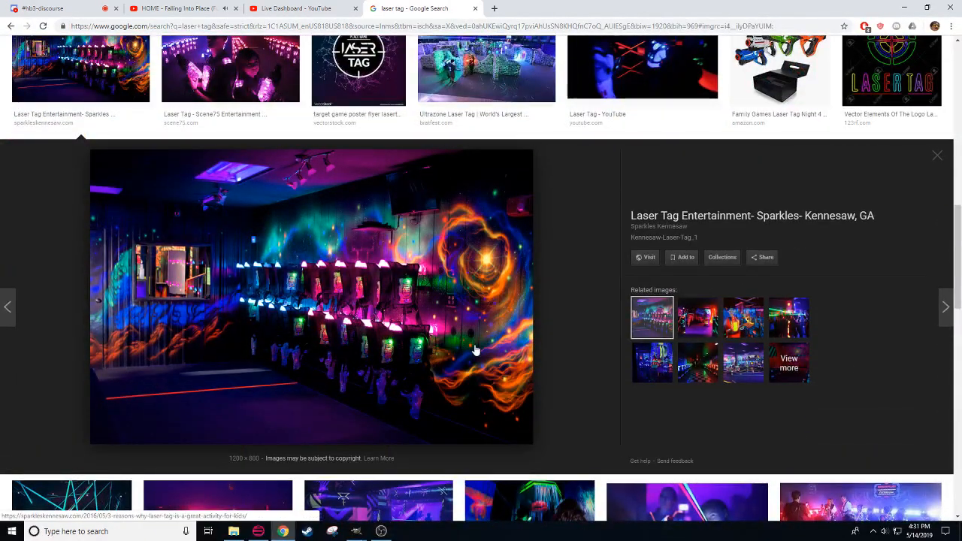
{"action": "scroll", "coordinate": [530, 350], "scroll_direction": "down", "scroll_amount": 3}
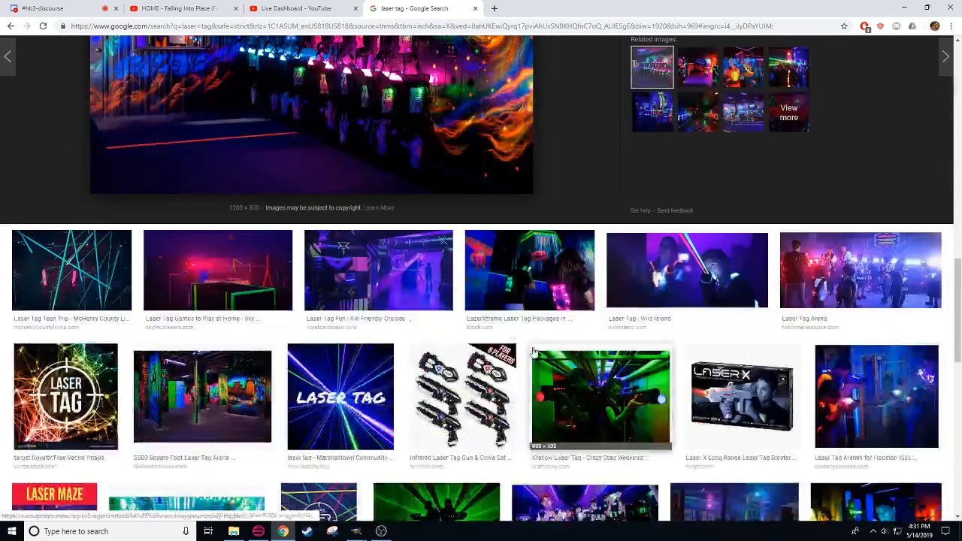
{"action": "left_click", "coordinate": [280, 267]}
{"action": "left_click", "coordinate": [368, 101]}
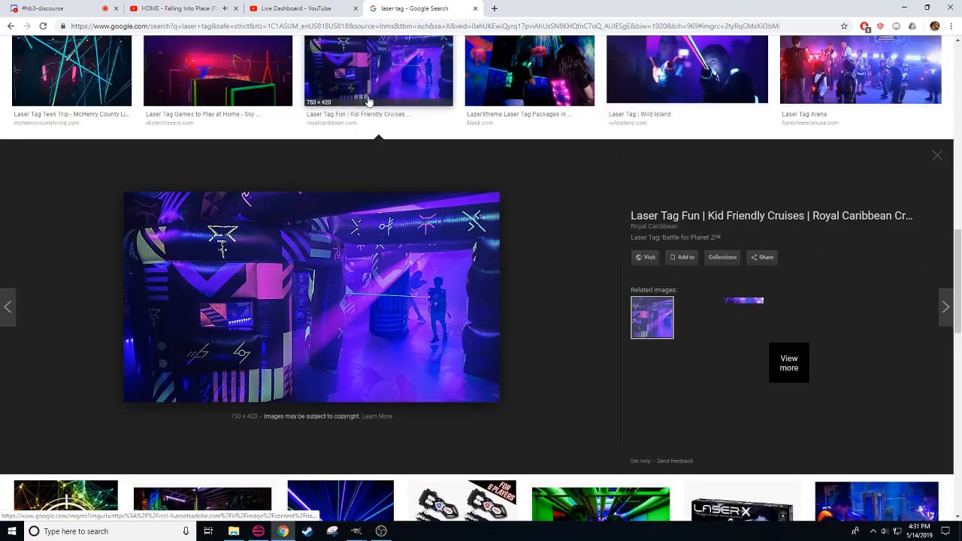
{"action": "scroll", "coordinate": [523, 327], "scroll_direction": "up", "scroll_amount": 1}
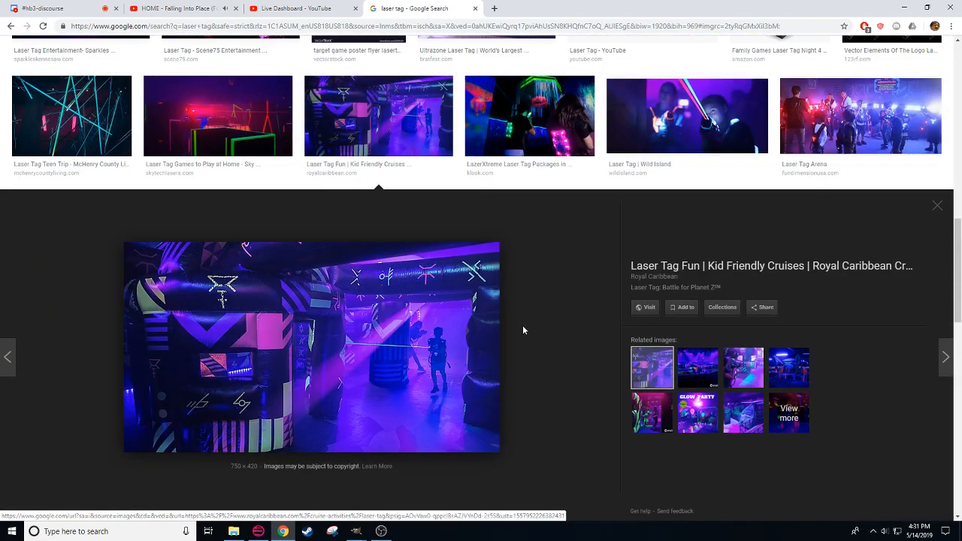
Step: Examine the Battle Blast Las Vegas arena photo with its related images, and the Stars and Strikes arena photo
{"action": "scroll", "coordinate": [522, 325], "scroll_direction": "up", "scroll_amount": 5}
{"action": "scroll", "coordinate": [524, 330], "scroll_direction": "up", "scroll_amount": 5}
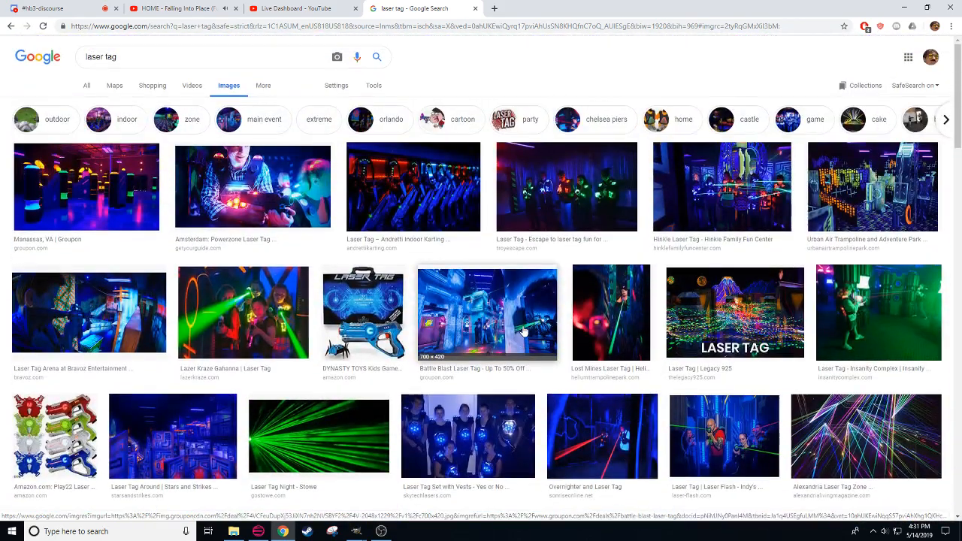
{"action": "left_click", "coordinate": [506, 329]}
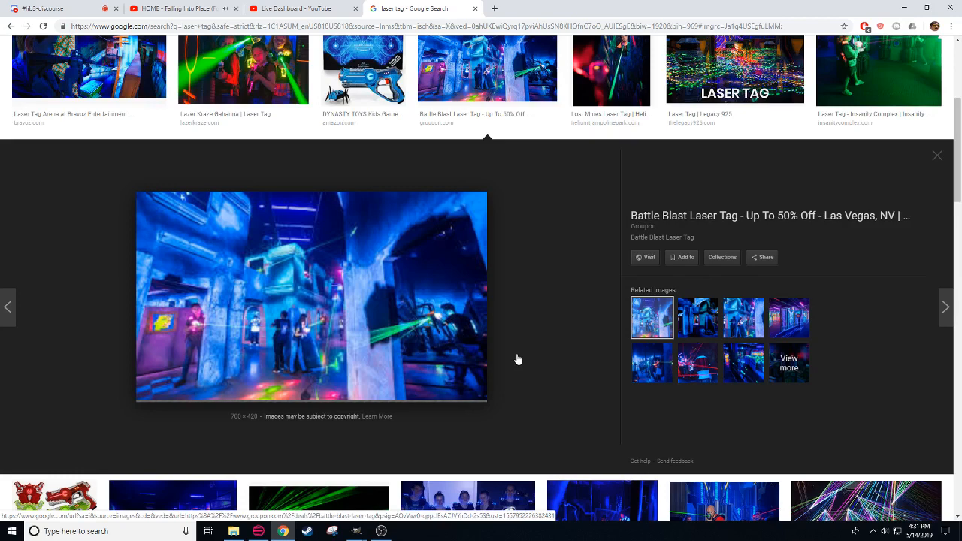
{"action": "scroll", "coordinate": [517, 359], "scroll_direction": "down", "scroll_amount": 1}
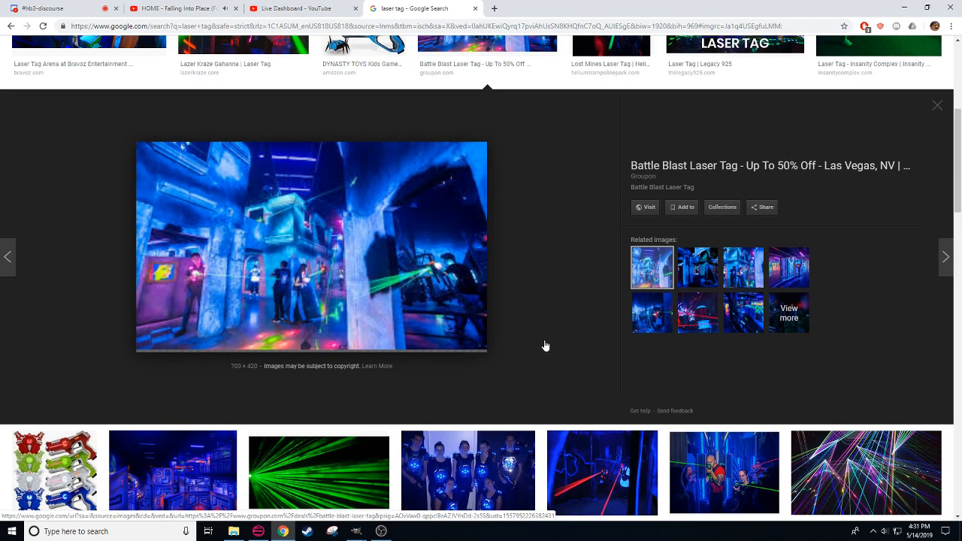
{"action": "left_click", "coordinate": [677, 317]}
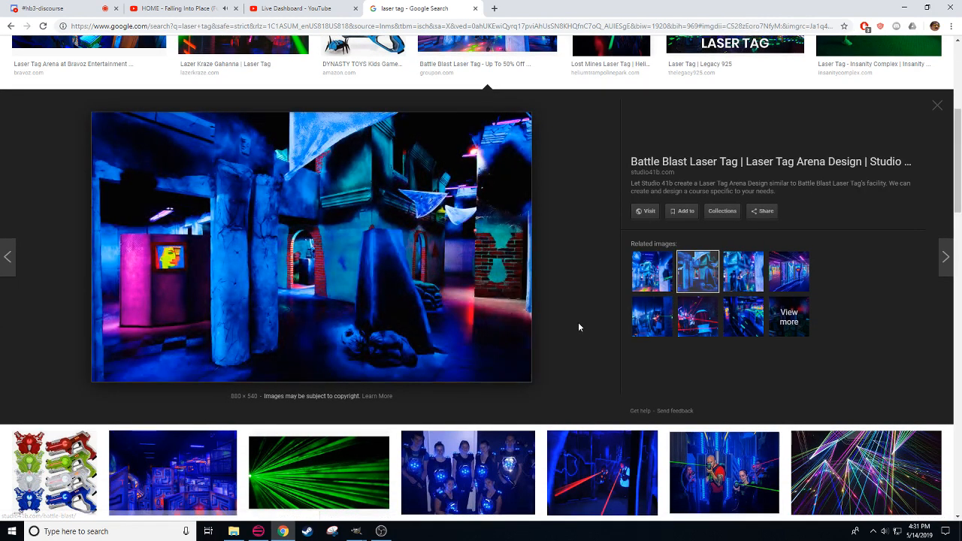
{"action": "left_click", "coordinate": [730, 286]}
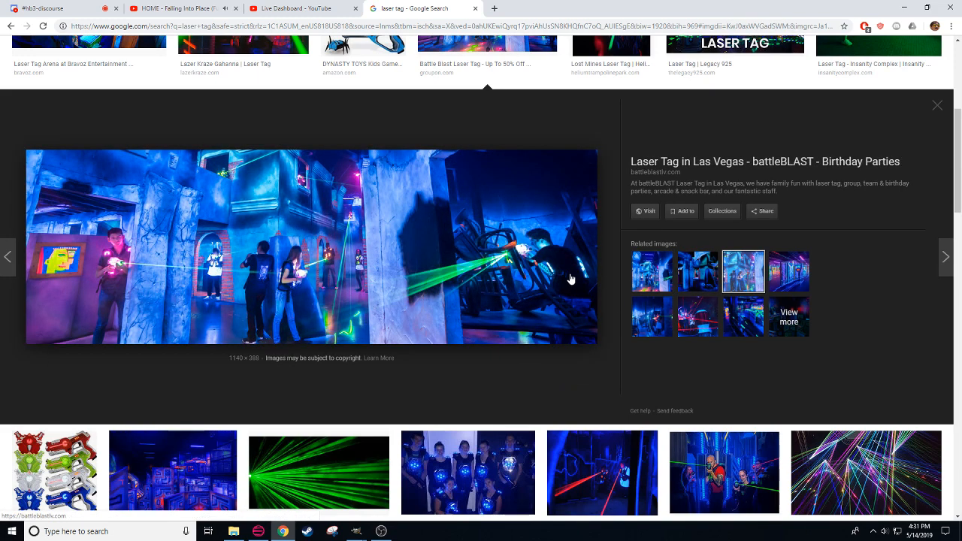
{"action": "left_click", "coordinate": [698, 270]}
{"action": "scroll", "coordinate": [378, 353], "scroll_direction": "down", "scroll_amount": 2}
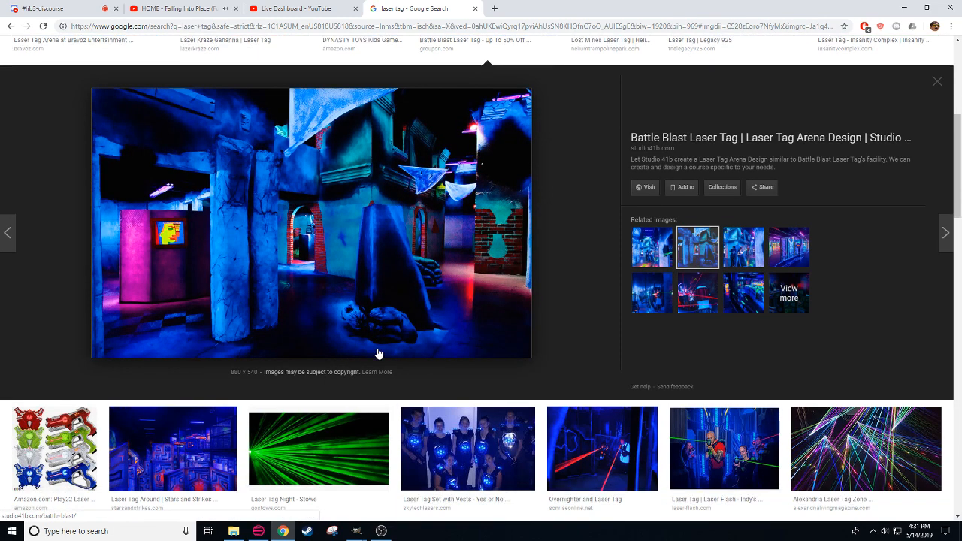
{"action": "left_click", "coordinate": [143, 379]}
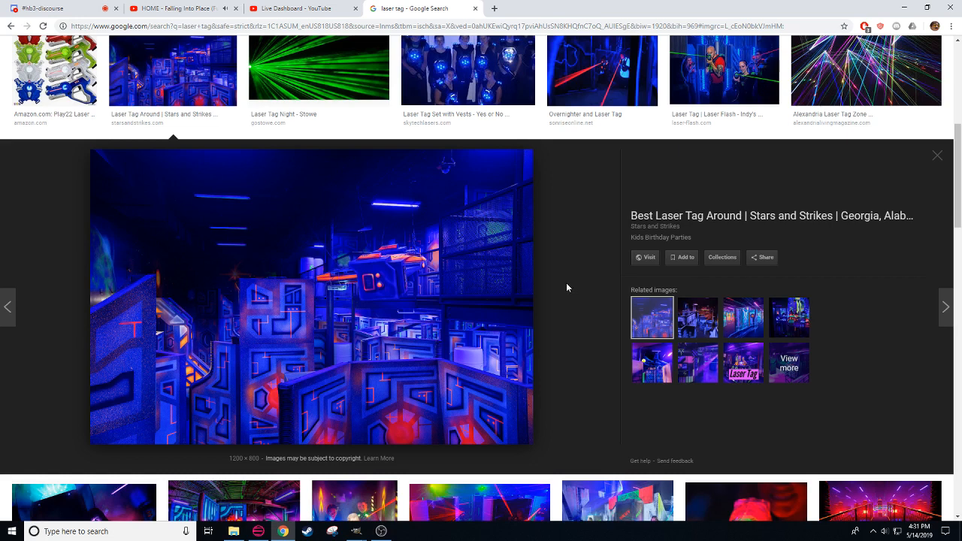
Step: Switch to Steam and open the account's comment notifications
{"action": "left_click", "coordinate": [307, 530]}
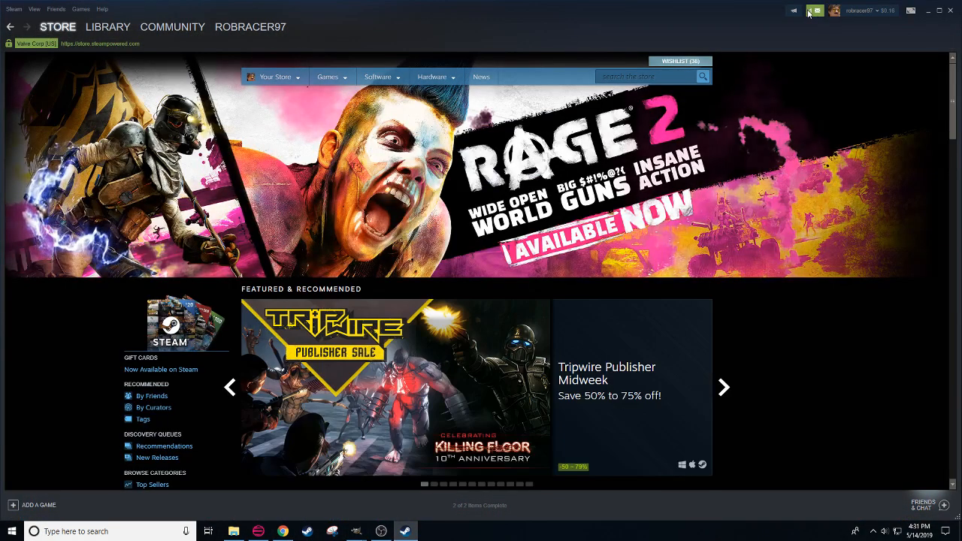
{"action": "left_click", "coordinate": [808, 13]}
{"action": "left_click", "coordinate": [778, 27]}
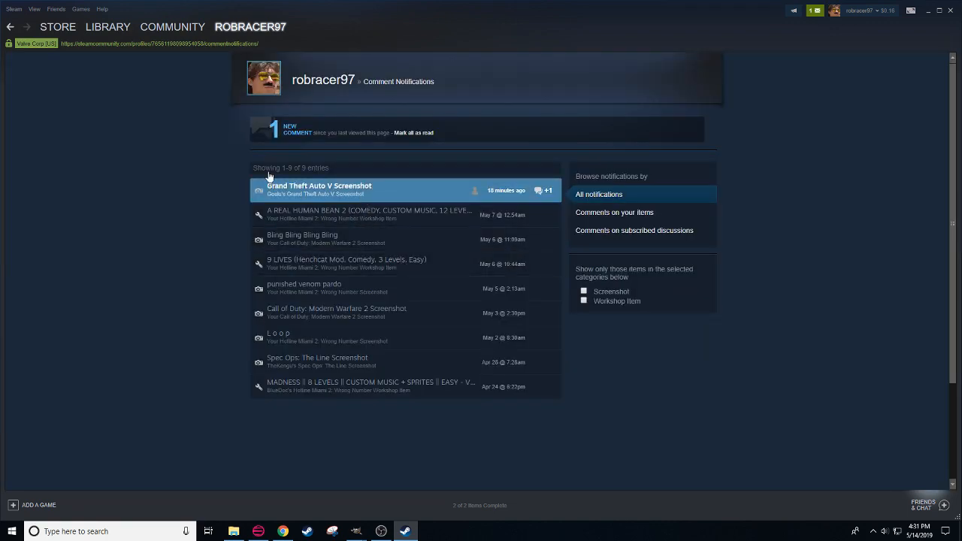
Step: Open the Steam Workshop for Hotline Miami 2: Wrong Number and search it for "christ church"
{"action": "left_click", "coordinate": [112, 39]}
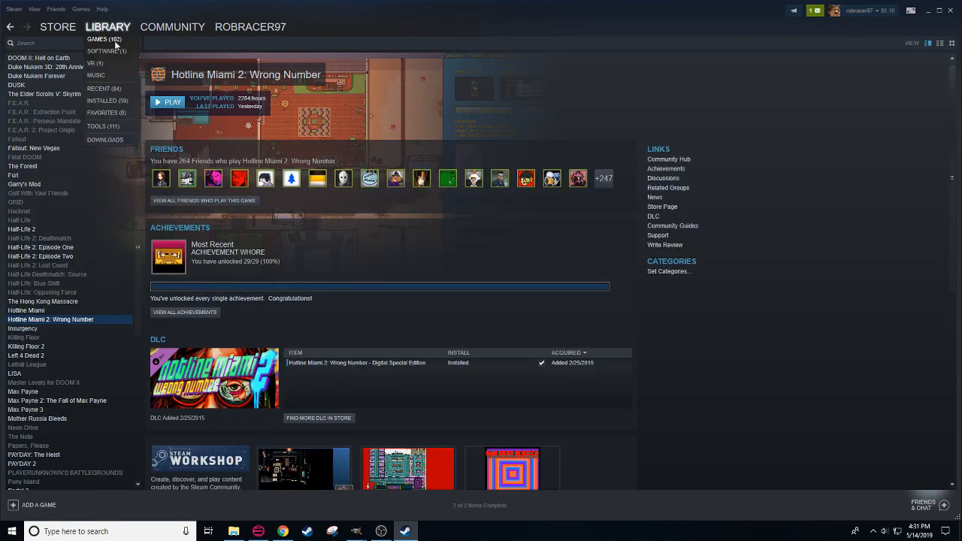
{"action": "scroll", "coordinate": [290, 345], "scroll_direction": "down", "scroll_amount": 3}
{"action": "left_click", "coordinate": [179, 408]}
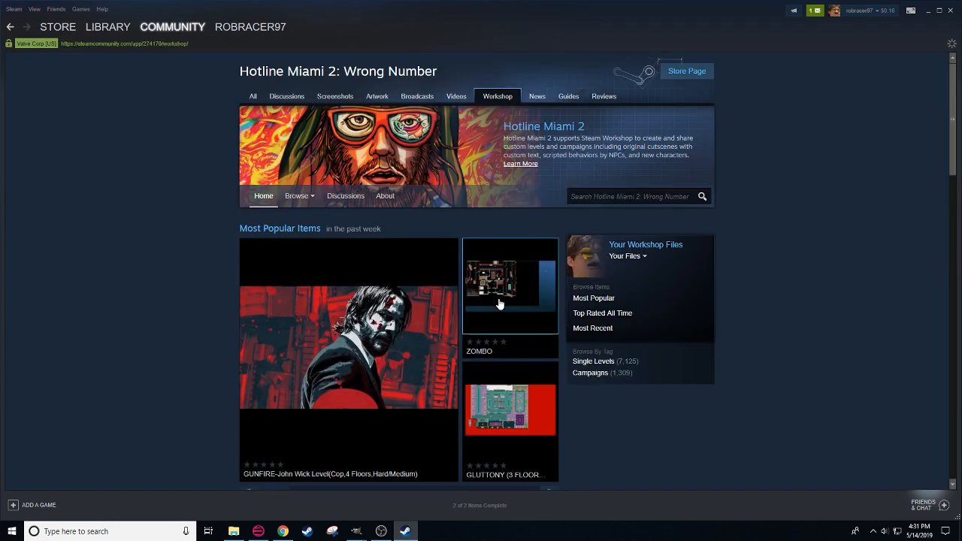
{"action": "left_click", "coordinate": [605, 198]}
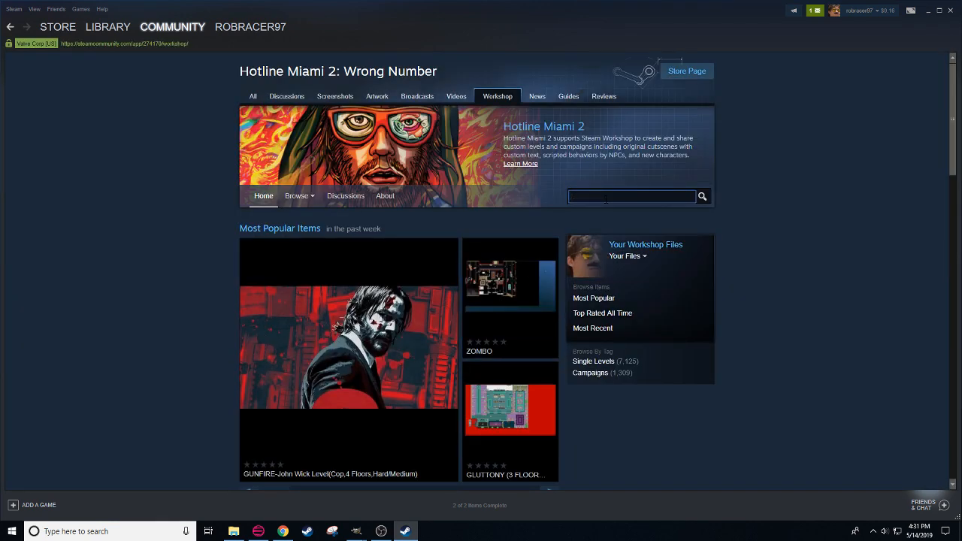
{"action": "key", "text": "BackSpace"}
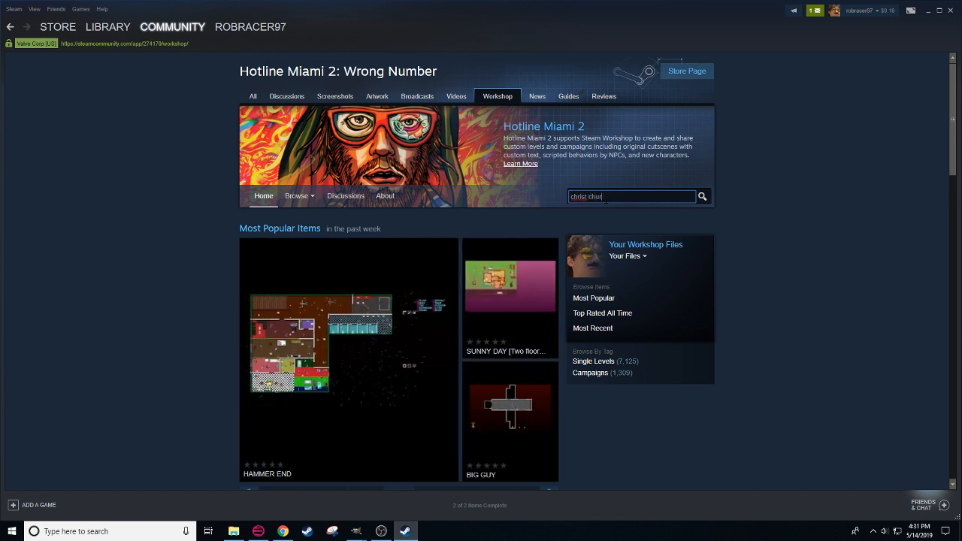
{"action": "left_click", "coordinate": [702, 196]}
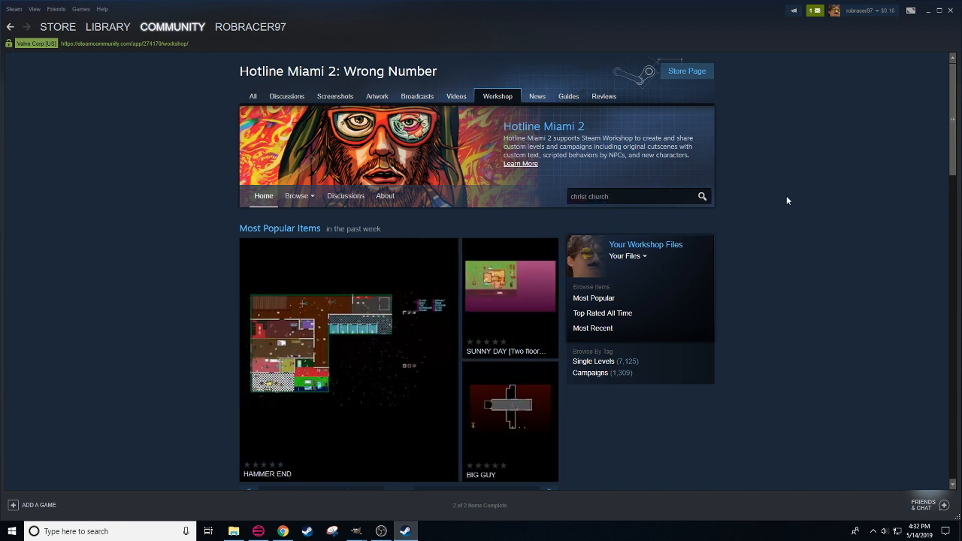
Step: View the Workshop pages of the two levels titled CHURCH, and return to the search results
{"action": "scroll", "coordinate": [827, 305], "scroll_direction": "down", "scroll_amount": 2}
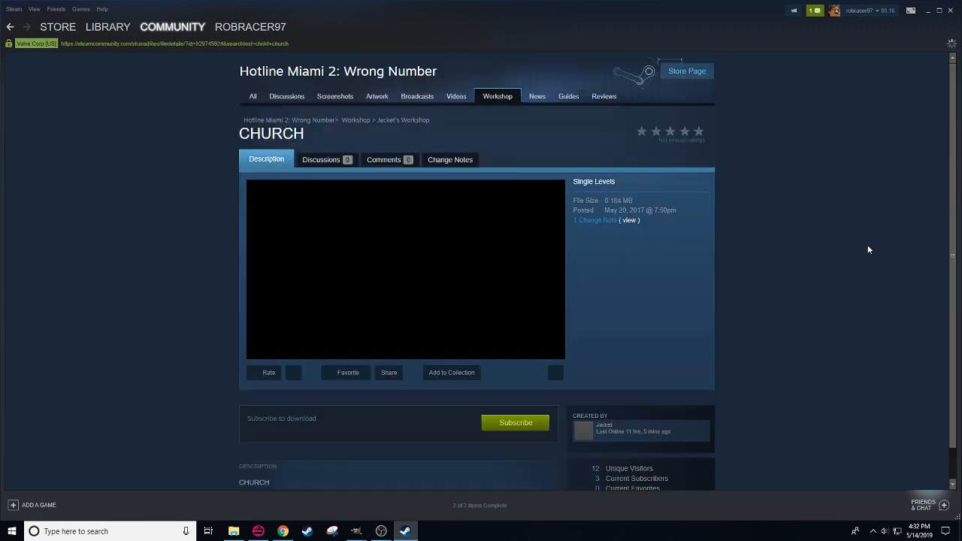
{"action": "scroll", "coordinate": [867, 248], "scroll_direction": "down", "scroll_amount": 3}
{"action": "scroll", "coordinate": [116, 199], "scroll_direction": "up", "scroll_amount": 2}
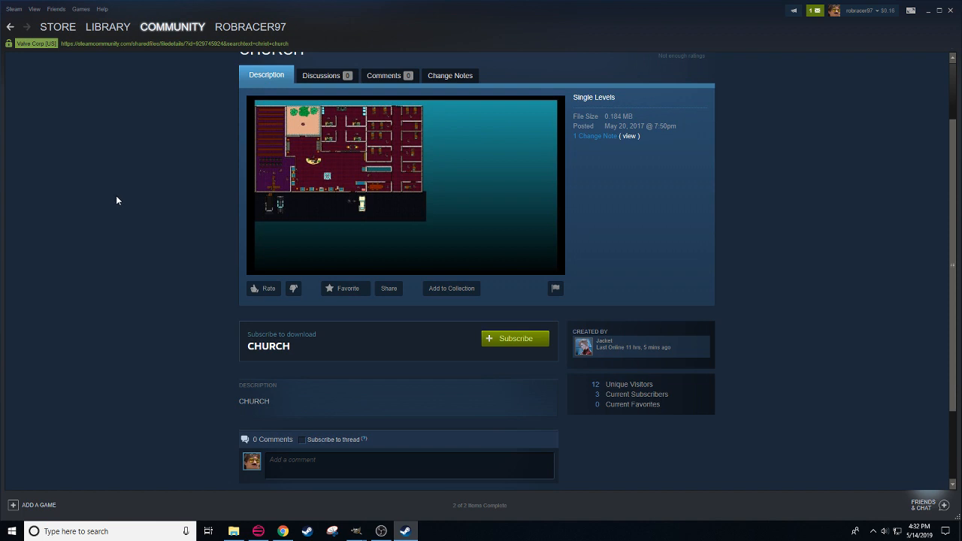
{"action": "left_click", "coordinate": [10, 26]}
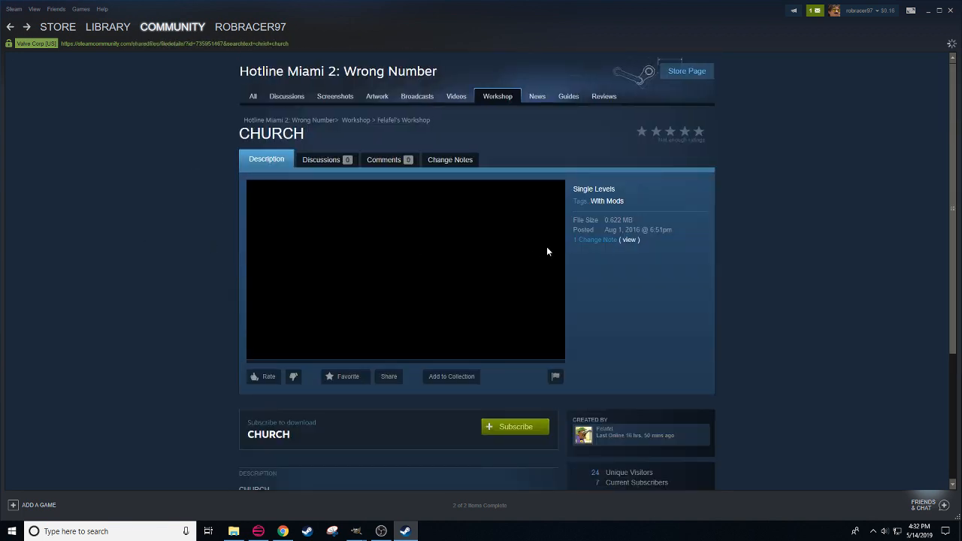
{"action": "left_click", "coordinate": [15, 30]}
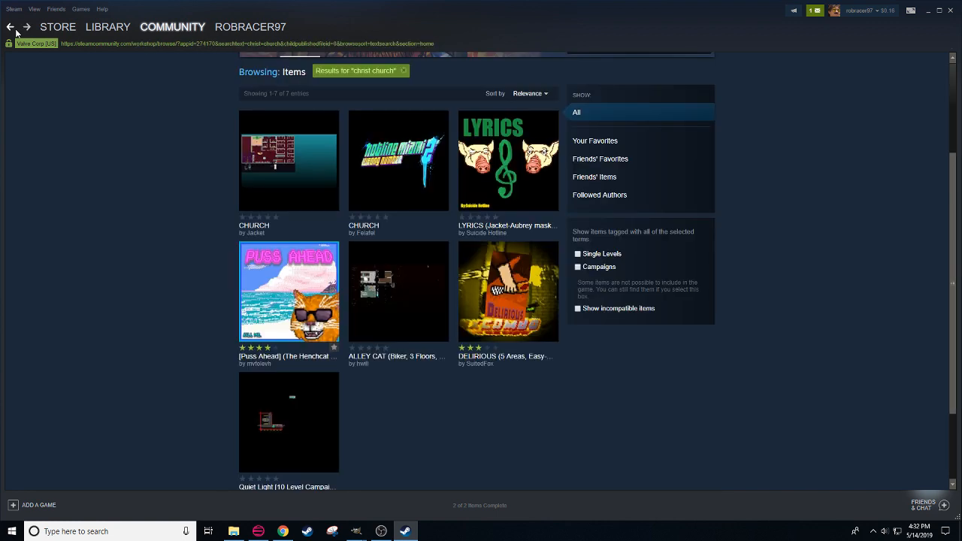
Step: Switch back to Chrome and reopen the Battle Blast Laser Tag image preview from Groupon
{"action": "left_click", "coordinate": [282, 531]}
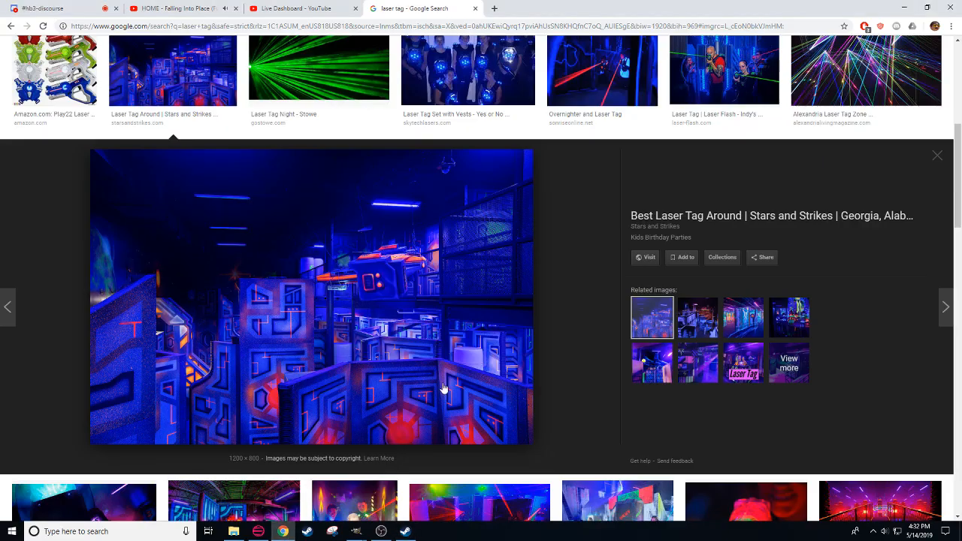
{"action": "scroll", "coordinate": [238, 257], "scroll_direction": "up", "scroll_amount": 3}
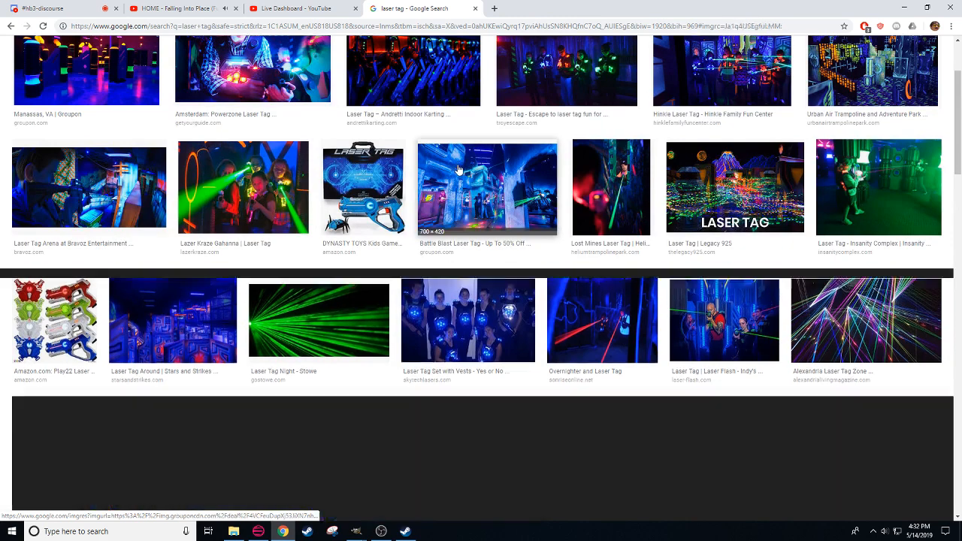
{"action": "left_click", "coordinate": [458, 170]}
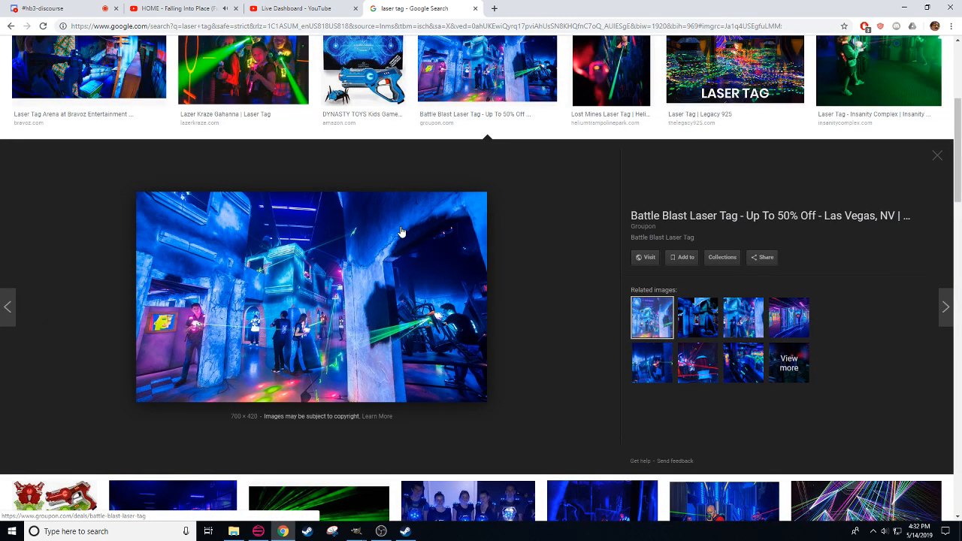
Step: Preview the Laser Tag at Chipper's photo, and return to the start of the laser tag image results
{"action": "left_click", "coordinate": [485, 71]}
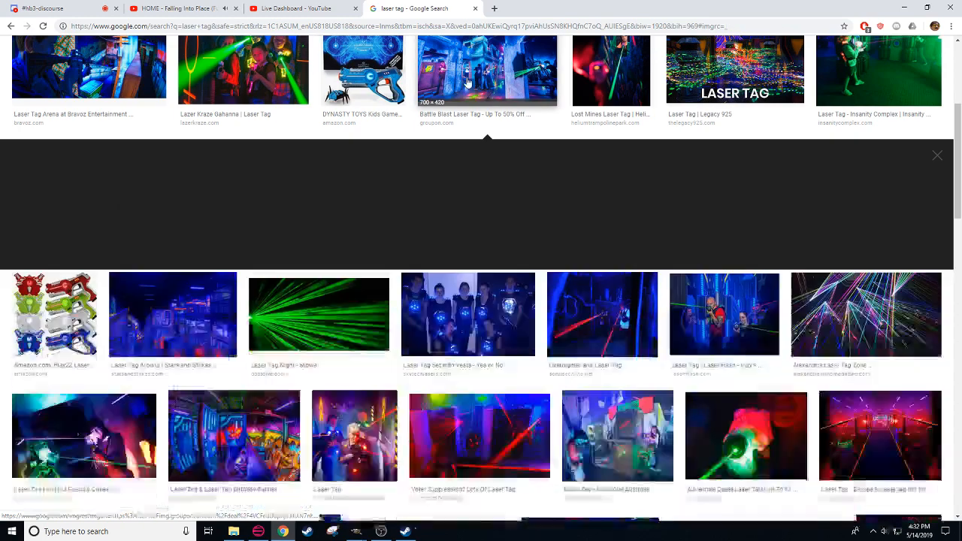
{"action": "left_click", "coordinate": [317, 295]}
{"action": "left_click", "coordinate": [256, 119]}
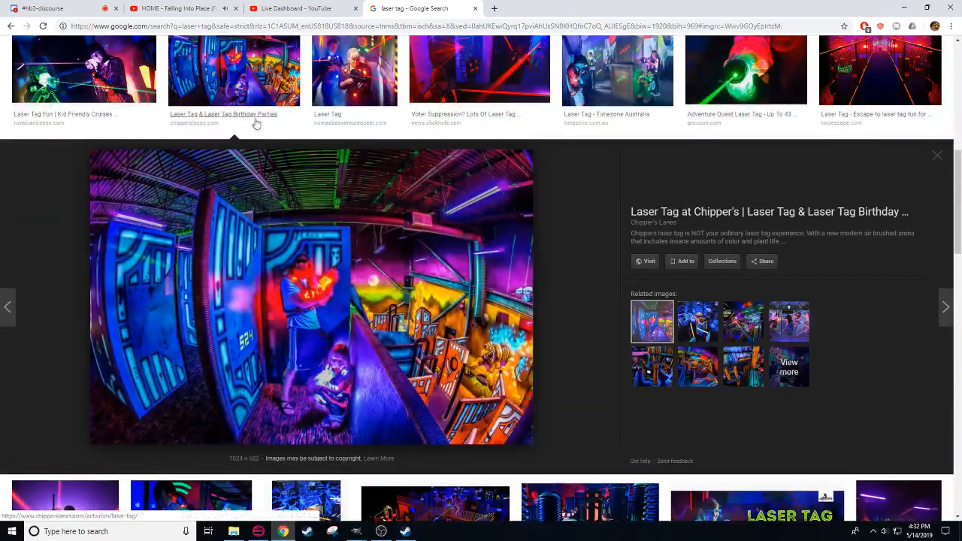
{"action": "scroll", "coordinate": [550, 306], "scroll_direction": "up", "scroll_amount": 3}
{"action": "scroll", "coordinate": [571, 315], "scroll_direction": "up", "scroll_amount": 2}
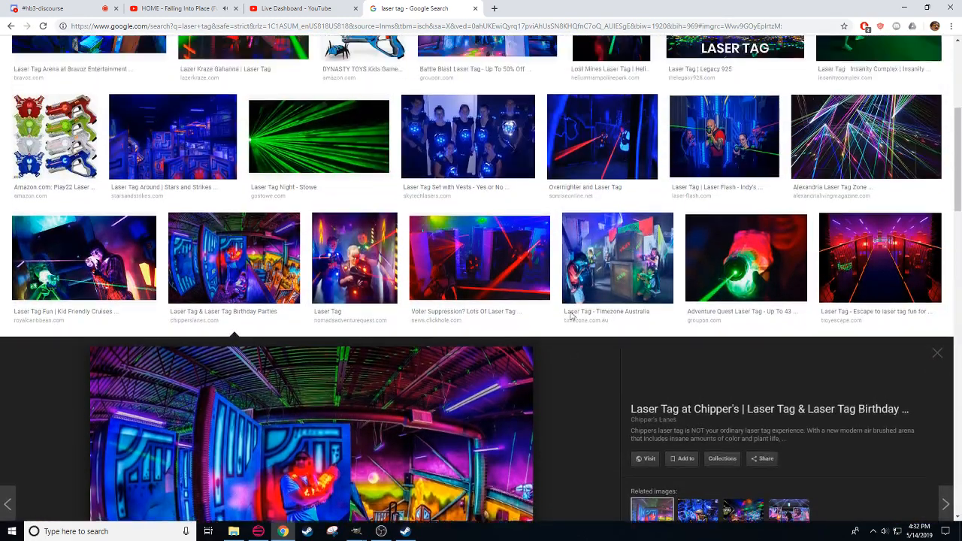
{"action": "scroll", "coordinate": [586, 228], "scroll_direction": "up", "scroll_amount": 3}
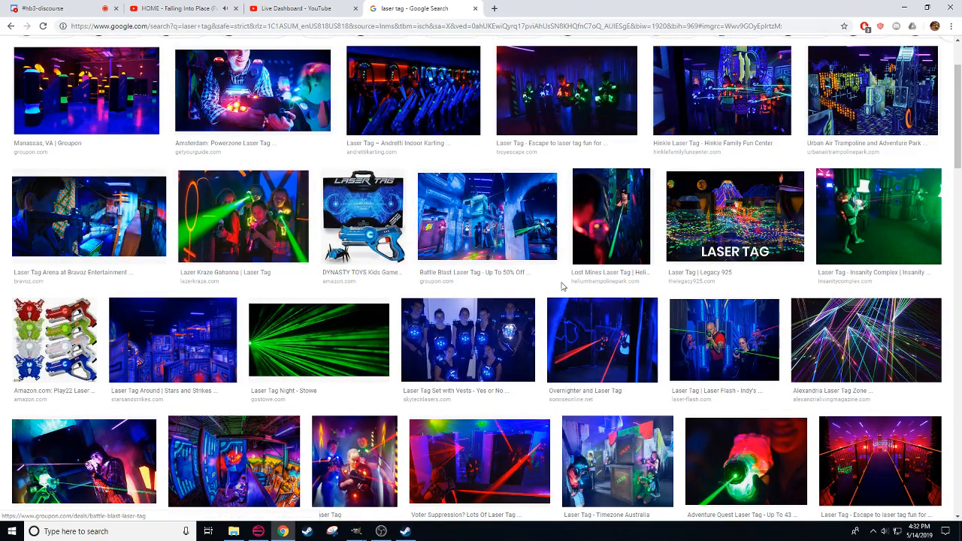
{"action": "scroll", "coordinate": [562, 300], "scroll_direction": "up", "scroll_amount": 2}
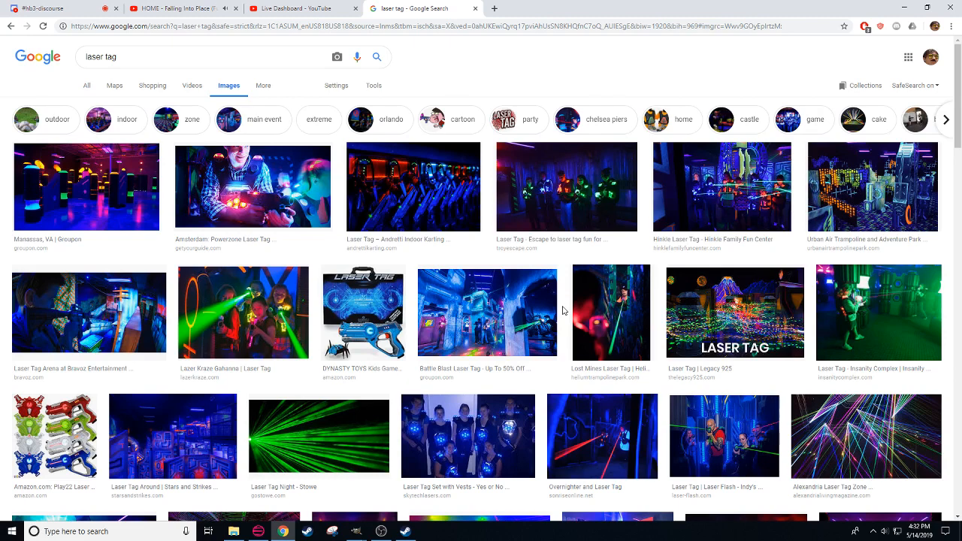
Step: Preview the Andretti Indoor Karting, Hinkle Family Fun Center and Urban Air laser tag photos as arena references
{"action": "left_click", "coordinate": [404, 182]}
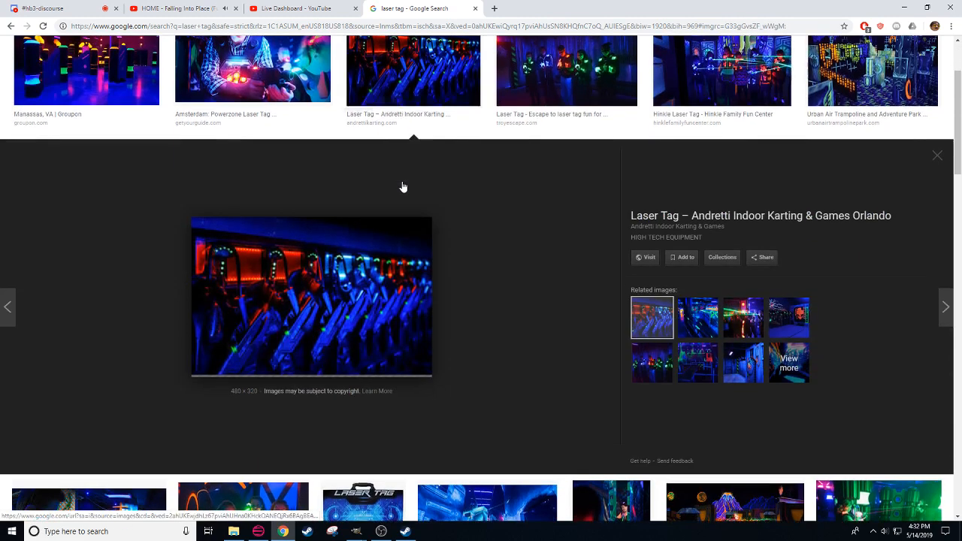
{"action": "left_click", "coordinate": [622, 98]}
{"action": "left_click", "coordinate": [733, 83]}
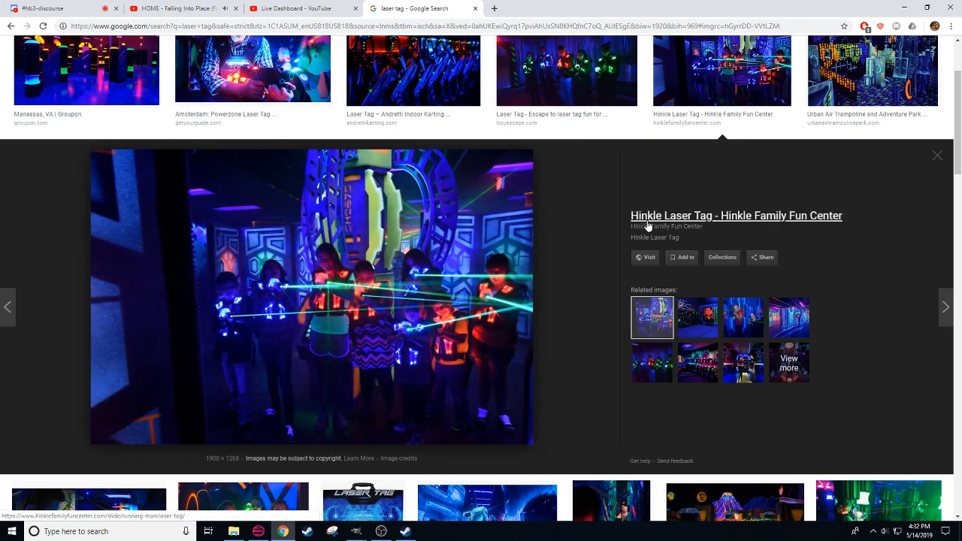
{"action": "left_click", "coordinate": [856, 83]}
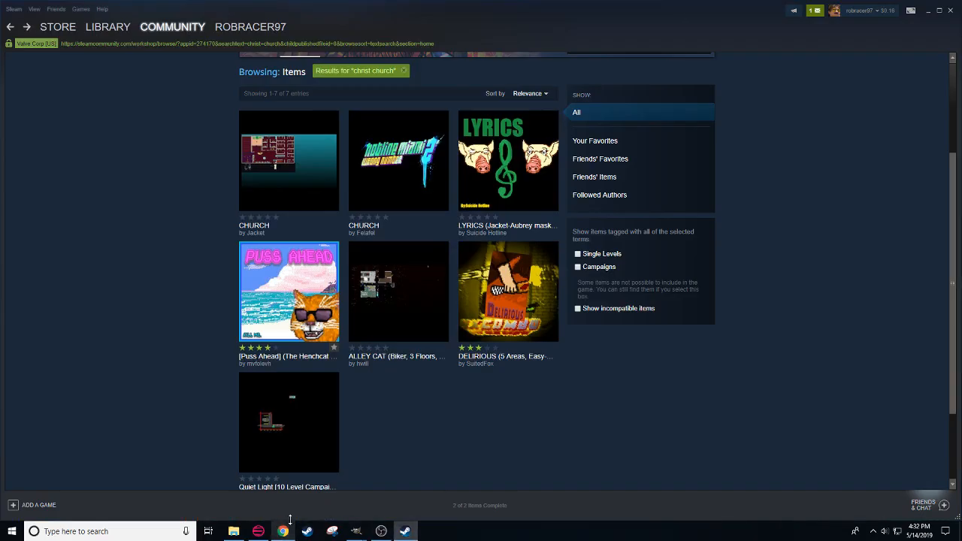
Step: Switch to GIMP and try blue 1612a4 pixels and a blue fill inside the first panel
{"action": "left_click", "coordinate": [404, 532]}
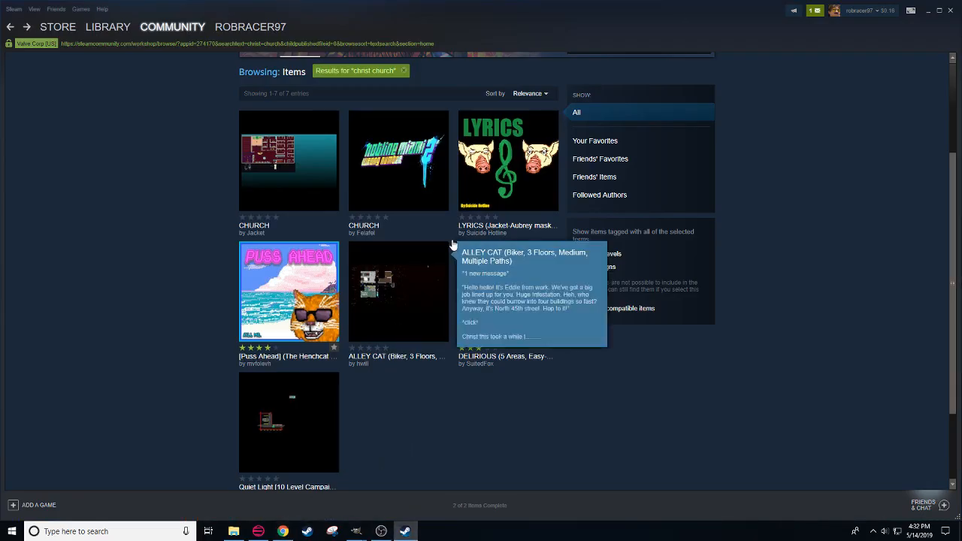
{"action": "left_click", "coordinate": [107, 27]}
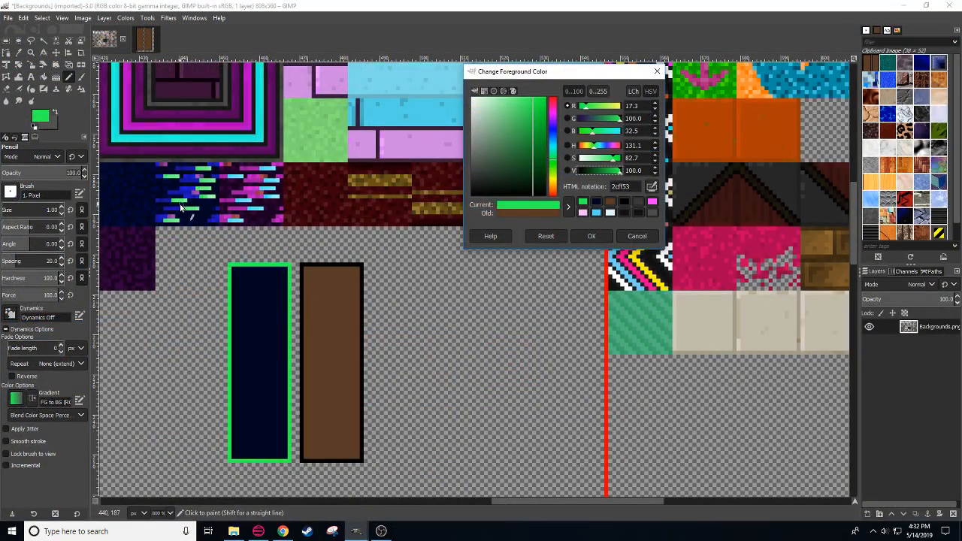
{"action": "left_click", "coordinate": [181, 208], "text": "ctrl"}
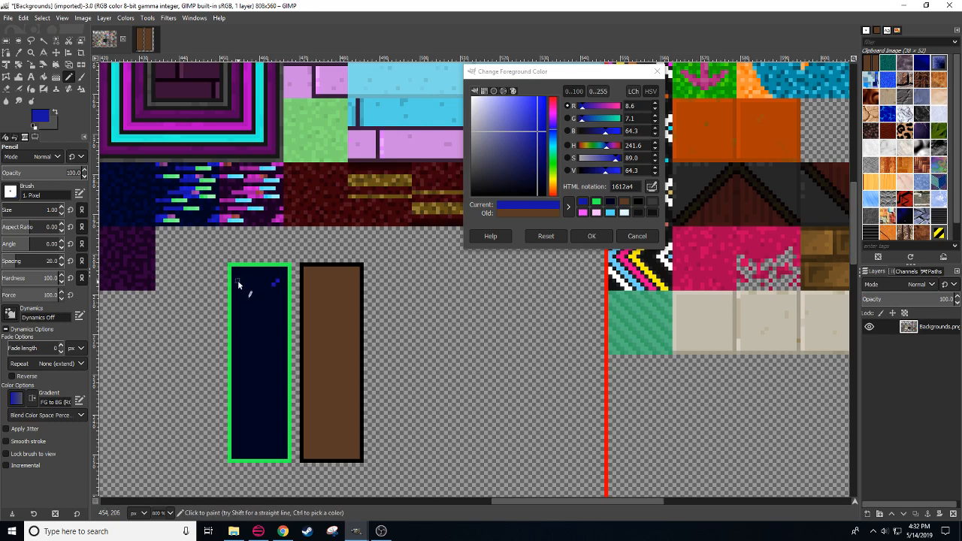
{"action": "left_click_drag", "start_coordinate": [282, 387], "coordinate": [309, 350]}
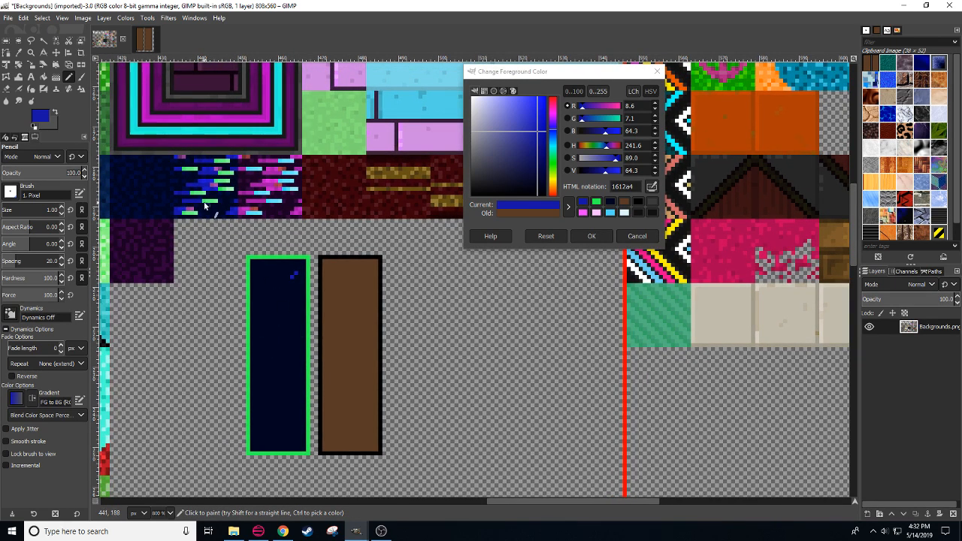
{"action": "key", "text": "shift+b"}
{"action": "left_click", "coordinate": [284, 322]}
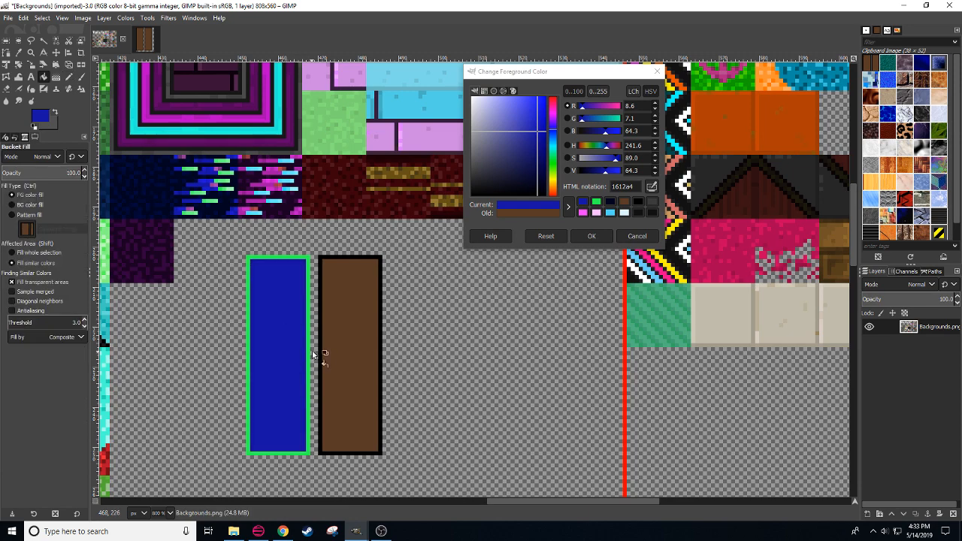
{"action": "key", "text": "ctrl+z"}
Step: Try painting over the blue test pixels inside the first panel with navy 000521
{"action": "left_click_drag", "start_coordinate": [318, 354], "coordinate": [369, 403]}
{"action": "key", "text": "n"}
{"action": "left_click", "coordinate": [331, 315], "text": "ctrl"}
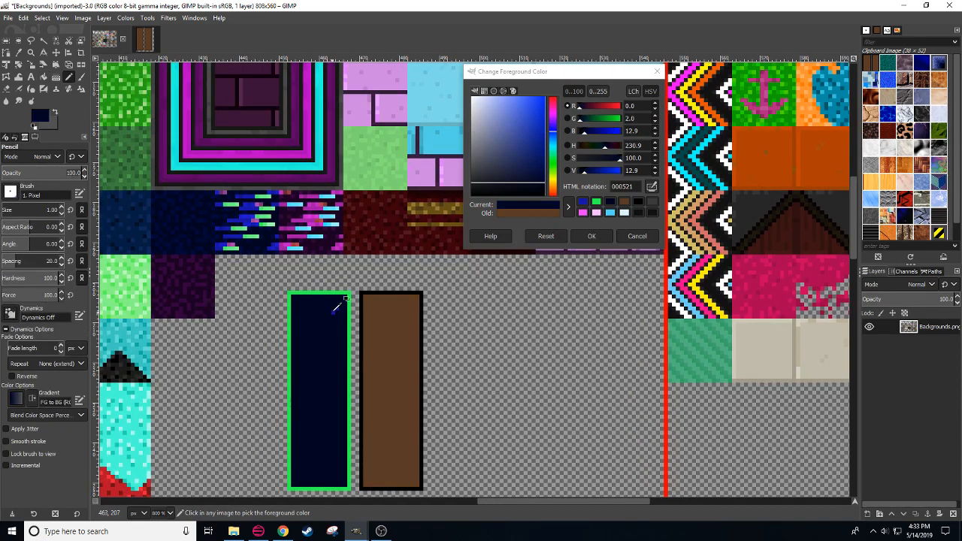
{"action": "left_click_drag", "start_coordinate": [337, 308], "coordinate": [332, 311]}
{"action": "left_click_drag", "start_coordinate": [334, 428], "coordinate": [333, 411]}
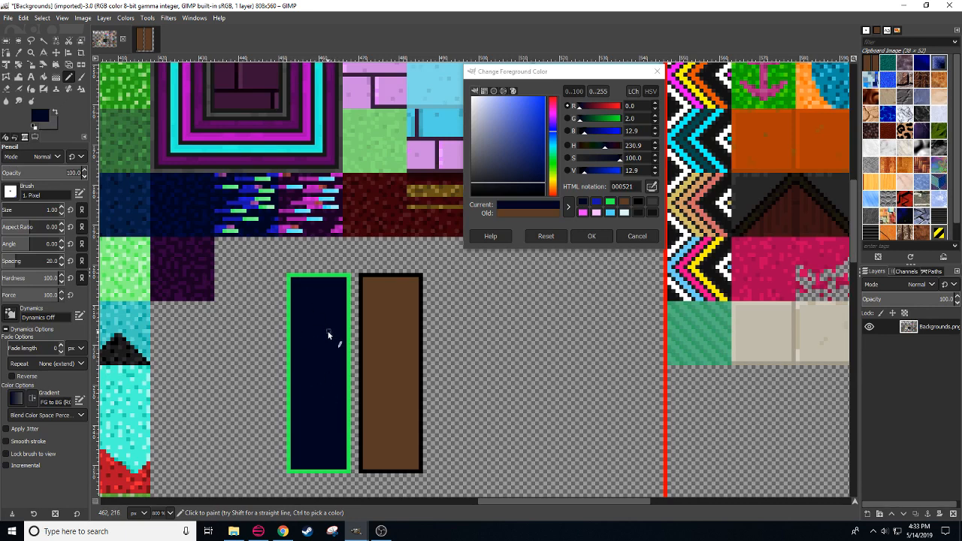
Step: Undo the first panel's edits back to the plain brown shelf with its black outline
{"action": "key", "text": "ctrl+z"}
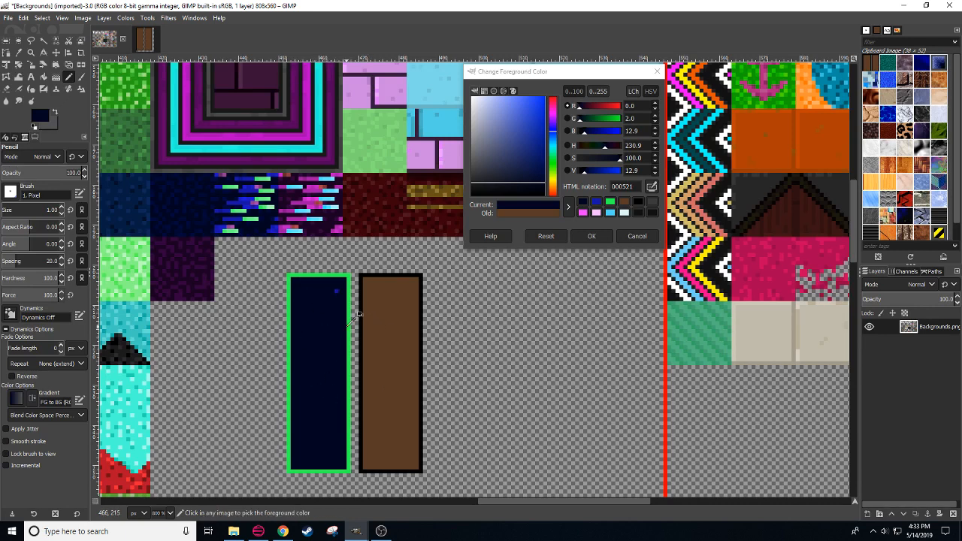
{"action": "key", "text": "ctrl+z"}
{"action": "key", "text": "ctrl+z"}
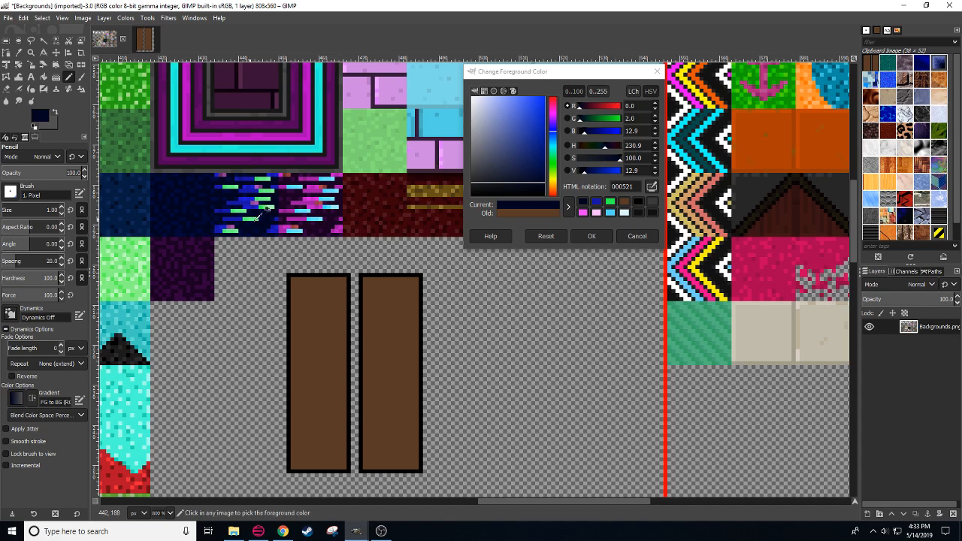
Step: Draw a one-pixel green 2cff53 border just inside the black outline of the first brown panel, using the Pencil
{"action": "left_click", "coordinate": [270, 198], "text": "ctrl"}
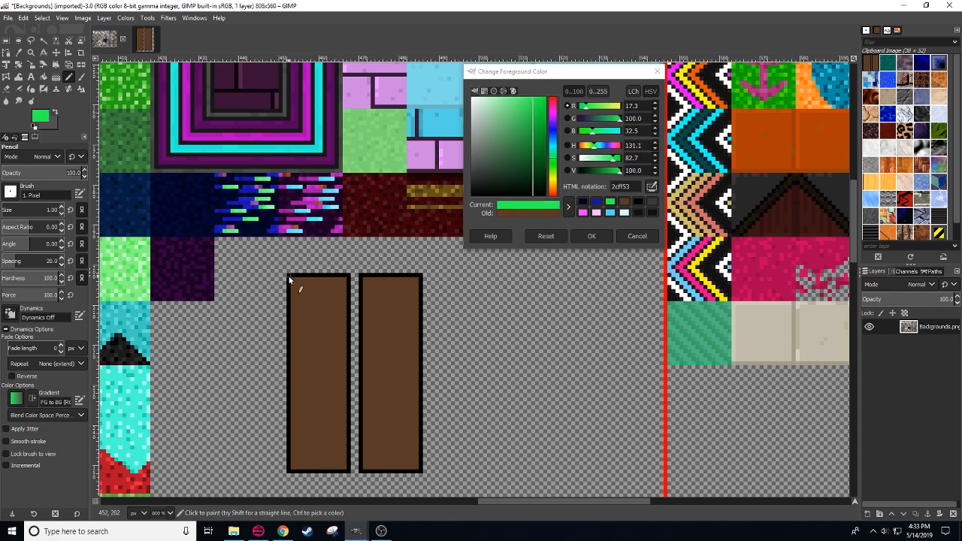
{"action": "left_click", "coordinate": [290, 279]}
{"action": "left_click", "coordinate": [344, 279], "text": "shift"}
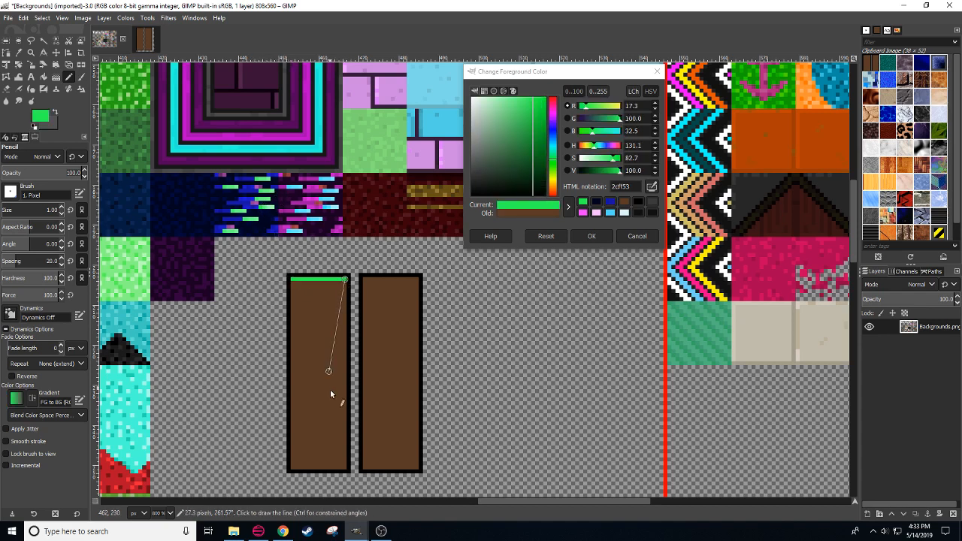
{"action": "left_click", "coordinate": [345, 468], "text": "shift"}
{"action": "left_click", "coordinate": [292, 467], "text": "shift"}
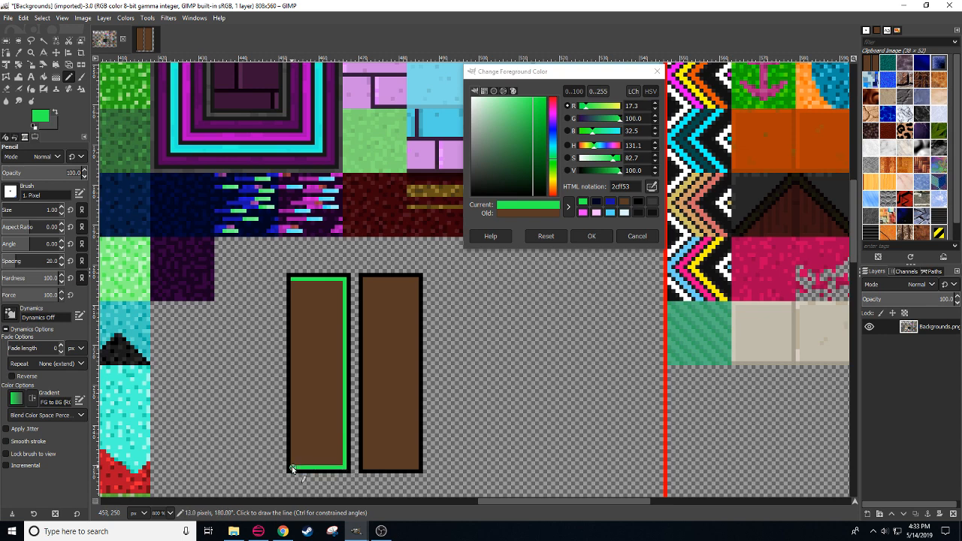
{"action": "left_click", "coordinate": [290, 284], "text": "shift"}
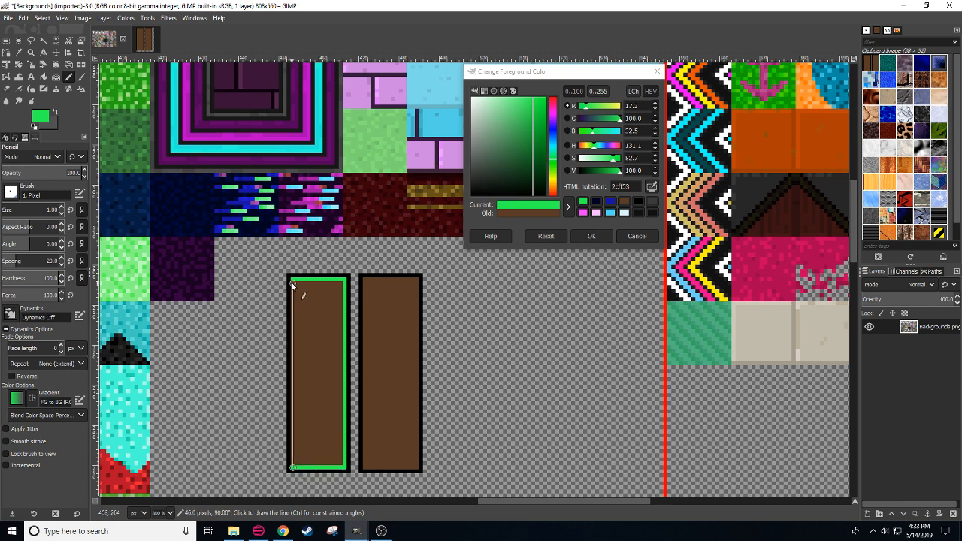
Step: Fill the brown area inside the green border with navy 000521 sampled from the tile above
{"action": "left_click", "coordinate": [269, 216], "text": "ctrl"}
{"action": "key", "text": "shift+b"}
{"action": "left_click", "coordinate": [319, 338]}
{"action": "key", "text": "n"}
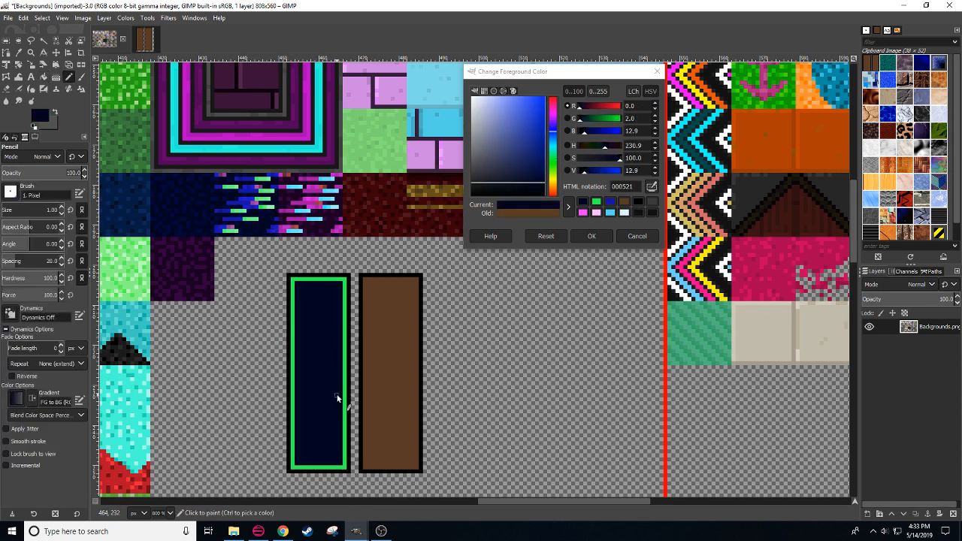
Step: Check the Urban Air laser tag arena photo in Chrome, and return to GIMP
{"action": "left_click", "coordinate": [263, 193], "text": "ctrl"}
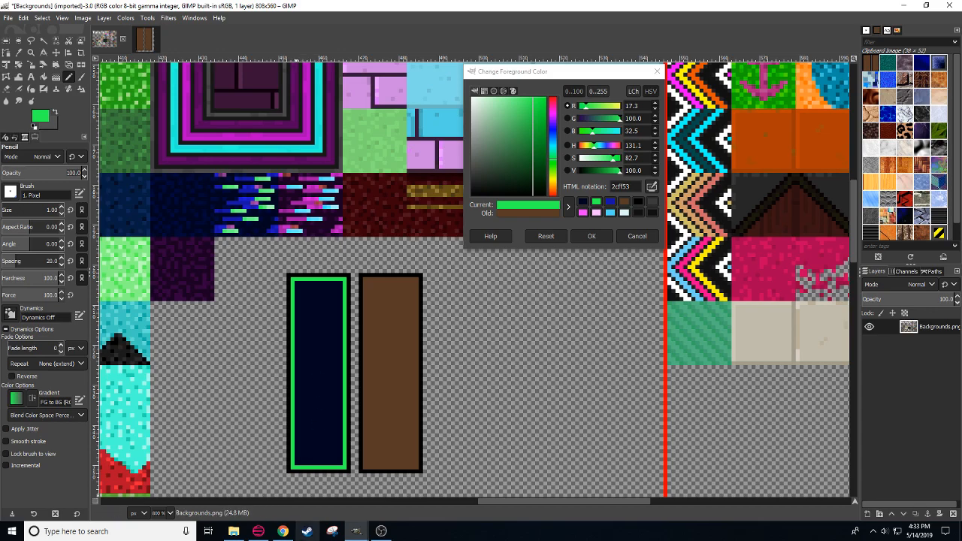
{"action": "left_click", "coordinate": [283, 532]}
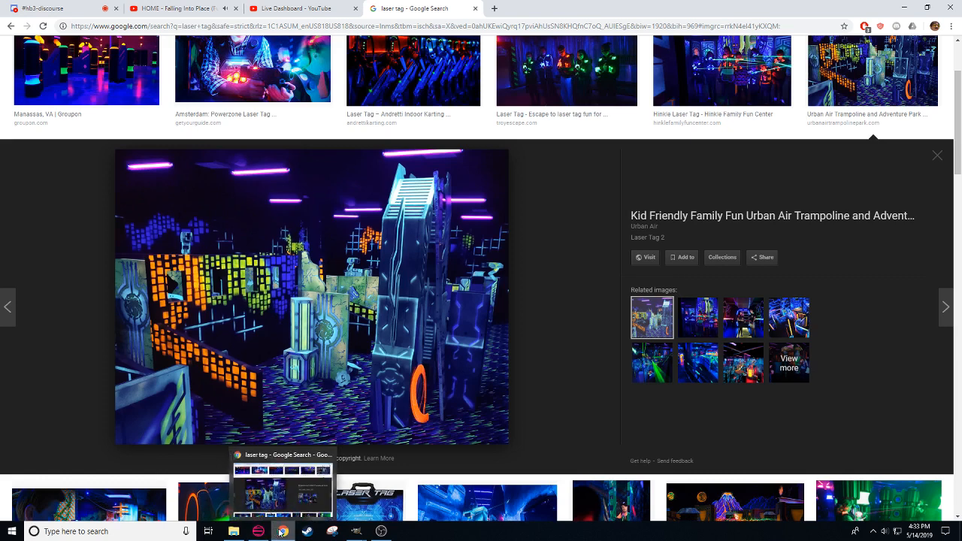
{"action": "left_click", "coordinate": [280, 531]}
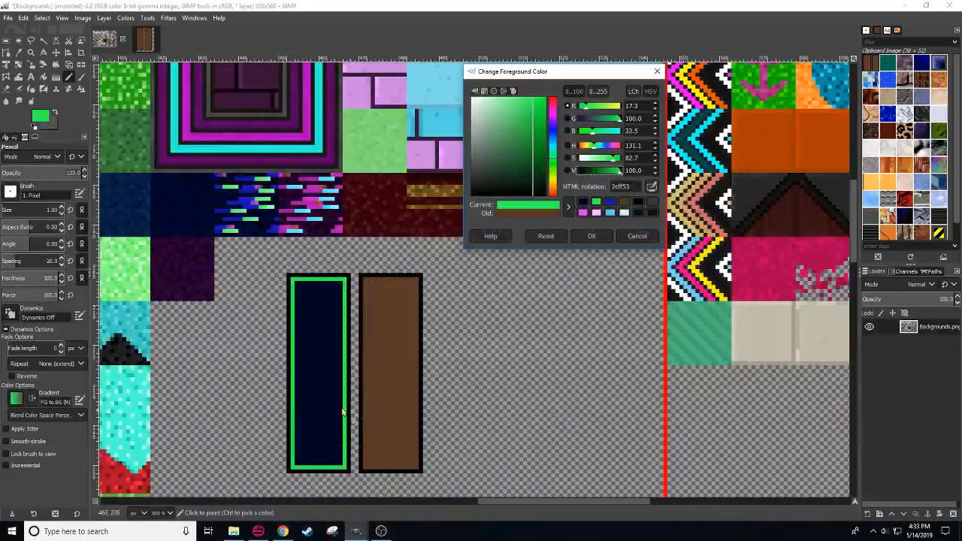
Step: Paint pale green 9dffb0 highlight segments along the sides and lower corners of the panel's green border
{"action": "left_click", "coordinate": [282, 216], "text": "ctrl"}
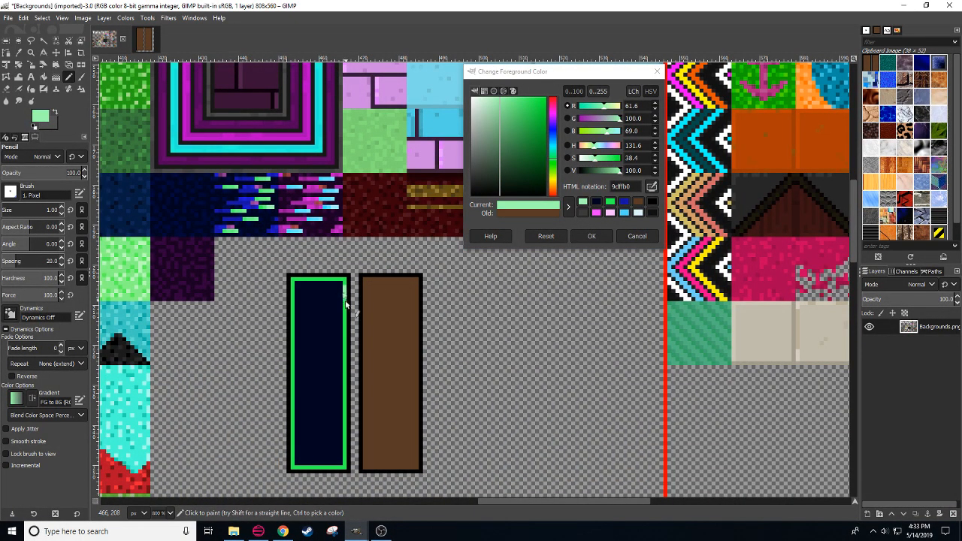
{"action": "left_click_drag", "start_coordinate": [293, 313], "coordinate": [289, 419]}
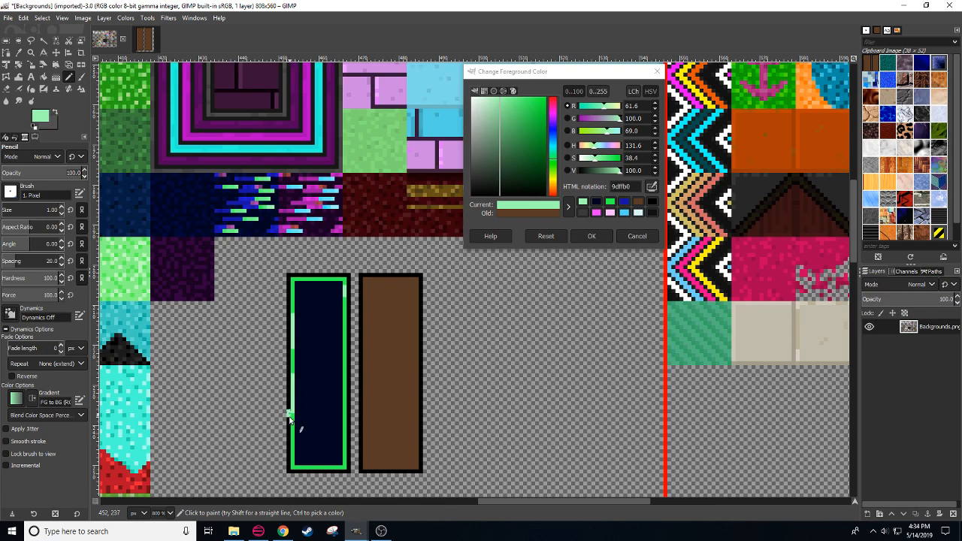
{"action": "key", "text": "ctrl+z"}
{"action": "mouse_move", "coordinate": [292, 386]}
{"action": "left_mouse_down"}
{"action": "mouse_move", "coordinate": [294, 468]}
{"action": "mouse_move", "coordinate": [353, 473]}
{"action": "mouse_move", "coordinate": [341, 467]}
{"action": "mouse_move", "coordinate": [345, 368]}
{"action": "left_mouse_up"}
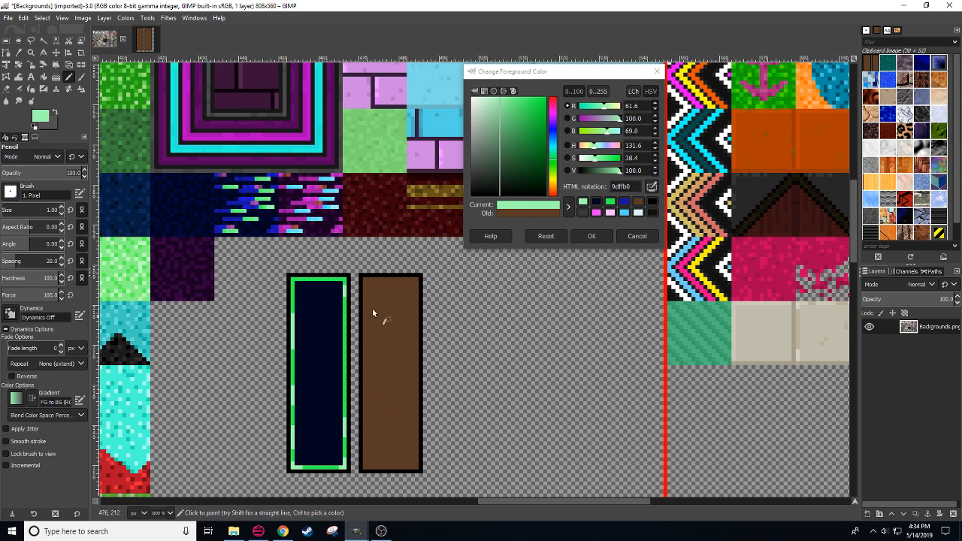
Step: Draw a one-pixel black 000000 outline around the navy area, just inside the panel's green border
{"action": "left_click", "coordinate": [292, 398], "text": "ctrl"}
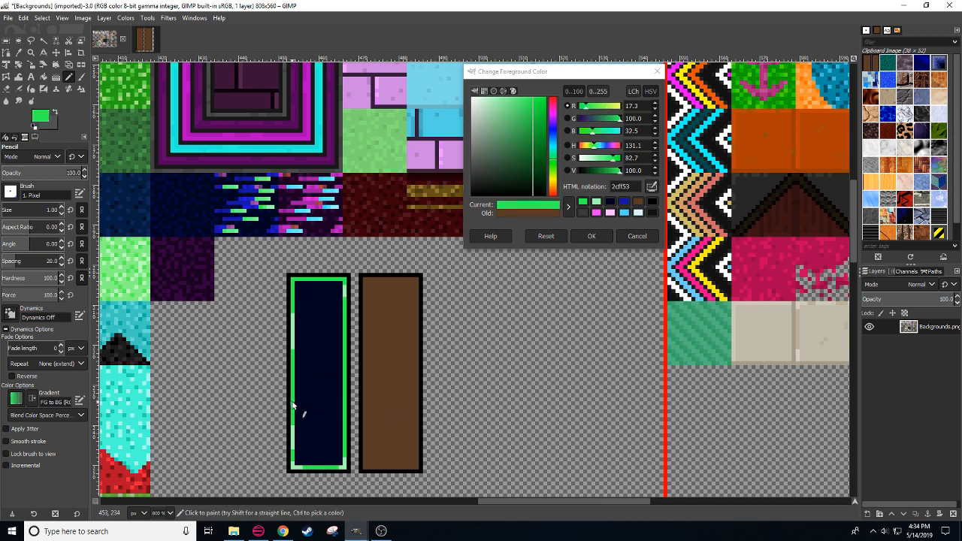
{"action": "left_click", "coordinate": [314, 397], "text": "ctrl"}
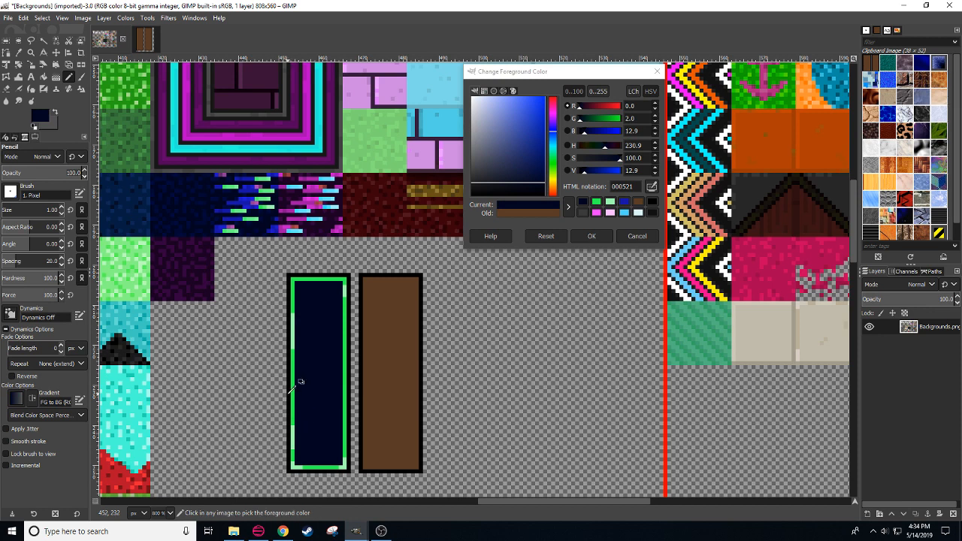
{"action": "left_click", "coordinate": [289, 393], "text": "ctrl"}
{"action": "left_click", "coordinate": [296, 283]}
{"action": "left_click", "coordinate": [341, 283], "text": "shift"}
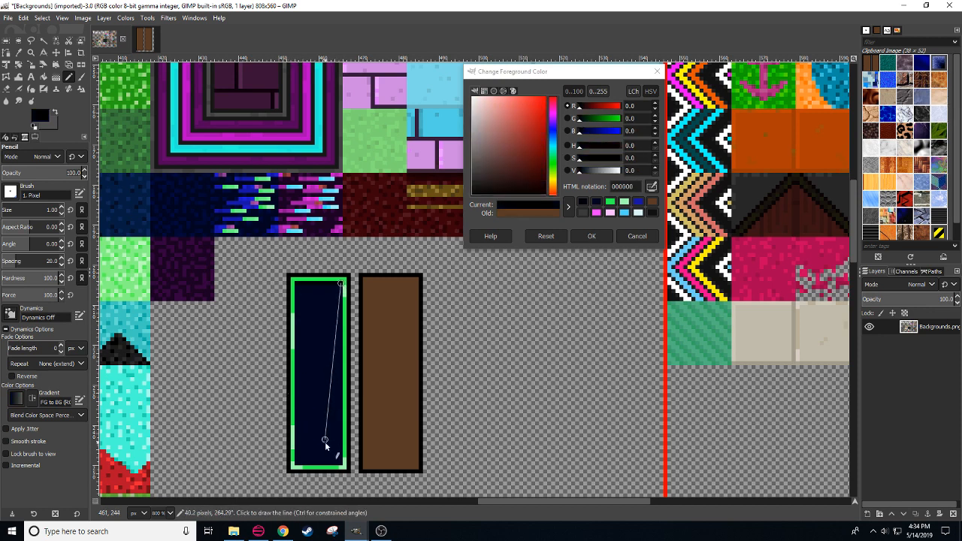
{"action": "left_click", "coordinate": [341, 463], "text": "shift"}
{"action": "left_click", "coordinate": [296, 464], "text": "shift"}
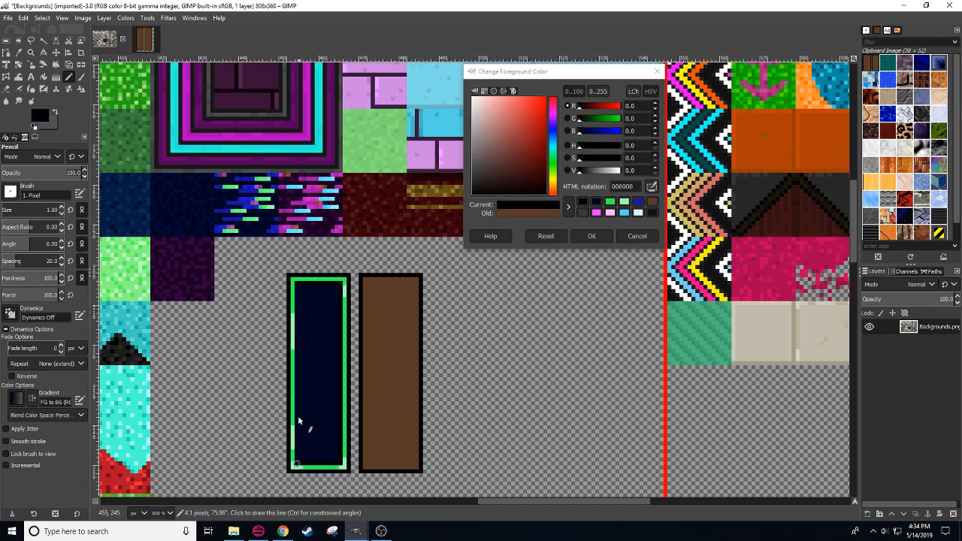
{"action": "left_click", "coordinate": [298, 284], "text": "shift"}
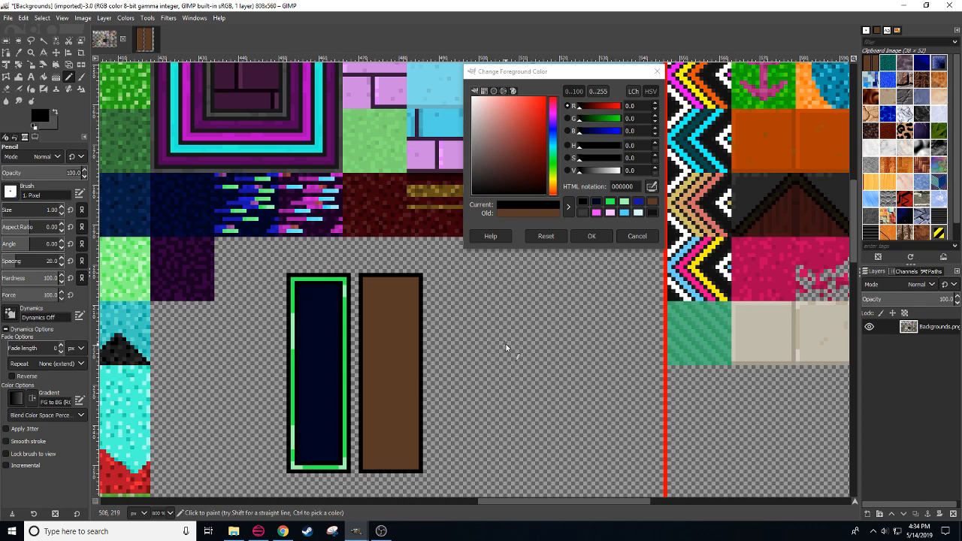
{"action": "scroll", "coordinate": [506, 347], "scroll_direction": "right", "scroll_amount": 1}
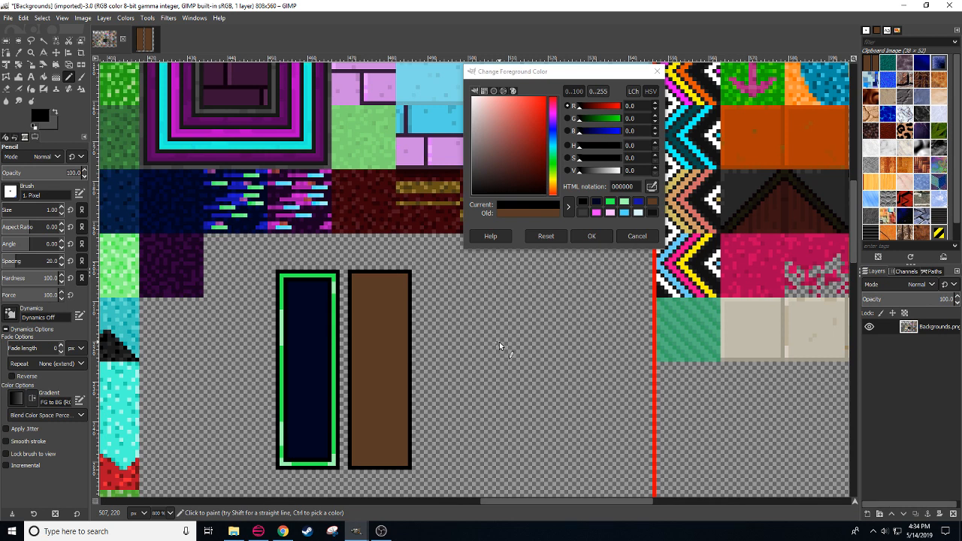
{"action": "key", "text": "ctrl"}
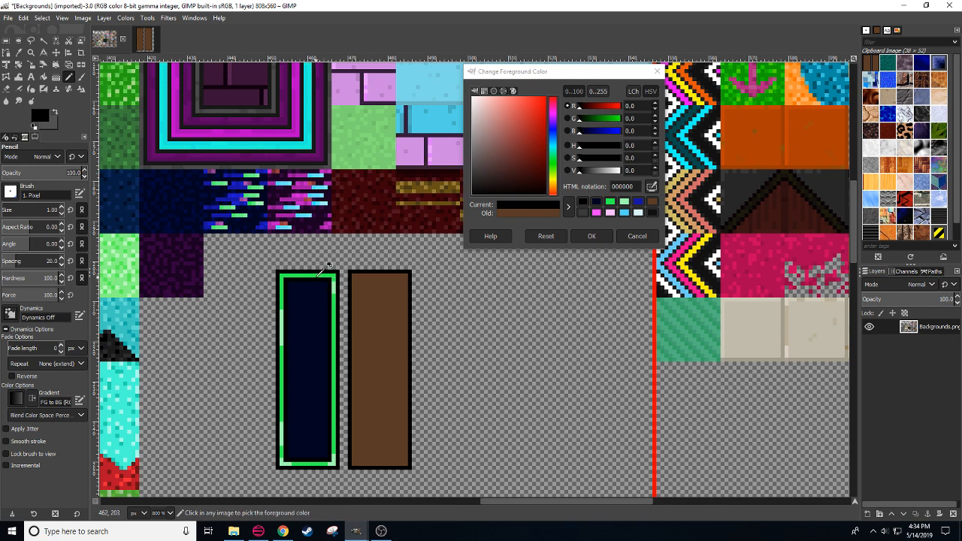
{"action": "left_click", "coordinate": [317, 273], "text": "ctrl"}
{"action": "left_click", "coordinate": [293, 288]}
{"action": "key", "text": "shift"}
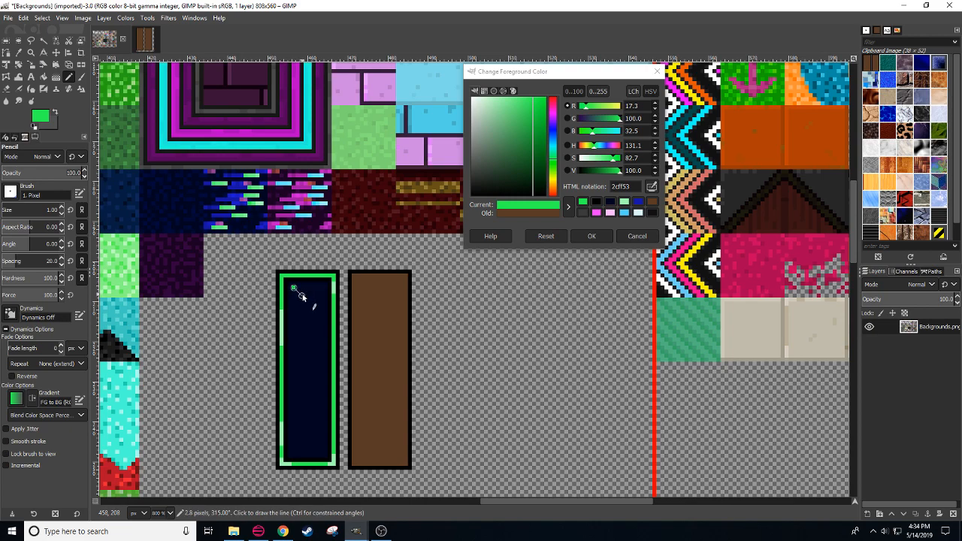
{"action": "key", "text": "ctrl+z"}
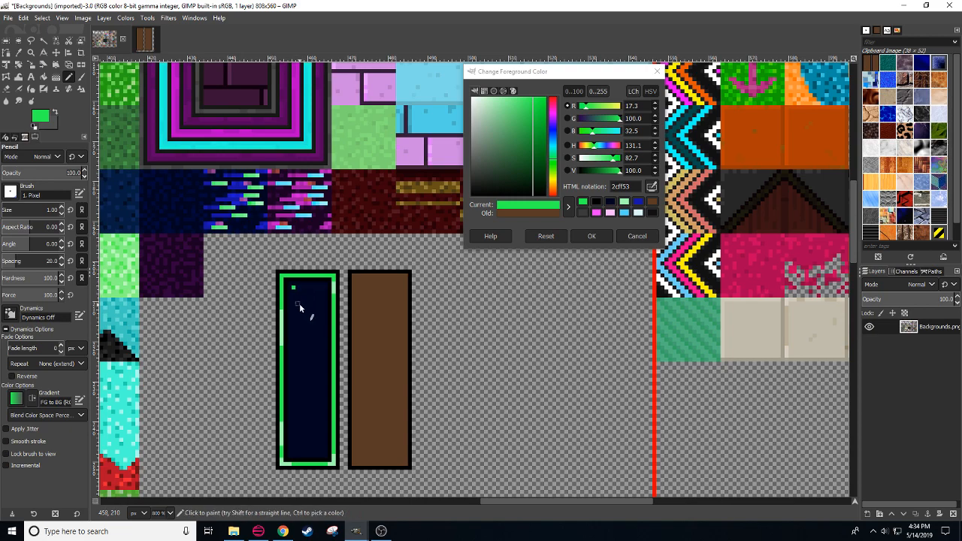
Step: Compare the Hinkle and Urban Air laser tag arena photos in Chrome, and return to GIMP
{"action": "left_click", "coordinate": [283, 531]}
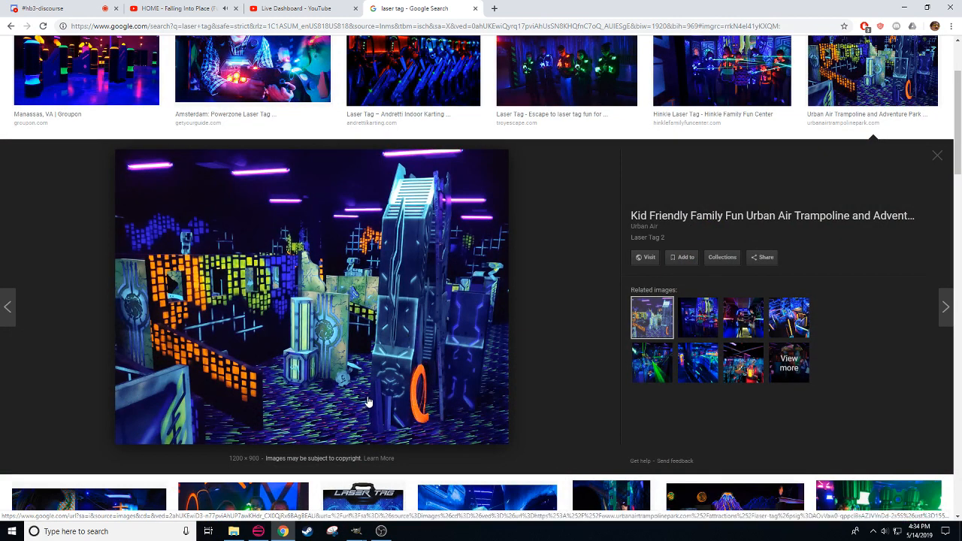
{"action": "scroll", "coordinate": [369, 402], "scroll_direction": "up", "scroll_amount": 2}
{"action": "left_click", "coordinate": [721, 188]}
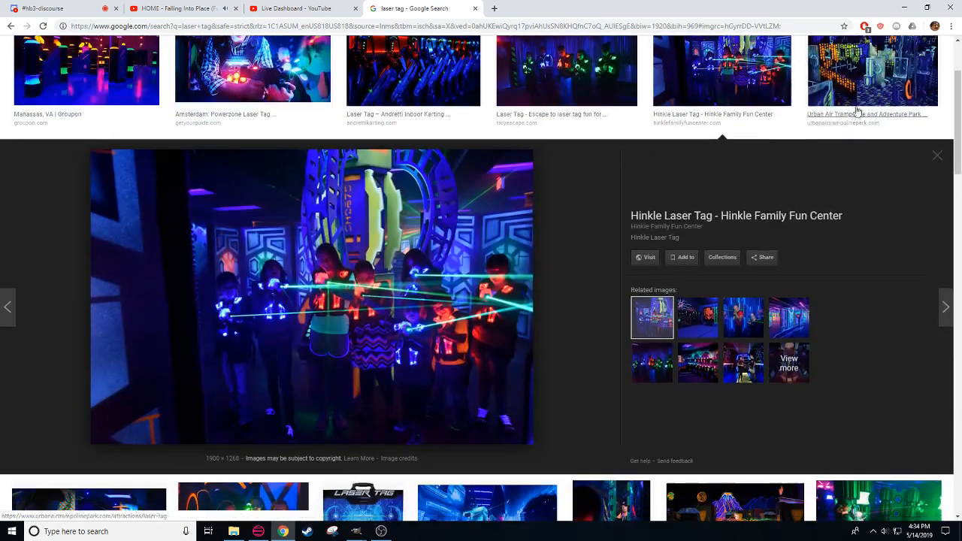
{"action": "left_click", "coordinate": [856, 111]}
{"action": "scroll", "coordinate": [524, 342], "scroll_direction": "down", "scroll_amount": 5}
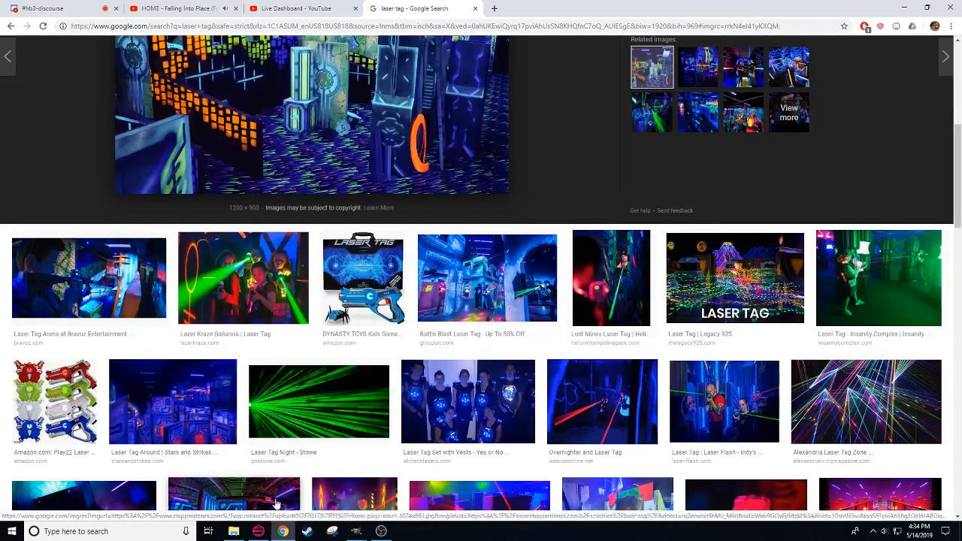
{"action": "left_click", "coordinate": [356, 531]}
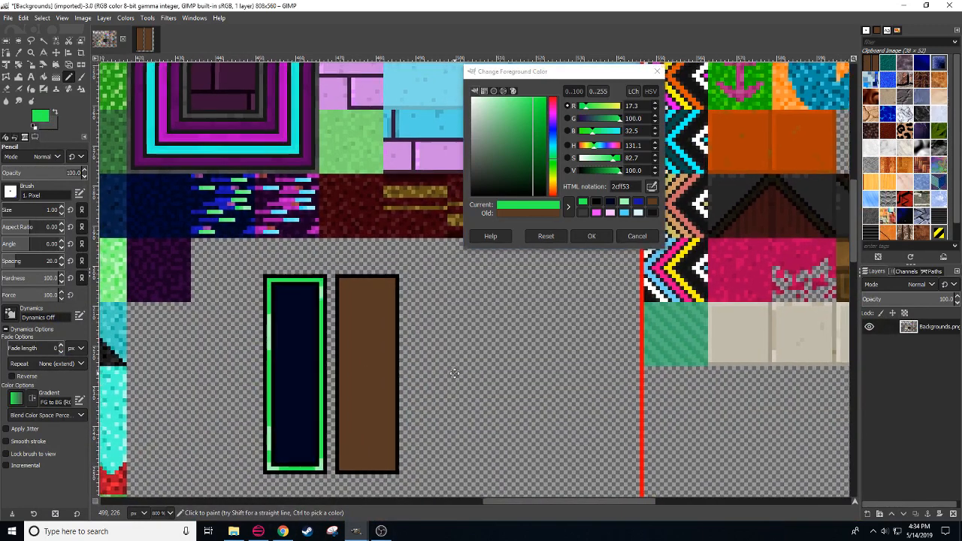
{"action": "left_click_drag", "start_coordinate": [454, 374], "coordinate": [418, 345]}
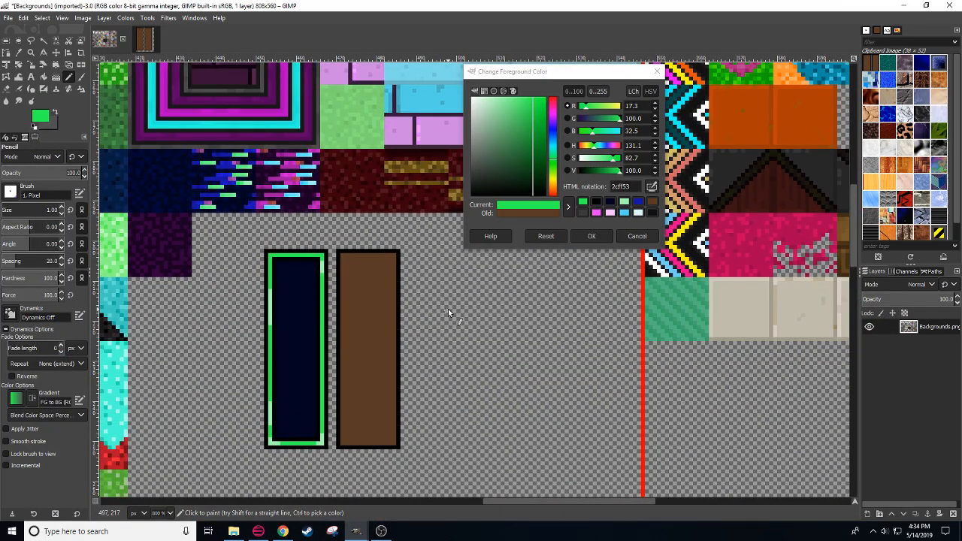
{"action": "left_click_drag", "start_coordinate": [448, 309], "coordinate": [413, 305]}
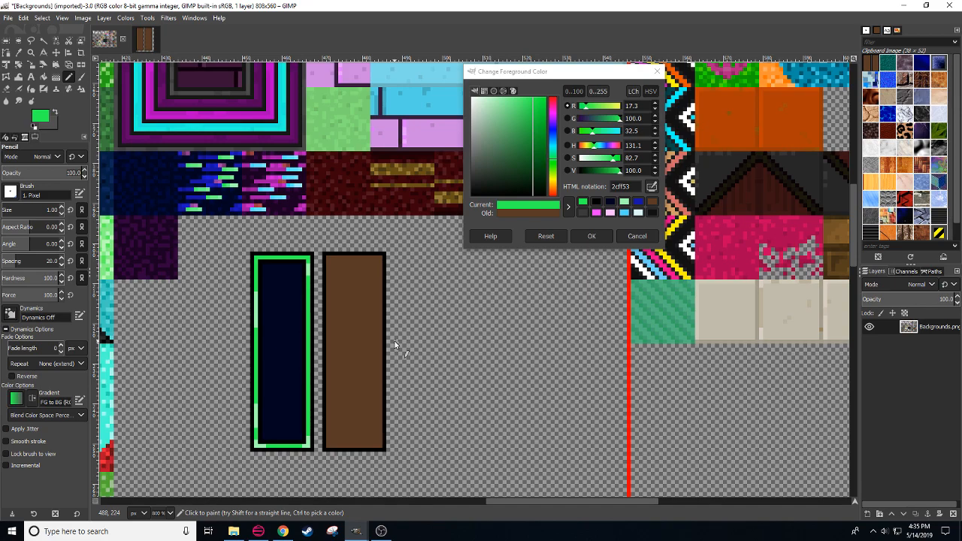
Step: Open the original-size arcade level screenshot from Discord's hb3-floors channel in Chrome
{"action": "left_click", "coordinate": [282, 531]}
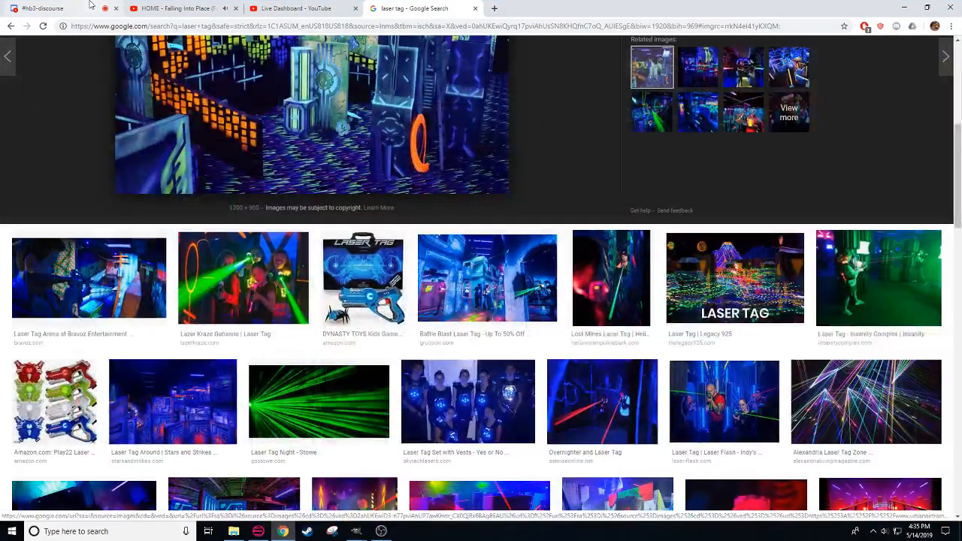
{"action": "left_click", "coordinate": [52, 8]}
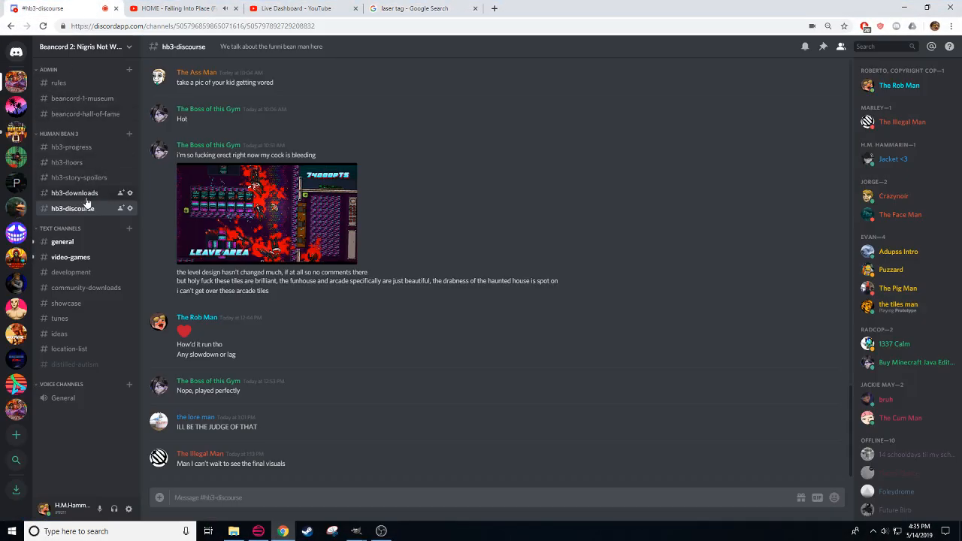
{"action": "left_click", "coordinate": [85, 164]}
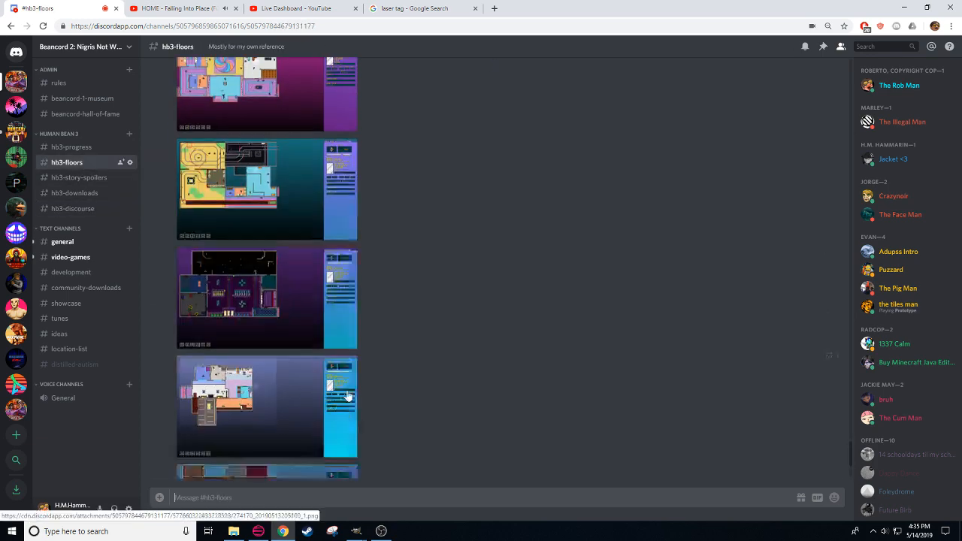
{"action": "left_click", "coordinate": [328, 416]}
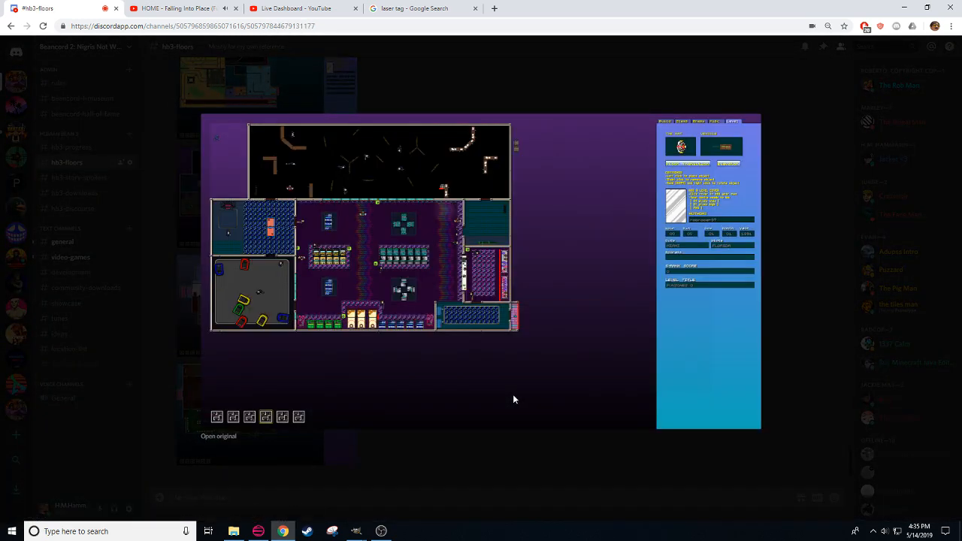
{"action": "left_click", "coordinate": [219, 440]}
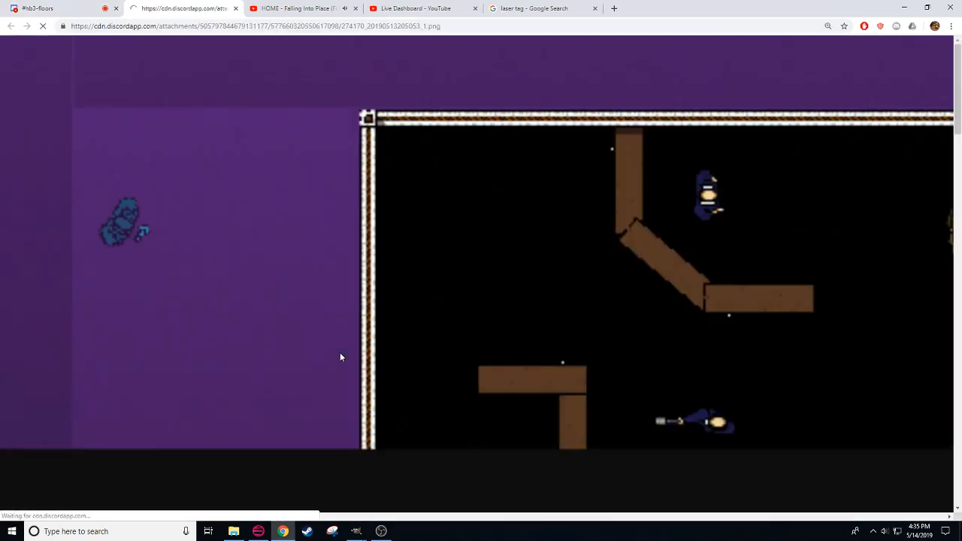
Step: Examine the brown shelves and thin barriers in the level screenshot's black room, and return to GIMP
{"action": "left_click_drag", "start_coordinate": [201, 518], "coordinate": [288, 518]}
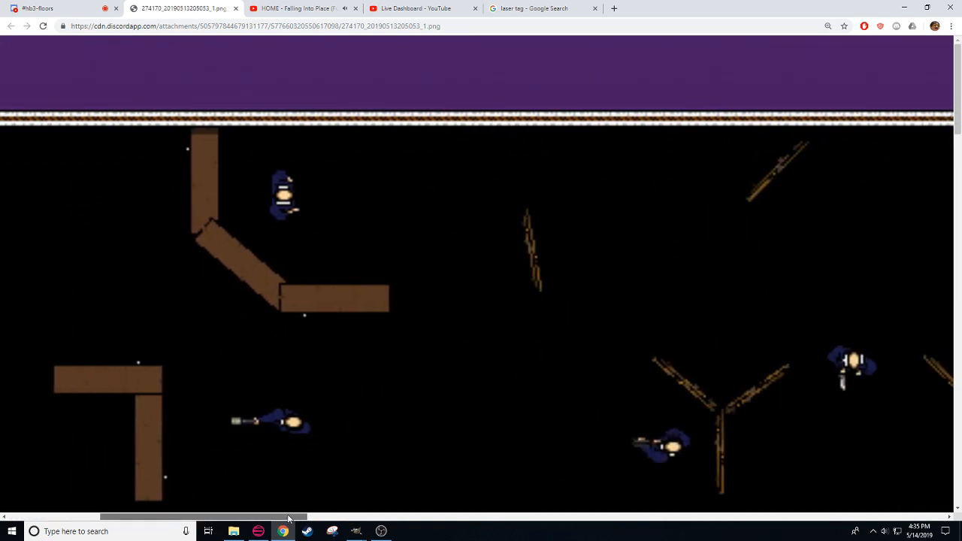
{"action": "left_click_drag", "start_coordinate": [289, 519], "coordinate": [264, 518]}
{"action": "left_click", "coordinate": [235, 9]}
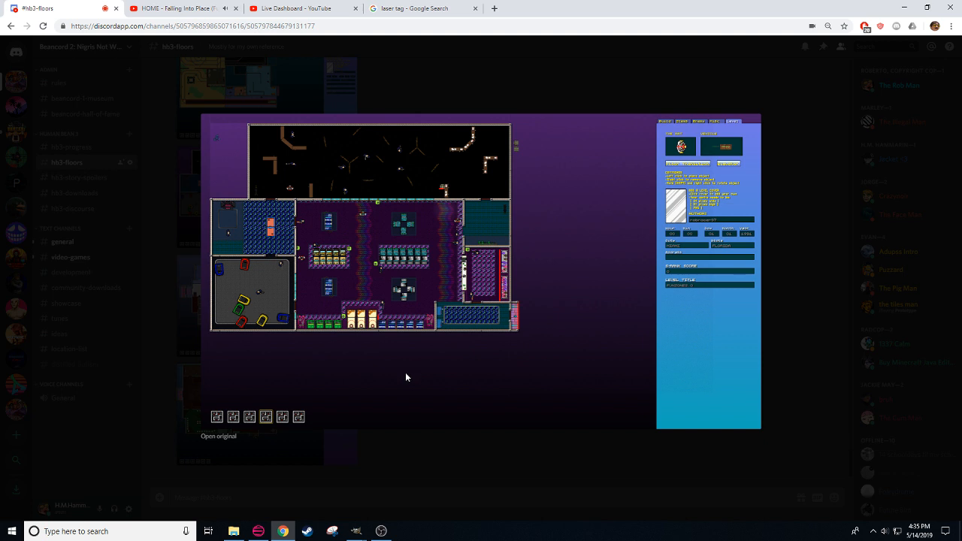
{"action": "left_click", "coordinate": [218, 435]}
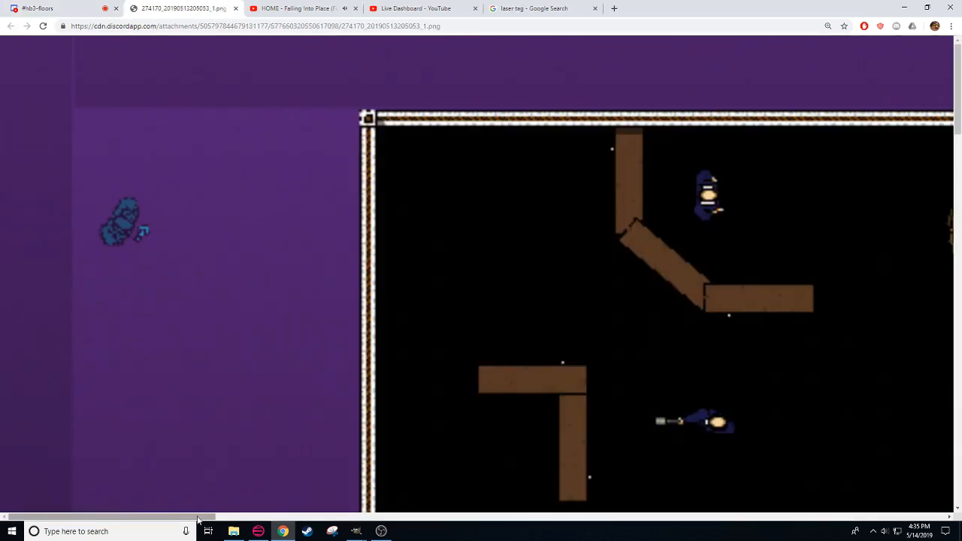
{"action": "left_click_drag", "start_coordinate": [188, 517], "coordinate": [525, 479]}
{"action": "scroll", "coordinate": [458, 442], "scroll_direction": "down", "scroll_amount": 4}
{"action": "scroll", "coordinate": [429, 418], "scroll_direction": "up", "scroll_amount": 2}
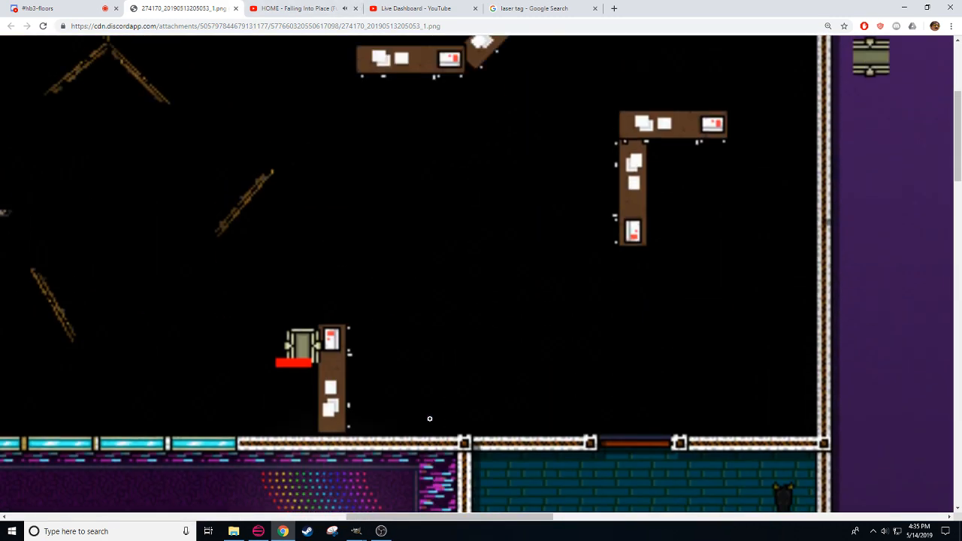
{"action": "left_click_drag", "start_coordinate": [398, 524], "coordinate": [311, 467]}
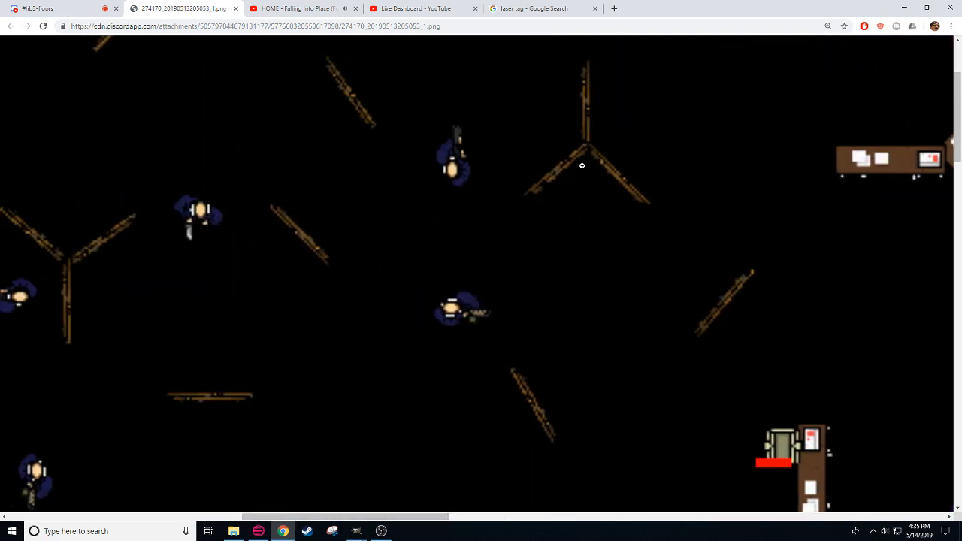
{"action": "left_click_drag", "start_coordinate": [446, 518], "coordinate": [282, 517]}
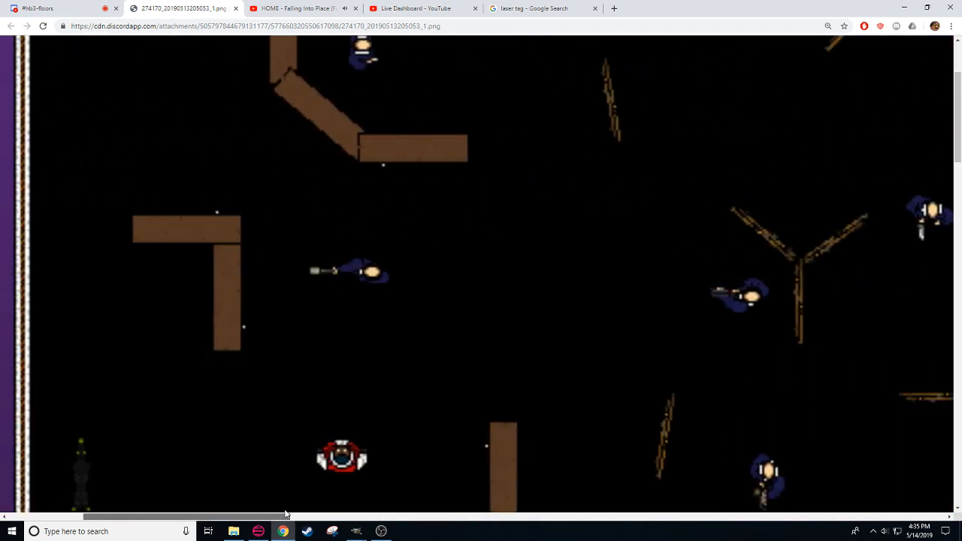
{"action": "scroll", "coordinate": [344, 336], "scroll_direction": "down", "scroll_amount": 3}
{"action": "scroll", "coordinate": [424, 310], "scroll_direction": "down", "scroll_amount": 1}
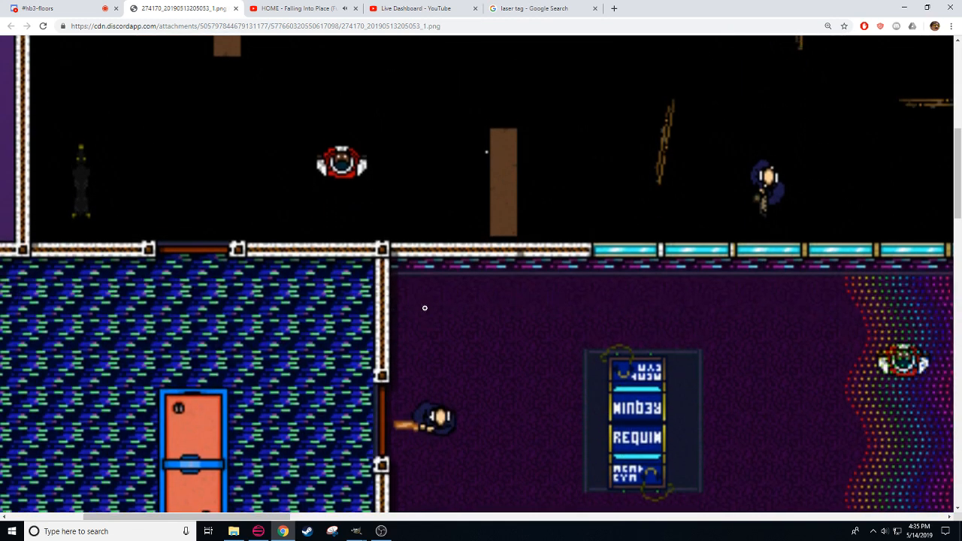
{"action": "scroll", "coordinate": [426, 303], "scroll_direction": "up", "scroll_amount": 3}
{"action": "scroll", "coordinate": [428, 300], "scroll_direction": "up", "scroll_amount": 1}
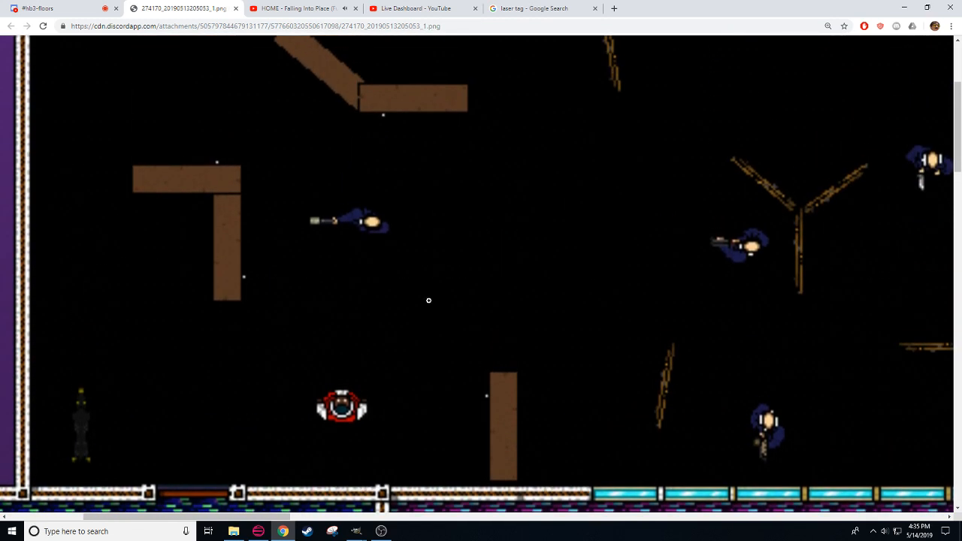
{"action": "left_click", "coordinate": [356, 530]}
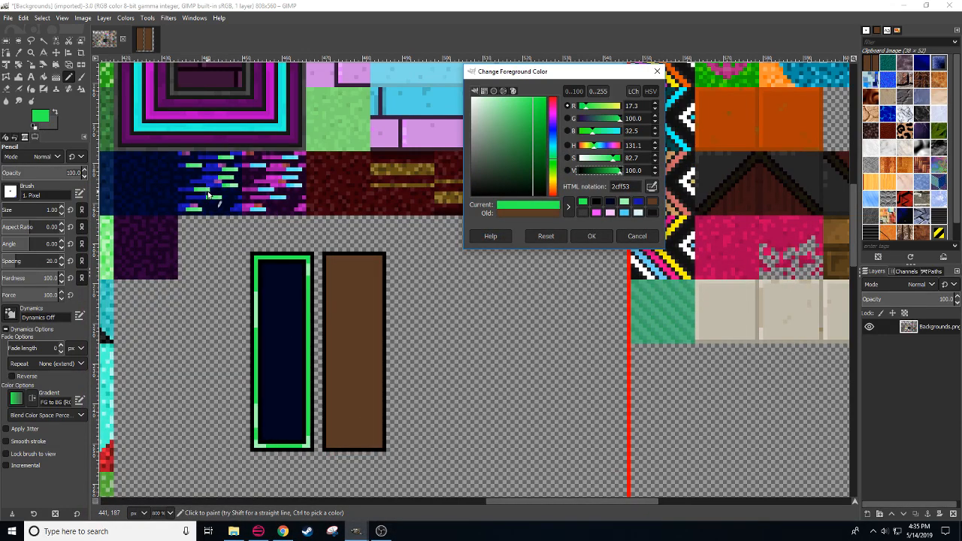
Step: Browse the laser tag image results in Chrome, including the Battle Blast arena and the Dynasty Toys set
{"action": "left_click", "coordinate": [279, 526]}
{"action": "left_click", "coordinate": [45, 8]}
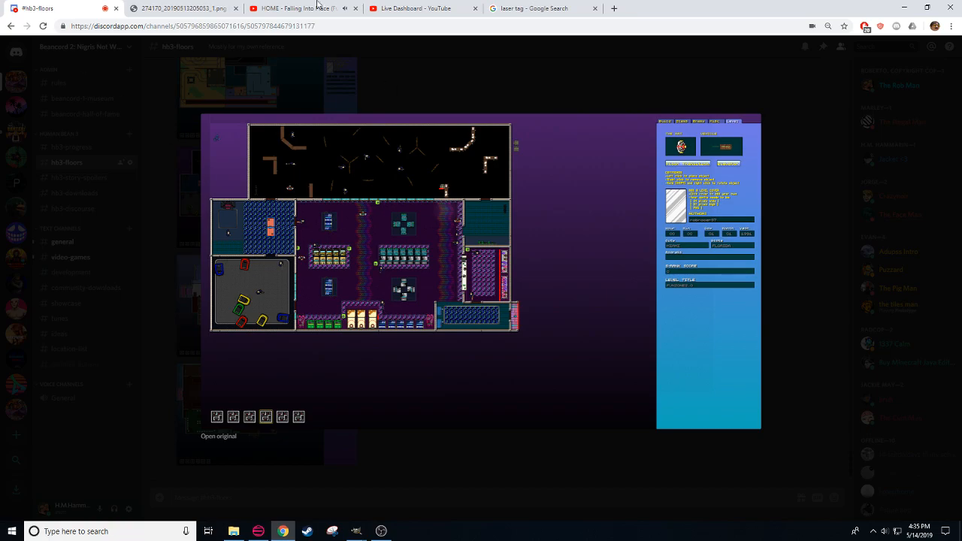
{"action": "left_click", "coordinate": [561, 7]}
{"action": "scroll", "coordinate": [489, 466], "scroll_direction": "up", "scroll_amount": 3}
{"action": "left_click", "coordinate": [489, 465]}
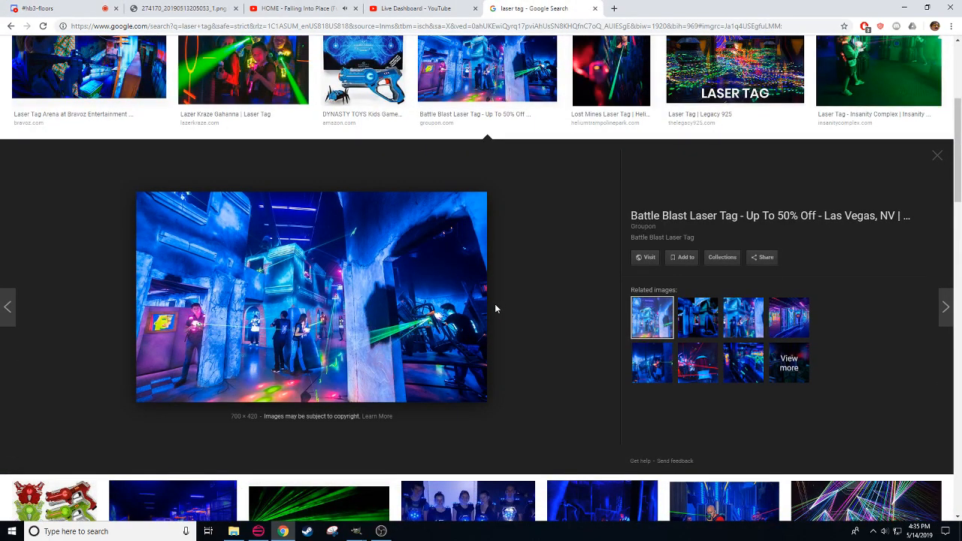
{"action": "scroll", "coordinate": [495, 308], "scroll_direction": "up", "scroll_amount": 3}
{"action": "left_click", "coordinate": [255, 309]}
{"action": "left_click", "coordinate": [363, 71]}
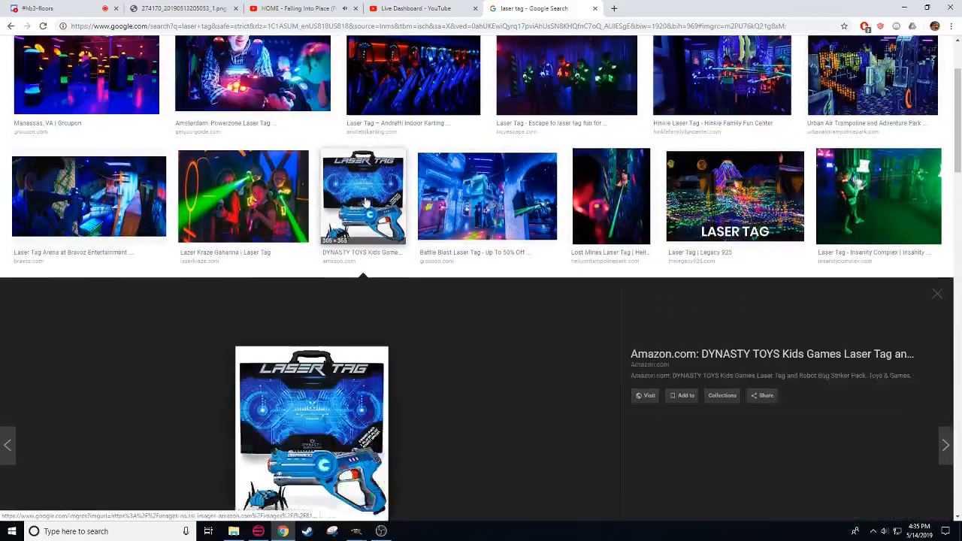
{"action": "left_click", "coordinate": [487, 71]}
Step: View the Legacy 925 laser tag photo and its related Lasertag Area Troisdorf image, and return to GIMP
{"action": "left_click", "coordinate": [771, 88]}
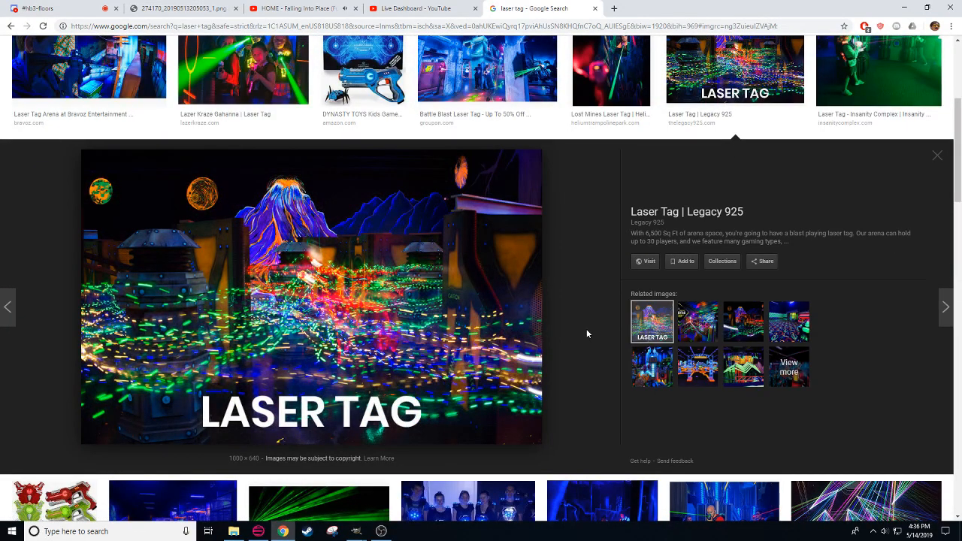
{"action": "left_click", "coordinate": [700, 323]}
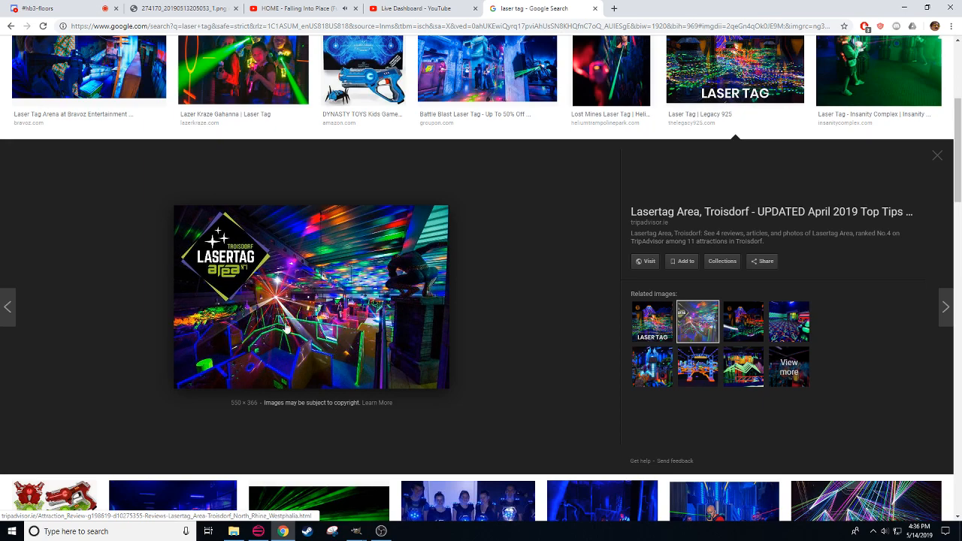
{"action": "left_click", "coordinate": [356, 531]}
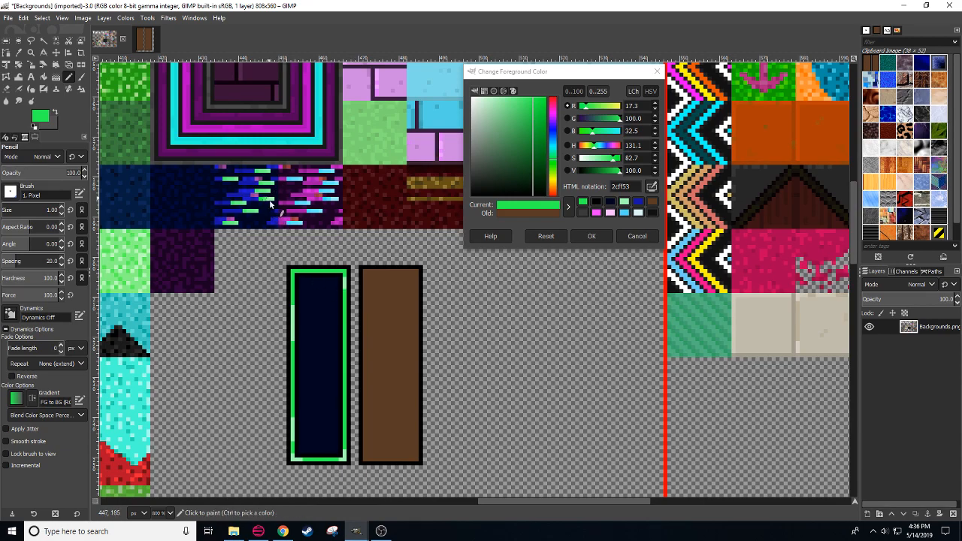
{"action": "left_click_drag", "start_coordinate": [353, 329], "coordinate": [329, 314]}
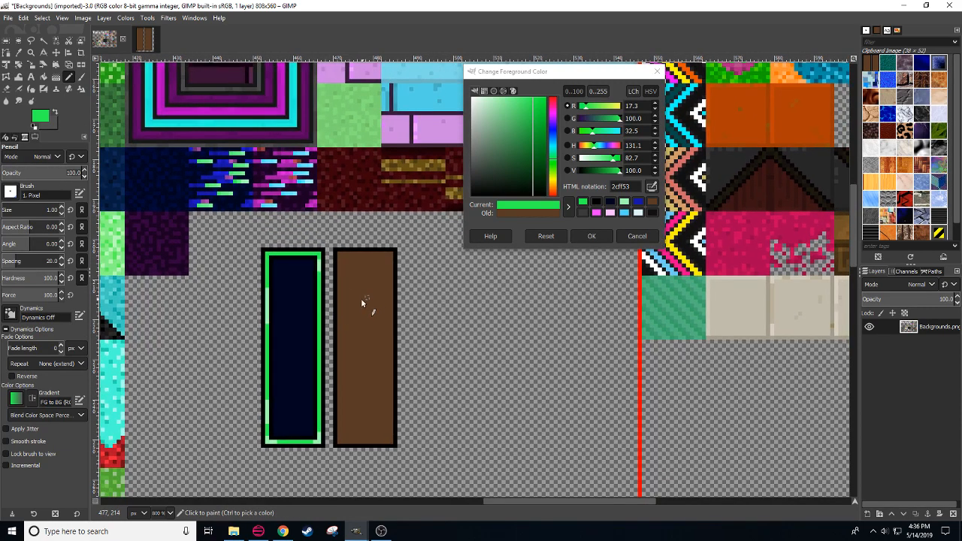
{"action": "left_click", "coordinate": [284, 531]}
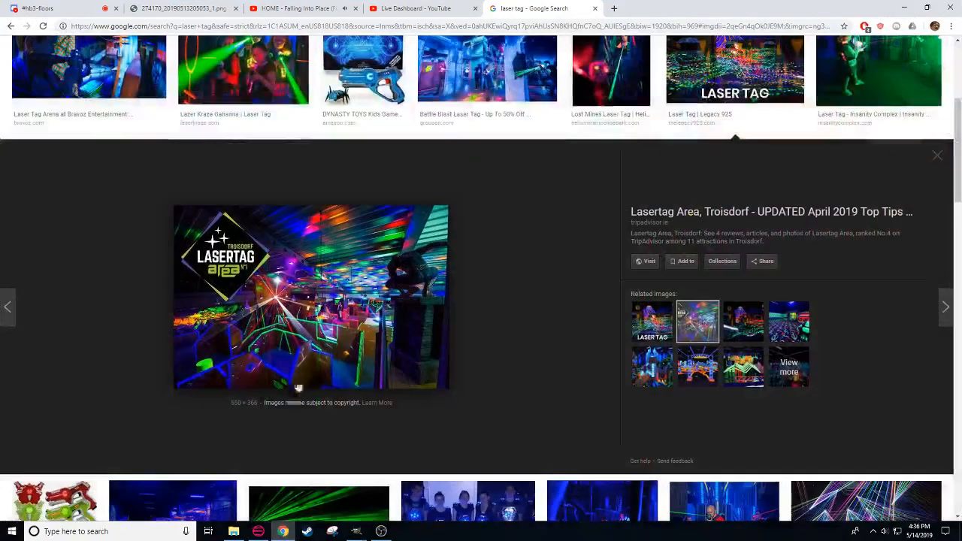
{"action": "left_click", "coordinate": [287, 530]}
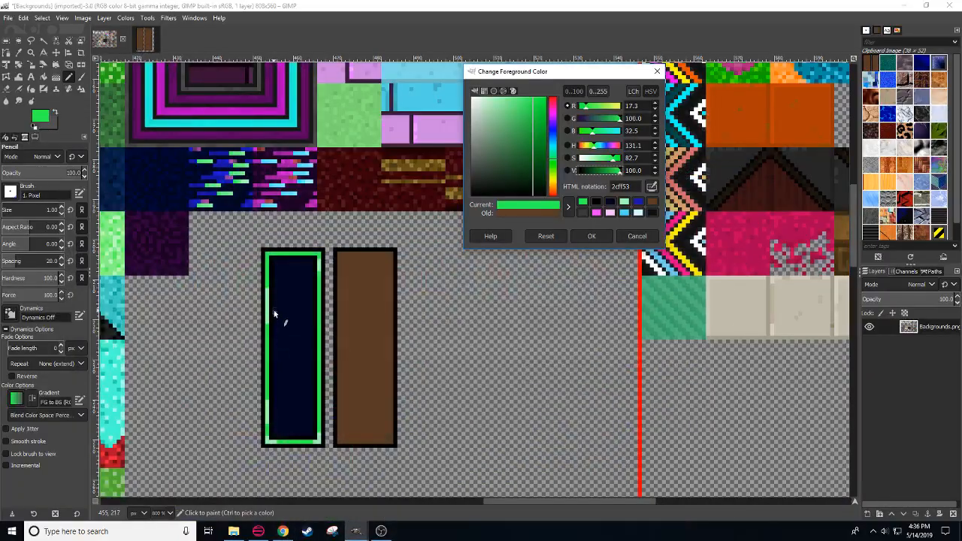
Step: Draw a two-pixel-wide vertical stripe down the panel's navy area in blue 1d18dc sampled from the streaked tile above
{"action": "left_click", "coordinate": [221, 177], "text": "ctrl"}
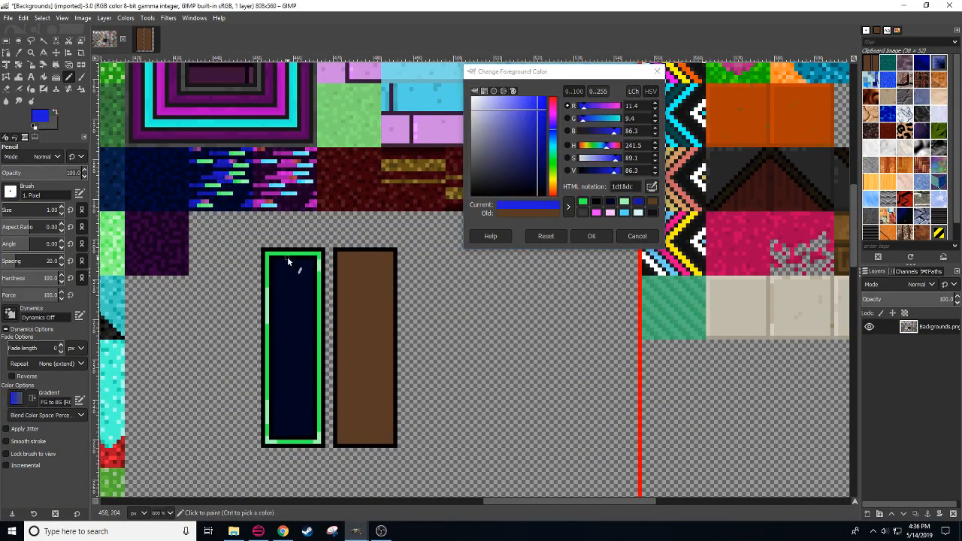
{"action": "left_click", "coordinate": [287, 261]}
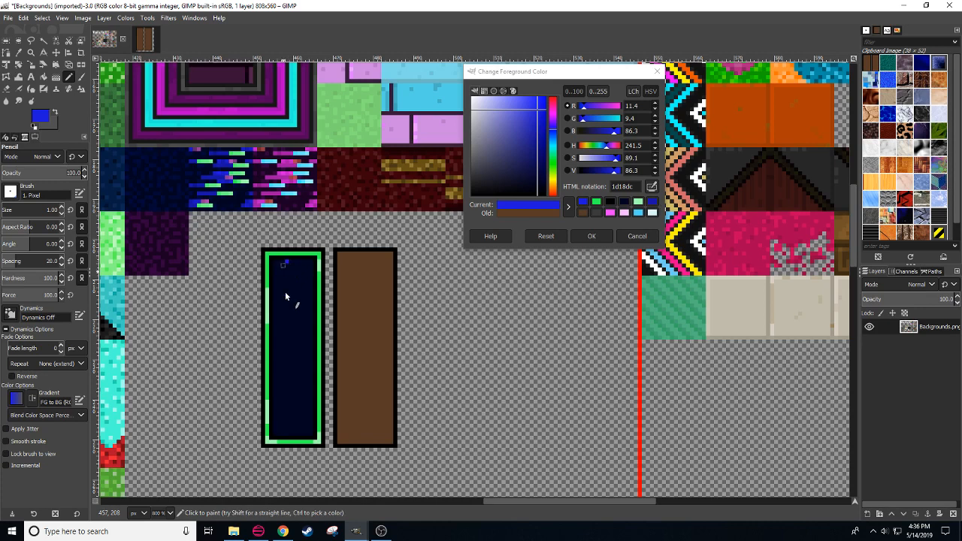
{"action": "left_click", "coordinate": [286, 438], "text": "shift"}
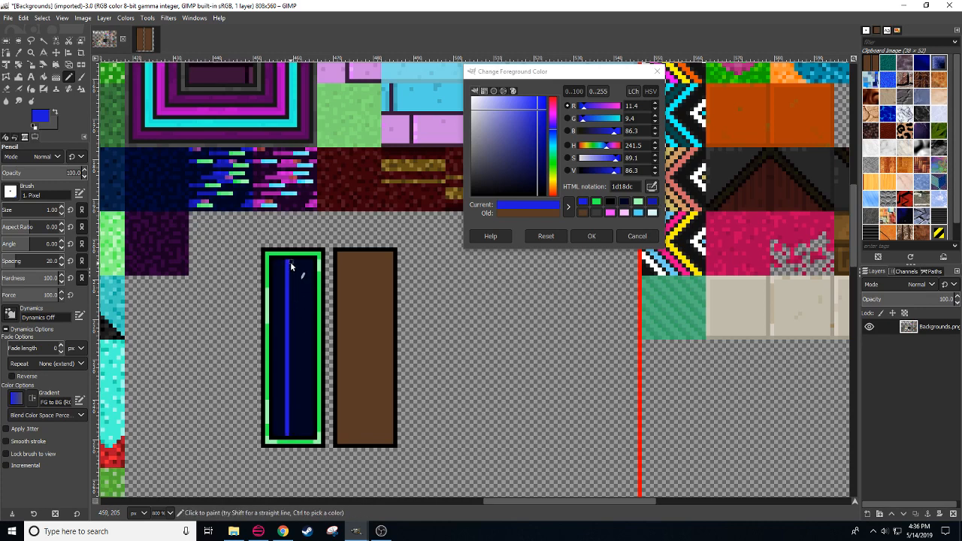
{"action": "left_click", "coordinate": [291, 261]}
{"action": "left_click", "coordinate": [292, 433], "text": "shift"}
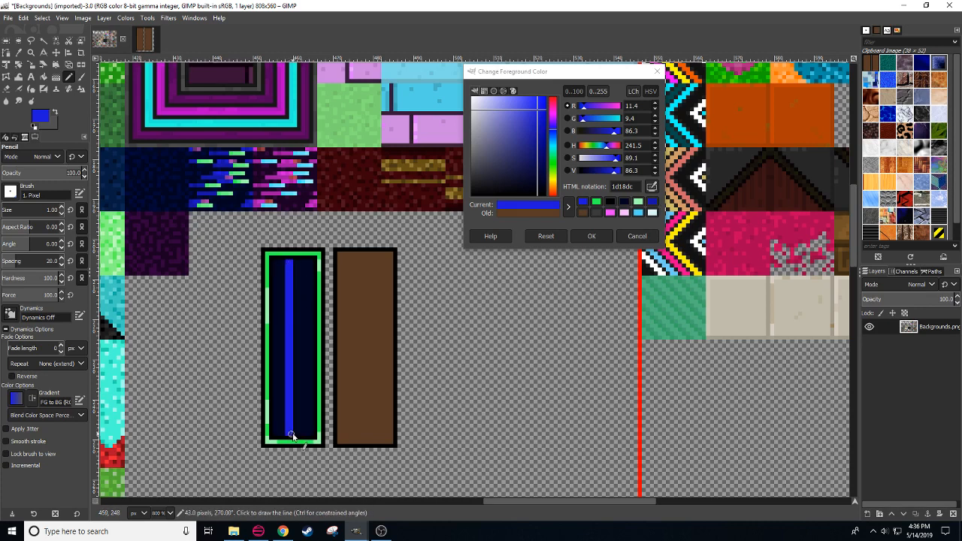
Step: Try widening the blue stripe on the navy panel to four pixels, with one-pixel vertical stripes along its sides
{"action": "left_click", "coordinate": [299, 433]}
{"action": "left_click", "coordinate": [295, 261], "text": "shift"}
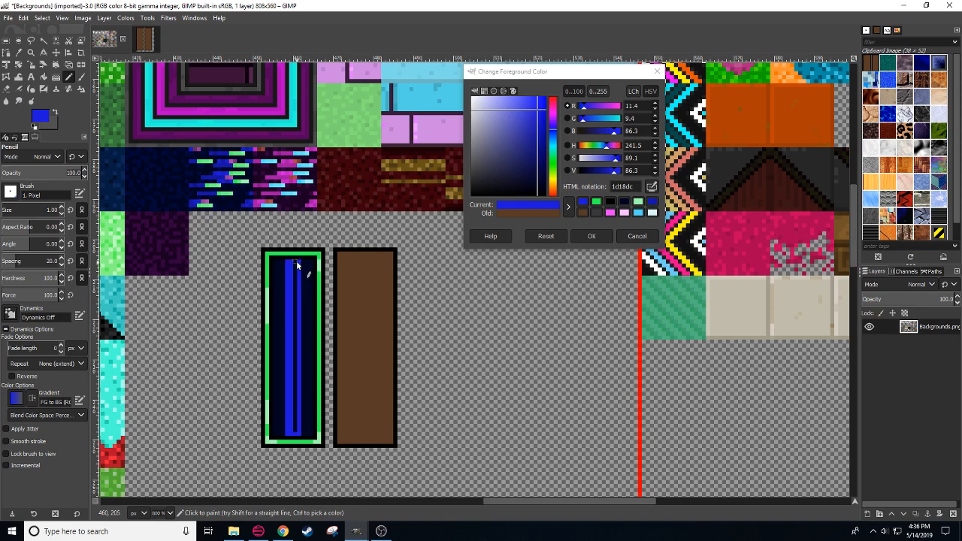
{"action": "left_click", "coordinate": [296, 434], "text": "shift"}
{"action": "left_click", "coordinate": [306, 434]}
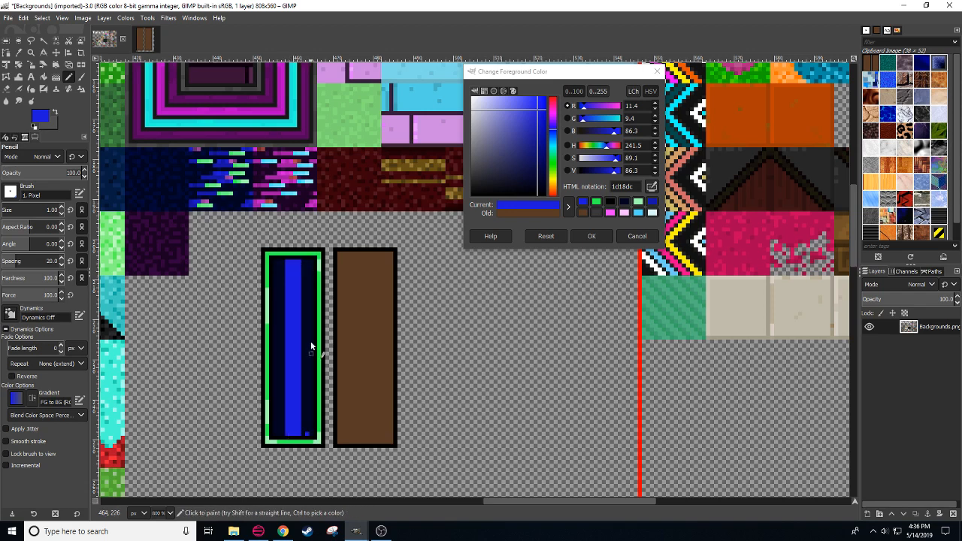
{"action": "left_click", "coordinate": [307, 265], "text": "shift"}
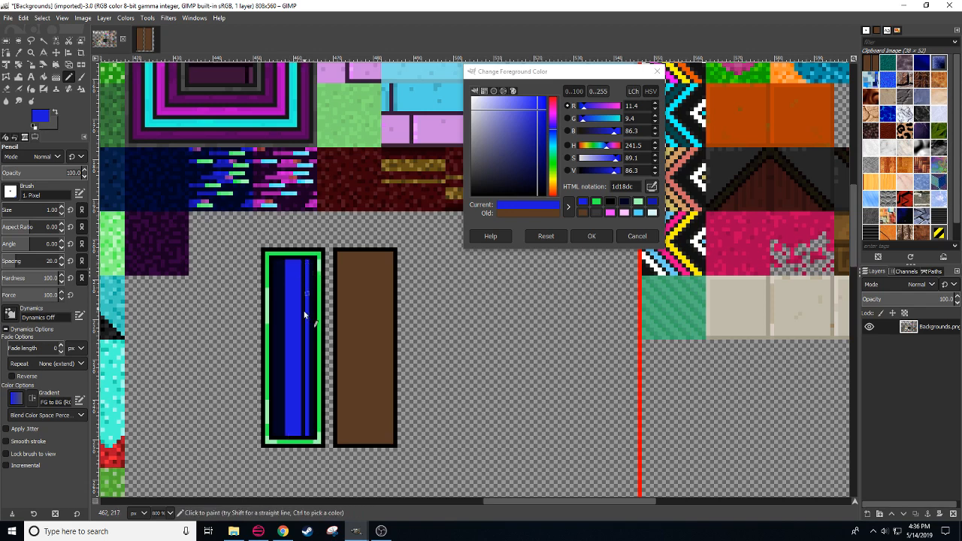
{"action": "left_click_drag", "start_coordinate": [278, 261], "coordinate": [277, 433]}
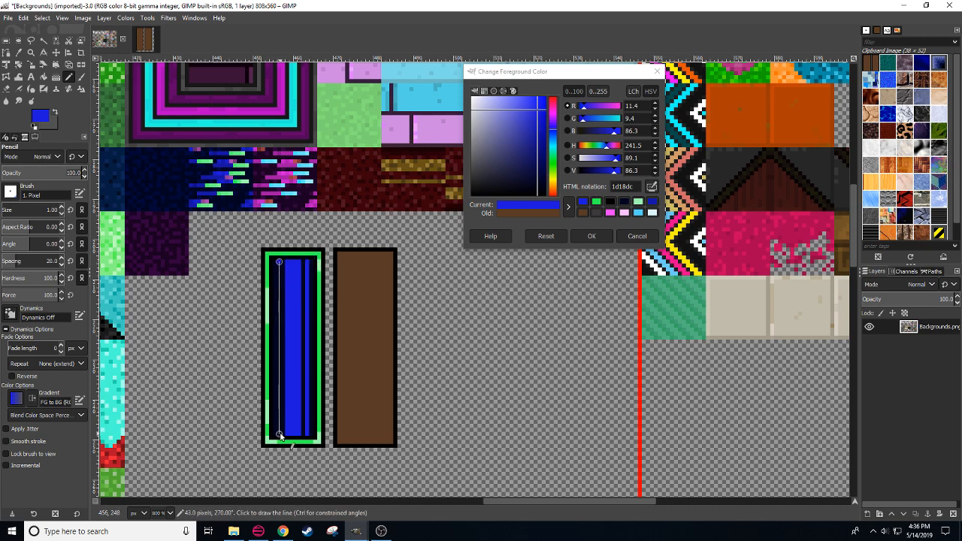
{"action": "scroll", "coordinate": [162, 513], "scroll_direction": "down", "scroll_amount": 2}
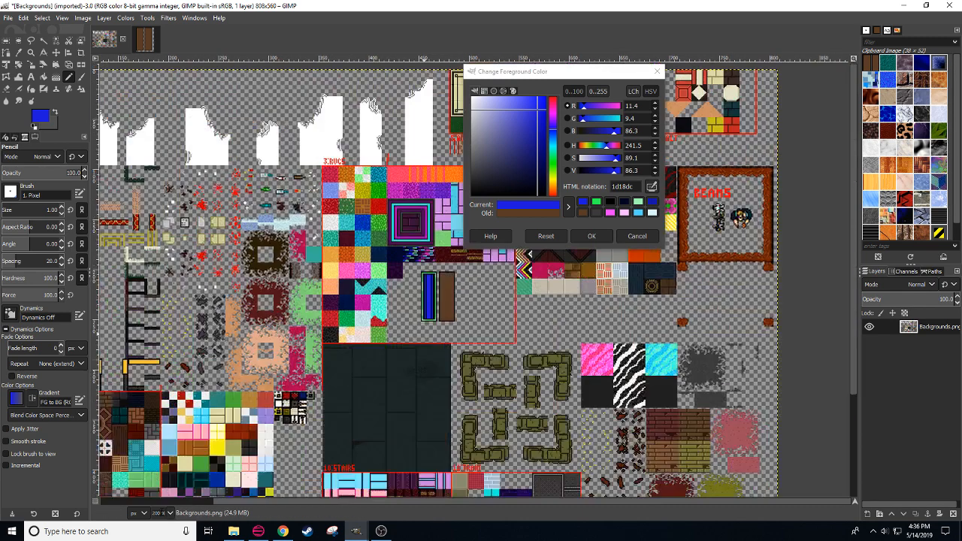
{"action": "scroll", "coordinate": [162, 513], "scroll_direction": "up", "scroll_amount": 2}
{"action": "scroll", "coordinate": [401, 372], "scroll_direction": "up", "scroll_amount": 1}
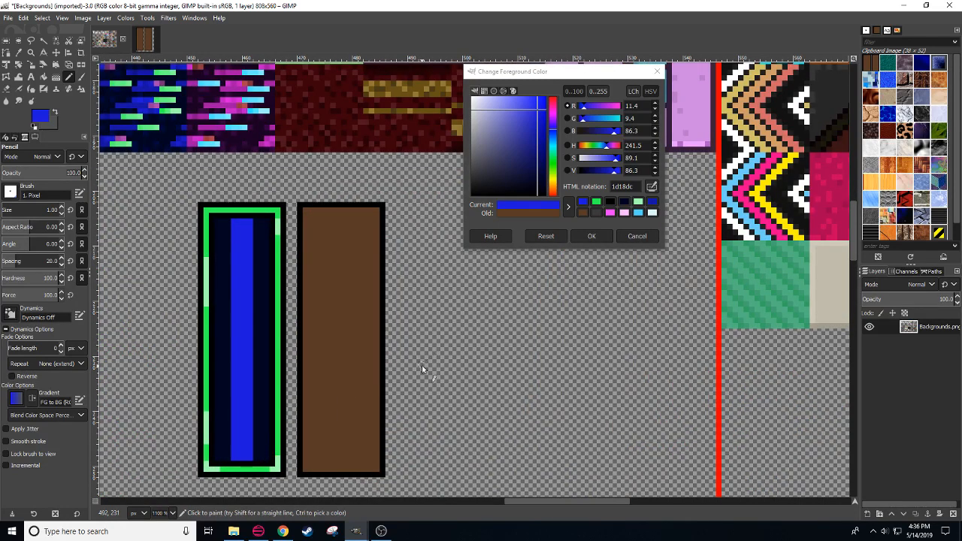
Step: Undo the blue stripes on the green-bordered panel and clear the leftover blue pixel, sampling the panel's navy 000521 as foreground colour
{"action": "key", "text": "ctrl+z"}
{"action": "key", "text": "ctrl+z"}
{"action": "key", "text": "ctrl+z"}
{"action": "key", "text": "ctrl+z"}
{"action": "key", "text": "ctrl+z"}
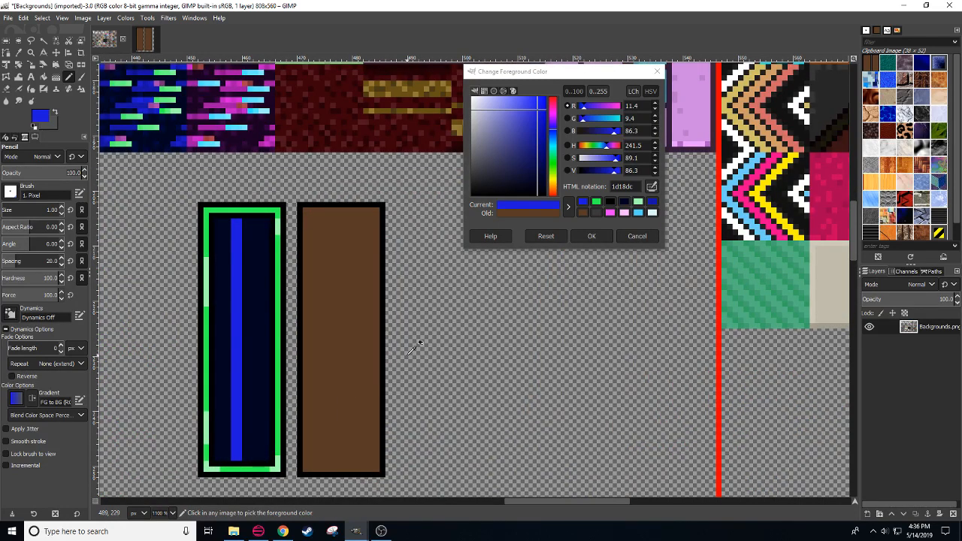
{"action": "key", "text": "ctrl+z"}
{"action": "scroll", "coordinate": [162, 514], "scroll_direction": "down", "scroll_amount": 1}
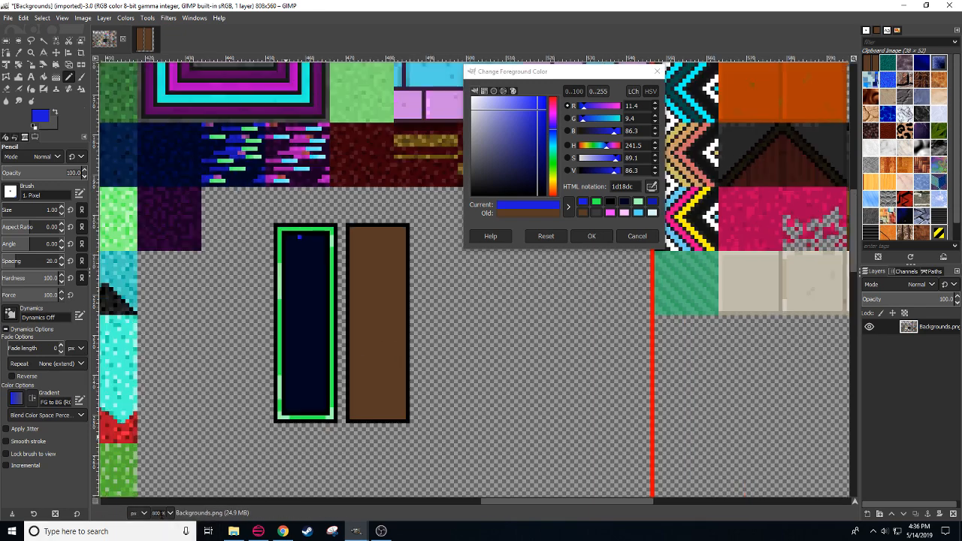
{"action": "scroll", "coordinate": [162, 514], "scroll_direction": "up", "scroll_amount": 1}
{"action": "scroll", "coordinate": [163, 514], "scroll_direction": "down", "scroll_amount": 1}
{"action": "scroll", "coordinate": [162, 514], "scroll_direction": "up", "scroll_amount": 1}
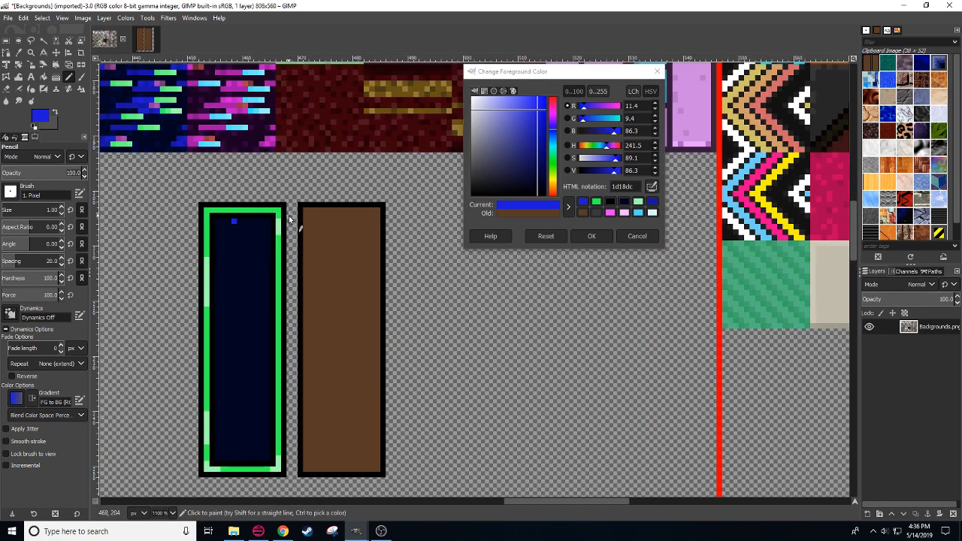
{"action": "scroll", "coordinate": [161, 514], "scroll_direction": "down", "scroll_amount": 1}
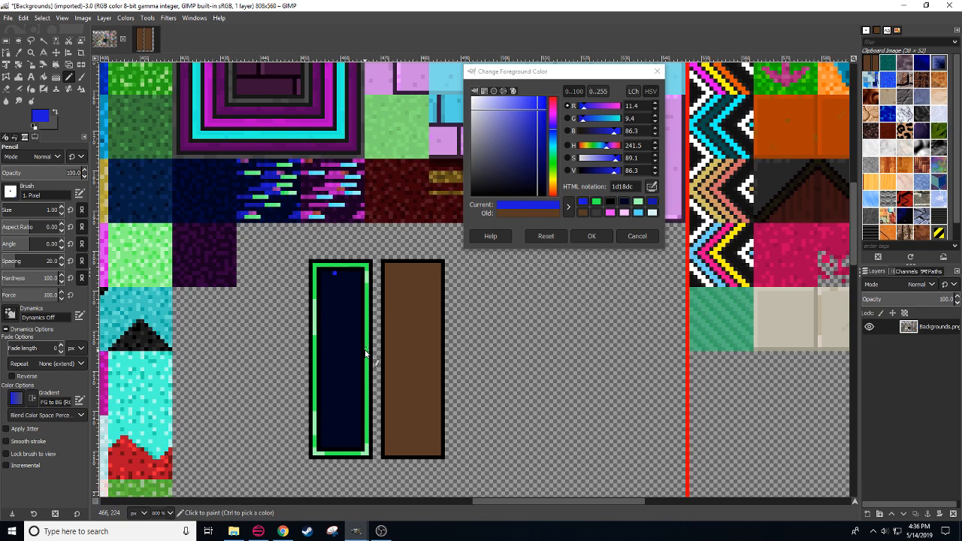
{"action": "scroll", "coordinate": [343, 333], "scroll_direction": "up", "scroll_amount": 1}
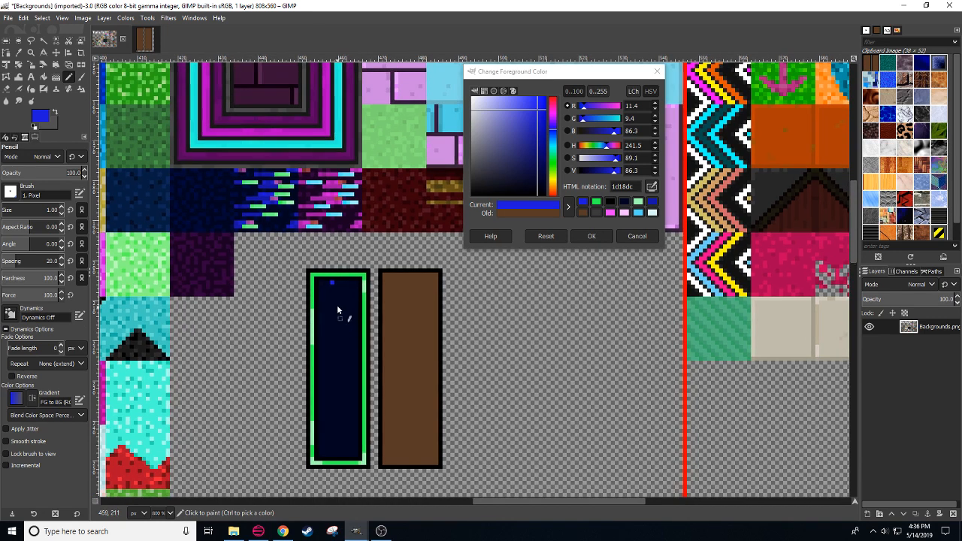
{"action": "left_click", "coordinate": [338, 311], "text": "ctrl"}
Step: Check the Lasertag Area Troisdorf photo in Chrome, return to GIMP and accept navy 000521 as the foreground colour
{"action": "left_click", "coordinate": [284, 531]}
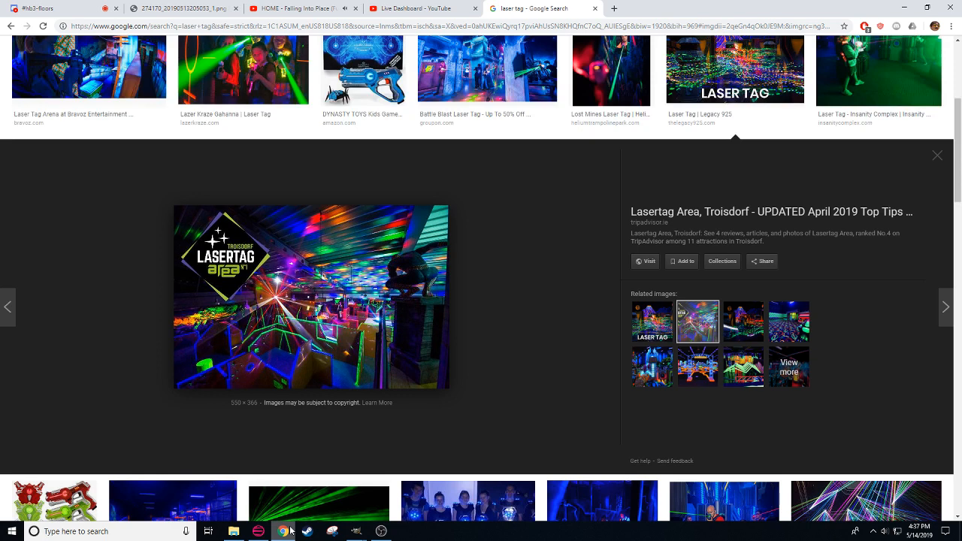
{"action": "left_click", "coordinate": [356, 531]}
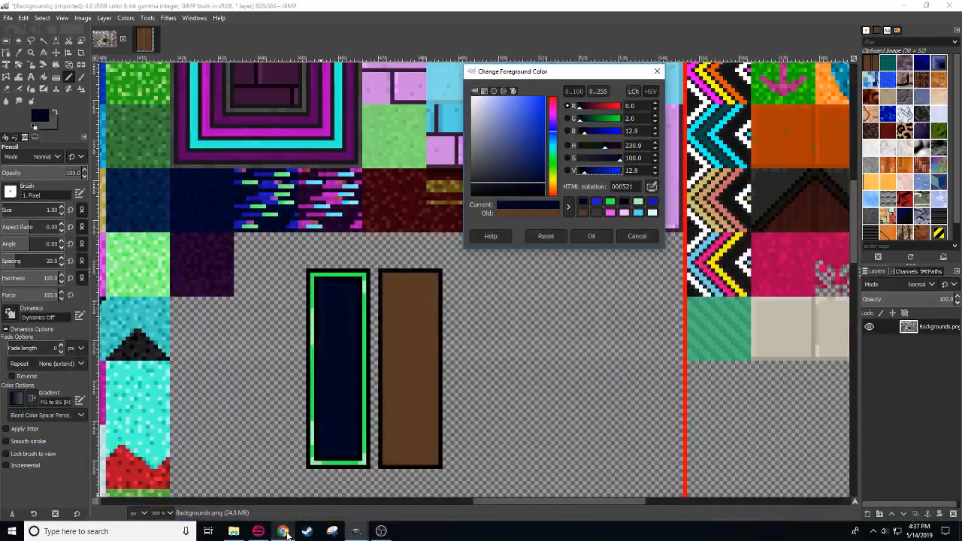
{"action": "left_click_drag", "start_coordinate": [366, 374], "coordinate": [350, 370]}
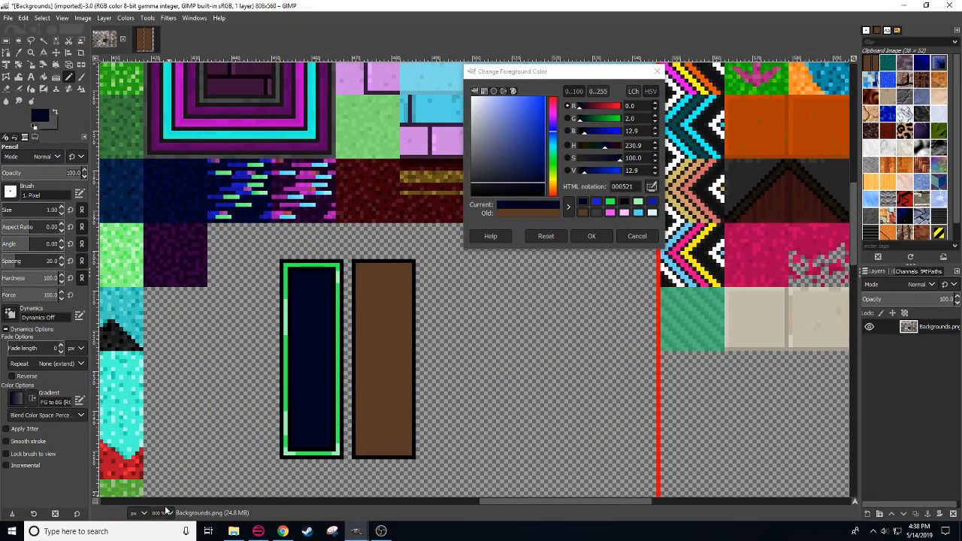
{"action": "scroll", "coordinate": [165, 512], "scroll_direction": "down", "scroll_amount": 2}
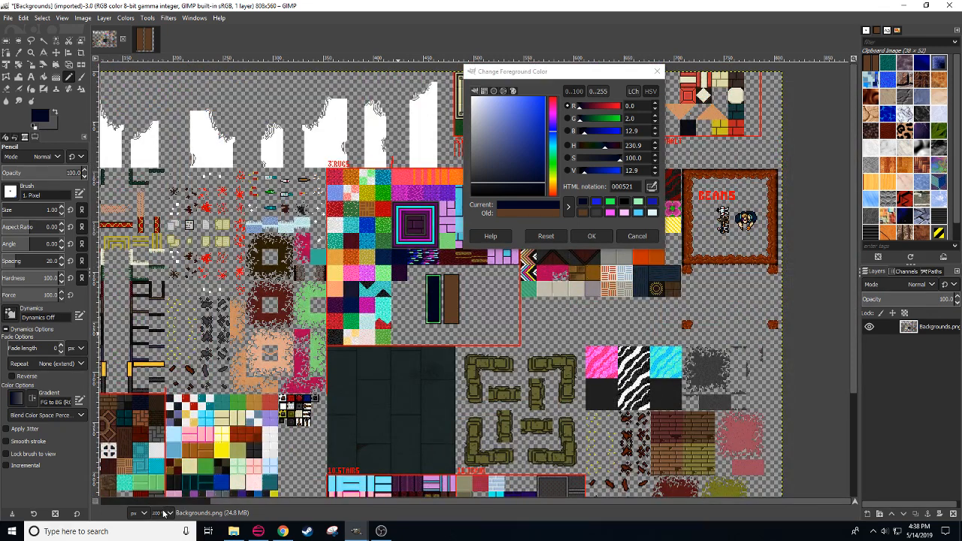
{"action": "scroll", "coordinate": [163, 513], "scroll_direction": "up", "scroll_amount": 4}
{"action": "scroll", "coordinate": [164, 513], "scroll_direction": "up", "scroll_amount": 1}
{"action": "scroll", "coordinate": [163, 513], "scroll_direction": "down", "scroll_amount": 1}
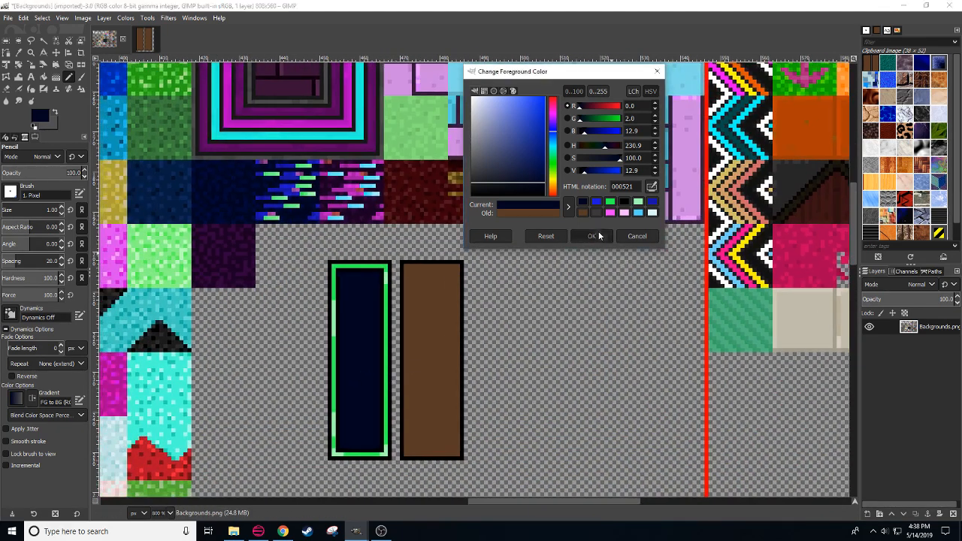
{"action": "left_click", "coordinate": [597, 237]}
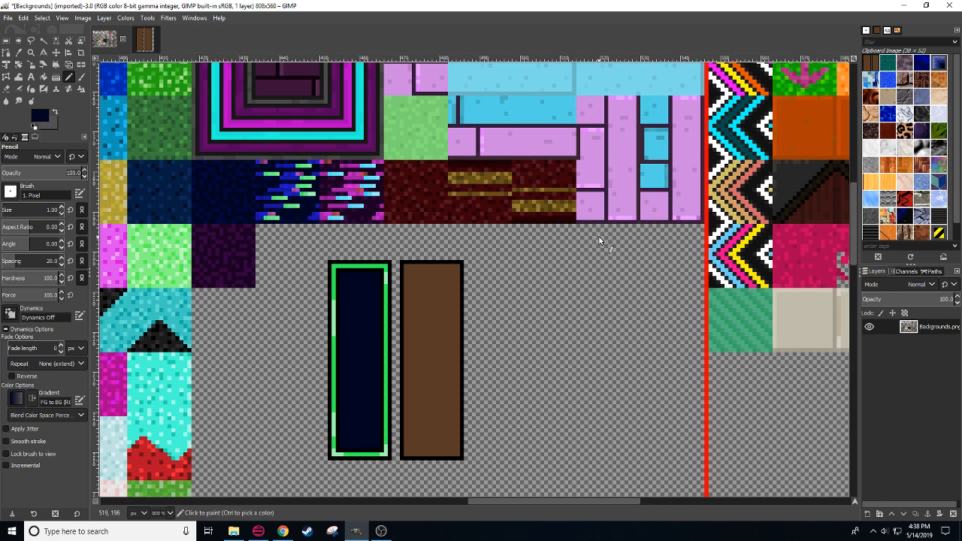
{"action": "left_click_drag", "start_coordinate": [511, 287], "coordinate": [479, 292]}
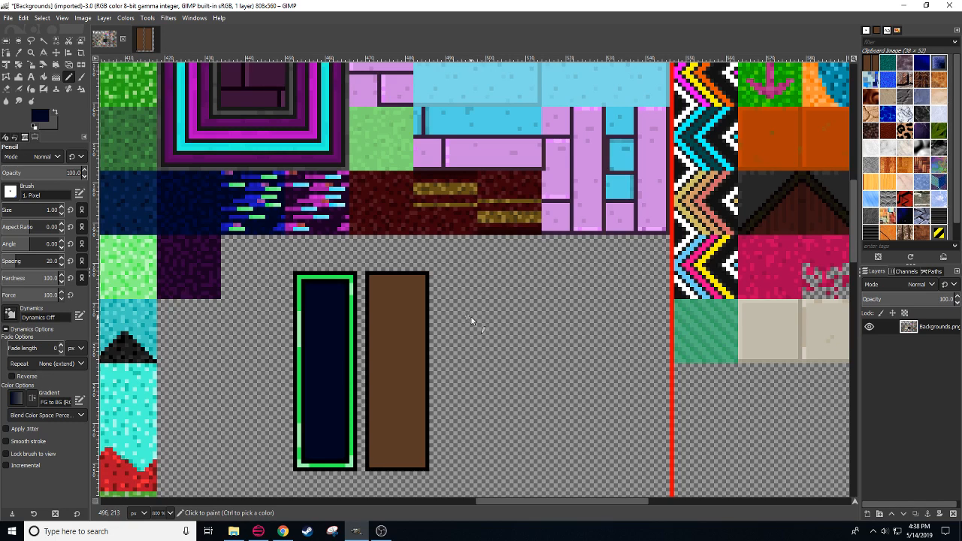
{"action": "left_click_drag", "start_coordinate": [475, 346], "coordinate": [493, 318]}
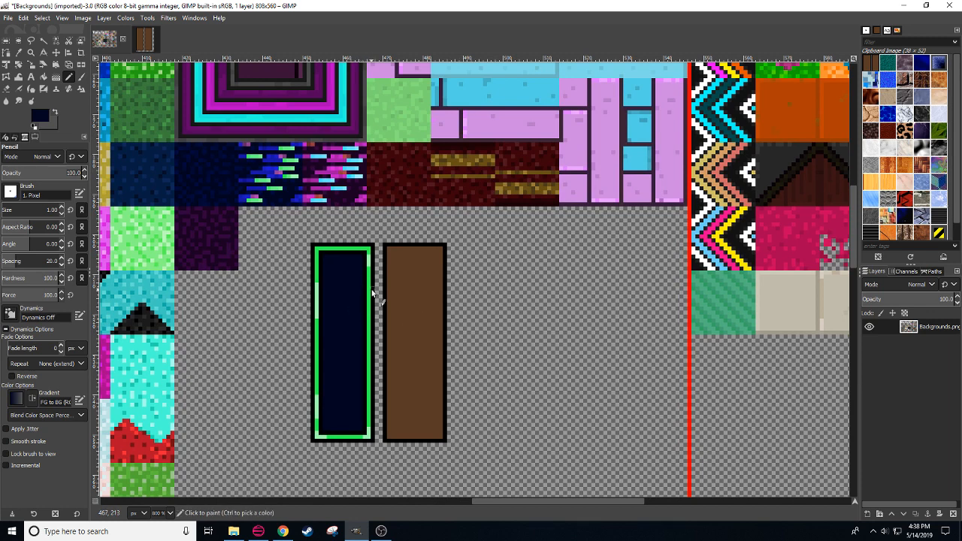
Step: Try drawing a V-shaped chevron near the panel's upper edge in blue sampled from the streaked tile, and undo it
{"action": "left_click", "coordinate": [269, 164], "text": "ctrl"}
{"action": "left_click", "coordinate": [328, 264]}
{"action": "key", "text": "shift"}
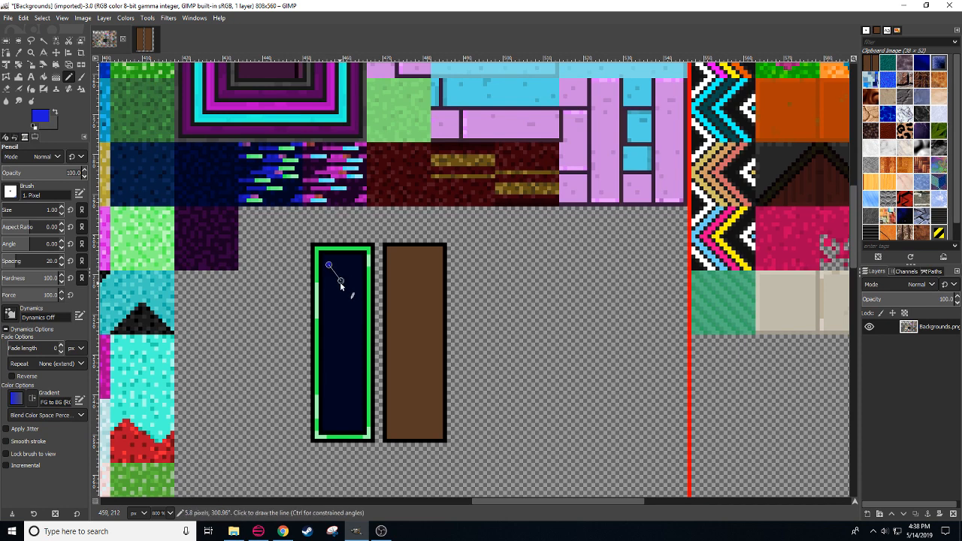
{"action": "left_click", "coordinate": [340, 284], "text": "shift"}
{"action": "left_click", "coordinate": [355, 265], "text": "shift"}
{"action": "key", "text": "ctrl+z"}
{"action": "key", "text": "ctrl+z"}
{"action": "key", "text": "ctrl+z"}
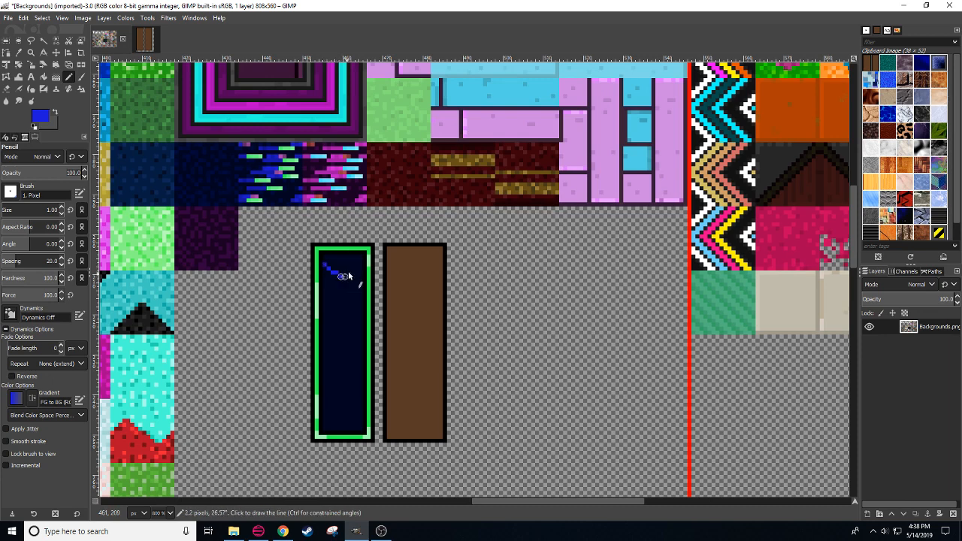
{"action": "left_click", "coordinate": [347, 276], "text": "shift"}
{"action": "left_click_drag", "start_coordinate": [346, 276], "coordinate": [358, 264]}
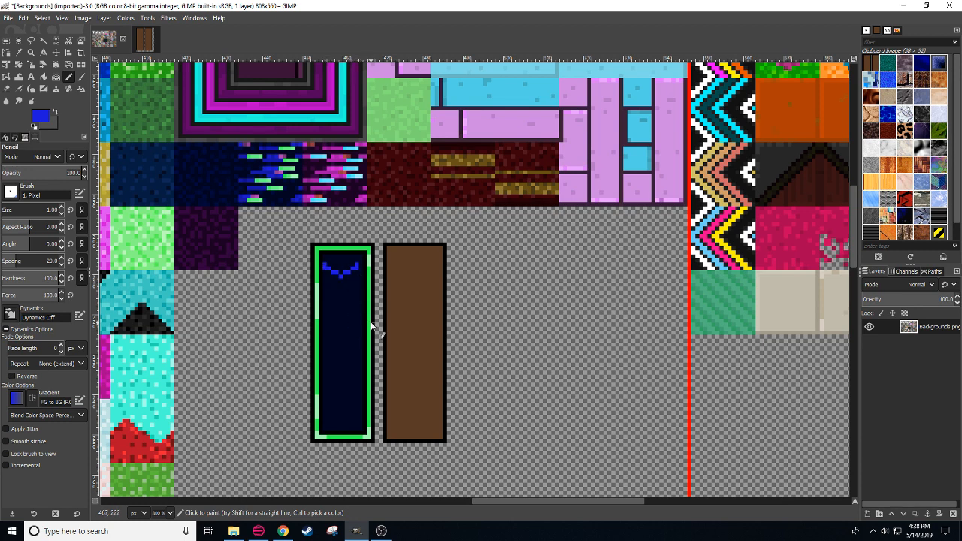
{"action": "key", "text": "ctrl+z"}
{"action": "key", "text": "ctrl+z"}
Step: Switch to Chrome and examine the barrier designs in the Laser Tag at Chipper's photo from the image results
{"action": "left_click", "coordinate": [282, 531]}
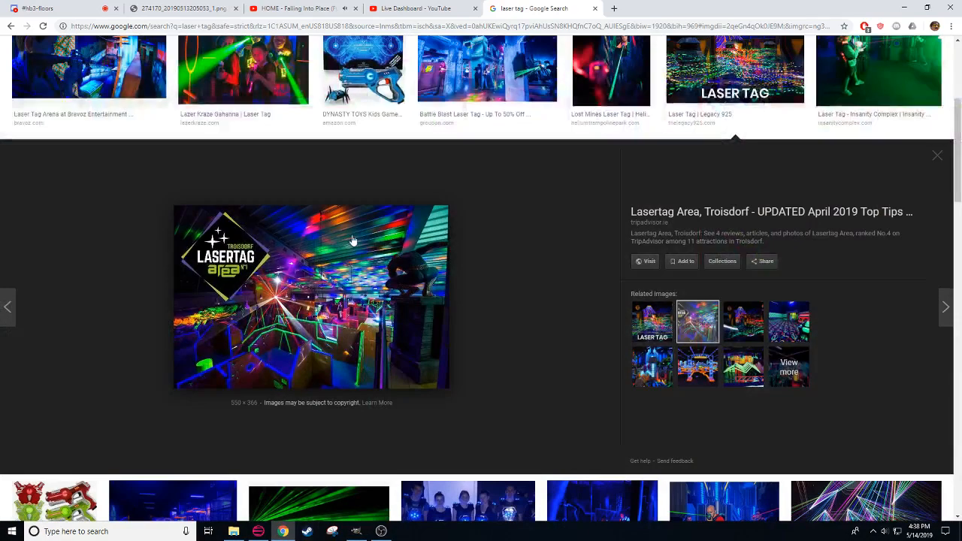
{"action": "left_click", "coordinate": [255, 130]}
{"action": "scroll", "coordinate": [415, 348], "scroll_direction": "down", "scroll_amount": 5}
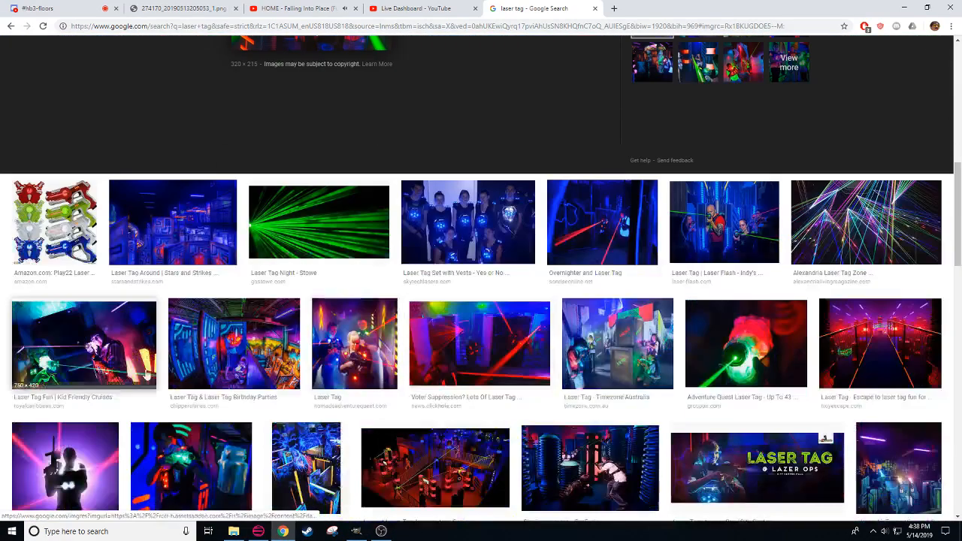
{"action": "left_click", "coordinate": [233, 341]}
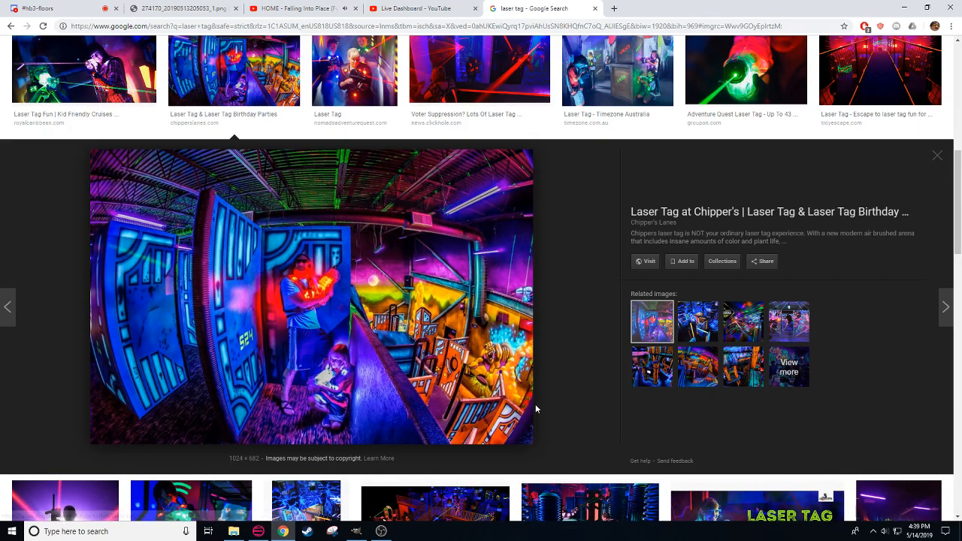
{"action": "scroll", "coordinate": [535, 409], "scroll_direction": "up", "scroll_amount": 4}
{"action": "scroll", "coordinate": [559, 379], "scroll_direction": "down", "scroll_amount": 6}
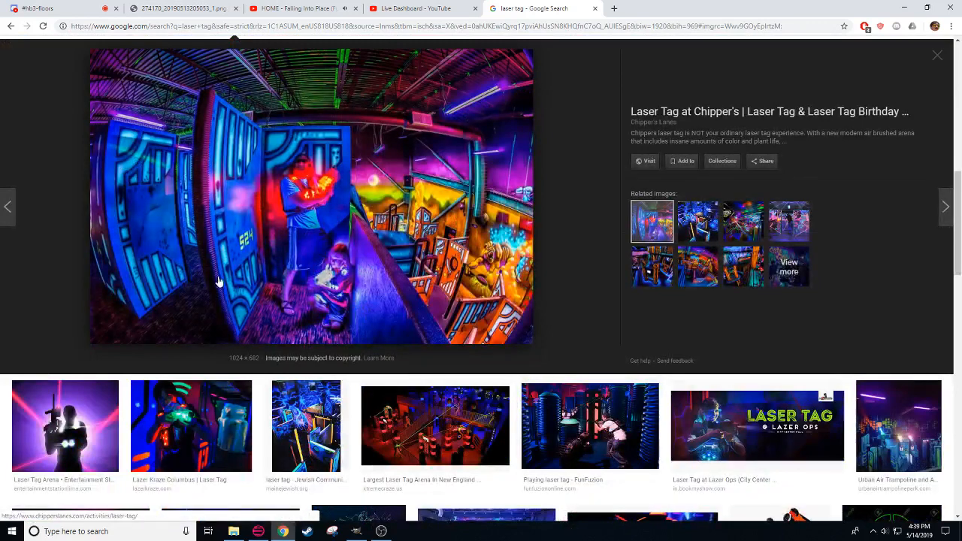
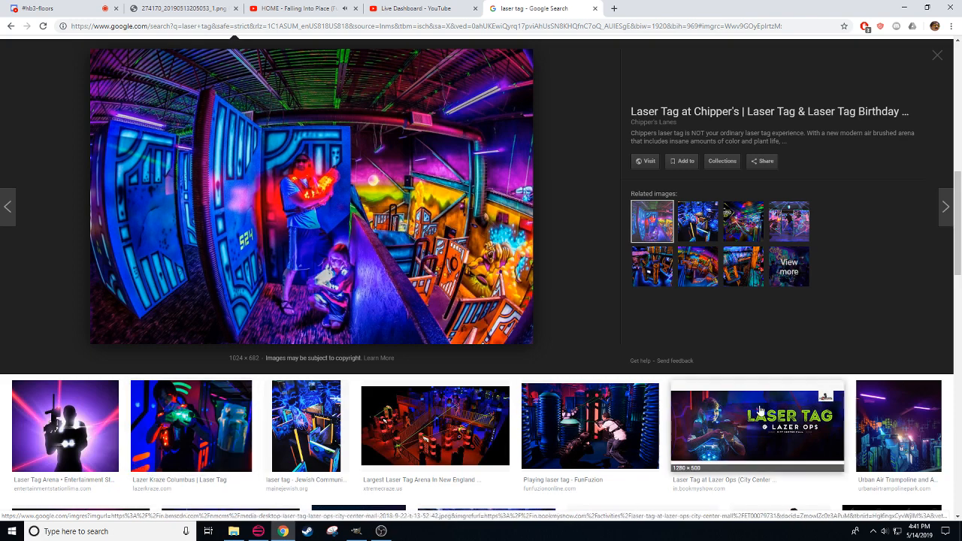
Step: View the related Fury in the Forest arena photos and the Chipper's Lanes Greeley photo for panel designs
{"action": "left_click", "coordinate": [646, 261]}
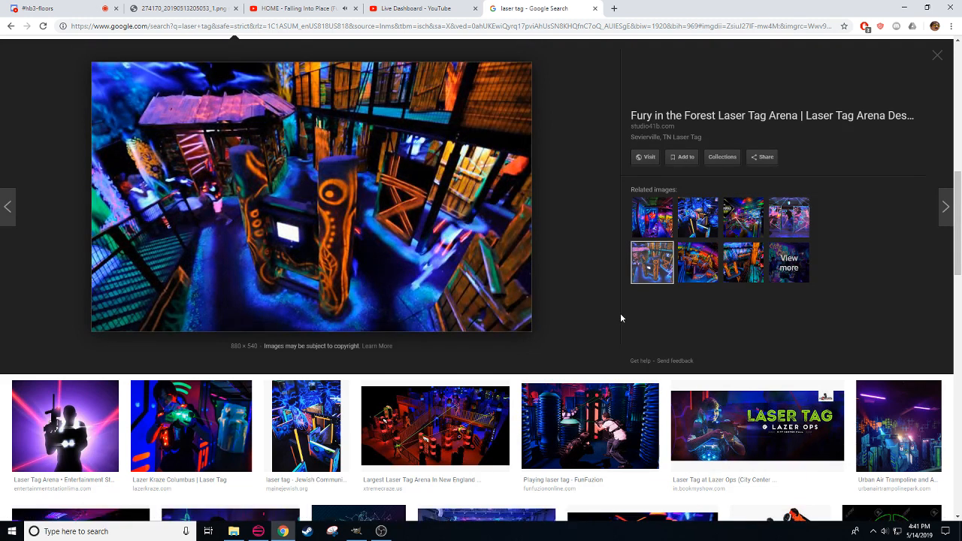
{"action": "scroll", "coordinate": [620, 312], "scroll_direction": "up", "scroll_amount": 1}
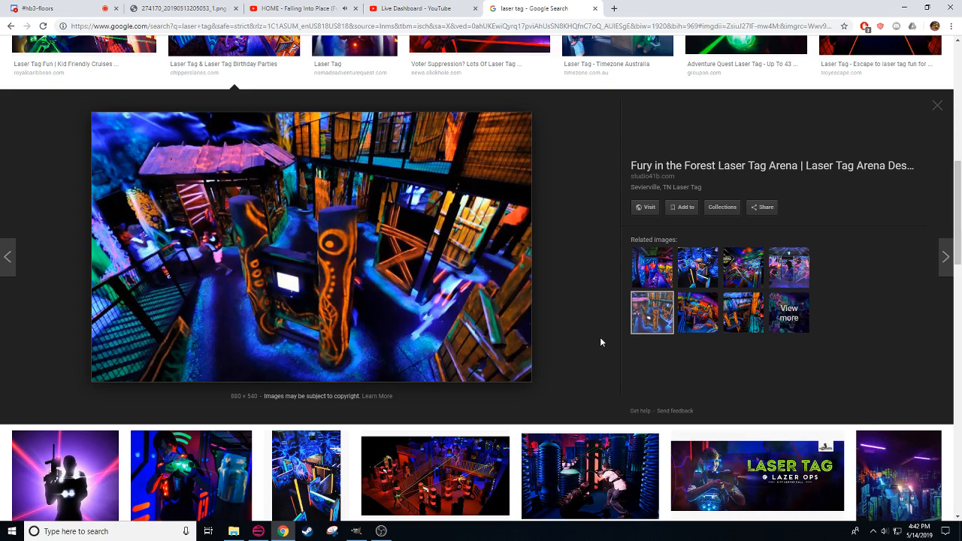
{"action": "left_click", "coordinate": [697, 312]}
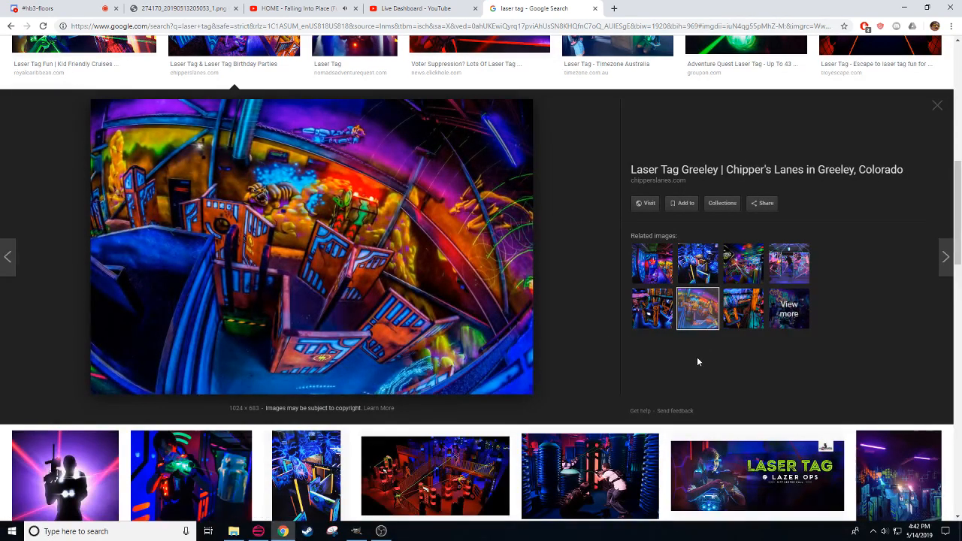
{"action": "left_click", "coordinate": [743, 308]}
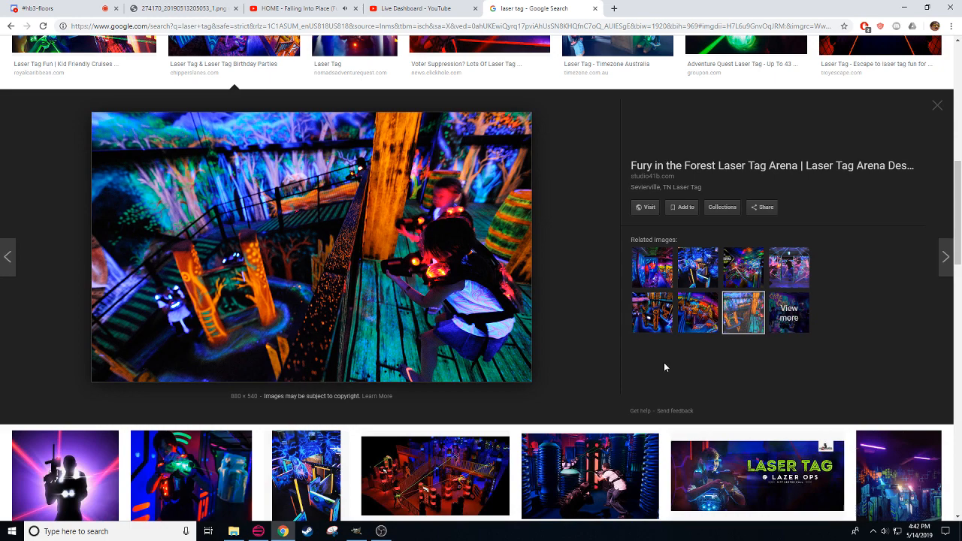
Step: Compare the related brodyterrace.com laser tag photo with the Troisdorf one, and browse further down the image results
{"action": "left_click", "coordinate": [709, 284]}
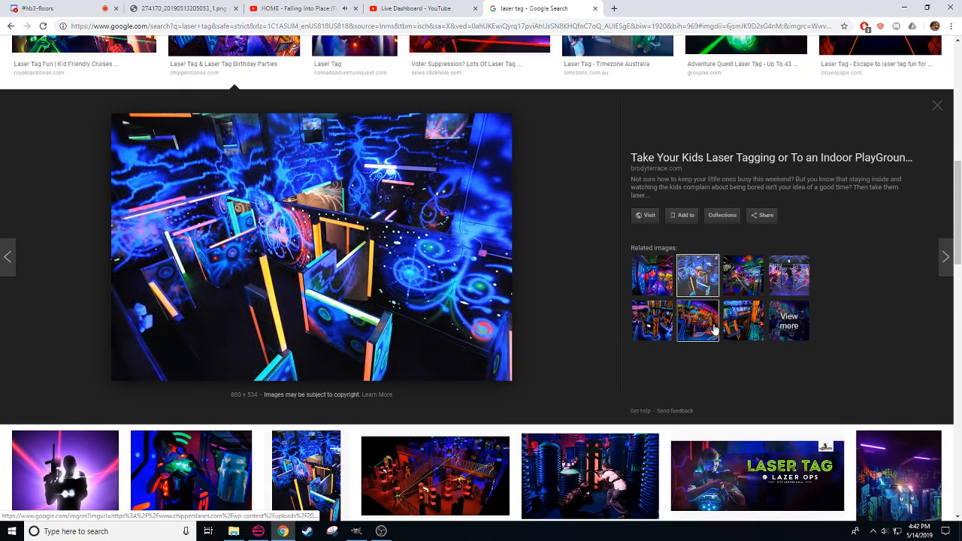
{"action": "left_click", "coordinate": [726, 281]}
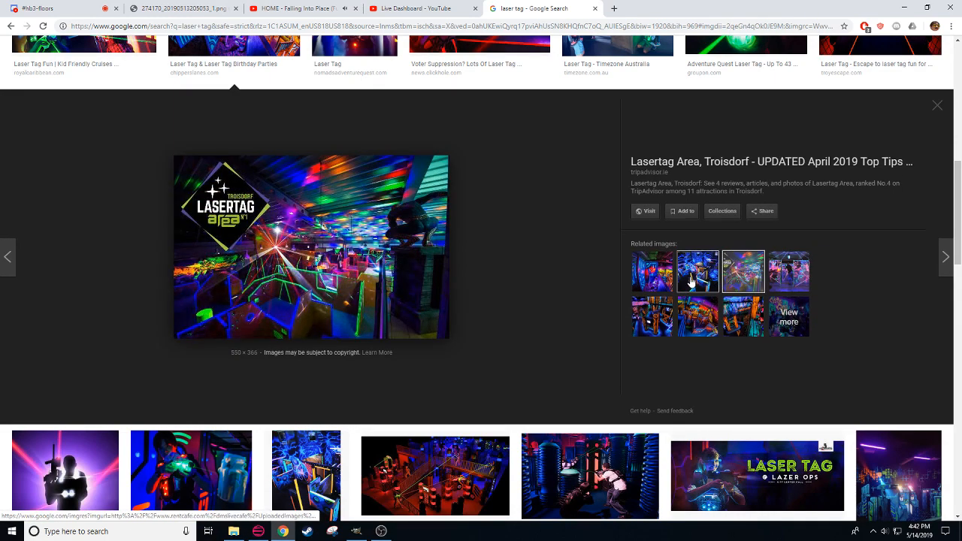
{"action": "left_click", "coordinate": [691, 280]}
{"action": "left_click", "coordinate": [692, 278]}
{"action": "left_click", "coordinate": [693, 277]}
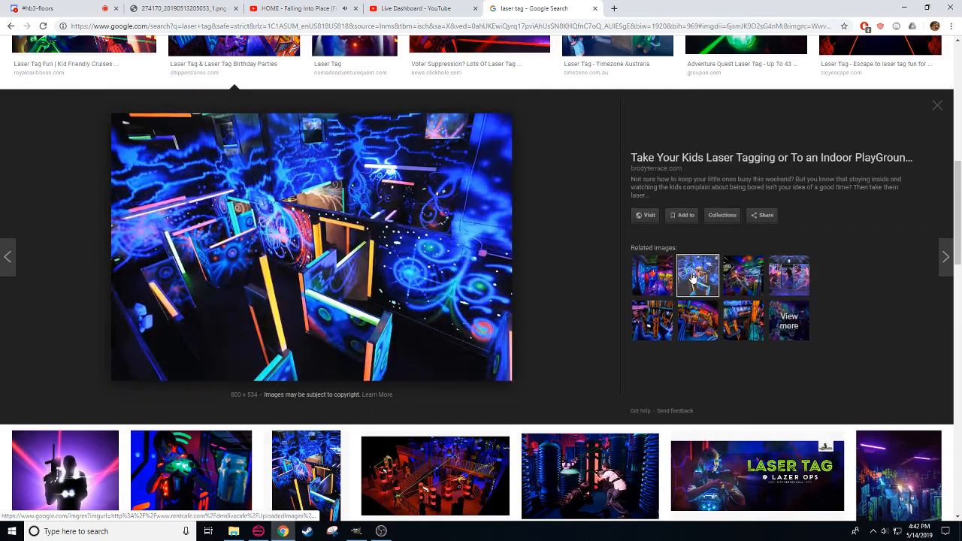
{"action": "scroll", "coordinate": [693, 277], "scroll_direction": "down", "scroll_amount": 3}
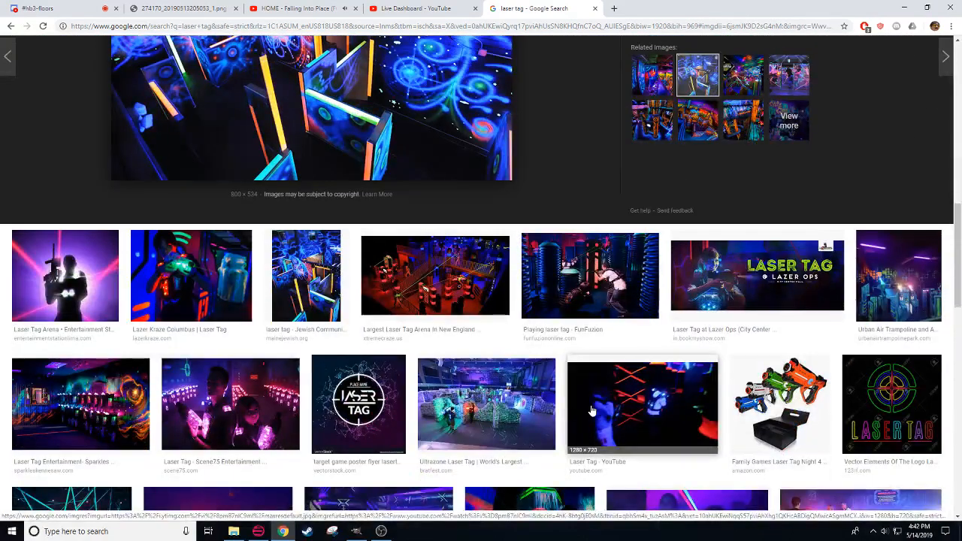
Step: View the XtremeCraze, FunFuzion and McHenry County Living laser tag photos and the related Dubai Thrill Zone one for prop designs
{"action": "left_click", "coordinate": [435, 275]}
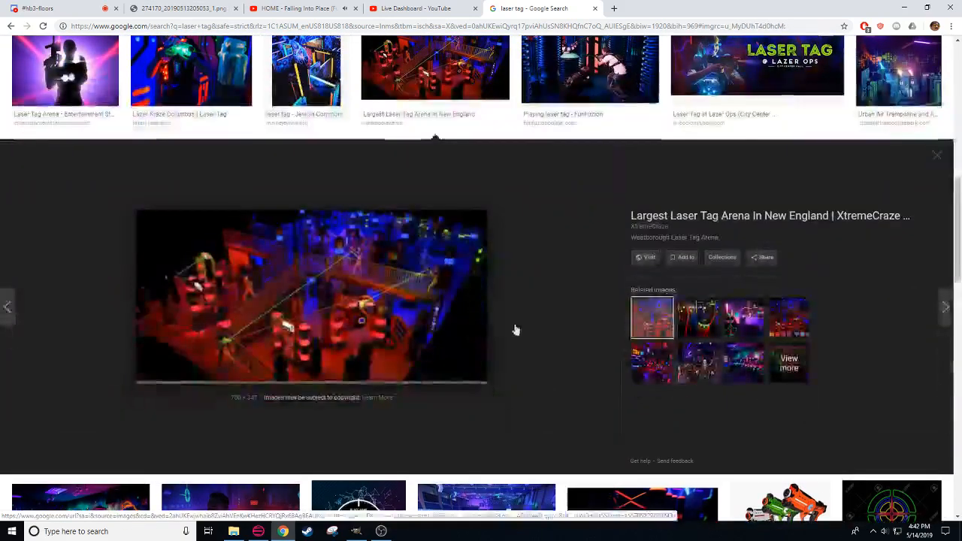
{"action": "key", "text": "Right"}
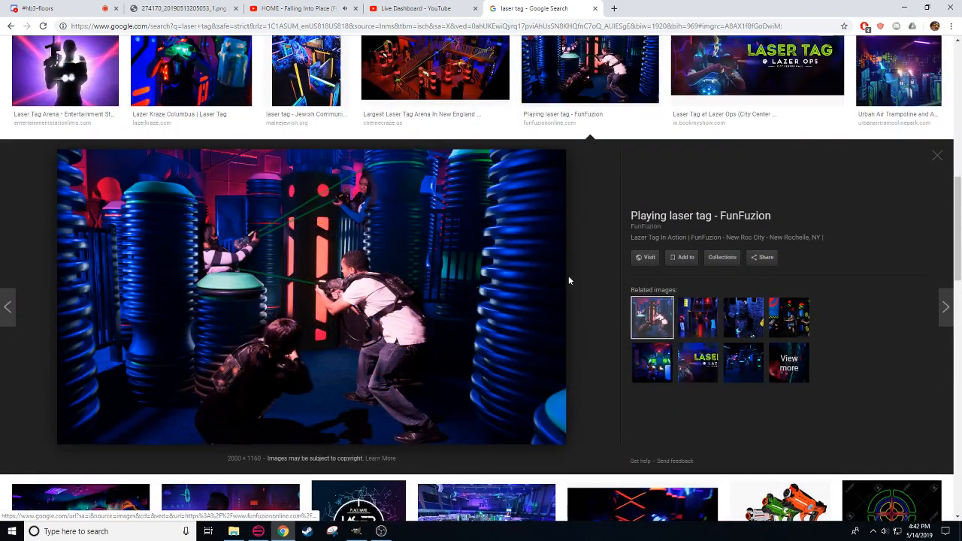
{"action": "scroll", "coordinate": [572, 301], "scroll_direction": "down", "scroll_amount": 6}
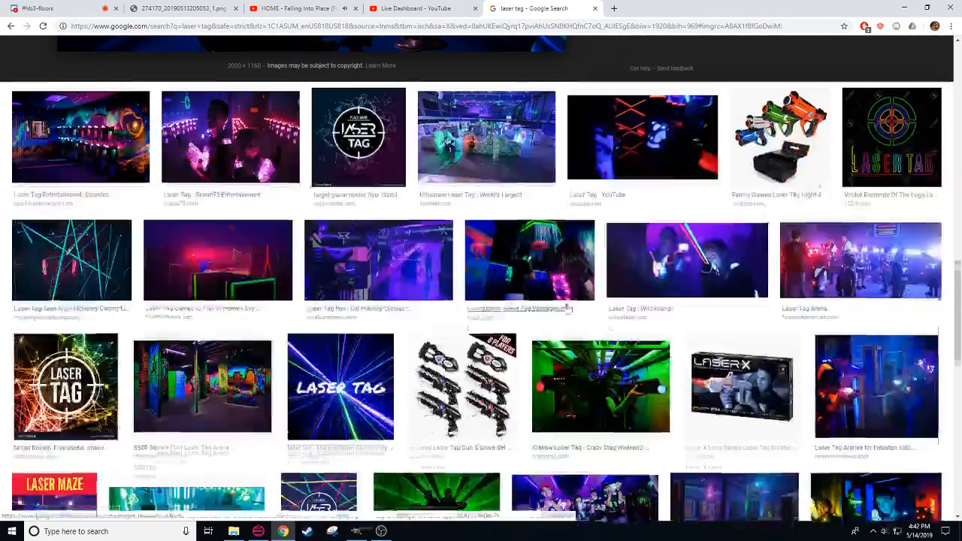
{"action": "left_click", "coordinate": [92, 258]}
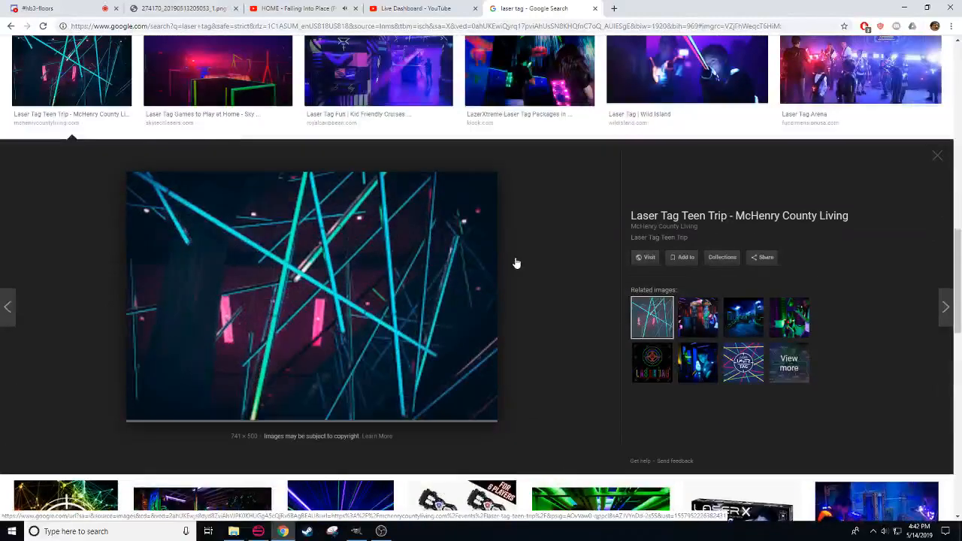
{"action": "left_click", "coordinate": [692, 316]}
{"action": "scroll", "coordinate": [576, 340], "scroll_direction": "up", "scroll_amount": 3}
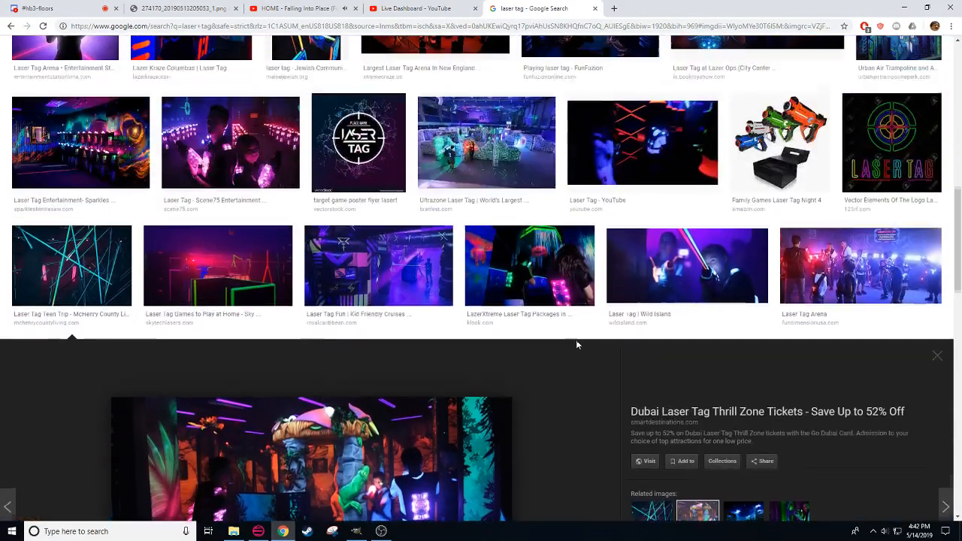
Step: Compare the wall patterns in the Royal Caribbean, LazerXtreme, Wild Island and Ultrazone laser tag photos
{"action": "left_click", "coordinate": [379, 267]}
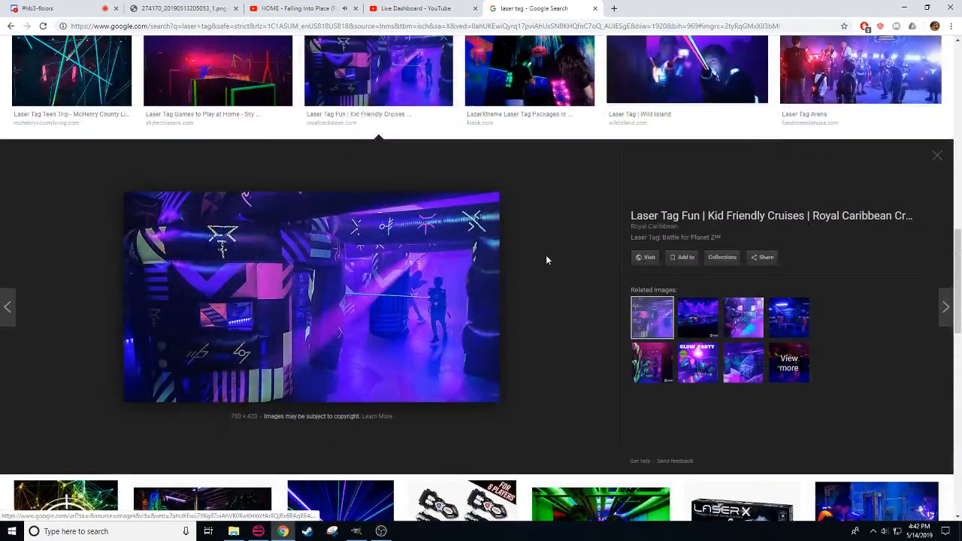
{"action": "left_click", "coordinate": [535, 72]}
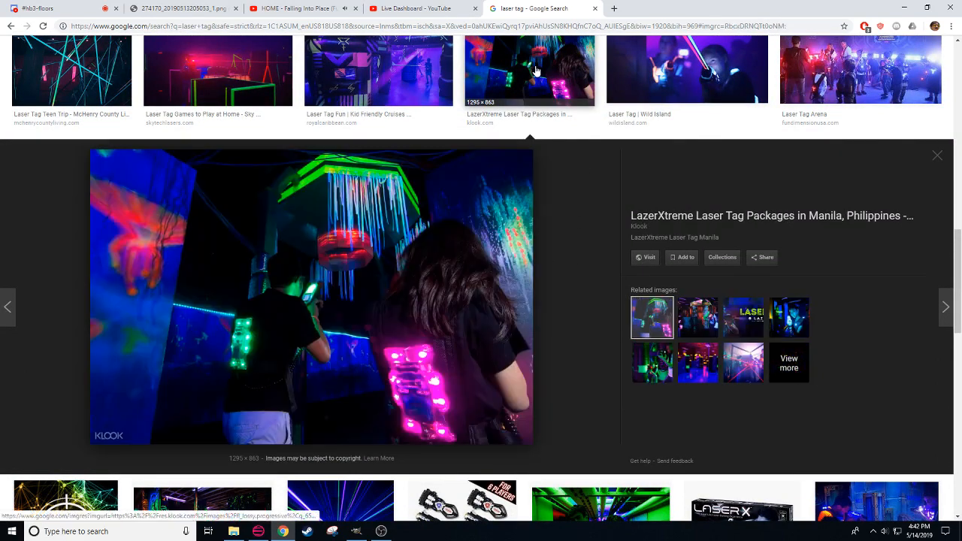
{"action": "left_click", "coordinate": [653, 89]}
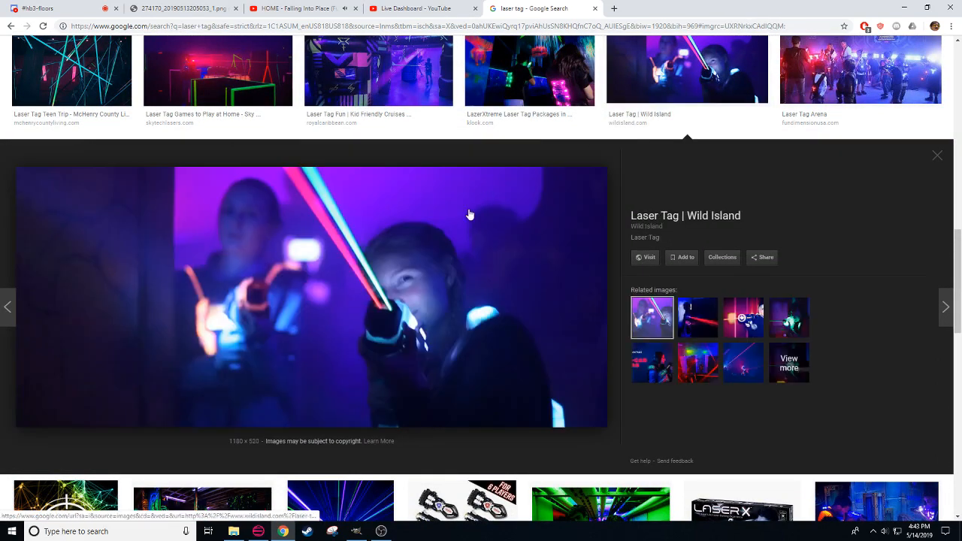
{"action": "left_click", "coordinate": [217, 71]}
{"action": "left_click", "coordinate": [414, 80]}
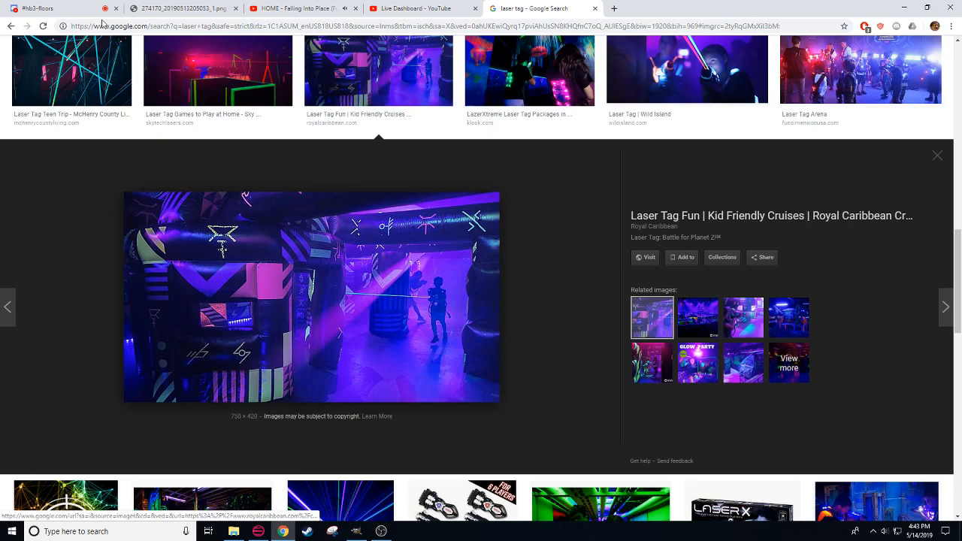
{"action": "left_click", "coordinate": [71, 72]}
{"action": "left_click", "coordinate": [387, 75]}
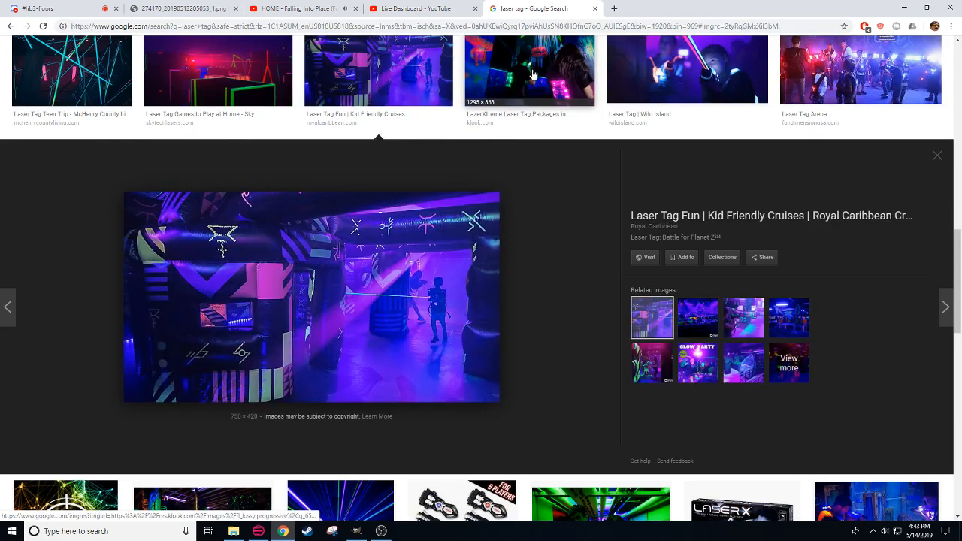
{"action": "left_click", "coordinate": [530, 75]}
{"action": "scroll", "coordinate": [711, 233], "scroll_direction": "up", "scroll_amount": 2}
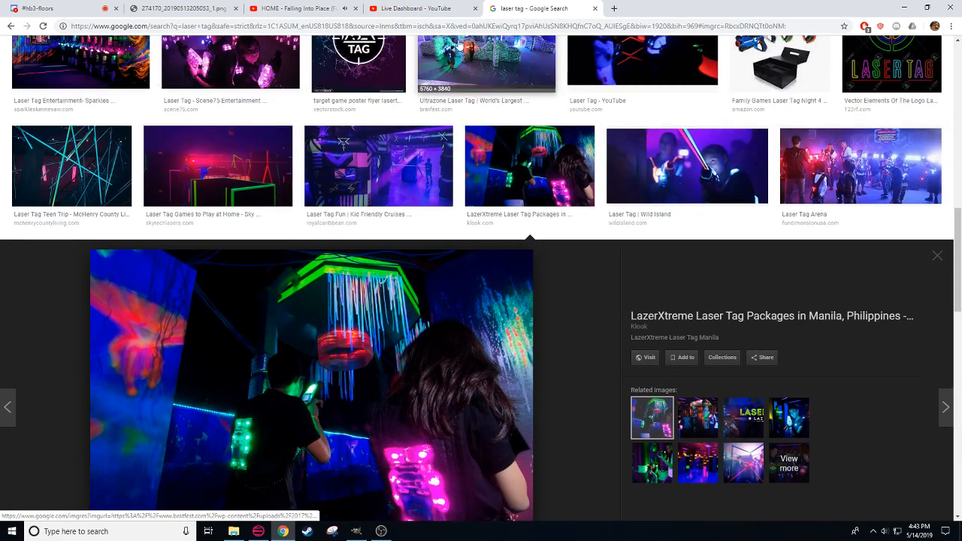
{"action": "left_click", "coordinate": [487, 68]}
Step: Browse further down the laser tag image results and examine the iPlay America arena photo
{"action": "scroll", "coordinate": [419, 254], "scroll_direction": "down", "scroll_amount": 9}
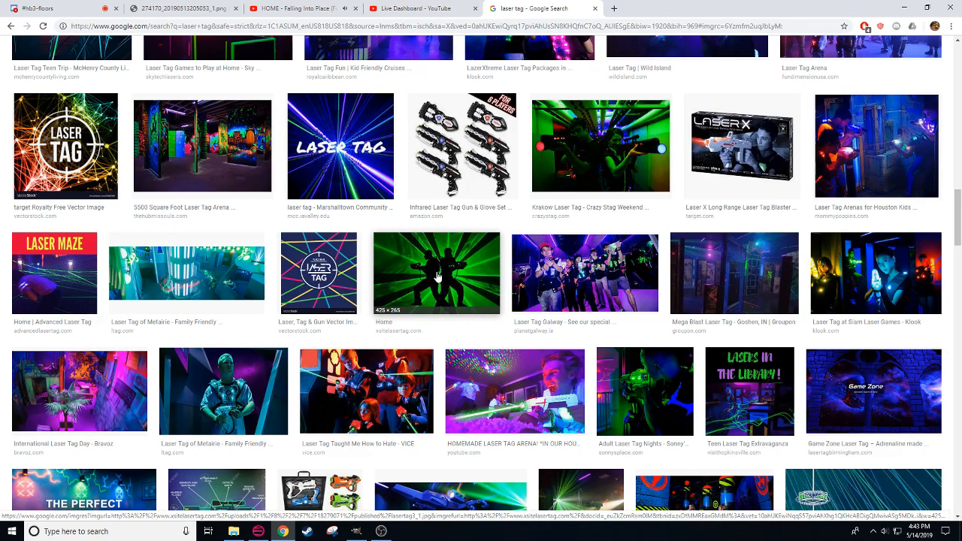
{"action": "scroll", "coordinate": [438, 276], "scroll_direction": "down", "scroll_amount": 3}
{"action": "scroll", "coordinate": [438, 277], "scroll_direction": "down", "scroll_amount": 3}
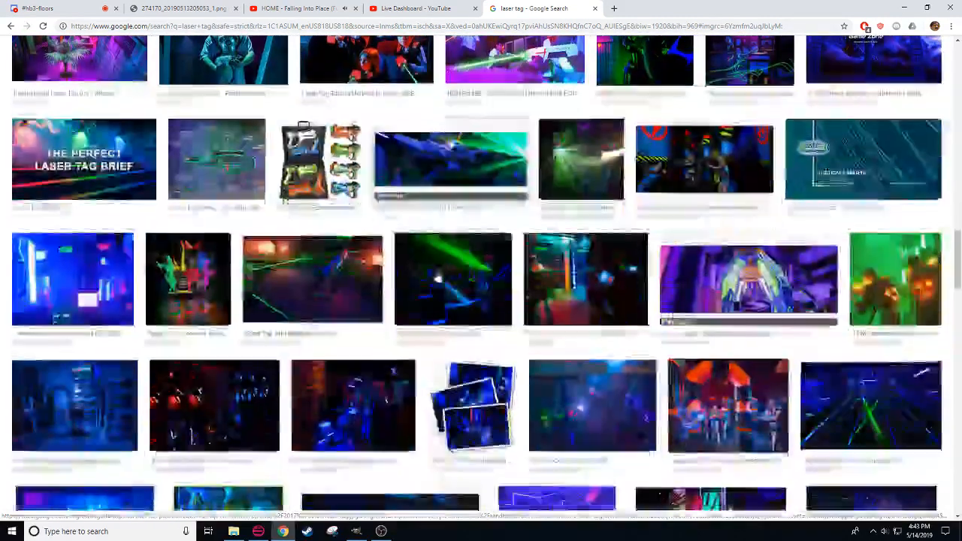
{"action": "scroll", "coordinate": [453, 259], "scroll_direction": "down", "scroll_amount": 2}
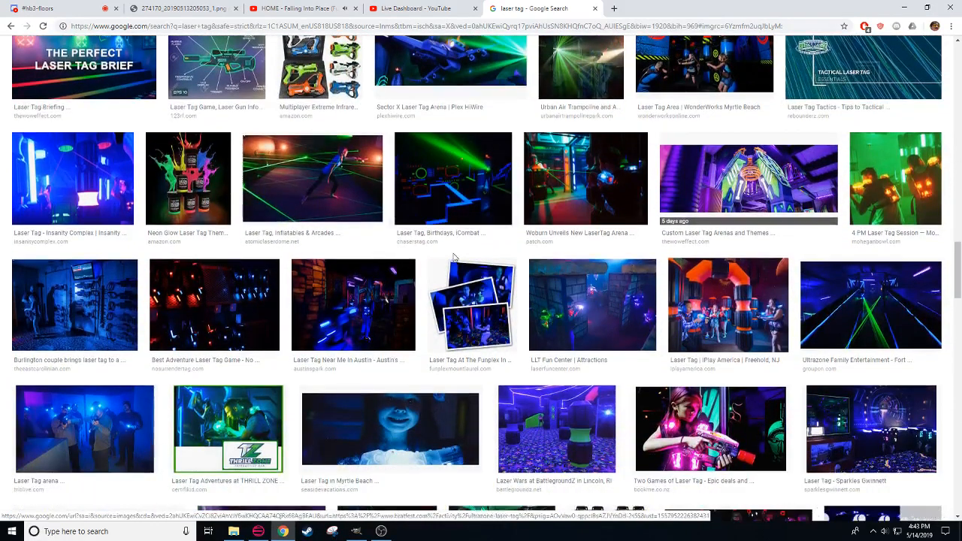
{"action": "left_click", "coordinate": [710, 300]}
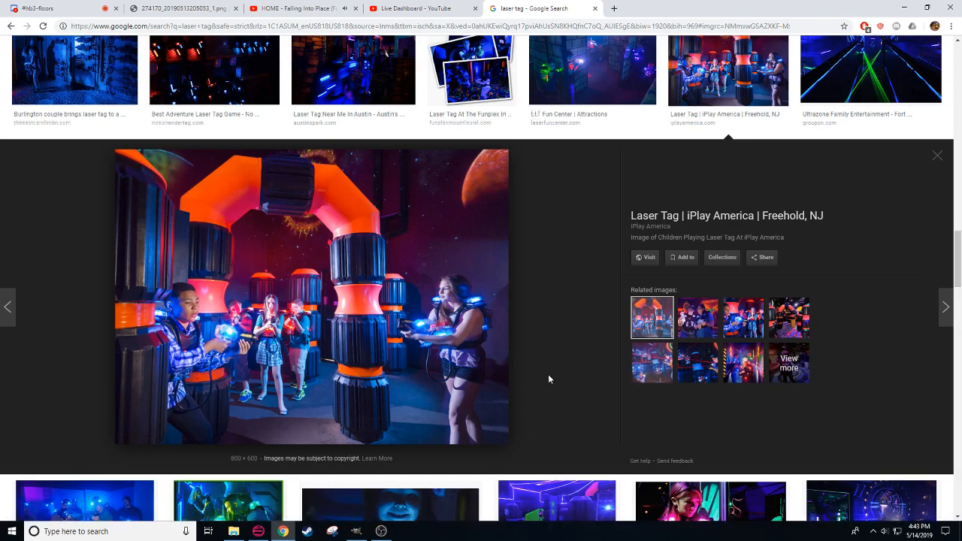
{"action": "scroll", "coordinate": [548, 376], "scroll_direction": "down", "scroll_amount": 4}
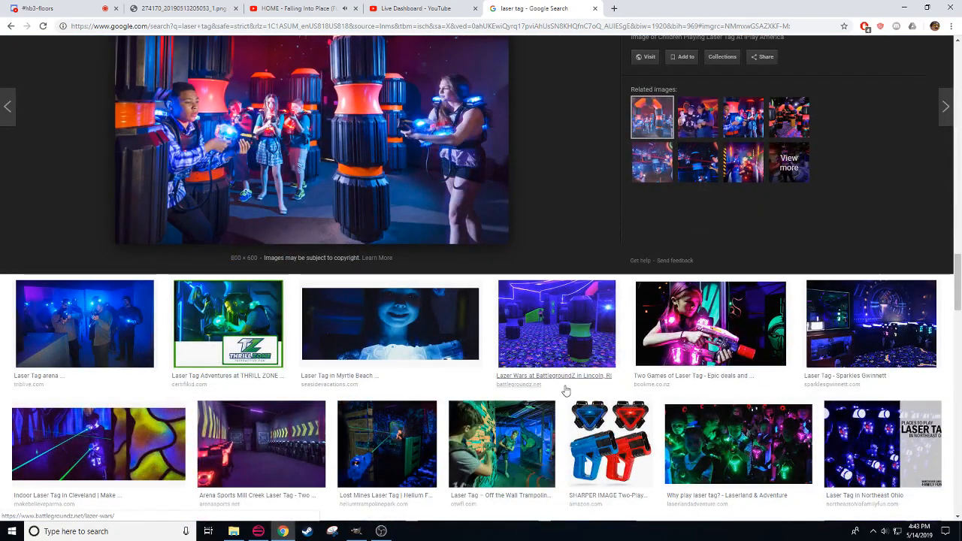
{"action": "scroll", "coordinate": [564, 390], "scroll_direction": "down", "scroll_amount": 4}
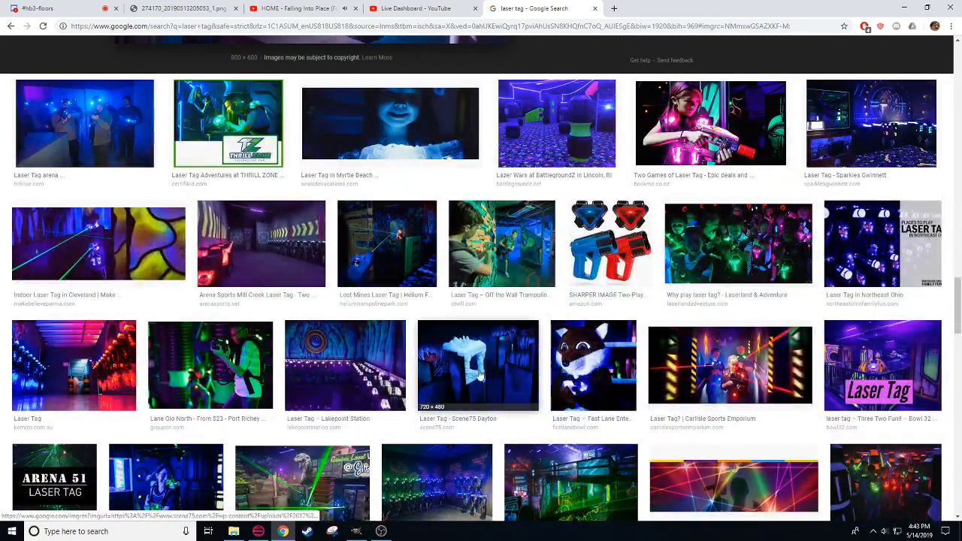
Step: View the Lakepoint Station and Indoor Laser Tag in Cleveland photos, including the latter's related Wilderness at the Smokies and Fury in the Forest images
{"action": "left_click", "coordinate": [353, 367]}
{"action": "scroll", "coordinate": [380, 360], "scroll_direction": "up", "scroll_amount": 4}
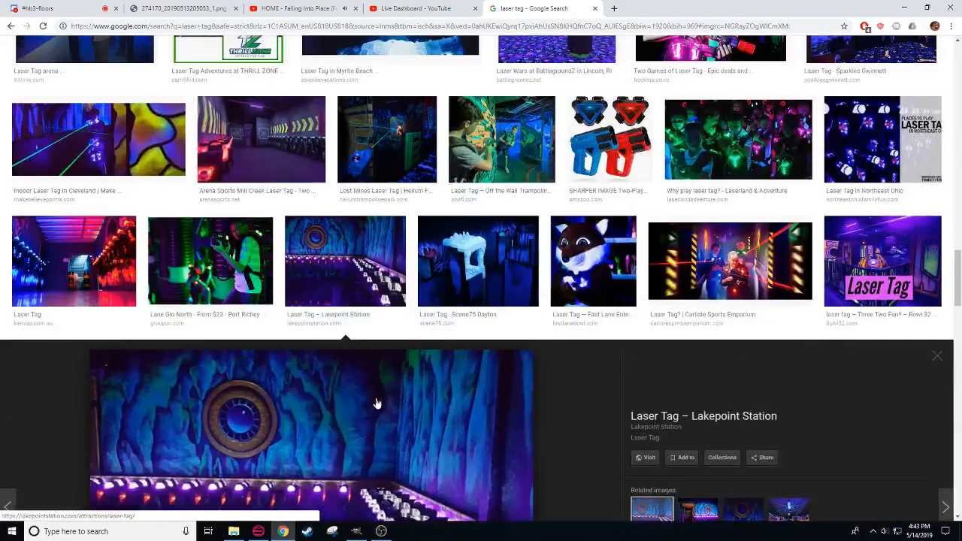
{"action": "left_click", "coordinate": [98, 146]}
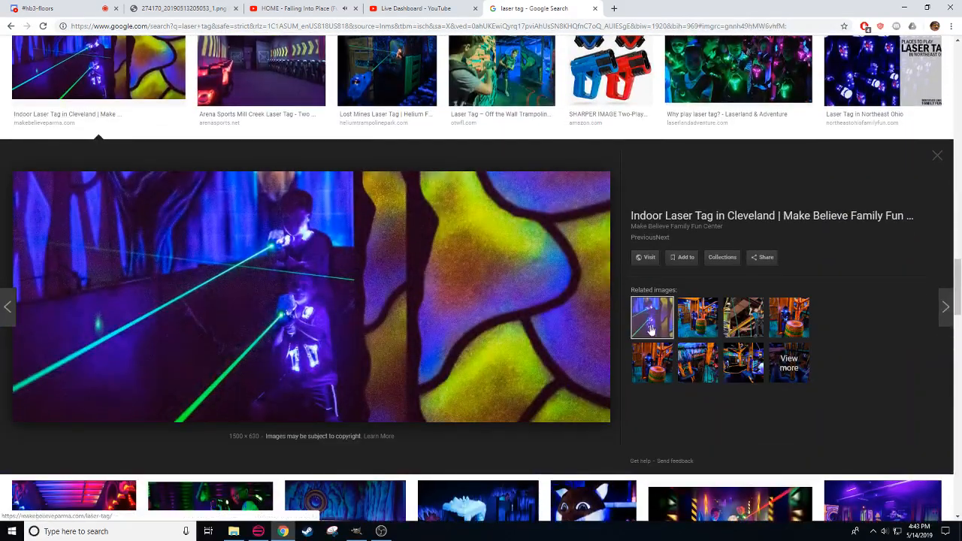
{"action": "left_click", "coordinate": [697, 317]}
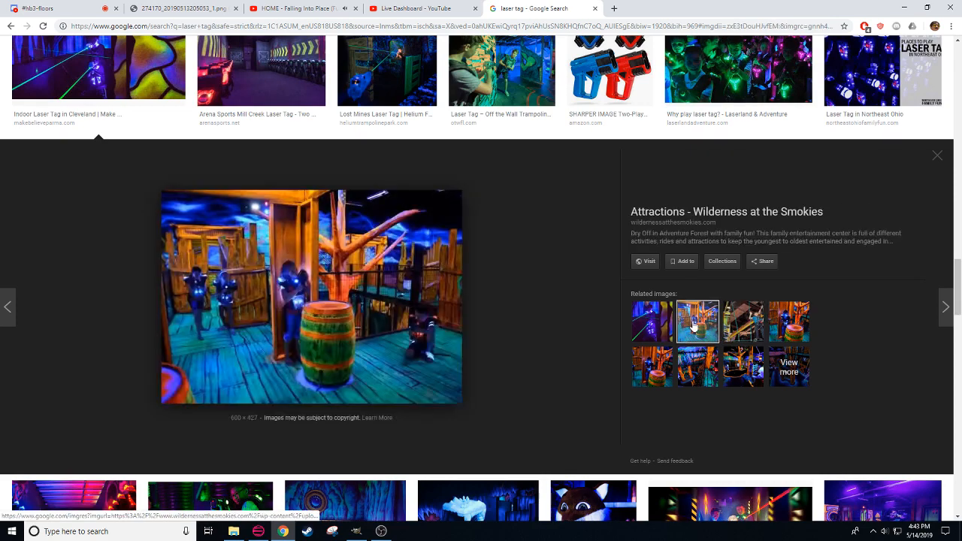
{"action": "left_click", "coordinate": [695, 363]}
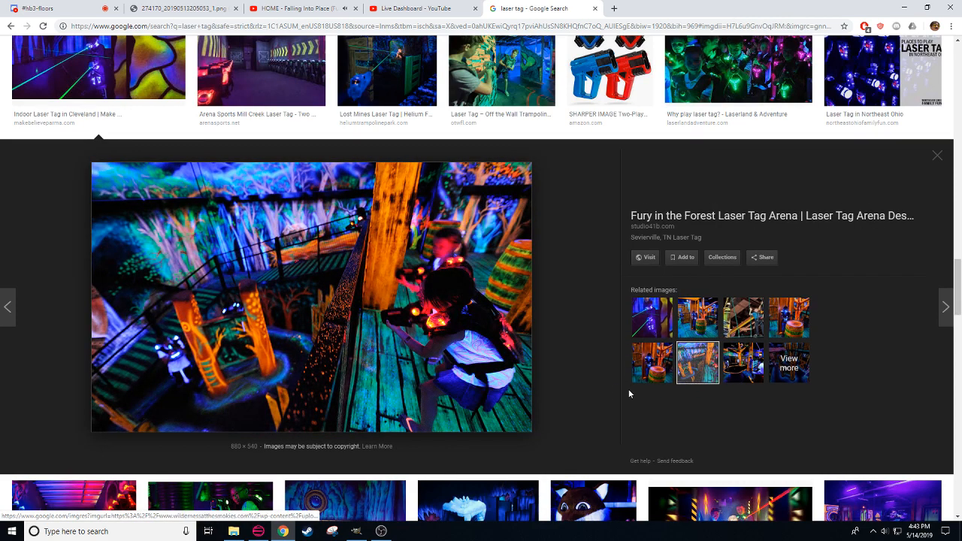
{"action": "left_click", "coordinate": [650, 364]}
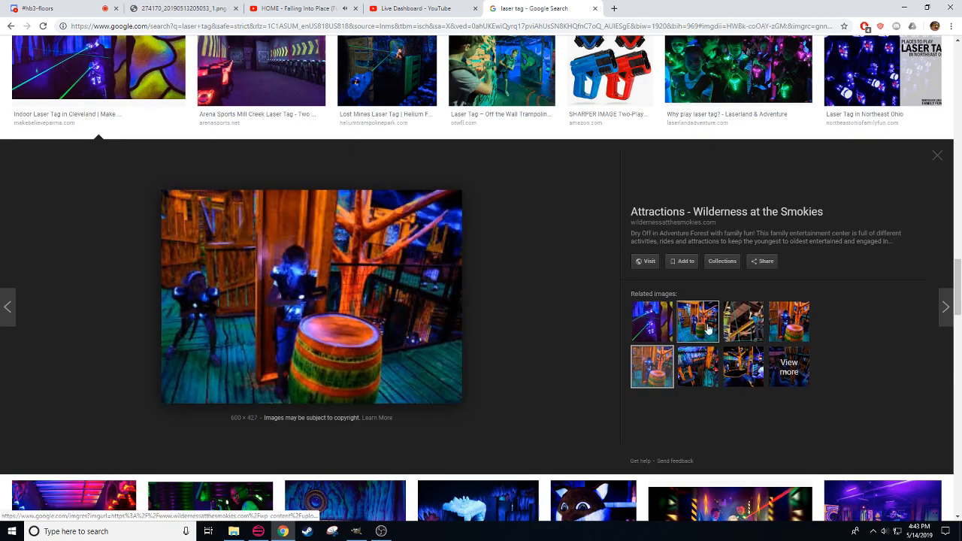
{"action": "left_click", "coordinate": [798, 322]}
{"action": "scroll", "coordinate": [710, 327], "scroll_direction": "down", "scroll_amount": 7}
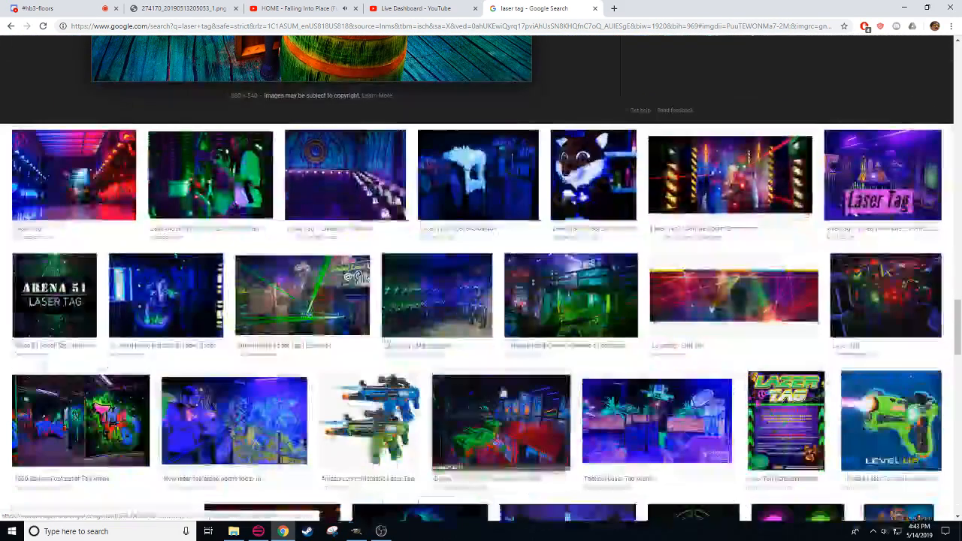
Step: Examine the Edison's Entertainment Complex and Noblesville arena photos, and return to the start of the image results
{"action": "left_click", "coordinate": [302, 295]}
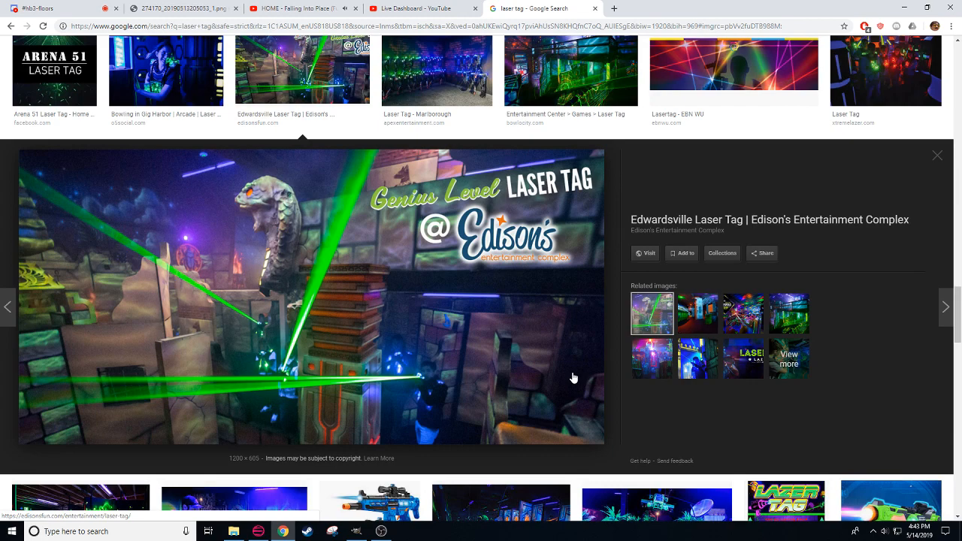
{"action": "scroll", "coordinate": [572, 377], "scroll_direction": "down", "scroll_amount": 5}
{"action": "left_click", "coordinate": [234, 289]}
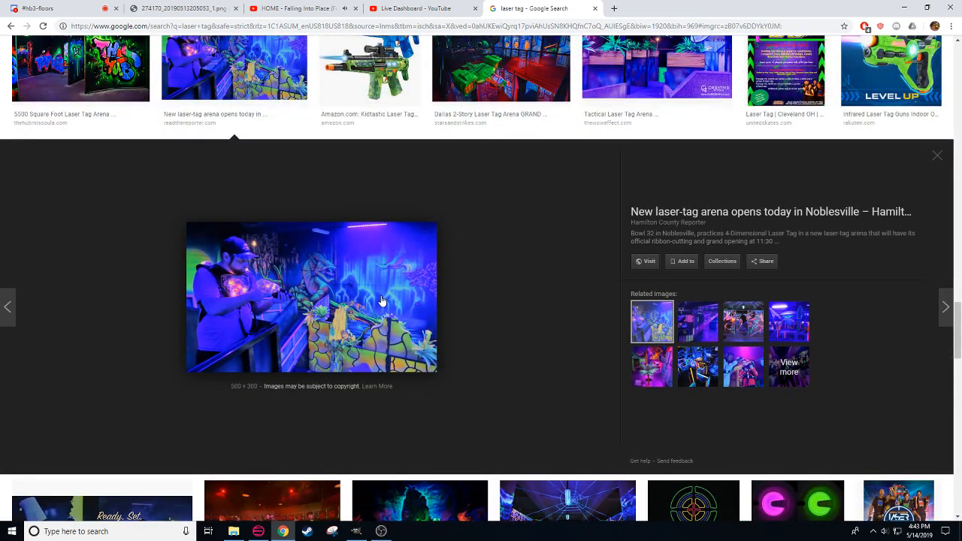
{"action": "left_click", "coordinate": [563, 381]}
{"action": "left_click", "coordinate": [714, 9]}
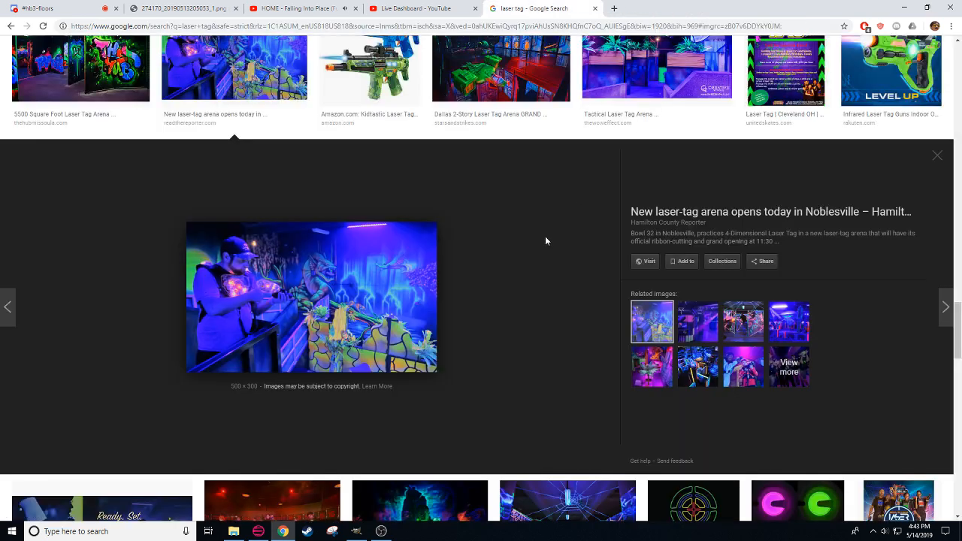
{"action": "left_click", "coordinate": [496, 304]}
{"action": "scroll", "coordinate": [497, 305], "scroll_direction": "up", "scroll_amount": 20}
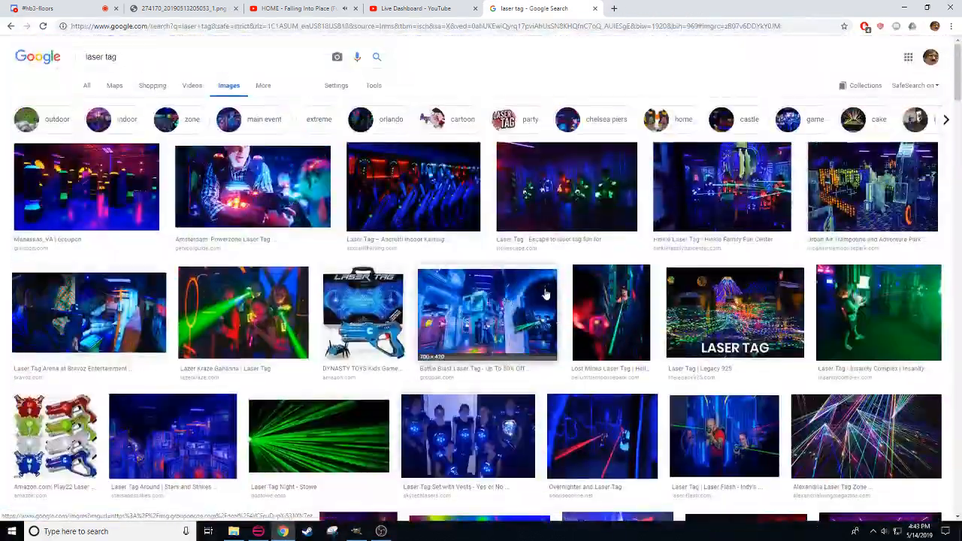
Step: Examine the Hinkle Family Fun Center and Urban Air arena photos, checking the latter against the panel sprite in GIMP
{"action": "left_click", "coordinate": [744, 192]}
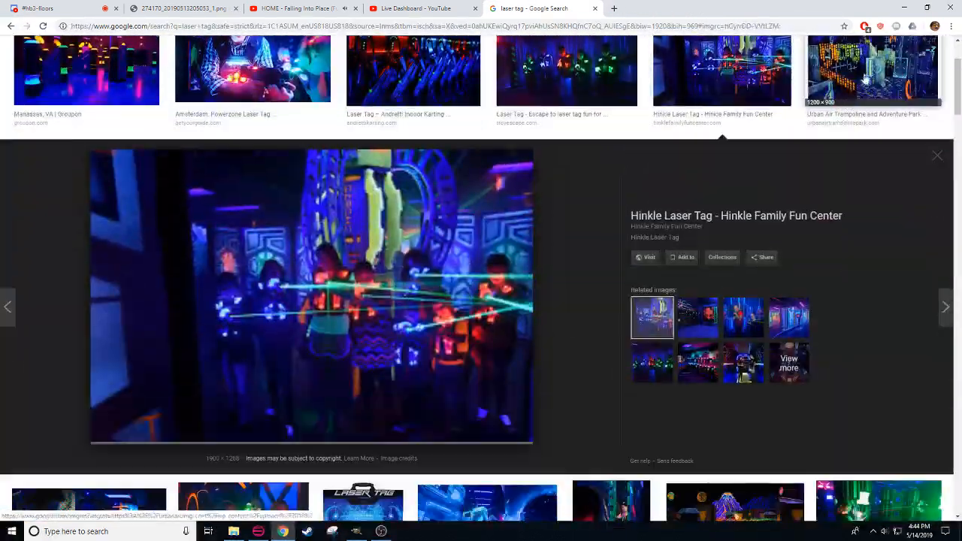
{"action": "left_click", "coordinate": [864, 75]}
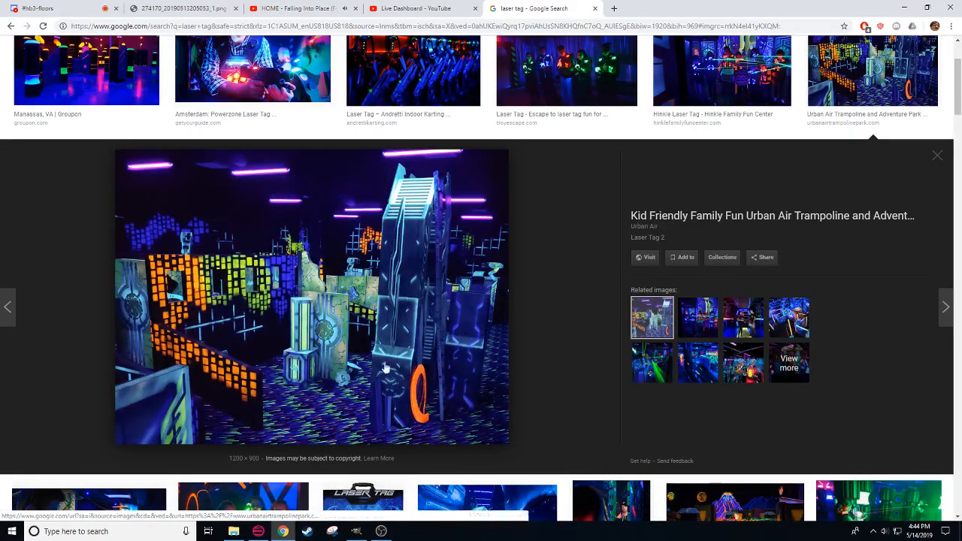
{"action": "left_click", "coordinate": [283, 531]}
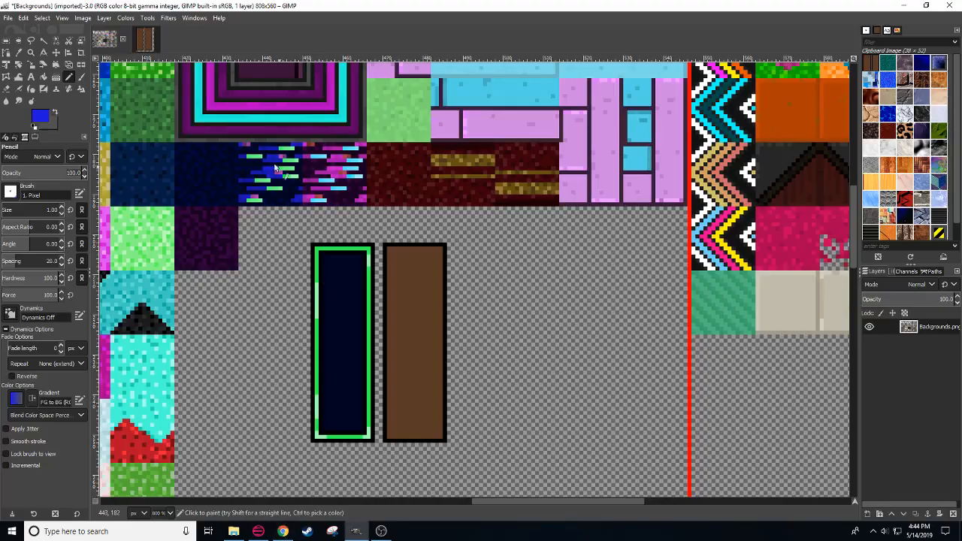
{"action": "left_click", "coordinate": [283, 531]}
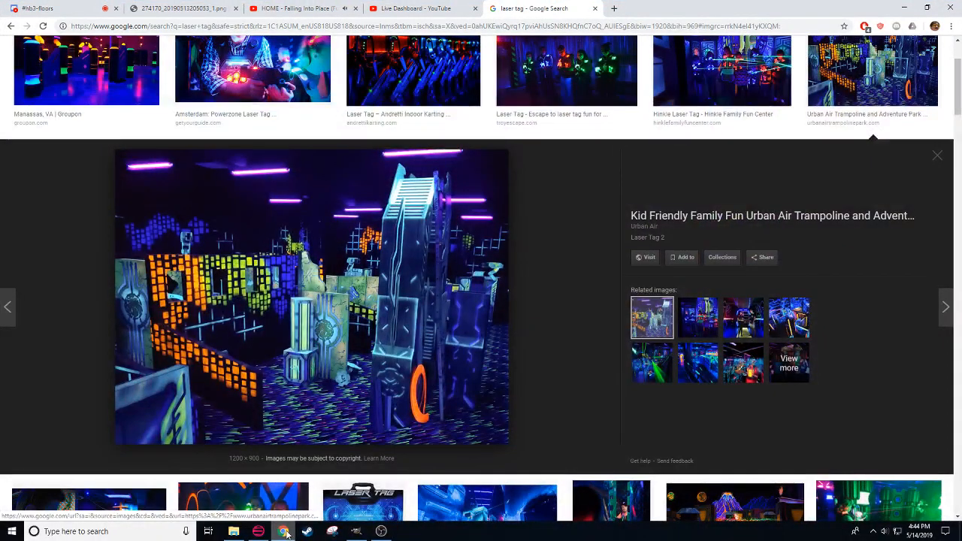
Step: Switch to GIMP and open the foreground color for editing
{"action": "left_click", "coordinate": [283, 531]}
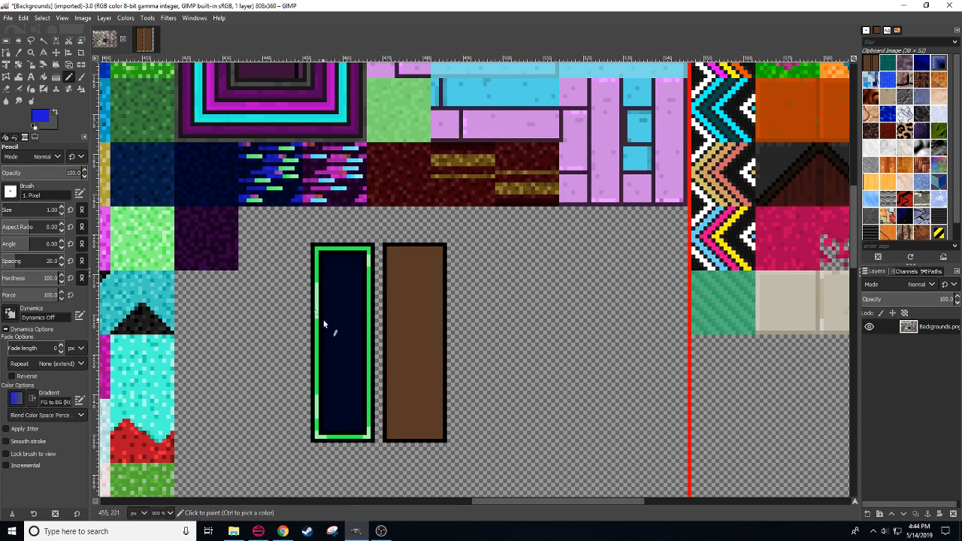
{"action": "left_click", "coordinate": [41, 114]}
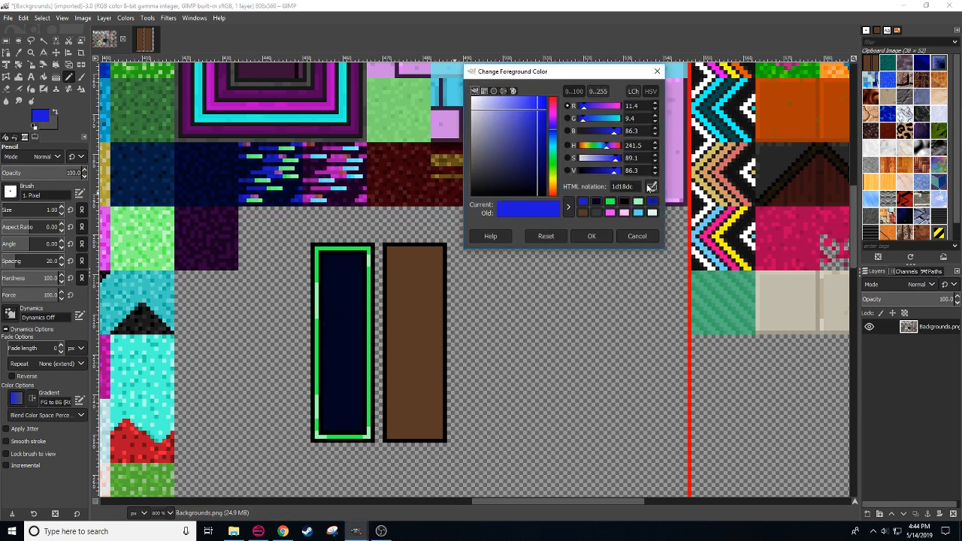
Step: Mix the bright orange ff6400 as the foreground colour and paint one block near the green-bordered panel's lower corner
{"action": "left_click", "coordinate": [553, 192]}
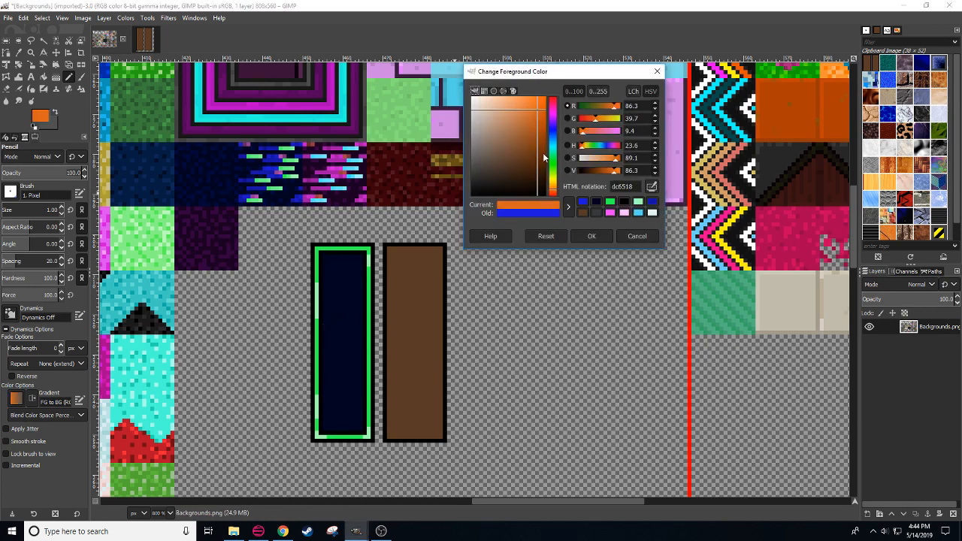
{"action": "left_click_drag", "start_coordinate": [619, 170], "coordinate": [601, 158]}
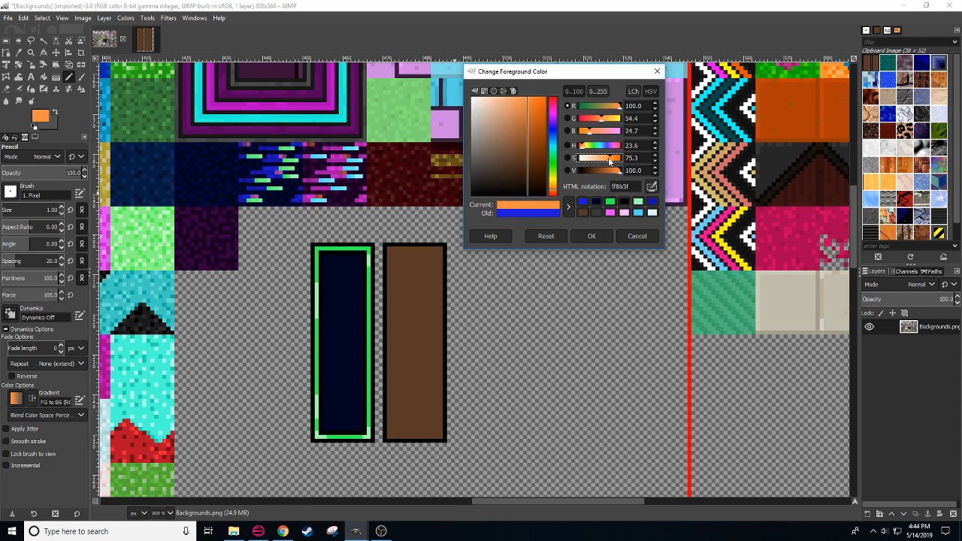
{"action": "left_click", "coordinate": [359, 427]}
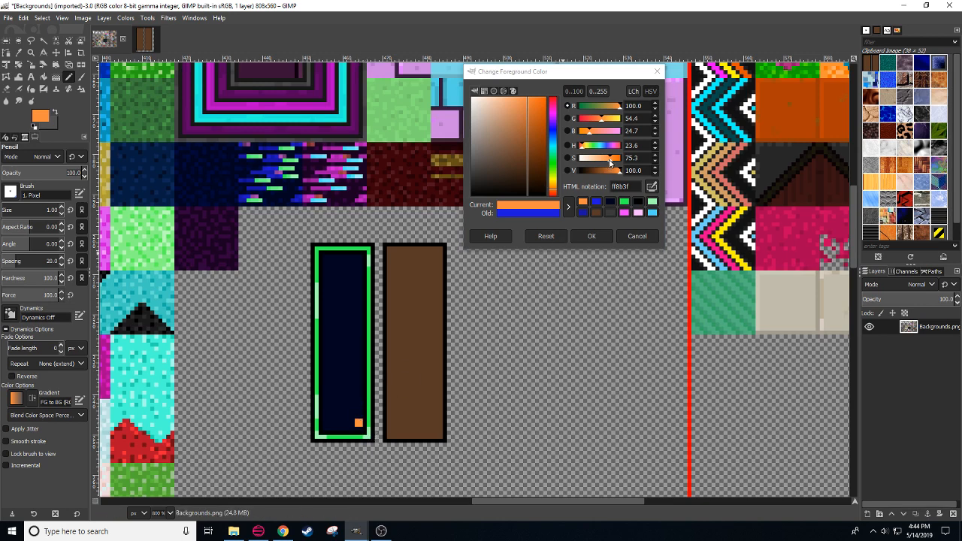
{"action": "left_click_drag", "start_coordinate": [610, 161], "coordinate": [622, 158]}
{"action": "left_click", "coordinate": [357, 425]}
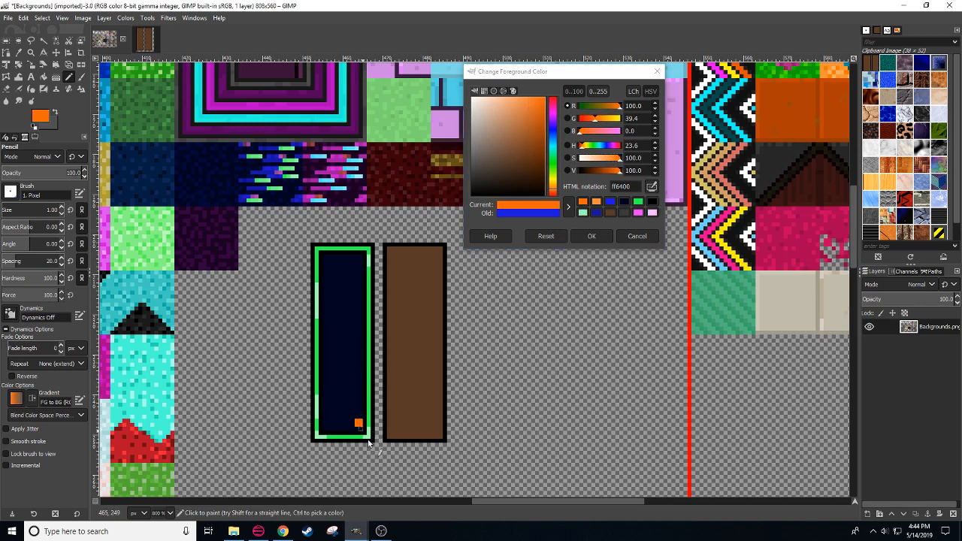
{"action": "mouse_move", "coordinate": [489, 370]}
{"action": "left_mouse_down"}
{"action": "mouse_move", "coordinate": [480, 377]}
{"action": "mouse_move", "coordinate": [496, 379]}
{"action": "left_mouse_up"}
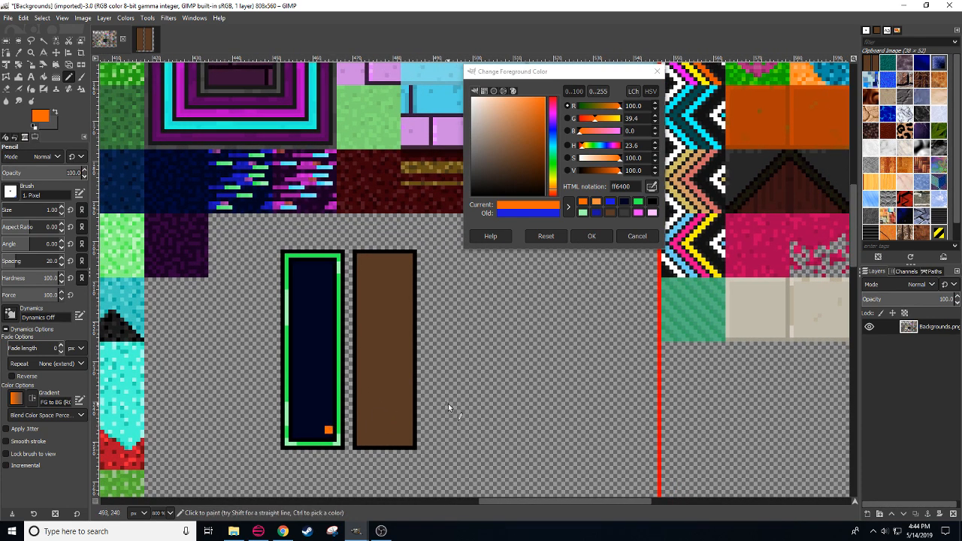
Step: Sample the navy 00093d from the glitch-patterned tile and fill the green-bordered panel's interior with it
{"action": "left_click", "coordinate": [211, 172], "text": "ctrl"}
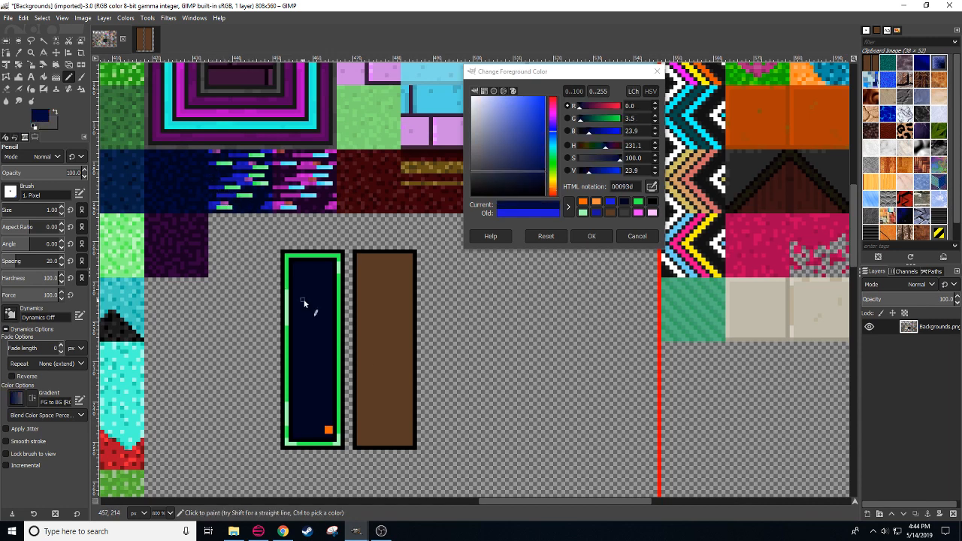
{"action": "key", "text": "shift+b"}
{"action": "key", "text": "n"}
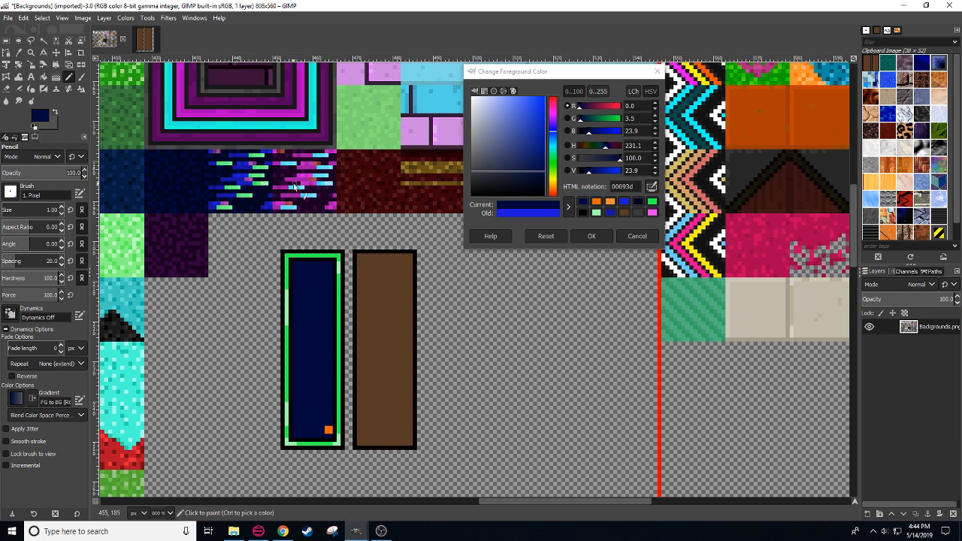
{"action": "left_click", "coordinate": [254, 212]}
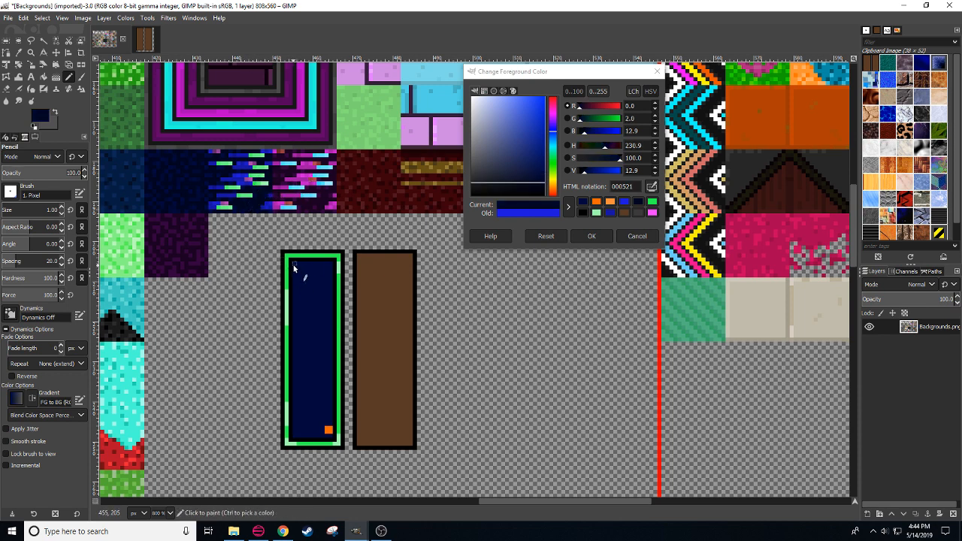
{"action": "left_click_drag", "start_coordinate": [294, 266], "coordinate": [310, 269]}
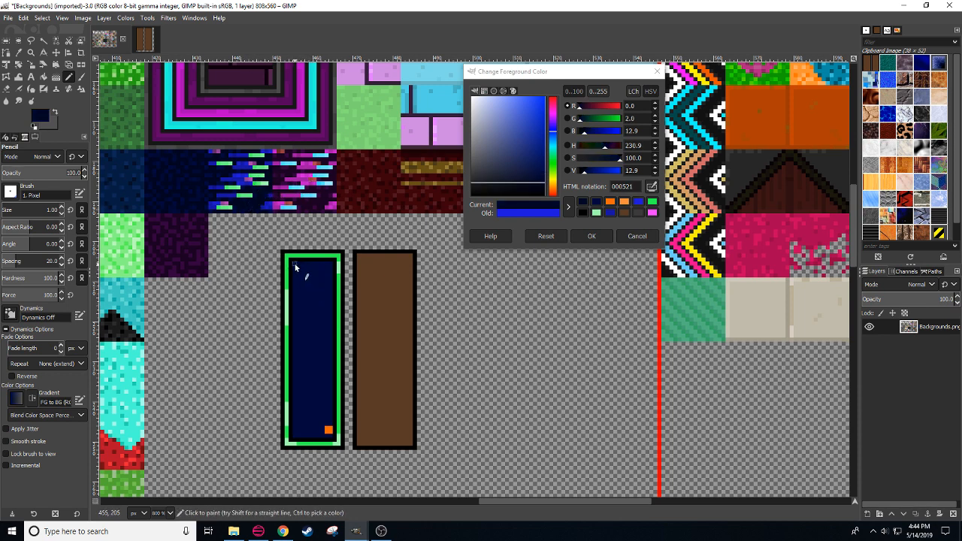
Step: Darken the panel's navy to a value of 17.9 (00072e) and refill the green-bordered panel's interior with it
{"action": "left_click", "coordinate": [318, 304], "text": "ctrl"}
{"action": "left_click", "coordinate": [654, 174]}
{"action": "left_click", "coordinate": [653, 173]}
{"action": "left_click", "coordinate": [653, 174]}
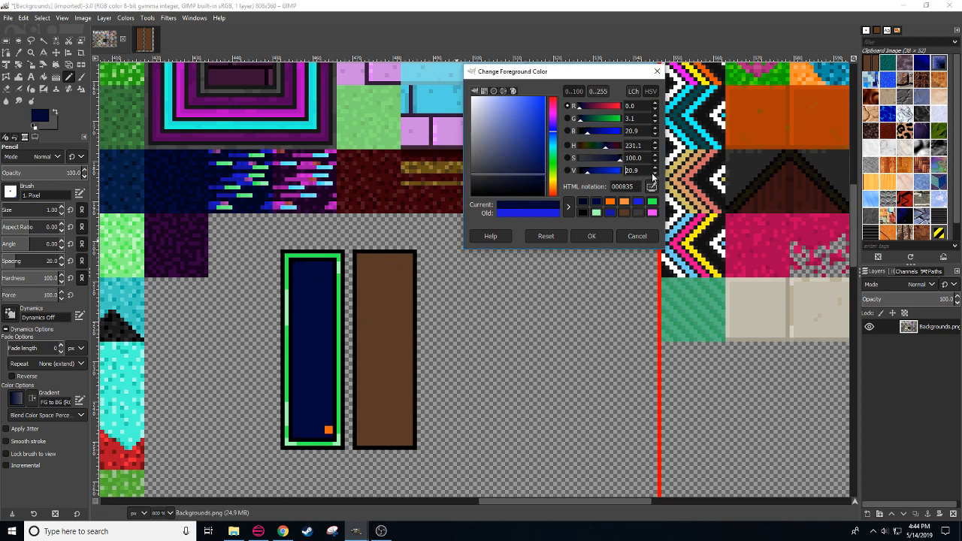
{"action": "left_click", "coordinate": [654, 173]}
{"action": "left_click", "coordinate": [654, 174]}
{"action": "left_click", "coordinate": [654, 174]}
{"action": "left_click", "coordinate": [42, 77]}
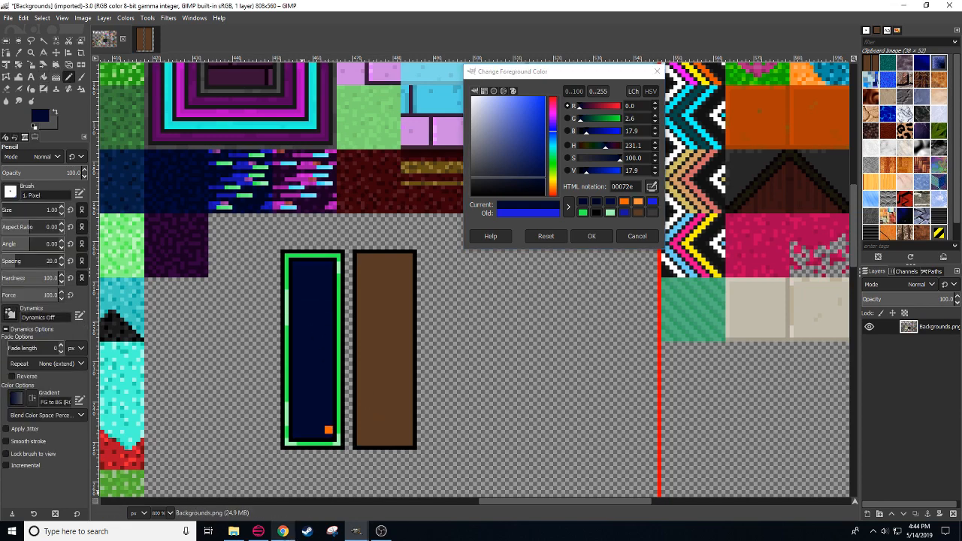
Step: Switch to Chrome, copy the neon laser tag arena photo from the image search, and view the level map in Discord
{"action": "left_click", "coordinate": [283, 531]}
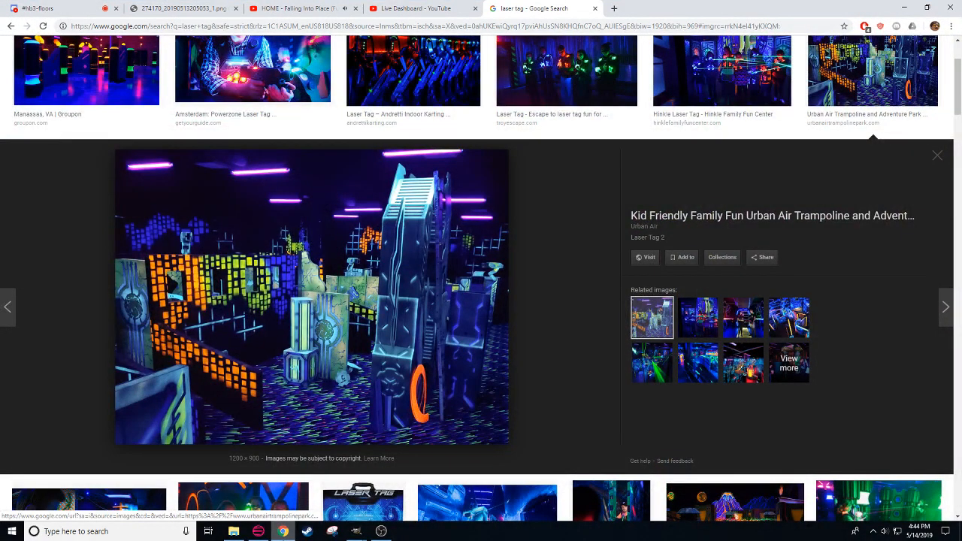
{"action": "left_click", "coordinate": [229, 315]}
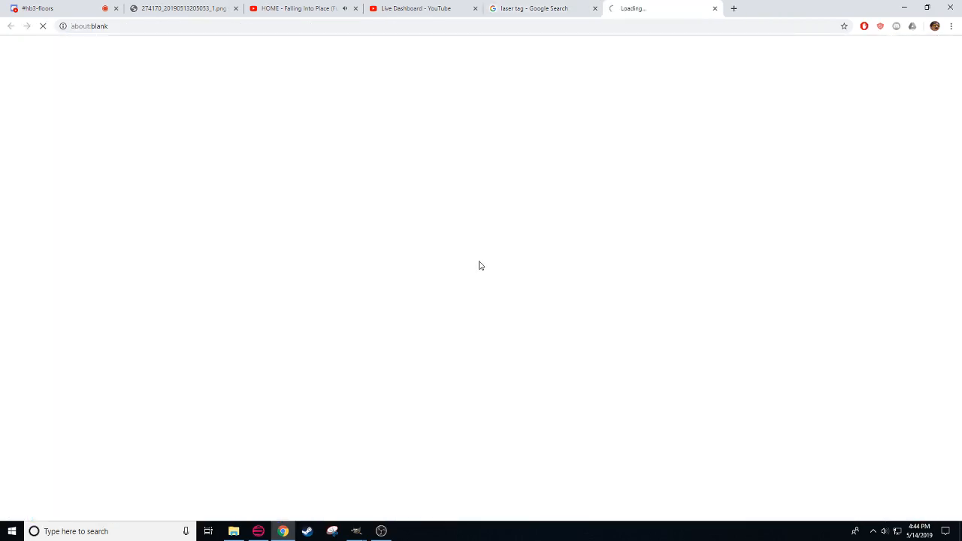
{"action": "left_click", "coordinate": [715, 9]}
{"action": "right_click", "coordinate": [314, 280]}
{"action": "left_click", "coordinate": [353, 381]}
{"action": "left_click", "coordinate": [61, 5]}
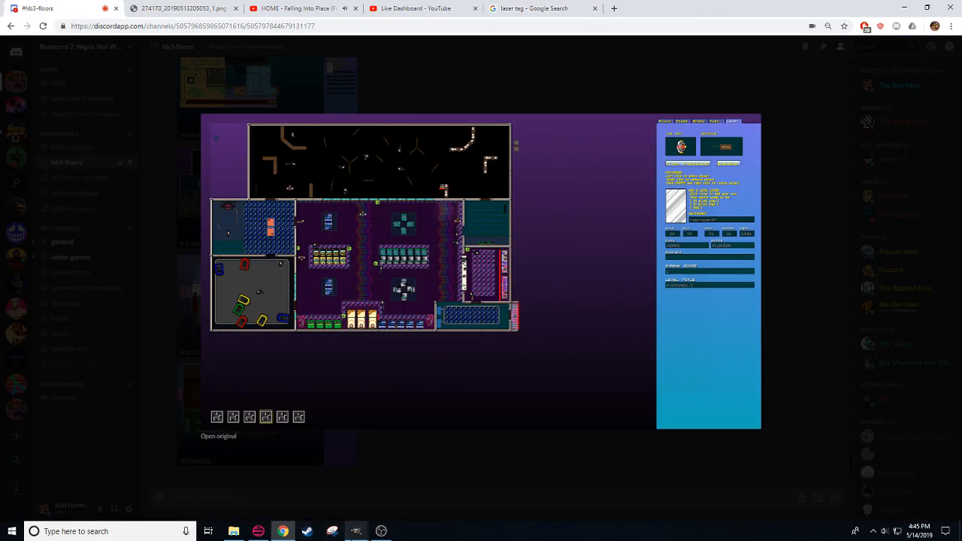
Step: Return to GIMP and paste the copied laser tag photo into the Backgrounds image
{"action": "mouse_move", "coordinate": [356, 530]}
{"action": "left_click", "coordinate": [304, 480]}
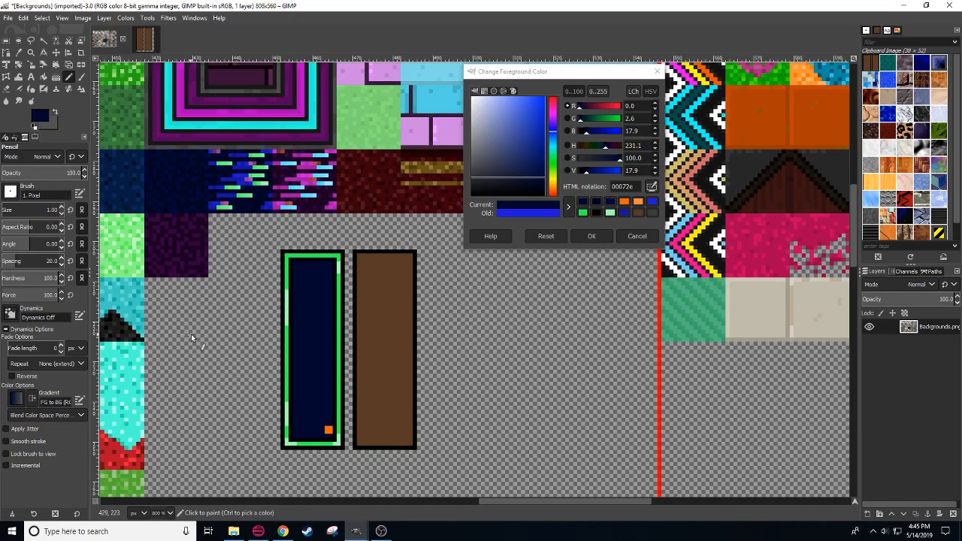
{"action": "key", "text": "r"}
{"action": "left_click_drag", "start_coordinate": [526, 315], "coordinate": [589, 358]}
{"action": "key", "text": "ctrl+v"}
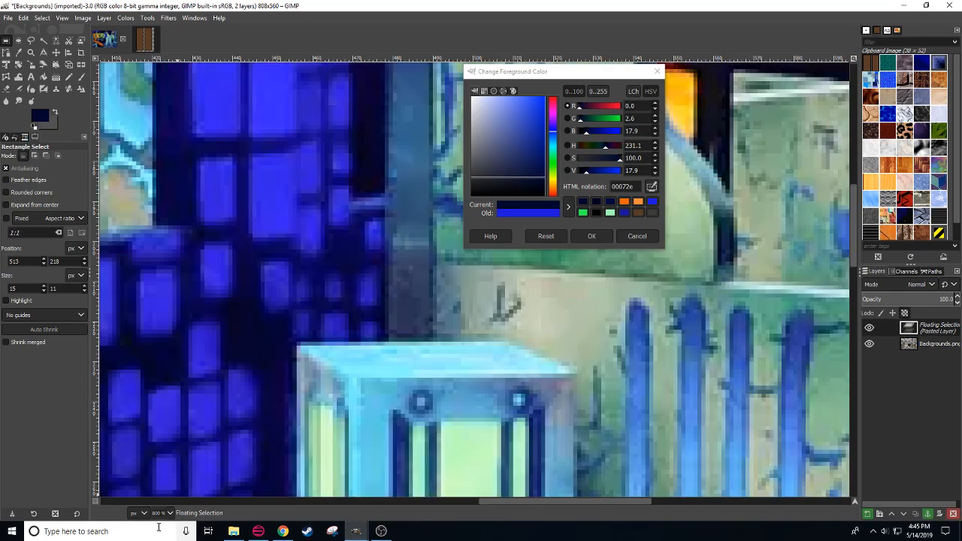
Step: Sample the orange fd9b00 from a glowing square in the pasted photo with the Pencil tool's colour picking
{"action": "scroll", "coordinate": [160, 513], "scroll_direction": "down", "scroll_amount": 3}
{"action": "left_click_drag", "start_coordinate": [411, 321], "coordinate": [606, 335]}
{"action": "scroll", "coordinate": [160, 513], "scroll_direction": "up", "scroll_amount": 4}
{"action": "mouse_move", "coordinate": [274, 367]}
{"action": "left_mouse_down"}
{"action": "mouse_move", "coordinate": [256, 403]}
{"action": "mouse_move", "coordinate": [30, 443]}
{"action": "left_mouse_up"}
{"action": "left_click_drag", "start_coordinate": [311, 273], "coordinate": [23, 352]}
{"action": "left_click_drag", "start_coordinate": [427, 377], "coordinate": [50, 428]}
{"action": "mouse_move", "coordinate": [383, 436]}
{"action": "left_mouse_down"}
{"action": "mouse_move", "coordinate": [210, 483]}
{"action": "mouse_move", "coordinate": [199, 537]}
{"action": "left_mouse_up"}
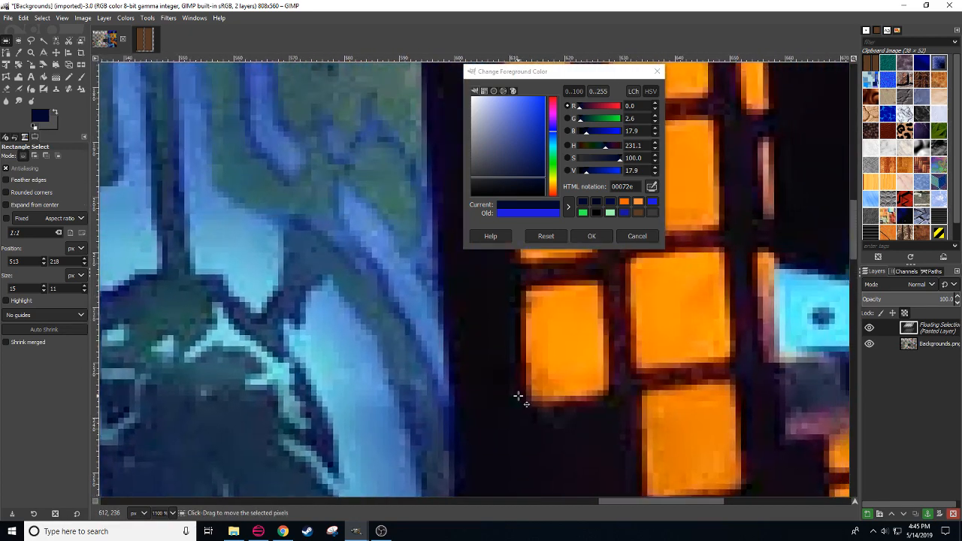
{"action": "key", "text": "n"}
{"action": "left_click", "coordinate": [579, 326], "text": "ctrl"}
Step: Try to repaint the orange block in the green-bordered panel with the sampled orange
{"action": "mouse_move", "coordinate": [376, 339]}
{"action": "left_mouse_down"}
{"action": "mouse_move", "coordinate": [481, 372]}
{"action": "mouse_move", "coordinate": [714, 353]}
{"action": "left_mouse_up"}
{"action": "left_click_drag", "start_coordinate": [210, 308], "coordinate": [465, 285]}
{"action": "left_click", "coordinate": [391, 448]}
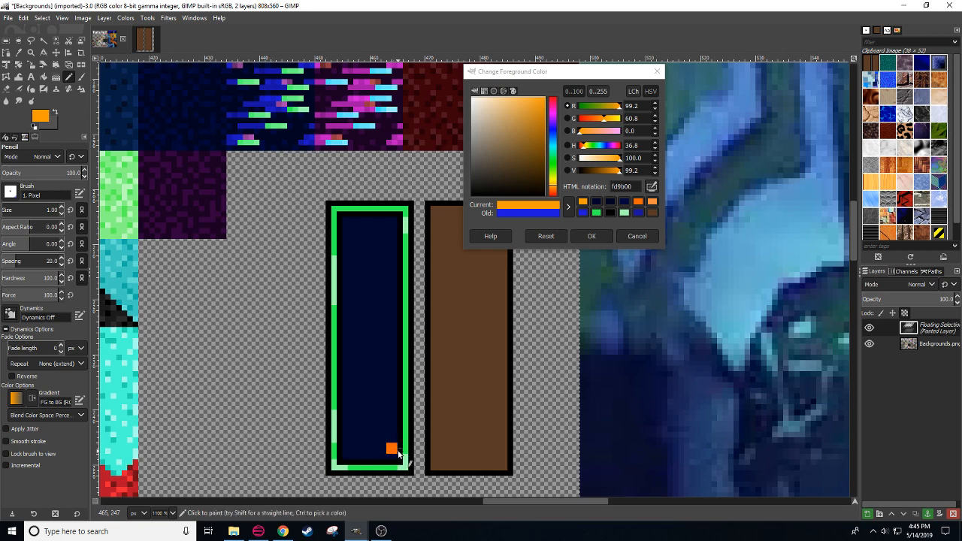
{"action": "scroll", "coordinate": [471, 278], "scroll_direction": "down", "scroll_amount": 3}
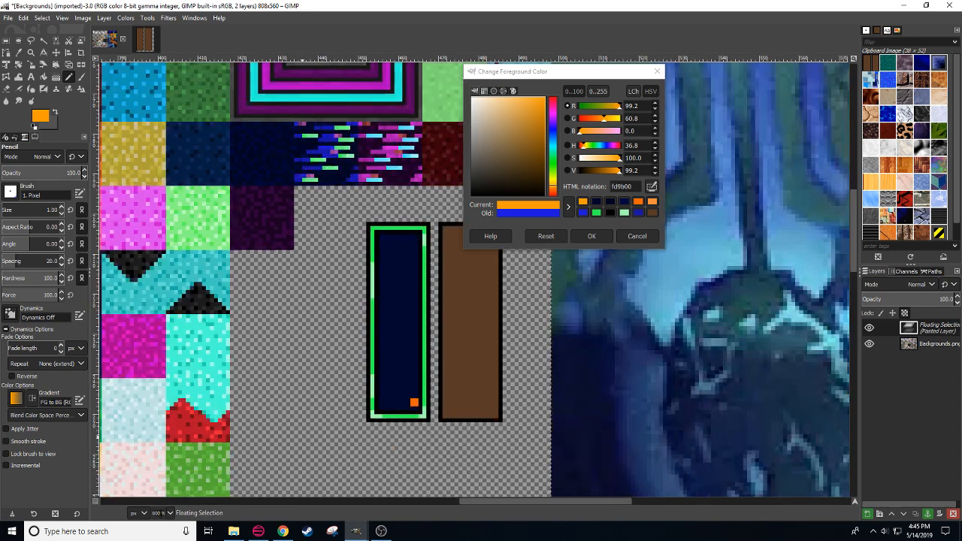
Step: Sample the orange ff9d05 from the photo and paint a short vertical swatch in the shelf sprite image's transparent strip
{"action": "left_click_drag", "start_coordinate": [578, 386], "coordinate": [158, 349]}
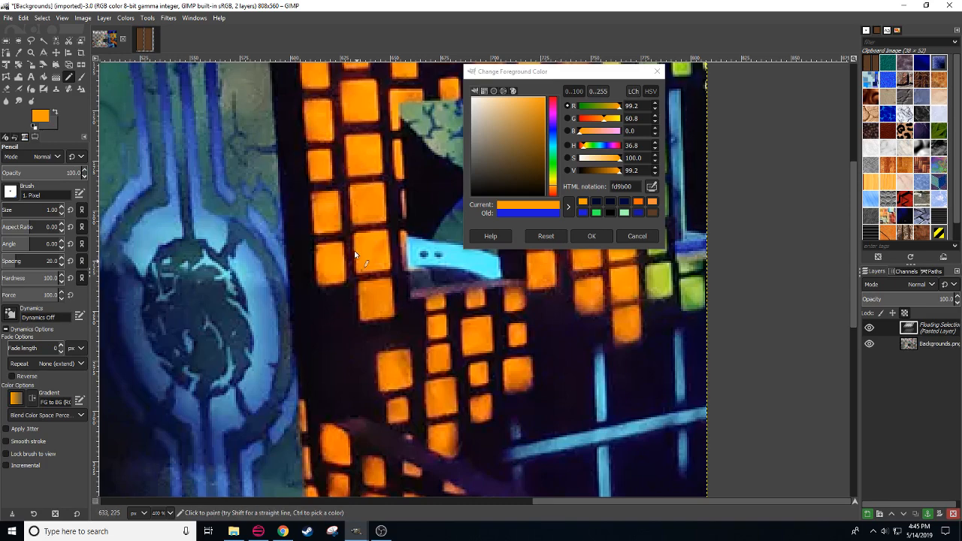
{"action": "left_click", "coordinate": [372, 139]}
{"action": "left_click", "coordinate": [372, 142]}
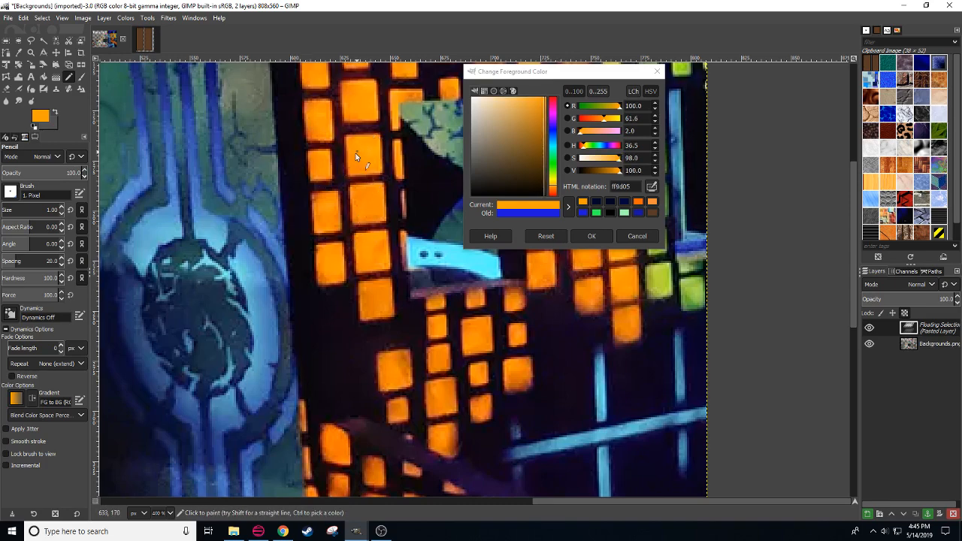
{"action": "scroll", "coordinate": [315, 271], "scroll_direction": "left", "scroll_amount": 6}
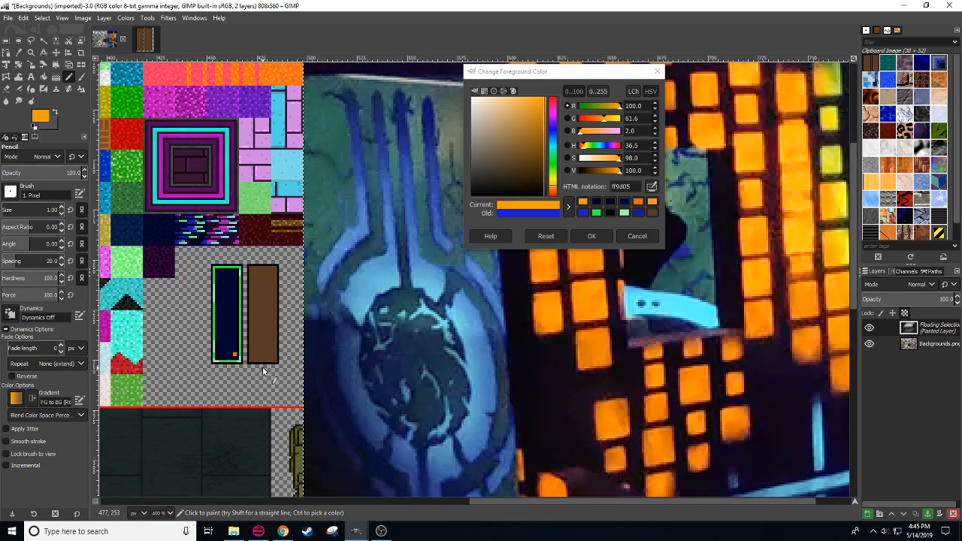
{"action": "left_click", "coordinate": [138, 44]}
{"action": "left_click_drag", "start_coordinate": [436, 257], "coordinate": [436, 242]}
{"action": "left_click", "coordinate": [98, 41]}
Step: Examine the pasted laser tag photo and the surrounding tile sheet for further colours and motifs
{"action": "left_click_drag", "start_coordinate": [484, 378], "coordinate": [389, 381]}
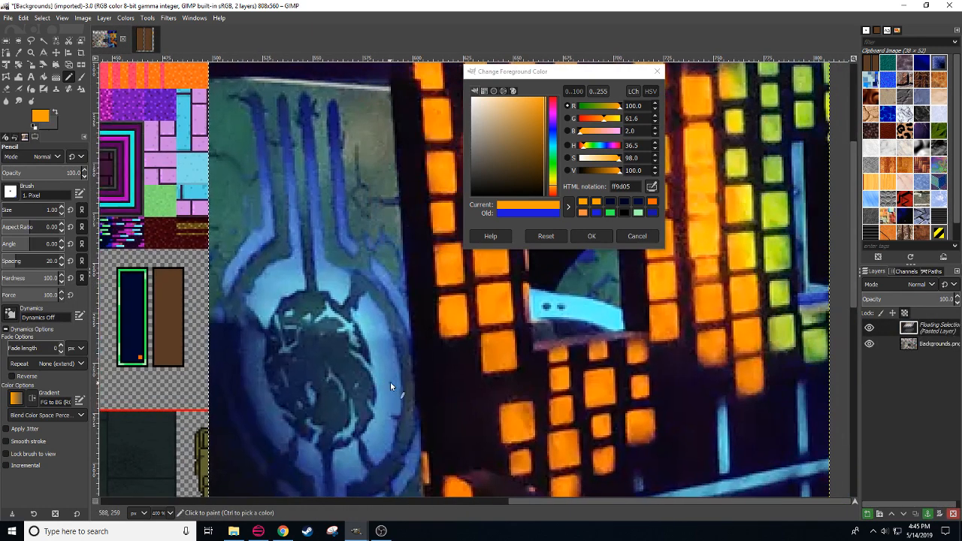
{"action": "left_click_drag", "start_coordinate": [612, 408], "coordinate": [240, 350]}
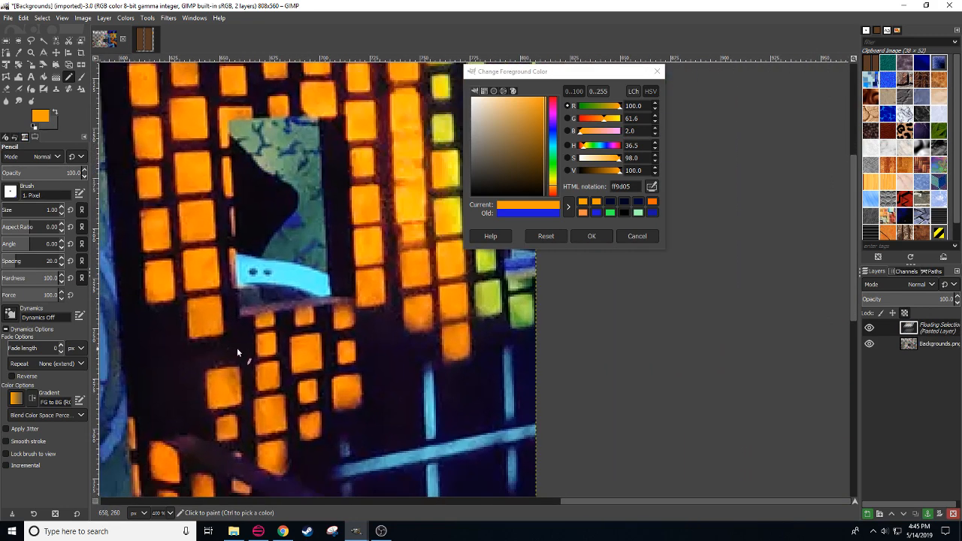
{"action": "left_click_drag", "start_coordinate": [400, 377], "coordinate": [390, 260]}
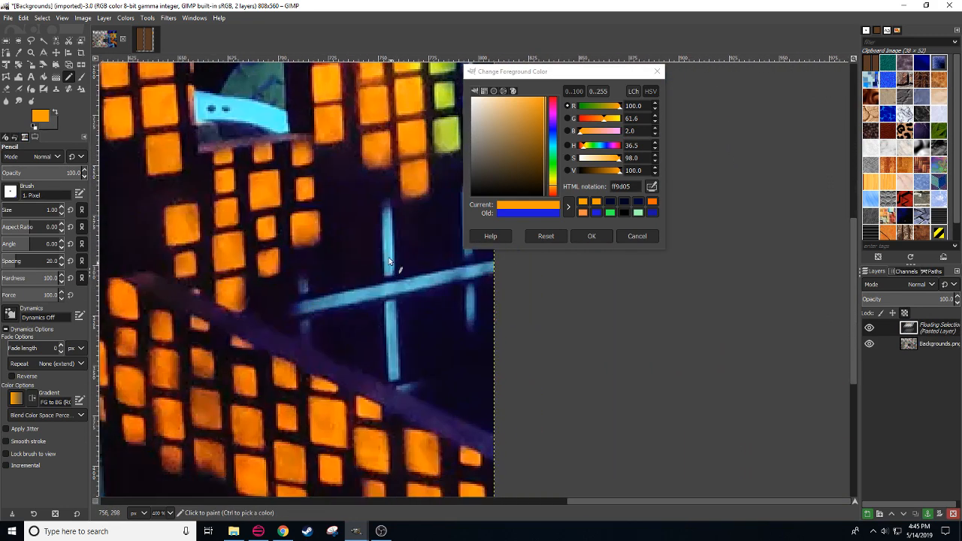
{"action": "left_click_drag", "start_coordinate": [347, 299], "coordinate": [841, 342]}
{"action": "left_click_drag", "start_coordinate": [558, 358], "coordinate": [794, 323]}
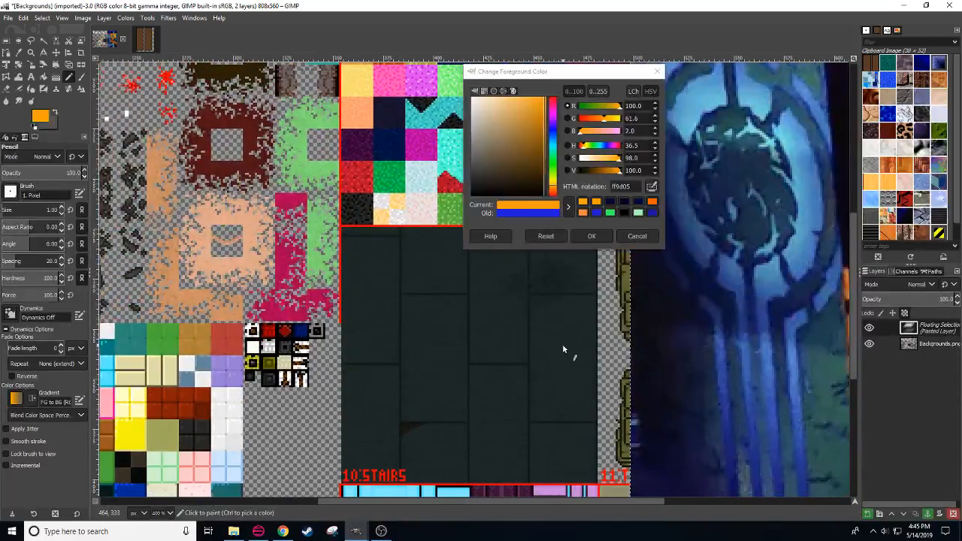
{"action": "left_click_drag", "start_coordinate": [577, 344], "coordinate": [861, 395]}
{"action": "left_click_drag", "start_coordinate": [611, 360], "coordinate": [305, 141]}
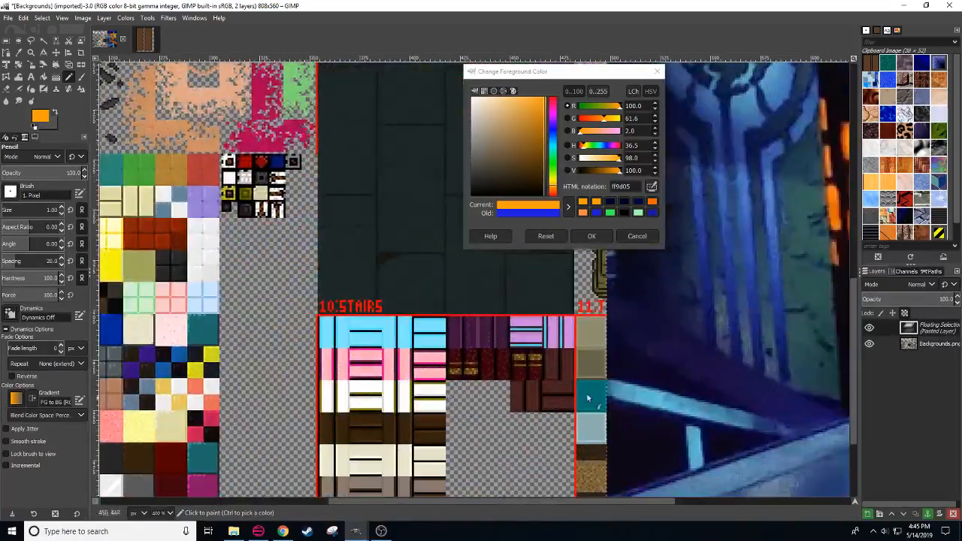
{"action": "left_click_drag", "start_coordinate": [588, 396], "coordinate": [605, 193]}
{"action": "left_click_drag", "start_coordinate": [601, 335], "coordinate": [287, 490]}
{"action": "left_click_drag", "start_coordinate": [273, 313], "coordinate": [305, 511]}
{"action": "left_click_drag", "start_coordinate": [284, 246], "coordinate": [293, 328]}
{"action": "left_click_drag", "start_coordinate": [526, 307], "coordinate": [286, 336]}
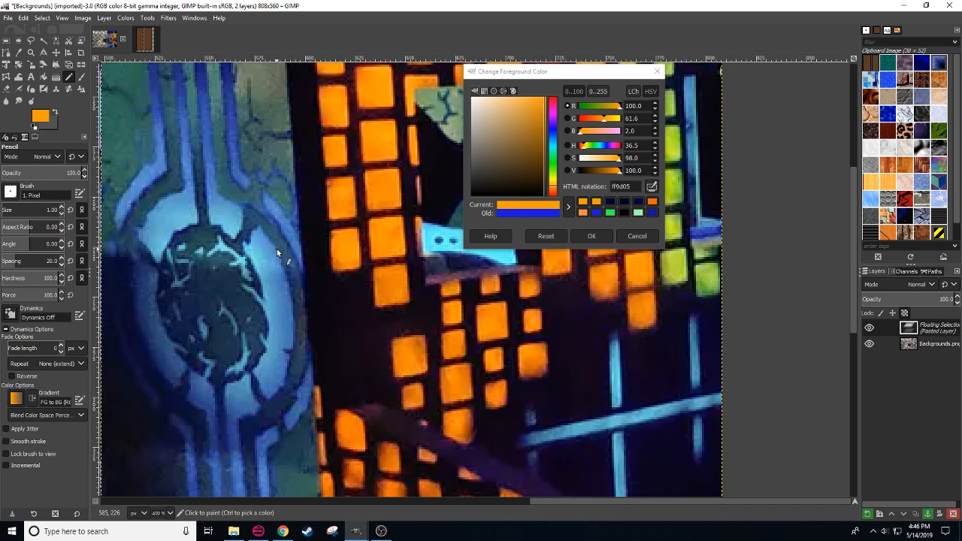
Step: Sample the orange ff9707 from another glowing square in the photo and add it to the shelf sprite image's orange swatch
{"action": "left_click", "coordinate": [384, 227], "text": "ctrl"}
{"action": "left_click_drag", "start_coordinate": [358, 238], "coordinate": [541, 358]}
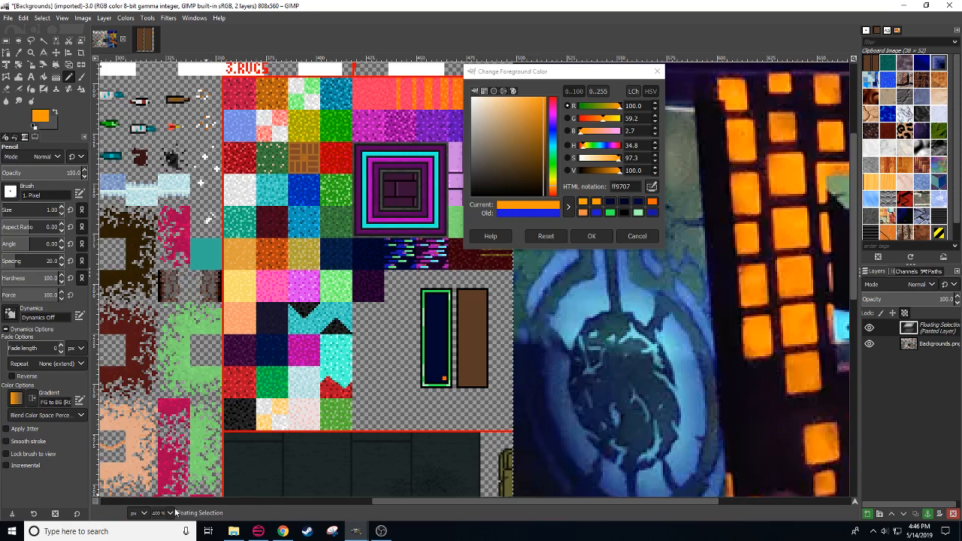
{"action": "scroll", "coordinate": [445, 378], "scroll_direction": "up", "scroll_amount": 3, "text": "ctrl"}
{"action": "left_click", "coordinate": [393, 361]}
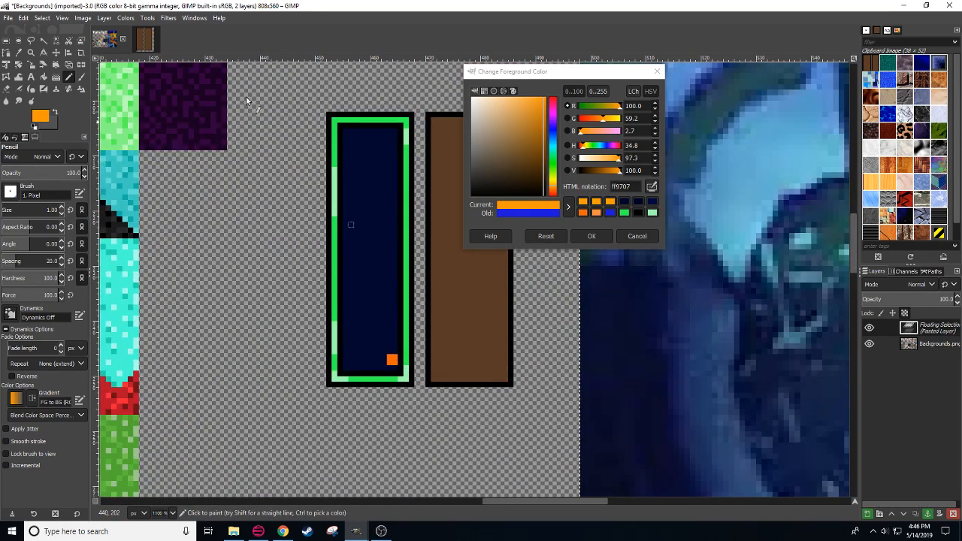
{"action": "left_click", "coordinate": [146, 39]}
{"action": "mouse_move", "coordinate": [436, 252]}
{"action": "left_mouse_down"}
{"action": "mouse_move", "coordinate": [435, 242]}
{"action": "mouse_move", "coordinate": [436, 257]}
{"action": "left_mouse_up"}
{"action": "left_click", "coordinate": [106, 39]}
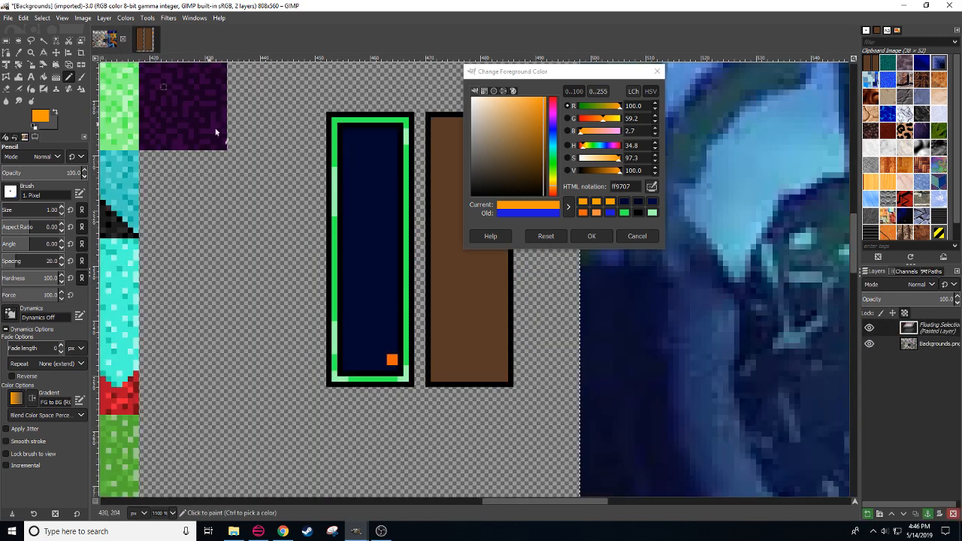
Step: Sample the light cyan 61fdff from the photo and paint it as a swatch below the orange one in the shelf sprite image
{"action": "scroll", "coordinate": [215, 131], "scroll_direction": "right", "scroll_amount": 6}
{"action": "scroll", "coordinate": [169, 515], "scroll_direction": "down", "scroll_amount": 2}
{"action": "scroll", "coordinate": [206, 454], "scroll_direction": "right", "scroll_amount": 8}
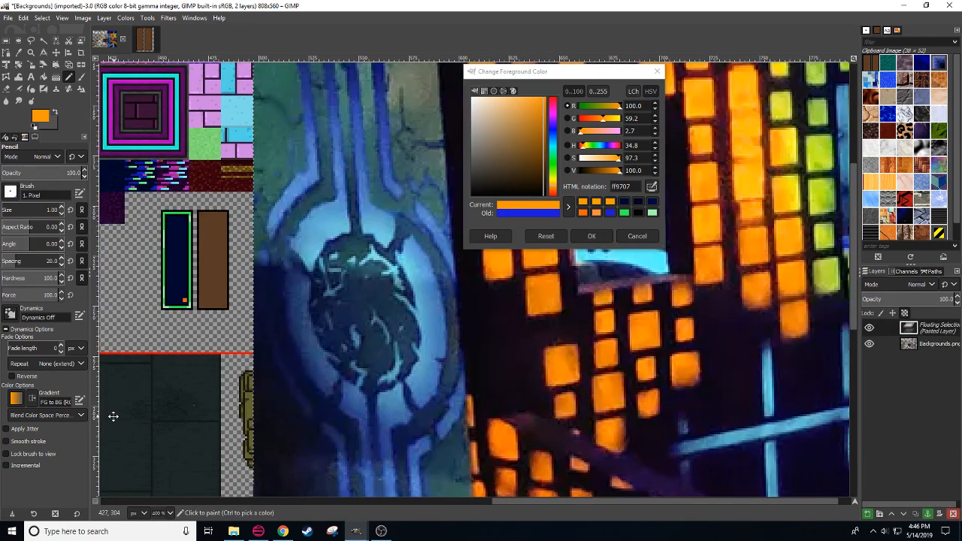
{"action": "scroll", "coordinate": [206, 455], "scroll_direction": "up", "scroll_amount": 2}
{"action": "left_click", "coordinate": [395, 339]}
{"action": "scroll", "coordinate": [394, 338], "scroll_direction": "left", "scroll_amount": 6}
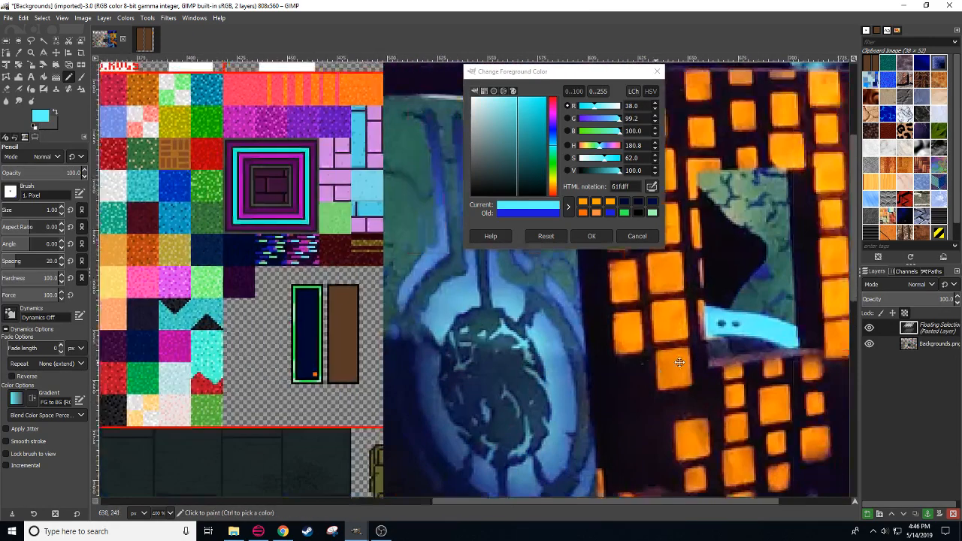
{"action": "left_click", "coordinate": [145, 38]}
{"action": "left_click_drag", "start_coordinate": [433, 272], "coordinate": [434, 287]}
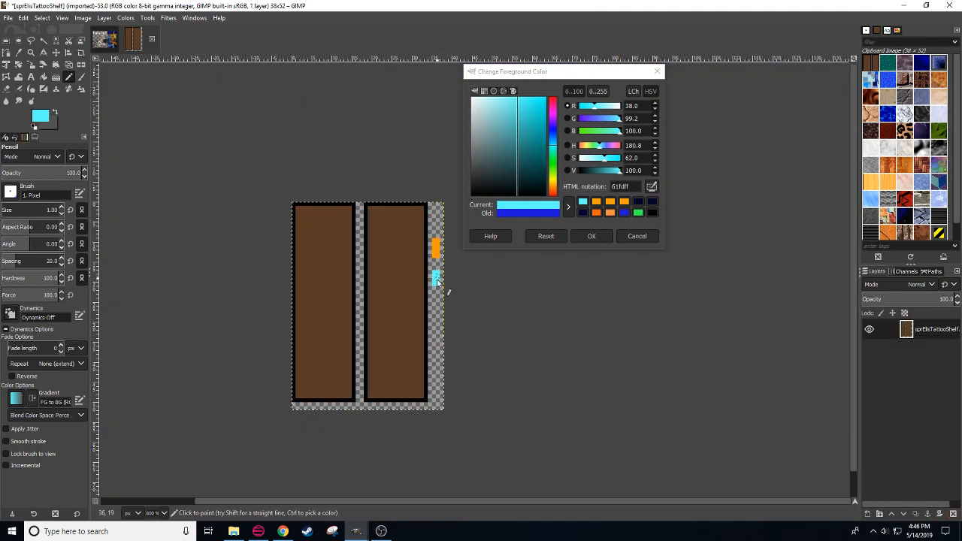
{"action": "left_click", "coordinate": [112, 46]}
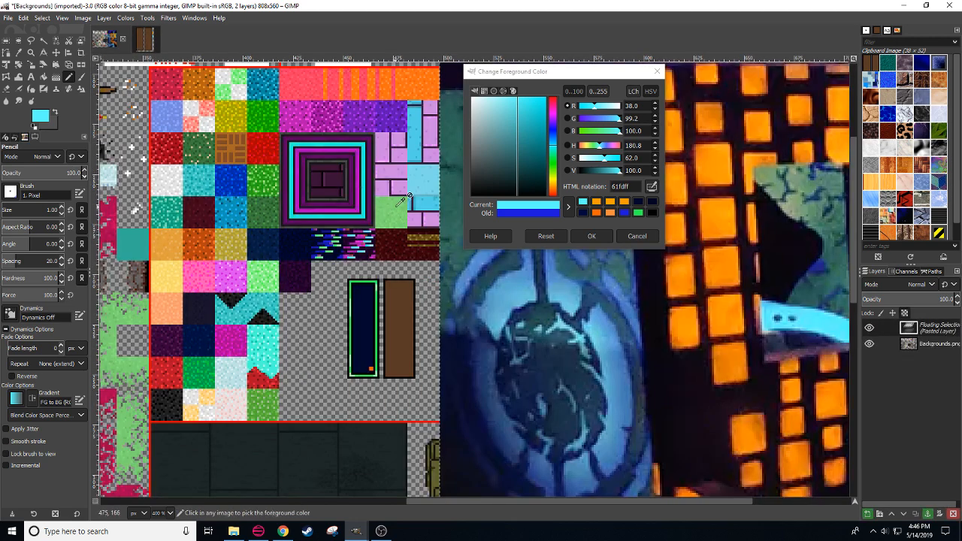
Step: Move the orange and cyan swatches from the shelf sprite image into the Backgrounds sheet, placing them just outside the green-bordered navy panel
{"action": "left_click", "coordinate": [133, 39]}
{"action": "key", "text": "r"}
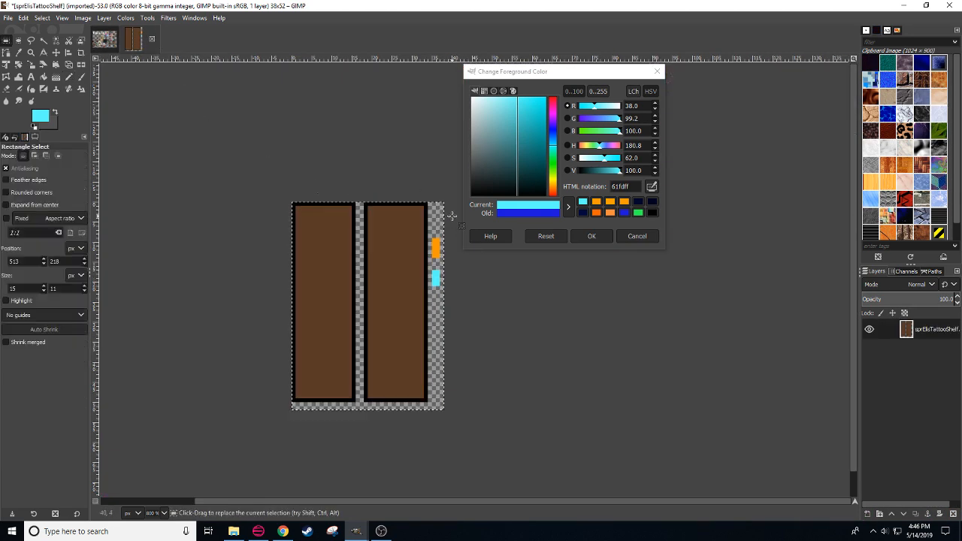
{"action": "left_click_drag", "start_coordinate": [430, 216], "coordinate": [453, 299]}
{"action": "key", "text": "ctrl+x"}
{"action": "left_click", "coordinate": [103, 48]}
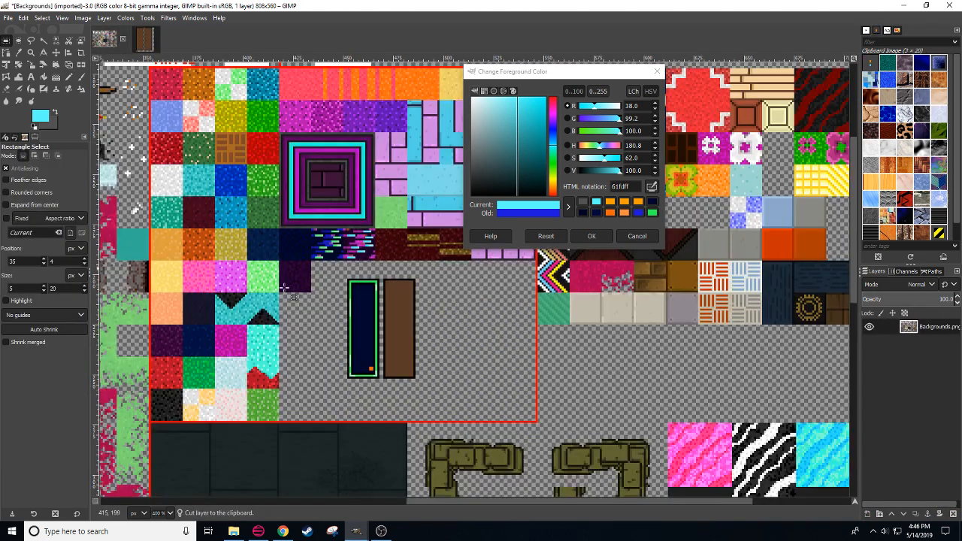
{"action": "left_click_drag", "start_coordinate": [285, 287], "coordinate": [243, 238]}
{"action": "scroll", "coordinate": [173, 515], "scroll_direction": "up", "scroll_amount": 3}
{"action": "key", "text": "ctrl+v"}
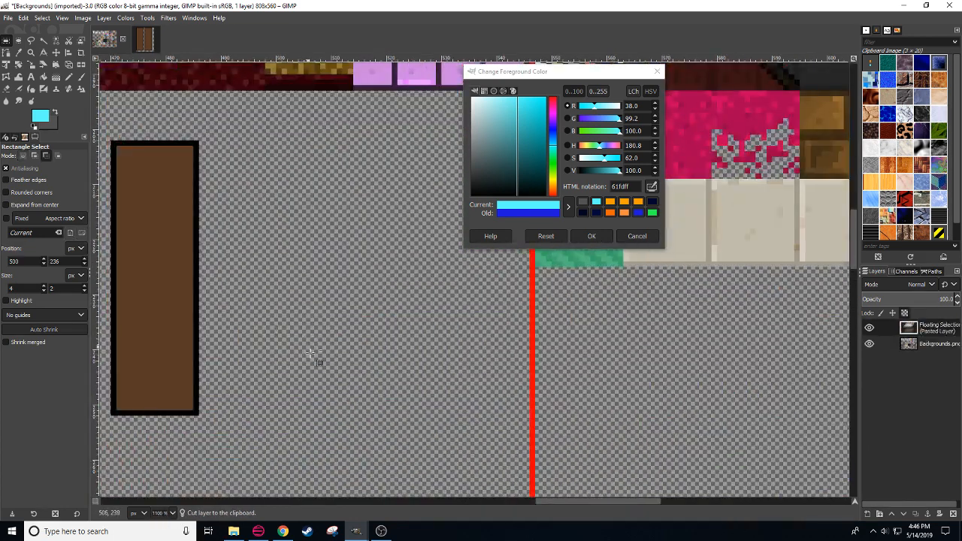
{"action": "left_click_drag", "start_coordinate": [286, 381], "coordinate": [434, 369]}
{"action": "mouse_move", "coordinate": [428, 313]}
{"action": "left_mouse_down"}
{"action": "mouse_move", "coordinate": [404, 323]}
{"action": "mouse_move", "coordinate": [141, 302]}
{"action": "left_mouse_up"}
{"action": "left_click", "coordinate": [187, 331]}
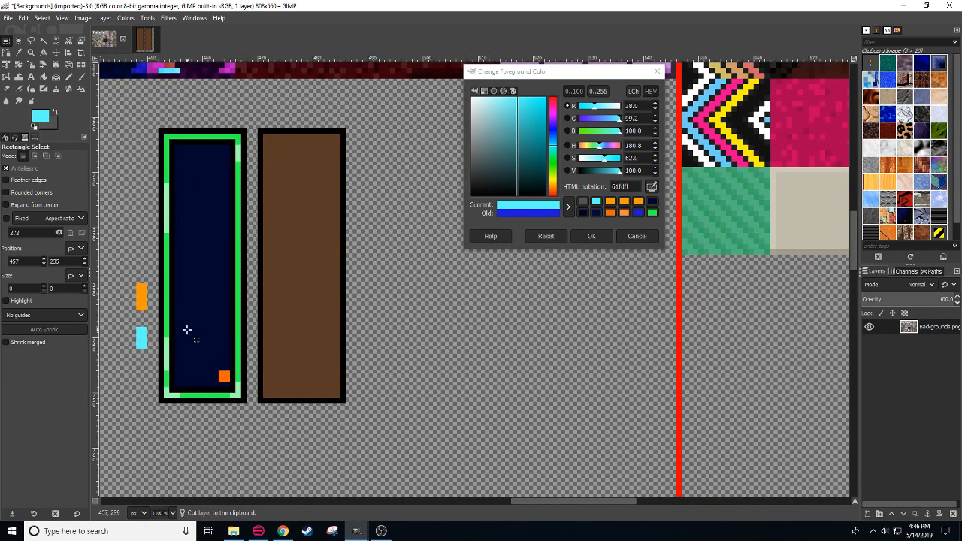
Step: Repaint the small square in the navy panel's lower corner with the swatch orange ff9707
{"action": "key", "text": "n"}
{"action": "left_click", "coordinate": [142, 301], "text": "ctrl"}
{"action": "left_click_drag", "start_coordinate": [224, 375], "coordinate": [224, 377]}
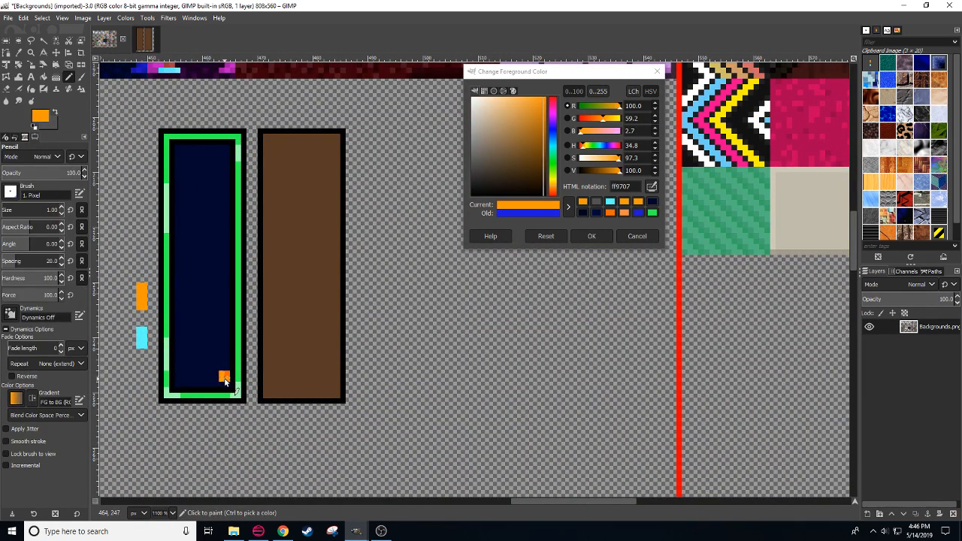
{"action": "left_click_drag", "start_coordinate": [254, 406], "coordinate": [346, 441]}
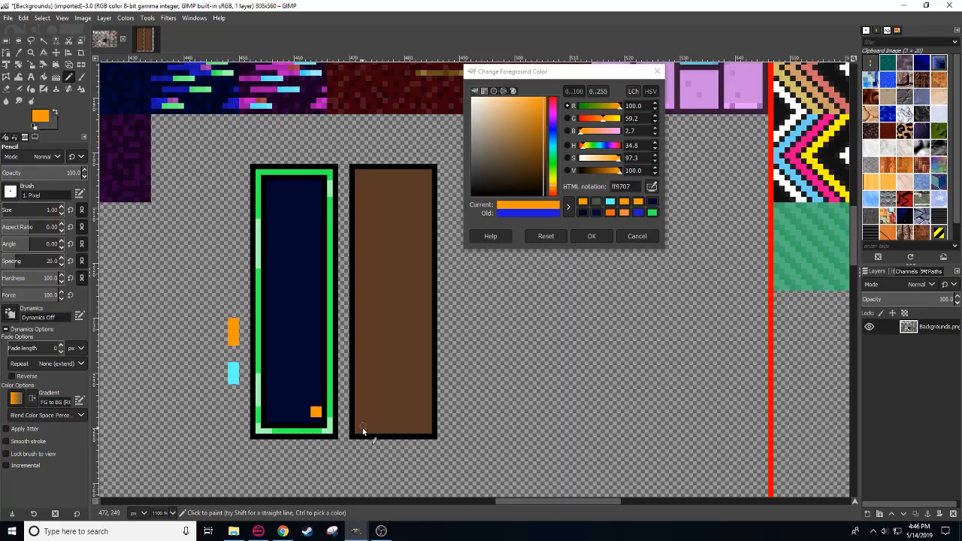
Step: Glance at the floor-plan image in the browser, and paint a small cyan 61fdff square above the navy panel's orange one
{"action": "left_click", "coordinate": [283, 531]}
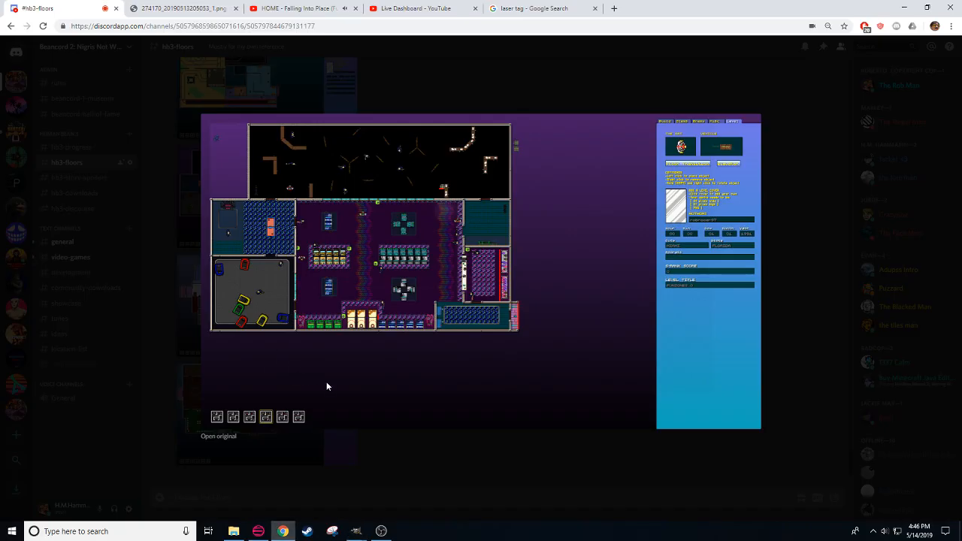
{"action": "left_click", "coordinate": [283, 530]}
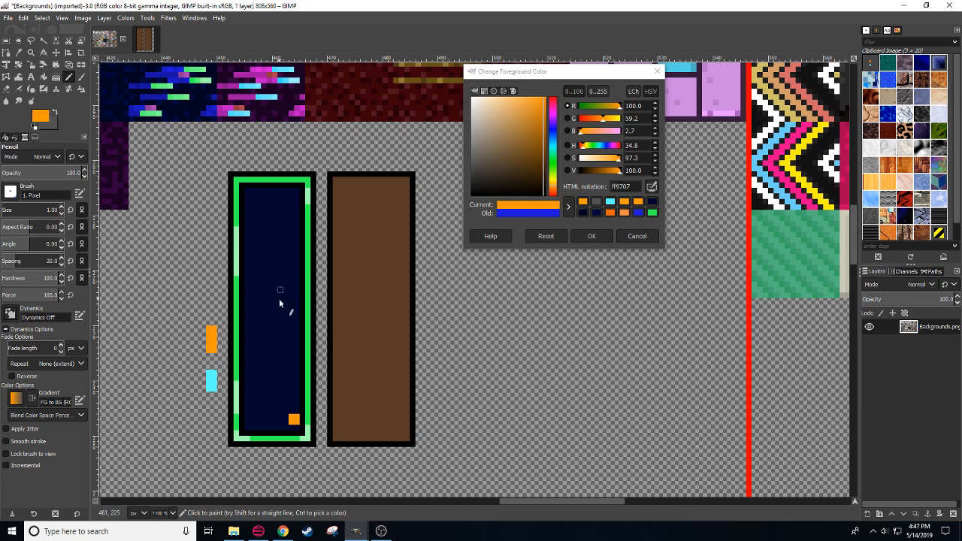
{"action": "left_click", "coordinate": [213, 381], "text": "ctrl"}
{"action": "scroll", "coordinate": [284, 430], "scroll_direction": "left", "scroll_amount": 2}
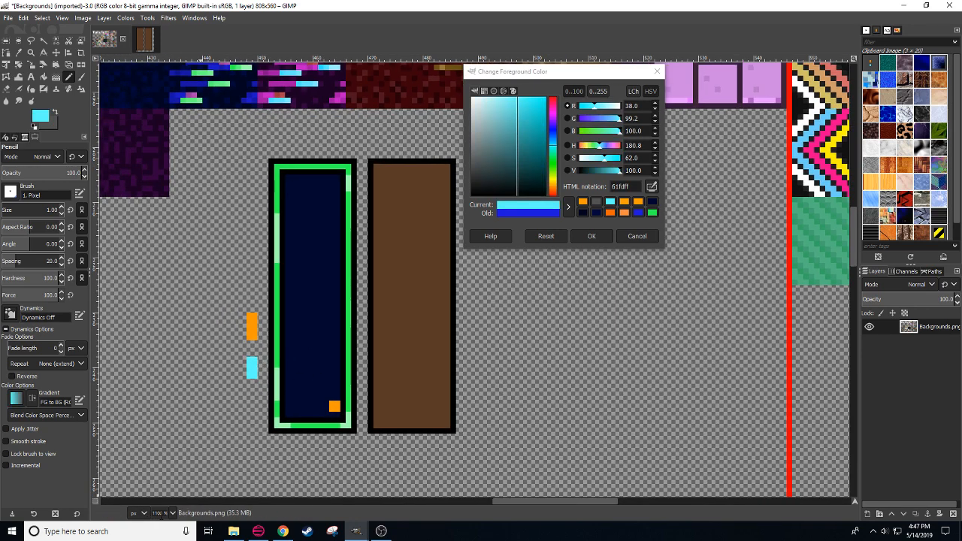
{"action": "scroll", "coordinate": [284, 429], "scroll_direction": "down", "scroll_amount": 1, "text": "ctrl"}
{"action": "scroll", "coordinate": [327, 377], "scroll_direction": "up", "scroll_amount": 1}
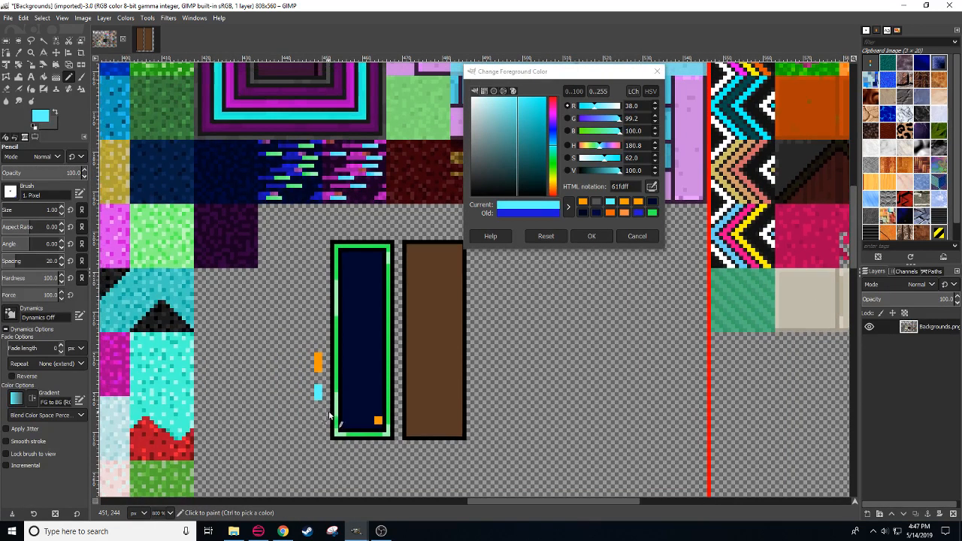
{"action": "left_click", "coordinate": [377, 409]}
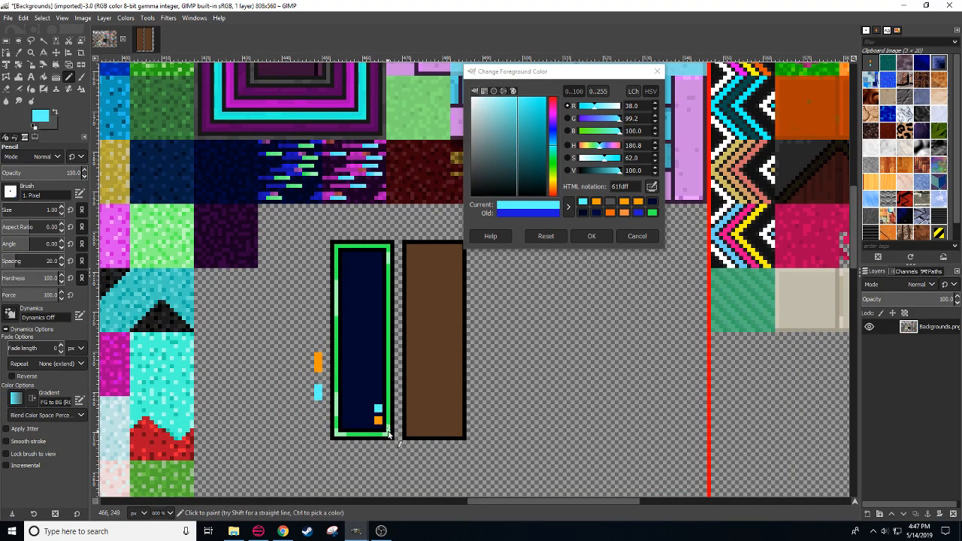
Step: Duplicate the cyan and orange pair of squares directly above the original pair in the navy panel
{"action": "key", "text": "r"}
{"action": "mouse_move", "coordinate": [377, 407]}
{"action": "left_mouse_down"}
{"action": "mouse_move", "coordinate": [379, 419]}
{"action": "mouse_move", "coordinate": [378, 388]}
{"action": "left_mouse_up"}
{"action": "key", "text": "ctrl+c"}
{"action": "key", "text": "ctrl+v"}
{"action": "left_click", "coordinate": [399, 403]}
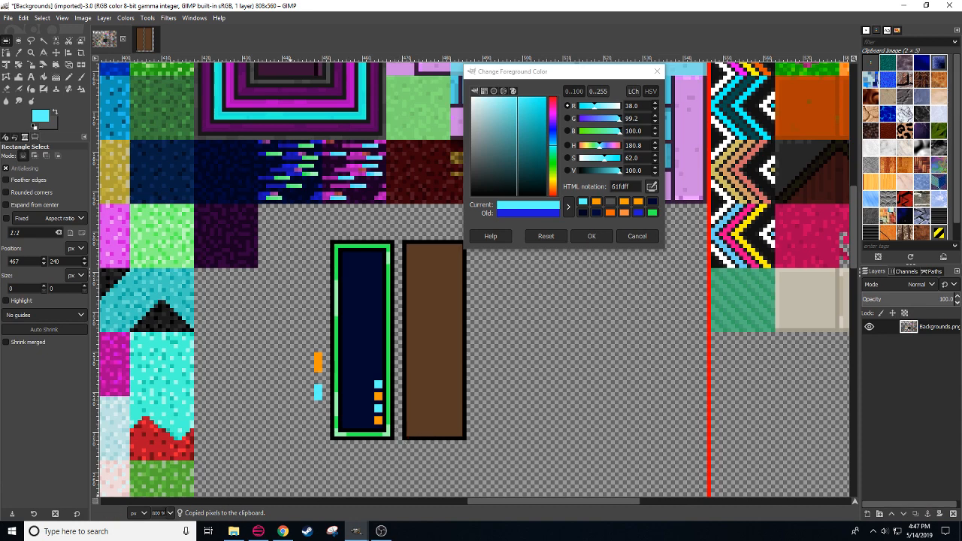
Step: Paint over the column of orange and cyan squares with the panel's navy 00072e
{"action": "key", "text": "plus"}
{"action": "mouse_move", "coordinate": [348, 415]}
{"action": "left_mouse_down"}
{"action": "mouse_move", "coordinate": [370, 350]}
{"action": "mouse_move", "coordinate": [375, 415]}
{"action": "left_mouse_up"}
{"action": "key", "text": "n"}
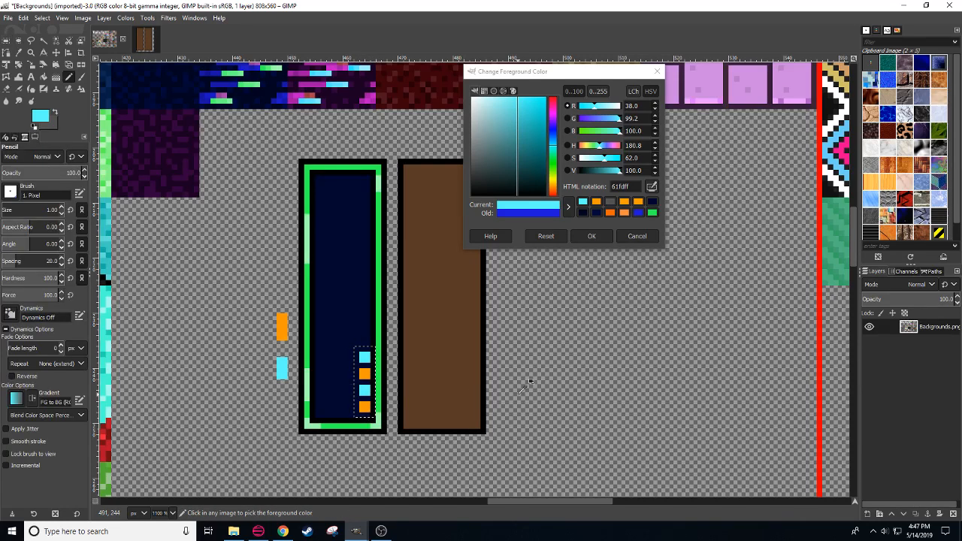
{"action": "key", "text": "ctrl+shift+a"}
{"action": "left_click", "coordinate": [340, 342], "text": "ctrl"}
{"action": "left_click", "coordinate": [367, 355]}
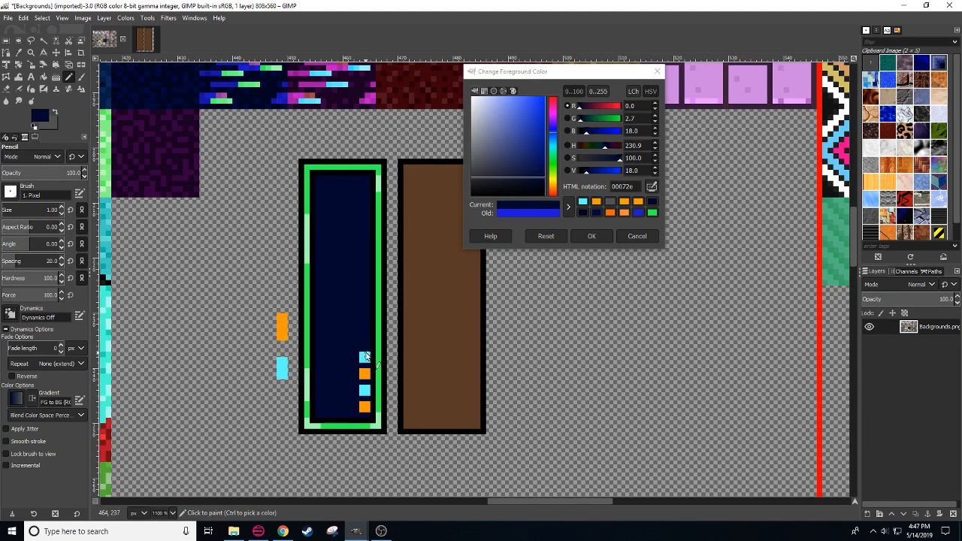
{"action": "left_click", "coordinate": [367, 411], "text": "shift"}
{"action": "left_click", "coordinate": [361, 348], "text": "shift"}
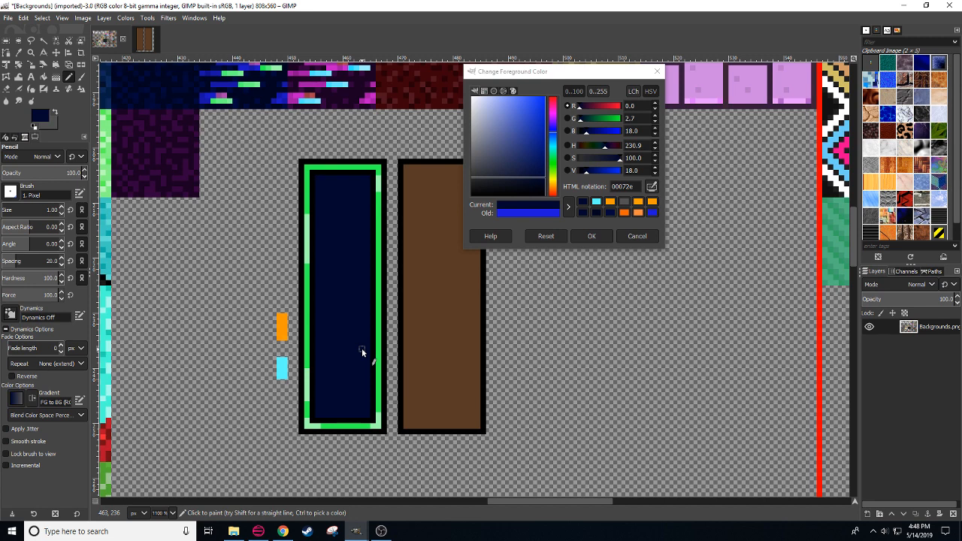
Step: Examine the laser tag reference photo in the browser's image search results for panel decoration ideas
{"action": "scroll", "coordinate": [160, 513], "scroll_direction": "down", "scroll_amount": 1}
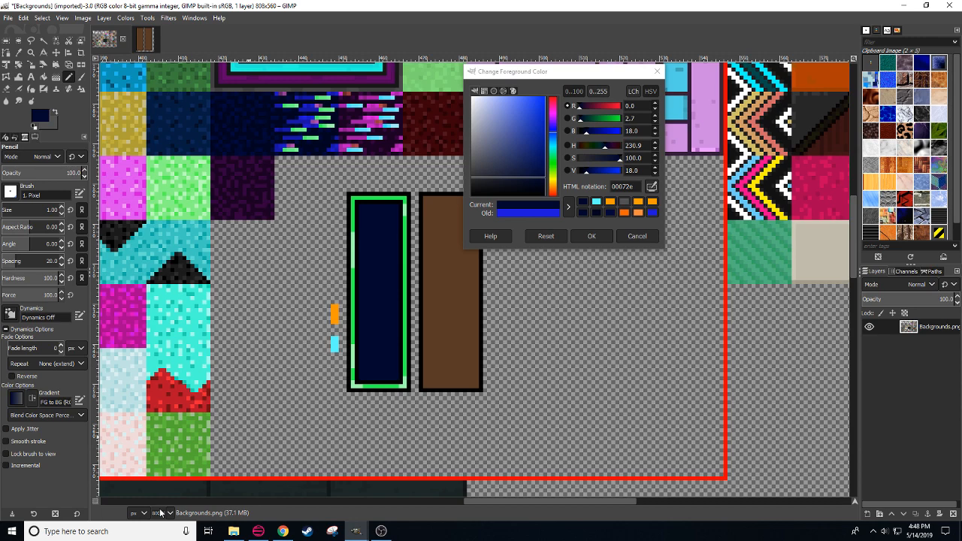
{"action": "left_click", "coordinate": [284, 533]}
{"action": "left_click", "coordinate": [284, 534]}
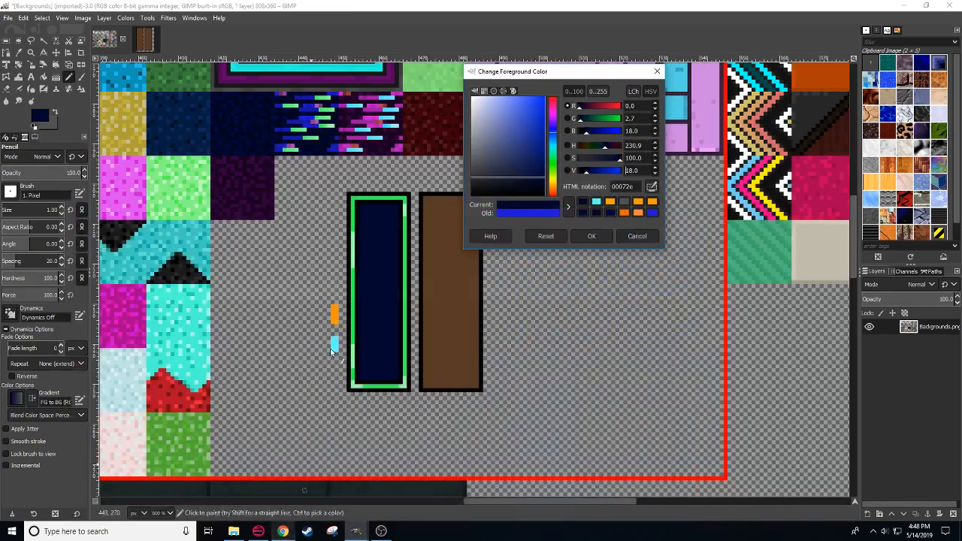
{"action": "left_click", "coordinate": [284, 533]}
{"action": "left_click", "coordinate": [494, 7]}
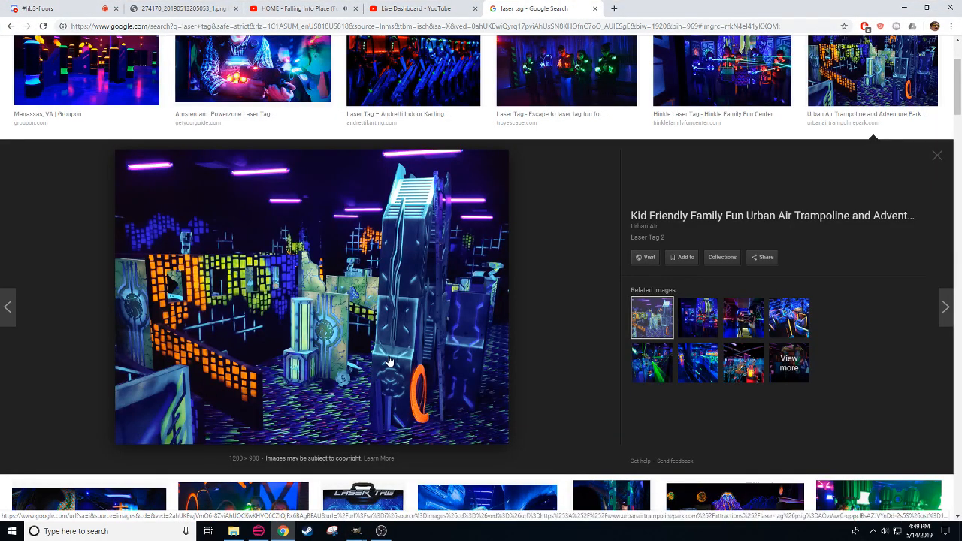
{"action": "left_click", "coordinate": [282, 531]}
{"action": "left_click_drag", "start_coordinate": [371, 408], "coordinate": [357, 423]}
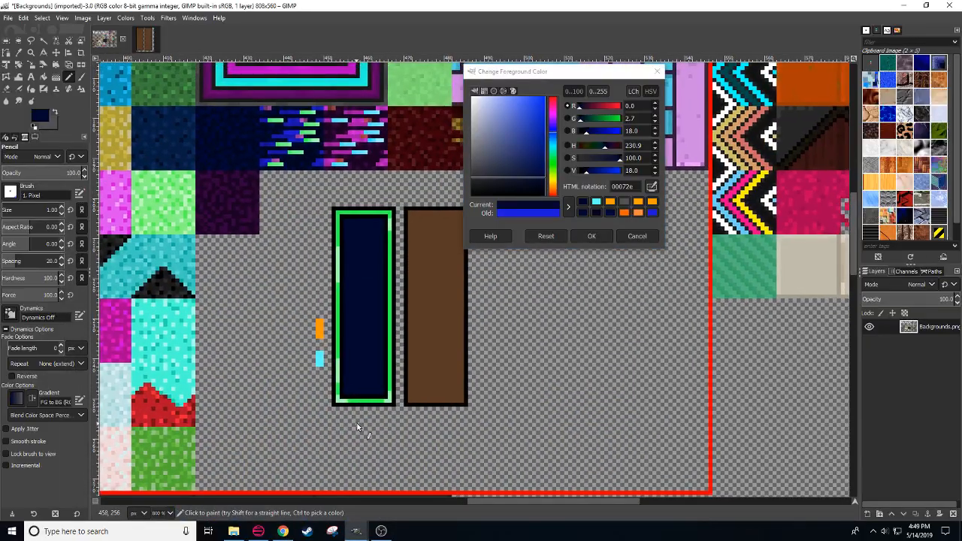
{"action": "left_click_drag", "start_coordinate": [413, 433], "coordinate": [392, 447]}
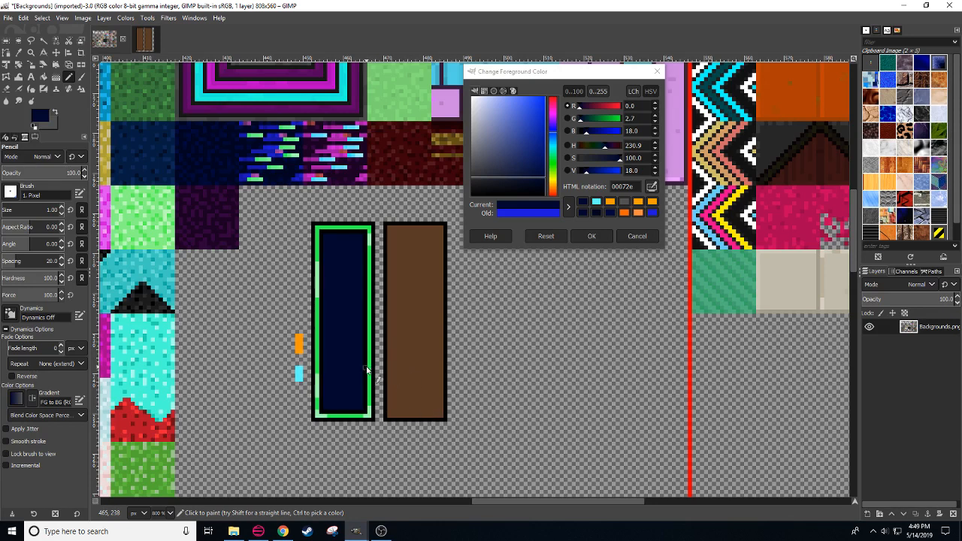
Step: Paint a two-pixel-wide vertical stripe in cyan 61fdff along most of the navy panel's height
{"action": "left_click", "coordinate": [299, 372], "text": "ctrl"}
{"action": "left_click", "coordinate": [333, 247]}
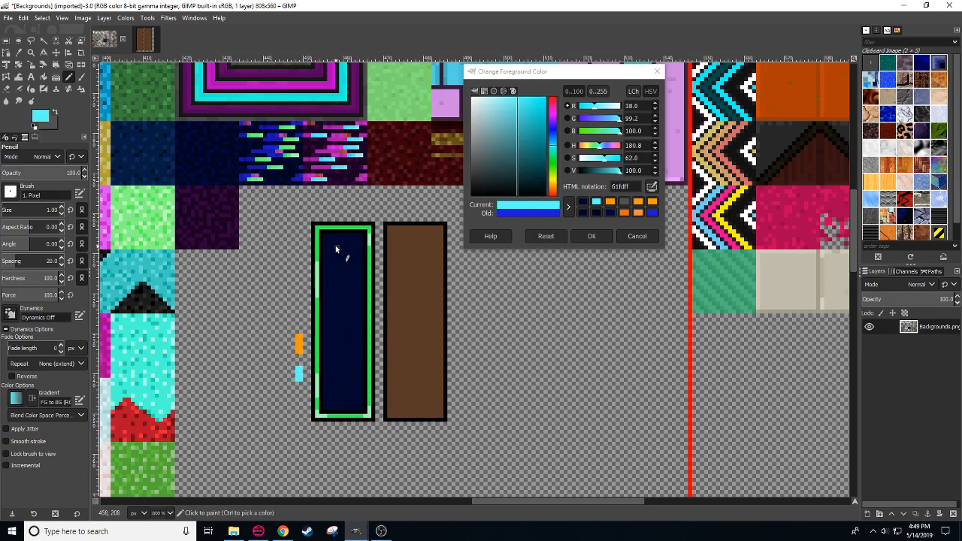
{"action": "left_click", "coordinate": [334, 392], "text": "shift"}
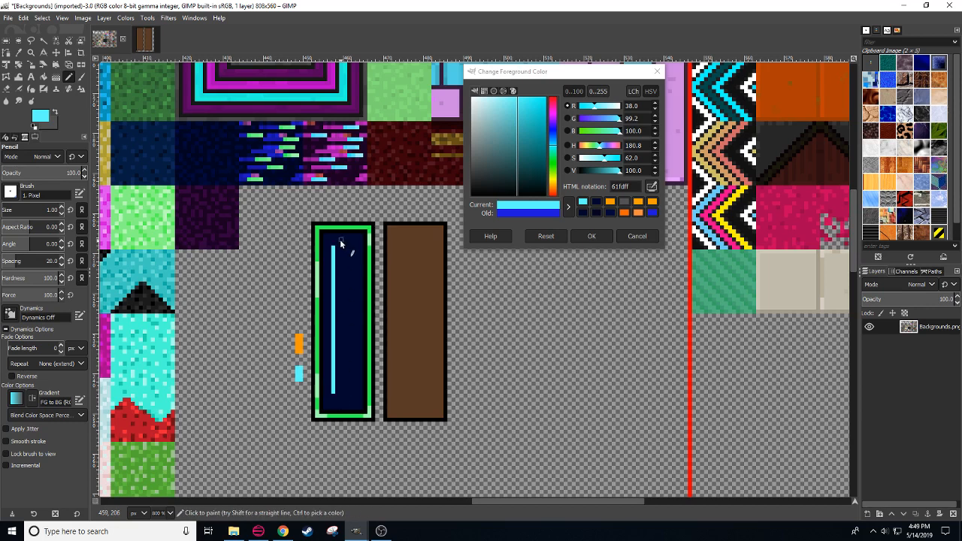
{"action": "left_click", "coordinate": [338, 242], "text": "shift"}
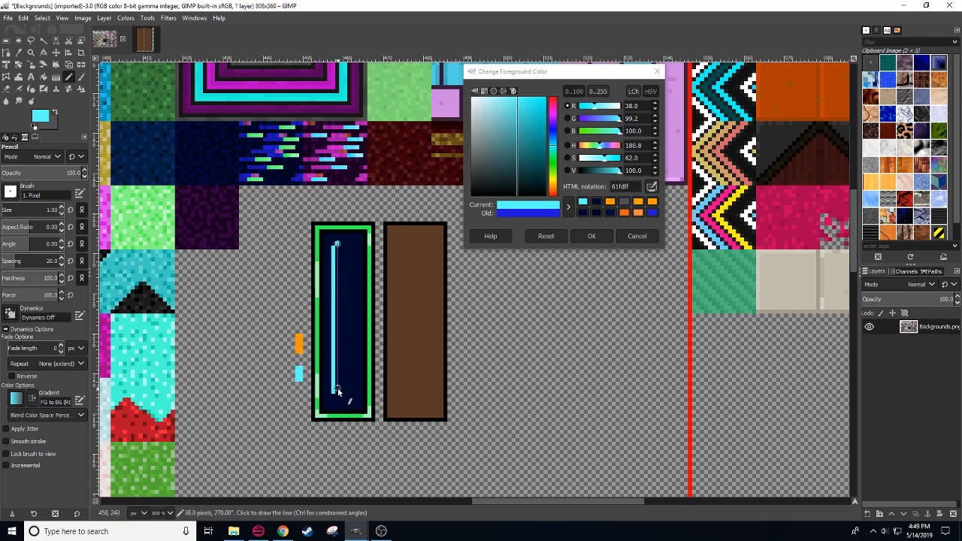
{"action": "left_click", "coordinate": [337, 388], "text": "shift"}
Step: Paint a two-pixel-wide vertical stripe in orange ff9707 beside the cyan one, leaving a one-pixel navy gap
{"action": "left_click", "coordinate": [299, 339], "text": "ctrl"}
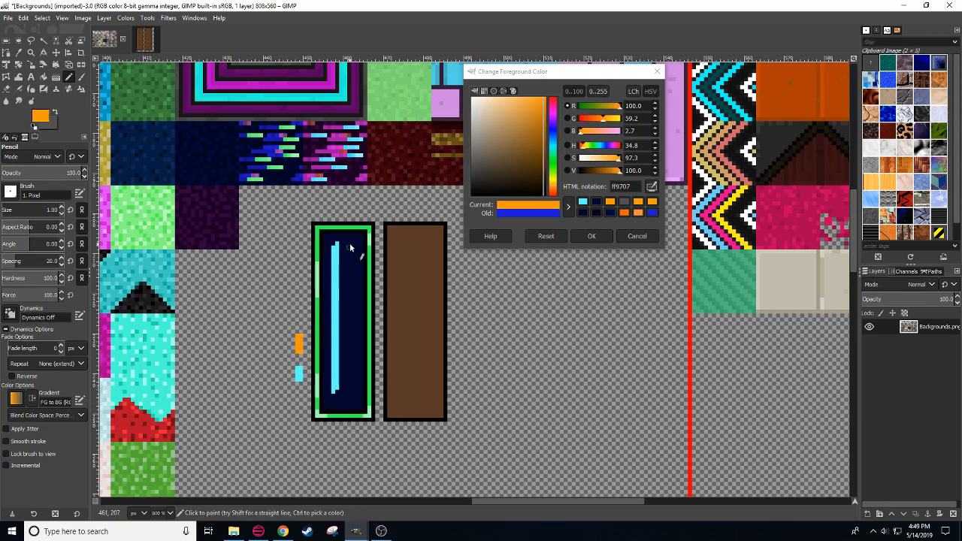
{"action": "left_click", "coordinate": [344, 243]}
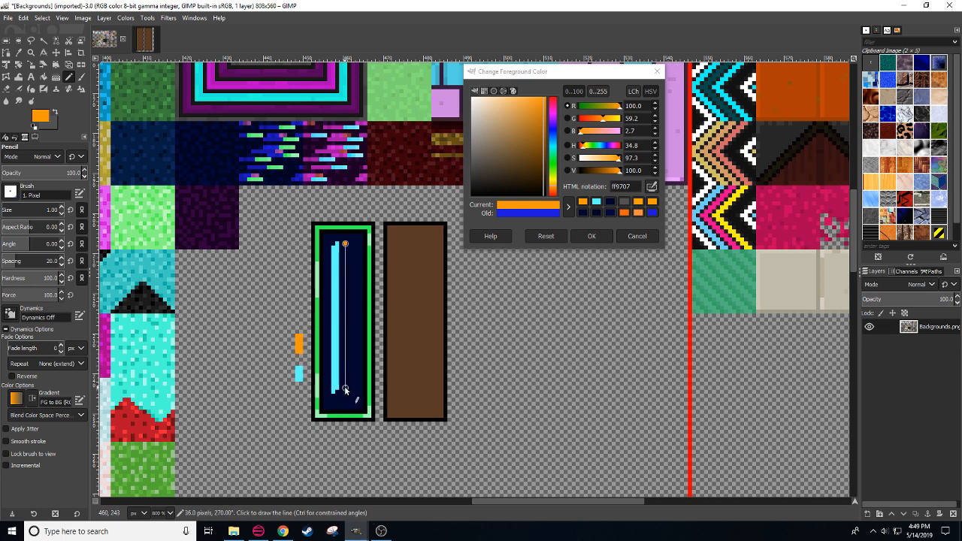
{"action": "left_click", "coordinate": [346, 391], "text": "shift"}
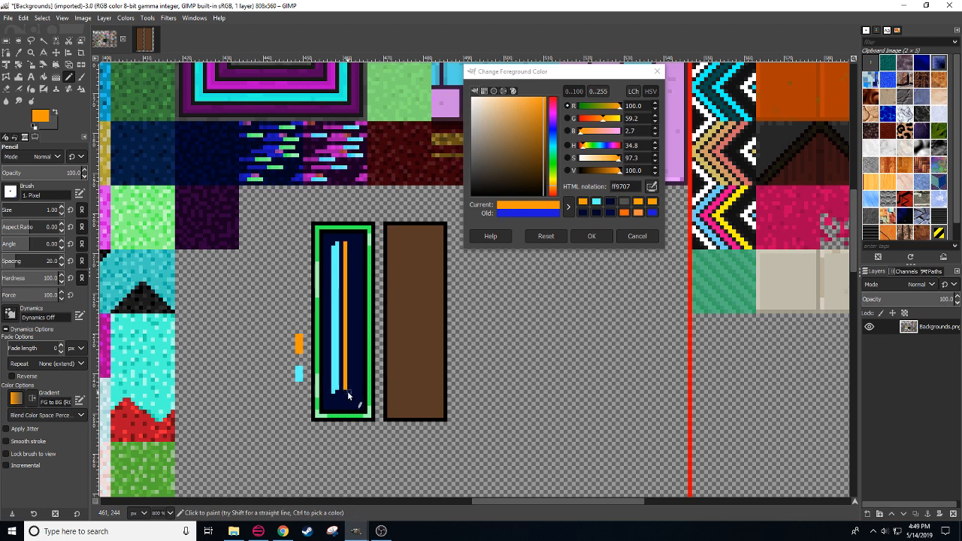
{"action": "left_click", "coordinate": [349, 244], "text": "shift"}
{"action": "scroll", "coordinate": [518, 417], "scroll_direction": "left", "scroll_amount": 2}
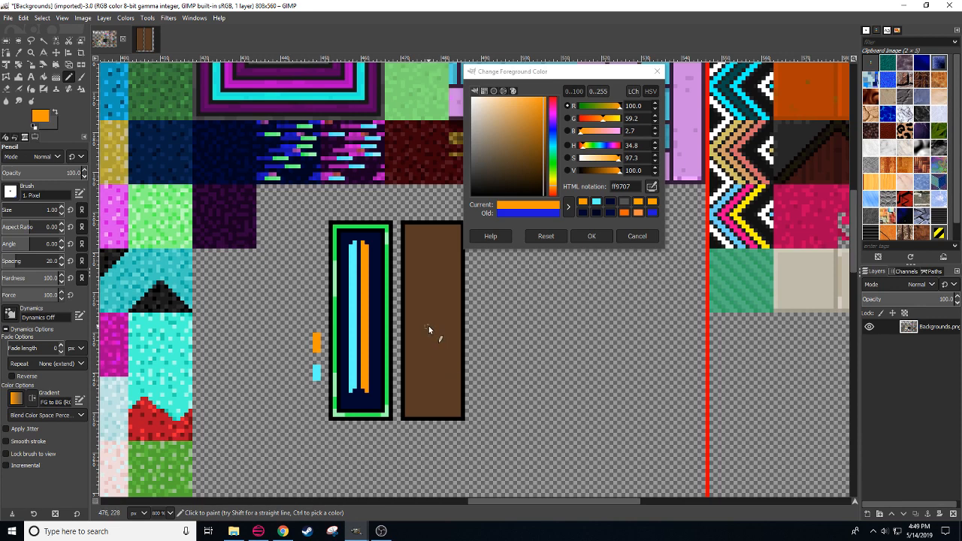
Step: Widen the orange stripe to three pixels by pasting a copy of it offset one pixel away from the cyan stripe
{"action": "key", "text": "r"}
{"action": "left_click_drag", "start_coordinate": [361, 241], "coordinate": [369, 396]}
{"action": "key", "text": "ctrl+c"}
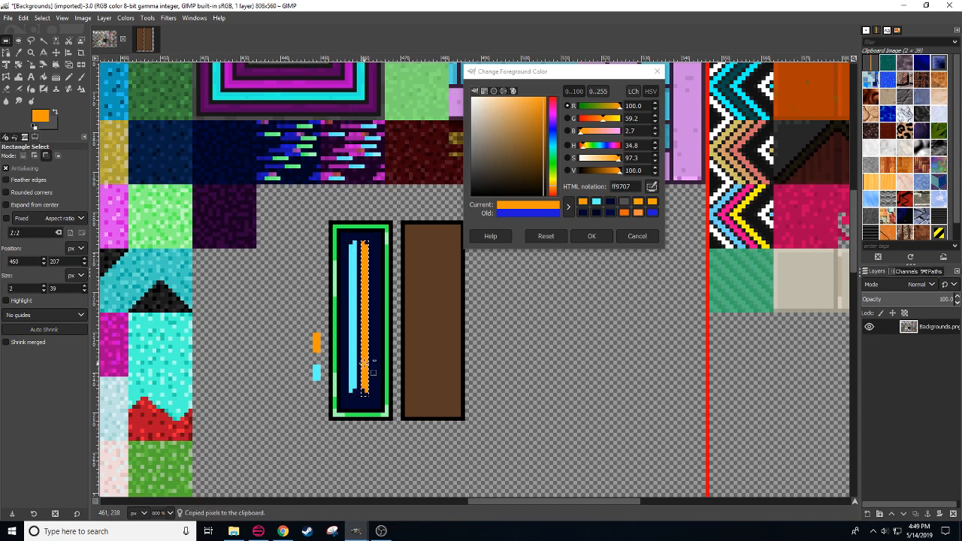
{"action": "key", "text": "ctrl+v"}
{"action": "left_click_drag", "start_coordinate": [364, 353], "coordinate": [368, 354]}
{"action": "left_click", "coordinate": [385, 360]}
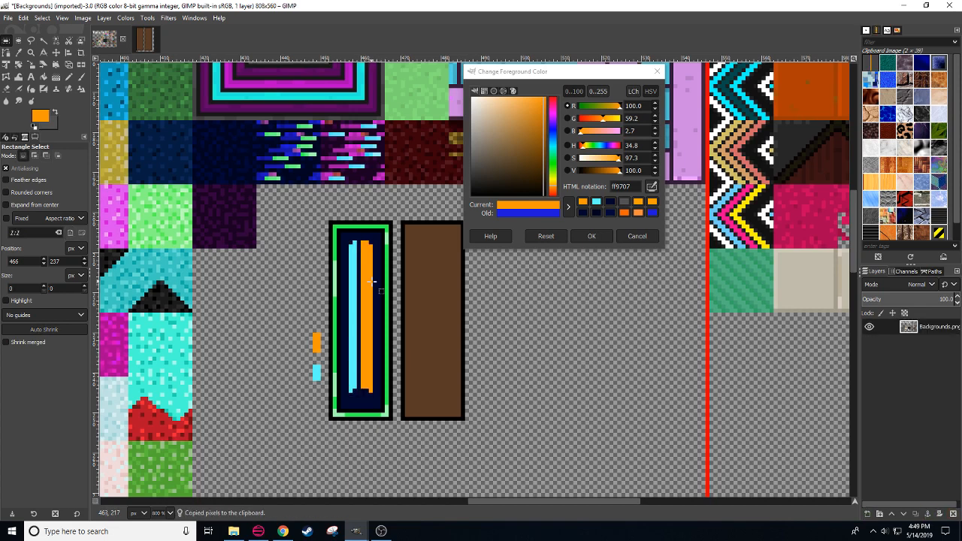
Step: Fill the gap between the two stripes with cyan 61fdff so that the cyan stripe meets the orange one
{"action": "key", "text": "n"}
{"action": "left_click", "coordinate": [357, 251], "text": "ctrl"}
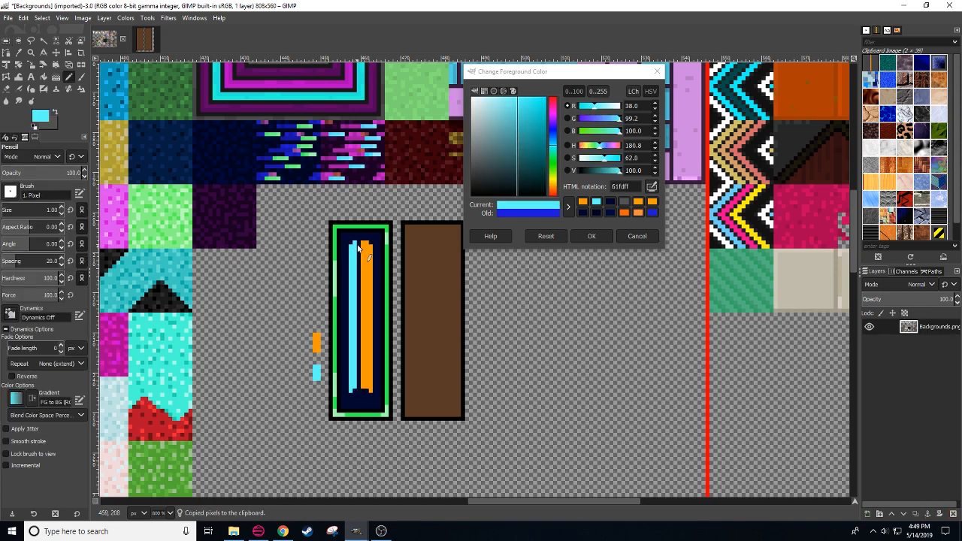
{"action": "left_click_drag", "start_coordinate": [356, 259], "coordinate": [359, 390]}
{"action": "left_click_drag", "start_coordinate": [512, 343], "coordinate": [440, 384]}
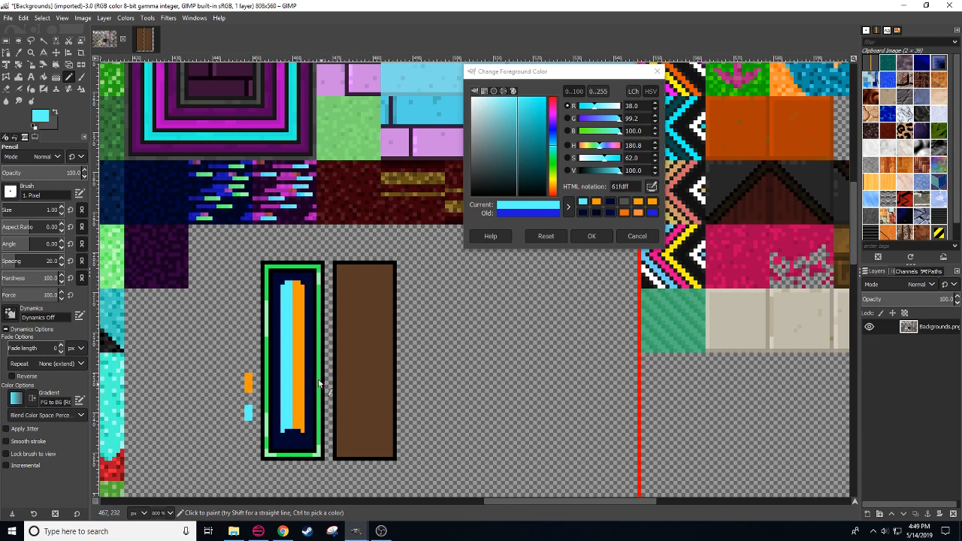
Step: Bucket-fill the cyan and orange stripes with the panel's navy 00072e
{"action": "left_click", "coordinate": [275, 331], "text": "ctrl"}
{"action": "key", "text": "shift+b"}
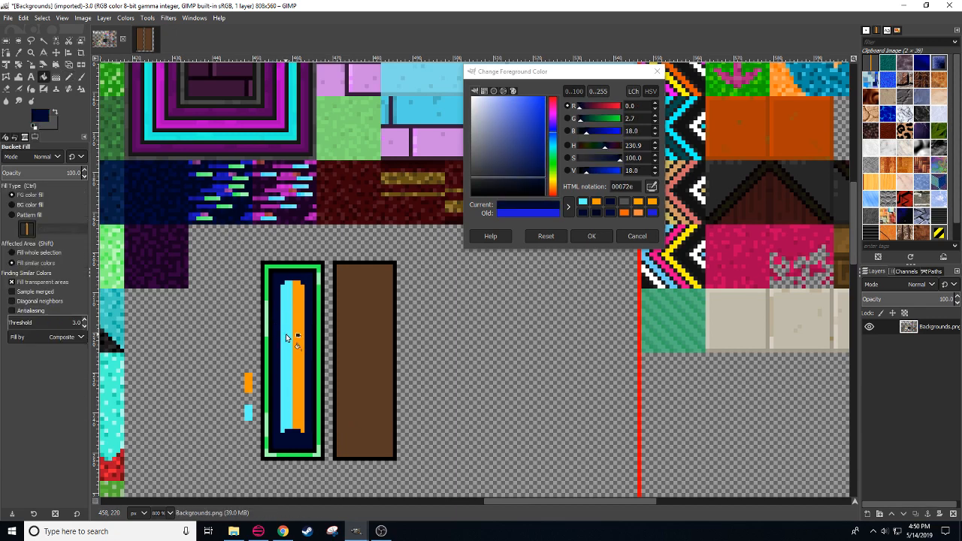
{"action": "left_click", "coordinate": [286, 335]}
{"action": "left_click", "coordinate": [297, 336]}
{"action": "key", "text": "n"}
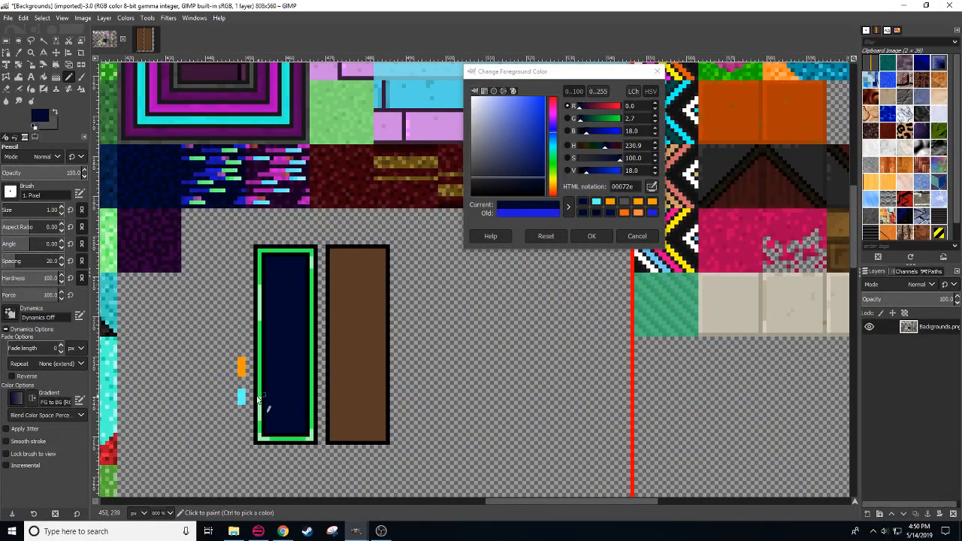
Step: Switch to Chrome and browse the laser tag image results, previewing the Stars and Strikes and Bravoz arena photos for ideas, and return to GIMP
{"action": "left_click_drag", "start_coordinate": [431, 401], "coordinate": [421, 406]}
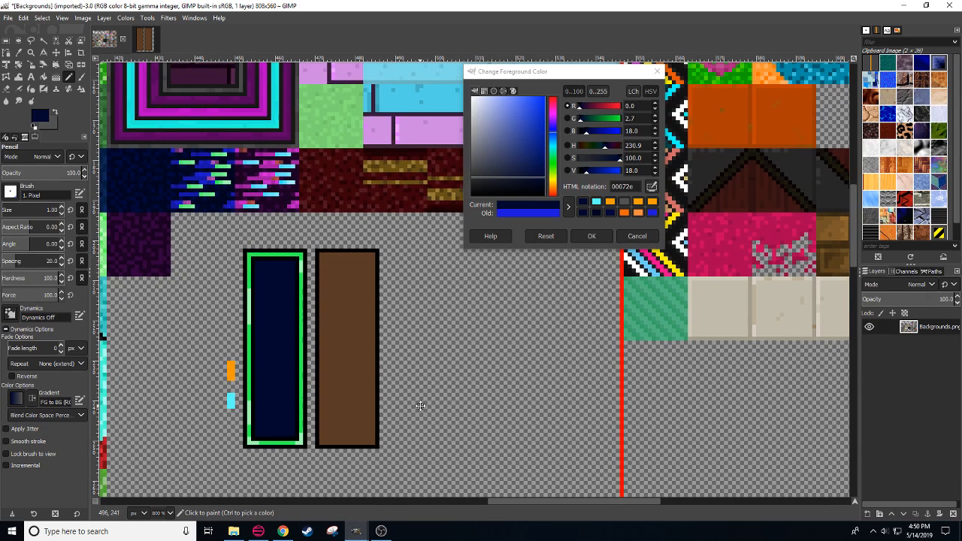
{"action": "left_click", "coordinate": [283, 531]}
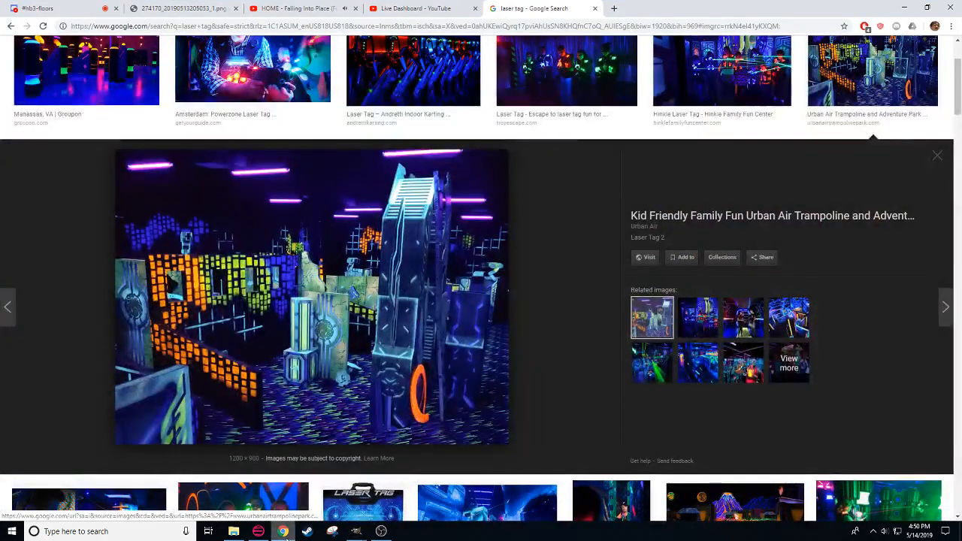
{"action": "scroll", "coordinate": [754, 216], "scroll_direction": "up", "scroll_amount": 3}
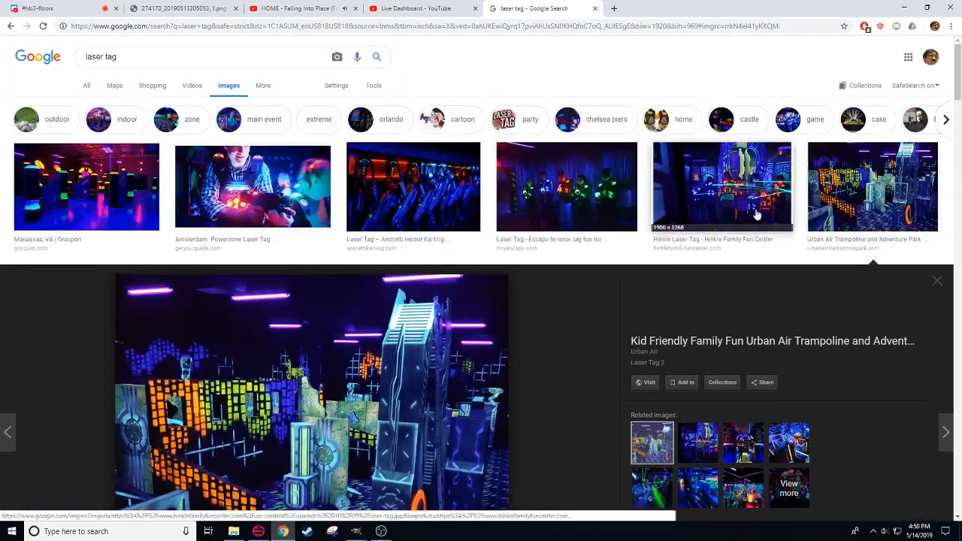
{"action": "left_click", "coordinate": [752, 200]}
{"action": "left_click", "coordinate": [845, 101]}
{"action": "scroll", "coordinate": [547, 376], "scroll_direction": "down", "scroll_amount": 3}
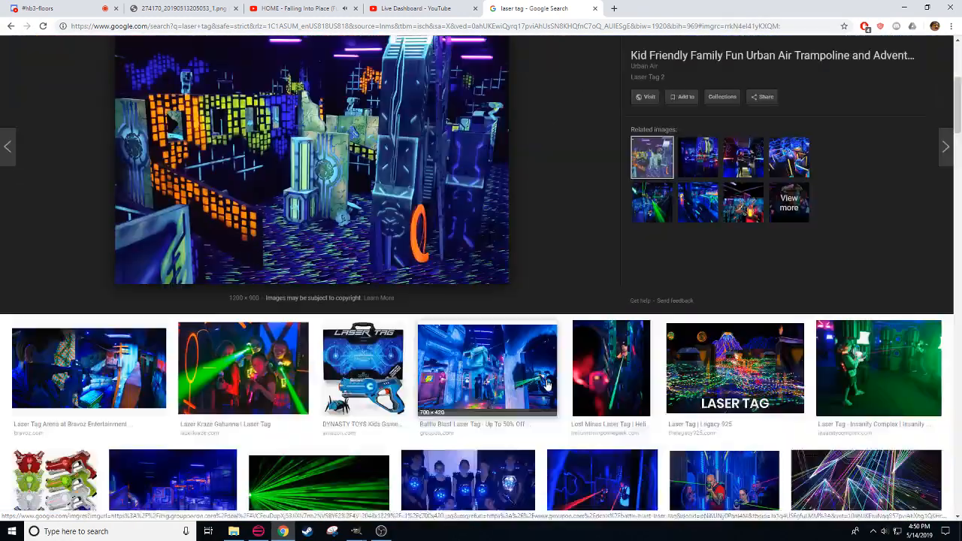
{"action": "scroll", "coordinate": [548, 383], "scroll_direction": "down", "scroll_amount": 2}
{"action": "left_click", "coordinate": [193, 417]}
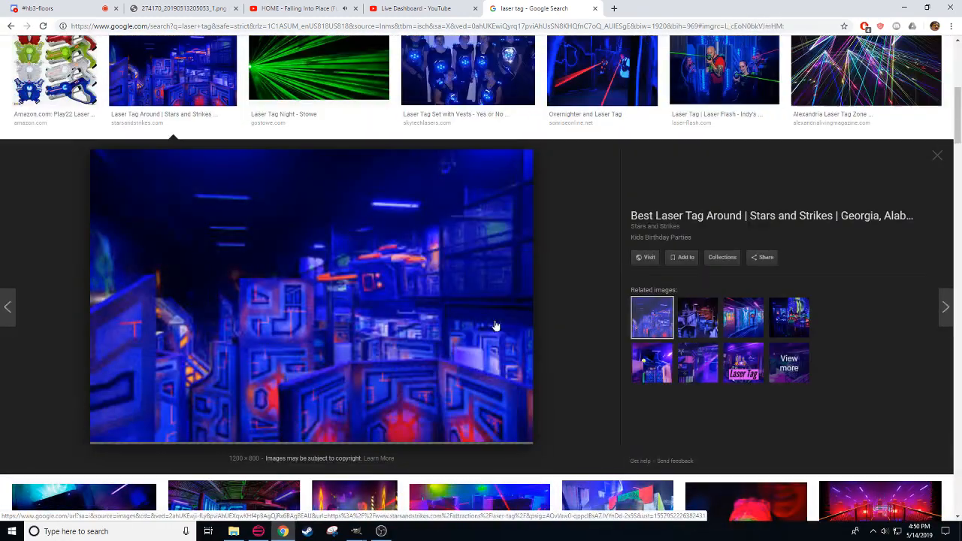
{"action": "scroll", "coordinate": [495, 326], "scroll_direction": "up", "scroll_amount": 3}
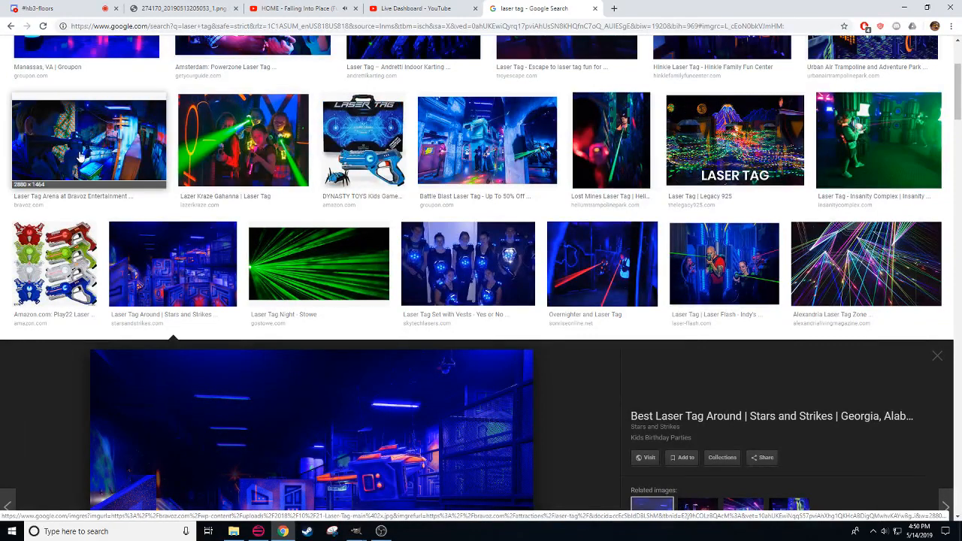
{"action": "left_click", "coordinate": [83, 155]}
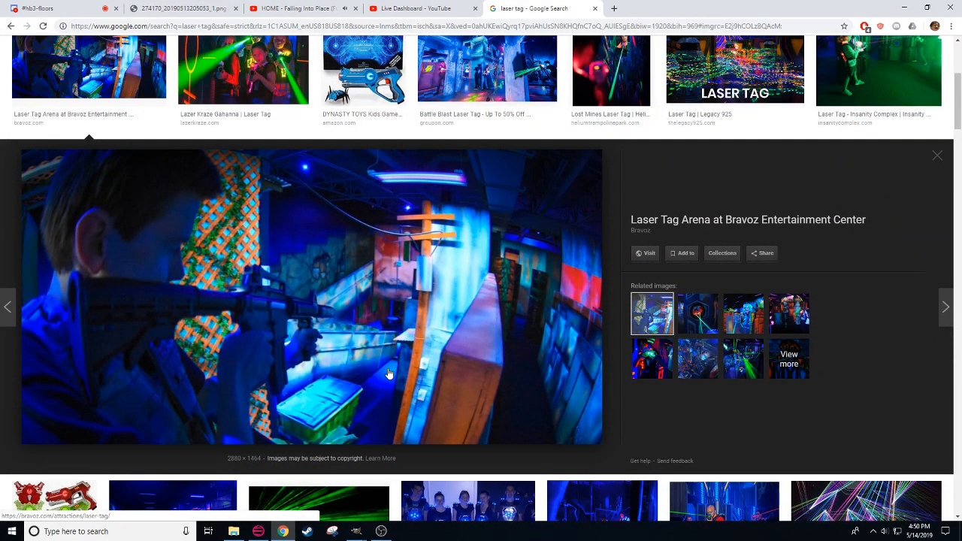
{"action": "left_click", "coordinate": [286, 530]}
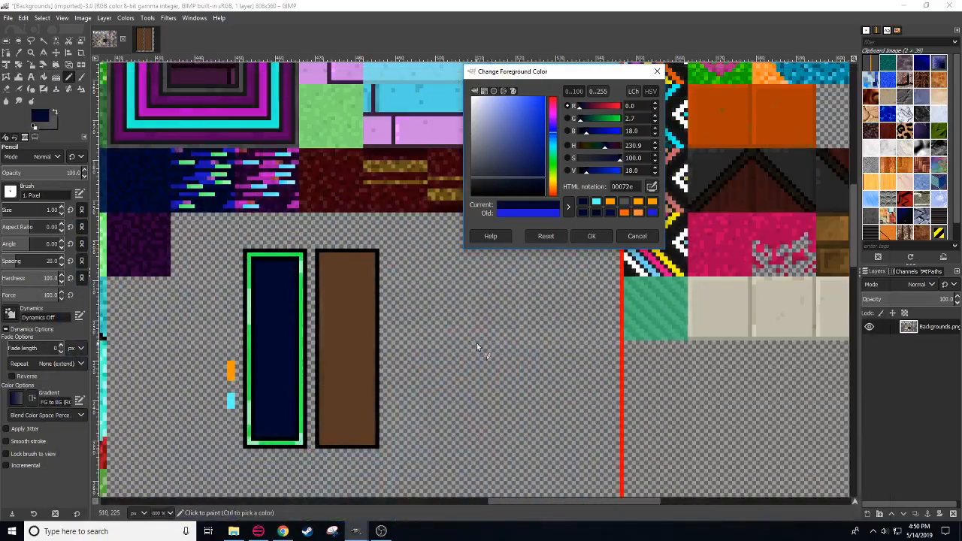
Step: Paint three short vertical cyan 61fdff marks near the navy panel's lower edge and two orange ff9707 marks above them, one pixel apart
{"action": "left_click_drag", "start_coordinate": [481, 342], "coordinate": [502, 337]}
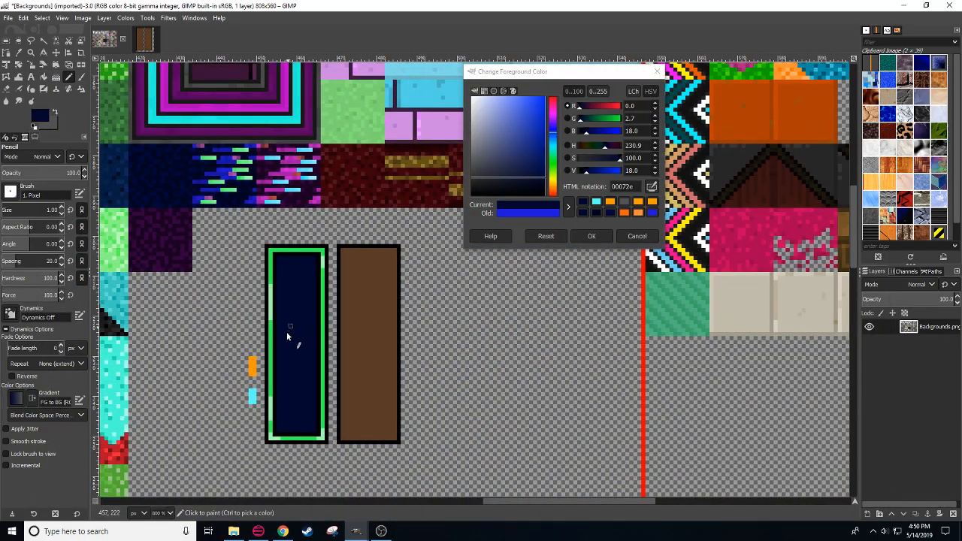
{"action": "left_click", "coordinate": [252, 396], "text": "ctrl"}
{"action": "left_click", "coordinate": [310, 421]}
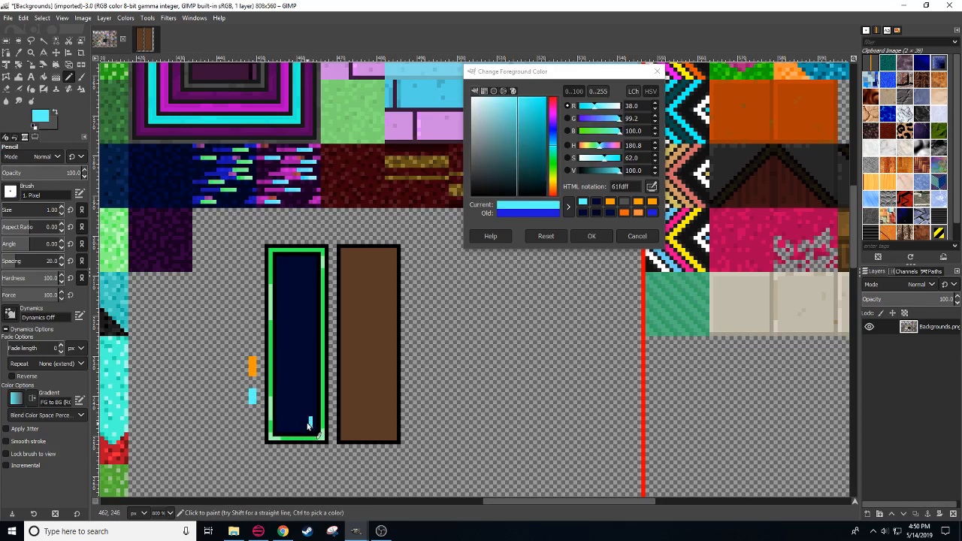
{"action": "left_click", "coordinate": [302, 420]}
{"action": "left_click", "coordinate": [294, 420]}
{"action": "left_click", "coordinate": [253, 366], "text": "ctrl"}
{"action": "left_click", "coordinate": [302, 401]}
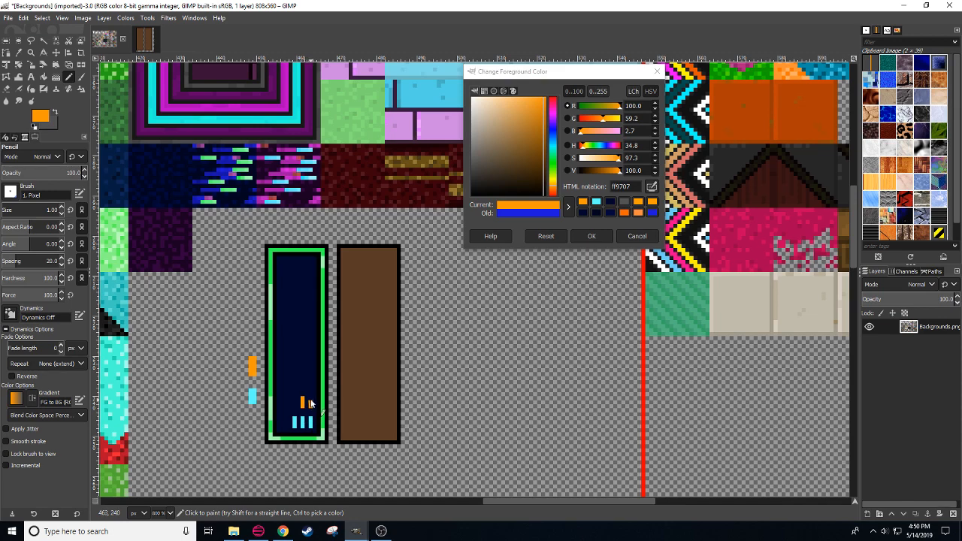
{"action": "left_click", "coordinate": [307, 399]}
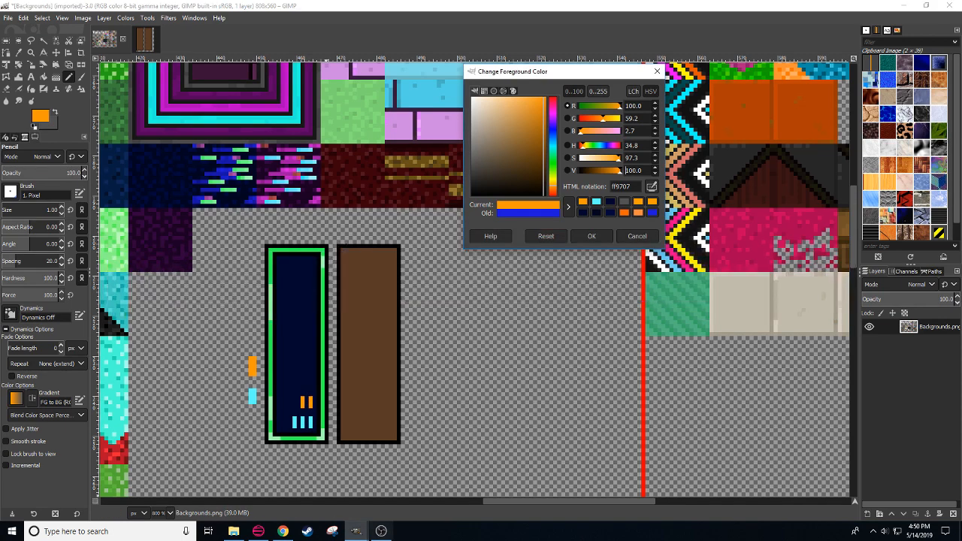
Step: Switch to OBS, lower the Mic/Aux volume to its minimum, and return to GIMP
{"action": "left_click", "coordinate": [381, 530]}
{"action": "left_click_drag", "start_coordinate": [392, 469], "coordinate": [283, 460]}
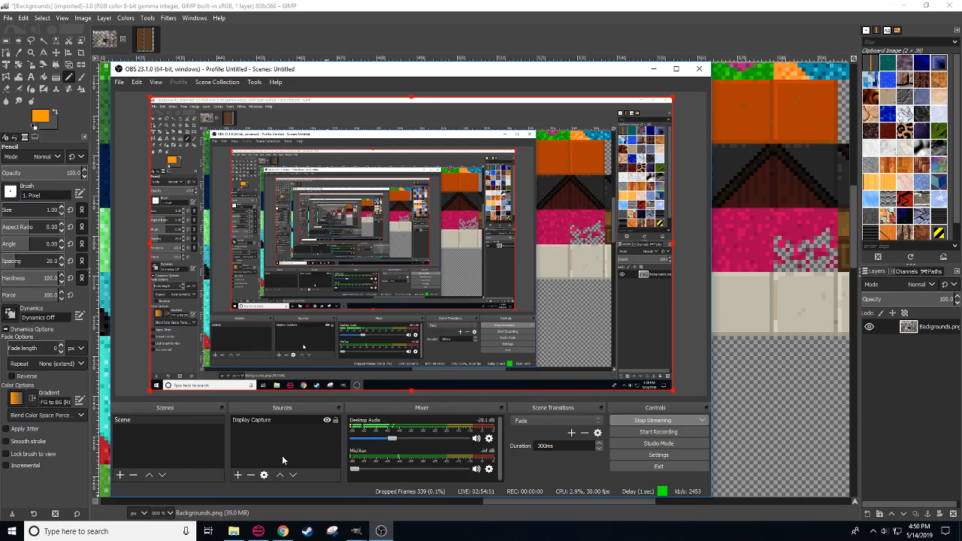
{"action": "mouse_move", "coordinate": [284, 535]}
{"action": "left_click", "coordinate": [653, 68]}
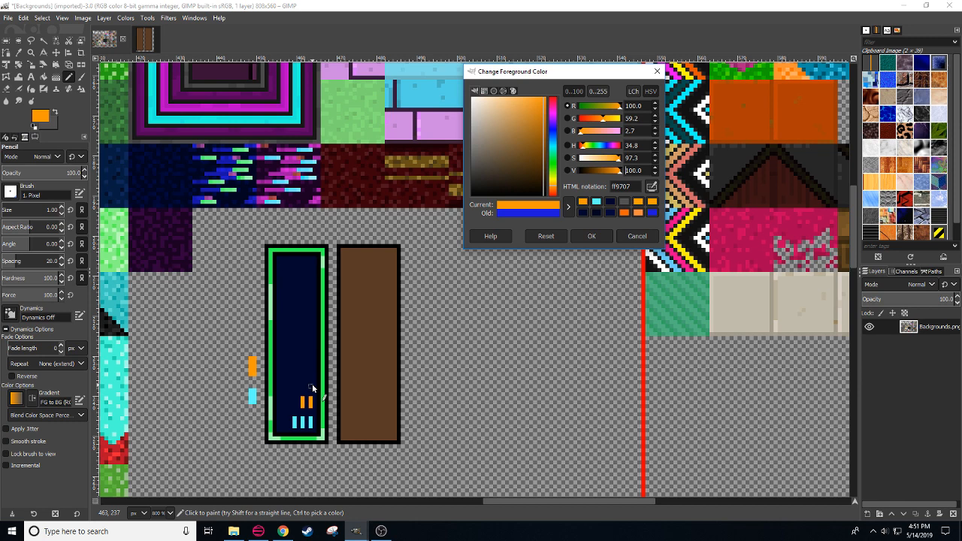
Step: Switch to OBS, raise the Mic/Aux volume to 0.0 dB, and return to GIMP
{"action": "left_click", "coordinate": [381, 531]}
{"action": "left_click_drag", "start_coordinate": [363, 469], "coordinate": [471, 468]}
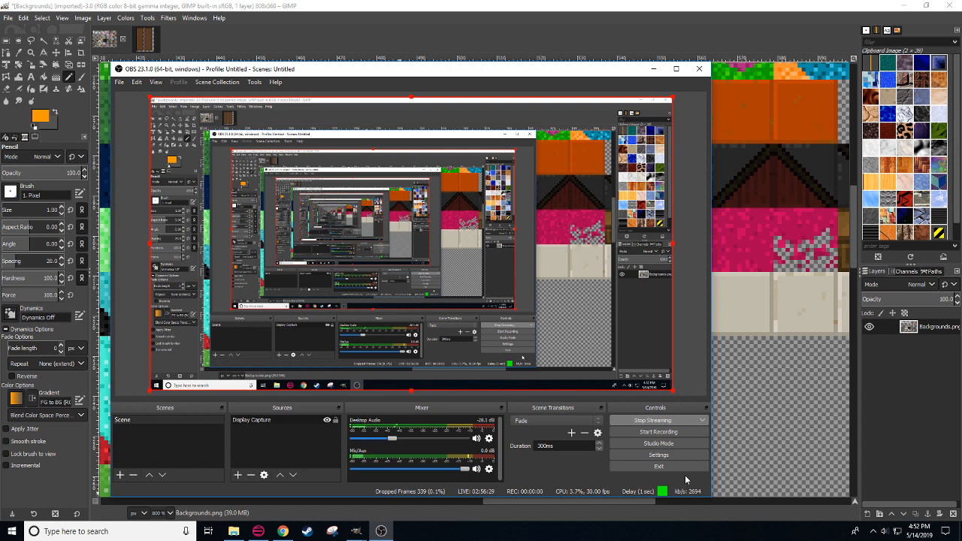
{"action": "left_click", "coordinate": [654, 68]}
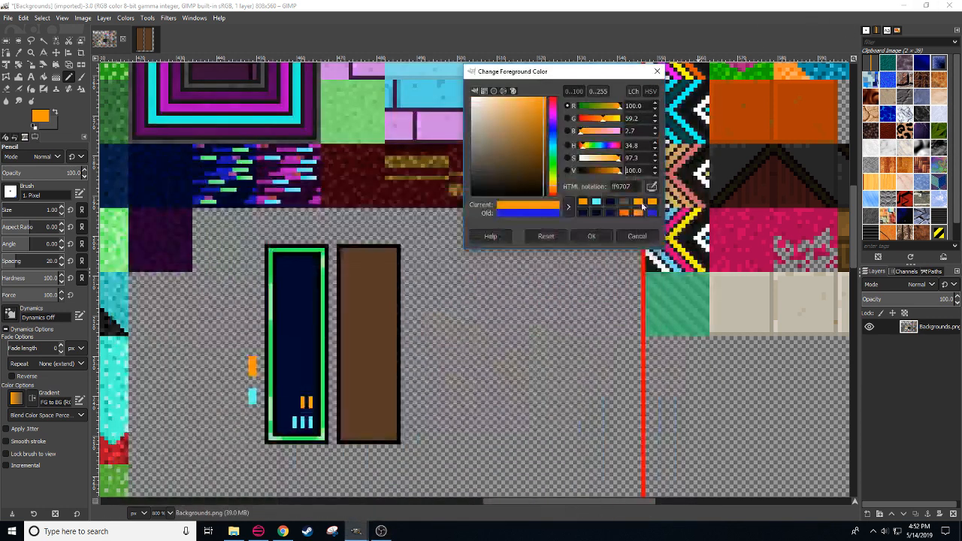
Step: Shift the two orange marks down one pixel and paint a row of four cyan 61fdff marks above them
{"action": "left_click", "coordinate": [311, 423], "text": "ctrl"}
{"action": "left_click", "coordinate": [307, 402], "text": "ctrl"}
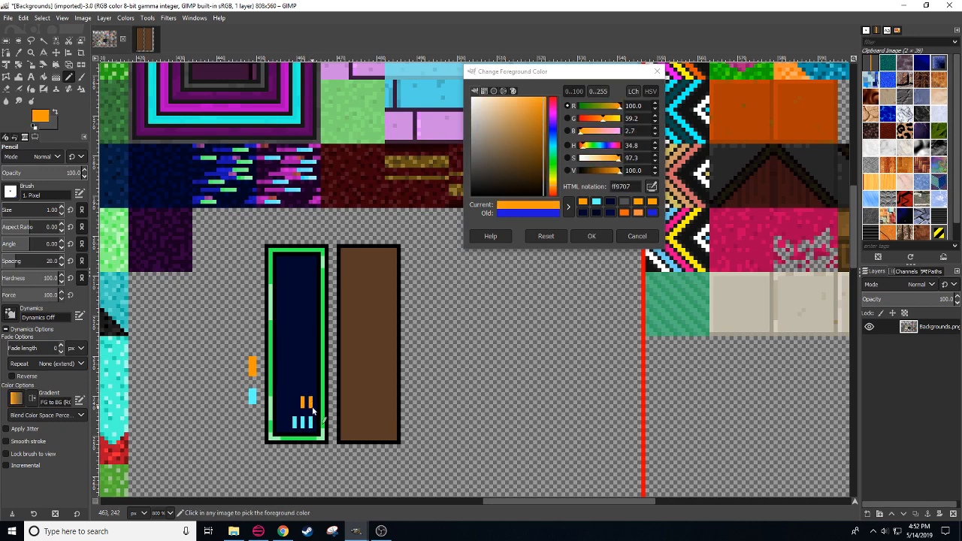
{"action": "left_click", "coordinate": [305, 405], "text": "ctrl"}
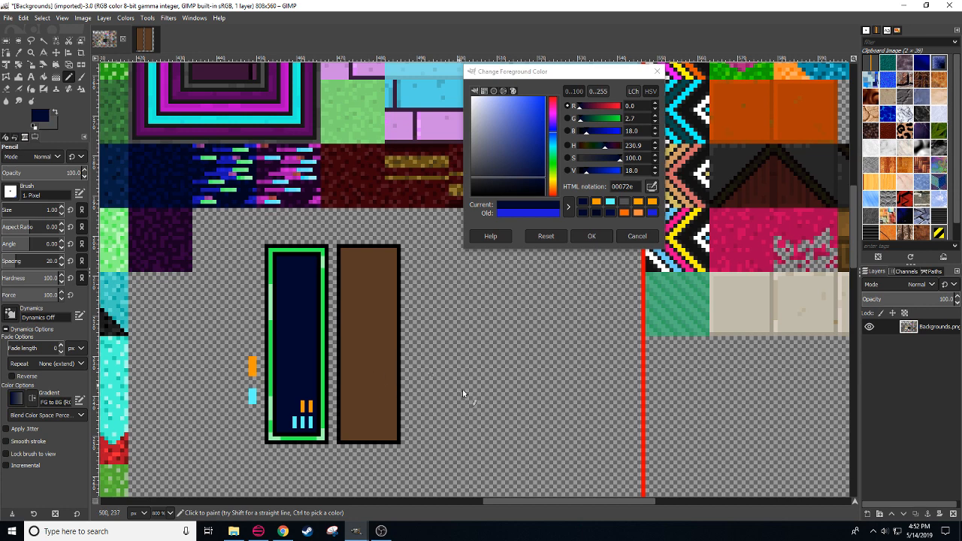
{"action": "left_click", "coordinate": [309, 421], "text": "ctrl"}
{"action": "left_click", "coordinate": [310, 392]}
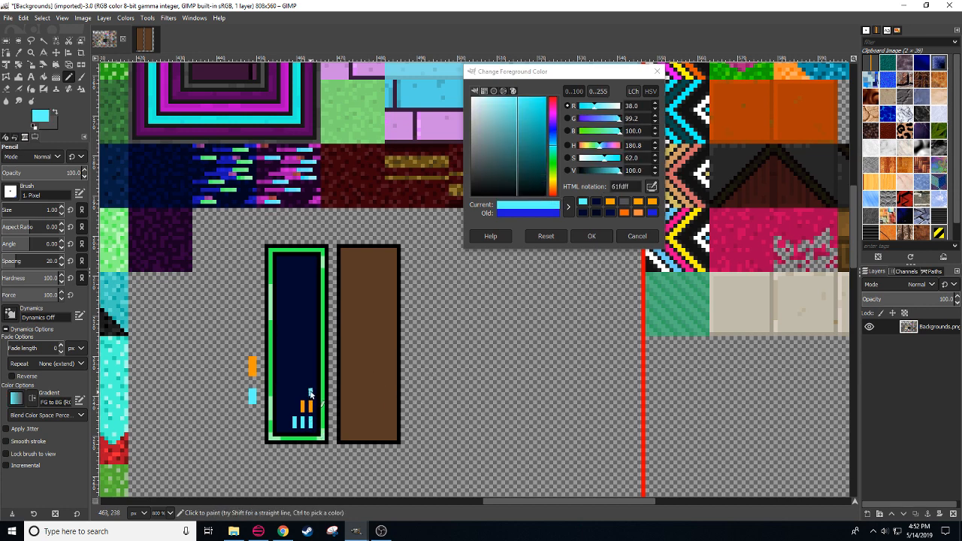
{"action": "left_click_drag", "start_coordinate": [302, 386], "coordinate": [286, 394]}
Step: Paint over all the cyan and orange marks inside the panel with its navy 00072e
{"action": "scroll", "coordinate": [454, 285], "scroll_direction": "down", "scroll_amount": 5}
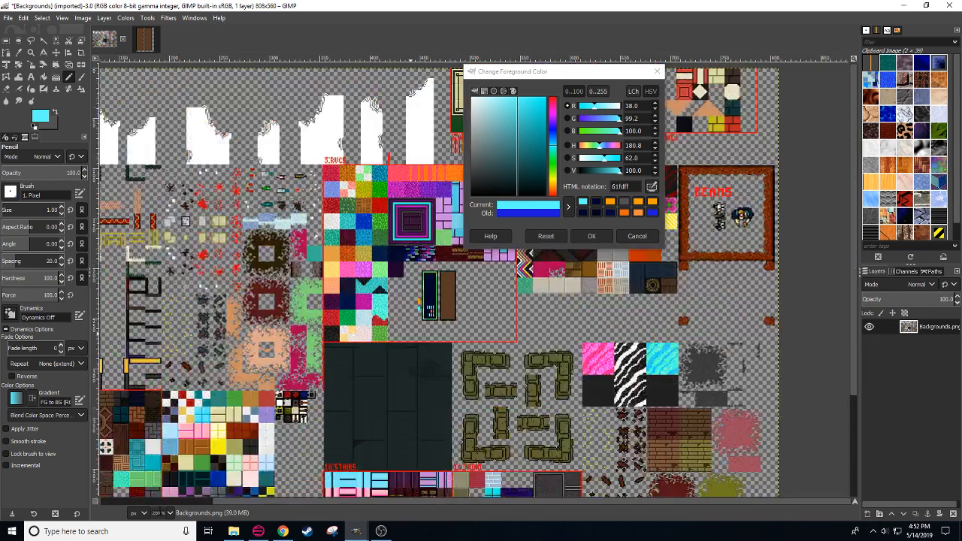
{"action": "scroll", "coordinate": [454, 284], "scroll_direction": "up", "scroll_amount": 6}
{"action": "scroll", "coordinate": [248, 368], "scroll_direction": "down", "scroll_amount": 2}
{"action": "scroll", "coordinate": [248, 368], "scroll_direction": "left", "scroll_amount": 1}
{"action": "left_click", "coordinate": [238, 373], "text": "ctrl"}
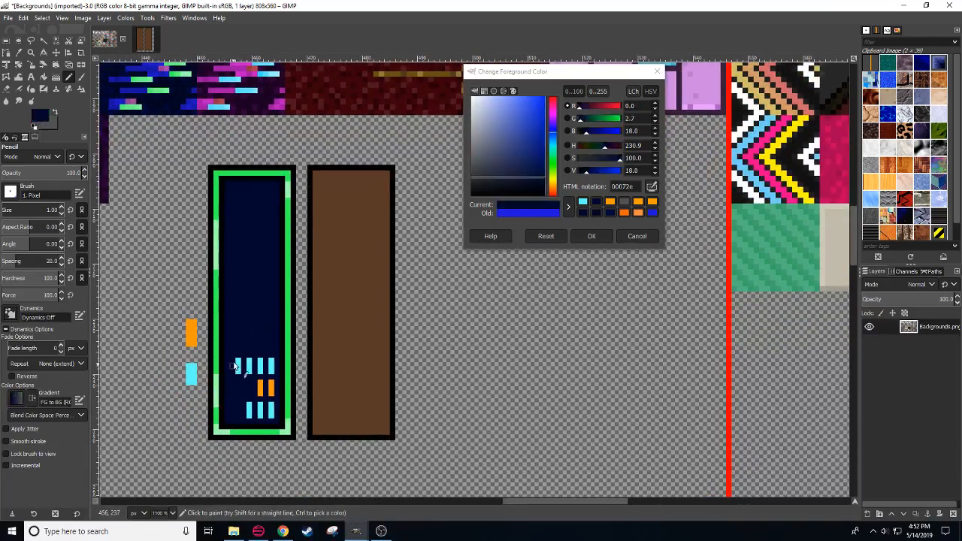
{"action": "mouse_move", "coordinate": [248, 403]}
{"action": "left_mouse_down"}
{"action": "mouse_move", "coordinate": [269, 362]}
{"action": "mouse_move", "coordinate": [271, 417]}
{"action": "left_mouse_up"}
{"action": "left_click", "coordinate": [271, 361]}
{"action": "mouse_move", "coordinate": [260, 394]}
{"action": "left_mouse_down"}
{"action": "mouse_move", "coordinate": [260, 380]}
{"action": "mouse_move", "coordinate": [271, 383]}
{"action": "left_mouse_up"}
{"action": "left_click_drag", "start_coordinate": [260, 404], "coordinate": [261, 411]}
{"action": "left_click", "coordinate": [260, 370]}
{"action": "left_click", "coordinate": [249, 369]}
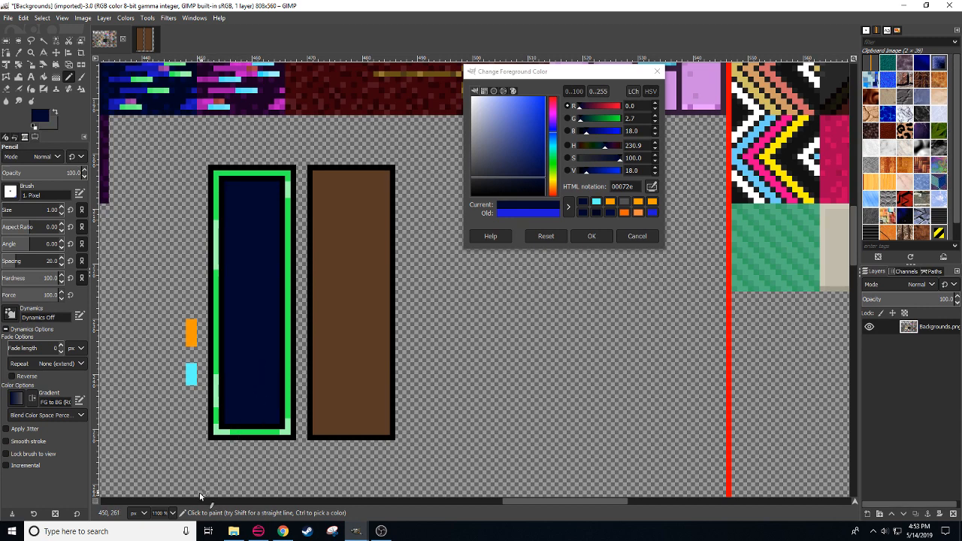
Step: Recheck the Bravoz laser tag arena photo in Chrome and return to GIMP
{"action": "scroll", "coordinate": [172, 514], "scroll_direction": "down", "scroll_amount": 1}
{"action": "left_click_drag", "start_coordinate": [309, 387], "coordinate": [320, 431]}
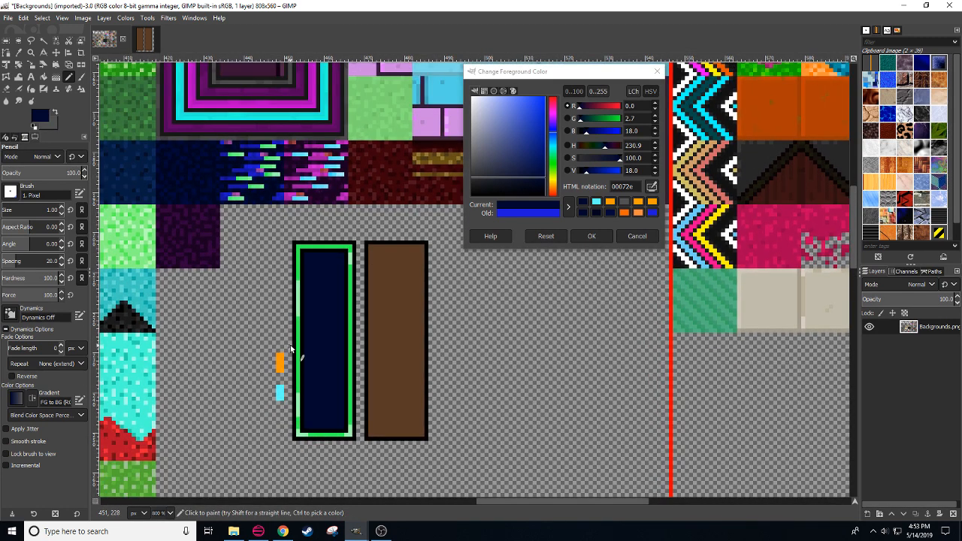
{"action": "left_click", "coordinate": [282, 531]}
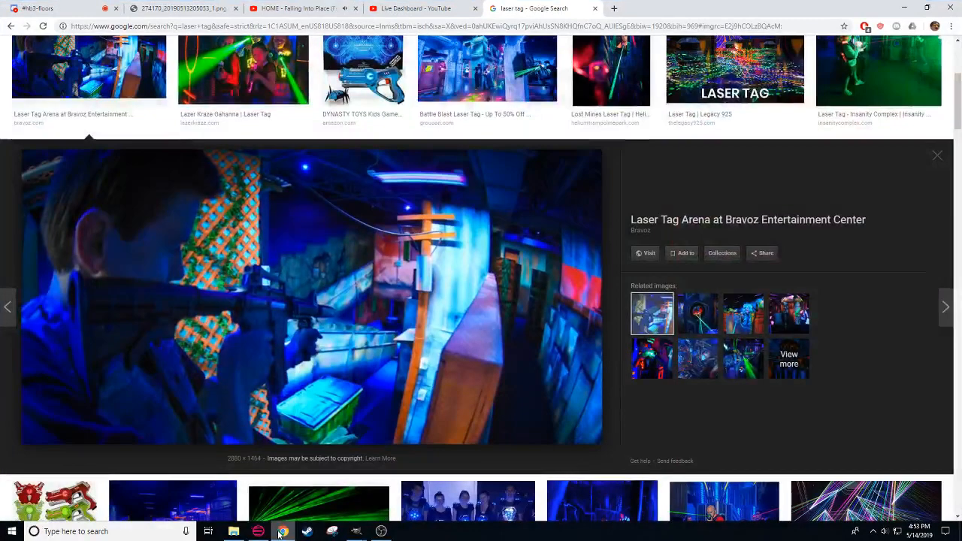
{"action": "left_click", "coordinate": [356, 531]}
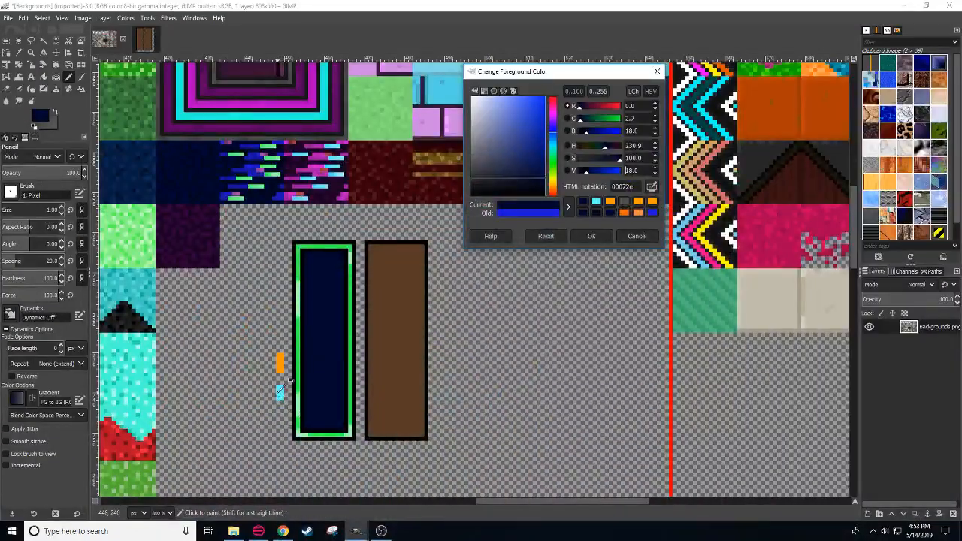
Step: Try bucket-filling the panel's navy interior with the sampled cyan 61fdff, and undo the fill
{"action": "left_click", "coordinate": [280, 393], "text": "ctrl"}
{"action": "key", "text": "shift+b"}
{"action": "left_click", "coordinate": [338, 371]}
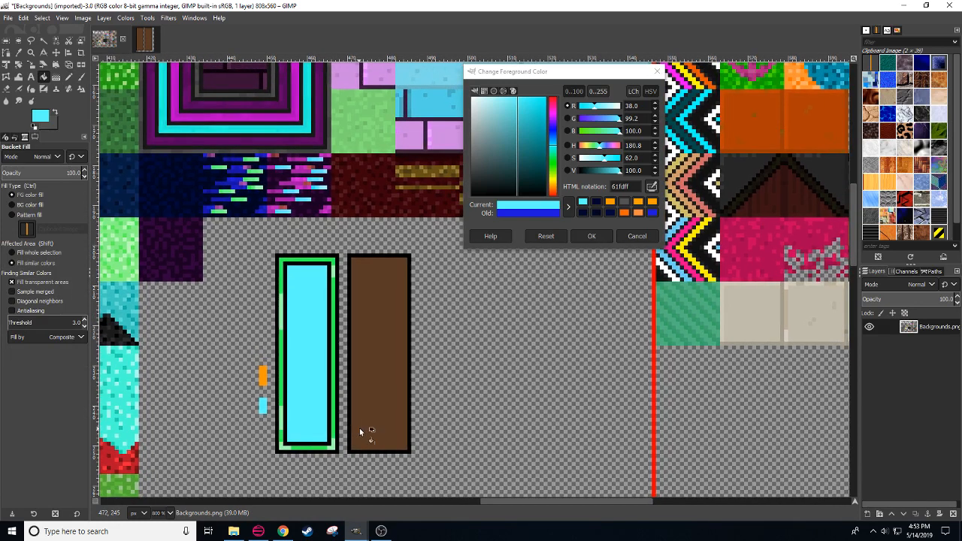
{"action": "key", "text": "n"}
{"action": "key", "text": "ctrl+z"}
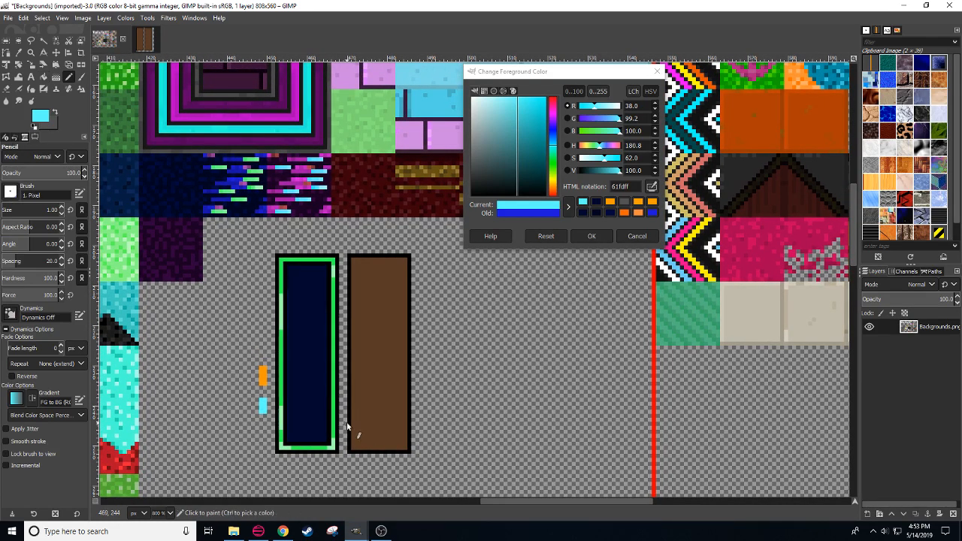
Step: Paint a one-pixel vertical cyan 61fdff line down the middle of the navy panel and an orange ff9707 line directly beside it
{"action": "left_click", "coordinate": [305, 268]}
{"action": "left_click", "coordinate": [305, 442], "text": "shift"}
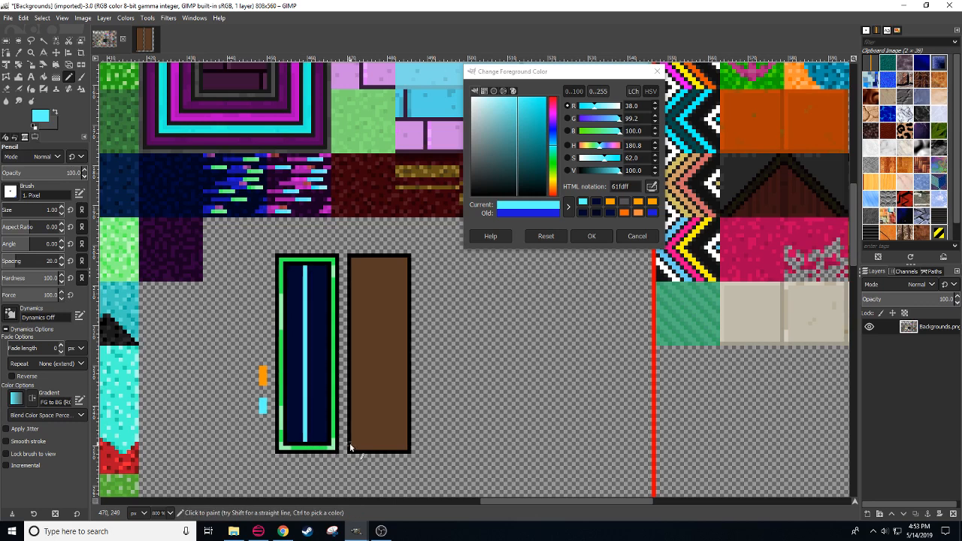
{"action": "left_click", "coordinate": [263, 376], "text": "ctrl"}
{"action": "left_click", "coordinate": [308, 268]}
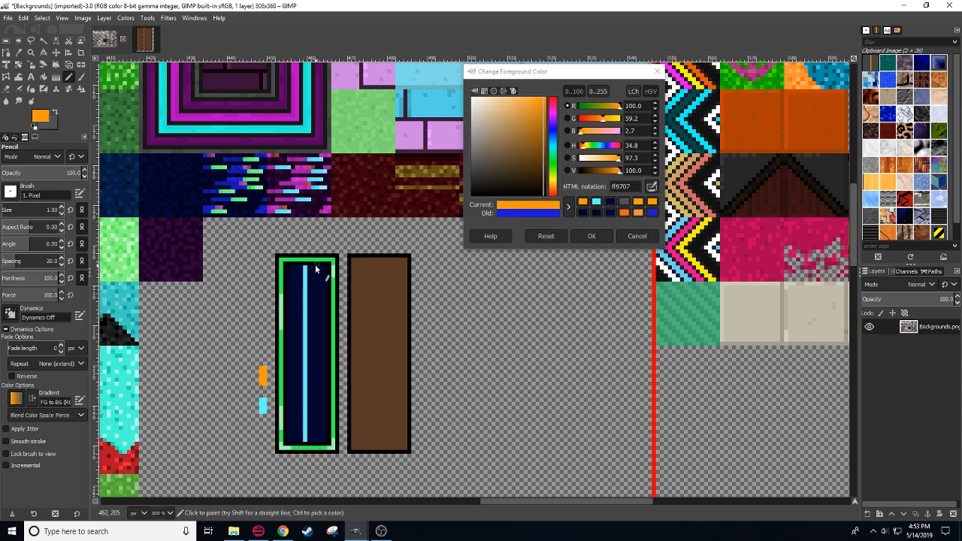
{"action": "left_click", "coordinate": [308, 442], "text": "shift"}
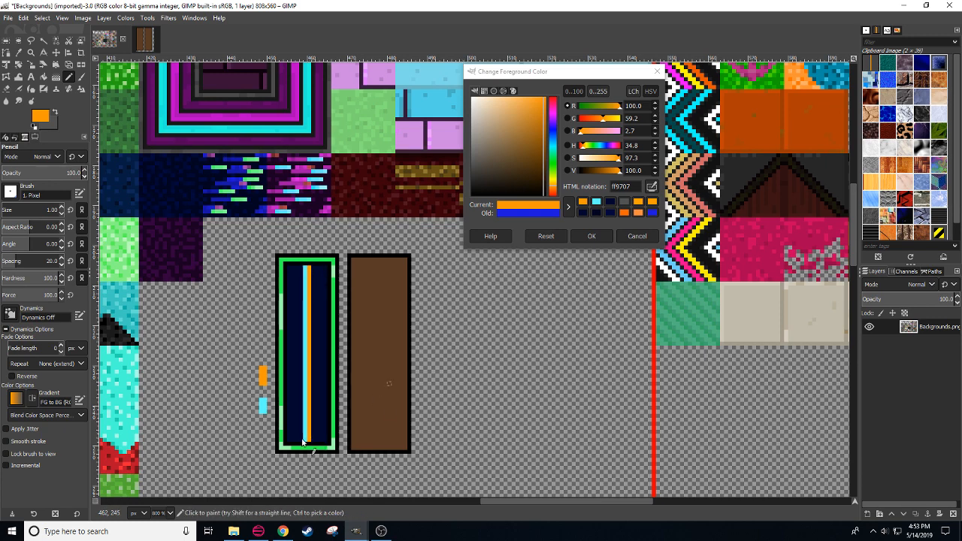
Step: Undo the cyan and orange vertical lines in the navy panel
{"action": "scroll", "coordinate": [173, 514], "scroll_direction": "down", "scroll_amount": 2}
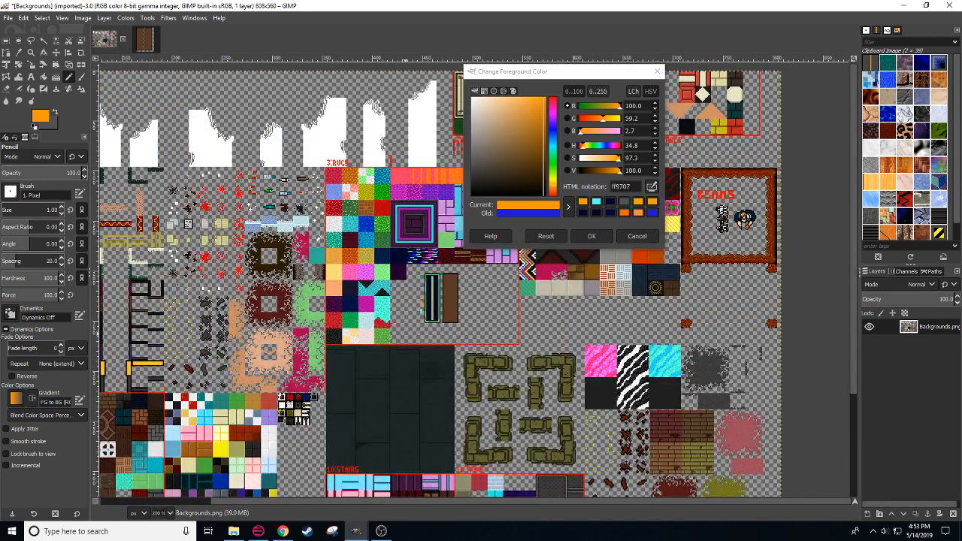
{"action": "scroll", "coordinate": [160, 514], "scroll_direction": "up", "scroll_amount": 4}
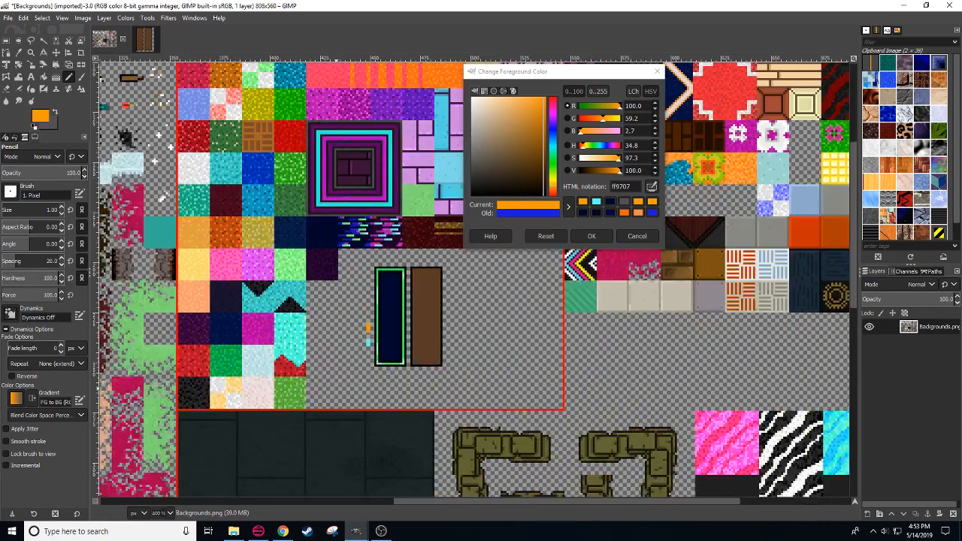
{"action": "scroll", "coordinate": [157, 519], "scroll_direction": "down", "scroll_amount": 1}
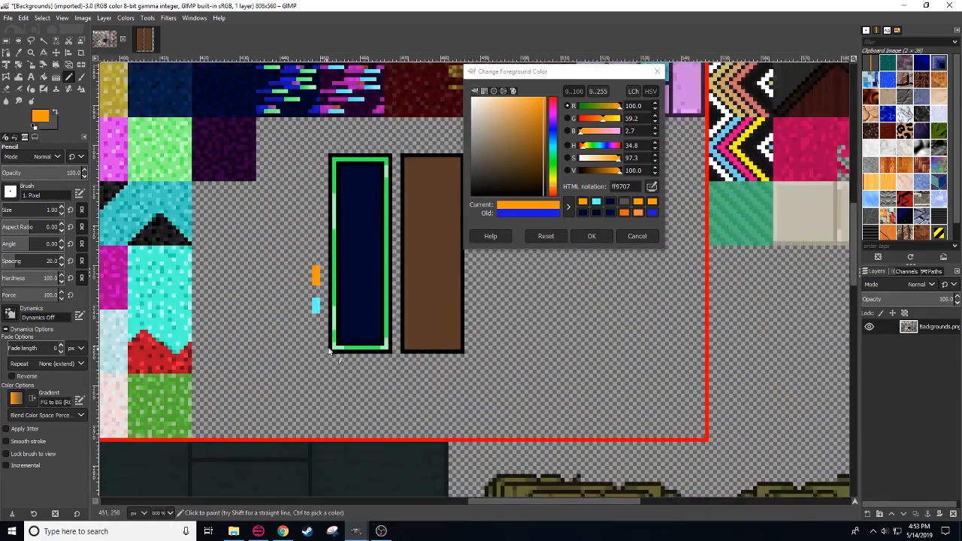
Step: Paint a one-pixel orange ff9707 frame just inside the black outline of the brown panel
{"action": "left_click_drag", "start_coordinate": [336, 342], "coordinate": [274, 409]}
{"action": "left_click_drag", "start_coordinate": [336, 293], "coordinate": [322, 308]}
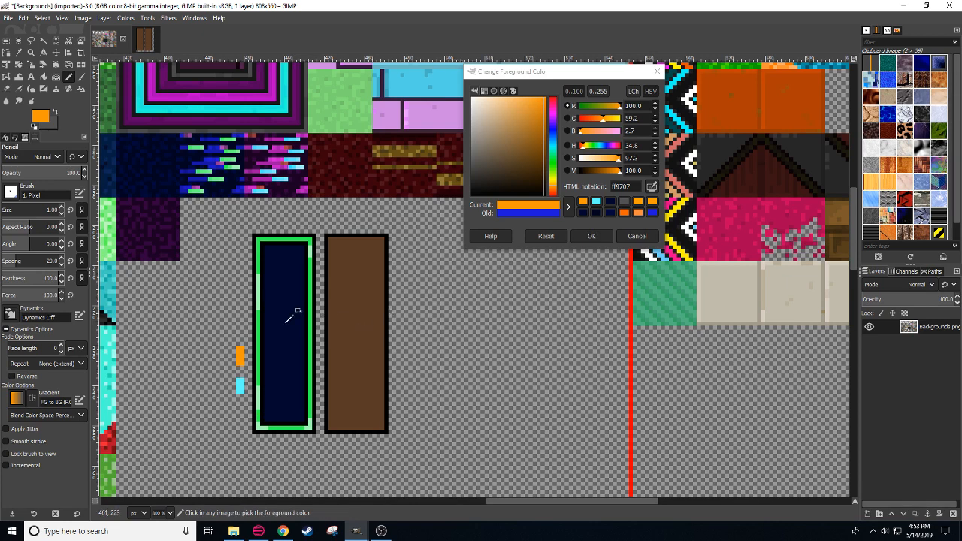
{"action": "left_click", "coordinate": [331, 239]}
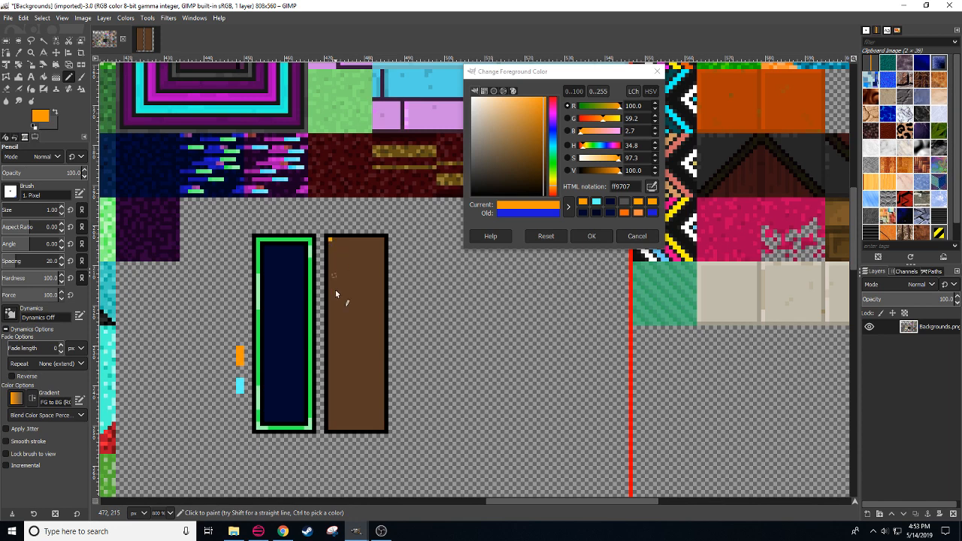
{"action": "left_click", "coordinate": [331, 428], "text": "shift"}
{"action": "left_click", "coordinate": [383, 429], "text": "shift"}
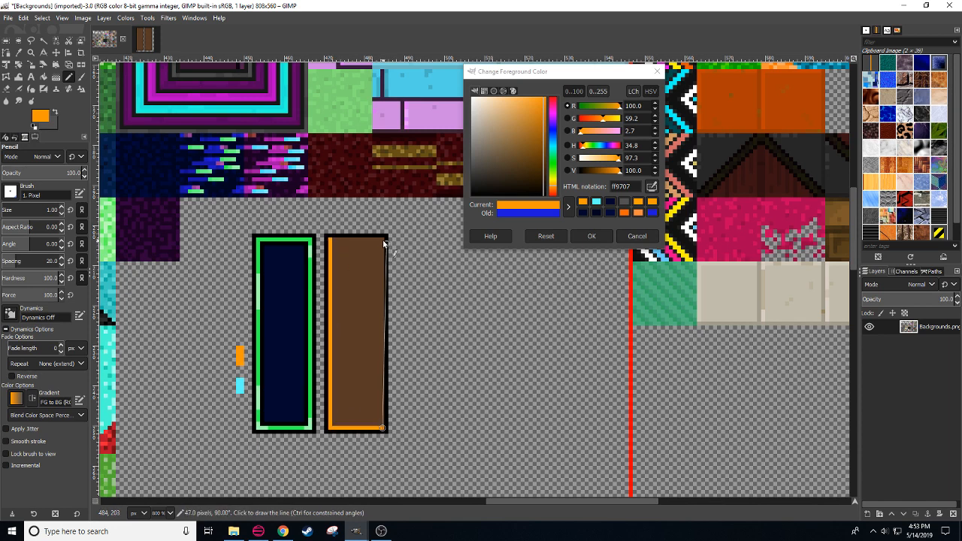
{"action": "left_click", "coordinate": [384, 240], "text": "shift"}
{"action": "left_click", "coordinate": [333, 236], "text": "shift"}
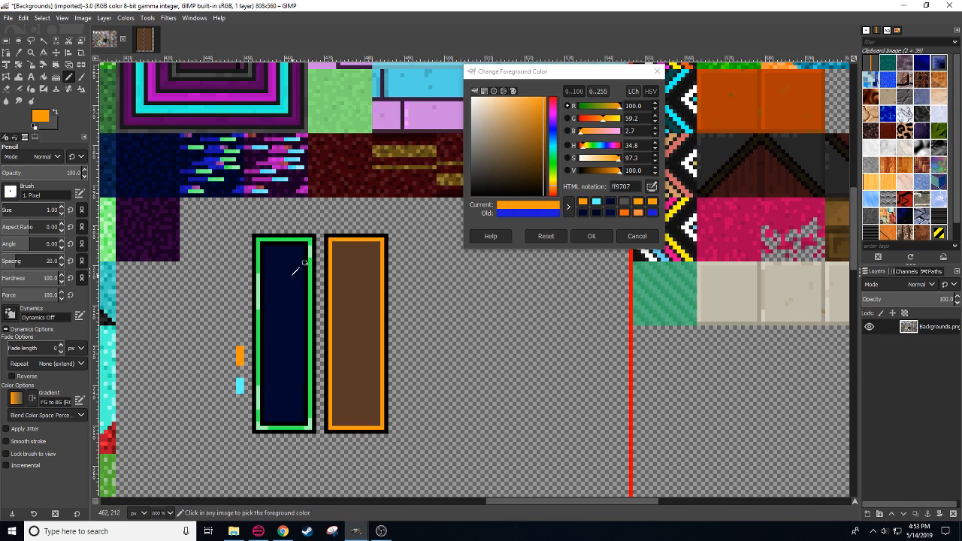
Step: Fill the brown interior of the orange-framed panel with navy 00072e sampled from the green-framed panel
{"action": "left_click", "coordinate": [293, 270], "text": "ctrl"}
{"action": "key", "text": "shift+b"}
{"action": "left_click", "coordinate": [353, 294]}
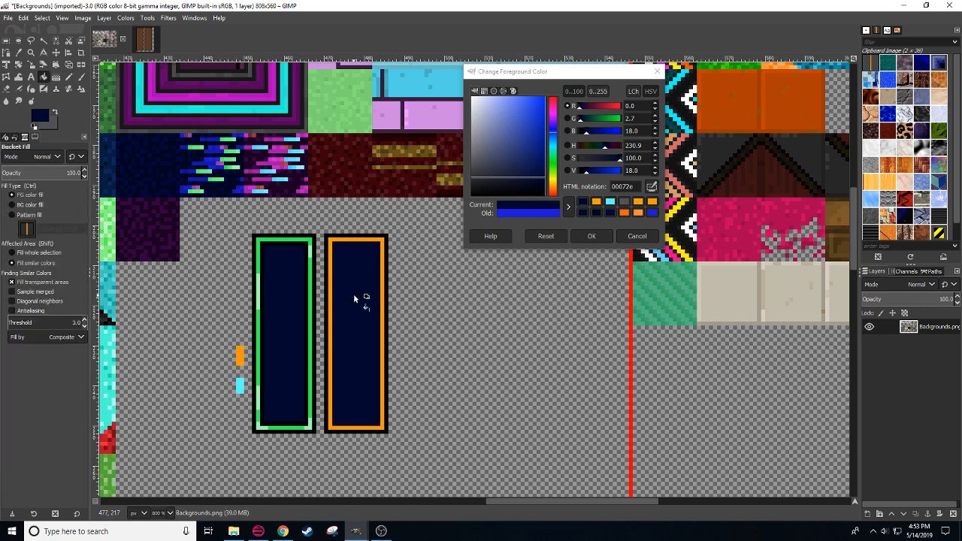
Step: Sample black 000000 and paint a one-pixel inner border along the inside of the orange frame
{"action": "key", "text": "n"}
{"action": "left_click", "coordinate": [326, 265], "text": "ctrl"}
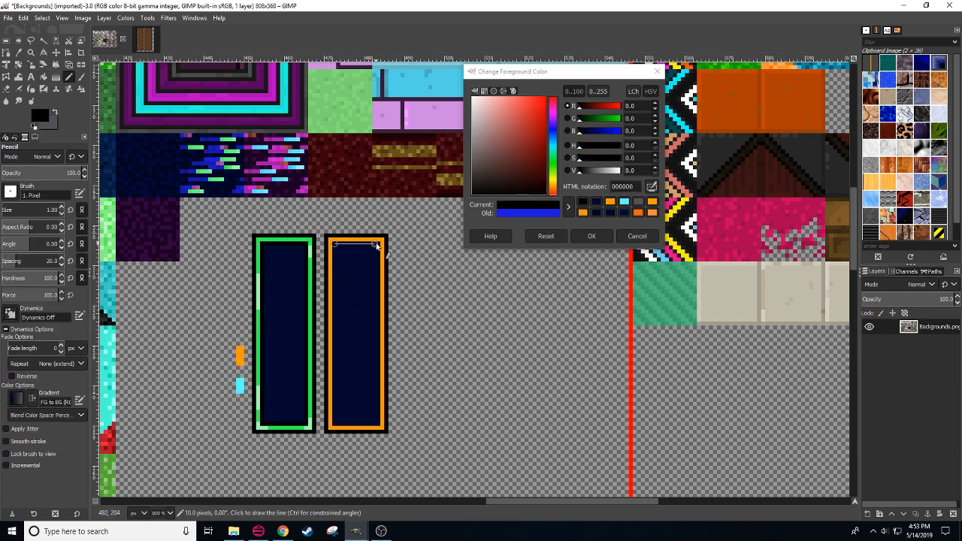
{"action": "left_click", "coordinate": [377, 243]}
{"action": "left_click", "coordinate": [378, 425], "text": "shift"}
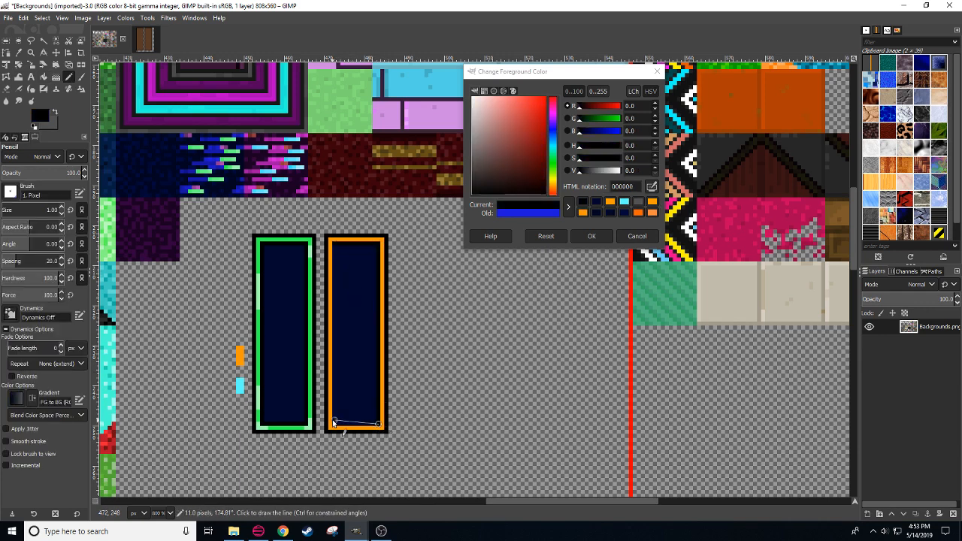
{"action": "left_click", "coordinate": [334, 424], "text": "shift"}
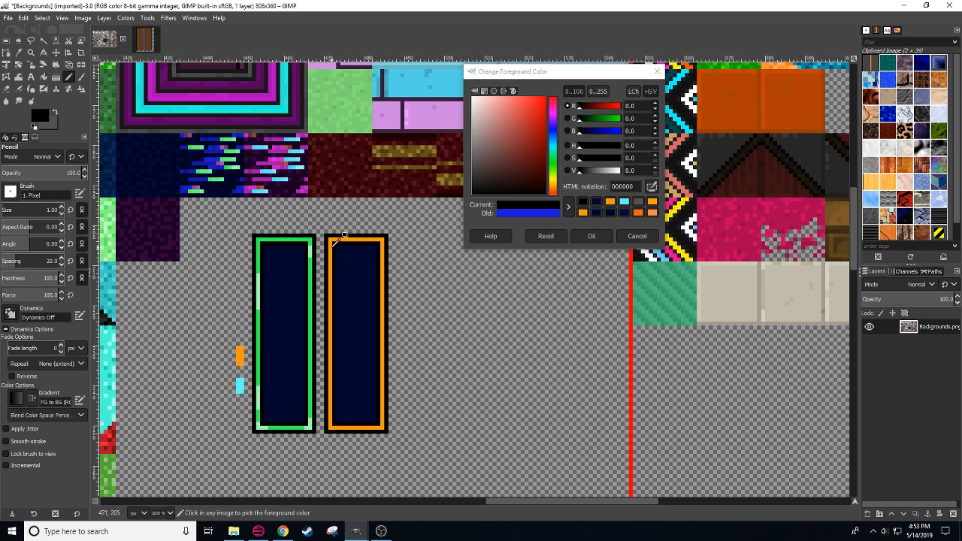
Step: Lighten the sampled orange to ffbe65 and paint highlights on the orange frame's upper right side, lower left side and bottom right corner
{"action": "left_click", "coordinate": [330, 248], "text": "ctrl"}
{"action": "left_click", "coordinate": [610, 159]}
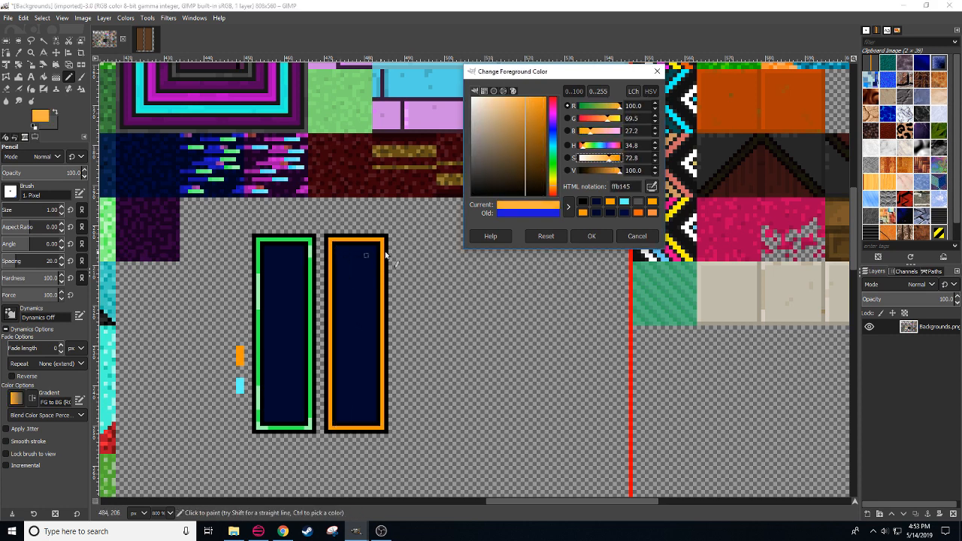
{"action": "left_click_drag", "start_coordinate": [381, 242], "coordinate": [382, 256]}
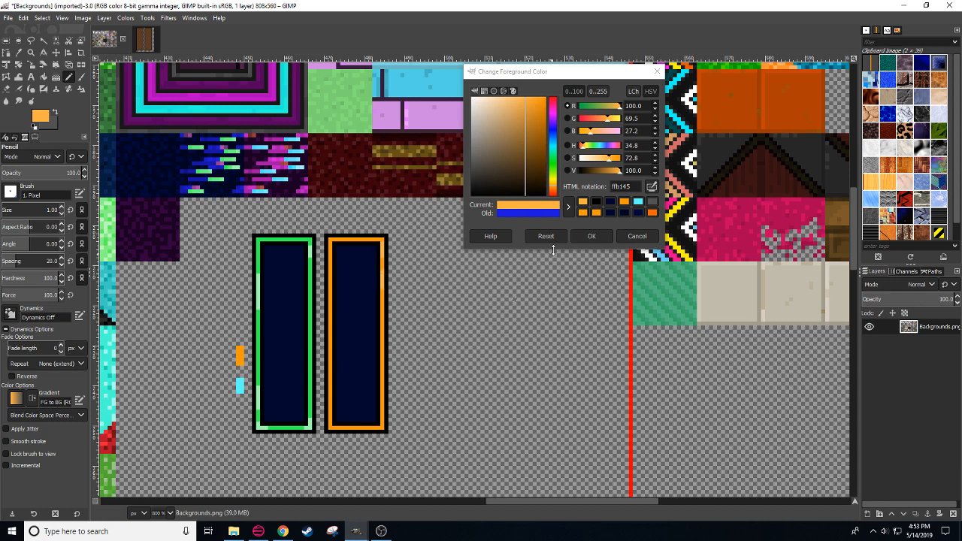
{"action": "left_click_drag", "start_coordinate": [611, 163], "coordinate": [604, 162]}
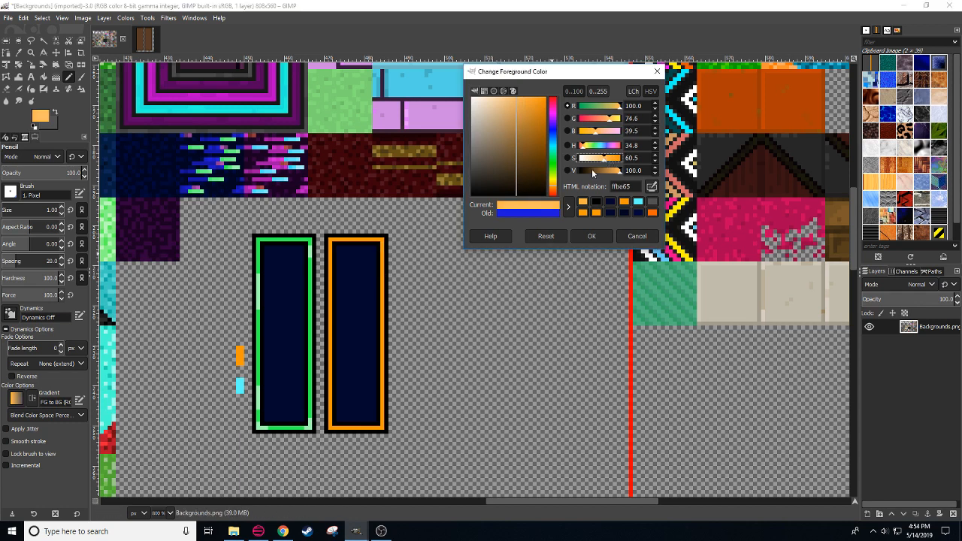
{"action": "left_click_drag", "start_coordinate": [383, 245], "coordinate": [383, 322]}
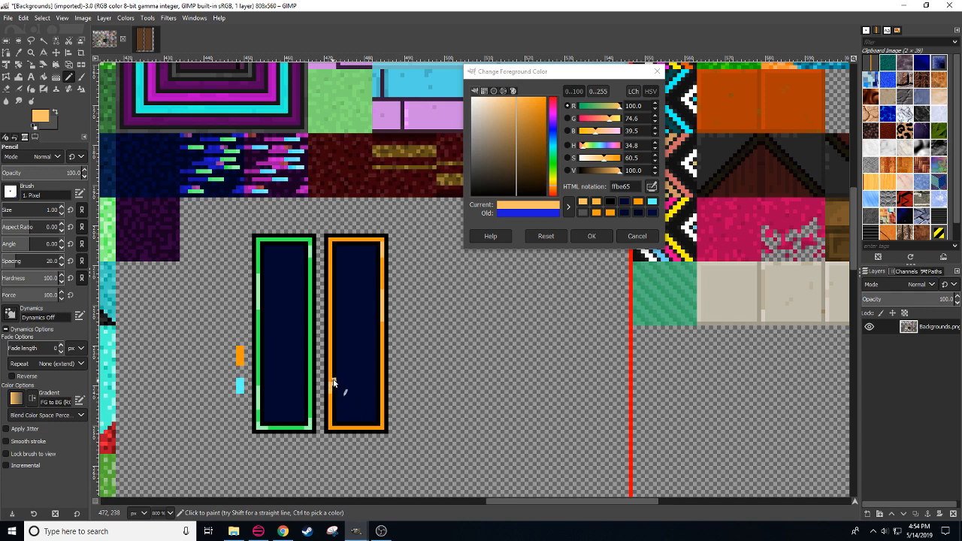
{"action": "mouse_move", "coordinate": [329, 397]}
{"action": "left_mouse_down"}
{"action": "mouse_move", "coordinate": [331, 368]}
{"action": "mouse_move", "coordinate": [368, 427]}
{"action": "mouse_move", "coordinate": [382, 430]}
{"action": "left_mouse_up"}
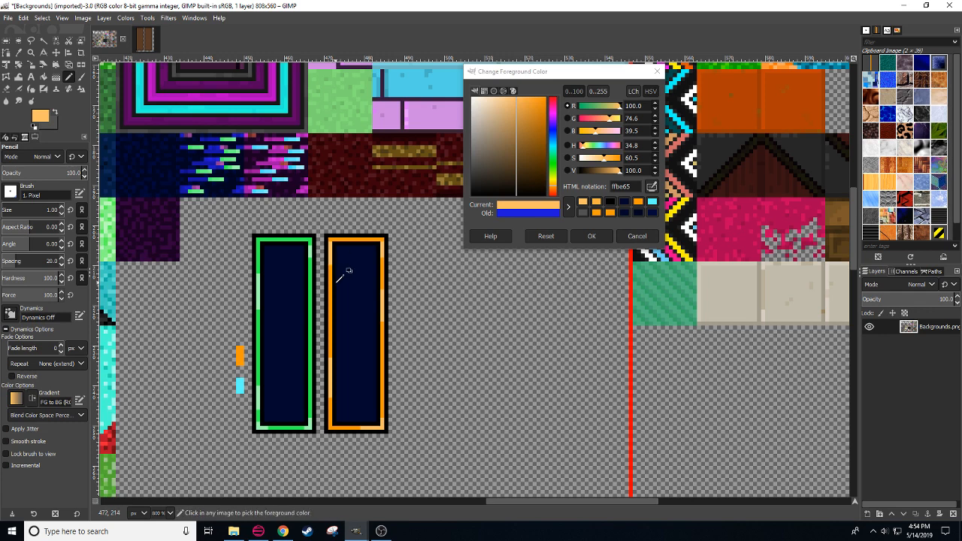
Step: Sample the panel's navy, darken it to 000521 and dab a pixel in the upper part of the orange-framed panel
{"action": "left_click", "coordinate": [344, 274], "text": "ctrl"}
{"action": "left_click", "coordinate": [655, 173]}
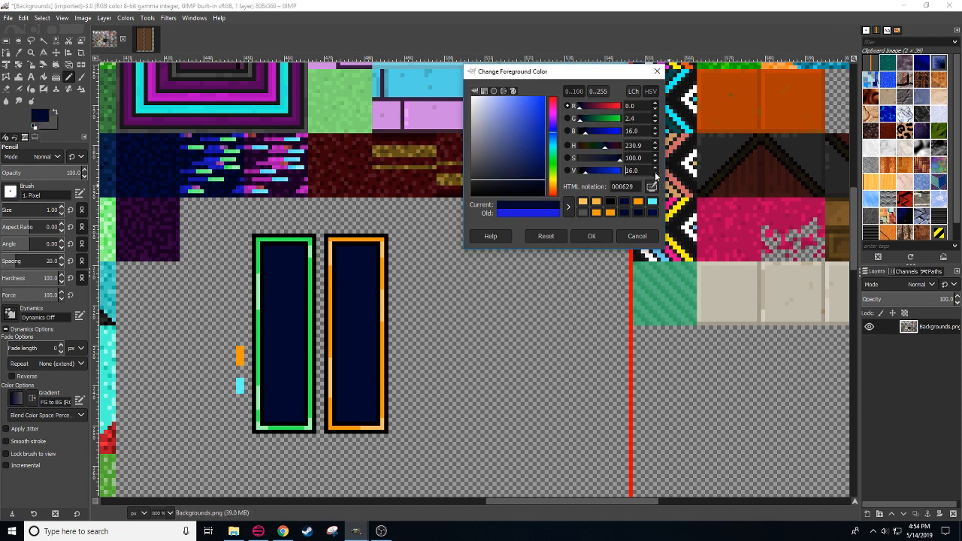
{"action": "left_click", "coordinate": [655, 172]}
{"action": "left_click", "coordinate": [655, 173]}
{"action": "left_click", "coordinate": [655, 173]}
{"action": "left_click", "coordinate": [655, 173]}
{"action": "left_click", "coordinate": [356, 278]}
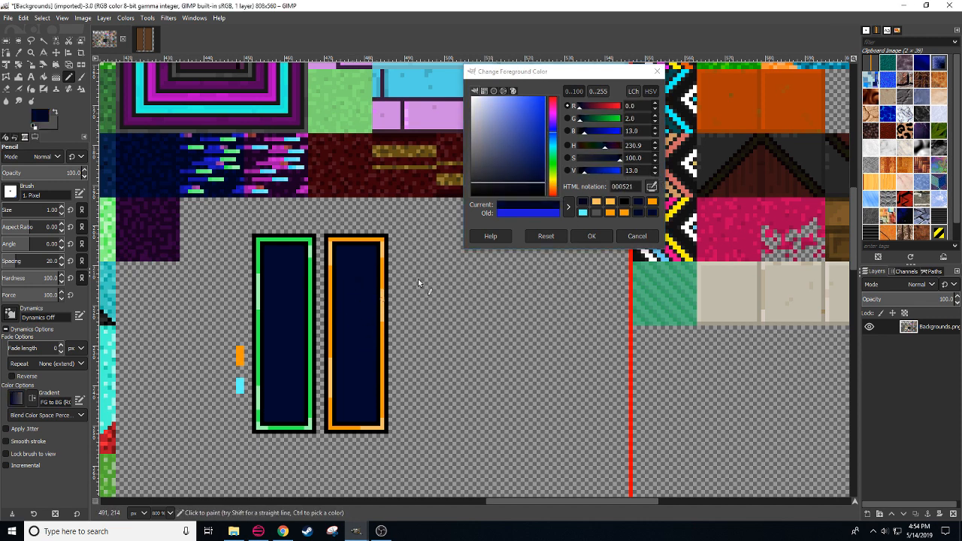
Step: Darken the navy further to 000313 and dot a few specks inside both the orange-framed and green-framed panels
{"action": "left_click_drag", "start_coordinate": [584, 173], "coordinate": [582, 173]}
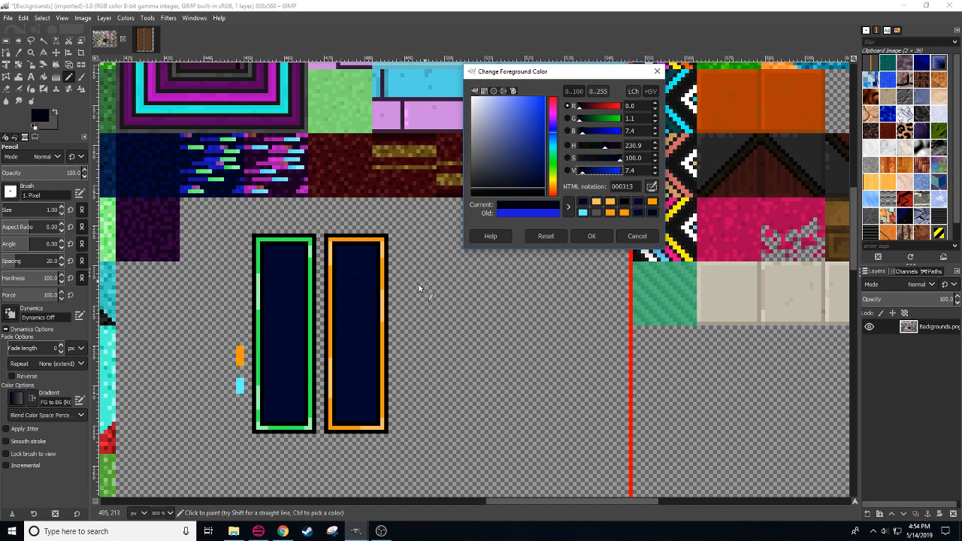
{"action": "left_click", "coordinate": [357, 280]}
{"action": "left_click_drag", "start_coordinate": [357, 364], "coordinate": [360, 369]}
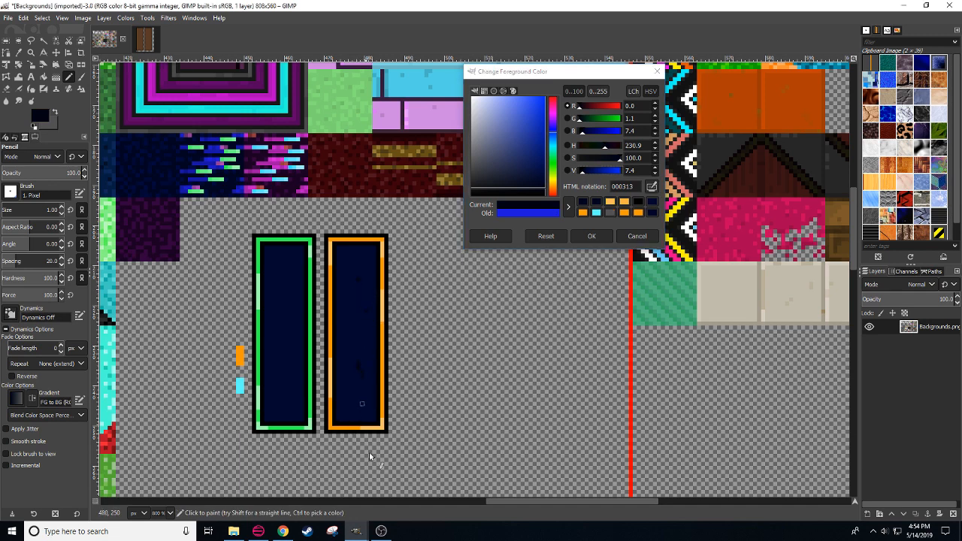
{"action": "left_click", "coordinate": [281, 310]}
{"action": "left_click", "coordinate": [286, 383]}
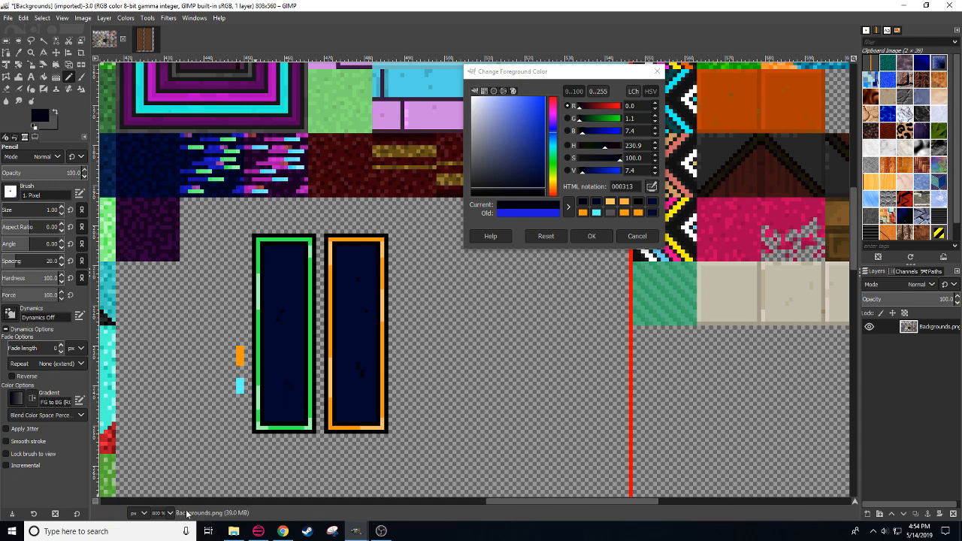
Step: Select and cut the orange and cyan colour swatches beside the green-framed panel
{"action": "scroll", "coordinate": [166, 514], "scroll_direction": "down", "scroll_amount": 1}
{"action": "scroll", "coordinate": [165, 515], "scroll_direction": "up", "scroll_amount": 1}
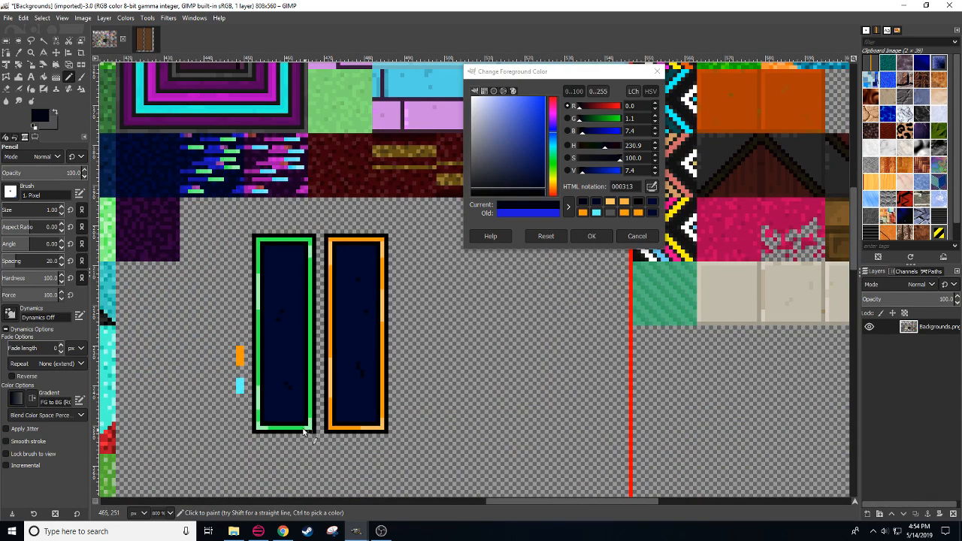
{"action": "key", "text": "r"}
{"action": "mouse_move", "coordinate": [200, 321]}
{"action": "left_mouse_down"}
{"action": "mouse_move", "coordinate": [227, 355]}
{"action": "mouse_move", "coordinate": [248, 416]}
{"action": "left_mouse_up"}
{"action": "key", "text": "ctrl+x"}
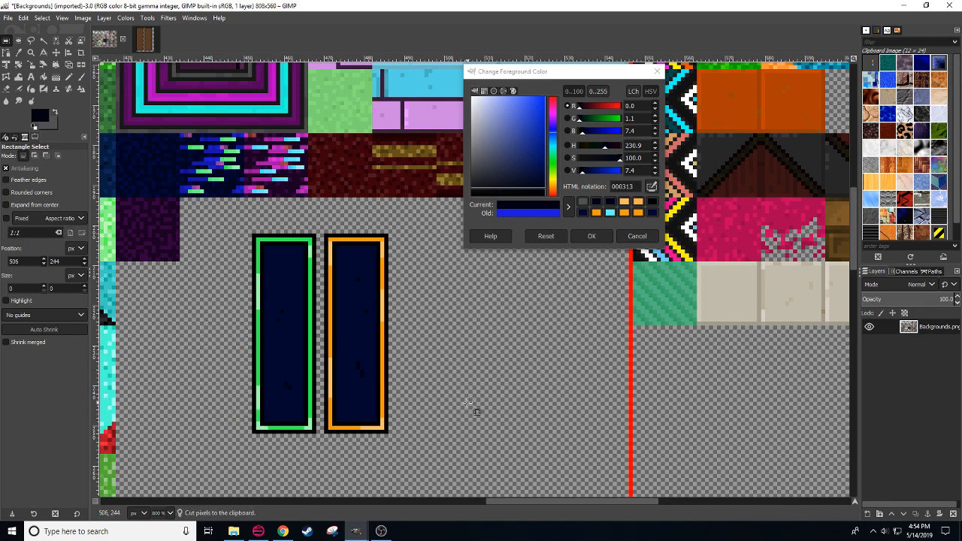
Step: Switch to HLM WAD Explorer, search for "borde" and expand the results
{"action": "left_click", "coordinate": [259, 531]}
{"action": "left_click", "coordinate": [919, 28]}
{"action": "left_click_drag", "start_coordinate": [918, 28], "coordinate": [873, 36]}
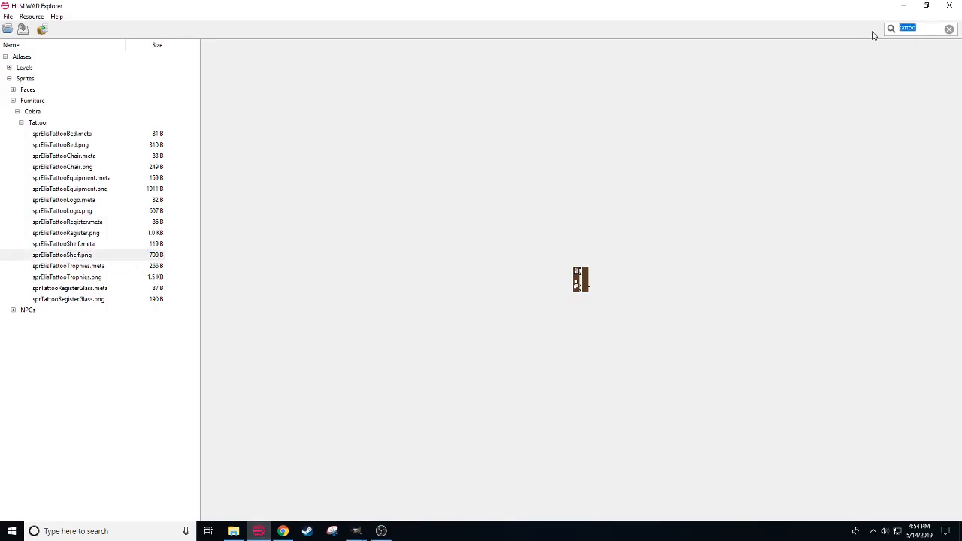
{"action": "type", "text": "borde"}
{"action": "left_click", "coordinate": [4, 57]}
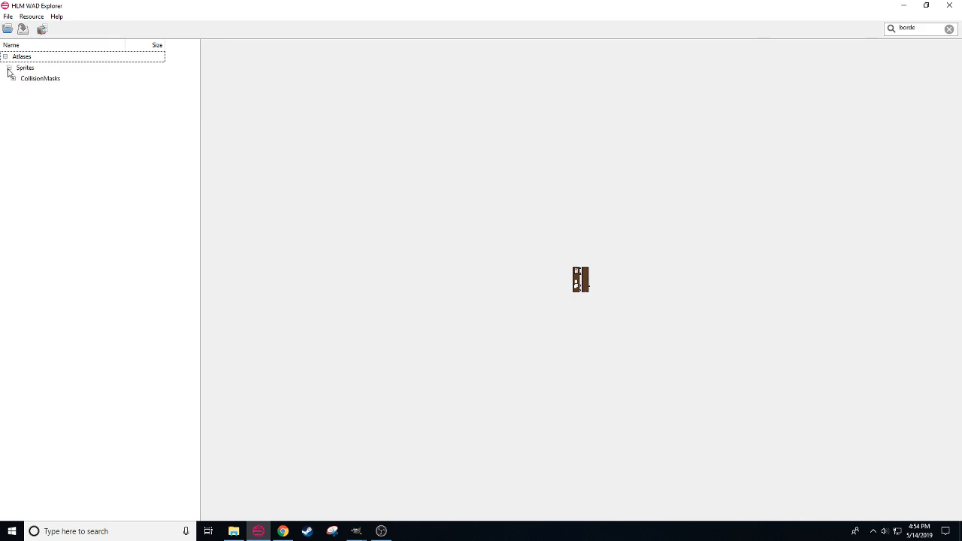
Step: Search the game files for "windows", then shorten the search term to "window"
{"action": "left_click", "coordinate": [915, 29]}
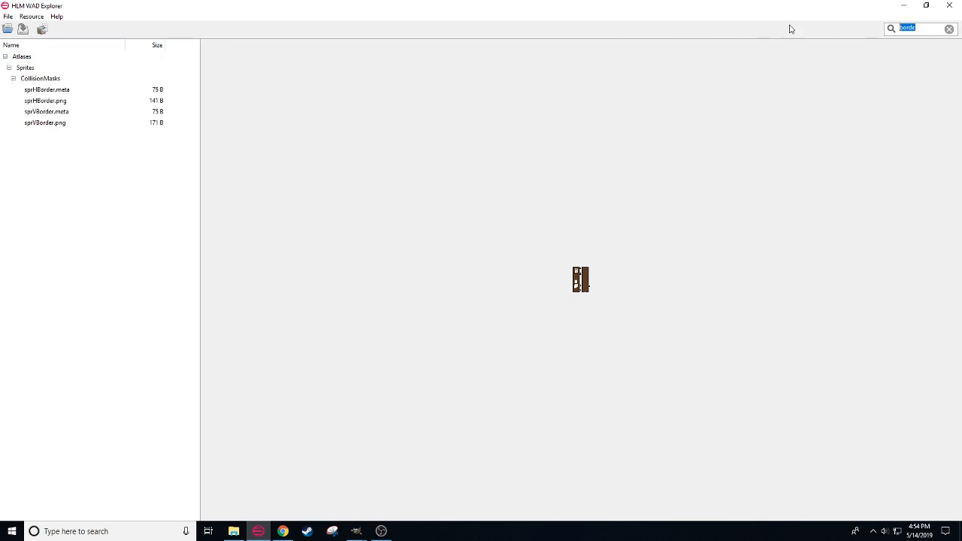
{"action": "type", "text": "windows"}
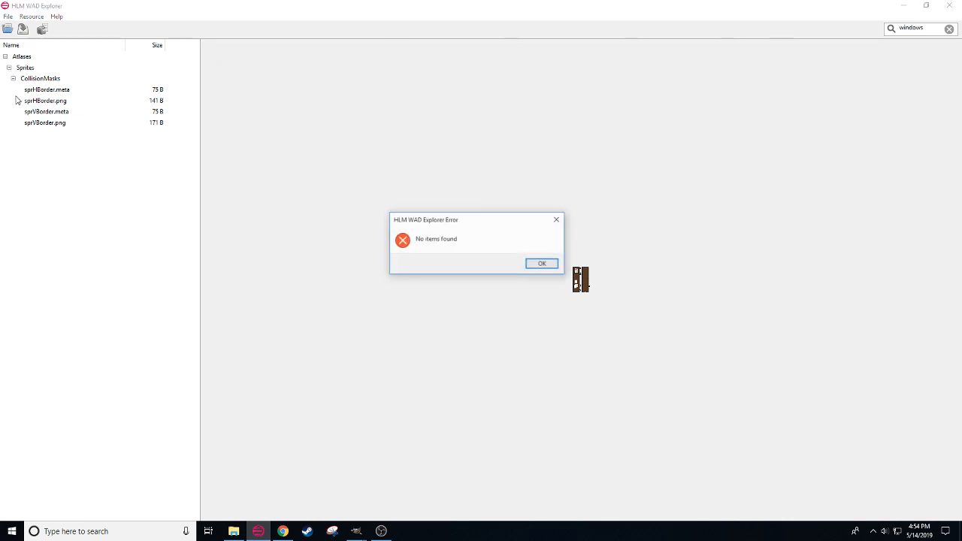
{"action": "left_click", "coordinate": [534, 266]}
{"action": "type", "text": "w"}
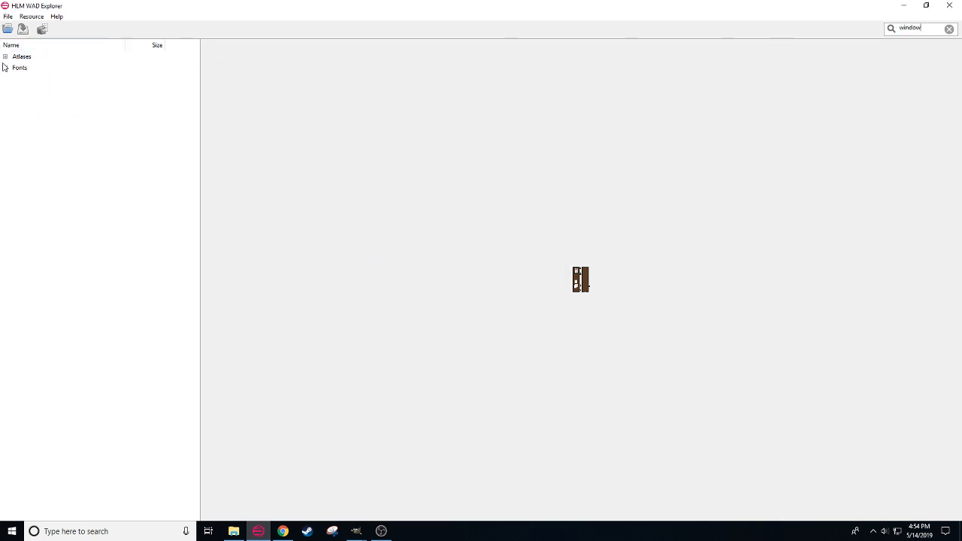
Step: Look through the window sprites under Walls, then expand Furniture, Jungle and Hotel
{"action": "left_click", "coordinate": [6, 56]}
{"action": "left_click", "coordinate": [9, 68]}
{"action": "left_click", "coordinate": [13, 111]}
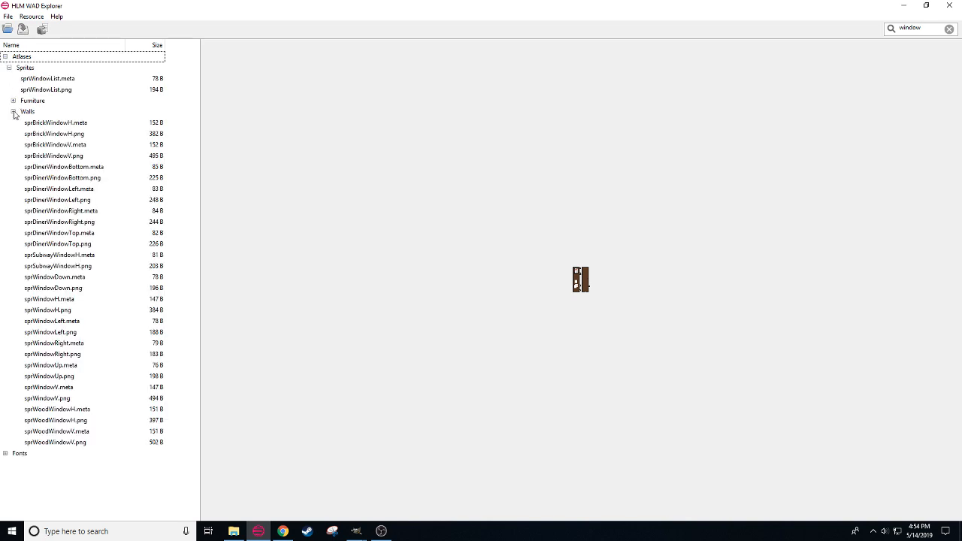
{"action": "left_click", "coordinate": [12, 111]}
{"action": "left_click", "coordinate": [13, 101]}
{"action": "left_click", "coordinate": [17, 111]}
{"action": "left_click", "coordinate": [21, 122]}
Step: Extract sprELisBoardedWindow.png into the b_props folder inside HB3, keeping its file name
{"action": "left_click", "coordinate": [55, 145]}
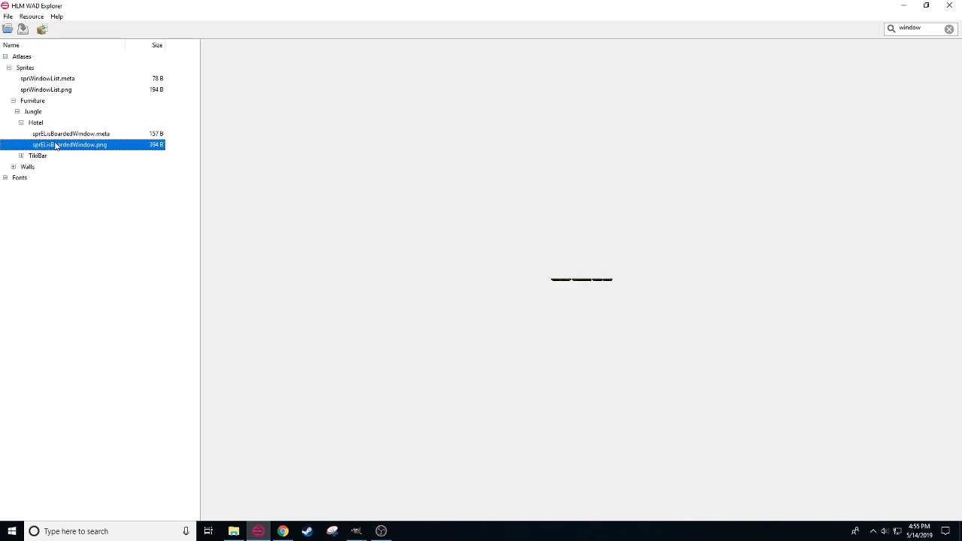
{"action": "left_click", "coordinate": [41, 28]}
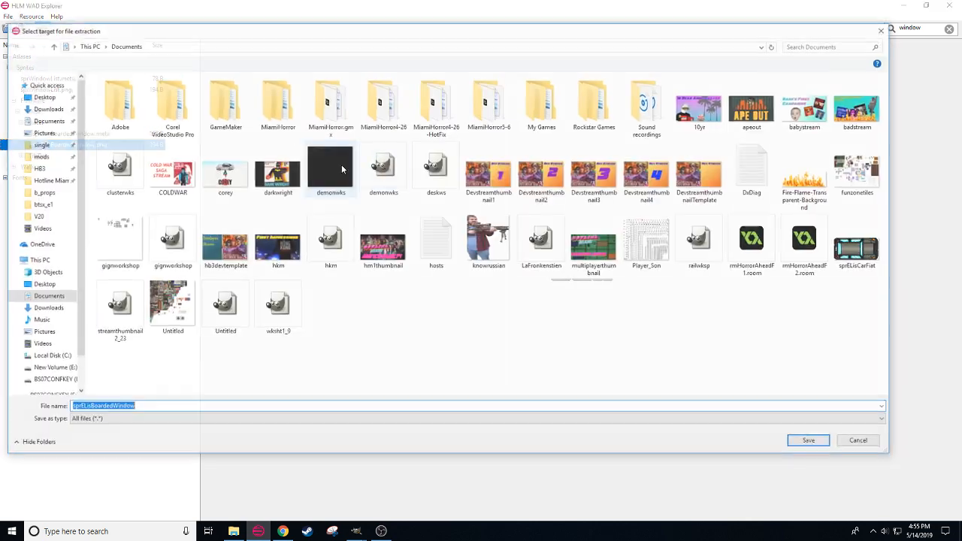
{"action": "left_click", "coordinate": [46, 174]}
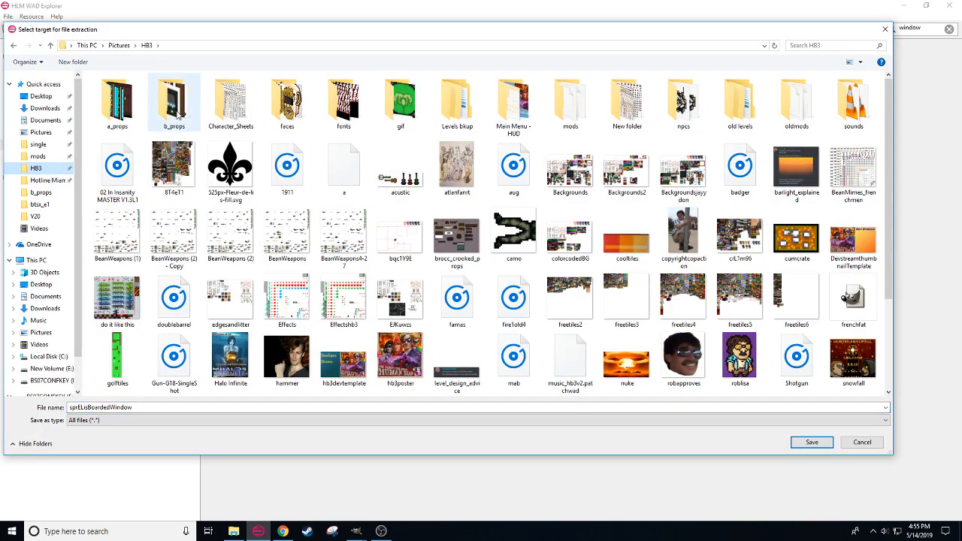
{"action": "double_click", "coordinate": [174, 102]}
{"action": "left_click", "coordinate": [811, 441]}
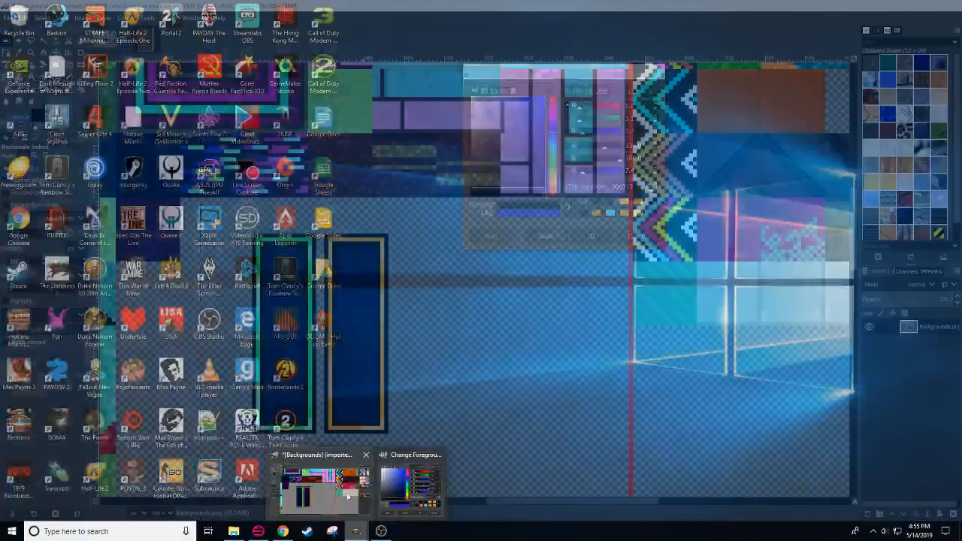
Step: Switch back to GIMP and open sprELisBoardedWindow.png from the b_props folder
{"action": "left_click", "coordinate": [321, 488]}
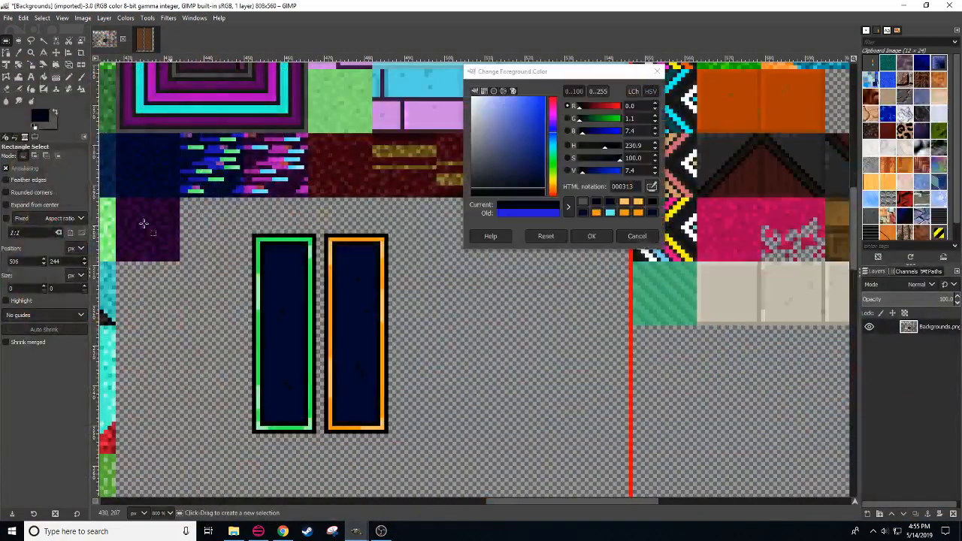
{"action": "left_click", "coordinate": [9, 18]}
{"action": "left_click", "coordinate": [35, 54]}
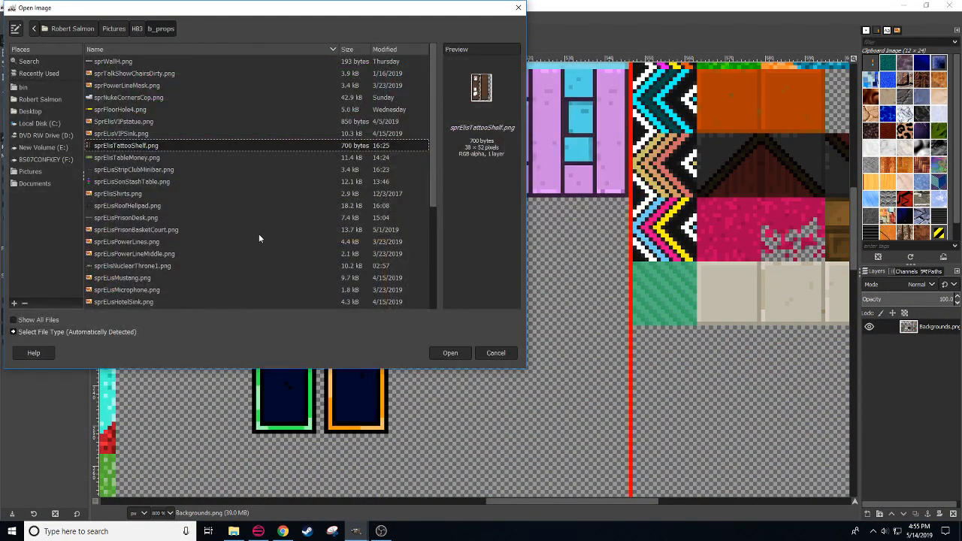
{"action": "scroll", "coordinate": [242, 272], "scroll_direction": "down", "scroll_amount": 3}
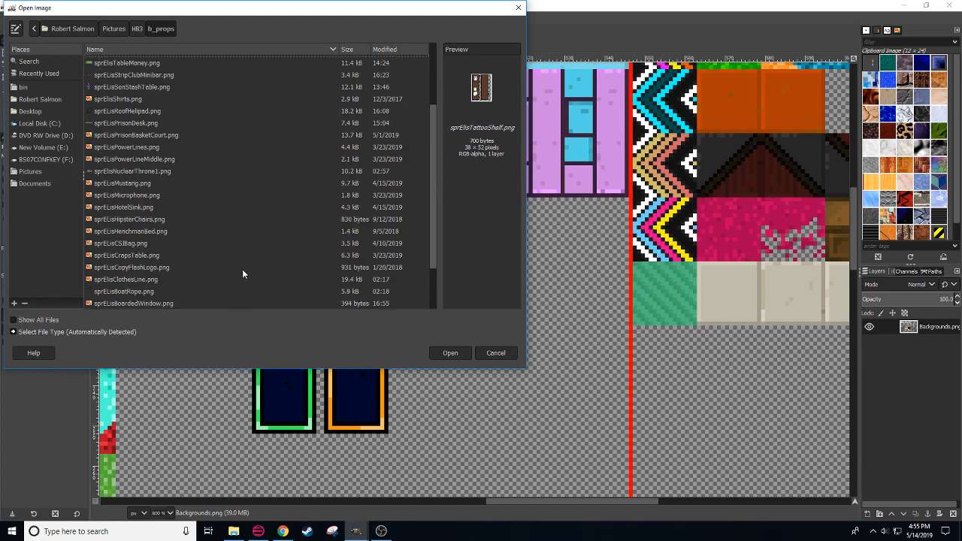
{"action": "scroll", "coordinate": [244, 273], "scroll_direction": "up", "scroll_amount": 3}
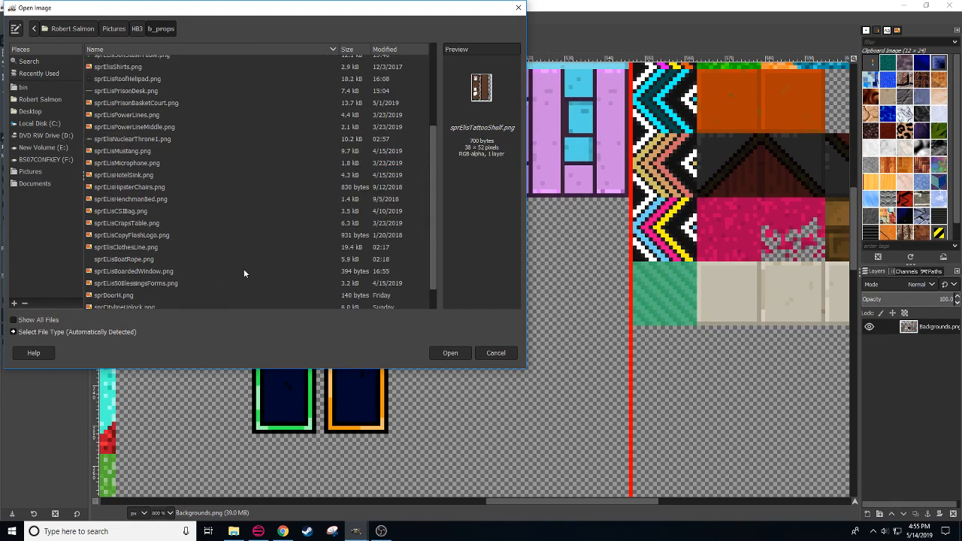
{"action": "left_click", "coordinate": [258, 530]}
{"action": "left_click", "coordinate": [257, 530]}
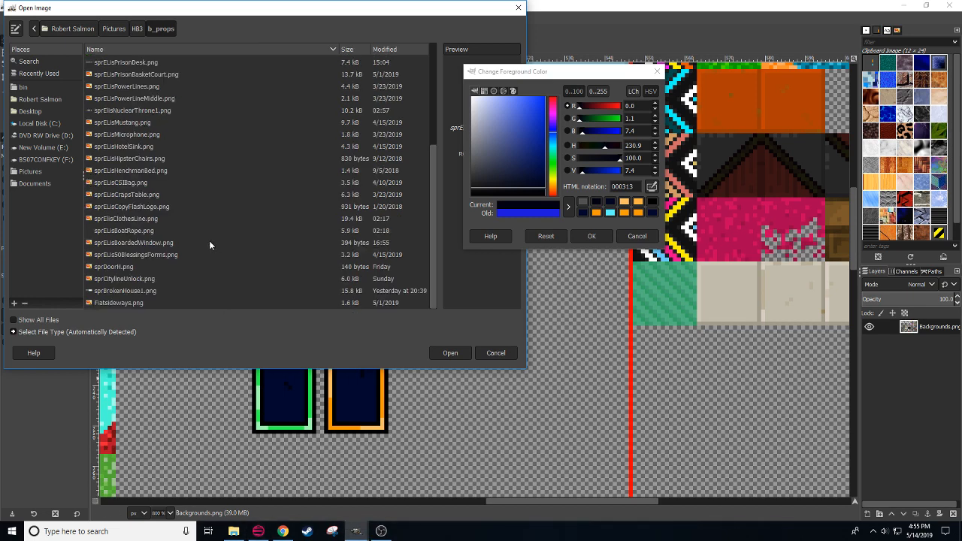
{"action": "left_click", "coordinate": [147, 242]}
{"action": "left_click", "coordinate": [450, 352]}
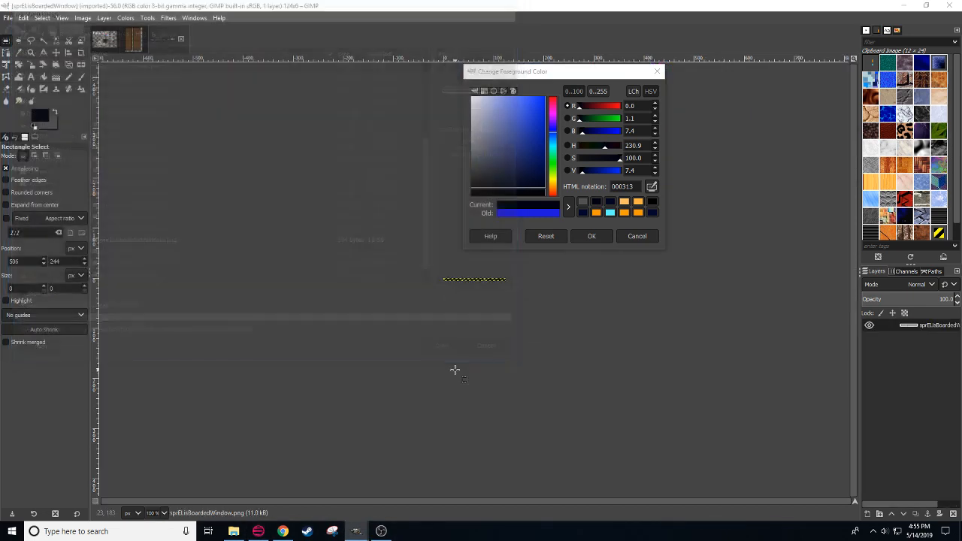
Step: Select the whole boarded window sprite strip and copy it
{"action": "scroll", "coordinate": [154, 513], "scroll_direction": "up", "scroll_amount": 3}
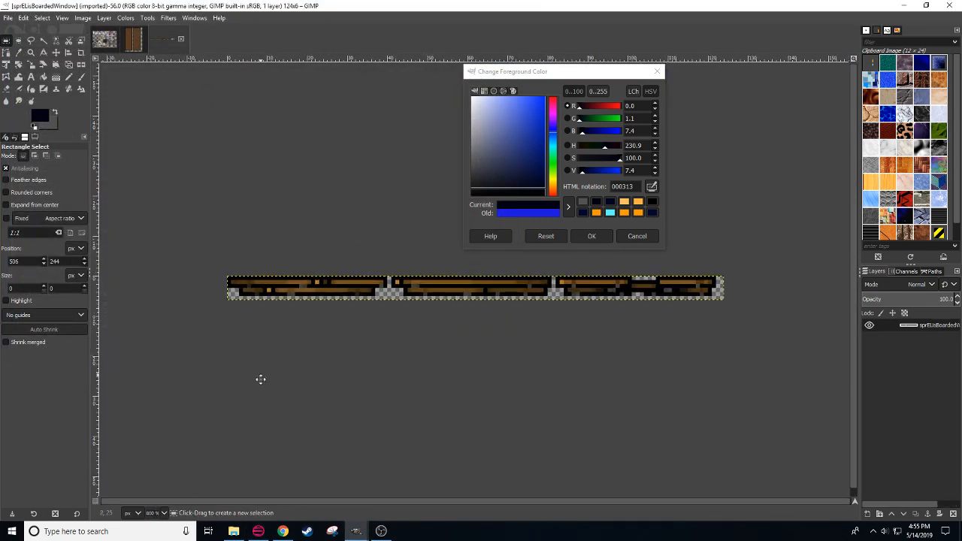
{"action": "left_click_drag", "start_coordinate": [762, 331], "coordinate": [763, 331]}
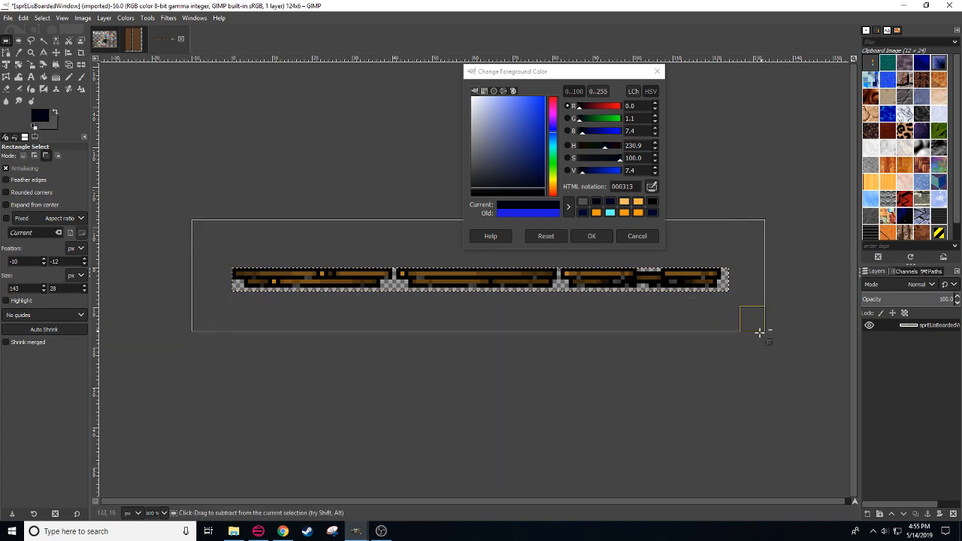
{"action": "key", "text": "ctrl+c"}
Step: Paste the boarded window strip into the Backgrounds image, anchor it just below the two framed panels, and accept foreground color 000313
{"action": "left_click", "coordinate": [108, 42]}
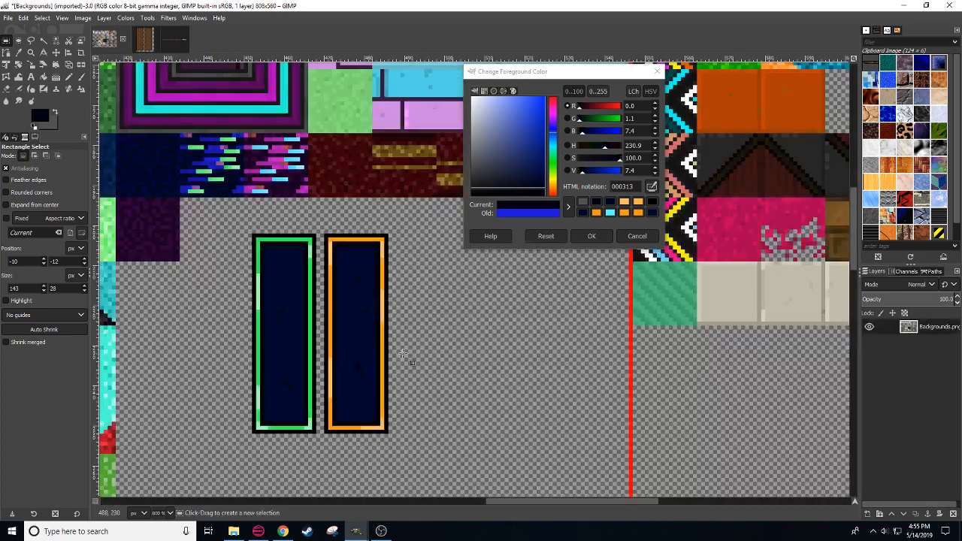
{"action": "left_click_drag", "start_coordinate": [493, 383], "coordinate": [548, 257]}
{"action": "key", "text": "ctrl+v"}
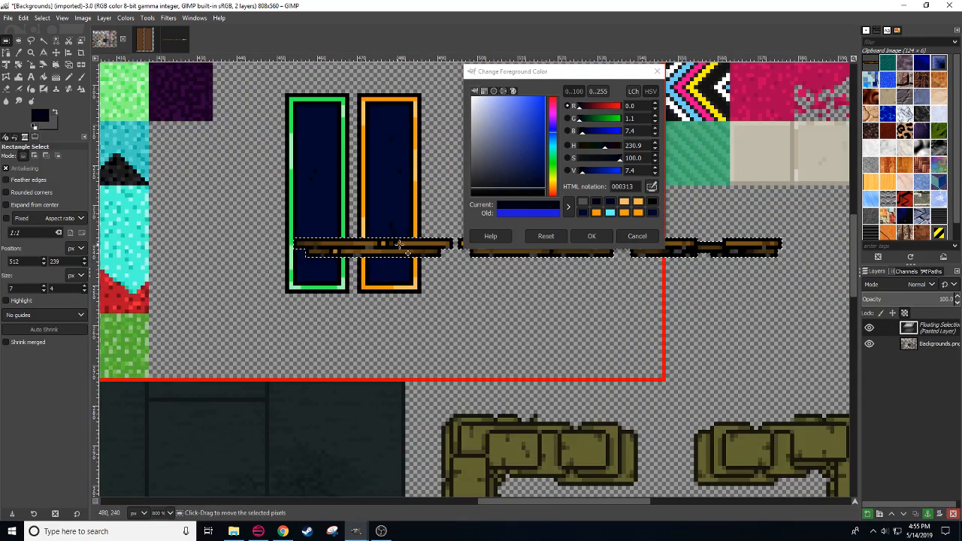
{"action": "left_click_drag", "start_coordinate": [404, 249], "coordinate": [280, 313]}
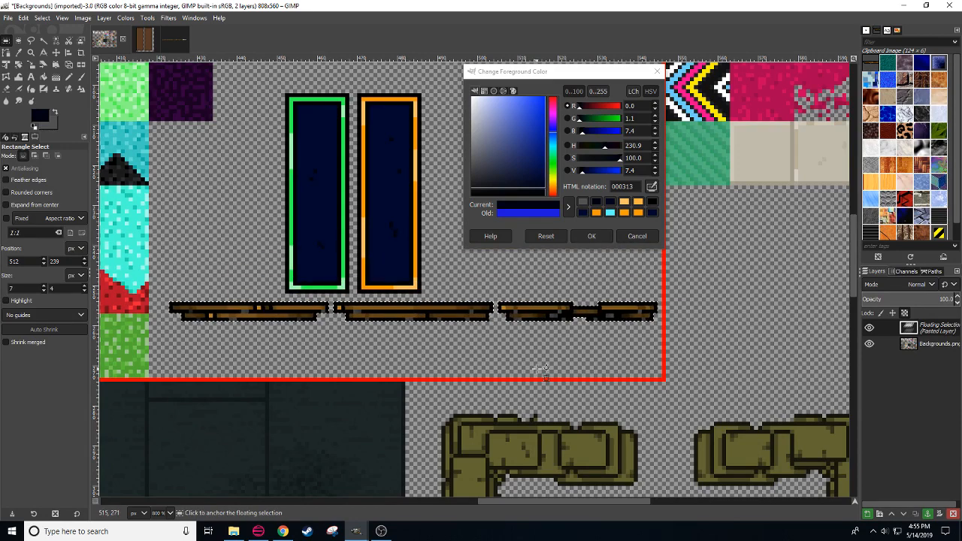
{"action": "left_click", "coordinate": [670, 402]}
{"action": "left_click", "coordinate": [592, 235]}
Step: With the 1-pixel Pencil and the outline's black, square off the first board frame with a straight rectangular outline
{"action": "scroll", "coordinate": [508, 375], "scroll_direction": "up", "scroll_amount": 3}
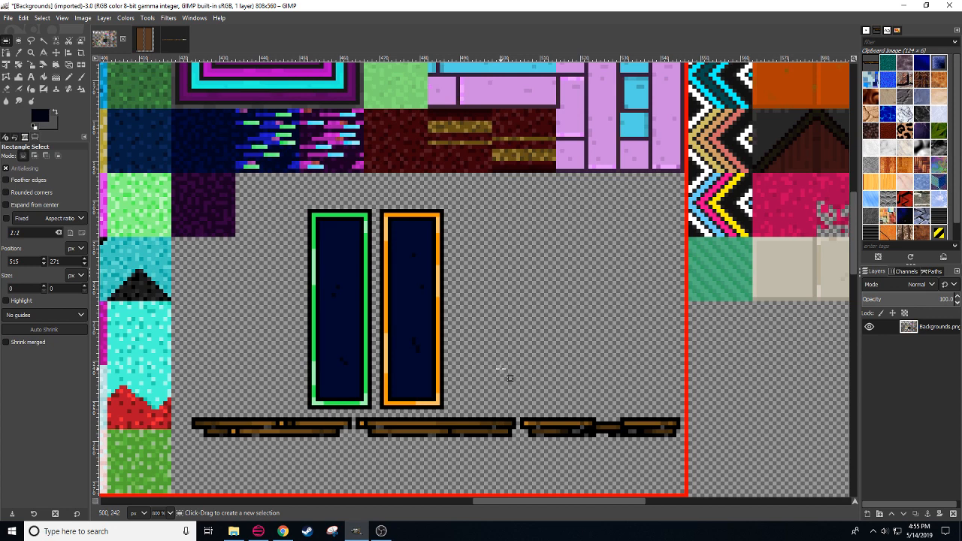
{"action": "key", "text": "n"}
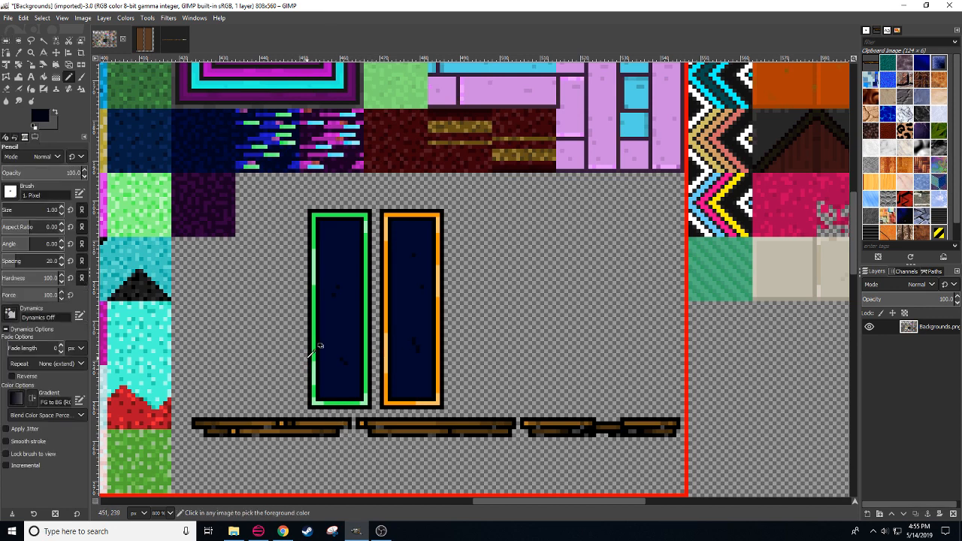
{"action": "left_click", "coordinate": [194, 420]}
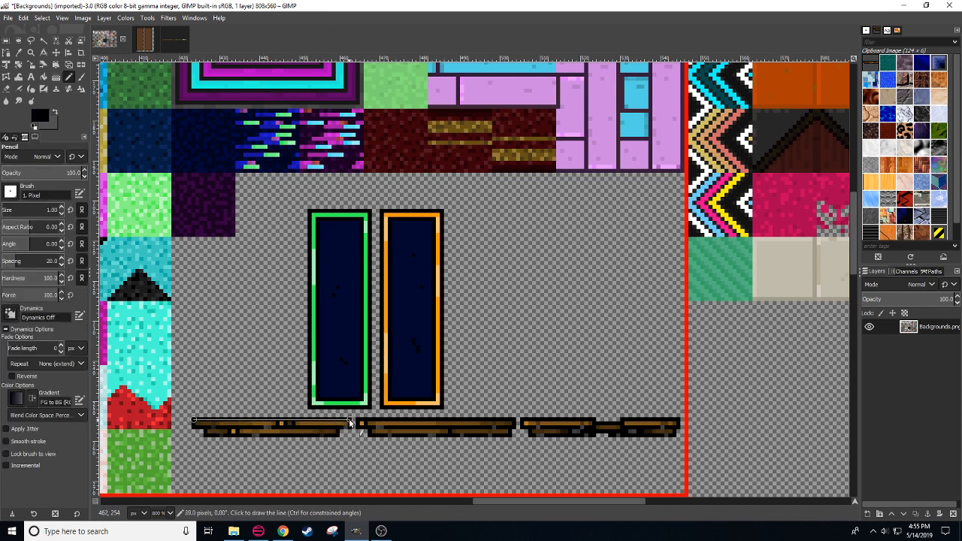
{"action": "left_click", "coordinate": [349, 420], "text": "shift"}
{"action": "left_click", "coordinate": [349, 435], "text": "shift"}
{"action": "left_click", "coordinate": [192, 436], "text": "shift"}
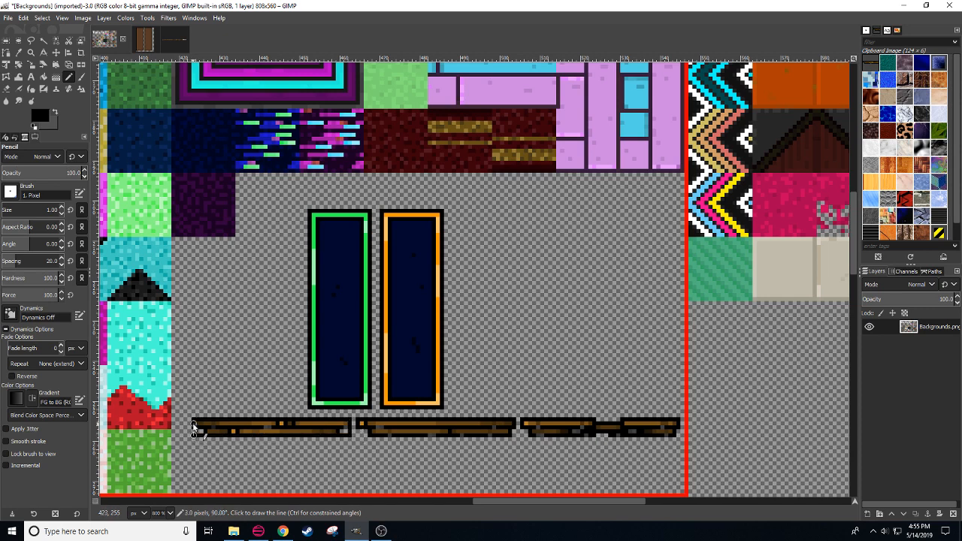
Step: Draw a straight black rectangular outline around the second board frame
{"action": "left_click", "coordinate": [358, 420]}
{"action": "left_click", "coordinate": [359, 436], "text": "shift"}
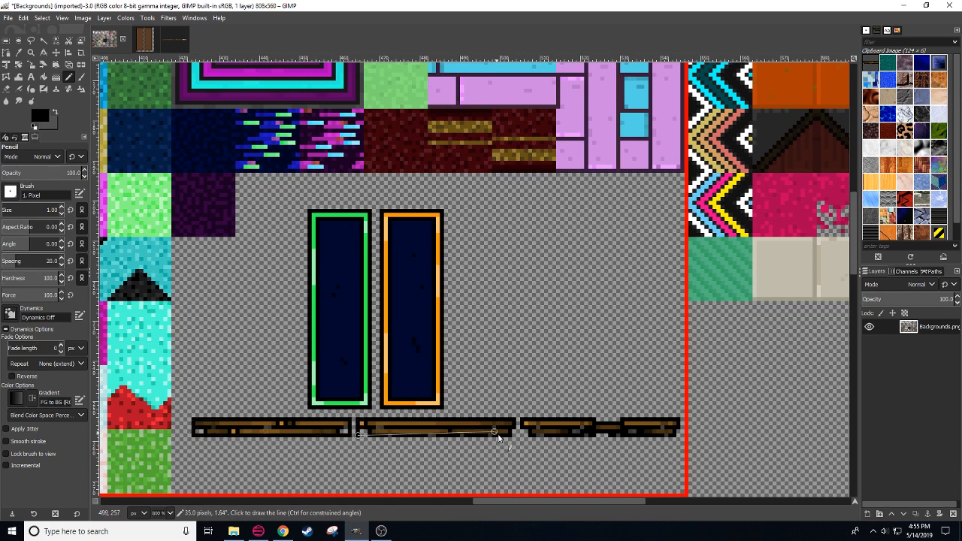
{"action": "left_click", "coordinate": [514, 435], "text": "shift"}
{"action": "left_click", "coordinate": [514, 420], "text": "shift"}
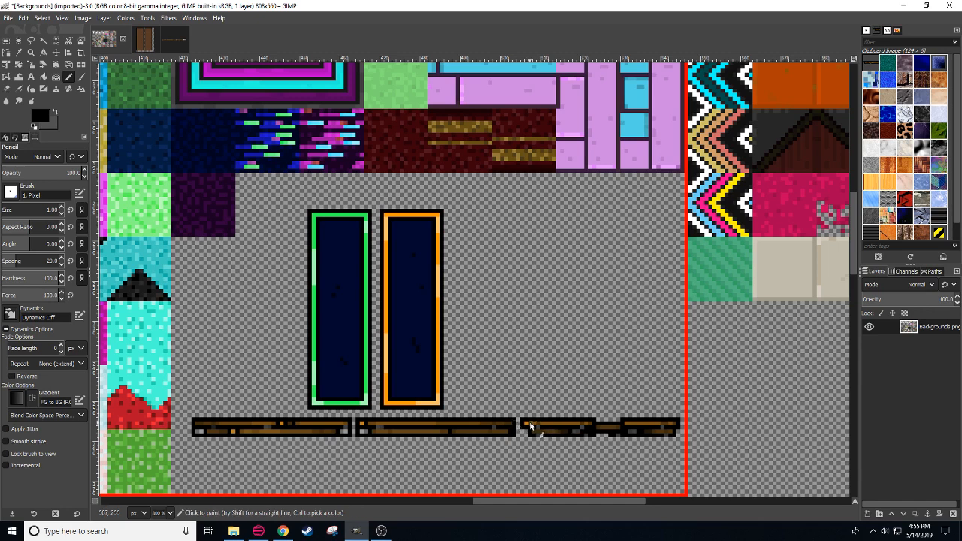
Step: Draw a straight black rectangular outline around the third, broken board frame
{"action": "left_click_drag", "start_coordinate": [522, 420], "coordinate": [522, 436]}
{"action": "left_click", "coordinate": [680, 436], "text": "shift"}
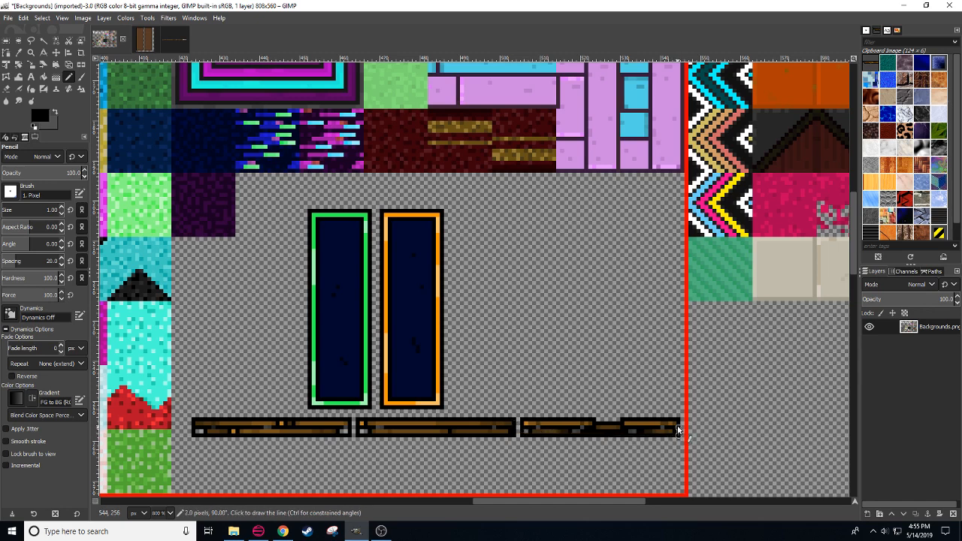
{"action": "left_click", "coordinate": [680, 420], "text": "shift"}
{"action": "left_click", "coordinate": [578, 421], "text": "shift"}
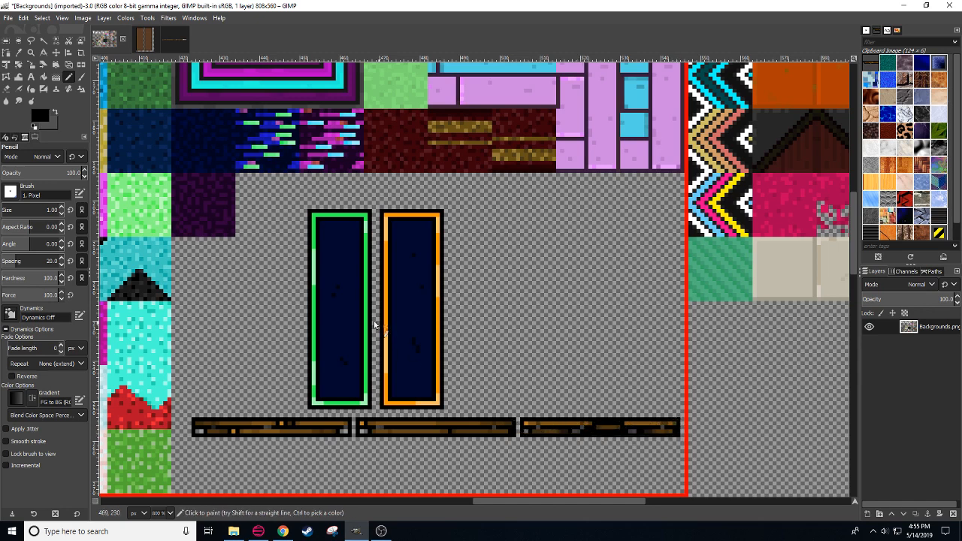
Step: Pick the green panel's navy and fill the 39 × 3 px interior of the first board with it
{"action": "left_click", "coordinate": [344, 318], "text": "ctrl"}
{"action": "key", "text": "r"}
{"action": "left_click_drag", "start_coordinate": [193, 423], "coordinate": [349, 434]}
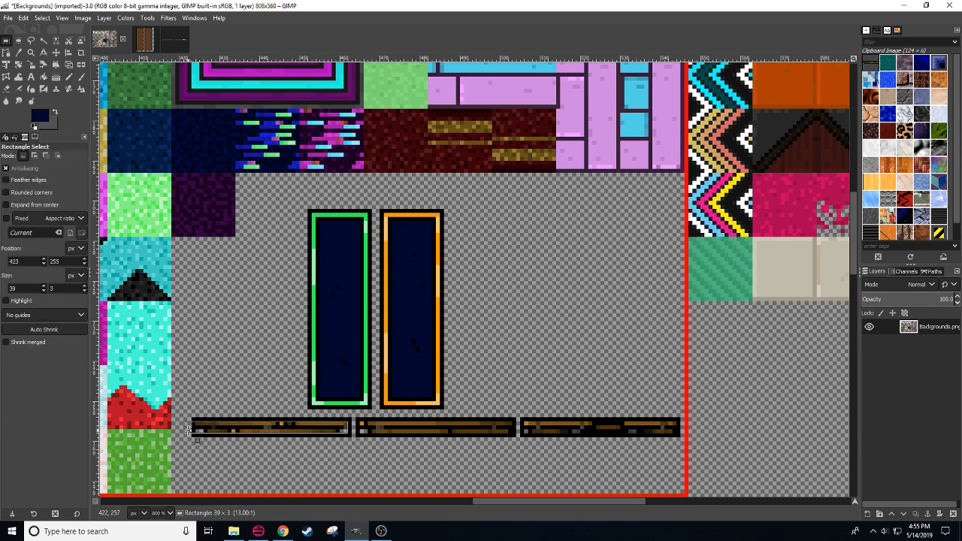
{"action": "key", "text": "shift+b"}
{"action": "left_click", "coordinate": [233, 429]}
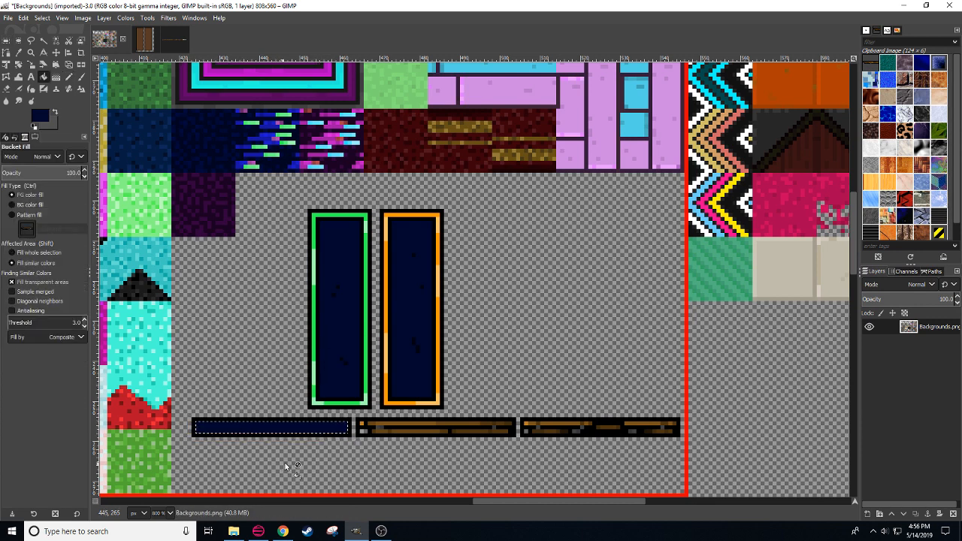
Step: Select the interior of the second board and fill the whole selection with navy
{"action": "key", "text": "r"}
{"action": "left_click", "coordinate": [353, 426]}
{"action": "left_click_drag", "start_coordinate": [359, 423], "coordinate": [515, 434]}
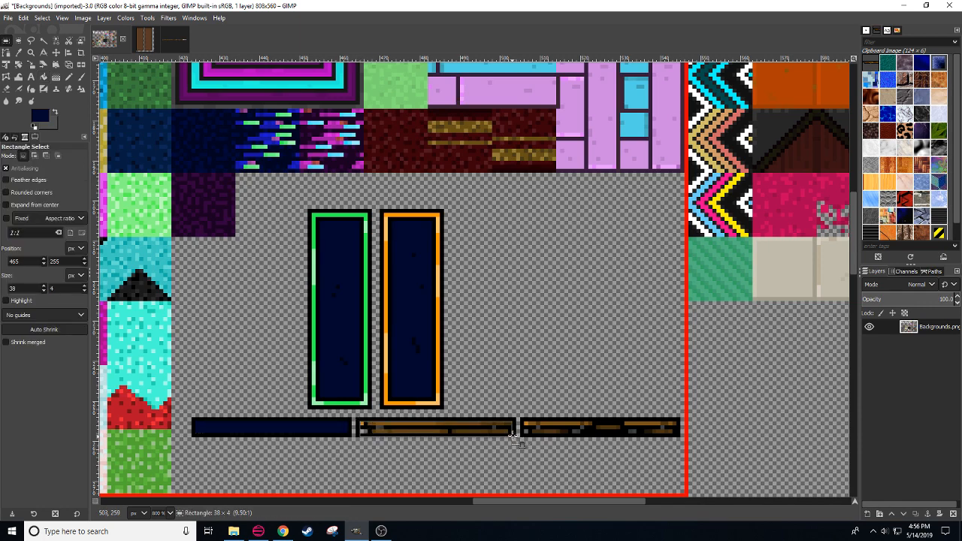
{"action": "key", "text": "shift+b"}
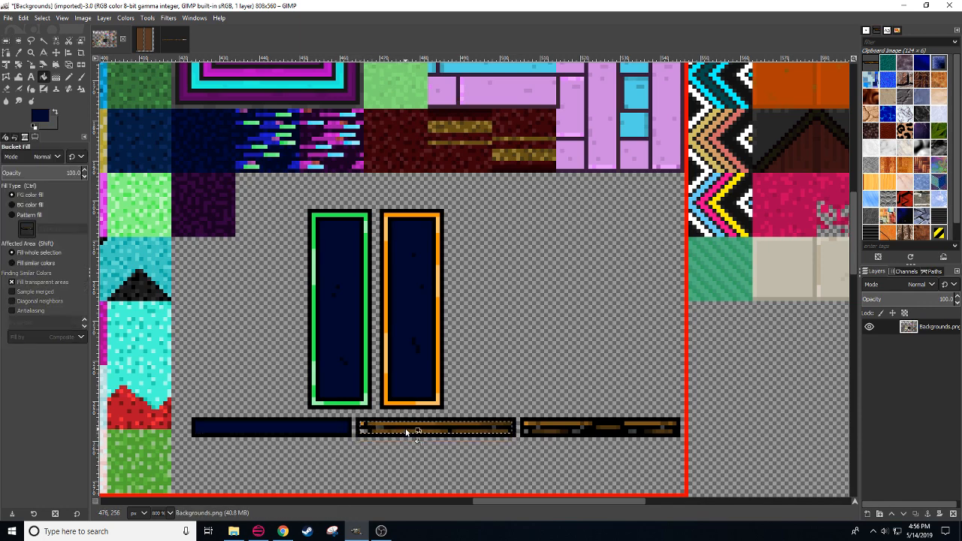
{"action": "left_click", "coordinate": [421, 428]}
Step: Fill the interior of the third board with navy and clear the selection
{"action": "scroll", "coordinate": [456, 473], "scroll_direction": "right", "scroll_amount": 2}
{"action": "key", "text": "r"}
{"action": "left_click_drag", "start_coordinate": [475, 427], "coordinate": [630, 441]}
{"action": "key", "text": "shift+b"}
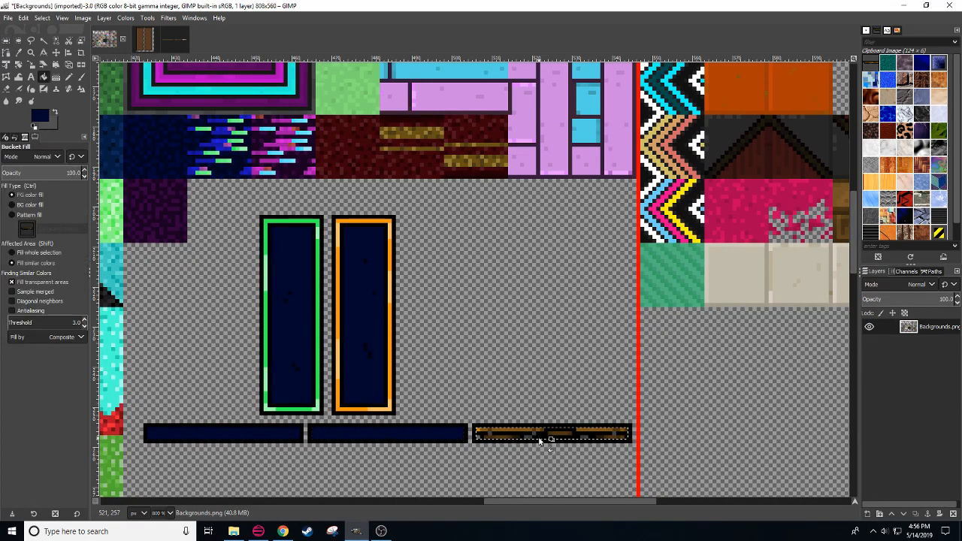
{"action": "left_click", "coordinate": [548, 436], "text": "shift"}
{"action": "scroll", "coordinate": [473, 471], "scroll_direction": "down", "scroll_amount": 3}
{"action": "scroll", "coordinate": [473, 472], "scroll_direction": "left", "scroll_amount": 2}
{"action": "key", "text": "r"}
{"action": "left_click", "coordinate": [441, 425]}
Step: Pick the green panel's frame color and pencil a straight green line along the first bar's bottom inner edge
{"action": "scroll", "coordinate": [442, 420], "scroll_direction": "left", "scroll_amount": 1}
{"action": "scroll", "coordinate": [442, 421], "scroll_direction": "up", "scroll_amount": 1}
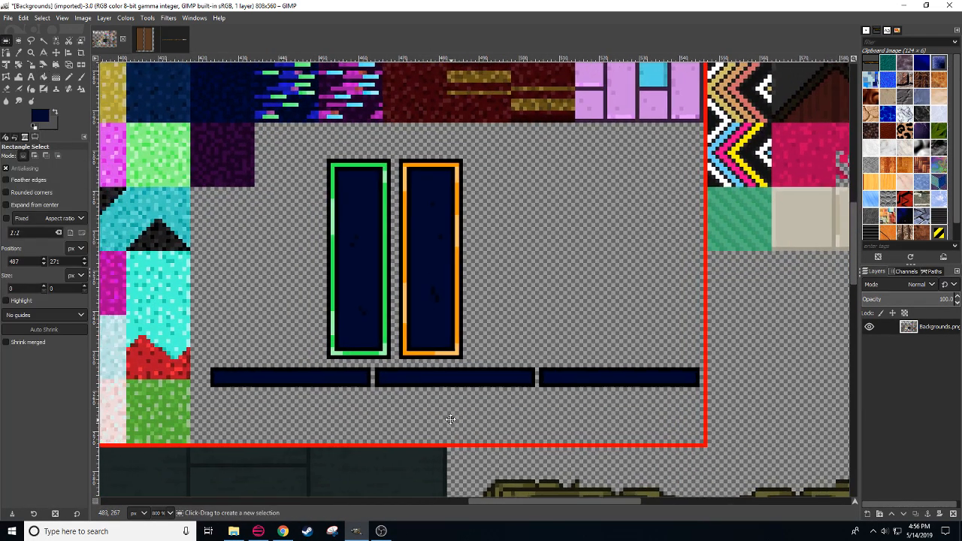
{"action": "key", "text": "n"}
{"action": "left_click", "coordinate": [335, 288], "text": "ctrl"}
{"action": "left_click", "coordinate": [216, 381]}
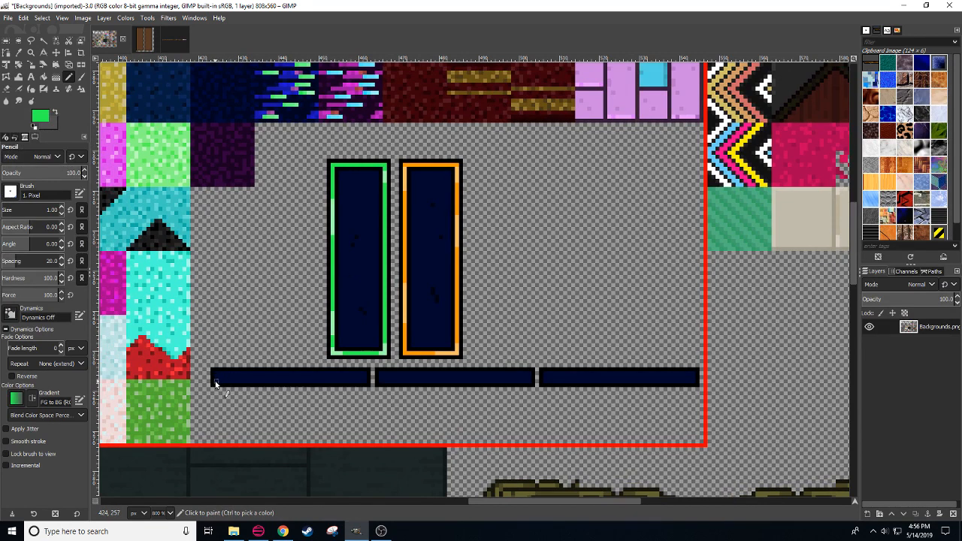
{"action": "left_click", "coordinate": [362, 382], "text": "shift"}
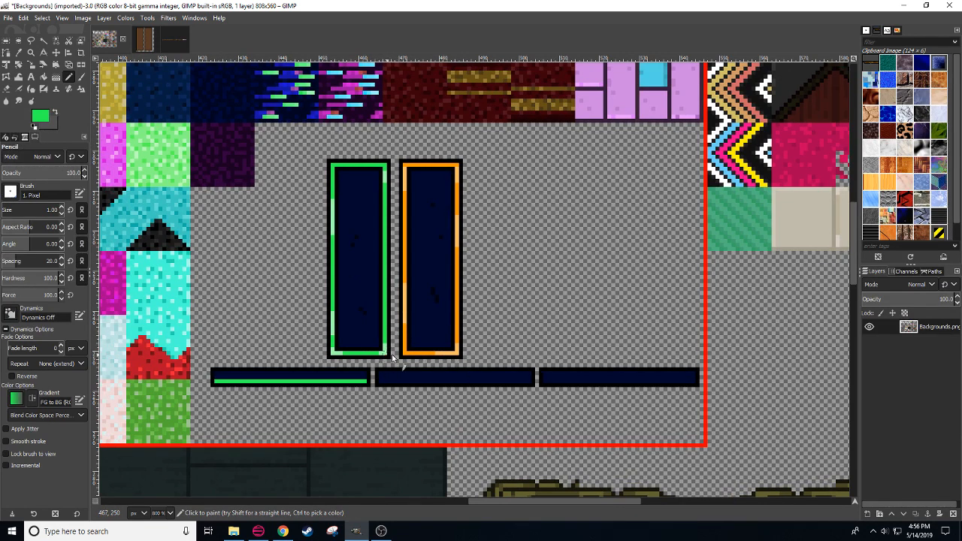
Step: Pick the frame's light green and add highlight segments along the first bar's bottom green line
{"action": "left_click", "coordinate": [351, 349], "text": "ctrl"}
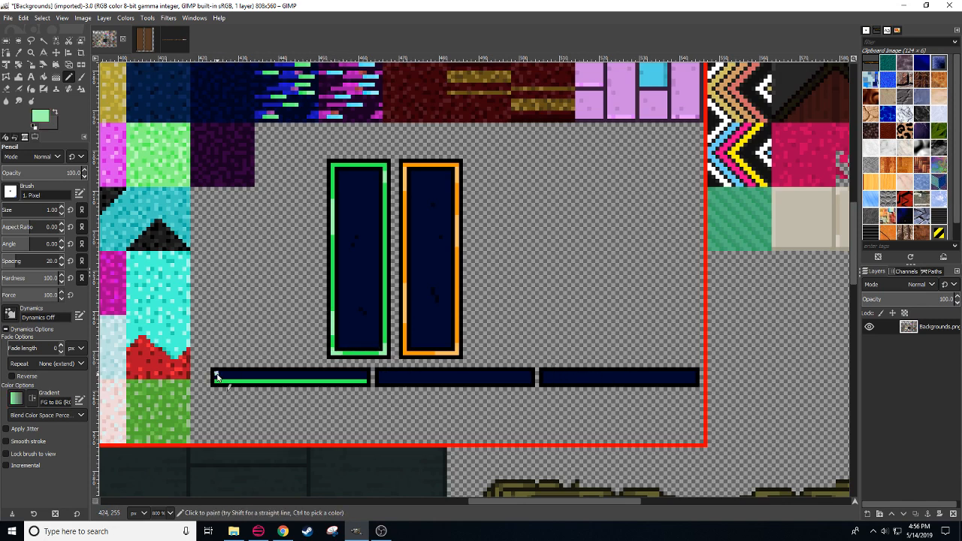
{"action": "left_click_drag", "start_coordinate": [217, 377], "coordinate": [332, 381]}
{"action": "key", "text": "ctrl+z"}
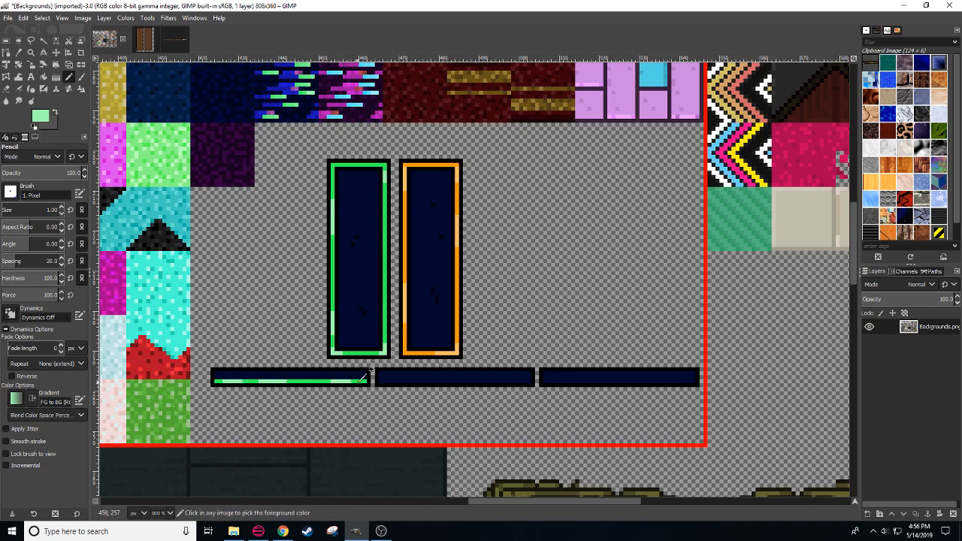
Step: Pick the green again and complete the frame along the right and top inner edges of the first bar
{"action": "left_click", "coordinate": [365, 381], "text": "ctrl"}
{"action": "left_click", "coordinate": [365, 381]}
{"action": "left_click", "coordinate": [364, 374], "text": "shift"}
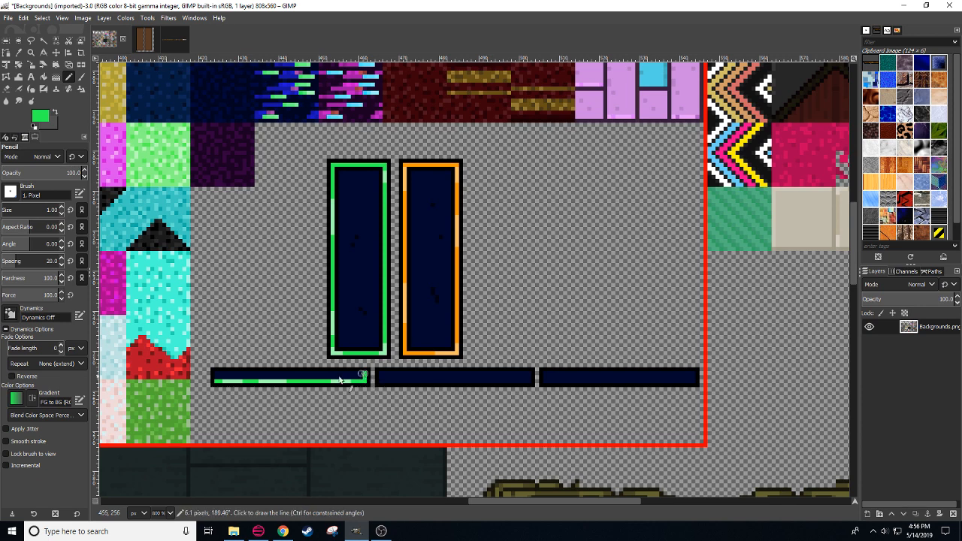
{"action": "left_click", "coordinate": [217, 374], "text": "shift"}
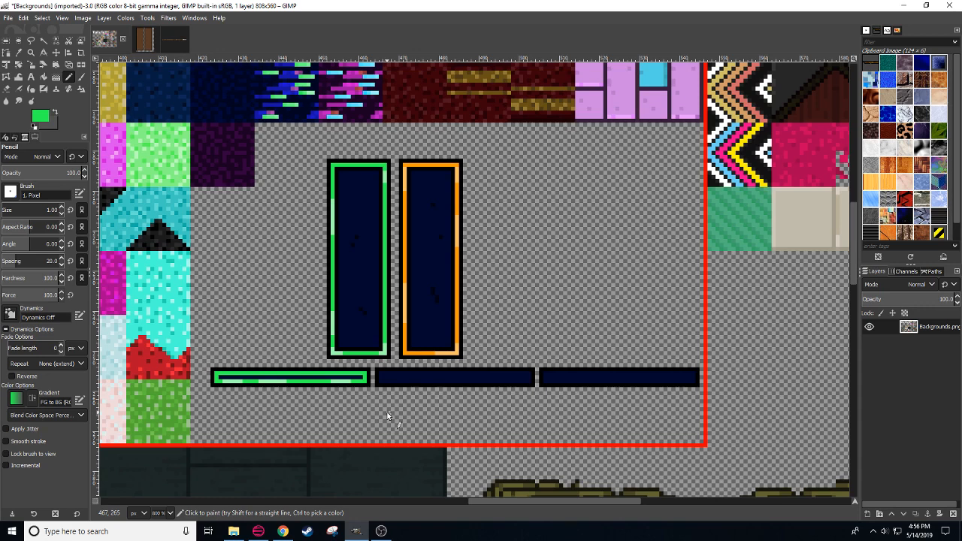
Step: Pick the light green and add highlight segments along the top edge of the first bar's green frame
{"action": "left_click", "coordinate": [277, 380], "text": "ctrl"}
{"action": "left_click_drag", "start_coordinate": [293, 373], "coordinate": [308, 373]}
{"action": "left_click_drag", "start_coordinate": [226, 375], "coordinate": [363, 375]}
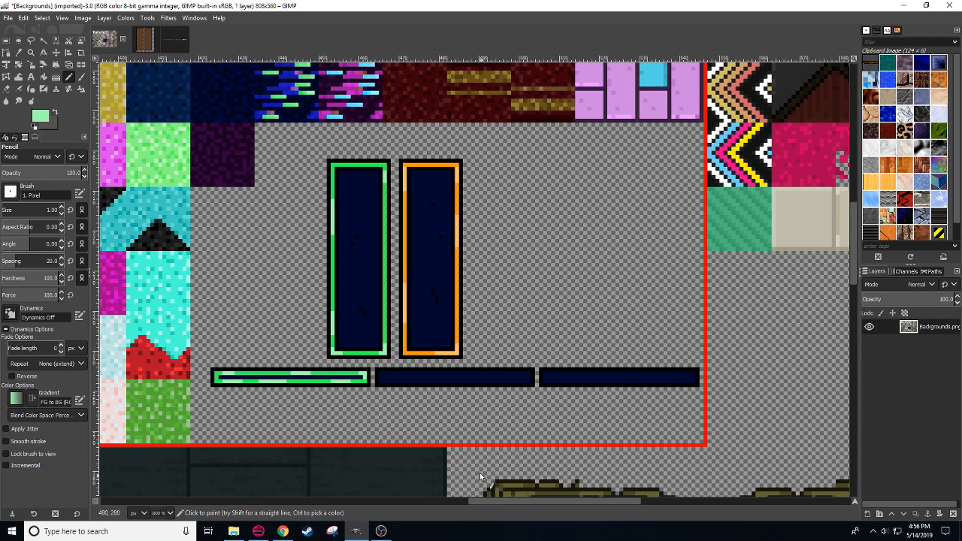
{"action": "left_click", "coordinate": [281, 374]}
{"action": "left_click", "coordinate": [353, 373], "text": "shift"}
Step: Pick the bar's navy and pencil over the green frame along the first bar's top and side inner edges
{"action": "scroll", "coordinate": [346, 403], "scroll_direction": "down", "scroll_amount": 3}
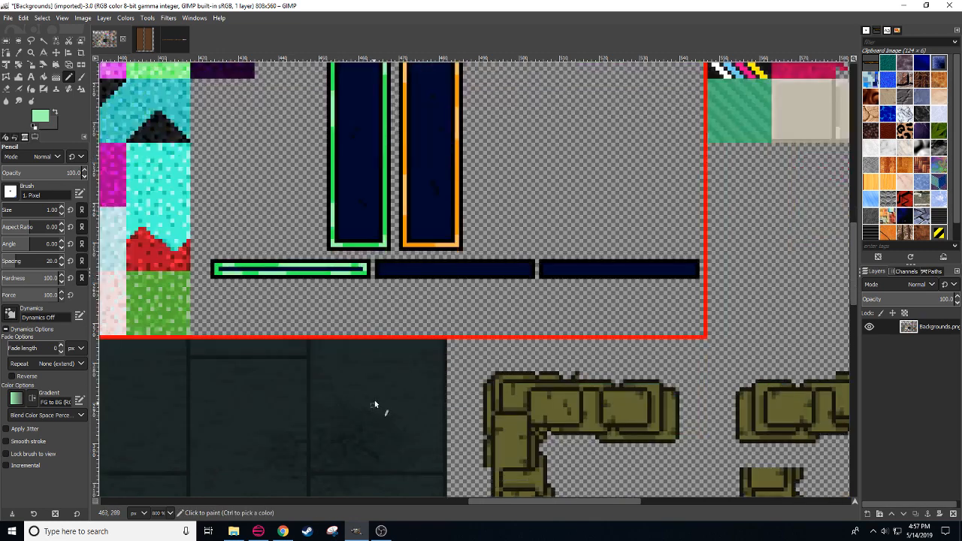
{"action": "scroll", "coordinate": [323, 379], "scroll_direction": "up", "scroll_amount": 2}
{"action": "scroll", "coordinate": [323, 379], "scroll_direction": "left", "scroll_amount": 1}
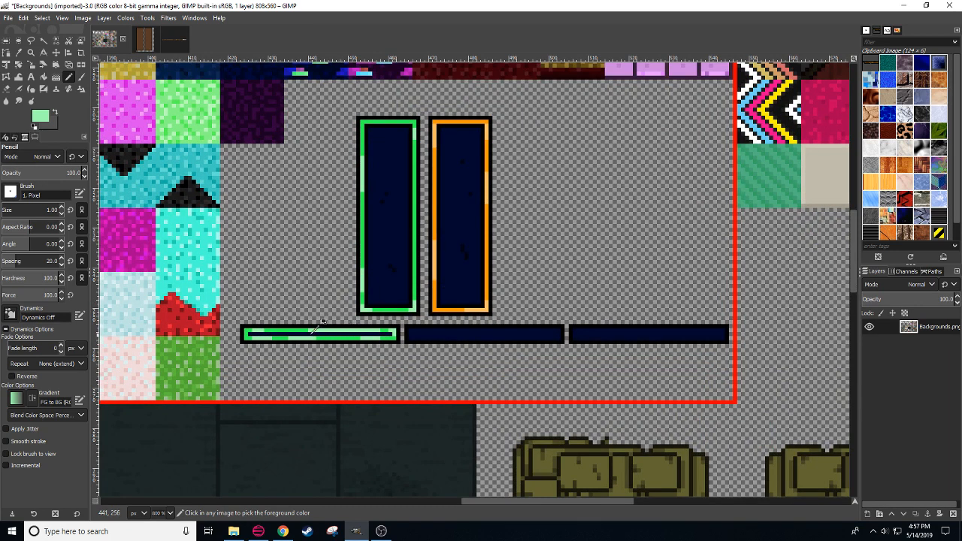
{"action": "left_click", "coordinate": [287, 334], "text": "ctrl"}
{"action": "left_click", "coordinate": [258, 332]}
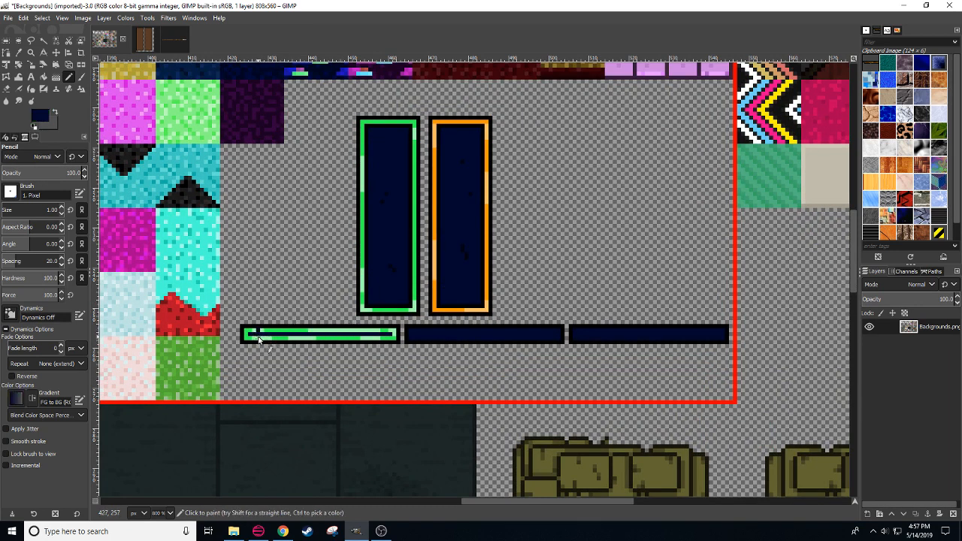
{"action": "left_click", "coordinate": [394, 330], "text": "shift"}
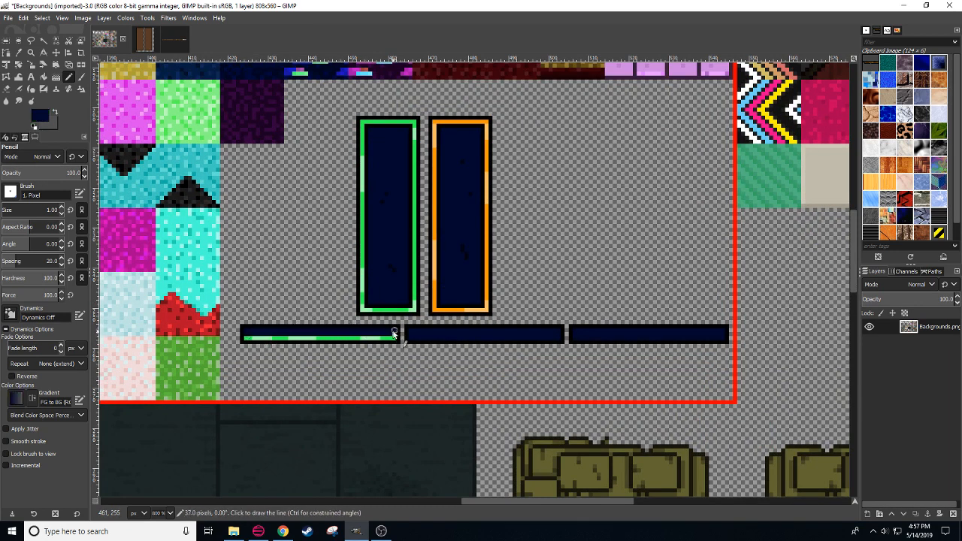
{"action": "left_click", "coordinate": [393, 334]}
Step: Pencil a straight line in the frame's orange along the second bar's bottom inner edge and add light orange highlight segments
{"action": "left_click_drag", "start_coordinate": [420, 404], "coordinate": [296, 435]}
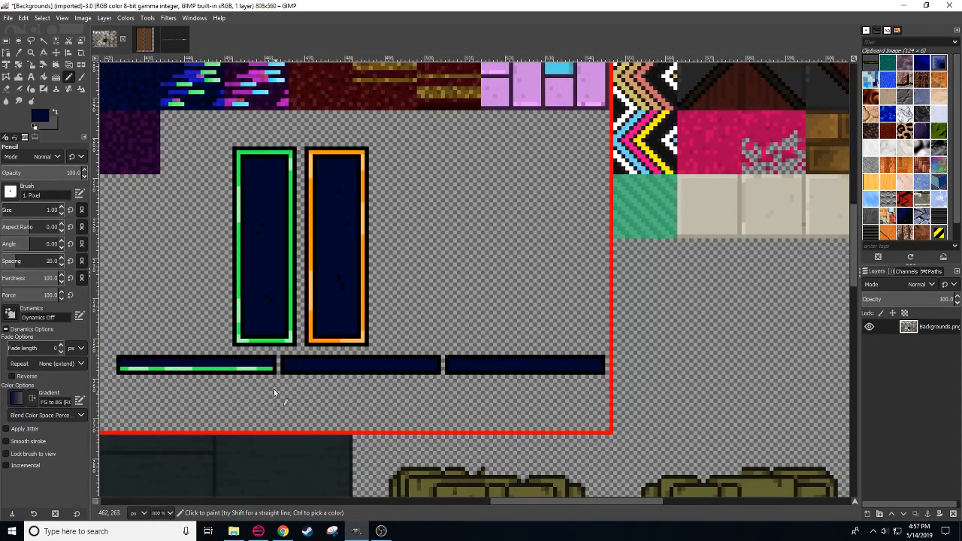
{"action": "left_click", "coordinate": [323, 340], "text": "ctrl"}
{"action": "left_click", "coordinate": [285, 368]}
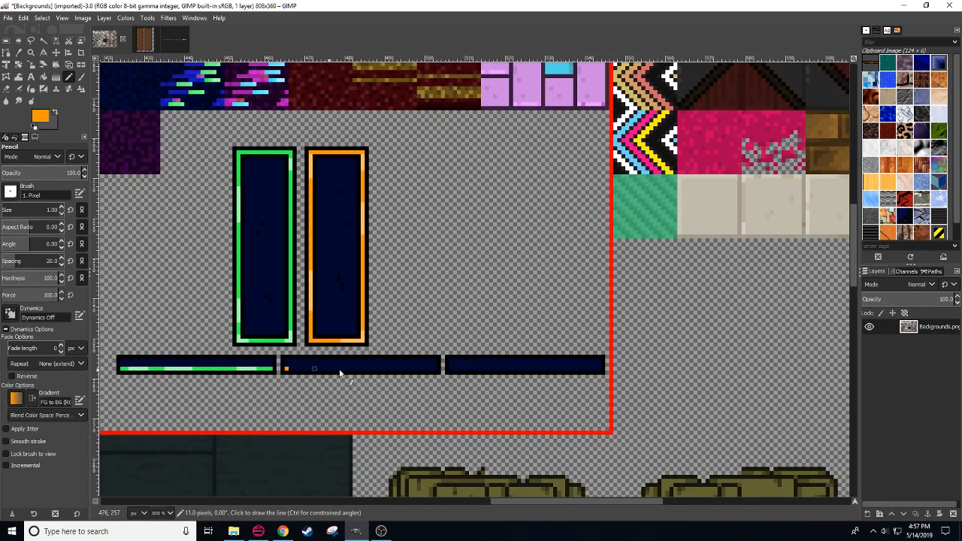
{"action": "left_click", "coordinate": [437, 368], "text": "shift"}
{"action": "left_click", "coordinate": [364, 325], "text": "ctrl"}
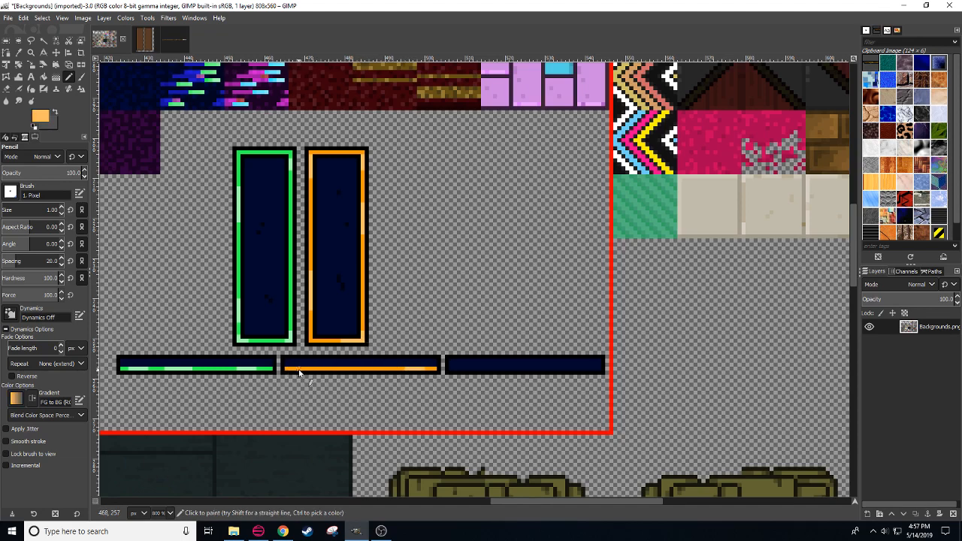
{"action": "scroll", "coordinate": [382, 334], "scroll_direction": "up", "scroll_amount": 3}
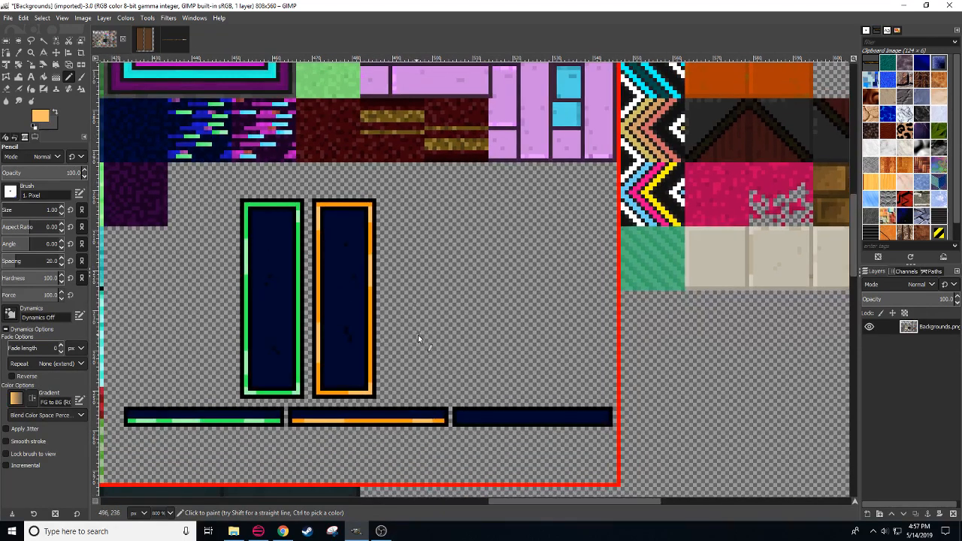
{"action": "left_click_drag", "start_coordinate": [417, 336], "coordinate": [416, 343]}
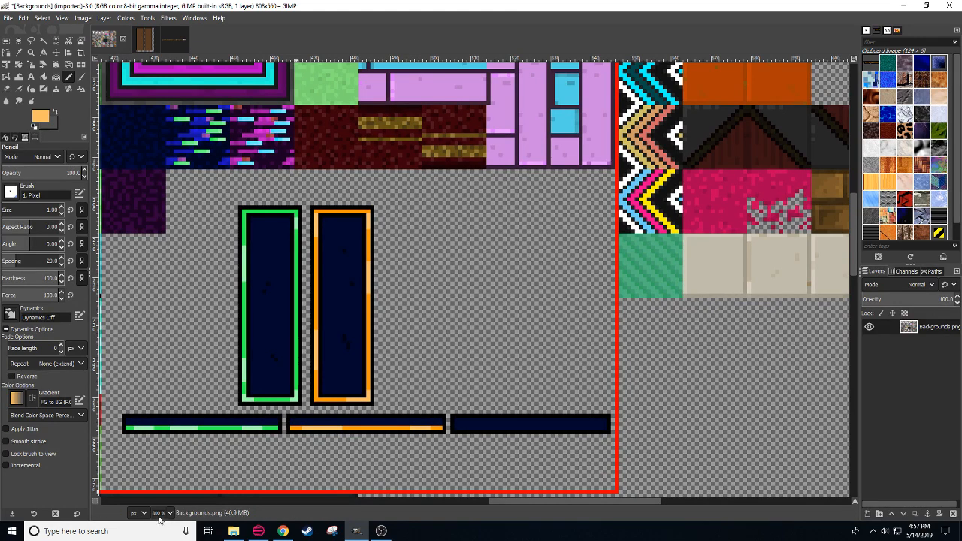
{"action": "scroll", "coordinate": [159, 516], "scroll_direction": "down", "scroll_amount": 1}
{"action": "left_click_drag", "start_coordinate": [305, 416], "coordinate": [291, 416]}
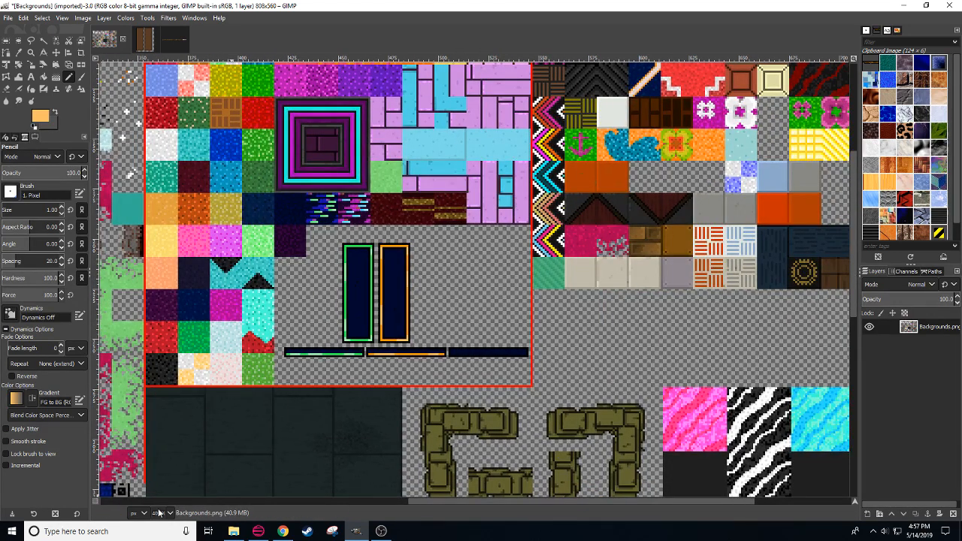
{"action": "scroll", "coordinate": [158, 512], "scroll_direction": "up", "scroll_amount": 1}
{"action": "left_click_drag", "start_coordinate": [400, 422], "coordinate": [318, 335]}
{"action": "scroll", "coordinate": [161, 513], "scroll_direction": "up", "scroll_amount": 1}
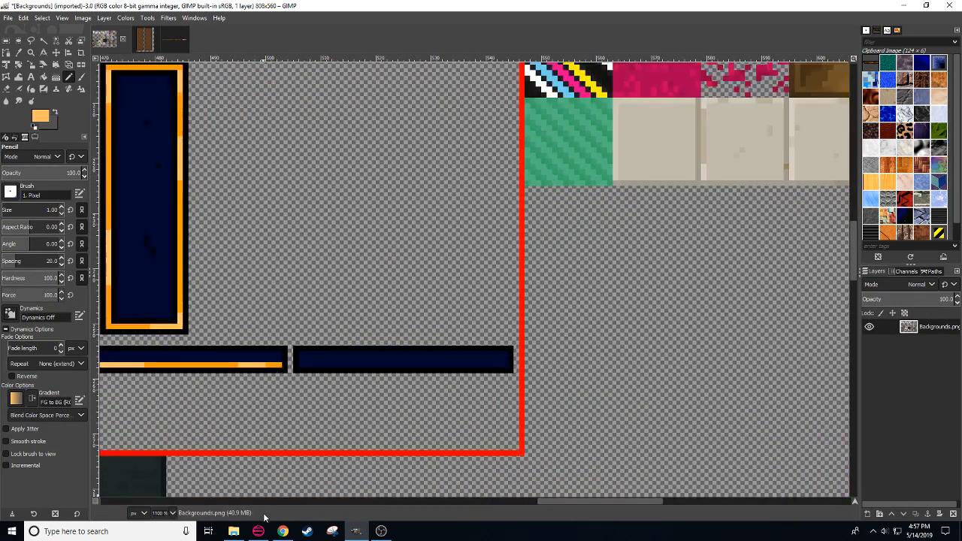
Step: Switch to HLM WAD Explorer, search for "entrance" and expand the results down to the Casino Downstairs sprites
{"action": "left_click", "coordinate": [258, 529]}
{"action": "double_click", "coordinate": [925, 28]}
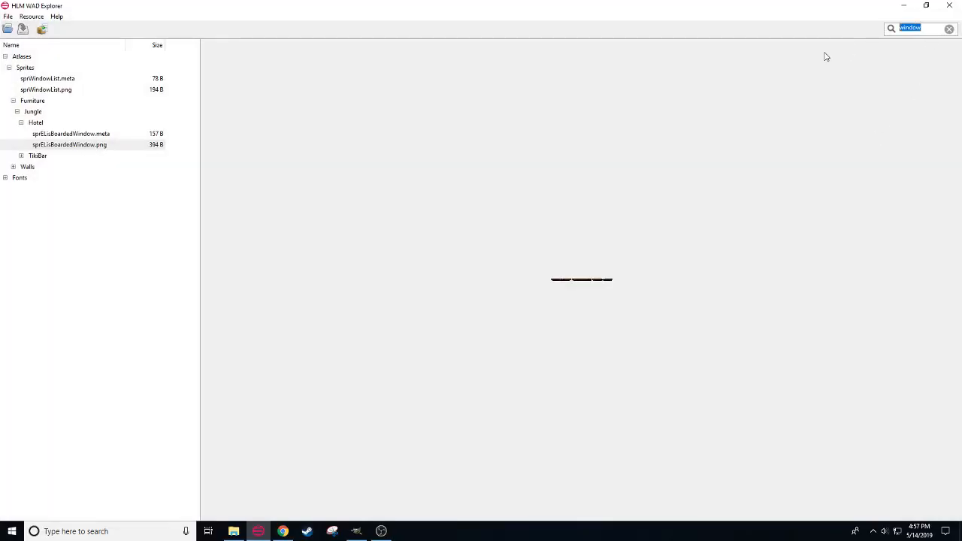
{"action": "type", "text": "entrance"}
{"action": "left_click", "coordinate": [5, 57]}
{"action": "left_click", "coordinate": [9, 68]}
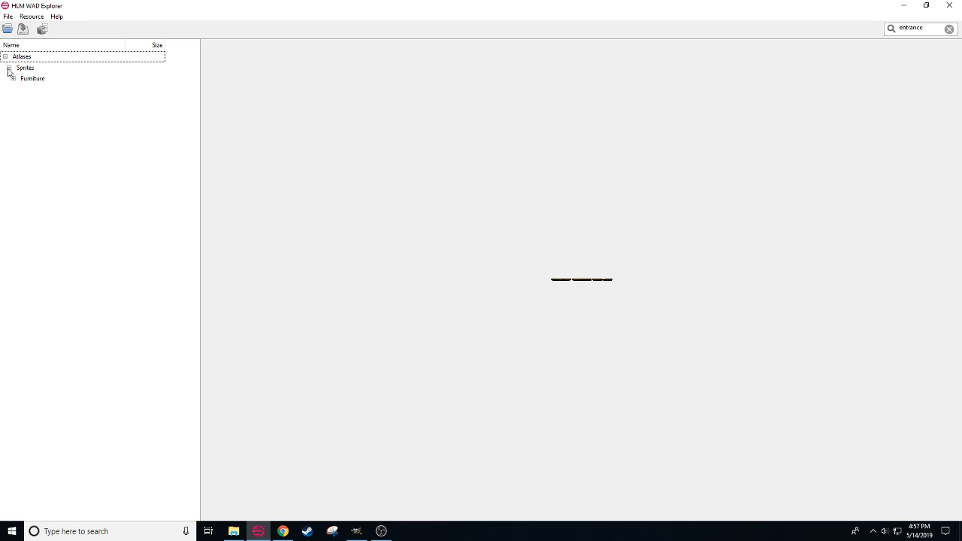
{"action": "left_click", "coordinate": [13, 79]}
{"action": "left_click", "coordinate": [17, 90]}
{"action": "left_click", "coordinate": [21, 102]}
{"action": "left_click", "coordinate": [25, 112]}
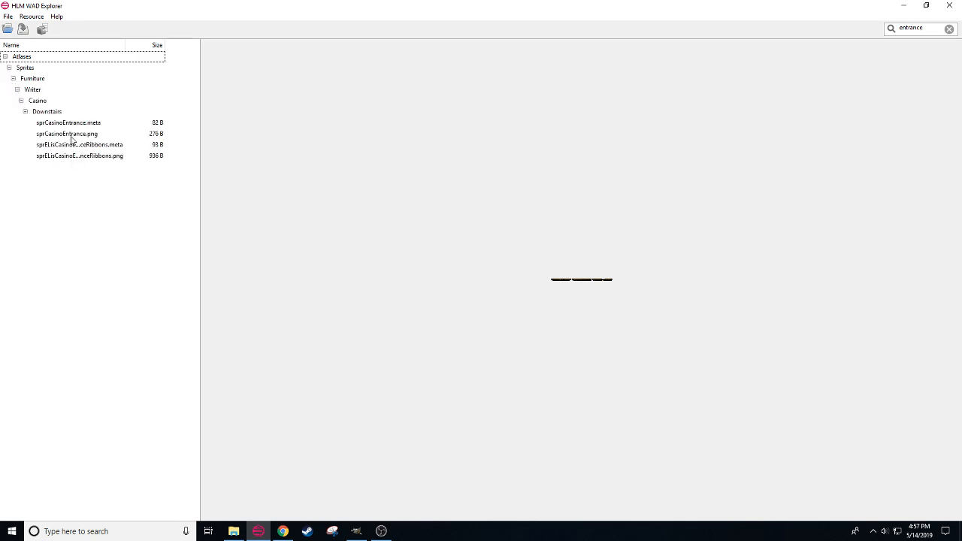
Step: Preview the casino entrance sprites and extract sprELisCasinoEntranceRibbons.png into the HB3 pictures folder
{"action": "left_click", "coordinate": [73, 135]}
{"action": "left_click", "coordinate": [76, 156]}
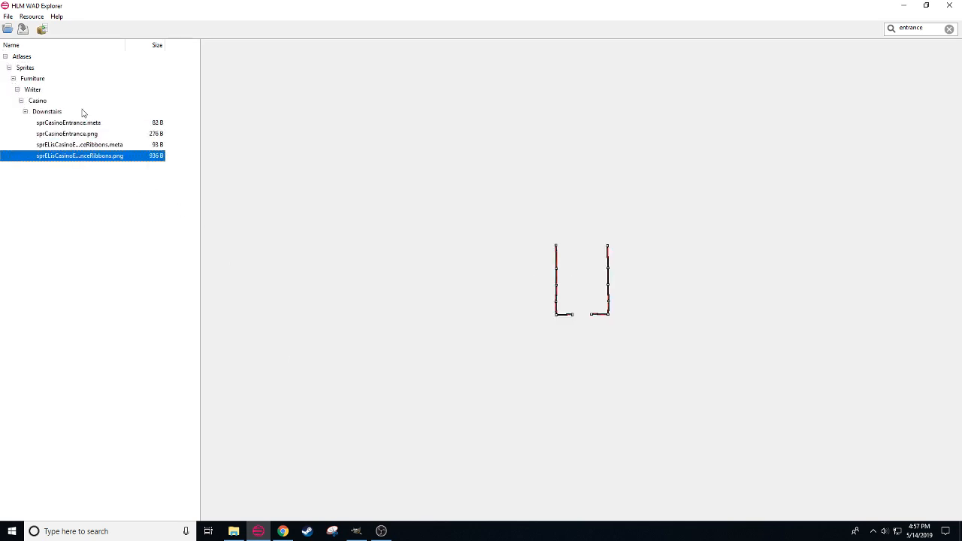
{"action": "left_click", "coordinate": [79, 145]}
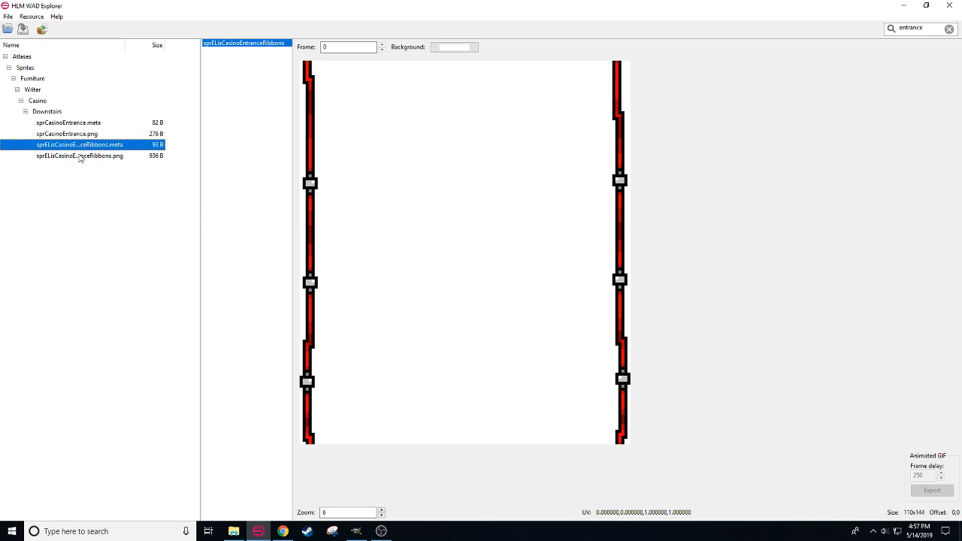
{"action": "left_click", "coordinate": [80, 156]}
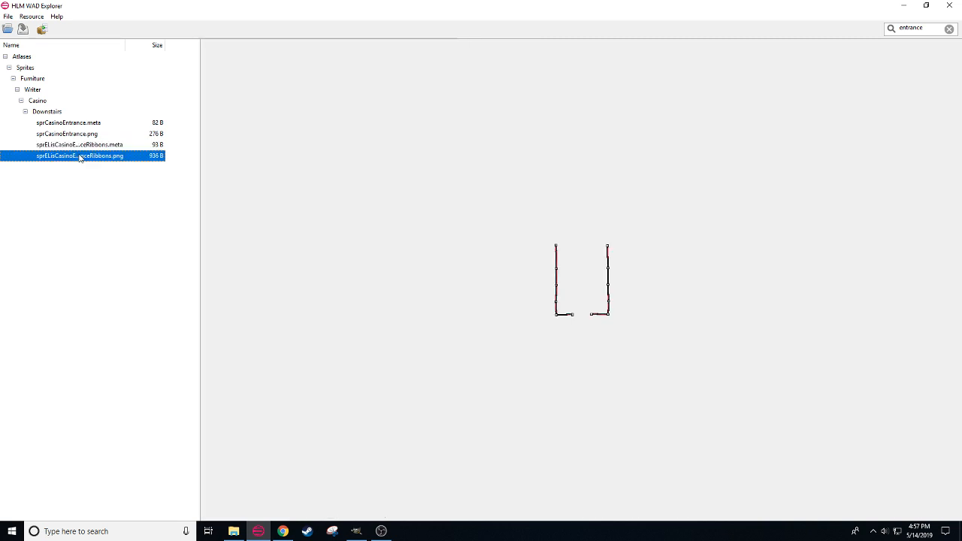
{"action": "left_click", "coordinate": [42, 30]}
{"action": "left_click", "coordinate": [35, 168]}
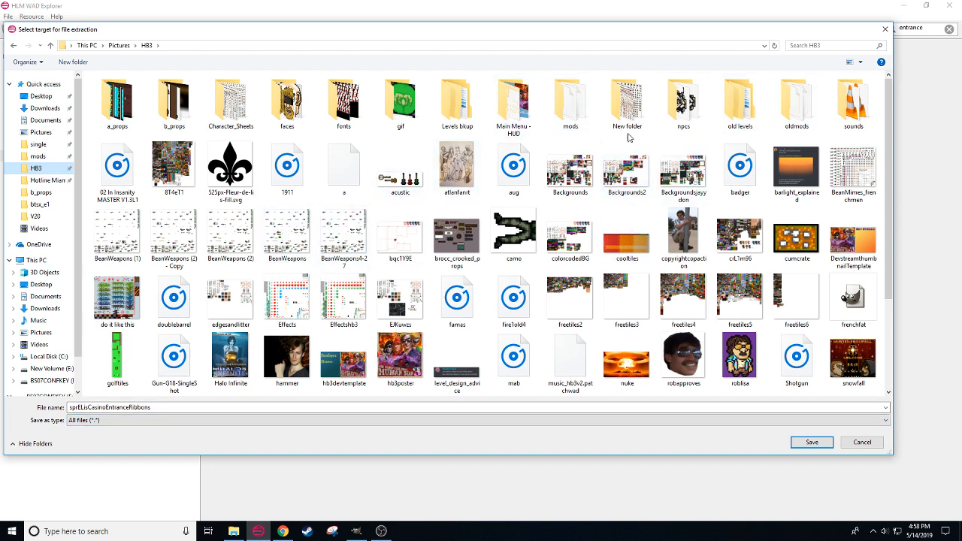
{"action": "left_click", "coordinate": [808, 443]}
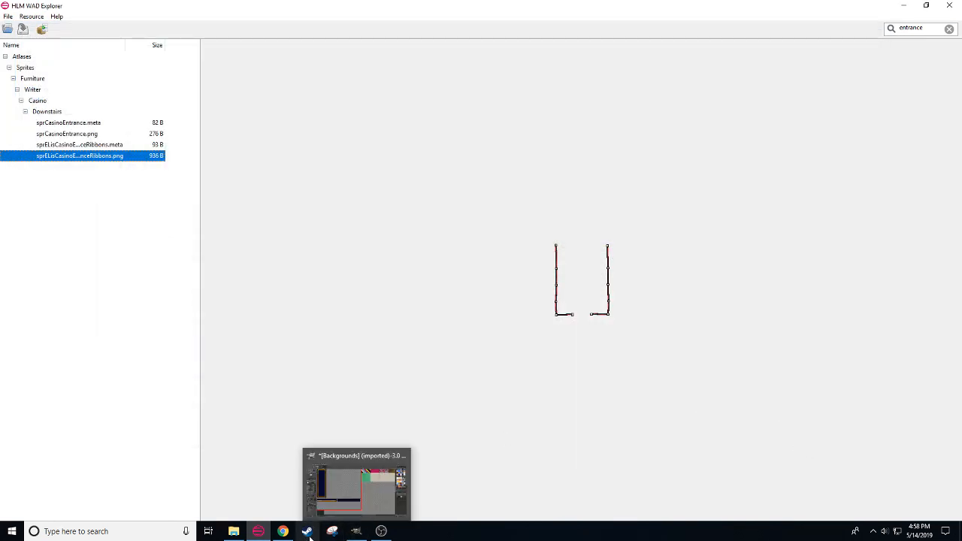
Step: Switch back to GIMP and open sprELisCasinoEntranceRibbons.png from the HB3 folder
{"action": "left_click", "coordinate": [356, 531]}
{"action": "left_click", "coordinate": [7, 18]}
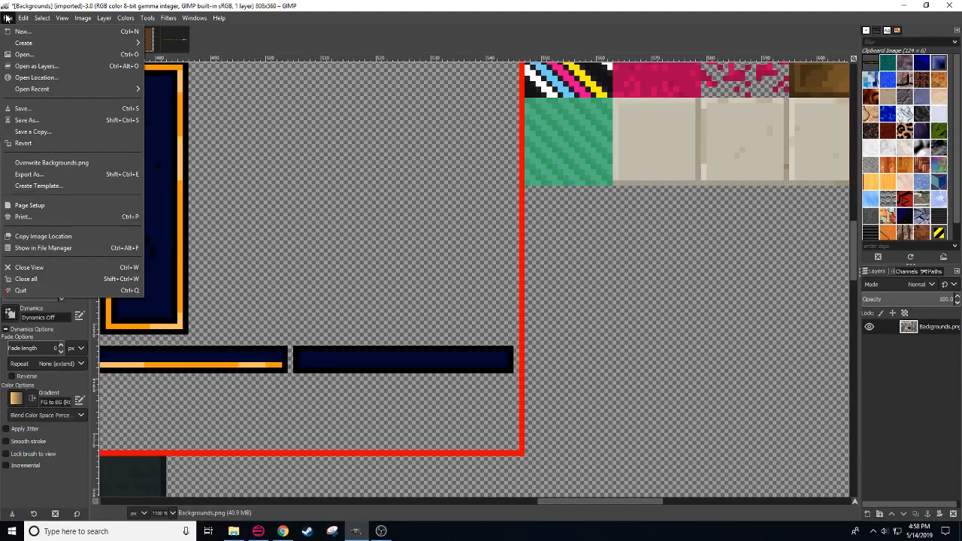
{"action": "left_click", "coordinate": [36, 53]}
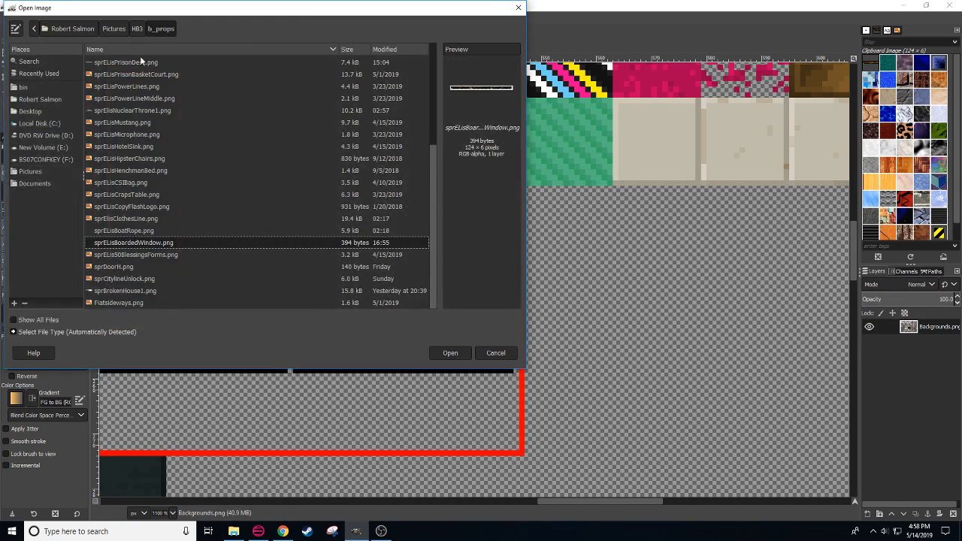
{"action": "left_click", "coordinate": [426, 112]}
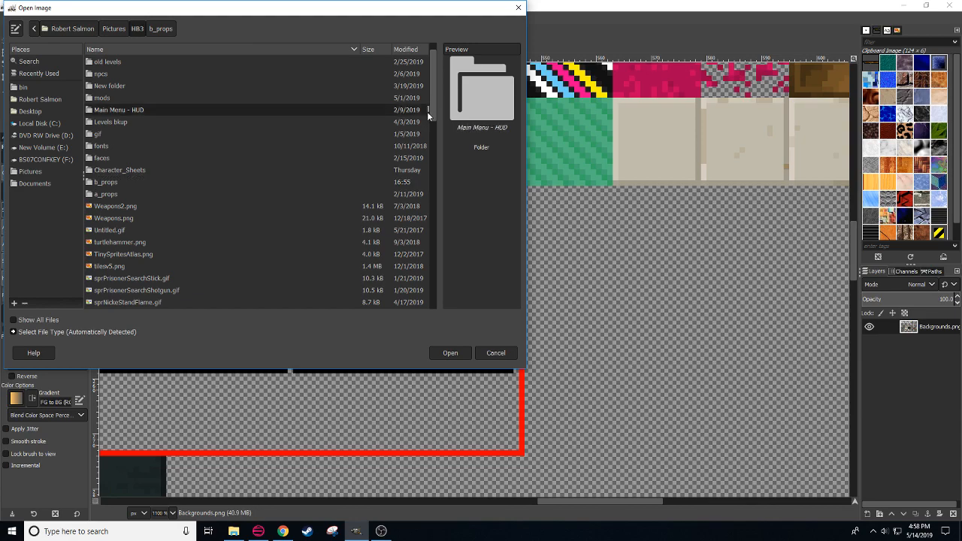
{"action": "left_click", "coordinate": [427, 121]}
{"action": "left_click_drag", "start_coordinate": [430, 106], "coordinate": [437, 167]}
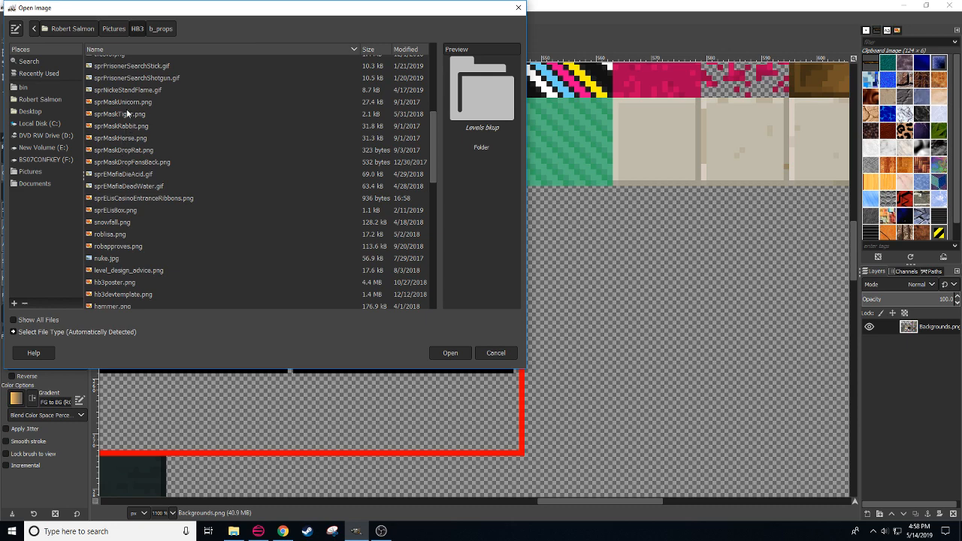
{"action": "left_click", "coordinate": [135, 198]}
{"action": "left_click", "coordinate": [463, 352]}
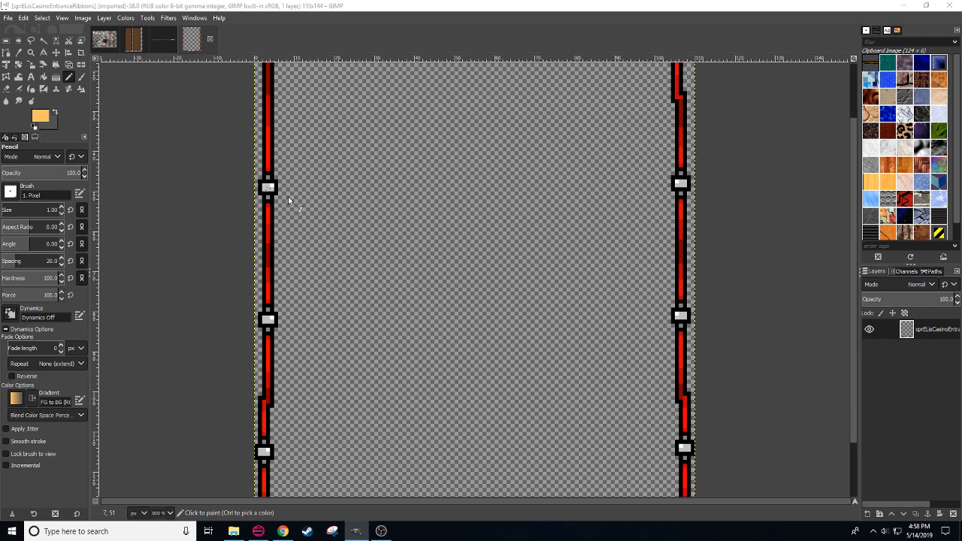
Step: Copy a 12 × 41 px section of the left ribbon with two posts and paste it into the Backgrounds image
{"action": "key", "text": "r"}
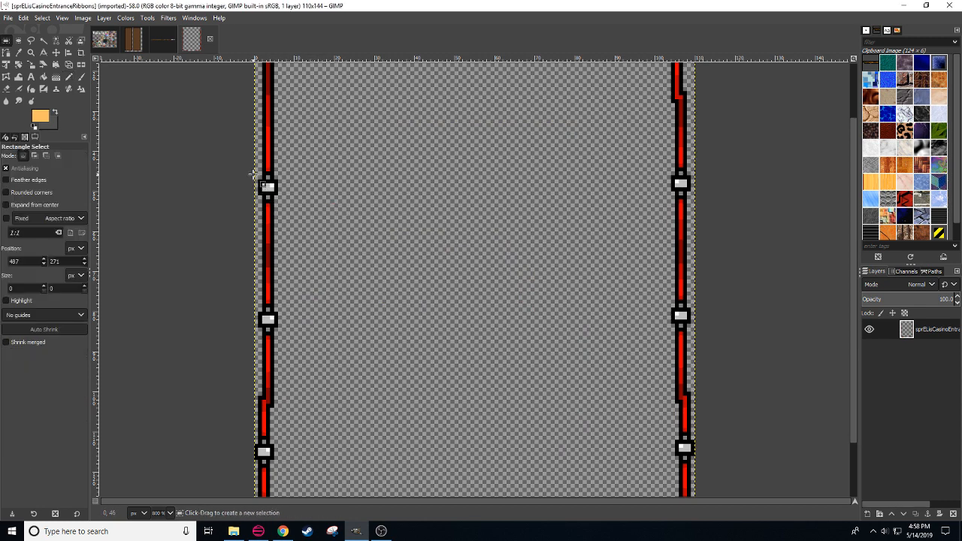
{"action": "mouse_move", "coordinate": [253, 173]}
{"action": "left_mouse_down"}
{"action": "mouse_move", "coordinate": [318, 318]}
{"action": "mouse_move", "coordinate": [305, 338]}
{"action": "left_mouse_up"}
{"action": "key", "text": "ctrl+c"}
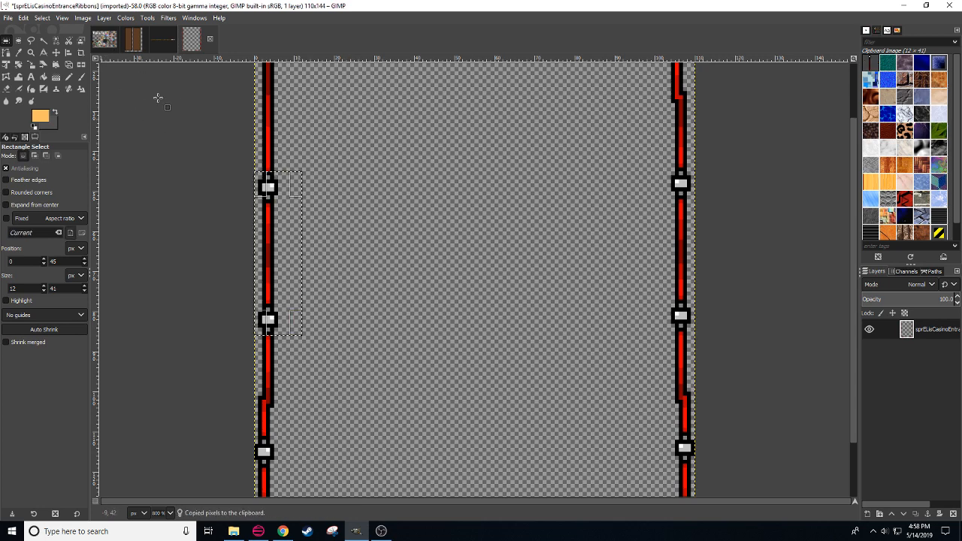
{"action": "left_click", "coordinate": [112, 45]}
{"action": "left_click_drag", "start_coordinate": [346, 255], "coordinate": [368, 267]}
{"action": "key", "text": "ctrl+v"}
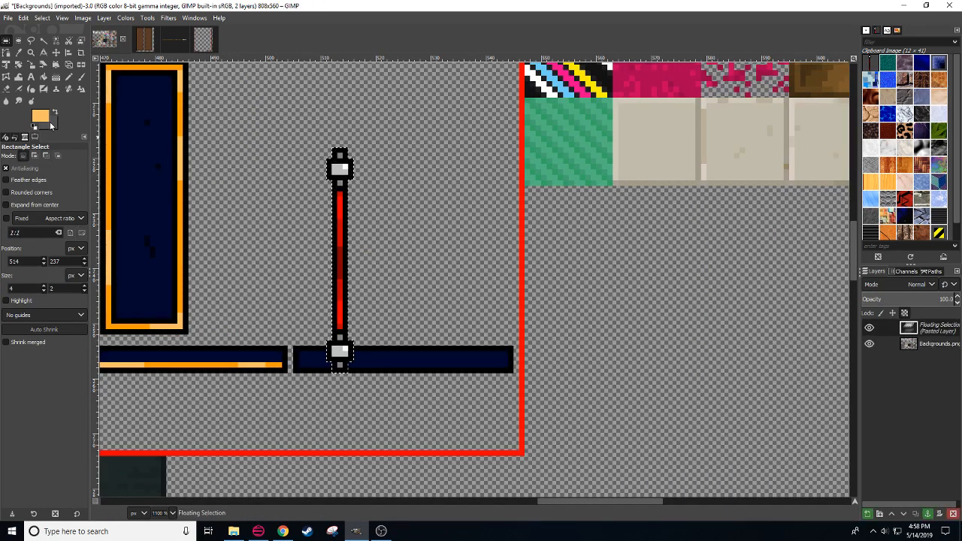
Step: Rotate the pasted ribbon section by 90 degrees
{"action": "left_click", "coordinate": [30, 65]}
{"action": "left_click", "coordinate": [19, 65]}
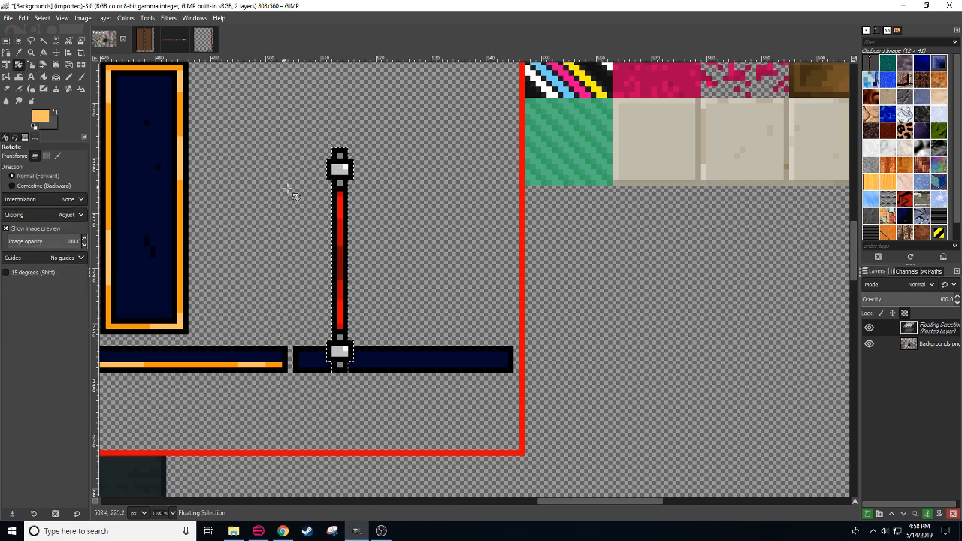
{"action": "left_click", "coordinate": [296, 197]}
{"action": "type", "text": "90"}
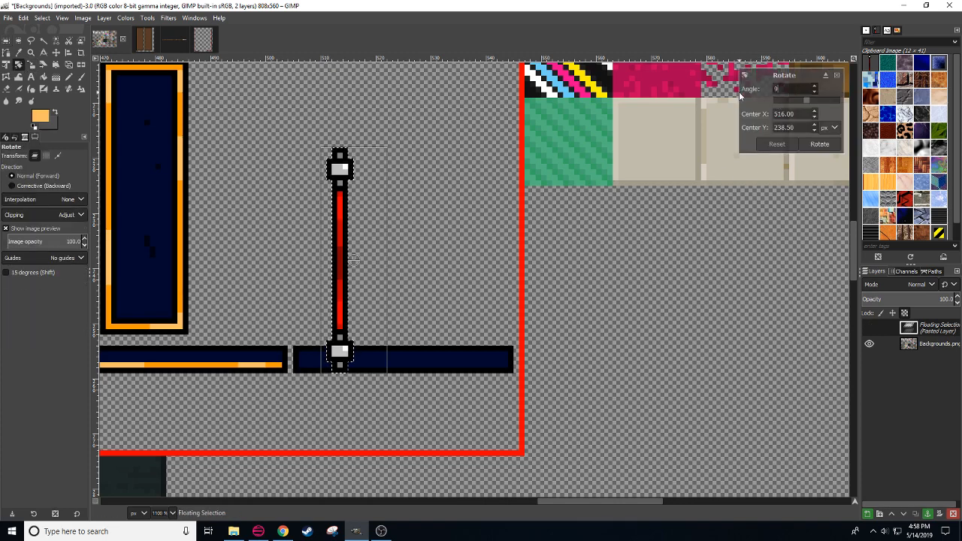
{"action": "left_click", "coordinate": [819, 144]}
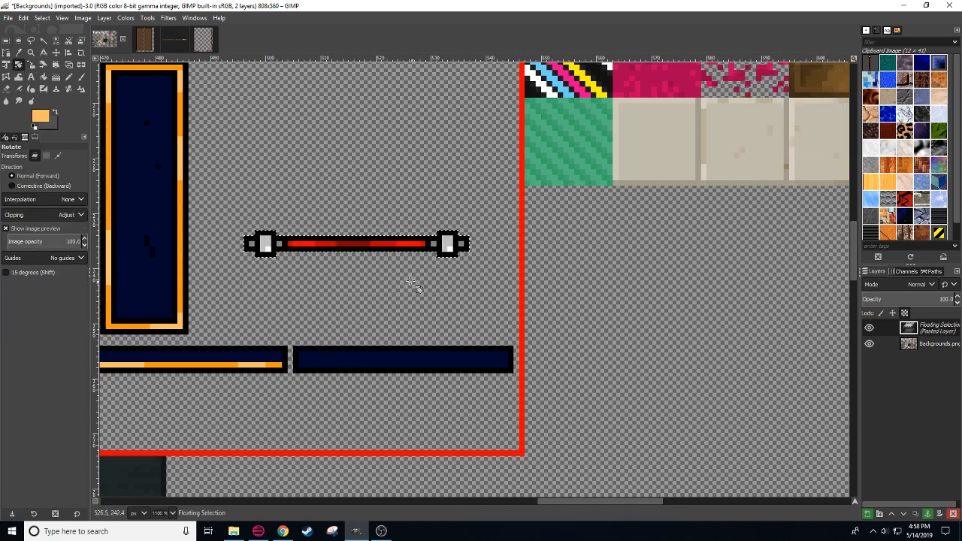
Step: Move the rotated ribbon just above the third navy bar and anchor it
{"action": "key", "text": "r"}
{"action": "left_click_drag", "start_coordinate": [456, 252], "coordinate": [502, 310]}
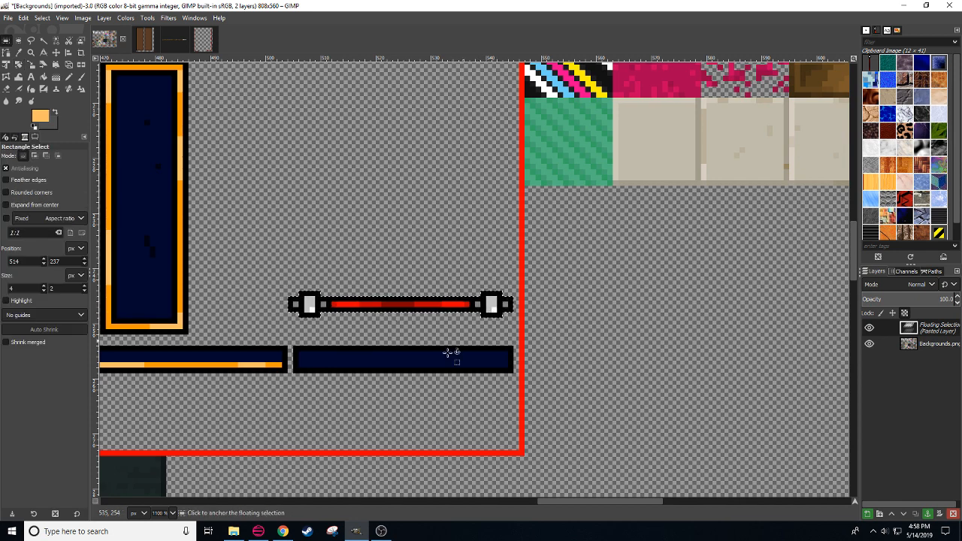
{"action": "left_click", "coordinate": [330, 434]}
Step: Erase the protruding black outline above and below the ribbon's left post
{"action": "scroll", "coordinate": [302, 414], "scroll_direction": "right", "scroll_amount": 1}
{"action": "scroll", "coordinate": [303, 414], "scroll_direction": "up", "scroll_amount": 1}
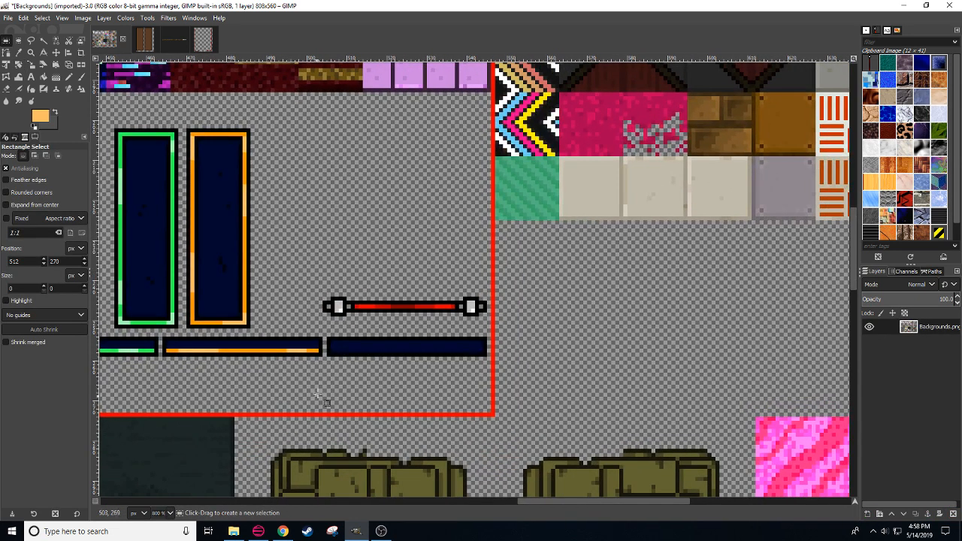
{"action": "key", "text": "shift+o"}
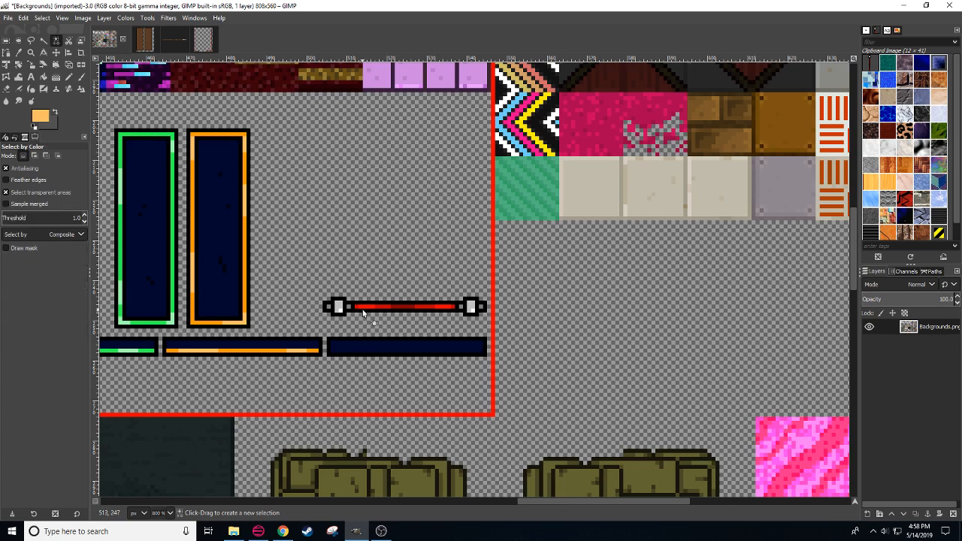
{"action": "key", "text": "shift+e"}
{"action": "mouse_move", "coordinate": [350, 302]}
{"action": "left_mouse_down"}
{"action": "mouse_move", "coordinate": [318, 317]}
{"action": "mouse_move", "coordinate": [348, 315]}
{"action": "left_mouse_up"}
{"action": "key", "text": "n"}
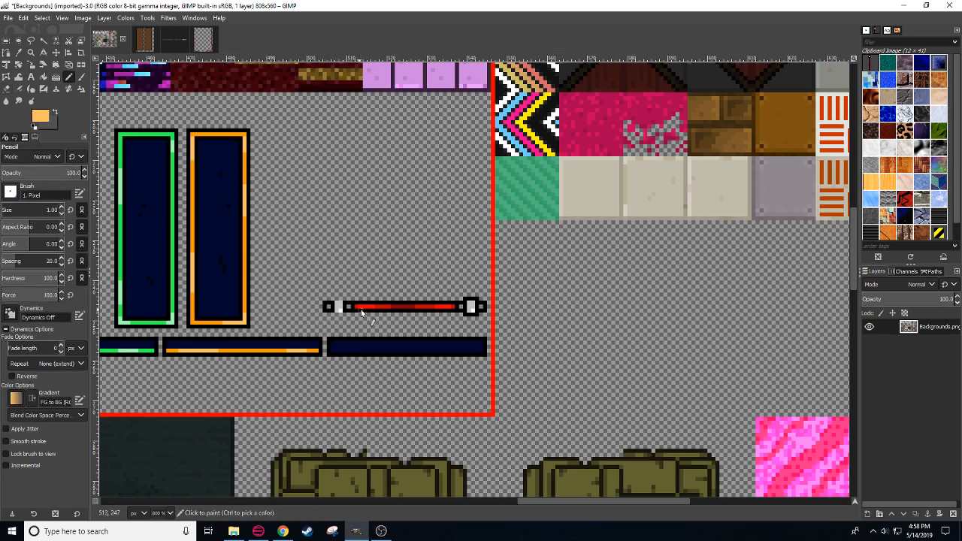
Step: Pencil over the left post with the ribbon's reds and black outline, extending the ribbon to its left end
{"action": "left_click", "coordinate": [363, 306], "text": "ctrl"}
{"action": "mouse_move", "coordinate": [349, 306]}
{"action": "left_mouse_down"}
{"action": "mouse_move", "coordinate": [402, 310]}
{"action": "mouse_move", "coordinate": [365, 306]}
{"action": "left_mouse_up"}
{"action": "left_click", "coordinate": [330, 302], "text": "ctrl"}
{"action": "left_click", "coordinate": [401, 307], "text": "ctrl"}
{"action": "left_click", "coordinate": [359, 307], "text": "ctrl"}
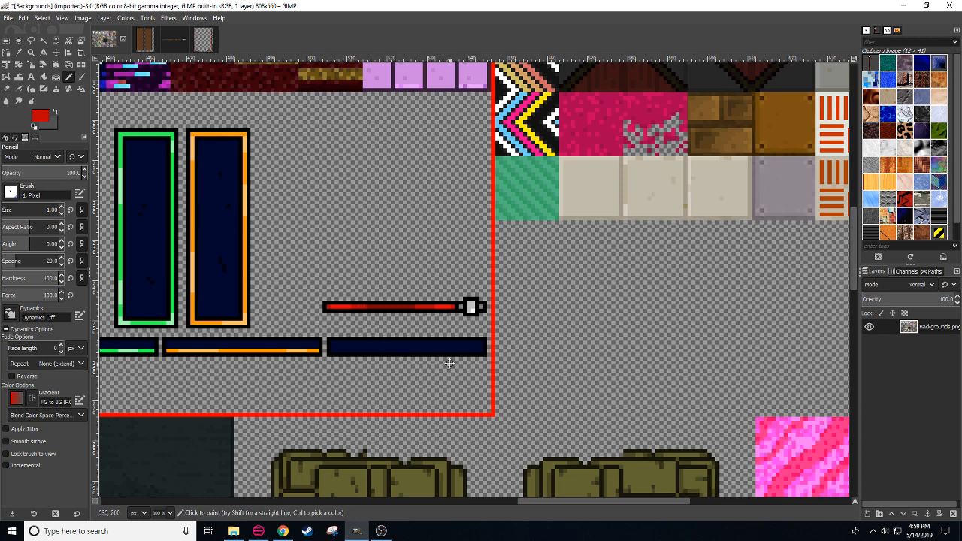
Step: Trim the red ribbon's left end to line up with the navy bar below and close it with black outline pixels
{"action": "scroll", "coordinate": [429, 370], "scroll_direction": "down", "scroll_amount": 1}
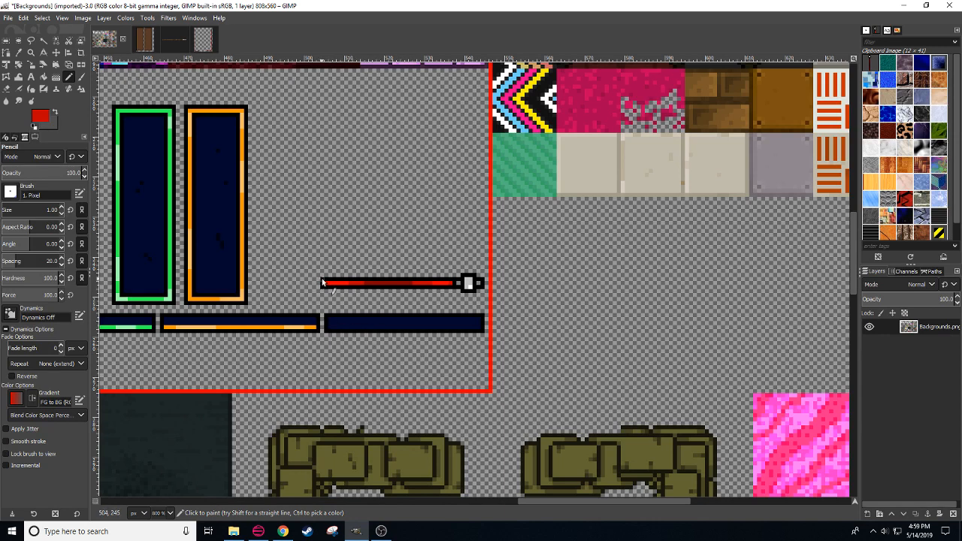
{"action": "key", "text": "shift+e"}
{"action": "key", "text": "n"}
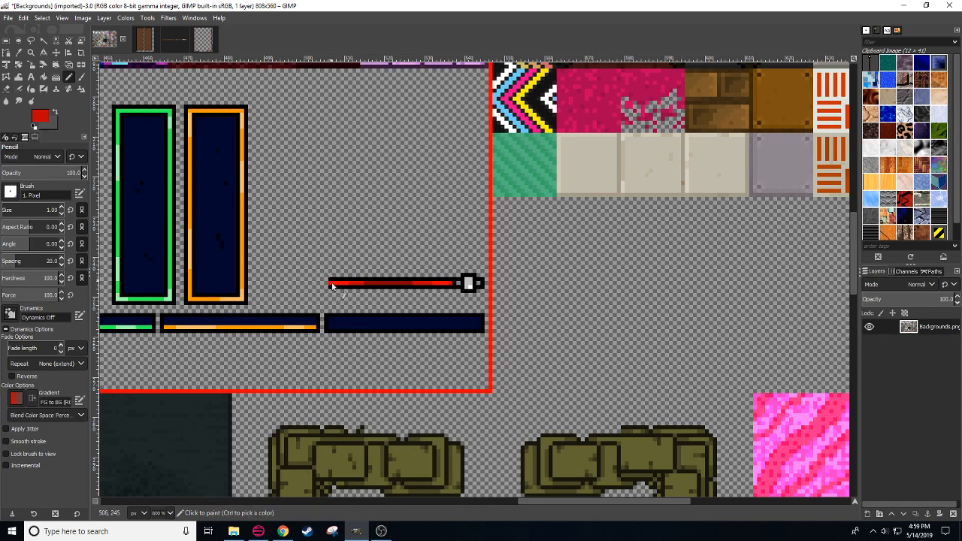
{"action": "key", "text": "d"}
{"action": "left_click", "coordinate": [328, 285], "text": "ctrl"}
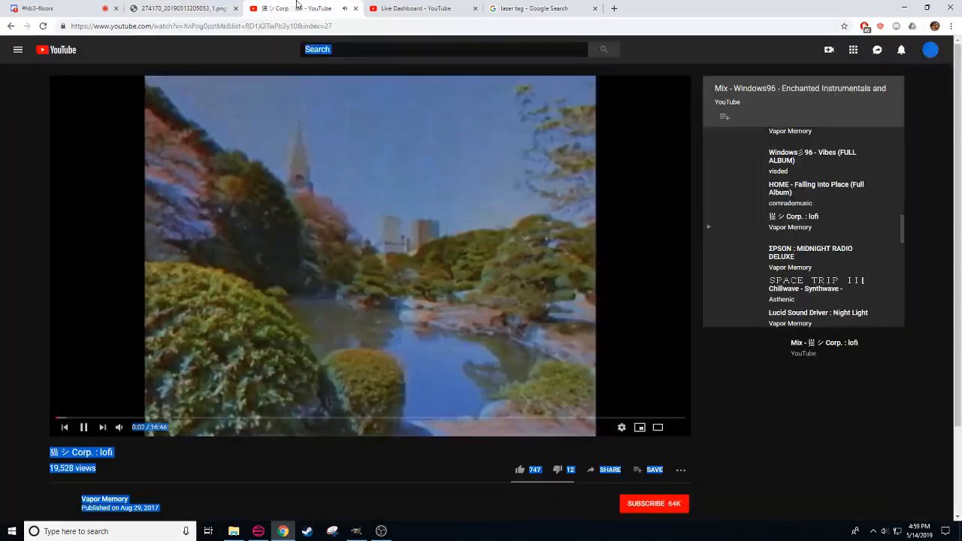
Step: Play another video from the YouTube mix in the browser and return to GIMP
{"action": "scroll", "coordinate": [796, 270], "scroll_direction": "down", "scroll_amount": 3}
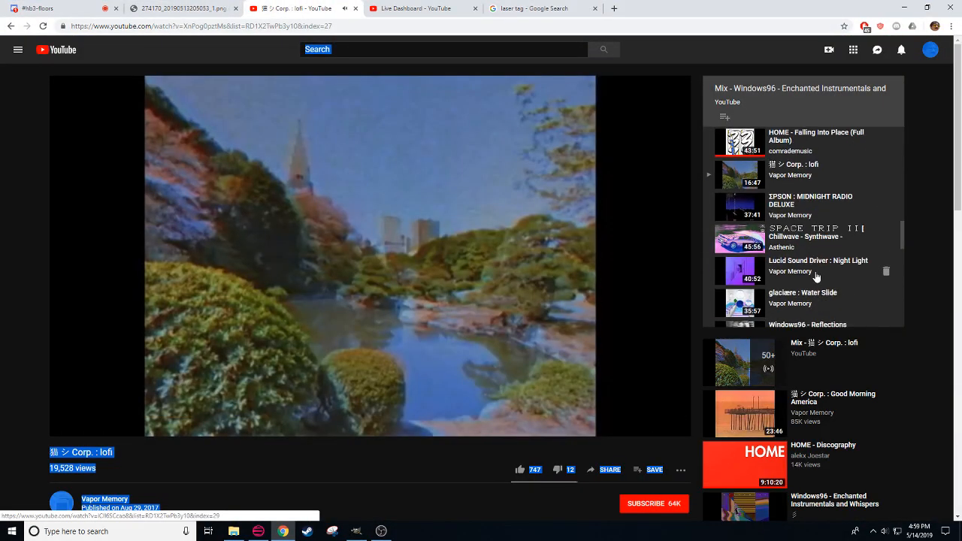
{"action": "left_click", "coordinate": [823, 237]}
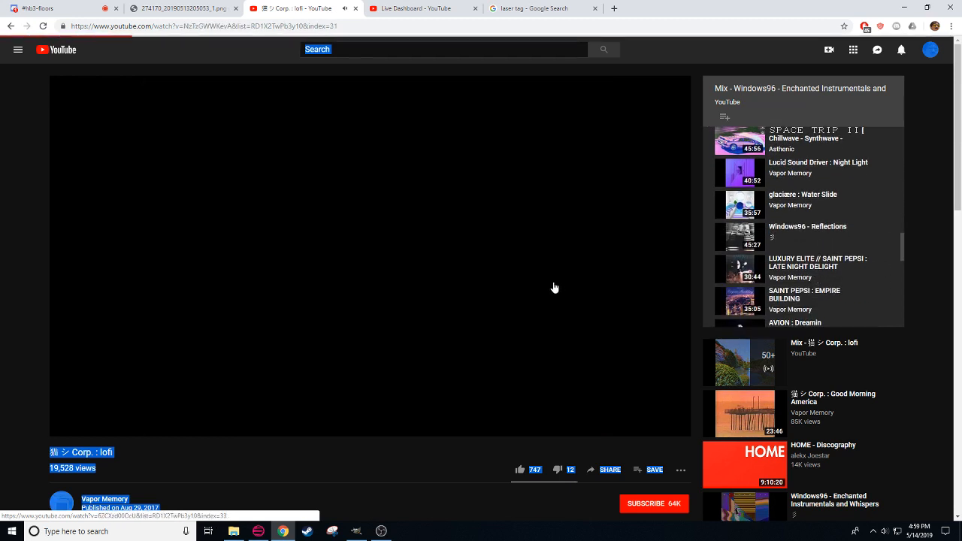
{"action": "left_click", "coordinate": [356, 530]}
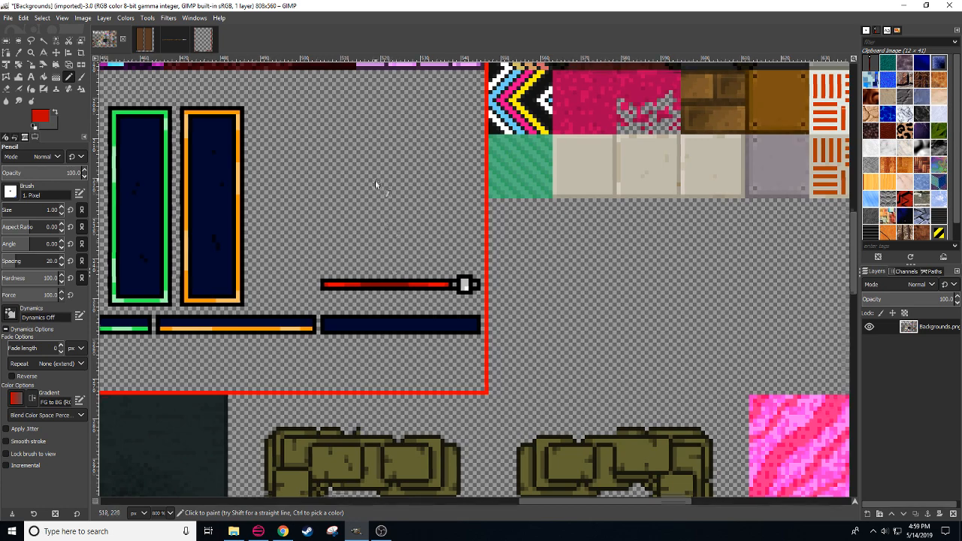
Step: Try penciling a darkened lilac, 9965a7, over the ribbon's bright red segments, and undo the strokes
{"action": "scroll", "coordinate": [375, 180], "scroll_direction": "up", "scroll_amount": 2}
{"action": "scroll", "coordinate": [429, 167], "scroll_direction": "up", "scroll_amount": 1}
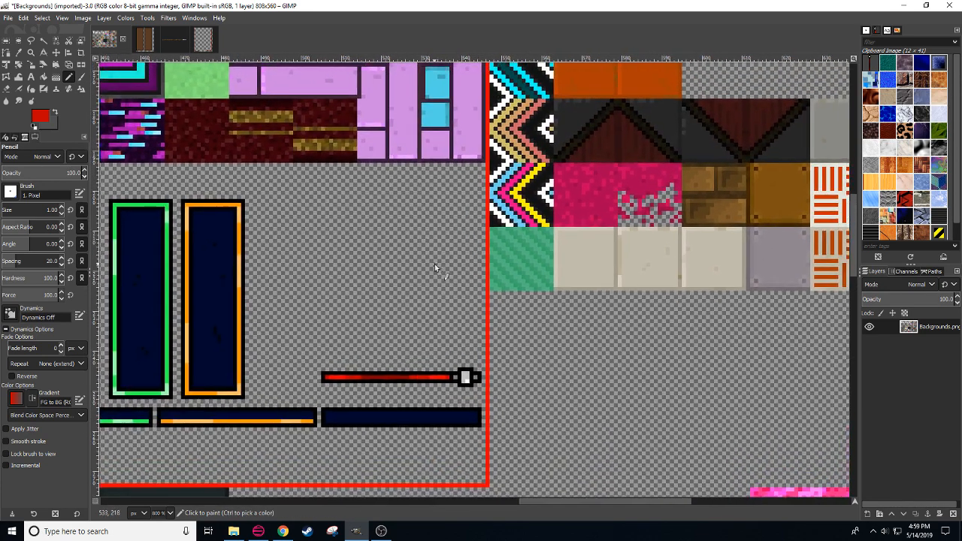
{"action": "left_click", "coordinate": [405, 125], "text": "ctrl"}
{"action": "left_click", "coordinate": [49, 117]}
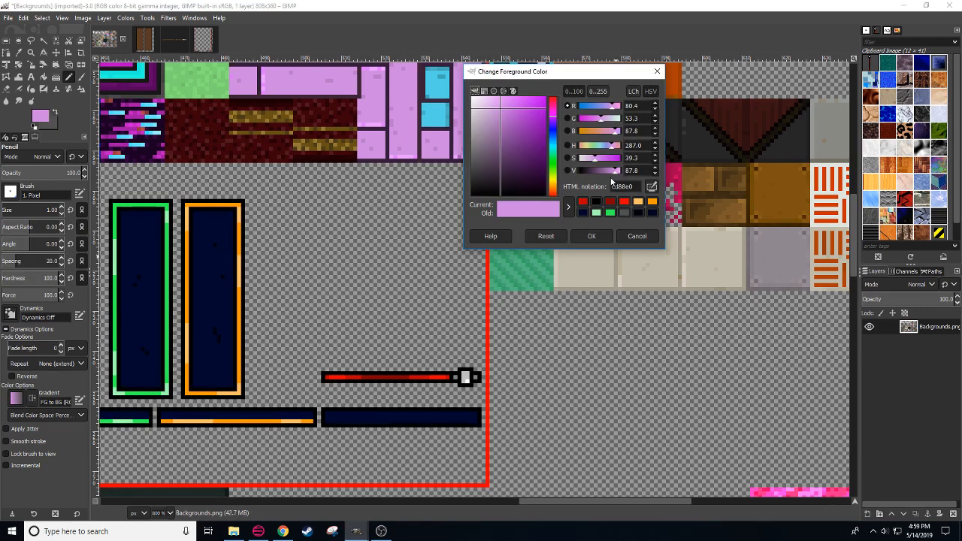
{"action": "left_click_drag", "start_coordinate": [621, 170], "coordinate": [607, 175]}
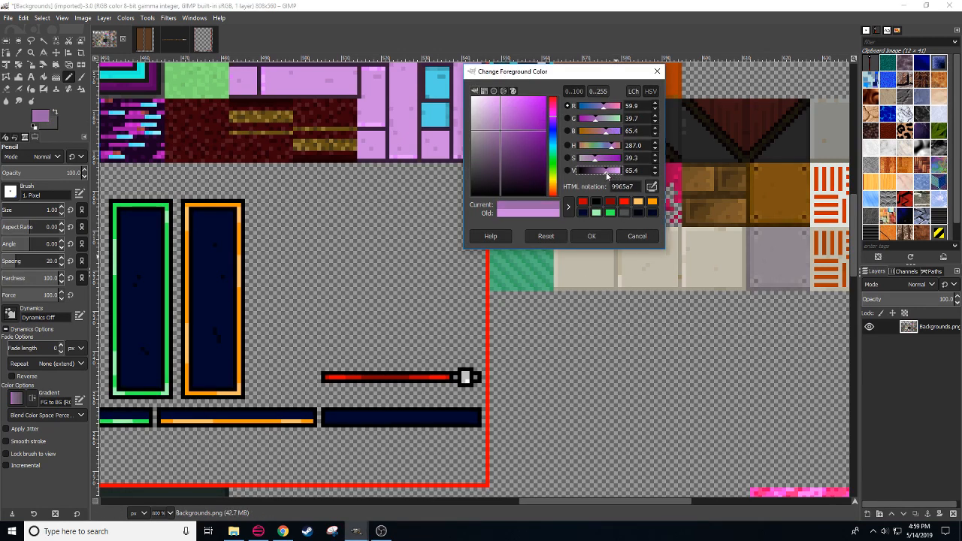
{"action": "left_click", "coordinate": [438, 378]}
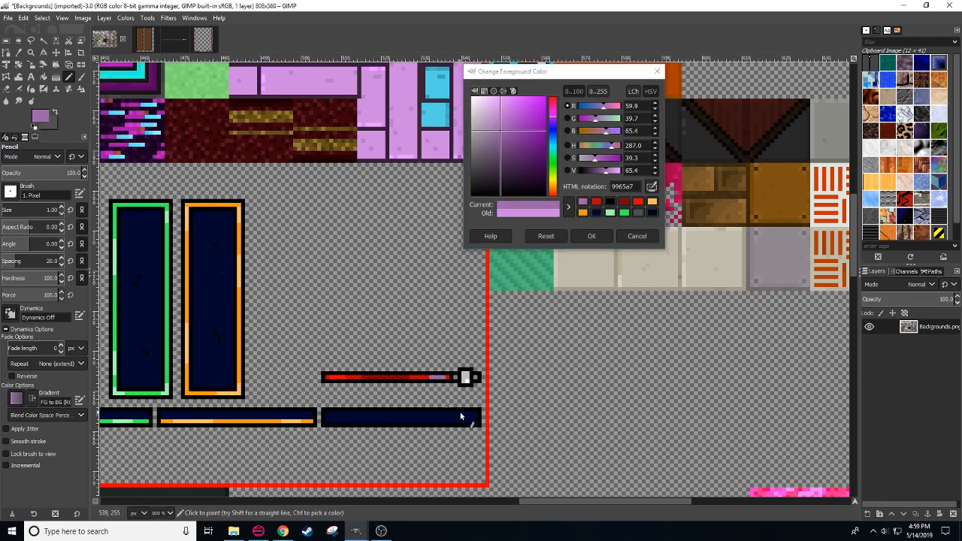
{"action": "left_click_drag", "start_coordinate": [343, 378], "coordinate": [335, 379]}
{"action": "key", "text": "ctrl+z"}
{"action": "key", "text": "ctrl+z"}
Step: Pick light green 7cd874 from the speckled green tile and pencil it over the ribbon's right-hand bright red segment
{"action": "left_click_drag", "start_coordinate": [448, 367], "coordinate": [421, 370]}
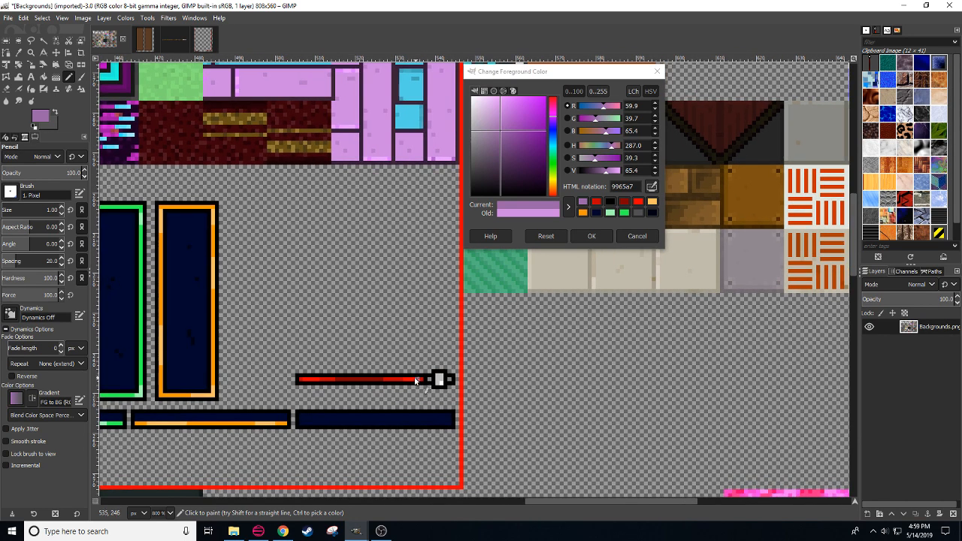
{"action": "scroll", "coordinate": [350, 280], "scroll_direction": "up", "scroll_amount": 5}
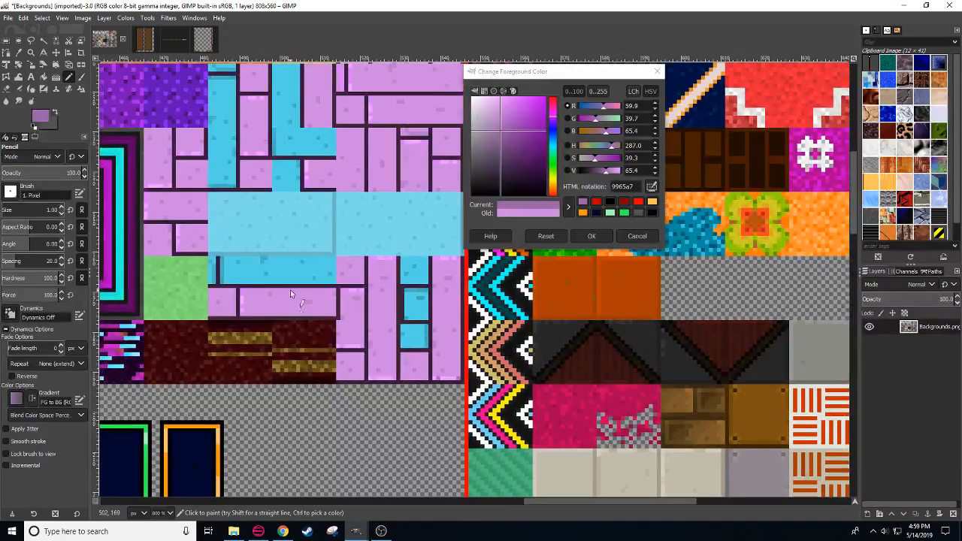
{"action": "left_click_drag", "start_coordinate": [291, 293], "coordinate": [448, 263]}
{"action": "left_click_drag", "start_coordinate": [328, 255], "coordinate": [444, 362]}
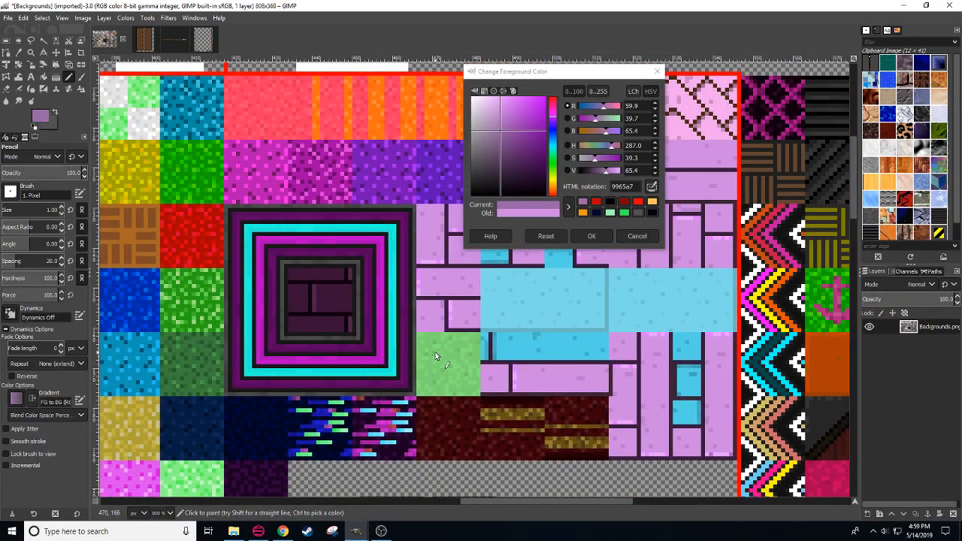
{"action": "left_click", "coordinate": [436, 356], "text": "ctrl"}
{"action": "scroll", "coordinate": [443, 356], "scroll_direction": "down", "scroll_amount": 6}
{"action": "scroll", "coordinate": [443, 355], "scroll_direction": "right", "scroll_amount": 5}
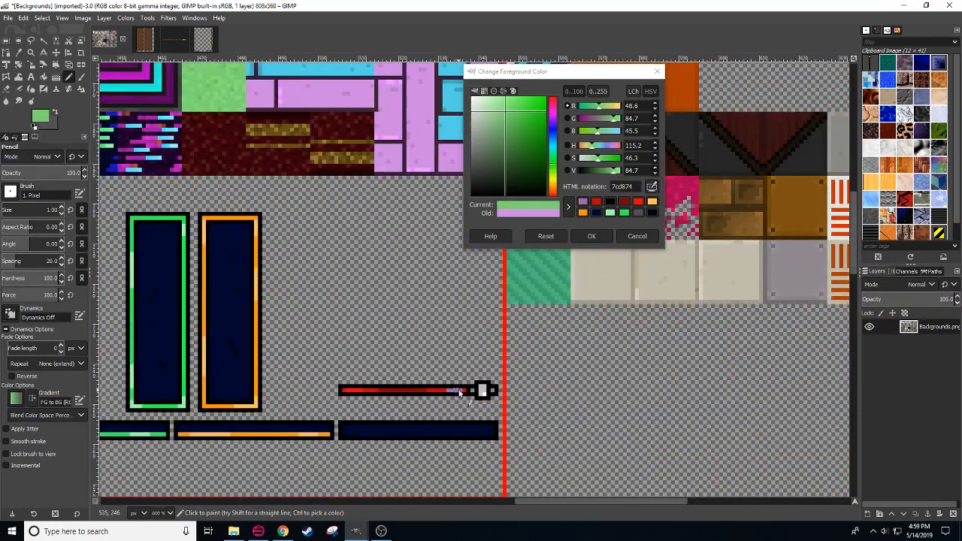
{"action": "left_click_drag", "start_coordinate": [460, 392], "coordinate": [454, 391]}
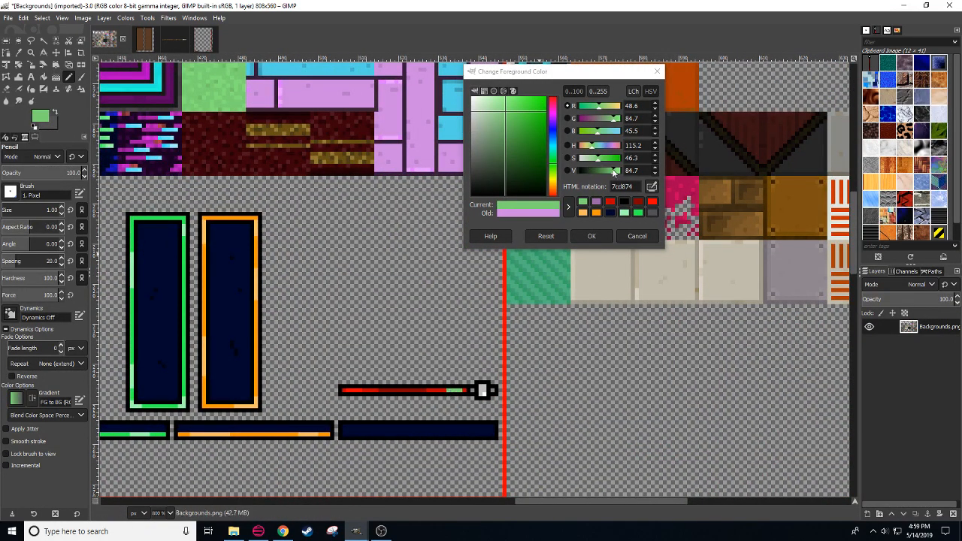
Step: Pencil darker green 508b4a beside the light segment and repeat the green shades at the ribbon's left end
{"action": "left_click_drag", "start_coordinate": [613, 172], "coordinate": [598, 171]}
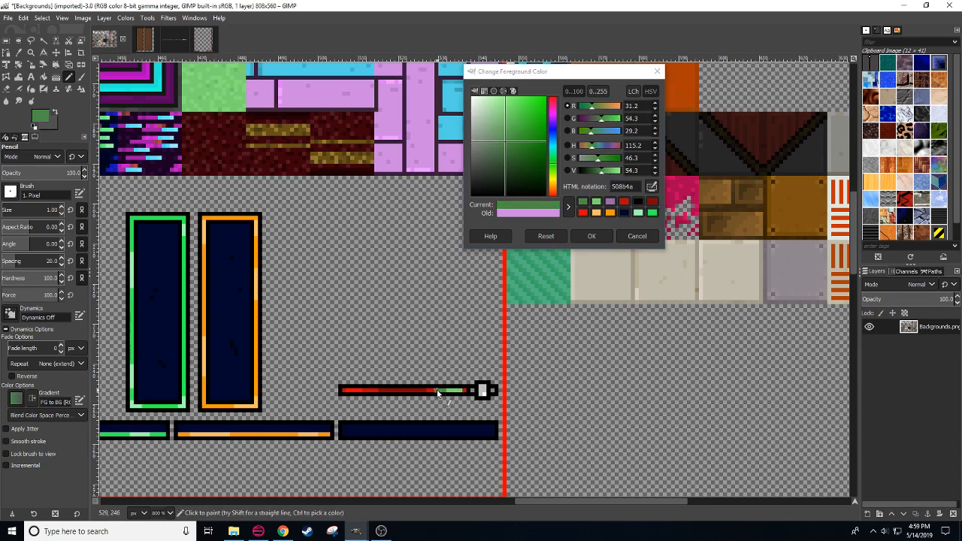
{"action": "left_click_drag", "start_coordinate": [437, 392], "coordinate": [426, 391]}
{"action": "left_click", "coordinate": [459, 390], "text": "ctrl"}
{"action": "mouse_move", "coordinate": [348, 392]}
{"action": "left_mouse_down"}
{"action": "mouse_move", "coordinate": [379, 394]}
{"action": "mouse_move", "coordinate": [343, 391]}
{"action": "left_mouse_up"}
Step: Darken the mid green to 2f522c and pencil it over the dark red middle of the ribbon
{"action": "left_click", "coordinate": [434, 390], "text": "ctrl"}
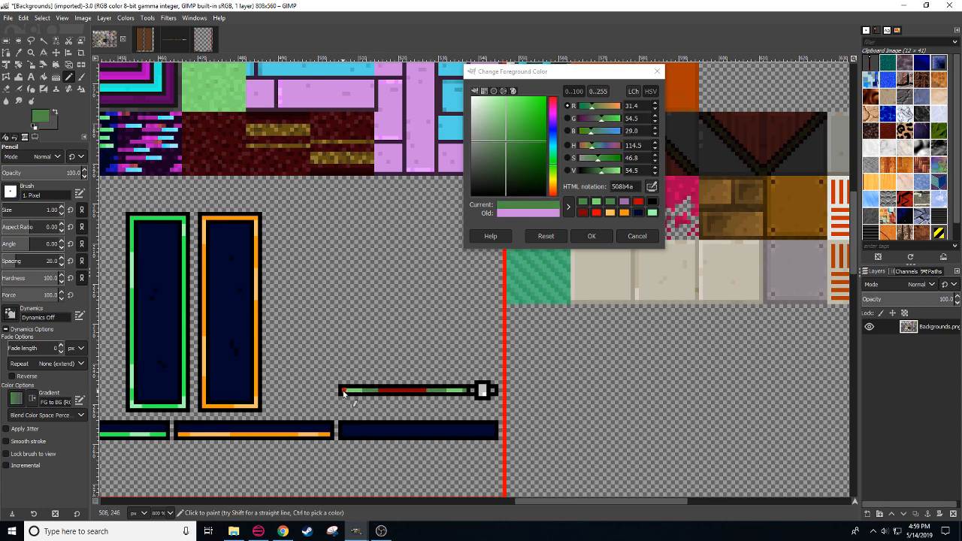
{"action": "left_click", "coordinate": [592, 171]}
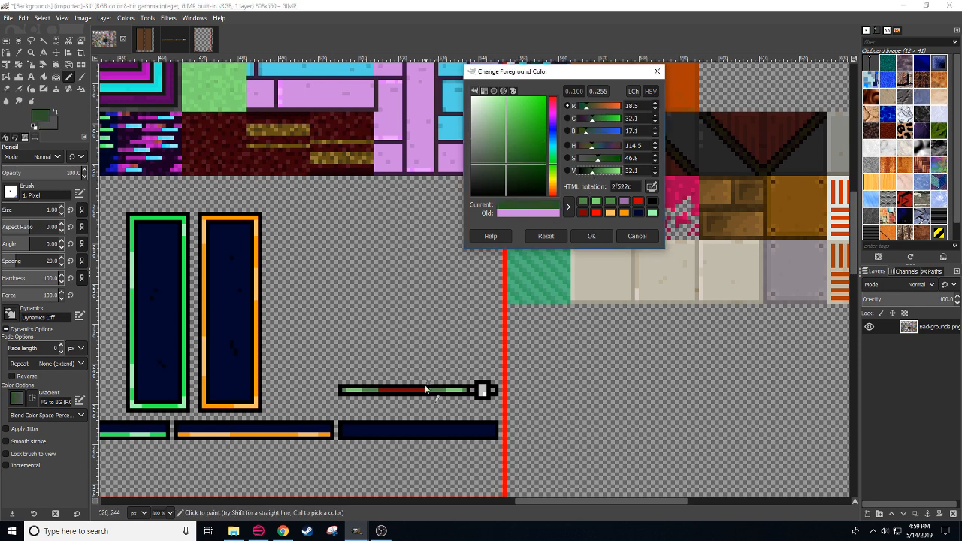
{"action": "left_click_drag", "start_coordinate": [424, 394], "coordinate": [380, 391]}
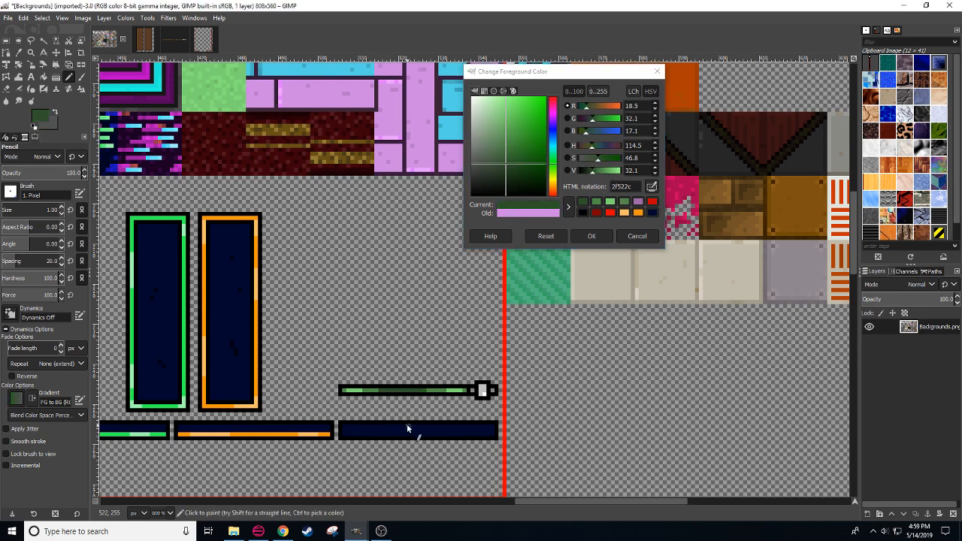
Step: Select the third navy bar below the green ribbon and cut it out of the sheet
{"action": "scroll", "coordinate": [172, 513], "scroll_direction": "down", "scroll_amount": 1}
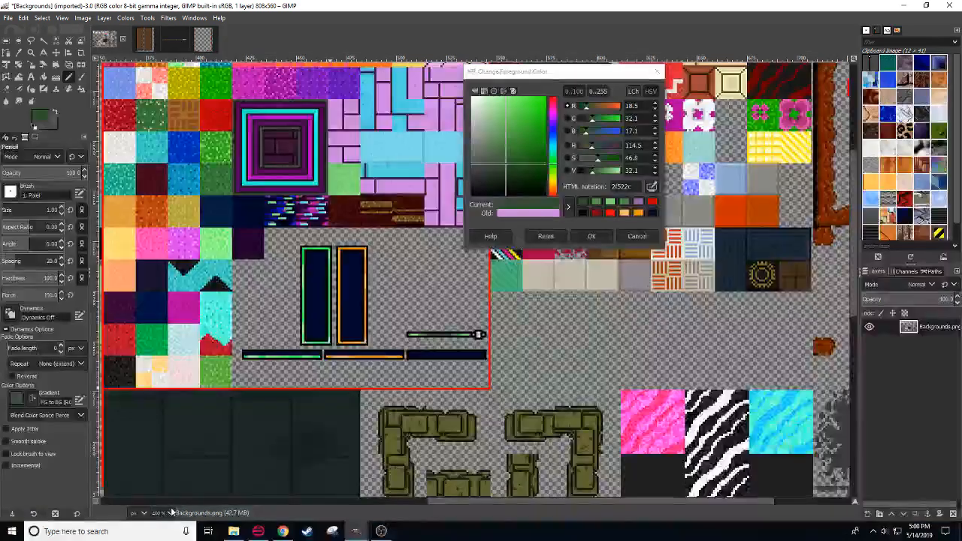
{"action": "scroll", "coordinate": [171, 512], "scroll_direction": "up", "scroll_amount": 1}
{"action": "mouse_move", "coordinate": [306, 425]}
{"action": "left_mouse_down"}
{"action": "mouse_move", "coordinate": [294, 352]}
{"action": "mouse_move", "coordinate": [475, 385]}
{"action": "left_mouse_up"}
{"action": "key", "text": "r"}
{"action": "key", "text": "ctrl+x"}
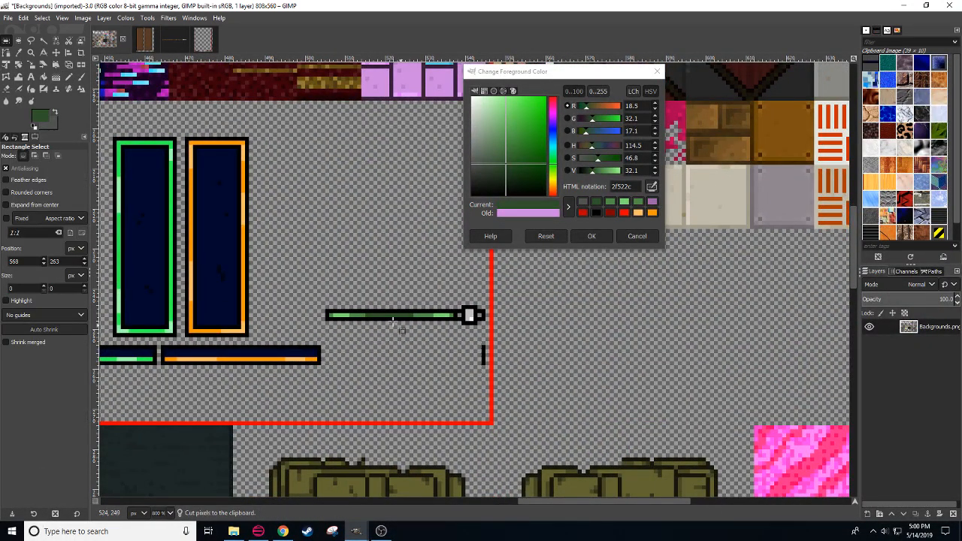
Step: Move the green ribbon into the cut bar's place beside the orange-trimmed bar, anchor it and erase the leftover black sliver
{"action": "mouse_move", "coordinate": [325, 300]}
{"action": "left_mouse_down"}
{"action": "mouse_move", "coordinate": [488, 334]}
{"action": "mouse_move", "coordinate": [466, 340]}
{"action": "mouse_move", "coordinate": [465, 358]}
{"action": "left_mouse_up"}
{"action": "key", "text": "ctrl+c"}
{"action": "key", "text": "ctrl+v"}
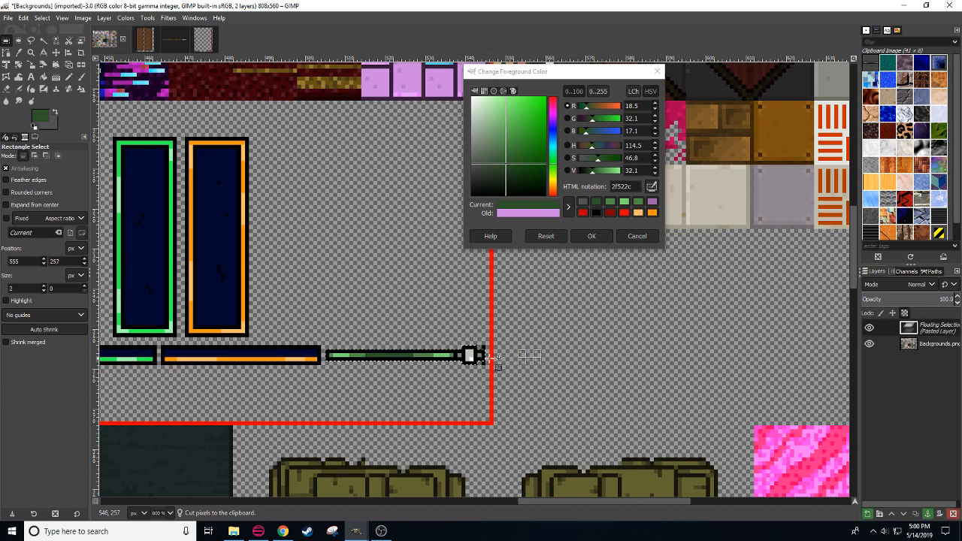
{"action": "left_click", "coordinate": [493, 379]}
{"action": "key", "text": "shift+e"}
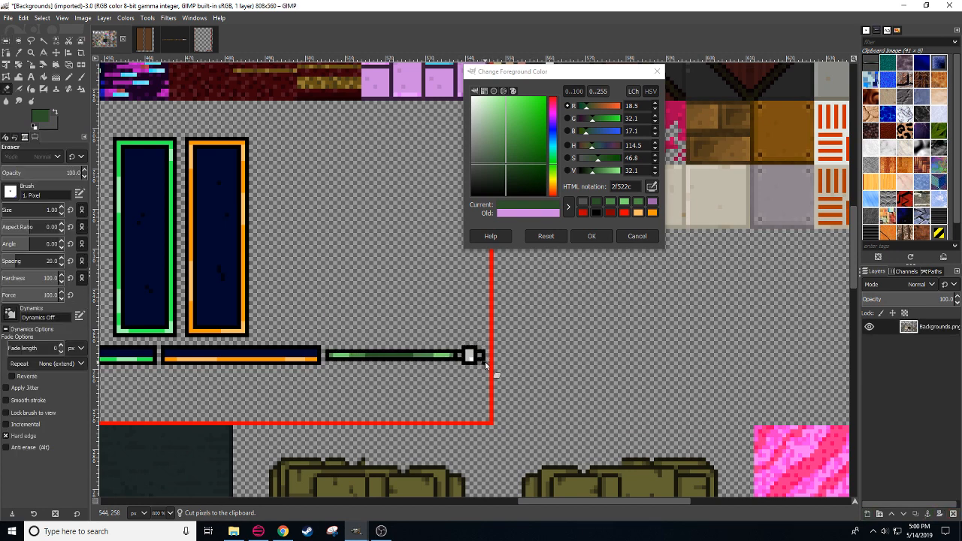
{"action": "left_click_drag", "start_coordinate": [362, 397], "coordinate": [377, 389]}
Step: Select the black outlines by color, recolor the ribbon's outline with dark green 101c0f using a size 4 pencil, and clear the selection
{"action": "key", "text": "shift+o"}
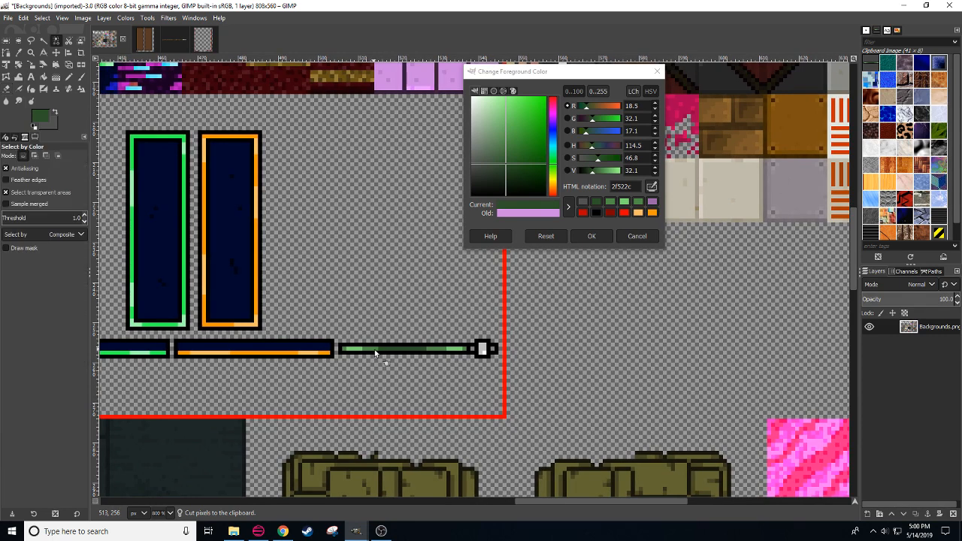
{"action": "key", "text": "n"}
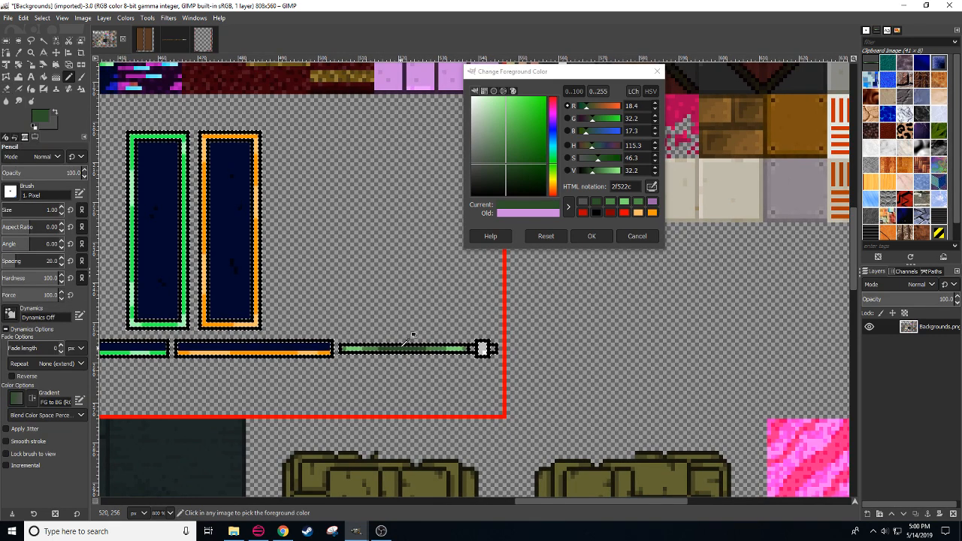
{"action": "left_click", "coordinate": [583, 172]}
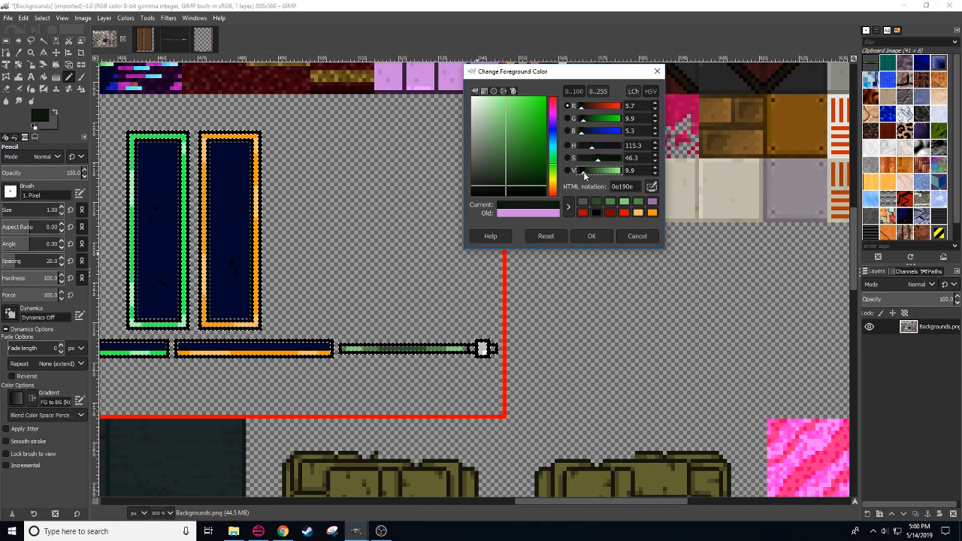
{"action": "left_click", "coordinate": [585, 174]}
{"action": "left_click", "coordinate": [64, 208]}
{"action": "left_click", "coordinate": [63, 208]}
{"action": "left_click", "coordinate": [63, 209]}
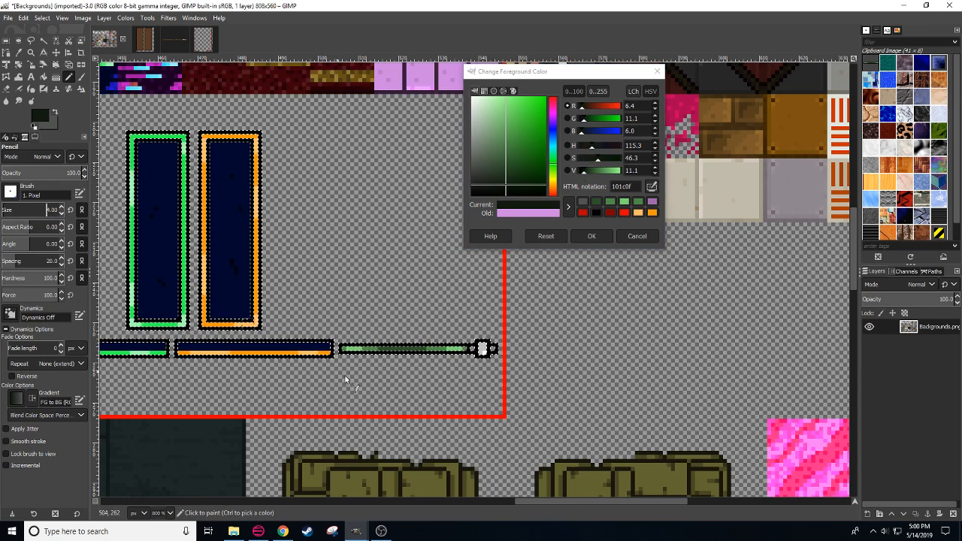
{"action": "mouse_move", "coordinate": [341, 350]}
{"action": "left_mouse_down"}
{"action": "mouse_move", "coordinate": [463, 349]}
{"action": "mouse_move", "coordinate": [456, 351]}
{"action": "left_mouse_up"}
{"action": "key", "text": "ctrl+shift+a"}
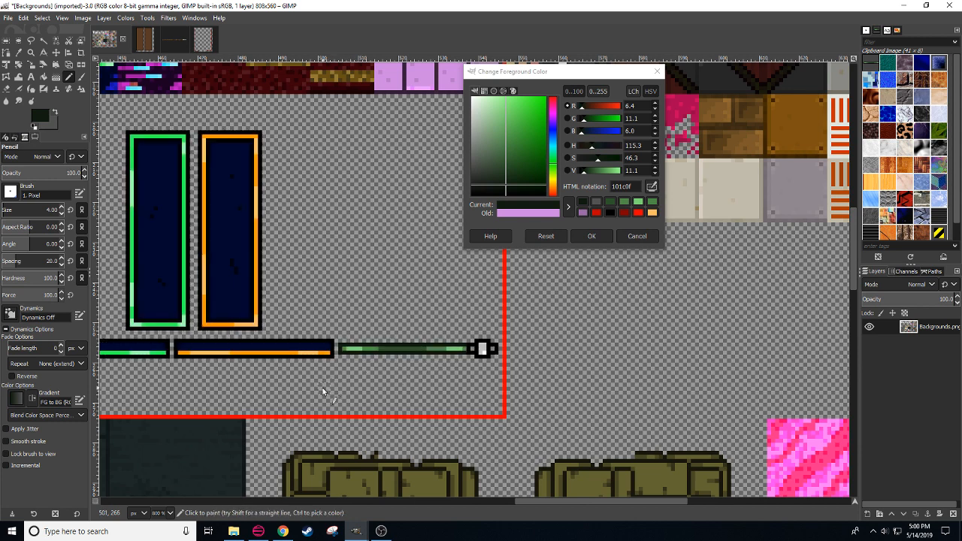
Step: Set the pencil size back to 1 and pick navy 00072e from the orange-trimmed panel as the foreground color
{"action": "left_click_drag", "start_coordinate": [333, 401], "coordinate": [397, 404]}
{"action": "scroll", "coordinate": [46, 214], "scroll_direction": "down", "scroll_amount": 3}
{"action": "left_click", "coordinate": [381, 270]}
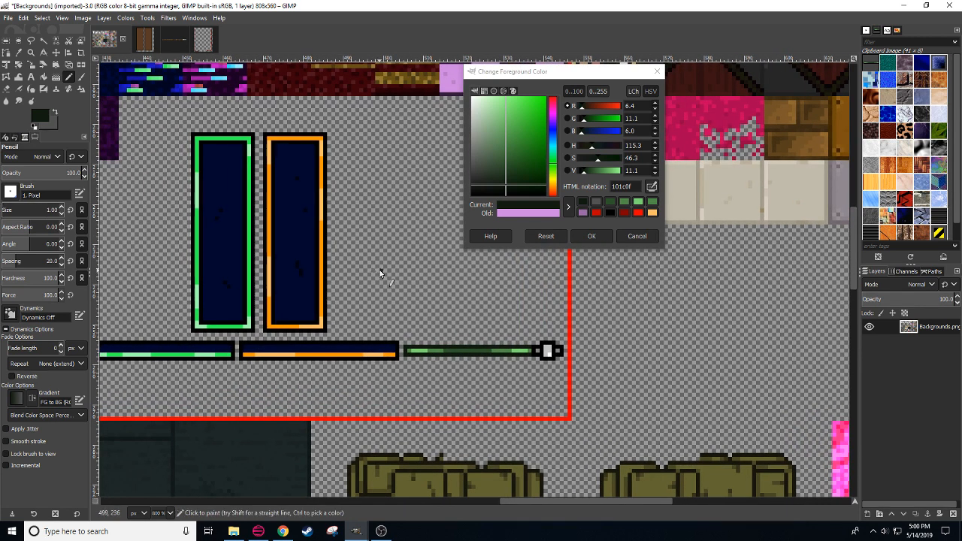
{"action": "key", "text": "shift+e"}
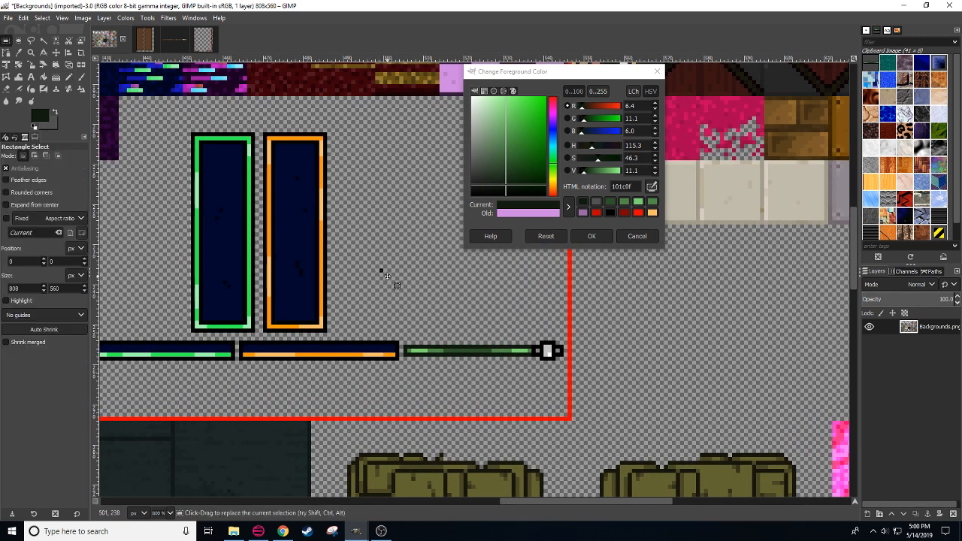
{"action": "key", "text": "n"}
{"action": "left_click", "coordinate": [305, 269], "text": "ctrl"}
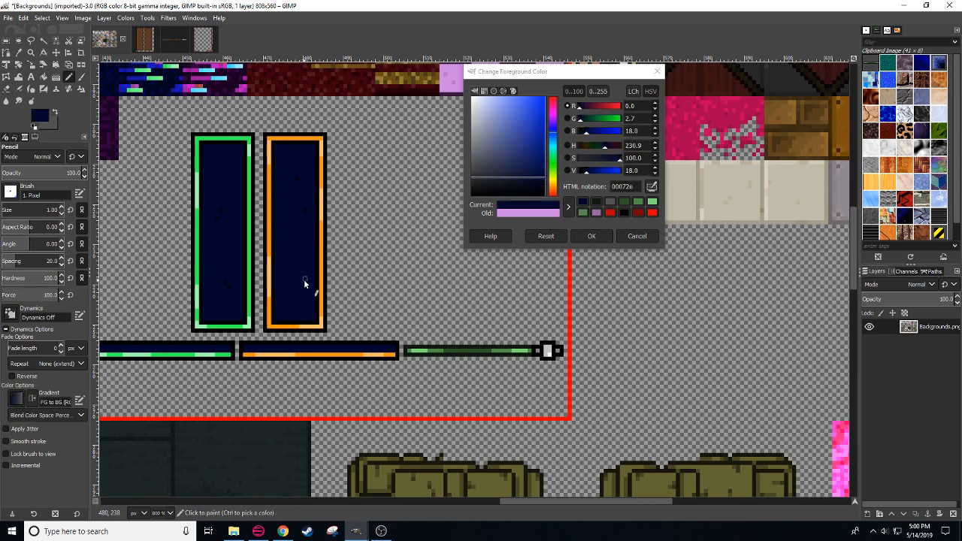
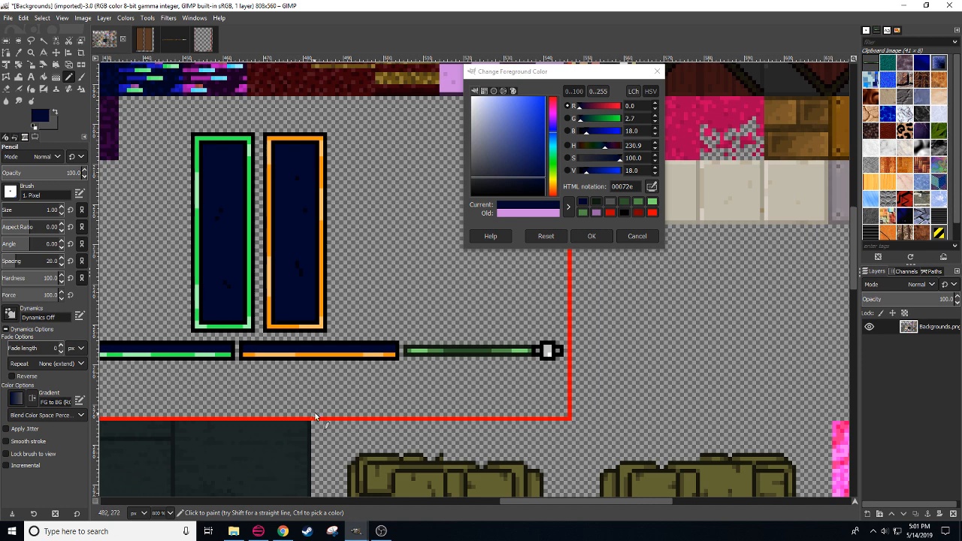
{"action": "scroll", "coordinate": [365, 325], "scroll_direction": "up", "scroll_amount": 2}
{"action": "scroll", "coordinate": [364, 325], "scroll_direction": "right", "scroll_amount": 2}
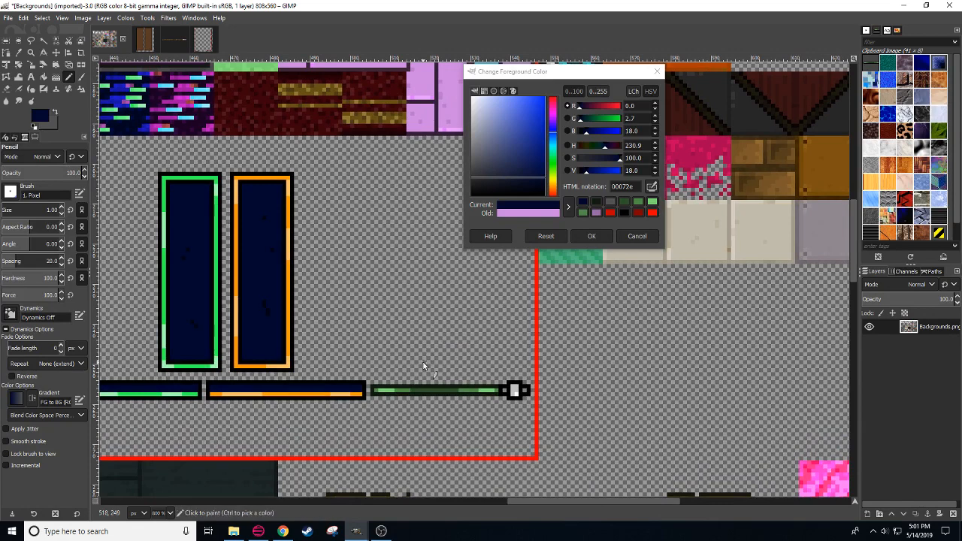
{"action": "mouse_move", "coordinate": [282, 533]}
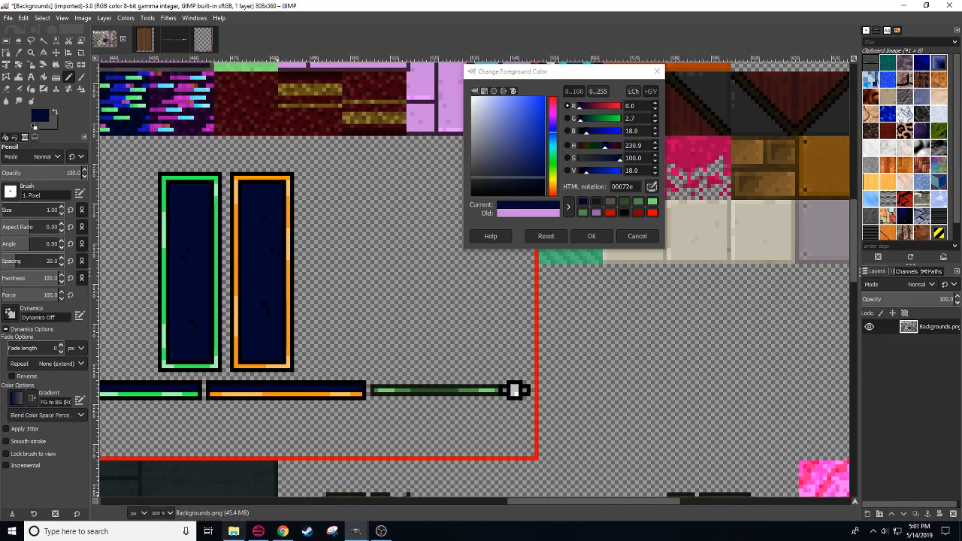
{"action": "scroll", "coordinate": [164, 517], "scroll_direction": "down", "scroll_amount": 1}
{"action": "left_click_drag", "start_coordinate": [281, 414], "coordinate": [283, 425]}
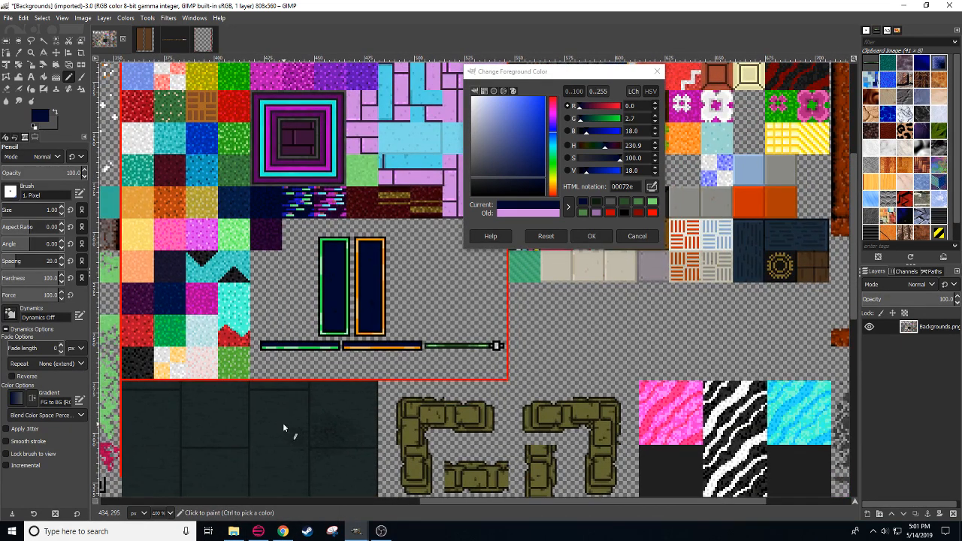
Step: Select the green-trimmed bar, orange-trimmed bar and green ribbon together and cut them out of the Backgrounds sheet
{"action": "key", "text": "r"}
{"action": "mouse_move", "coordinate": [259, 336]}
{"action": "left_mouse_down"}
{"action": "mouse_move", "coordinate": [500, 347]}
{"action": "mouse_move", "coordinate": [512, 364]}
{"action": "left_mouse_up"}
{"action": "key", "text": "ctrl+x"}
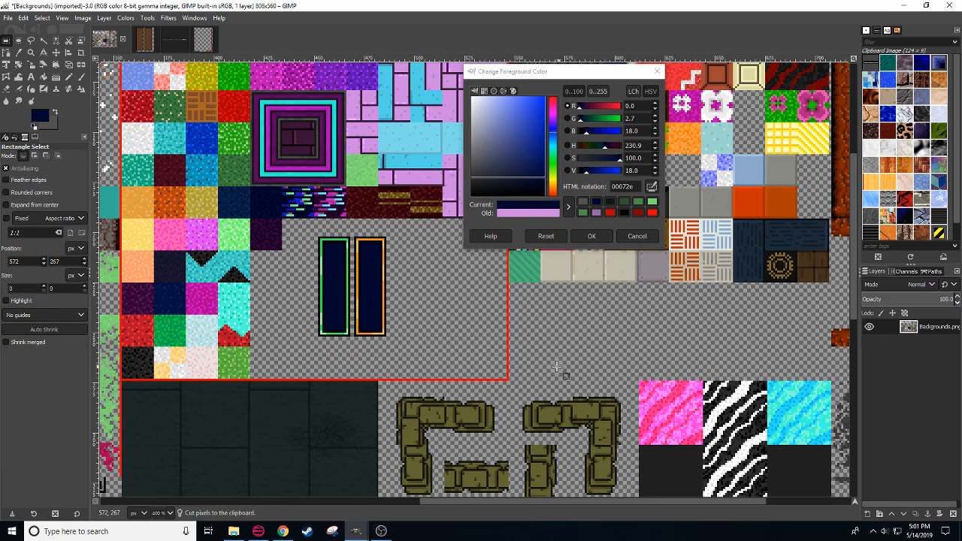
Step: In the sprELisBoardedWindow image, clear the old wooden planks, paste the new bars and ribbon in their place and anchor them
{"action": "left_click", "coordinate": [174, 42]}
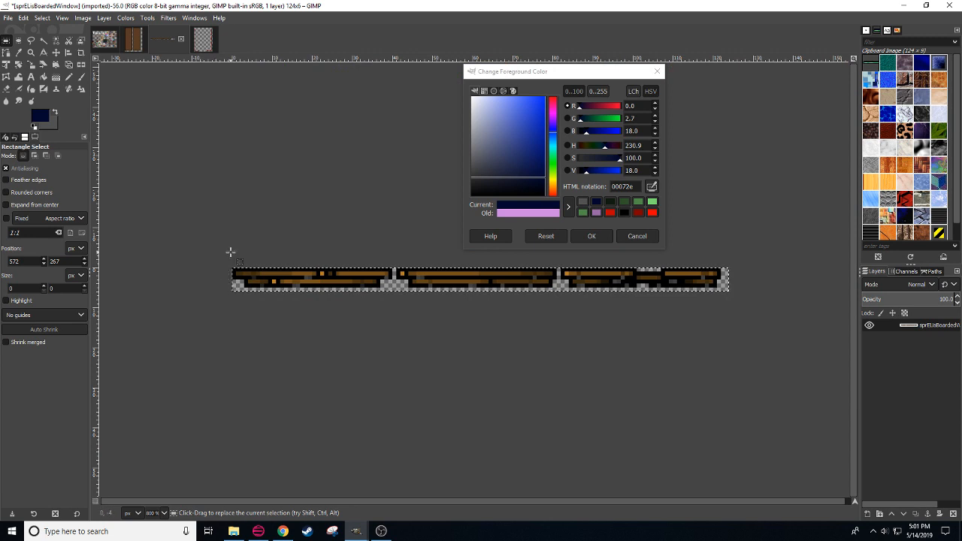
{"action": "left_click_drag", "start_coordinate": [233, 255], "coordinate": [724, 307]}
{"action": "left_click_drag", "start_coordinate": [242, 284], "coordinate": [258, 277]}
{"action": "key", "text": "ctrl+x"}
{"action": "key", "text": "ctrl+v"}
{"action": "left_click", "coordinate": [356, 371]}
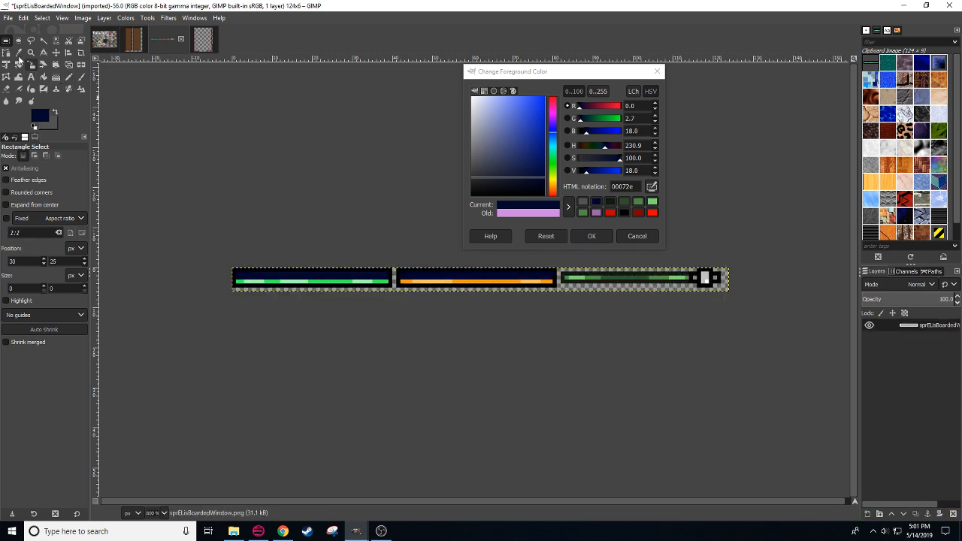
Step: Overwrite sprELisBoardedWindow.png with the new artwork and close the blank transparent image without saving it
{"action": "left_click", "coordinate": [7, 17]}
{"action": "left_click", "coordinate": [73, 163]}
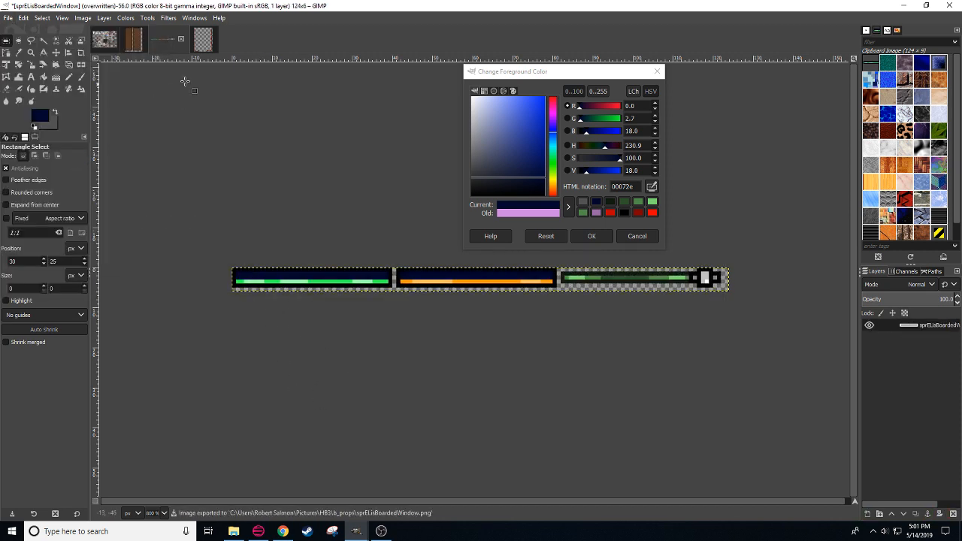
{"action": "left_click", "coordinate": [203, 39]}
{"action": "left_click", "coordinate": [209, 39]}
{"action": "left_click", "coordinate": [492, 317]}
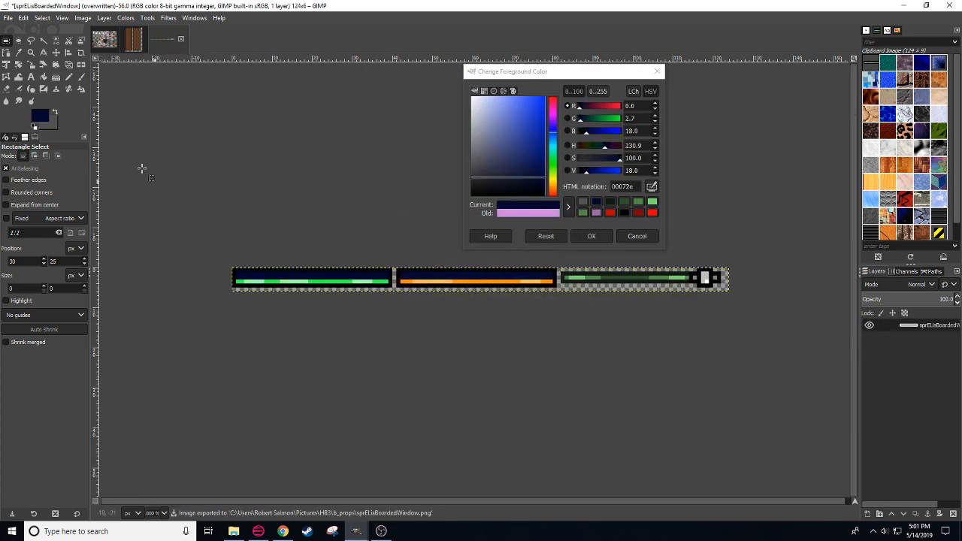
Step: Return to the Backgrounds sheet, select the green-trimmed and orange-trimmed navy panels together and cut them out
{"action": "left_click", "coordinate": [136, 41]}
{"action": "left_click", "coordinate": [104, 39]}
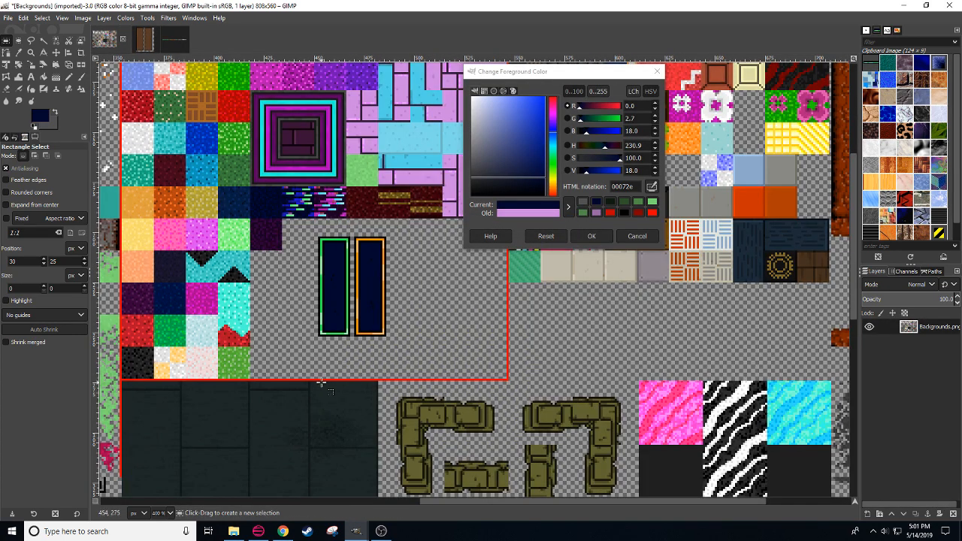
{"action": "left_click_drag", "start_coordinate": [310, 231], "coordinate": [406, 348]}
{"action": "key", "text": "ctrl+c"}
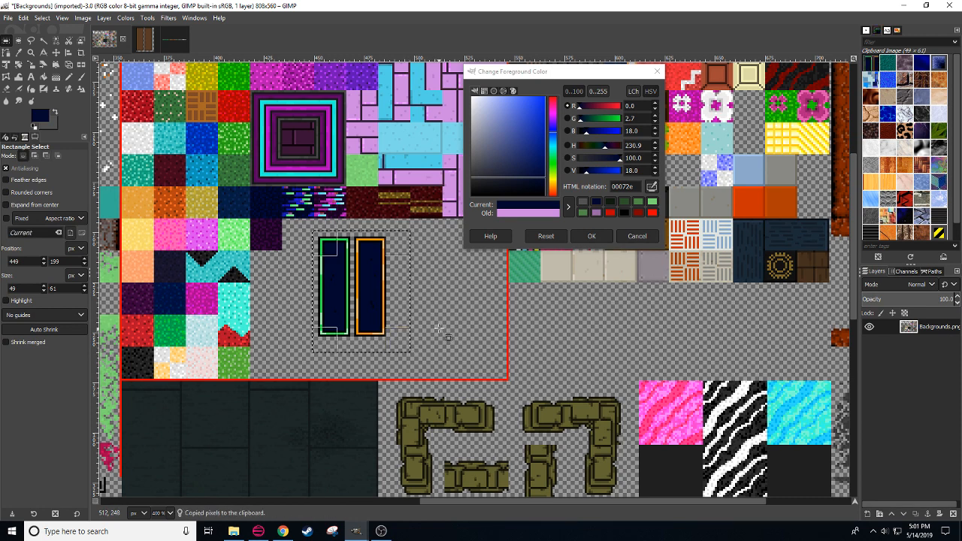
{"action": "left_click_drag", "start_coordinate": [311, 228], "coordinate": [420, 353]}
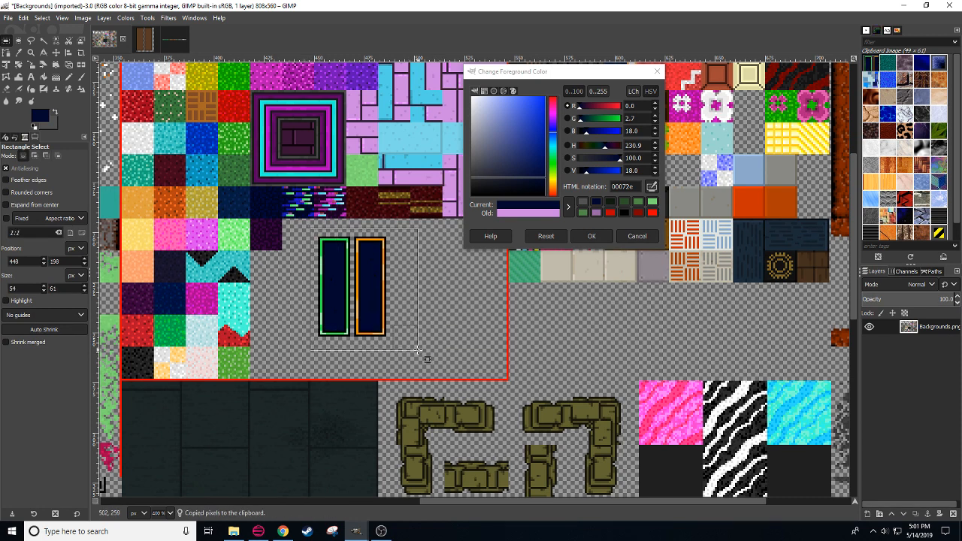
{"action": "key", "text": "ctrl+x"}
Step: Paste the two navy panels into the sprElisTattooShelf image, align them over the brown shelves and anchor them
{"action": "left_click", "coordinate": [174, 39]}
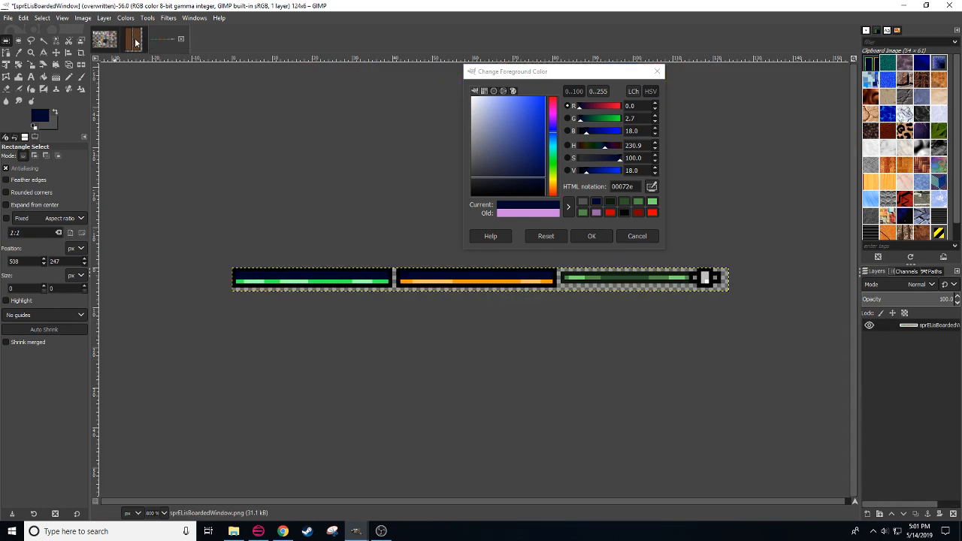
{"action": "left_click", "coordinate": [133, 39]}
{"action": "key", "text": "ctrl+v"}
{"action": "left_click_drag", "start_coordinate": [448, 273], "coordinate": [382, 324]}
{"action": "left_click", "coordinate": [491, 358]}
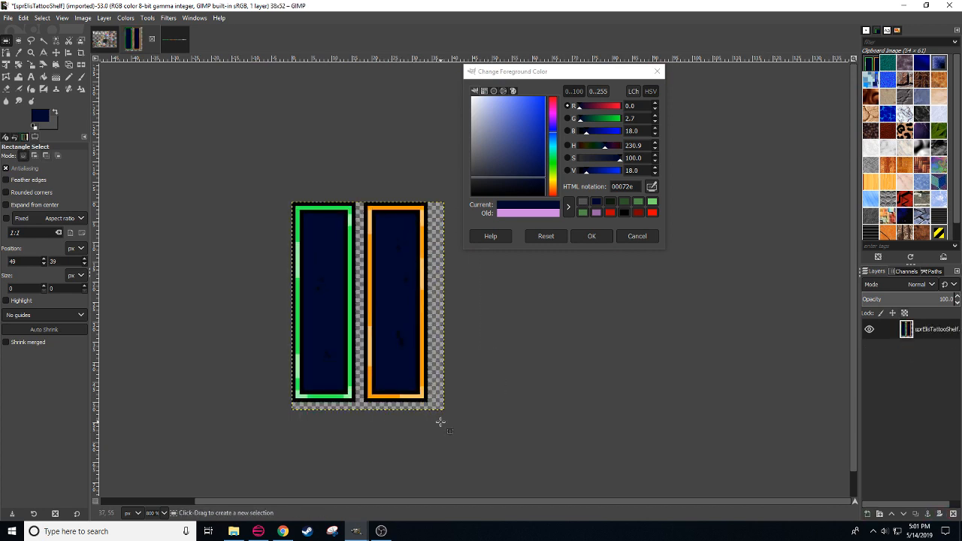
Step: Overwrite sprElisTattooShelf.png with the new panels
{"action": "left_click", "coordinate": [8, 18]}
{"action": "left_click", "coordinate": [86, 162]}
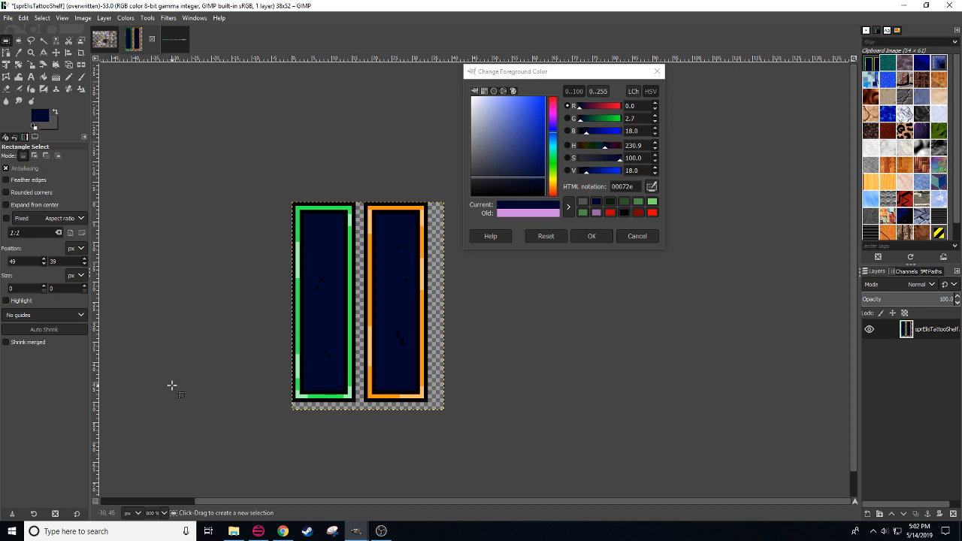
{"action": "left_click", "coordinate": [9, 17]}
{"action": "left_click", "coordinate": [72, 165]}
Step: Overwrite sprELisBoardedWindow.png once more and close that image
{"action": "left_click", "coordinate": [173, 39]}
{"action": "left_click", "coordinate": [8, 18]}
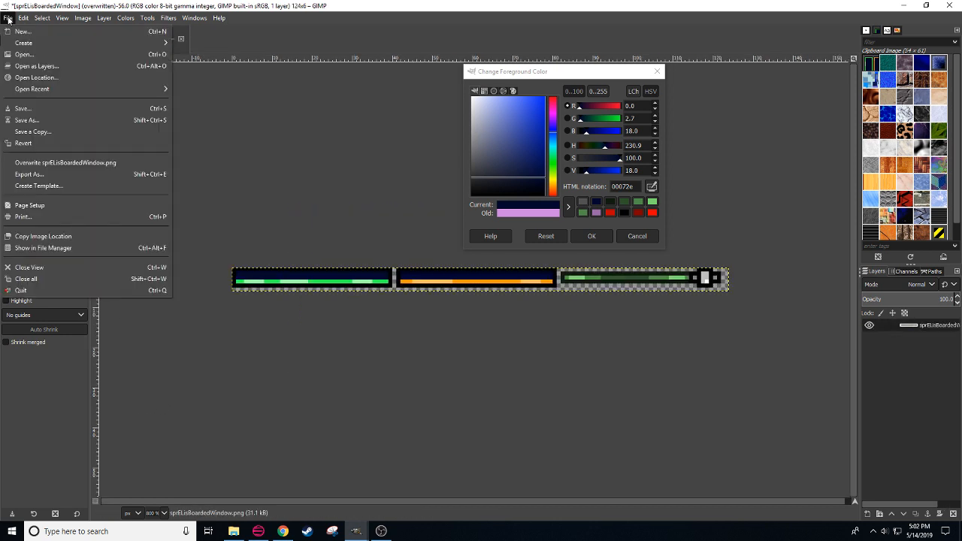
{"action": "left_click", "coordinate": [88, 161]}
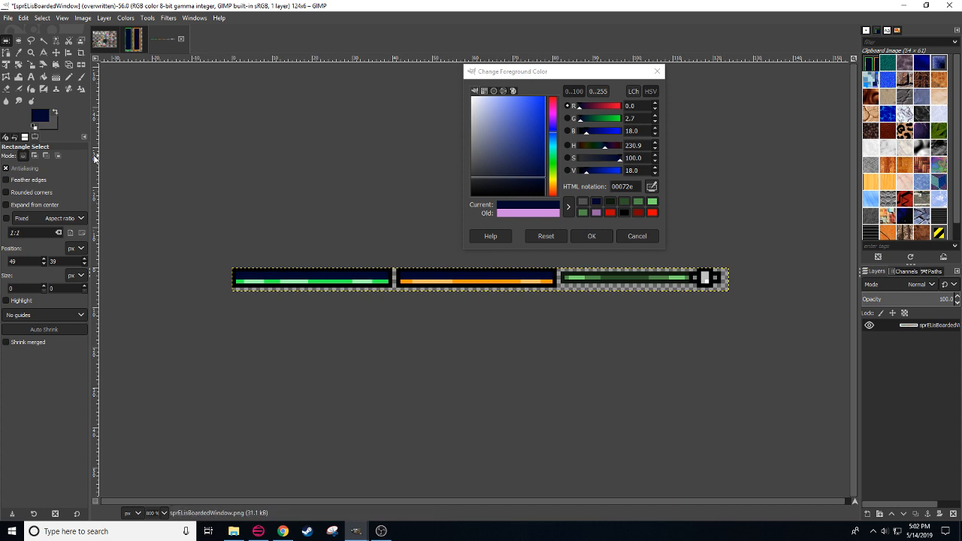
{"action": "left_click", "coordinate": [180, 39]}
{"action": "left_click", "coordinate": [498, 335]}
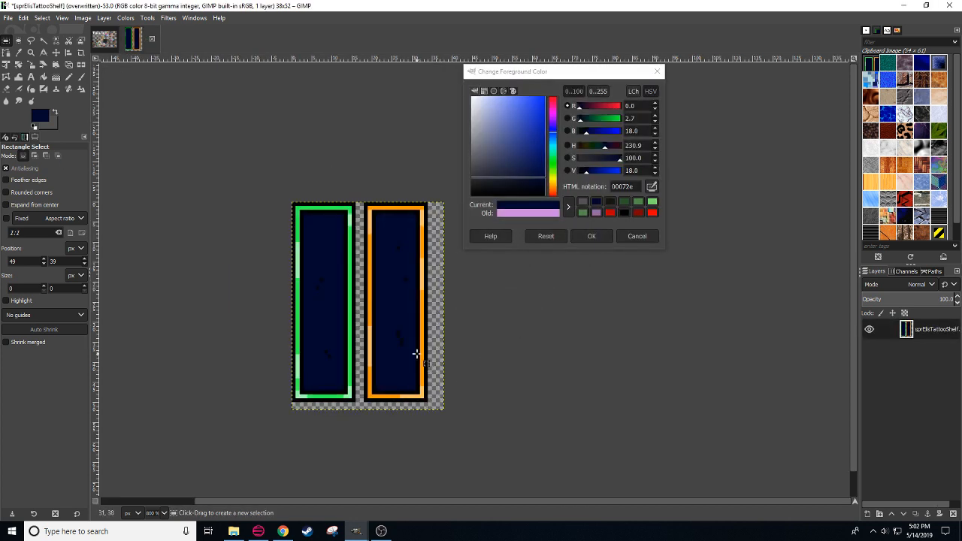
{"action": "left_click", "coordinate": [8, 17]}
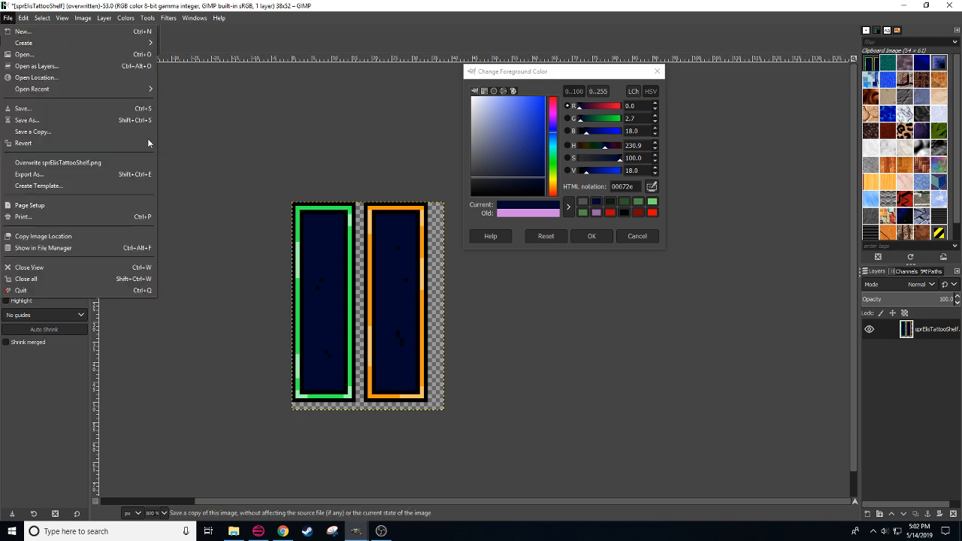
{"action": "left_click", "coordinate": [45, 54]}
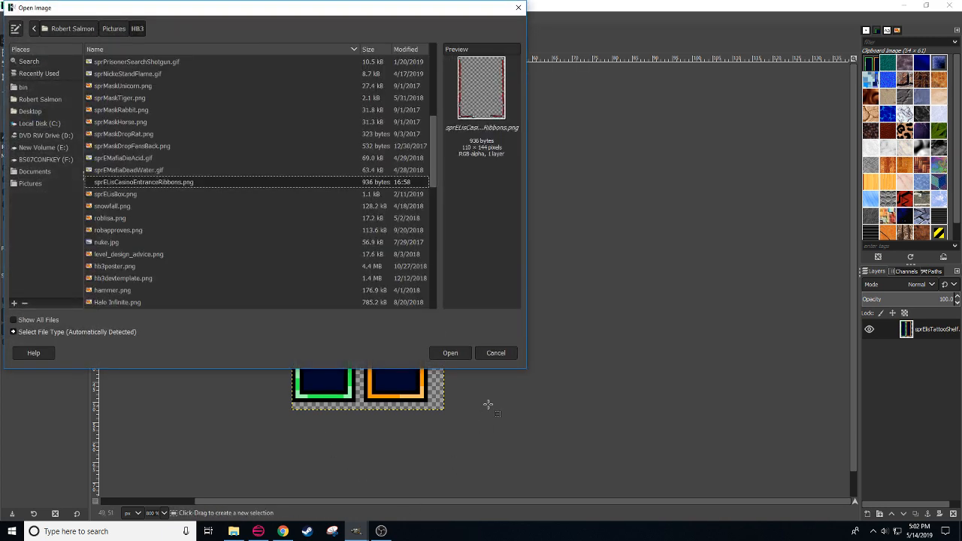
{"action": "left_click", "coordinate": [496, 352]}
Step: Switch to HLM WAD Explorer, search for "elevat" and select sprELisRatElevatorRails.png under Furniture, Rat, Home
{"action": "left_click", "coordinate": [258, 531]}
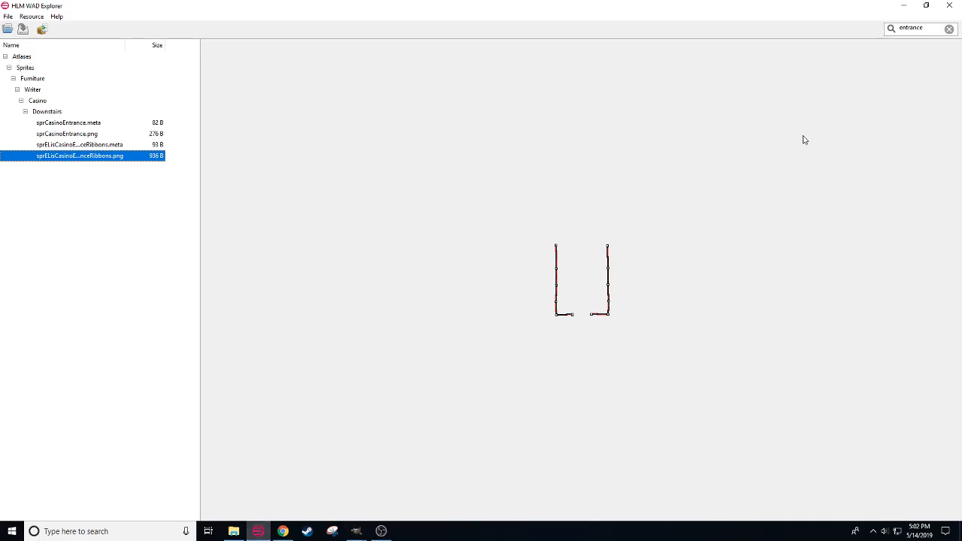
{"action": "left_click_drag", "start_coordinate": [931, 29], "coordinate": [826, 31]}
{"action": "type", "text": "elevat"}
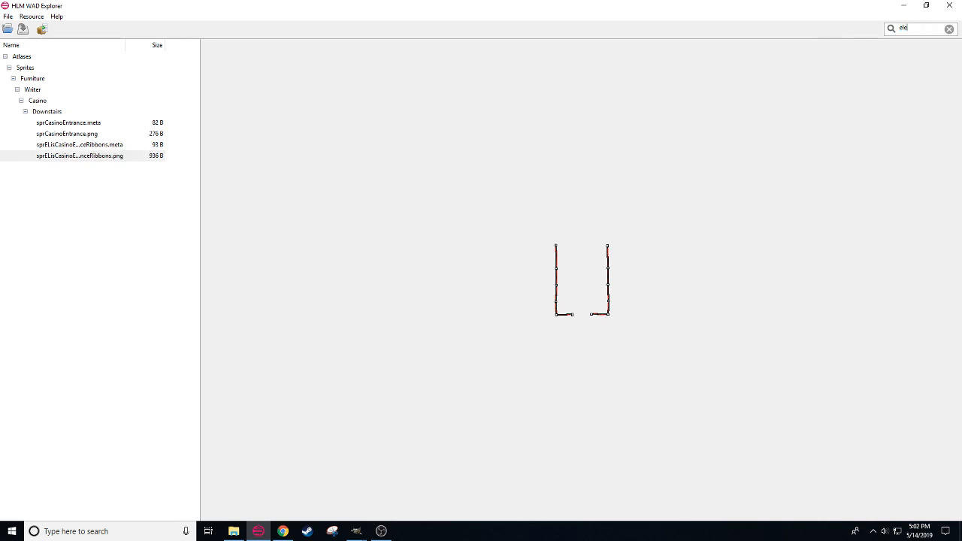
{"action": "left_click", "coordinate": [5, 56]}
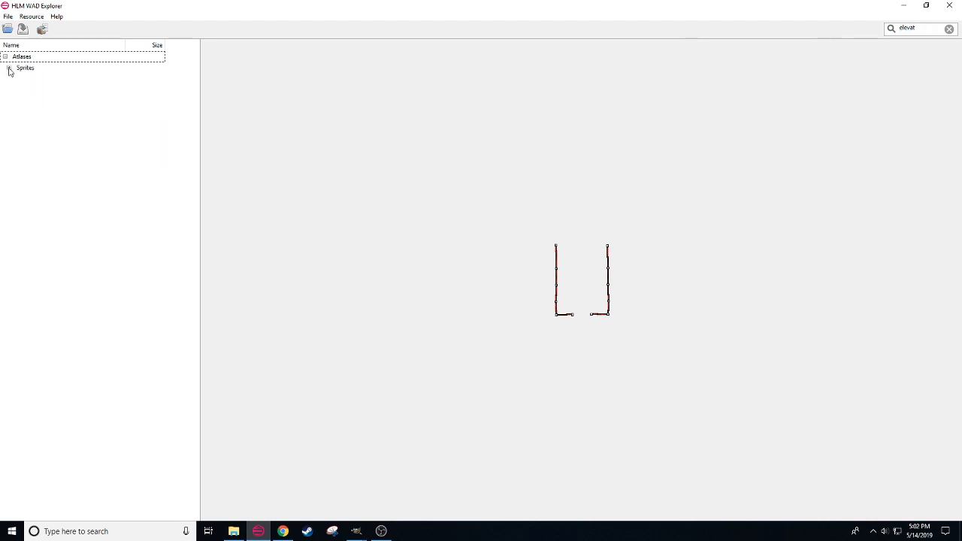
{"action": "left_click", "coordinate": [8, 68]}
{"action": "left_click", "coordinate": [13, 101]}
{"action": "left_click", "coordinate": [17, 111]}
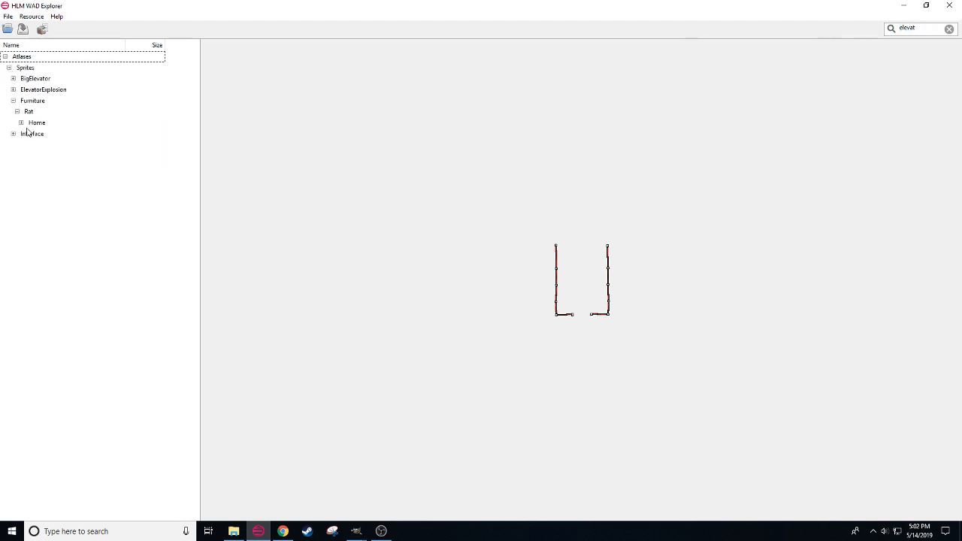
{"action": "left_click", "coordinate": [22, 123]}
{"action": "left_click", "coordinate": [67, 168]}
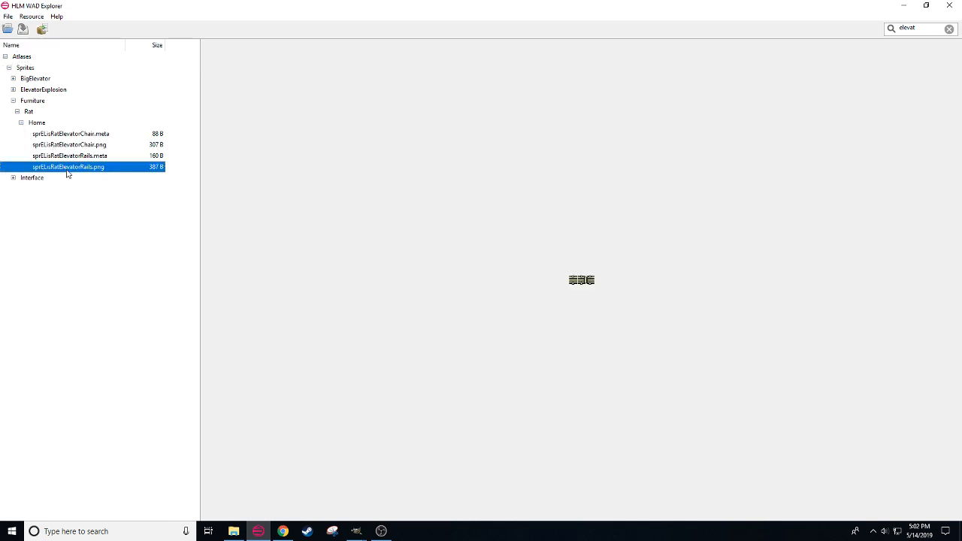
Step: Extract sprELisRatElevatorRails.png into the b_props folder inside HB3
{"action": "left_click", "coordinate": [42, 29]}
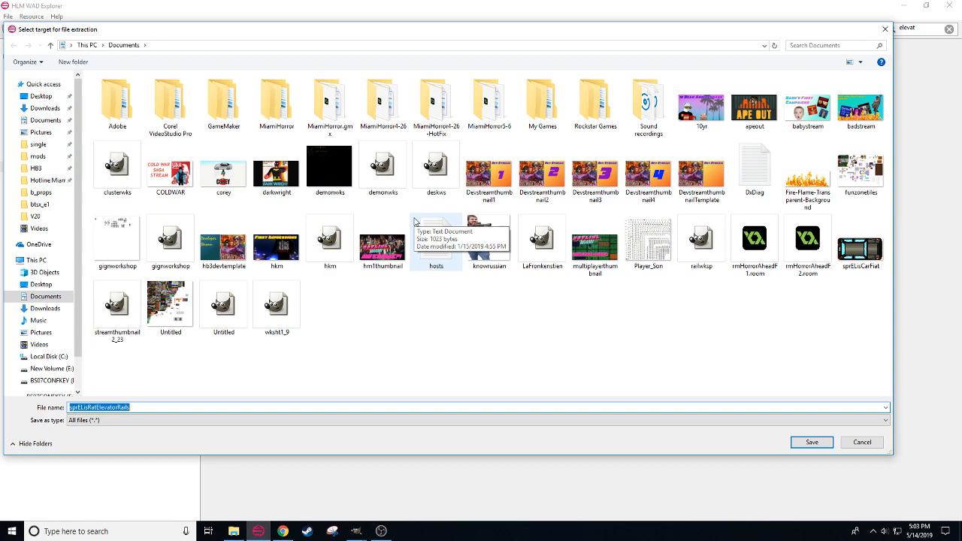
{"action": "left_click", "coordinate": [35, 167]}
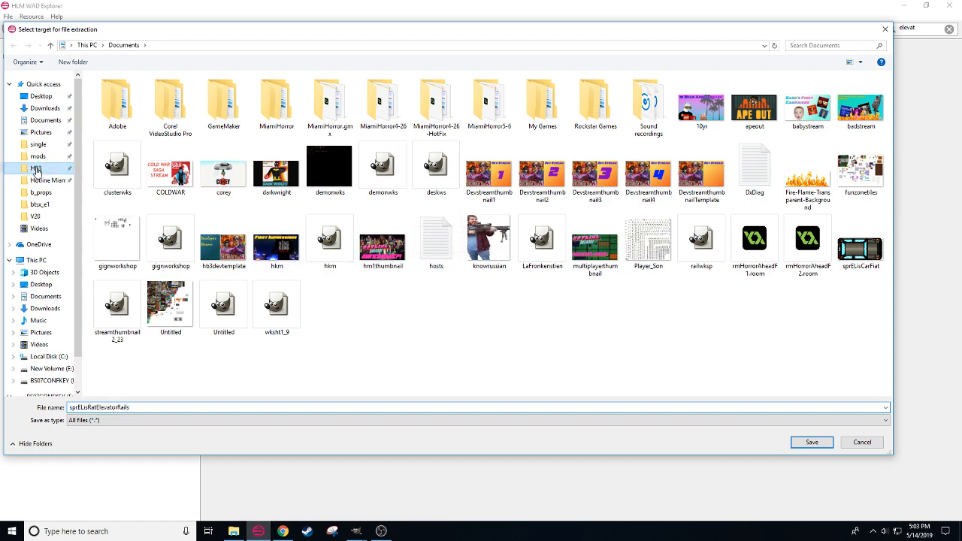
{"action": "double_click", "coordinate": [193, 101]}
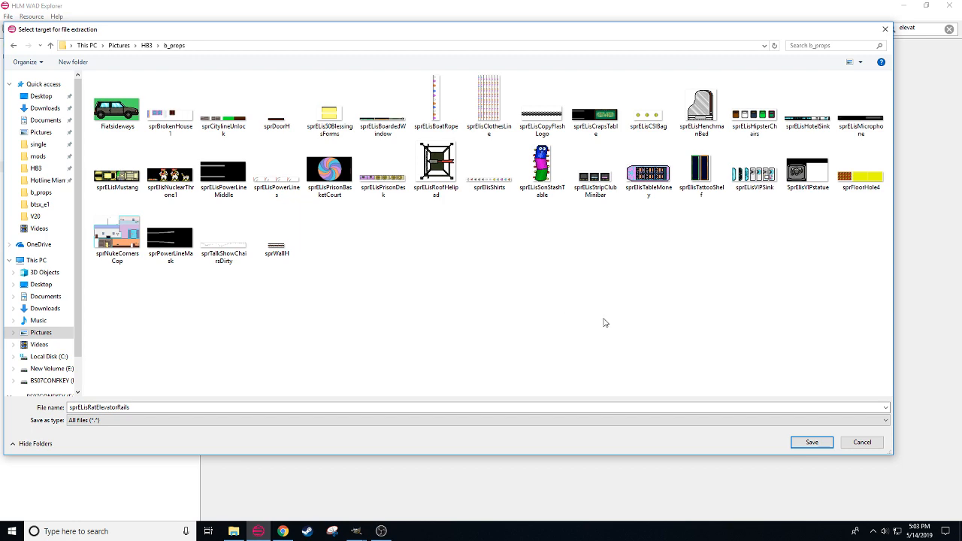
{"action": "left_click", "coordinate": [811, 442]}
Step: Switch back to GIMP, open sprELisRatElevatorRails.png from the b_props folder and enlarge it to 800%
{"action": "left_click", "coordinate": [356, 531]}
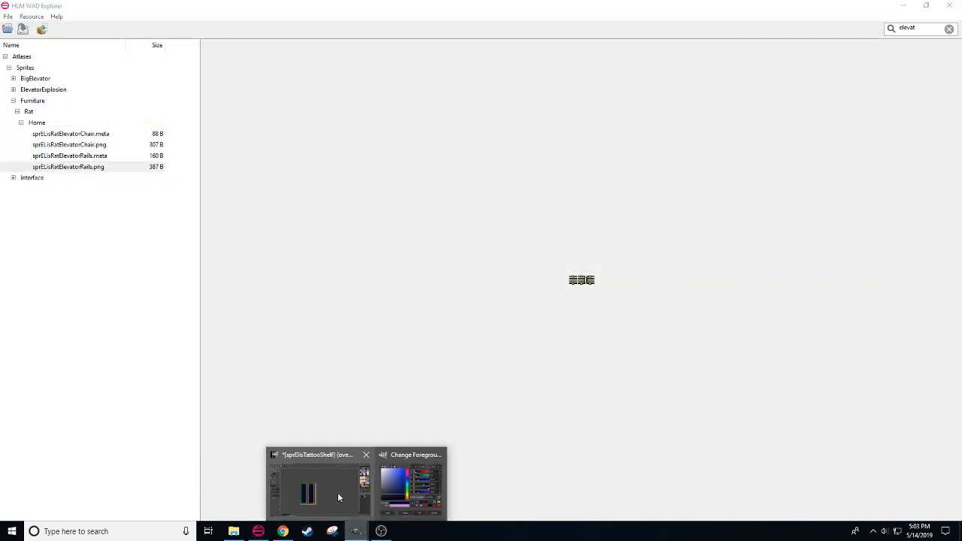
{"action": "left_click", "coordinate": [337, 492]}
{"action": "left_click", "coordinate": [12, 19]}
{"action": "left_click", "coordinate": [24, 55]}
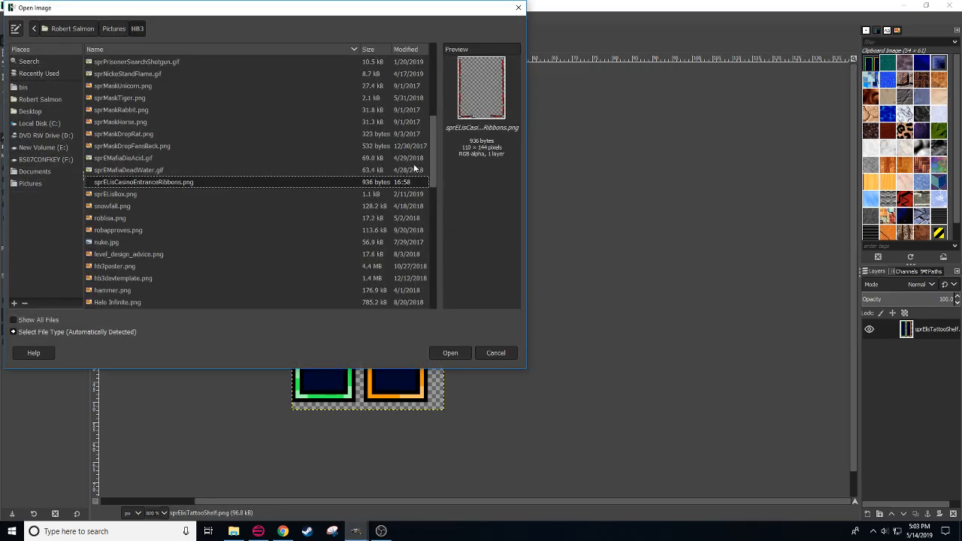
{"action": "scroll", "coordinate": [192, 200], "scroll_direction": "up", "scroll_amount": 8}
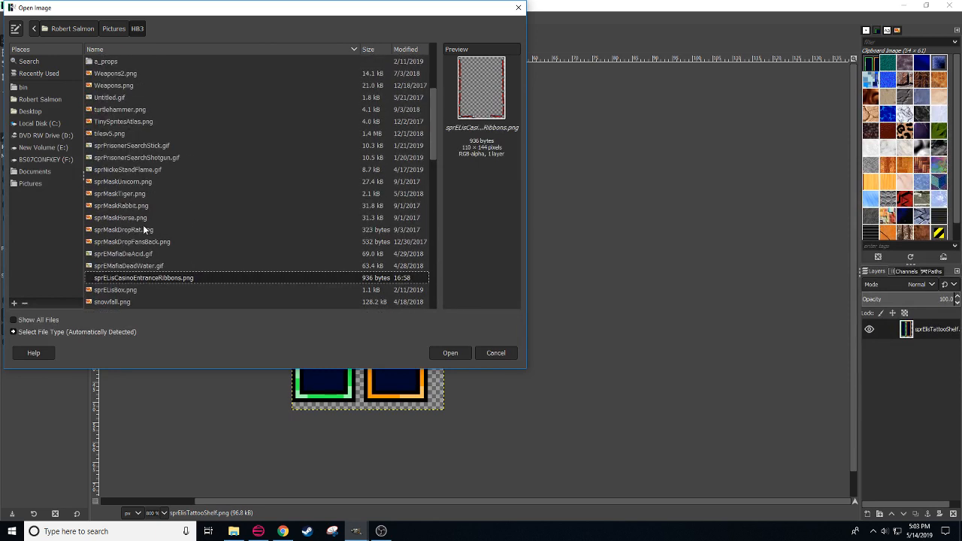
{"action": "left_click", "coordinate": [115, 30]}
{"action": "left_click", "coordinate": [137, 30]}
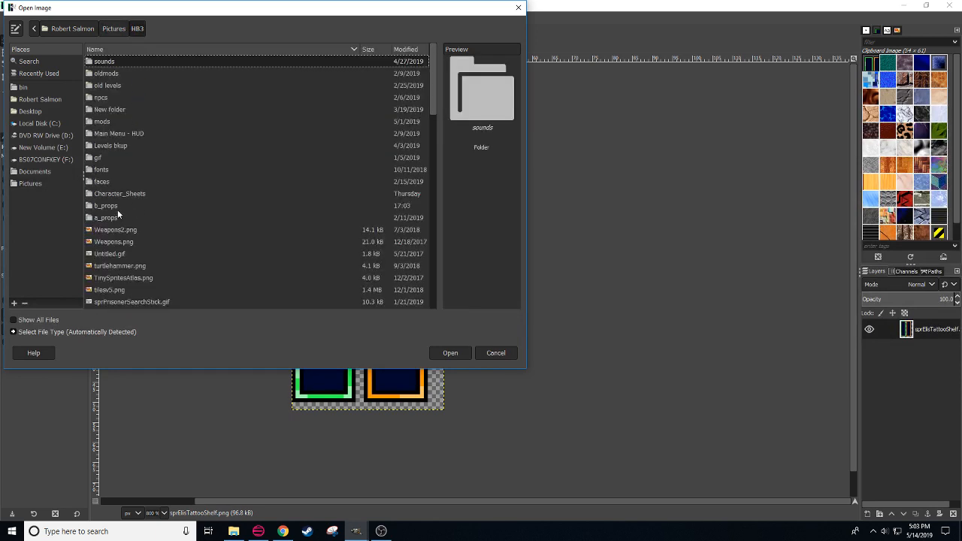
{"action": "double_click", "coordinate": [117, 210]}
{"action": "scroll", "coordinate": [170, 248], "scroll_direction": "down", "scroll_amount": 3}
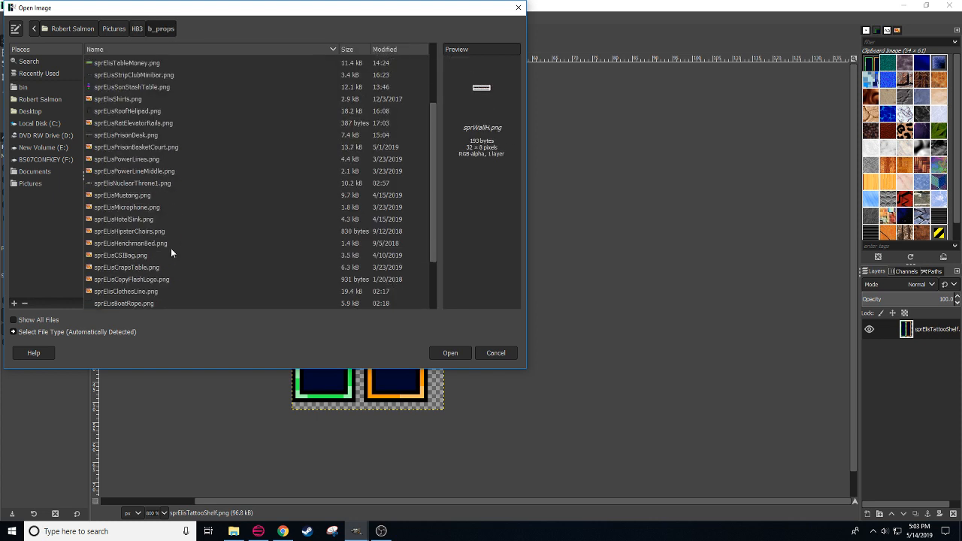
{"action": "scroll", "coordinate": [173, 248], "scroll_direction": "up", "scroll_amount": 3}
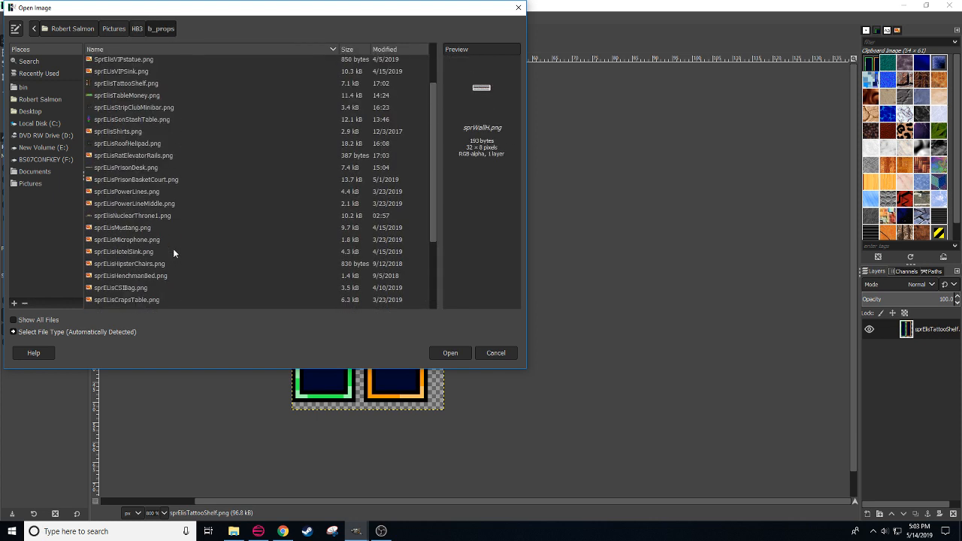
{"action": "left_click", "coordinate": [136, 156]}
{"action": "left_click", "coordinate": [443, 351]}
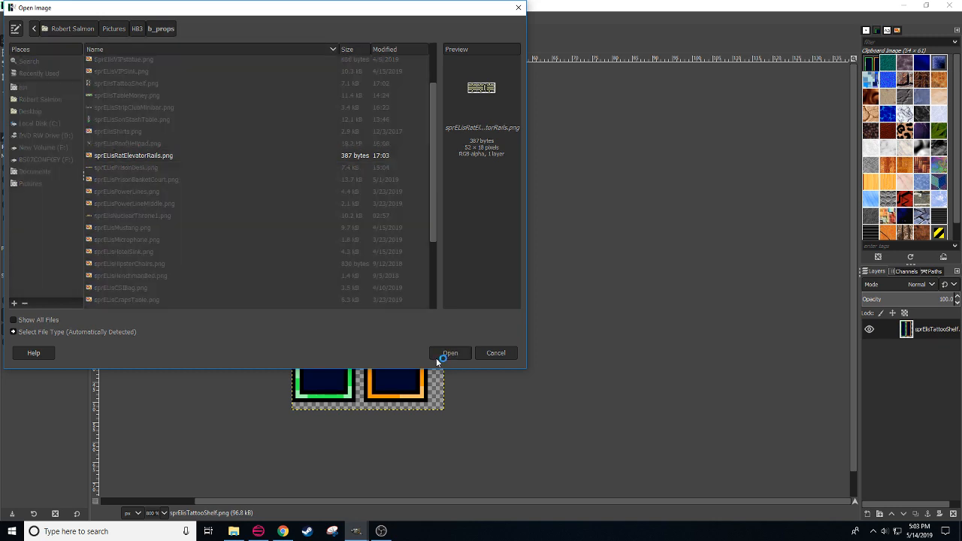
{"action": "key", "text": "4"}
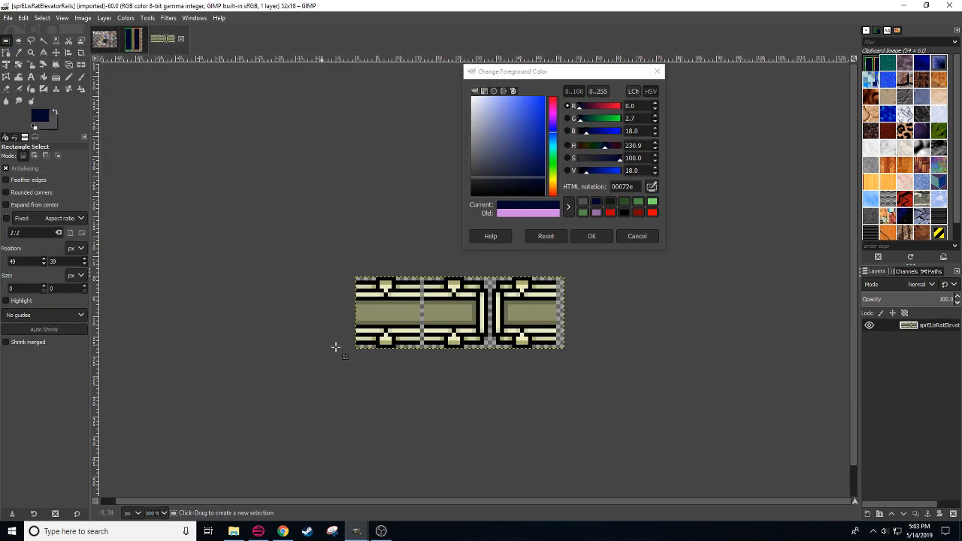
Step: Accept navy 00072e as the foreground color and compare the tattoo shelf panels with the elevator rails image
{"action": "left_click", "coordinate": [592, 237]}
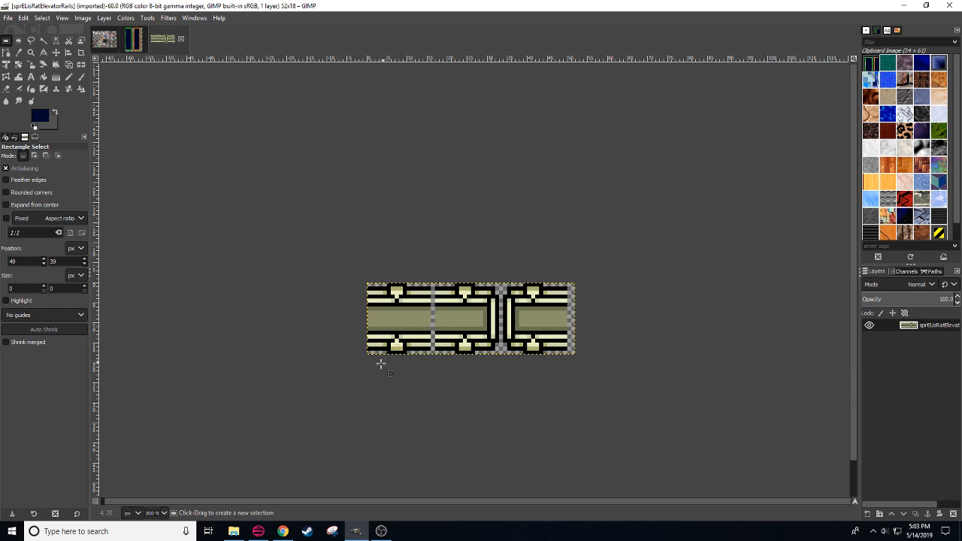
{"action": "left_click", "coordinate": [135, 41]}
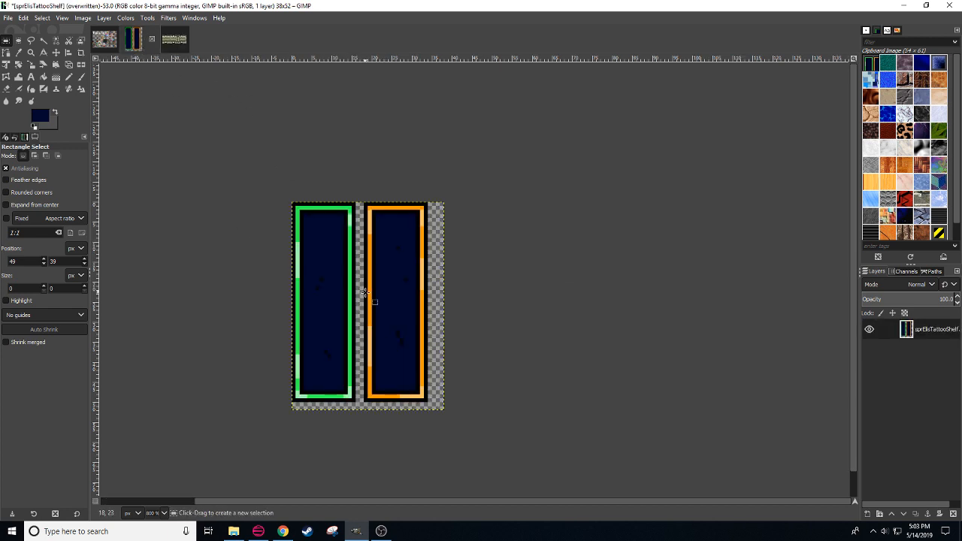
{"action": "left_click", "coordinate": [172, 42]}
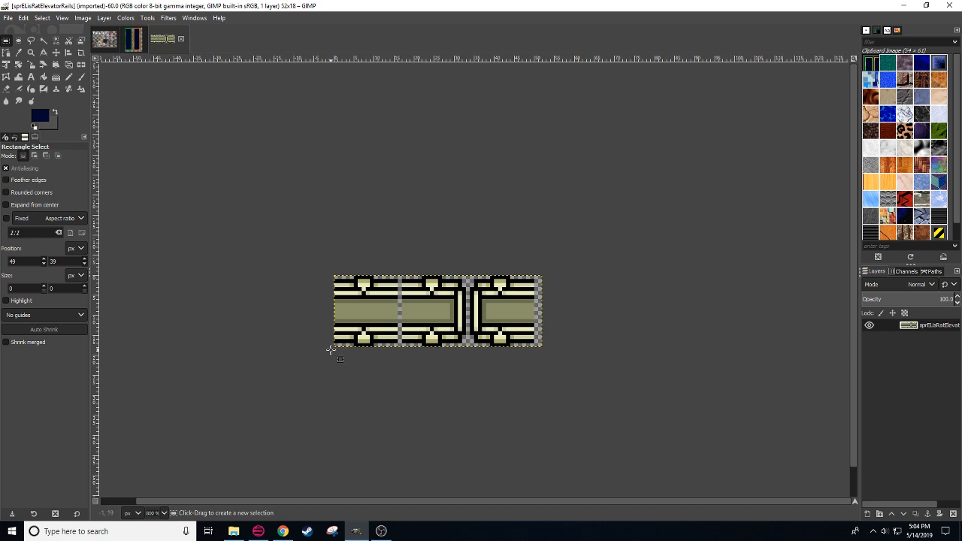
{"action": "key", "text": "n"}
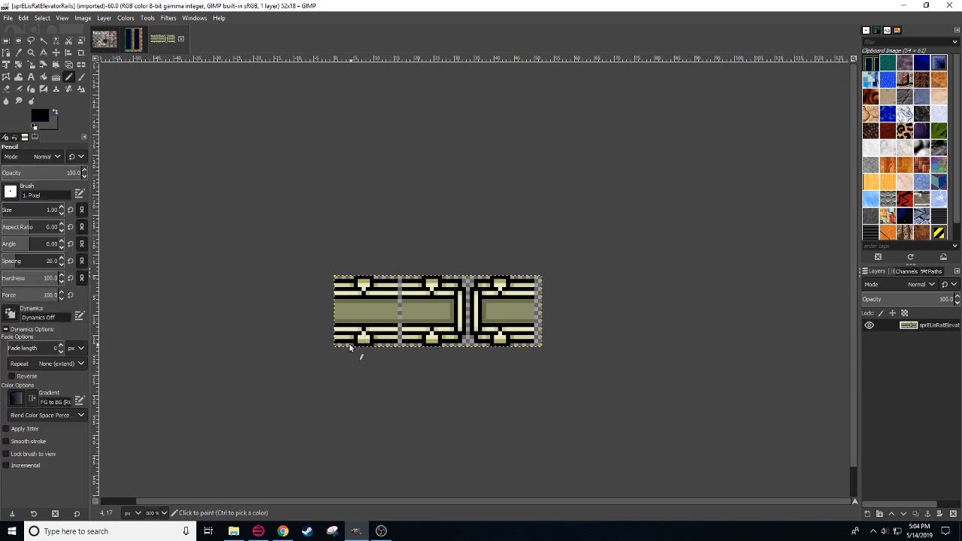
{"action": "left_click", "coordinate": [335, 346]}
{"action": "left_click", "coordinate": [397, 346], "text": "shift"}
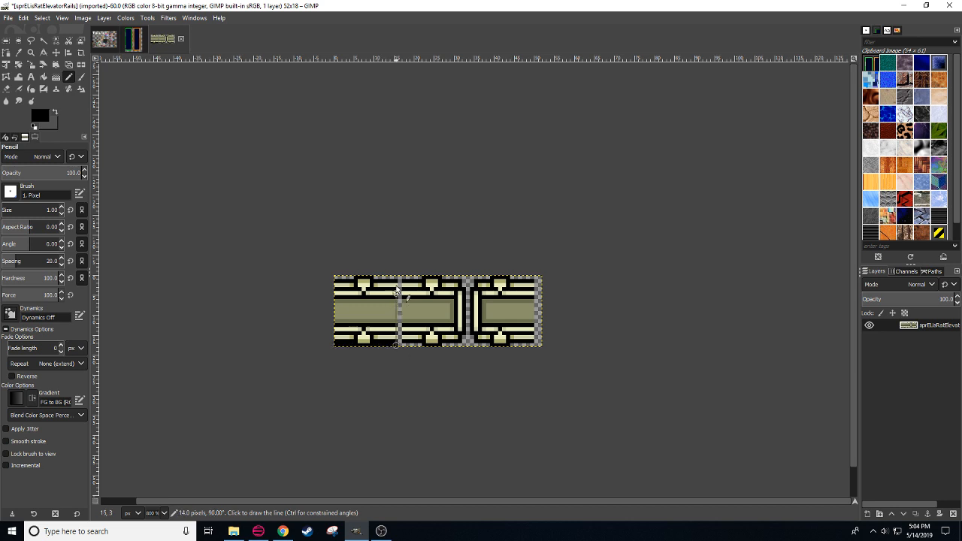
{"action": "left_click", "coordinate": [396, 279], "text": "shift"}
{"action": "left_click", "coordinate": [336, 277], "text": "shift"}
{"action": "left_click", "coordinate": [335, 344], "text": "shift"}
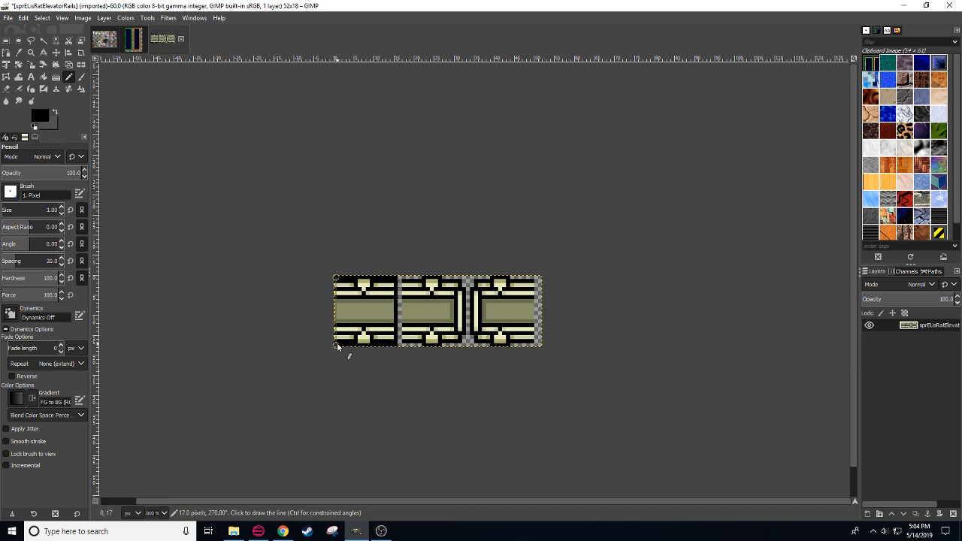
{"action": "key", "text": "r"}
{"action": "left_click_drag", "start_coordinate": [342, 280], "coordinate": [394, 345]}
{"action": "left_click_drag", "start_coordinate": [348, 313], "coordinate": [344, 313]}
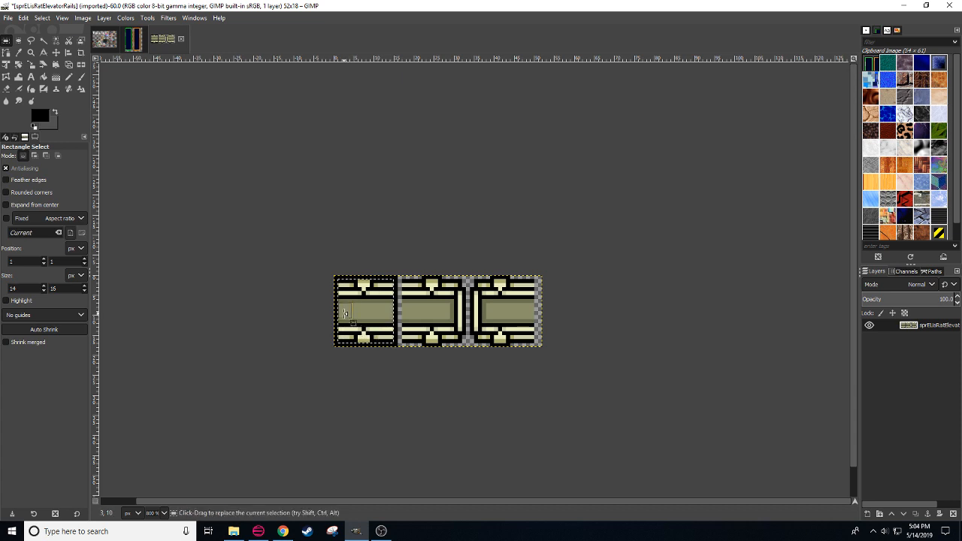
{"action": "key", "text": "ctrl+x"}
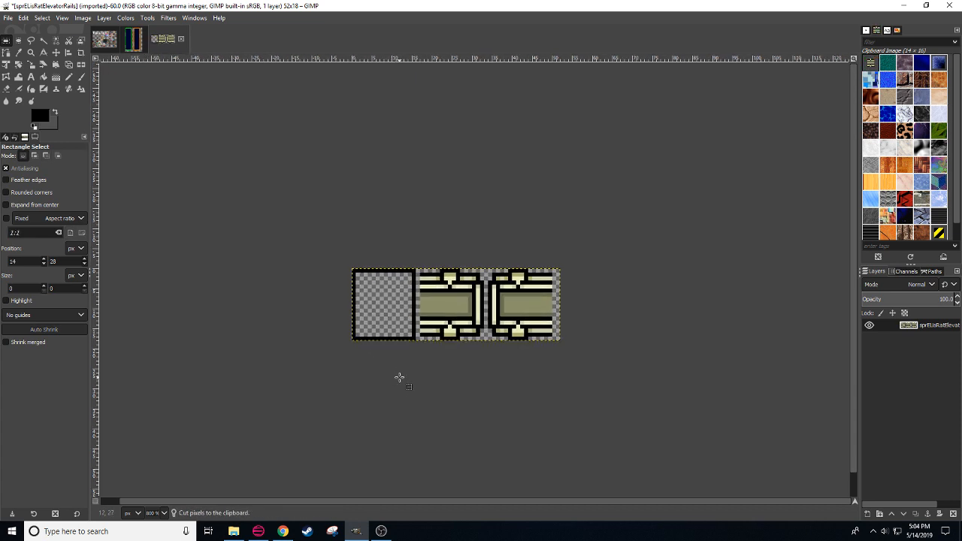
{"action": "key", "text": "ctrl+v"}
{"action": "key", "text": "ctrl+z"}
{"action": "key", "text": "ctrl+z"}
{"action": "key", "text": "ctrl+z"}
{"action": "key", "text": "ctrl+z"}
{"action": "key", "text": "ctrl+z"}
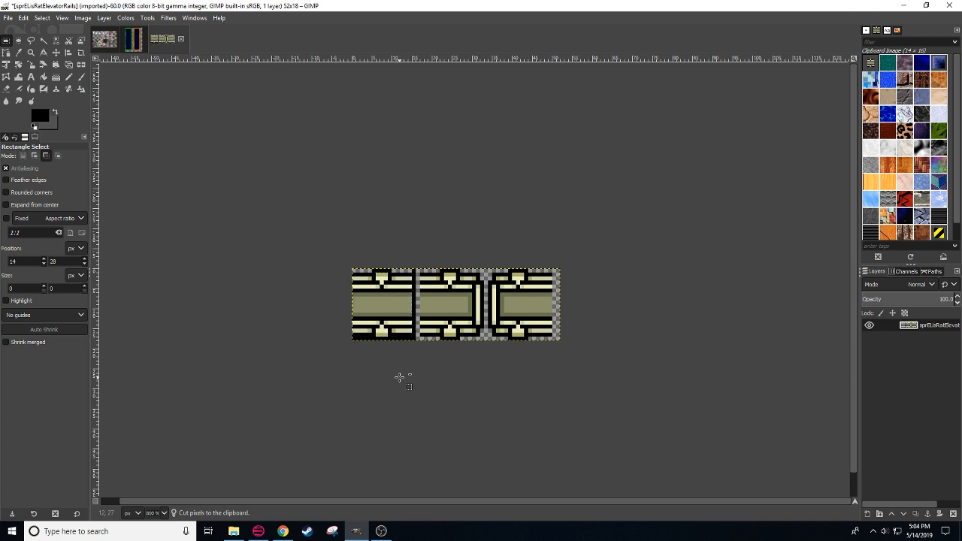
{"action": "key", "text": "ctrl+z"}
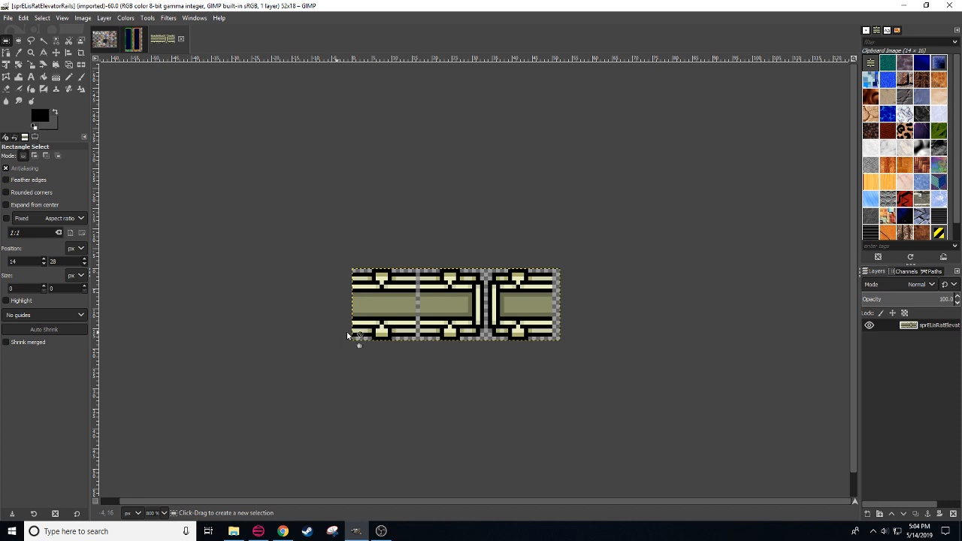
Step: Select all opaque rail pixels by color with threshold 255 and bucket-fill them with pure red ff0000
{"action": "key", "text": "shift+o"}
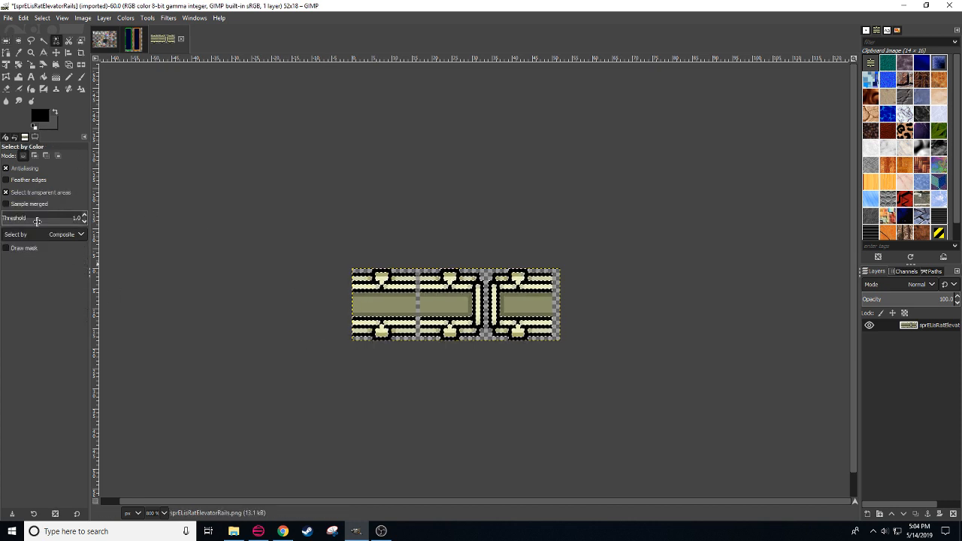
{"action": "left_click_drag", "start_coordinate": [37, 221], "coordinate": [307, 223]}
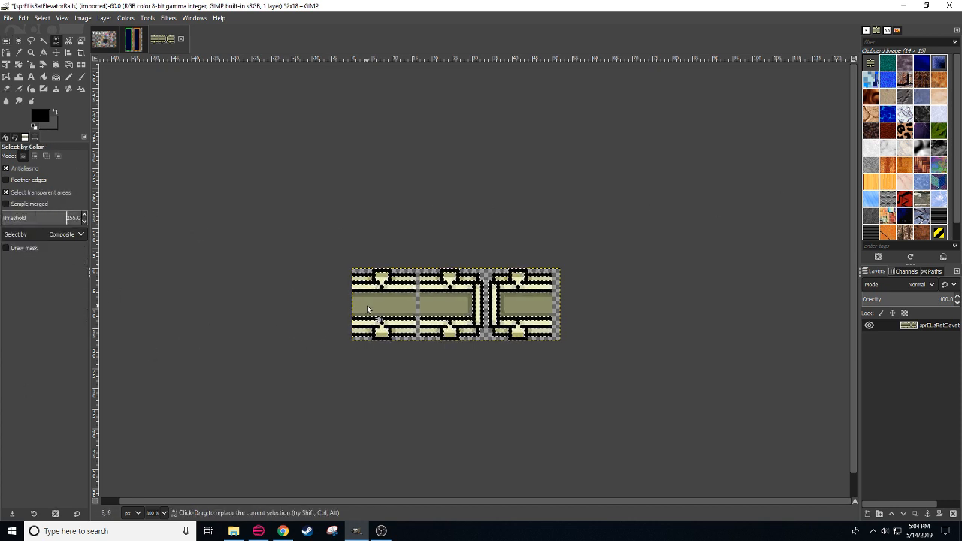
{"action": "left_click", "coordinate": [41, 115]}
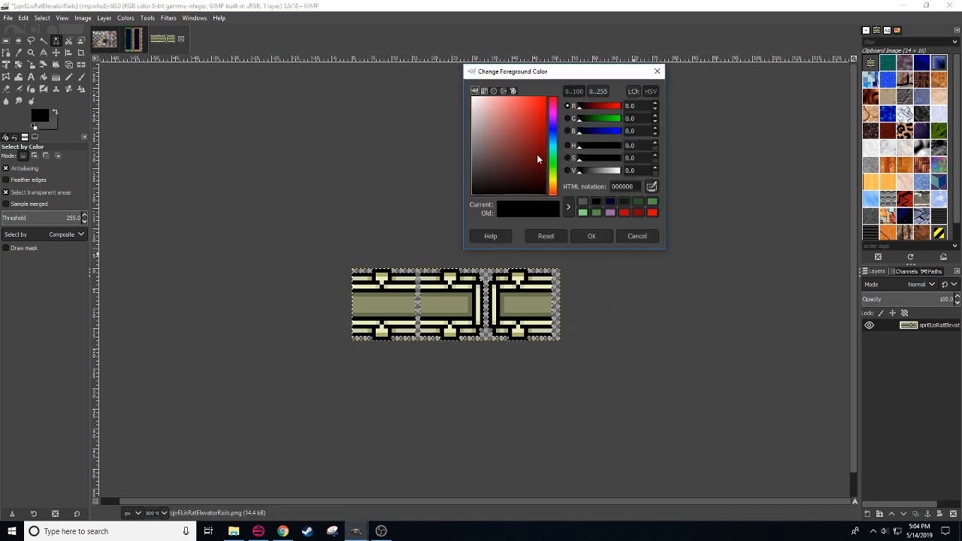
{"action": "left_click", "coordinate": [545, 98]}
{"action": "left_click", "coordinate": [575, 237]}
{"action": "key", "text": "shift+b"}
{"action": "left_click", "coordinate": [394, 336]}
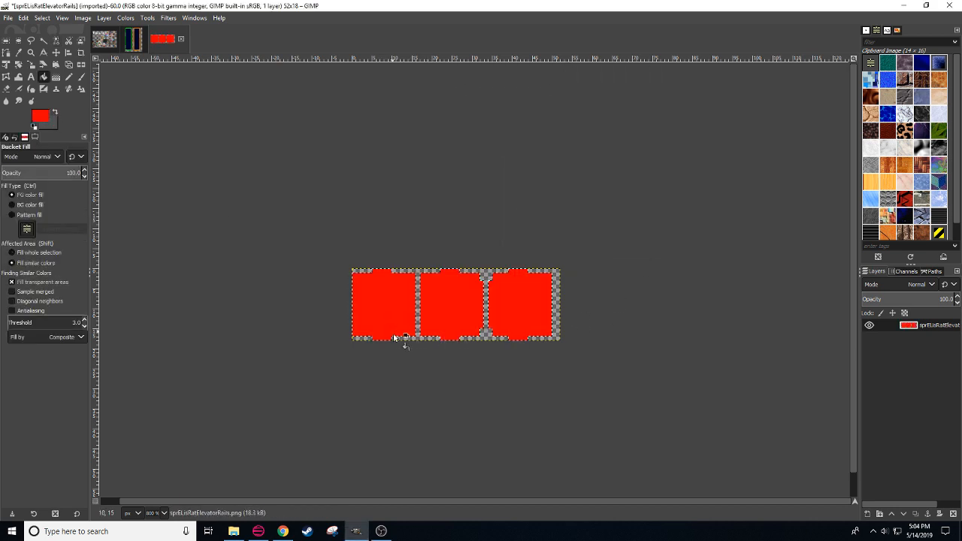
Step: Make a 16 × 16 px elliptical selection at position 0, 1 over the first red tile
{"action": "left_click_drag", "start_coordinate": [345, 354], "coordinate": [327, 361]}
{"action": "left_click", "coordinate": [18, 42]}
{"action": "key", "text": "ctrl+a"}
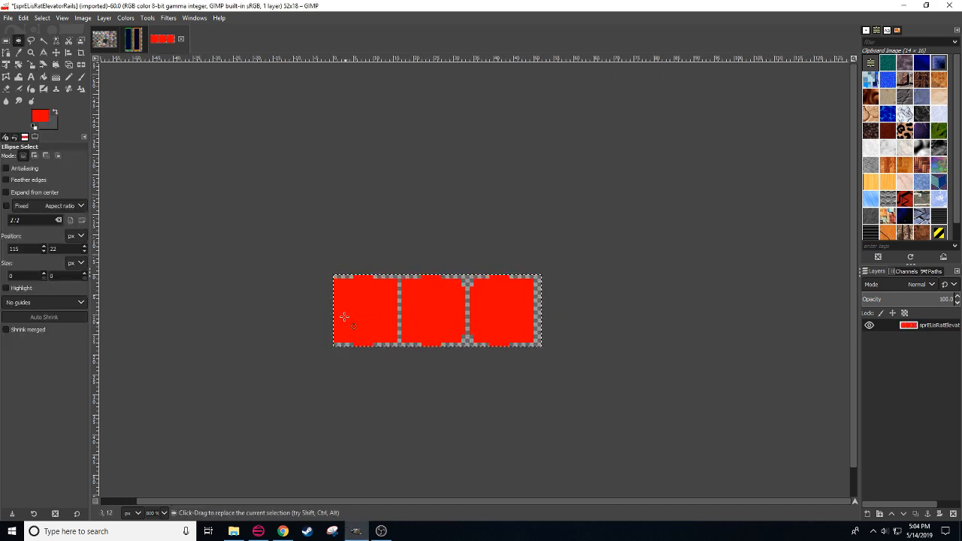
{"action": "left_click_drag", "start_coordinate": [329, 270], "coordinate": [400, 334]}
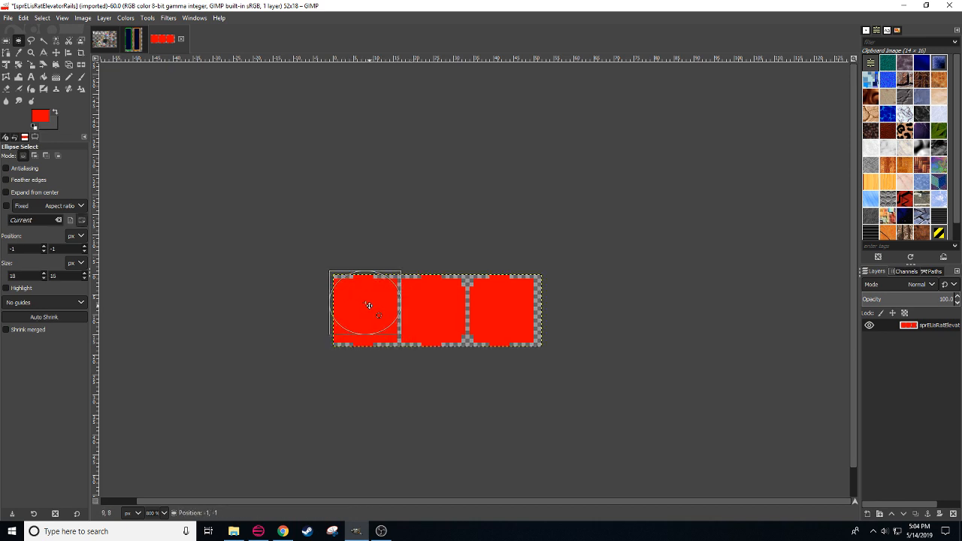
{"action": "left_click_drag", "start_coordinate": [368, 304], "coordinate": [392, 341]}
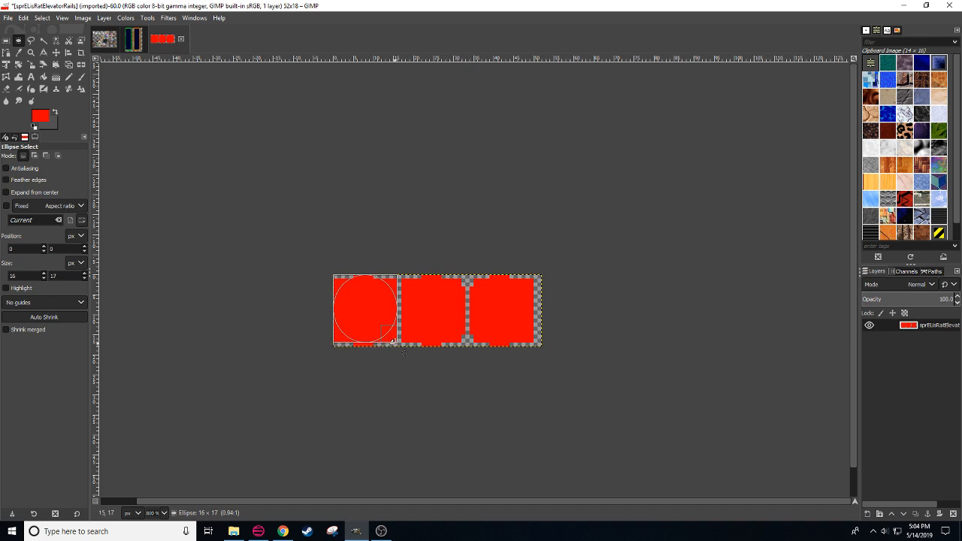
{"action": "left_click_drag", "start_coordinate": [404, 351], "coordinate": [404, 347]}
{"action": "left_click_drag", "start_coordinate": [368, 304], "coordinate": [368, 307]}
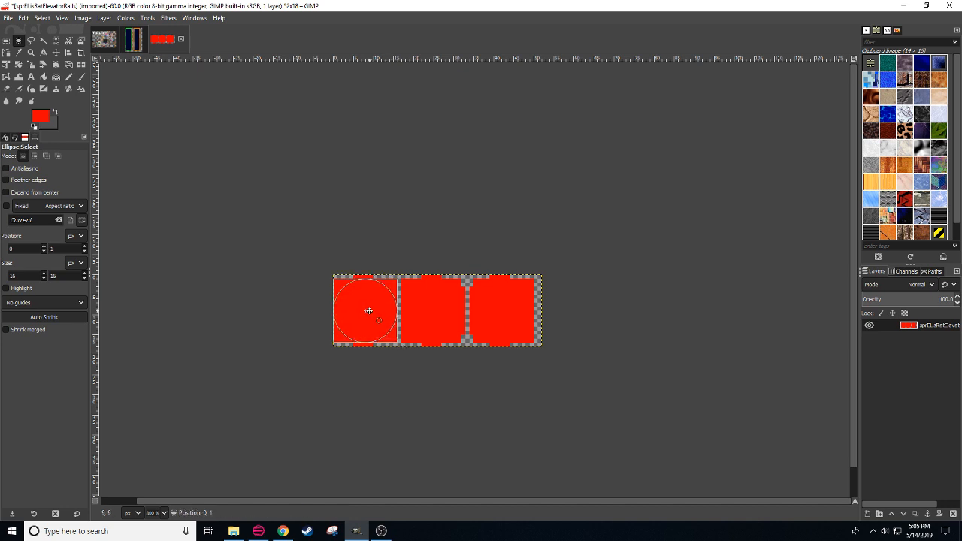
Step: Set the foreground color to black and pencil a one-pixel outline around the inside edge of the circular selection
{"action": "key", "text": "n"}
{"action": "left_click", "coordinate": [39, 115]}
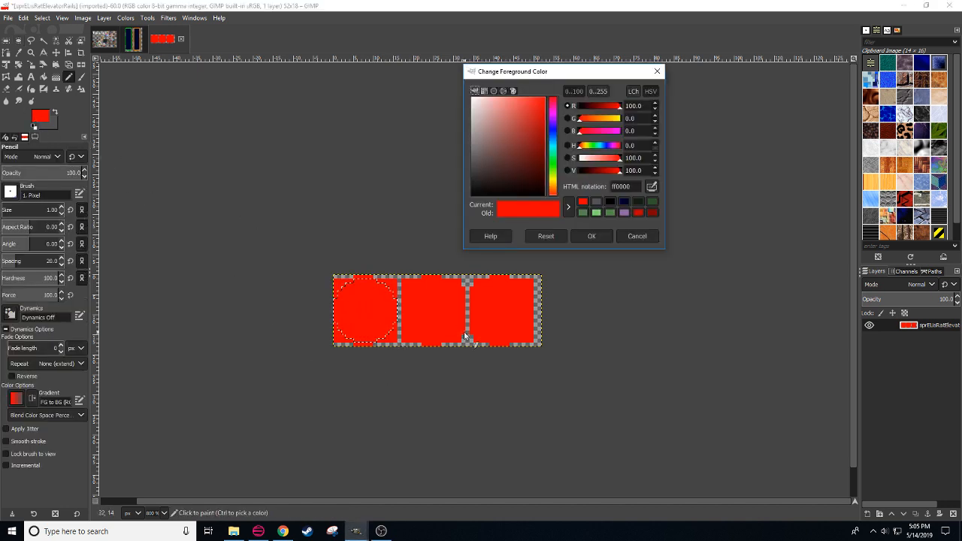
{"action": "left_click_drag", "start_coordinate": [492, 174], "coordinate": [451, 242]}
{"action": "left_click", "coordinate": [593, 236]}
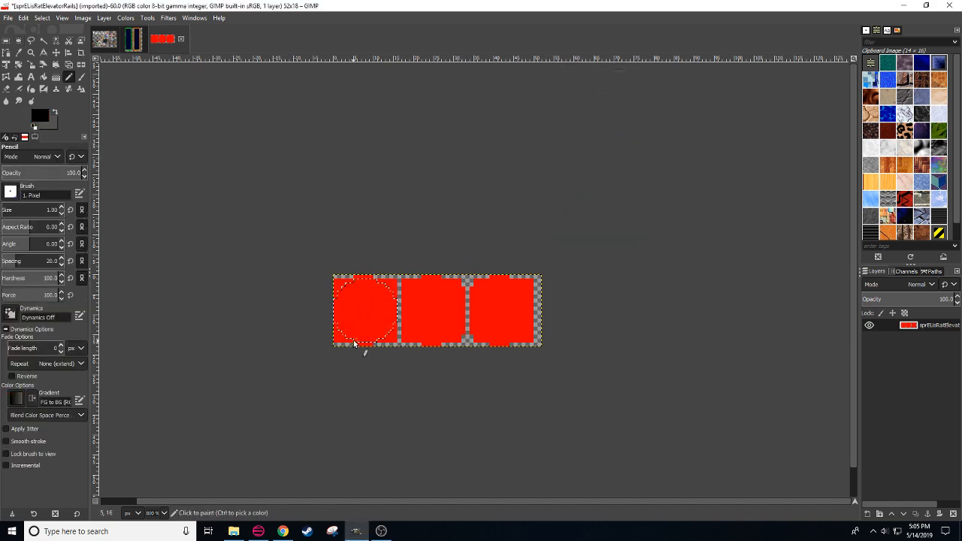
{"action": "mouse_move", "coordinate": [353, 341]}
{"action": "left_mouse_down"}
{"action": "mouse_move", "coordinate": [389, 329]}
{"action": "mouse_move", "coordinate": [393, 298]}
{"action": "mouse_move", "coordinate": [382, 283]}
{"action": "mouse_move", "coordinate": [351, 280]}
{"action": "mouse_move", "coordinate": [342, 292]}
{"action": "mouse_move", "coordinate": [347, 338]}
{"action": "left_mouse_up"}
{"action": "middle_click", "coordinate": [351, 397]}
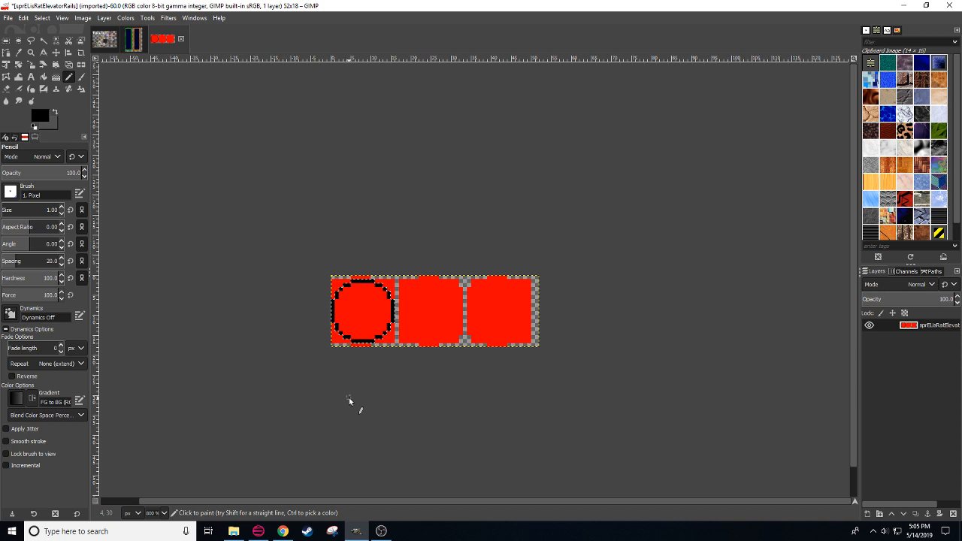
Step: Copy the circle tile and the second red tile and paste them into the empty area of the Backgrounds image
{"action": "key", "text": "r"}
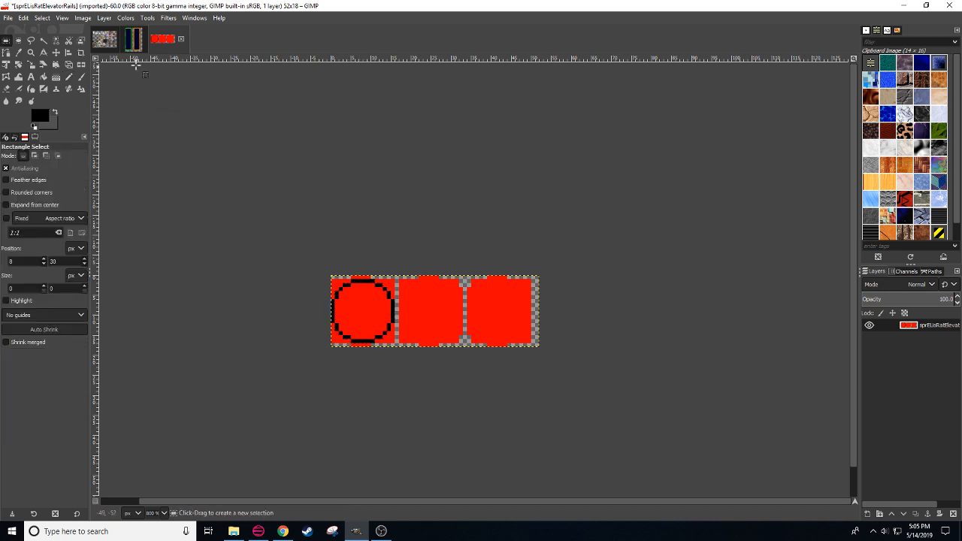
{"action": "left_click_drag", "start_coordinate": [303, 256], "coordinate": [463, 366]}
{"action": "key", "text": "ctrl+c"}
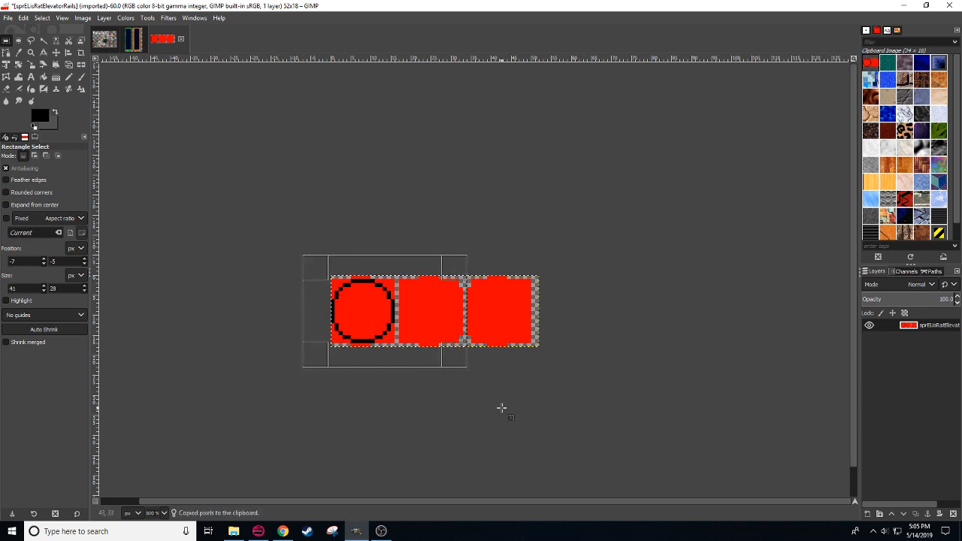
{"action": "left_click", "coordinate": [529, 443]}
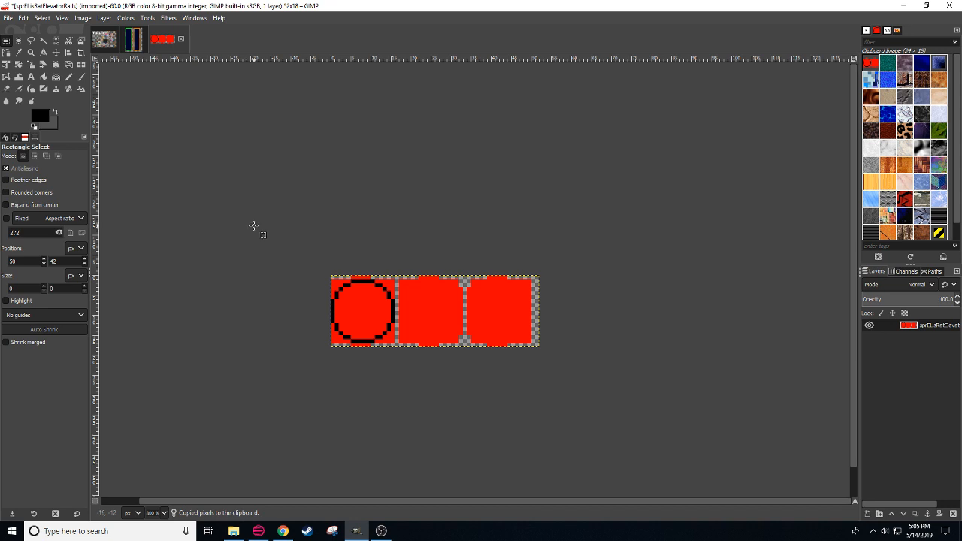
{"action": "left_click", "coordinate": [141, 49]}
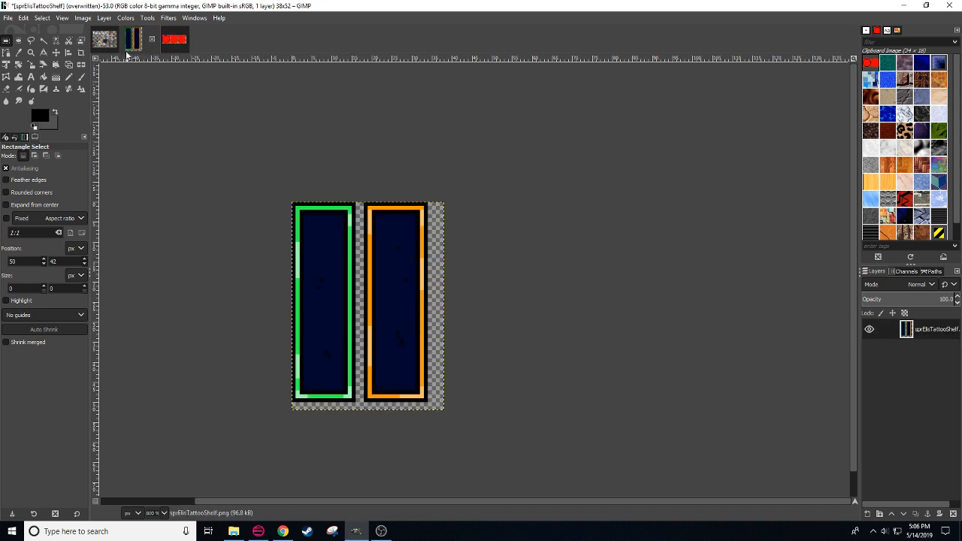
{"action": "left_click", "coordinate": [110, 43]}
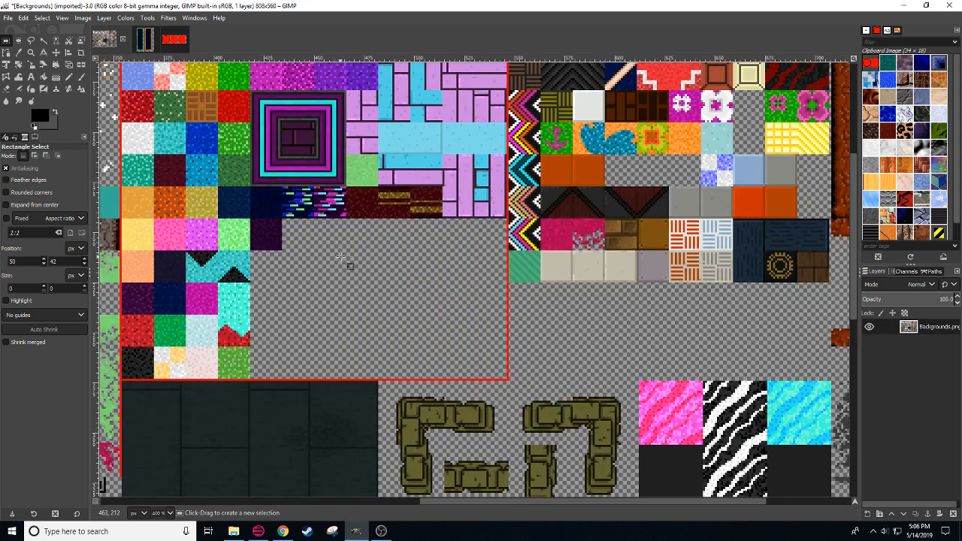
{"action": "key", "text": "ctrl+v"}
{"action": "left_click_drag", "start_coordinate": [368, 261], "coordinate": [379, 249]}
{"action": "left_click", "coordinate": [385, 282]}
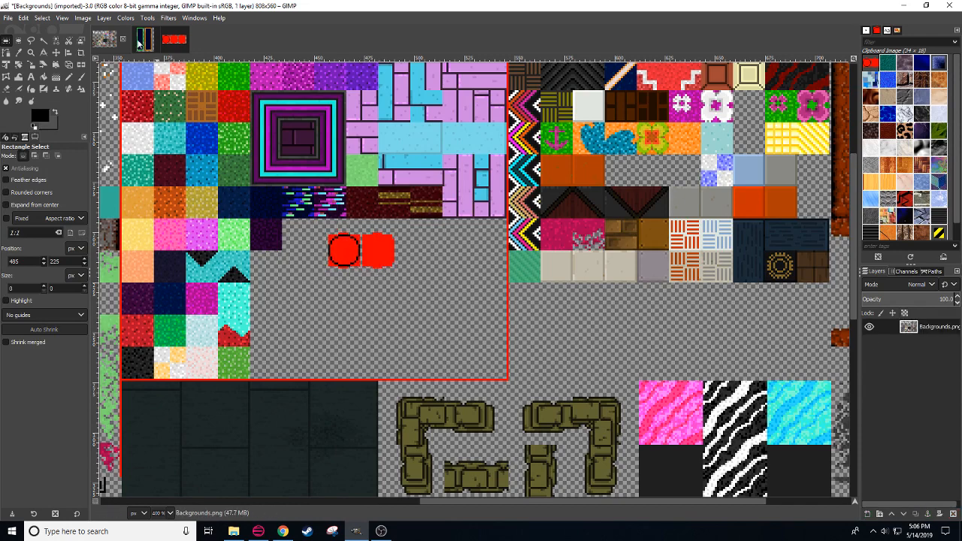
Step: Copy both tattoo shelf panels and paste them into the Backgrounds image beside the red tiles as a color reference
{"action": "left_click", "coordinate": [138, 43]}
{"action": "mouse_move", "coordinate": [272, 172]}
{"action": "left_mouse_down"}
{"action": "mouse_move", "coordinate": [483, 391]}
{"action": "mouse_move", "coordinate": [478, 417]}
{"action": "left_mouse_up"}
{"action": "key", "text": "ctrl+c"}
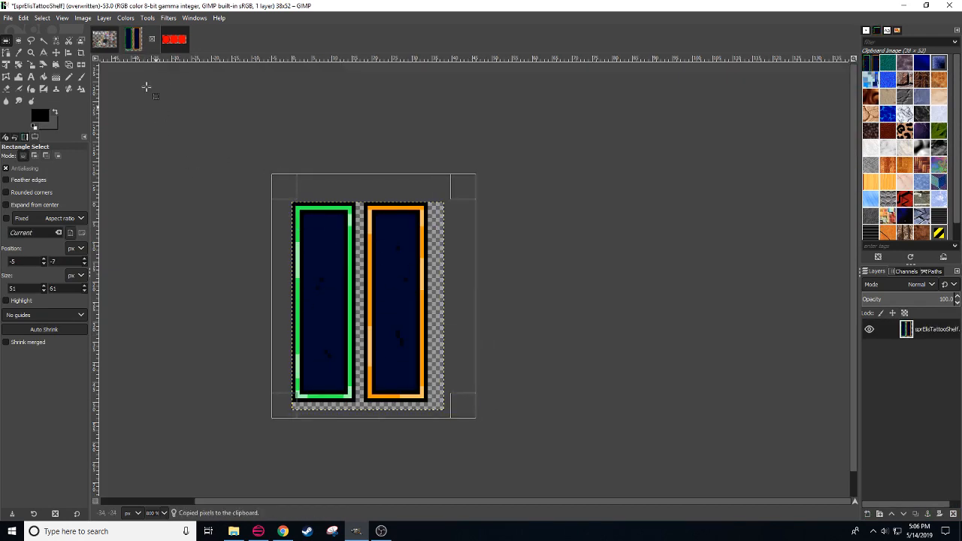
{"action": "left_click", "coordinate": [105, 41]}
{"action": "key", "text": "ctrl+v"}
{"action": "left_click_drag", "start_coordinate": [378, 333], "coordinate": [468, 311]}
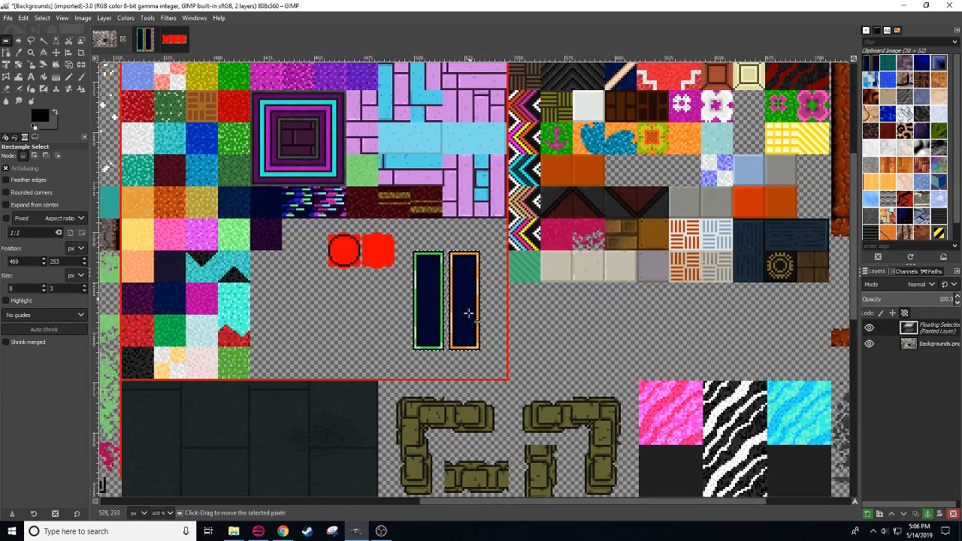
{"action": "left_click", "coordinate": [216, 448]}
Step: Sample green from the tattoo panel frame and pencil a green ring just inside the black circle
{"action": "scroll", "coordinate": [160, 515], "scroll_direction": "up", "scroll_amount": 2}
{"action": "left_click_drag", "start_coordinate": [225, 405], "coordinate": [365, 468]}
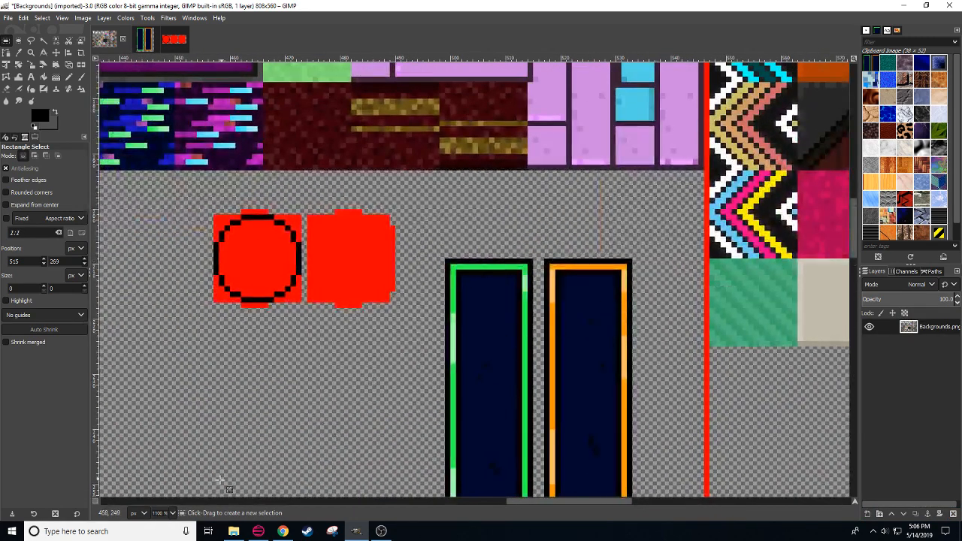
{"action": "scroll", "coordinate": [161, 514], "scroll_direction": "down", "scroll_amount": 1}
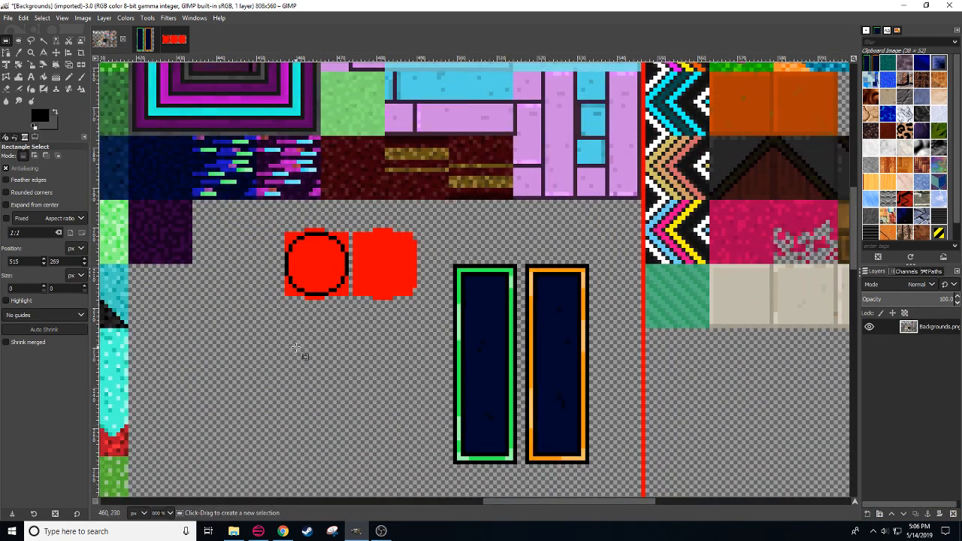
{"action": "key", "text": "n"}
{"action": "left_click", "coordinate": [458, 277], "text": "ctrl"}
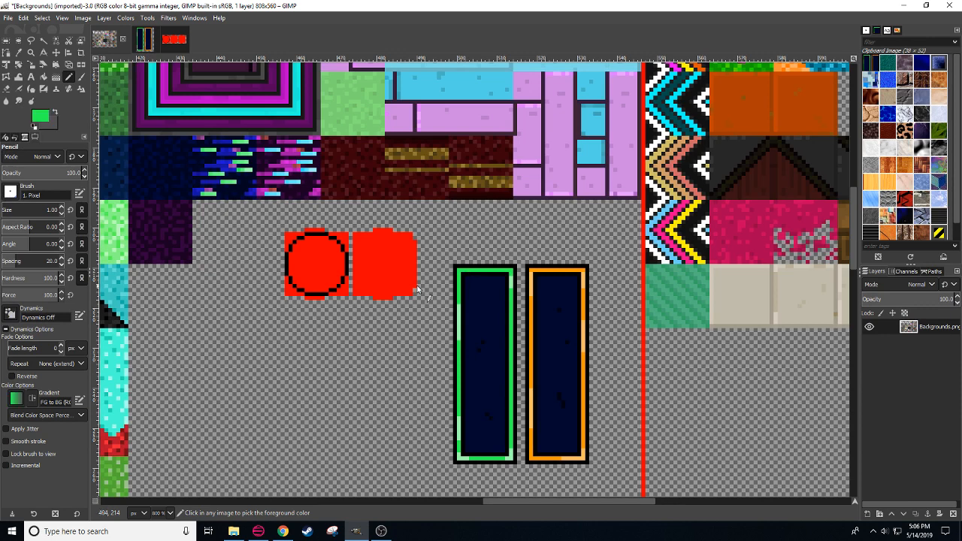
{"action": "mouse_move", "coordinate": [307, 292]}
{"action": "left_mouse_down"}
{"action": "mouse_move", "coordinate": [337, 286]}
{"action": "mouse_move", "coordinate": [332, 241]}
{"action": "mouse_move", "coordinate": [305, 235]}
{"action": "mouse_move", "coordinate": [294, 250]}
{"action": "mouse_move", "coordinate": [300, 286]}
{"action": "left_mouse_up"}
Step: Sample black from the tattoo panel and pencil a black ring just inside the green one
{"action": "left_click", "coordinate": [472, 302], "text": "ctrl"}
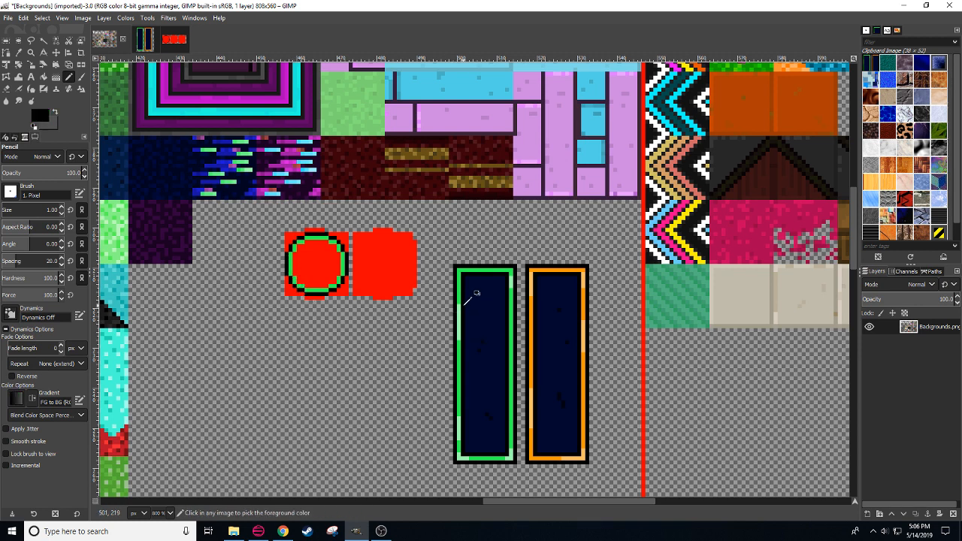
{"action": "left_click", "coordinate": [330, 282]}
{"action": "left_click", "coordinate": [334, 278]}
{"action": "left_click", "coordinate": [338, 275]}
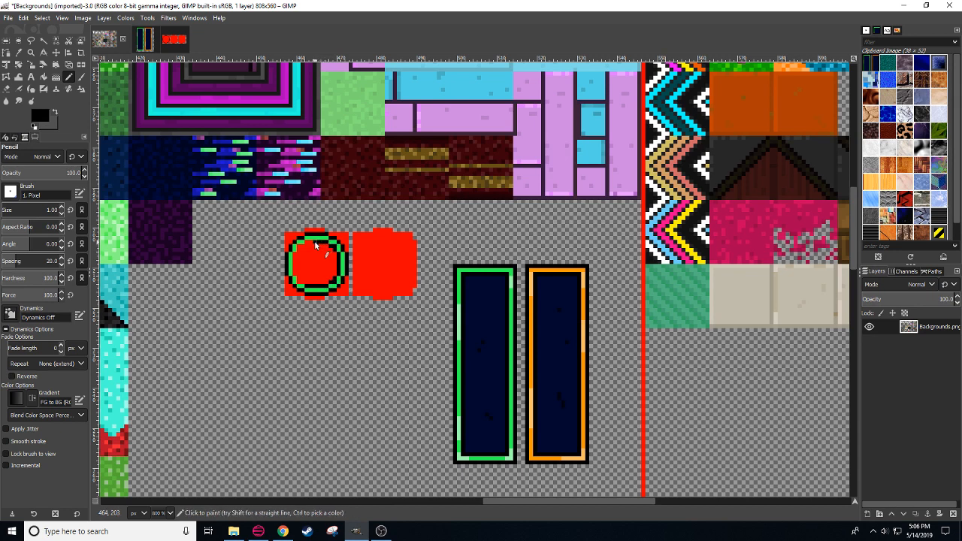
{"action": "left_click", "coordinate": [295, 254]}
{"action": "left_click", "coordinate": [296, 275], "text": "shift"}
Step: Sample navy from the tattoo panel interior and bucket-fill the center of the ringed circle with it
{"action": "left_click", "coordinate": [484, 324], "text": "ctrl"}
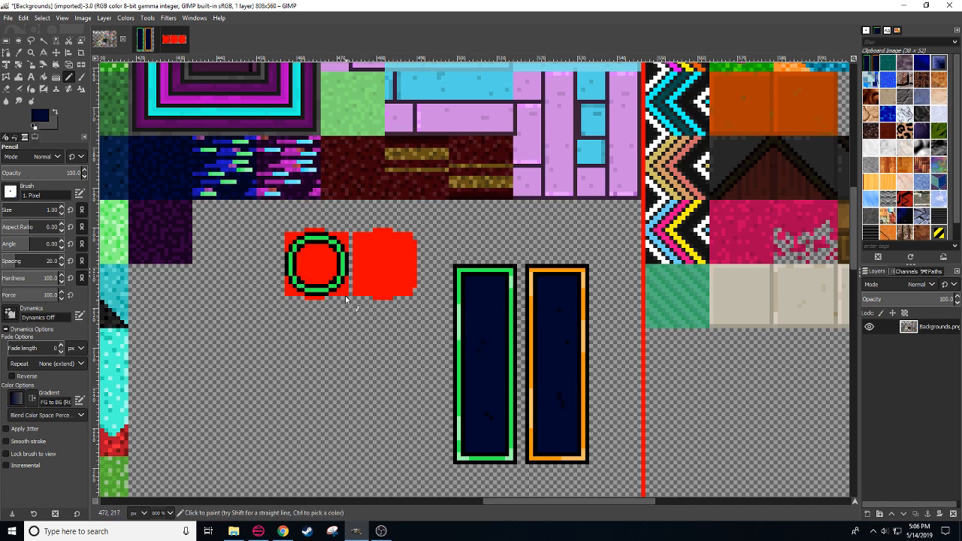
{"action": "key", "text": "shift+b"}
{"action": "left_click", "coordinate": [323, 275]}
Step: Copy the finished green-ringed circle and paste it over the second red tile
{"action": "left_click_drag", "start_coordinate": [346, 371], "coordinate": [310, 380]}
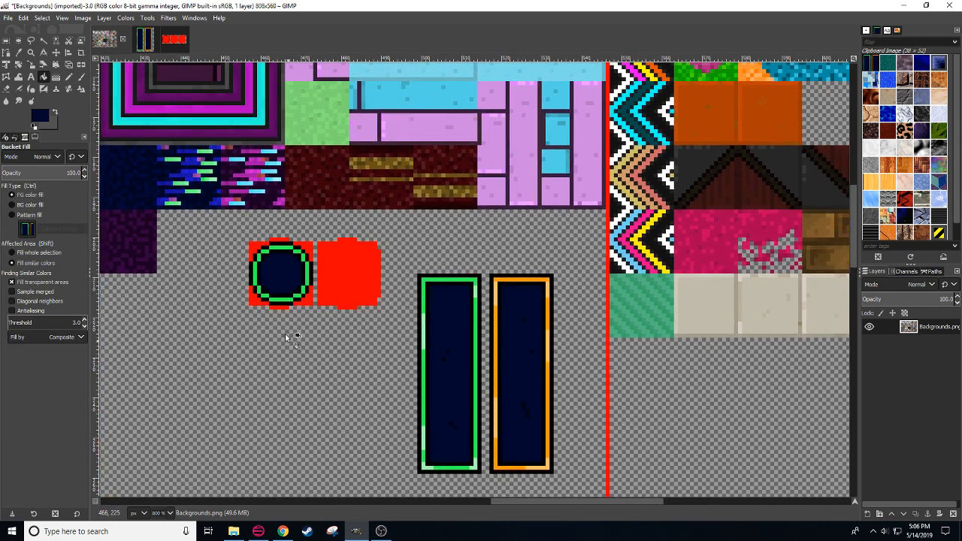
{"action": "key", "text": "r"}
{"action": "left_click_drag", "start_coordinate": [237, 241], "coordinate": [314, 320]}
{"action": "key", "text": "ctrl+c"}
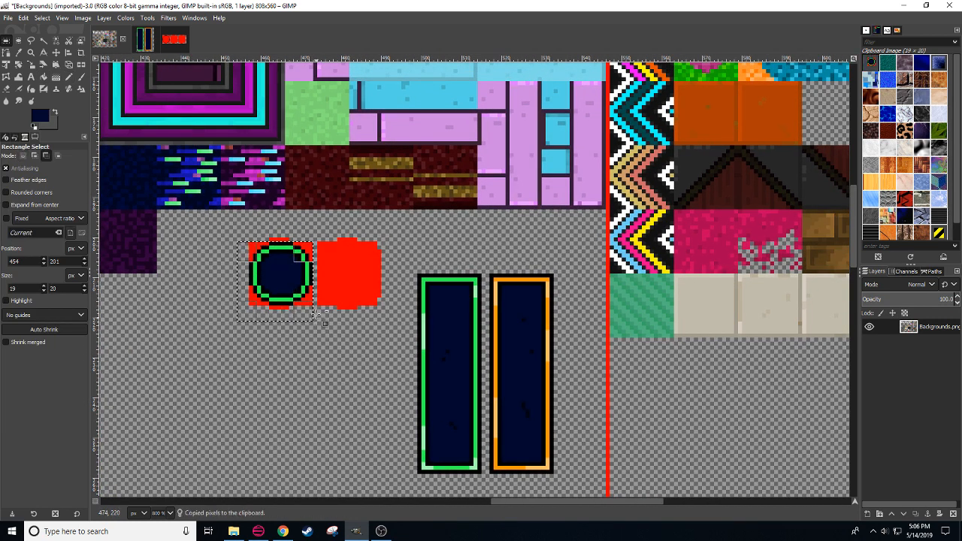
{"action": "key", "text": "ctrl+v"}
{"action": "left_click_drag", "start_coordinate": [290, 272], "coordinate": [358, 273]}
{"action": "left_click", "coordinate": [377, 359]}
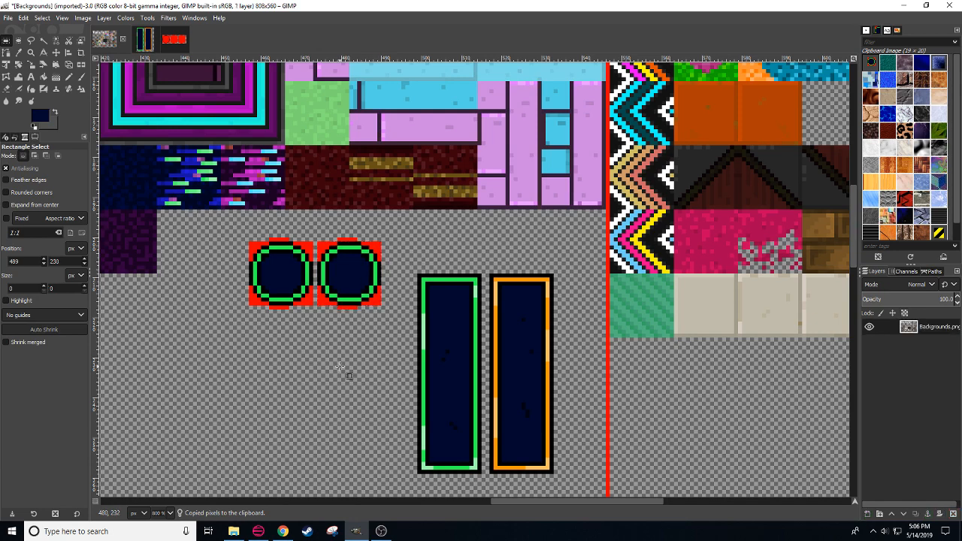
Step: Sample orange from the second panel's frame and select the main green ring pixels by color with a threshold of 1.0
{"action": "key", "text": "n"}
{"action": "left_click", "coordinate": [496, 370], "text": "ctrl"}
{"action": "left_click_drag", "start_coordinate": [347, 358], "coordinate": [354, 375]}
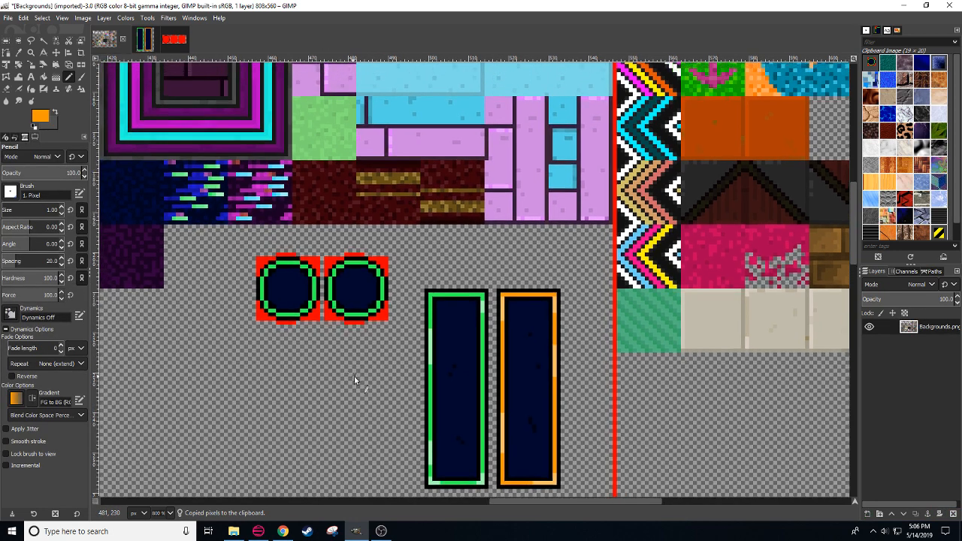
{"action": "key", "text": "shift+o"}
{"action": "left_click", "coordinate": [354, 376]}
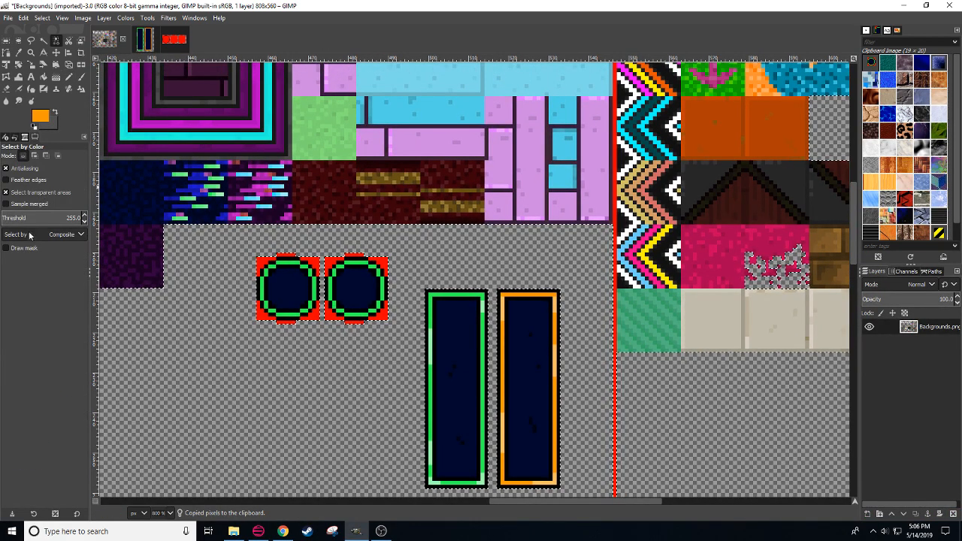
{"action": "left_click_drag", "start_coordinate": [65, 219], "coordinate": [2, 219]}
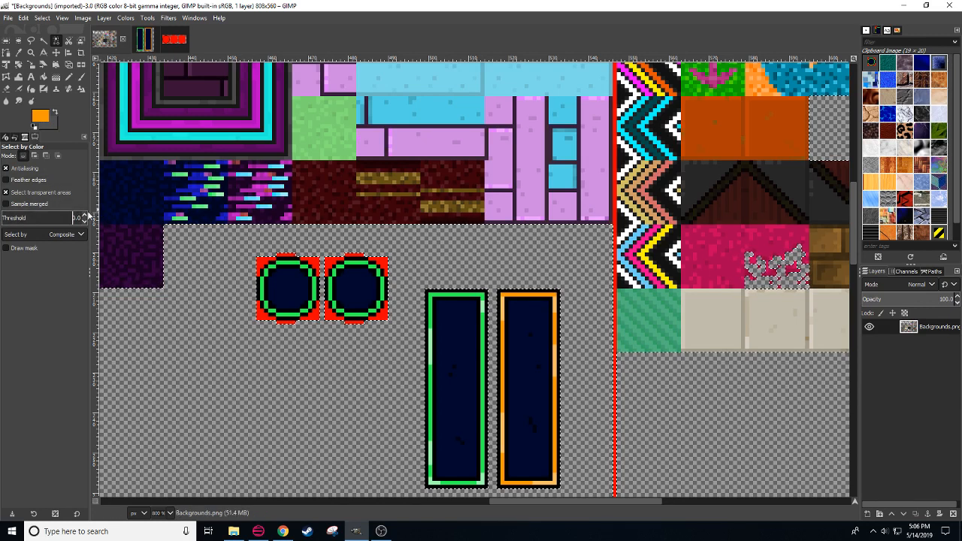
{"action": "left_click", "coordinate": [353, 314]}
Step: Recolor the second circle's green ring orange with an enlarged pencil, reset the pencil size to 1, and clear the selection
{"action": "key", "text": "n"}
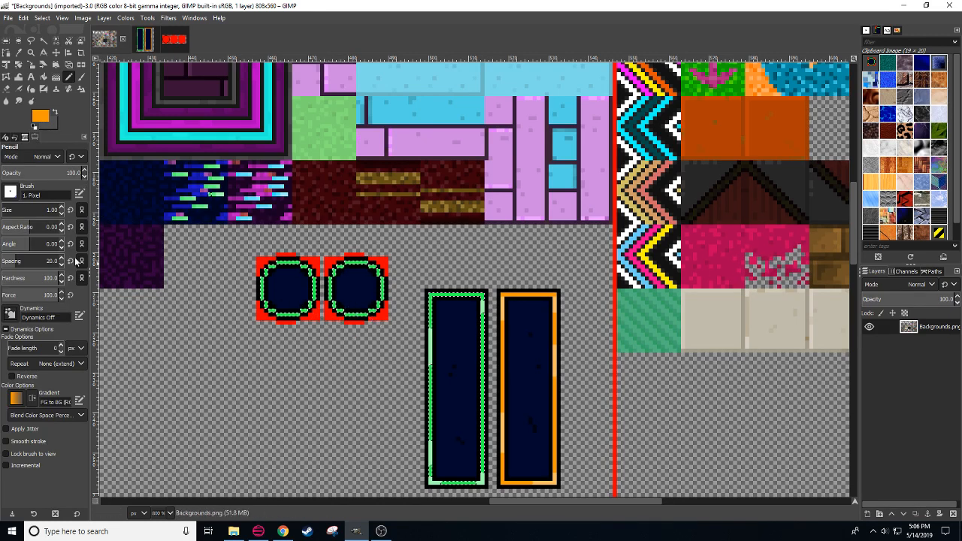
{"action": "left_click", "coordinate": [62, 208]}
{"action": "left_click", "coordinate": [61, 208]}
{"action": "left_click", "coordinate": [62, 208]}
{"action": "left_click", "coordinate": [62, 208]}
{"action": "mouse_move", "coordinate": [344, 264]}
{"action": "left_mouse_down"}
{"action": "mouse_move", "coordinate": [331, 292]}
{"action": "mouse_move", "coordinate": [363, 316]}
{"action": "mouse_move", "coordinate": [350, 260]}
{"action": "left_mouse_up"}
{"action": "left_click_drag", "start_coordinate": [47, 211], "coordinate": [37, 210]}
{"action": "type", "text": "1"}
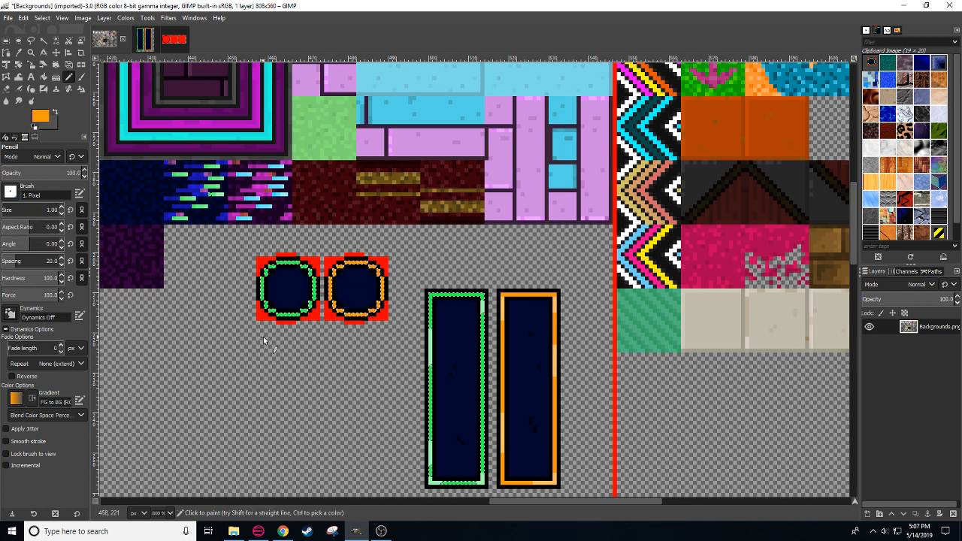
{"action": "key", "text": "ctrl+shift+a"}
Step: Pencil light orange highlights on the orange ring and light green highlights on the green ring, sampling both colors from the panel frames
{"action": "left_click", "coordinate": [505, 296], "text": "ctrl"}
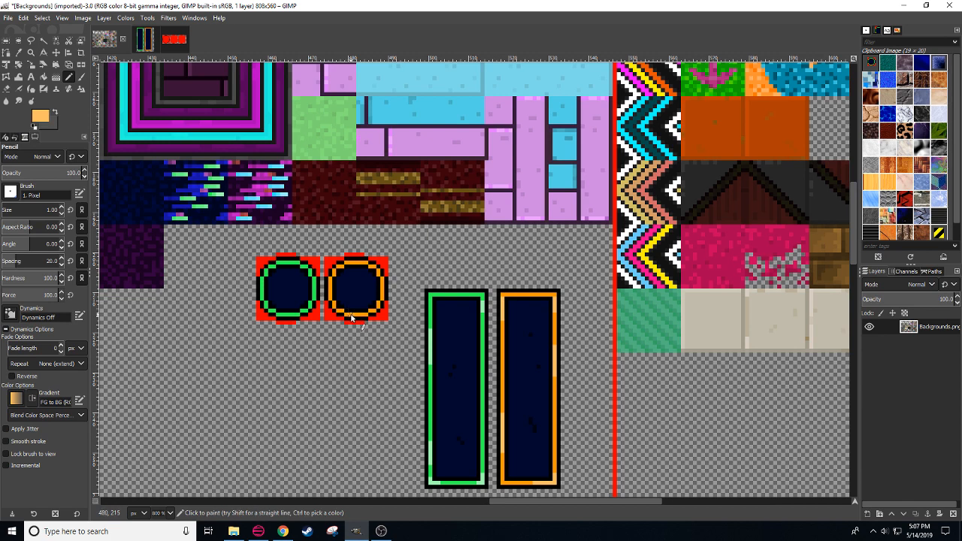
{"action": "mouse_move", "coordinate": [350, 314]}
{"action": "left_mouse_down"}
{"action": "mouse_move", "coordinate": [362, 315]}
{"action": "mouse_move", "coordinate": [379, 278]}
{"action": "mouse_move", "coordinate": [364, 263]}
{"action": "mouse_move", "coordinate": [345, 274]}
{"action": "left_mouse_up"}
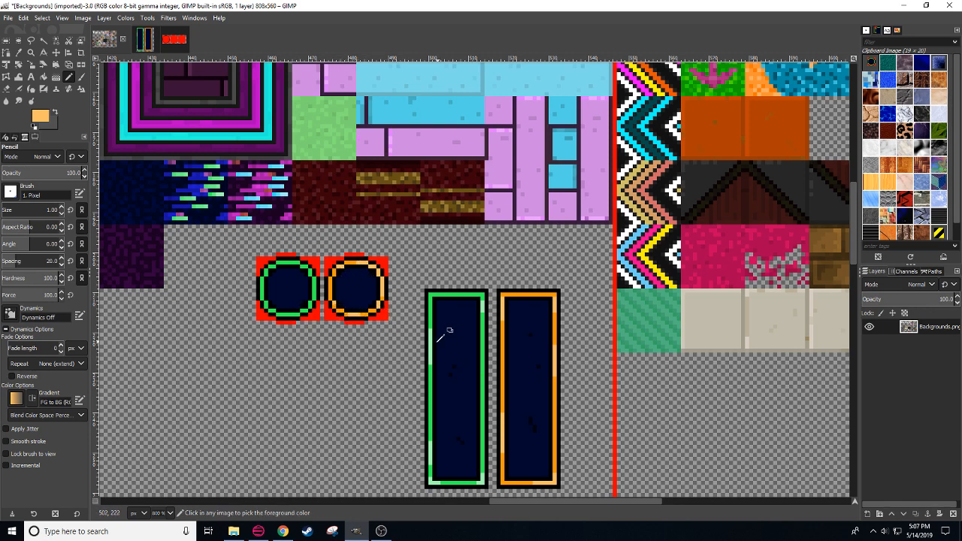
{"action": "left_click", "coordinate": [432, 334], "text": "ctrl"}
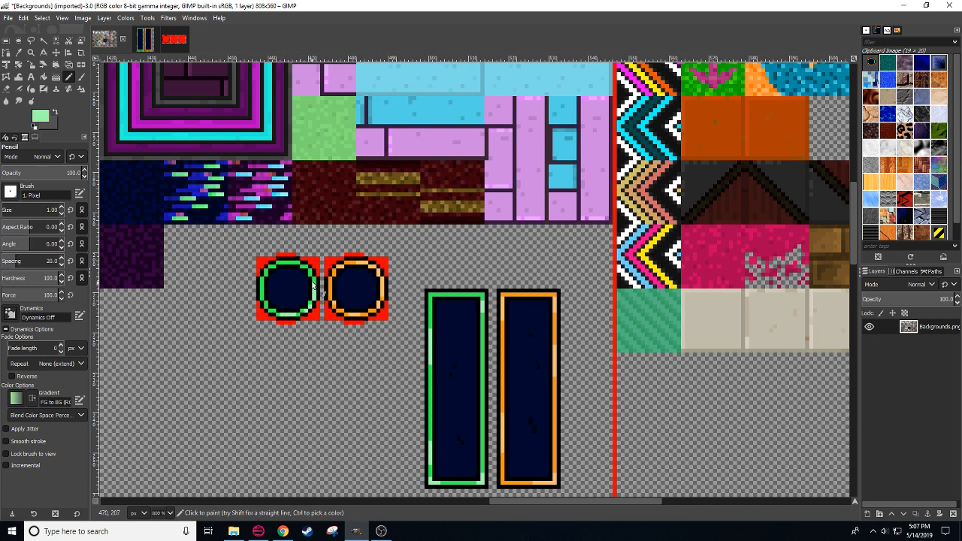
{"action": "left_click_drag", "start_coordinate": [294, 264], "coordinate": [283, 263]}
Step: Sample the dark speck color from the green panel's interior and pencil small specks inside both circles
{"action": "left_click", "coordinate": [468, 436], "text": "ctrl"}
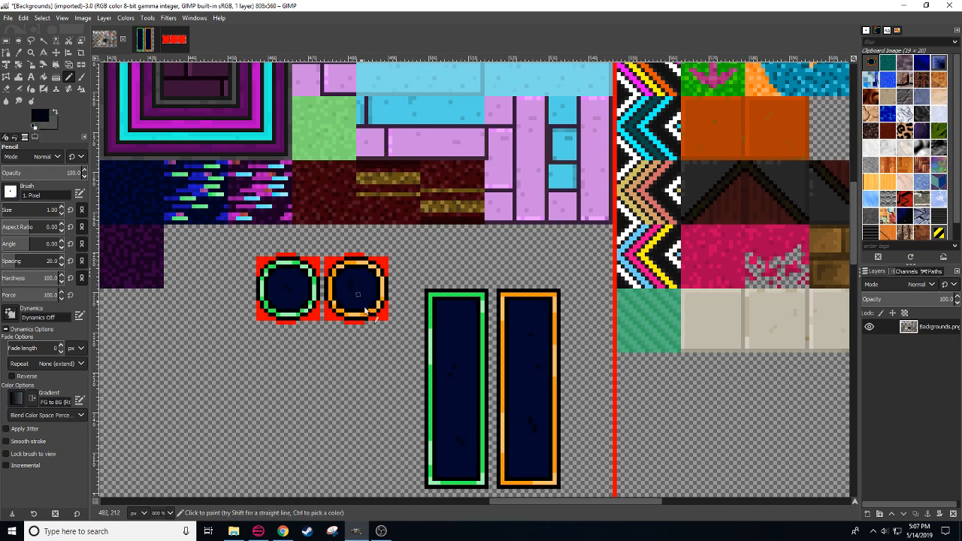
{"action": "scroll", "coordinate": [341, 400], "scroll_direction": "right", "scroll_amount": 1}
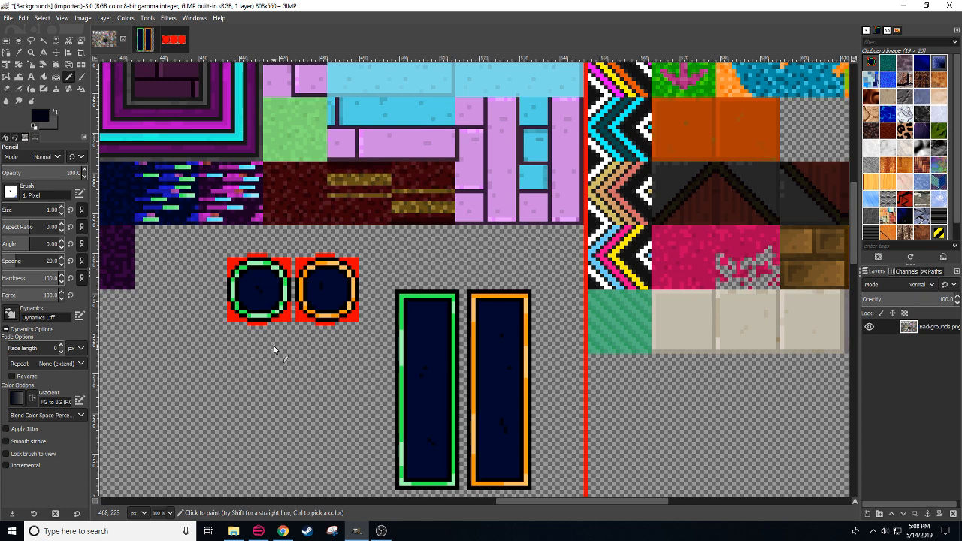
Step: Cut both finished circles from the backgrounds sheet and paste them over the first two red tiles of the elevator rails sprite
{"action": "key", "text": "r"}
{"action": "left_click_drag", "start_coordinate": [208, 250], "coordinate": [370, 341]}
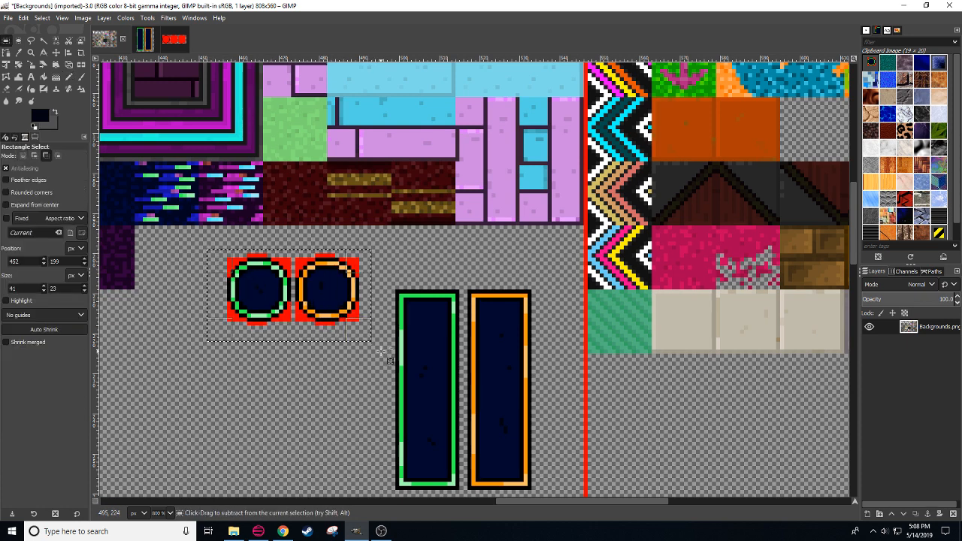
{"action": "key", "text": "ctrl+x"}
{"action": "left_click", "coordinate": [316, 426]}
{"action": "left_click", "coordinate": [175, 39]}
{"action": "left_click", "coordinate": [427, 318]}
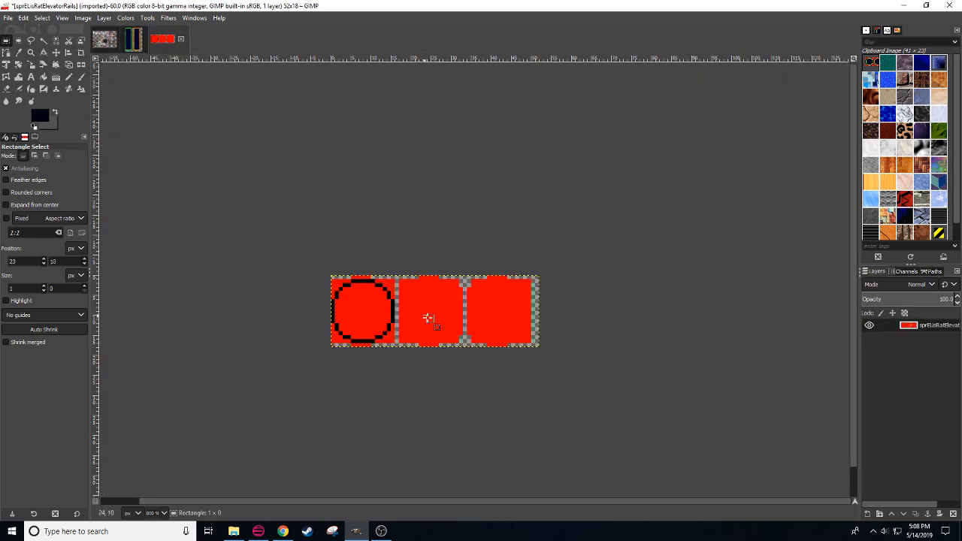
{"action": "key", "text": "ctrl+v"}
{"action": "left_click_drag", "start_coordinate": [382, 325], "coordinate": [345, 323]}
{"action": "left_click", "coordinate": [393, 389]}
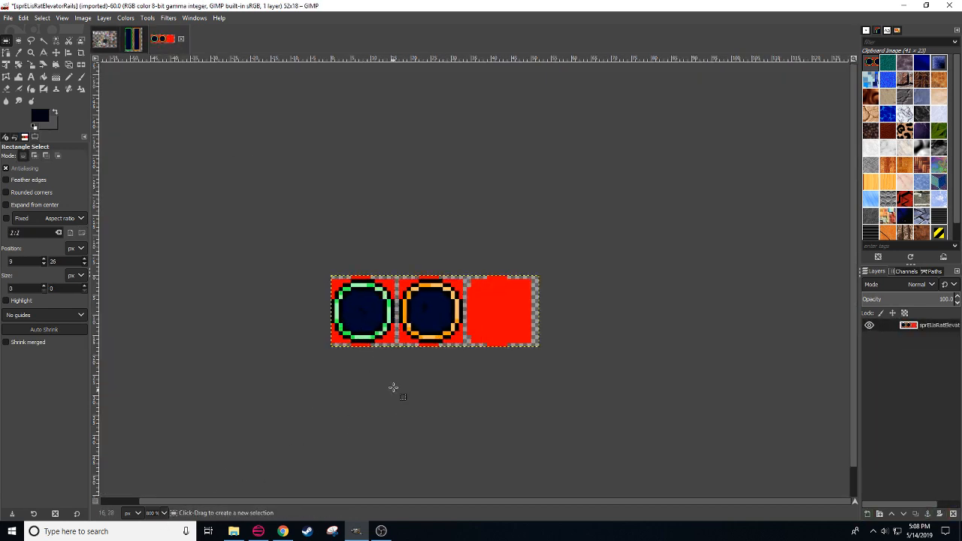
Step: Select the red by color and erase it around the two circles with a size 9 eraser, keeping the third red tile
{"action": "key", "text": "shift+o"}
{"action": "left_click", "coordinate": [403, 342]}
{"action": "key", "text": "Delete"}
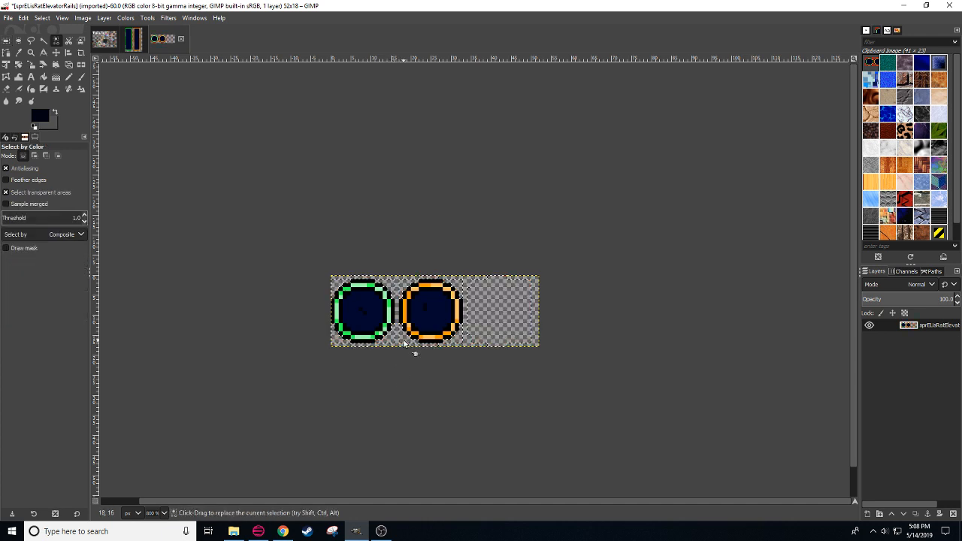
{"action": "key", "text": "ctrl+z"}
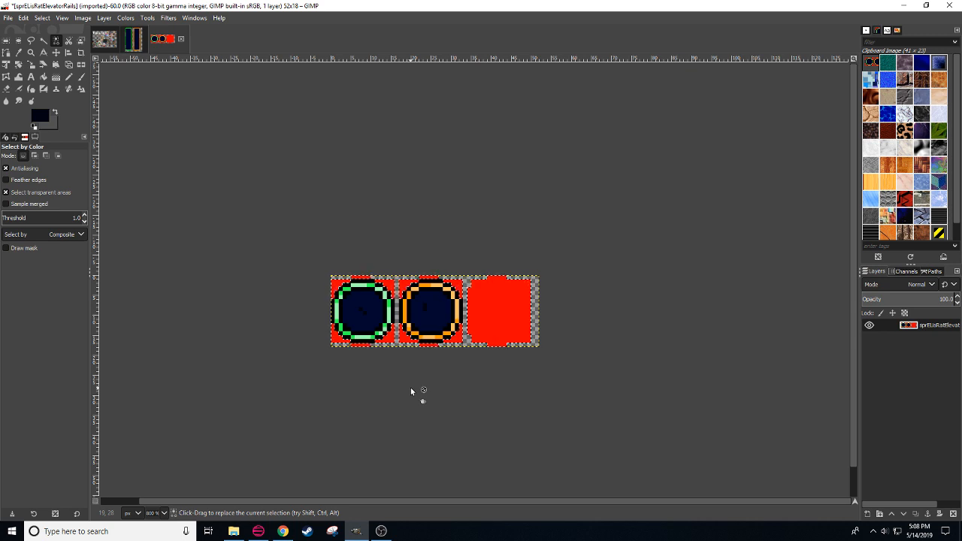
{"action": "key", "text": "shift+e"}
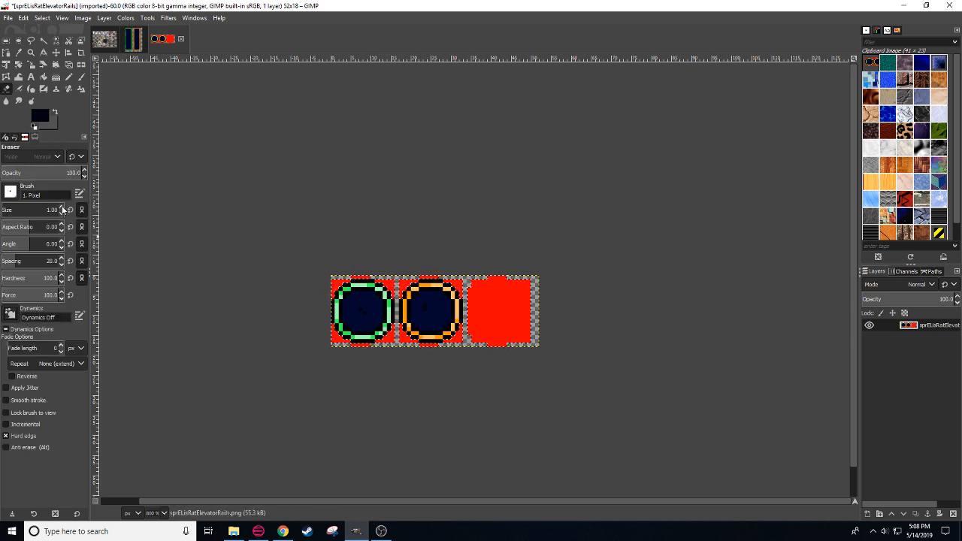
{"action": "scroll", "coordinate": [63, 211], "scroll_direction": "up", "scroll_amount": 8}
{"action": "mouse_move", "coordinate": [426, 284]}
{"action": "left_mouse_down"}
{"action": "mouse_move", "coordinate": [452, 292]}
{"action": "mouse_move", "coordinate": [451, 330]}
{"action": "mouse_move", "coordinate": [358, 339]}
{"action": "mouse_move", "coordinate": [376, 271]}
{"action": "left_mouse_up"}
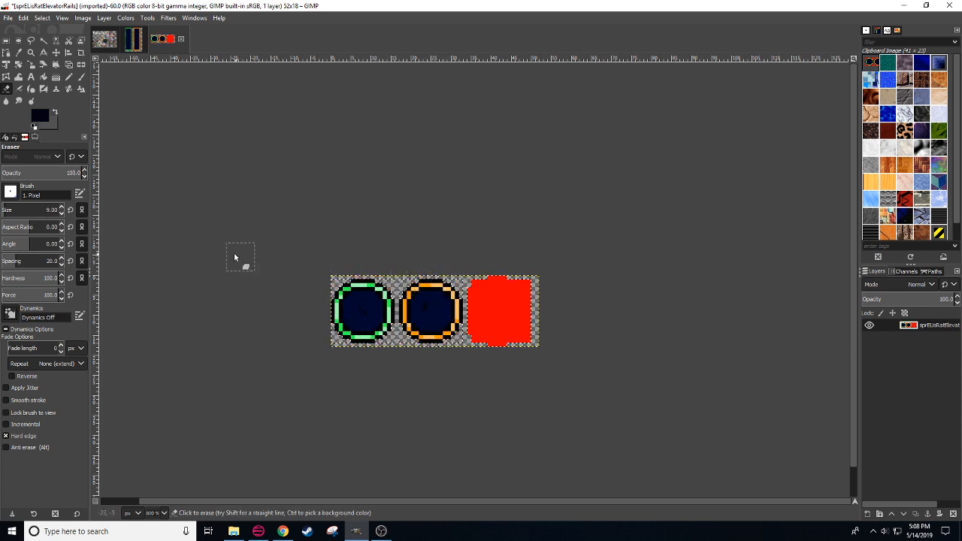
{"action": "key", "text": "r"}
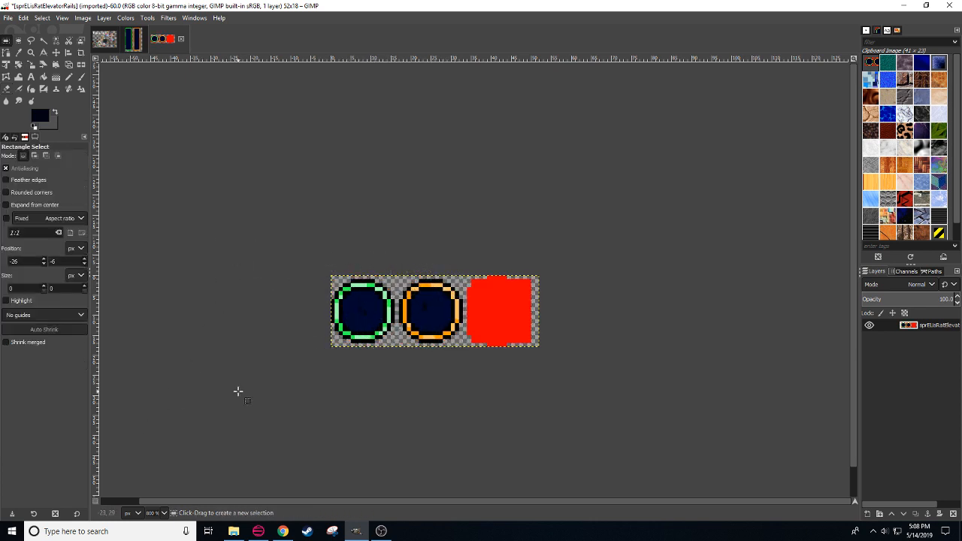
Step: Square off the green circle's corners by pencilling single green, light green and black pixels sampled from its ring and outline
{"action": "left_click_drag", "start_coordinate": [264, 400], "coordinate": [262, 414]}
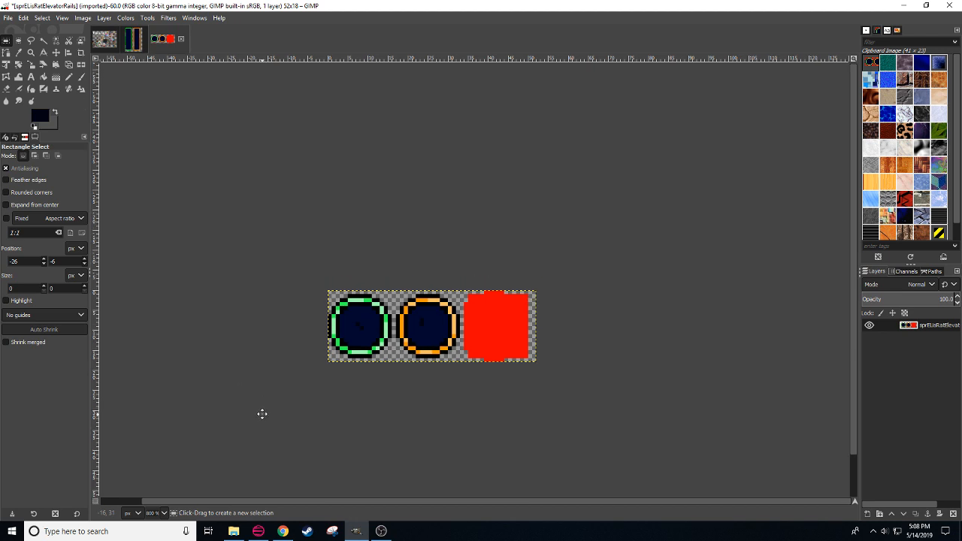
{"action": "scroll", "coordinate": [159, 515], "scroll_direction": "down", "scroll_amount": 1}
{"action": "scroll", "coordinate": [159, 515], "scroll_direction": "up", "scroll_amount": 1}
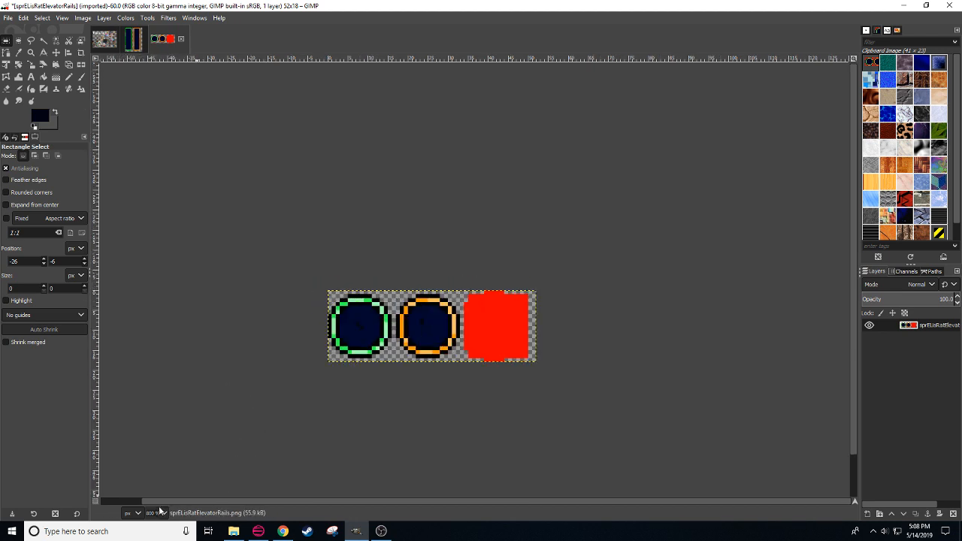
{"action": "key", "text": "n"}
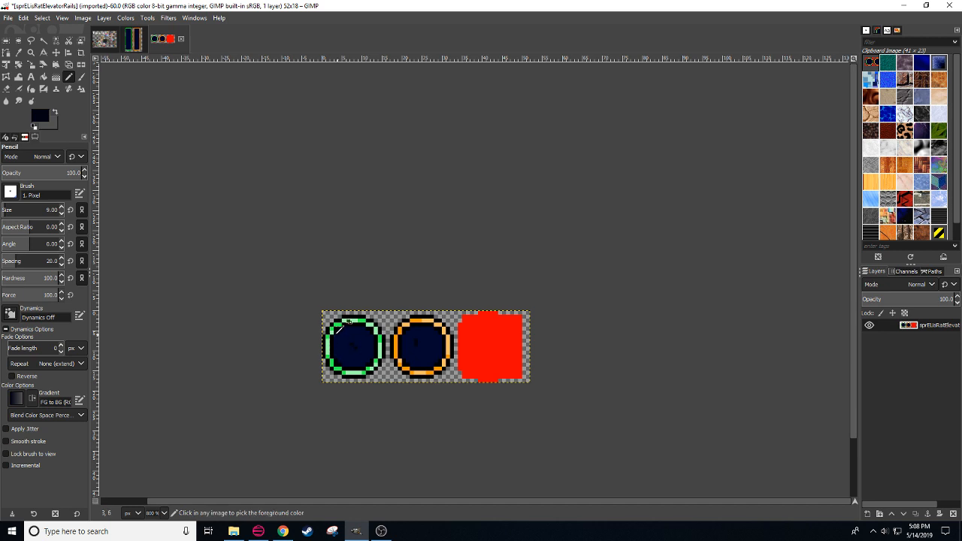
{"action": "left_click", "coordinate": [6, 210]}
{"action": "left_click", "coordinate": [332, 329], "text": "ctrl"}
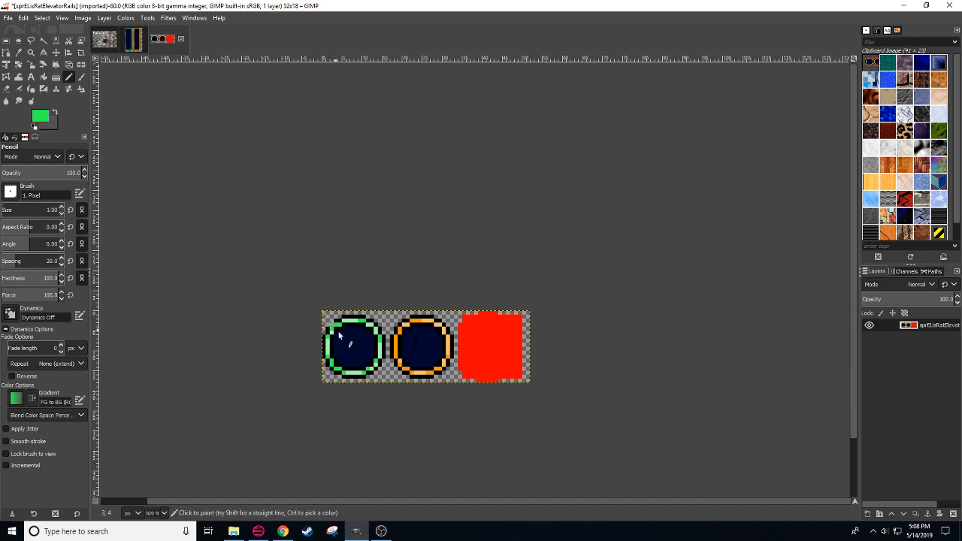
{"action": "left_click", "coordinate": [329, 323], "text": "ctrl"}
{"action": "left_click", "coordinate": [372, 324], "text": "ctrl"}
{"action": "left_click", "coordinate": [377, 324], "text": "ctrl"}
{"action": "left_click", "coordinate": [332, 373], "text": "ctrl"}
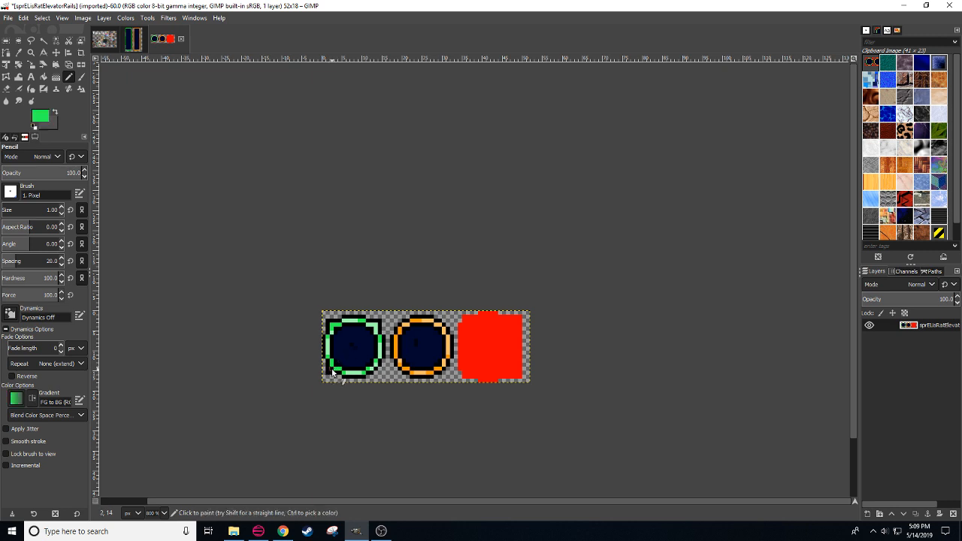
{"action": "left_click", "coordinate": [372, 371], "text": "ctrl"}
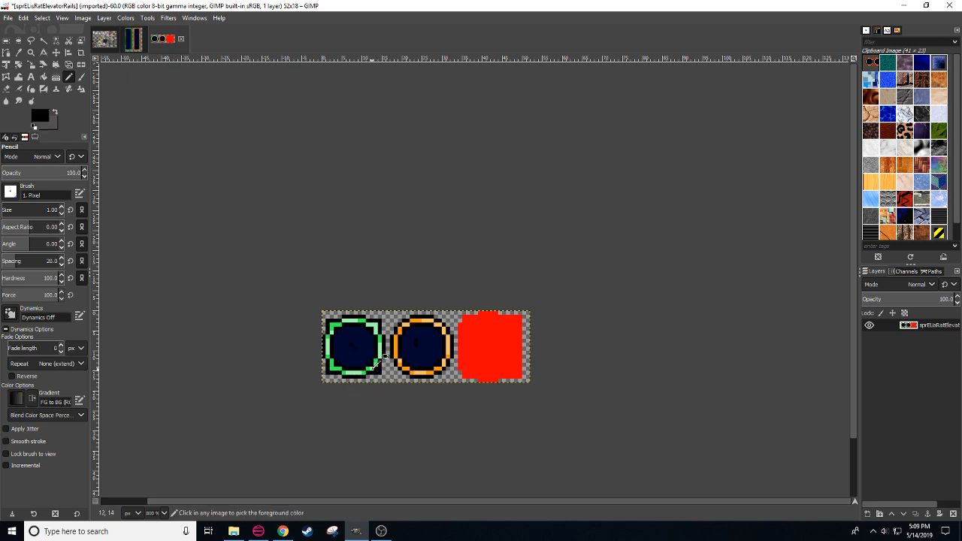
{"action": "left_click", "coordinate": [375, 366], "text": "ctrl"}
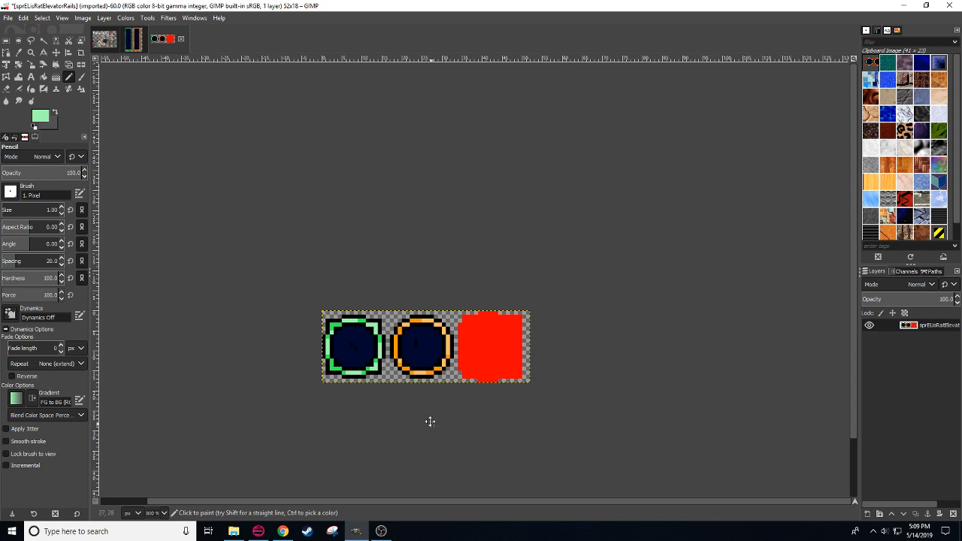
{"action": "left_click_drag", "start_coordinate": [430, 421], "coordinate": [426, 350]}
{"action": "left_click", "coordinate": [324, 280], "text": "ctrl"}
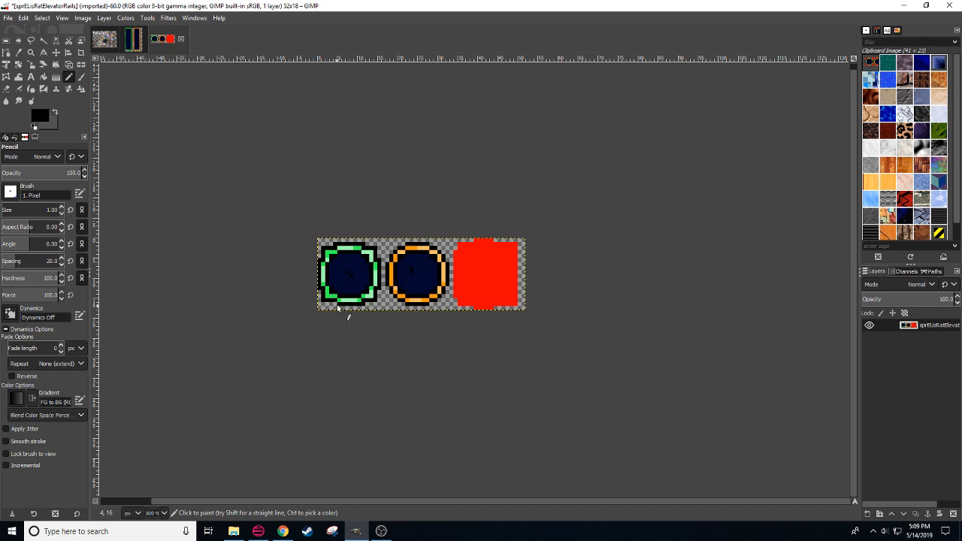
Step: Copy the reshaped green circle and paste it over the orange circle
{"action": "mouse_move", "coordinate": [413, 380]}
{"action": "left_mouse_down"}
{"action": "mouse_move", "coordinate": [401, 393]}
{"action": "mouse_move", "coordinate": [399, 385]}
{"action": "mouse_move", "coordinate": [333, 410]}
{"action": "mouse_move", "coordinate": [311, 401]}
{"action": "left_mouse_up"}
{"action": "key", "text": "r"}
{"action": "left_click_drag", "start_coordinate": [282, 256], "coordinate": [354, 355]}
{"action": "key", "text": "ctrl+c"}
{"action": "key", "text": "ctrl+v"}
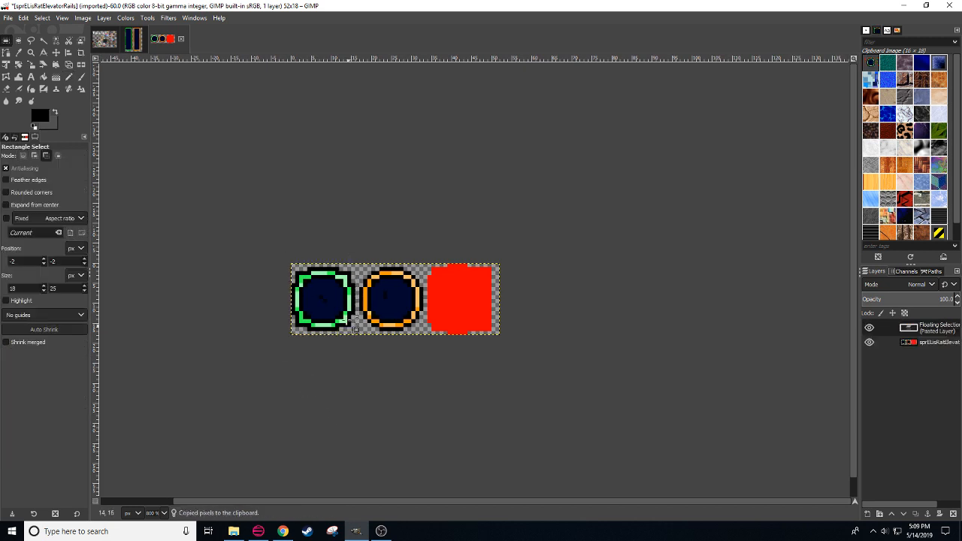
{"action": "left_click_drag", "start_coordinate": [332, 293], "coordinate": [401, 292]}
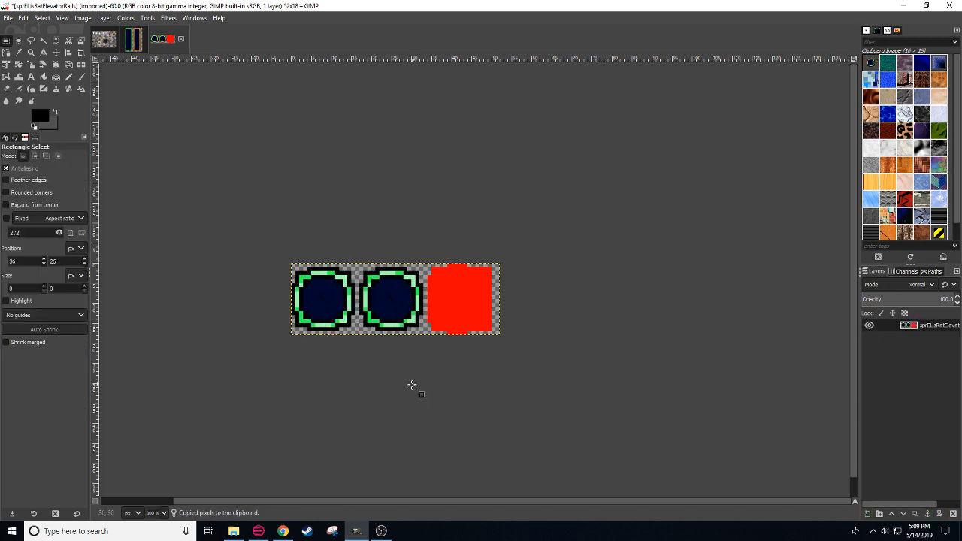
Step: Sample orange from the tattoo shelf sprite and recolor the second circle's darker green ring pixels with a size 13 pencil
{"action": "left_click", "coordinate": [133, 39]}
{"action": "key", "text": "n"}
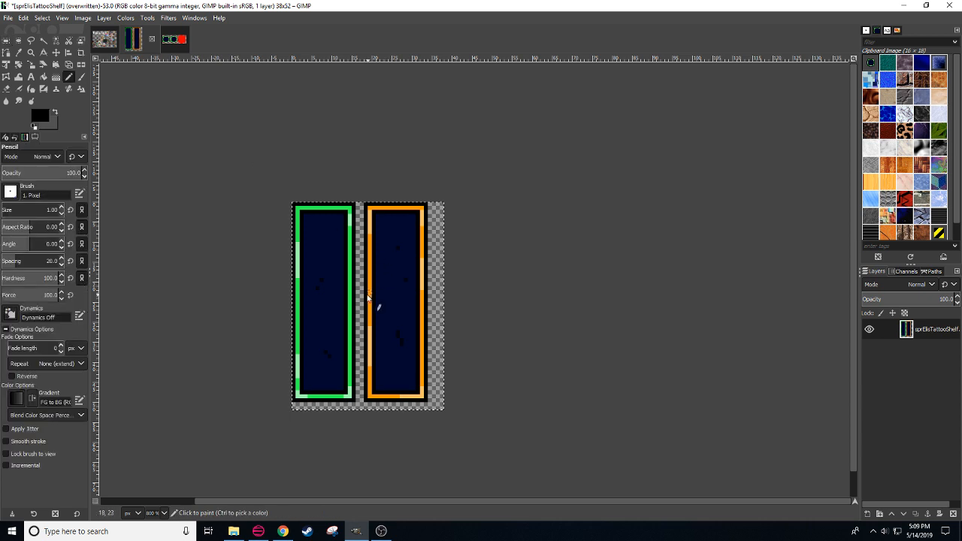
{"action": "left_click", "coordinate": [369, 291], "text": "ctrl"}
{"action": "left_click", "coordinate": [169, 40]}
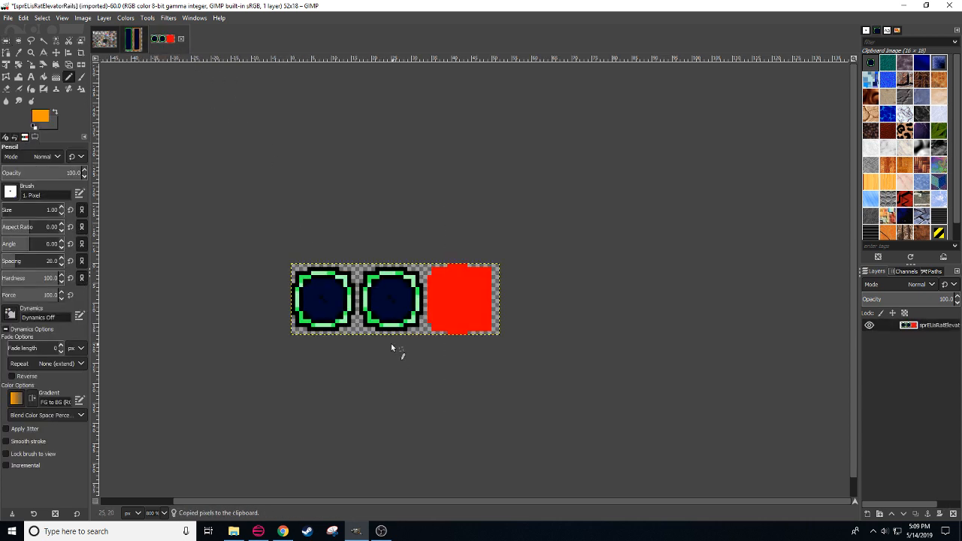
{"action": "key", "text": "shift+o"}
{"action": "key", "text": "n"}
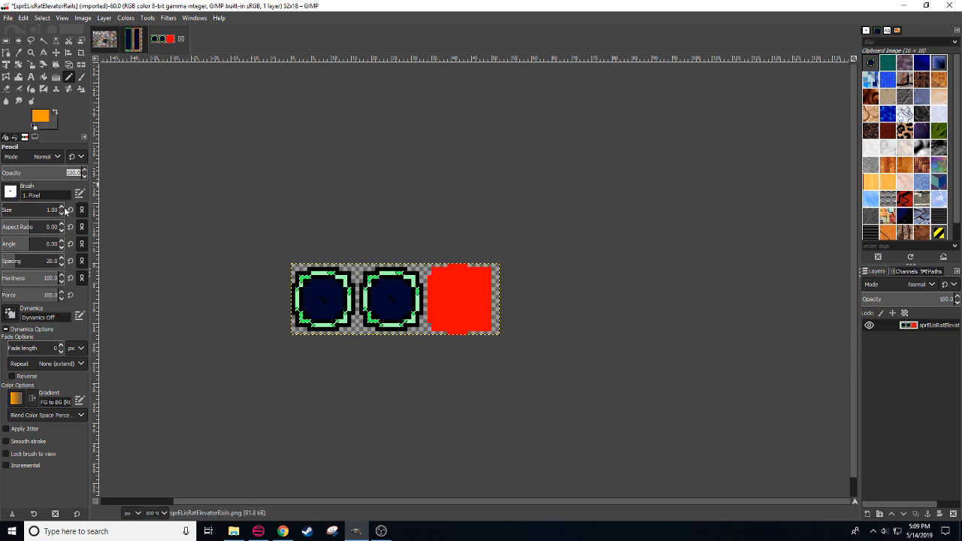
{"action": "left_click", "coordinate": [63, 207]}
{"action": "mouse_move", "coordinate": [381, 297]}
{"action": "left_mouse_down"}
{"action": "mouse_move", "coordinate": [380, 312]}
{"action": "mouse_move", "coordinate": [414, 328]}
{"action": "mouse_move", "coordinate": [401, 336]}
{"action": "left_mouse_up"}
Step: Select the light green pixels by color, recolor the second circle's with light orange from the tattoo shelf, and reset the pencil size to 1
{"action": "key", "text": "shift+o"}
{"action": "left_click", "coordinate": [394, 326]}
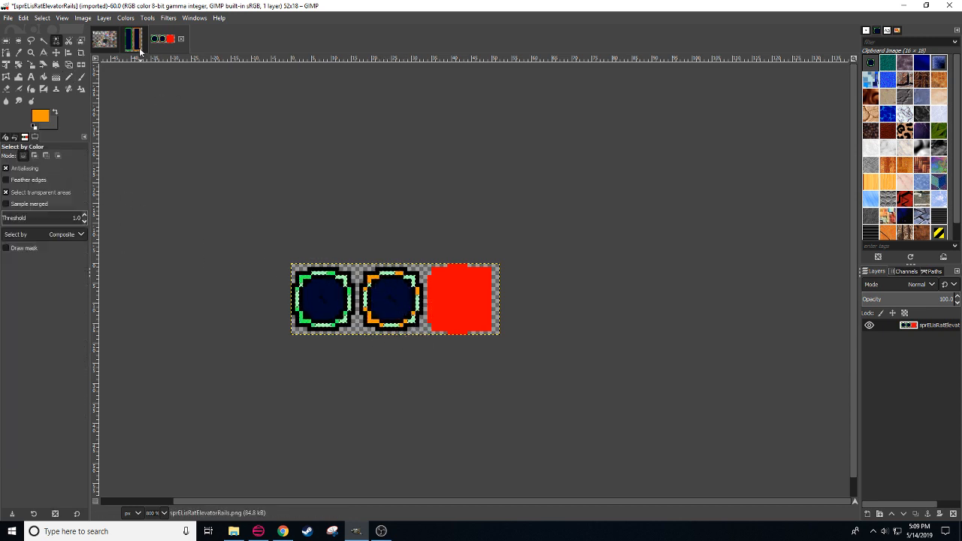
{"action": "key", "text": "ctrl+Page_Up"}
{"action": "key", "text": "n"}
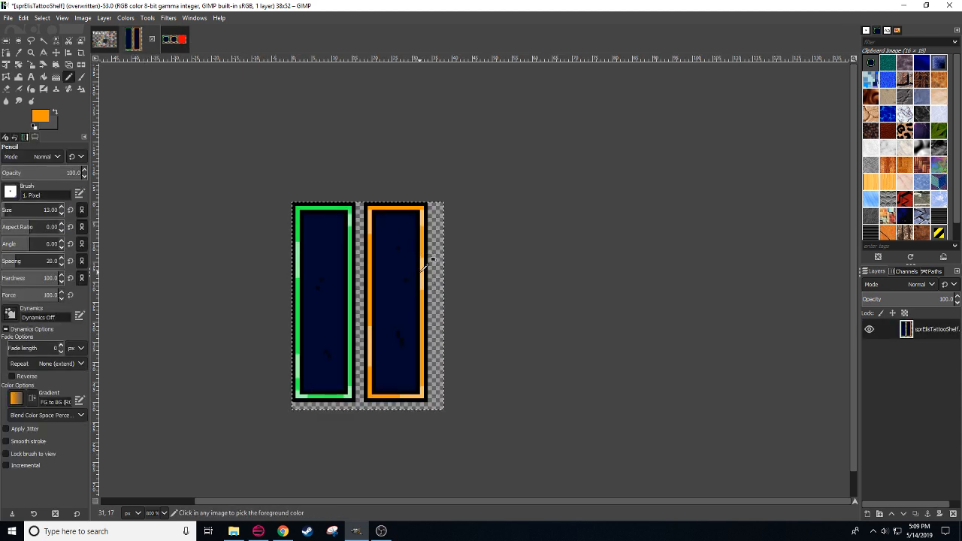
{"action": "left_click", "coordinate": [423, 264], "text": "ctrl"}
{"action": "left_click", "coordinate": [179, 42]}
{"action": "mouse_move", "coordinate": [407, 277]}
{"action": "left_mouse_down"}
{"action": "mouse_move", "coordinate": [392, 317]}
{"action": "mouse_move", "coordinate": [378, 300]}
{"action": "mouse_move", "coordinate": [396, 281]}
{"action": "left_mouse_up"}
{"action": "left_click_drag", "start_coordinate": [44, 214], "coordinate": [2, 215]}
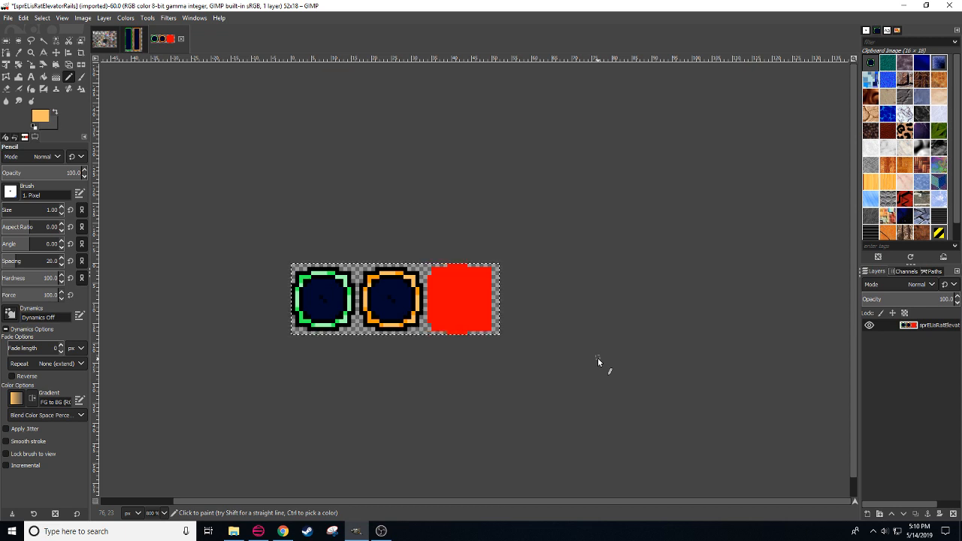
{"action": "scroll", "coordinate": [156, 512], "scroll_direction": "down", "scroll_amount": 1}
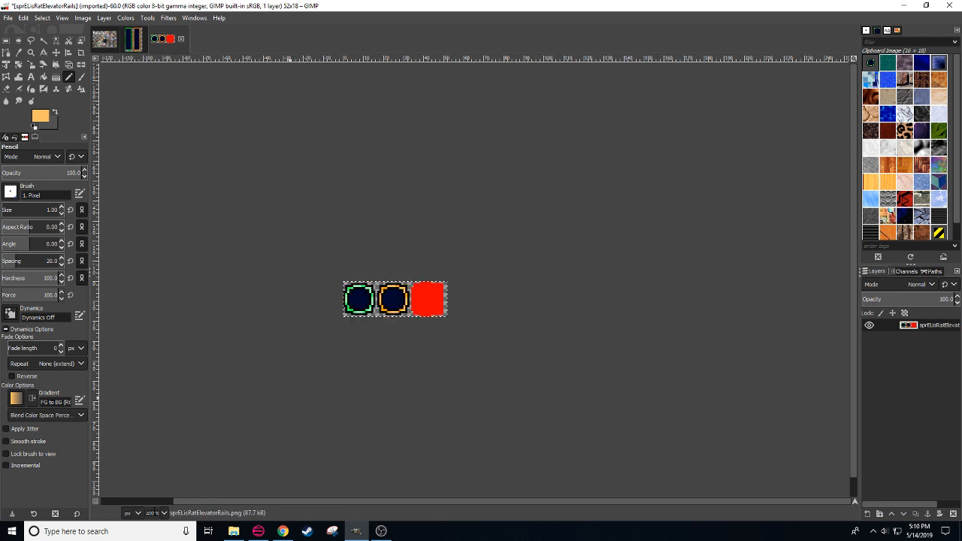
Step: Overwrite sprELisRatElevatorRails.png with the finished green- and orange-ringed circle sprites
{"action": "scroll", "coordinate": [155, 512], "scroll_direction": "up", "scroll_amount": 1}
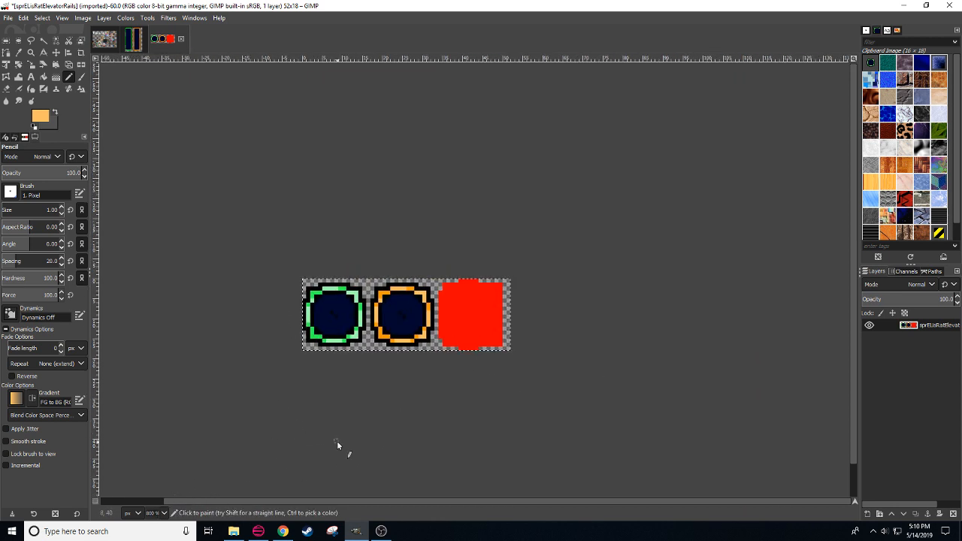
{"action": "left_click_drag", "start_coordinate": [337, 446], "coordinate": [308, 446]}
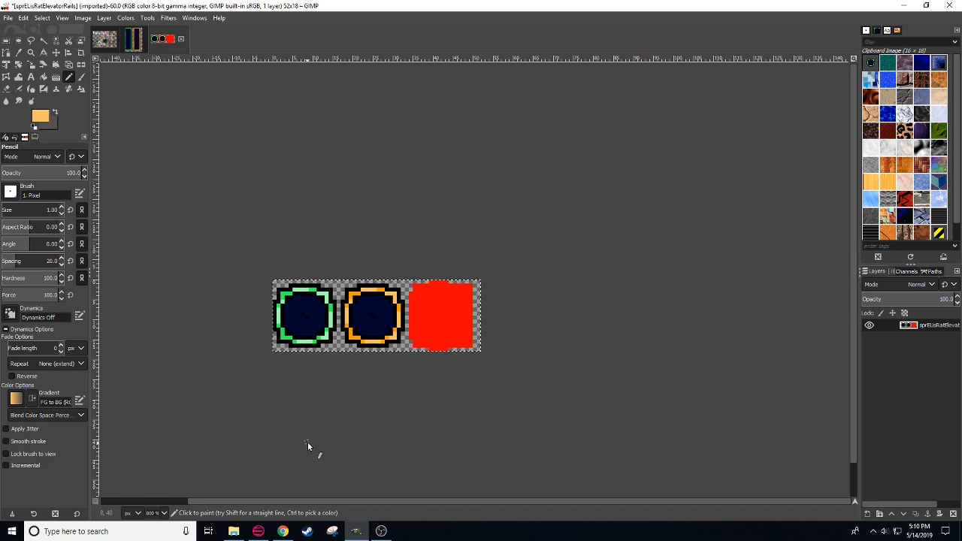
{"action": "key", "text": "r"}
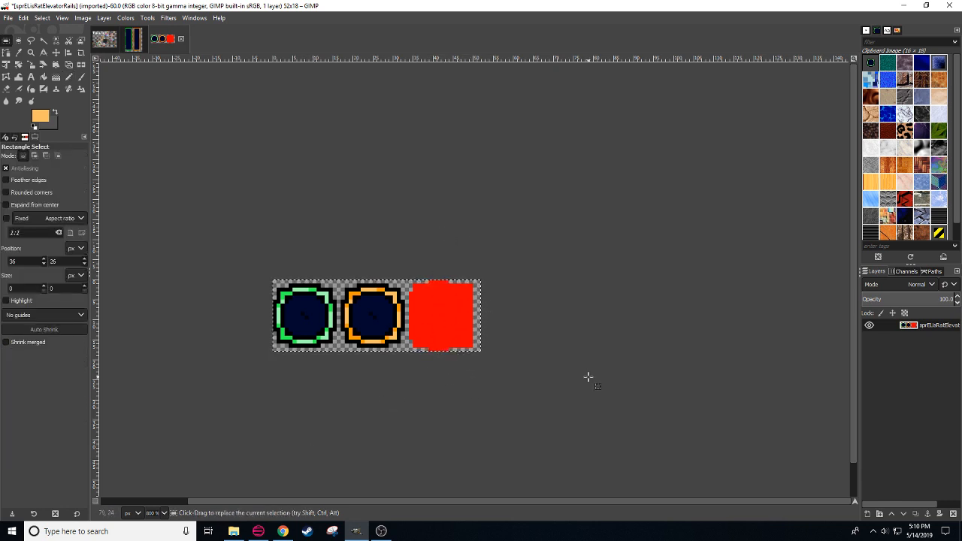
{"action": "left_click", "coordinate": [7, 18]}
{"action": "left_click", "coordinate": [66, 163]}
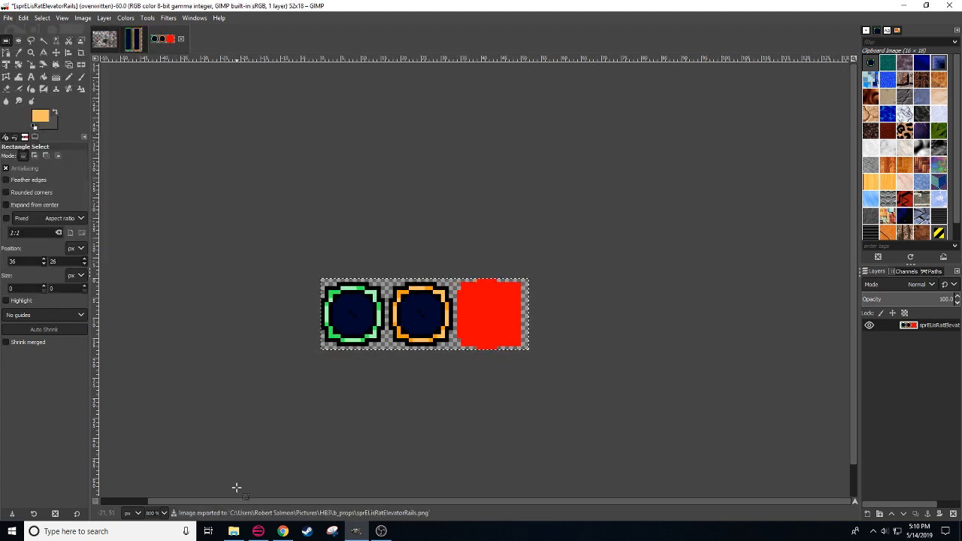
Step: Switch to OBS and bring up its main window with the streaming controls
{"action": "left_click", "coordinate": [258, 530]}
{"action": "left_click", "coordinate": [257, 530]}
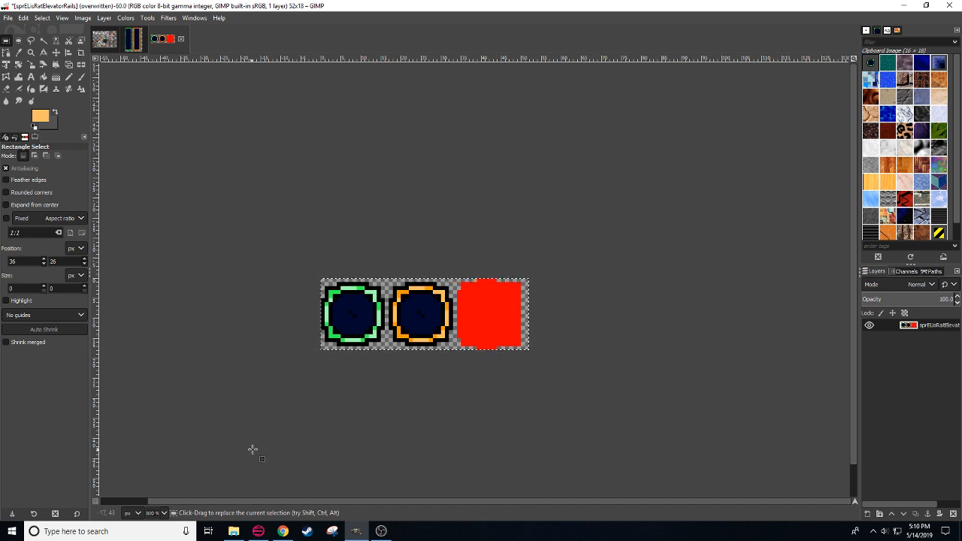
{"action": "left_click", "coordinate": [381, 531]}
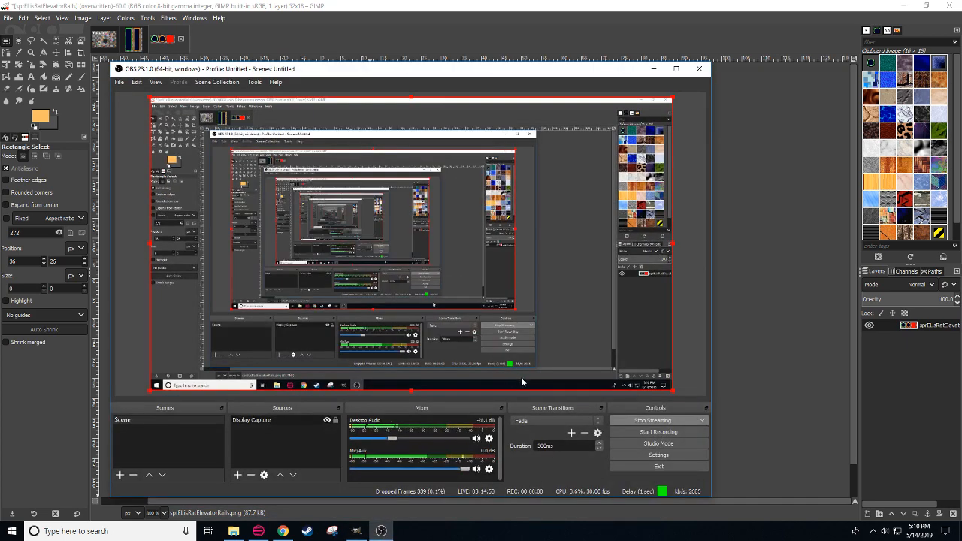